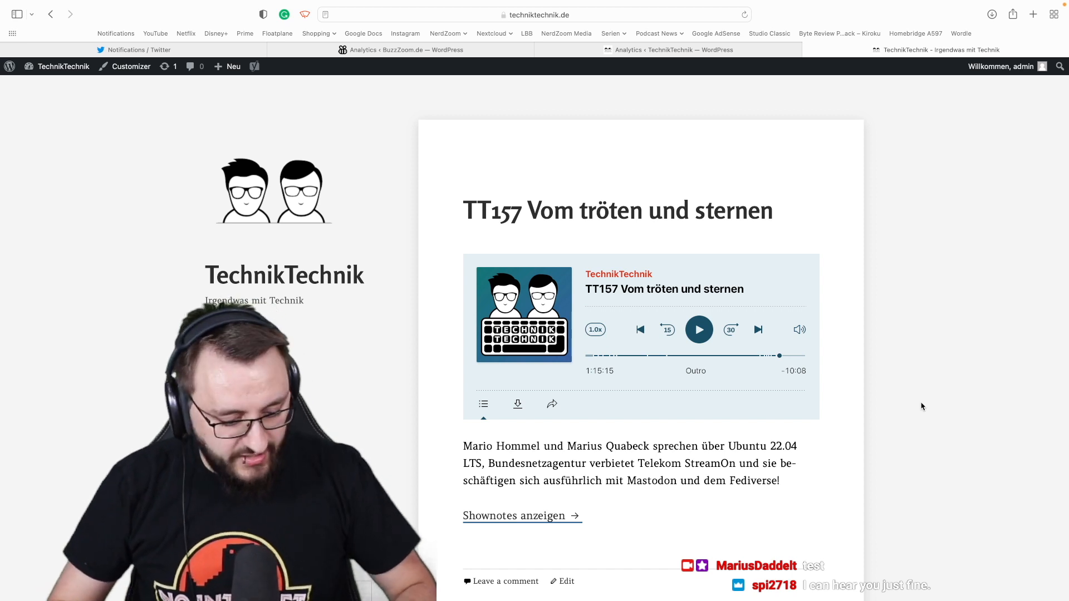
Open Dropbox in a new browser tab and go into the Bad Voltage Audio folder.
{"action": "key", "text": "cmd+t"}
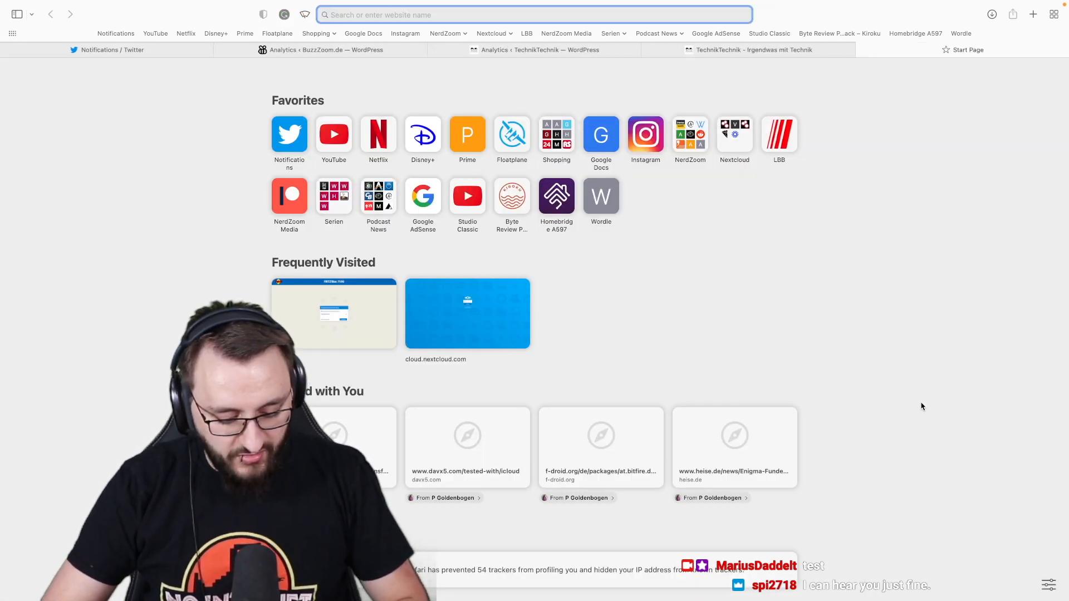
{"action": "type", "text": "dropbox"}
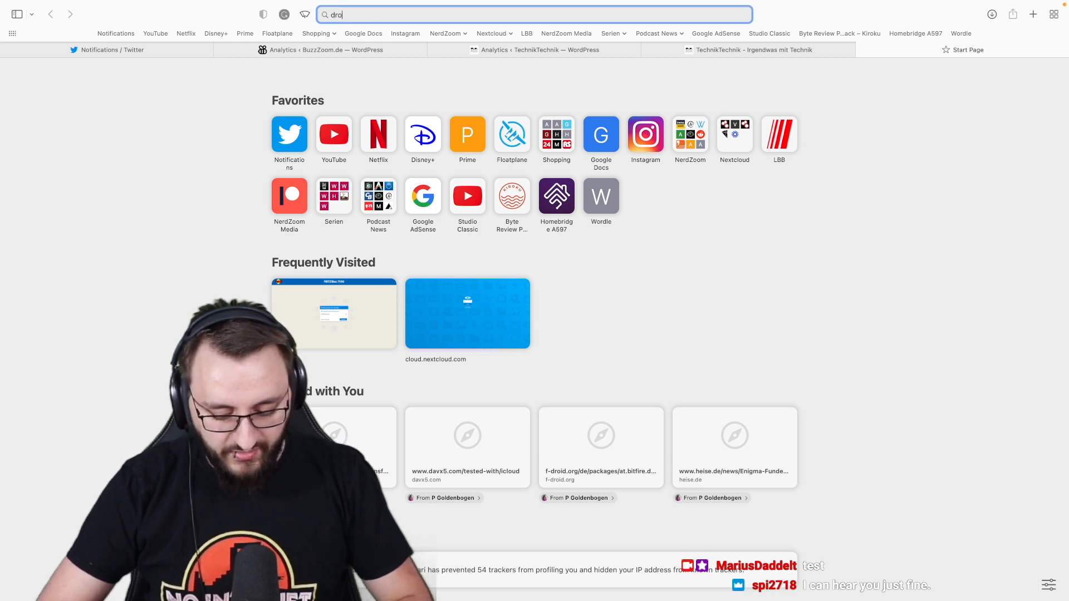
{"action": "key", "text": "Return"}
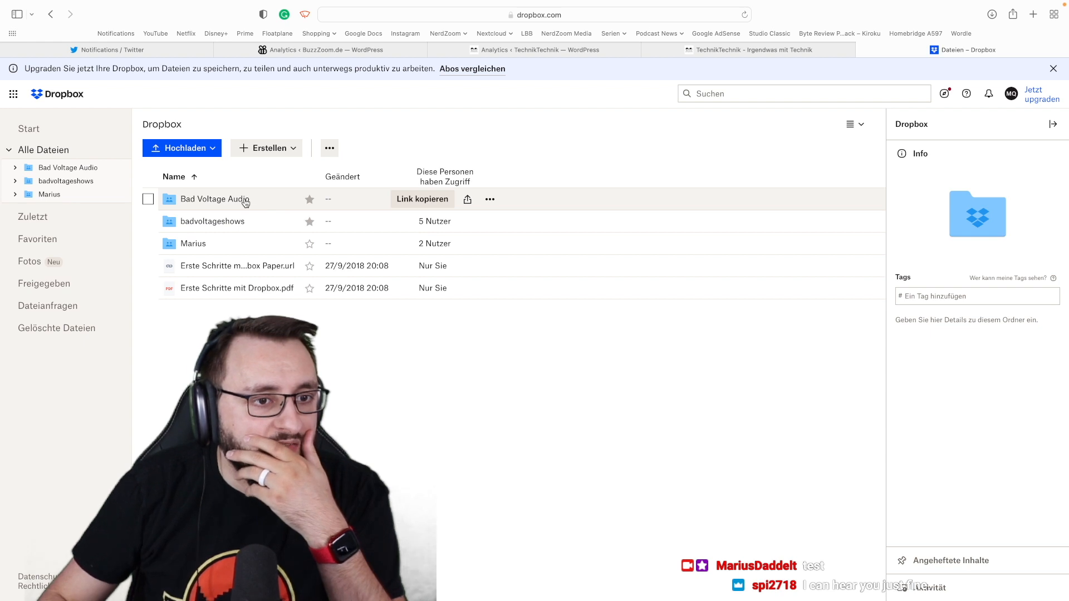
{"action": "left_click", "coordinate": [245, 201]}
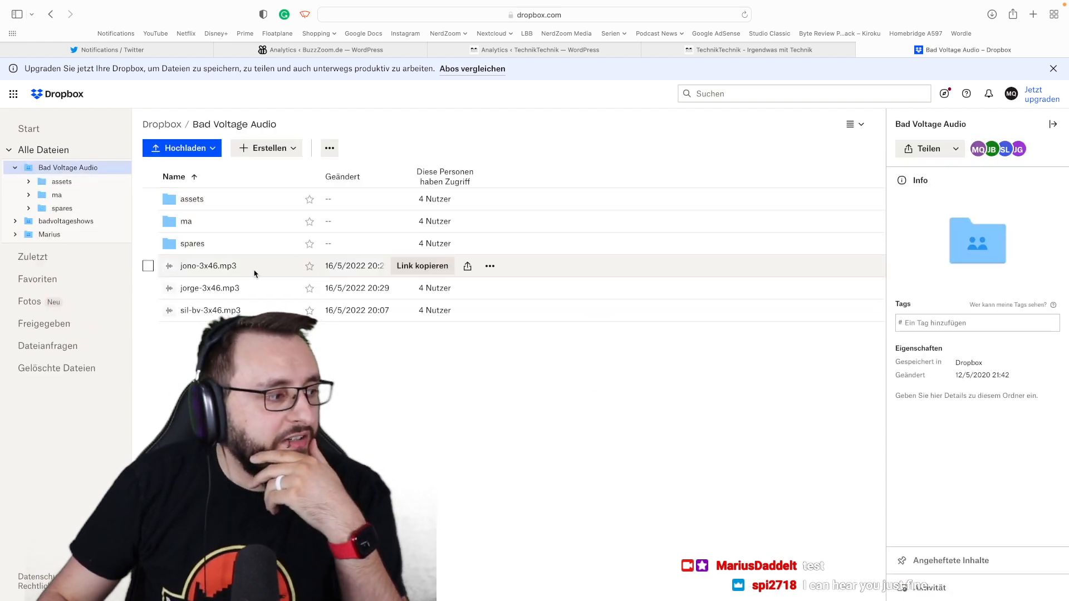
Download the three 3x46 MP3 files from the Bad Voltage Audio folder together.
{"action": "key", "text": "super+equal"}
{"action": "key", "text": "super+equal"}
{"action": "key", "text": "super+equal"}
{"action": "key", "text": "super+equal"}
{"action": "key", "text": "super+equal"}
{"action": "key", "text": "super+equal"}
{"action": "key", "text": "super+equal"}
{"action": "scroll", "coordinate": [254, 273], "scroll_direction": "down", "scroll_amount": 3}
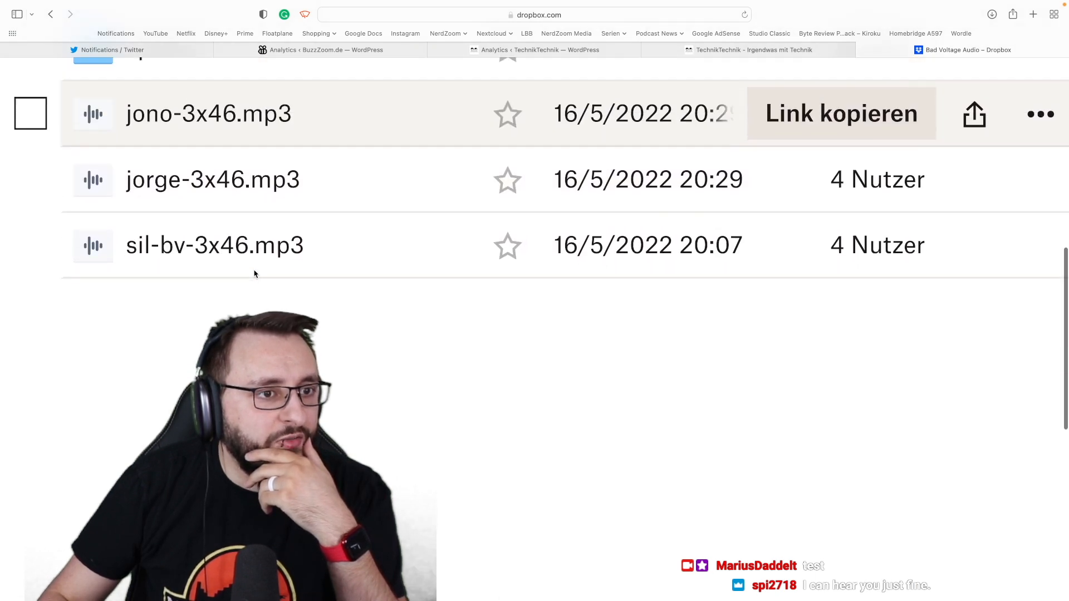
{"action": "key", "text": "super+0"}
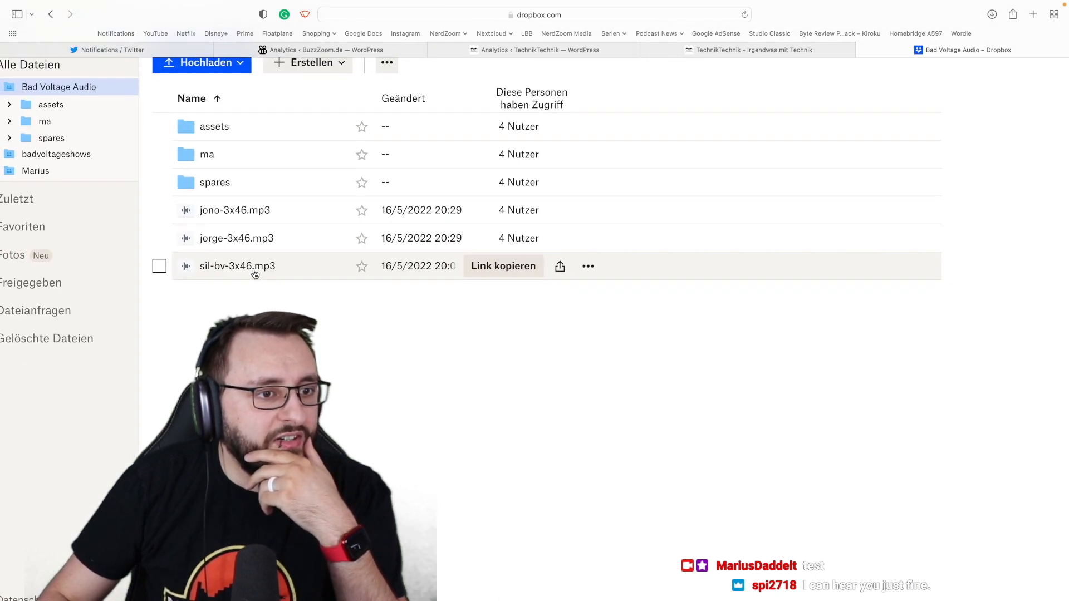
{"action": "left_click", "coordinate": [160, 267]}
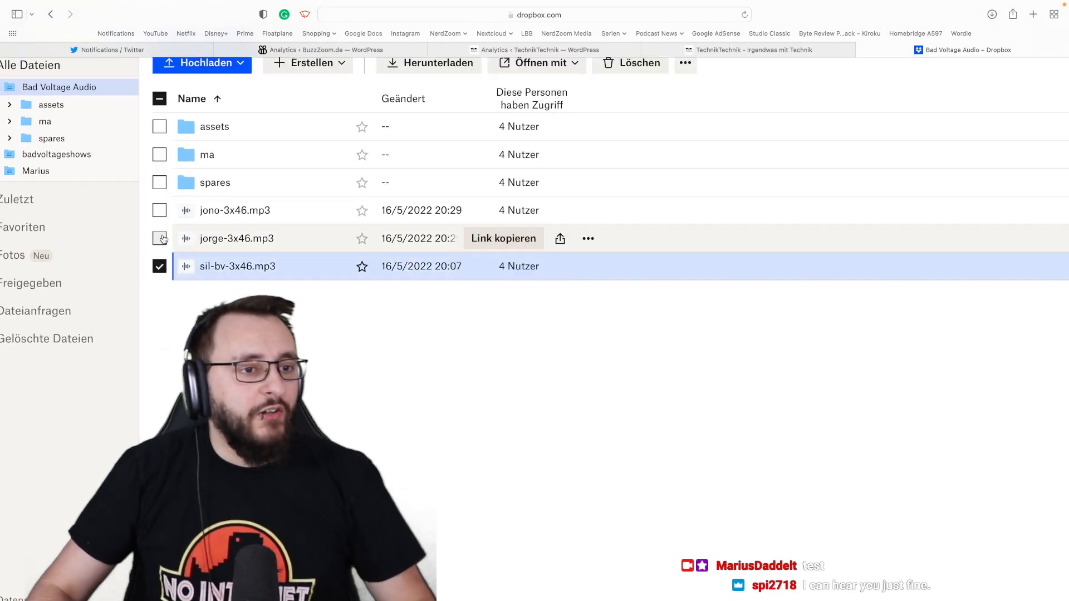
{"action": "left_click", "coordinate": [159, 238]}
{"action": "left_click", "coordinate": [160, 210]}
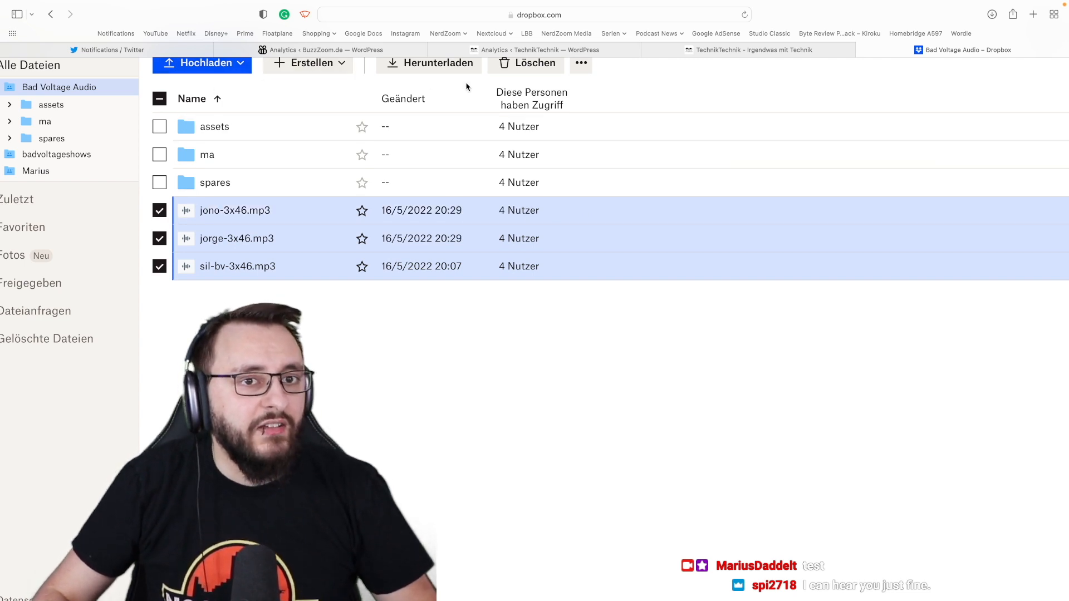
{"action": "left_click", "coordinate": [450, 71]}
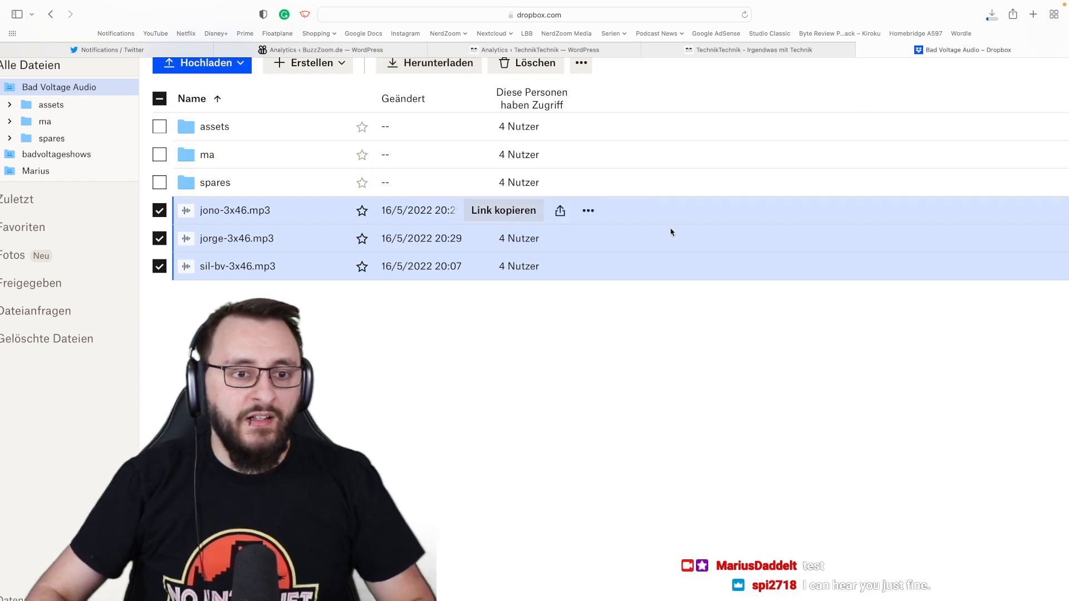
Check the download progress of the Bad Voltage Audio archive in Finder's Downloads folder and Safari's download list.
{"action": "key", "text": "ctrl+Left"}
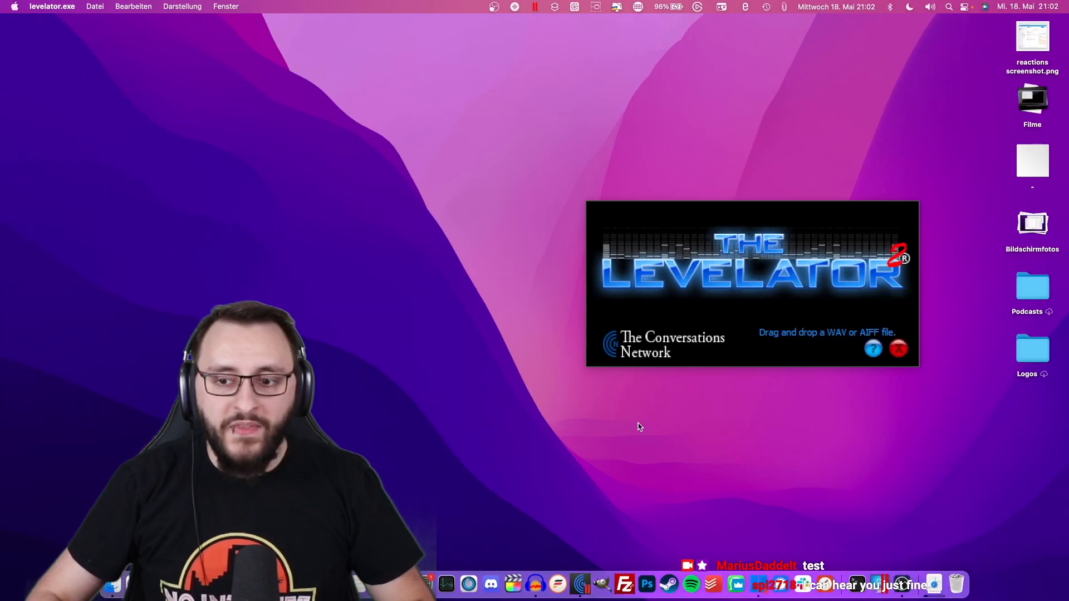
{"action": "left_click", "coordinate": [108, 593]}
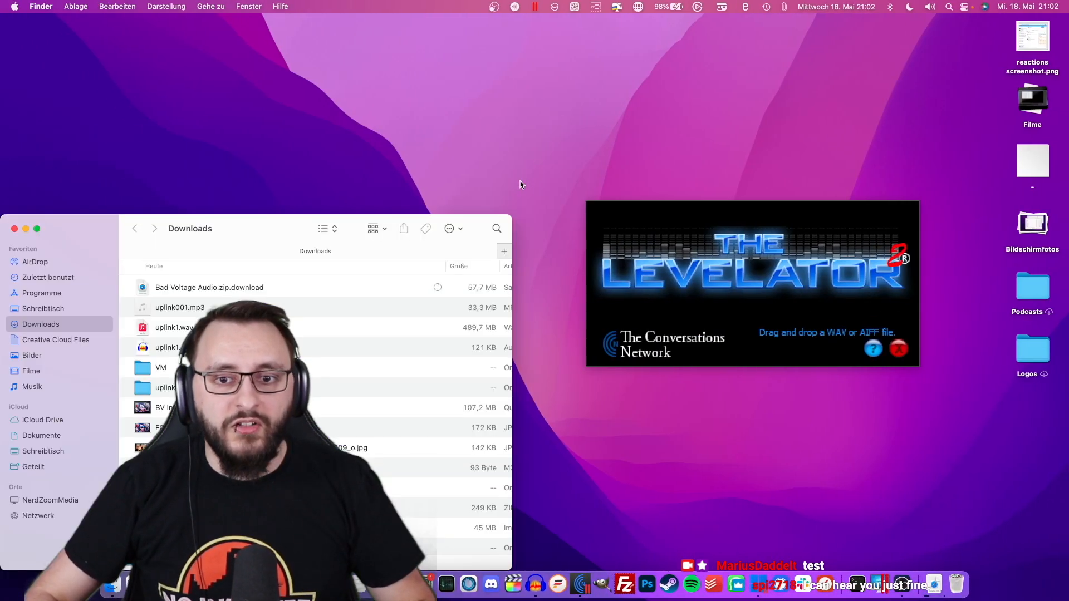
{"action": "double_click", "coordinate": [258, 286]}
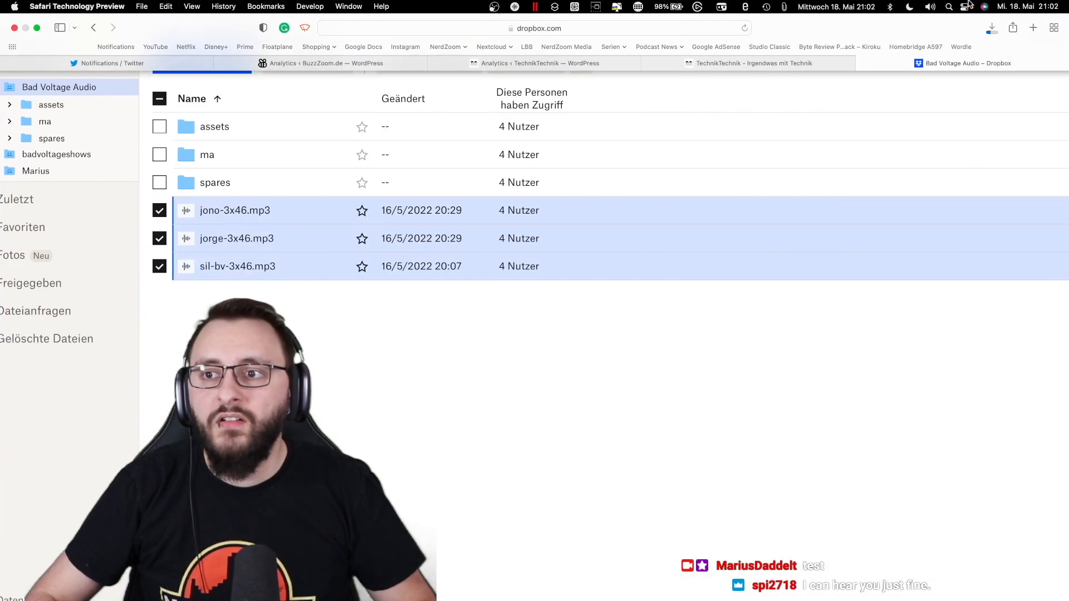
{"action": "left_click", "coordinate": [992, 28]}
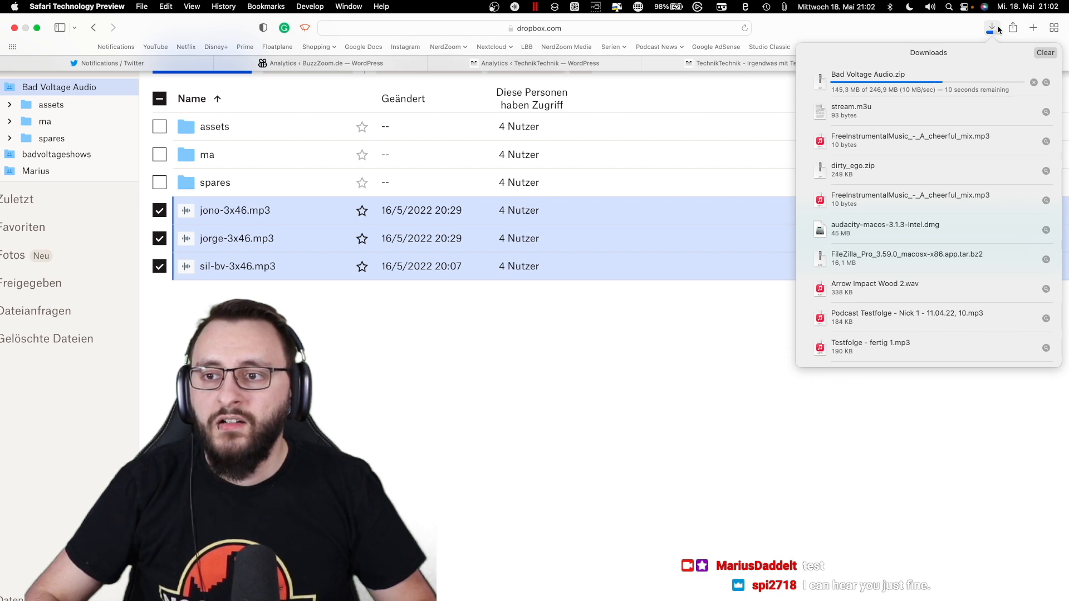
{"action": "left_click", "coordinate": [992, 28]}
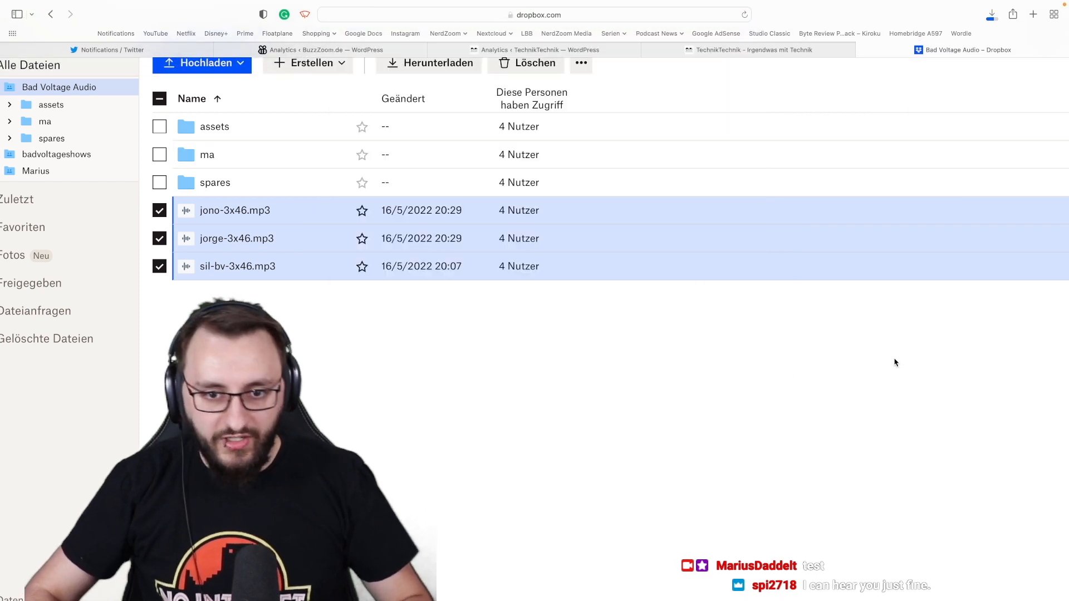
Open docs.google.com in a new tab and open the Bad Voltage Show Notes document.
{"action": "key", "text": "super+t"}
{"action": "type", "text": "d"}
{"action": "key", "text": "BackSpace"}
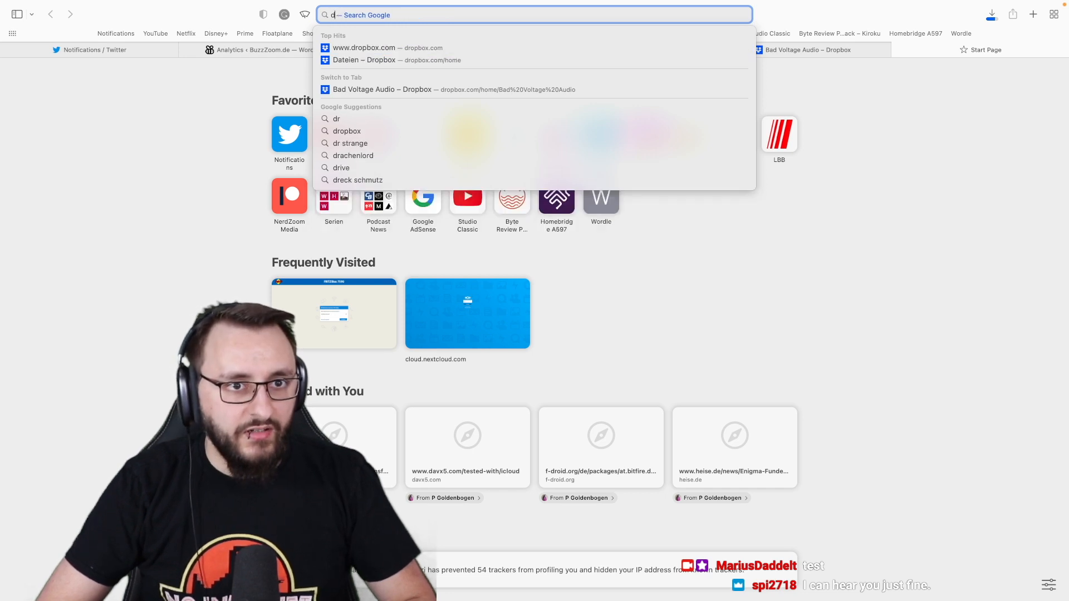
{"action": "type", "text": "ocs"}
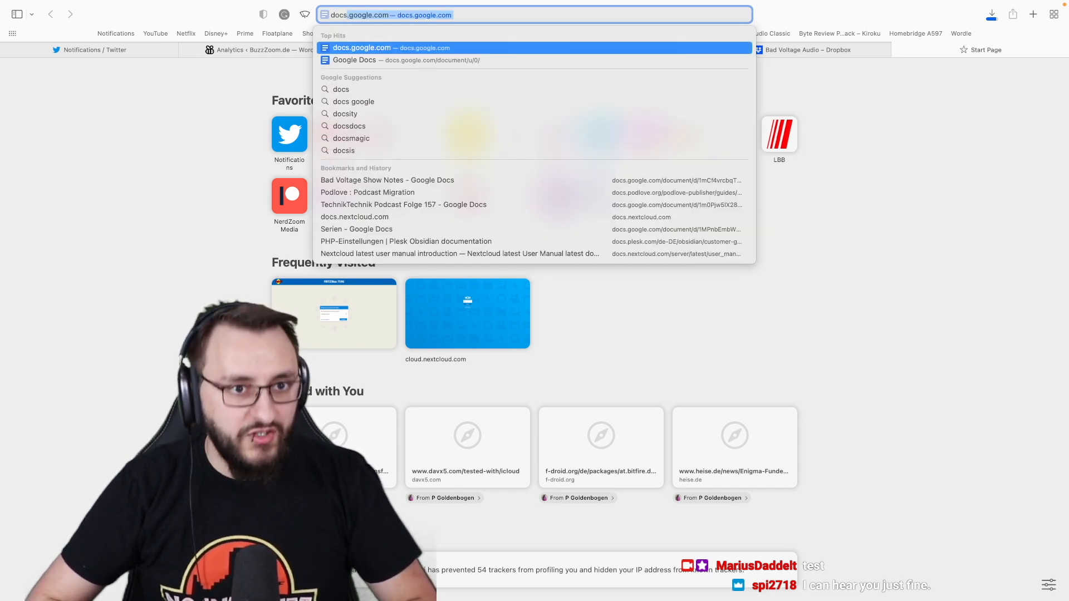
{"action": "key", "text": "Return"}
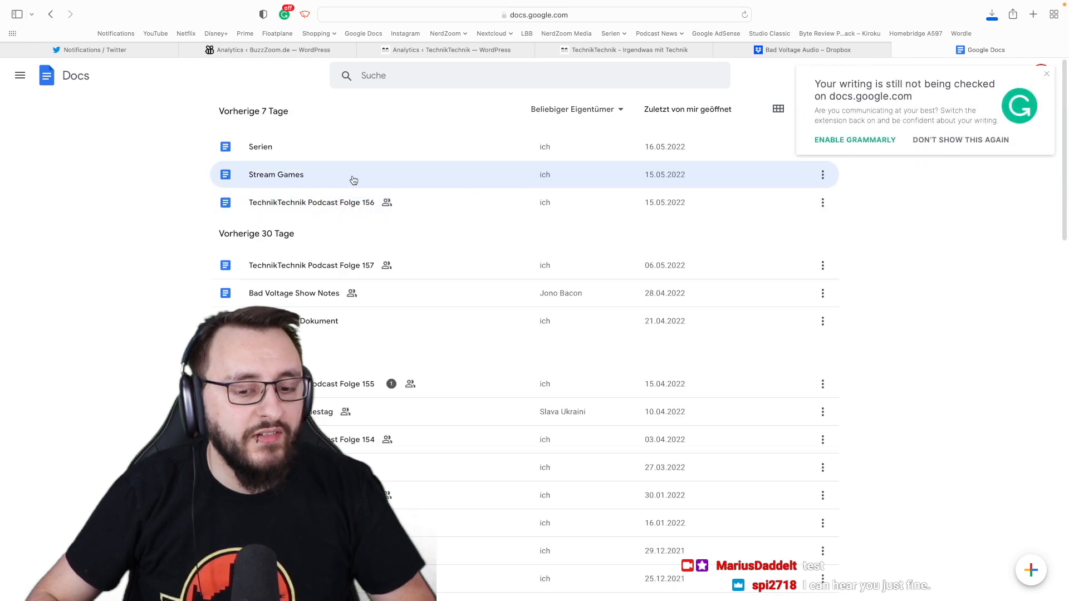
{"action": "left_click", "coordinate": [338, 298]}
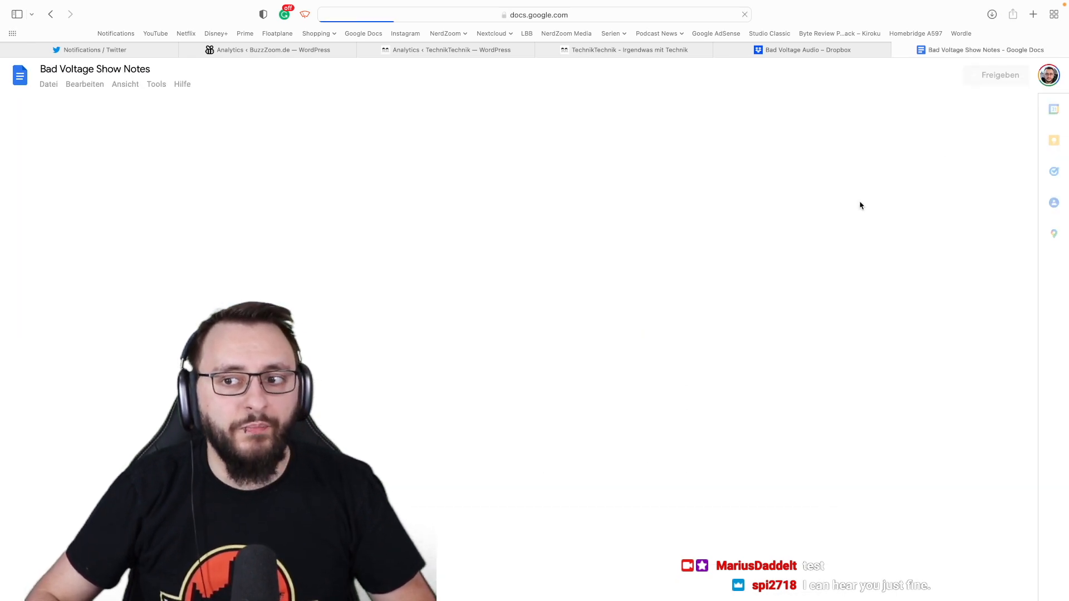
Read through the 3x46 show notes, examining the News topics and the credit and Twitch editing remarks.
{"action": "scroll", "coordinate": [534, 264], "scroll_direction": "down", "scroll_amount": 1}
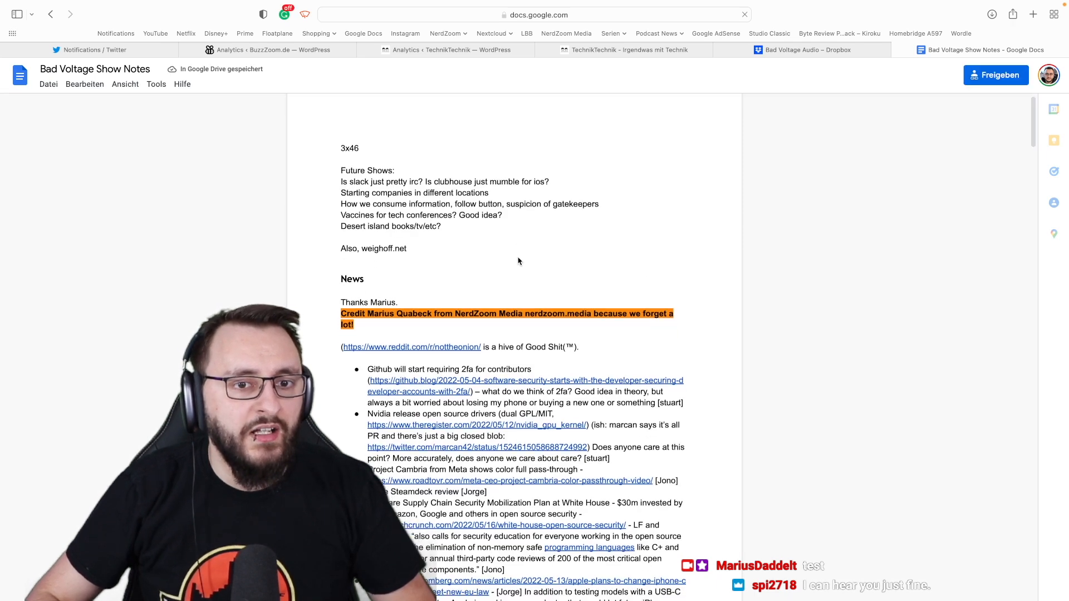
{"action": "scroll", "coordinate": [518, 261], "scroll_direction": "down", "scroll_amount": 2}
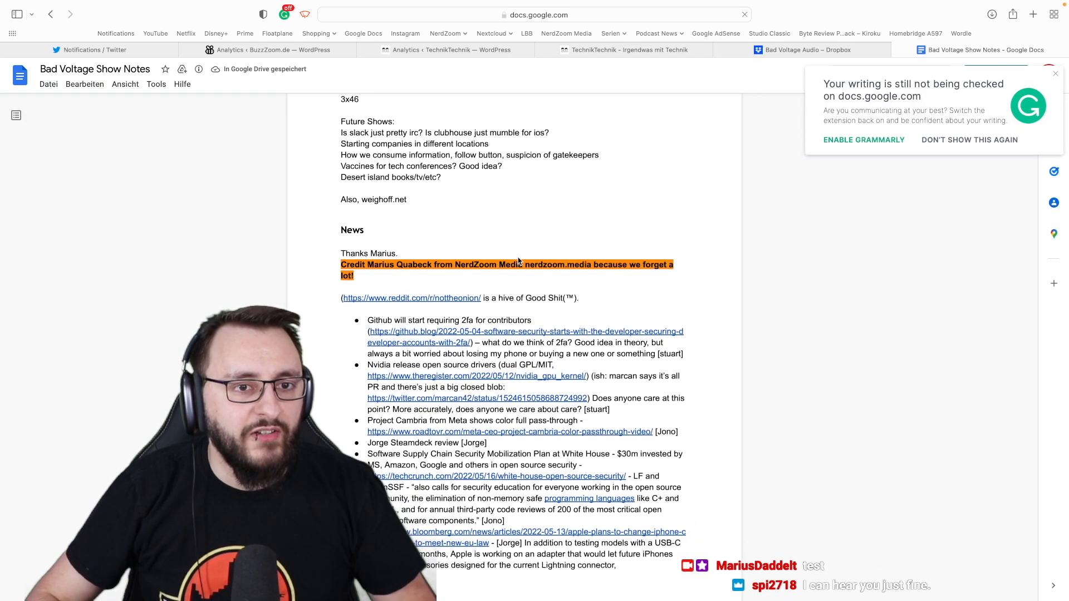
{"action": "scroll", "coordinate": [519, 261], "scroll_direction": "down", "scroll_amount": 8}
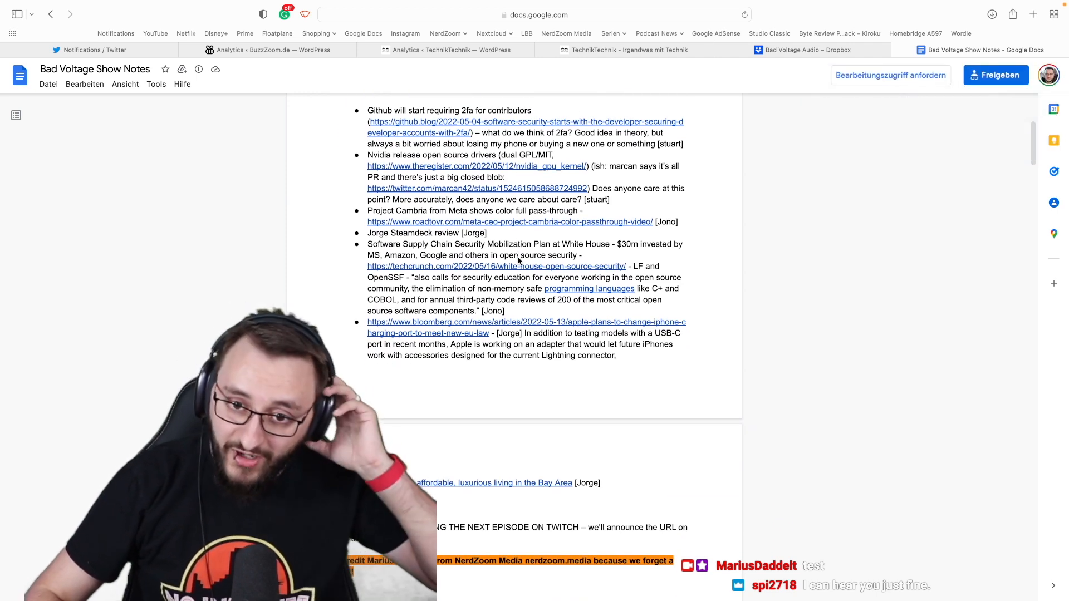
{"action": "scroll", "coordinate": [519, 260], "scroll_direction": "down", "scroll_amount": 7}
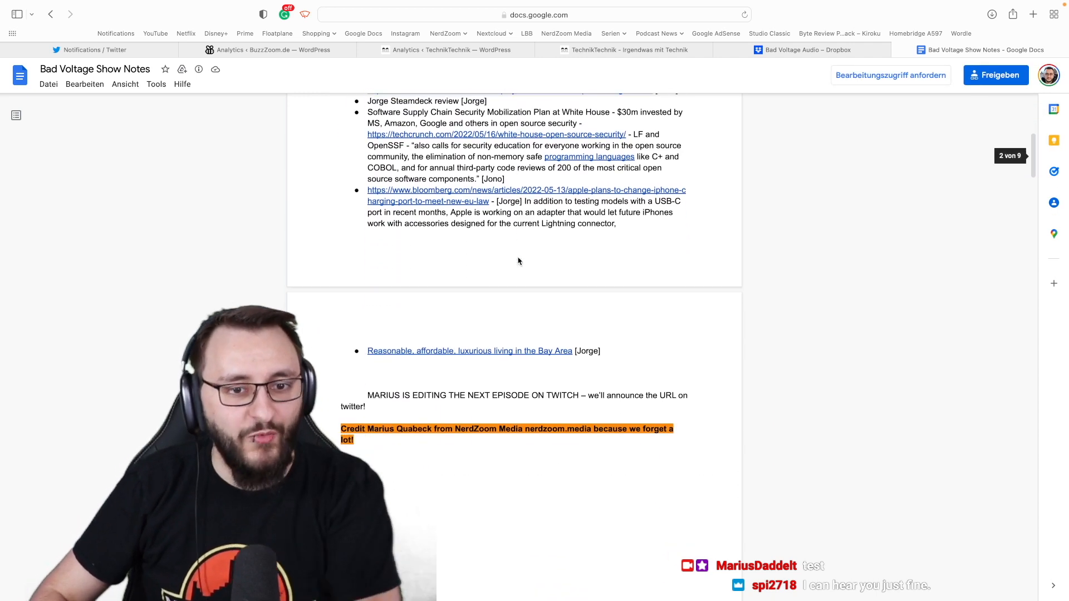
{"action": "scroll", "coordinate": [519, 258], "scroll_direction": "up", "scroll_amount": 7}
{"action": "scroll", "coordinate": [519, 258], "scroll_direction": "up", "scroll_amount": 12}
{"action": "scroll", "coordinate": [518, 257], "scroll_direction": "down", "scroll_amount": 7}
{"action": "scroll", "coordinate": [518, 258], "scroll_direction": "up", "scroll_amount": 1}
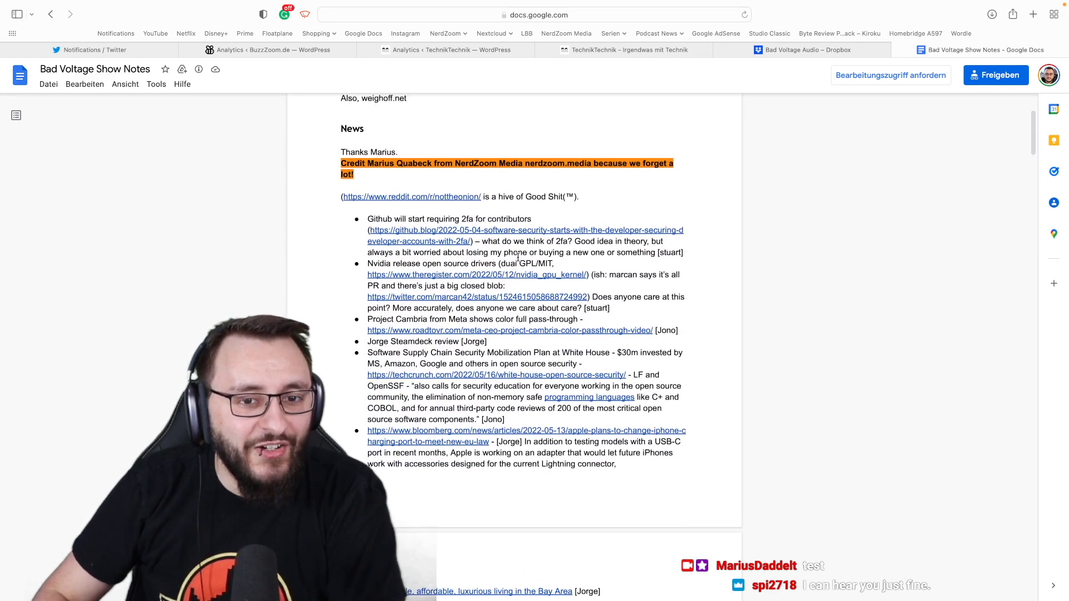
{"action": "scroll", "coordinate": [518, 257], "scroll_direction": "up", "scroll_amount": 3}
{"action": "scroll", "coordinate": [517, 257], "scroll_direction": "down", "scroll_amount": 1}
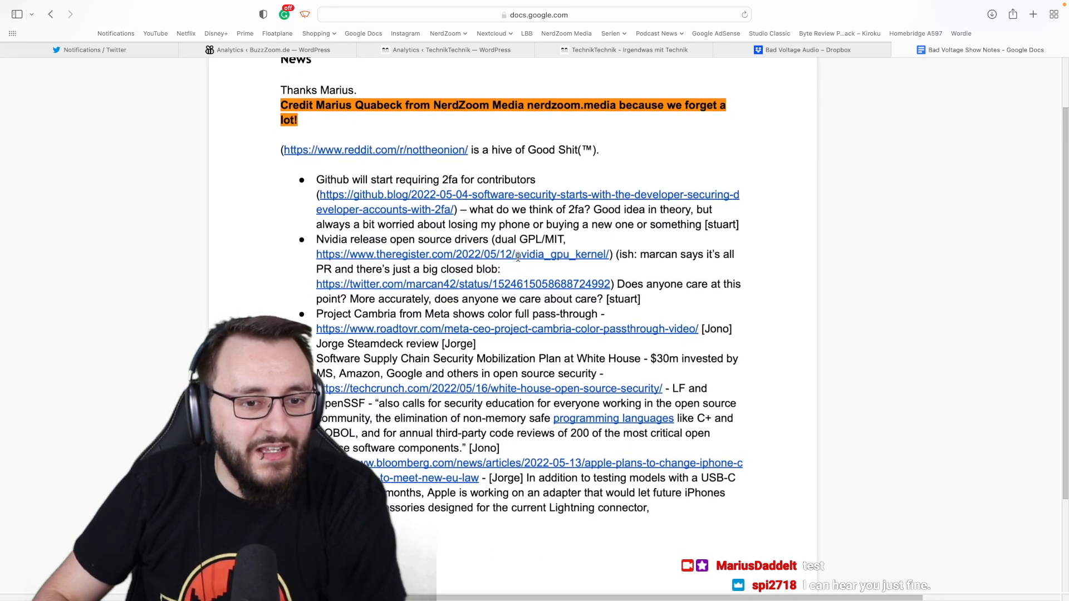
{"action": "scroll", "coordinate": [518, 257], "scroll_direction": "down", "scroll_amount": 1}
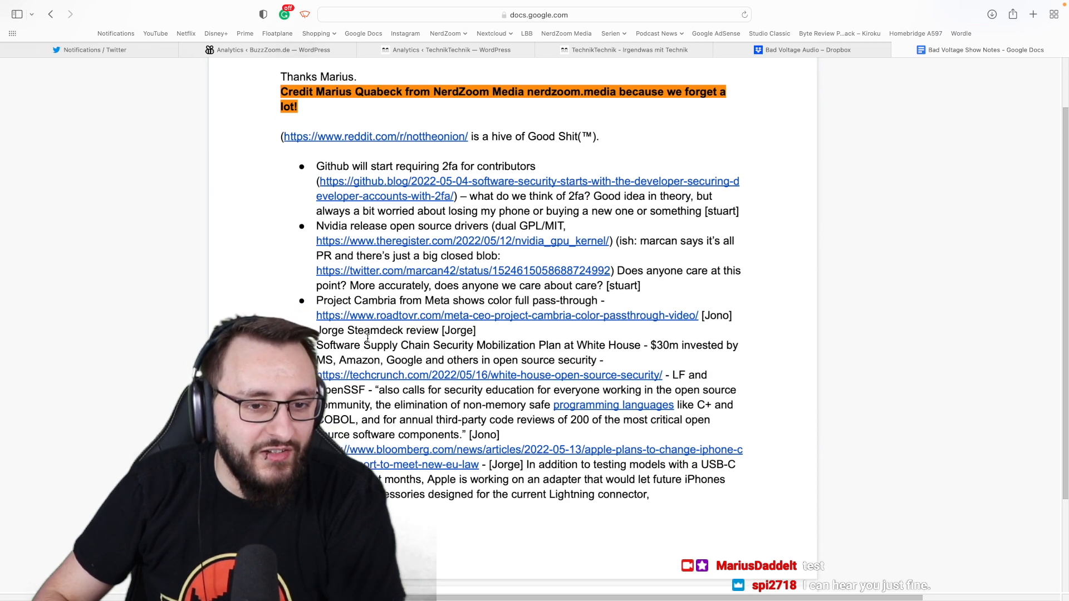
{"action": "left_click_drag", "start_coordinate": [332, 333], "coordinate": [444, 332]}
{"action": "left_click", "coordinate": [455, 349]}
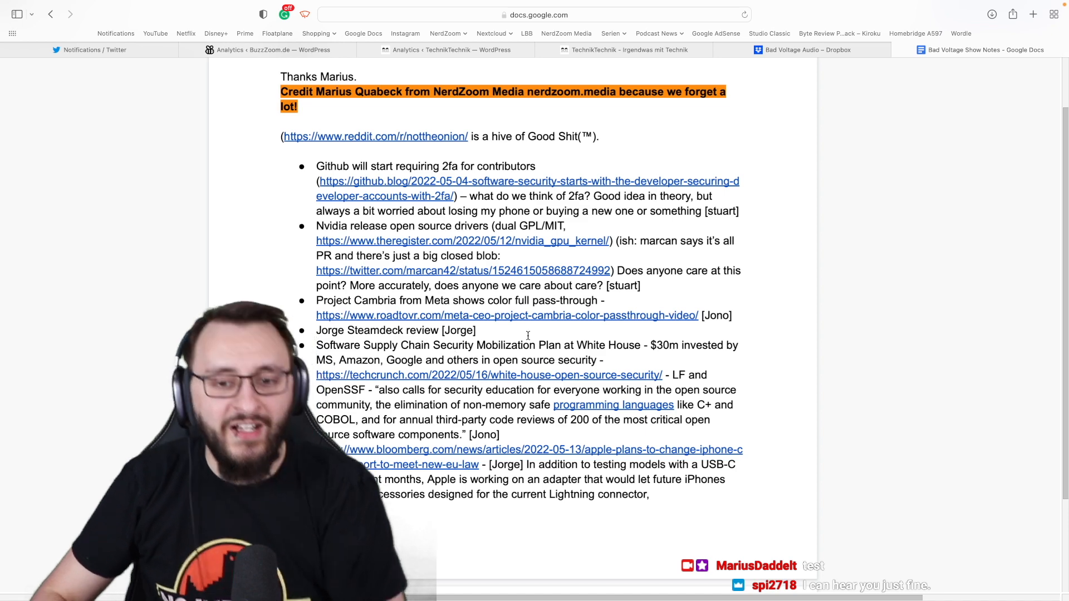
Switch to Finder, extract Bad Voltage Audio.zip in the Downloads folder and open the extracted folder.
{"action": "key", "text": "ctrl+Left"}
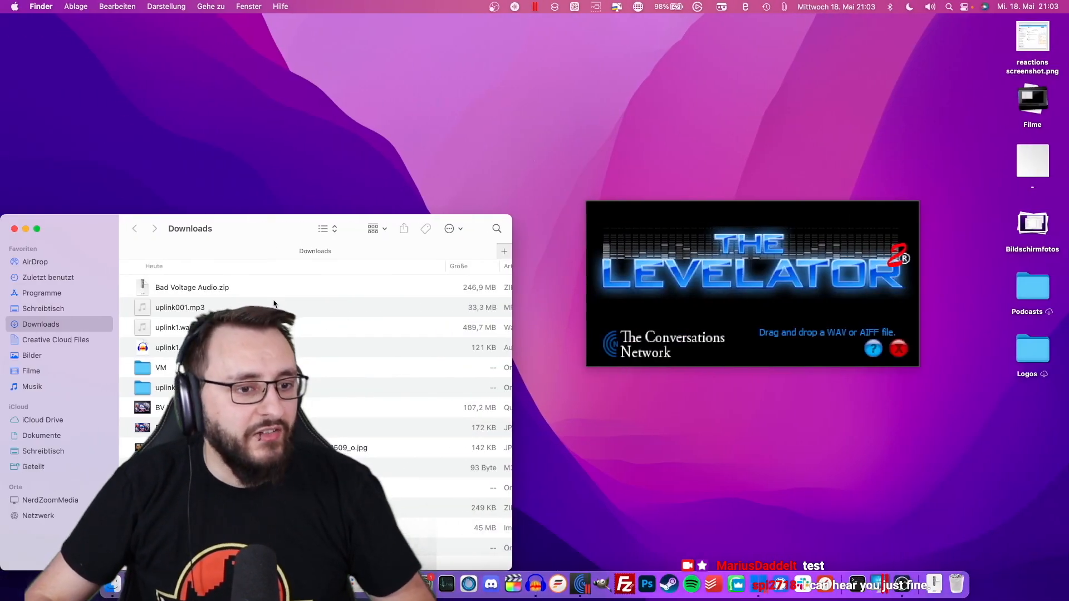
{"action": "double_click", "coordinate": [272, 290]}
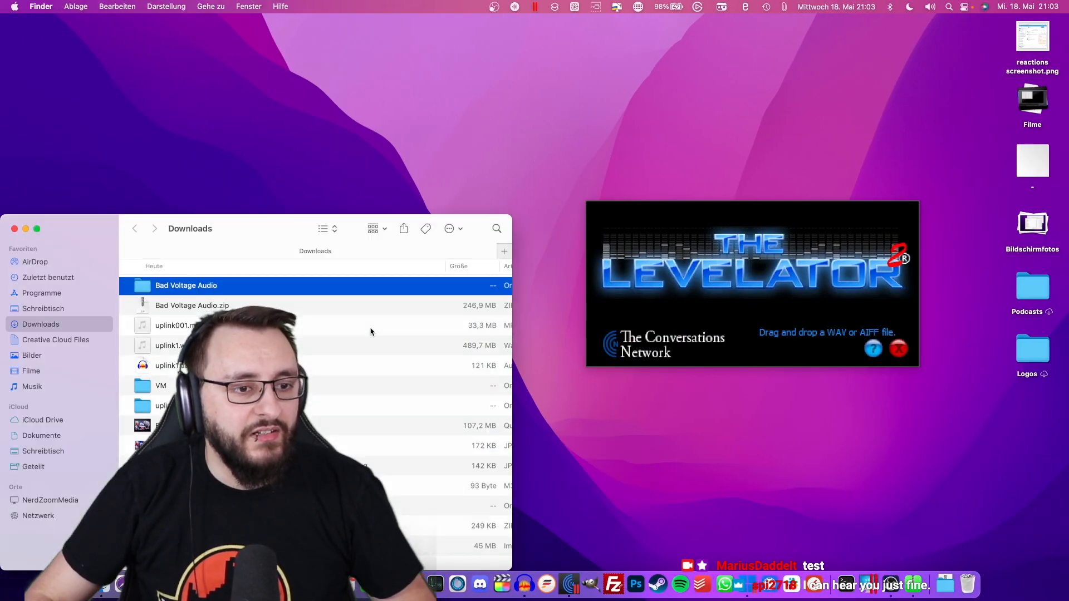
{"action": "double_click", "coordinate": [216, 285]}
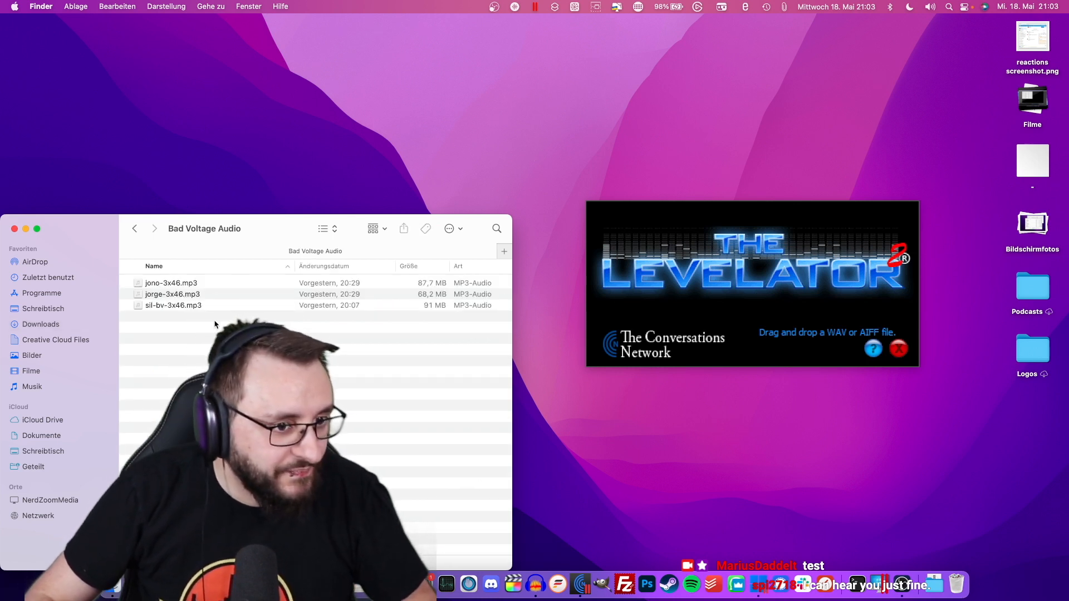
Rename the file sil-bv-3x46.mp3 as sil-3x46.mp3.
{"action": "left_click", "coordinate": [166, 304]}
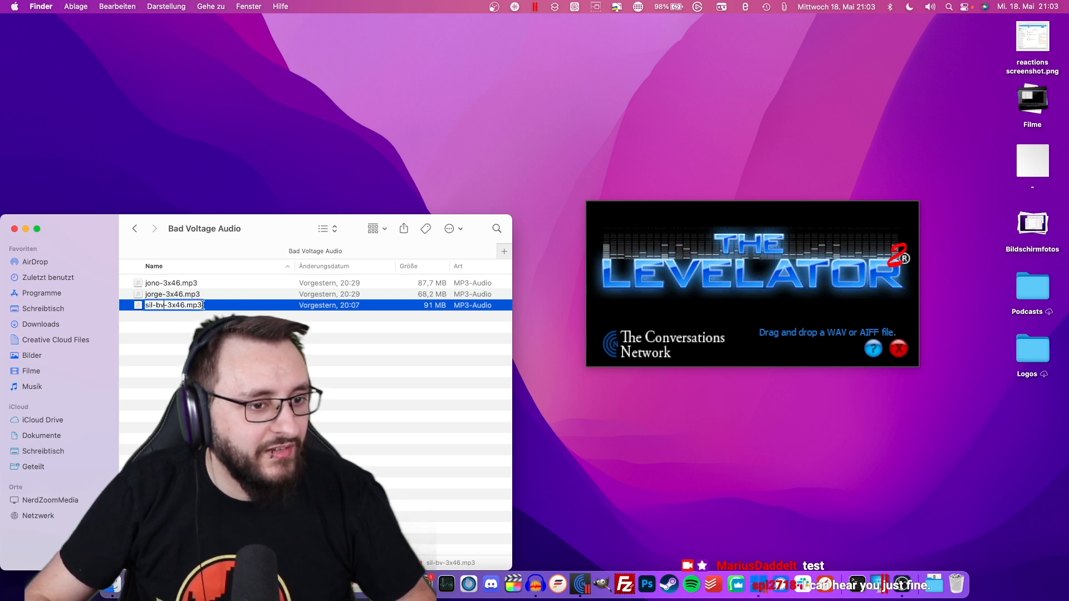
{"action": "key", "text": "BackSpace"}
{"action": "key", "text": "BackSpace"}
{"action": "key", "text": "BackSpace"}
{"action": "key", "text": "Return"}
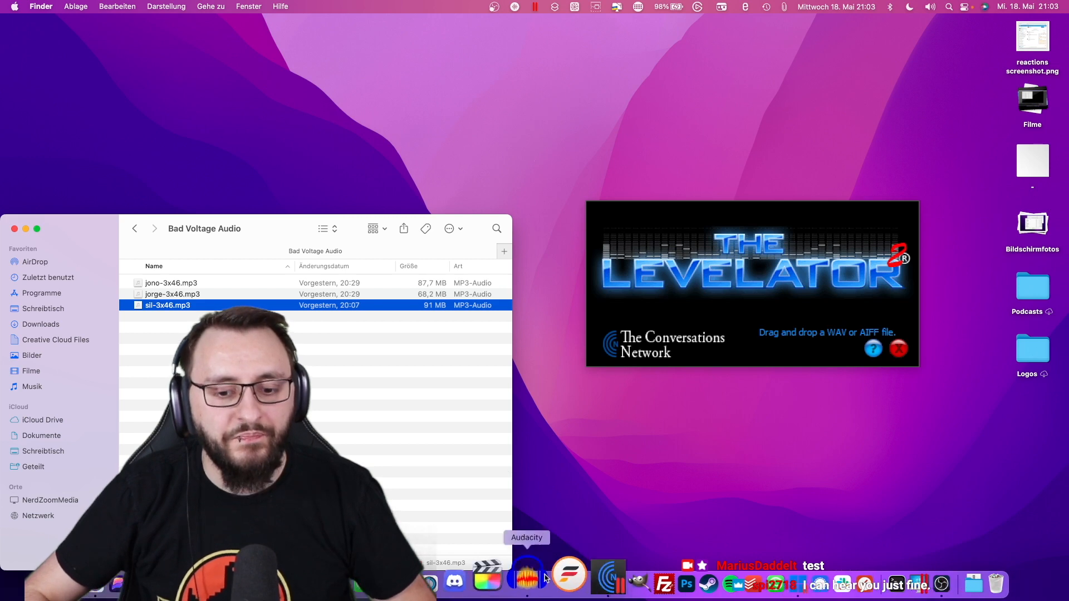
Switch to Audacity and create a new empty project.
{"action": "left_click", "coordinate": [545, 580]}
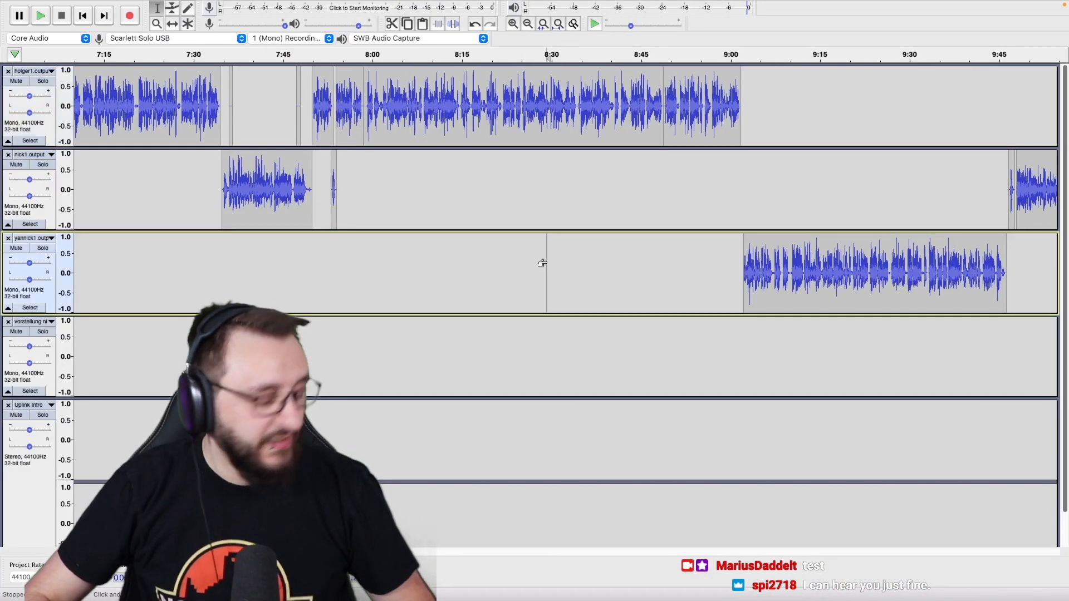
{"action": "key", "text": "super+n"}
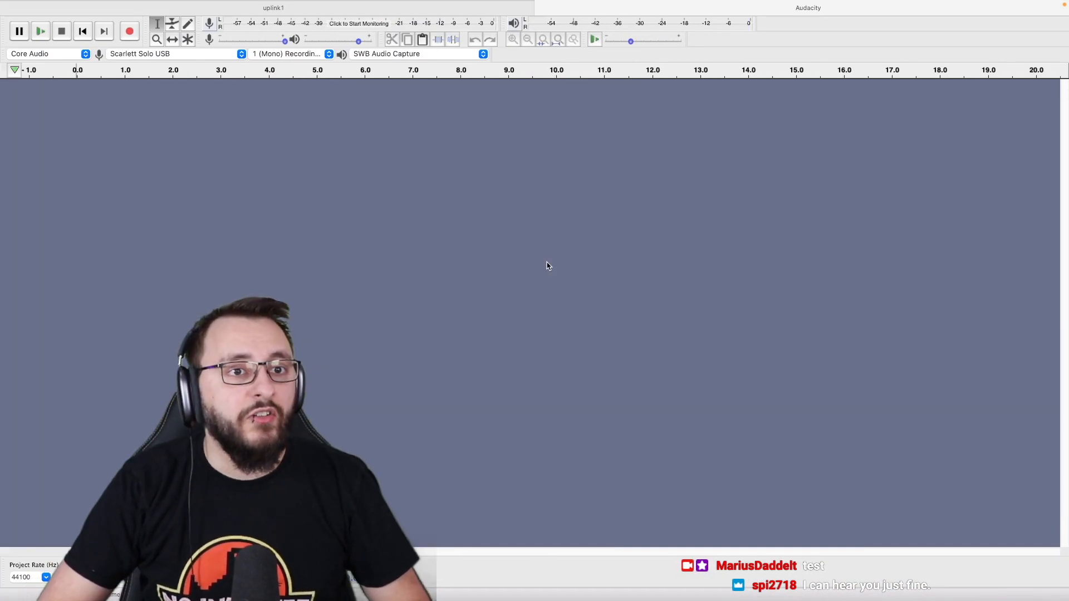
Switch to Finder and import jono-3x46.mp3, jorge-3x46.mp3 and sil-3x46.mp3 into the empty Audacity project.
{"action": "key", "text": "ctrl+Left"}
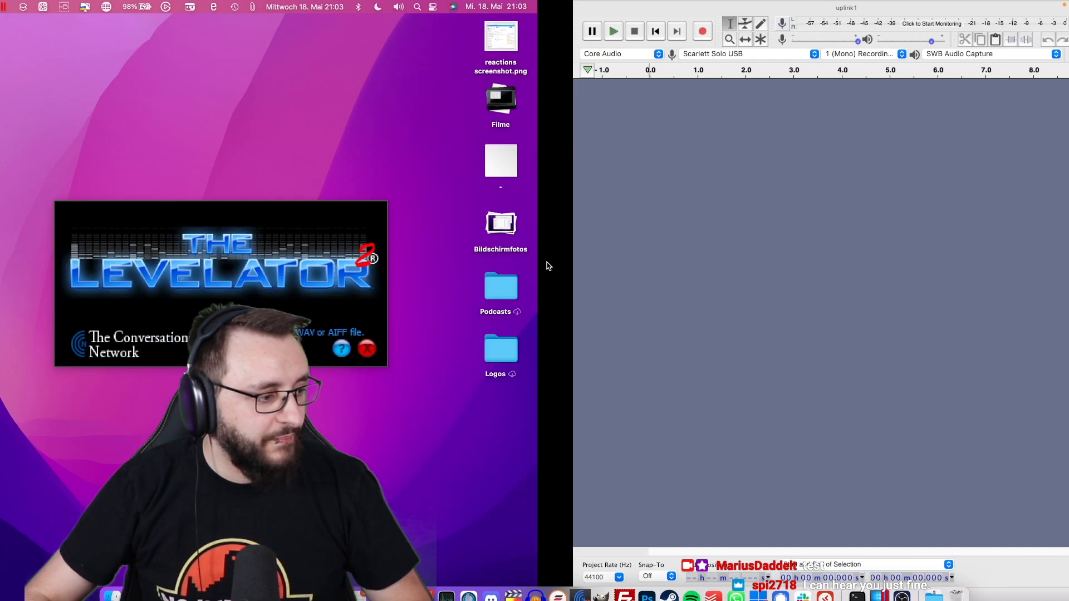
{"action": "key", "text": "super+a"}
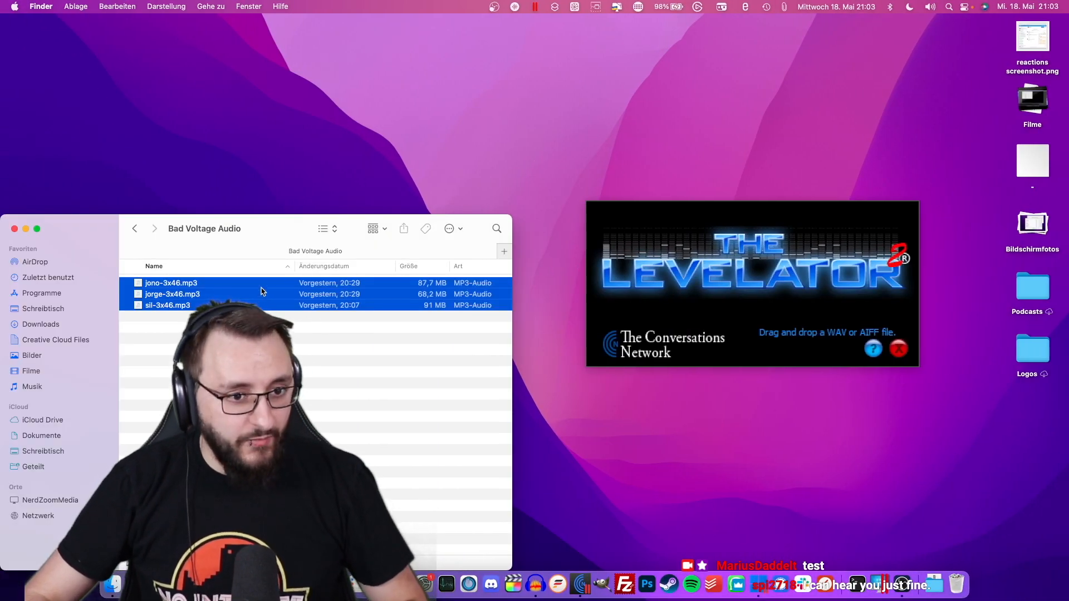
{"action": "left_click_drag", "start_coordinate": [262, 291], "coordinate": [539, 239]}
{"action": "key", "text": "ctrl+Right"}
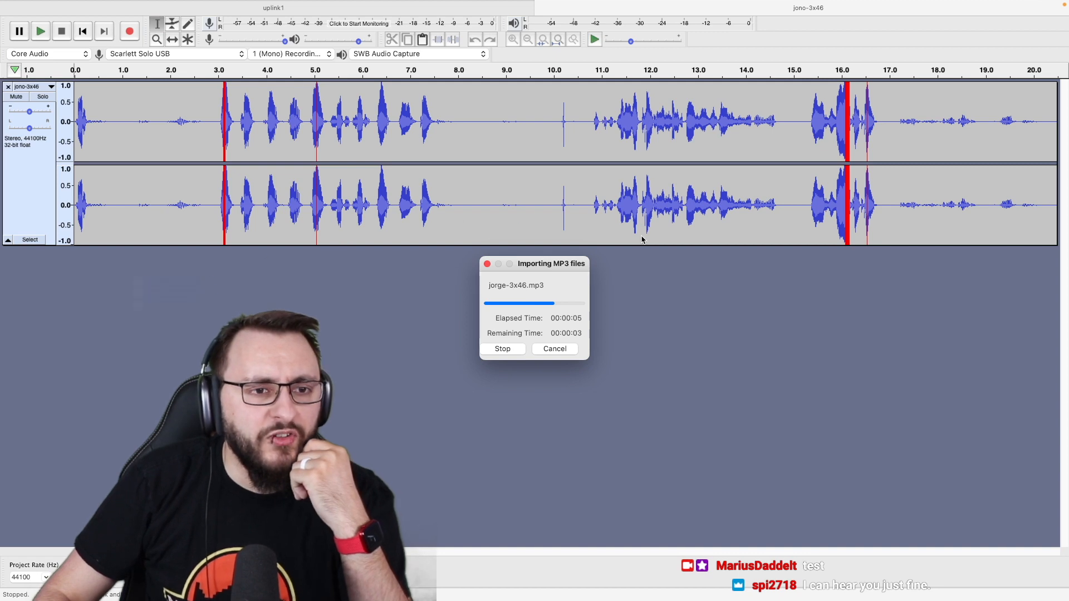
Switch to the desktop, move the Levelator window higher up beside the Finder window, and return to the Audacity project.
{"action": "key", "text": "ctrl+Left"}
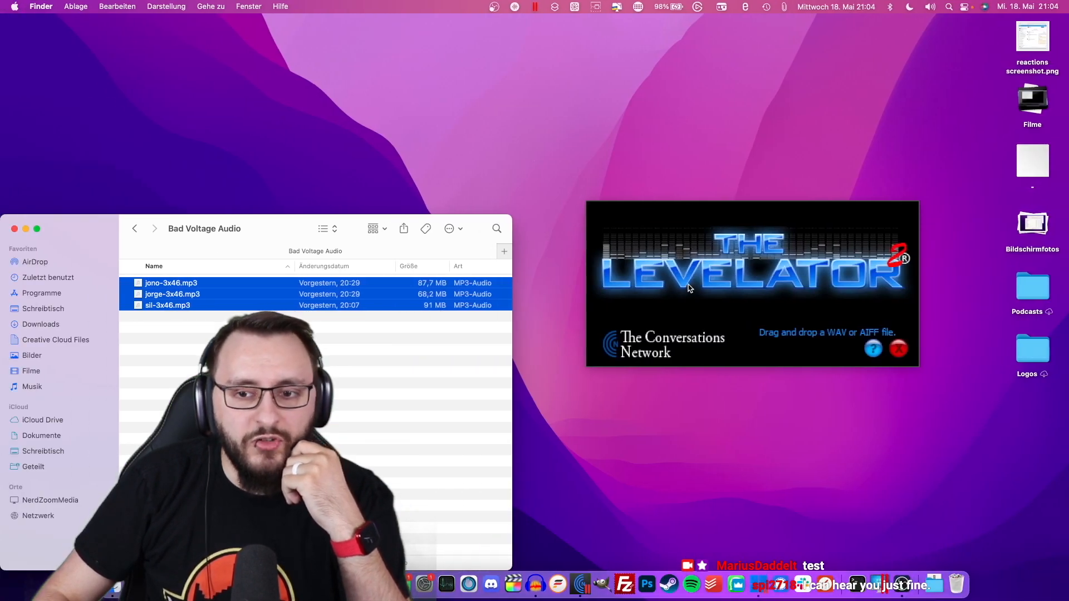
{"action": "left_click", "coordinate": [773, 225]}
{"action": "left_click_drag", "start_coordinate": [791, 226], "coordinate": [716, 118]}
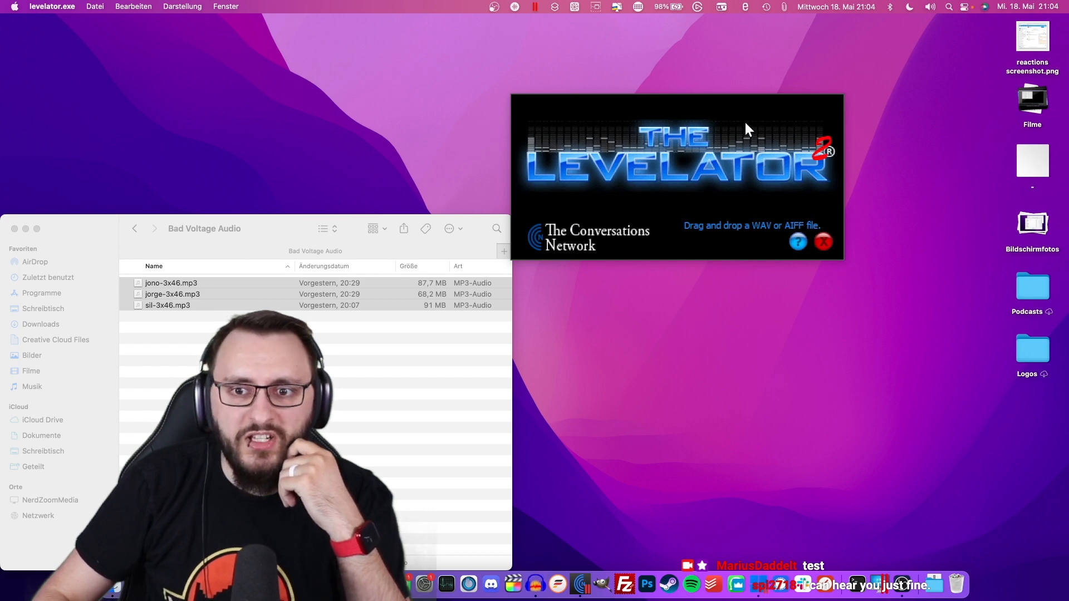
{"action": "key", "text": "ctrl+Right"}
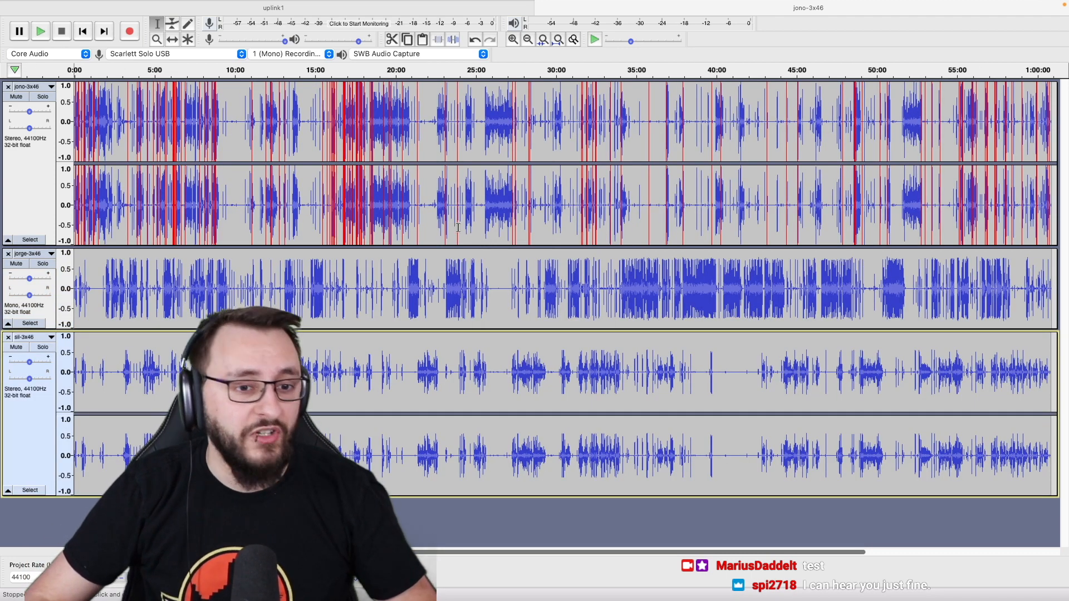
Split the stereo track jono-3x46 to mono and keep only one of the two resulting tracks.
{"action": "left_click", "coordinate": [396, 217]}
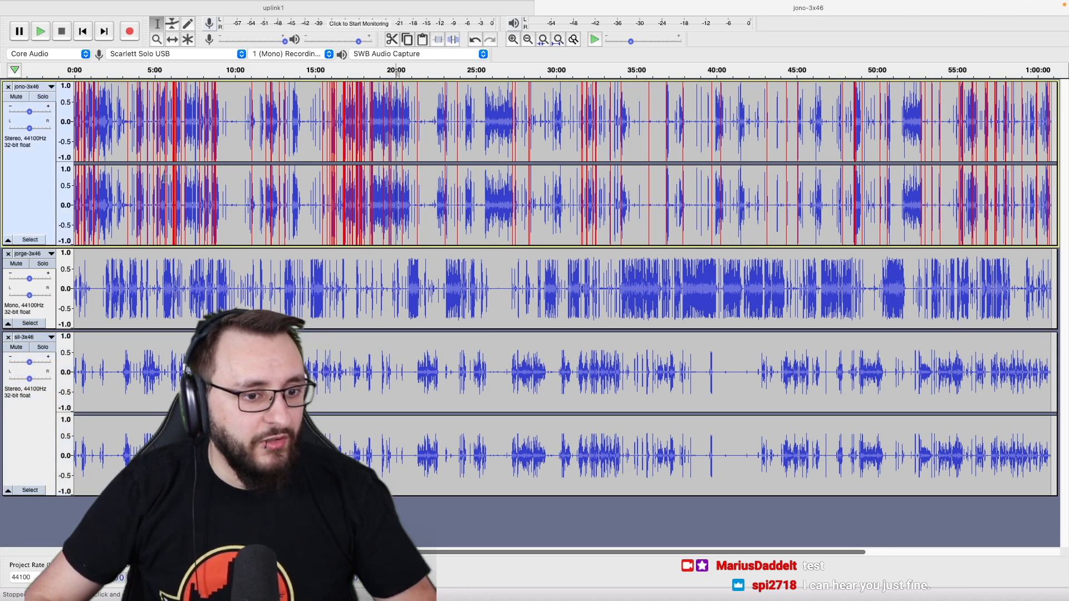
{"action": "left_click", "coordinate": [164, 284]}
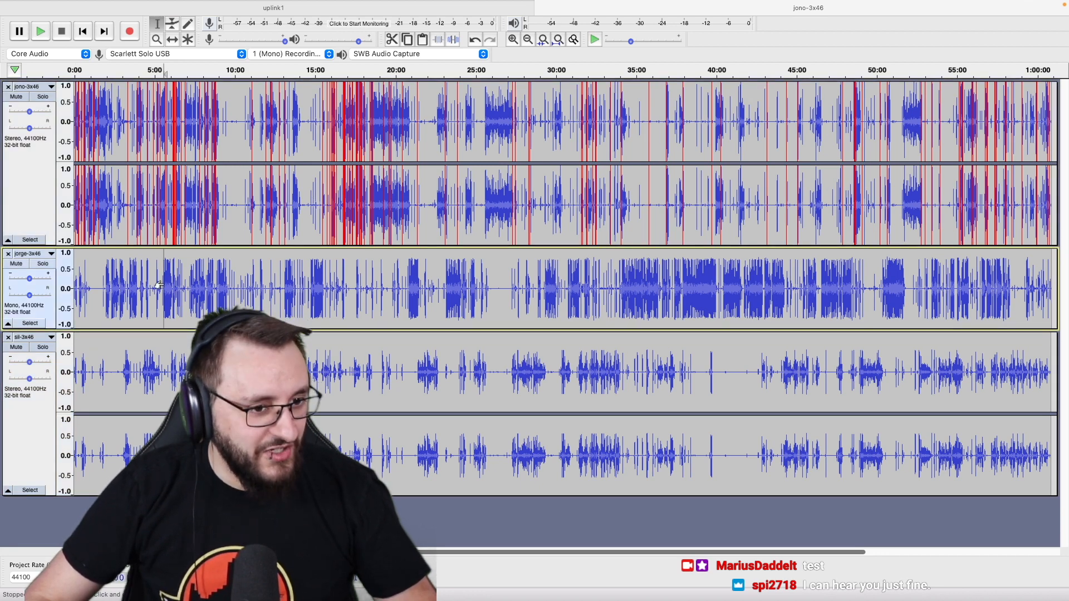
{"action": "scroll", "coordinate": [164, 285], "scroll_direction": "up", "scroll_amount": 2}
{"action": "scroll", "coordinate": [164, 284], "scroll_direction": "left", "scroll_amount": 5}
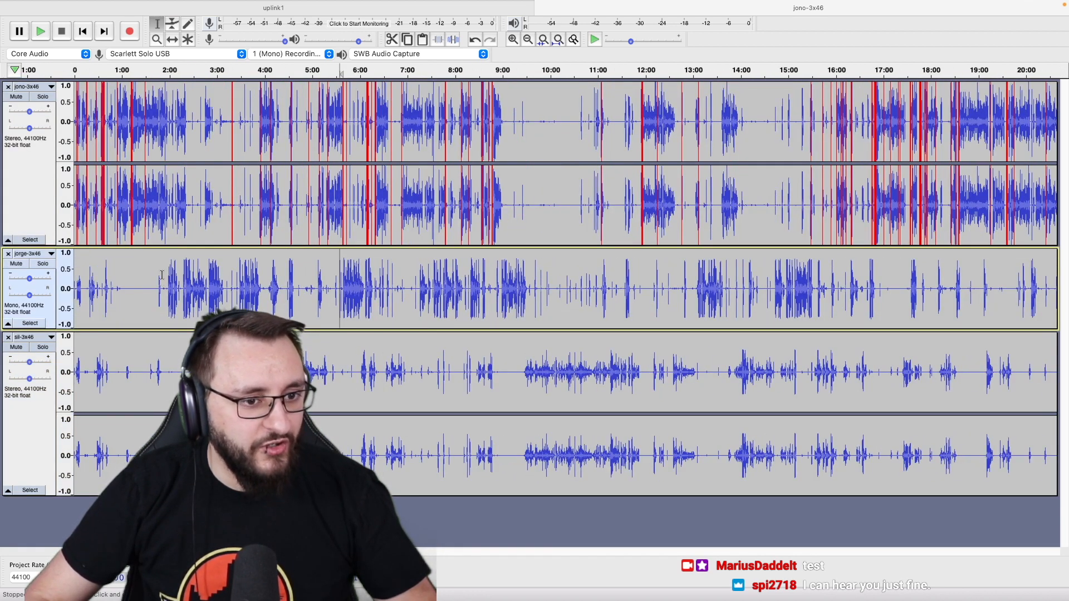
{"action": "left_click", "coordinate": [51, 87]}
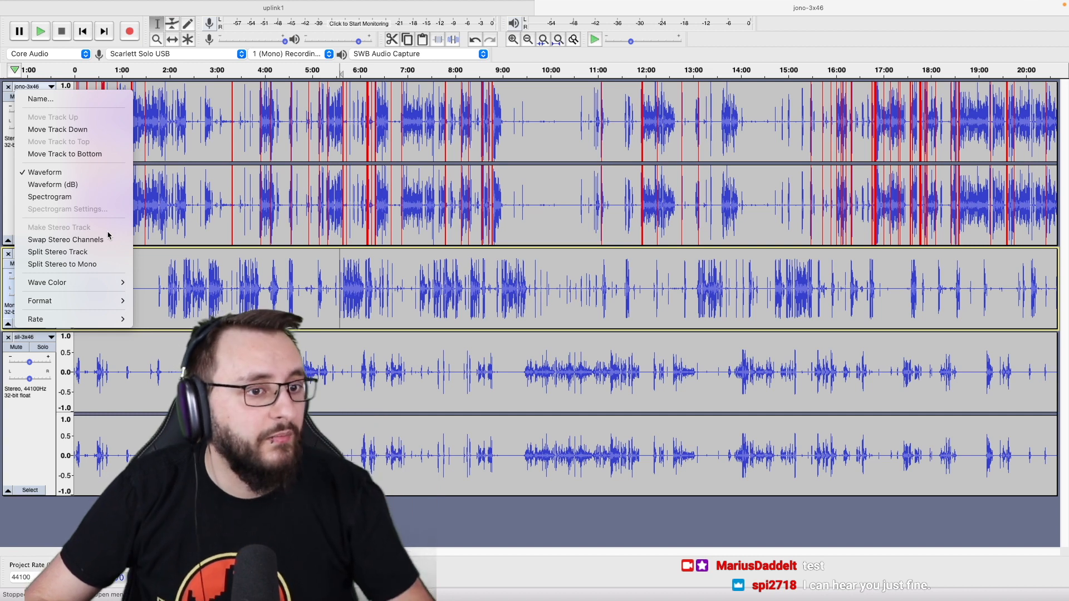
{"action": "left_click", "coordinate": [110, 266]}
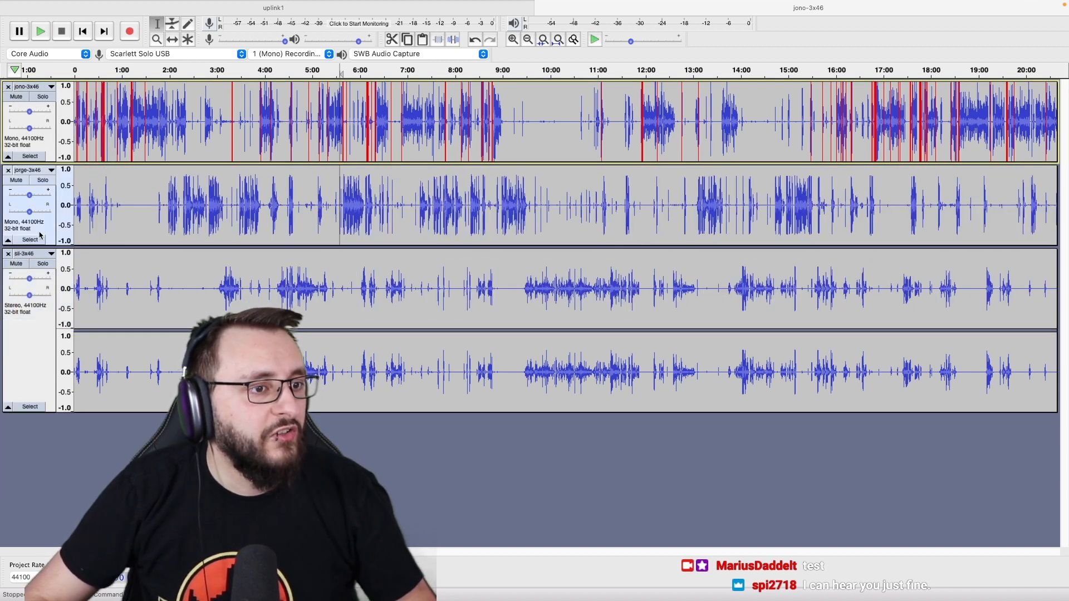
Split the stereo track sil-3x46 to mono and delete its duplicate mono track.
{"action": "left_click", "coordinate": [50, 254]}
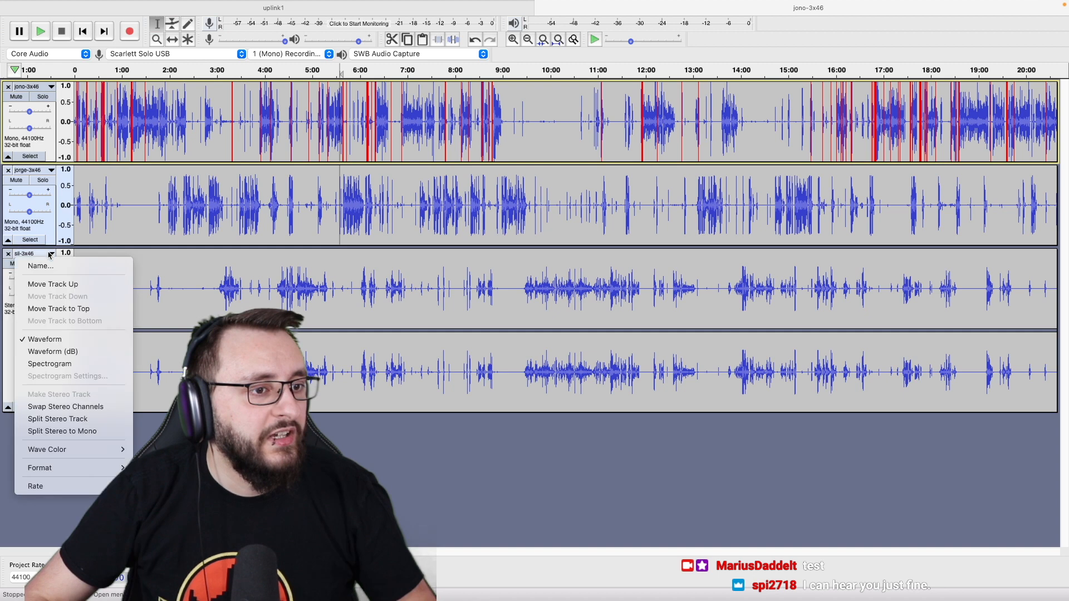
{"action": "left_click", "coordinate": [84, 431]}
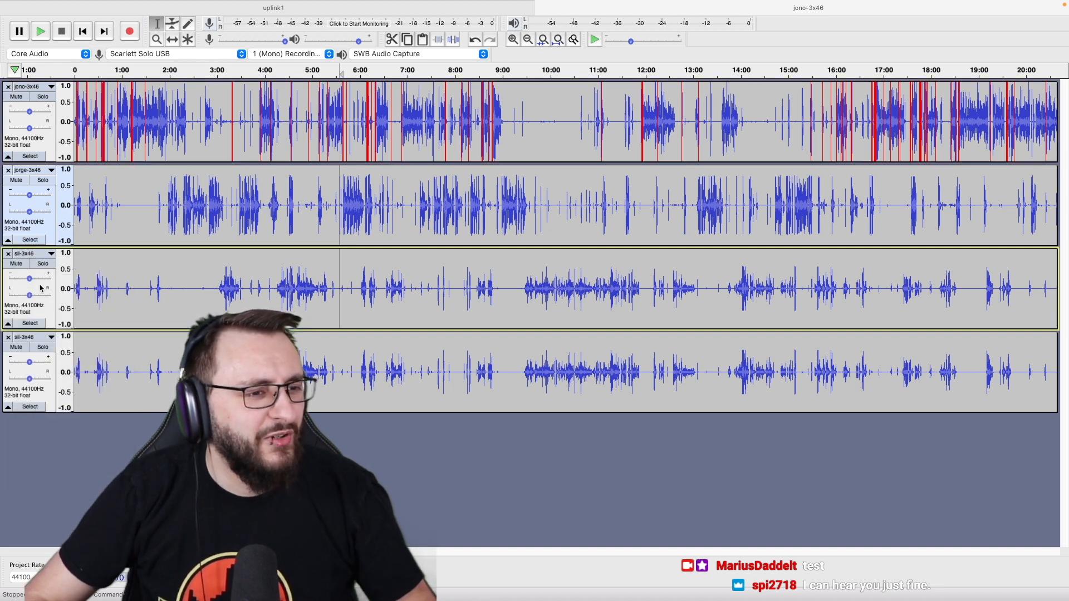
{"action": "left_click", "coordinate": [8, 255]}
Zoom in on the first minute of the recordings to examine the waveforms of the three tracks.
{"action": "left_click", "coordinate": [205, 133]}
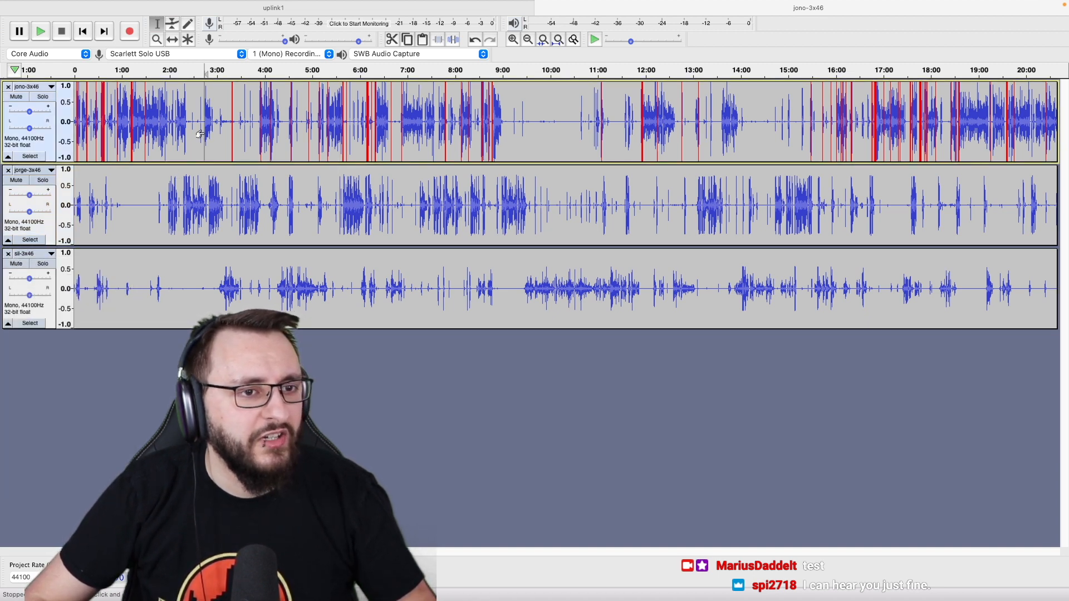
{"action": "left_click", "coordinate": [265, 134]}
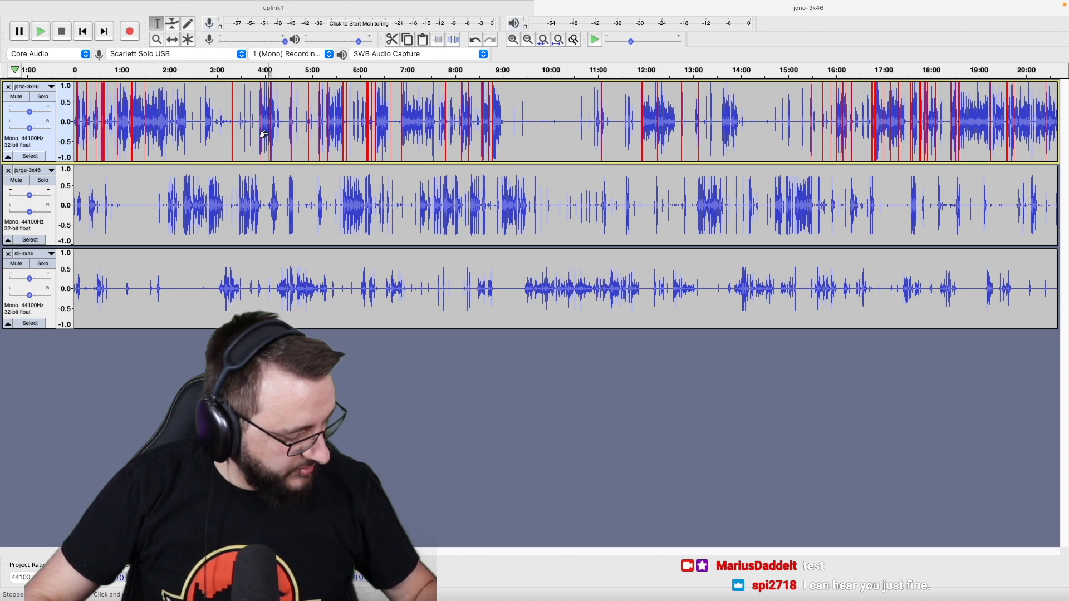
{"action": "key", "text": "super+3"}
{"action": "key", "text": "super+1"}
{"action": "scroll", "coordinate": [295, 132], "scroll_direction": "down", "scroll_amount": 3}
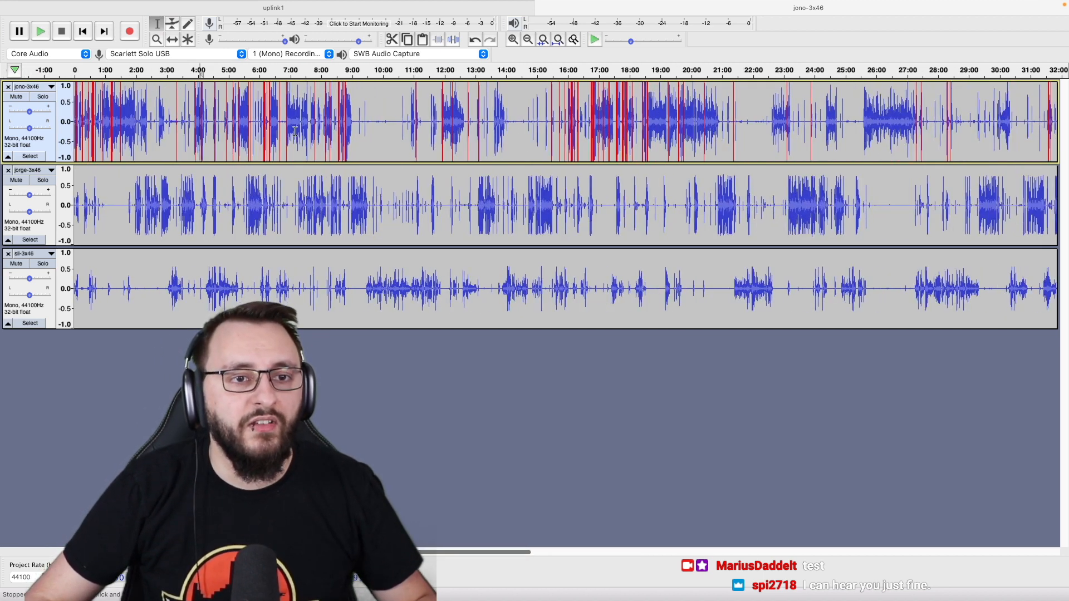
{"action": "key", "text": "super+1"}
{"action": "key", "text": "super+1"}
{"action": "key", "text": "super+1"}
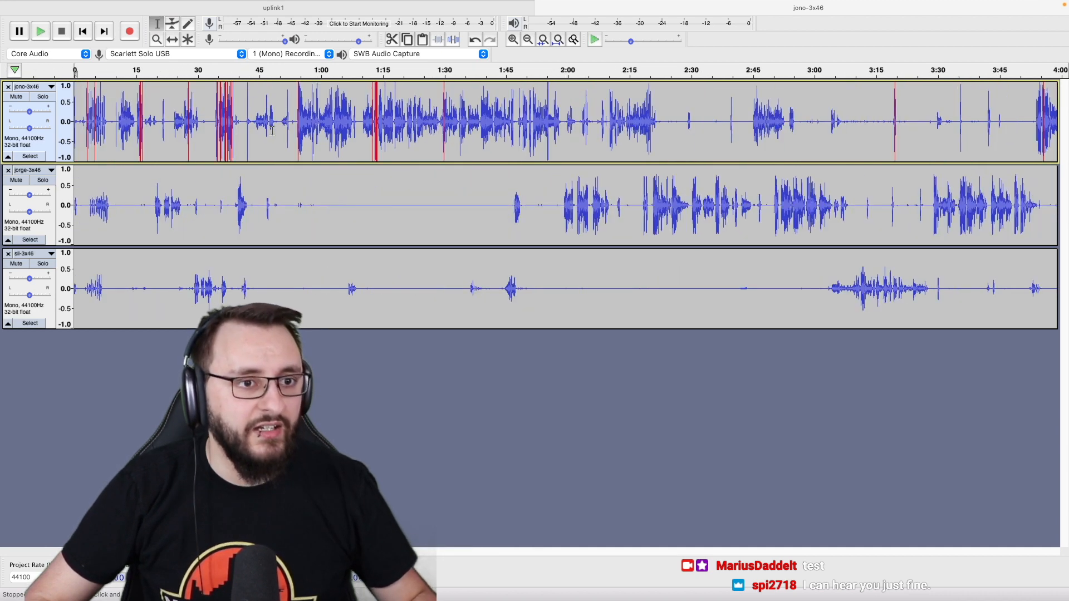
{"action": "key", "text": "super+1"}
{"action": "key", "text": "super+1"}
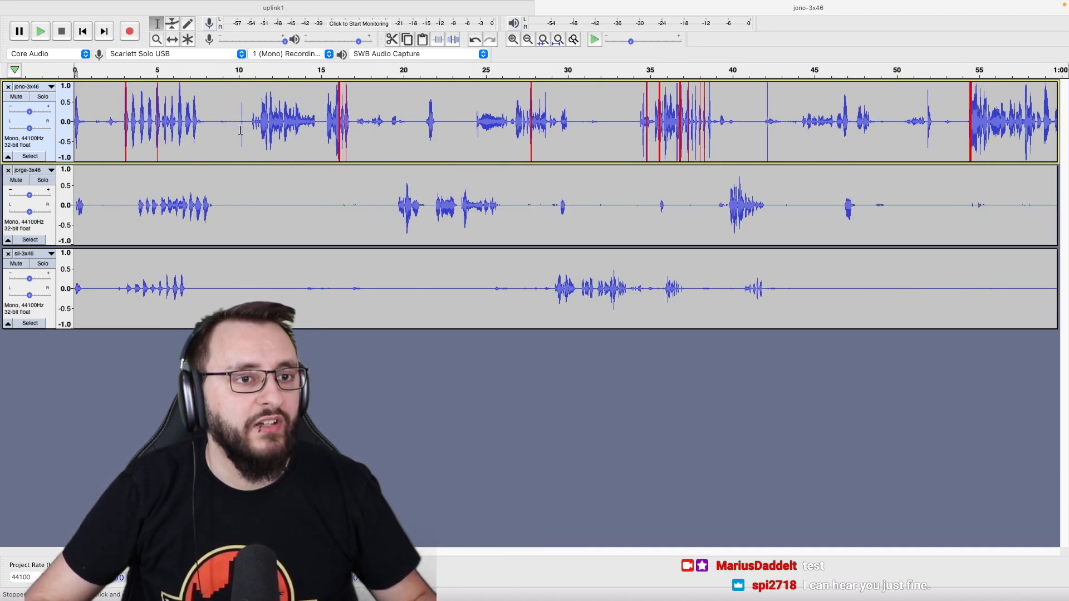
Solo the jono-3x46 track and play a few seconds of it from about 11 seconds.
{"action": "left_click", "coordinate": [445, 128]}
{"action": "key", "text": "shift+s"}
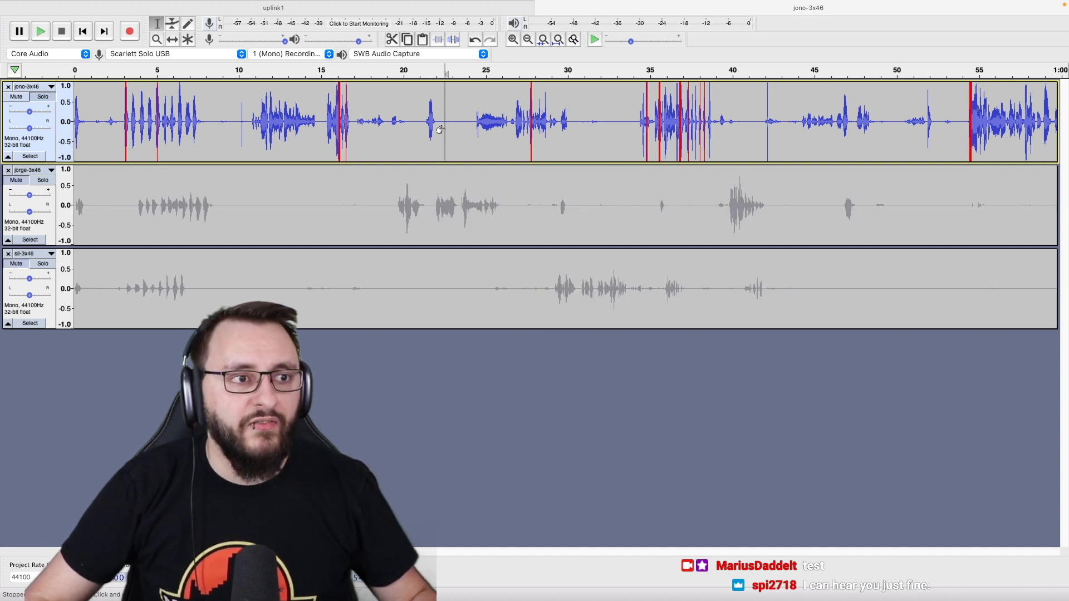
{"action": "left_click", "coordinate": [261, 127]}
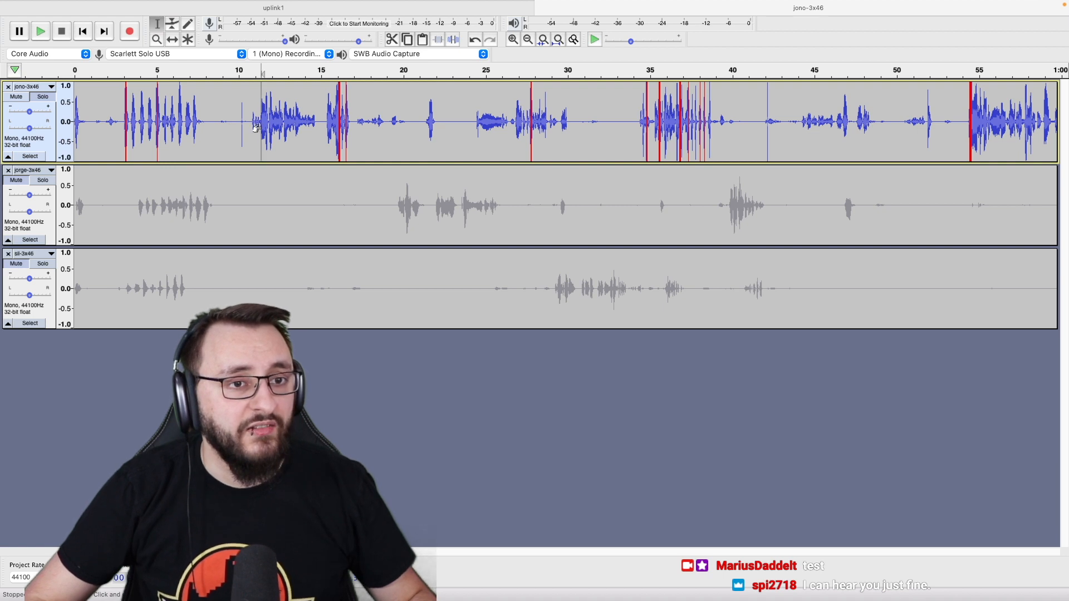
{"action": "key", "text": "space"}
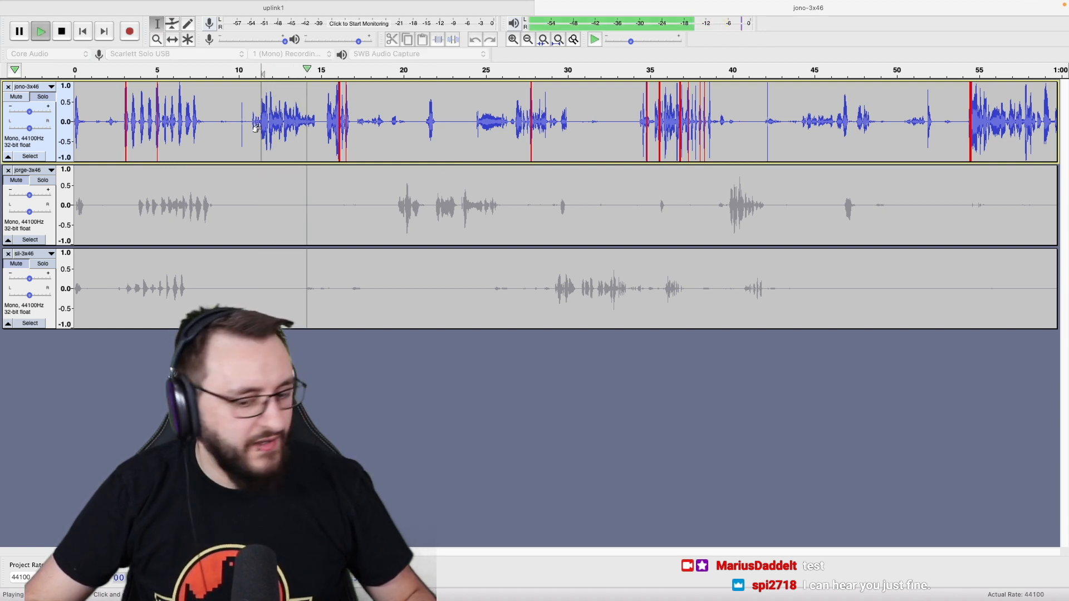
{"action": "key", "text": "space"}
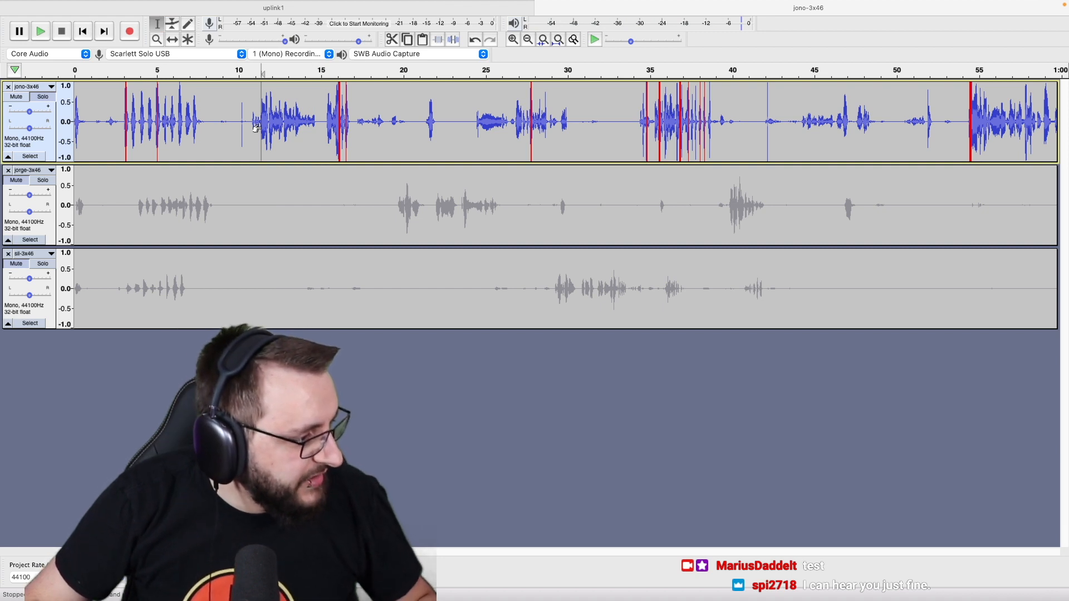
Find a passage without speech in the jono-3x46 track and play it from about 10:08.
{"action": "scroll", "coordinate": [277, 128], "scroll_direction": "up", "scroll_amount": 5}
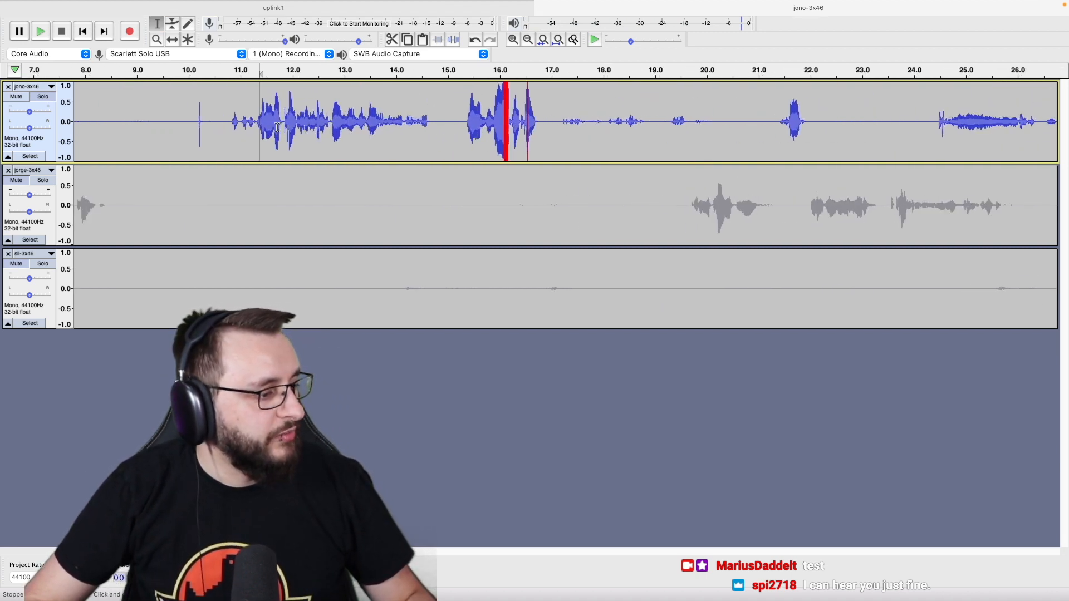
{"action": "scroll", "coordinate": [278, 127], "scroll_direction": "down", "scroll_amount": 4}
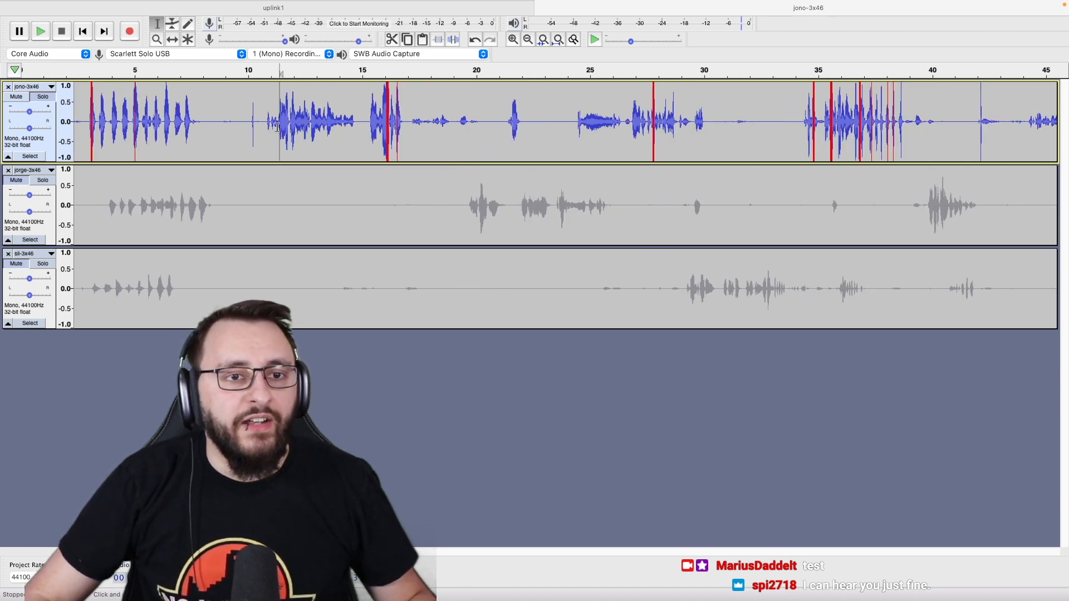
{"action": "scroll", "coordinate": [277, 128], "scroll_direction": "left", "scroll_amount": 2}
{"action": "scroll", "coordinate": [277, 128], "scroll_direction": "down", "scroll_amount": 10}
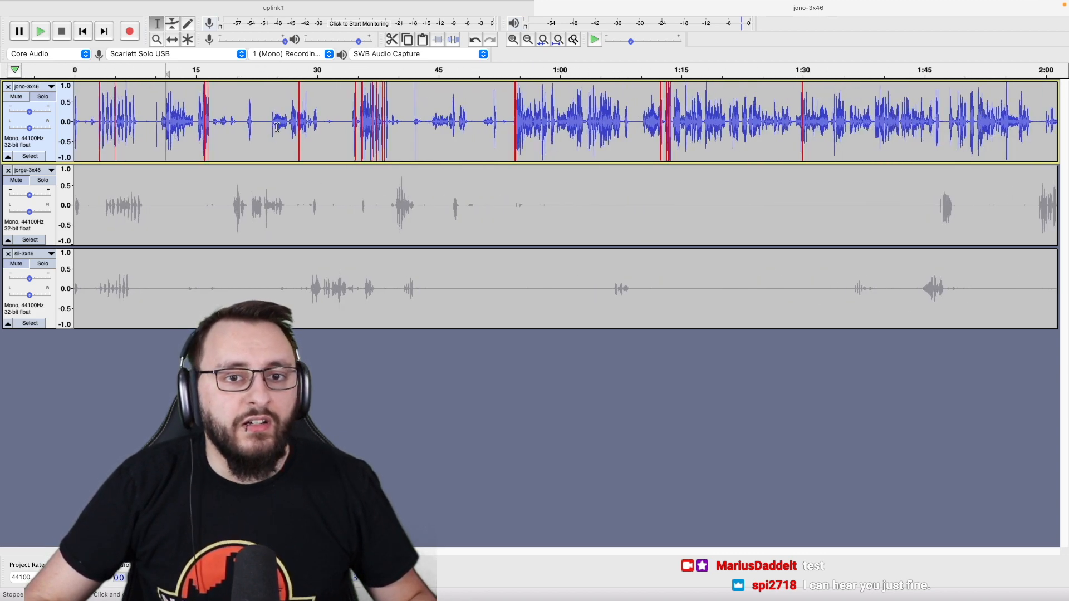
{"action": "scroll", "coordinate": [277, 127], "scroll_direction": "down", "scroll_amount": 6}
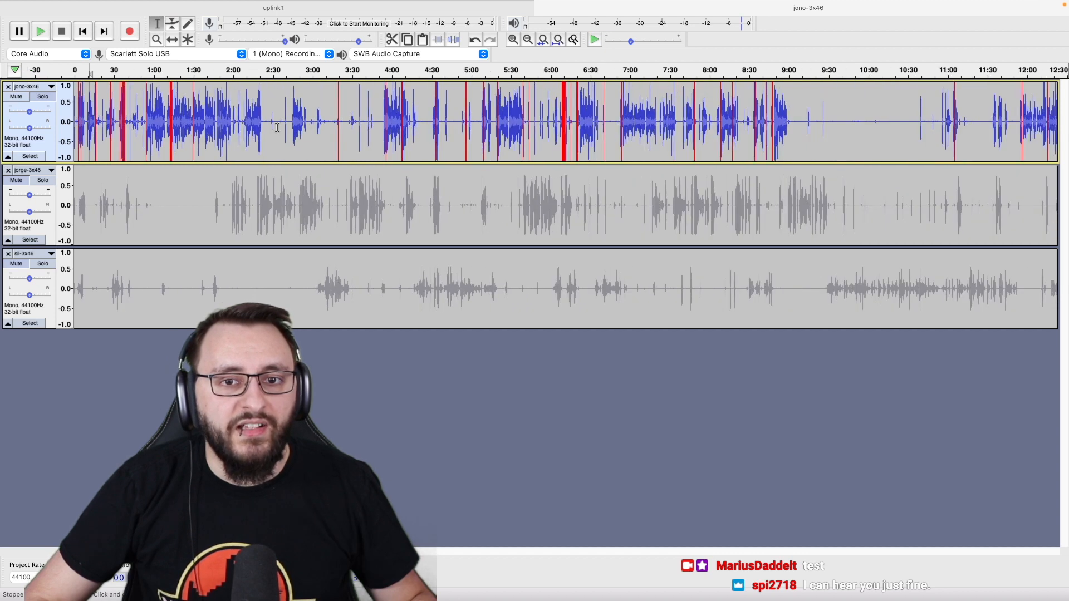
{"action": "scroll", "coordinate": [278, 127], "scroll_direction": "down", "scroll_amount": 1}
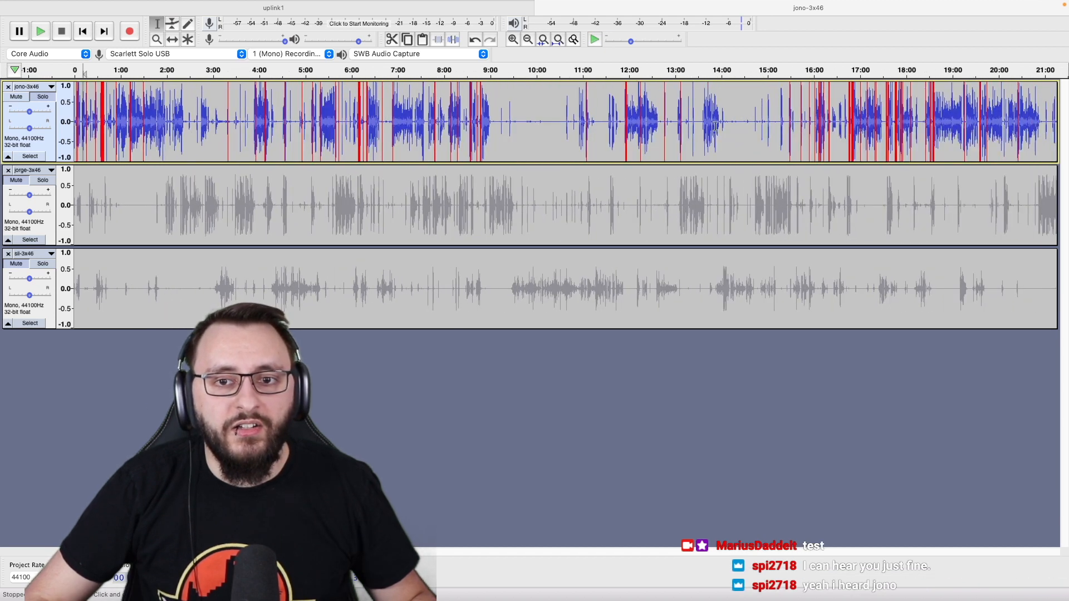
{"action": "left_click", "coordinate": [543, 131]}
{"action": "scroll", "coordinate": [543, 131], "scroll_direction": "up", "scroll_amount": 6}
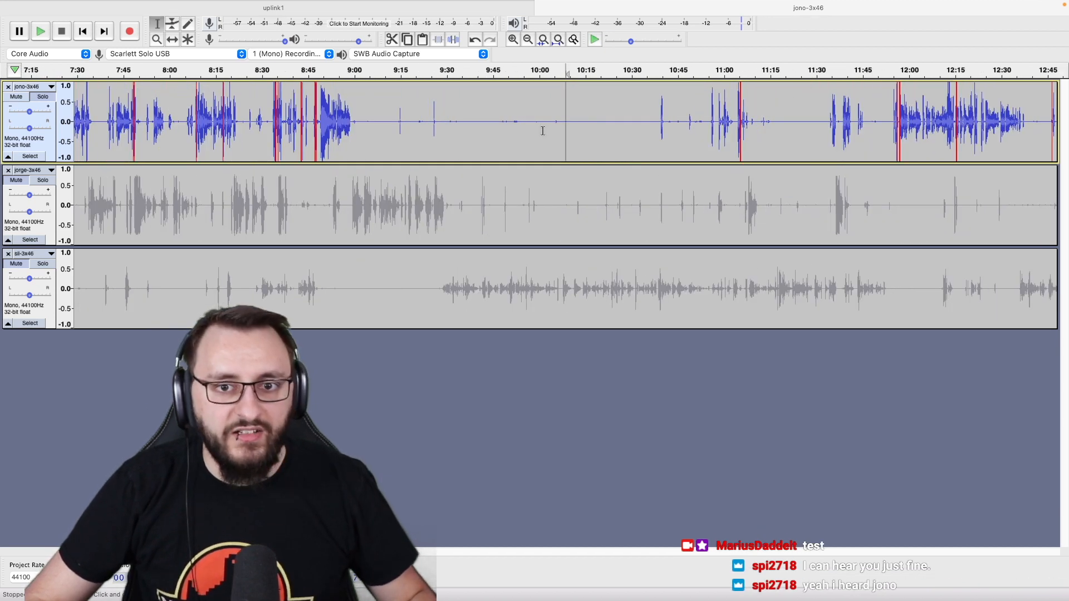
{"action": "key", "text": "space"}
{"action": "scroll", "coordinate": [543, 131], "scroll_direction": "up", "scroll_amount": 3}
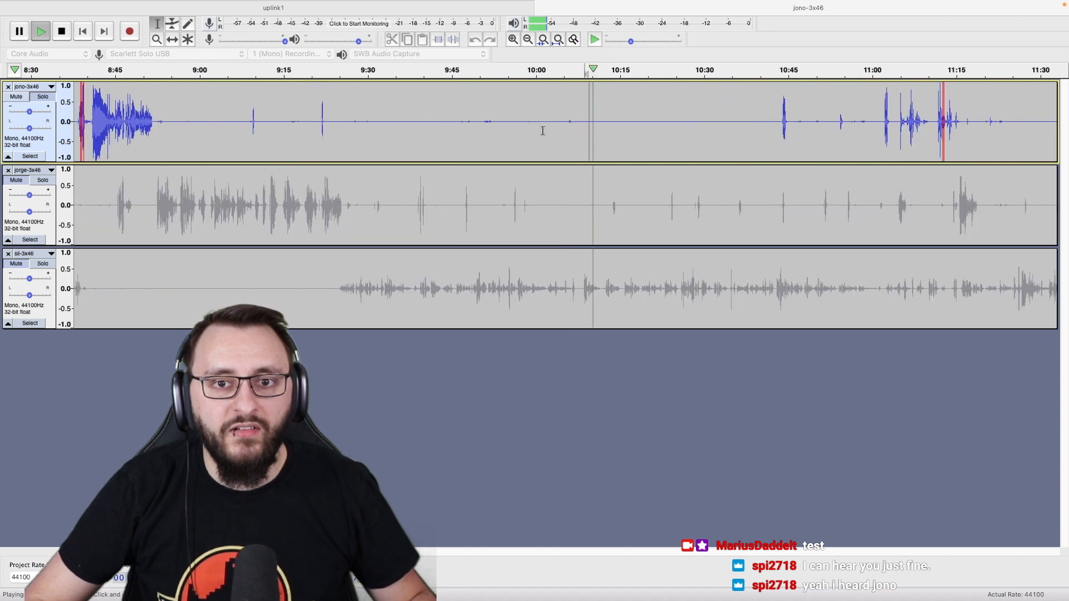
{"action": "scroll", "coordinate": [543, 131], "scroll_direction": "right", "scroll_amount": 5}
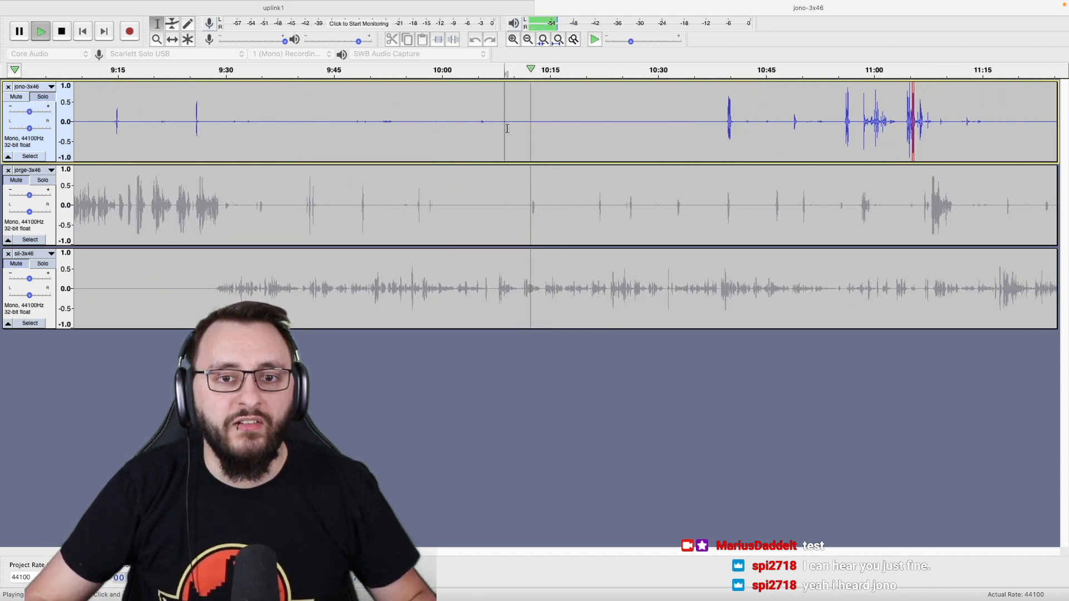
Select the quiet passage of the jono-3x46 track from about 10:09 to 10:33 and add a label reading "jono".
{"action": "left_click_drag", "start_coordinate": [506, 129], "coordinate": [676, 133]}
{"action": "key", "text": "space"}
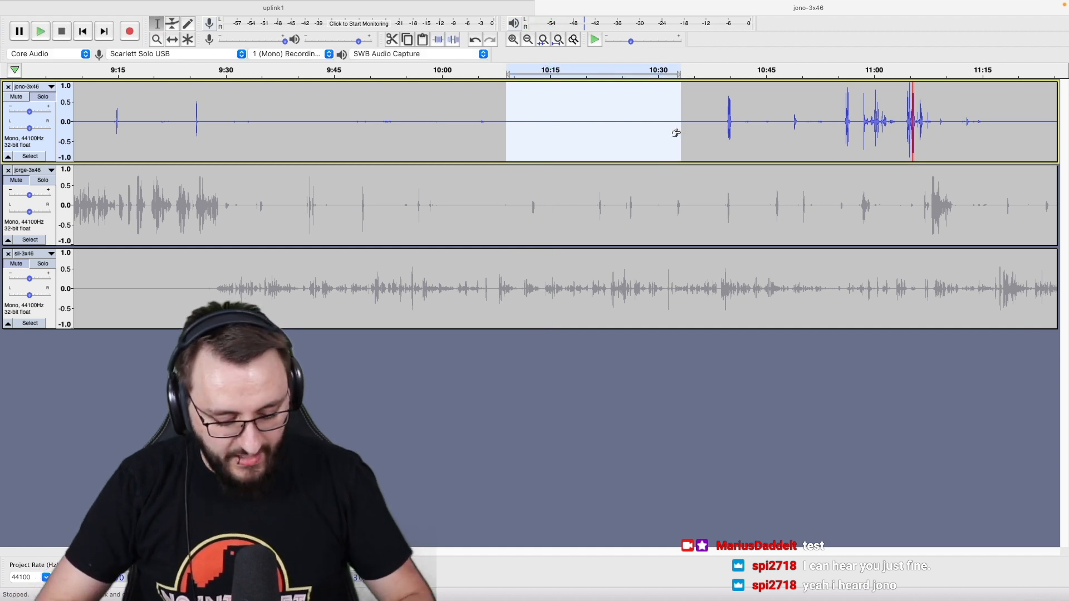
{"action": "key", "text": "super+r"}
{"action": "left_click", "coordinate": [536, 258]}
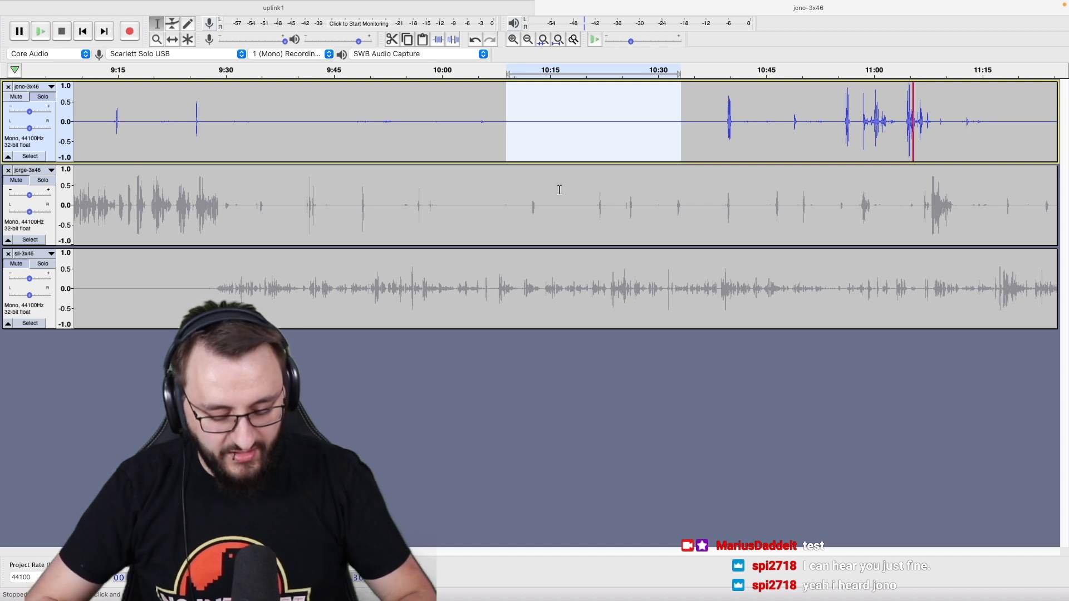
{"action": "key", "text": "super+b"}
{"action": "type", "text": "jono"}
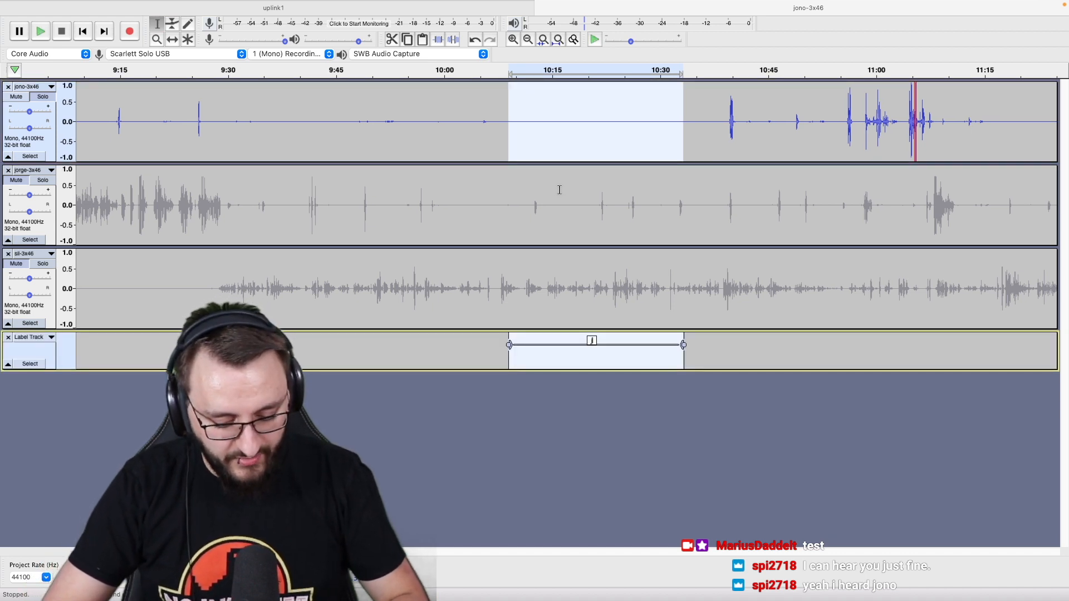
{"action": "key", "text": "Return"}
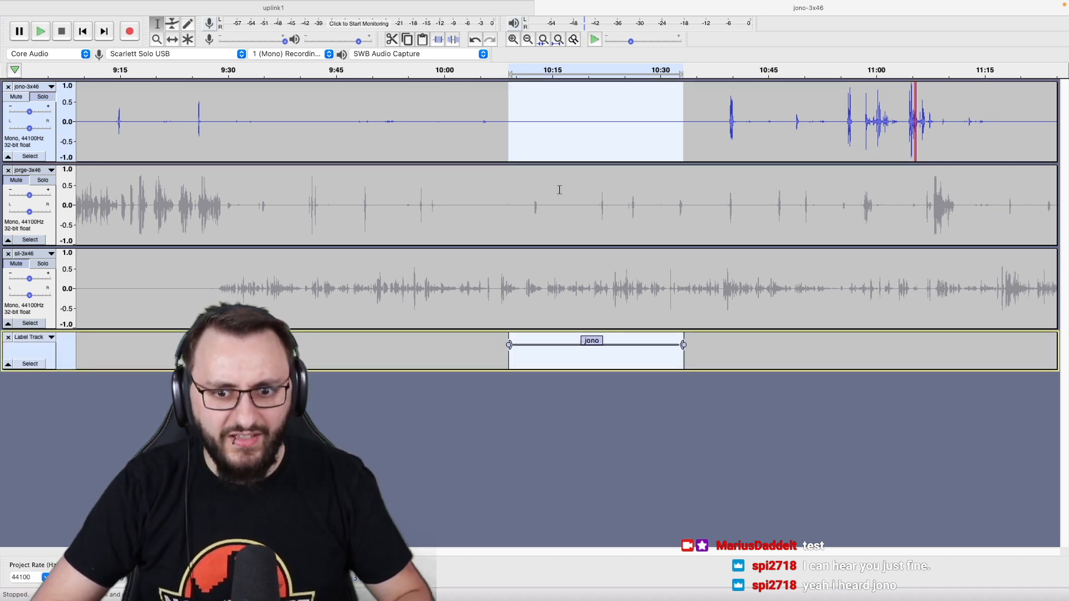
Select the entire jono-3x46 track and apply Noise Reduction at 40 dB with sensitivity 6.00 and frequency smoothing of 3 bands.
{"action": "left_click", "coordinate": [562, 122]}
{"action": "left_click", "coordinate": [47, 147]}
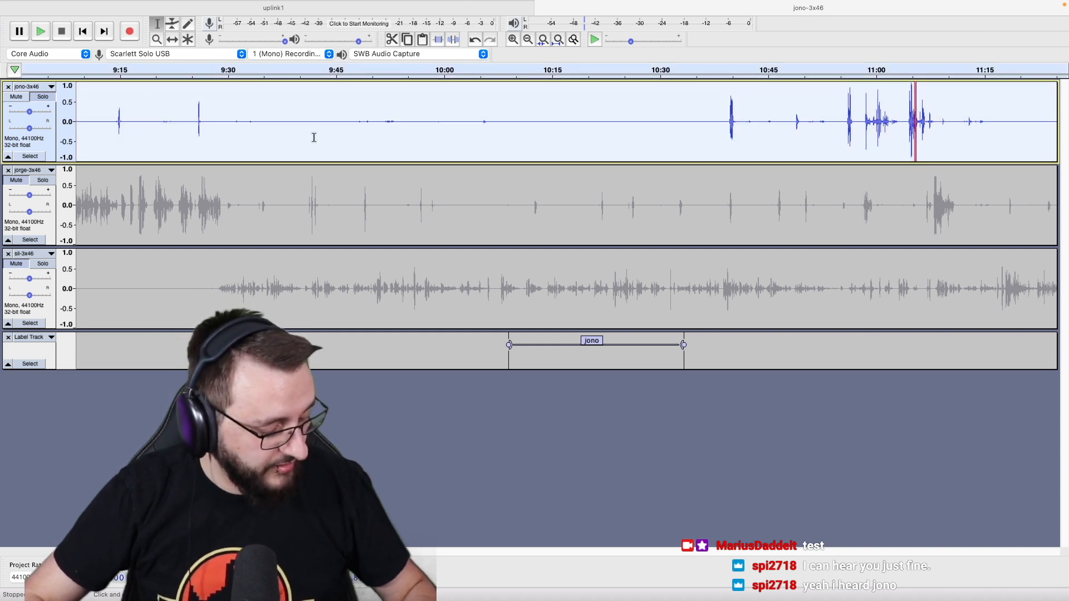
{"action": "key", "text": "super+r"}
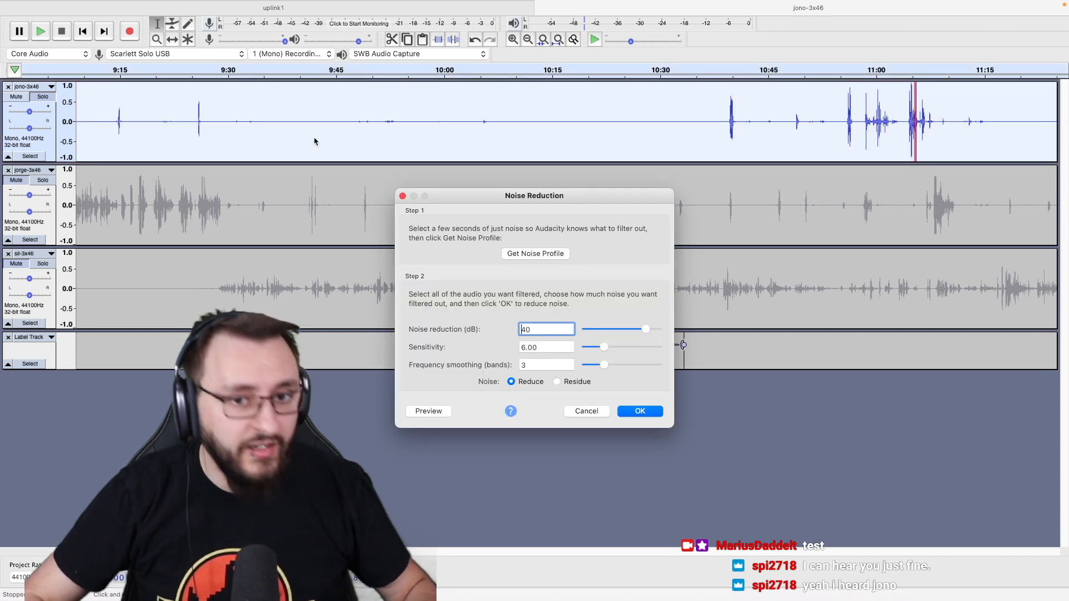
{"action": "left_click", "coordinate": [640, 411]}
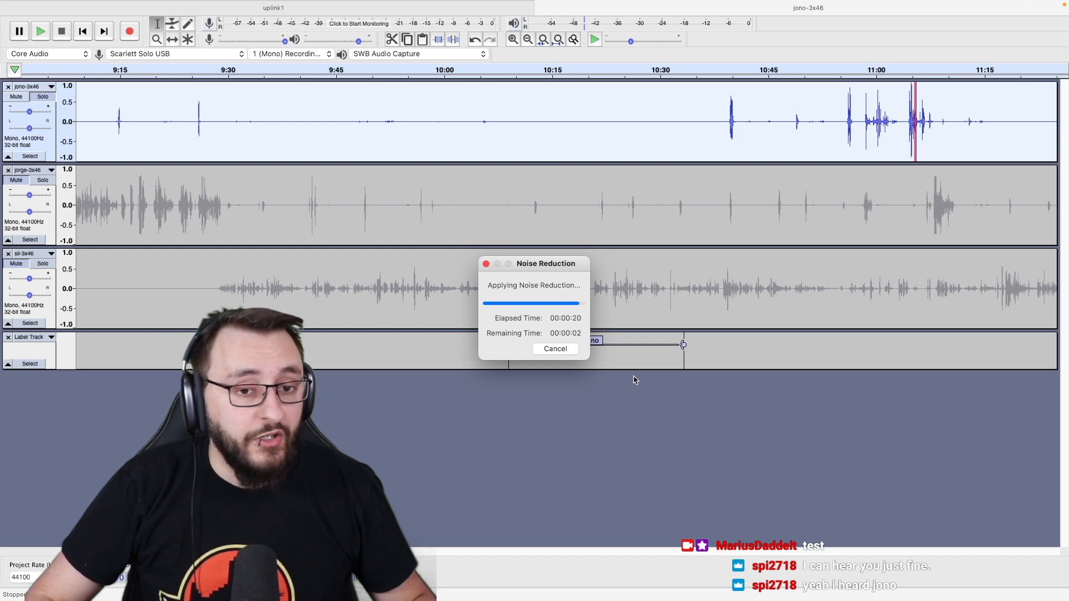
Solo the jorge-3x46 track instead of jono-3x46.
{"action": "left_click", "coordinate": [598, 220]}
{"action": "key", "text": "shift+s"}
{"action": "key", "text": "super+3"}
{"action": "key", "text": "super+3"}
{"action": "key", "text": "super+3"}
{"action": "key", "text": "super+3"}
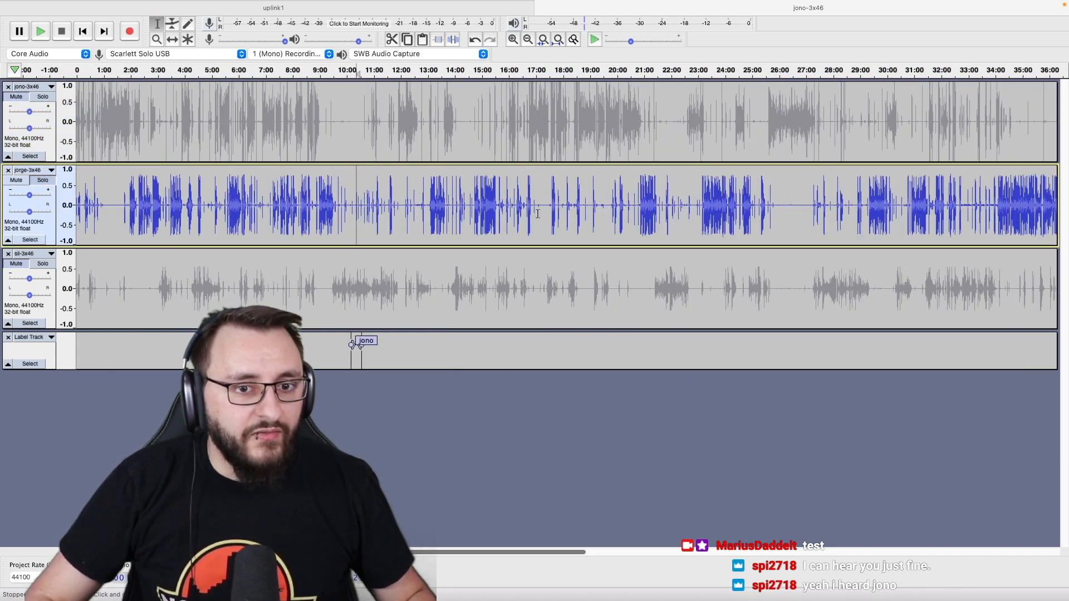
Select the speech-free passage of the jorge-3x46 track from about 1:00 to 1:45, play it and capture it as the noise profile.
{"action": "left_click", "coordinate": [110, 211]}
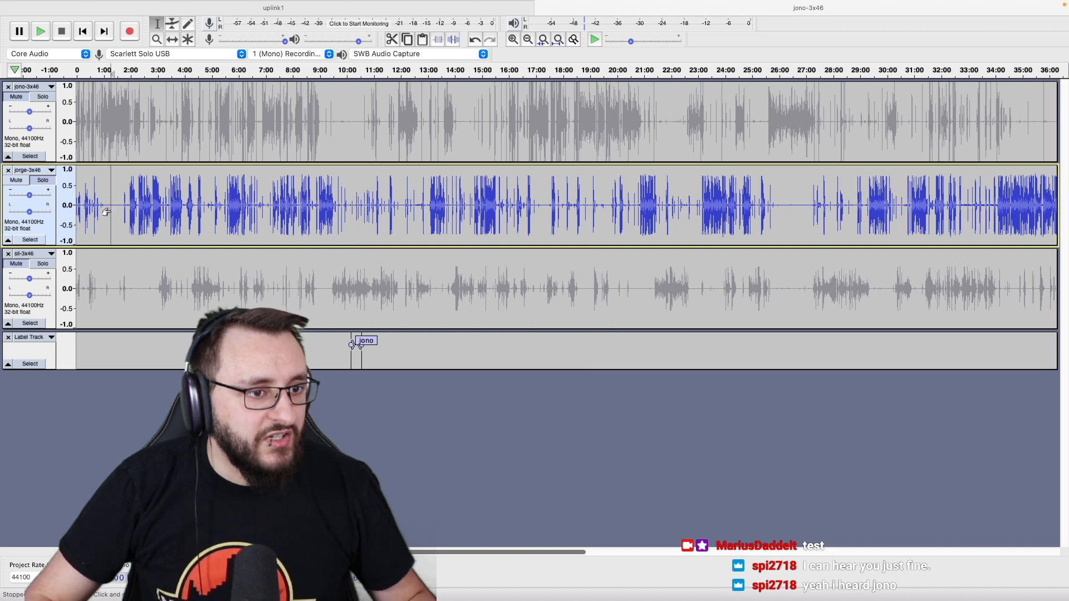
{"action": "key", "text": "super+1"}
{"action": "key", "text": "super+1"}
{"action": "key", "text": "super+1"}
{"action": "key", "text": "super+1"}
{"action": "left_click_drag", "start_coordinate": [770, 209], "coordinate": [450, 226]}
{"action": "key", "text": "space"}
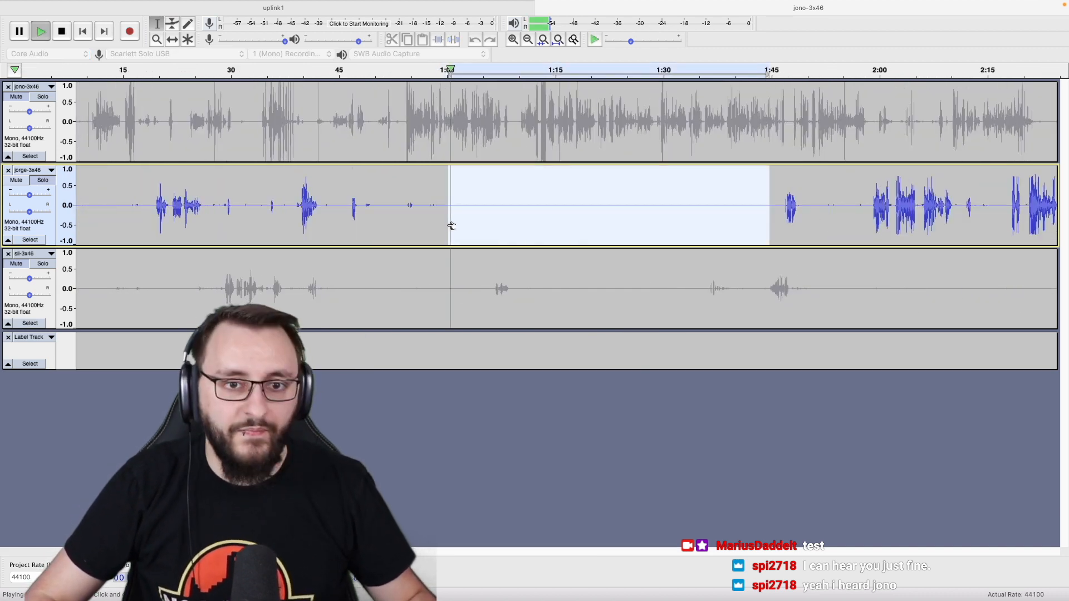
{"action": "key", "text": "space"}
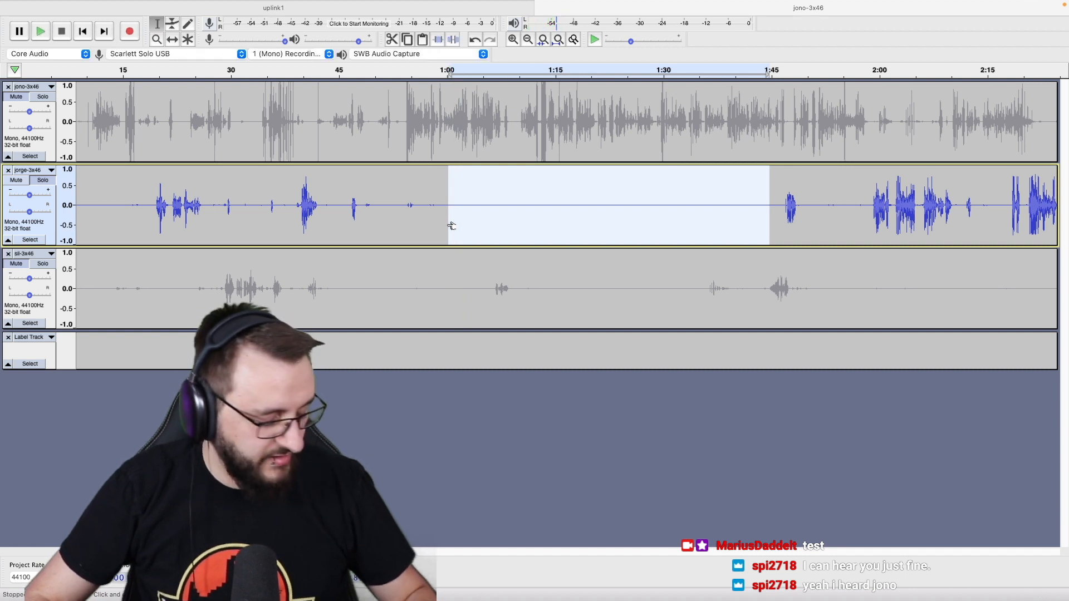
{"action": "key", "text": "super+r"}
{"action": "left_click", "coordinate": [563, 253]}
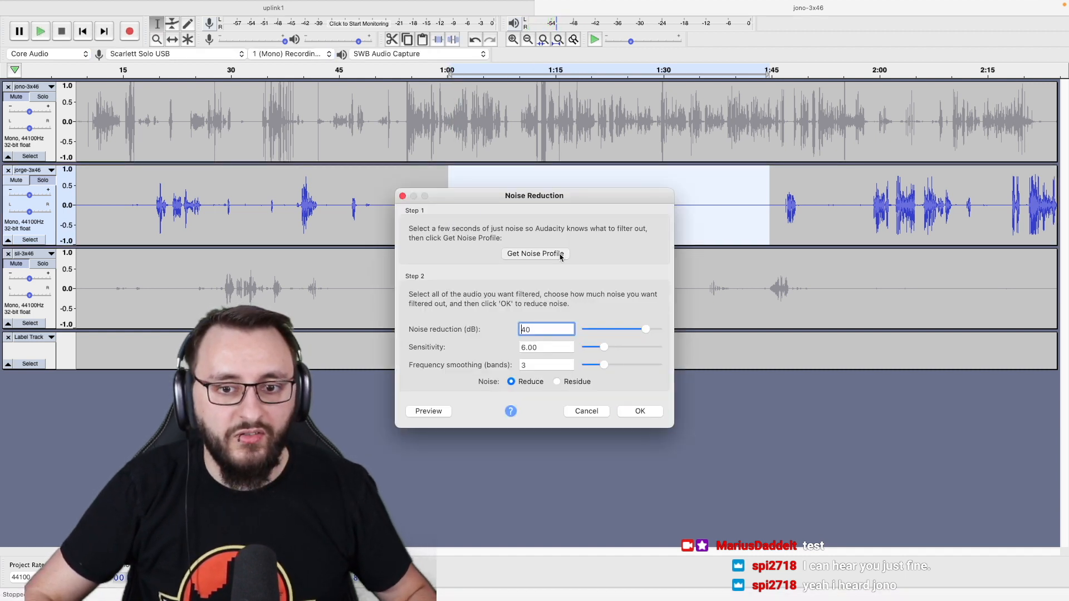
Select the quiet passage of the jorge-3x46 track from about 1:02 to 1:38 and add a label reading "jorge".
{"action": "left_click", "coordinate": [38, 223]}
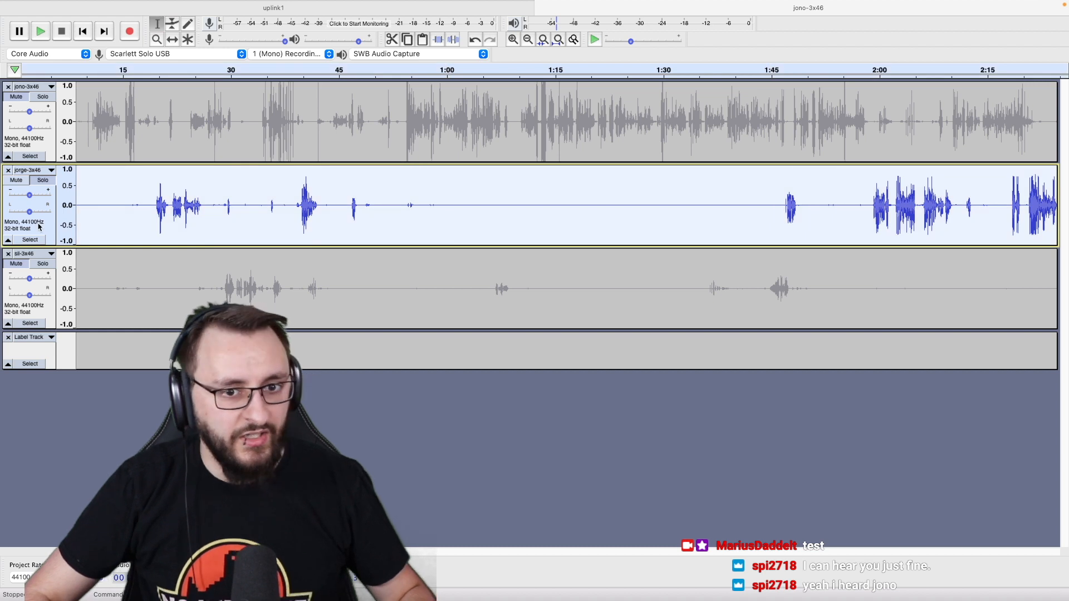
{"action": "left_click", "coordinate": [490, 200]}
{"action": "left_click", "coordinate": [461, 206]}
{"action": "left_click_drag", "start_coordinate": [461, 206], "coordinate": [718, 213]}
{"action": "key", "text": "super+b"}
{"action": "type", "text": "jorge"}
Select the entire jorge-3x46 track and apply Noise Reduction at 40 dB with sensitivity 6.00 and frequency smoothing of 3 bands.
{"action": "left_click", "coordinate": [671, 212]}
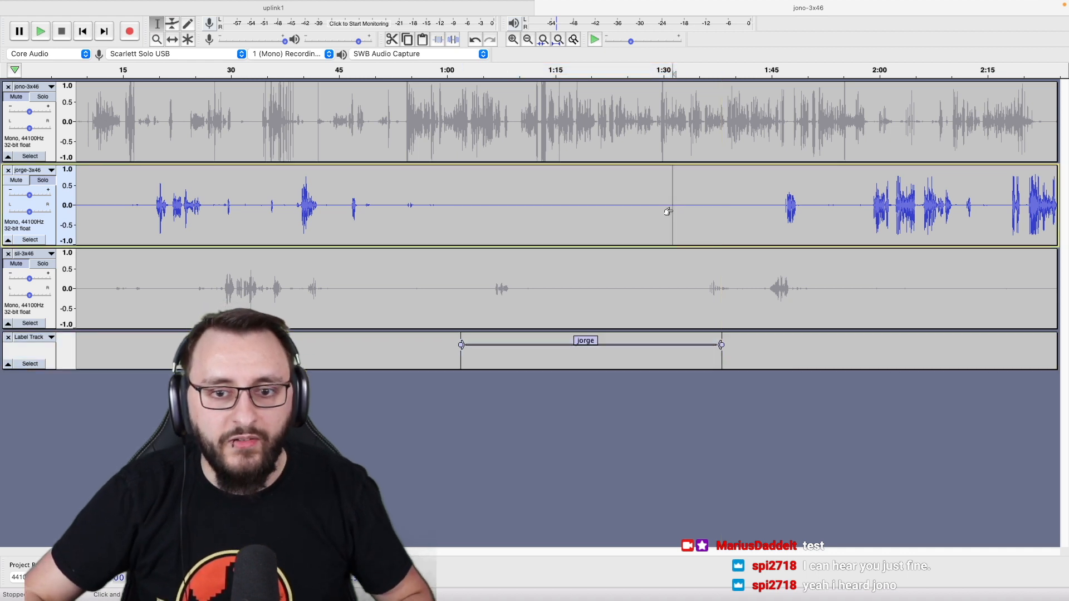
{"action": "left_click", "coordinate": [47, 224]}
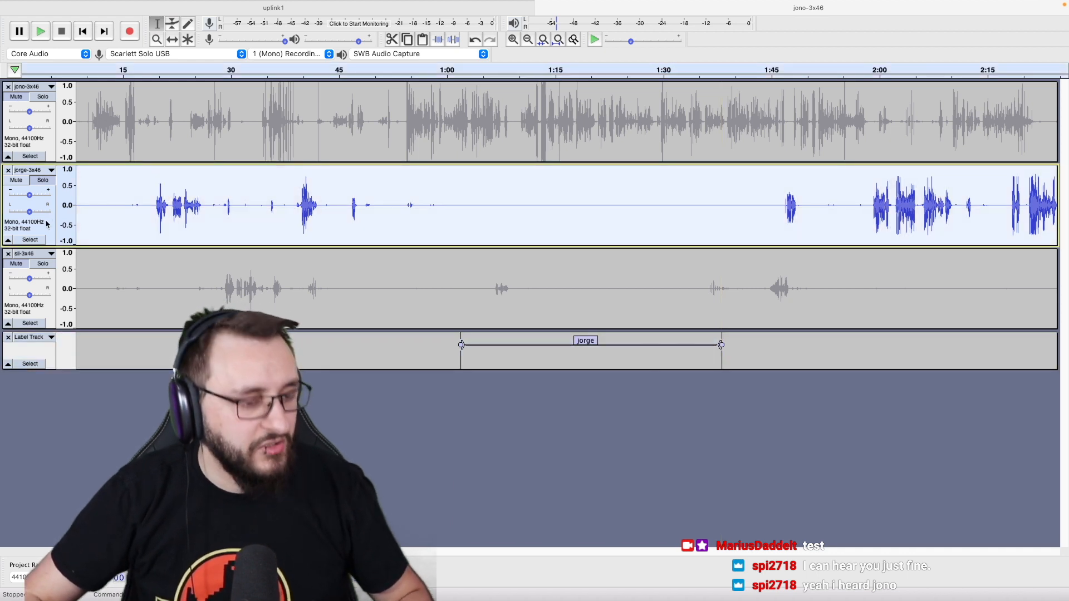
{"action": "key", "text": "super+r"}
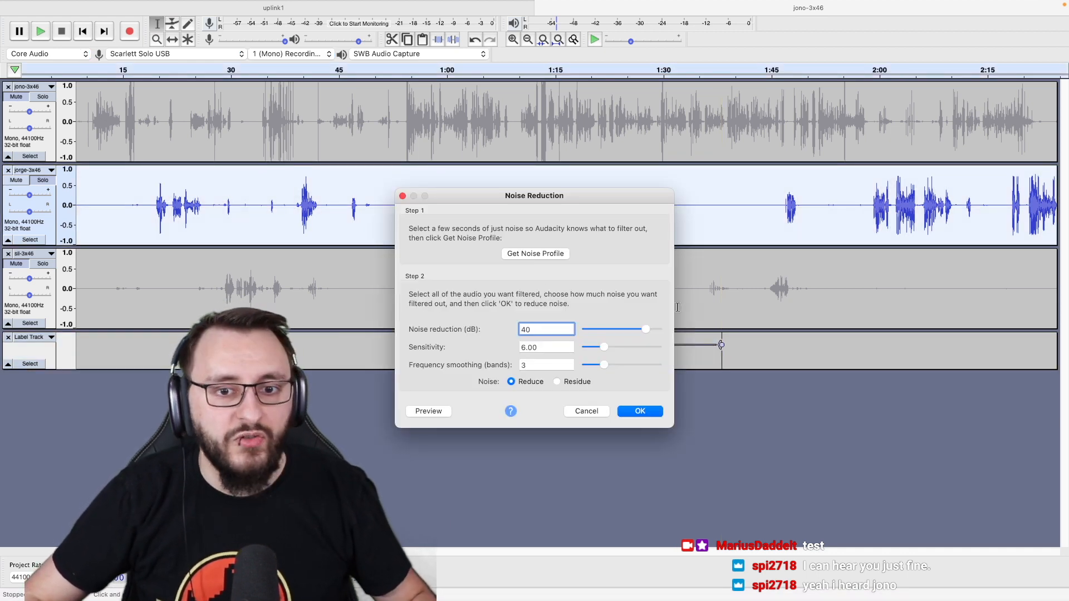
{"action": "left_click", "coordinate": [639, 409]}
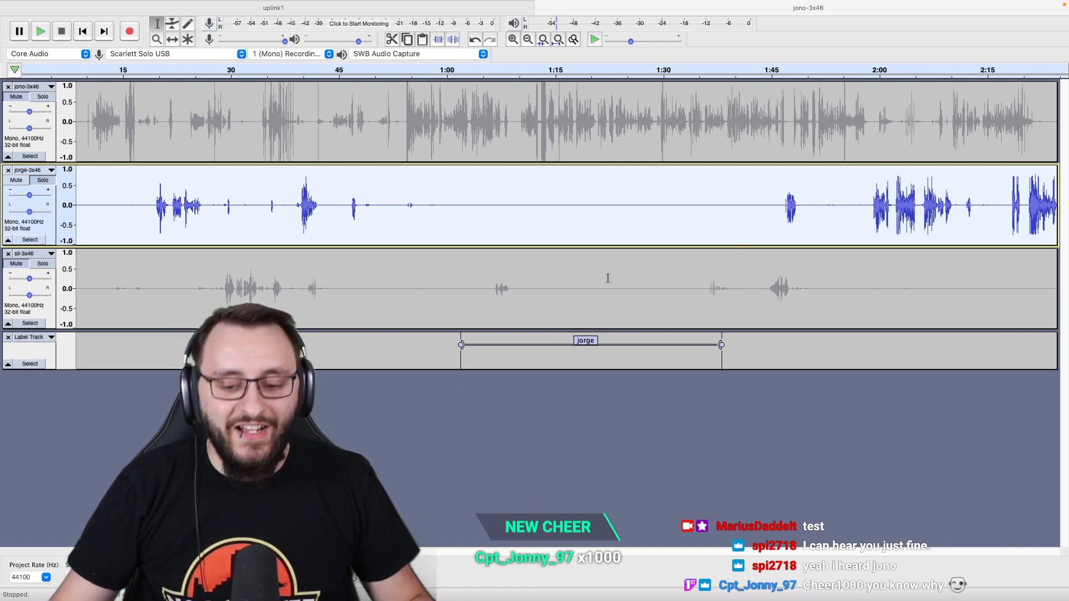
Solo the sil-3x46 track and highlight its passage from about 4:33 to 5:17 for inspection.
{"action": "left_click", "coordinate": [529, 270]}
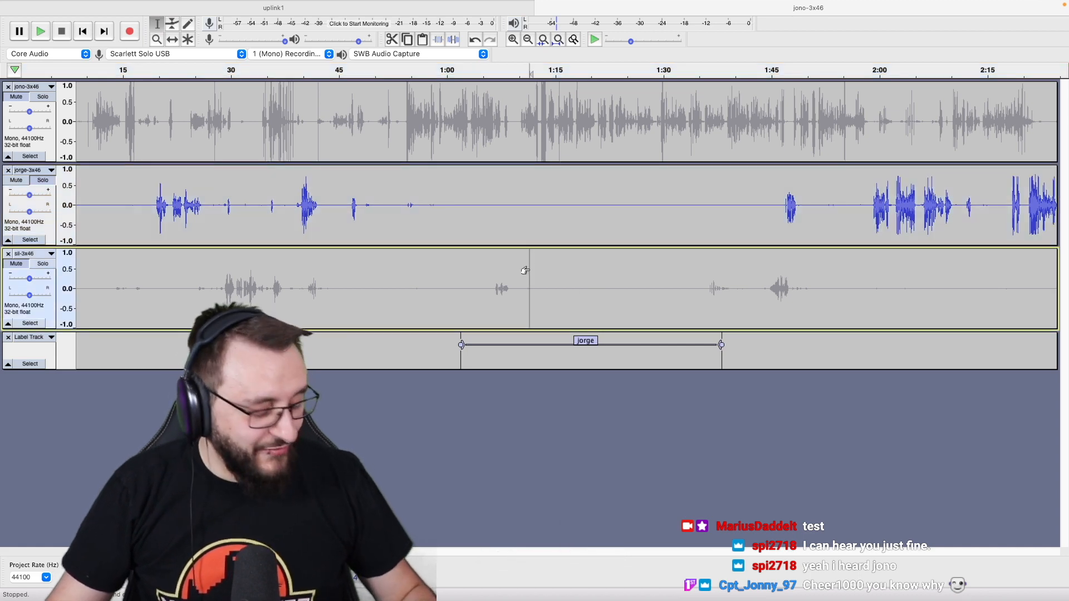
{"action": "key", "text": "shift+s"}
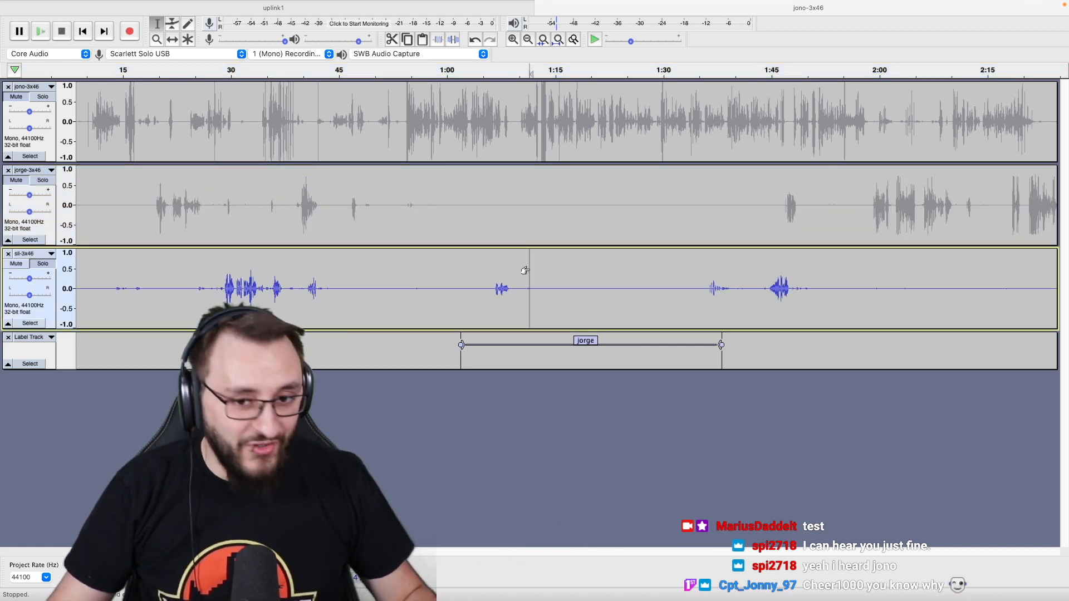
{"action": "key", "text": "super+f"}
{"action": "left_click_drag", "start_coordinate": [323, 290], "coordinate": [362, 293]}
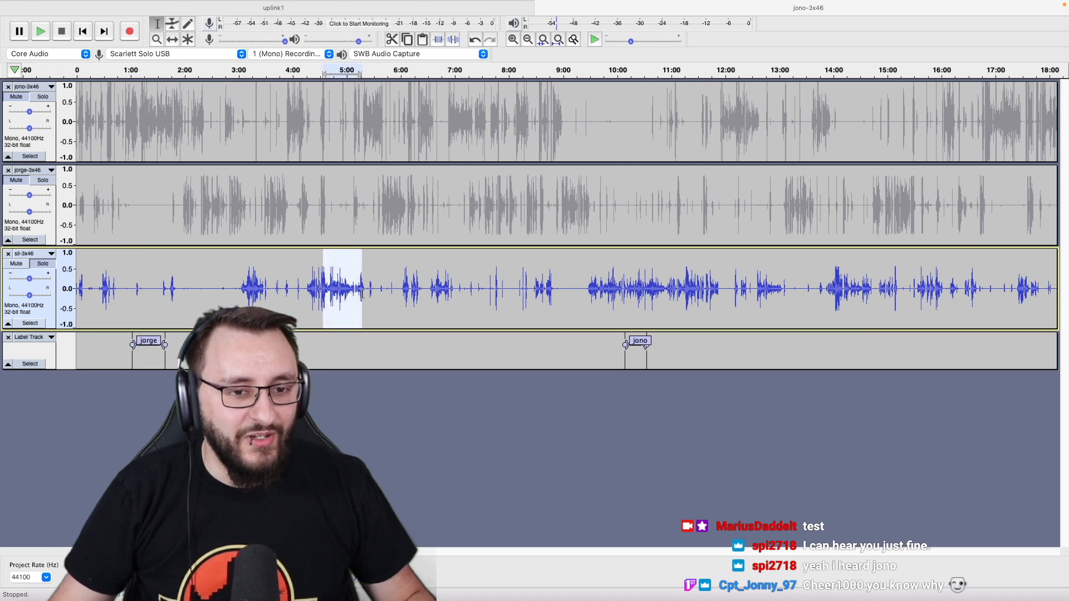
Solo the jono-3x46 track and play a short bit from about 4:07 to check its loudness.
{"action": "left_click", "coordinate": [291, 214]}
{"action": "key", "text": "shift+s"}
{"action": "left_click", "coordinate": [299, 116]}
{"action": "key", "text": "shift+s"}
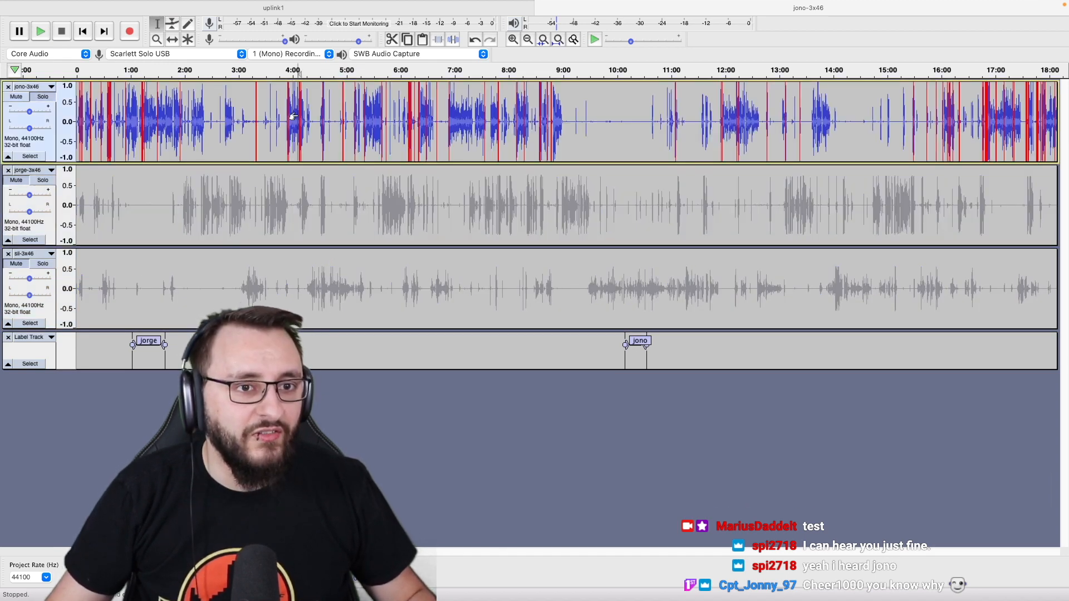
{"action": "key", "text": "space"}
{"action": "key", "text": "space"}
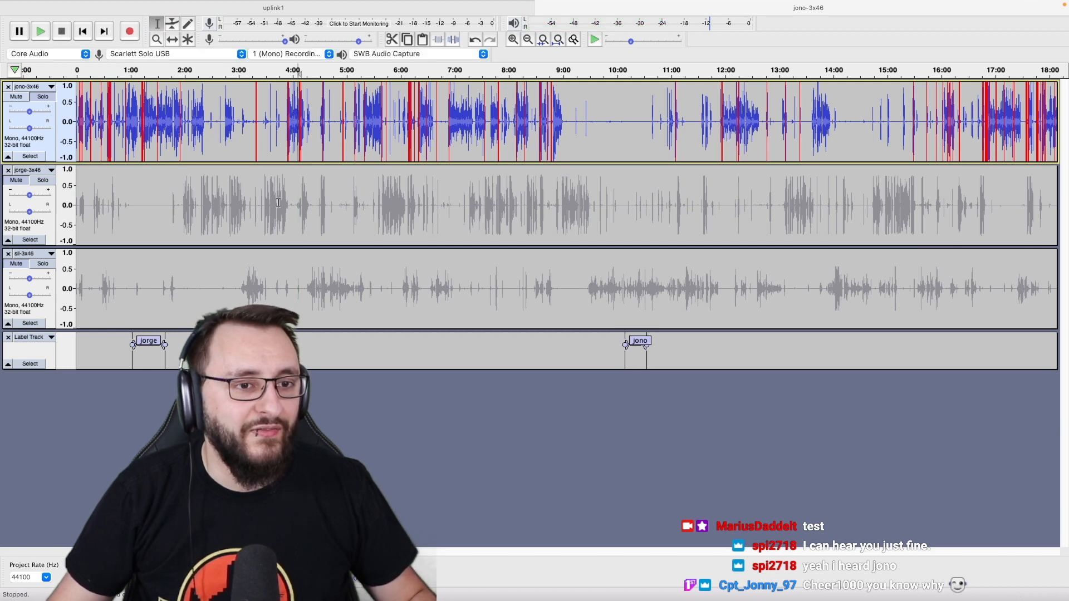
Solo the jorge-3x46 track and play a short bit from about 3:45 for comparison.
{"action": "left_click", "coordinate": [278, 203]}
{"action": "key", "text": "shift+s"}
{"action": "key", "text": "space"}
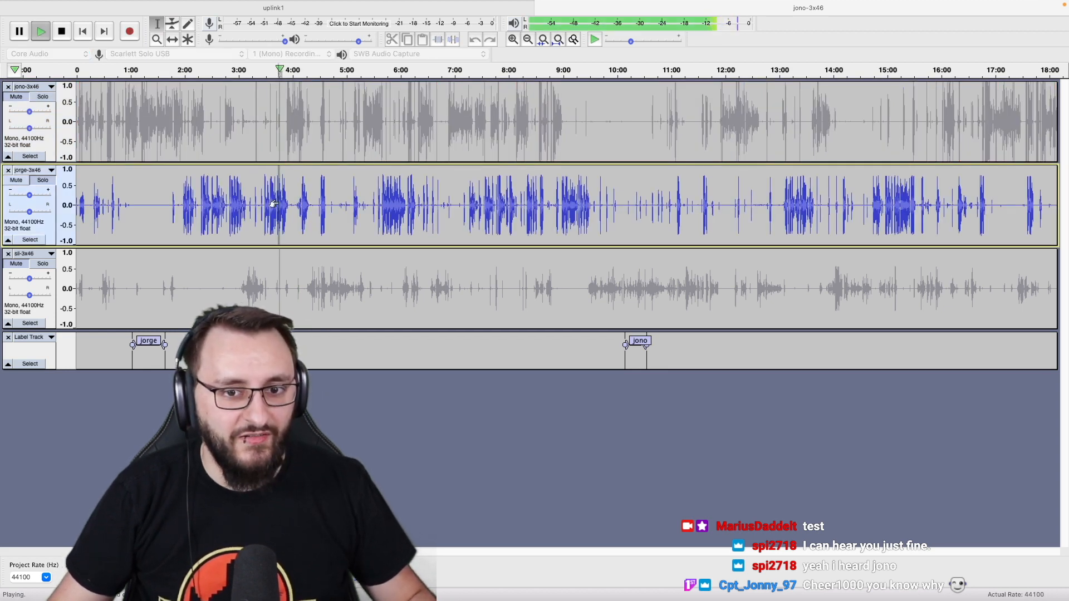
{"action": "key", "text": "space"}
Solo the sil-3x46 track and play a short bit from about 4:45 to compare its level.
{"action": "left_click", "coordinate": [329, 289]}
{"action": "key", "text": "shift+s"}
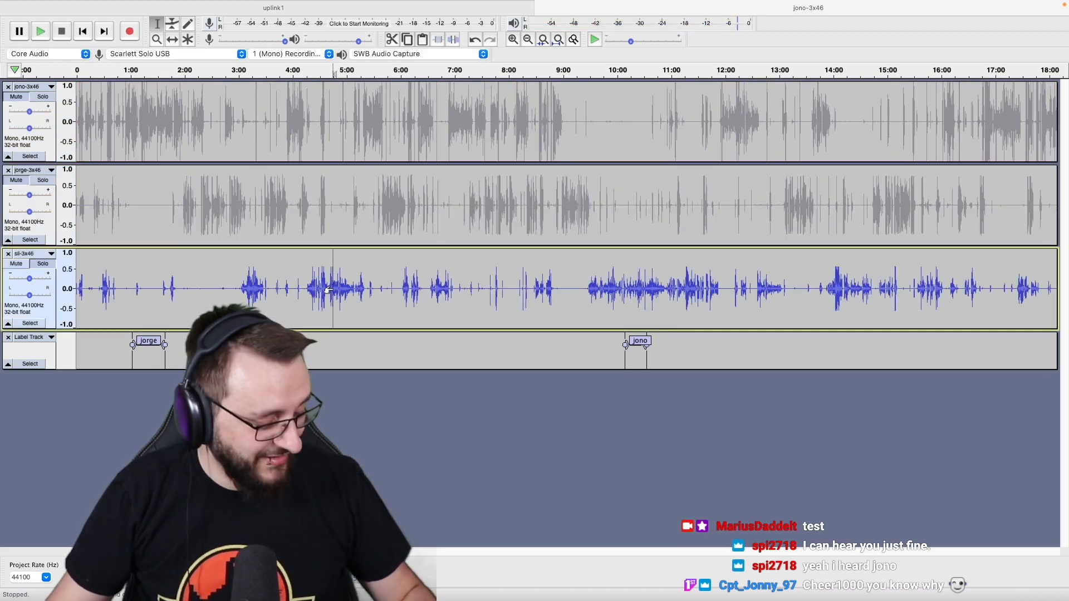
{"action": "key", "text": "space"}
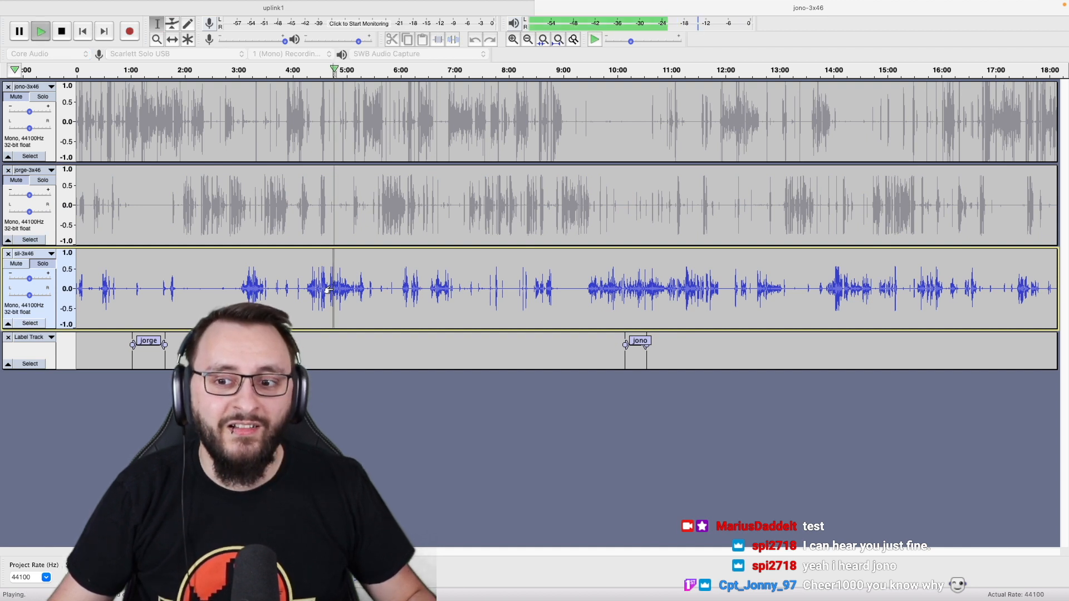
{"action": "key", "text": "space"}
Select the speech-free passage of the sil-3x46 track from about 2:05 to 2:40, play it and capture it as the noise profile.
{"action": "left_click", "coordinate": [191, 294]}
{"action": "key", "text": "super+1"}
{"action": "key", "text": "super+1"}
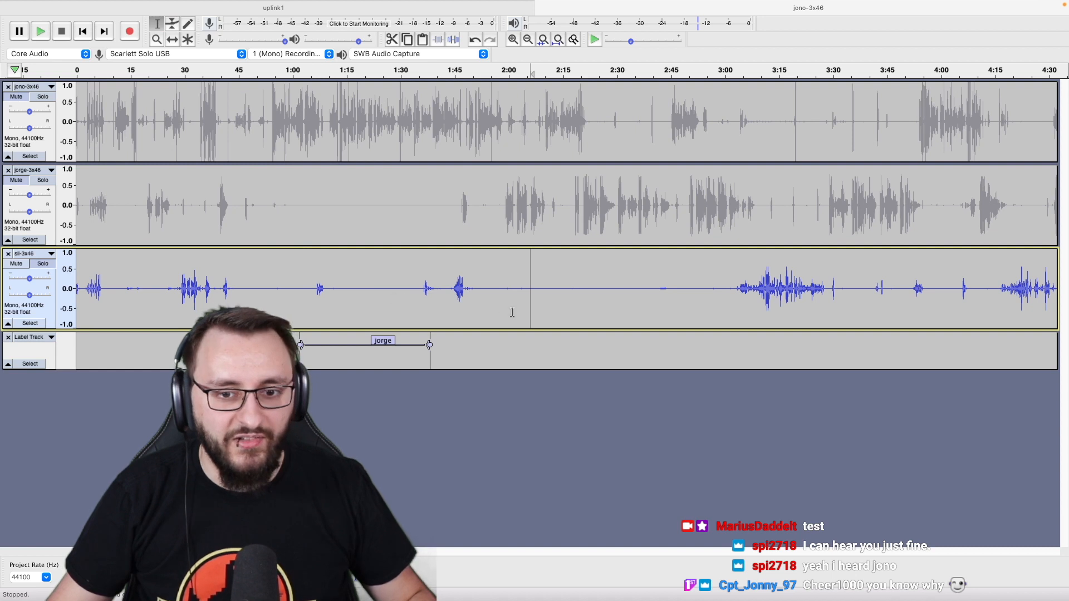
{"action": "left_click_drag", "start_coordinate": [528, 298], "coordinate": [654, 314]}
{"action": "key", "text": "space"}
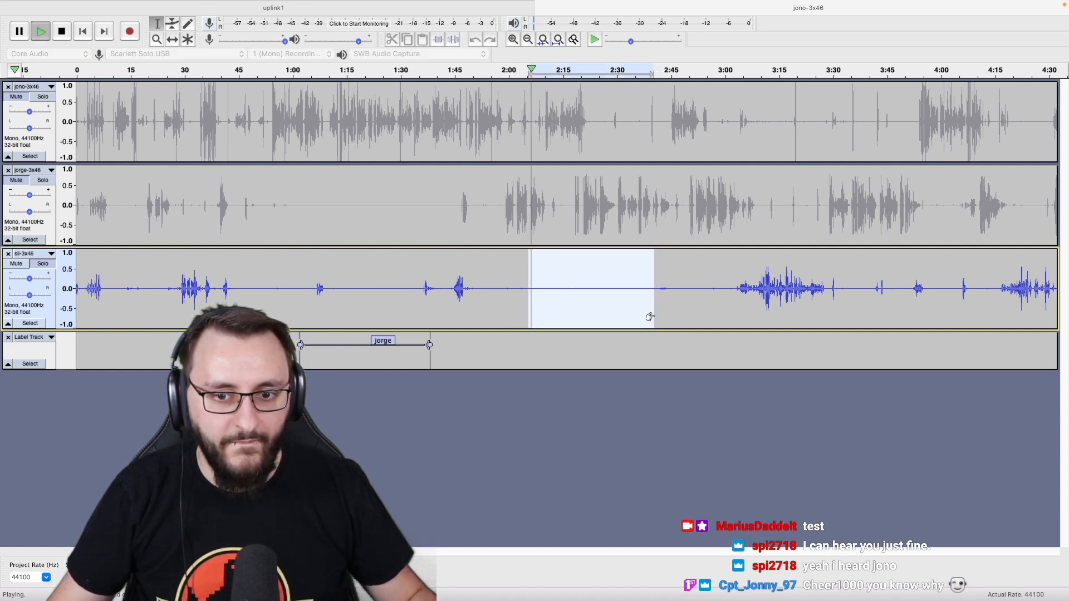
{"action": "key", "text": "space"}
{"action": "key", "text": "super+shift+n"}
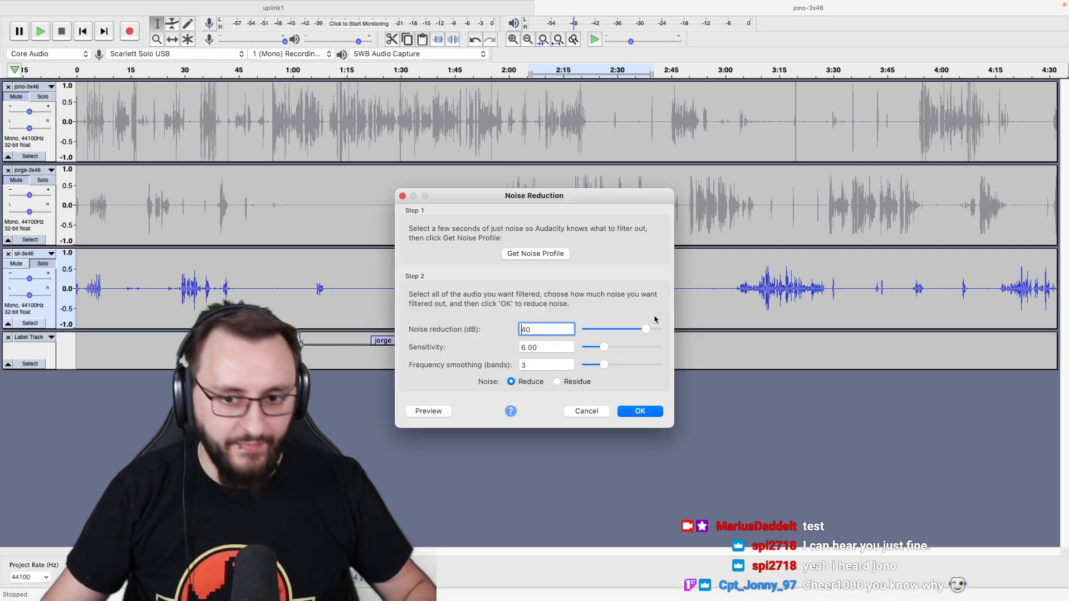
{"action": "left_click", "coordinate": [559, 258]}
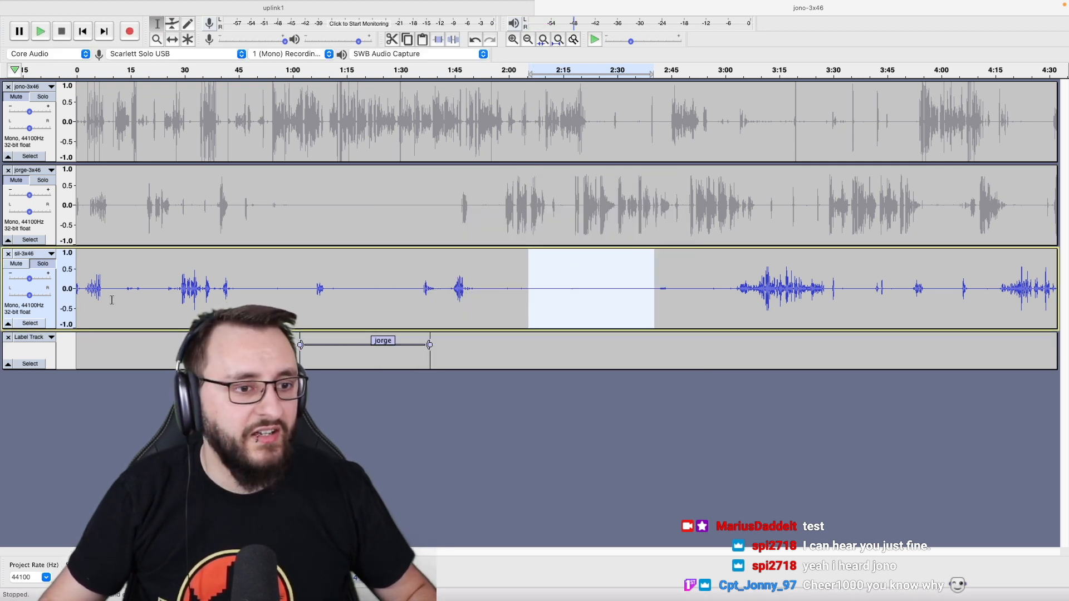
Add a label reading "sil" to the selected quiet passage of the sil-3x46 track.
{"action": "key", "text": "super+b"}
{"action": "type", "text": "sil"}
{"action": "key", "text": "Return"}
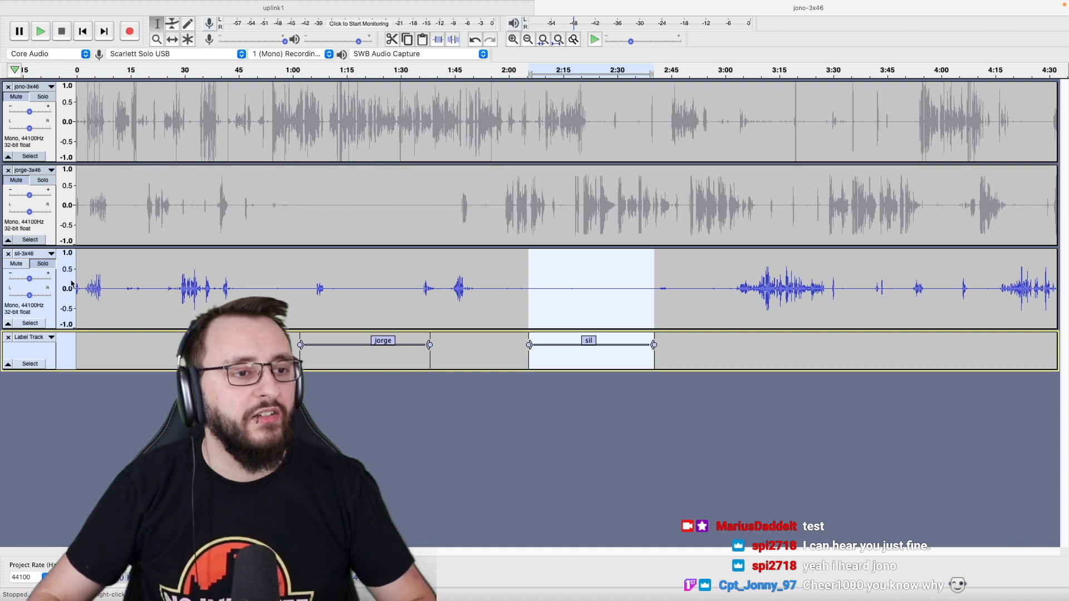
Select the entire sil-3x46 track and apply Noise Reduction at 40 dB with sensitivity 6.00 and frequency smoothing of 3 bands.
{"action": "left_click", "coordinate": [49, 313]}
{"action": "key", "text": "super+r"}
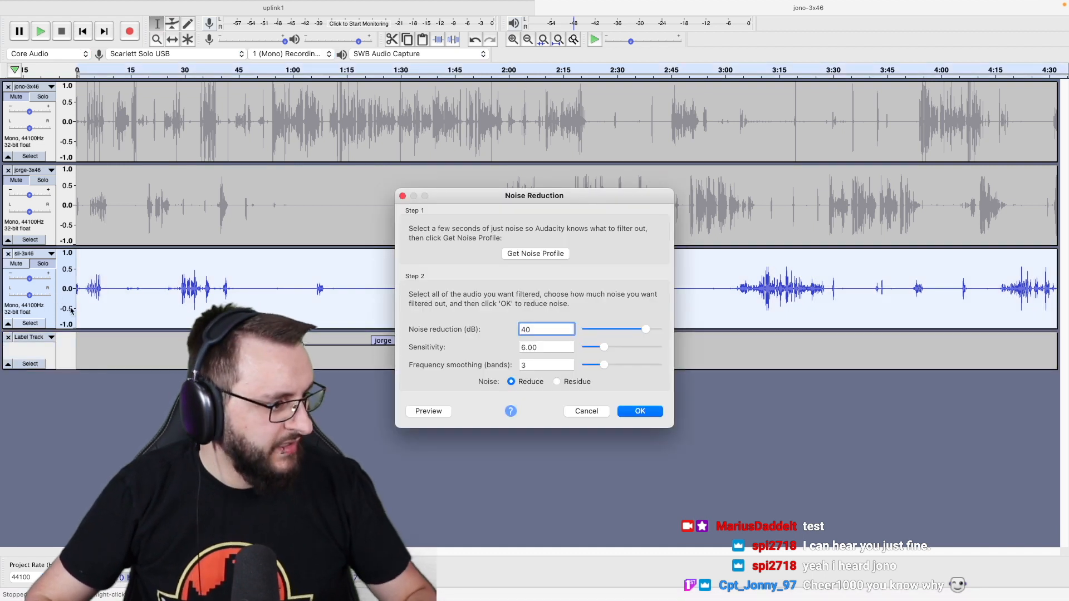
{"action": "left_click", "coordinate": [641, 411]}
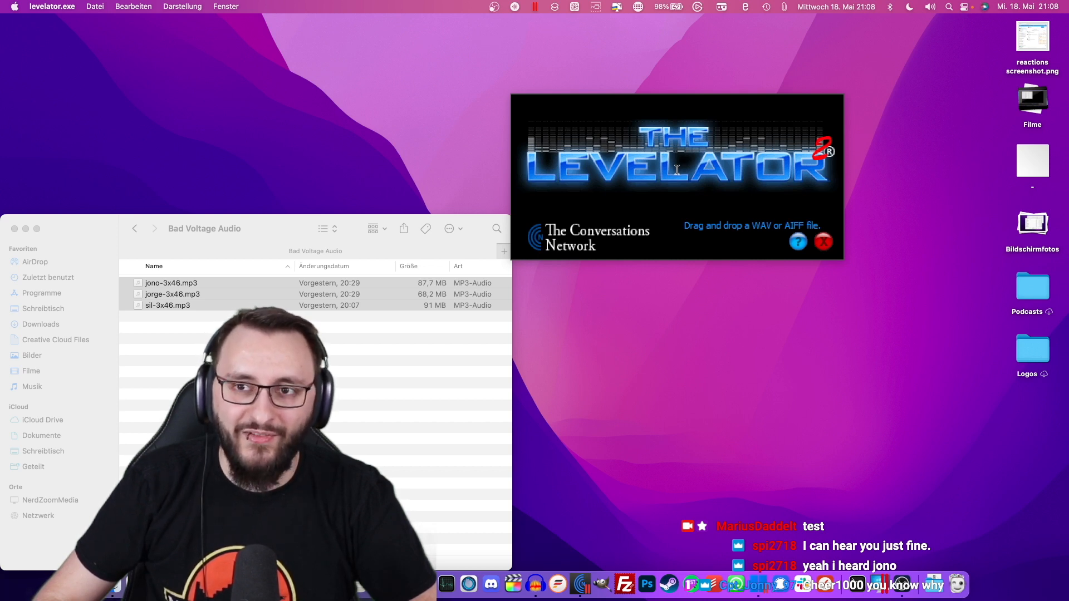
Switch back to the Audacity project and turn off solo for the sil-3x46 track so all three tracks are active.
{"action": "key", "text": "ctrl+Right"}
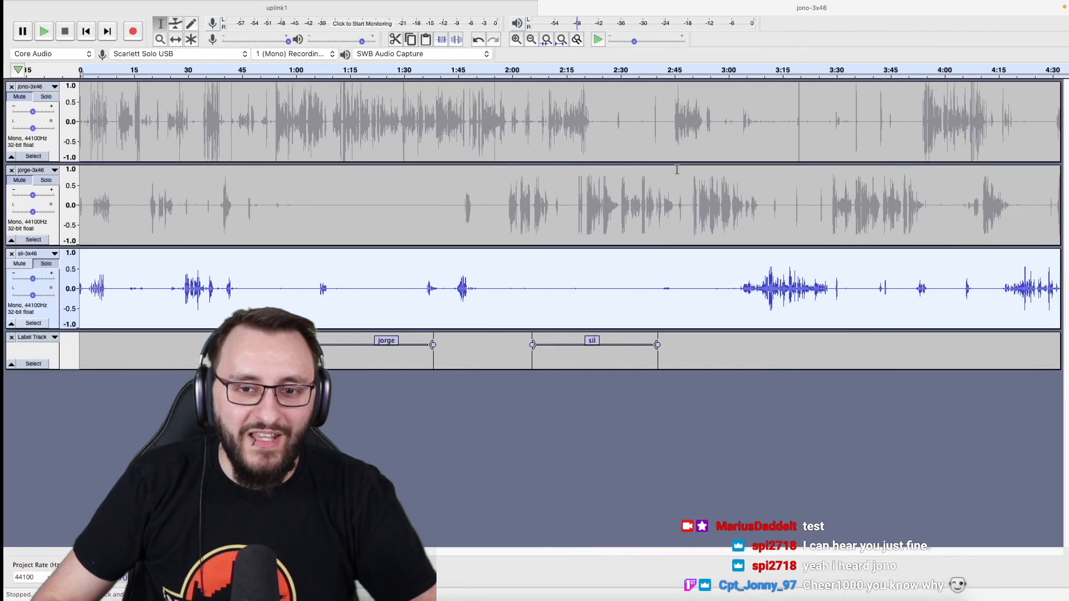
{"action": "left_click", "coordinate": [549, 303]}
{"action": "key", "text": "super+3"}
{"action": "key", "text": "super+3"}
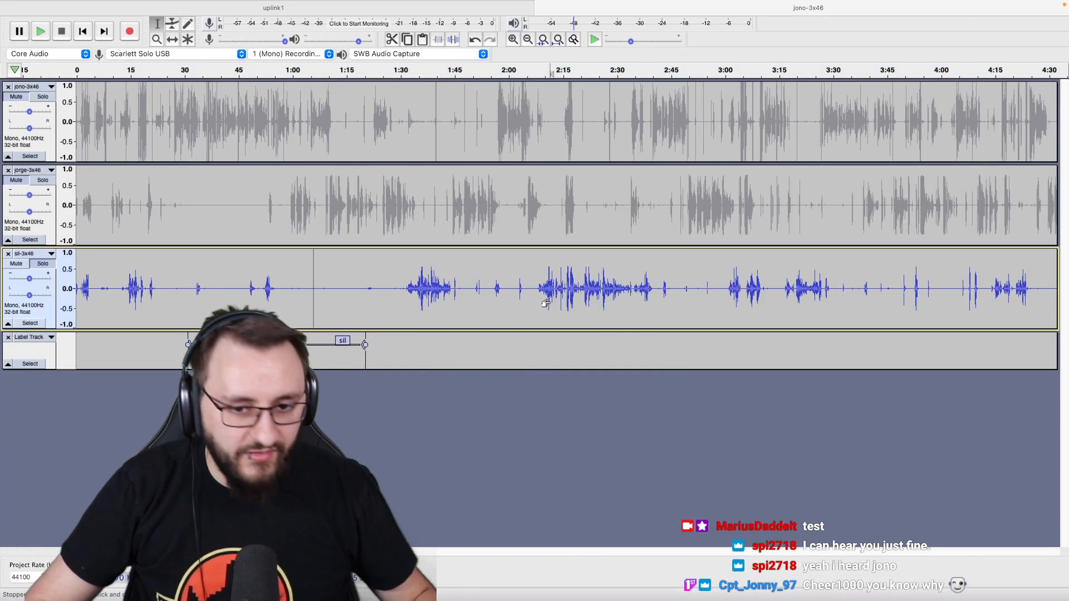
{"action": "left_click", "coordinate": [354, 288]}
{"action": "key", "text": "shift+s"}
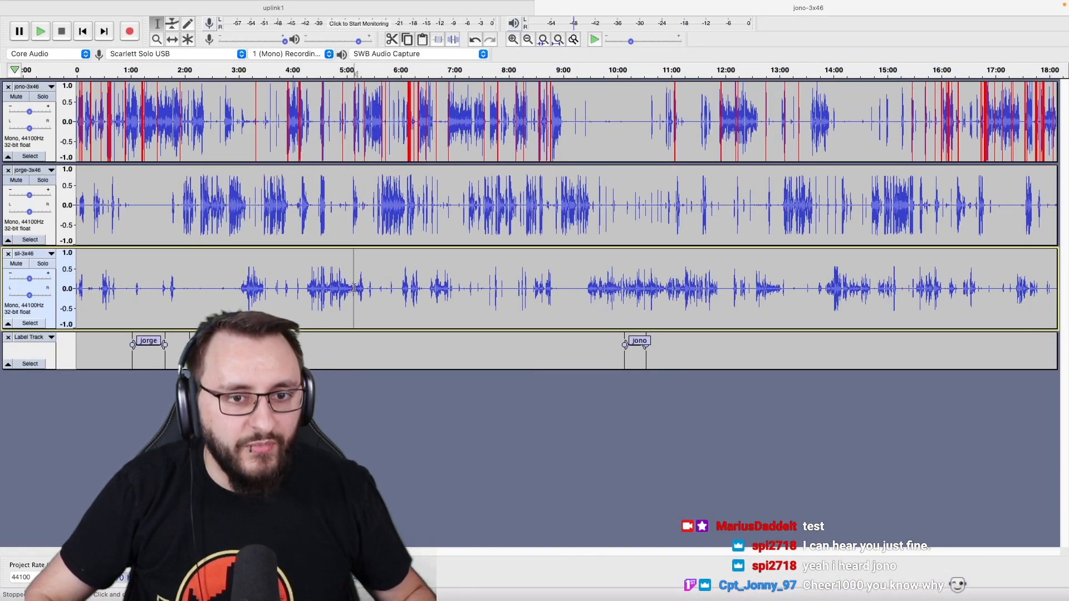
Export all three voice tracks as separate signed 16-bit PCM WAV files named by track into Downloads/VM, keeping the default metadata.
{"action": "scroll", "coordinate": [354, 288], "scroll_direction": "down", "scroll_amount": 3}
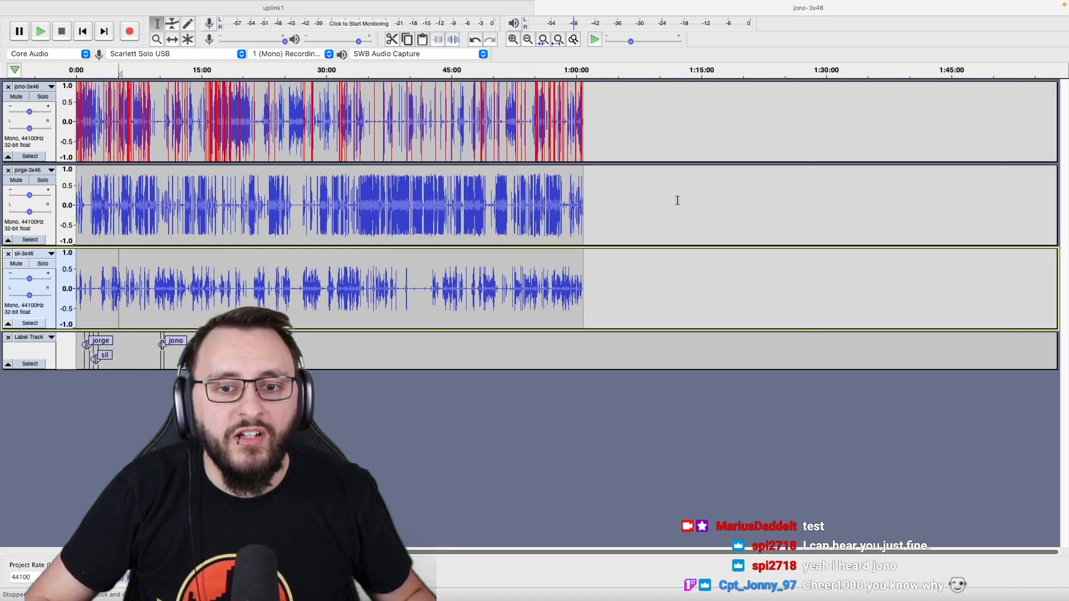
{"action": "scroll", "coordinate": [589, 178], "scroll_direction": "up", "scroll_amount": 3}
{"action": "scroll", "coordinate": [590, 177], "scroll_direction": "left", "scroll_amount": 10}
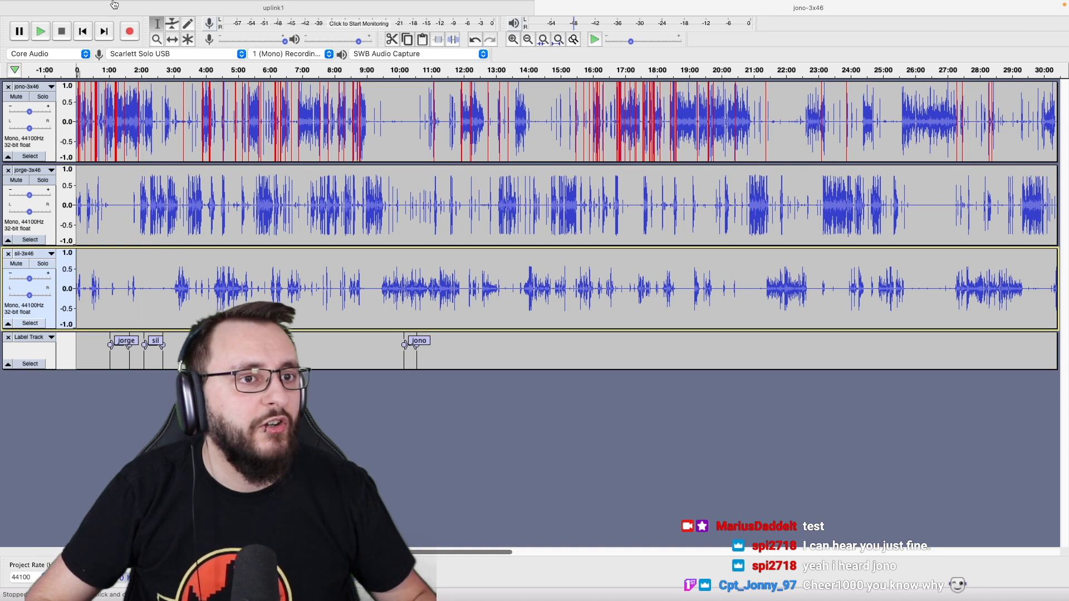
{"action": "left_click", "coordinate": [79, 6]}
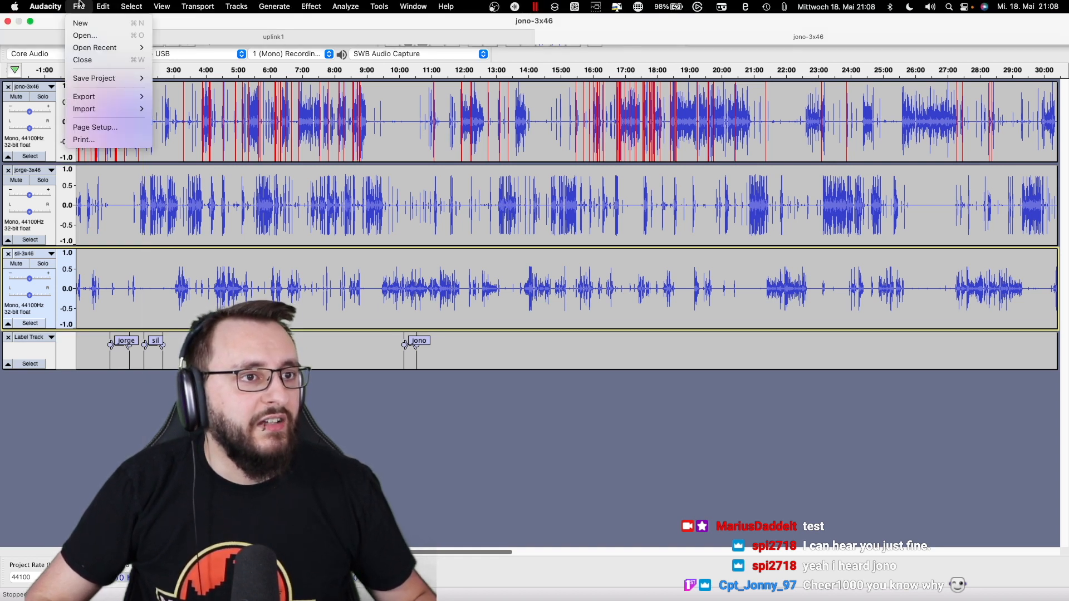
{"action": "mouse_move", "coordinate": [117, 96]}
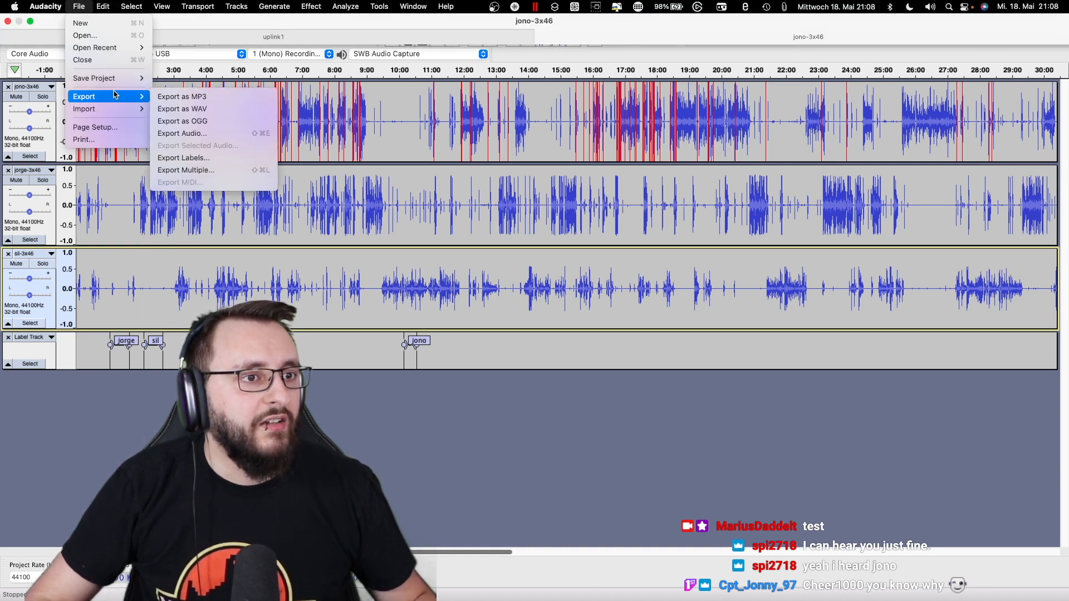
{"action": "left_click", "coordinate": [258, 170]}
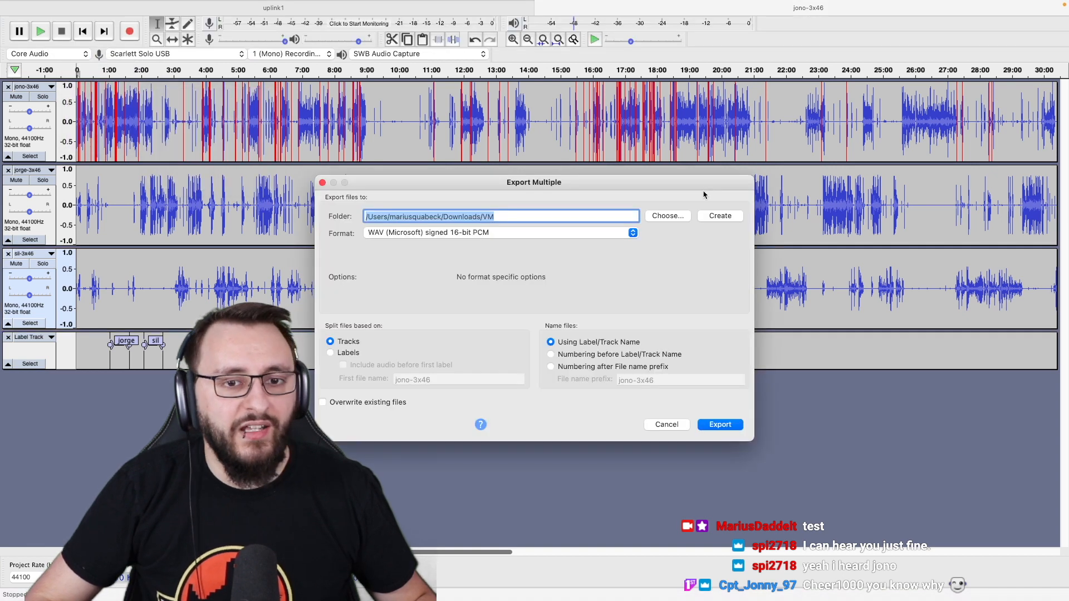
{"action": "key", "text": "Return"}
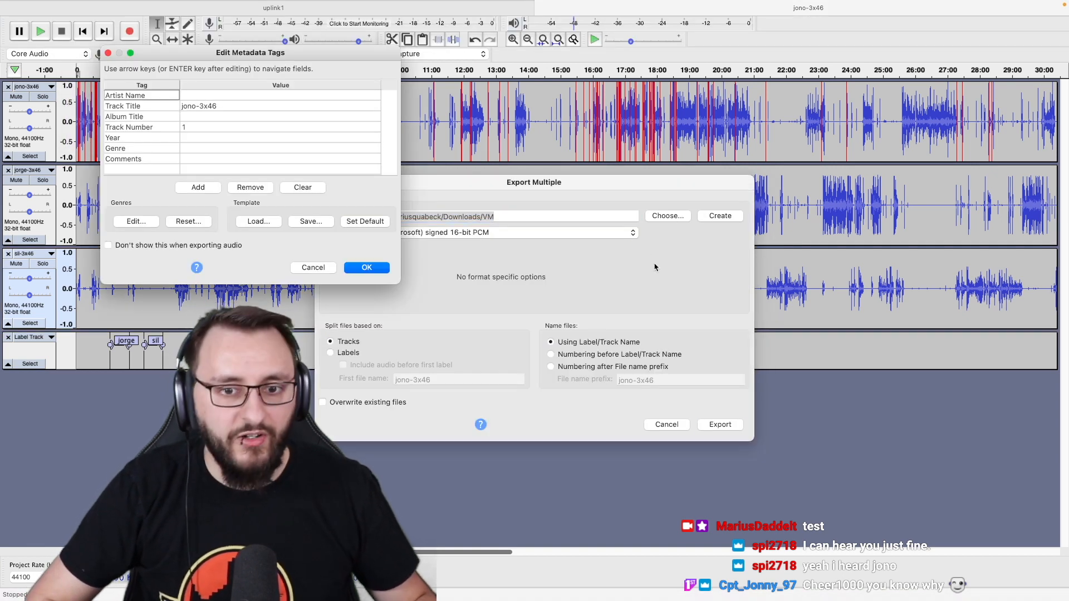
{"action": "key", "text": "Return"}
{"action": "key", "text": "Return"}
{"action": "key", "text": "Return"}
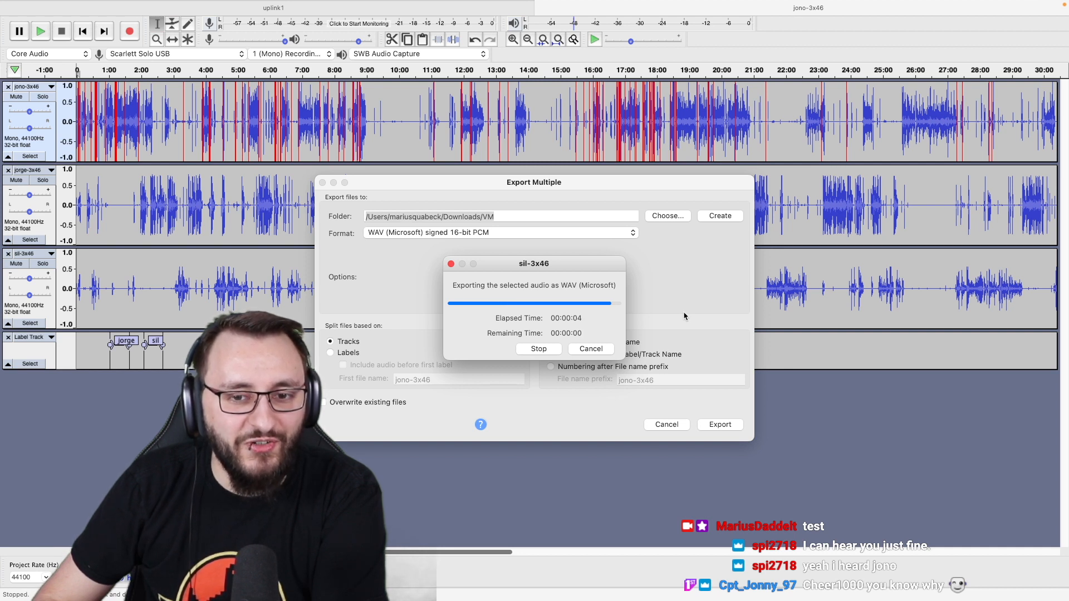
{"action": "left_click", "coordinate": [553, 402]}
Switch to the Finder and open the VM folder in Downloads.
{"action": "key", "text": "ctrl+Left"}
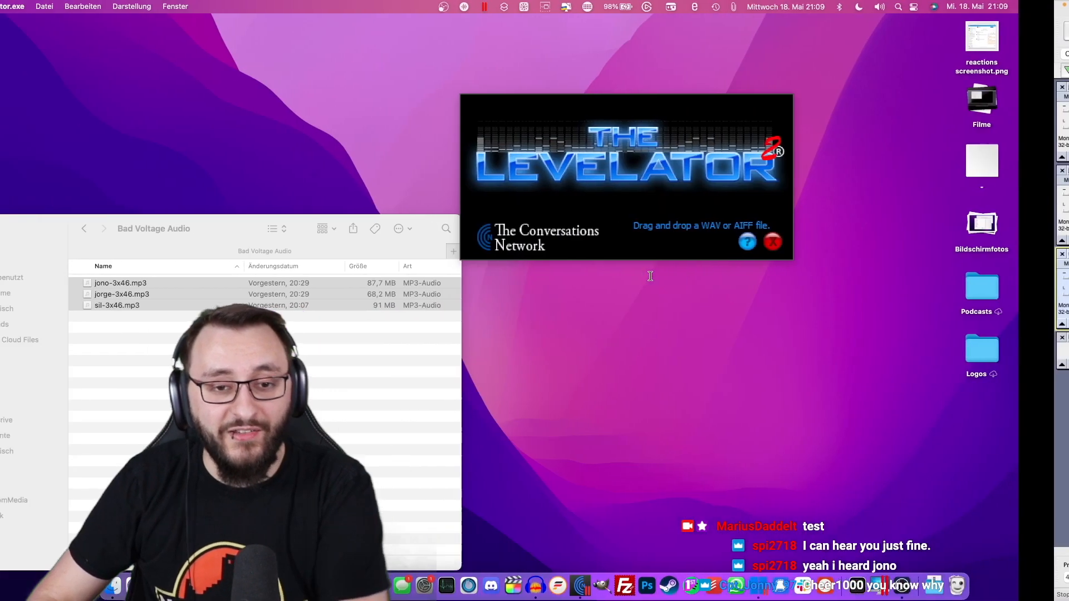
{"action": "left_click", "coordinate": [363, 366]}
{"action": "left_click", "coordinate": [84, 325]}
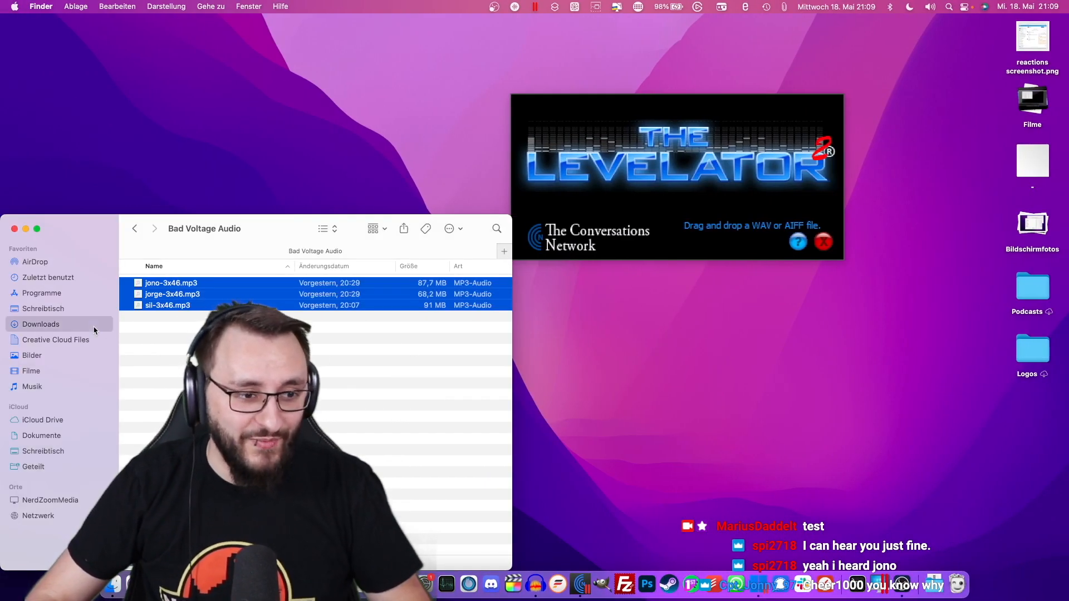
{"action": "double_click", "coordinate": [184, 284]}
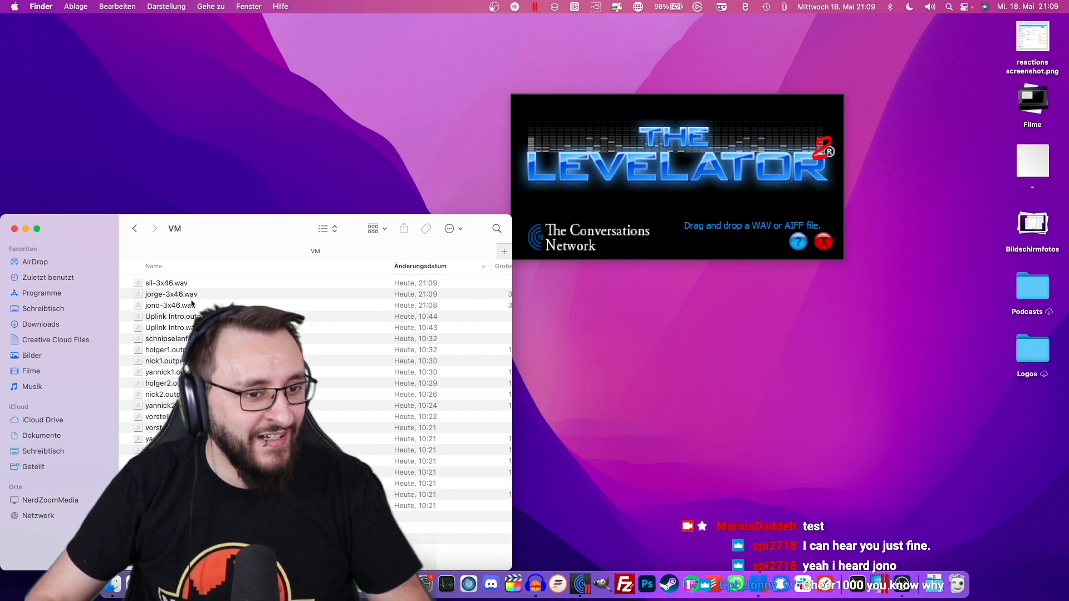
Select sil-3x46.wav, jorge-3x46.wav and jono-3x46.wav and drop them onto The Levelator to start levelling.
{"action": "left_click", "coordinate": [192, 306]}
{"action": "left_click", "coordinate": [175, 284]}
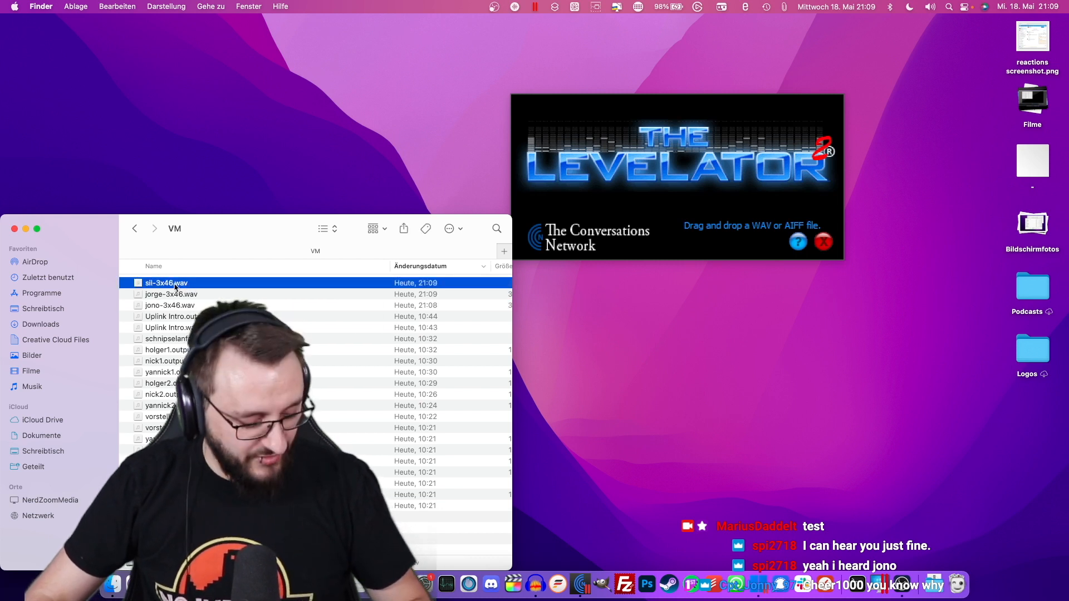
{"action": "left_click", "coordinate": [176, 286], "text": "super"}
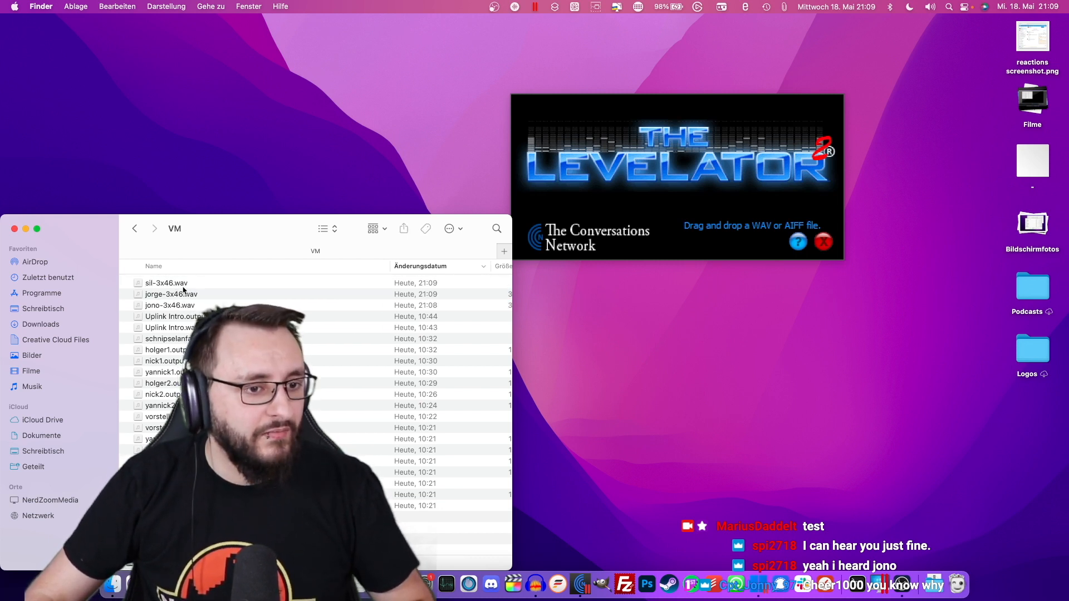
{"action": "left_click", "coordinate": [184, 284]}
{"action": "left_click", "coordinate": [190, 307], "text": "shift"}
{"action": "left_click_drag", "start_coordinate": [185, 306], "coordinate": [740, 158]}
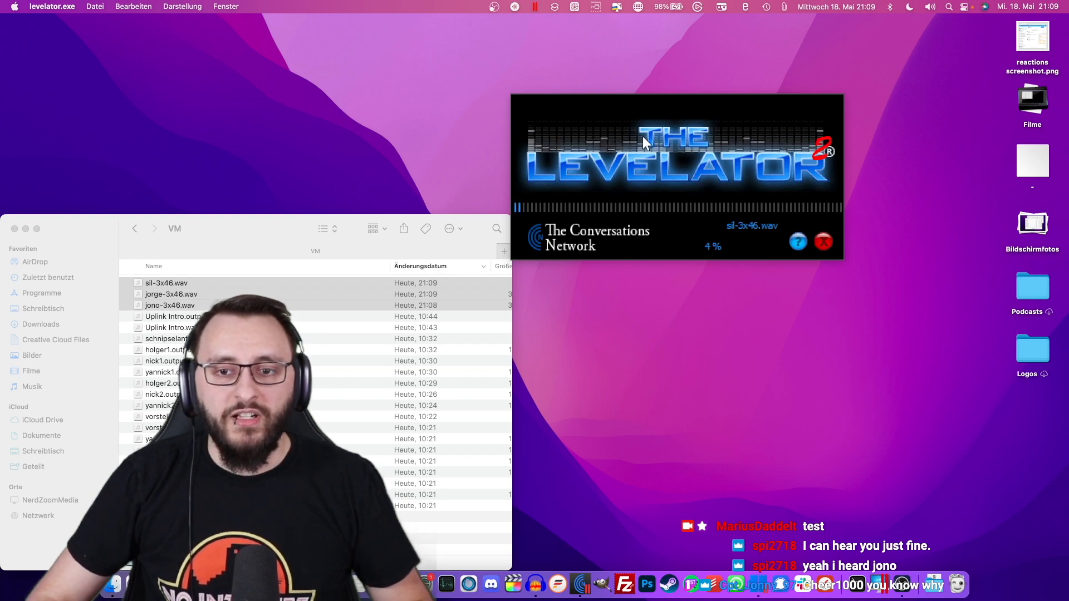
Switch to the Bad Voltage show notes in the browser and look through the 3x46 future-show ideas and news topics.
{"action": "key", "text": "ctrl+Right"}
{"action": "key", "text": "ctrl+Right"}
{"action": "scroll", "coordinate": [673, 154], "scroll_direction": "up", "scroll_amount": 10}
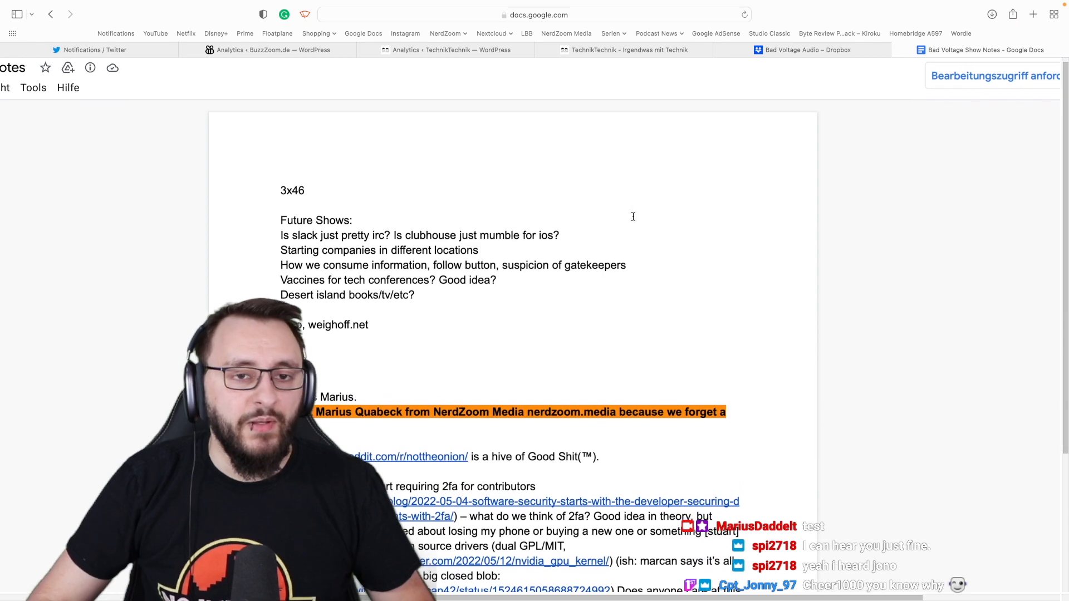
{"action": "scroll", "coordinate": [408, 256], "scroll_direction": "down", "scroll_amount": 2}
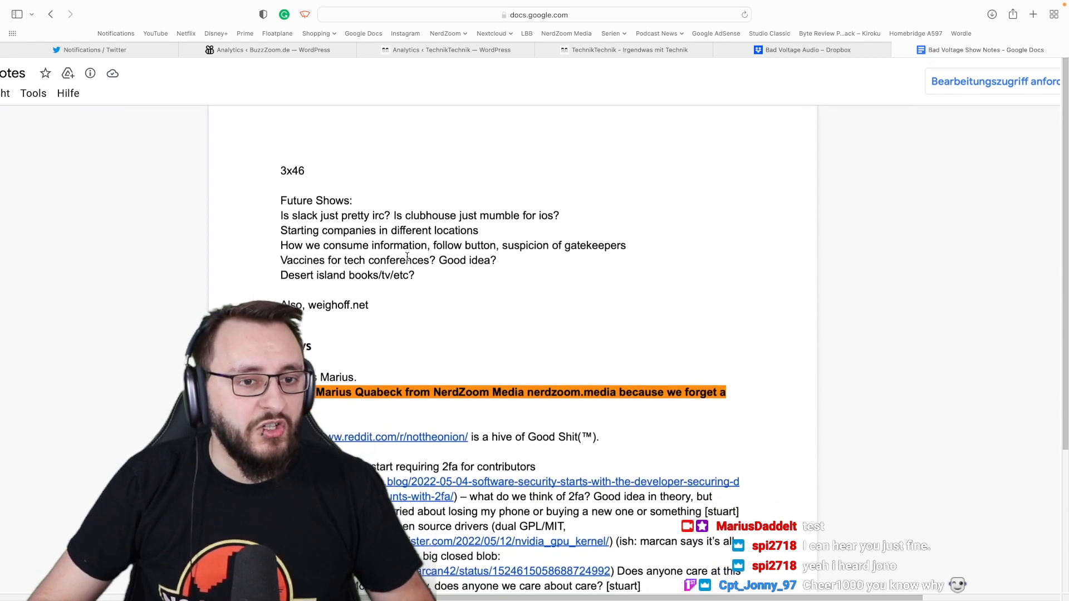
{"action": "left_click_drag", "start_coordinate": [313, 170], "coordinate": [382, 265]}
{"action": "scroll", "coordinate": [385, 268], "scroll_direction": "down", "scroll_amount": 6}
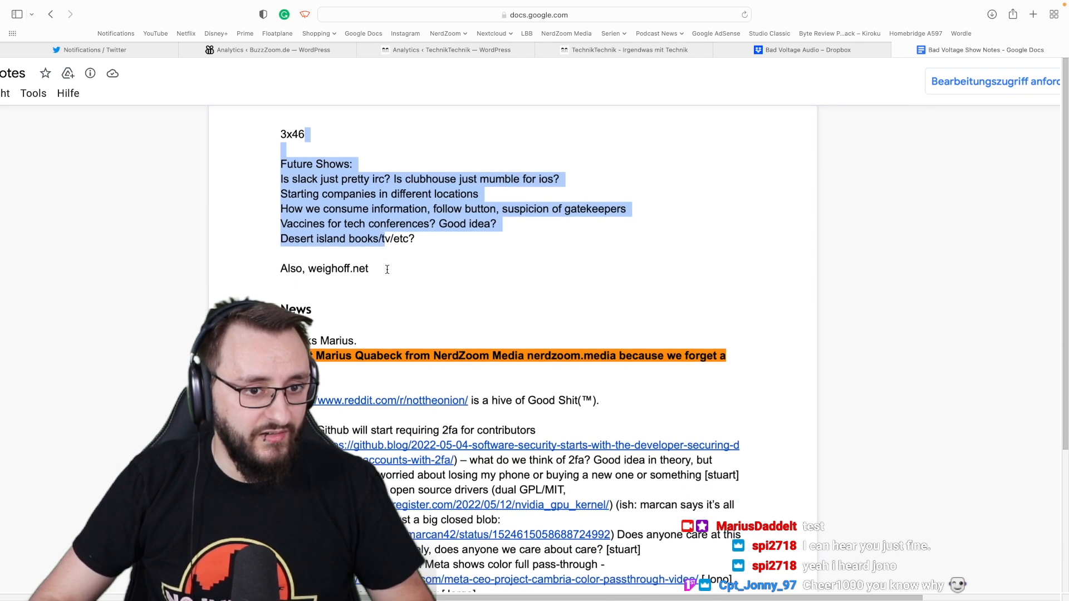
{"action": "scroll", "coordinate": [387, 270], "scroll_direction": "down", "scroll_amount": 11}
{"action": "scroll", "coordinate": [401, 234], "scroll_direction": "up", "scroll_amount": 11}
{"action": "scroll", "coordinate": [424, 183], "scroll_direction": "down", "scroll_amount": 3}
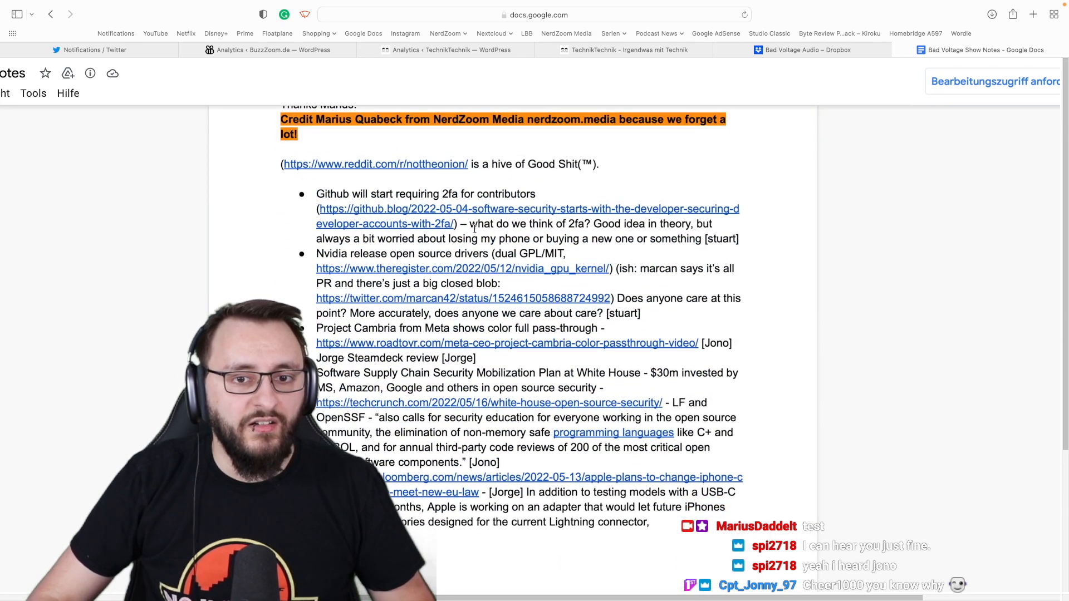
{"action": "scroll", "coordinate": [486, 254], "scroll_direction": "down", "scroll_amount": 1}
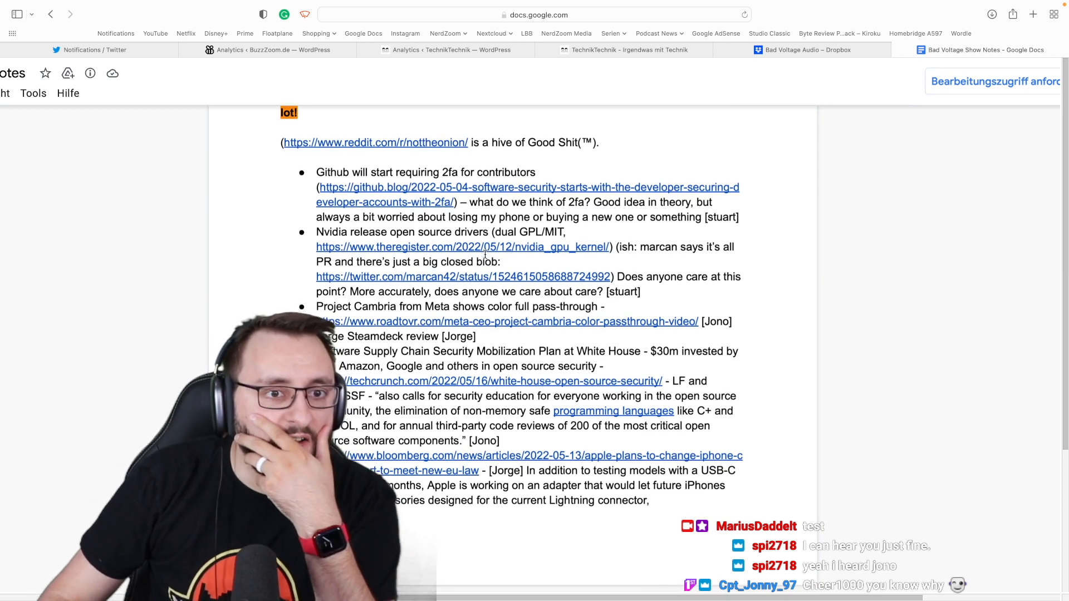
{"action": "scroll", "coordinate": [486, 255], "scroll_direction": "down", "scroll_amount": 1}
{"action": "scroll", "coordinate": [486, 254], "scroll_direction": "down", "scroll_amount": 2}
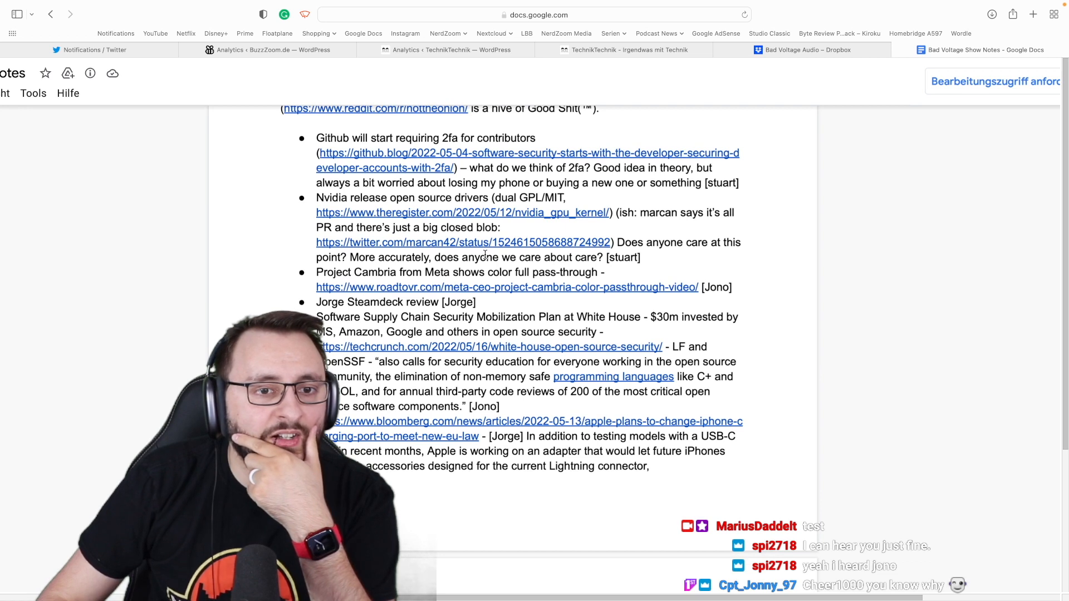
Examine the notes on the Nvidia open source drivers and the neighbouring news items.
{"action": "left_click_drag", "start_coordinate": [321, 200], "coordinate": [602, 212]}
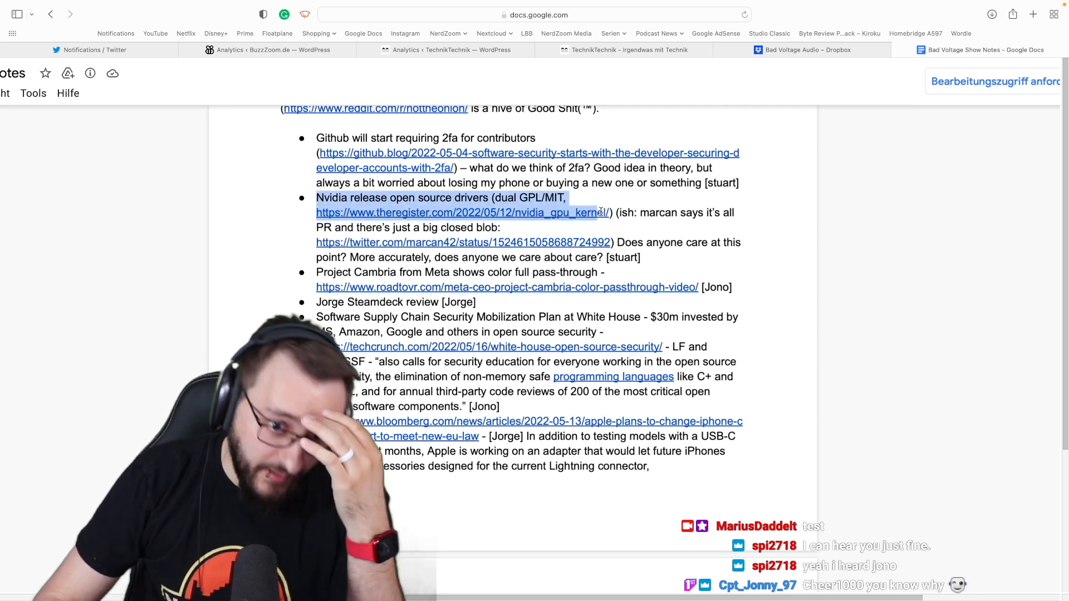
{"action": "left_click", "coordinate": [679, 228]}
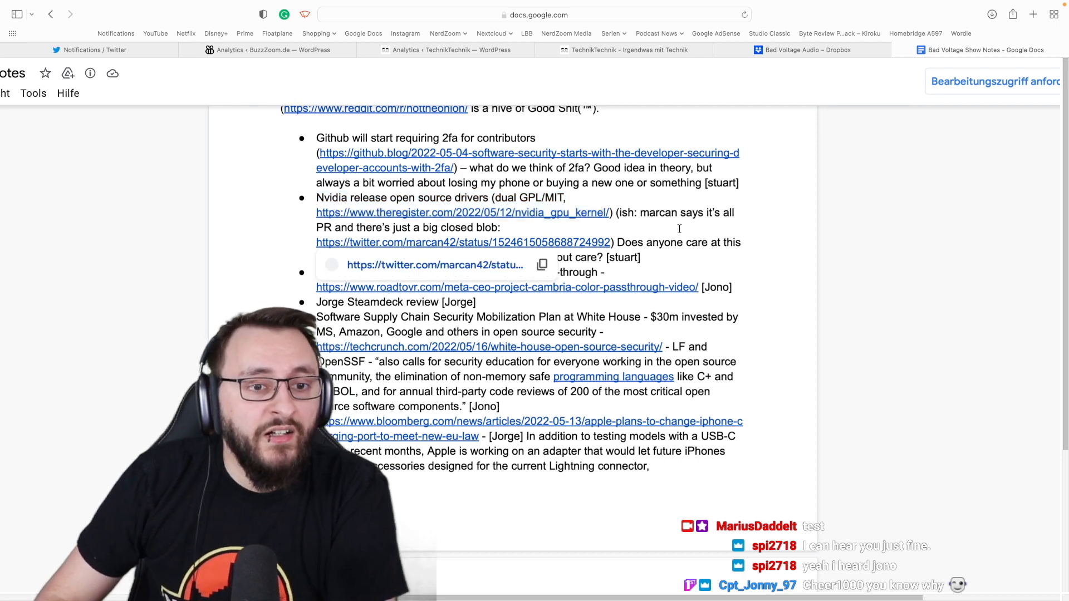
{"action": "scroll", "coordinate": [679, 227], "scroll_direction": "down", "scroll_amount": 2}
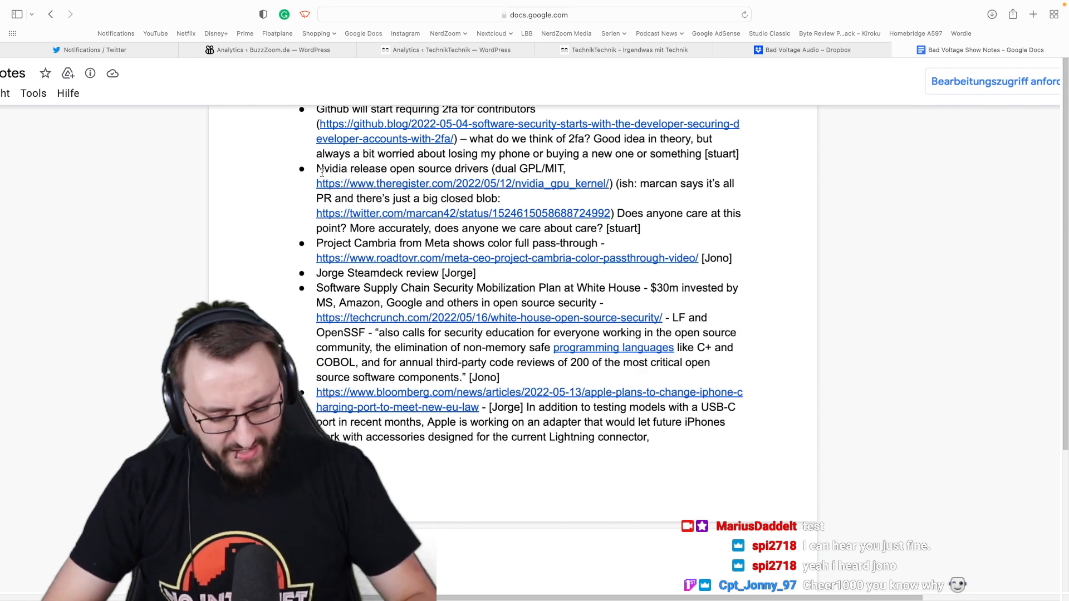
{"action": "key", "text": "super+t"}
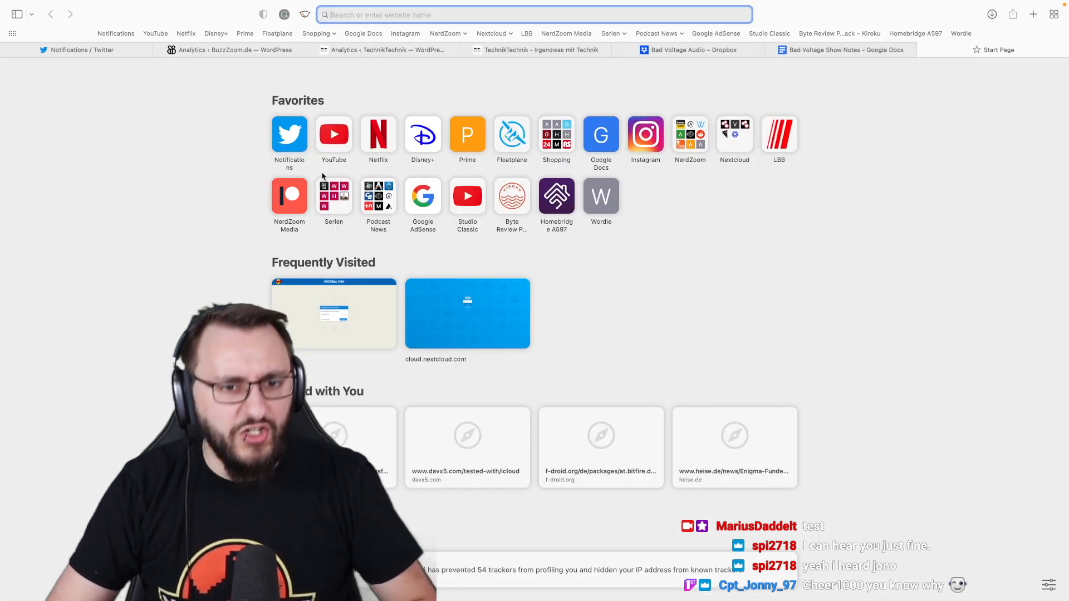
{"action": "key", "text": "super+w"}
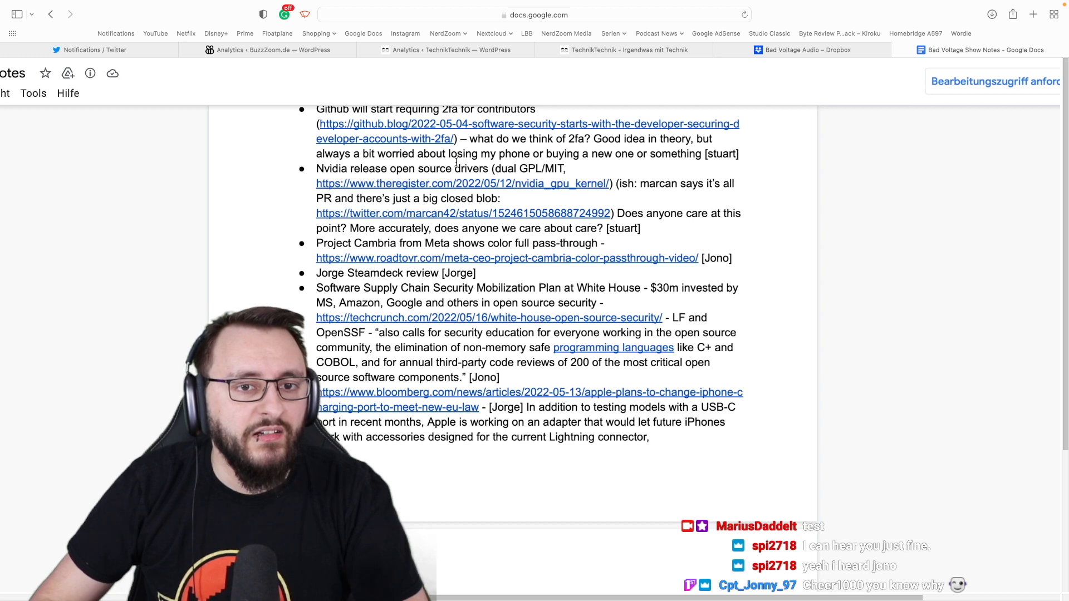
{"action": "scroll", "coordinate": [457, 161], "scroll_direction": "up", "scroll_amount": 1}
{"action": "scroll", "coordinate": [456, 161], "scroll_direction": "down", "scroll_amount": 1}
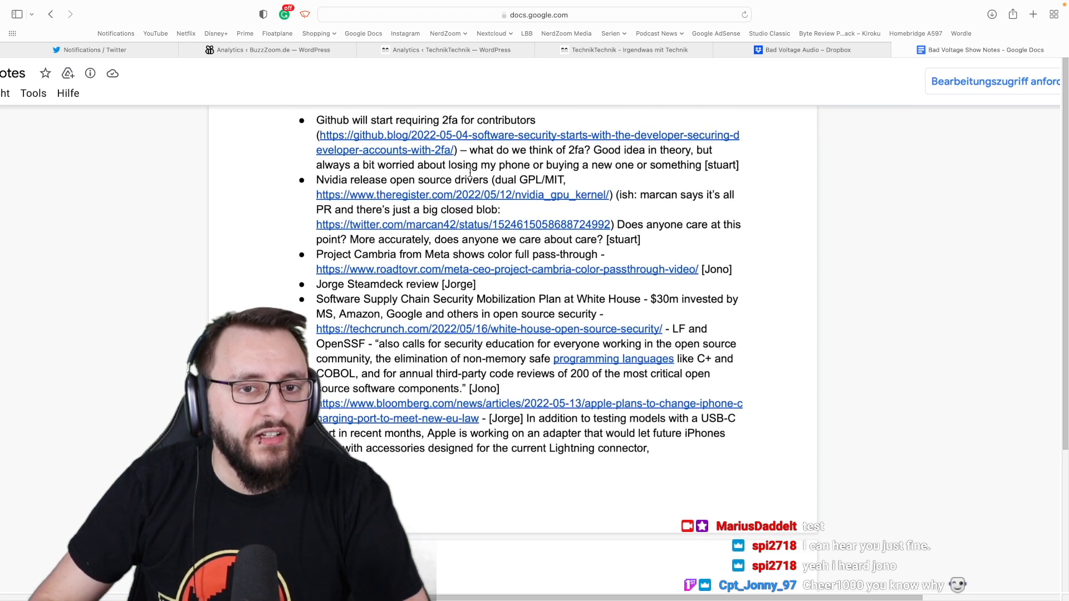
{"action": "scroll", "coordinate": [471, 173], "scroll_direction": "up", "scroll_amount": 1}
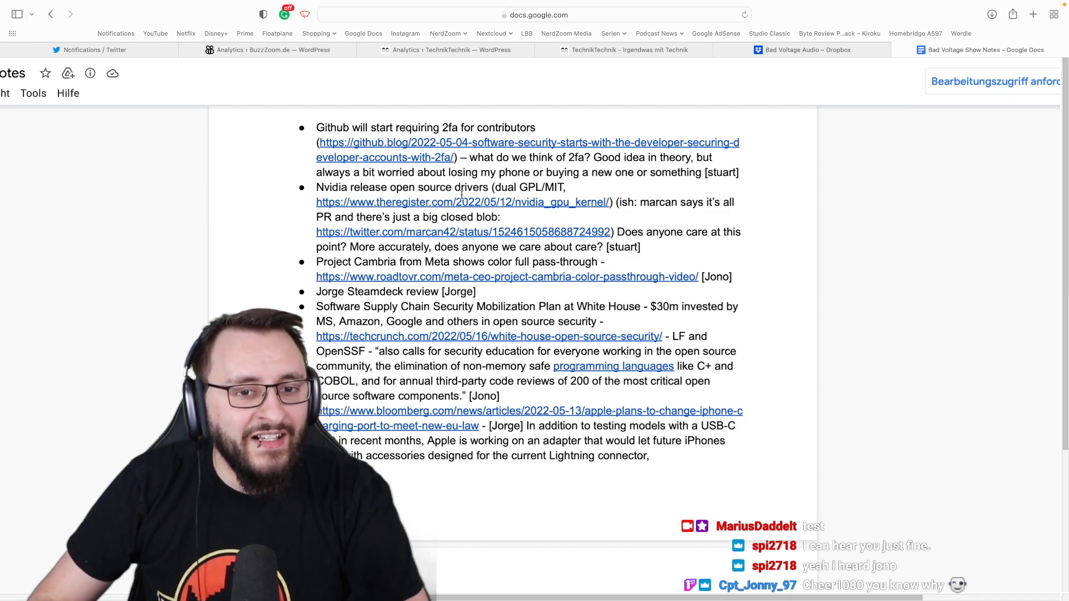
Check The Levelator's progress on sil-3x46.wav and return to the show notes.
{"action": "key", "text": "ctrl+Left"}
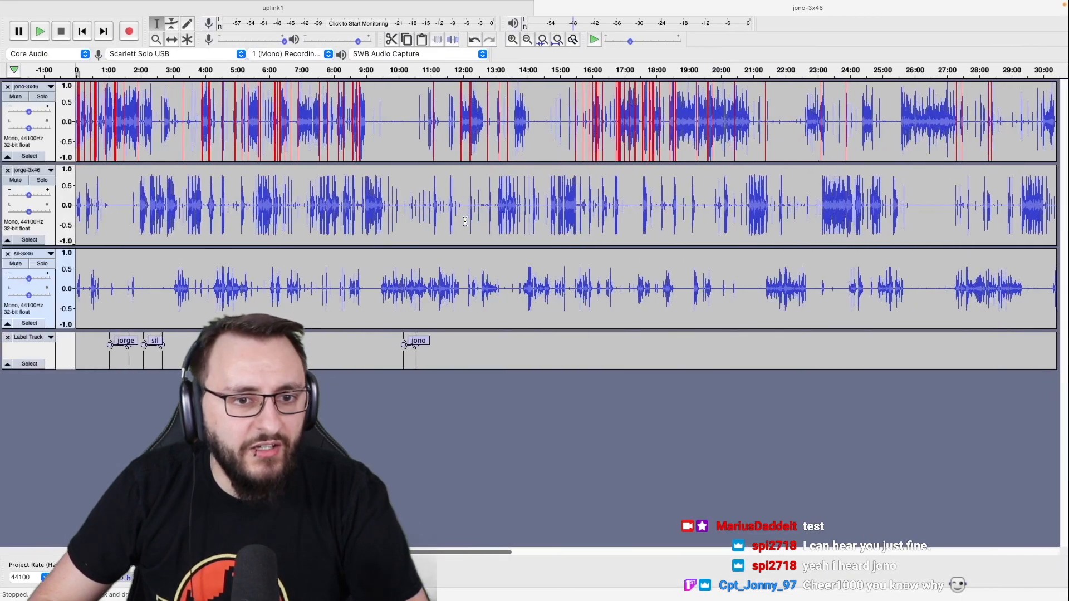
{"action": "key", "text": "ctrl+Left"}
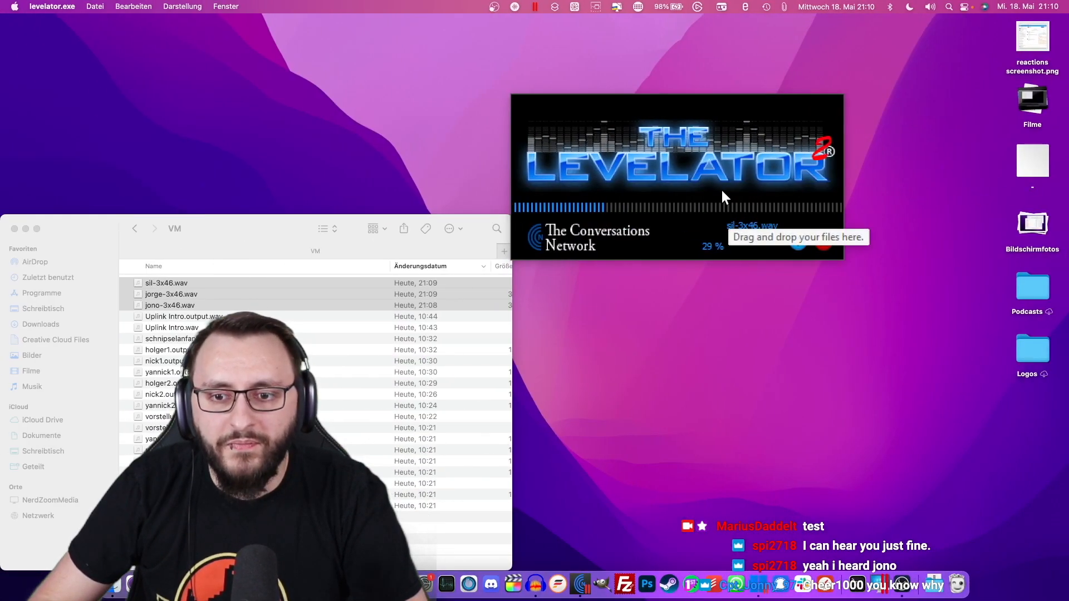
{"action": "key", "text": "ctrl+Right"}
{"action": "key", "text": "ctrl+Right"}
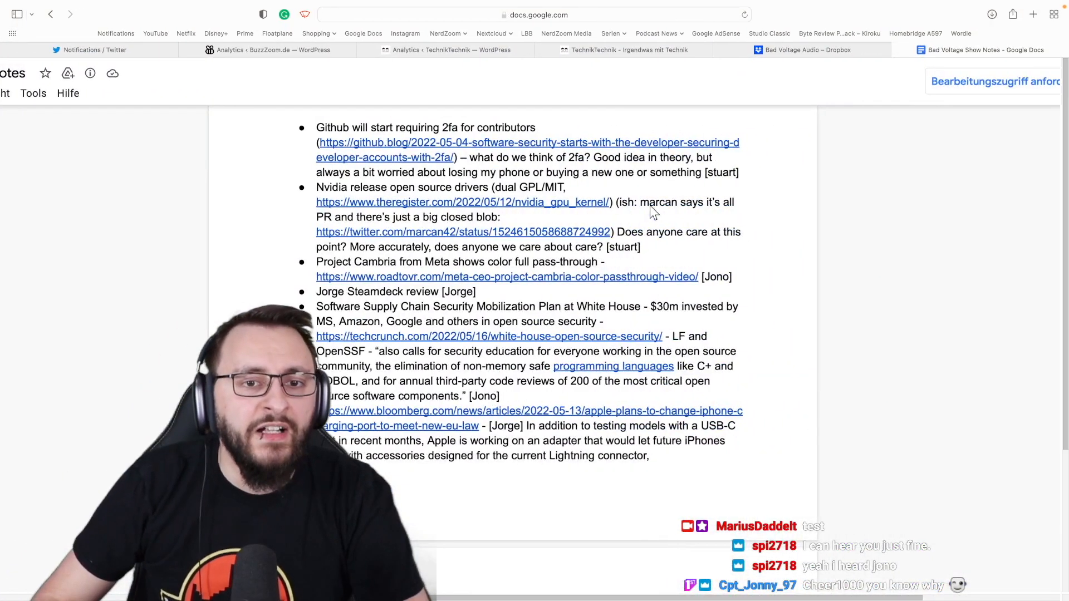
{"action": "key", "text": "ctrl+Left"}
{"action": "key", "text": "ctrl+Left"}
{"action": "key", "text": "ctrl+Right"}
{"action": "key", "text": "ctrl+Right"}
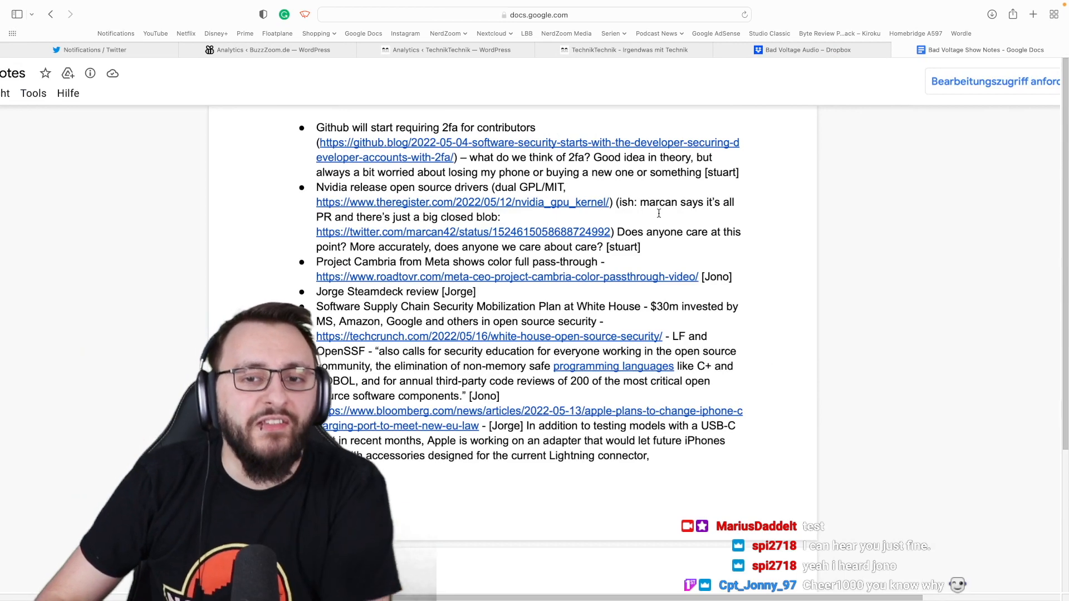
Read the remaining show notes from Project Cambria through the Apple charging port topic to the next-episode Twitch announcement.
{"action": "scroll", "coordinate": [668, 223], "scroll_direction": "down", "scroll_amount": 3}
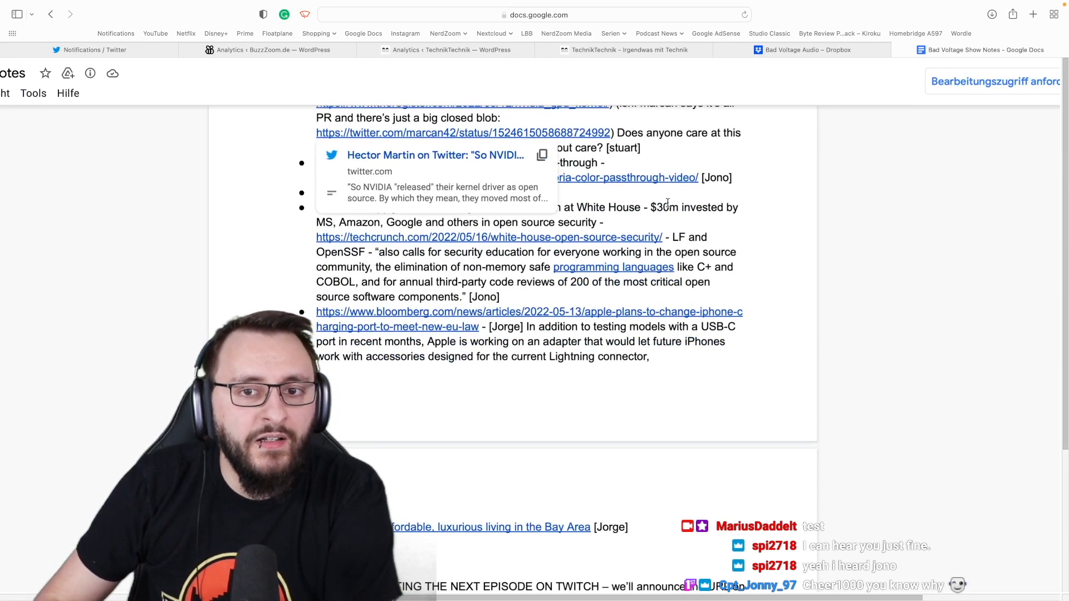
{"action": "scroll", "coordinate": [609, 159], "scroll_direction": "down", "scroll_amount": 1}
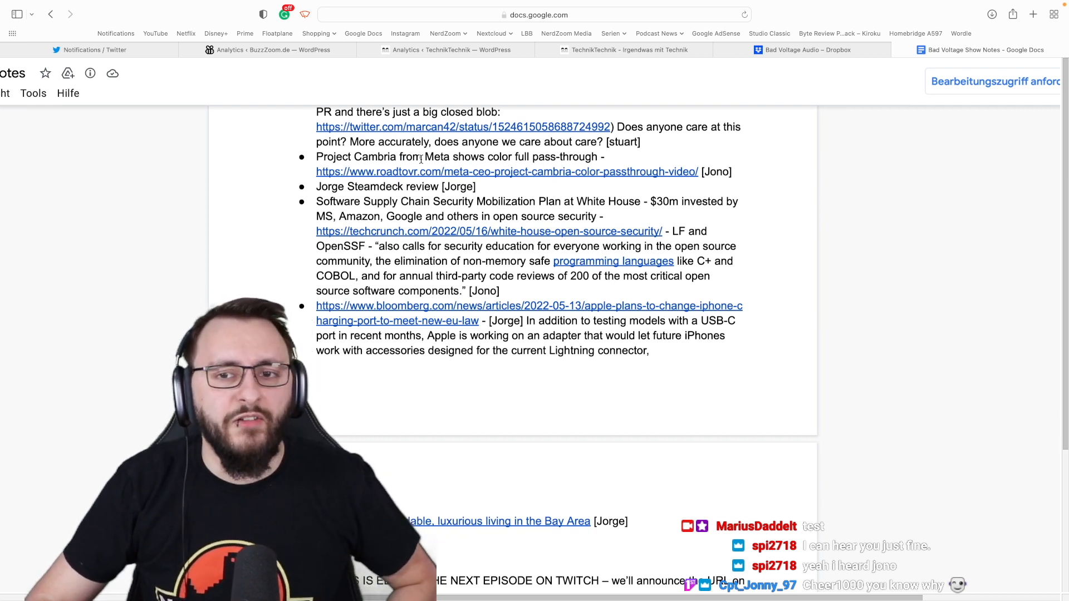
{"action": "scroll", "coordinate": [583, 203], "scroll_direction": "down", "scroll_amount": 3}
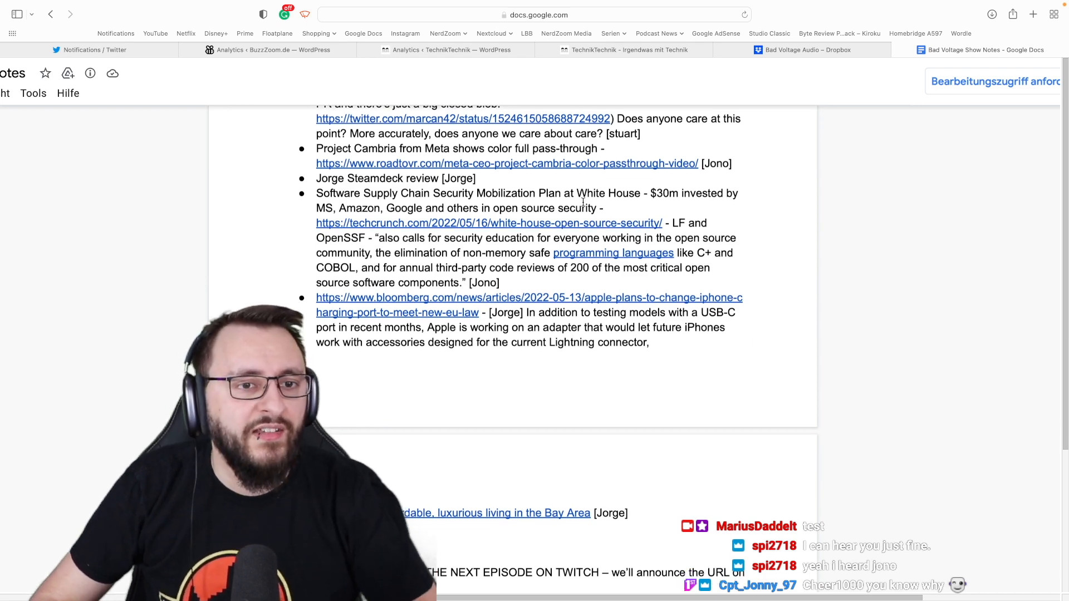
{"action": "scroll", "coordinate": [583, 203], "scroll_direction": "down", "scroll_amount": 2}
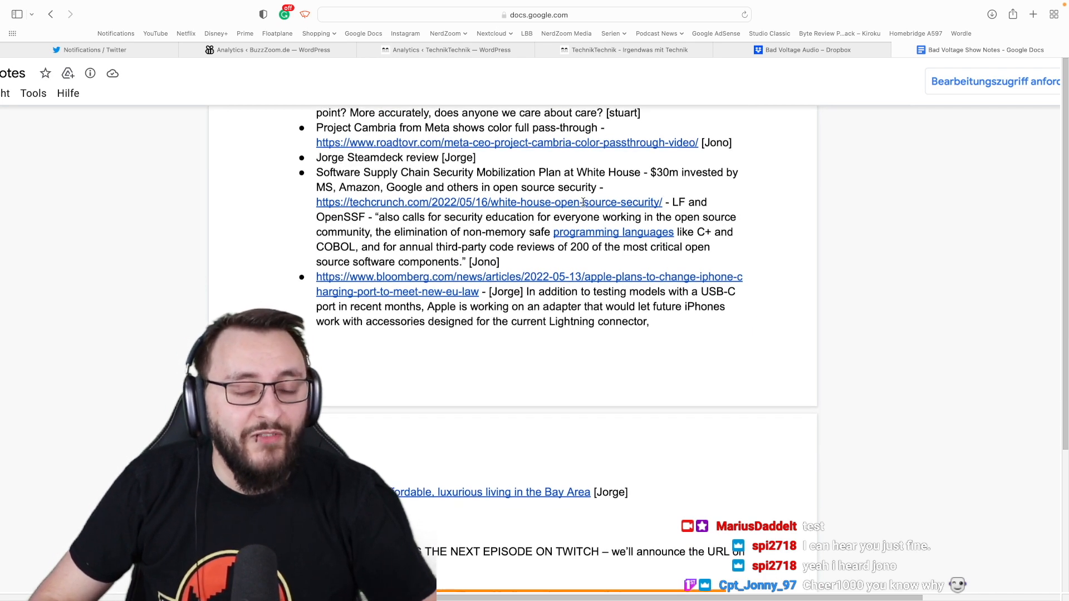
{"action": "scroll", "coordinate": [583, 203], "scroll_direction": "down", "scroll_amount": 1}
{"action": "scroll", "coordinate": [583, 203], "scroll_direction": "up", "scroll_amount": 1}
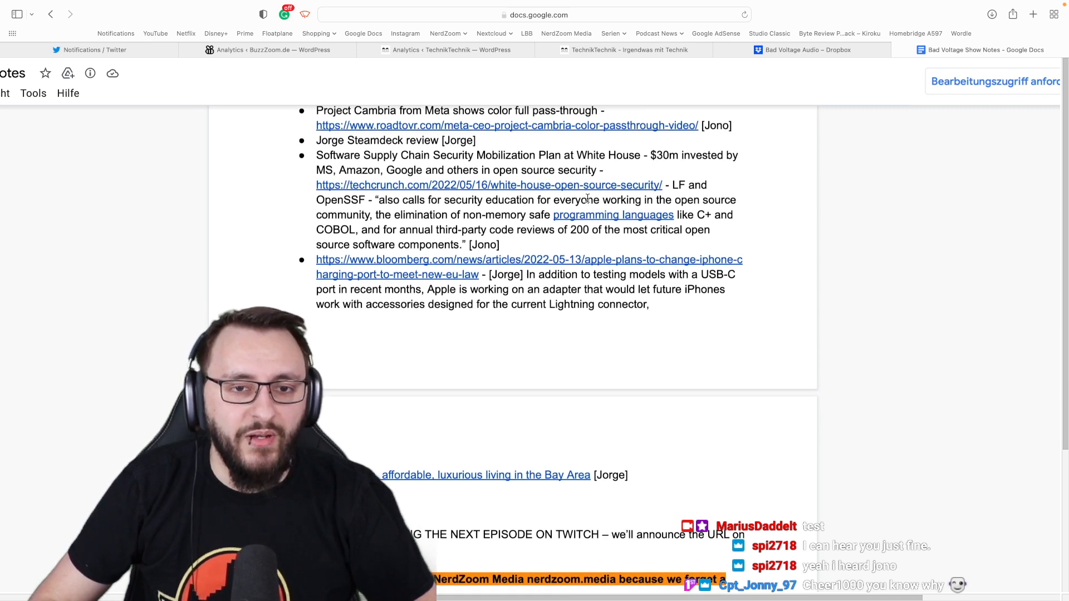
Reread the show notes from the White House software security topic through the closing announcements and back to the GitHub 2FA item.
{"action": "mouse_move", "coordinate": [477, 186]}
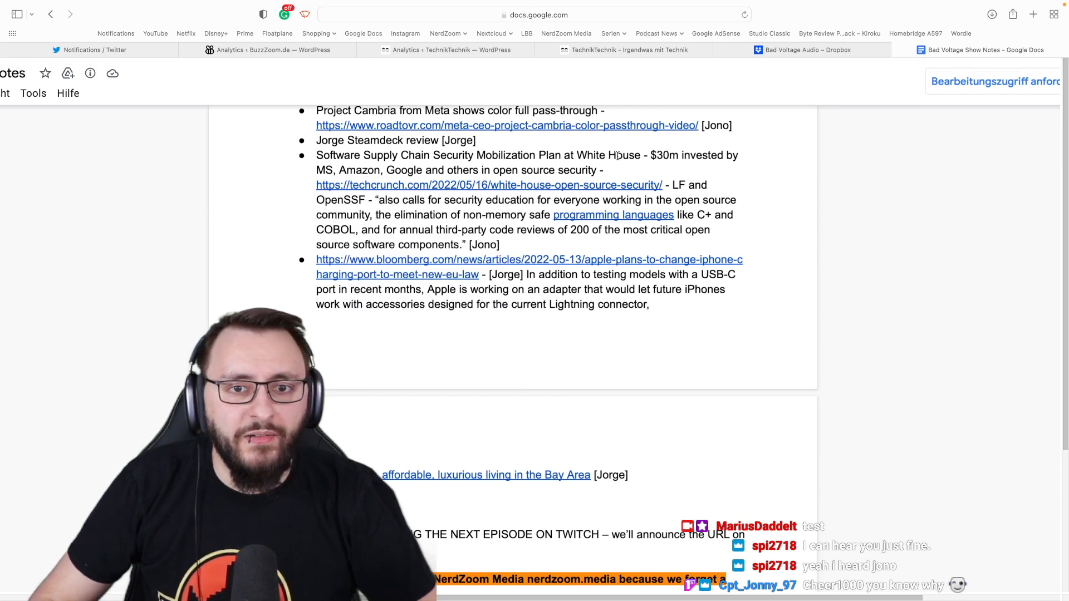
{"action": "scroll", "coordinate": [618, 156], "scroll_direction": "down", "scroll_amount": 1}
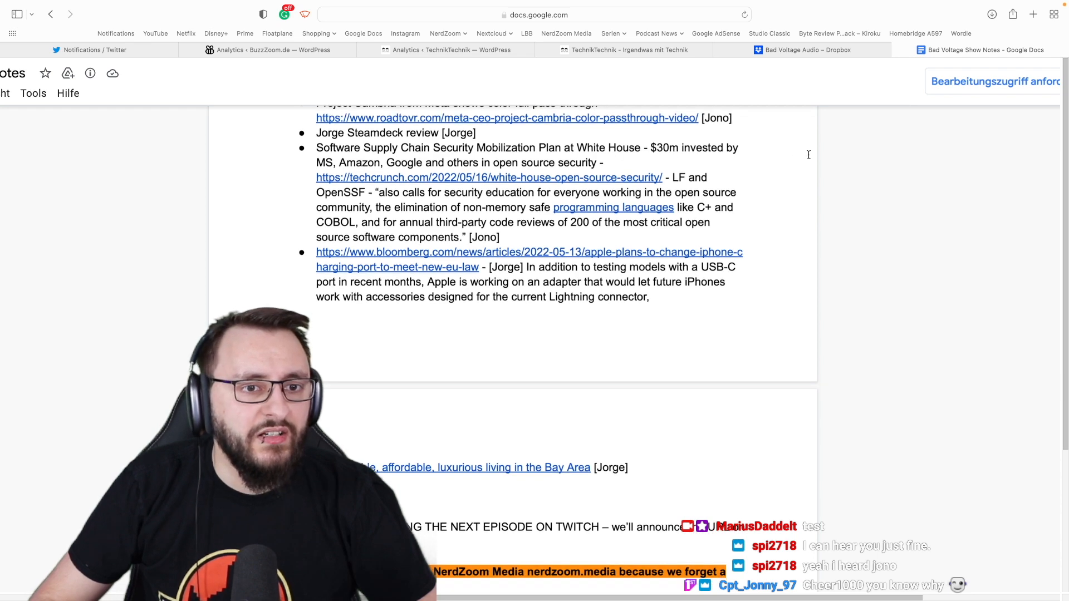
{"action": "scroll", "coordinate": [806, 154], "scroll_direction": "down", "scroll_amount": 5}
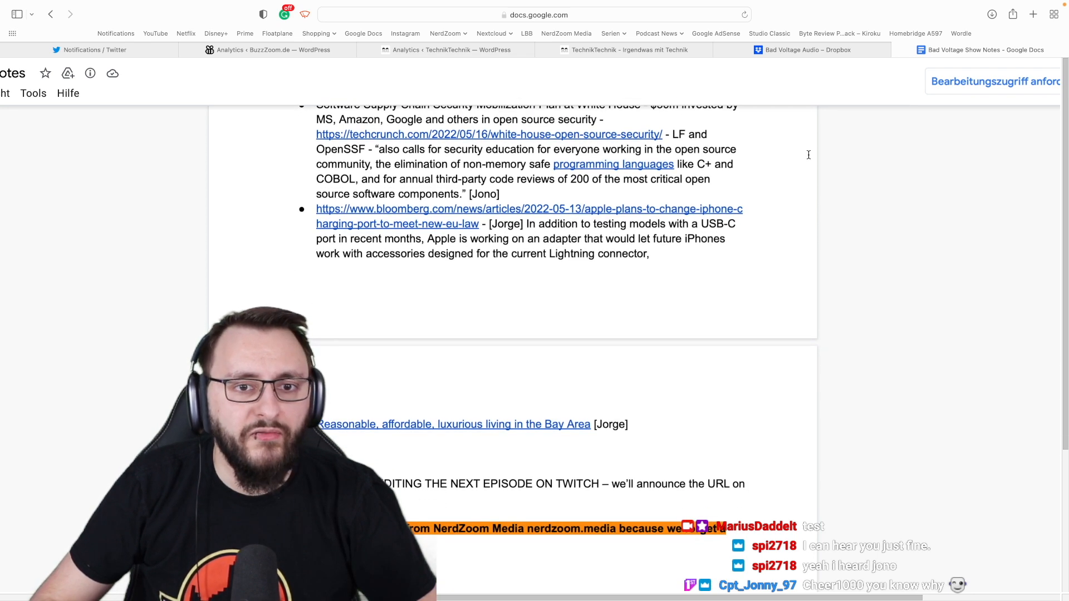
{"action": "scroll", "coordinate": [808, 155], "scroll_direction": "down", "scroll_amount": 5}
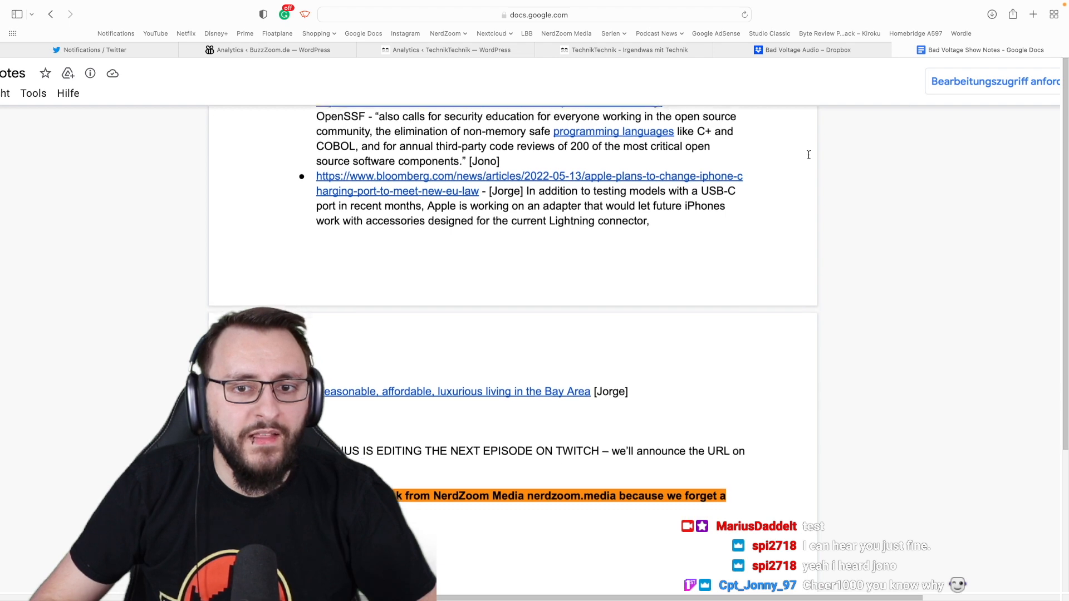
{"action": "scroll", "coordinate": [808, 155], "scroll_direction": "up", "scroll_amount": 10}
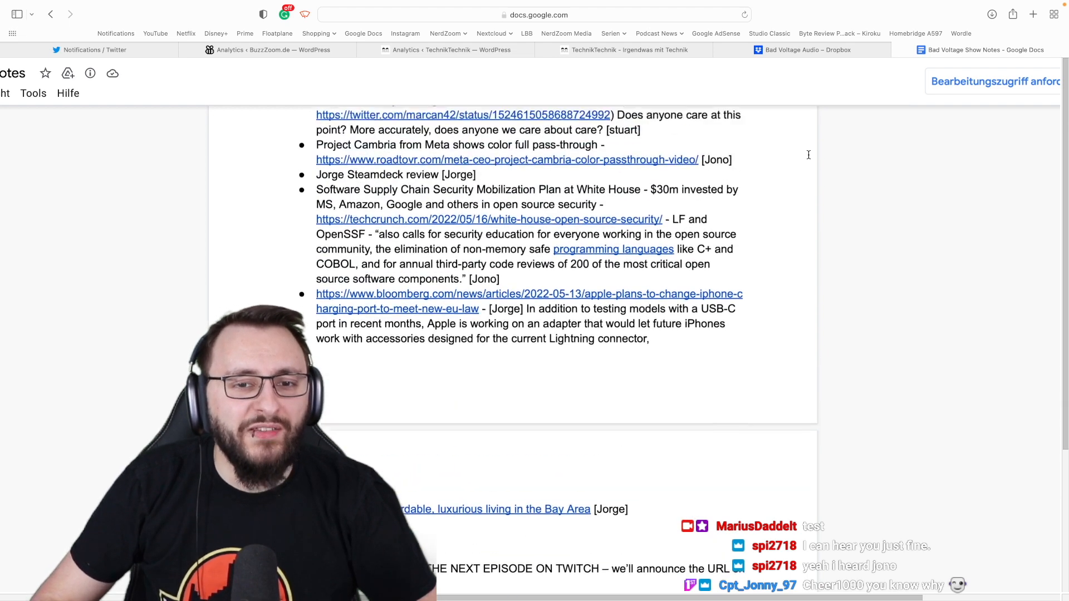
{"action": "scroll", "coordinate": [809, 155], "scroll_direction": "up", "scroll_amount": 3}
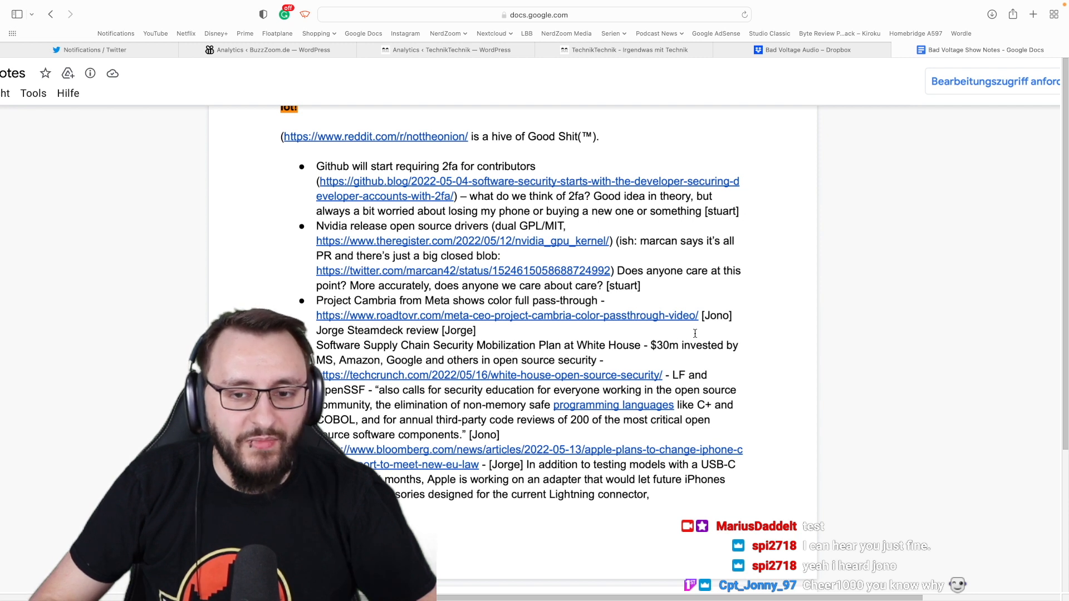
Highlight parts of the Project Cambria, Nvidia open source drivers and Steamdeck review items while reviewing the news topics.
{"action": "left_click_drag", "start_coordinate": [721, 314], "coordinate": [546, 301]}
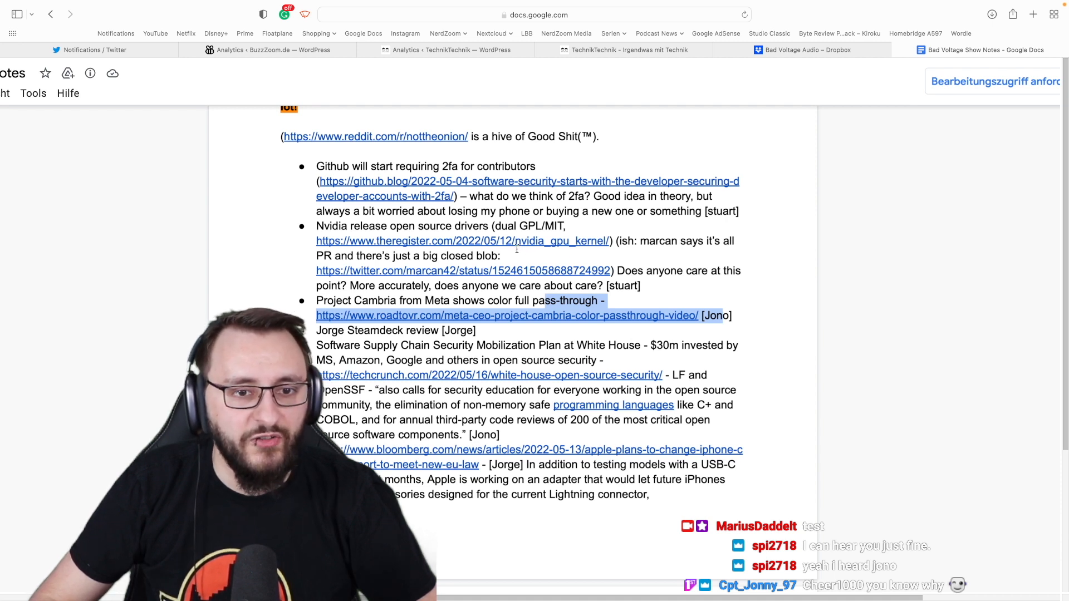
{"action": "left_click_drag", "start_coordinate": [448, 226], "coordinate": [520, 231]}
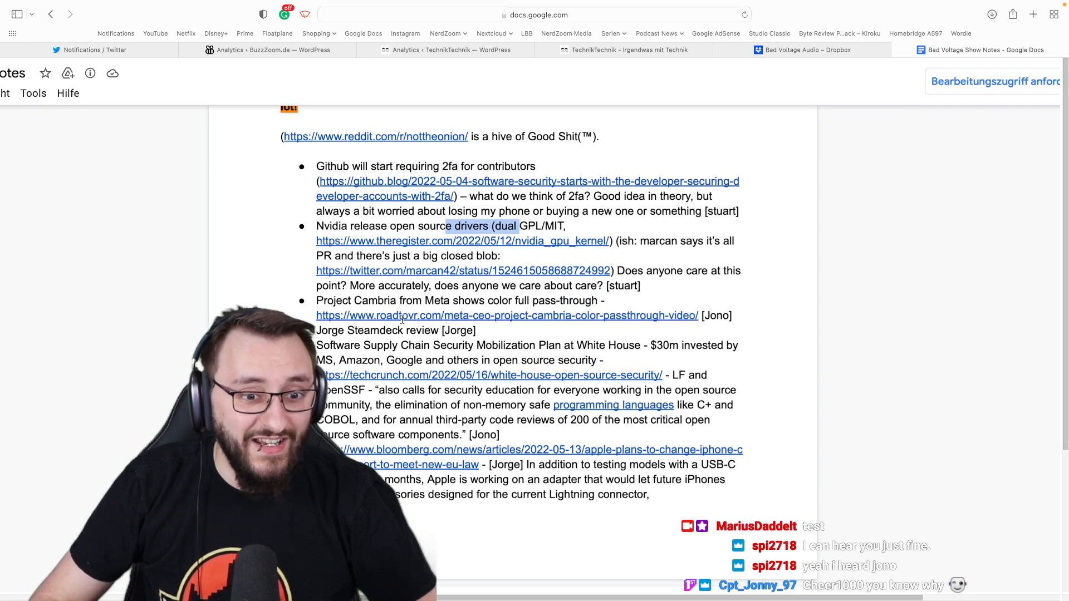
{"action": "left_click_drag", "start_coordinate": [359, 333], "coordinate": [485, 334]}
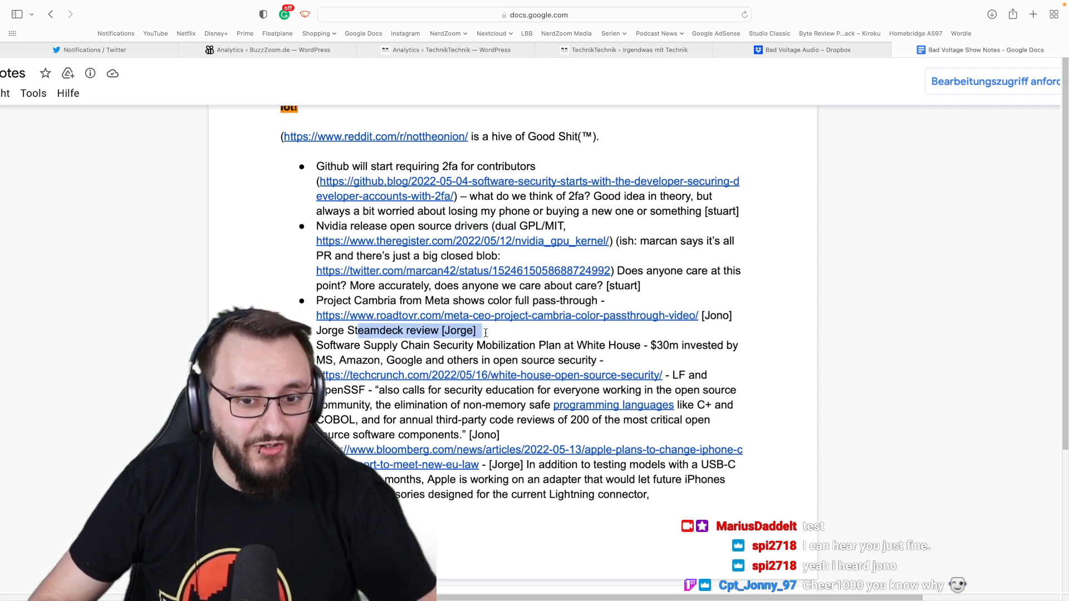
{"action": "scroll", "coordinate": [511, 348], "scroll_direction": "down", "scroll_amount": 1}
{"action": "scroll", "coordinate": [511, 348], "scroll_direction": "up", "scroll_amount": 1}
{"action": "scroll", "coordinate": [511, 348], "scroll_direction": "down", "scroll_amount": 1}
{"action": "scroll", "coordinate": [512, 348], "scroll_direction": "up", "scroll_amount": 1}
{"action": "left_click", "coordinate": [511, 348]}
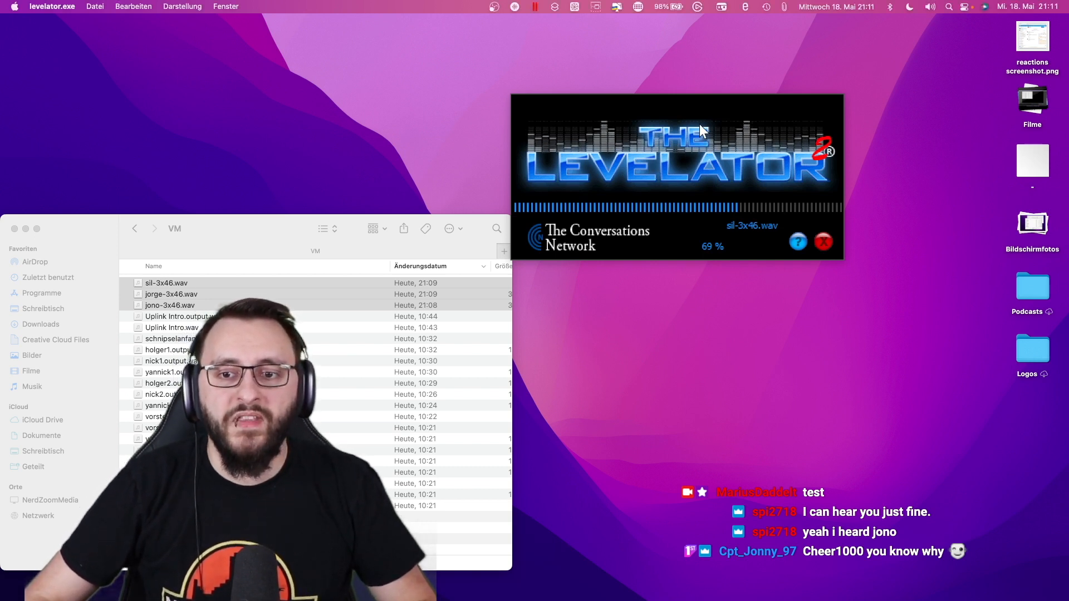
Shift The Levelator window aside and open the assets folder of the Bad Voltage podcast in a new Finder tab.
{"action": "left_click_drag", "start_coordinate": [684, 103], "coordinate": [717, 104]}
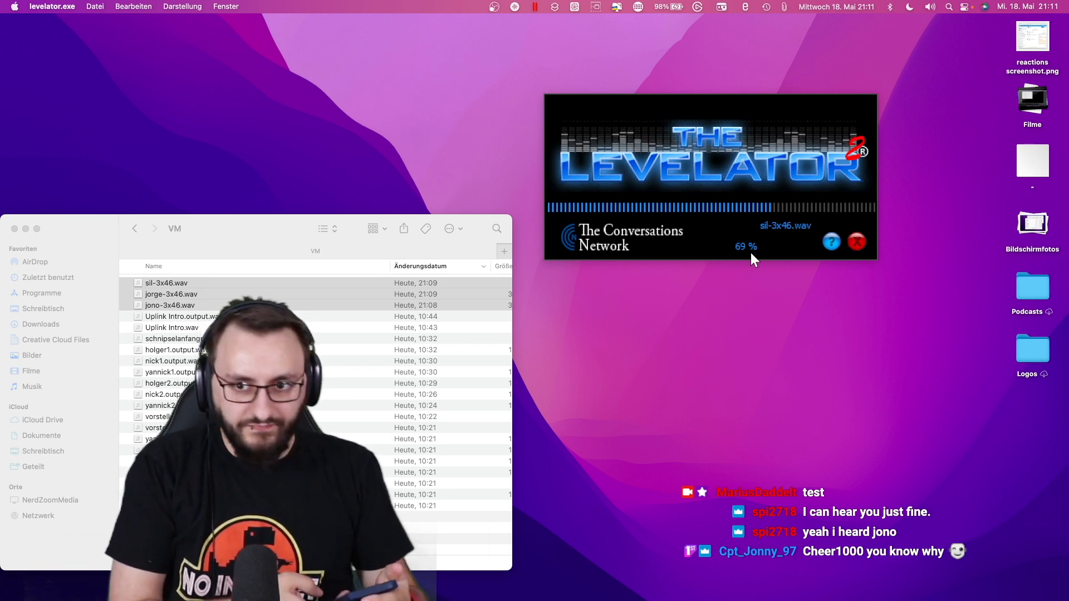
{"action": "left_click", "coordinate": [281, 239]}
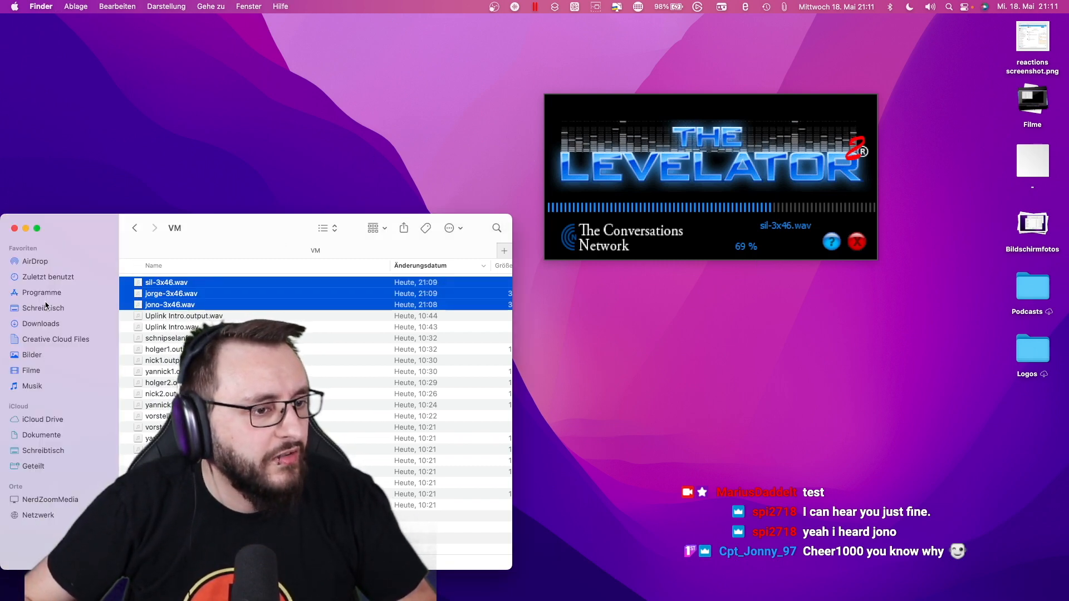
{"action": "key", "text": "super+t"}
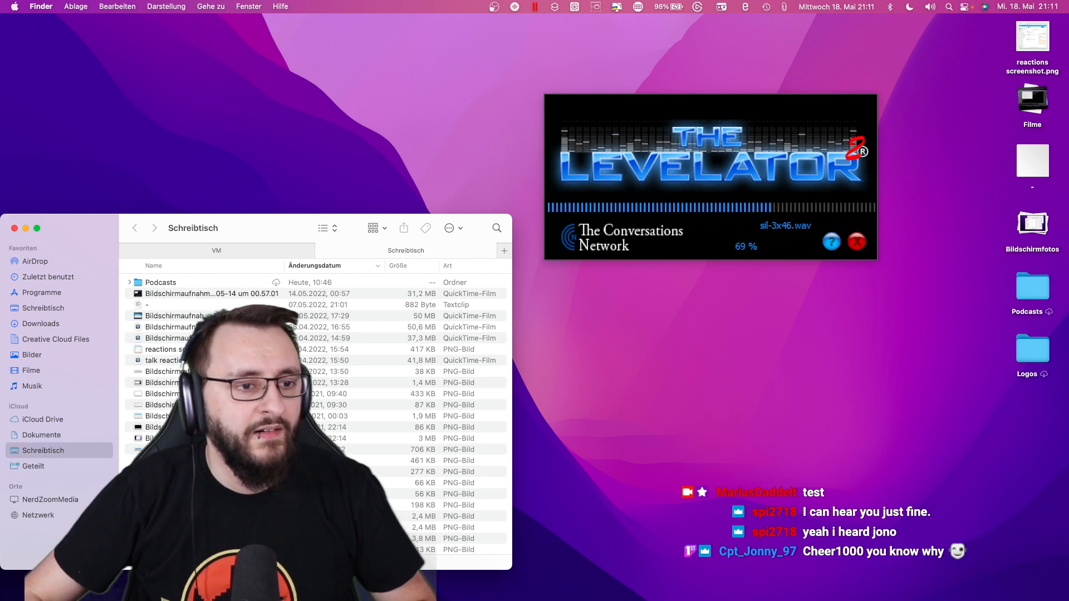
{"action": "double_click", "coordinate": [211, 282]}
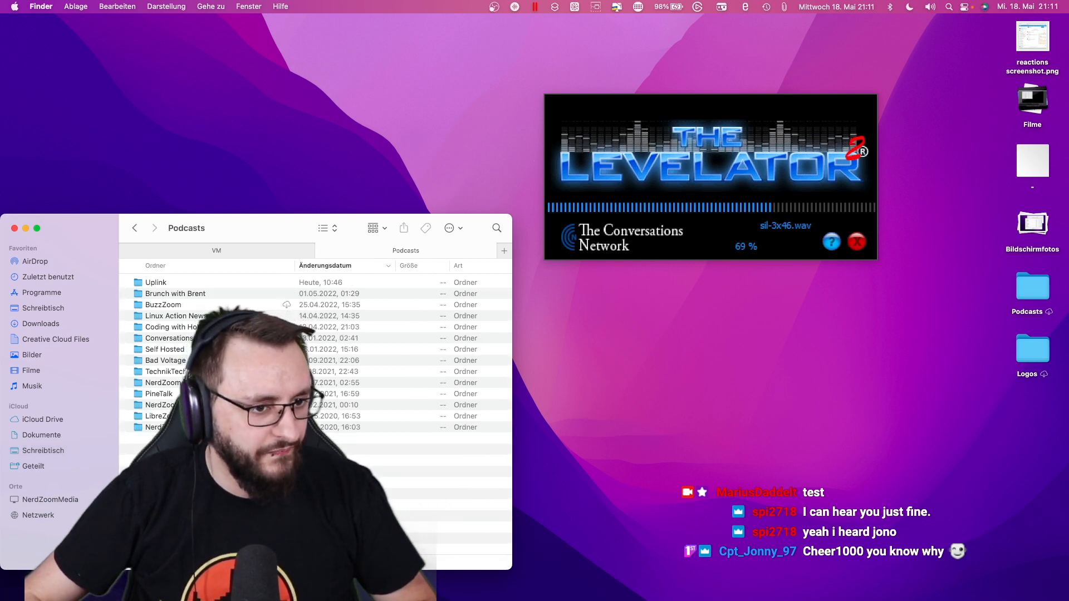
{"action": "double_click", "coordinate": [189, 360]}
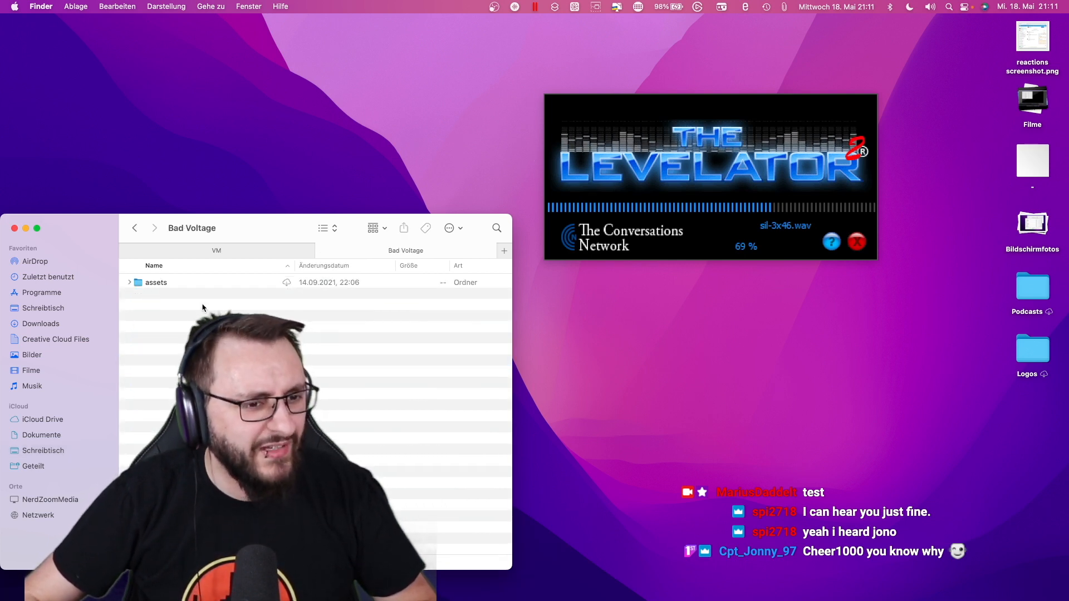
{"action": "double_click", "coordinate": [202, 283]}
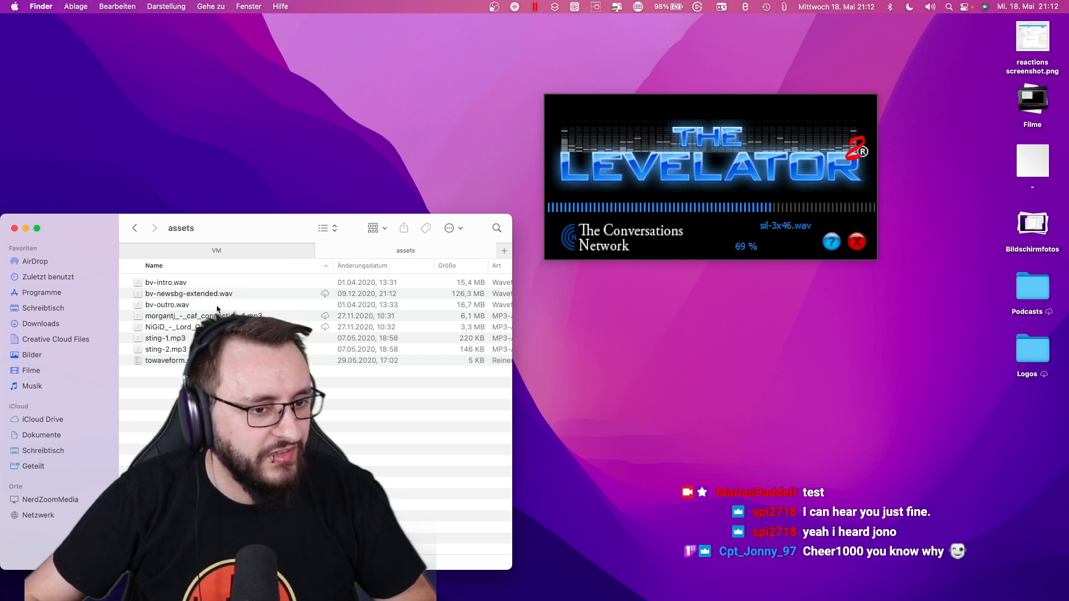
Download morgantj_-_caf_connection_1.mp3 and NiGiD_-_Lord_Of_The_Eighties.mp3 from iCloud to the local assets folder.
{"action": "left_click", "coordinate": [231, 316]}
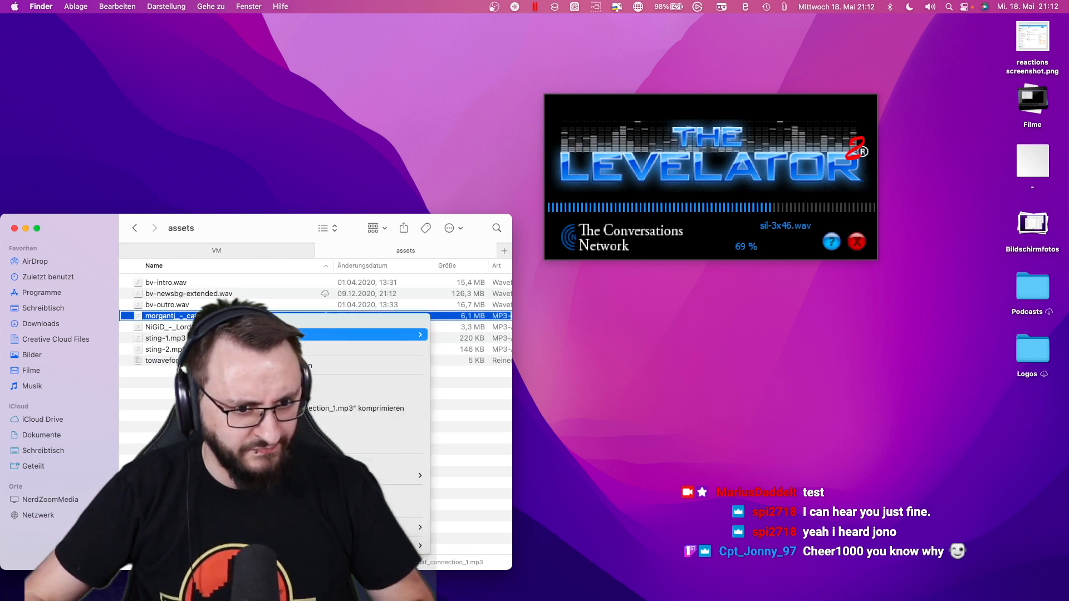
{"action": "left_click", "coordinate": [251, 347]}
{"action": "left_click", "coordinate": [245, 327]}
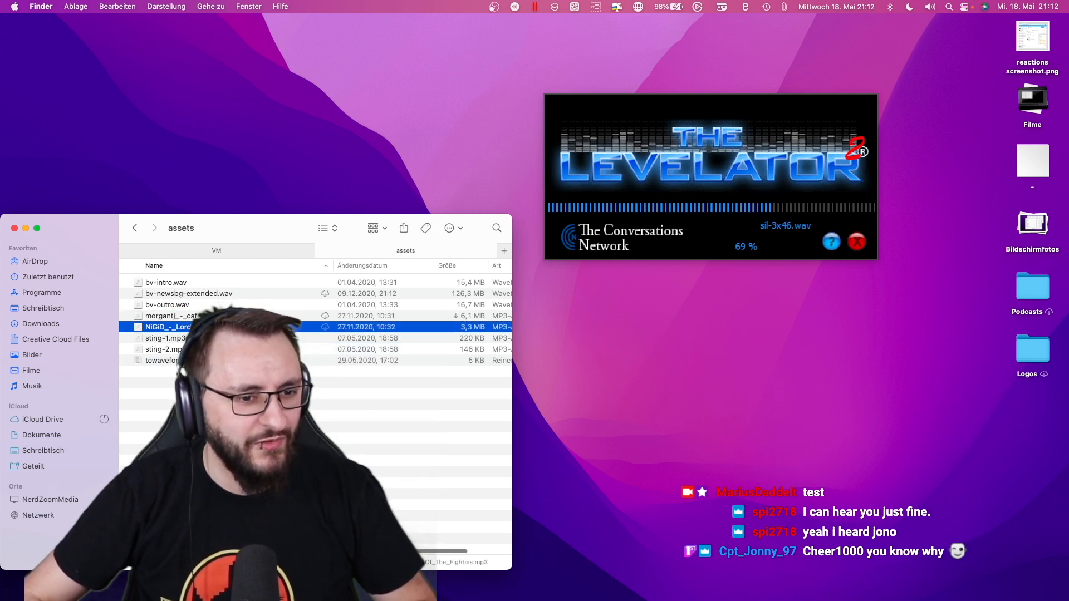
{"action": "right_click", "coordinate": [245, 327]}
{"action": "left_click", "coordinate": [253, 355]}
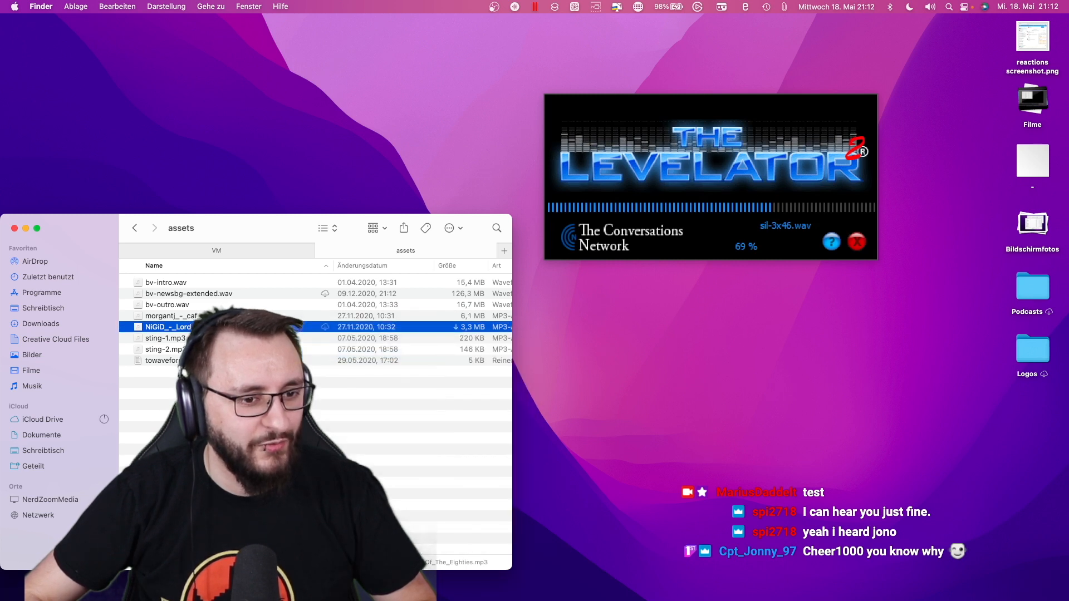
Preview morgantj_-_caf_connection_1.mp3 at reduced volume, moving the preview clear of the other windows, and close it.
{"action": "left_click", "coordinate": [245, 315]}
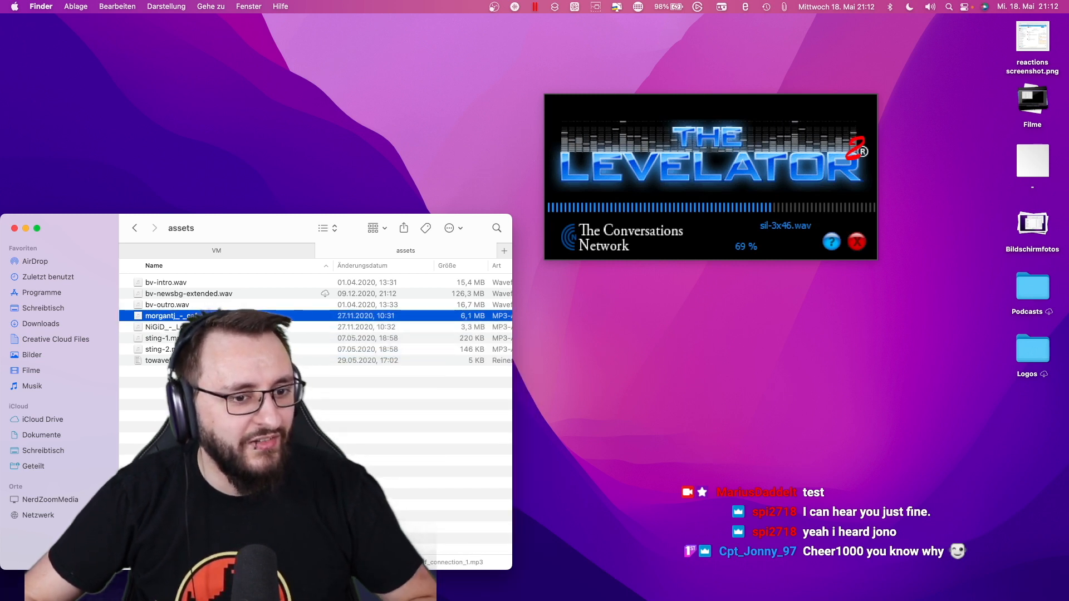
{"action": "key", "text": "space"}
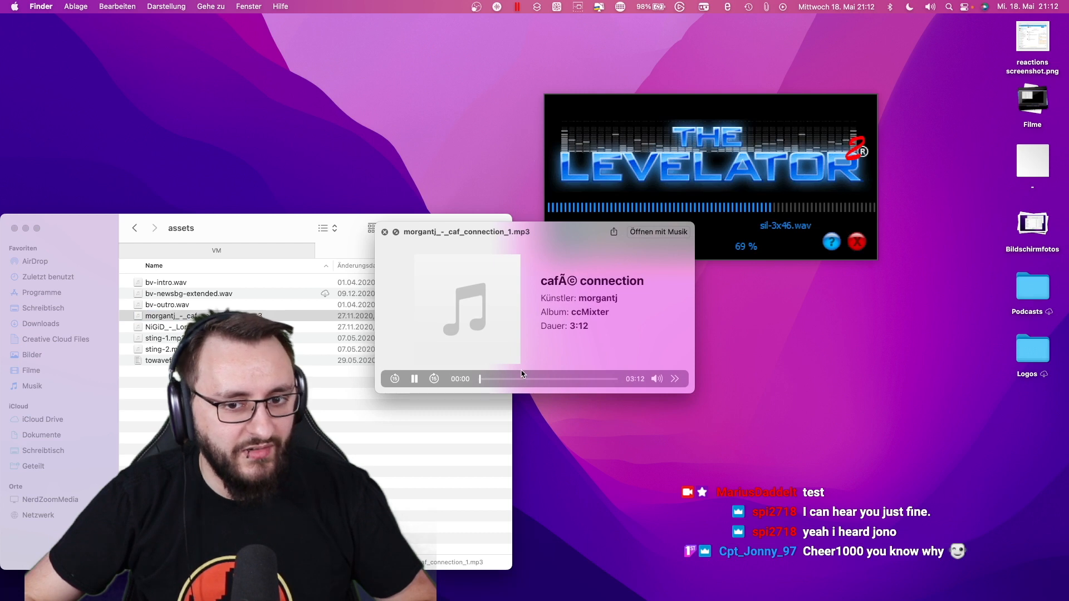
{"action": "left_click", "coordinate": [657, 343]}
{"action": "left_click_drag", "start_coordinate": [657, 343], "coordinate": [657, 349]}
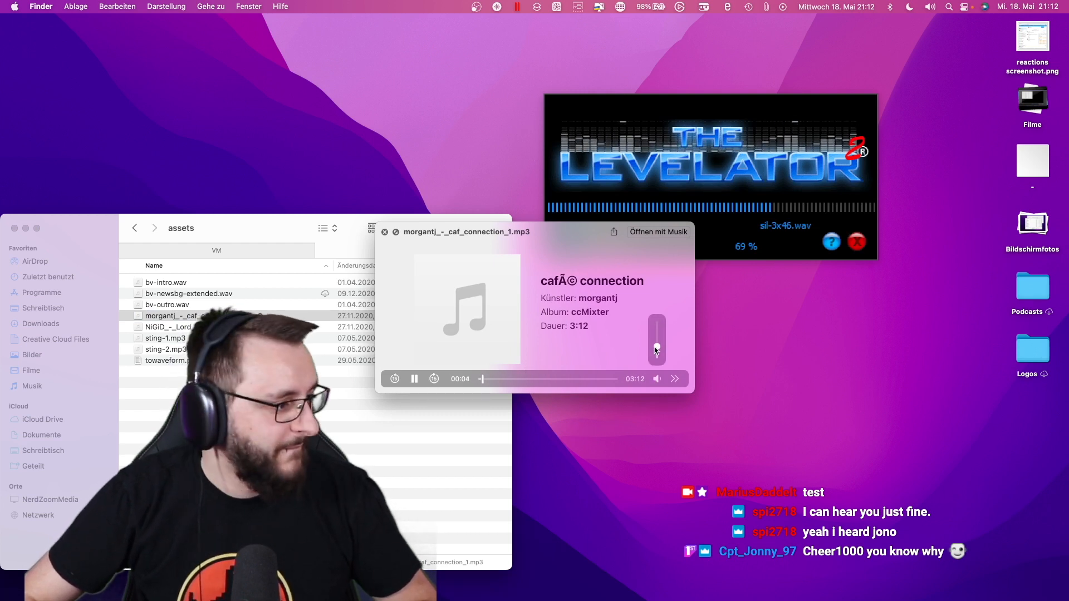
{"action": "left_click_drag", "start_coordinate": [586, 234], "coordinate": [317, 102]}
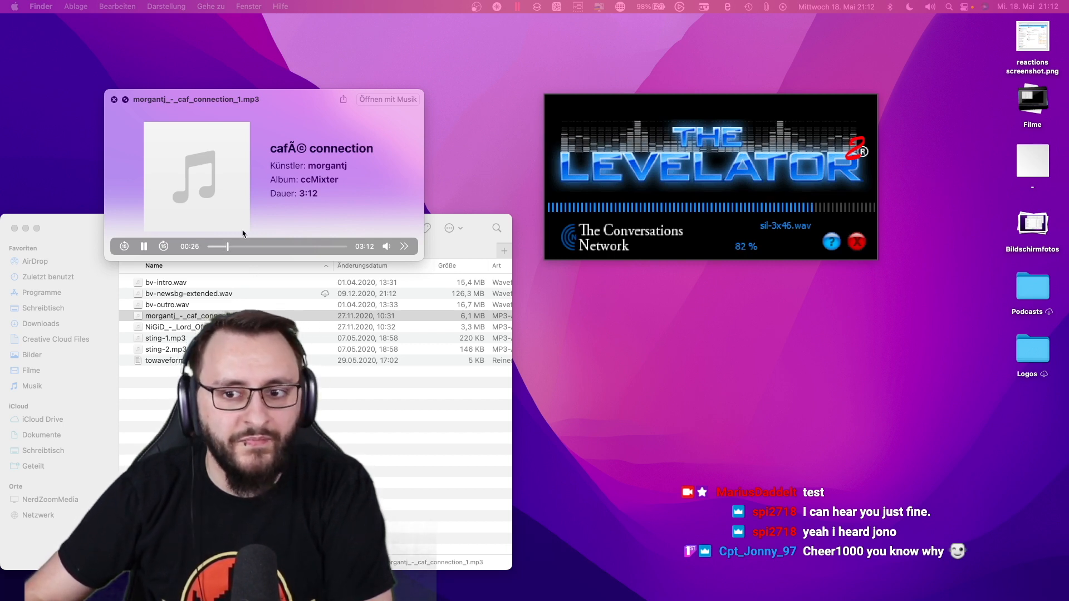
{"action": "mouse_move", "coordinate": [386, 245]}
{"action": "left_click_drag", "start_coordinate": [386, 213], "coordinate": [389, 222]}
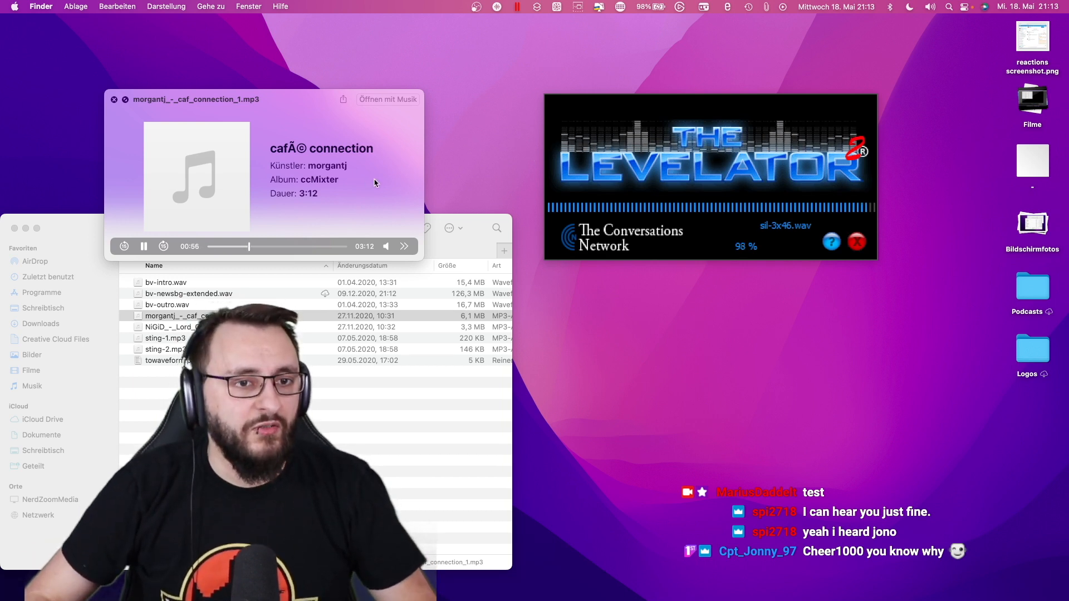
{"action": "key", "text": "space"}
Import sil-3x46.output.wav from the VM folder into the Audacity project and remove the original sil-3x46 track.
{"action": "left_click", "coordinate": [268, 248]}
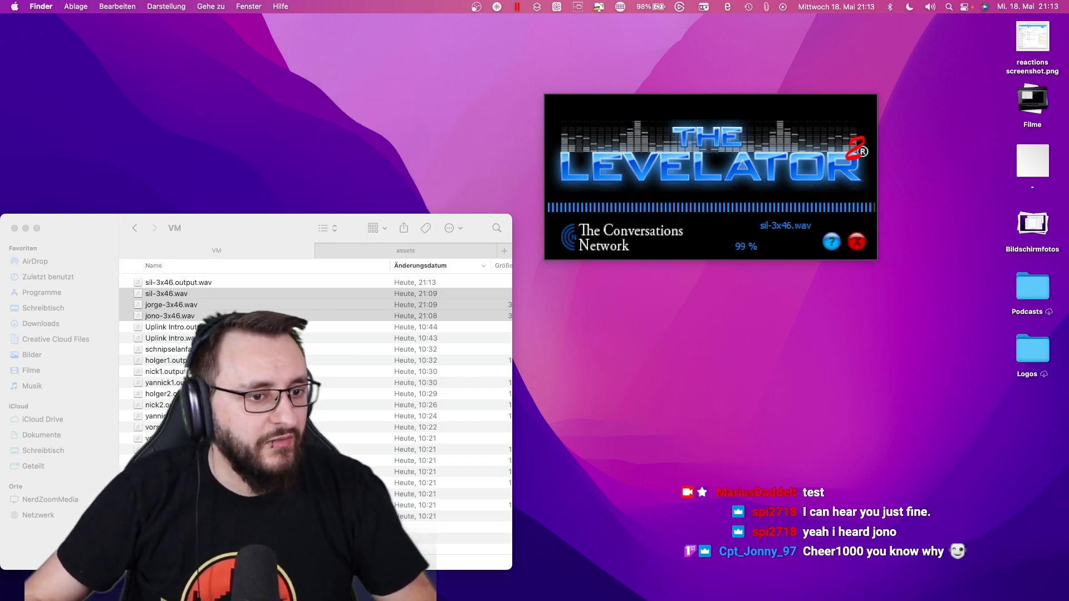
{"action": "left_click", "coordinate": [259, 282]}
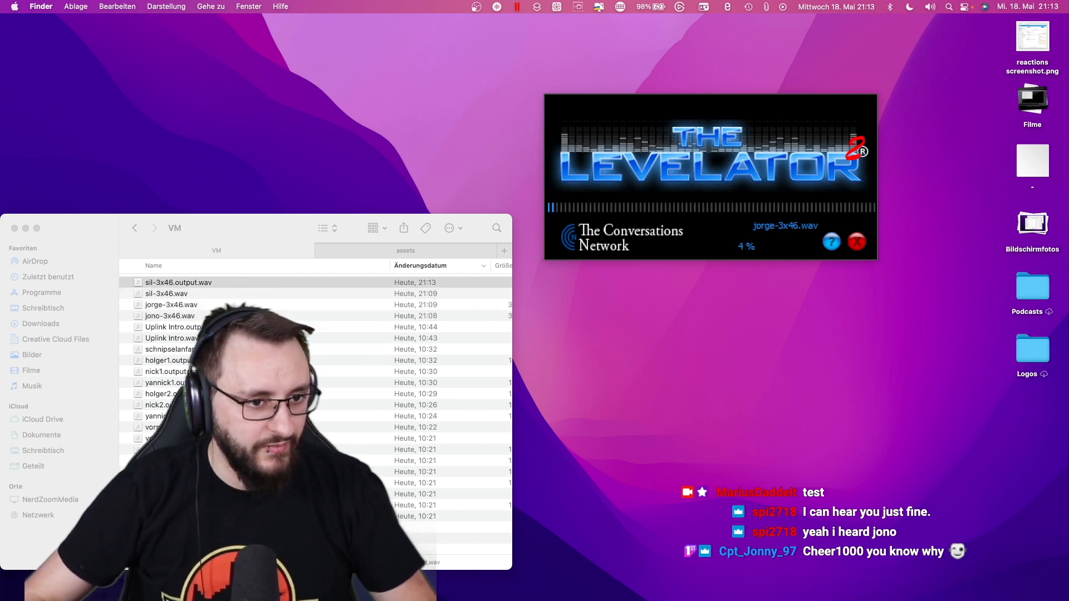
{"action": "key", "text": "ctrl+Right"}
{"action": "left_click_drag", "start_coordinate": [312, 434], "coordinate": [430, 430]}
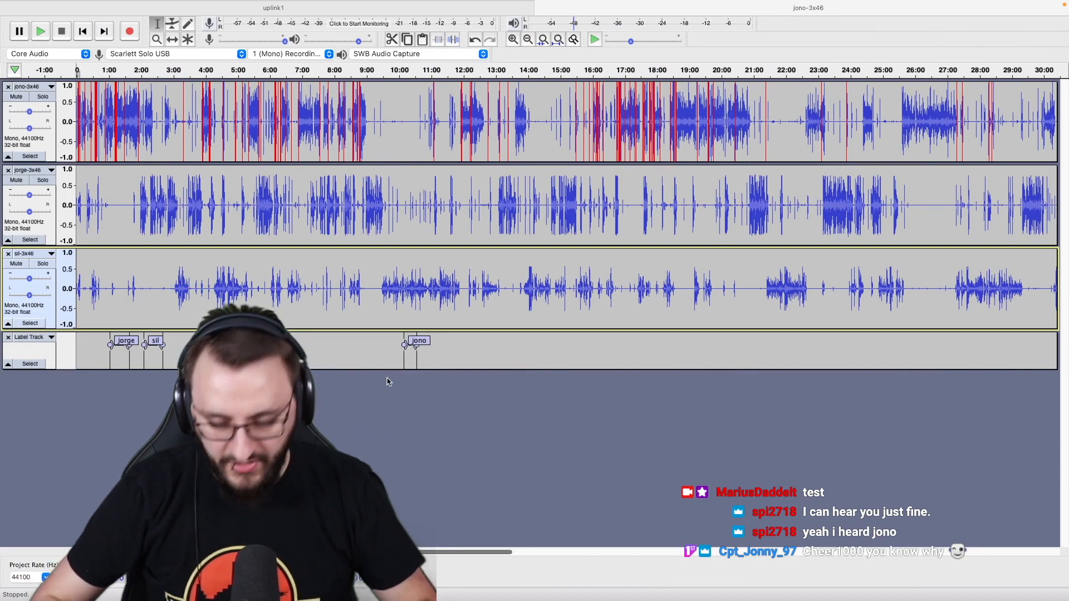
{"action": "key", "text": "ctrl+Left"}
{"action": "key", "text": "ctrl+Right"}
{"action": "left_click_drag", "start_coordinate": [362, 458], "coordinate": [358, 428]}
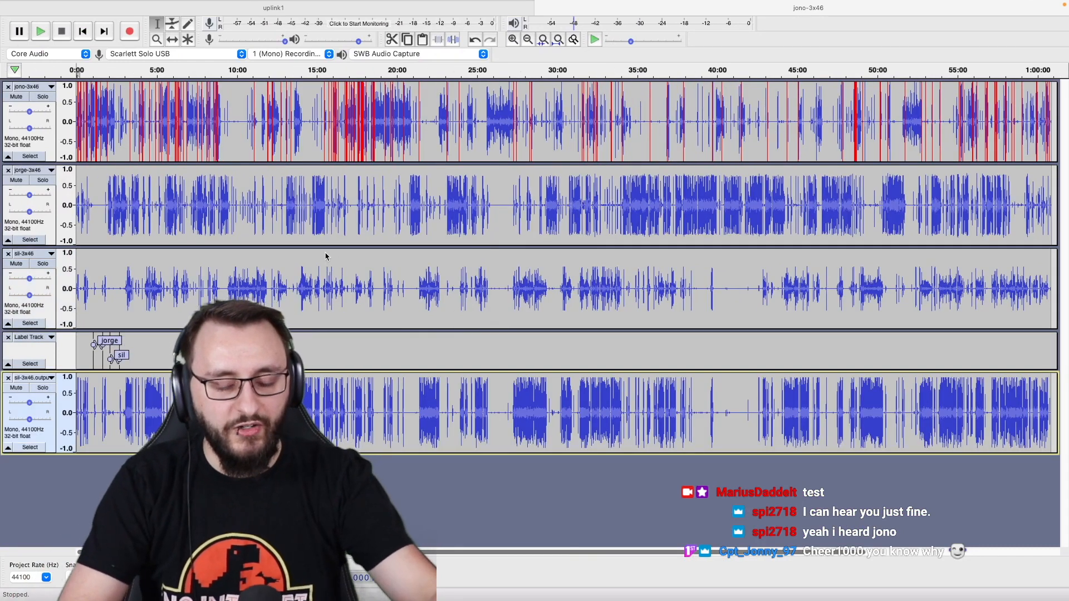
{"action": "left_click", "coordinate": [8, 253]}
Select the time range of the sil label in the sil-3x46.output track only and solo that track.
{"action": "left_click", "coordinate": [122, 318]}
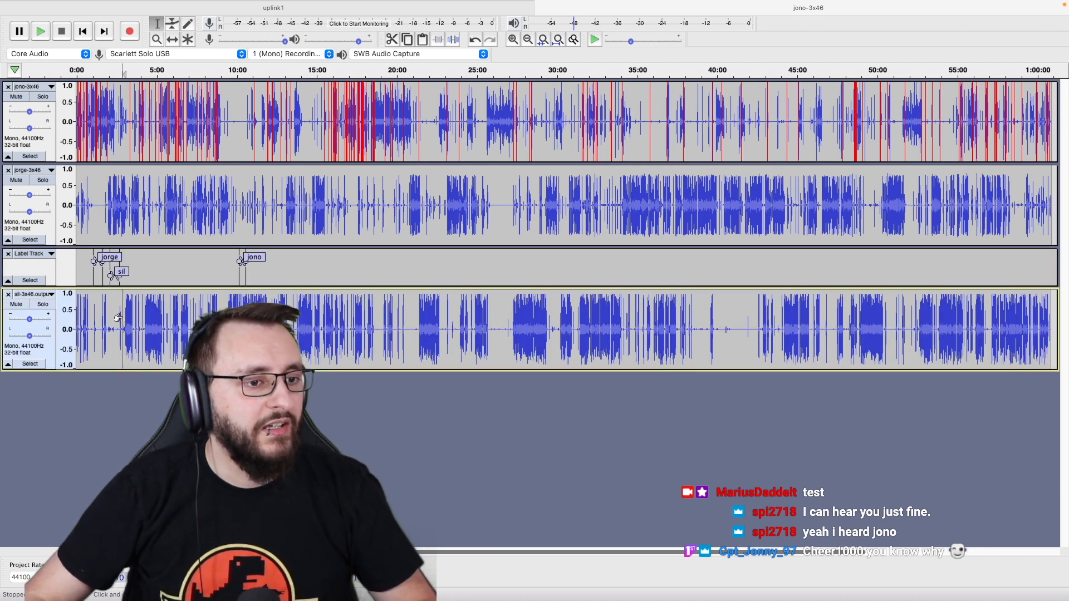
{"action": "scroll", "coordinate": [120, 317], "scroll_direction": "up", "scroll_amount": 4}
{"action": "scroll", "coordinate": [118, 318], "scroll_direction": "left", "scroll_amount": 10}
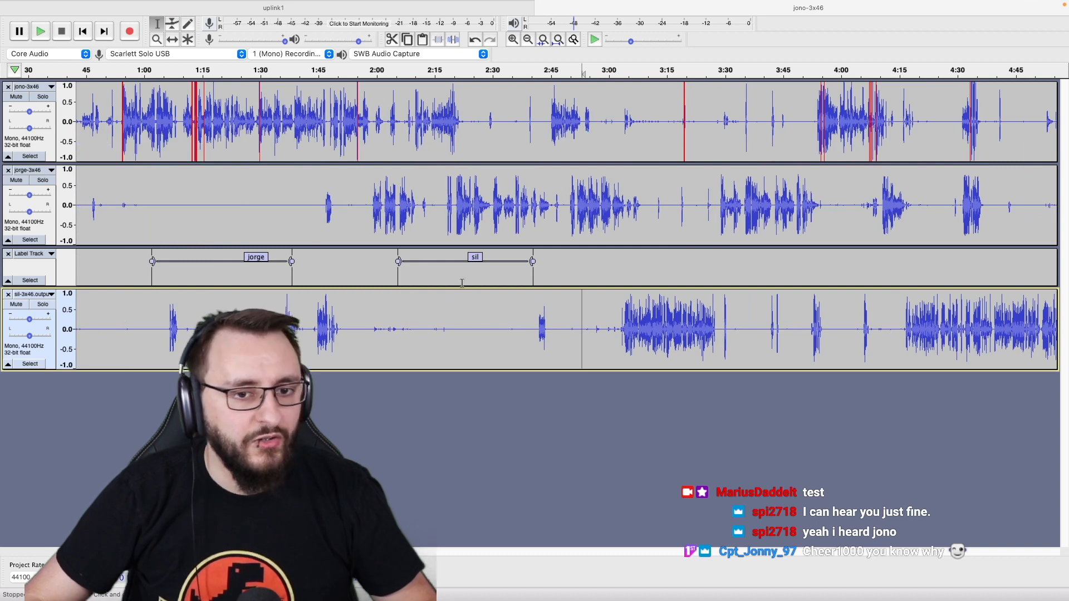
{"action": "left_click", "coordinate": [463, 274]}
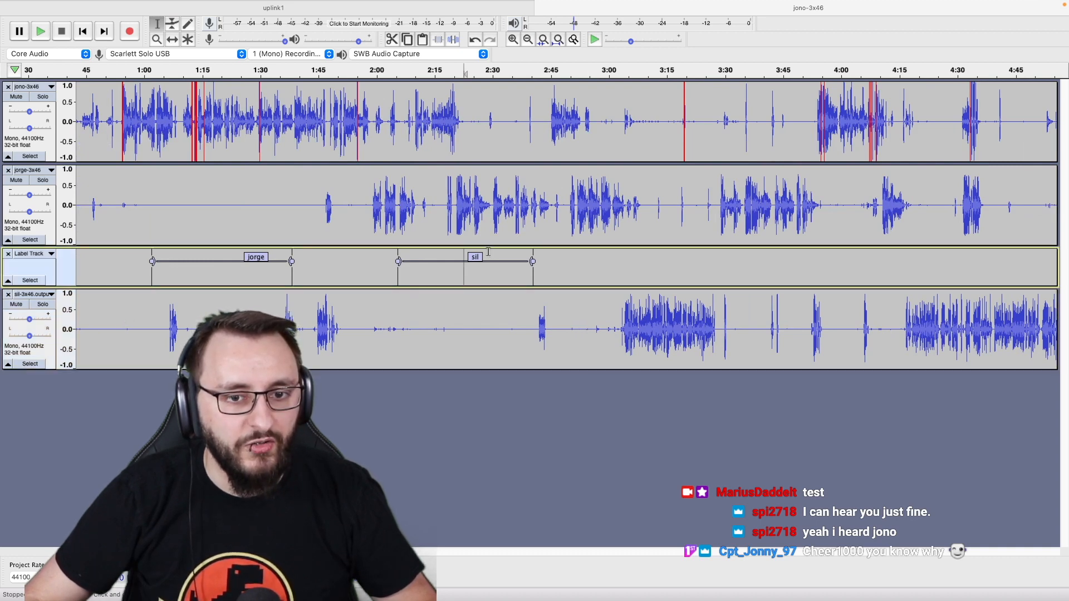
{"action": "left_click", "coordinate": [476, 256]}
{"action": "key", "text": "super+e"}
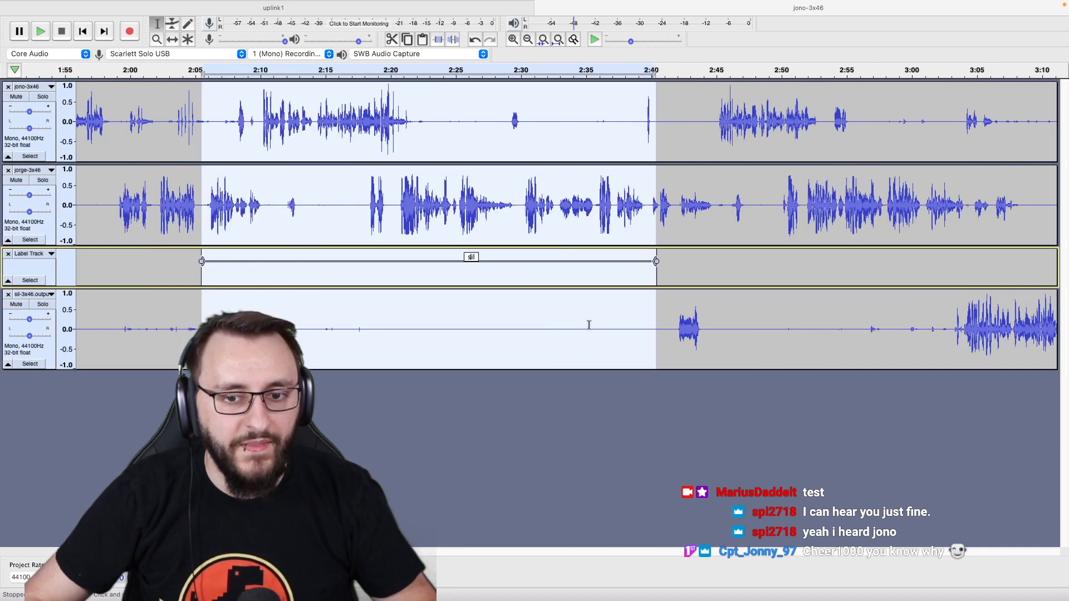
{"action": "left_click", "coordinate": [666, 327]}
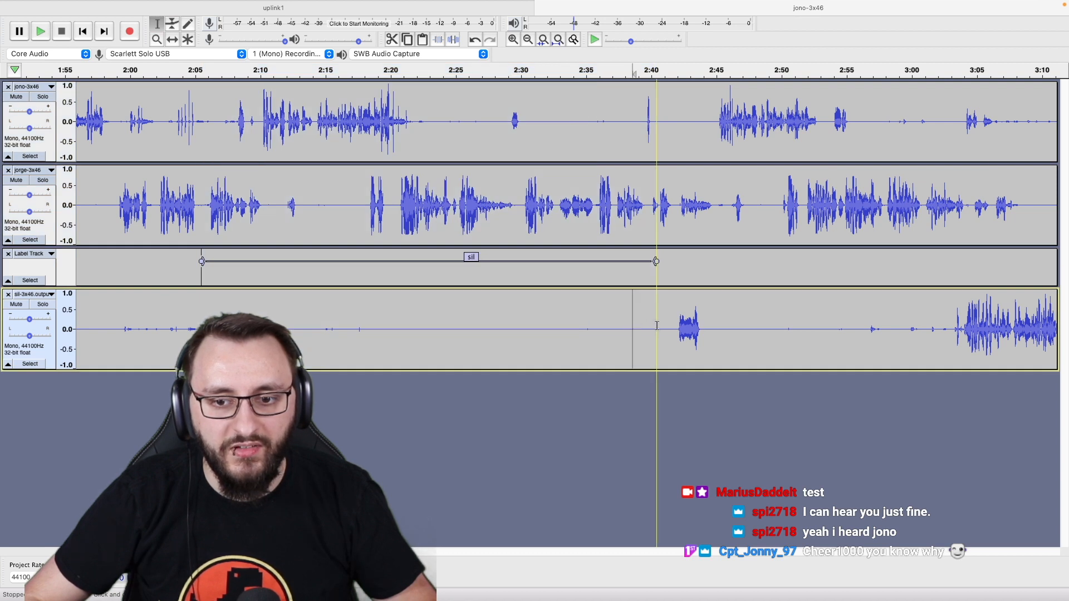
{"action": "left_click_drag", "start_coordinate": [548, 326], "coordinate": [201, 329]}
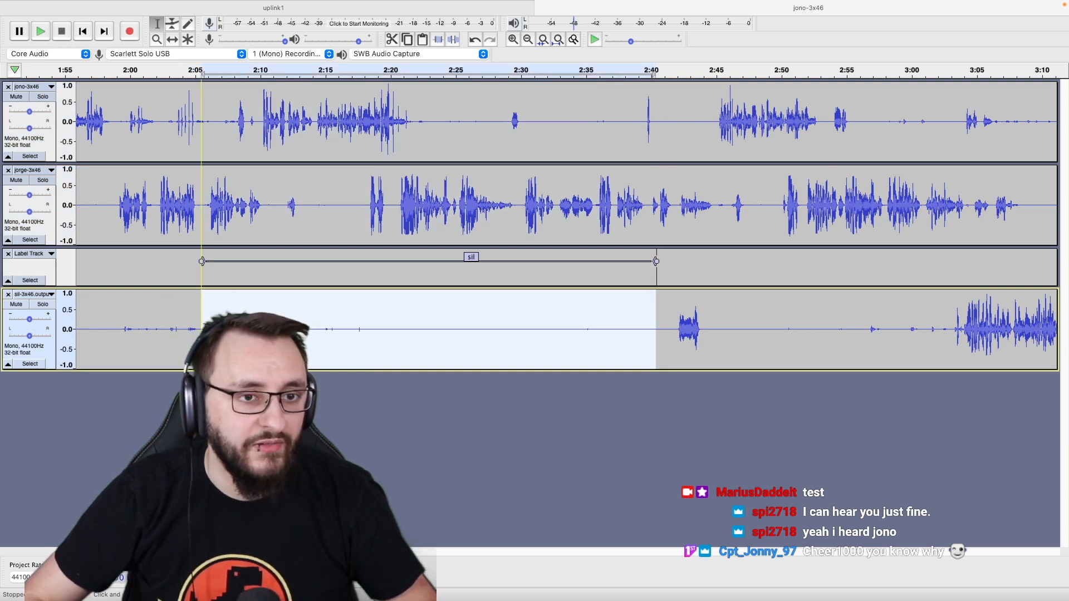
{"action": "key", "text": "shift+s"}
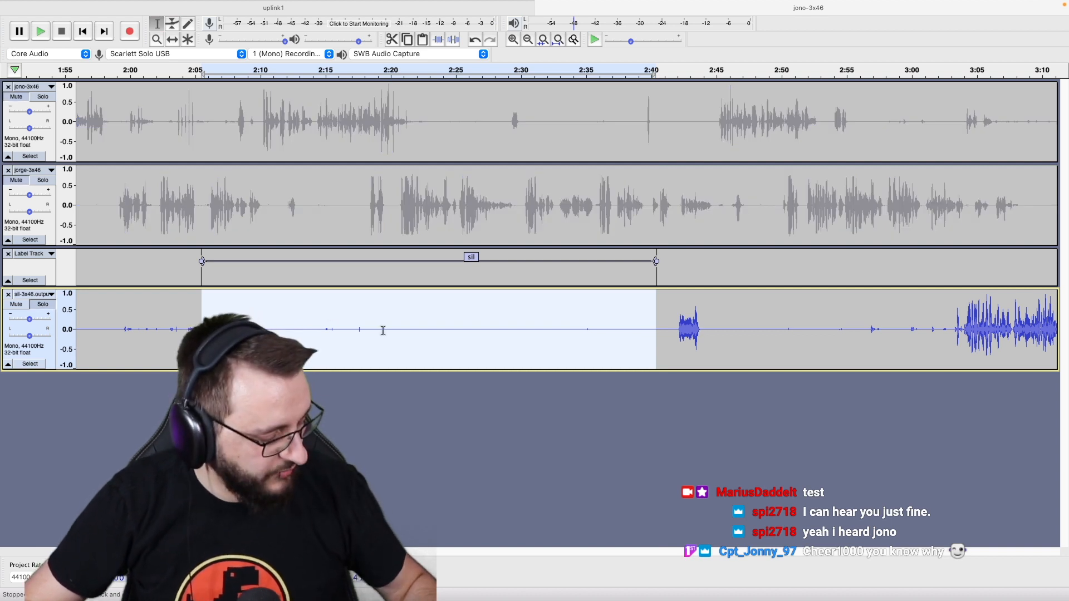
Listen to the selected quiet stretch of the sil-3x46.output track and capture it as the Noise Reduction profile.
{"action": "key", "text": "space"}
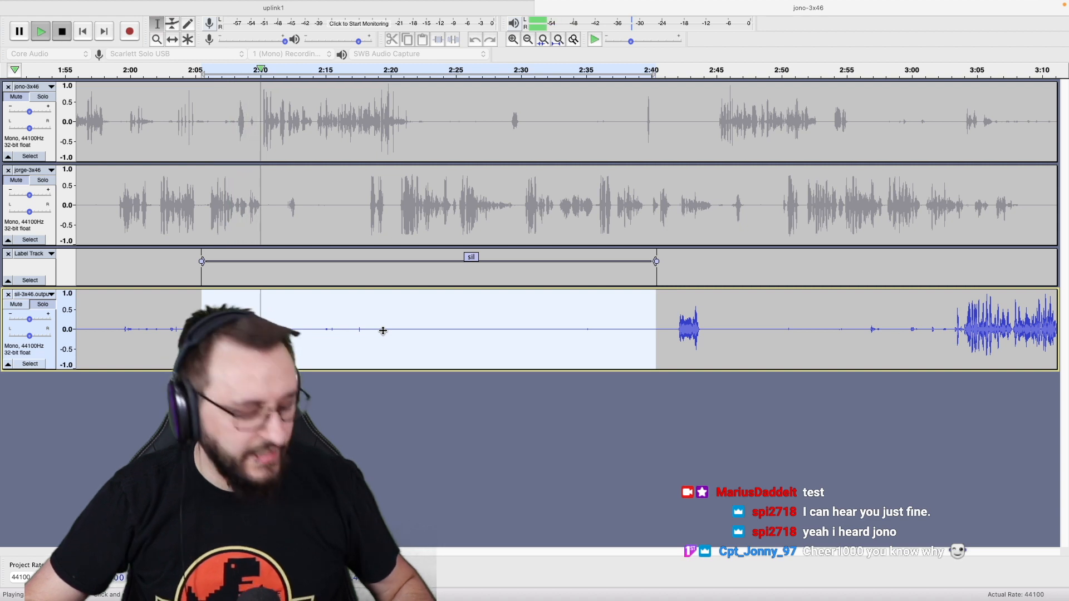
{"action": "key", "text": "space"}
{"action": "key", "text": "super+r"}
{"action": "left_click", "coordinate": [535, 254]}
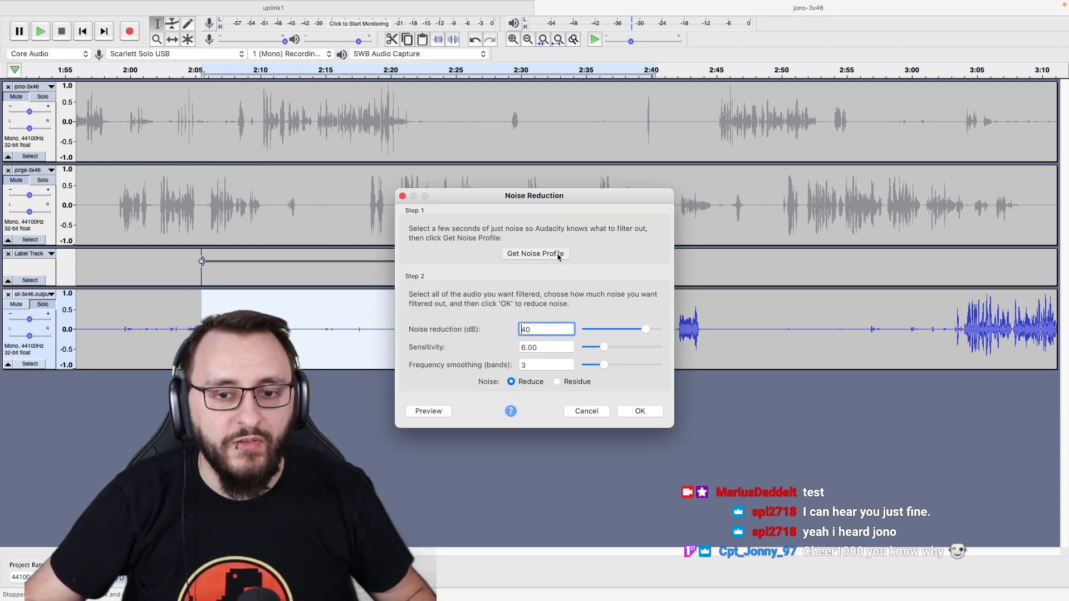
Apply Noise Reduction to the entire sil-3x46.output track with 40 dB reduction, sensitivity 6.00 and frequency smoothing 3, checking Levelator's progress meanwhile.
{"action": "left_click", "coordinate": [48, 344]}
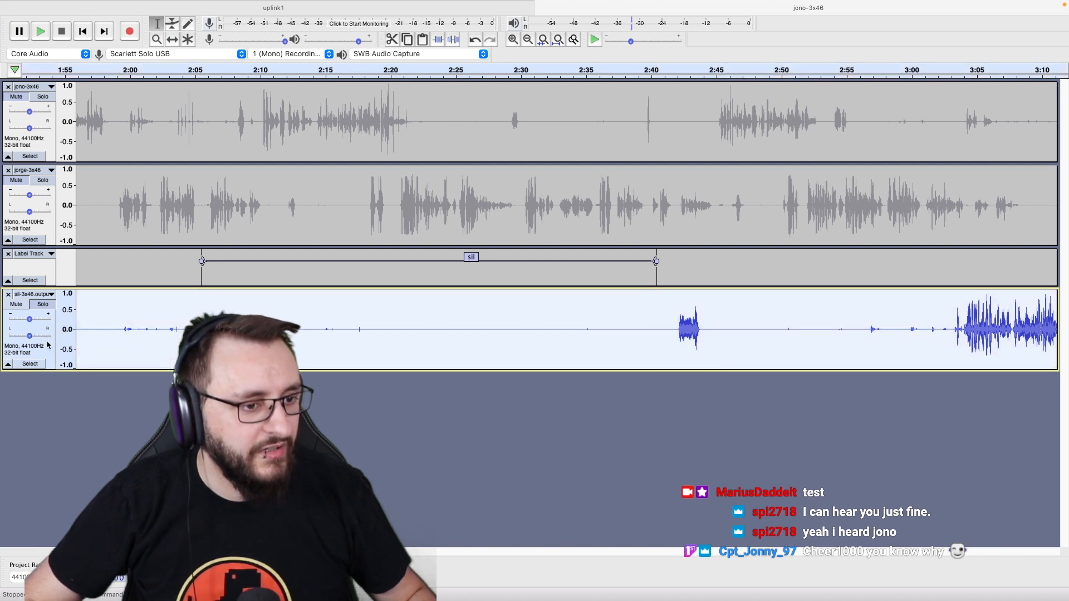
{"action": "key", "text": "super+r"}
{"action": "left_click", "coordinate": [655, 414]}
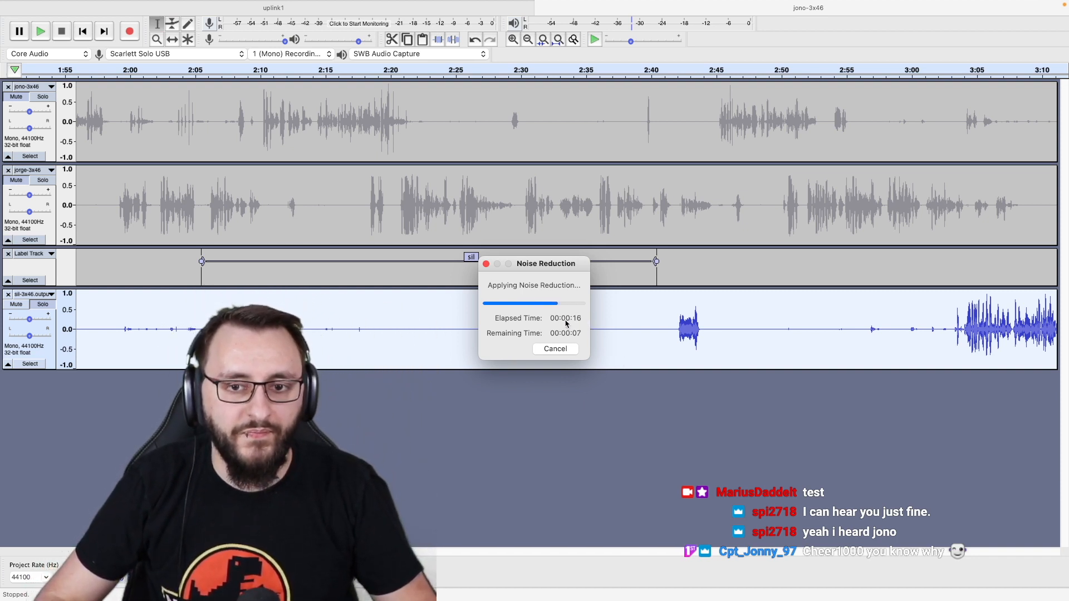
{"action": "key", "text": "ctrl+Left"}
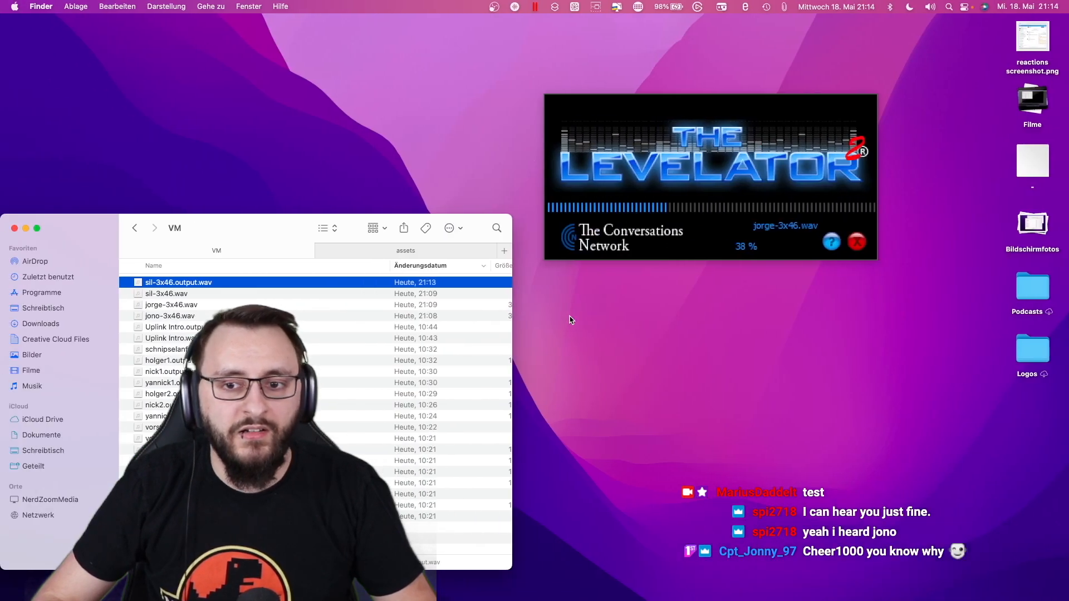
{"action": "key", "text": "ctrl+Right"}
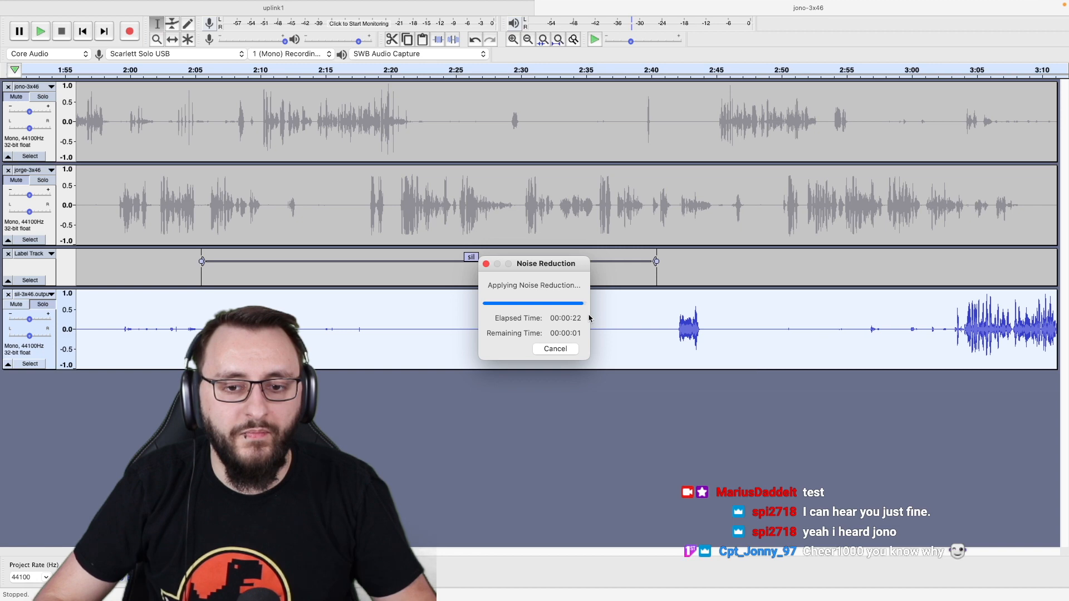
Play a quiet passage near 2:20 and a spoken one near 3:09 of the sil-3x46.output track, and unsolo the track.
{"action": "left_click", "coordinate": [554, 323]}
{"action": "scroll", "coordinate": [555, 324], "scroll_direction": "down", "scroll_amount": 2}
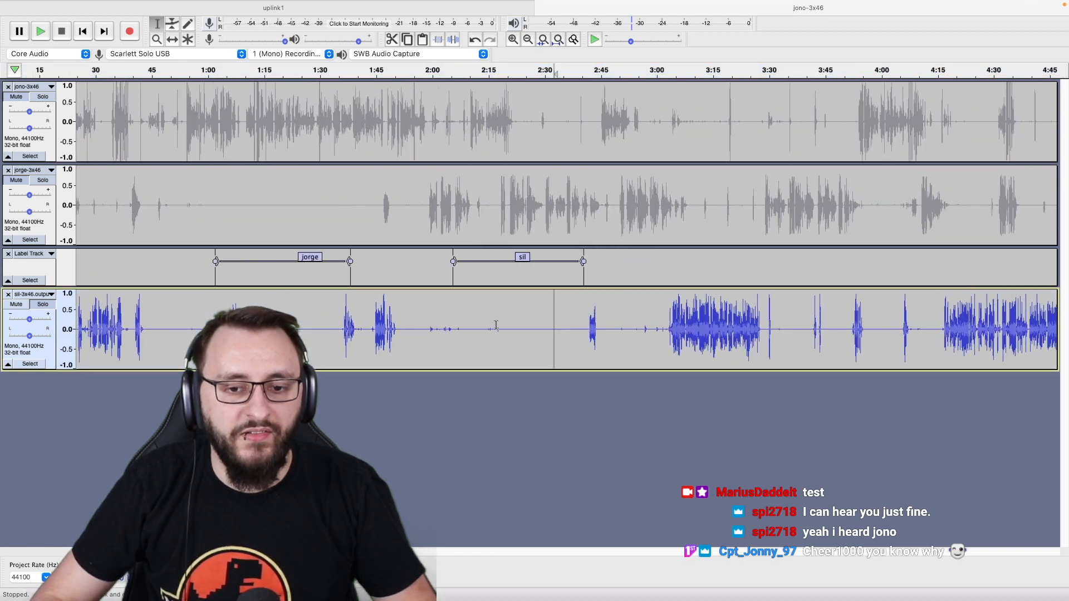
{"action": "left_click", "coordinate": [511, 332]}
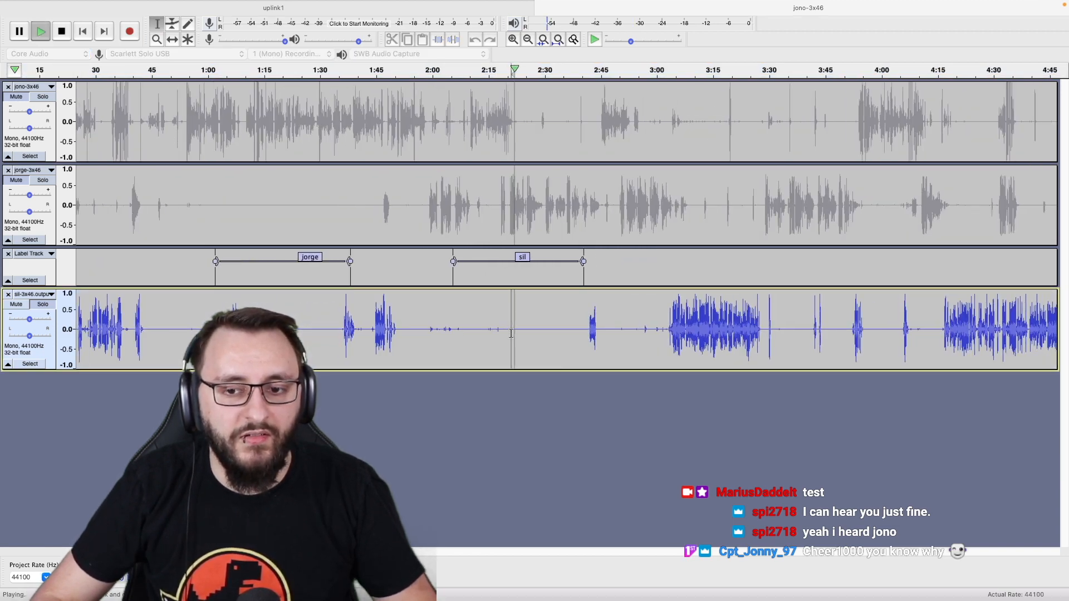
{"action": "left_click", "coordinate": [690, 332]}
{"action": "key", "text": "space"}
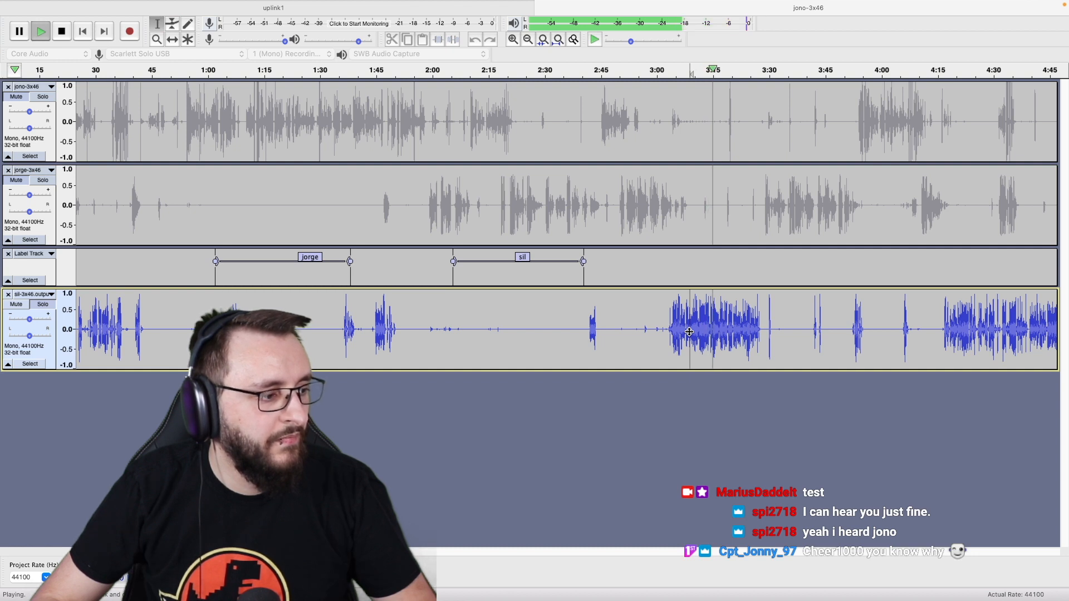
{"action": "key", "text": "space"}
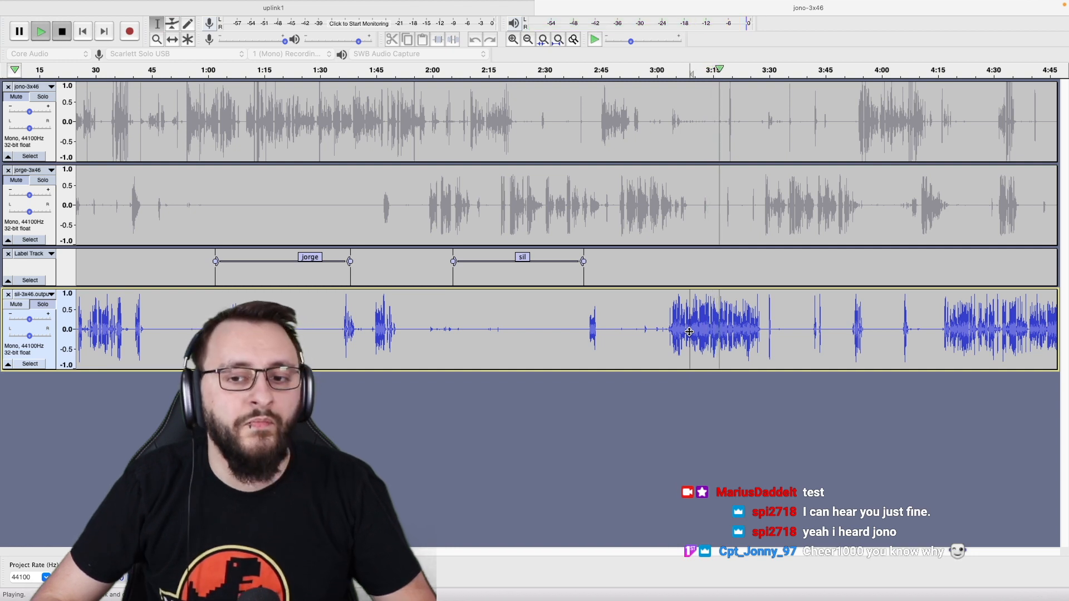
{"action": "left_click", "coordinate": [557, 329]}
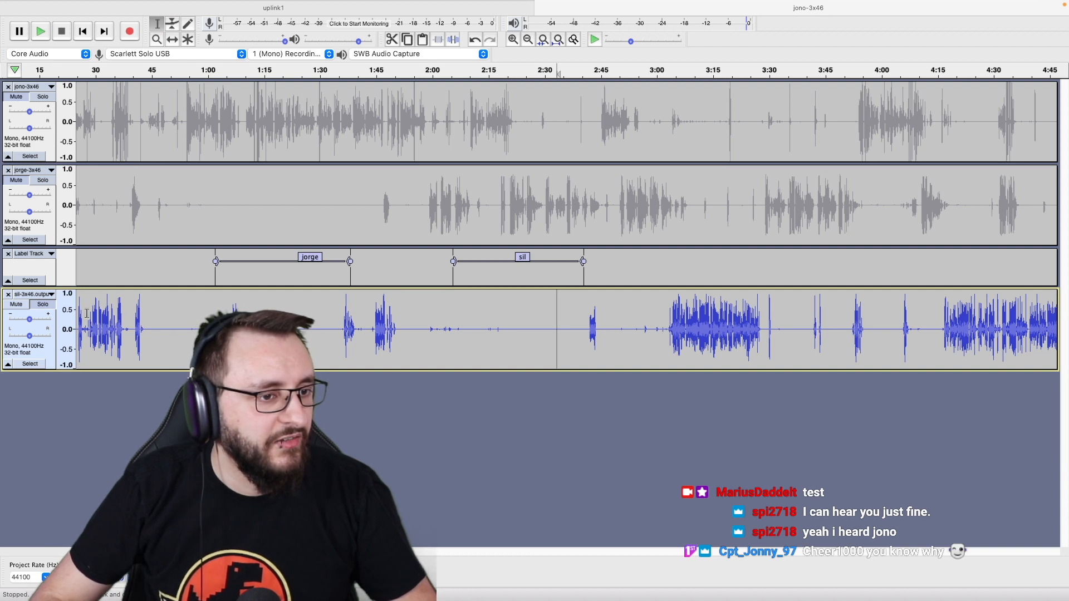
{"action": "key", "text": "super+a"}
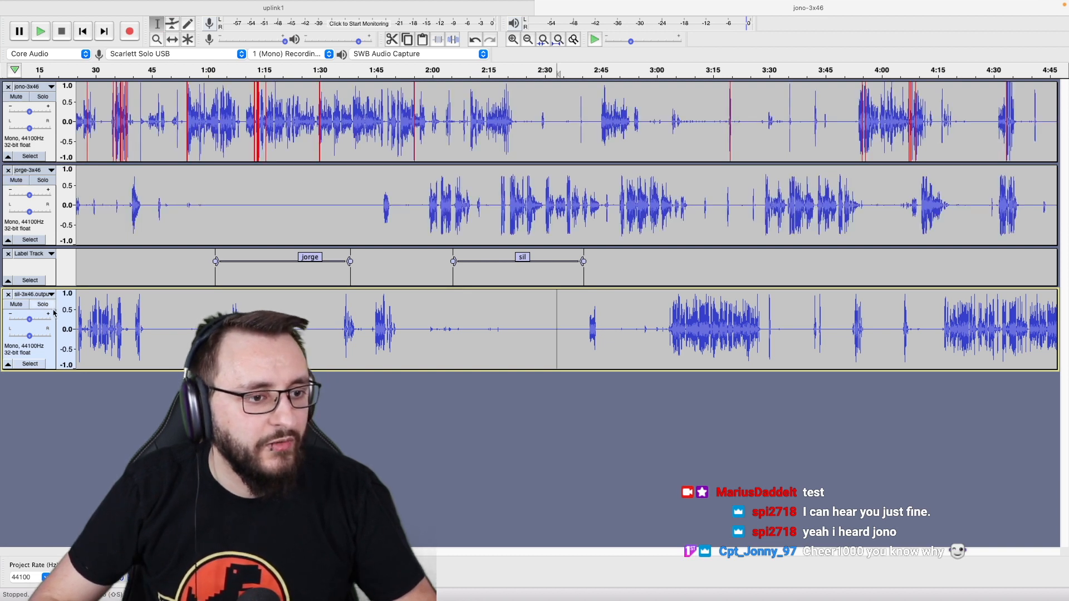
Delete the sil label from the label track.
{"action": "left_click", "coordinate": [257, 334]}
{"action": "scroll", "coordinate": [257, 334], "scroll_direction": "left", "scroll_amount": 5}
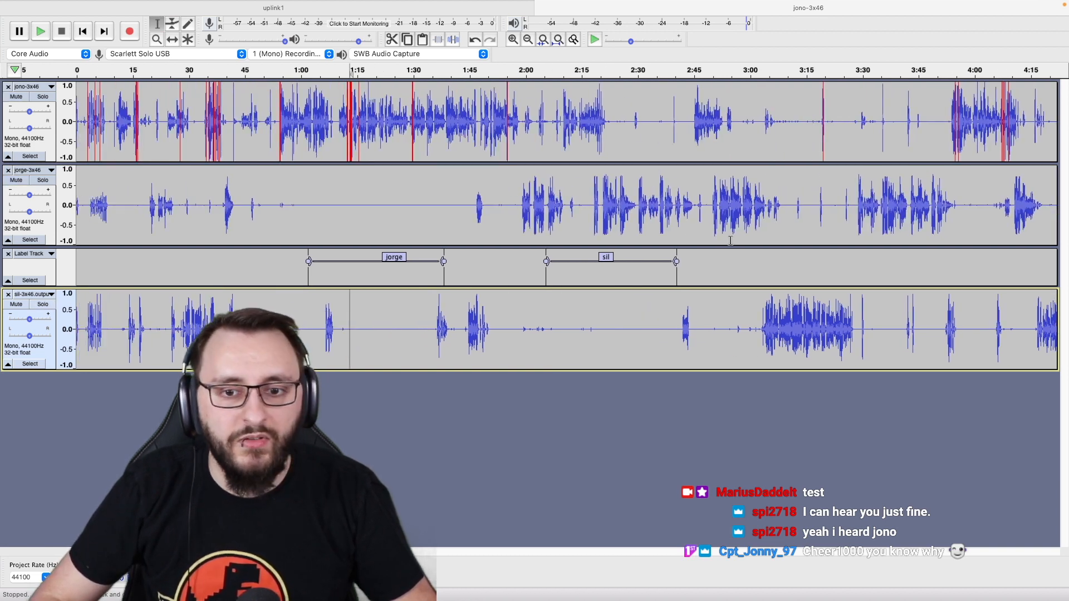
{"action": "left_click", "coordinate": [607, 259]}
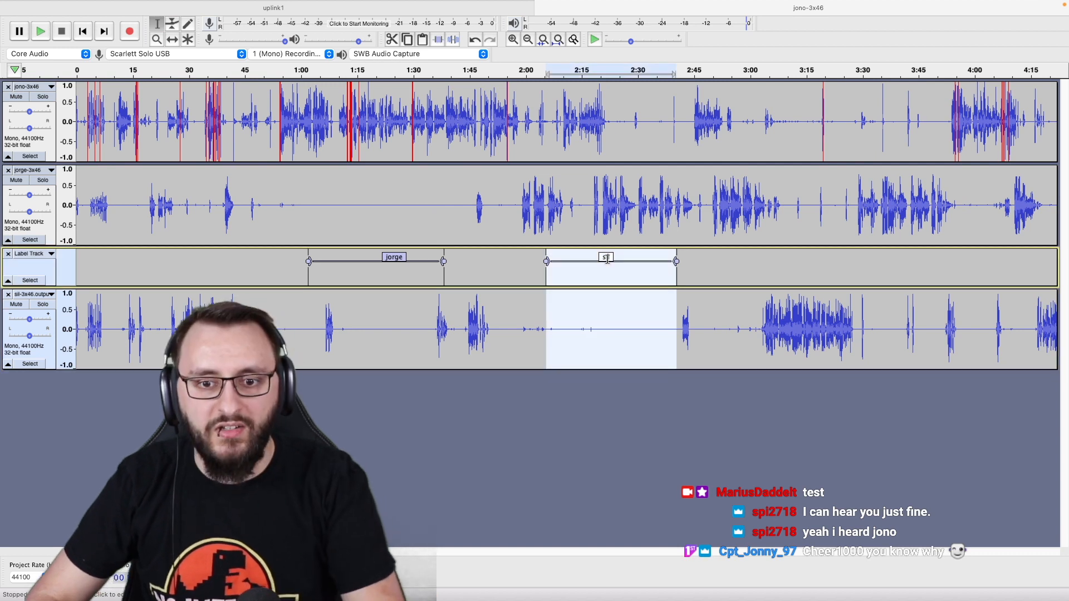
{"action": "key", "text": "BackSpace"}
{"action": "key", "text": "BackSpace"}
{"action": "key", "text": "BackSpace"}
{"action": "key", "text": "BackSpace"}
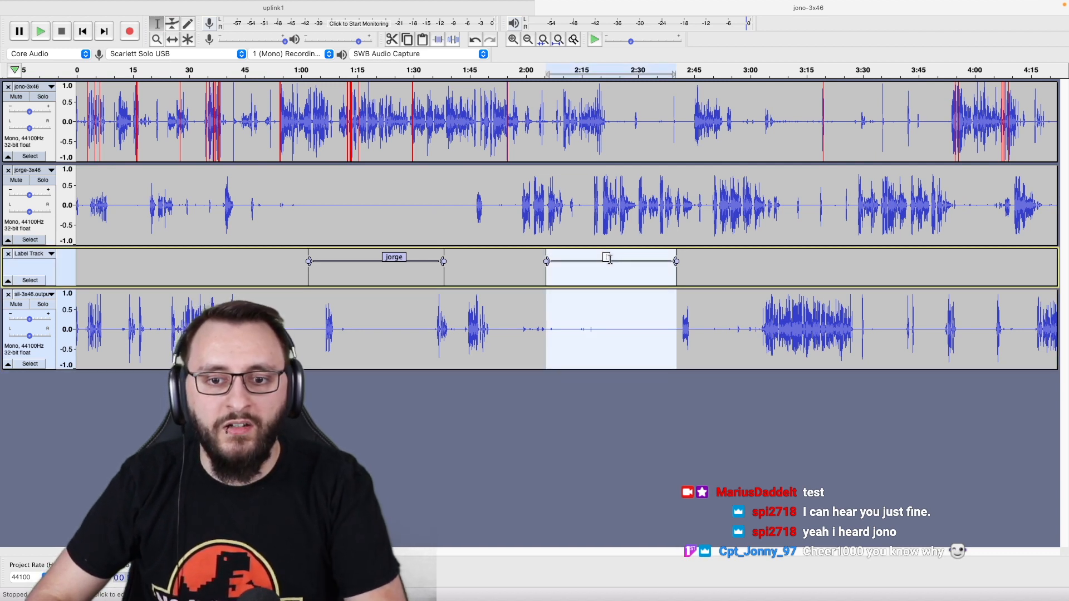
{"action": "left_click", "coordinate": [615, 328]}
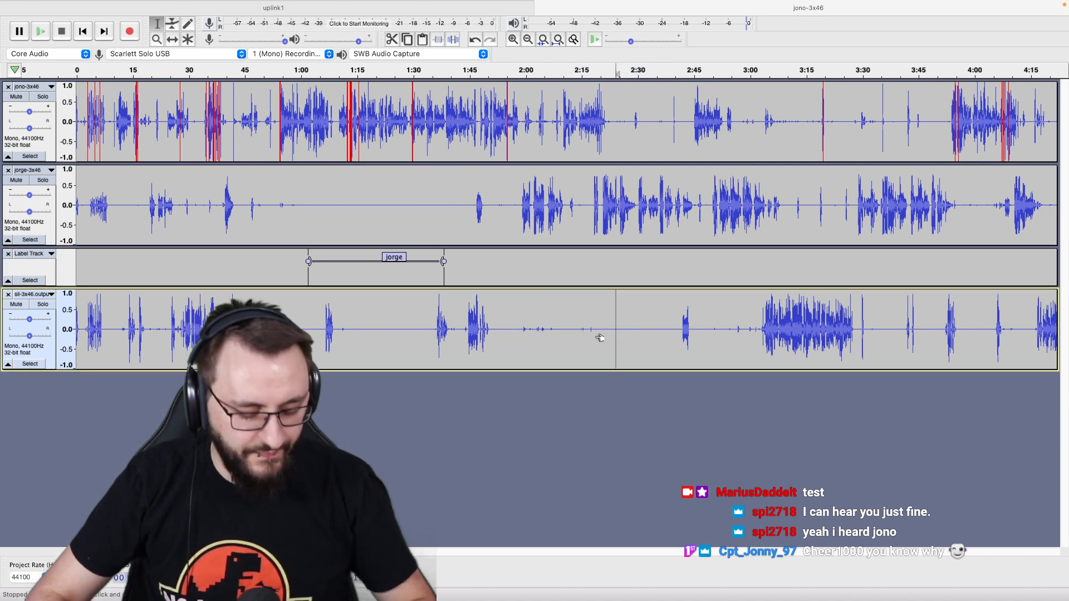
Save the project as 3x46 in the Bad Voltage Audio folder.
{"action": "key", "text": "super+s"}
{"action": "left_click", "coordinate": [601, 343]}
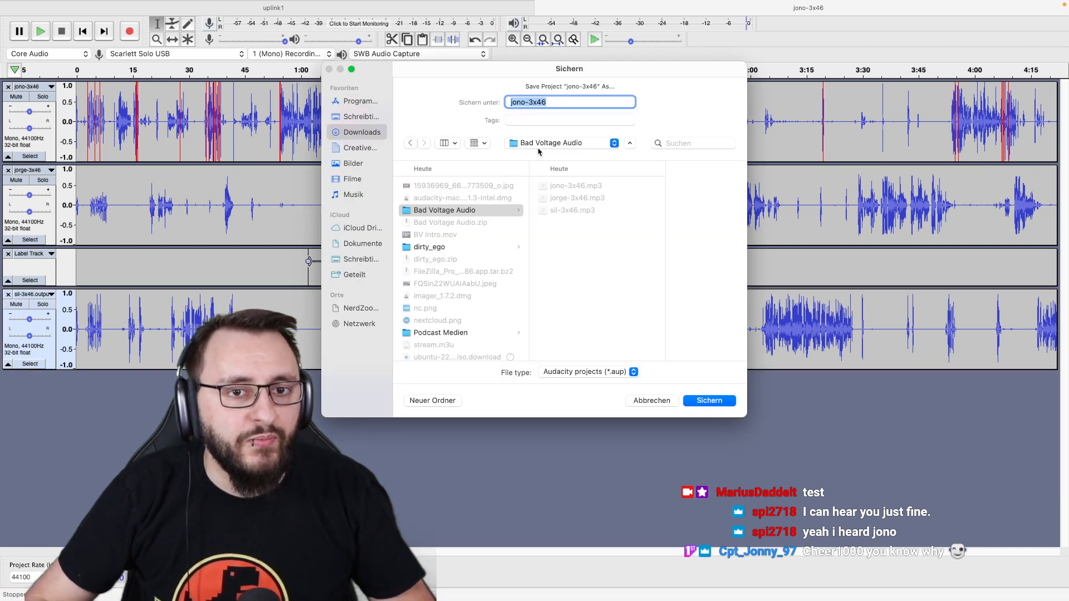
{"action": "left_click", "coordinate": [531, 103]}
{"action": "key", "text": "BackSpace"}
{"action": "key", "text": "BackSpace"}
{"action": "key", "text": "BackSpace"}
{"action": "key", "text": "BackSpace"}
{"action": "key", "text": "BackSpace"}
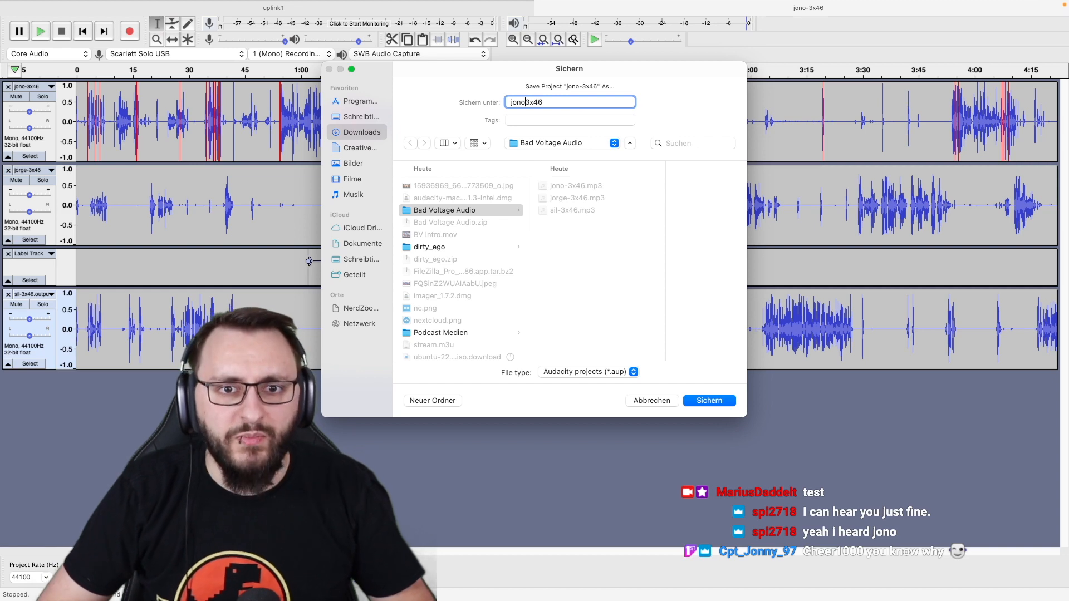
{"action": "key", "text": "Return"}
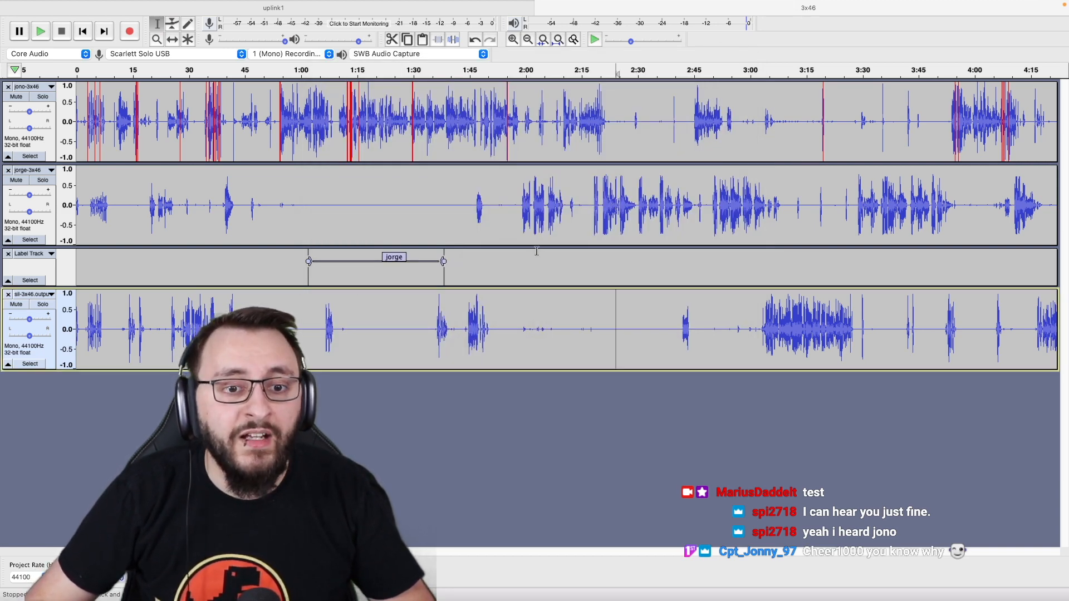
Check the version information of the installed Audacity and close it.
{"action": "left_click", "coordinate": [558, 310]}
{"action": "scroll", "coordinate": [558, 310], "scroll_direction": "down", "scroll_amount": 3}
{"action": "scroll", "coordinate": [558, 310], "scroll_direction": "down", "scroll_amount": 1}
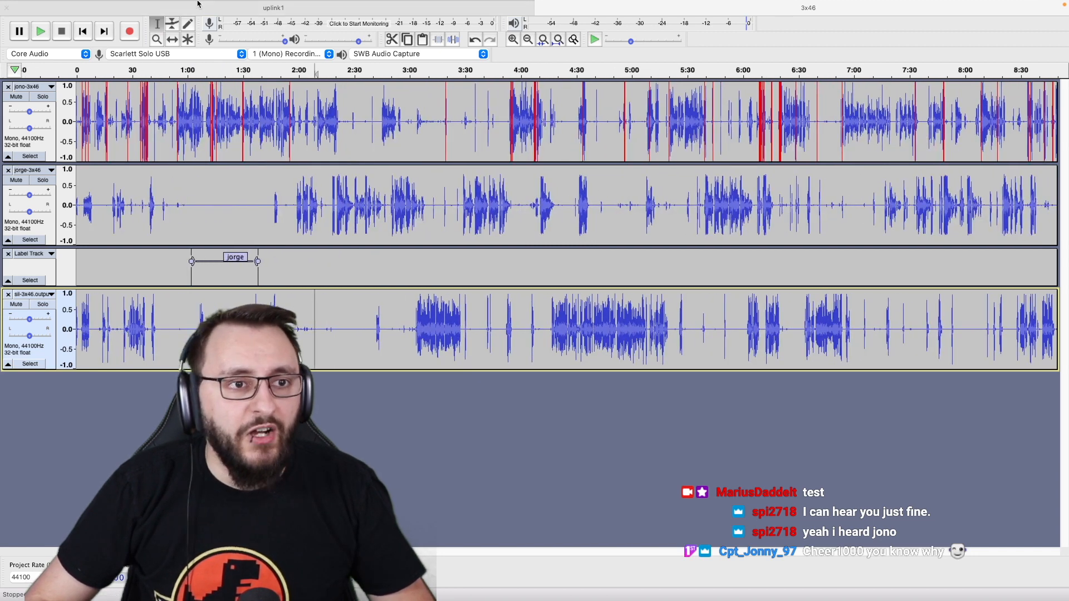
{"action": "mouse_move", "coordinate": [171, 4]}
{"action": "left_click", "coordinate": [52, 5]}
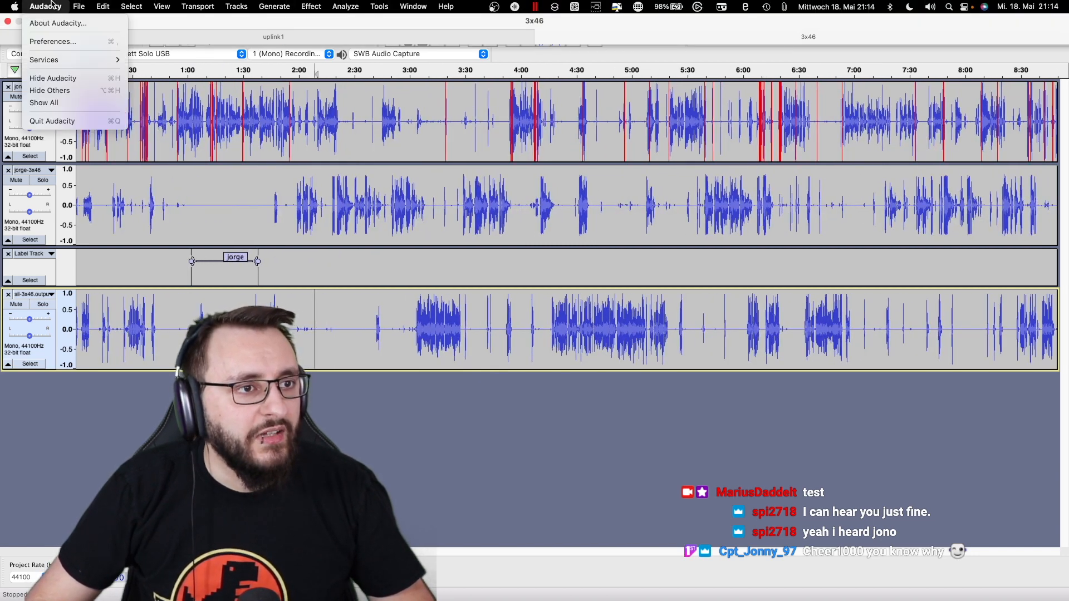
{"action": "left_click", "coordinate": [98, 29]}
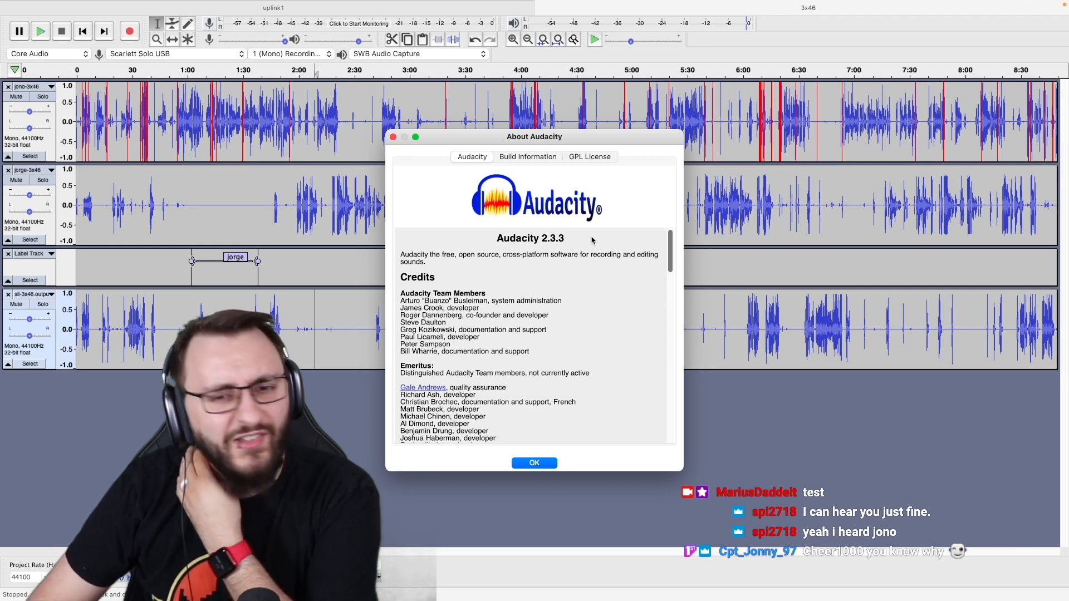
{"action": "left_click", "coordinate": [551, 466]}
{"action": "left_click", "coordinate": [435, 318]}
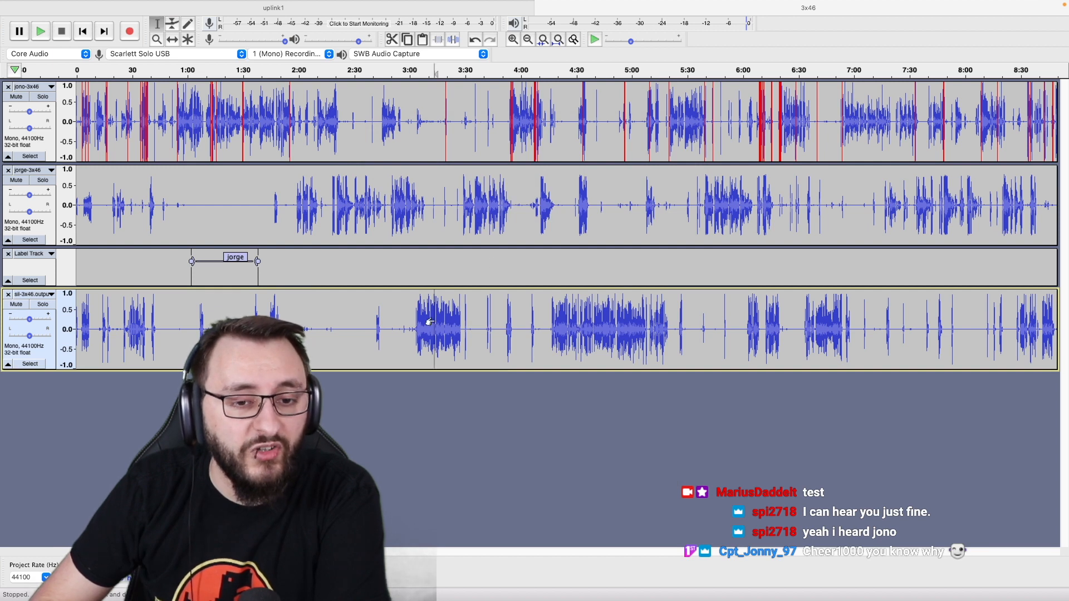
{"action": "left_click", "coordinate": [360, 316]}
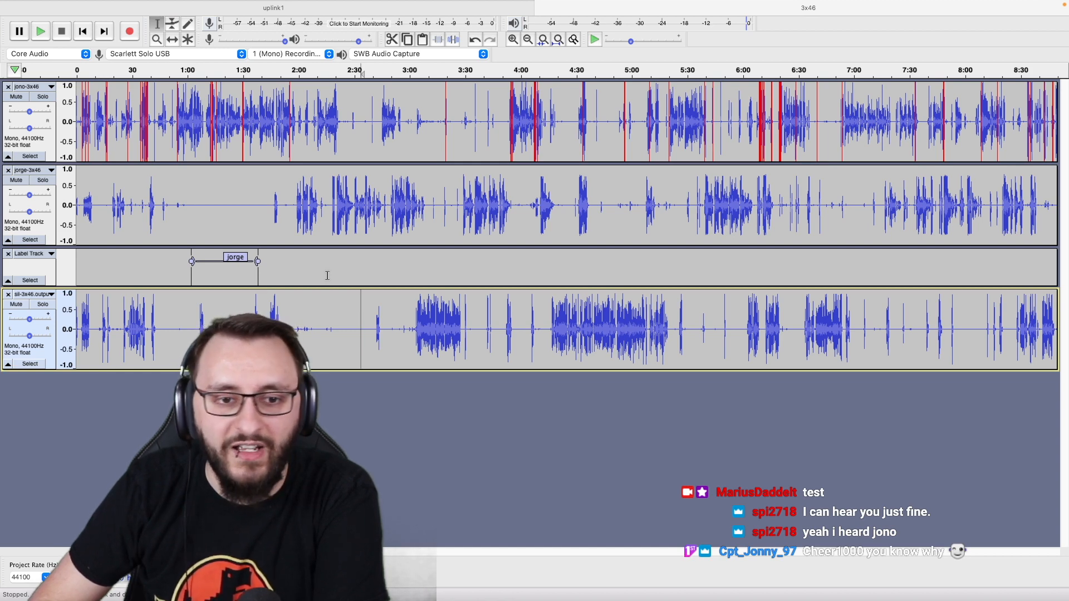
{"action": "scroll", "coordinate": [328, 266], "scroll_direction": "down", "scroll_amount": 1}
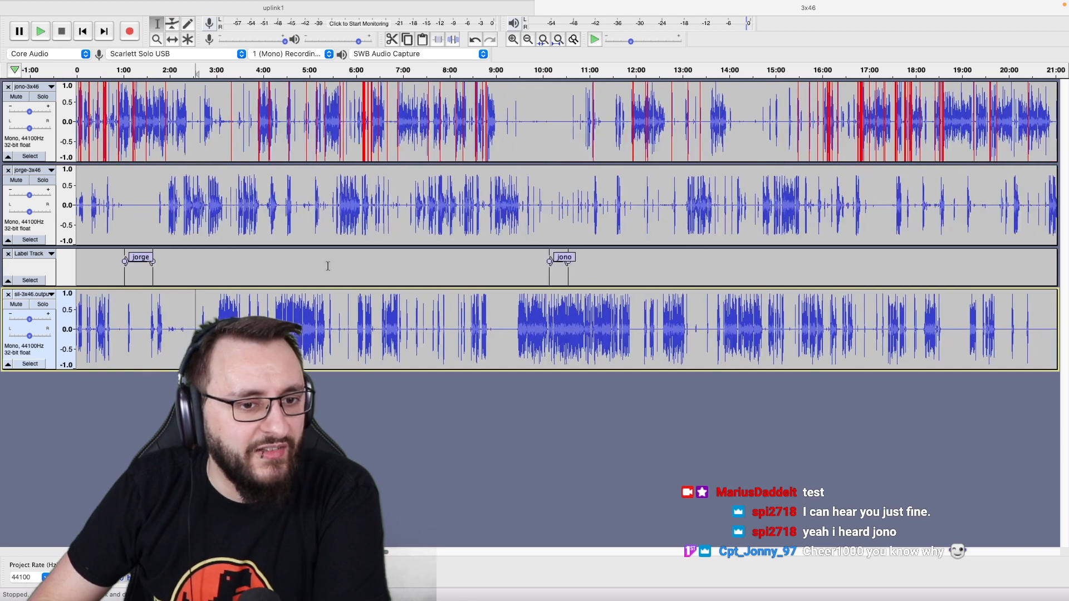
{"action": "scroll", "coordinate": [328, 266], "scroll_direction": "down", "scroll_amount": 2}
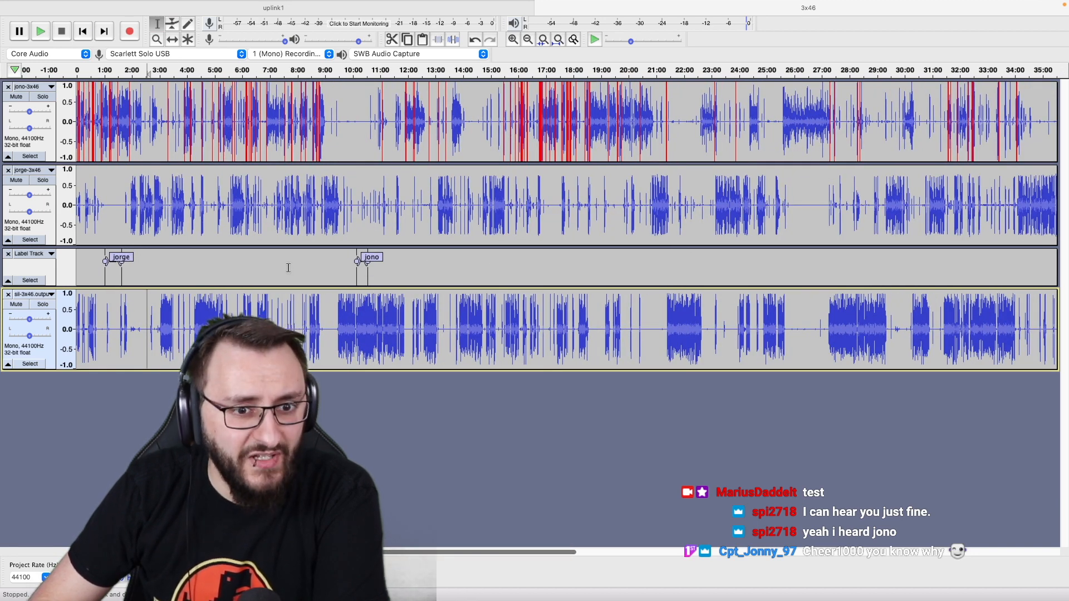
{"action": "scroll", "coordinate": [288, 268], "scroll_direction": "up", "scroll_amount": 2}
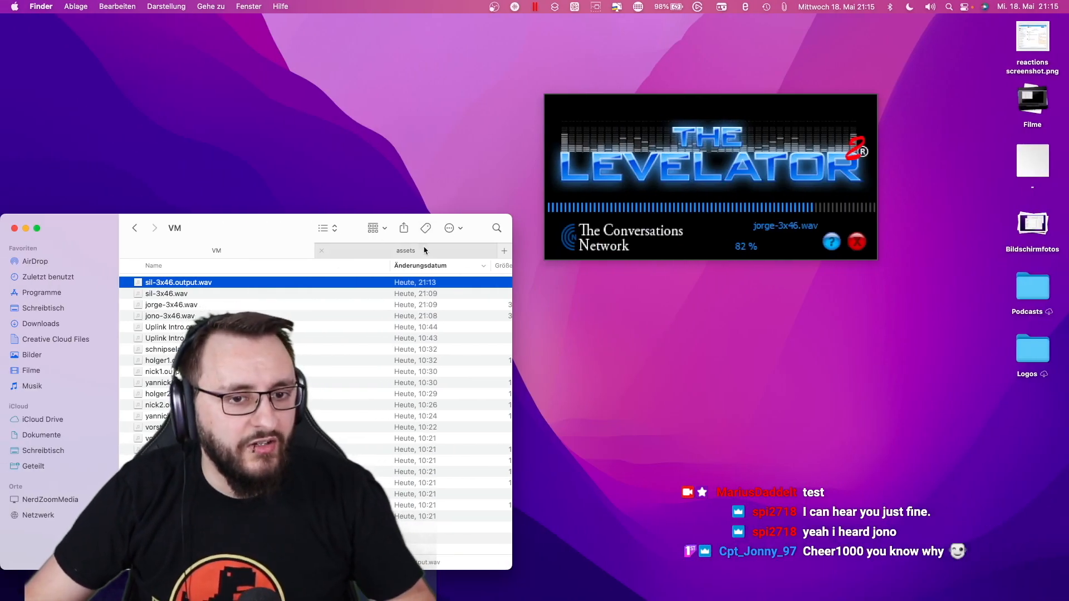
Import bv-intro.wav from the assets folder into the Audacity project as a new track.
{"action": "left_click", "coordinate": [357, 250]}
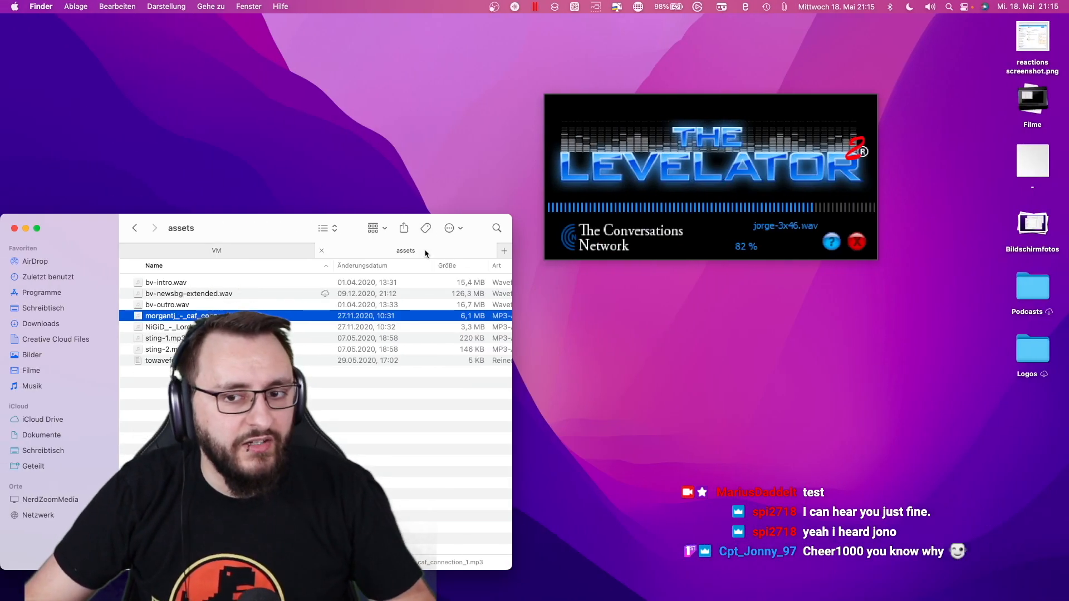
{"action": "left_click", "coordinate": [177, 284]}
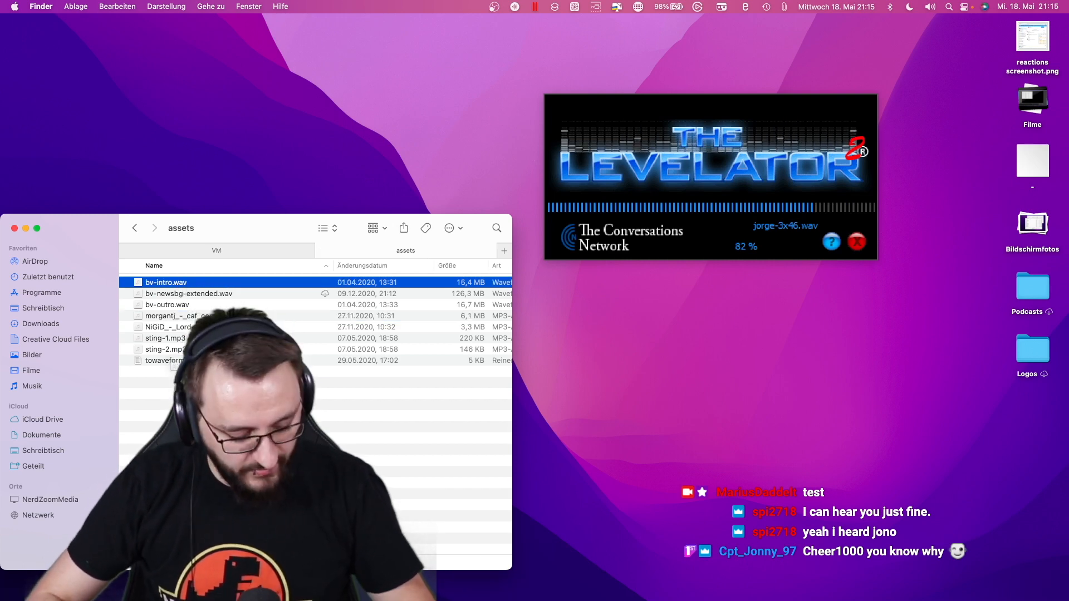
{"action": "key", "text": "ctrl+Right"}
{"action": "left_click_drag", "start_coordinate": [176, 285], "coordinate": [369, 464]}
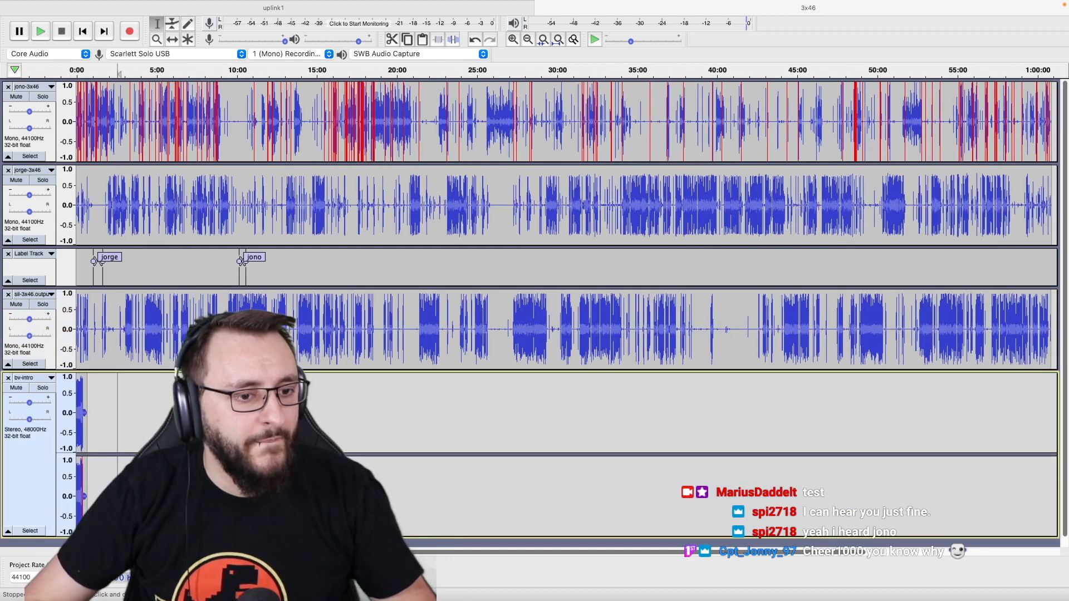
Solo the bv-intro track and play its opening from the start of the project.
{"action": "left_click", "coordinate": [46, 390]}
{"action": "key", "text": "super+1"}
{"action": "key", "text": "super+1"}
{"action": "key", "text": "super+1"}
{"action": "key", "text": "super+1"}
{"action": "key", "text": "super+1"}
{"action": "key", "text": "super+1"}
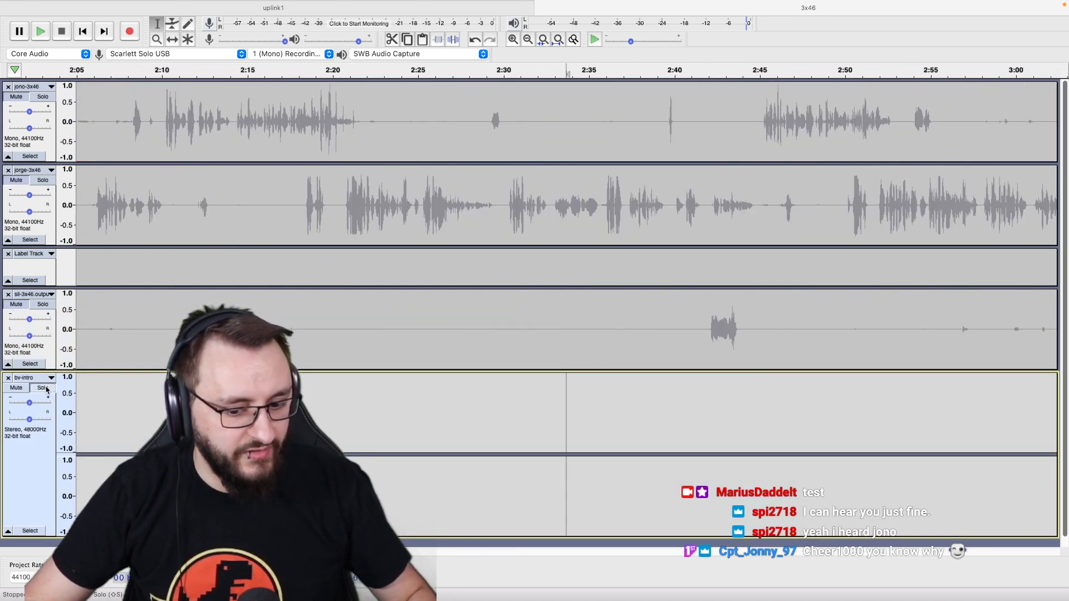
{"action": "key", "text": "Home"}
{"action": "key", "text": "space"}
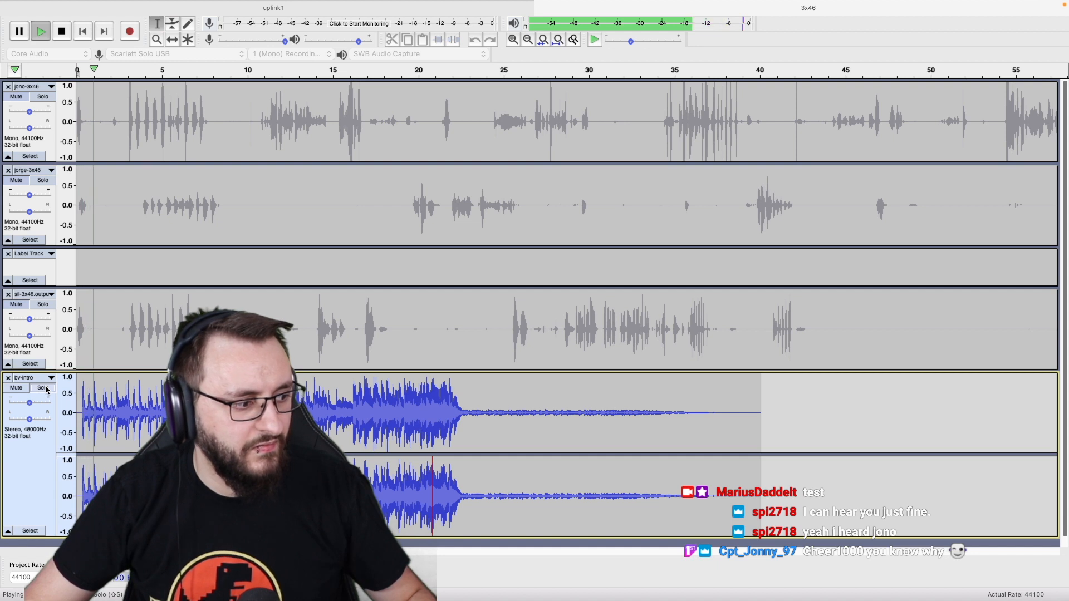
{"action": "key", "text": "space"}
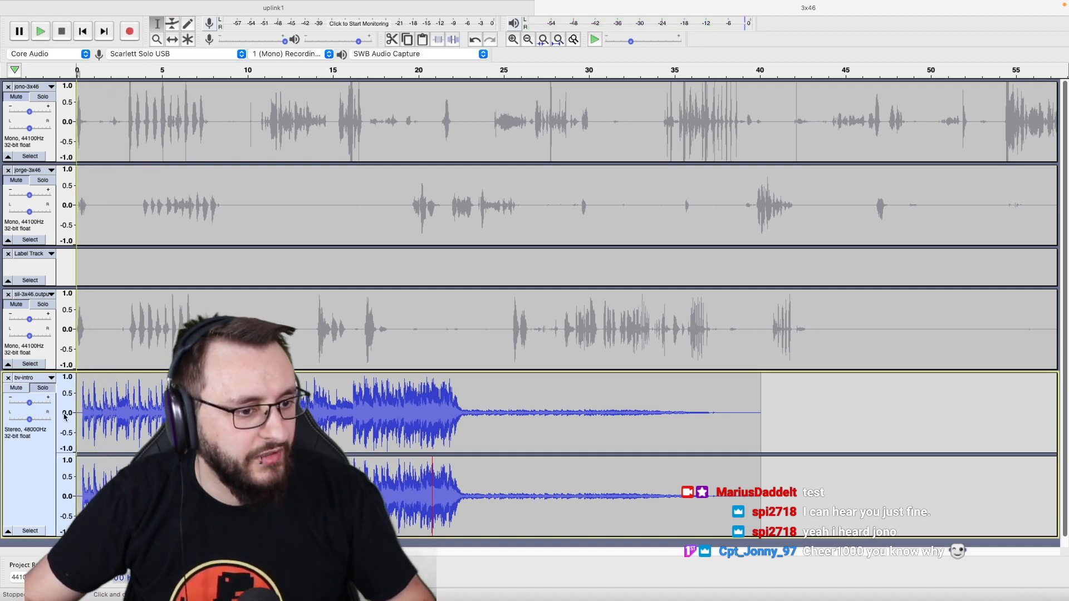
Lower the bv-intro track's gain slightly and check Levelator's progress on jorge-3x46.wav.
{"action": "left_click_drag", "start_coordinate": [30, 410], "coordinate": [26, 410]}
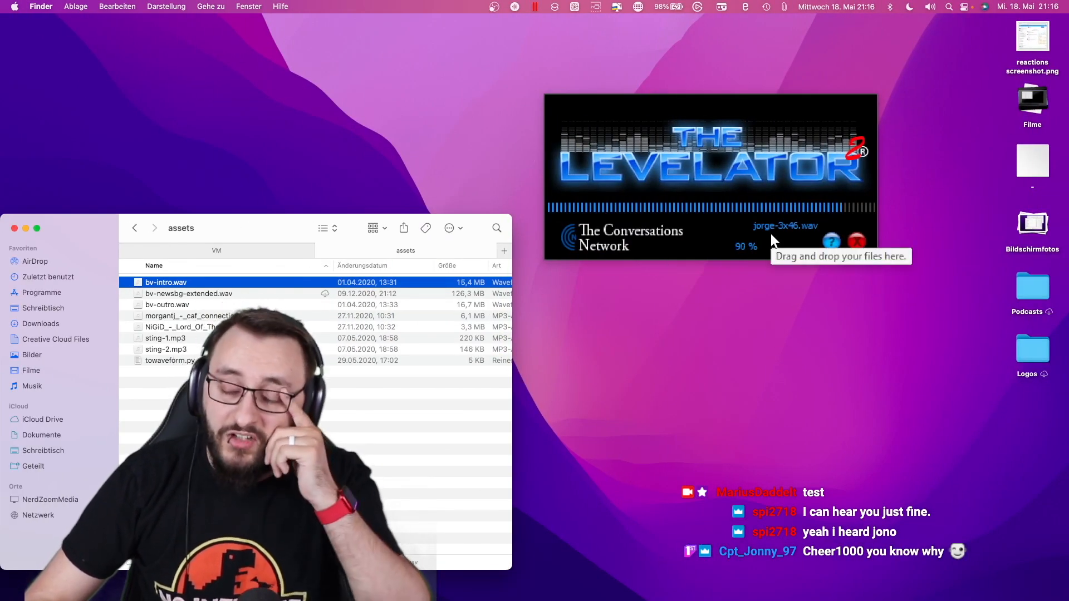
{"action": "key", "text": "ctrl+Right"}
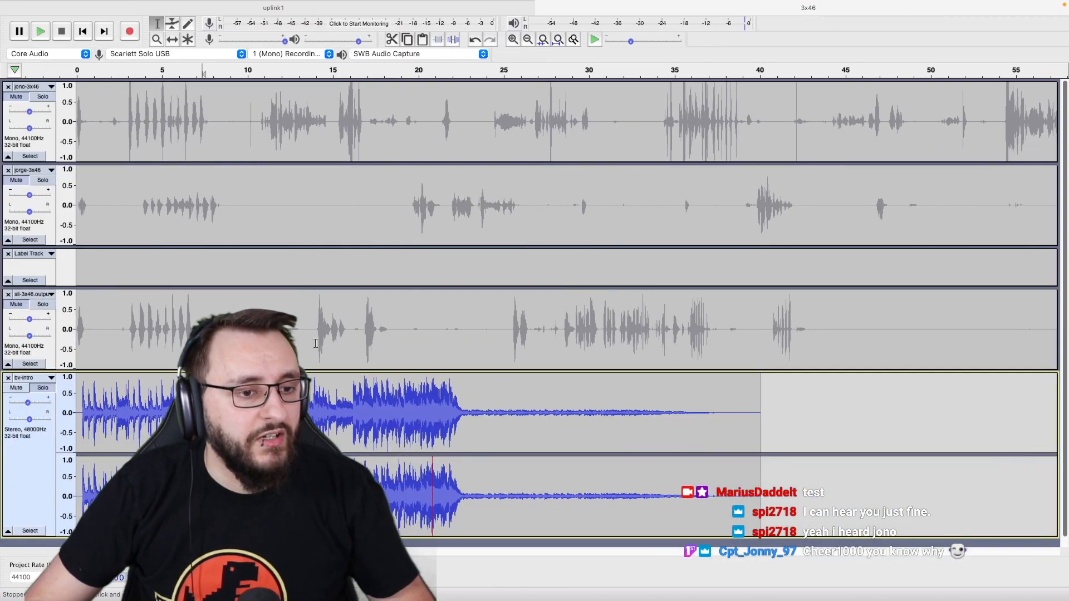
Turn off solo on the bv-intro track so all tracks are audible again.
{"action": "scroll", "coordinate": [315, 344], "scroll_direction": "down", "scroll_amount": 3}
{"action": "scroll", "coordinate": [315, 344], "scroll_direction": "down", "scroll_amount": 2}
{"action": "left_click", "coordinate": [162, 427]}
{"action": "key", "text": "shift+s"}
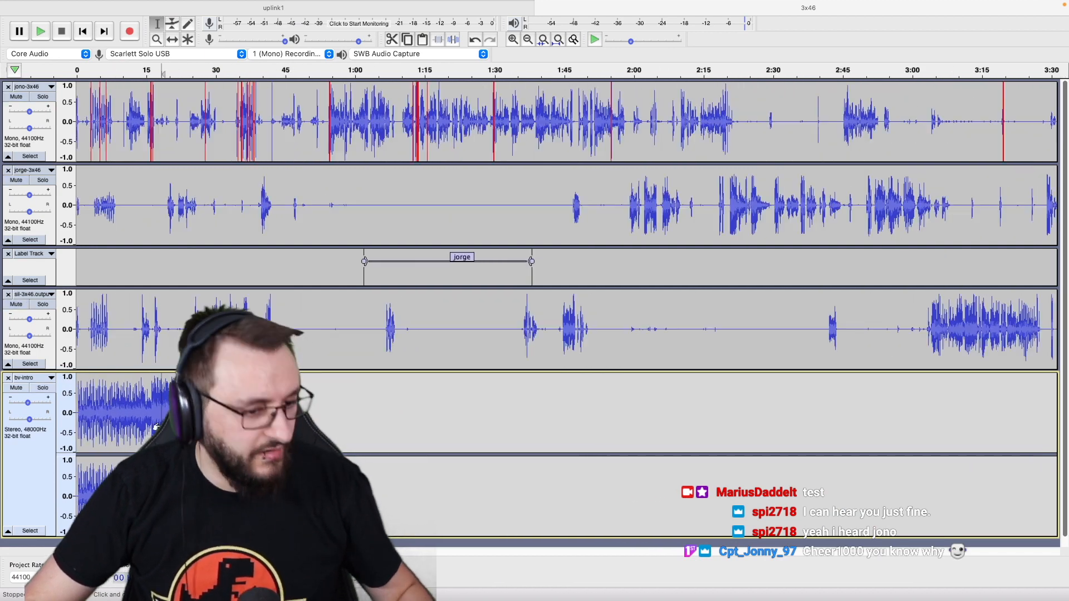
{"action": "scroll", "coordinate": [285, 270], "scroll_direction": "down", "scroll_amount": 3}
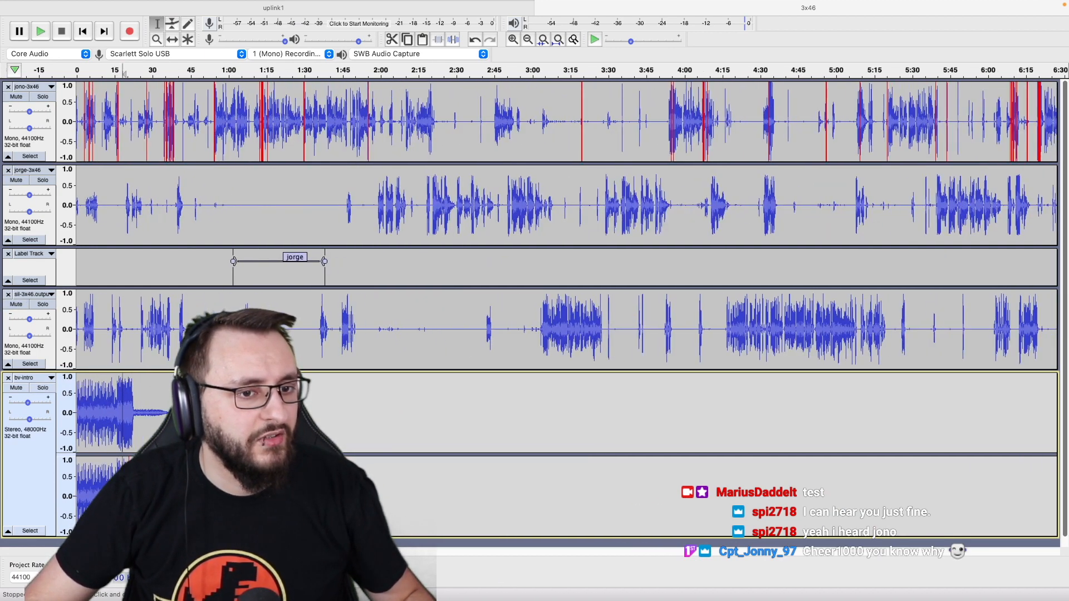
Solo the sil-3x46.output track, play it from about 3 seconds, and turn its solo off again.
{"action": "left_click", "coordinate": [84, 332]}
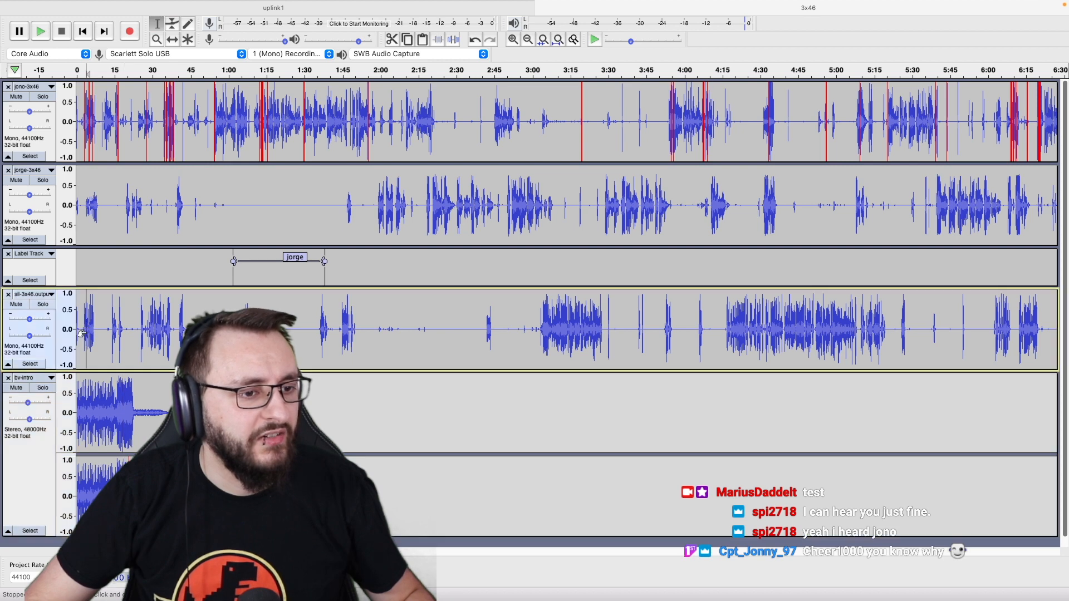
{"action": "key", "text": "shift+s"}
{"action": "scroll", "coordinate": [82, 333], "scroll_direction": "up", "scroll_amount": 2}
{"action": "scroll", "coordinate": [82, 333], "scroll_direction": "up", "scroll_amount": 4}
{"action": "left_click", "coordinate": [131, 331]}
{"action": "key", "text": "space"}
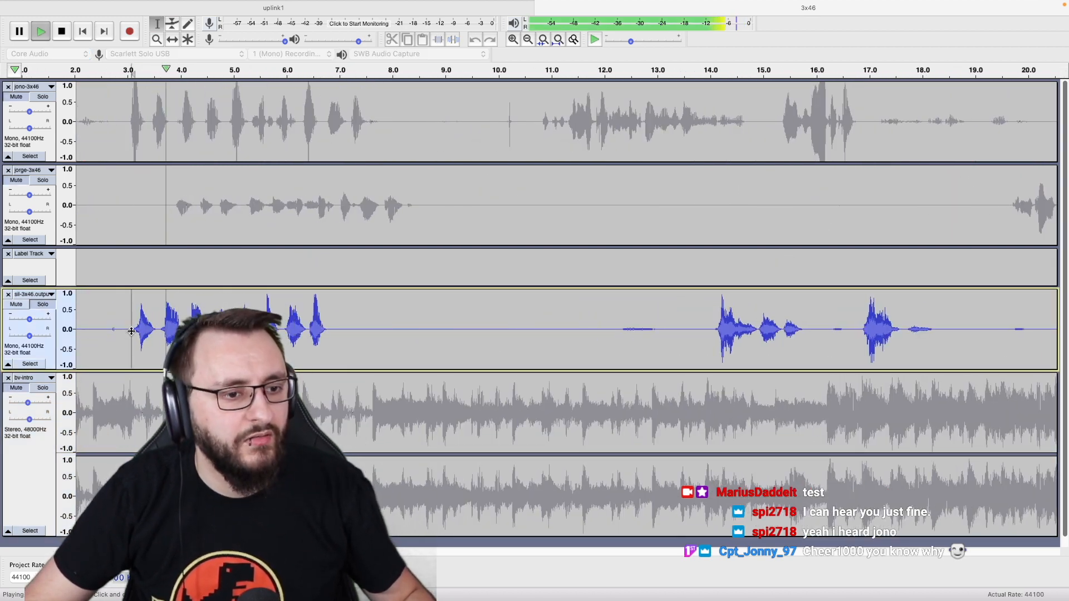
{"action": "key", "text": "space"}
{"action": "left_click", "coordinate": [170, 331]}
{"action": "key", "text": "shift+s"}
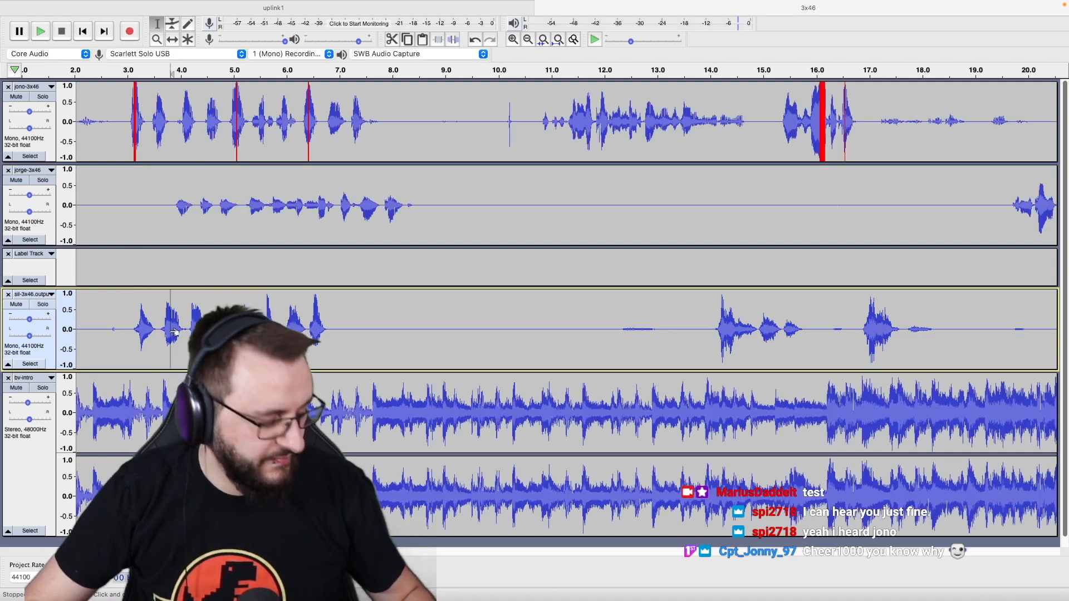
Import jorge-3x46.output.wav from the VM folder into the Audacity project as a new track.
{"action": "scroll", "coordinate": [169, 332], "scroll_direction": "down", "scroll_amount": 3}
{"action": "scroll", "coordinate": [169, 331], "scroll_direction": "down", "scroll_amount": 1}
{"action": "key", "text": "ctrl+Left"}
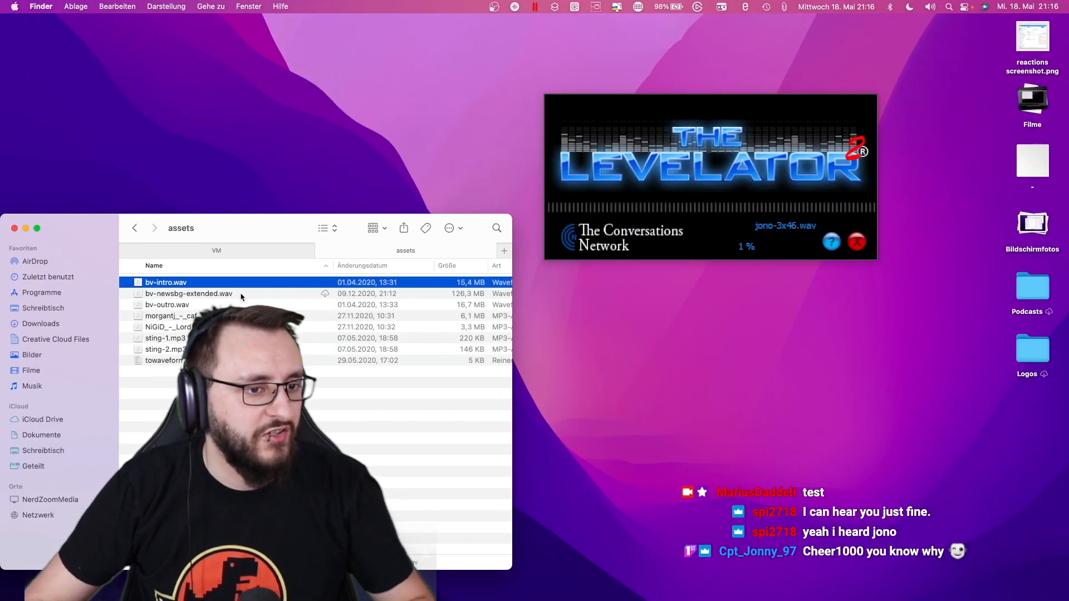
{"action": "left_click", "coordinate": [217, 250]}
{"action": "left_click", "coordinate": [184, 285]}
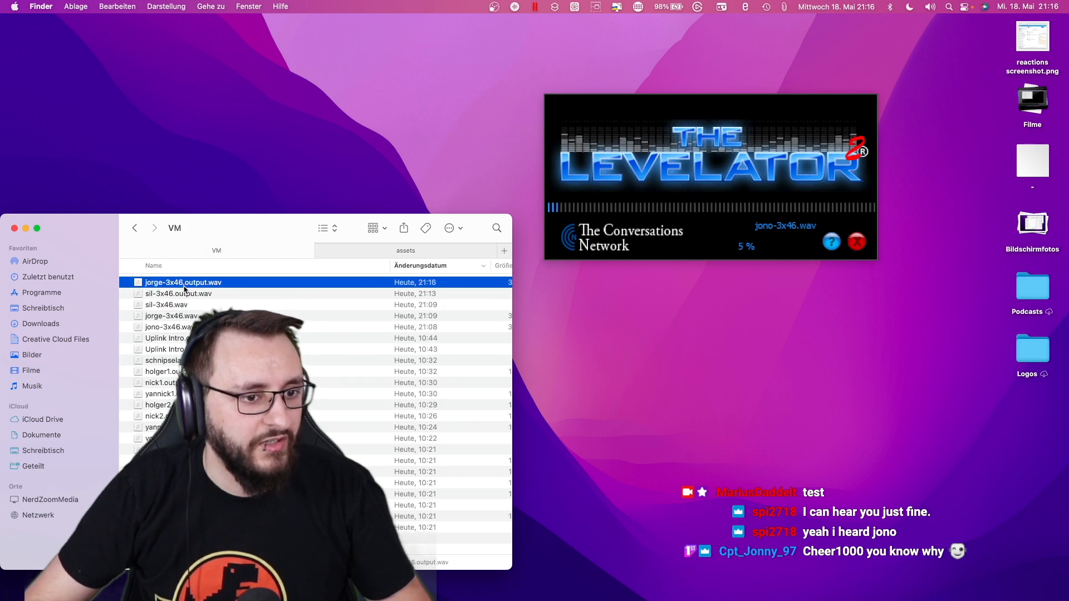
{"action": "left_click_drag", "start_coordinate": [184, 285], "coordinate": [378, 291]}
{"action": "key", "text": "ctrl+Right"}
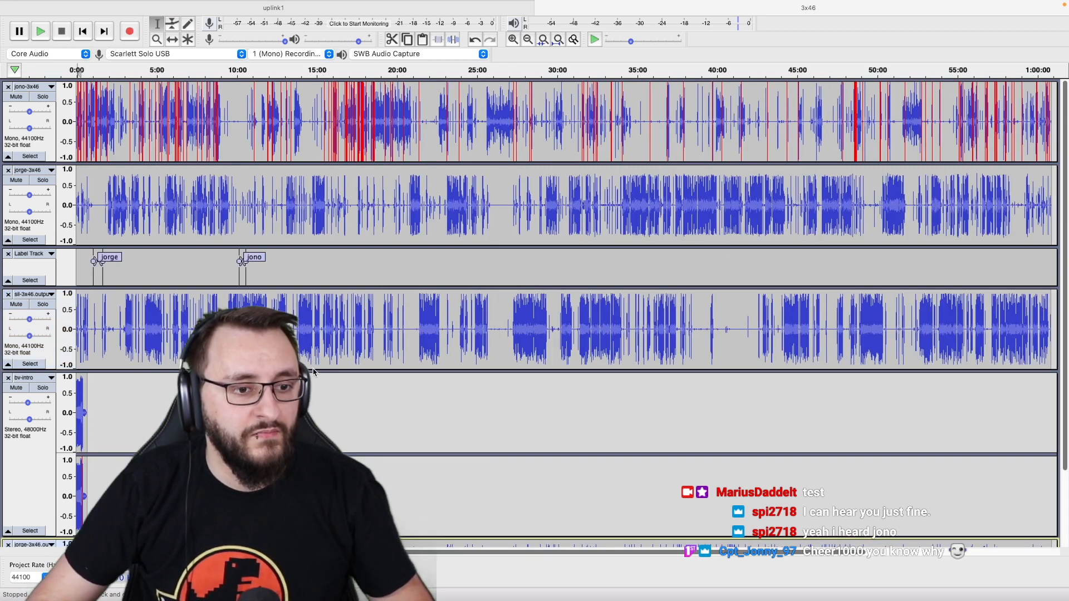
{"action": "scroll", "coordinate": [314, 372], "scroll_direction": "down", "scroll_amount": 4}
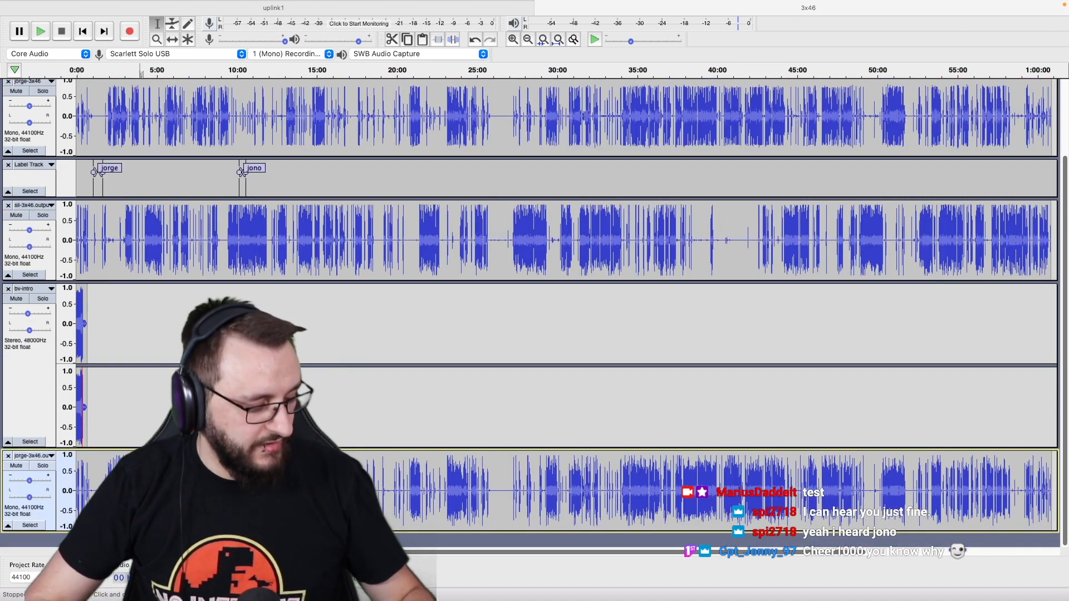
Select the stretch of the jorge-3x46.output track spanned by the jorge label and play it soloed.
{"action": "key", "text": "super+1"}
{"action": "key", "text": "super+1"}
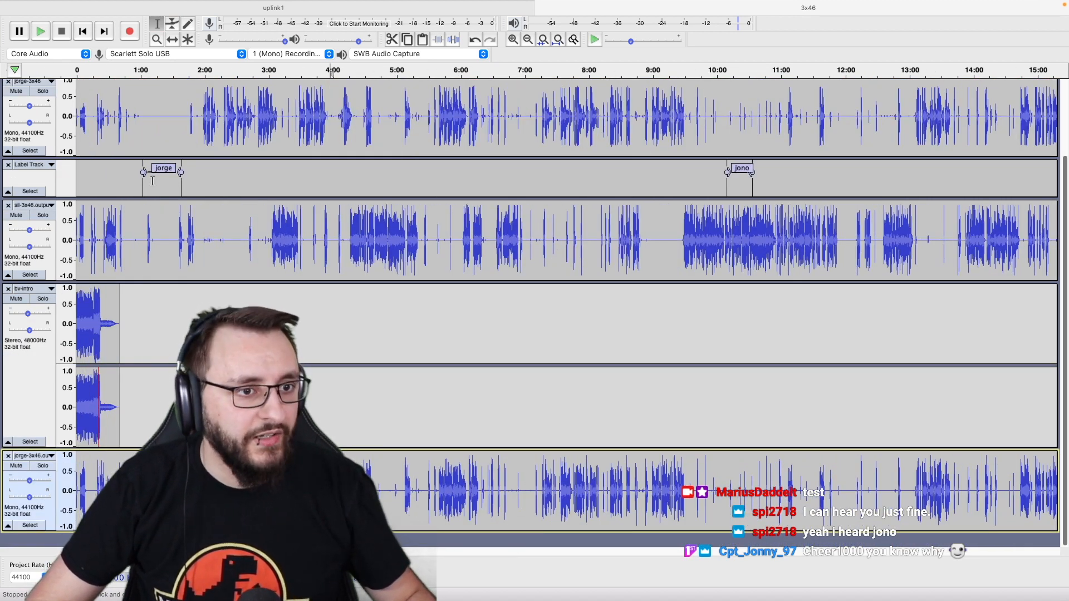
{"action": "left_click", "coordinate": [162, 167]}
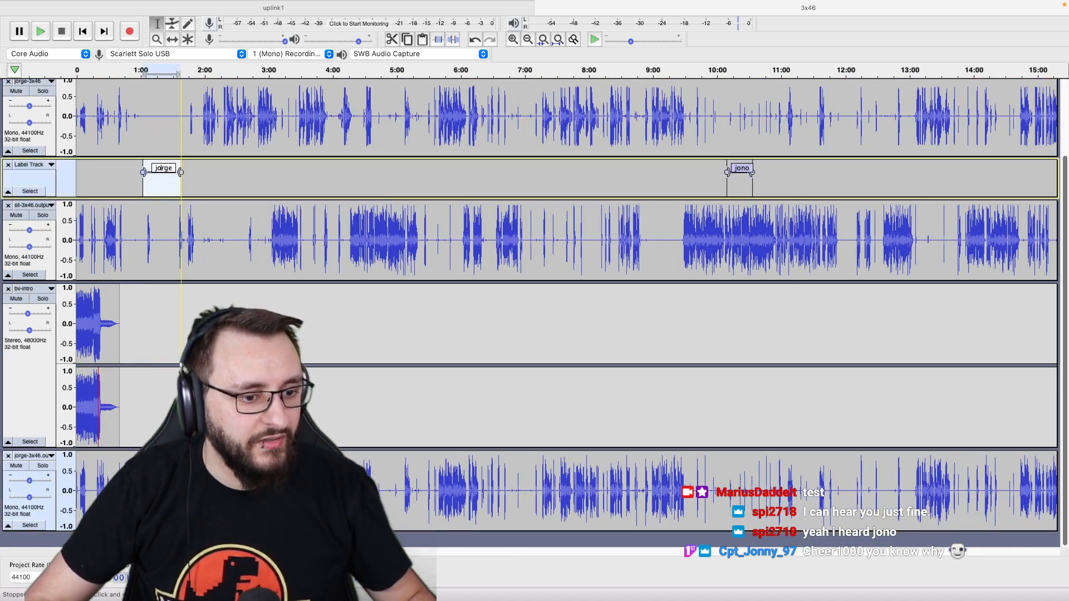
{"action": "scroll", "coordinate": [180, 172], "scroll_direction": "up", "scroll_amount": 2}
{"action": "scroll", "coordinate": [181, 172], "scroll_direction": "left", "scroll_amount": 4}
{"action": "left_click", "coordinate": [222, 493]}
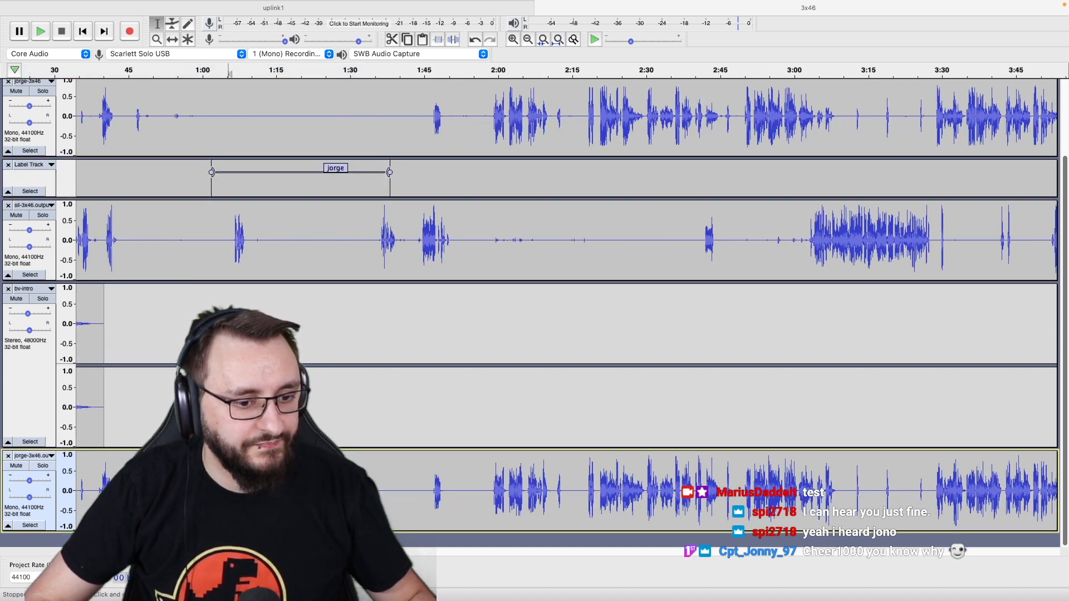
{"action": "left_click_drag", "start_coordinate": [212, 492], "coordinate": [390, 492]}
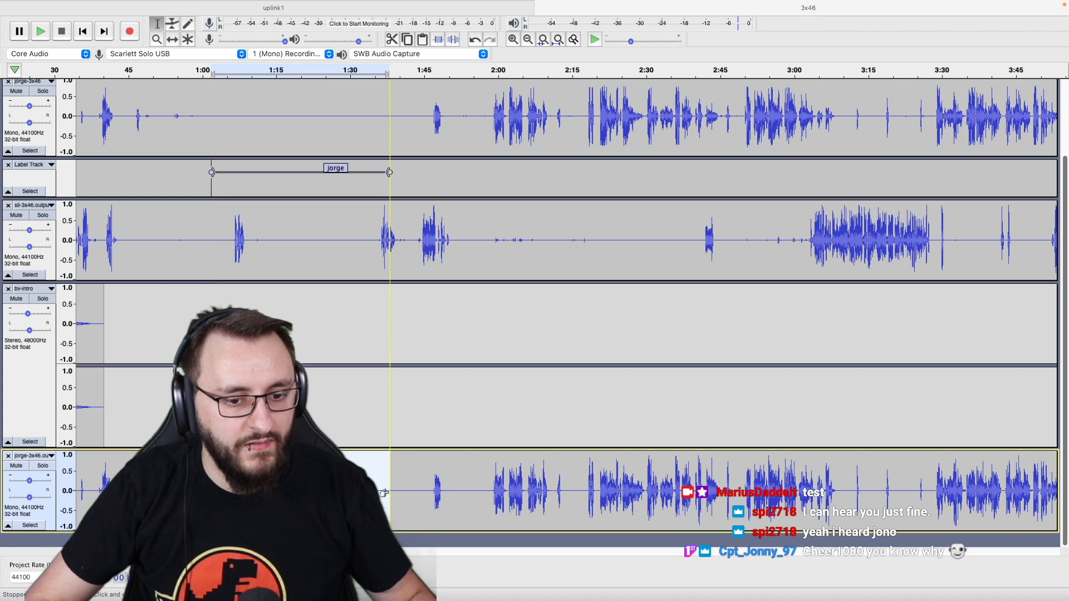
{"action": "key", "text": "space"}
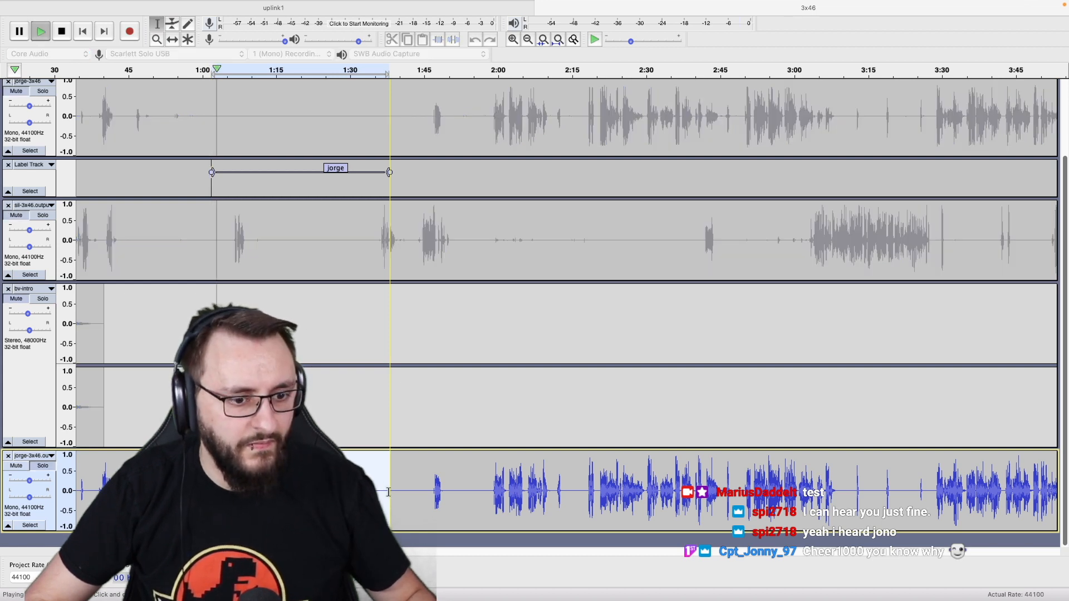
{"action": "key", "text": "space"}
Capture the noise profile from the selection and apply 40 dB Noise Reduction, sensitivity 6.00, smoothing 3, to the whole jorge-3x46.output track.
{"action": "key", "text": "super+r"}
{"action": "left_click", "coordinate": [526, 254]}
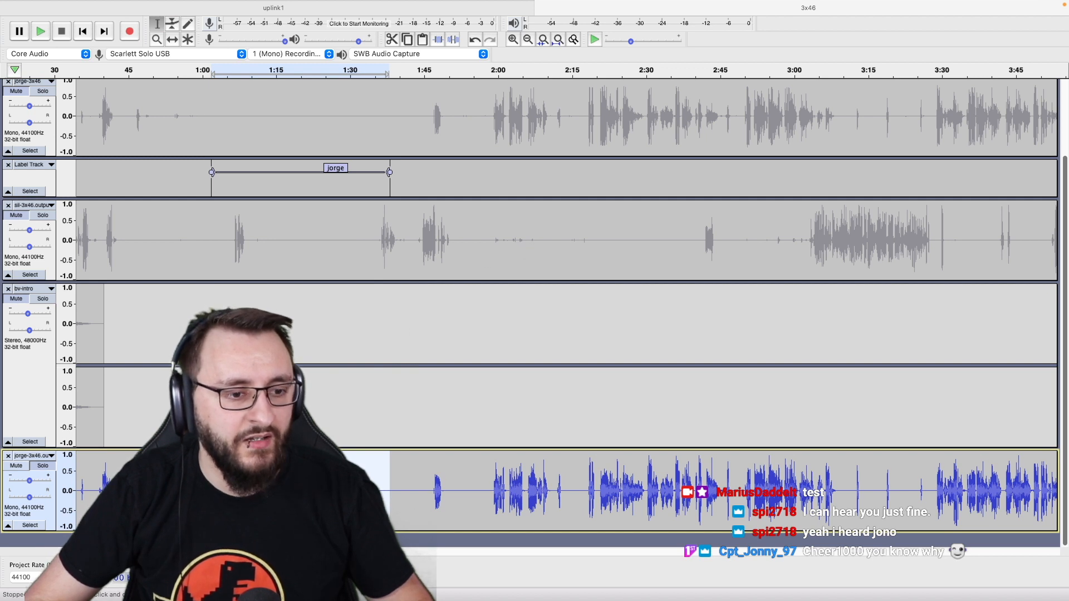
{"action": "left_click", "coordinate": [48, 512]}
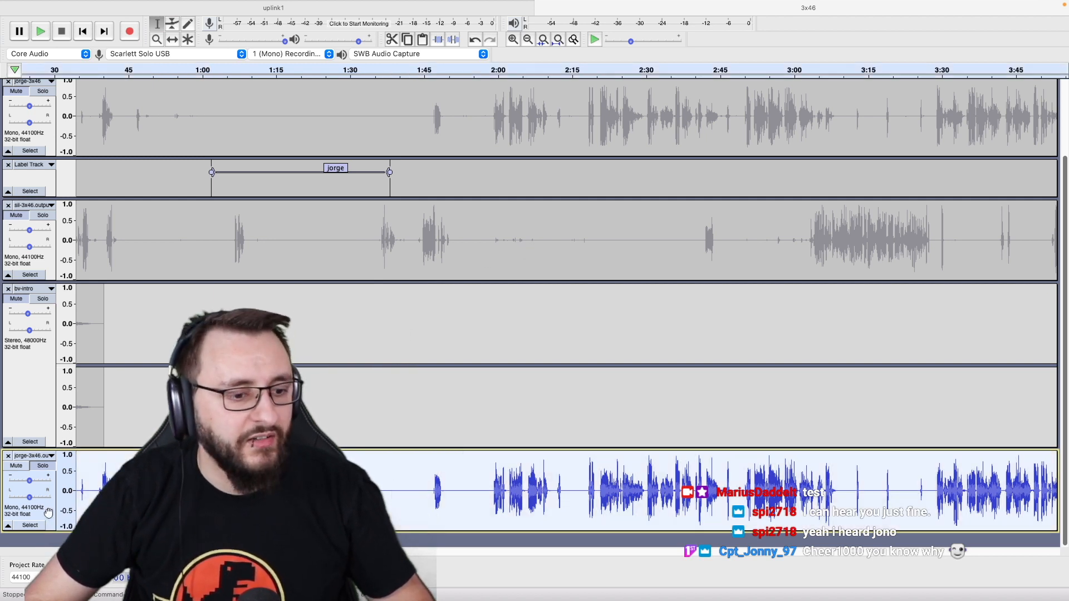
{"action": "key", "text": "super+r"}
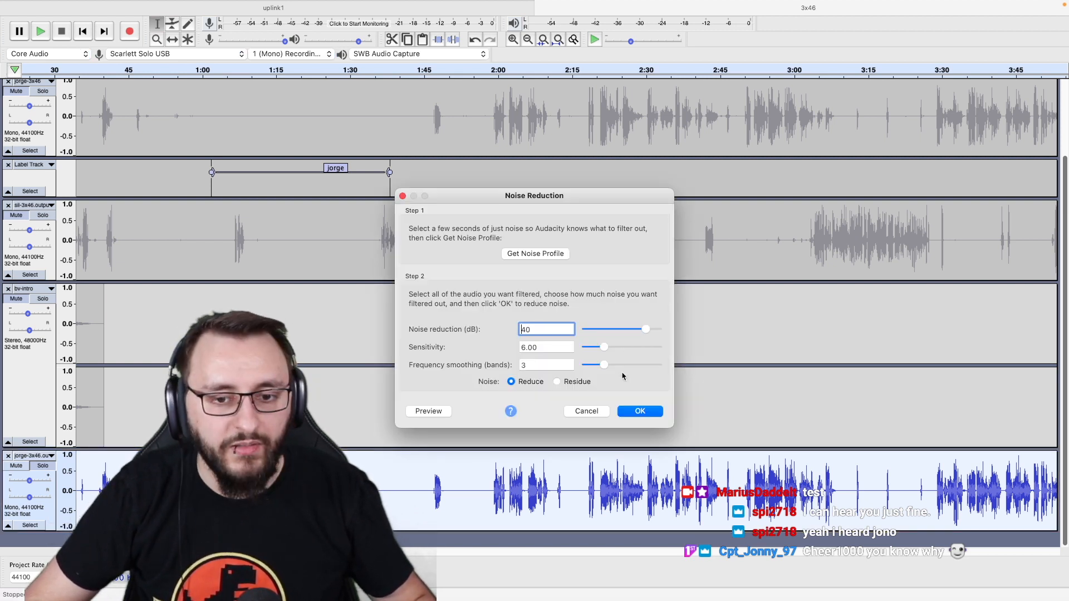
{"action": "left_click", "coordinate": [642, 414]}
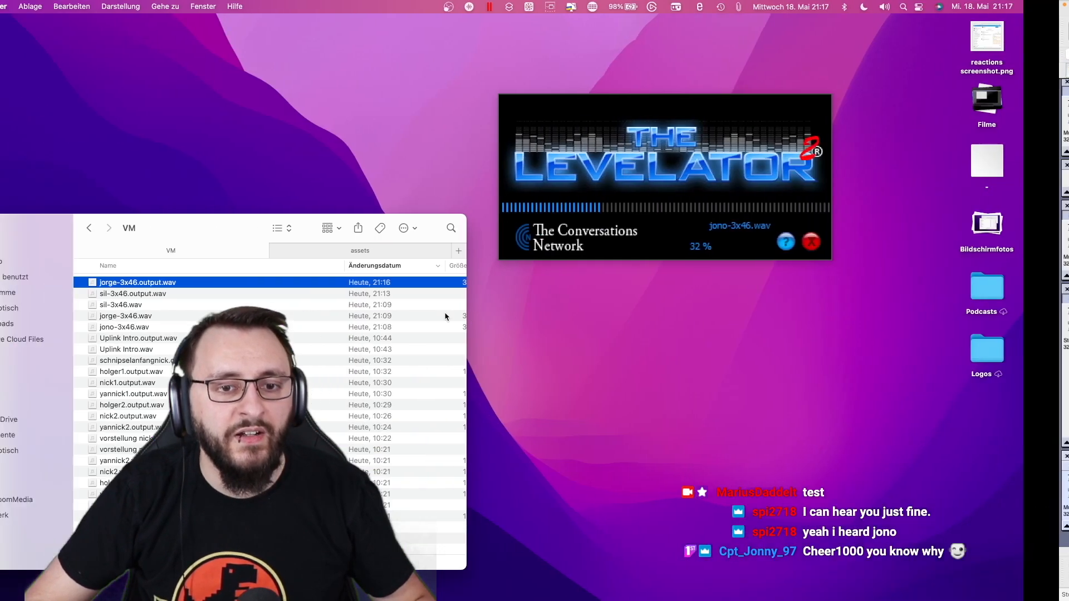
{"action": "key", "text": "ctrl+Right"}
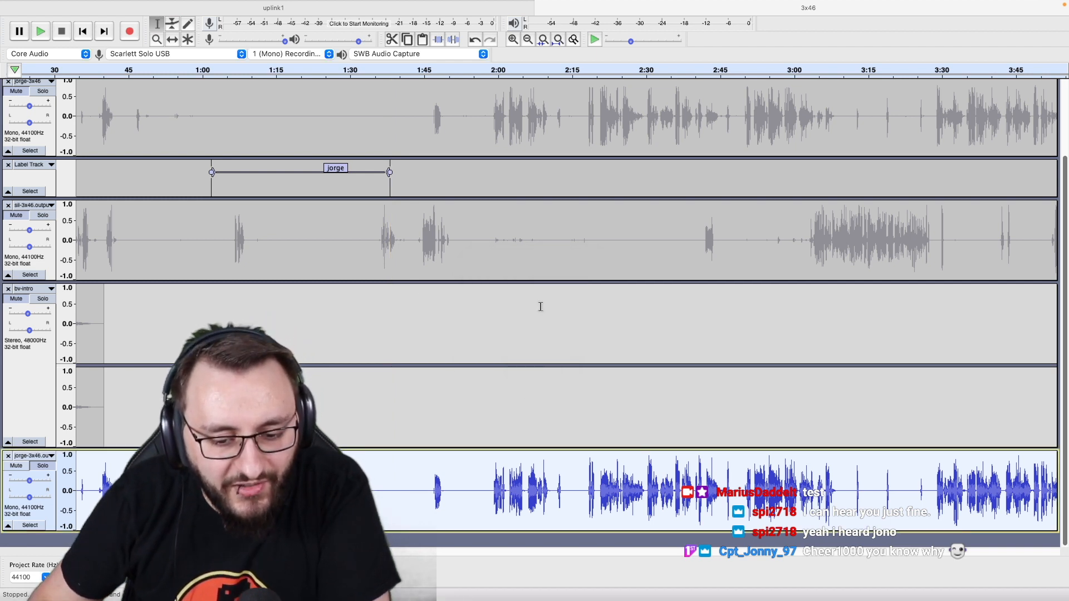
Turn off solo on the jorge-3x46.output track and move it up above the bv-intro track.
{"action": "left_click", "coordinate": [353, 485]}
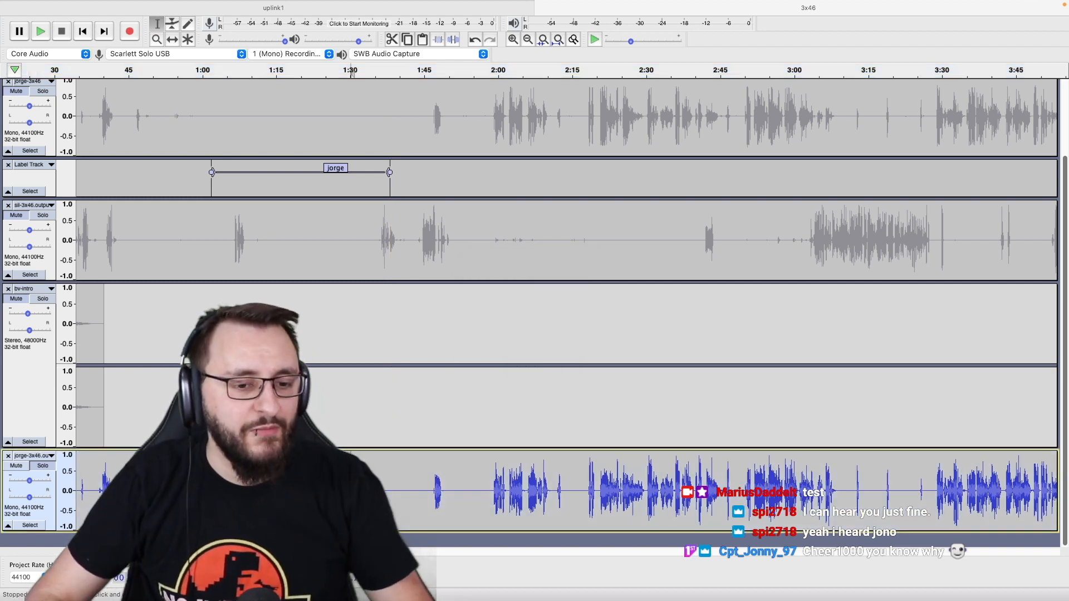
{"action": "scroll", "coordinate": [353, 485], "scroll_direction": "down", "scroll_amount": 5}
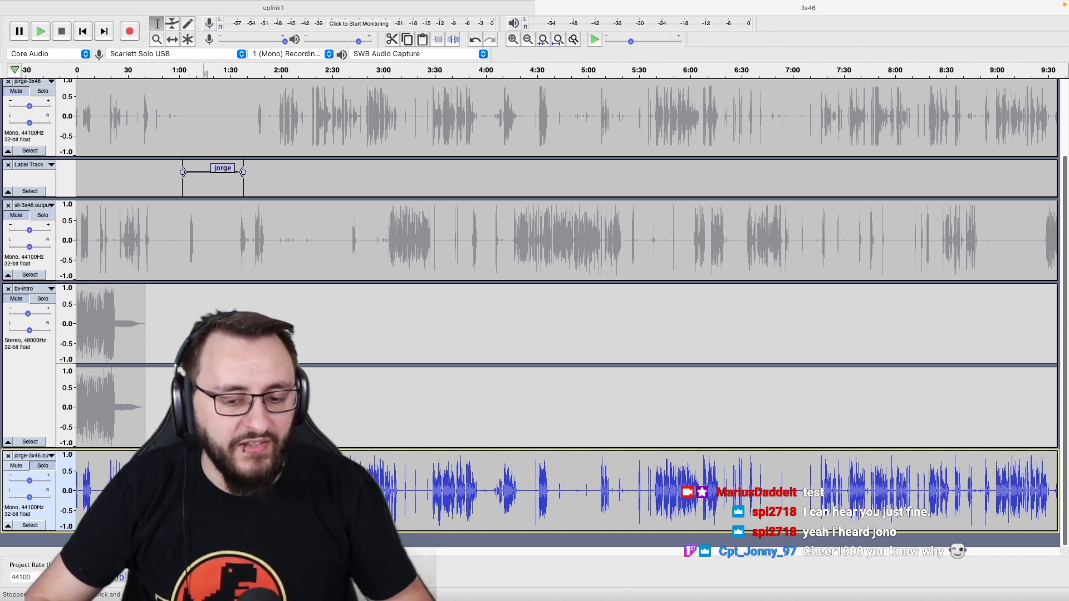
{"action": "key", "text": "ctrl+a"}
{"action": "left_click", "coordinate": [48, 457]}
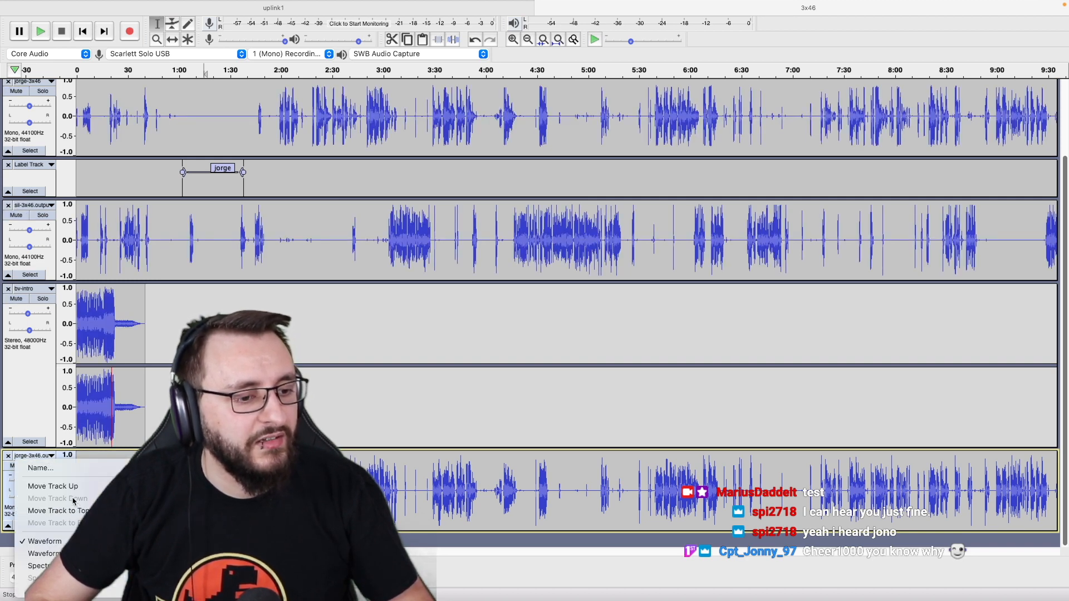
{"action": "left_click", "coordinate": [53, 486]}
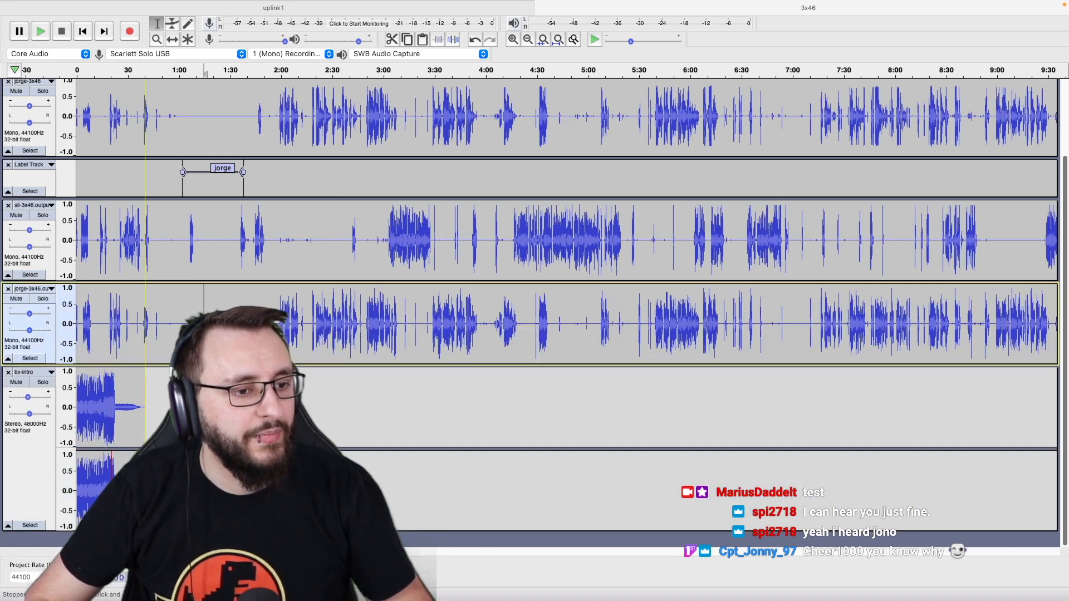
Delete the jorge label from the label track and check Levelator's progress on jono-3x46.wav.
{"action": "key", "text": "ctrl+Left"}
{"action": "key", "text": "ctrl+Right"}
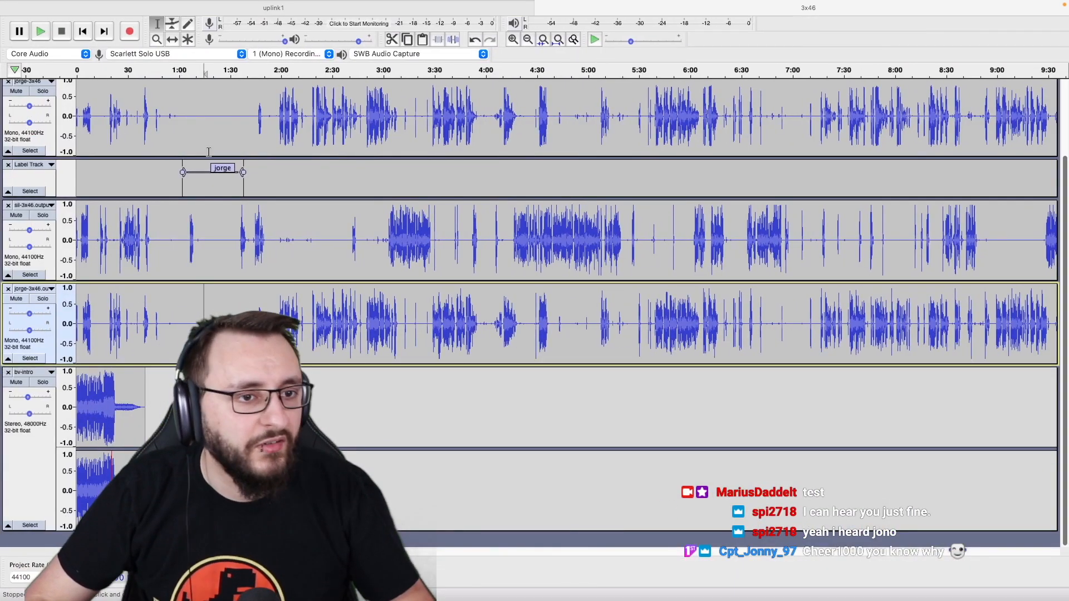
{"action": "left_click_drag", "start_coordinate": [232, 167], "coordinate": [196, 168]}
{"action": "key", "text": "BackSpace"}
{"action": "key", "text": "BackSpace"}
{"action": "key", "text": "ctrl+Left"}
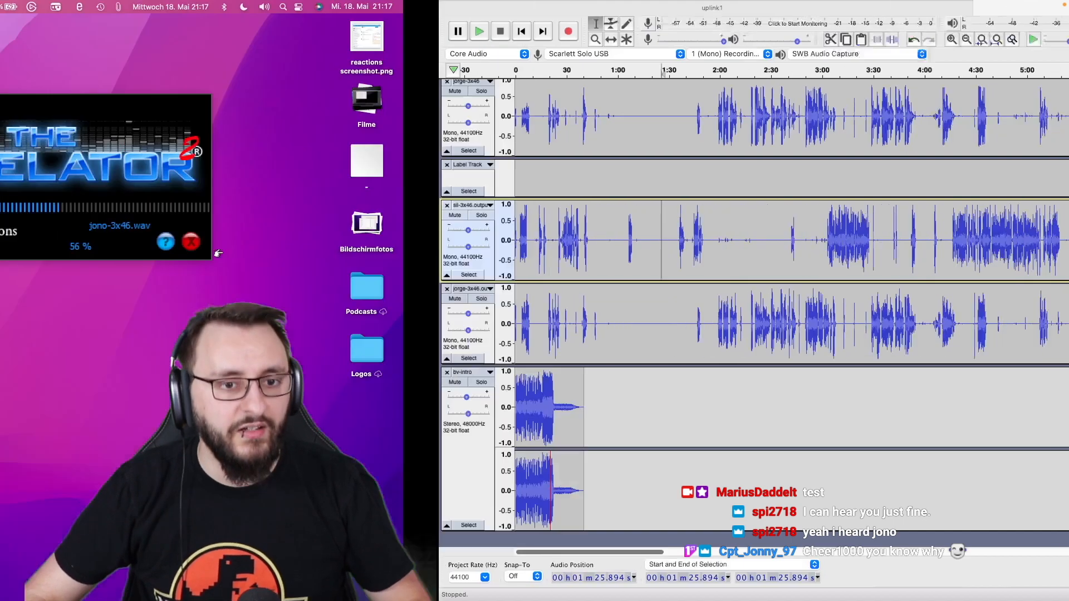
{"action": "key", "text": "ctrl+Right"}
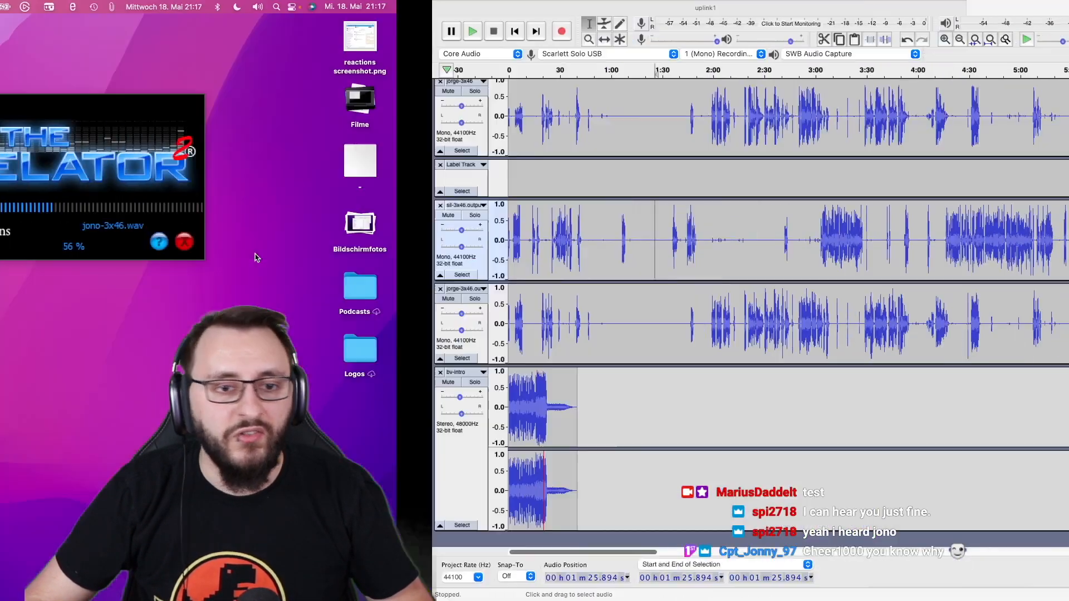
Remove the original jorge-3x46 track from the project and check on Levelator again.
{"action": "scroll", "coordinate": [299, 182], "scroll_direction": "up", "scroll_amount": 5}
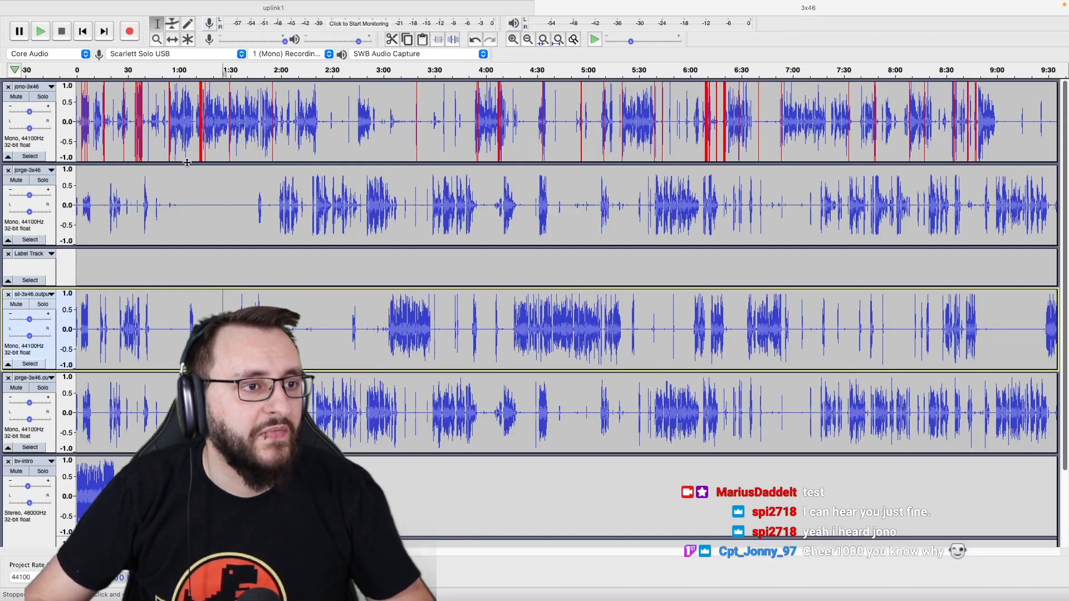
{"action": "left_click", "coordinate": [9, 169]}
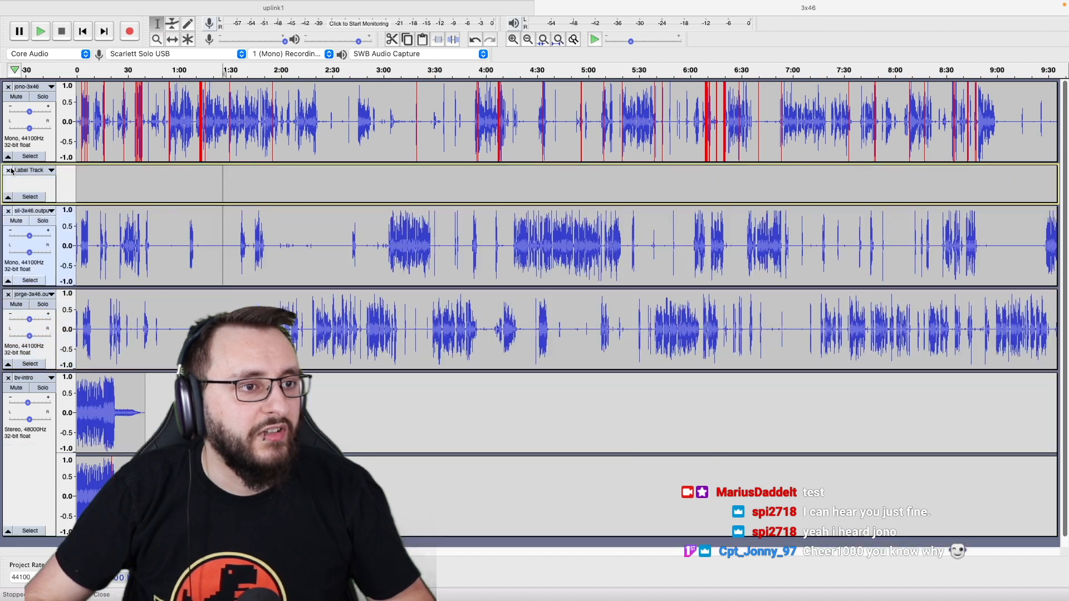
{"action": "scroll", "coordinate": [170, 175], "scroll_direction": "down", "scroll_amount": 5}
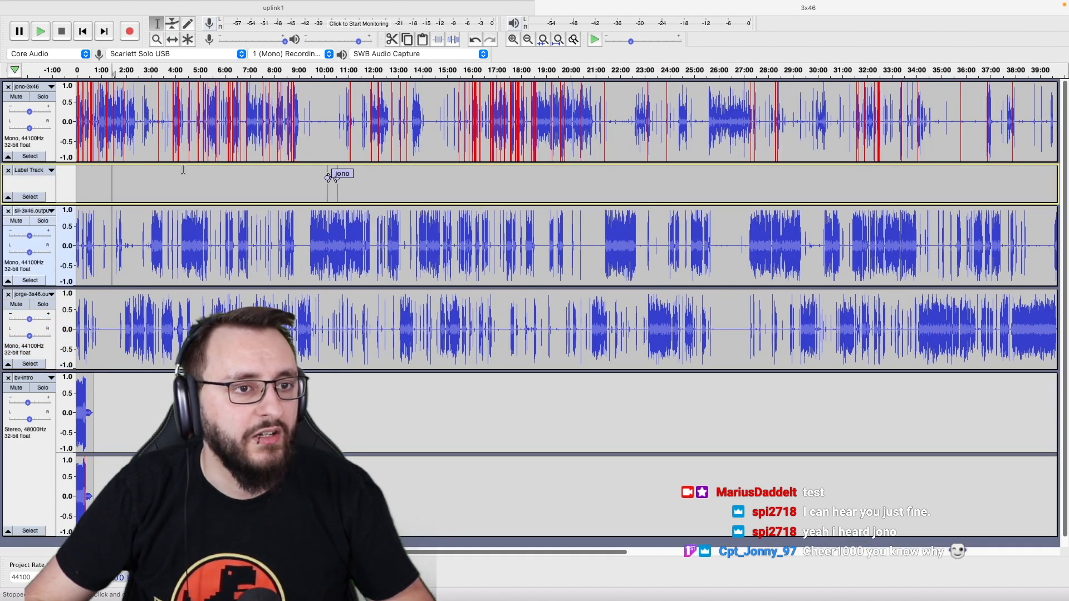
{"action": "key", "text": "ctrl+Left"}
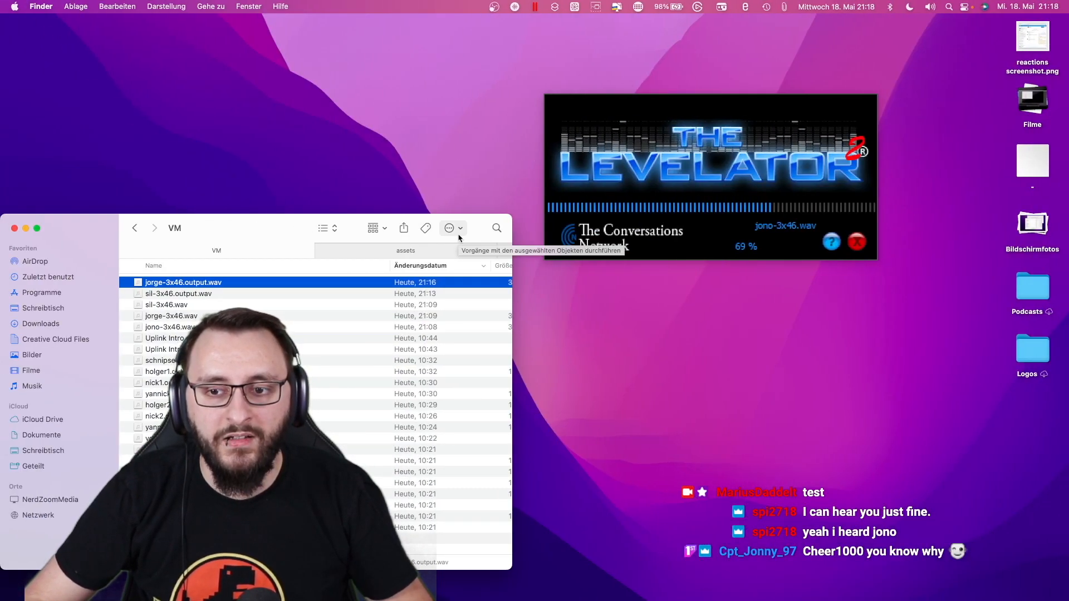
{"action": "key", "text": "ctrl+Right"}
Listen to the clipped passage of the original jono-3x46 track from about 16:45 in solo, and turn solo off.
{"action": "scroll", "coordinate": [533, 152], "scroll_direction": "down", "scroll_amount": 5}
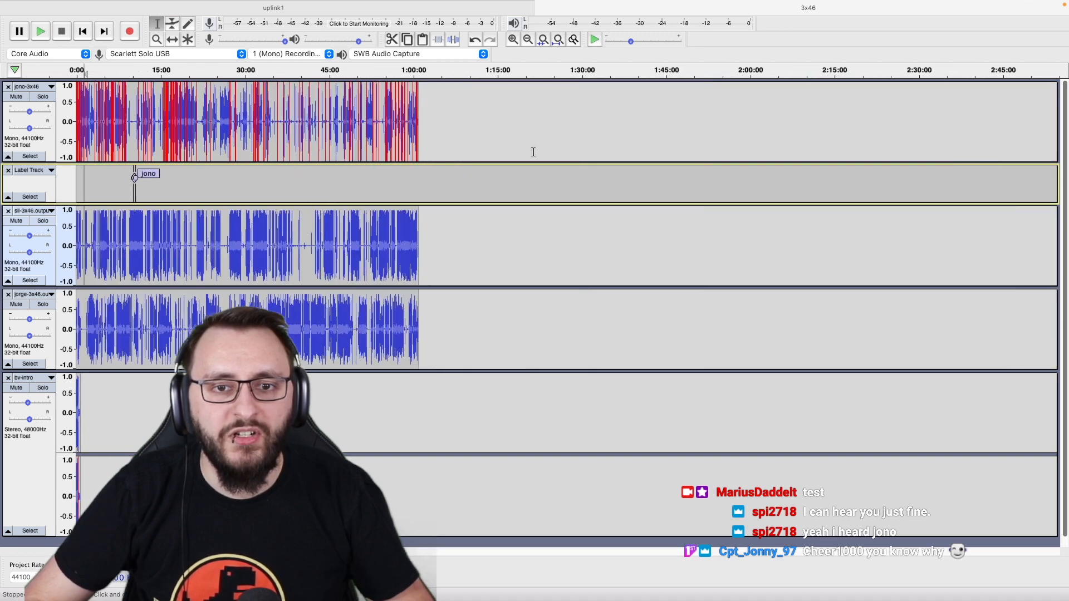
{"action": "scroll", "coordinate": [533, 152], "scroll_direction": "down", "scroll_amount": 1}
{"action": "scroll", "coordinate": [533, 152], "scroll_direction": "up", "scroll_amount": 4}
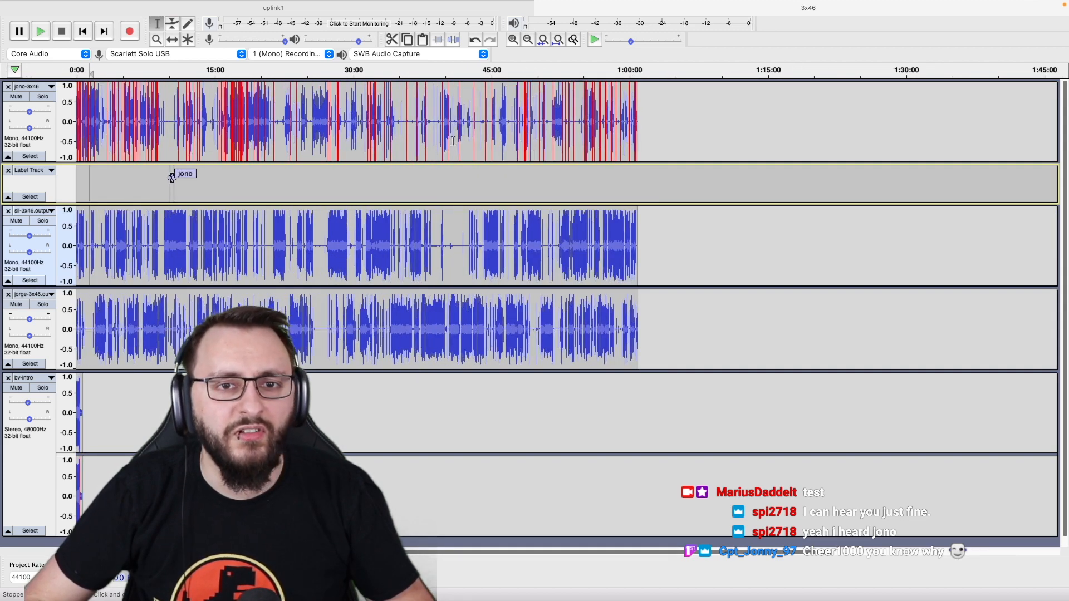
{"action": "scroll", "coordinate": [233, 133], "scroll_direction": "up", "scroll_amount": 3}
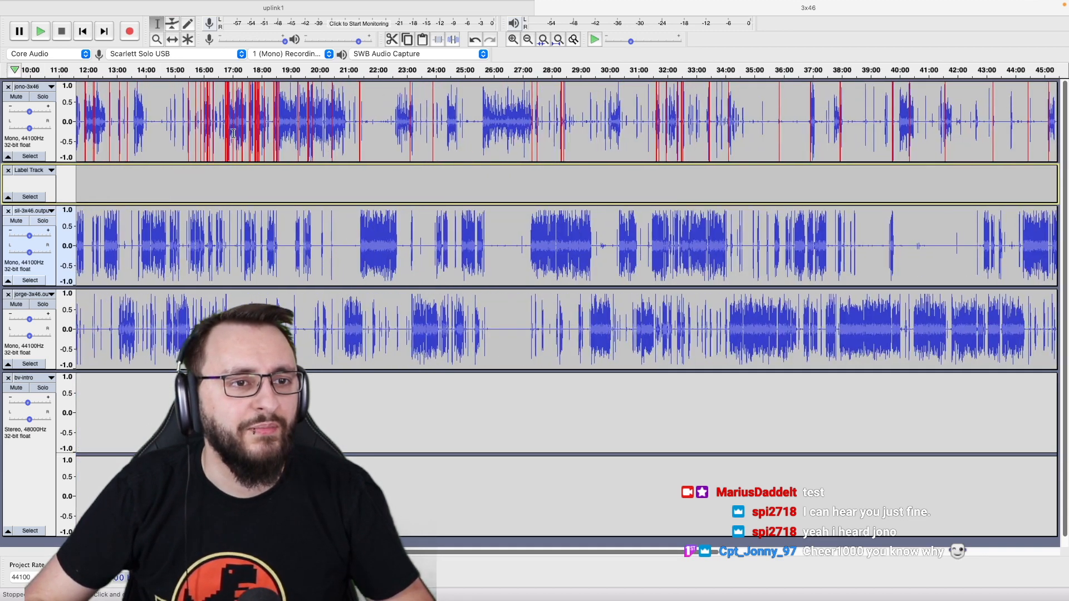
{"action": "scroll", "coordinate": [233, 133], "scroll_direction": "left", "scroll_amount": 3}
{"action": "left_click", "coordinate": [315, 132]}
{"action": "scroll", "coordinate": [312, 132], "scroll_direction": "up", "scroll_amount": 5}
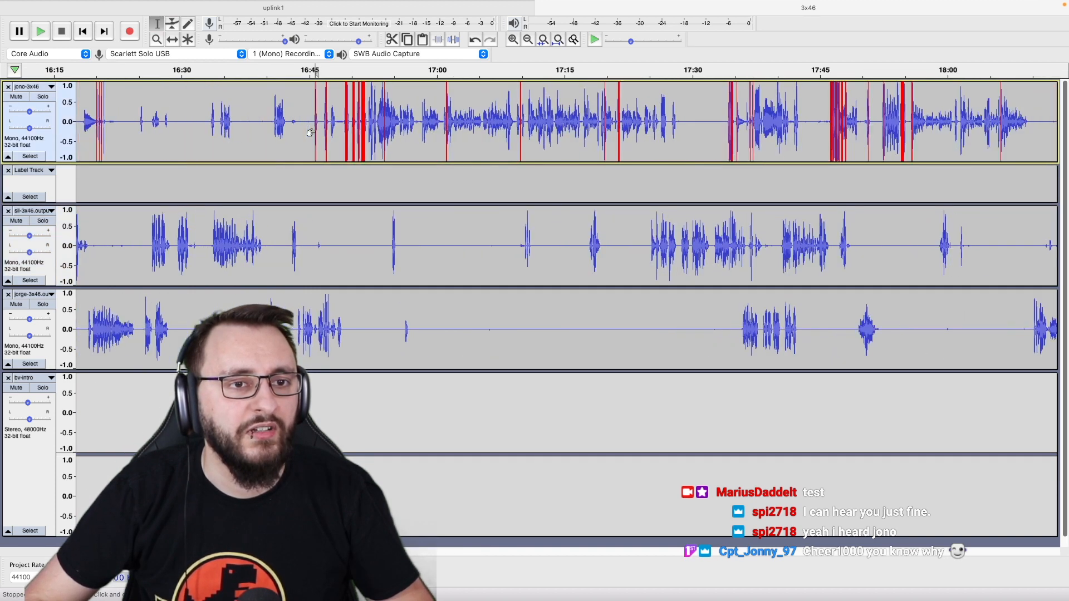
{"action": "left_click", "coordinate": [303, 131]}
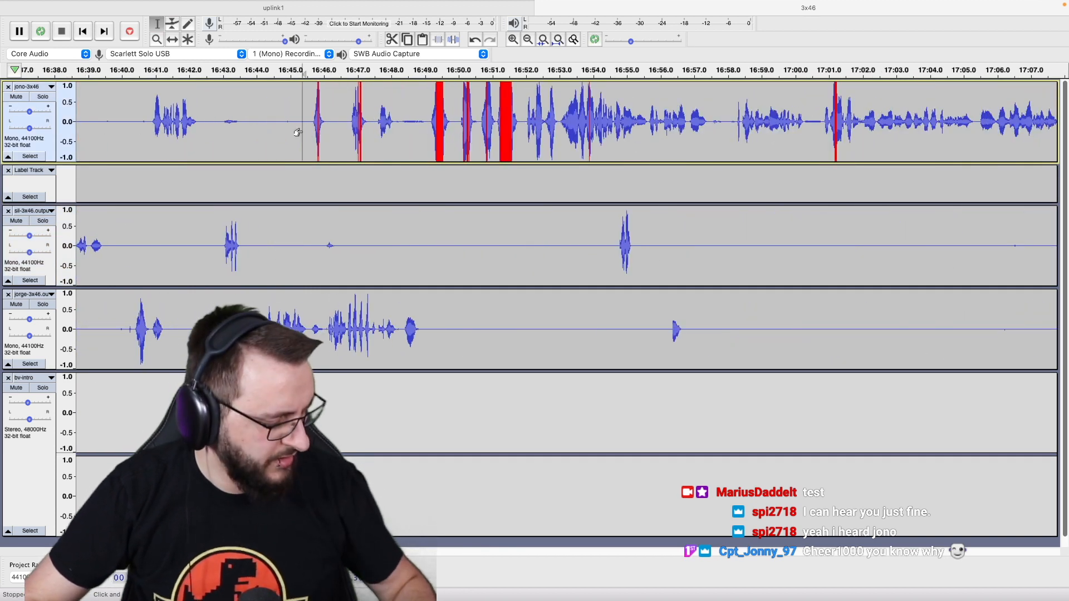
{"action": "key", "text": "shift+s"}
{"action": "key", "text": "space"}
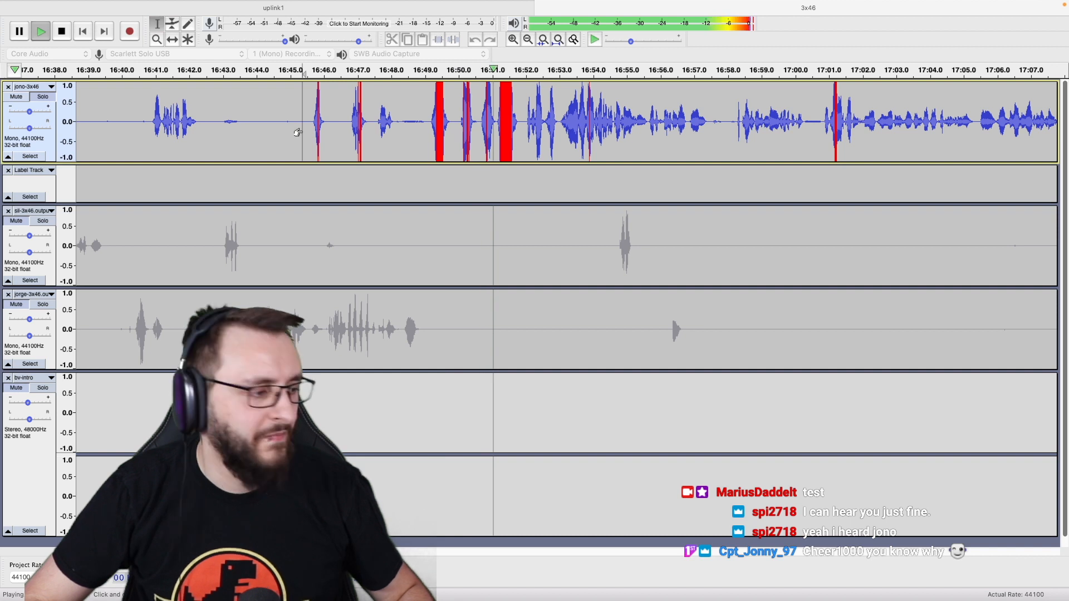
{"action": "key", "text": "space"}
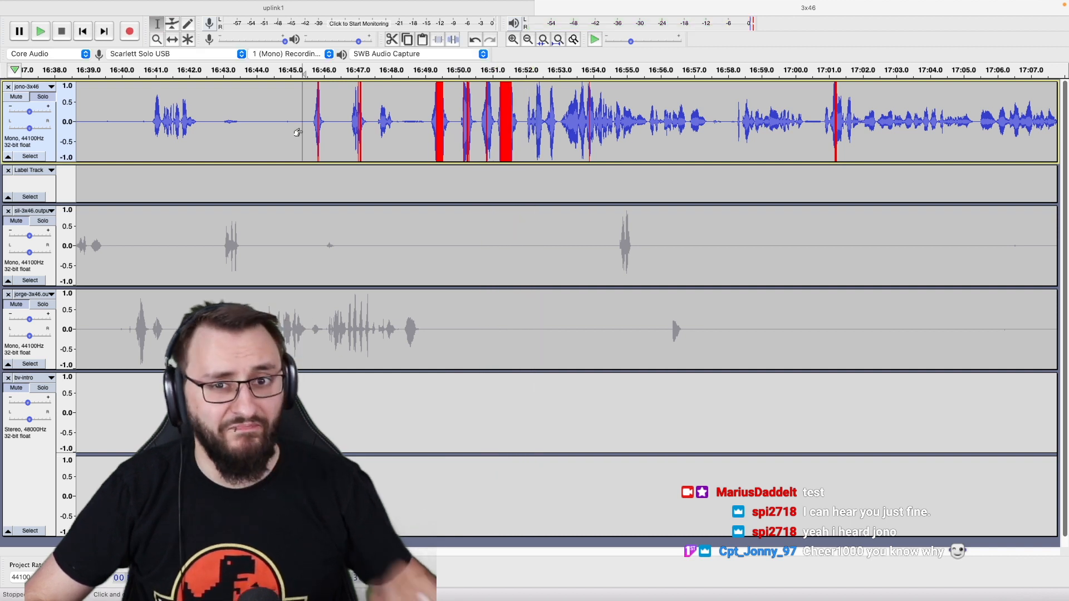
{"action": "left_click", "coordinate": [269, 128]}
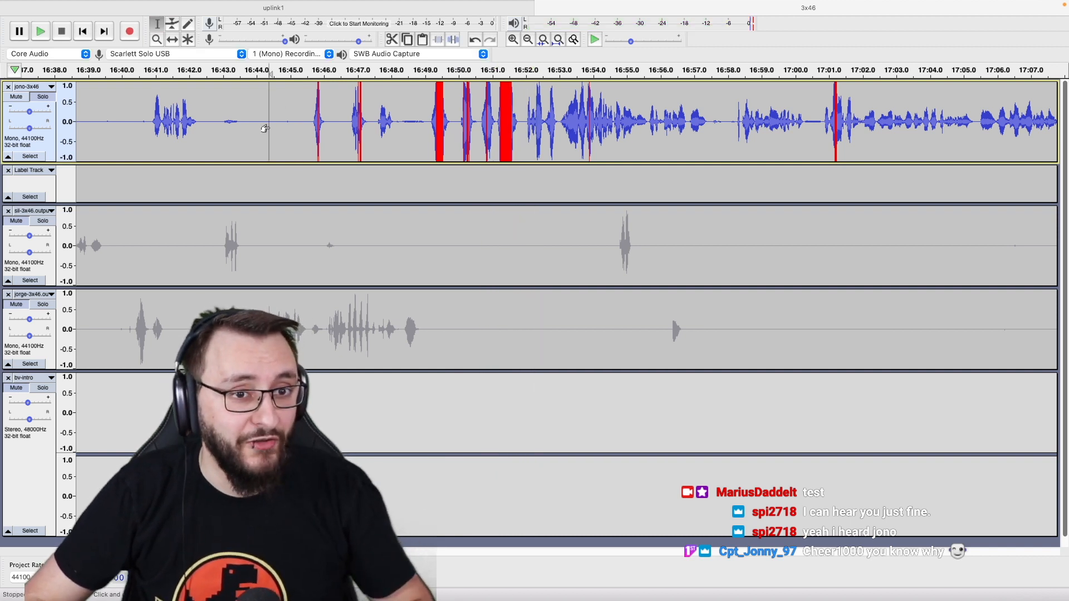
{"action": "key", "text": "shift+s"}
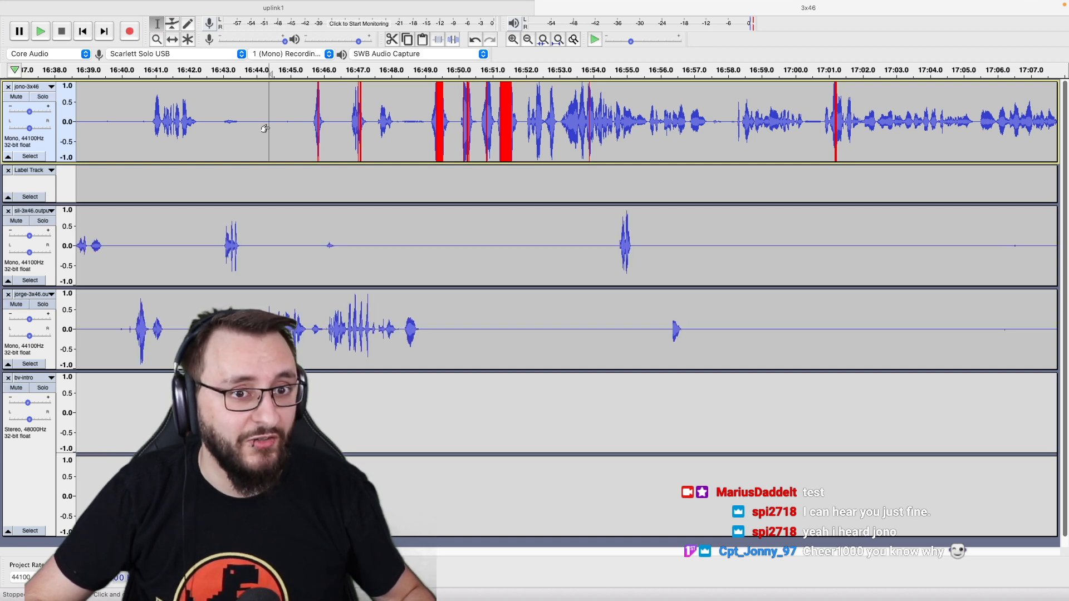
Zoom the project back out and check Levelator's progress on jono-3x46.wav again.
{"action": "key", "text": "super+3"}
{"action": "key", "text": "super+3"}
{"action": "key", "text": "super+3"}
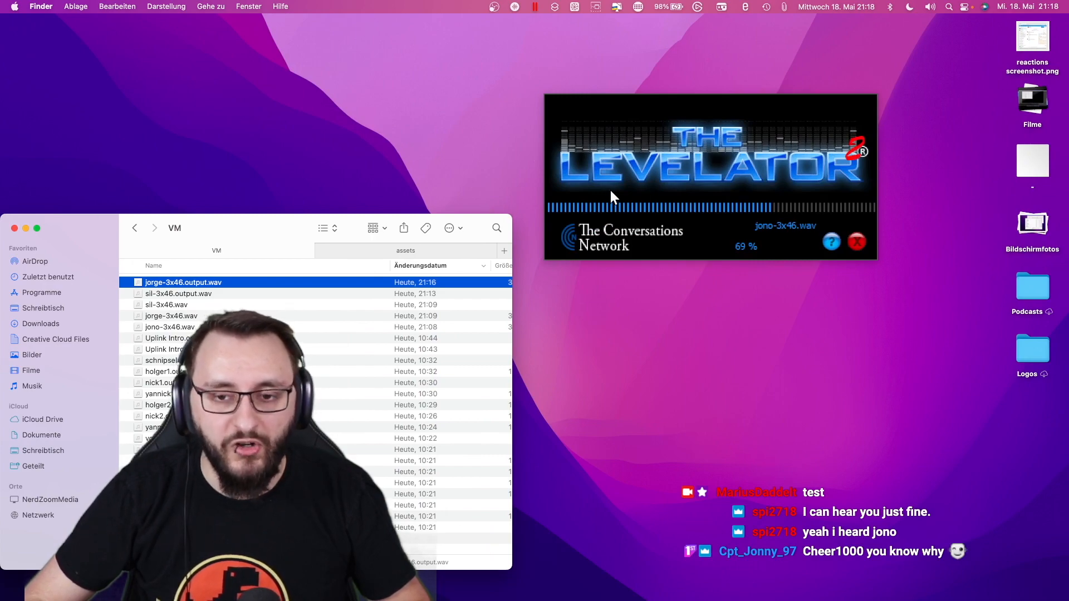
{"action": "key", "text": "ctrl+Right"}
{"action": "scroll", "coordinate": [610, 190], "scroll_direction": "down", "scroll_amount": 1}
{"action": "scroll", "coordinate": [610, 190], "scroll_direction": "down", "scroll_amount": 2}
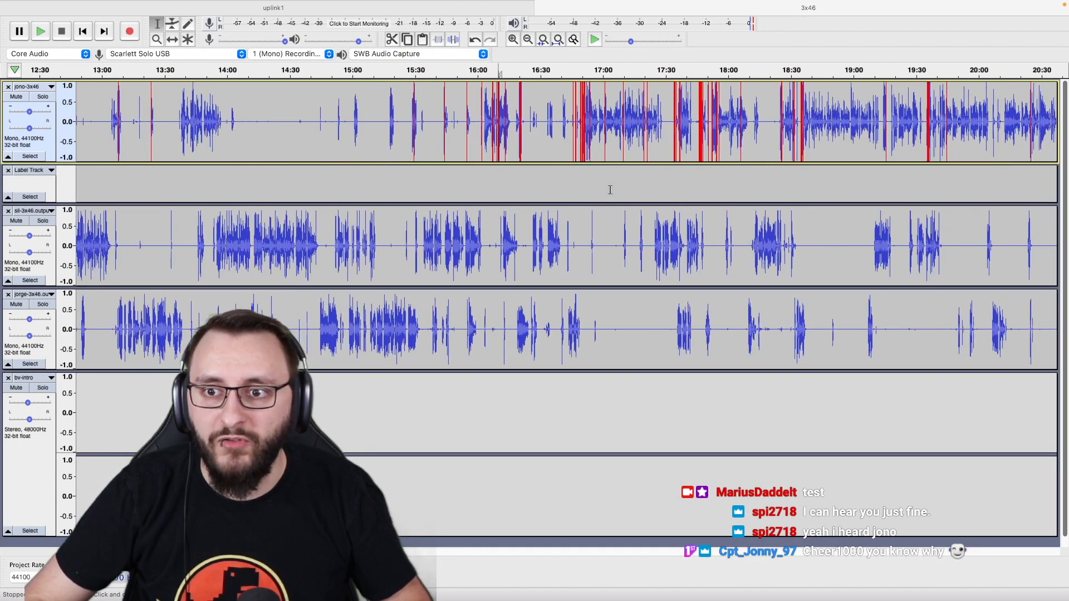
{"action": "key", "text": "ctrl+Left"}
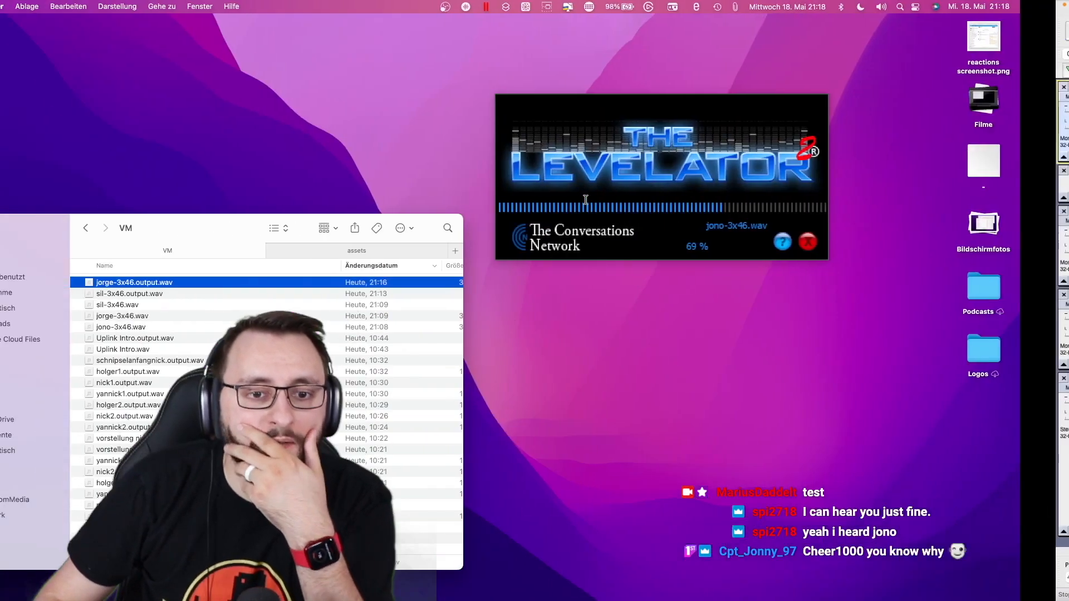
{"action": "left_click", "coordinate": [652, 226]}
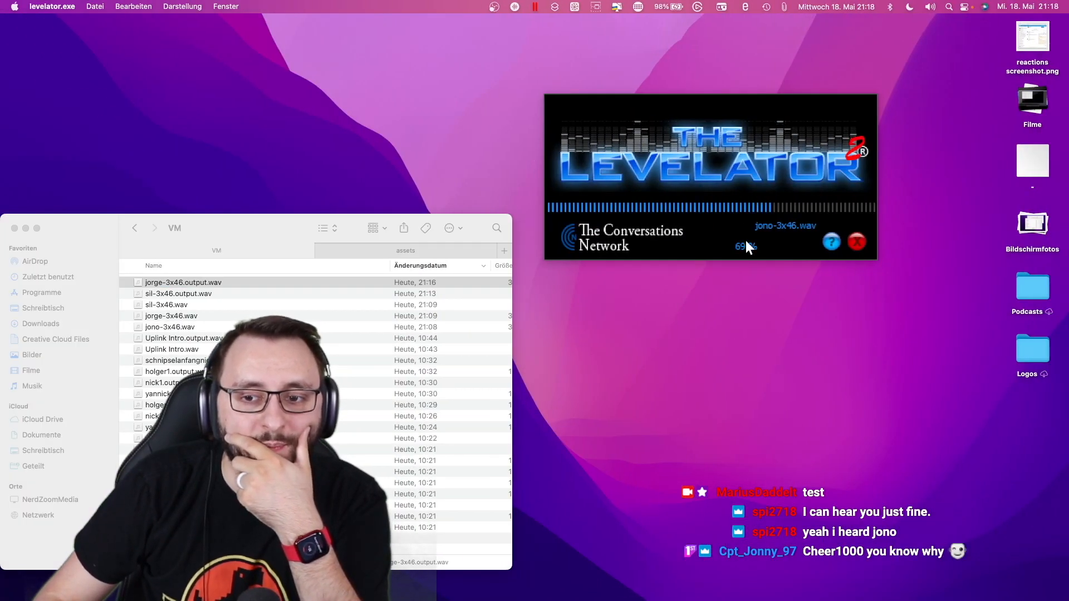
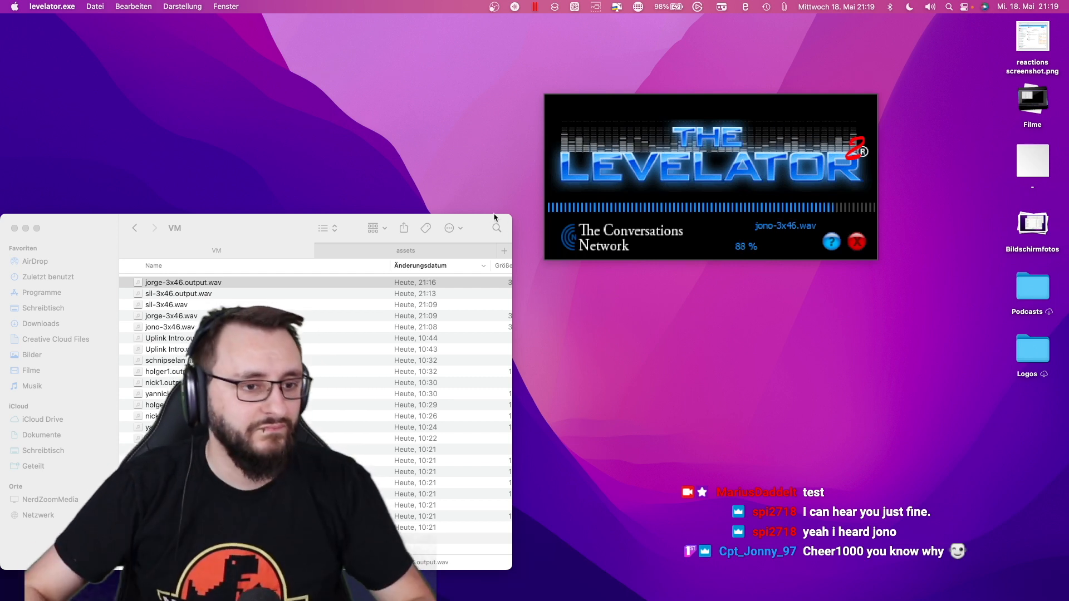
Preview morgantj_-_caf_connection_1.mp3 and NiGiD_-_Lord_Of_The_Eighties.mp3 in the assets folder.
{"action": "left_click", "coordinate": [470, 246]}
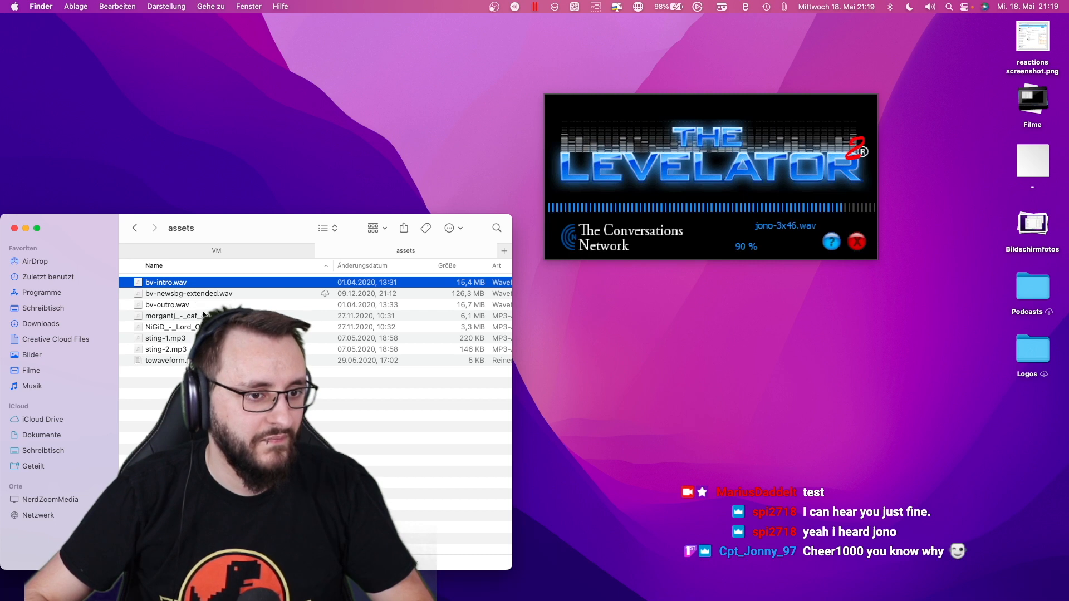
{"action": "left_click", "coordinate": [250, 316]}
{"action": "key", "text": "space"}
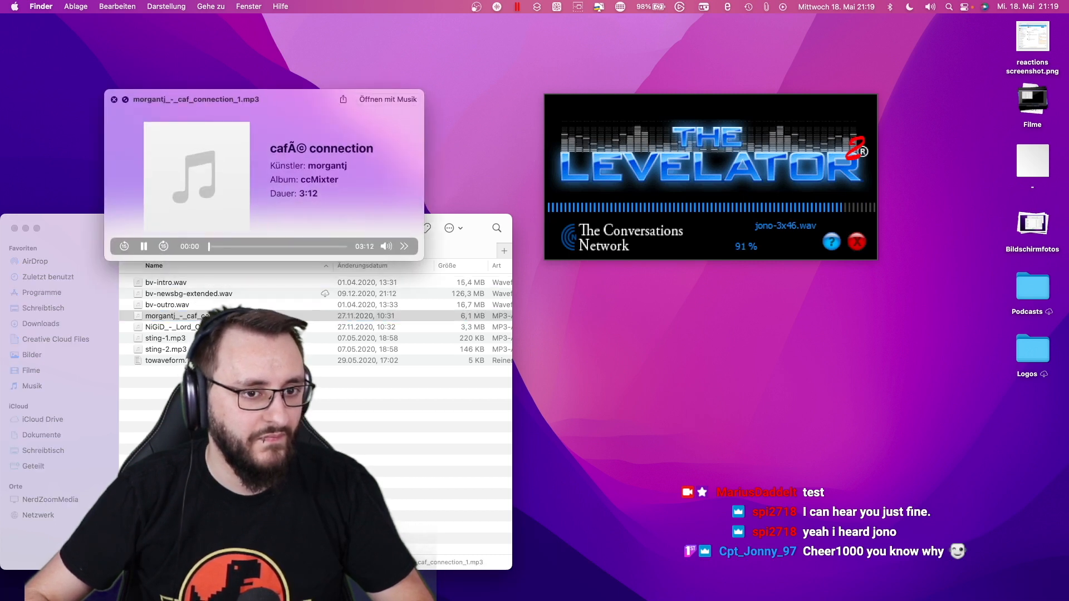
{"action": "key", "text": "Down"}
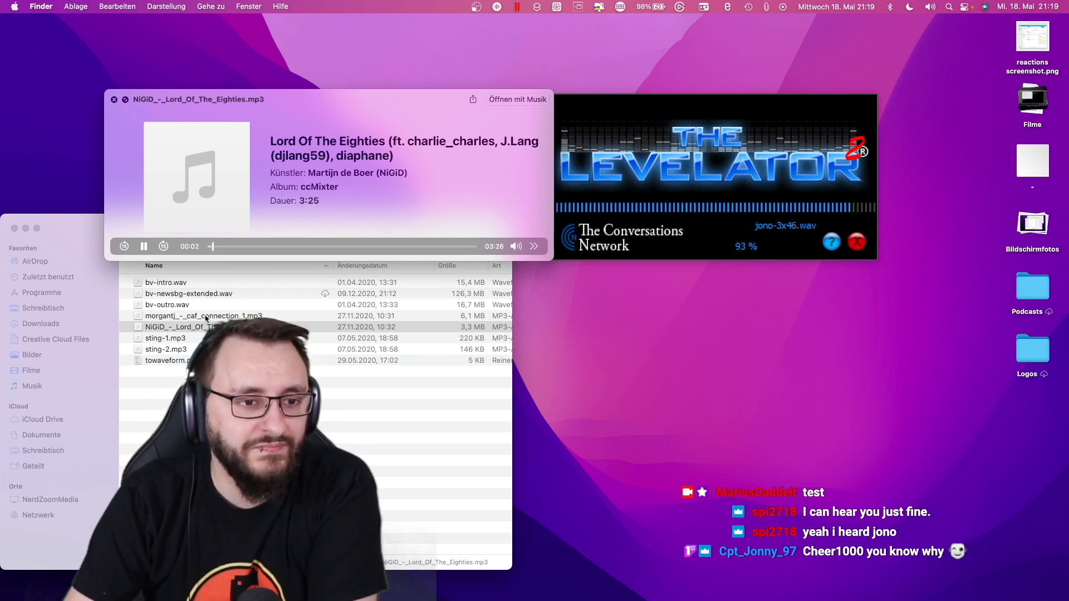
{"action": "mouse_move", "coordinate": [516, 245]}
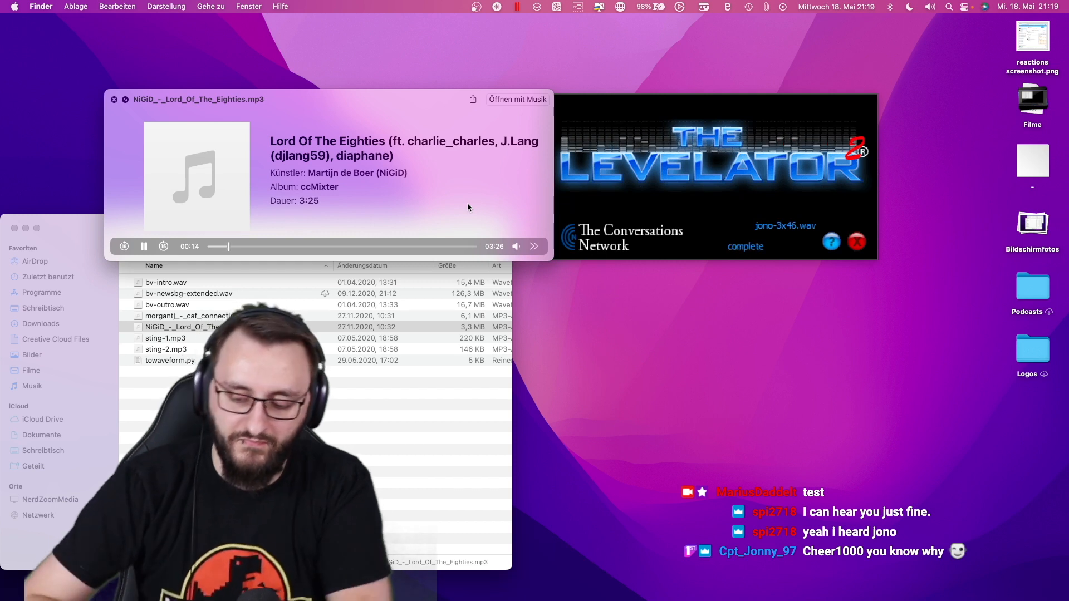
{"action": "key", "text": "space"}
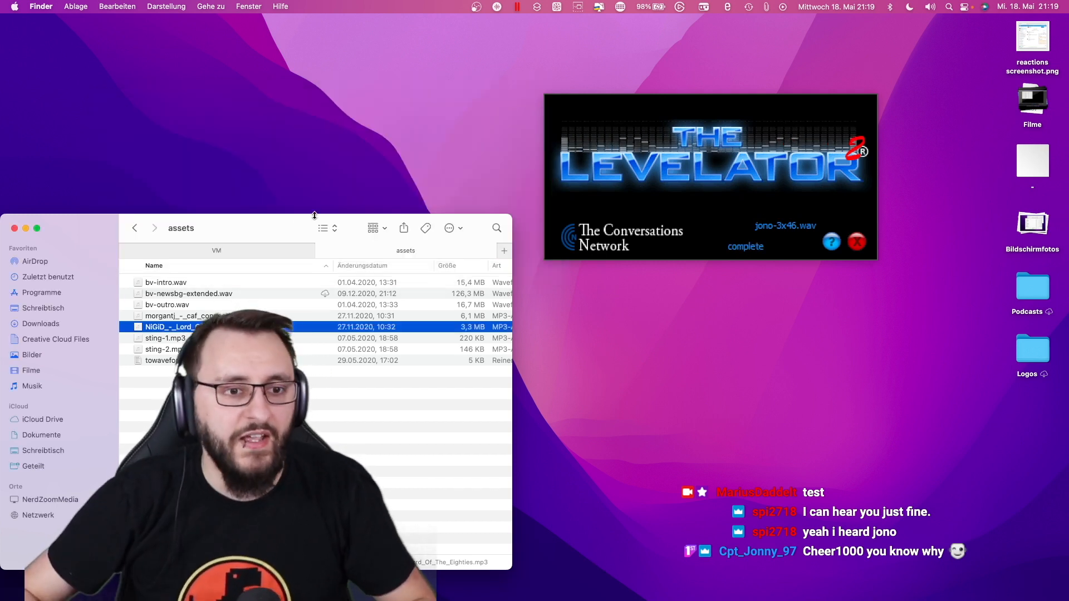
Import jono-3x46.output.wav from the VM folder into the Audacity project as a new track.
{"action": "left_click", "coordinate": [278, 250]}
{"action": "left_click", "coordinate": [198, 283]}
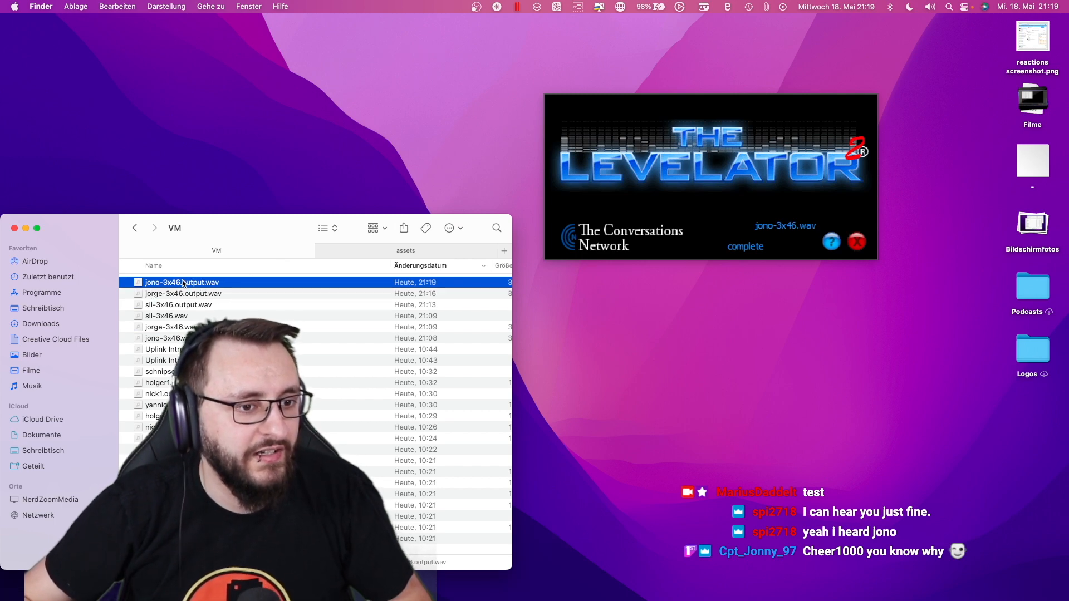
{"action": "key", "text": "ctrl+Right"}
{"action": "left_click_drag", "start_coordinate": [301, 369], "coordinate": [381, 429]}
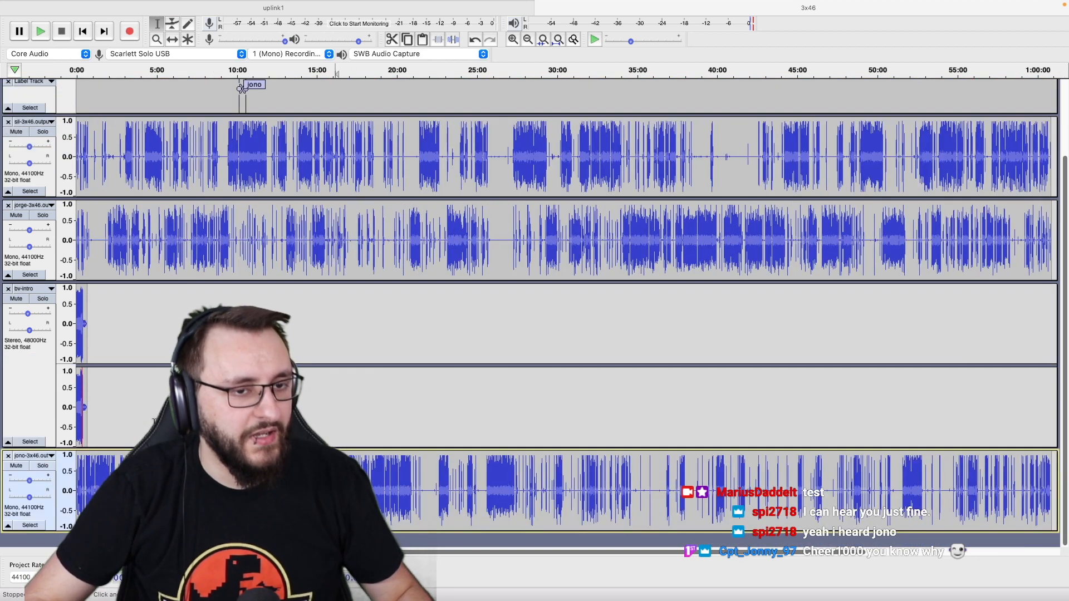
Select the silent passage marked by the jono label in the jono-3x46.output track and play it in solo.
{"action": "scroll", "coordinate": [154, 412], "scroll_direction": "up", "scroll_amount": 3}
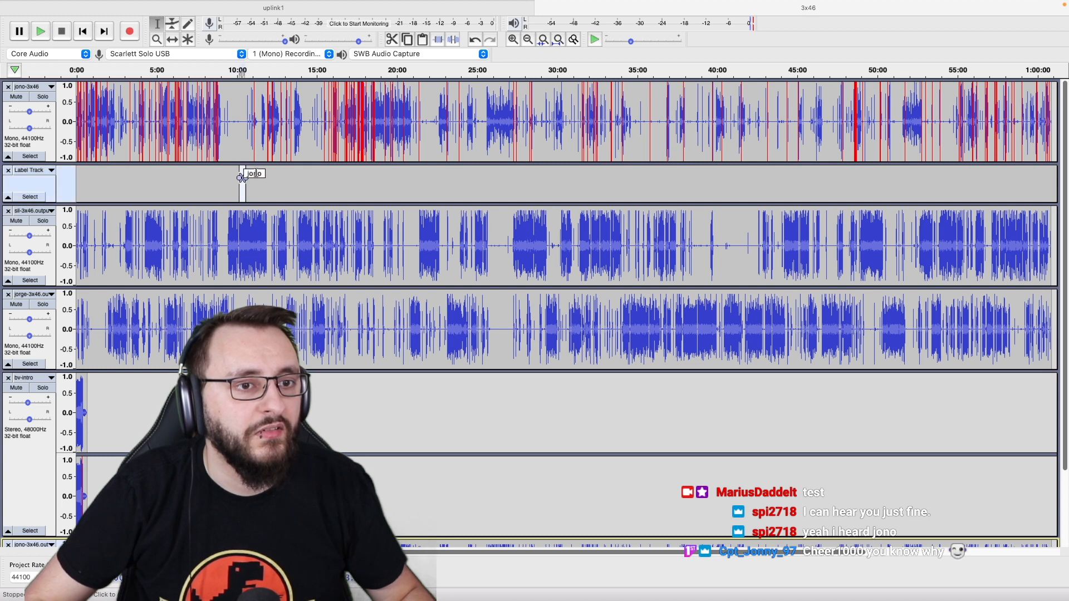
{"action": "scroll", "coordinate": [242, 177], "scroll_direction": "down", "scroll_amount": 3}
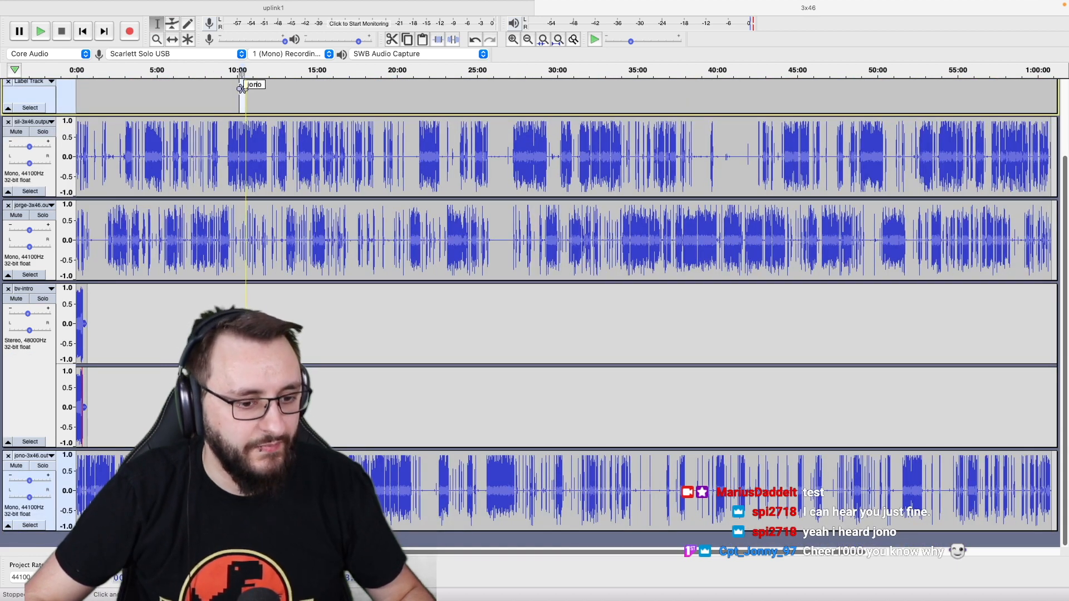
{"action": "key", "text": "super+1"}
{"action": "key", "text": "super+1"}
{"action": "key", "text": "super+1"}
{"action": "key", "text": "super+1"}
{"action": "left_click", "coordinate": [566, 491]}
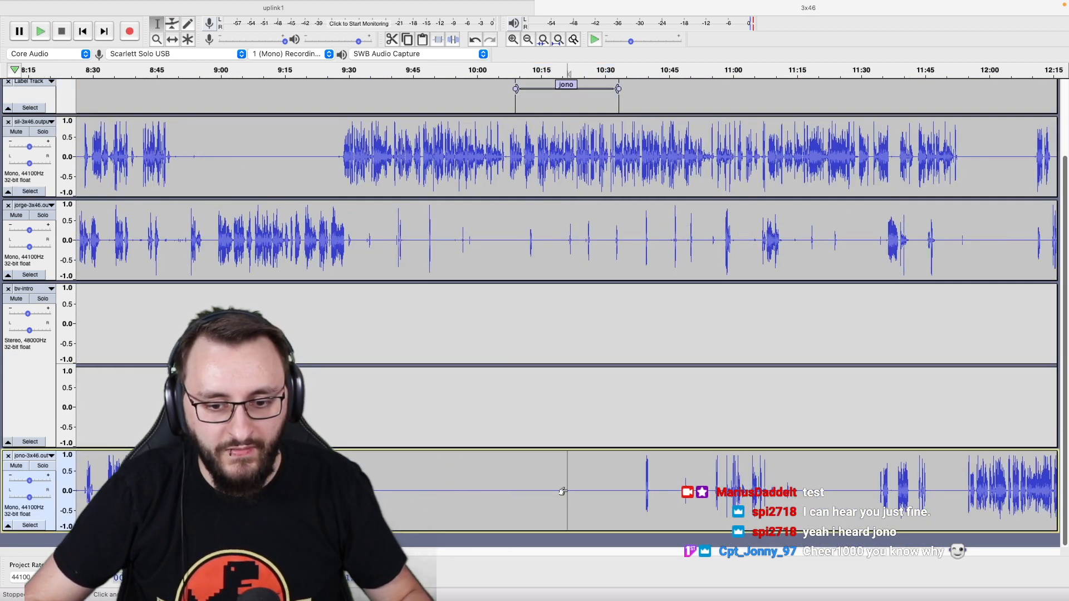
{"action": "left_click_drag", "start_coordinate": [515, 491], "coordinate": [617, 491]}
{"action": "key", "text": "shift+s"}
{"action": "key", "text": "space"}
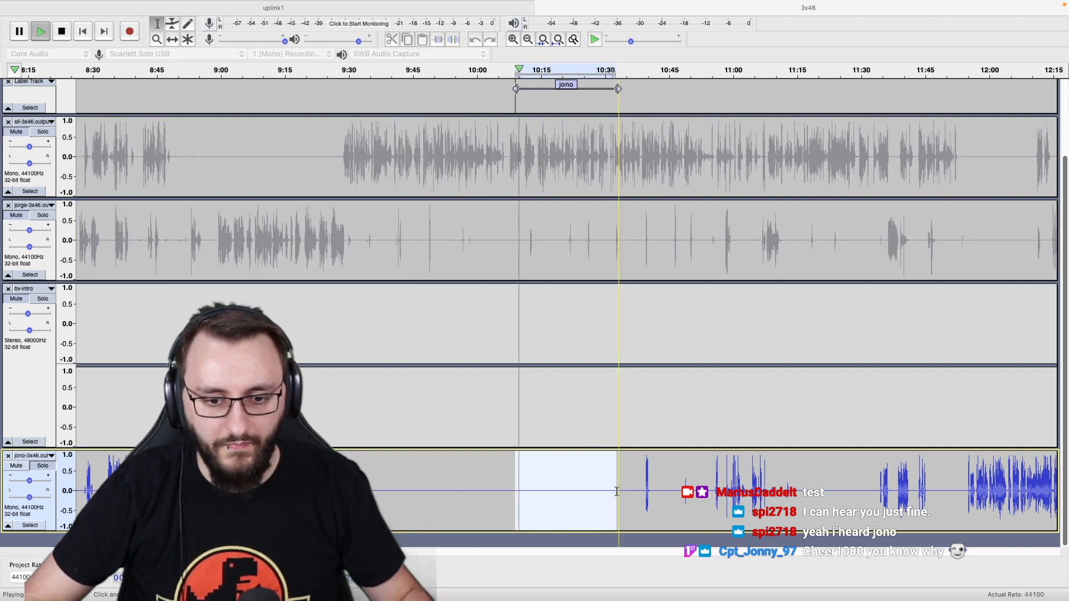
{"action": "key", "text": "space"}
Capture the noise profile from the selection and apply Noise Reduction to the whole jono-3x46.output track.
{"action": "key", "text": "super+r"}
{"action": "left_click", "coordinate": [546, 254]}
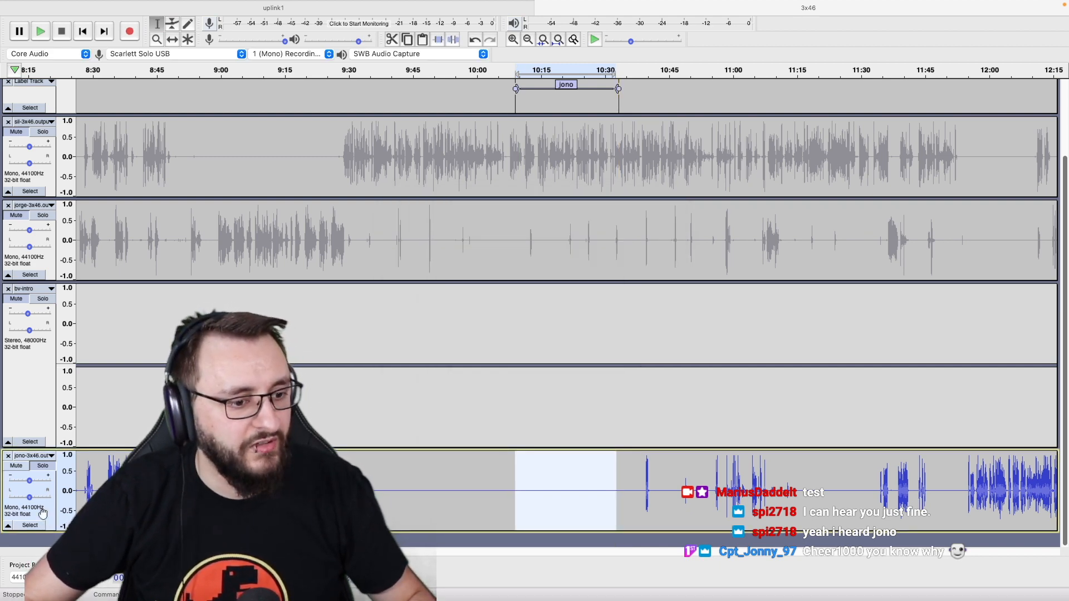
{"action": "left_click", "coordinate": [44, 518]}
{"action": "key", "text": "super+r"}
{"action": "left_click", "coordinate": [654, 412]}
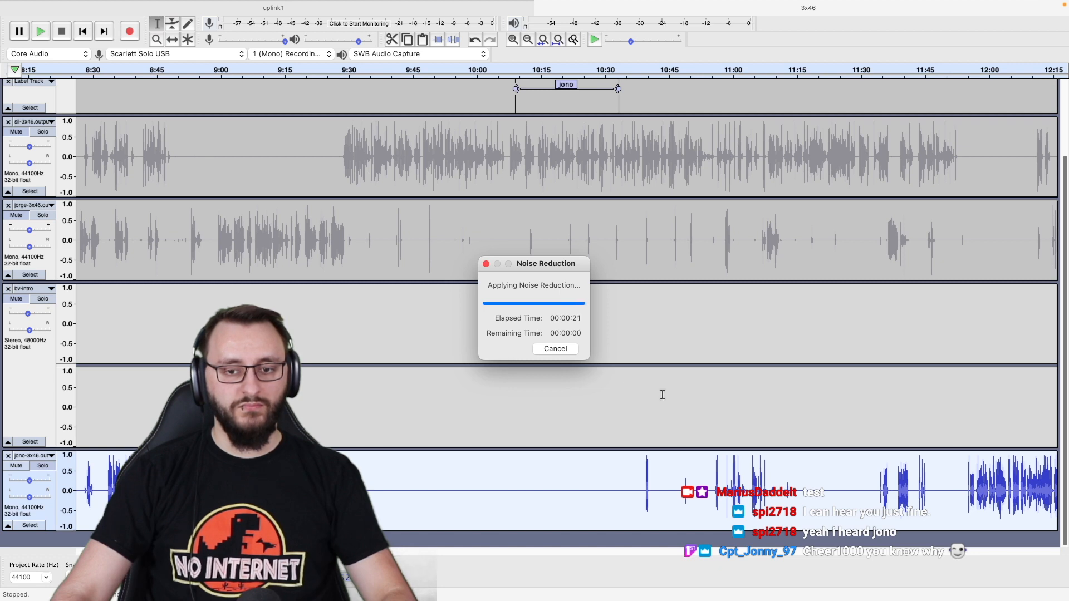
{"action": "left_click", "coordinate": [619, 415]}
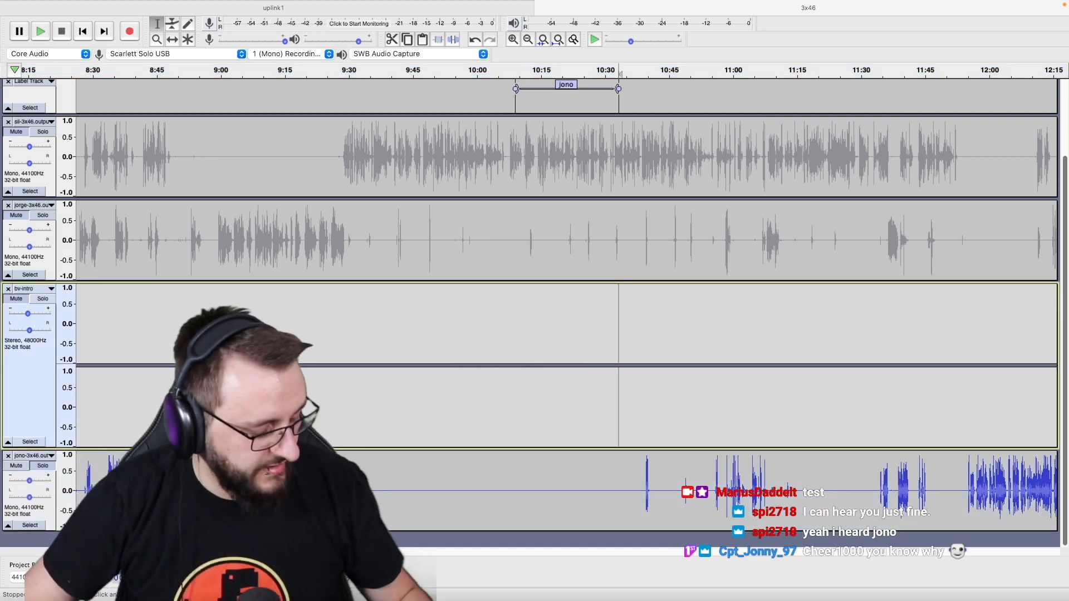
Remove the original jono-3x46 track and the label track from the project.
{"action": "scroll", "coordinate": [272, 316], "scroll_direction": "up", "scroll_amount": 3}
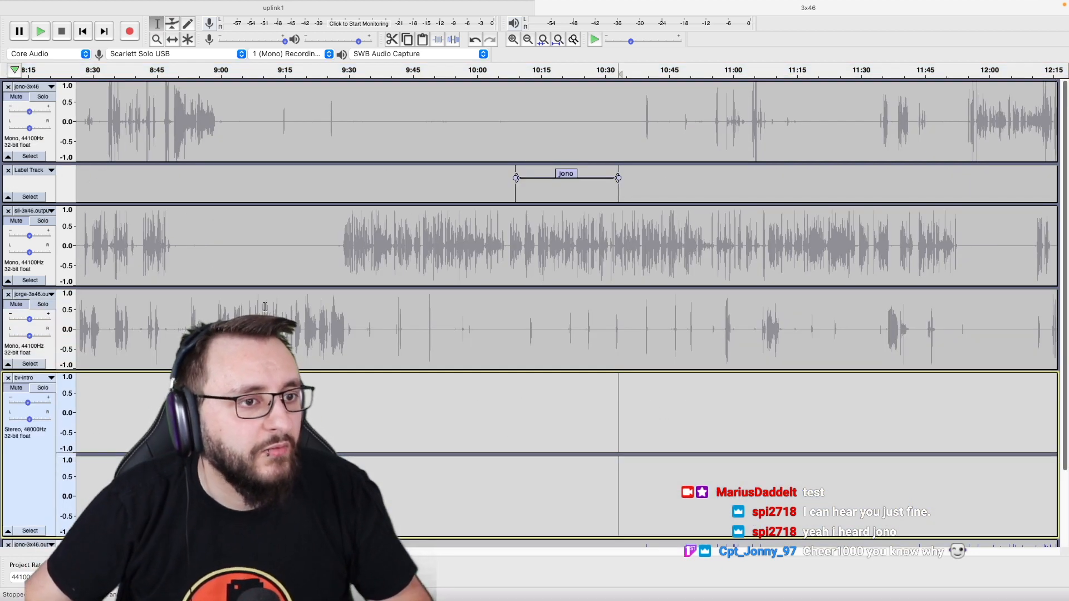
{"action": "left_click", "coordinate": [8, 86]}
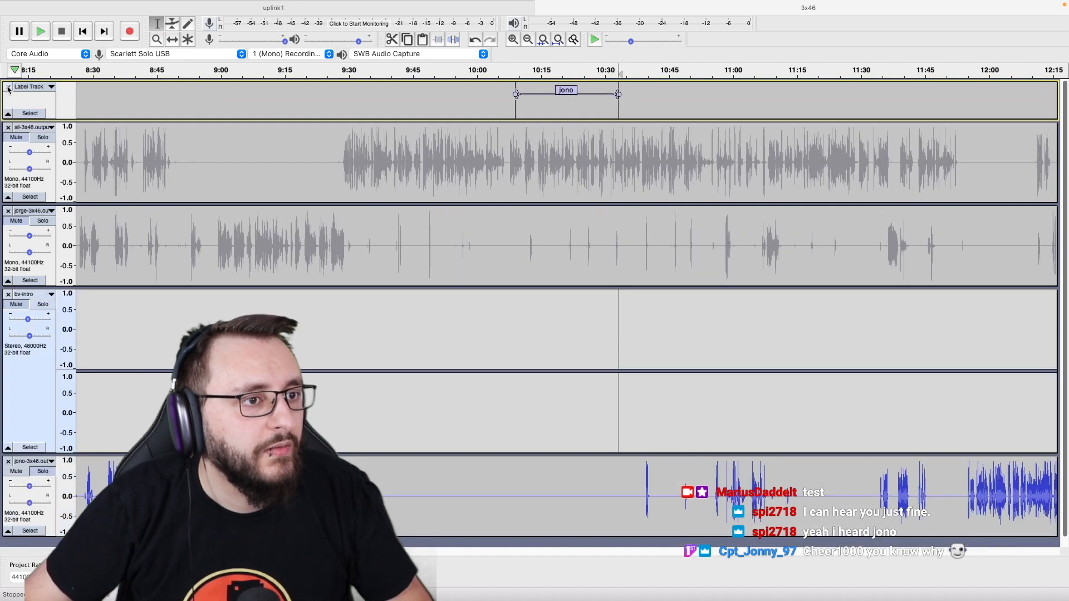
{"action": "left_click", "coordinate": [8, 87]}
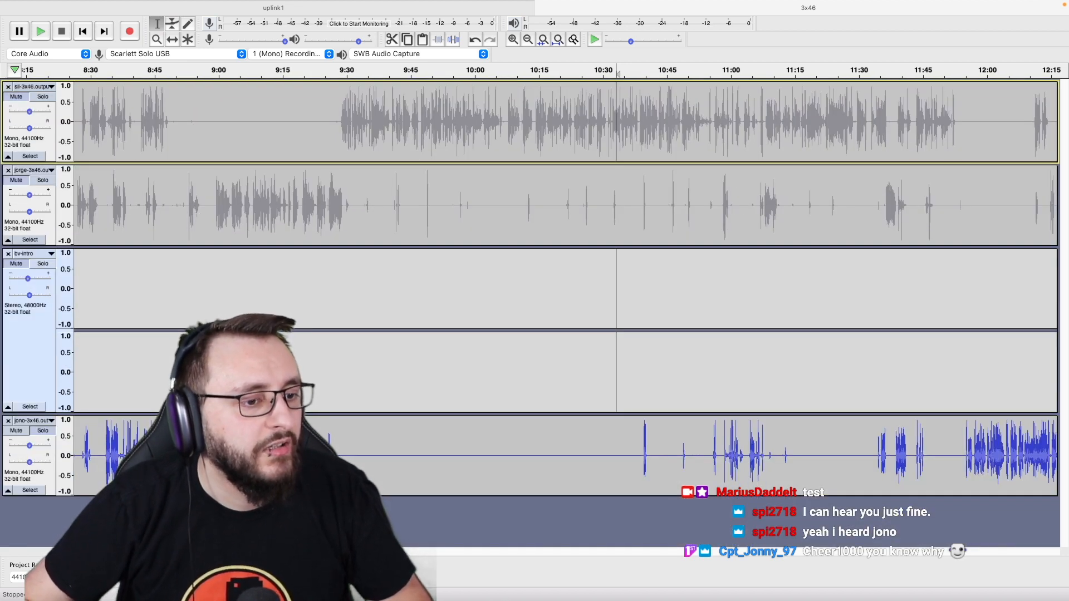
Move the jono-3x46.output track to the top of the project, above the sil-3x46.output track.
{"action": "left_click", "coordinate": [33, 421]}
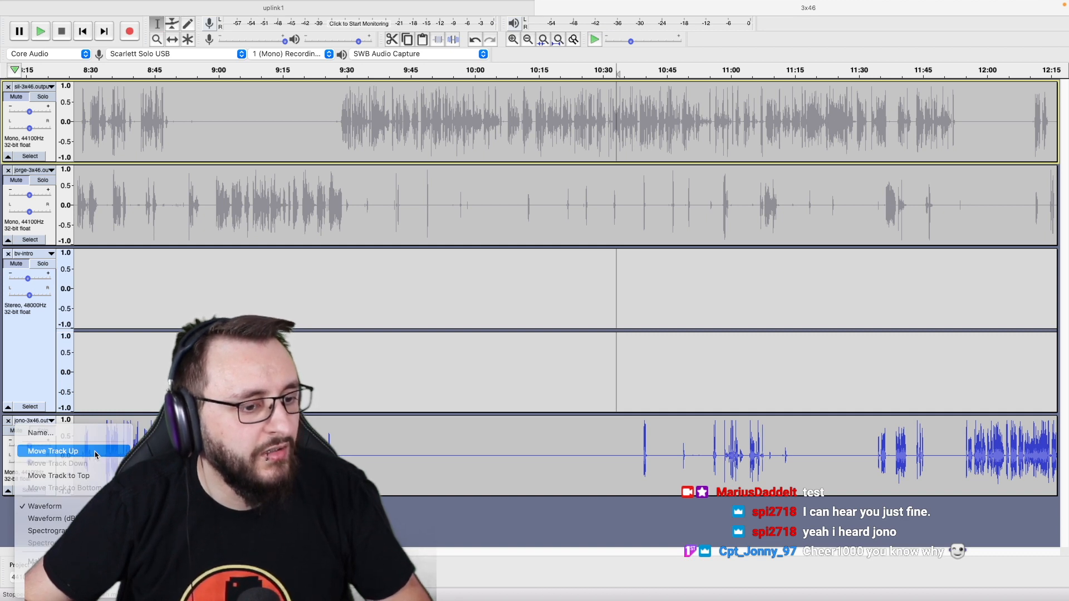
{"action": "left_click", "coordinate": [95, 452]}
{"action": "left_click", "coordinate": [42, 255]}
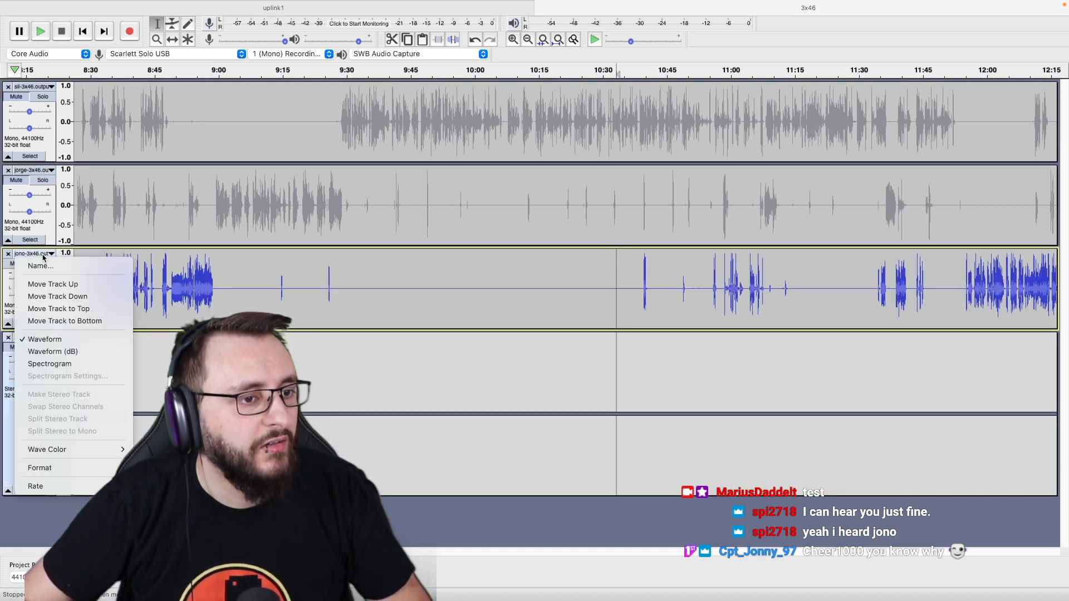
{"action": "left_click", "coordinate": [59, 309]}
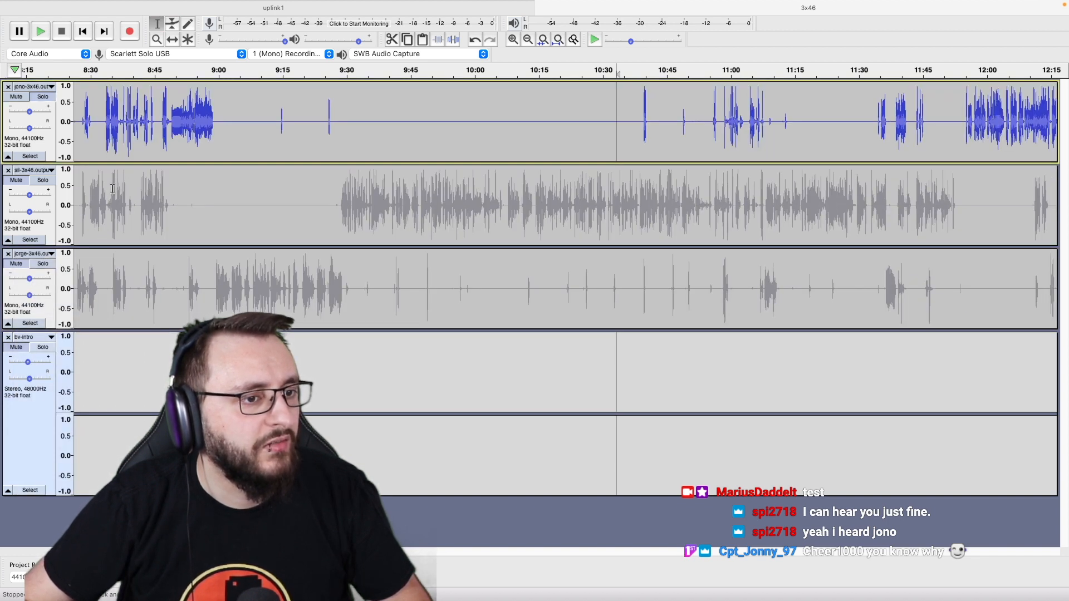
Turn off solo so all three voice tracks are audible at the start of the project, and mute the bv-intro track.
{"action": "left_click", "coordinate": [175, 280]}
{"action": "scroll", "coordinate": [174, 282], "scroll_direction": "down", "scroll_amount": 2}
{"action": "scroll", "coordinate": [173, 281], "scroll_direction": "left", "scroll_amount": 10}
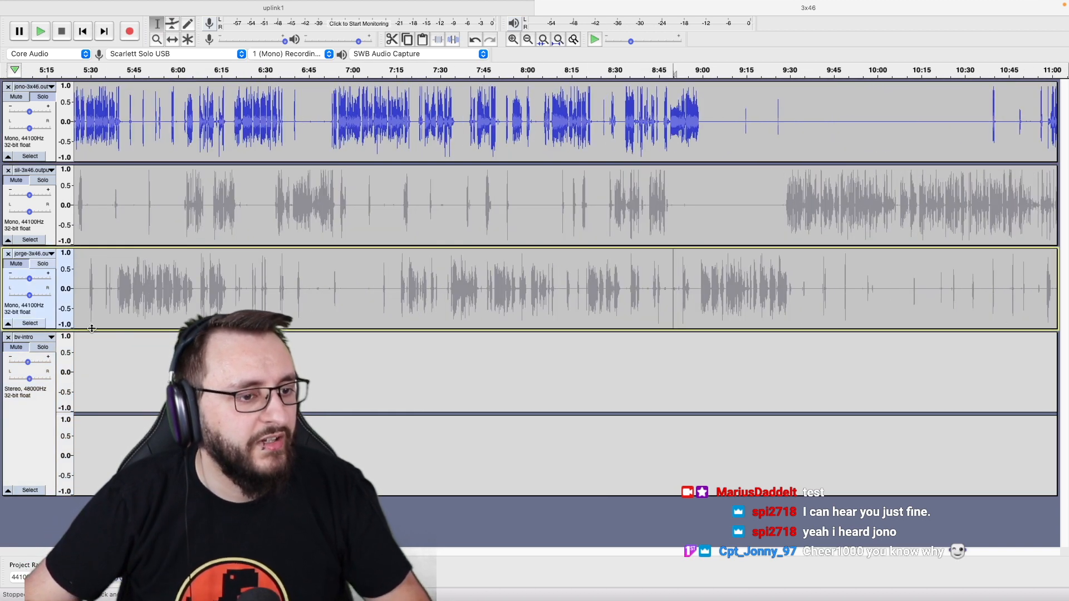
{"action": "key", "text": "Home"}
{"action": "key", "text": "space"}
{"action": "key", "text": "space"}
{"action": "left_click", "coordinate": [43, 264]}
{"action": "left_click", "coordinate": [42, 264]}
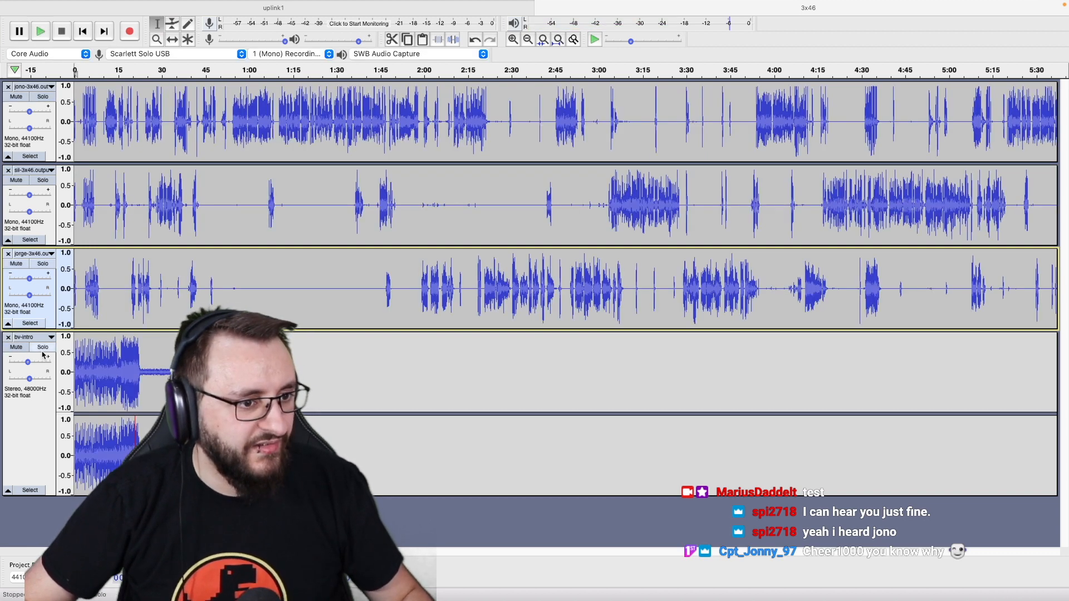
{"action": "left_click", "coordinate": [16, 347]}
{"action": "scroll", "coordinate": [104, 266], "scroll_direction": "up", "scroll_amount": 3, "text": "ctrl"}
{"action": "scroll", "coordinate": [104, 267], "scroll_direction": "up", "scroll_amount": 2}
{"action": "scroll", "coordinate": [103, 267], "scroll_direction": "left", "scroll_amount": 10}
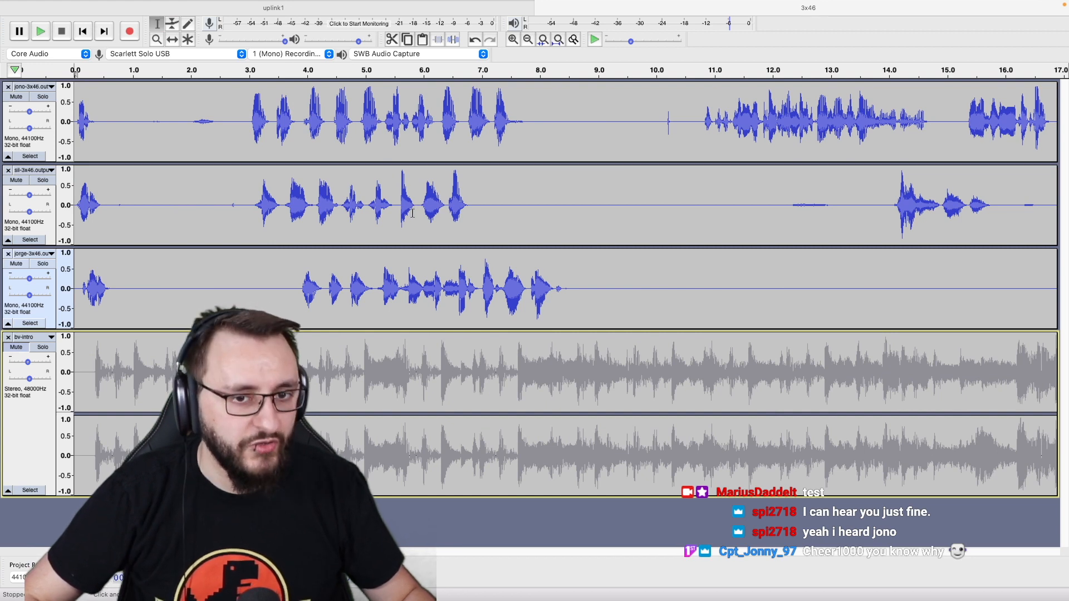
Time-shift the sil track about 1.5 s and the jono track about 0.8 s later to roughly match jorge's opening count.
{"action": "left_click", "coordinate": [461, 215]}
{"action": "key", "text": "F5"}
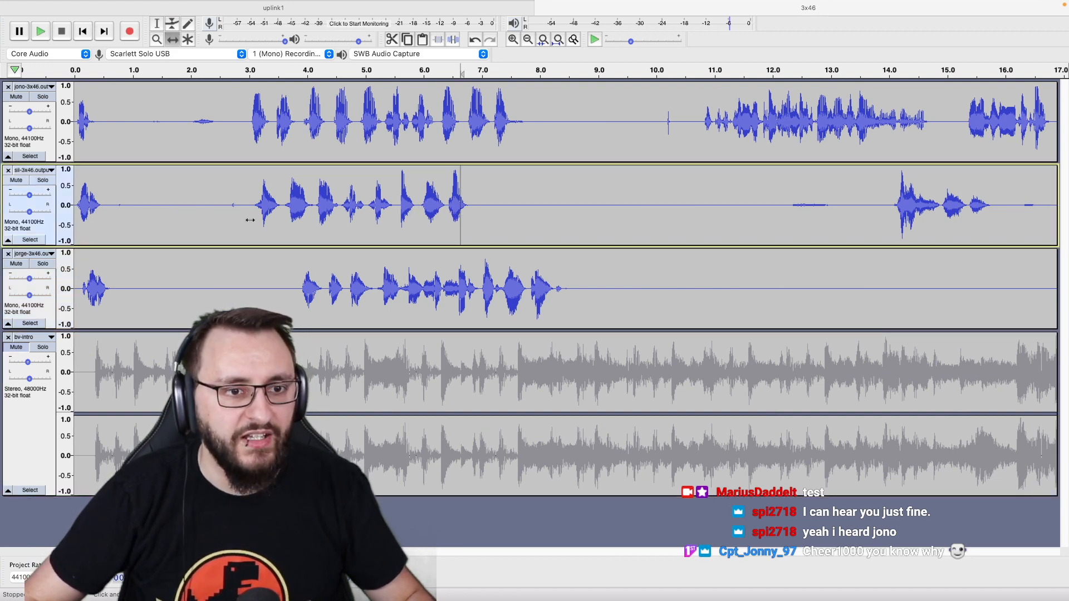
{"action": "left_click_drag", "start_coordinate": [427, 207], "coordinate": [514, 211]}
{"action": "left_click_drag", "start_coordinate": [482, 135], "coordinate": [532, 135]}
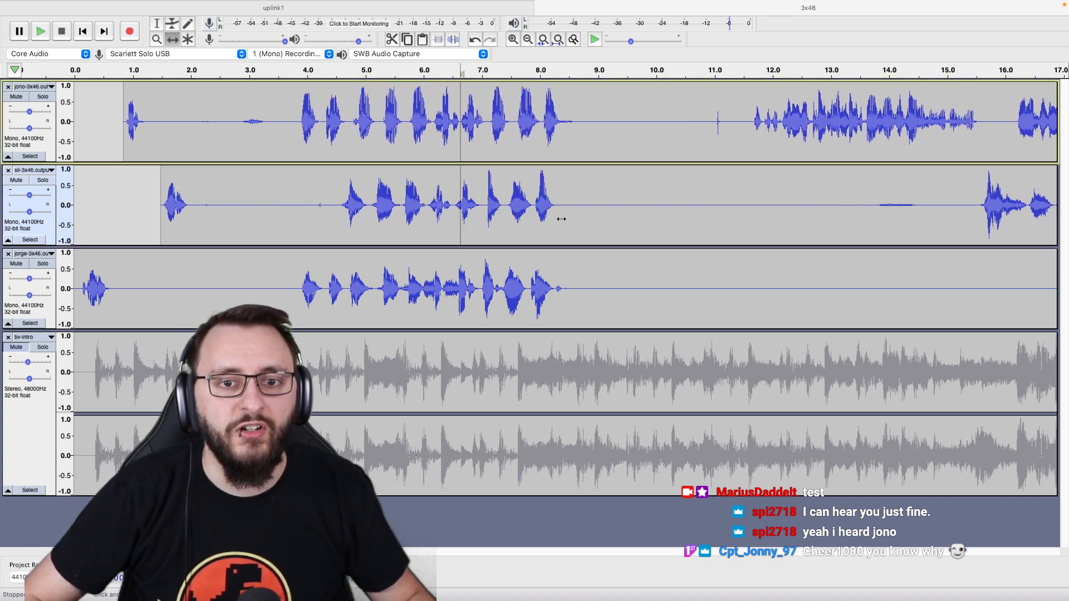
Fine-align the sil and jono tracks so their last counted word near 8 s coincides with the jorge track.
{"action": "scroll", "coordinate": [562, 219], "scroll_direction": "up", "scroll_amount": 4}
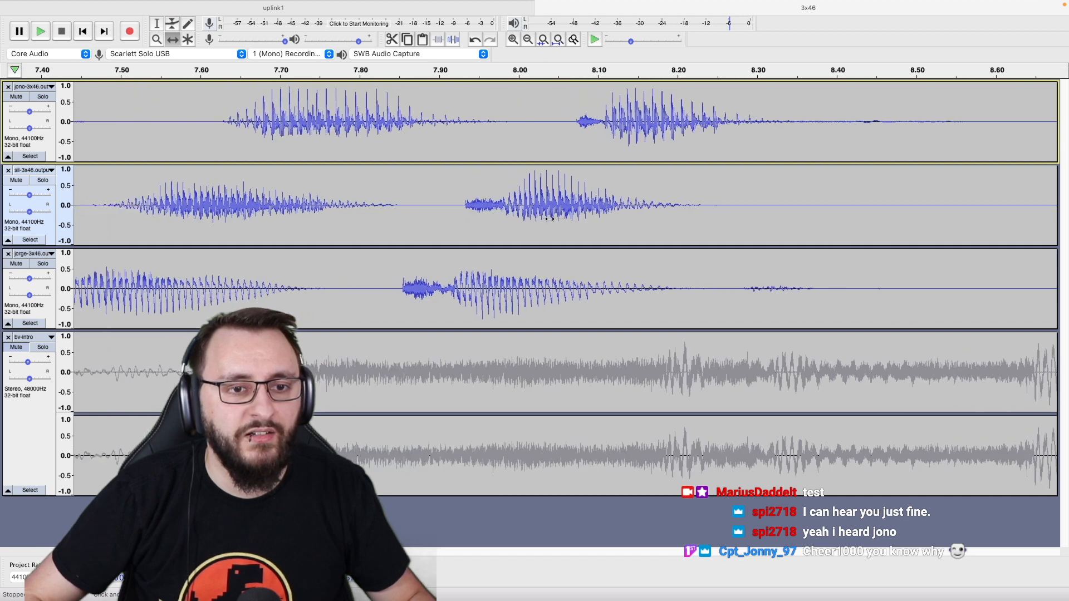
{"action": "scroll", "coordinate": [550, 219], "scroll_direction": "left", "scroll_amount": 5}
{"action": "left_click_drag", "start_coordinate": [612, 207], "coordinate": [562, 206]}
{"action": "left_click_drag", "start_coordinate": [650, 136], "coordinate": [504, 136]}
{"action": "scroll", "coordinate": [506, 137], "scroll_direction": "down", "scroll_amount": 3}
{"action": "scroll", "coordinate": [506, 137], "scroll_direction": "down", "scroll_amount": 3}
{"action": "key", "text": "F1"}
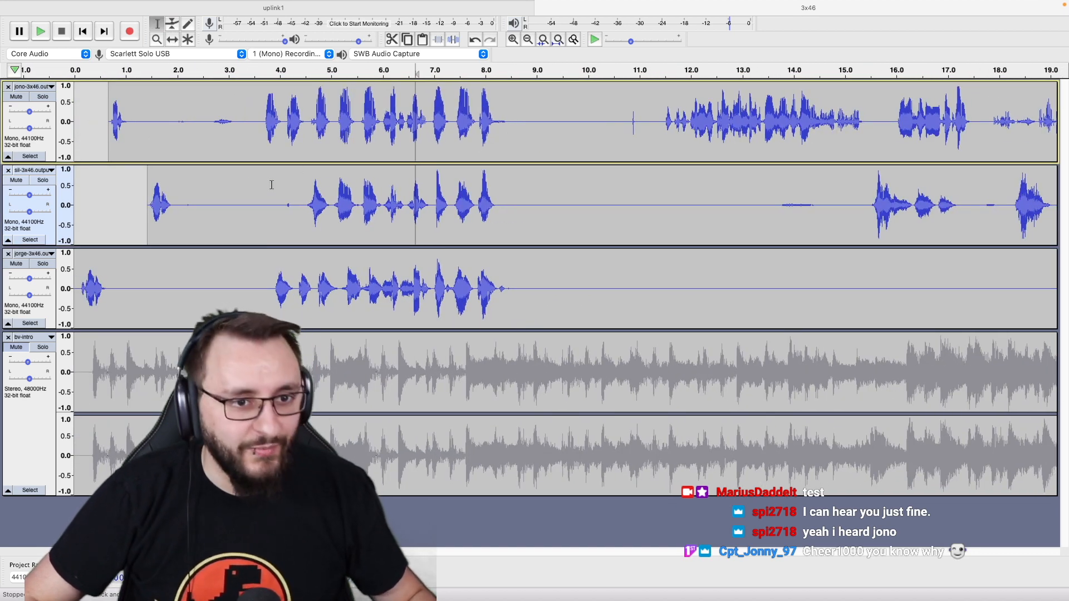
Play the aligned count from about 3 s with all voices, and play the end of jorge's count in solo.
{"action": "left_click", "coordinate": [239, 208]}
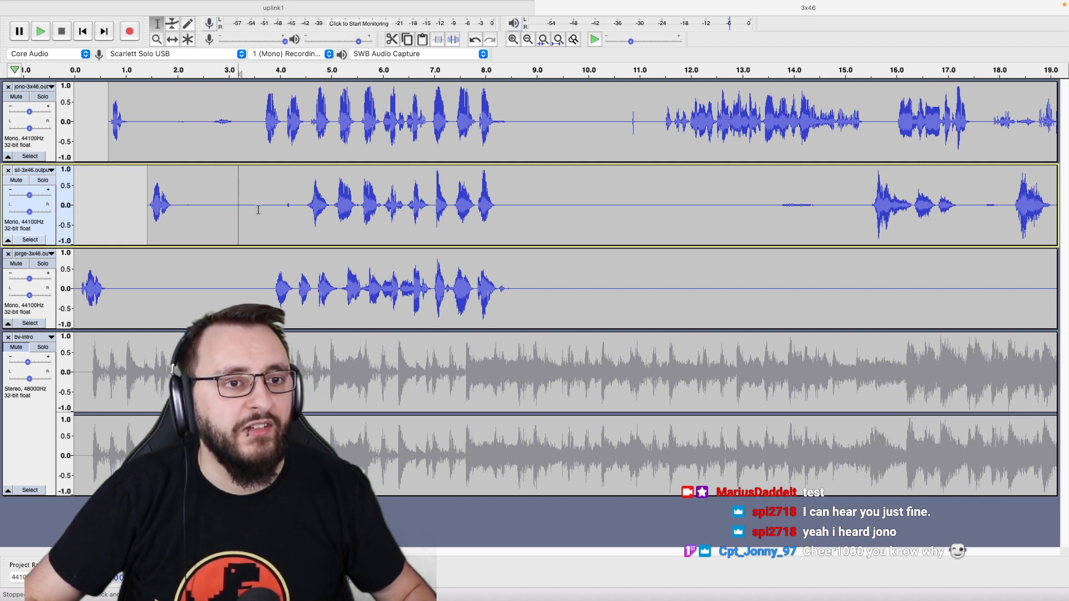
{"action": "key", "text": "space"}
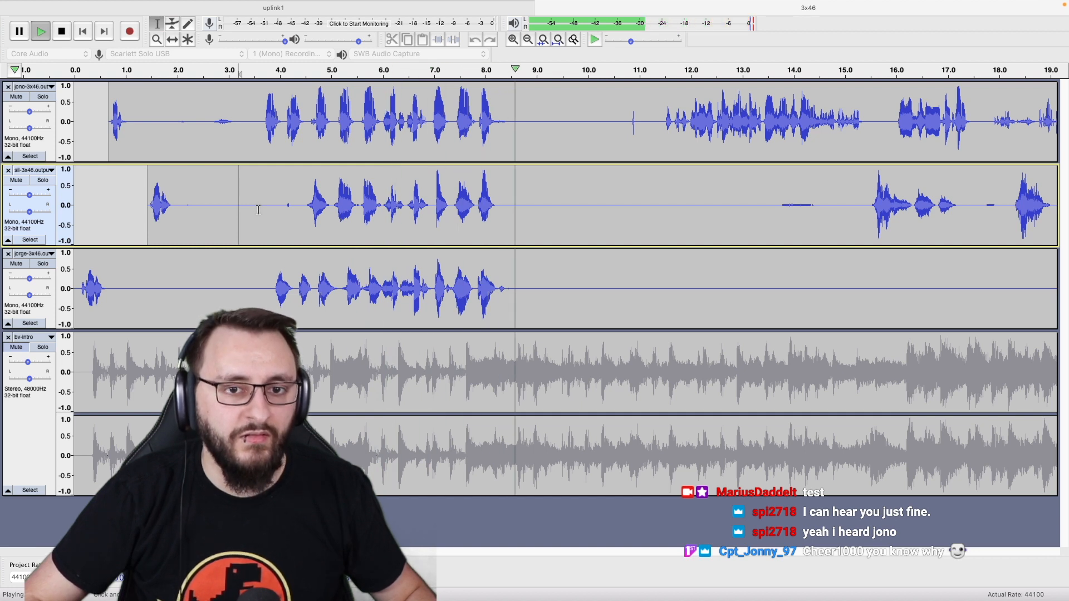
{"action": "key", "text": "space"}
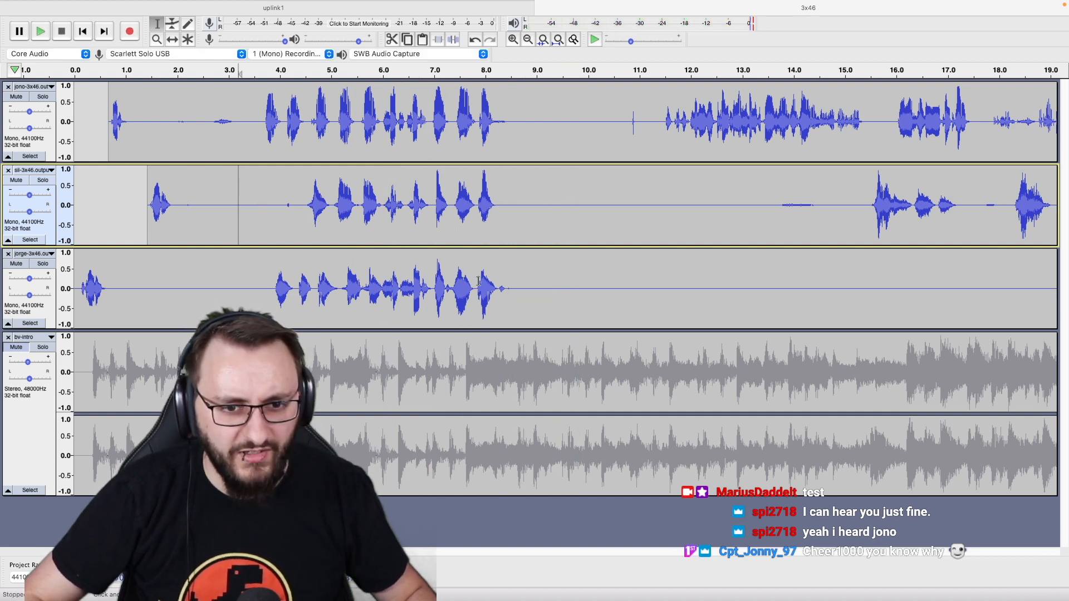
{"action": "left_click", "coordinate": [481, 283]}
{"action": "key", "text": "space"}
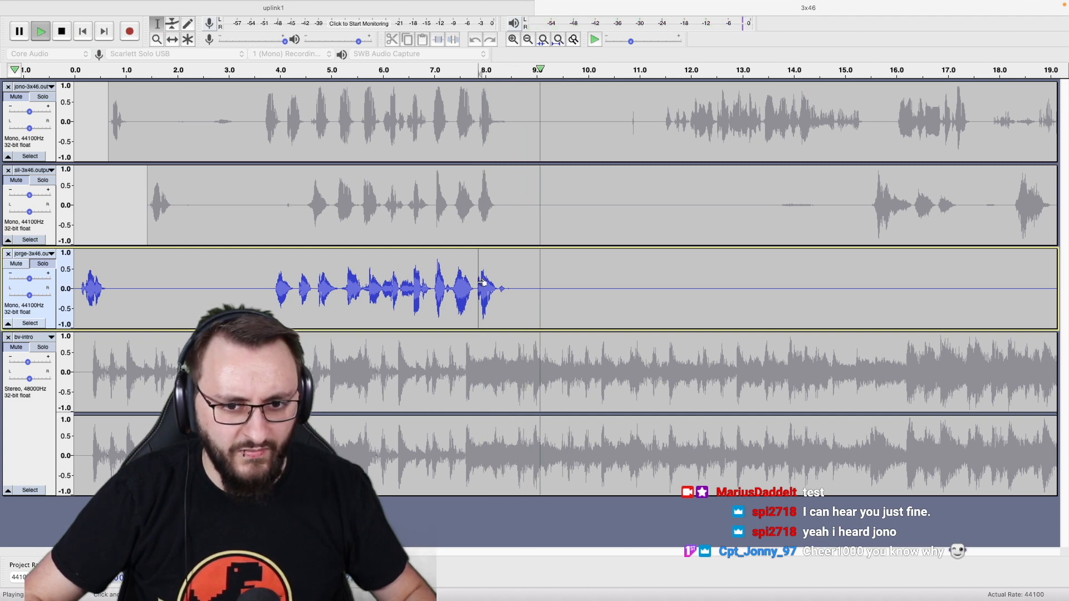
{"action": "key", "text": "space"}
{"action": "key", "text": "shift+s"}
Play all tracks from about 6 s to check the last counts, and mute the bv-intro track again.
{"action": "left_click", "coordinate": [443, 288]}
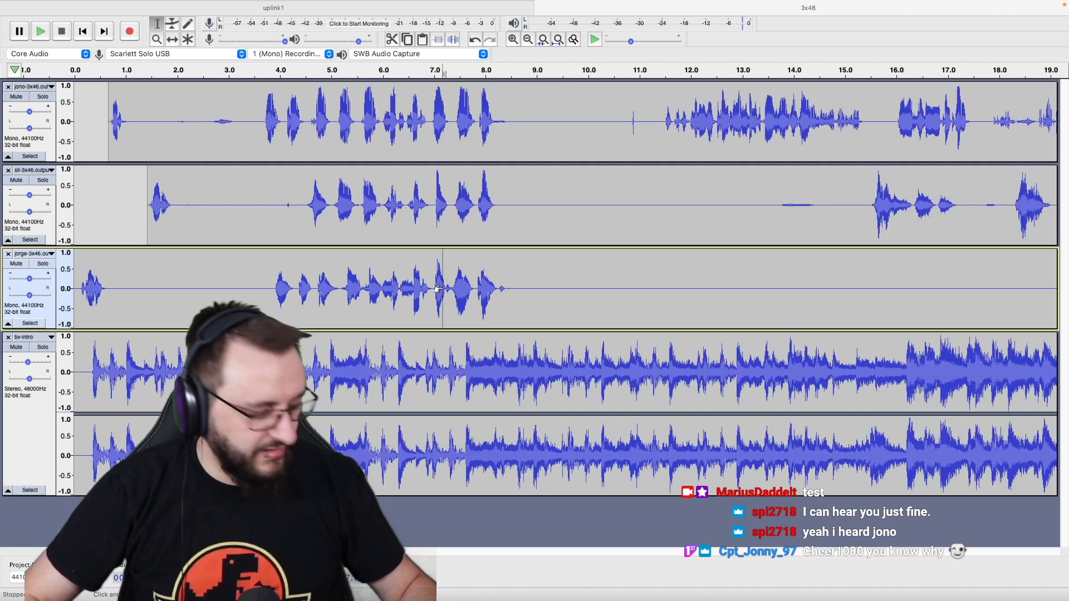
{"action": "left_click", "coordinate": [264, 293]}
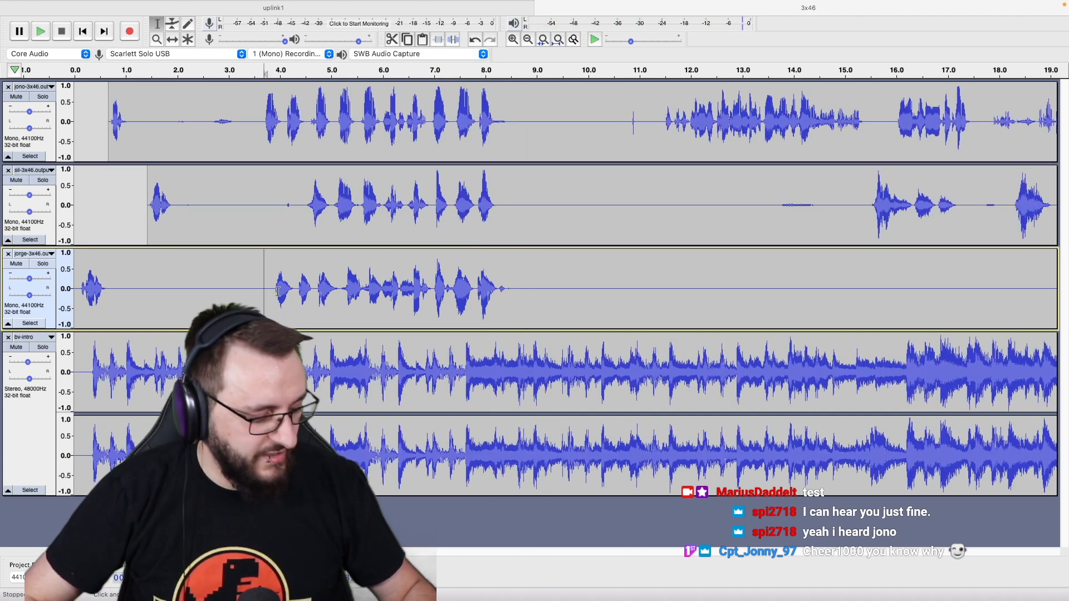
{"action": "left_click", "coordinate": [385, 287]}
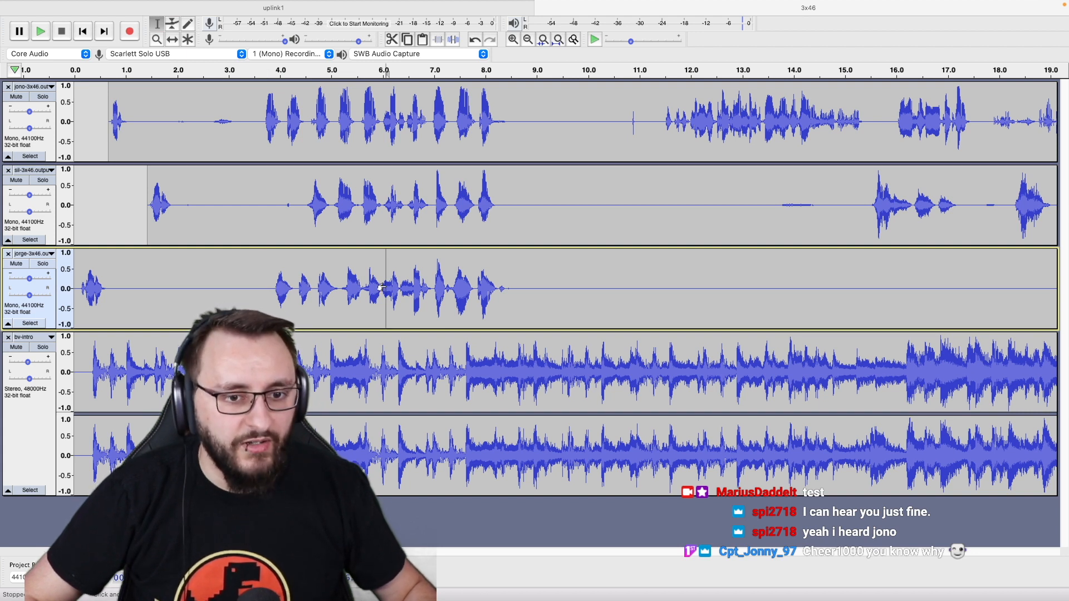
{"action": "key", "text": "space"}
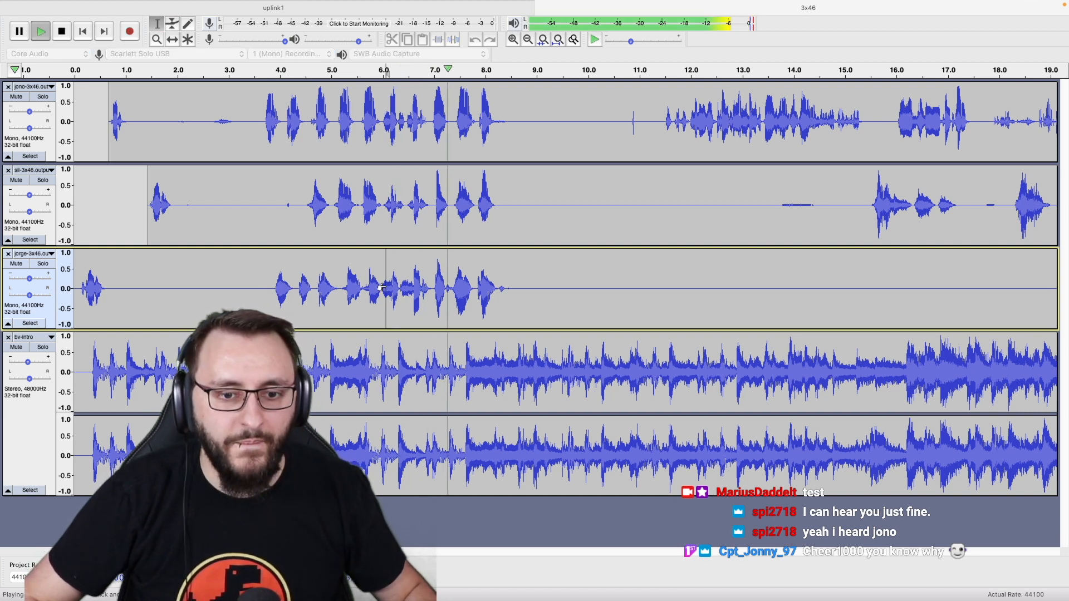
{"action": "key", "text": "space"}
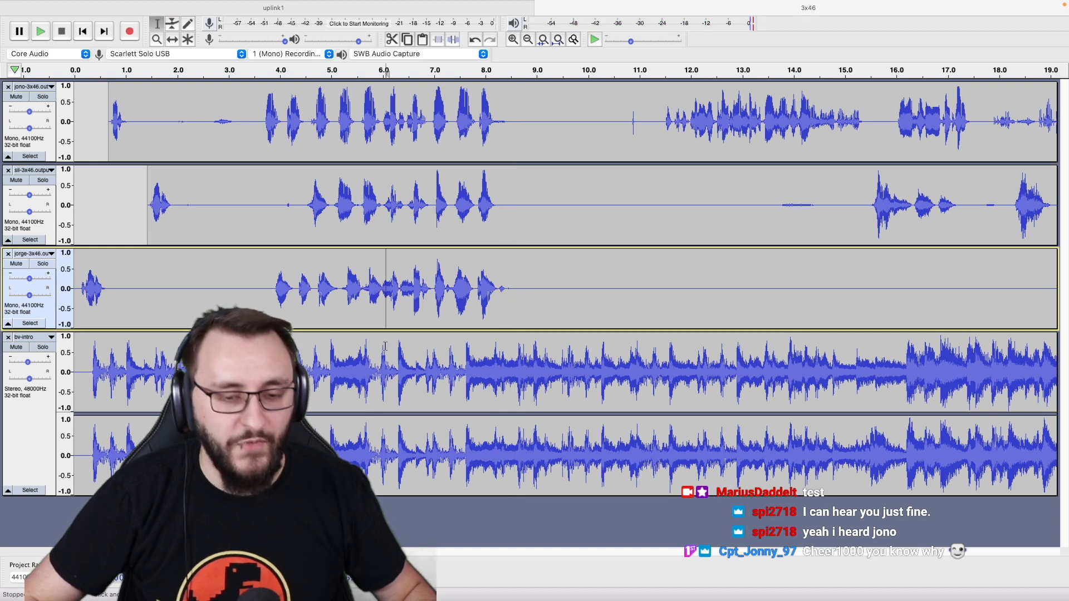
{"action": "left_click", "coordinate": [16, 347]}
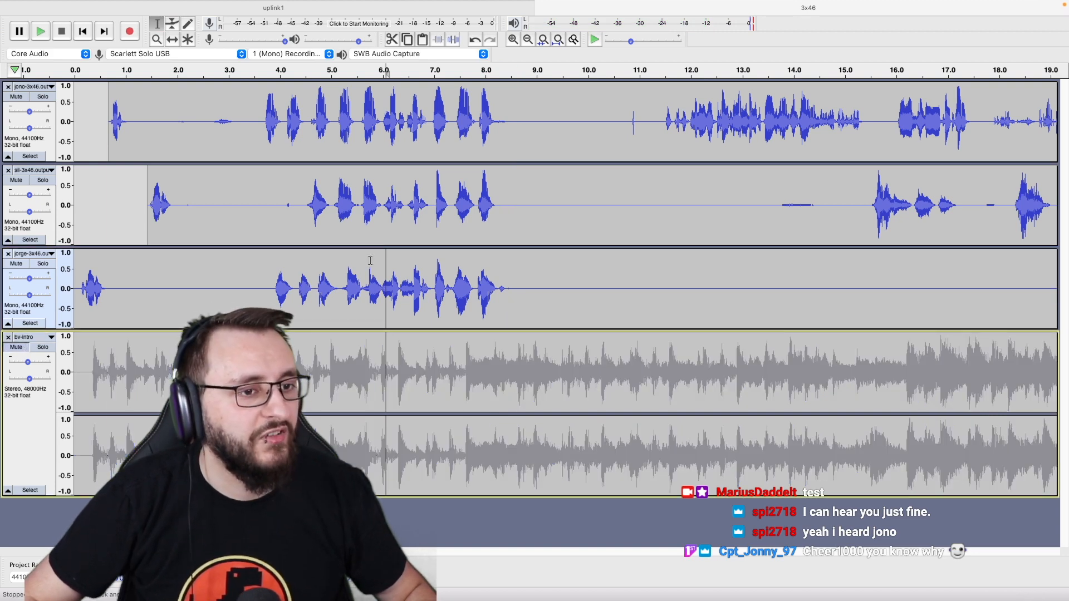
Delete the opening count, about the first 11.4 s, from the jono, sil and jorge tracks.
{"action": "scroll", "coordinate": [370, 260], "scroll_direction": "down", "scroll_amount": 2}
{"action": "key", "text": "Up"}
{"action": "left_click_drag", "start_coordinate": [395, 116], "coordinate": [1, 288]}
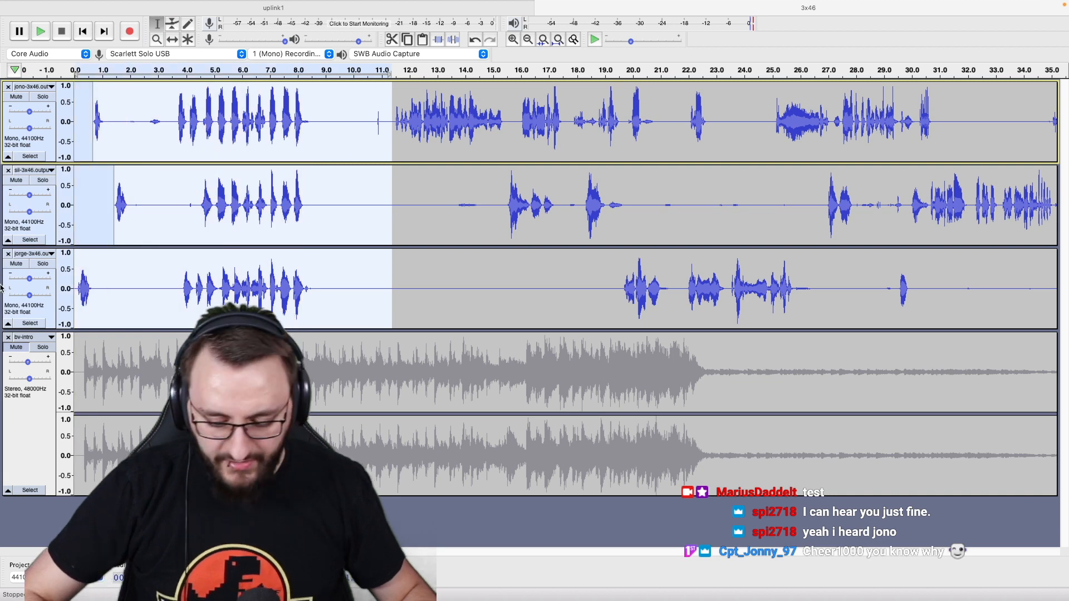
{"action": "key", "text": "Delete"}
Apply Noise Gate to all three voice tracks with -100 dB level reduction, -48 dB gate threshold and 250 ms attack/decay.
{"action": "left_click", "coordinate": [50, 306]}
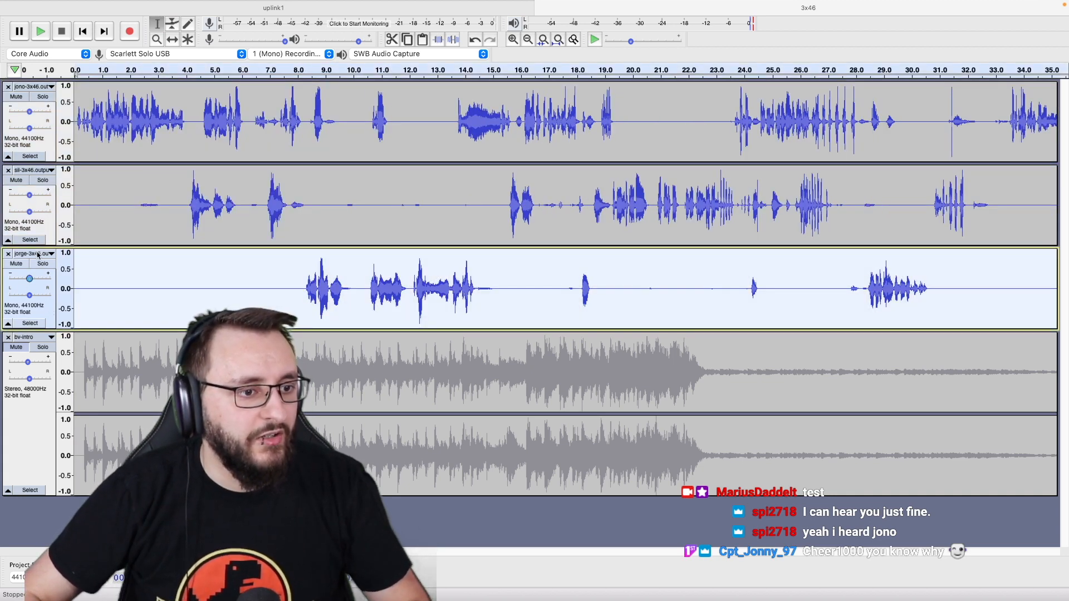
{"action": "left_click", "coordinate": [43, 213]}
{"action": "left_click_drag", "start_coordinate": [44, 216], "coordinate": [31, 216]}
{"action": "left_click", "coordinate": [38, 221], "text": "super"}
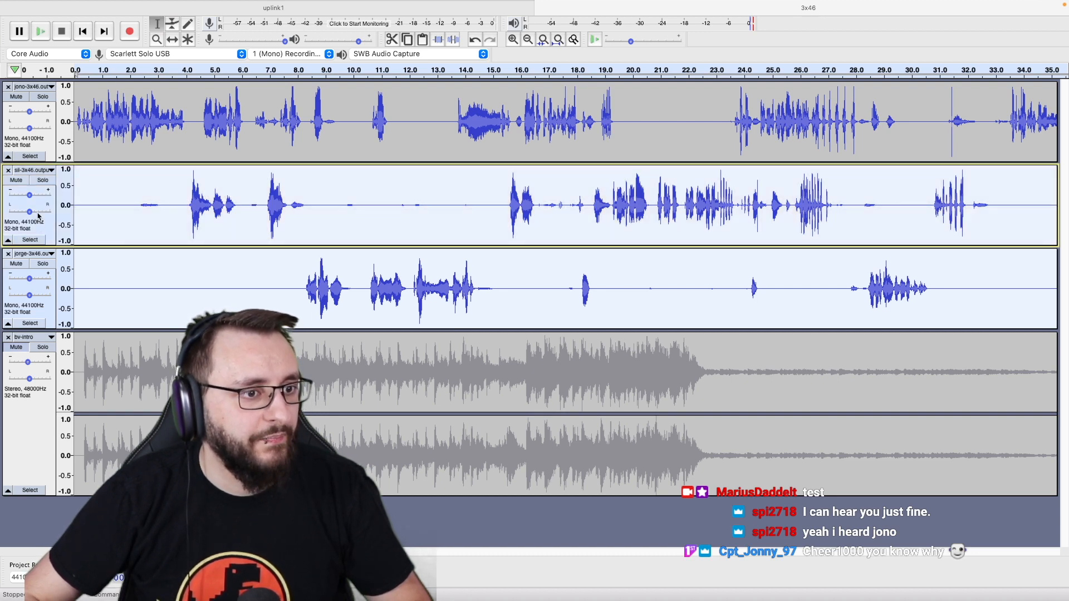
{"action": "left_click", "coordinate": [42, 144], "text": "super"}
{"action": "mouse_move", "coordinate": [463, 4]}
{"action": "left_click", "coordinate": [387, 5]}
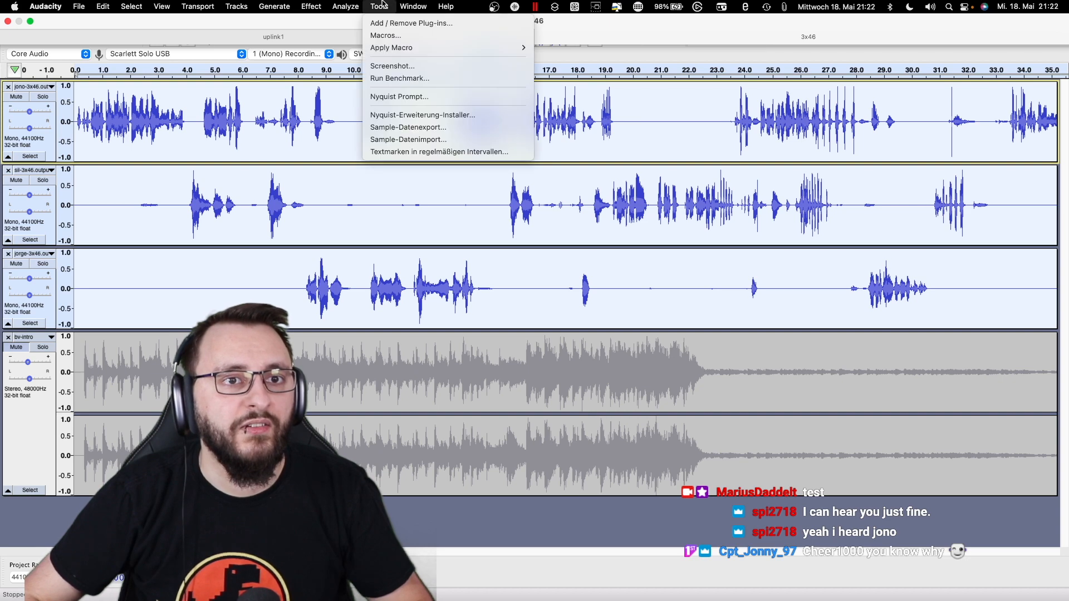
{"action": "mouse_move", "coordinate": [312, 6]}
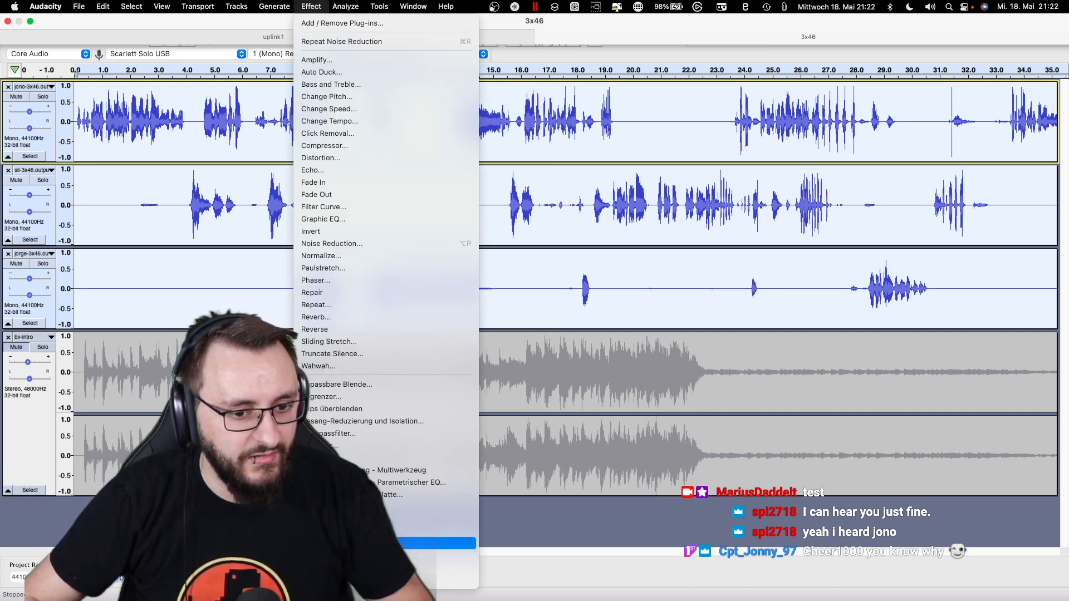
{"action": "left_click", "coordinate": [382, 449]}
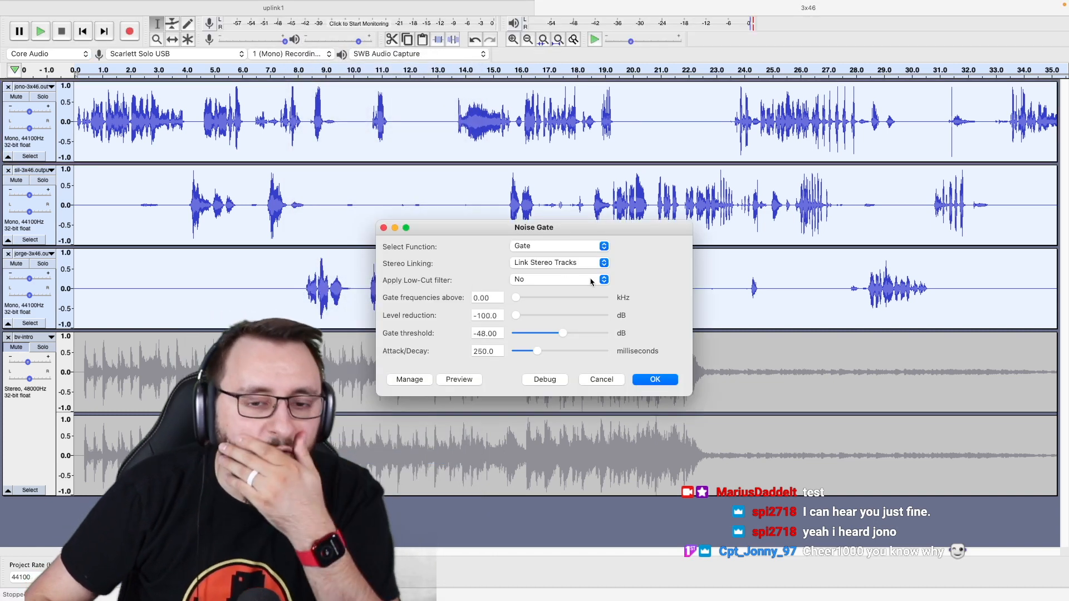
{"action": "left_click", "coordinate": [665, 379]}
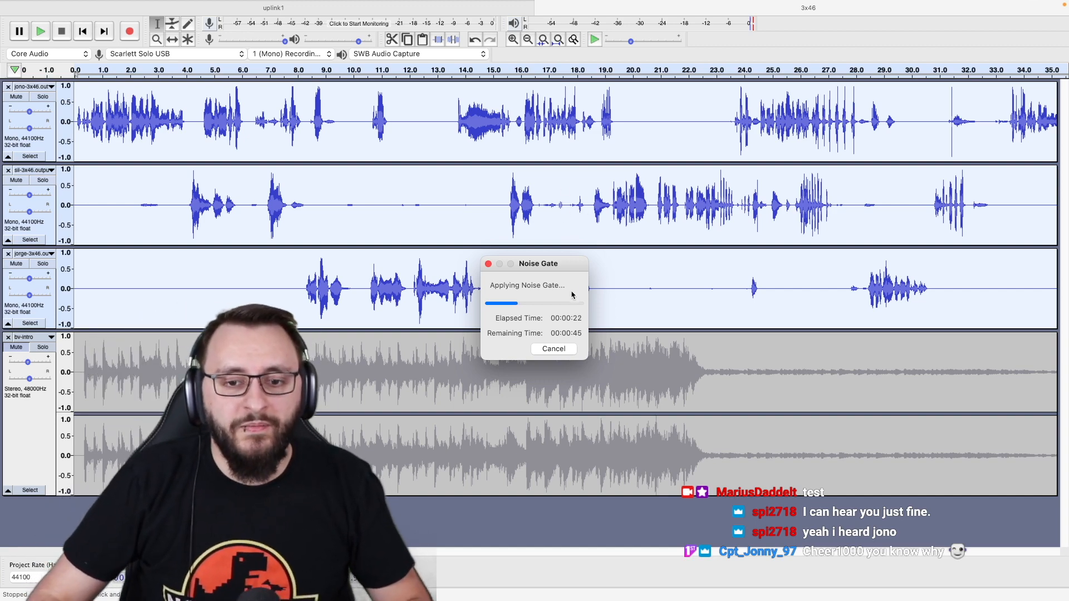
Switch to the Bad Voltage Show Notes document in Google Docs and read through the episode's topic list.
{"action": "key", "text": "ctrl+Right"}
{"action": "scroll", "coordinate": [554, 208], "scroll_direction": "up", "scroll_amount": 1}
{"action": "scroll", "coordinate": [554, 208], "scroll_direction": "down", "scroll_amount": 2}
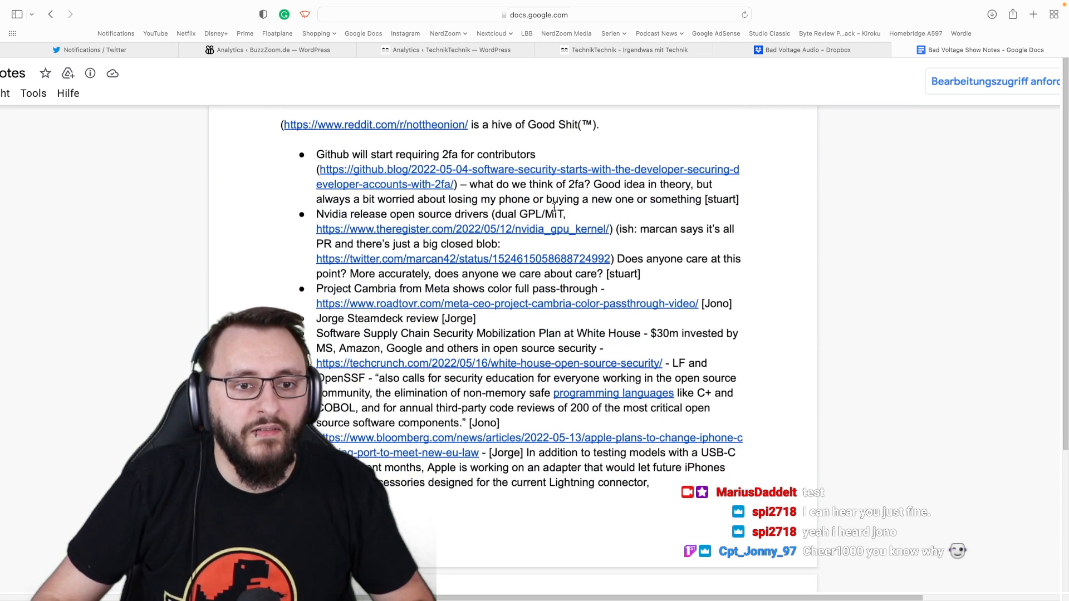
{"action": "scroll", "coordinate": [465, 181], "scroll_direction": "down", "scroll_amount": 1}
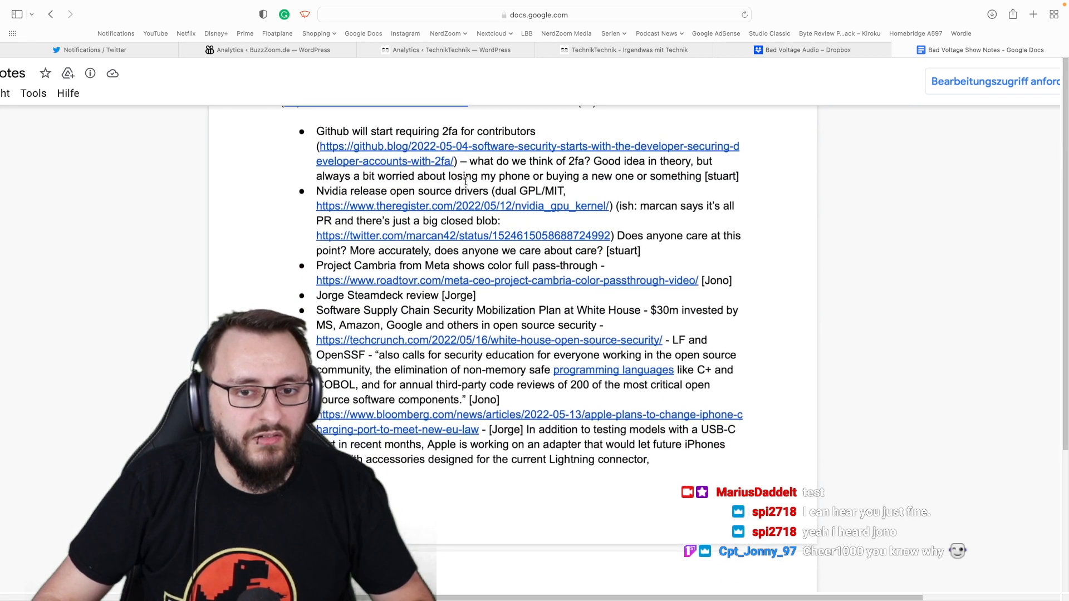
{"action": "scroll", "coordinate": [465, 180], "scroll_direction": "up", "scroll_amount": 1}
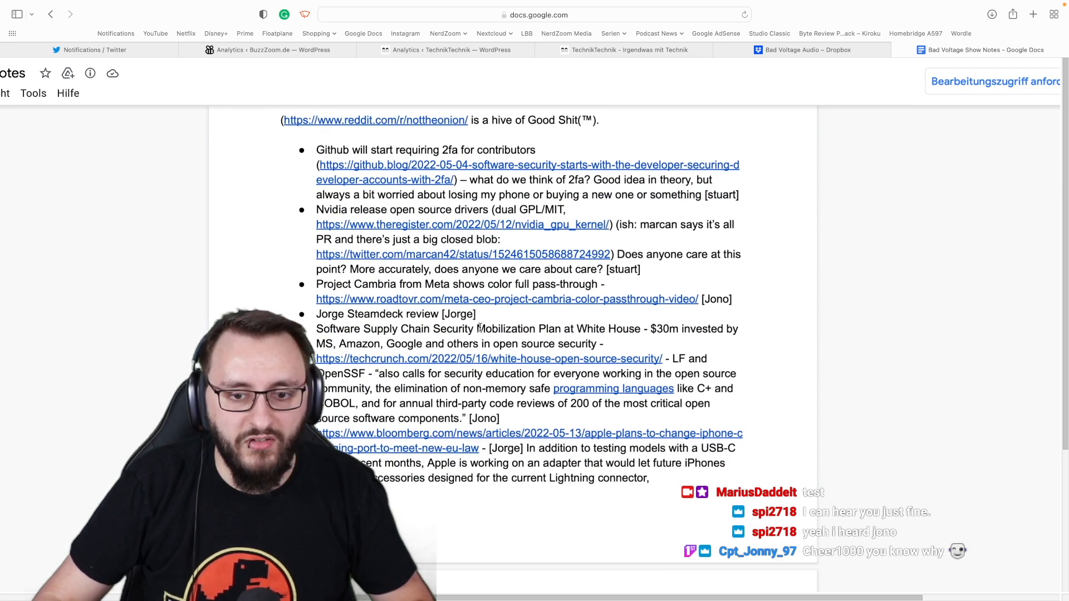
{"action": "scroll", "coordinate": [480, 328], "scroll_direction": "down", "scroll_amount": 1}
{"action": "left_click_drag", "start_coordinate": [476, 313], "coordinate": [633, 316]}
{"action": "left_click", "coordinate": [585, 389]}
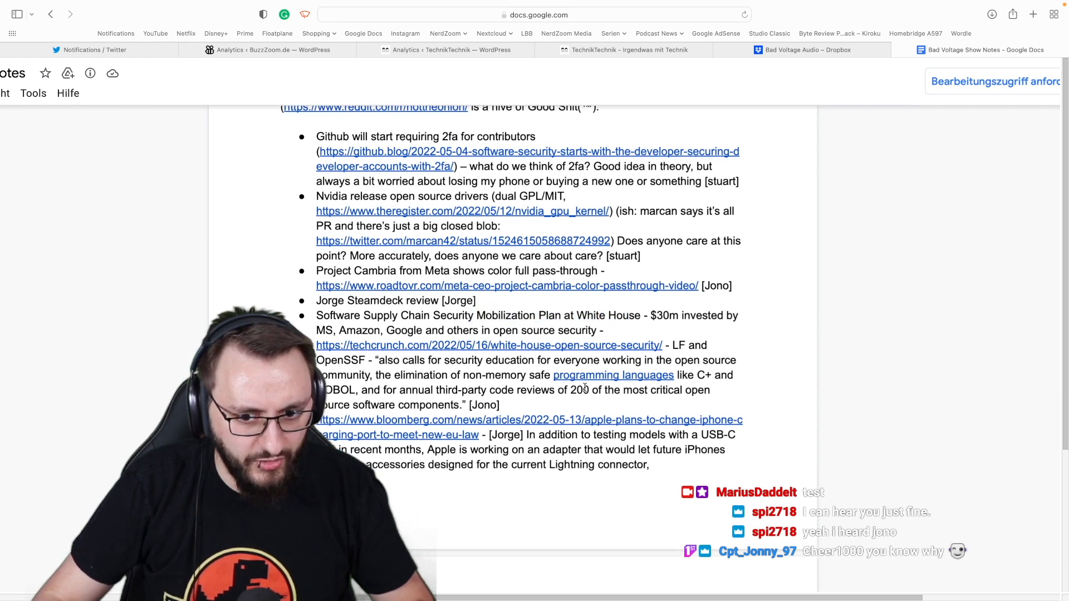
{"action": "key", "text": "ctrl+Left"}
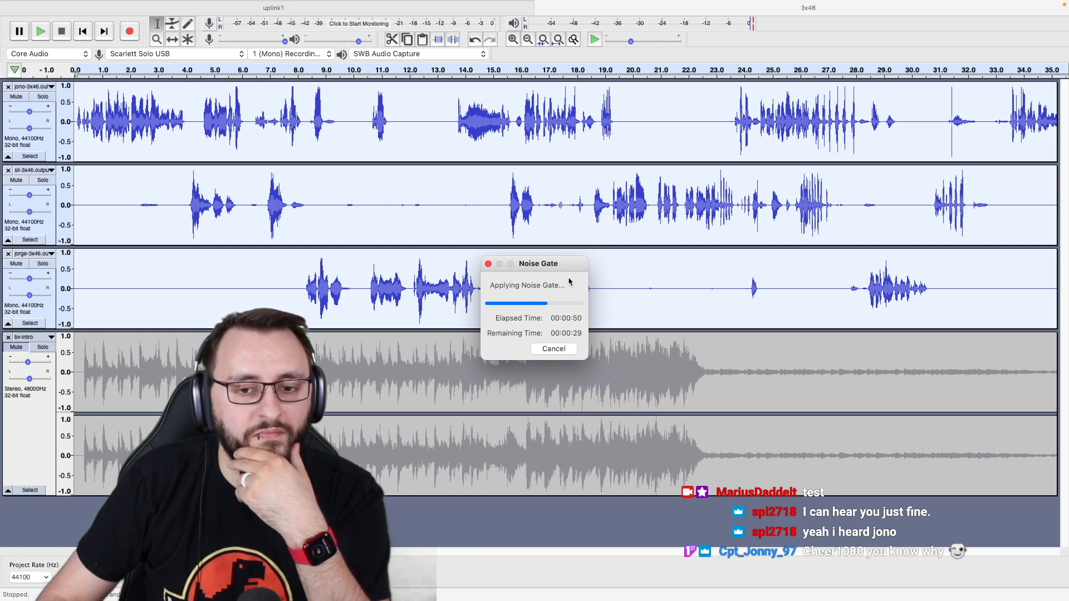
Switch to Finder and preview NiGiD_-_Lord_Of_The_Eighties.mp3 from the assets folder at a lowered volume, returning to Audacity.
{"action": "key", "text": "ctrl+Left"}
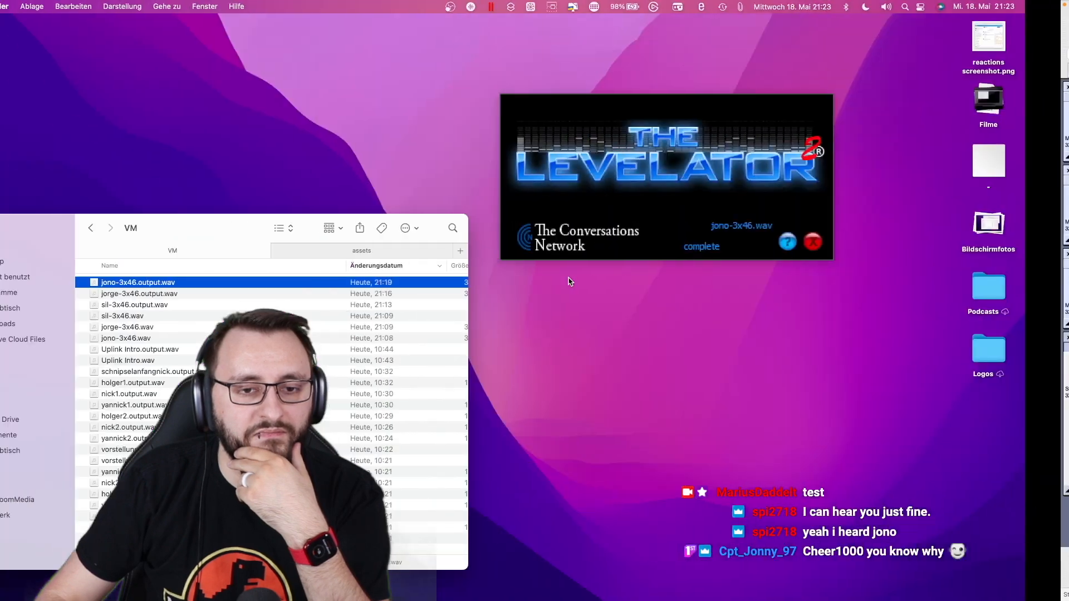
{"action": "left_click", "coordinate": [401, 251]}
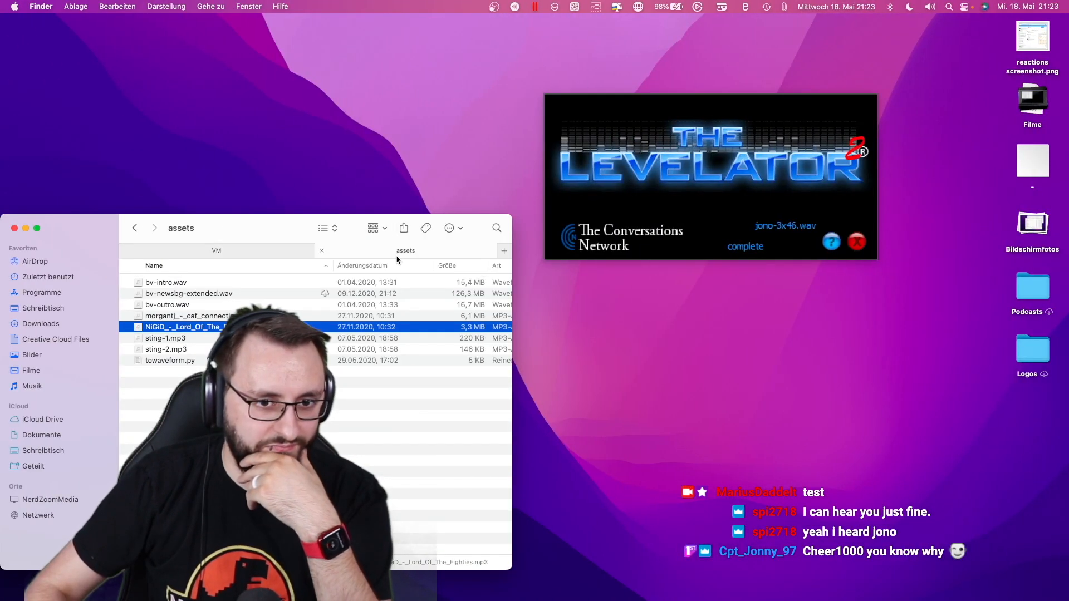
{"action": "key", "text": "space"}
{"action": "key", "text": "ctrl+Right"}
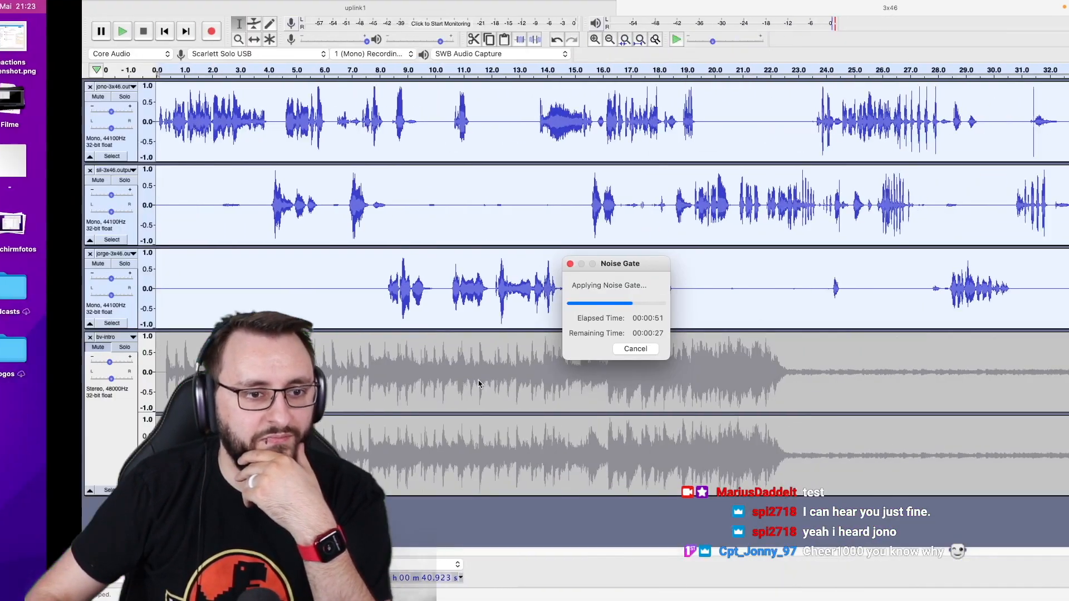
{"action": "key", "text": "ctrl+Left"}
{"action": "left_click", "coordinate": [248, 250]}
{"action": "key", "text": "ctrl+Right"}
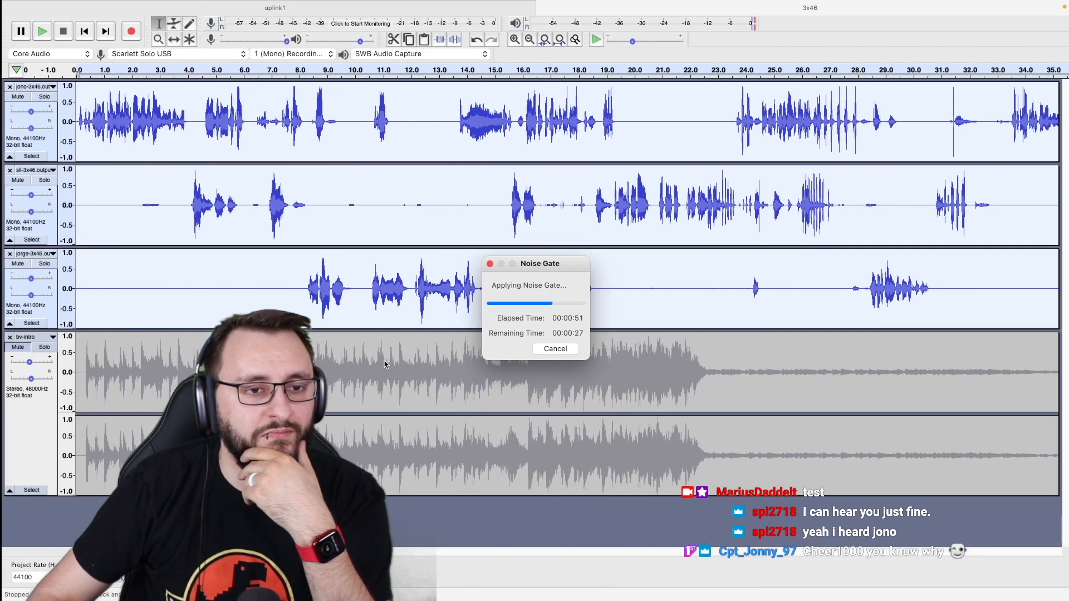
{"action": "key", "text": "ctrl+Left"}
{"action": "mouse_move", "coordinate": [515, 245]}
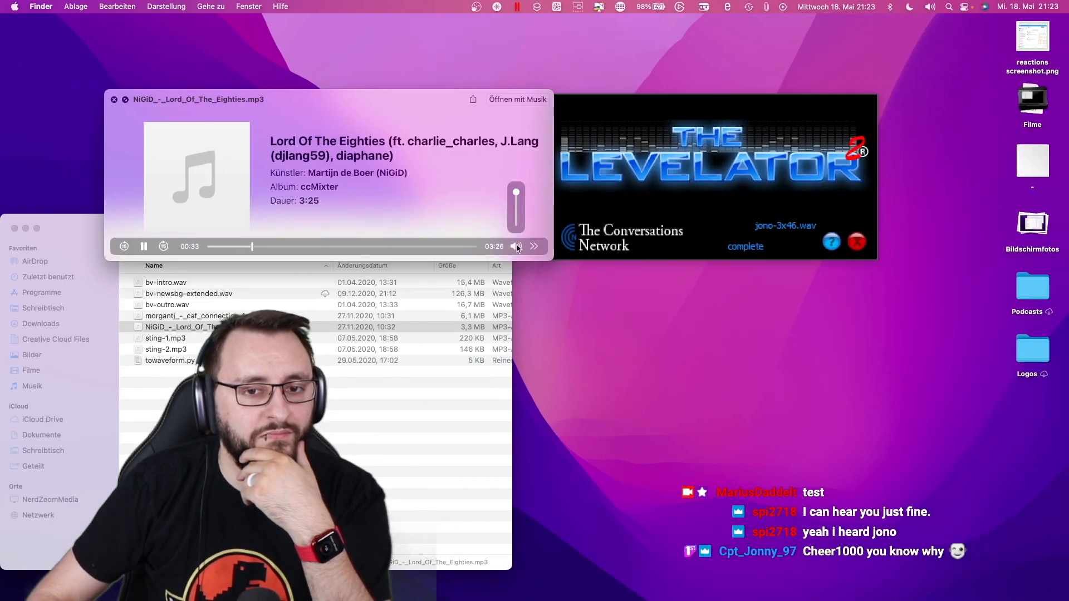
{"action": "left_click", "coordinate": [515, 216]}
{"action": "key", "text": "ctrl+Right"}
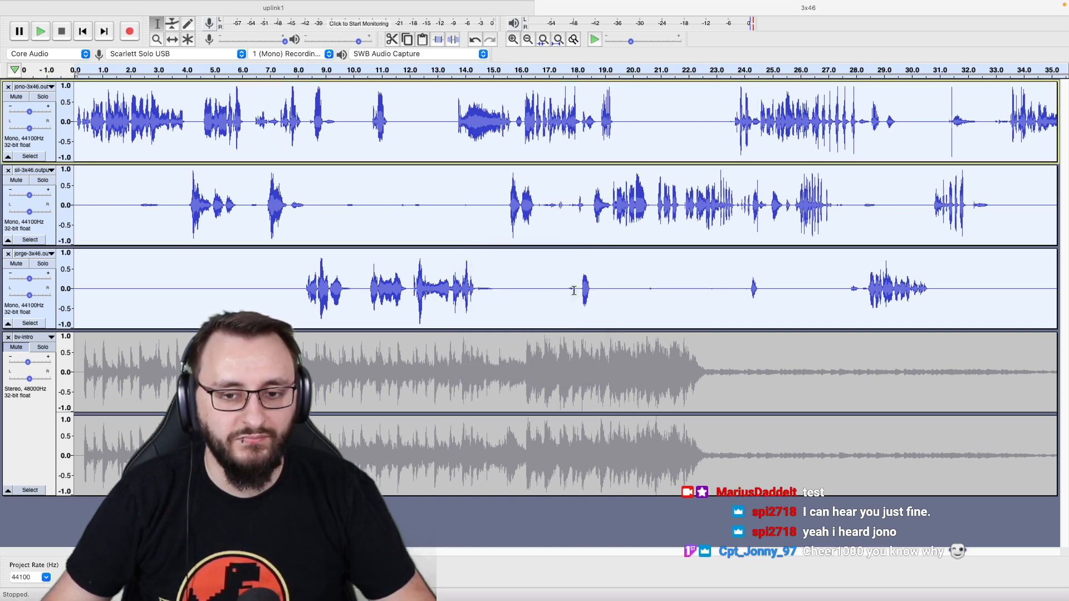
{"action": "key", "text": "ctrl+Left"}
{"action": "key", "text": "space"}
{"action": "key", "text": "ctrl+Right"}
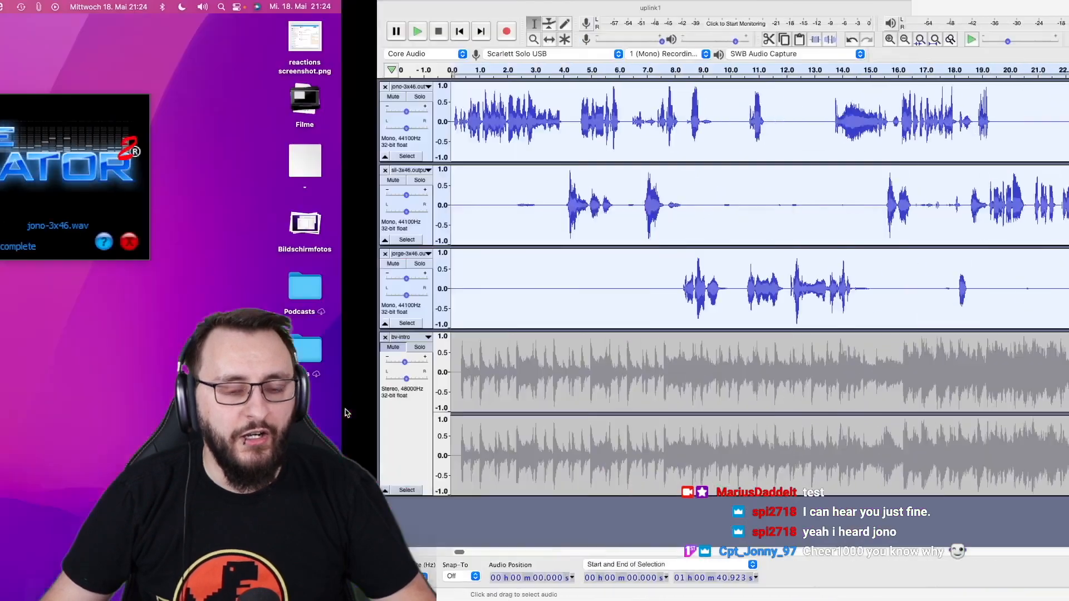
{"action": "left_click", "coordinate": [367, 282]}
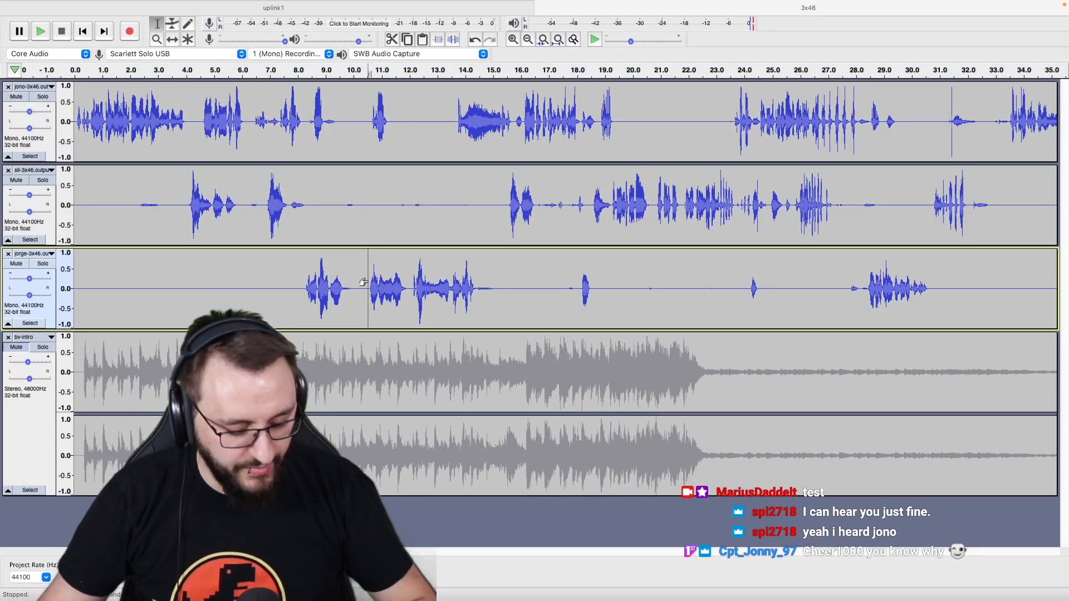
Examine where the three voice tracks end, then go back to the start of the project.
{"action": "scroll", "coordinate": [365, 282], "scroll_direction": "down", "scroll_amount": 5}
{"action": "scroll", "coordinate": [367, 281], "scroll_direction": "down", "scroll_amount": 3}
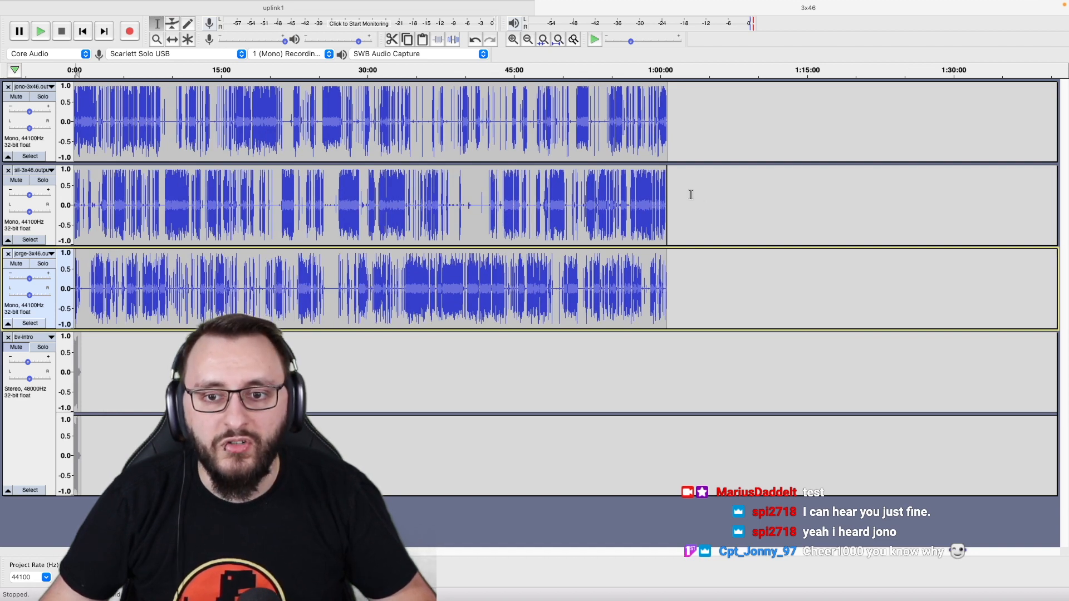
{"action": "scroll", "coordinate": [707, 195], "scroll_direction": "up", "scroll_amount": 5}
{"action": "scroll", "coordinate": [74, 258], "scroll_direction": "left", "scroll_amount": 5}
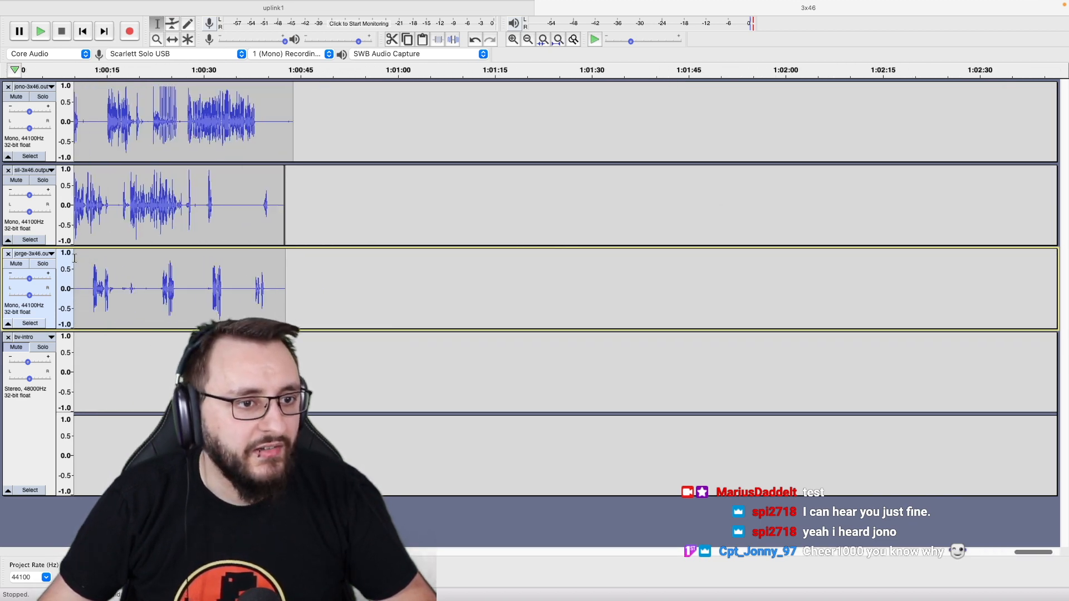
{"action": "left_click", "coordinate": [282, 212]}
{"action": "key", "text": "Home"}
{"action": "scroll", "coordinate": [317, 246], "scroll_direction": "down", "scroll_amount": 3}
Select the jorge, sil and jono voice tracks in full.
{"action": "left_click", "coordinate": [51, 308]}
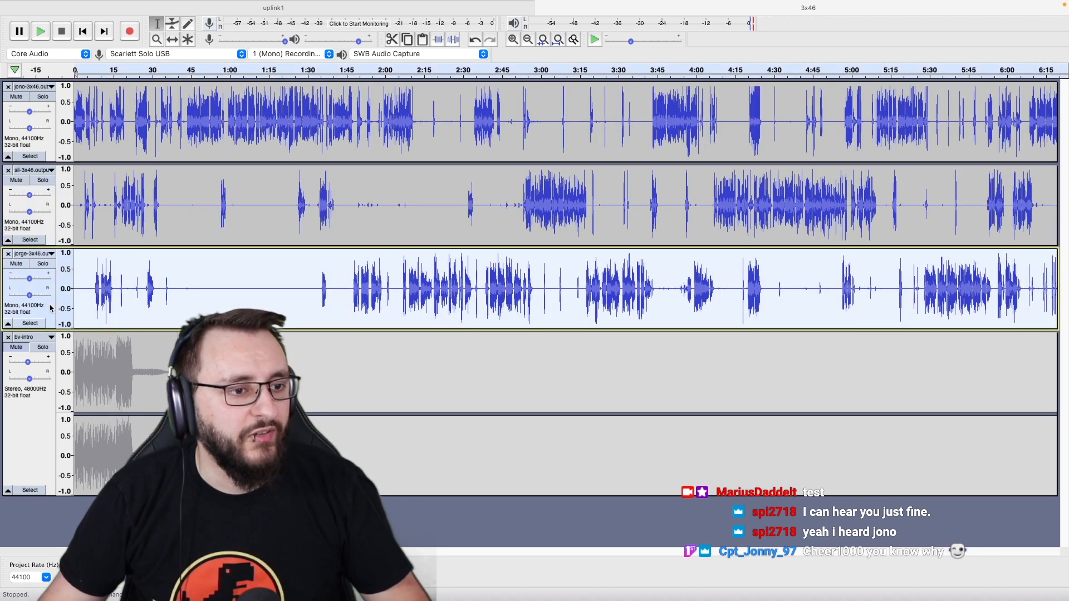
{"action": "left_click", "coordinate": [52, 232], "text": "shift"}
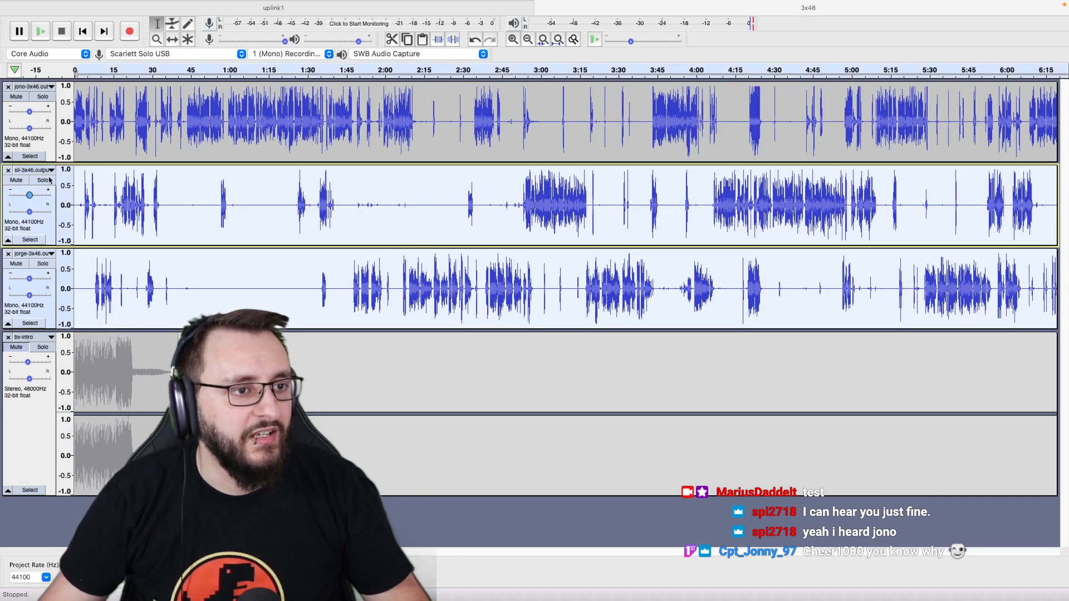
{"action": "left_click", "coordinate": [51, 139], "text": "shift"}
{"action": "scroll", "coordinate": [167, 152], "scroll_direction": "down", "scroll_amount": 1}
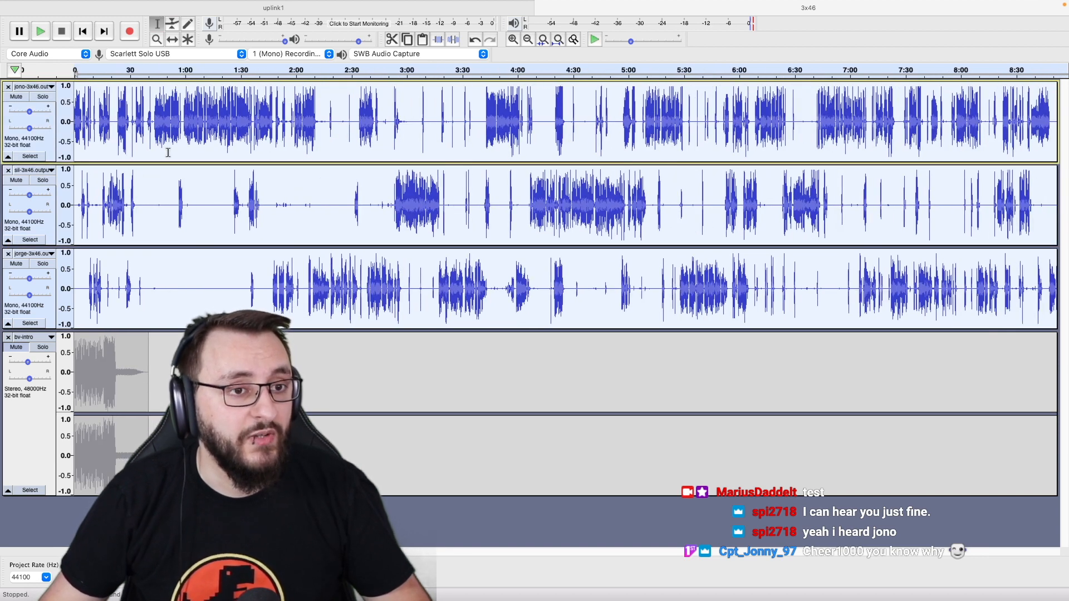
Clear the track selection and select the sil track's passage from about 0:55 to 1:34.
{"action": "left_click", "coordinate": [181, 195]}
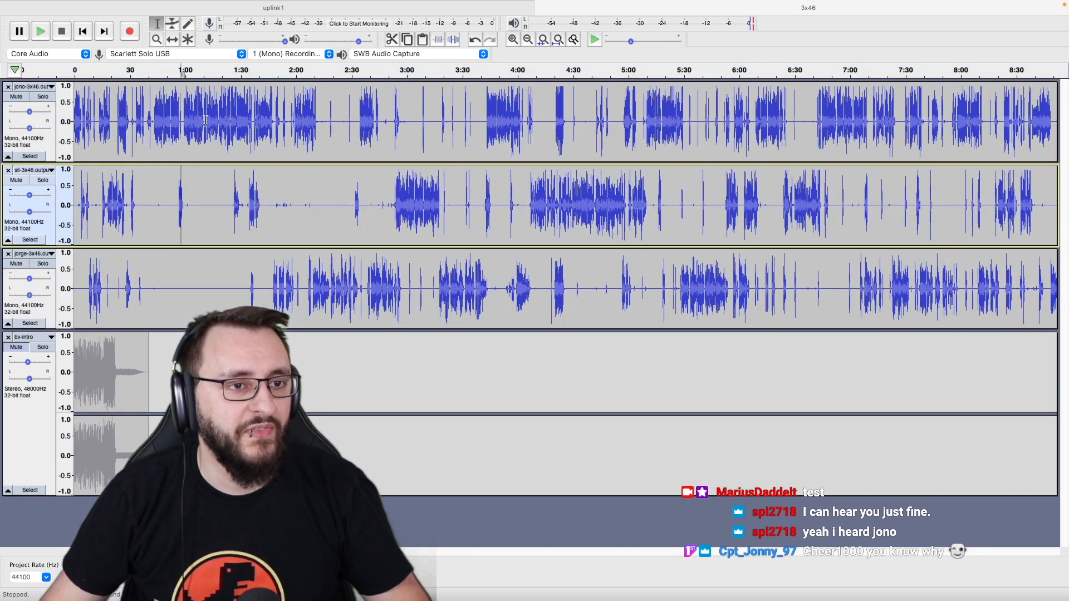
{"action": "key", "text": "ctrl+1"}
{"action": "key", "text": "ctrl+1"}
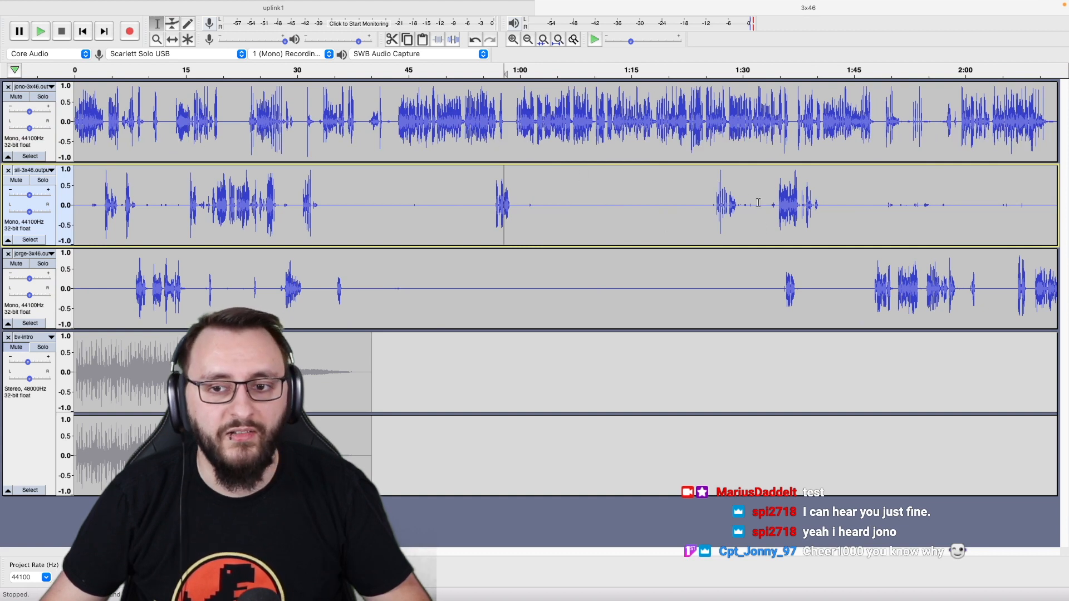
{"action": "left_click_drag", "start_coordinate": [485, 203], "coordinate": [772, 204]}
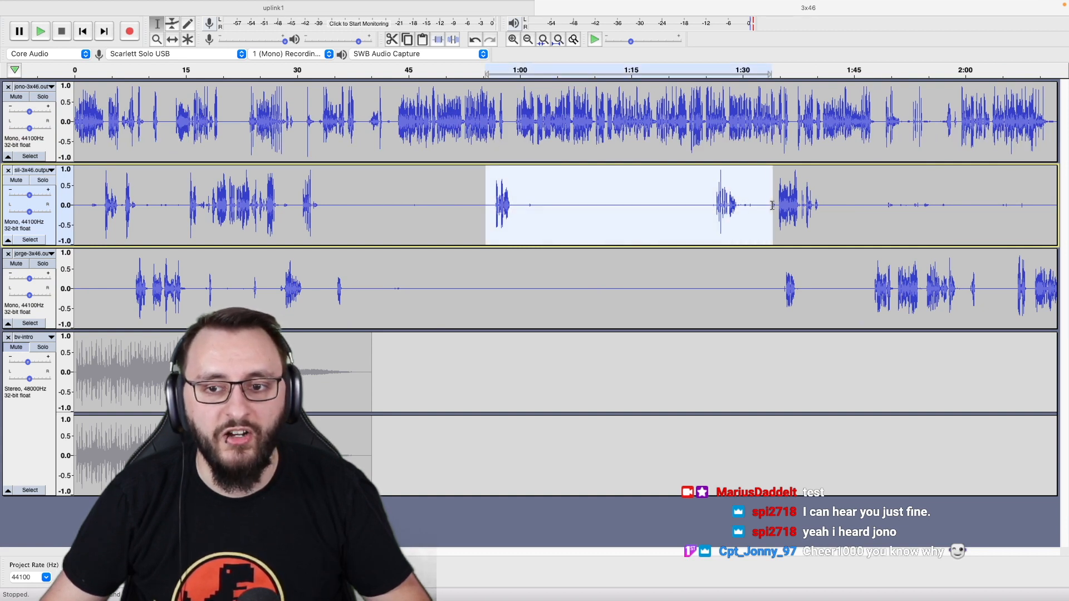
Try to move the sil track's audio later with the Time Shift tool, undo the shift and return to the Selection tool.
{"action": "left_click", "coordinate": [582, 206]}
{"action": "key", "text": "F5"}
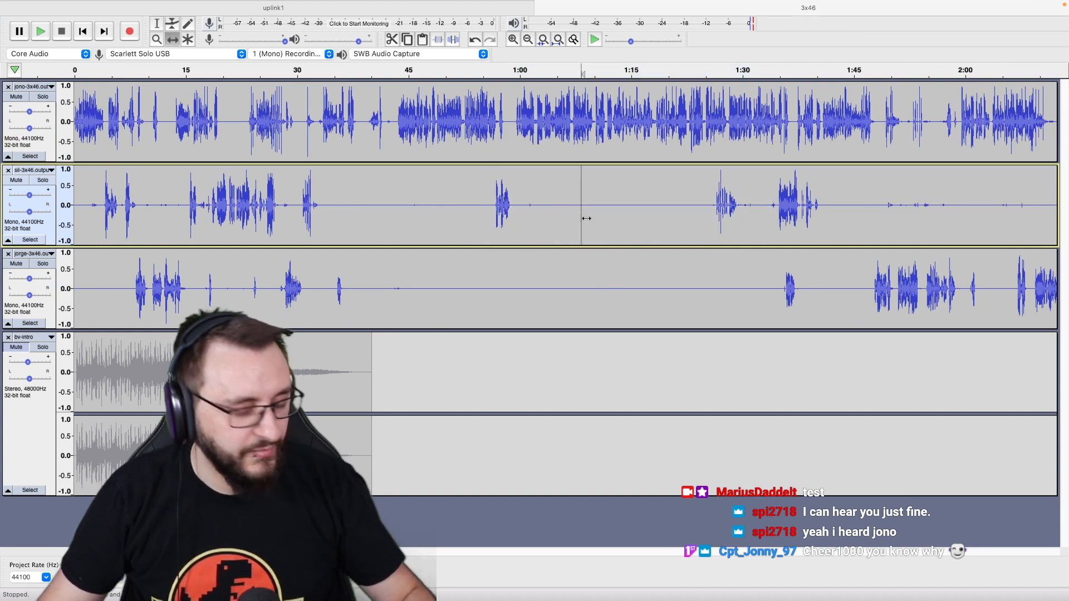
{"action": "scroll", "coordinate": [499, 209], "scroll_direction": "up", "scroll_amount": 2, "text": "ctrl"}
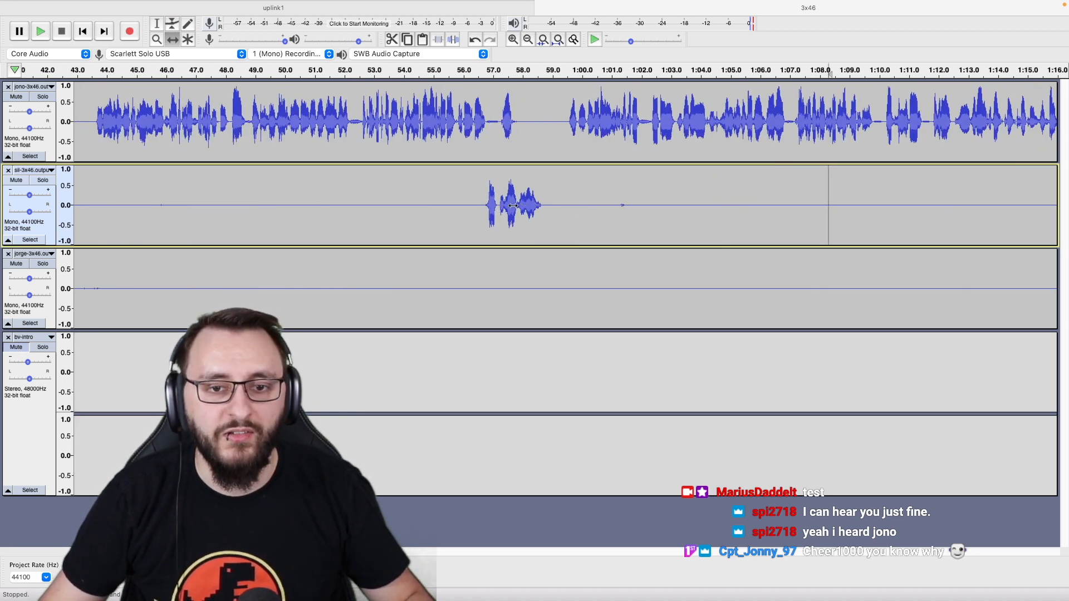
{"action": "scroll", "coordinate": [513, 206], "scroll_direction": "down", "scroll_amount": 2, "text": "ctrl"}
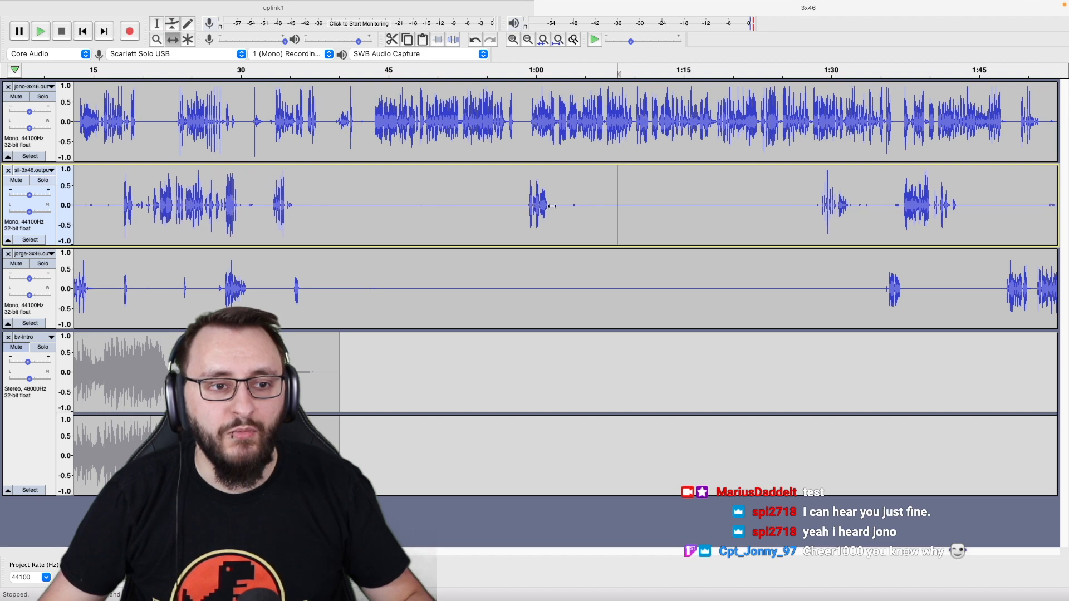
{"action": "left_click_drag", "start_coordinate": [536, 206], "coordinate": [622, 205]}
{"action": "key", "text": "super+z"}
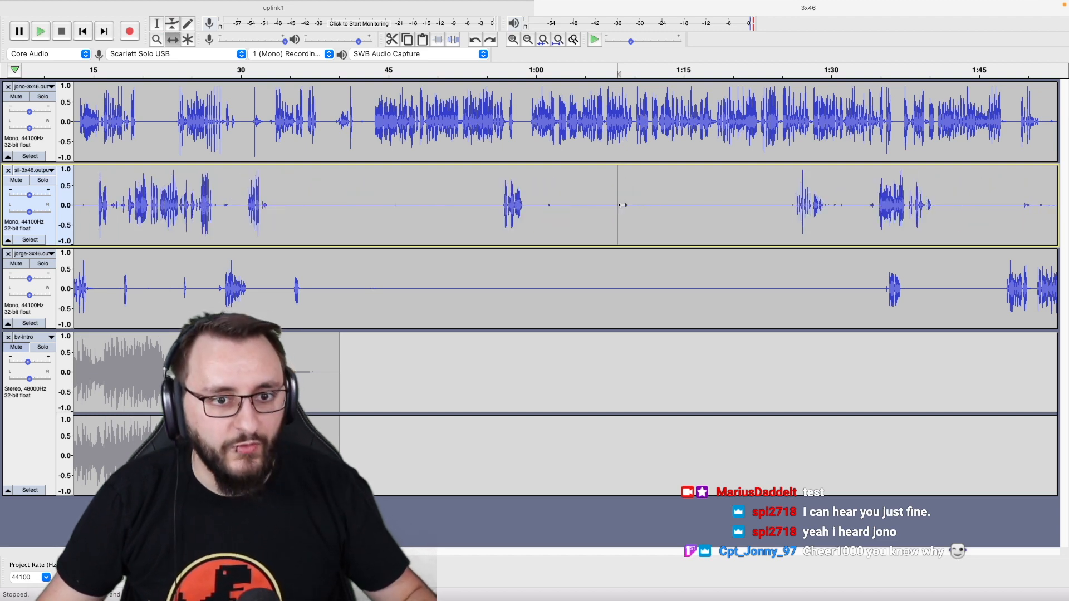
{"action": "key", "text": "F1"}
Select the jorge, sil and jono tracks and split them into separate clips with Detach at Silences.
{"action": "scroll", "coordinate": [595, 205], "scroll_direction": "down", "scroll_amount": 1, "text": "ctrl"}
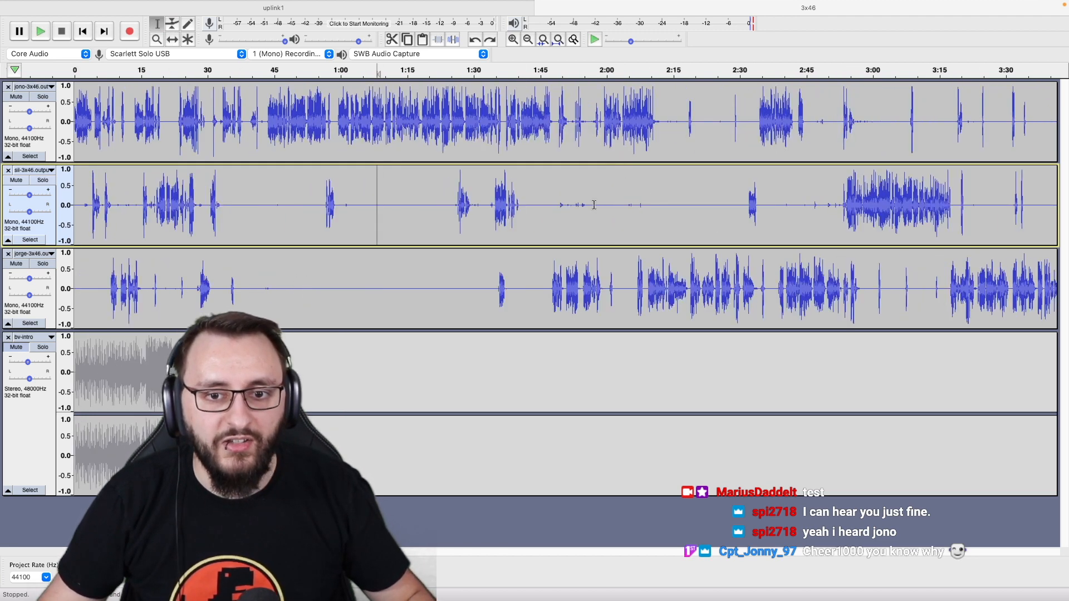
{"action": "scroll", "coordinate": [594, 205], "scroll_direction": "down", "scroll_amount": 1, "text": "ctrl"}
{"action": "left_click", "coordinate": [47, 306]}
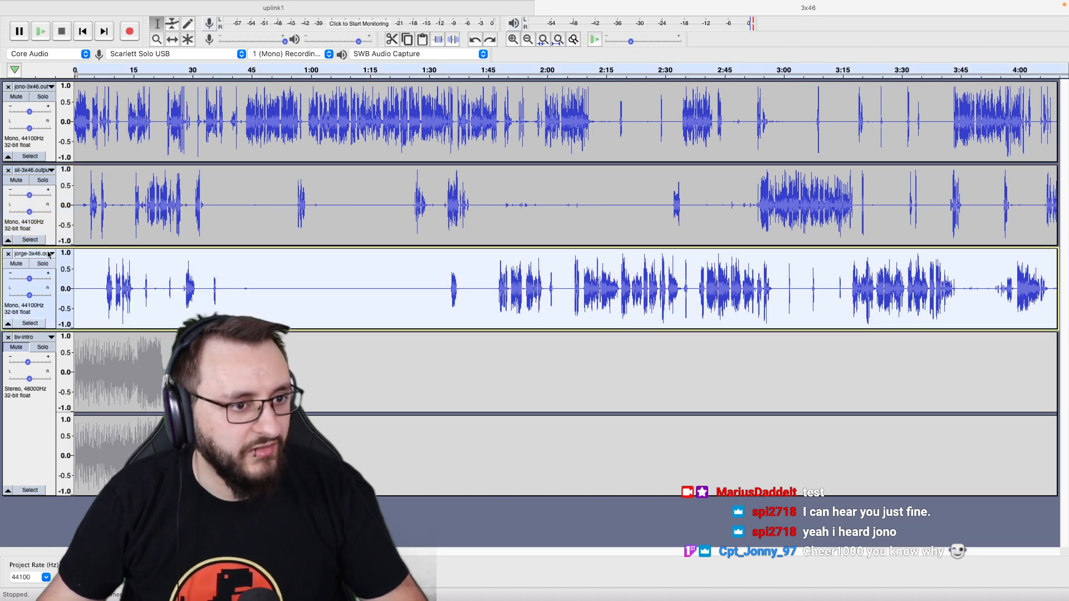
{"action": "left_click", "coordinate": [47, 233]}
{"action": "left_click", "coordinate": [48, 150], "text": "shift"}
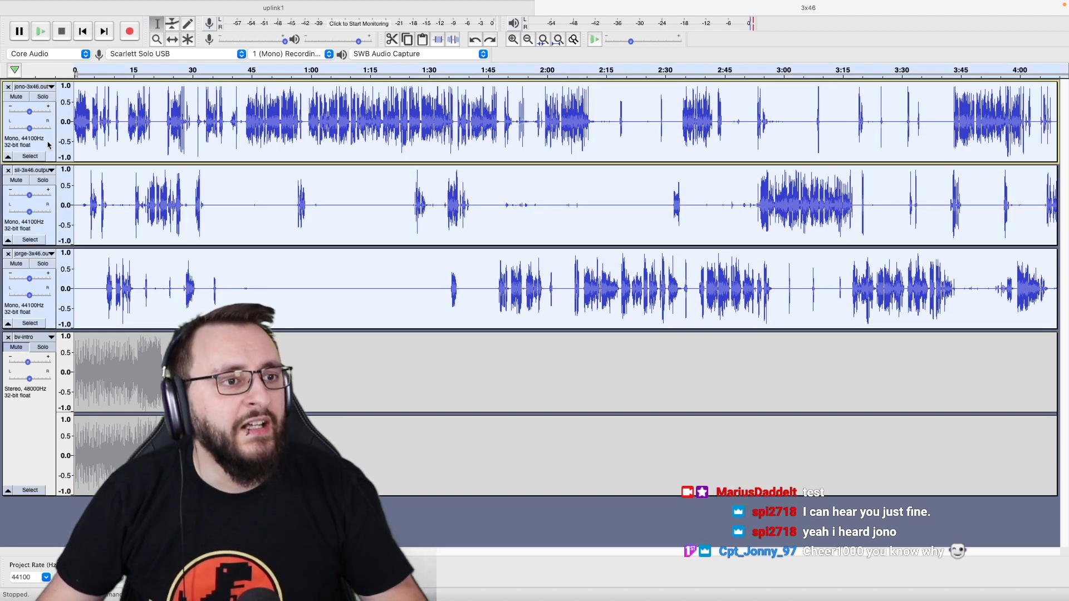
{"action": "mouse_move", "coordinate": [114, 4]}
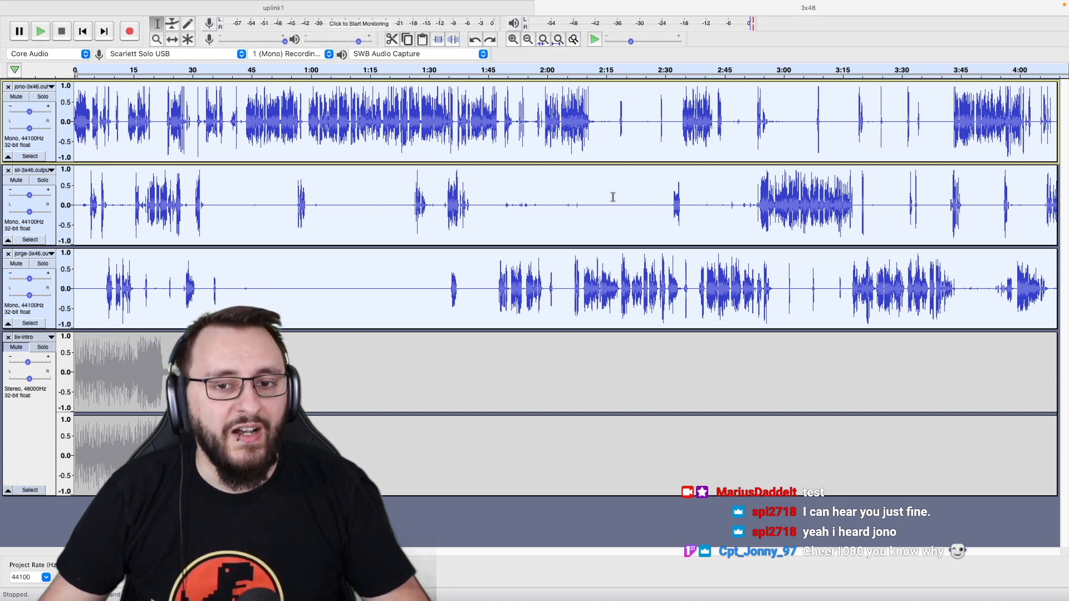
{"action": "left_click", "coordinate": [104, 7]}
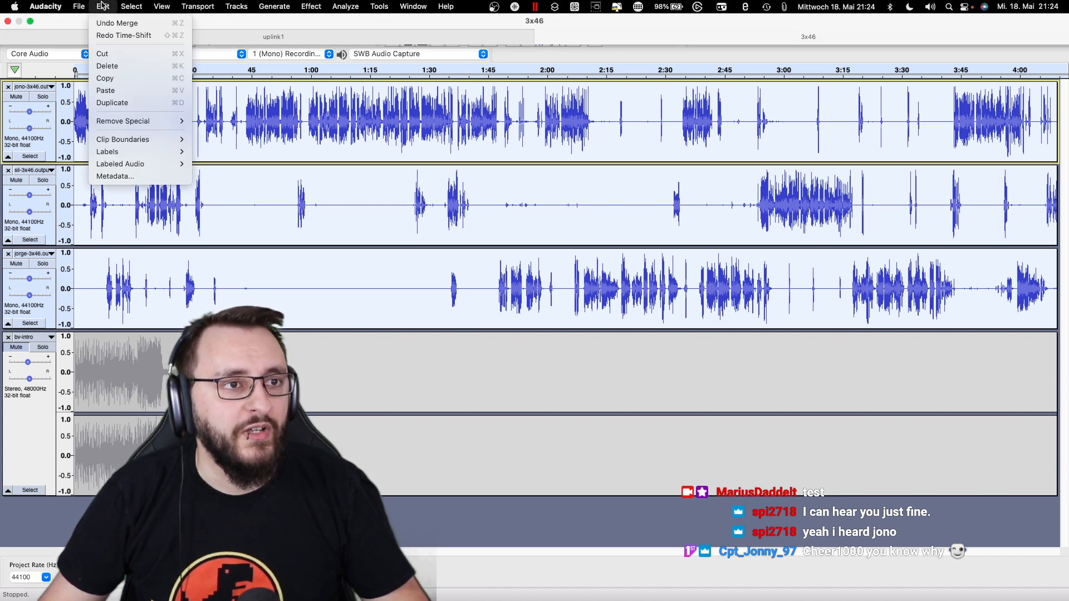
{"action": "mouse_move", "coordinate": [127, 140]}
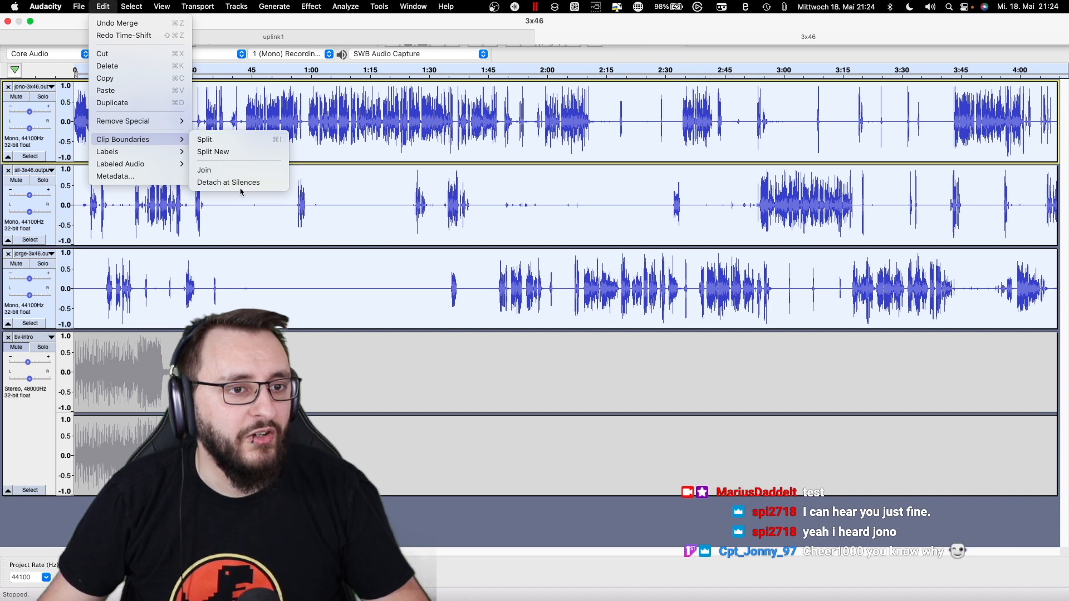
{"action": "left_click", "coordinate": [245, 184]}
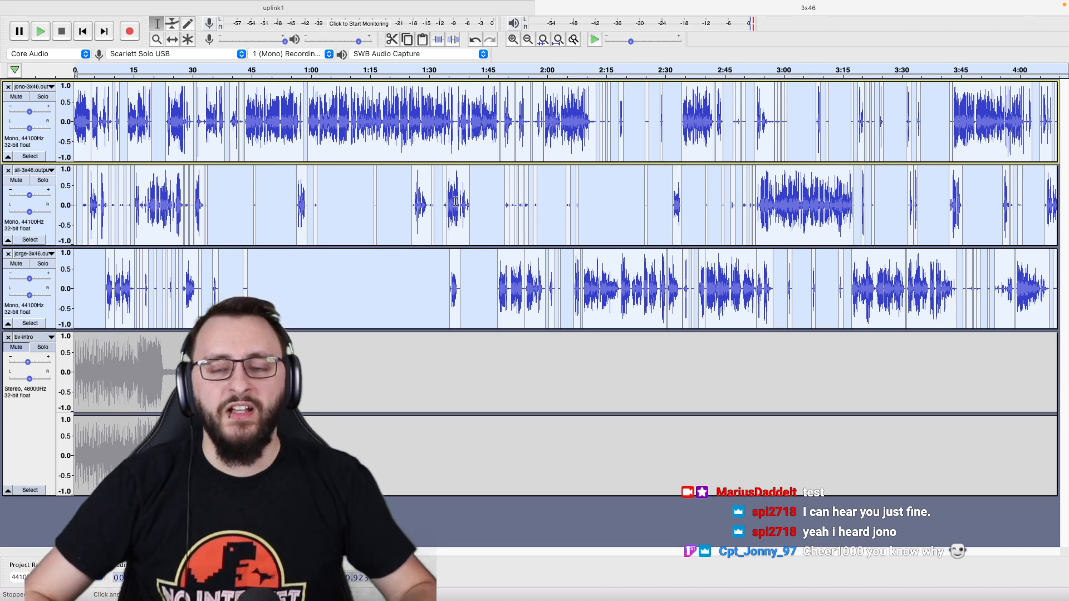
Select the faint clips in the sil track from about 1:48 to 2:04, examine them closely and clear the selection.
{"action": "left_click", "coordinate": [449, 206]}
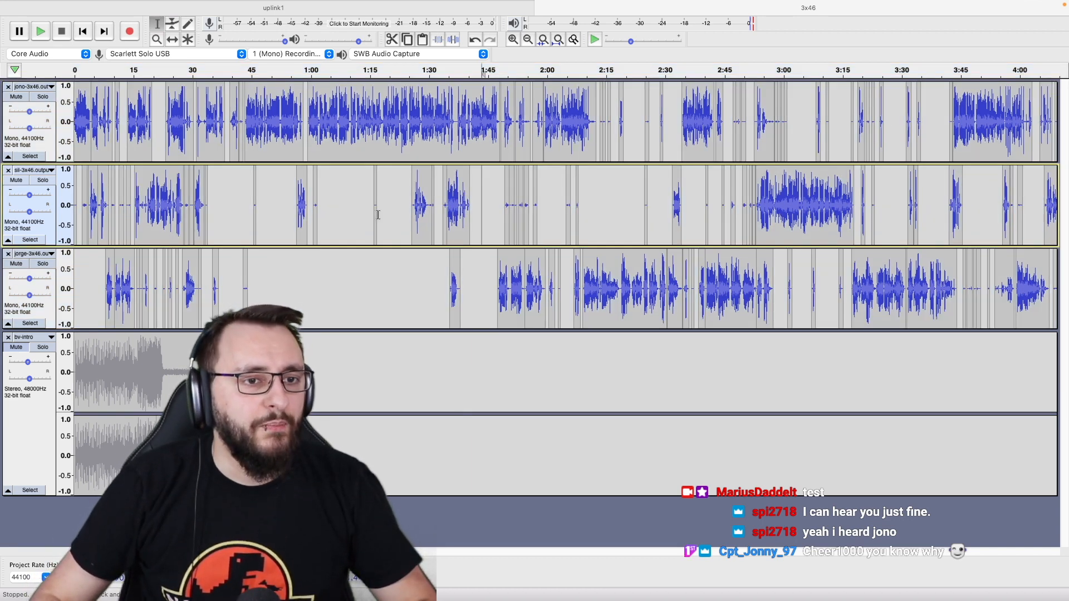
{"action": "left_click_drag", "start_coordinate": [502, 207], "coordinate": [562, 208]}
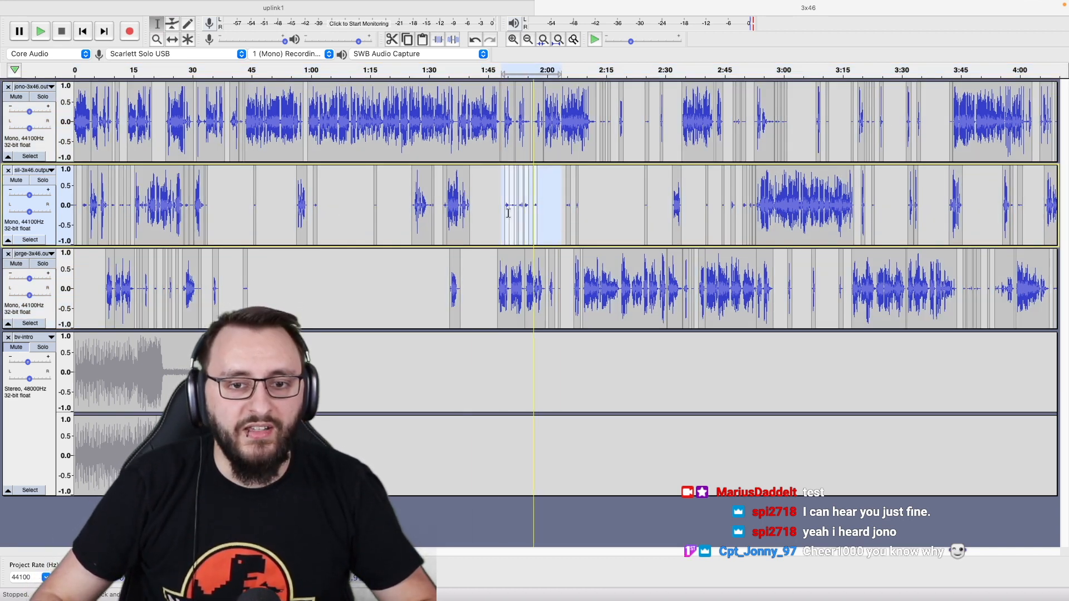
{"action": "scroll", "coordinate": [497, 217], "scroll_direction": "up", "scroll_amount": 4}
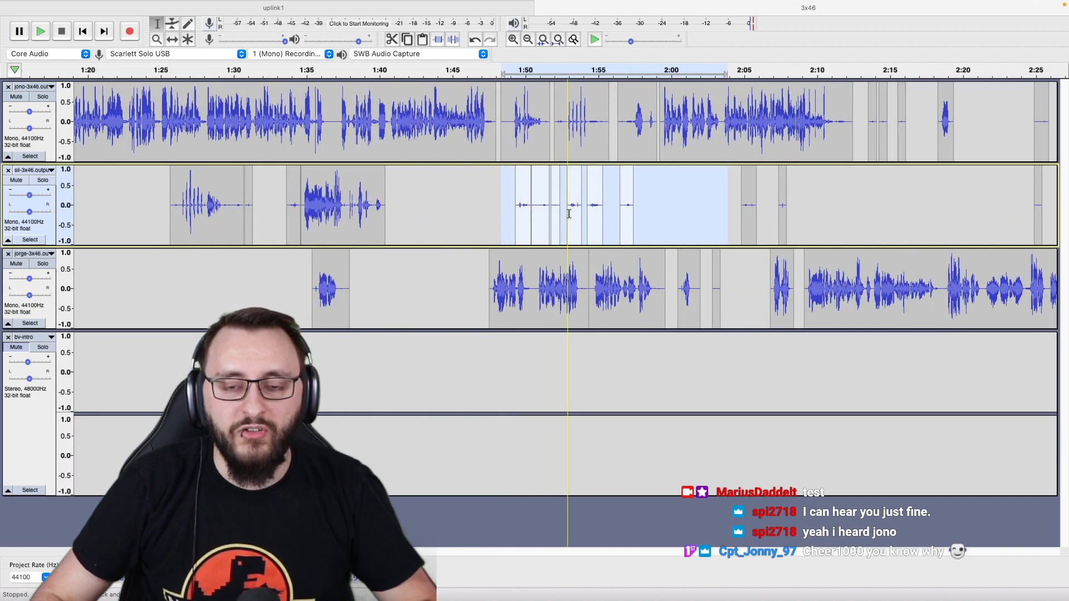
{"action": "scroll", "coordinate": [570, 214], "scroll_direction": "down", "scroll_amount": 4}
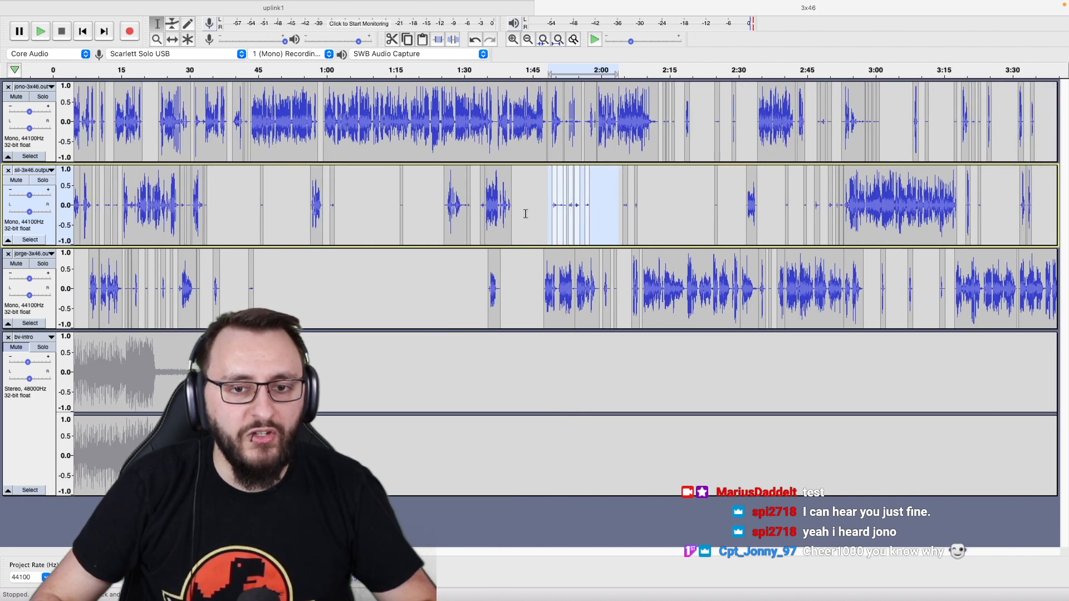
{"action": "left_click", "coordinate": [529, 214]}
Try to shift the jono clip that starts near 8:36 about 5 s later with the Time Shift tool, and undo it.
{"action": "scroll", "coordinate": [529, 214], "scroll_direction": "down", "scroll_amount": 6}
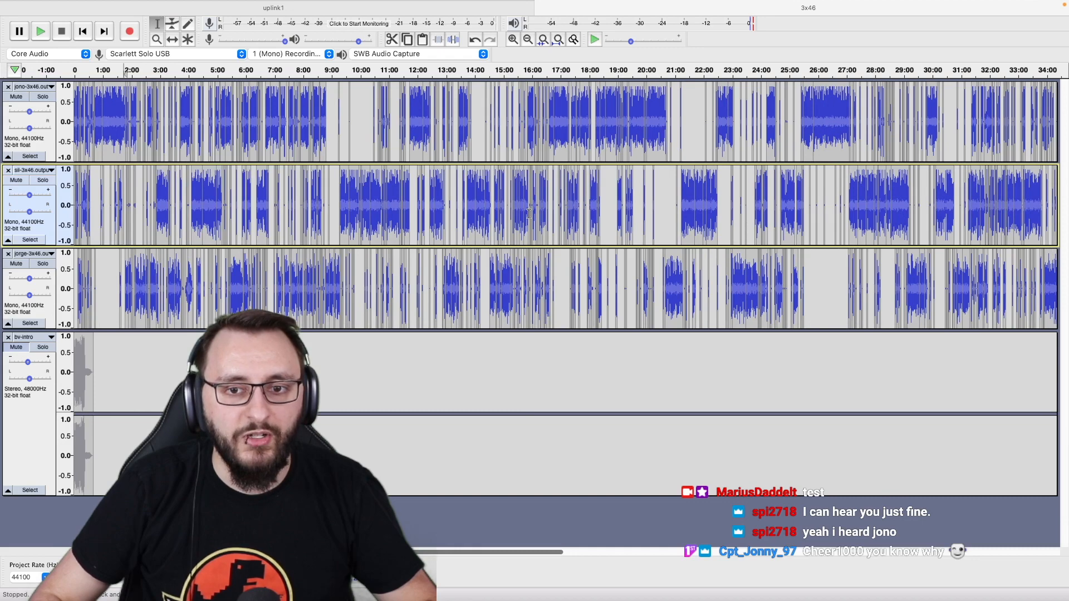
{"action": "scroll", "coordinate": [529, 213], "scroll_direction": "up", "scroll_amount": 10}
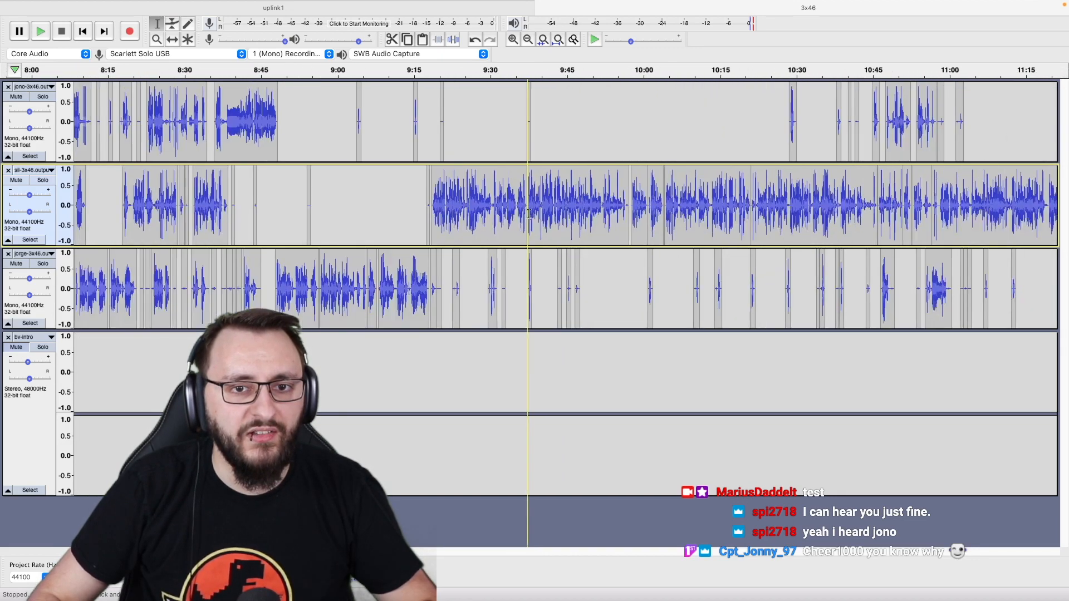
{"action": "scroll", "coordinate": [529, 214], "scroll_direction": "left", "scroll_amount": 3}
{"action": "scroll", "coordinate": [554, 214], "scroll_direction": "up", "scroll_amount": 3}
{"action": "scroll", "coordinate": [555, 214], "scroll_direction": "left", "scroll_amount": 9}
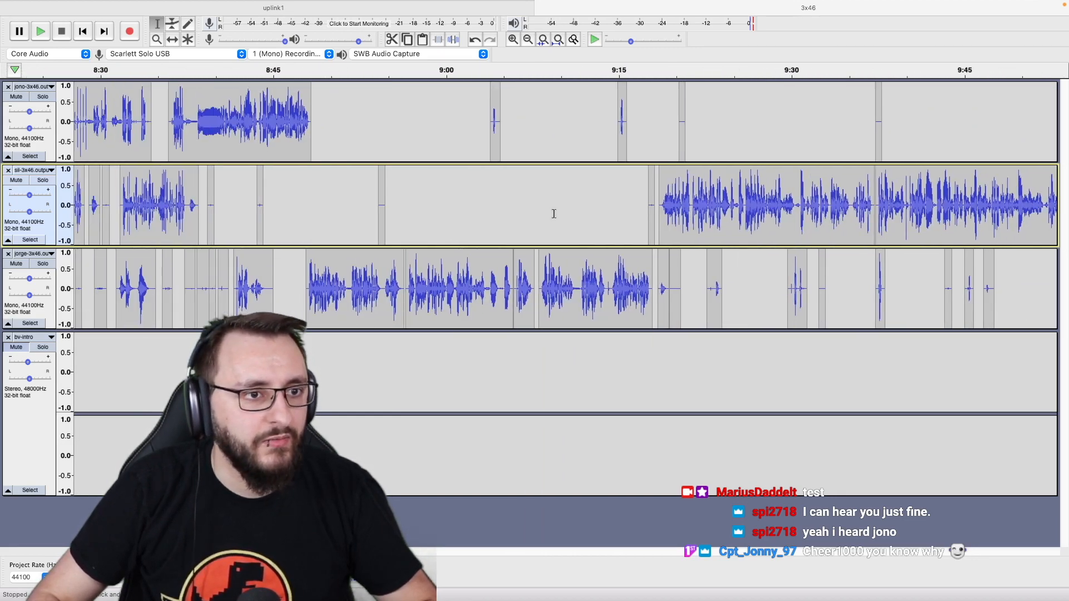
{"action": "left_click_drag", "start_coordinate": [370, 113], "coordinate": [429, 114]}
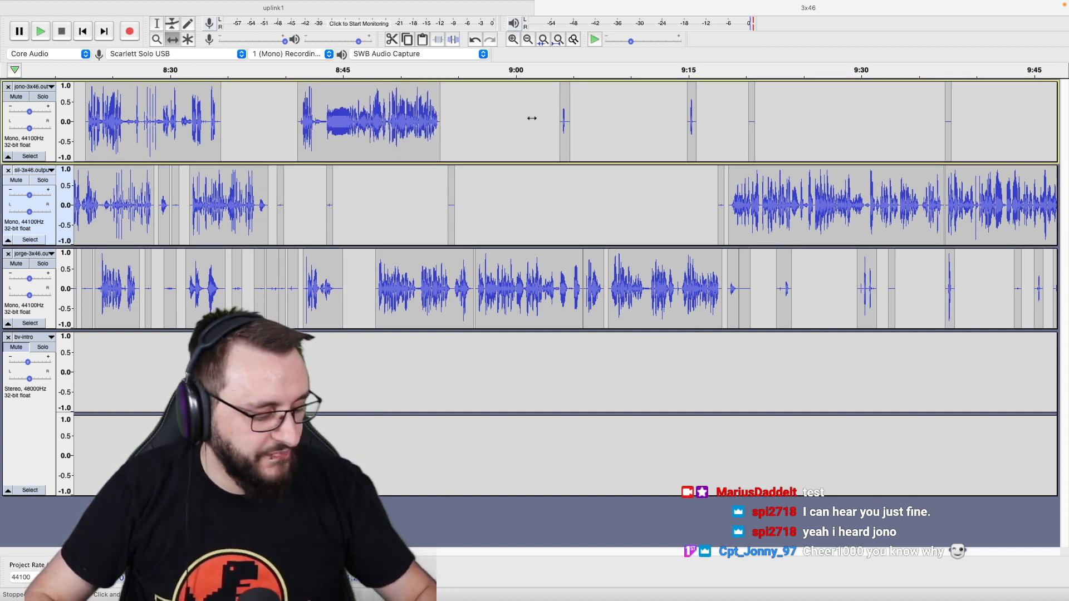
{"action": "key", "text": "super+z"}
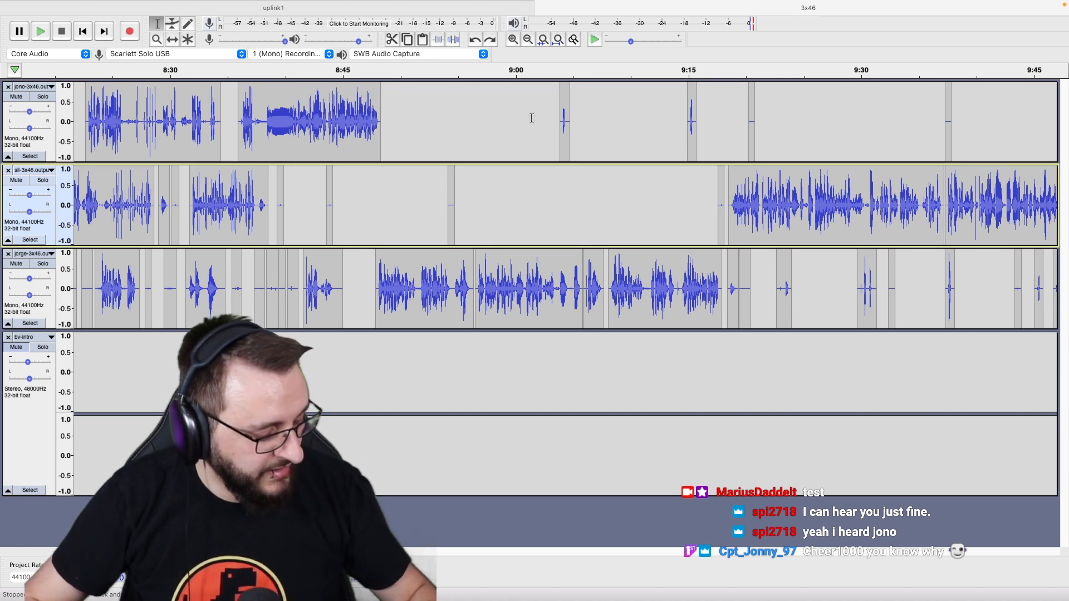
Play the first few seconds of the project from the start, stop, and place the cursor at about 3 s in the jono track.
{"action": "key", "text": "Home"}
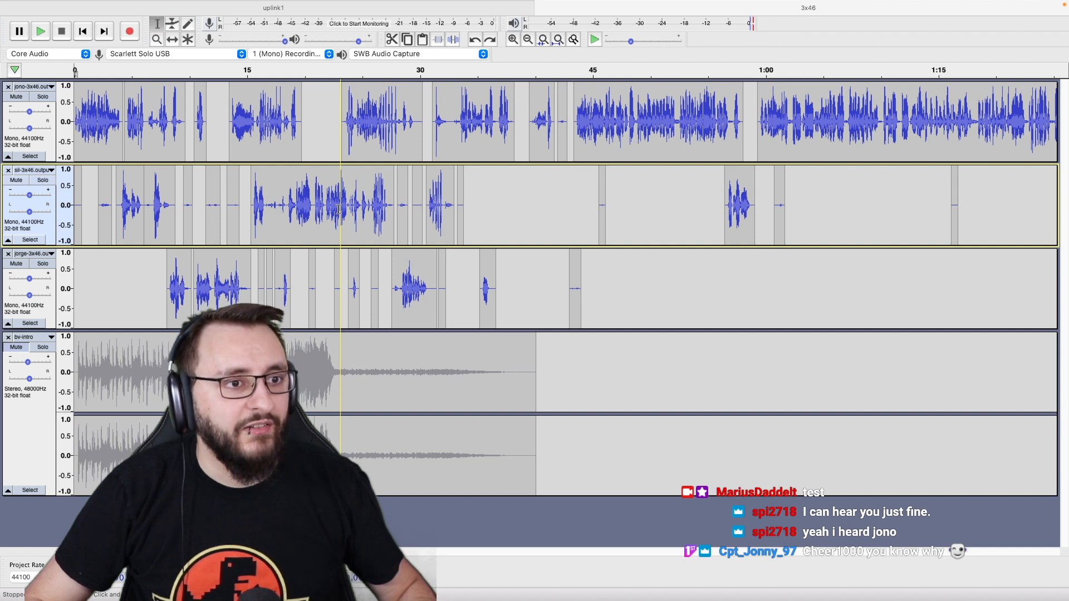
{"action": "key", "text": "space"}
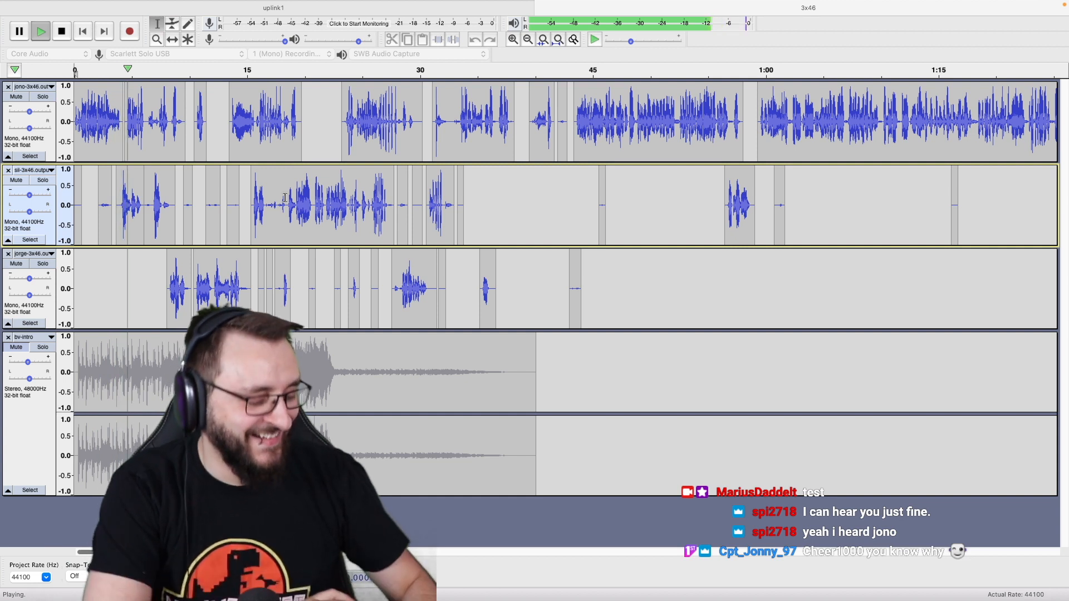
{"action": "key", "text": "space"}
{"action": "left_click", "coordinate": [116, 128]}
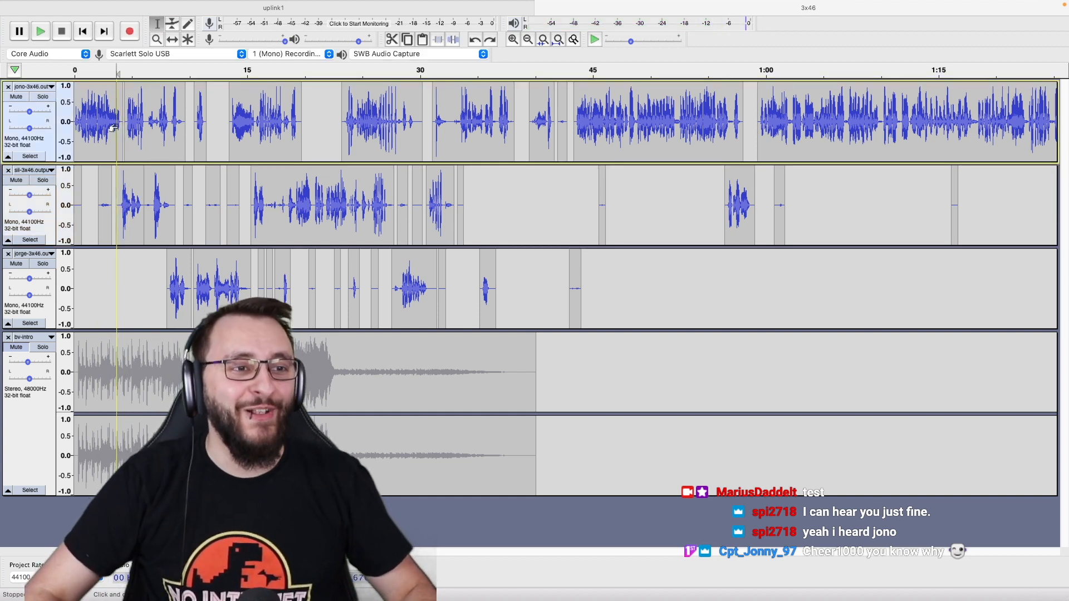
{"action": "left_click", "coordinate": [112, 127]}
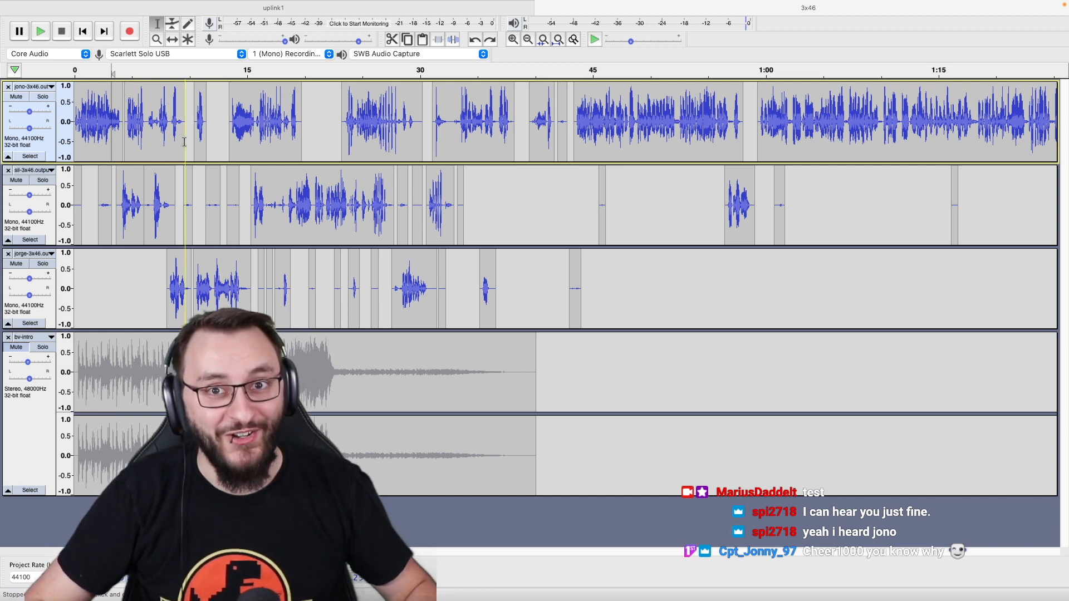
Listen through the opening of the three voice tracks to find where the episode proper starts.
{"action": "key", "text": "space"}
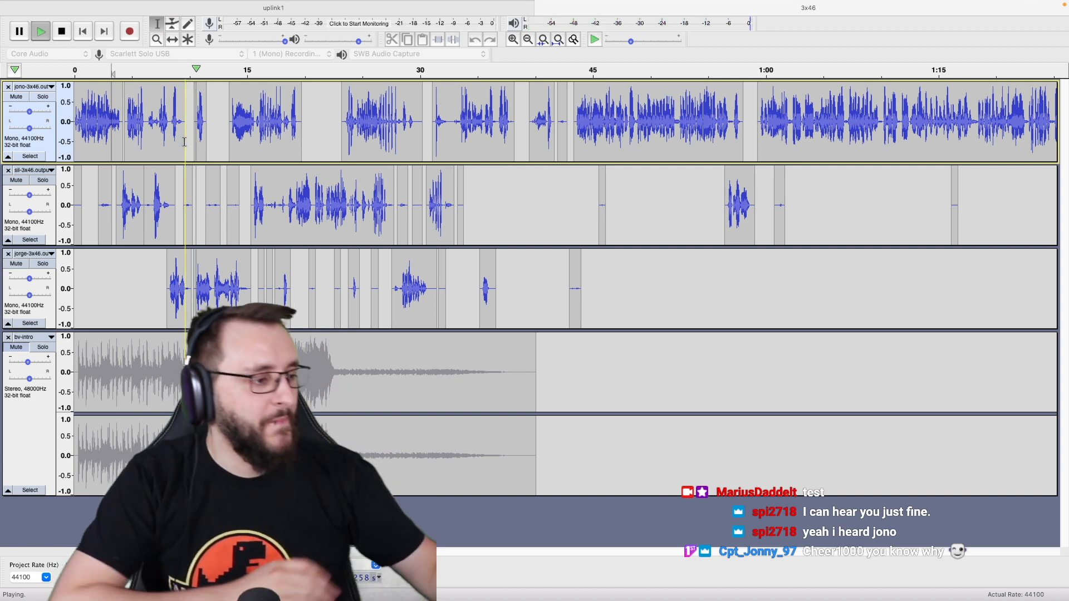
{"action": "key", "text": "super+1"}
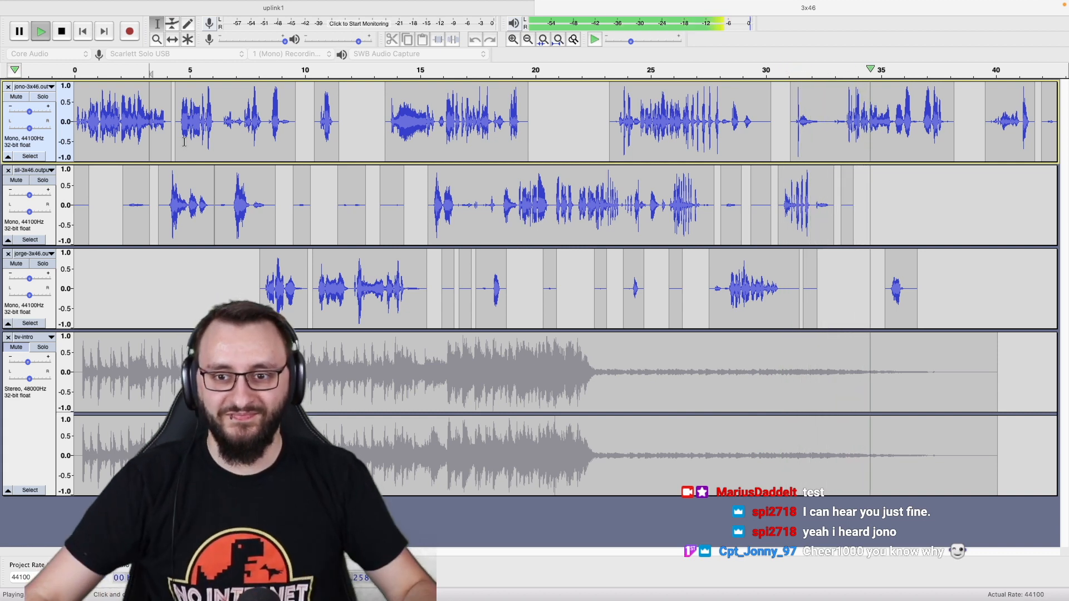
{"action": "scroll", "coordinate": [308, 166], "scroll_direction": "down", "scroll_amount": 2}
{"action": "scroll", "coordinate": [309, 165], "scroll_direction": "right", "scroll_amount": 6}
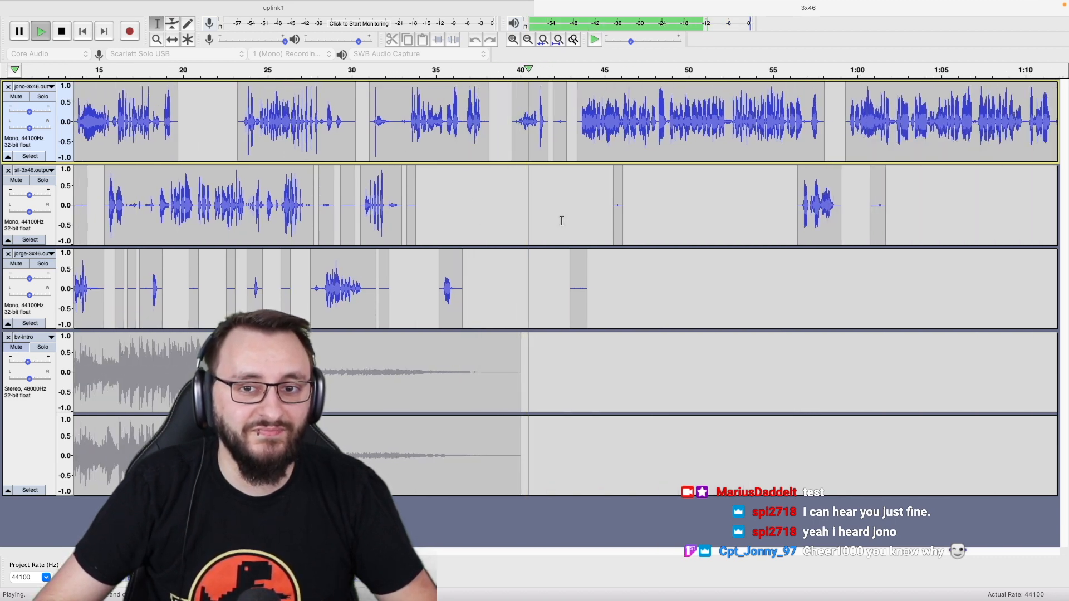
{"action": "scroll", "coordinate": [561, 220], "scroll_direction": "down", "scroll_amount": 3}
{"action": "scroll", "coordinate": [561, 220], "scroll_direction": "up", "scroll_amount": 4}
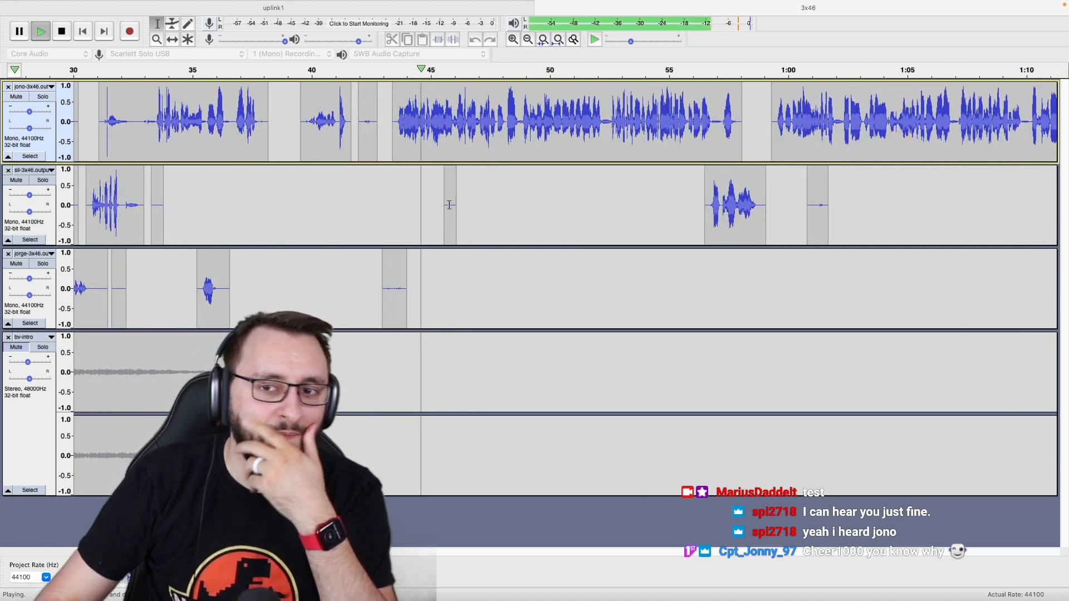
{"action": "key", "text": "space"}
Clear the pre-show audio on the three voice tracks from the start to about 43 s without shifting the rest, including stray clips until about 46 s.
{"action": "left_click_drag", "start_coordinate": [489, 208], "coordinate": [336, 301]}
{"action": "key", "text": "Delete"}
{"action": "left_click_drag", "start_coordinate": [388, 138], "coordinate": [303, 286]}
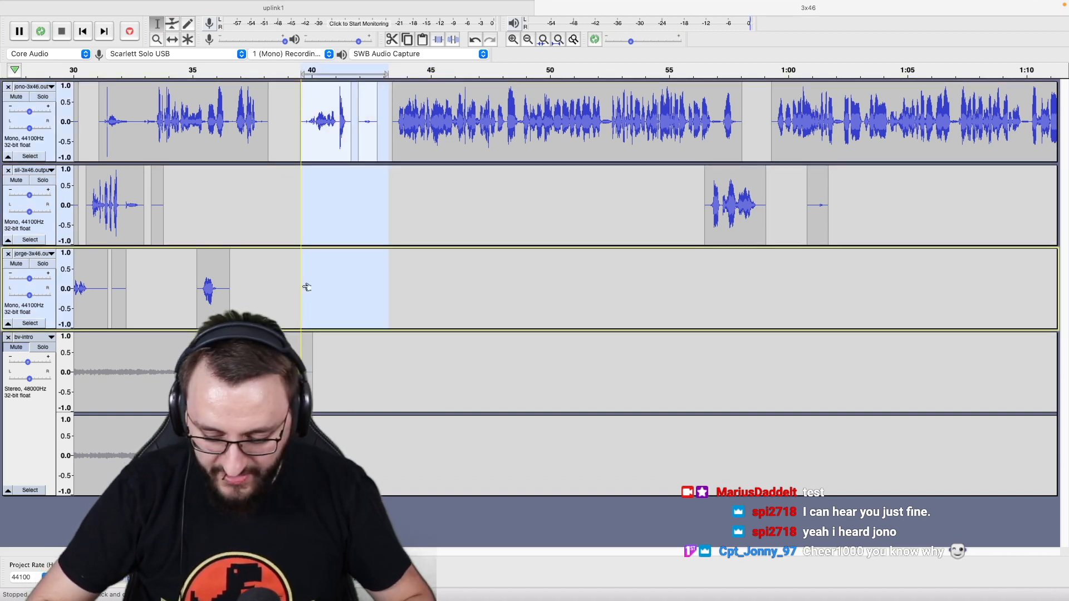
{"action": "key", "text": "shift+Home"}
{"action": "key", "text": "Delete"}
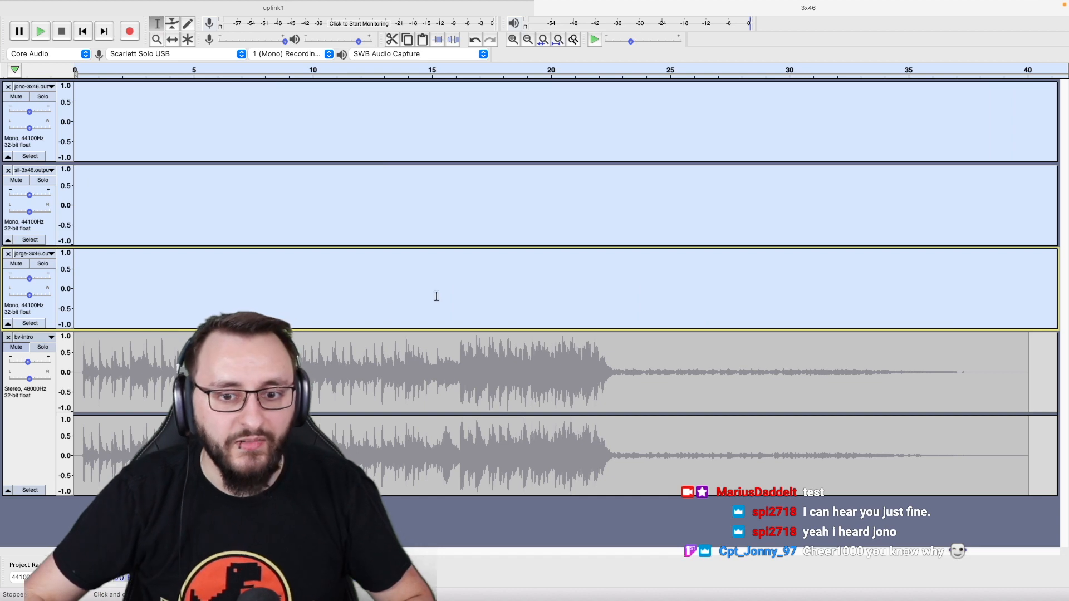
Unmute the bv-intro track and cut the empty stretch from about 21 s to 40 s on the three voice tracks, closing the gap.
{"action": "scroll", "coordinate": [435, 296], "scroll_direction": "down", "scroll_amount": 2}
{"action": "left_click", "coordinate": [296, 293]}
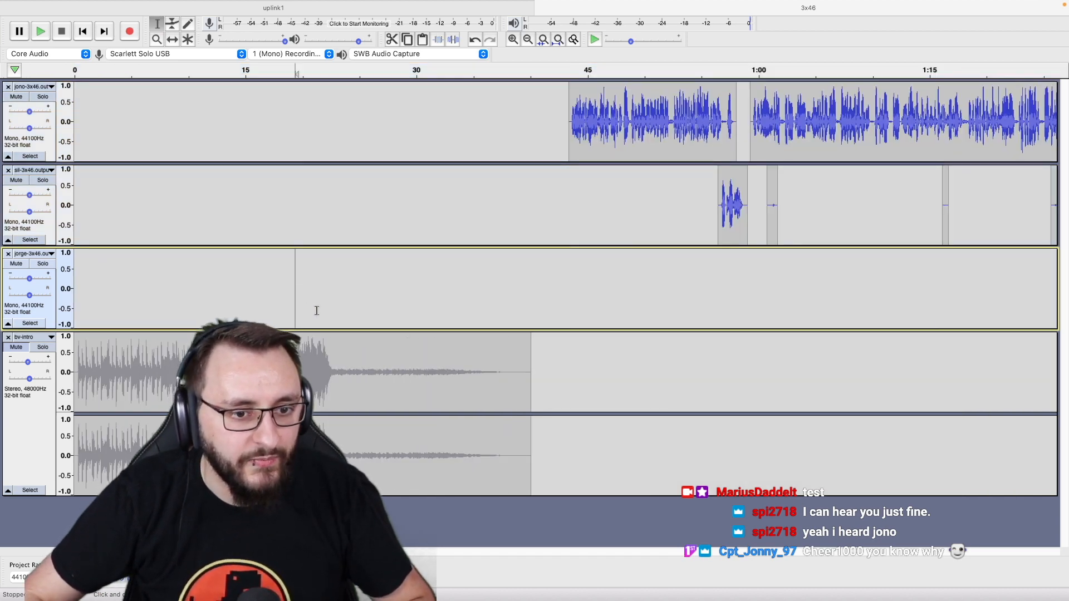
{"action": "key", "text": "shift+s"}
{"action": "key", "text": "shift+s"}
{"action": "left_click_drag", "start_coordinate": [317, 310], "coordinate": [526, 132]}
{"action": "key", "text": "Delete"}
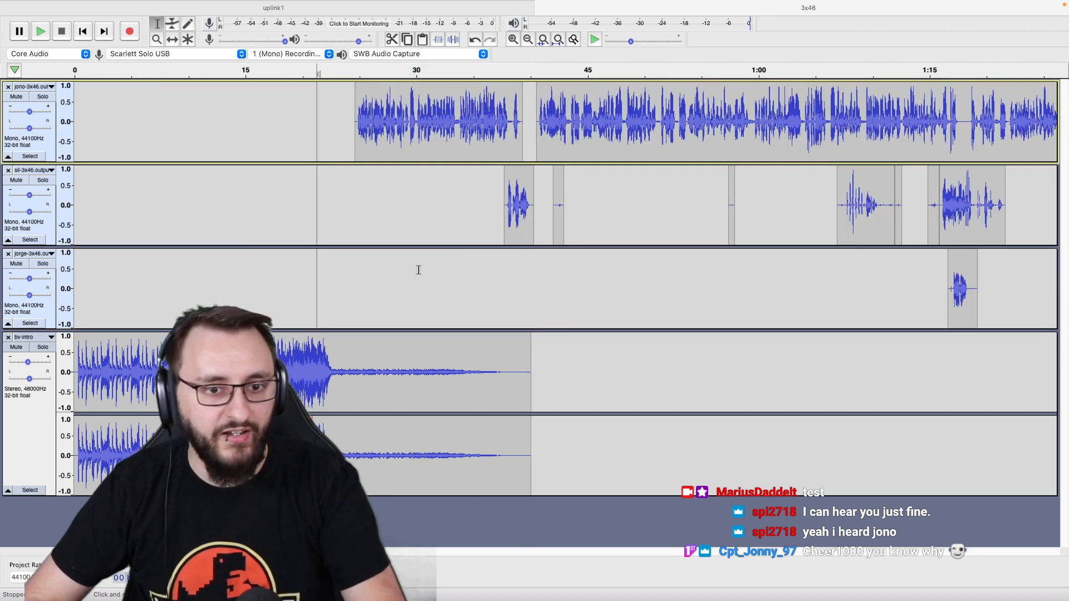
Tighten the lead-in by cutting about 1.8 s and about 0.6 s of empty time before the first speech on all three voice tracks.
{"action": "scroll", "coordinate": [337, 308], "scroll_direction": "up", "scroll_amount": 5}
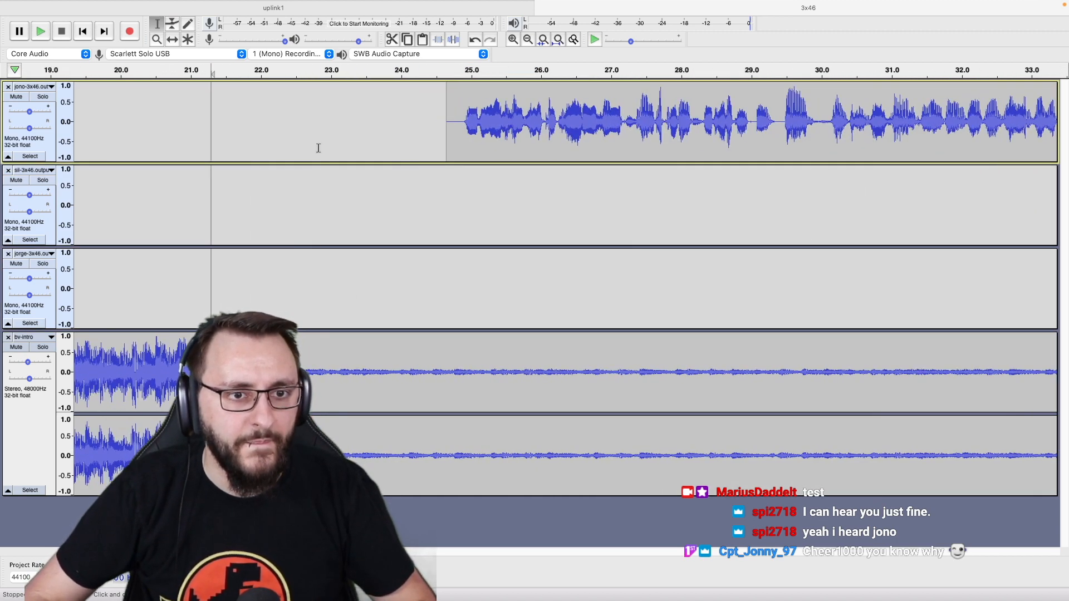
{"action": "left_click_drag", "start_coordinate": [292, 141], "coordinate": [418, 270]}
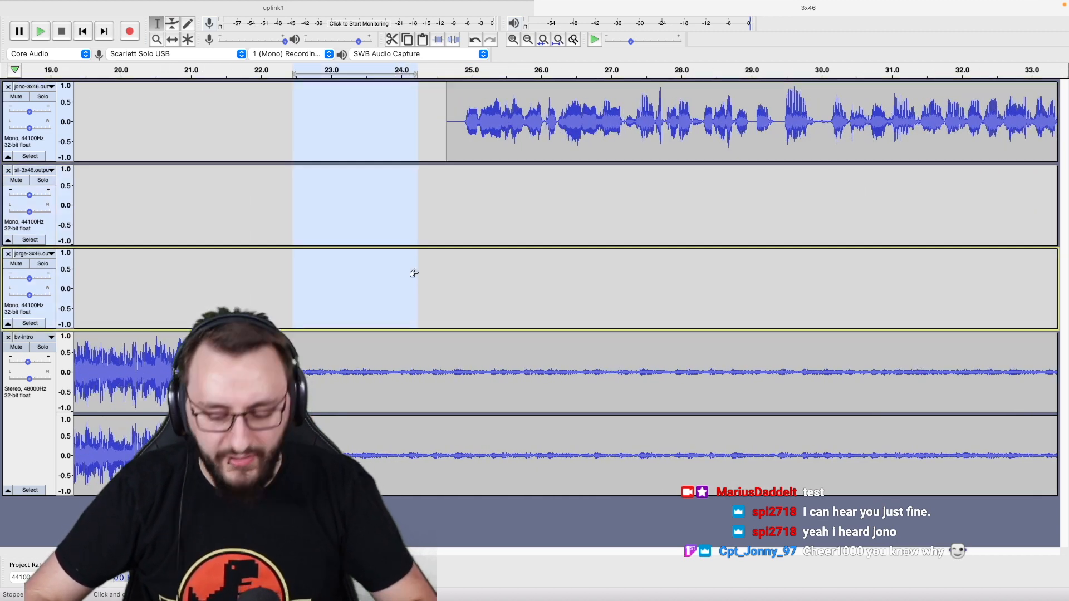
{"action": "key", "text": "Delete"}
{"action": "left_click_drag", "start_coordinate": [209, 144], "coordinate": [245, 265]}
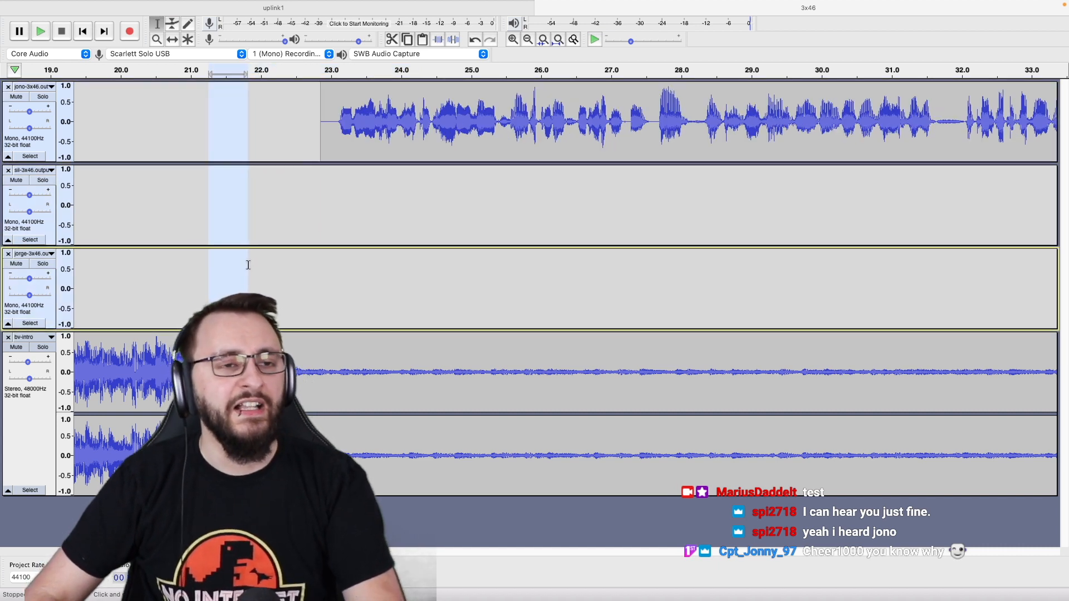
{"action": "key", "text": "Delete"}
Play from about 17.5 s to check how the first speech enters after the intro music.
{"action": "left_click", "coordinate": [135, 285]}
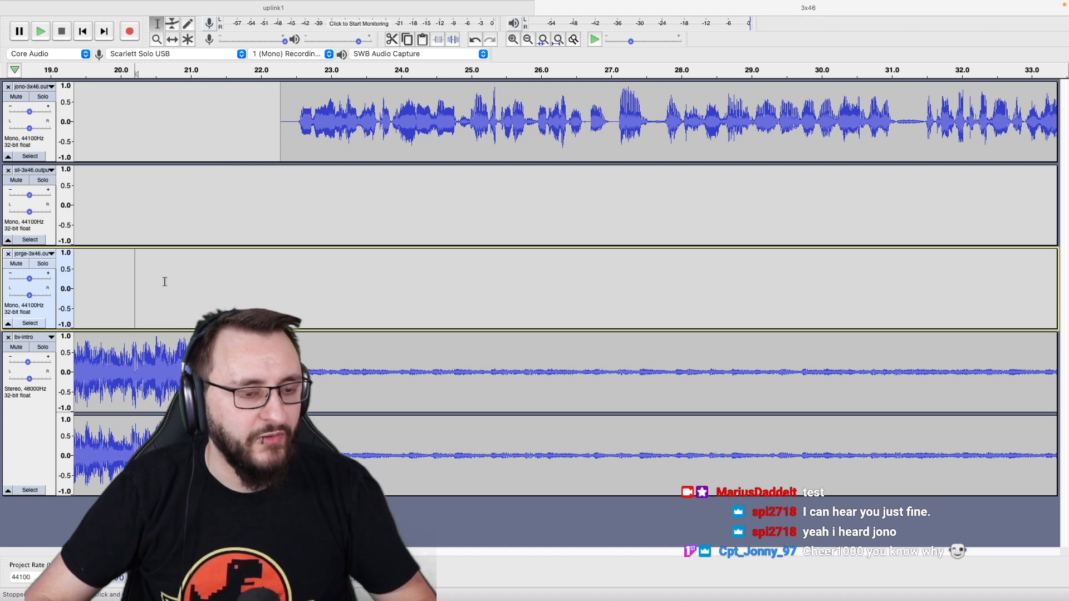
{"action": "scroll", "coordinate": [165, 282], "scroll_direction": "up", "scroll_amount": 3}
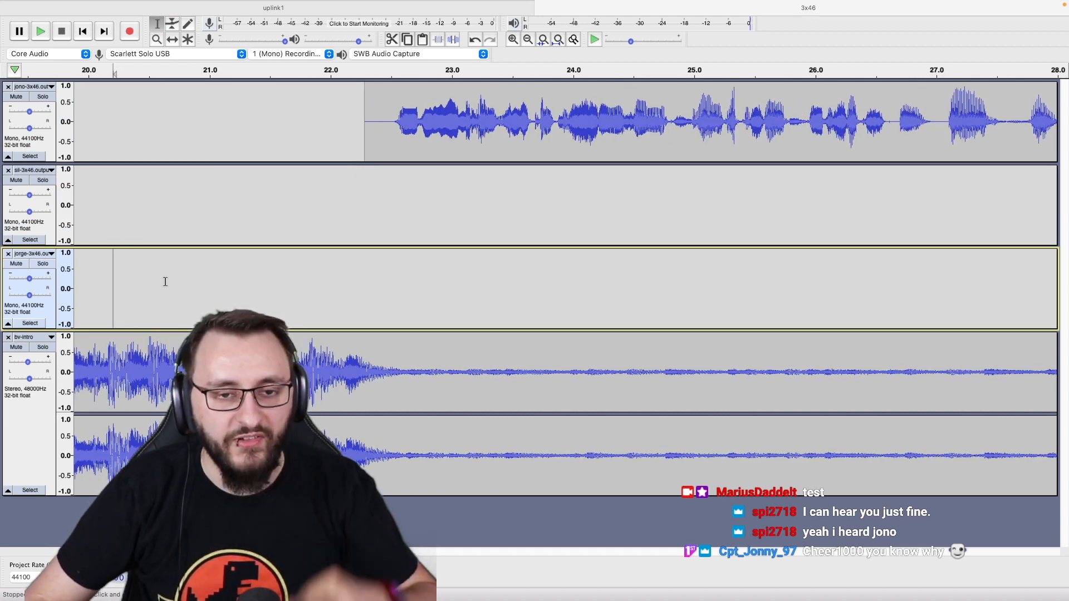
{"action": "scroll", "coordinate": [165, 282], "scroll_direction": "down", "scroll_amount": 10}
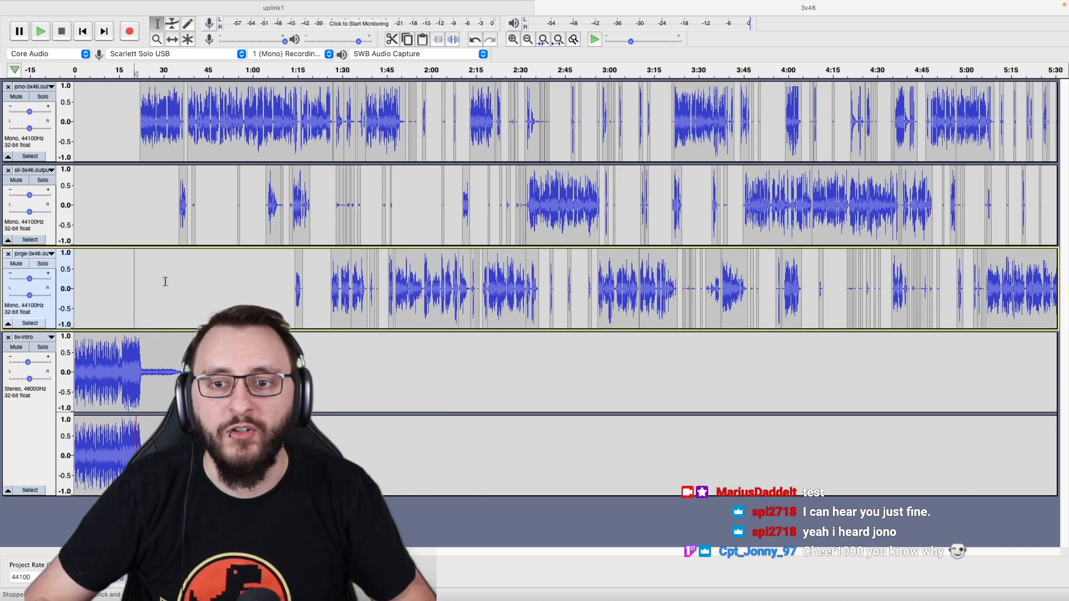
{"action": "scroll", "coordinate": [164, 282], "scroll_direction": "down", "scroll_amount": 1}
{"action": "scroll", "coordinate": [159, 282], "scroll_direction": "up", "scroll_amount": 6}
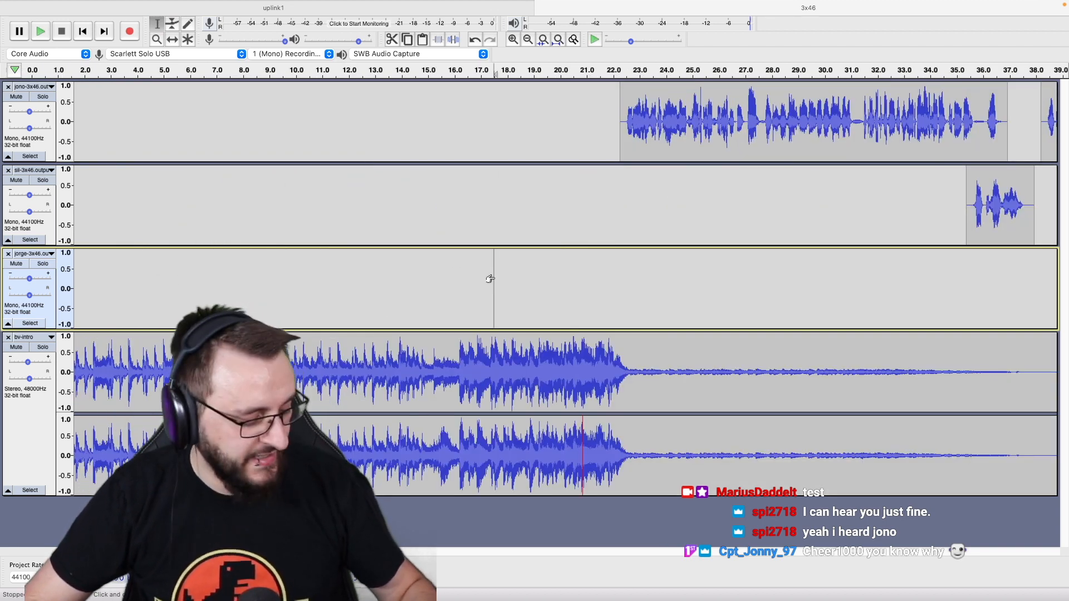
{"action": "scroll", "coordinate": [721, 278], "scroll_direction": "up", "scroll_amount": 1}
{"action": "key", "text": "space"}
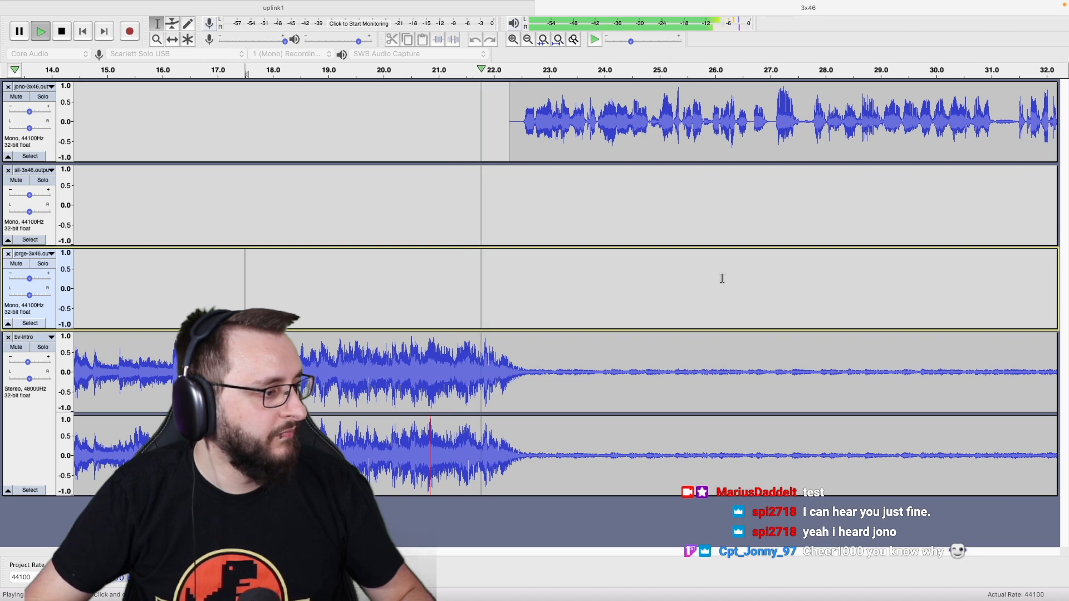
{"action": "key", "text": "space"}
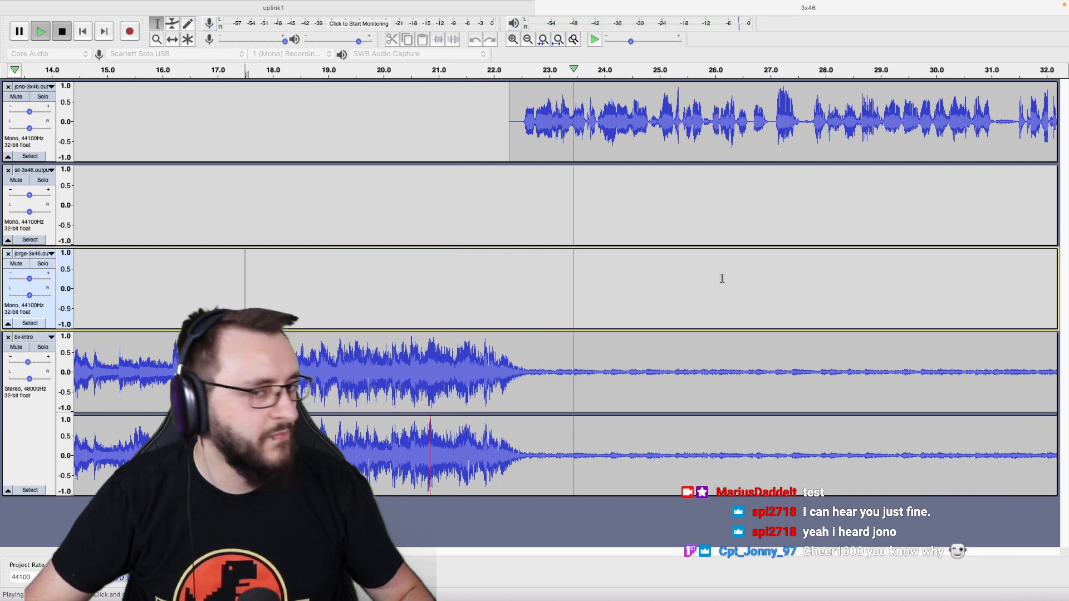
Cut about 0.2 s more empty time before the first speech on the voice tracks and replay the transition from about 20 s.
{"action": "scroll", "coordinate": [552, 228], "scroll_direction": "up", "scroll_amount": 2}
{"action": "left_click_drag", "start_coordinate": [257, 156], "coordinate": [295, 265]}
{"action": "key", "text": "Delete"}
{"action": "scroll", "coordinate": [295, 265], "scroll_direction": "down", "scroll_amount": 2}
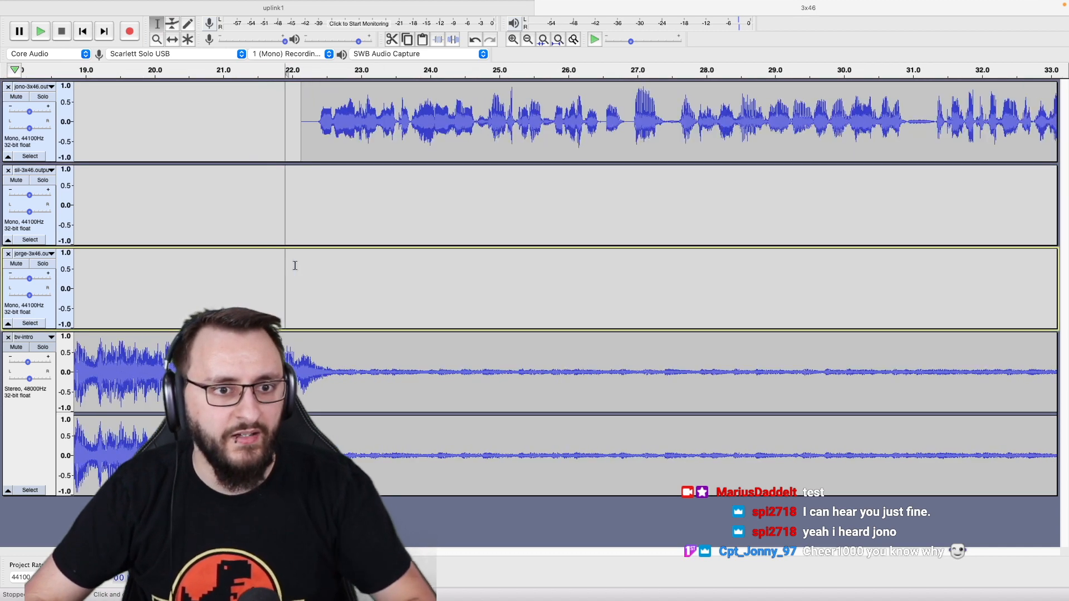
{"action": "left_click", "coordinate": [161, 288]}
{"action": "key", "text": "space"}
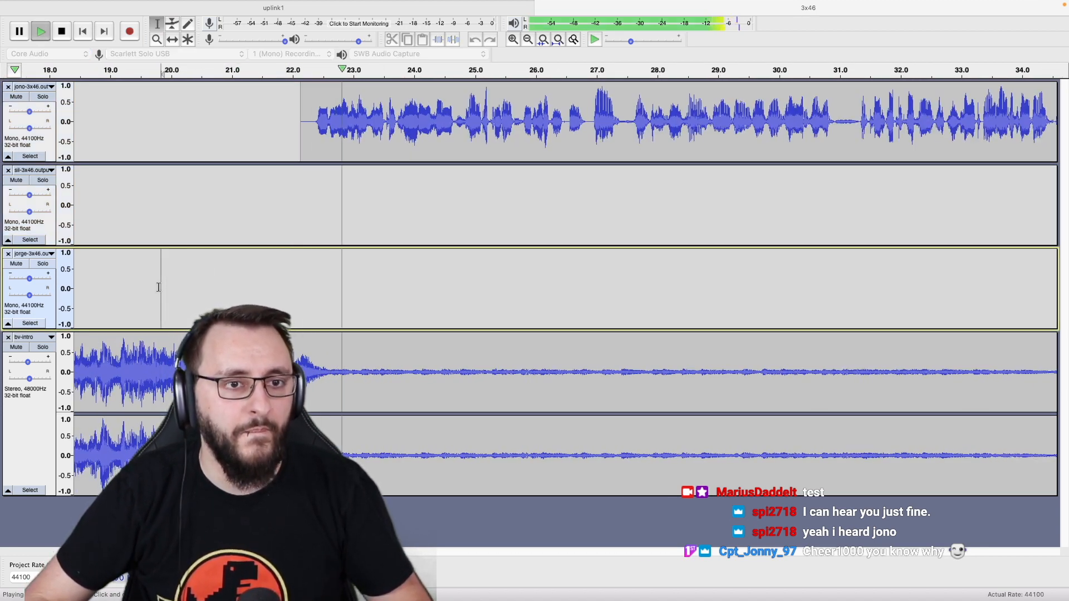
{"action": "key", "text": "space"}
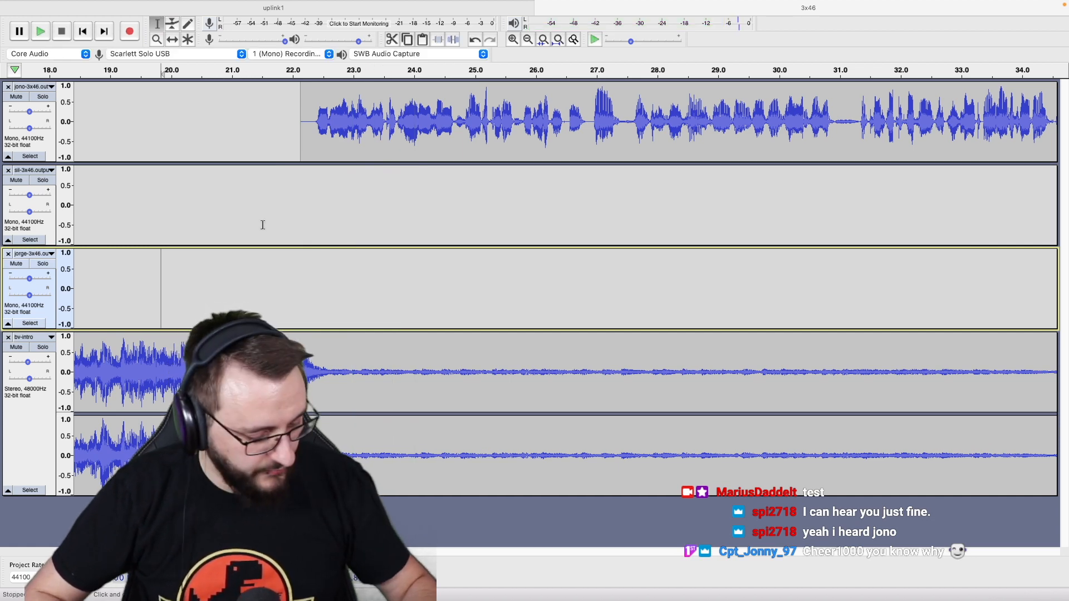
Add a label named "Intro" at the very start of the timeline.
{"action": "key", "text": "Home"}
{"action": "key", "text": "super+b"}
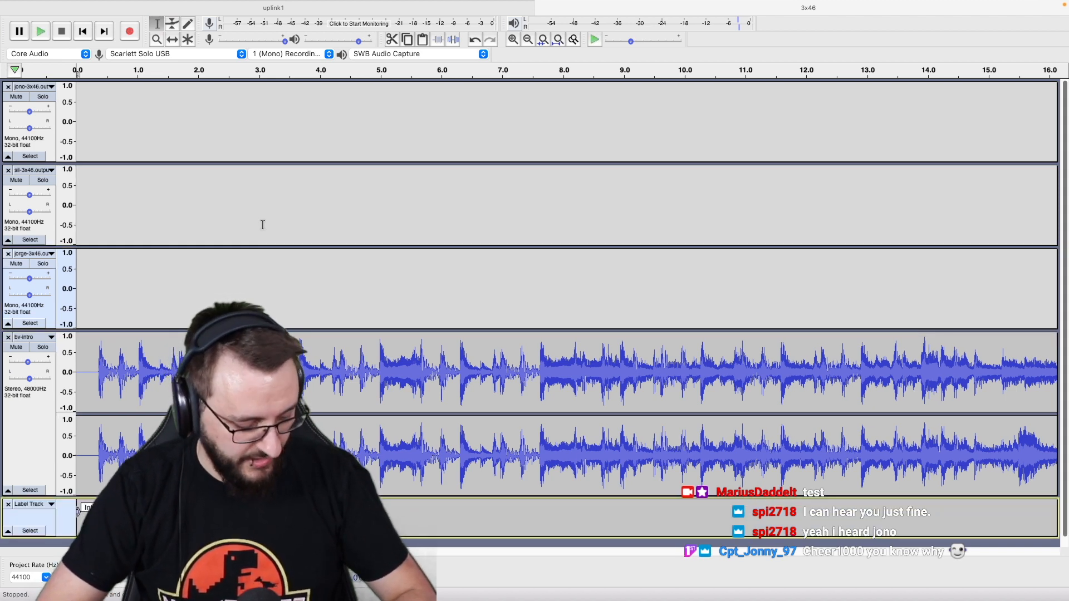
{"action": "key", "text": "super+f"}
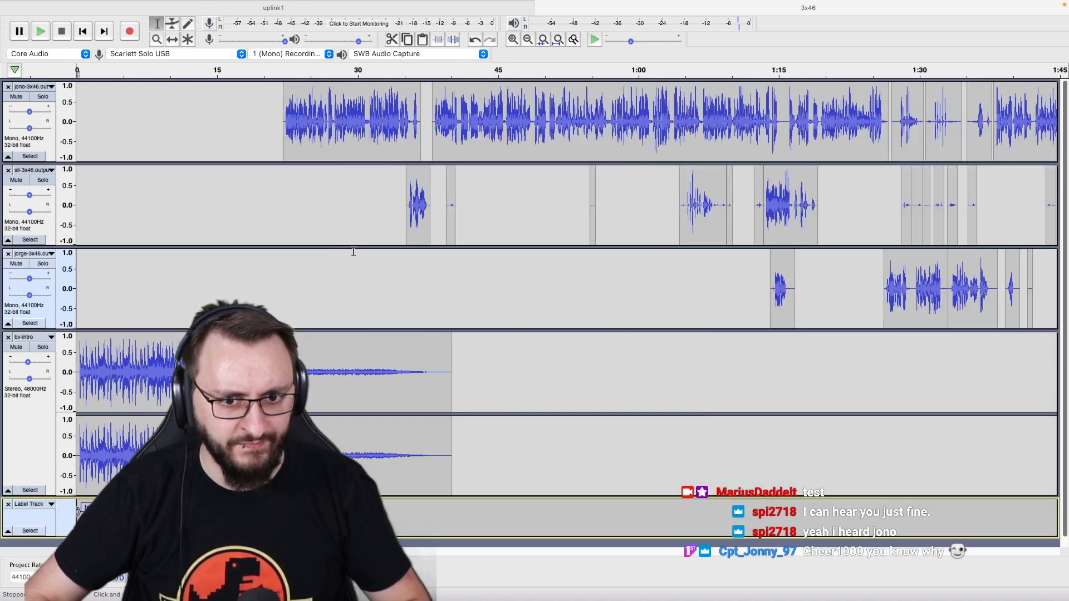
Listen from about 21 s up to the overlap between the first two voice tracks around 36 s.
{"action": "left_click", "coordinate": [275, 189]}
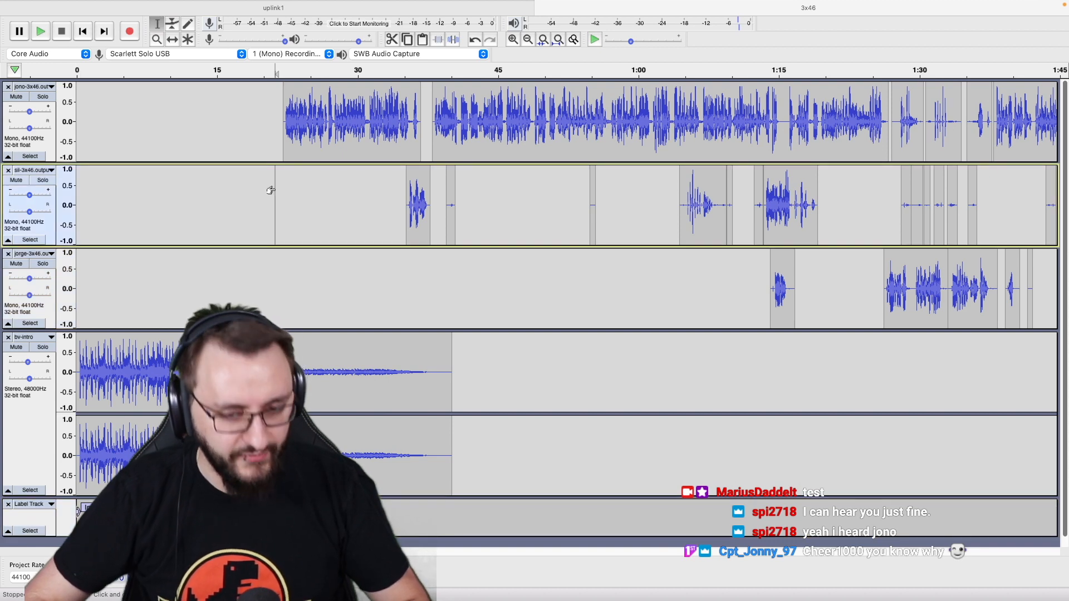
{"action": "key", "text": "space"}
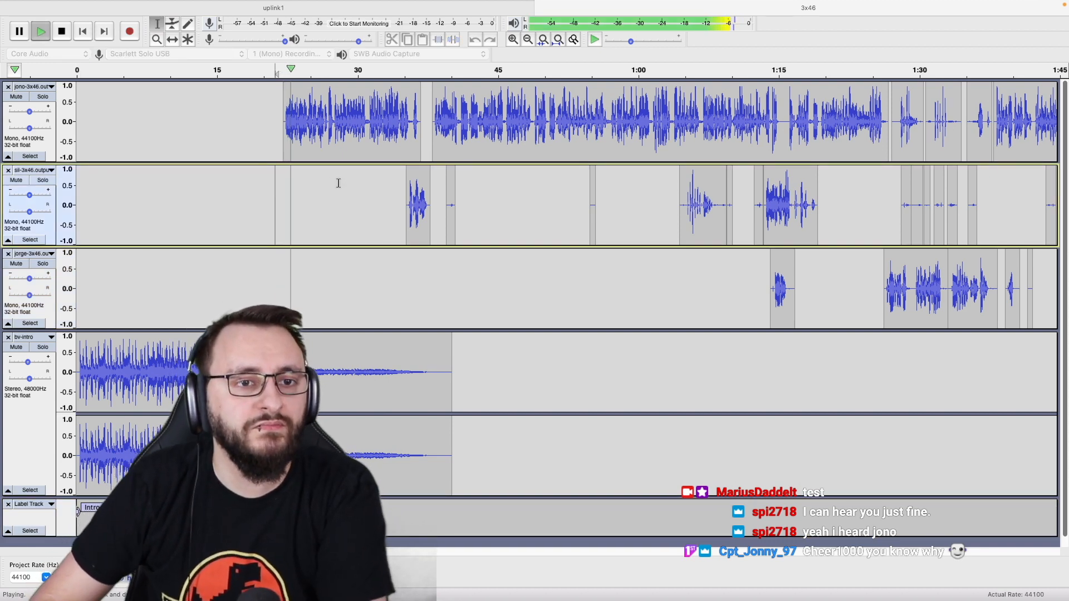
{"action": "key", "text": "ctrl+Right"}
{"action": "scroll", "coordinate": [410, 182], "scroll_direction": "up", "scroll_amount": 2}
{"action": "key", "text": "ctrl+Left"}
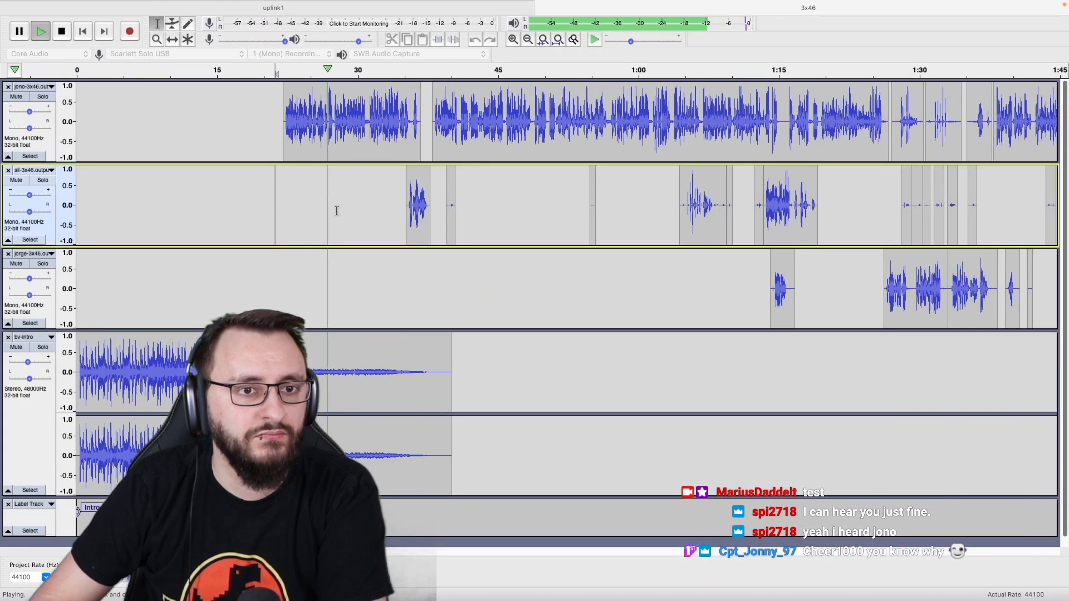
{"action": "scroll", "coordinate": [336, 211], "scroll_direction": "up", "scroll_amount": 2}
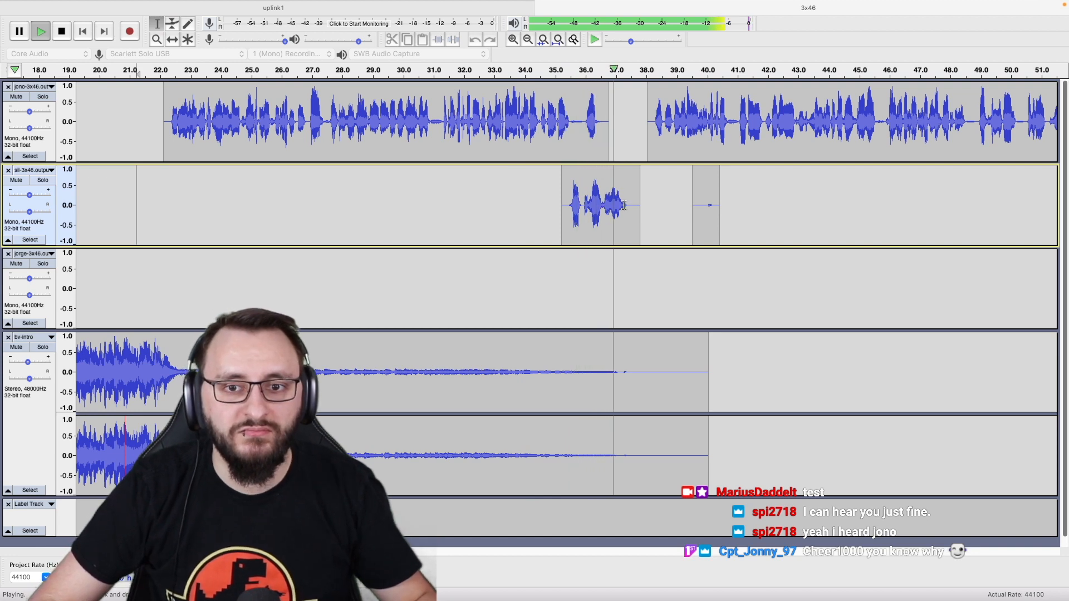
{"action": "scroll", "coordinate": [624, 206], "scroll_direction": "up", "scroll_amount": 2}
{"action": "key", "text": "space"}
Solo the first voice track to listen to the overlapping passage from about 34.6 s, then turn solo off.
{"action": "left_click", "coordinate": [500, 134]}
{"action": "key", "text": "shift+s"}
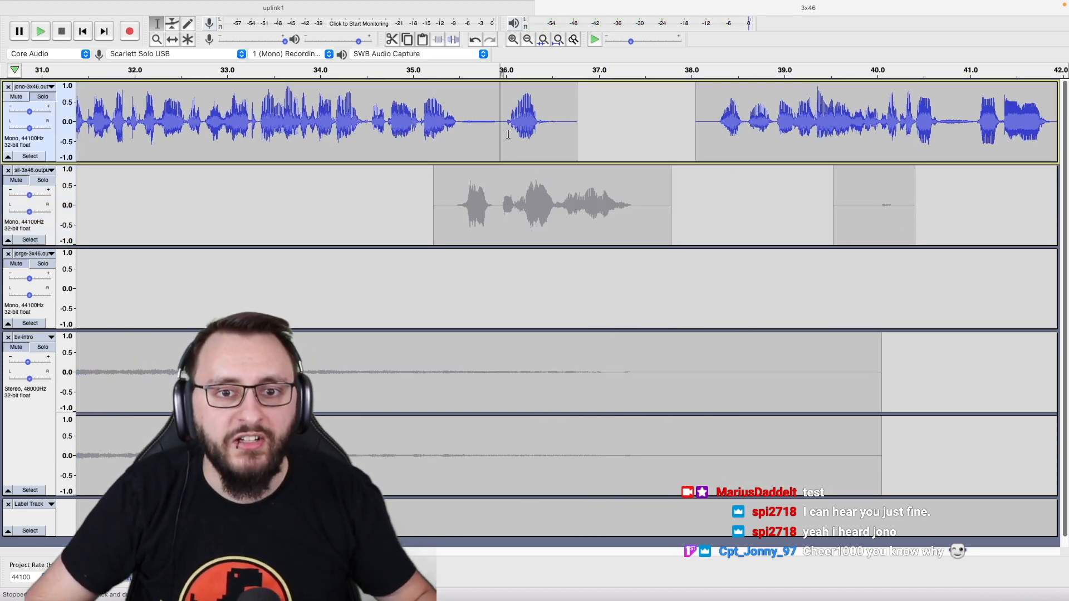
{"action": "key", "text": "space"}
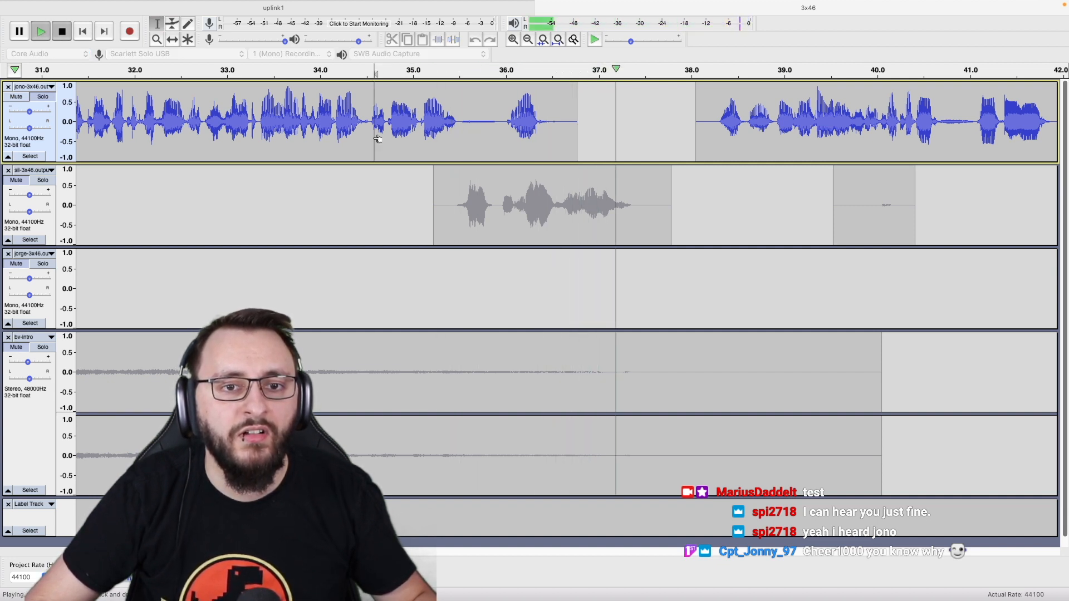
{"action": "key", "text": "space"}
{"action": "key", "text": "shift+s"}
Cut out the pause from about 35.5 s to 35.95 s on the first voice track and move the following clip back to about 35.6 s.
{"action": "scroll", "coordinate": [487, 111], "scroll_direction": "up", "scroll_amount": 2, "text": "ctrl"}
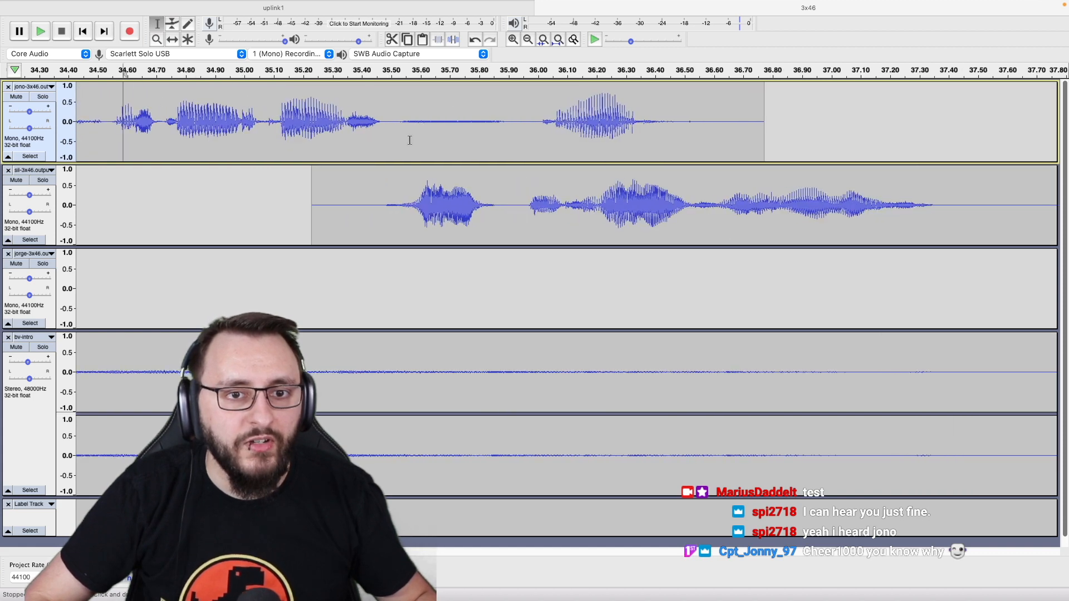
{"action": "left_click_drag", "start_coordinate": [398, 140], "coordinate": [526, 147]}
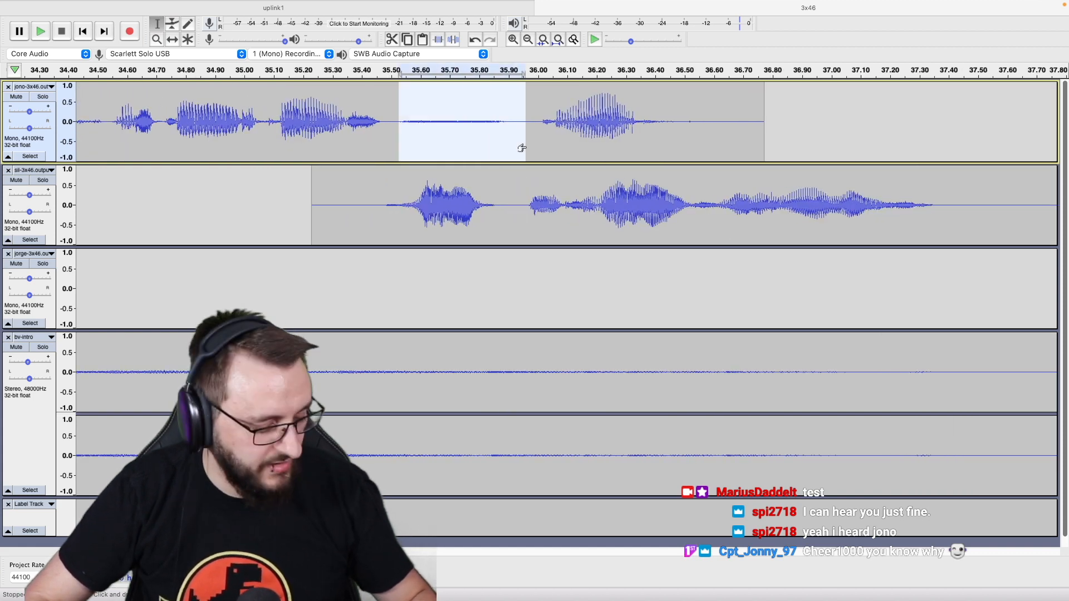
{"action": "key", "text": "super+alt+k"}
{"action": "left_click", "coordinate": [562, 139]}
{"action": "left_click_drag", "start_coordinate": [581, 126], "coordinate": [468, 127]}
Move the overlapping reply clip on the second voice track later so it starts at about 36.0 s.
{"action": "scroll", "coordinate": [499, 204], "scroll_direction": "down", "scroll_amount": 2, "text": "ctrl"}
{"action": "left_click_drag", "start_coordinate": [498, 204], "coordinate": [572, 204]}
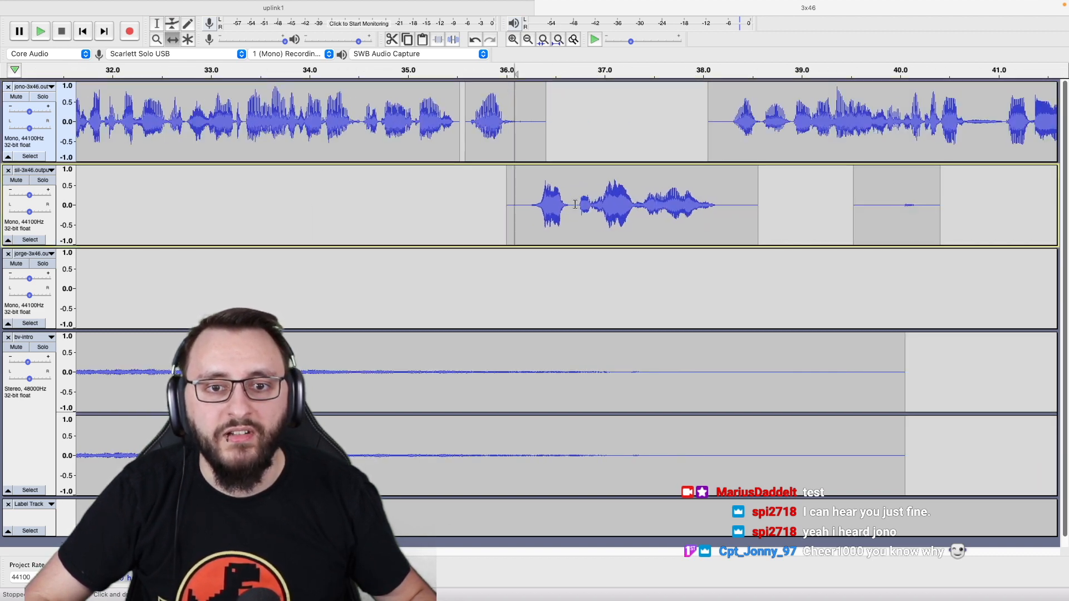
{"action": "key", "text": "F1"}
Play from about 33.6 s to check the timing of the rearranged clips and continue listening past them.
{"action": "double_click", "coordinate": [529, 143]}
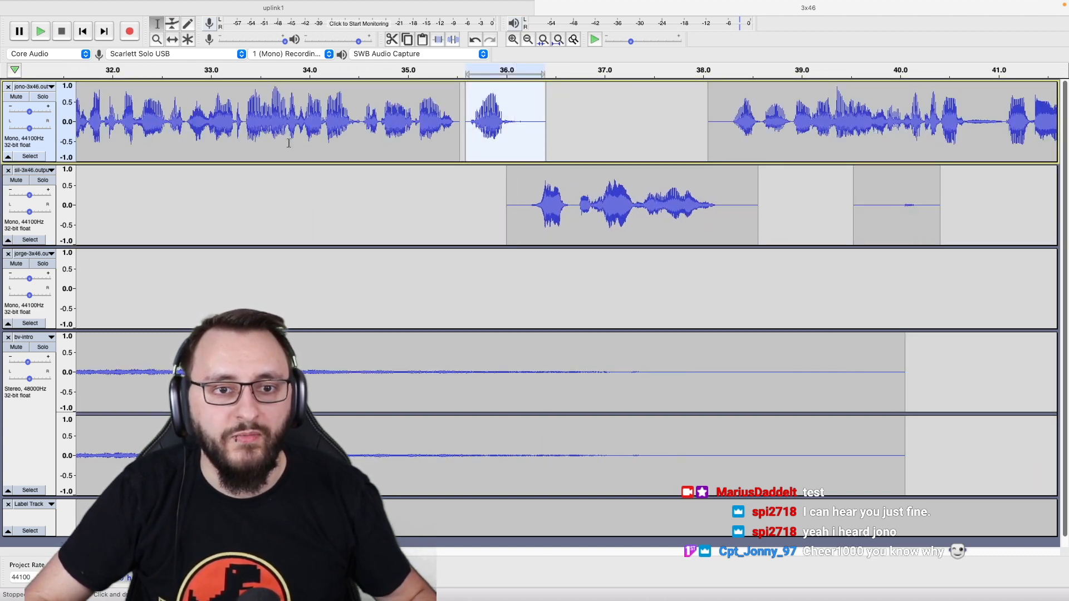
{"action": "left_click", "coordinate": [267, 138]}
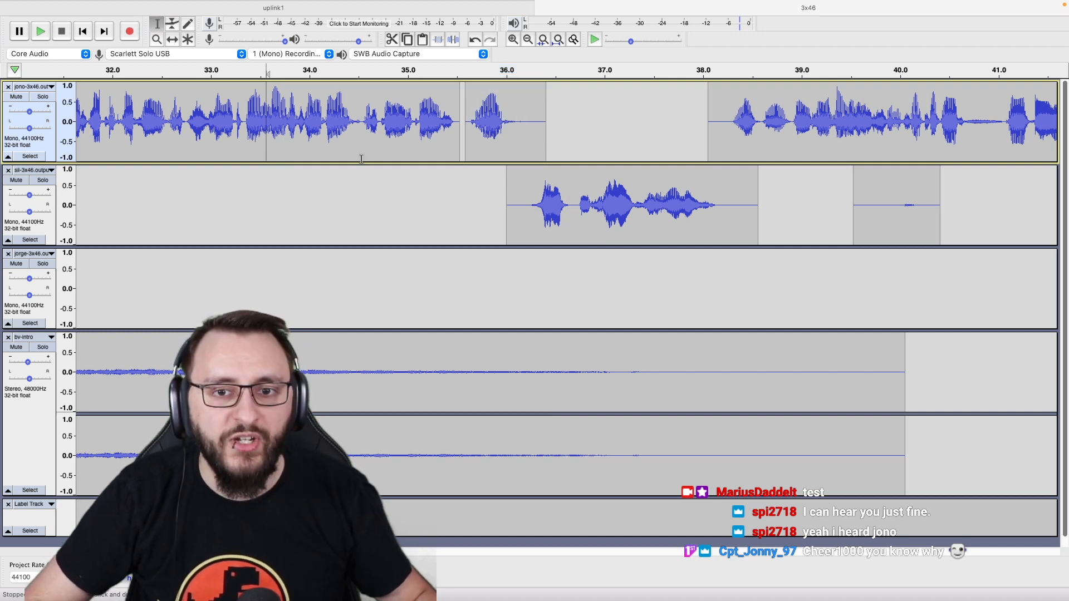
{"action": "key", "text": "space"}
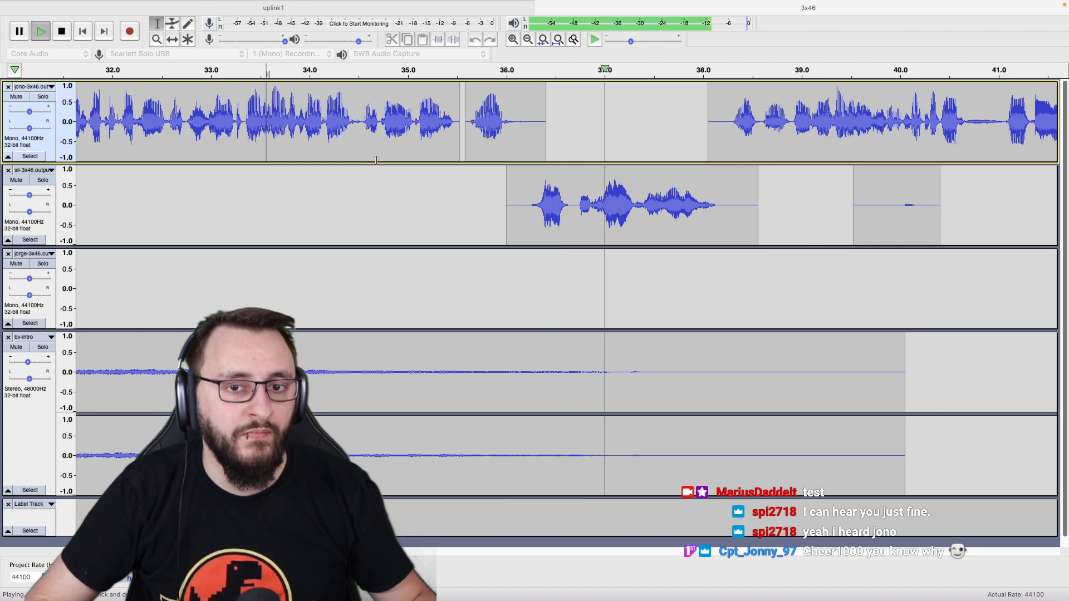
{"action": "scroll", "coordinate": [377, 160], "scroll_direction": "down", "scroll_amount": 2}
{"action": "scroll", "coordinate": [376, 160], "scroll_direction": "right", "scroll_amount": 3}
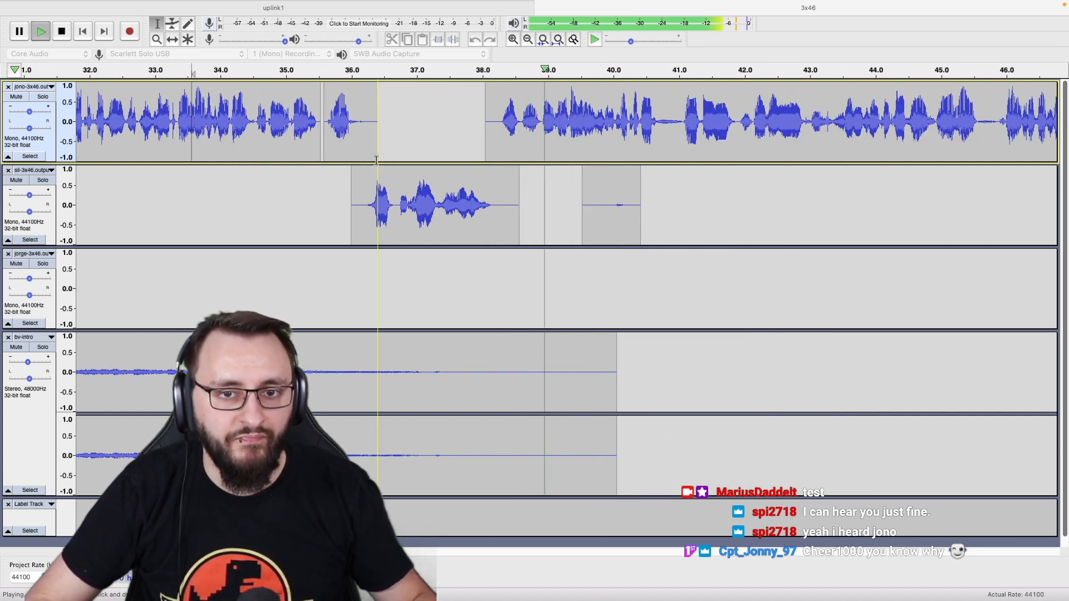
Continue listening through the episode up to about 1:13, then stop playback.
{"action": "scroll", "coordinate": [560, 195], "scroll_direction": "down", "scroll_amount": 1}
{"action": "scroll", "coordinate": [561, 195], "scroll_direction": "down", "scroll_amount": 3}
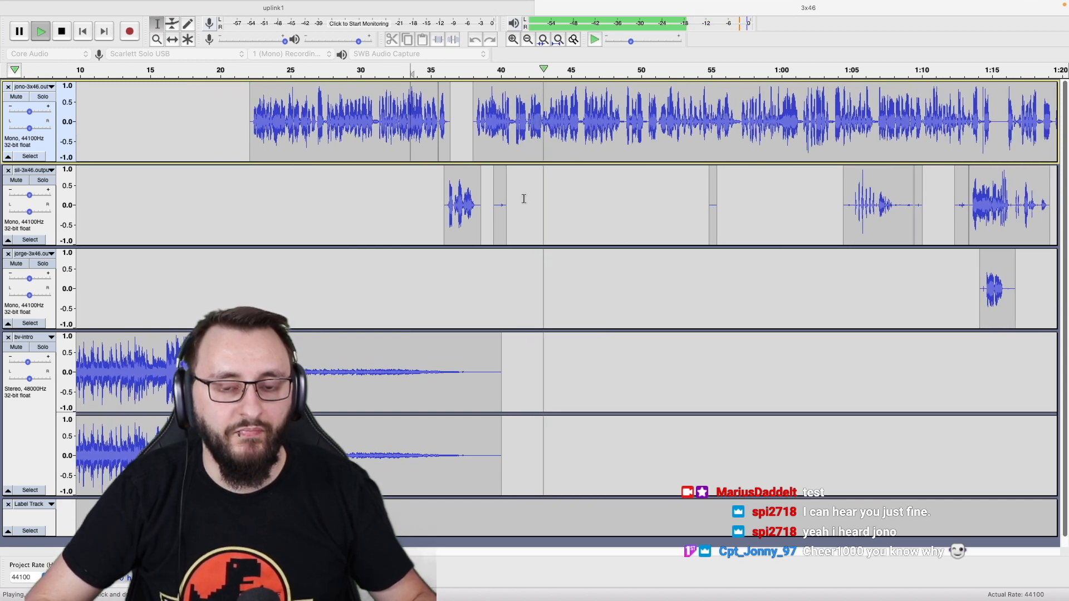
{"action": "scroll", "coordinate": [546, 195], "scroll_direction": "up", "scroll_amount": 2}
{"action": "scroll", "coordinate": [550, 195], "scroll_direction": "down", "scroll_amount": 2}
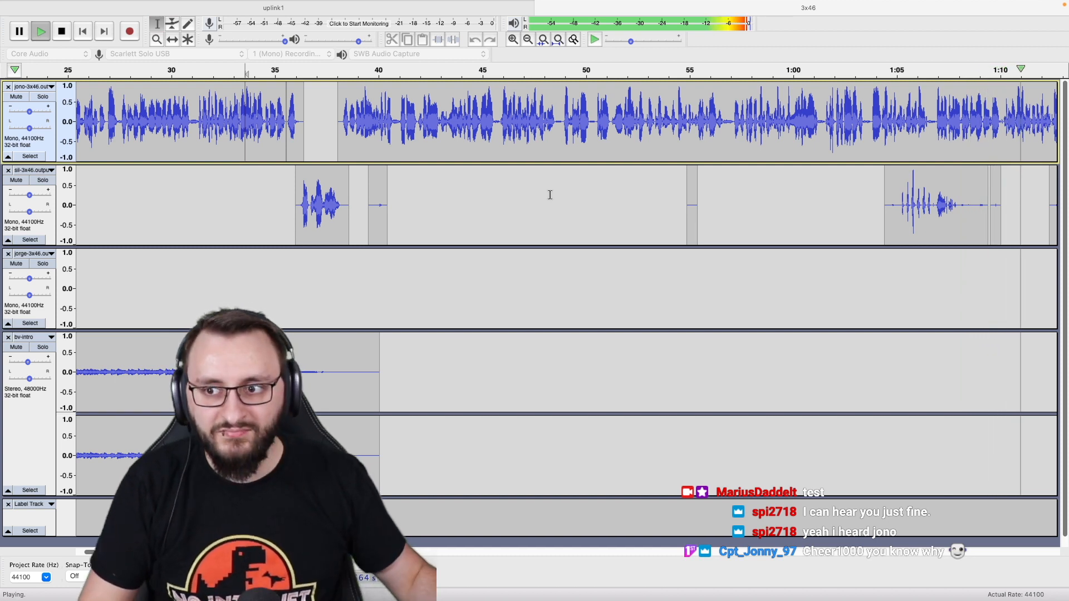
{"action": "scroll", "coordinate": [549, 195], "scroll_direction": "right", "scroll_amount": 5}
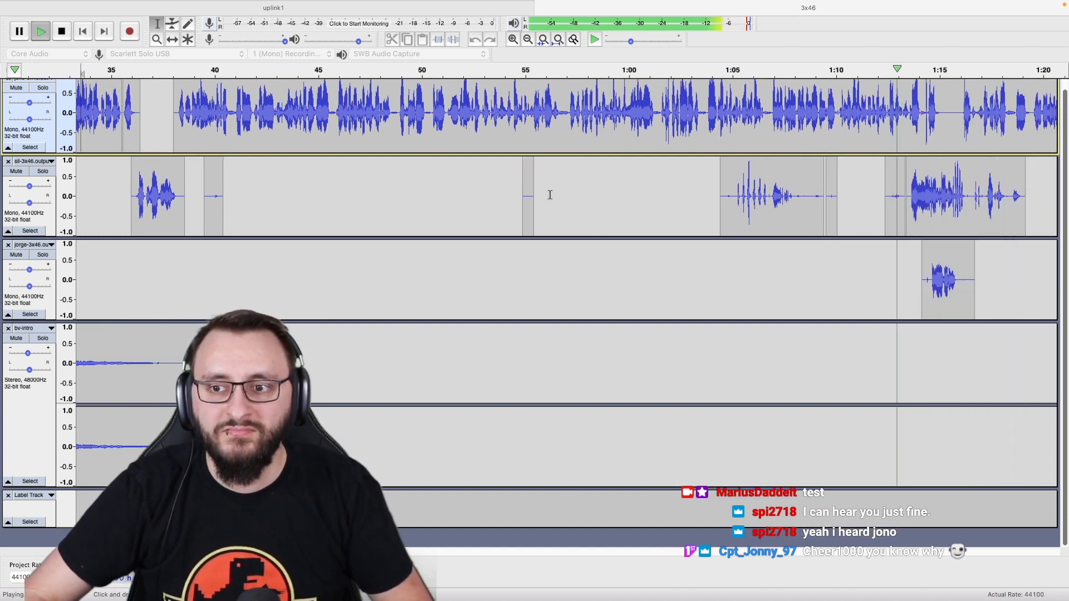
{"action": "scroll", "coordinate": [550, 195], "scroll_direction": "right", "scroll_amount": 1}
{"action": "key", "text": "space"}
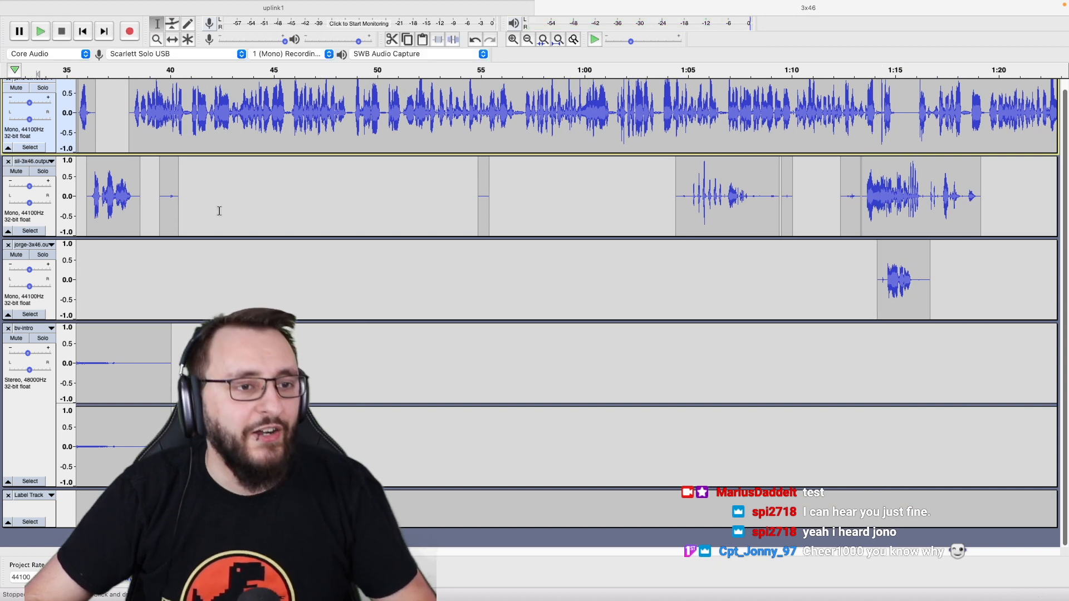
Solo the second voice track to listen to the quiet clips from about 39.3 s to 56.7 s, then turn solo off.
{"action": "left_click_drag", "start_coordinate": [155, 206], "coordinate": [512, 188]}
{"action": "scroll", "coordinate": [212, 207], "scroll_direction": "left", "scroll_amount": 6}
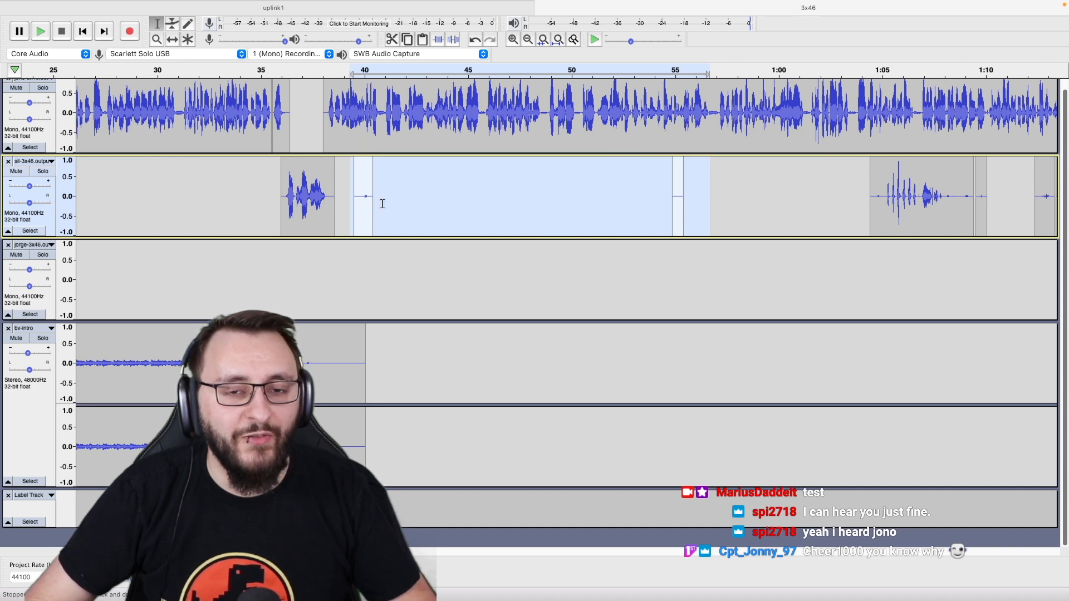
{"action": "scroll", "coordinate": [382, 204], "scroll_direction": "up", "scroll_amount": 2}
{"action": "scroll", "coordinate": [361, 211], "scroll_direction": "up", "scroll_amount": 1}
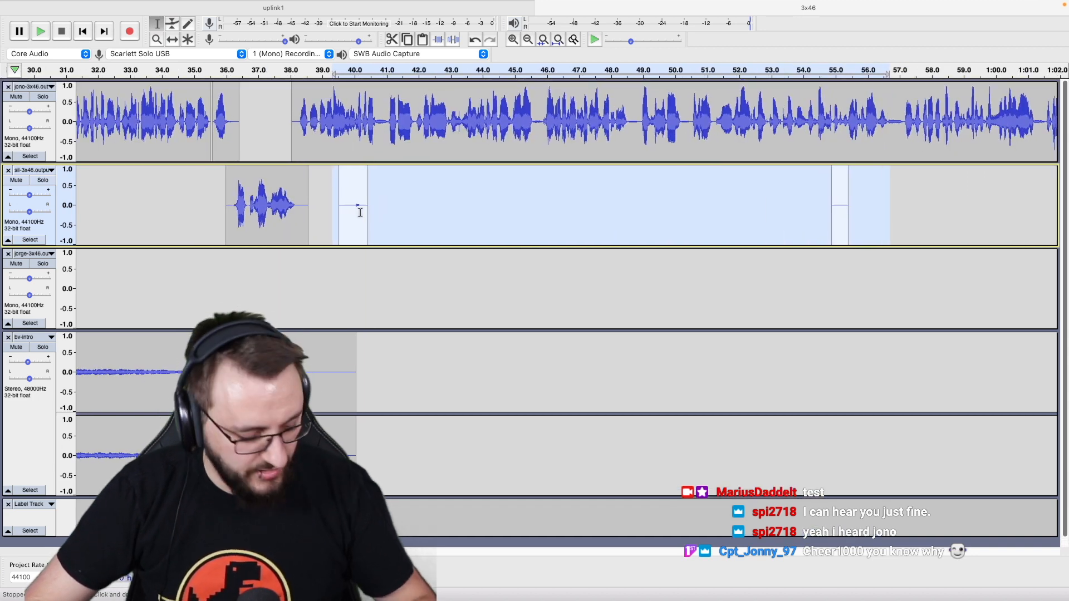
{"action": "key", "text": "shift+s"}
{"action": "key", "text": "space"}
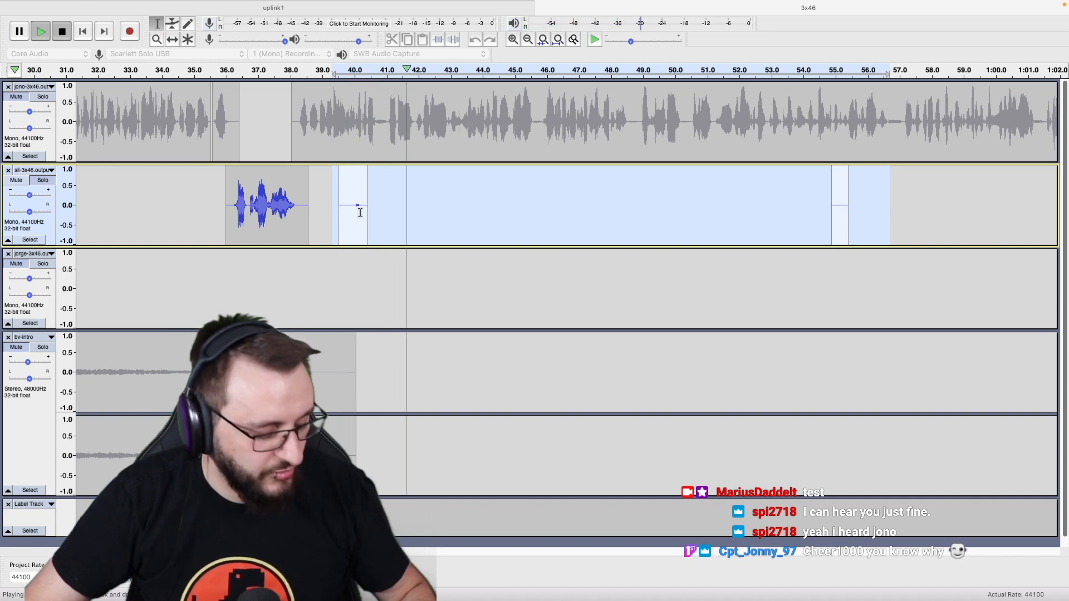
{"action": "key", "text": "space"}
{"action": "key", "text": "shift+s"}
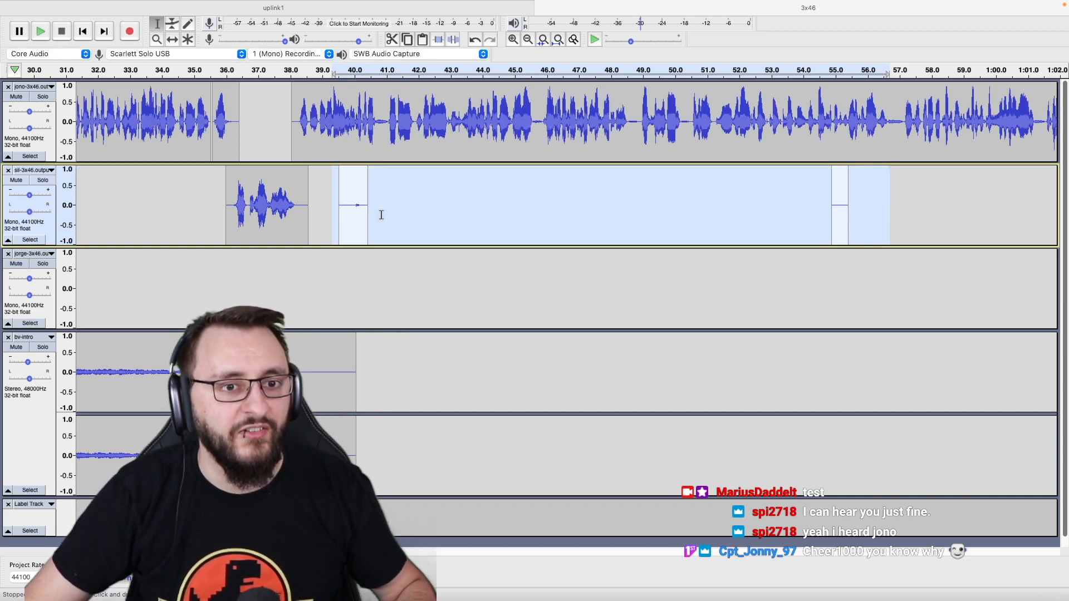
Delete the two near-silent clips between about 39.5 s and 55.4 s on the second voice track, leaving the following clips in place.
{"action": "scroll", "coordinate": [381, 215], "scroll_direction": "down", "scroll_amount": 1}
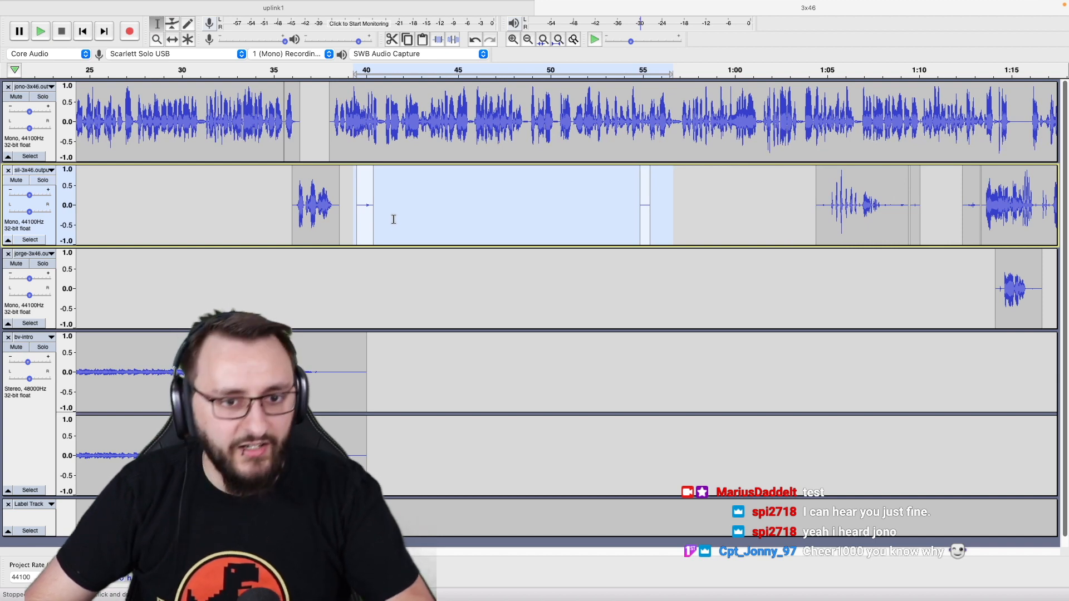
{"action": "left_click", "coordinate": [345, 214]}
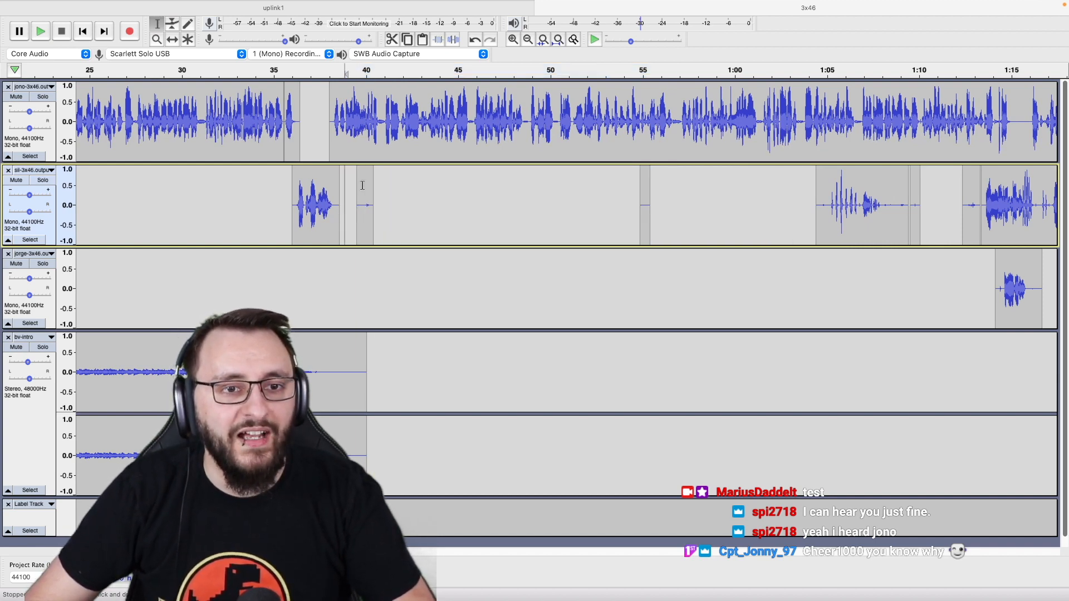
{"action": "scroll", "coordinate": [357, 199], "scroll_direction": "up", "scroll_amount": 2}
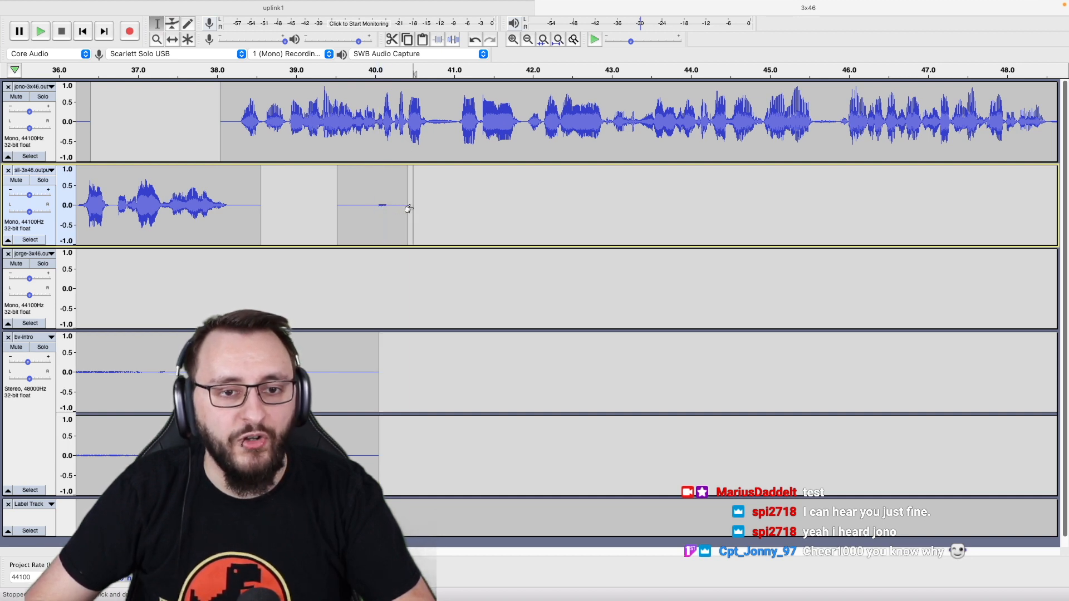
{"action": "scroll", "coordinate": [409, 208], "scroll_direction": "down", "scroll_amount": 3}
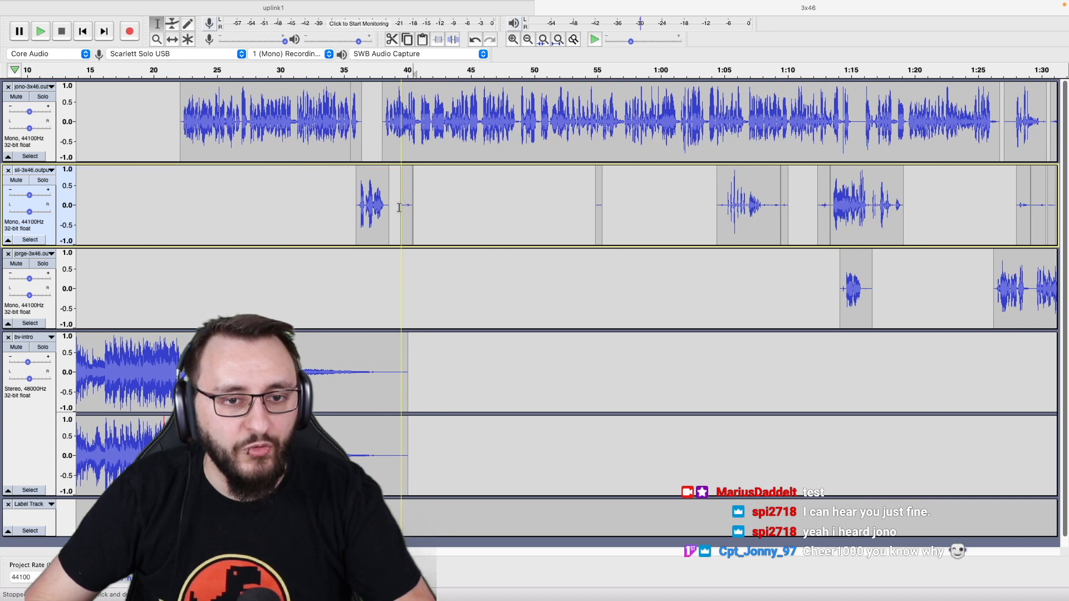
{"action": "left_click_drag", "start_coordinate": [398, 207], "coordinate": [619, 207]}
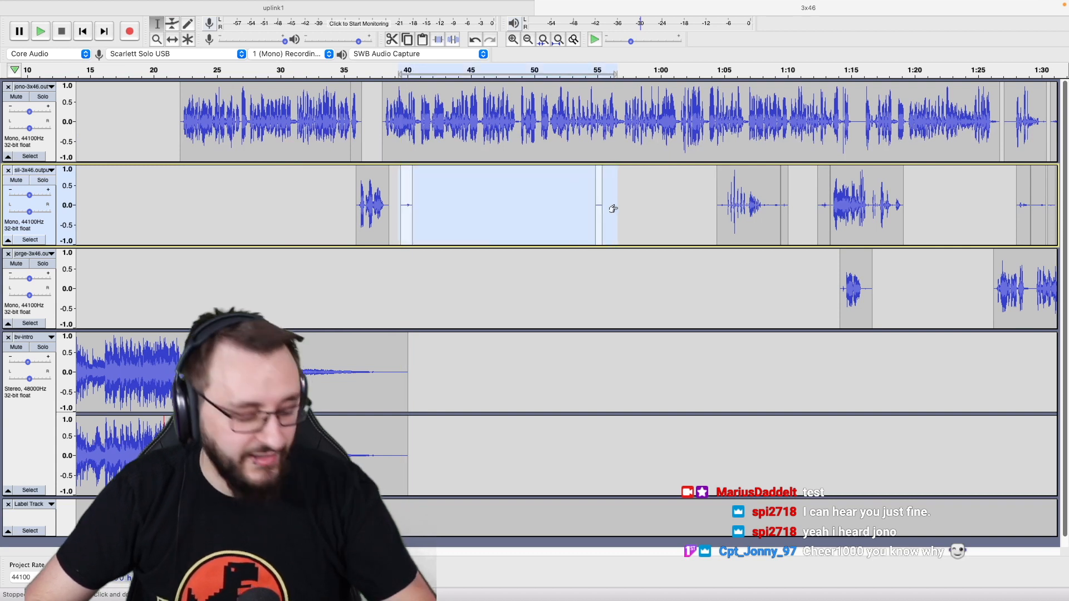
{"action": "left_click", "coordinate": [500, 208]}
{"action": "scroll", "coordinate": [496, 208], "scroll_direction": "up", "scroll_amount": 3}
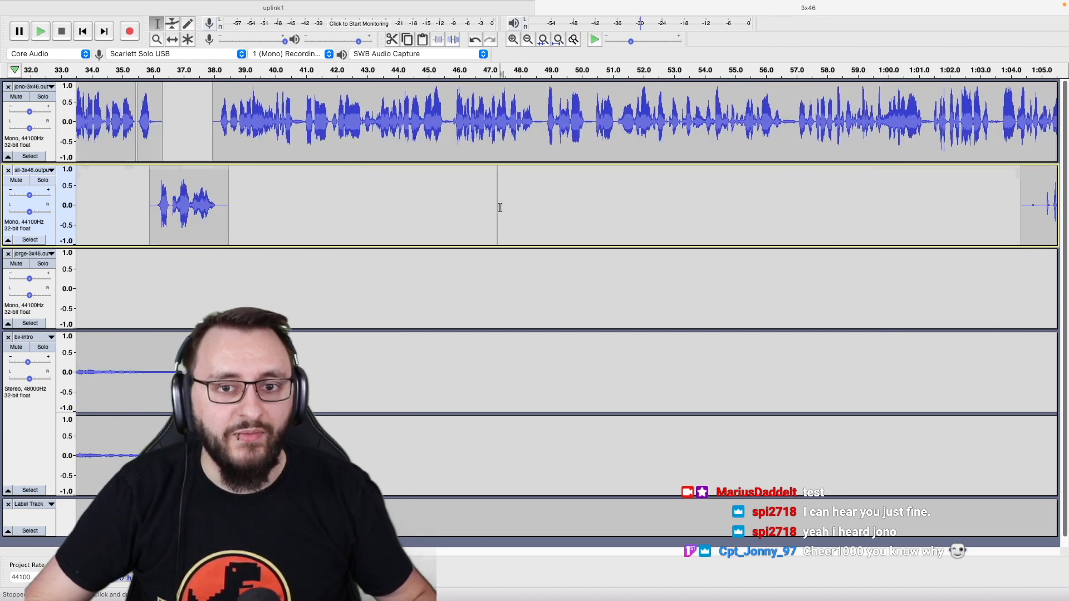
Solo the second voice track and listen to the faint sound from about 1:07 to 1:08.
{"action": "scroll", "coordinate": [500, 208], "scroll_direction": "right", "scroll_amount": 5}
{"action": "scroll", "coordinate": [500, 207], "scroll_direction": "right", "scroll_amount": 3}
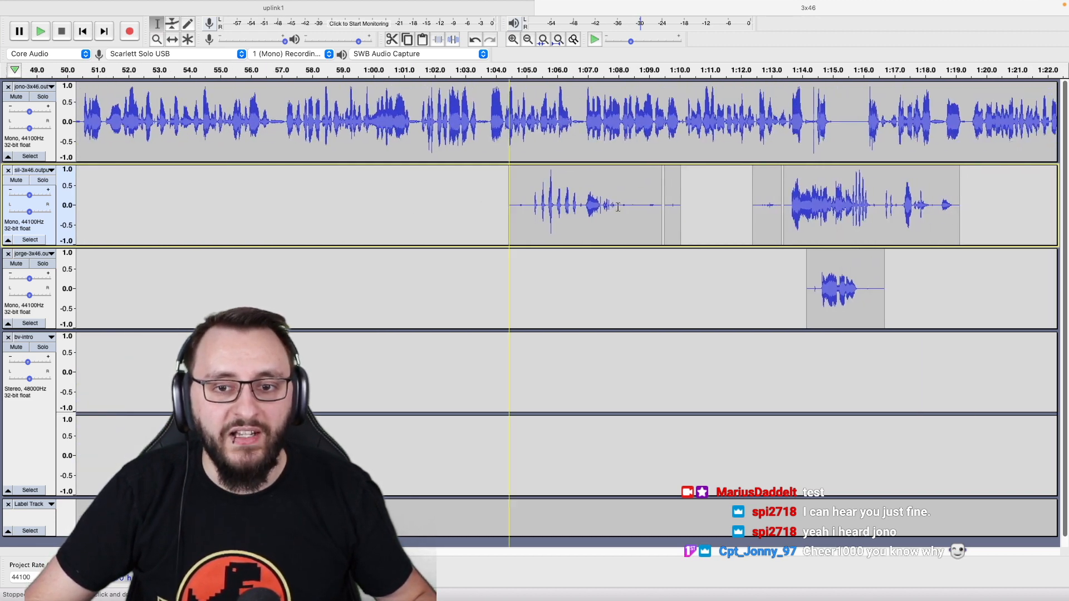
{"action": "left_click_drag", "start_coordinate": [531, 209], "coordinate": [558, 217]}
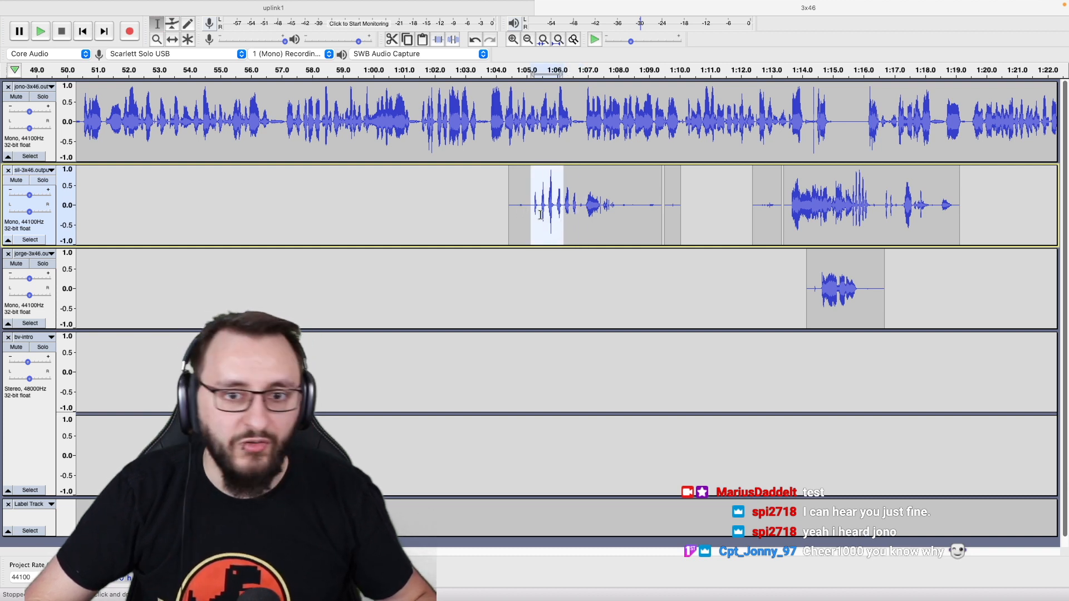
{"action": "left_click", "coordinate": [584, 214]}
{"action": "left_click_drag", "start_coordinate": [617, 215], "coordinate": [623, 215]}
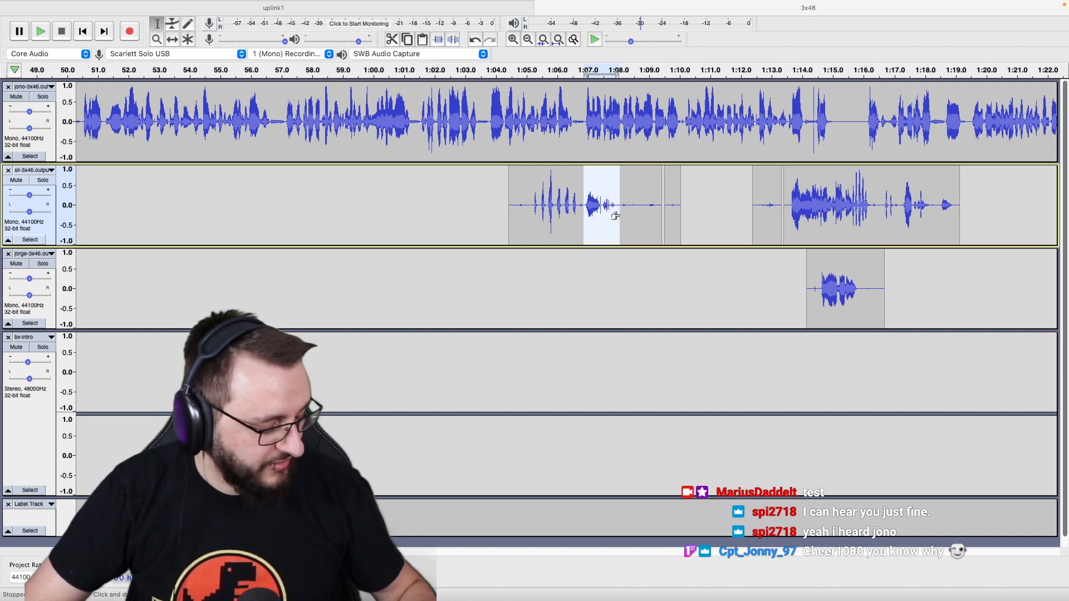
{"action": "key", "text": "shift+s"}
{"action": "key", "text": "space"}
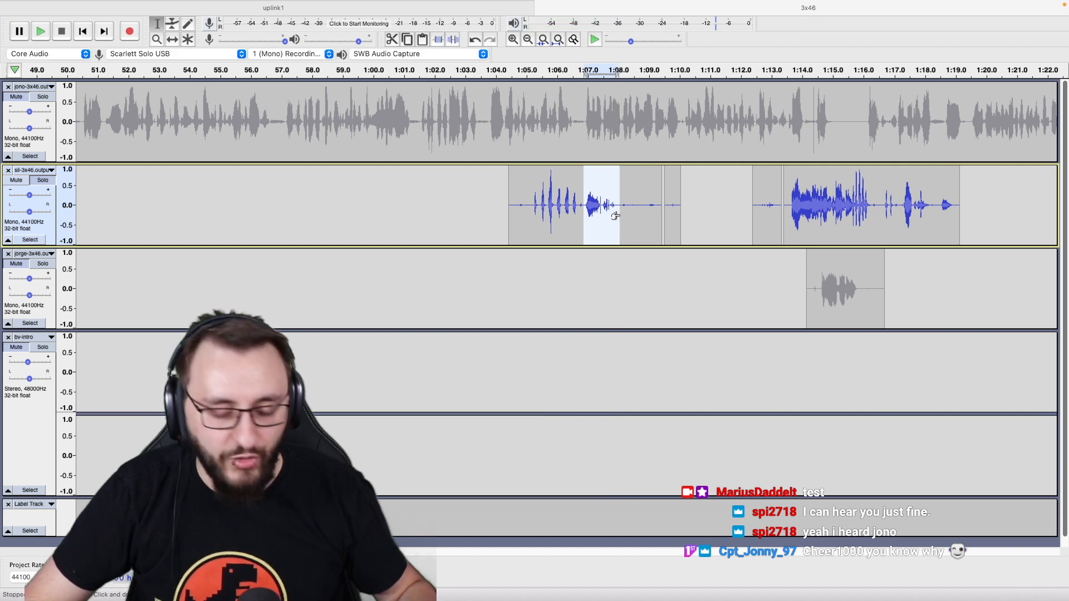
Remove the second voice track's audio from about 1:06.9 to 1:13.3 and before about 1:05.2, leaving gaps so nothing shifts.
{"action": "left_click", "coordinate": [782, 218], "text": "shift"}
{"action": "key", "text": "alt+super+k"}
{"action": "scroll", "coordinate": [569, 214], "scroll_direction": "up", "scroll_amount": 3}
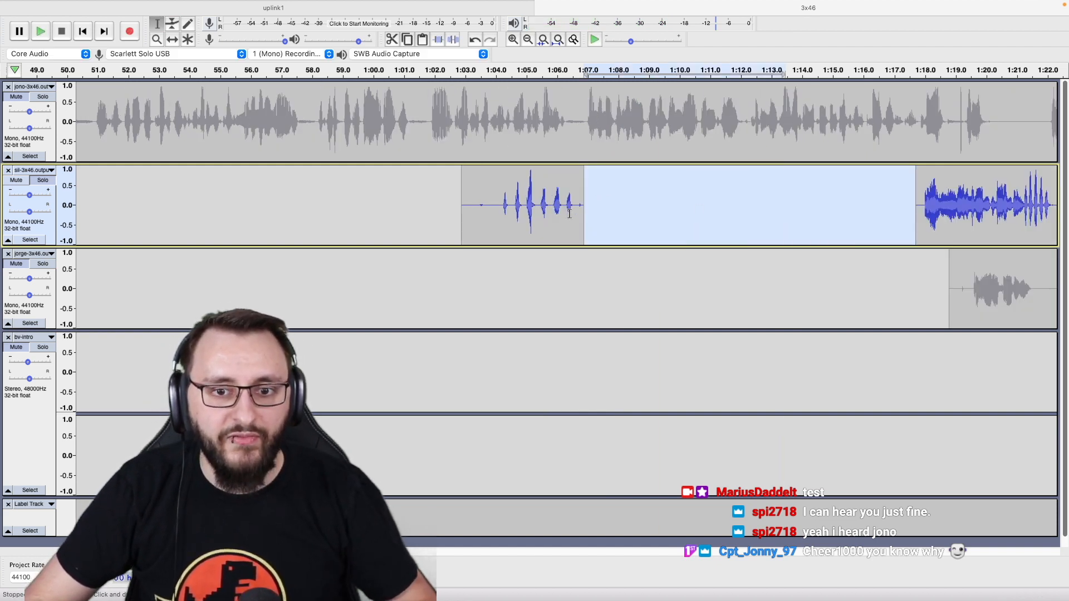
{"action": "left_click_drag", "start_coordinate": [205, 219], "coordinate": [339, 219]}
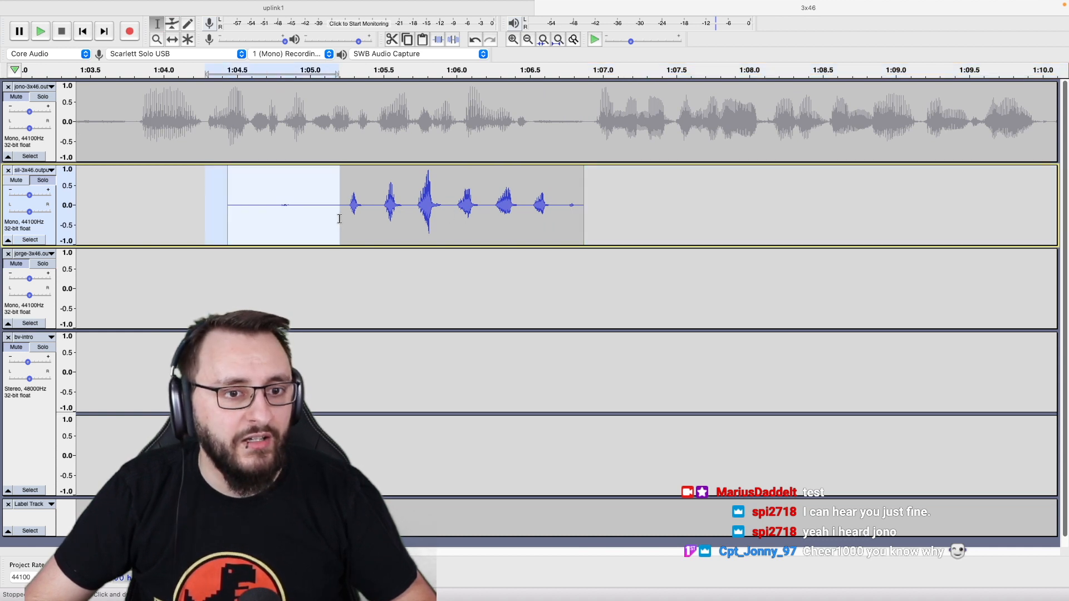
{"action": "key", "text": "space"}
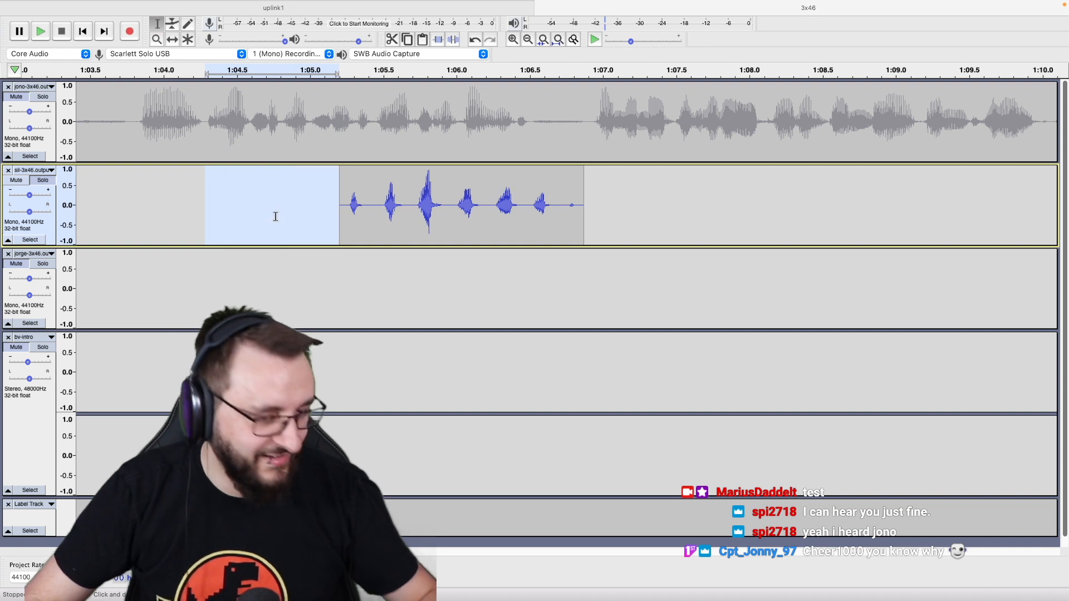
Play the trimmed short clip in solo from about 1:04, then turn solo off and play all tracks from about 1:02.5.
{"action": "left_click", "coordinate": [163, 214]}
{"action": "key", "text": "space"}
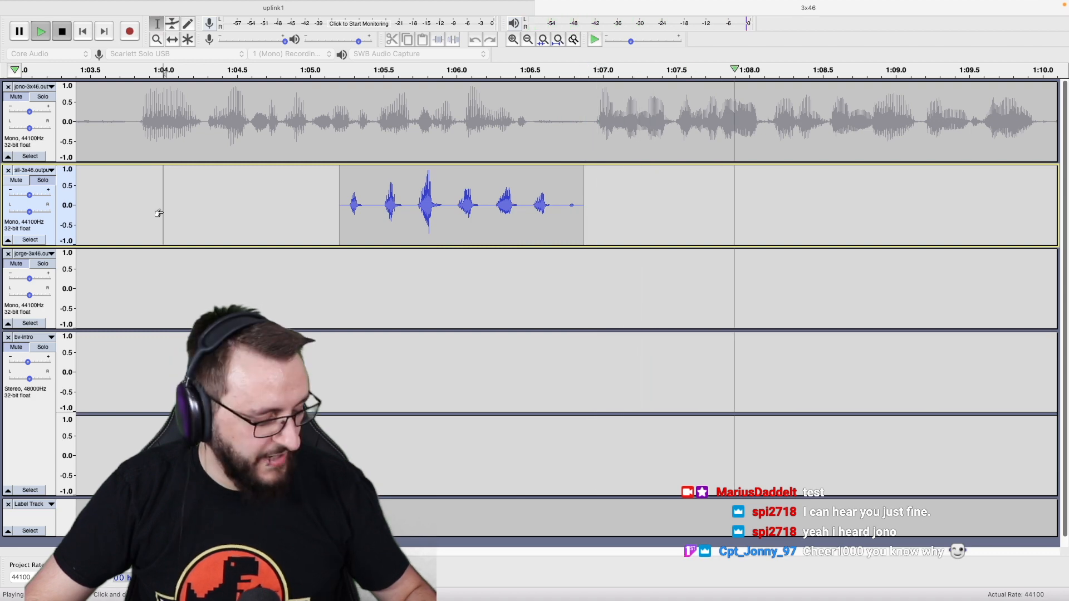
{"action": "key", "text": "space"}
{"action": "scroll", "coordinate": [159, 213], "scroll_direction": "down", "scroll_amount": 3}
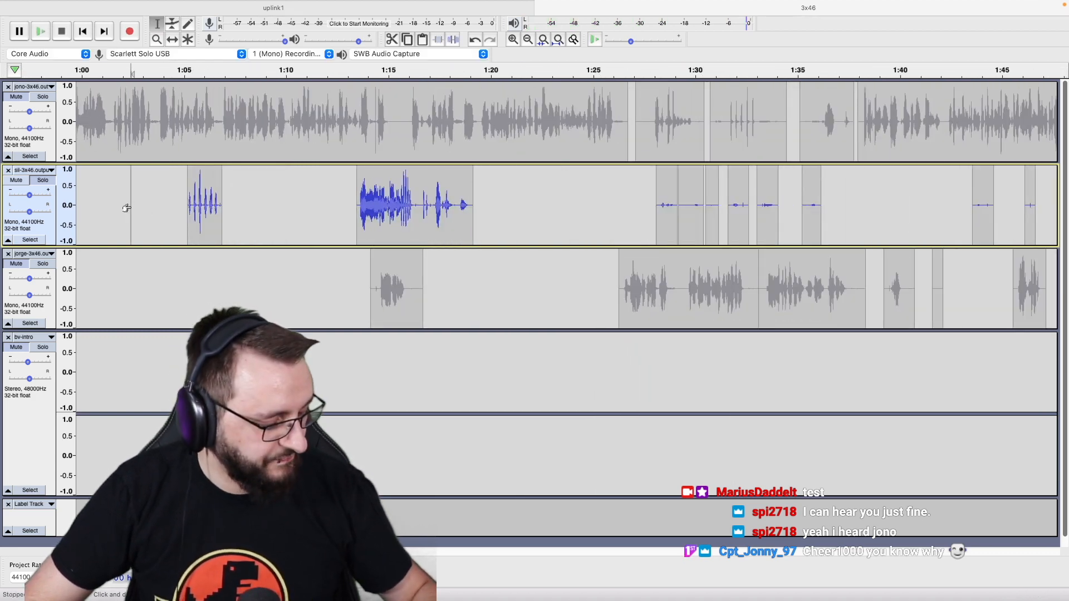
{"action": "key", "text": "space"}
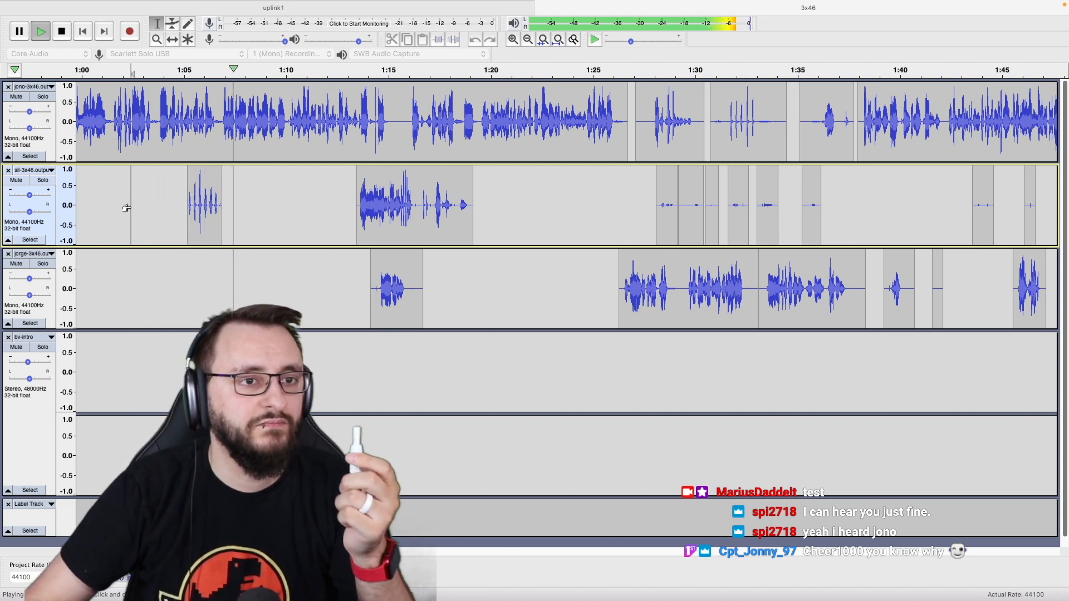
{"action": "scroll", "coordinate": [126, 207], "scroll_direction": "up", "scroll_amount": 1}
{"action": "key", "text": "space"}
Move the short clip on the second voice track later so it starts at about 1:06.0.
{"action": "left_click", "coordinate": [302, 200]}
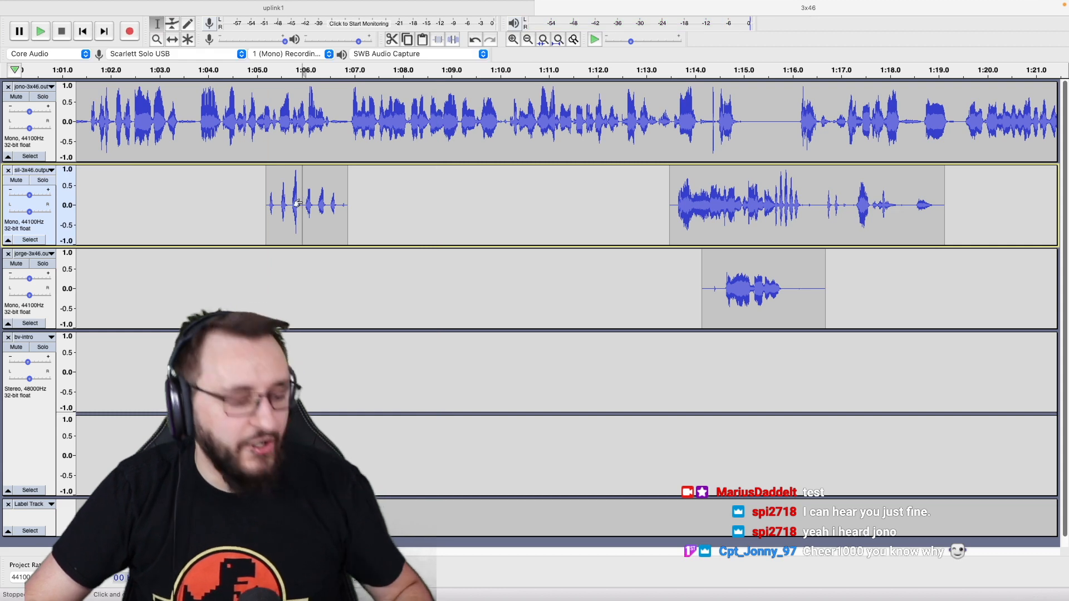
{"action": "scroll", "coordinate": [304, 203], "scroll_direction": "up", "scroll_amount": 2}
{"action": "key", "text": "F5"}
{"action": "left_click_drag", "start_coordinate": [284, 204], "coordinate": [377, 203]}
{"action": "key", "text": "F1"}
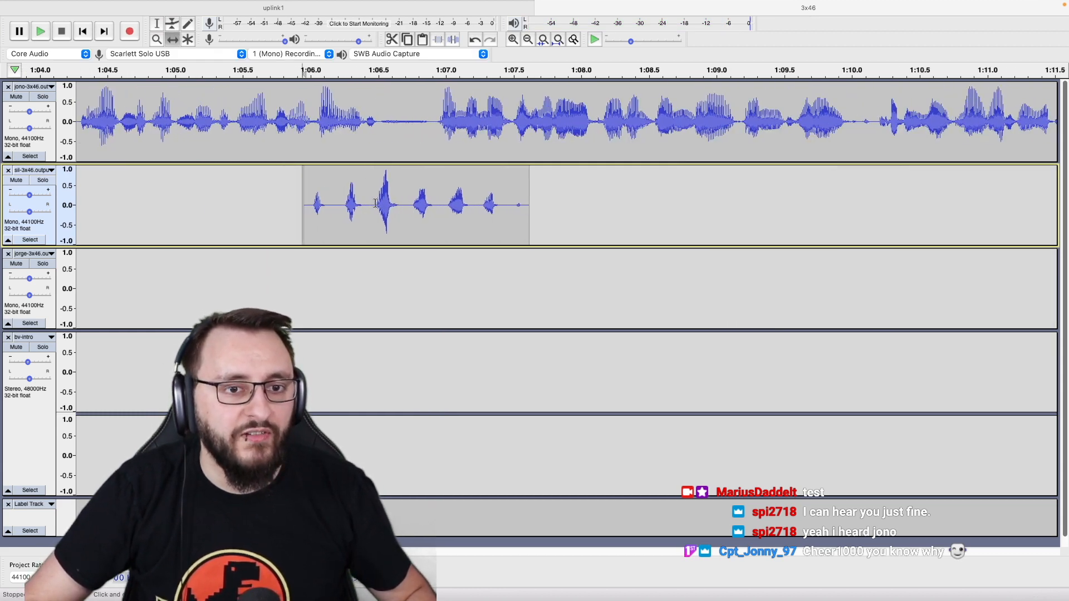
Play all tracks from about 1:03.3 to check the moved clip's timing and listen on to the three-voice overlap near 1:15.
{"action": "scroll", "coordinate": [377, 204], "scroll_direction": "down", "scroll_amount": 2}
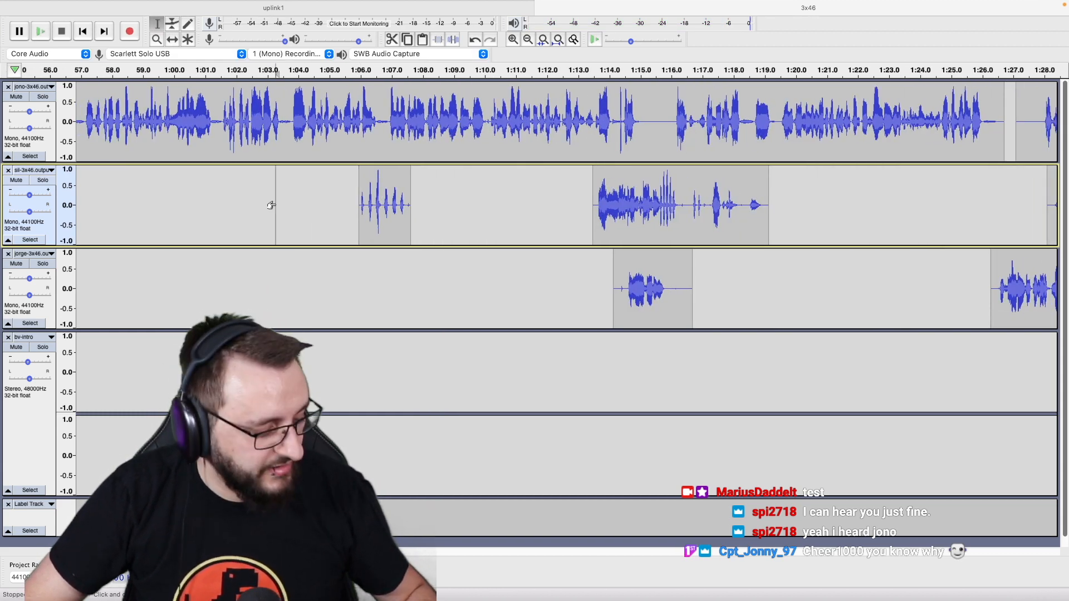
{"action": "key", "text": "space"}
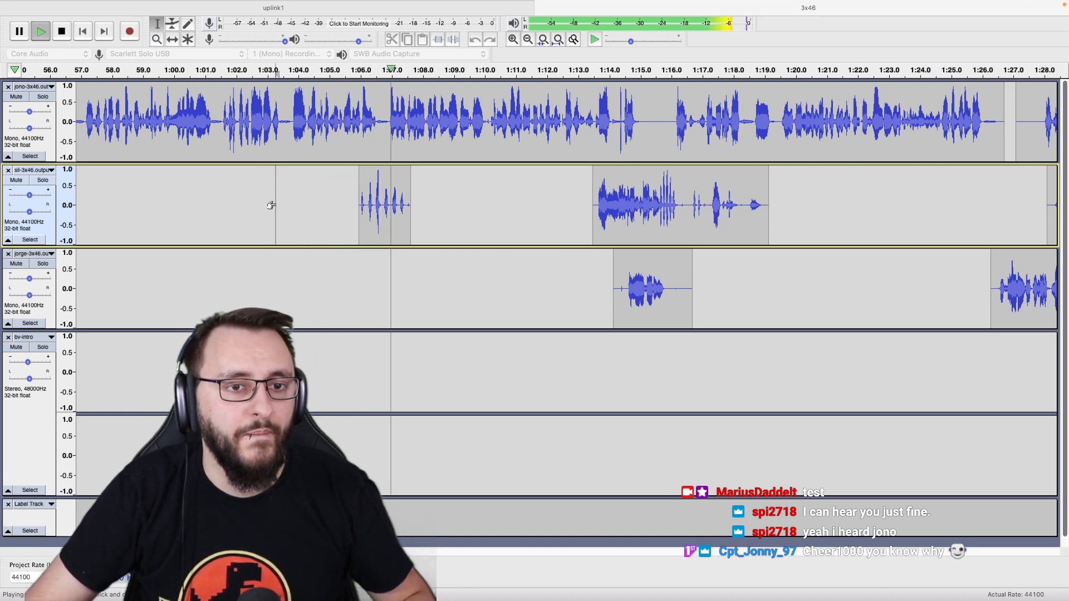
{"action": "scroll", "coordinate": [277, 205], "scroll_direction": "down", "scroll_amount": 2}
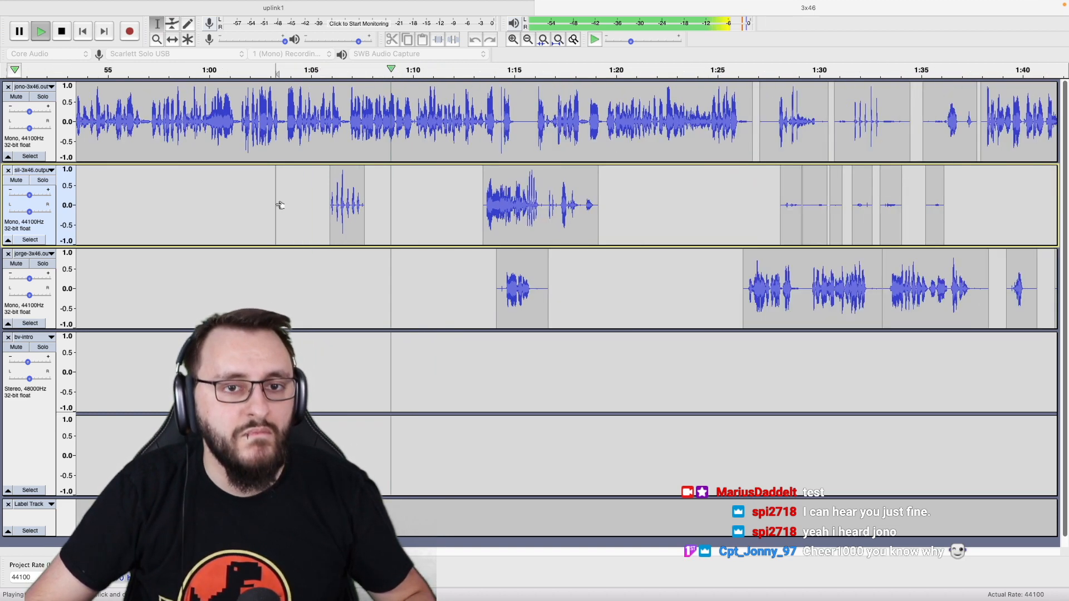
{"action": "scroll", "coordinate": [277, 205], "scroll_direction": "up", "scroll_amount": 2}
{"action": "scroll", "coordinate": [276, 205], "scroll_direction": "left", "scroll_amount": 1}
{"action": "scroll", "coordinate": [275, 205], "scroll_direction": "left", "scroll_amount": 1}
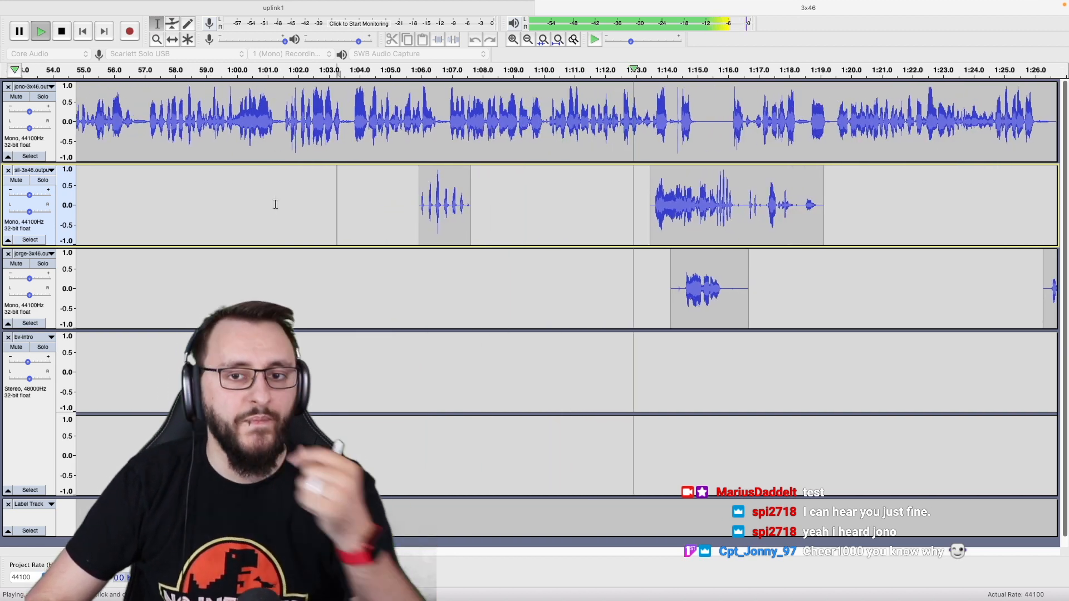
{"action": "scroll", "coordinate": [275, 205], "scroll_direction": "right", "scroll_amount": 4}
{"action": "scroll", "coordinate": [275, 204], "scroll_direction": "right", "scroll_amount": 3}
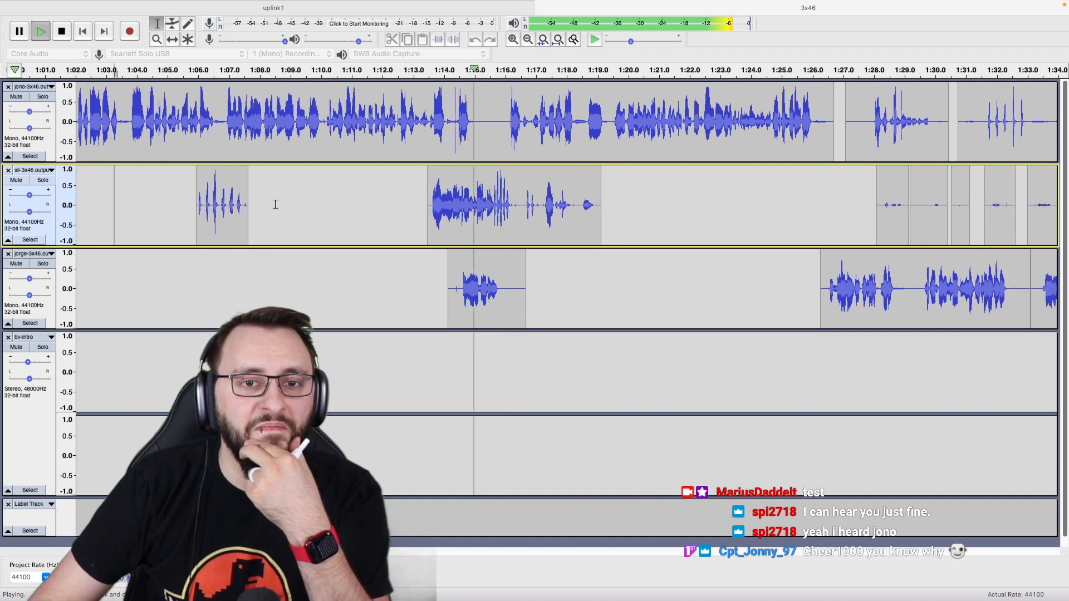
{"action": "key", "text": "space"}
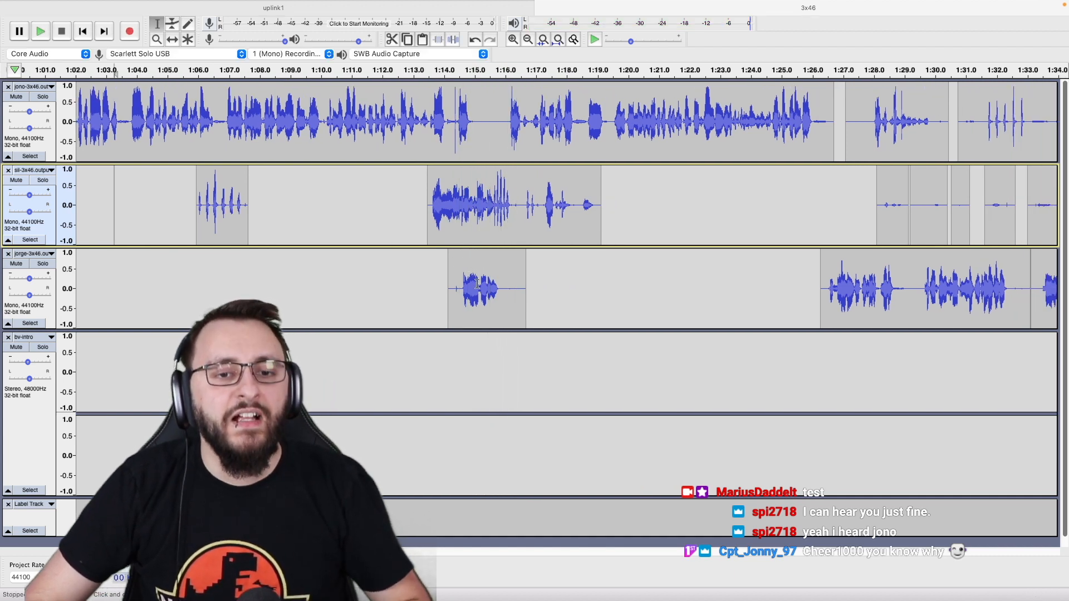
Listen in solo to the third voice track's clip at about 1:14, then to the first voice track from about 1:16.
{"action": "double_click", "coordinate": [478, 283]}
{"action": "key", "text": "shift+s"}
{"action": "key", "text": "space"}
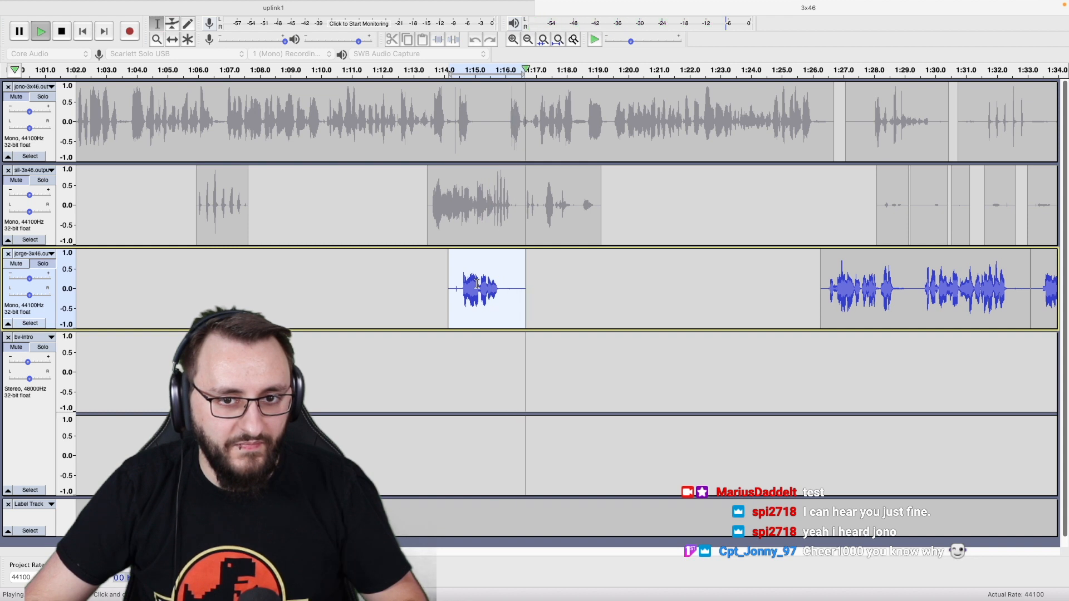
{"action": "left_click", "coordinate": [500, 122]}
{"action": "key", "text": "shift+s"}
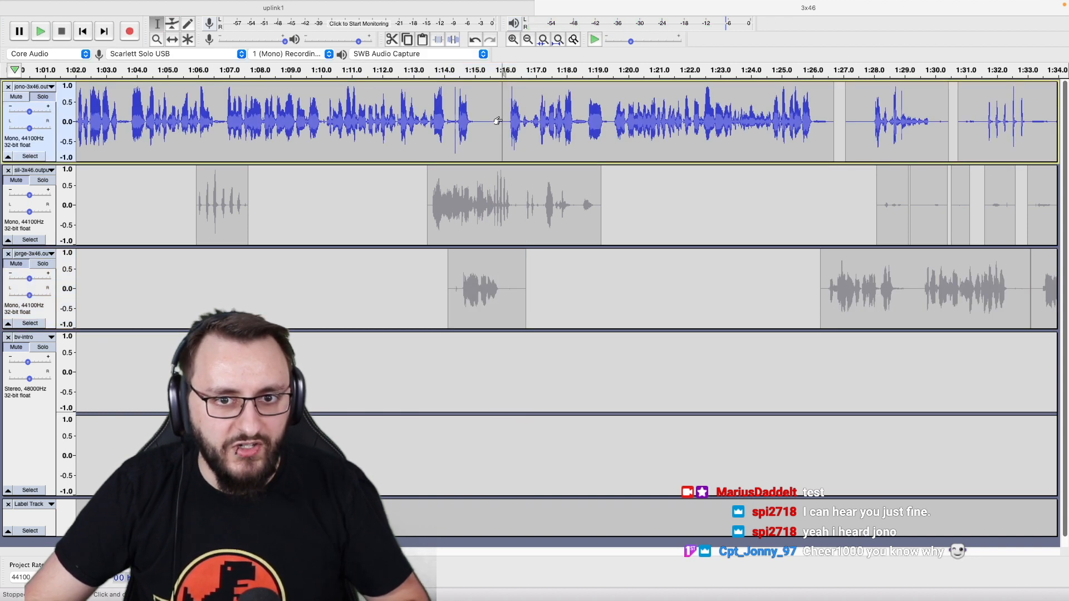
{"action": "key", "text": "space"}
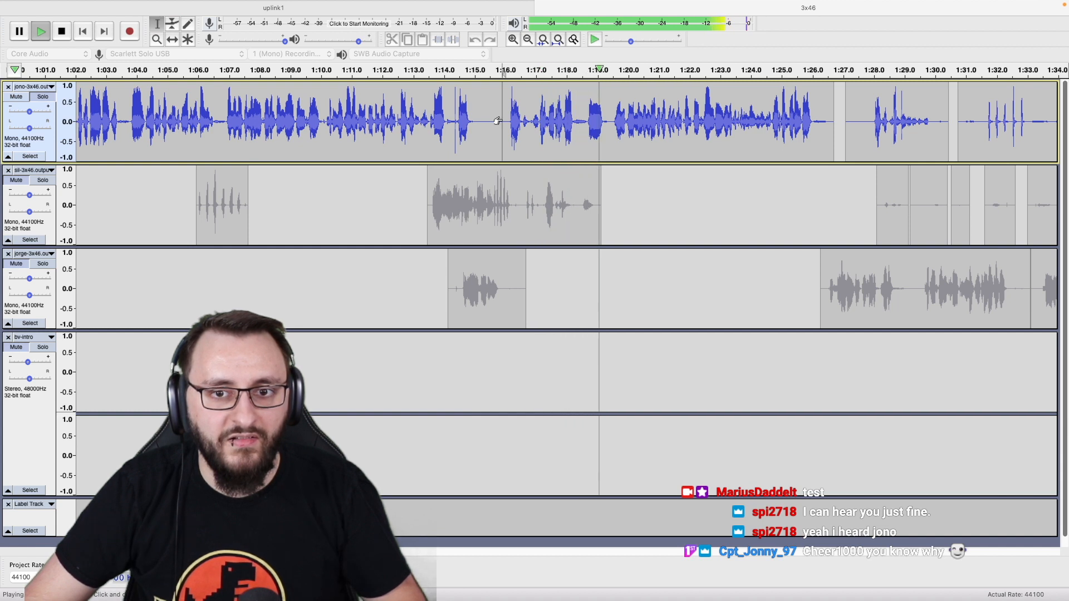
Stop playback and delete the third voice track's short clip at about 1:14 to 1:16.7.
{"action": "key", "text": "space"}
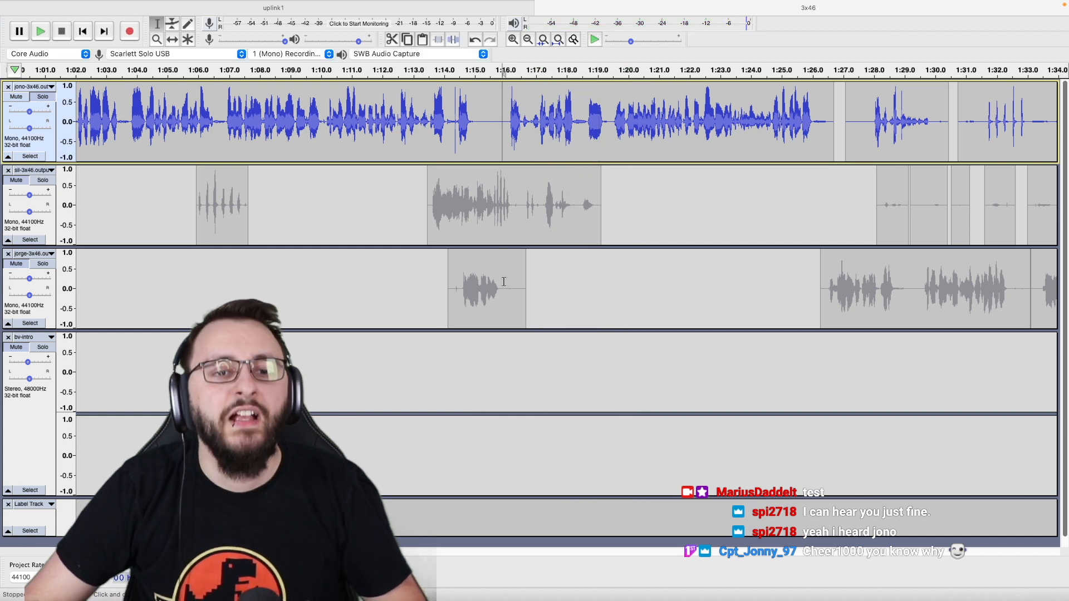
{"action": "double_click", "coordinate": [501, 308]}
{"action": "key", "text": "Delete"}
With solo off, play all tracks from about 1:12 and again from about 1:13.3 to check the overlap of the first two voices.
{"action": "left_click", "coordinate": [484, 213]}
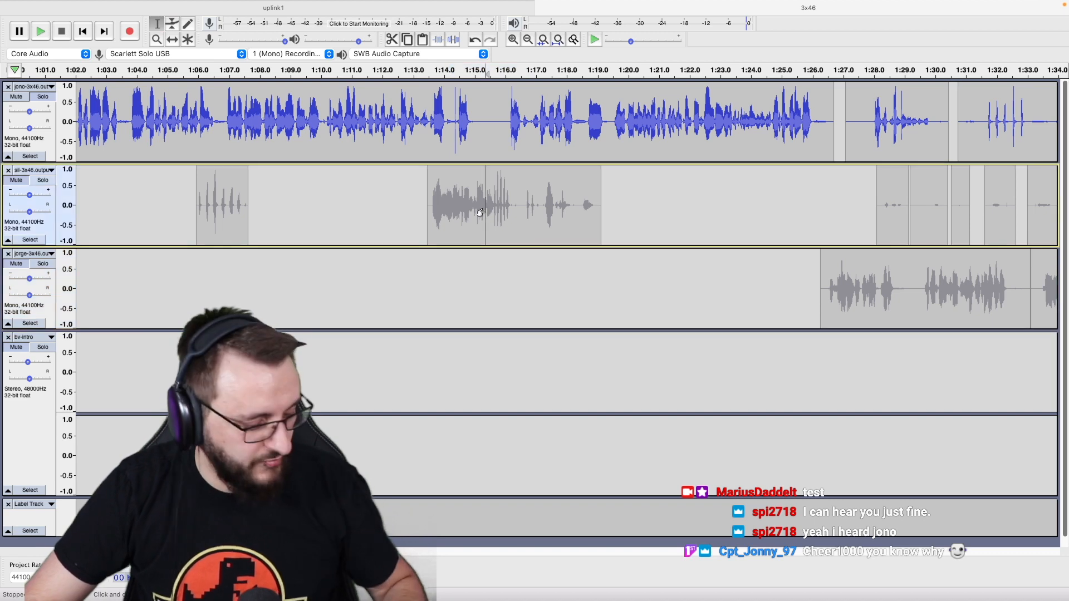
{"action": "scroll", "coordinate": [481, 213], "scroll_direction": "up", "scroll_amount": 2}
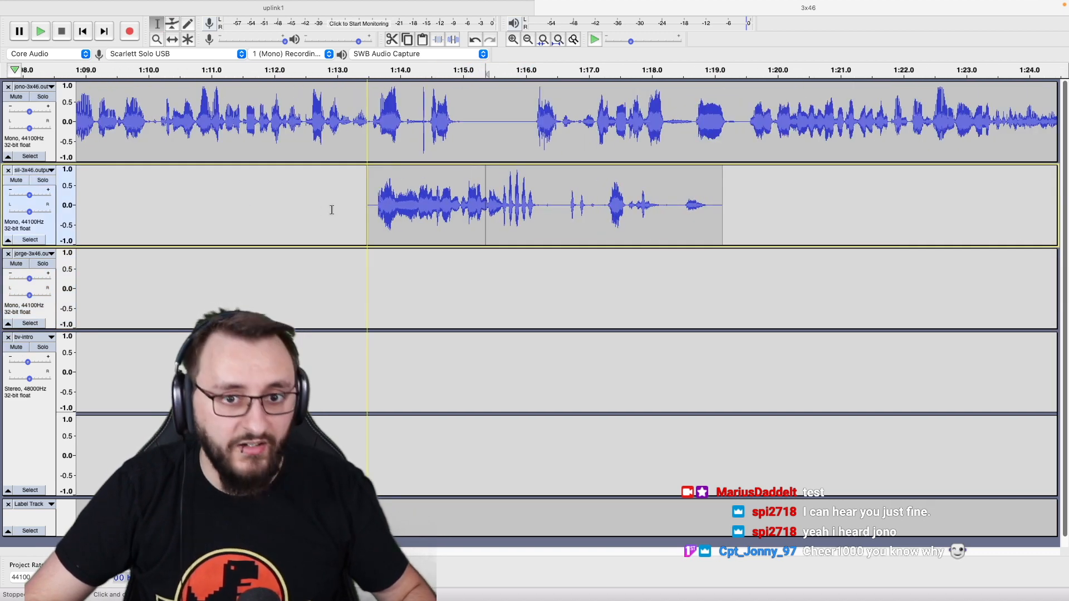
{"action": "key", "text": "space"}
{"action": "scroll", "coordinate": [270, 210], "scroll_direction": "down", "scroll_amount": 2}
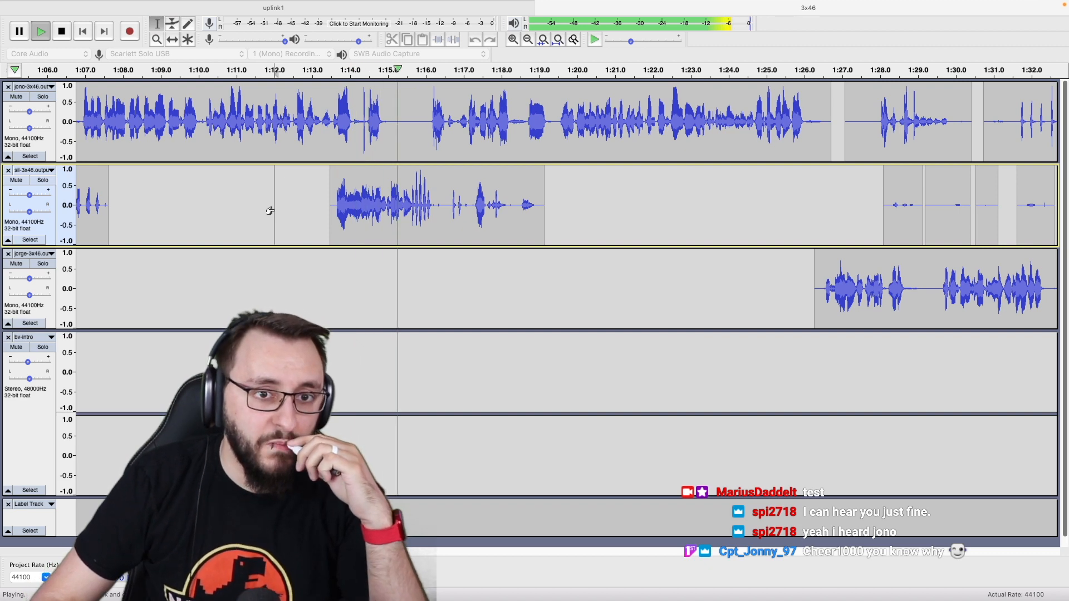
{"action": "left_click", "coordinate": [321, 146]}
{"action": "scroll", "coordinate": [318, 147], "scroll_direction": "up", "scroll_amount": 2}
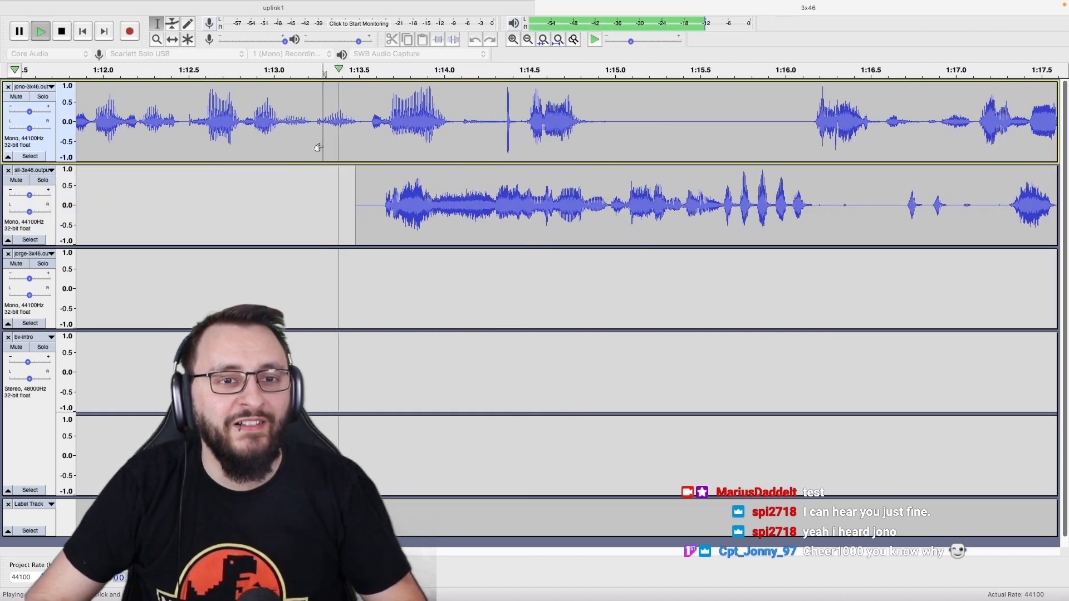
Split-delete the first voice track's audio from about 1:14.1 to 1:16.0, leaving a gap.
{"action": "key", "text": "space"}
{"action": "left_click_drag", "start_coordinate": [459, 137], "coordinate": [790, 136]}
{"action": "key", "text": "super+alt+k"}
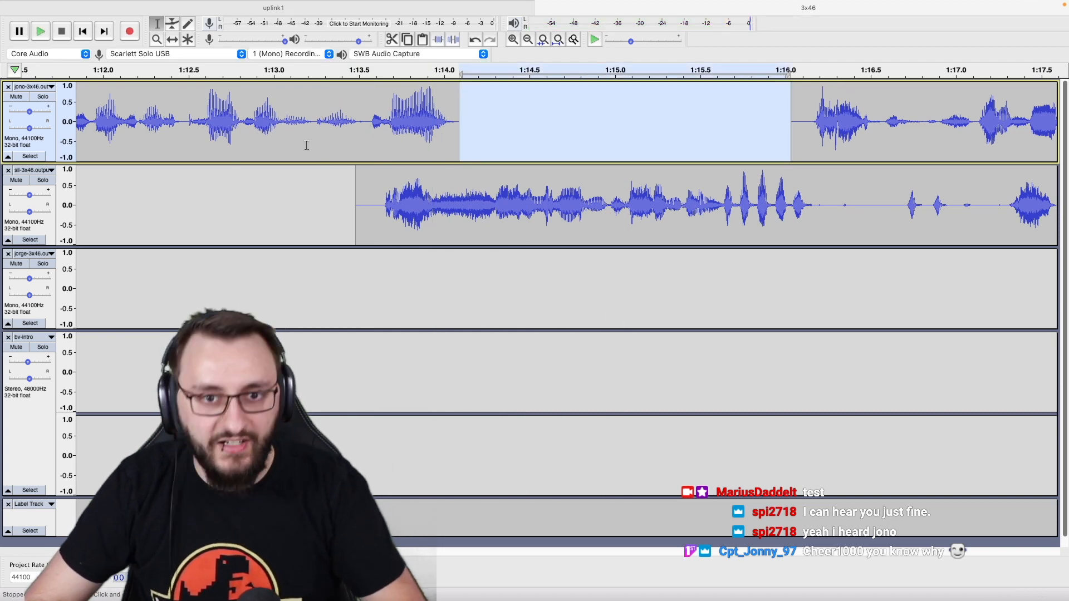
Play all tracks from about 1:12.7 to check the cut against the second voice and listen on past 1:18.
{"action": "left_click", "coordinate": [224, 157]}
{"action": "key", "text": "space"}
{"action": "scroll", "coordinate": [224, 158], "scroll_direction": "down", "scroll_amount": 1}
{"action": "scroll", "coordinate": [229, 158], "scroll_direction": "down", "scroll_amount": 1}
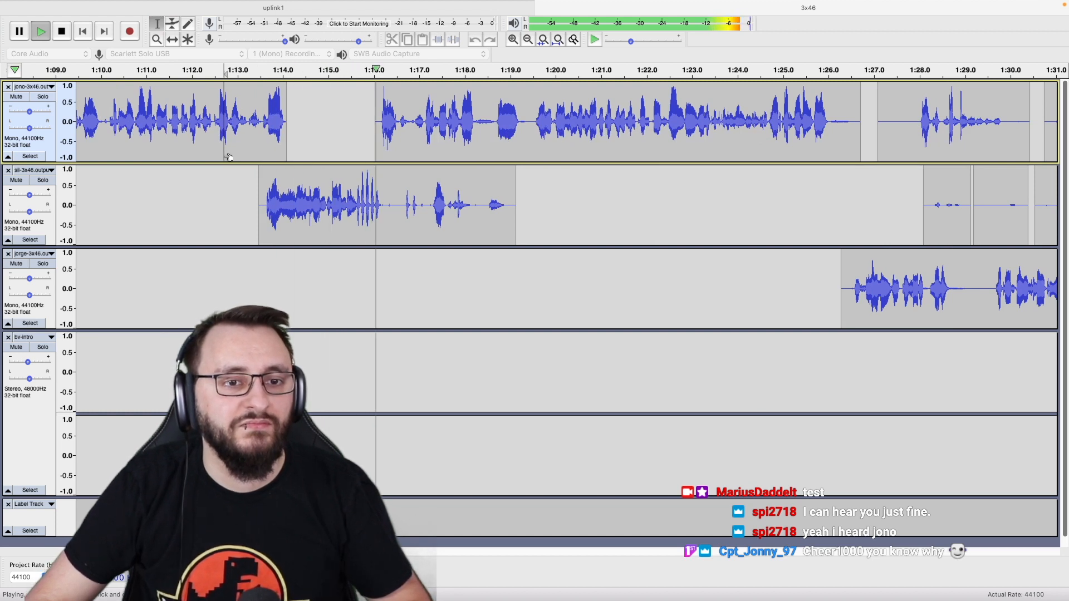
{"action": "scroll", "coordinate": [228, 157], "scroll_direction": "right", "scroll_amount": 2}
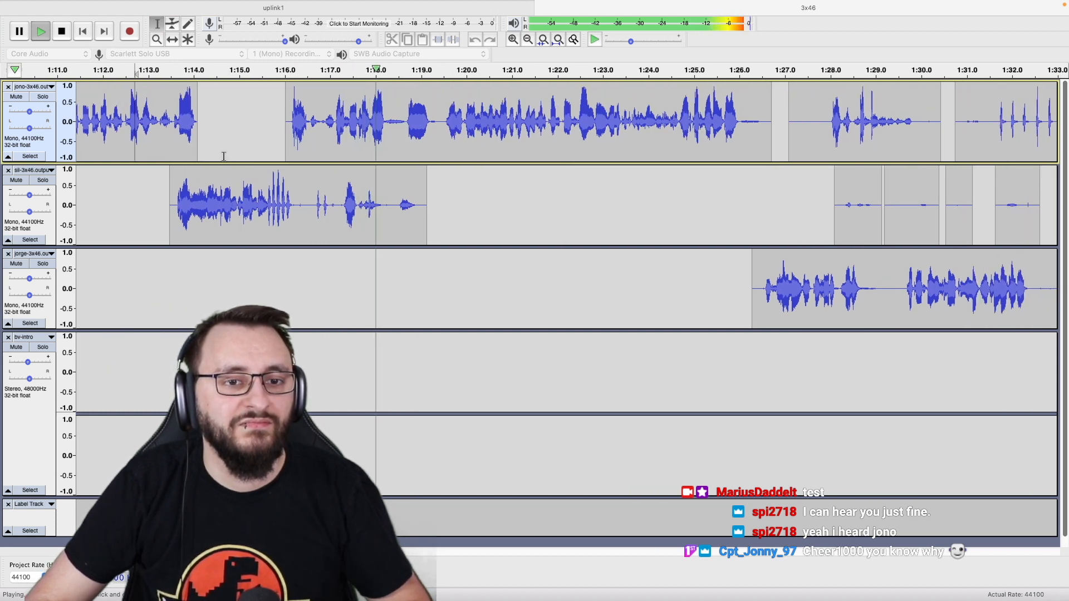
Split-delete the end of the second voice track's clip from about 1:17.0 onwards.
{"action": "left_click_drag", "start_coordinate": [452, 213], "coordinate": [330, 227]}
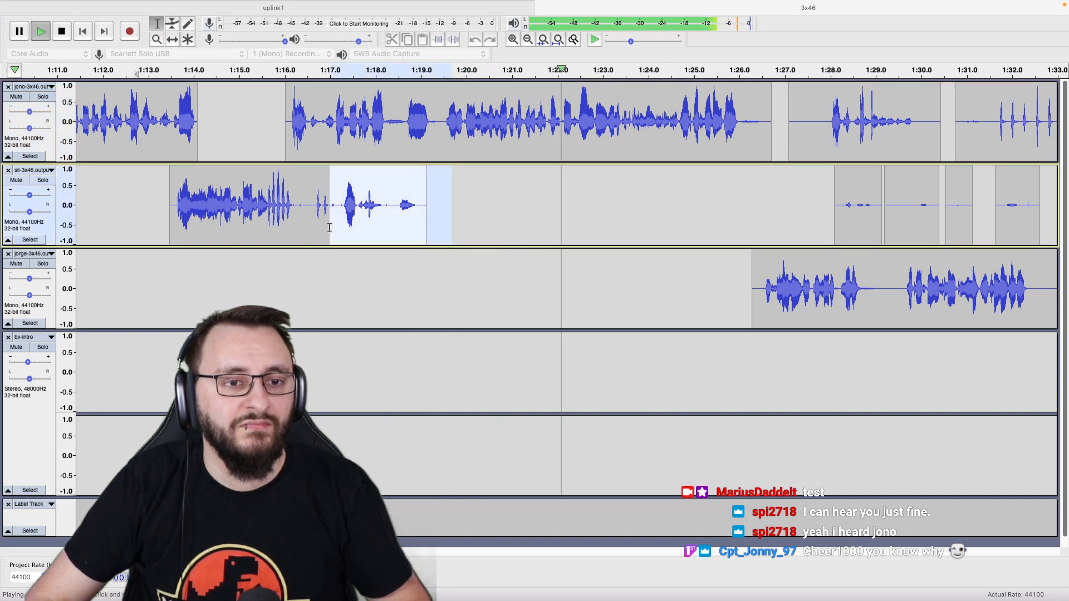
{"action": "key", "text": "space"}
{"action": "key", "text": "alt+super+k"}
Play all tracks on from about 1:22.2 and listen to the exchange up to about 1:30.
{"action": "left_click", "coordinate": [565, 206]}
{"action": "key", "text": "space"}
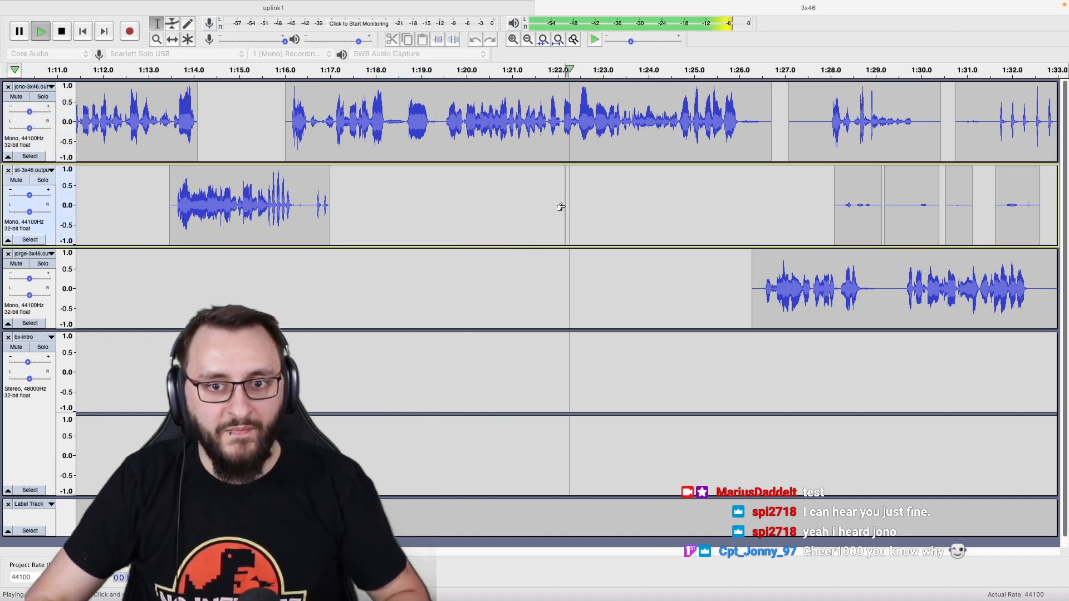
{"action": "scroll", "coordinate": [565, 206], "scroll_direction": "right", "scroll_amount": 5}
{"action": "scroll", "coordinate": [565, 206], "scroll_direction": "down", "scroll_amount": 2}
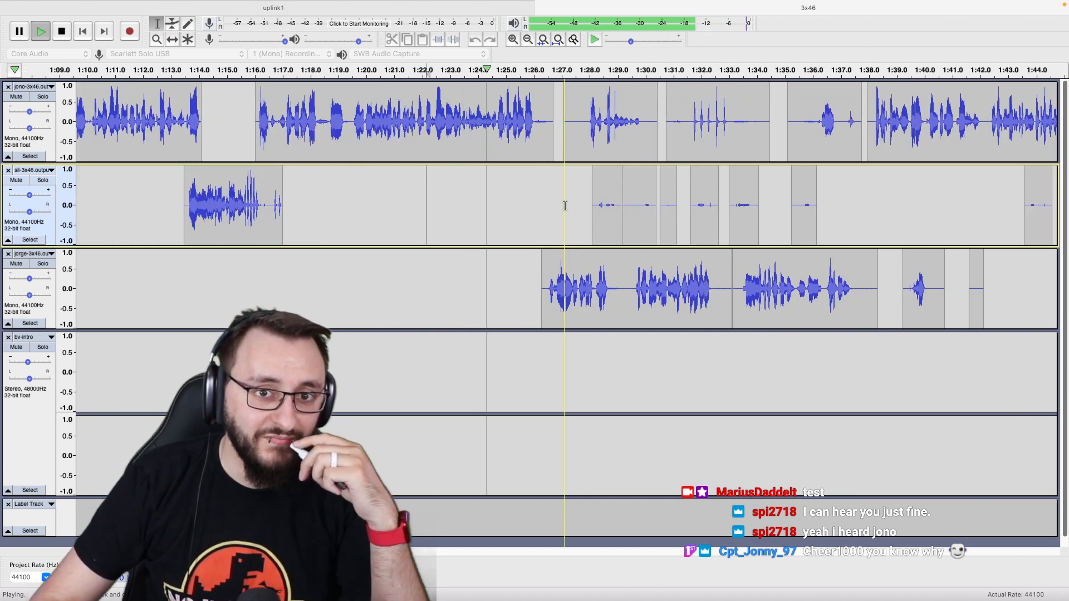
{"action": "scroll", "coordinate": [565, 206], "scroll_direction": "up", "scroll_amount": 2}
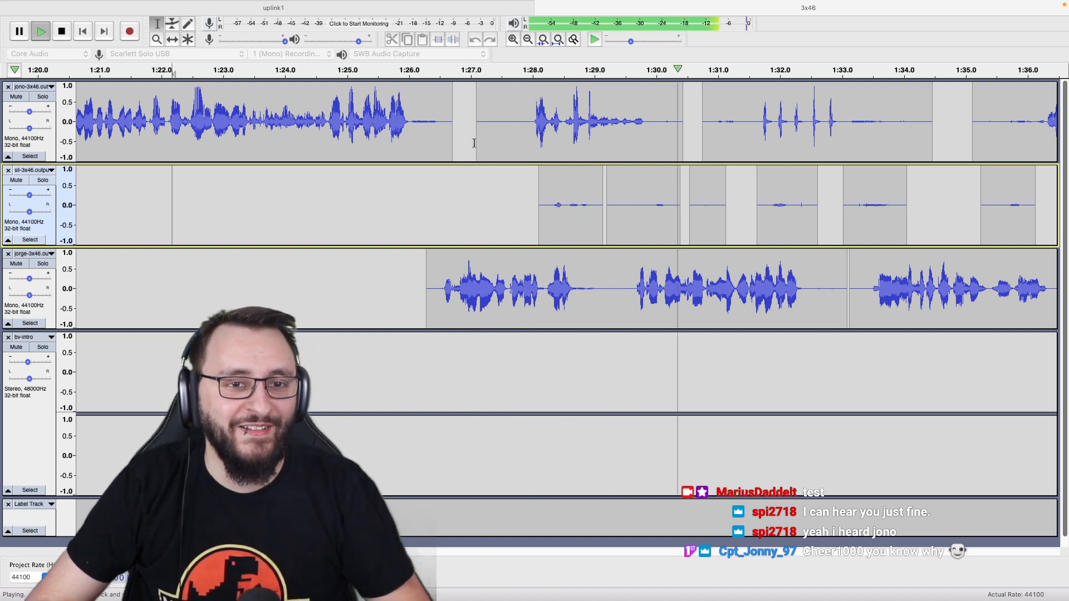
Remove the first voice track's near-silent audio from about 1:26.0 to 1:27.6 and the second voice track's faint clips from about 1:28 to 1:36.
{"action": "left_click_drag", "start_coordinate": [510, 144], "coordinate": [410, 149]}
{"action": "key", "text": "space"}
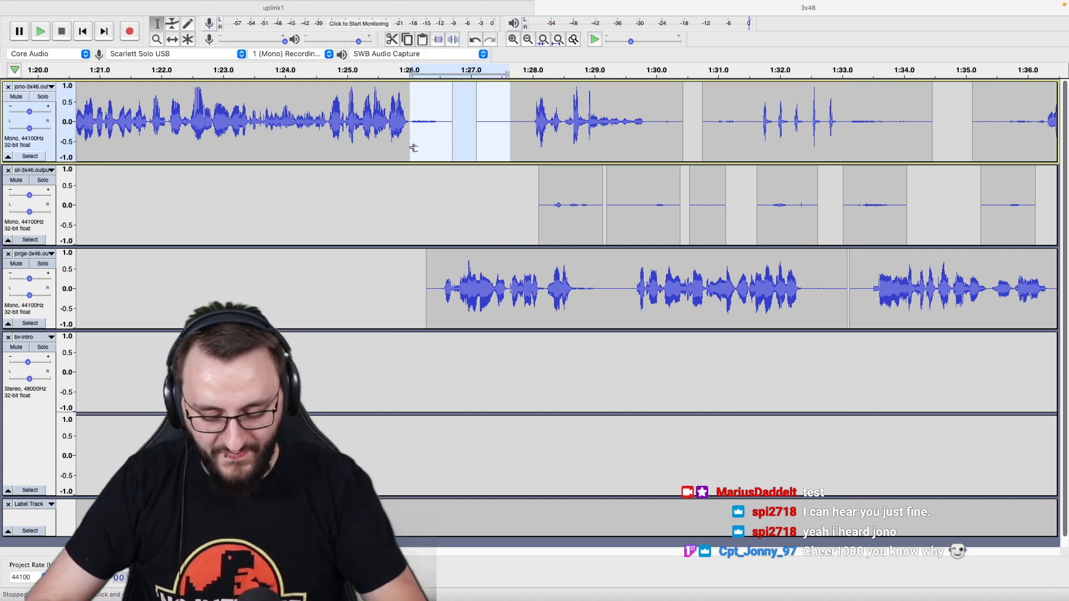
{"action": "left_click", "coordinate": [490, 178]}
{"action": "scroll", "coordinate": [490, 179], "scroll_direction": "down", "scroll_amount": 2}
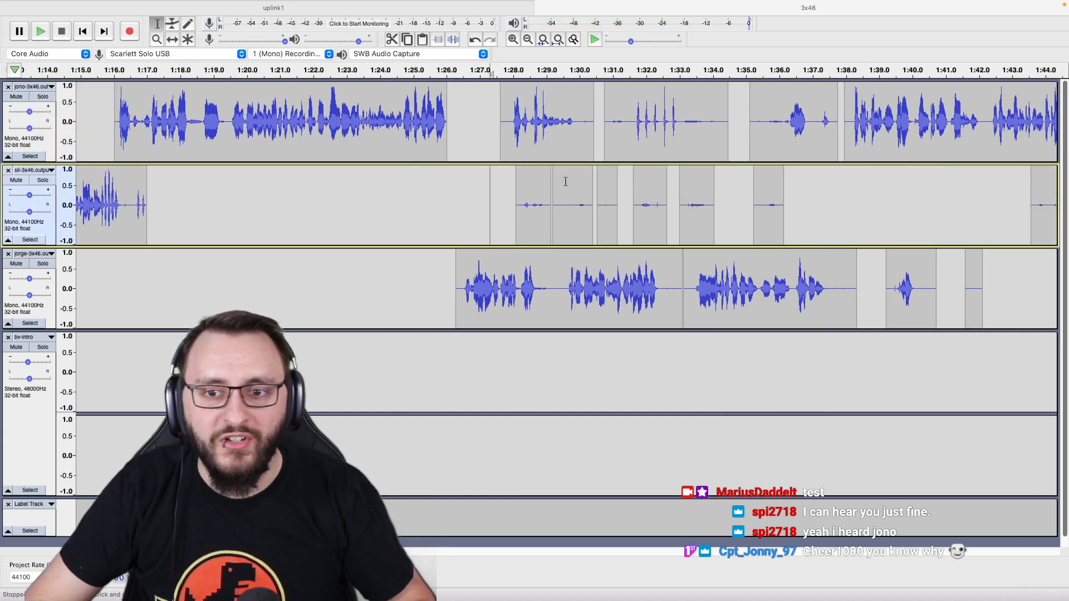
{"action": "left_click", "coordinate": [830, 209], "text": "shift"}
{"action": "key", "text": "Delete"}
Play from about 1:23.5, then remove the first voice track's clip at about 1:35.1 to 1:37.7.
{"action": "left_click", "coordinate": [365, 225]}
{"action": "key", "text": "space"}
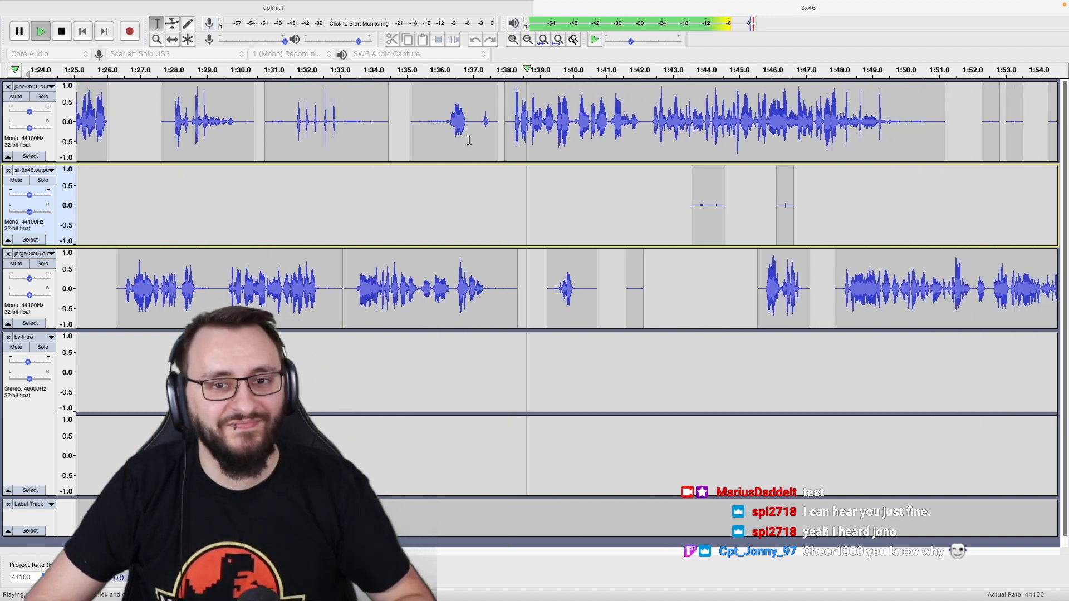
{"action": "double_click", "coordinate": [472, 136]}
{"action": "key", "text": "space"}
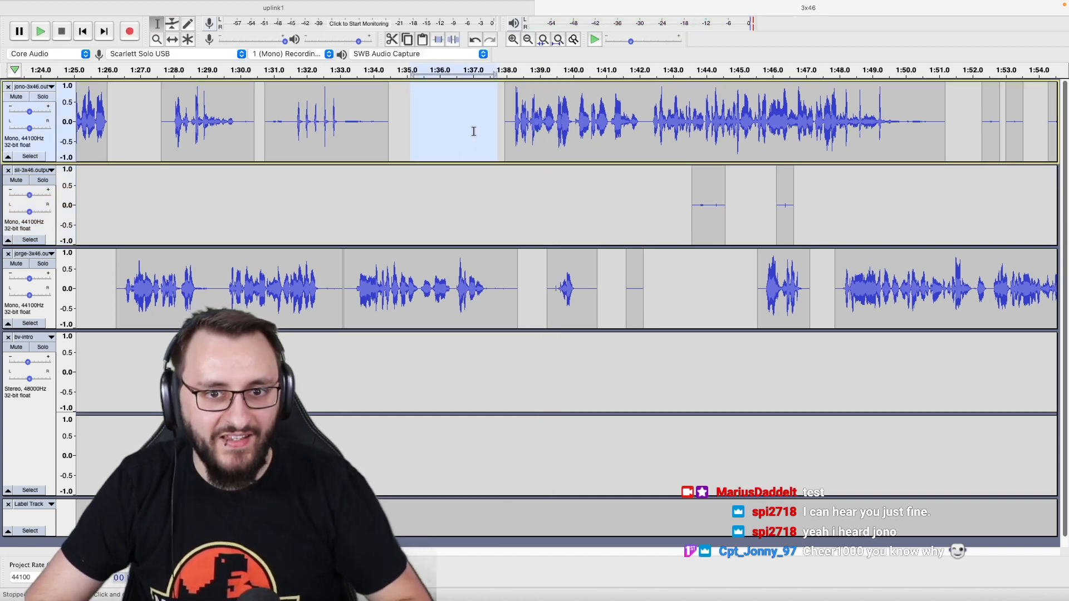
Listen from about 1:37.0, then split-delete the third voice track's silent clip end from about 1:37.4 to 1:38.4.
{"action": "left_click", "coordinate": [474, 132]}
{"action": "key", "text": "space"}
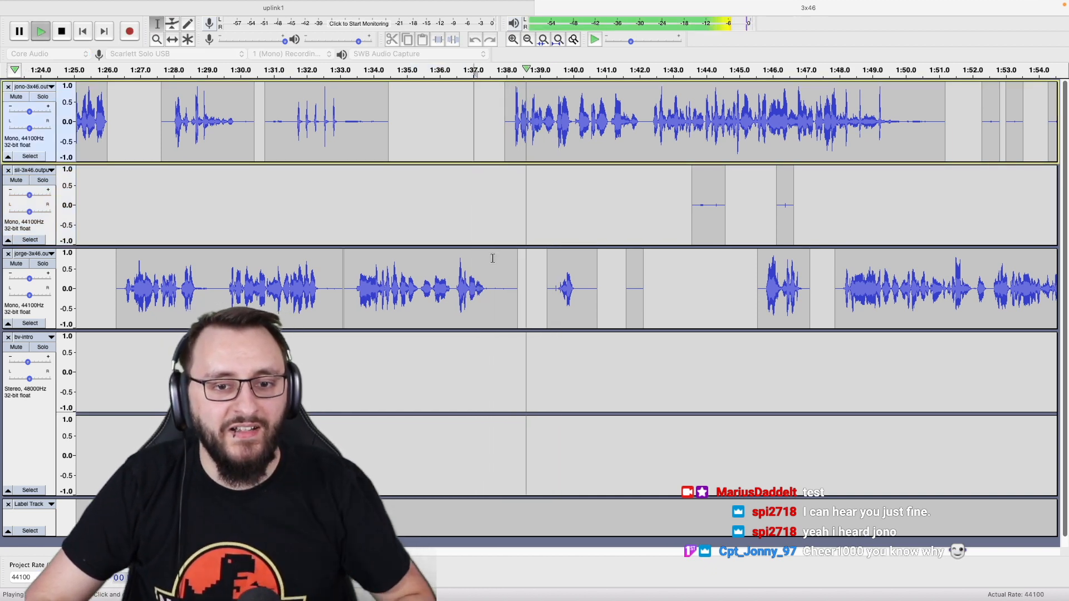
{"action": "key", "text": "space"}
{"action": "scroll", "coordinate": [499, 259], "scroll_direction": "up", "scroll_amount": 4}
{"action": "left_click_drag", "start_coordinate": [831, 275], "coordinate": [379, 310]}
{"action": "key", "text": "alt+super+k"}
{"action": "scroll", "coordinate": [396, 311], "scroll_direction": "down", "scroll_amount": 2}
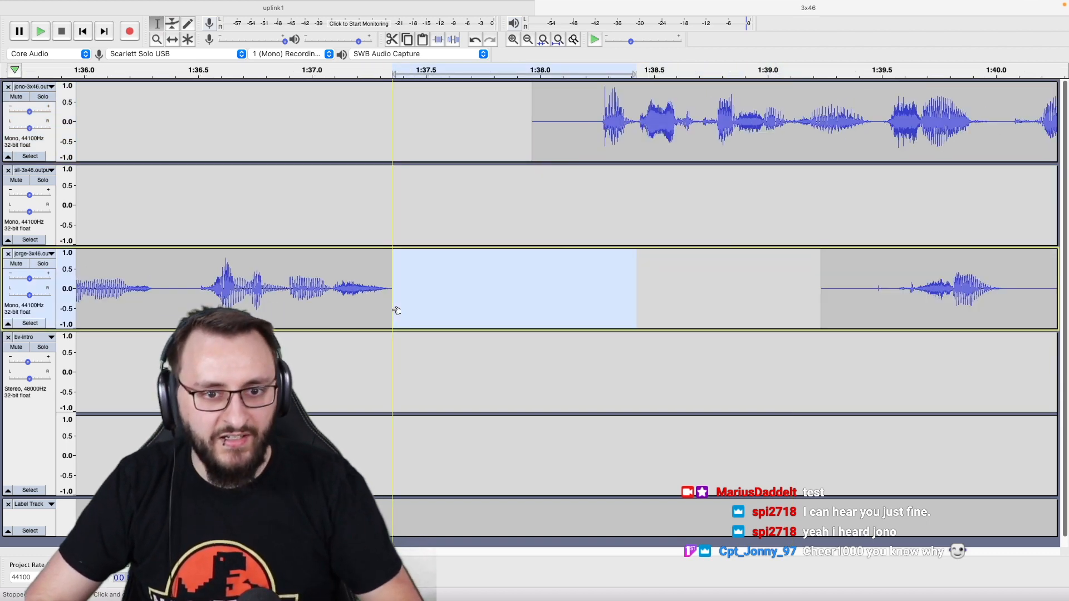
Cut the pause at about 1:37.45 to 1:37.95 from all three voice tracks, shifting later audio earlier, and play from about 1:35.4.
{"action": "left_click_drag", "start_coordinate": [405, 135], "coordinate": [472, 252]}
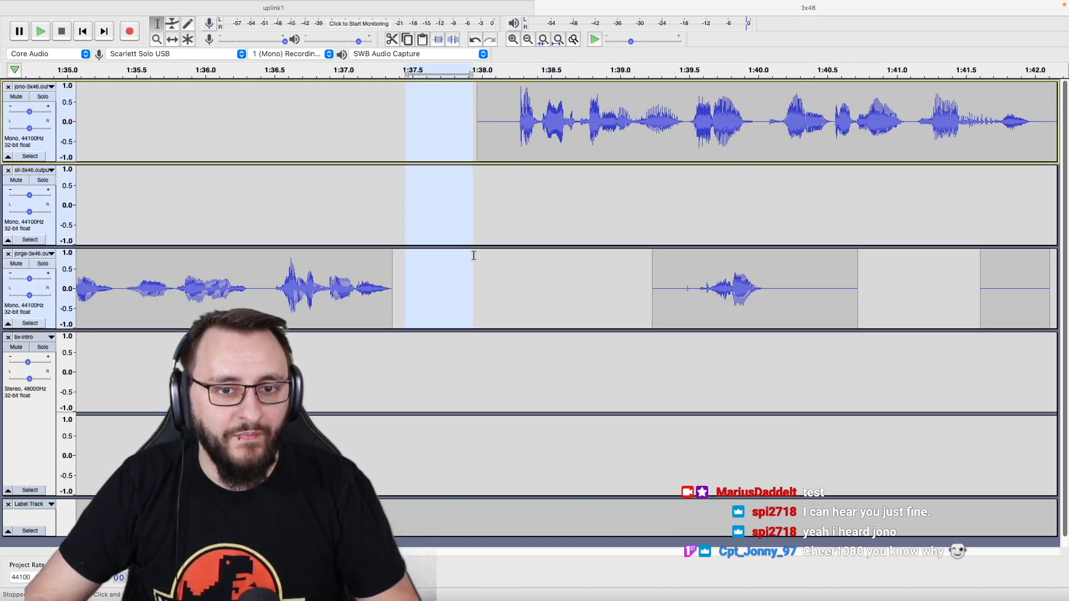
{"action": "key", "text": "Delete"}
{"action": "left_click", "coordinate": [128, 198]}
{"action": "key", "text": "space"}
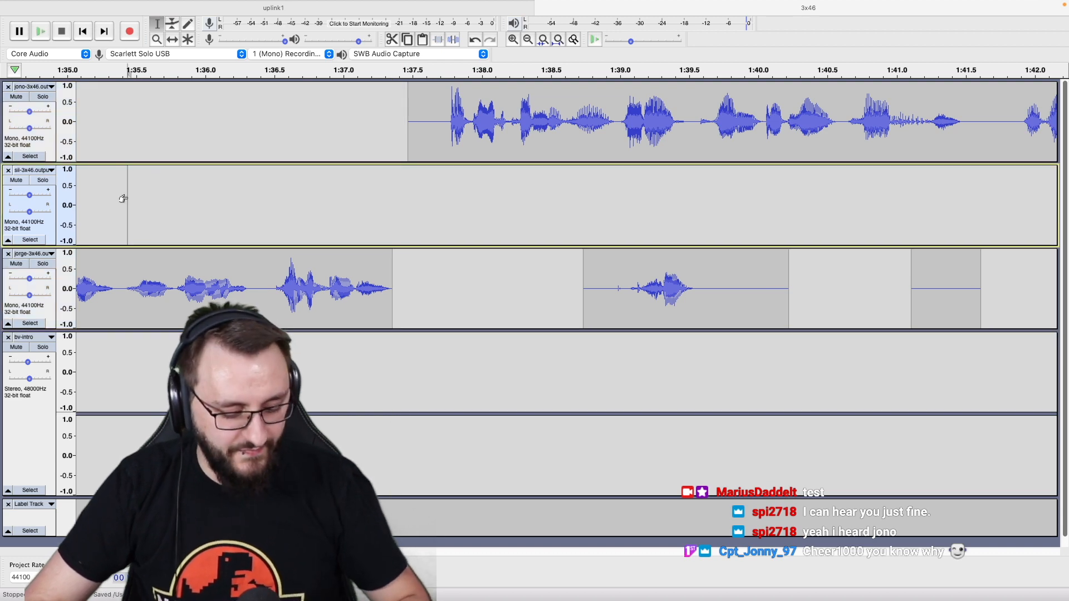
{"action": "scroll", "coordinate": [132, 199], "scroll_direction": "down", "scroll_amount": 1}
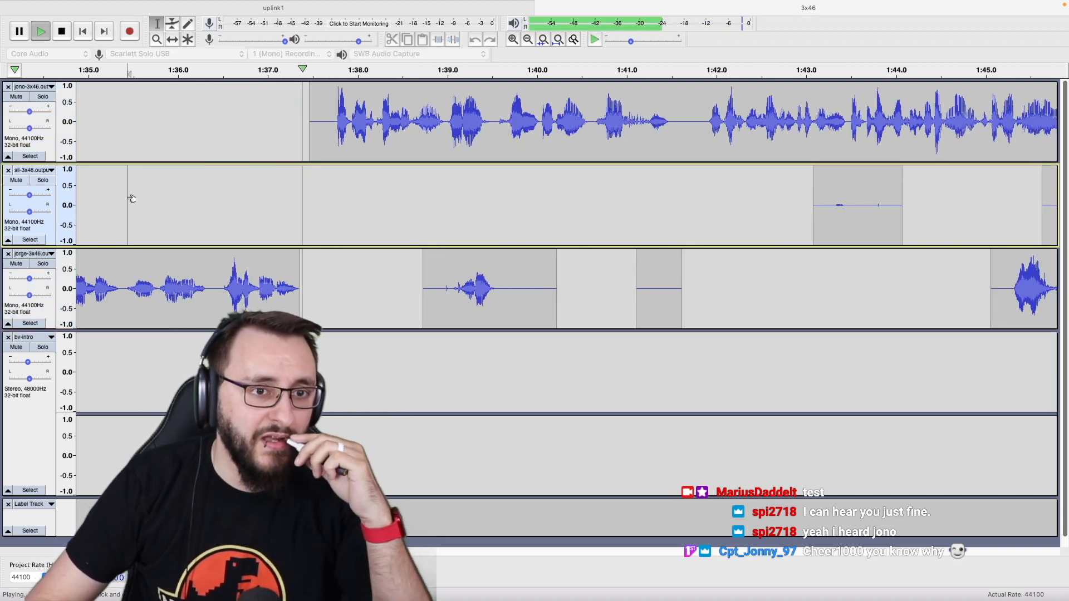
{"action": "scroll", "coordinate": [131, 199], "scroll_direction": "down", "scroll_amount": 1}
{"action": "scroll", "coordinate": [132, 199], "scroll_direction": "down", "scroll_amount": 1}
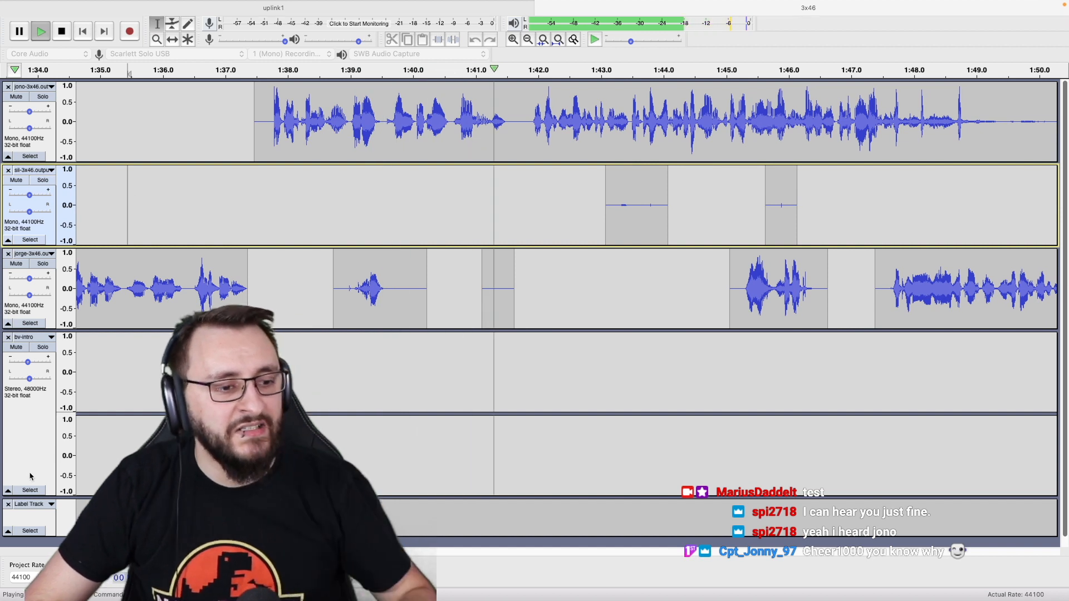
Collapse the bv-intro track and keep listening to the voice tracks until about 2:15.
{"action": "left_click", "coordinate": [9, 491]}
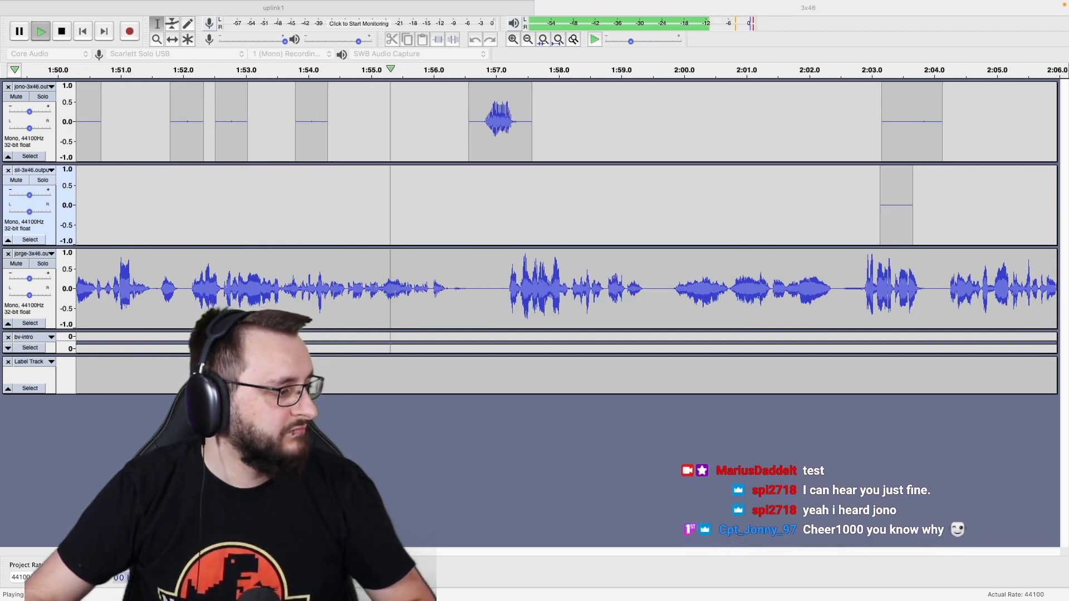
{"action": "left_click", "coordinate": [571, 406]}
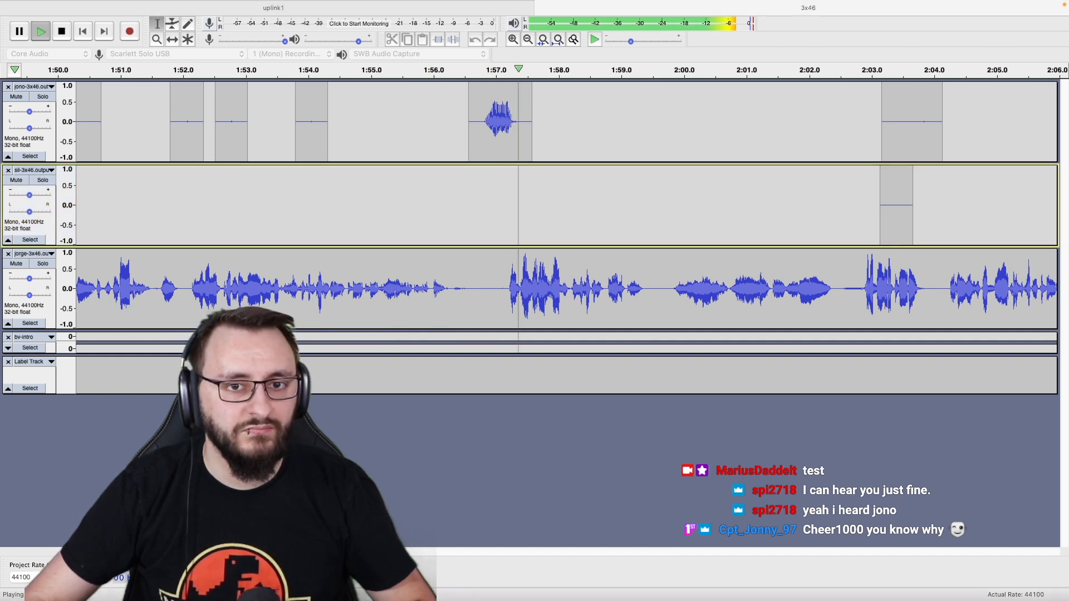
{"action": "scroll", "coordinate": [363, 390], "scroll_direction": "down", "scroll_amount": 3}
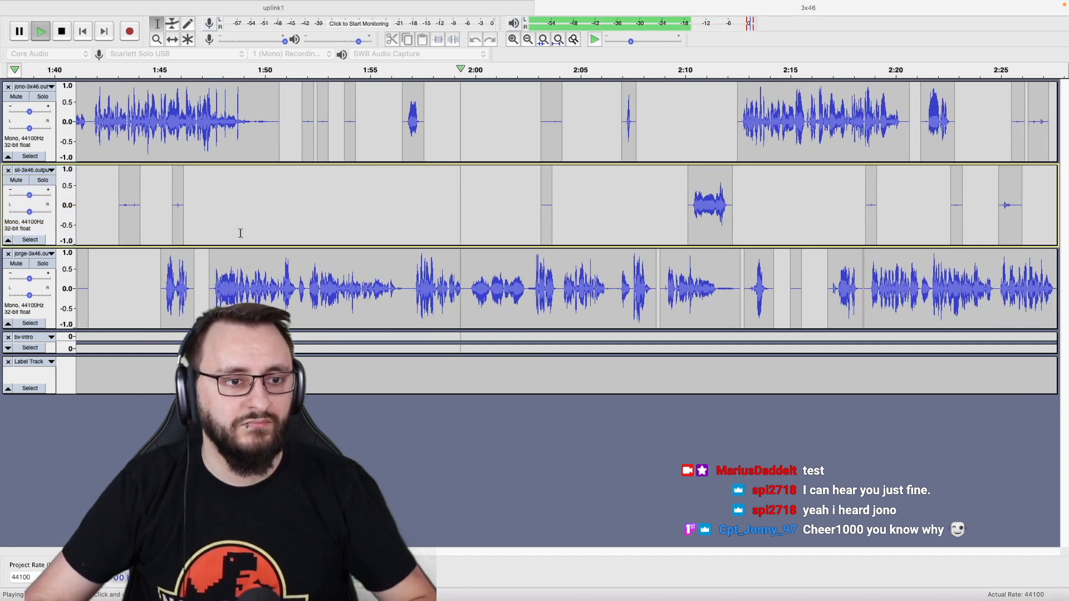
{"action": "scroll", "coordinate": [245, 232], "scroll_direction": "down", "scroll_amount": 3}
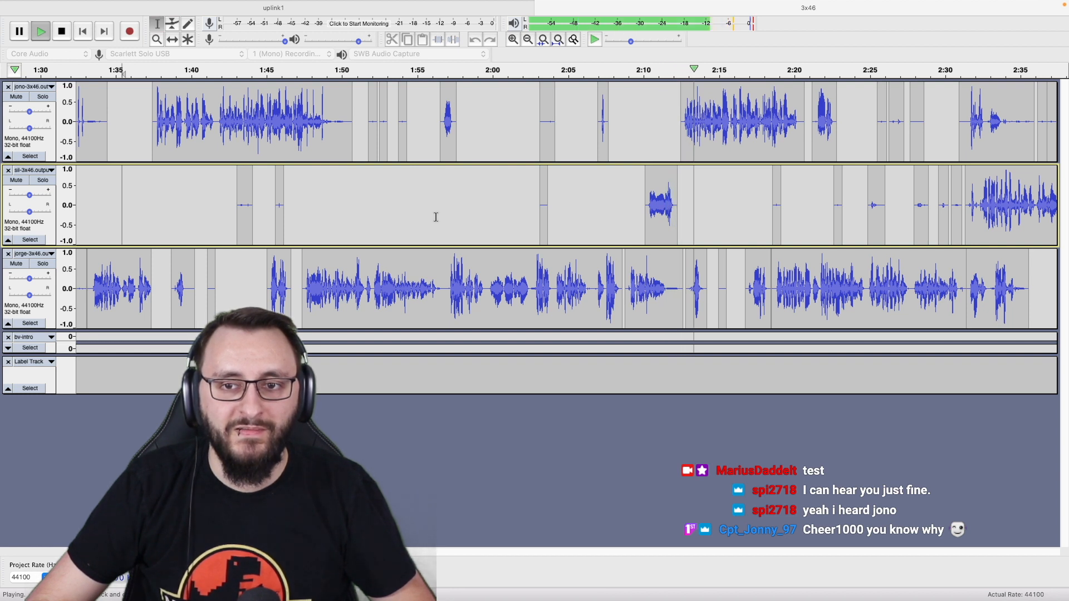
Stop playback and remove the first voice track's quiet tail and faint clips from about 1:49.4 to 1:54.7.
{"action": "key", "text": "space"}
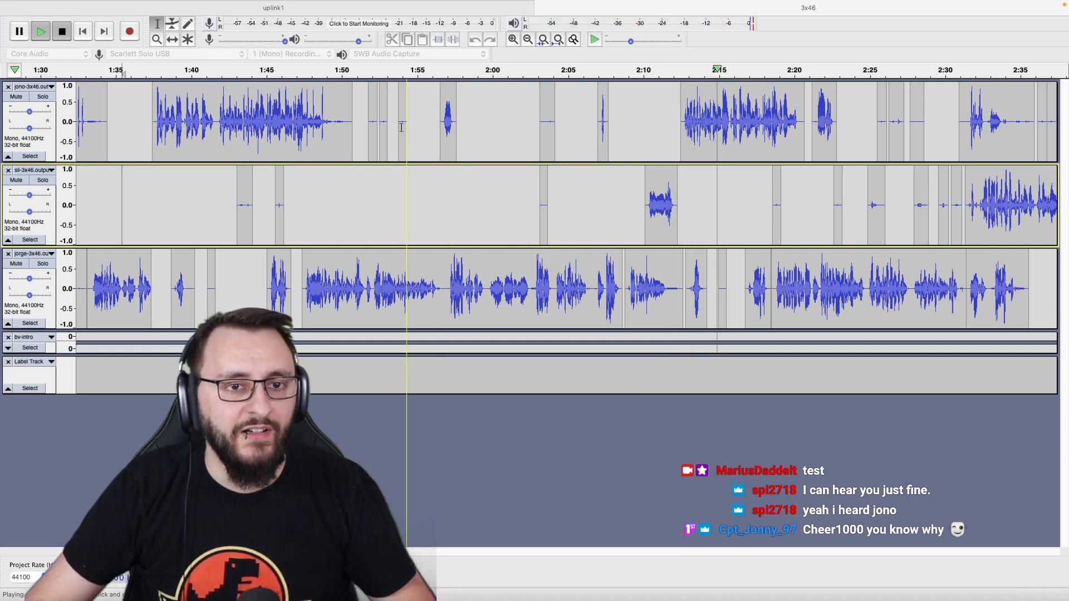
{"action": "left_click_drag", "start_coordinate": [331, 135], "coordinate": [170, 140]}
{"action": "scroll", "coordinate": [410, 139], "scroll_direction": "up", "scroll_amount": 3}
{"action": "scroll", "coordinate": [170, 139], "scroll_direction": "down", "scroll_amount": 2}
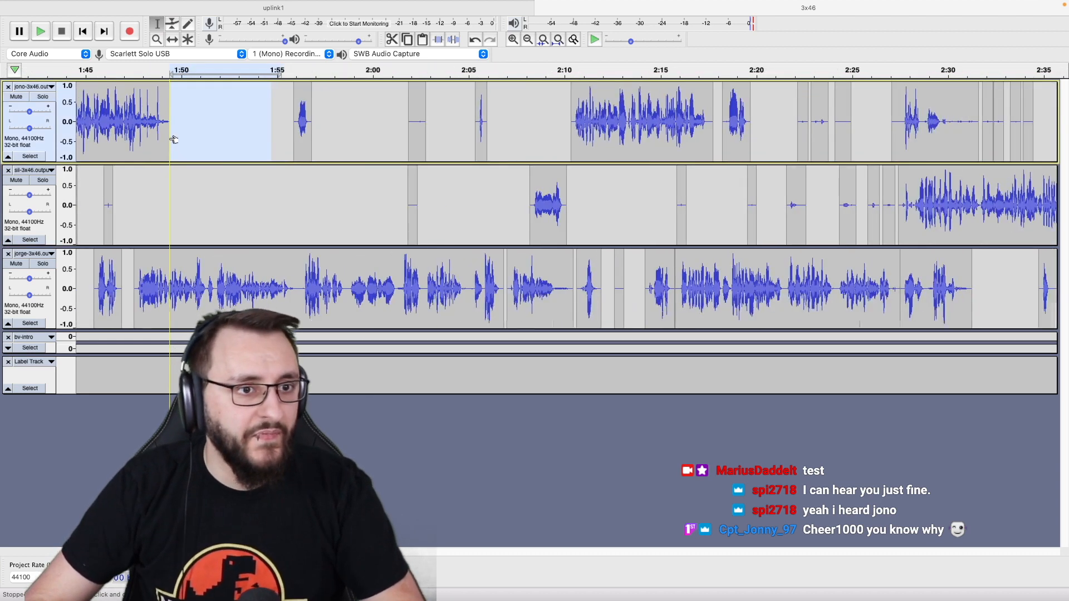
Remove the second voice track's faint clips near 1:43 and 1:46, plus the faint clips on the first two voice tracks near 2:03.
{"action": "left_click_drag", "start_coordinate": [206, 203], "coordinate": [419, 203]}
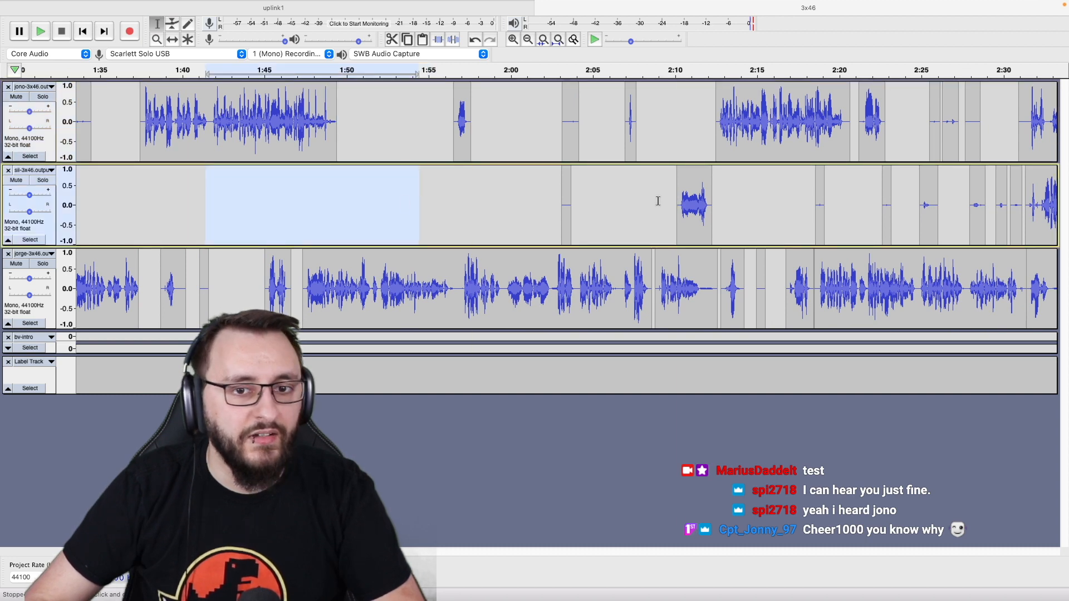
{"action": "left_click_drag", "start_coordinate": [543, 133], "coordinate": [583, 206]}
{"action": "scroll", "coordinate": [583, 206], "scroll_direction": "up", "scroll_amount": 2}
{"action": "scroll", "coordinate": [840, 305], "scroll_direction": "right", "scroll_amount": 3}
{"action": "scroll", "coordinate": [800, 302], "scroll_direction": "up", "scroll_amount": 2}
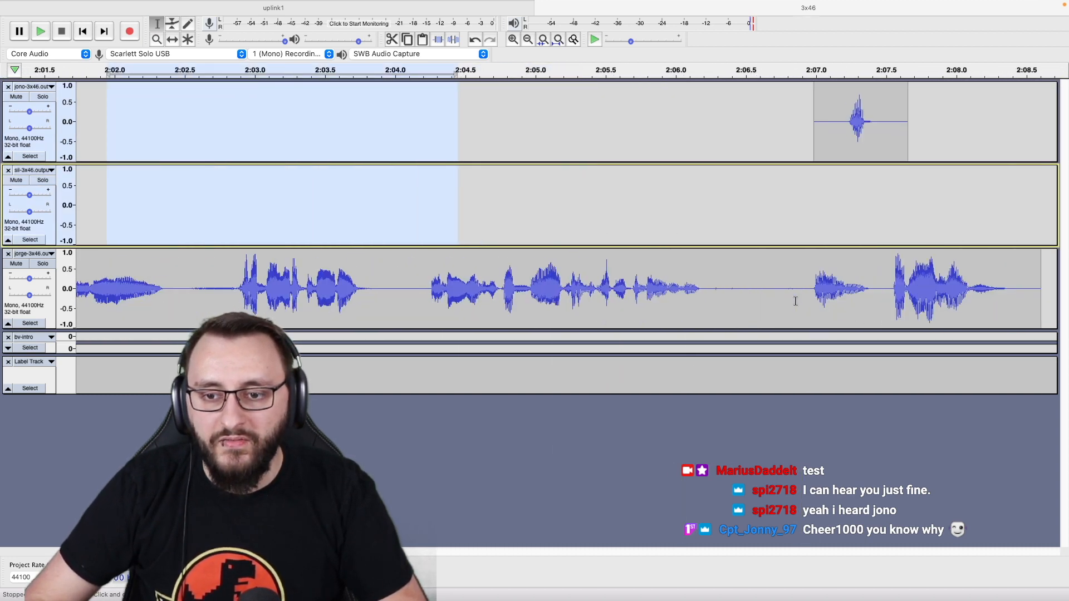
Split-delete the third voice track's quiet clip end from about 2:11.5 to 2:12.6.
{"action": "scroll", "coordinate": [822, 294], "scroll_direction": "down", "scroll_amount": 2}
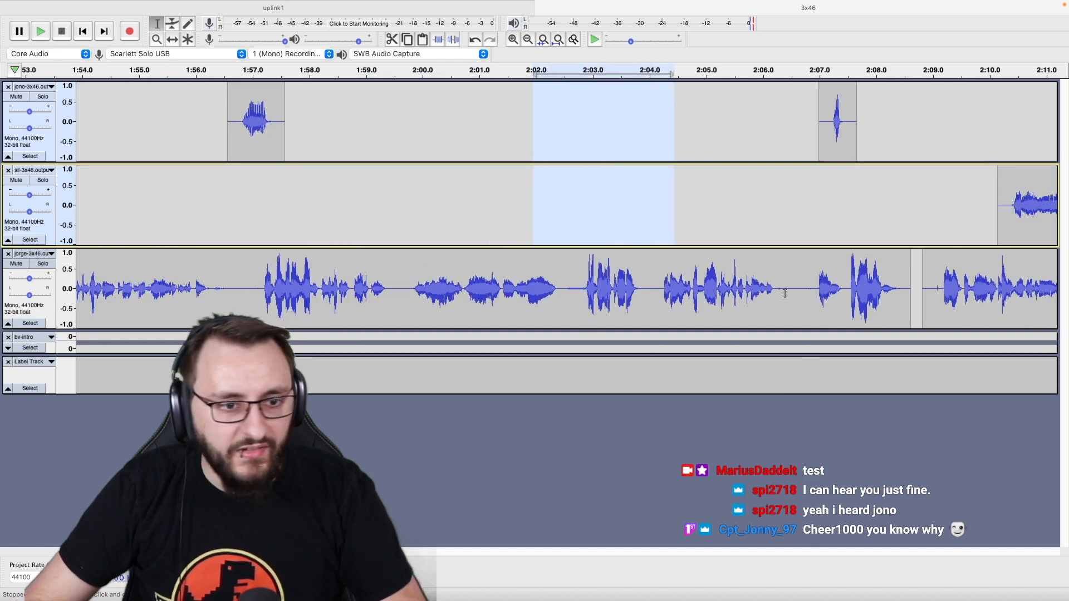
{"action": "scroll", "coordinate": [785, 294], "scroll_direction": "right", "scroll_amount": 6}
{"action": "scroll", "coordinate": [757, 294], "scroll_direction": "up", "scroll_amount": 2}
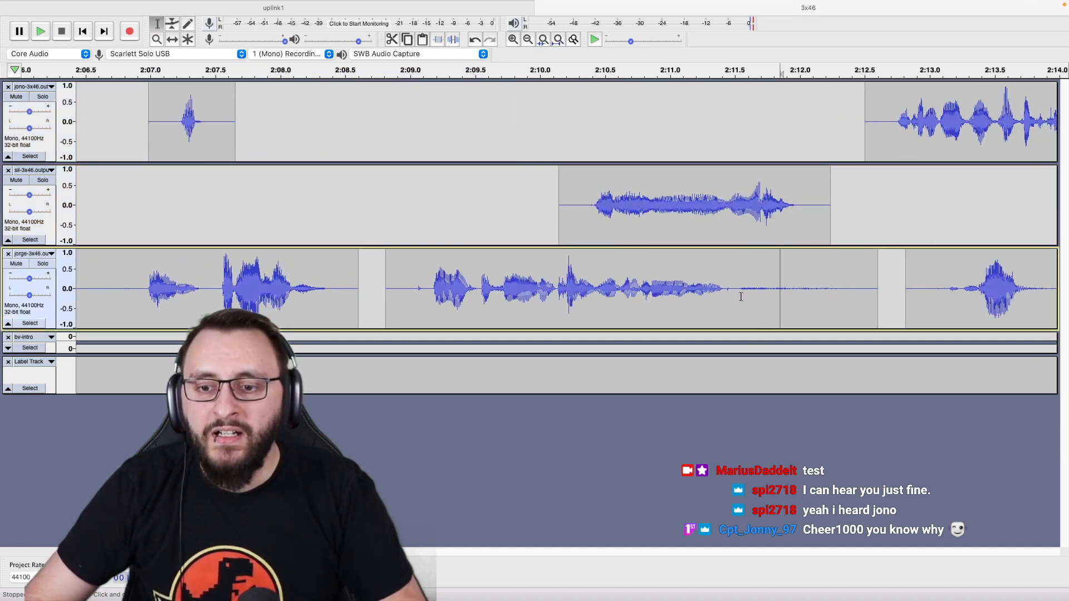
{"action": "left_click_drag", "start_coordinate": [733, 295], "coordinate": [885, 306]}
{"action": "scroll", "coordinate": [880, 307], "scroll_direction": "down", "scroll_amount": 1}
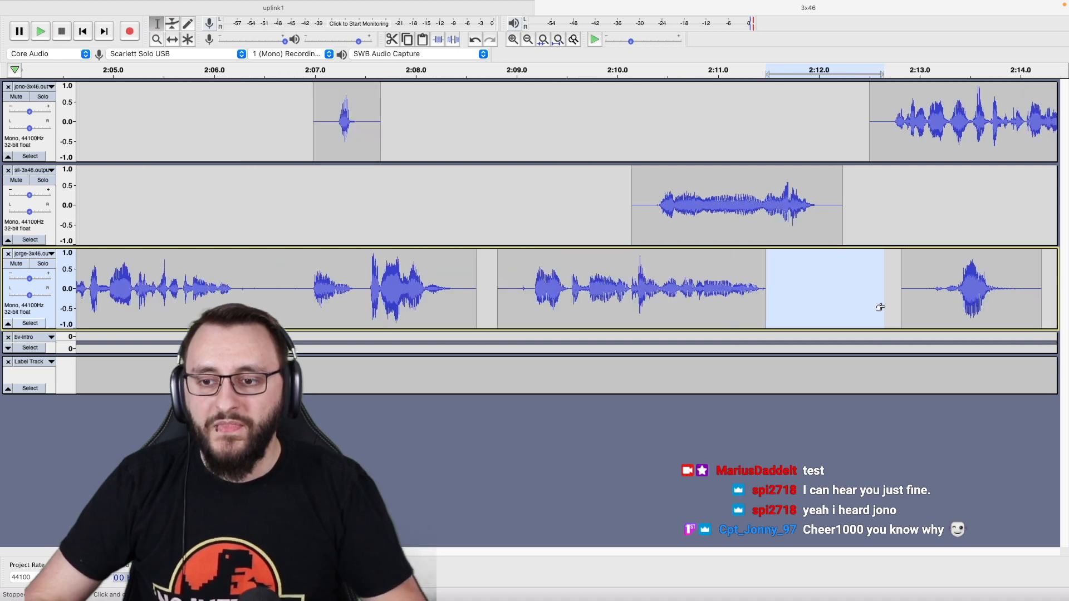
Play all tracks from about 2:08.6 to check the trimmed section and listen on to about 2:15.
{"action": "scroll", "coordinate": [881, 308], "scroll_direction": "down", "scroll_amount": 2}
{"action": "left_click", "coordinate": [721, 224]}
{"action": "key", "text": "space"}
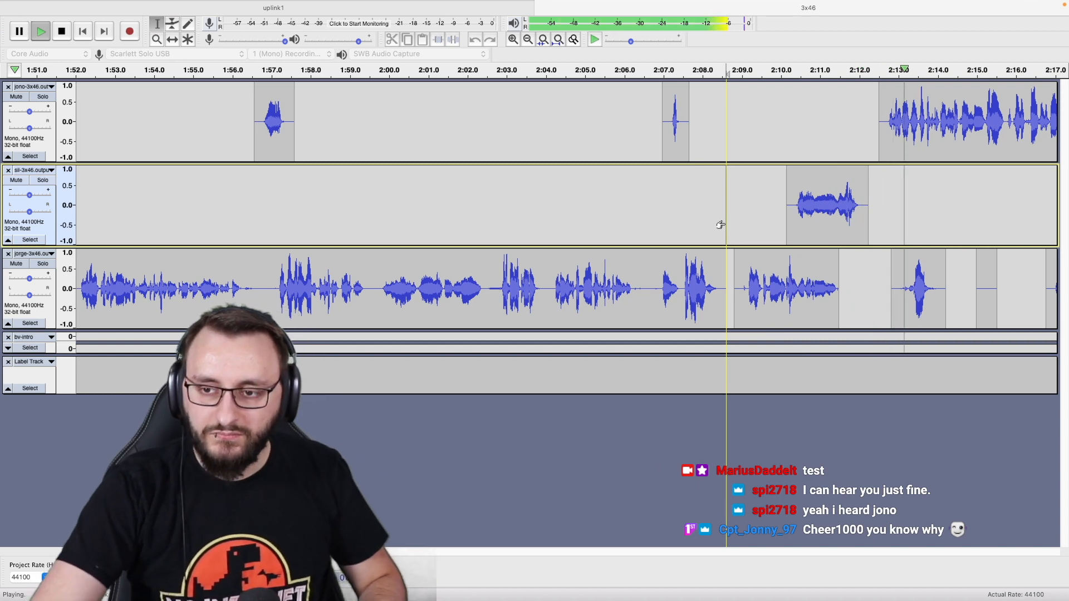
{"action": "scroll", "coordinate": [721, 225], "scroll_direction": "down", "scroll_amount": 3}
{"action": "scroll", "coordinate": [723, 225], "scroll_direction": "right", "scroll_amount": 5}
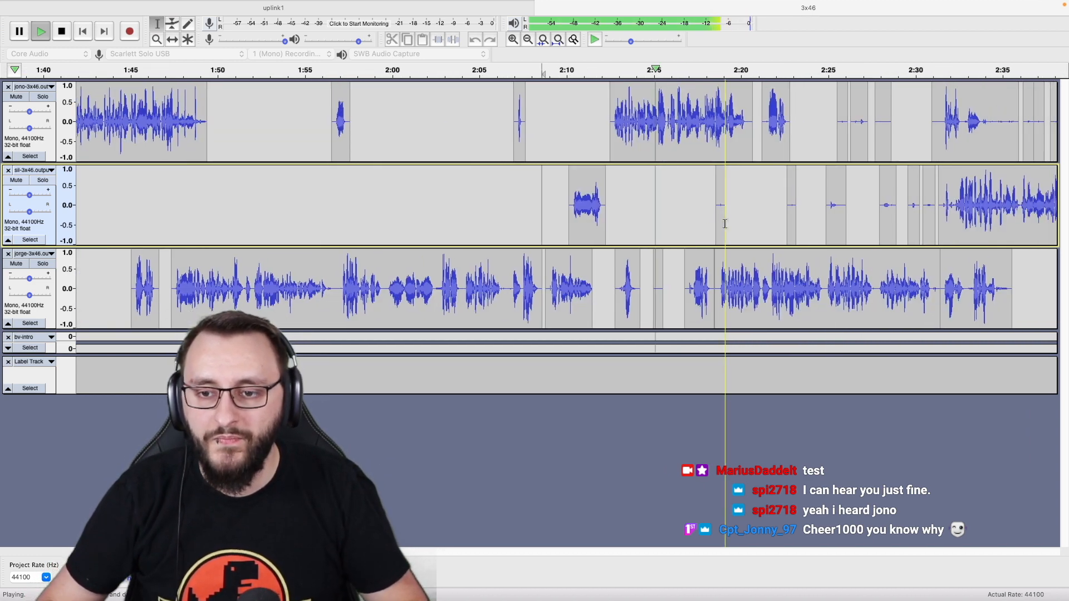
Split-delete the second and third voice tracks from about 2:12.8 to 2:18.5, plus the second track's faint clips up to about 2:26.
{"action": "left_click_drag", "start_coordinate": [616, 259], "coordinate": [718, 225]}
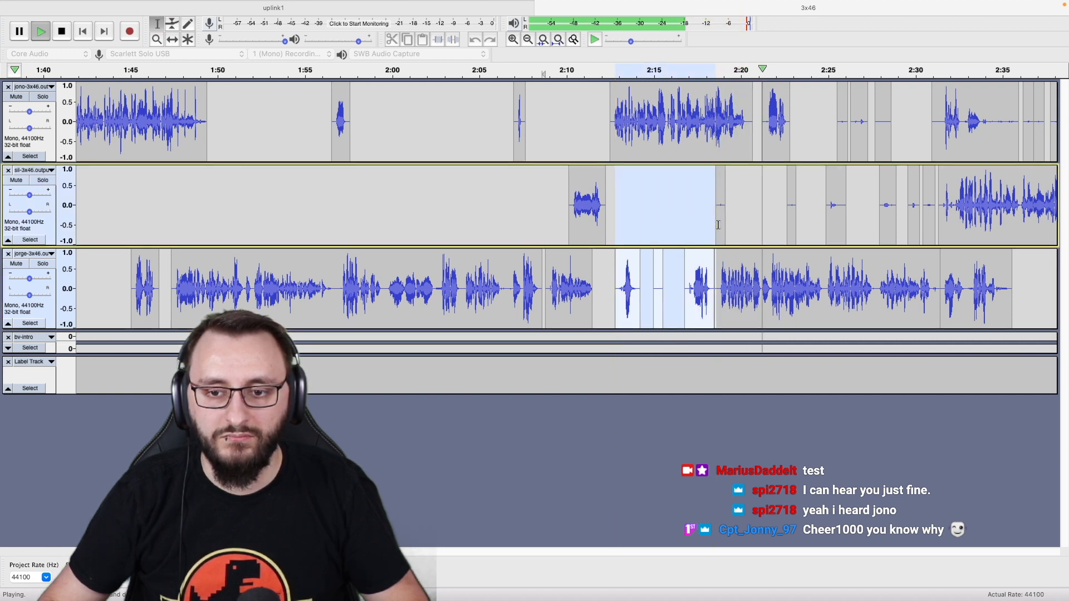
{"action": "key", "text": "space"}
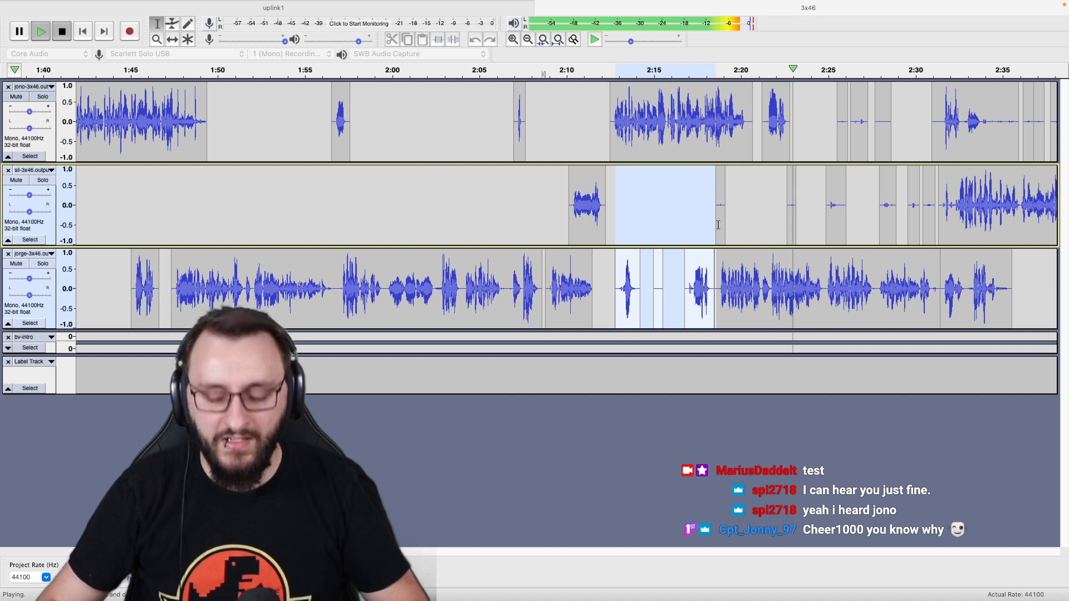
{"action": "key", "text": "super+alt+k"}
{"action": "scroll", "coordinate": [719, 225], "scroll_direction": "up", "scroll_amount": 3}
{"action": "scroll", "coordinate": [685, 224], "scroll_direction": "right", "scroll_amount": 6}
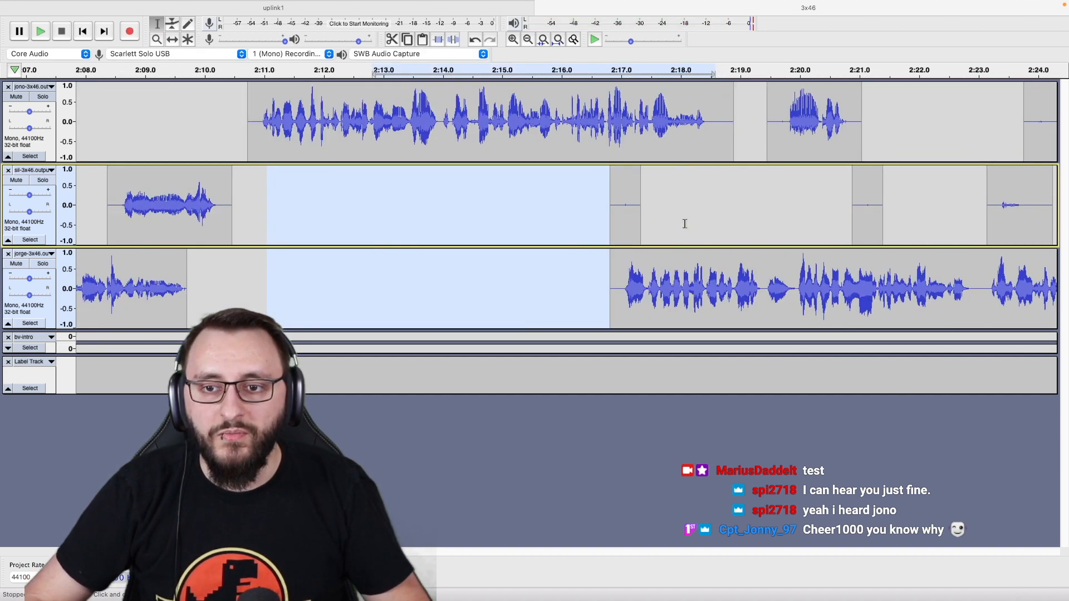
{"action": "left_click_drag", "start_coordinate": [878, 205], "coordinate": [332, 220]}
{"action": "scroll", "coordinate": [331, 203], "scroll_direction": "up", "scroll_amount": 2}
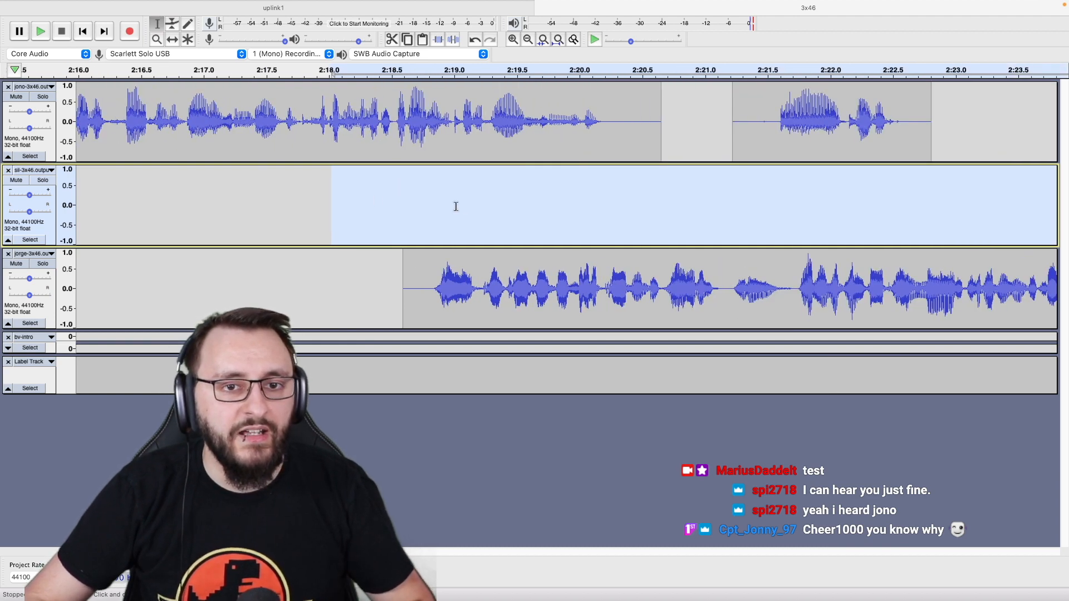
Copy about 1.1 s of silence from the second voice track and paste it into the gaps of all three voice tracks between 2:18 and 2:21.
{"action": "left_click_drag", "start_coordinate": [453, 205], "coordinate": [597, 206]}
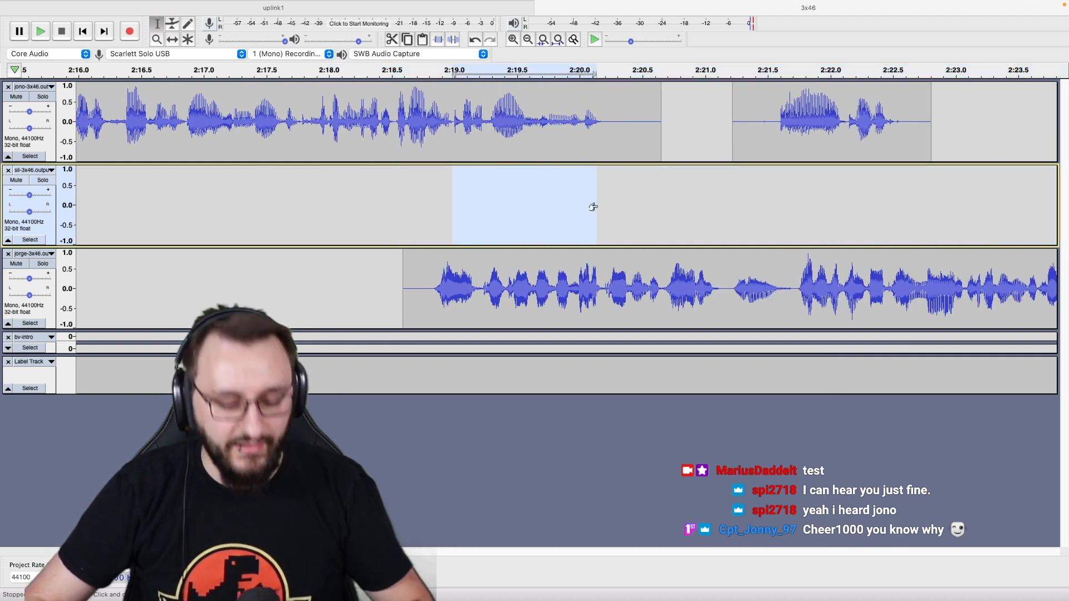
{"action": "left_click", "coordinate": [705, 122]}
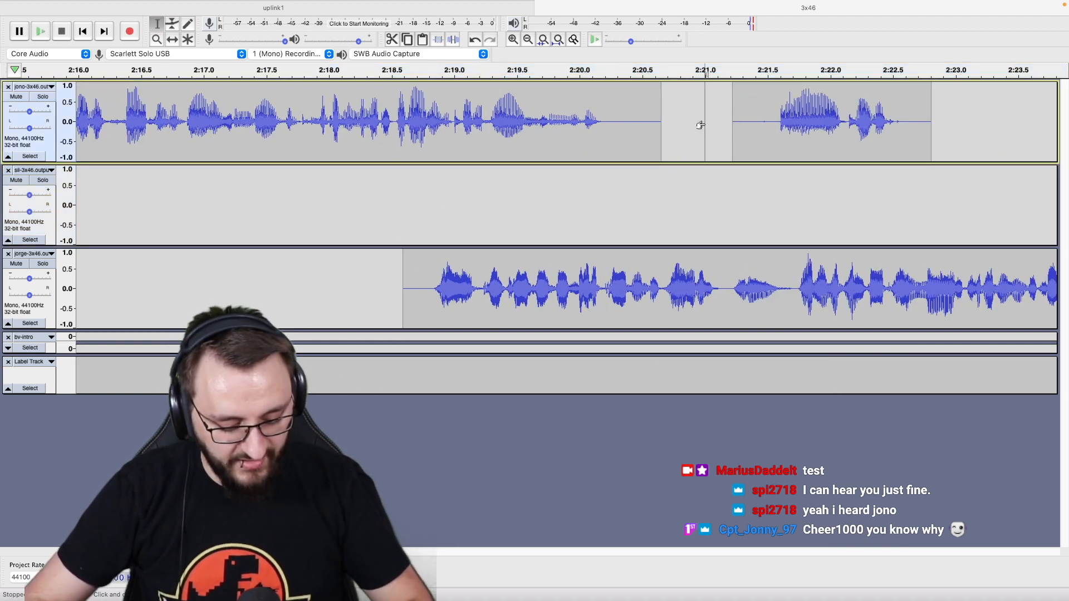
{"action": "key", "text": "ctrl+v"}
{"action": "left_click", "coordinate": [648, 203]}
{"action": "key", "text": "ctrl+v"}
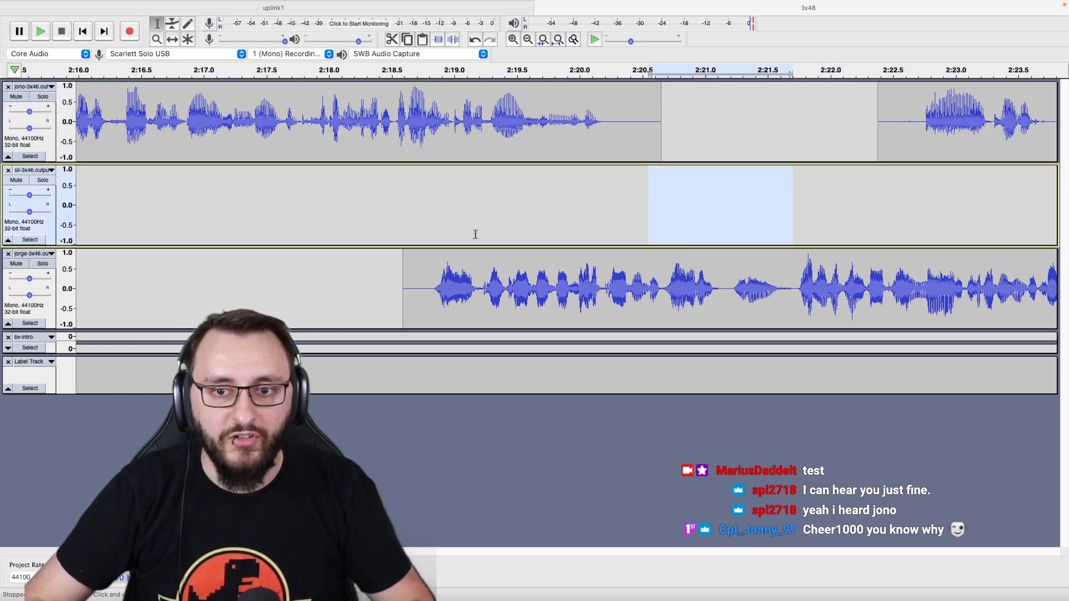
{"action": "left_click", "coordinate": [354, 287]}
{"action": "key", "text": "ctrl+v"}
Play all tracks from about 2:16.6 to check the adjusted pause and listen on to about 2:37.
{"action": "left_click", "coordinate": [157, 287]}
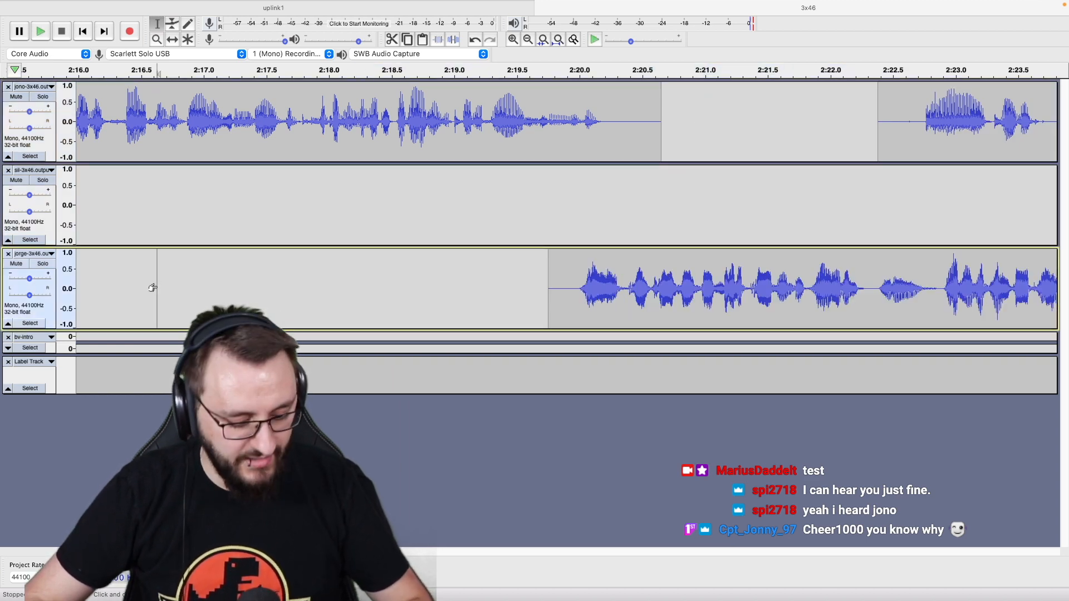
{"action": "scroll", "coordinate": [153, 288], "scroll_direction": "down", "scroll_amount": 4, "text": "ctrl"}
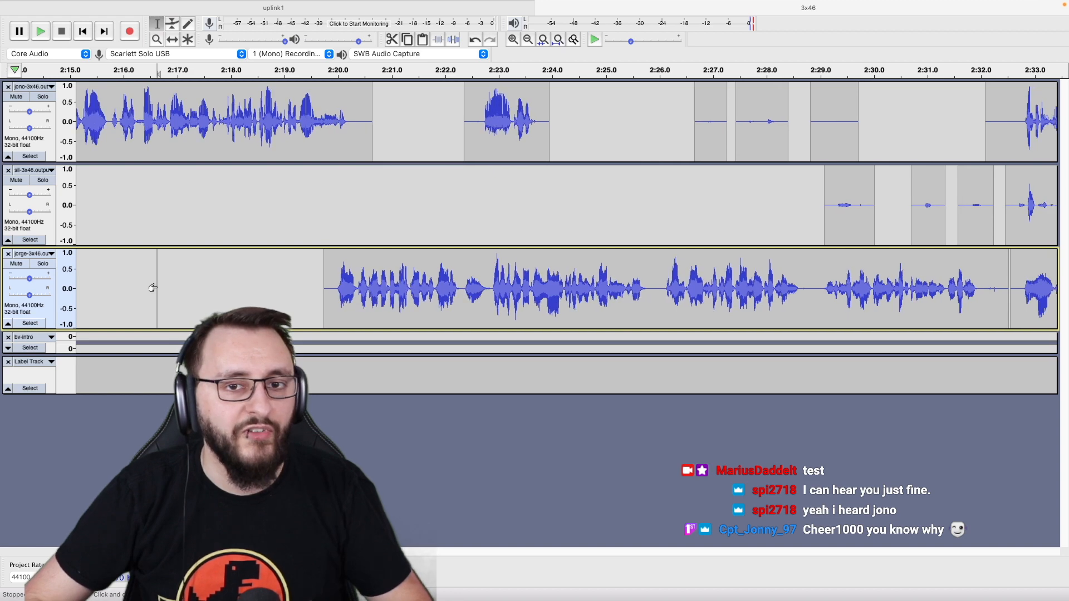
{"action": "scroll", "coordinate": [153, 288], "scroll_direction": "up", "scroll_amount": 1, "text": "ctrl"}
{"action": "key", "text": "space"}
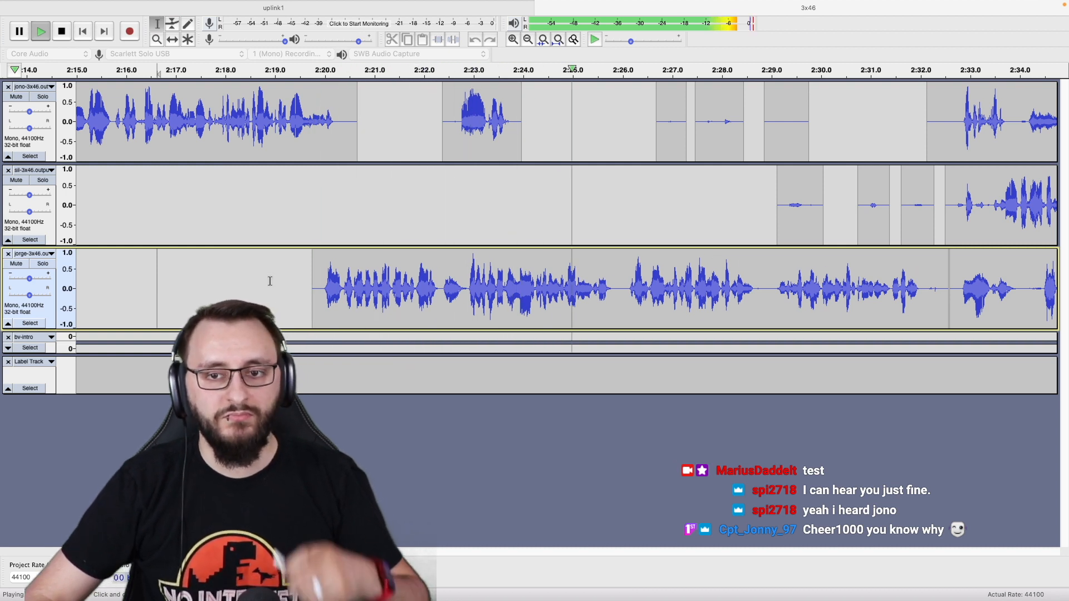
{"action": "scroll", "coordinate": [270, 281], "scroll_direction": "down", "scroll_amount": 1, "text": "ctrl"}
{"action": "scroll", "coordinate": [270, 281], "scroll_direction": "right", "scroll_amount": 2}
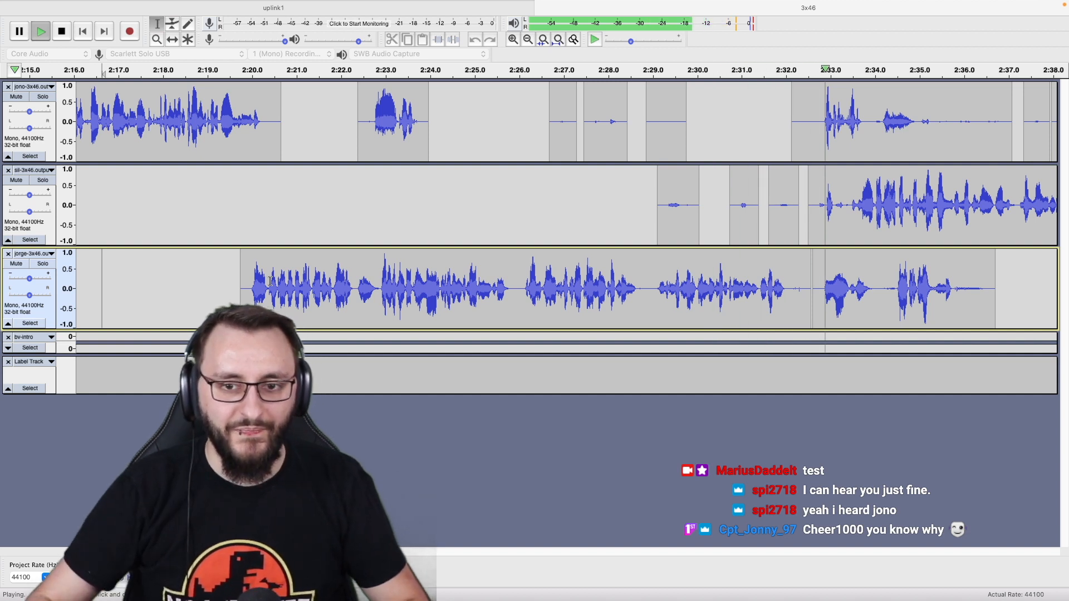
{"action": "scroll", "coordinate": [372, 264], "scroll_direction": "right", "scroll_amount": 5}
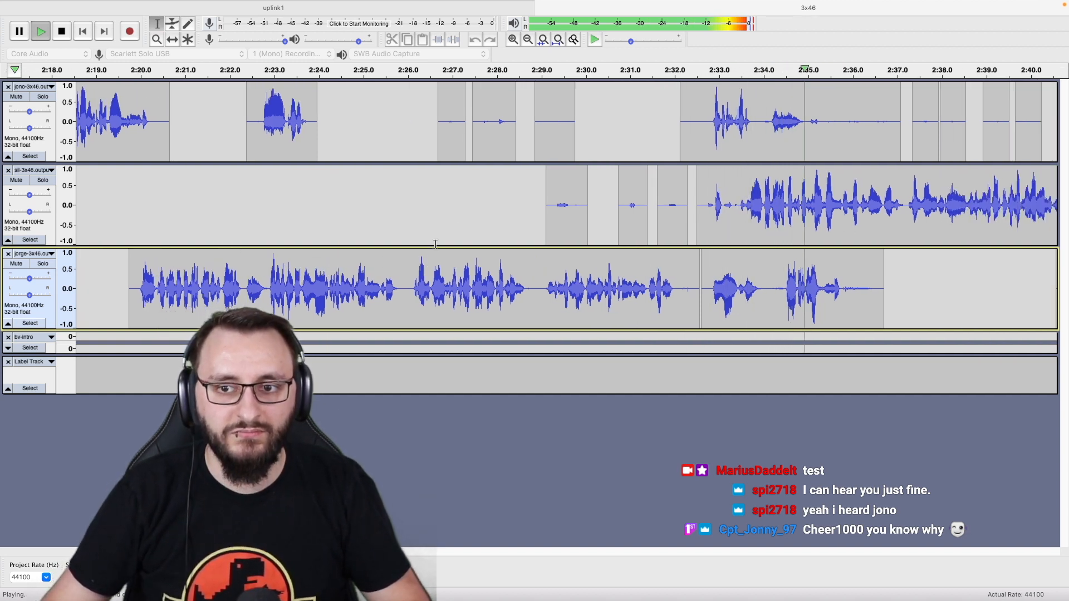
{"action": "scroll", "coordinate": [476, 209], "scroll_direction": "right", "scroll_amount": 5}
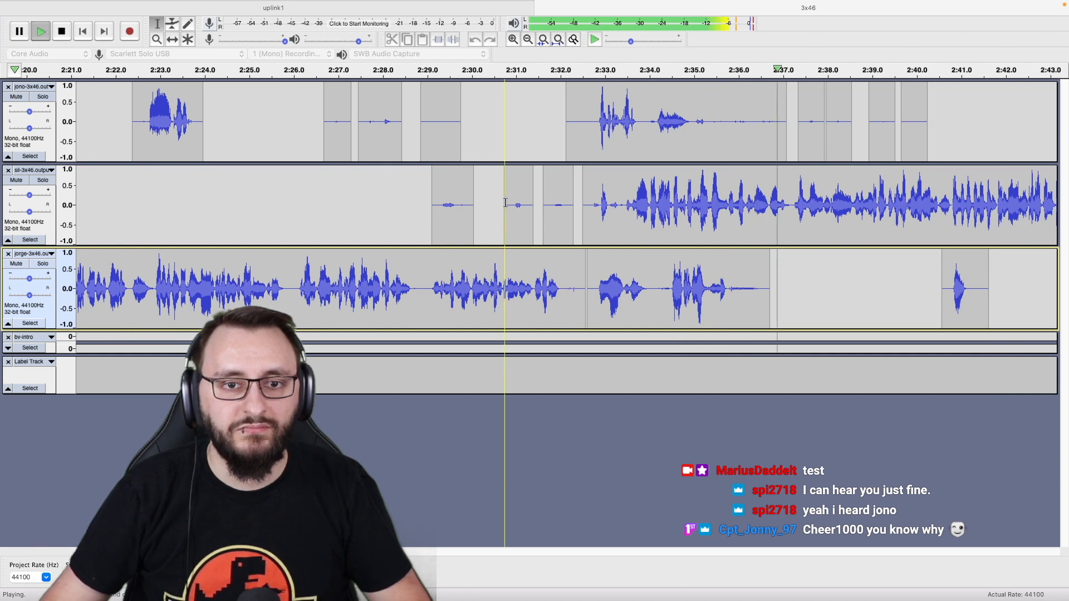
Stop playback and split-delete the faint clips on the first two voice tracks from about 2:26.6 to 2:32.4.
{"action": "key", "text": "space"}
{"action": "left_click_drag", "start_coordinate": [322, 143], "coordinate": [580, 203]}
{"action": "key", "text": "alt+super+k"}
Listen to the third voice track's clip from about 2:32.6 to 2:36.7 on its own and delete it without closing the gap.
{"action": "left_click", "coordinate": [659, 274]}
{"action": "double_click", "coordinate": [658, 273]}
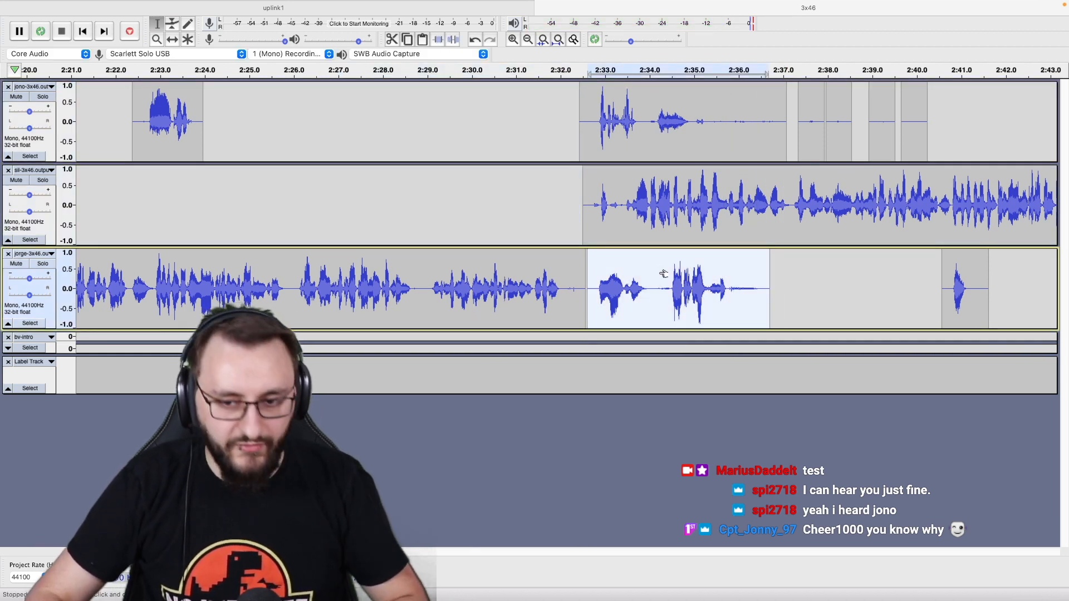
{"action": "key", "text": "shift+s"}
{"action": "key", "text": "space"}
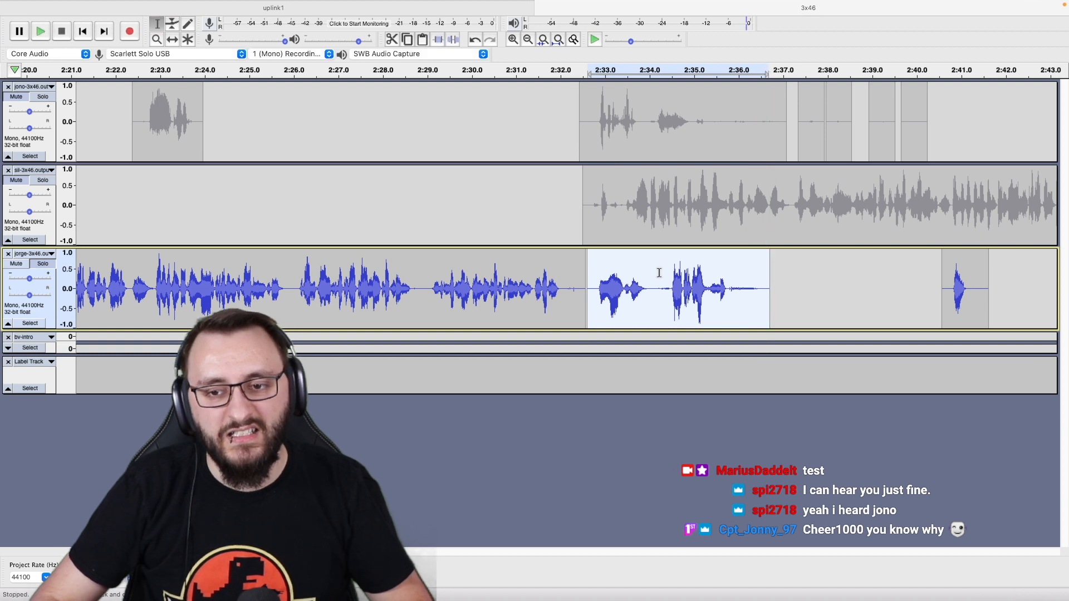
Play all tracks from about 2:31.6 and again from about 2:28 to check the passage without the overlapping clip.
{"action": "left_click", "coordinate": [539, 223]}
{"action": "key", "text": "space"}
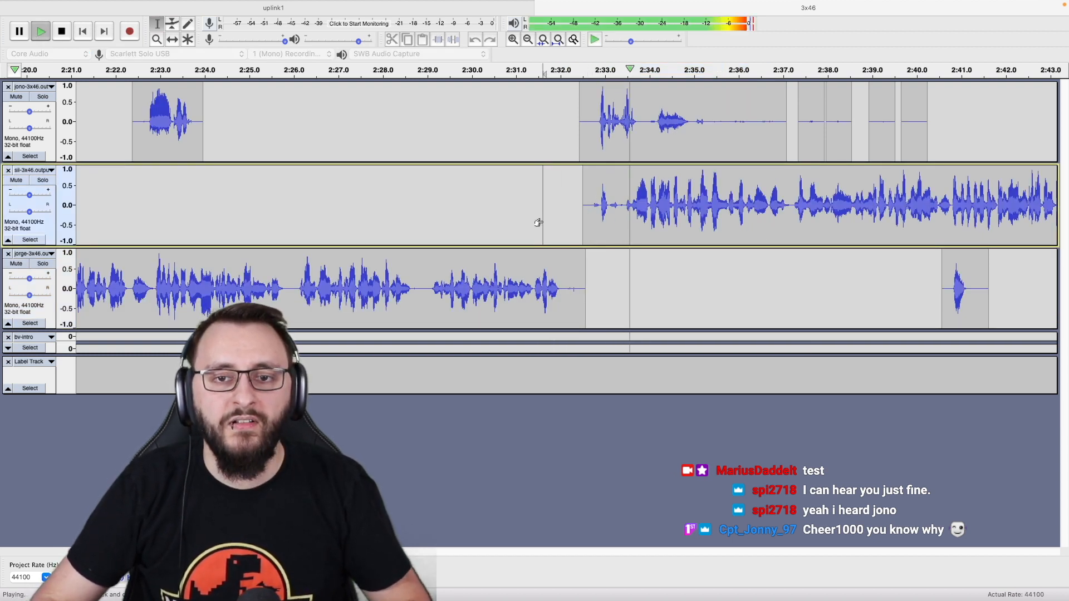
{"action": "key", "text": "space"}
{"action": "left_click", "coordinate": [382, 222]}
{"action": "key", "text": "space"}
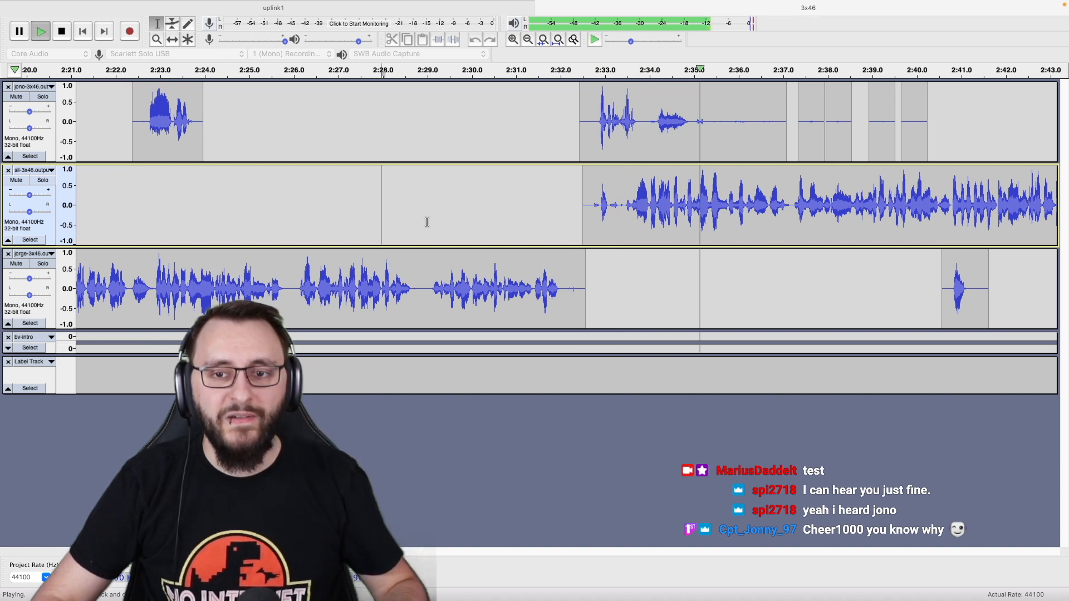
{"action": "scroll", "coordinate": [427, 222], "scroll_direction": "down", "scroll_amount": 2}
{"action": "scroll", "coordinate": [427, 223], "scroll_direction": "right", "scroll_amount": 2}
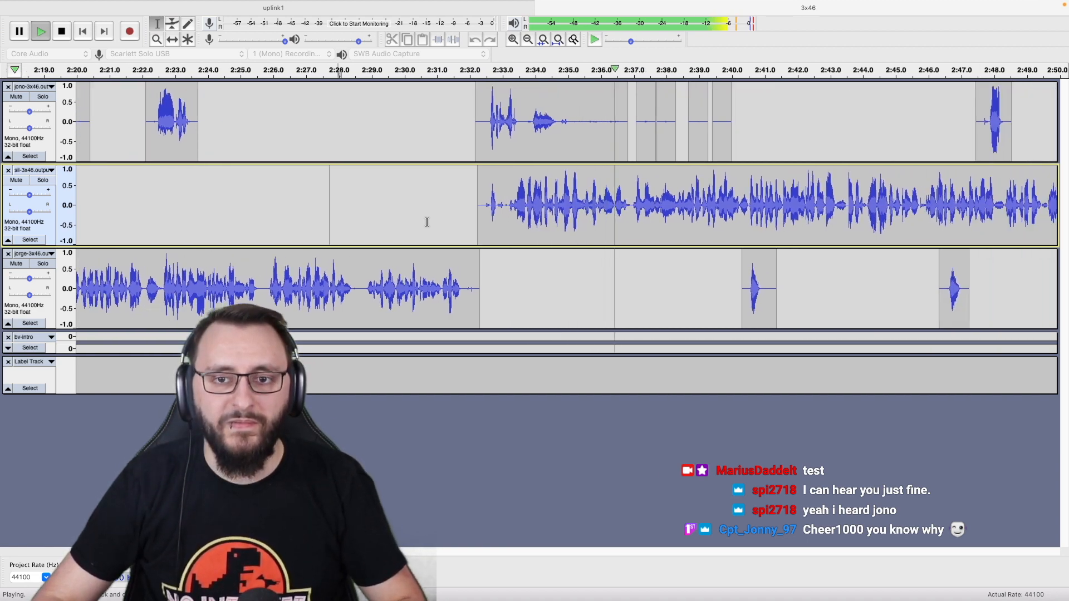
Split-delete the first voice track's quiet tail and faint clips from about 2:35 to 2:45.2.
{"action": "left_click", "coordinate": [558, 127]}
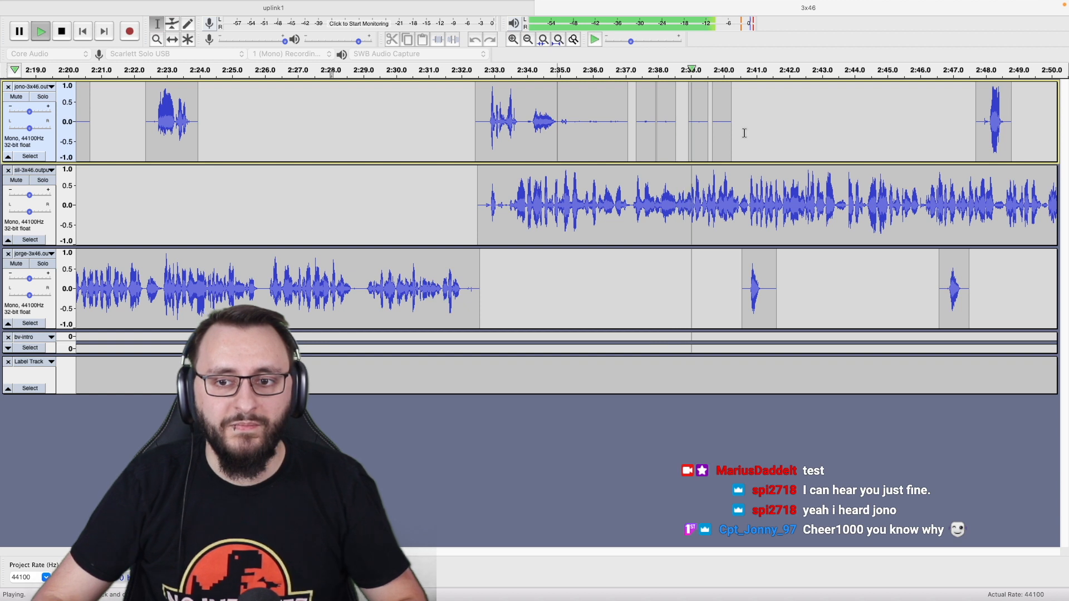
{"action": "scroll", "coordinate": [744, 133], "scroll_direction": "right", "scroll_amount": 3}
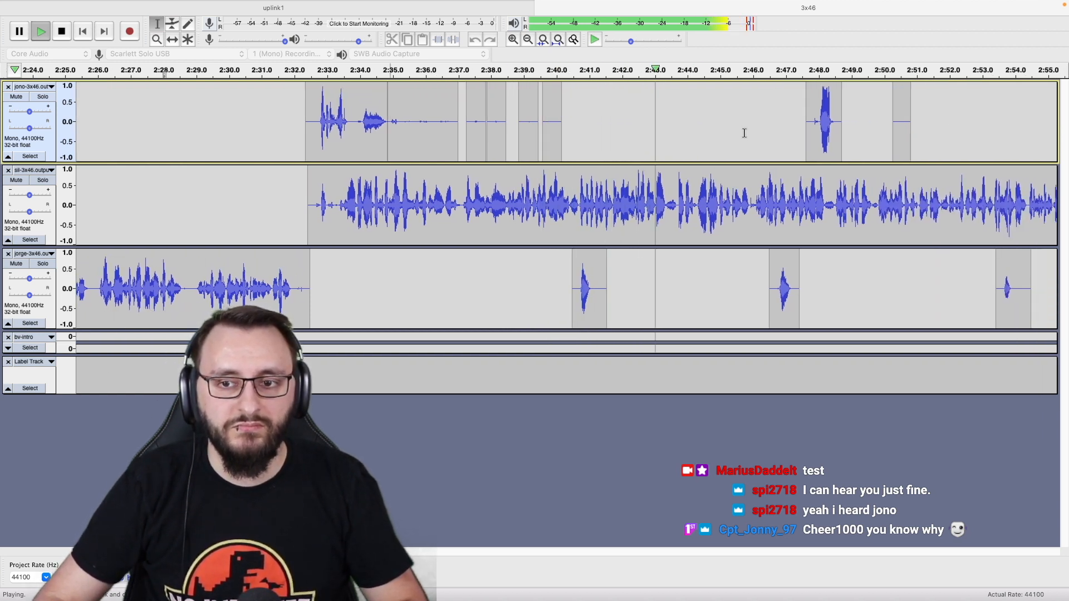
{"action": "scroll", "coordinate": [744, 133], "scroll_direction": "right", "scroll_amount": 2}
{"action": "left_click", "coordinate": [683, 131], "text": "shift"}
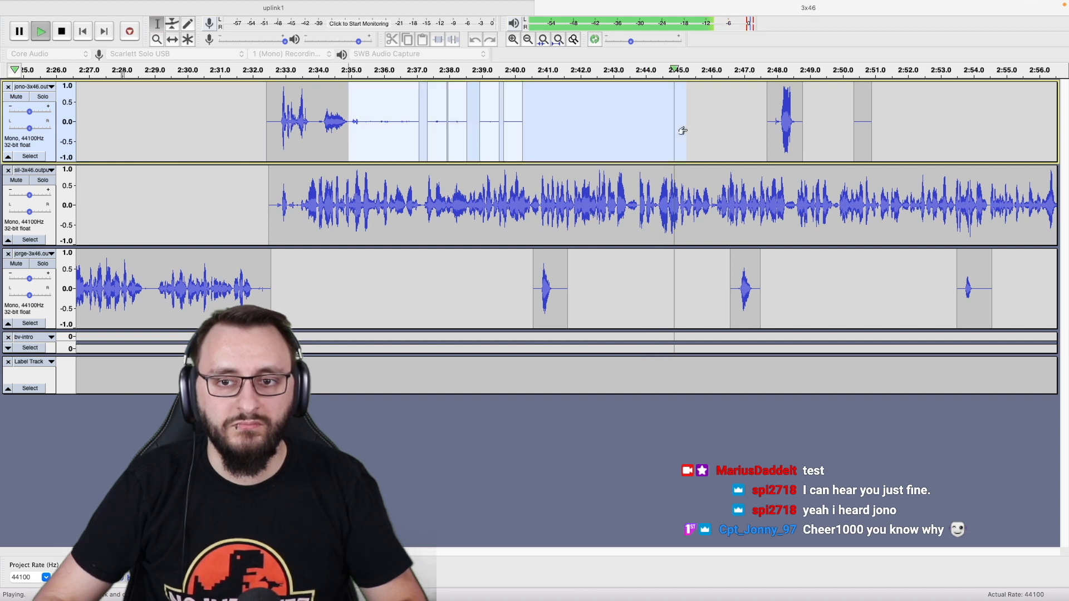
{"action": "key", "text": "c"}
{"action": "key", "text": "space"}
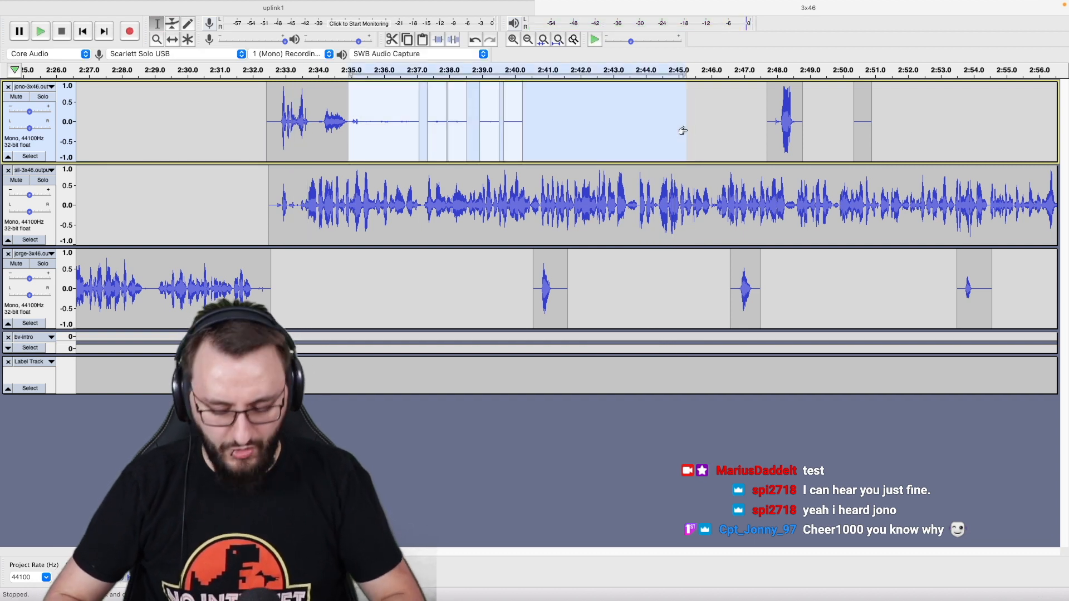
{"action": "key", "text": "alt+super+k"}
Play all tracks from about 2:45.2 and follow the playback to about 3:06, checking for further faint clips.
{"action": "key", "text": "Right"}
{"action": "key", "text": "space"}
{"action": "scroll", "coordinate": [688, 129], "scroll_direction": "right", "scroll_amount": 5}
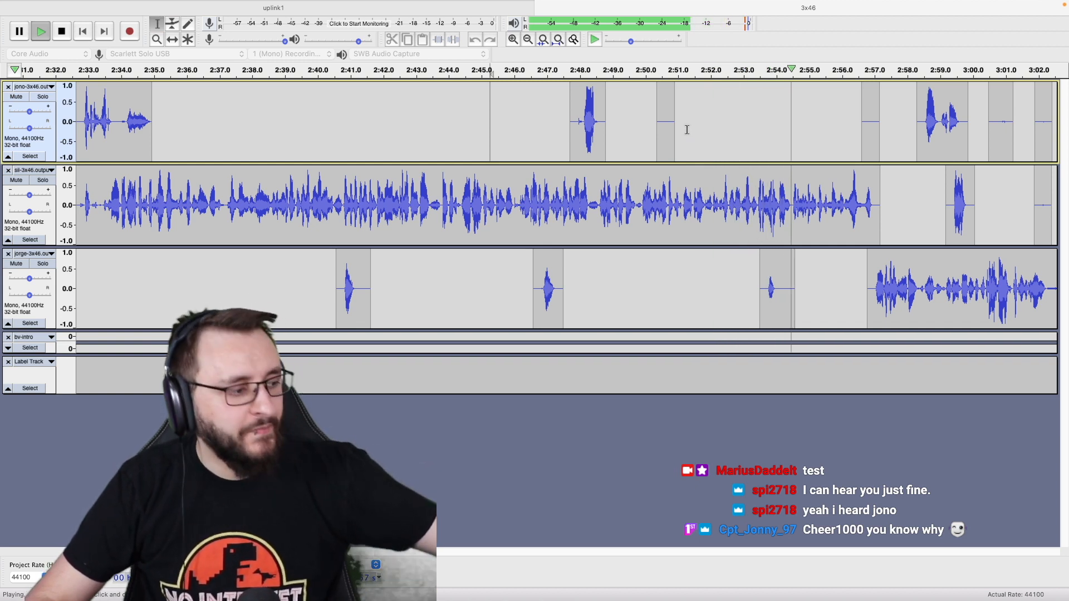
{"action": "scroll", "coordinate": [727, 146], "scroll_direction": "right", "scroll_amount": 3}
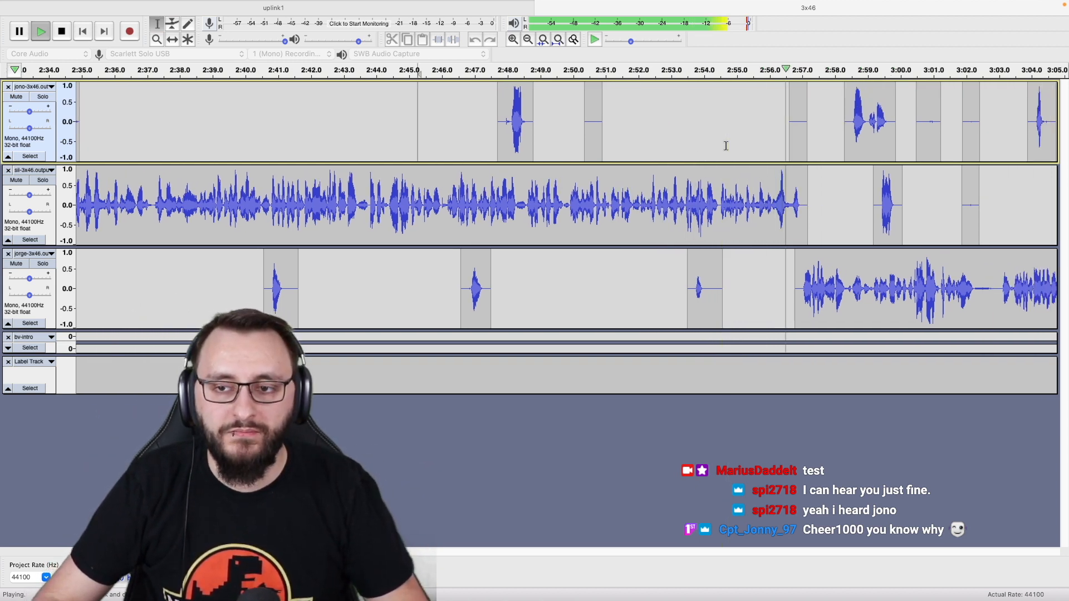
{"action": "scroll", "coordinate": [726, 146], "scroll_direction": "right", "scroll_amount": 6}
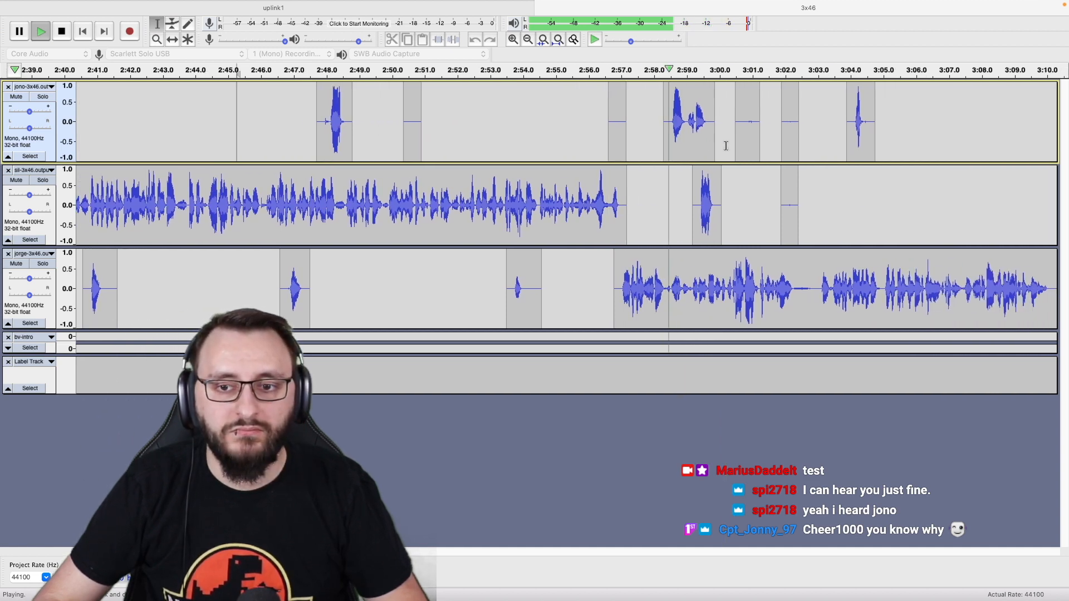
{"action": "scroll", "coordinate": [726, 146], "scroll_direction": "down", "scroll_amount": 2}
{"action": "scroll", "coordinate": [727, 146], "scroll_direction": "down", "scroll_amount": 1}
{"action": "scroll", "coordinate": [726, 145], "scroll_direction": "right", "scroll_amount": 6}
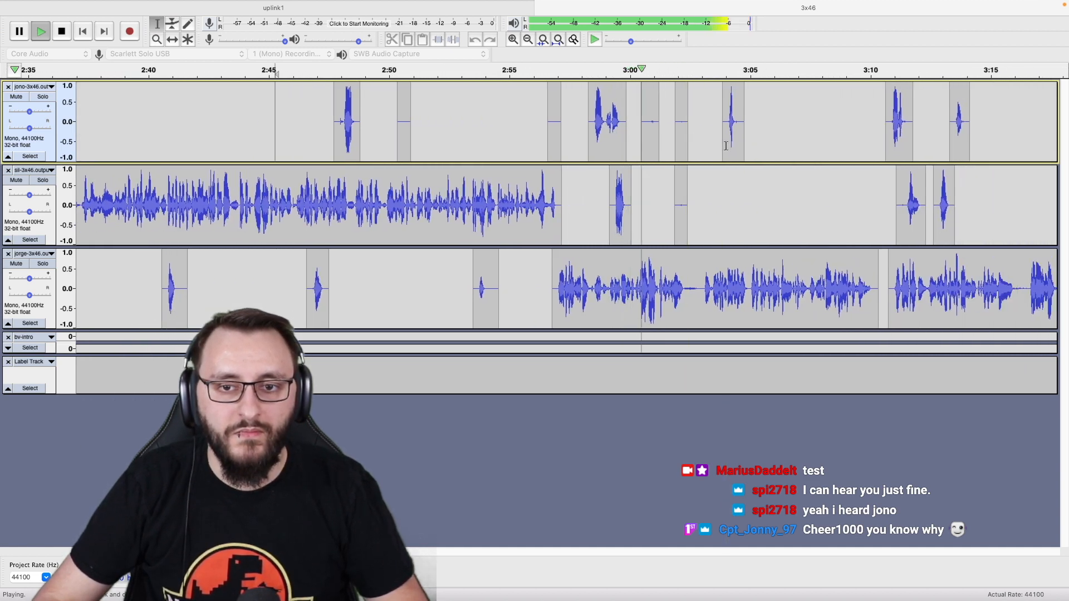
{"action": "scroll", "coordinate": [727, 146], "scroll_direction": "right", "scroll_amount": 5}
{"action": "scroll", "coordinate": [727, 146], "scroll_direction": "down", "scroll_amount": 1}
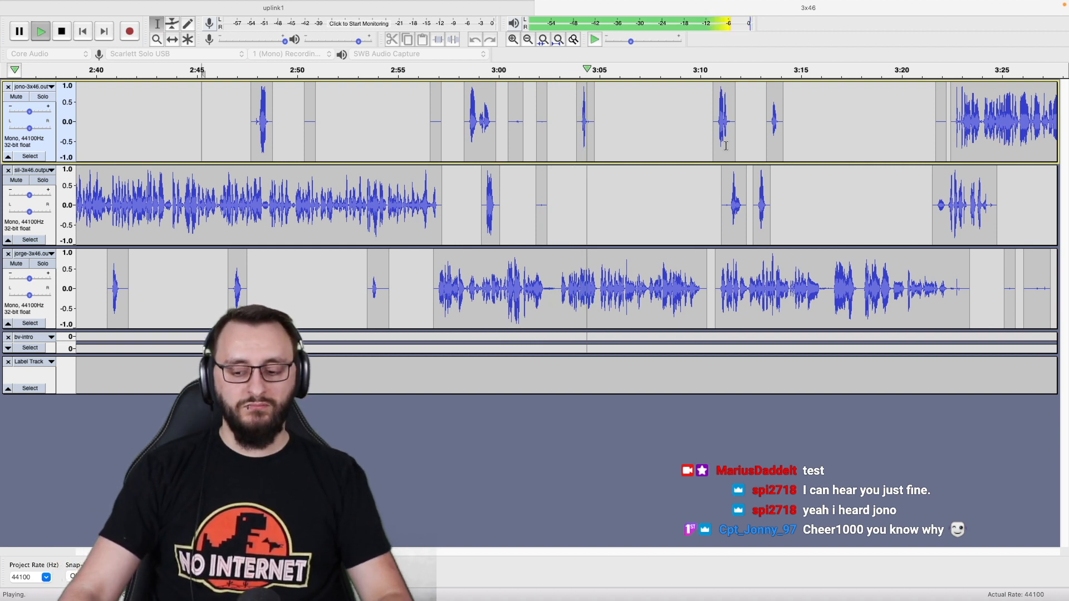
{"action": "scroll", "coordinate": [726, 146], "scroll_direction": "right", "scroll_amount": 5}
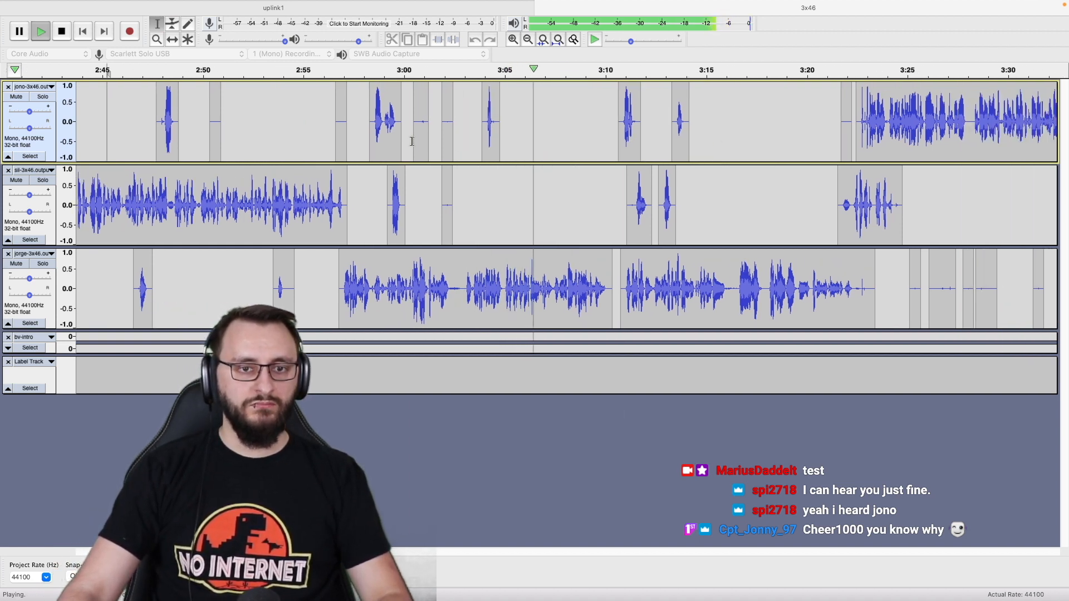
Stop playback and split-delete the faint clips on the first two voice tracks from about 3:00.3 to 3:08.5.
{"action": "left_click_drag", "start_coordinate": [410, 140], "coordinate": [575, 194]}
{"action": "key", "text": "space"}
{"action": "key", "text": "super+alt+k"}
Resume playback of all tracks from about 3:08.5 and listen on to about 3:23.
{"action": "key", "text": "Right"}
{"action": "key", "text": "space"}
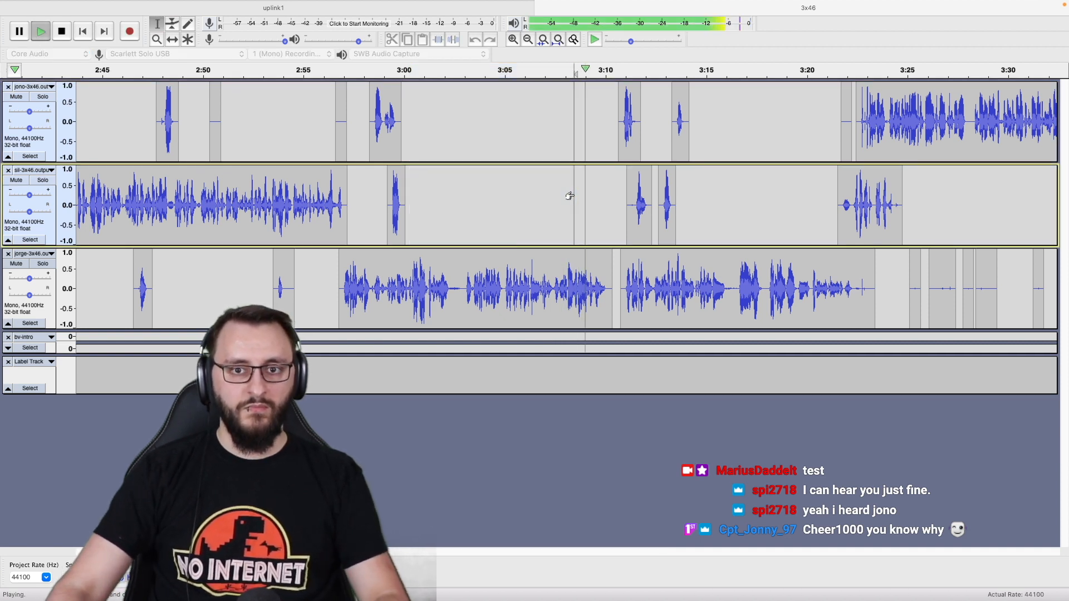
{"action": "scroll", "coordinate": [569, 196], "scroll_direction": "right", "scroll_amount": 5}
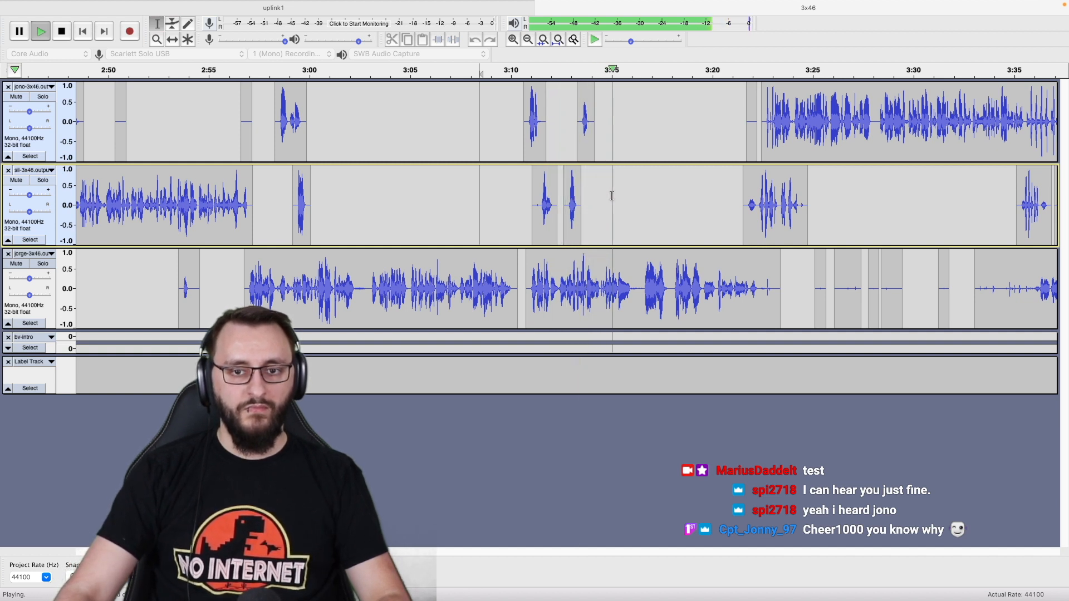
{"action": "scroll", "coordinate": [611, 196], "scroll_direction": "right", "scroll_amount": 8}
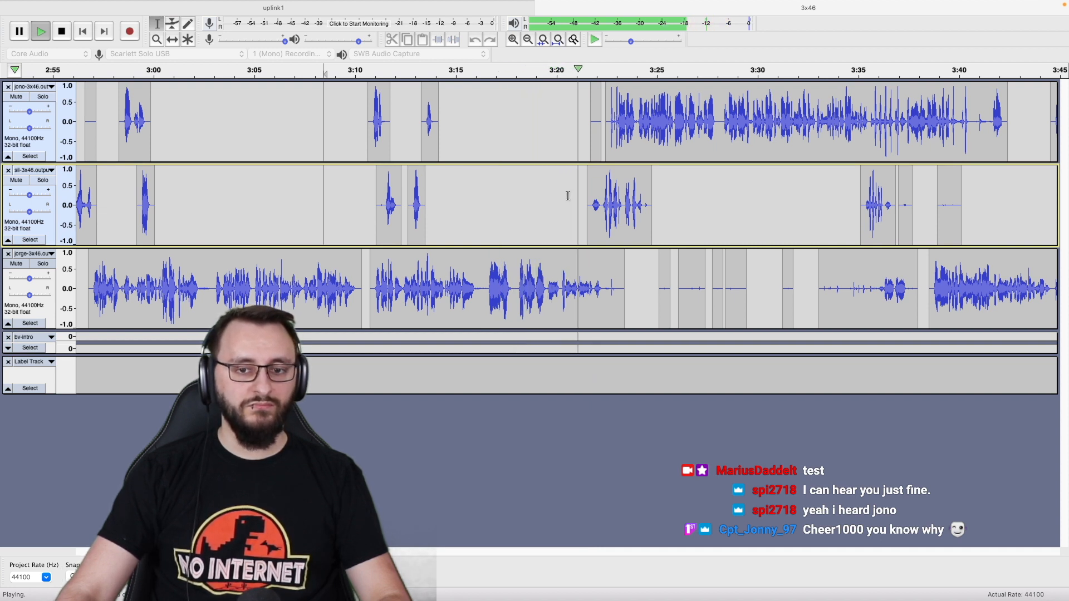
{"action": "scroll", "coordinate": [568, 196], "scroll_direction": "up", "scroll_amount": 2}
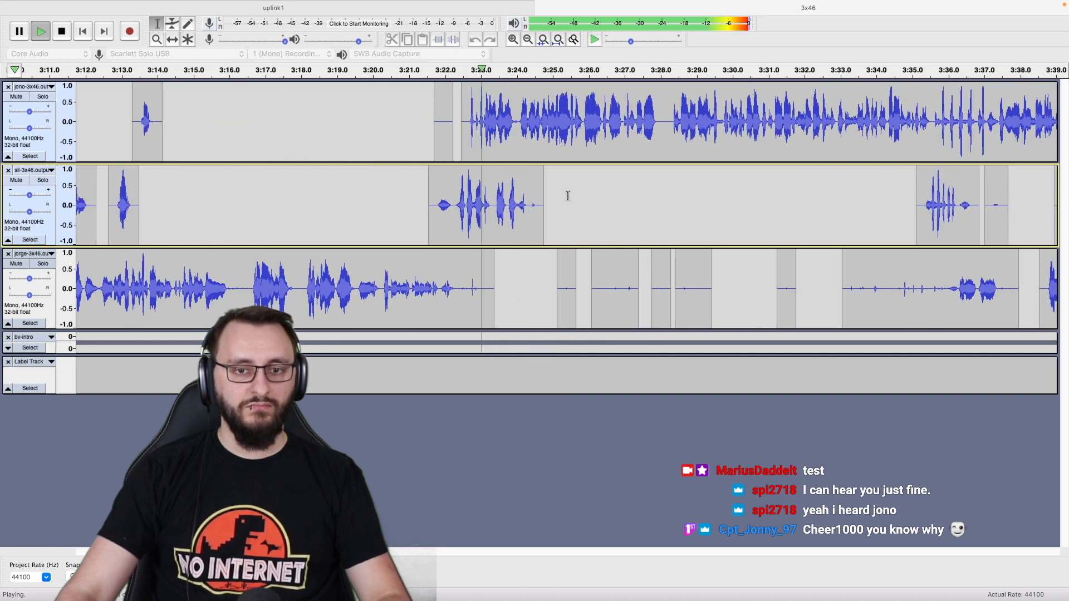
{"action": "scroll", "coordinate": [568, 196], "scroll_direction": "up", "scroll_amount": 1}
Remove the second voice track's clip from about 3:21.6 to 3:24.7 and the third voice track's faint audio from about 3:22.4 to 3:36.
{"action": "key", "text": "space"}
{"action": "double_click", "coordinate": [463, 226]}
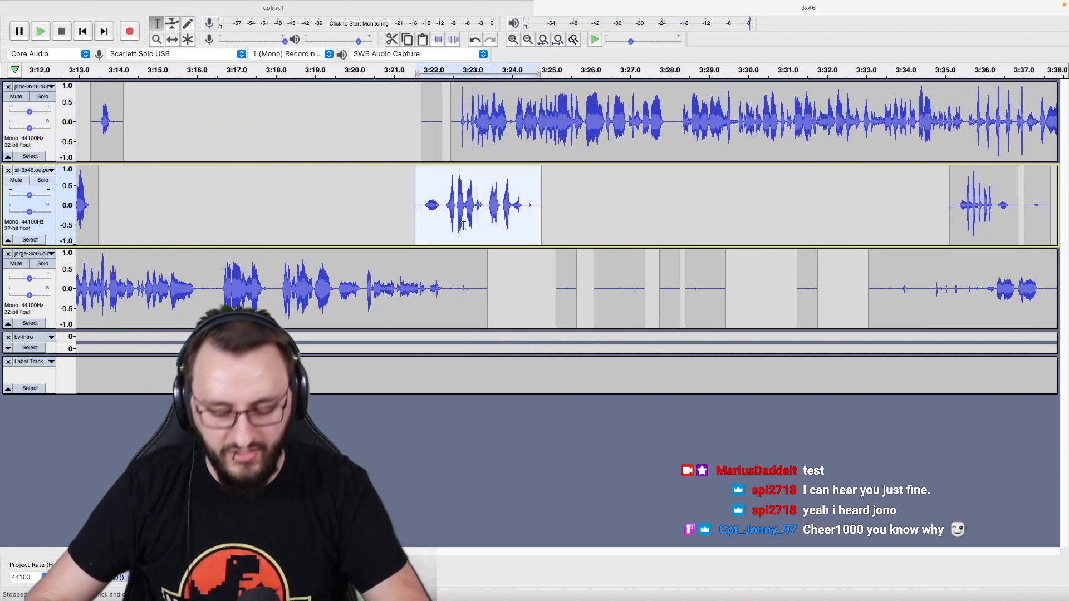
{"action": "key", "text": "super+l"}
{"action": "left_click_drag", "start_coordinate": [450, 271], "coordinate": [982, 267]}
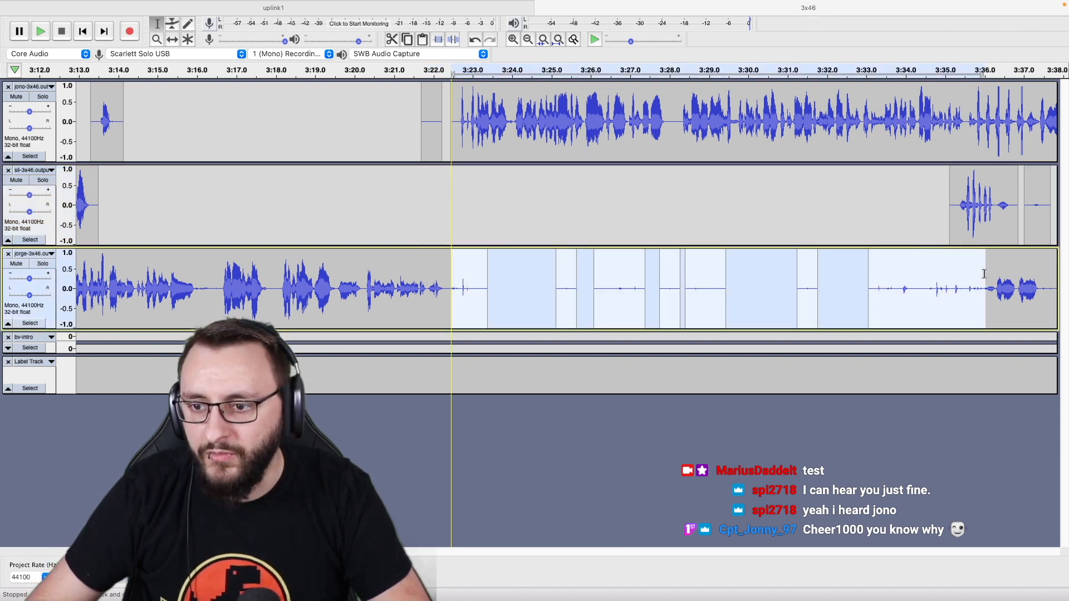
{"action": "key", "text": "super+l"}
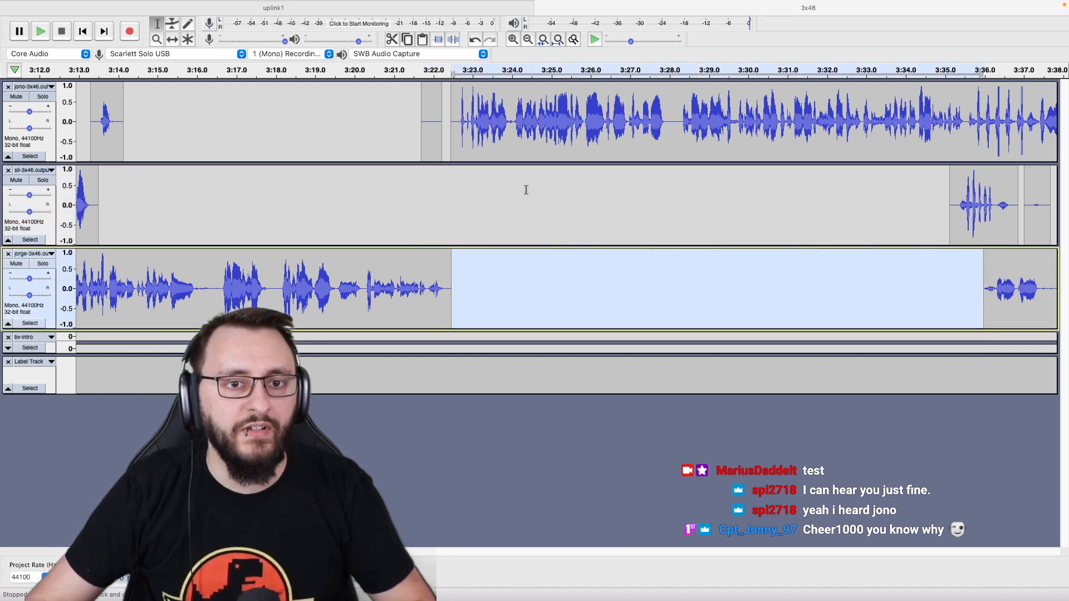
Play all tracks from about 3:19.4 and trim the third voice track's silent clip end from about 3:22.3.
{"action": "left_click", "coordinate": [329, 189]}
{"action": "key", "text": "space"}
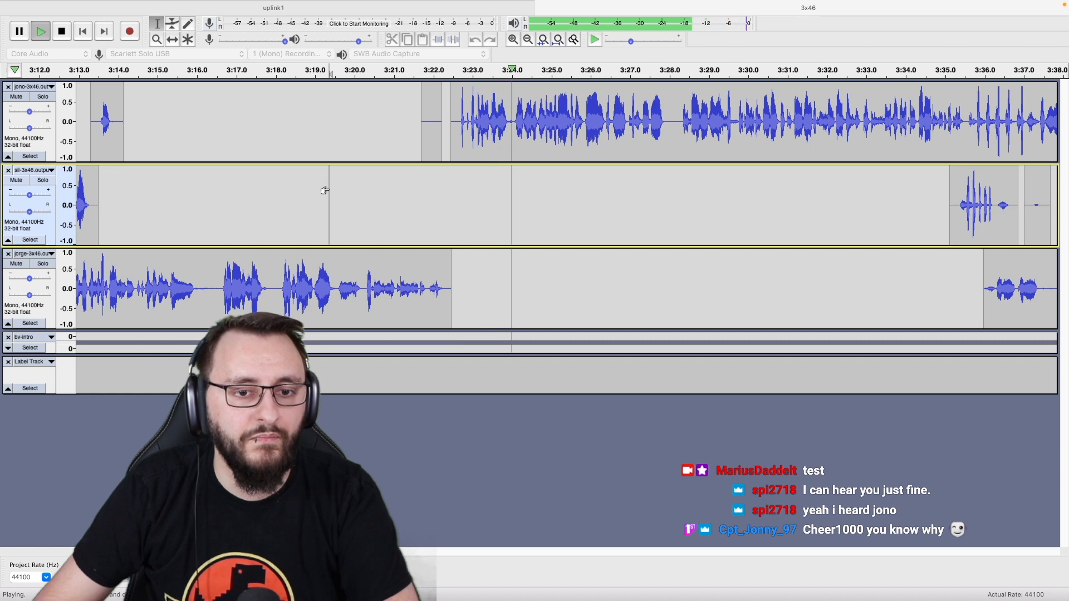
{"action": "key", "text": "space"}
{"action": "key", "text": "space"}
{"action": "left_click", "coordinate": [447, 288]}
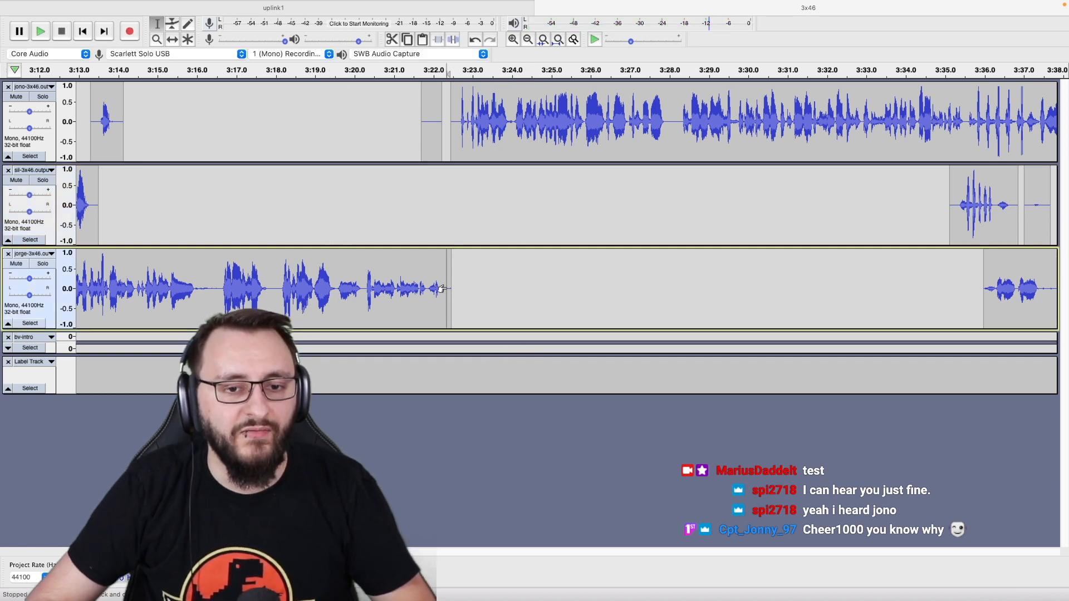
{"action": "scroll", "coordinate": [442, 289], "scroll_direction": "up", "scroll_amount": 5}
{"action": "left_click_drag", "start_coordinate": [423, 290], "coordinate": [584, 294]}
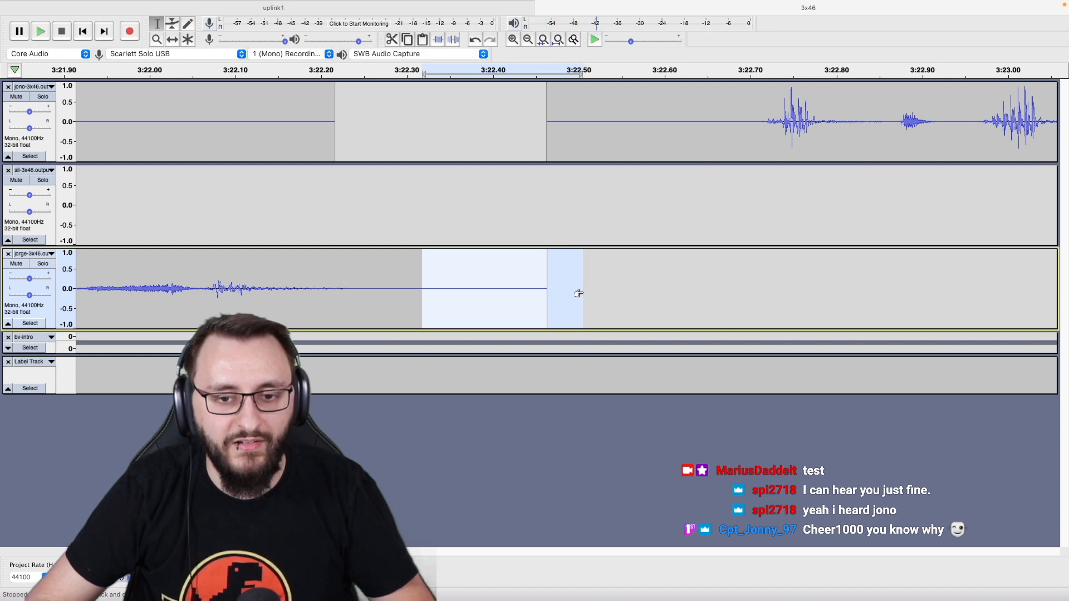
{"action": "key", "text": "Delete"}
Remove the first voice track's faint clip from about 3:21.7 to 3:22.2.
{"action": "scroll", "coordinate": [579, 292], "scroll_direction": "down", "scroll_amount": 4}
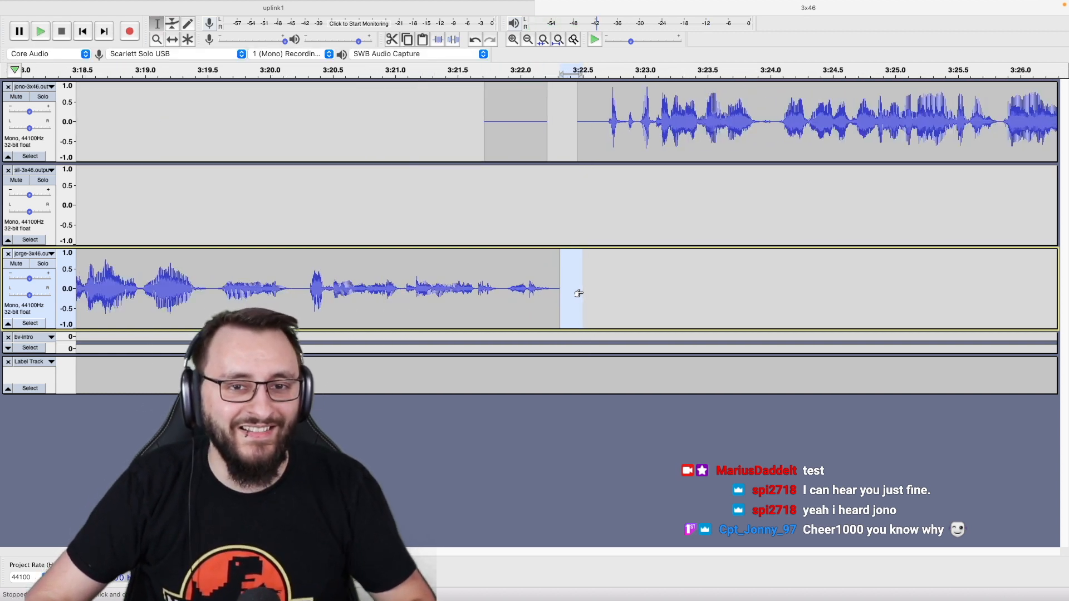
{"action": "left_click", "coordinate": [522, 143]}
{"action": "double_click", "coordinate": [521, 142]}
Play all tracks from about 3:19.5 and follow the playback to about 4:27, checking for overlaps and faint clips.
{"action": "left_click", "coordinate": [232, 139]}
{"action": "key", "text": "space"}
{"action": "scroll", "coordinate": [229, 139], "scroll_direction": "down", "scroll_amount": 5}
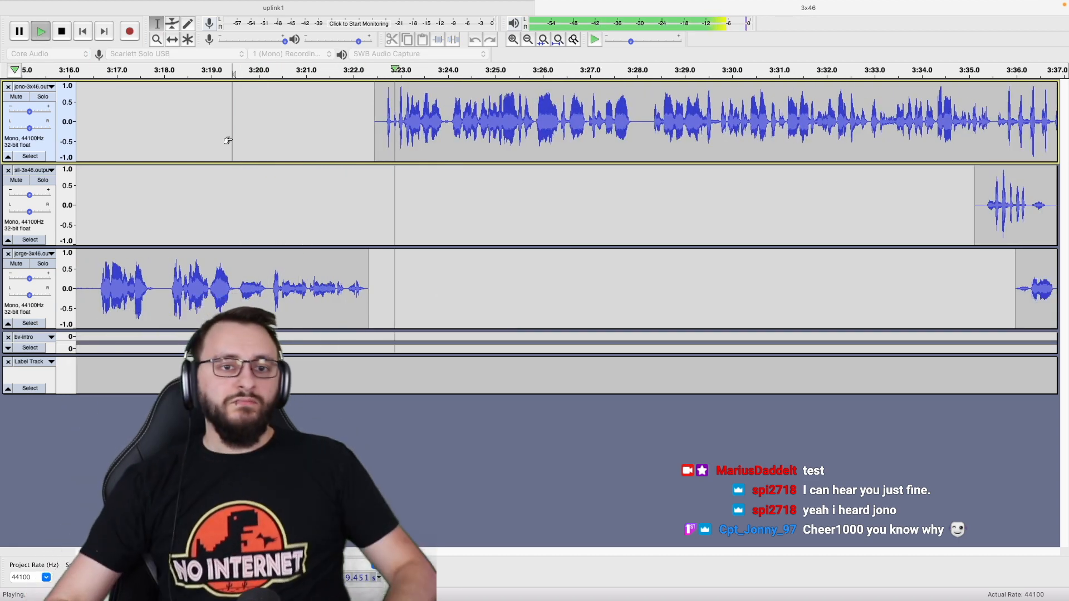
{"action": "scroll", "coordinate": [399, 173], "scroll_direction": "down", "scroll_amount": 2}
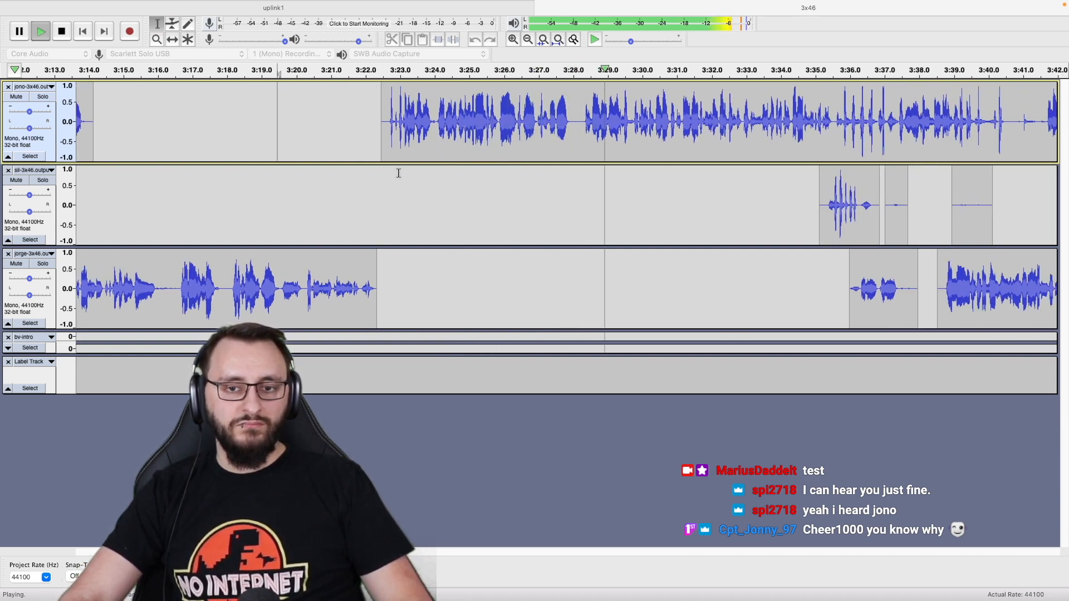
{"action": "scroll", "coordinate": [399, 173], "scroll_direction": "right", "scroll_amount": 5}
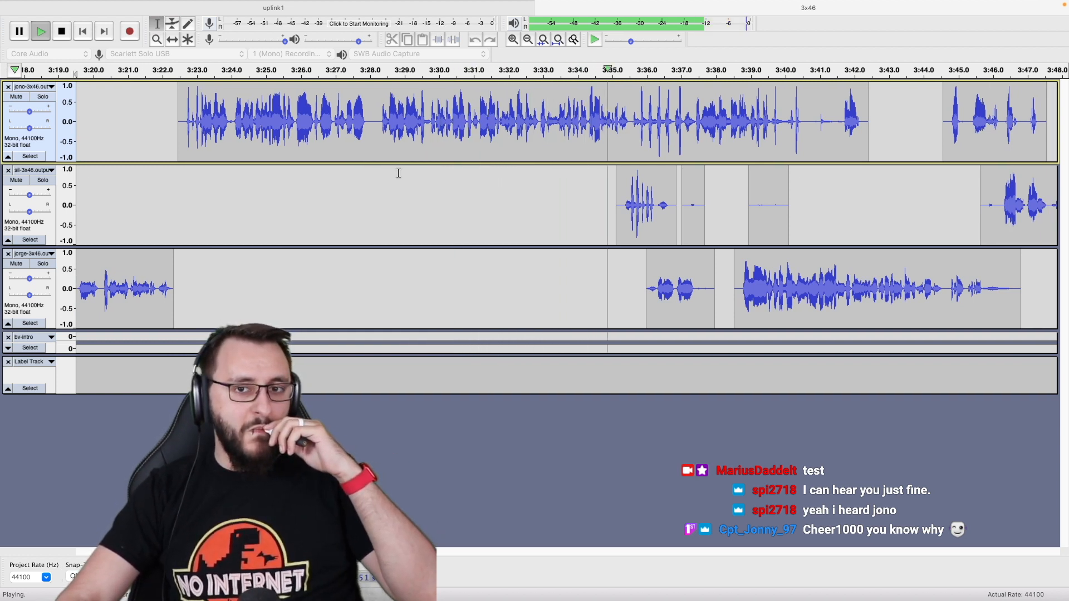
{"action": "scroll", "coordinate": [399, 173], "scroll_direction": "right", "scroll_amount": 2}
{"action": "scroll", "coordinate": [399, 173], "scroll_direction": "right", "scroll_amount": 3}
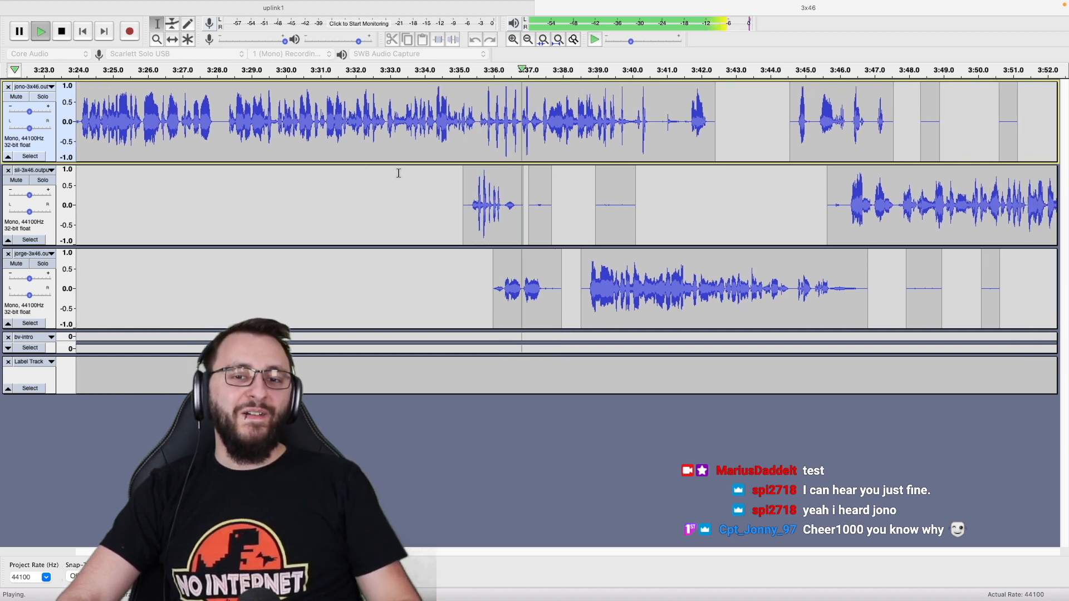
{"action": "scroll", "coordinate": [439, 177], "scroll_direction": "right", "scroll_amount": 3}
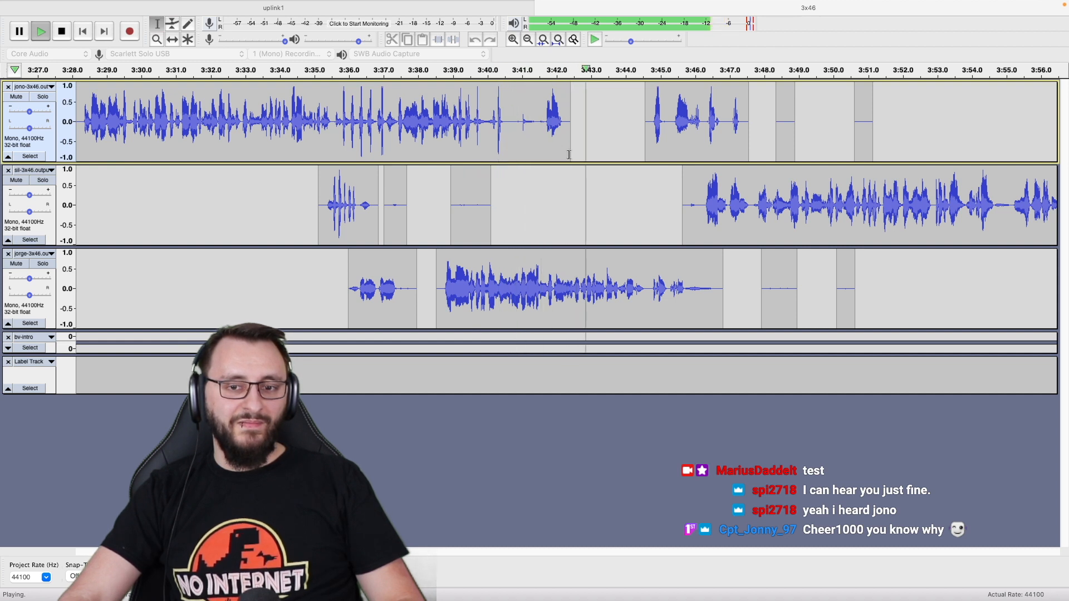
{"action": "scroll", "coordinate": [557, 150], "scroll_direction": "right", "scroll_amount": 4}
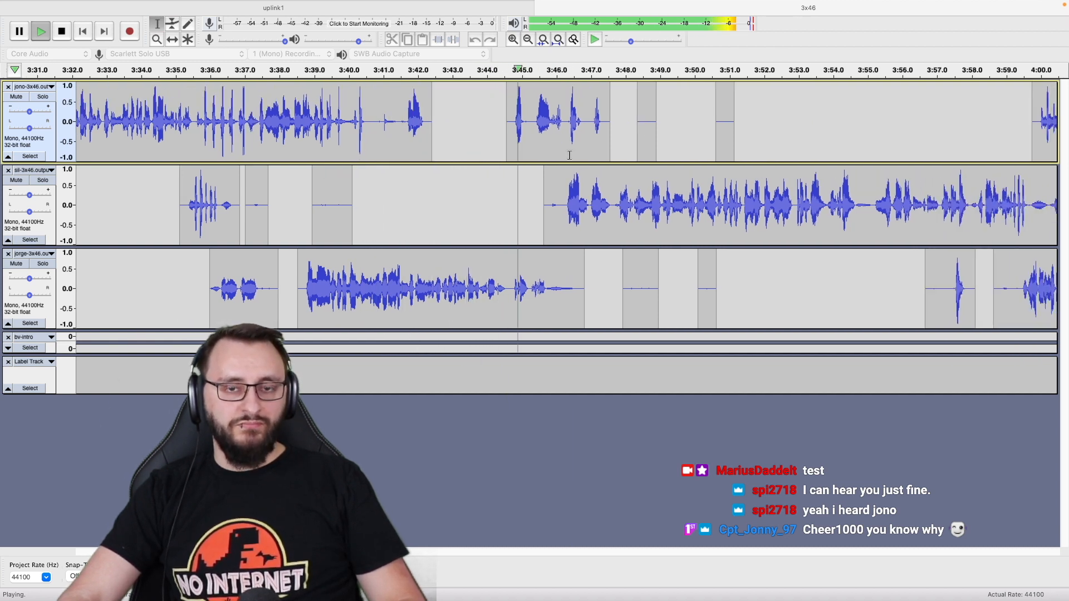
{"action": "scroll", "coordinate": [570, 155], "scroll_direction": "right", "scroll_amount": 2}
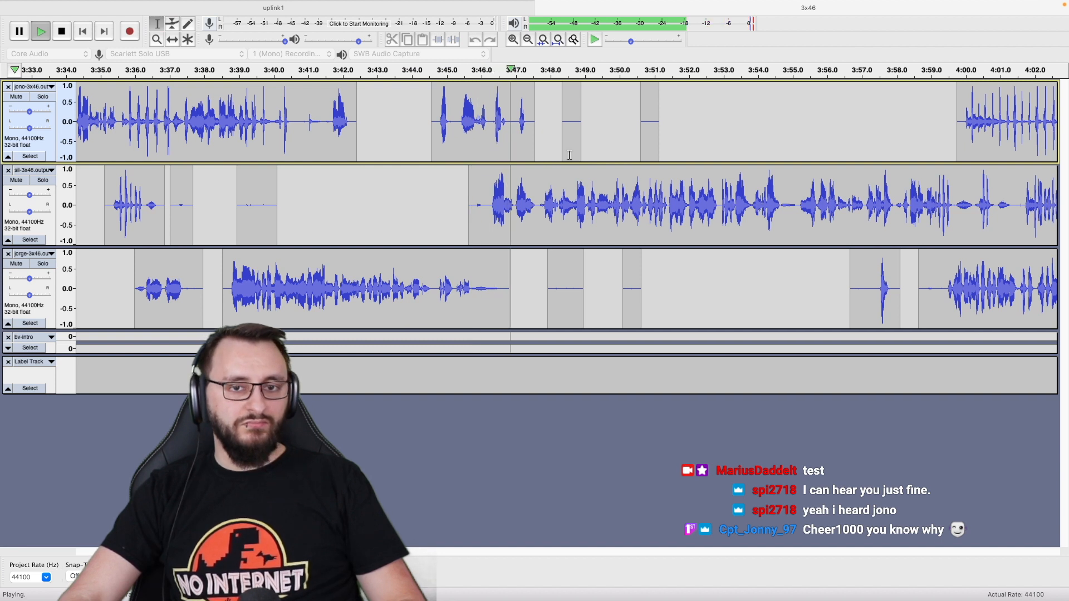
{"action": "scroll", "coordinate": [569, 155], "scroll_direction": "right", "scroll_amount": 2}
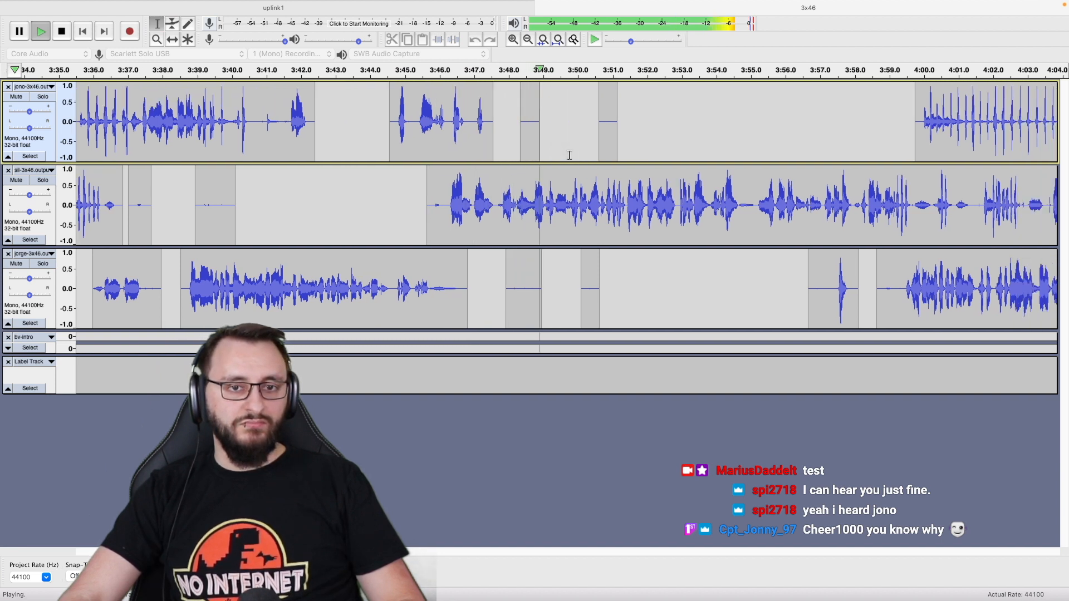
{"action": "scroll", "coordinate": [570, 156], "scroll_direction": "right", "scroll_amount": 5}
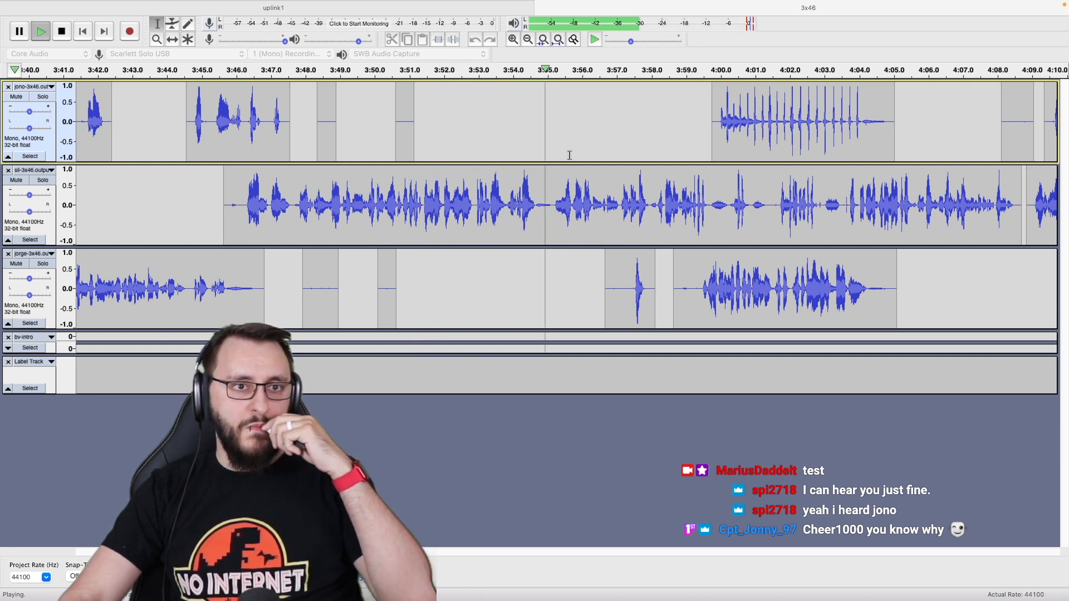
{"action": "scroll", "coordinate": [569, 155], "scroll_direction": "right", "scroll_amount": 1}
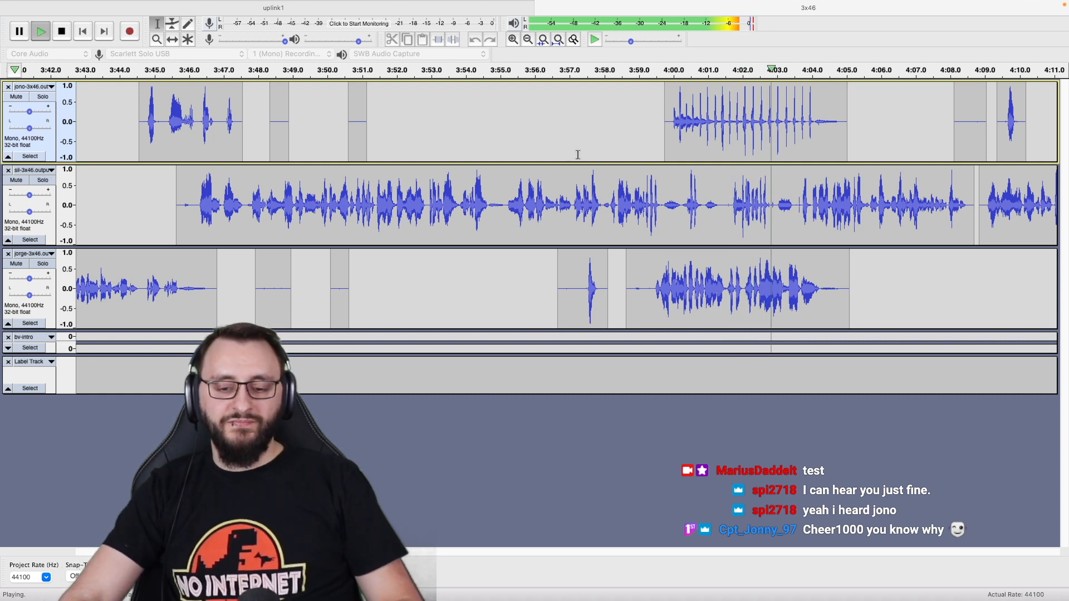
{"action": "scroll", "coordinate": [578, 154], "scroll_direction": "right", "scroll_amount": 5}
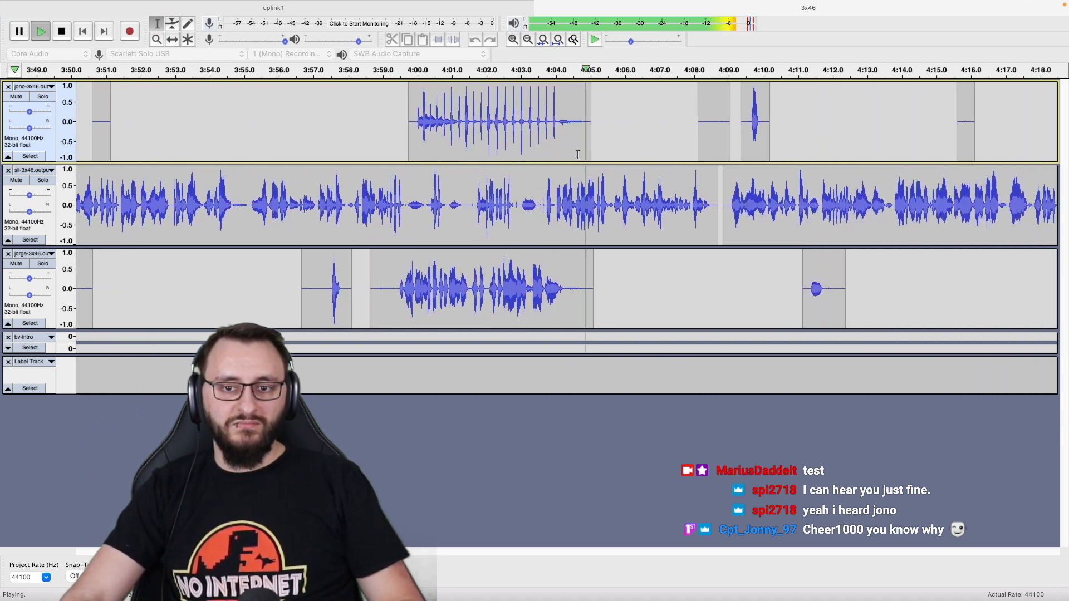
{"action": "scroll", "coordinate": [578, 155], "scroll_direction": "right", "scroll_amount": 2}
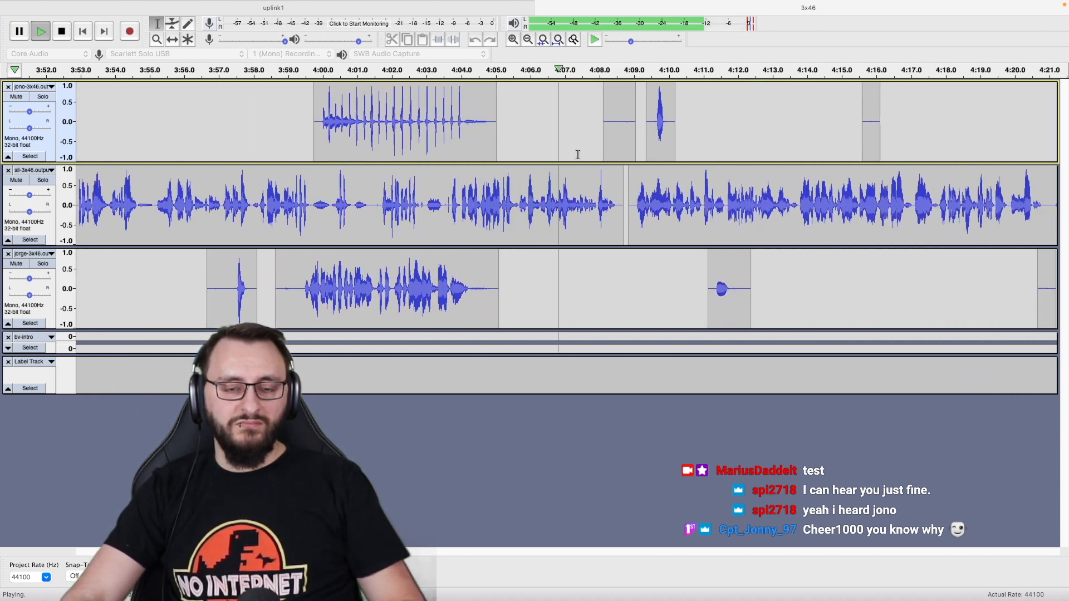
{"action": "scroll", "coordinate": [578, 155], "scroll_direction": "right", "scroll_amount": 1}
{"action": "scroll", "coordinate": [578, 155], "scroll_direction": "right", "scroll_amount": 4}
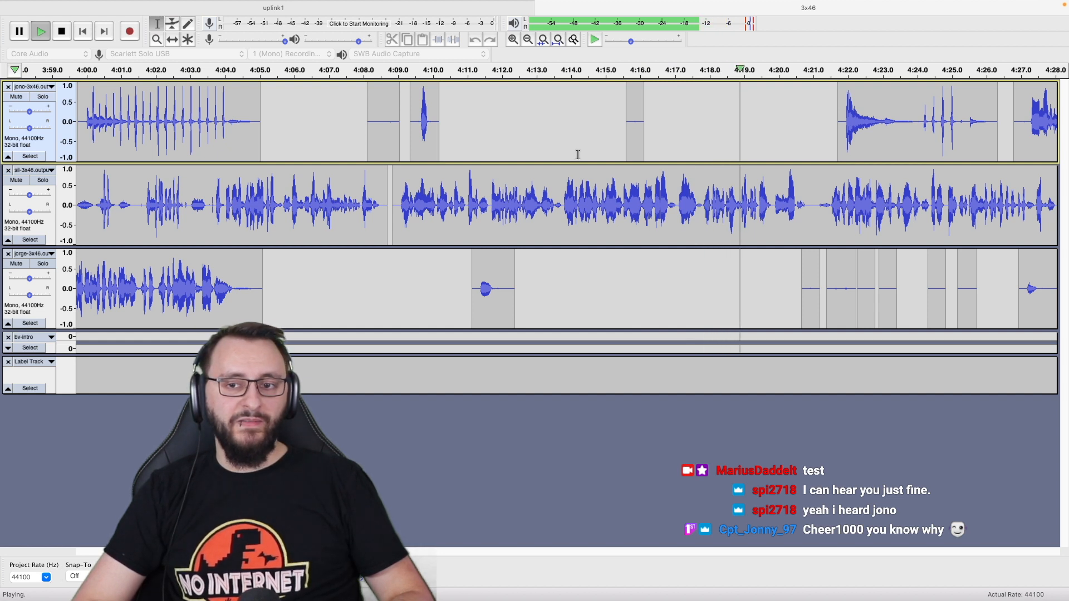
{"action": "scroll", "coordinate": [579, 155], "scroll_direction": "right", "scroll_amount": 5}
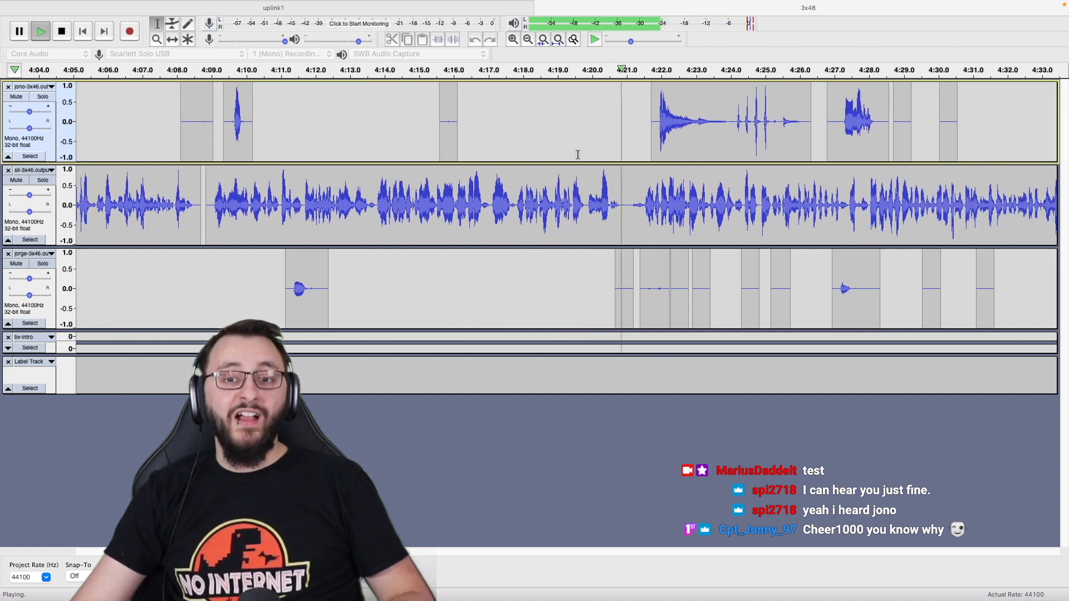
{"action": "scroll", "coordinate": [578, 154], "scroll_direction": "right", "scroll_amount": 4}
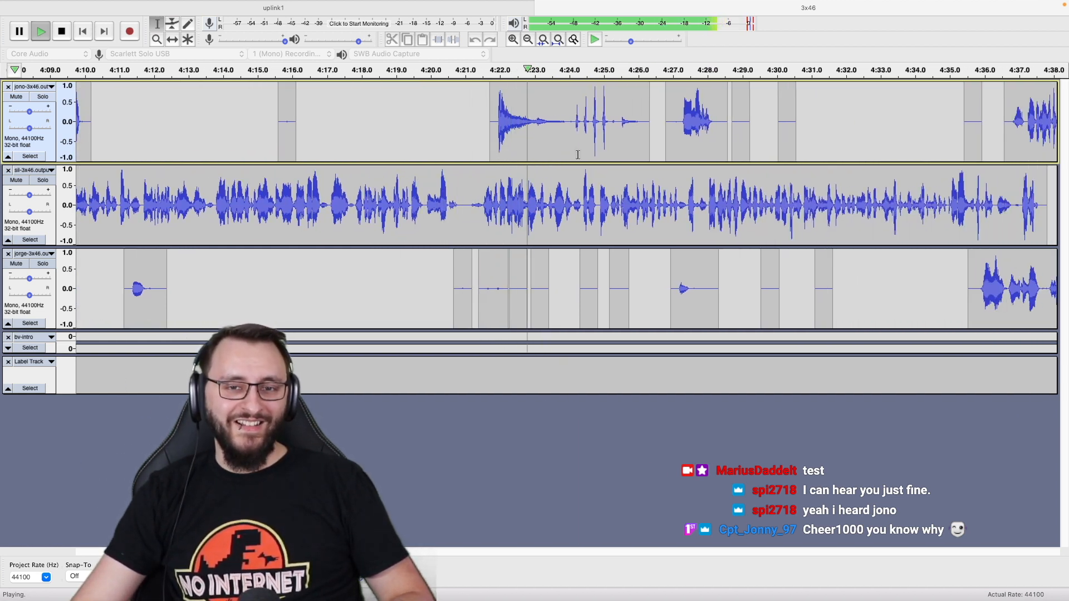
{"action": "scroll", "coordinate": [578, 155], "scroll_direction": "right", "scroll_amount": 3}
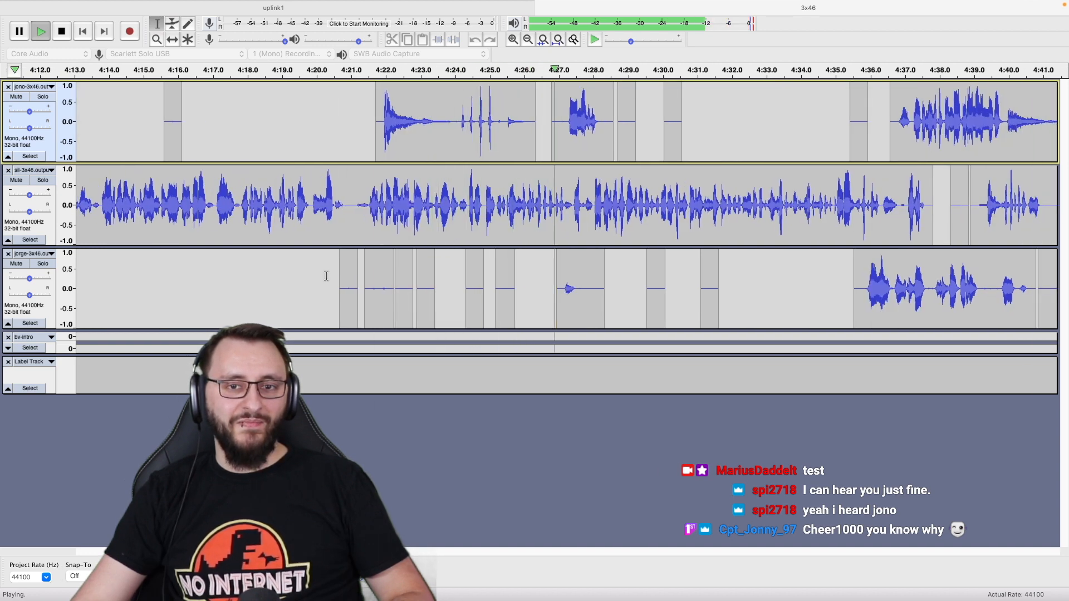
Split-delete the third voice track's faint clips from about 4:20.3 to 4:31.9.
{"action": "left_click_drag", "start_coordinate": [326, 276], "coordinate": [731, 273]}
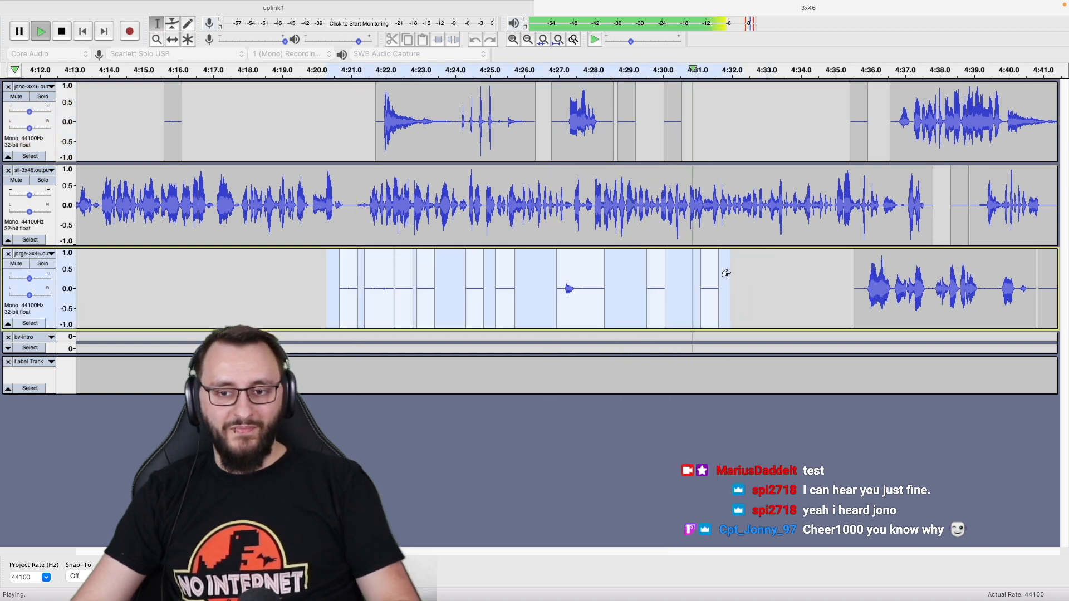
{"action": "key", "text": "alt+super+k"}
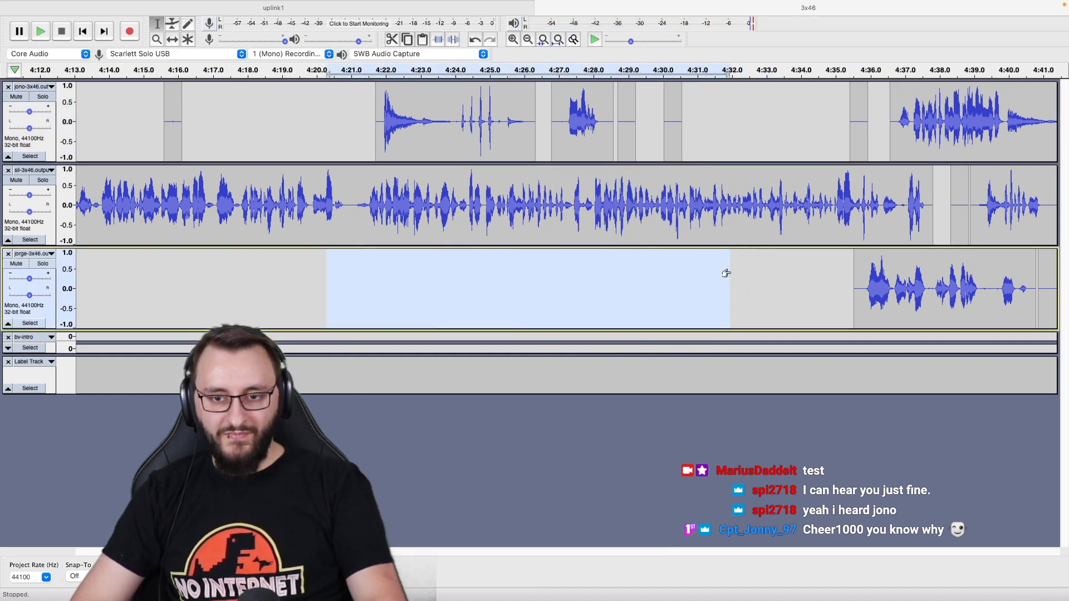
{"action": "key", "text": "Right"}
Resume playback of all tracks from about 4:32 and listen on to about 4:39.
{"action": "key", "text": "space"}
{"action": "scroll", "coordinate": [731, 273], "scroll_direction": "right", "scroll_amount": 5}
{"action": "scroll", "coordinate": [731, 272], "scroll_direction": "right", "scroll_amount": 3}
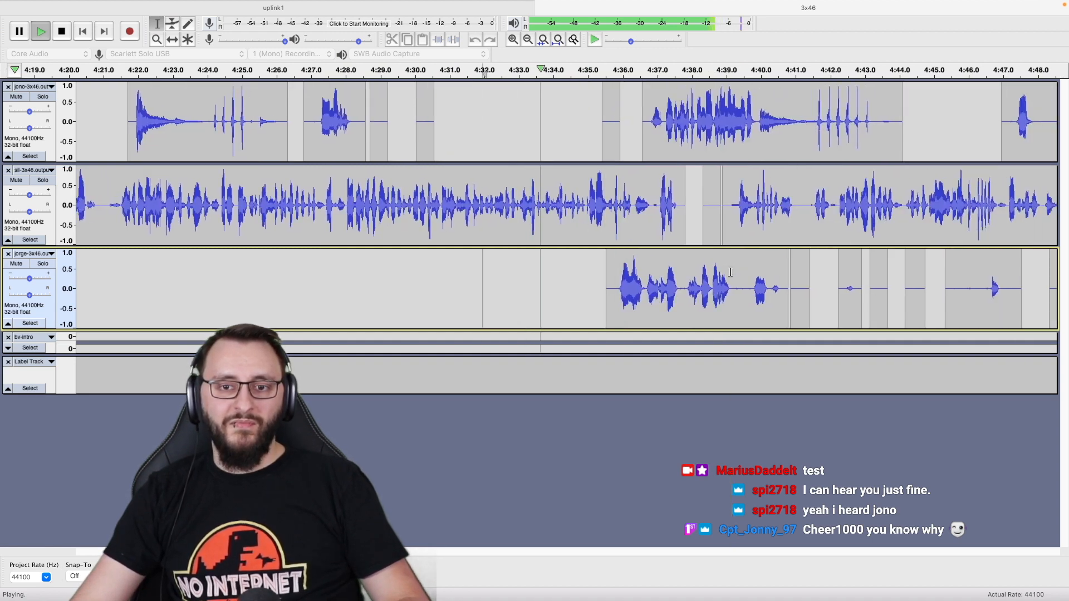
{"action": "scroll", "coordinate": [731, 272], "scroll_direction": "right", "scroll_amount": 2}
{"action": "scroll", "coordinate": [631, 271], "scroll_direction": "right", "scroll_amount": 2}
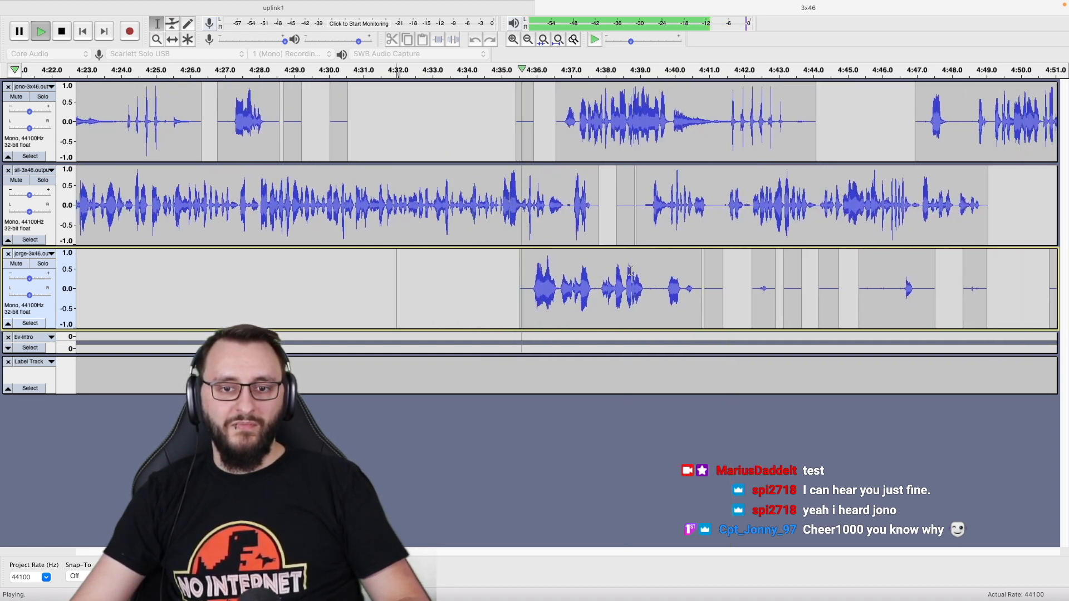
{"action": "scroll", "coordinate": [607, 271], "scroll_direction": "right", "scroll_amount": 2}
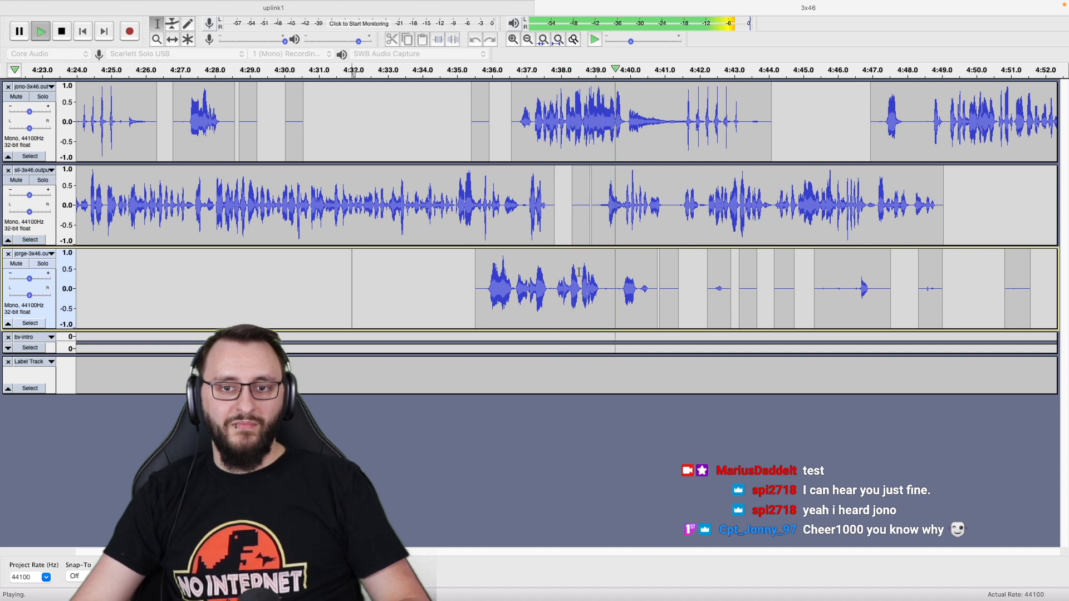
Stop playback and split-delete the third voice track's audio from about 4:37.7 to 4:43.0.
{"action": "key", "text": "space"}
{"action": "scroll", "coordinate": [568, 274], "scroll_direction": "up", "scroll_amount": 2}
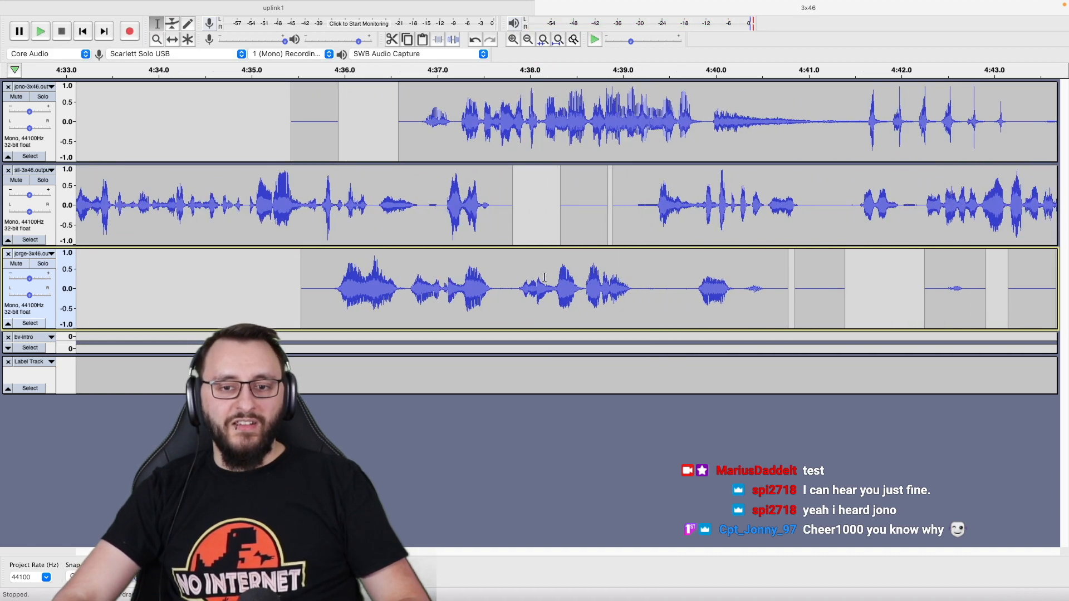
{"action": "left_click_drag", "start_coordinate": [498, 291], "coordinate": [992, 290]}
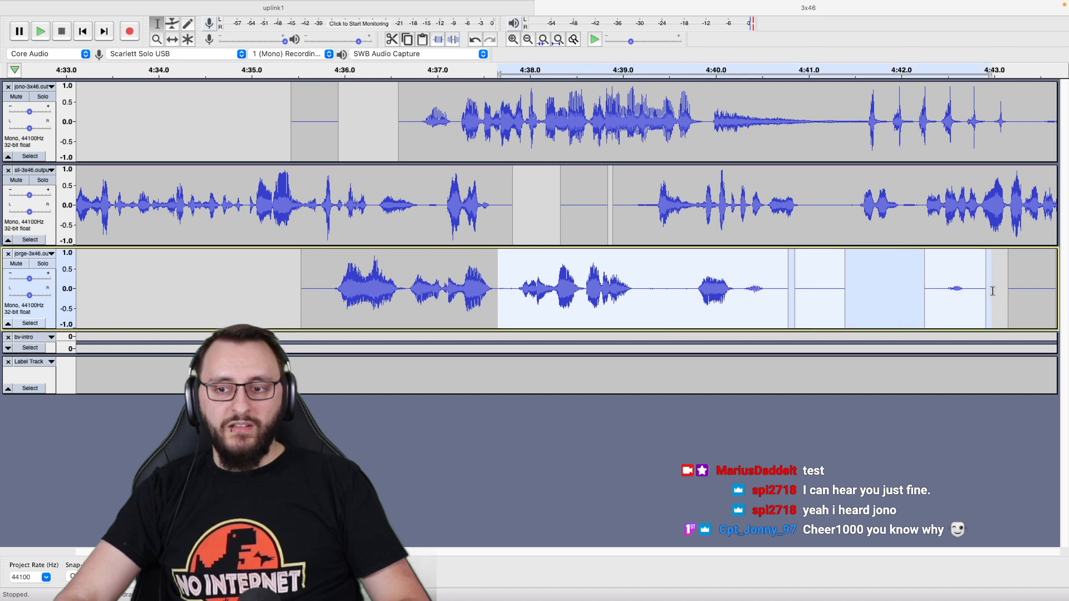
{"action": "key", "text": "super+alt+k"}
Play all tracks from about 4:36.1 and silence the second voice track by removing its audio from about 4:36.9 to 4:39.0.
{"action": "left_click", "coordinate": [354, 298]}
{"action": "key", "text": "space"}
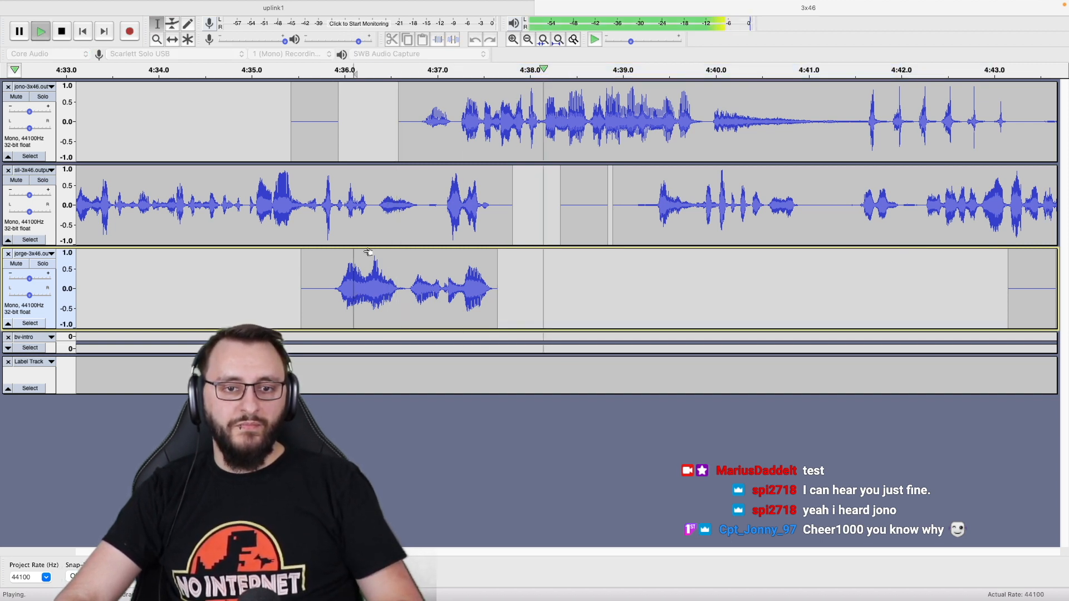
{"action": "key", "text": "space"}
{"action": "left_click_drag", "start_coordinate": [428, 219], "coordinate": [621, 235]}
{"action": "key", "text": "super+l"}
Play all tracks from about 4:34.5 and split-delete the third voice track's clip from about 4:35.5 to 4:37.7.
{"action": "left_click", "coordinate": [204, 204]}
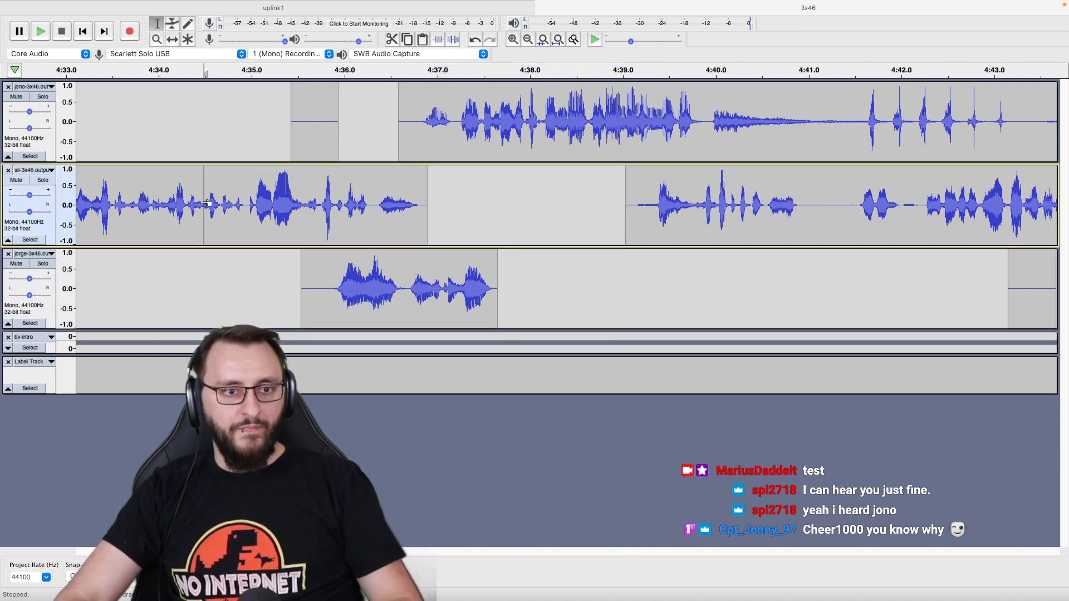
{"action": "key", "text": "space"}
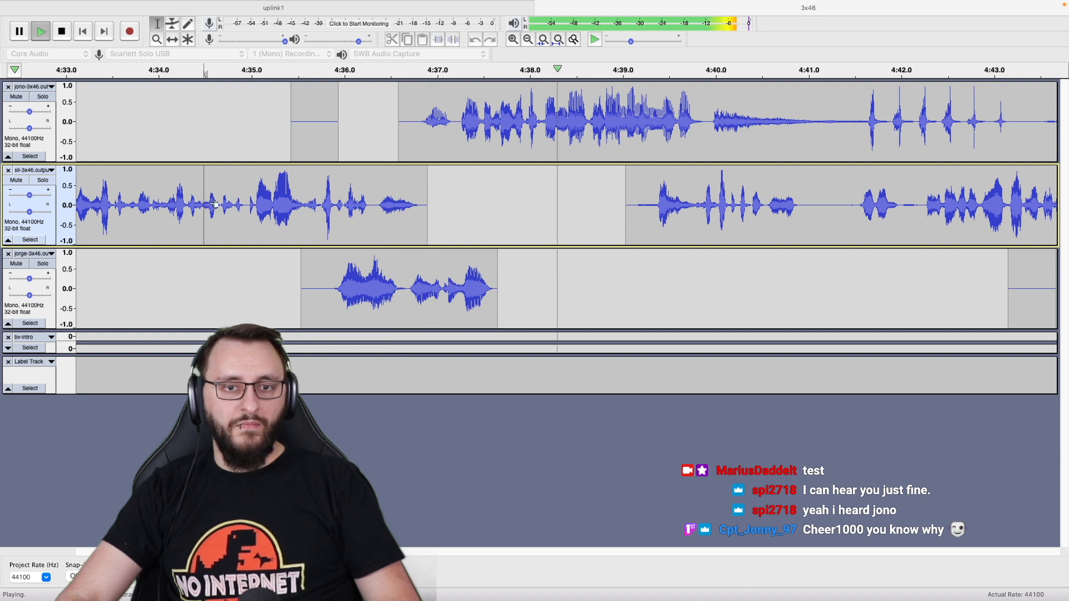
{"action": "key", "text": "space"}
{"action": "double_click", "coordinate": [418, 294]}
{"action": "key", "text": "super+alt+k"}
Play all tracks from about 4:34.6 and follow the playback to about 4:58, checking the cleaned overlap.
{"action": "left_click", "coordinate": [211, 298]}
{"action": "key", "text": "space"}
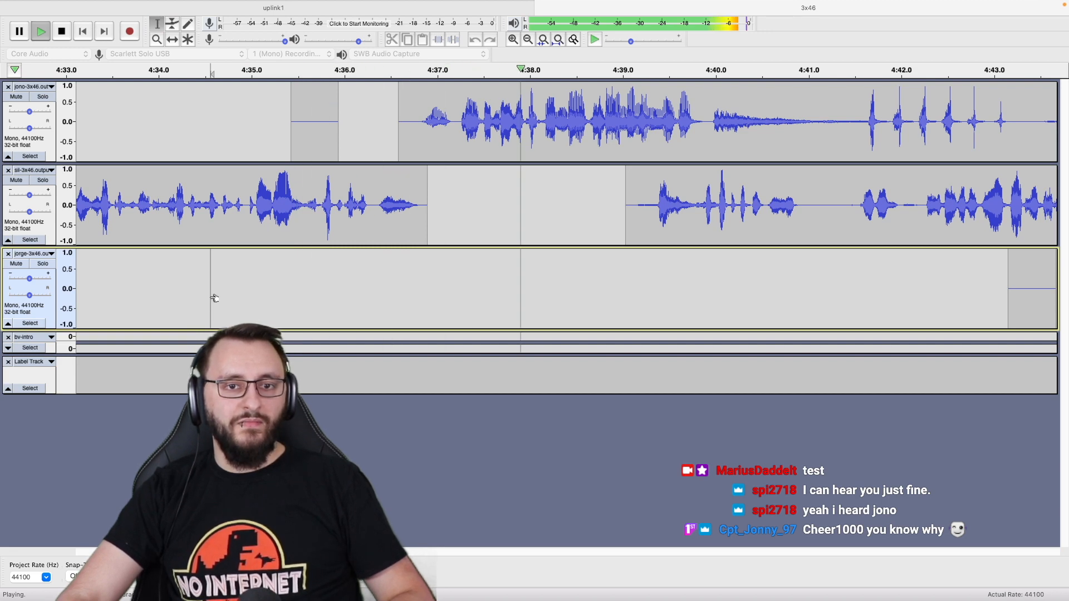
{"action": "scroll", "coordinate": [213, 299], "scroll_direction": "down", "scroll_amount": 2}
{"action": "scroll", "coordinate": [210, 297], "scroll_direction": "right", "scroll_amount": 2}
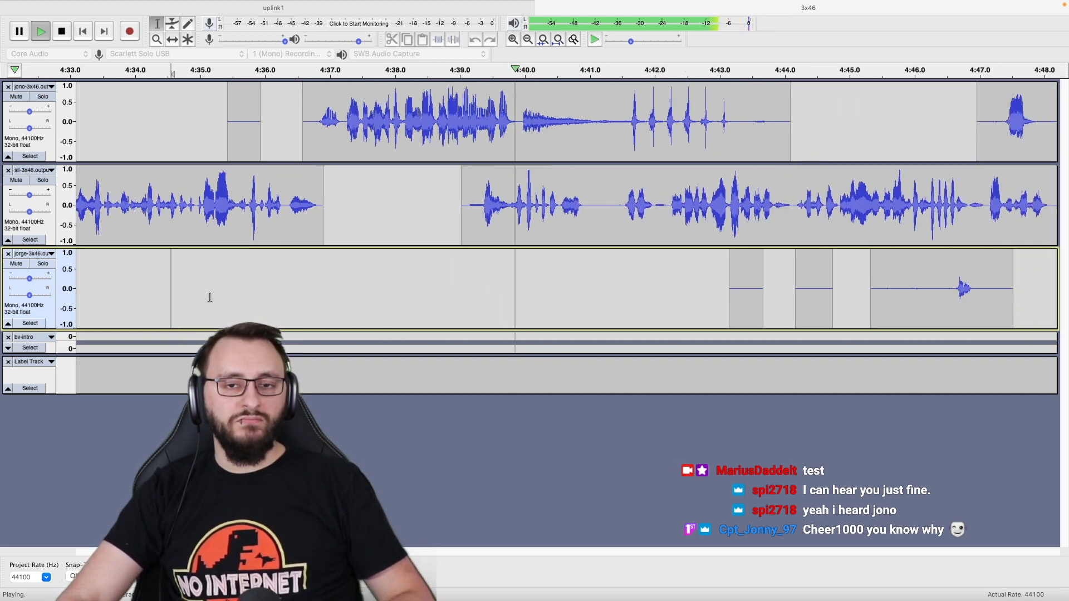
{"action": "scroll", "coordinate": [210, 297], "scroll_direction": "right", "scroll_amount": 2}
{"action": "scroll", "coordinate": [210, 298], "scroll_direction": "right", "scroll_amount": 2}
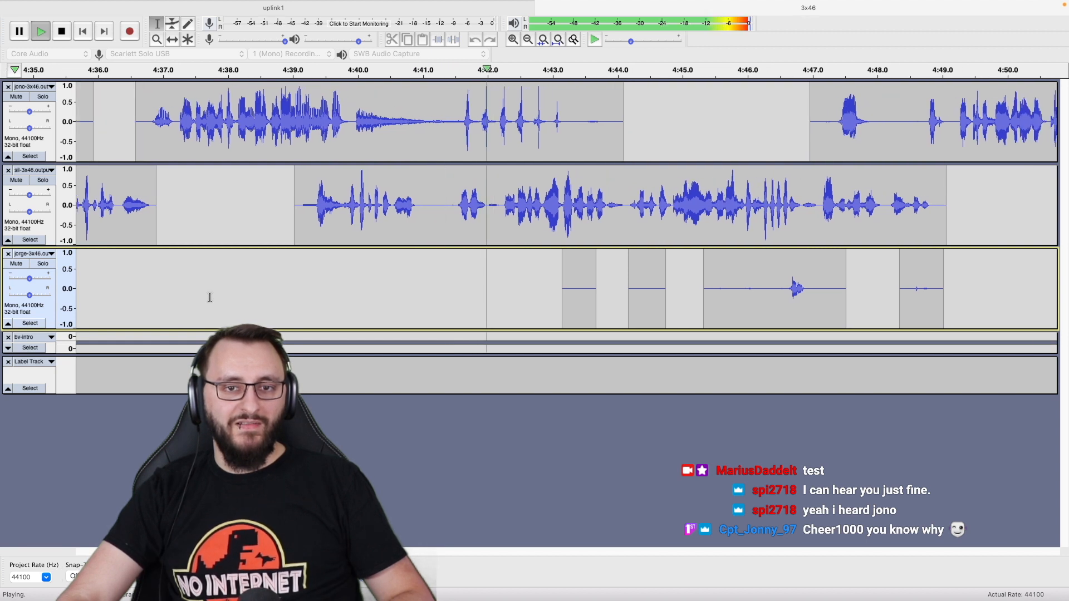
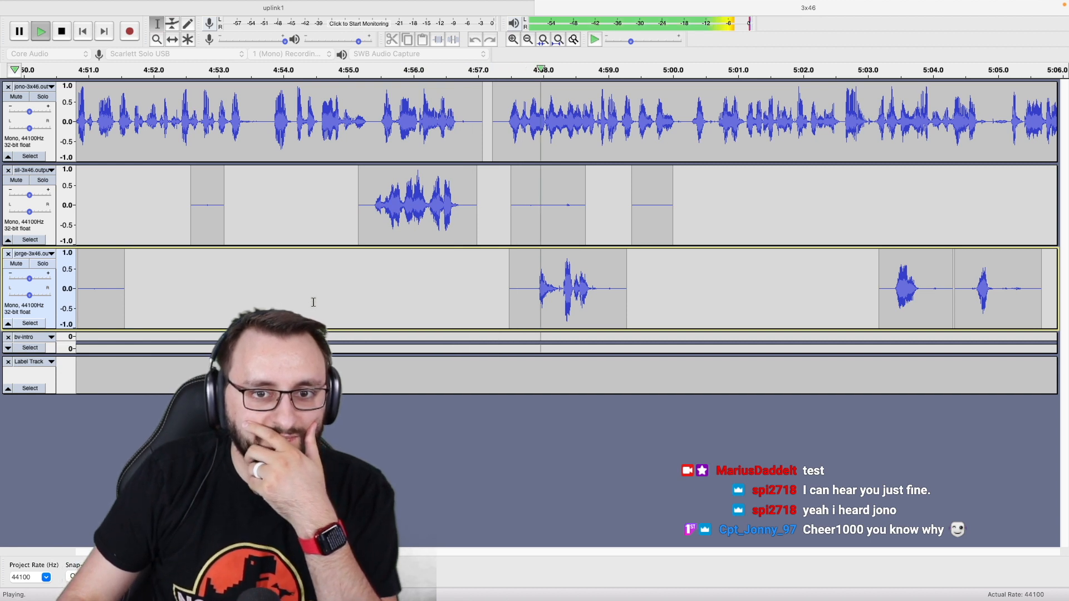
Split-delete the second and third voice tracks' audio from about 4:57.1 to 5:00.8 and resume playback from 5:00.8.
{"action": "left_click_drag", "start_coordinate": [388, 233], "coordinate": [625, 295]}
{"action": "key", "text": "space"}
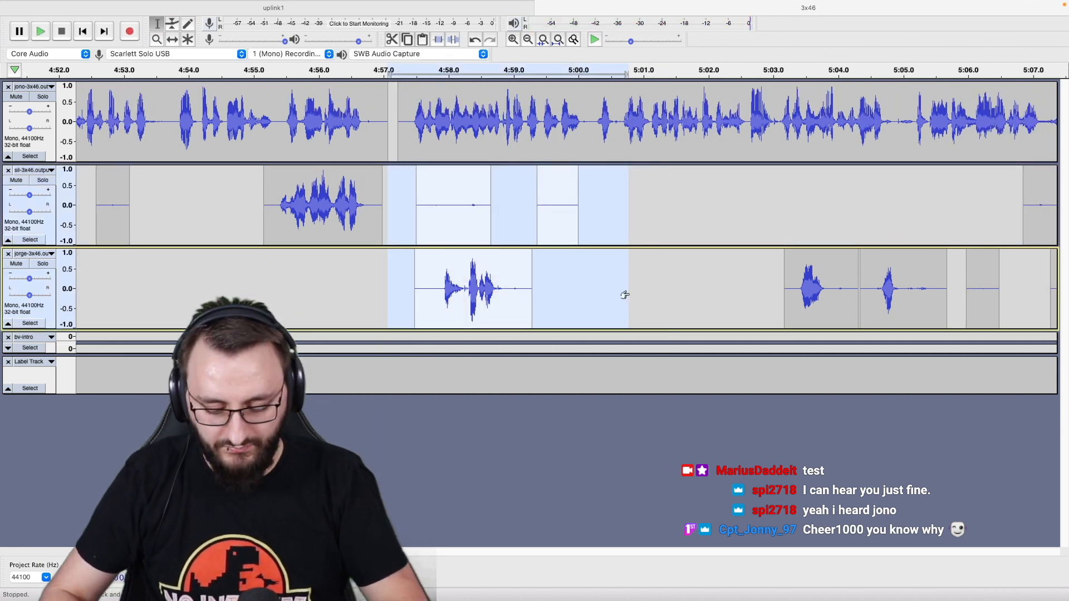
{"action": "key", "text": "alt+super+k"}
{"action": "key", "text": "Right"}
{"action": "key", "text": "space"}
{"action": "scroll", "coordinate": [629, 295], "scroll_direction": "down", "scroll_amount": 1}
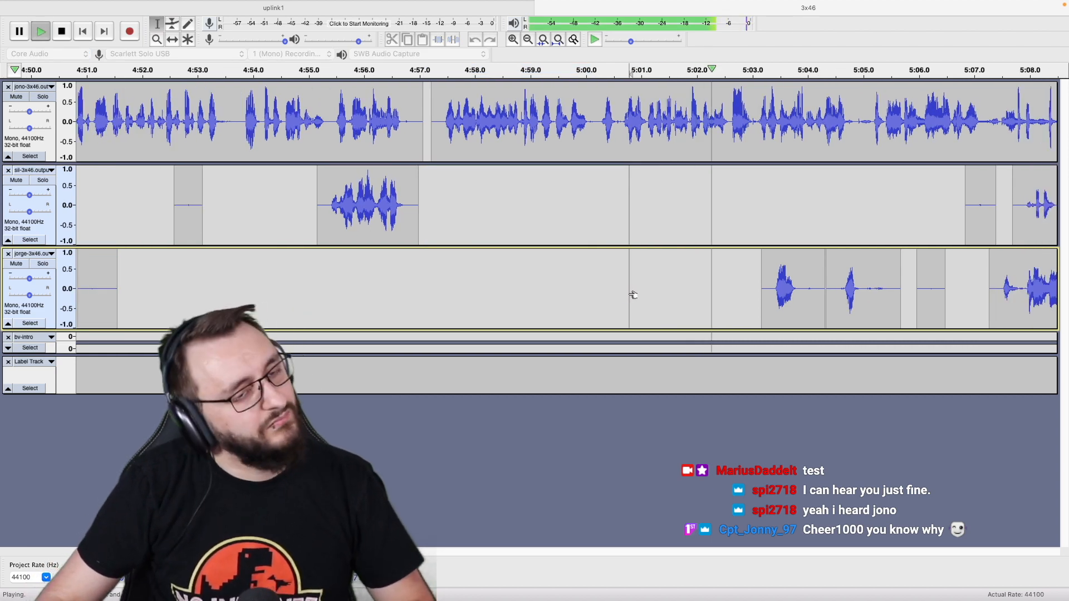
{"action": "scroll", "coordinate": [632, 296], "scroll_direction": "down", "scroll_amount": 2}
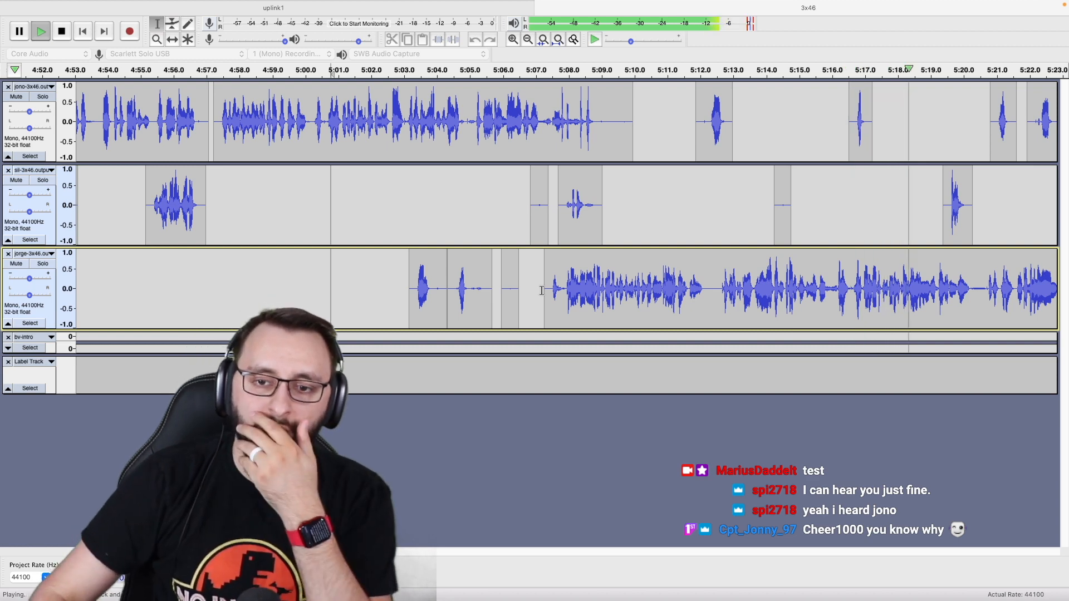
Remove the second voice track's short clip from about 5:19.4 to 5:20.3 and replay all tracks from about 5:18.4.
{"action": "scroll", "coordinate": [542, 290], "scroll_direction": "right", "scroll_amount": 10}
{"action": "scroll", "coordinate": [542, 291], "scroll_direction": "right", "scroll_amount": 4}
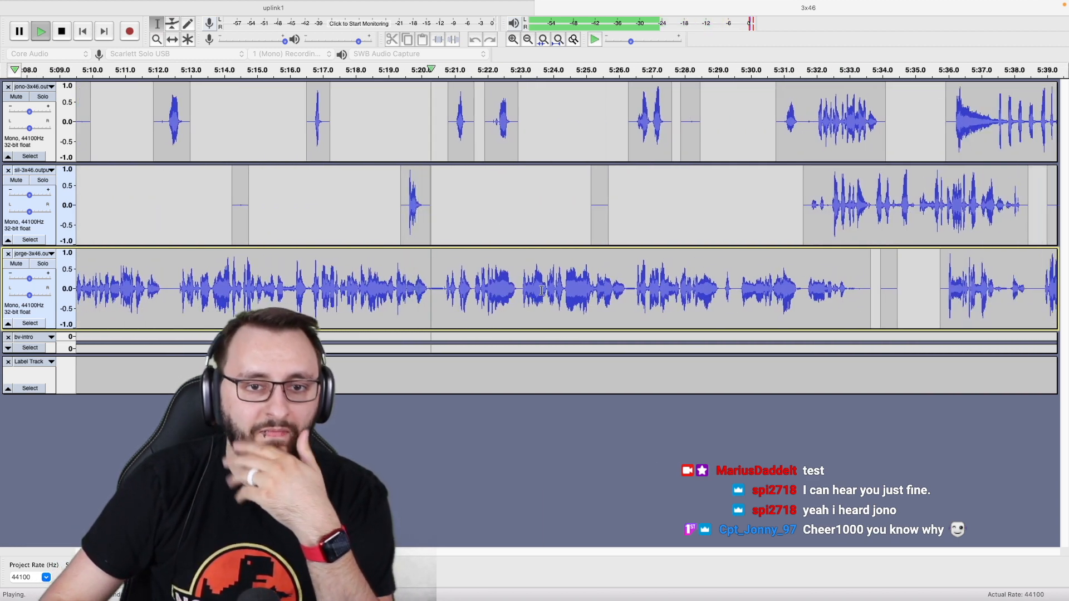
{"action": "double_click", "coordinate": [406, 215]}
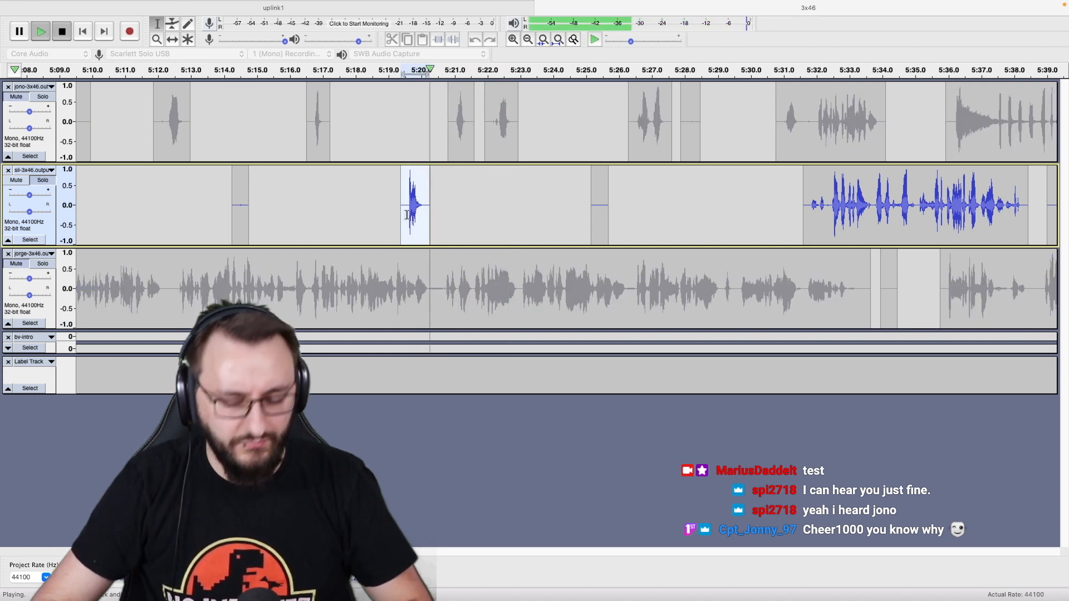
{"action": "key", "text": "space"}
{"action": "key", "text": "Delete"}
{"action": "left_click", "coordinate": [368, 209]}
{"action": "key", "text": "space"}
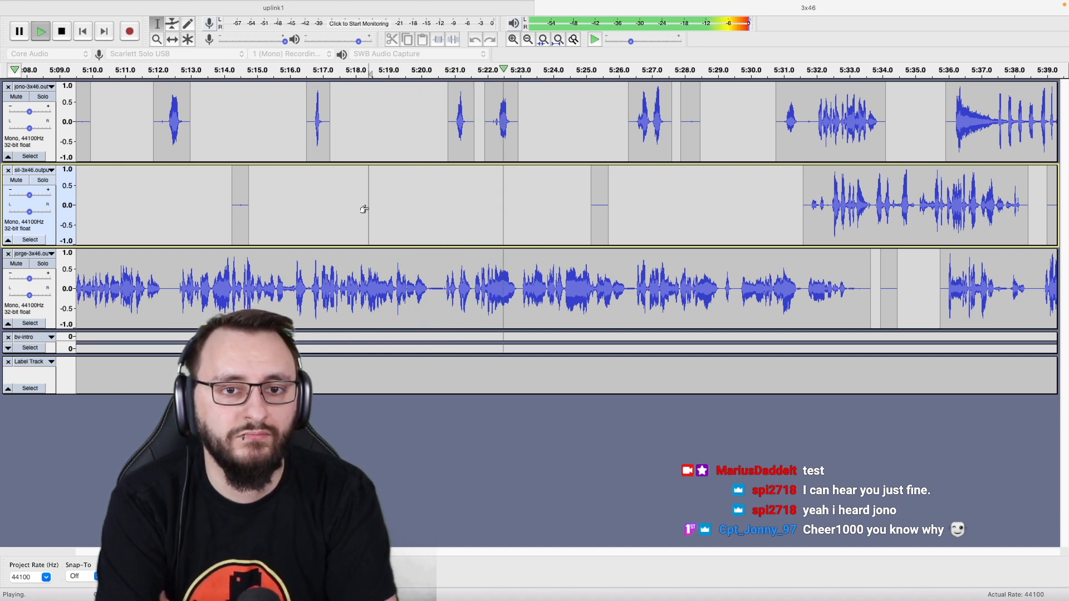
Remove the first voice track's clip from about 5:30.8 to 5:34.1 and replay all tracks from about 5:29.9.
{"action": "scroll", "coordinate": [369, 208], "scroll_direction": "right", "scroll_amount": 2}
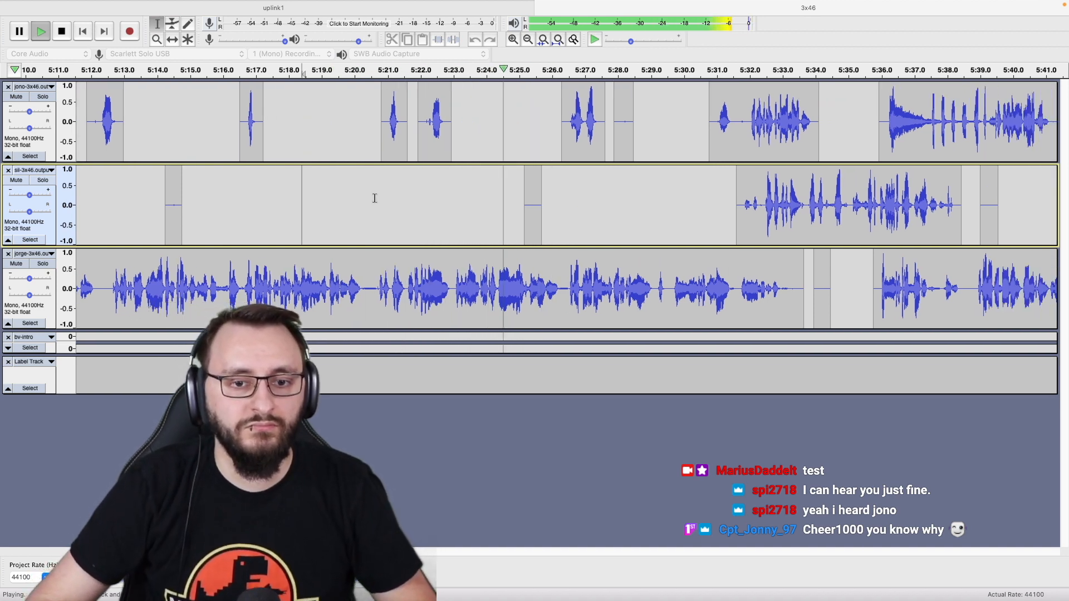
{"action": "scroll", "coordinate": [454, 146], "scroll_direction": "right", "scroll_amount": 5}
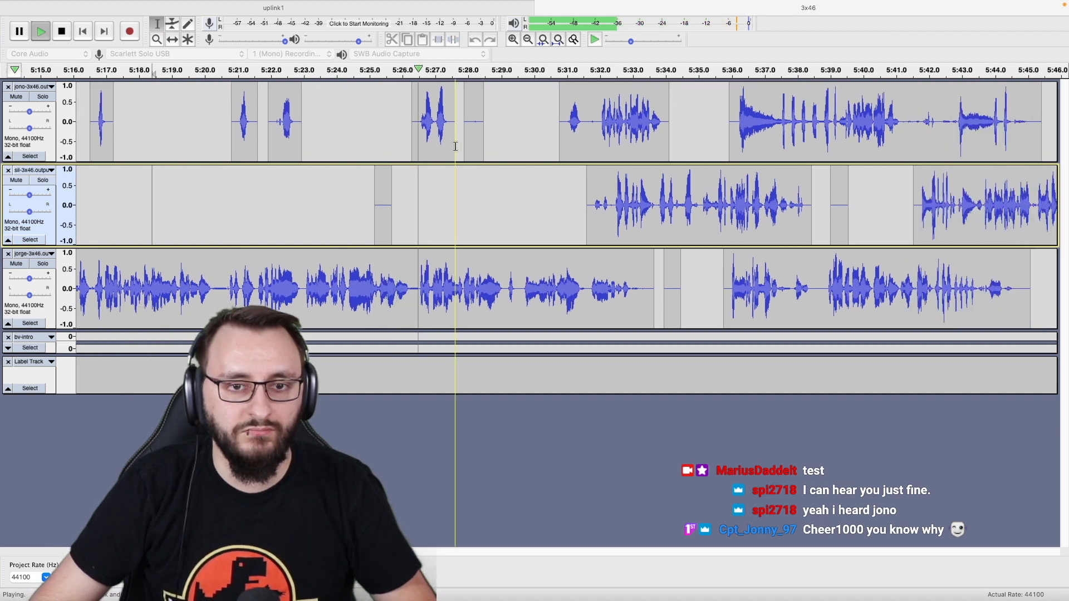
{"action": "scroll", "coordinate": [455, 146], "scroll_direction": "right", "scroll_amount": 1}
{"action": "scroll", "coordinate": [484, 145], "scroll_direction": "right", "scroll_amount": 2}
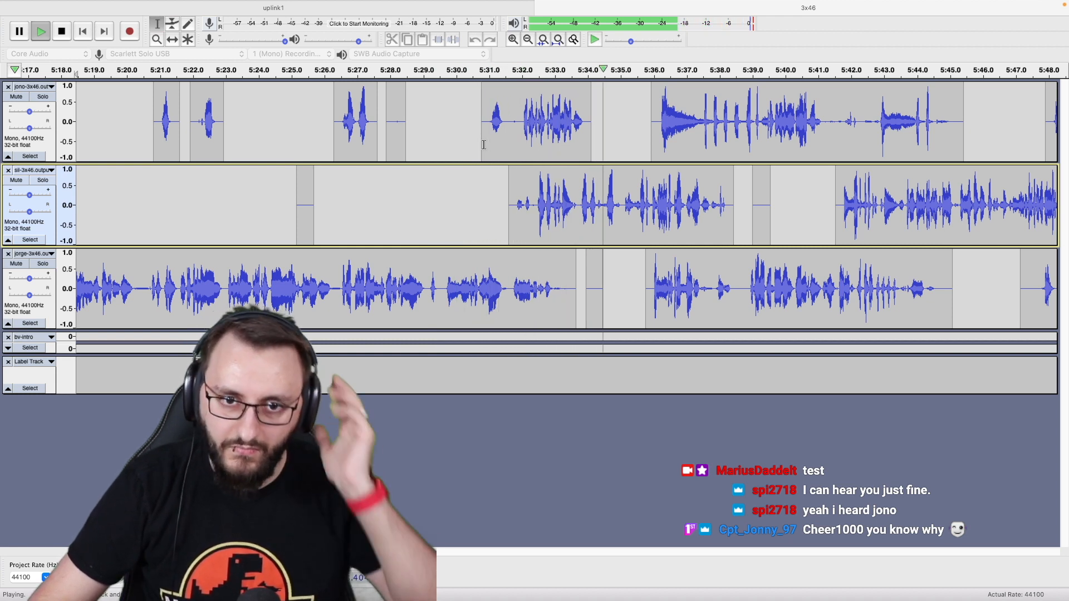
{"action": "double_click", "coordinate": [544, 140]}
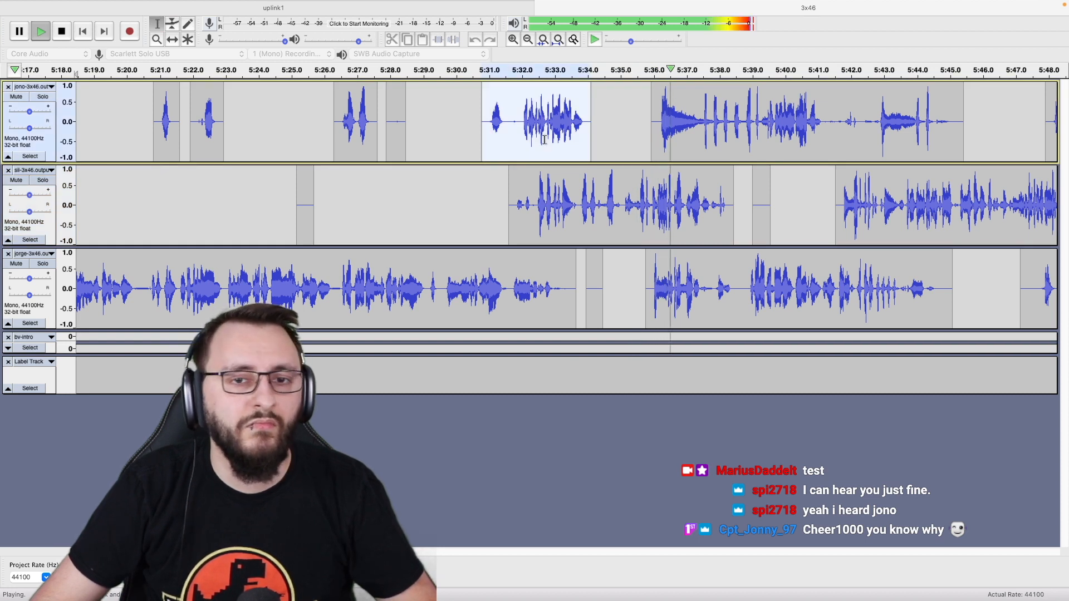
{"action": "key", "text": "Delete"}
{"action": "left_click", "coordinate": [455, 143]}
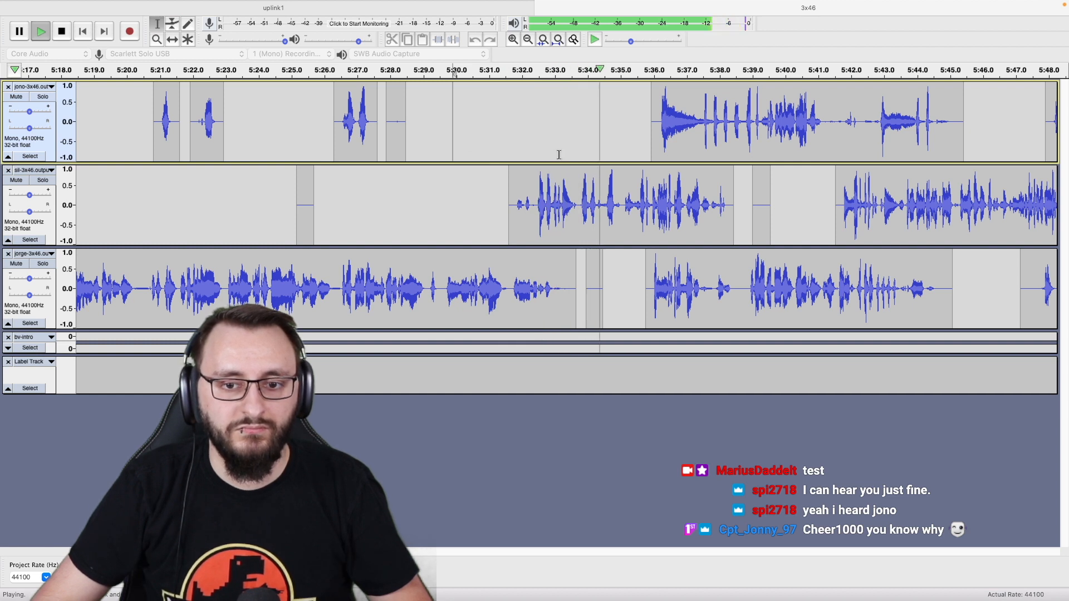
Follow the playback to about 5:44, and audition the first voice track's clip starting at about 5:35.9 in solo.
{"action": "scroll", "coordinate": [560, 155], "scroll_direction": "right", "scroll_amount": 5}
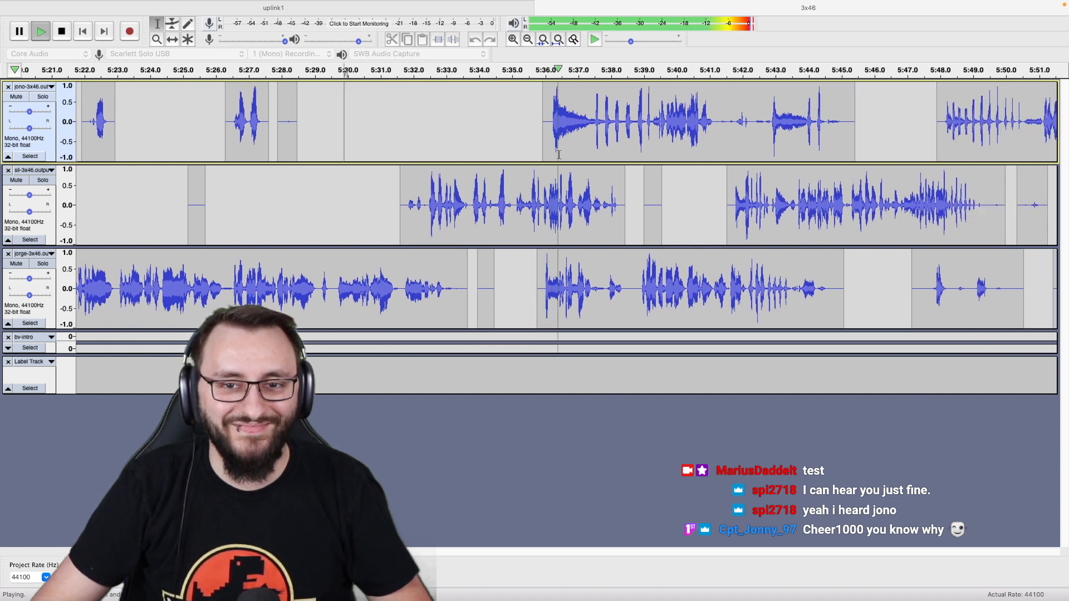
{"action": "scroll", "coordinate": [482, 246], "scroll_direction": "right", "scroll_amount": 5}
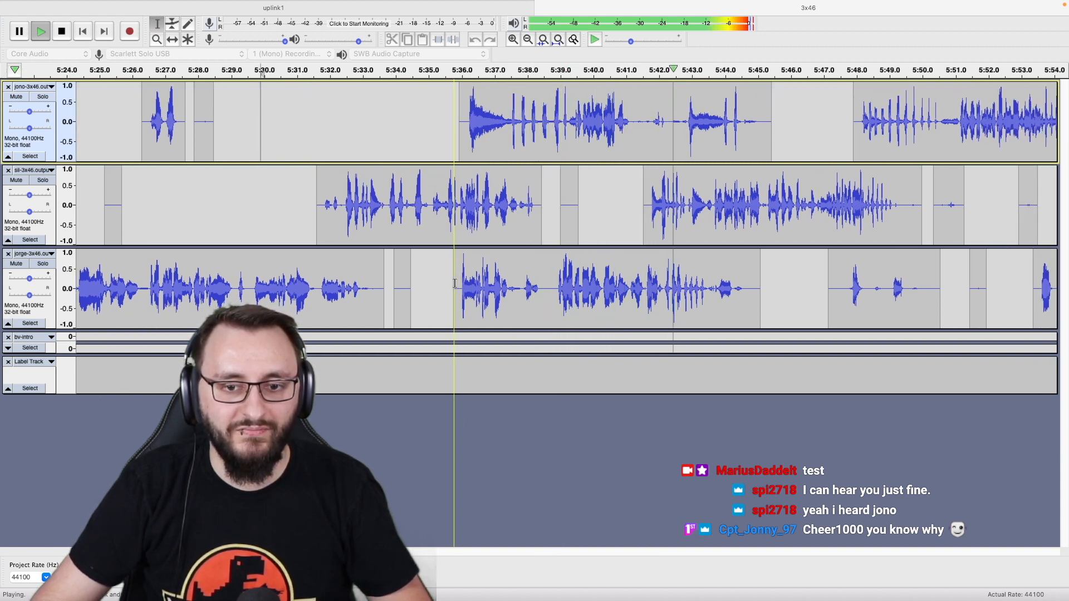
{"action": "scroll", "coordinate": [552, 206], "scroll_direction": "right", "scroll_amount": 2}
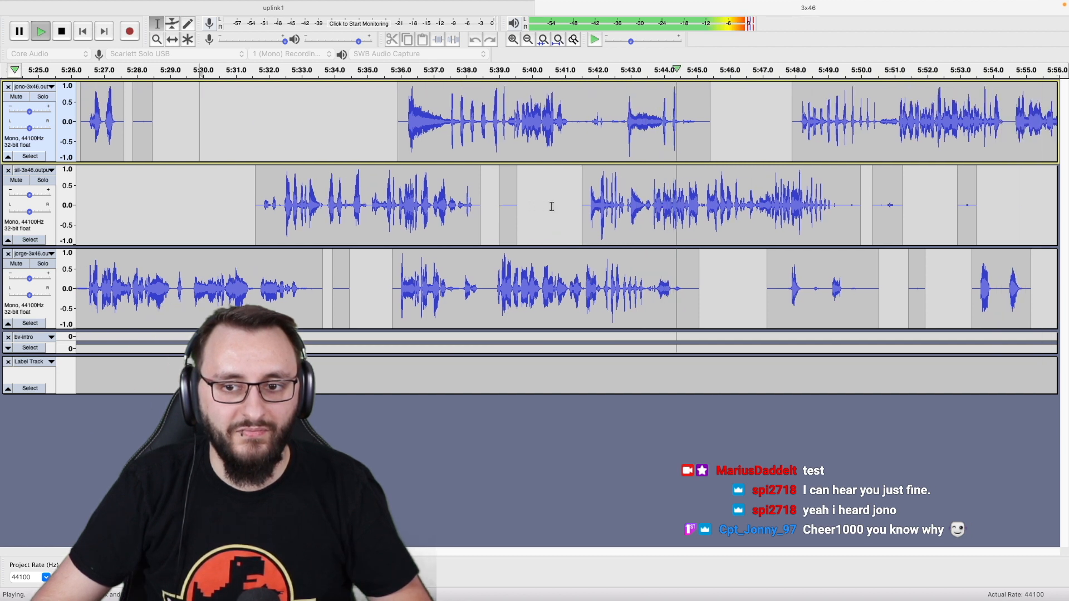
{"action": "double_click", "coordinate": [416, 131]}
{"action": "key", "text": "shift+s"}
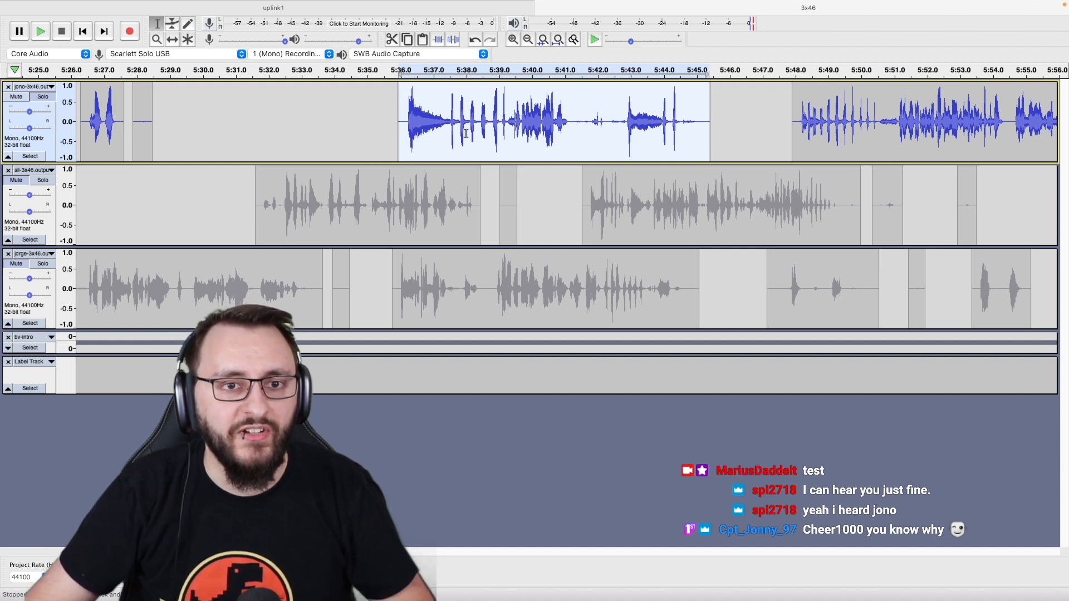
{"action": "key", "text": "space"}
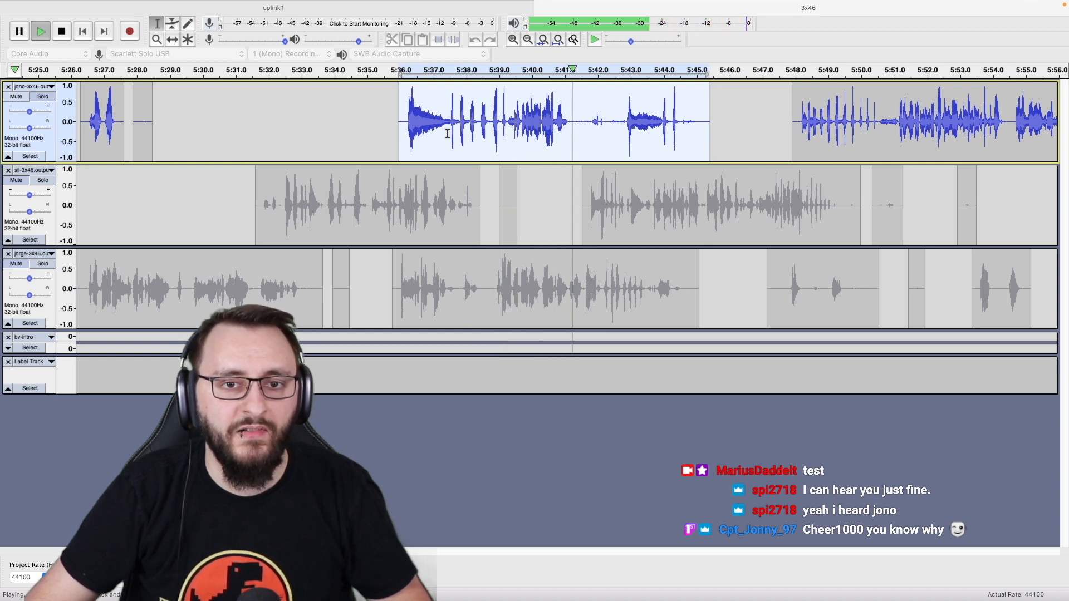
{"action": "key", "text": "space"}
Remove the first voice track's audio from about 5:39.3 to 5:45.4, replaying all tracks from about 5:34.0 and 5:41.8 to check.
{"action": "left_click", "coordinate": [486, 128]}
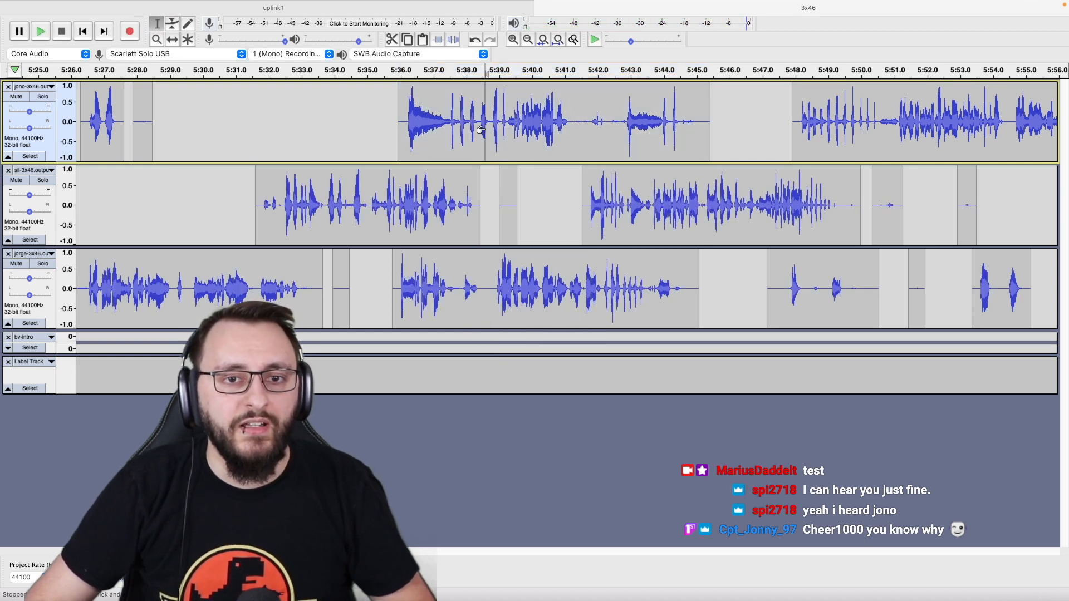
{"action": "scroll", "coordinate": [485, 128], "scroll_direction": "up", "scroll_amount": 2}
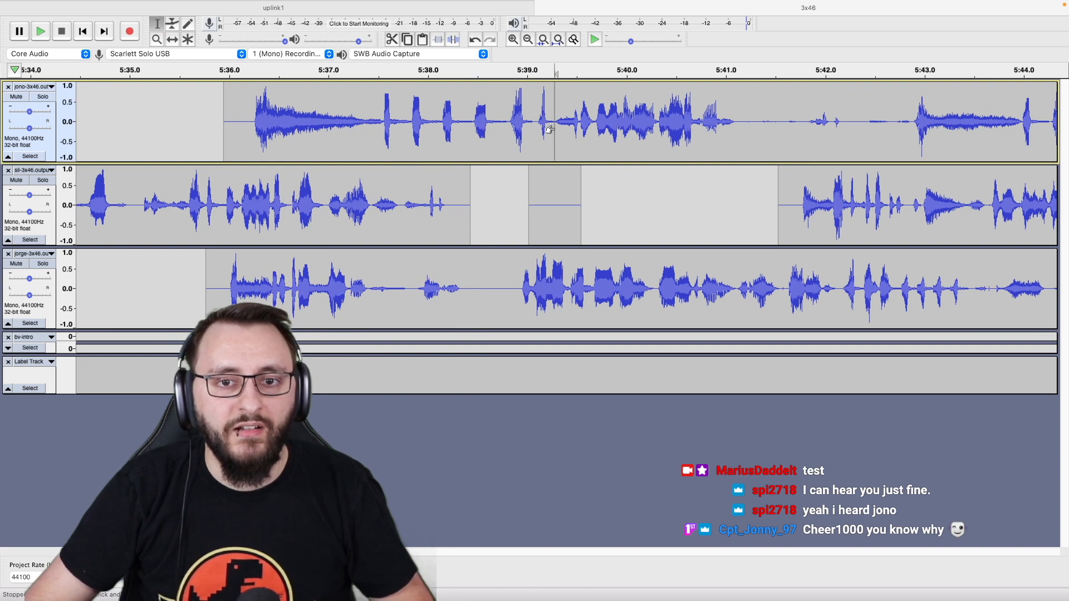
{"action": "scroll", "coordinate": [554, 128], "scroll_direction": "down", "scroll_amount": 2}
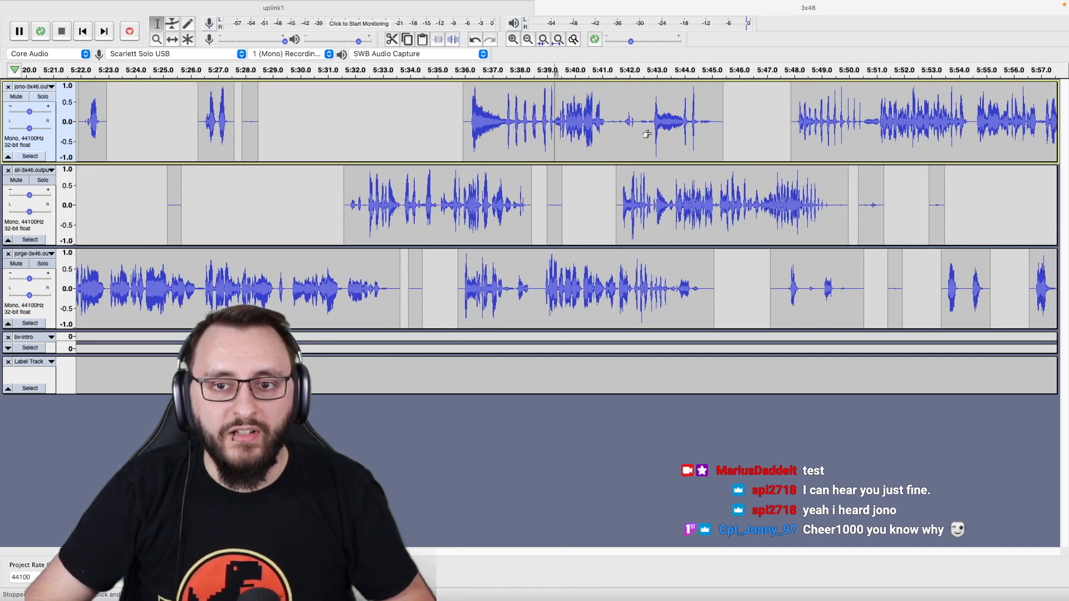
{"action": "left_click", "coordinate": [650, 134], "text": "shift"}
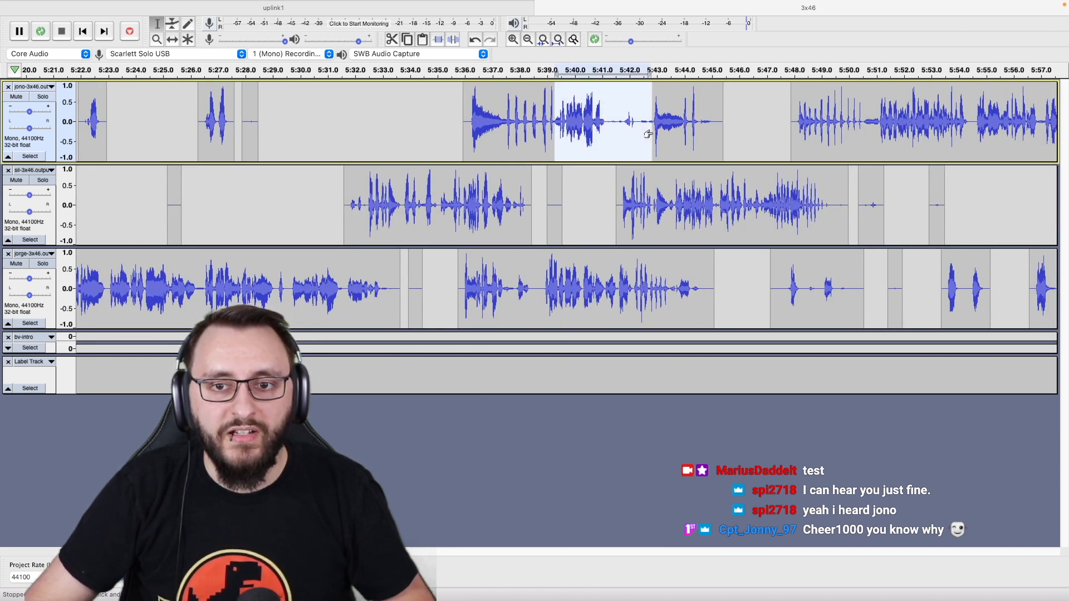
{"action": "left_click", "coordinate": [409, 136]}
{"action": "key", "text": "space"}
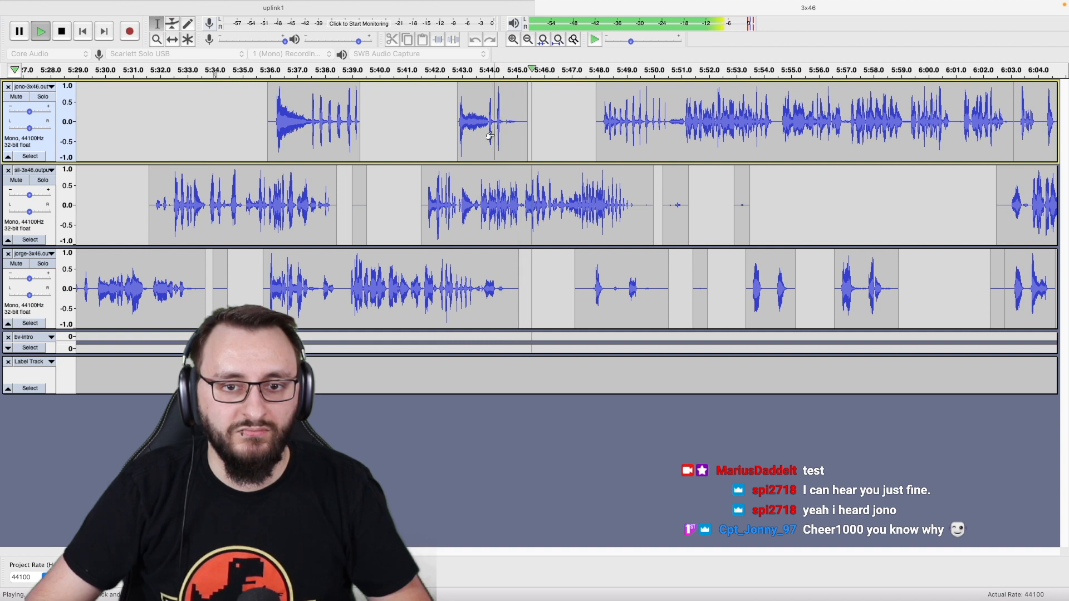
{"action": "left_click", "coordinate": [425, 133]}
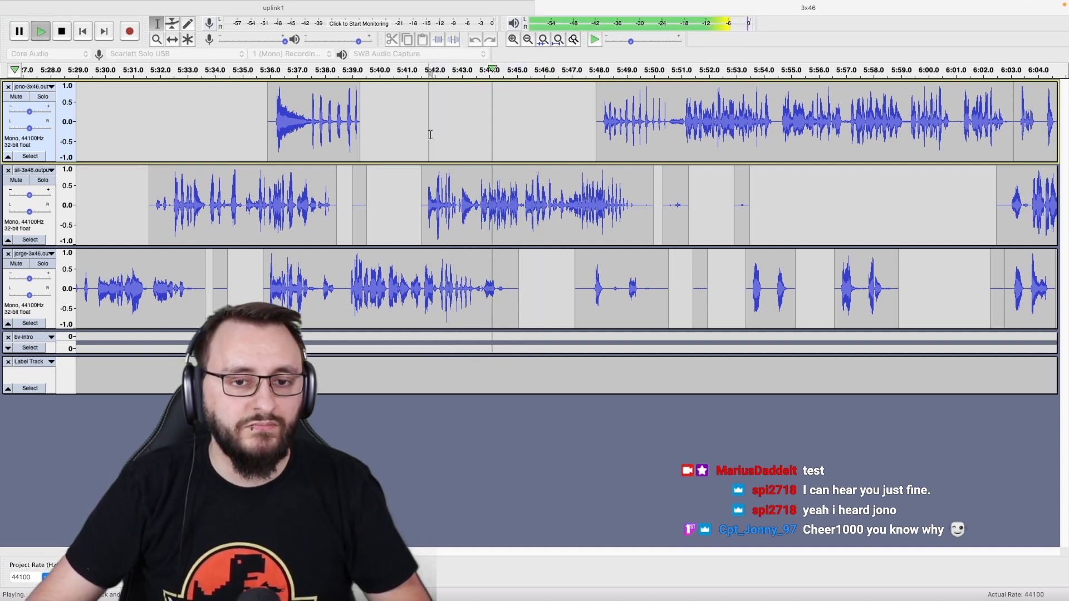
Split-delete the tail of the third voice track's clip from about 5:43.5 to 5:45.1 and replay from about 5:41.8.
{"action": "key", "text": "space"}
{"action": "left_click", "coordinate": [486, 285]}
{"action": "scroll", "coordinate": [486, 285], "scroll_direction": "up", "scroll_amount": 3}
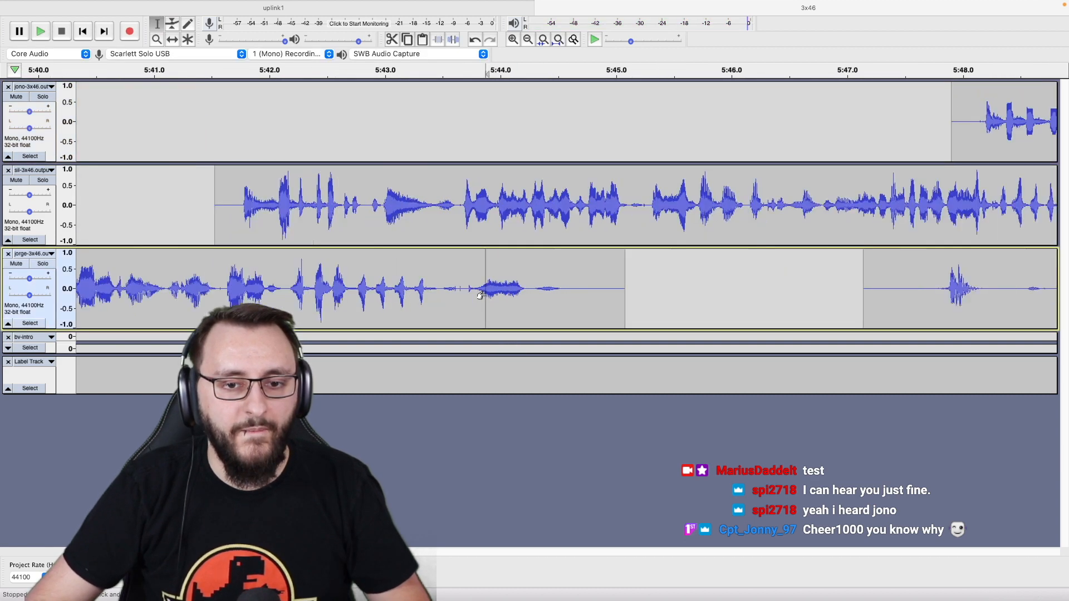
{"action": "left_click_drag", "start_coordinate": [657, 298], "coordinate": [431, 308]}
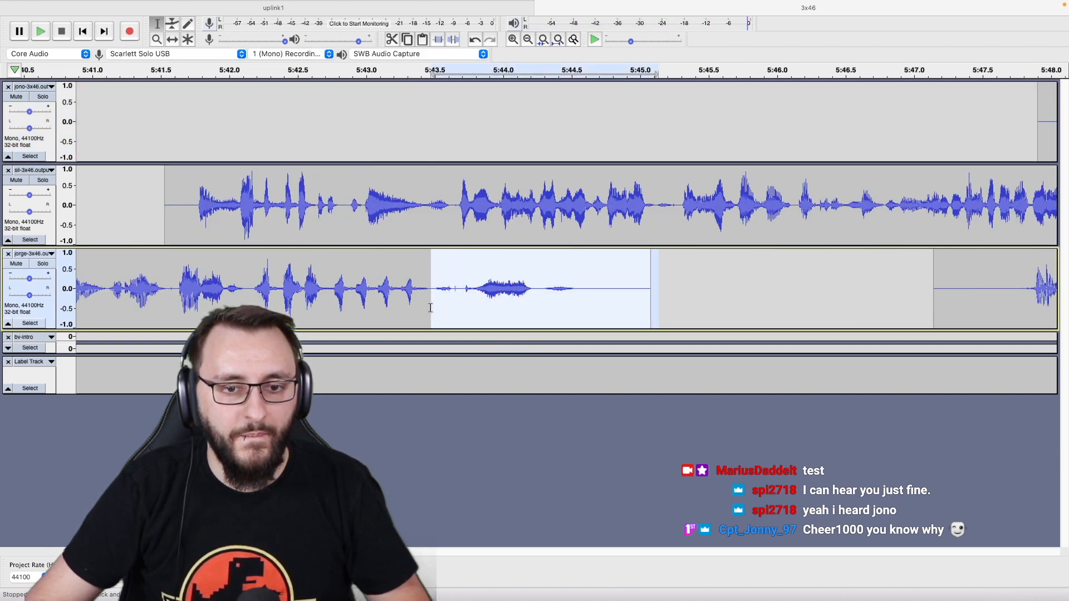
{"action": "key", "text": "super+alt+k"}
{"action": "scroll", "coordinate": [435, 309], "scroll_direction": "down", "scroll_amount": 3}
{"action": "left_click", "coordinate": [380, 309]}
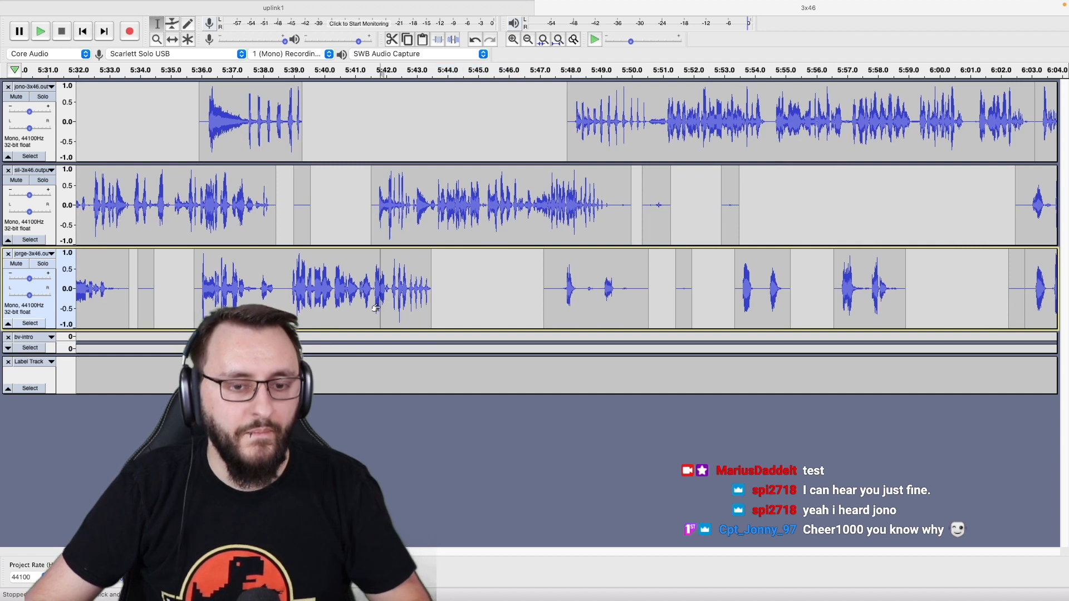
{"action": "key", "text": "space"}
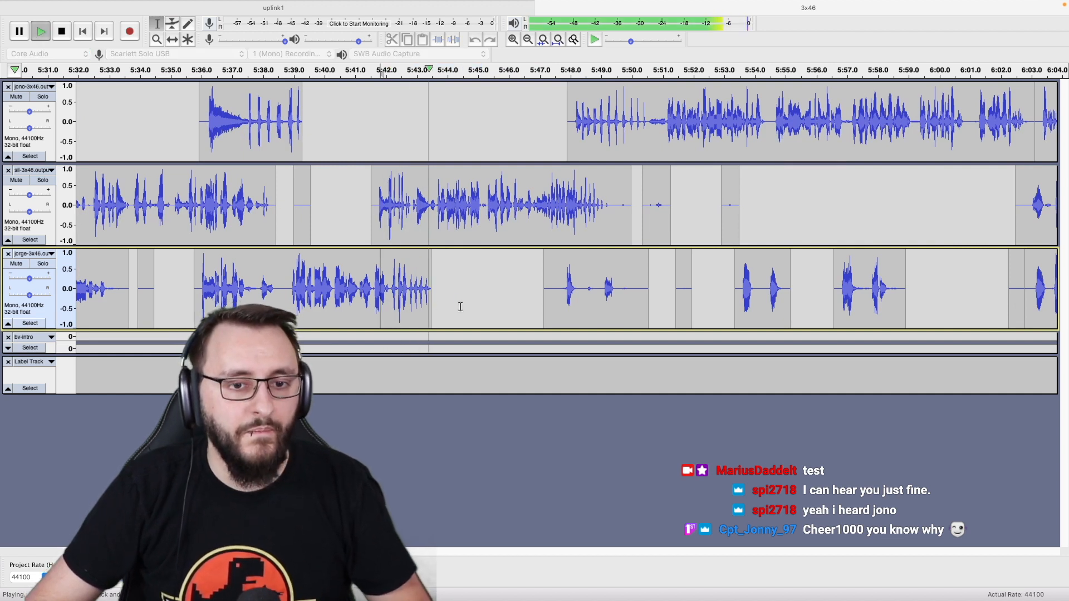
Remove second-track audio from about 5:49.4 to 5:53.7 and third-track audio from about 5:46.9 to 5:52.8, and resume playback from about 5:49.6.
{"action": "scroll", "coordinate": [471, 307], "scroll_direction": "right", "scroll_amount": 3}
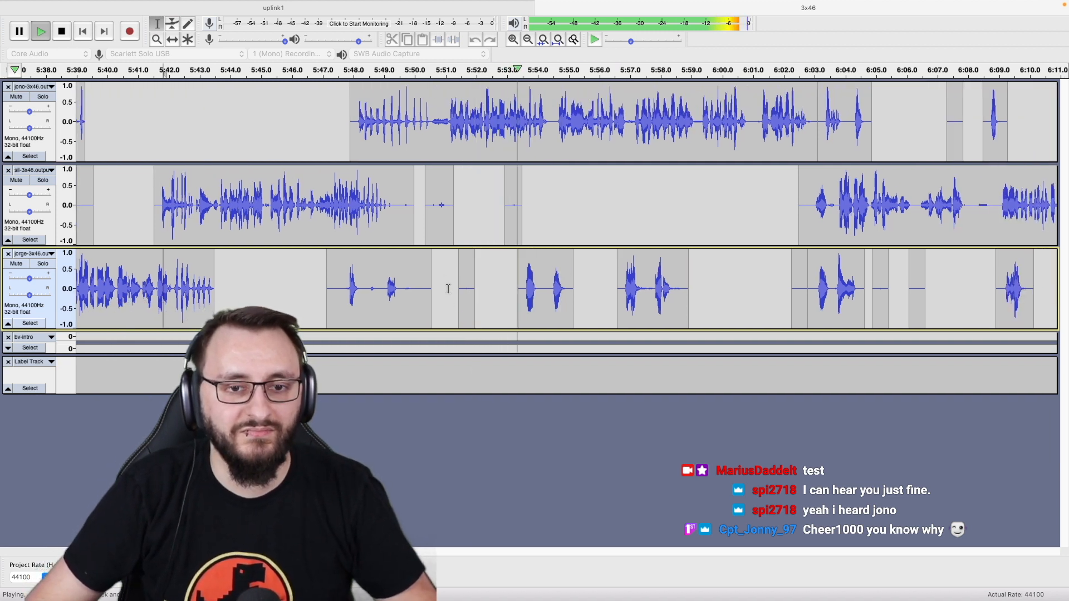
{"action": "left_click_drag", "start_coordinate": [396, 234], "coordinate": [500, 286]}
{"action": "key", "text": "space"}
{"action": "key", "text": "Delete"}
{"action": "left_click_drag", "start_coordinate": [483, 215], "coordinate": [527, 216]}
{"action": "key", "text": "Delete"}
{"action": "left_click_drag", "start_coordinate": [318, 306], "coordinate": [420, 299]}
{"action": "key", "text": "Delete"}
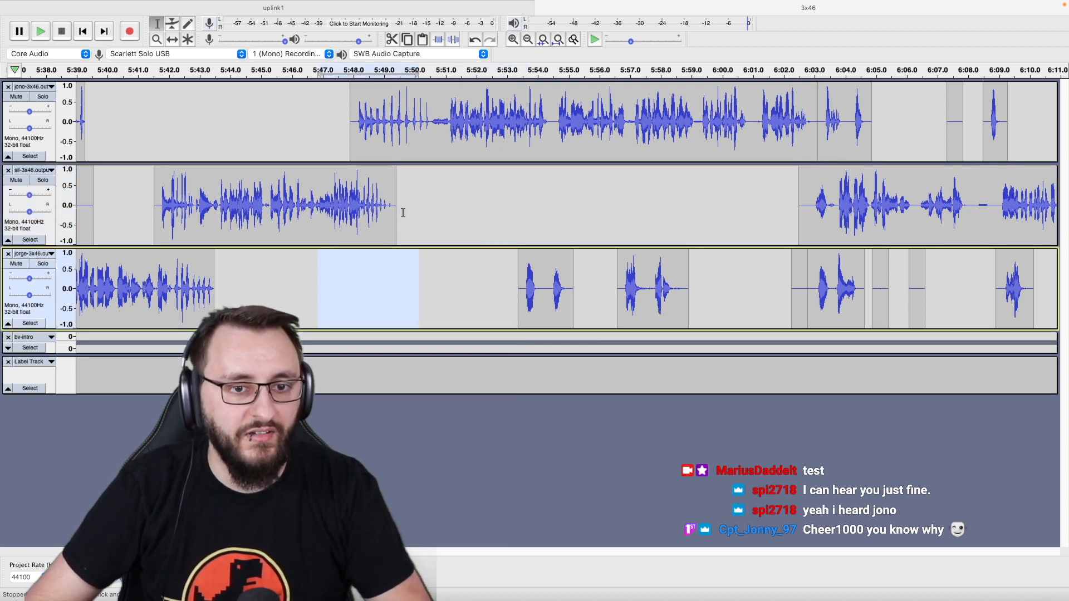
{"action": "left_click", "coordinate": [403, 214]}
{"action": "key", "text": "space"}
Follow the playback to about 6:05, remove the third voice track's clips from about 6:01.6 to 6:07.6, and replay from about 6:01.8.
{"action": "scroll", "coordinate": [450, 213], "scroll_direction": "right", "scroll_amount": 3}
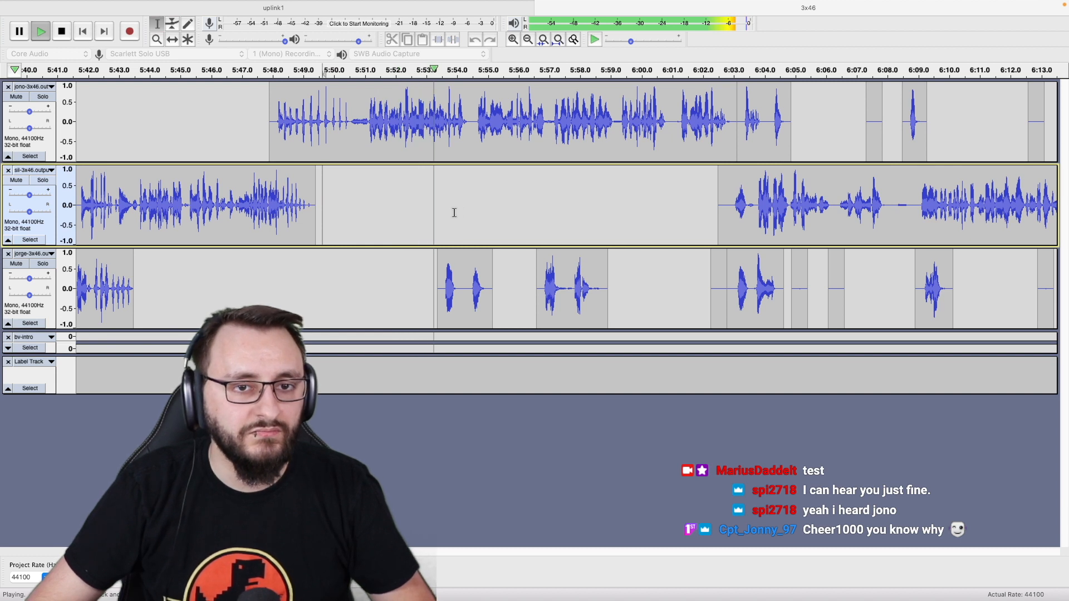
{"action": "scroll", "coordinate": [454, 213], "scroll_direction": "right", "scroll_amount": 3}
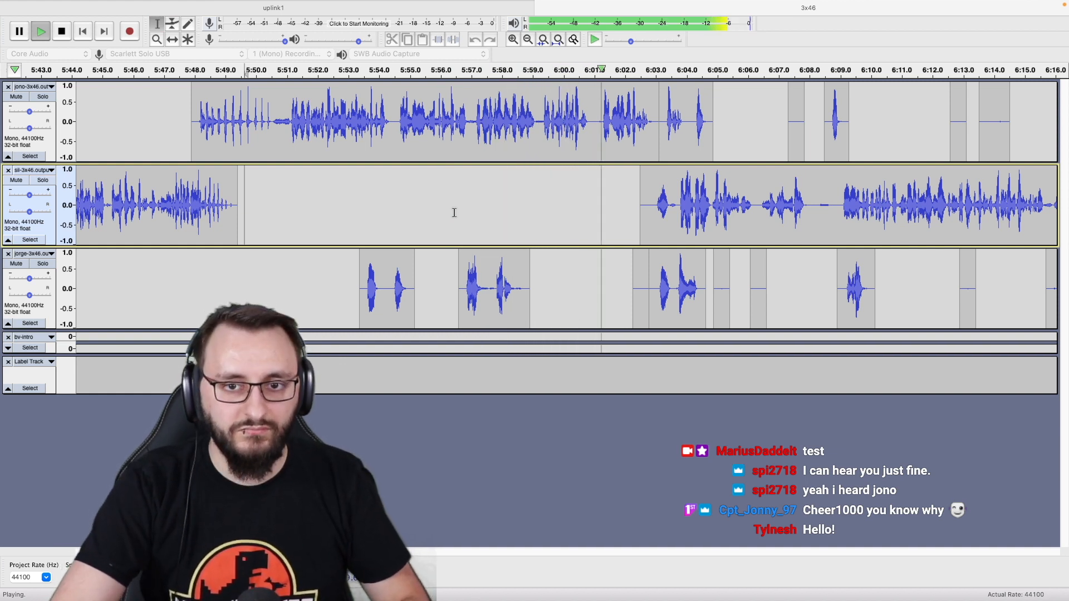
{"action": "scroll", "coordinate": [454, 212], "scroll_direction": "right", "scroll_amount": 5}
{"action": "scroll", "coordinate": [454, 212], "scroll_direction": "right", "scroll_amount": 2}
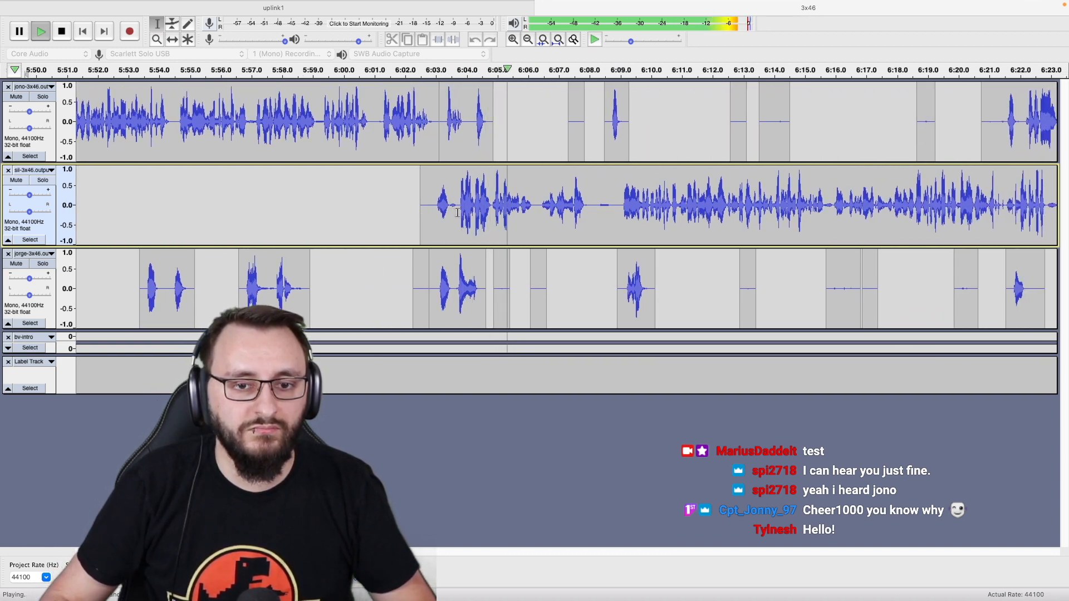
{"action": "key", "text": "space"}
{"action": "left_click", "coordinate": [392, 291]}
{"action": "left_click_drag", "start_coordinate": [391, 292], "coordinate": [580, 293]}
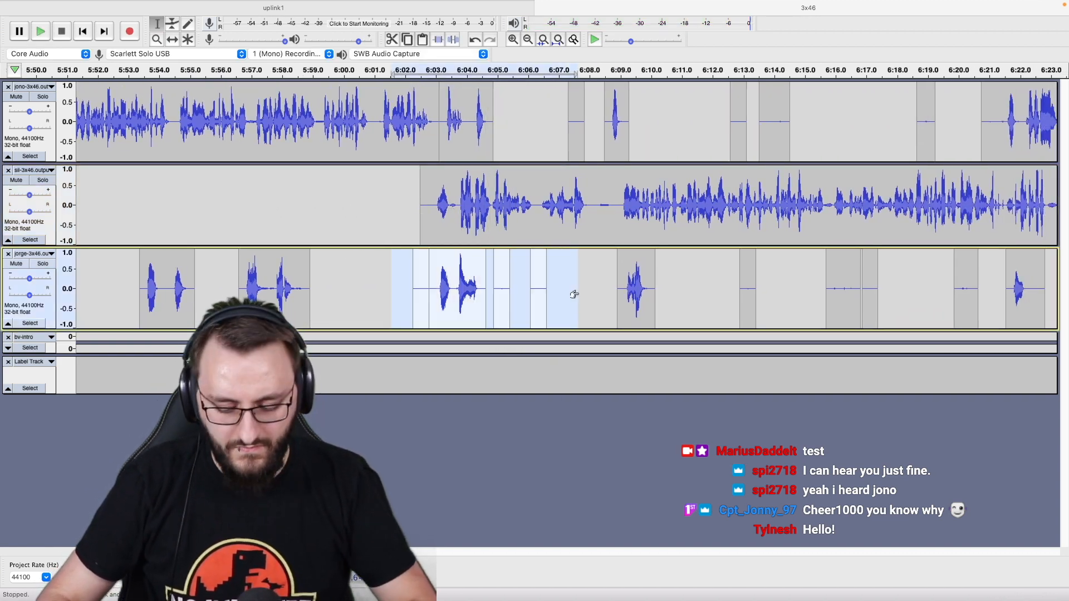
{"action": "key", "text": "super+l"}
{"action": "left_click", "coordinate": [397, 288]}
{"action": "key", "text": "space"}
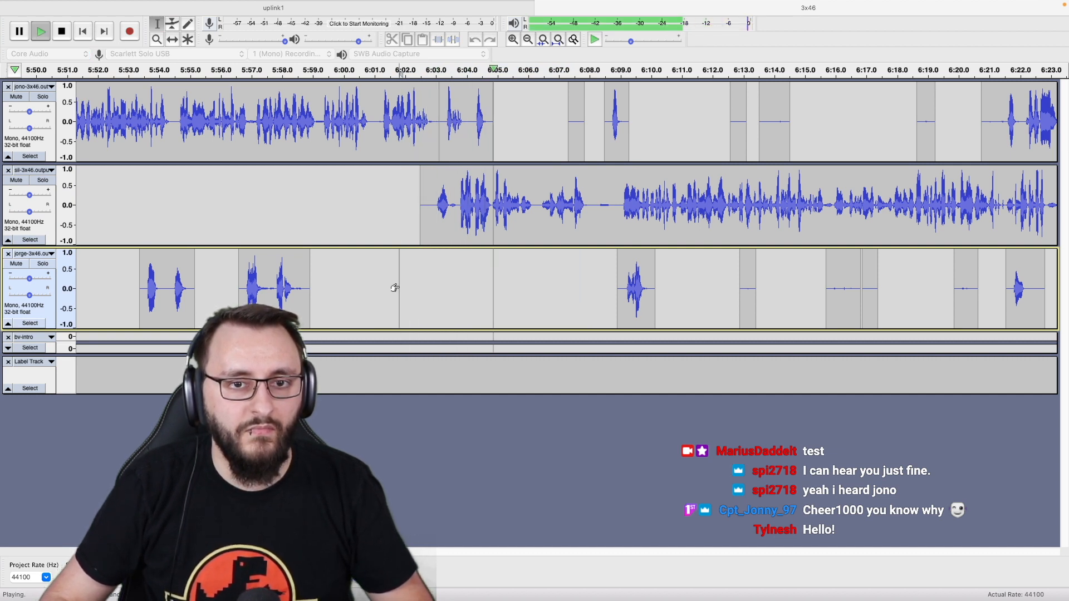
Split-delete first-track audio from about 6:04.2 to 6:08.2 and the third voice track's clip from about 6:08.9 to 6:10.1.
{"action": "left_click", "coordinate": [473, 118]}
{"action": "scroll", "coordinate": [561, 132], "scroll_direction": "right", "scroll_amount": 1}
{"action": "scroll", "coordinate": [562, 132], "scroll_direction": "right", "scroll_amount": 3}
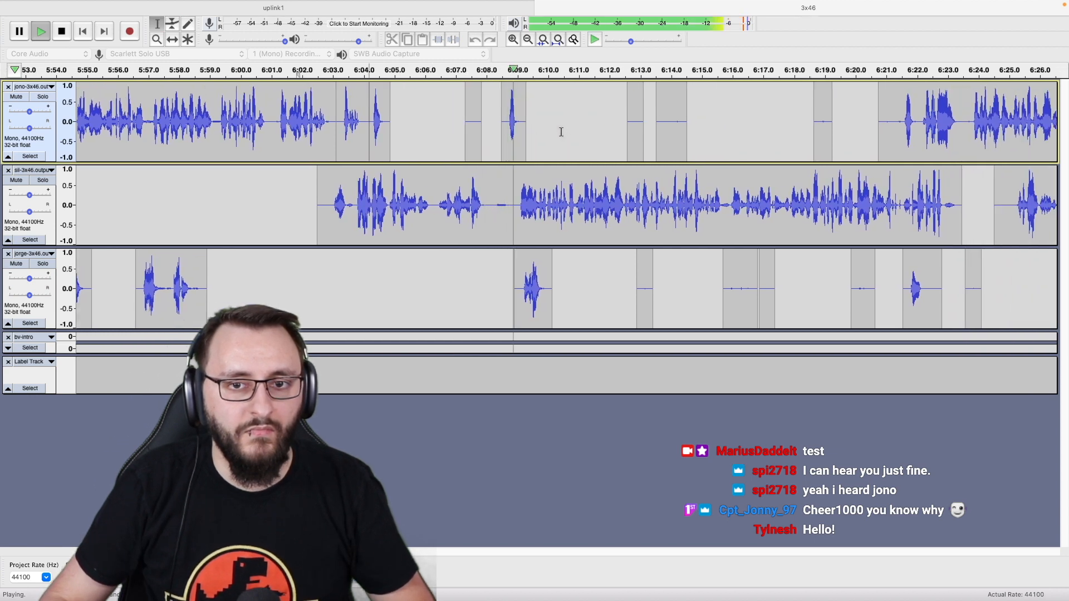
{"action": "left_click", "coordinate": [490, 134], "text": "shift"}
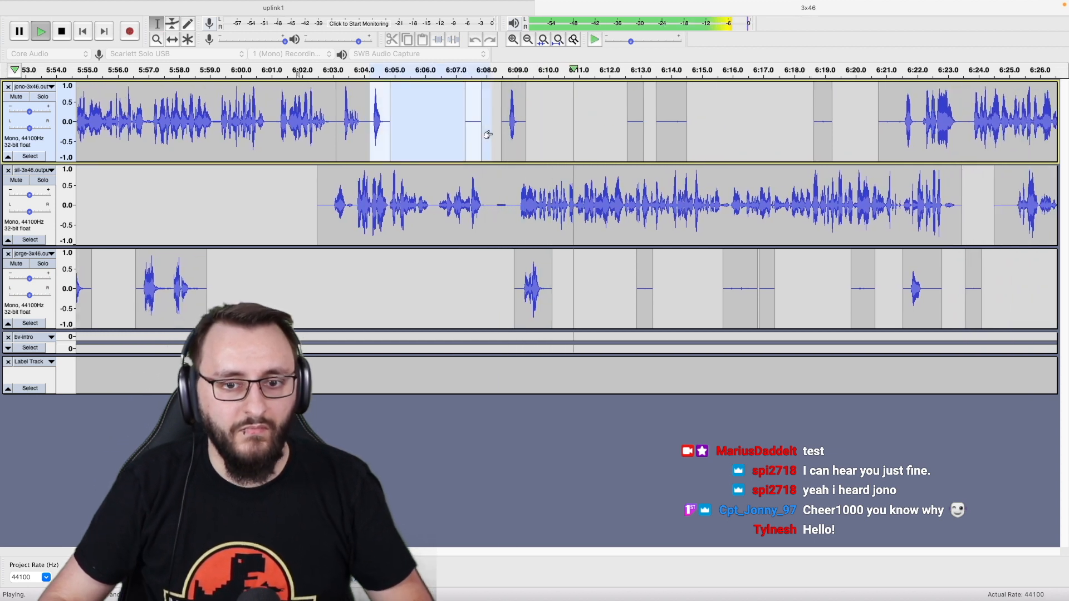
{"action": "key", "text": "space"}
{"action": "double_click", "coordinate": [534, 258]}
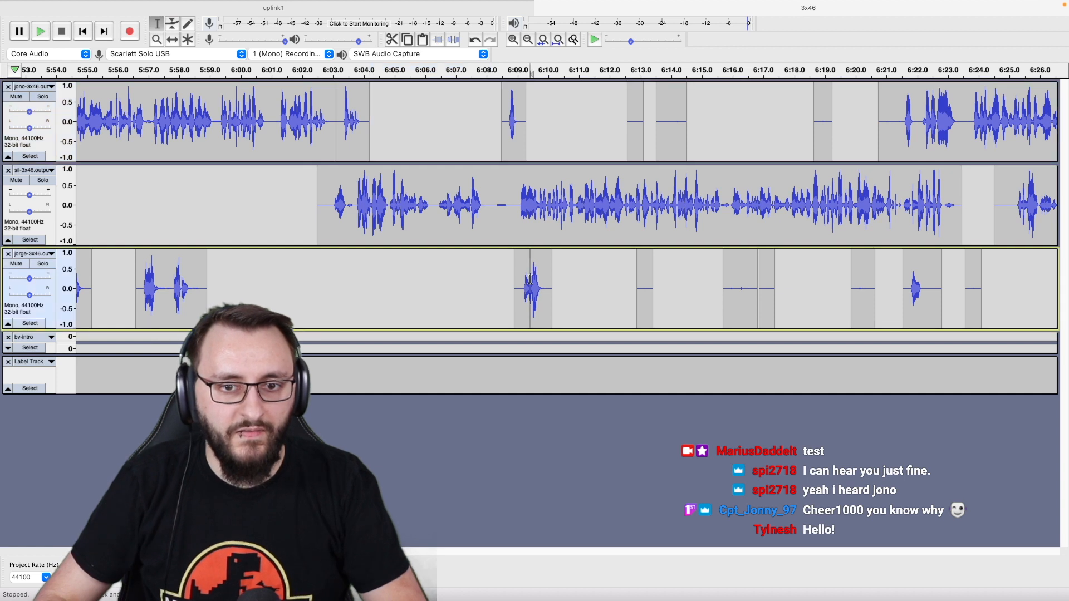
{"action": "key", "text": "alt+super+k"}
Split-delete the faint noise in the second voice track from about 6:08.1 to 6:08.8 and replay from about 6:06.3.
{"action": "left_click_drag", "start_coordinate": [490, 203], "coordinate": [506, 210]}
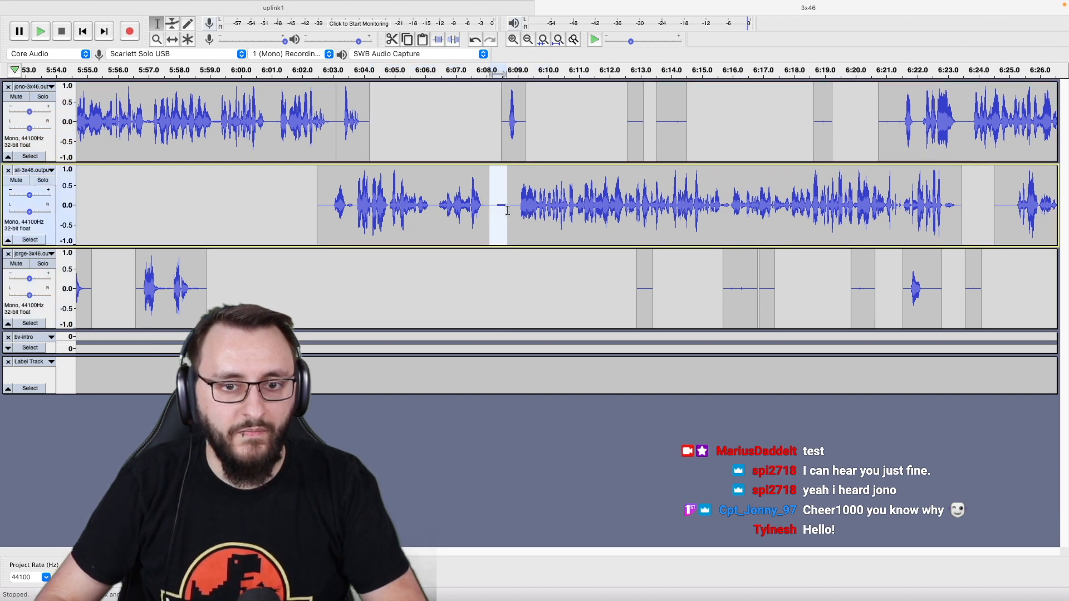
{"action": "key", "text": "alt+super+k"}
{"action": "left_click", "coordinate": [434, 206]}
{"action": "key", "text": "space"}
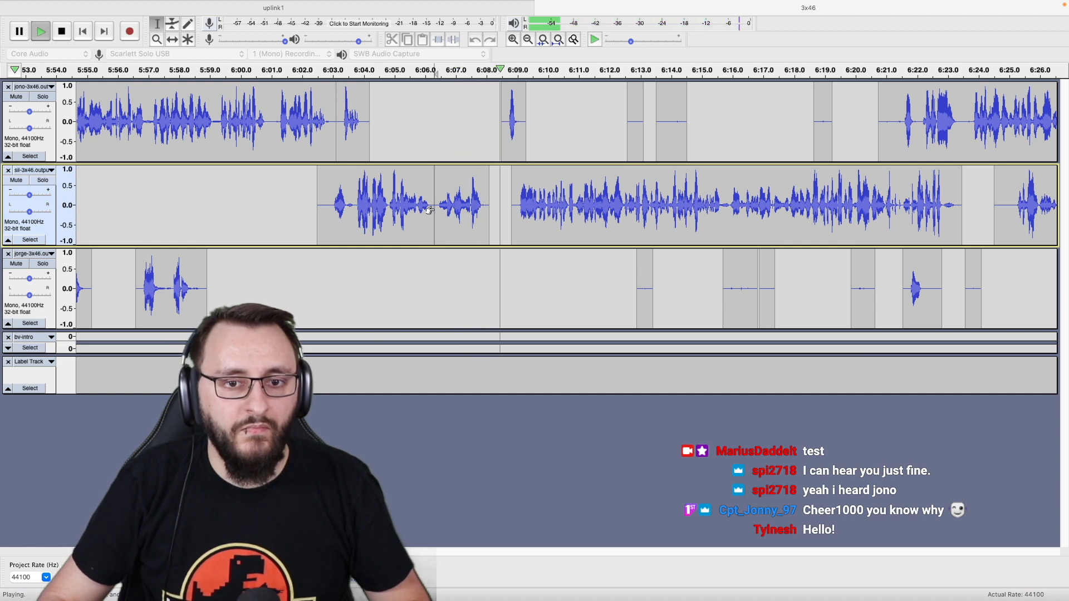
{"action": "key", "text": "super+1"}
{"action": "key", "text": "space"}
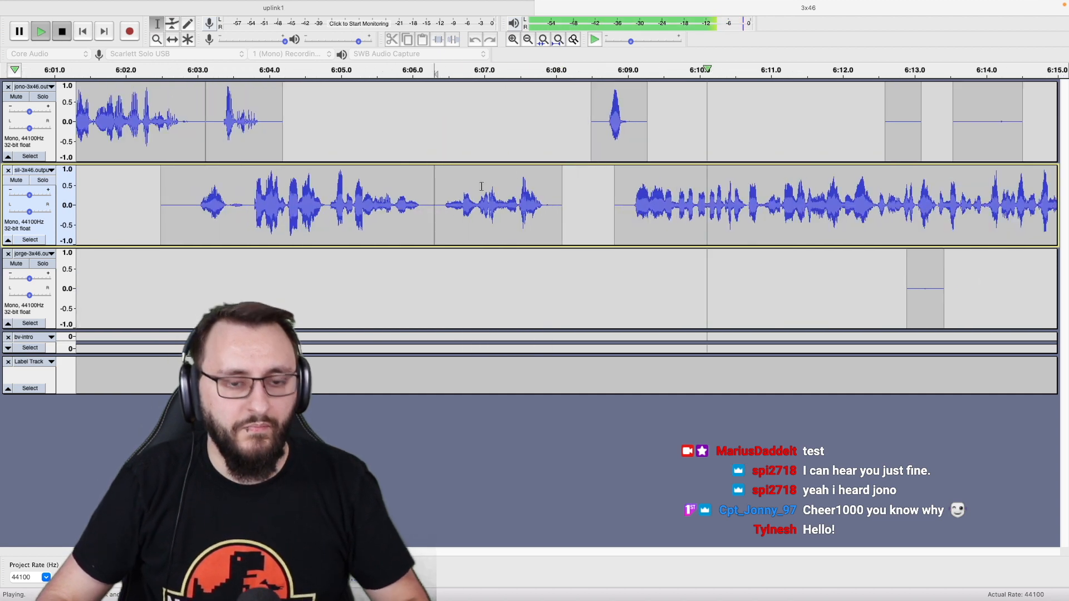
Shift the first voice track's short clip near 6:08.5 about 0.3 s earlier and replay from about 6:06.3.
{"action": "key", "text": "F5"}
{"action": "left_click_drag", "start_coordinate": [613, 120], "coordinate": [591, 120]}
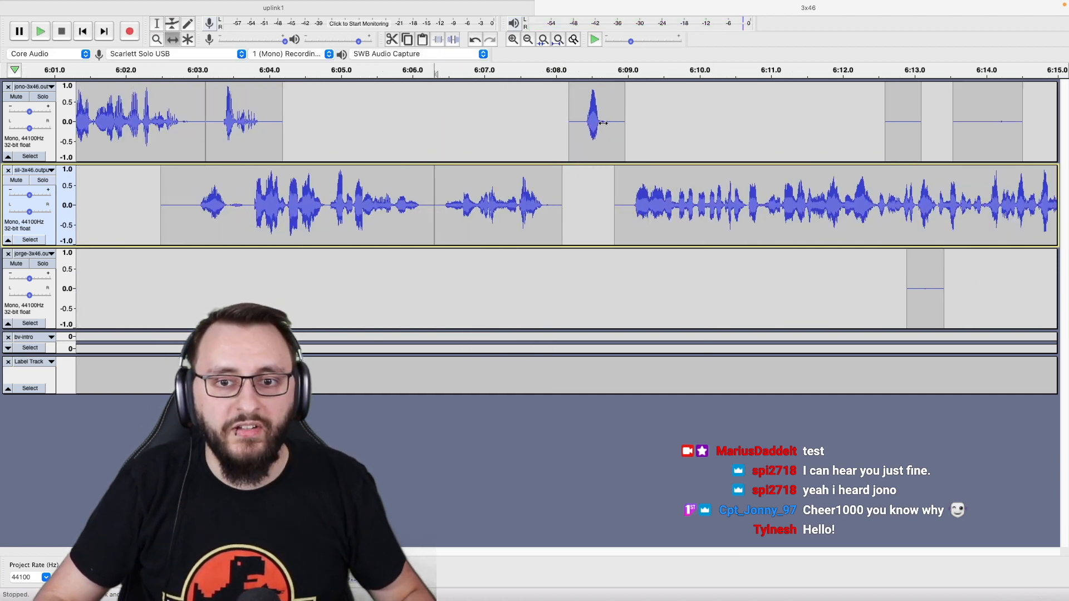
{"action": "key", "text": "F1"}
{"action": "left_click", "coordinate": [432, 127]}
{"action": "key", "text": "space"}
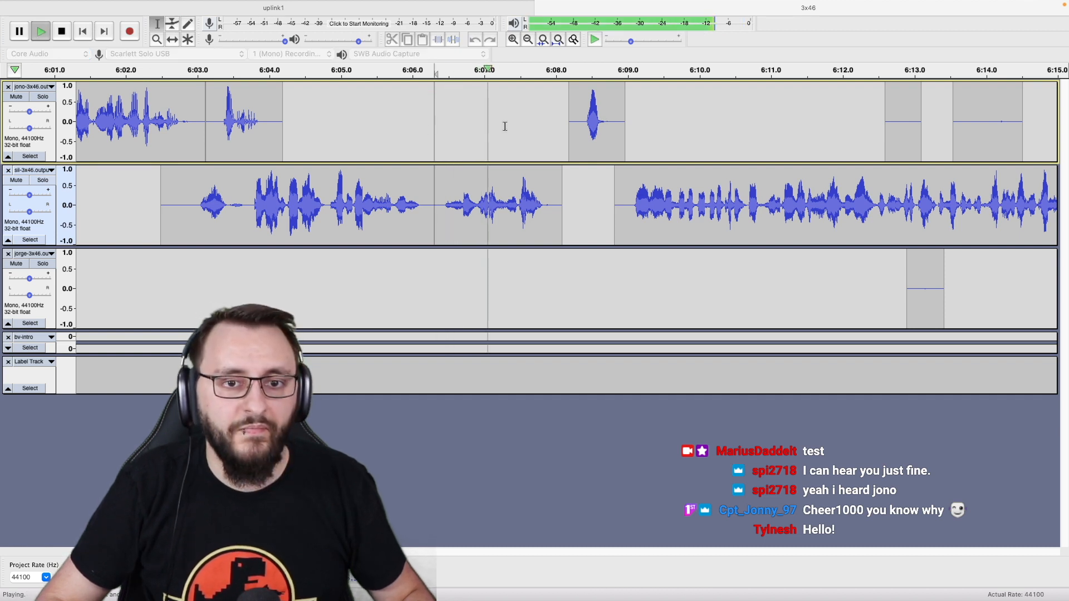
Listen to all tracks and follow the playback from about 6:07 to 6:27.
{"action": "scroll", "coordinate": [505, 126], "scroll_direction": "right", "scroll_amount": 3}
{"action": "scroll", "coordinate": [504, 126], "scroll_direction": "right", "scroll_amount": 3}
{"action": "scroll", "coordinate": [510, 128], "scroll_direction": "down", "scroll_amount": 1}
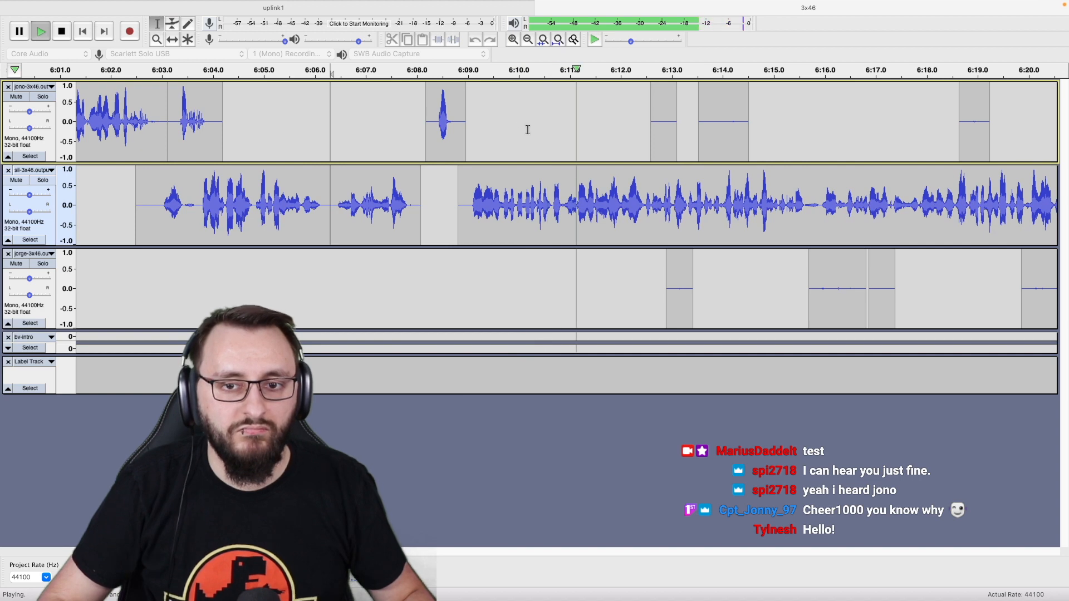
{"action": "scroll", "coordinate": [510, 128], "scroll_direction": "down", "scroll_amount": 1}
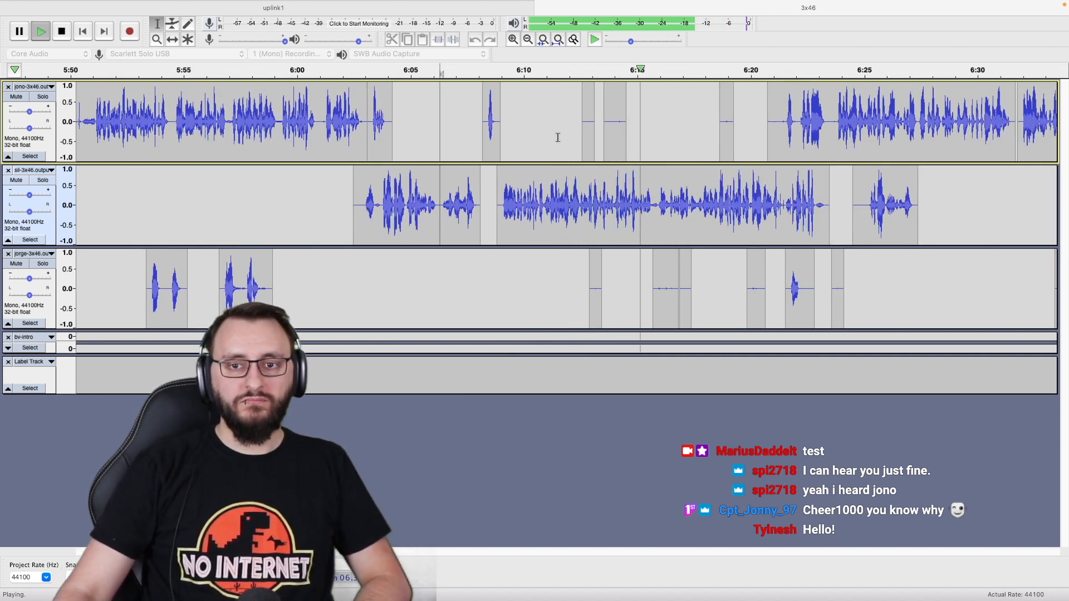
{"action": "scroll", "coordinate": [557, 138], "scroll_direction": "right", "scroll_amount": 8}
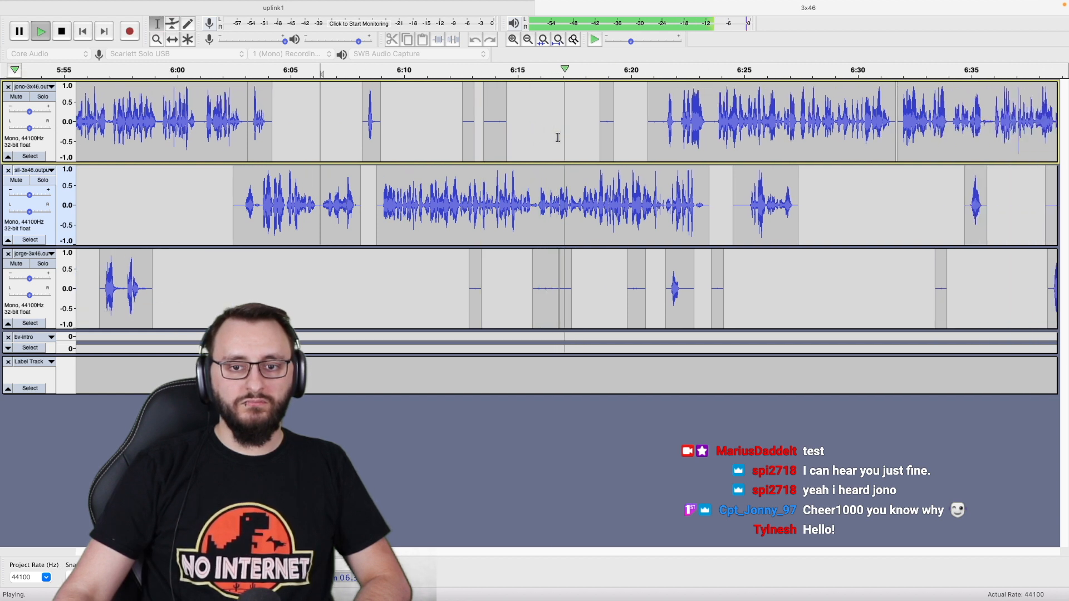
{"action": "scroll", "coordinate": [558, 137], "scroll_direction": "right", "scroll_amount": 2}
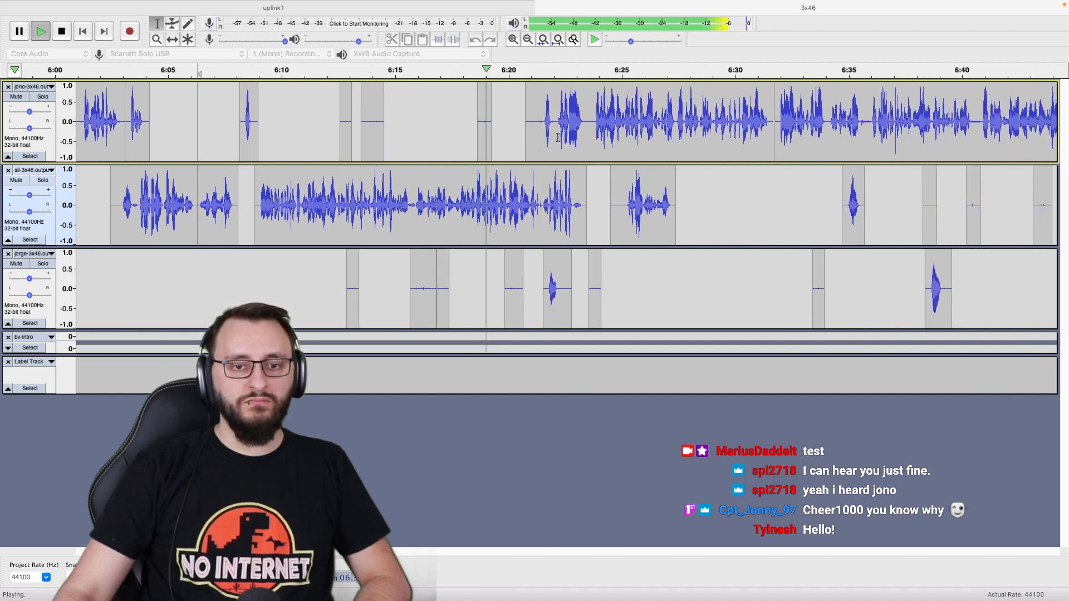
{"action": "scroll", "coordinate": [557, 138], "scroll_direction": "right", "scroll_amount": 3}
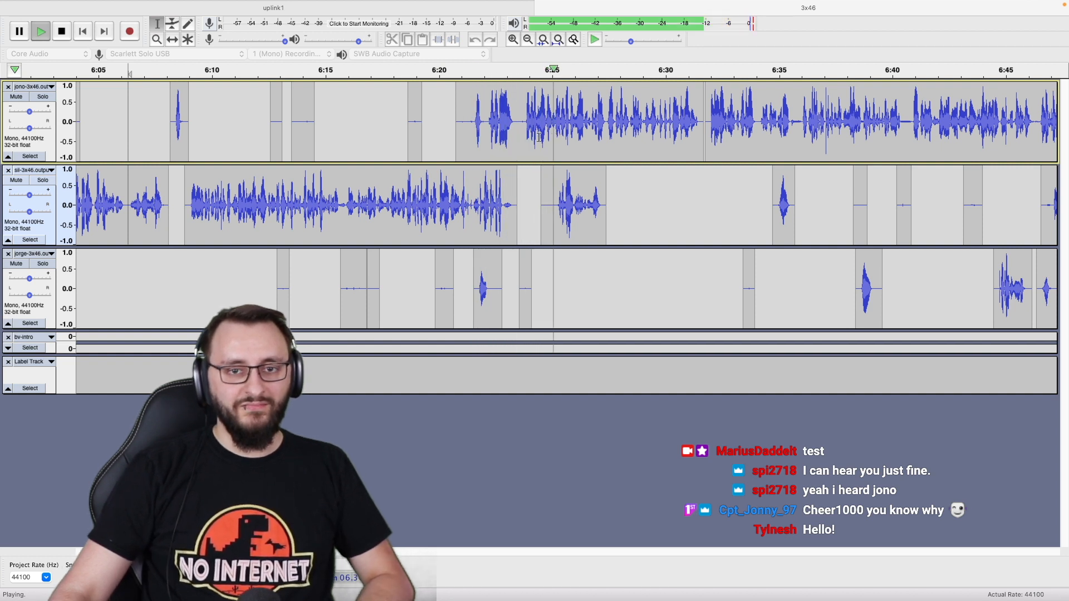
{"action": "scroll", "coordinate": [548, 137], "scroll_direction": "right", "scroll_amount": 4}
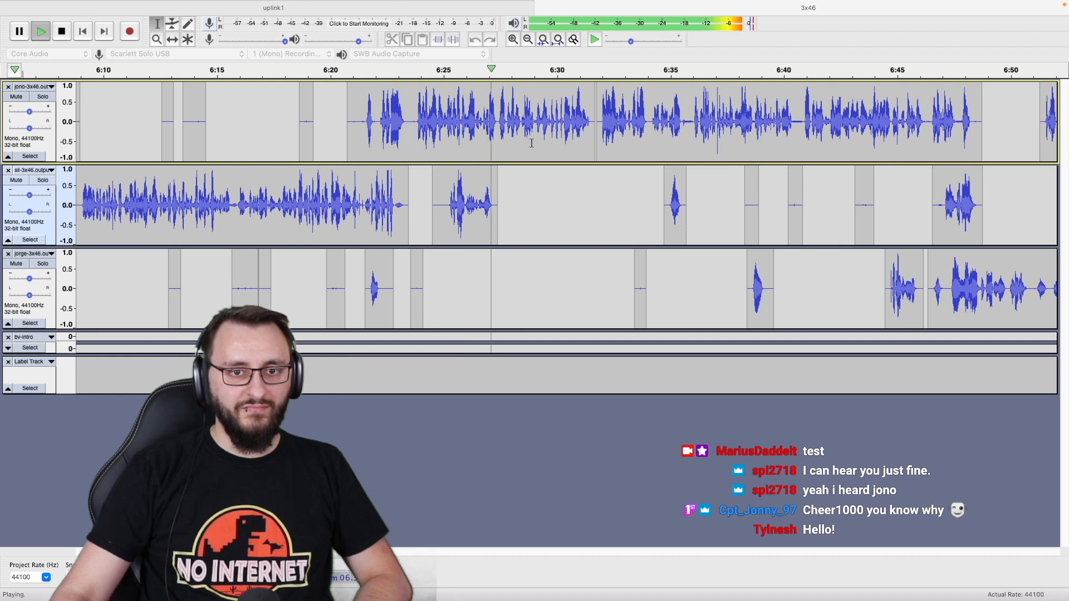
Try removing the second voice track's clip from about 6:24.5 to 6:27.4, replaying from about 6:22.4, and undo the removal.
{"action": "double_click", "coordinate": [477, 193]}
{"action": "key", "text": "space"}
{"action": "key", "text": "alt+super+k"}
{"action": "left_click", "coordinate": [385, 199]}
{"action": "key", "text": "space"}
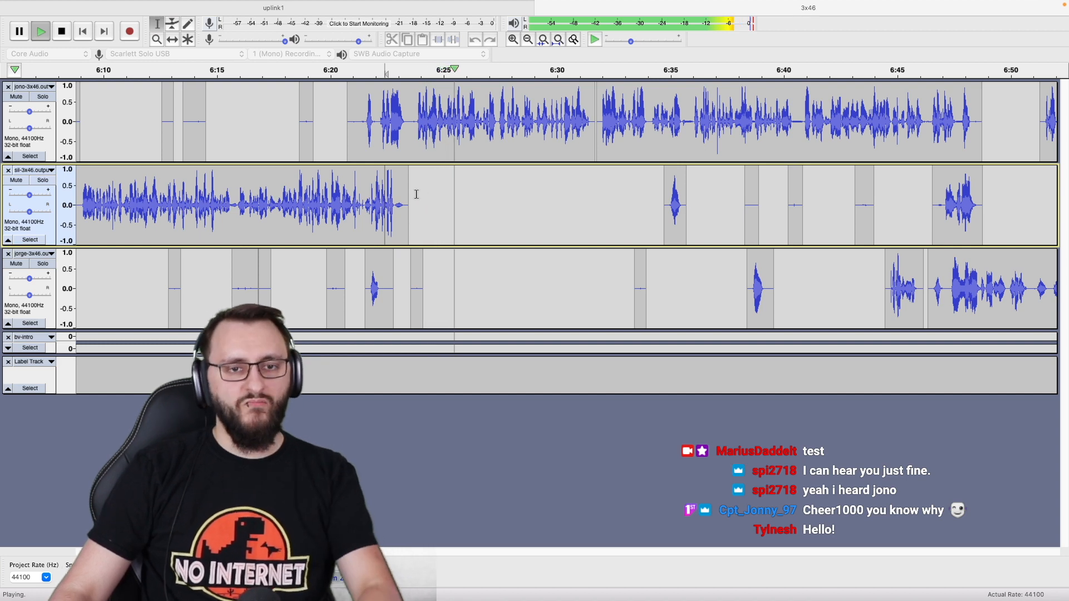
{"action": "key", "text": "space"}
{"action": "key", "text": "super+z"}
Split-delete the first voice track's overlapping audio from about 6:20.6 to 6:23.8.
{"action": "scroll", "coordinate": [417, 194], "scroll_direction": "up", "scroll_amount": 2, "text": "super"}
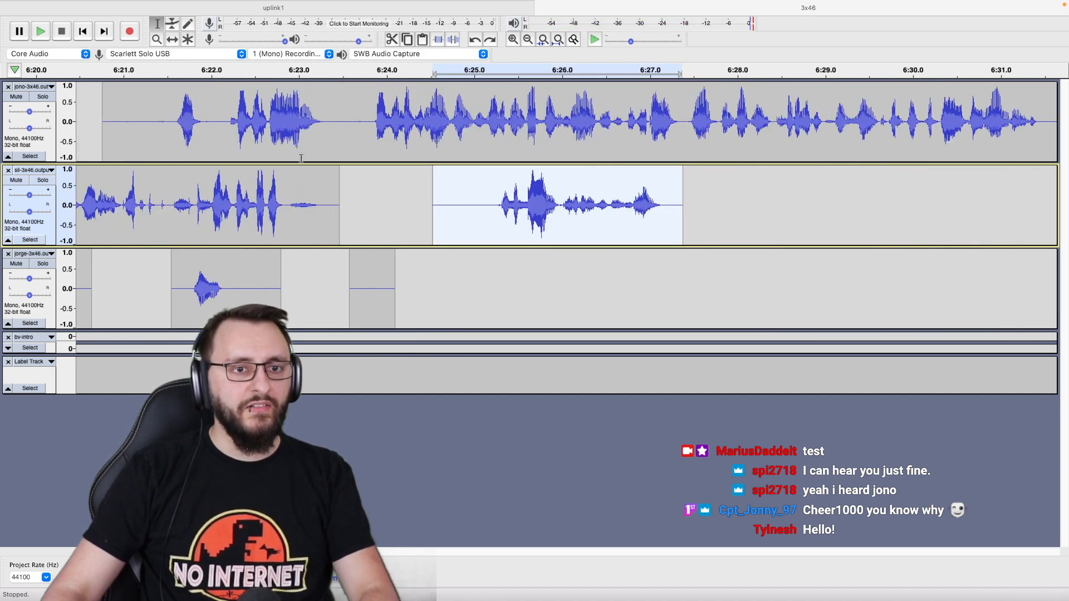
{"action": "scroll", "coordinate": [304, 150], "scroll_direction": "left", "scroll_amount": 5}
{"action": "left_click_drag", "start_coordinate": [326, 100], "coordinate": [620, 135]}
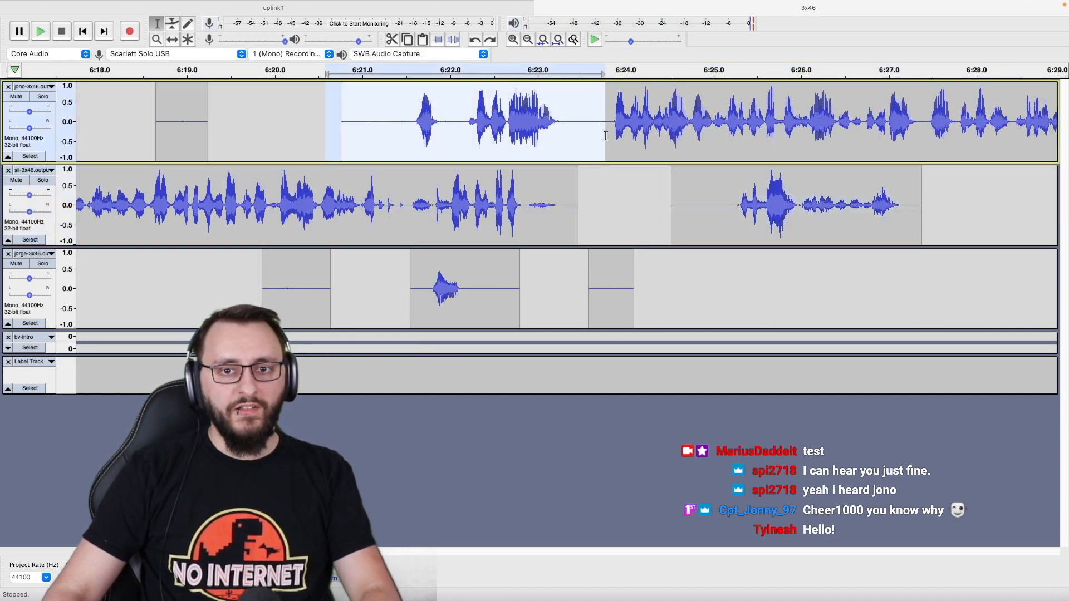
{"action": "key", "text": "super+alt+k"}
{"action": "left_click", "coordinate": [584, 202]}
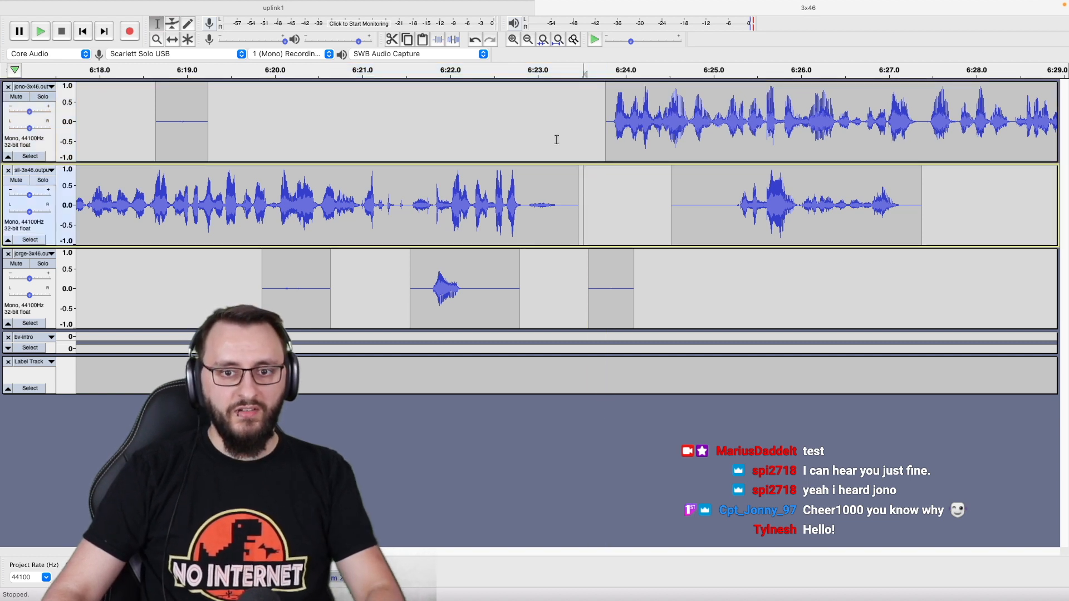
Cut about 0.9 s from all three voice tracks starting at about 6:22.8, closing the gap, and replay from about 6:20.8.
{"action": "left_click_drag", "start_coordinate": [522, 132], "coordinate": [598, 251]}
{"action": "key", "text": "BackSpace"}
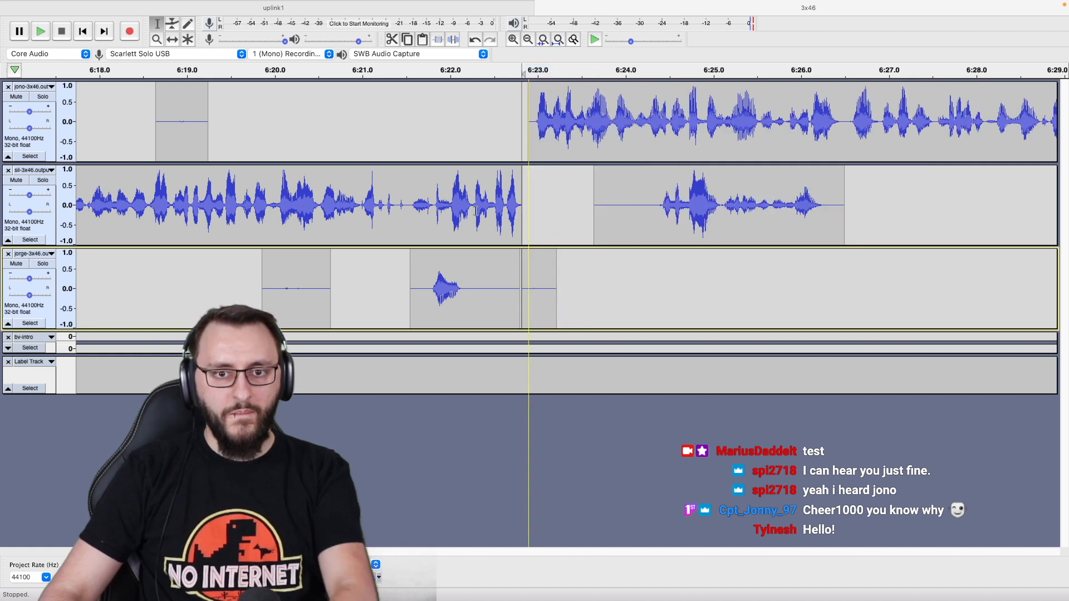
{"action": "left_click", "coordinate": [343, 217]}
{"action": "key", "text": "space"}
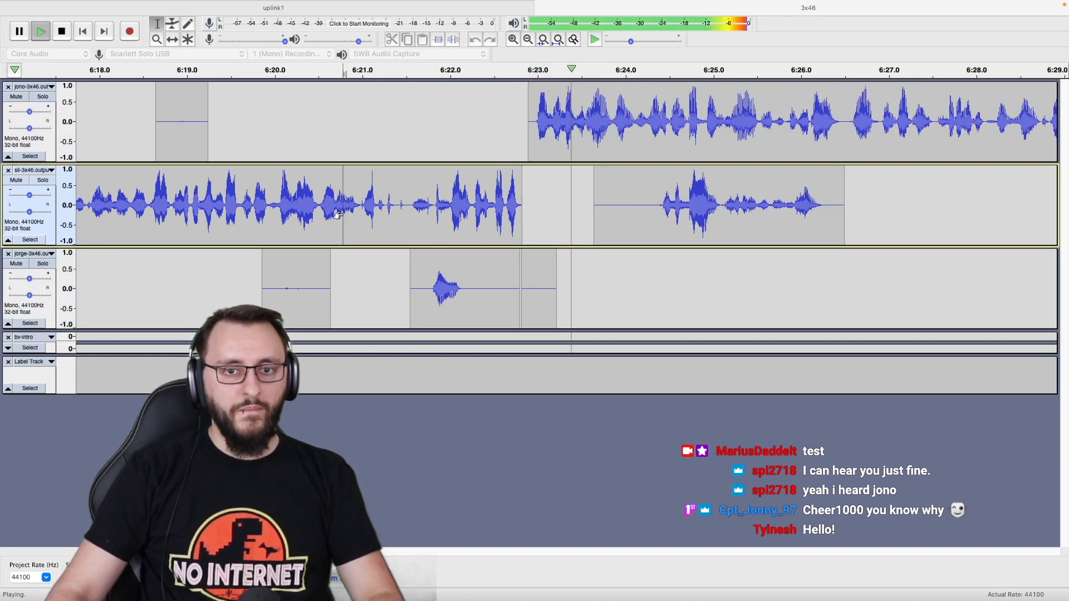
Remove the second voice track's clip from about 6:23.6 to 6:26.5 and replay all tracks from about 6:20.5.
{"action": "scroll", "coordinate": [339, 215], "scroll_direction": "down", "scroll_amount": 2}
{"action": "scroll", "coordinate": [343, 215], "scroll_direction": "right", "scroll_amount": 4}
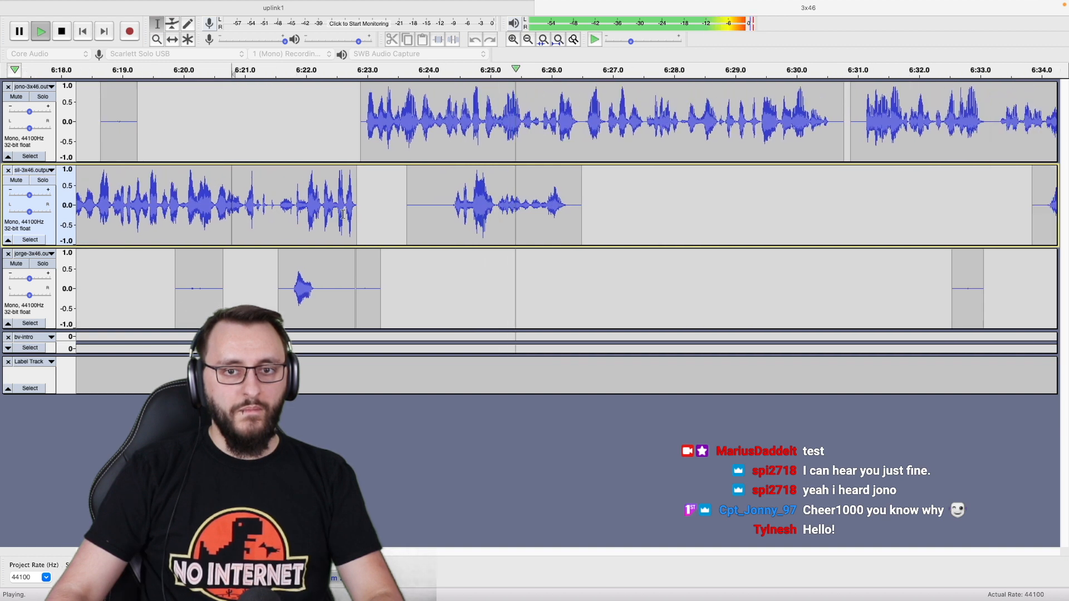
{"action": "scroll", "coordinate": [343, 215], "scroll_direction": "right", "scroll_amount": 2}
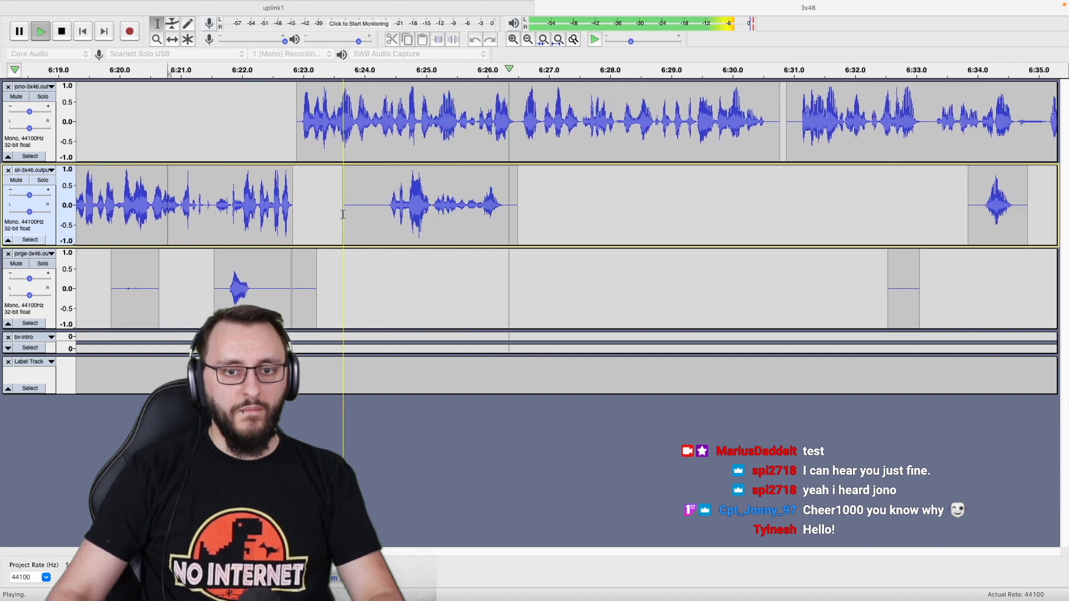
{"action": "left_click", "coordinate": [394, 215]}
{"action": "double_click", "coordinate": [394, 215]}
{"action": "left_click", "coordinate": [152, 218]}
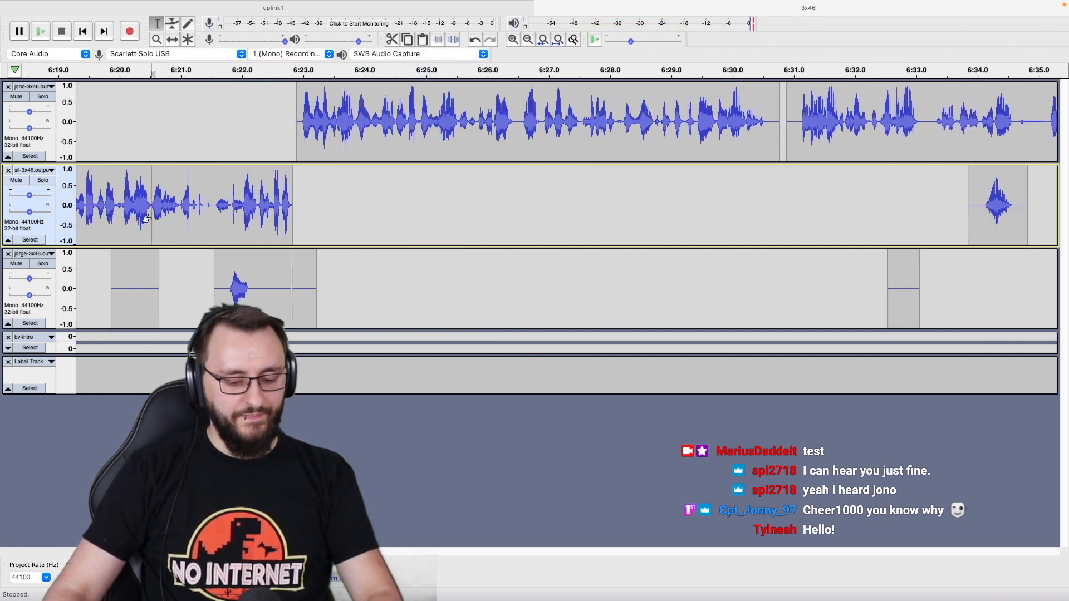
{"action": "key", "text": "space"}
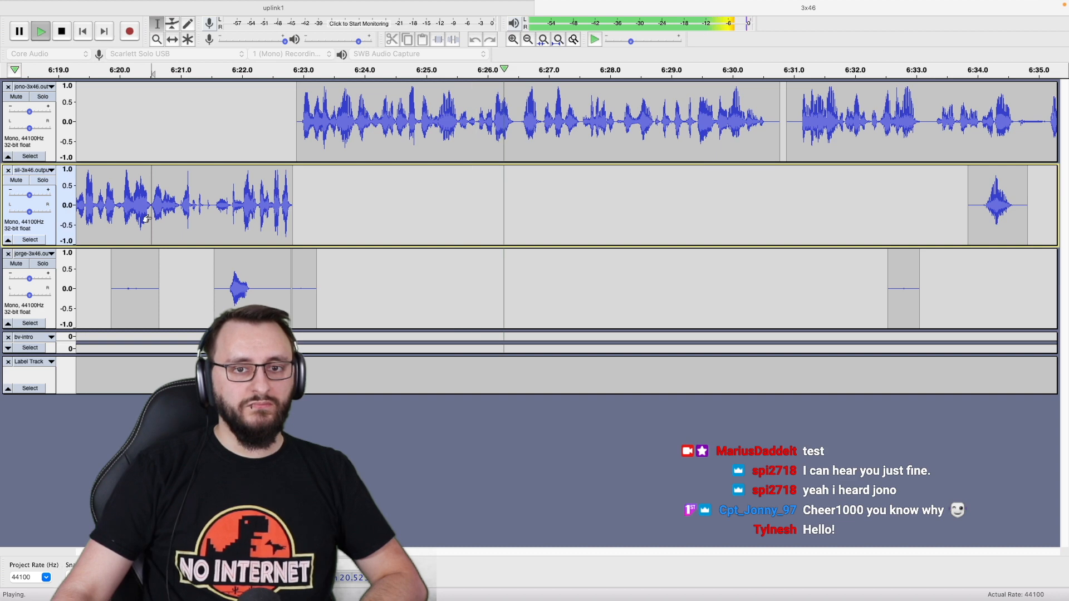
{"action": "scroll", "coordinate": [146, 219], "scroll_direction": "down", "scroll_amount": 2}
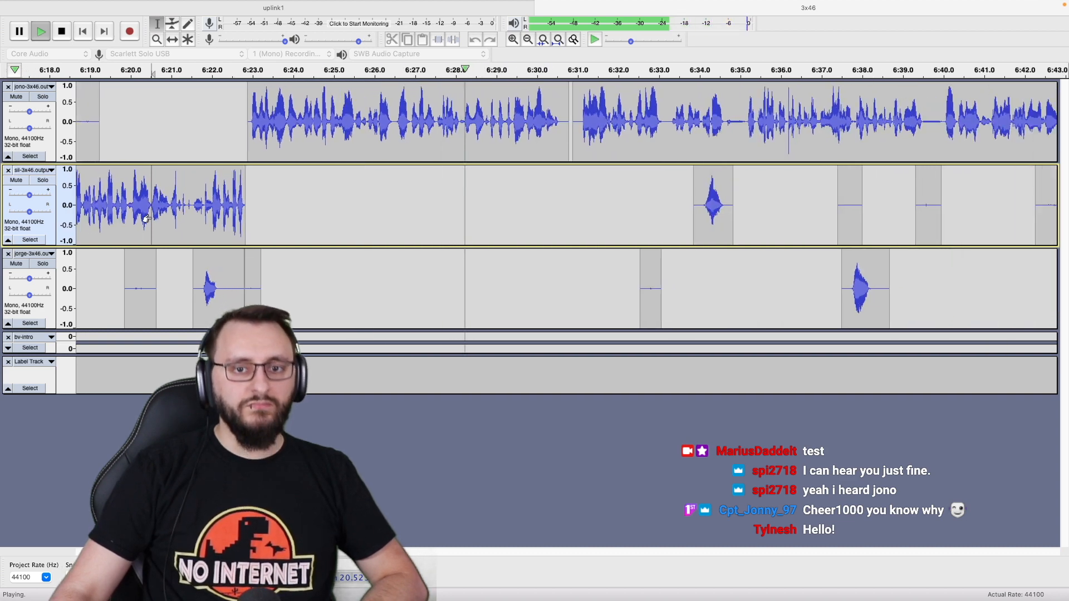
{"action": "scroll", "coordinate": [146, 219], "scroll_direction": "down", "scroll_amount": 1}
{"action": "scroll", "coordinate": [147, 218], "scroll_direction": "right", "scroll_amount": 3}
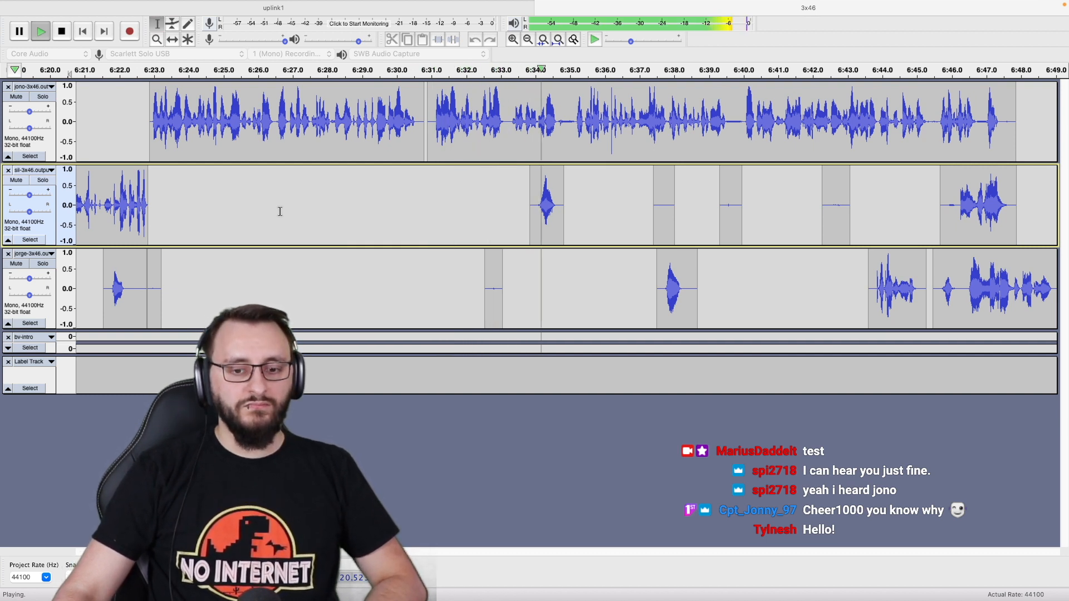
Set the Elgato Key Light F146's brightness to 100 % in the lighting Control Center and return to the audio project.
{"action": "mouse_move", "coordinate": [915, 5]}
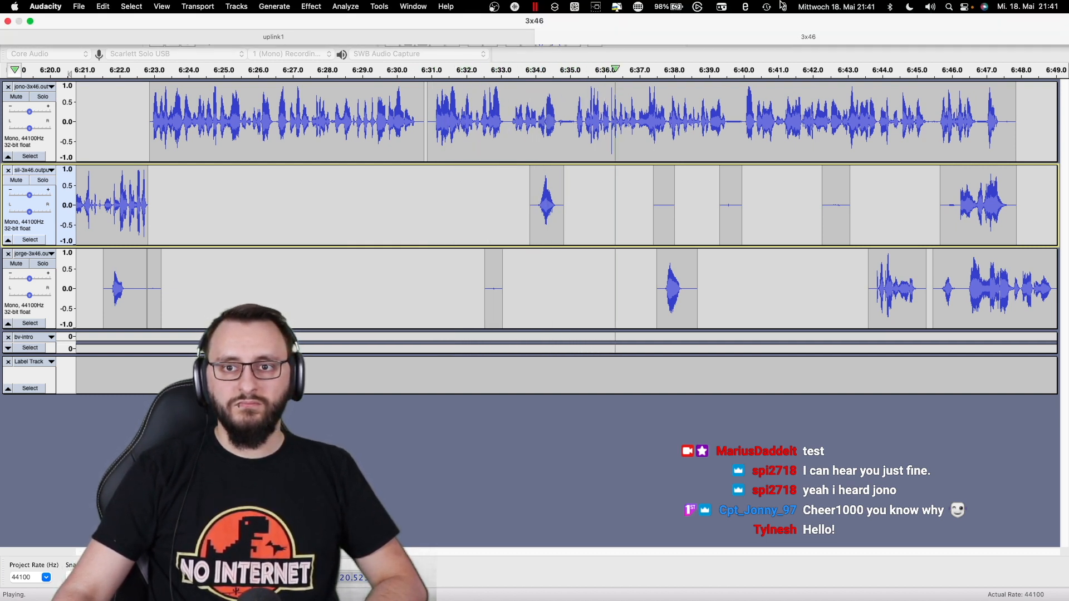
{"action": "left_click", "coordinate": [699, 8]}
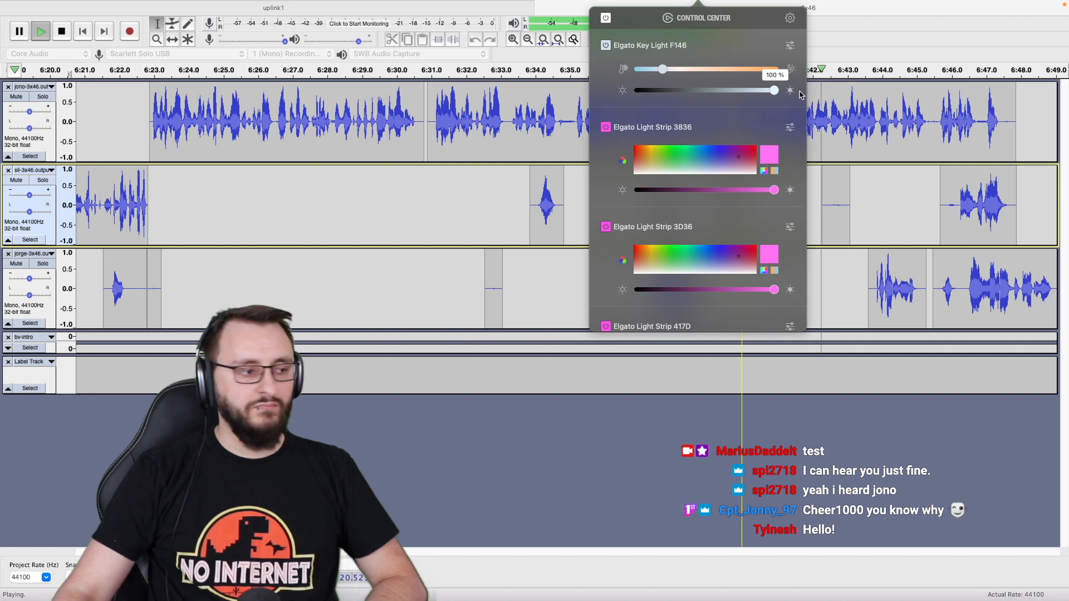
{"action": "left_click", "coordinate": [515, 205]}
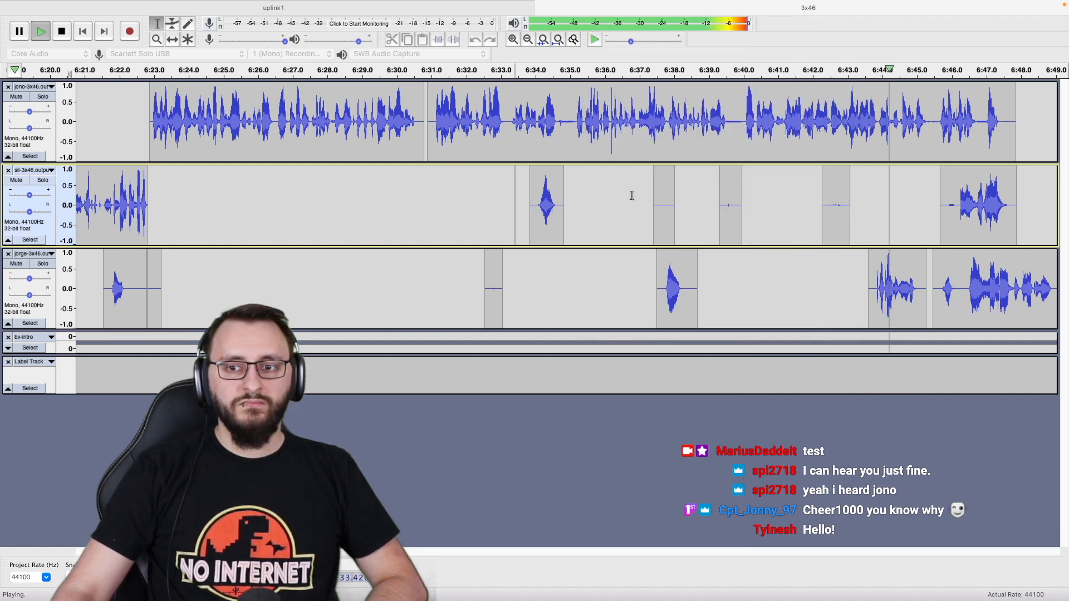
Listen to all tracks and follow the playback from about 6:44 to 7:03.
{"action": "scroll", "coordinate": [591, 190], "scroll_direction": "down", "scroll_amount": 2}
{"action": "scroll", "coordinate": [632, 195], "scroll_direction": "right", "scroll_amount": 8}
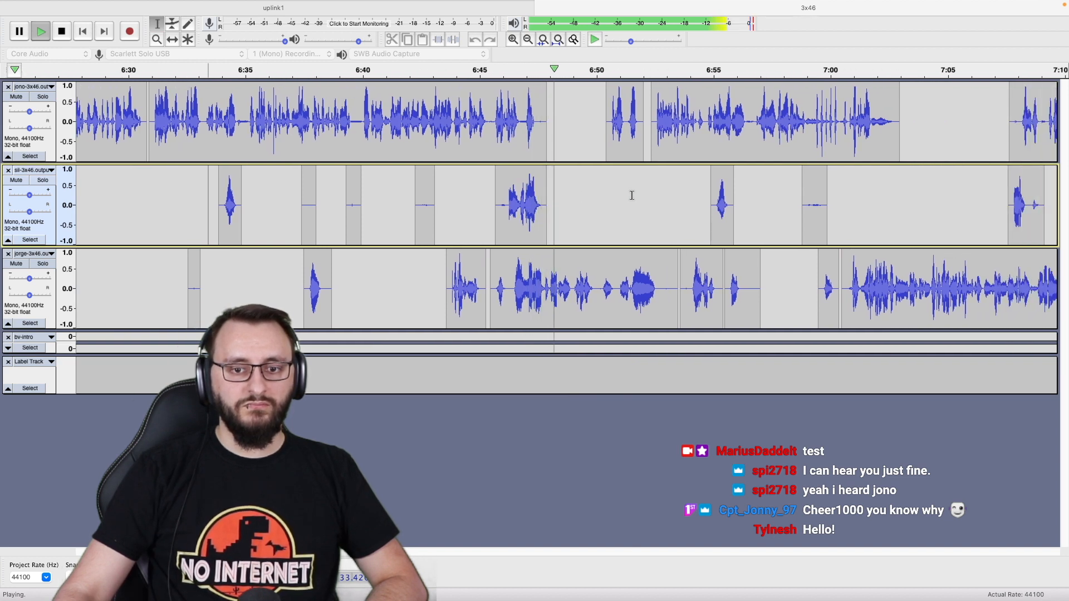
{"action": "scroll", "coordinate": [632, 195], "scroll_direction": "right", "scroll_amount": 3}
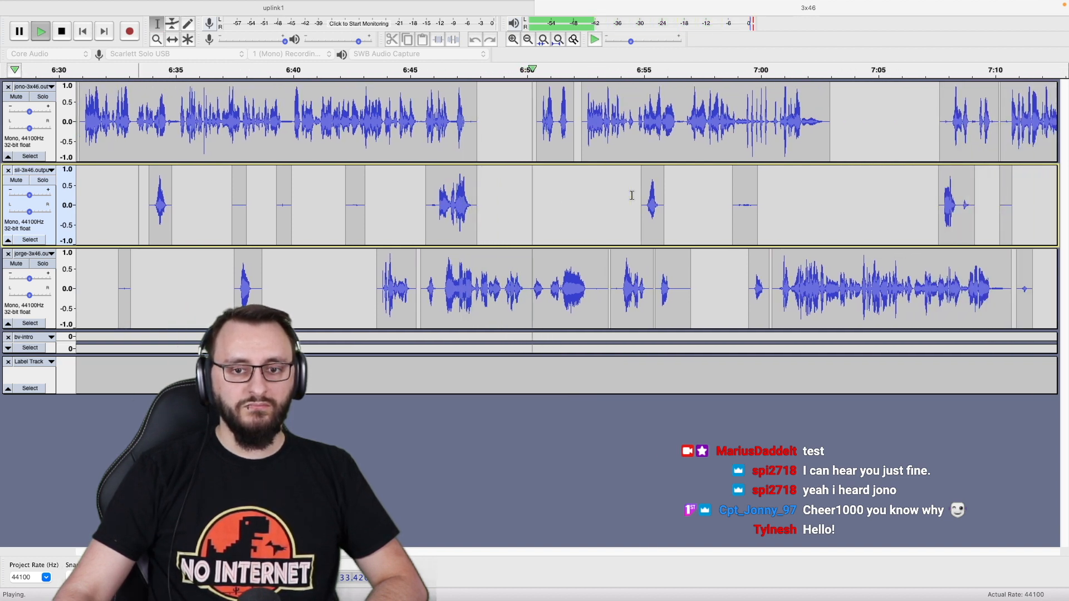
{"action": "scroll", "coordinate": [632, 196], "scroll_direction": "right", "scroll_amount": 1}
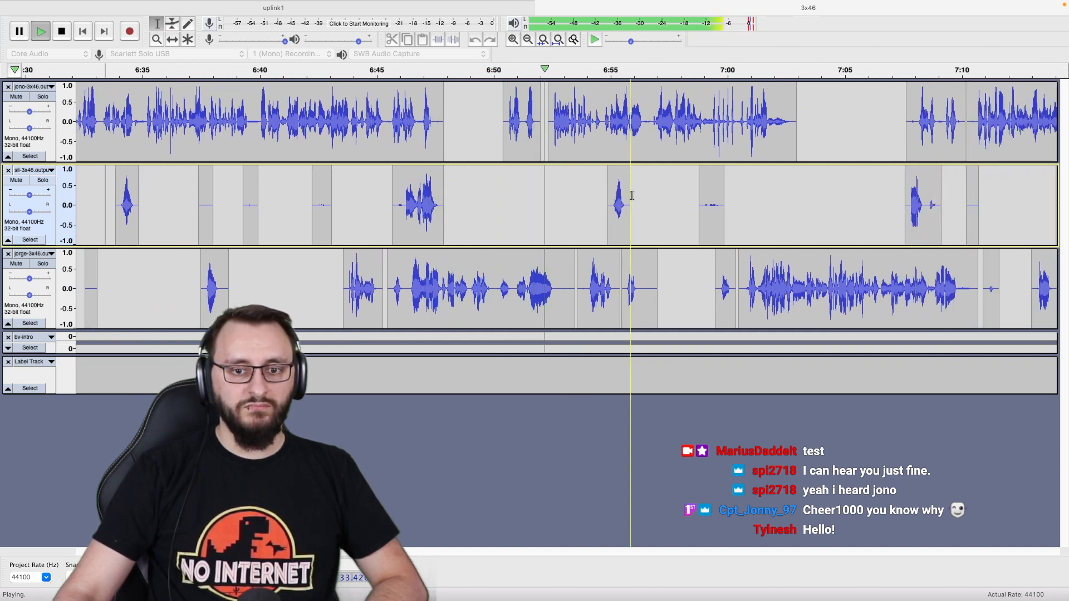
{"action": "scroll", "coordinate": [632, 195], "scroll_direction": "right", "scroll_amount": 1}
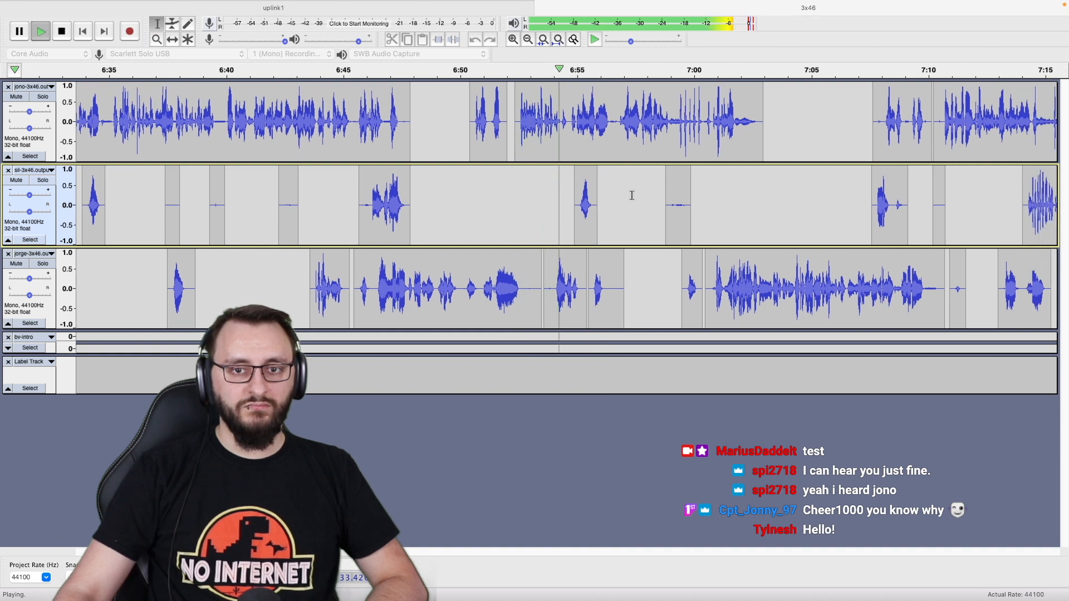
{"action": "scroll", "coordinate": [632, 196], "scroll_direction": "right", "scroll_amount": 1}
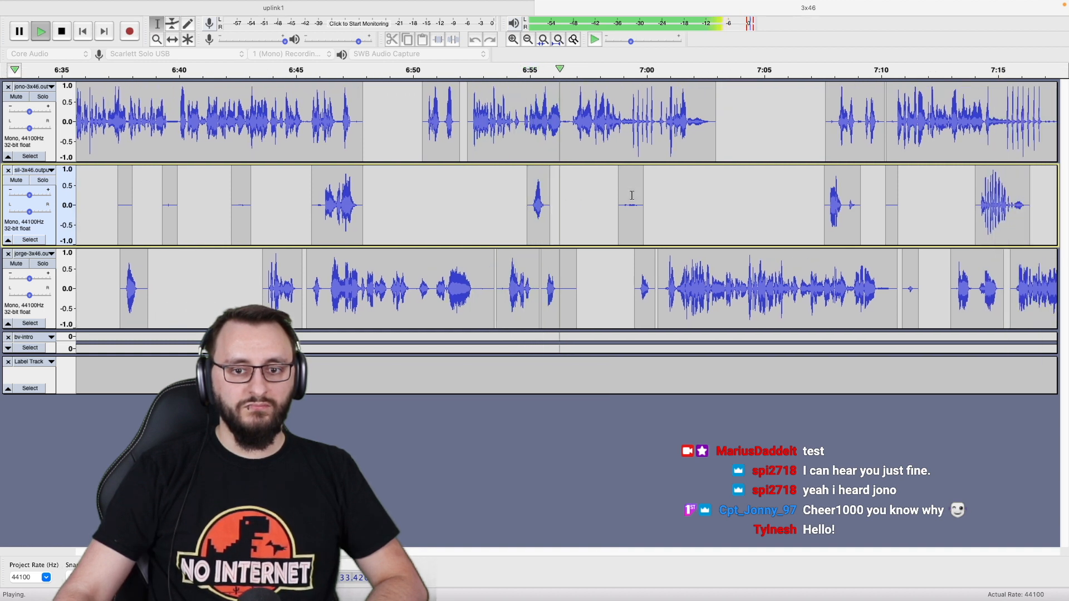
{"action": "scroll", "coordinate": [632, 196], "scroll_direction": "right", "scroll_amount": 2}
{"action": "scroll", "coordinate": [632, 196], "scroll_direction": "right", "scroll_amount": 1}
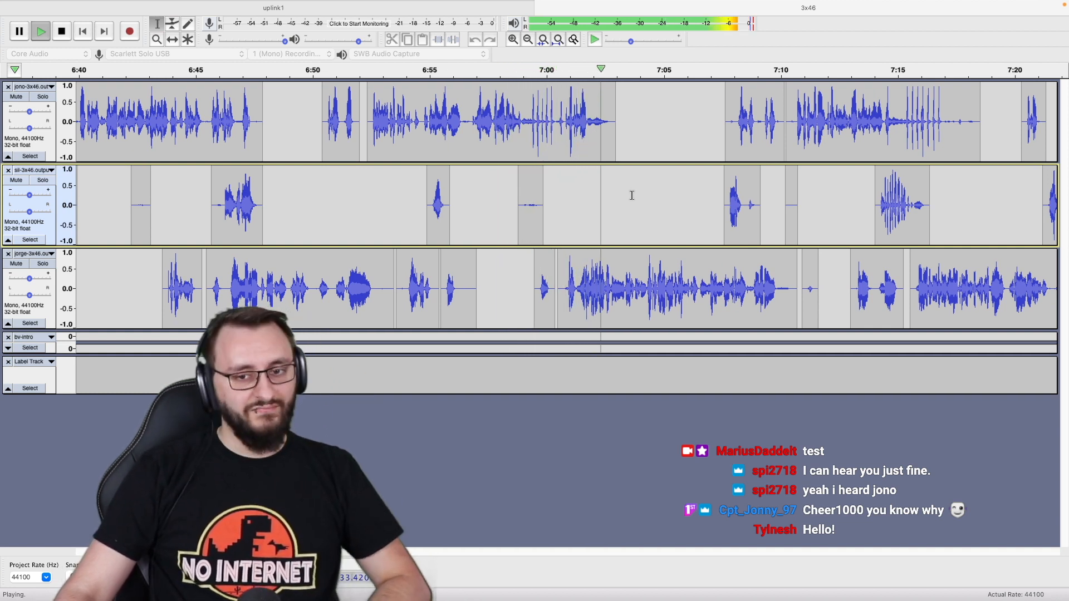
Stop playback and remove the tail of the first voice track's clip from about 7:01.7 to 7:02.9.
{"action": "scroll", "coordinate": [632, 195], "scroll_direction": "right", "scroll_amount": 2}
{"action": "left_click", "coordinate": [529, 140]}
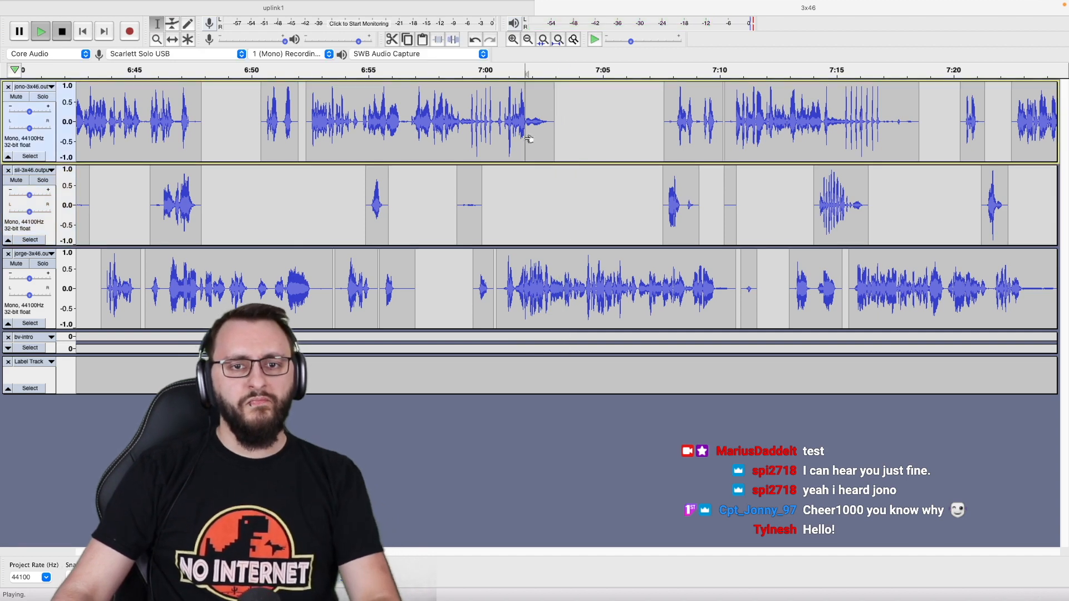
{"action": "key", "text": "space"}
{"action": "scroll", "coordinate": [528, 138], "scroll_direction": "up", "scroll_amount": 4}
{"action": "left_click_drag", "start_coordinate": [985, 131], "coordinate": [544, 149]}
{"action": "key", "text": "alt+super+k"}
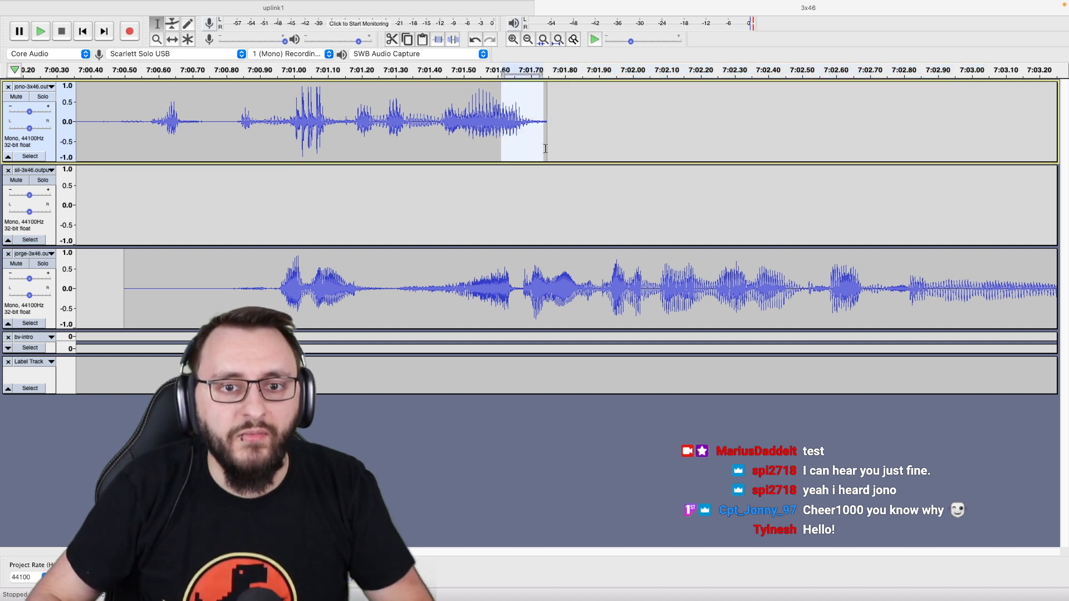
Apply Fade Out to the first voice track's clip end from about 7:01.6 to 7:01.7 and replay from about 7:00.7.
{"action": "mouse_move", "coordinate": [385, 5]}
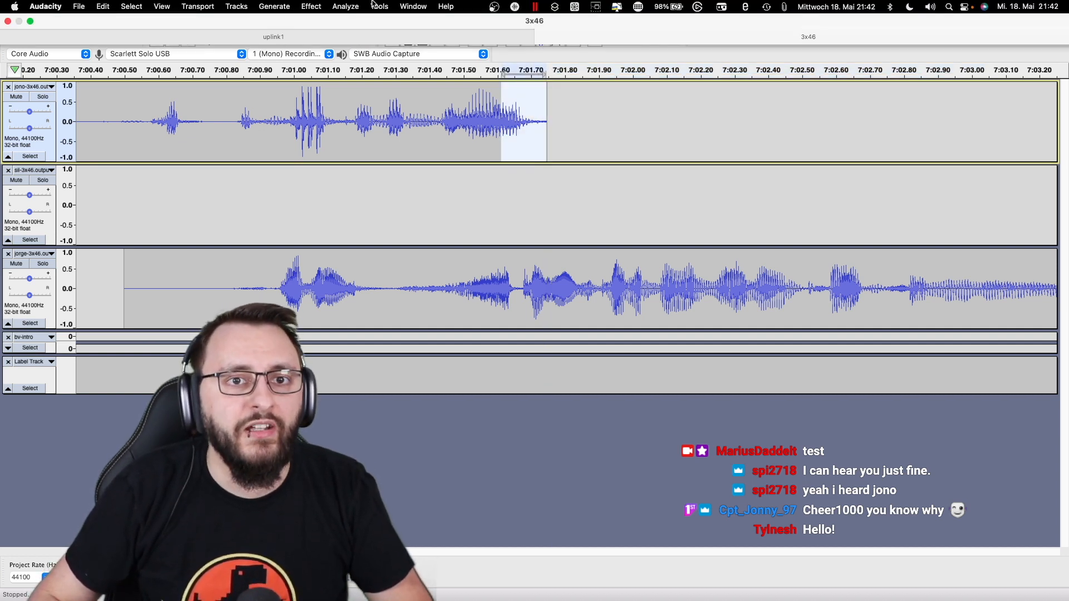
{"action": "left_click", "coordinate": [311, 6]}
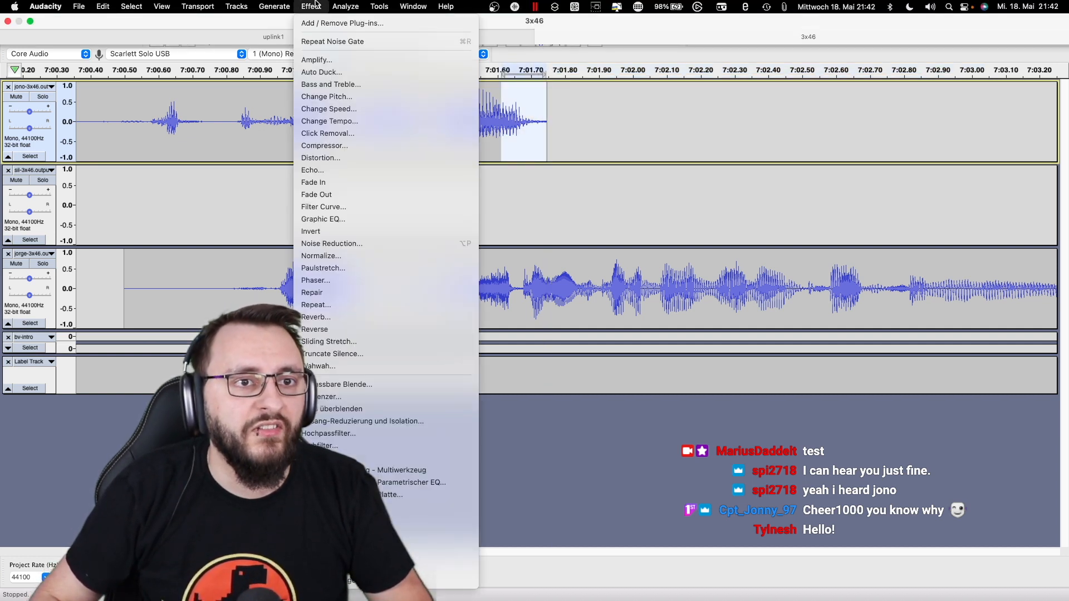
{"action": "left_click", "coordinate": [352, 194]}
{"action": "left_click", "coordinate": [174, 119]}
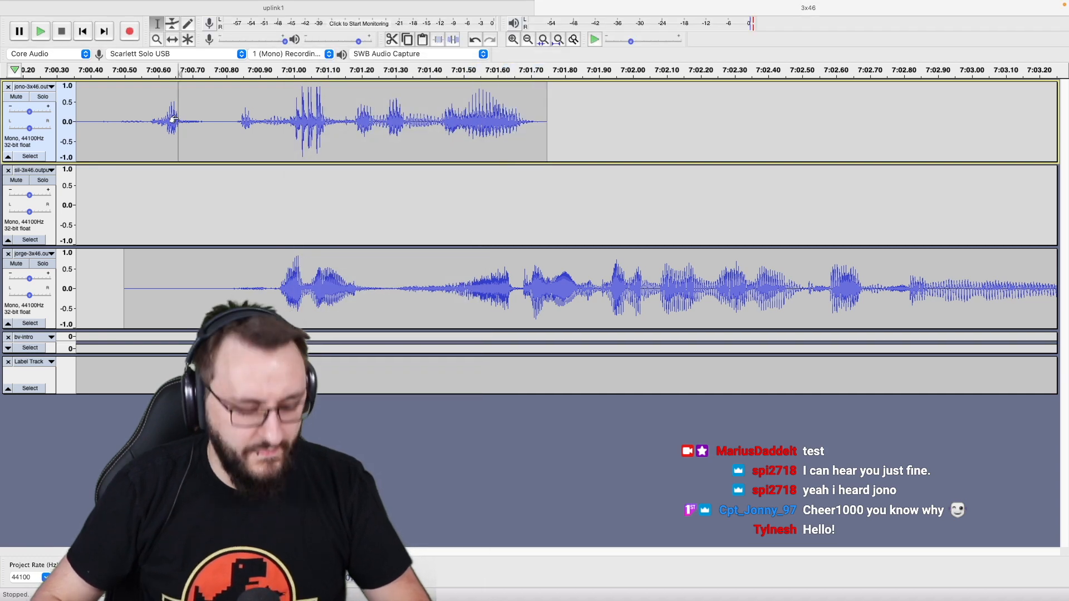
{"action": "key", "text": "space"}
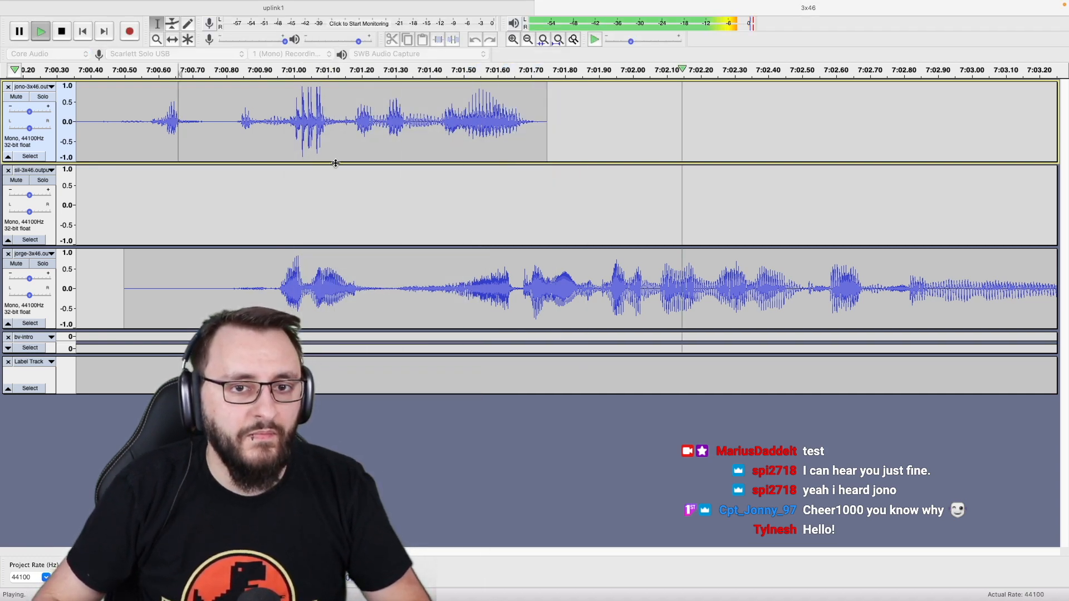
{"action": "scroll", "coordinate": [335, 163], "scroll_direction": "down", "scroll_amount": 2}
{"action": "scroll", "coordinate": [336, 163], "scroll_direction": "down", "scroll_amount": 4}
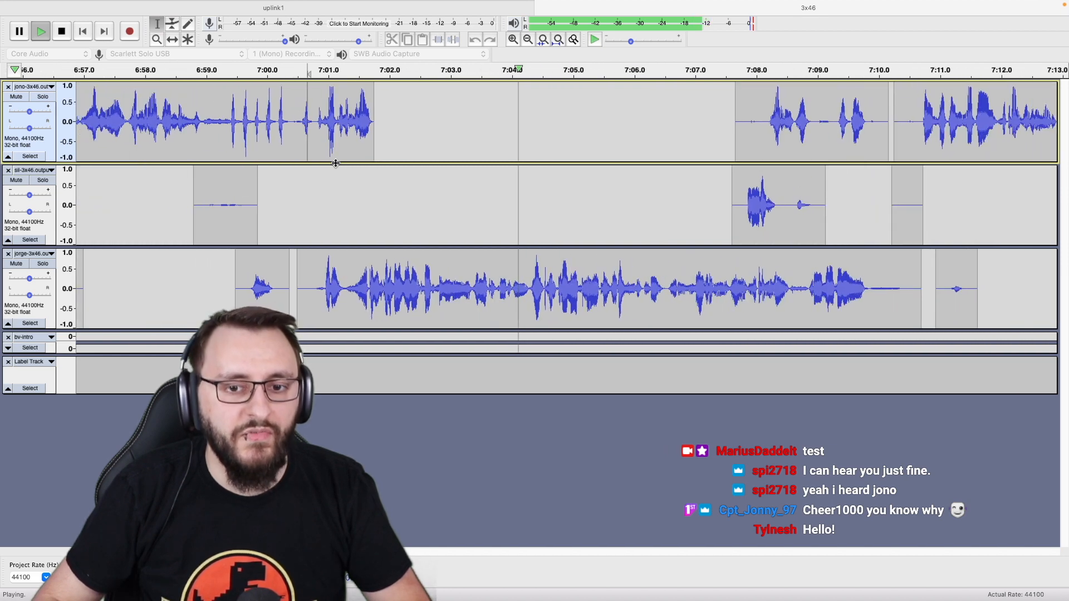
{"action": "scroll", "coordinate": [336, 163], "scroll_direction": "down", "scroll_amount": 1}
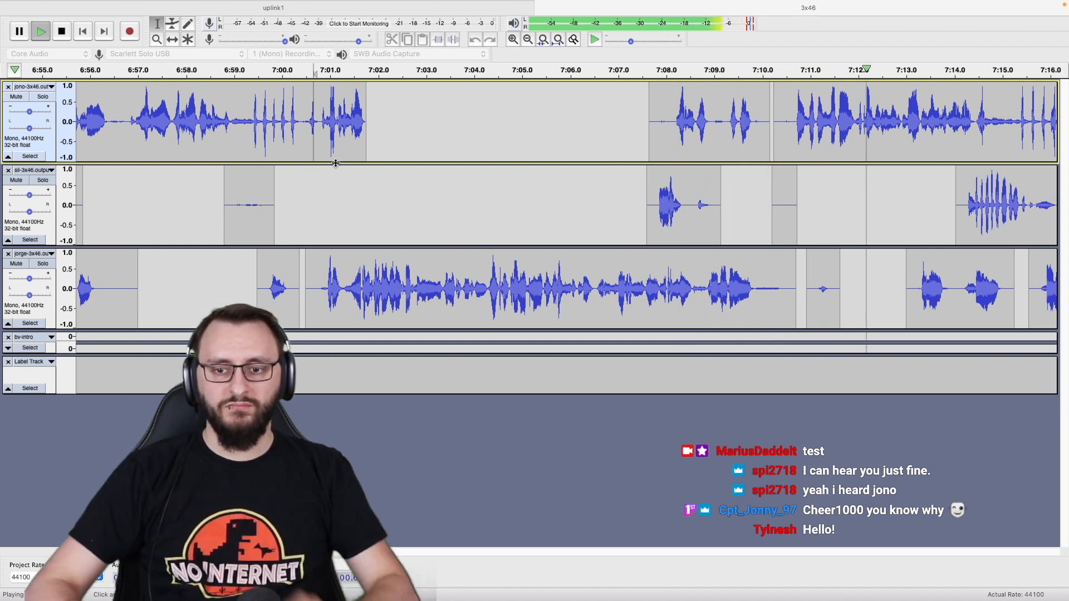
Stop playback and remove the first two voice tracks' clips between about 7:07.6 and 7:10.7.
{"action": "scroll", "coordinate": [335, 163], "scroll_direction": "right", "scroll_amount": 1}
{"action": "scroll", "coordinate": [334, 139], "scroll_direction": "right", "scroll_amount": 5}
{"action": "key", "text": "space"}
{"action": "left_click_drag", "start_coordinate": [506, 119], "coordinate": [697, 205]}
{"action": "key", "text": "alt+super+k"}
{"action": "key", "text": "alt+super+k"}
Clear the third voice track's faint tail and cut about 0.7 s from all three voice tracks at about 7:09.9, closing the gap.
{"action": "scroll", "coordinate": [661, 255], "scroll_direction": "up", "scroll_amount": 2}
{"action": "scroll", "coordinate": [660, 255], "scroll_direction": "up", "scroll_amount": 2}
{"action": "left_click_drag", "start_coordinate": [867, 282], "coordinate": [706, 139]}
{"action": "key", "text": "alt+super+k"}
{"action": "key", "text": "Delete"}
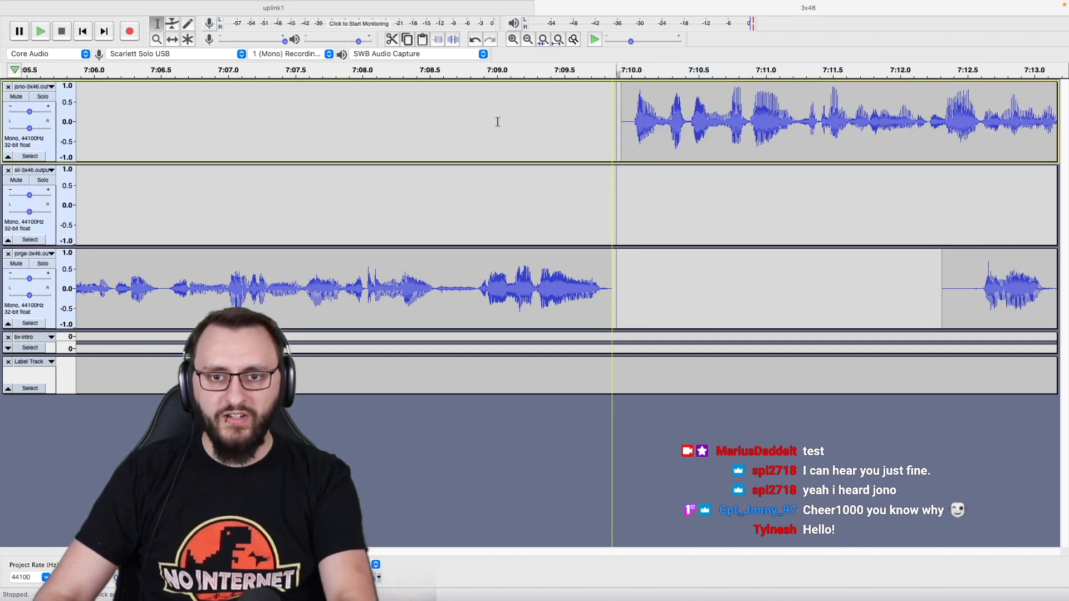
Replay all tracks from about 7:07.8 and follow the playback to about 7:26.7.
{"action": "left_click", "coordinate": [339, 134]}
{"action": "key", "text": "space"}
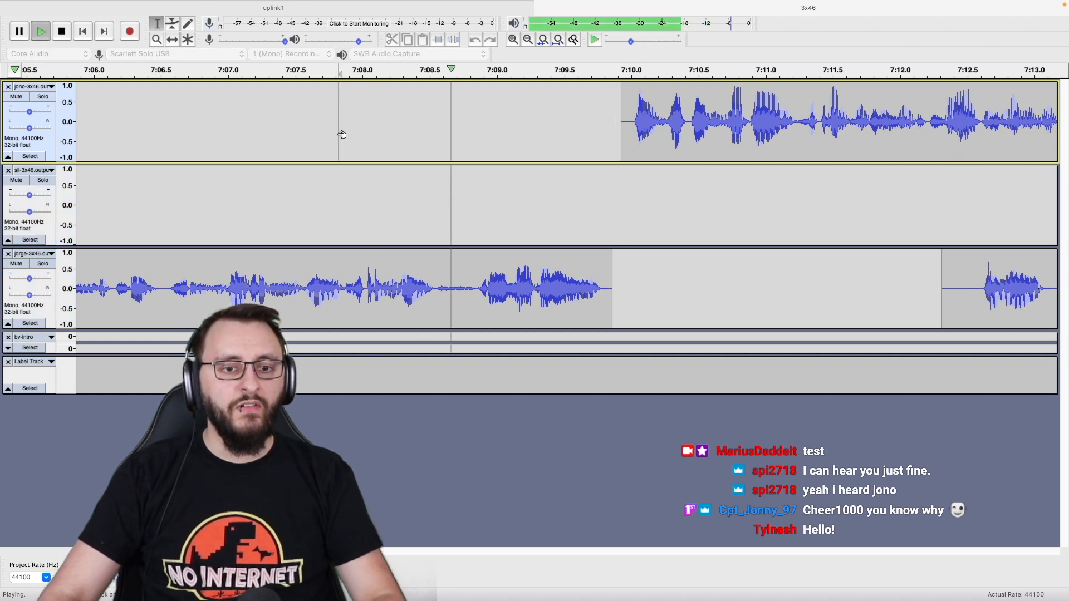
{"action": "scroll", "coordinate": [342, 135], "scroll_direction": "down", "scroll_amount": 2}
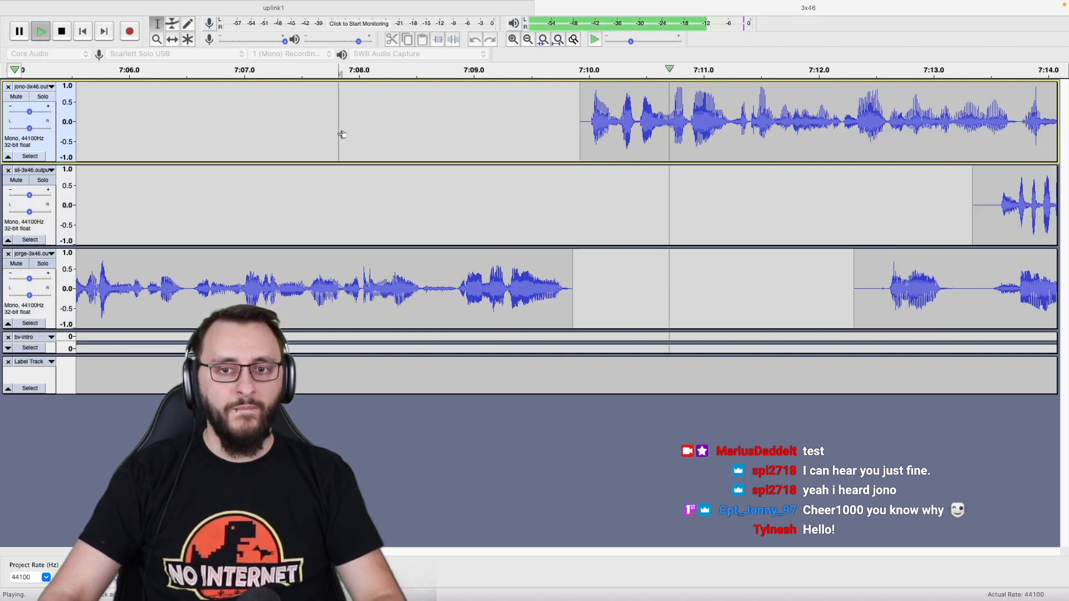
{"action": "scroll", "coordinate": [340, 135], "scroll_direction": "down", "scroll_amount": 3}
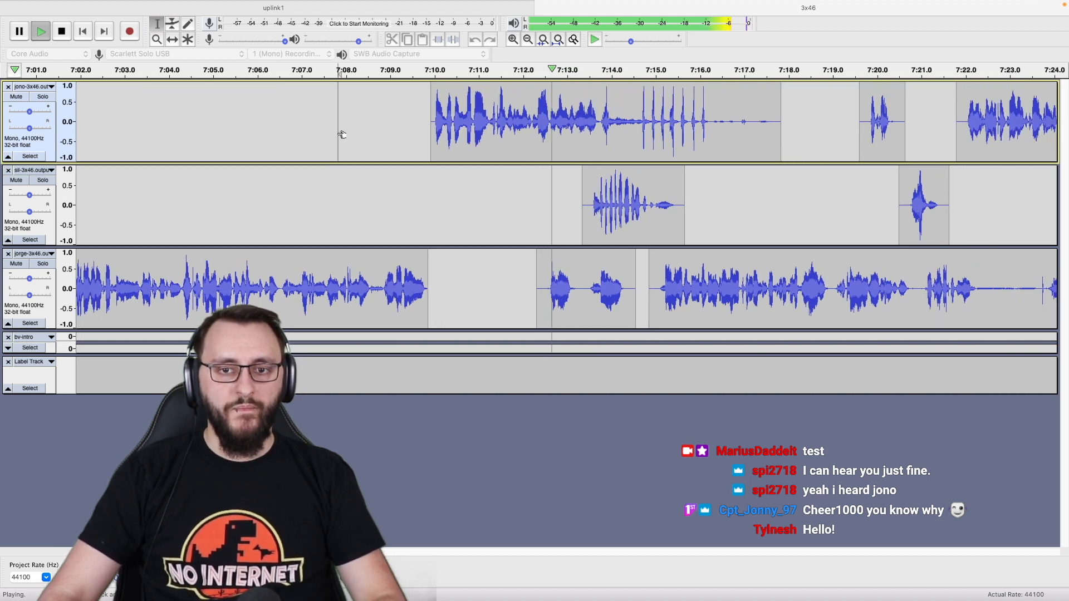
{"action": "scroll", "coordinate": [337, 134], "scroll_direction": "right", "scroll_amount": 1}
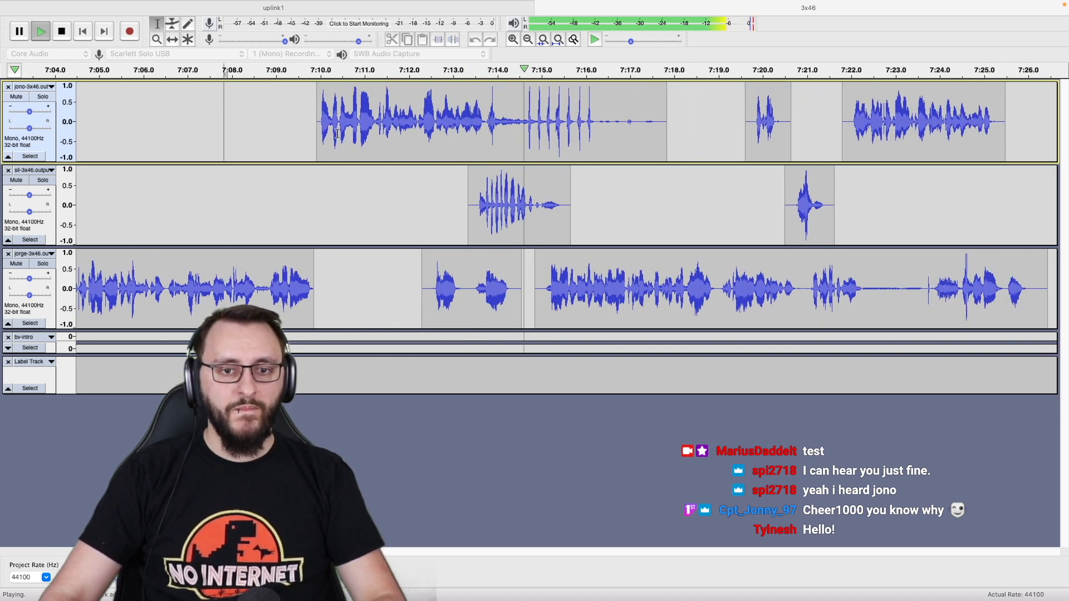
{"action": "scroll", "coordinate": [337, 134], "scroll_direction": "right", "scroll_amount": 3}
{"action": "scroll", "coordinate": [338, 133], "scroll_direction": "right", "scroll_amount": 3}
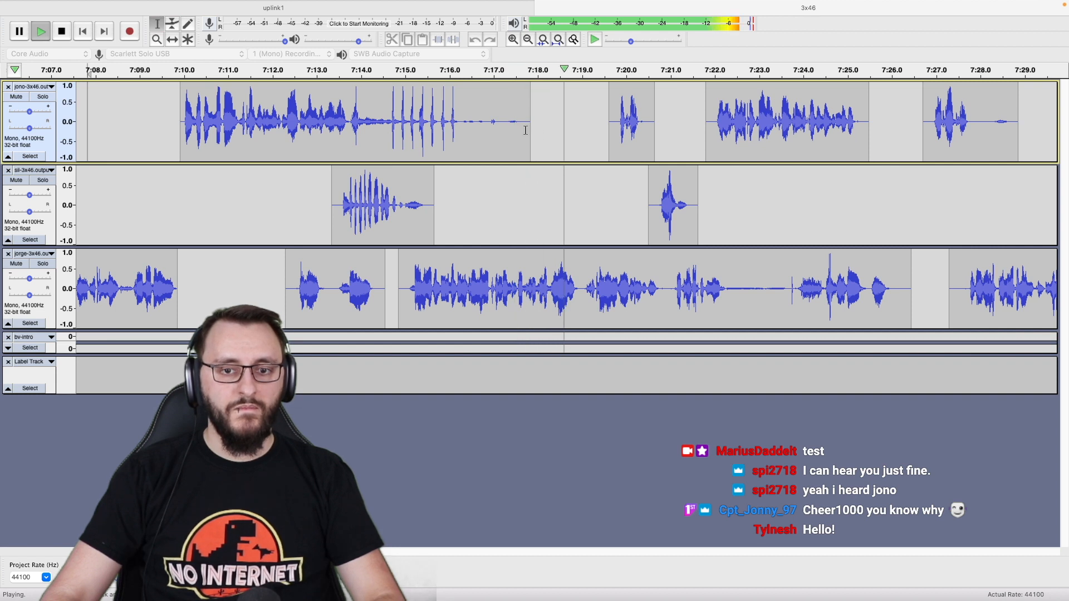
{"action": "scroll", "coordinate": [549, 136], "scroll_direction": "down", "scroll_amount": 2}
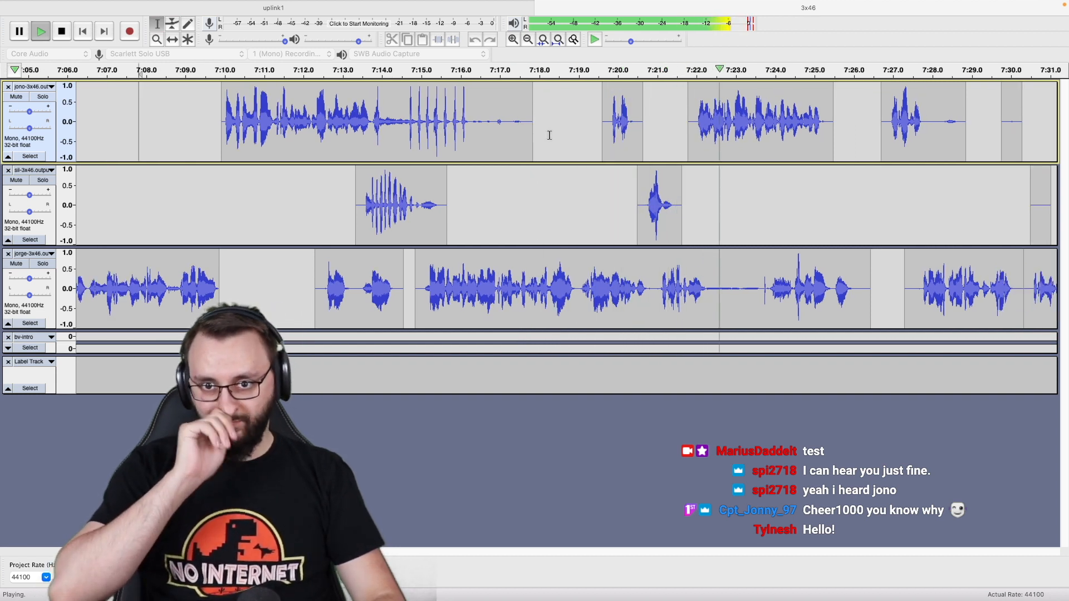
{"action": "scroll", "coordinate": [549, 135], "scroll_direction": "right", "scroll_amount": 5}
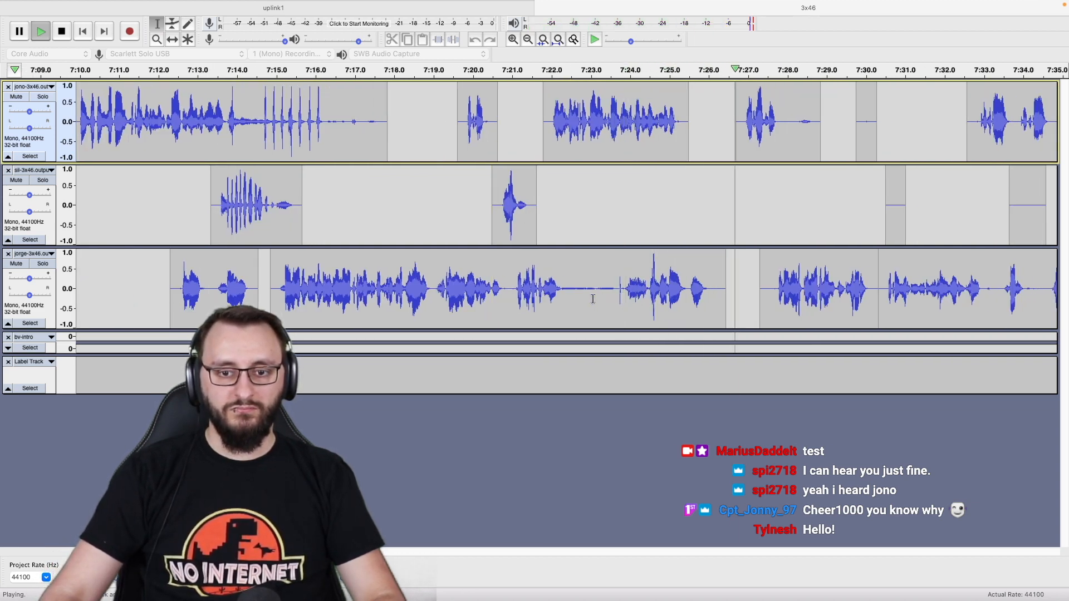
Remove the faint noise and click in the third voice track from about 7:22.2 to 7:23.8 and replay from about 7:21.
{"action": "left_click", "coordinate": [584, 299]}
{"action": "scroll", "coordinate": [582, 299], "scroll_direction": "up", "scroll_amount": 2}
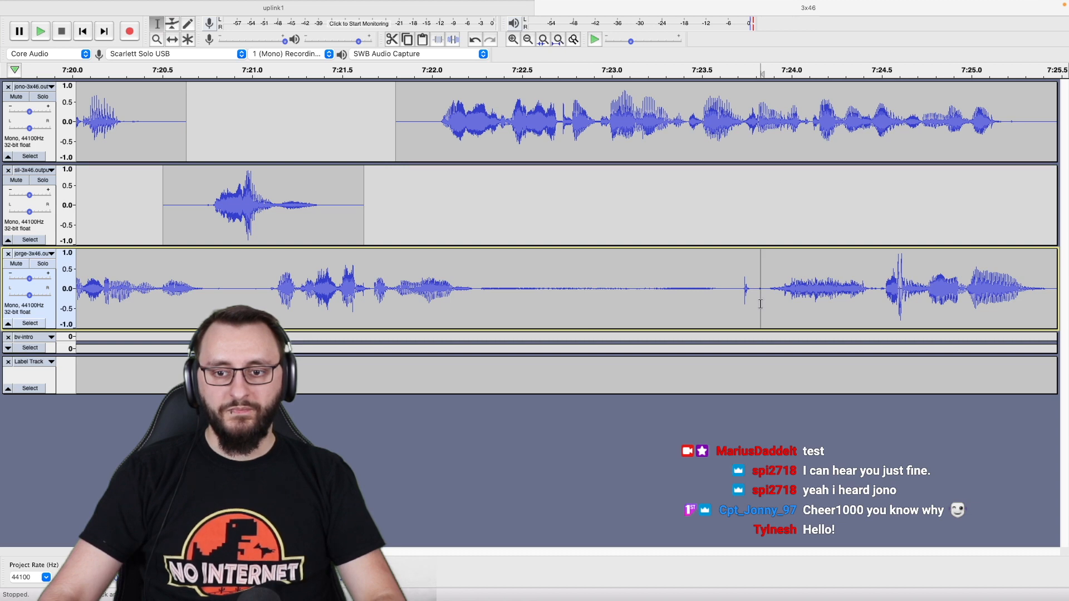
{"action": "left_click_drag", "start_coordinate": [765, 301], "coordinate": [478, 312]}
{"action": "key", "text": "alt+super+k"}
{"action": "scroll", "coordinate": [438, 268], "scroll_direction": "down", "scroll_amount": 2}
{"action": "left_click", "coordinate": [374, 211]}
{"action": "key", "text": "space"}
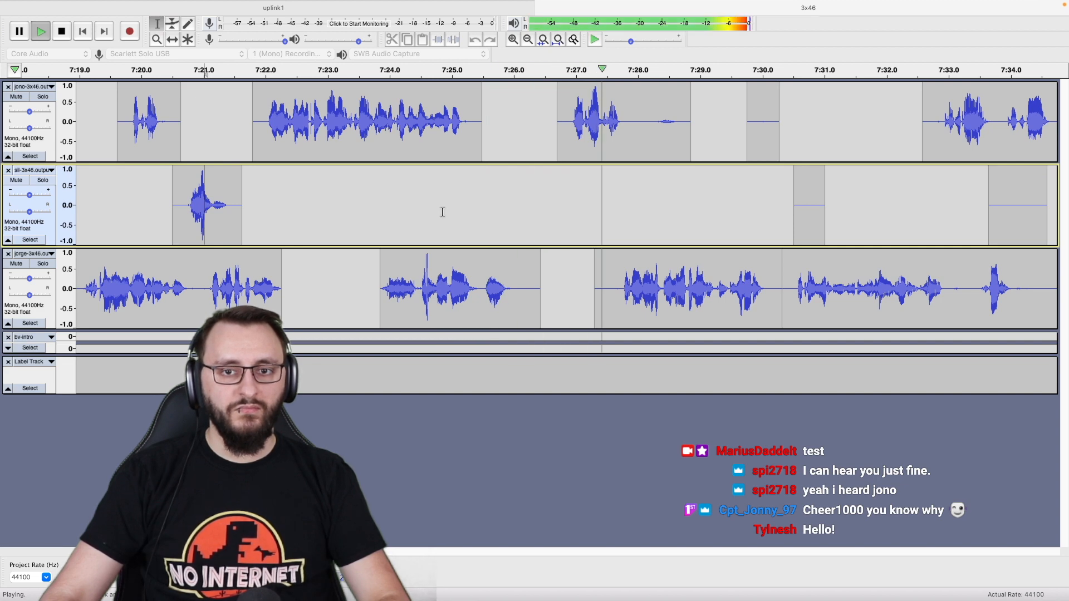
Remove the faint audio in the first two voice tracks from about 7:27.9 to 7:31.8.
{"action": "scroll", "coordinate": [443, 212], "scroll_direction": "down", "scroll_amount": 3}
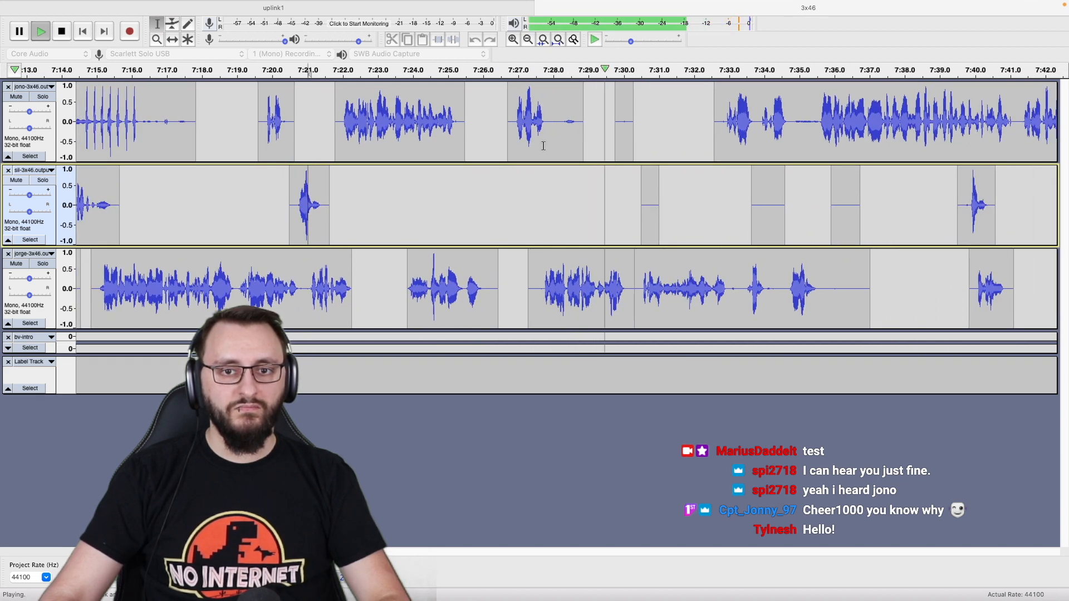
{"action": "left_click_drag", "start_coordinate": [550, 144], "coordinate": [685, 202]}
{"action": "key", "text": "space"}
{"action": "key", "text": "Right"}
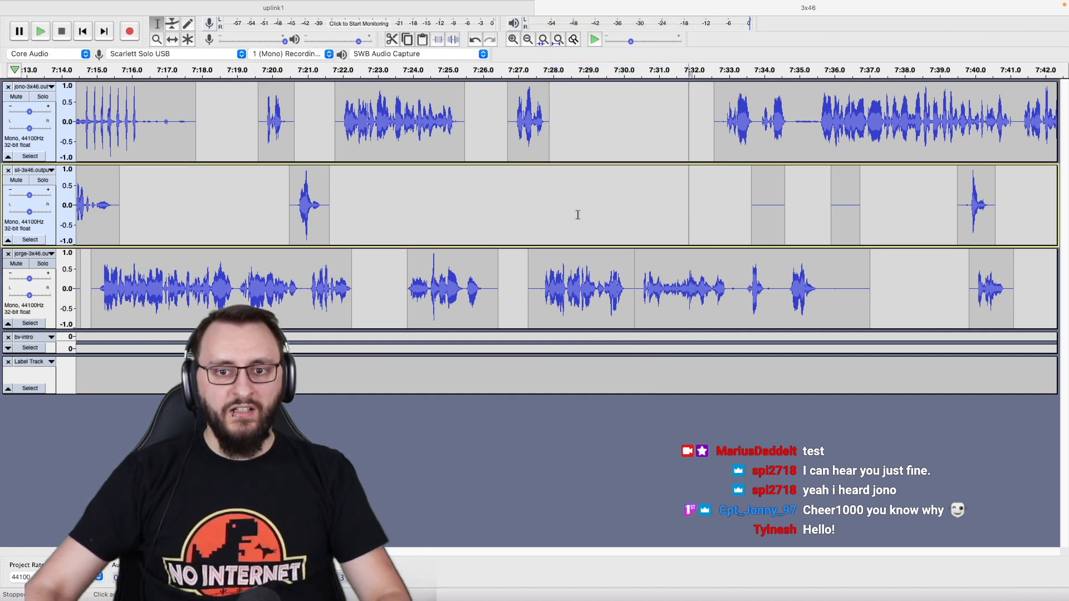
{"action": "left_click", "coordinate": [467, 217]}
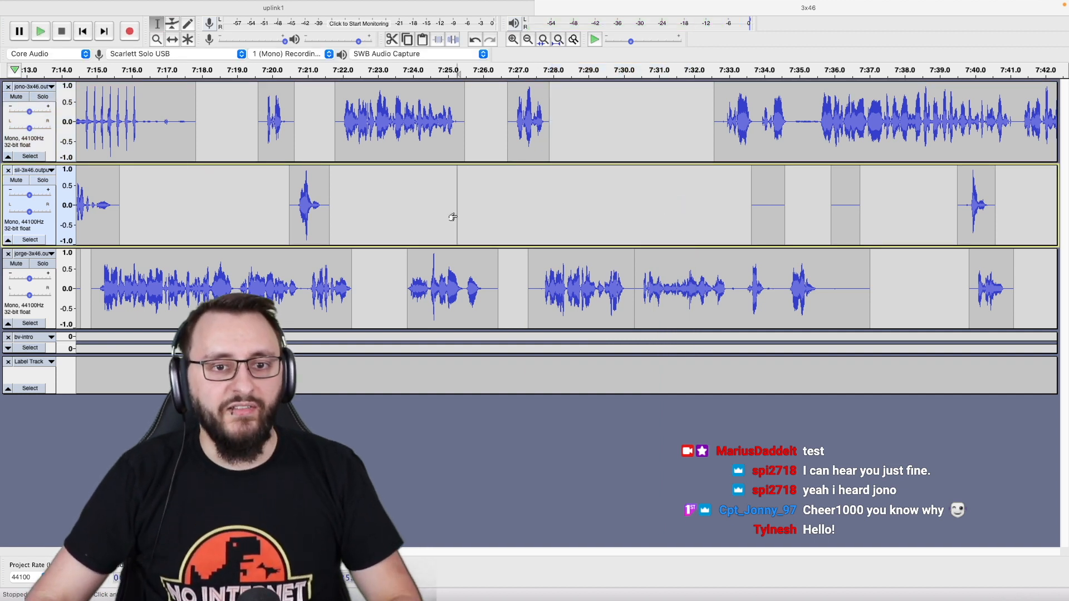
{"action": "scroll", "coordinate": [452, 217], "scroll_direction": "down", "scroll_amount": 2}
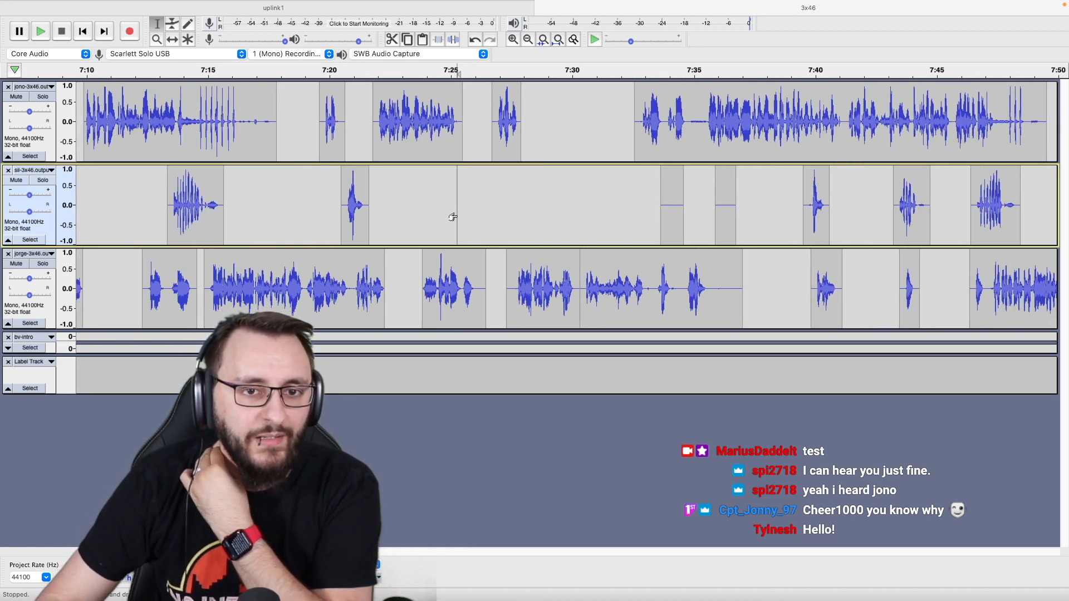
{"action": "scroll", "coordinate": [452, 217], "scroll_direction": "down", "scroll_amount": 7}
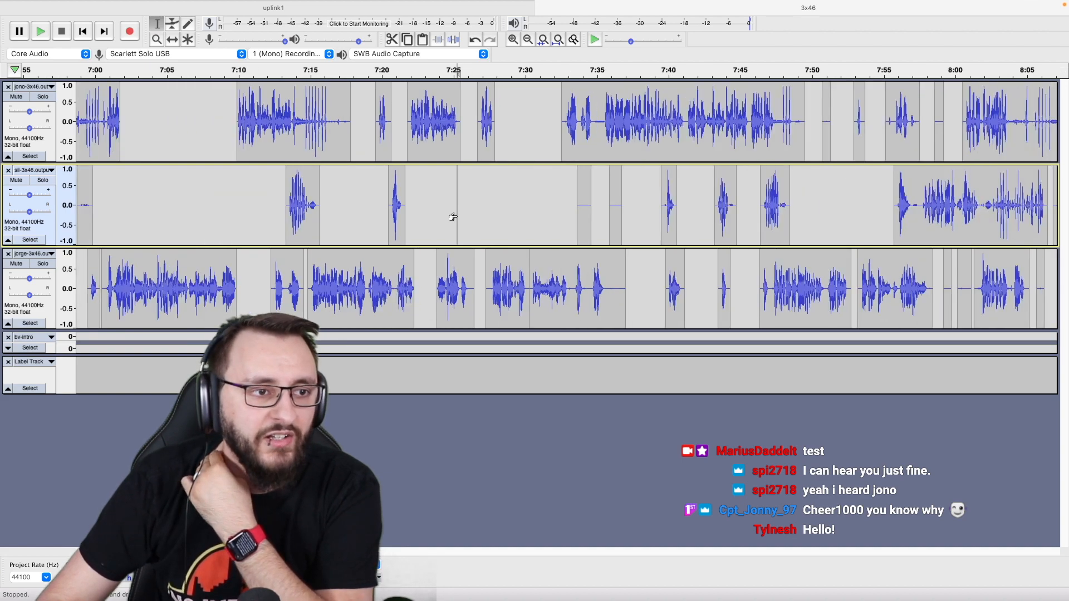
{"action": "scroll", "coordinate": [452, 217], "scroll_direction": "up", "scroll_amount": 9}
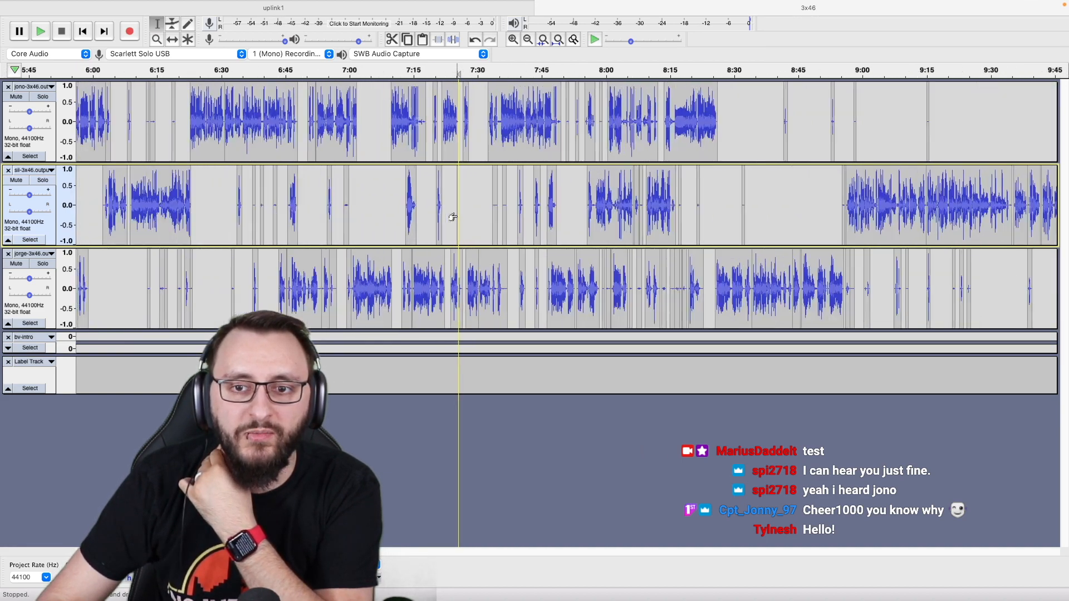
{"action": "scroll", "coordinate": [452, 217], "scroll_direction": "up", "scroll_amount": 1}
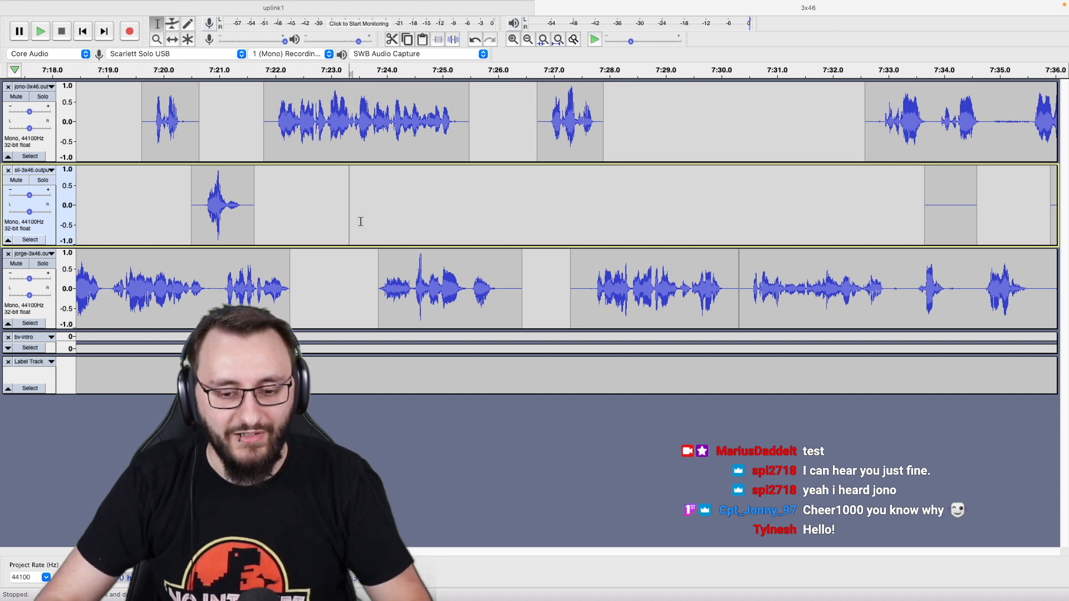
Listen from about 7:23.3, move the first voice track's clip at 7:26.7 about 0.35 s earlier, and replay from about 7:24.7.
{"action": "key", "text": "space"}
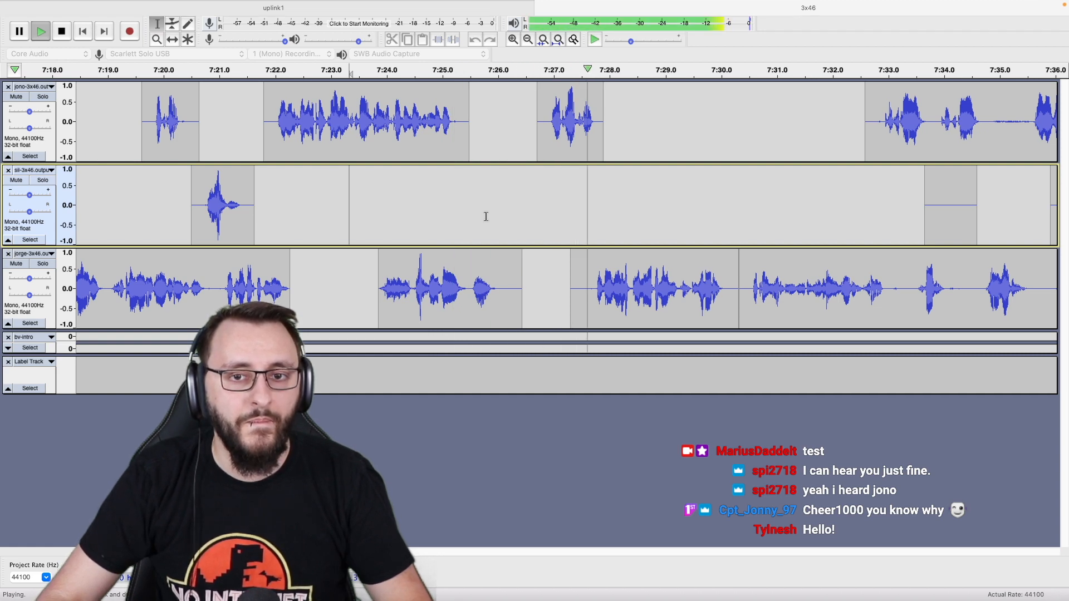
{"action": "scroll", "coordinate": [531, 216], "scroll_direction": "up", "scroll_amount": 2, "text": "ctrl"}
{"action": "key", "text": "space"}
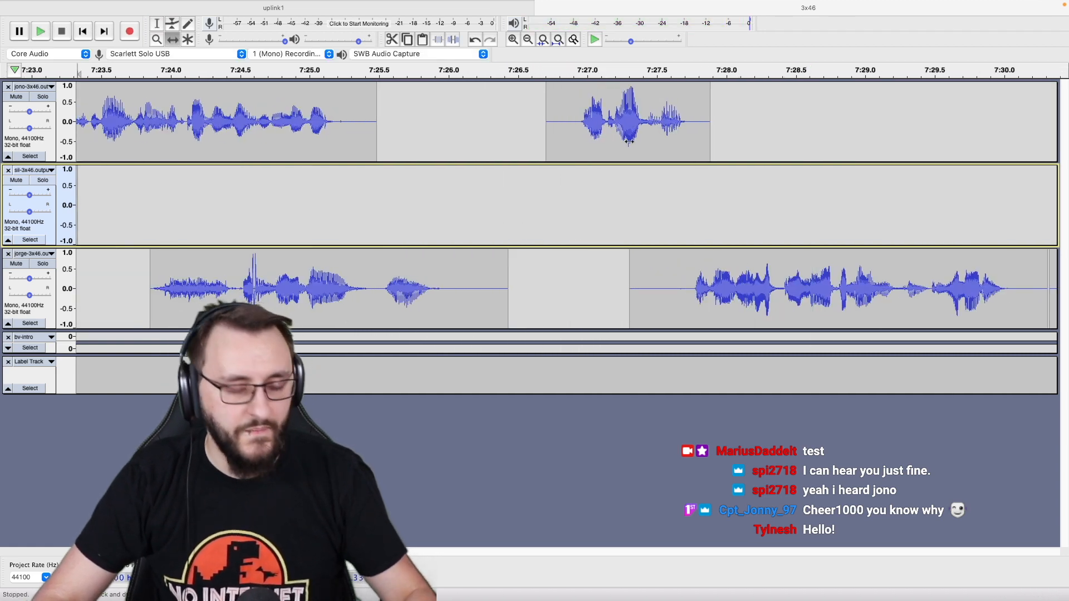
{"action": "left_click_drag", "start_coordinate": [600, 140], "coordinate": [551, 141]}
{"action": "left_click", "coordinate": [267, 222]}
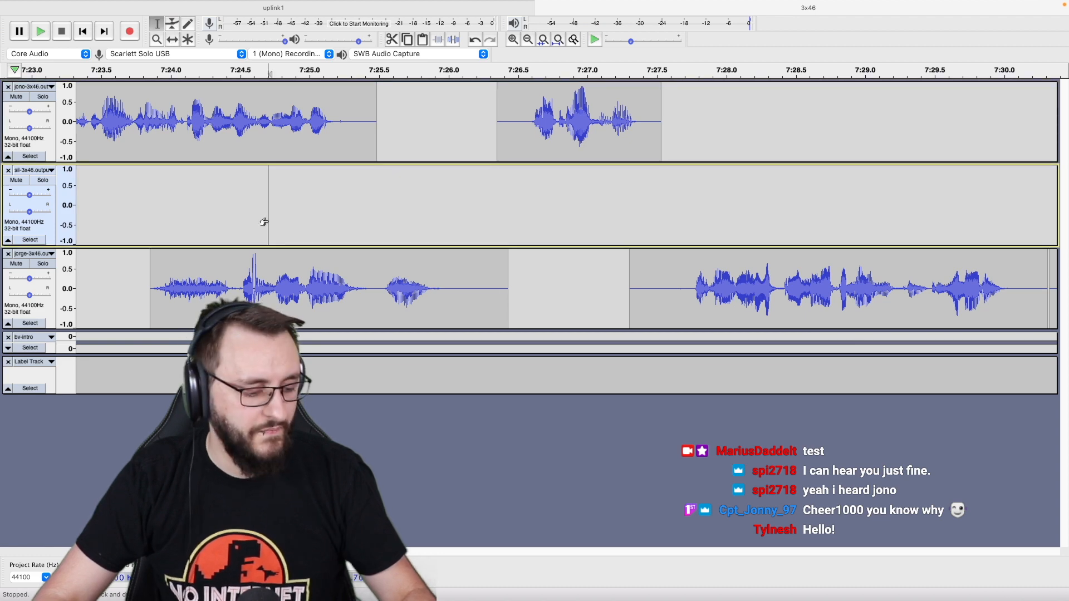
{"action": "key", "text": "space"}
Listen to all tracks and follow the playback from about 7:25 to 8:03.
{"action": "scroll", "coordinate": [347, 221], "scroll_direction": "right", "scroll_amount": 1}
{"action": "scroll", "coordinate": [346, 222], "scroll_direction": "right", "scroll_amount": 3}
{"action": "scroll", "coordinate": [347, 221], "scroll_direction": "down", "scroll_amount": 2, "text": "ctrl"}
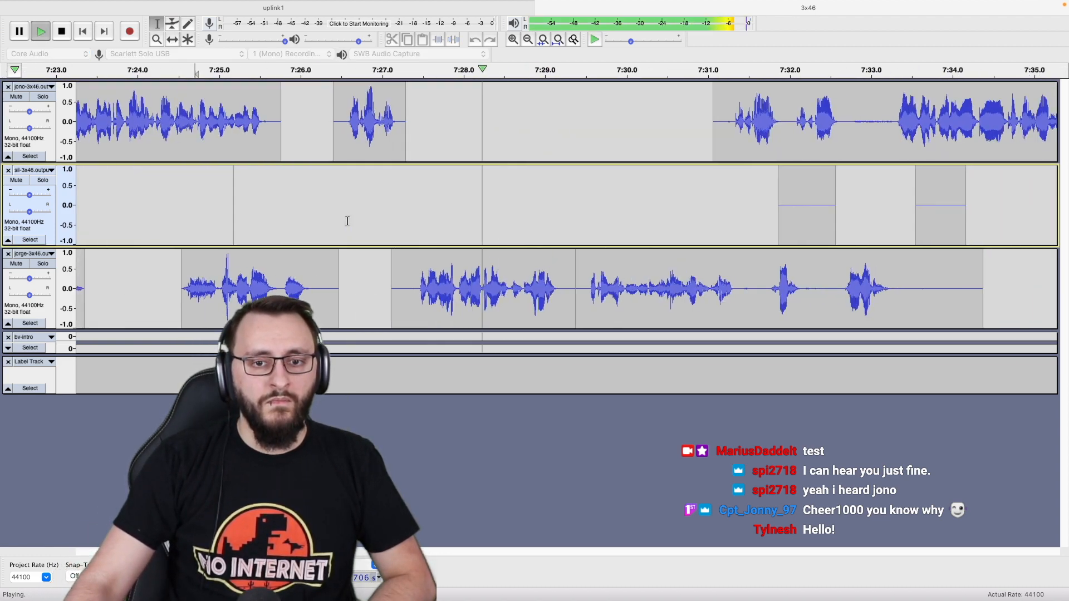
{"action": "scroll", "coordinate": [347, 221], "scroll_direction": "down", "scroll_amount": 1, "text": "ctrl"}
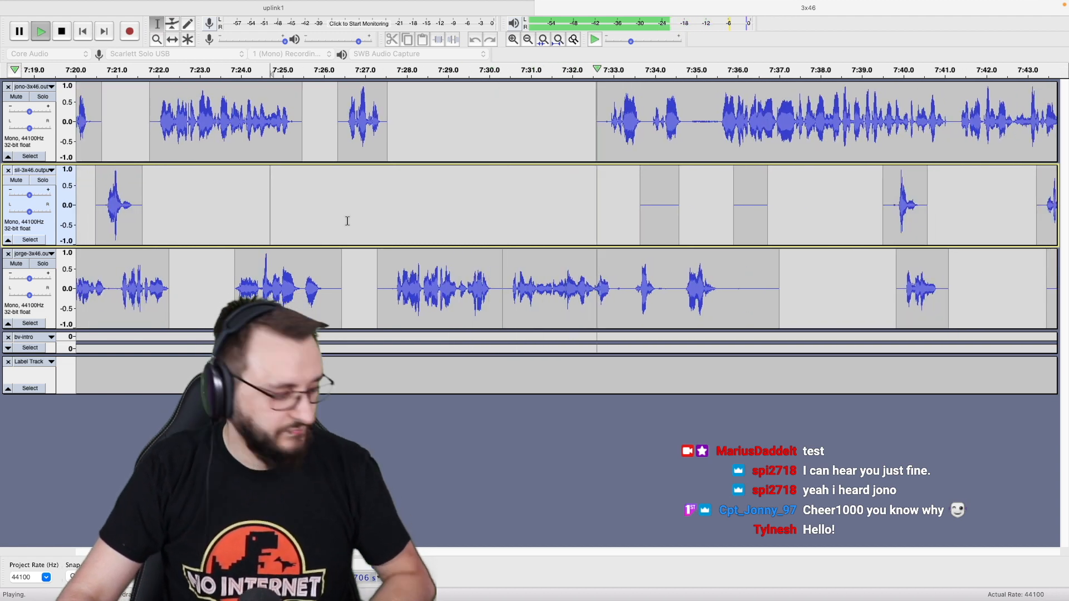
{"action": "scroll", "coordinate": [347, 221], "scroll_direction": "down", "scroll_amount": 2, "text": "ctrl"}
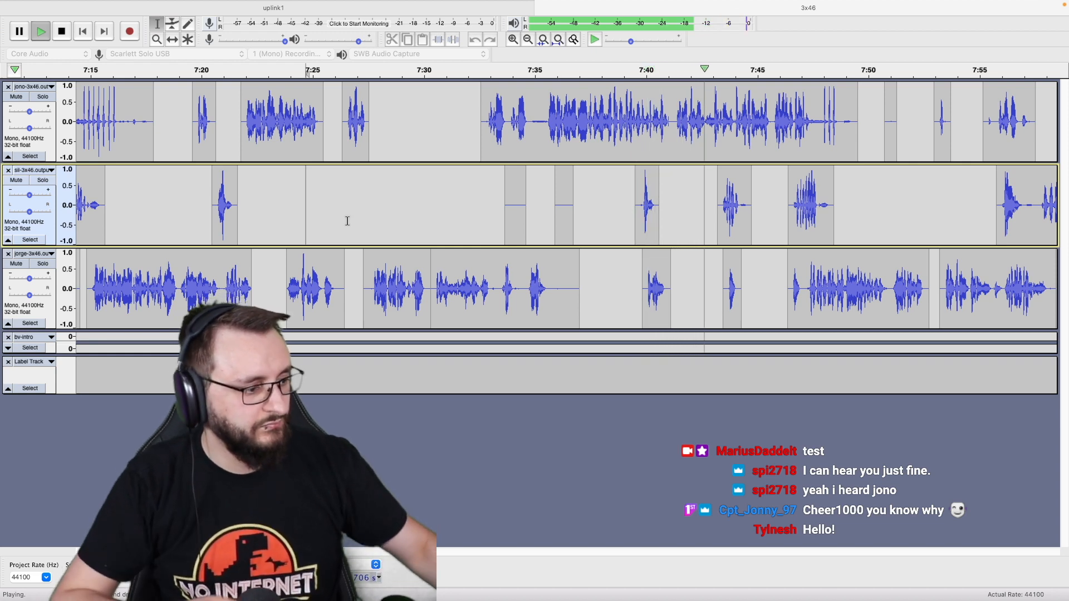
{"action": "scroll", "coordinate": [469, 223], "scroll_direction": "right", "scroll_amount": 5}
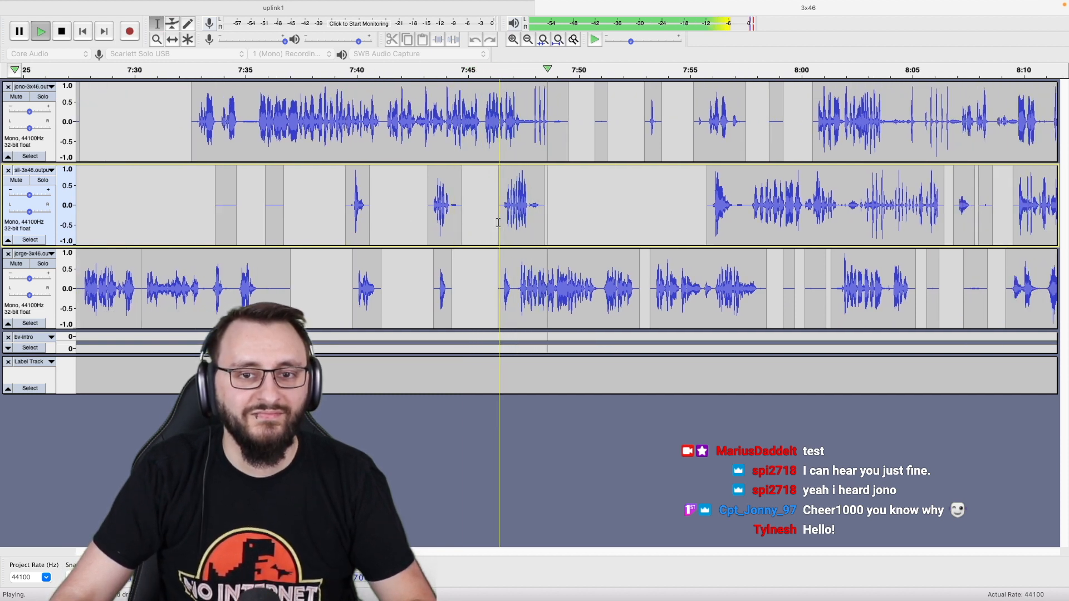
{"action": "scroll", "coordinate": [499, 222], "scroll_direction": "right", "scroll_amount": 2}
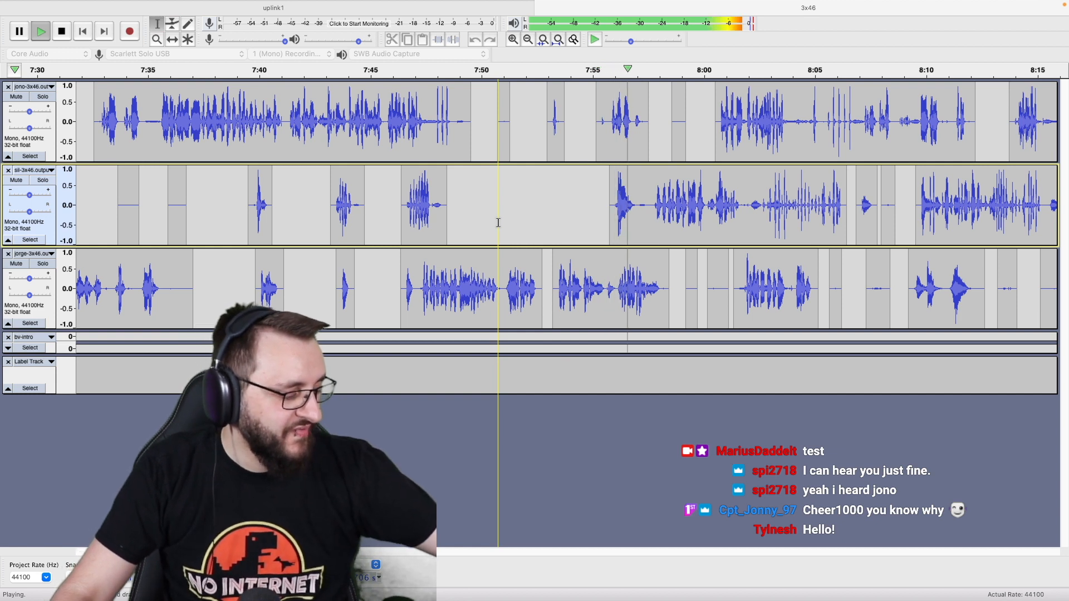
{"action": "scroll", "coordinate": [622, 215], "scroll_direction": "right", "scroll_amount": 3}
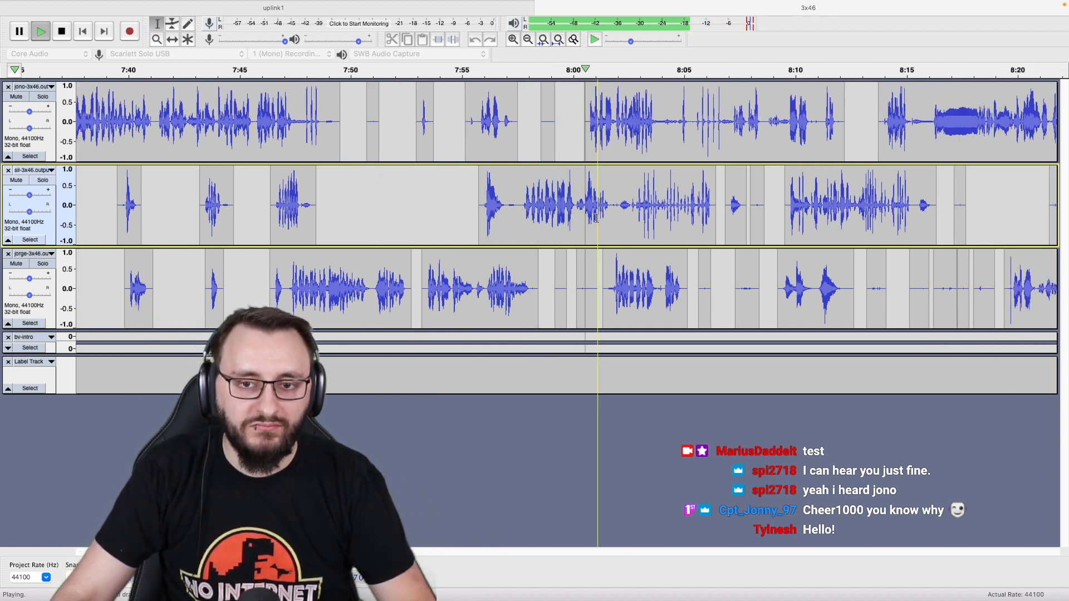
{"action": "scroll", "coordinate": [596, 218], "scroll_direction": "right", "scroll_amount": 2}
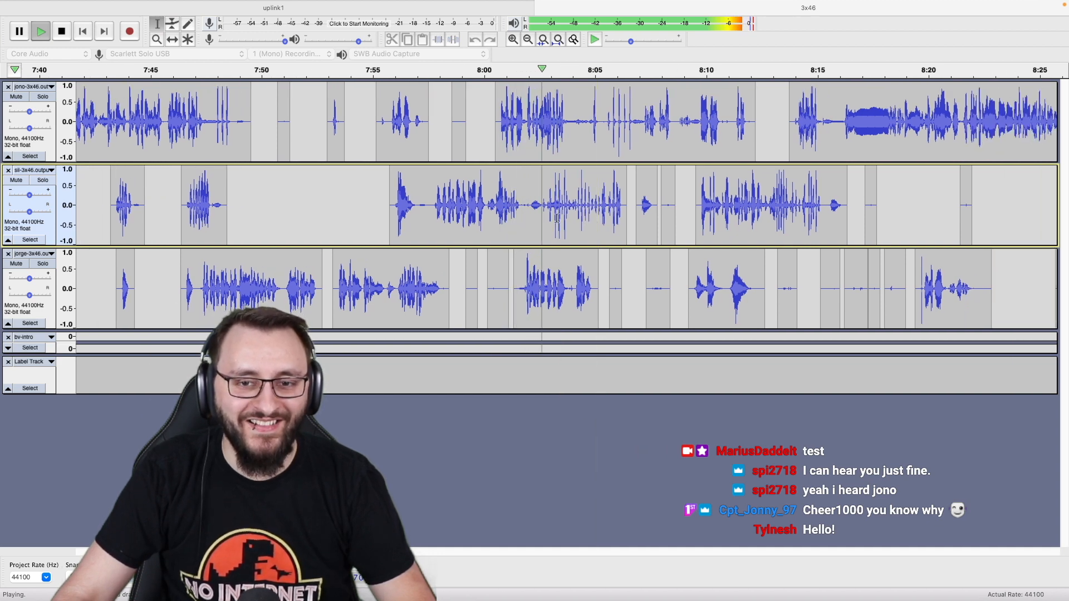
Stop the playback and remove the faint clip in the first voice track from about 7:58.6 to 7:59.2.
{"action": "scroll", "coordinate": [556, 218], "scroll_direction": "up", "scroll_amount": 3}
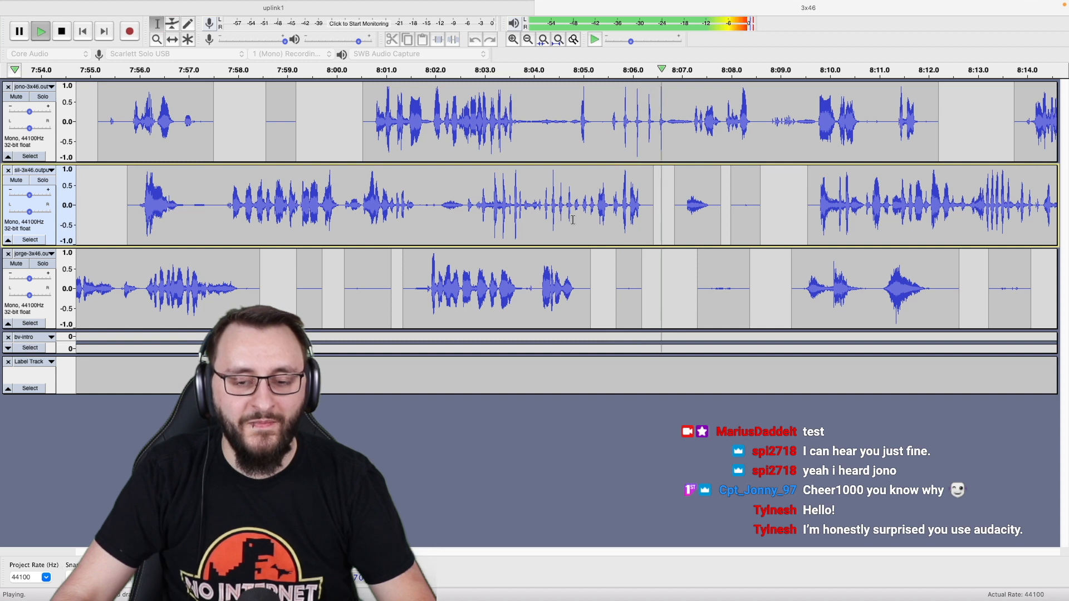
{"action": "left_click", "coordinate": [572, 221]}
{"action": "key", "text": "space"}
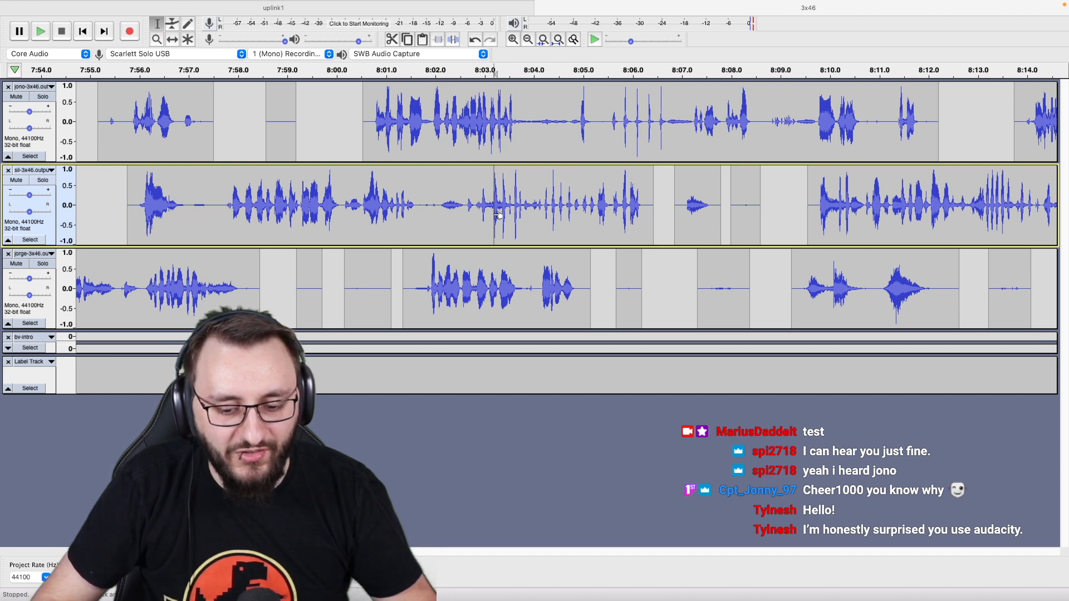
{"action": "scroll", "coordinate": [497, 215], "scroll_direction": "down", "scroll_amount": 5}
{"action": "scroll", "coordinate": [497, 216], "scroll_direction": "down", "scroll_amount": 1}
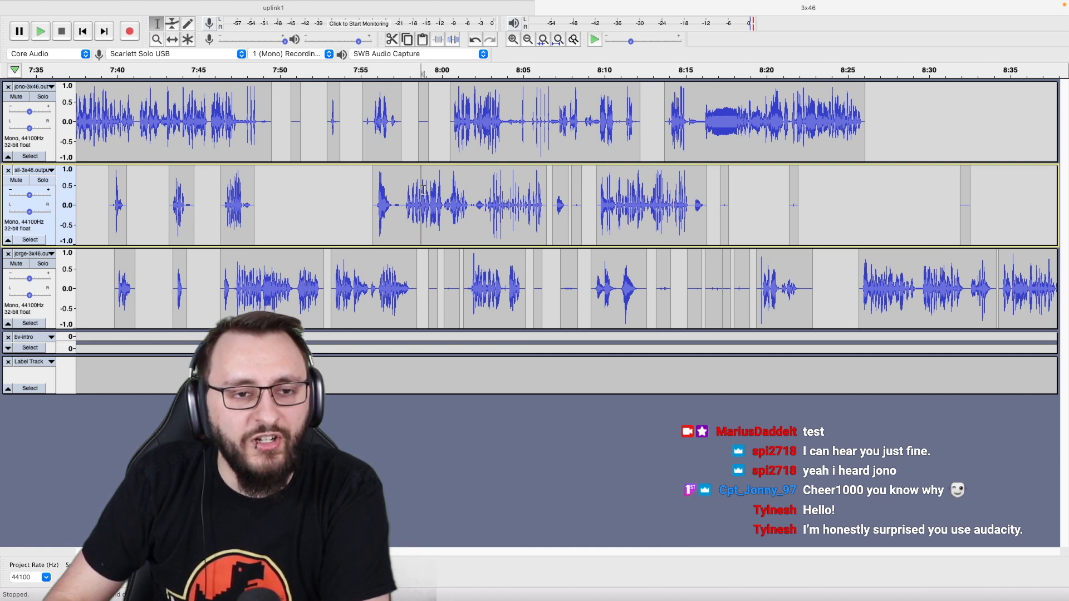
{"action": "scroll", "coordinate": [423, 189], "scroll_direction": "up", "scroll_amount": 7}
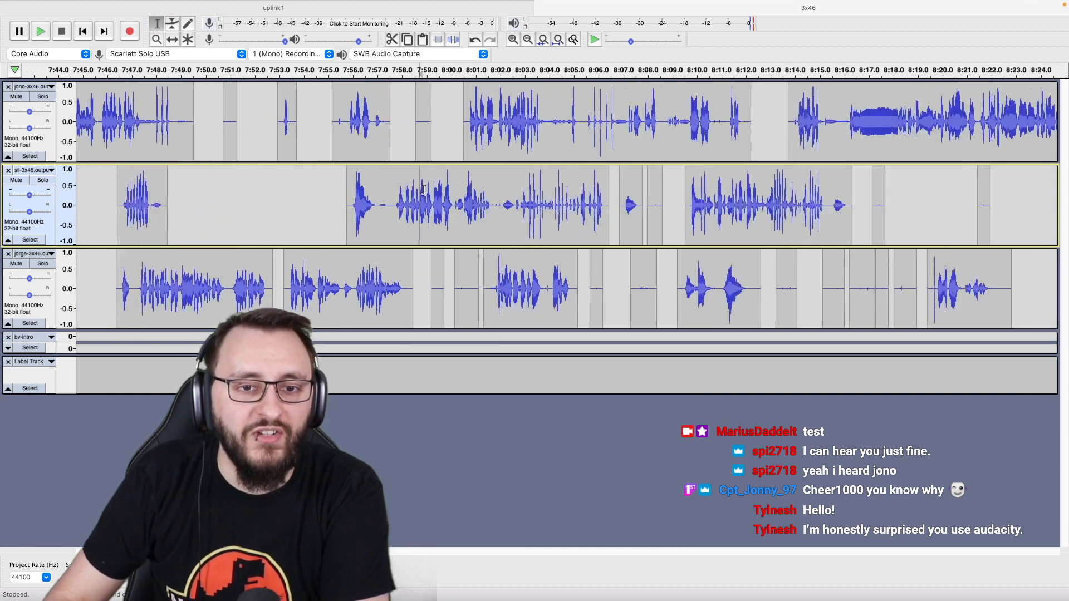
{"action": "key", "text": "F5"}
{"action": "left_click_drag", "start_coordinate": [429, 146], "coordinate": [436, 145]}
{"action": "double_click", "coordinate": [432, 145]}
{"action": "left_click", "coordinate": [304, 147]}
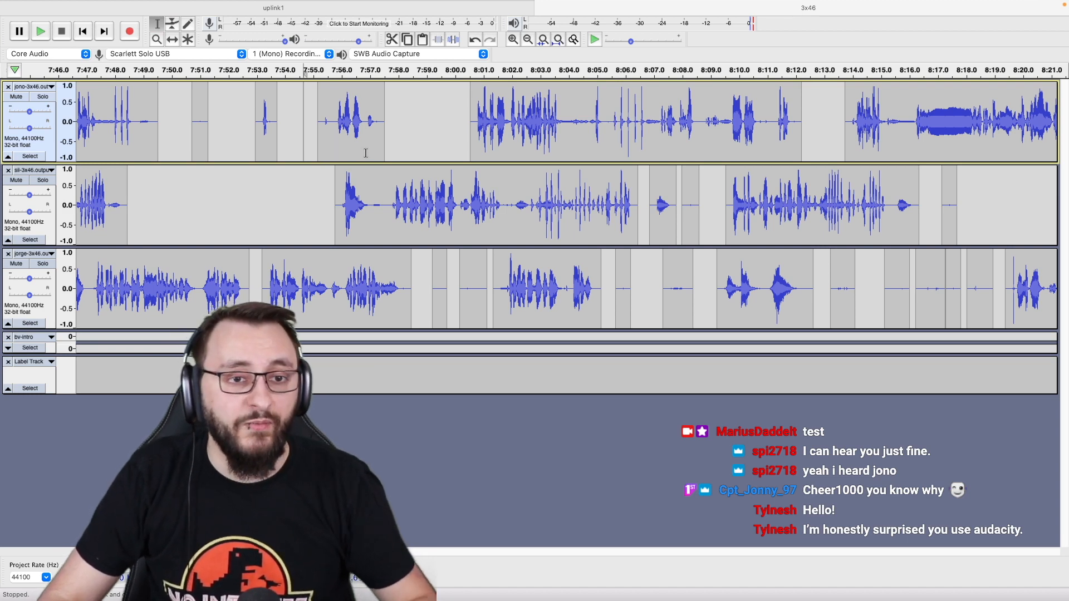
Try to shift the first voice track's clip at about 7:56 forward in time and undo the change.
{"action": "scroll", "coordinate": [368, 153], "scroll_direction": "down", "scroll_amount": 2}
{"action": "scroll", "coordinate": [383, 155], "scroll_direction": "down", "scroll_amount": 2}
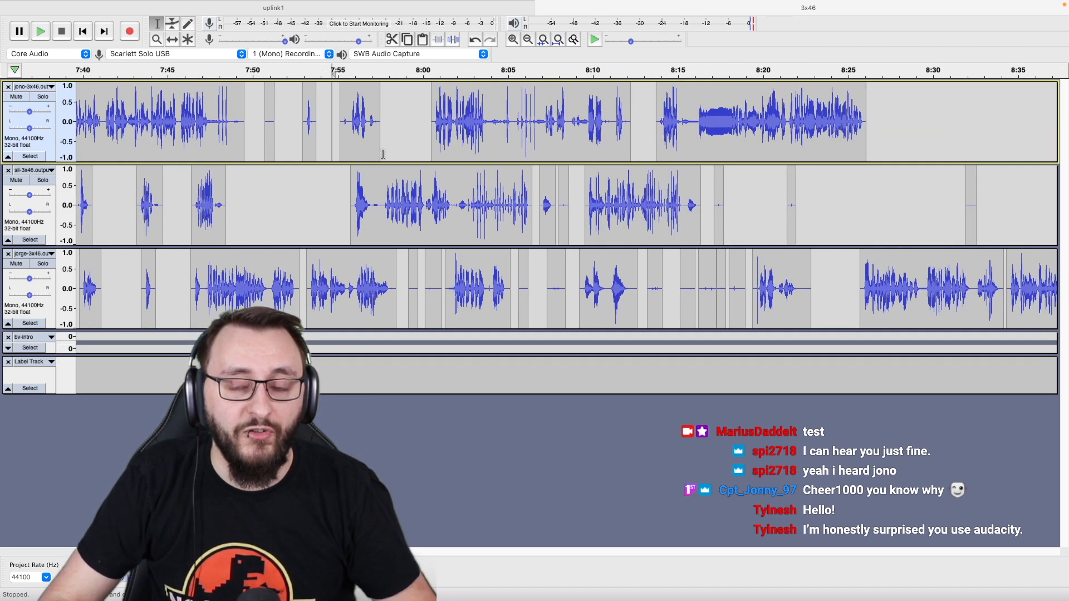
{"action": "scroll", "coordinate": [339, 182], "scroll_direction": "up", "scroll_amount": 4}
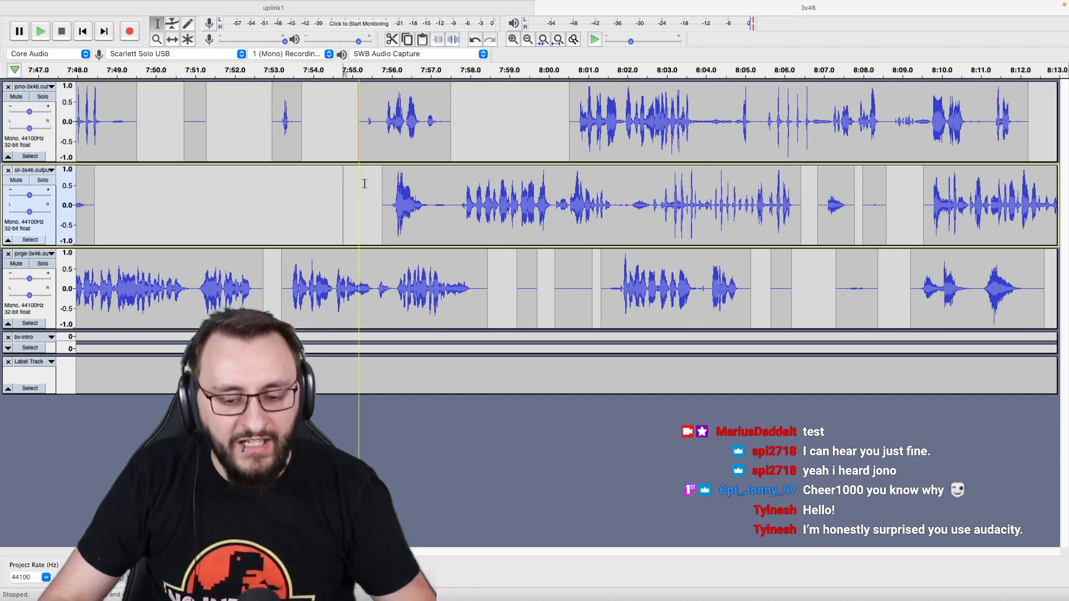
{"action": "left_click_drag", "start_coordinate": [412, 139], "coordinate": [501, 138]}
{"action": "key", "text": "super+z"}
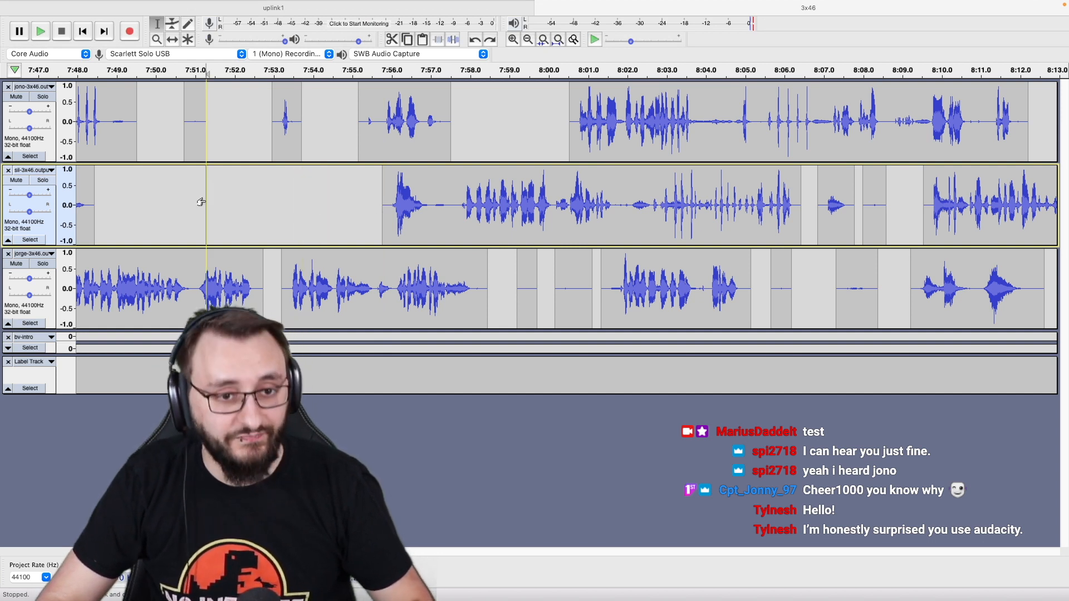
Listen to all tracks from about 7:51.3 and follow the playback to about 8:11.
{"action": "key", "text": "space"}
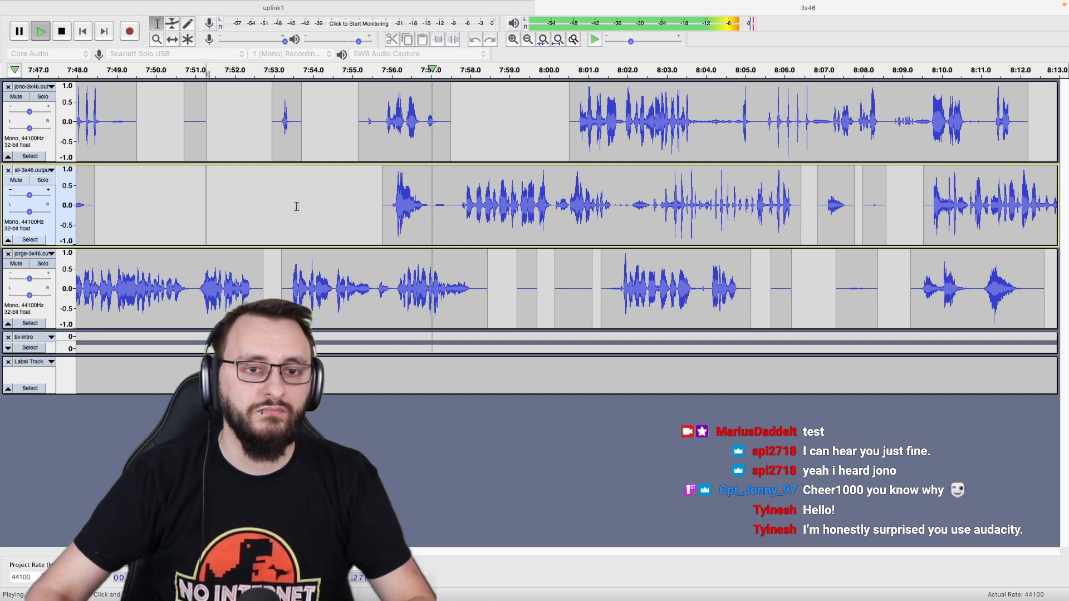
{"action": "scroll", "coordinate": [432, 206], "scroll_direction": "right", "scroll_amount": 3}
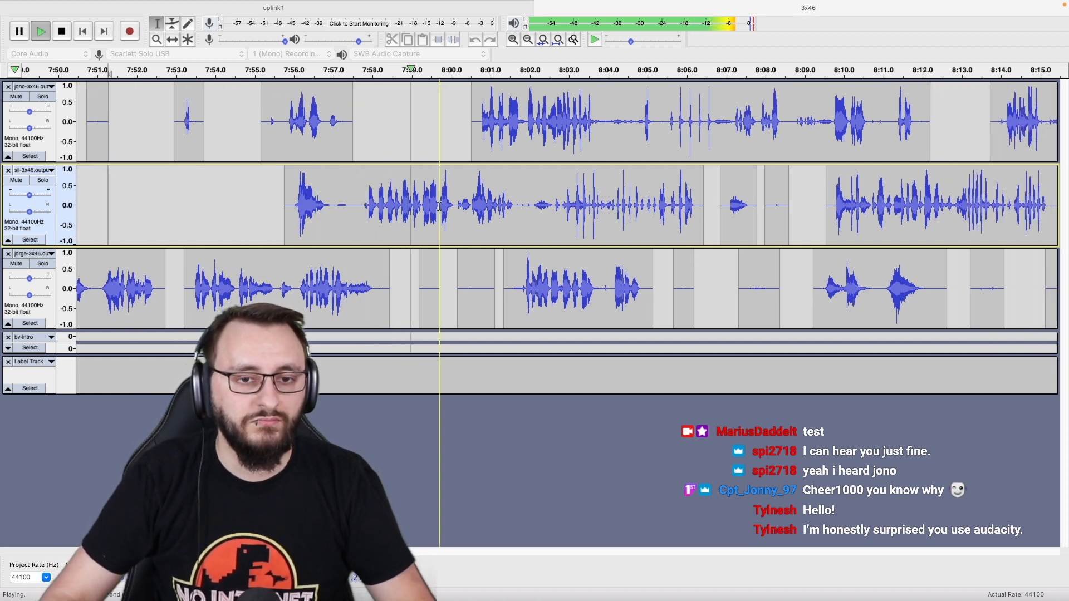
{"action": "scroll", "coordinate": [440, 206], "scroll_direction": "down", "scroll_amount": 2}
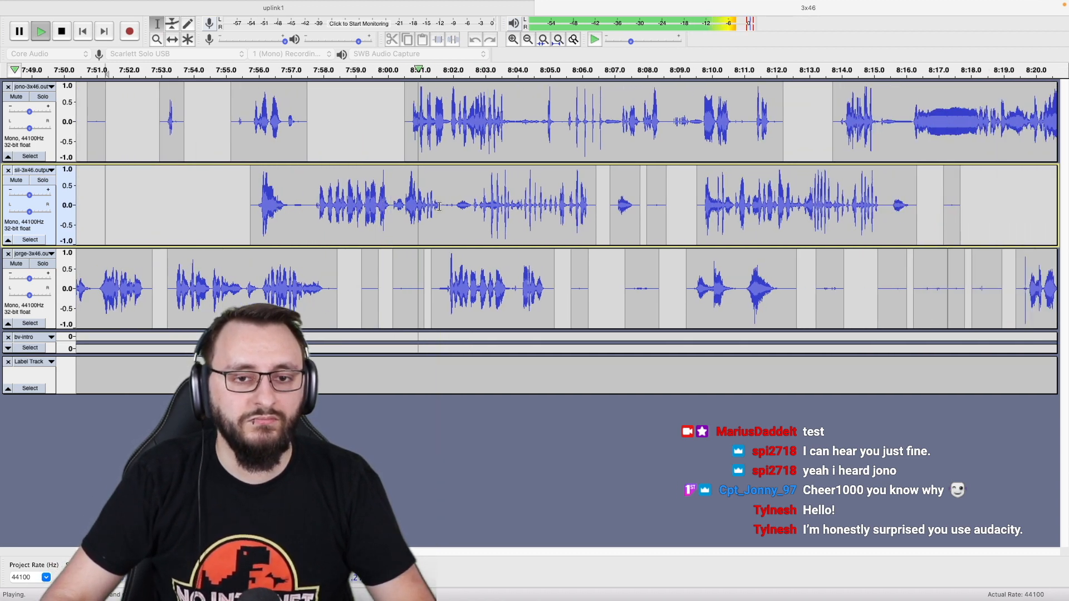
{"action": "key", "text": "ctrl+Right"}
{"action": "key", "text": "ctrl+Left"}
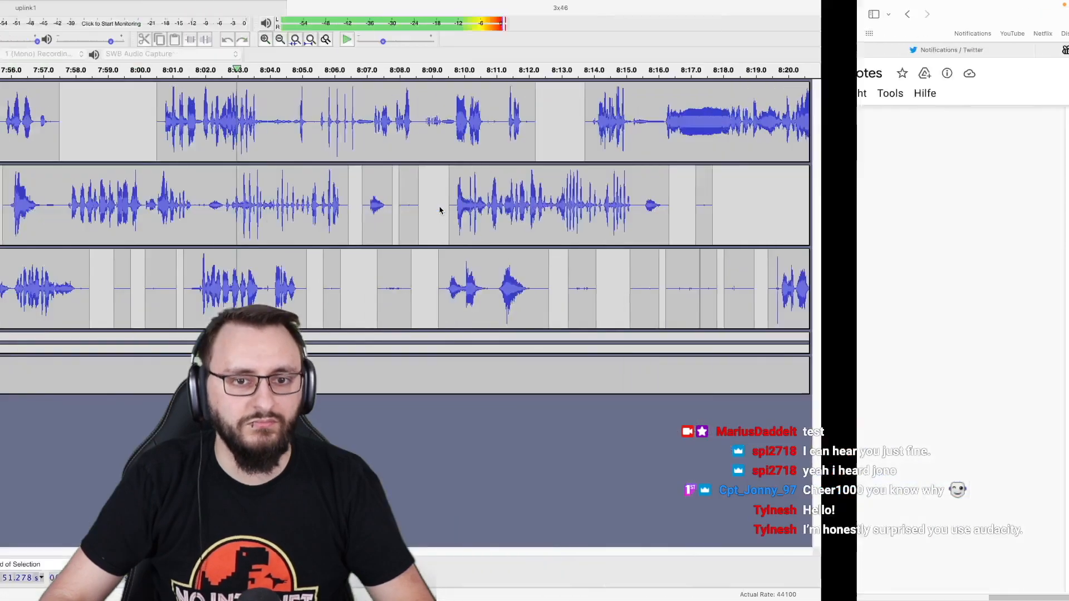
{"action": "scroll", "coordinate": [485, 220], "scroll_direction": "right", "scroll_amount": 5}
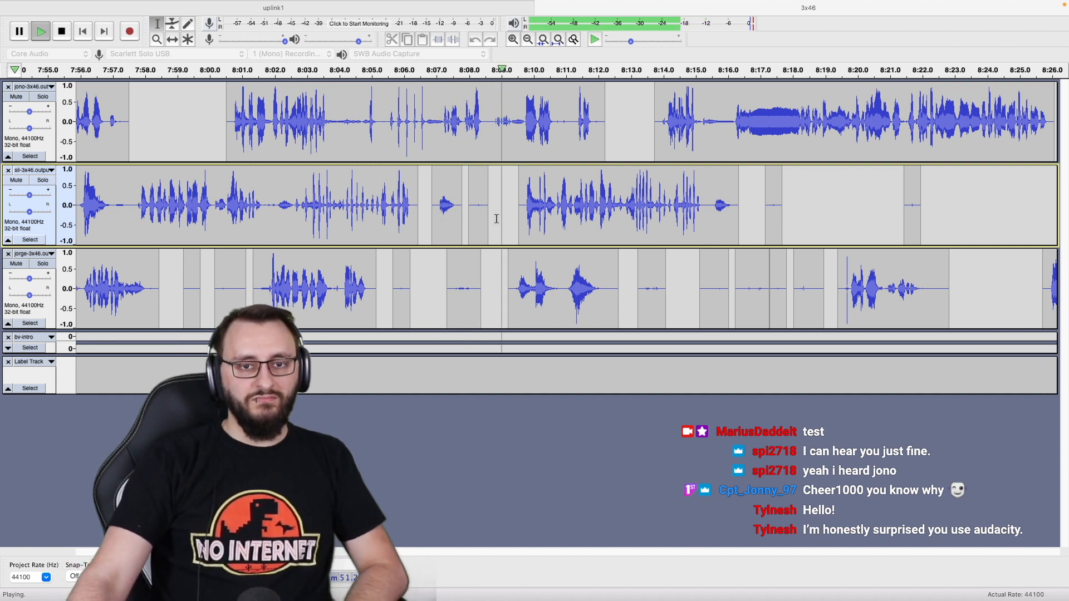
{"action": "scroll", "coordinate": [497, 219], "scroll_direction": "right", "scroll_amount": 1}
{"action": "scroll", "coordinate": [496, 219], "scroll_direction": "right", "scroll_amount": 2}
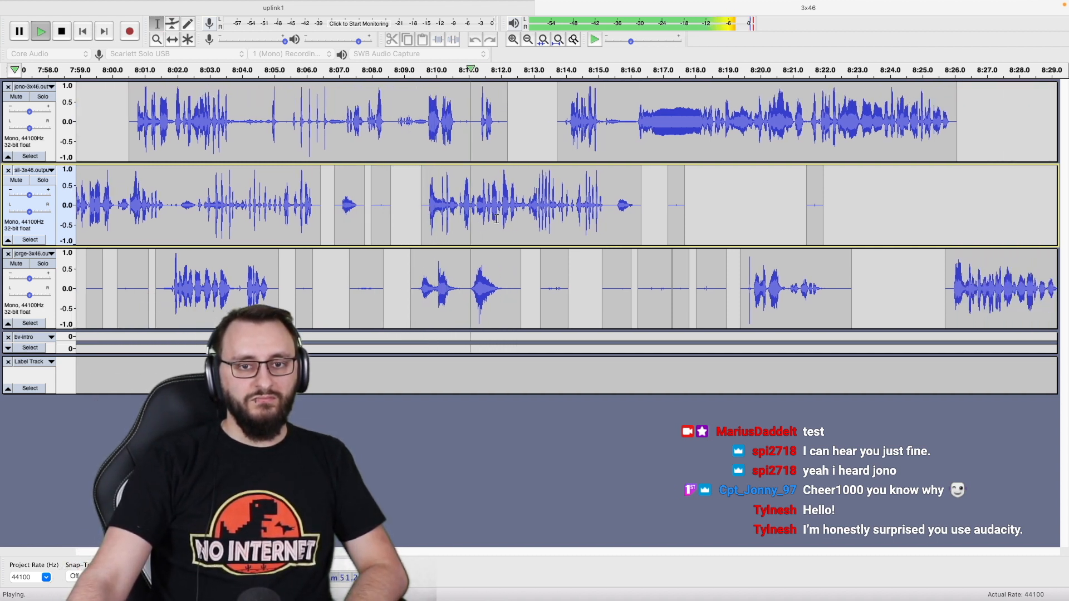
{"action": "key", "text": "space"}
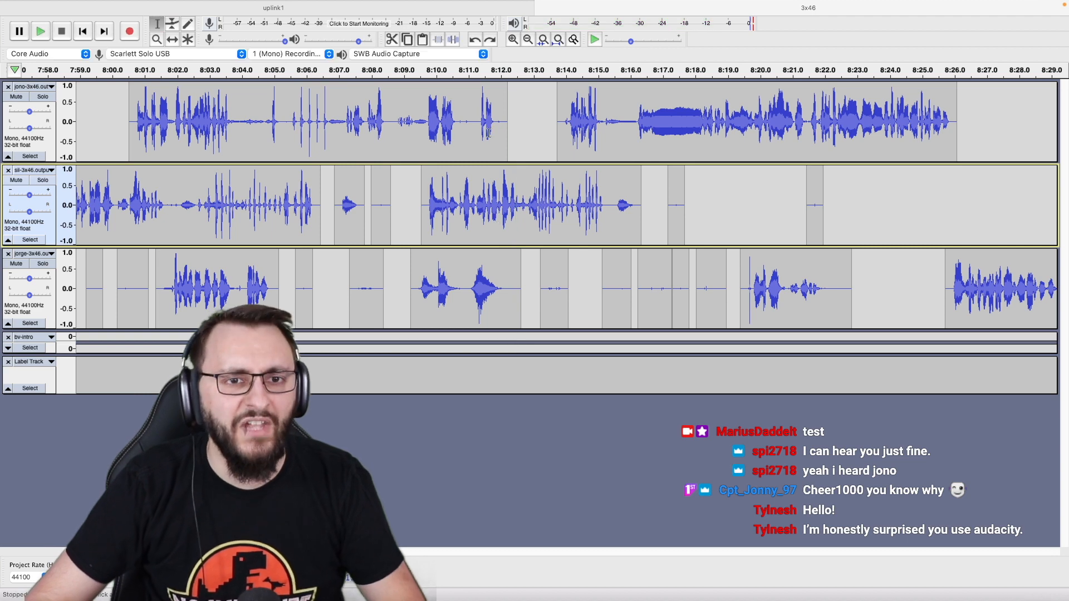
Solo the first voice track, listen from about 8:09, and remove its speech from about 8:09.8 to 8:12.5.
{"action": "left_click", "coordinate": [402, 150]}
{"action": "key", "text": "shift+s"}
{"action": "key", "text": "space"}
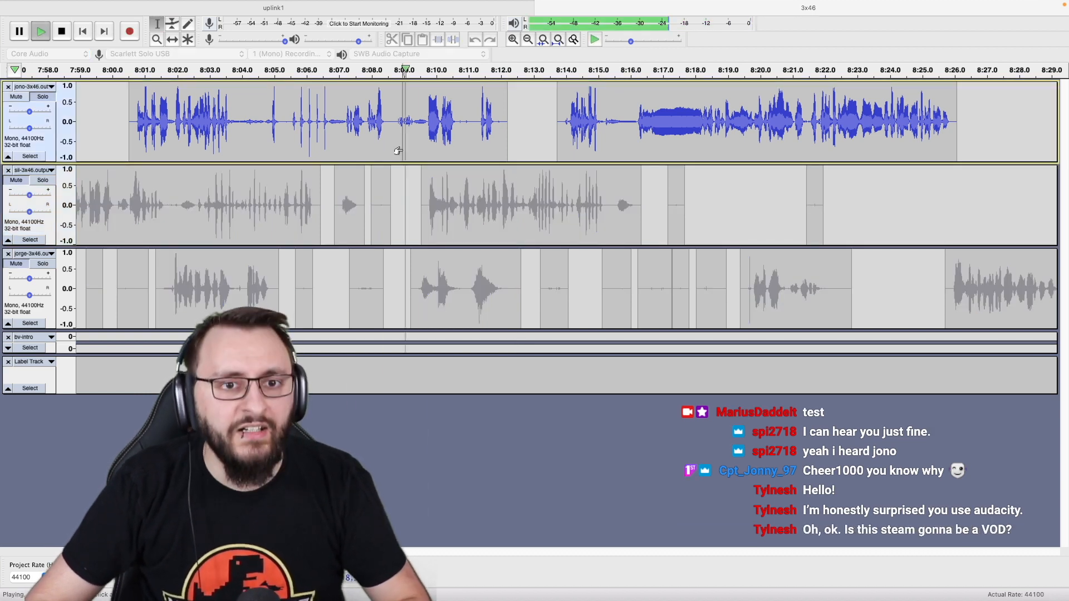
{"action": "scroll", "coordinate": [402, 150], "scroll_direction": "up", "scroll_amount": 2}
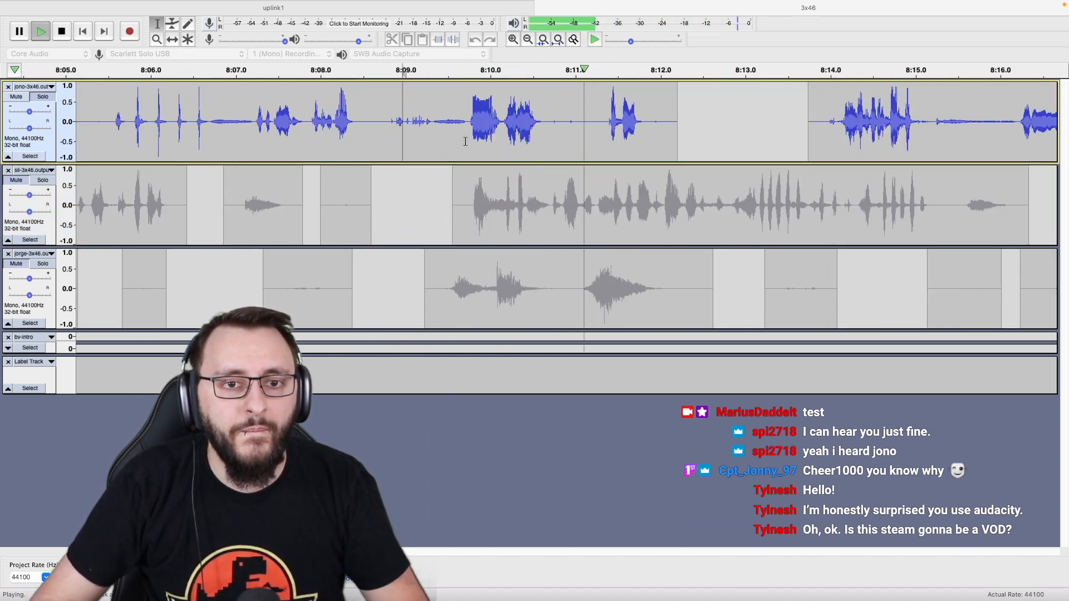
{"action": "key", "text": "space"}
{"action": "left_click_drag", "start_coordinate": [469, 140], "coordinate": [708, 125]}
{"action": "key", "text": "super+l"}
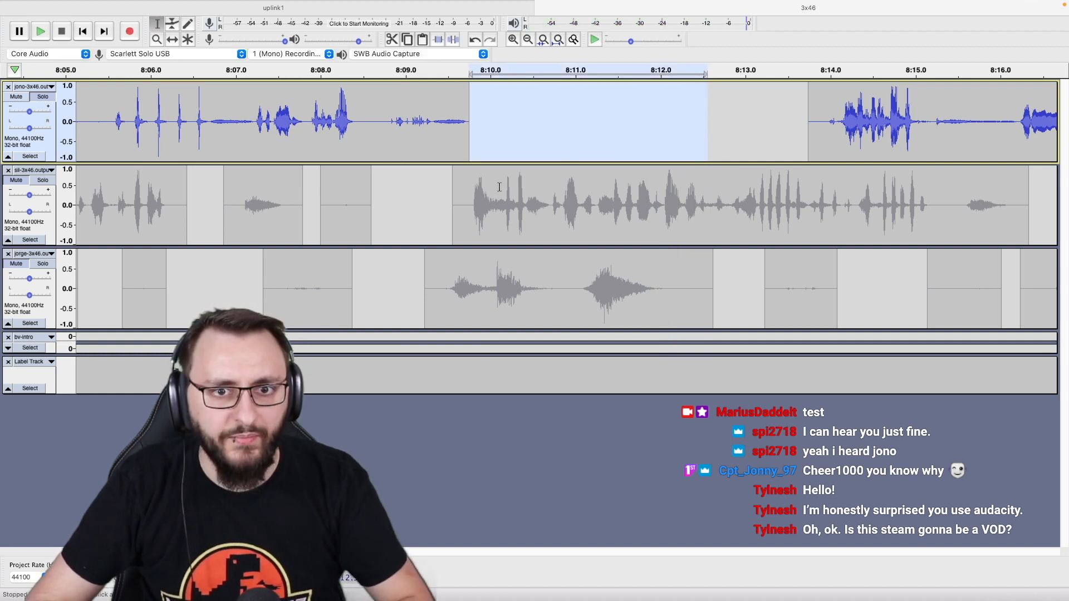
Solo the third voice track, listen from about 8:09.4, and remove its faint clips from about 8:05.3 to 8:08.9.
{"action": "left_click", "coordinate": [439, 276]}
{"action": "key", "text": "space"}
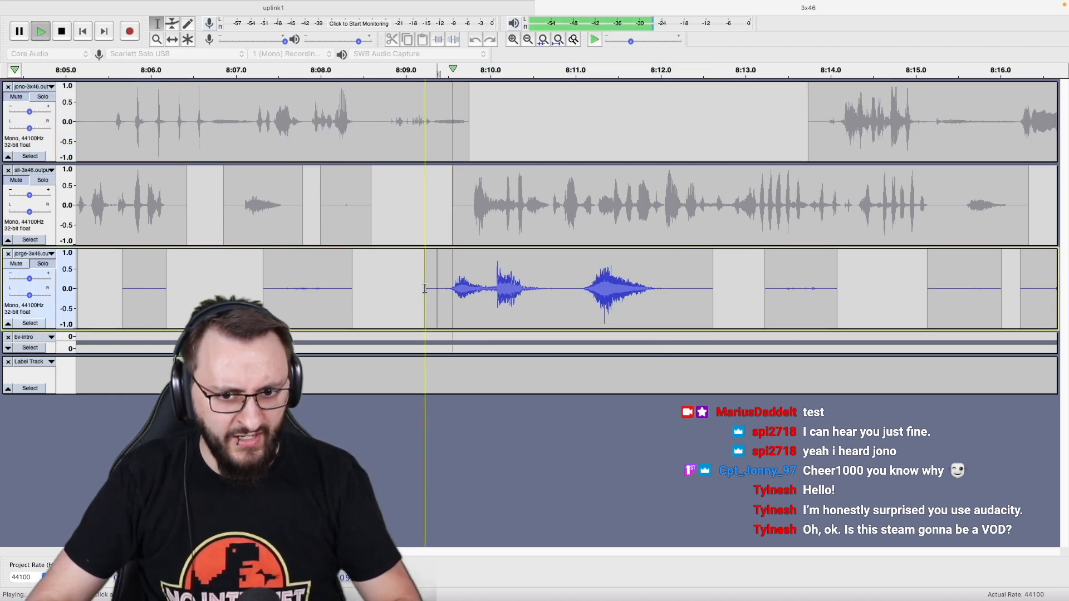
{"action": "scroll", "coordinate": [425, 288], "scroll_direction": "down", "scroll_amount": 1}
{"action": "left_click_drag", "start_coordinate": [233, 301], "coordinate": [611, 289]}
{"action": "key", "text": "space"}
{"action": "left_click_drag", "start_coordinate": [410, 297], "coordinate": [228, 299]}
{"action": "key", "text": "super+alt+k"}
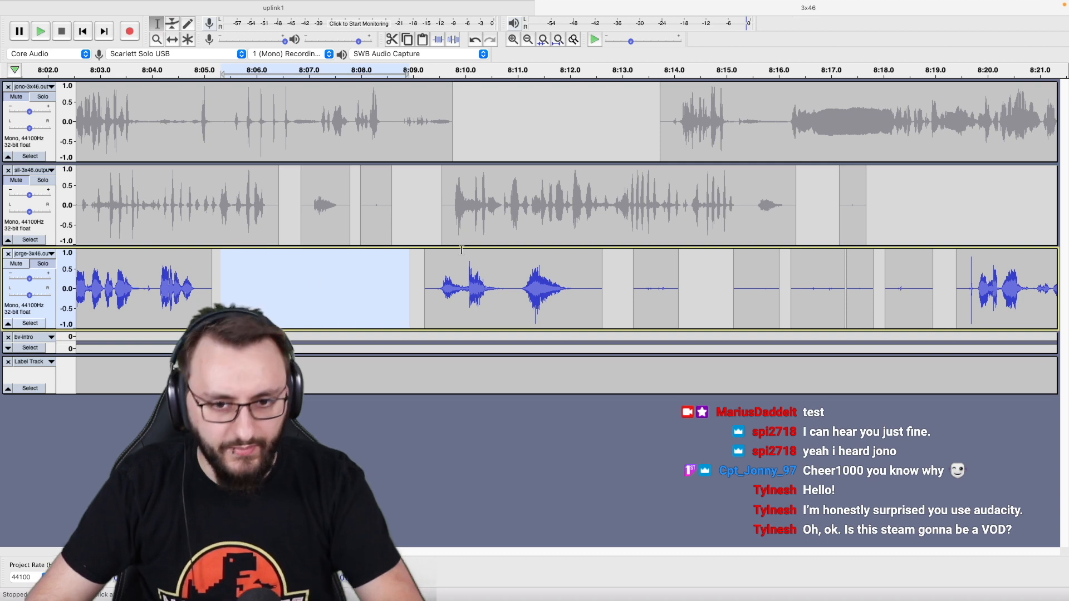
Remove the third voice track's audio from about 8:11 to 8:19.6 and the sharp click just before the speech at 8:19.7.
{"action": "left_click", "coordinate": [518, 285]}
{"action": "key", "text": "super+3"}
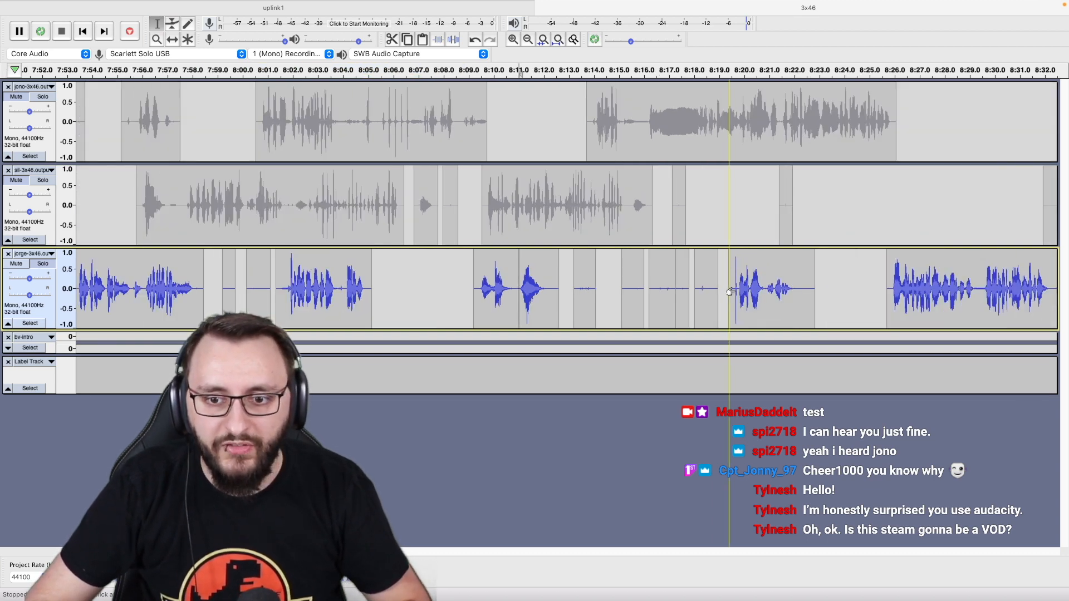
{"action": "left_click", "coordinate": [730, 292], "text": "shift"}
{"action": "key", "text": "super+alt+k"}
{"action": "scroll", "coordinate": [734, 295], "scroll_direction": "up", "scroll_amount": 4}
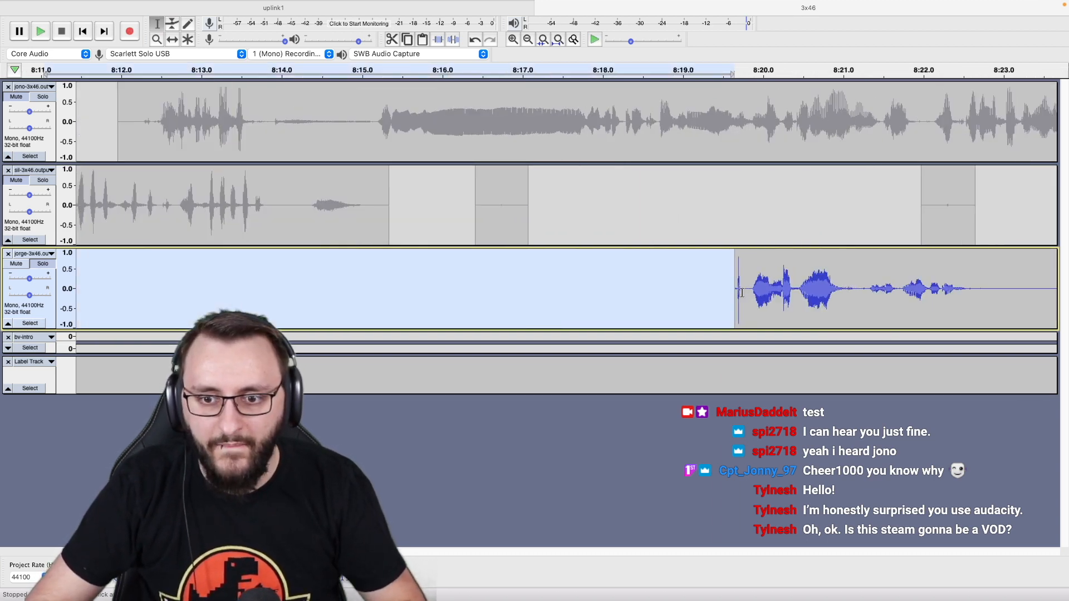
{"action": "left_click", "coordinate": [720, 294]}
{"action": "left_click_drag", "start_coordinate": [730, 294], "coordinate": [762, 302]}
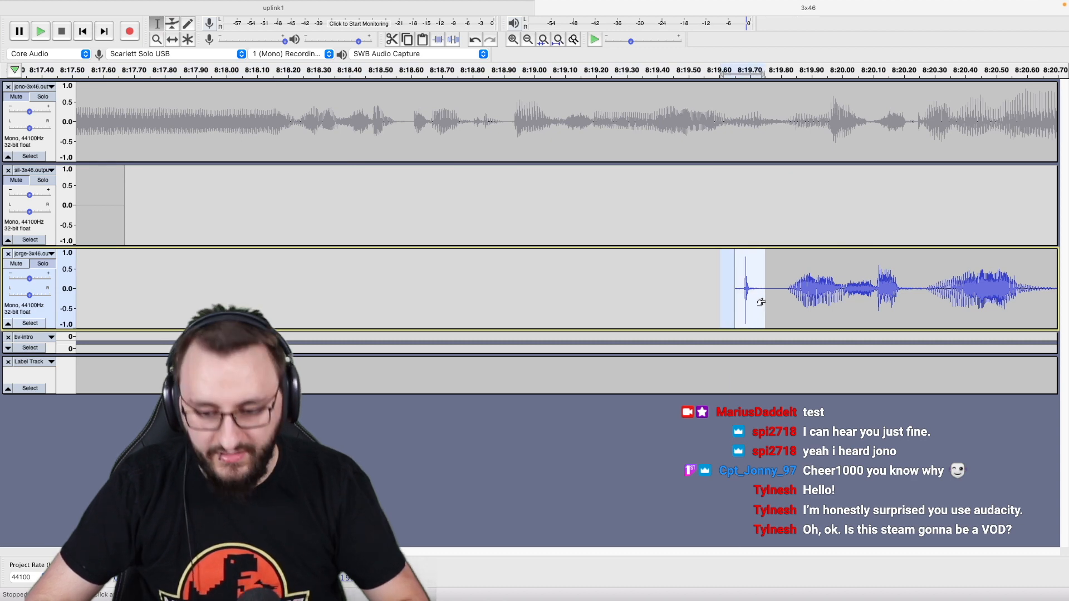
{"action": "key", "text": "super+alt+k"}
Listen to all tracks together from about 8:11.7, restart from about 8:09.3, and follow the playback to about 8:23.
{"action": "scroll", "coordinate": [761, 302], "scroll_direction": "down", "scroll_amount": 5}
{"action": "left_click", "coordinate": [344, 299]}
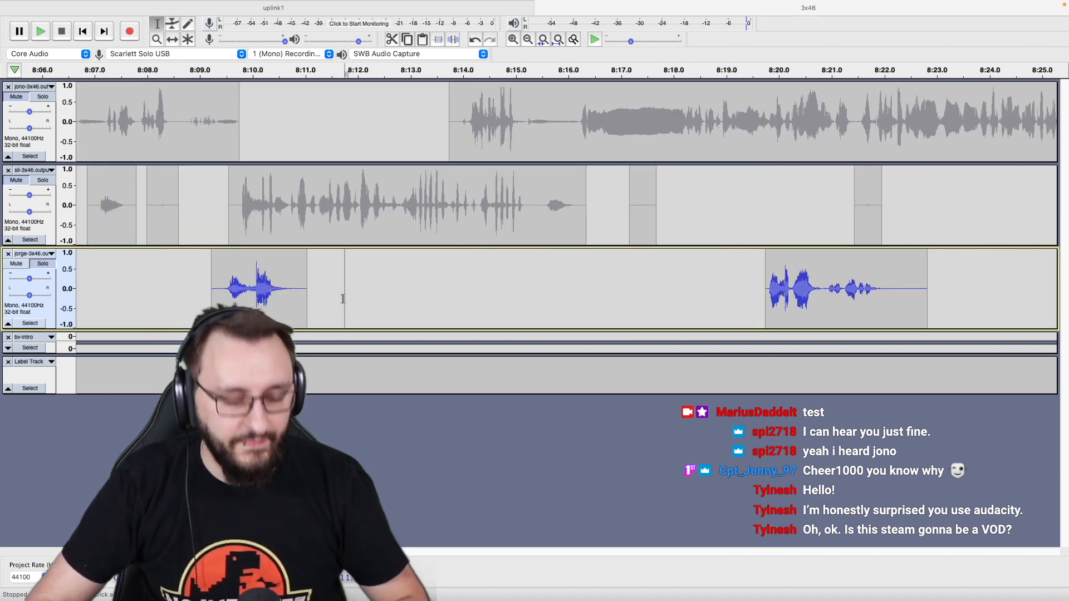
{"action": "key", "text": "space"}
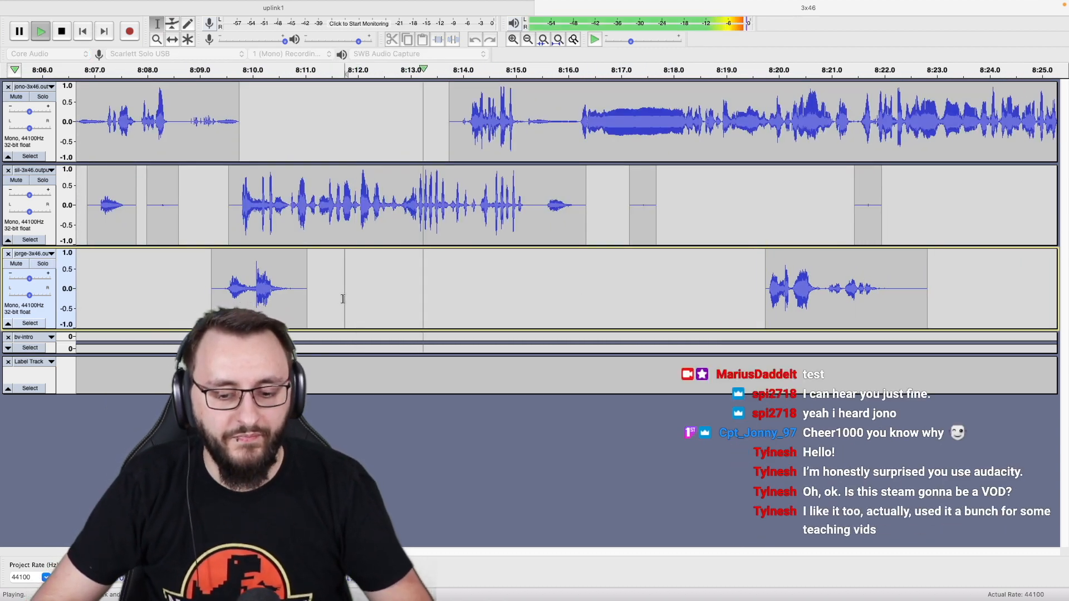
{"action": "key", "text": "space"}
{"action": "left_click", "coordinate": [214, 275]}
{"action": "key", "text": "space"}
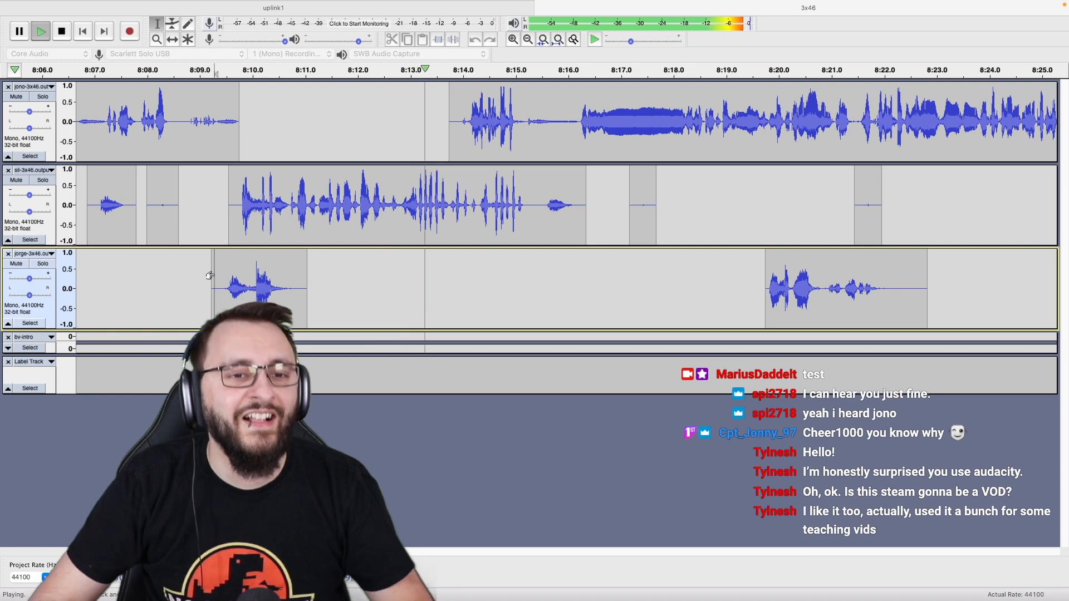
{"action": "scroll", "coordinate": [440, 224], "scroll_direction": "right", "scroll_amount": 3}
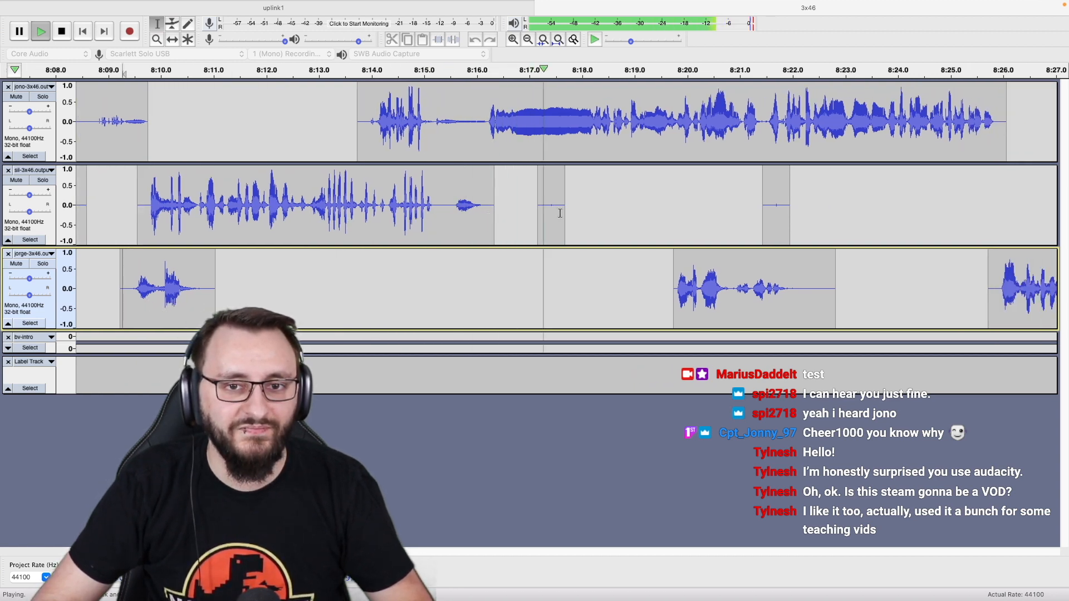
{"action": "scroll", "coordinate": [560, 214], "scroll_direction": "right", "scroll_amount": 3}
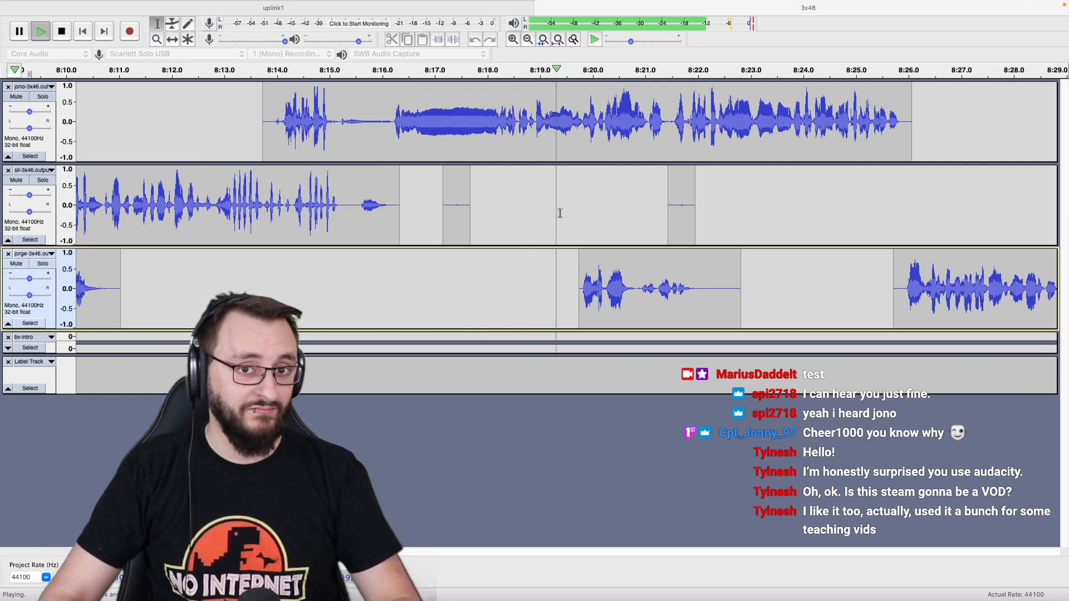
{"action": "scroll", "coordinate": [561, 213], "scroll_direction": "right", "scroll_amount": 3}
{"action": "scroll", "coordinate": [489, 192], "scroll_direction": "down", "scroll_amount": 1}
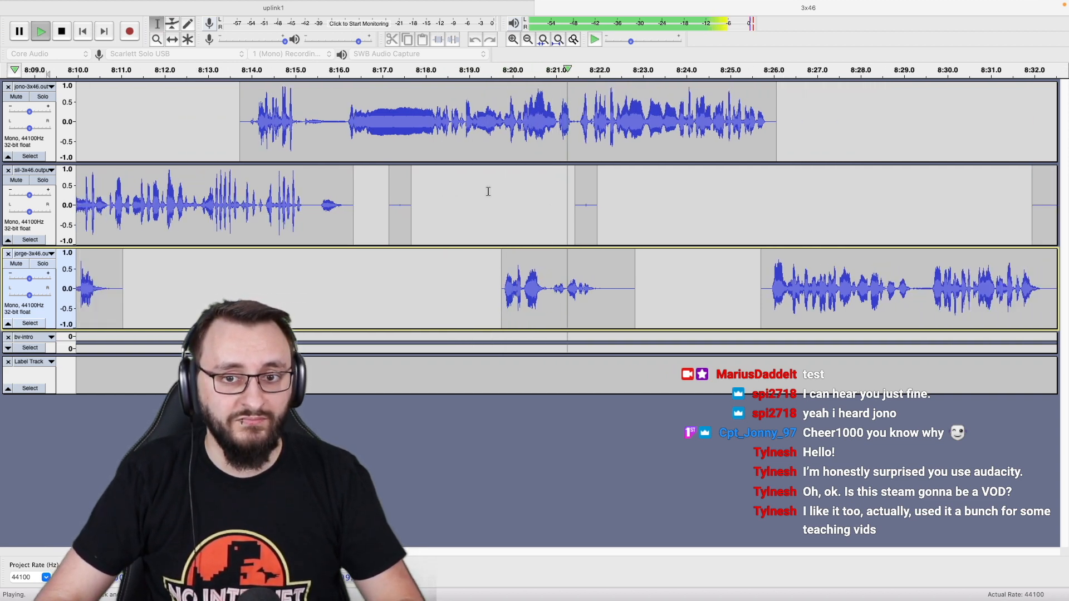
{"action": "scroll", "coordinate": [488, 192], "scroll_direction": "right", "scroll_amount": 3}
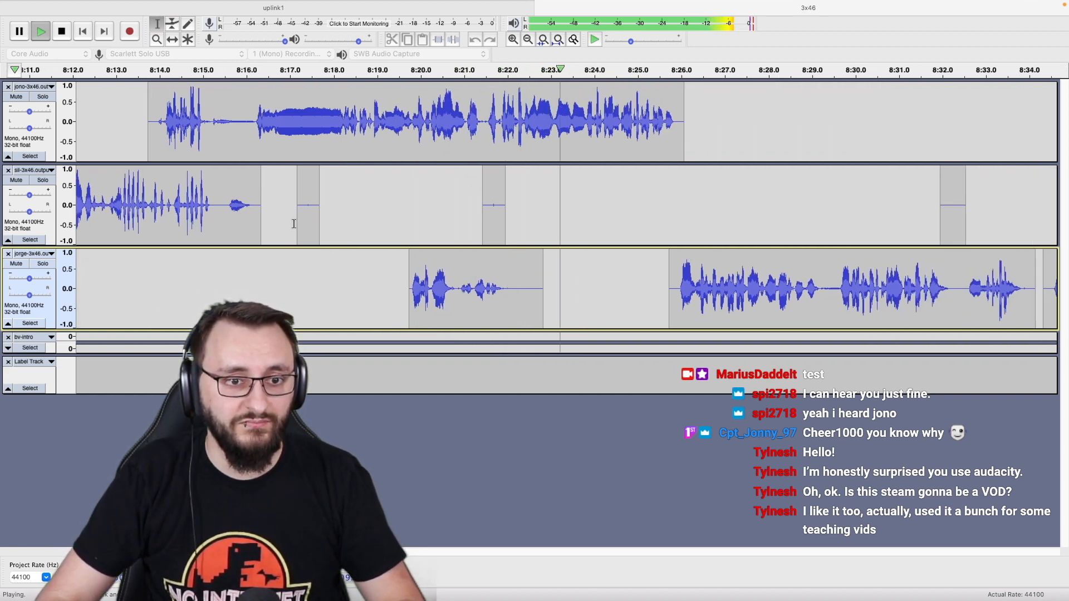
Remove the audio in the second and third voice tracks from about 8:17 to 8:23.7.
{"action": "left_click_drag", "start_coordinate": [295, 226], "coordinate": [580, 283]}
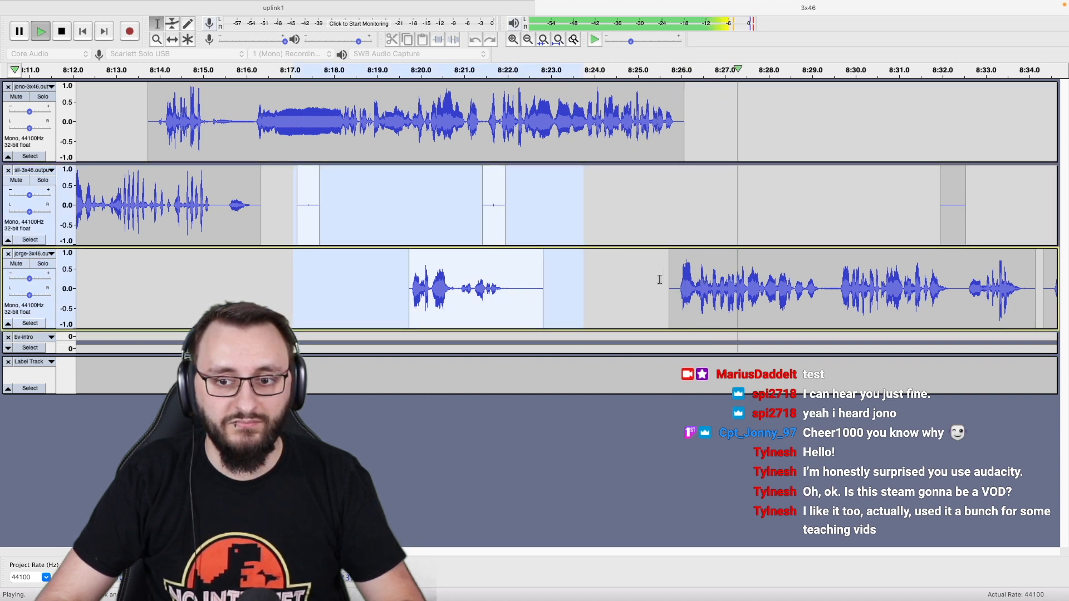
{"action": "key", "text": "space"}
{"action": "key", "text": "Delete"}
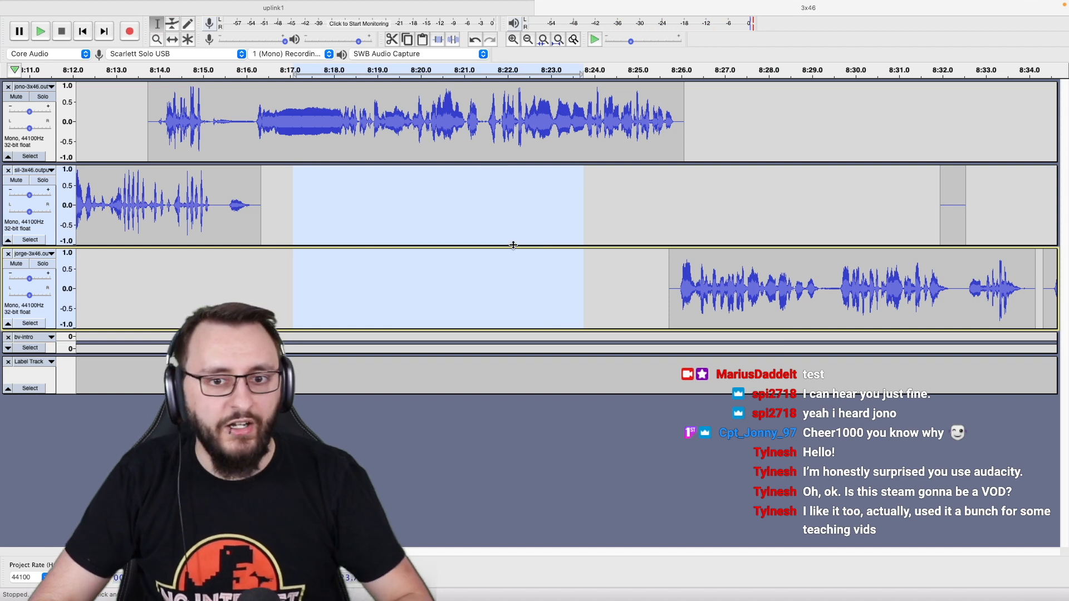
Listen from about 8:12.5 and remove the faint tail of the second voice track's clip from about 8:15.2.
{"action": "left_click", "coordinate": [173, 190]}
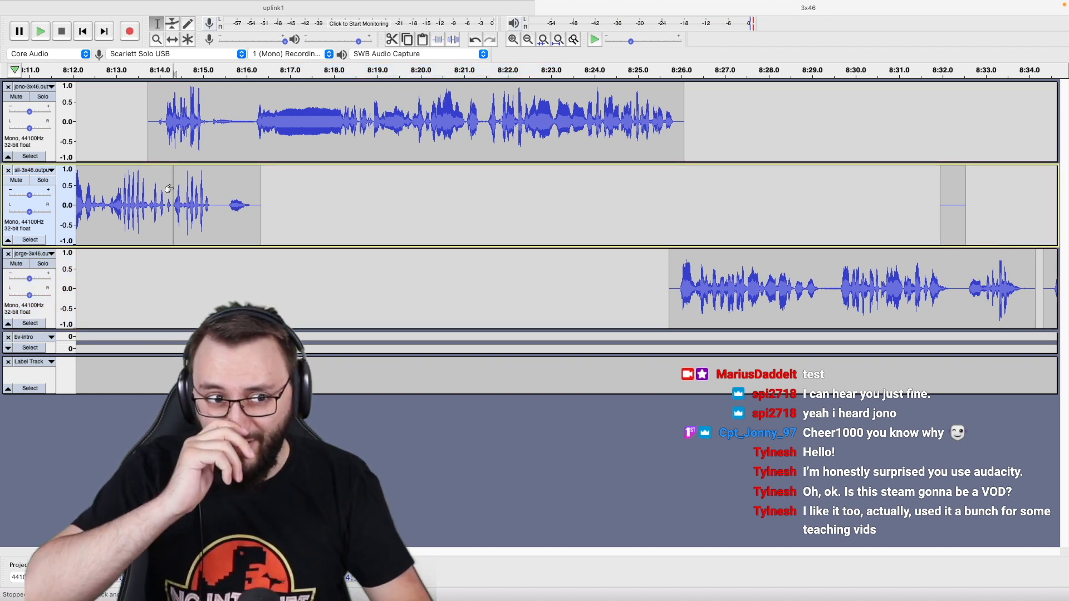
{"action": "scroll", "coordinate": [171, 189], "scroll_direction": "left", "scroll_amount": 1}
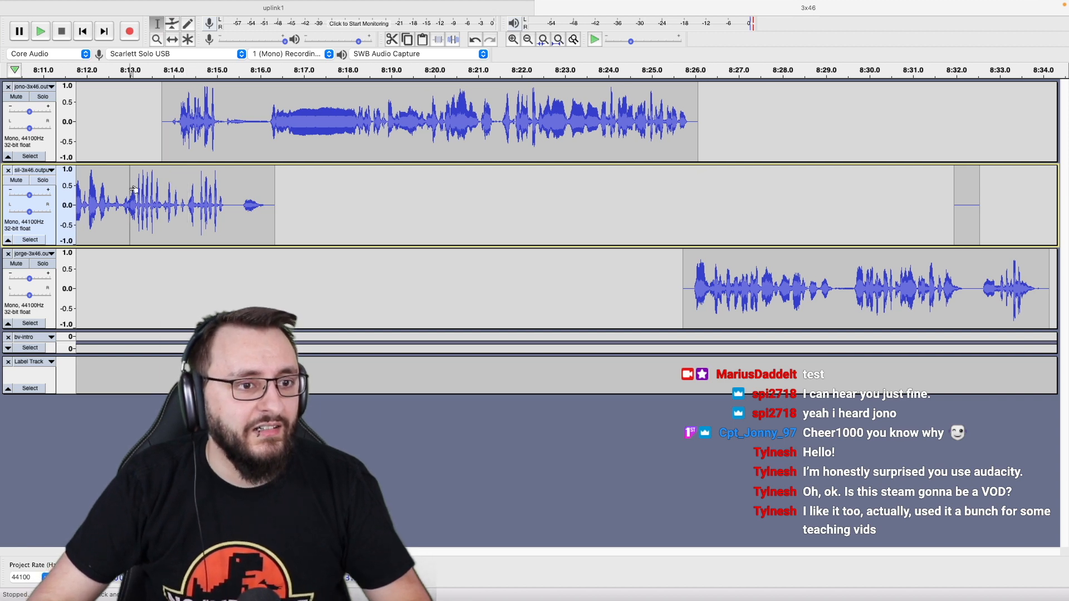
{"action": "scroll", "coordinate": [138, 201], "scroll_direction": "up", "scroll_amount": 3}
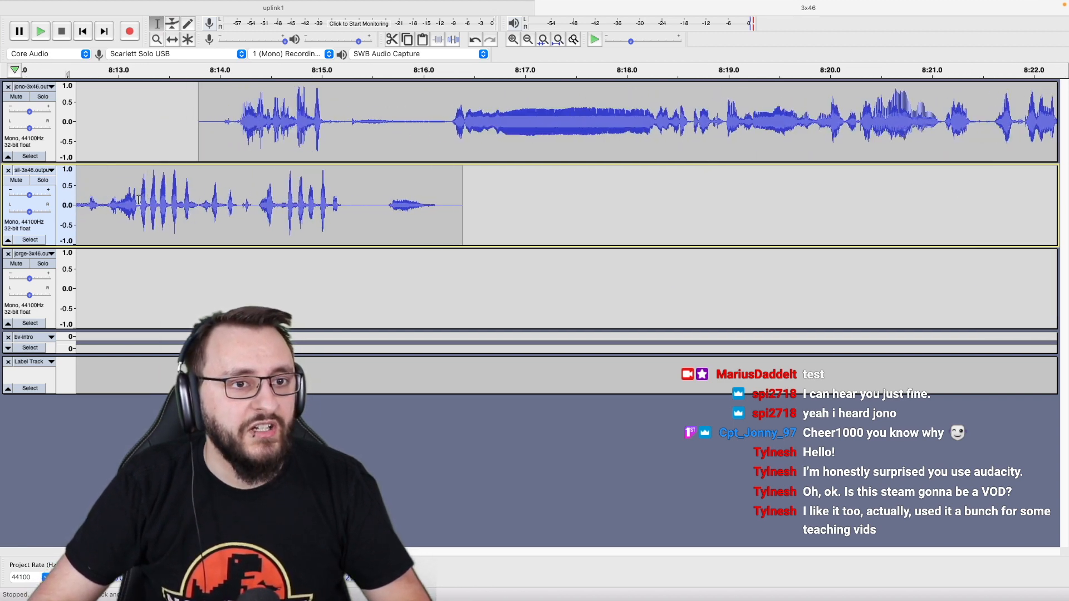
{"action": "scroll", "coordinate": [138, 200], "scroll_direction": "left", "scroll_amount": 3}
{"action": "key", "text": "space"}
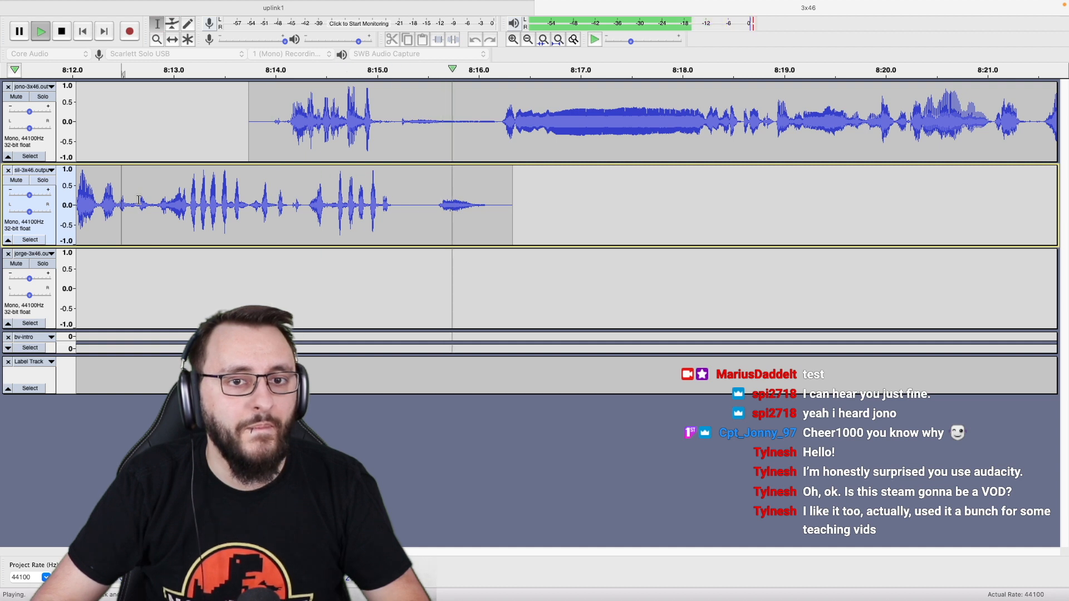
{"action": "key", "text": "space"}
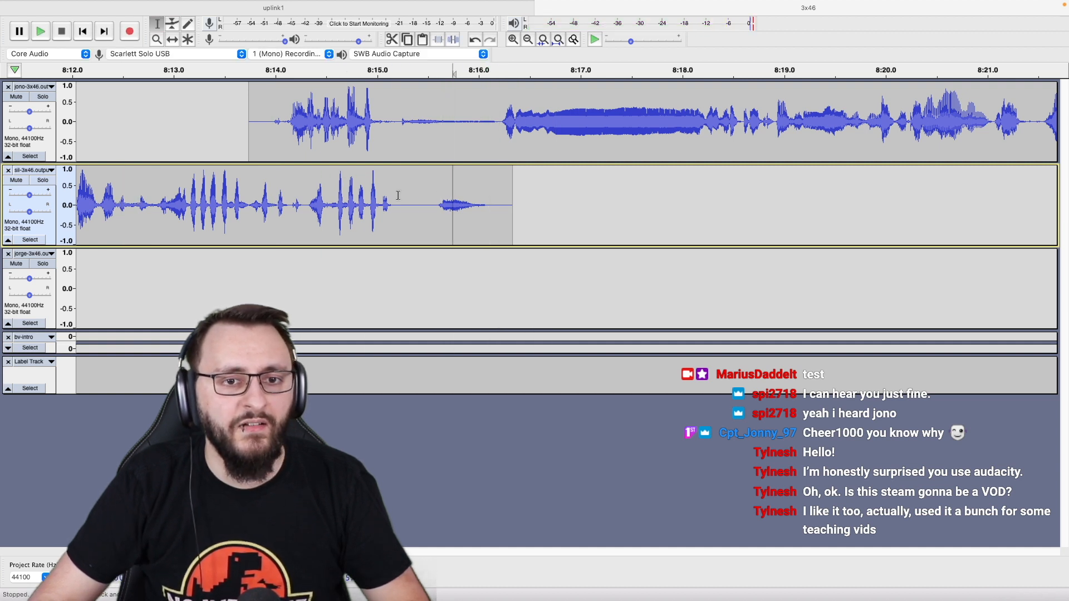
{"action": "left_click_drag", "start_coordinate": [399, 195], "coordinate": [579, 196]}
{"action": "key", "text": "Delete"}
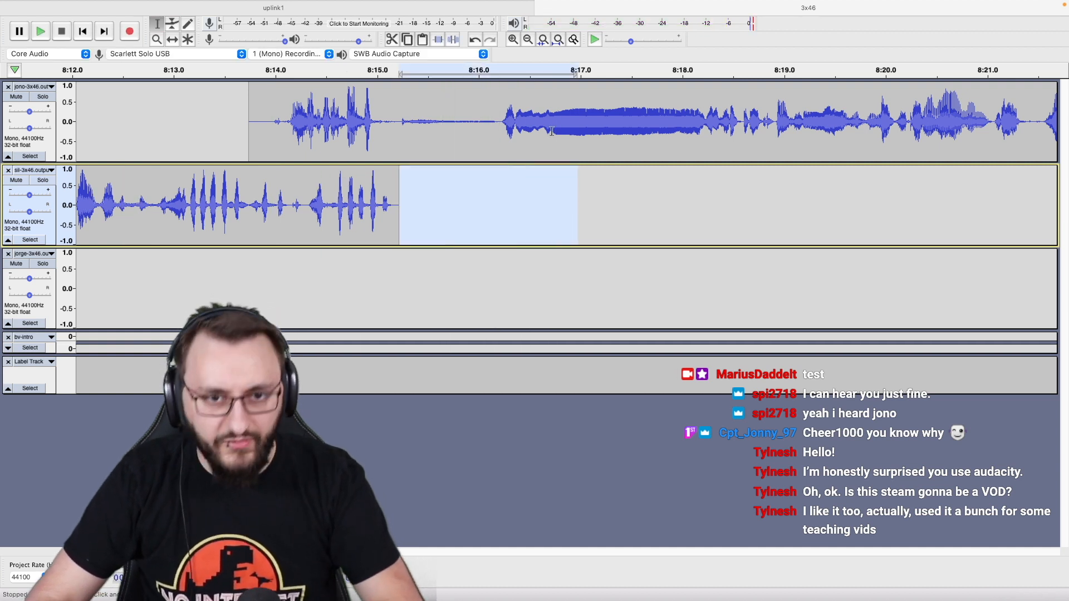
Play the first voice track's topic introduction from about 8:16.2, then switch to the Google Docs show notes and copy the headline "Github will start requiring 2fa for contributors".
{"action": "left_click", "coordinate": [501, 130]}
{"action": "key", "text": "space"}
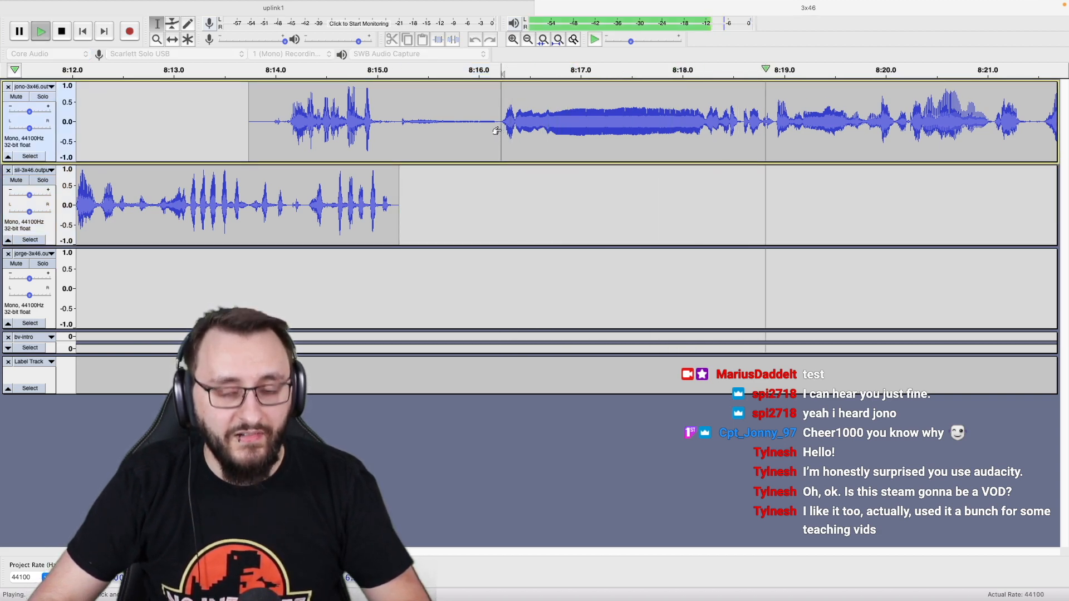
{"action": "key", "text": "super+Tab"}
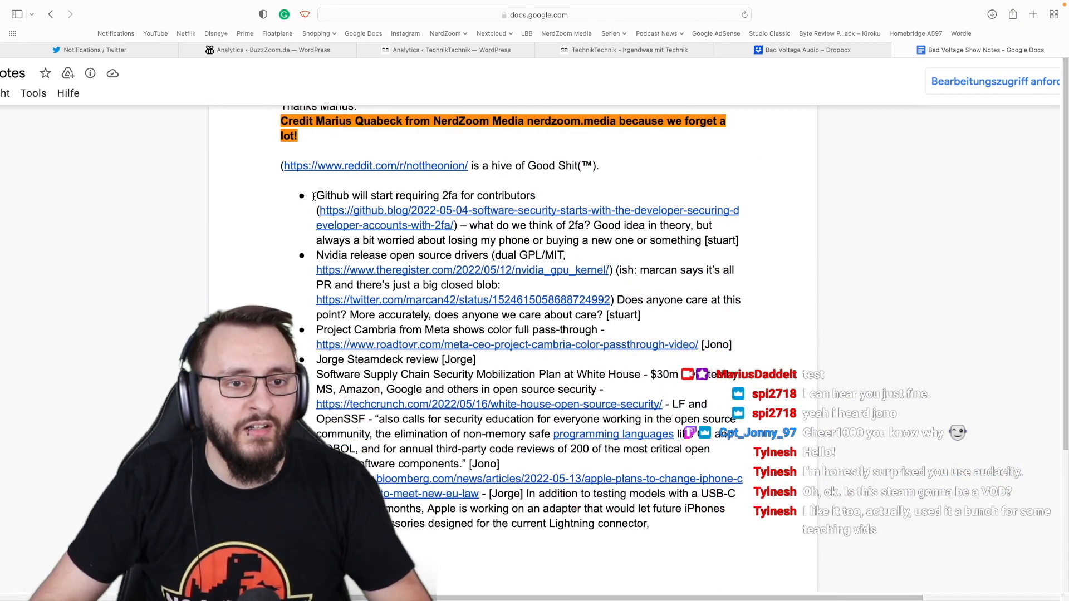
{"action": "left_click_drag", "start_coordinate": [313, 196], "coordinate": [531, 196]}
{"action": "key", "text": "super+c"}
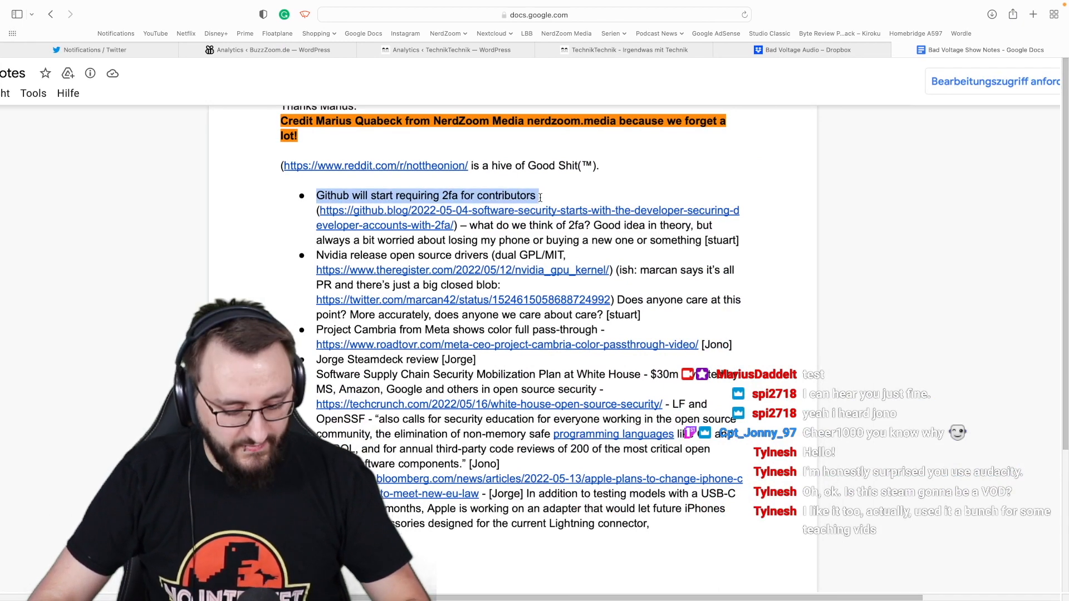
Paste the headline into Spotlight, shorten it to "Github start requiring 2fa for contributors", and cut the edited text.
{"action": "key", "text": "super+space"}
{"action": "key", "text": "super+v"}
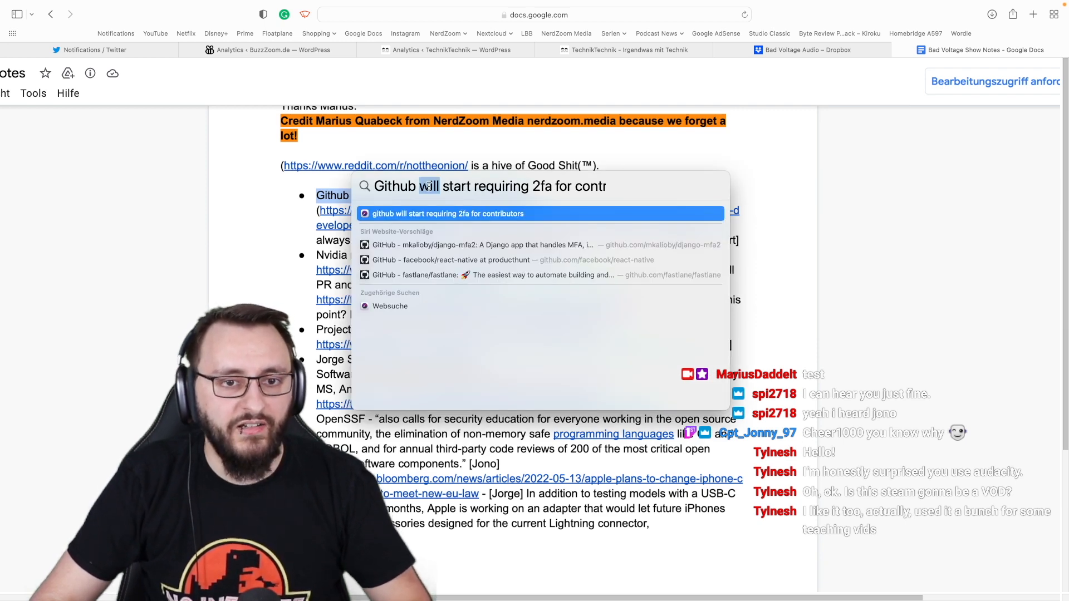
{"action": "key", "text": "BackSpace"}
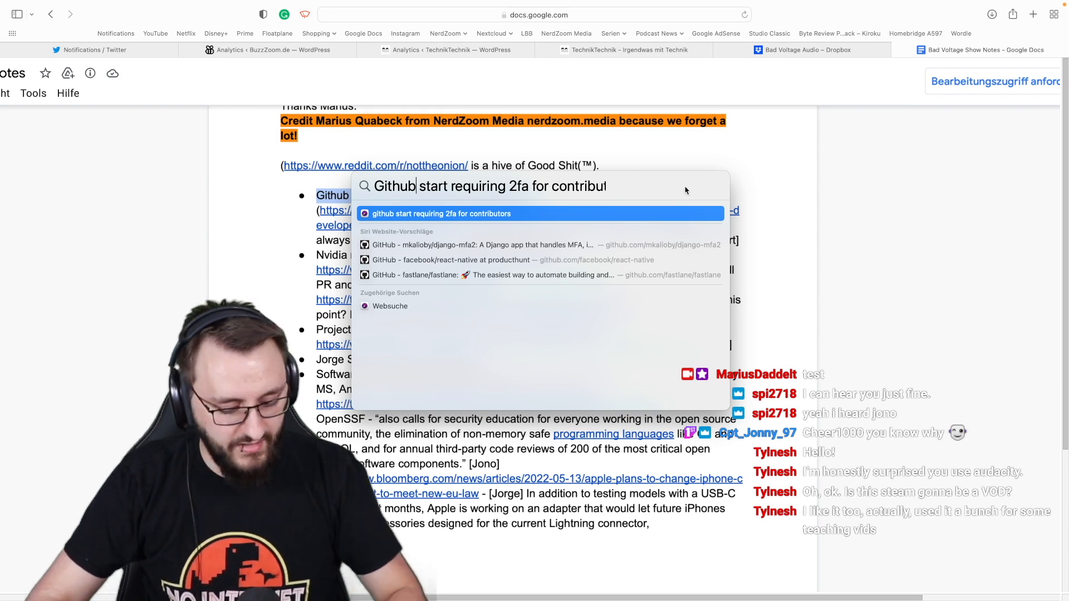
{"action": "key", "text": "super+a"}
{"action": "key", "text": "super+x"}
{"action": "key", "text": "Escape"}
Switch back to Audacity and add a label at about 8:16.2 reading "Github start requiring 2fa for contributors".
{"action": "key", "text": "ctrl+Left"}
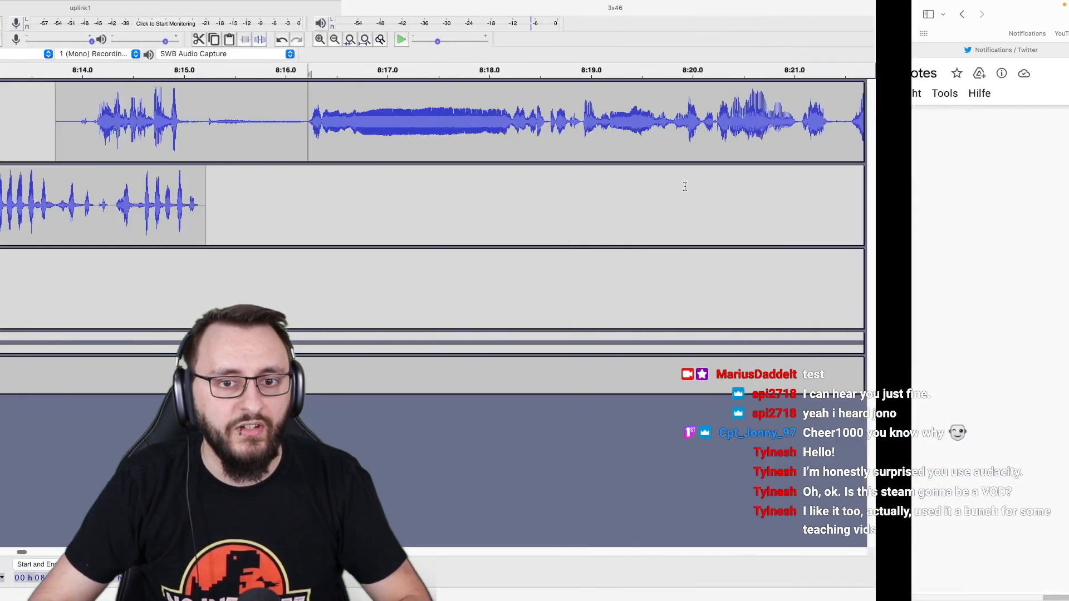
{"action": "key", "text": "super+b"}
{"action": "key", "text": "super+v"}
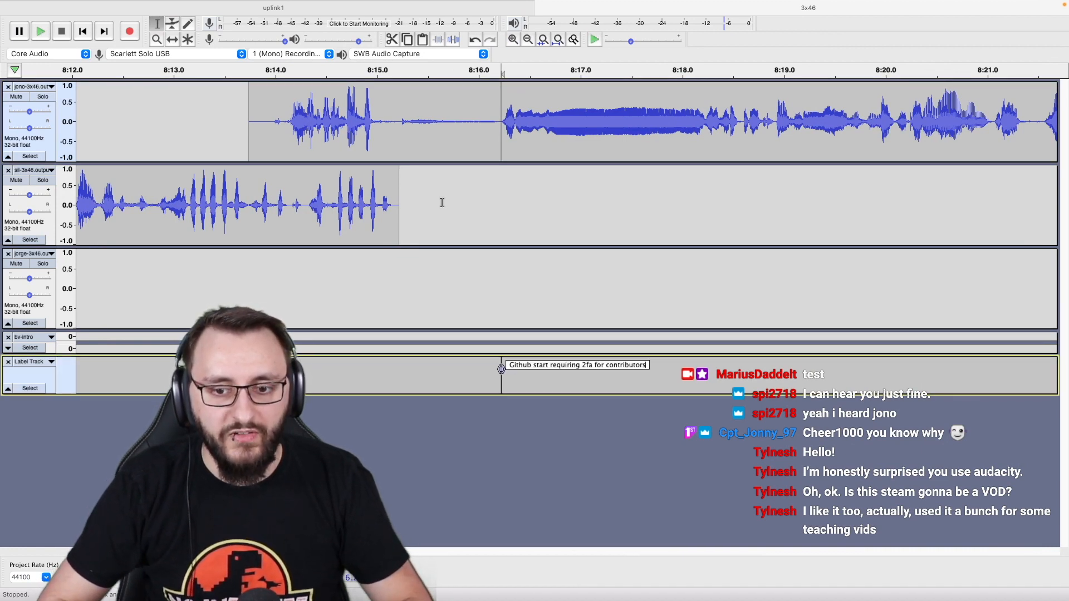
{"action": "key", "text": "Return"}
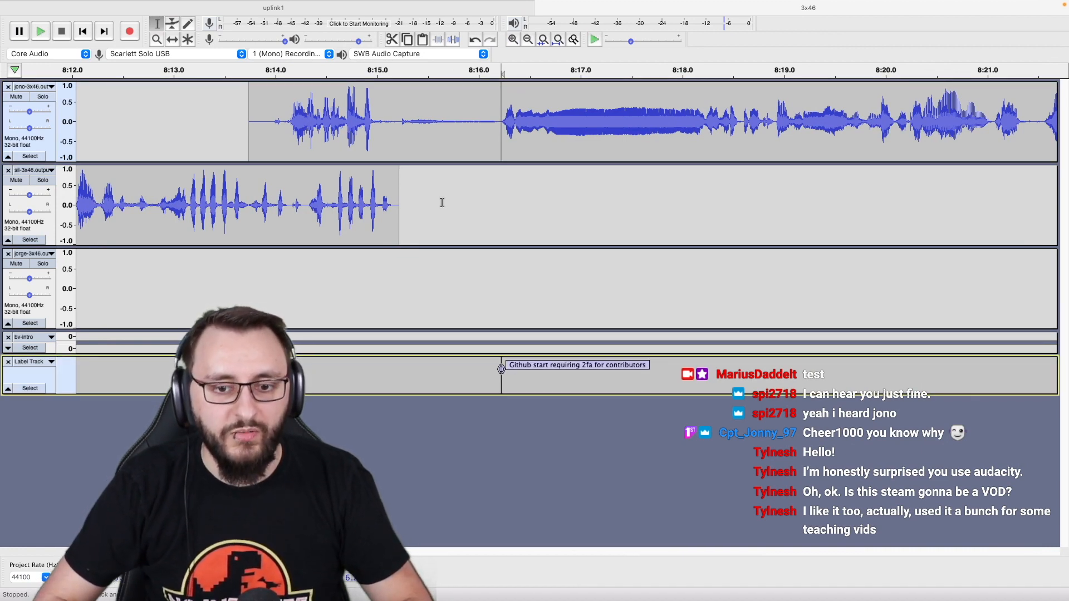
Remove the first voice track's faint noise from about 8:15.2 to 8:16.2 and shorten the pause in all tracks by about 0.6 s.
{"action": "left_click", "coordinate": [170, 208]}
{"action": "key", "text": "space"}
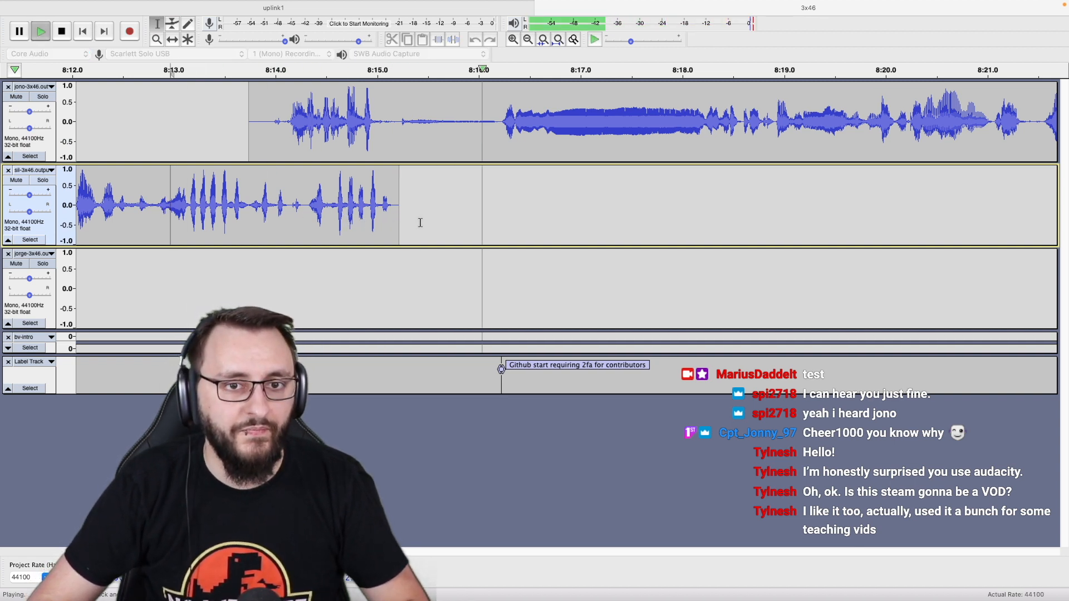
{"action": "key", "text": "space"}
{"action": "left_click_drag", "start_coordinate": [400, 150], "coordinate": [502, 149]}
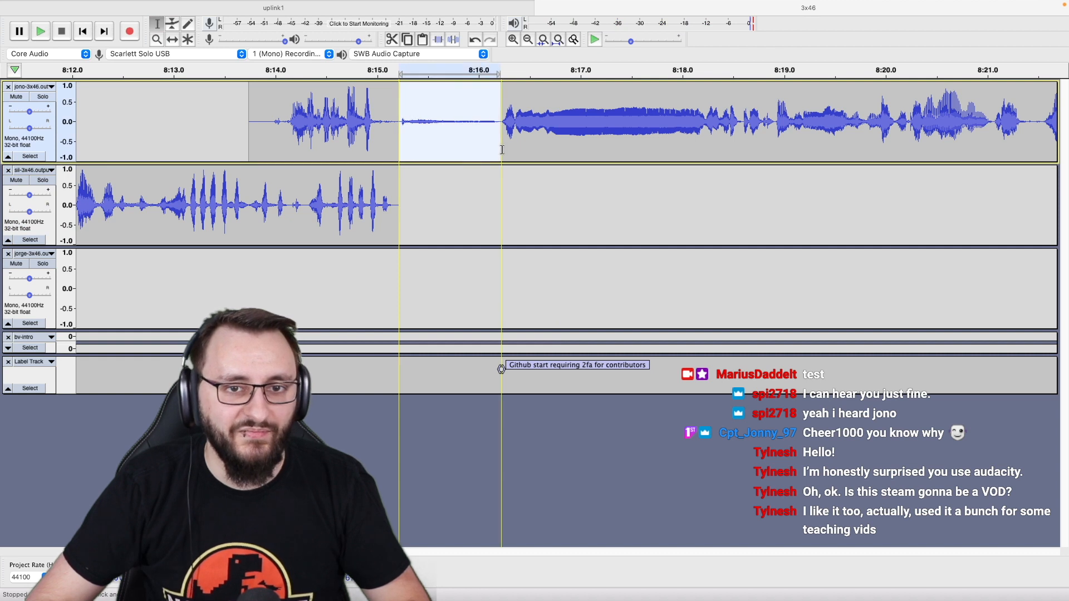
{"action": "key", "text": "super+alt+k"}
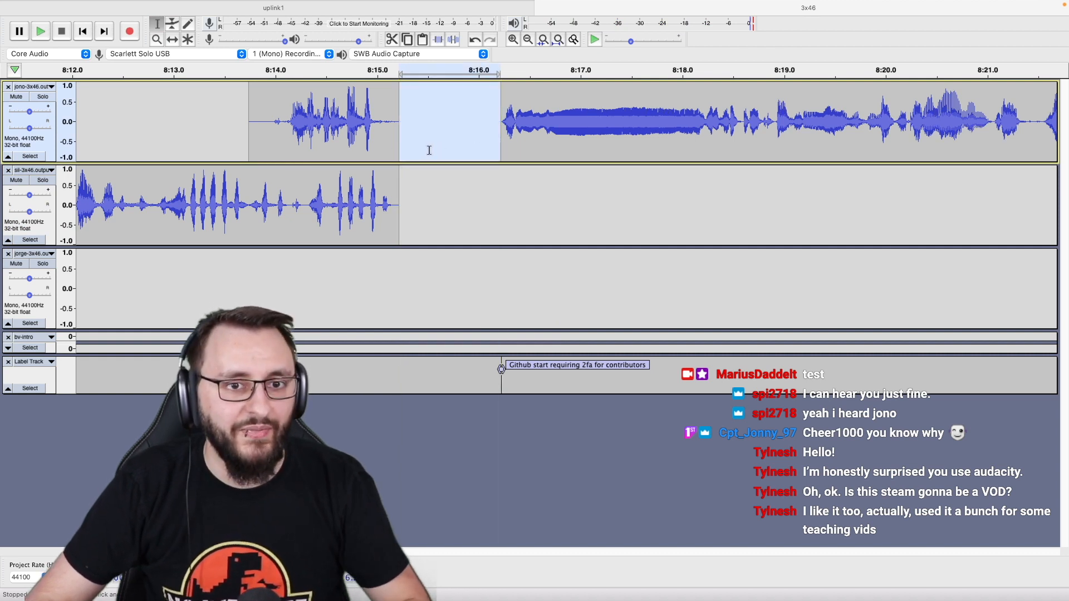
{"action": "left_click_drag", "start_coordinate": [409, 150], "coordinate": [472, 375]}
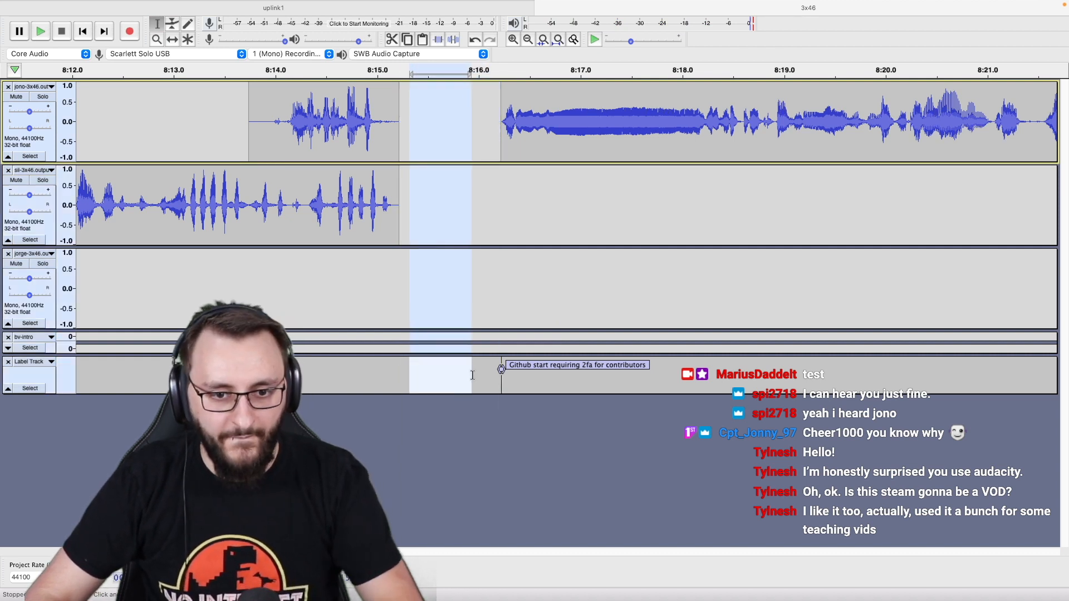
{"action": "key", "text": "Delete"}
Listen to all tracks from about 8:13 and follow the playback to about 8:45.
{"action": "left_click", "coordinate": [174, 295]}
{"action": "key", "text": "space"}
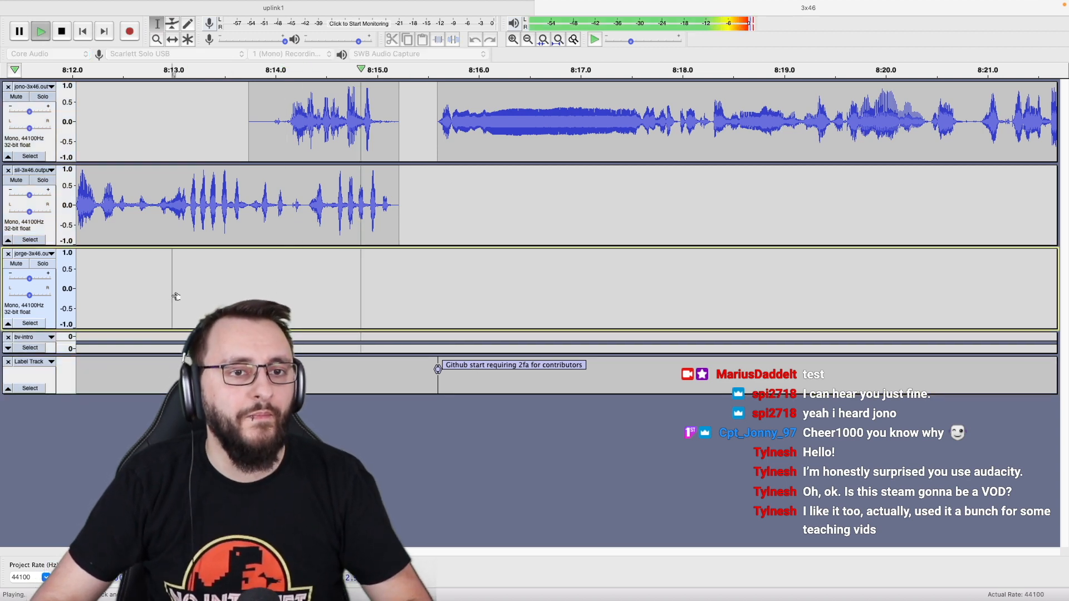
{"action": "scroll", "coordinate": [176, 296], "scroll_direction": "down", "scroll_amount": 2}
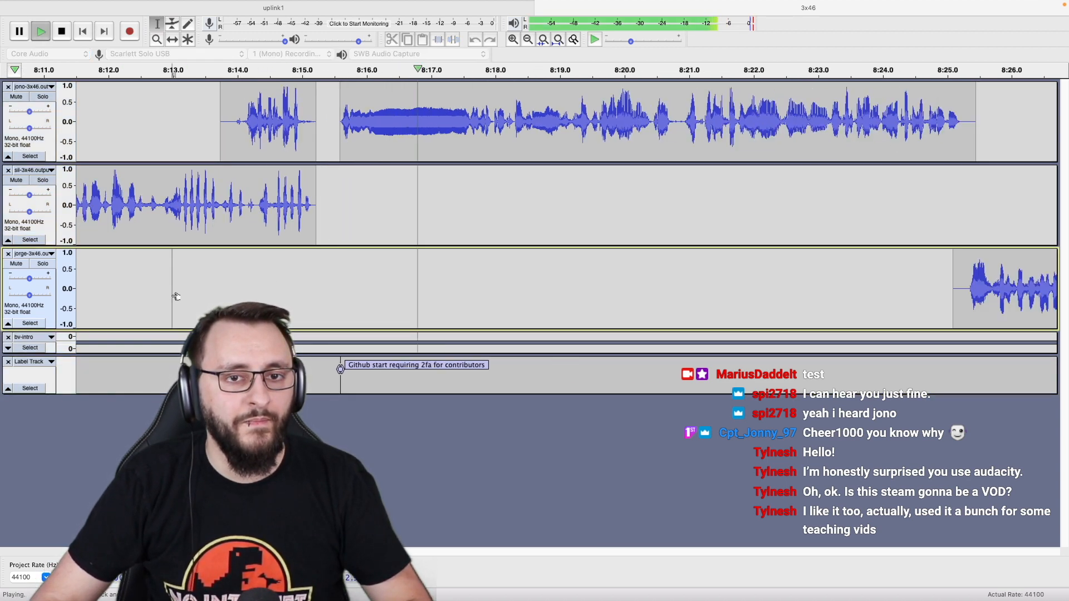
{"action": "scroll", "coordinate": [176, 296], "scroll_direction": "down", "scroll_amount": 5}
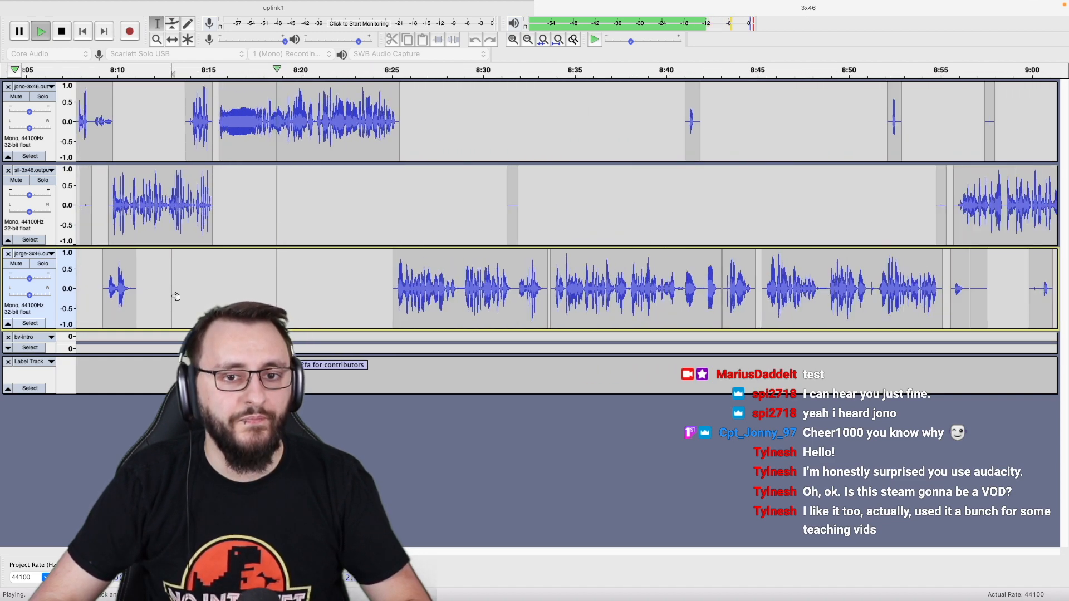
{"action": "scroll", "coordinate": [176, 296], "scroll_direction": "up", "scroll_amount": 7}
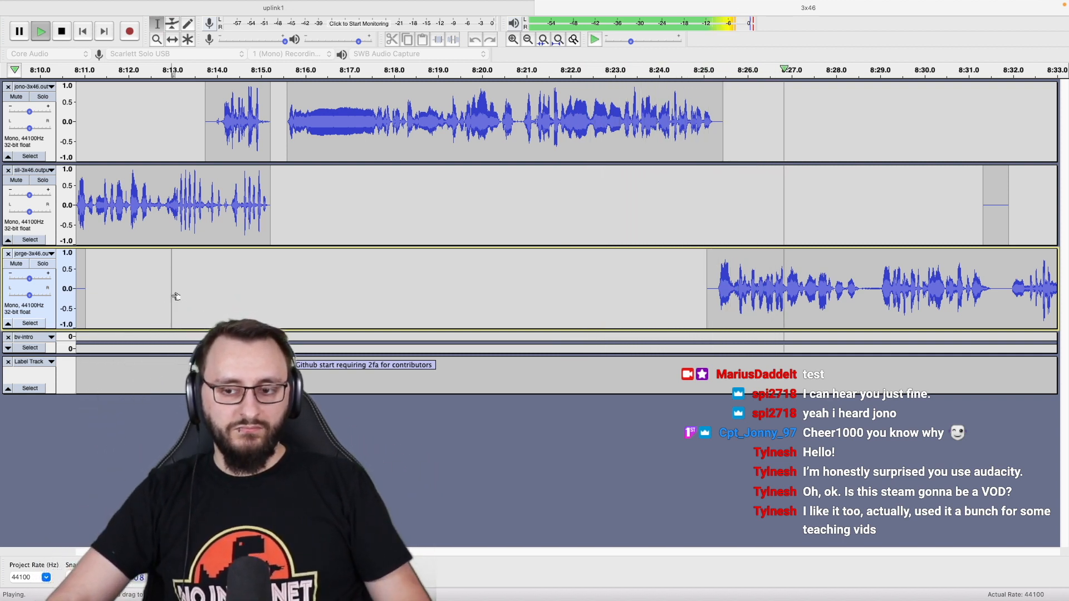
{"action": "scroll", "coordinate": [172, 296], "scroll_direction": "down", "scroll_amount": 3}
{"action": "scroll", "coordinate": [171, 295], "scroll_direction": "right", "scroll_amount": 5}
{"action": "scroll", "coordinate": [172, 296], "scroll_direction": "right", "scroll_amount": 3}
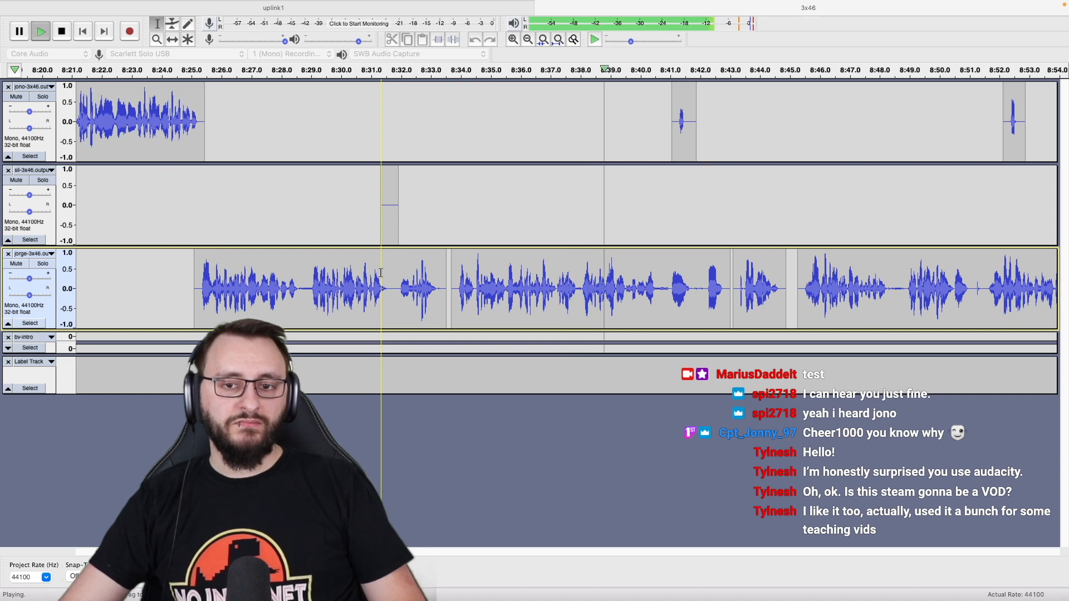
{"action": "scroll", "coordinate": [381, 273], "scroll_direction": "right", "scroll_amount": 5}
{"action": "scroll", "coordinate": [381, 272], "scroll_direction": "down", "scroll_amount": 2}
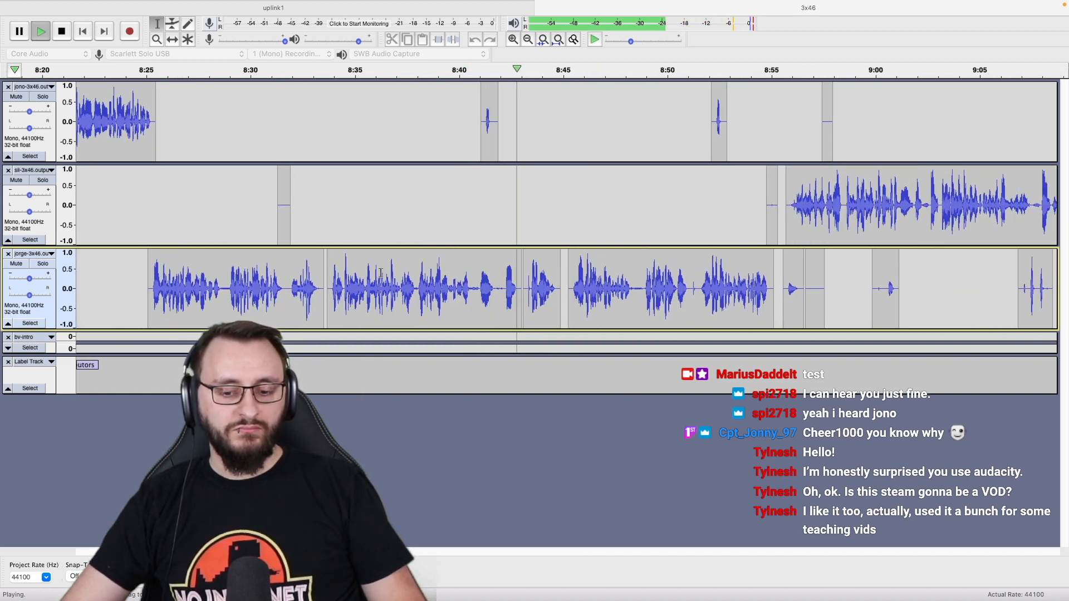
{"action": "scroll", "coordinate": [462, 288], "scroll_direction": "right", "scroll_amount": 4}
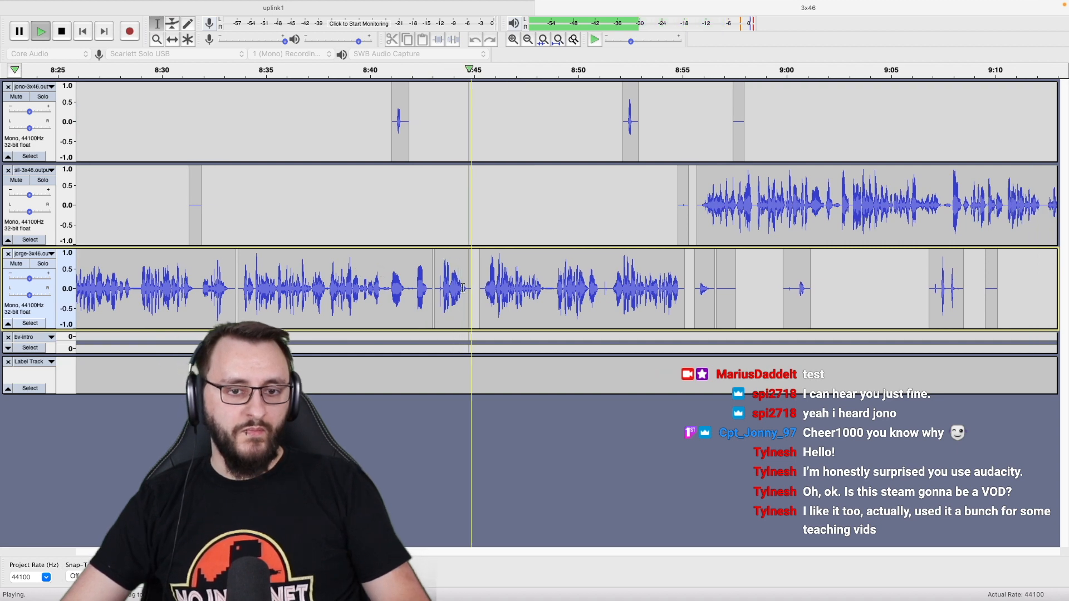
Stop playback and select the short click before the speech in the third voice track, from about 8:43.3 to 8:43.5.
{"action": "key", "text": "space"}
{"action": "scroll", "coordinate": [440, 288], "scroll_direction": "up", "scroll_amount": 5}
{"action": "left_click_drag", "start_coordinate": [435, 289], "coordinate": [523, 304]}
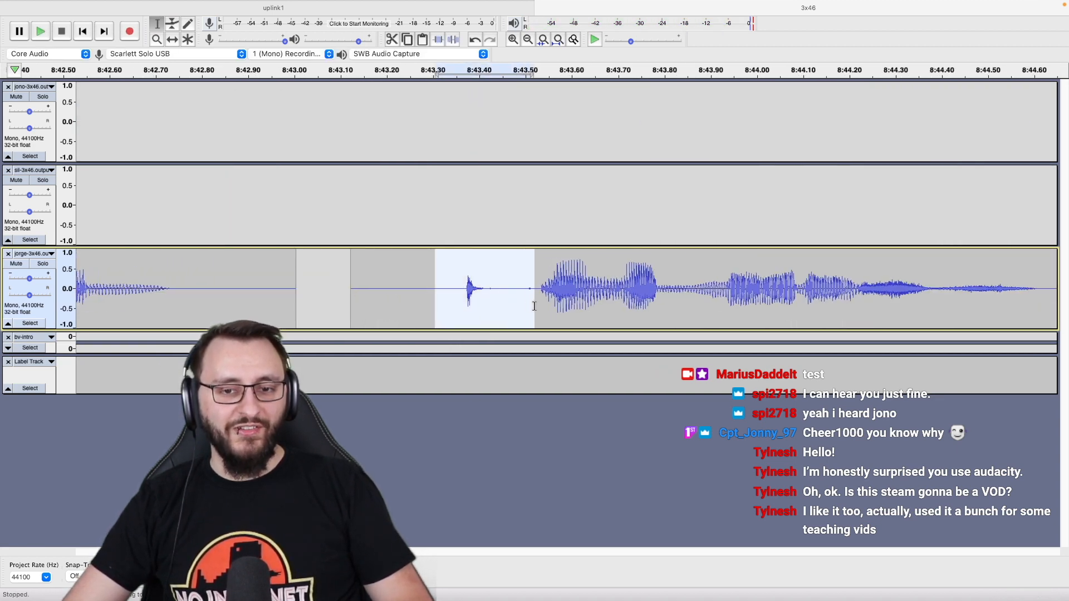
Split-delete the short noise between about 8:43.3 and 8:43.5 in the third voice track, keeping the following audio in place.
{"action": "key", "text": "space"}
{"action": "key", "text": "space"}
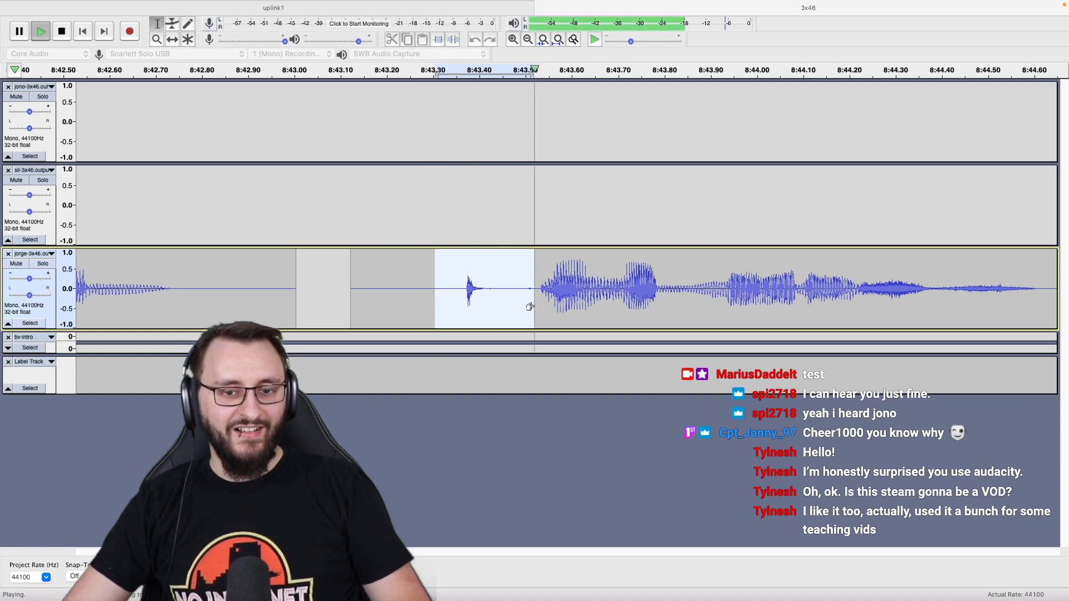
{"action": "key", "text": "alt+super+k"}
Audition the passage from about 8:42 and delete about 8:41.8 to 8:43.3 from all three voice tracks, closing the gap.
{"action": "scroll", "coordinate": [530, 306], "scroll_direction": "down", "scroll_amount": 2}
{"action": "left_click", "coordinate": [330, 299]}
{"action": "key", "text": "space"}
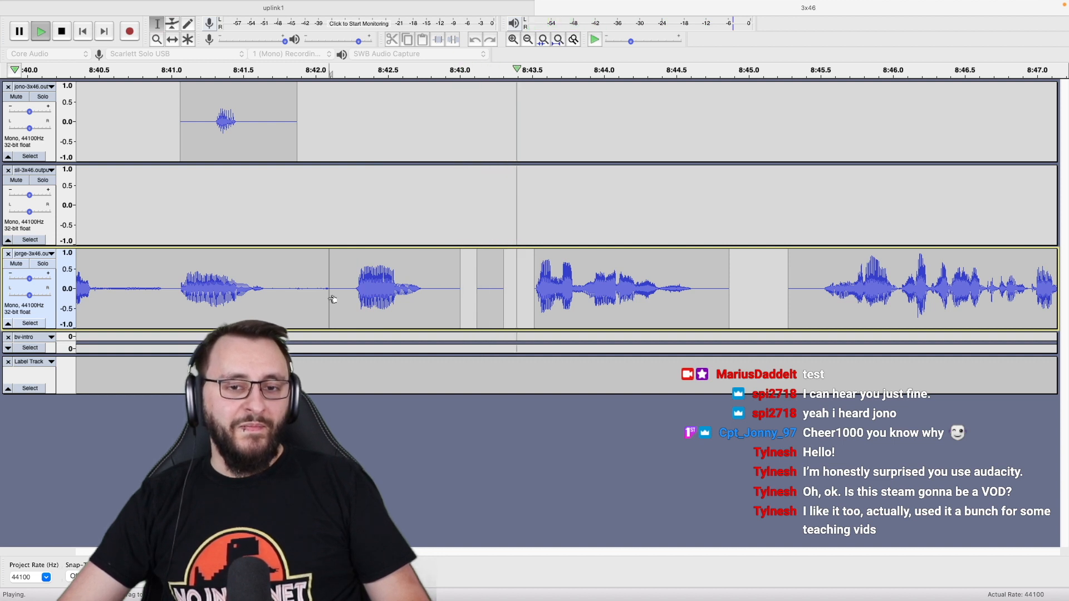
{"action": "scroll", "coordinate": [332, 299], "scroll_direction": "down", "scroll_amount": 1}
{"action": "key", "text": "space"}
{"action": "left_click_drag", "start_coordinate": [303, 290], "coordinate": [434, 143]}
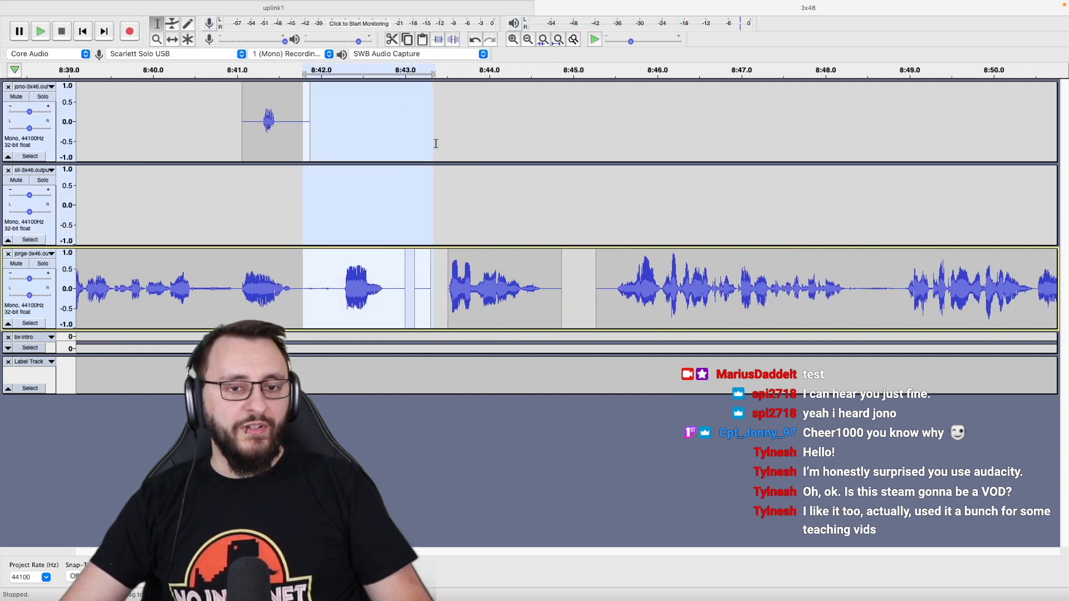
{"action": "key", "text": "Delete"}
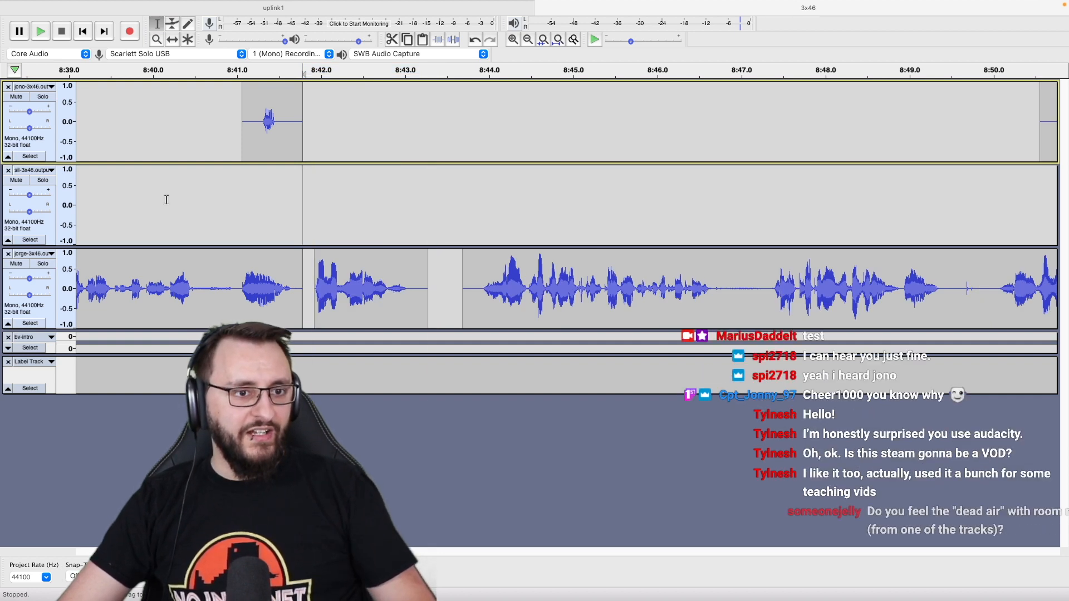
Play back the voice tracks from before the cut near 8:42 to check the transition and listen for further noises.
{"action": "left_click", "coordinate": [137, 202]}
{"action": "scroll", "coordinate": [157, 206], "scroll_direction": "down", "scroll_amount": 5}
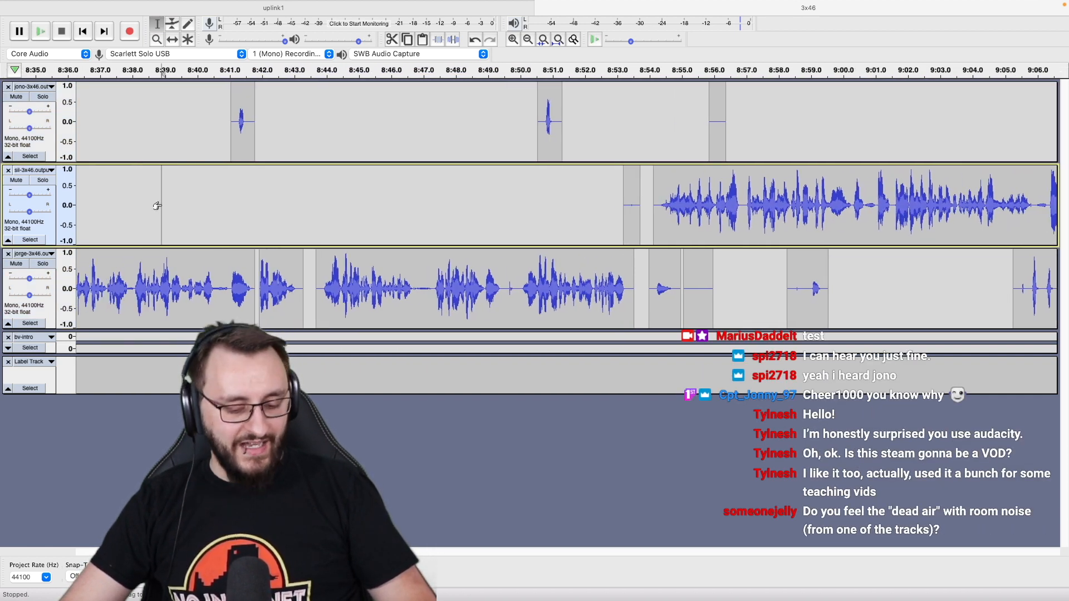
{"action": "left_click", "coordinate": [150, 212]}
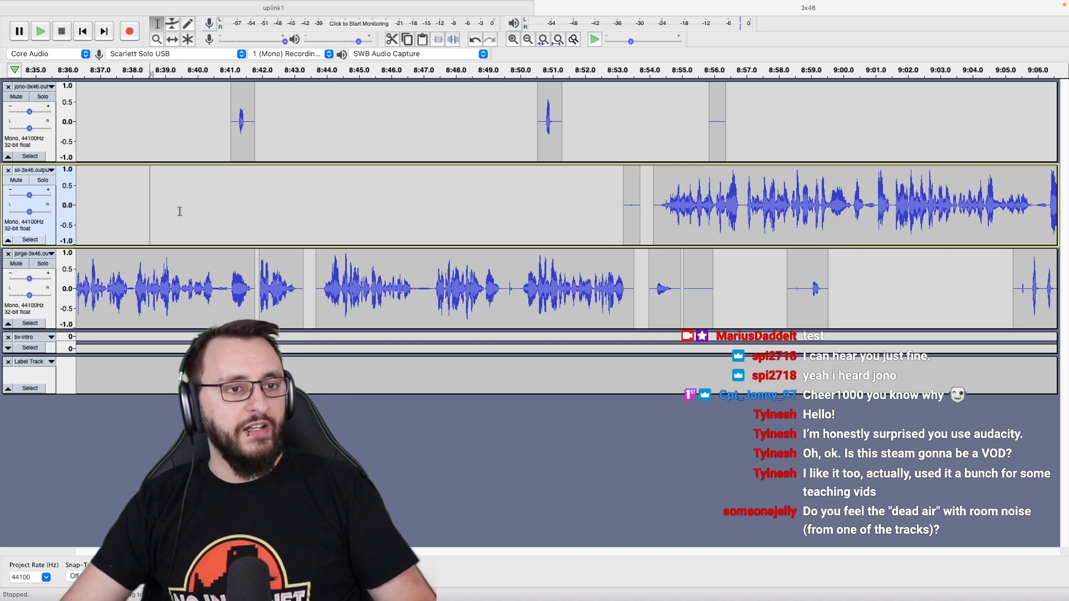
{"action": "key", "text": "space"}
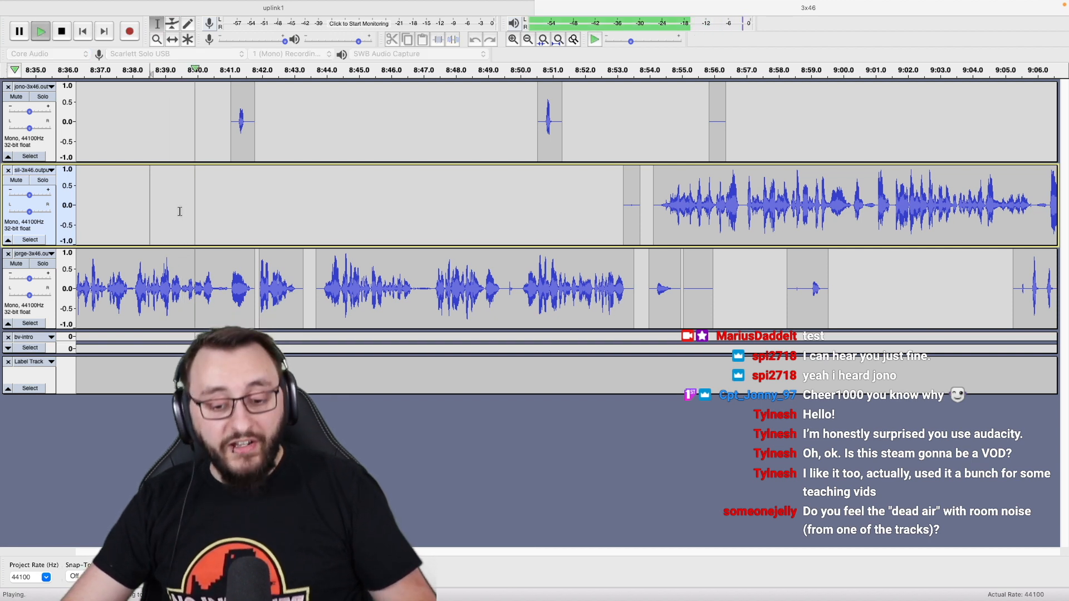
{"action": "key", "text": "space"}
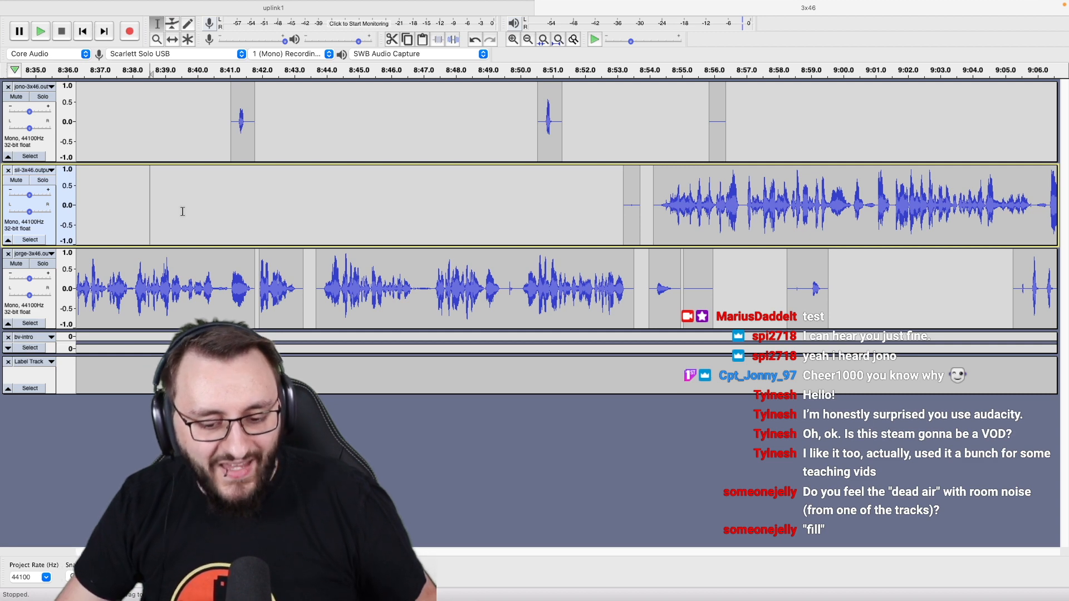
{"action": "scroll", "coordinate": [182, 211], "scroll_direction": "left", "scroll_amount": 2}
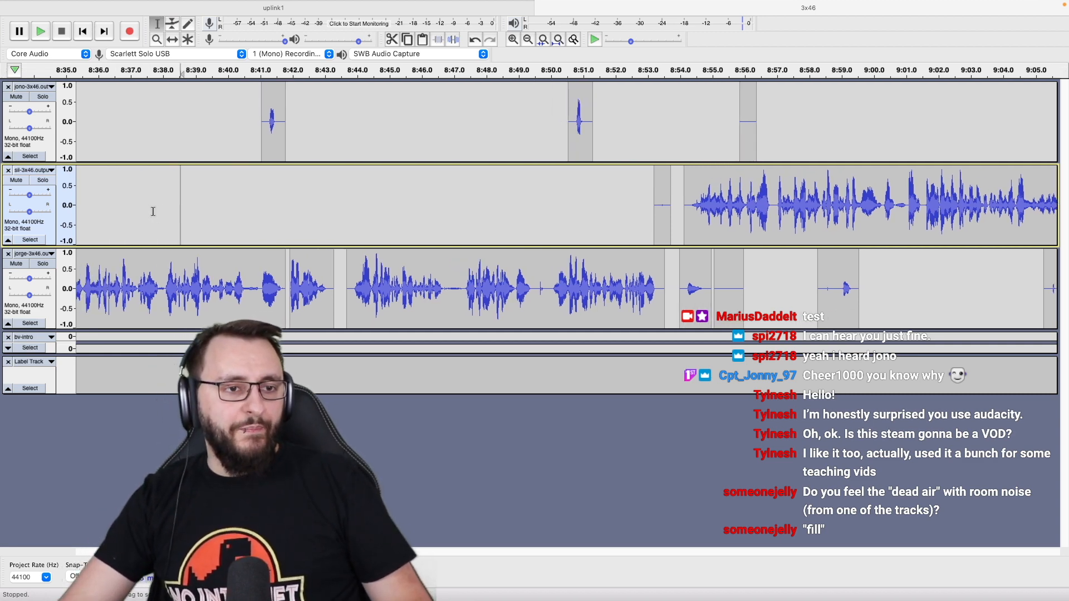
{"action": "scroll", "coordinate": [125, 213], "scroll_direction": "down", "scroll_amount": 2}
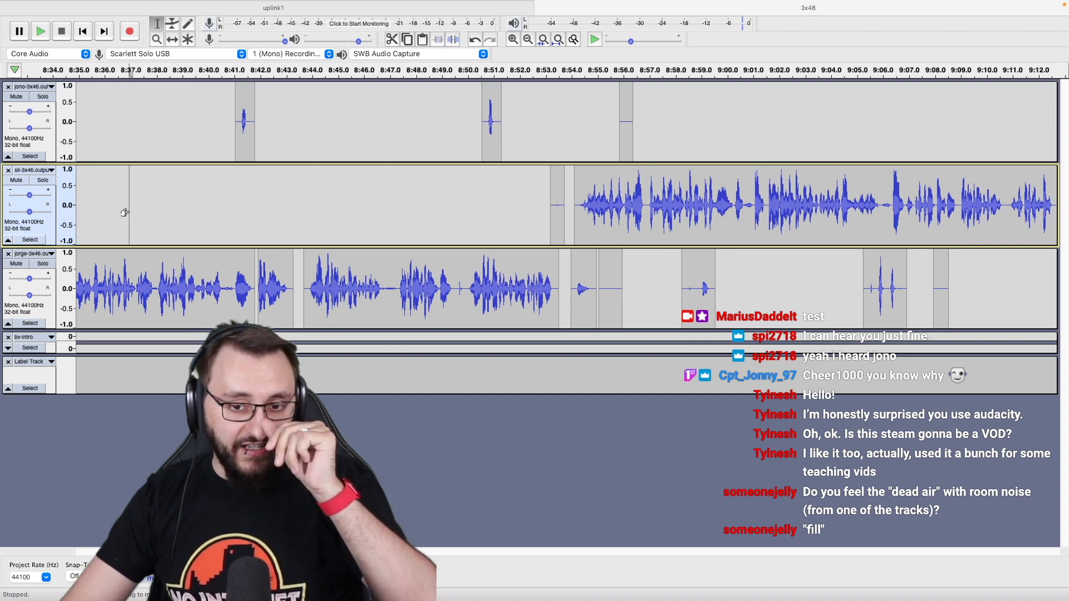
{"action": "scroll", "coordinate": [124, 213], "scroll_direction": "down", "scroll_amount": 3}
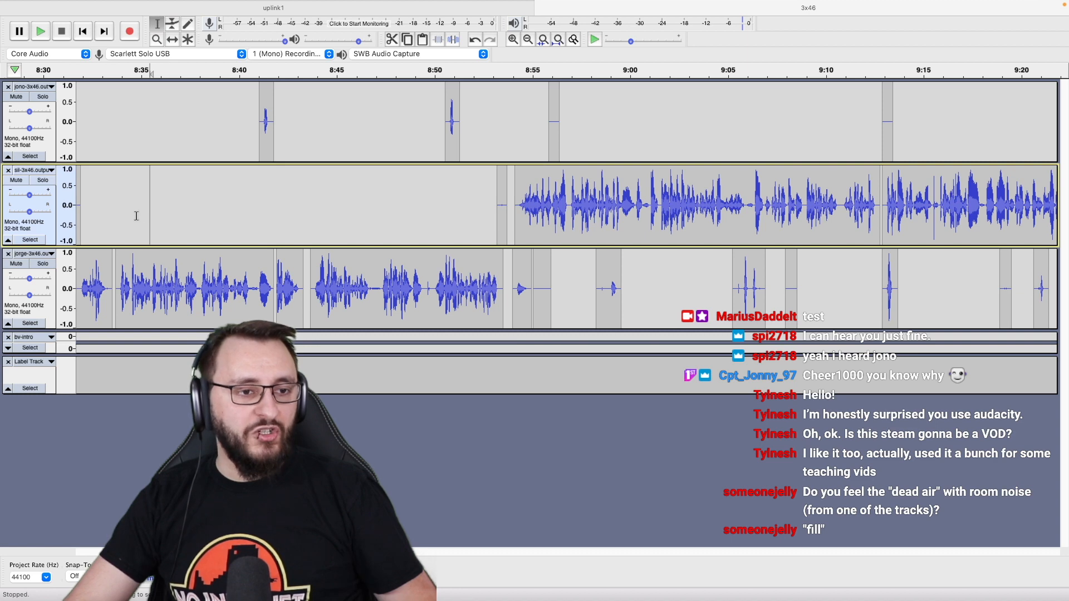
{"action": "scroll", "coordinate": [137, 216], "scroll_direction": "down", "scroll_amount": 3}
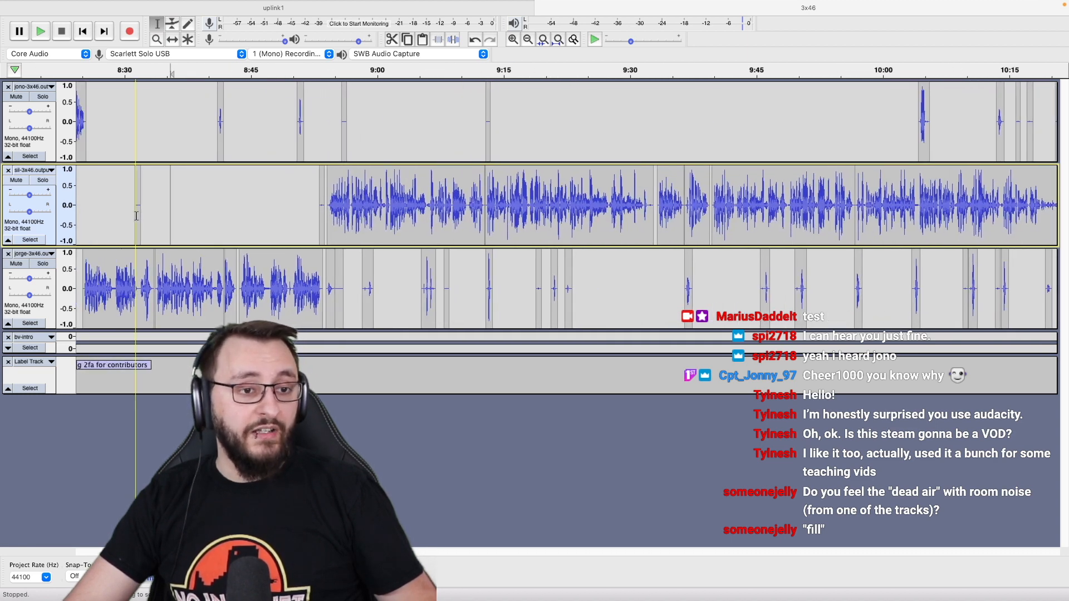
{"action": "scroll", "coordinate": [136, 216], "scroll_direction": "up", "scroll_amount": 3}
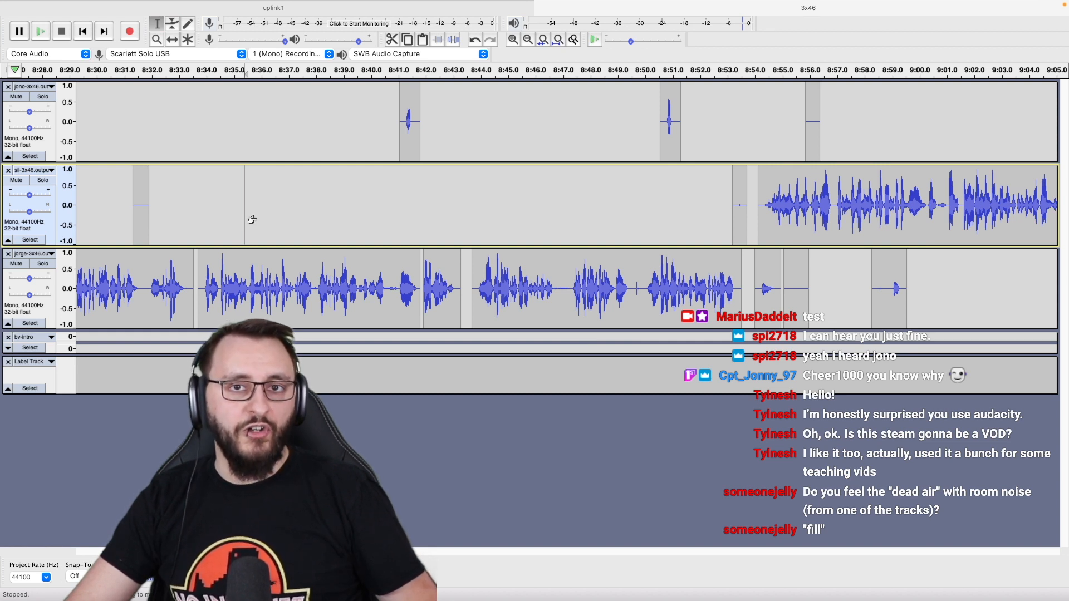
{"action": "key", "text": "space"}
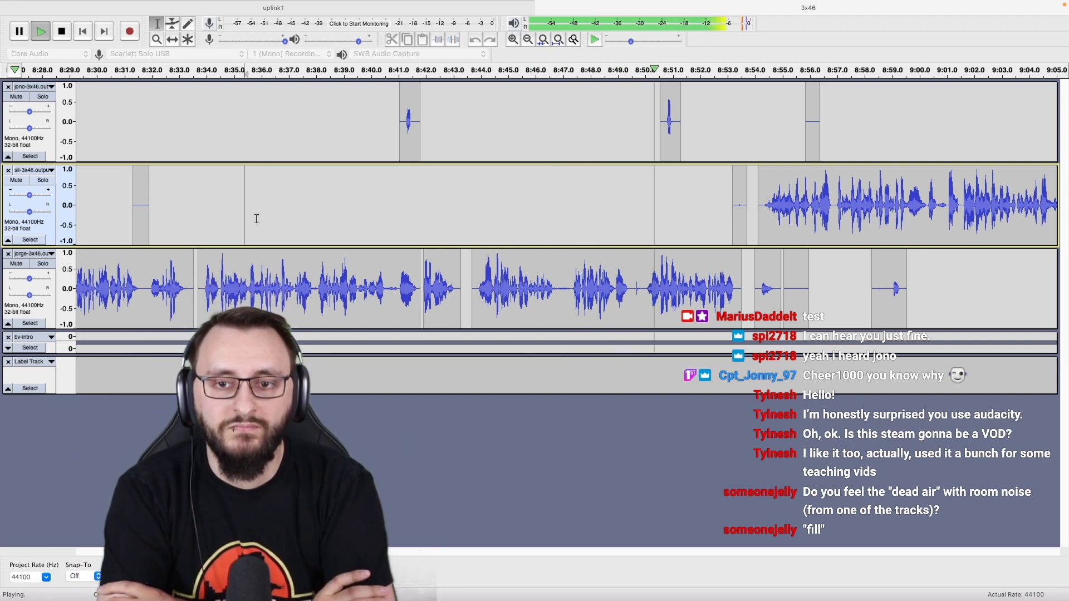
Split-delete the short click between about 8:49.5 and 8:49.9 in the third voice track.
{"action": "key", "text": "space"}
{"action": "left_click", "coordinate": [648, 298]}
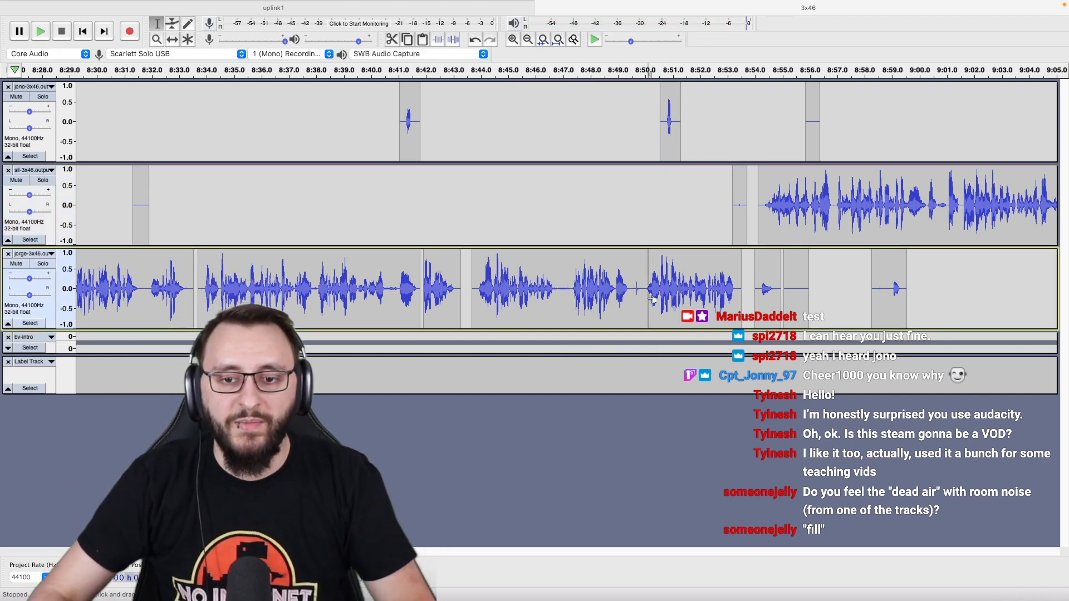
{"action": "scroll", "coordinate": [648, 298], "scroll_direction": "up", "scroll_amount": 2}
{"action": "left_click_drag", "start_coordinate": [596, 290], "coordinate": [649, 306]}
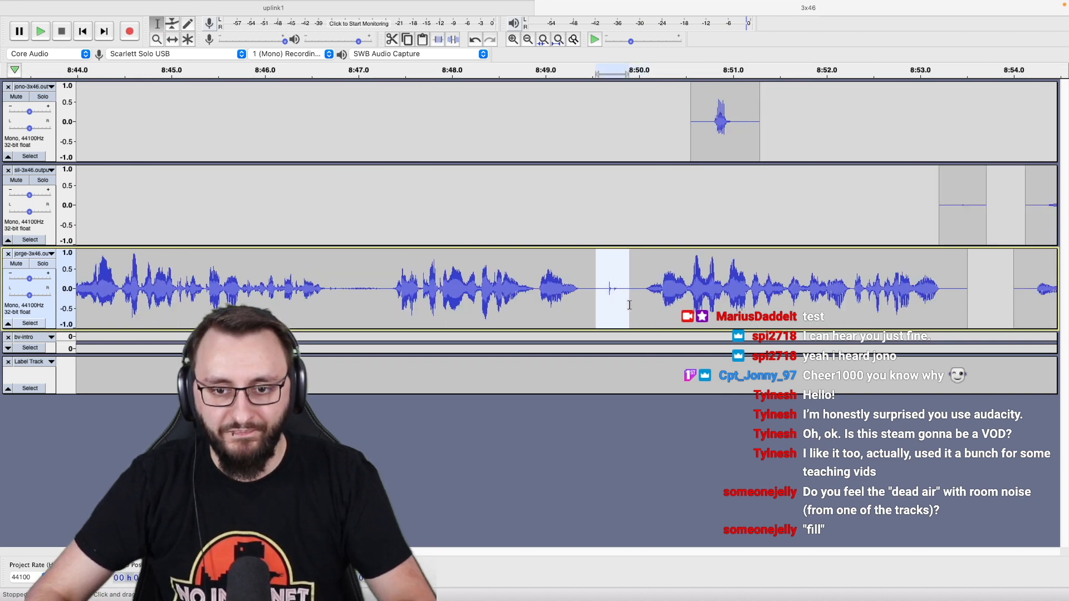
{"action": "key", "text": "alt+super+k"}
Audition the passage from about 8:48.3 and delete about 8:48.9 to 8:50.0 from all three voice tracks, closing the gap.
{"action": "left_click", "coordinate": [480, 266]}
{"action": "key", "text": "space"}
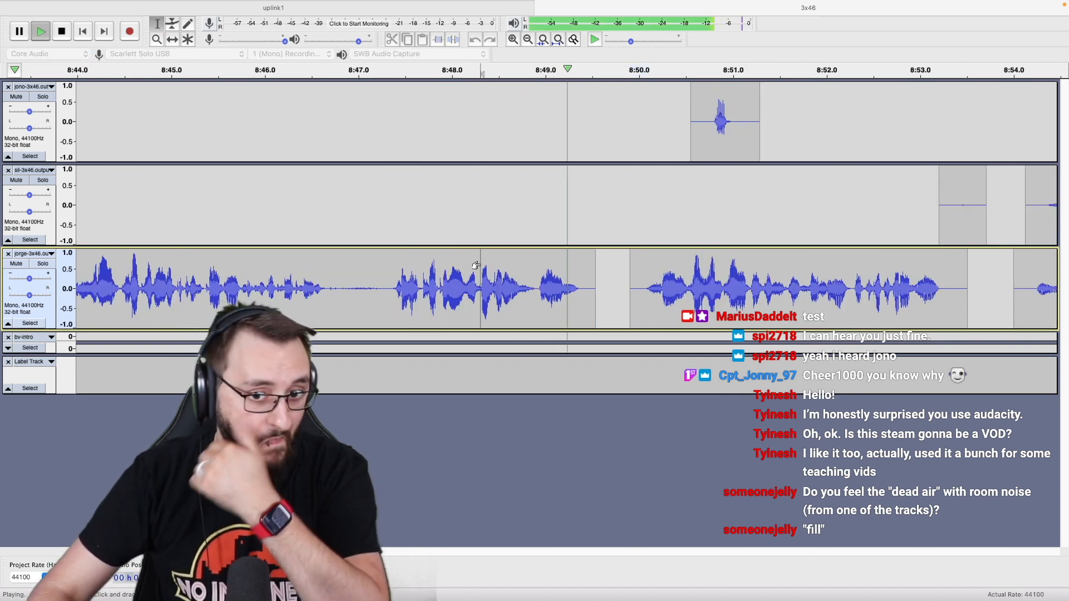
{"action": "scroll", "coordinate": [579, 272], "scroll_direction": "down", "scroll_amount": 1}
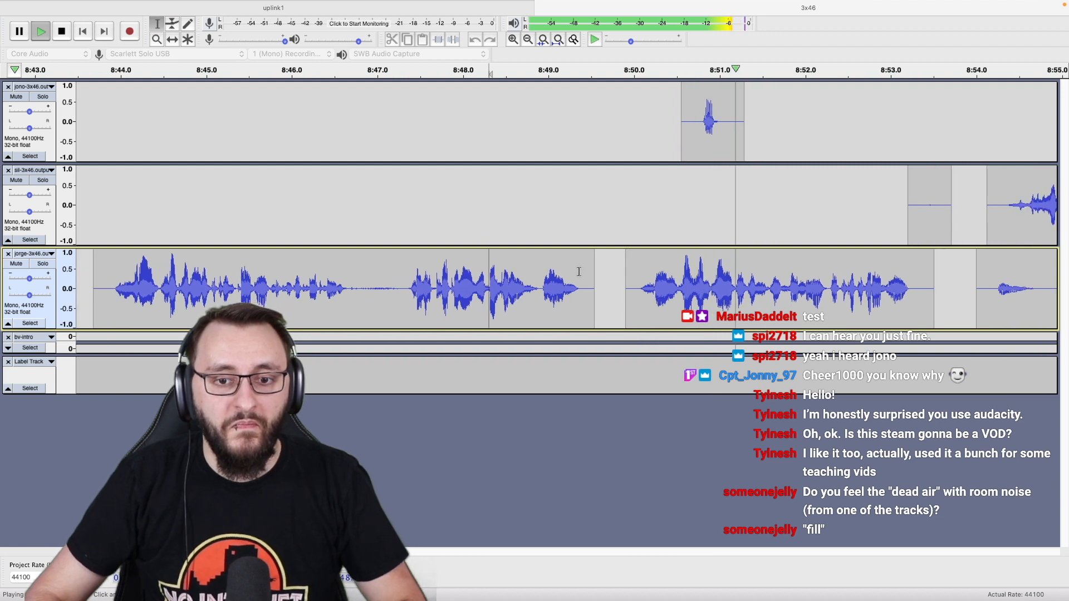
{"action": "key", "text": "space"}
{"action": "left_click_drag", "start_coordinate": [540, 282], "coordinate": [633, 148]}
{"action": "key", "text": "Delete"}
Listen on from about 8:46.4 and split-delete the stray clips between about 8:54 and 9:01 in the third voice track.
{"action": "left_click", "coordinate": [323, 206]}
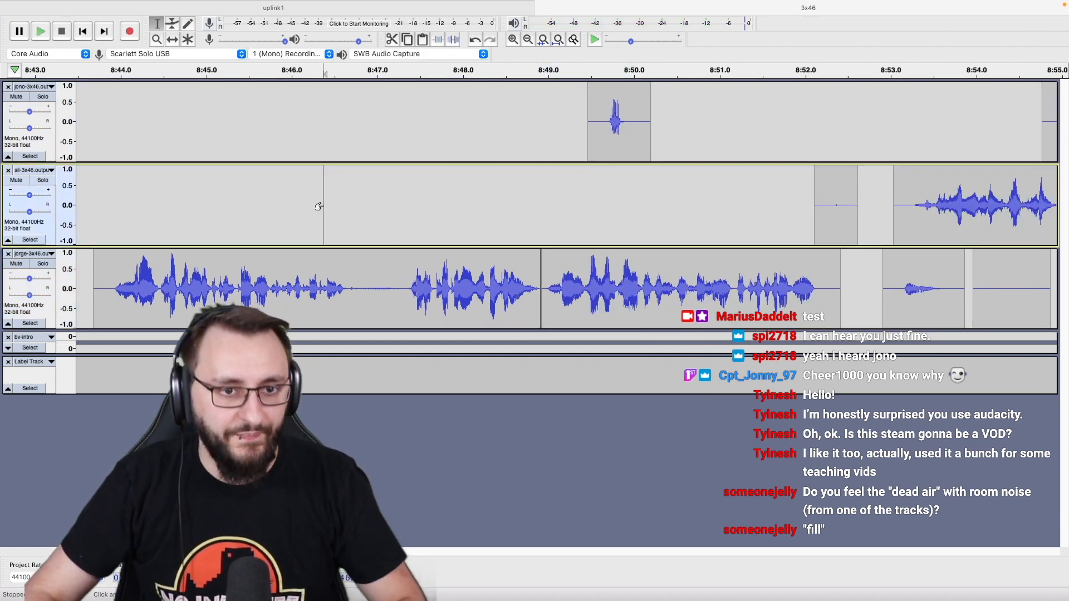
{"action": "key", "text": "space"}
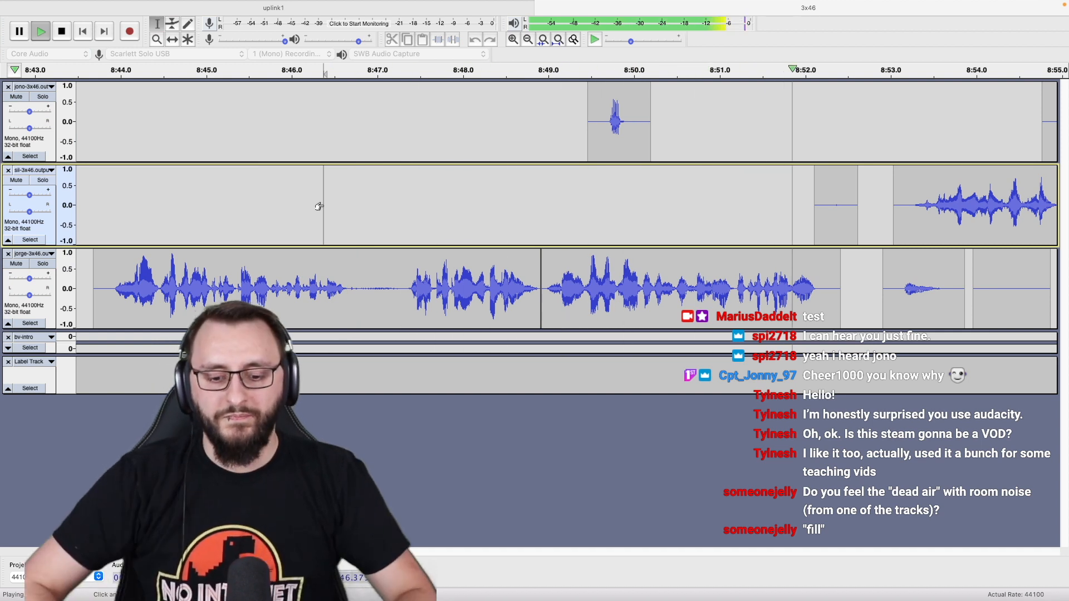
{"action": "scroll", "coordinate": [323, 207], "scroll_direction": "right", "scroll_amount": 6}
{"action": "scroll", "coordinate": [324, 206], "scroll_direction": "down", "scroll_amount": 2}
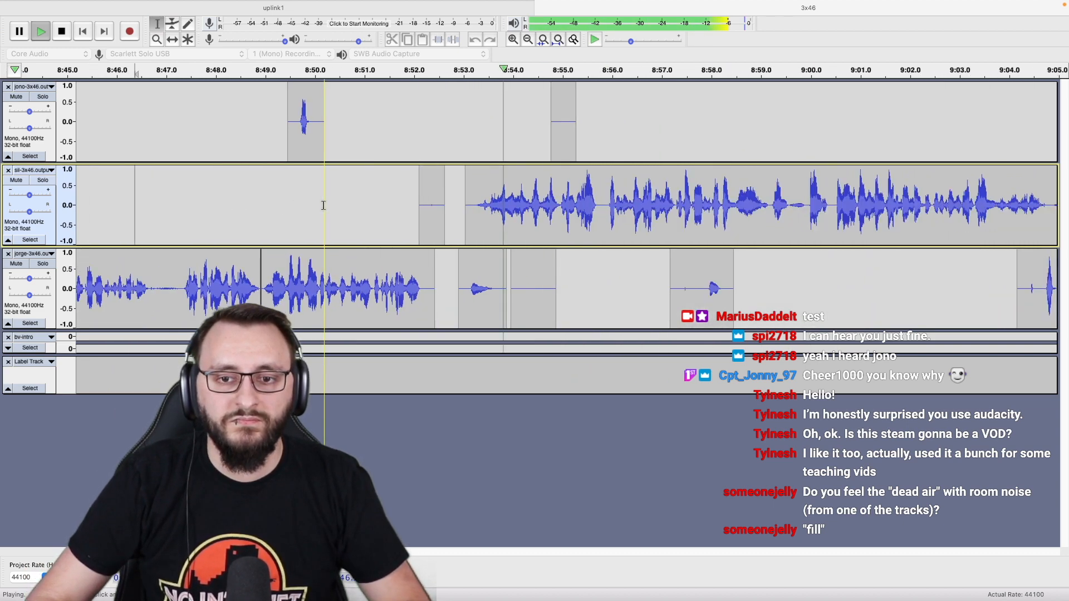
{"action": "scroll", "coordinate": [323, 205], "scroll_direction": "down", "scroll_amount": 3}
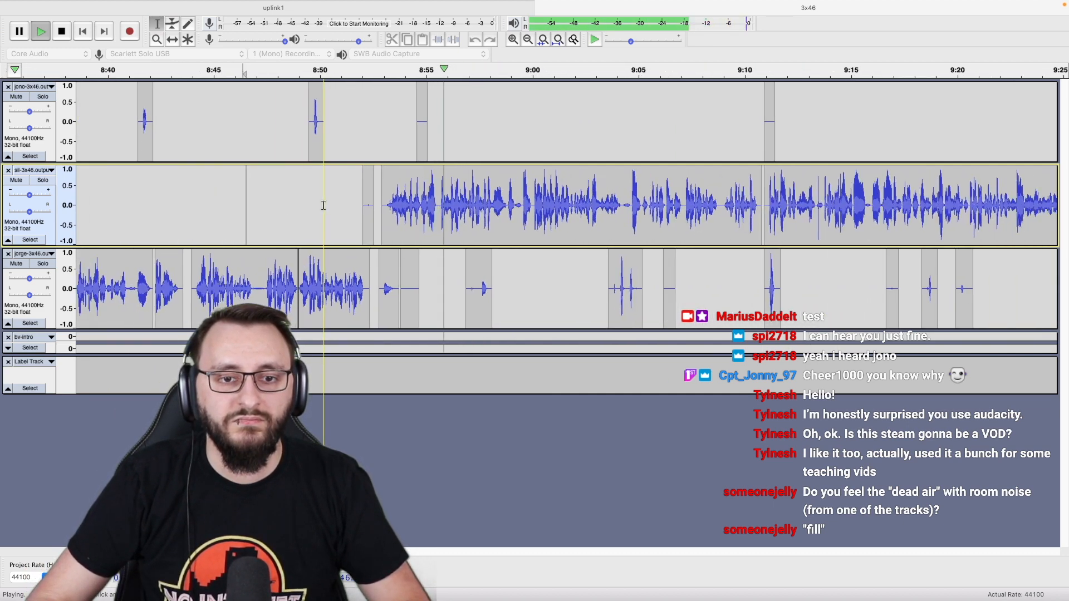
{"action": "scroll", "coordinate": [323, 206], "scroll_direction": "down", "scroll_amount": 1}
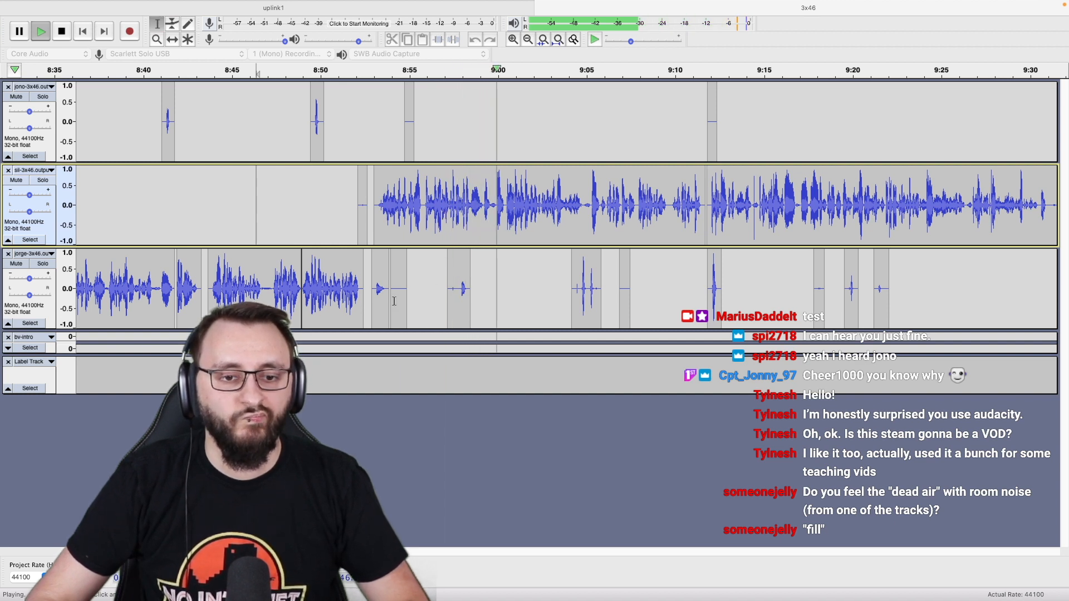
{"action": "left_click_drag", "start_coordinate": [391, 301], "coordinate": [518, 305]}
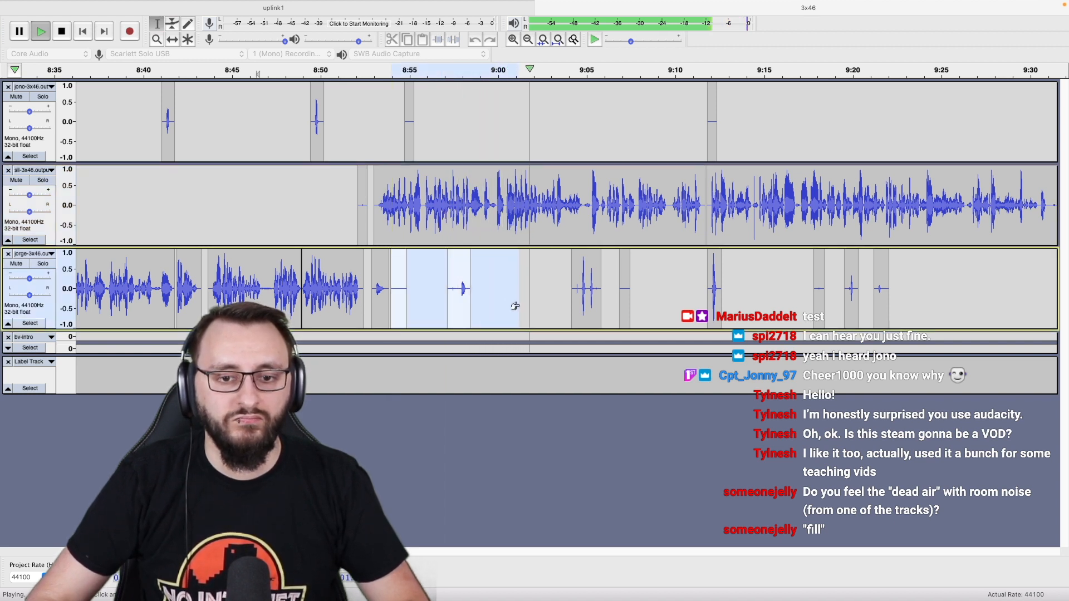
{"action": "key", "text": "space"}
{"action": "key", "text": "ctrl+alt+k"}
Continue listening to about 9:32 and delete the pause from about 9:31.0 to 9:32.2 from all three voice tracks.
{"action": "key", "text": "space"}
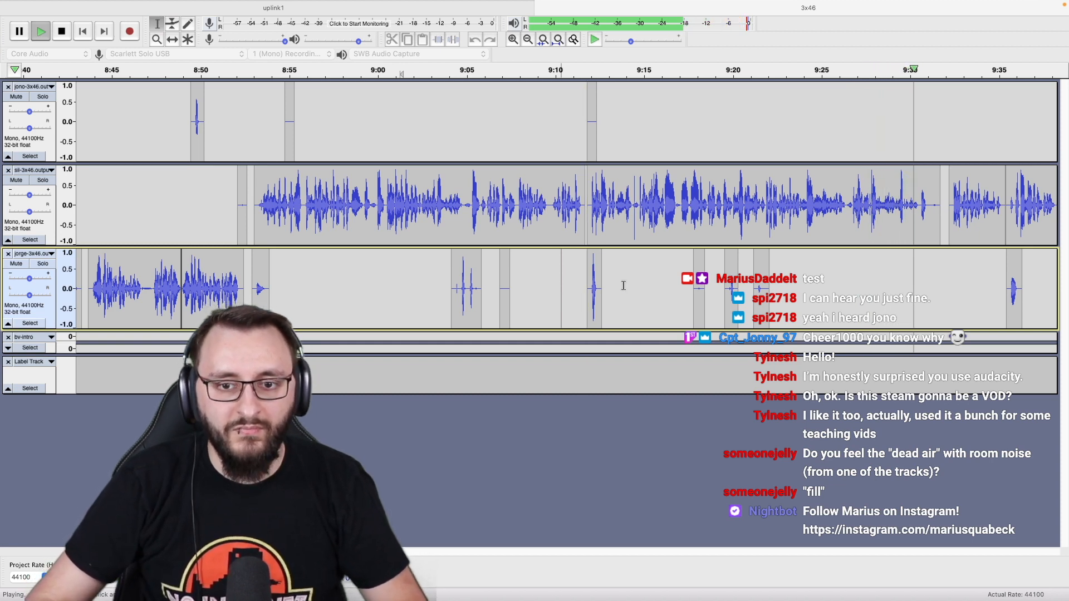
{"action": "scroll", "coordinate": [624, 285], "scroll_direction": "right", "scroll_amount": 5}
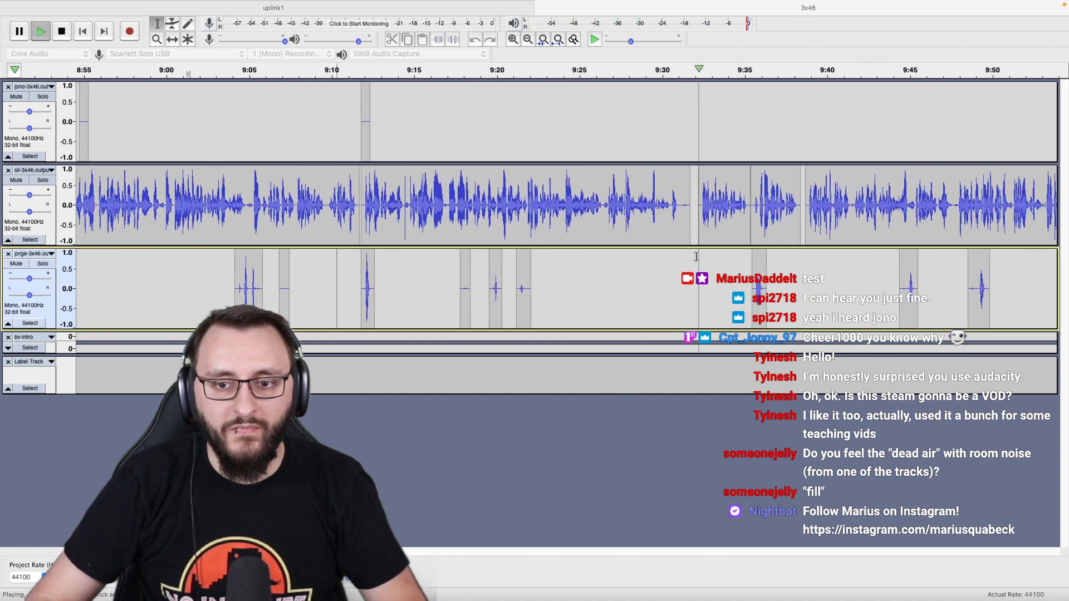
{"action": "left_click", "coordinate": [684, 234]}
{"action": "key", "text": "space"}
{"action": "scroll", "coordinate": [684, 234], "scroll_direction": "up", "scroll_amount": 3}
{"action": "left_click_drag", "start_coordinate": [663, 150], "coordinate": [775, 301]}
{"action": "key", "text": "Delete"}
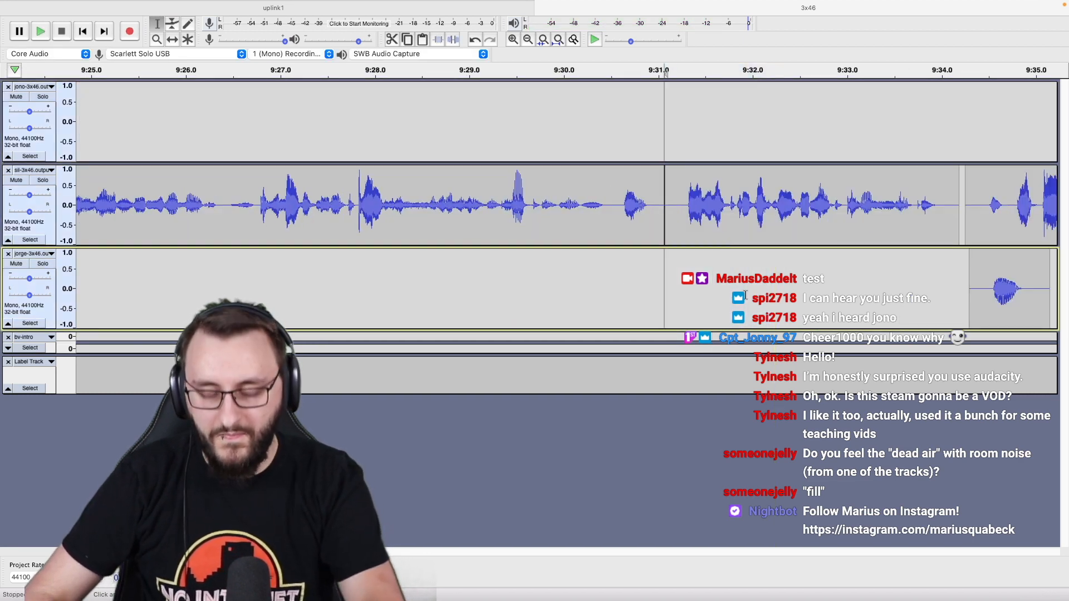
Listen on through the voice tracks from about 9:29 to about 10:02.
{"action": "key", "text": "space"}
{"action": "scroll", "coordinate": [477, 302], "scroll_direction": "down", "scroll_amount": 4}
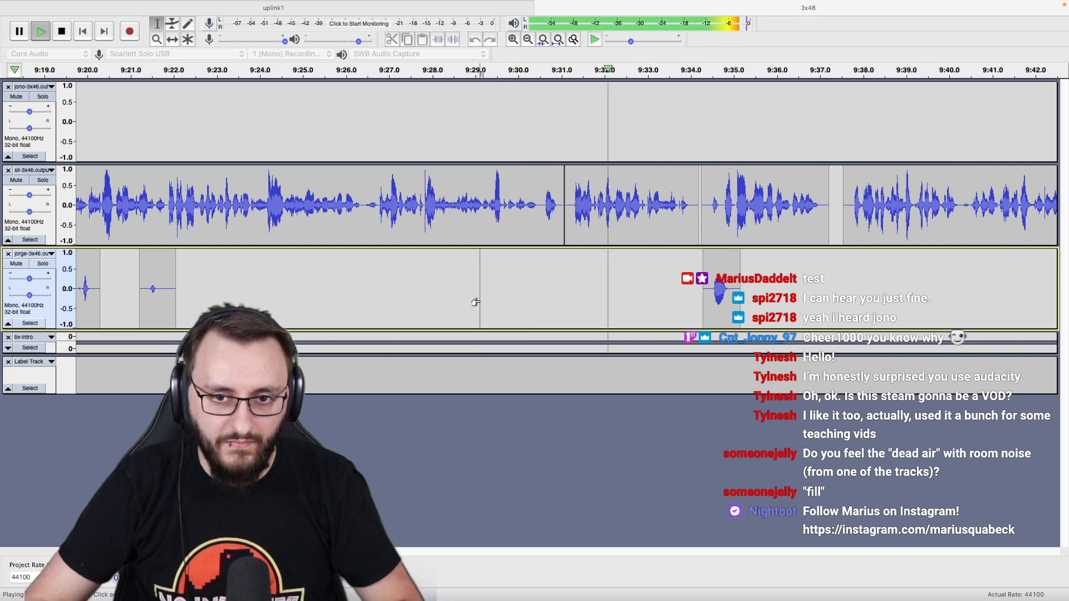
{"action": "scroll", "coordinate": [476, 302], "scroll_direction": "right", "scroll_amount": 5}
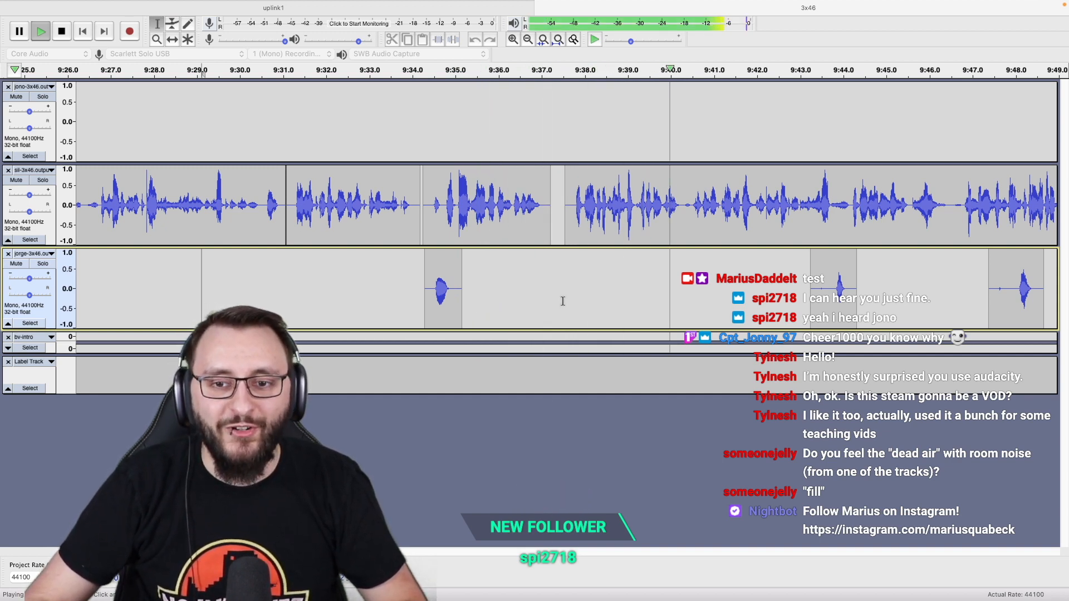
{"action": "scroll", "coordinate": [563, 302], "scroll_direction": "down", "scroll_amount": 1}
{"action": "scroll", "coordinate": [563, 301], "scroll_direction": "right", "scroll_amount": 3}
{"action": "scroll", "coordinate": [563, 301], "scroll_direction": "right", "scroll_amount": 2}
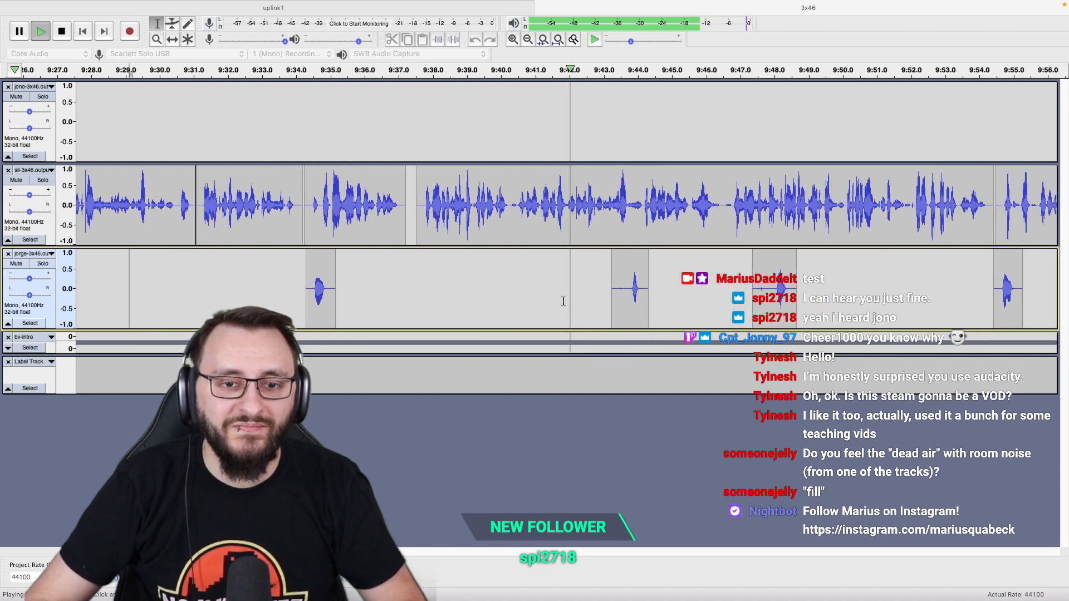
{"action": "scroll", "coordinate": [563, 302], "scroll_direction": "right", "scroll_amount": 2}
{"action": "scroll", "coordinate": [563, 302], "scroll_direction": "right", "scroll_amount": 1}
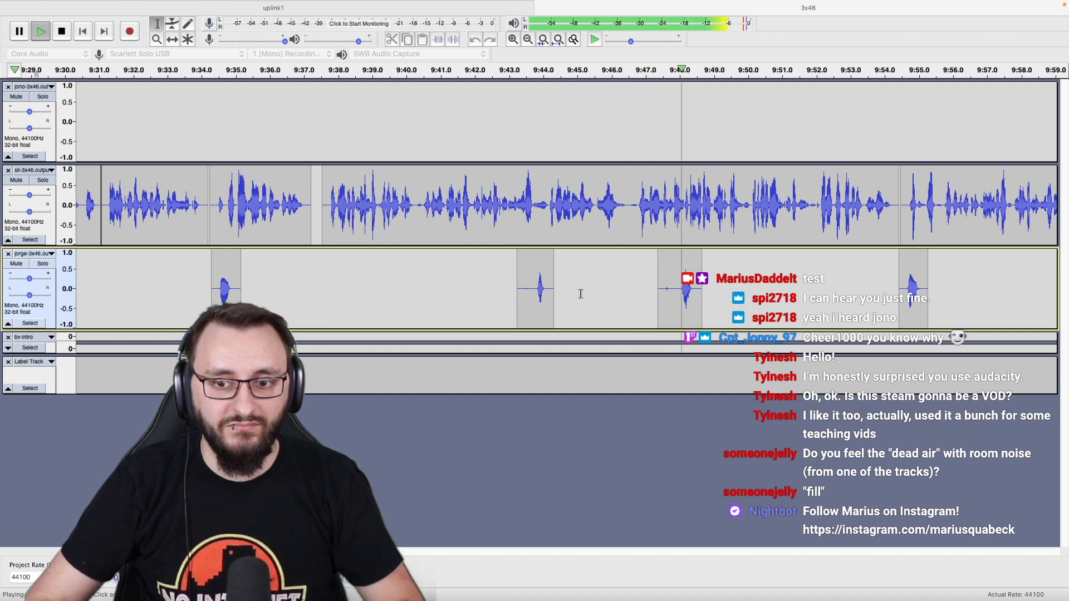
{"action": "scroll", "coordinate": [581, 294], "scroll_direction": "right", "scroll_amount": 5}
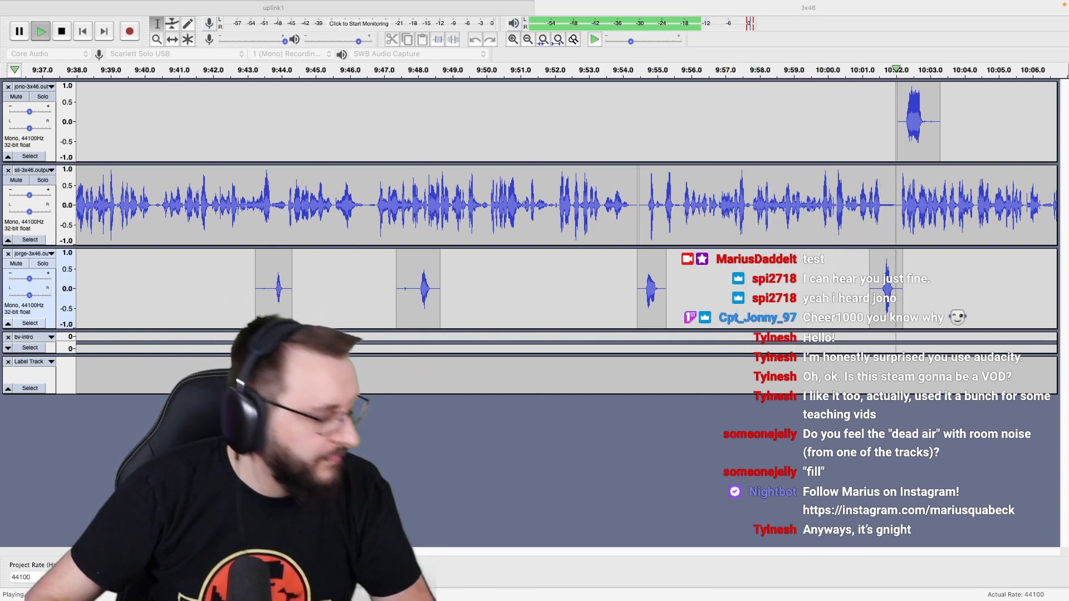
Continue listening past 10:12 and split-delete the stray clips between about 10:10.5 and 10:17.7 in the first voice track.
{"action": "left_click", "coordinate": [818, 291]}
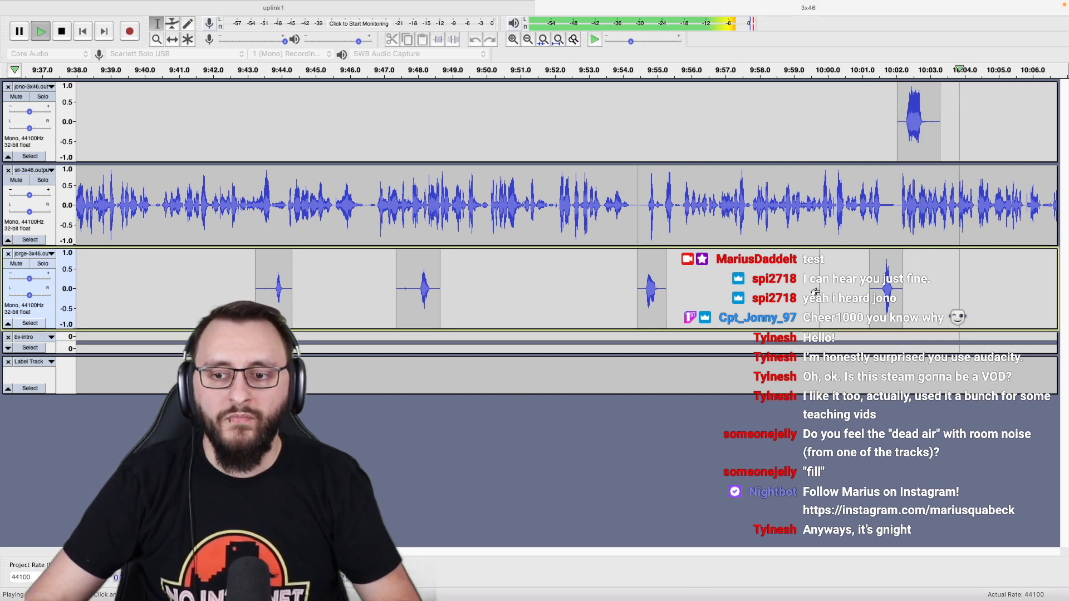
{"action": "scroll", "coordinate": [818, 291], "scroll_direction": "down", "scroll_amount": 2}
{"action": "scroll", "coordinate": [819, 292], "scroll_direction": "right", "scroll_amount": 5}
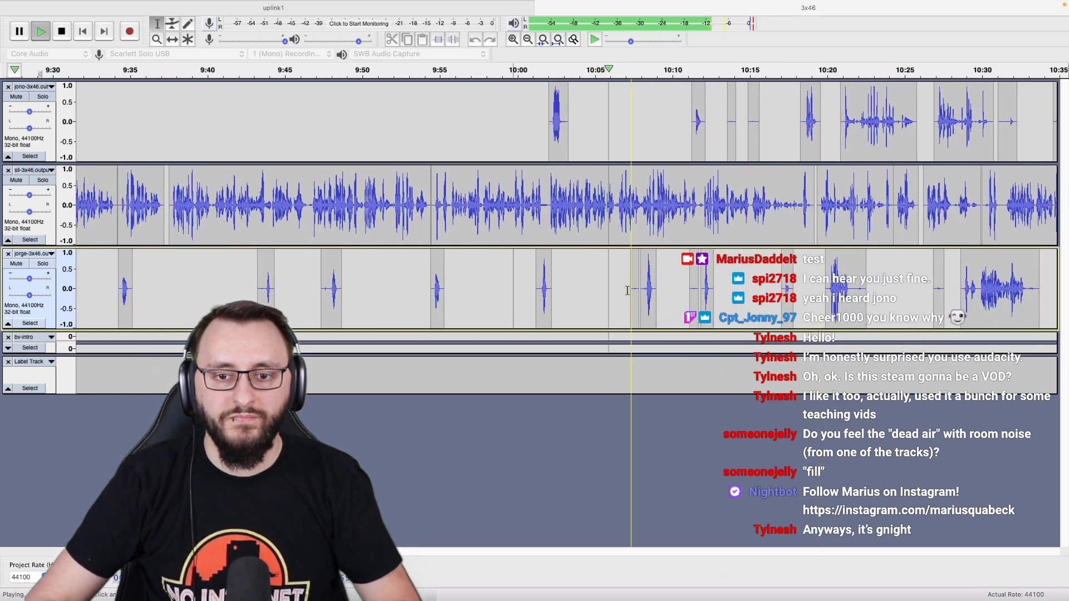
{"action": "scroll", "coordinate": [623, 291], "scroll_direction": "up", "scroll_amount": 1}
{"action": "scroll", "coordinate": [622, 291], "scroll_direction": "right", "scroll_amount": 3}
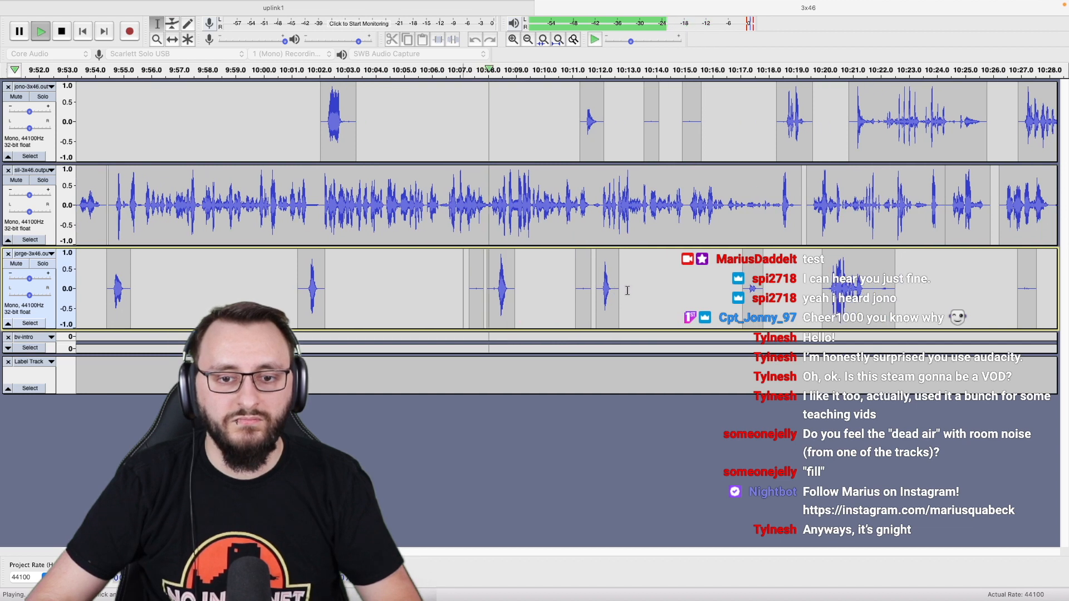
{"action": "scroll", "coordinate": [628, 290], "scroll_direction": "right", "scroll_amount": 2}
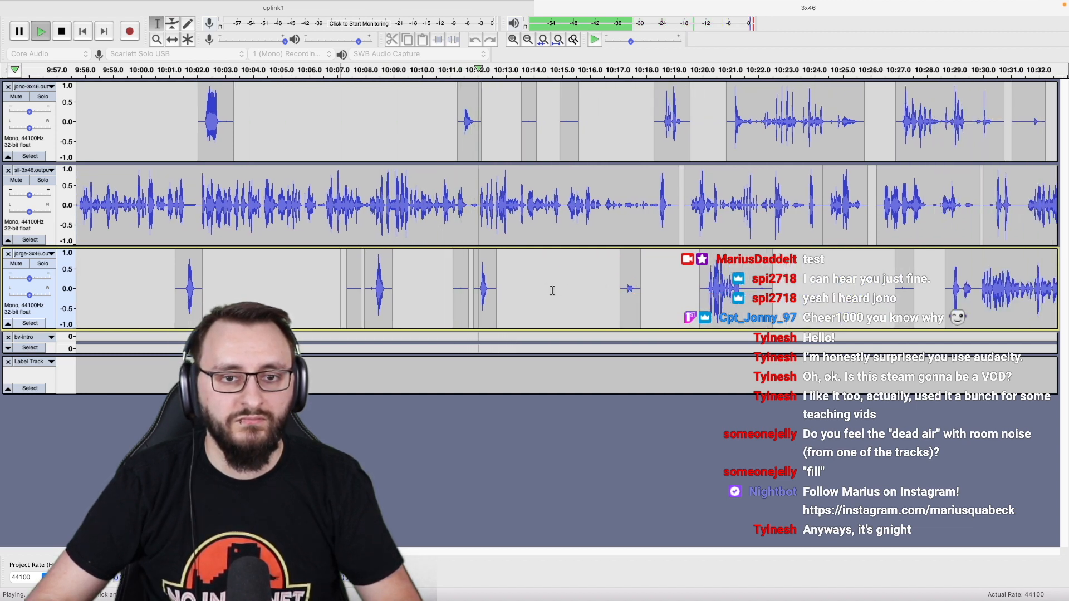
{"action": "left_click_drag", "start_coordinate": [438, 148], "coordinate": [640, 146]}
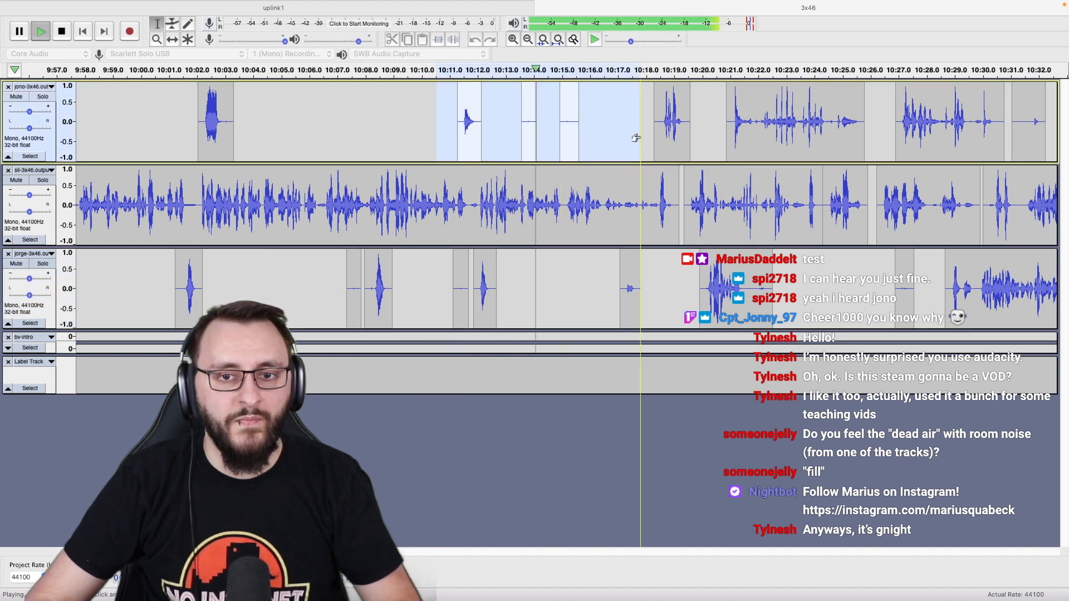
Split-delete the stray clips between about 10:06.7 and 10:18.0 in the third voice track.
{"action": "left_click_drag", "start_coordinate": [330, 278], "coordinate": [525, 291]}
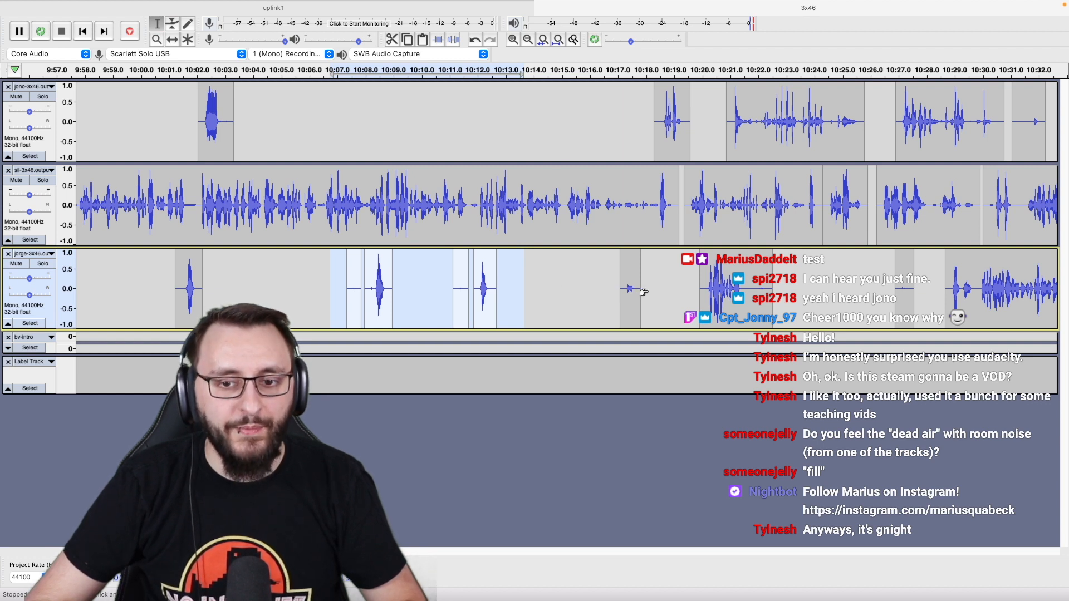
{"action": "left_click_drag", "start_coordinate": [644, 292], "coordinate": [644, 292]}
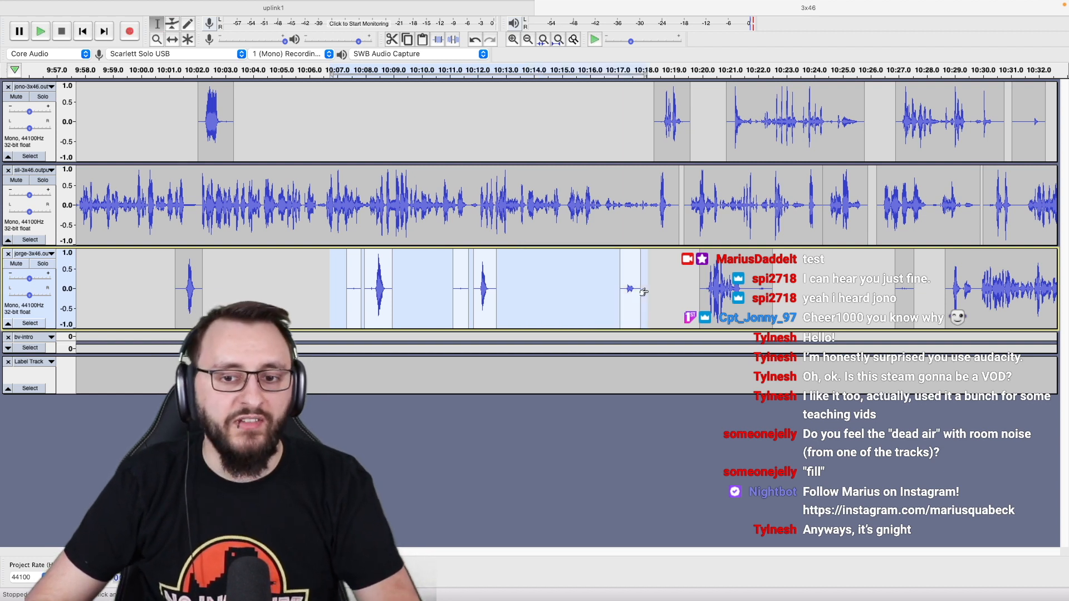
{"action": "key", "text": "super+alt+k"}
Look over the following section and audition the voice tracks from about 10:00.
{"action": "left_click", "coordinate": [211, 287]}
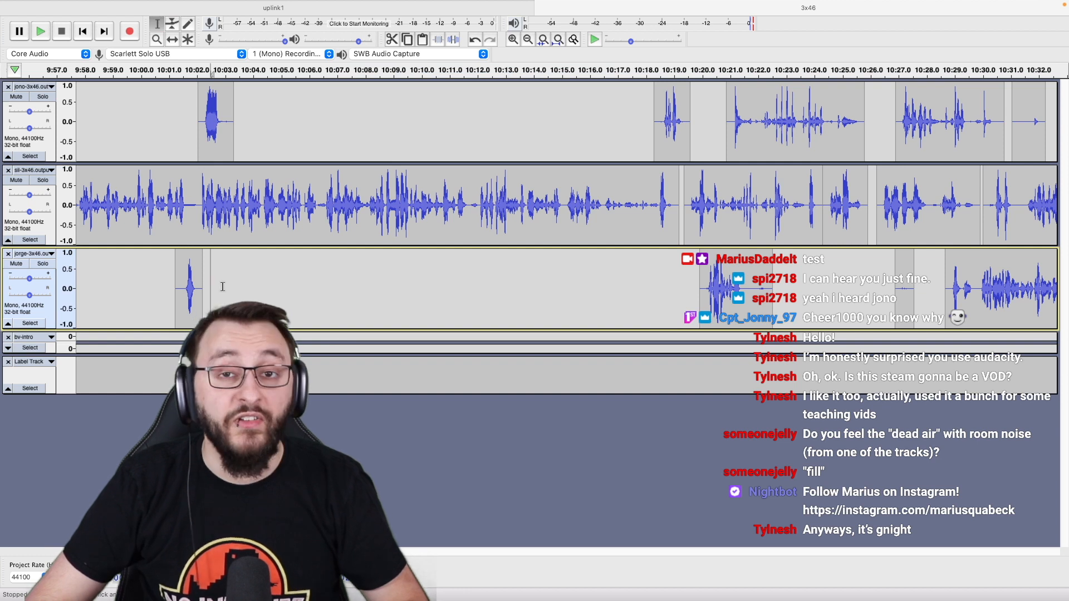
{"action": "left_click", "coordinate": [259, 278]}
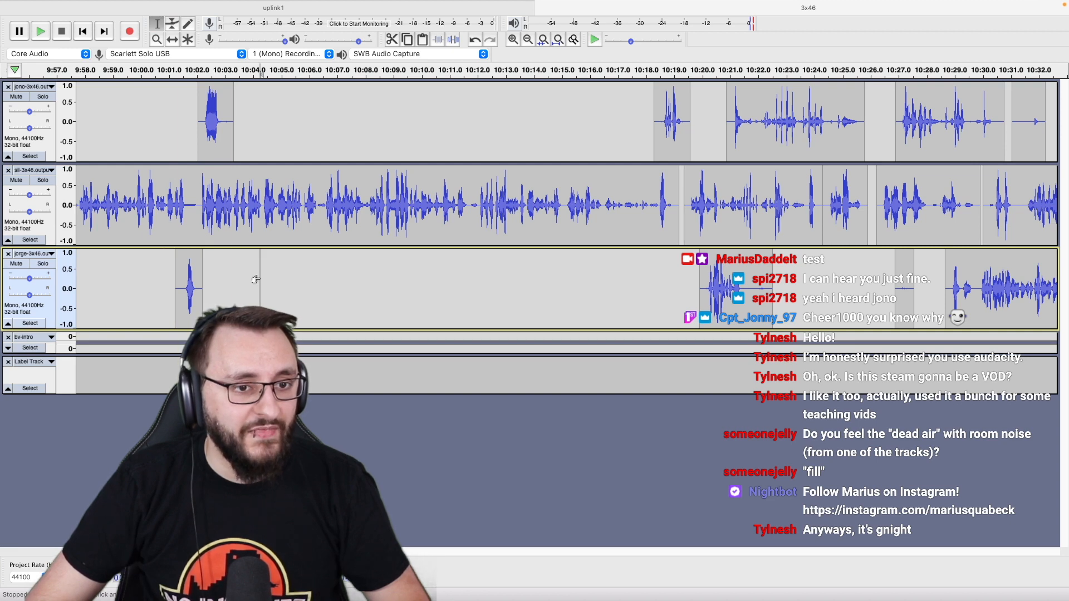
{"action": "scroll", "coordinate": [266, 277], "scroll_direction": "down", "scroll_amount": 5}
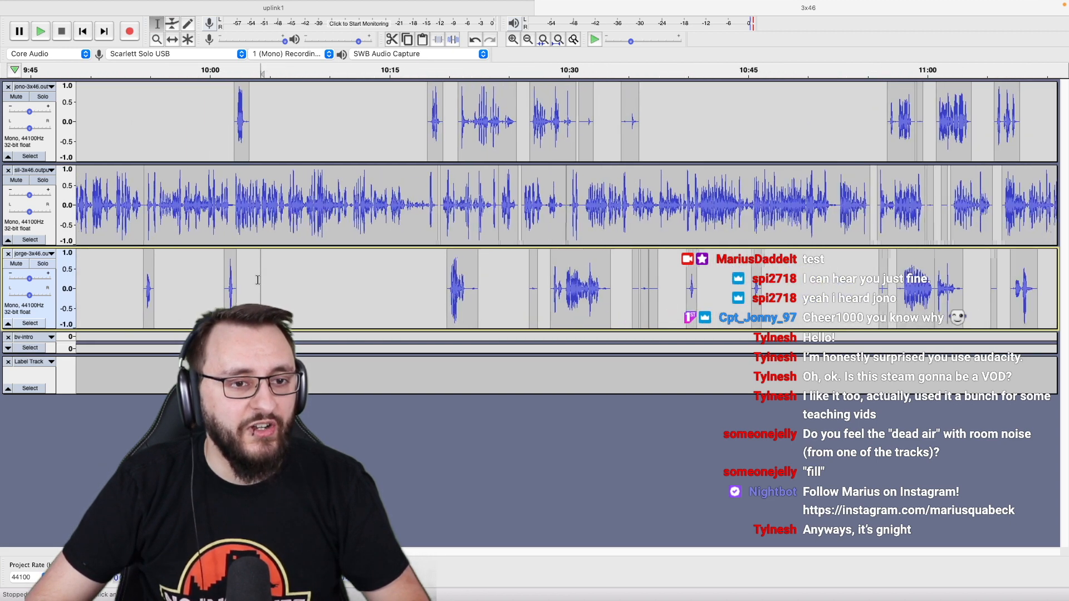
{"action": "scroll", "coordinate": [258, 279], "scroll_direction": "up", "scroll_amount": 5}
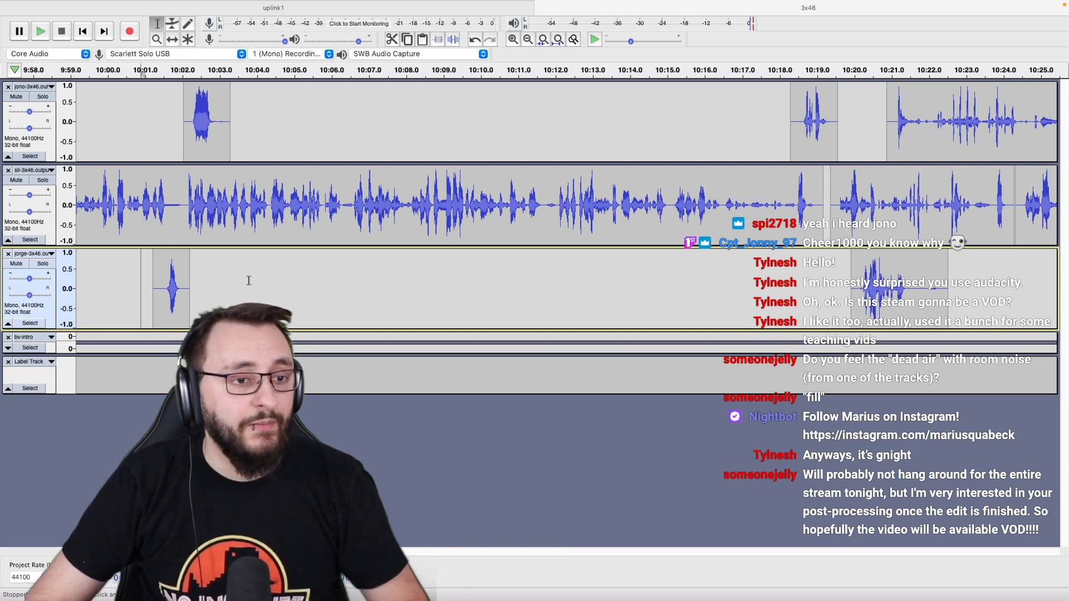
{"action": "scroll", "coordinate": [248, 280], "scroll_direction": "down", "scroll_amount": 2}
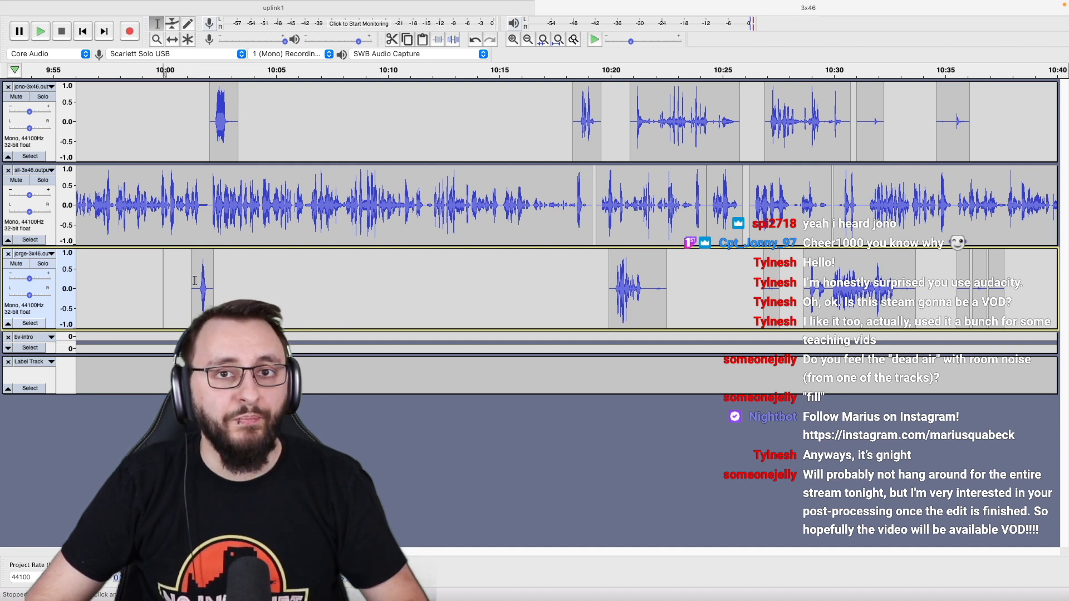
{"action": "key", "text": "space"}
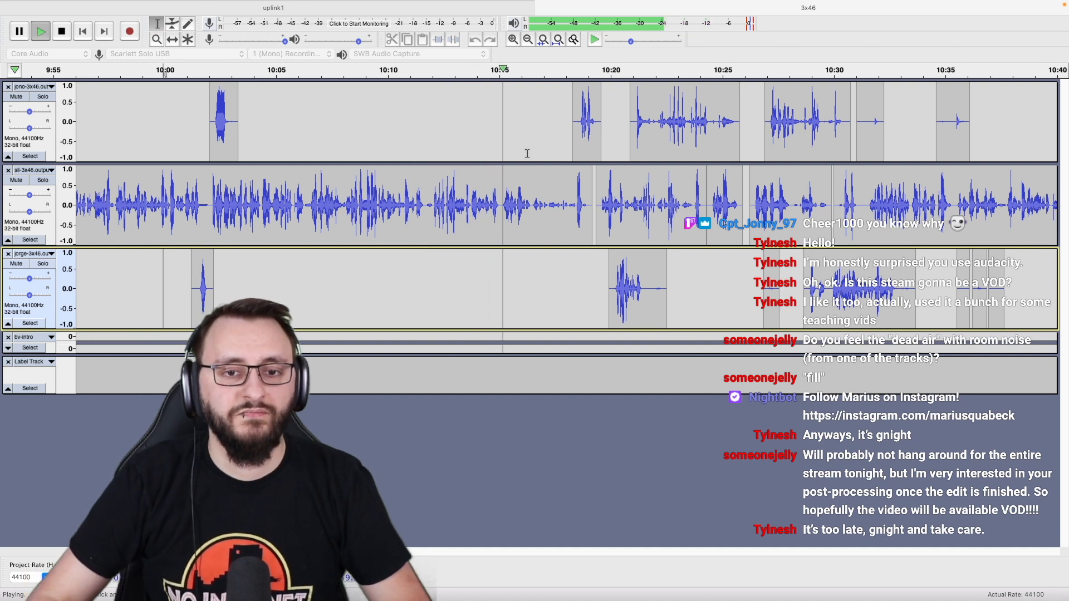
{"action": "left_click", "coordinate": [490, 150]}
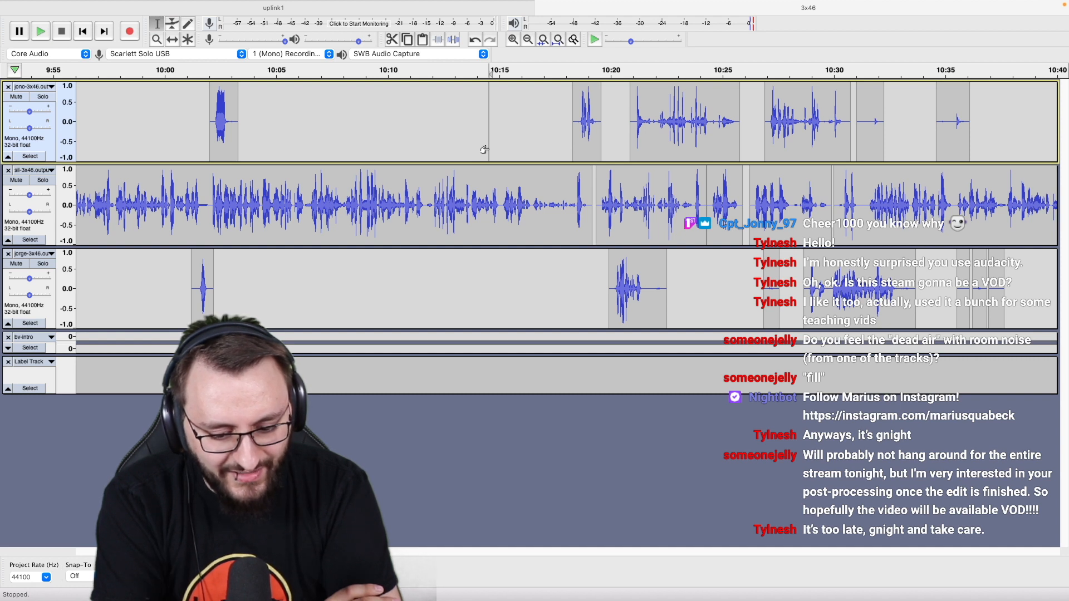
{"action": "left_click", "coordinate": [378, 132]}
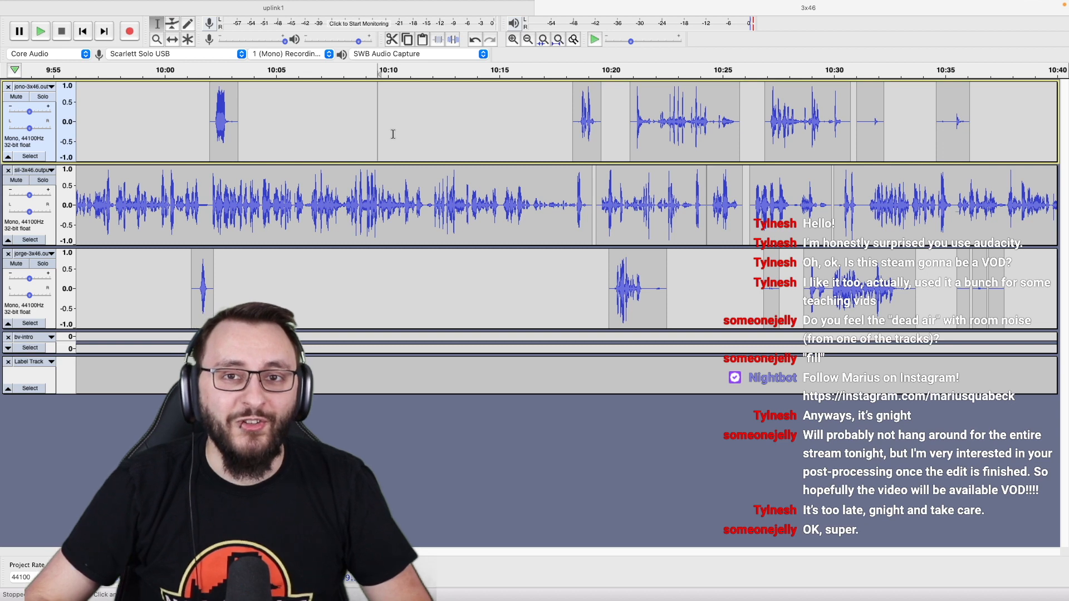
Listen on from about 10:09.5 and split-delete the noise from about 10:24.6 to 10:25.9 in the first voice track.
{"action": "key", "text": "space"}
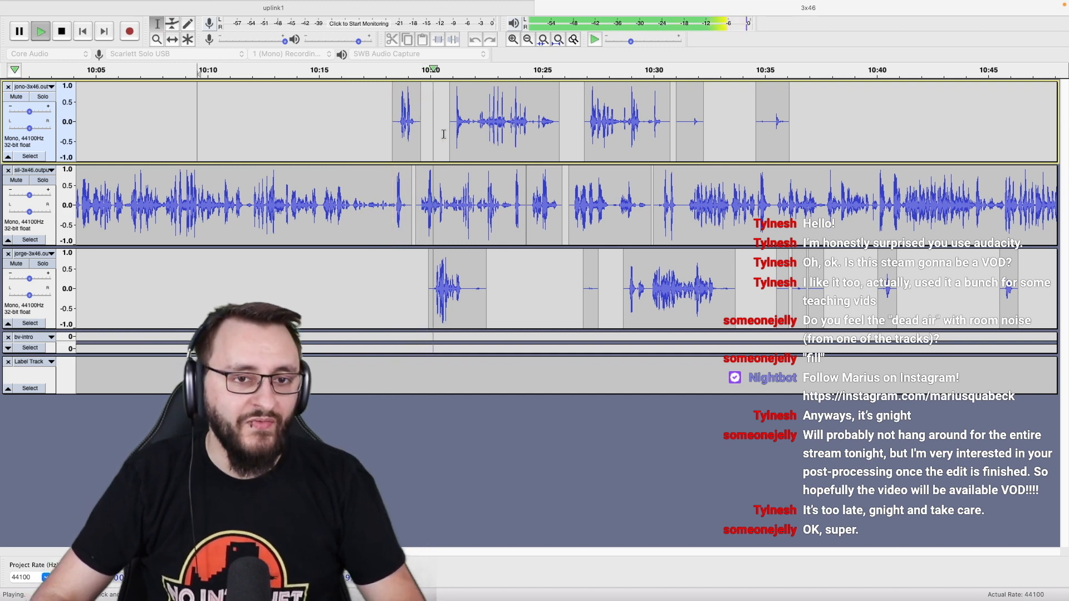
{"action": "scroll", "coordinate": [443, 134], "scroll_direction": "up", "scroll_amount": 3}
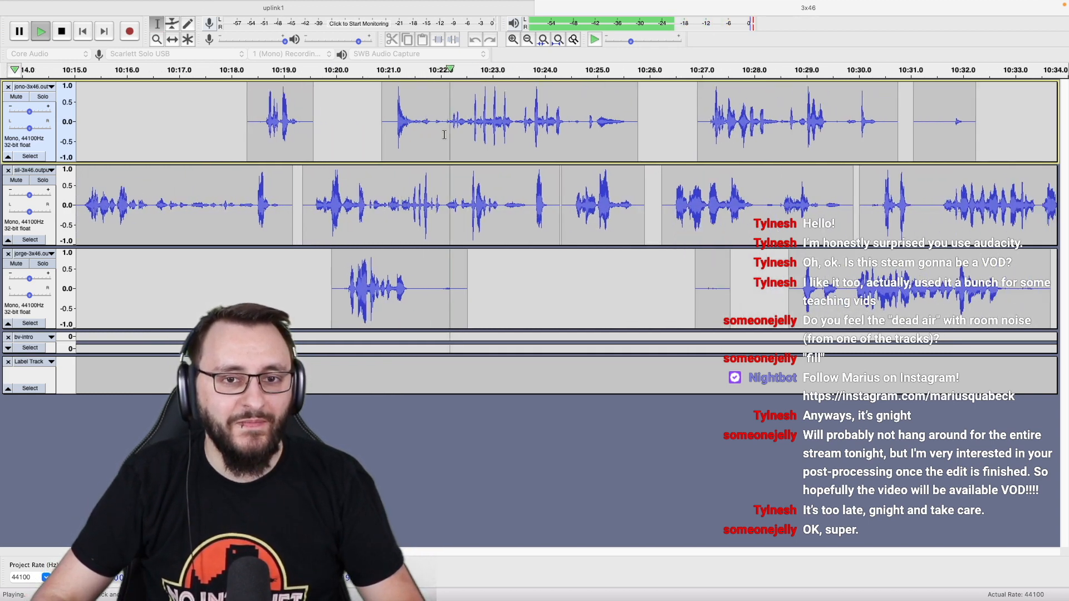
{"action": "scroll", "coordinate": [423, 166], "scroll_direction": "up", "scroll_amount": 1}
{"action": "scroll", "coordinate": [424, 166], "scroll_direction": "right", "scroll_amount": 3}
{"action": "left_click_drag", "start_coordinate": [423, 144], "coordinate": [496, 151]}
{"action": "key", "text": "space"}
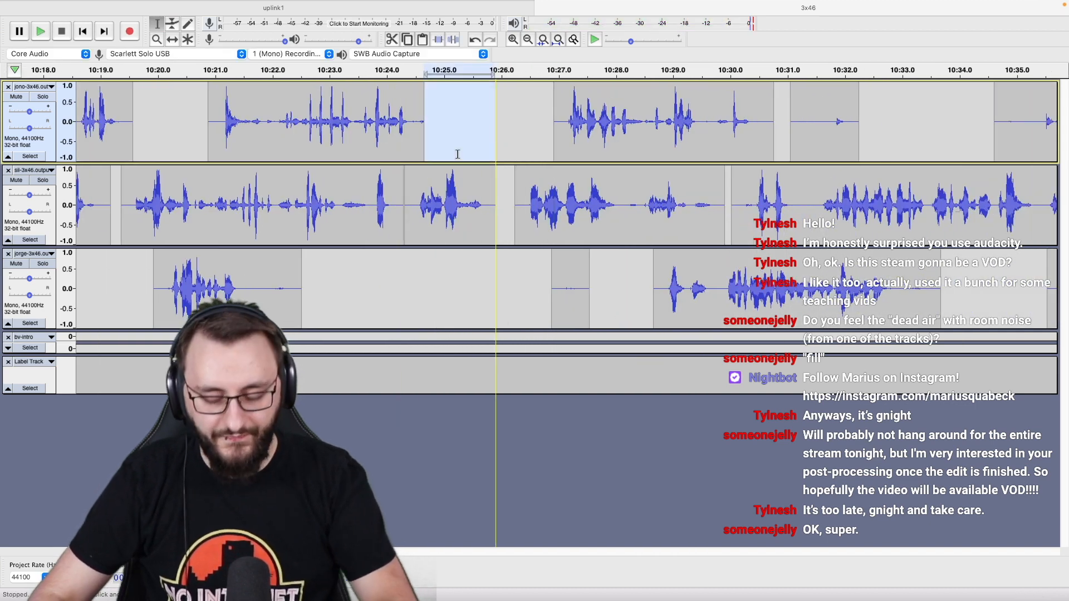
Audition the voice tracks from about 10:23 and listen on past 10:36.
{"action": "key", "text": "space"}
{"action": "left_click", "coordinate": [332, 157]}
{"action": "key", "text": "space"}
{"action": "key", "text": "space"}
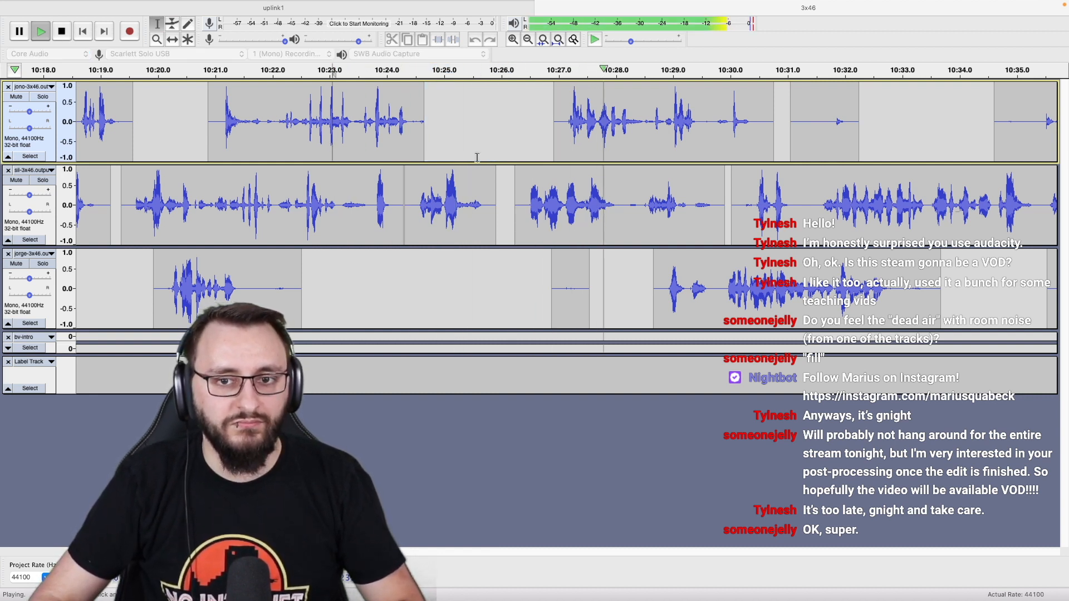
{"action": "scroll", "coordinate": [477, 157], "scroll_direction": "right", "scroll_amount": 5}
{"action": "scroll", "coordinate": [477, 158], "scroll_direction": "right", "scroll_amount": 2}
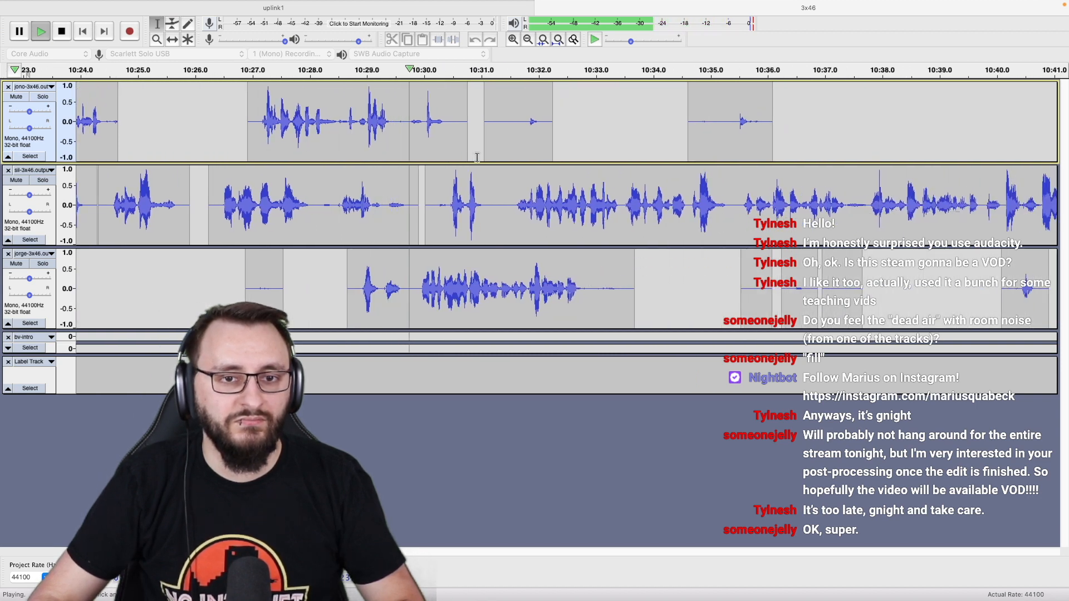
{"action": "scroll", "coordinate": [473, 171], "scroll_direction": "right", "scroll_amount": 3}
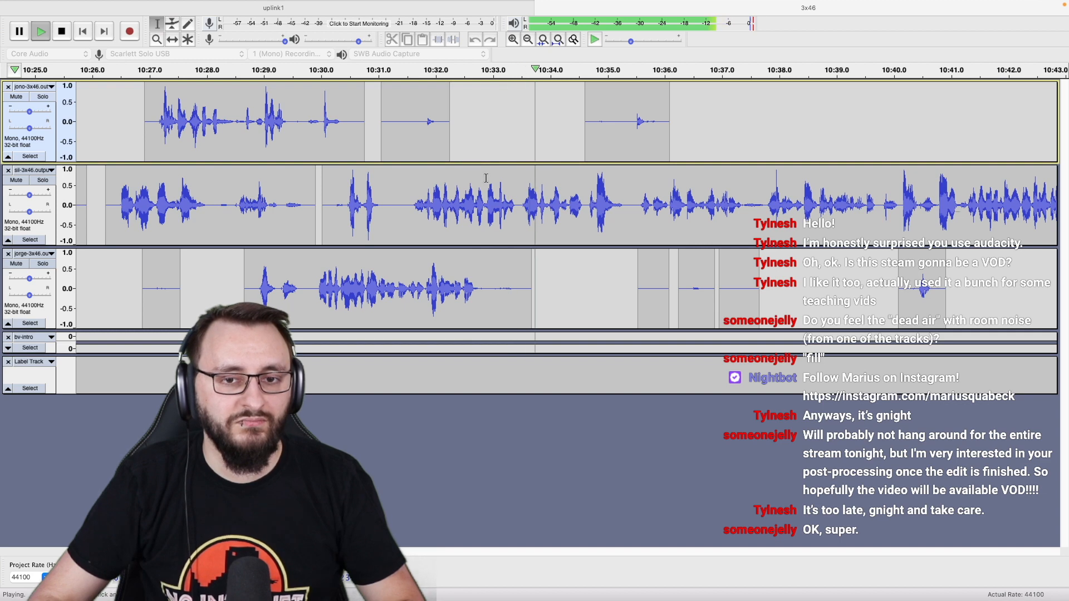
{"action": "scroll", "coordinate": [572, 252], "scroll_direction": "down", "scroll_amount": 2}
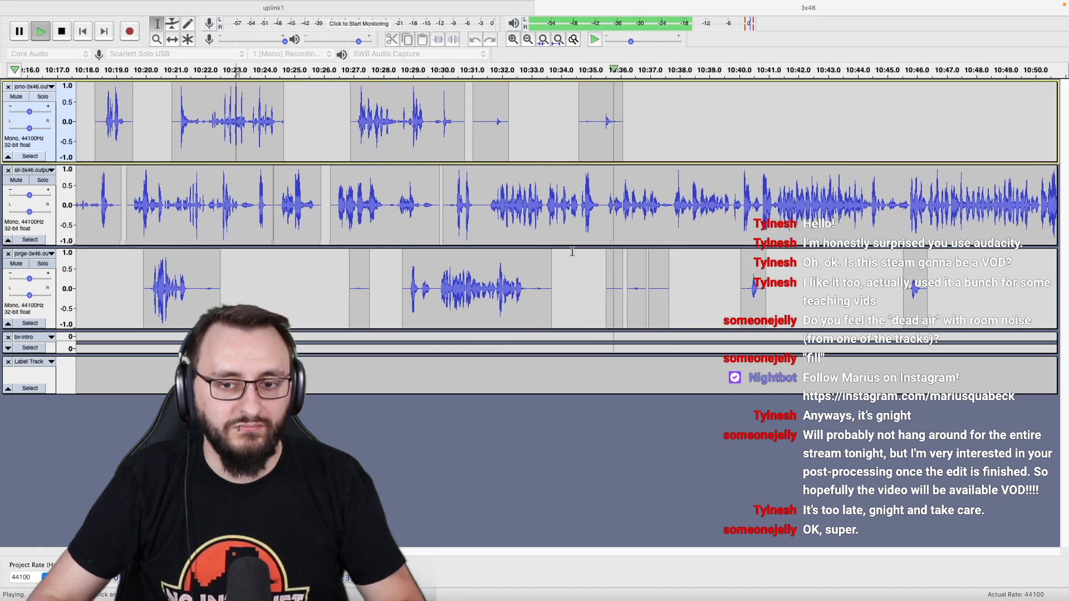
{"action": "scroll", "coordinate": [573, 252], "scroll_direction": "right", "scroll_amount": 2}
{"action": "scroll", "coordinate": [523, 234], "scroll_direction": "right", "scroll_amount": 3}
{"action": "key", "text": "space"}
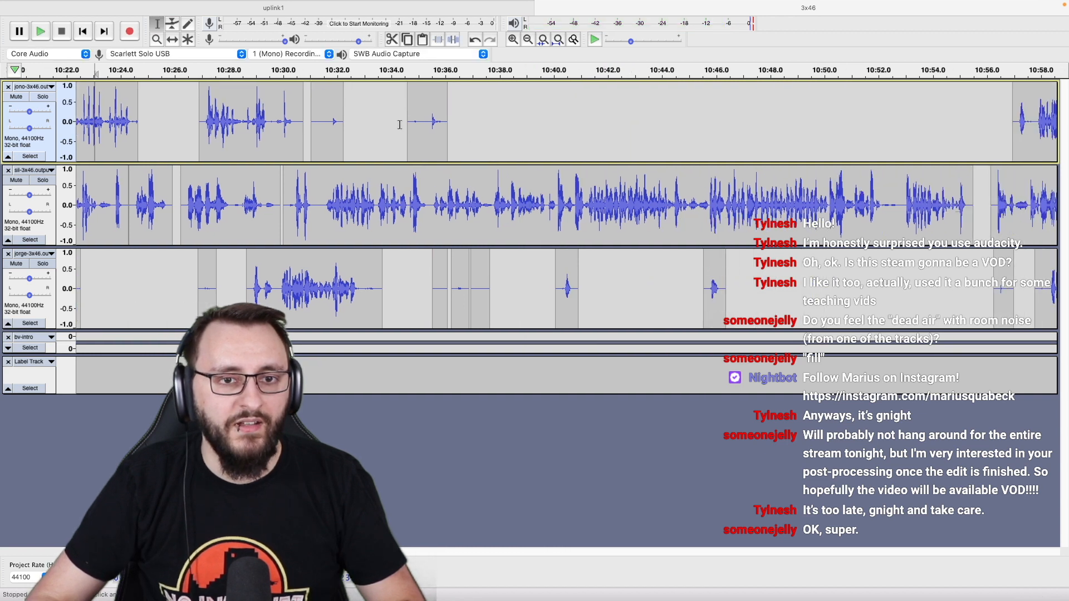
Split-delete about 10:34.3 to 10:37.6 in the first voice track and about 10:32.9 to 10:38.4 in the third.
{"action": "left_click_drag", "start_coordinate": [399, 133], "coordinate": [486, 134]}
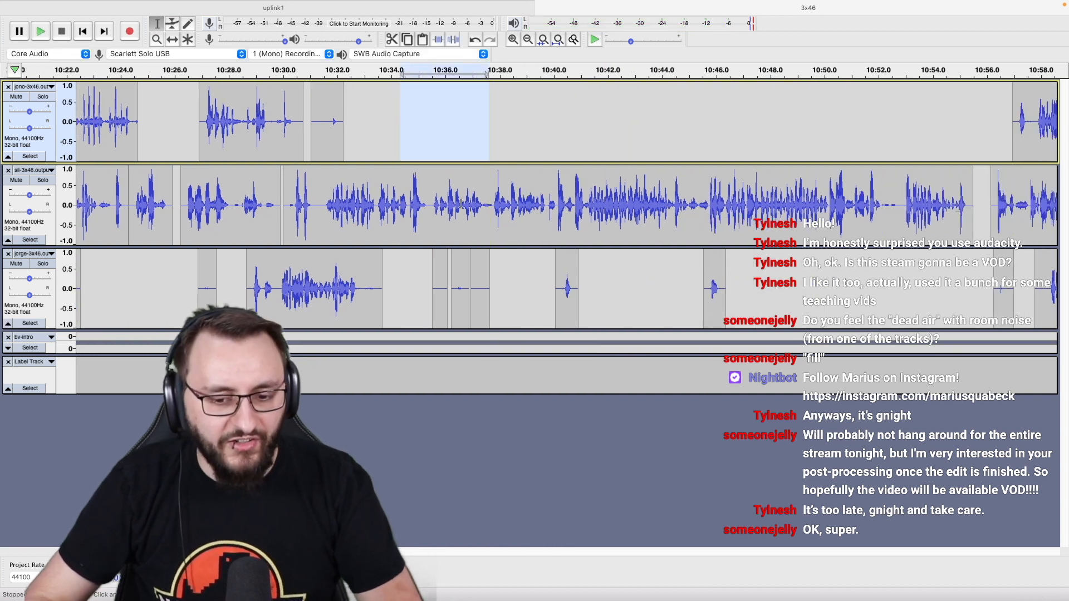
{"action": "left_click_drag", "start_coordinate": [511, 287], "coordinate": [366, 297]}
{"action": "key", "text": "alt+super+k"}
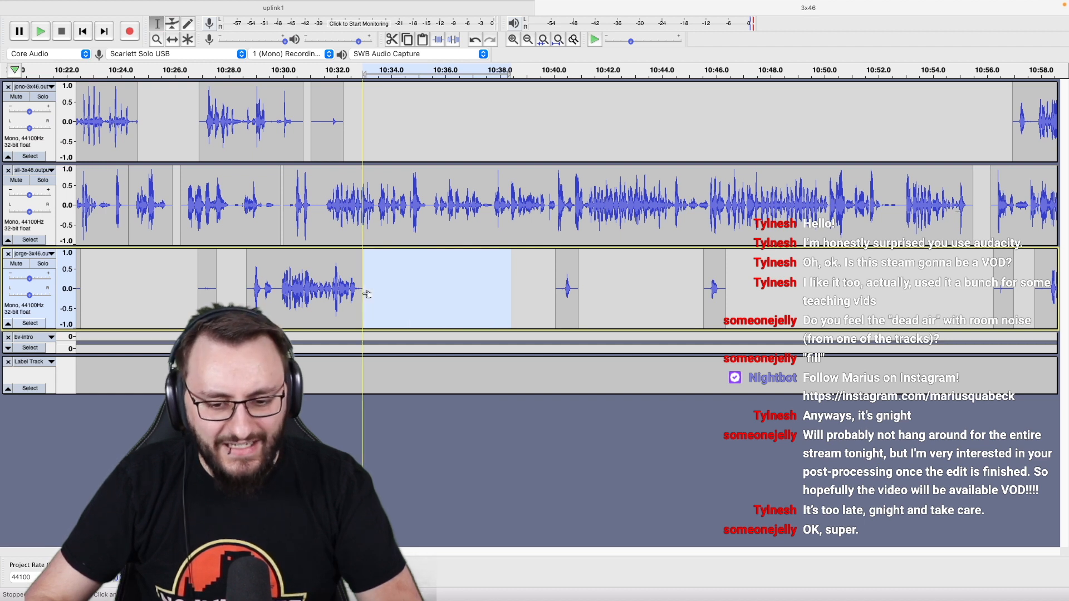
Split-delete the short clip from about 10:31.0 to 10:32.2 in the first voice track and audition from about 10:29.
{"action": "left_click", "coordinate": [299, 293]}
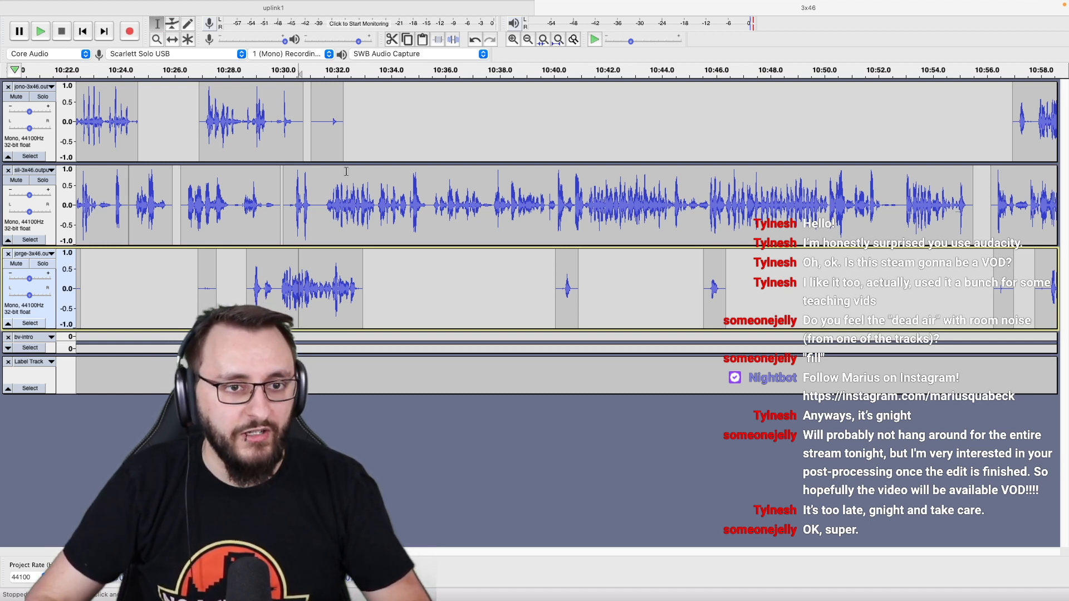
{"action": "double_click", "coordinate": [334, 141]}
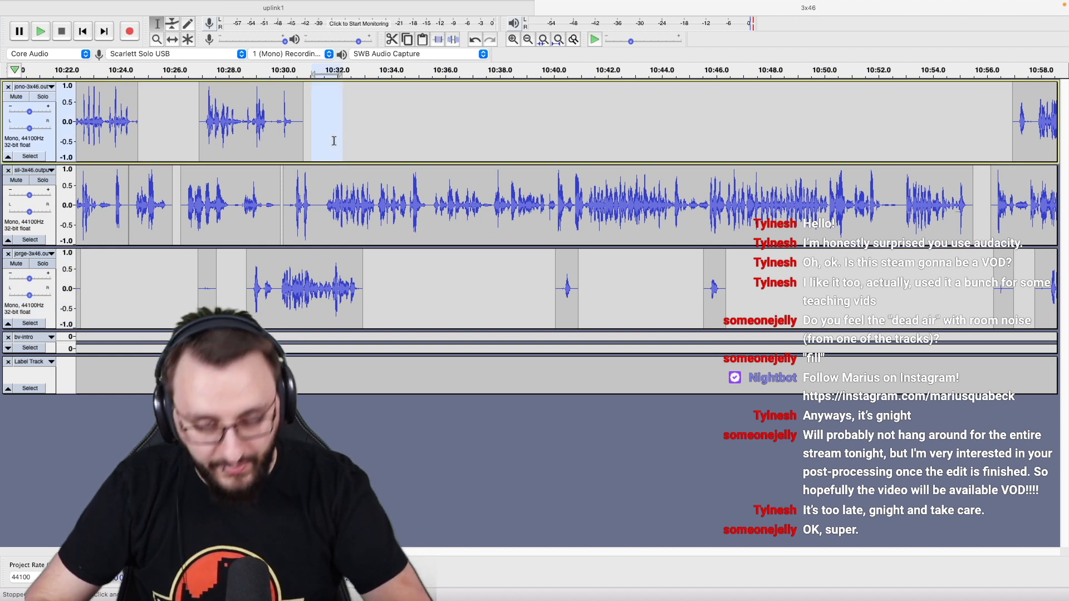
{"action": "left_click", "coordinate": [260, 139]}
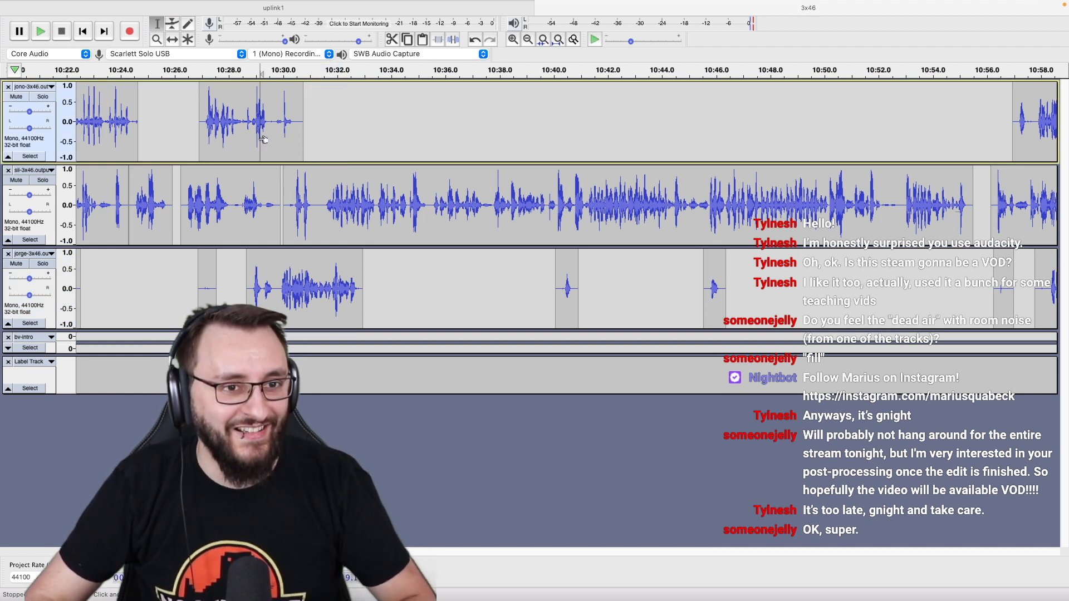
{"action": "key", "text": "space"}
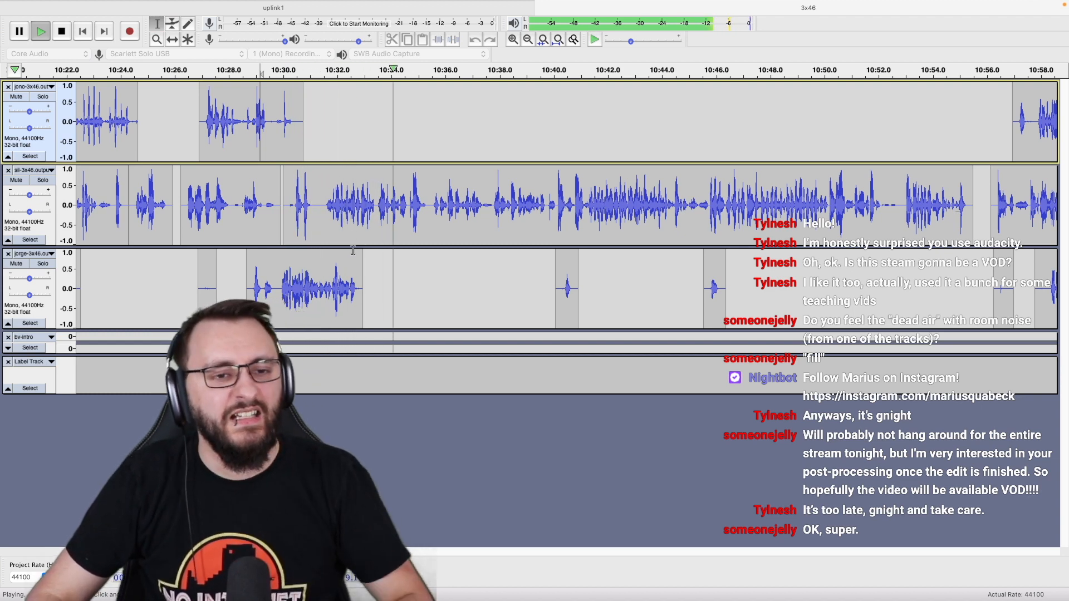
{"action": "key", "text": "space"}
Copy about 0.8 s of silence in the first voice track; paste it at about 10:31.9, 10:31.2 and 10:33.3 in tracks one, two and three.
{"action": "left_click", "coordinate": [306, 280]}
{"action": "scroll", "coordinate": [305, 280], "scroll_direction": "up", "scroll_amount": 2}
{"action": "scroll", "coordinate": [302, 279], "scroll_direction": "up", "scroll_amount": 2}
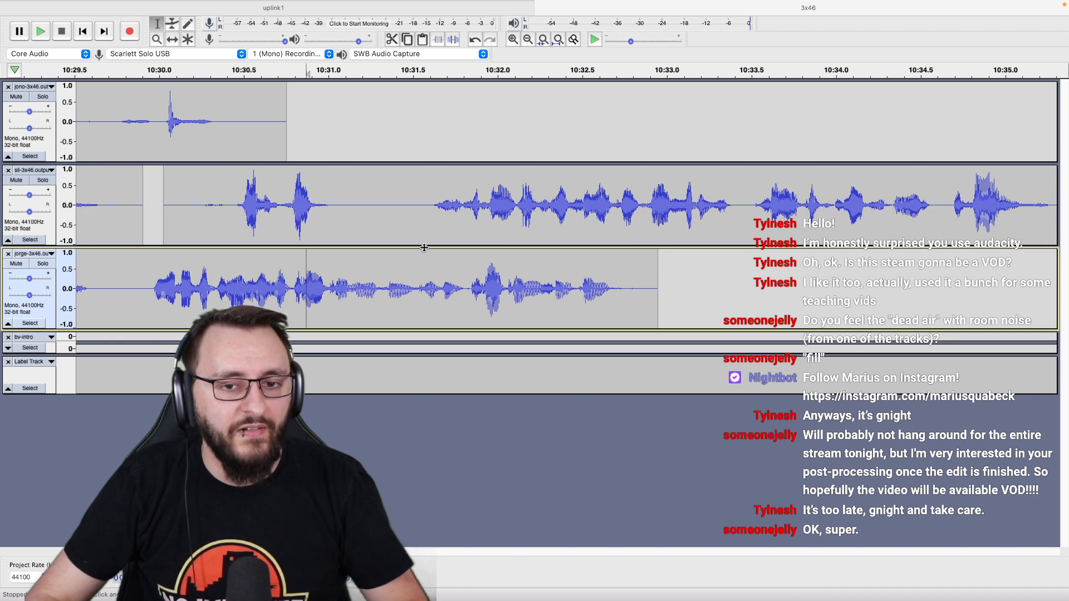
{"action": "left_click_drag", "start_coordinate": [314, 122], "coordinate": [451, 128]}
{"action": "left_click", "coordinate": [480, 129]}
{"action": "key", "text": "super+v"}
{"action": "left_click", "coordinate": [366, 210]}
{"action": "key", "text": "super+v"}
{"action": "left_click", "coordinate": [717, 267]}
{"action": "key", "text": "super+v"}
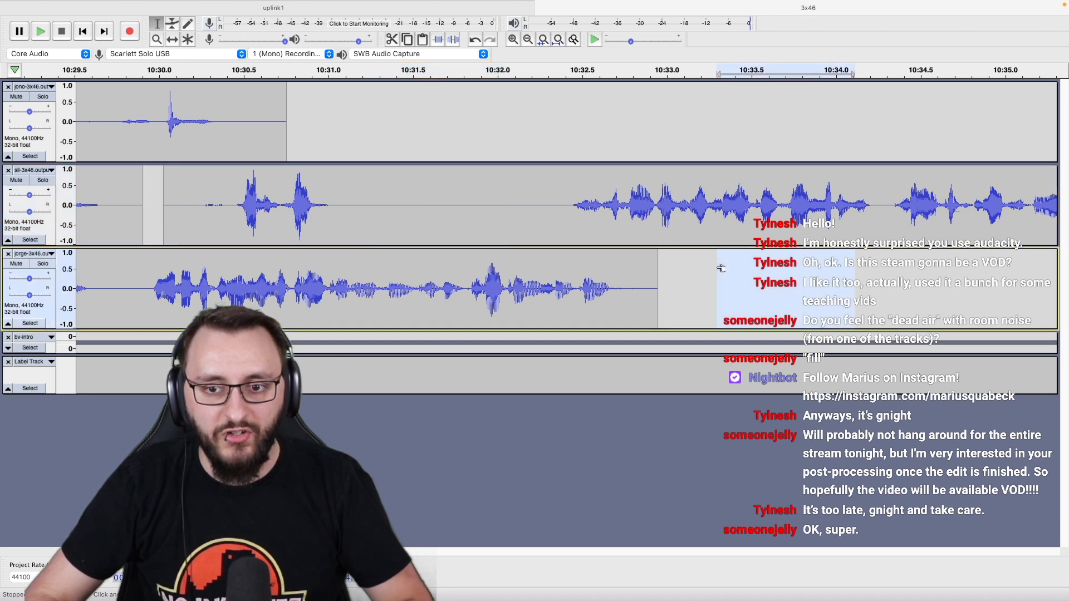
Audition from about 10:28.5 and split-delete about 10:29.4 to 10:31.9 in the second voice track.
{"action": "scroll", "coordinate": [717, 267], "scroll_direction": "down", "scroll_amount": 2}
{"action": "left_click", "coordinate": [345, 291]}
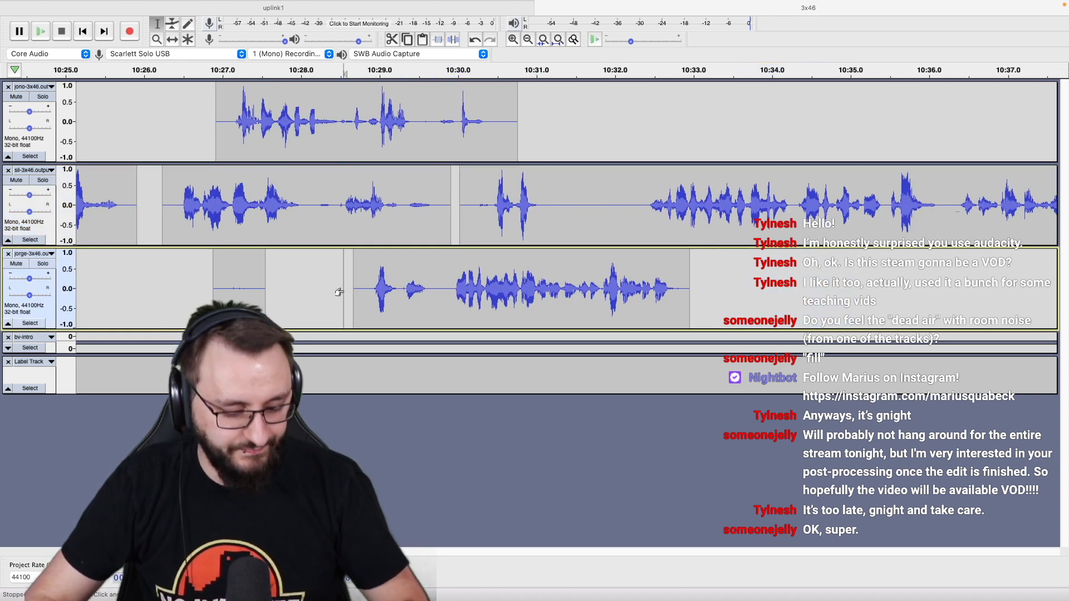
{"action": "key", "text": "space"}
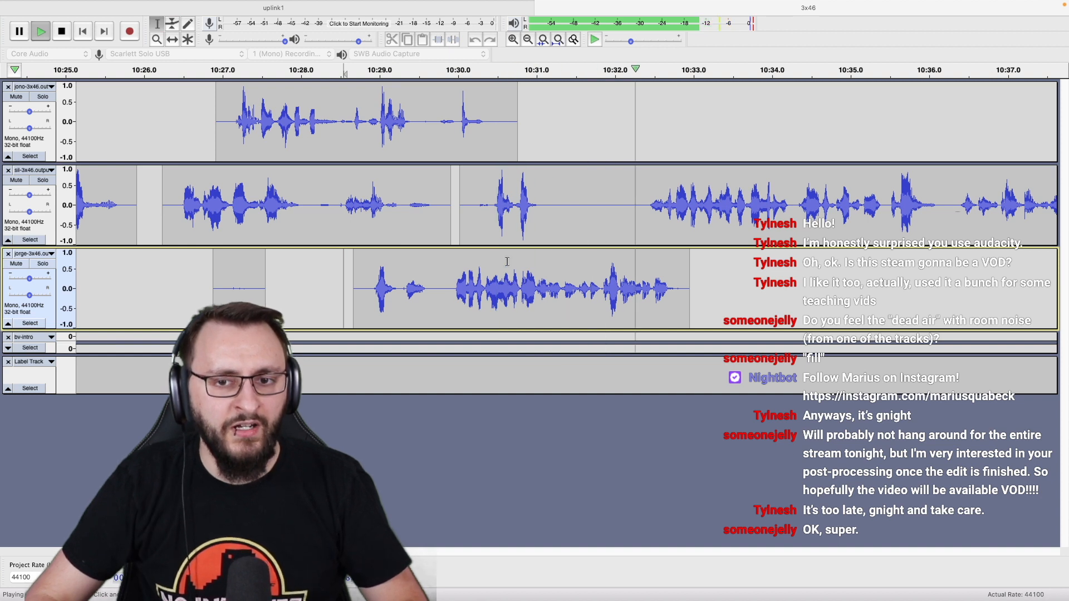
{"action": "key", "text": "space"}
{"action": "left_click_drag", "start_coordinate": [411, 232], "coordinate": [606, 239]}
{"action": "key", "text": "alt+super+k"}
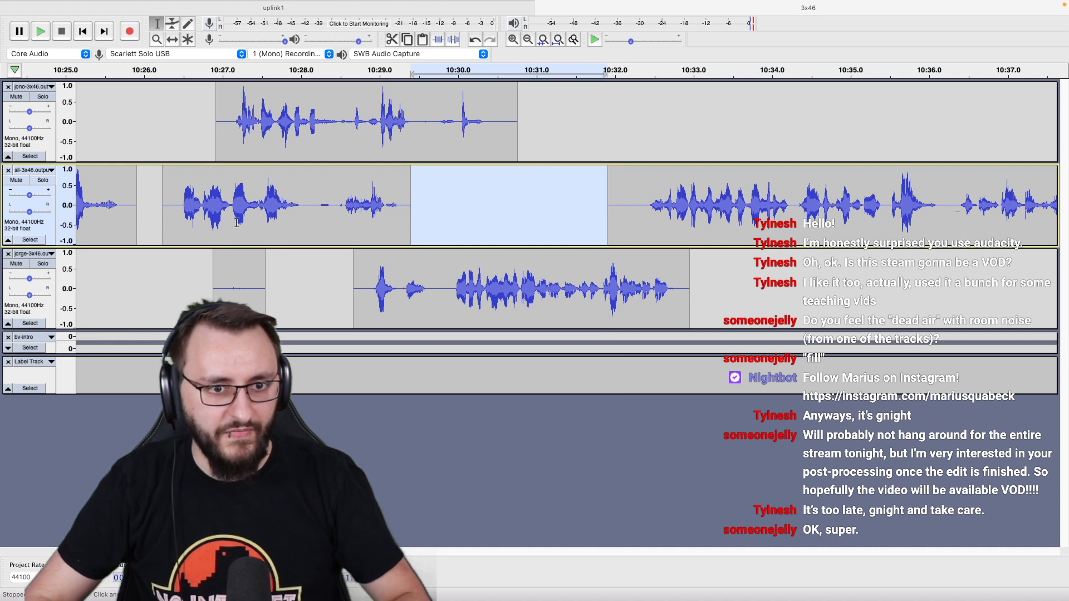
Audition the voice tracks from about 10:27.2 and listen on past 10:54.
{"action": "left_click", "coordinate": [234, 223]}
{"action": "key", "text": "space"}
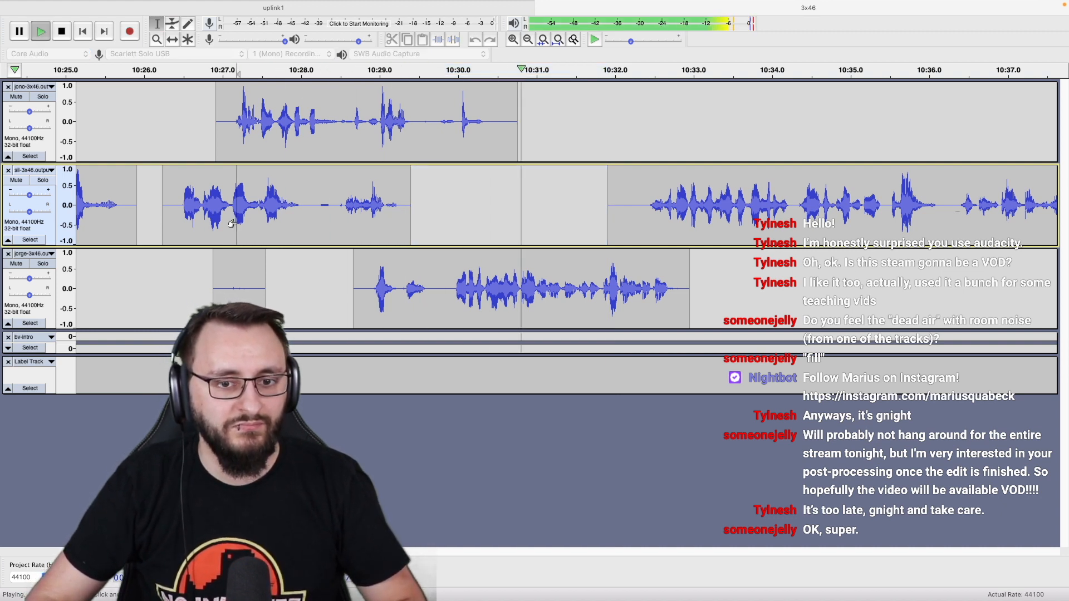
{"action": "scroll", "coordinate": [231, 223], "scroll_direction": "down", "scroll_amount": 3}
{"action": "scroll", "coordinate": [236, 222], "scroll_direction": "down", "scroll_amount": 1}
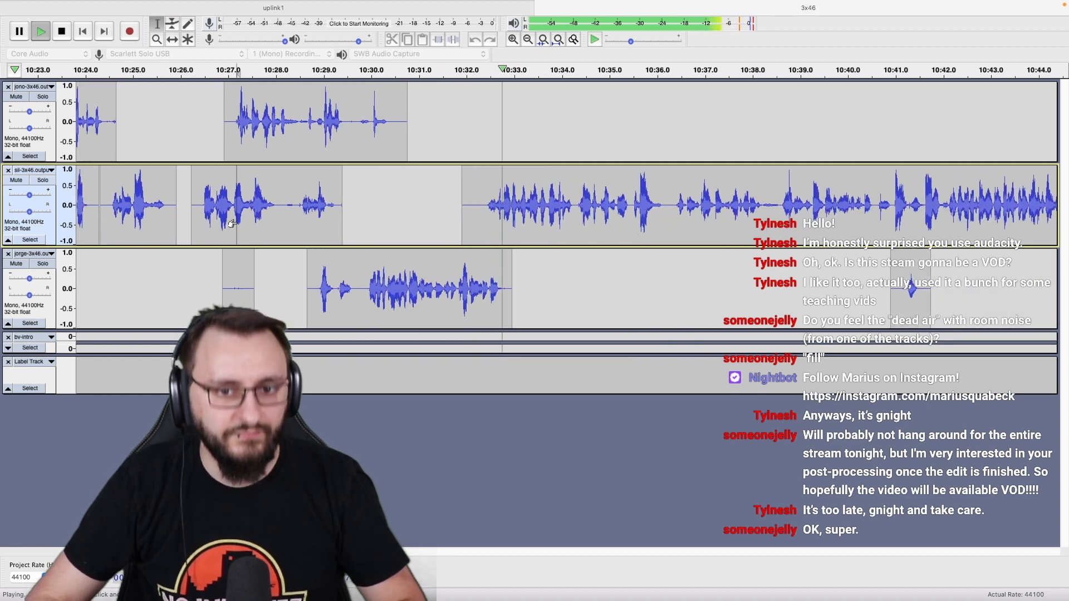
{"action": "scroll", "coordinate": [236, 223], "scroll_direction": "right", "scroll_amount": 3}
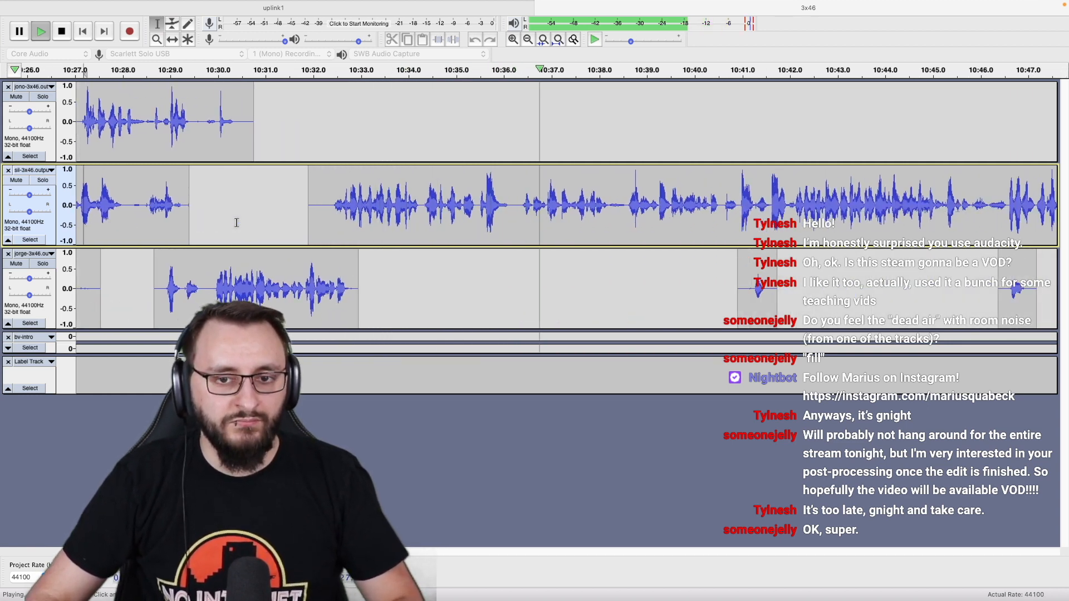
{"action": "scroll", "coordinate": [236, 223], "scroll_direction": "down", "scroll_amount": 2}
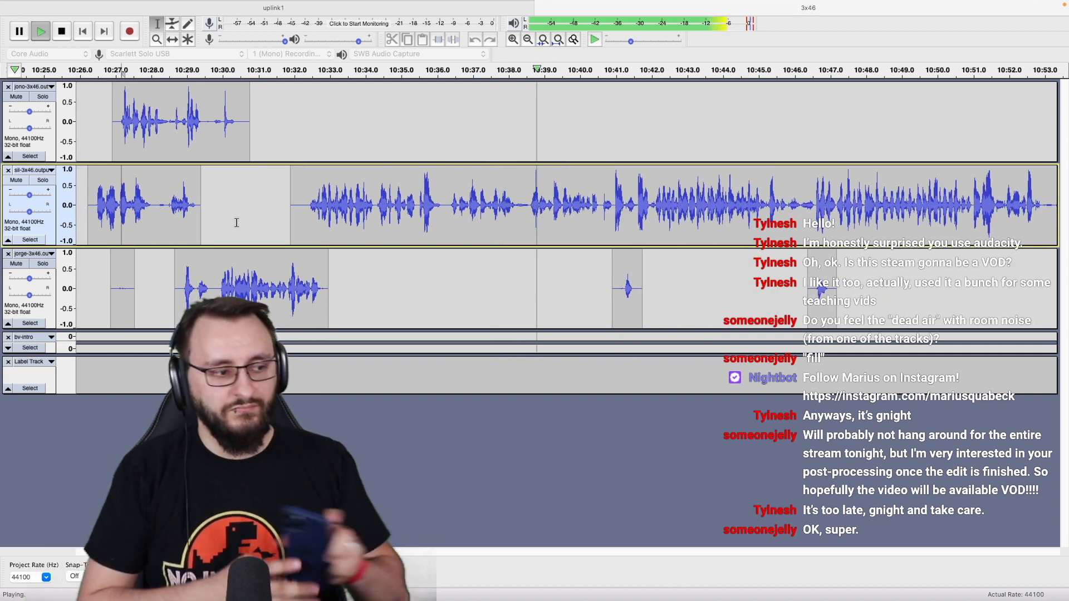
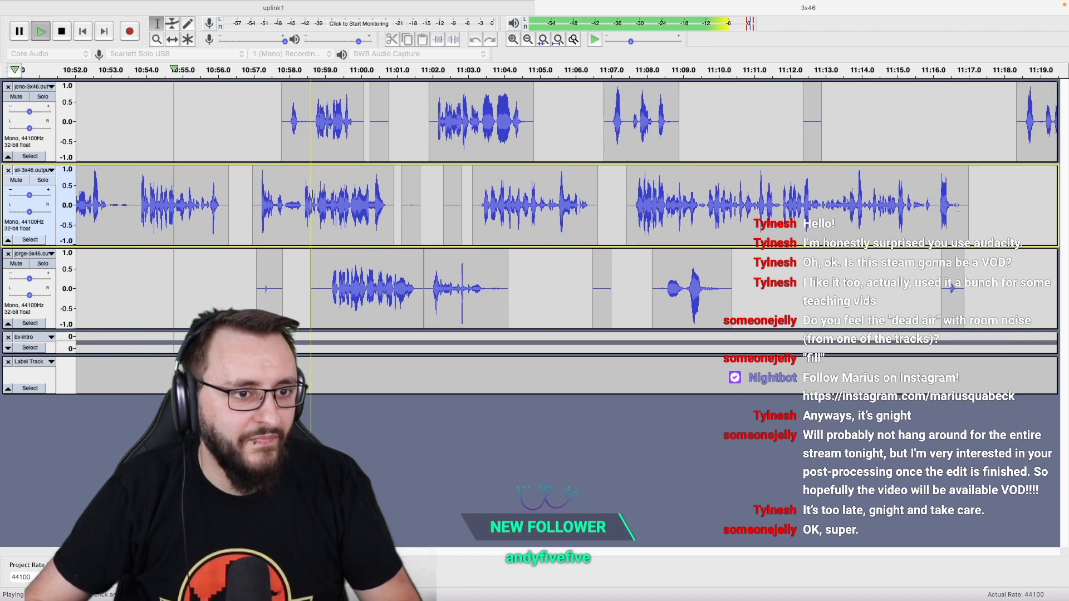
{"action": "left_click", "coordinate": [101, 207]}
{"action": "key", "text": "space"}
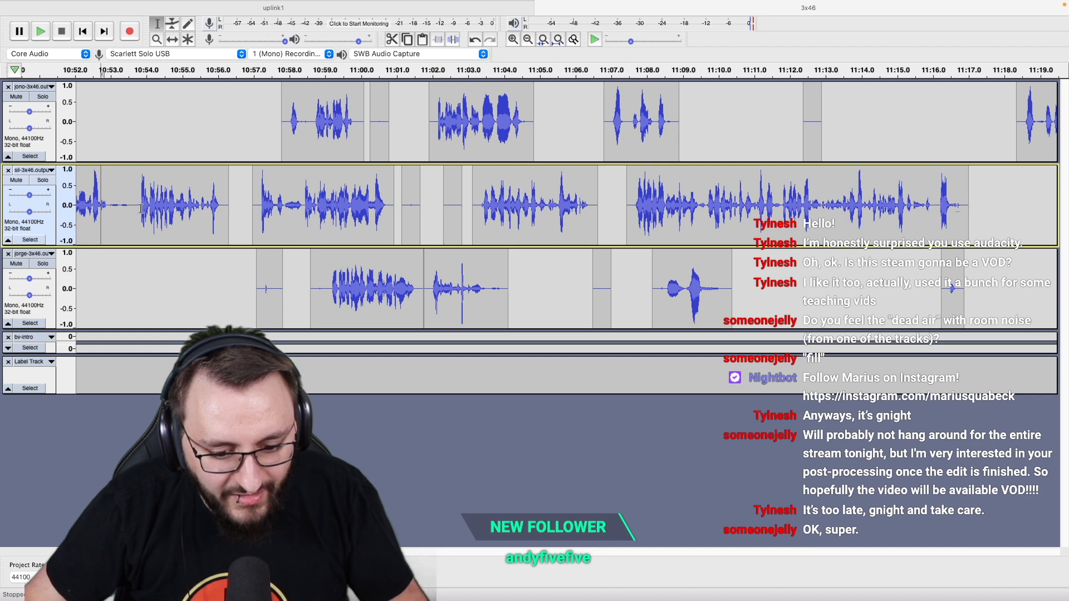
Listen again from about 10:48.6 and split-delete about 10:58.3 to 11:02.1 in the first voice track.
{"action": "scroll", "coordinate": [141, 208], "scroll_direction": "left", "scroll_amount": 5}
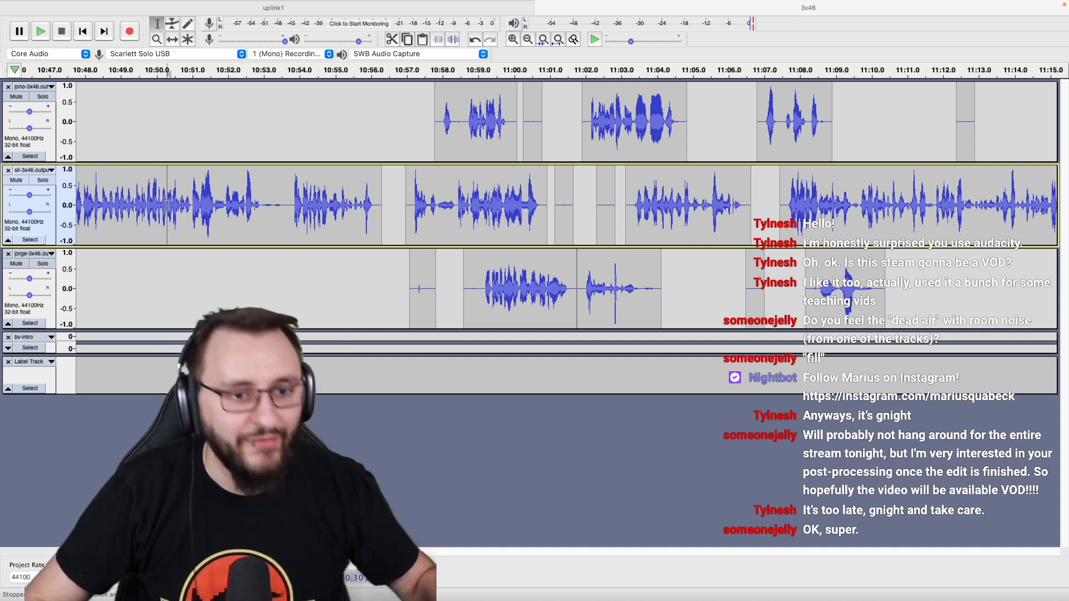
{"action": "scroll", "coordinate": [167, 206], "scroll_direction": "left", "scroll_amount": 2}
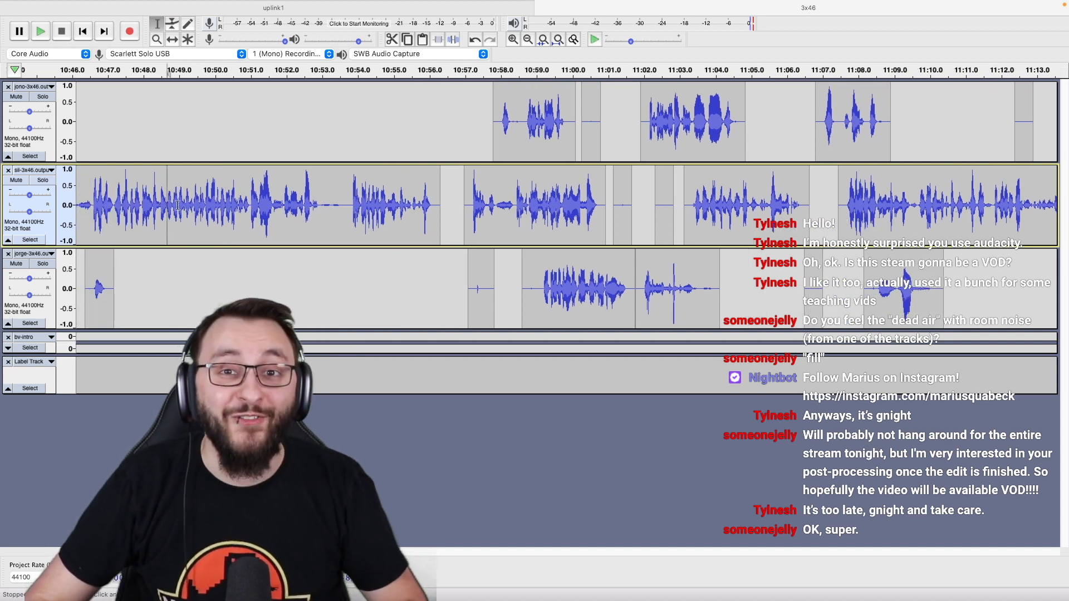
{"action": "key", "text": "space"}
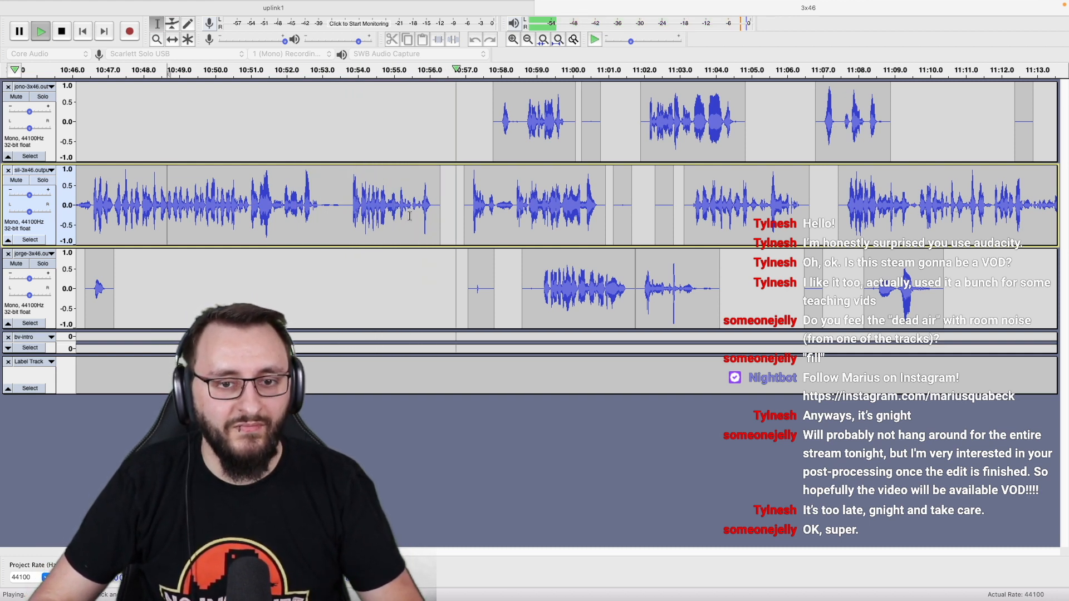
{"action": "scroll", "coordinate": [528, 216], "scroll_direction": "up", "scroll_amount": 1}
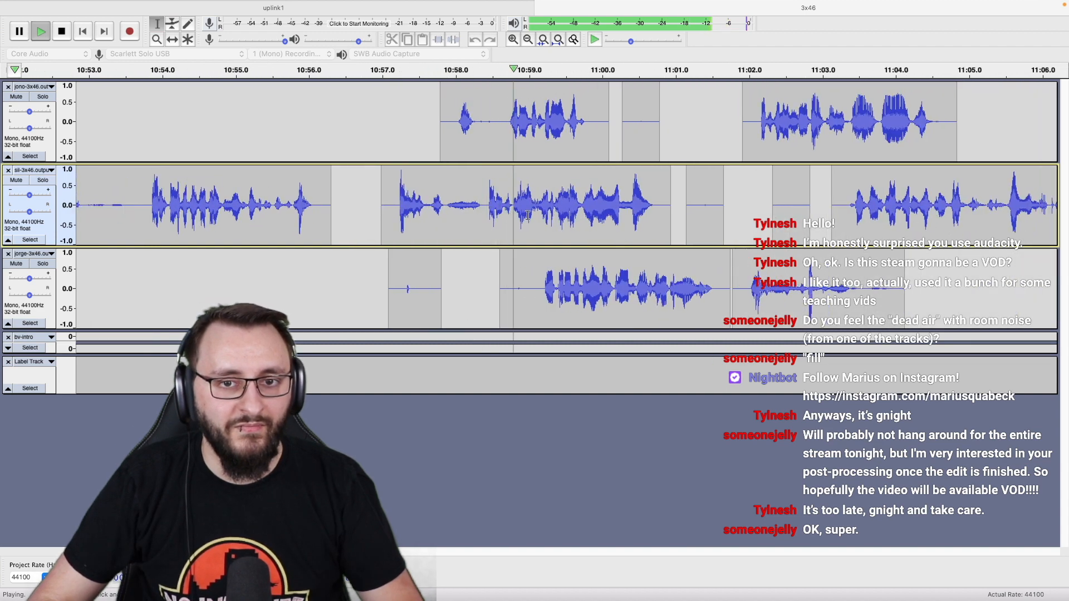
{"action": "scroll", "coordinate": [526, 214], "scroll_direction": "right", "scroll_amount": 4}
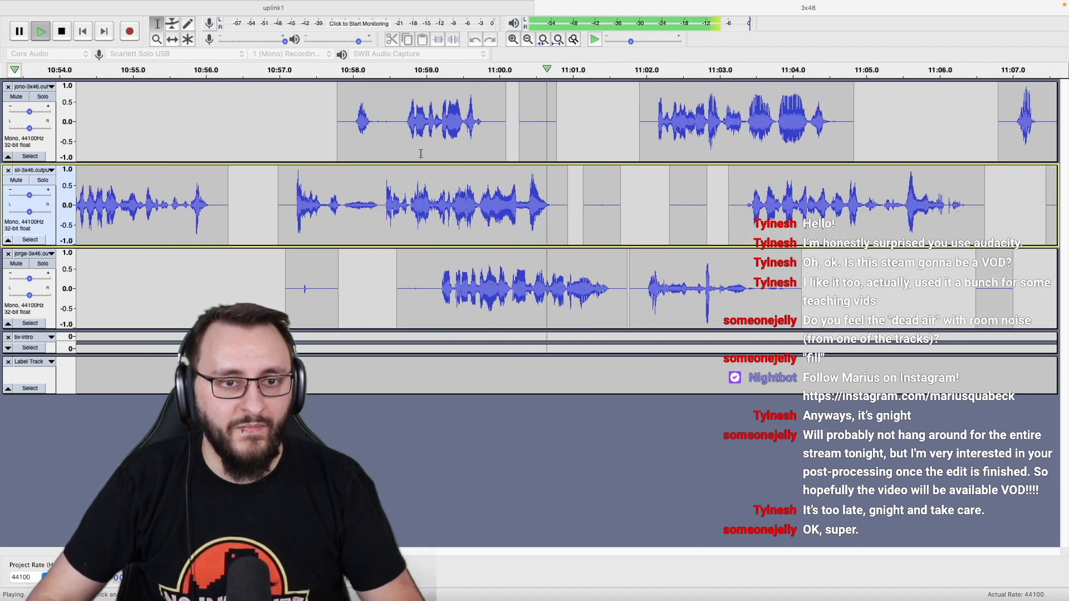
{"action": "key", "text": "space"}
{"action": "left_click_drag", "start_coordinate": [374, 133], "coordinate": [646, 142]}
{"action": "key", "text": "Delete"}
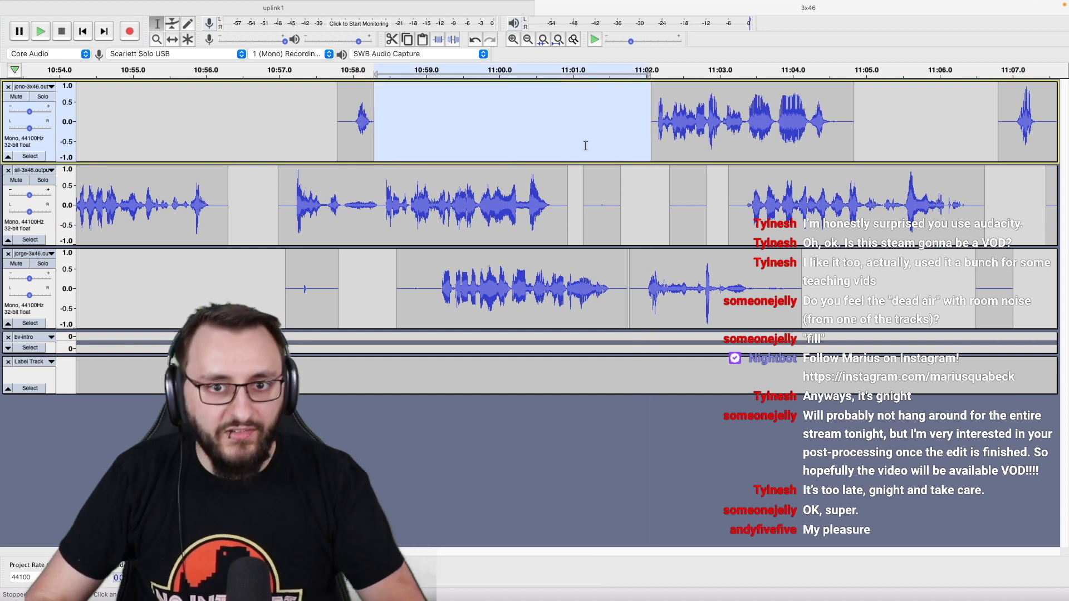
Audition the third voice track soloed from about 10:59.0, then turn its solo off.
{"action": "left_click", "coordinate": [429, 283]}
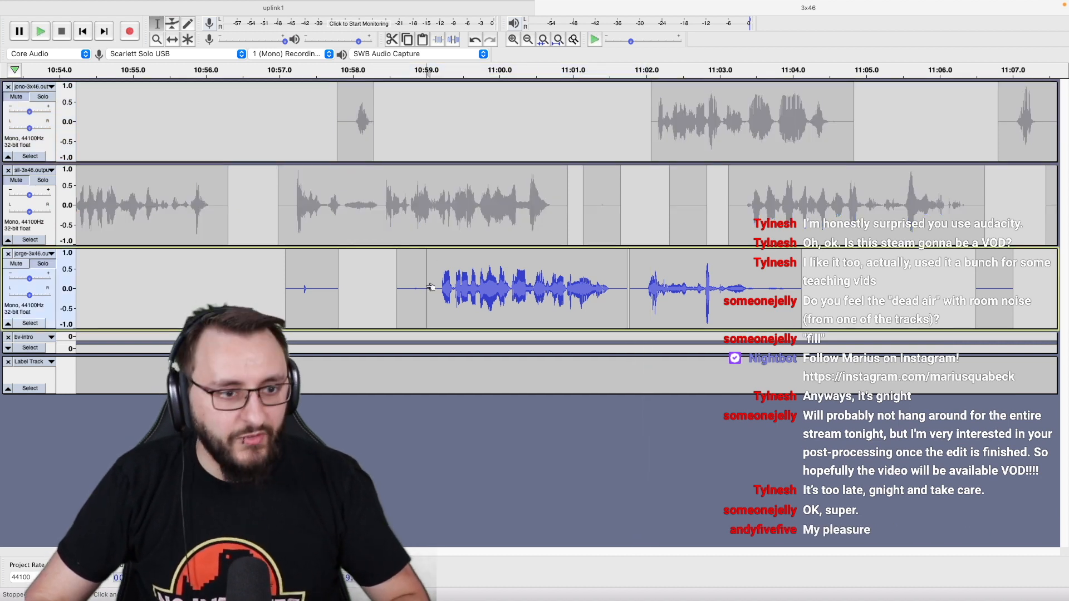
{"action": "key", "text": "space"}
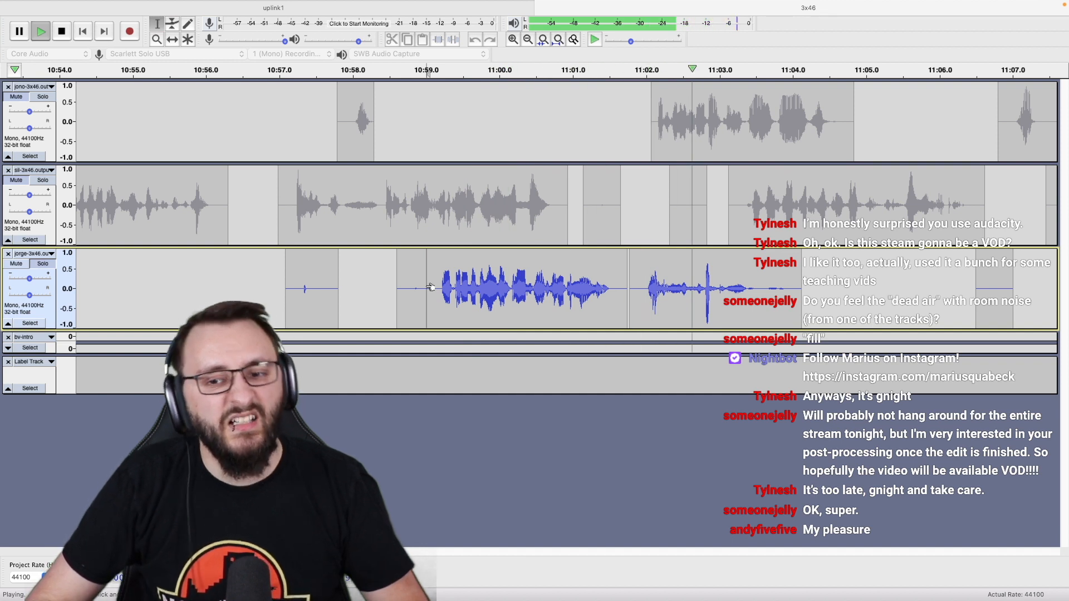
{"action": "key", "text": "space"}
{"action": "key", "text": "shift+s"}
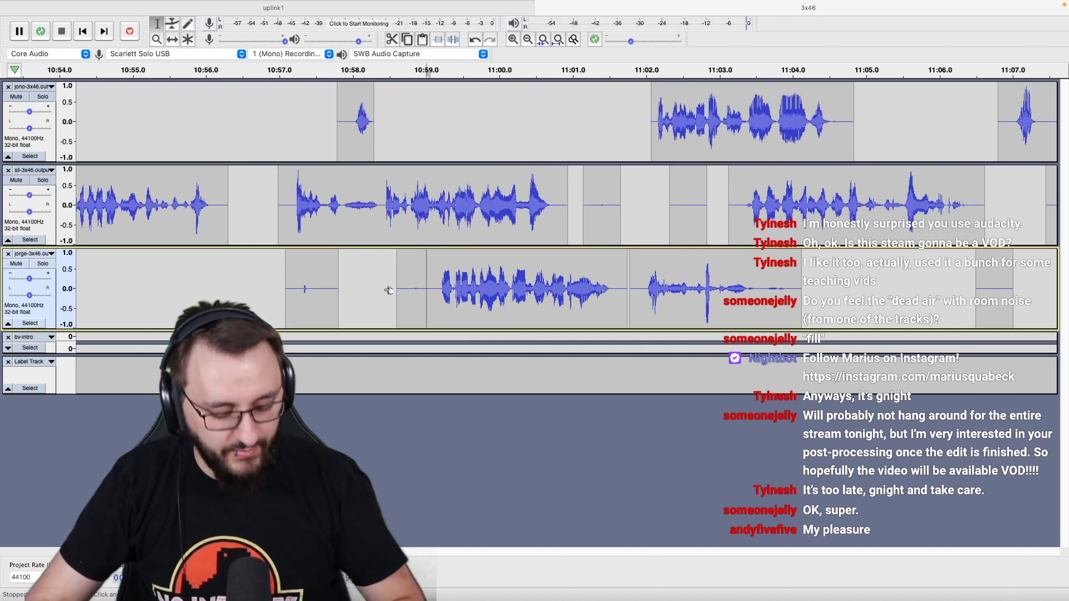
Copy about 1.5 s of silence in the first voice track; paste it at about 11:00.8, 11:00.9 and 10:58.4 in tracks one, two and three.
{"action": "left_click_drag", "start_coordinate": [425, 155], "coordinate": [530, 151]}
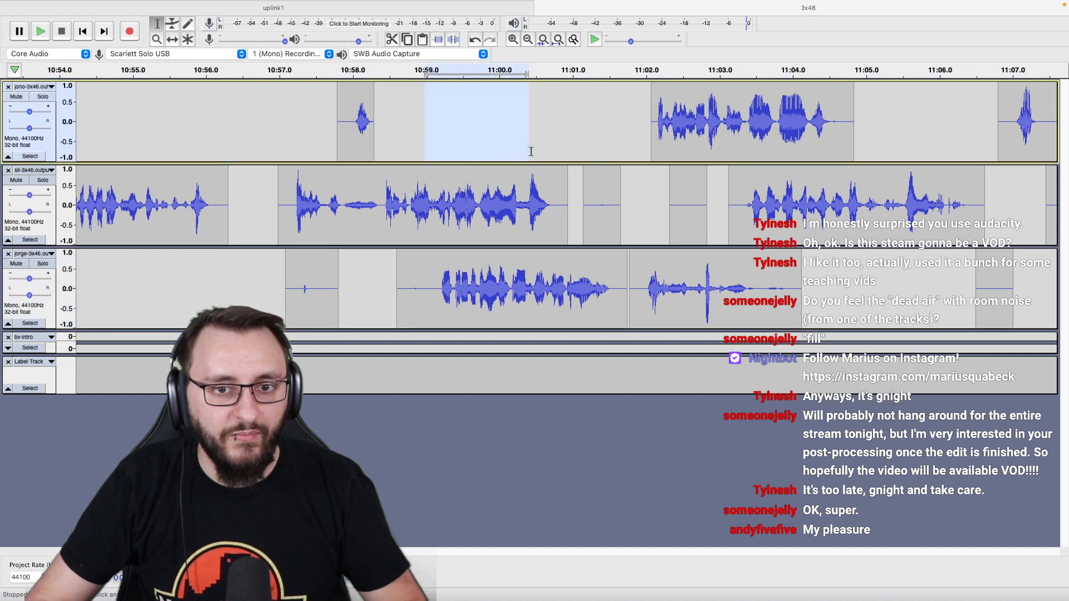
{"action": "left_click", "coordinate": [560, 148]}
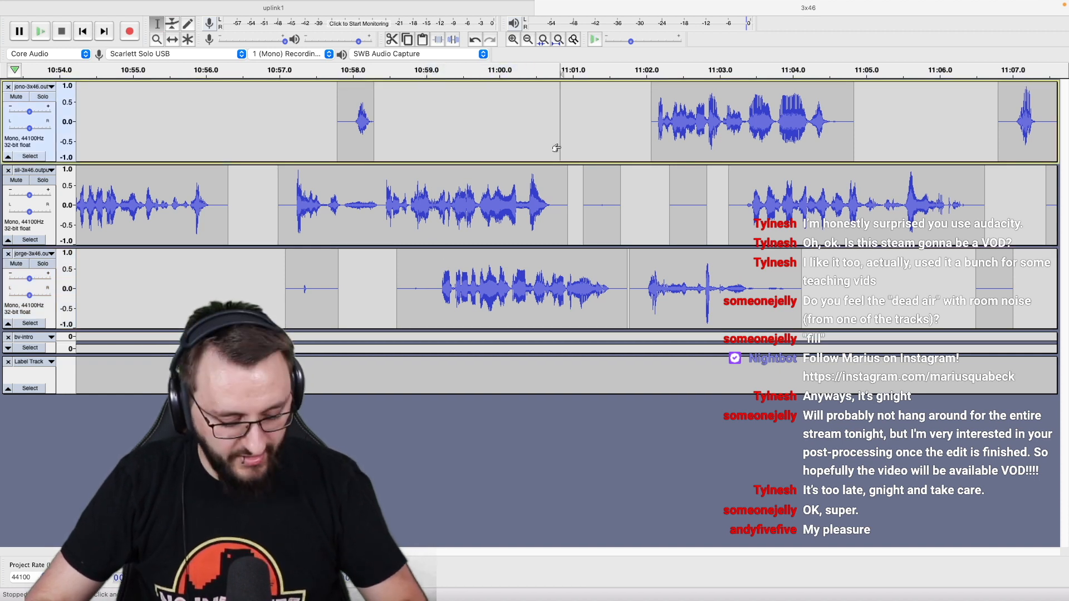
{"action": "key", "text": "ctrl+v"}
{"action": "left_click", "coordinate": [569, 206]}
{"action": "key", "text": "ctrl+v"}
{"action": "left_click", "coordinate": [384, 288]}
{"action": "key", "text": "ctrl+v"}
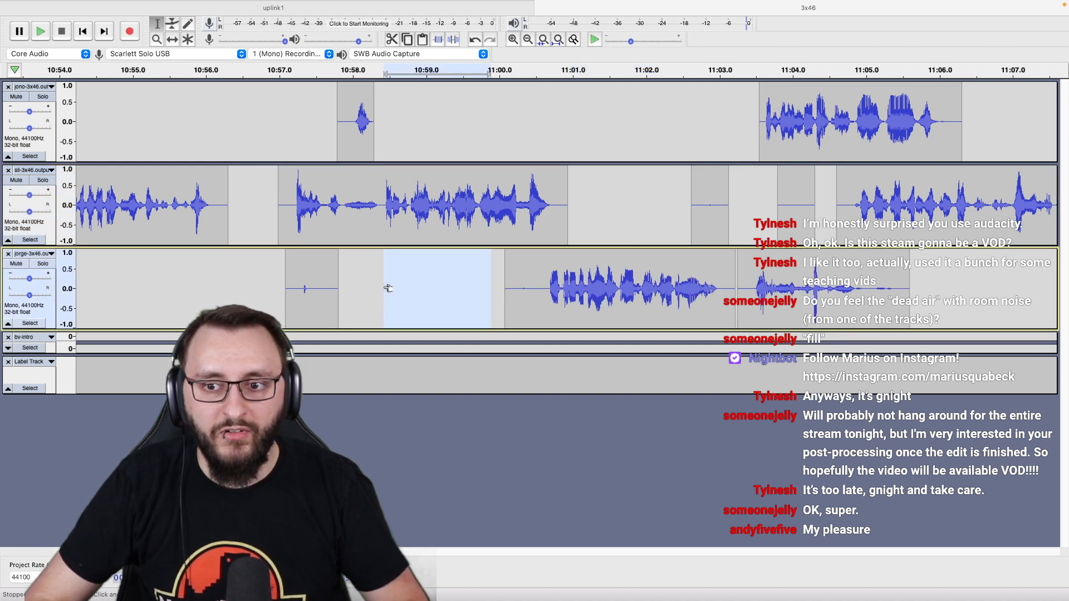
Split-delete the clip from about 10:57.1 to 10:57.8 in the third voice track and cut about 0.3 s near 10:56.5 across all voice tracks.
{"action": "left_click", "coordinate": [197, 290]}
{"action": "key", "text": "space"}
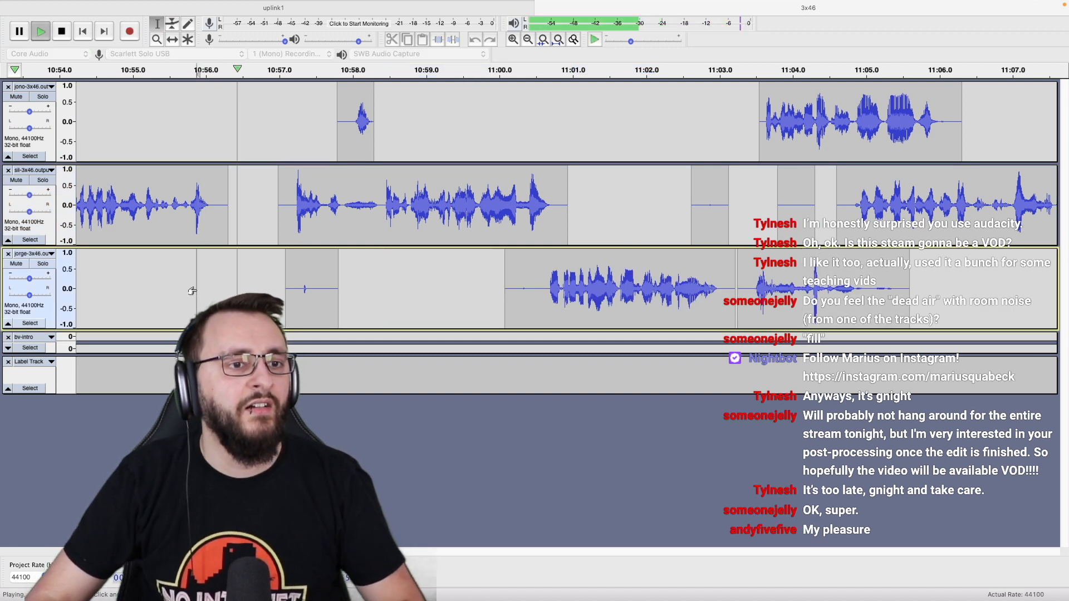
{"action": "key", "text": "space"}
{"action": "double_click", "coordinate": [306, 292]}
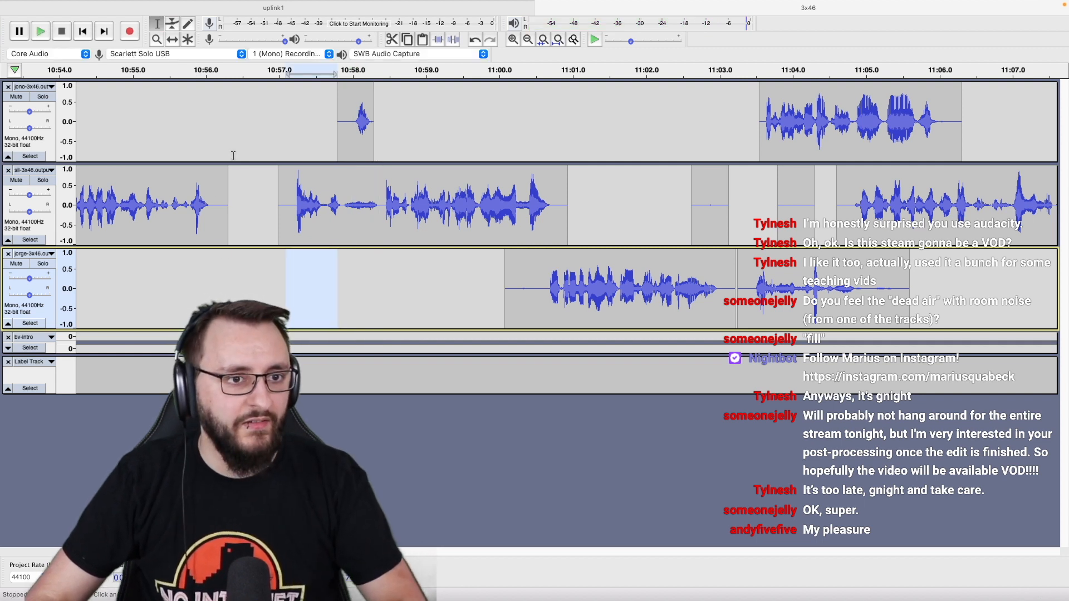
{"action": "left_click_drag", "start_coordinate": [233, 155], "coordinate": [245, 271]}
{"action": "key", "text": "Delete"}
Listen on from about 10:54.7 and split-delete the clip from about 11:03.2 to 11:06.0 in the first voice track.
{"action": "left_click", "coordinate": [112, 281]}
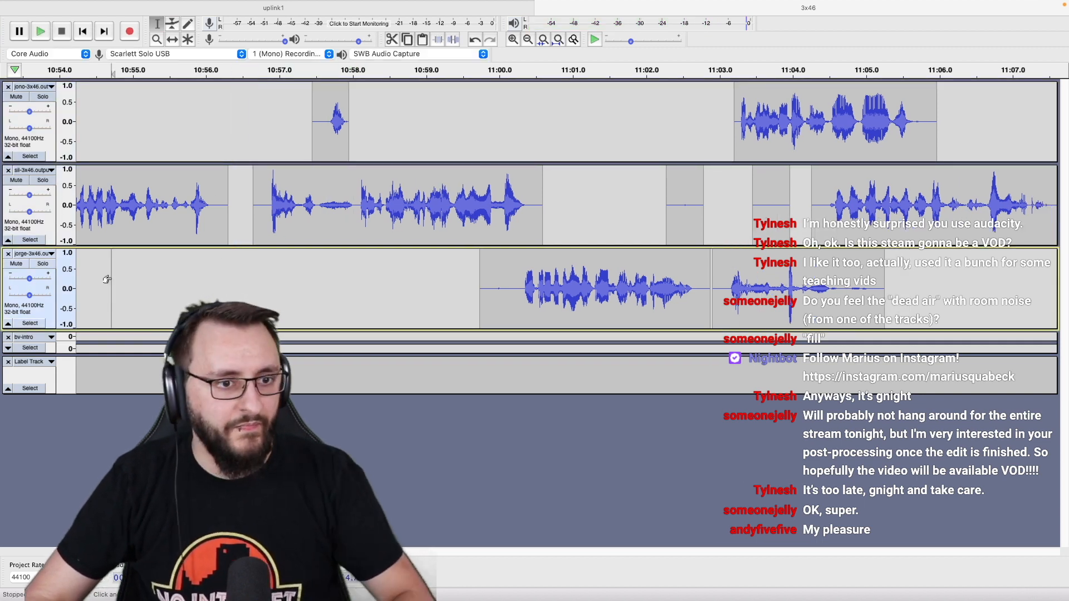
{"action": "key", "text": "space"}
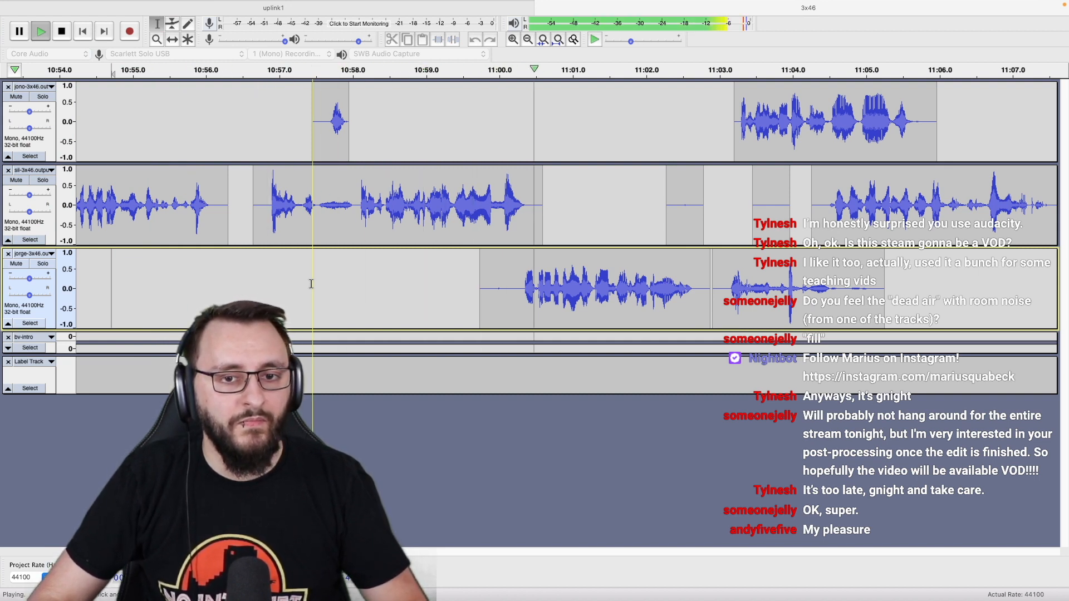
{"action": "scroll", "coordinate": [312, 284], "scroll_direction": "right", "scroll_amount": 5}
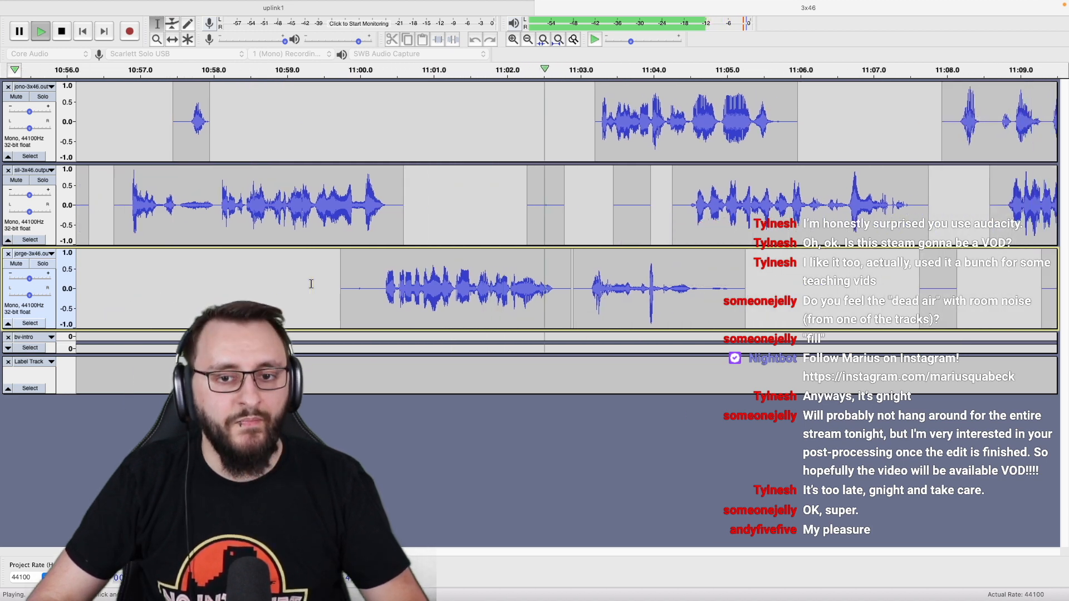
{"action": "scroll", "coordinate": [311, 284], "scroll_direction": "right", "scroll_amount": 5}
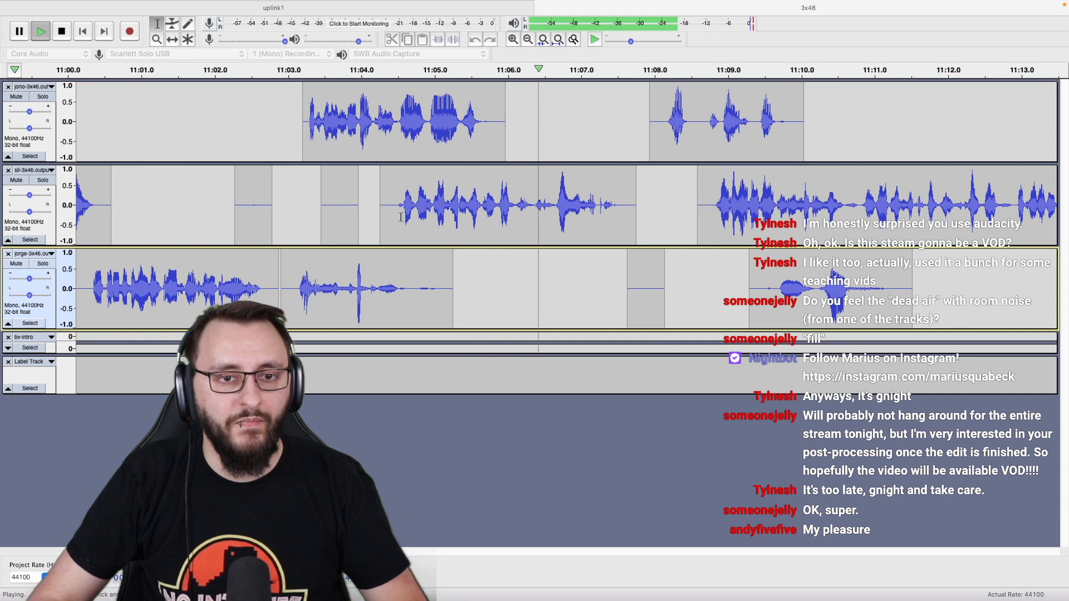
{"action": "key", "text": "space"}
{"action": "double_click", "coordinate": [418, 149]}
{"action": "key", "text": "alt+super+k"}
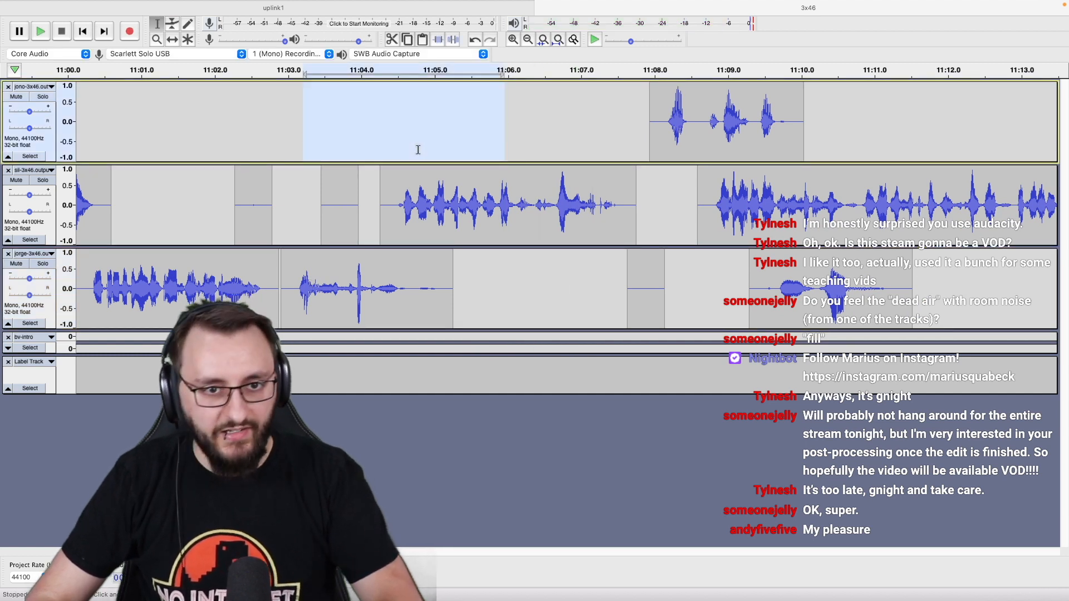
Split-delete about 11:02.0 to 11:04.4 in the second voice track and listen on from about 11:01.6.
{"action": "left_click_drag", "start_coordinate": [217, 176], "coordinate": [390, 208]}
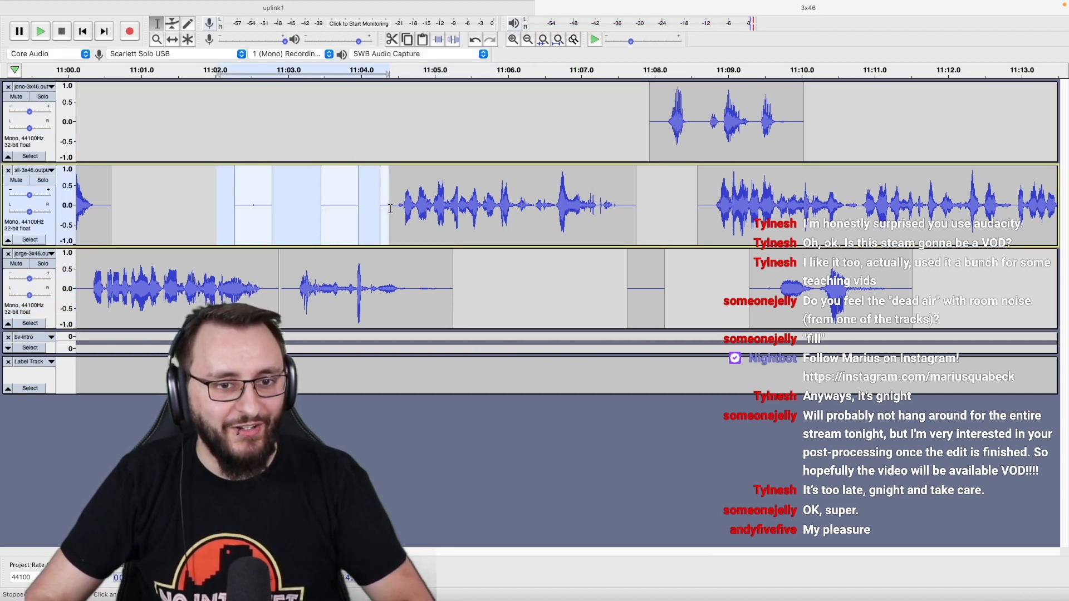
{"action": "key", "text": "alt+super+k"}
{"action": "left_click", "coordinate": [184, 175]}
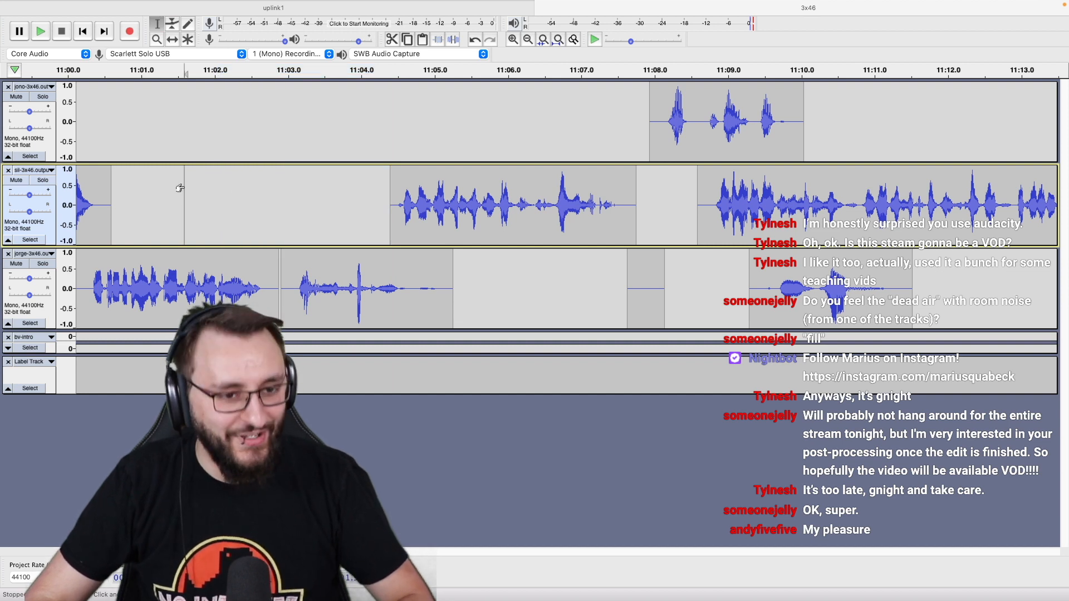
{"action": "key", "text": "space"}
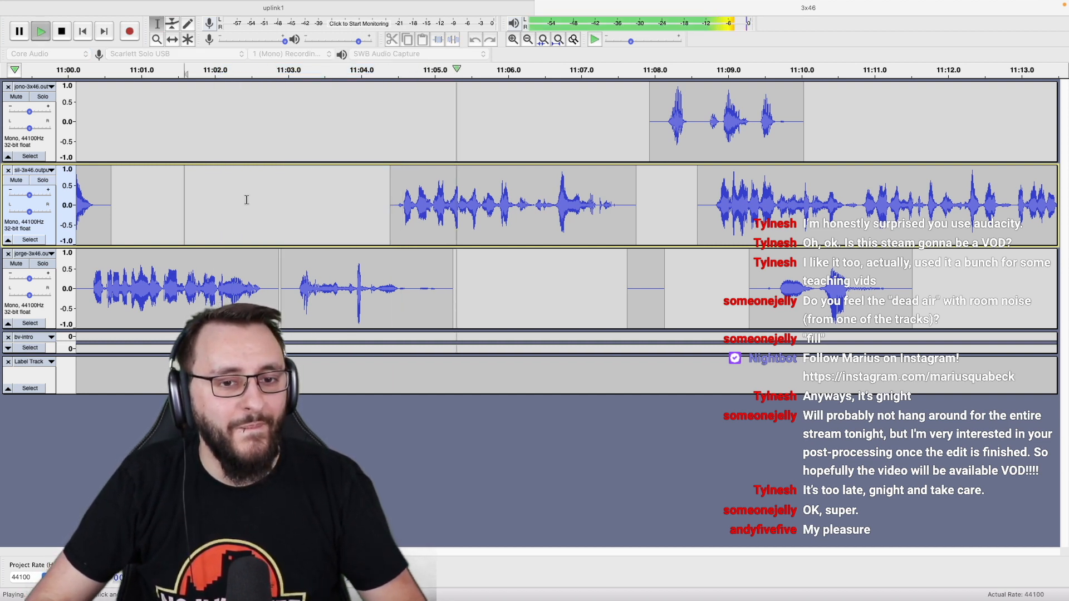
{"action": "scroll", "coordinate": [247, 200], "scroll_direction": "right", "scroll_amount": 3}
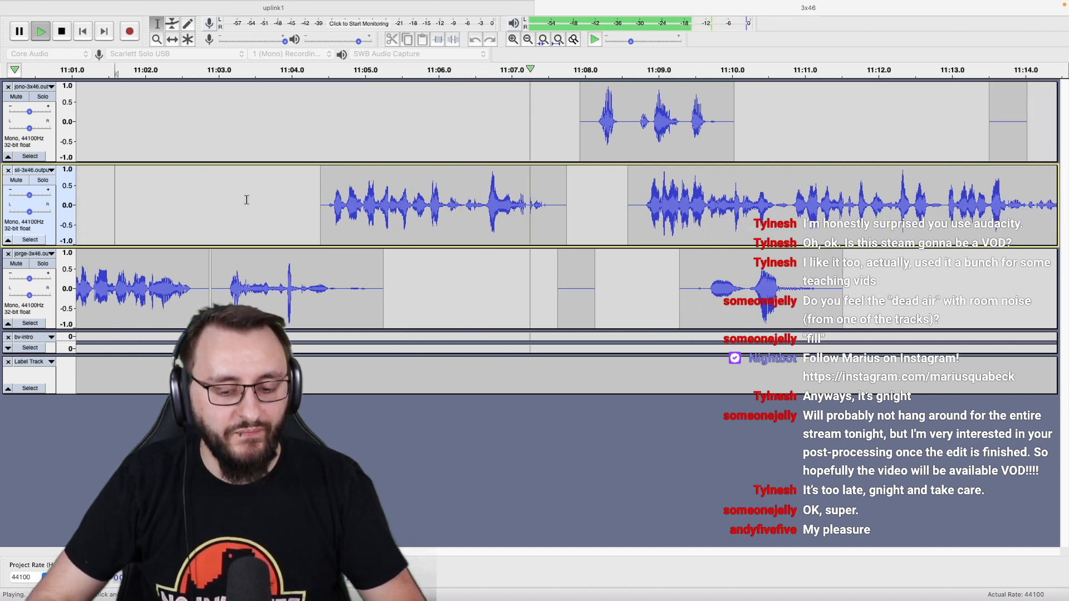
{"action": "scroll", "coordinate": [247, 199], "scroll_direction": "right", "scroll_amount": 8}
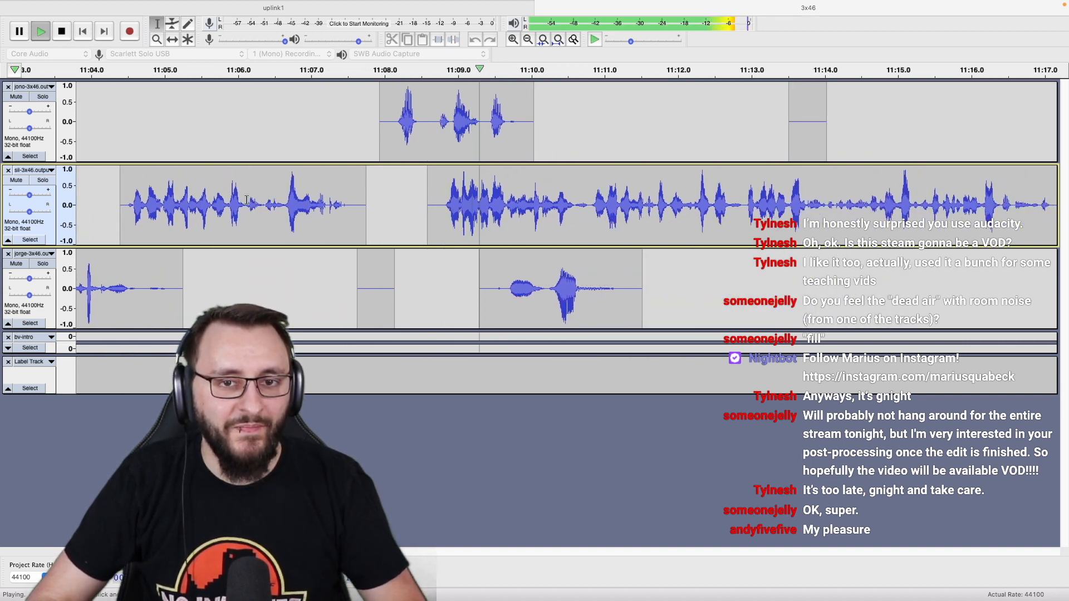
Listen on to about 11:15.3 and split-delete the short clip from about 11:17.4 to 11:18.0 in the third voice track.
{"action": "scroll", "coordinate": [247, 200], "scroll_direction": "right", "scroll_amount": 5}
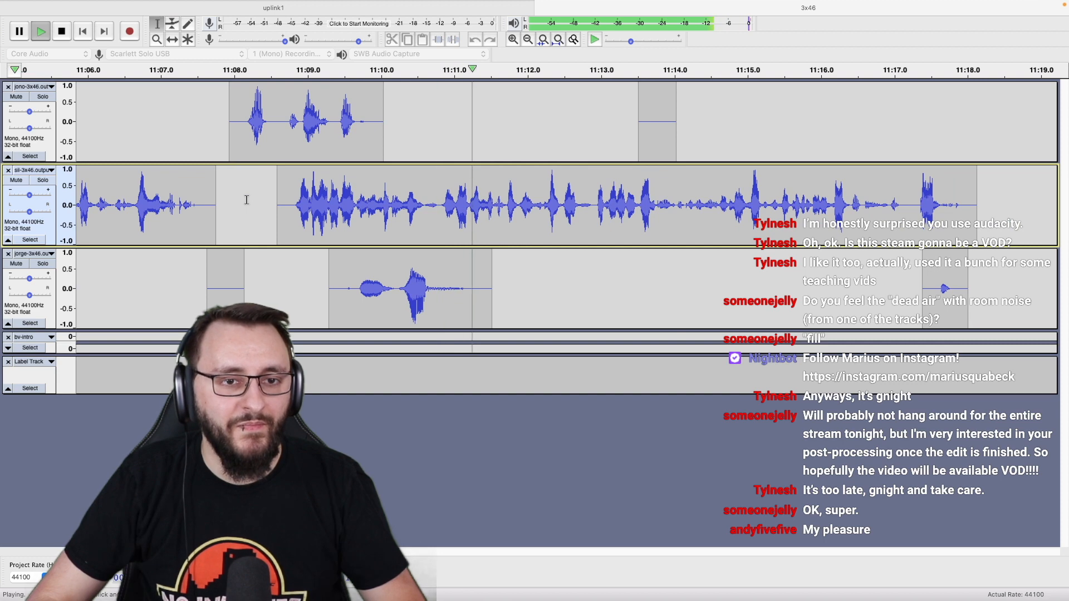
{"action": "scroll", "coordinate": [247, 199], "scroll_direction": "down", "scroll_amount": 2}
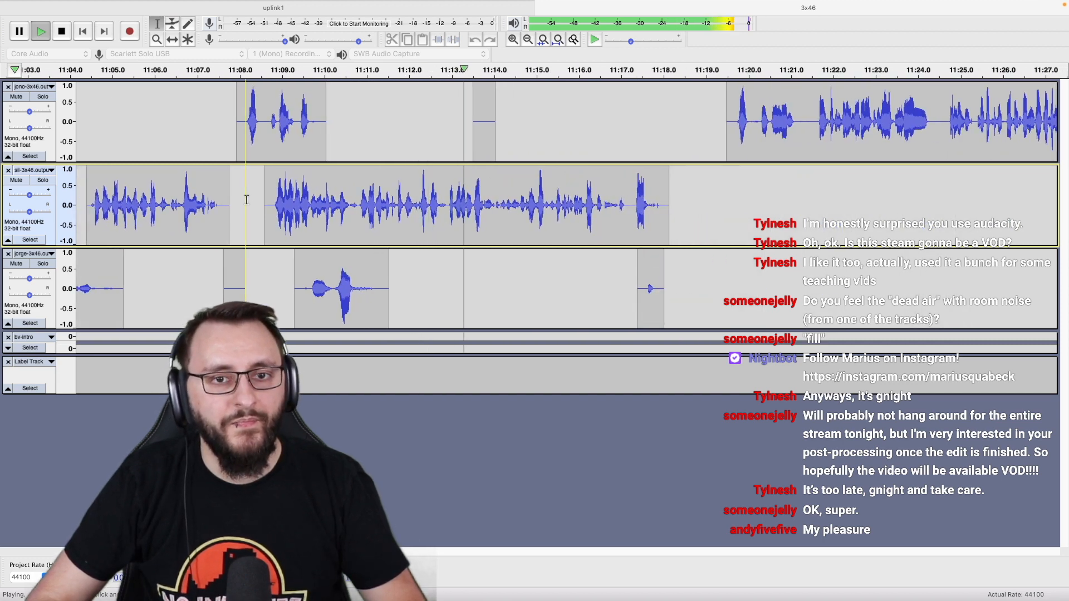
{"action": "scroll", "coordinate": [247, 200], "scroll_direction": "down", "scroll_amount": 1}
{"action": "scroll", "coordinate": [247, 200], "scroll_direction": "right", "scroll_amount": 3}
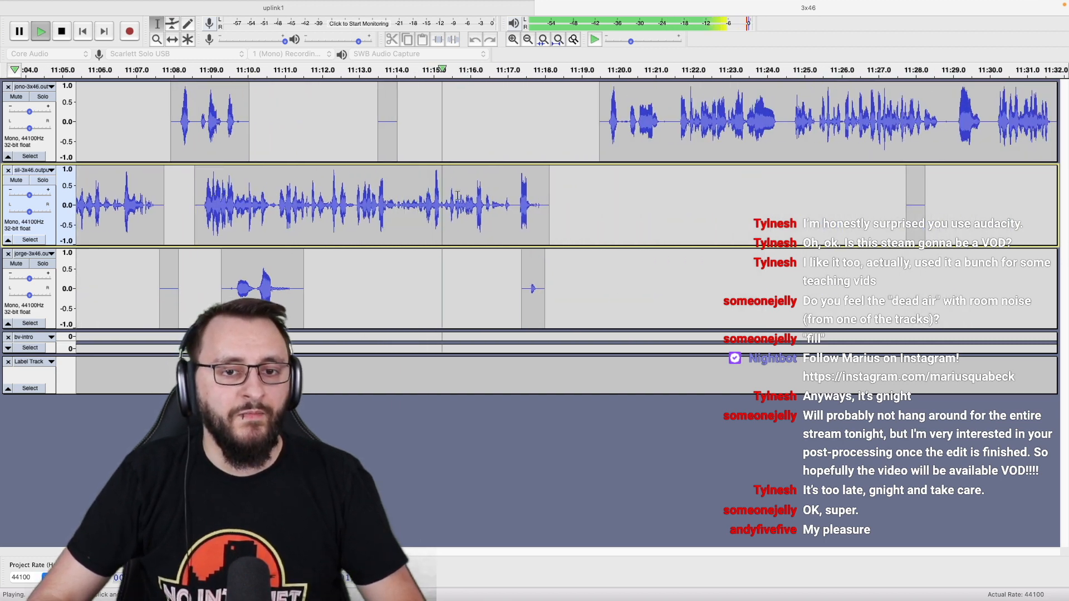
{"action": "key", "text": "space"}
{"action": "left_click", "coordinate": [528, 296]}
{"action": "double_click", "coordinate": [529, 297]}
{"action": "key", "text": "alt+super+k"}
Cut about 0.9 s of silence from about 11:18.3 to 11:19.2 across all three voice tracks.
{"action": "scroll", "coordinate": [530, 296], "scroll_direction": "up", "scroll_amount": 2}
{"action": "left_click_drag", "start_coordinate": [596, 134], "coordinate": [685, 260]}
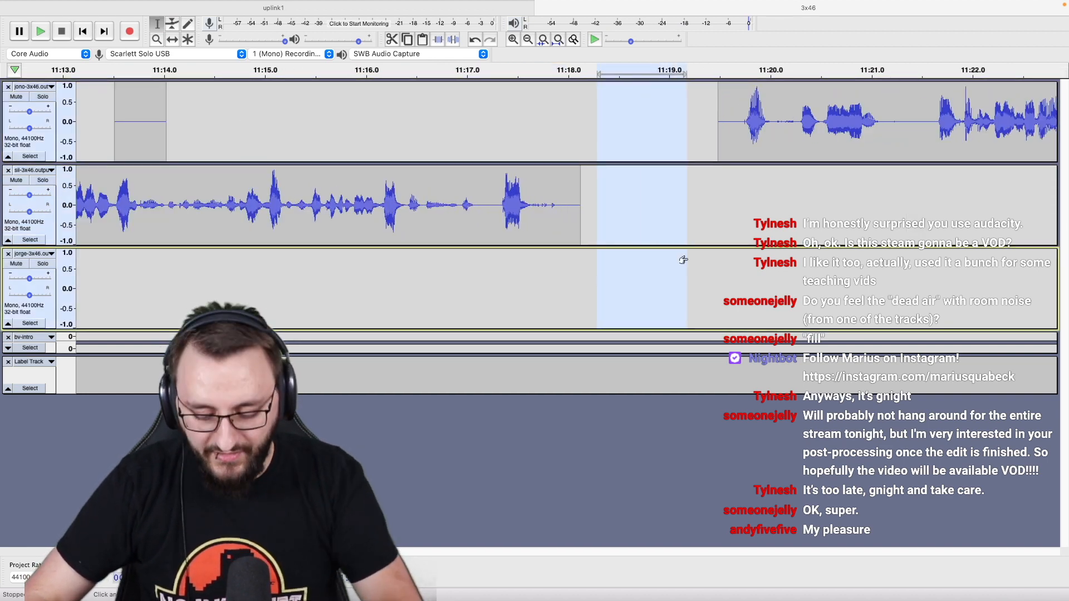
{"action": "key", "text": "Delete"}
Listen to the recording from about 11:15.1 to 11:38.3, following all three voice tracks.
{"action": "left_click", "coordinate": [278, 214]}
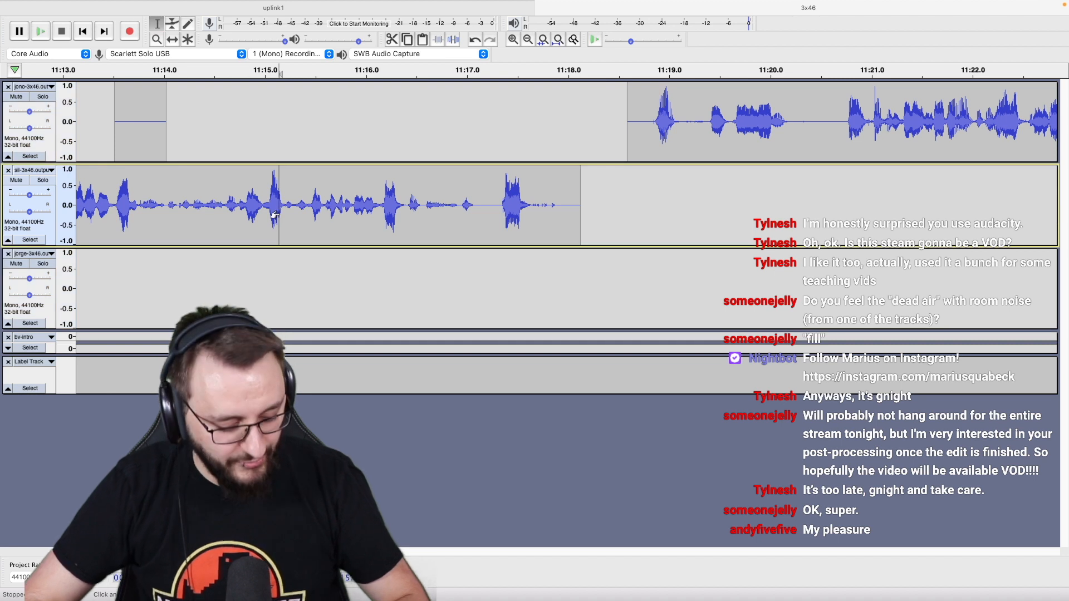
{"action": "key", "text": "space"}
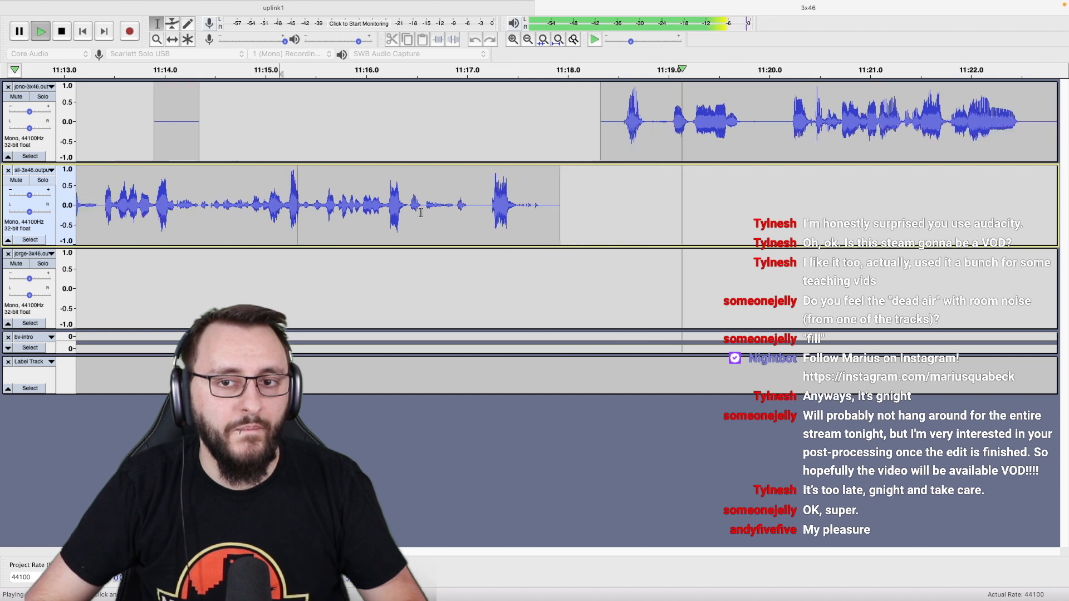
{"action": "scroll", "coordinate": [421, 213], "scroll_direction": "down", "scroll_amount": 3}
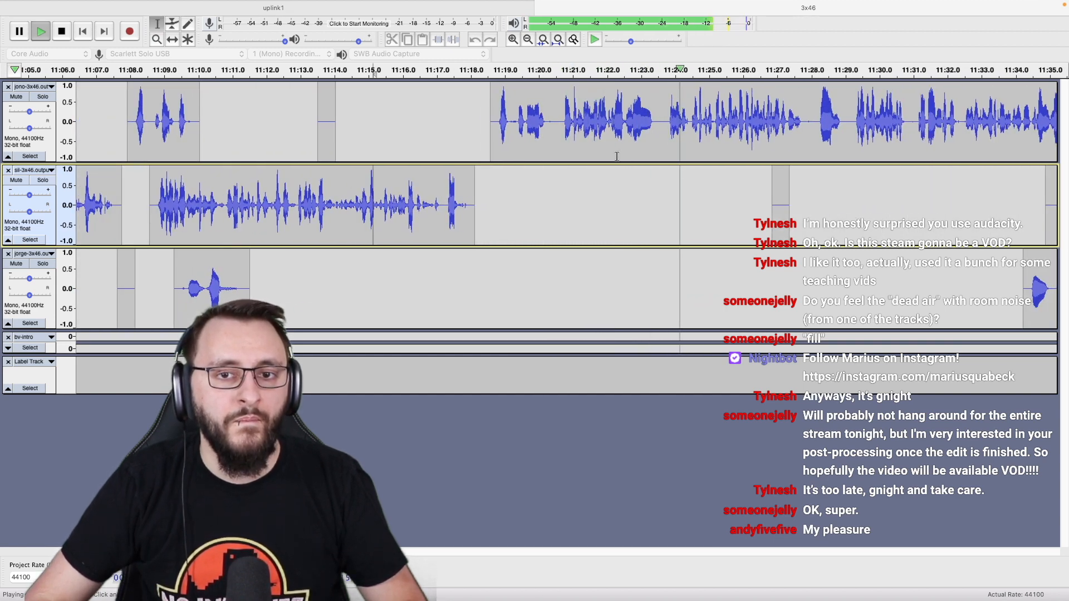
{"action": "scroll", "coordinate": [617, 156], "scroll_direction": "right", "scroll_amount": 2}
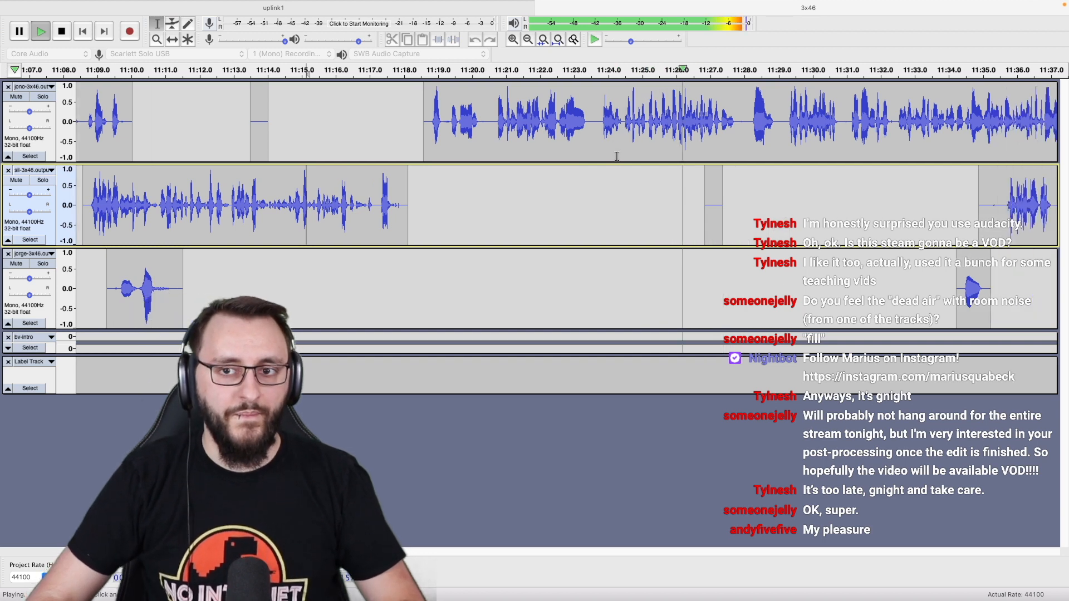
{"action": "scroll", "coordinate": [617, 157], "scroll_direction": "right", "scroll_amount": 1}
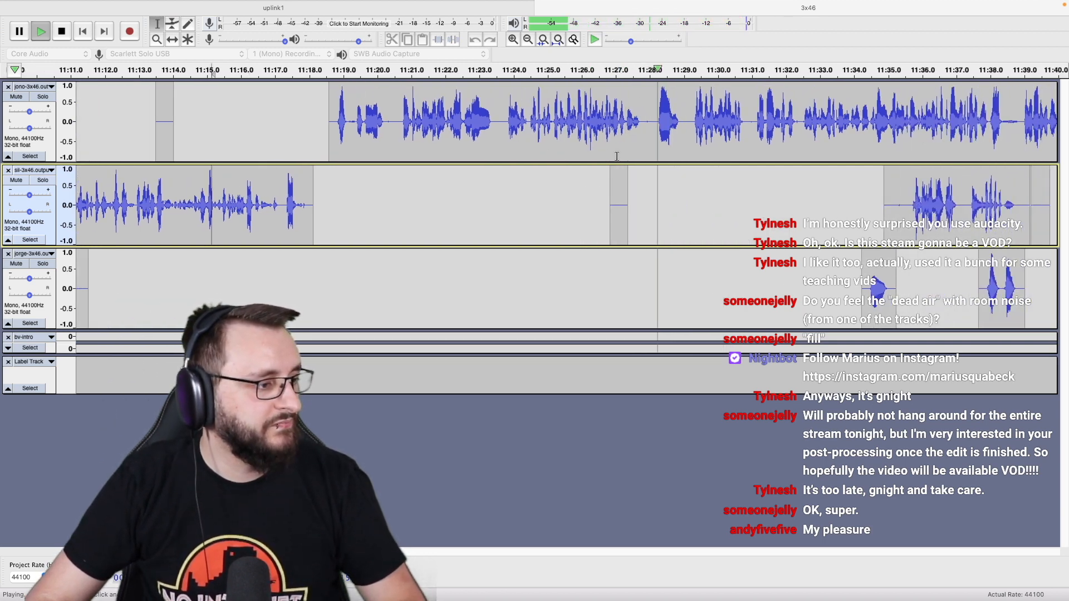
{"action": "scroll", "coordinate": [617, 157], "scroll_direction": "right", "scroll_amount": 1}
{"action": "scroll", "coordinate": [617, 156], "scroll_direction": "right", "scroll_amount": 4}
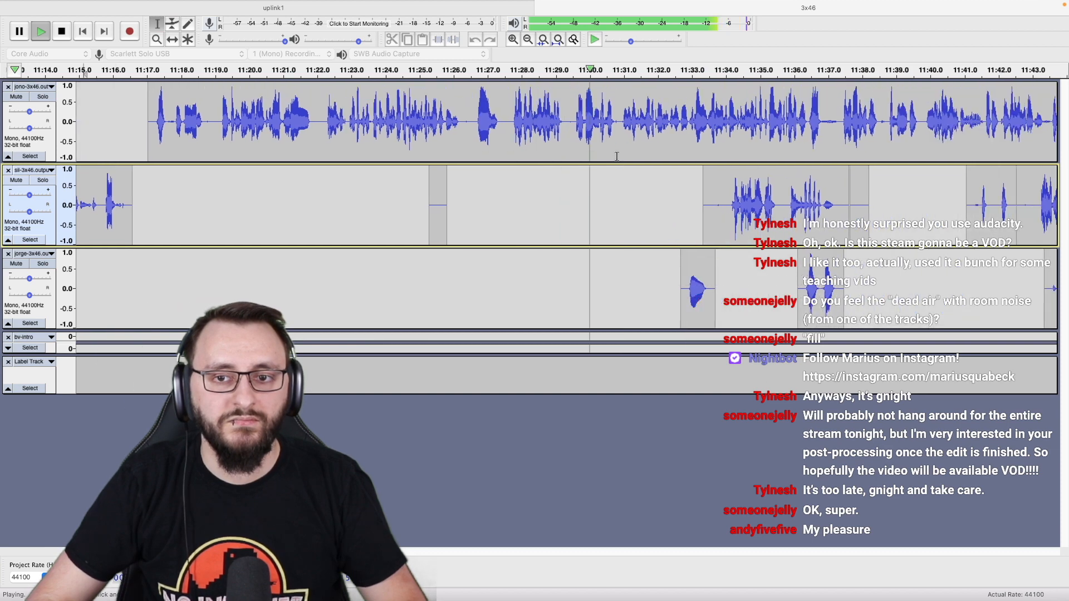
{"action": "scroll", "coordinate": [617, 156], "scroll_direction": "right", "scroll_amount": 1}
{"action": "scroll", "coordinate": [617, 156], "scroll_direction": "right", "scroll_amount": 2}
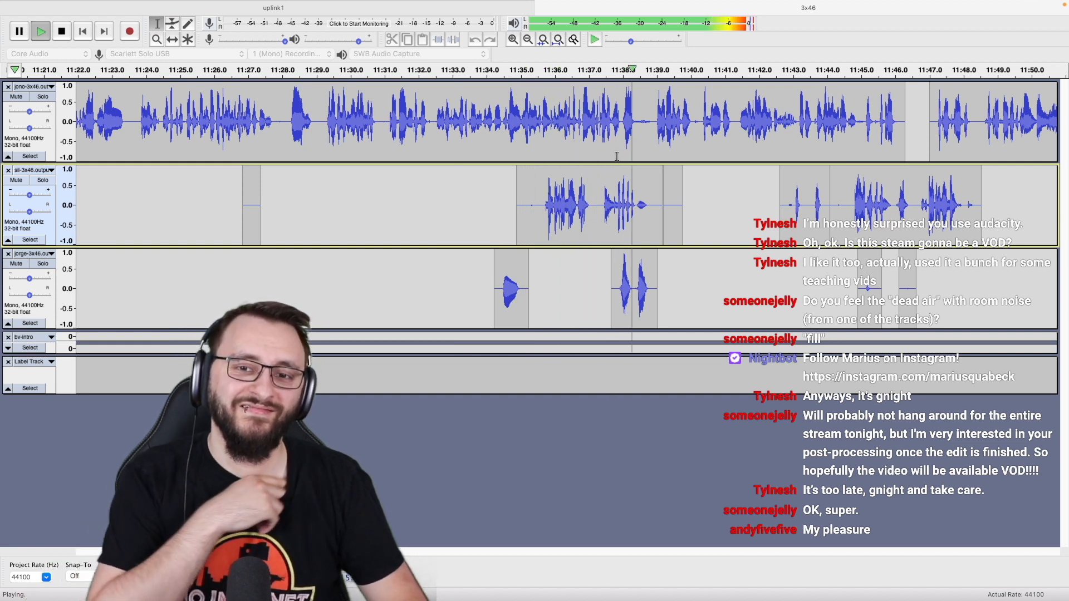
{"action": "key", "text": "space"}
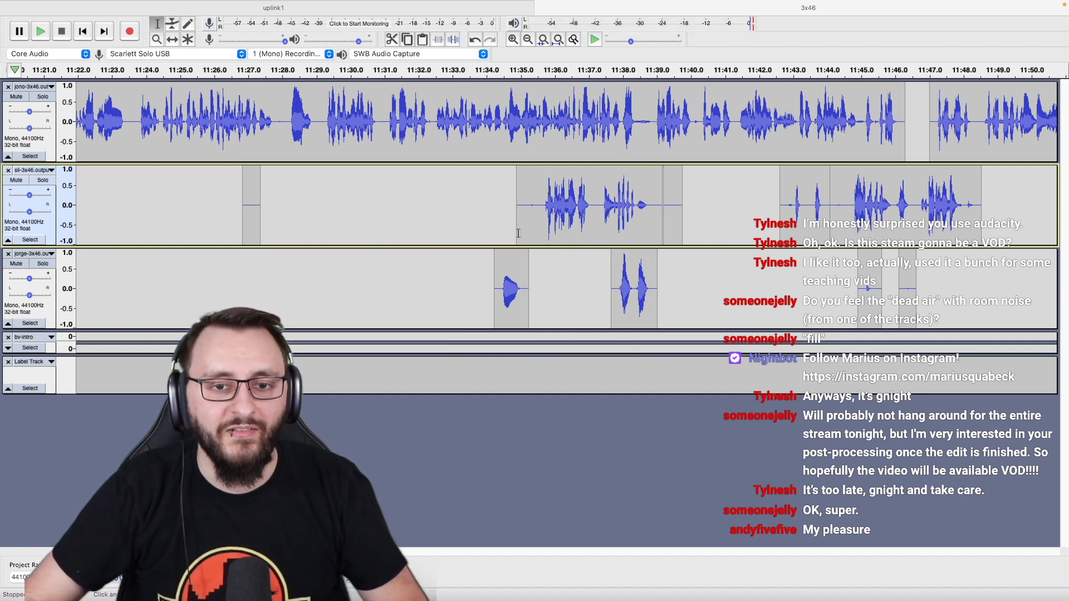
Audition the passage from about 11:34.8 to 11:37.1 in the second voice track with that track soloed, and split-delete it.
{"action": "left_click_drag", "start_coordinate": [512, 233], "coordinate": [588, 237]}
{"action": "key", "text": "shift+s"}
{"action": "key", "text": "space"}
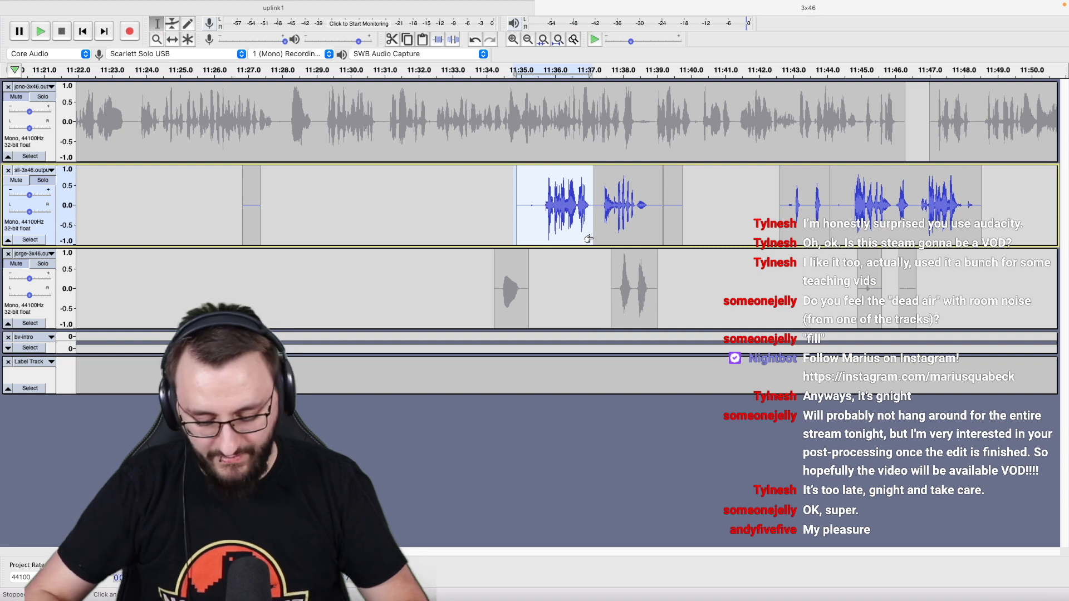
{"action": "key", "text": "super+alt+k"}
{"action": "key", "text": "shift+s"}
Listen on from about 11:33.8 to 11:48.6 across the voice tracks.
{"action": "left_click", "coordinate": [481, 205]}
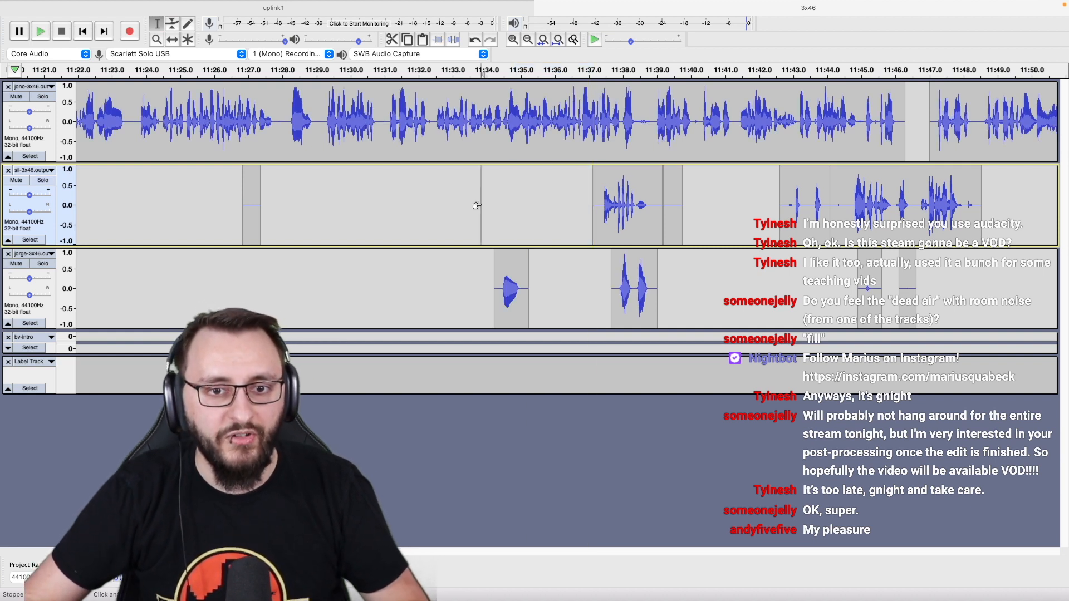
{"action": "key", "text": "space"}
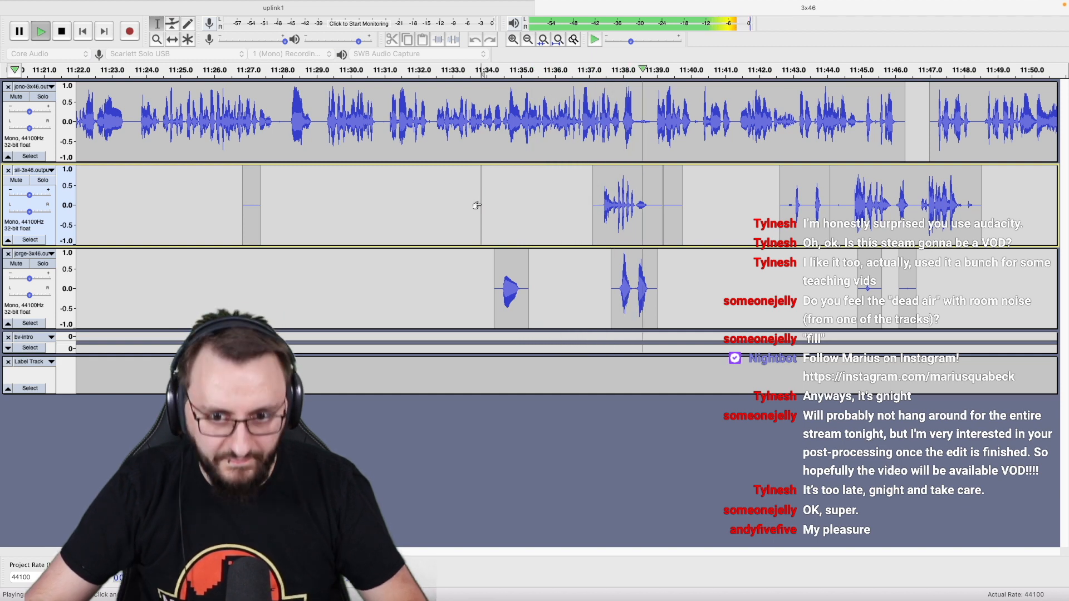
{"action": "scroll", "coordinate": [477, 205], "scroll_direction": "right", "scroll_amount": 5}
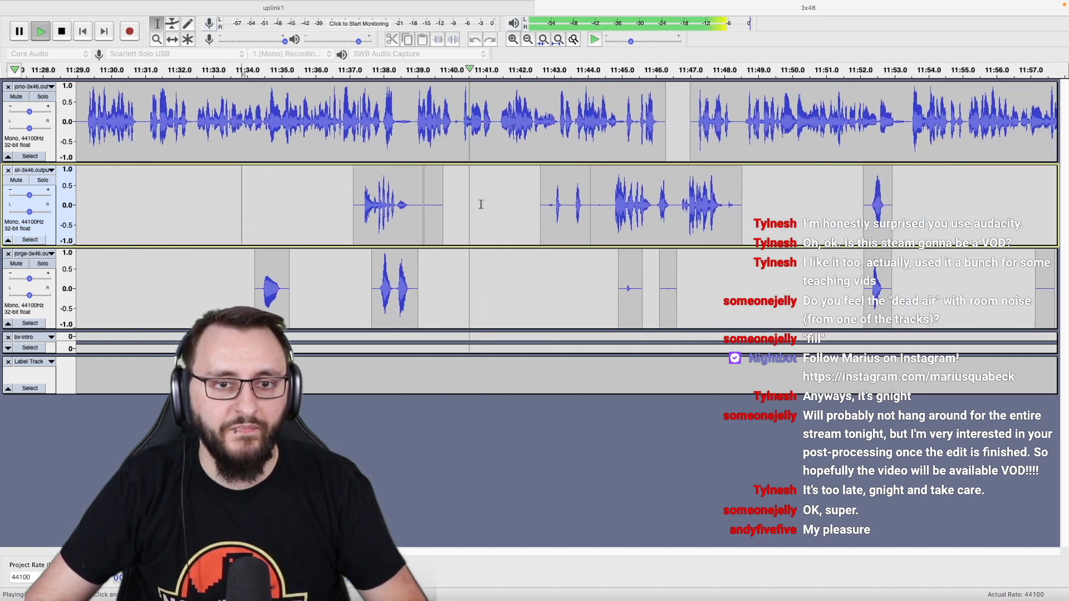
{"action": "scroll", "coordinate": [481, 204], "scroll_direction": "right", "scroll_amount": 3}
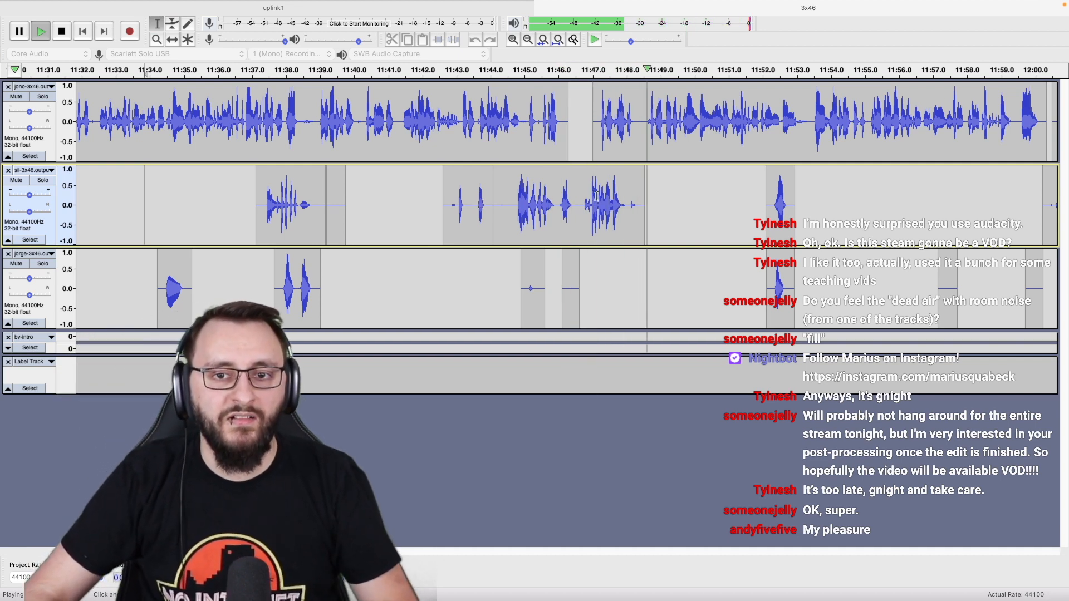
{"action": "key", "text": "space"}
Replay the overlapping speech from about 11:44.3 and split-delete about 11:45.2 to 11:46.3 in the first voice track.
{"action": "left_click", "coordinate": [545, 143]}
{"action": "scroll", "coordinate": [543, 143], "scroll_direction": "up", "scroll_amount": 2}
{"action": "scroll", "coordinate": [543, 143], "scroll_direction": "right", "scroll_amount": 1}
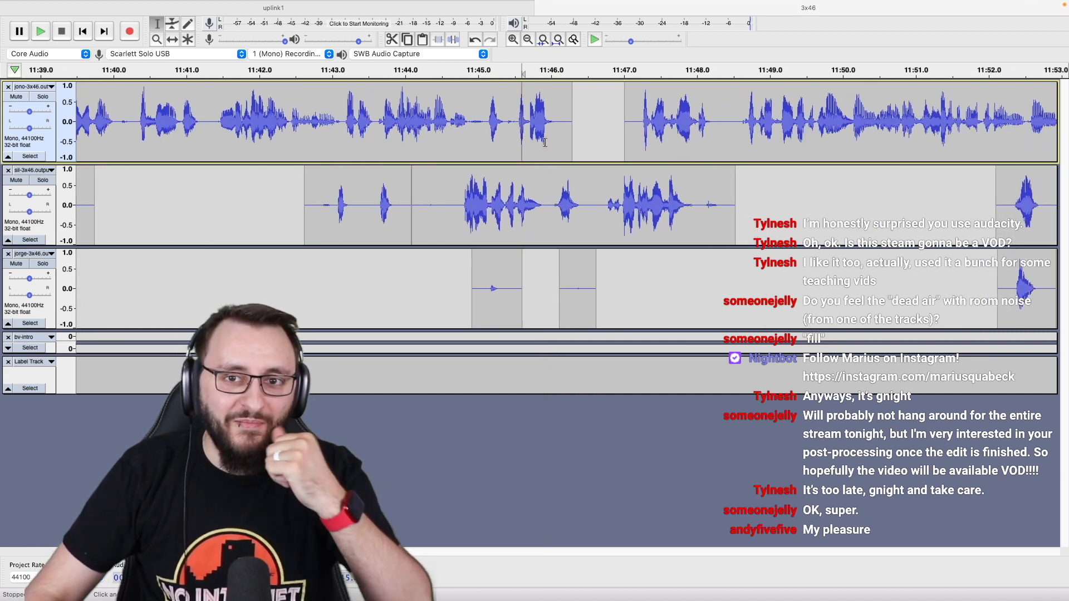
{"action": "scroll", "coordinate": [551, 142], "scroll_direction": "right", "scroll_amount": 1}
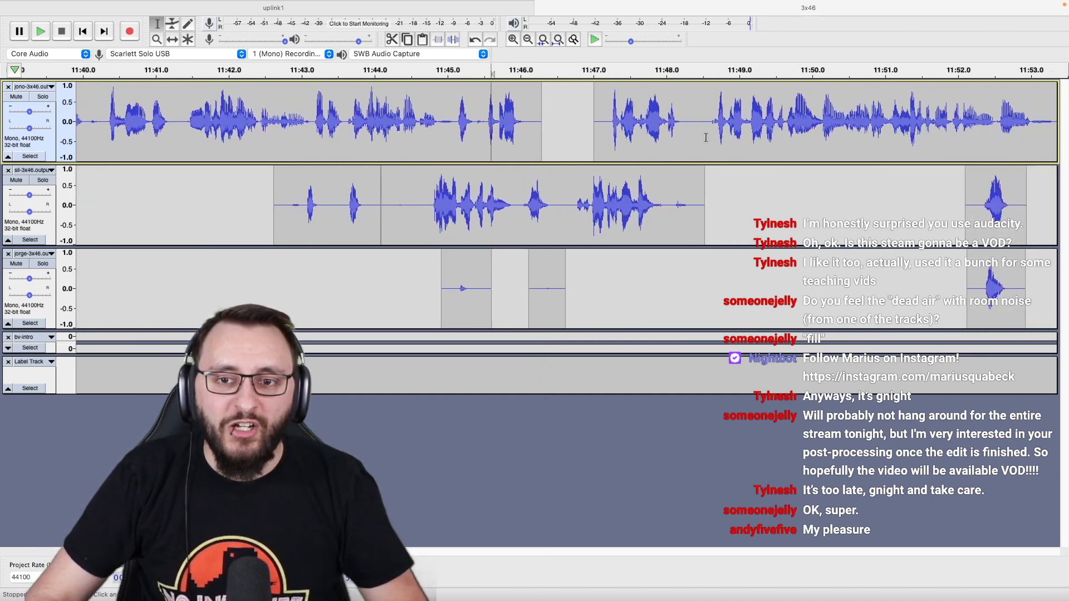
{"action": "left_click_drag", "start_coordinate": [702, 138], "coordinate": [568, 138]}
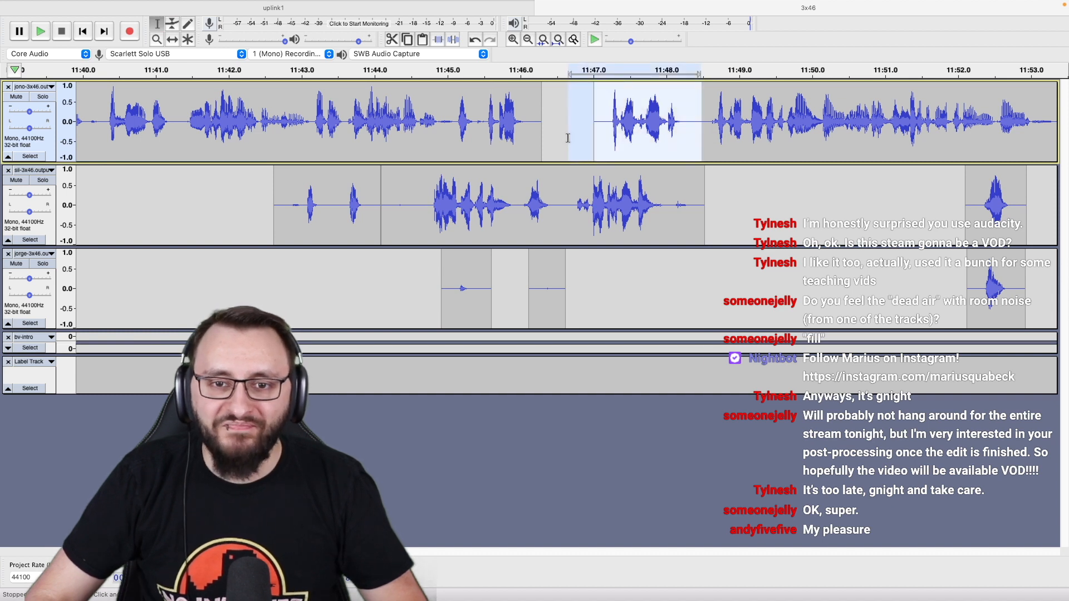
{"action": "left_click", "coordinate": [442, 138]}
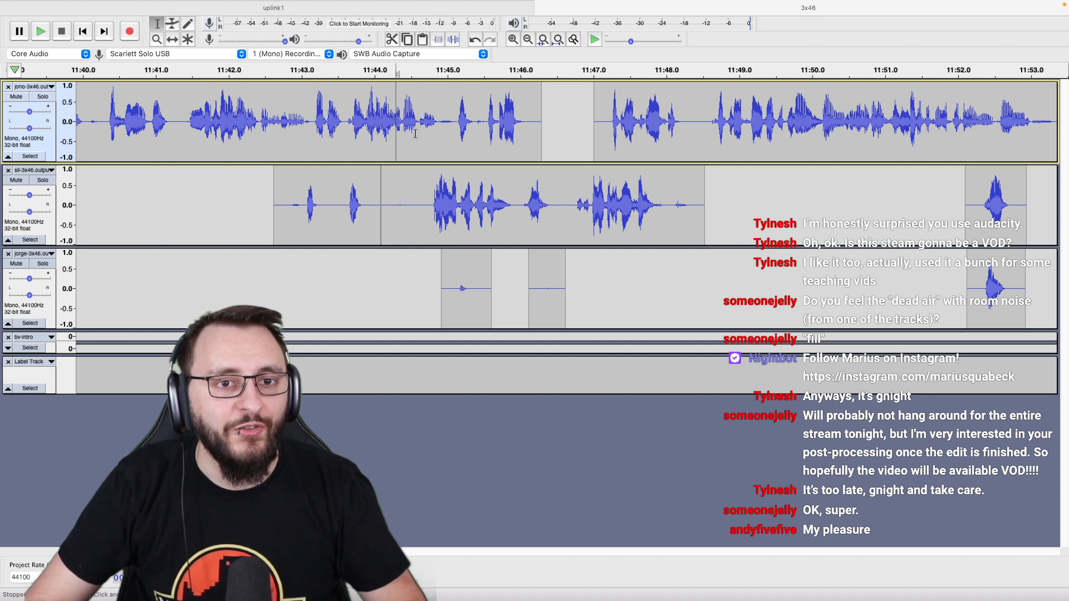
{"action": "key", "text": "space"}
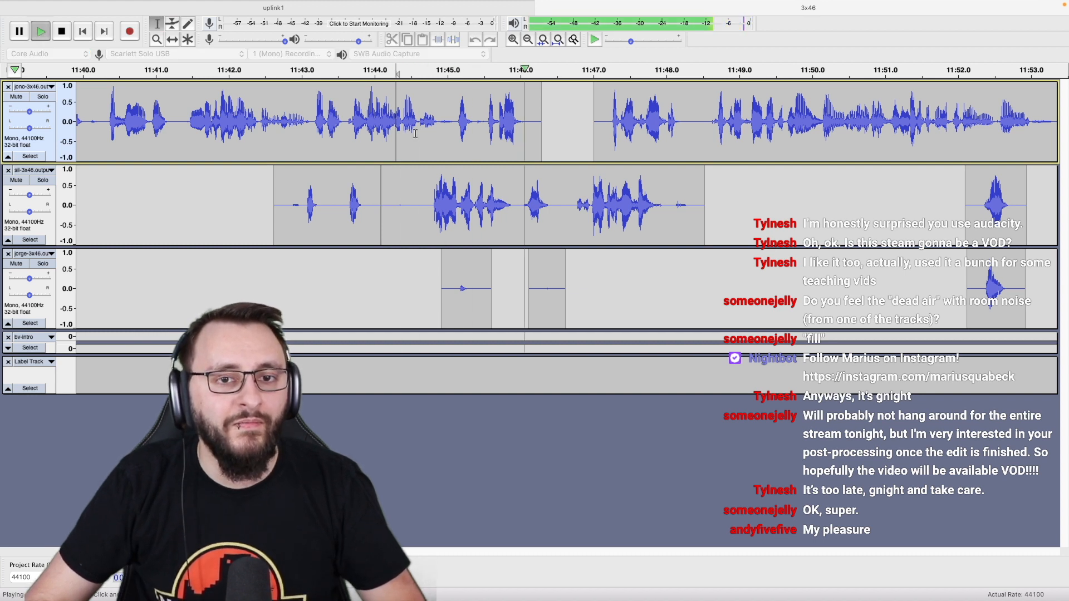
{"action": "left_click", "coordinate": [458, 131]}
{"action": "key", "text": "space"}
{"action": "key", "text": "space"}
{"action": "left_click_drag", "start_coordinate": [458, 130], "coordinate": [543, 130]}
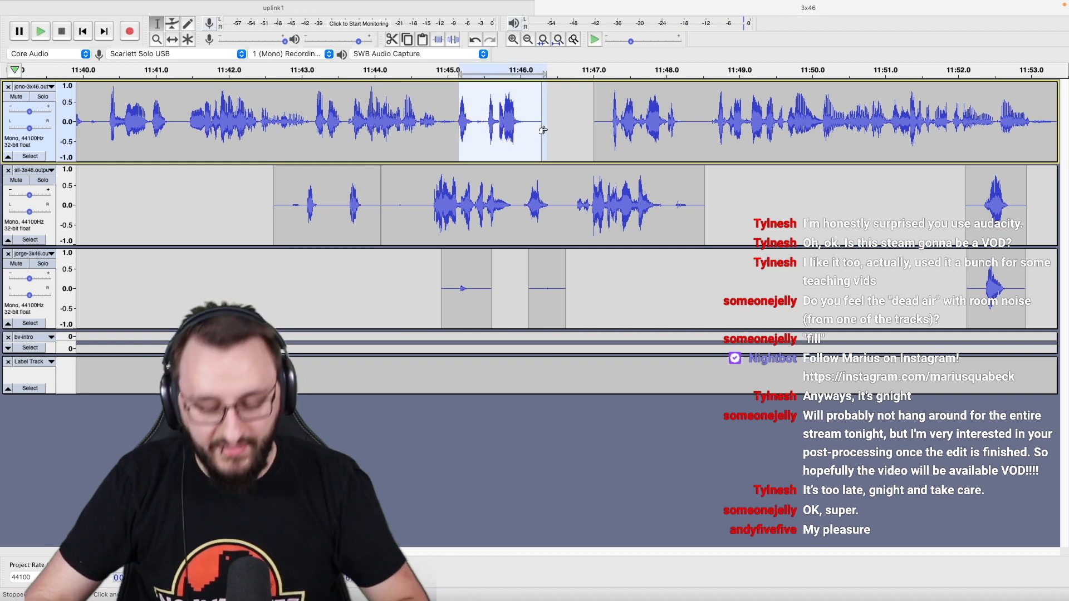
{"action": "key", "text": "super+alt+k"}
Listen from about 11:43.8, then split-delete about 11:43.9 to 11:46.0 in the second voice track and 11:44.8 to 11:48.0 in the third.
{"action": "left_click", "coordinate": [360, 132]}
{"action": "key", "text": "space"}
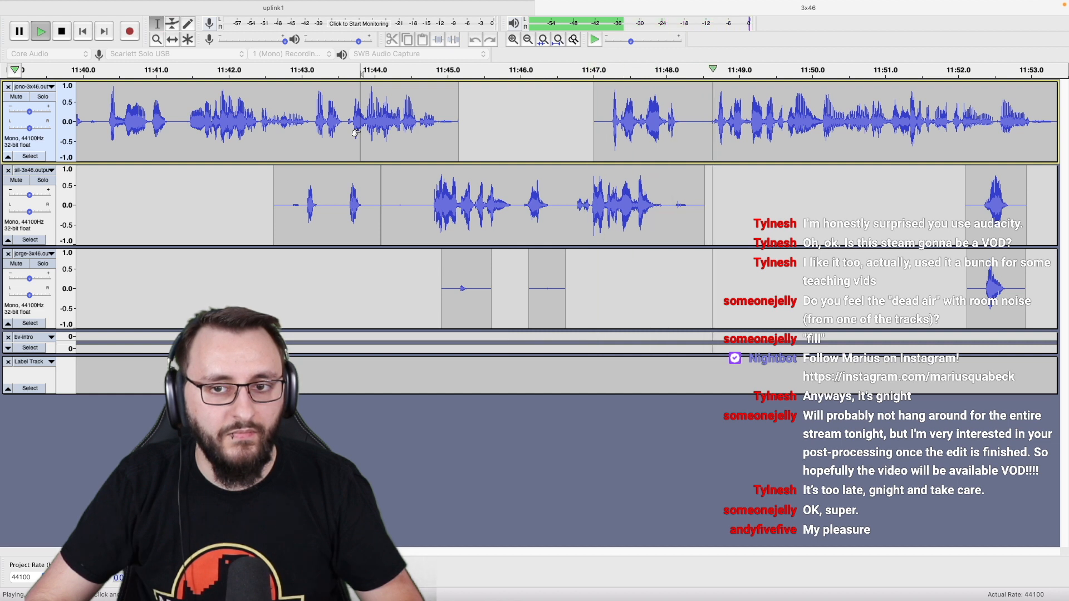
{"action": "key", "text": "space"}
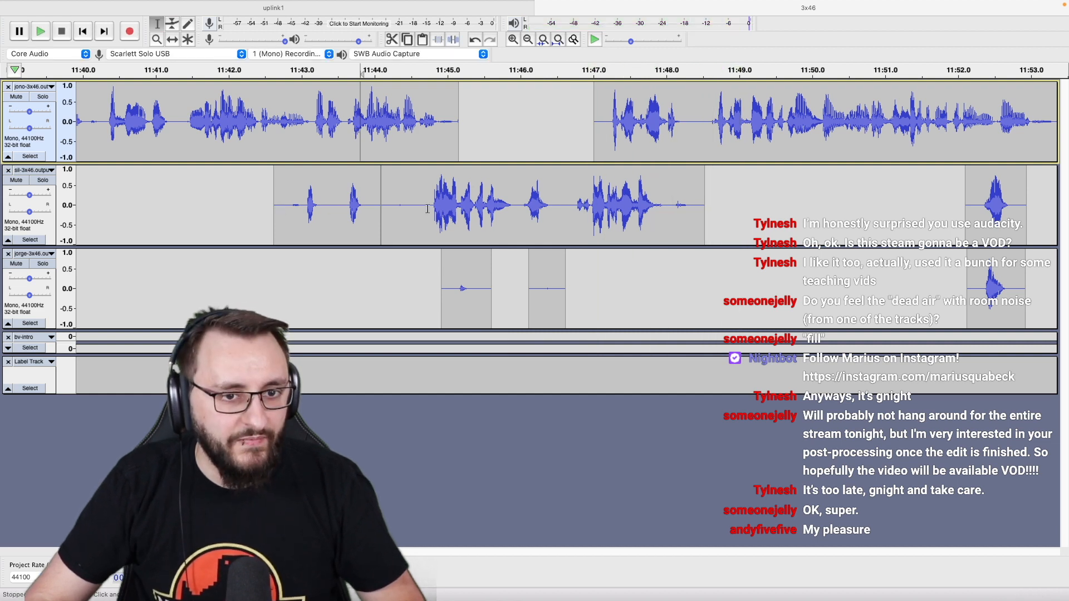
{"action": "left_click_drag", "start_coordinate": [371, 208], "coordinate": [525, 225]}
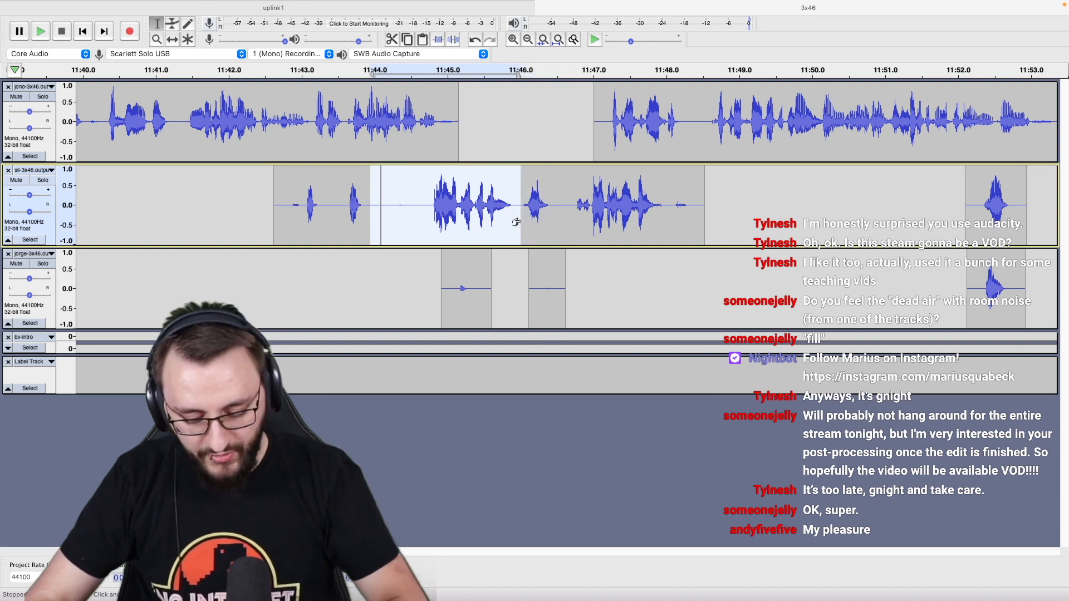
{"action": "key", "text": "alt+super+k"}
{"action": "left_click_drag", "start_coordinate": [434, 281], "coordinate": [667, 288]}
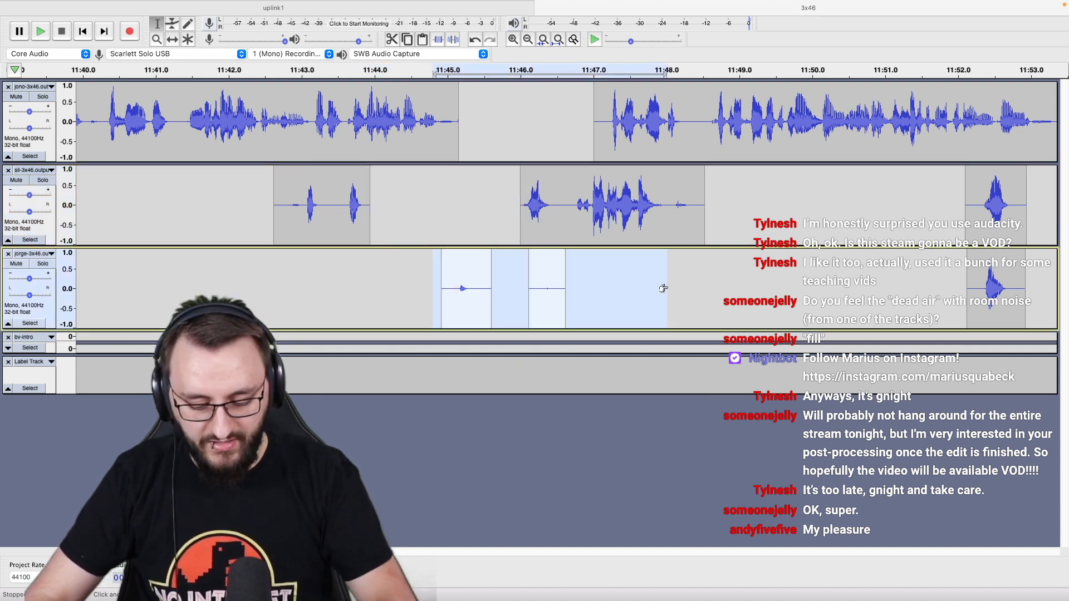
{"action": "key", "text": "alt+super+k"}
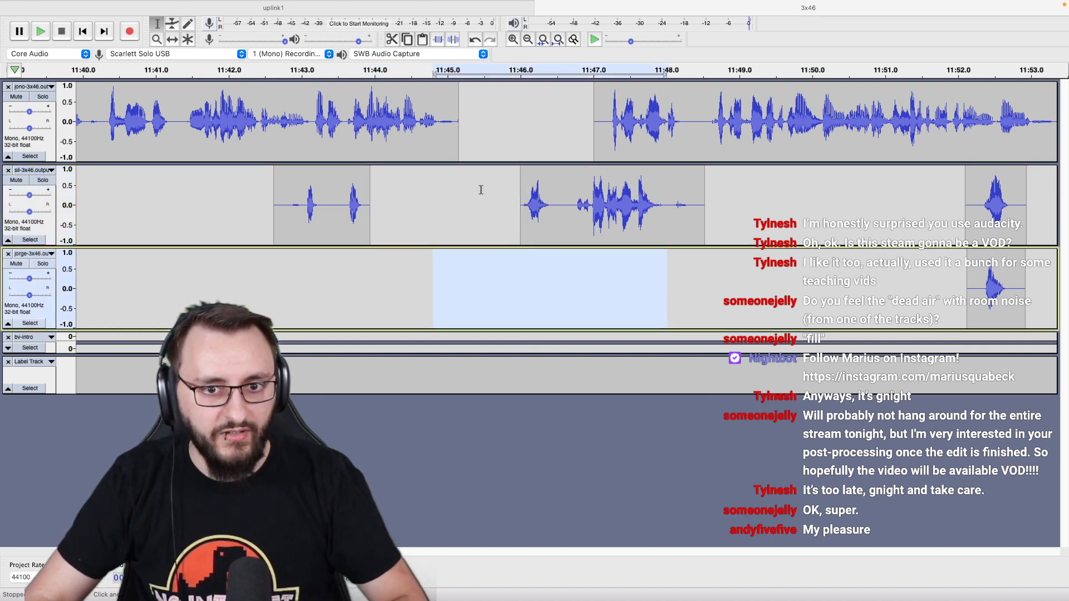
Listen from about 11:42.0 and split-delete the clip from about 11:42.6 to 11:43.9 in the second voice track.
{"action": "left_click", "coordinate": [395, 215]}
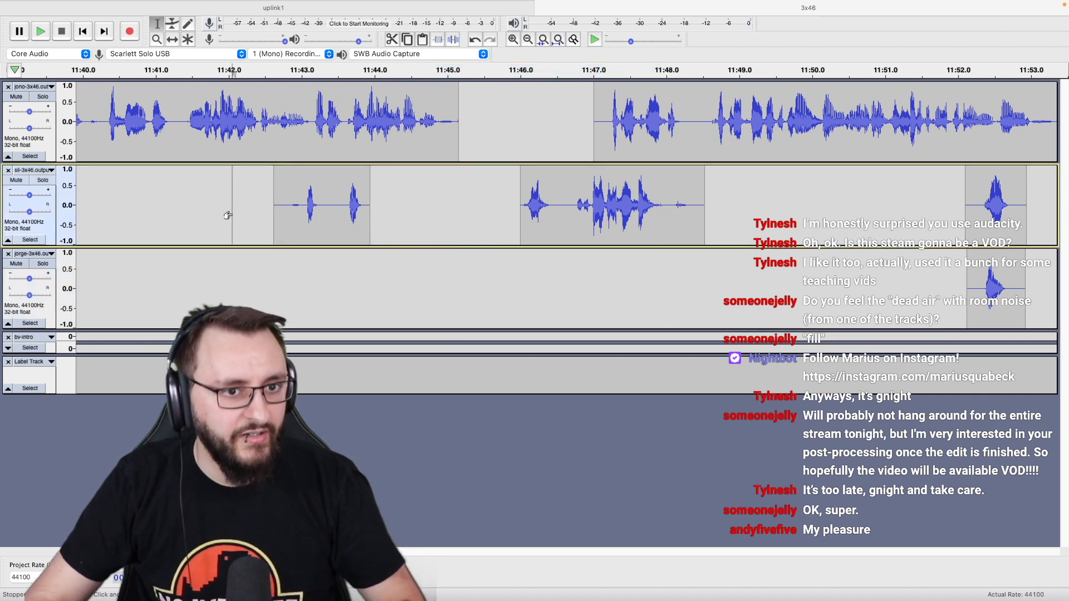
{"action": "key", "text": "space"}
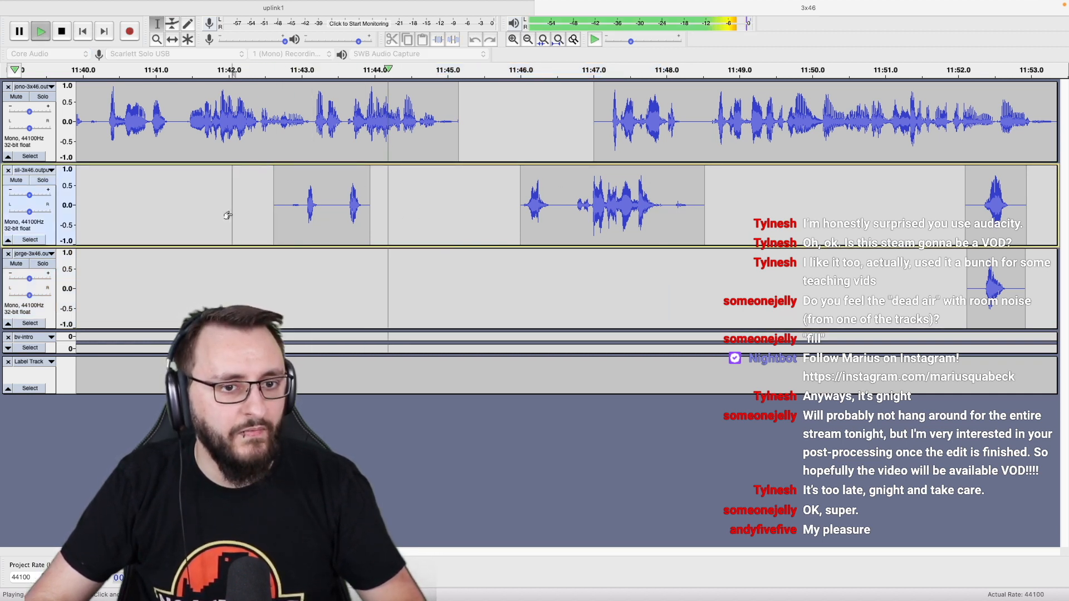
{"action": "key", "text": "space"}
{"action": "double_click", "coordinate": [352, 204]}
{"action": "key", "text": "alt+super+k"}
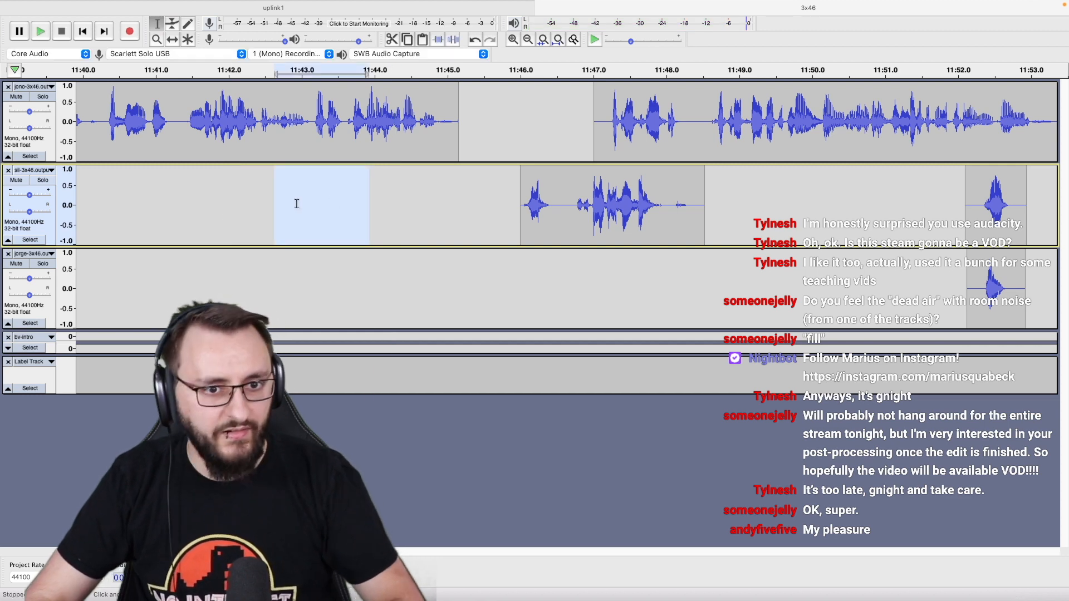
Listen from about 11:42.9 and cut about 1 s of the pause near 11:45 across all three voice tracks.
{"action": "left_click", "coordinate": [297, 205]}
{"action": "key", "text": "space"}
{"action": "scroll", "coordinate": [418, 210], "scroll_direction": "up", "scroll_amount": 2}
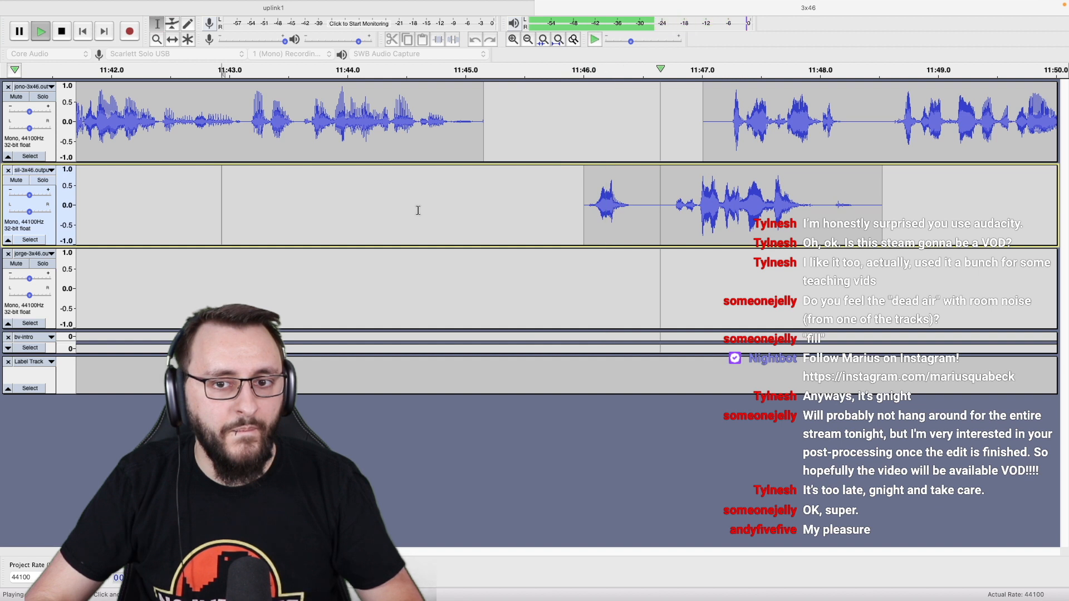
{"action": "key", "text": "space"}
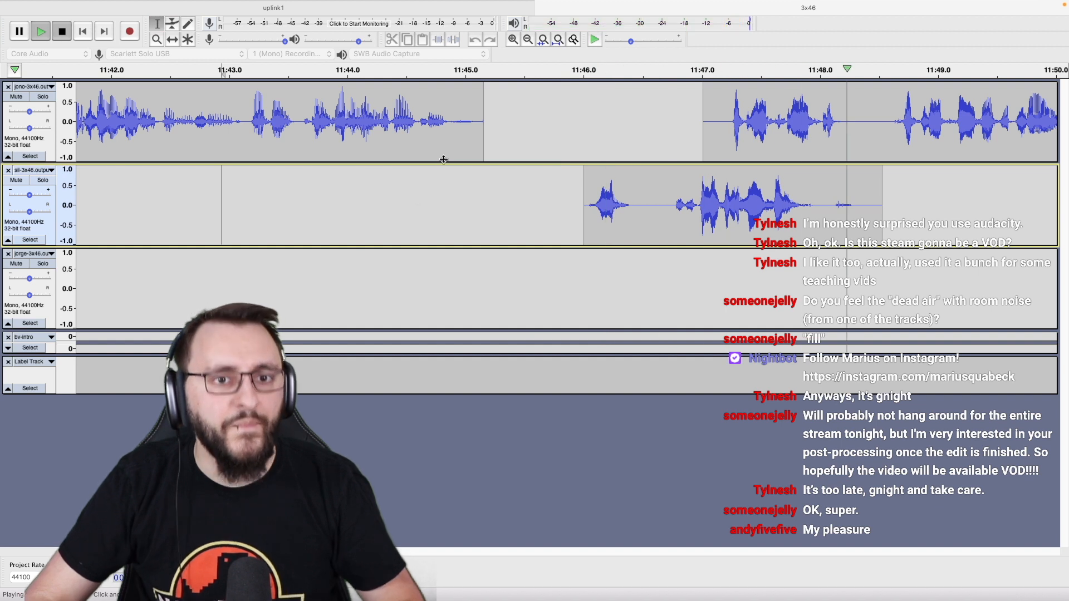
{"action": "left_click_drag", "start_coordinate": [451, 146], "coordinate": [576, 294]}
{"action": "key", "text": "Delete"}
{"action": "key", "text": "Delete"}
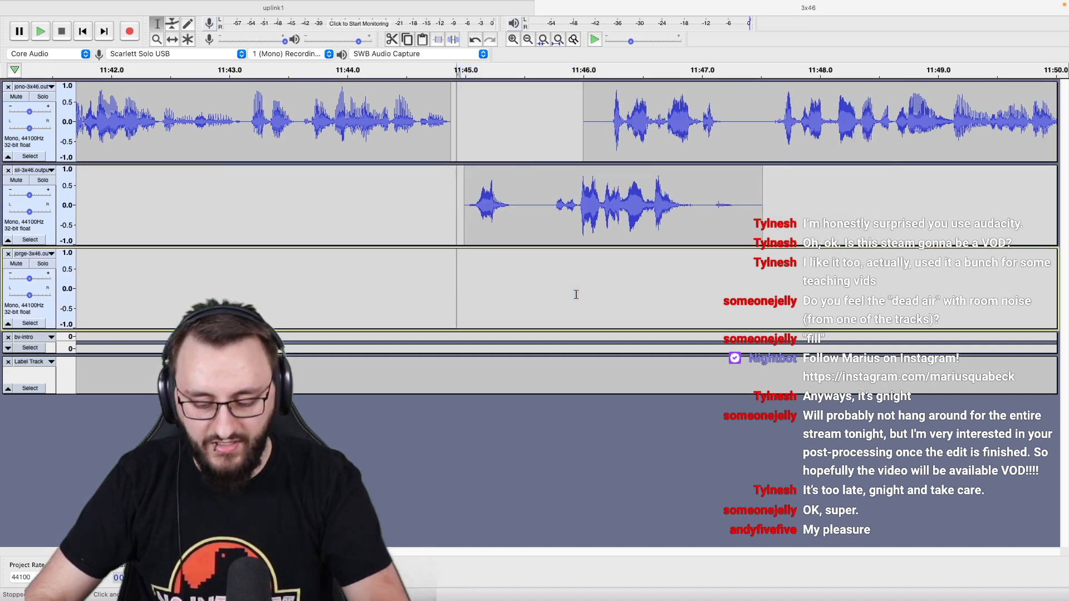
Audition and cut about 11:45.6 to 11:47.5 from all three voice tracks, then listen back from about 11:42.5.
{"action": "left_click_drag", "start_coordinate": [538, 185], "coordinate": [773, 201]}
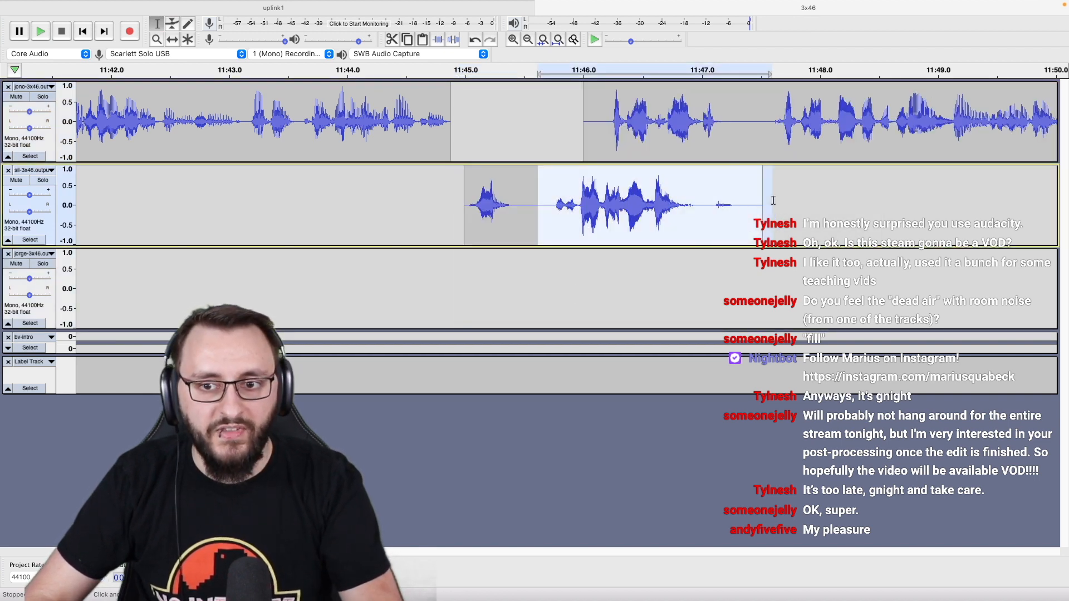
{"action": "key", "text": "space"}
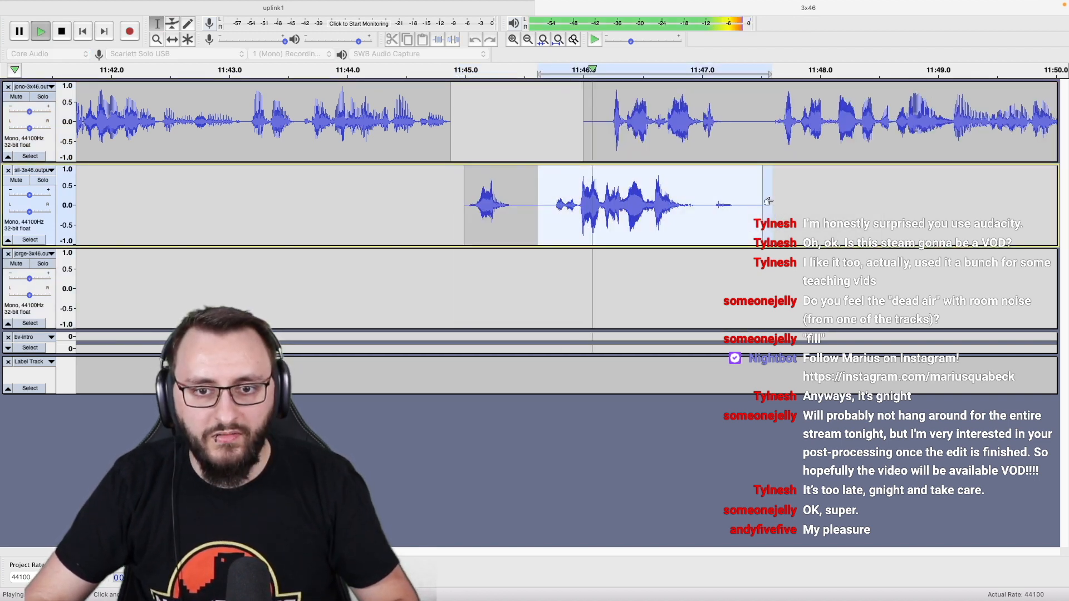
{"action": "left_click_drag", "start_coordinate": [768, 201], "coordinate": [760, 285]}
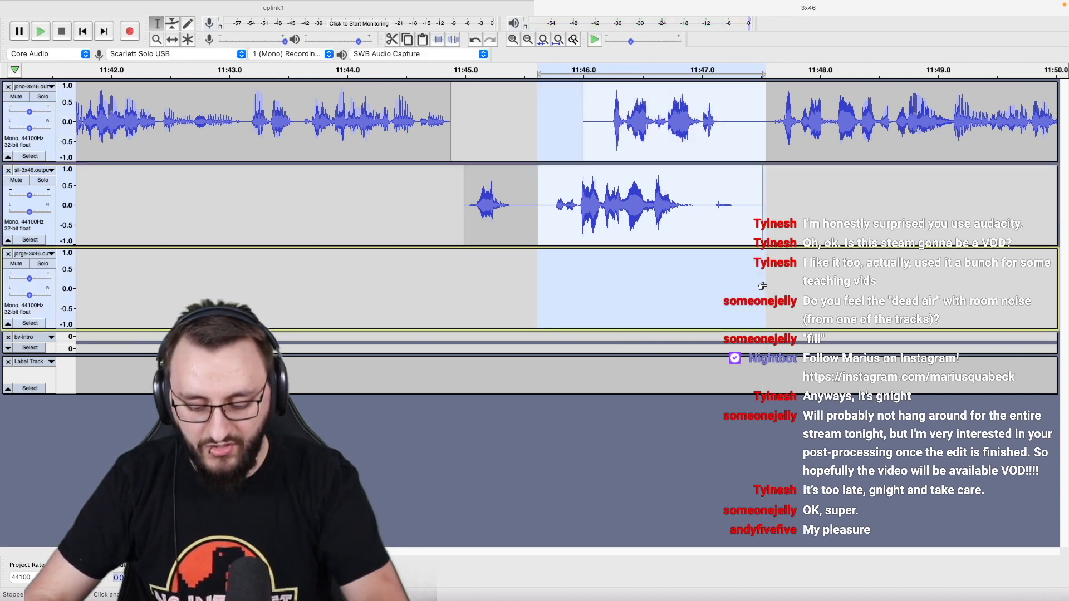
{"action": "key", "text": "Delete"}
{"action": "left_click", "coordinate": [175, 217]}
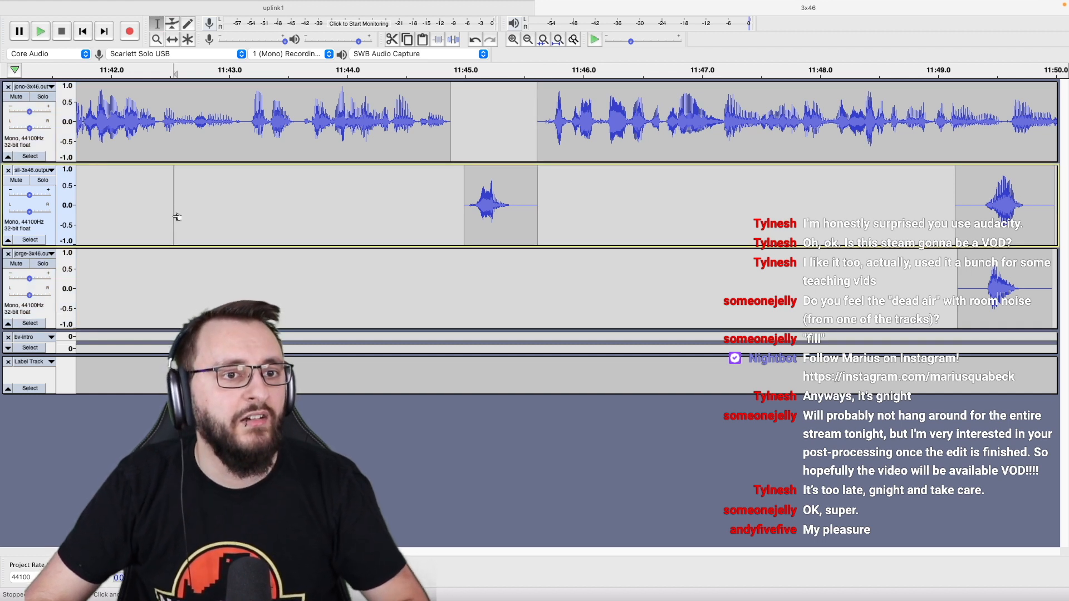
{"action": "key", "text": "space"}
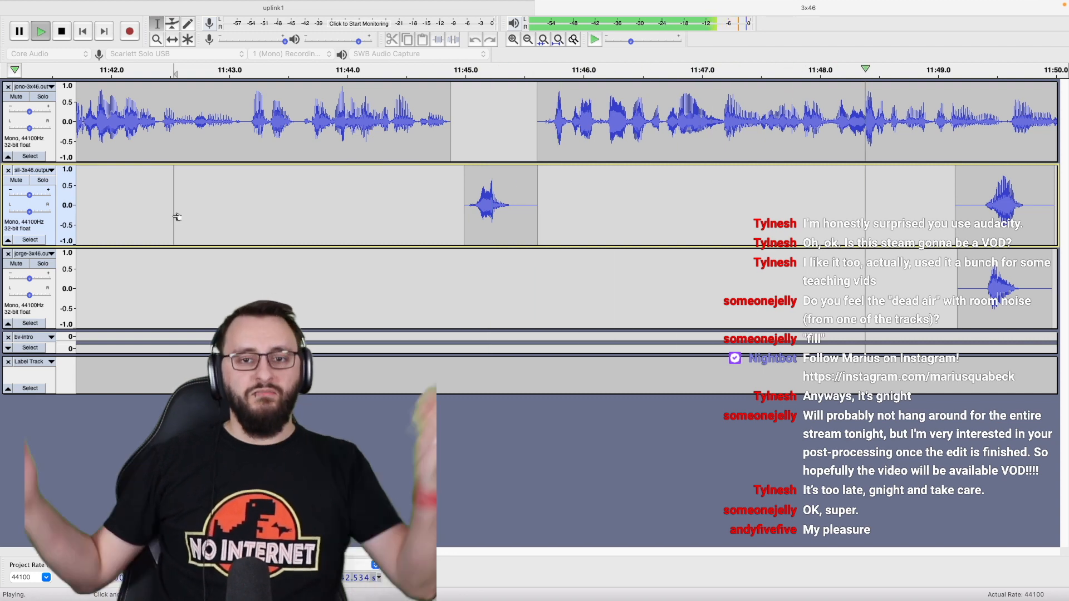
{"action": "scroll", "coordinate": [178, 217], "scroll_direction": "down", "scroll_amount": 2, "text": "ctrl"}
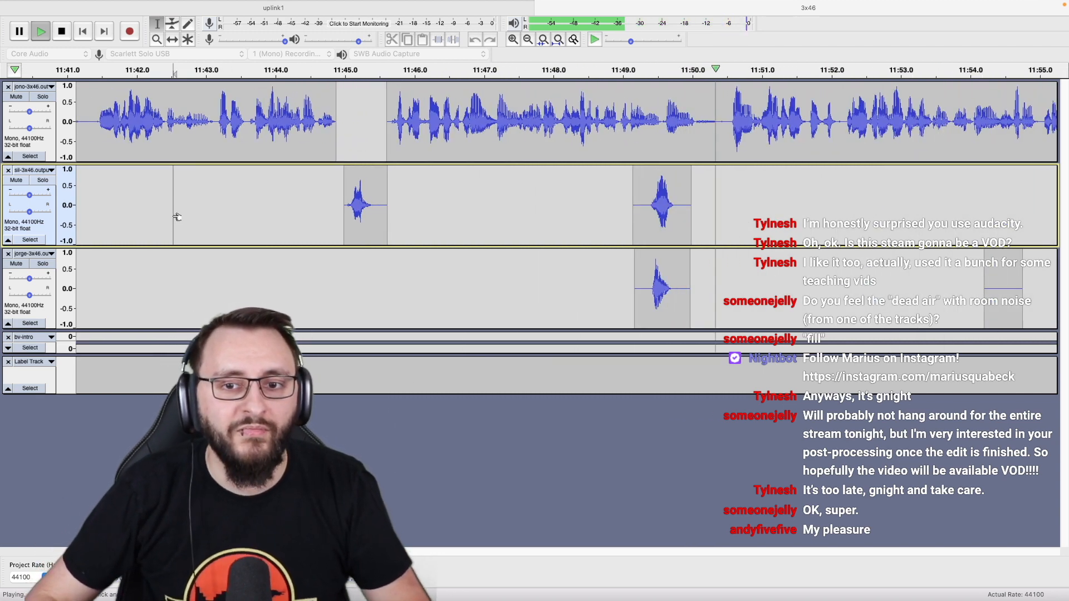
{"action": "scroll", "coordinate": [177, 217], "scroll_direction": "right", "scroll_amount": 3}
Replay from about 11:48.8 and shift the second voice track's short clip near 11:49.5 about 0.2 s later.
{"action": "left_click", "coordinate": [461, 229]}
{"action": "key", "text": "space"}
{"action": "key", "text": "space"}
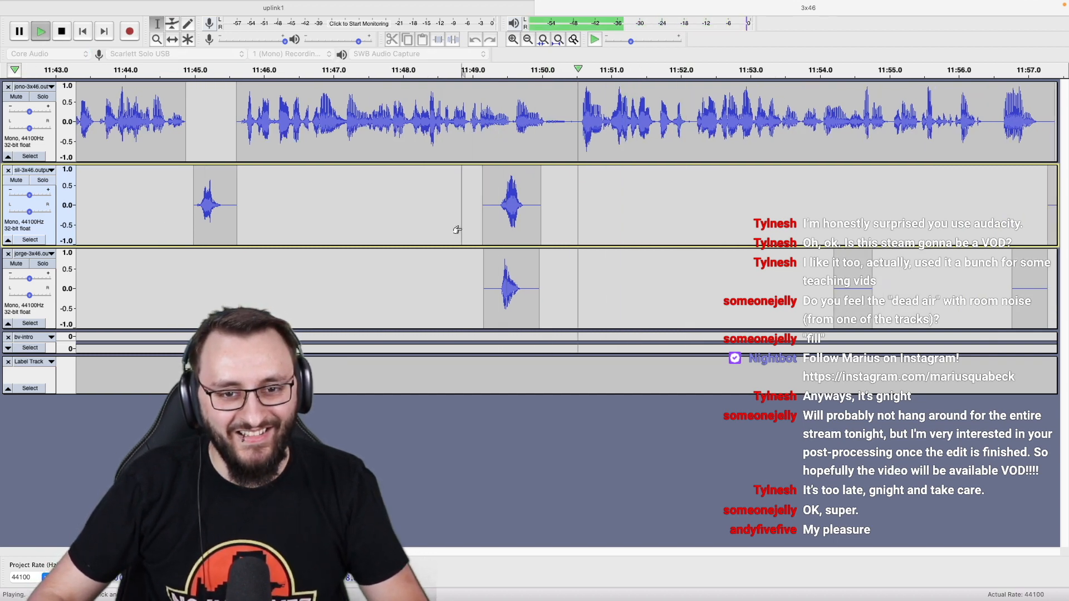
{"action": "key", "text": "space"}
{"action": "scroll", "coordinate": [501, 231], "scroll_direction": "up", "scroll_amount": 3, "text": "ctrl"}
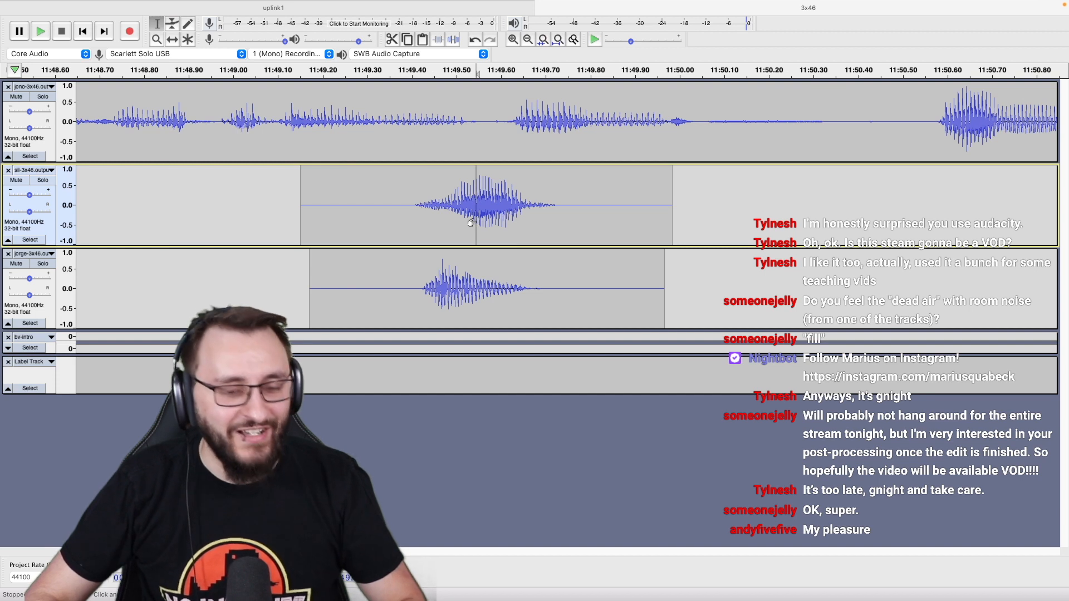
{"action": "left_click_drag", "start_coordinate": [519, 211], "coordinate": [556, 219]}
{"action": "left_click", "coordinate": [486, 283]}
{"action": "scroll", "coordinate": [437, 282], "scroll_direction": "down", "scroll_amount": 3}
{"action": "key", "text": "F1"}
Listen from about 11:47.5, then split-delete the first voice track's clip near 11:58 and about 11:52.4 to 12:08.2 in the third.
{"action": "left_click", "coordinate": [343, 290]}
{"action": "key", "text": "space"}
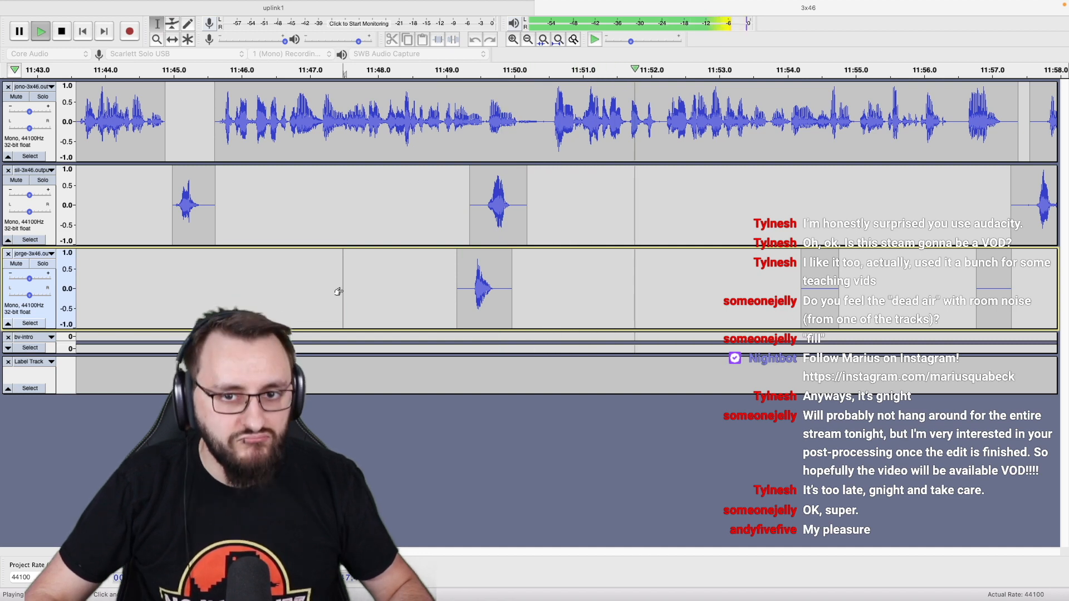
{"action": "scroll", "coordinate": [543, 280], "scroll_direction": "down", "scroll_amount": 4}
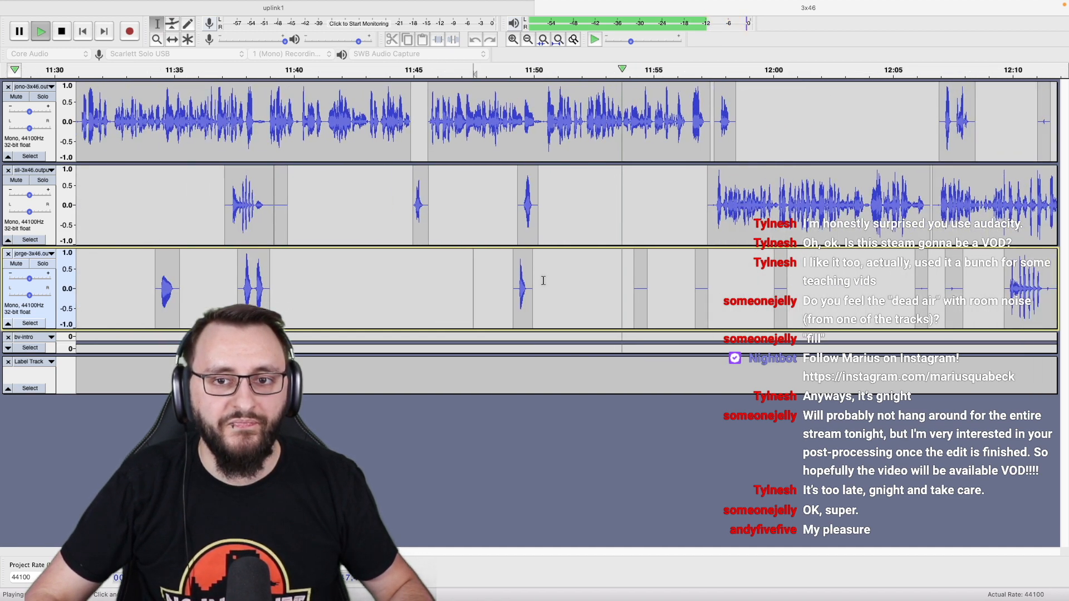
{"action": "scroll", "coordinate": [543, 281], "scroll_direction": "right", "scroll_amount": 5}
{"action": "scroll", "coordinate": [543, 280], "scroll_direction": "right", "scroll_amount": 1}
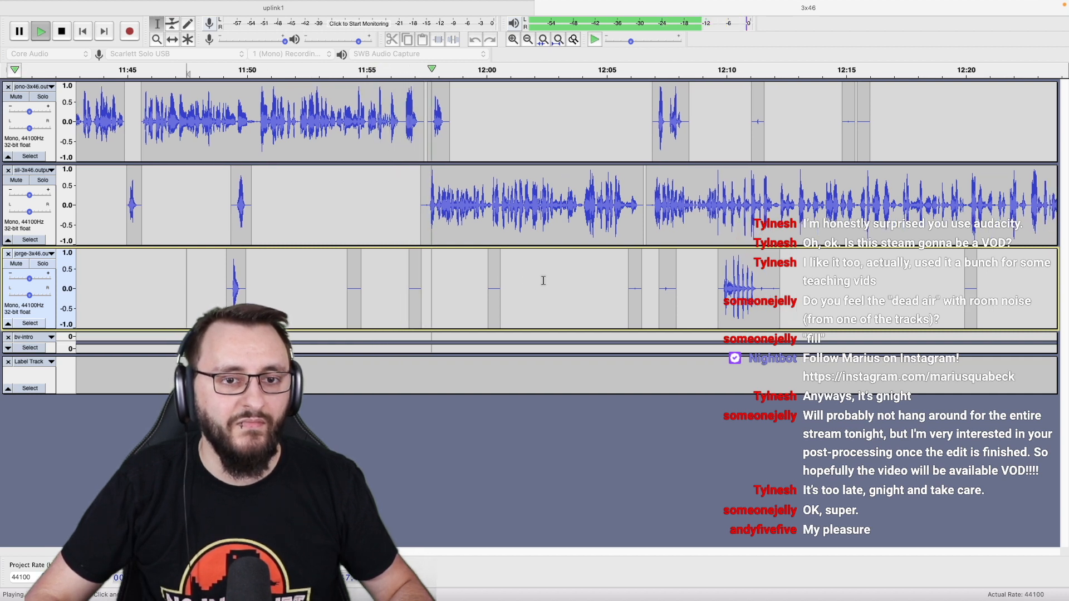
{"action": "double_click", "coordinate": [435, 128]}
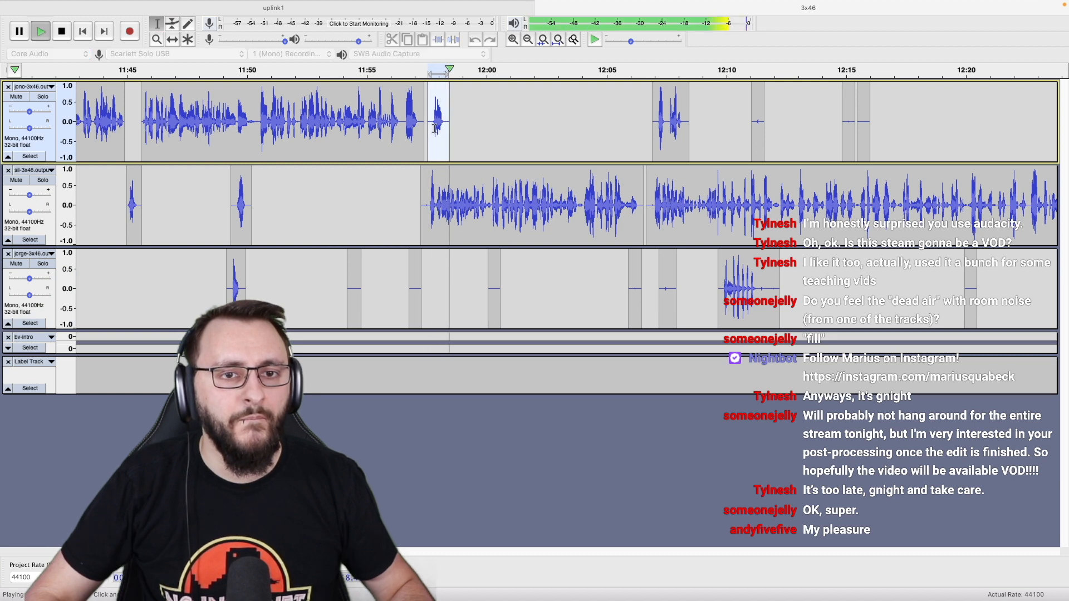
{"action": "key", "text": "space"}
{"action": "key", "text": "super+l"}
{"action": "left_click_drag", "start_coordinate": [306, 253], "coordinate": [680, 282]}
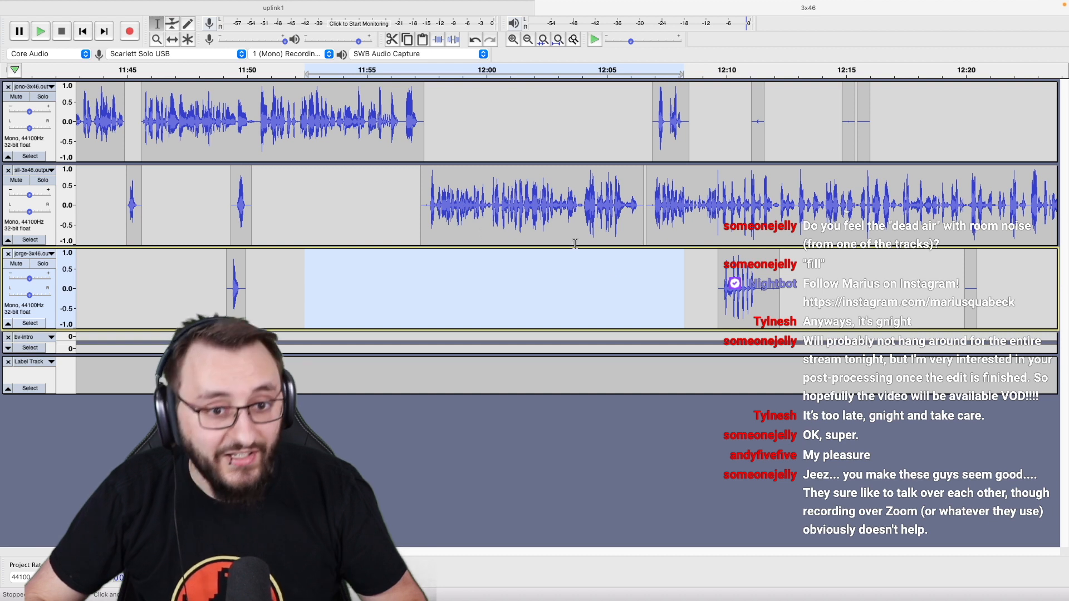
{"action": "left_click", "coordinate": [271, 211]}
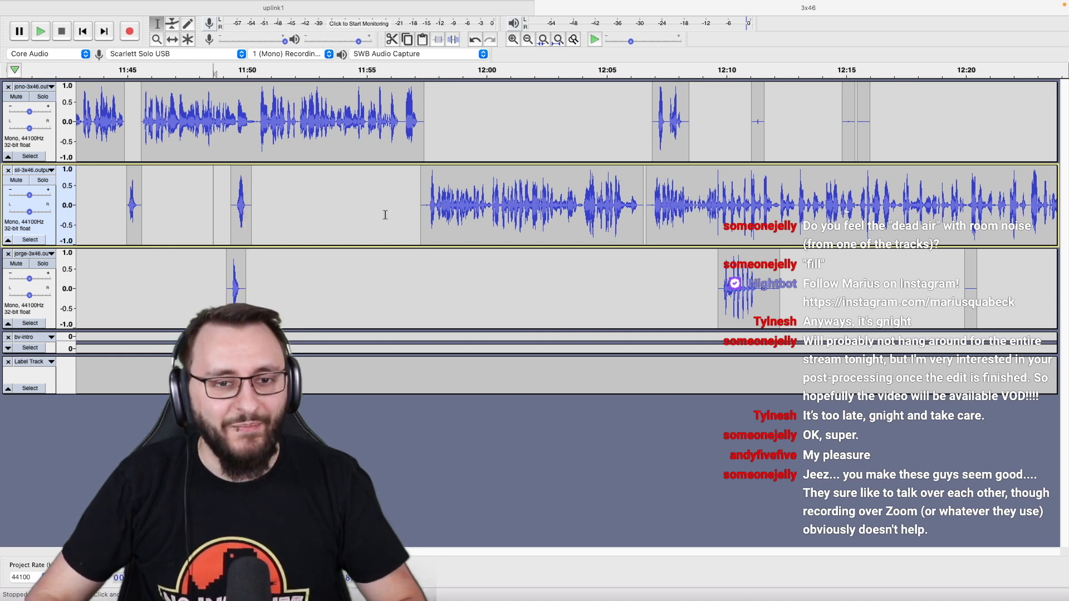
{"action": "scroll", "coordinate": [345, 218], "scroll_direction": "up", "scroll_amount": 3}
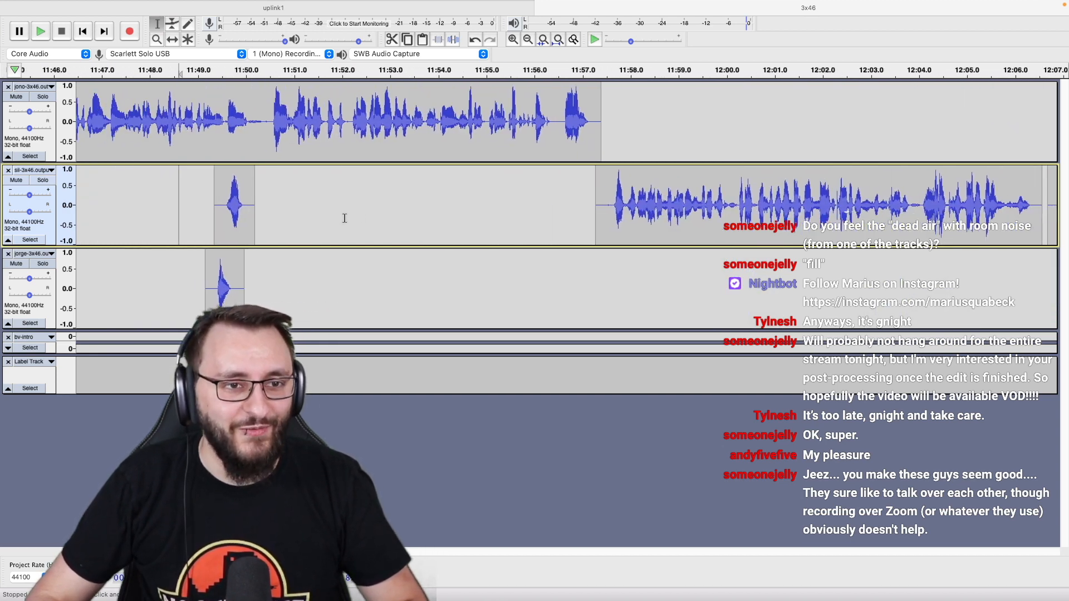
{"action": "left_click", "coordinate": [154, 219]}
{"action": "left_click", "coordinate": [160, 218]}
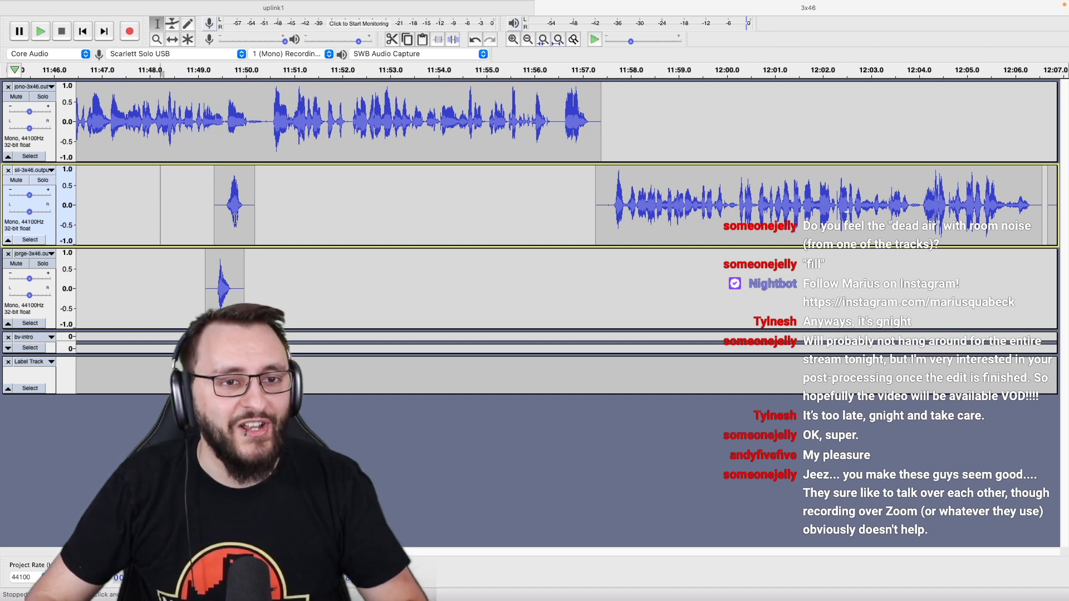
{"action": "scroll", "coordinate": [137, 220], "scroll_direction": "down", "scroll_amount": 4}
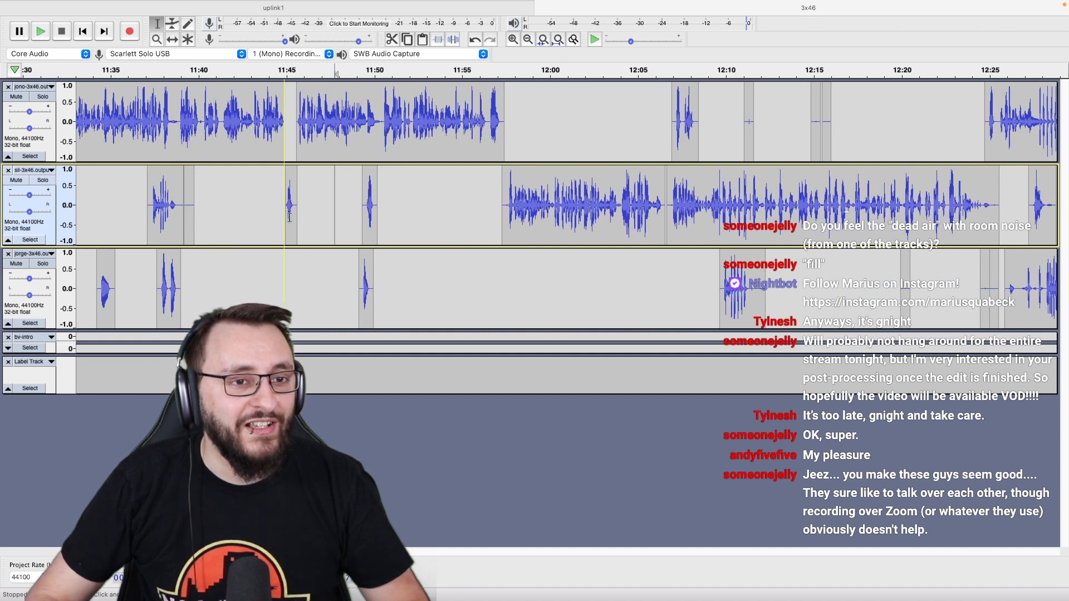
{"action": "left_click", "coordinate": [261, 211]}
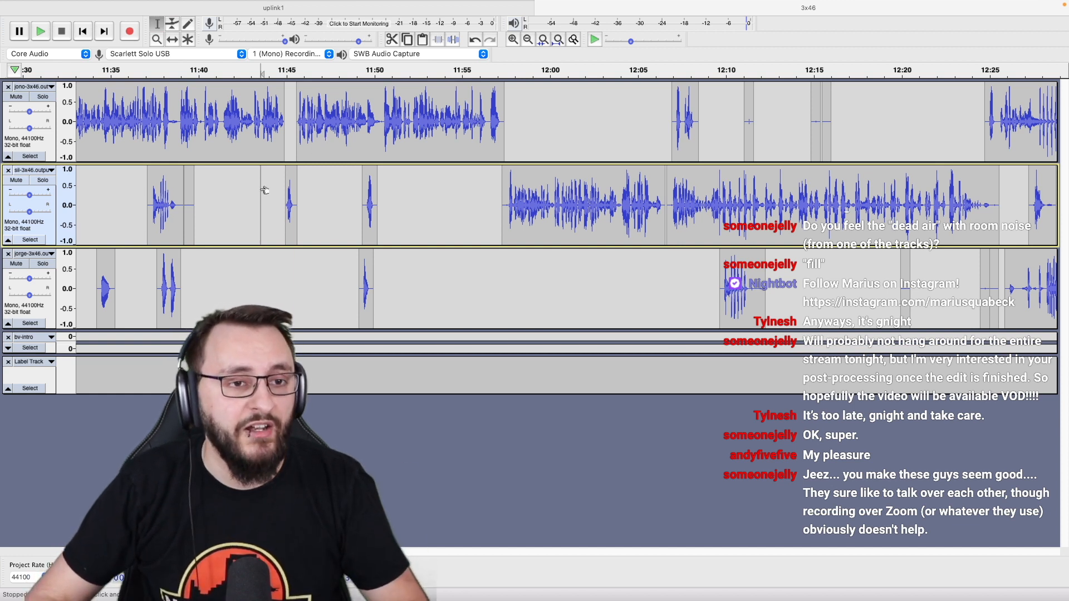
{"action": "left_click_drag", "start_coordinate": [259, 195], "coordinate": [251, 196]}
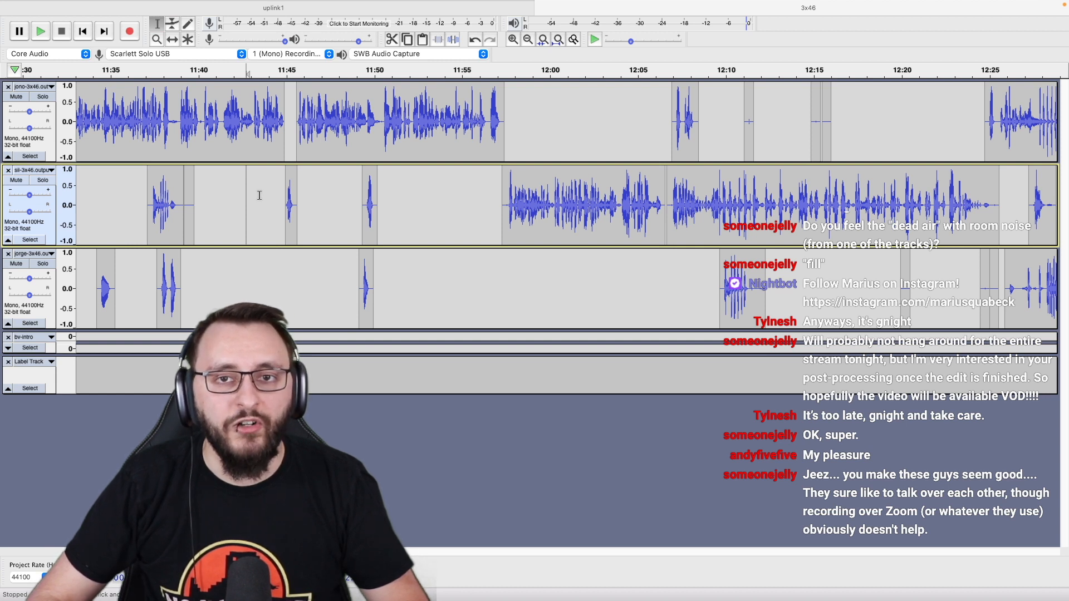
{"action": "left_click_drag", "start_coordinate": [242, 195], "coordinate": [238, 196]}
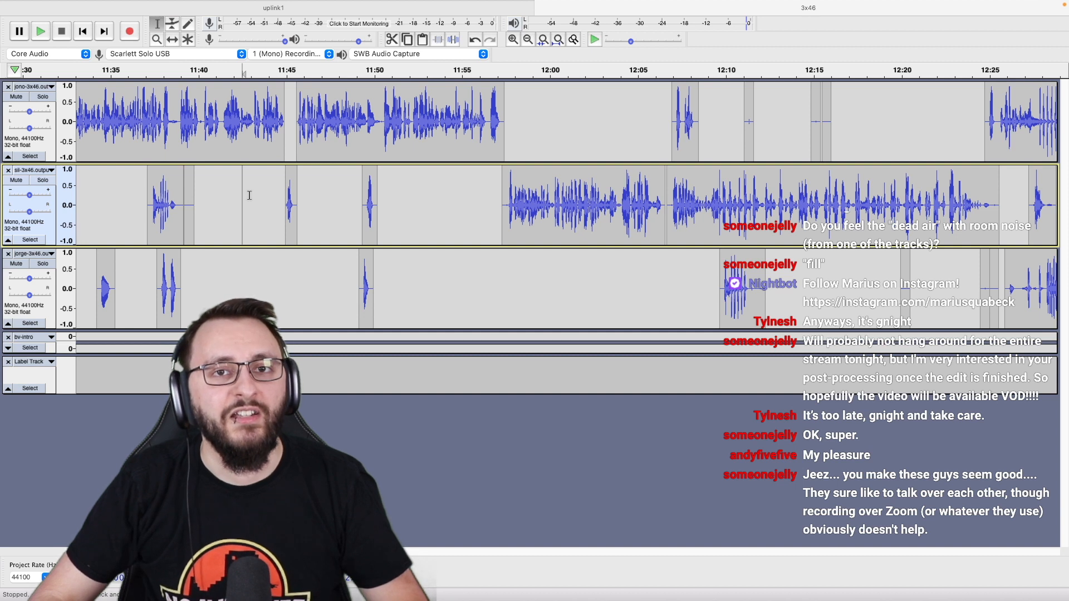
Listen from about 11:42.2 and shift the second voice track's short clip near 11:49.8 another 0.2 s or so later.
{"action": "left_click", "coordinate": [238, 198]}
{"action": "key", "text": "space"}
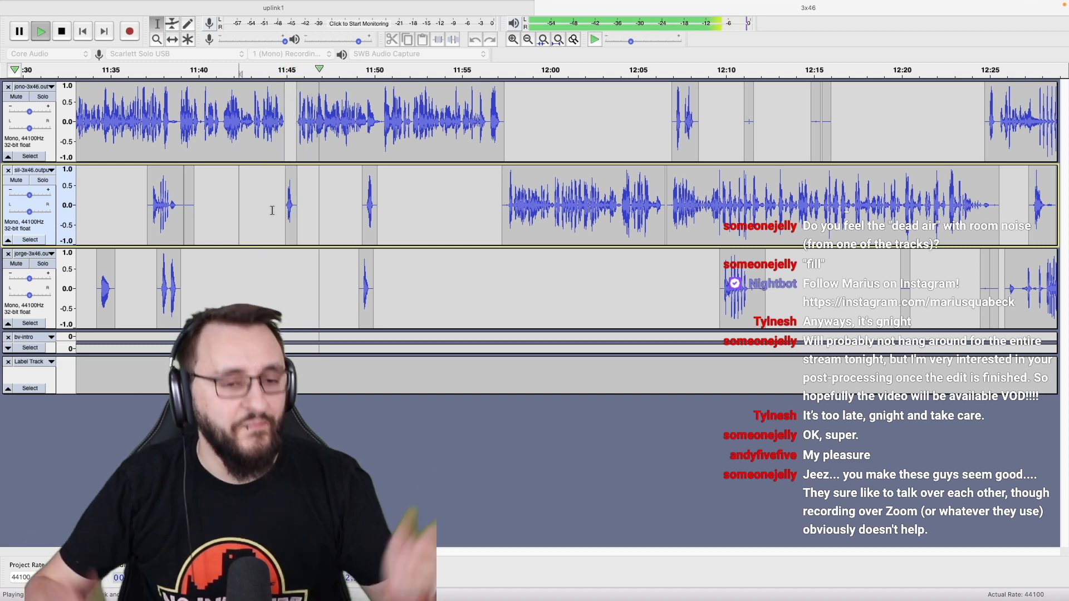
{"action": "key", "text": "super+1"}
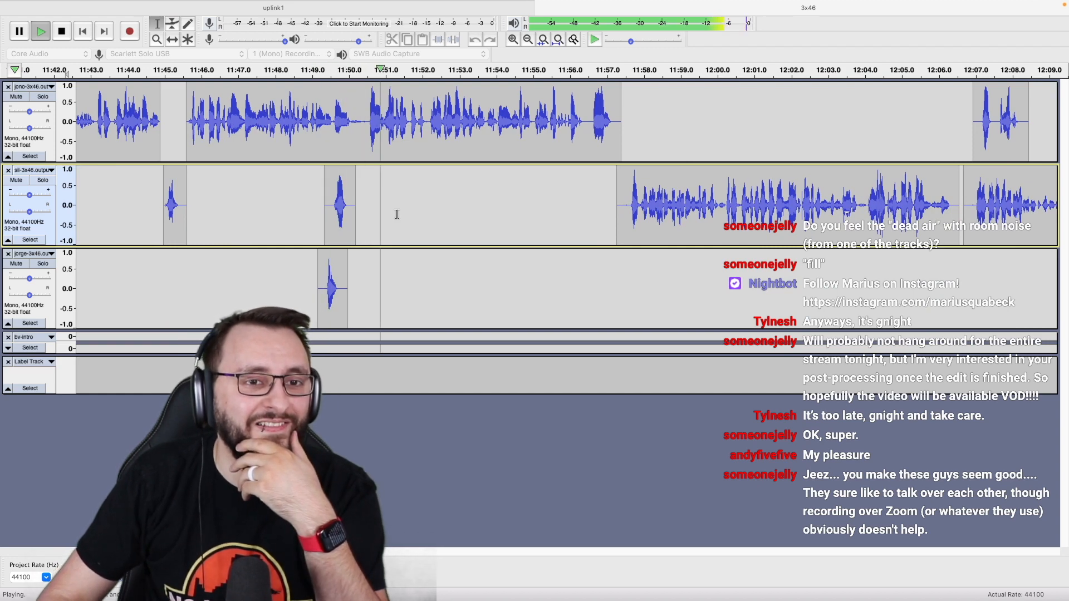
{"action": "scroll", "coordinate": [397, 214], "scroll_direction": "up", "scroll_amount": 2}
{"action": "key", "text": "space"}
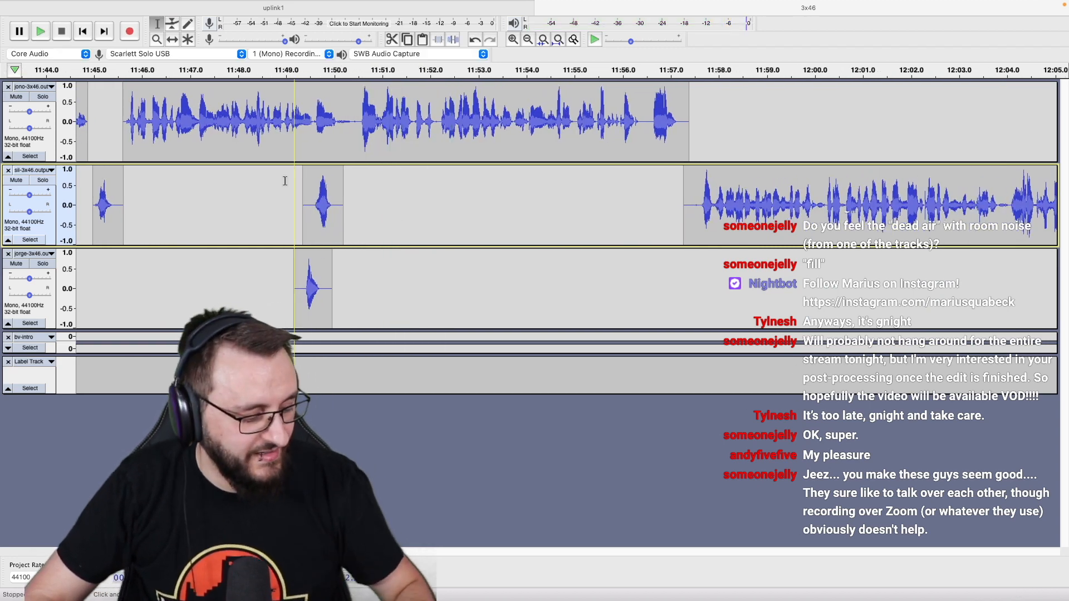
{"action": "key", "text": "F5"}
{"action": "left_click_drag", "start_coordinate": [326, 197], "coordinate": [337, 197]}
{"action": "key", "text": "F1"}
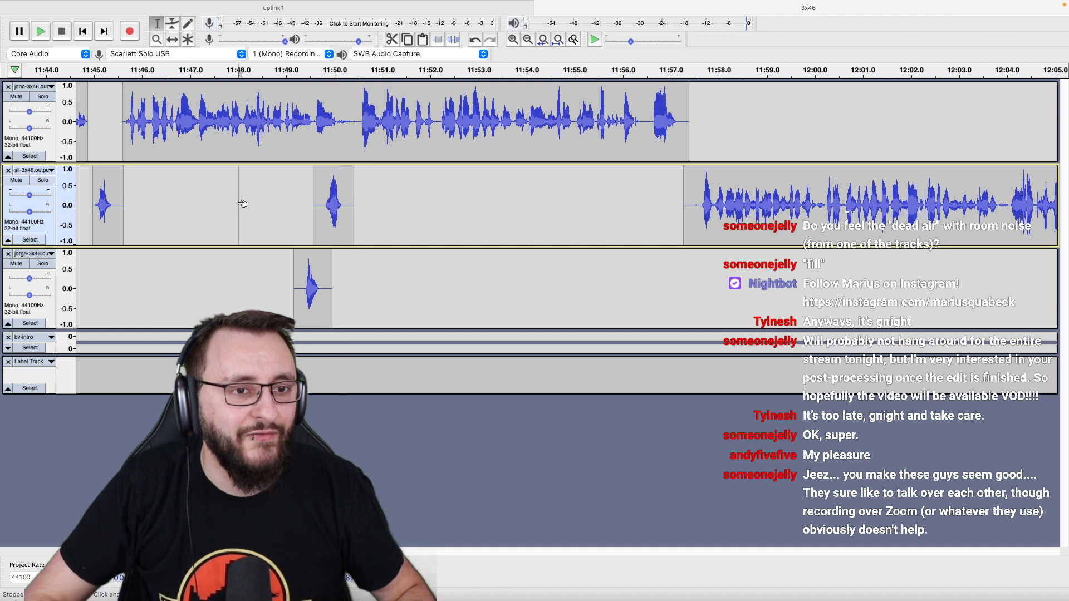
Listen from about 11:48.0 and cut about 11:56.6 to 11:57.4 across all three voice tracks.
{"action": "left_click", "coordinate": [239, 203]}
{"action": "key", "text": "space"}
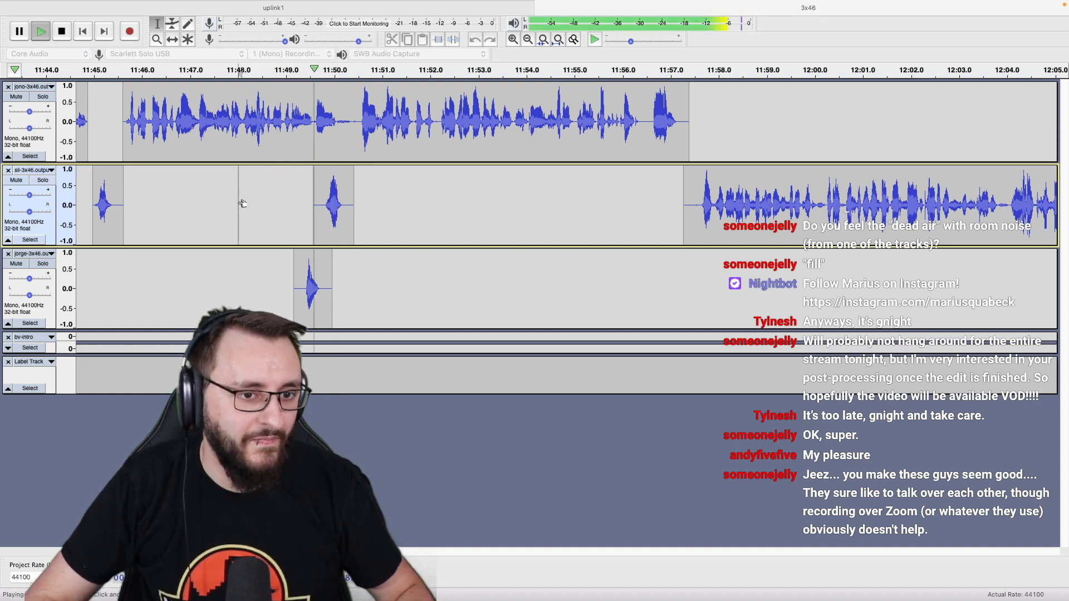
{"action": "scroll", "coordinate": [240, 203], "scroll_direction": "down", "scroll_amount": 2}
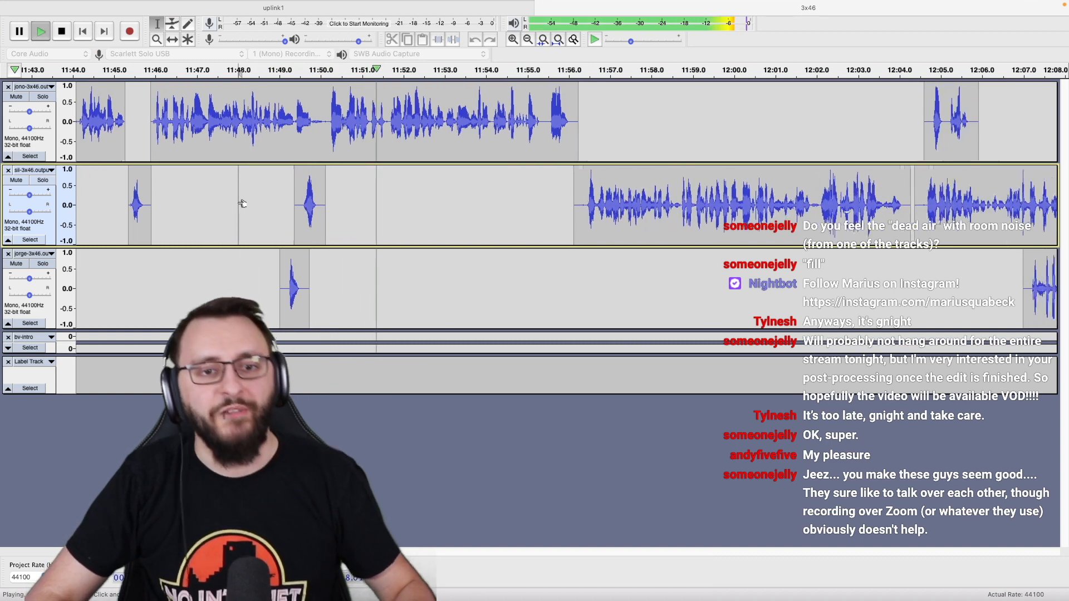
{"action": "scroll", "coordinate": [238, 203], "scroll_direction": "right", "scroll_amount": 3}
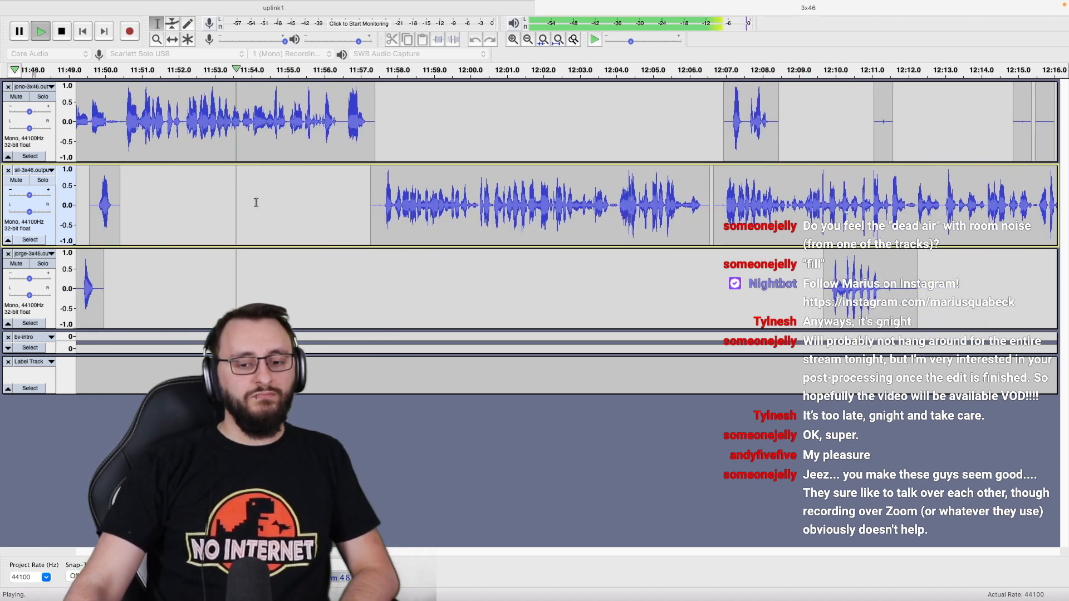
{"action": "scroll", "coordinate": [282, 202], "scroll_direction": "right", "scroll_amount": 1}
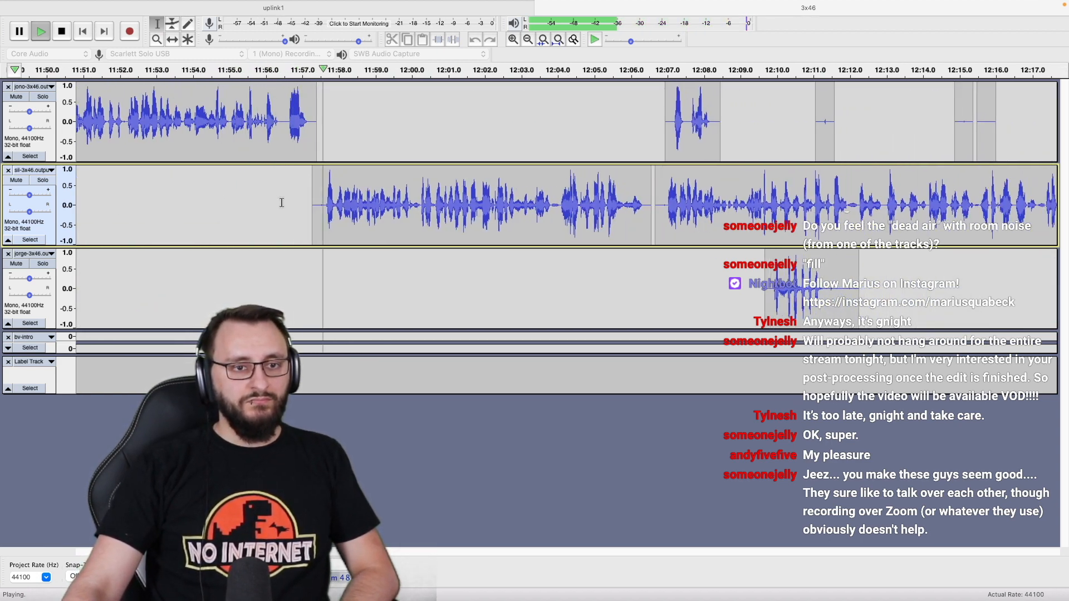
{"action": "left_click_drag", "start_coordinate": [286, 145], "coordinate": [319, 310]}
{"action": "key", "text": "space"}
{"action": "key", "text": "Delete"}
{"action": "left_click", "coordinate": [232, 291]}
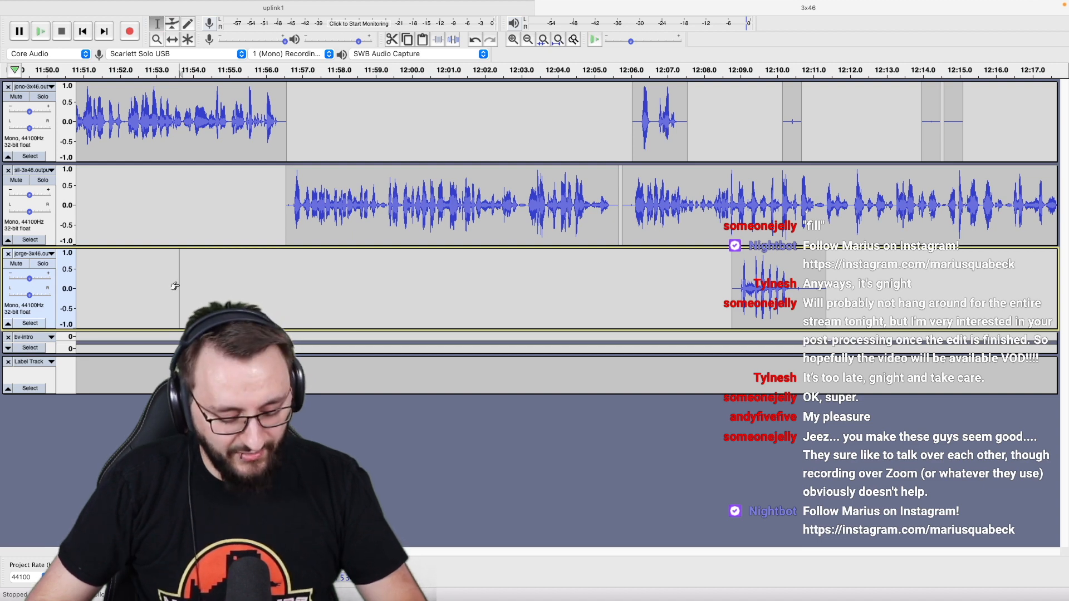
{"action": "scroll", "coordinate": [173, 286], "scroll_direction": "down", "scroll_amount": 2}
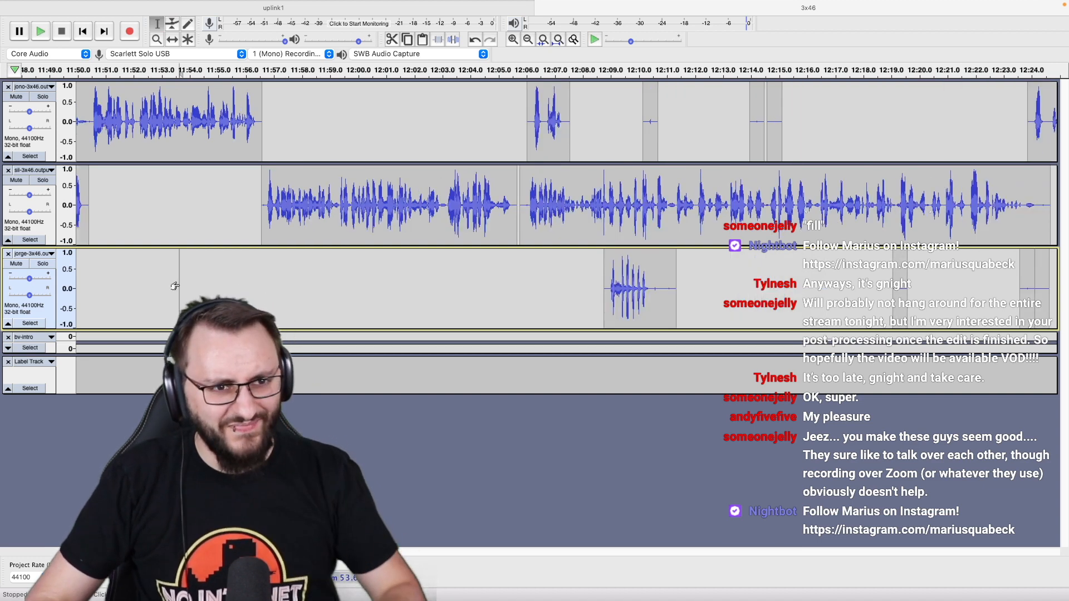
{"action": "scroll", "coordinate": [146, 286], "scroll_direction": "down", "scroll_amount": 3}
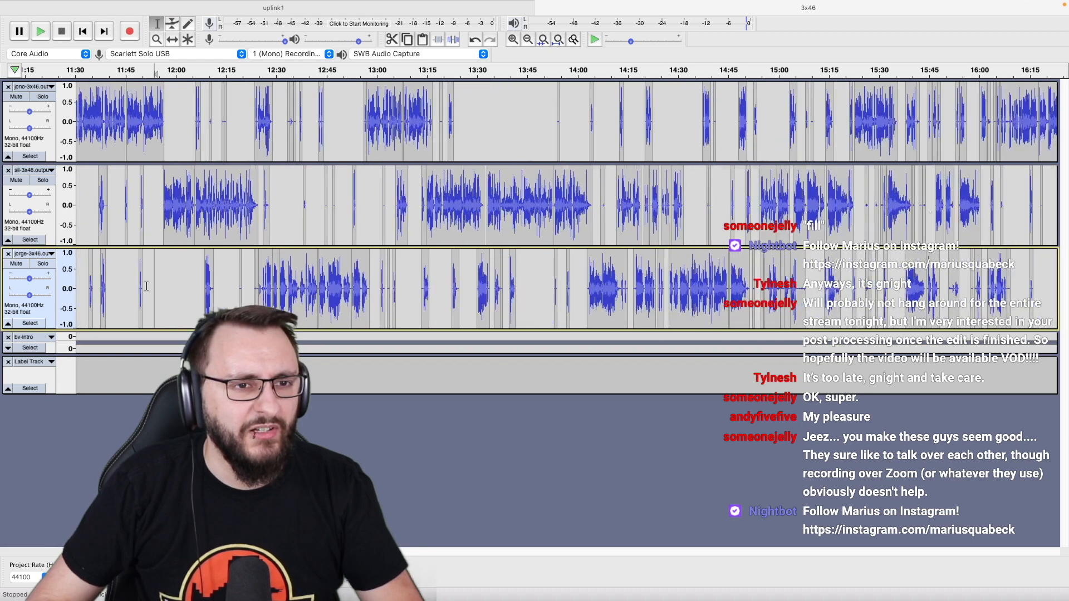
{"action": "scroll", "coordinate": [146, 286], "scroll_direction": "down", "scroll_amount": 2}
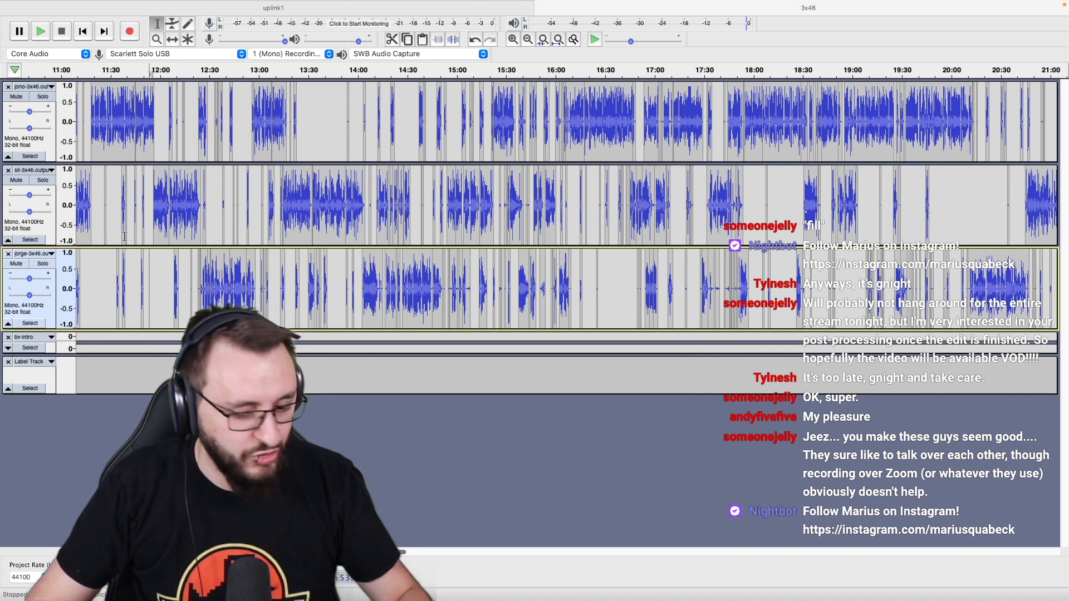
{"action": "scroll", "coordinate": [125, 236], "scroll_direction": "up", "scroll_amount": 5}
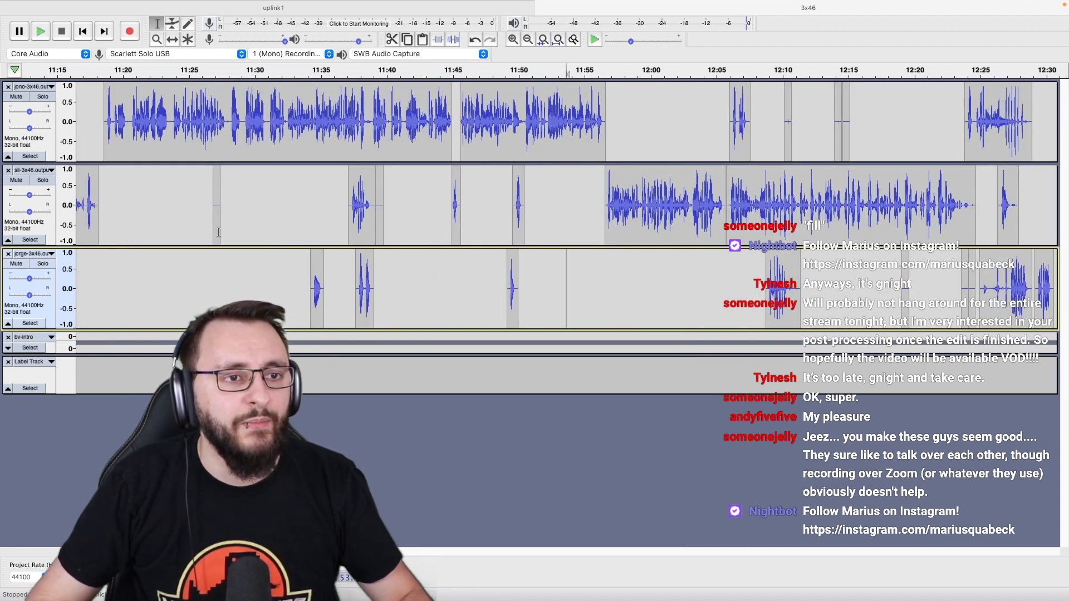
{"action": "left_click", "coordinate": [562, 283]}
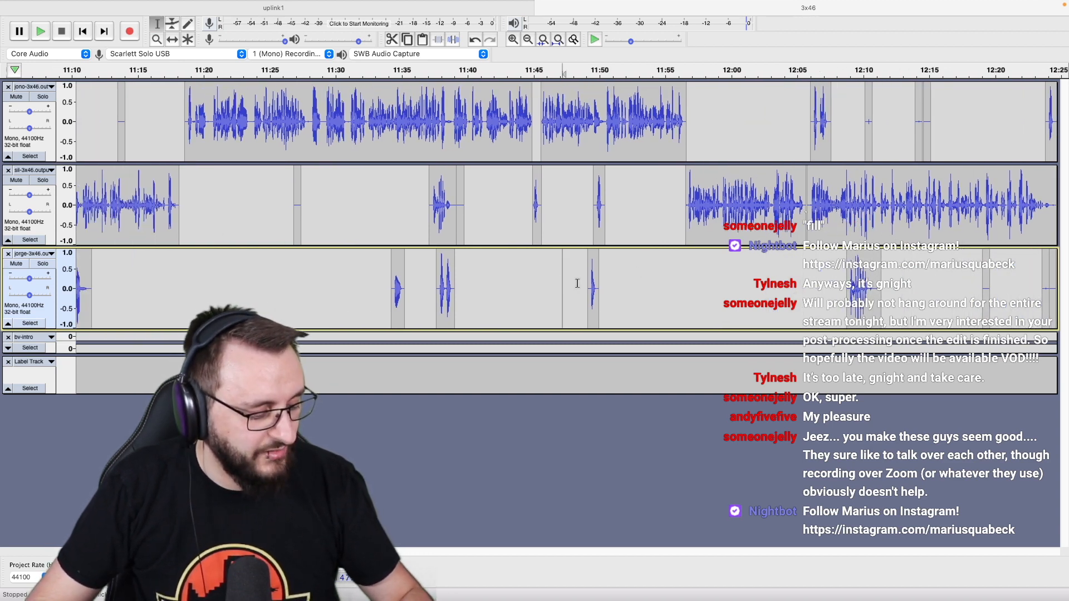
{"action": "left_click", "coordinate": [575, 284]}
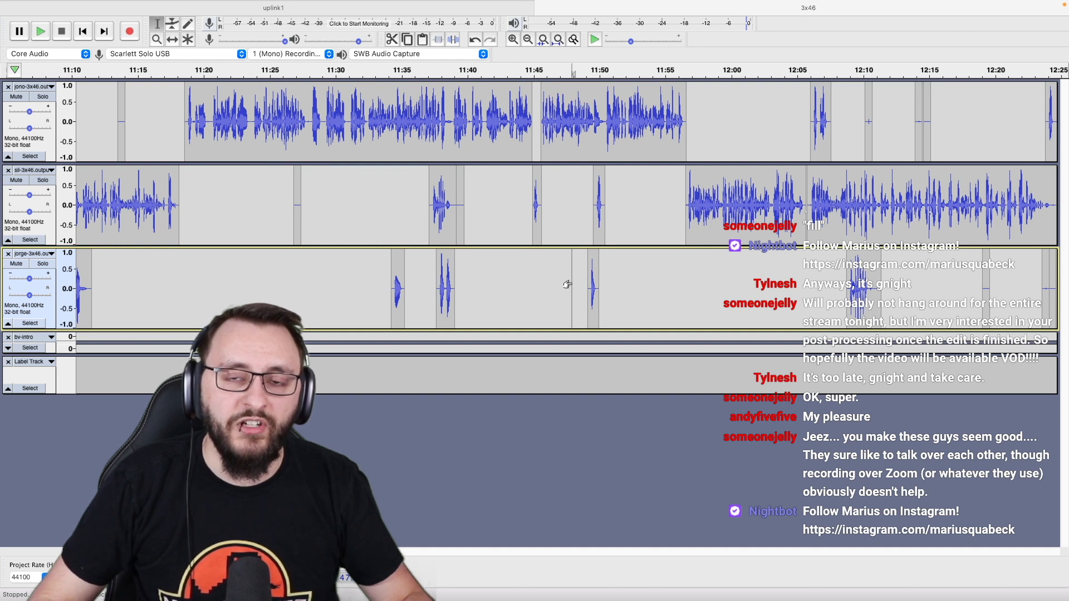
Listen through the voice tracks from about 11:47 to 12:28, following the playback for noises and crosstalk.
{"action": "left_click", "coordinate": [560, 287]}
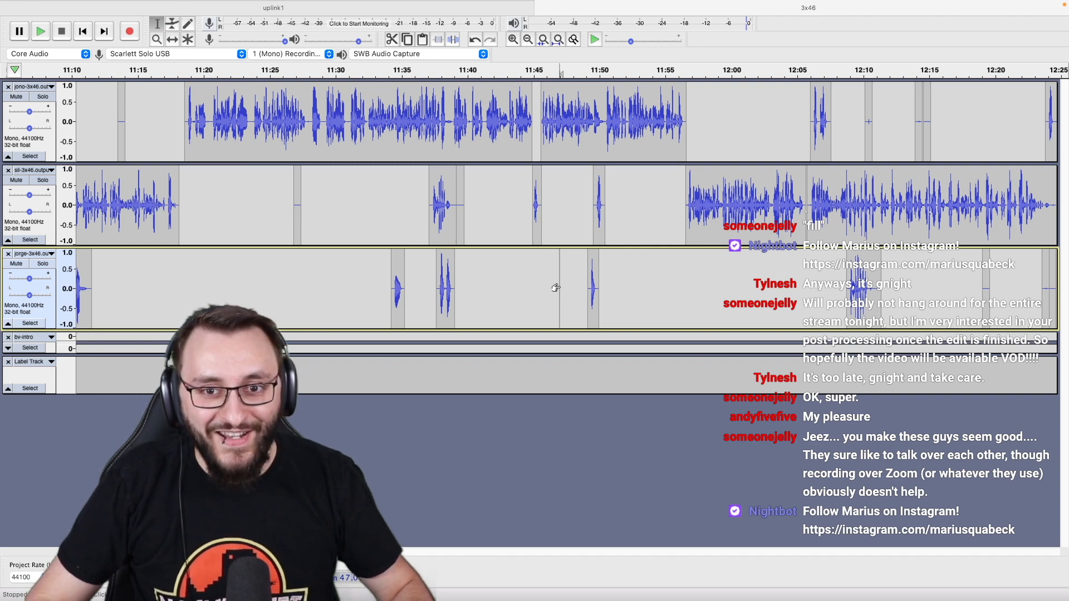
{"action": "key", "text": "space"}
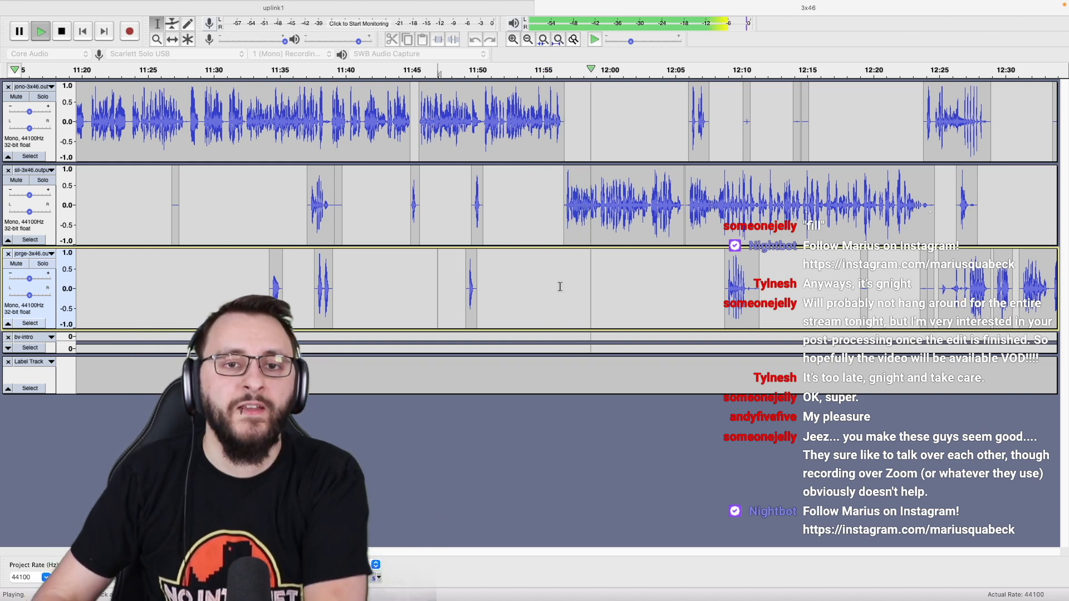
{"action": "scroll", "coordinate": [561, 286], "scroll_direction": "right", "scroll_amount": 1}
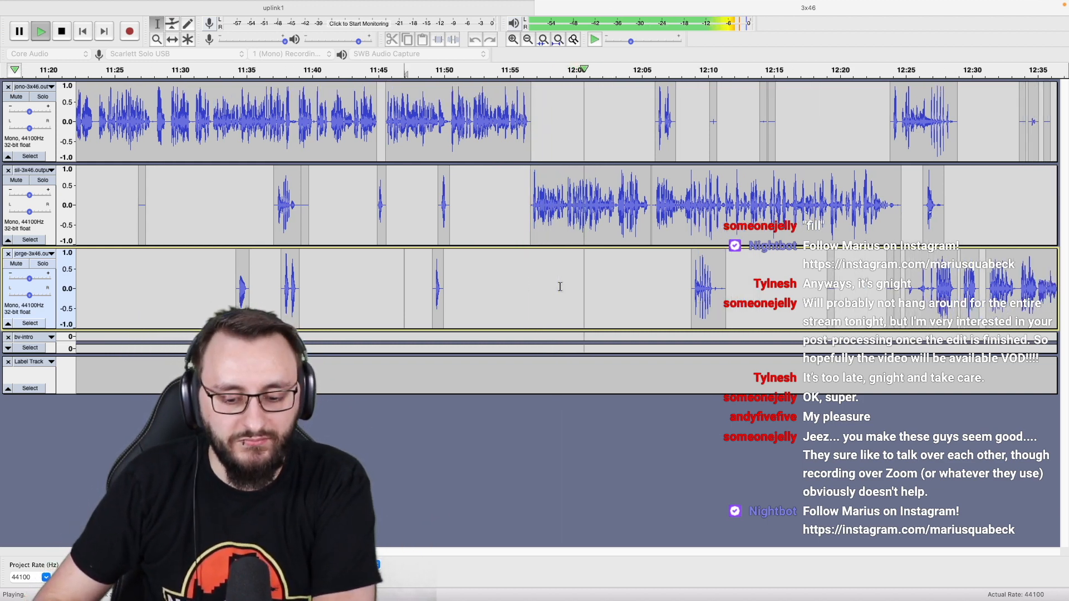
{"action": "scroll", "coordinate": [561, 287], "scroll_direction": "right", "scroll_amount": 1}
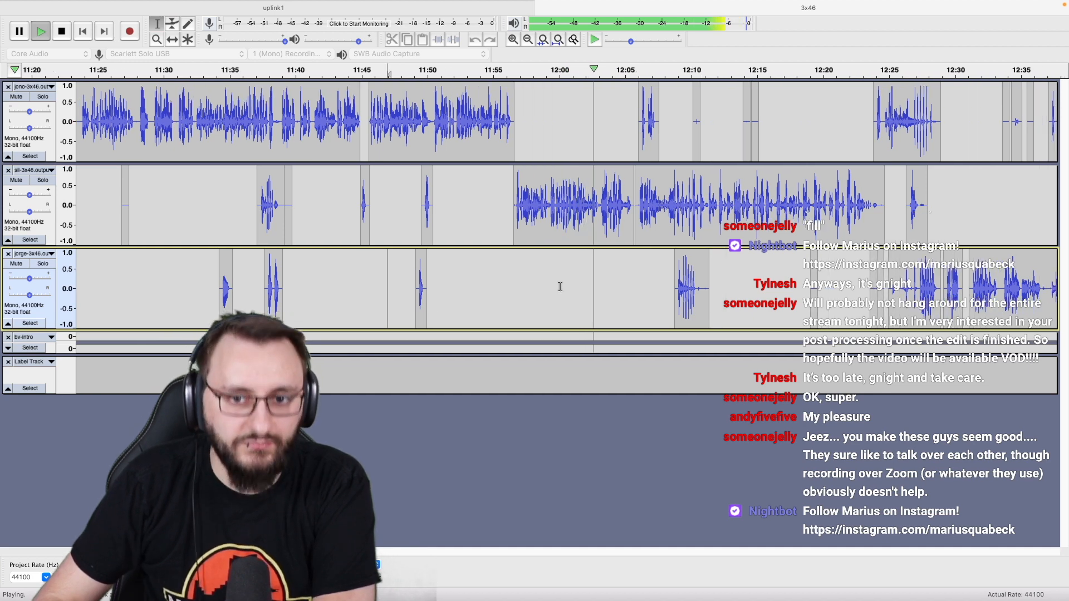
{"action": "scroll", "coordinate": [561, 287], "scroll_direction": "up", "scroll_amount": 1}
{"action": "scroll", "coordinate": [560, 287], "scroll_direction": "right", "scroll_amount": 5}
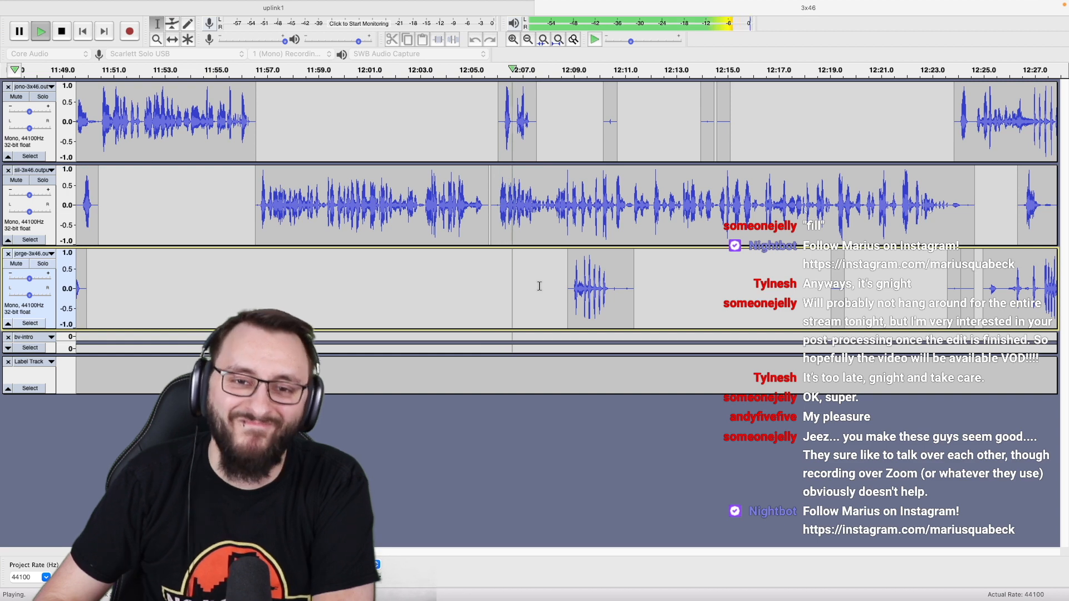
{"action": "scroll", "coordinate": [543, 286], "scroll_direction": "up", "scroll_amount": 1}
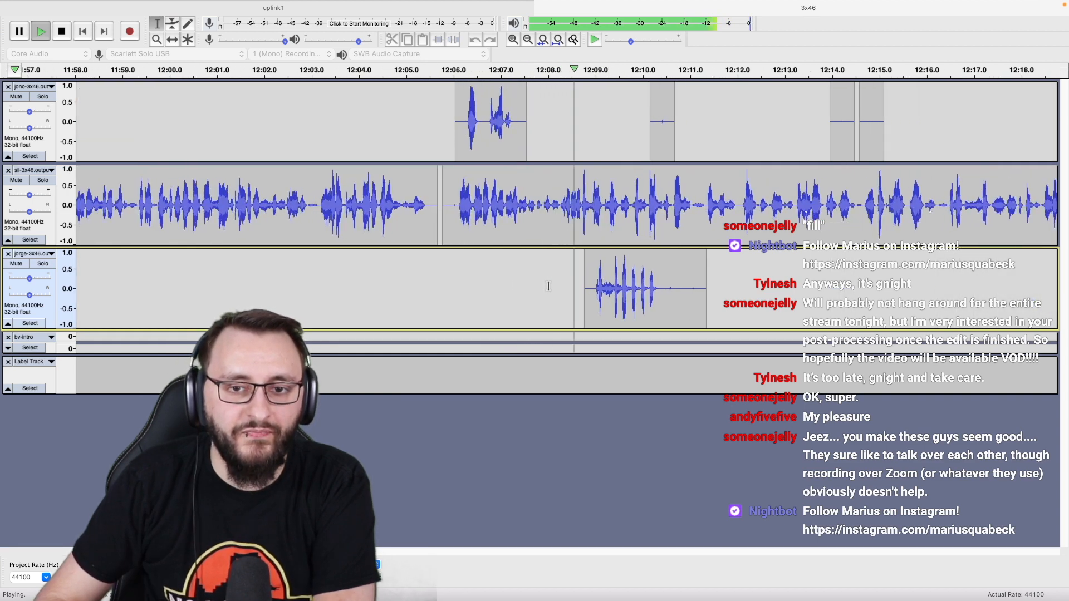
{"action": "scroll", "coordinate": [548, 286], "scroll_direction": "right", "scroll_amount": 3}
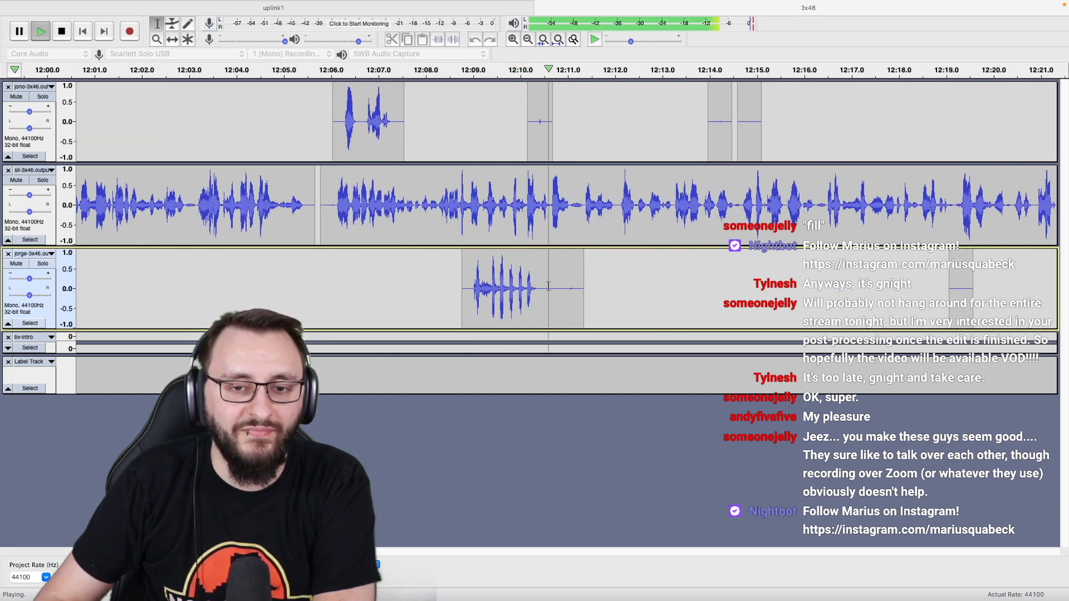
{"action": "scroll", "coordinate": [557, 287], "scroll_direction": "down", "scroll_amount": 1}
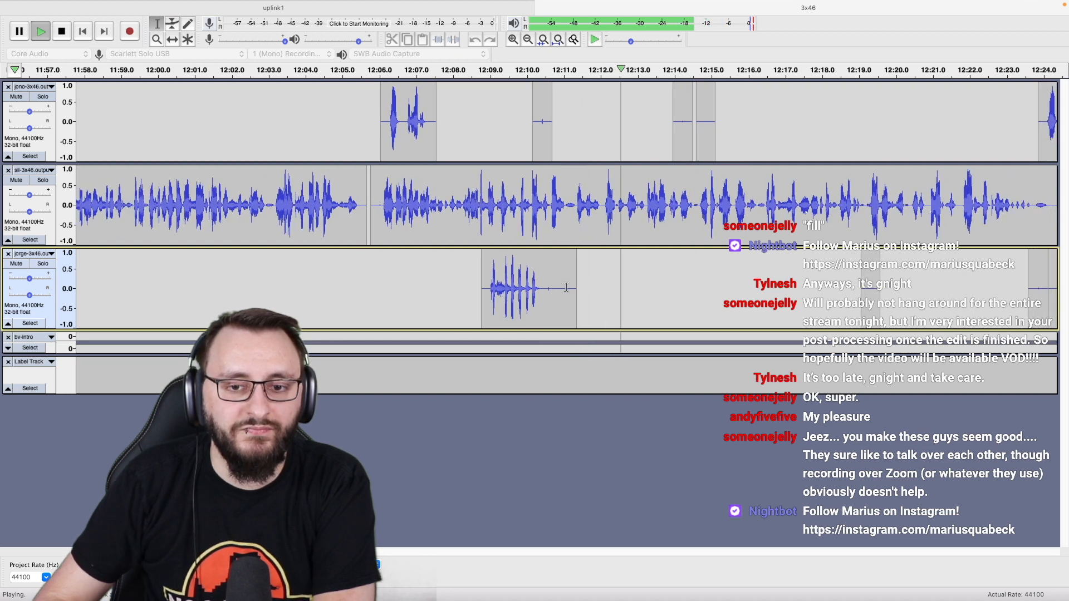
{"action": "scroll", "coordinate": [566, 287], "scroll_direction": "right", "scroll_amount": 6}
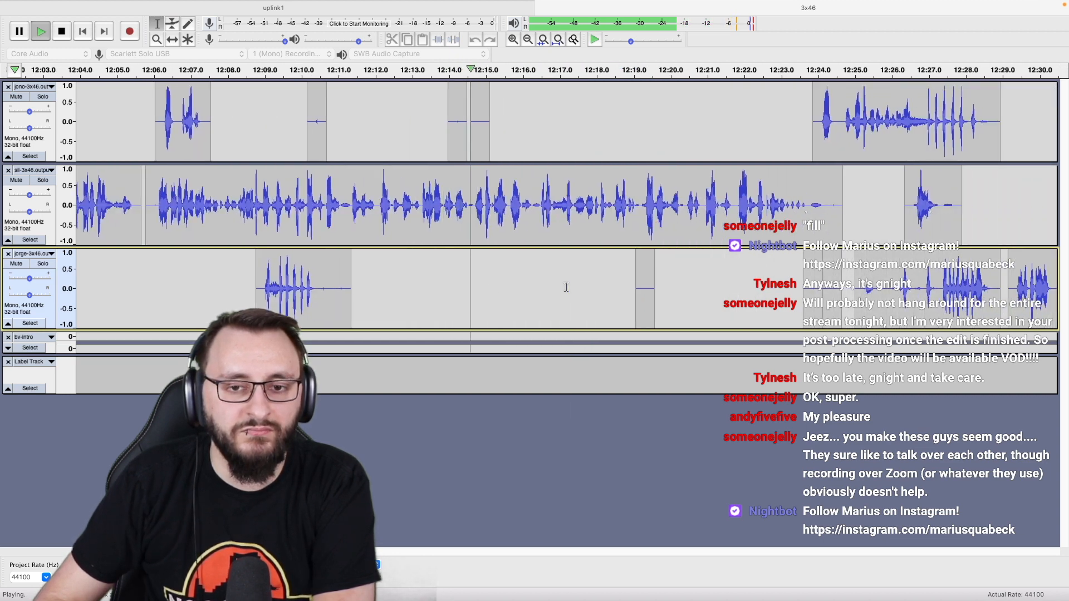
{"action": "scroll", "coordinate": [566, 288], "scroll_direction": "right", "scroll_amount": 1}
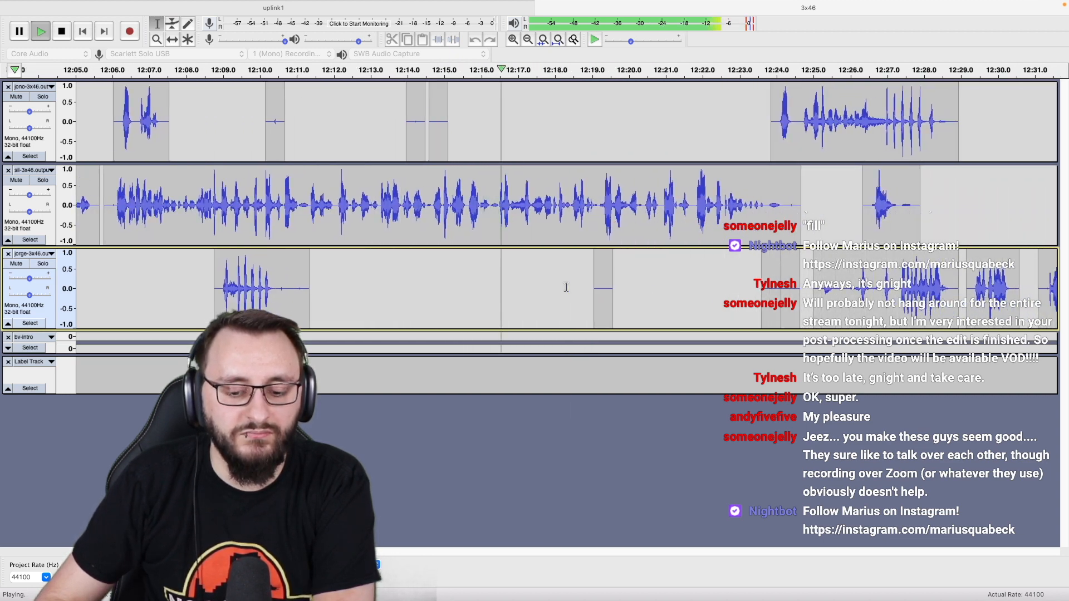
{"action": "scroll", "coordinate": [565, 287], "scroll_direction": "right", "scroll_amount": 3}
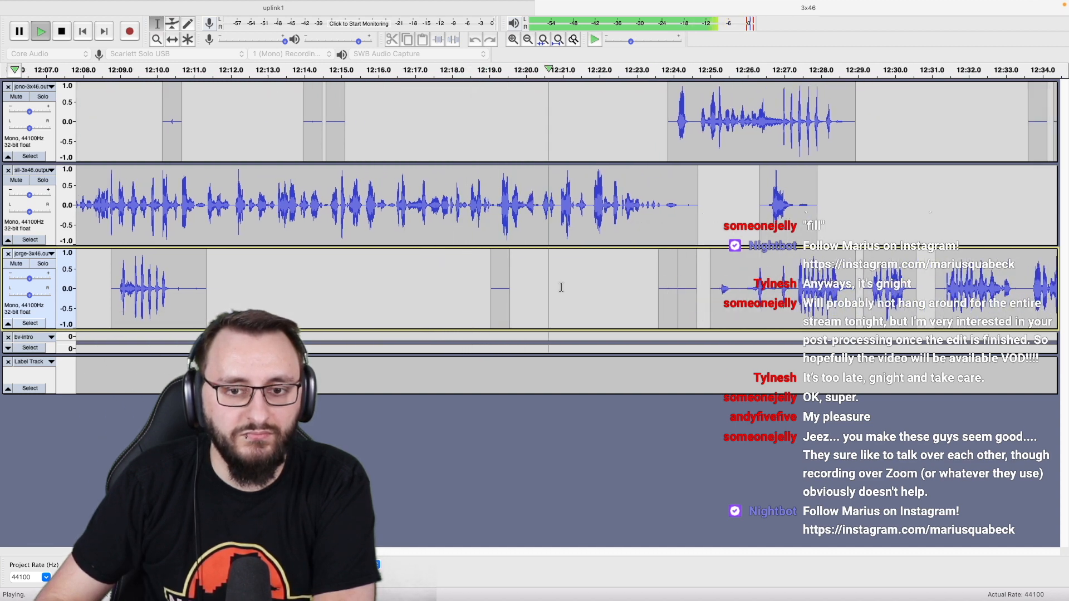
{"action": "scroll", "coordinate": [561, 287], "scroll_direction": "down", "scroll_amount": 1}
{"action": "scroll", "coordinate": [562, 287], "scroll_direction": "right", "scroll_amount": 3}
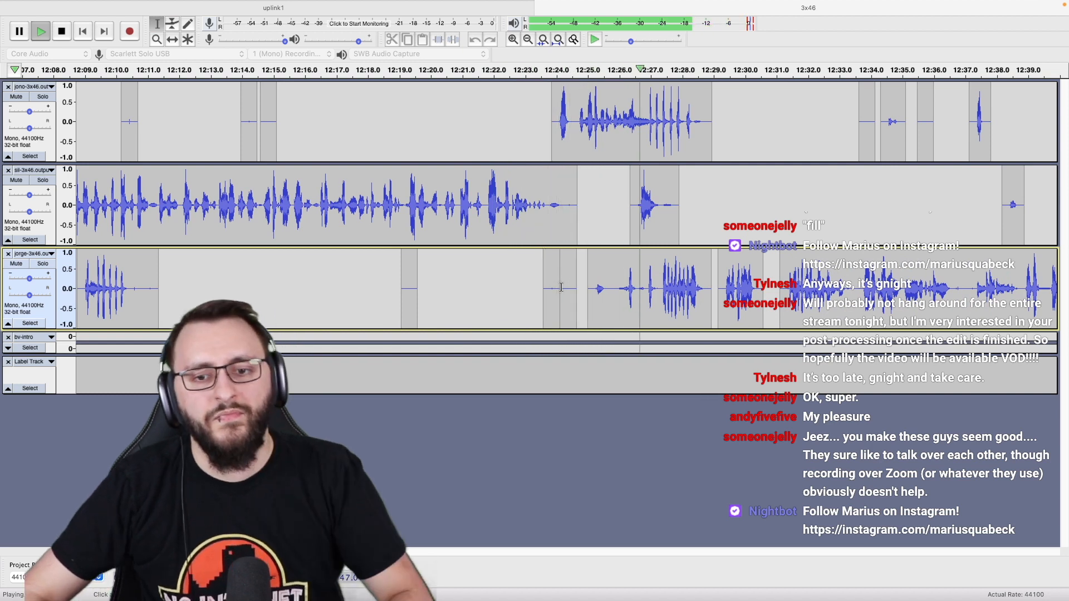
{"action": "scroll", "coordinate": [564, 280], "scroll_direction": "right", "scroll_amount": 2}
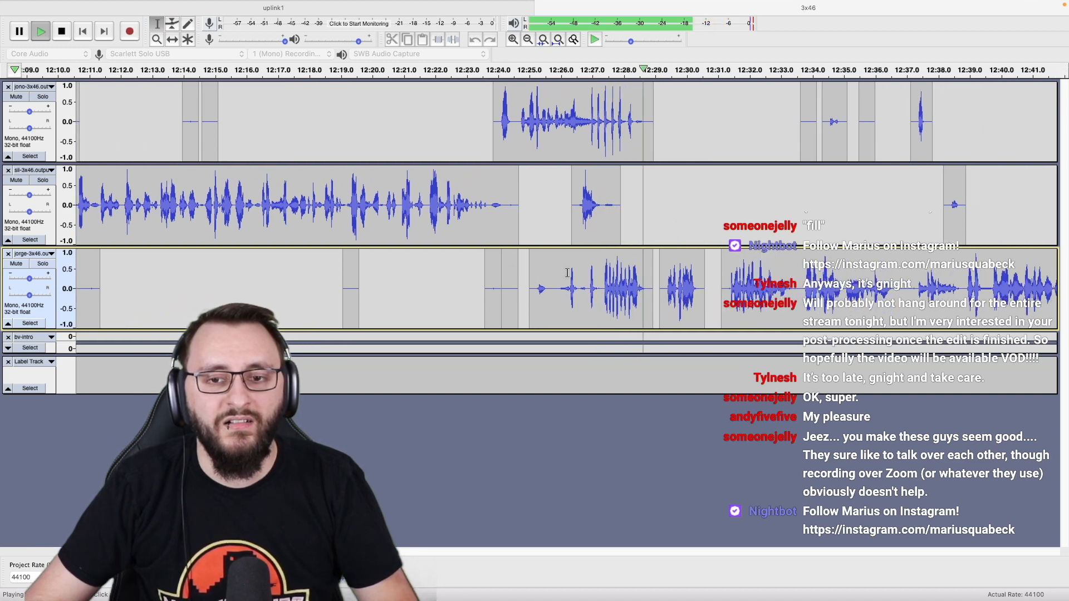
Split-delete about 12:22.9 to 12:27.3 and the clip near 12:19 in the third voice track, plus the second track's clip end after 12:23.7.
{"action": "key", "text": "space"}
{"action": "left_click_drag", "start_coordinate": [465, 289], "coordinate": [605, 300]}
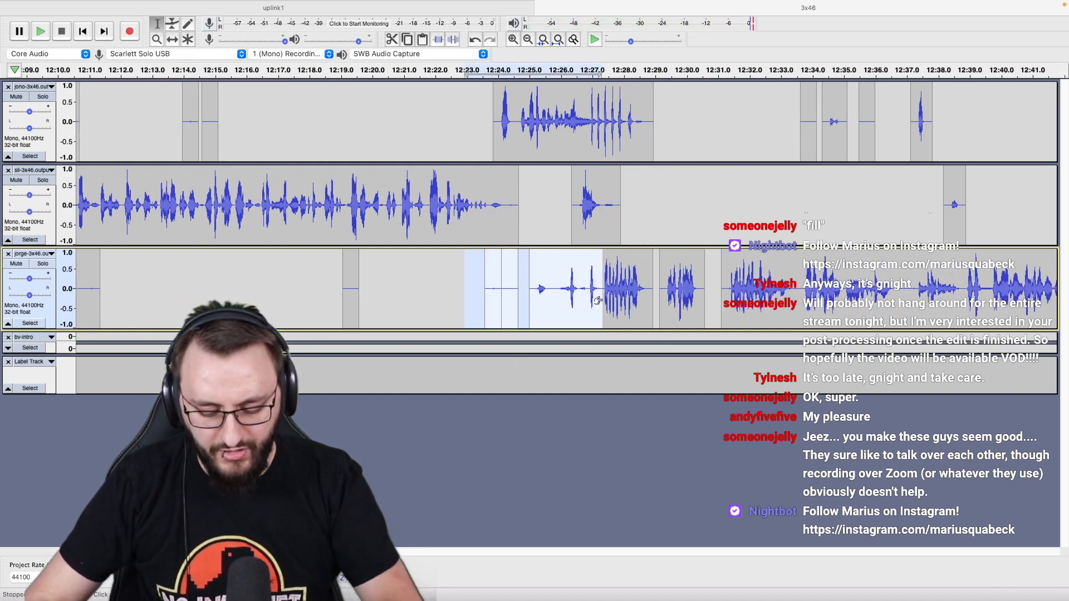
{"action": "key", "text": "super+l"}
{"action": "left_click_drag", "start_coordinate": [320, 297], "coordinate": [407, 295]}
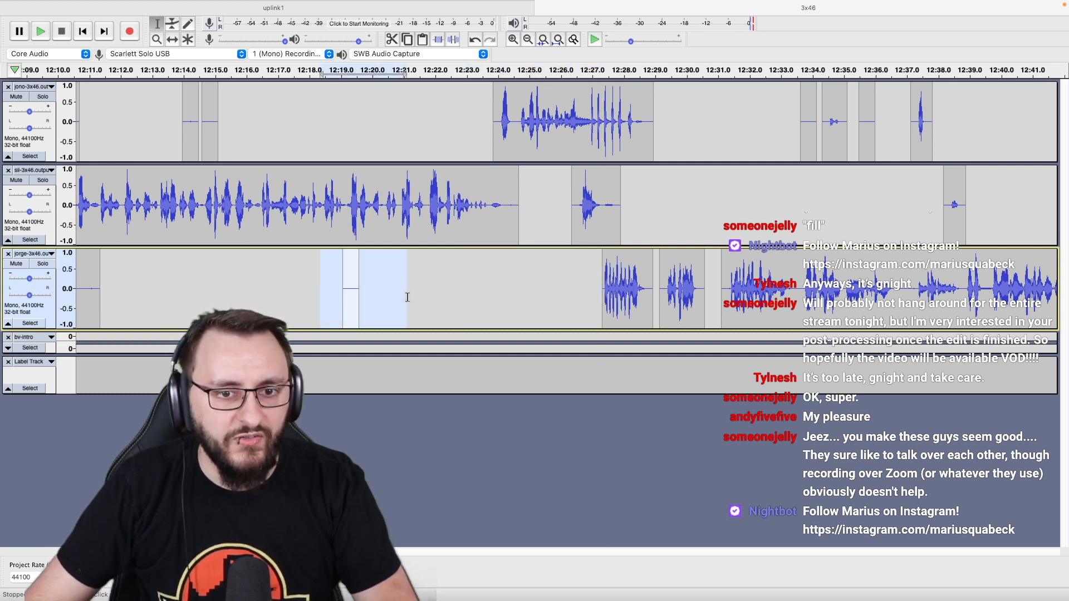
{"action": "key", "text": "super+l"}
{"action": "left_click_drag", "start_coordinate": [490, 220], "coordinate": [535, 225]}
{"action": "key", "text": "super+alt+k"}
Listen from about 12:22.2 and shift the third voice track's clips near 12:27.3 and 12:29.2 later by about 0.8 s and 0.5 s.
{"action": "left_click", "coordinate": [442, 215]}
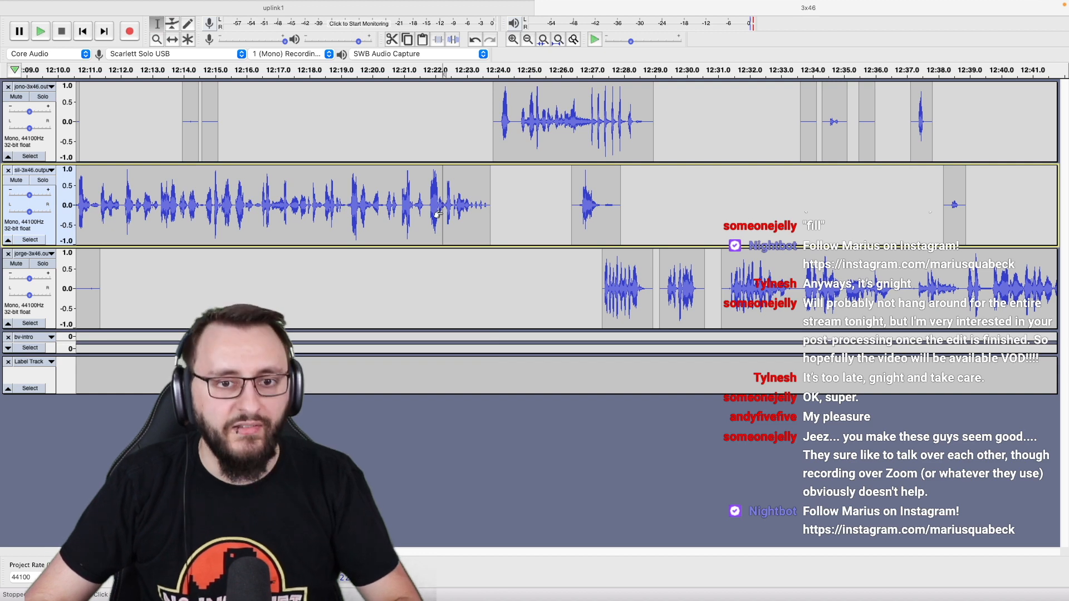
{"action": "key", "text": "space"}
{"action": "key", "text": "super+1"}
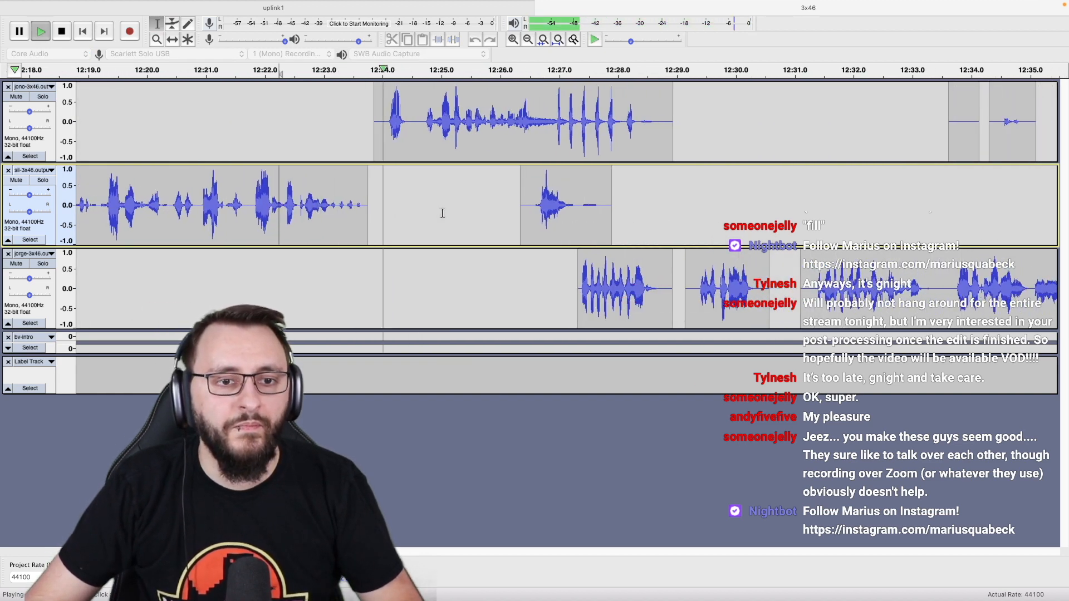
{"action": "scroll", "coordinate": [443, 213], "scroll_direction": "right", "scroll_amount": 2}
{"action": "scroll", "coordinate": [442, 214], "scroll_direction": "right", "scroll_amount": 2}
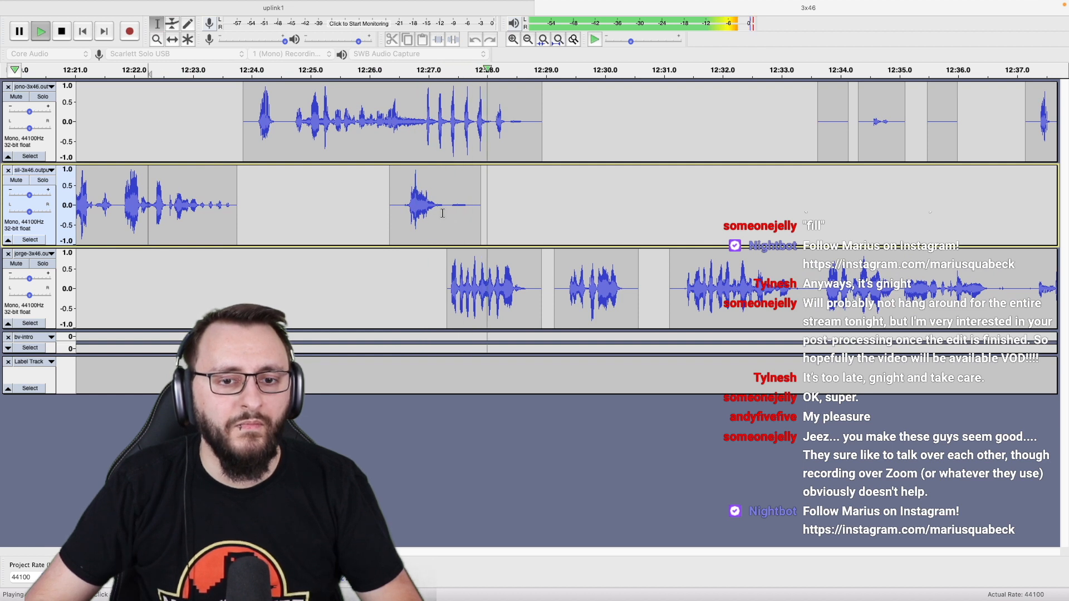
{"action": "left_click", "coordinate": [541, 273]}
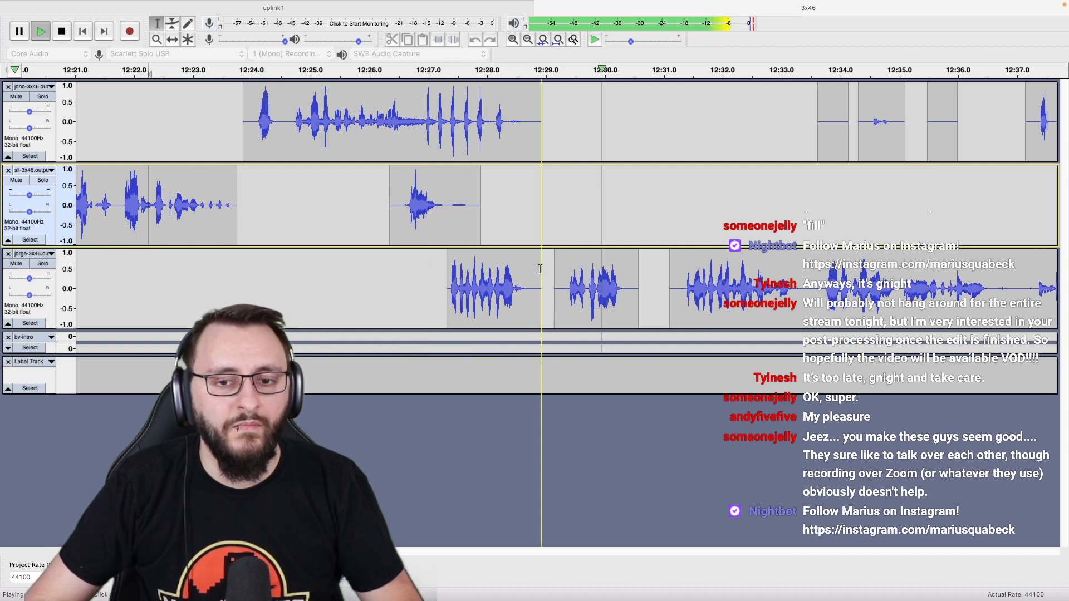
{"action": "key", "text": "space"}
{"action": "key", "text": "F5"}
{"action": "left_click_drag", "start_coordinate": [557, 290], "coordinate": [594, 159]}
Cut about 12:29.5 to 12:29.8 across all three voice tracks and replay from about 12:26.9.
{"action": "key", "text": "F1"}
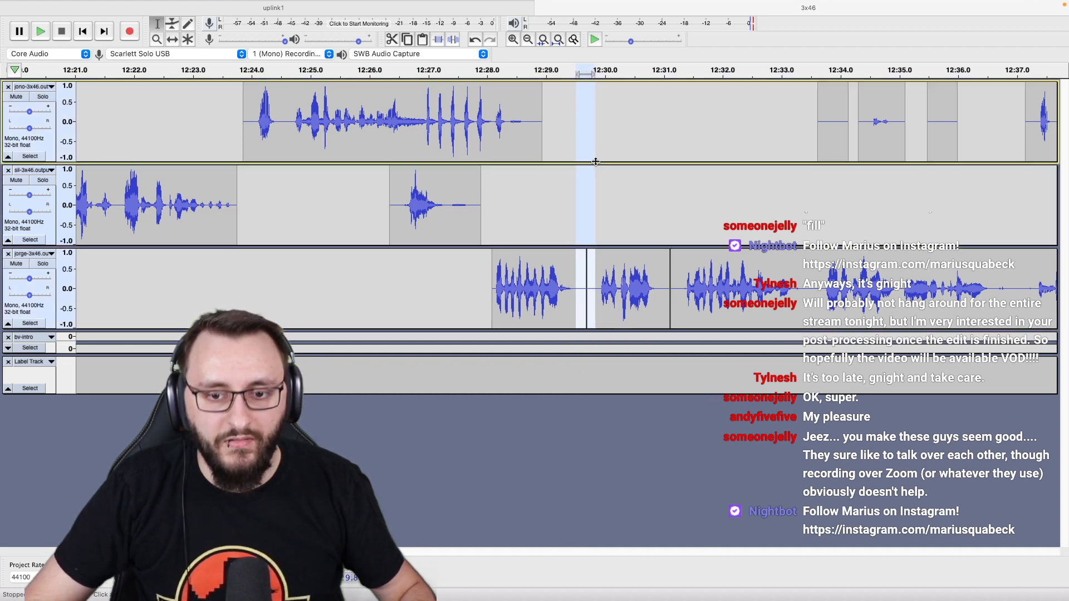
{"action": "key", "text": "Delete"}
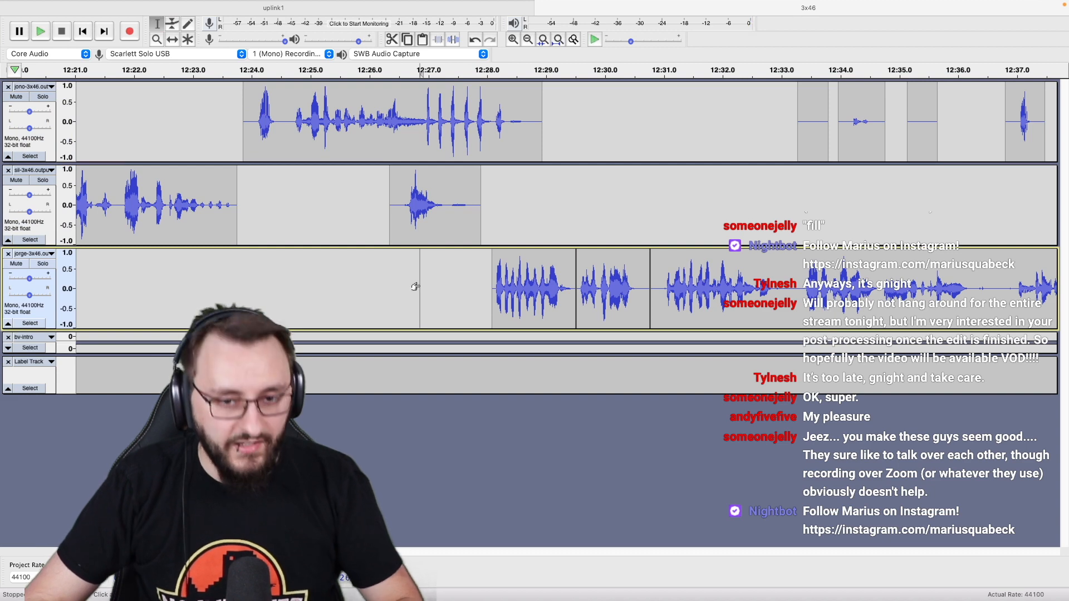
{"action": "key", "text": "space"}
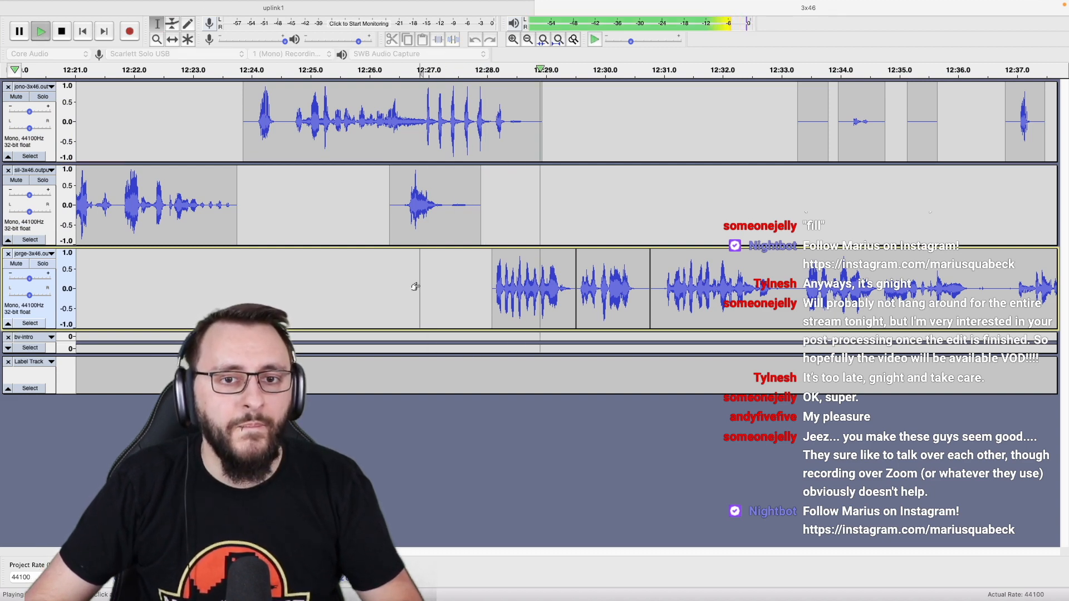
Listen on to about 12:59 and split-delete about 12:42.2 to 12:56.8 in the first and second voice tracks.
{"action": "scroll", "coordinate": [416, 286], "scroll_direction": "down", "scroll_amount": 3}
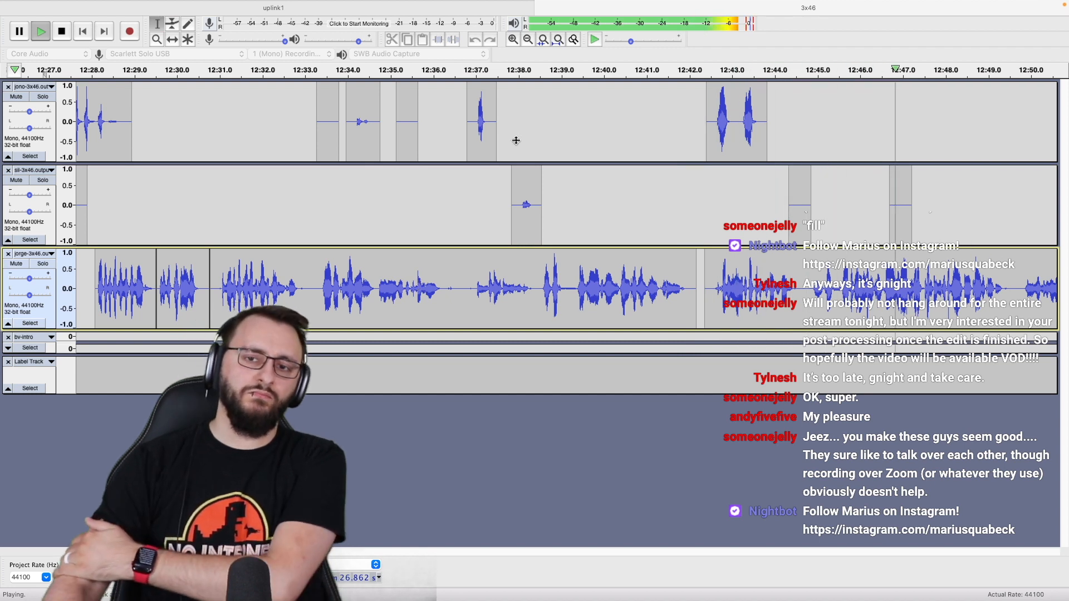
{"action": "left_click", "coordinate": [699, 132]}
{"action": "scroll", "coordinate": [698, 133], "scroll_direction": "down", "scroll_amount": 2}
{"action": "scroll", "coordinate": [698, 132], "scroll_direction": "right", "scroll_amount": 5}
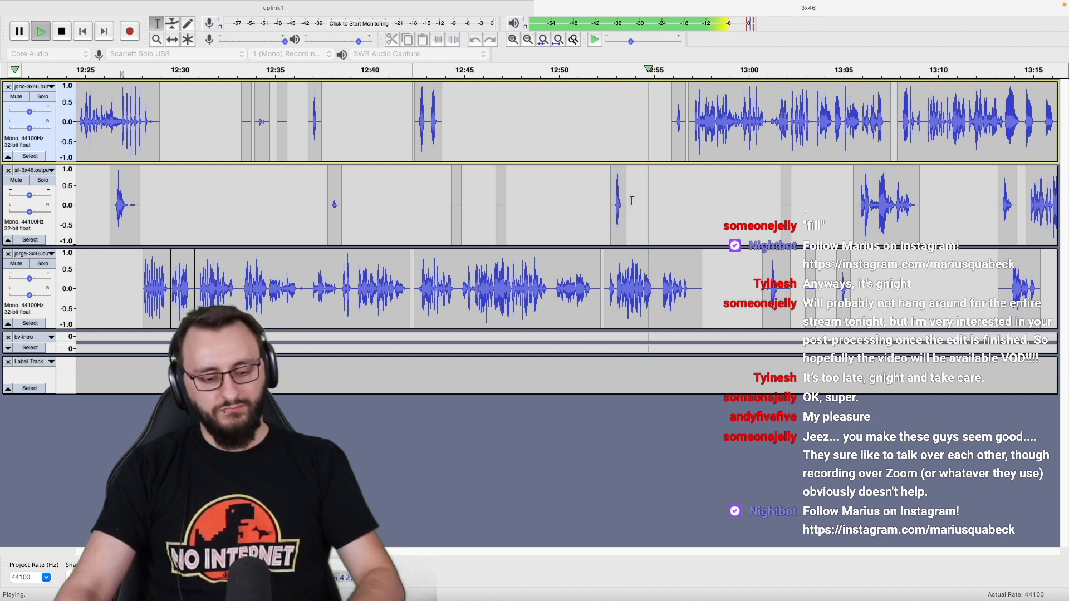
{"action": "left_click", "coordinate": [671, 204], "text": "shift"}
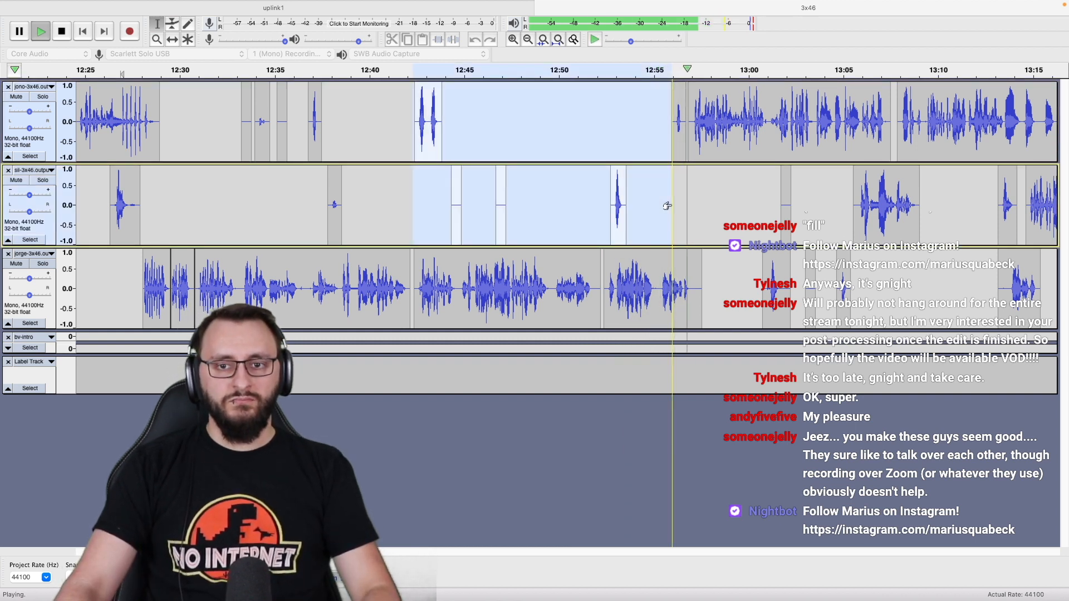
{"action": "left_click_drag", "start_coordinate": [667, 206], "coordinate": [684, 212]}
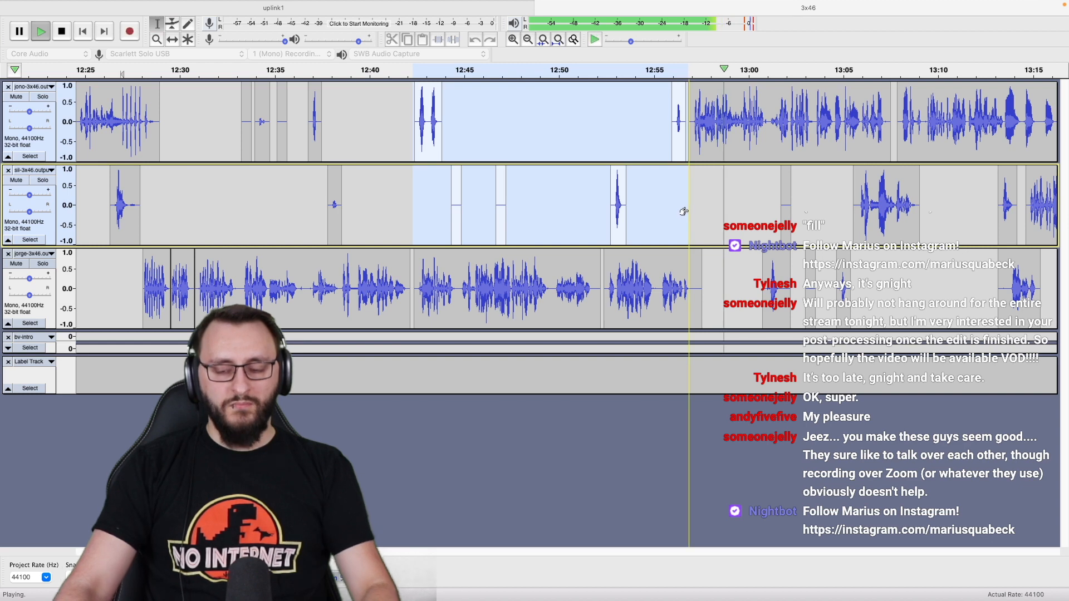
{"action": "key", "text": "space"}
{"action": "key", "text": "super+alt+k"}
Listen through the voice tracks from about 12:56.2 to 13:16, checking the overlapping speech.
{"action": "left_click", "coordinate": [677, 206]}
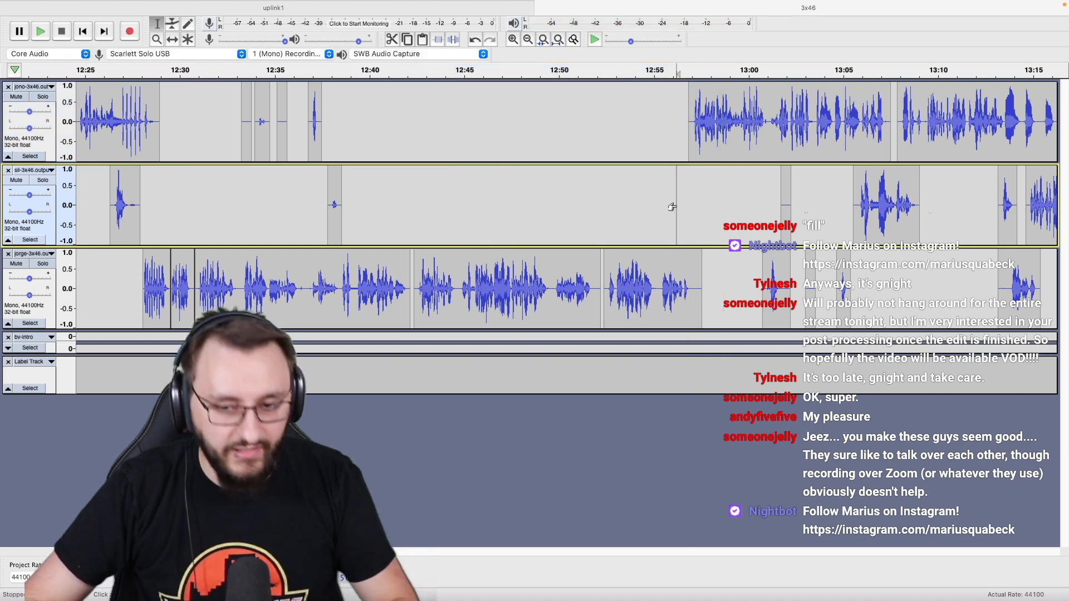
{"action": "key", "text": "space"}
{"action": "key", "text": "ctrl+1"}
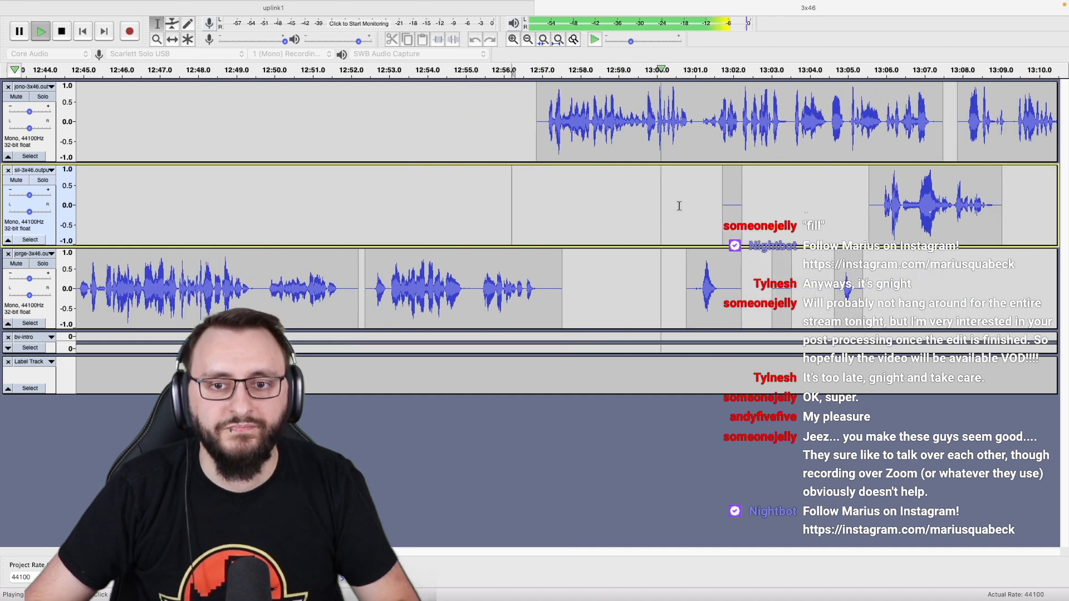
{"action": "key", "text": "ctrl+3"}
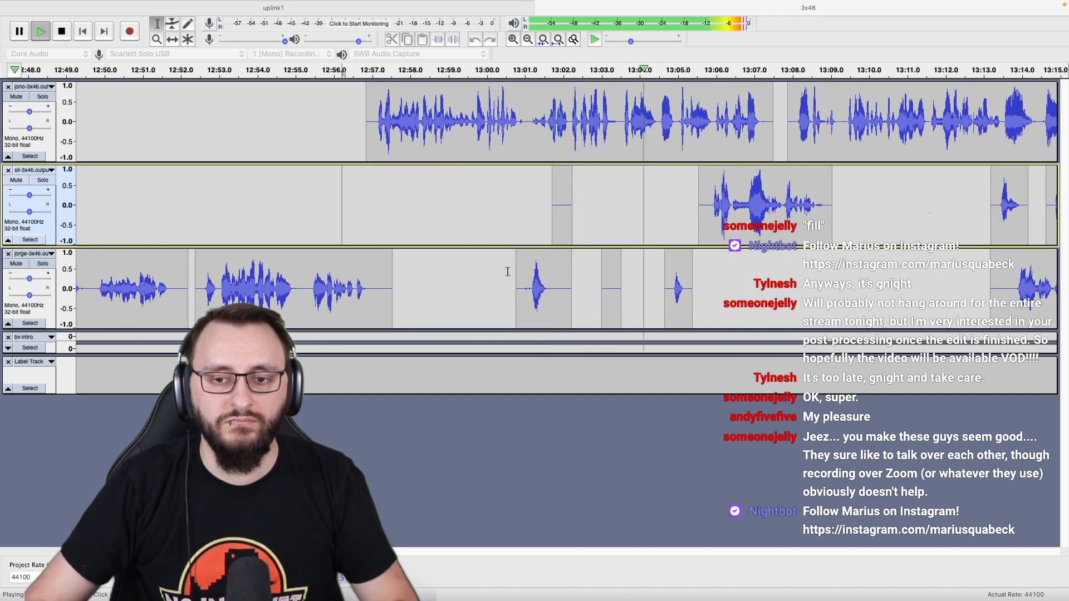
{"action": "scroll", "coordinate": [508, 272], "scroll_direction": "right", "scroll_amount": 2}
{"action": "scroll", "coordinate": [508, 272], "scroll_direction": "right", "scroll_amount": 5}
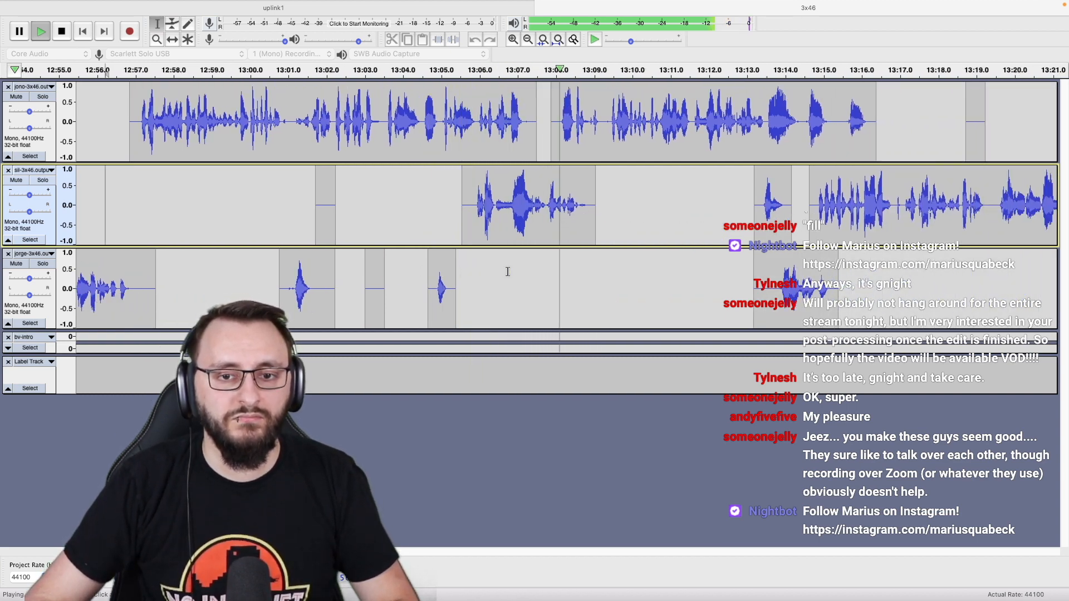
{"action": "scroll", "coordinate": [508, 272], "scroll_direction": "right", "scroll_amount": 8}
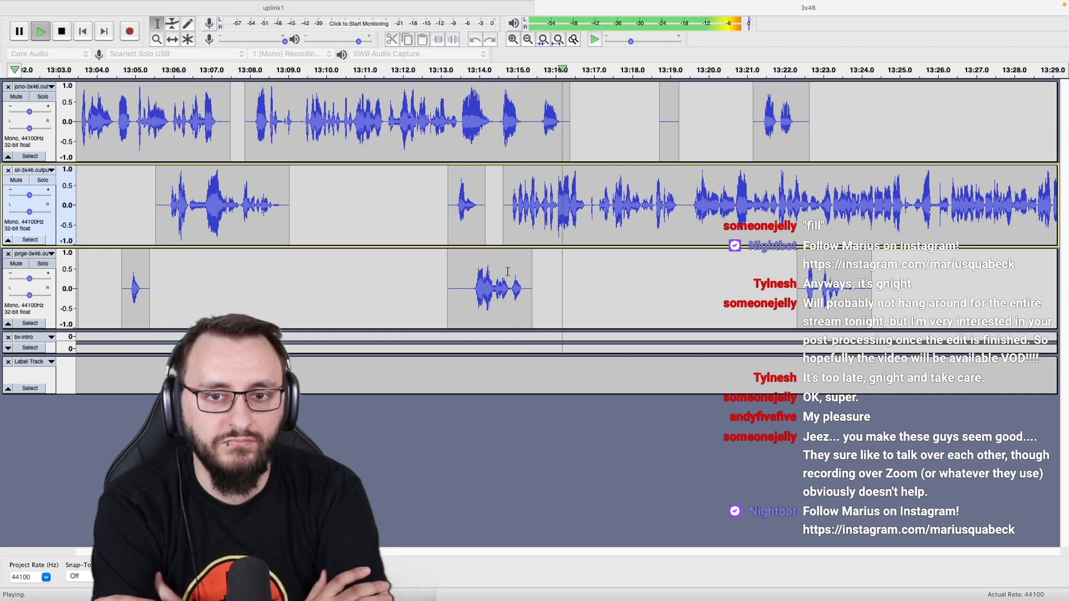
Solo the first voice track, replay it from about 13:13.4, and split-delete about 13:13.5 to 13:19.6 in it.
{"action": "key", "text": "space"}
{"action": "left_click", "coordinate": [452, 148]}
{"action": "key", "text": "shift+s"}
{"action": "key", "text": "space"}
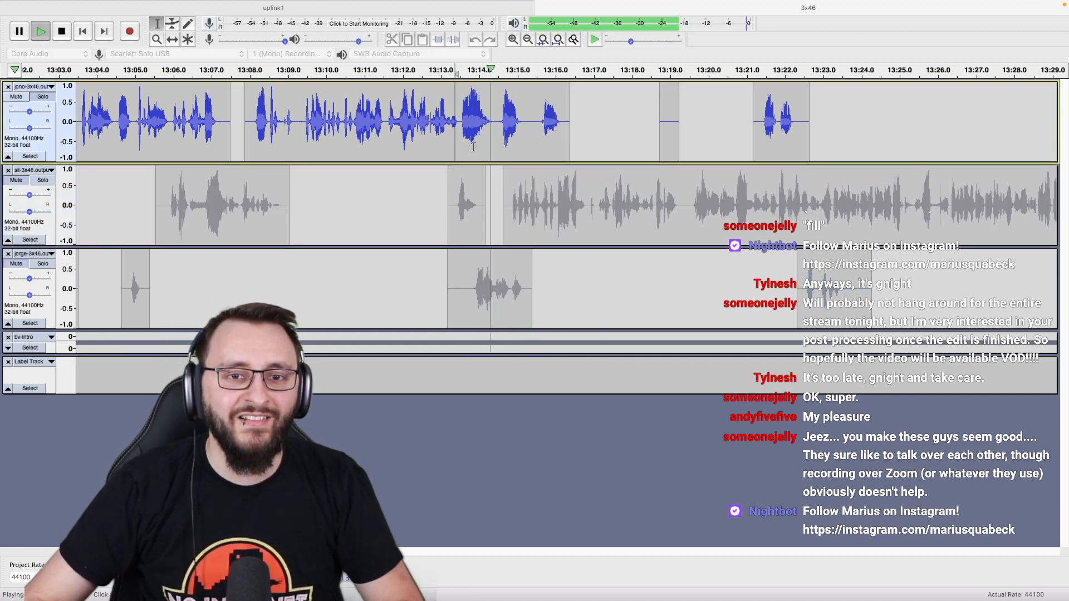
{"action": "scroll", "coordinate": [475, 147], "scroll_direction": "up", "scroll_amount": 2}
{"action": "left_click_drag", "start_coordinate": [450, 147], "coordinate": [819, 149]}
{"action": "key", "text": "space"}
{"action": "key", "text": "alt+super+k"}
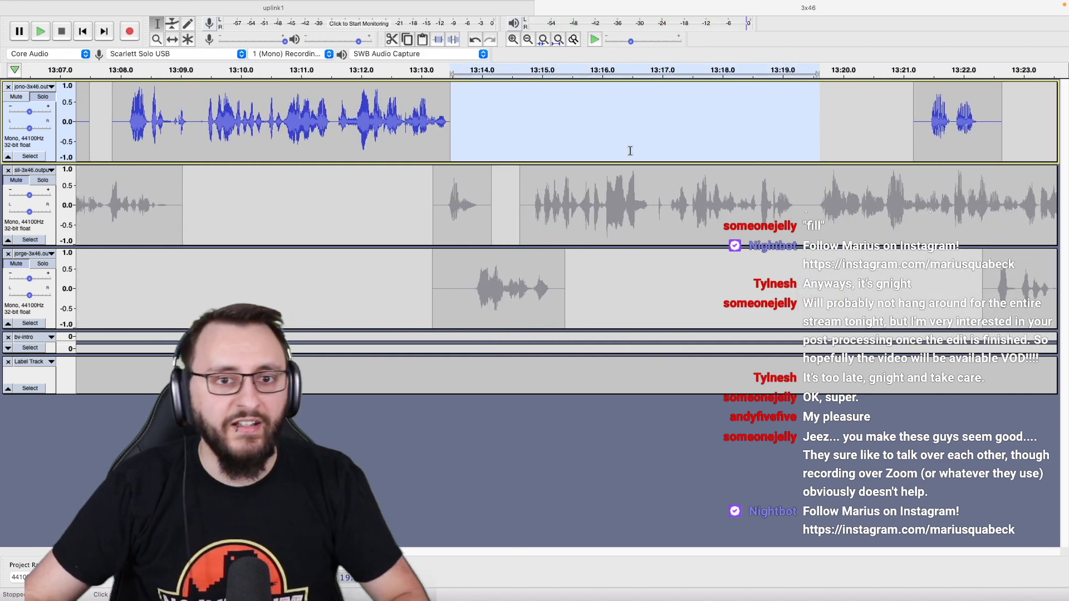
Turn off solo on the first voice track and listen to all tracks from about 13:11.6.
{"action": "left_click", "coordinate": [336, 140]}
{"action": "key", "text": "shift+s"}
{"action": "key", "text": "space"}
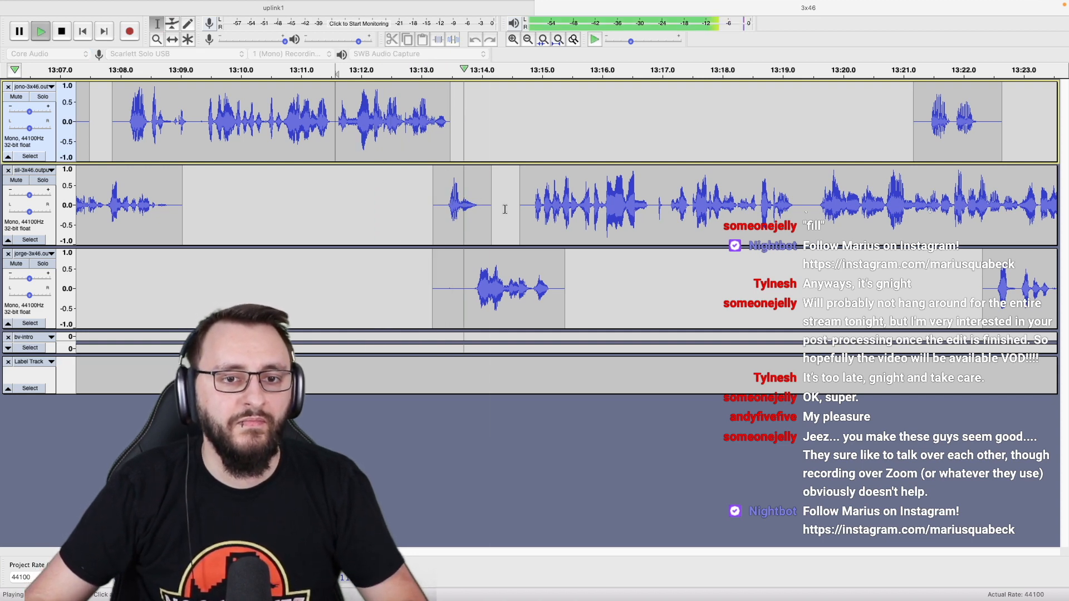
{"action": "scroll", "coordinate": [505, 209], "scroll_direction": "down", "scroll_amount": 2}
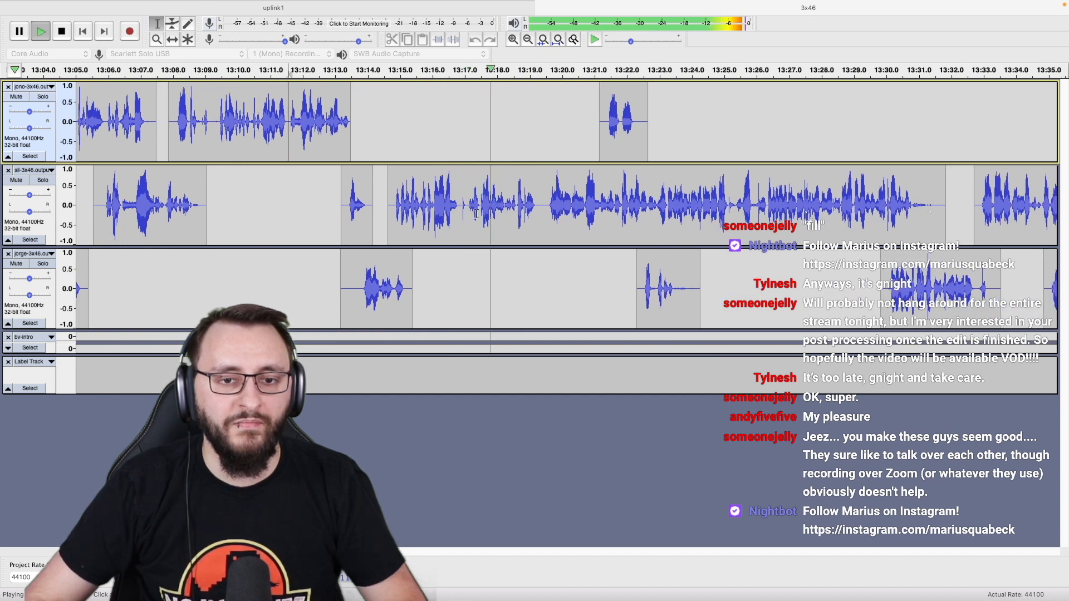
Split-delete the short noise at about 13:16.8 to 13:17.1 in the second voice track.
{"action": "key", "text": "space"}
{"action": "left_click", "coordinate": [468, 213]}
{"action": "scroll", "coordinate": [468, 214], "scroll_direction": "up", "scroll_amount": 3}
{"action": "left_click_drag", "start_coordinate": [432, 214], "coordinate": [467, 221]}
{"action": "key", "text": "space"}
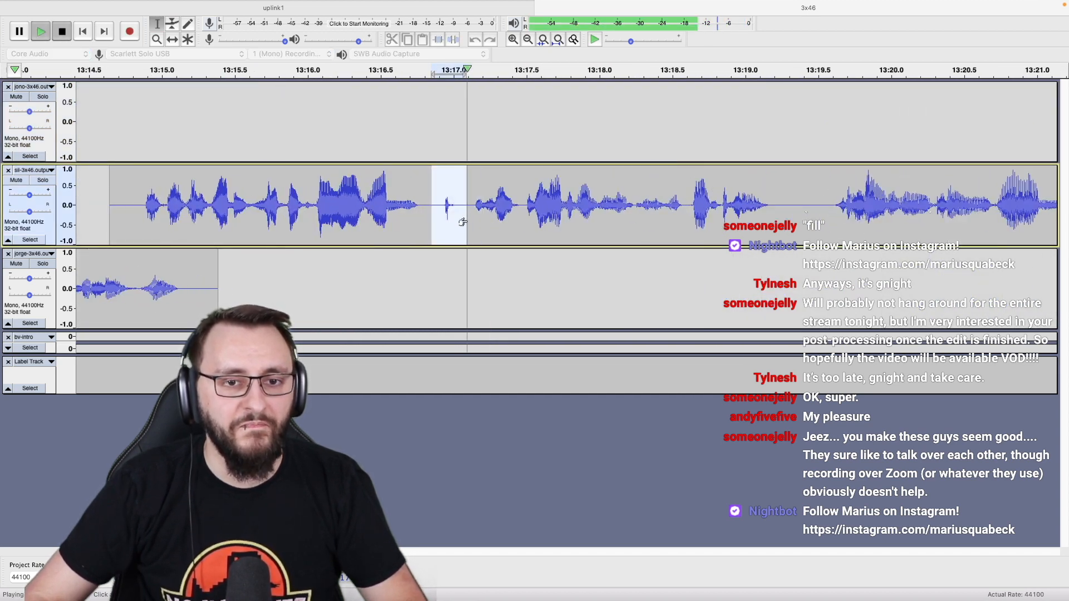
{"action": "key", "text": "super+alt+k"}
Listen to all tracks from about 13:15.6 to 13:34, checking the cut and the overlapping speech.
{"action": "left_click", "coordinate": [246, 203]}
{"action": "key", "text": "space"}
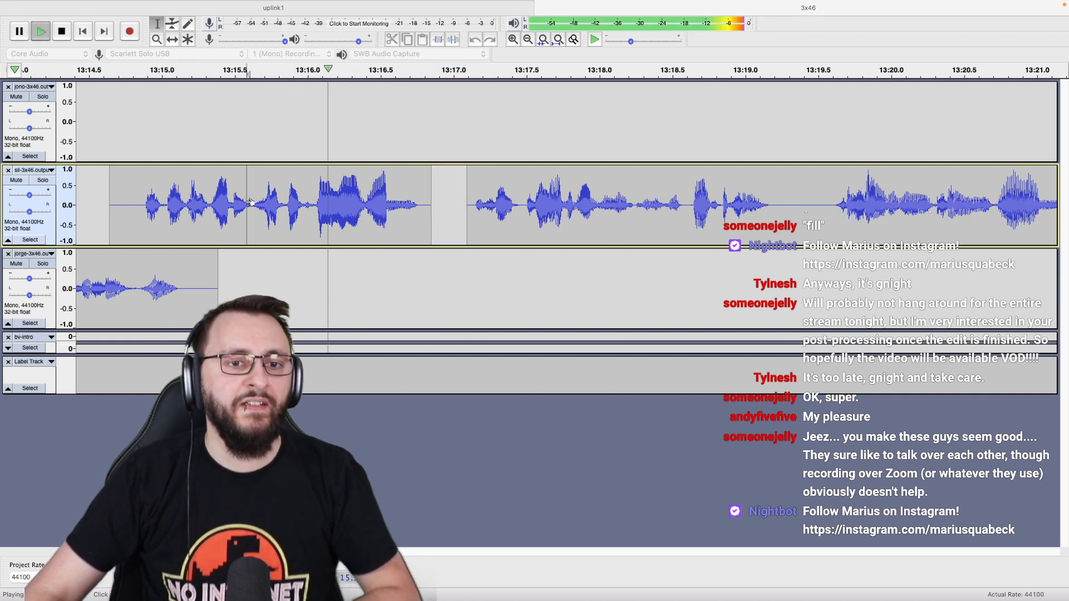
{"action": "key", "text": "super+3"}
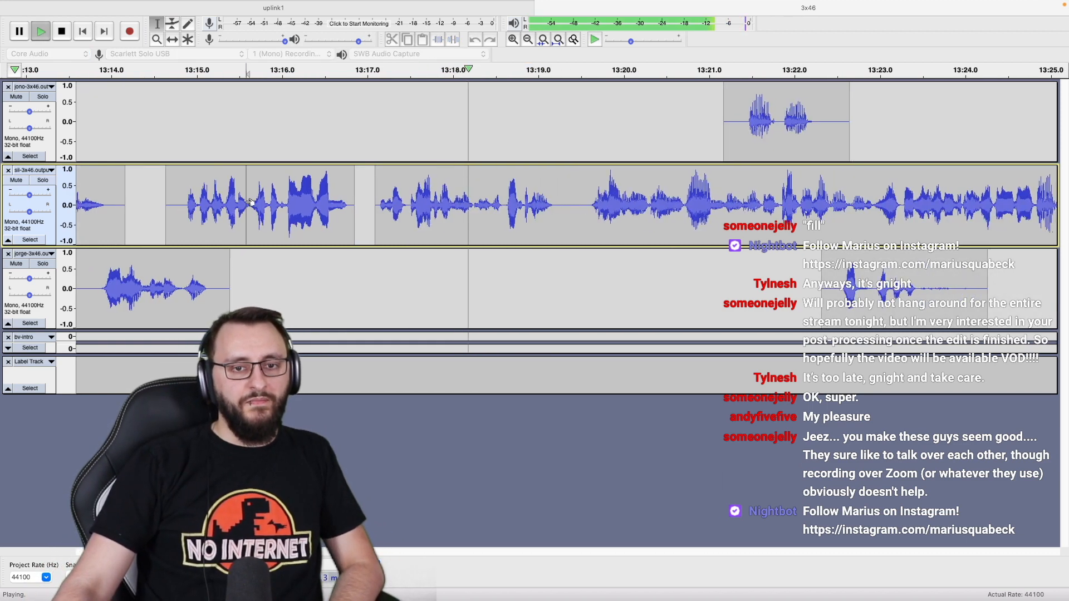
{"action": "scroll", "coordinate": [247, 202], "scroll_direction": "right", "scroll_amount": 5}
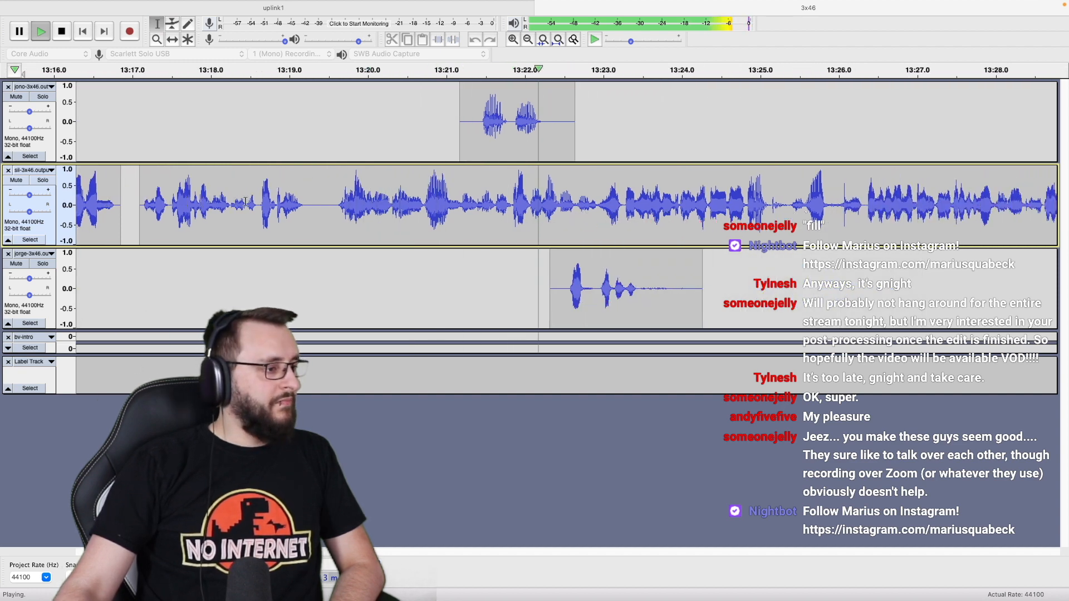
{"action": "scroll", "coordinate": [245, 202], "scroll_direction": "down", "scroll_amount": 2}
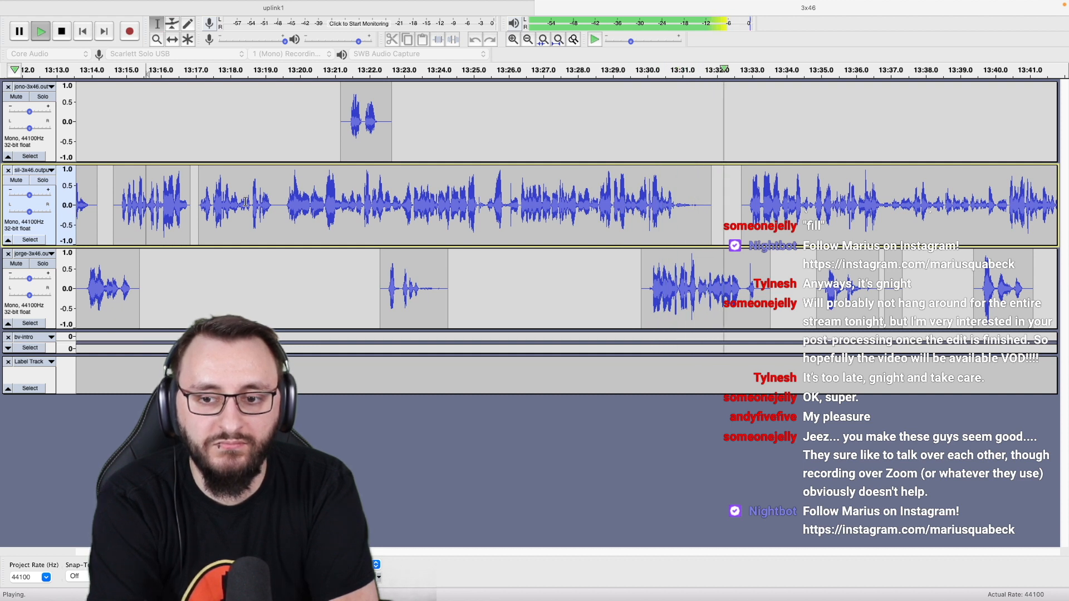
{"action": "key", "text": "space"}
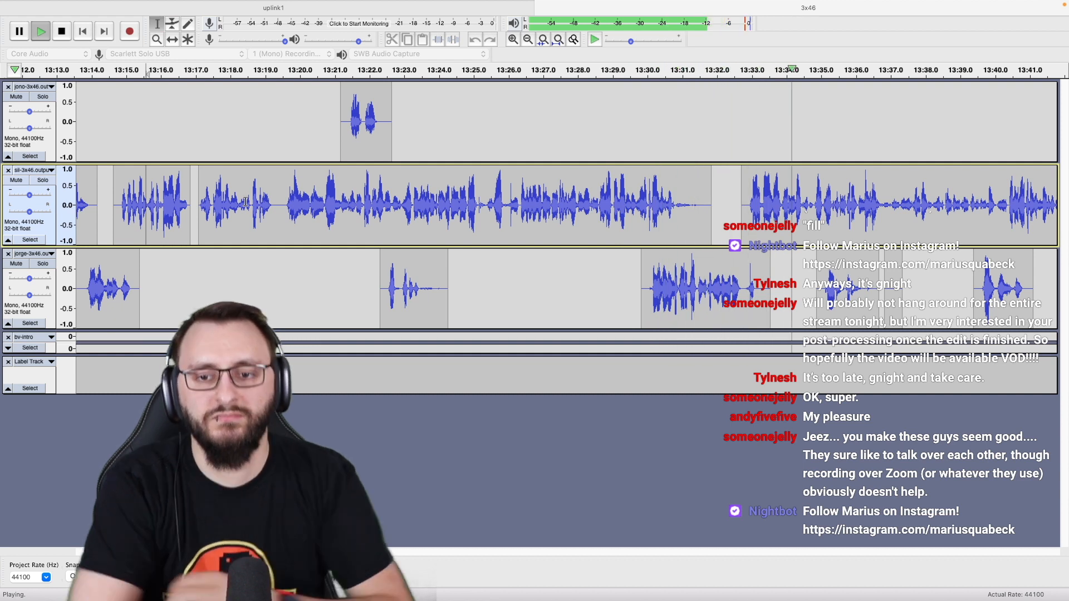
Insert about 0.55 s of copied silence at about 13:31.1, 13:32.2 and 13:29.4 in the first, second and third voice tracks respectively.
{"action": "left_click", "coordinate": [651, 307]}
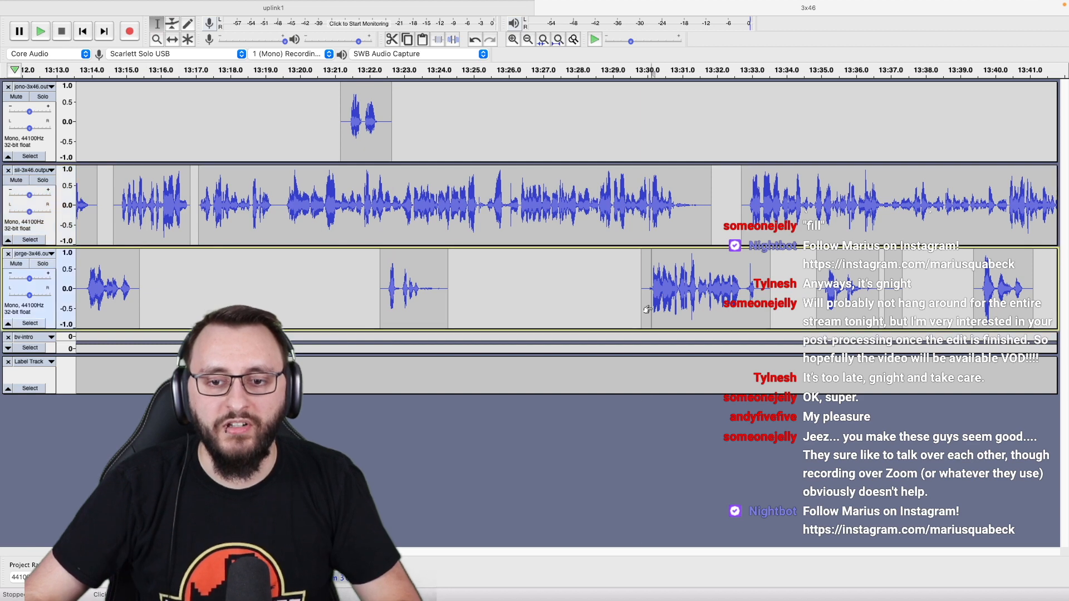
{"action": "scroll", "coordinate": [651, 308], "scroll_direction": "up", "scroll_amount": 2}
{"action": "scroll", "coordinate": [602, 300], "scroll_direction": "right", "scroll_amount": 4}
{"action": "left_click_drag", "start_coordinate": [447, 125], "coordinate": [507, 135]}
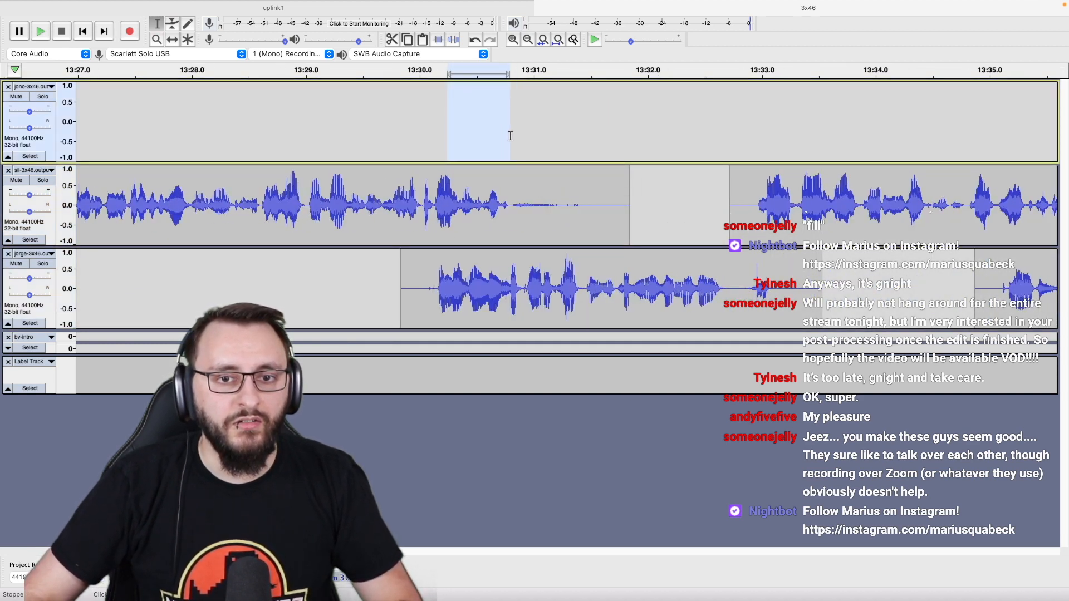
{"action": "left_click", "coordinate": [545, 138]}
{"action": "key", "text": "super+v"}
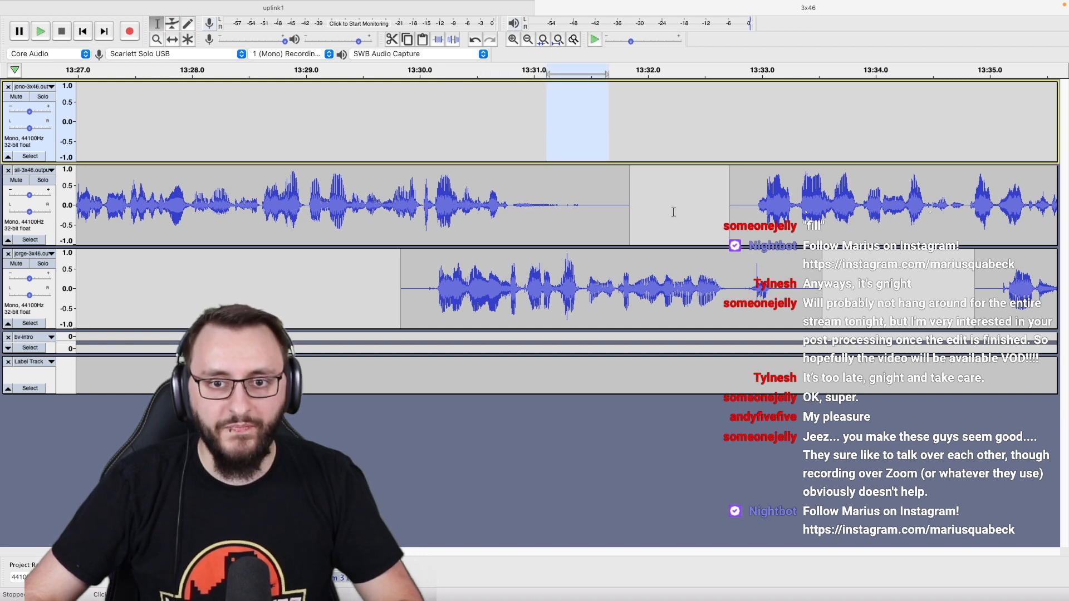
{"action": "left_click", "coordinate": [674, 213]}
{"action": "key", "text": "super+v"}
{"action": "left_click", "coordinate": [353, 292]}
{"action": "key", "text": "super+v"}
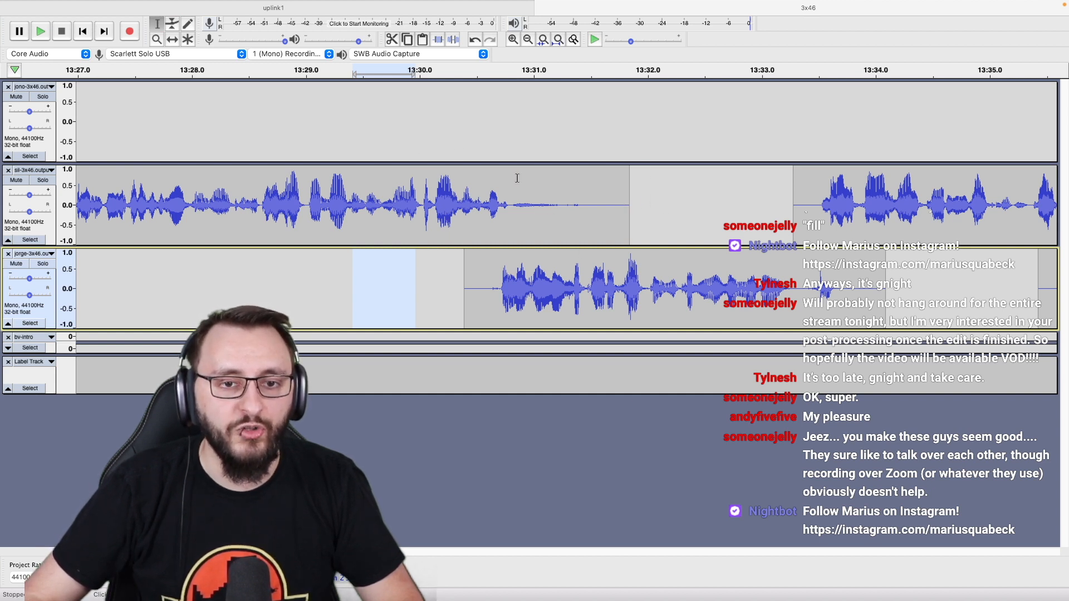
Replay all tracks from about 13:28.7 to 13:34, checking the timing between the second and third voices.
{"action": "scroll", "coordinate": [432, 182], "scroll_direction": "down", "scroll_amount": 3}
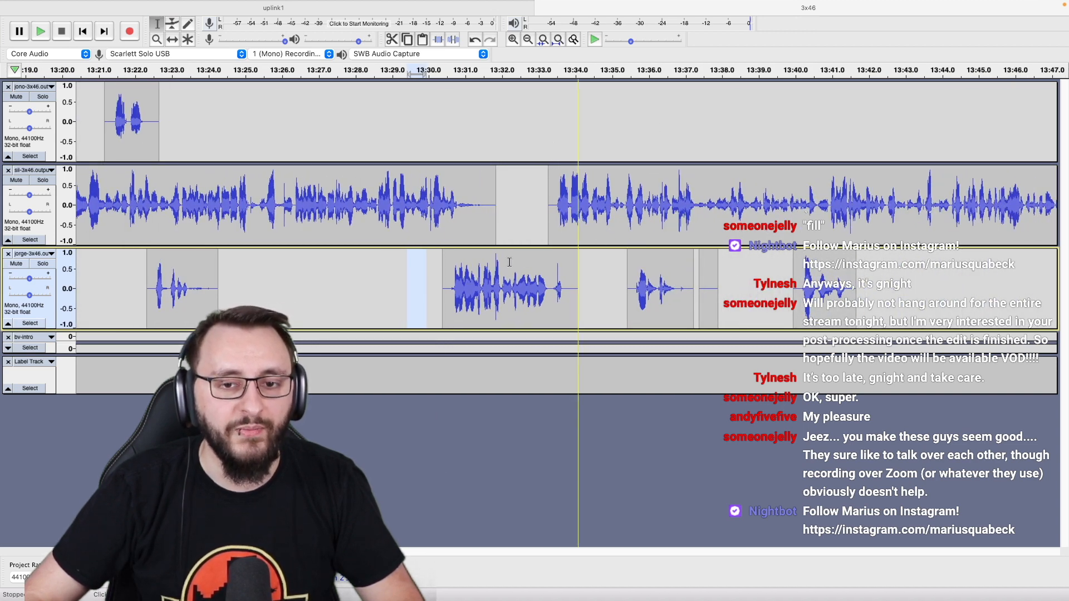
{"action": "left_click", "coordinate": [382, 278]}
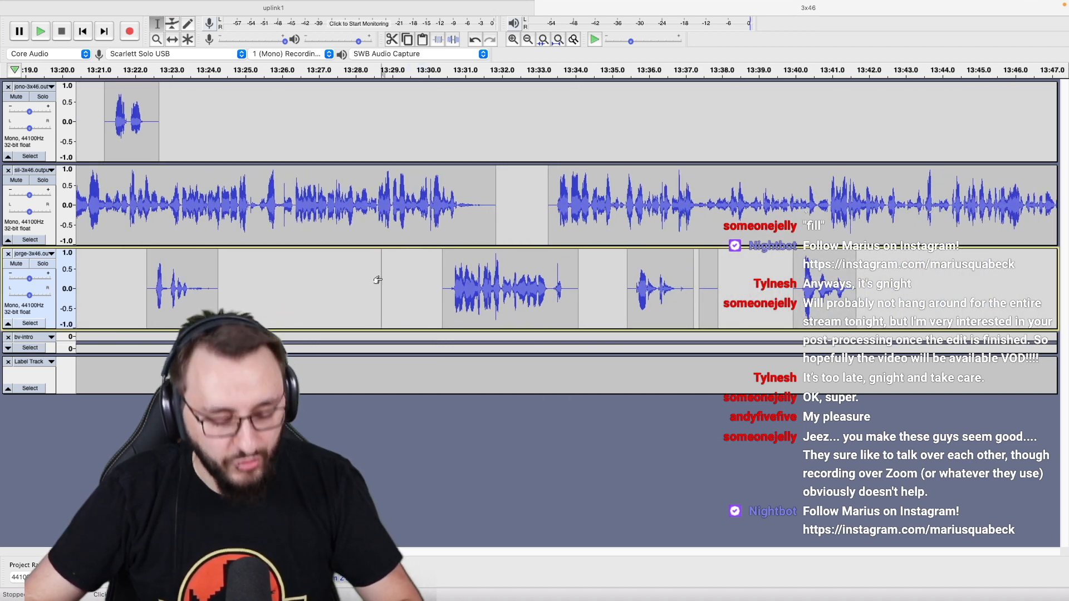
{"action": "key", "text": "space"}
{"action": "scroll", "coordinate": [392, 281], "scroll_direction": "up", "scroll_amount": 1}
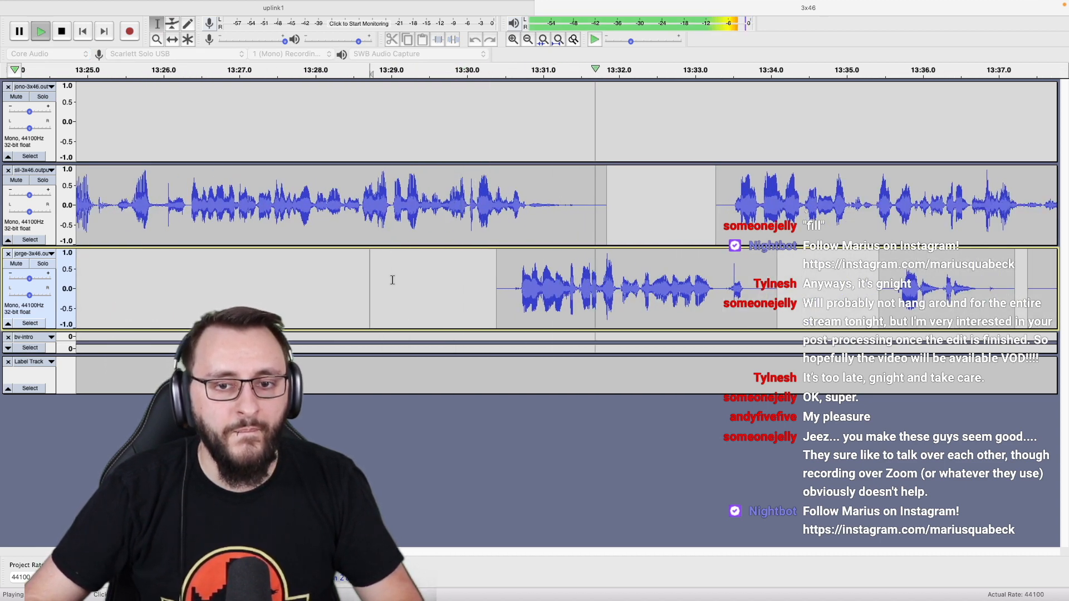
{"action": "scroll", "coordinate": [393, 280], "scroll_direction": "right", "scroll_amount": 3}
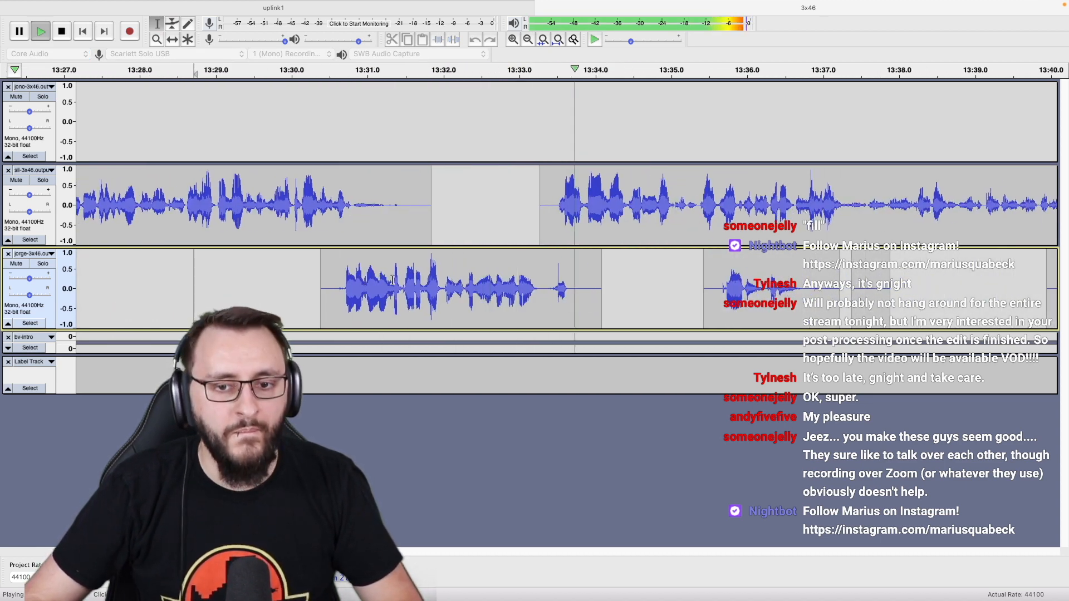
{"action": "key", "text": "space"}
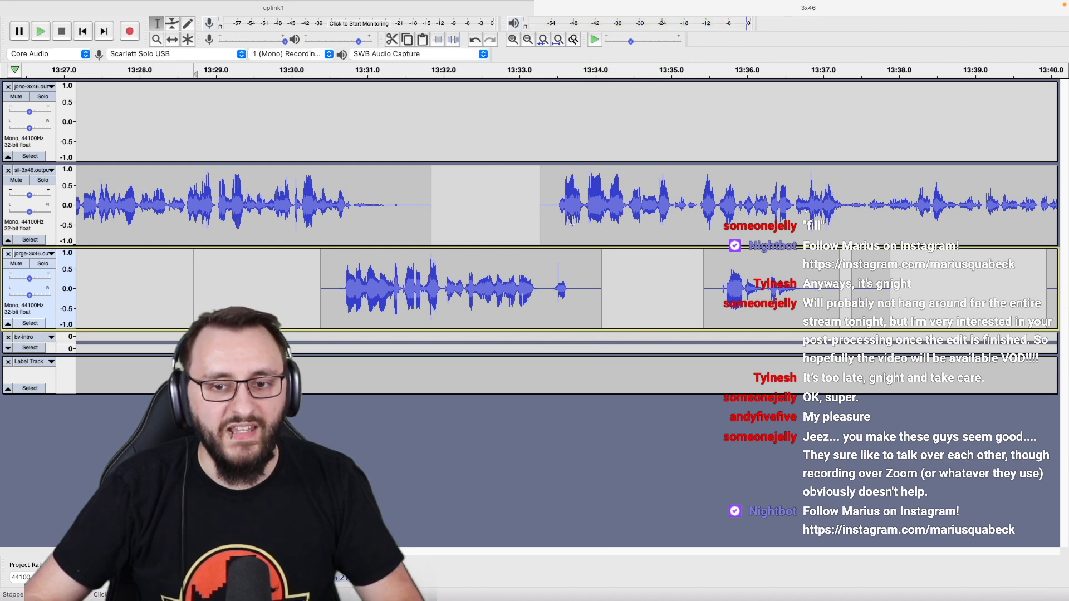
Insert about 0.3 s of copied silence at about 13:33.2, 13:32.9 and 13:34.4 in the first, second and third voice tracks respectively.
{"action": "scroll", "coordinate": [571, 220], "scroll_direction": "right", "scroll_amount": 3}
{"action": "scroll", "coordinate": [572, 220], "scroll_direction": "left", "scroll_amount": 2}
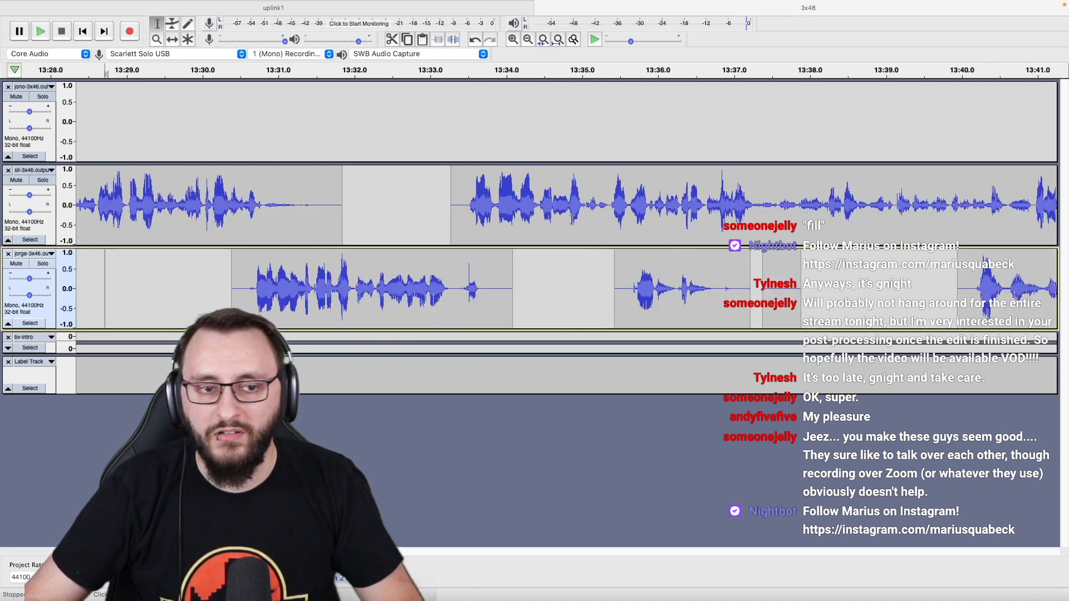
{"action": "left_click_drag", "start_coordinate": [400, 140], "coordinate": [415, 139]}
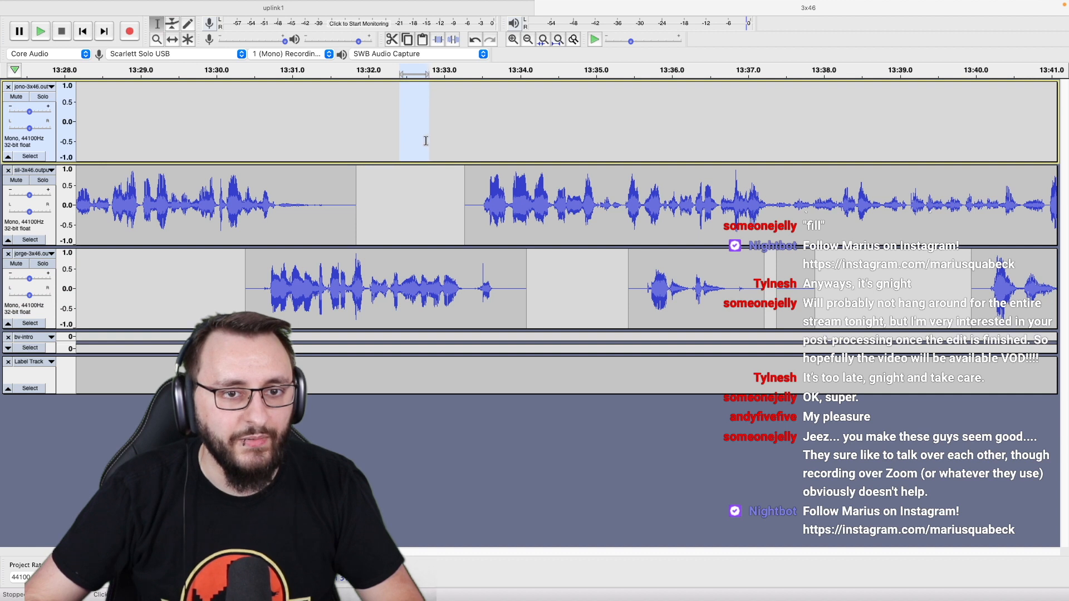
{"action": "left_click", "coordinate": [456, 142]}
{"action": "key", "text": "super+v"}
{"action": "left_click", "coordinate": [439, 182]}
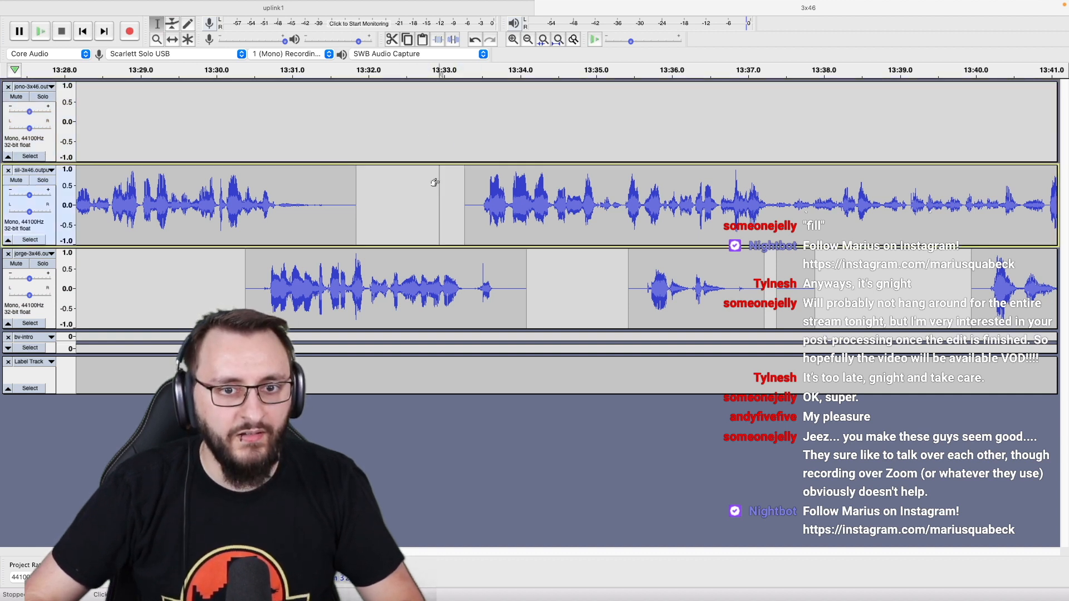
{"action": "key", "text": "super+v"}
{"action": "left_click", "coordinate": [551, 266]}
{"action": "key", "text": "super+v"}
Listen from about 13:32.4, checking the widened pause before the second voice resumes.
{"action": "left_click", "coordinate": [402, 268]}
{"action": "key", "text": "space"}
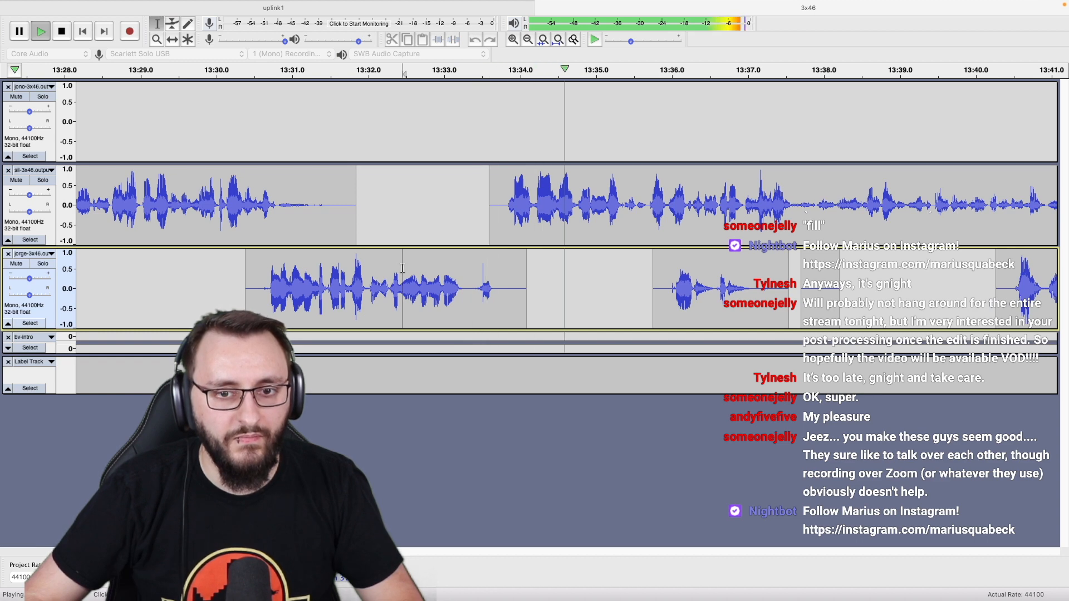
{"action": "scroll", "coordinate": [402, 268], "scroll_direction": "down", "scroll_amount": 2}
{"action": "scroll", "coordinate": [402, 269], "scroll_direction": "right", "scroll_amount": 4}
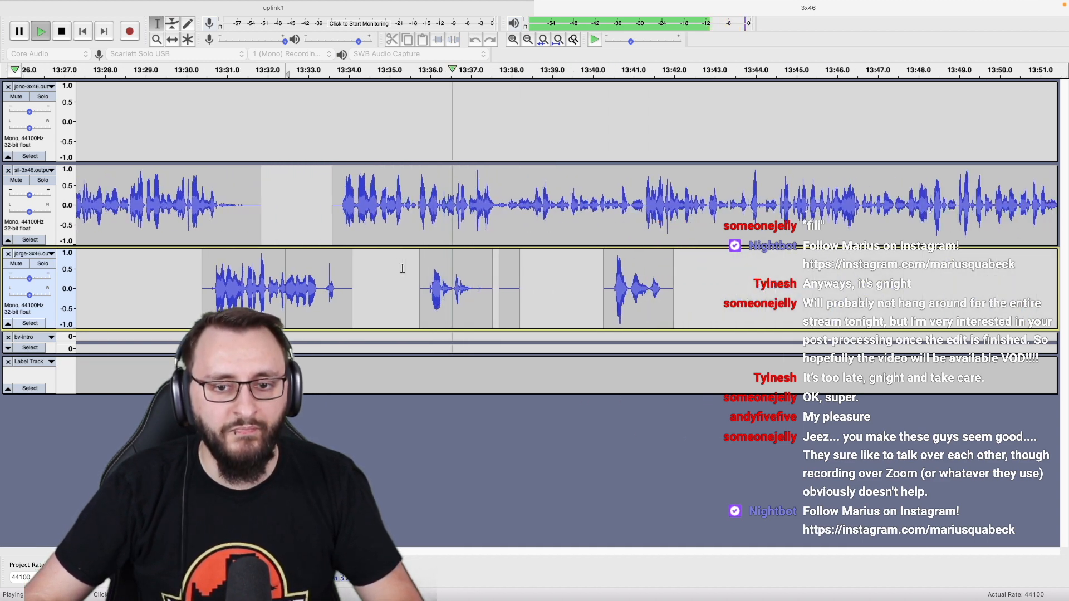
Listen on to about 14:00 and split-delete about 13:35.3 to 13:59.7 in the third voice track.
{"action": "left_click_drag", "start_coordinate": [402, 268], "coordinate": [546, 288]}
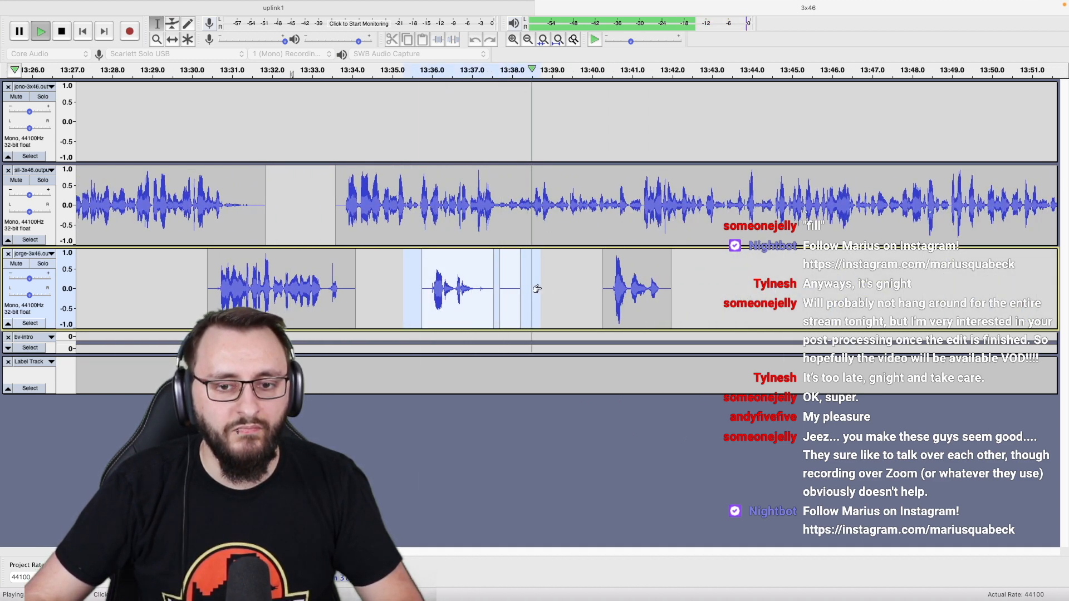
{"action": "scroll", "coordinate": [537, 289], "scroll_direction": "down", "scroll_amount": 1}
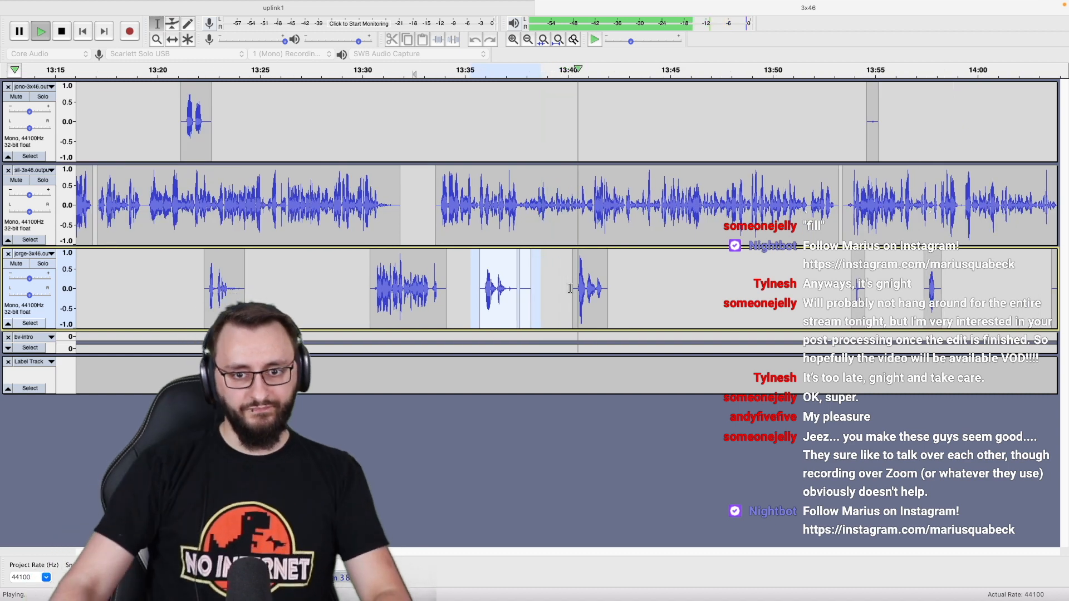
{"action": "scroll", "coordinate": [633, 288], "scroll_direction": "right", "scroll_amount": 5}
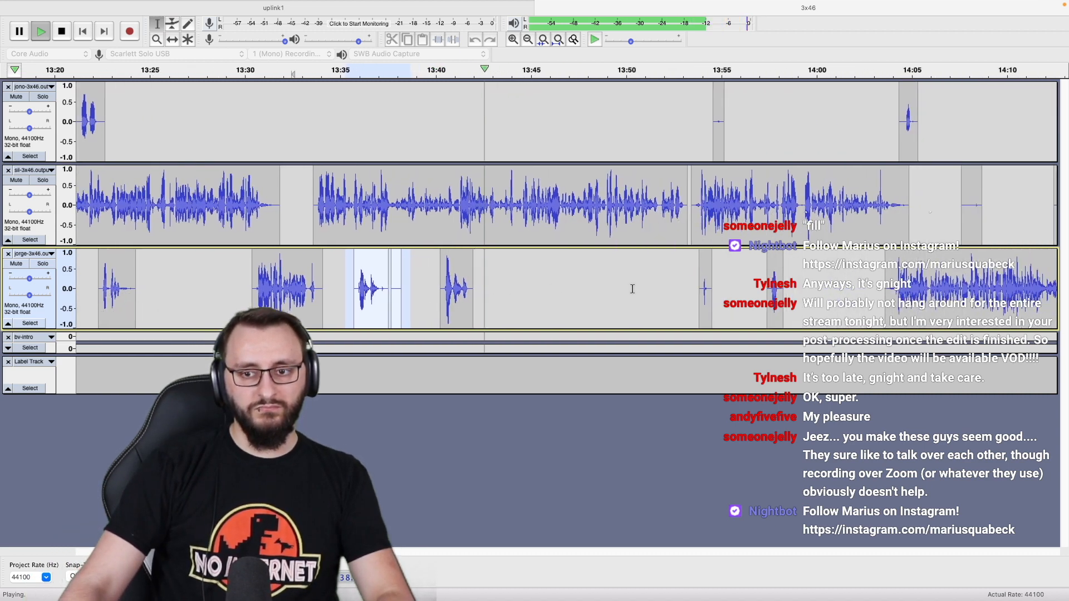
{"action": "left_click", "coordinate": [619, 289], "text": "shift"}
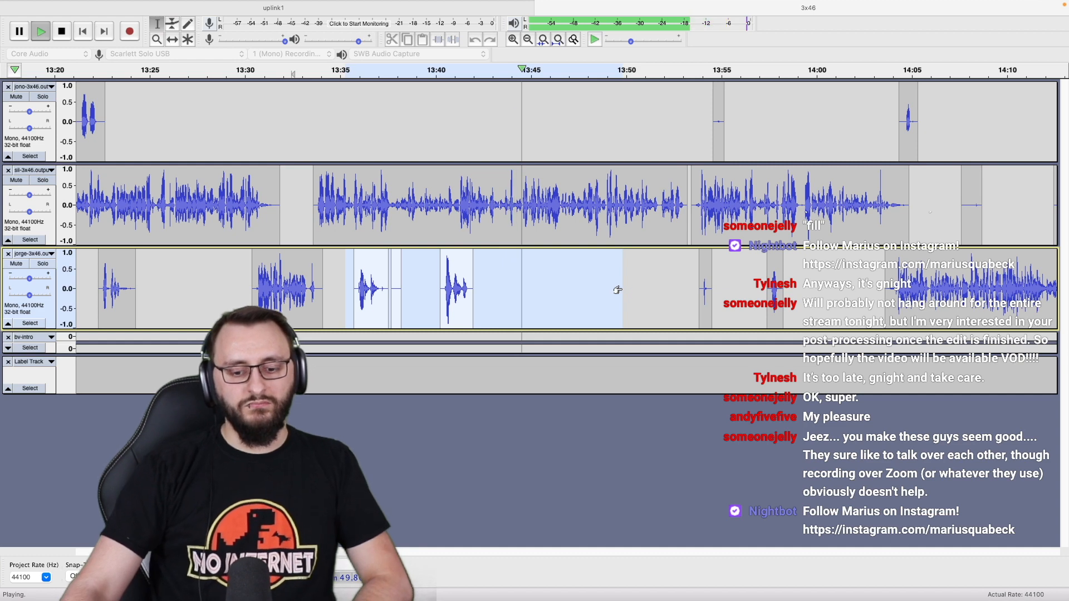
{"action": "scroll", "coordinate": [618, 290], "scroll_direction": "right", "scroll_amount": 1}
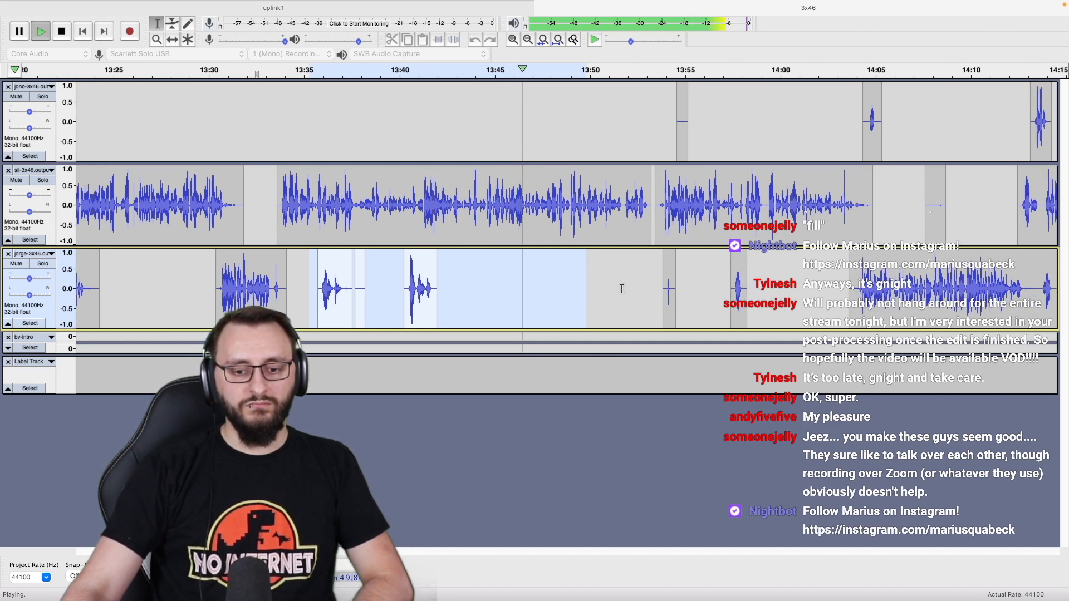
{"action": "scroll", "coordinate": [621, 289], "scroll_direction": "right", "scroll_amount": 1}
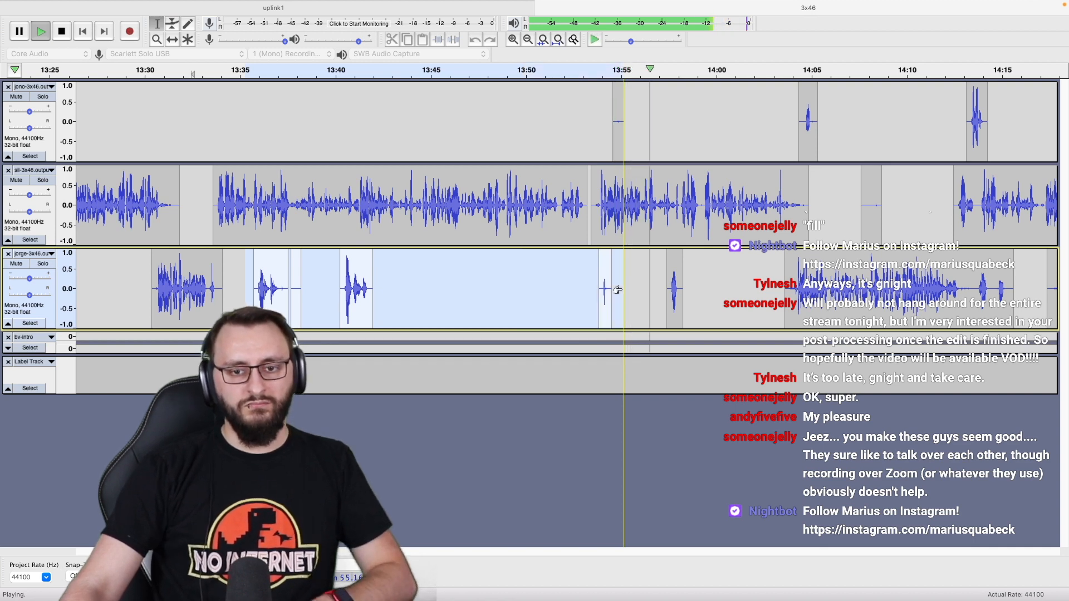
{"action": "scroll", "coordinate": [622, 289], "scroll_direction": "right", "scroll_amount": 3}
{"action": "scroll", "coordinate": [622, 289], "scroll_direction": "right", "scroll_amount": 2}
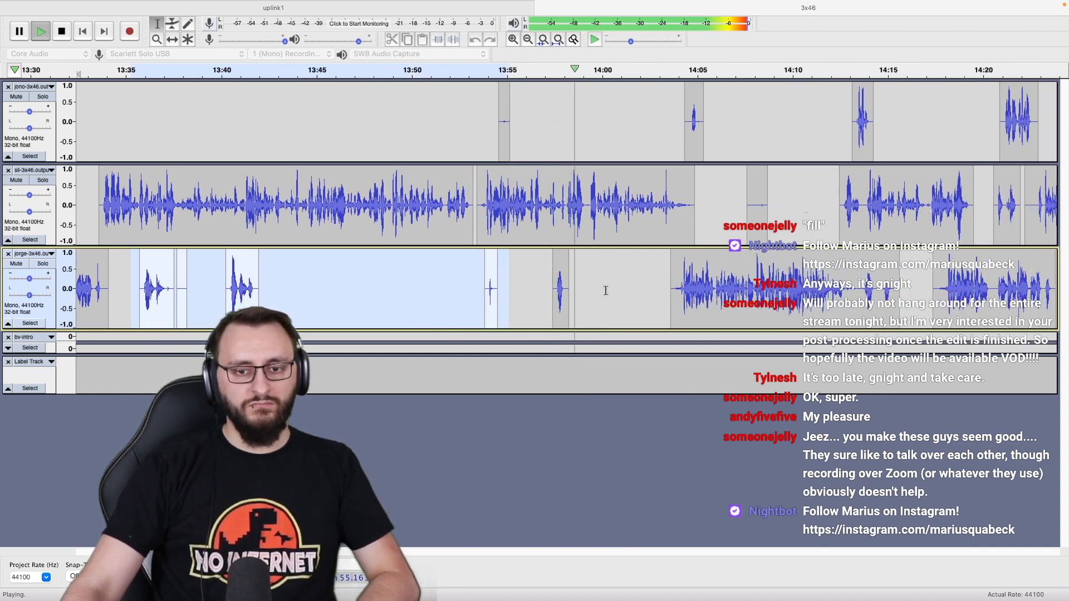
{"action": "left_click", "coordinate": [598, 291], "text": "shift"}
{"action": "scroll", "coordinate": [598, 292], "scroll_direction": "right", "scroll_amount": 1}
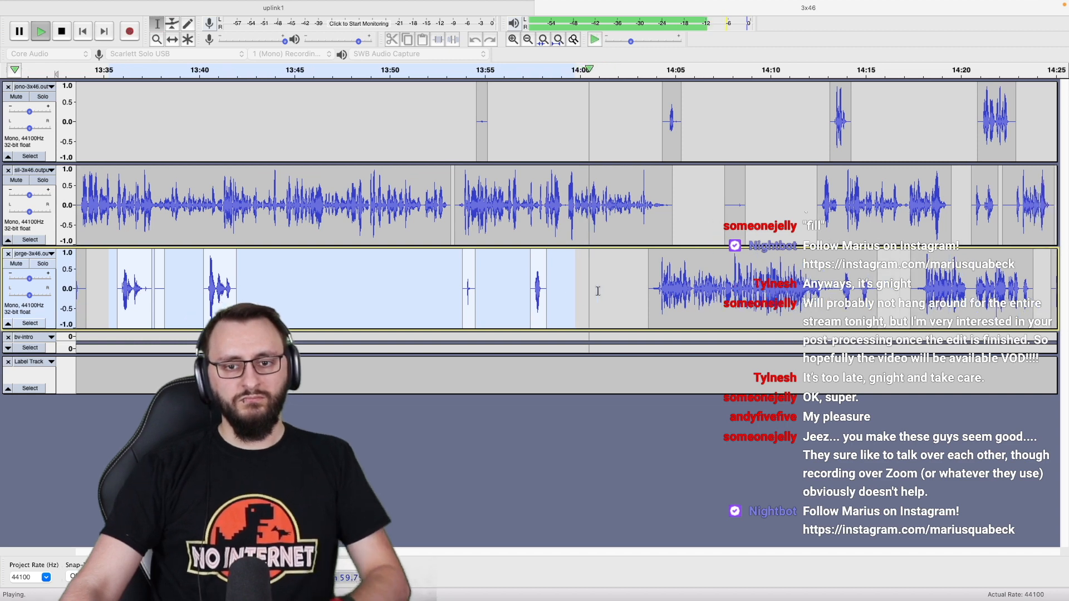
{"action": "scroll", "coordinate": [598, 291], "scroll_direction": "right", "scroll_amount": 2}
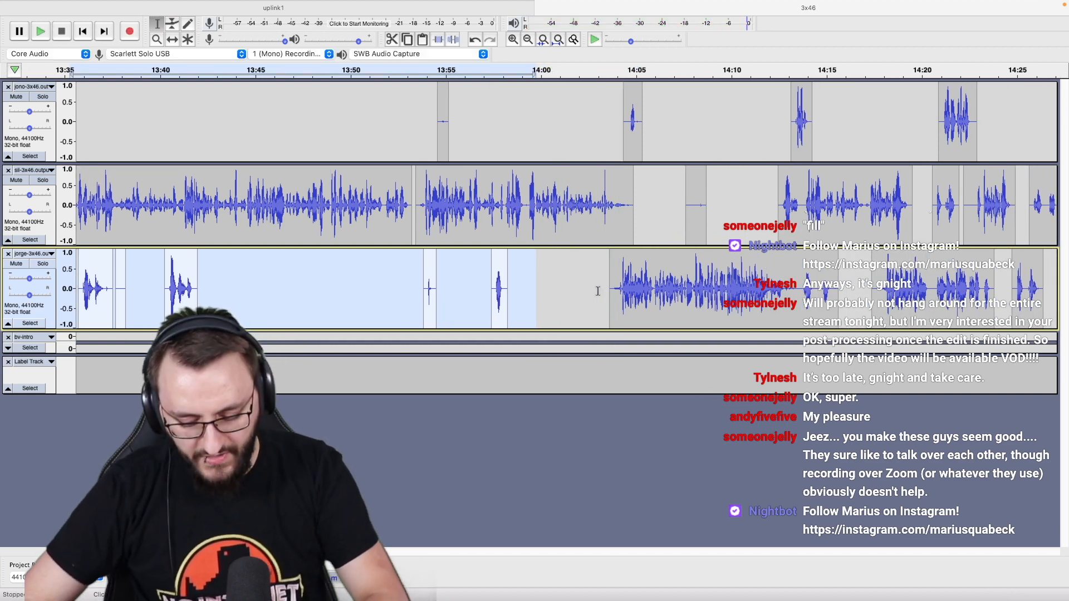
{"action": "key", "text": "ctrl+l"}
Listen to all tracks from about 14:02.6 to 14:17, checking the third voice's passage and the interjections.
{"action": "left_click", "coordinate": [606, 291]}
{"action": "key", "text": "space"}
{"action": "key", "text": "ctrl+1"}
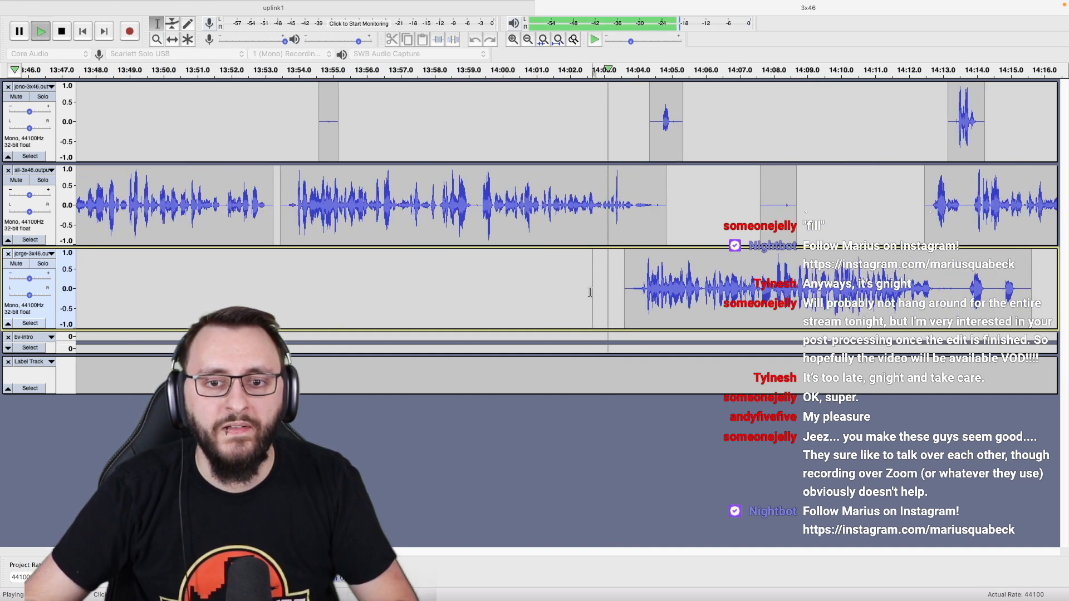
{"action": "scroll", "coordinate": [590, 293], "scroll_direction": "right", "scroll_amount": 1}
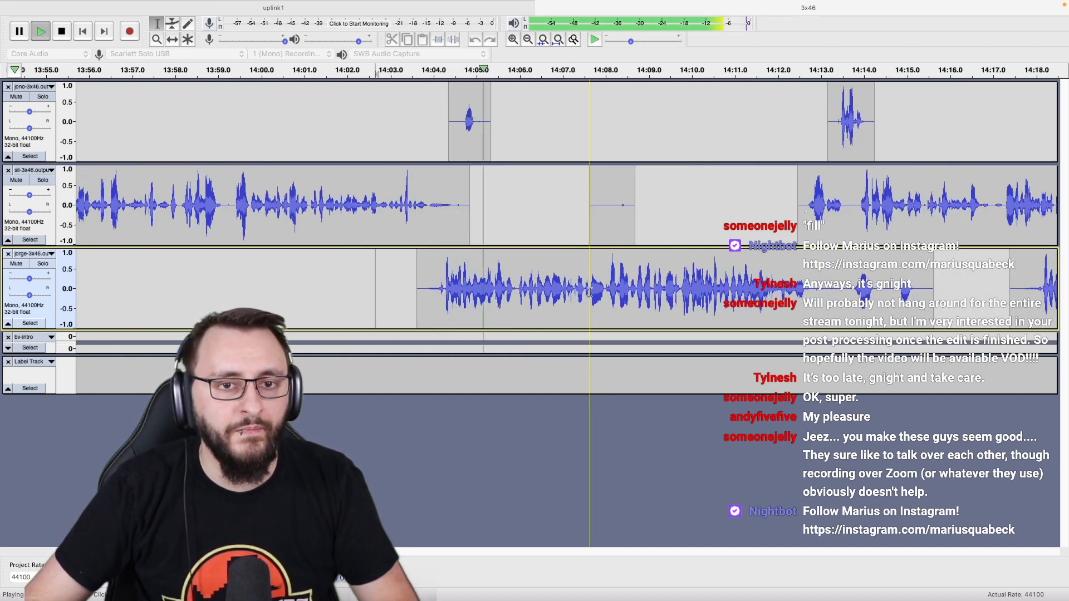
{"action": "key", "text": "ctrl+3"}
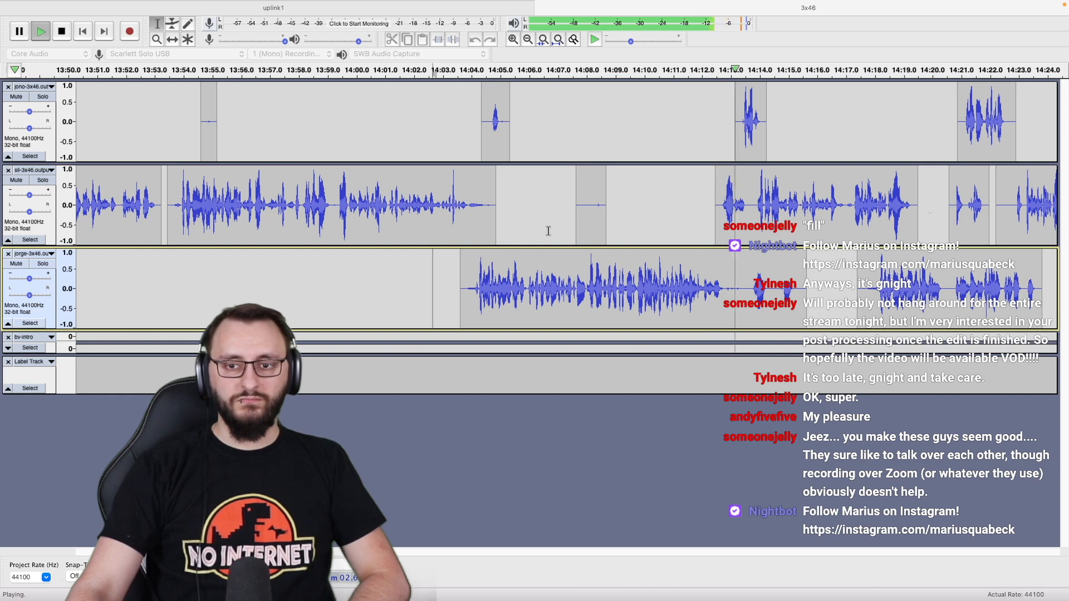
{"action": "scroll", "coordinate": [548, 231], "scroll_direction": "right", "scroll_amount": 5}
{"action": "scroll", "coordinate": [548, 231], "scroll_direction": "right", "scroll_amount": 2}
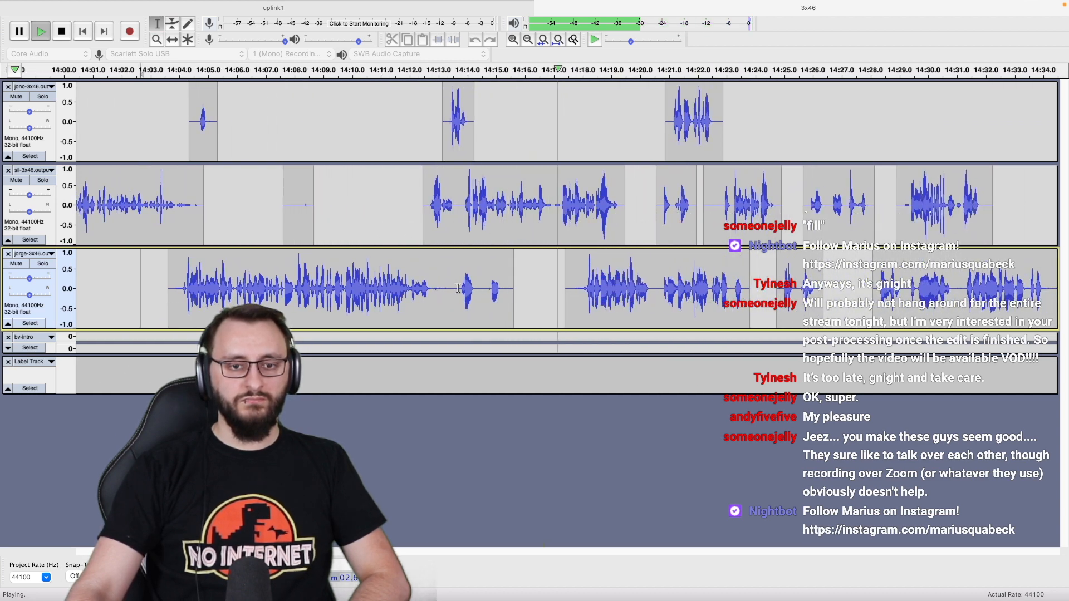
Split-delete about 14:12.8 to 14:15.8 in the third voice track.
{"action": "key", "text": "space"}
{"action": "left_click_drag", "start_coordinate": [518, 291], "coordinate": [444, 324]}
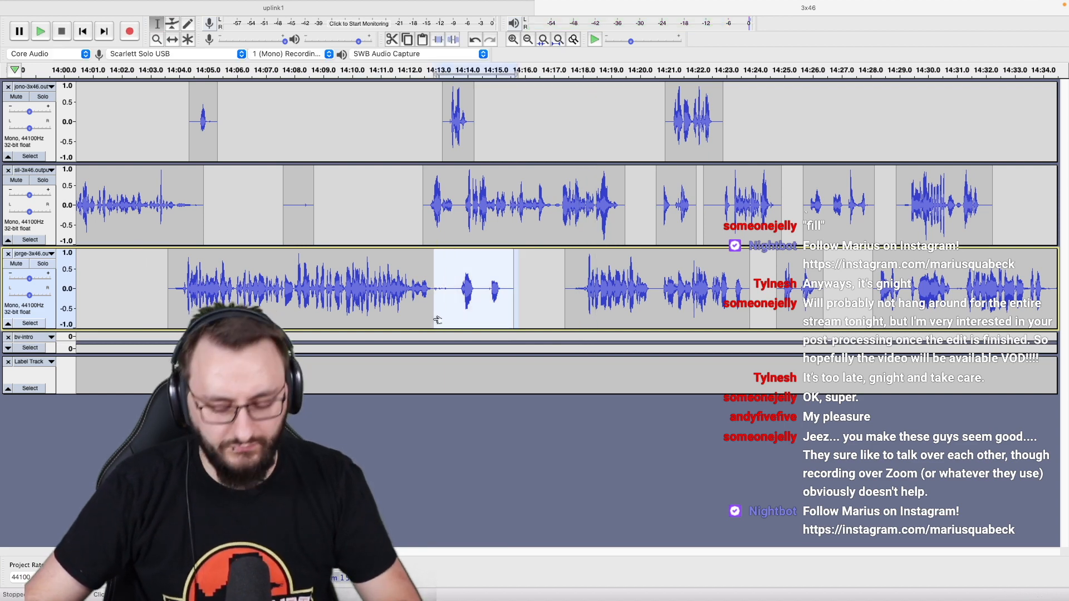
{"action": "key", "text": "super+alt+k"}
Listen through the second voice's entry from about 14:12 and split-delete about 14:12.3 to 14:13.7 in its track.
{"action": "left_click", "coordinate": [381, 295]}
{"action": "key", "text": "space"}
{"action": "scroll", "coordinate": [381, 296], "scroll_direction": "up", "scroll_amount": 2}
{"action": "scroll", "coordinate": [381, 295], "scroll_direction": "right", "scroll_amount": 2}
{"action": "scroll", "coordinate": [381, 295], "scroll_direction": "right", "scroll_amount": 2}
{"action": "scroll", "coordinate": [382, 295], "scroll_direction": "right", "scroll_amount": 2}
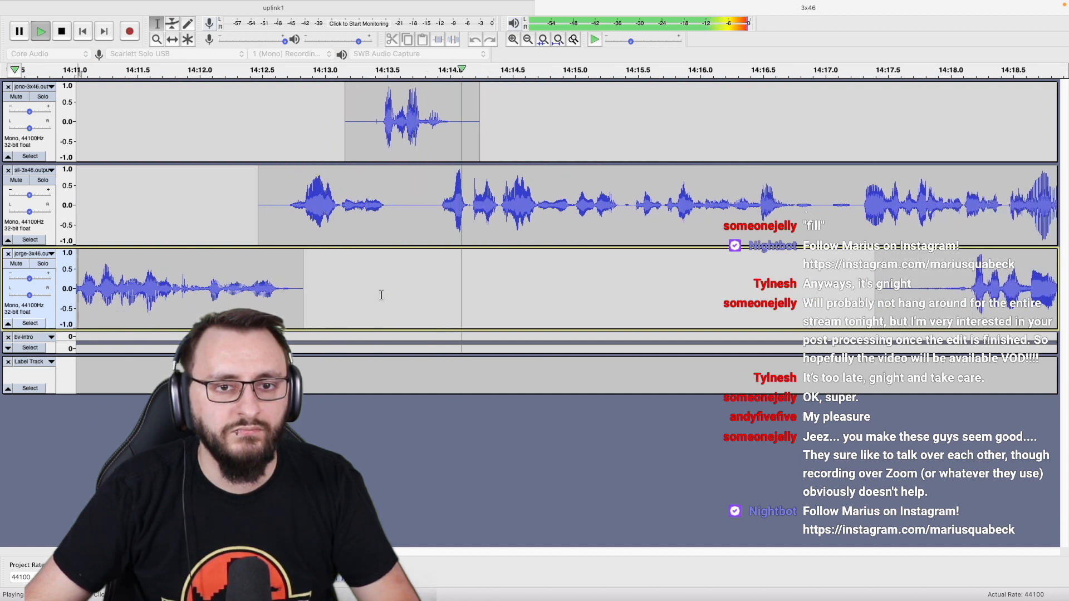
{"action": "key", "text": "space"}
{"action": "left_click_drag", "start_coordinate": [241, 217], "coordinate": [415, 218]}
{"action": "key", "text": "super+alt+k"}
{"action": "left_click", "coordinate": [252, 200]}
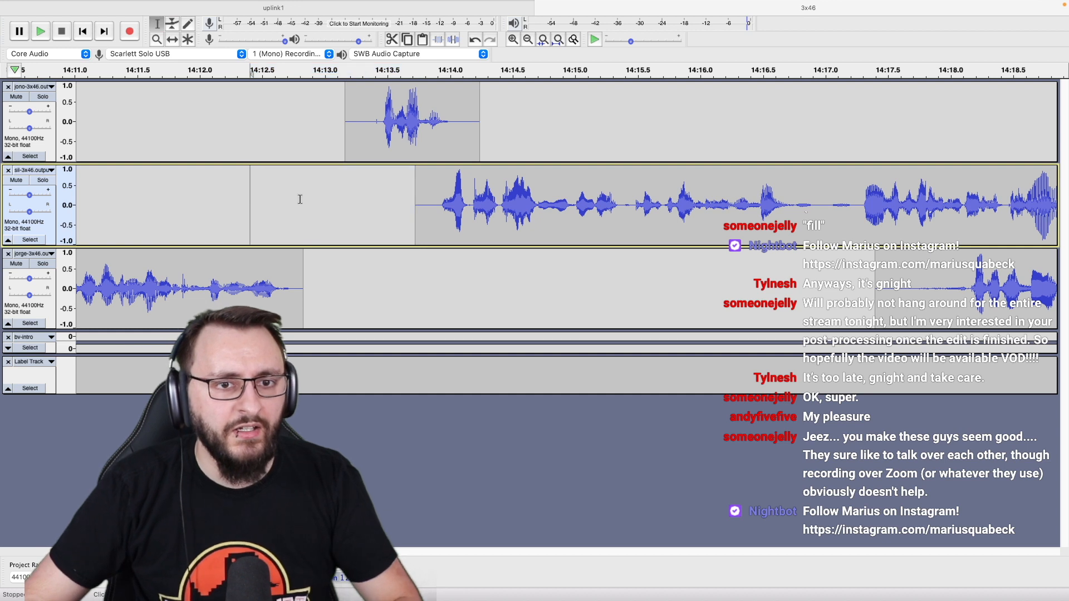
Shift the first voice's short interjection earlier to start at about 14:12.8, listening to its timing against the other voices.
{"action": "left_click_drag", "start_coordinate": [437, 127], "coordinate": [413, 127]}
{"action": "key", "text": "F1"}
{"action": "left_click", "coordinate": [186, 198]}
{"action": "key", "text": "space"}
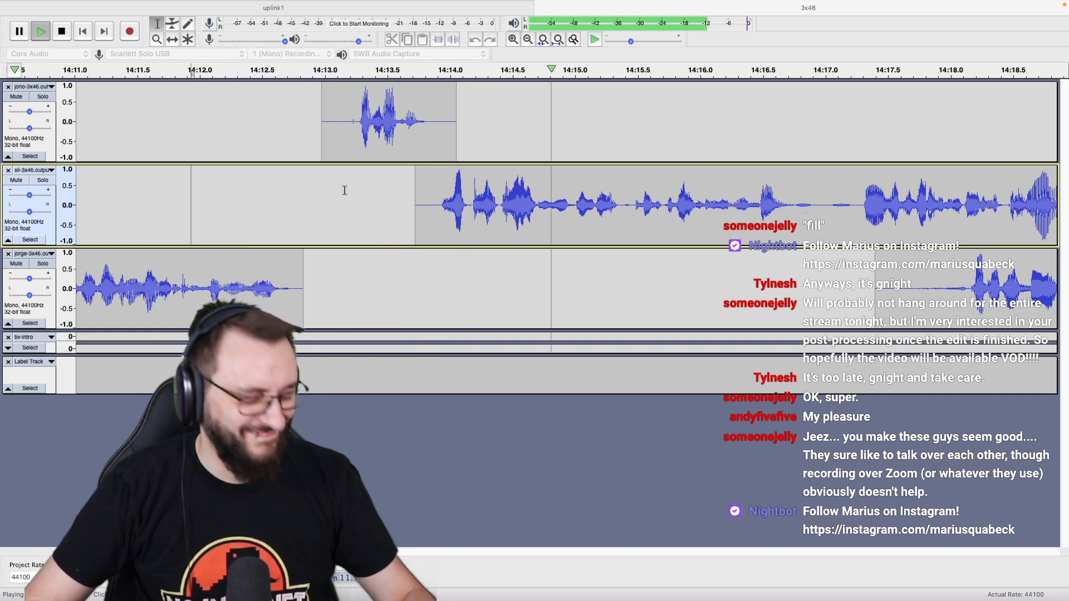
{"action": "key", "text": "space"}
{"action": "left_click_drag", "start_coordinate": [388, 134], "coordinate": [369, 134]}
{"action": "key", "text": "F1"}
{"action": "left_click", "coordinate": [175, 138]}
{"action": "key", "text": "space"}
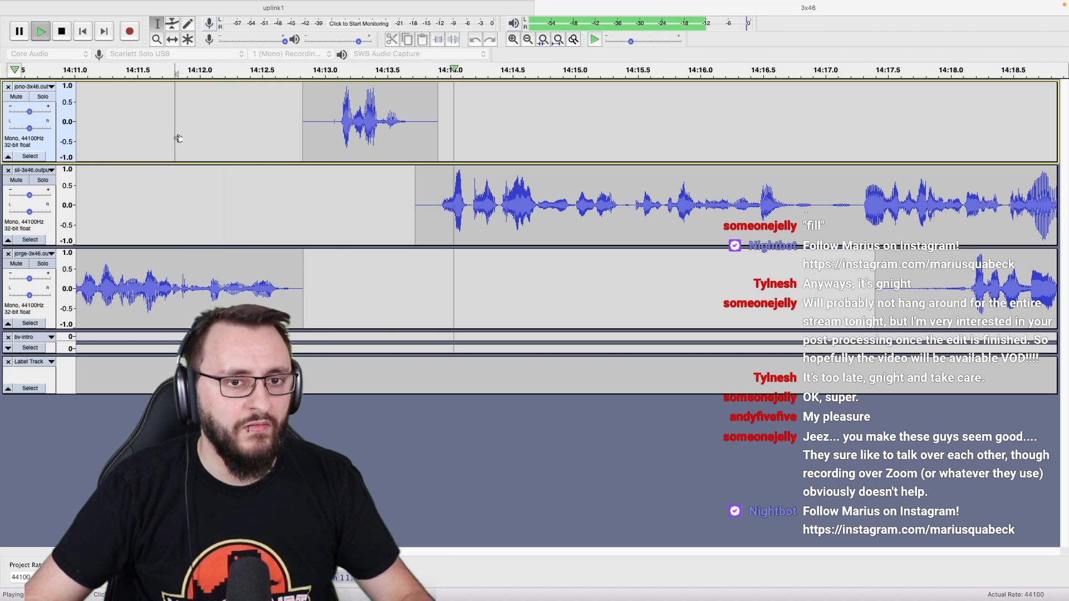
Locate the second voice's next words by ear and split-delete about 14:13.7 to 14:14.4 in its track.
{"action": "scroll", "coordinate": [179, 139], "scroll_direction": "down", "scroll_amount": 2}
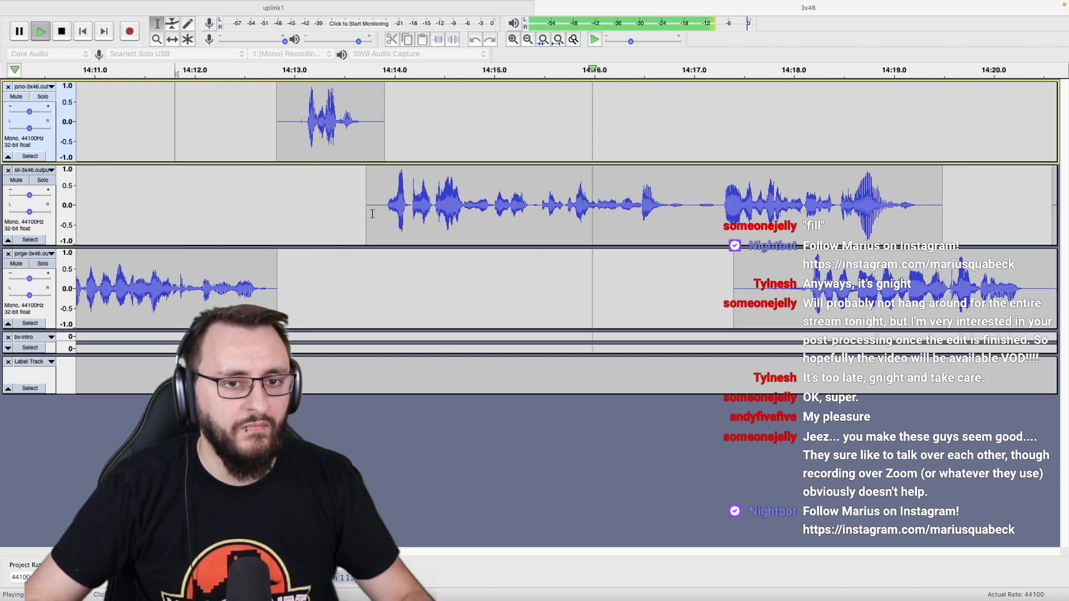
{"action": "left_click", "coordinate": [434, 210]}
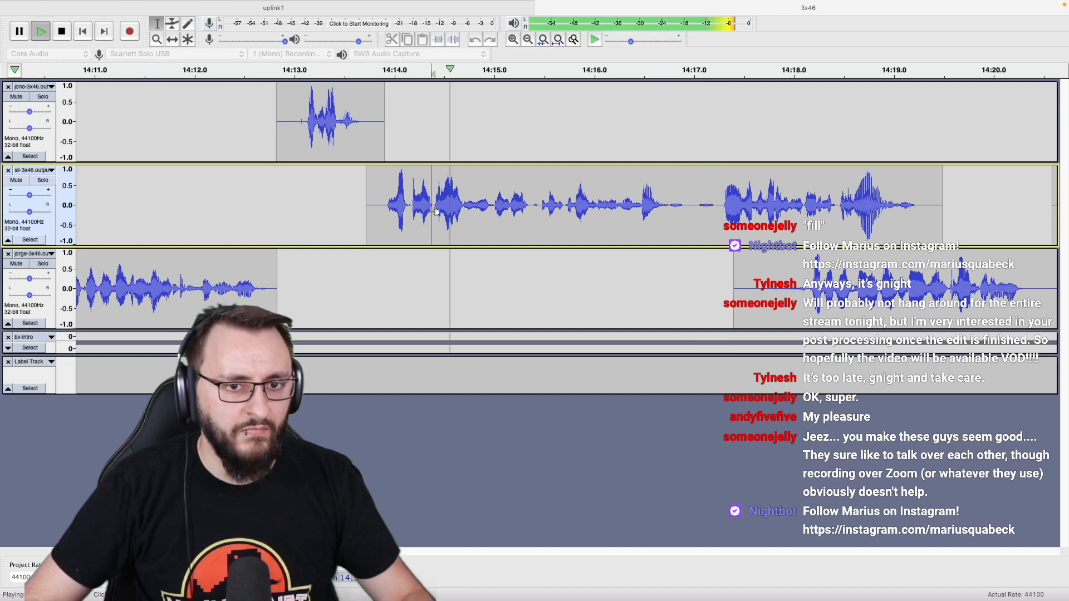
{"action": "key", "text": "space"}
{"action": "scroll", "coordinate": [409, 211], "scroll_direction": "up", "scroll_amount": 1}
{"action": "scroll", "coordinate": [409, 210], "scroll_direction": "up", "scroll_amount": 1}
{"action": "left_click_drag", "start_coordinate": [279, 207], "coordinate": [469, 229]}
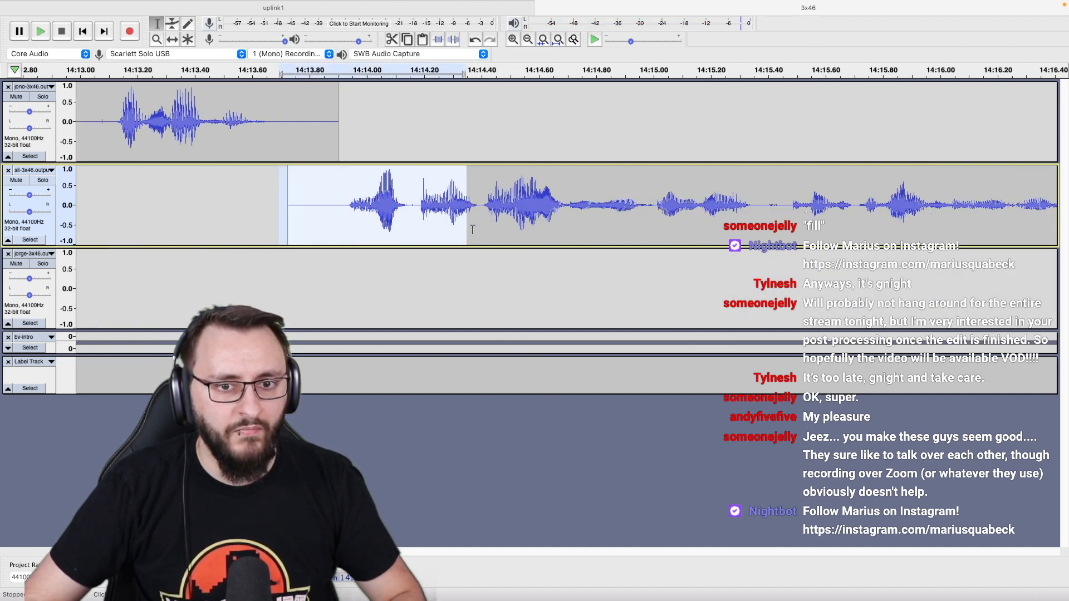
{"action": "key", "text": "super+alt+k"}
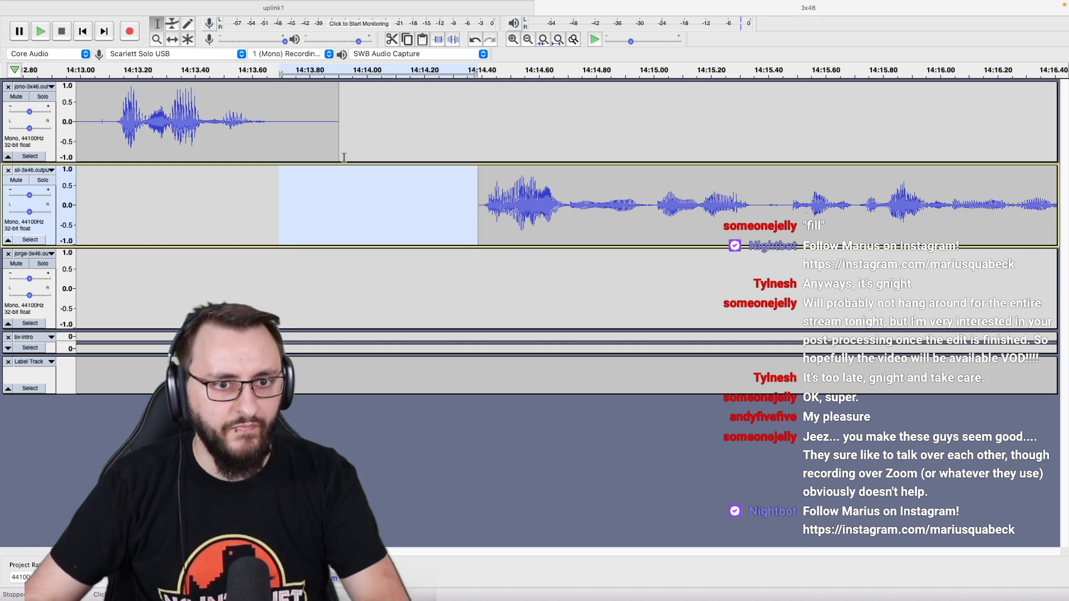
Close the gap by deleting about 14:13.8 to 14:14.3 across the three voice tracks.
{"action": "left_click_drag", "start_coordinate": [313, 148], "coordinate": [443, 308]}
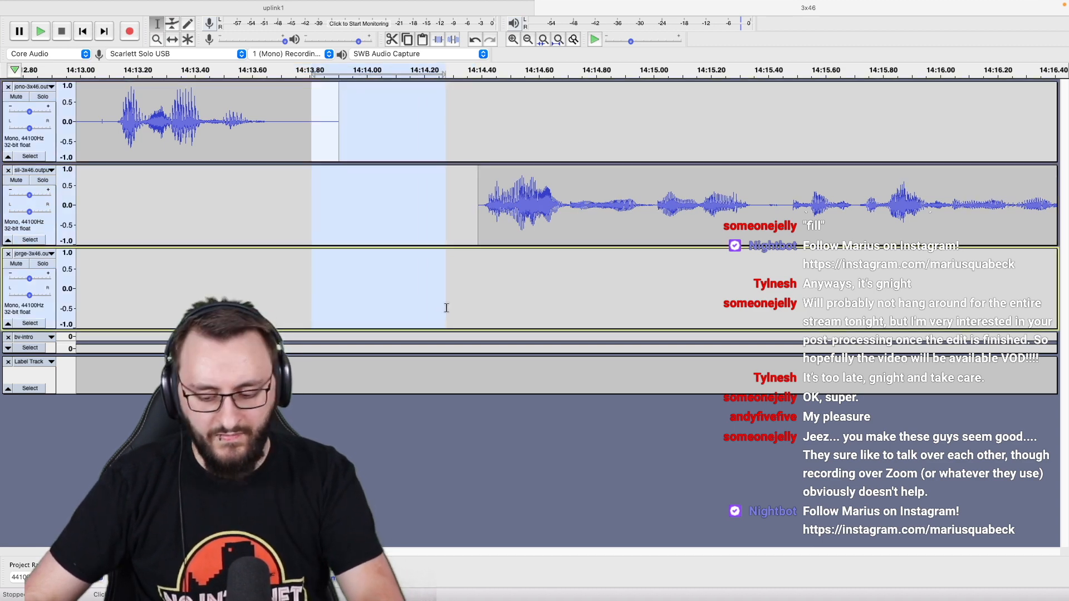
{"action": "key", "text": "super+k"}
{"action": "scroll", "coordinate": [483, 321], "scroll_direction": "down", "scroll_amount": 2}
Listen from about 14:12.7 to 14:21, checking the shortened pause and the overlap between the second and third voices.
{"action": "left_click", "coordinate": [179, 290]}
{"action": "key", "text": "space"}
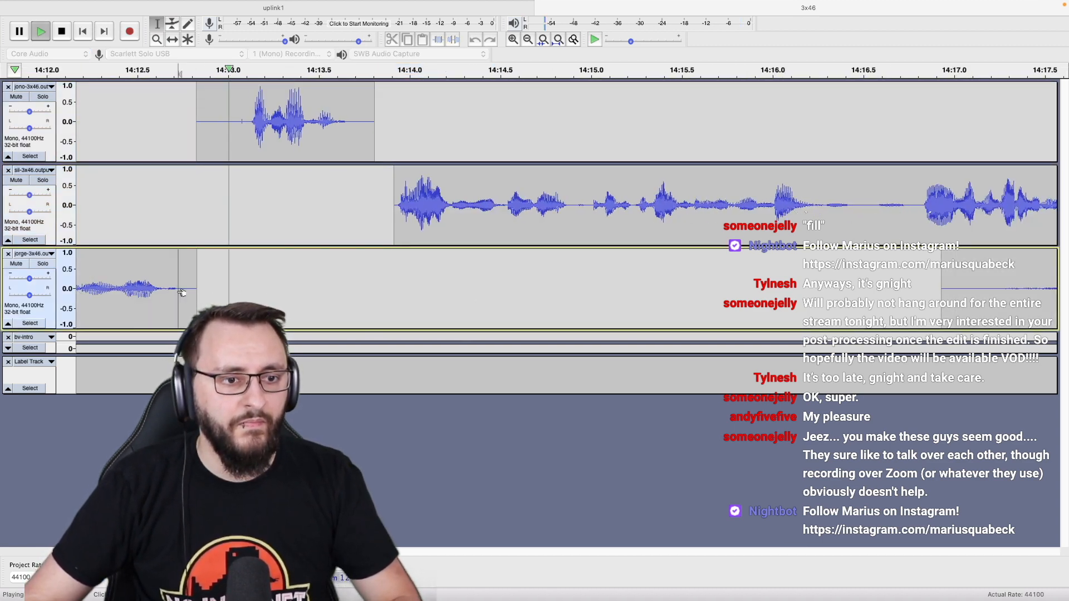
{"action": "scroll", "coordinate": [182, 292], "scroll_direction": "down", "scroll_amount": 1}
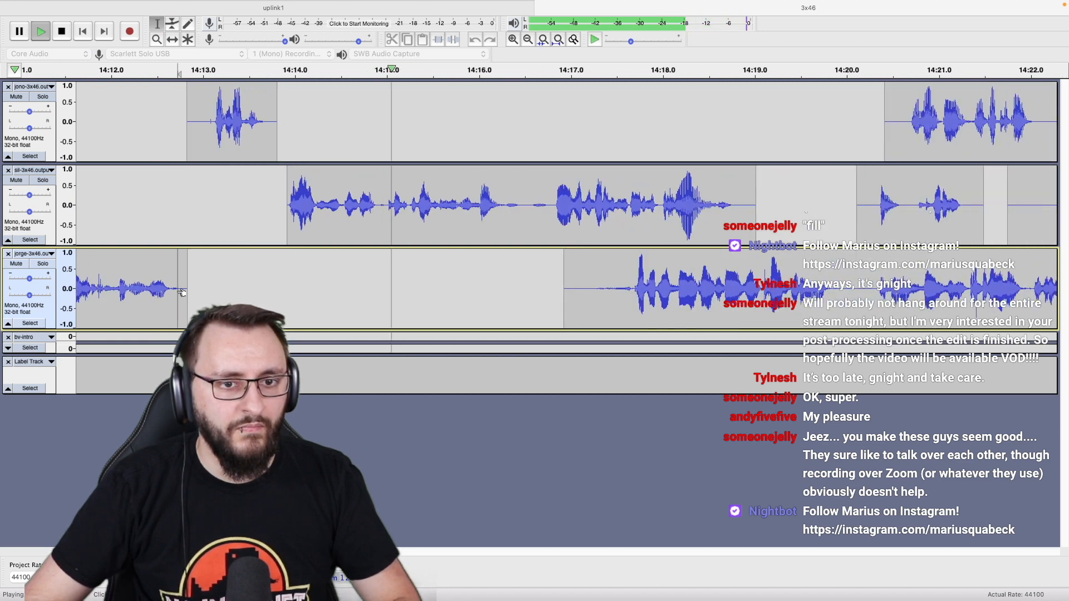
{"action": "scroll", "coordinate": [182, 292], "scroll_direction": "down", "scroll_amount": 1}
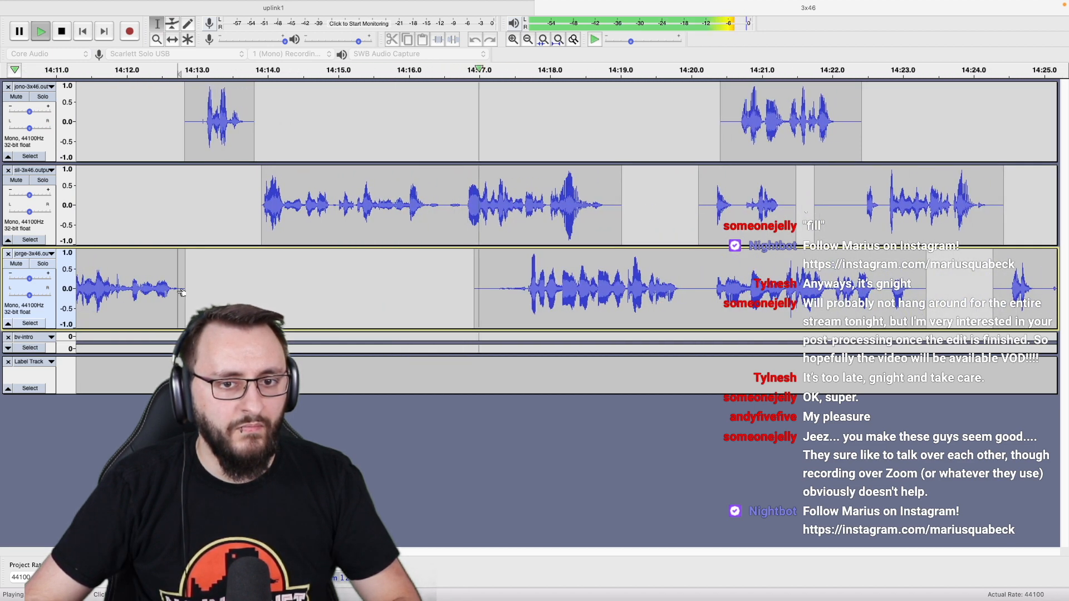
{"action": "scroll", "coordinate": [177, 292], "scroll_direction": "right", "scroll_amount": 2}
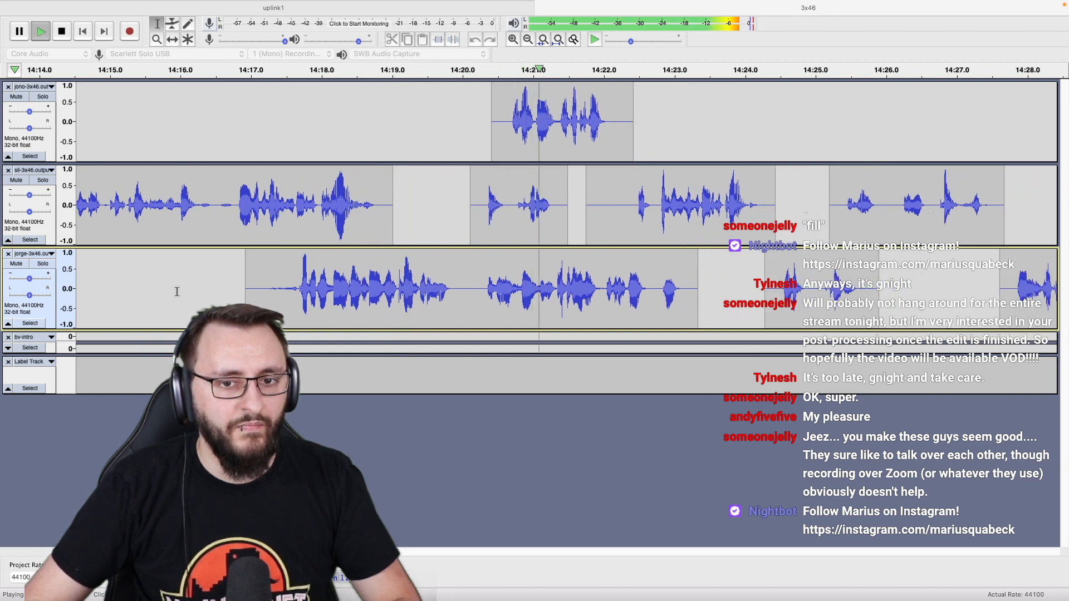
{"action": "key", "text": "space"}
Paste about 0.86 s of copied silence into the voice tracks at about 14:19.0, 14:19.3 and 14:16.5, delaying the third voice's entry.
{"action": "scroll", "coordinate": [201, 262], "scroll_direction": "up", "scroll_amount": 1}
{"action": "left_click_drag", "start_coordinate": [298, 135], "coordinate": [357, 134]}
{"action": "left_click_drag", "start_coordinate": [429, 131], "coordinate": [539, 136]}
{"action": "left_click", "coordinate": [589, 133]}
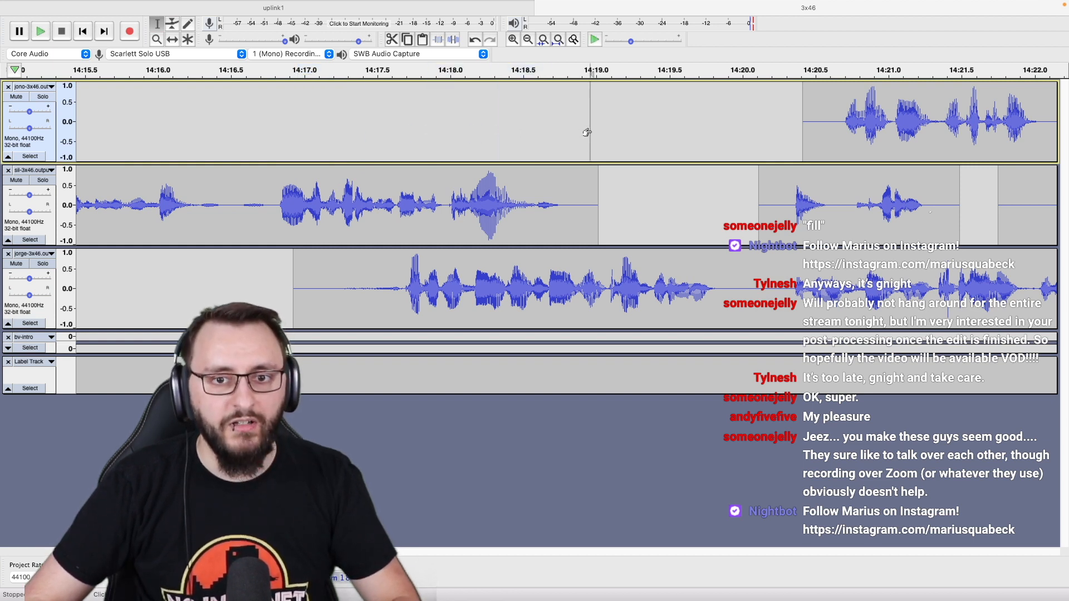
{"action": "key", "text": "ctrl+v"}
{"action": "left_click", "coordinate": [644, 204]}
{"action": "key", "text": "ctrl+v"}
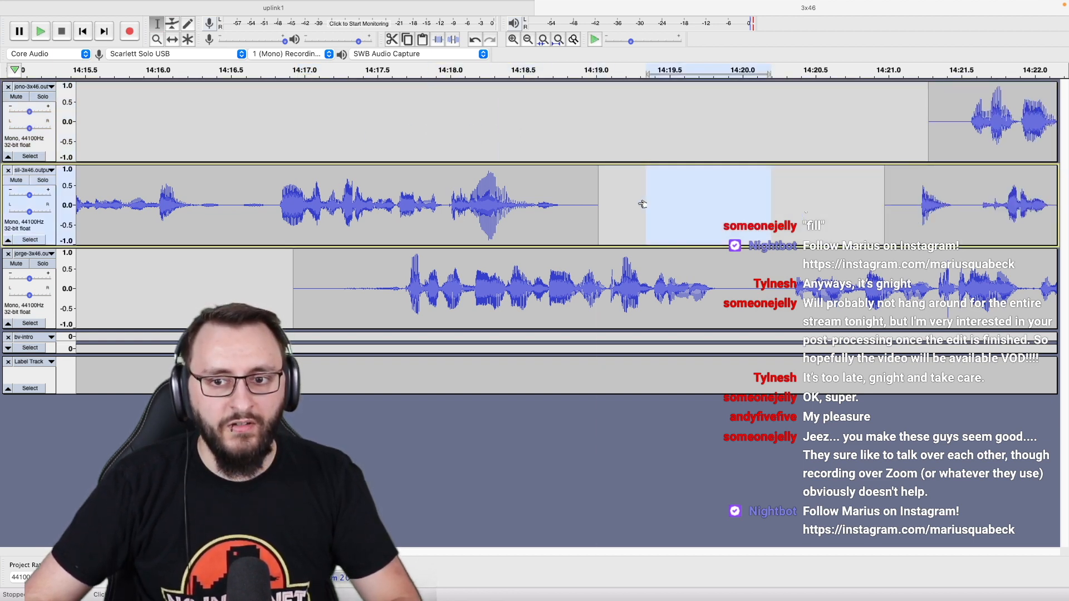
{"action": "left_click", "coordinate": [229, 287]}
{"action": "key", "text": "ctrl+v"}
{"action": "scroll", "coordinate": [233, 287], "scroll_direction": "down", "scroll_amount": 2}
Listen to all tracks from about 14:15.4 to 14:47, checking the delayed third voice and the following interjections.
{"action": "left_click", "coordinate": [163, 287]}
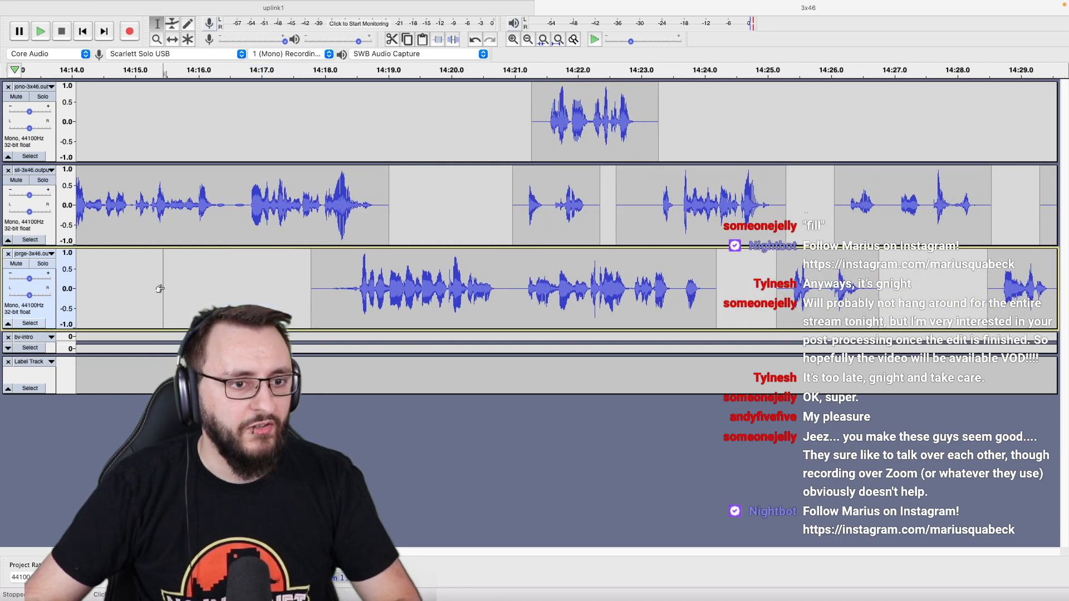
{"action": "key", "text": "space"}
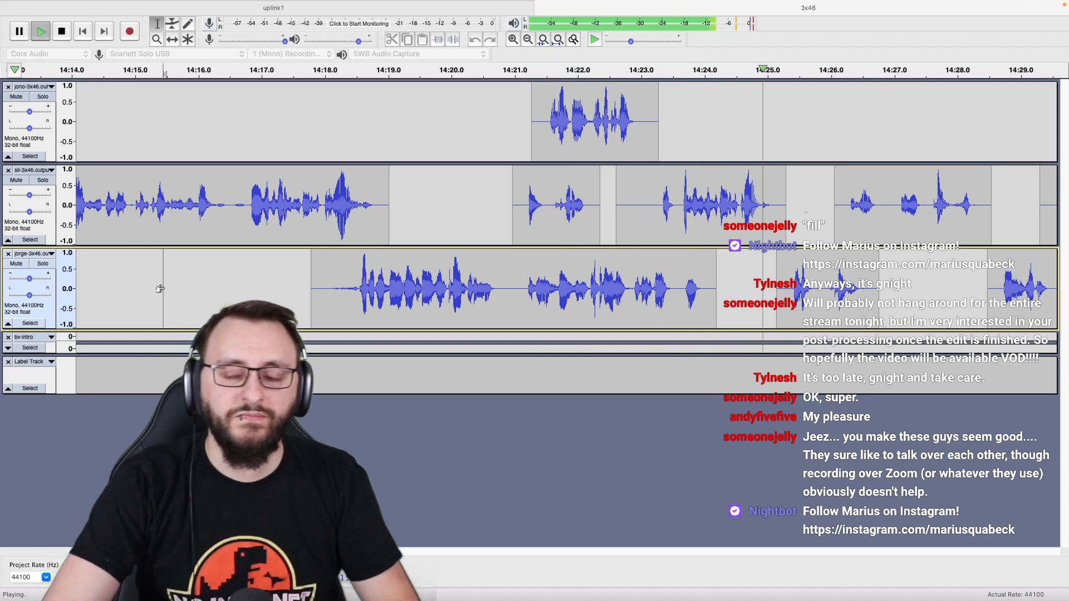
{"action": "scroll", "coordinate": [160, 288], "scroll_direction": "down", "scroll_amount": 1}
{"action": "scroll", "coordinate": [160, 289], "scroll_direction": "down", "scroll_amount": 2}
{"action": "scroll", "coordinate": [161, 288], "scroll_direction": "right", "scroll_amount": 3}
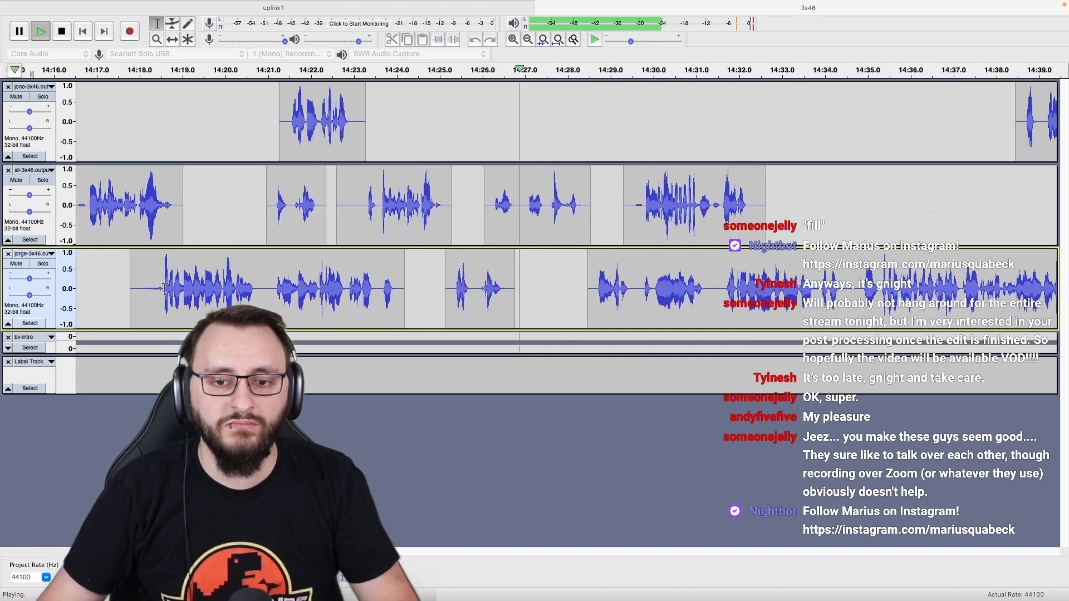
{"action": "scroll", "coordinate": [165, 288], "scroll_direction": "right", "scroll_amount": 2}
{"action": "scroll", "coordinate": [164, 288], "scroll_direction": "right", "scroll_amount": 1}
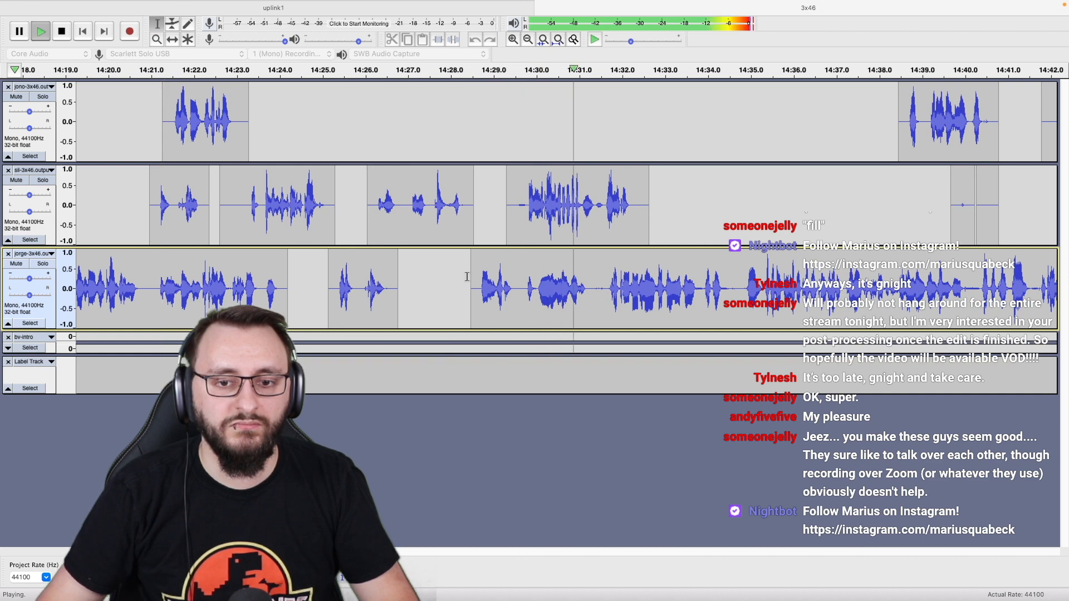
{"action": "scroll", "coordinate": [467, 277], "scroll_direction": "right", "scroll_amount": 2}
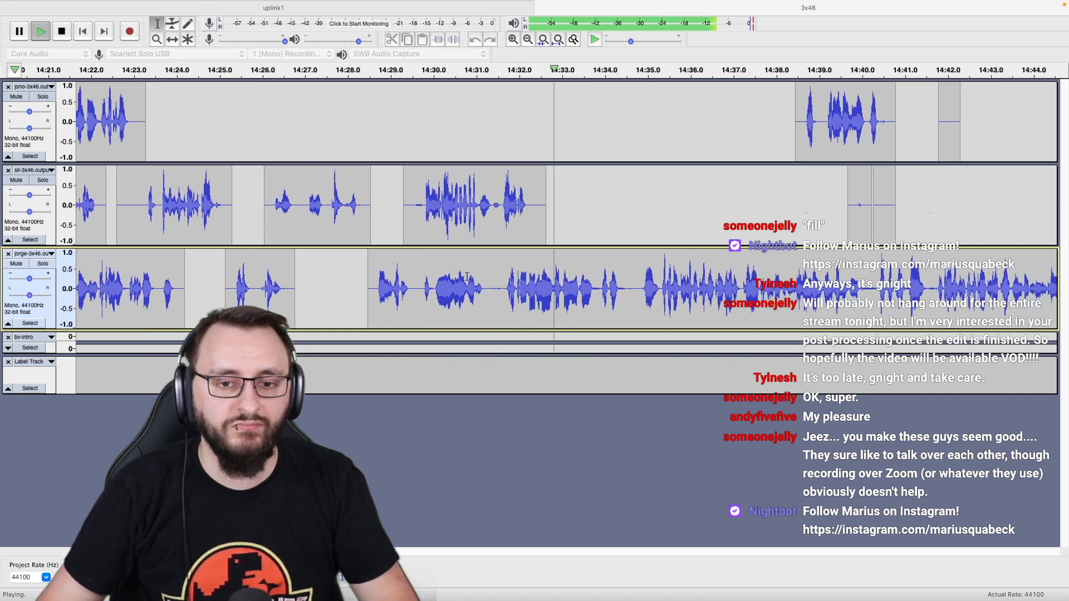
{"action": "scroll", "coordinate": [467, 277], "scroll_direction": "down", "scroll_amount": 1}
{"action": "scroll", "coordinate": [562, 230], "scroll_direction": "right", "scroll_amount": 3}
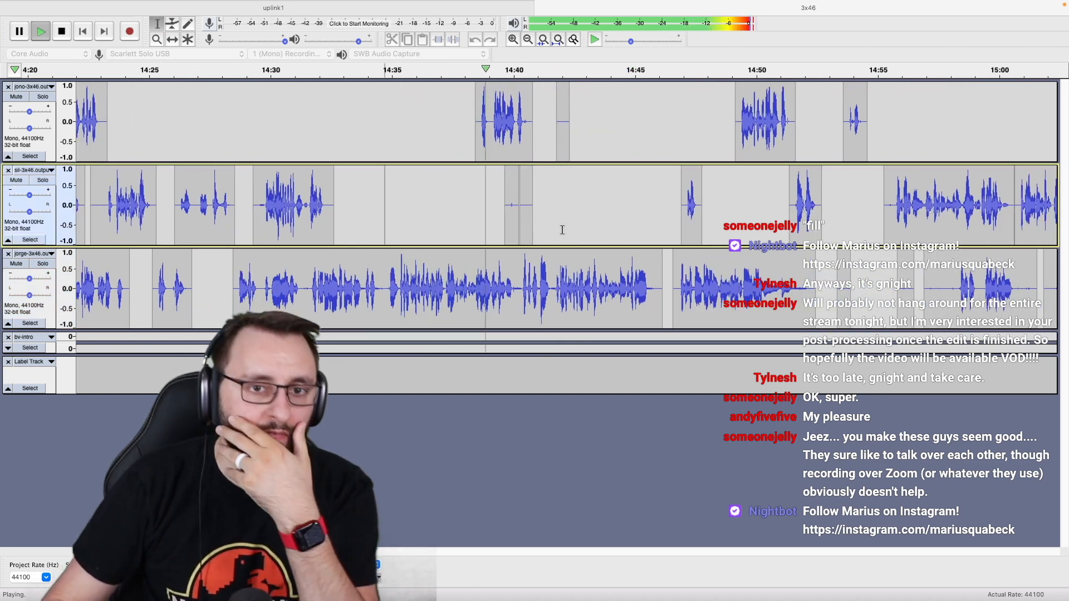
{"action": "scroll", "coordinate": [562, 230], "scroll_direction": "right", "scroll_amount": 3}
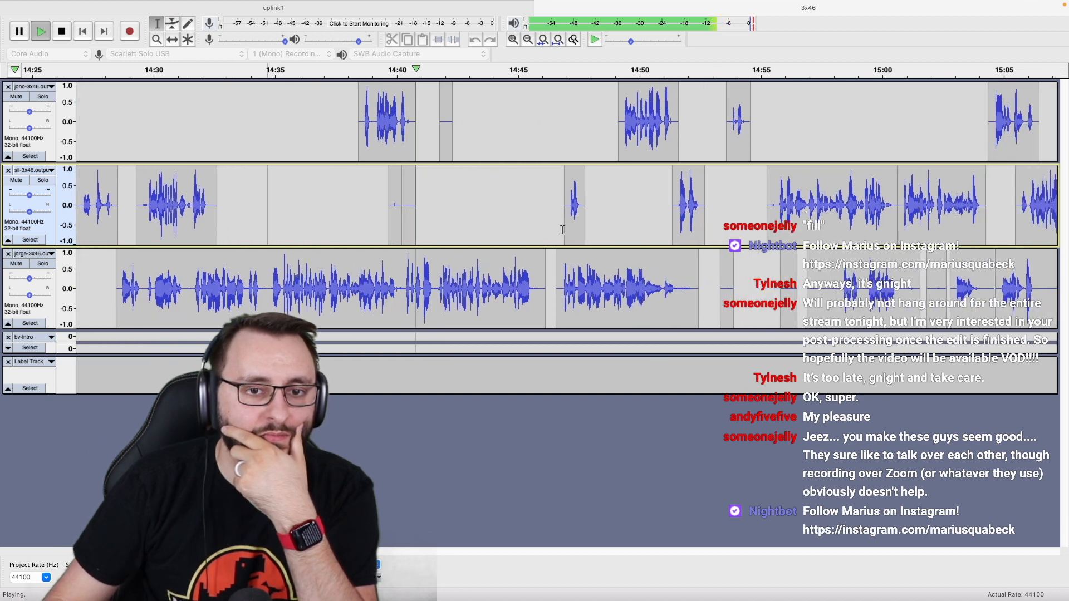
{"action": "scroll", "coordinate": [562, 230], "scroll_direction": "right", "scroll_amount": 1}
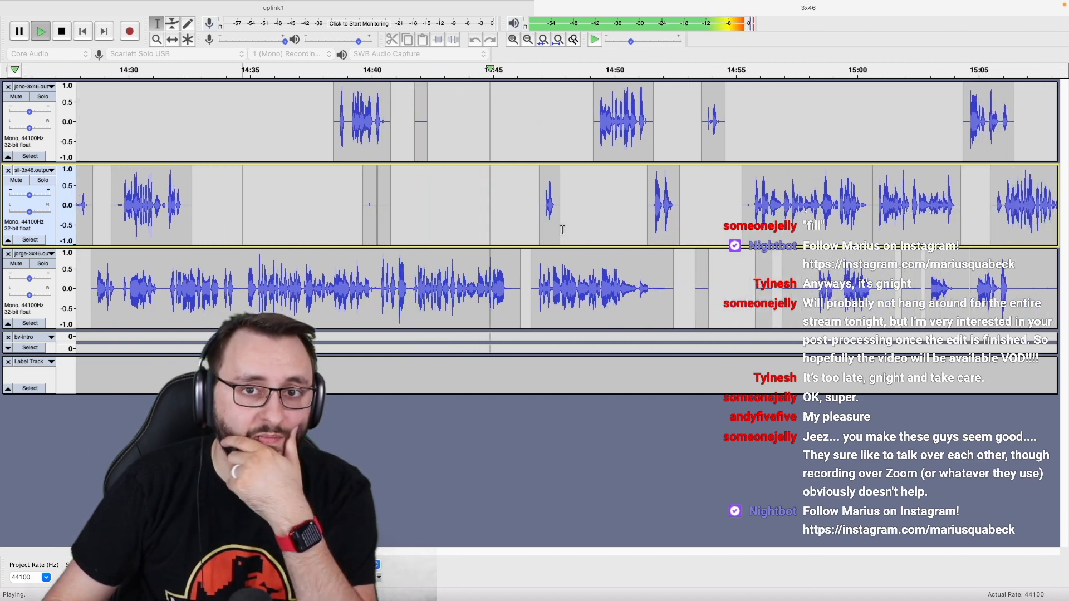
{"action": "scroll", "coordinate": [535, 233], "scroll_direction": "up", "scroll_amount": 1}
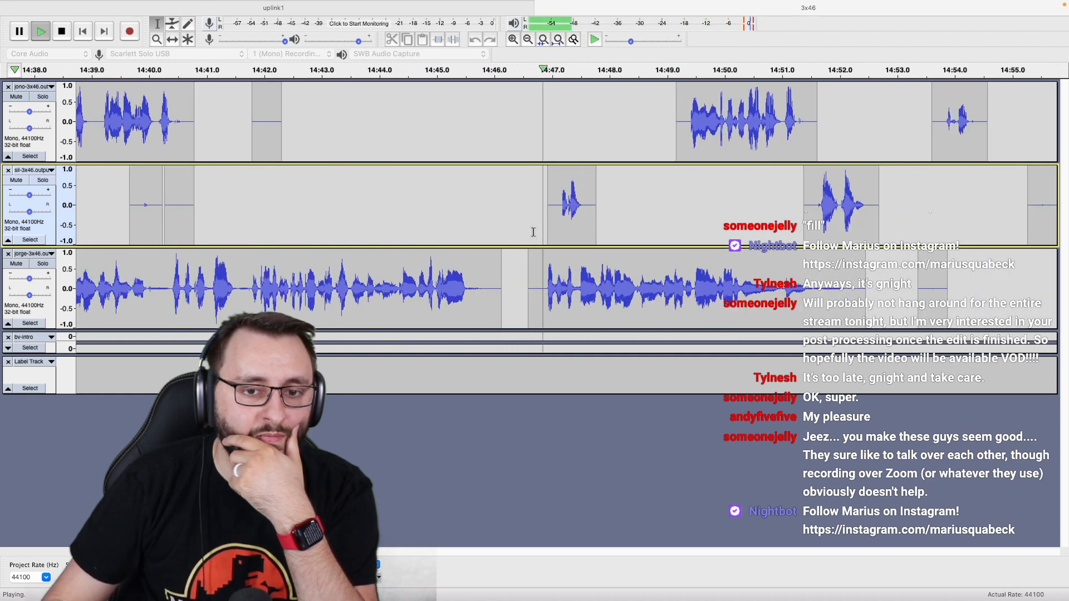
Remove the second voice's short clip at about 14:47 and delete about 14:45.7 to 14:46.8 across the three voice tracks.
{"action": "key", "text": "space"}
{"action": "double_click", "coordinate": [565, 232]}
{"action": "left_click_drag", "start_coordinate": [475, 281], "coordinate": [538, 147]}
{"action": "key", "text": "Delete"}
Listen from about 14:44.2 to 15:00, checking the tightened pause and the exchange between the three voices.
{"action": "left_click", "coordinate": [388, 144]}
{"action": "key", "text": "space"}
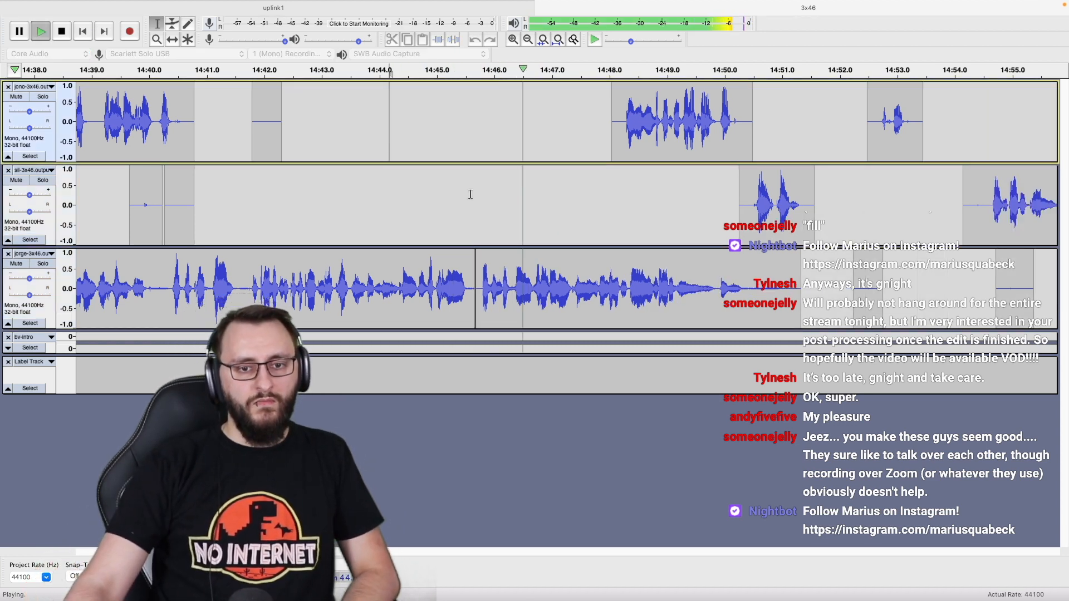
{"action": "scroll", "coordinate": [471, 196], "scroll_direction": "right", "scroll_amount": 6}
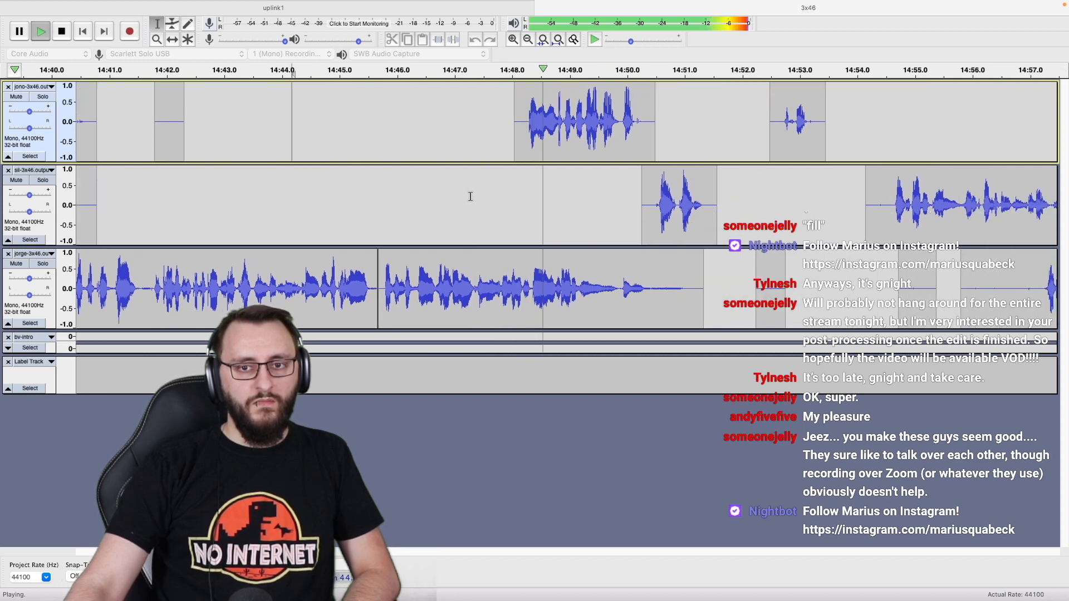
{"action": "scroll", "coordinate": [471, 197], "scroll_direction": "right", "scroll_amount": 6}
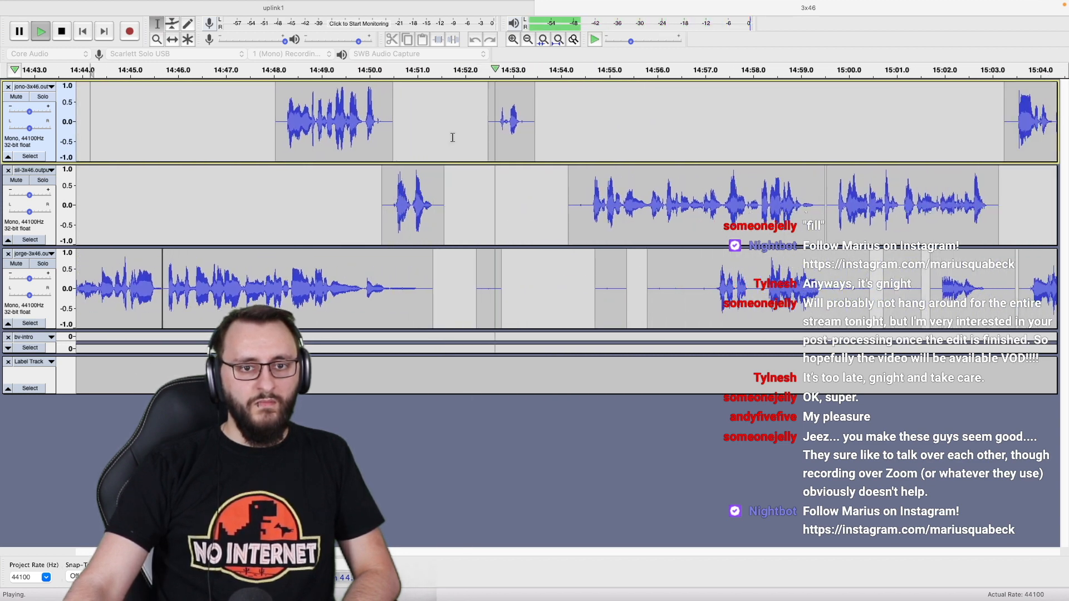
{"action": "scroll", "coordinate": [452, 137], "scroll_direction": "right", "scroll_amount": 3}
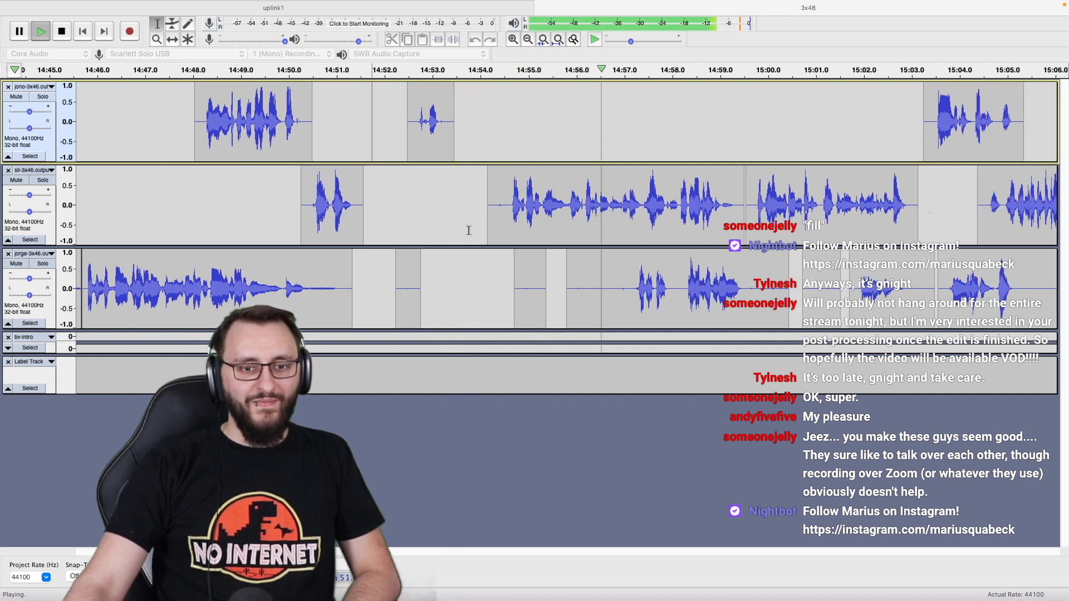
{"action": "scroll", "coordinate": [468, 231], "scroll_direction": "right", "scroll_amount": 2}
{"action": "scroll", "coordinate": [468, 231], "scroll_direction": "right", "scroll_amount": 2}
{"action": "scroll", "coordinate": [470, 231], "scroll_direction": "down", "scroll_amount": 1}
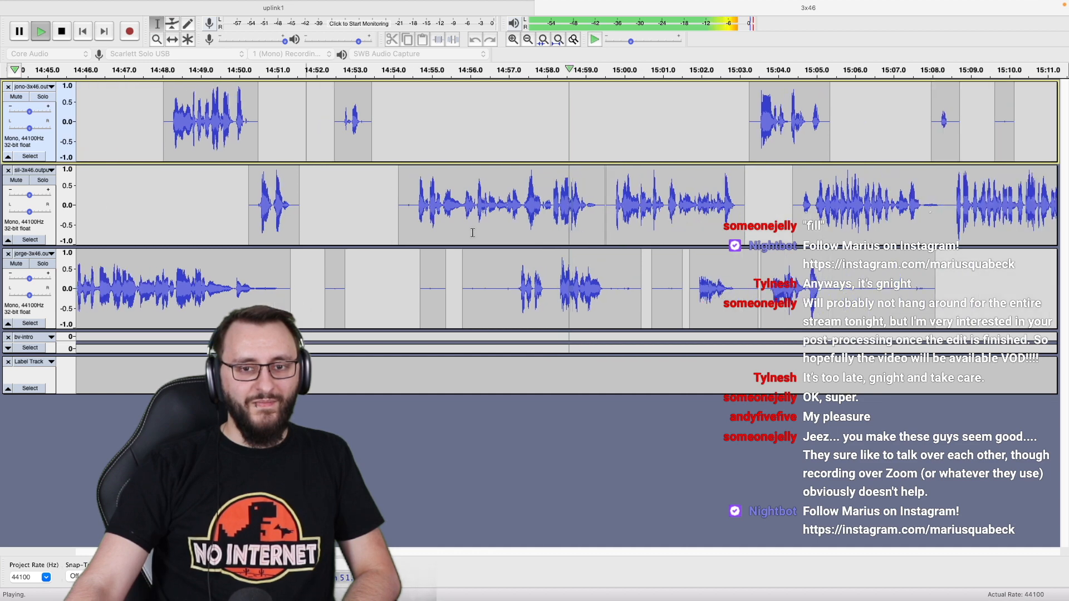
{"action": "scroll", "coordinate": [475, 232], "scroll_direction": "down", "scroll_amount": 1}
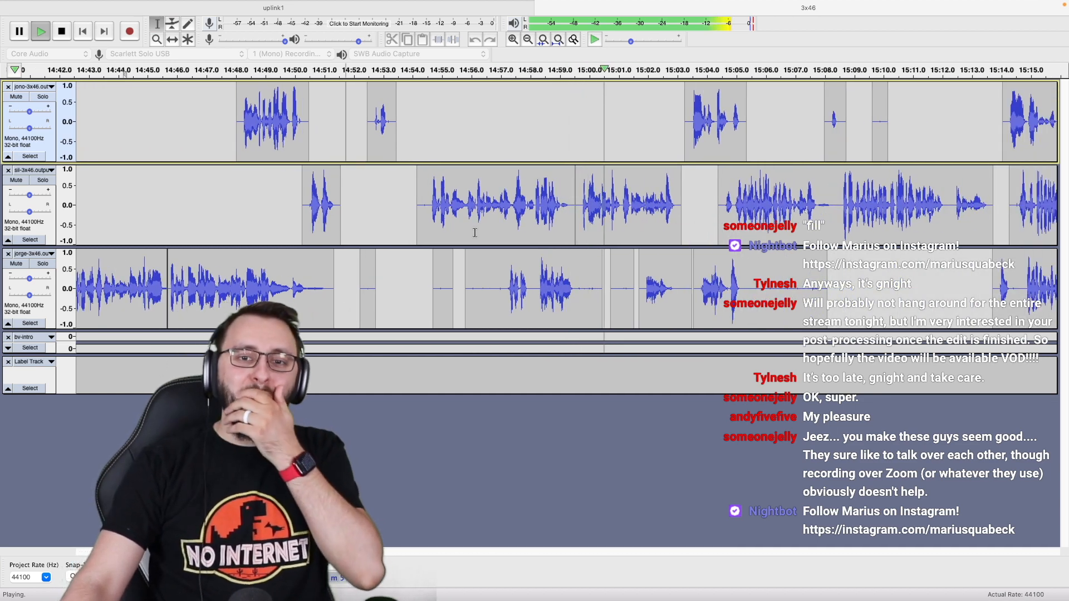
Listen to all tracks from about 15:00 to 15:16.5, checking the exchange and where the three voices overlap.
{"action": "scroll", "coordinate": [475, 233], "scroll_direction": "right", "scroll_amount": 10}
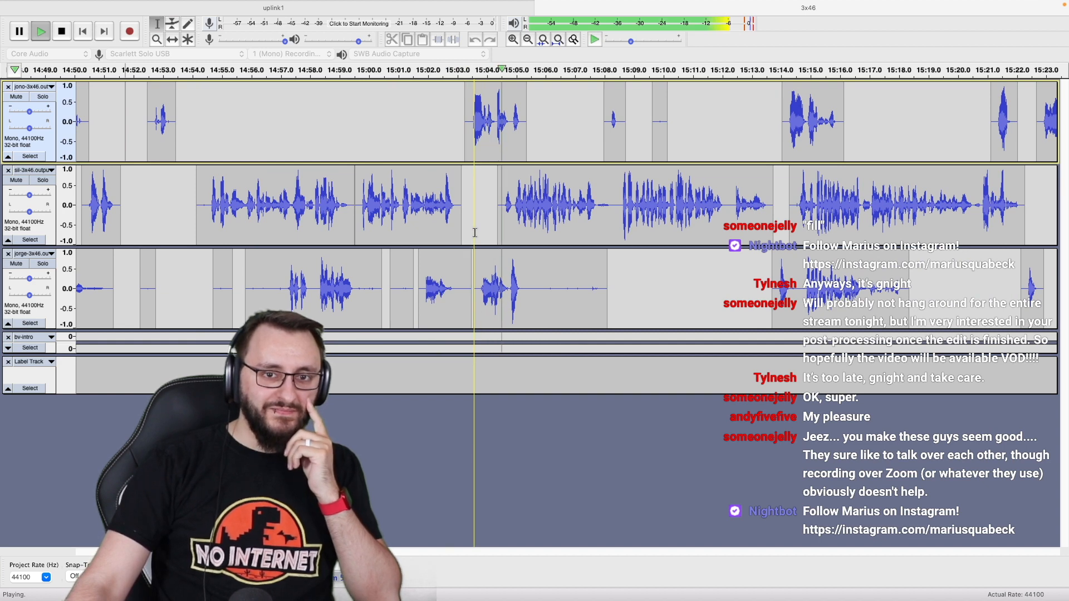
{"action": "scroll", "coordinate": [475, 232], "scroll_direction": "right", "scroll_amount": 4}
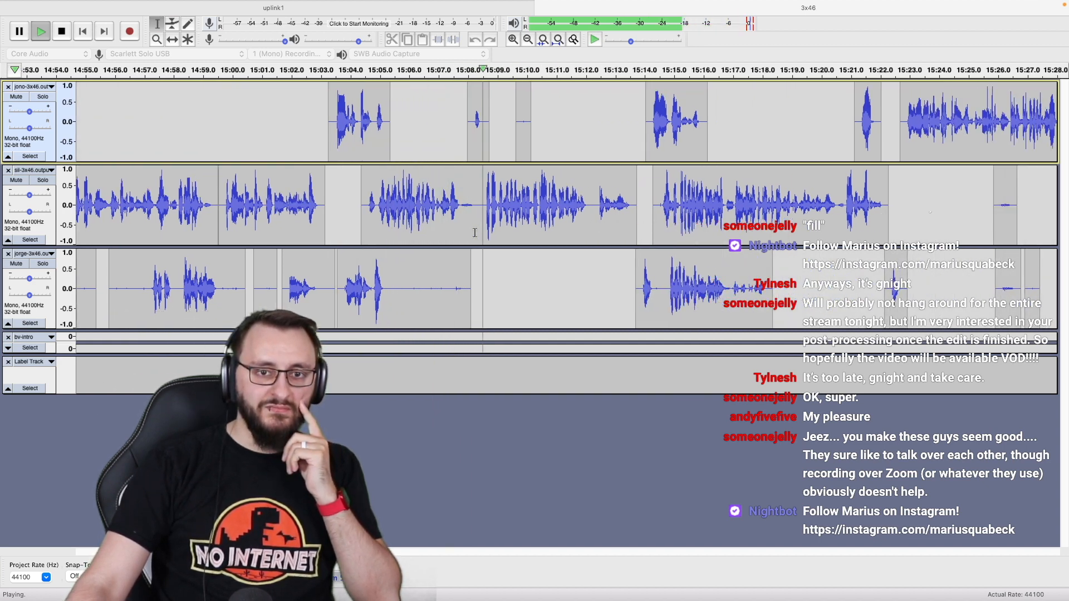
{"action": "scroll", "coordinate": [475, 233], "scroll_direction": "right", "scroll_amount": 4}
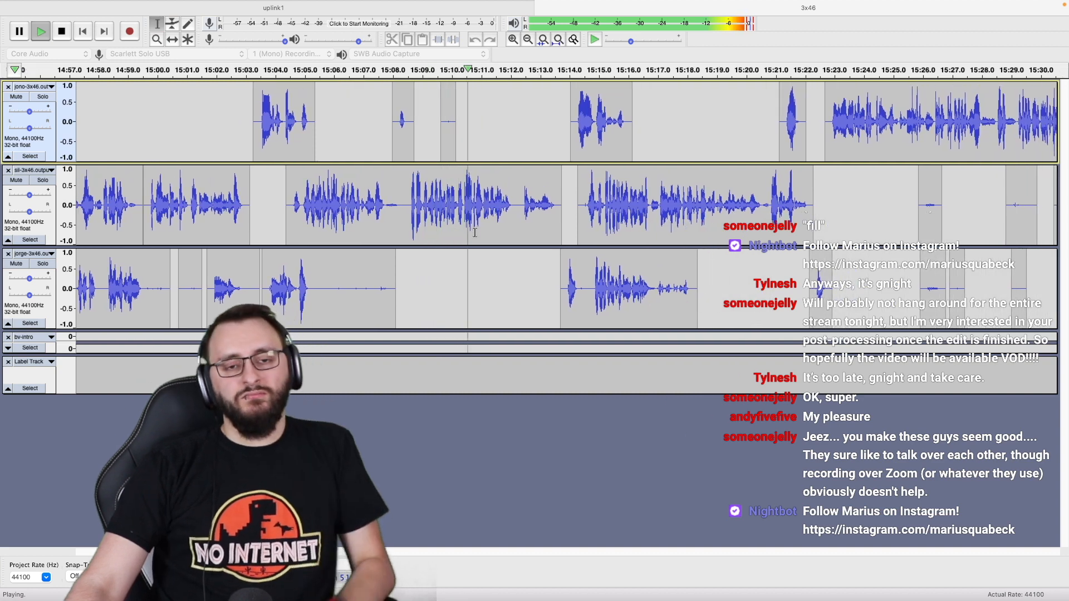
{"action": "scroll", "coordinate": [475, 233], "scroll_direction": "down", "scroll_amount": 1}
{"action": "scroll", "coordinate": [475, 233], "scroll_direction": "right", "scroll_amount": 3}
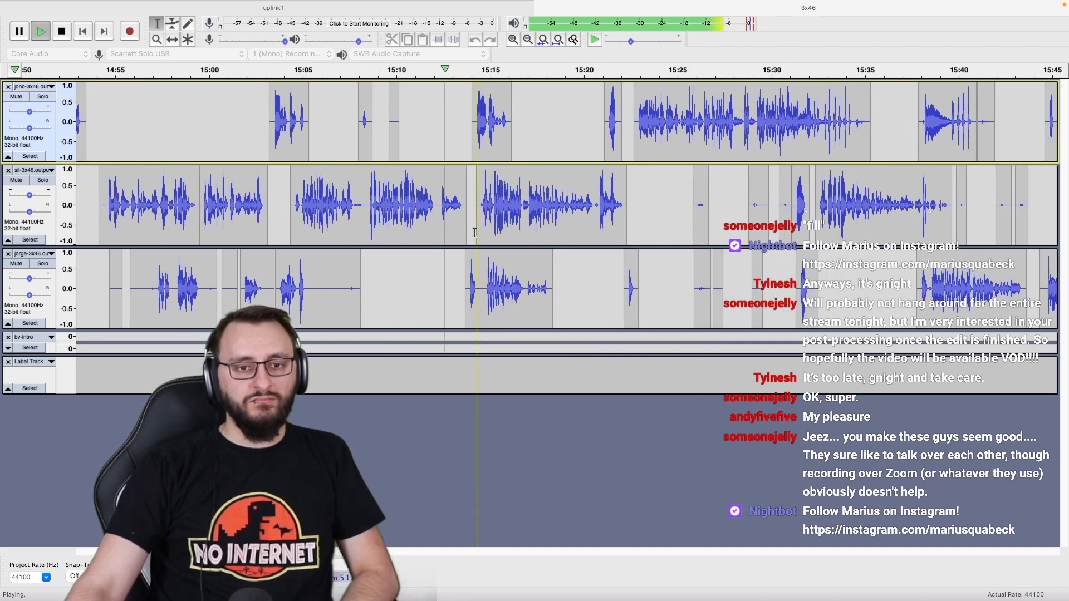
{"action": "scroll", "coordinate": [475, 233], "scroll_direction": "up", "scroll_amount": 2}
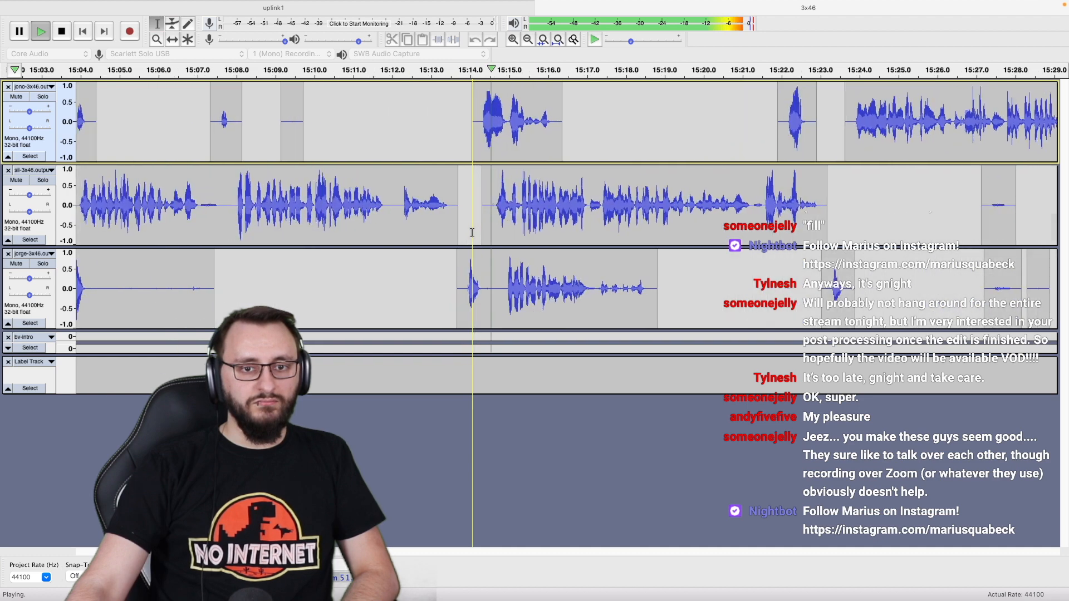
{"action": "scroll", "coordinate": [473, 232], "scroll_direction": "right", "scroll_amount": 2}
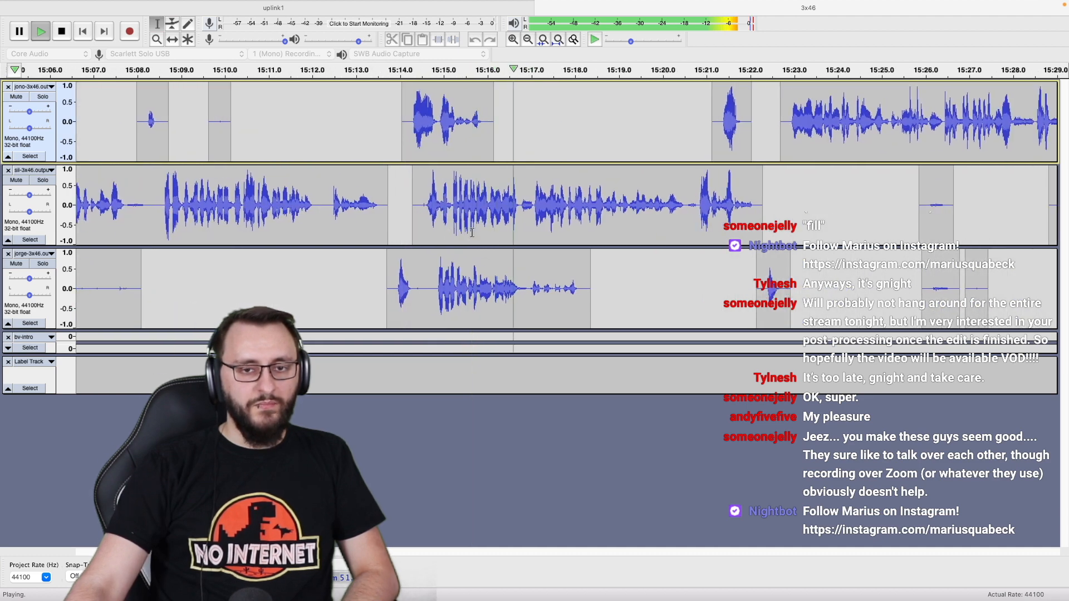
Audition the third voice soloed and the full mix around 15:15, and remove the third voice's speech from about 15:14.6 to 15:19.4.
{"action": "key", "text": "space"}
{"action": "left_click", "coordinate": [433, 288]}
{"action": "key", "text": "shift+s"}
{"action": "key", "text": "space"}
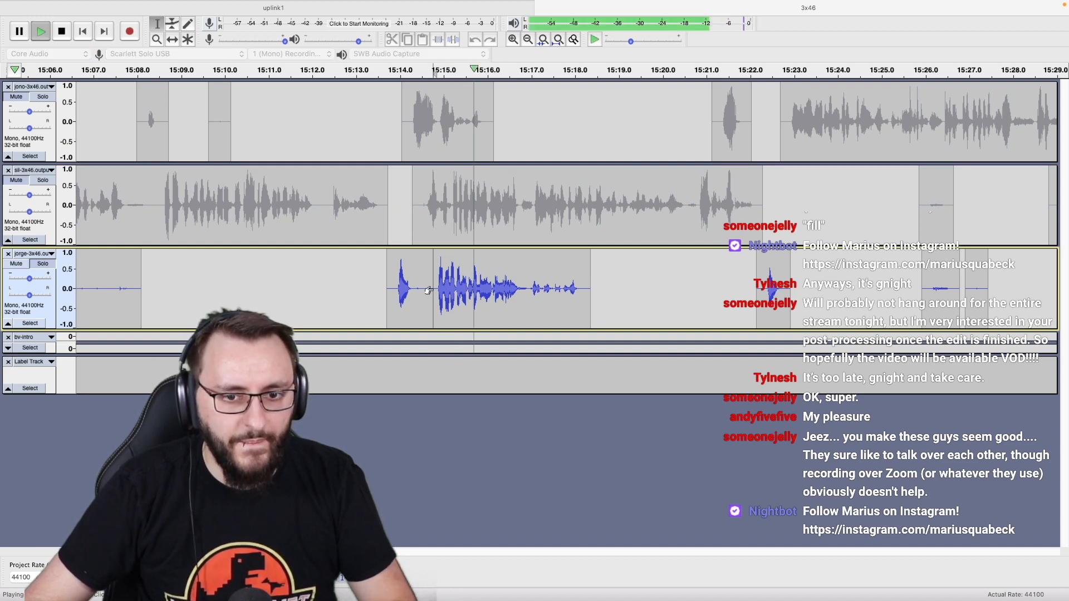
{"action": "key", "text": "space"}
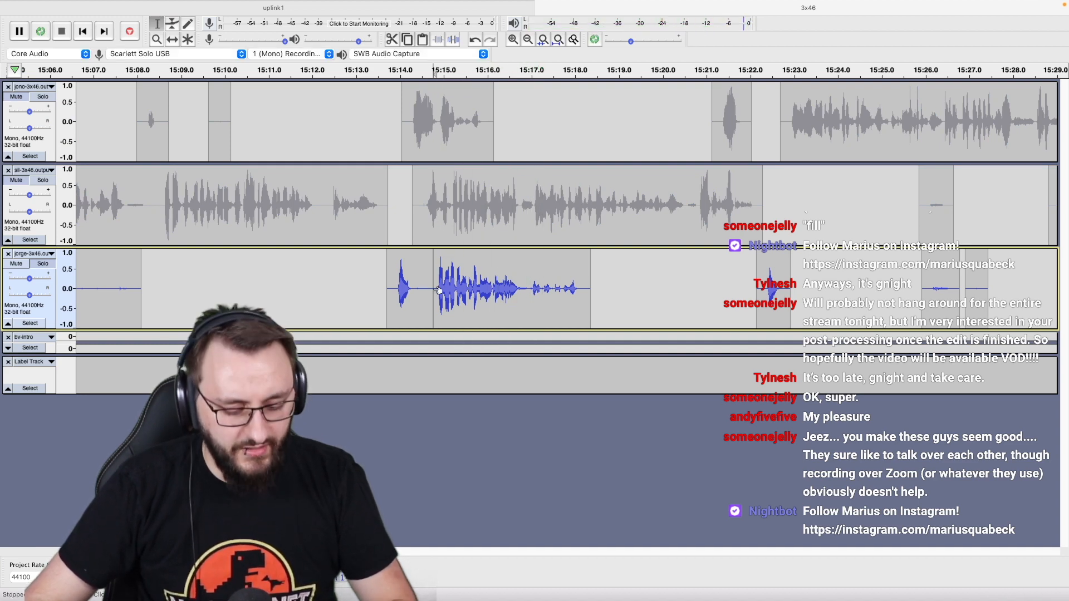
{"action": "key", "text": "shift+s"}
{"action": "left_click", "coordinate": [516, 227]}
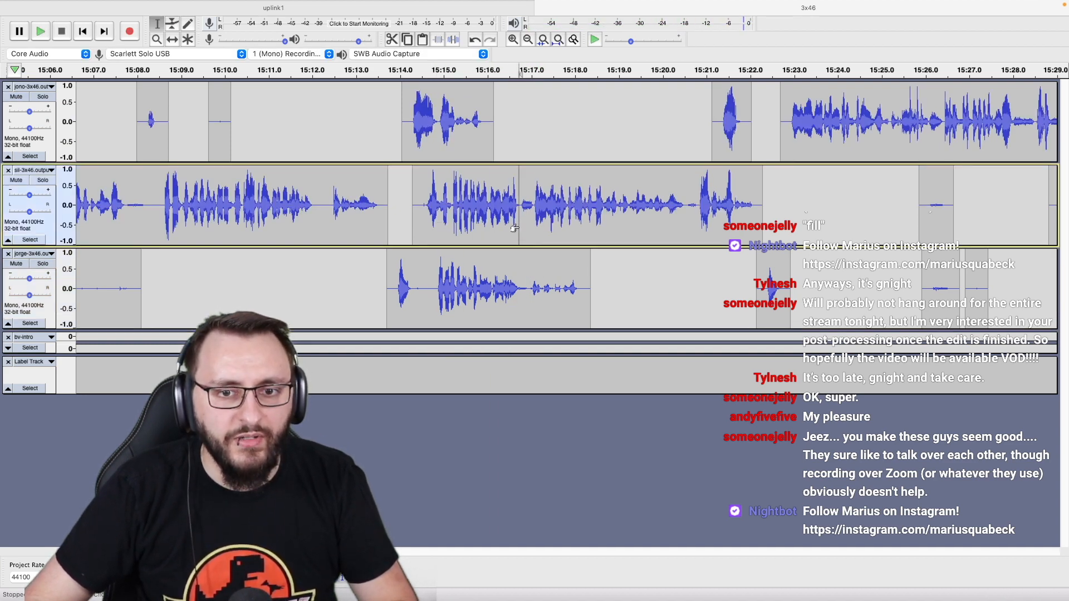
{"action": "key", "text": "space"}
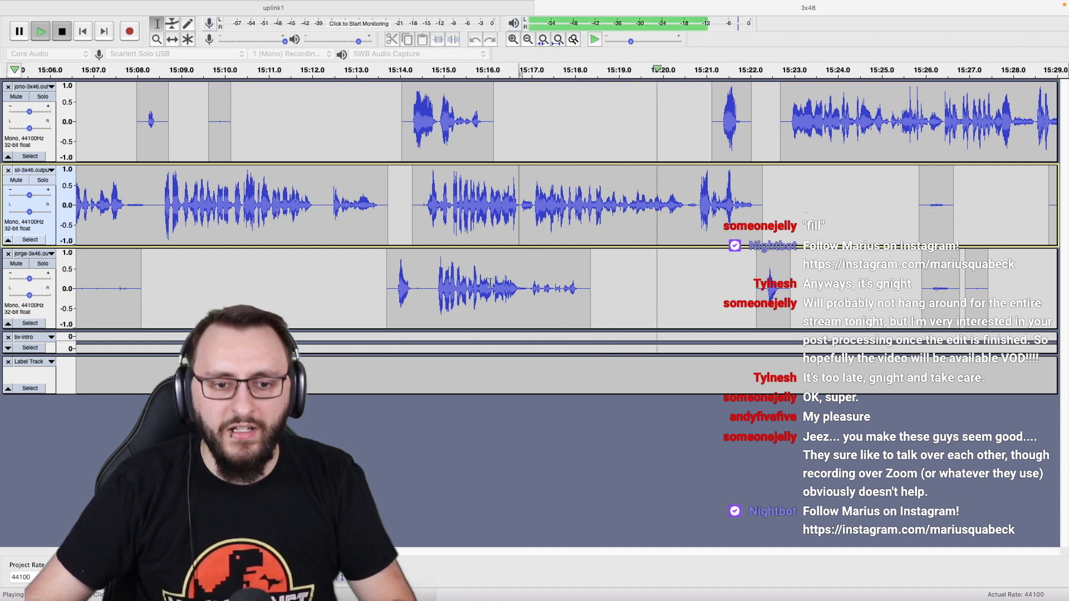
{"action": "key", "text": "space"}
{"action": "left_click_drag", "start_coordinate": [427, 288], "coordinate": [636, 289]}
{"action": "key", "text": "Delete"}
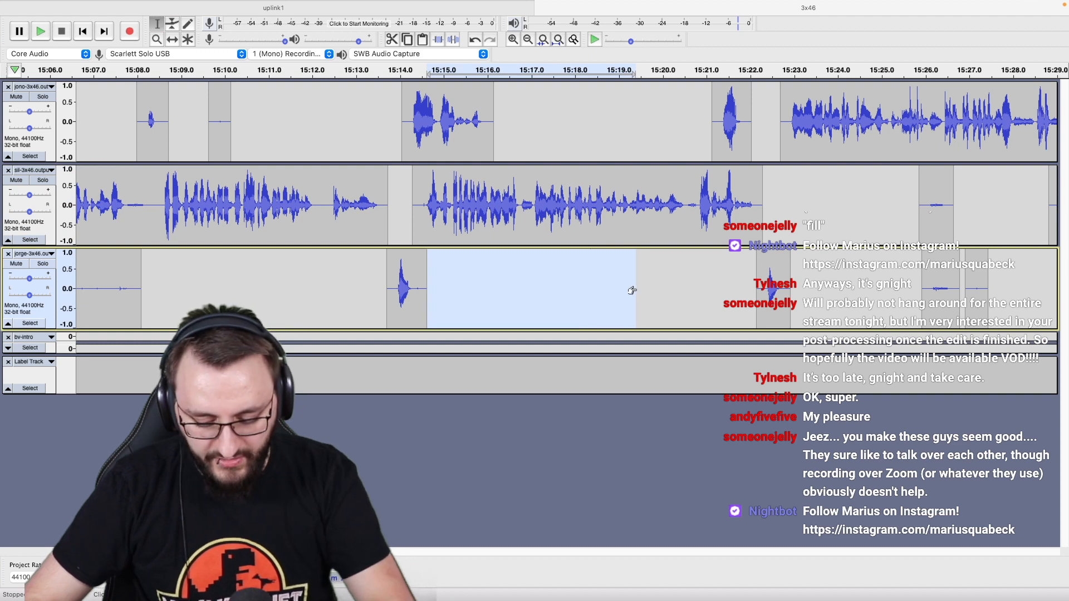
Listen from about 15:12.5 to 15:21.5, checking the passage without the third voice's overlapping speech.
{"action": "left_click", "coordinate": [339, 277]}
{"action": "key", "text": "space"}
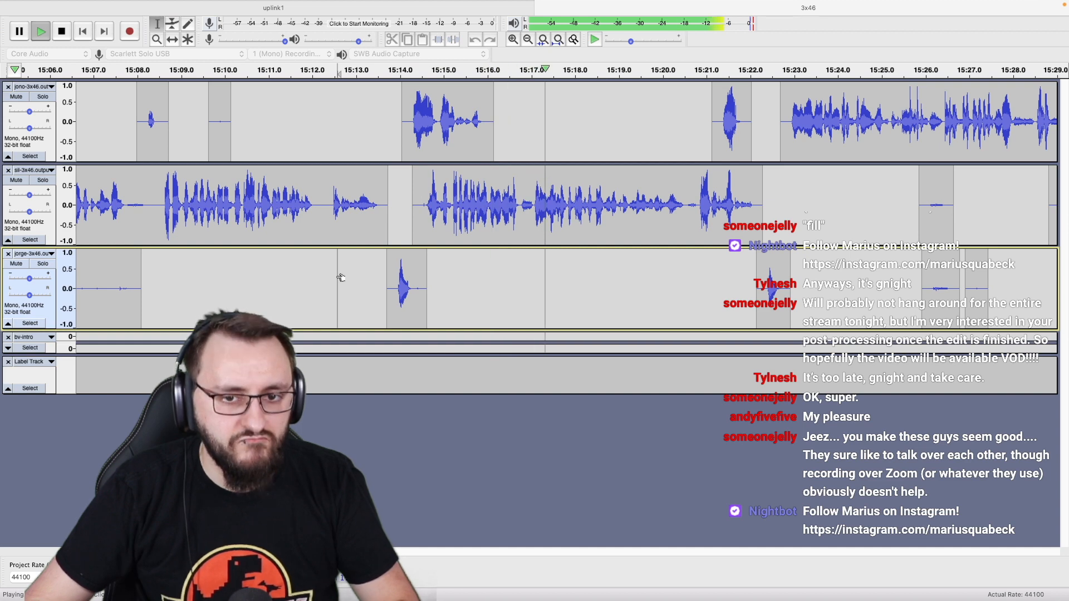
{"action": "scroll", "coordinate": [341, 277], "scroll_direction": "down", "scroll_amount": 1, "text": "ctrl"}
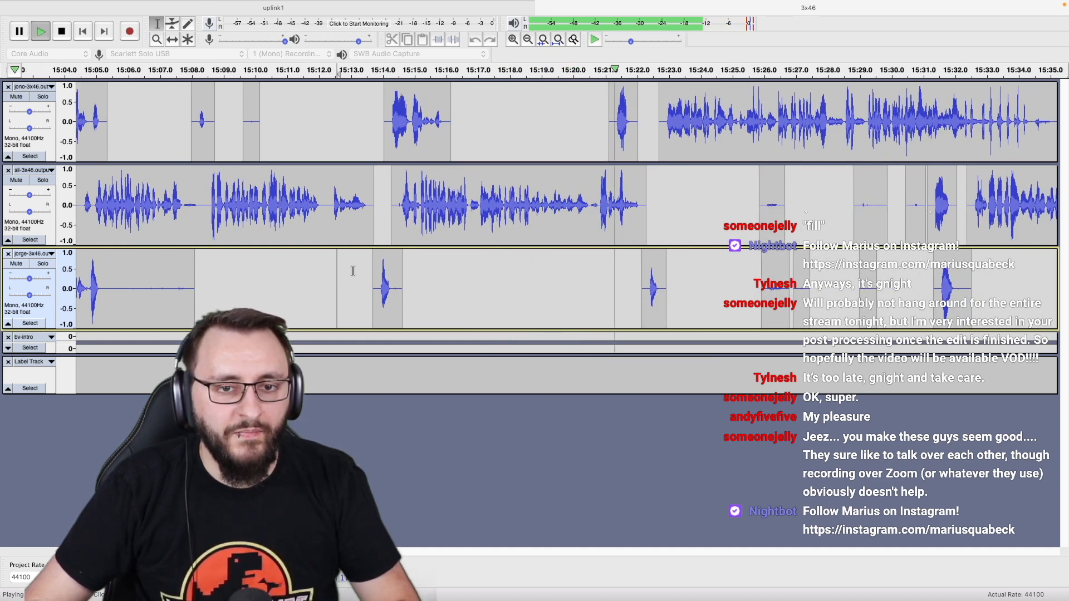
{"action": "scroll", "coordinate": [392, 267], "scroll_direction": "right", "scroll_amount": 1}
Solo the second voice to locate its overlapping phrase, and silence it from about 15:15.2 to 15:17.0.
{"action": "key", "text": "space"}
{"action": "left_click", "coordinate": [388, 217]}
{"action": "scroll", "coordinate": [388, 217], "scroll_direction": "up", "scroll_amount": 3, "text": "ctrl"}
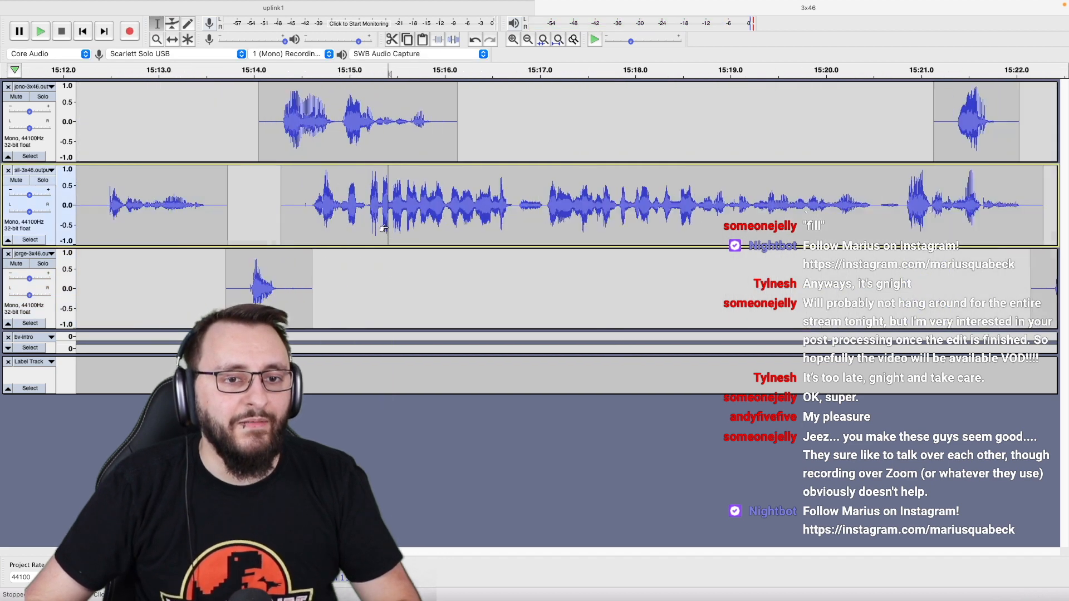
{"action": "key", "text": "space"}
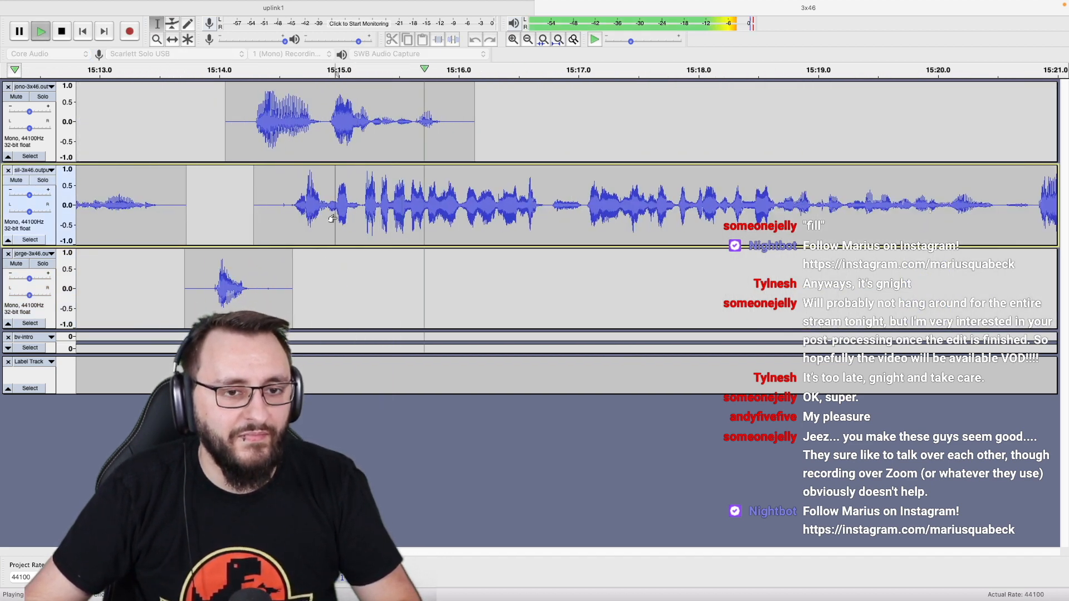
{"action": "key", "text": "shift+s"}
{"action": "key", "text": "space"}
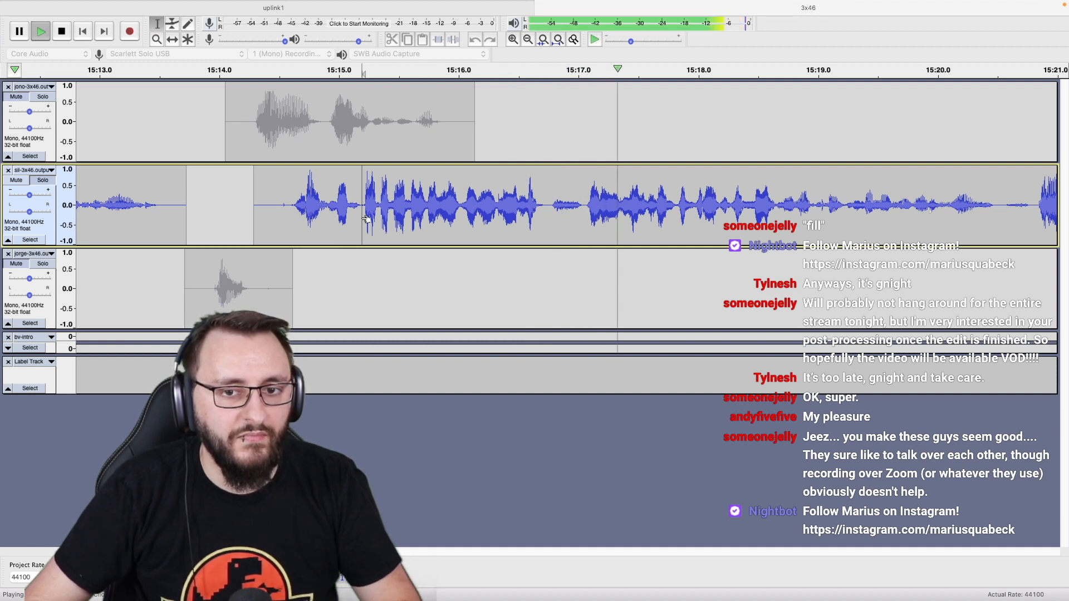
{"action": "key", "text": "space"}
{"action": "left_click", "coordinate": [580, 270], "text": "shift"}
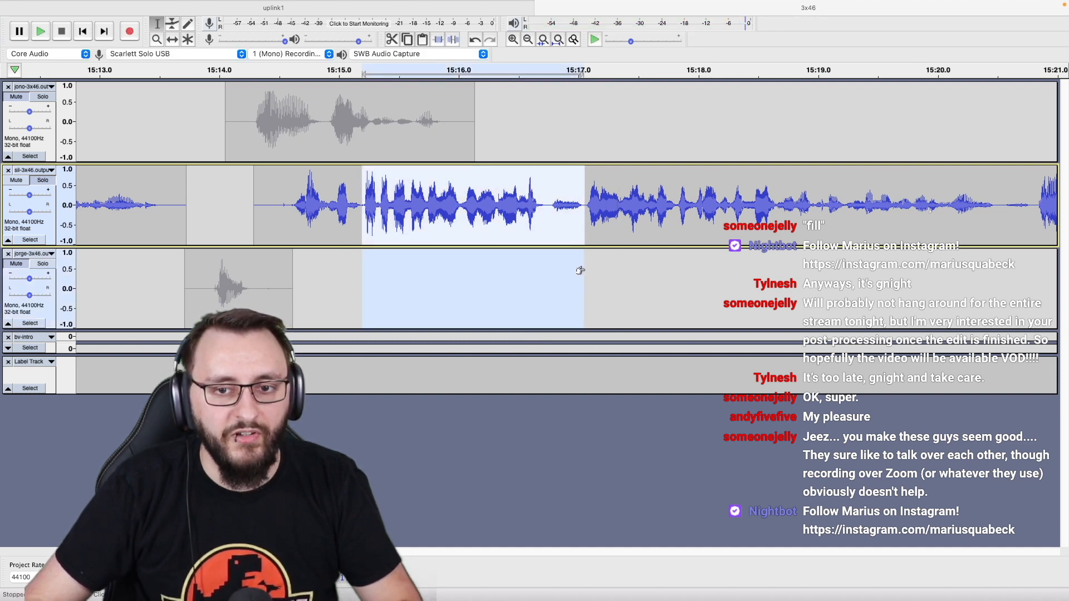
{"action": "left_click", "coordinate": [580, 270]}
{"action": "left_click_drag", "start_coordinate": [580, 270], "coordinate": [355, 269]}
{"action": "key", "text": "ctrl+l"}
Silence the second voice's leftover fragment at about 15:14.3 to 15:15.2 and delete about 15:15.9 to 15:16.9 across the three voice tracks.
{"action": "left_click", "coordinate": [294, 222]}
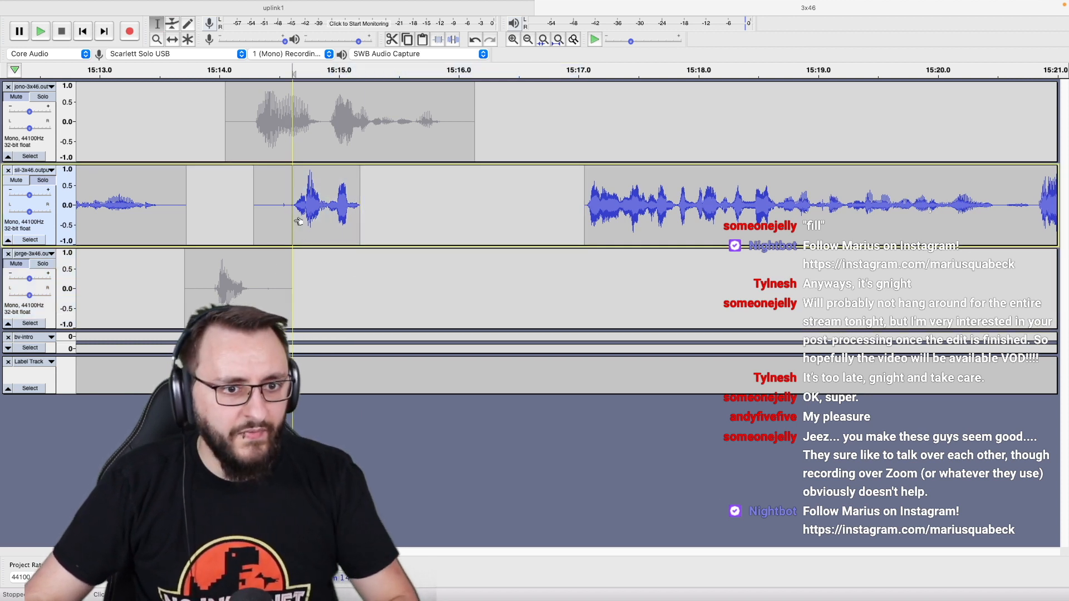
{"action": "key", "text": "space"}
{"action": "key", "text": "space"}
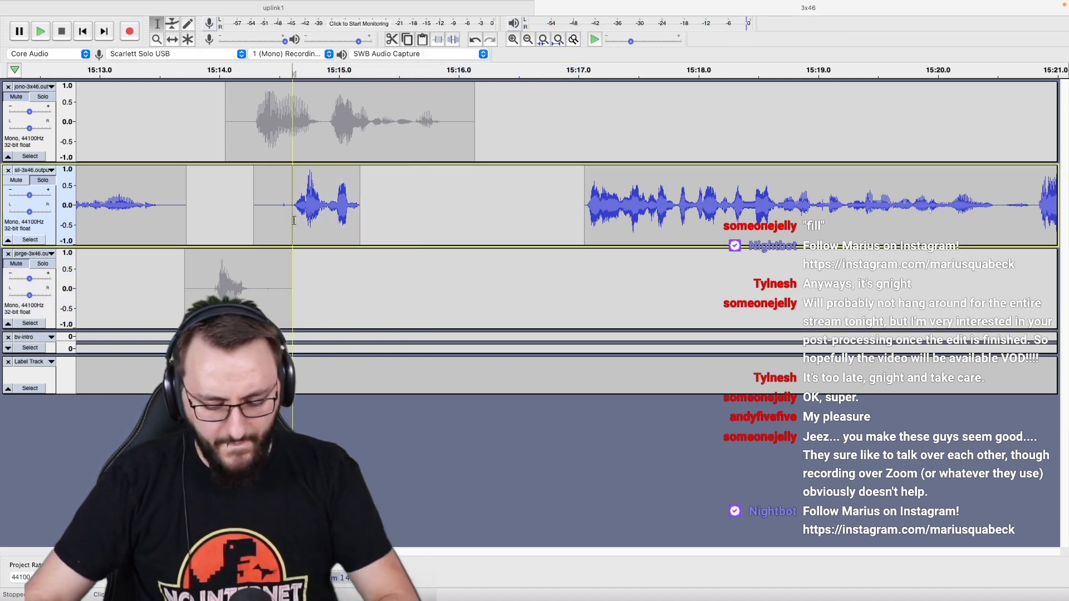
{"action": "double_click", "coordinate": [299, 222]}
{"action": "key", "text": "ctrl+l"}
{"action": "left_click_drag", "start_coordinate": [449, 151], "coordinate": [568, 267]}
{"action": "key", "text": "Delete"}
Turn off solo and listen to all tracks from about 15:12.9 to 15:33, checking the tightened exchange.
{"action": "left_click", "coordinate": [331, 252]}
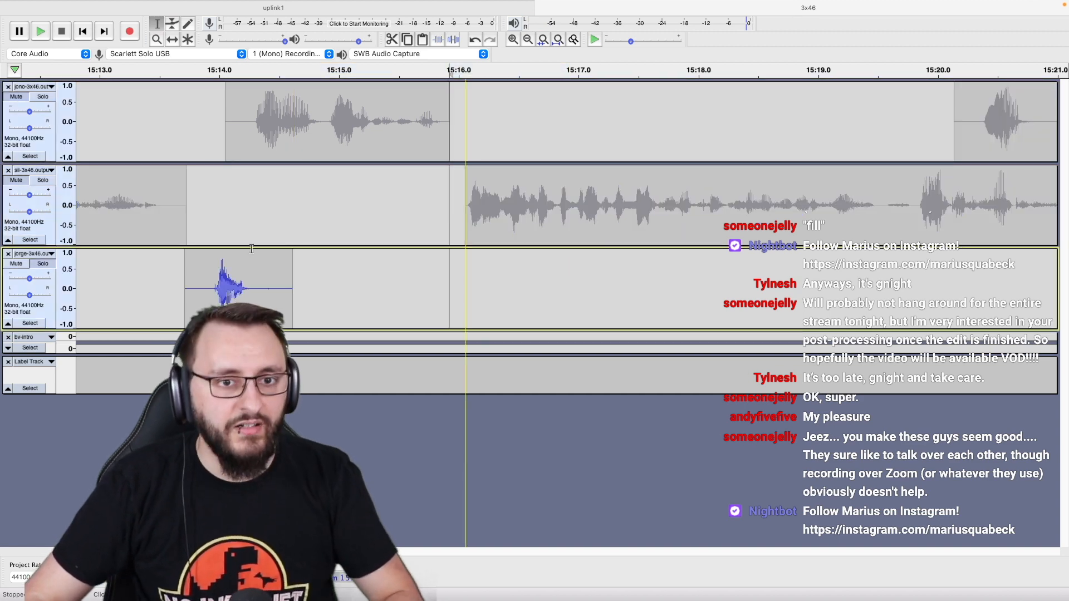
{"action": "key", "text": "shift+s"}
{"action": "left_click", "coordinate": [89, 221]}
{"action": "key", "text": "space"}
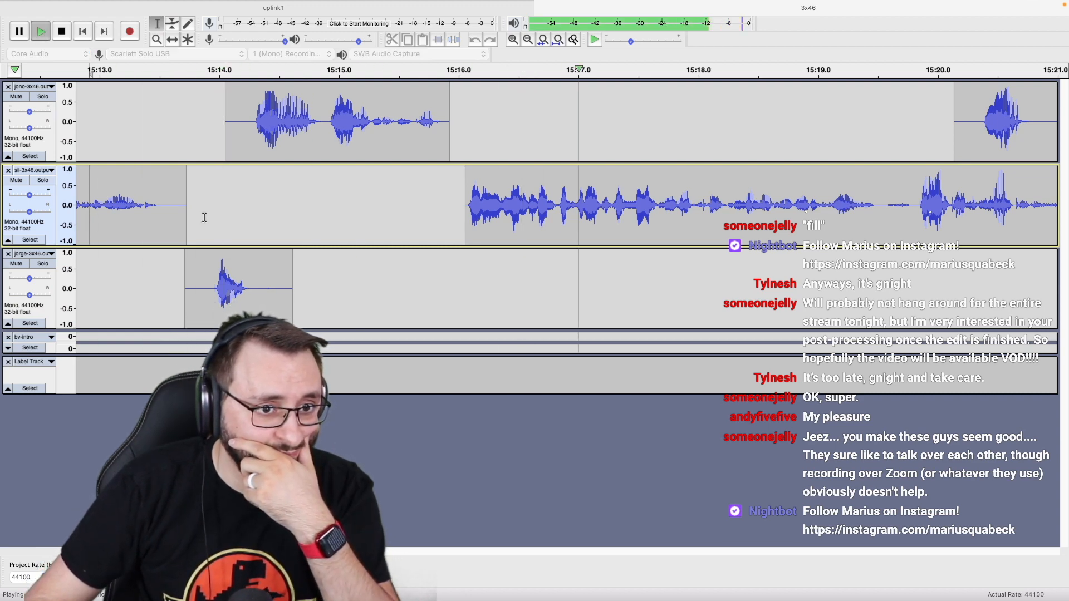
{"action": "scroll", "coordinate": [231, 219], "scroll_direction": "down", "scroll_amount": 3}
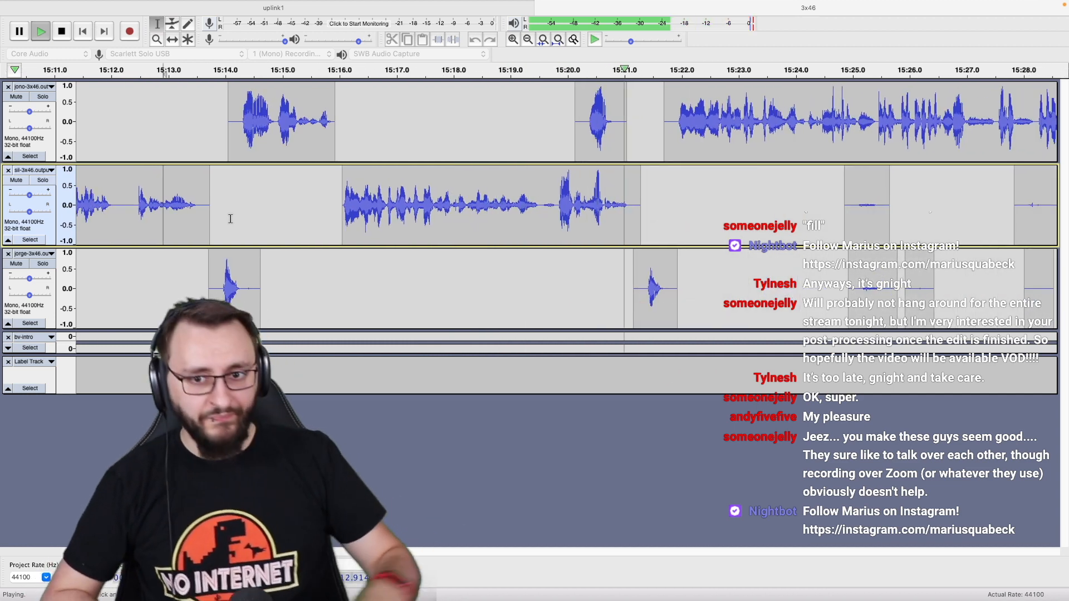
{"action": "scroll", "coordinate": [231, 219], "scroll_direction": "down", "scroll_amount": 3}
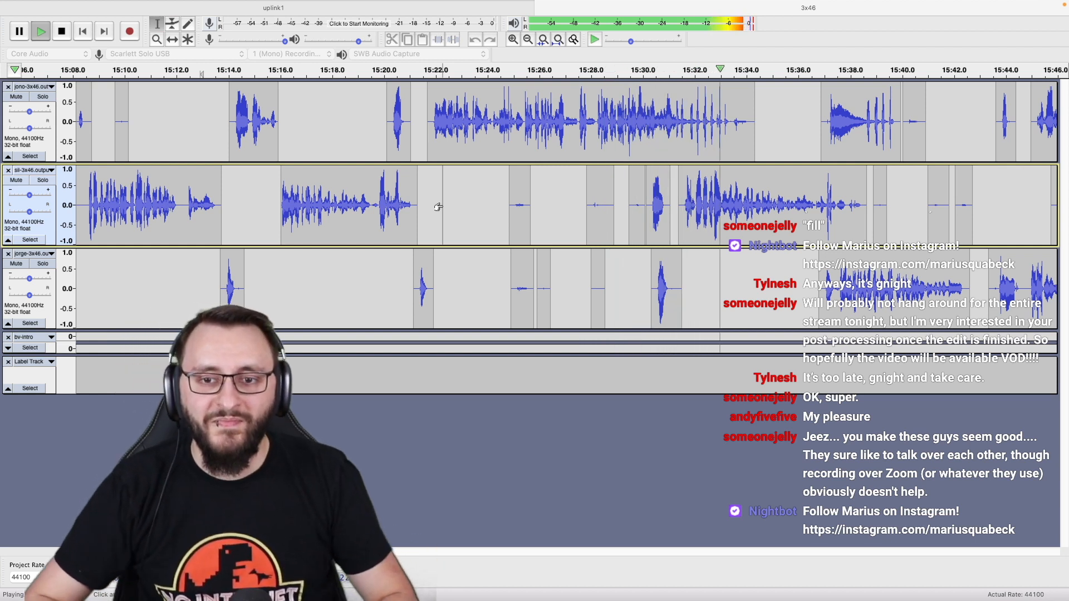
Silence the second and third voices from about 15:22.3 to 15:31.5, and replay from about 15:28.5.
{"action": "key", "text": "space"}
{"action": "left_click", "coordinate": [679, 273], "text": "shift"}
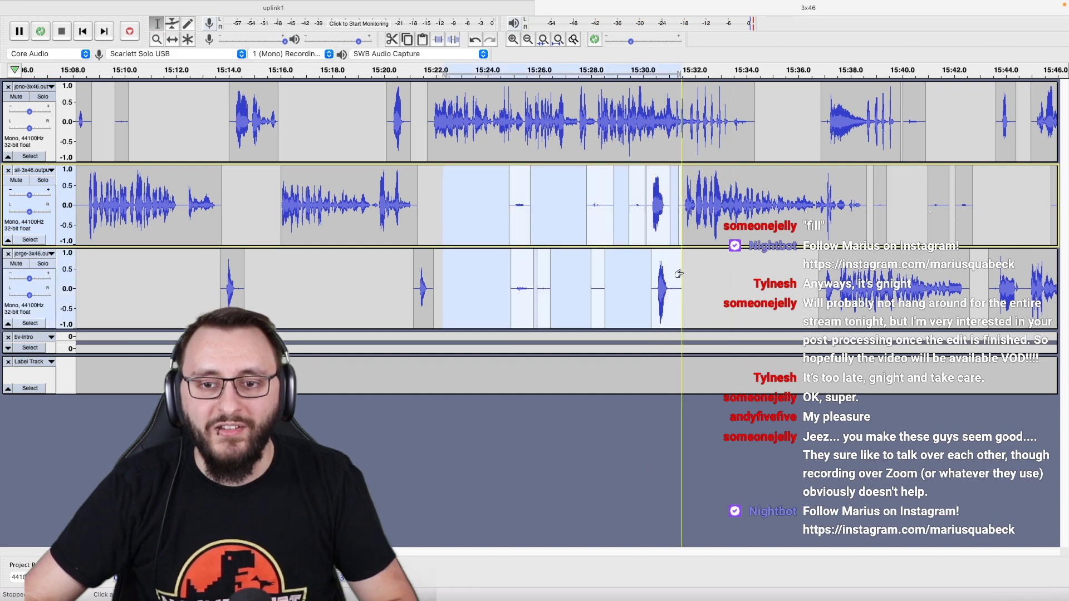
{"action": "key", "text": "ctrl+l"}
{"action": "left_click", "coordinate": [603, 223]}
{"action": "key", "text": "space"}
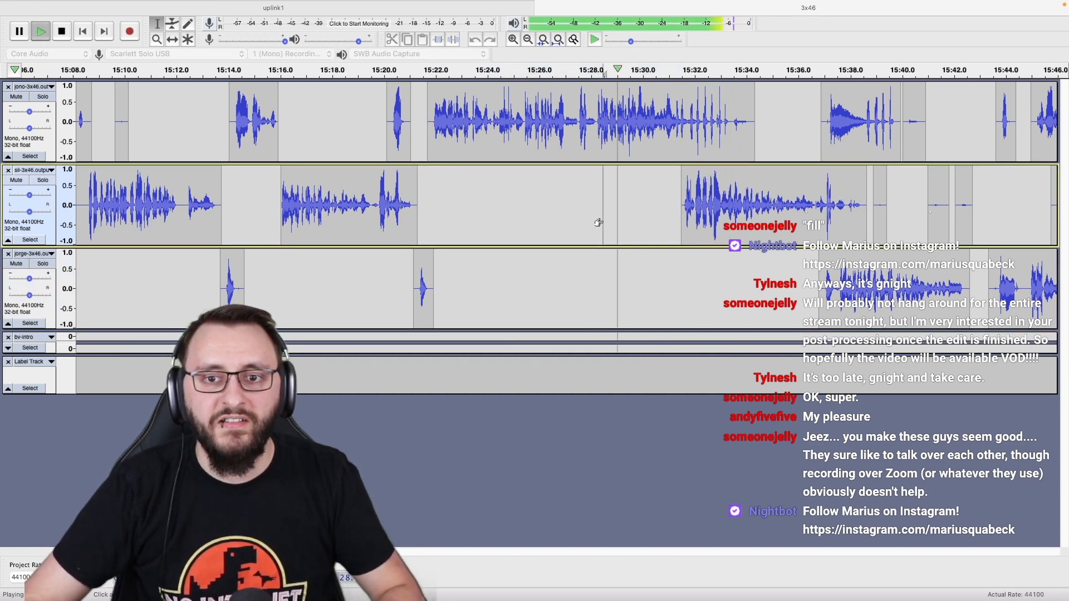
Trim the tail of the first voice's clip, removing about 15:33.4 to 15:34.4.
{"action": "scroll", "coordinate": [692, 223], "scroll_direction": "right", "scroll_amount": 3}
{"action": "scroll", "coordinate": [692, 223], "scroll_direction": "right", "scroll_amount": 5}
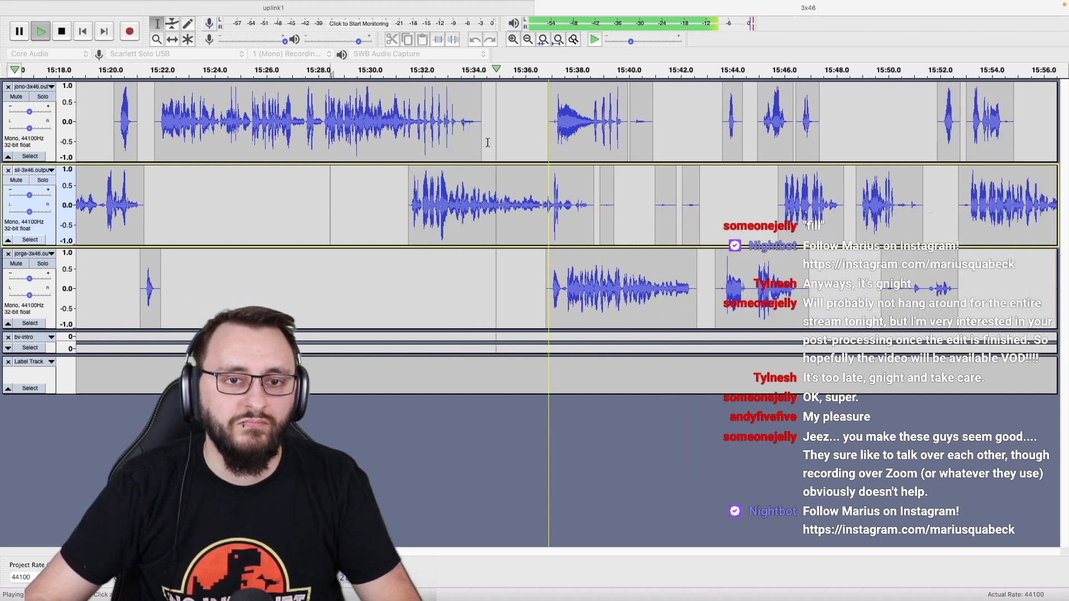
{"action": "left_click", "coordinate": [442, 142]}
{"action": "scroll", "coordinate": [441, 142], "scroll_direction": "up", "scroll_amount": 2}
{"action": "left_click_drag", "start_coordinate": [569, 131], "coordinate": [511, 141]}
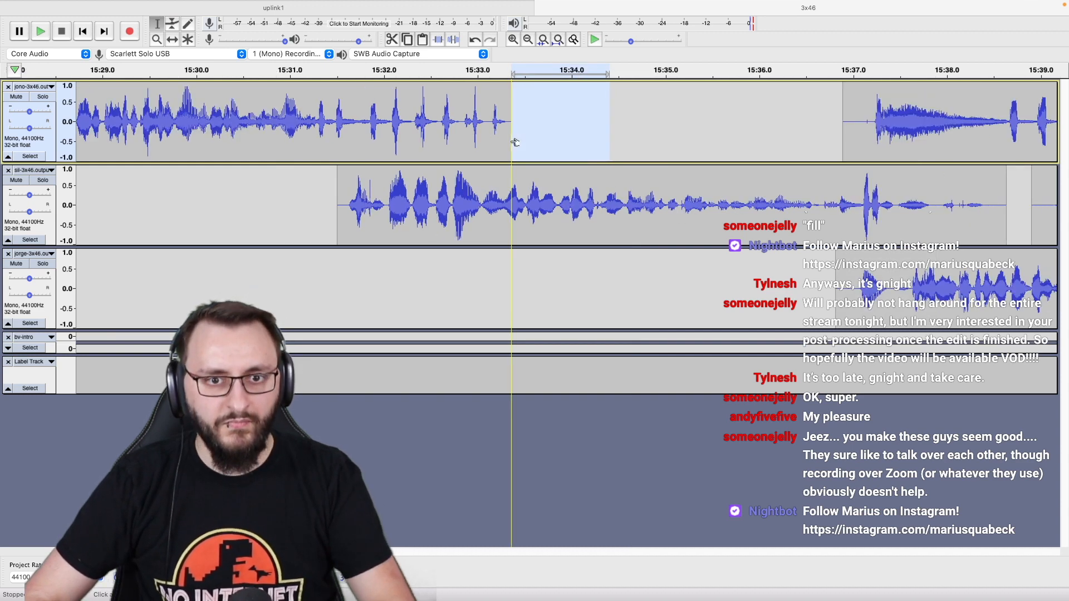
Listen from about 15:29.7 to 15:40, checking the first voice's trimmed ending and the following voices.
{"action": "scroll", "coordinate": [514, 143], "scroll_direction": "down", "scroll_amount": 2}
{"action": "left_click", "coordinate": [376, 137]}
{"action": "key", "text": "space"}
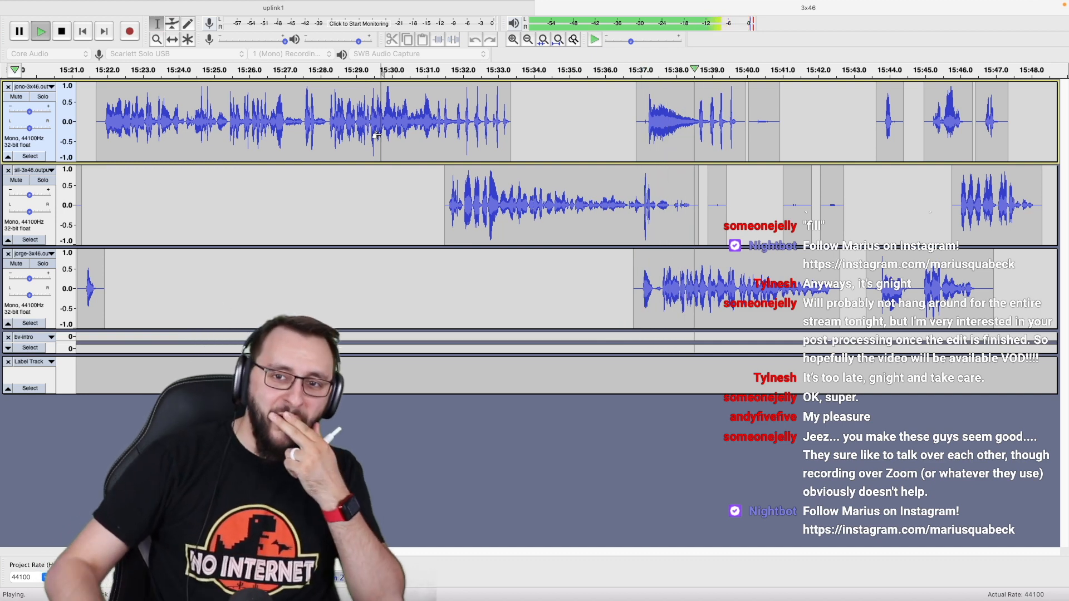
{"action": "scroll", "coordinate": [504, 136], "scroll_direction": "right", "scroll_amount": 3}
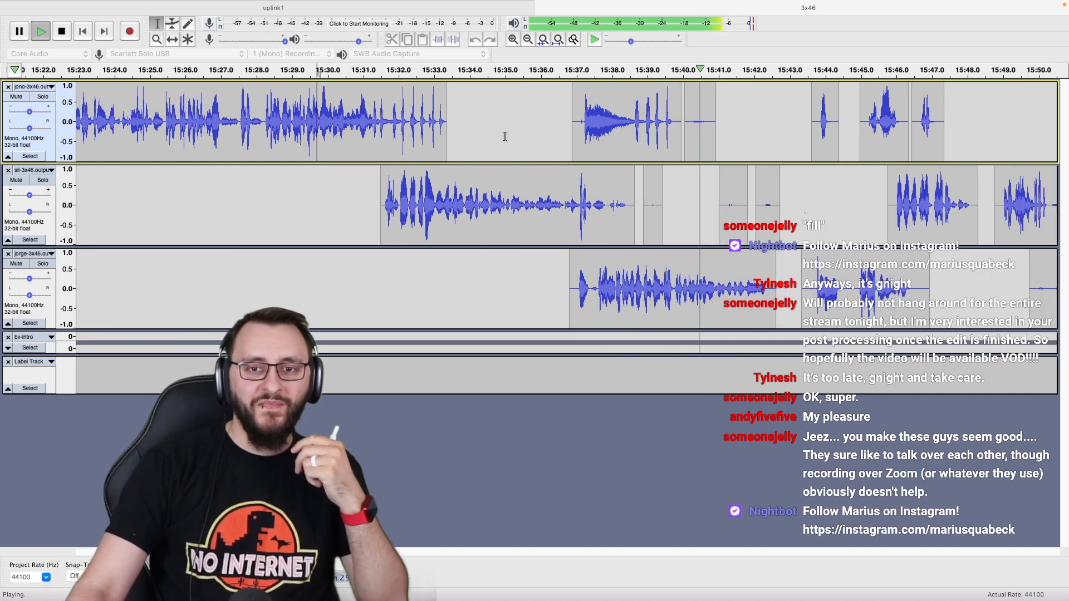
Listen again from about 15:25.5 to 15:38, checking the first voice's phrase and the second voice's entry over its ending.
{"action": "left_click", "coordinate": [267, 203]}
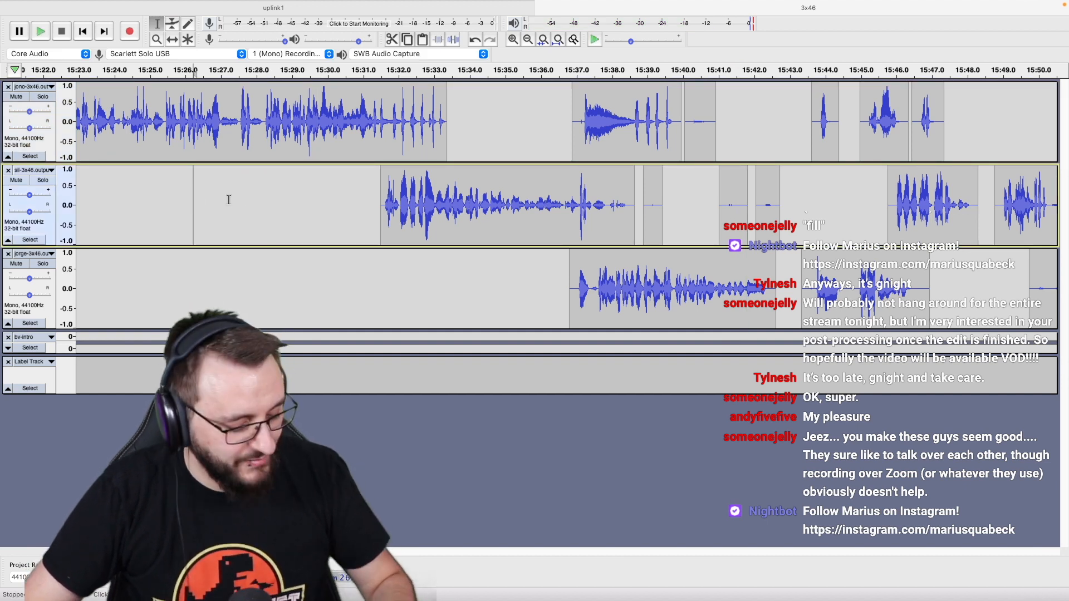
{"action": "key", "text": "space"}
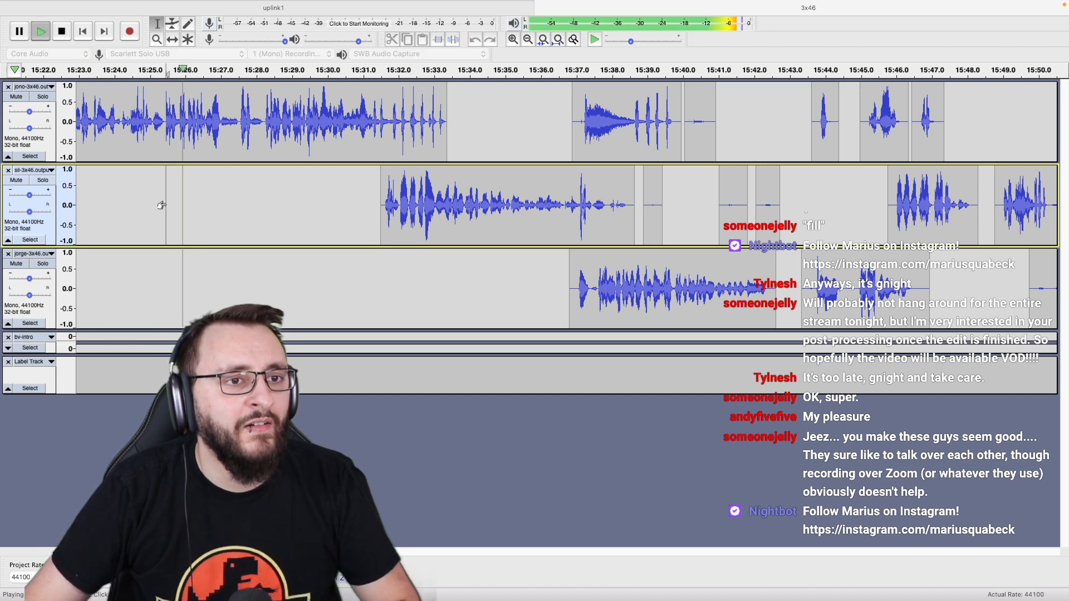
{"action": "scroll", "coordinate": [246, 204], "scroll_direction": "up", "scroll_amount": 1, "text": "ctrl"}
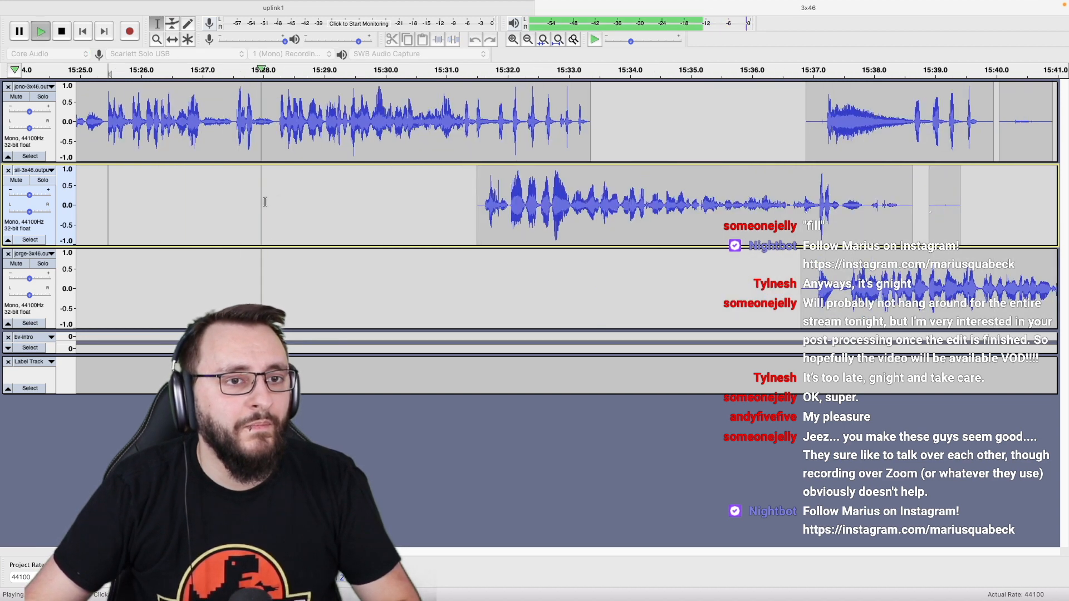
{"action": "scroll", "coordinate": [276, 152], "scroll_direction": "down", "scroll_amount": 1, "text": "ctrl"}
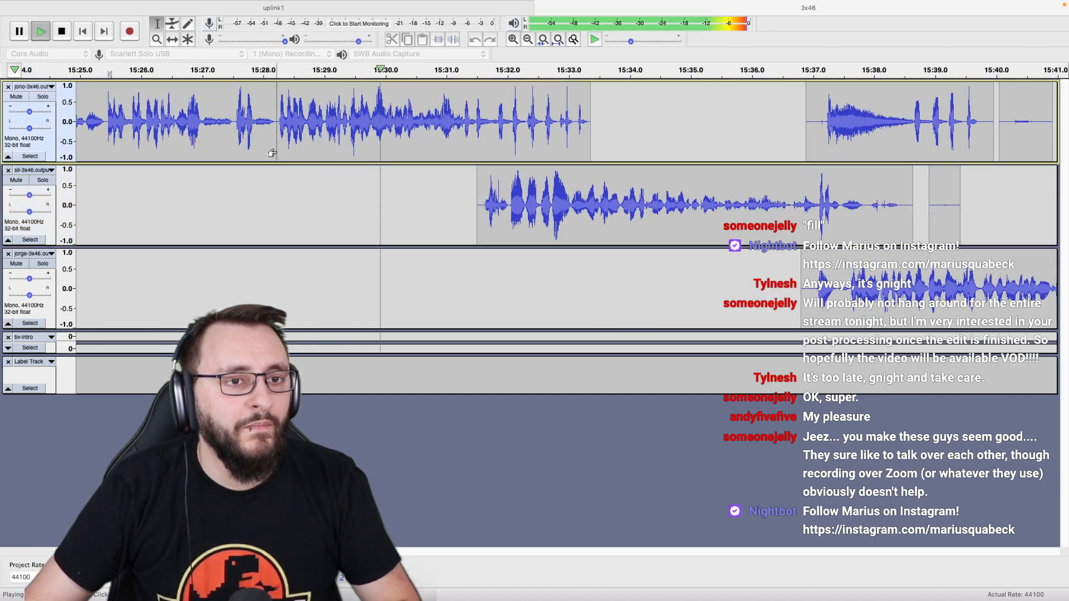
{"action": "scroll", "coordinate": [523, 217], "scroll_direction": "down", "scroll_amount": 2, "text": "ctrl"}
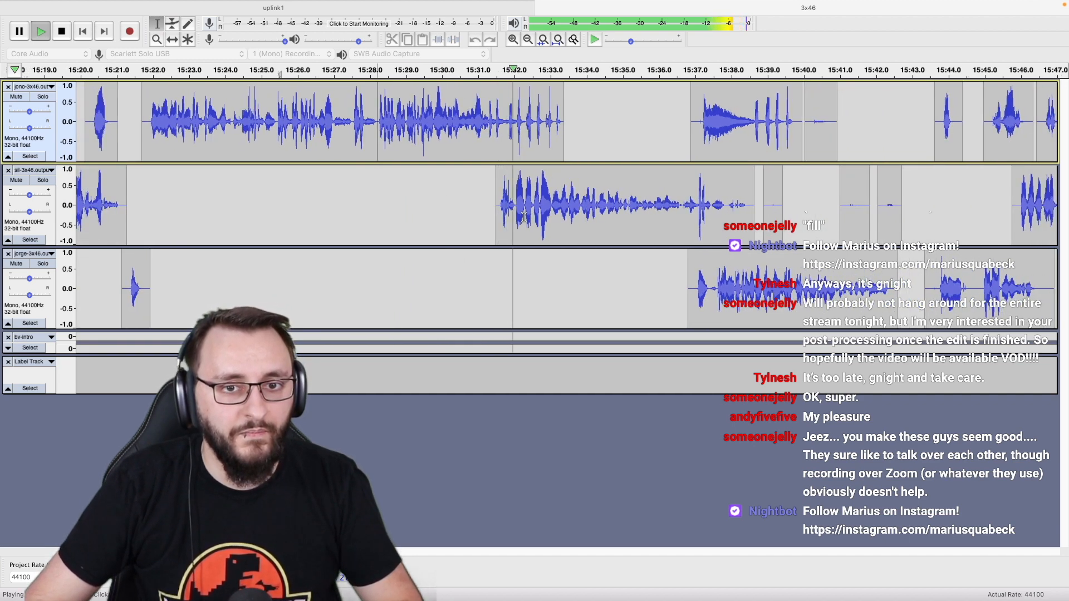
{"action": "scroll", "coordinate": [532, 224], "scroll_direction": "right", "scroll_amount": 3}
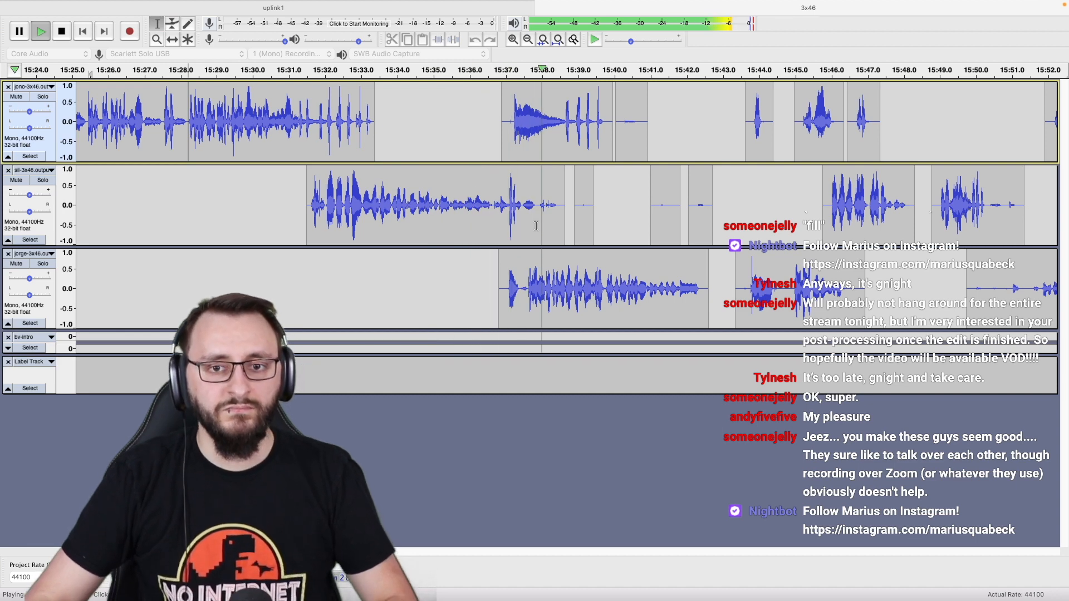
Copy the three voices' audio from about 15:28.2 to 15:42.8 into a new project, and return to the 3x46 project.
{"action": "left_click", "coordinate": [716, 283], "text": "shift"}
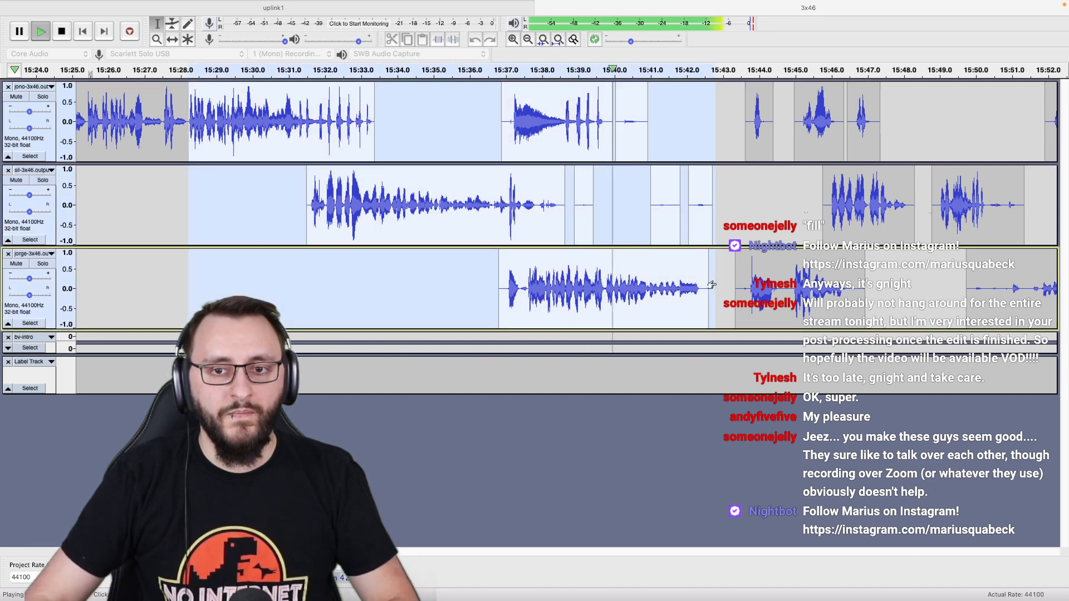
{"action": "key", "text": "ctrl+c"}
{"action": "key", "text": "ctrl+n"}
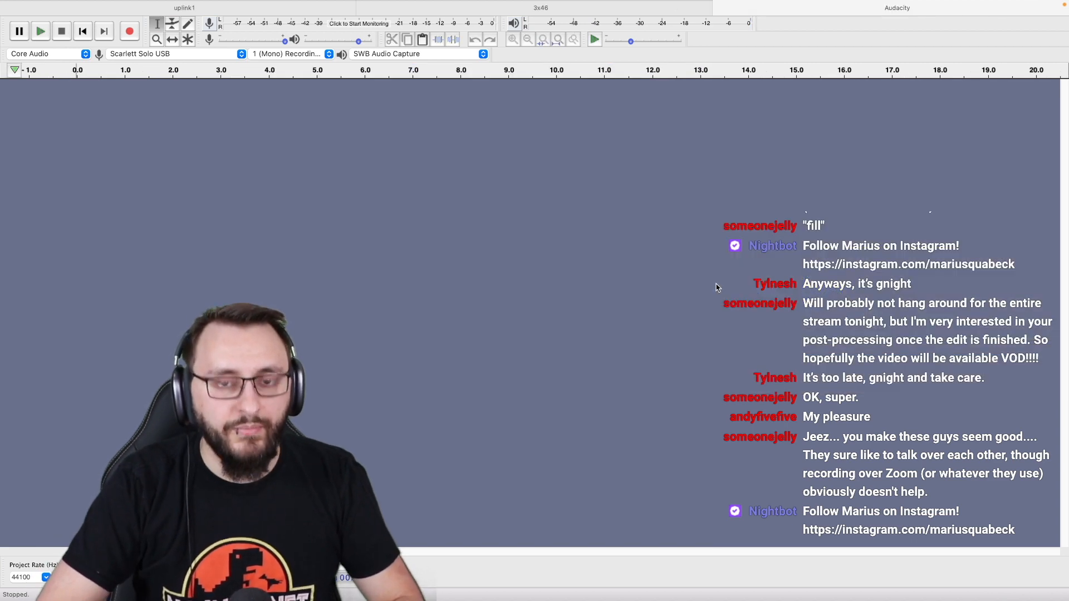
{"action": "key", "text": "ctrl+v"}
{"action": "left_click", "coordinate": [558, 121]}
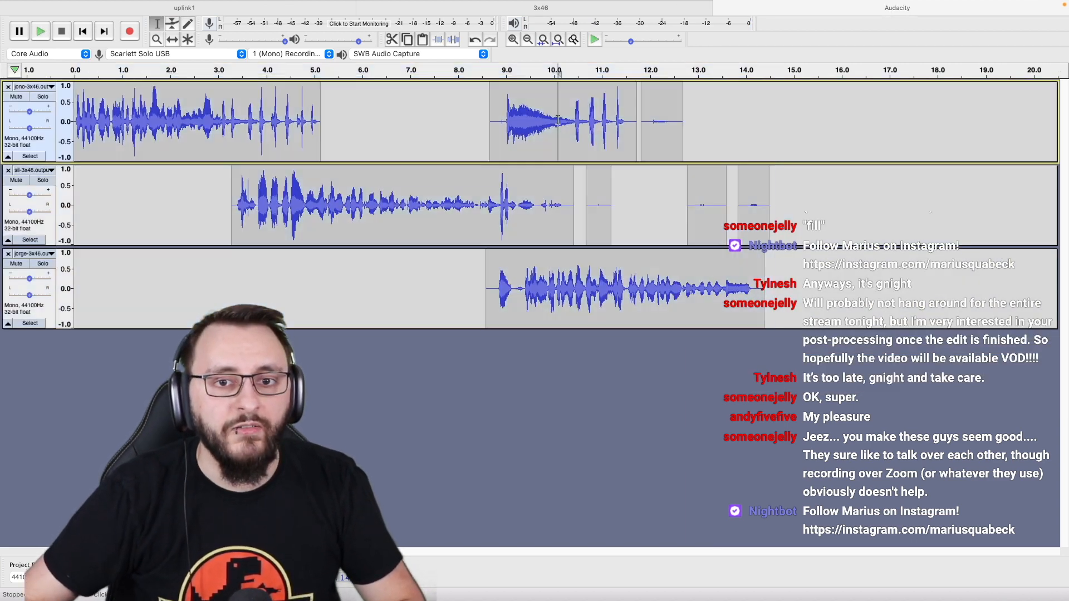
{"action": "scroll", "coordinate": [490, 136], "scroll_direction": "down", "scroll_amount": 2}
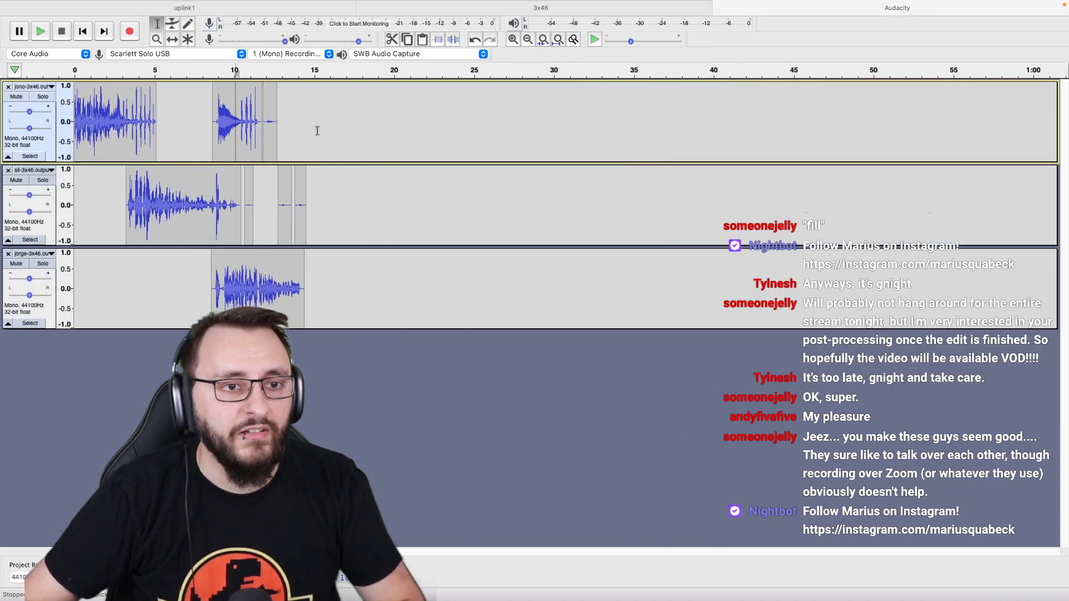
{"action": "left_click", "coordinate": [485, 15]}
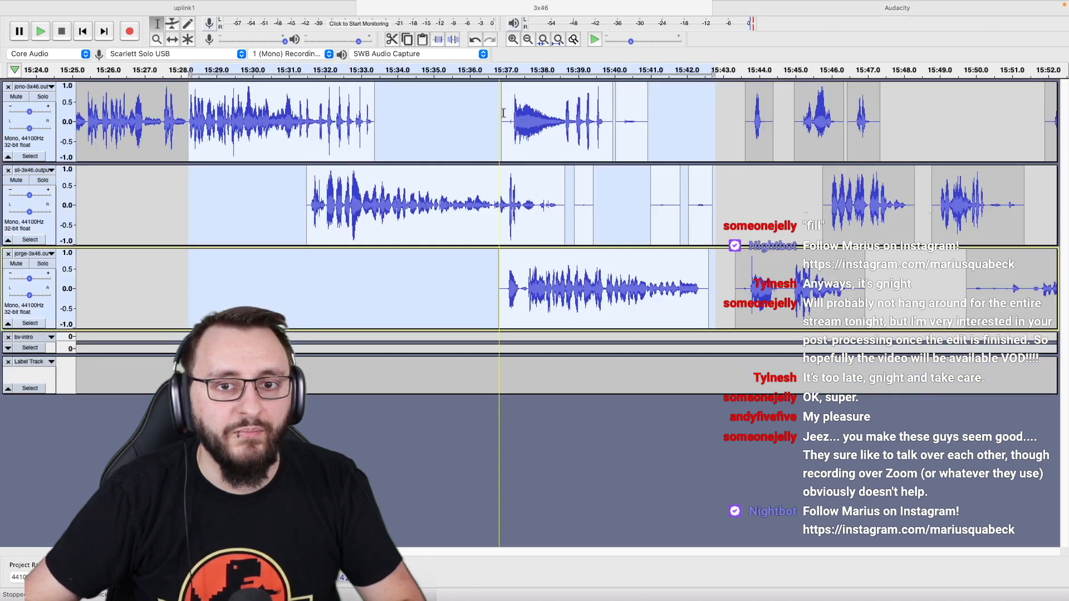
Listen from about 15:36.3 to 15:54, following the exchange between the three voices.
{"action": "left_click", "coordinate": [481, 120]}
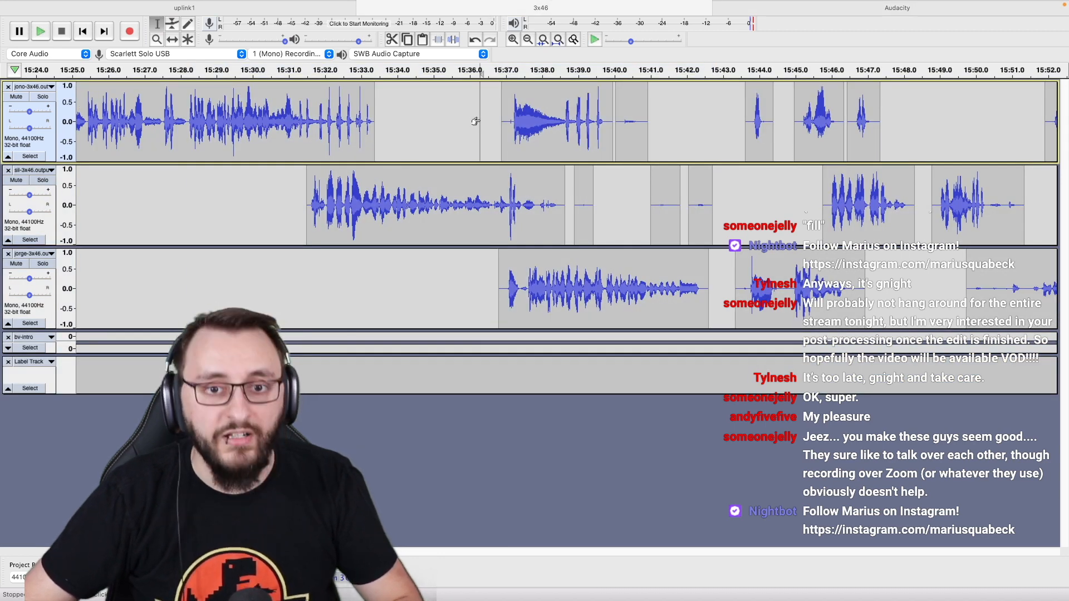
{"action": "key", "text": "space"}
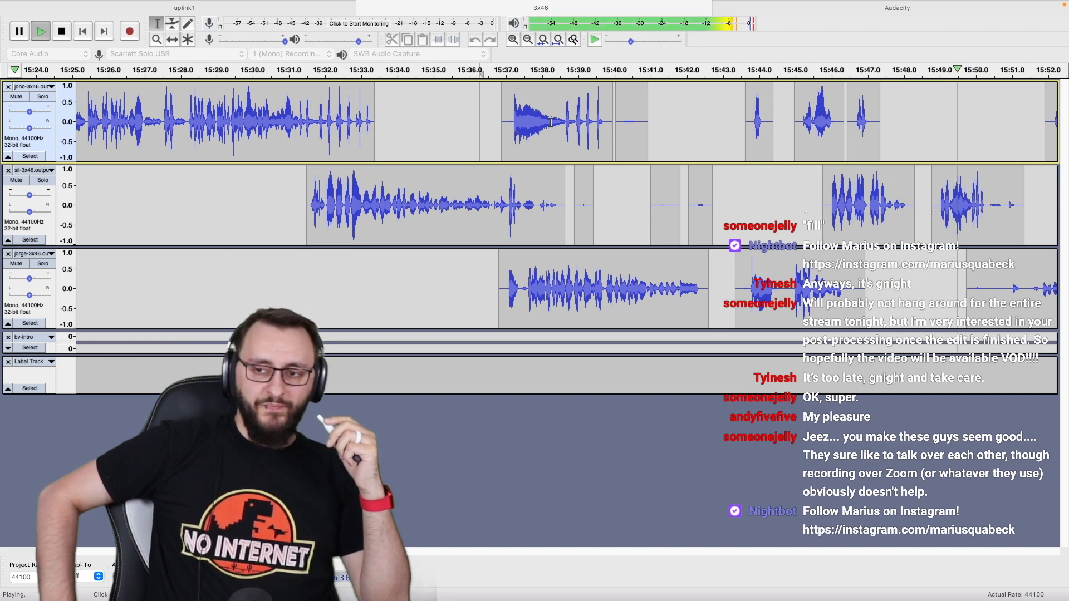
{"action": "scroll", "coordinate": [550, 122], "scroll_direction": "right", "scroll_amount": 10}
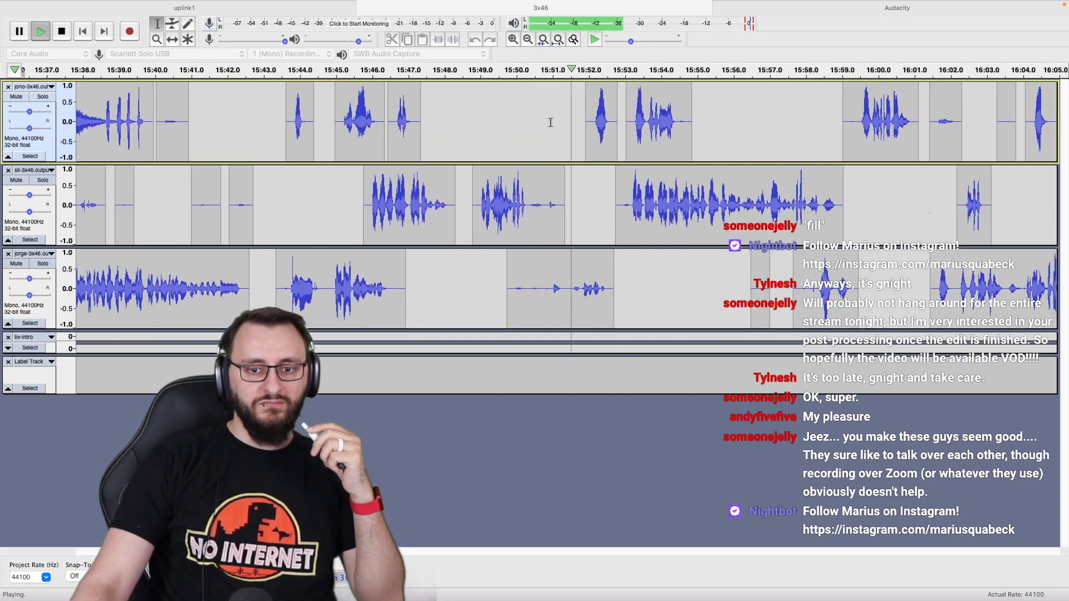
{"action": "scroll", "coordinate": [550, 122], "scroll_direction": "right", "scroll_amount": 2}
{"action": "scroll", "coordinate": [550, 122], "scroll_direction": "right", "scroll_amount": 2}
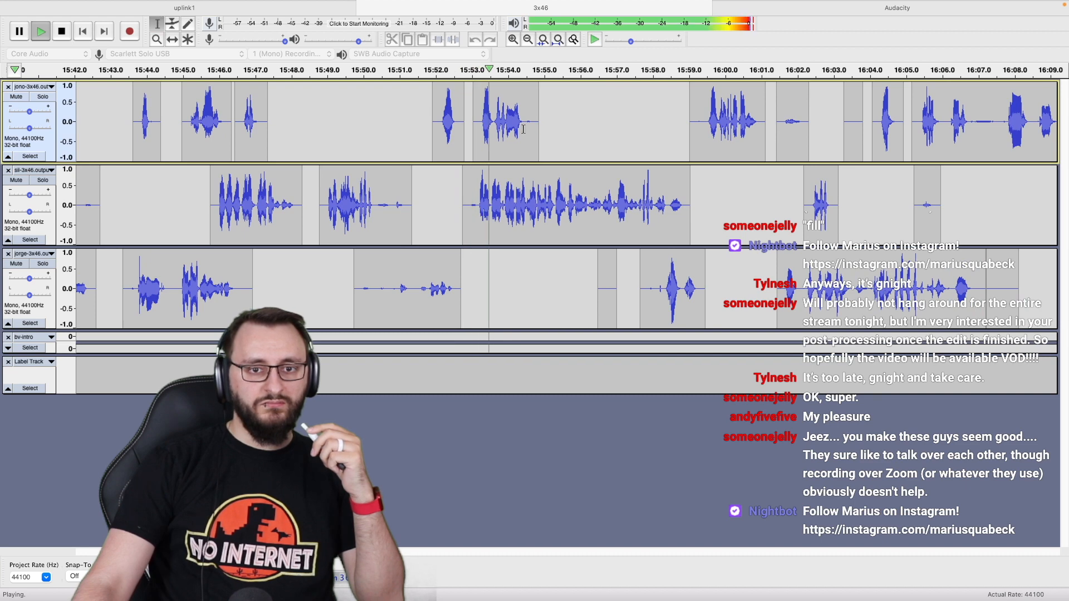
{"action": "scroll", "coordinate": [513, 131], "scroll_direction": "right", "scroll_amount": 2}
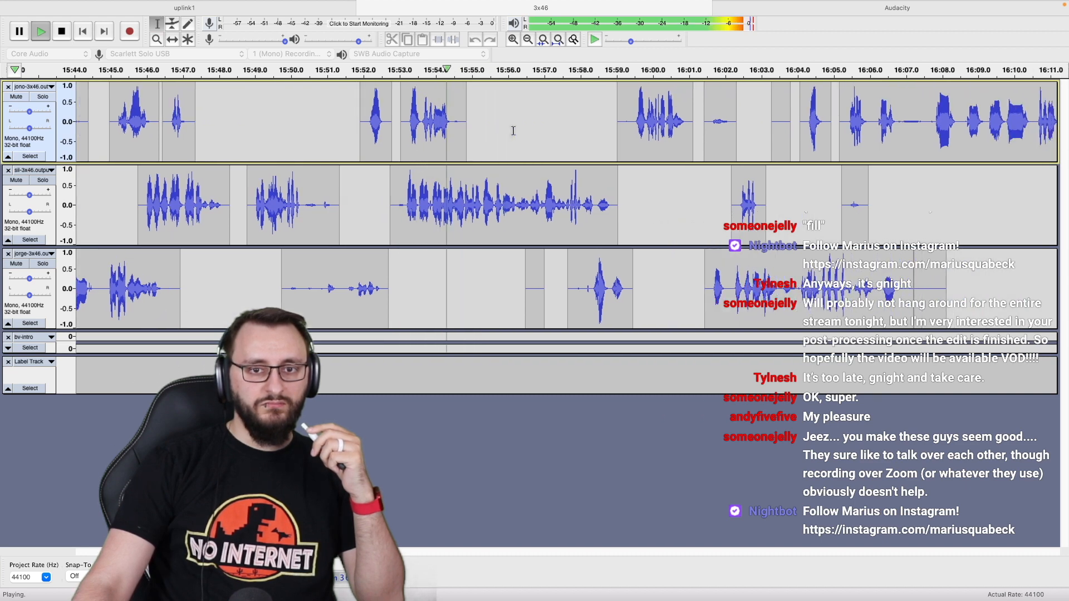
Delete the first voice's clip at about 15:53.0 to 15:54.8 over the second voice, and replay from about 15:50.7.
{"action": "double_click", "coordinate": [414, 132]}
{"action": "key", "text": "space"}
{"action": "key", "text": "Delete"}
{"action": "left_click", "coordinate": [319, 135]}
{"action": "key", "text": "space"}
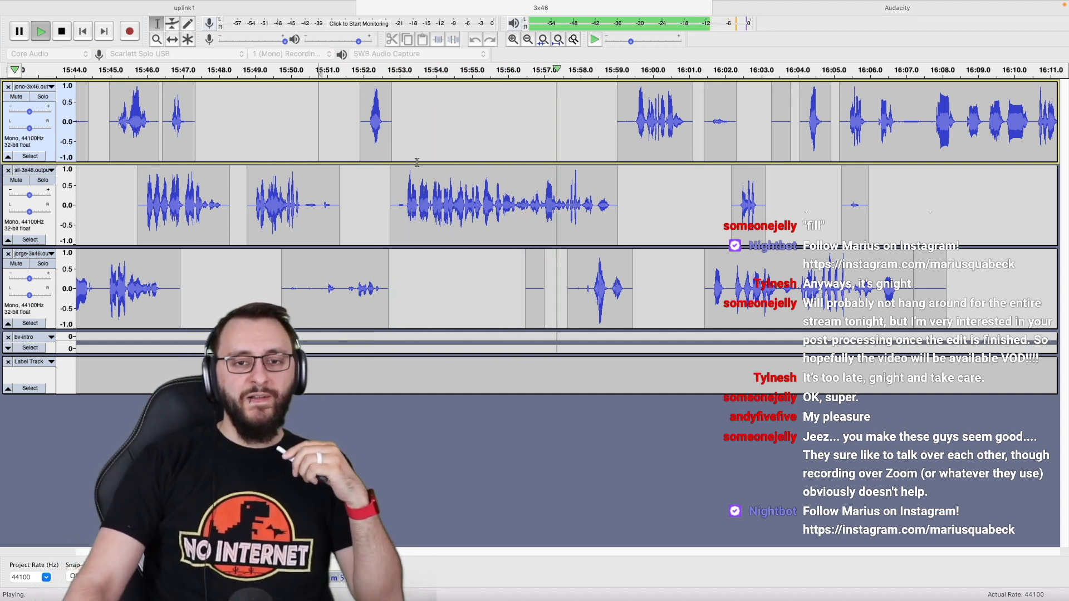
Listen on to about 16:23, checking the voices for noises, crosstalk and pauses.
{"action": "scroll", "coordinate": [467, 177], "scroll_direction": "right", "scroll_amount": 3}
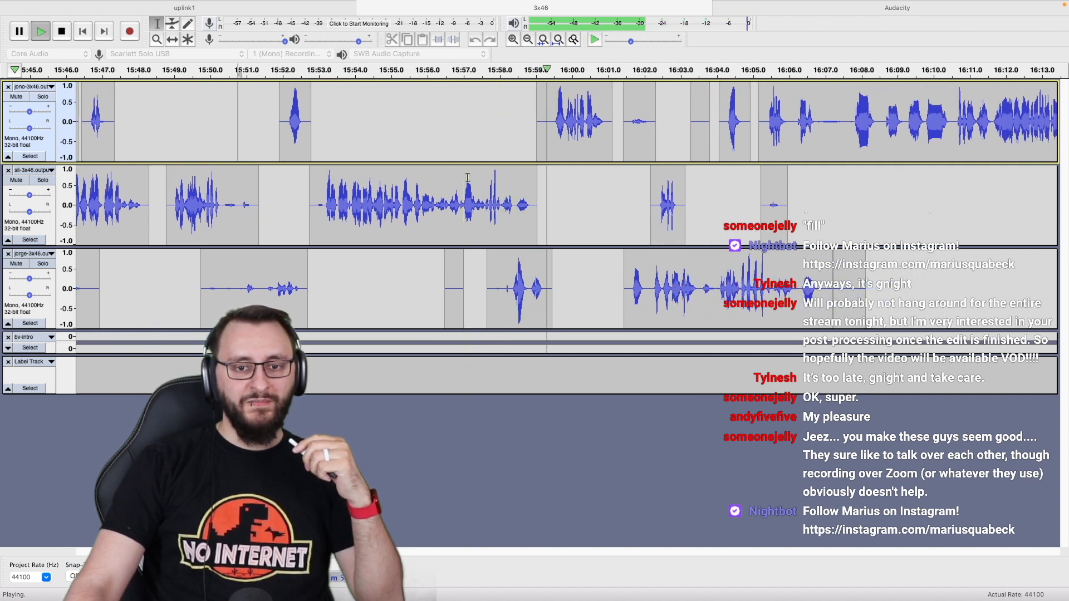
{"action": "scroll", "coordinate": [467, 177], "scroll_direction": "right", "scroll_amount": 2}
{"action": "scroll", "coordinate": [468, 177], "scroll_direction": "right", "scroll_amount": 3}
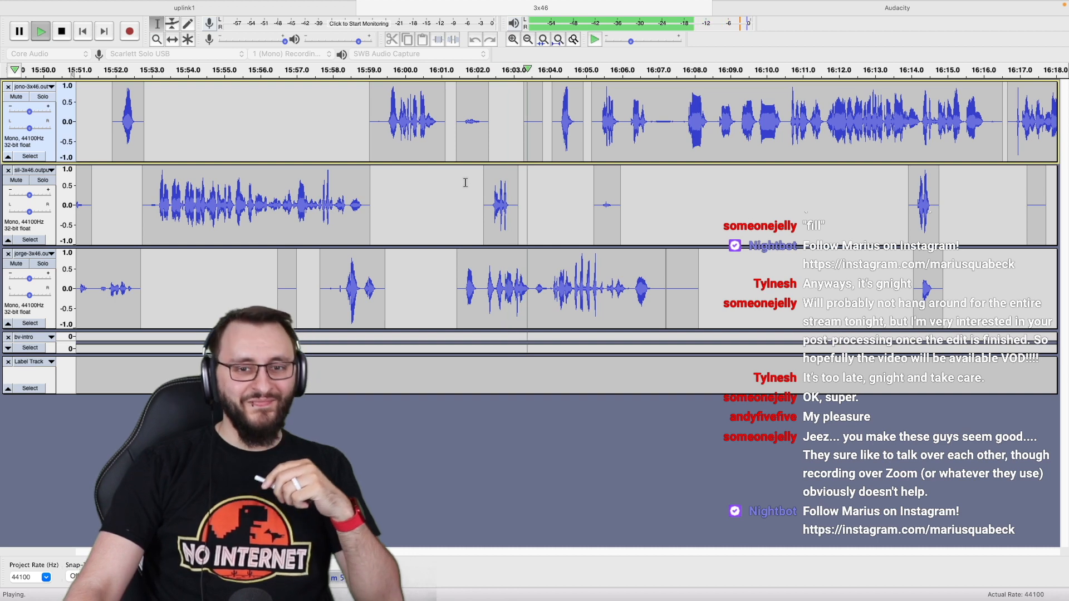
{"action": "scroll", "coordinate": [466, 182], "scroll_direction": "right", "scroll_amount": 1}
{"action": "scroll", "coordinate": [466, 182], "scroll_direction": "right", "scroll_amount": 1}
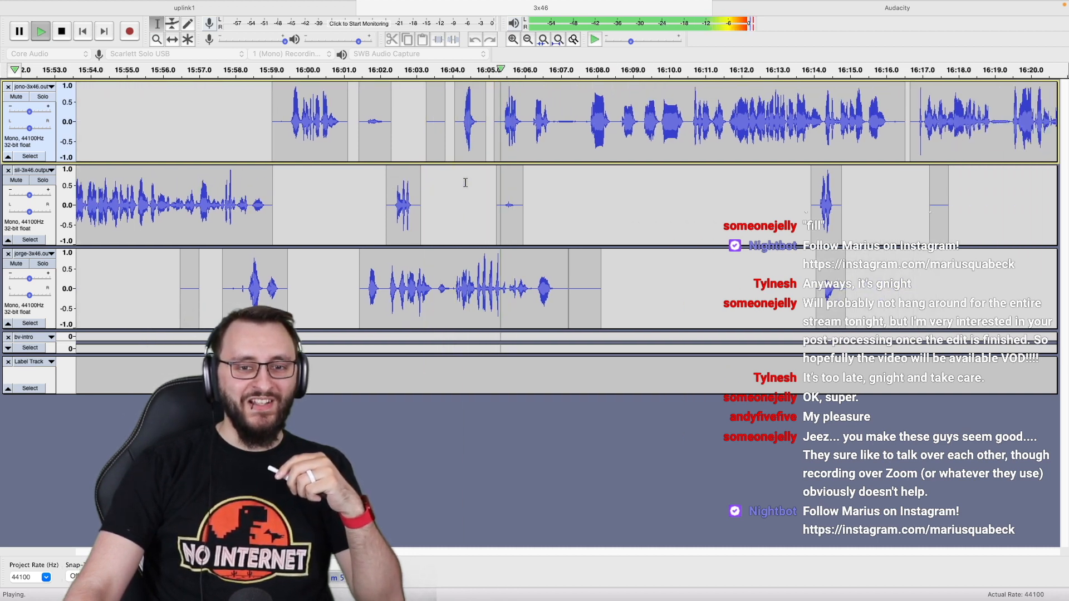
{"action": "scroll", "coordinate": [465, 183], "scroll_direction": "right", "scroll_amount": 1}
{"action": "scroll", "coordinate": [465, 182], "scroll_direction": "right", "scroll_amount": 2}
{"action": "scroll", "coordinate": [466, 183], "scroll_direction": "right", "scroll_amount": 4}
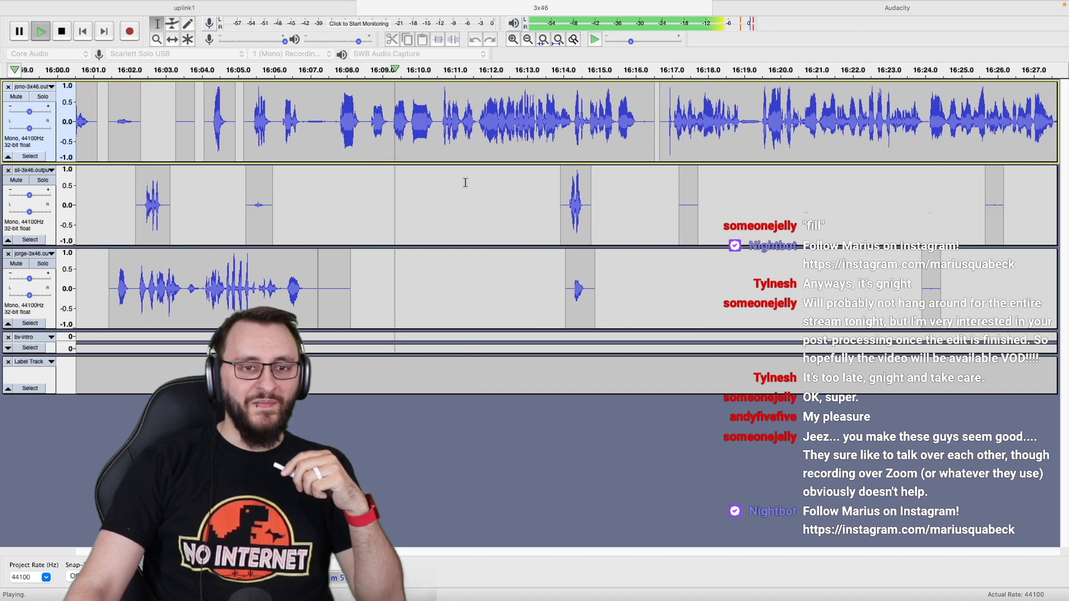
{"action": "scroll", "coordinate": [444, 160], "scroll_direction": "up", "scroll_amount": 1}
{"action": "scroll", "coordinate": [536, 156], "scroll_direction": "right", "scroll_amount": 2}
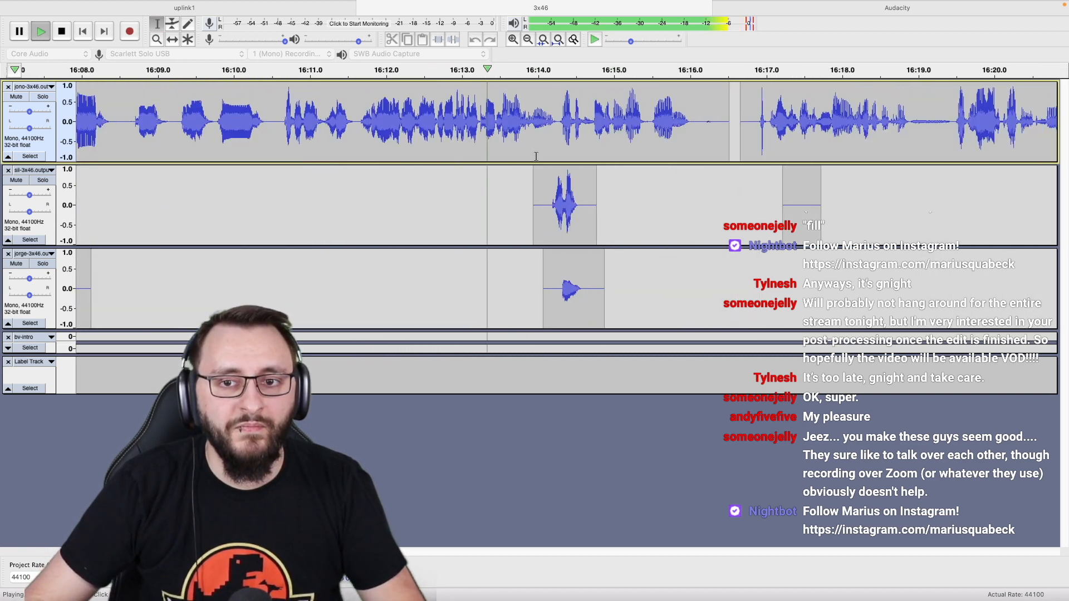
{"action": "scroll", "coordinate": [535, 156], "scroll_direction": "down", "scroll_amount": 2}
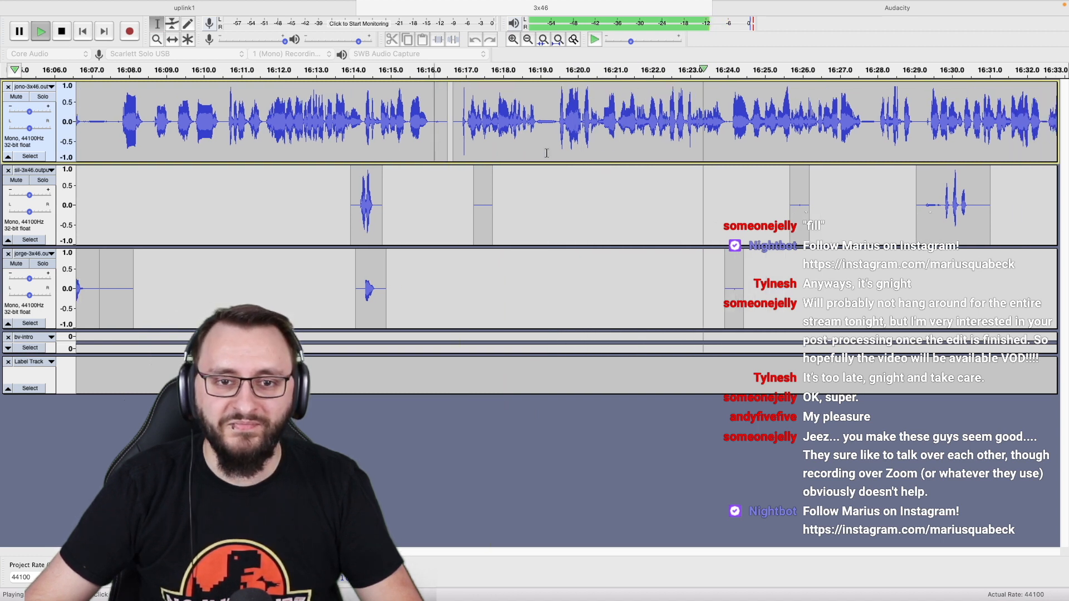
Remove the first voice's click between about 16:16.2 and 16:17.1, and shorten the pause there on all three voices by about 0.65 s.
{"action": "key", "text": "space"}
{"action": "scroll", "coordinate": [465, 153], "scroll_direction": "up", "scroll_amount": 3}
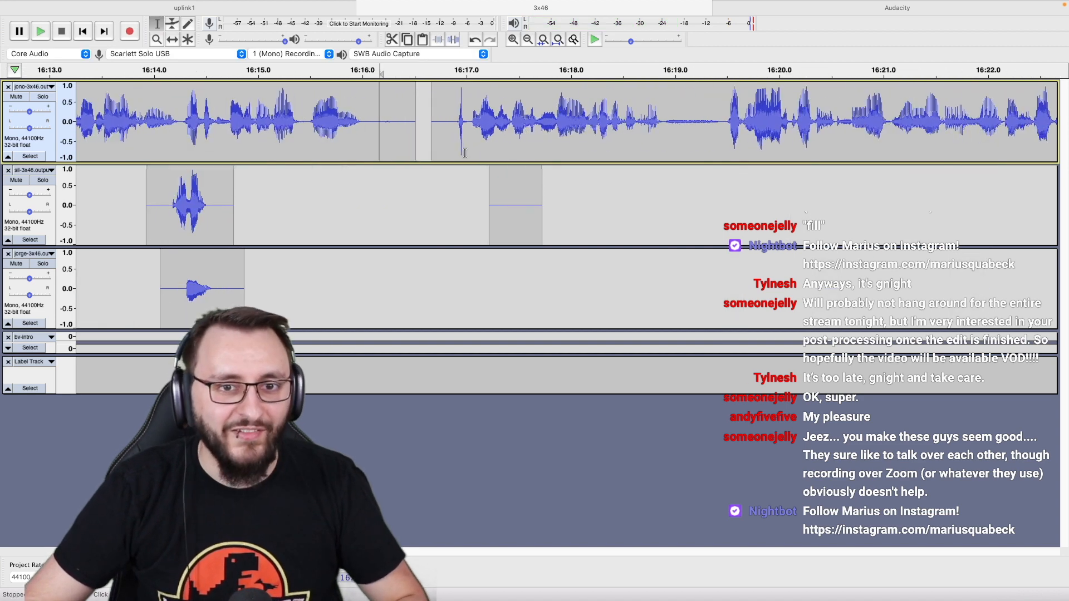
{"action": "left_click", "coordinate": [482, 262], "text": "shift"}
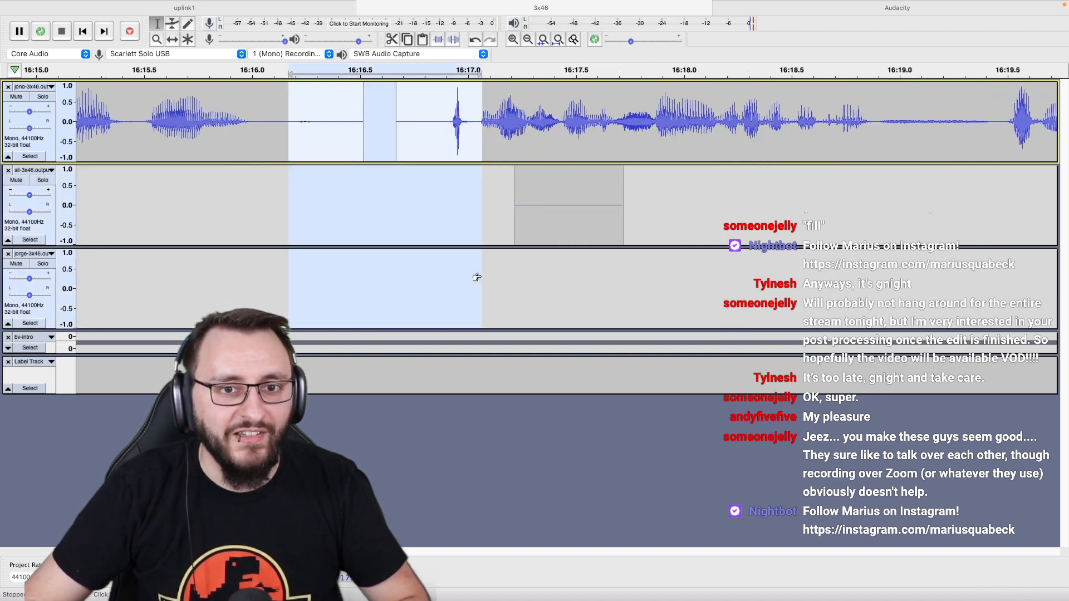
{"action": "left_click_drag", "start_coordinate": [473, 272], "coordinate": [428, 269]}
{"action": "key", "text": "Delete"}
{"action": "scroll", "coordinate": [428, 270], "scroll_direction": "down", "scroll_amount": 5}
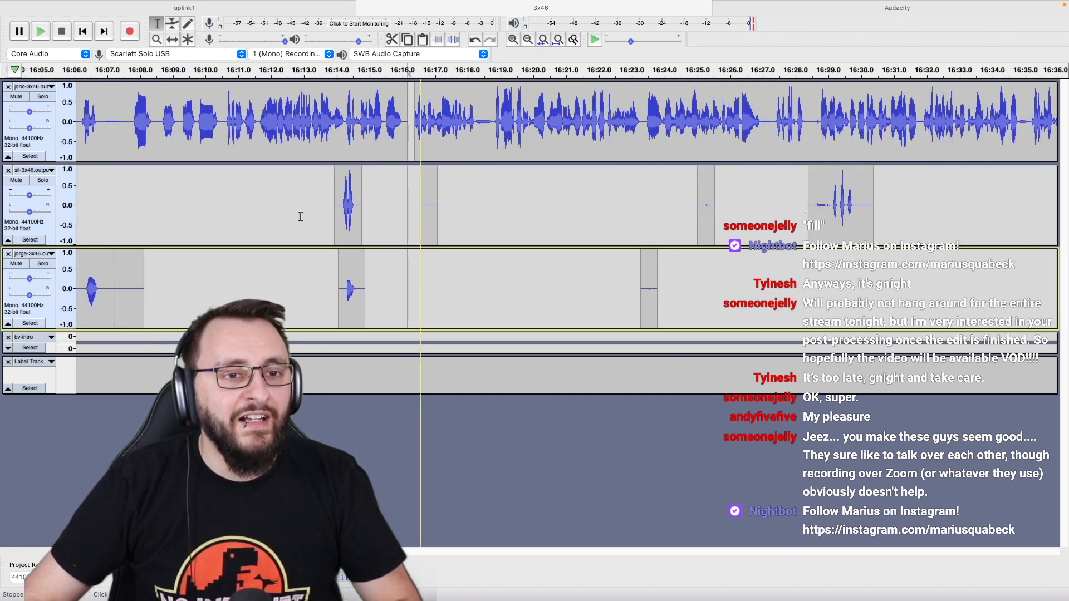
Listen from about 16:12 to 16:39, checking the shortened pause and the first voice's following passage.
{"action": "left_click", "coordinate": [279, 206]}
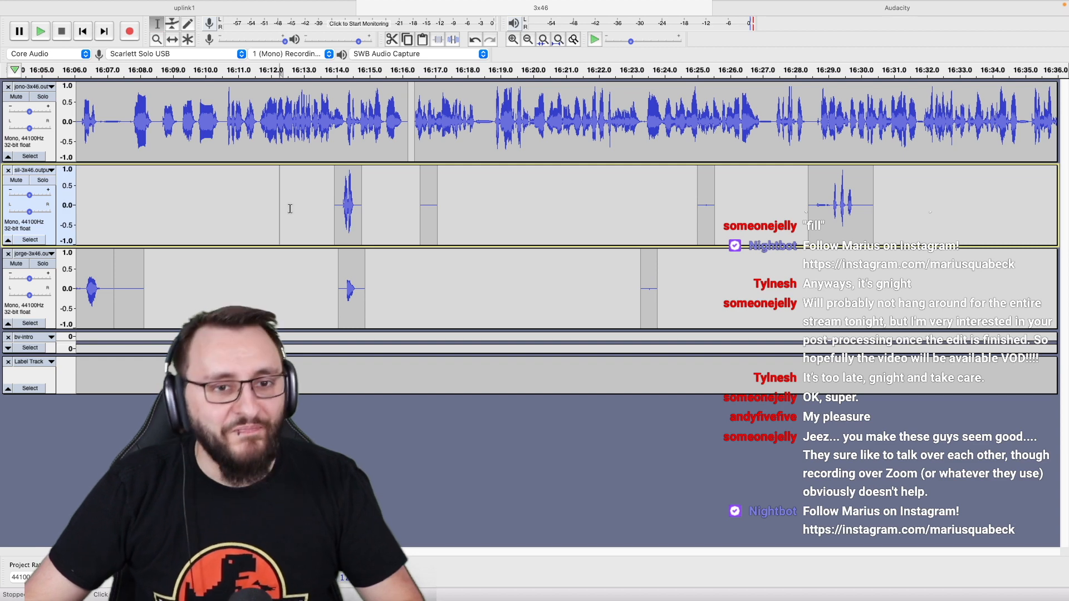
{"action": "scroll", "coordinate": [290, 209], "scroll_direction": "down", "scroll_amount": 3}
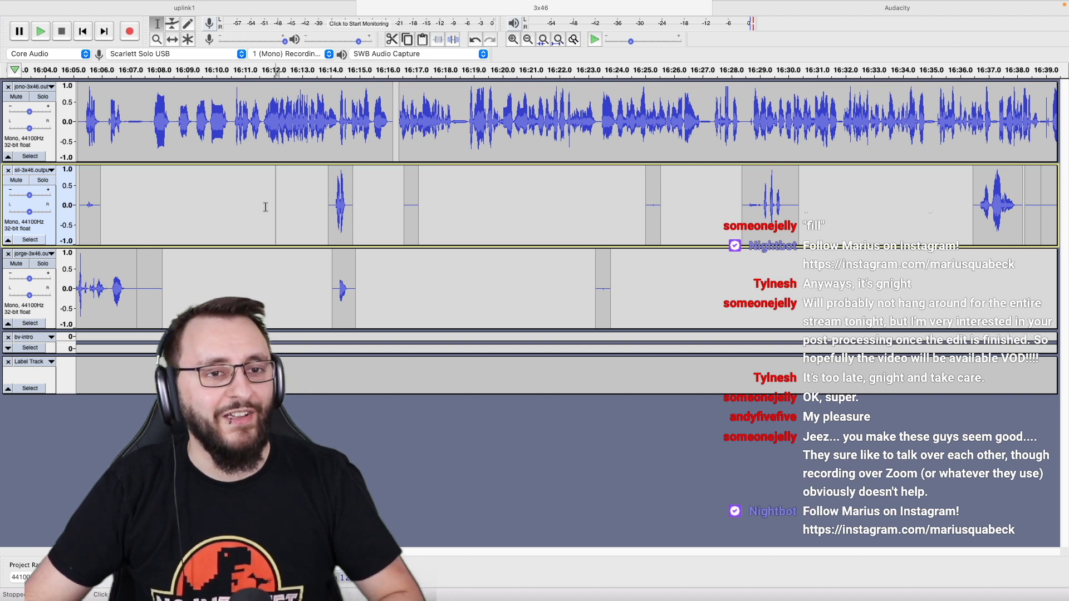
{"action": "key", "text": "space"}
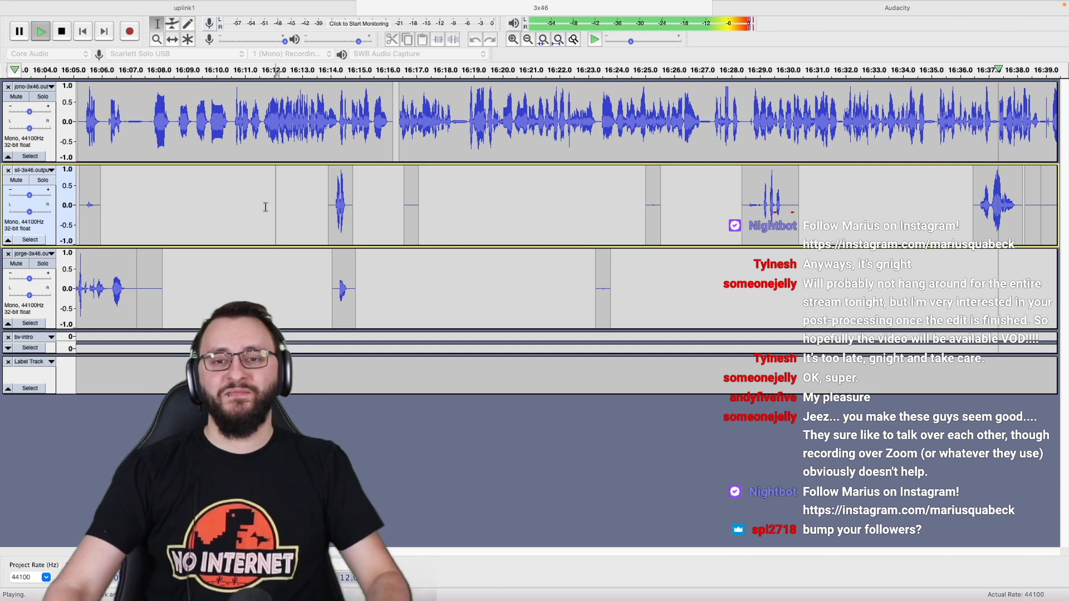
{"action": "scroll", "coordinate": [467, 214], "scroll_direction": "right", "scroll_amount": 10}
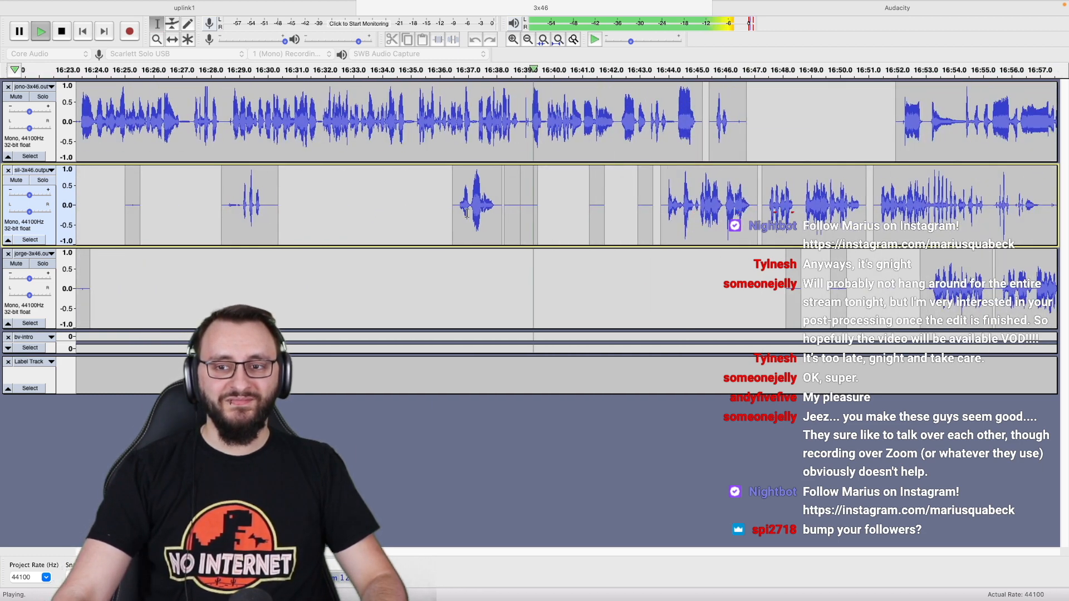
Remove the click from the first voice between about 16:38.8 and 16:39.2, leaving a gap.
{"action": "left_click", "coordinate": [517, 130]}
{"action": "key", "text": "space"}
{"action": "scroll", "coordinate": [516, 129], "scroll_direction": "up", "scroll_amount": 3}
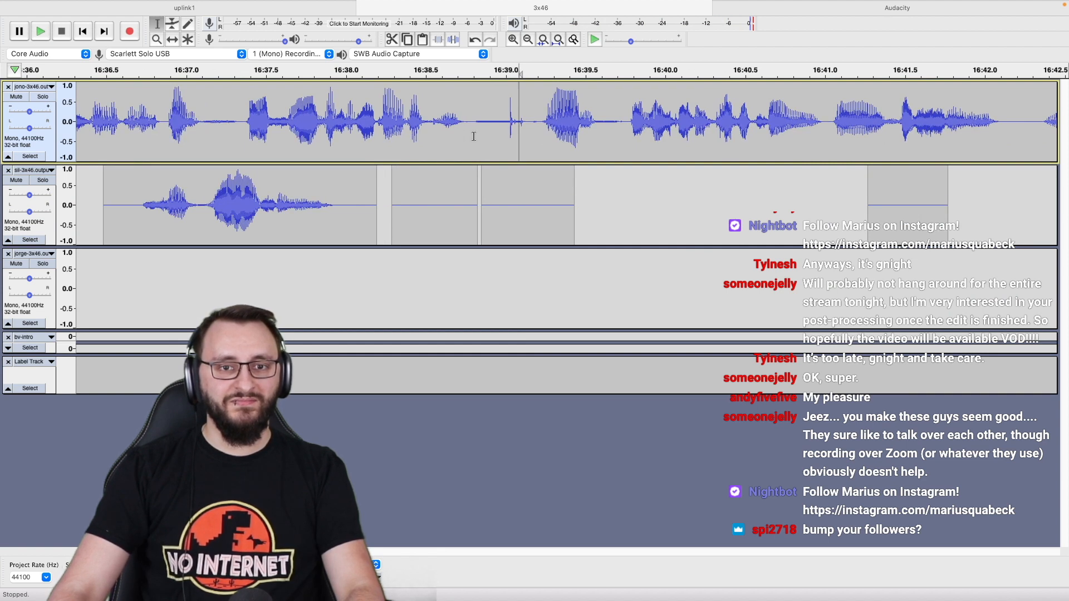
{"action": "left_click", "coordinate": [542, 152], "text": "shift"}
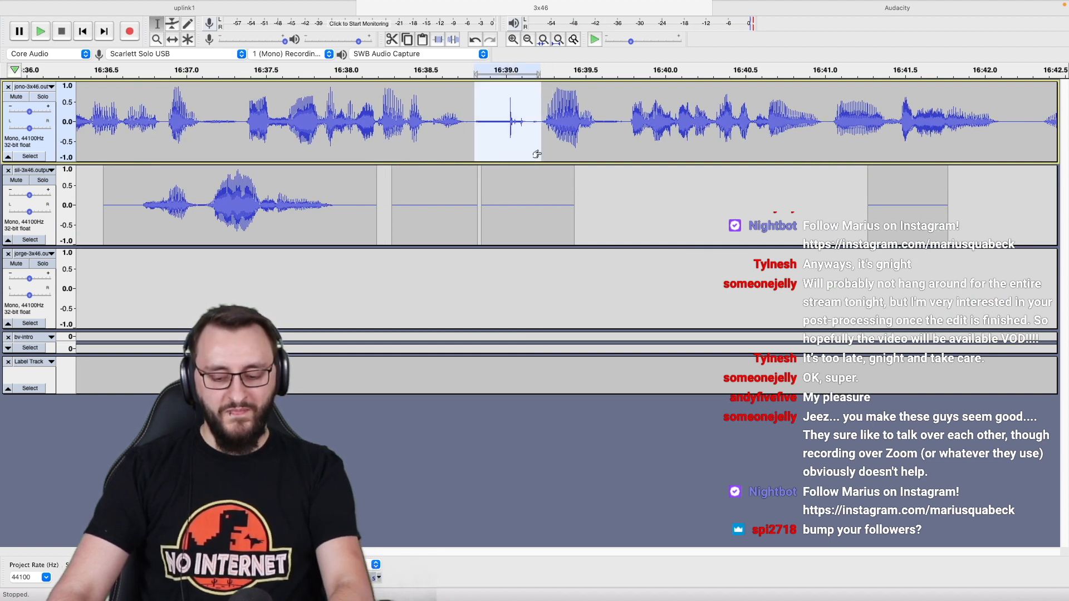
{"action": "key", "text": "super+alt+k"}
Solo the second voice and listen to its short interjection from about 16:36.6.
{"action": "left_click", "coordinate": [127, 201]}
{"action": "key", "text": "shift+s"}
{"action": "key", "text": "space"}
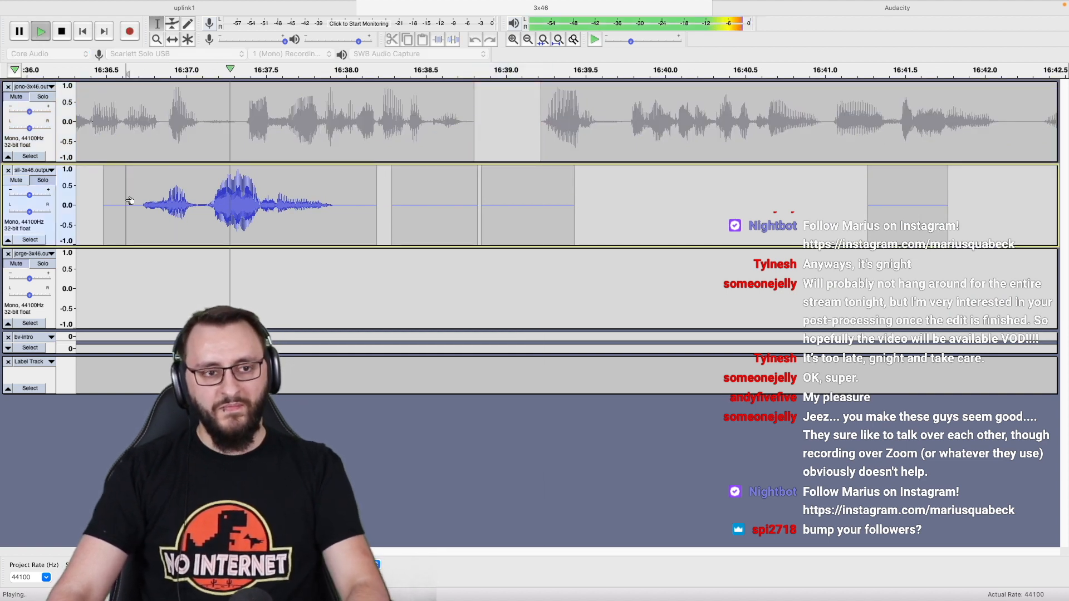
{"action": "key", "text": "space"}
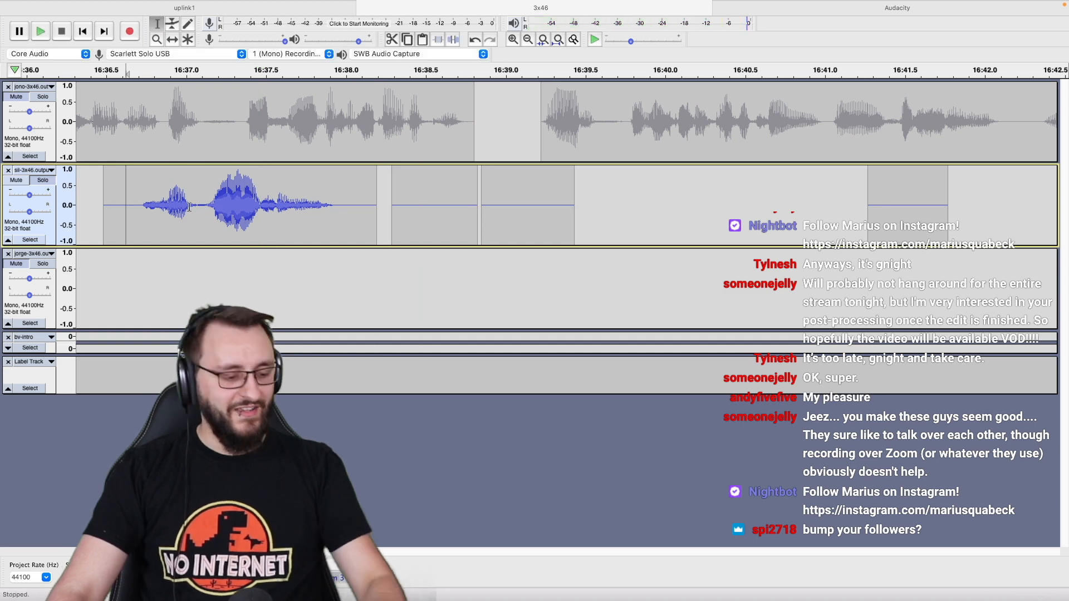
Shift the second voice's interjection clip about 0.1 s later, up against the next clip, and end the solo.
{"action": "left_click_drag", "start_coordinate": [209, 209], "coordinate": [245, 211]}
{"action": "scroll", "coordinate": [251, 212], "scroll_direction": "down", "scroll_amount": 2}
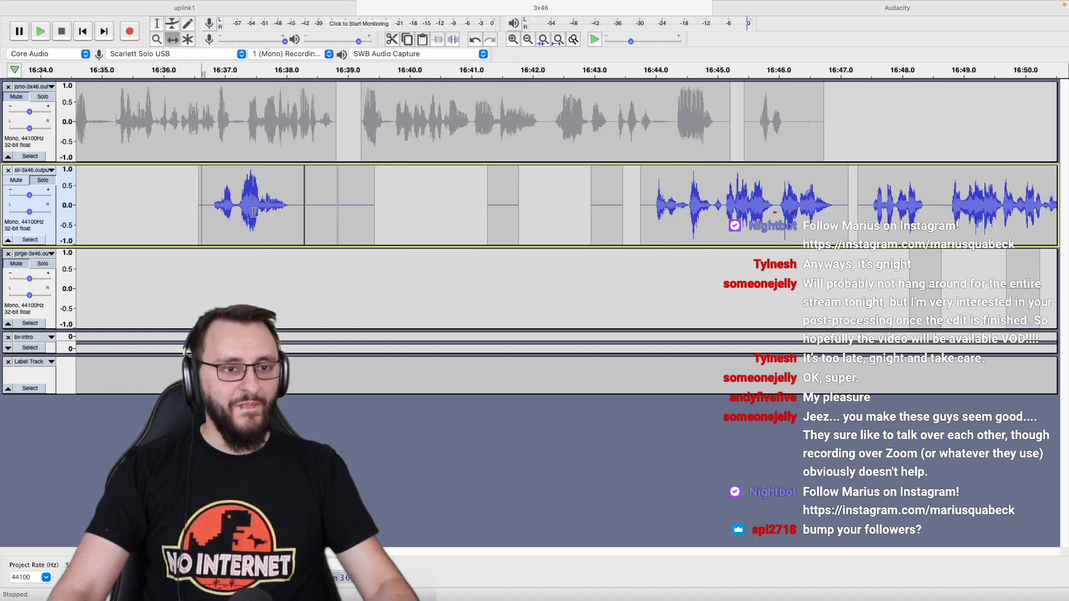
{"action": "key", "text": "shift+s"}
{"action": "key", "text": "shift+s"}
{"action": "key", "text": "shift+s"}
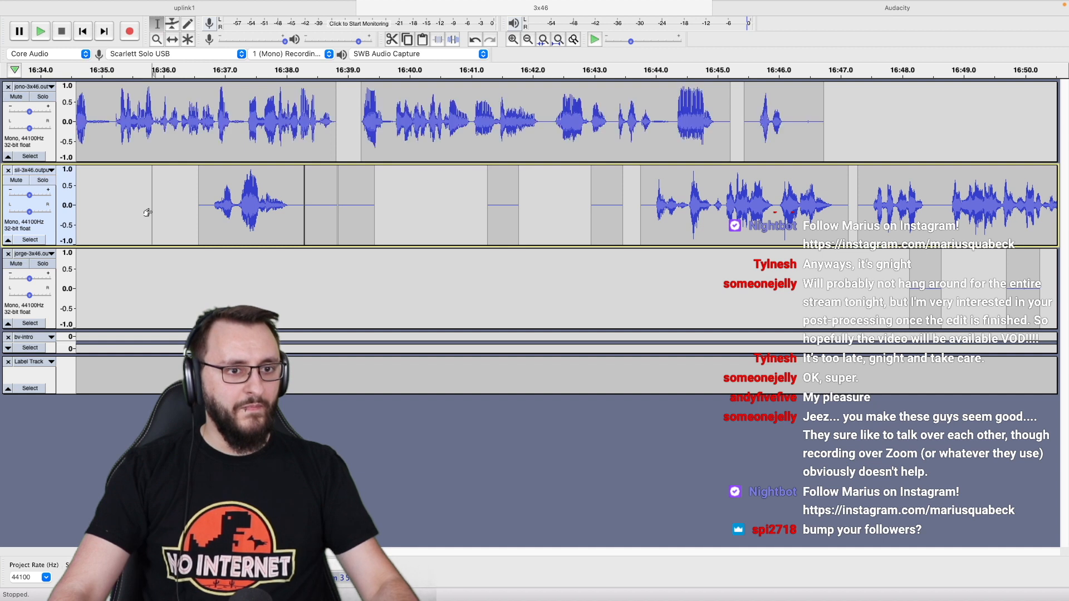
Replay from about 16:35.8, and remove the second voice's stray silent clips between about 16:38.1 and 16:42.1.
{"action": "key", "text": "space"}
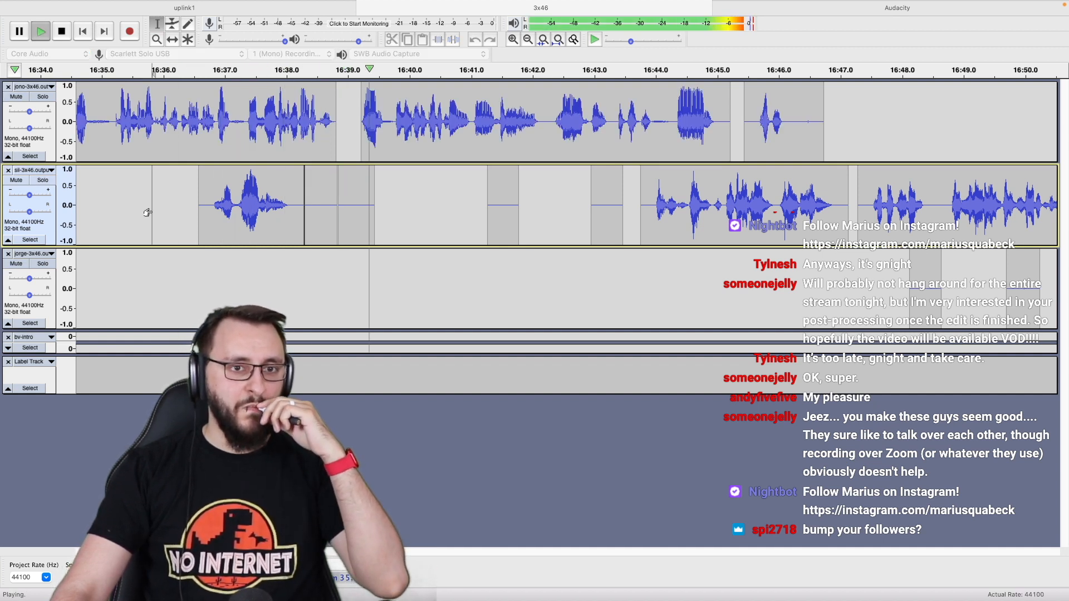
{"action": "scroll", "coordinate": [147, 213], "scroll_direction": "down", "scroll_amount": 1, "text": "ctrl"}
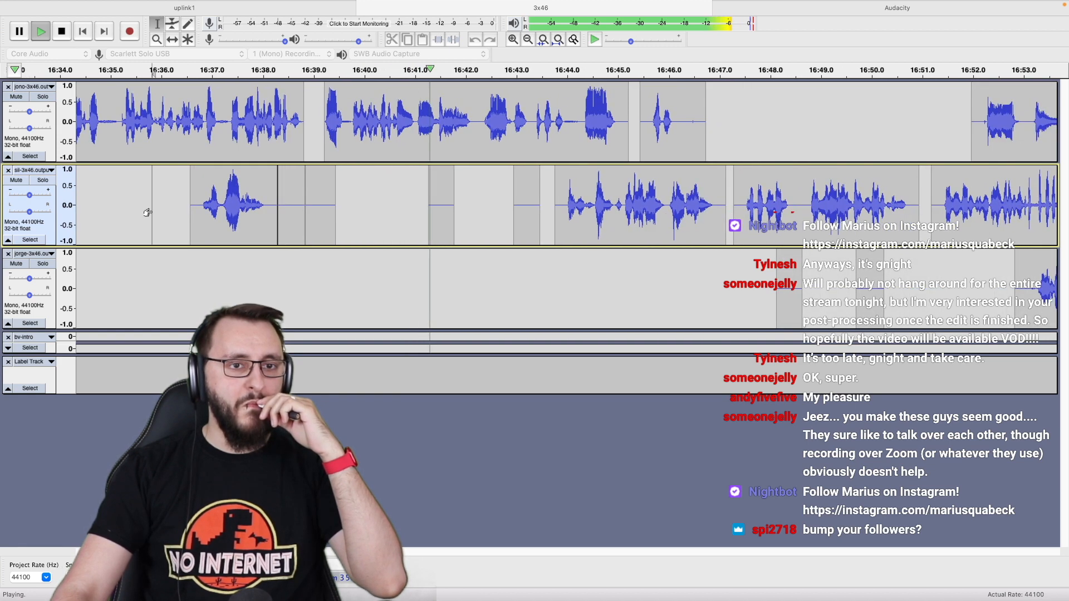
{"action": "key", "text": "space"}
{"action": "left_click_drag", "start_coordinate": [470, 213], "coordinate": [256, 220]}
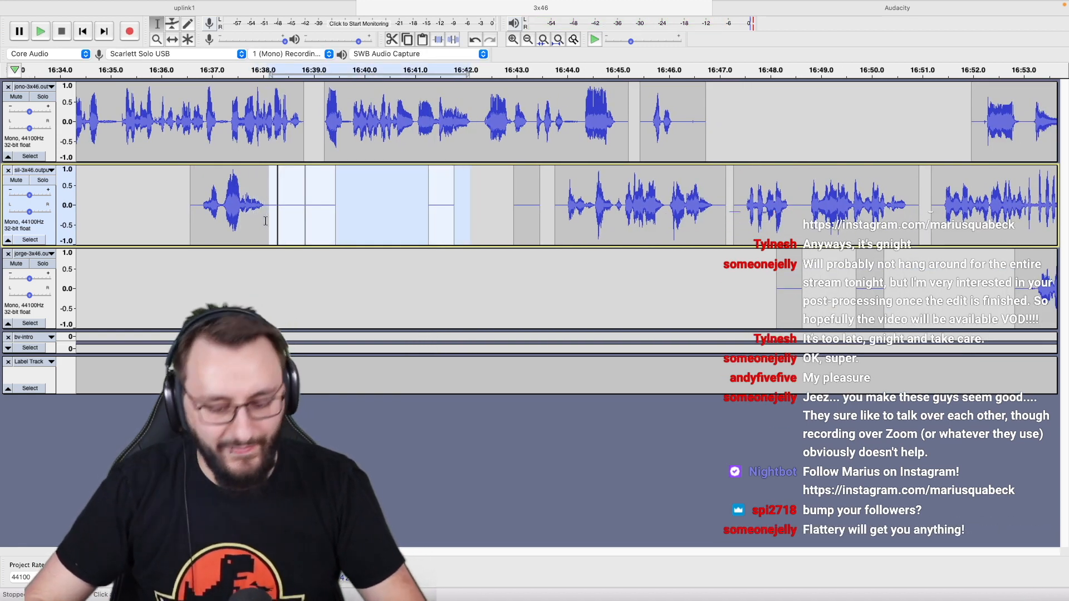
{"action": "key", "text": "super+alt+k"}
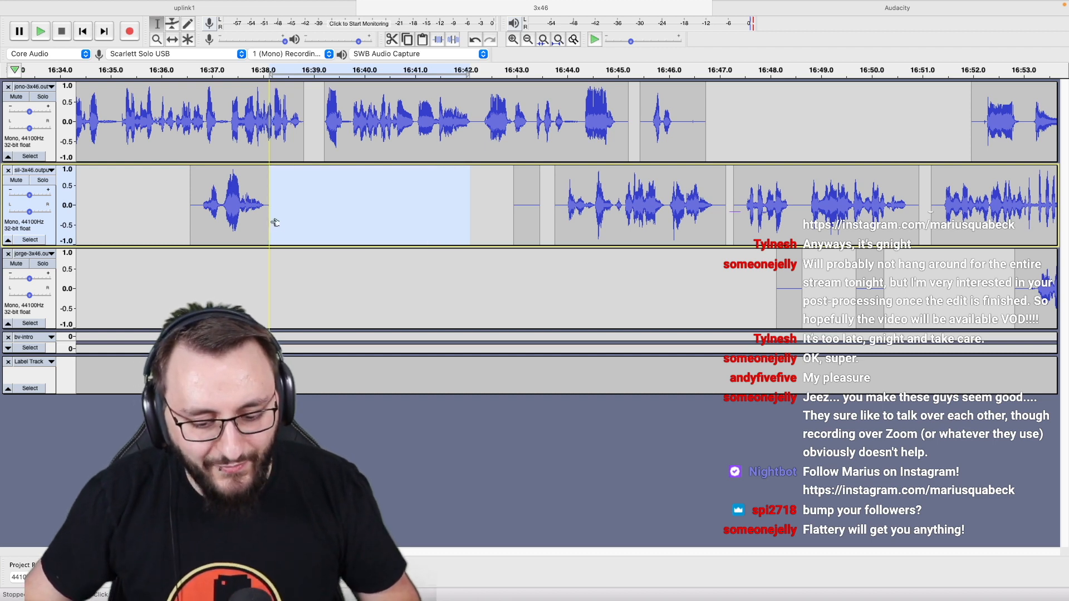
Move the second voice's interjection clip later so that it starts at about 16:38.0, near the first voice's gap.
{"action": "scroll", "coordinate": [274, 223], "scroll_direction": "up", "scroll_amount": 2}
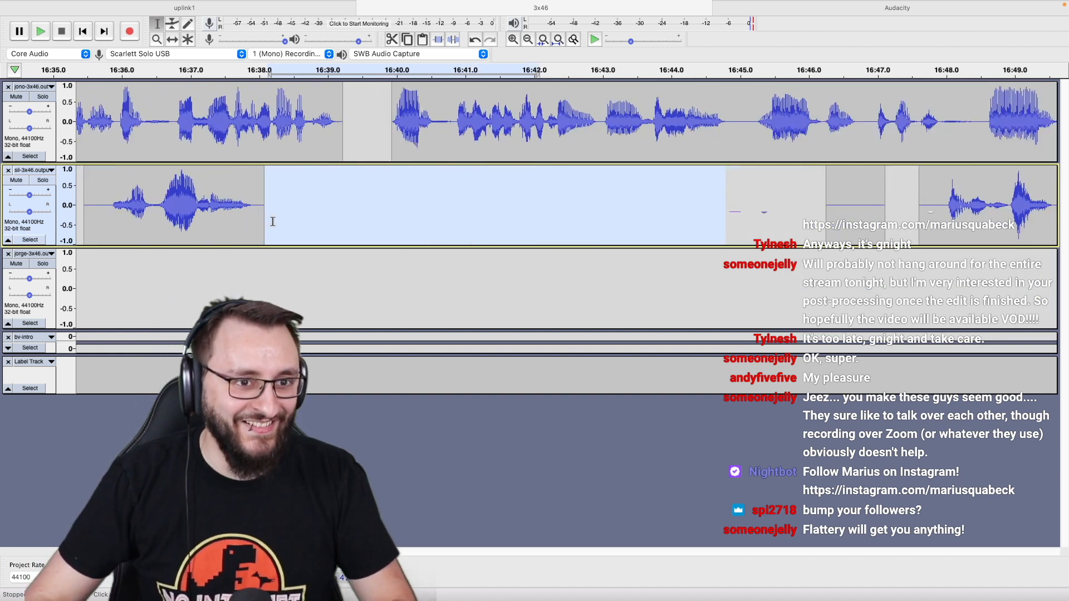
{"action": "left_click", "coordinate": [236, 222]}
{"action": "left_click_drag", "start_coordinate": [212, 220], "coordinate": [417, 217]}
{"action": "scroll", "coordinate": [417, 216], "scroll_direction": "down", "scroll_amount": 3}
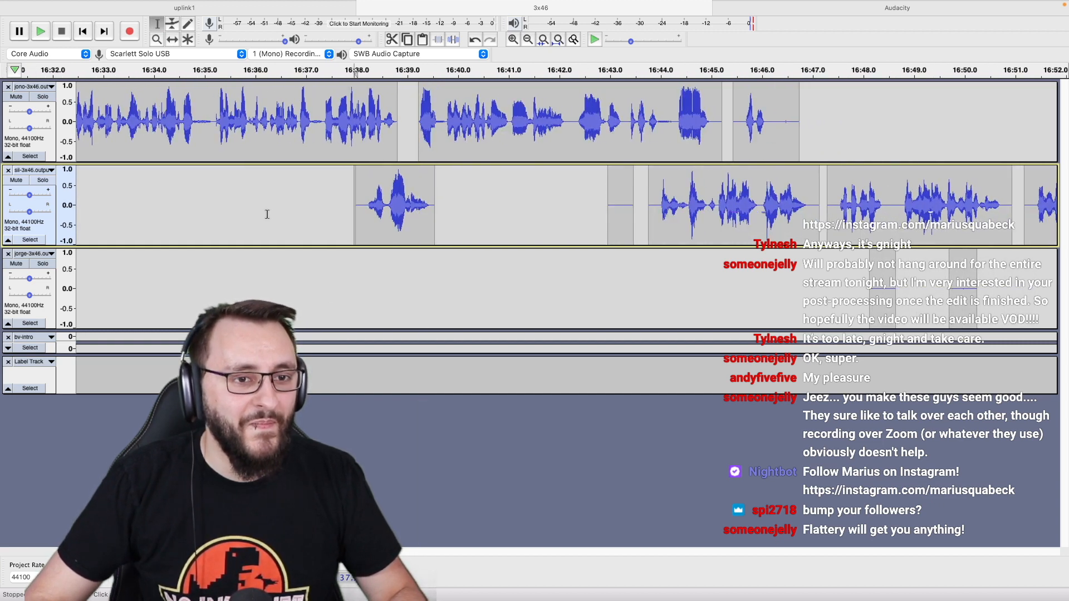
Remove the short word from about 16:39.0 to 16:39.8 in the first voice track, leaving the following audio in place.
{"action": "key", "text": "space"}
{"action": "scroll", "coordinate": [263, 216], "scroll_direction": "down", "scroll_amount": 1}
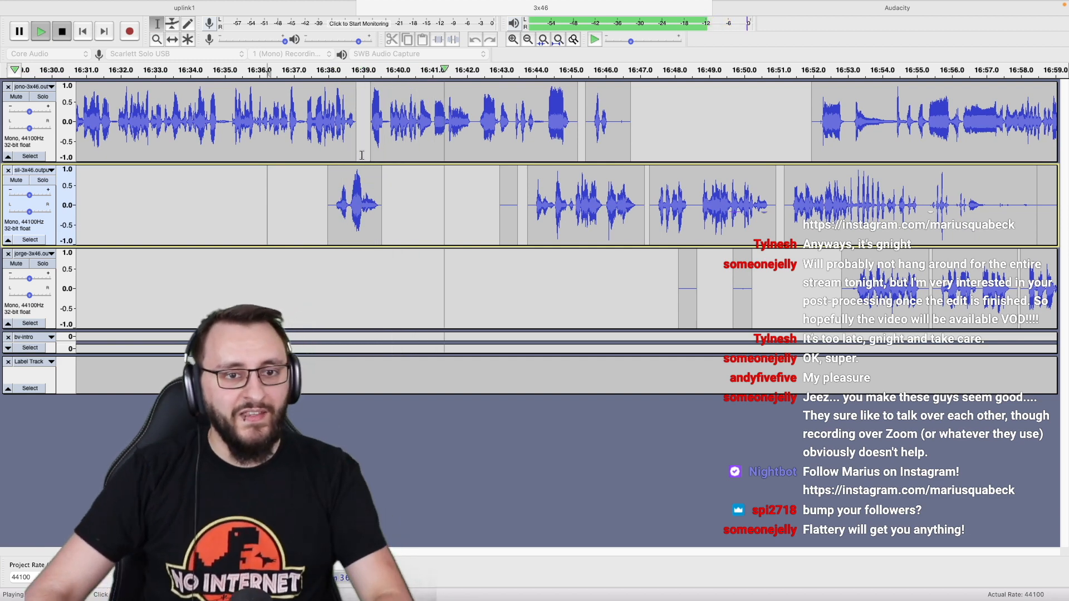
{"action": "key", "text": "space"}
{"action": "scroll", "coordinate": [354, 161], "scroll_direction": "up", "scroll_amount": 2}
{"action": "left_click_drag", "start_coordinate": [371, 153], "coordinate": [479, 153]}
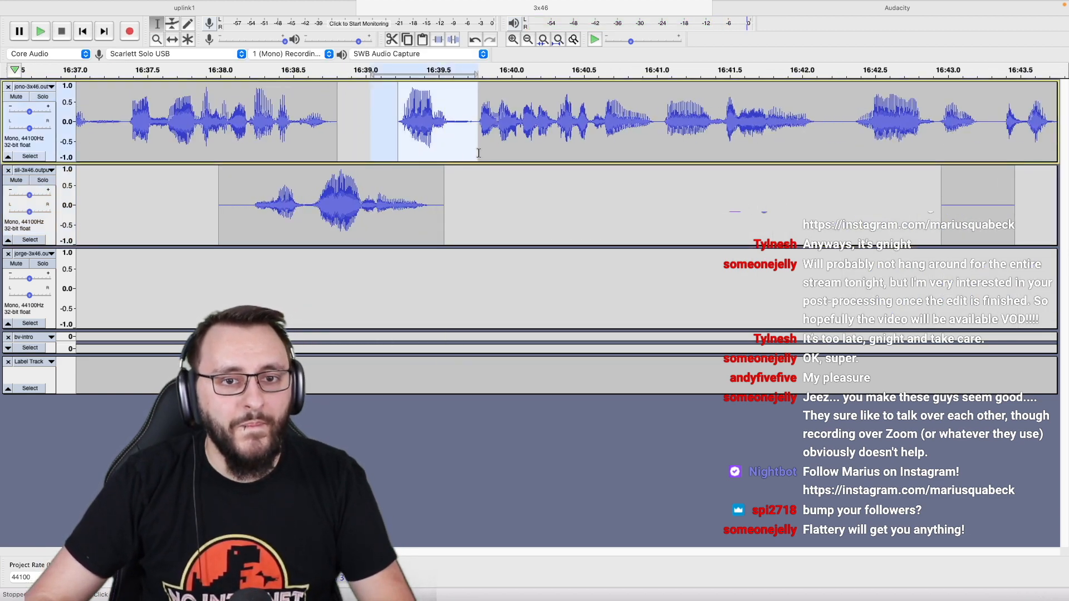
{"action": "scroll", "coordinate": [474, 154], "scroll_direction": "down", "scroll_amount": 1}
Shift the second voice track's clip near 16:38 about 0.3 seconds later and listen to the passage from about 16:36.6.
{"action": "left_click", "coordinate": [423, 201]}
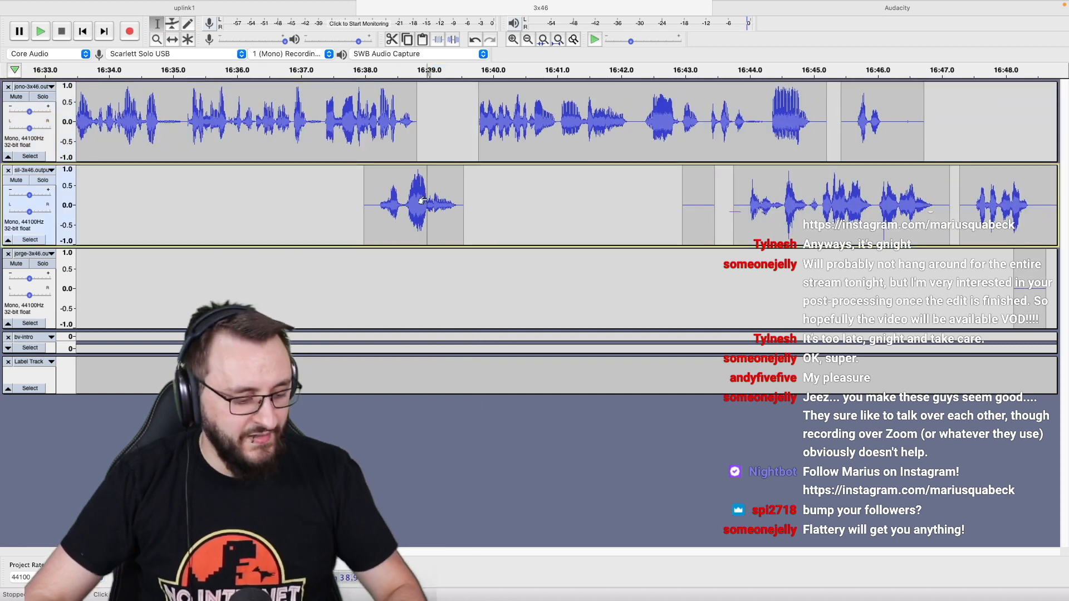
{"action": "left_click_drag", "start_coordinate": [418, 200], "coordinate": [439, 199]}
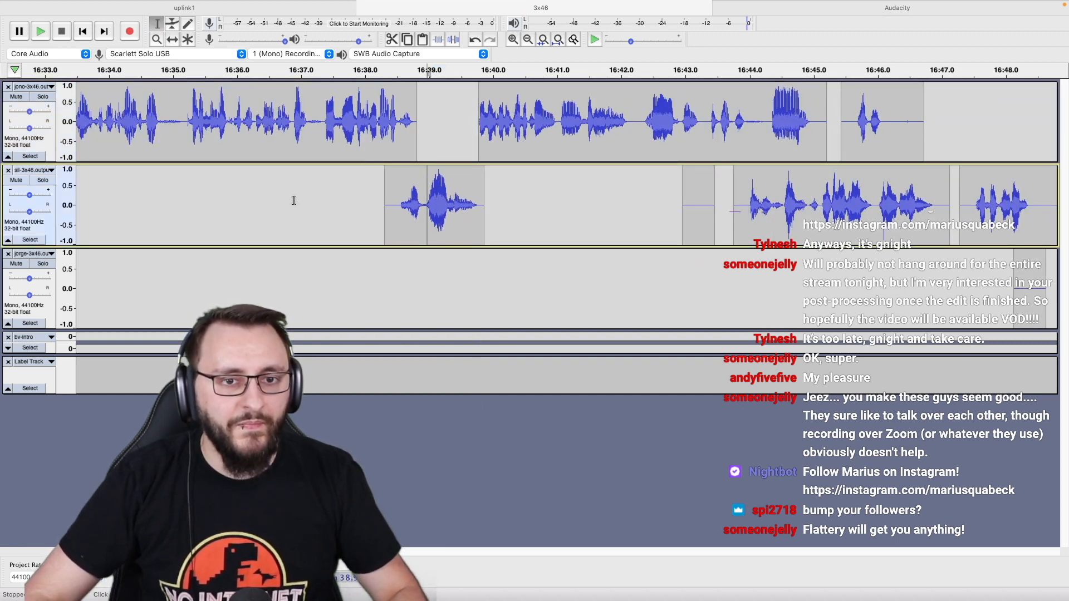
{"action": "key", "text": "space"}
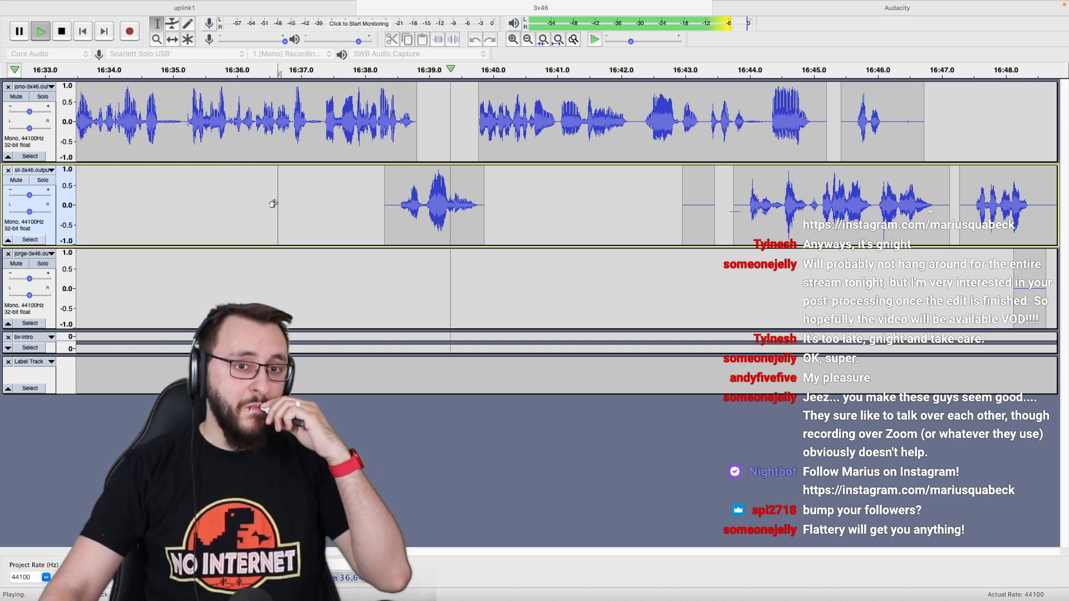
{"action": "scroll", "coordinate": [273, 204], "scroll_direction": "down", "scroll_amount": 2}
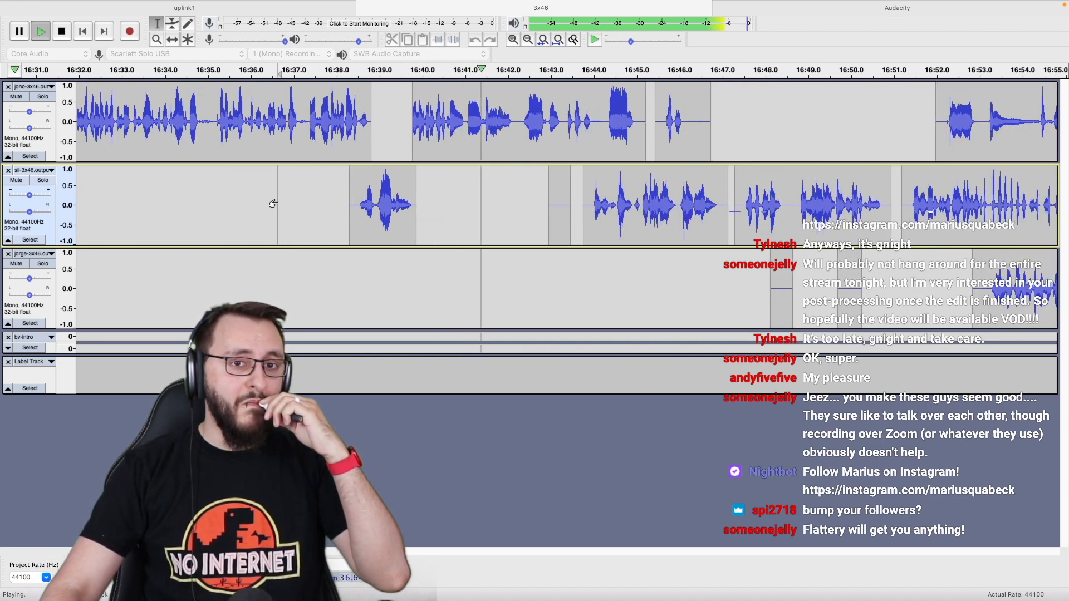
{"action": "scroll", "coordinate": [276, 203], "scroll_direction": "right", "scroll_amount": 5}
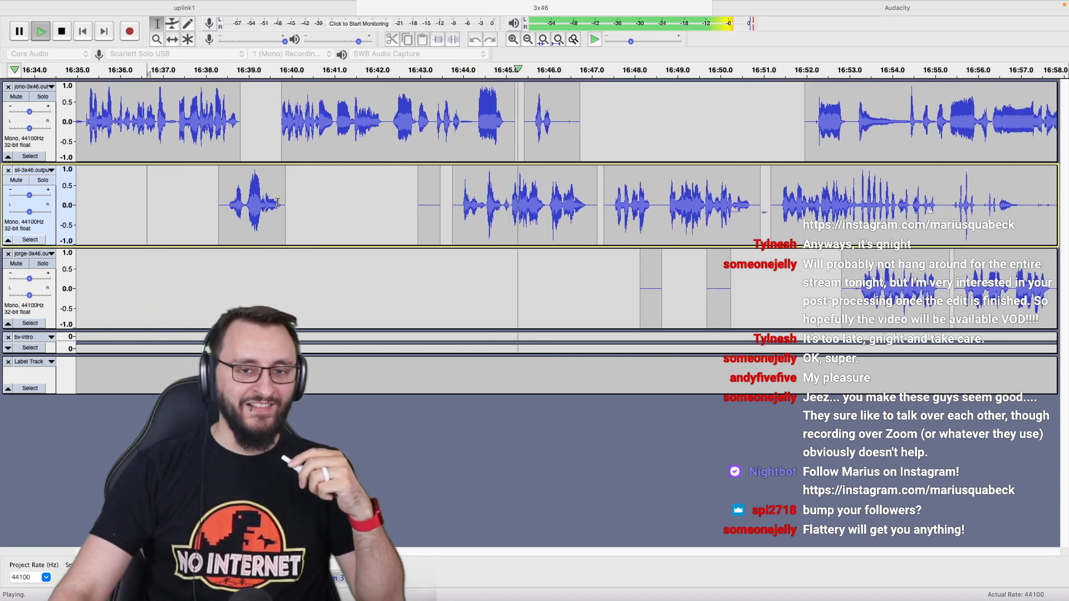
{"action": "scroll", "coordinate": [278, 203], "scroll_direction": "down", "scroll_amount": 1}
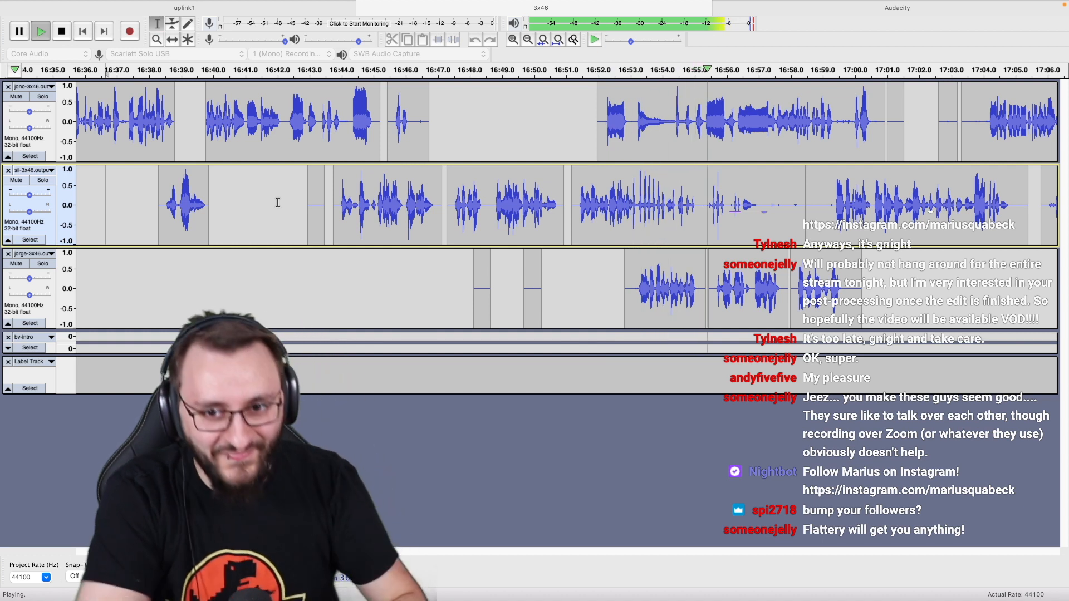
{"action": "key", "text": "space"}
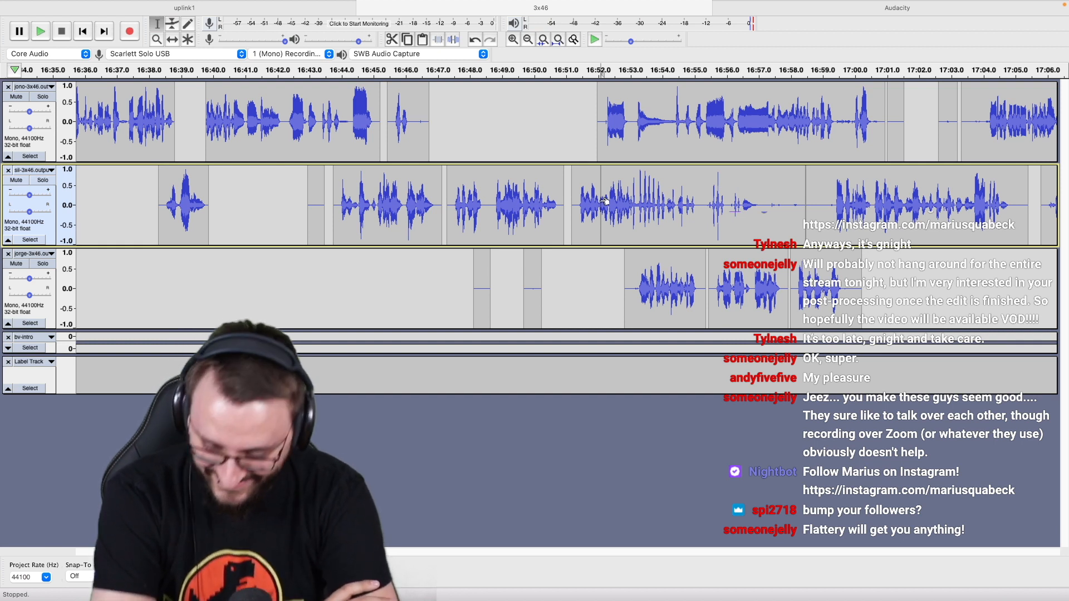
Listen to the conversation from about 16:48.5 and replay it from about 17:38 to find speech to cut.
{"action": "left_click", "coordinate": [484, 215]}
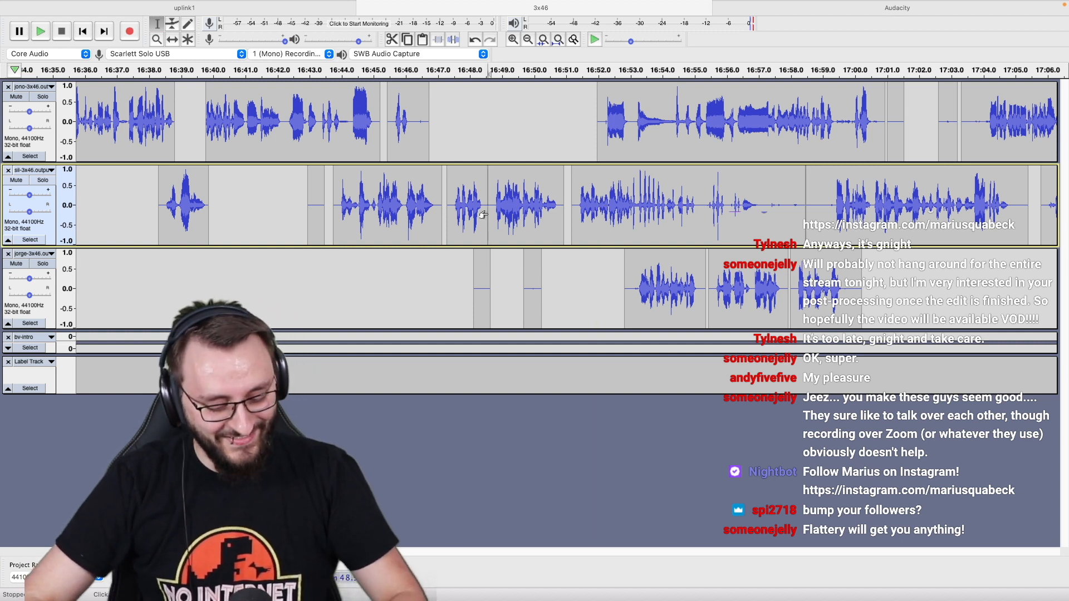
{"action": "key", "text": "space"}
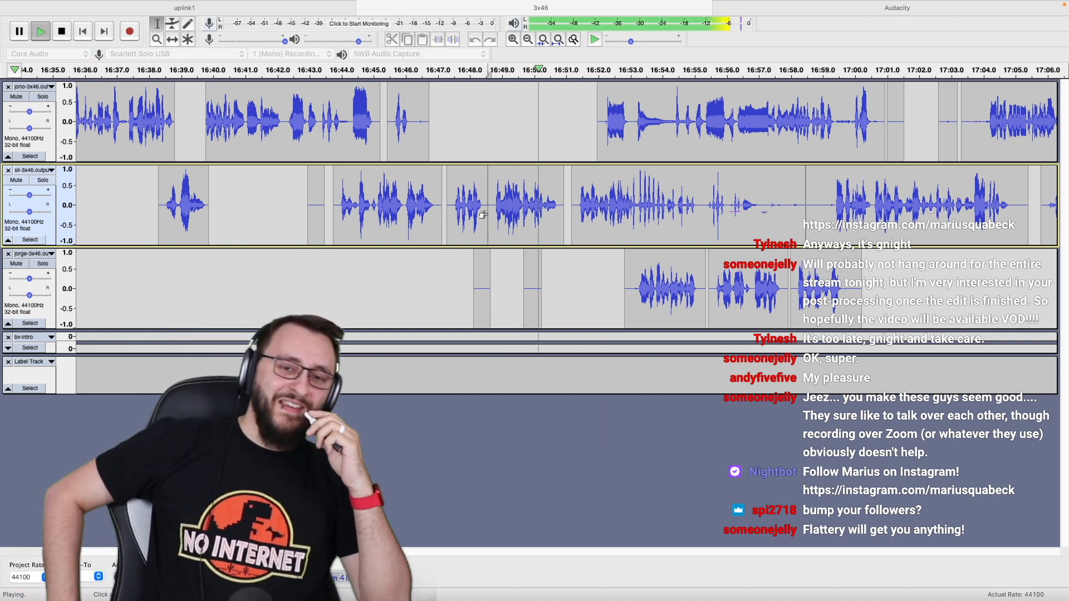
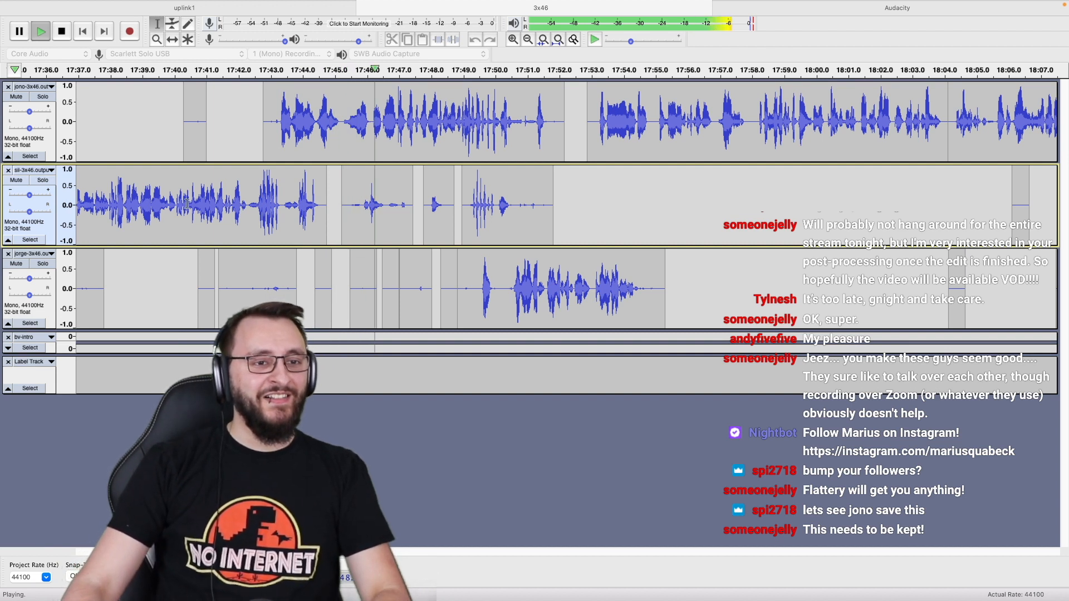
{"action": "key", "text": "space"}
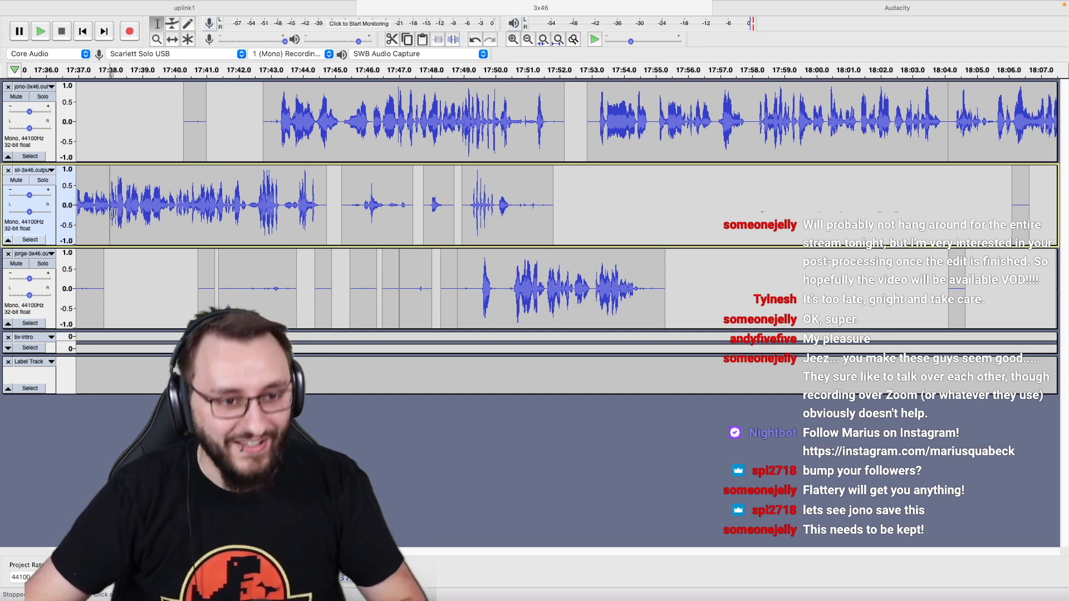
{"action": "scroll", "coordinate": [123, 213], "scroll_direction": "down", "scroll_amount": 4}
{"action": "key", "text": "space"}
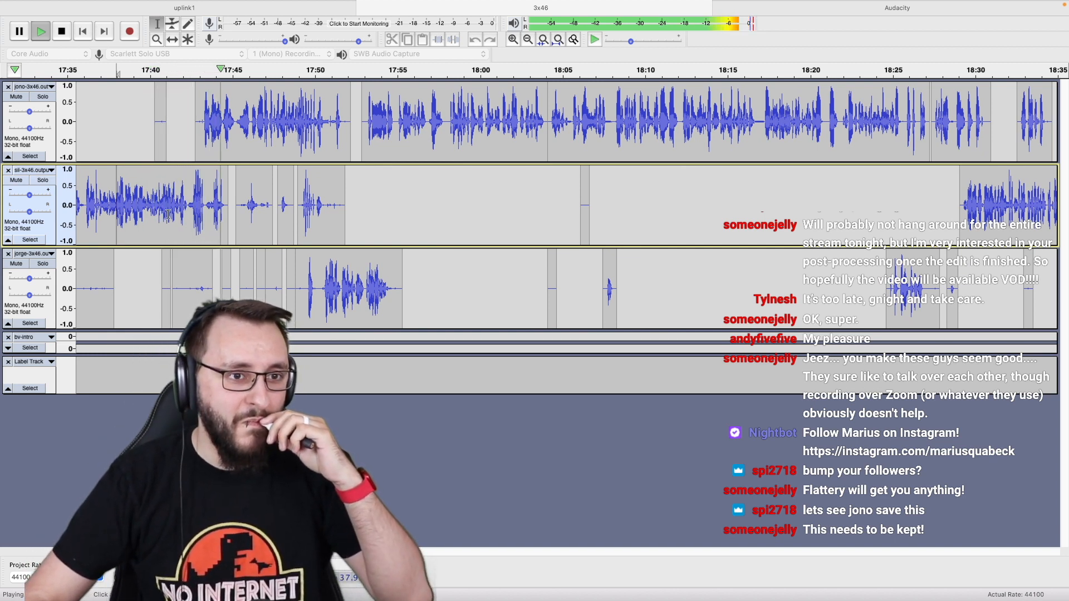
{"action": "scroll", "coordinate": [168, 215], "scroll_direction": "left", "scroll_amount": 5}
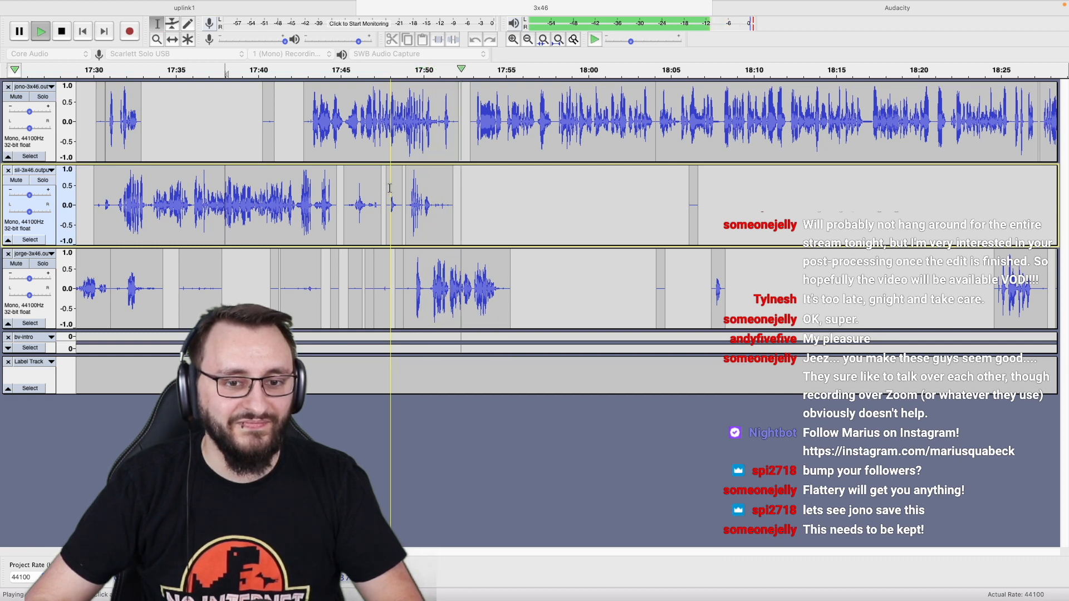
Remove the first voice track's speech from about 17:52.7 to 17:54.9 without shifting the later audio.
{"action": "scroll", "coordinate": [389, 188], "scroll_direction": "up", "scroll_amount": 4}
{"action": "scroll", "coordinate": [390, 188], "scroll_direction": "right", "scroll_amount": 4}
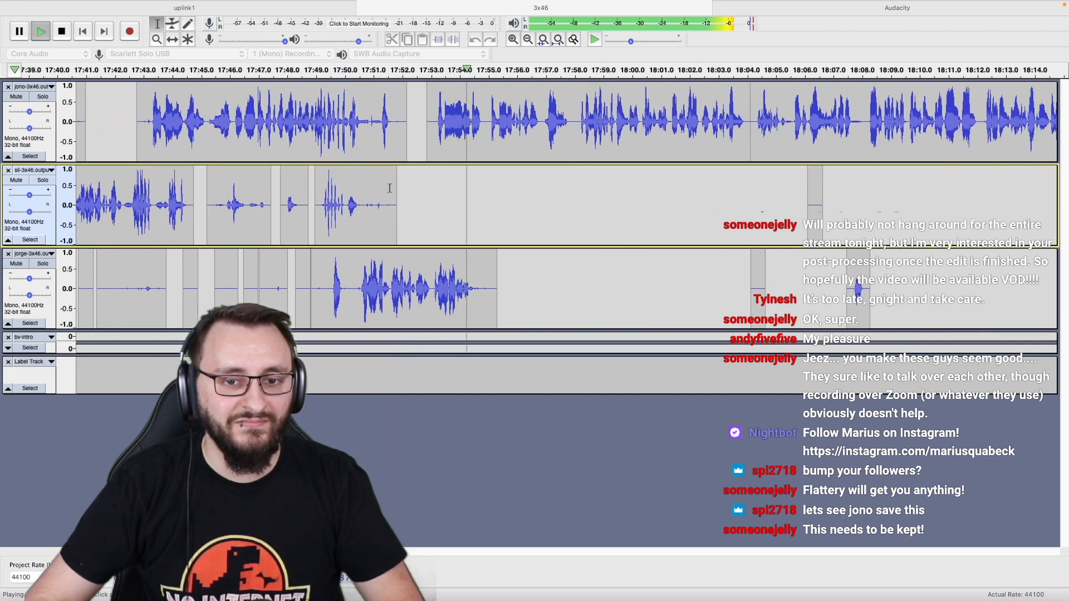
{"action": "scroll", "coordinate": [390, 188], "scroll_direction": "right", "scroll_amount": 2}
{"action": "scroll", "coordinate": [390, 188], "scroll_direction": "up", "scroll_amount": 2}
{"action": "key", "text": "space"}
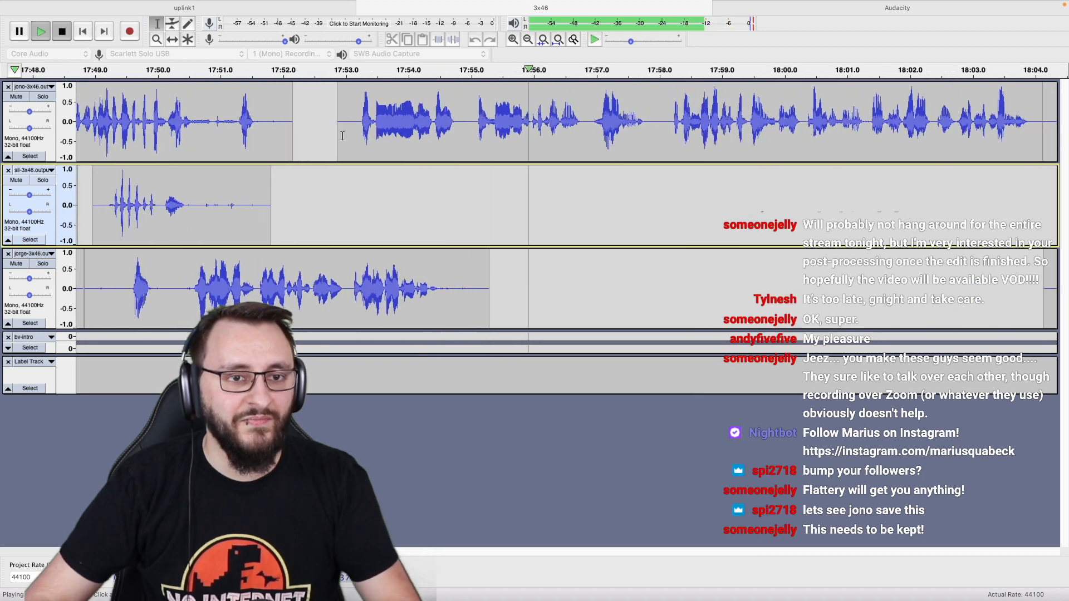
{"action": "left_click", "coordinate": [326, 135]}
{"action": "left_click_drag", "start_coordinate": [328, 134], "coordinate": [465, 148]}
{"action": "key", "text": "super+alt+k"}
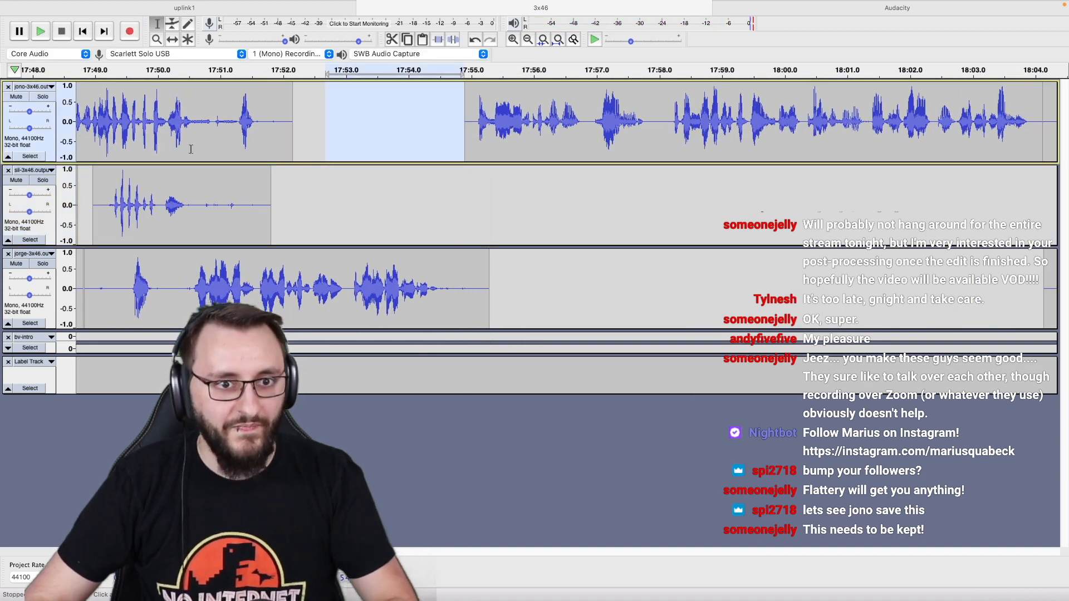
Play the conversation from about 17:50.5 to check the cut in the first voice track.
{"action": "left_click", "coordinate": [187, 149]}
{"action": "key", "text": "space"}
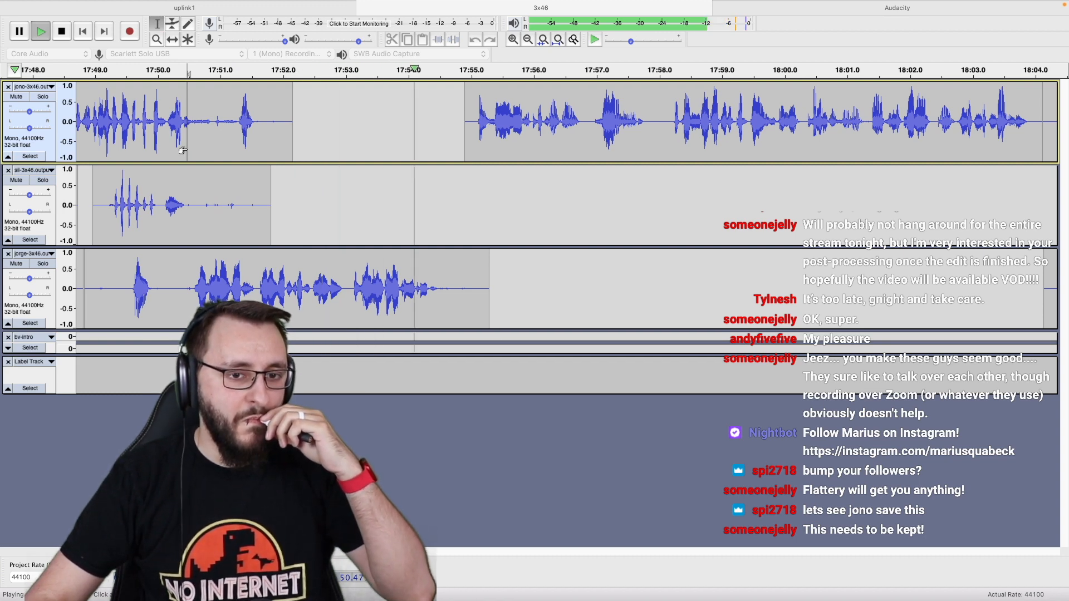
{"action": "scroll", "coordinate": [183, 150], "scroll_direction": "down", "scroll_amount": 3}
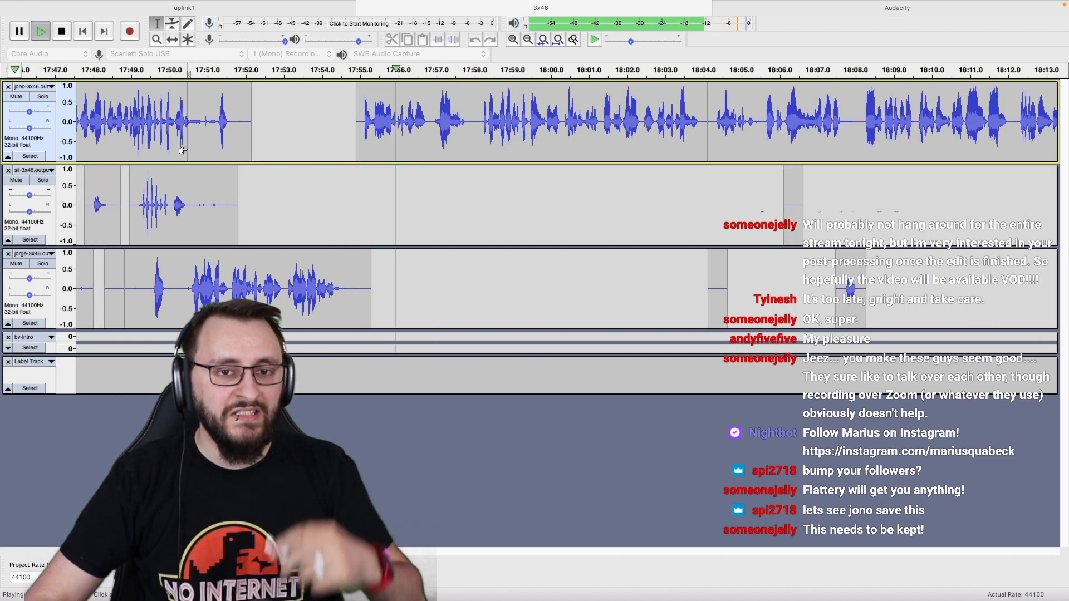
{"action": "scroll", "coordinate": [182, 150], "scroll_direction": "down", "scroll_amount": 2}
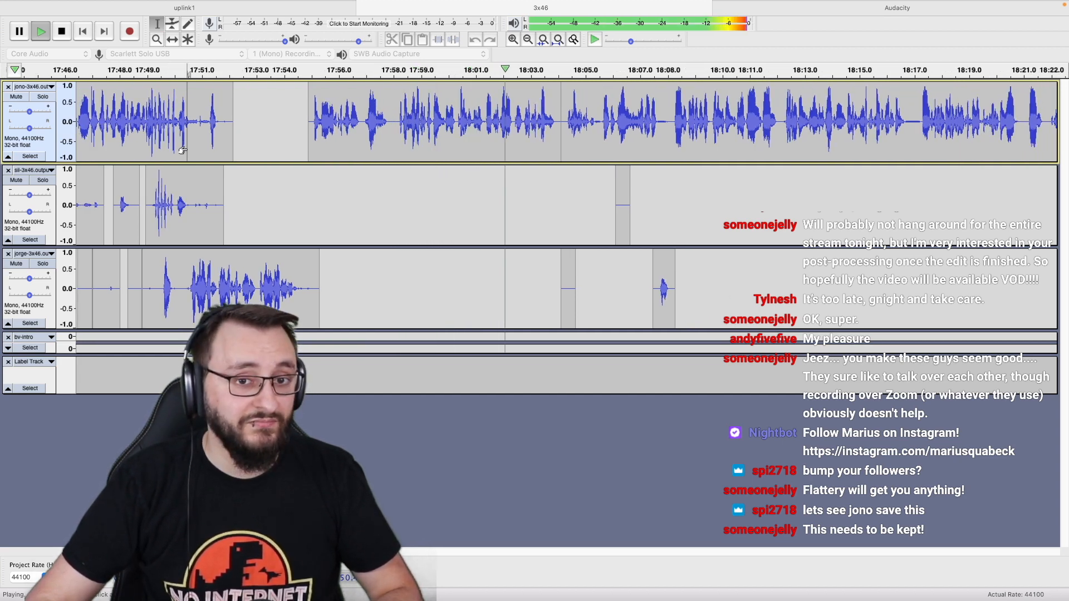
{"action": "scroll", "coordinate": [183, 150], "scroll_direction": "down", "scroll_amount": 2}
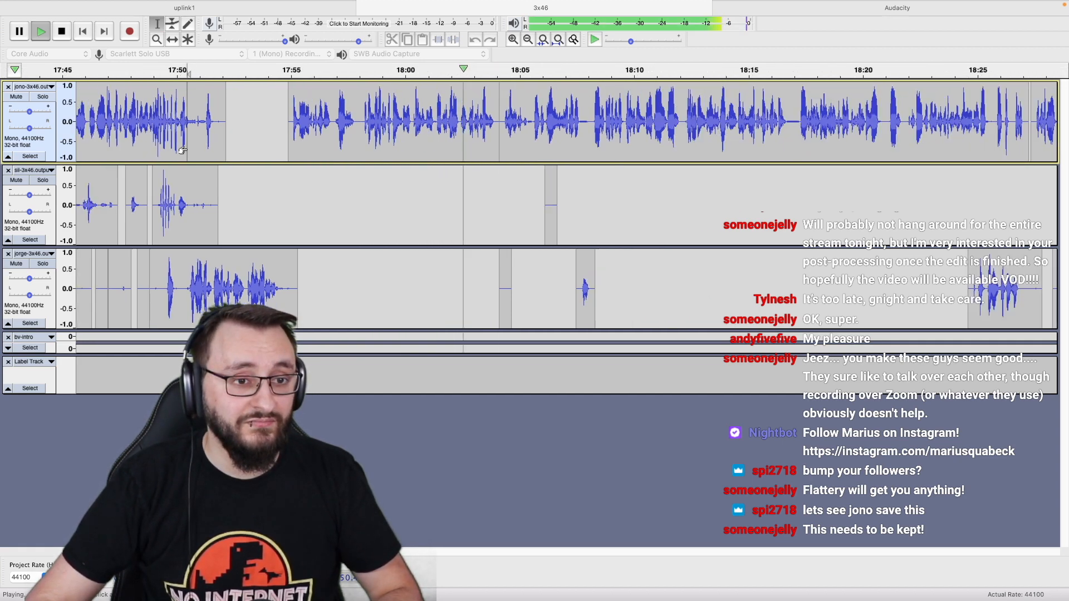
Listen to all voice tracks from about 18:01.8 past 18:44, checking for overlapping speech.
{"action": "left_click", "coordinate": [477, 202]}
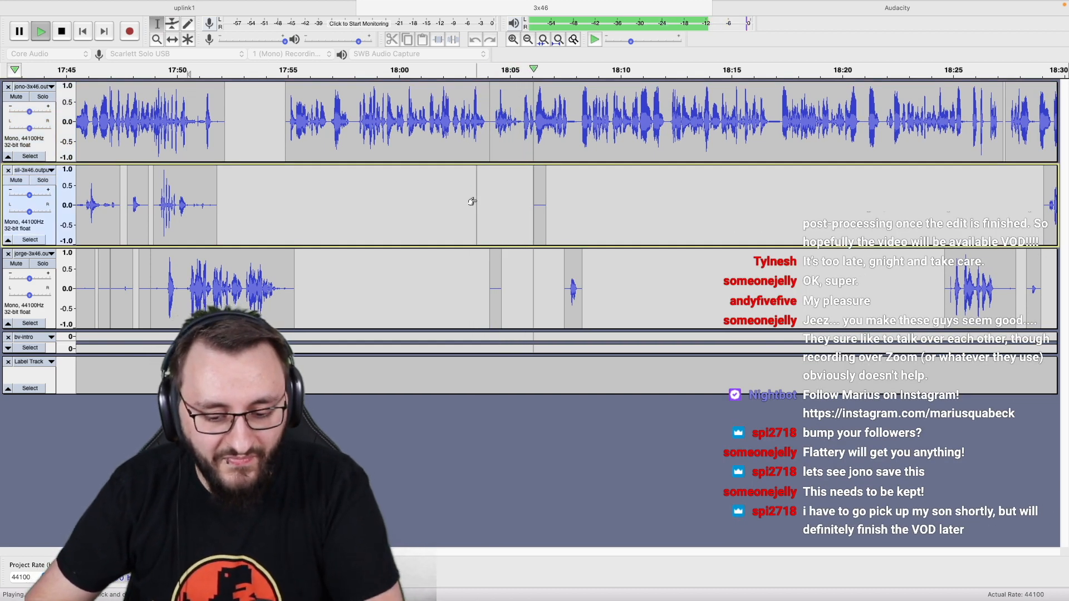
{"action": "left_click", "coordinate": [452, 202]}
{"action": "key", "text": "space"}
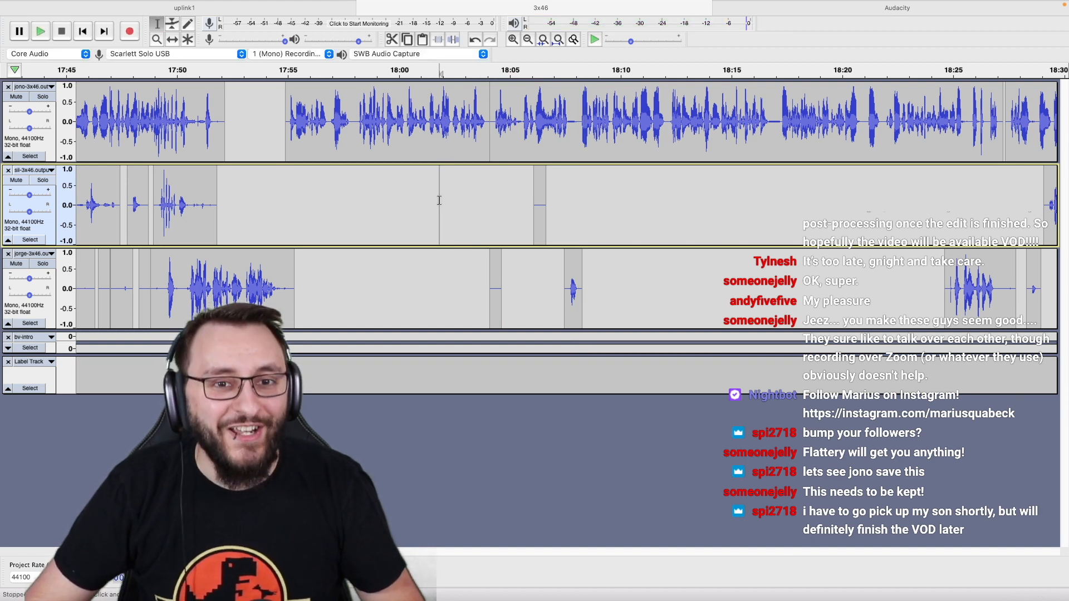
{"action": "key", "text": "space"}
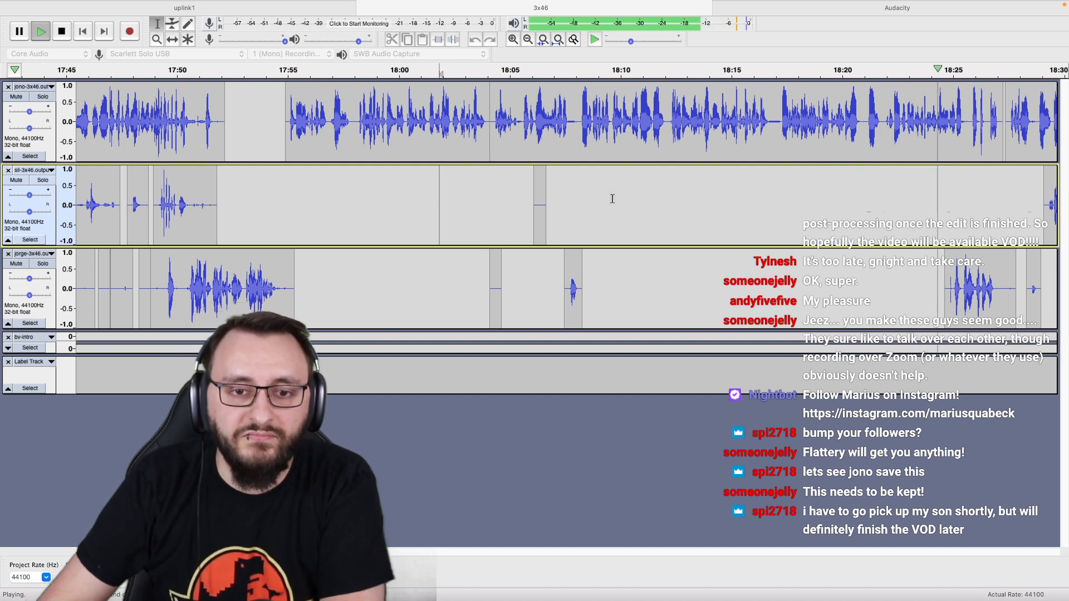
{"action": "scroll", "coordinate": [613, 199], "scroll_direction": "right", "scroll_amount": 10}
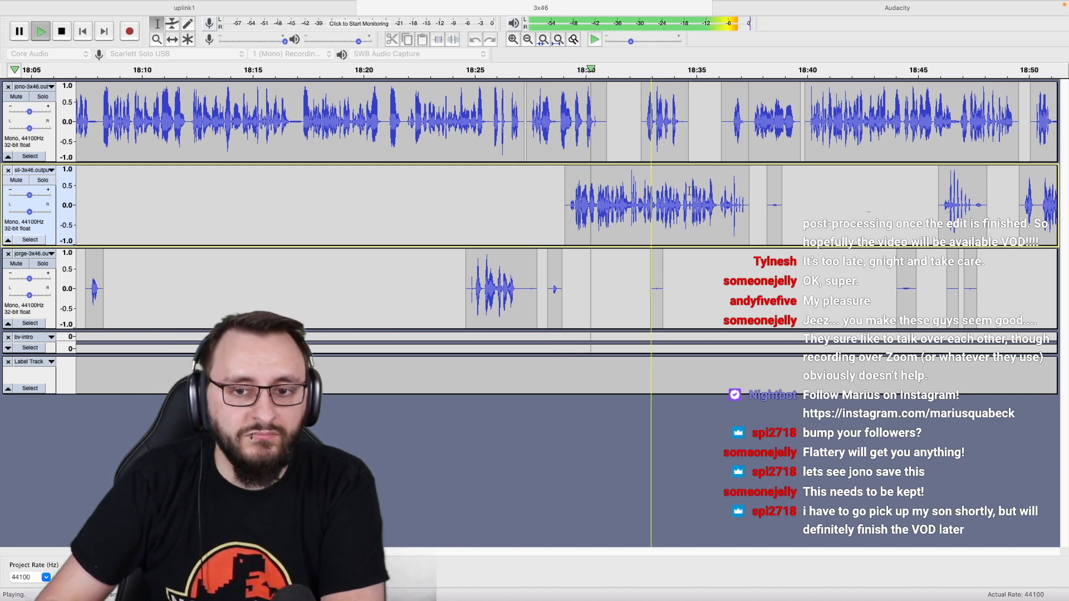
{"action": "scroll", "coordinate": [657, 198], "scroll_direction": "up", "scroll_amount": 3}
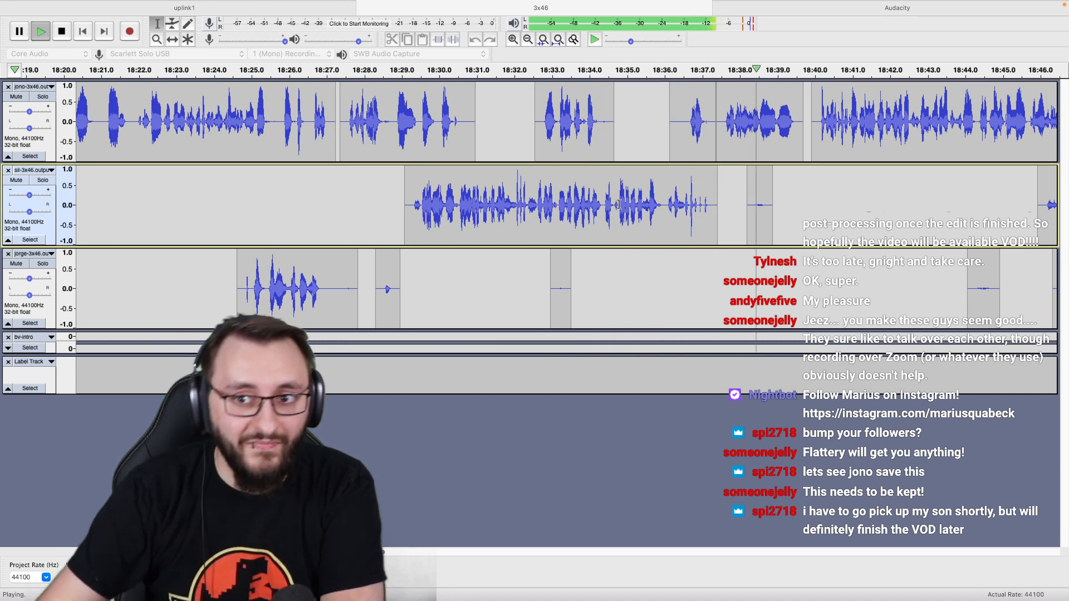
{"action": "scroll", "coordinate": [619, 205], "scroll_direction": "down", "scroll_amount": 1}
{"action": "scroll", "coordinate": [619, 204], "scroll_direction": "right", "scroll_amount": 4}
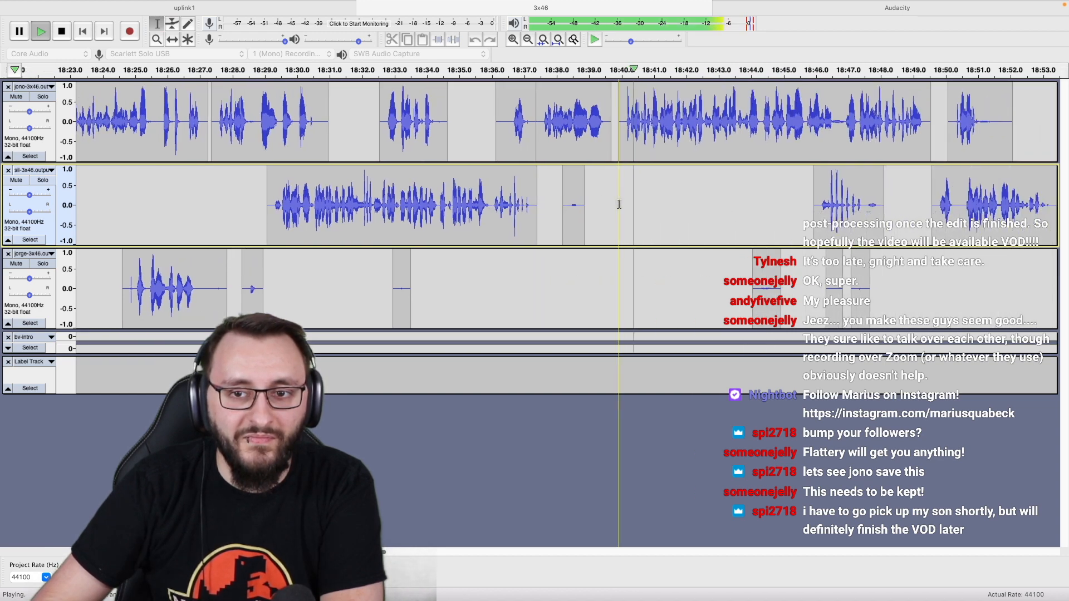
{"action": "scroll", "coordinate": [619, 204], "scroll_direction": "right", "scroll_amount": 4}
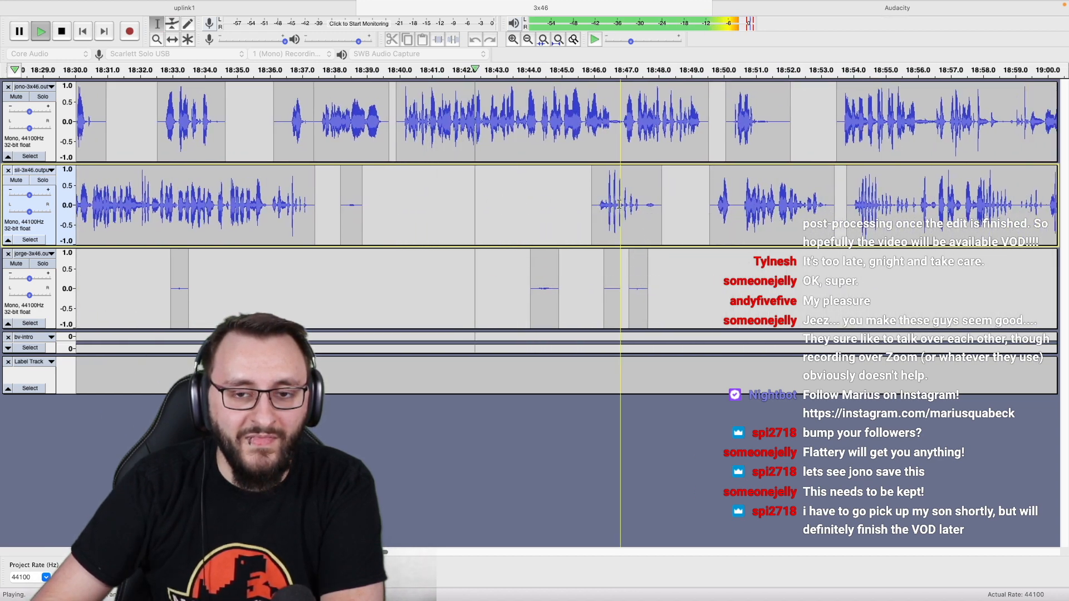
{"action": "scroll", "coordinate": [620, 204], "scroll_direction": "down", "scroll_amount": 1}
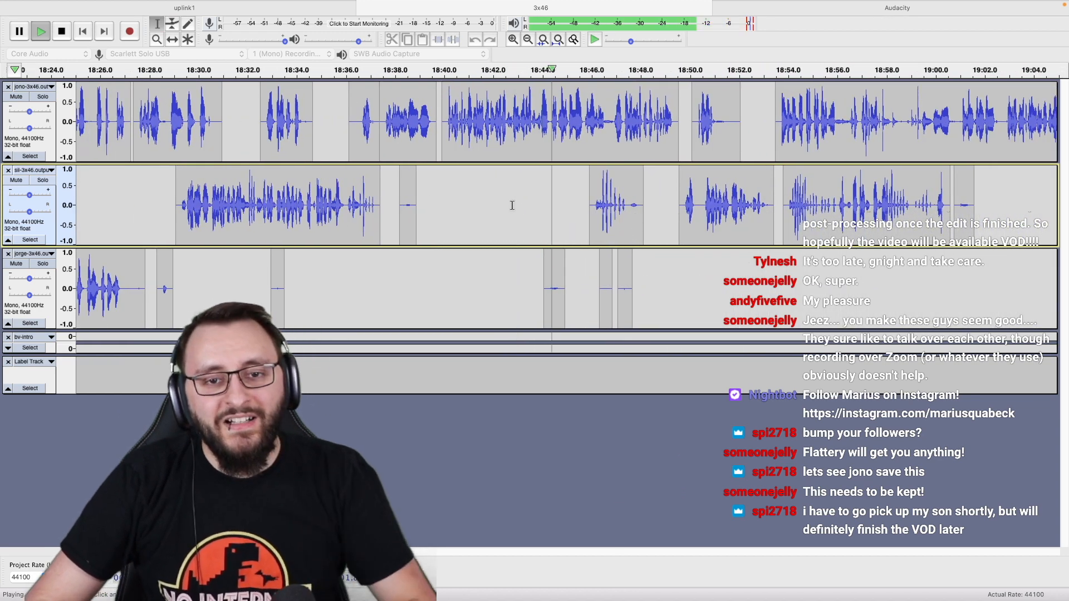
Return to the earlier conversation and listen from about 15:54.4 past 16:10 to find the passage to mark.
{"action": "key", "text": "space"}
{"action": "scroll", "coordinate": [508, 207], "scroll_direction": "down", "scroll_amount": 5}
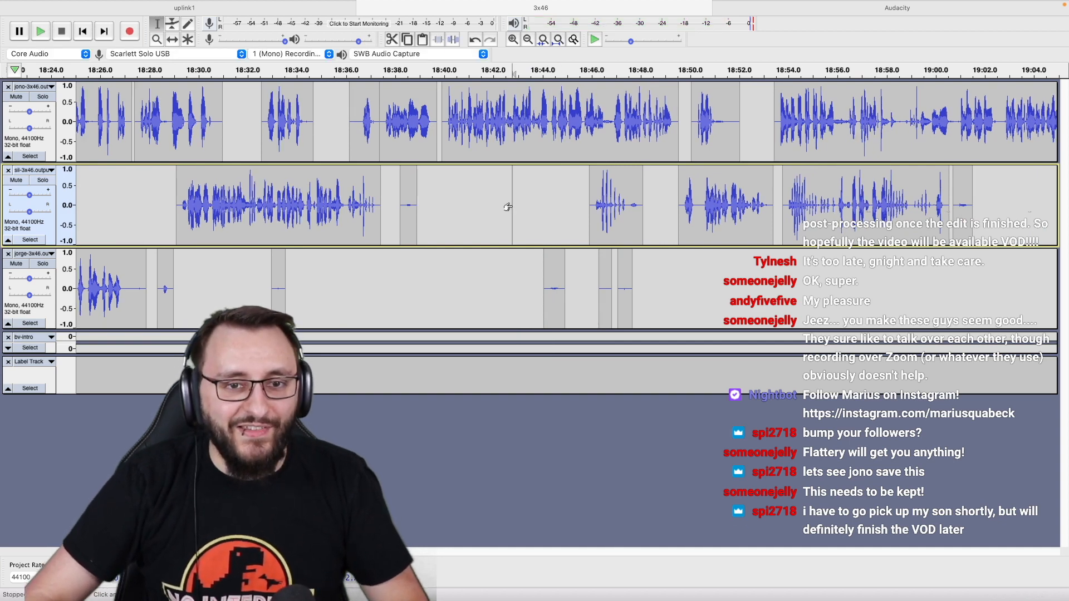
{"action": "scroll", "coordinate": [512, 205], "scroll_direction": "down", "scroll_amount": 4}
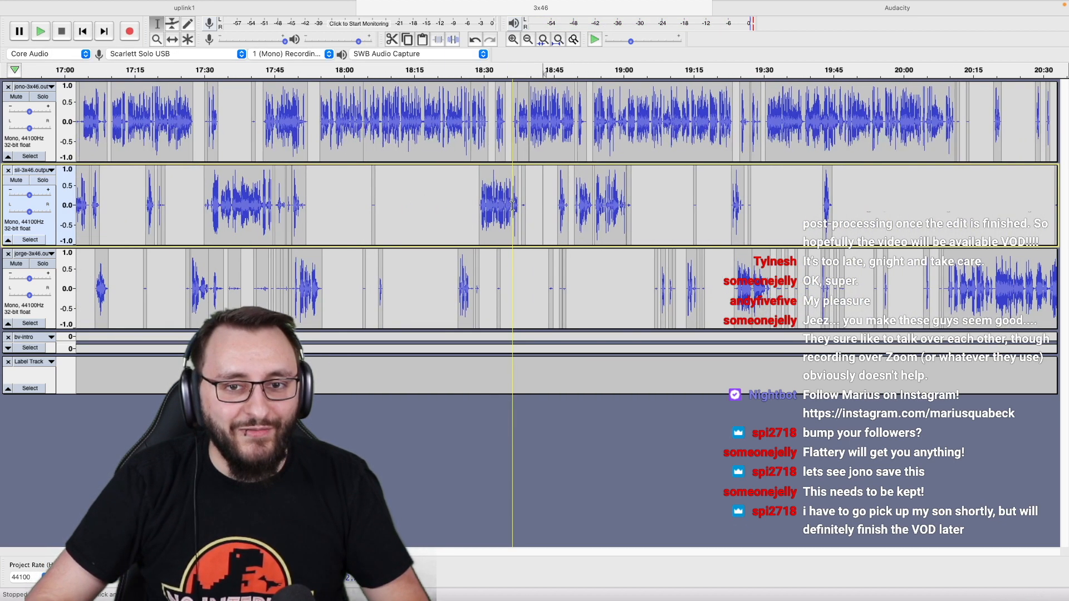
{"action": "scroll", "coordinate": [513, 206], "scroll_direction": "left", "scroll_amount": 2}
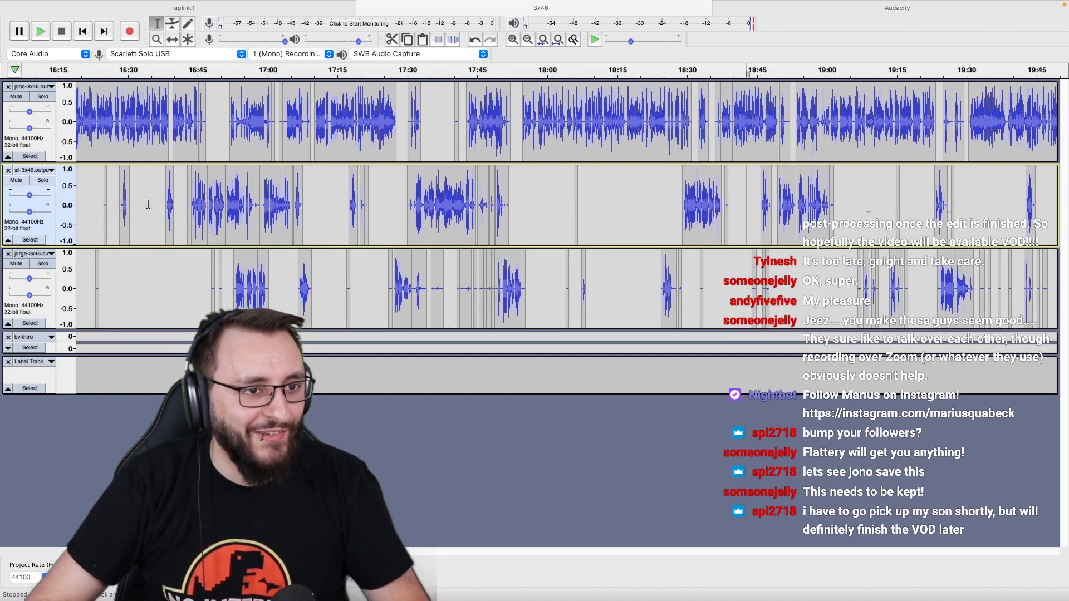
{"action": "key", "text": "space"}
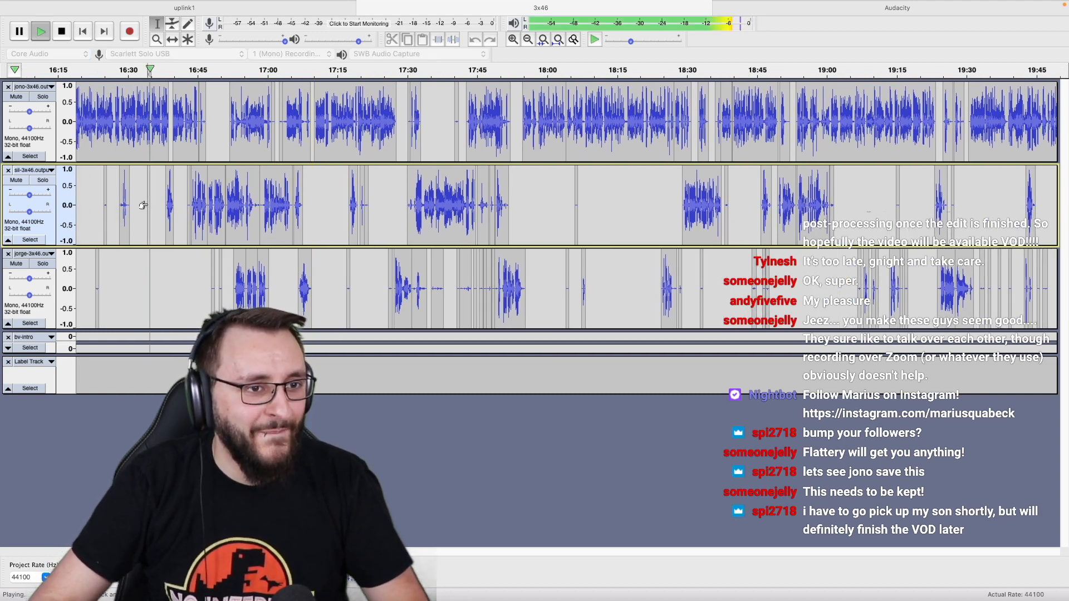
{"action": "scroll", "coordinate": [146, 205], "scroll_direction": "left", "scroll_amount": 7}
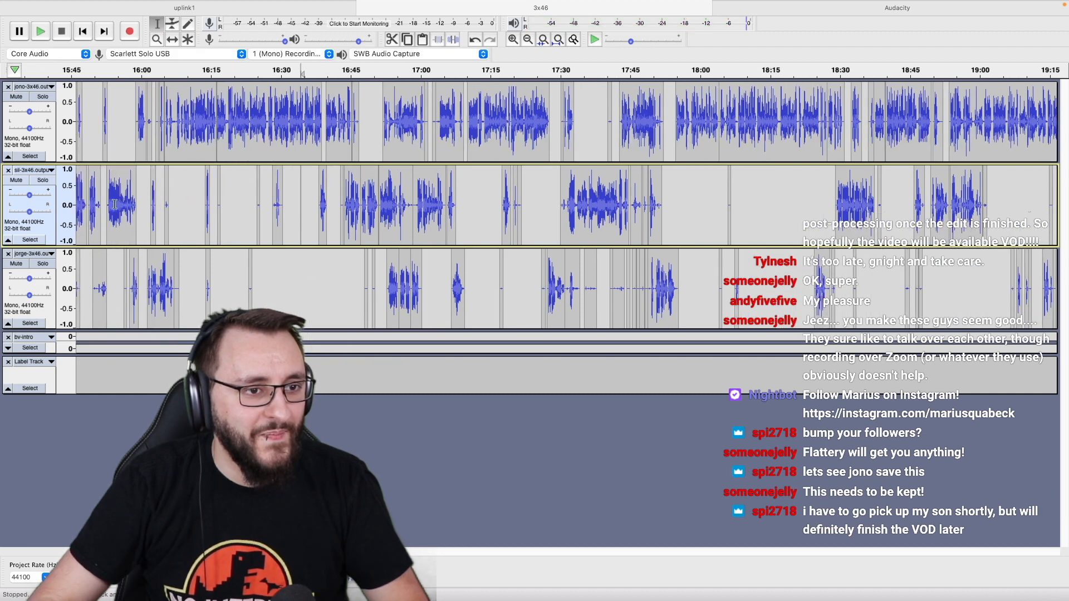
{"action": "scroll", "coordinate": [128, 204], "scroll_direction": "left", "scroll_amount": 6}
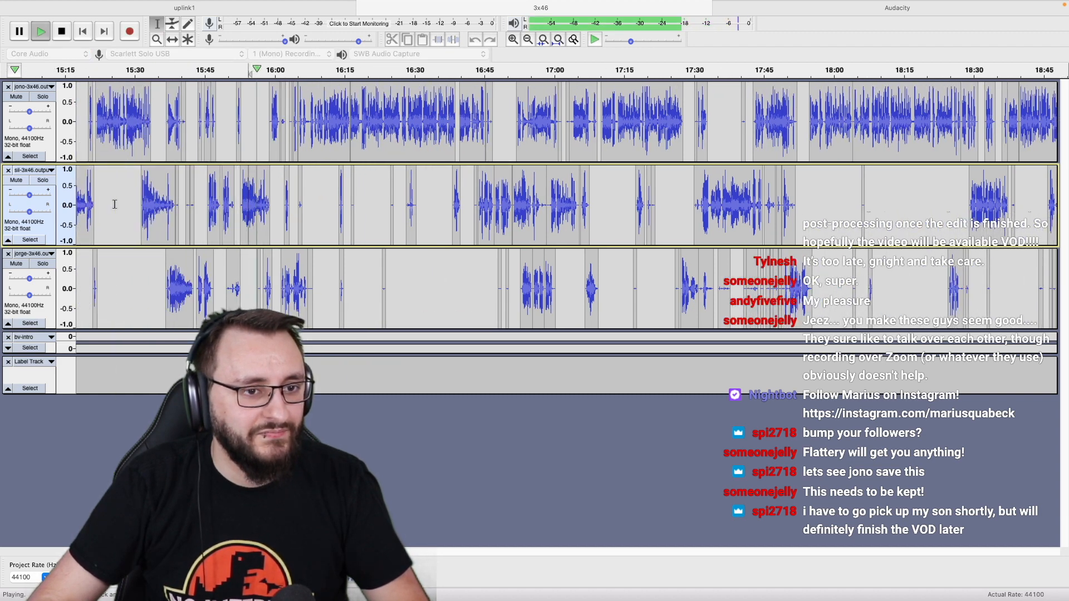
{"action": "scroll", "coordinate": [248, 204], "scroll_direction": "up", "scroll_amount": 3}
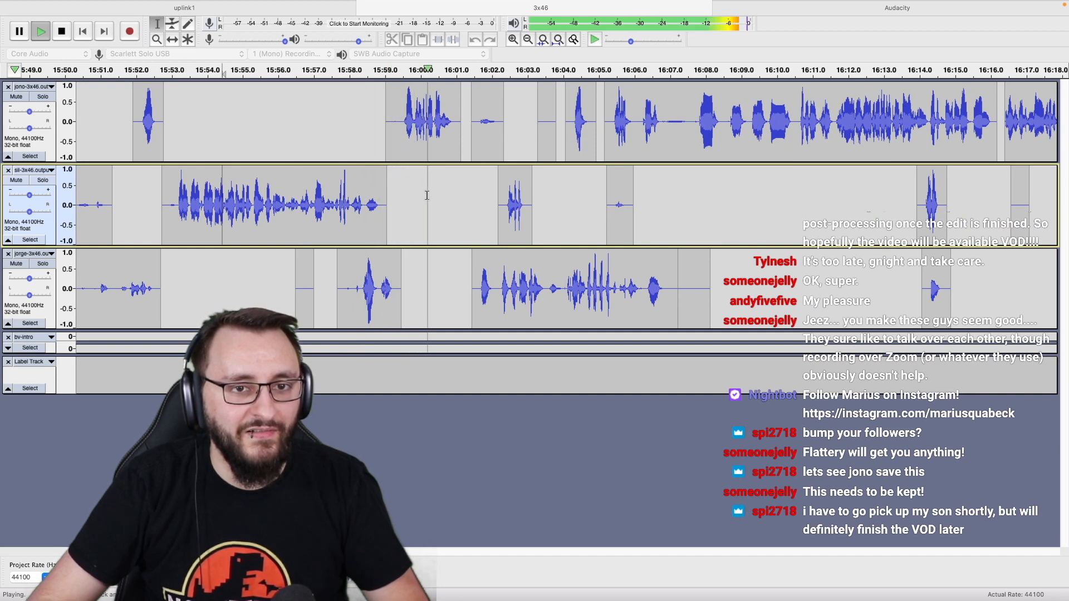
{"action": "scroll", "coordinate": [475, 189], "scroll_direction": "right", "scroll_amount": 4}
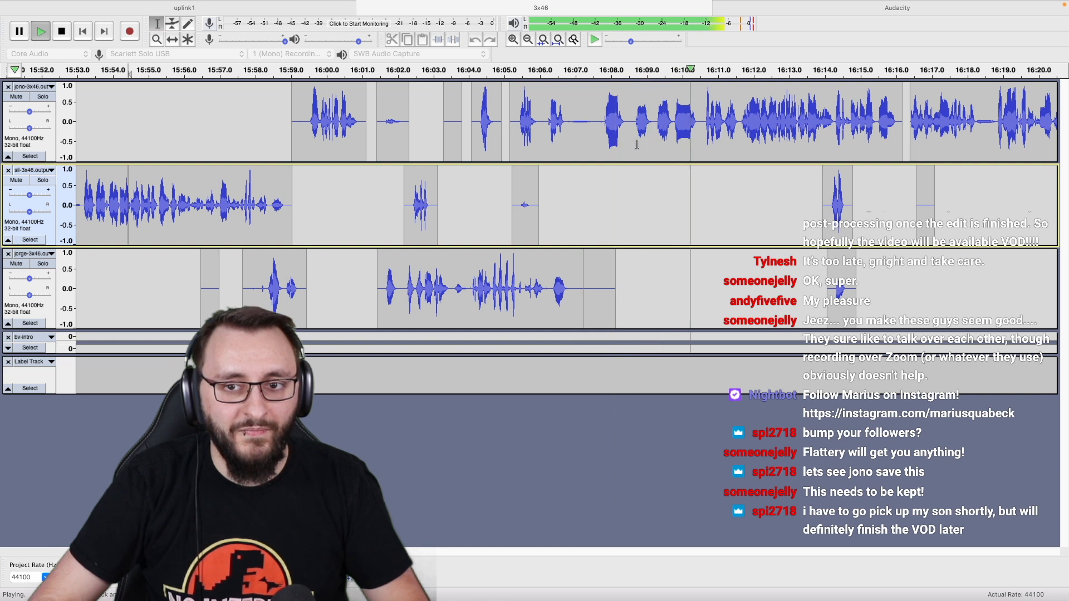
Add a label reading "What is time?" to the label track at about 16:10.5.
{"action": "left_click", "coordinate": [700, 146]}
{"action": "key", "text": "space"}
{"action": "key", "text": "super+b"}
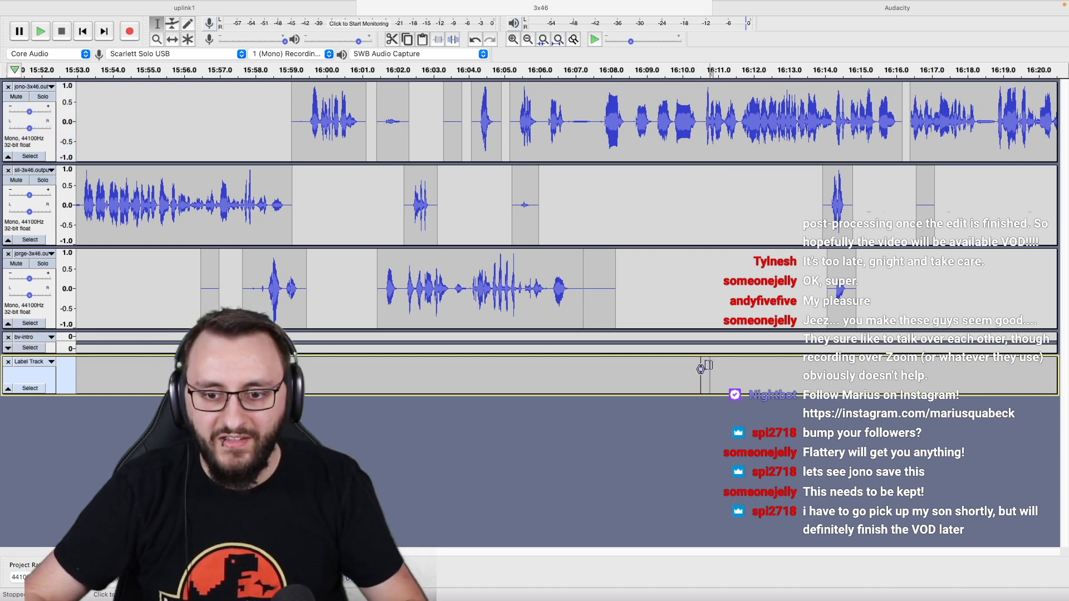
{"action": "key", "text": "BackSpace"}
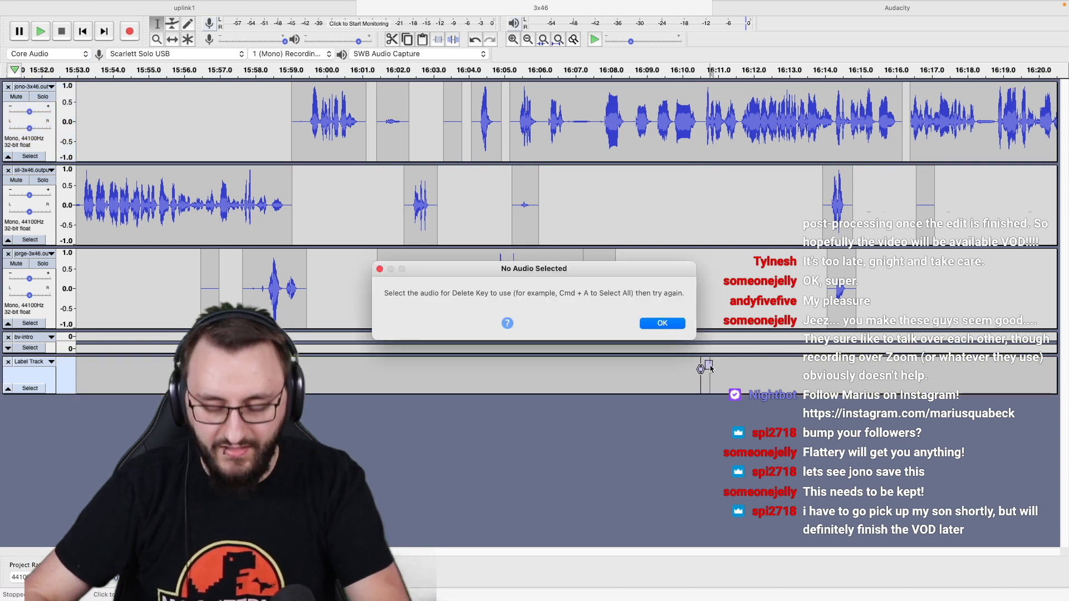
{"action": "left_click", "coordinate": [663, 324]}
{"action": "left_click", "coordinate": [708, 365]}
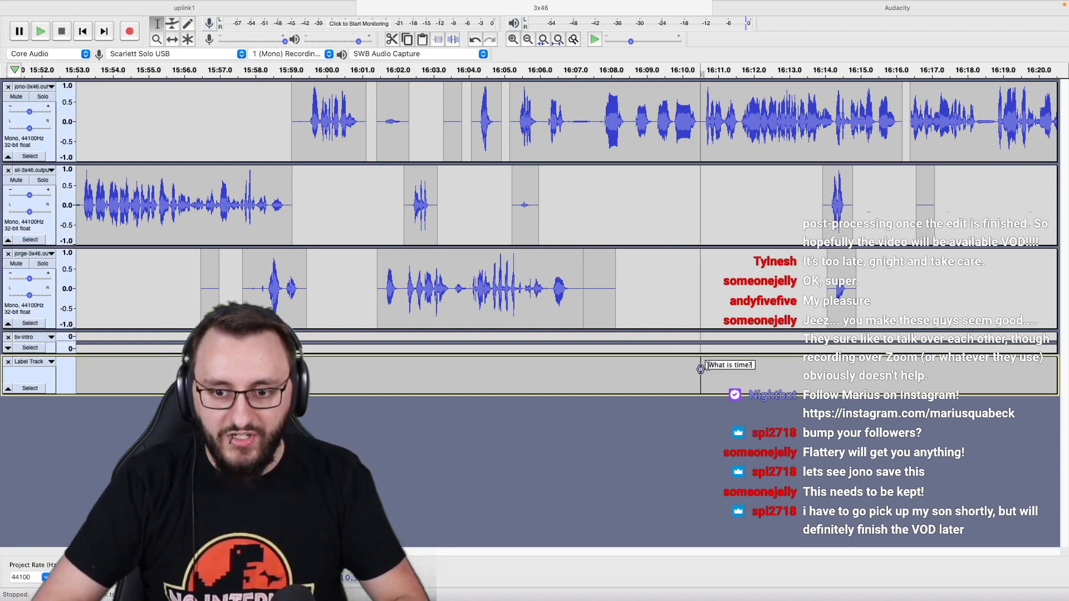
Play from about 16:10, skip ahead to about 17:08 and 17:55, and listen from about 18:21 to 18:34 for overlapping speech.
{"action": "left_click", "coordinate": [682, 383]}
{"action": "key", "text": "space"}
{"action": "scroll", "coordinate": [685, 383], "scroll_direction": "down", "scroll_amount": 2}
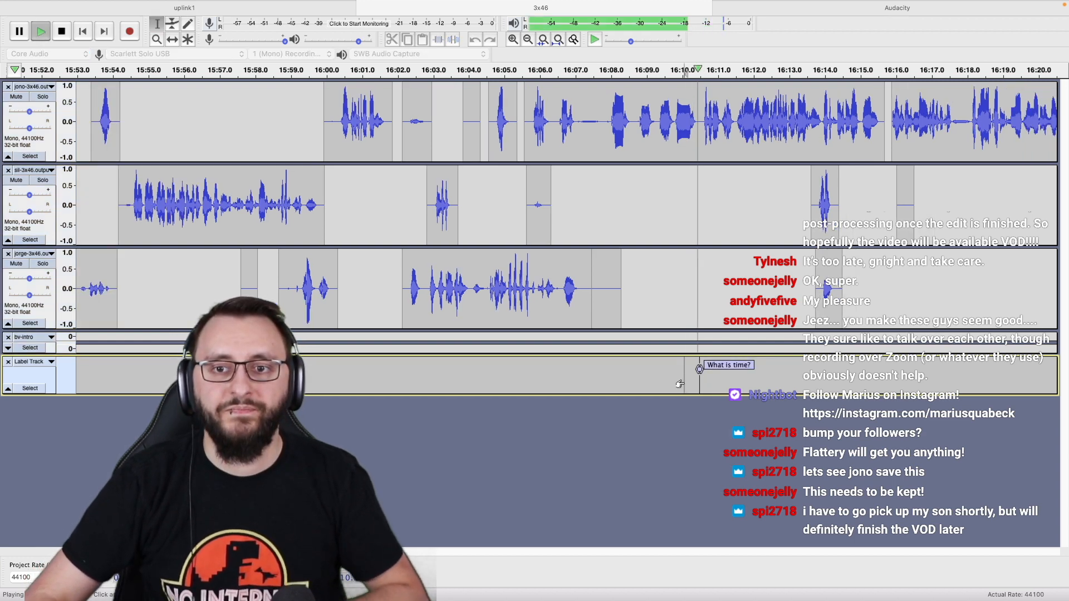
{"action": "scroll", "coordinate": [684, 383], "scroll_direction": "right", "scroll_amount": 5}
{"action": "scroll", "coordinate": [685, 383], "scroll_direction": "down", "scroll_amount": 2}
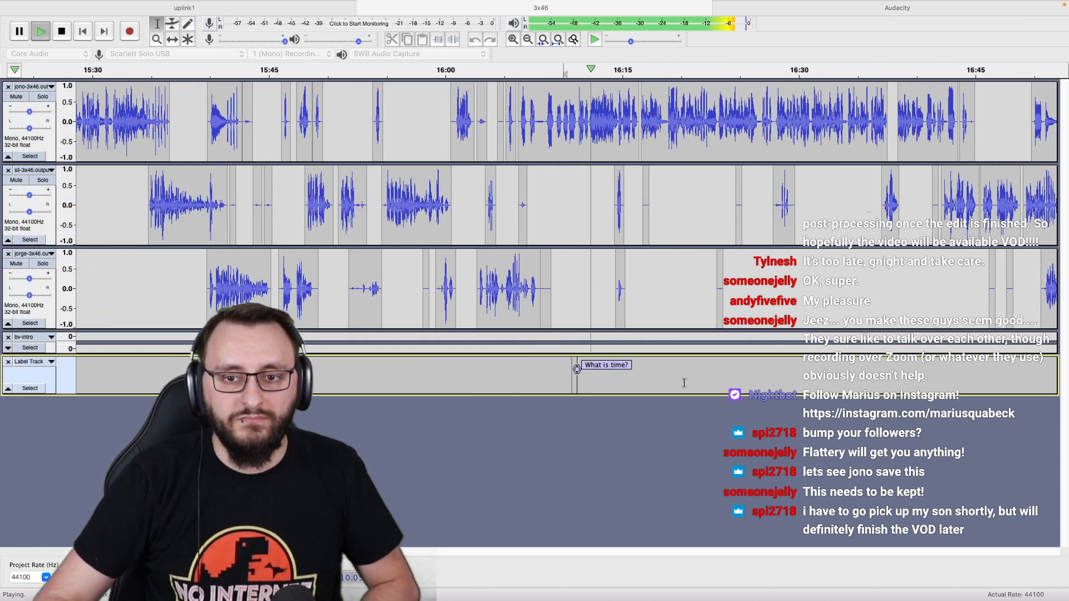
{"action": "scroll", "coordinate": [685, 383], "scroll_direction": "right", "scroll_amount": 5}
{"action": "left_click", "coordinate": [935, 69]}
{"action": "scroll", "coordinate": [768, 97], "scroll_direction": "right", "scroll_amount": 5}
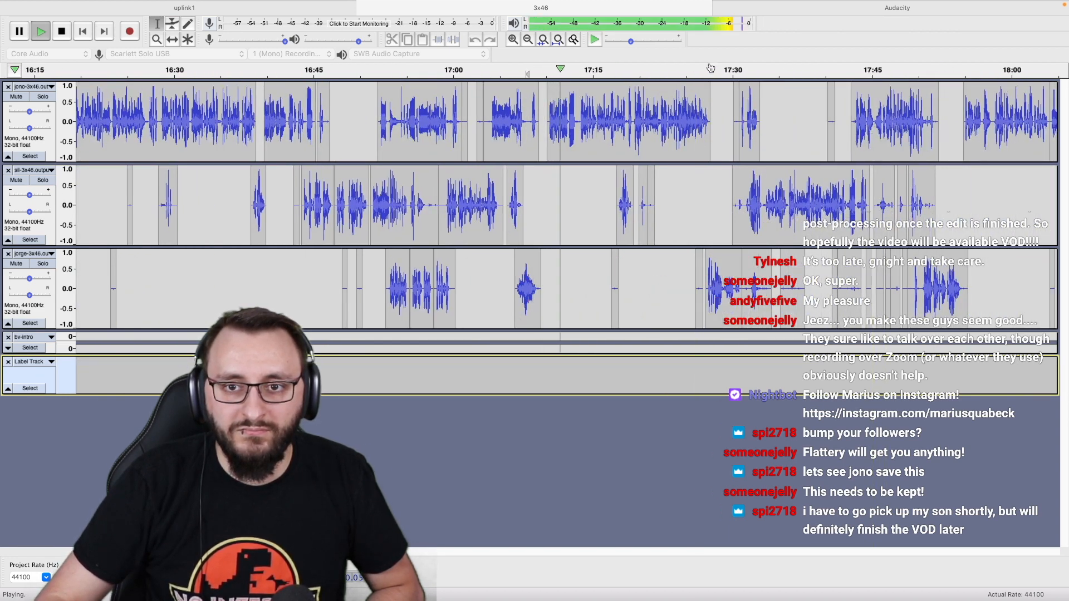
{"action": "left_click", "coordinate": [776, 70]}
{"action": "scroll", "coordinate": [763, 165], "scroll_direction": "right", "scroll_amount": 3}
{"action": "scroll", "coordinate": [762, 166], "scroll_direction": "right", "scroll_amount": 2}
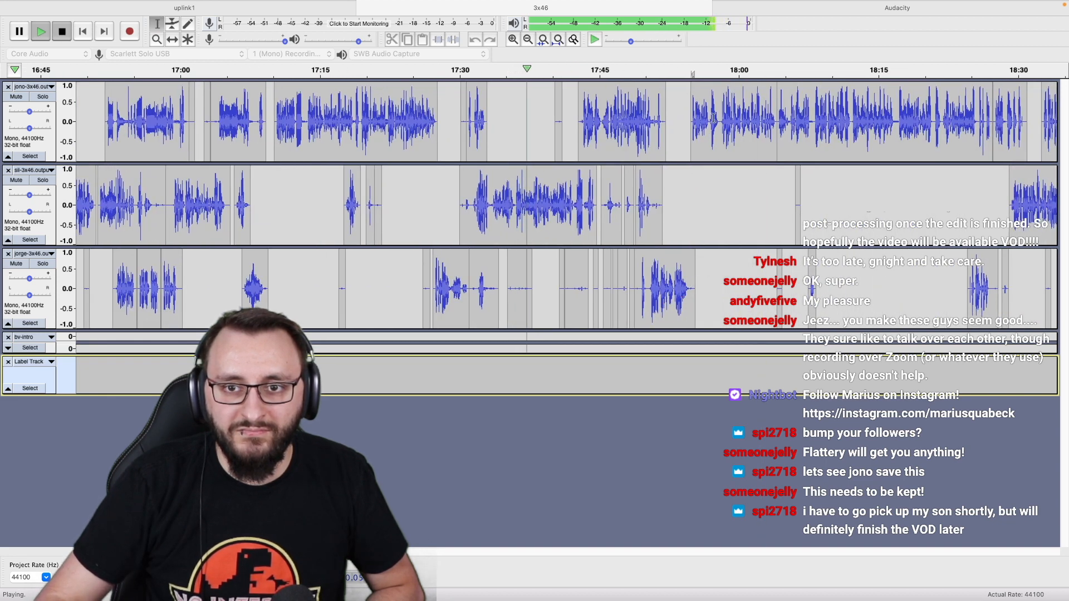
{"action": "scroll", "coordinate": [704, 99], "scroll_direction": "right", "scroll_amount": 3}
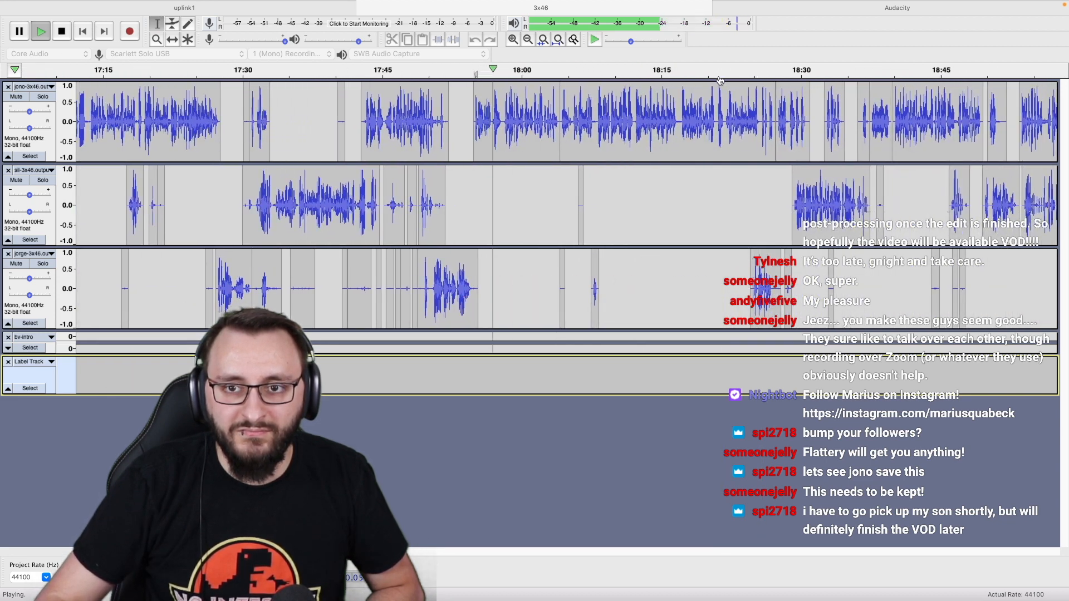
{"action": "scroll", "coordinate": [740, 106], "scroll_direction": "right", "scroll_amount": 2}
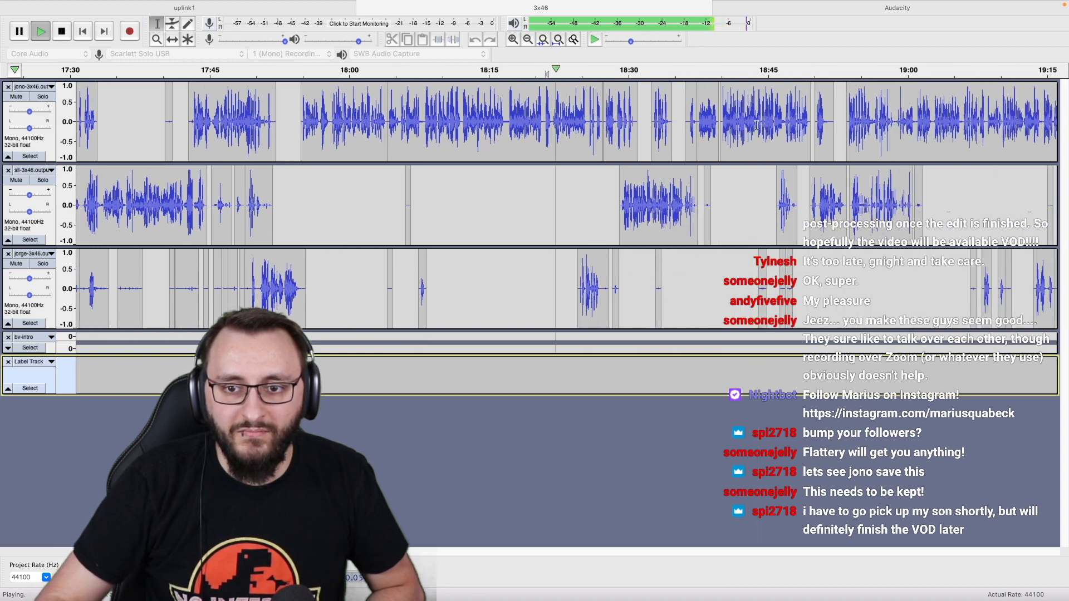
{"action": "scroll", "coordinate": [692, 144], "scroll_direction": "up", "scroll_amount": 2, "text": "ctrl"}
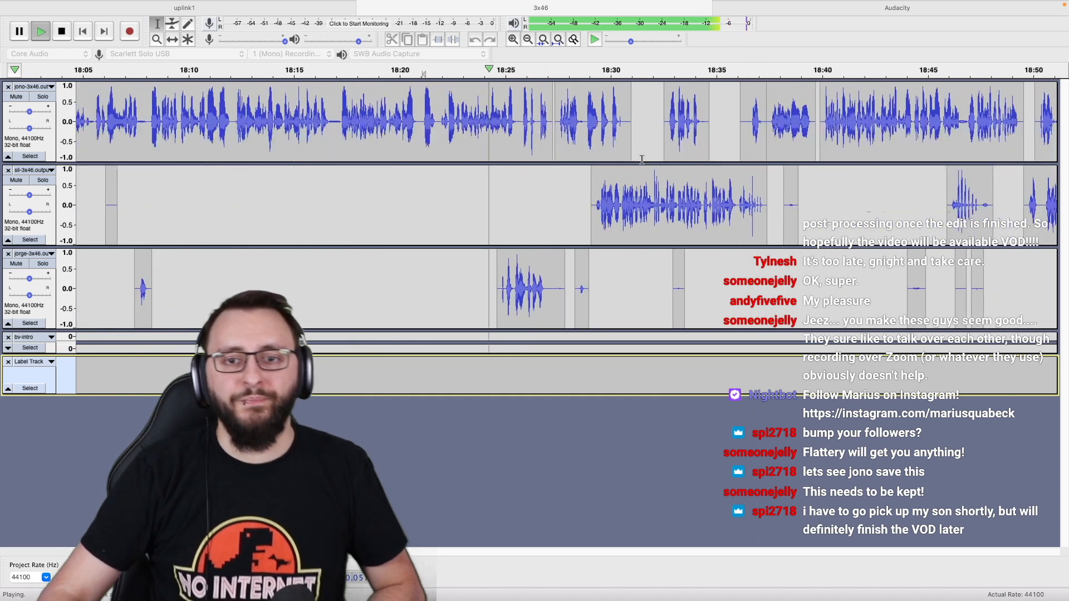
{"action": "scroll", "coordinate": [643, 159], "scroll_direction": "up", "scroll_amount": 1, "text": "ctrl"}
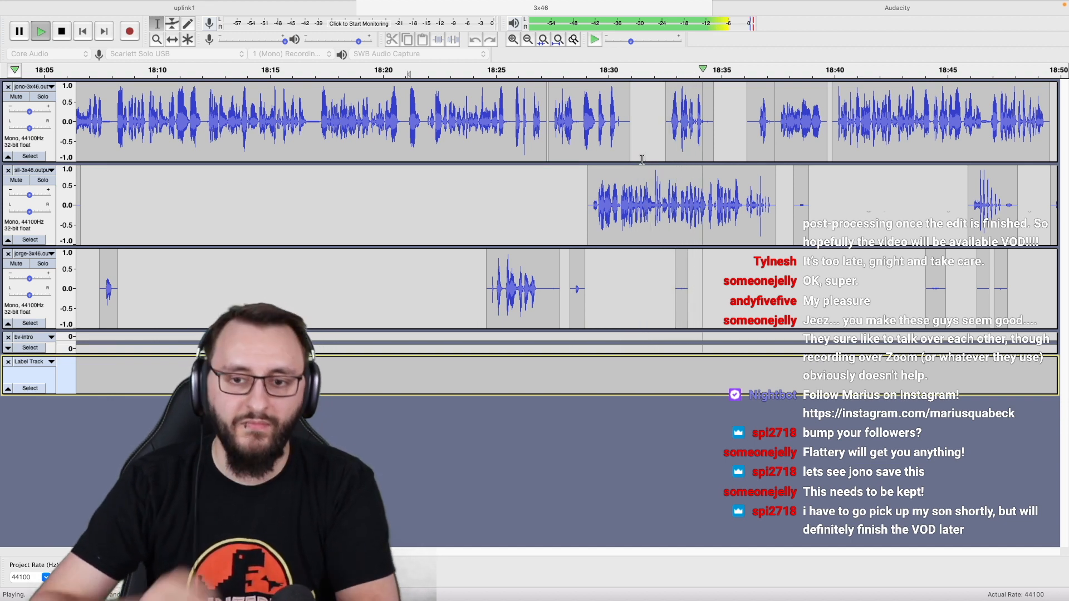
Remove the first voice track's clip from about 18:32.5 to 18:34.6 without shifting the later audio.
{"action": "double_click", "coordinate": [686, 146]}
{"action": "key", "text": "space"}
{"action": "key", "text": "super+alt+k"}
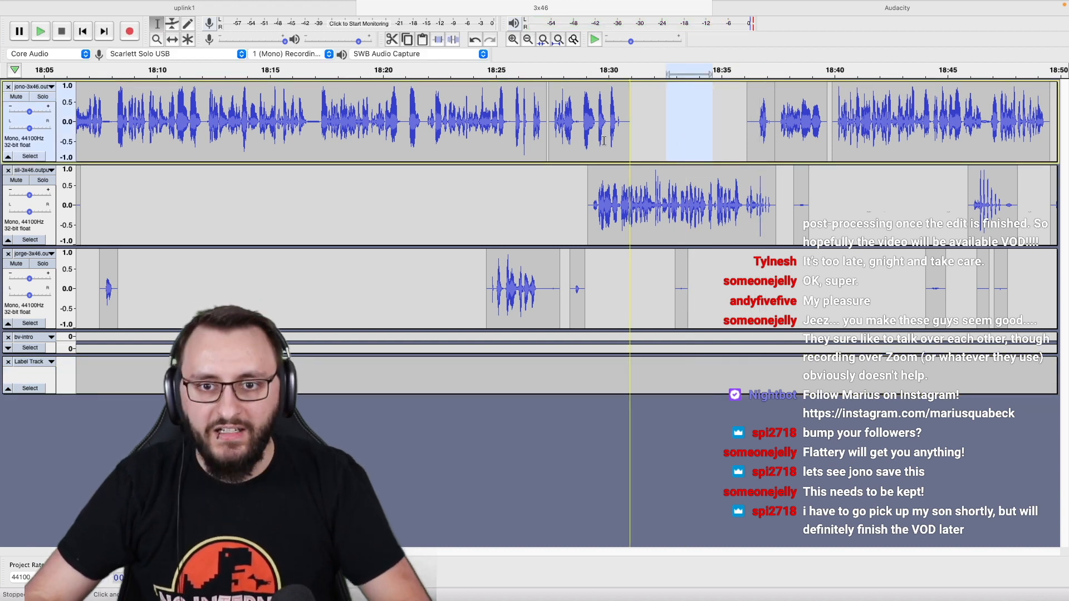
Play all voice tracks from about 18:27.5 past 18:39 to check the cut and find further interjections.
{"action": "left_click", "coordinate": [568, 141]}
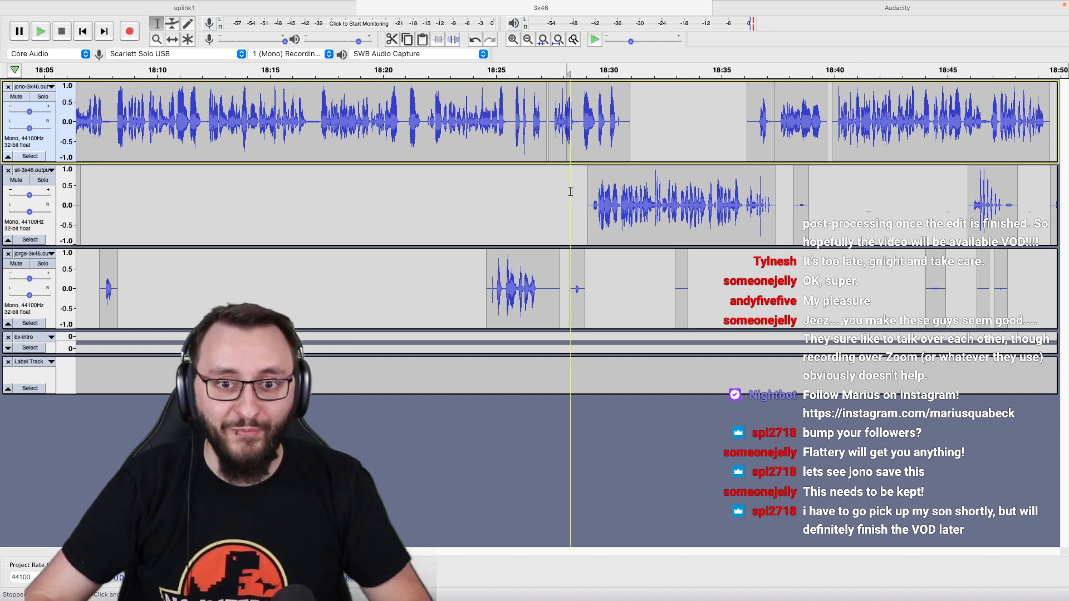
{"action": "left_click", "coordinate": [553, 193]}
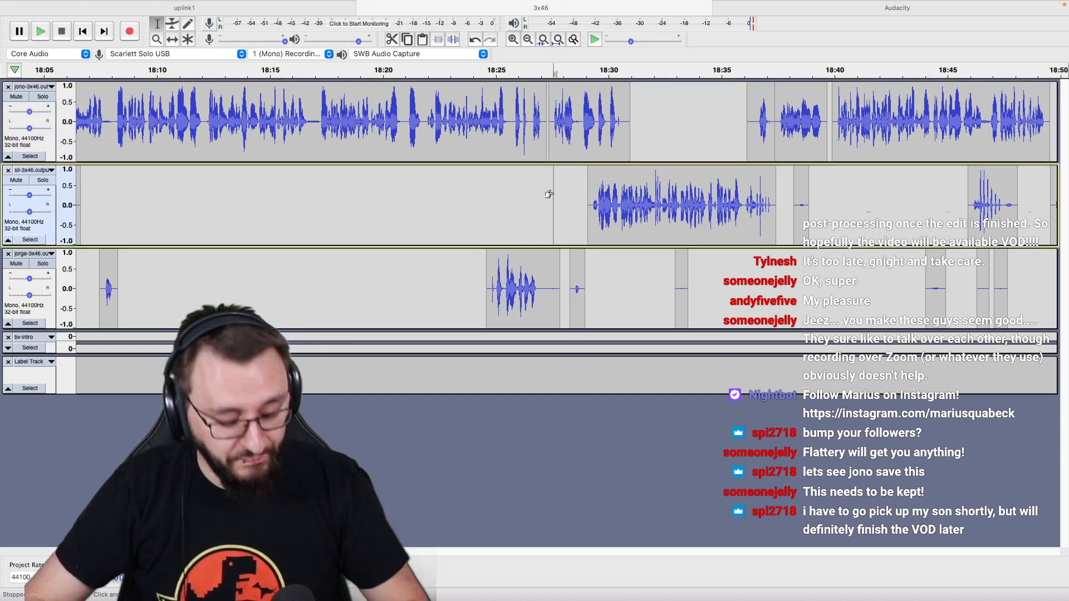
{"action": "key", "text": "space"}
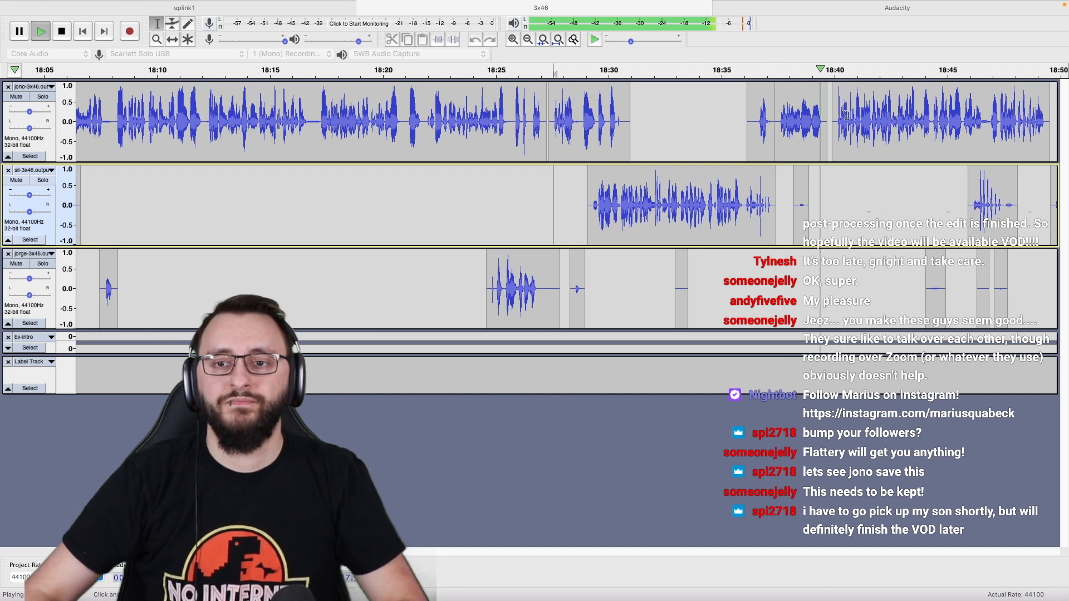
Remove the first voice track's short clip from about 18:36.1 to 18:37.4 without shifting the later audio.
{"action": "double_click", "coordinate": [768, 132]}
{"action": "key", "text": "space"}
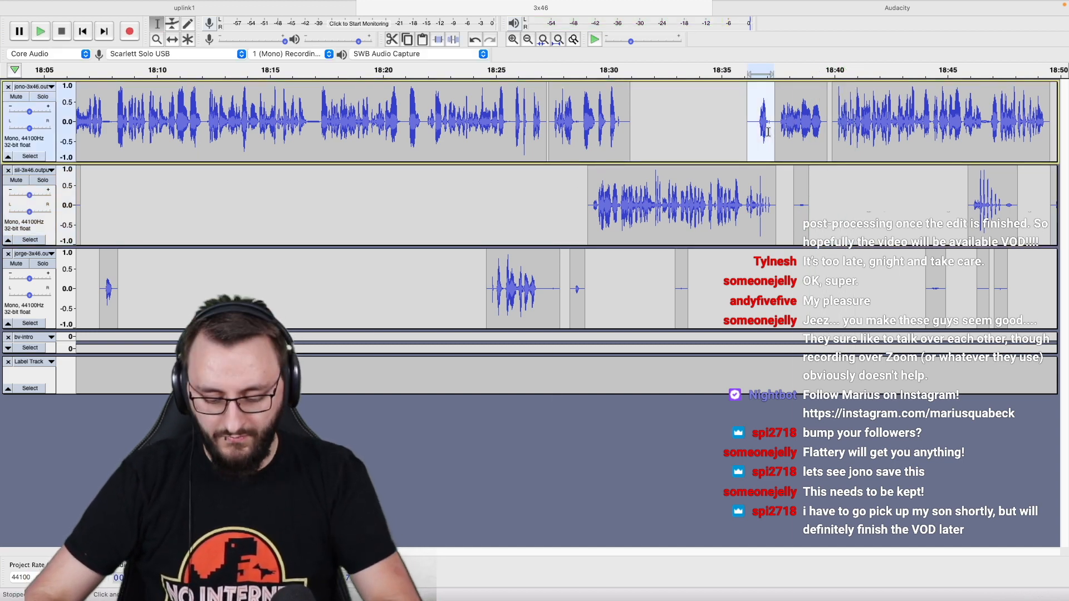
{"action": "key", "text": "alt+super+k"}
Listen from about 18:37 to check the removed interjection and review the conversation that follows.
{"action": "left_click", "coordinate": [769, 133]}
{"action": "key", "text": "space"}
{"action": "scroll", "coordinate": [769, 132], "scroll_direction": "right", "scroll_amount": 5}
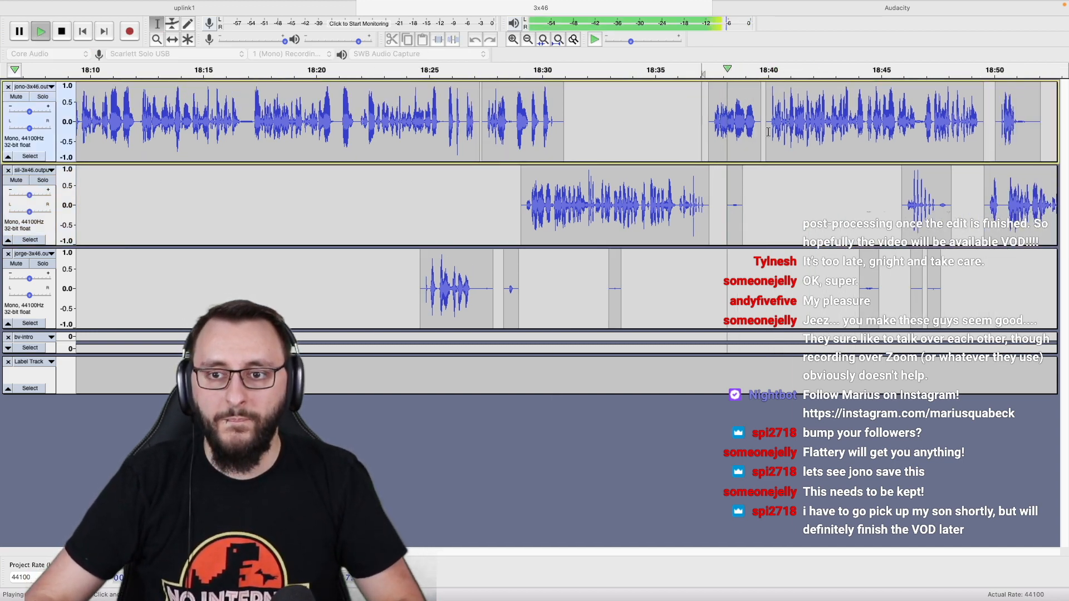
{"action": "scroll", "coordinate": [768, 132], "scroll_direction": "right", "scroll_amount": 6}
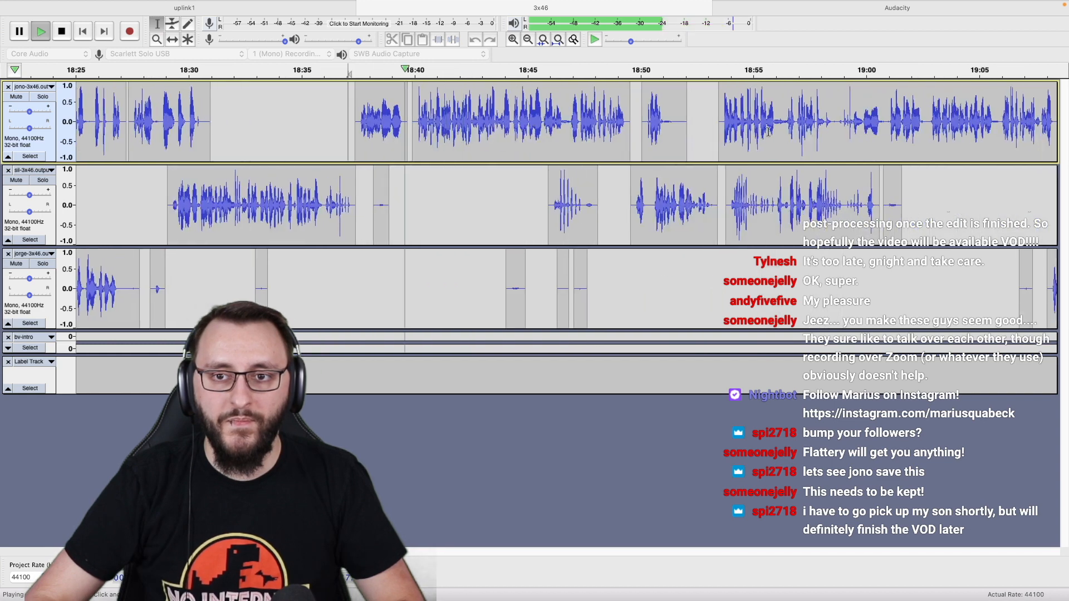
{"action": "key", "text": "ctrl+1"}
{"action": "key", "text": "space"}
Remove the first voice track's clip after about 18:50 and delete about one second from 18:49.5 across all three voice tracks.
{"action": "double_click", "coordinate": [623, 149]}
{"action": "key", "text": "ctrl+1"}
{"action": "left_click_drag", "start_coordinate": [491, 142], "coordinate": [622, 260]}
{"action": "key", "text": "Delete"}
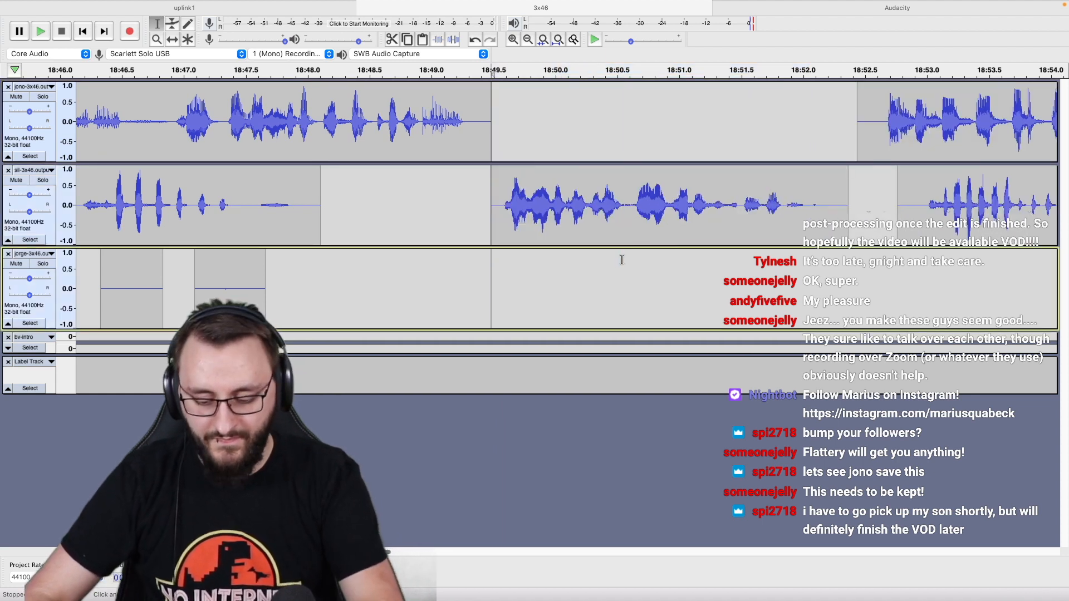
Play the conversation from about 18:47.9 to check the shortened transition at 18:49.5.
{"action": "left_click", "coordinate": [291, 282]}
{"action": "key", "text": "space"}
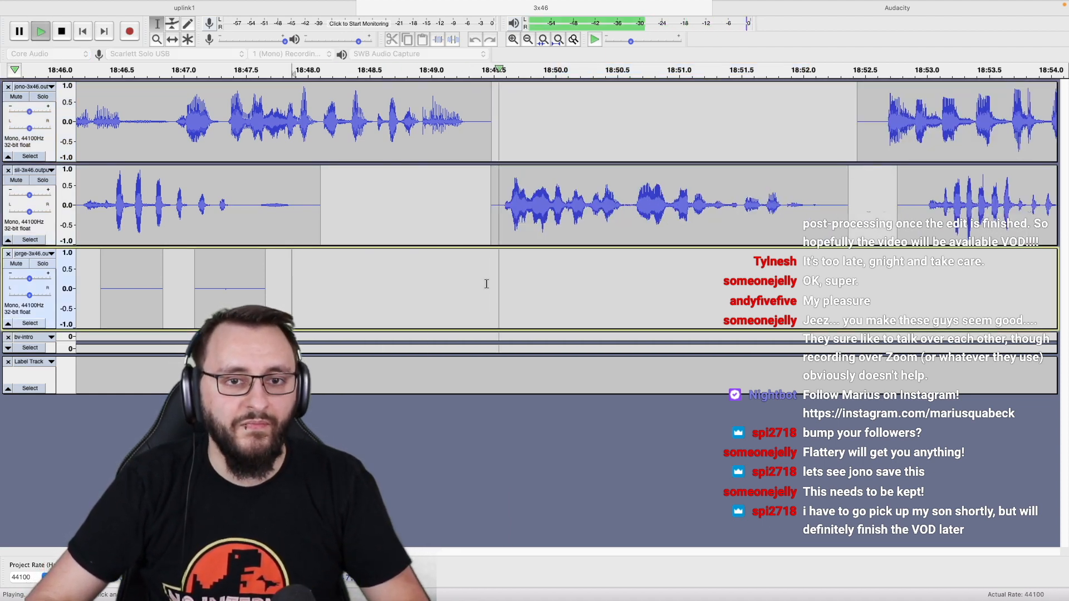
{"action": "scroll", "coordinate": [486, 284], "scroll_direction": "down", "scroll_amount": 2}
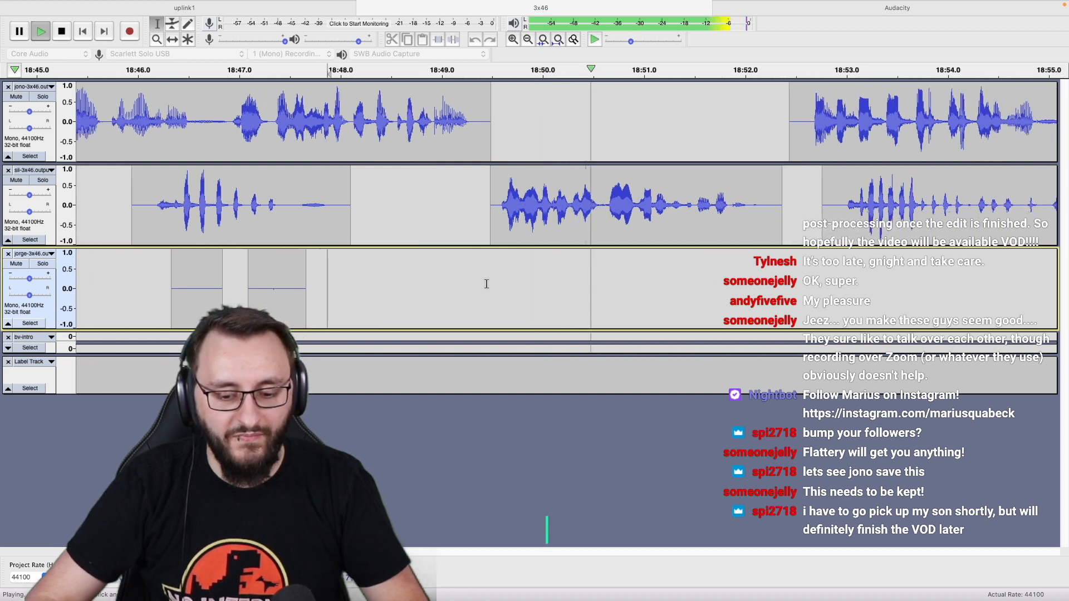
{"action": "left_click", "coordinate": [672, 202]}
{"action": "key", "text": "space"}
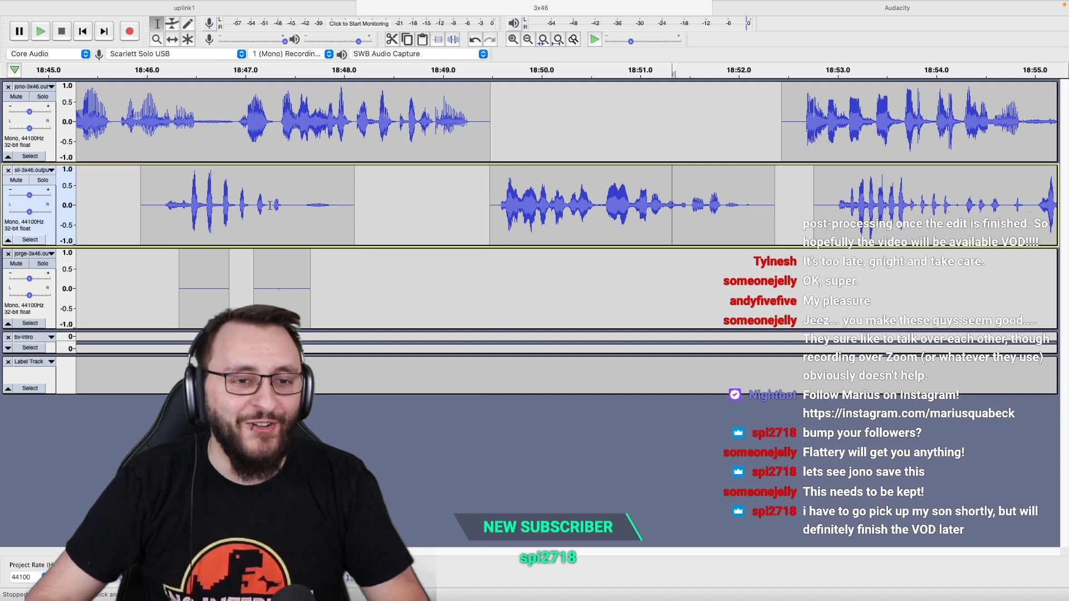
Replay all voice tracks from about 18:45.6 past 18:54, checking the transition and the overlapping speech after it.
{"action": "scroll", "coordinate": [240, 207], "scroll_direction": "down", "scroll_amount": 3}
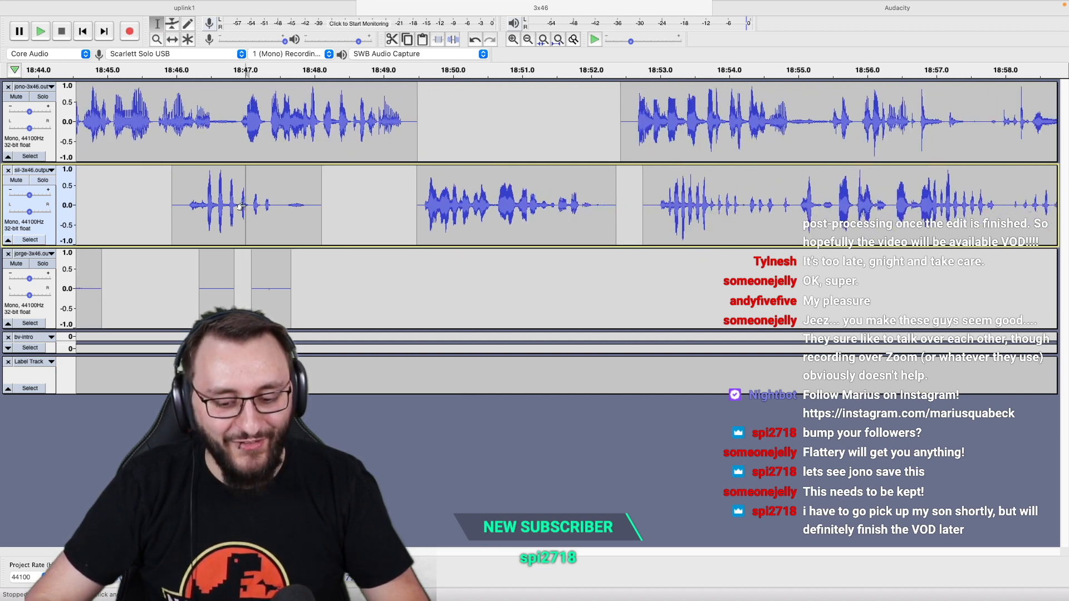
{"action": "left_click", "coordinate": [188, 200]}
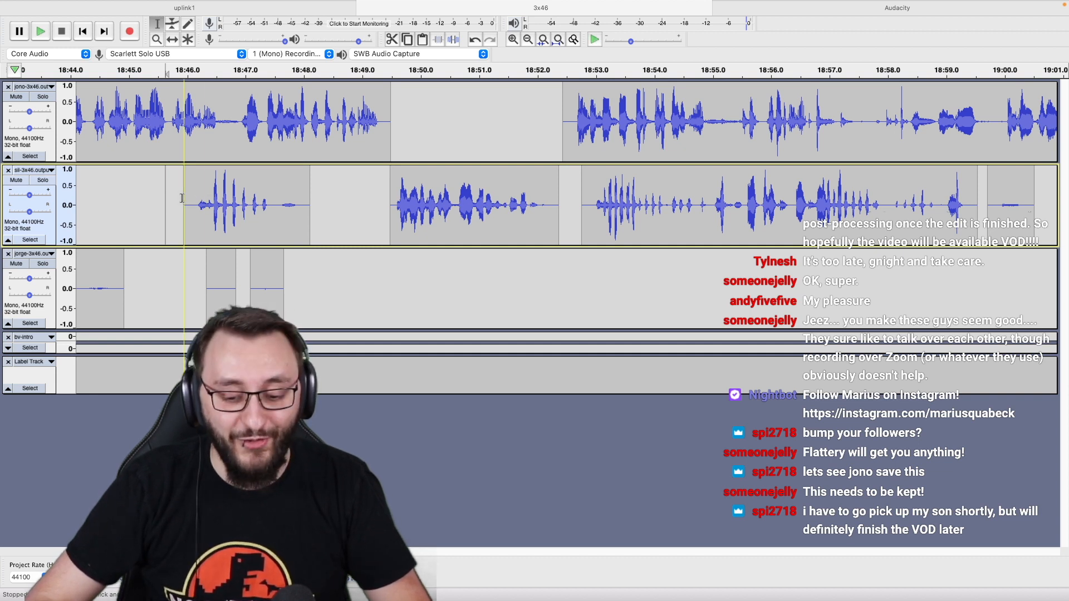
{"action": "key", "text": "space"}
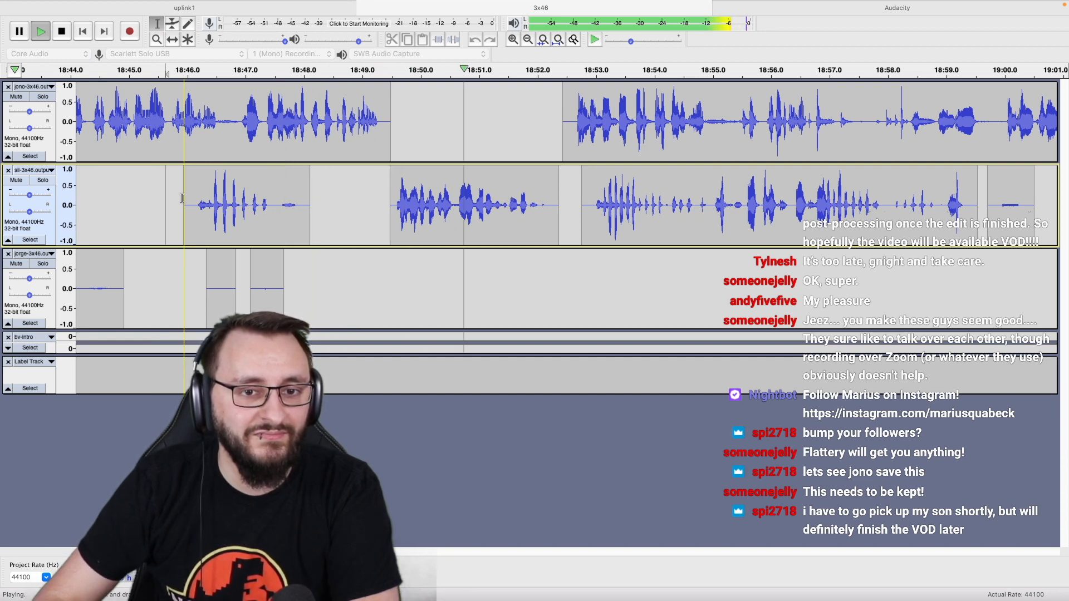
{"action": "scroll", "coordinate": [182, 198], "scroll_direction": "right", "scroll_amount": 2}
{"action": "scroll", "coordinate": [182, 198], "scroll_direction": "right", "scroll_amount": 3}
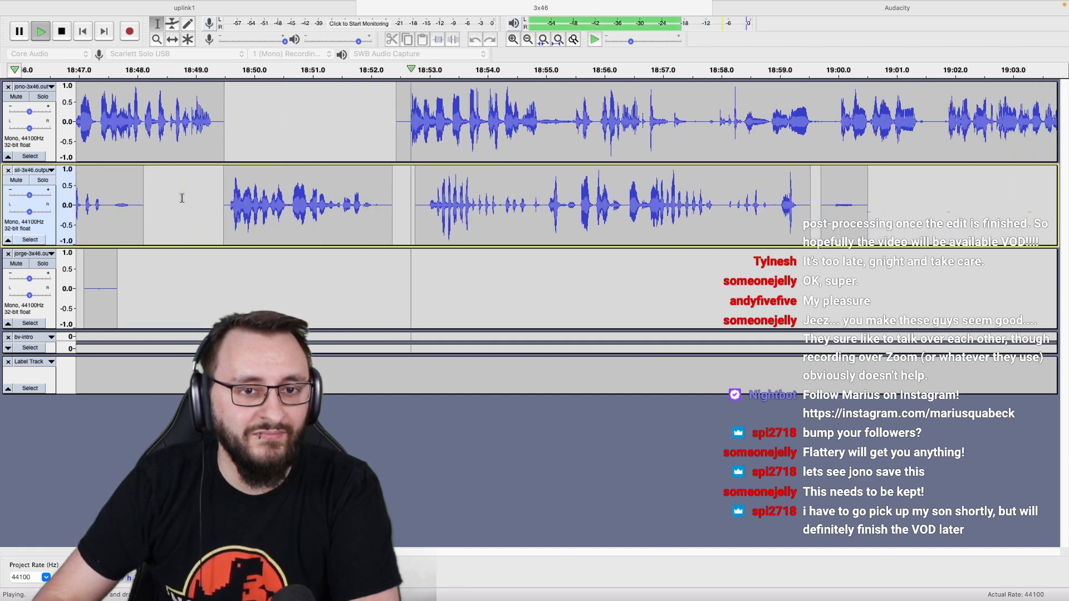
{"action": "scroll", "coordinate": [183, 199], "scroll_direction": "right", "scroll_amount": 6}
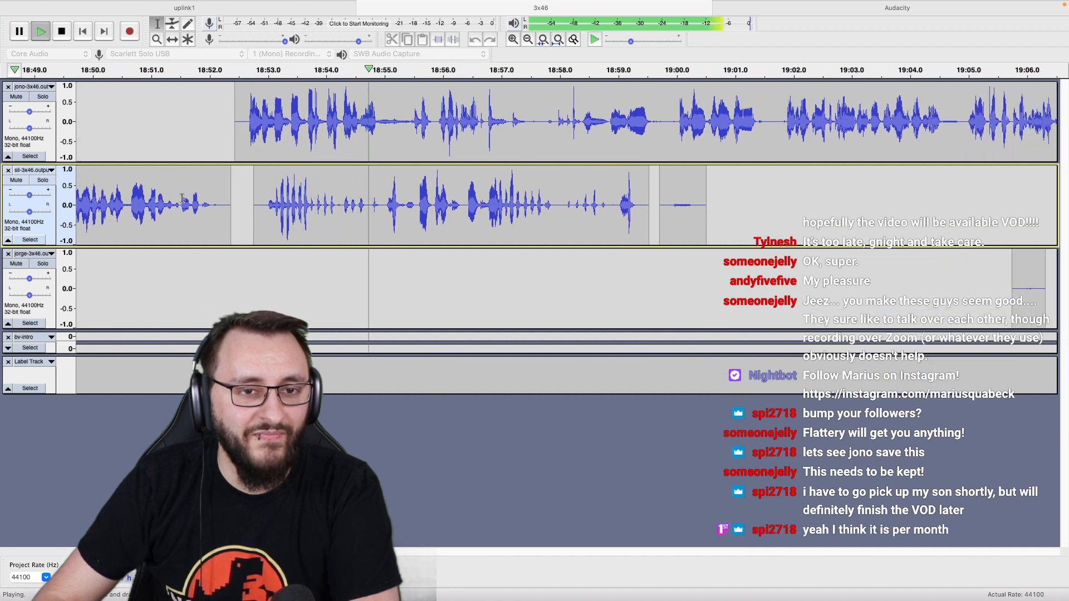
Listen on from about 18:55 to 19:29, surveying the clips of all three voice tracks around that passage.
{"action": "scroll", "coordinate": [336, 194], "scroll_direction": "left", "scroll_amount": 2}
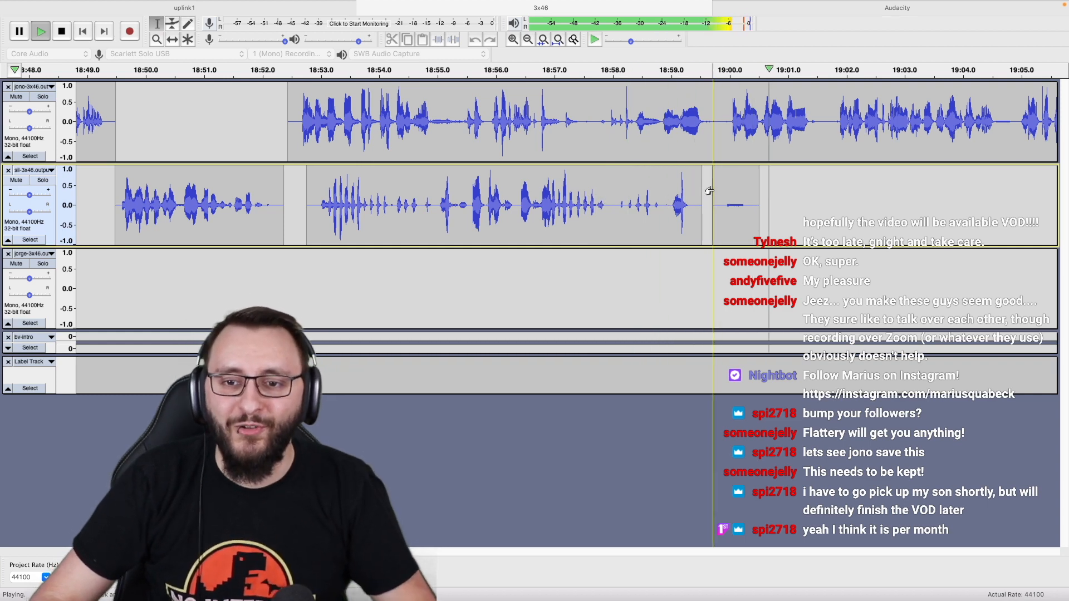
{"action": "scroll", "coordinate": [714, 190], "scroll_direction": "right", "scroll_amount": 4}
{"action": "scroll", "coordinate": [714, 190], "scroll_direction": "down", "scroll_amount": 3}
{"action": "scroll", "coordinate": [727, 191], "scroll_direction": "down", "scroll_amount": 1}
{"action": "scroll", "coordinate": [728, 191], "scroll_direction": "down", "scroll_amount": 4}
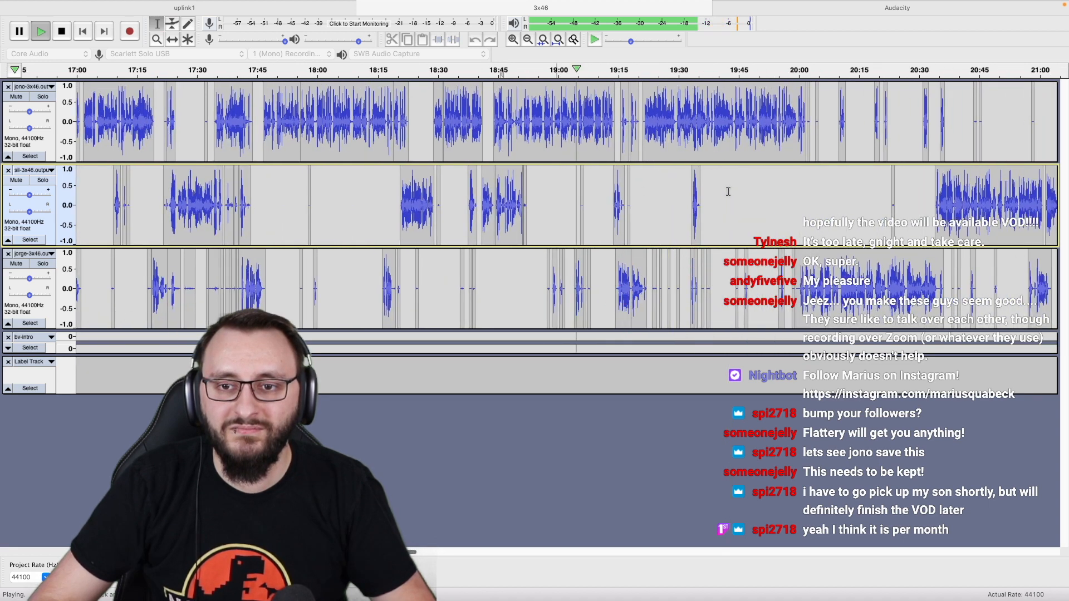
{"action": "scroll", "coordinate": [557, 207], "scroll_direction": "up", "scroll_amount": 4}
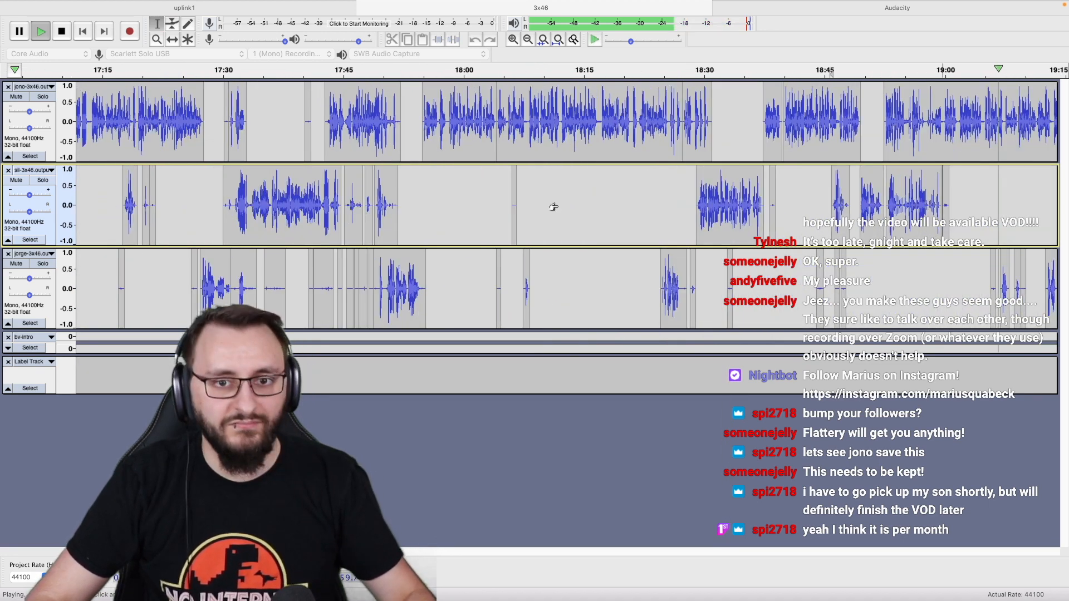
{"action": "scroll", "coordinate": [557, 206], "scroll_direction": "up", "scroll_amount": 2}
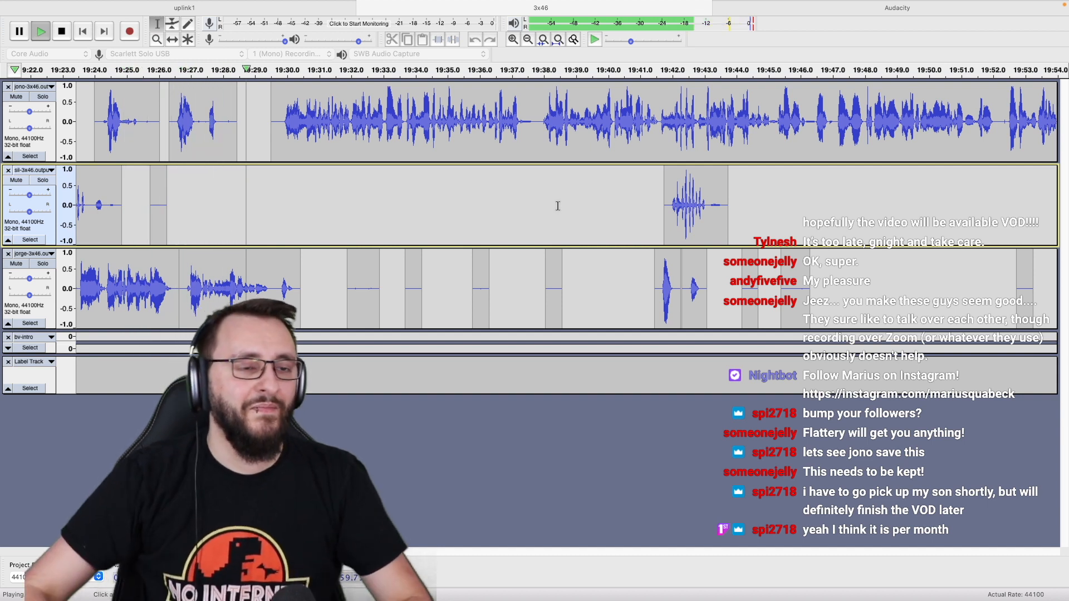
Clear the audio from about 19:25.5 to 19:29 on the first and second voice tracks, keeping the following audio in place.
{"action": "left_click", "coordinate": [143, 152]}
{"action": "left_click_drag", "start_coordinate": [143, 152], "coordinate": [257, 197]}
{"action": "key", "text": "space"}
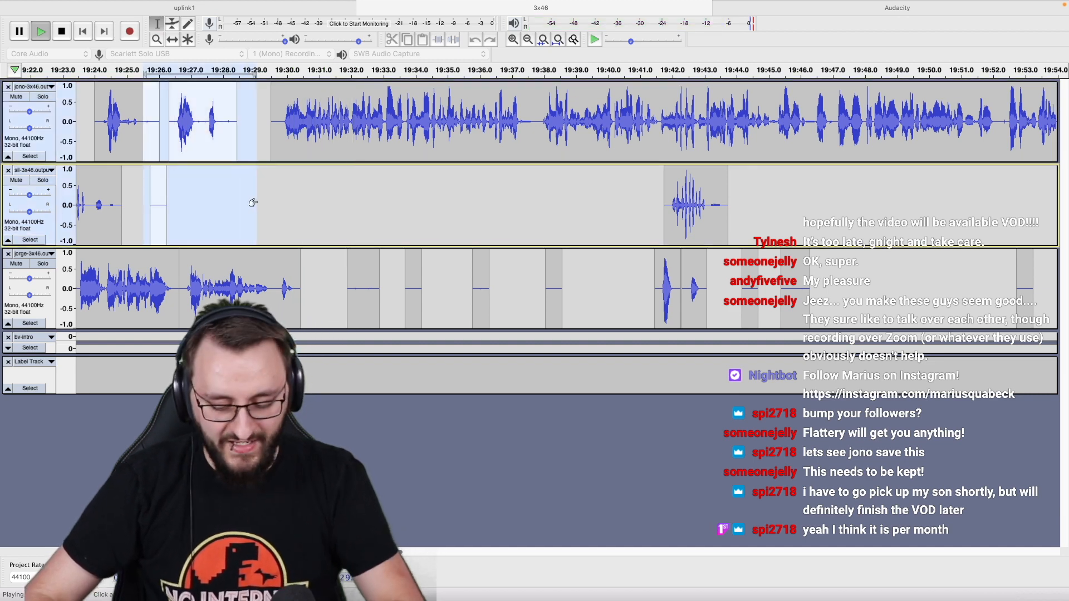
{"action": "key", "text": "super+l"}
{"action": "left_click", "coordinate": [200, 192]}
{"action": "scroll", "coordinate": [200, 192], "scroll_direction": "down", "scroll_amount": 2}
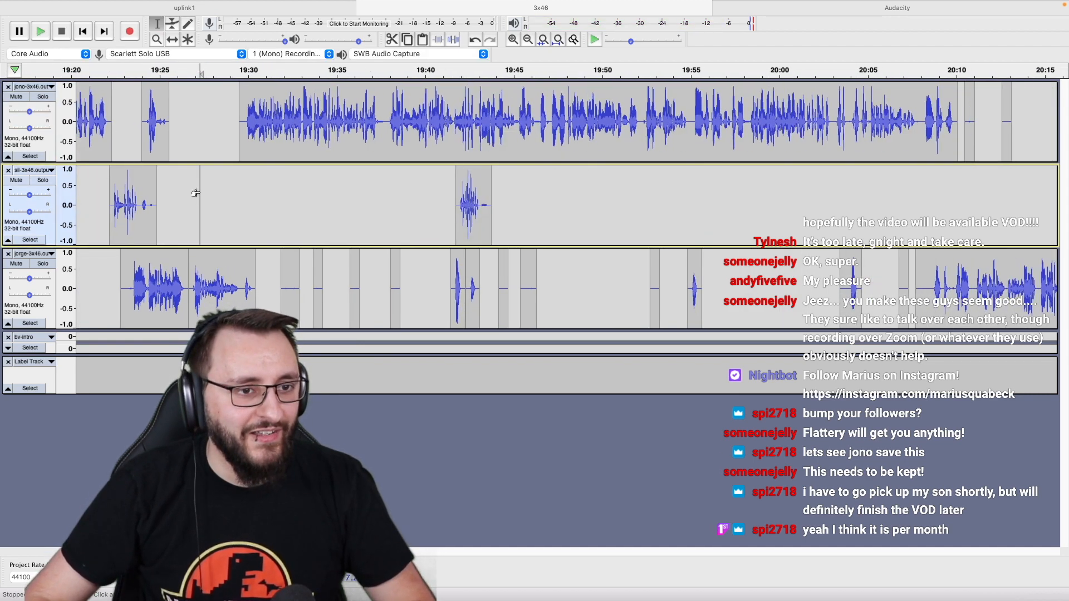
Clear the near-silent clips around 19:14 on the second voice track and 19:16 on the third voice track.
{"action": "scroll", "coordinate": [200, 192], "scroll_direction": "left", "scroll_amount": 2}
{"action": "scroll", "coordinate": [200, 192], "scroll_direction": "left", "scroll_amount": 2}
{"action": "left_click", "coordinate": [133, 203]}
{"action": "scroll", "coordinate": [152, 201], "scroll_direction": "left", "scroll_amount": 1}
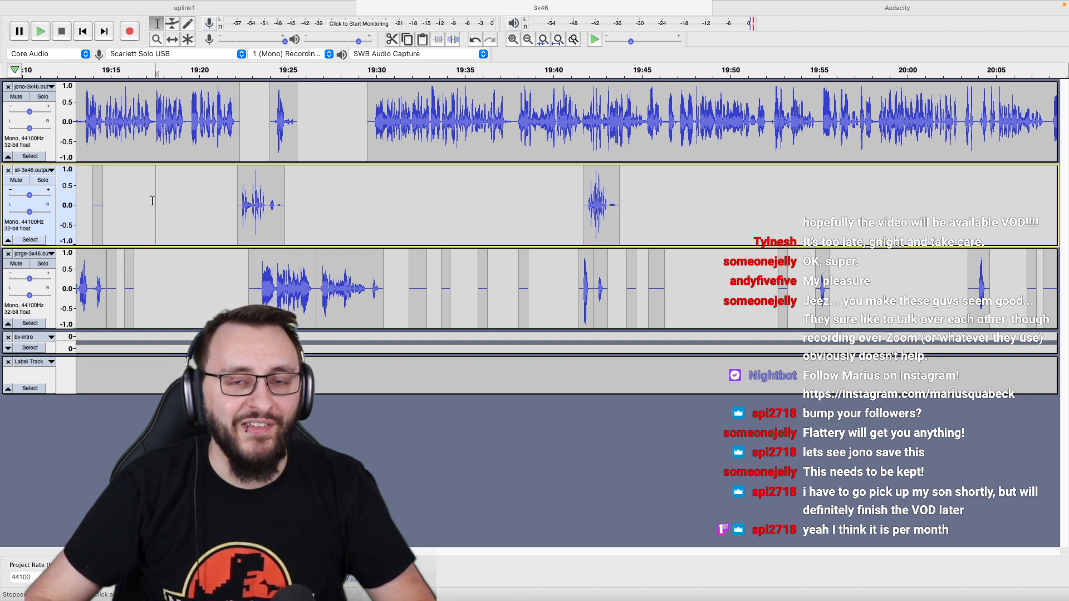
{"action": "scroll", "coordinate": [152, 201], "scroll_direction": "left", "scroll_amount": 2}
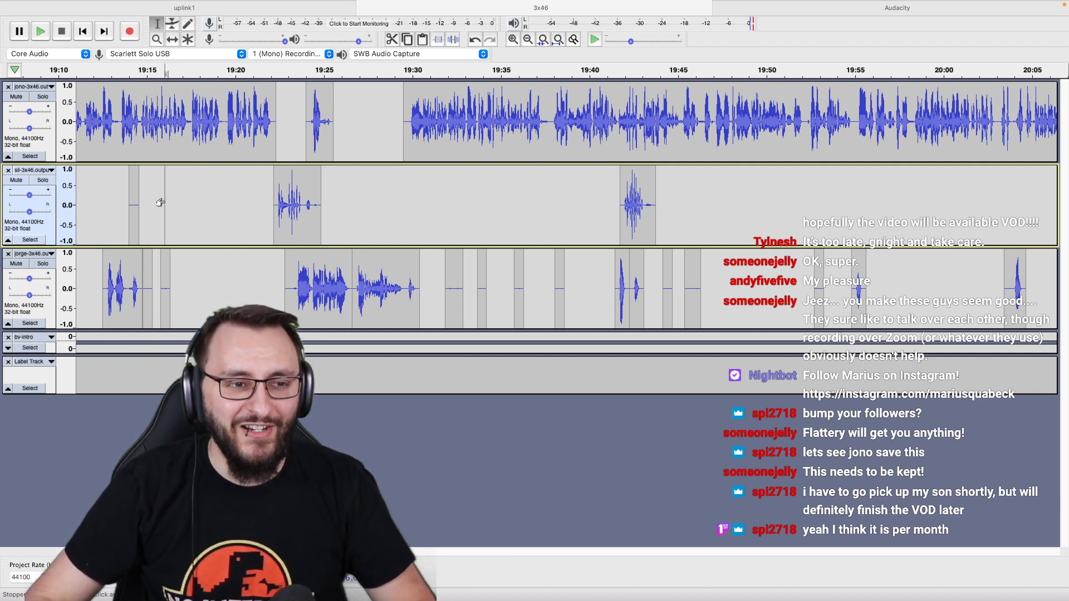
{"action": "left_click_drag", "start_coordinate": [122, 201], "coordinate": [171, 202]}
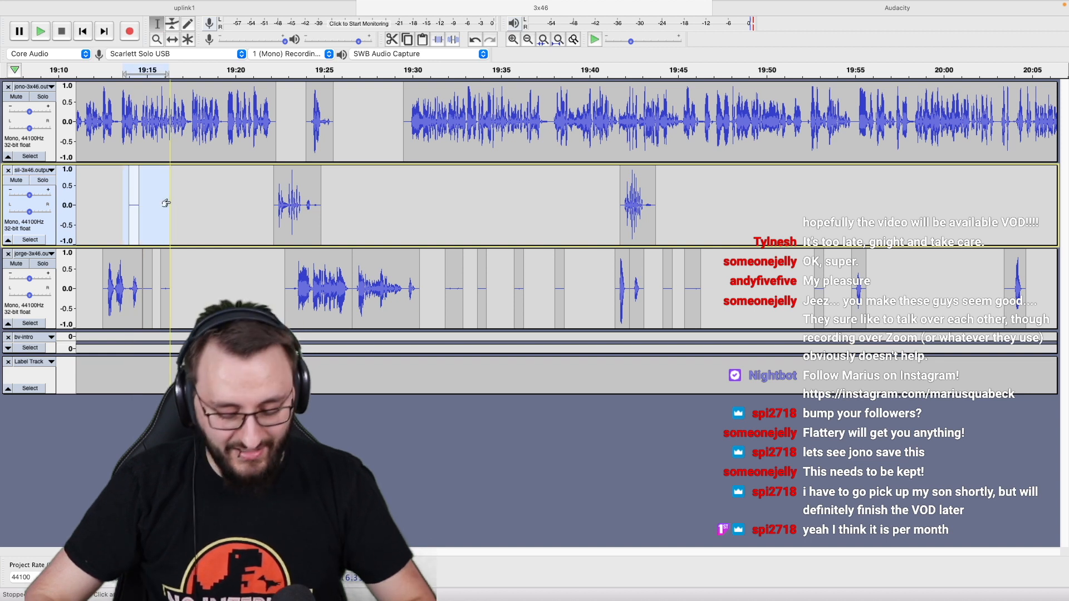
{"action": "left_click", "coordinate": [178, 268]}
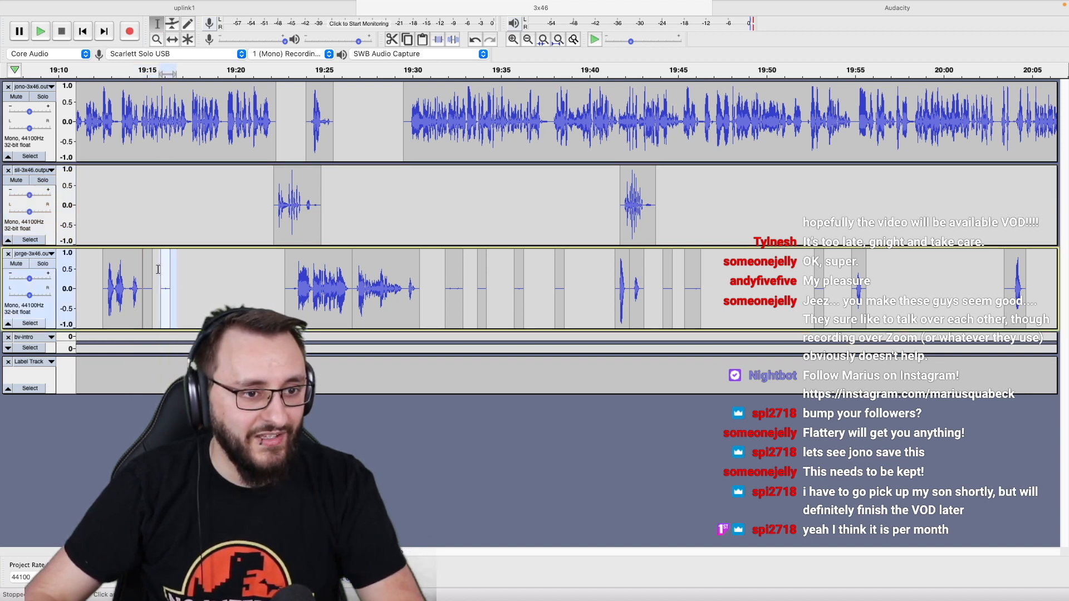
Play the conversation from about 19:12 to 19:57, checking the cleaned passages and the speech that follows.
{"action": "left_click", "coordinate": [91, 204]}
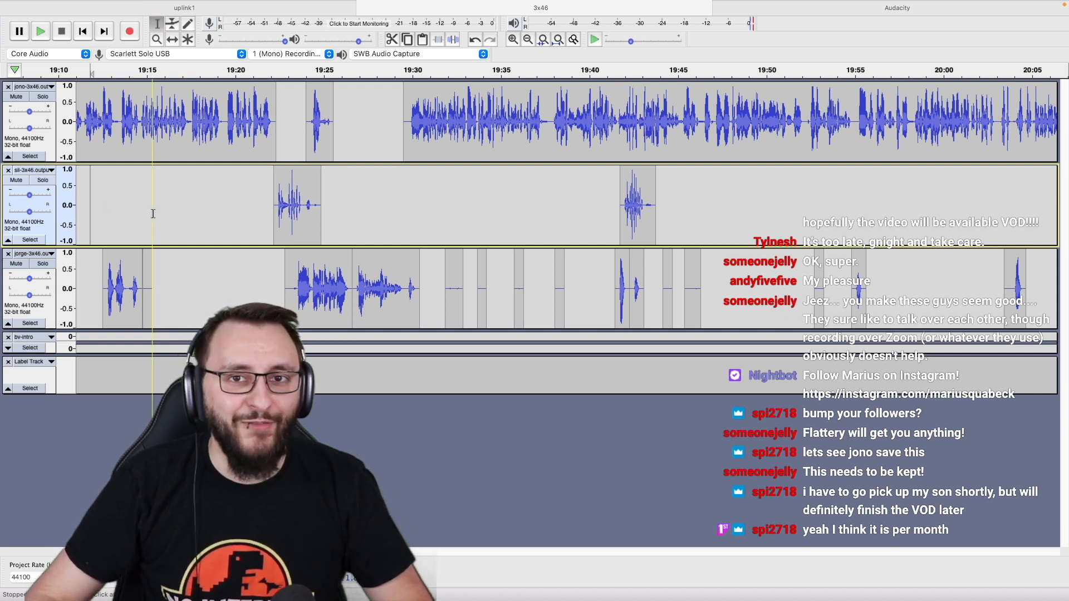
{"action": "scroll", "coordinate": [172, 214], "scroll_direction": "left", "scroll_amount": 2}
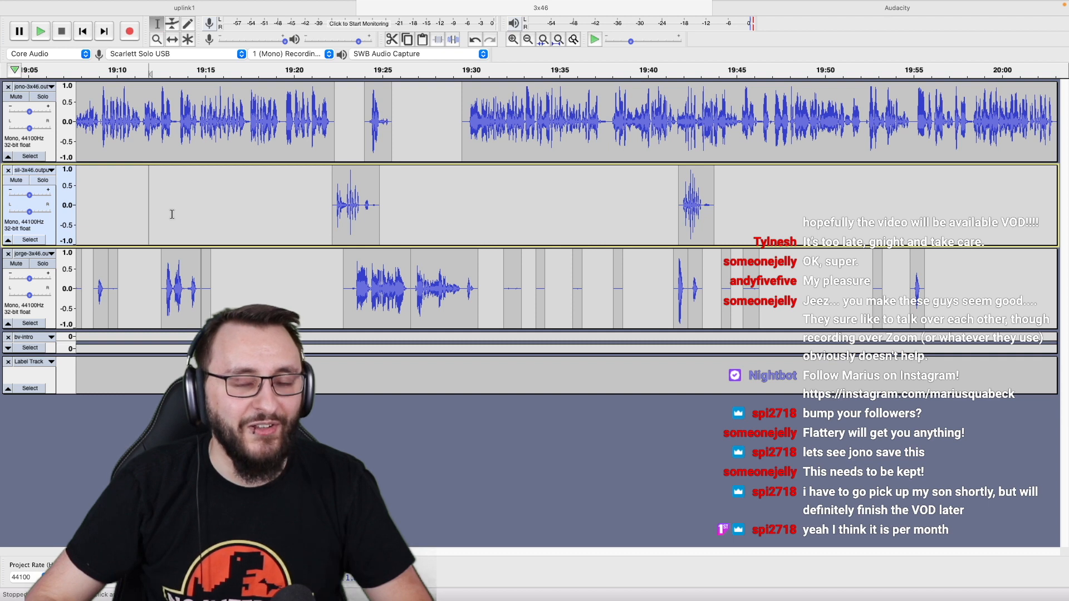
{"action": "key", "text": "space"}
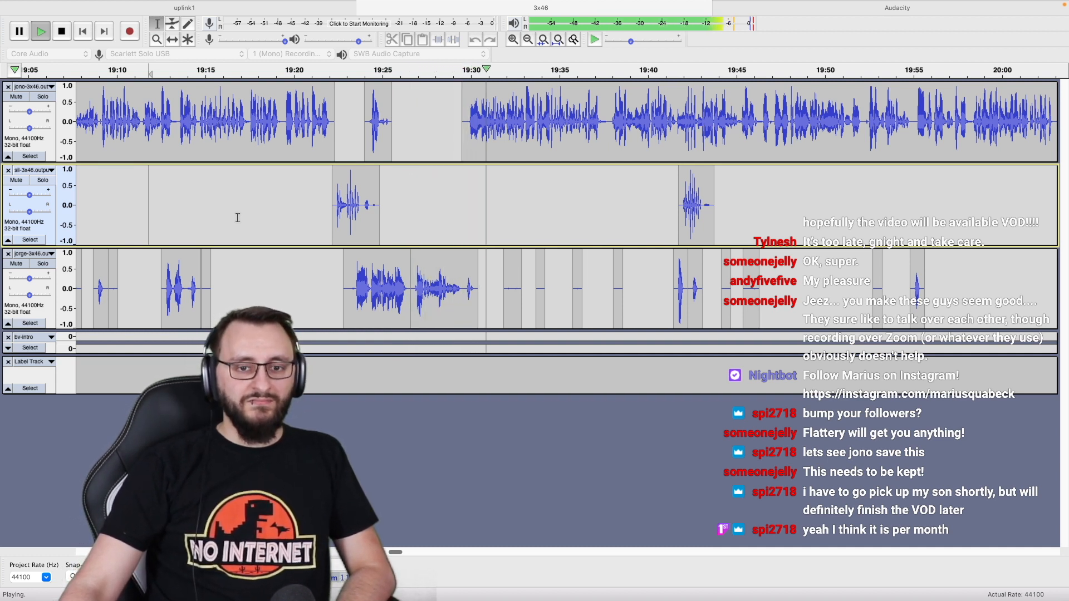
{"action": "scroll", "coordinate": [499, 224], "scroll_direction": "right", "scroll_amount": 5}
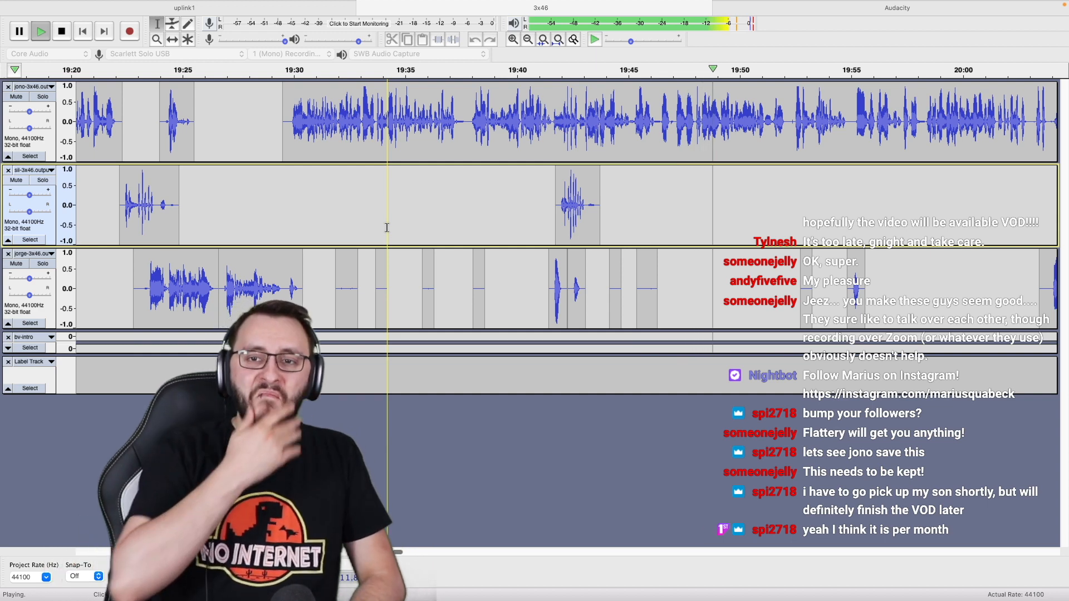
{"action": "scroll", "coordinate": [386, 227], "scroll_direction": "right", "scroll_amount": 10}
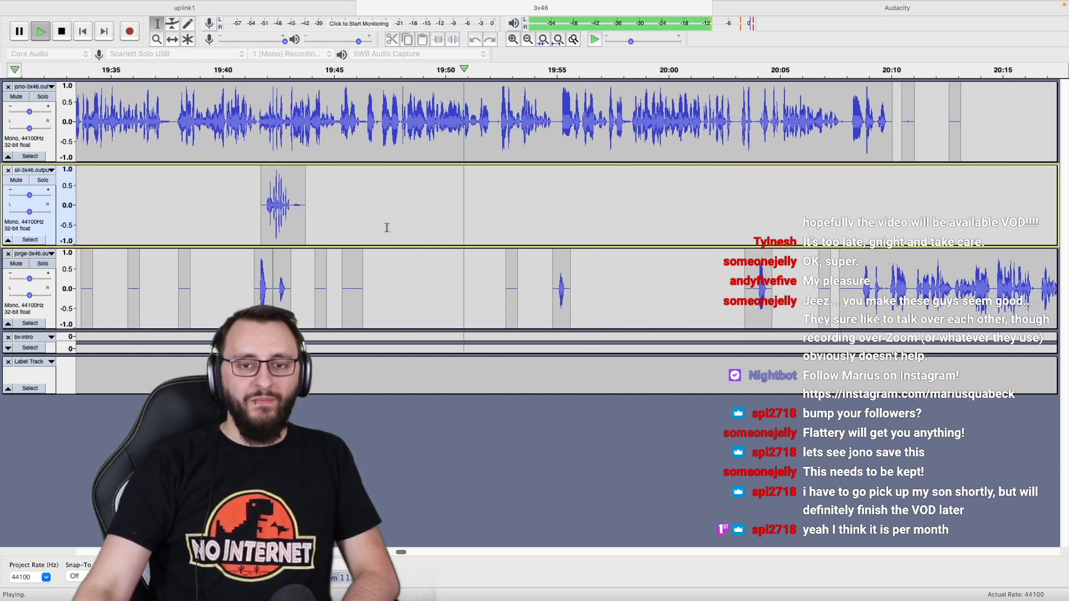
{"action": "scroll", "coordinate": [387, 227], "scroll_direction": "right", "scroll_amount": 4}
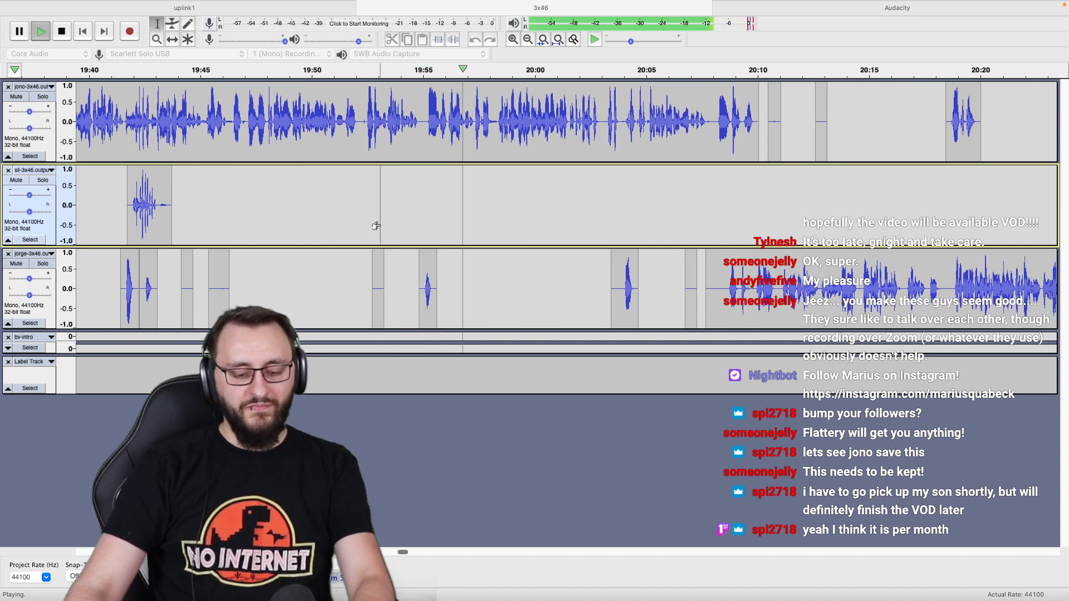
Replay the conversation from about 19:52 and listen through all voice tracks to about 20:45.
{"action": "key", "text": "space"}
{"action": "left_click", "coordinate": [366, 224]}
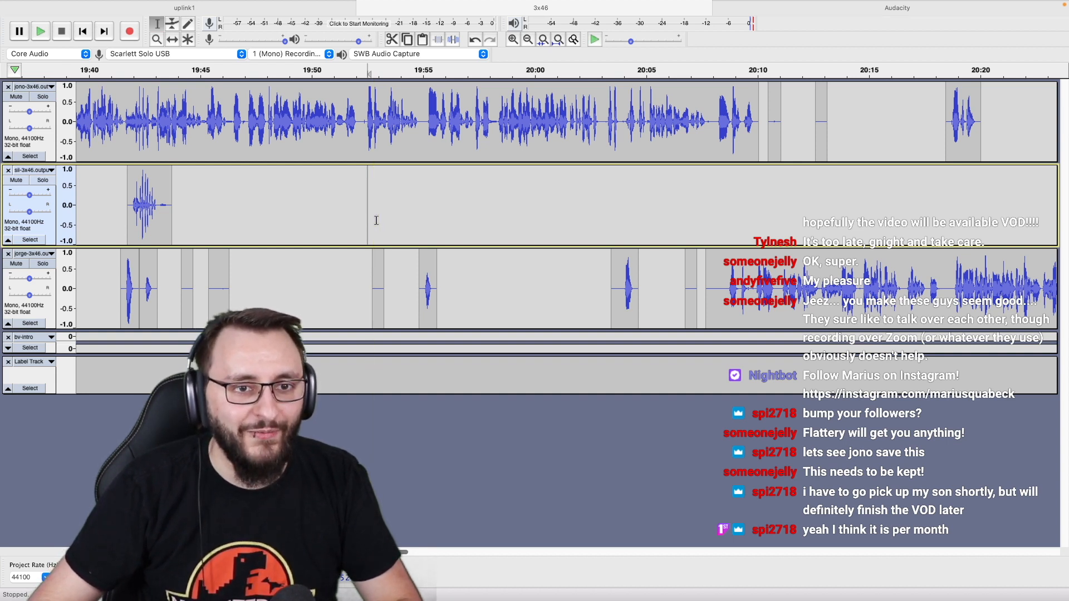
{"action": "left_click", "coordinate": [364, 221]}
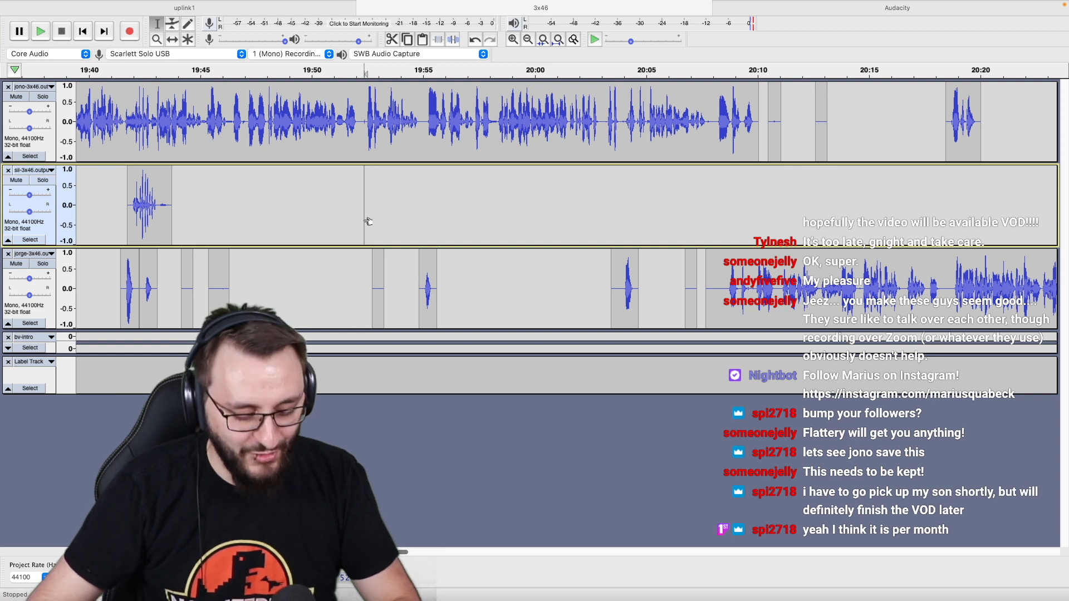
{"action": "key", "text": "space"}
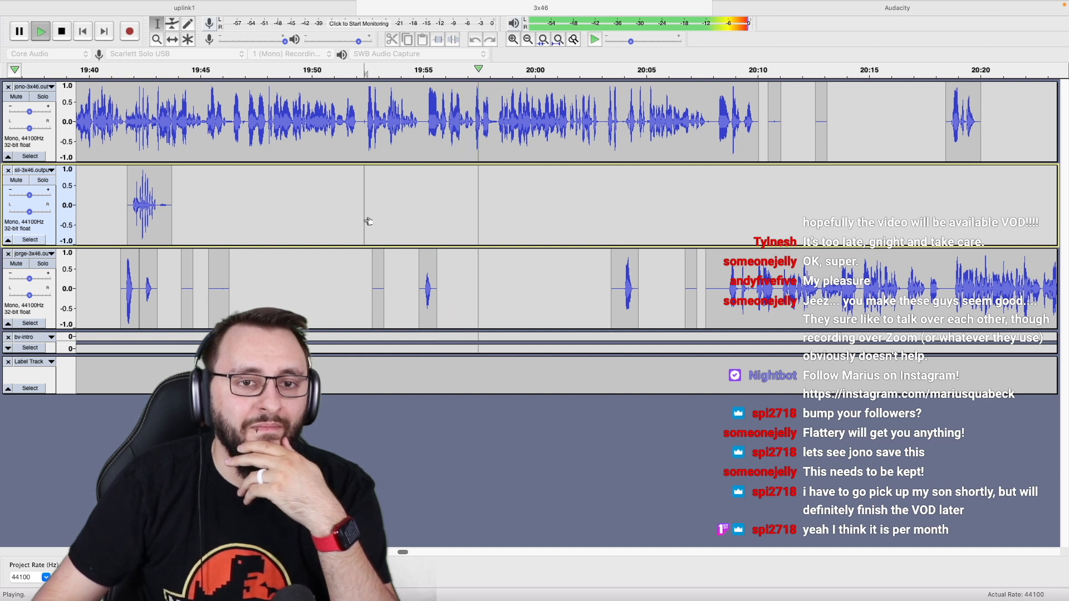
{"action": "scroll", "coordinate": [363, 220], "scroll_direction": "right", "scroll_amount": 2}
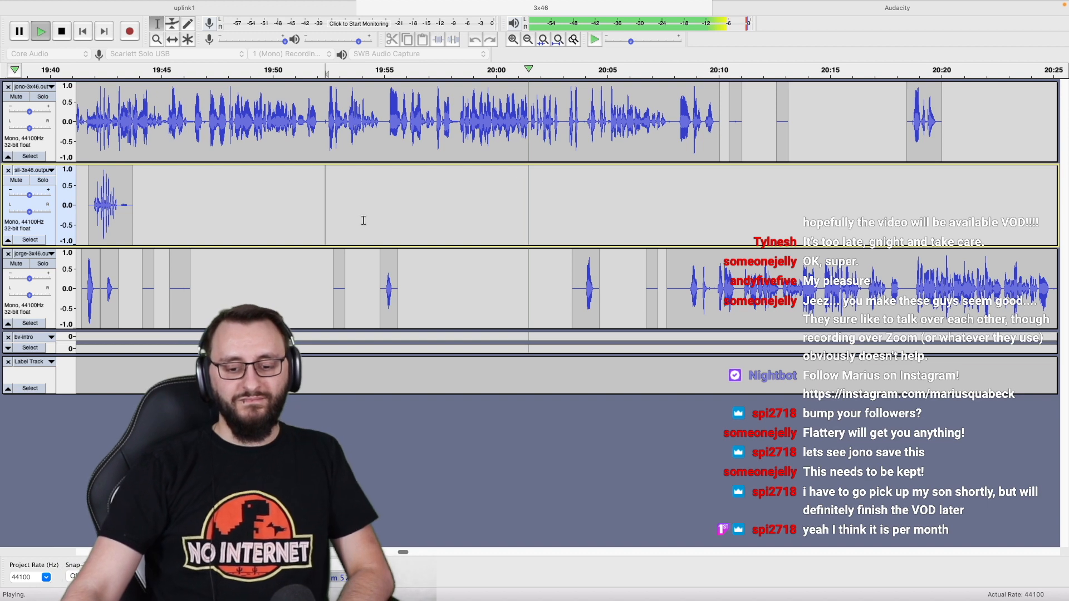
{"action": "scroll", "coordinate": [364, 221], "scroll_direction": "right", "scroll_amount": 3}
{"action": "scroll", "coordinate": [364, 220], "scroll_direction": "right", "scroll_amount": 4}
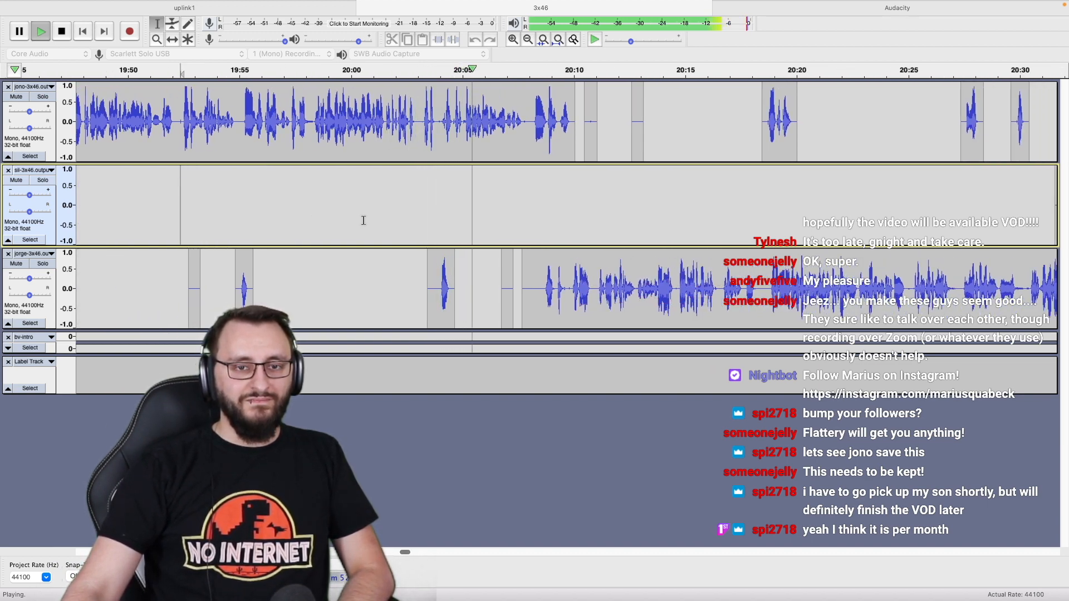
{"action": "scroll", "coordinate": [364, 221], "scroll_direction": "right", "scroll_amount": 2}
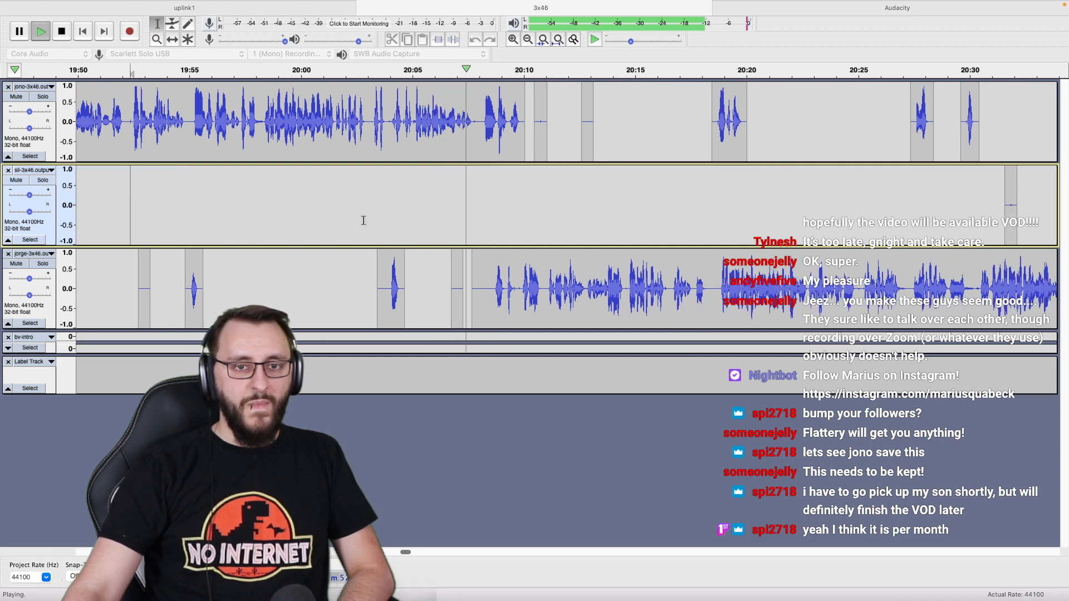
{"action": "scroll", "coordinate": [364, 220], "scroll_direction": "right", "scroll_amount": 3}
{"action": "scroll", "coordinate": [363, 220], "scroll_direction": "right", "scroll_amount": 2}
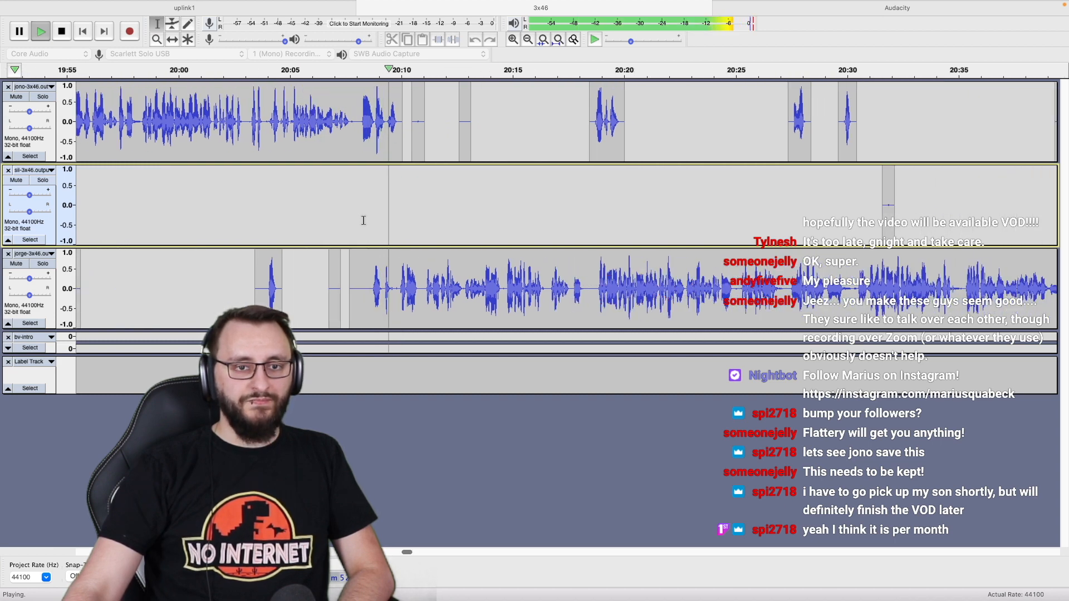
{"action": "scroll", "coordinate": [364, 220], "scroll_direction": "right", "scroll_amount": 2}
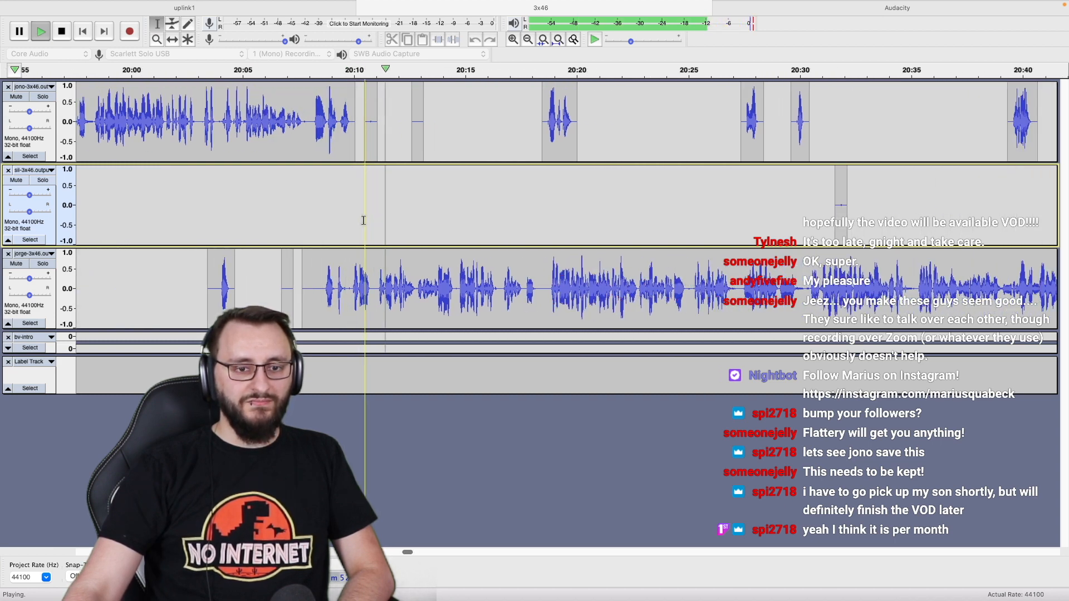
{"action": "scroll", "coordinate": [364, 221], "scroll_direction": "right", "scroll_amount": 2}
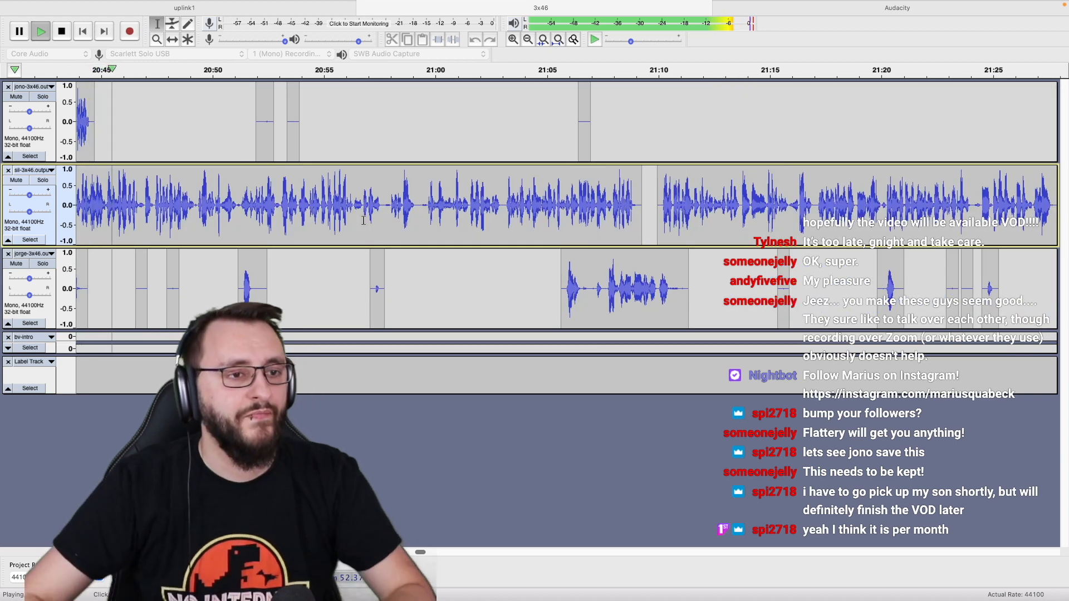
Clear the first voice track's interjection between about 20:43 and 20:46 without shifting the later clips.
{"action": "scroll", "coordinate": [336, 205], "scroll_direction": "left", "scroll_amount": 3}
{"action": "left_click_drag", "start_coordinate": [192, 106], "coordinate": [252, 114]}
{"action": "key", "text": "space"}
{"action": "key", "text": "Delete"}
Play from about 20:46 and review the conversation on all voice tracks up to about 21:44.
{"action": "left_click", "coordinate": [252, 113]}
{"action": "key", "text": "space"}
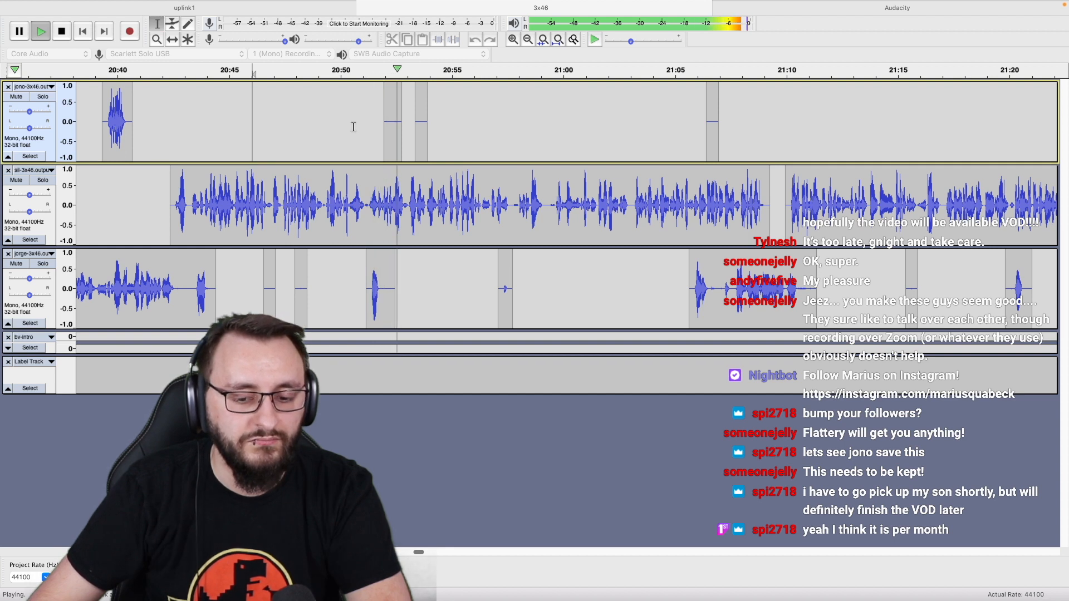
{"action": "scroll", "coordinate": [388, 127], "scroll_direction": "right", "scroll_amount": 3}
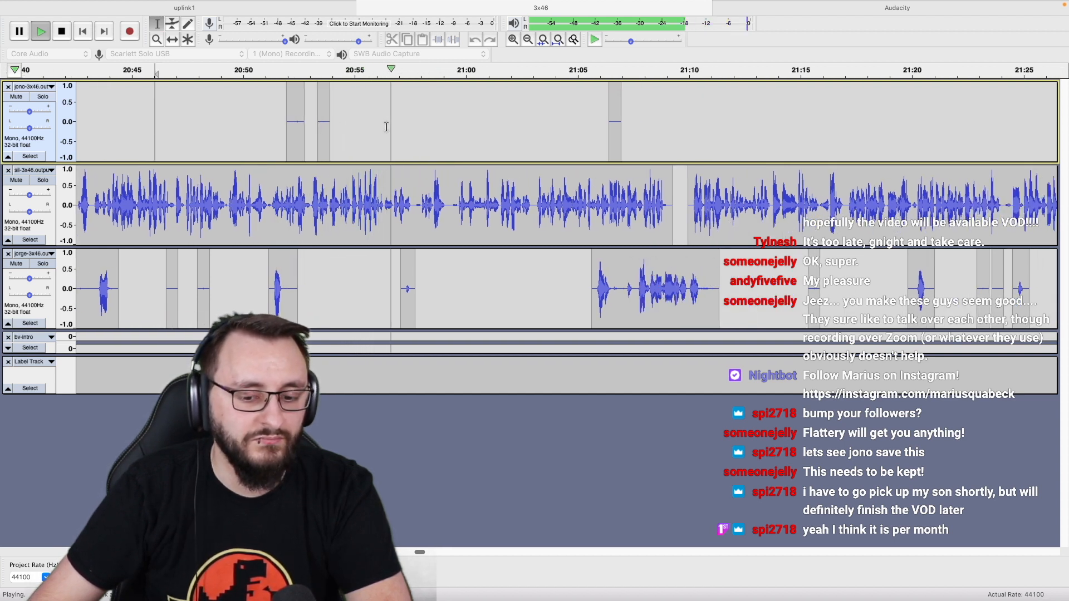
{"action": "scroll", "coordinate": [386, 127], "scroll_direction": "down", "scroll_amount": 1}
{"action": "scroll", "coordinate": [386, 127], "scroll_direction": "right", "scroll_amount": 1}
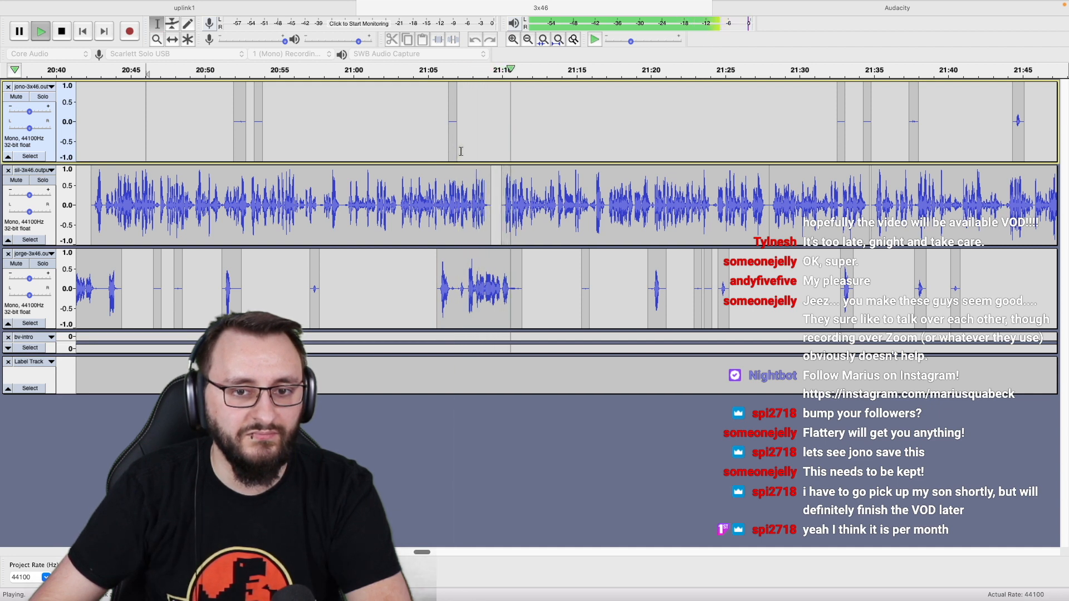
{"action": "scroll", "coordinate": [497, 151], "scroll_direction": "right", "scroll_amount": 3}
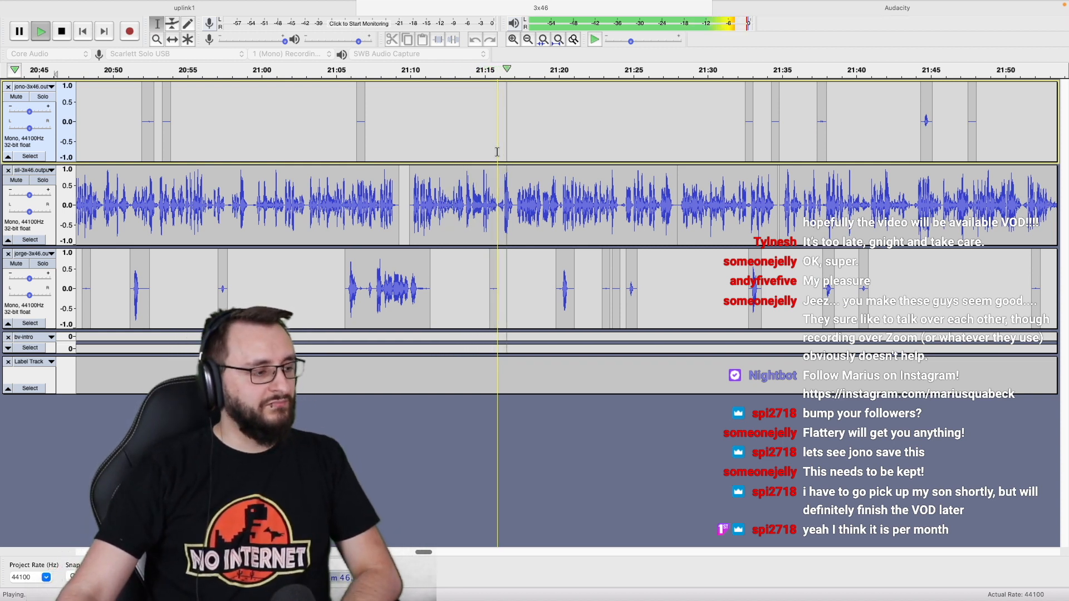
{"action": "scroll", "coordinate": [497, 151], "scroll_direction": "right", "scroll_amount": 3}
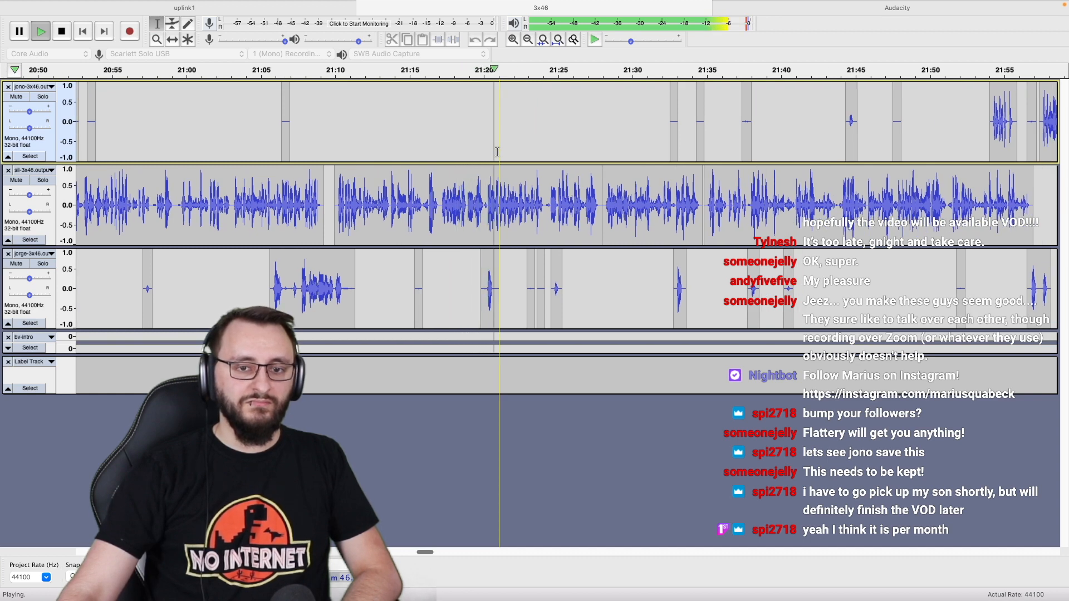
{"action": "scroll", "coordinate": [497, 151], "scroll_direction": "right", "scroll_amount": 2}
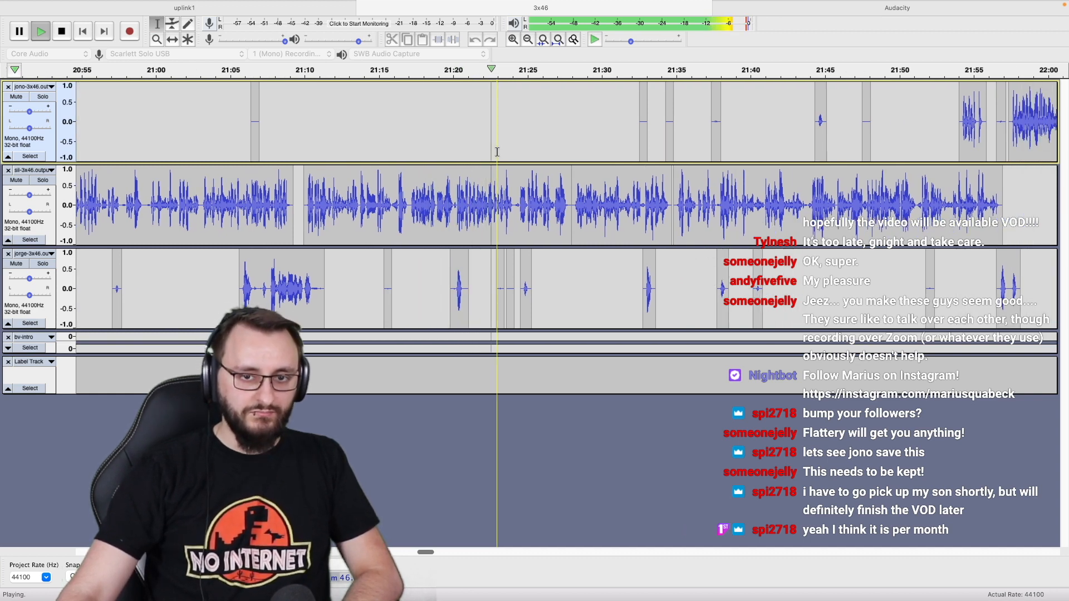
{"action": "scroll", "coordinate": [497, 151], "scroll_direction": "right", "scroll_amount": 3}
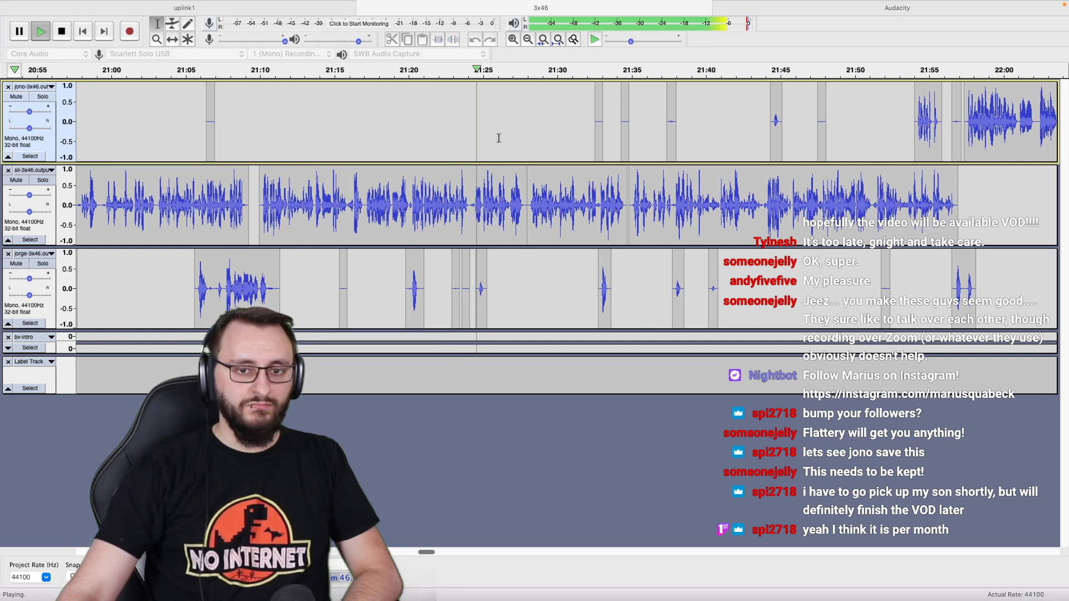
{"action": "scroll", "coordinate": [500, 138], "scroll_direction": "right", "scroll_amount": 3}
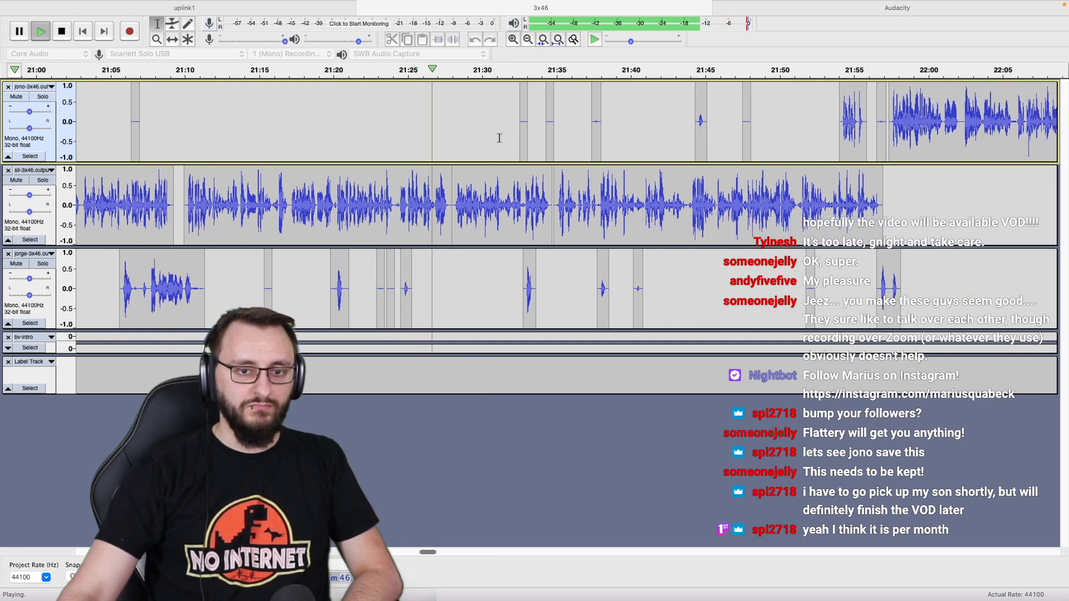
{"action": "scroll", "coordinate": [499, 138], "scroll_direction": "right", "scroll_amount": 2}
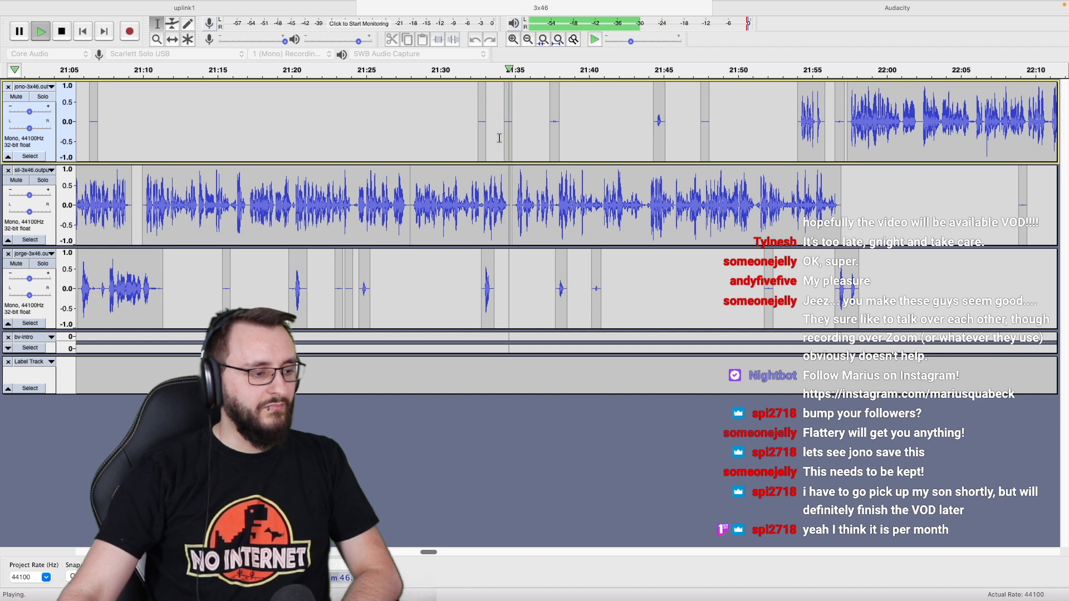
{"action": "scroll", "coordinate": [500, 138], "scroll_direction": "right", "scroll_amount": 5}
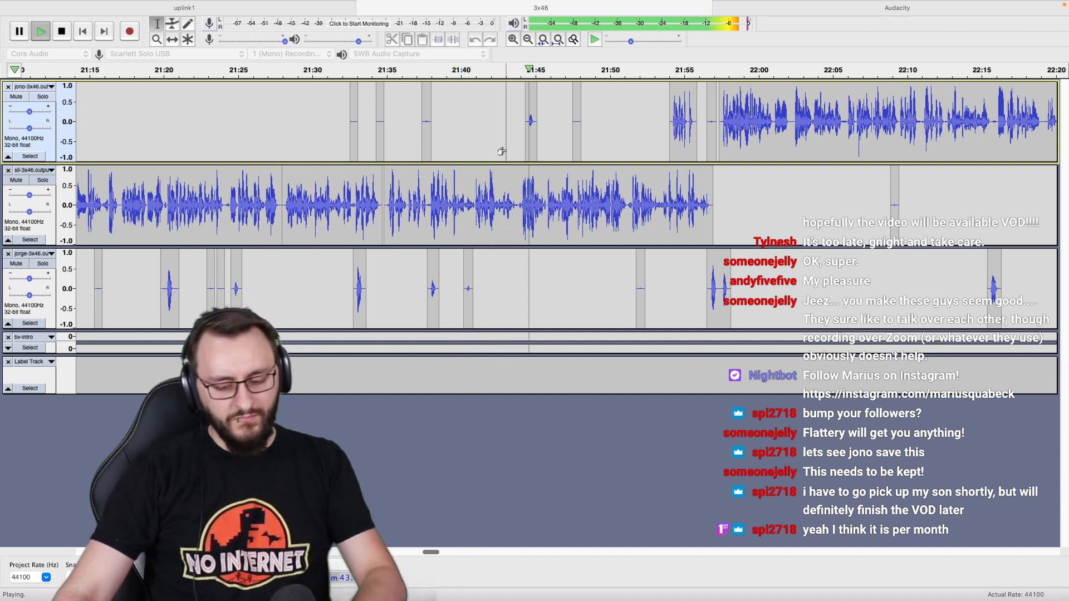
Play from about 21:42 and listen through the conversation on all voice tracks to about 22:38.
{"action": "left_click", "coordinate": [506, 151]}
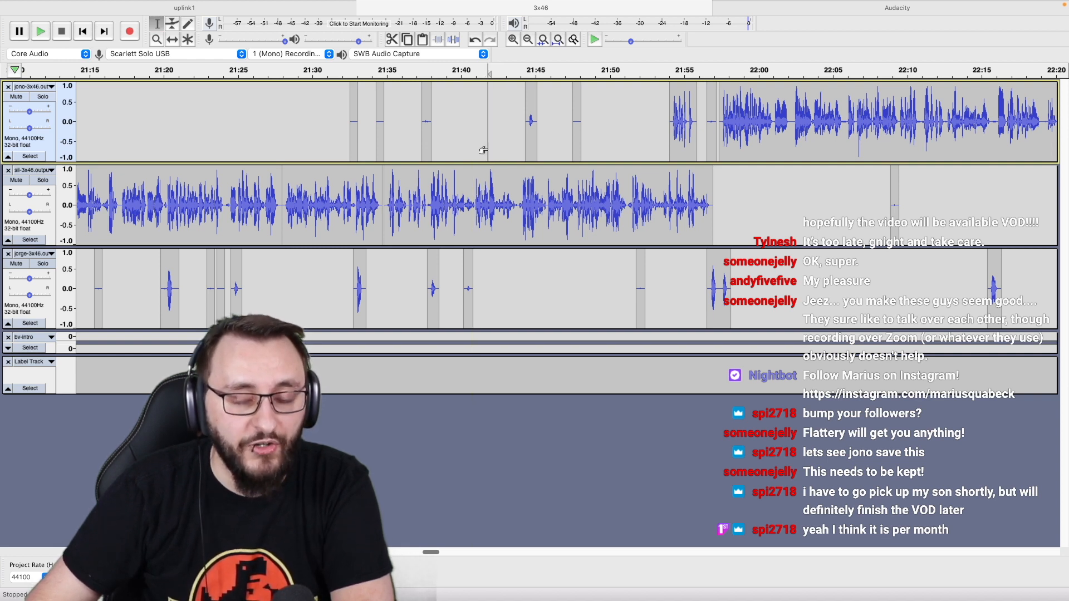
{"action": "key", "text": "space"}
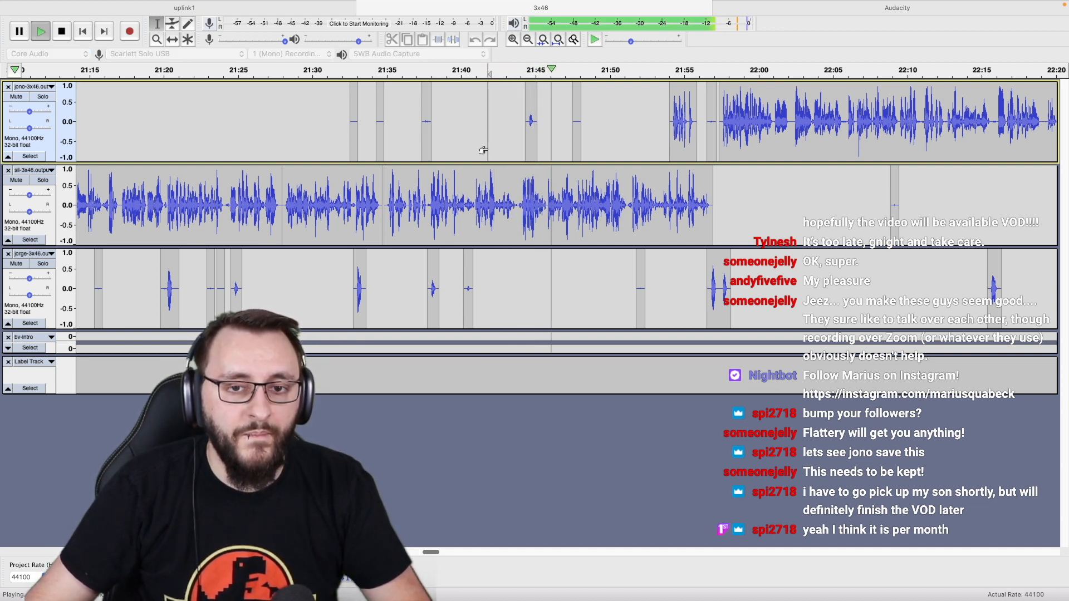
{"action": "scroll", "coordinate": [486, 150], "scroll_direction": "right", "scroll_amount": 3}
{"action": "scroll", "coordinate": [485, 151], "scroll_direction": "right", "scroll_amount": 3}
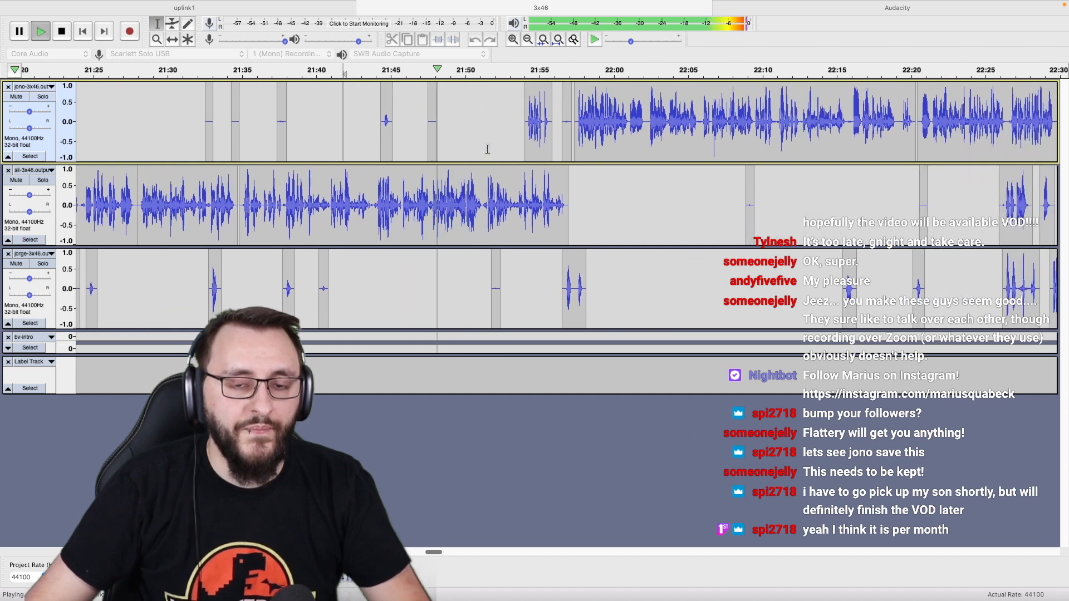
{"action": "scroll", "coordinate": [479, 153], "scroll_direction": "left", "scroll_amount": 3}
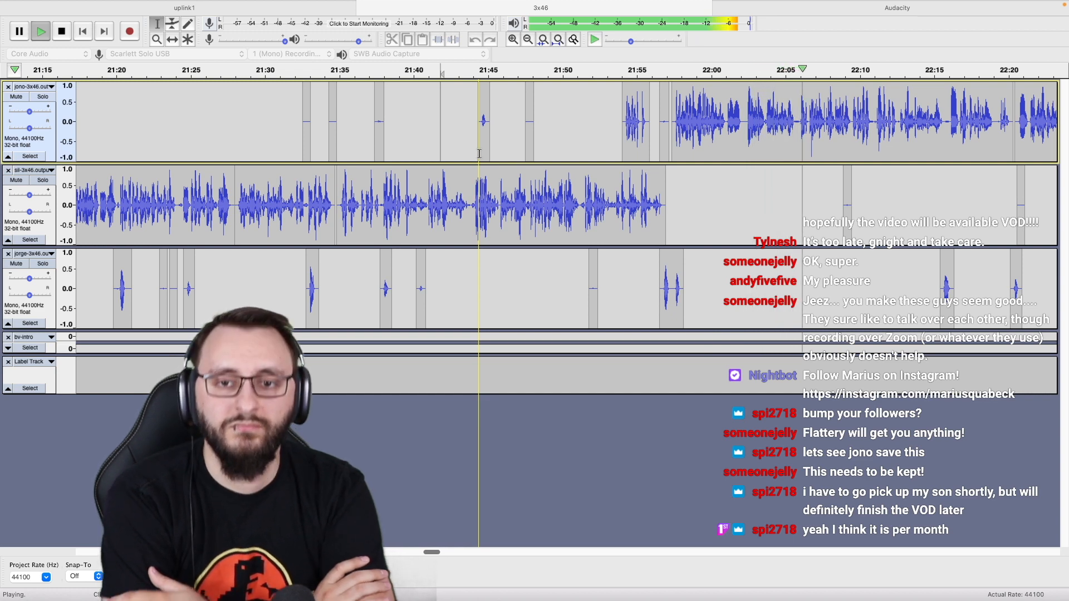
{"action": "scroll", "coordinate": [479, 153], "scroll_direction": "right", "scroll_amount": 5}
{"action": "scroll", "coordinate": [479, 153], "scroll_direction": "right", "scroll_amount": 5}
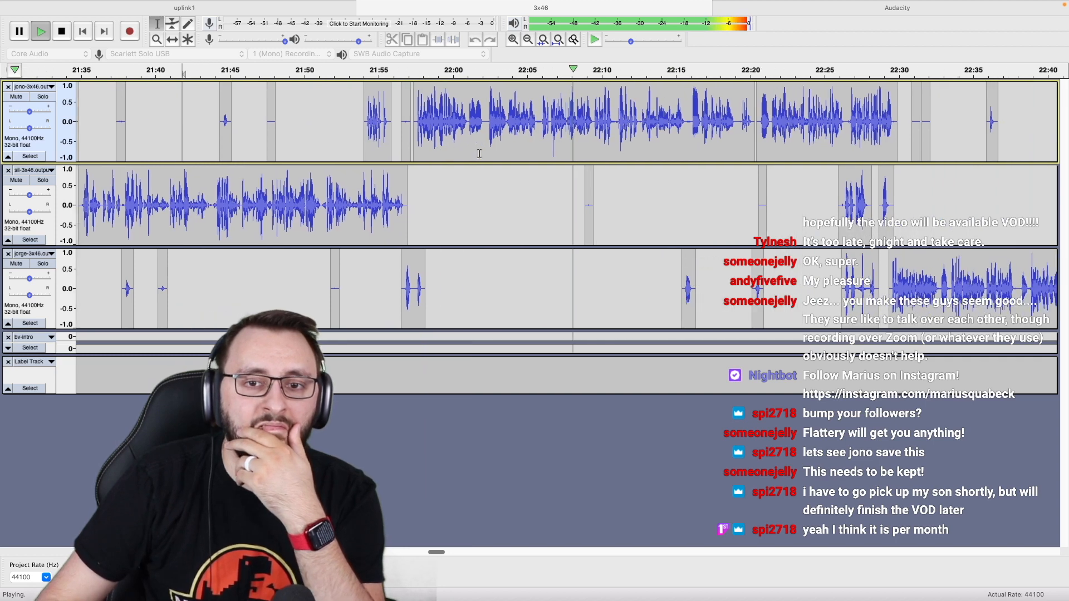
{"action": "scroll", "coordinate": [479, 153], "scroll_direction": "right", "scroll_amount": 4}
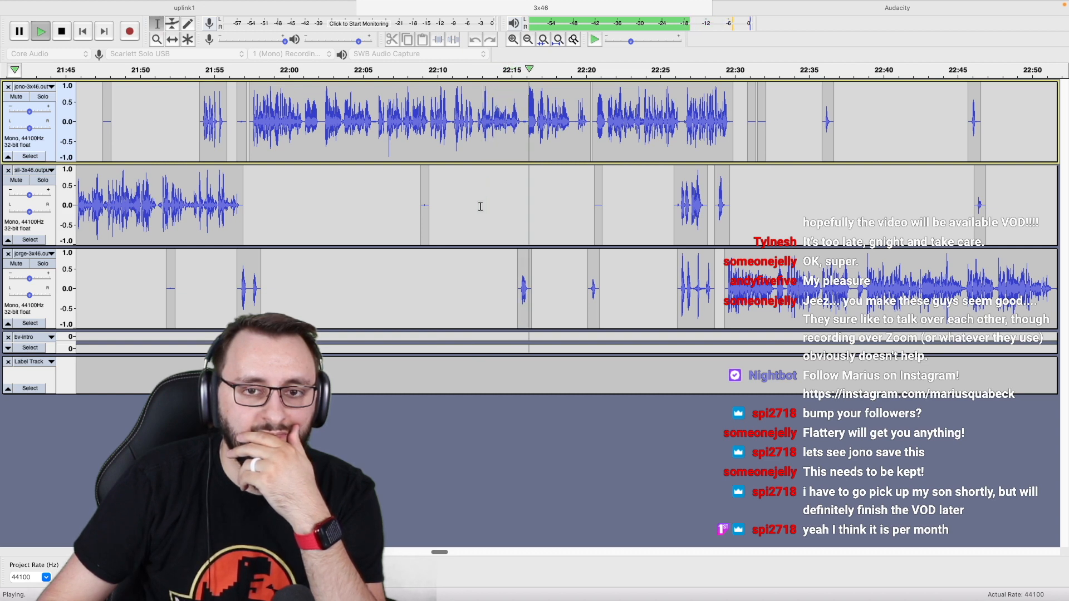
{"action": "scroll", "coordinate": [480, 207], "scroll_direction": "right", "scroll_amount": 2}
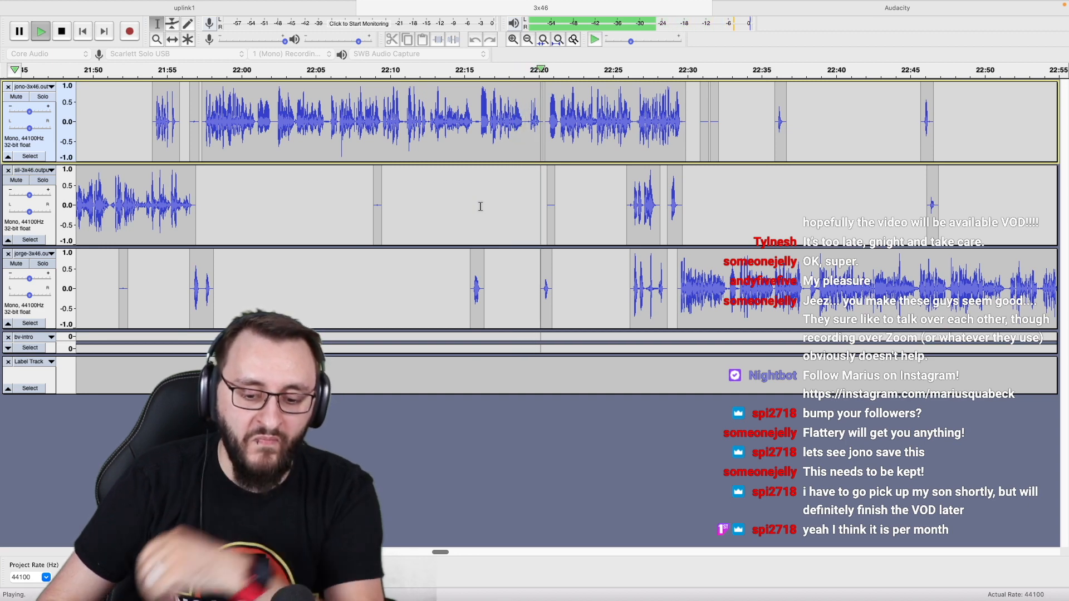
{"action": "scroll", "coordinate": [480, 206], "scroll_direction": "right", "scroll_amount": 2}
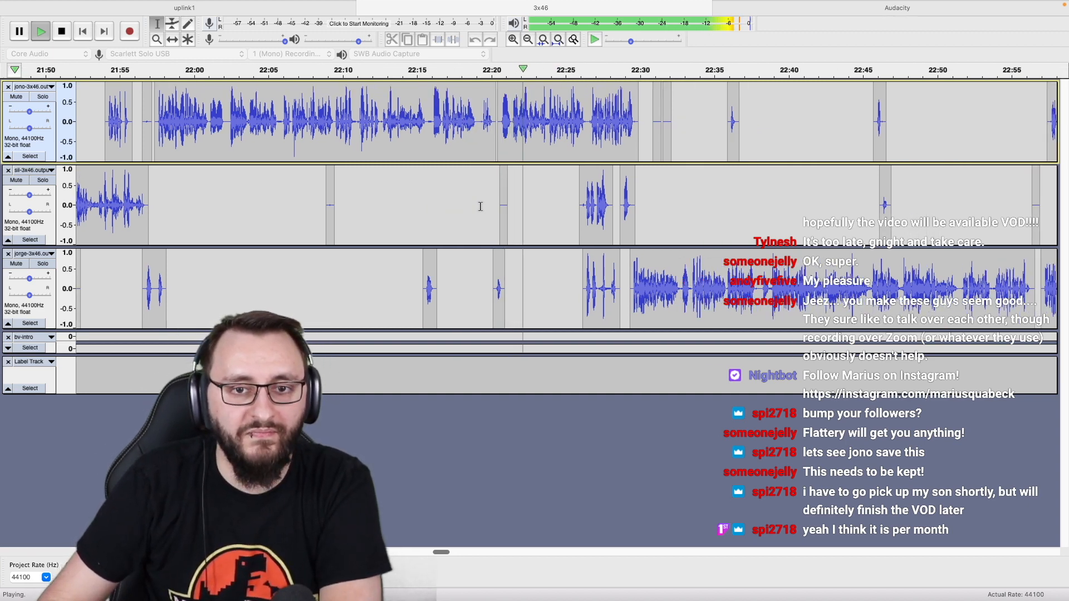
{"action": "scroll", "coordinate": [480, 207], "scroll_direction": "right", "scroll_amount": 6}
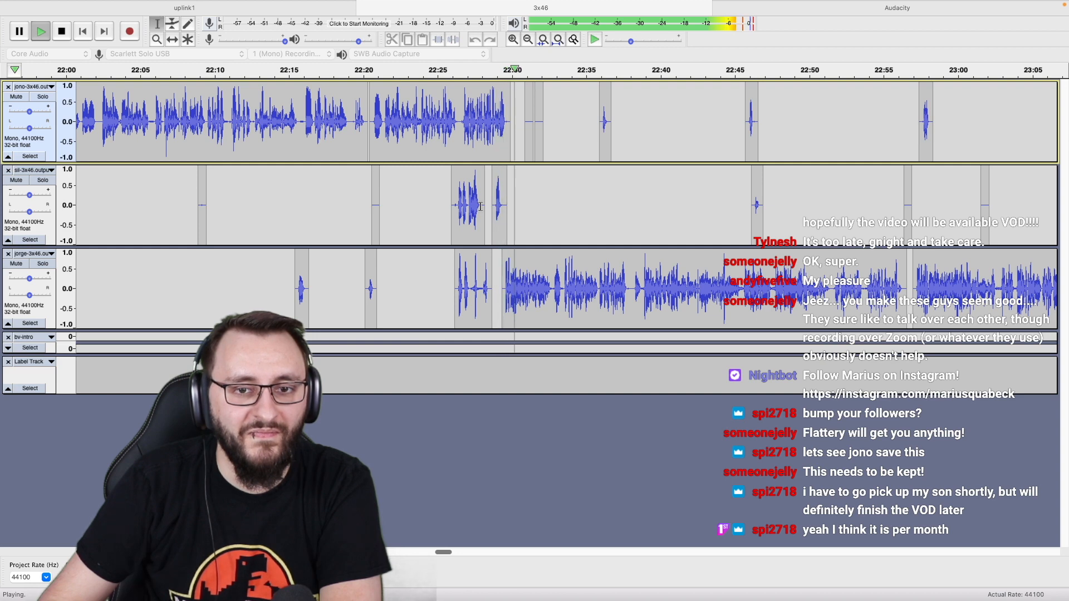
{"action": "scroll", "coordinate": [481, 206], "scroll_direction": "right", "scroll_amount": 2}
{"action": "scroll", "coordinate": [481, 207], "scroll_direction": "up", "scroll_amount": 2}
{"action": "scroll", "coordinate": [480, 207], "scroll_direction": "right", "scroll_amount": 2}
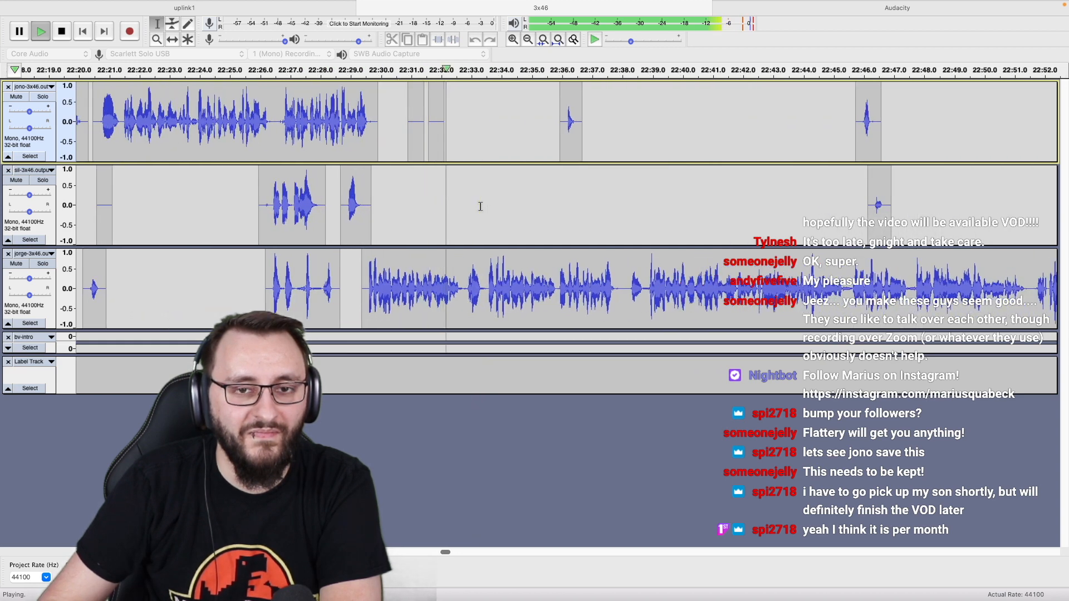
{"action": "scroll", "coordinate": [480, 207], "scroll_direction": "right", "scroll_amount": 2}
{"action": "scroll", "coordinate": [480, 206], "scroll_direction": "down", "scroll_amount": 1}
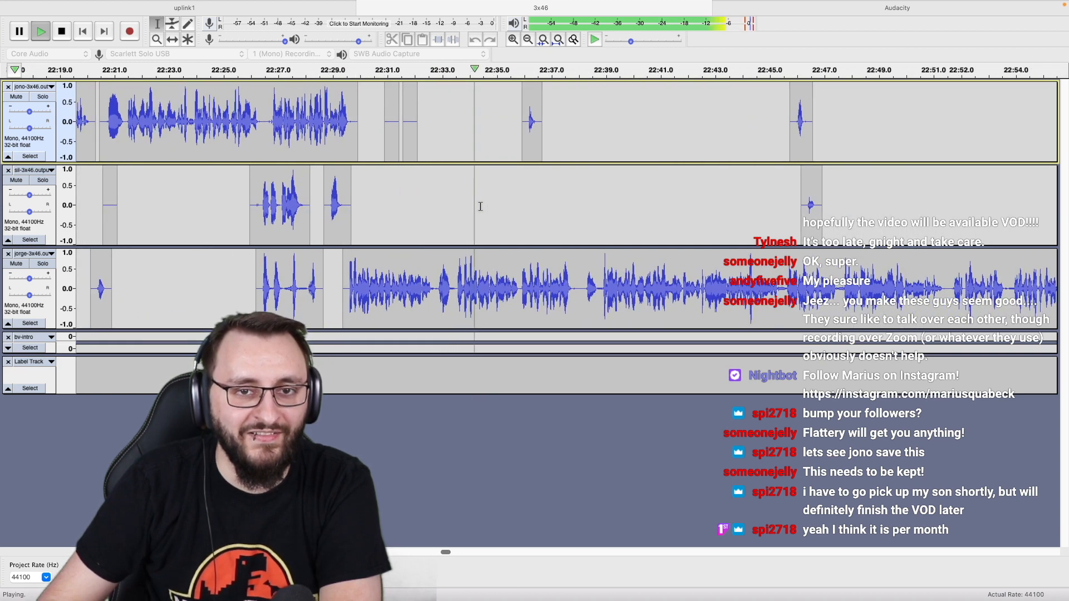
{"action": "scroll", "coordinate": [481, 206], "scroll_direction": "down", "scroll_amount": 2}
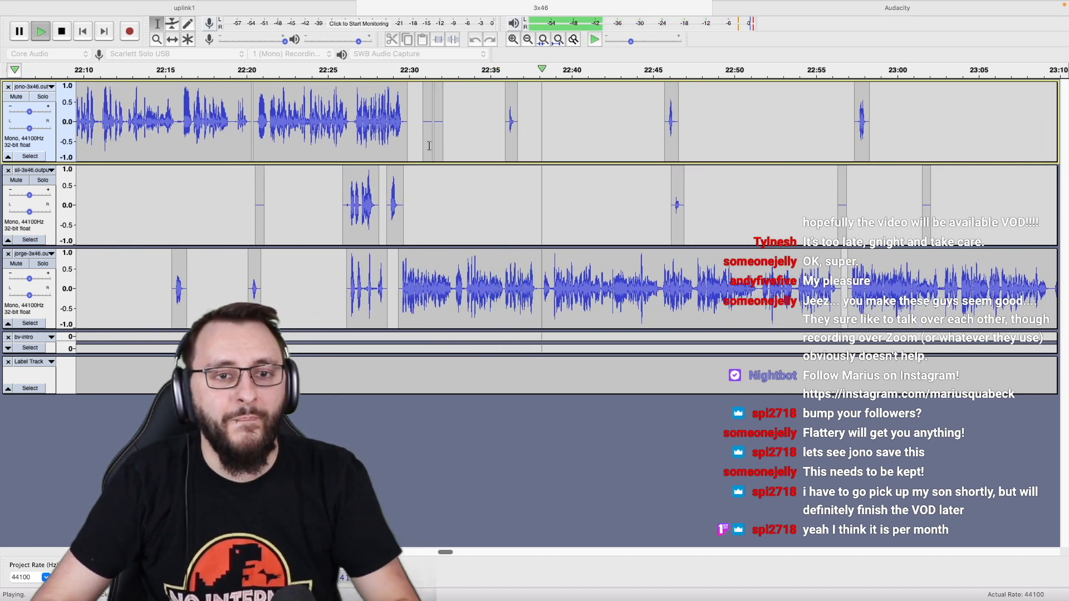
Clear the first two voice tracks between about 22:30 and 22:42 without shifting the later clips.
{"action": "mouse_move", "coordinate": [420, 146]}
{"action": "left_mouse_down"}
{"action": "mouse_move", "coordinate": [515, 151]}
{"action": "mouse_move", "coordinate": [609, 189]}
{"action": "left_mouse_up"}
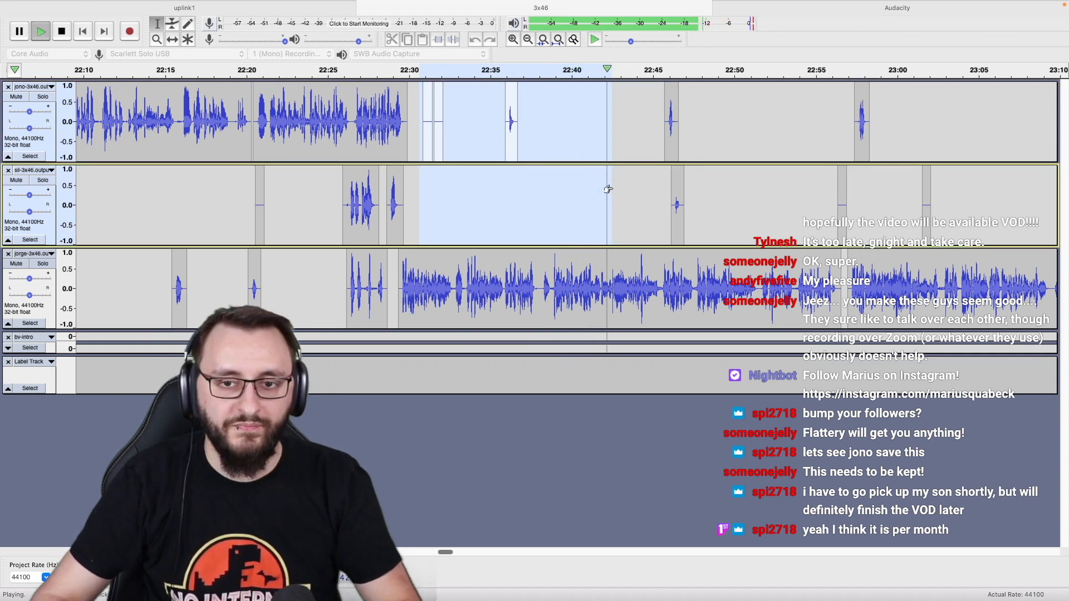
{"action": "key", "text": "space"}
{"action": "key", "text": "super+alt+k"}
{"action": "key", "text": "Right"}
Play from about 22:42 and review the conversation on all voice tracks to about 23:17.
{"action": "key", "text": "space"}
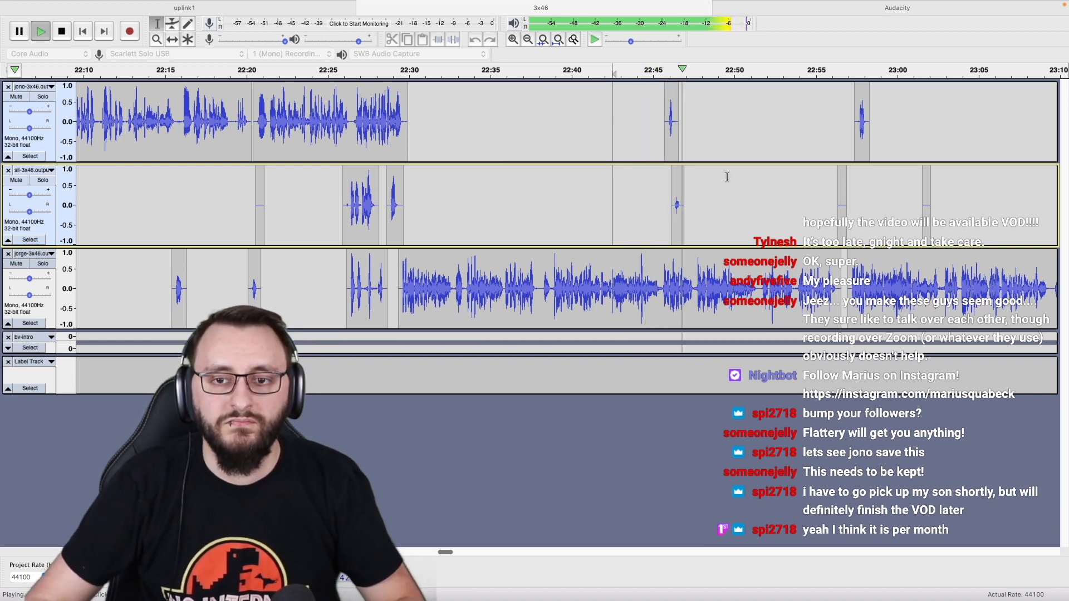
{"action": "scroll", "coordinate": [727, 177], "scroll_direction": "right", "scroll_amount": 5}
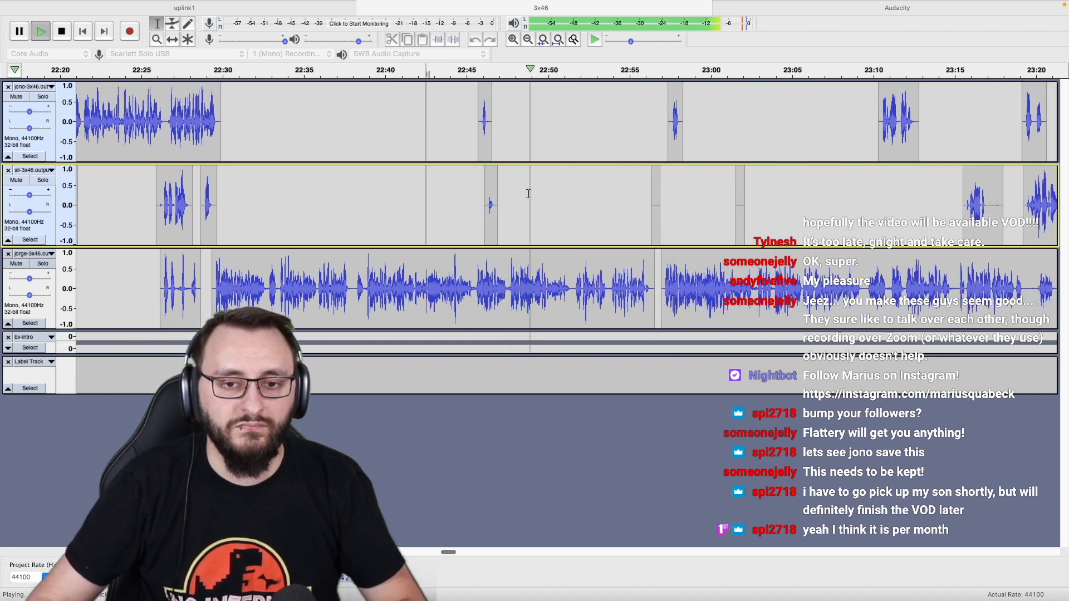
{"action": "scroll", "coordinate": [529, 193], "scroll_direction": "right", "scroll_amount": 5}
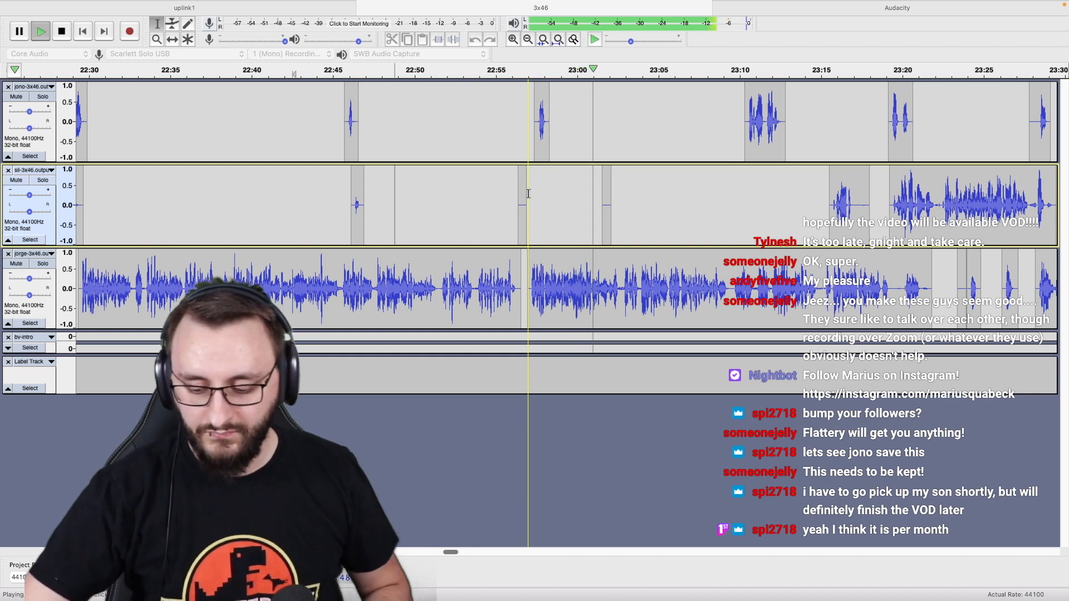
{"action": "scroll", "coordinate": [528, 193], "scroll_direction": "right", "scroll_amount": 5}
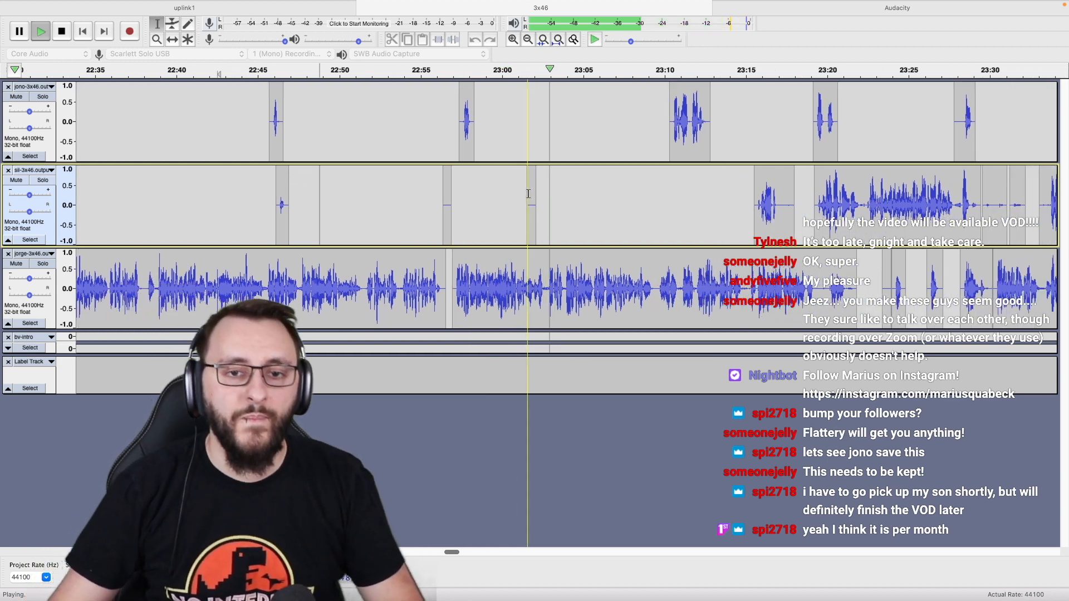
{"action": "scroll", "coordinate": [529, 194], "scroll_direction": "right", "scroll_amount": 4}
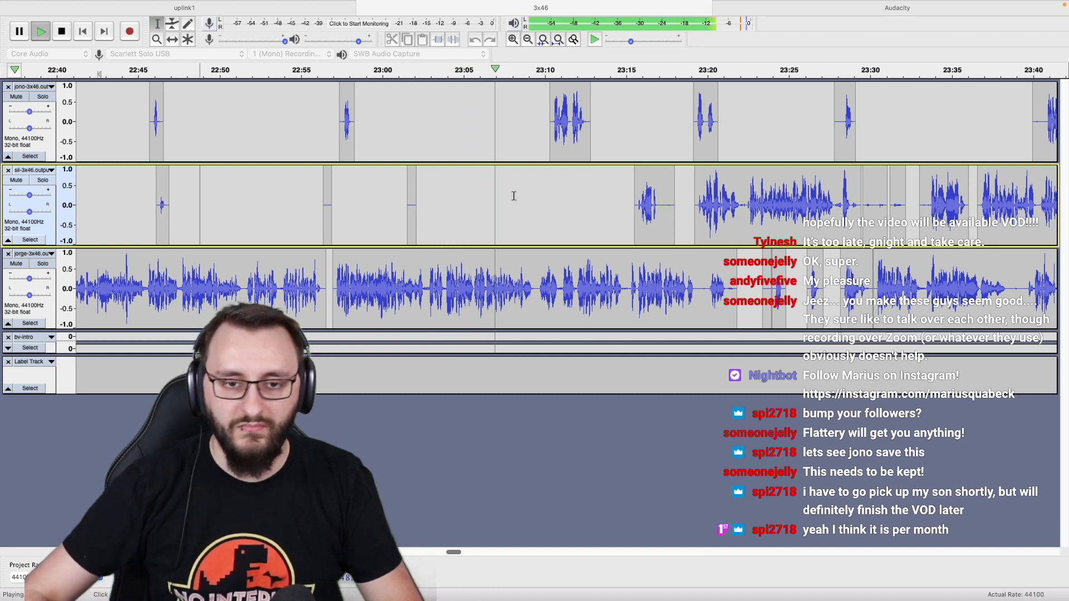
{"action": "scroll", "coordinate": [514, 195], "scroll_direction": "right", "scroll_amount": 4}
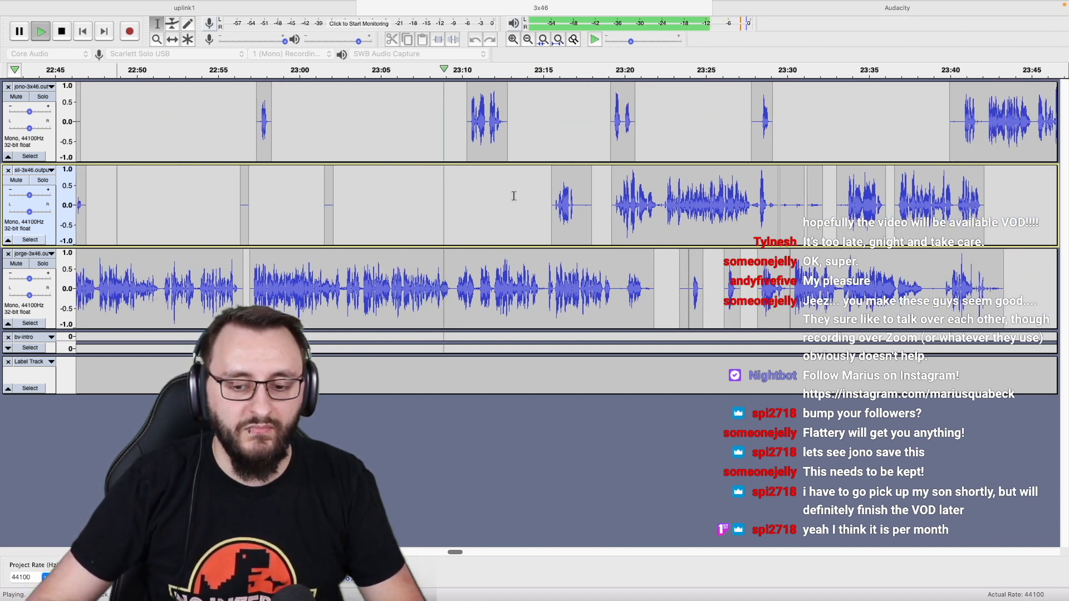
{"action": "scroll", "coordinate": [514, 195], "scroll_direction": "right", "scroll_amount": 2}
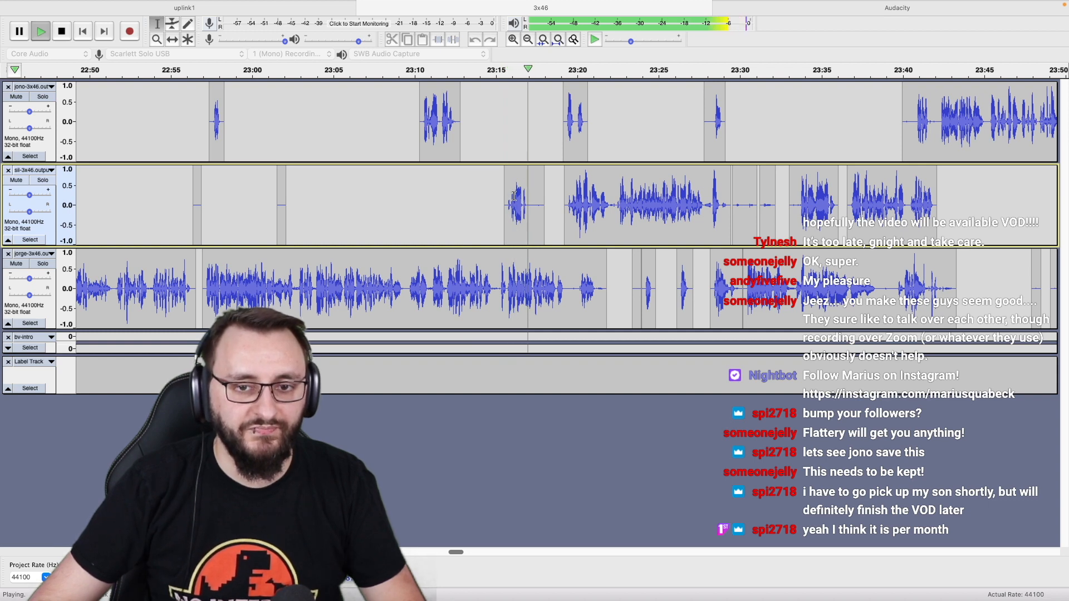
Clear the second voice track's interjection between about 23:15 and 23:18 without shifting the later clips.
{"action": "double_click", "coordinate": [514, 196]}
{"action": "scroll", "coordinate": [560, 197], "scroll_direction": "right", "scroll_amount": 2}
{"action": "scroll", "coordinate": [560, 197], "scroll_direction": "up", "scroll_amount": 1}
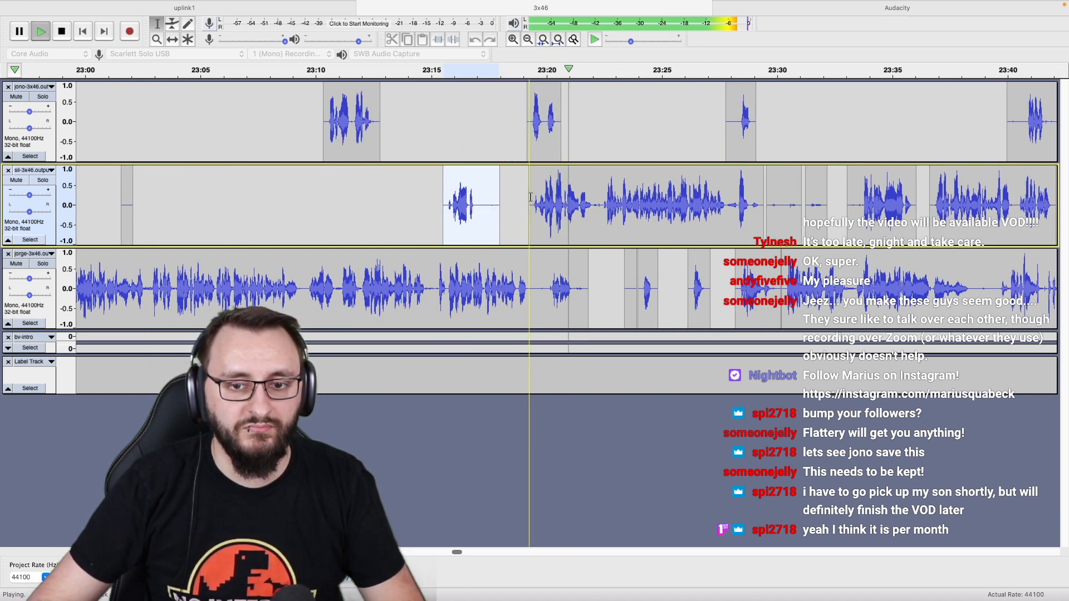
{"action": "key", "text": "space"}
{"action": "key", "text": "ctrl+l"}
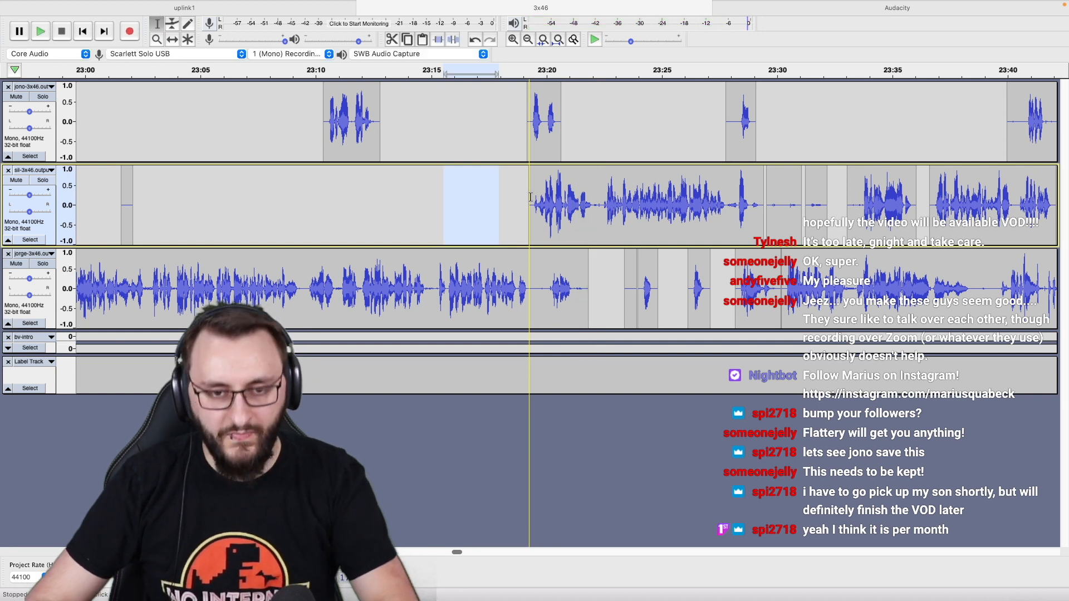
Remove the first voice track's interjection at about 23:20 and the third voice track's trailing speech up to about 23:22.
{"action": "double_click", "coordinate": [550, 130]}
{"action": "left_click_drag", "start_coordinate": [539, 293], "coordinate": [588, 296]}
{"action": "key", "text": "Delete"}
Play from about 23:16, checking the cleaned overlap and the speech that follows to about 23:37.
{"action": "left_click", "coordinate": [451, 210]}
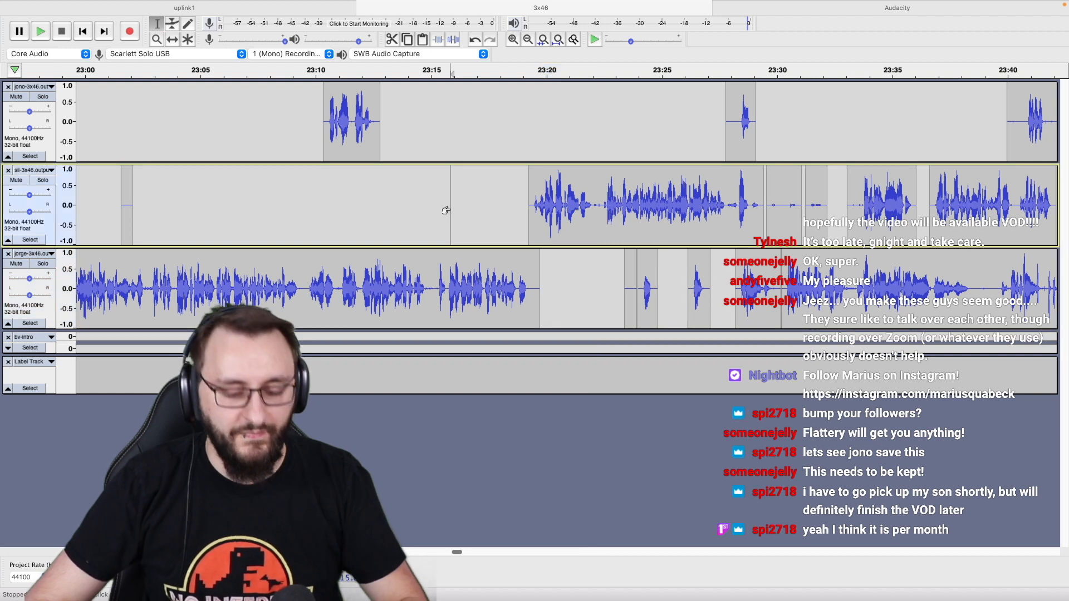
{"action": "key", "text": "space"}
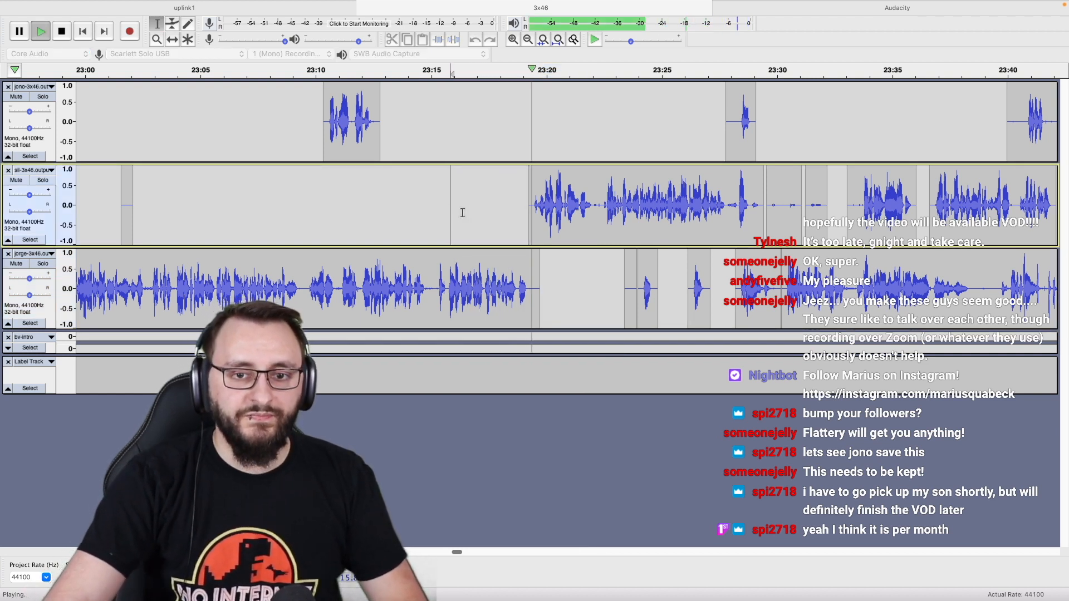
{"action": "scroll", "coordinate": [572, 215], "scroll_direction": "right", "scroll_amount": 5}
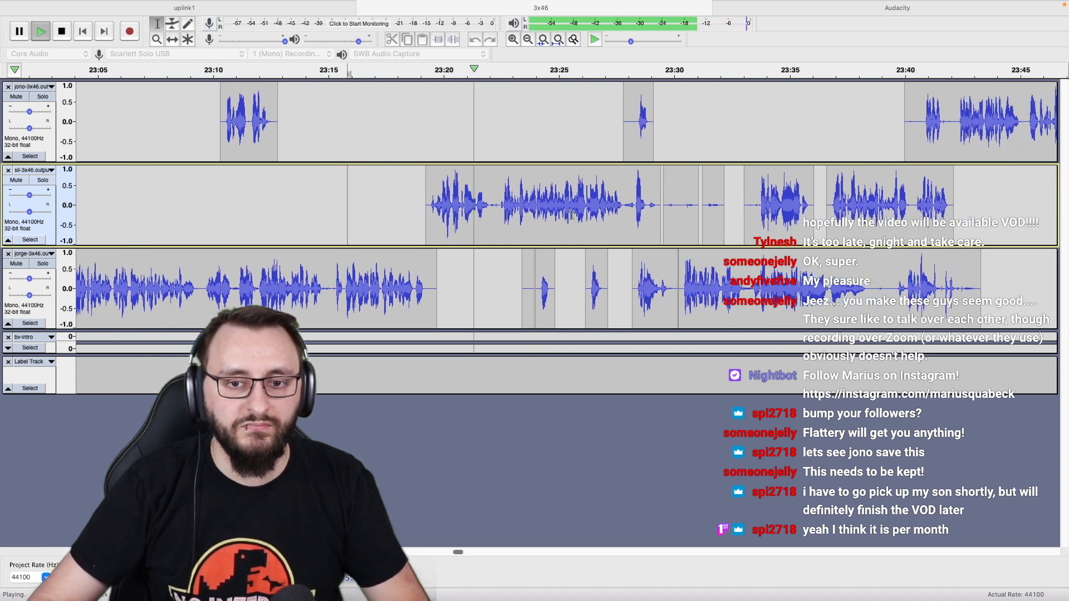
{"action": "scroll", "coordinate": [572, 215], "scroll_direction": "right", "scroll_amount": 3}
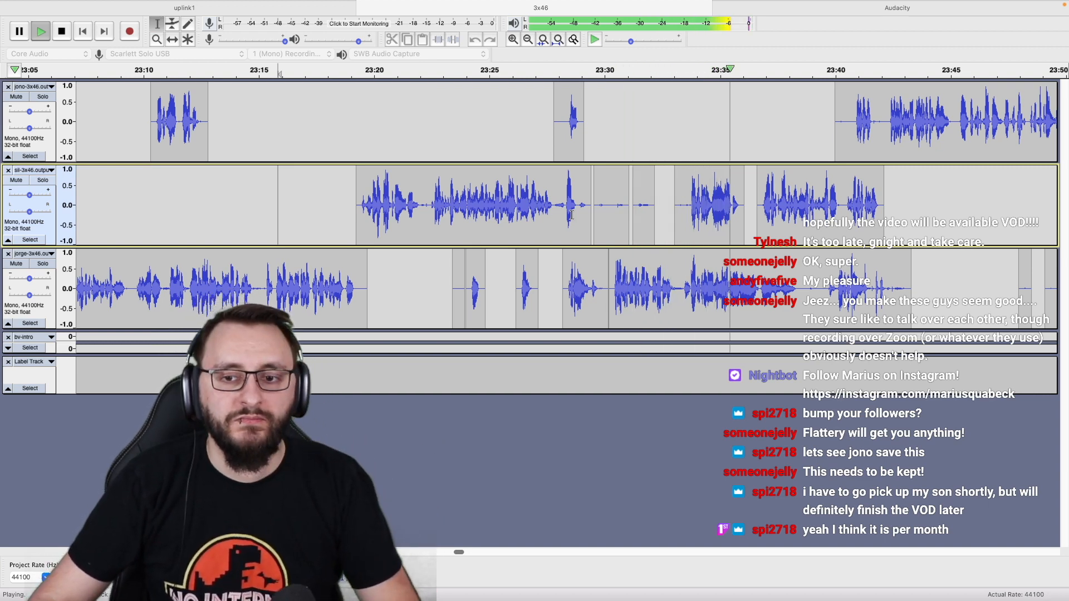
{"action": "scroll", "coordinate": [571, 215], "scroll_direction": "right", "scroll_amount": 8}
{"action": "scroll", "coordinate": [571, 215], "scroll_direction": "right", "scroll_amount": 3}
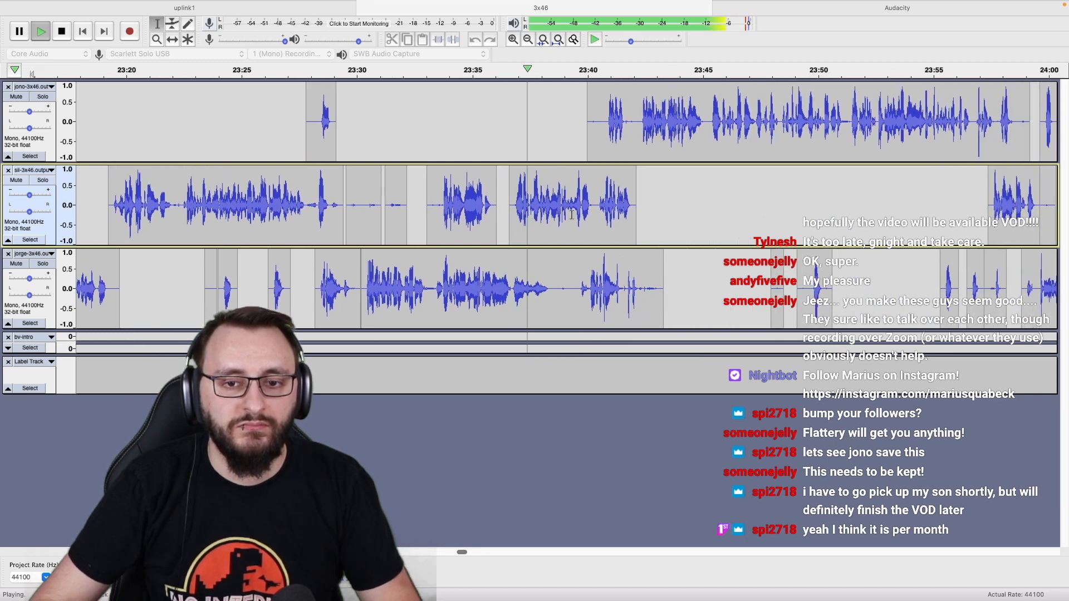
Audition the second voice track's clip between about 23:33 and 23:36 in solo, and clear it without shifting the later clips.
{"action": "double_click", "coordinate": [480, 216]}
{"action": "key", "text": "space"}
{"action": "key", "text": "shift+s"}
{"action": "key", "text": "space"}
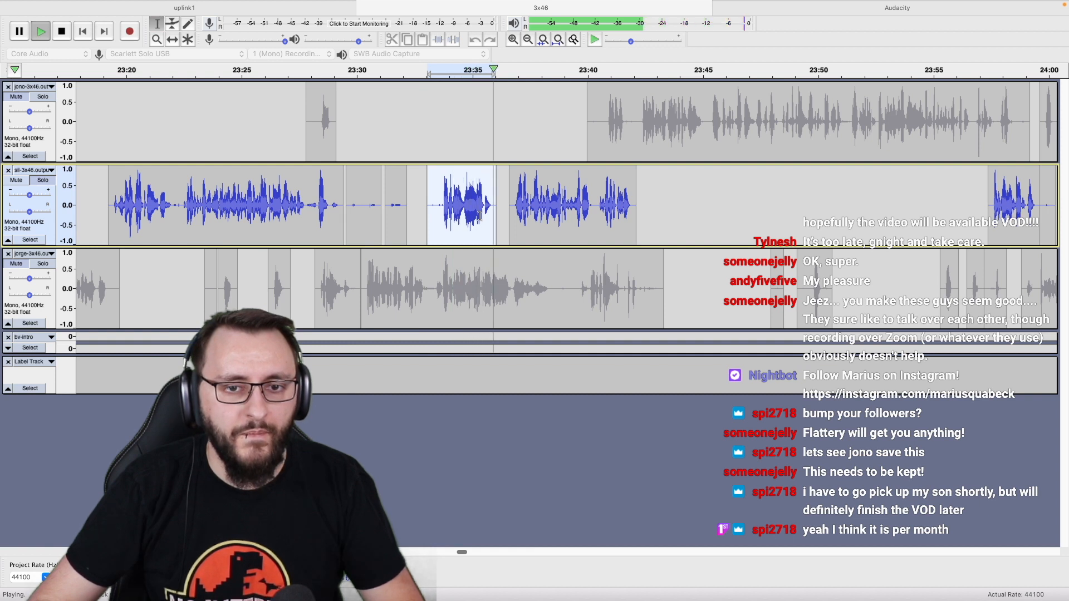
{"action": "key", "text": "super+l"}
Unsolo the second voice track and clear its near-silent clips between about 23:29 and 23:33 without shifting the later clips.
{"action": "left_click", "coordinate": [405, 211]}
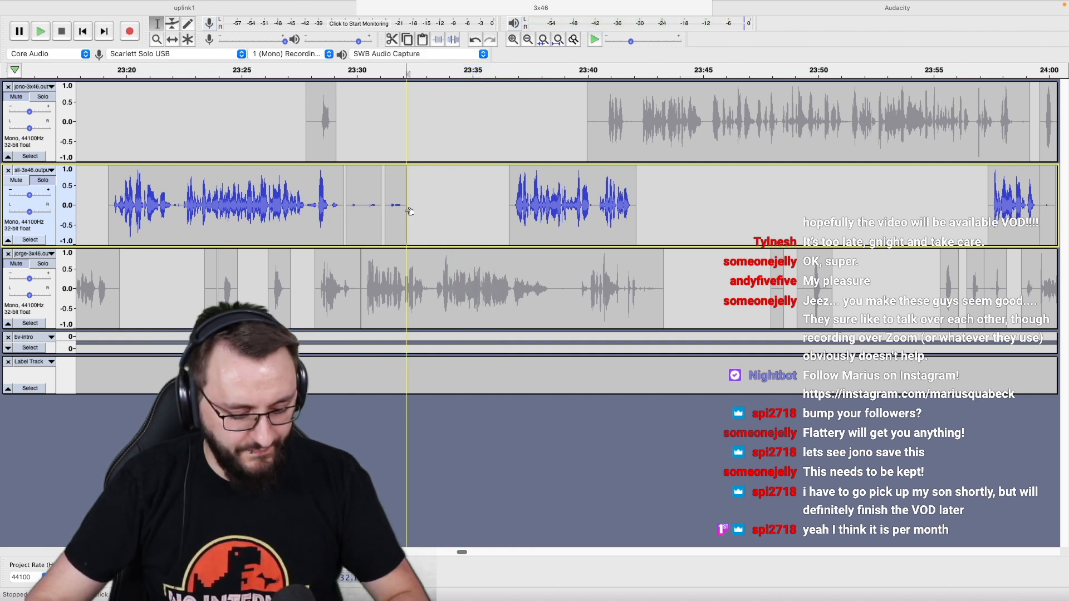
{"action": "key", "text": "shift+s"}
{"action": "left_click_drag", "start_coordinate": [432, 217], "coordinate": [338, 226]}
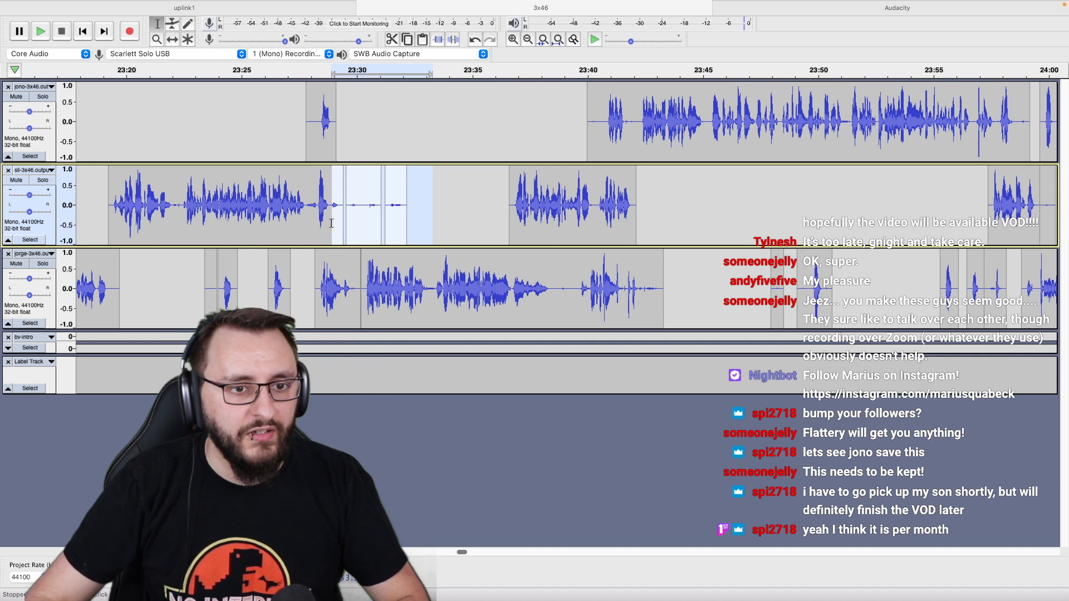
{"action": "key", "text": "alt+super+k"}
Replay the cleaned passage from about 23:28 and listen through all voice tracks to beyond 23:51.
{"action": "left_click", "coordinate": [313, 217]}
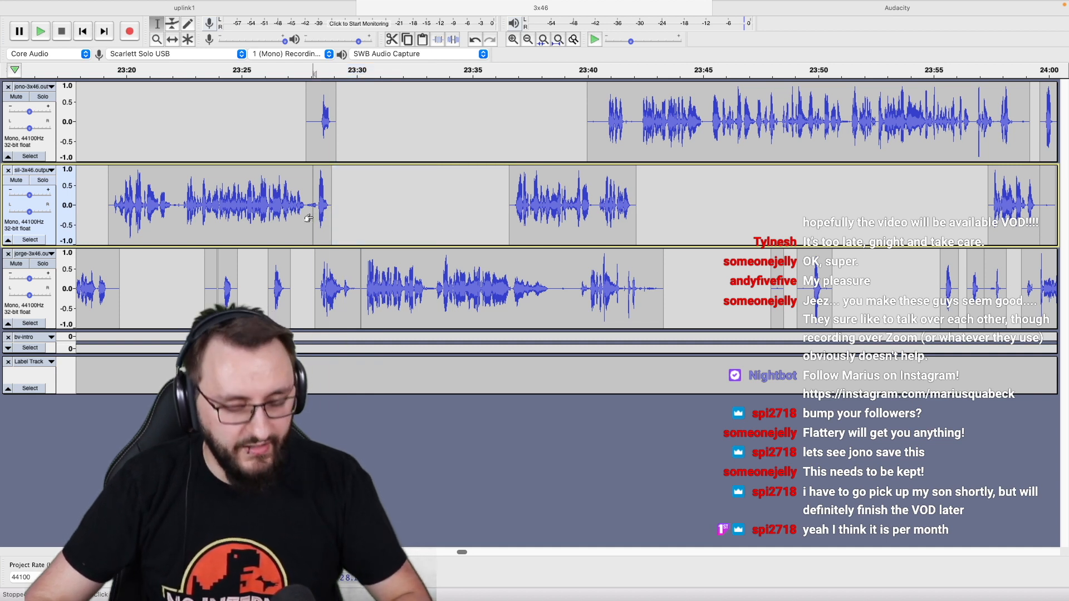
{"action": "key", "text": "space"}
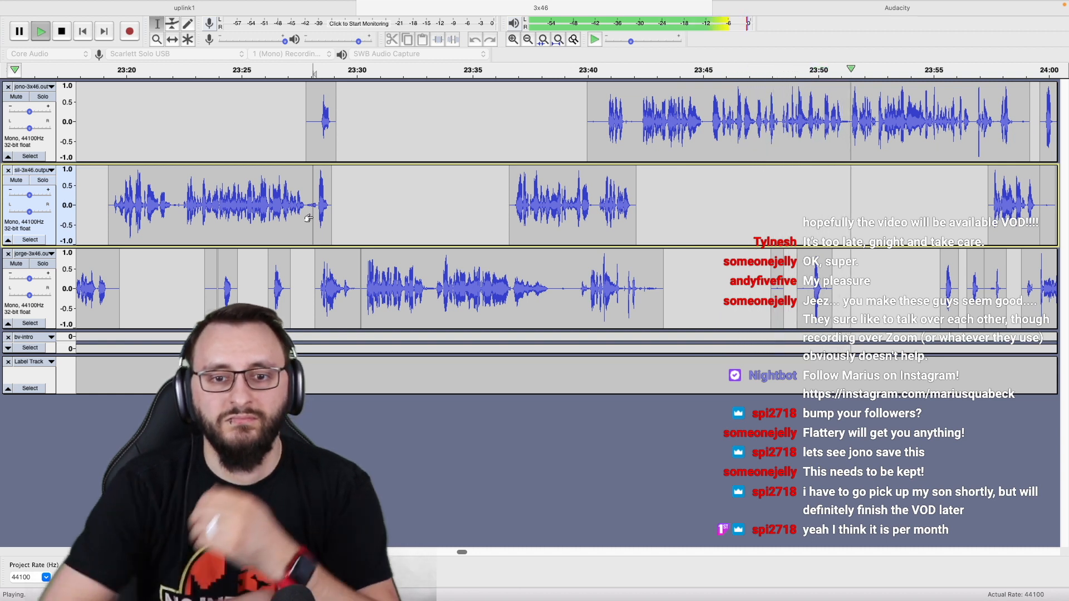
{"action": "scroll", "coordinate": [747, 212], "scroll_direction": "right", "scroll_amount": 5}
{"action": "scroll", "coordinate": [747, 211], "scroll_direction": "right", "scroll_amount": 4}
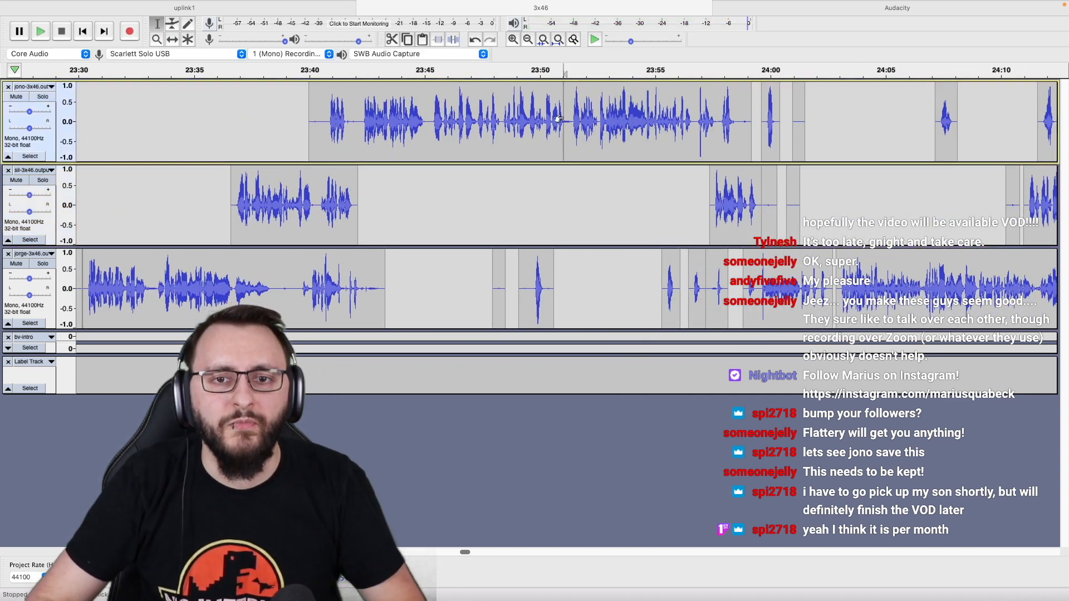
Delete the pause from about 23:52.6 to 23:52.9 across all three voice tracks, closing the gap.
{"action": "scroll", "coordinate": [572, 113], "scroll_direction": "up", "scroll_amount": 2}
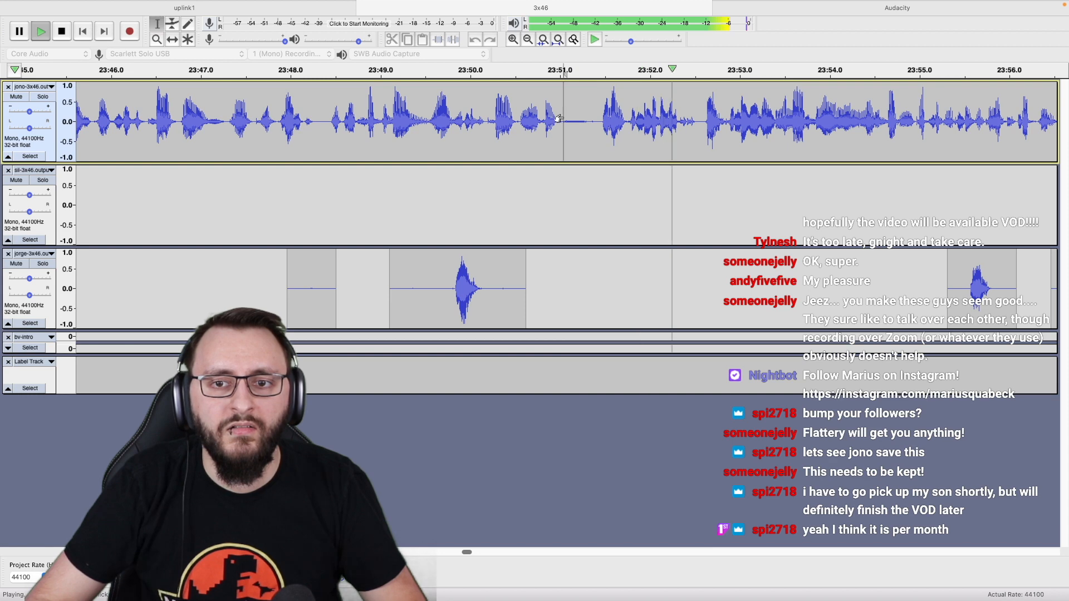
{"action": "key", "text": "space"}
{"action": "left_click", "coordinate": [702, 134]}
{"action": "scroll", "coordinate": [703, 134], "scroll_direction": "up", "scroll_amount": 2}
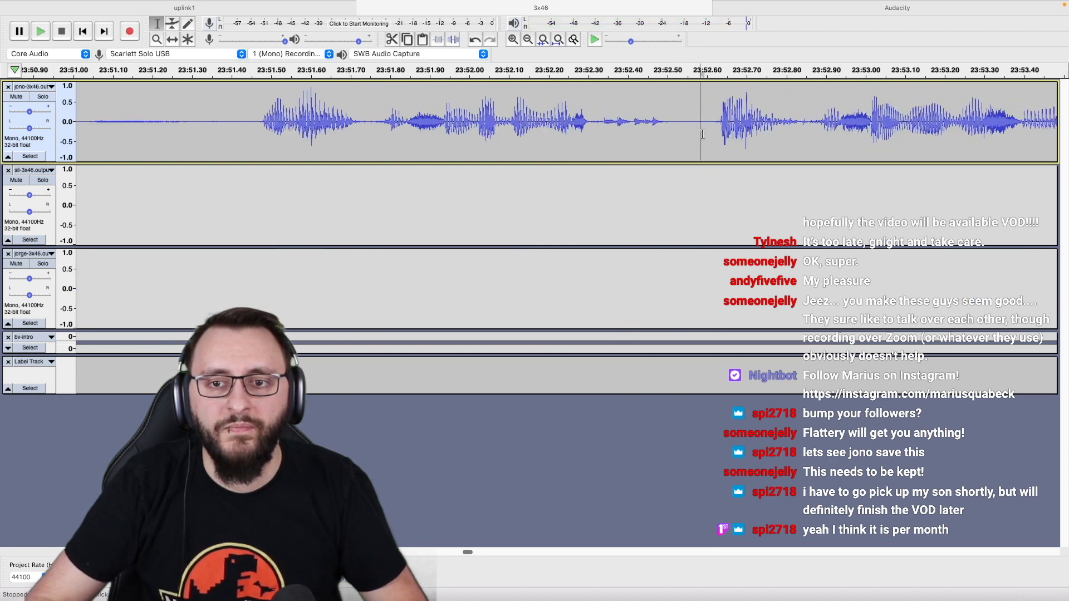
{"action": "left_click_drag", "start_coordinate": [693, 134], "coordinate": [808, 285]}
{"action": "key", "text": "Delete"}
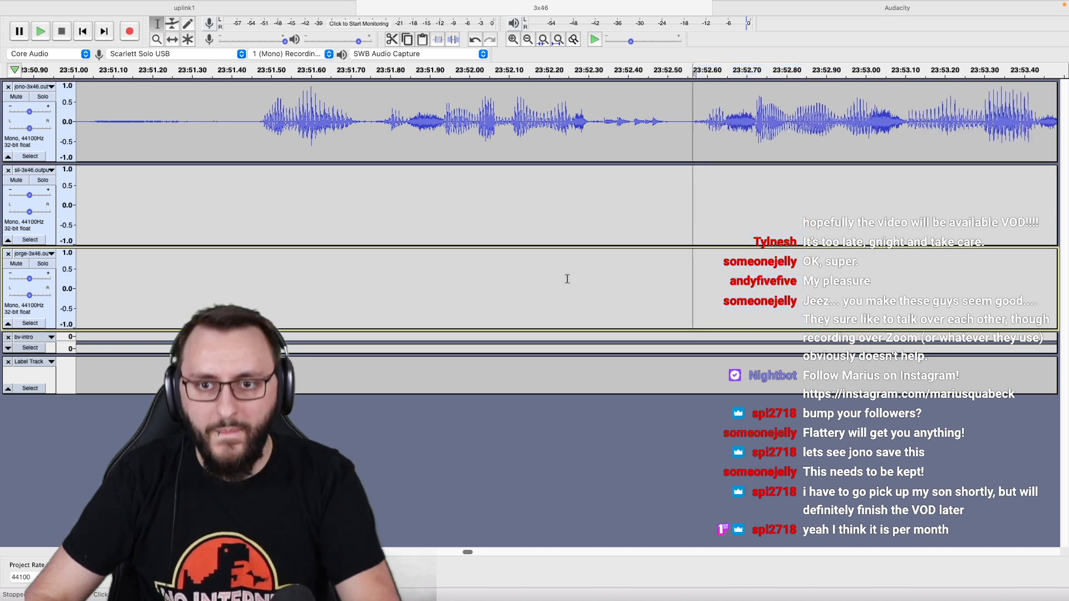
Play from about 23:51.6 to check the join where the pause was cut.
{"action": "left_click", "coordinate": [324, 299]}
{"action": "key", "text": "space"}
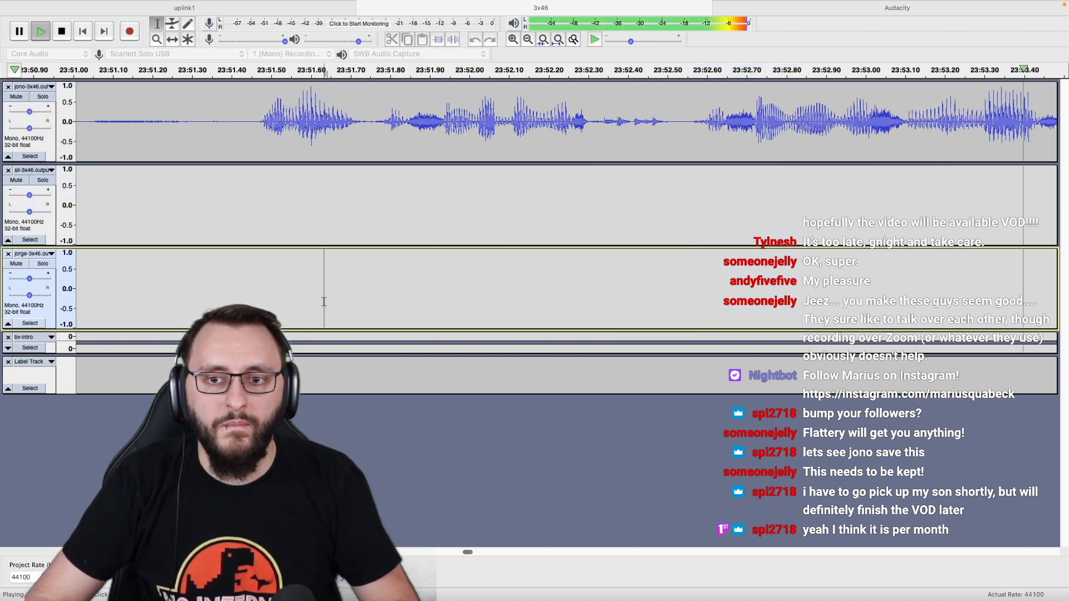
{"action": "key", "text": "space"}
Delete the phrase from about 23:51.4 to 23:52.5 across all three voice tracks, closing the gap.
{"action": "scroll", "coordinate": [324, 302], "scroll_direction": "down", "scroll_amount": 3}
{"action": "scroll", "coordinate": [324, 301], "scroll_direction": "left", "scroll_amount": 5}
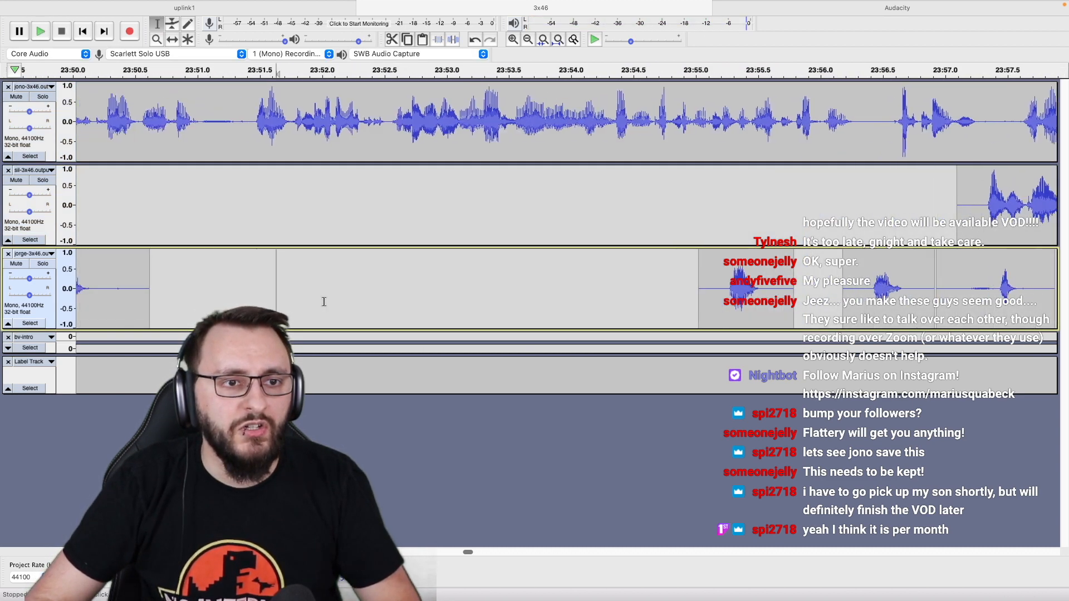
{"action": "scroll", "coordinate": [324, 302], "scroll_direction": "left", "scroll_amount": 5}
{"action": "left_click", "coordinate": [463, 154]}
{"action": "key", "text": "space"}
{"action": "key", "text": "space"}
{"action": "left_click", "coordinate": [597, 262], "text": "shift"}
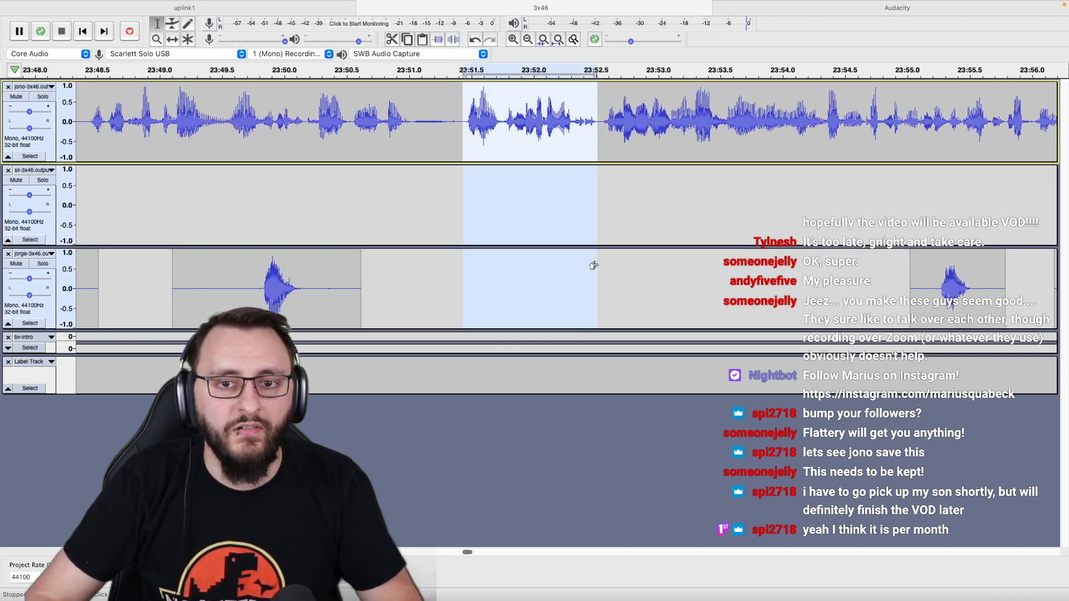
{"action": "key", "text": "Delete"}
Undo and redo the phrase deletion at about 23:51.4 to compare the passage before and after.
{"action": "left_click", "coordinate": [155, 263]}
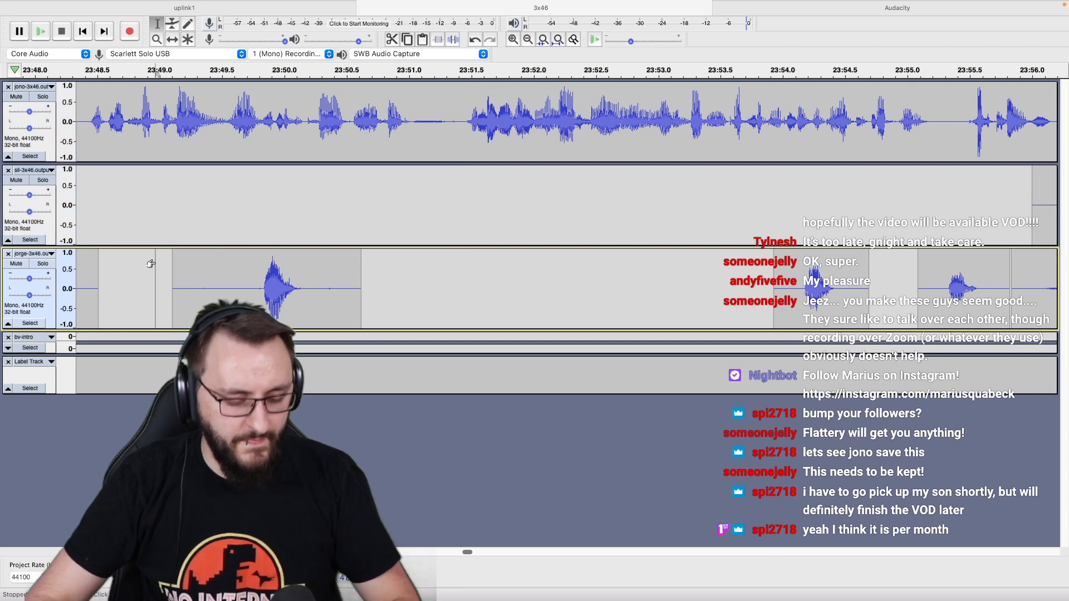
{"action": "key", "text": "super+z"}
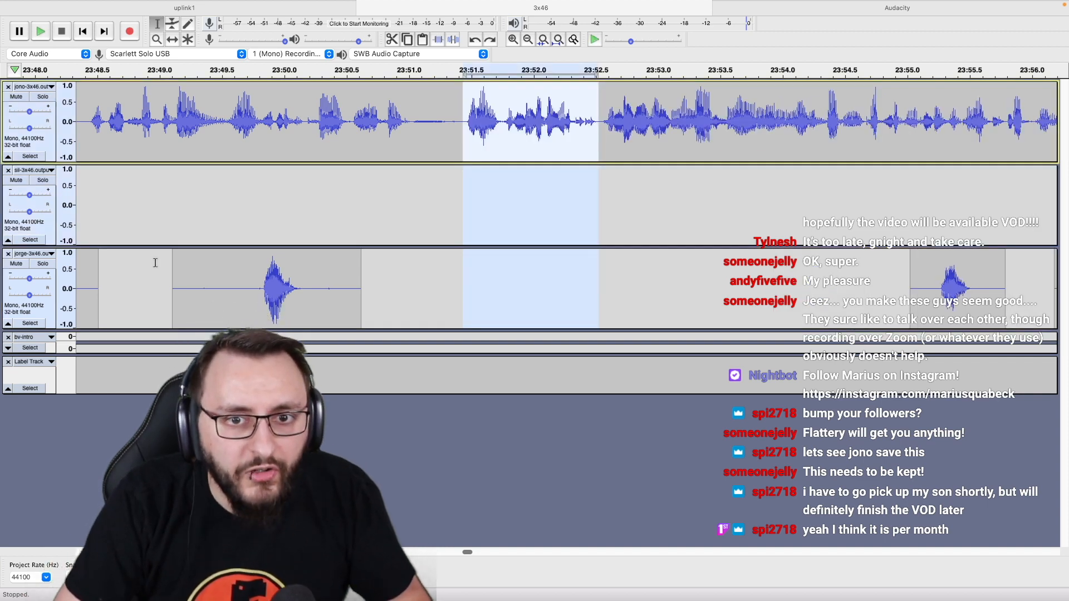
{"action": "key", "text": "super+shift+z"}
Play from about 23:48.9 and listen through all voice tracks to about 24:13.
{"action": "left_click", "coordinate": [142, 277]}
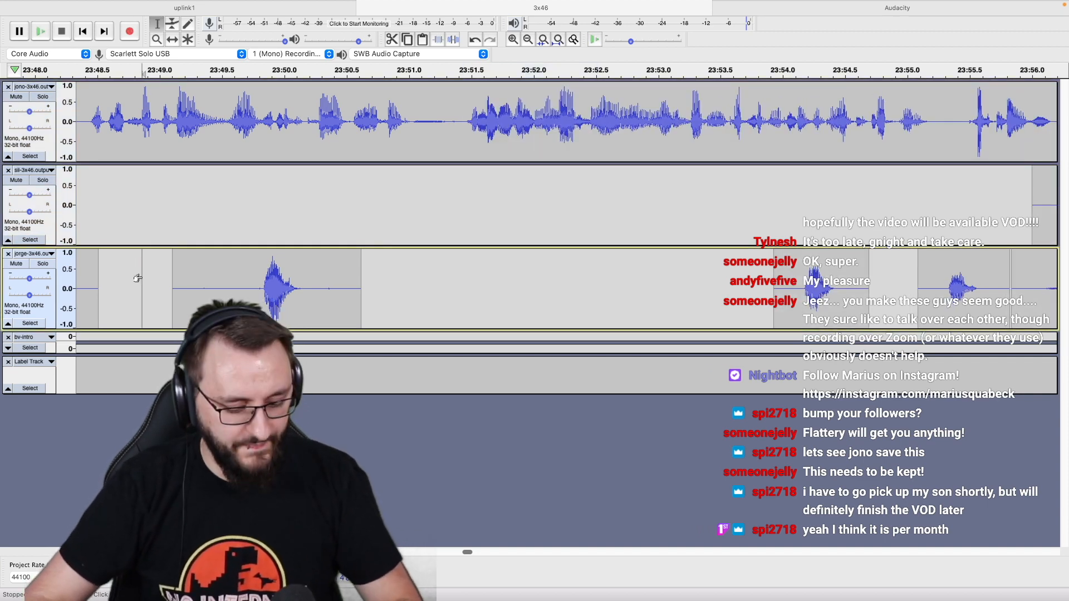
{"action": "key", "text": "space"}
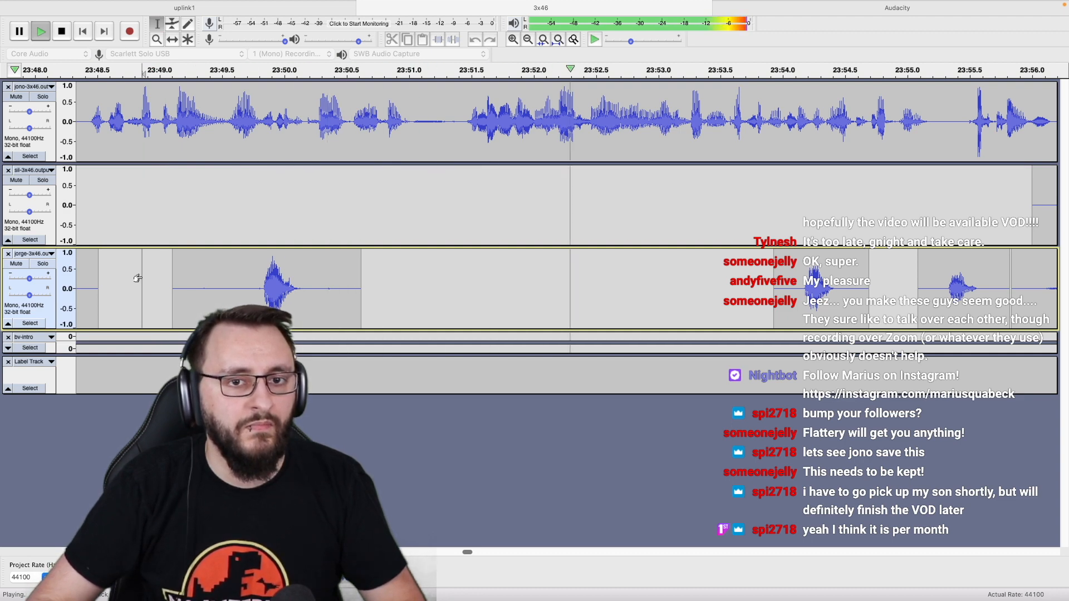
{"action": "scroll", "coordinate": [138, 278], "scroll_direction": "down", "scroll_amount": 1}
{"action": "scroll", "coordinate": [133, 278], "scroll_direction": "down", "scroll_amount": 1}
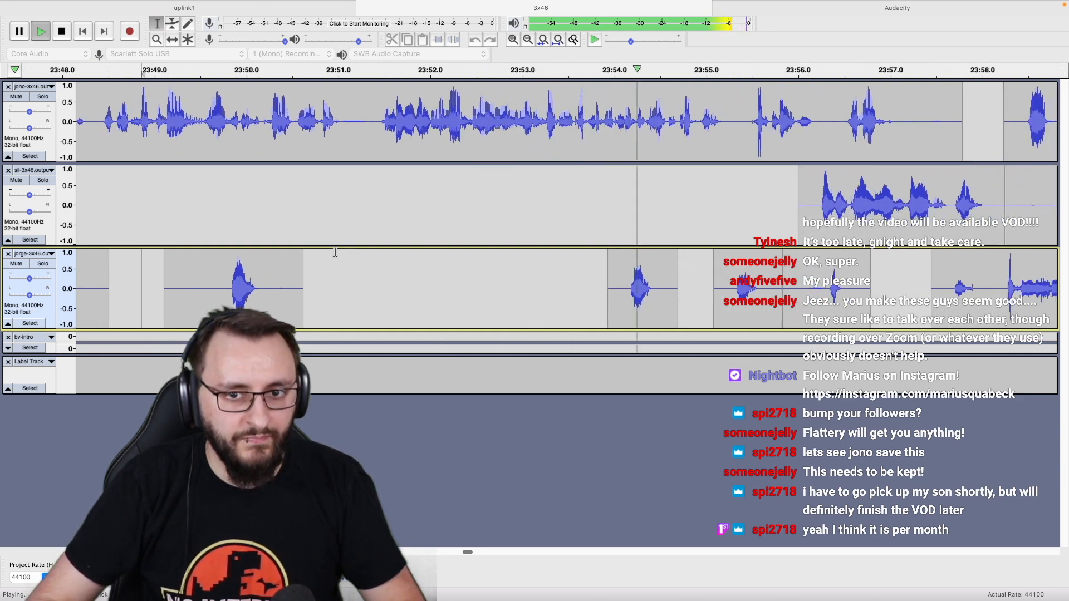
{"action": "scroll", "coordinate": [336, 252], "scroll_direction": "down", "scroll_amount": 4}
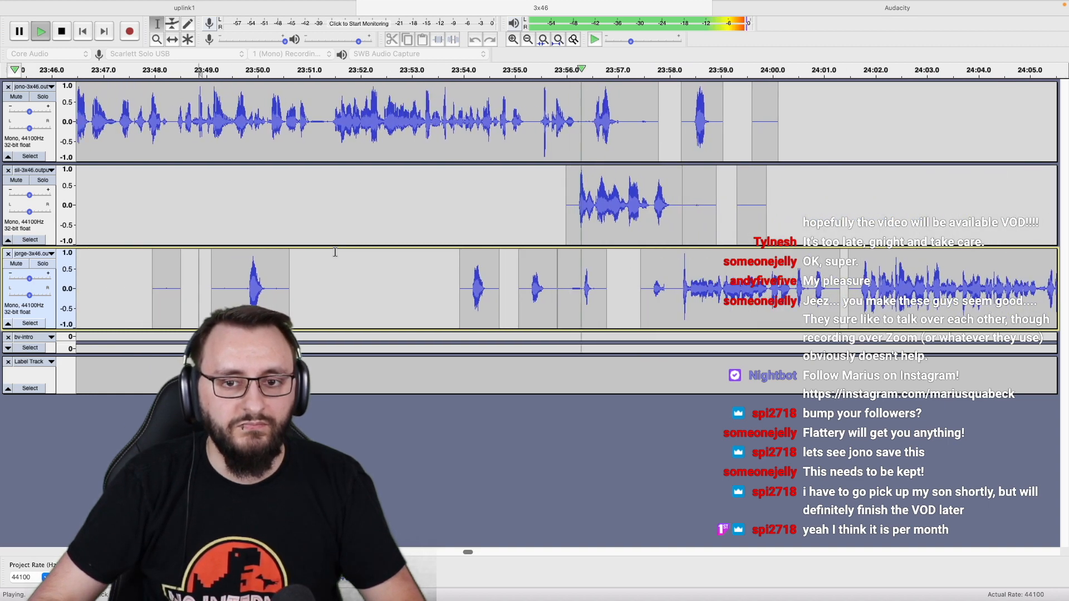
{"action": "scroll", "coordinate": [335, 252], "scroll_direction": "right", "scroll_amount": 3}
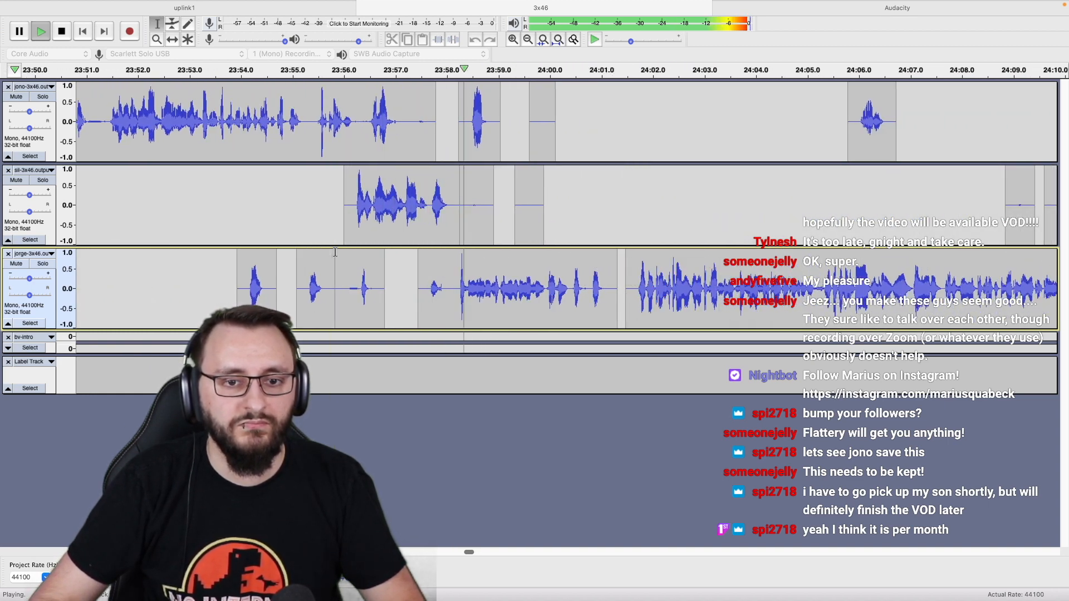
{"action": "scroll", "coordinate": [335, 252], "scroll_direction": "down", "scroll_amount": 4}
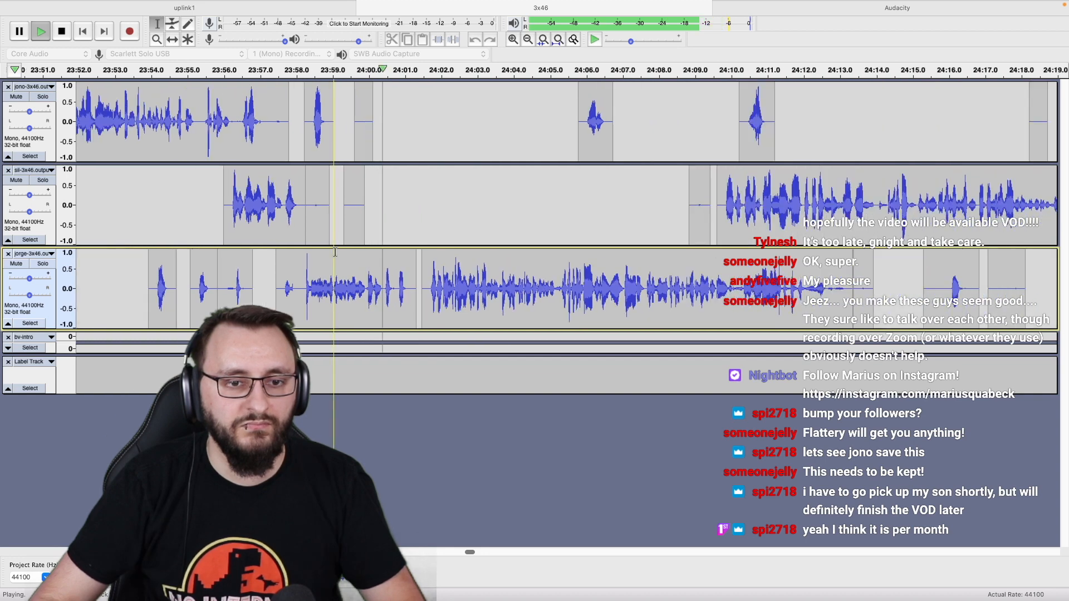
{"action": "scroll", "coordinate": [335, 252], "scroll_direction": "left", "scroll_amount": 3}
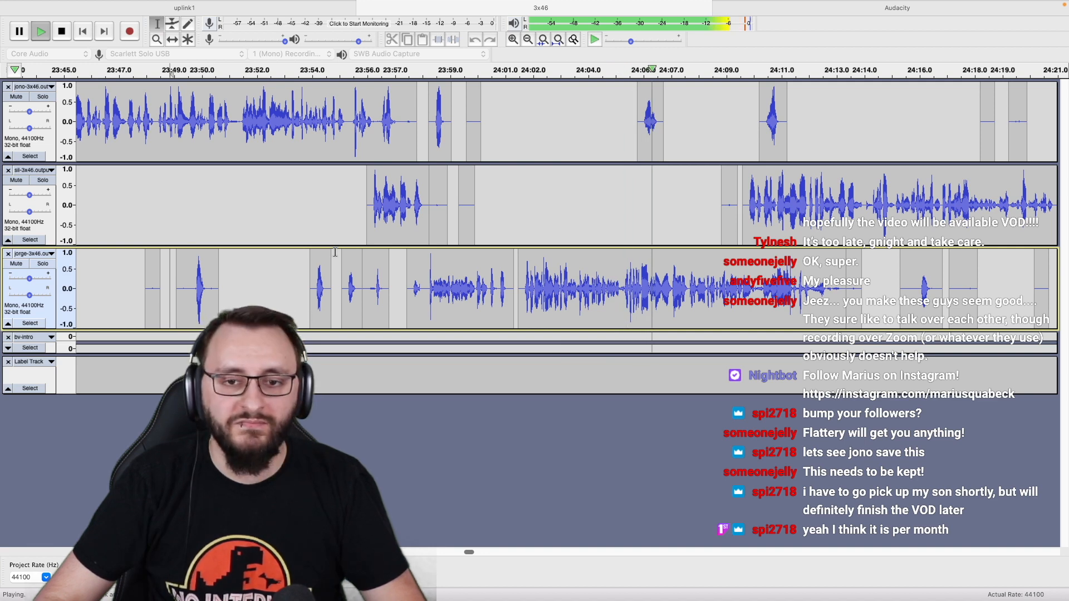
{"action": "scroll", "coordinate": [335, 252], "scroll_direction": "right", "scroll_amount": 2}
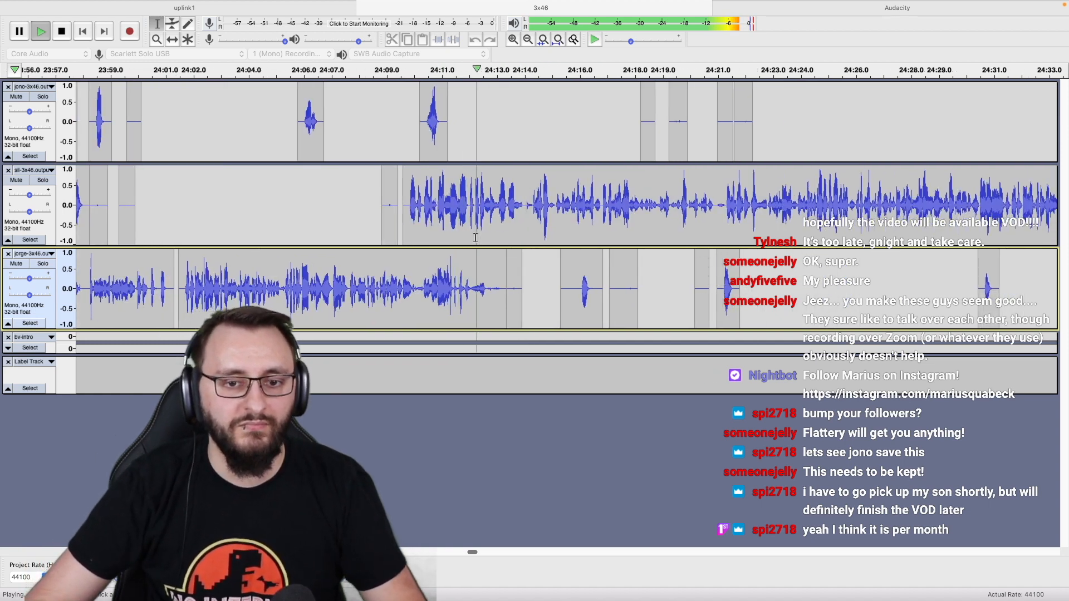
{"action": "key", "text": "space"}
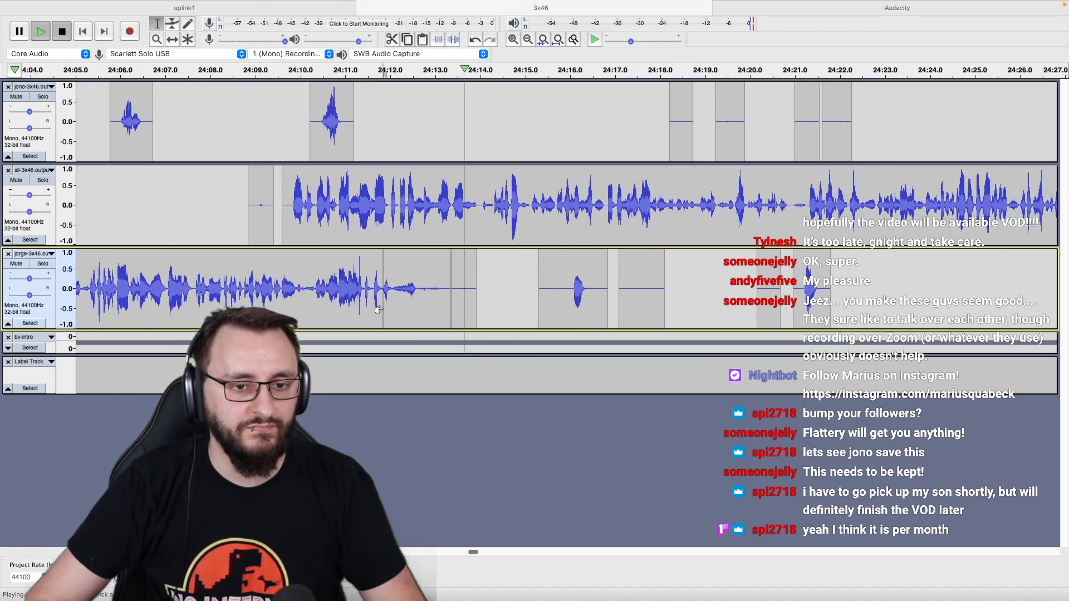
Clear the third voice track from about 24:12.1 to 24:14.1 without shifting its later clips.
{"action": "scroll", "coordinate": [377, 298], "scroll_direction": "up", "scroll_amount": 2}
{"action": "left_click_drag", "start_coordinate": [718, 298], "coordinate": [415, 305]}
{"action": "scroll", "coordinate": [413, 303], "scroll_direction": "up", "scroll_amount": 3}
{"action": "left_click", "coordinate": [417, 305]}
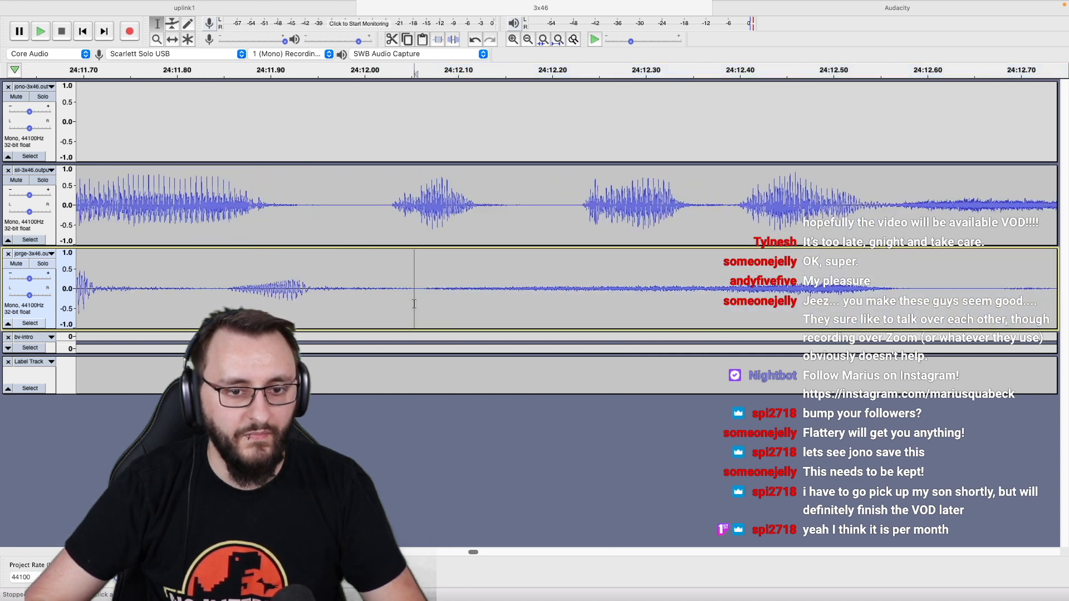
{"action": "scroll", "coordinate": [416, 306], "scroll_direction": "down", "scroll_amount": 3}
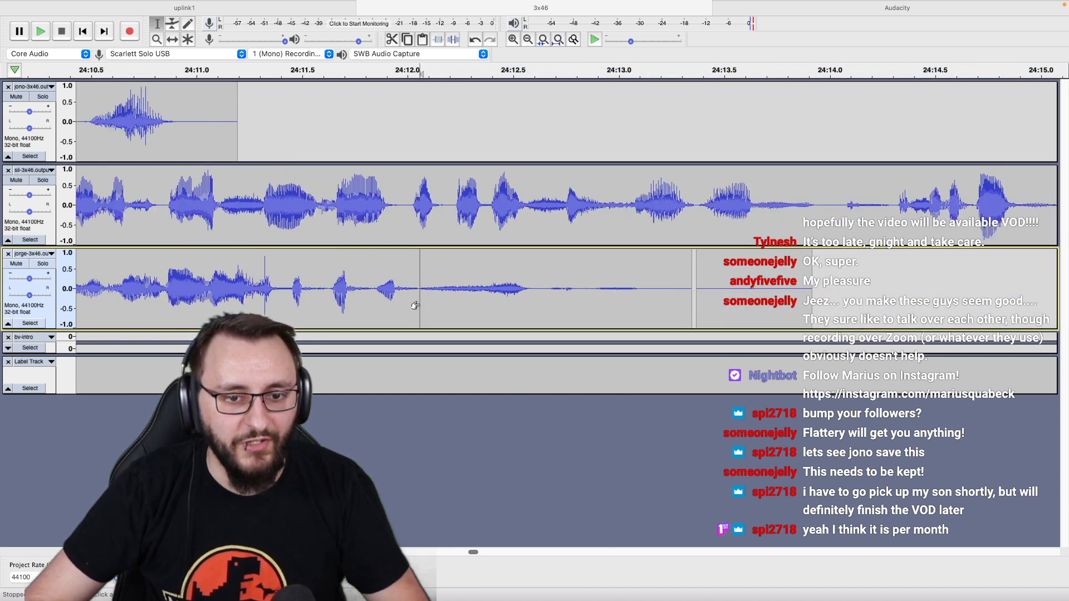
{"action": "left_click", "coordinate": [834, 296], "text": "shift"}
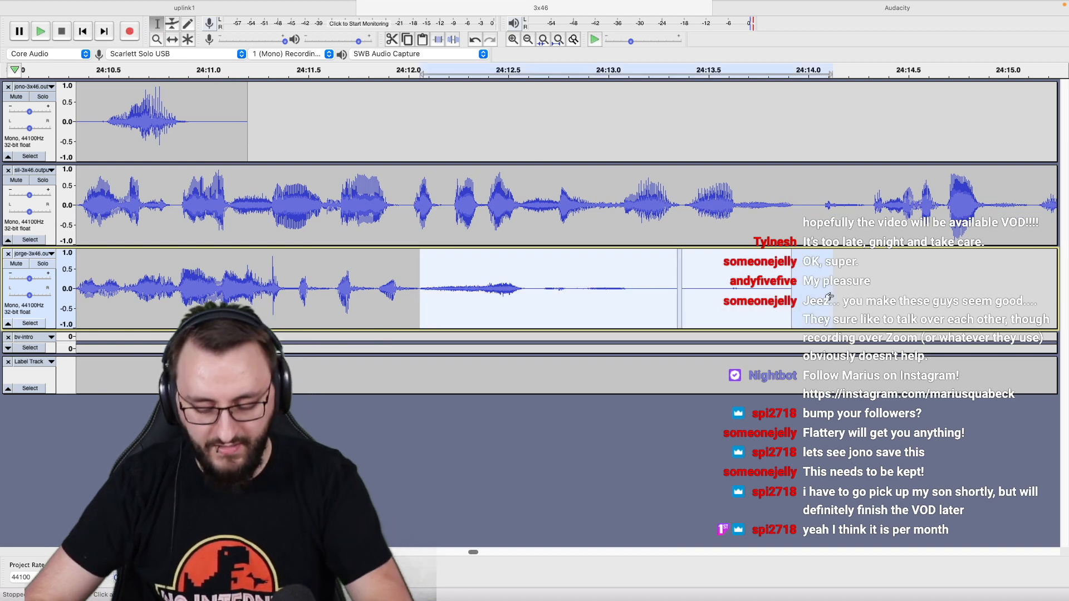
Play from about 24:09.7 to check the cleared overlap and listen on through the conversation to about 24:40.
{"action": "scroll", "coordinate": [830, 297], "scroll_direction": "down", "scroll_amount": 4}
{"action": "left_click", "coordinate": [580, 285]}
{"action": "key", "text": "space"}
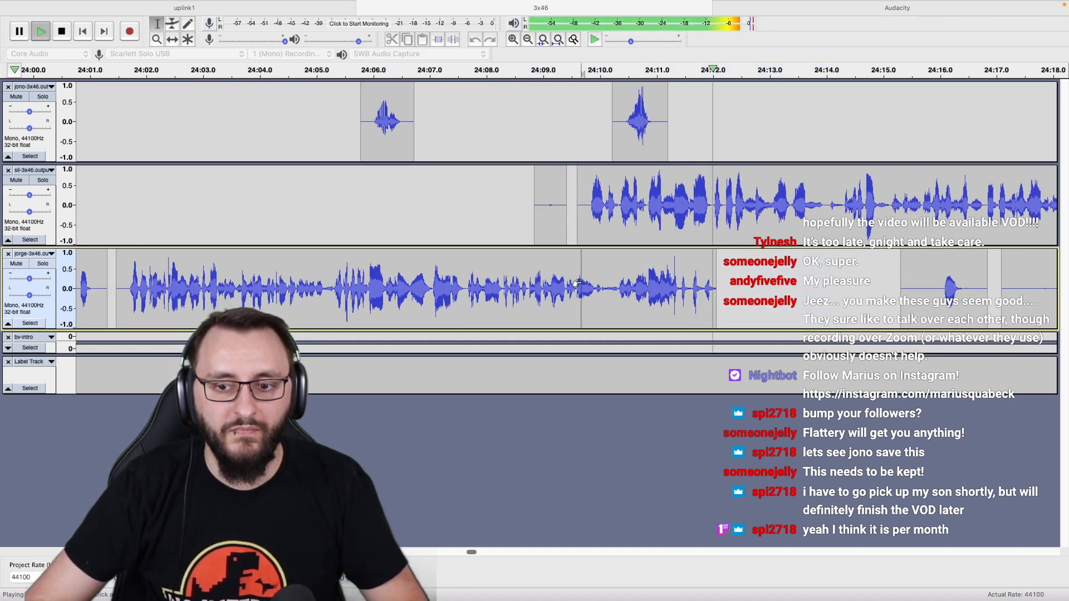
{"action": "scroll", "coordinate": [580, 283], "scroll_direction": "right", "scroll_amount": 5}
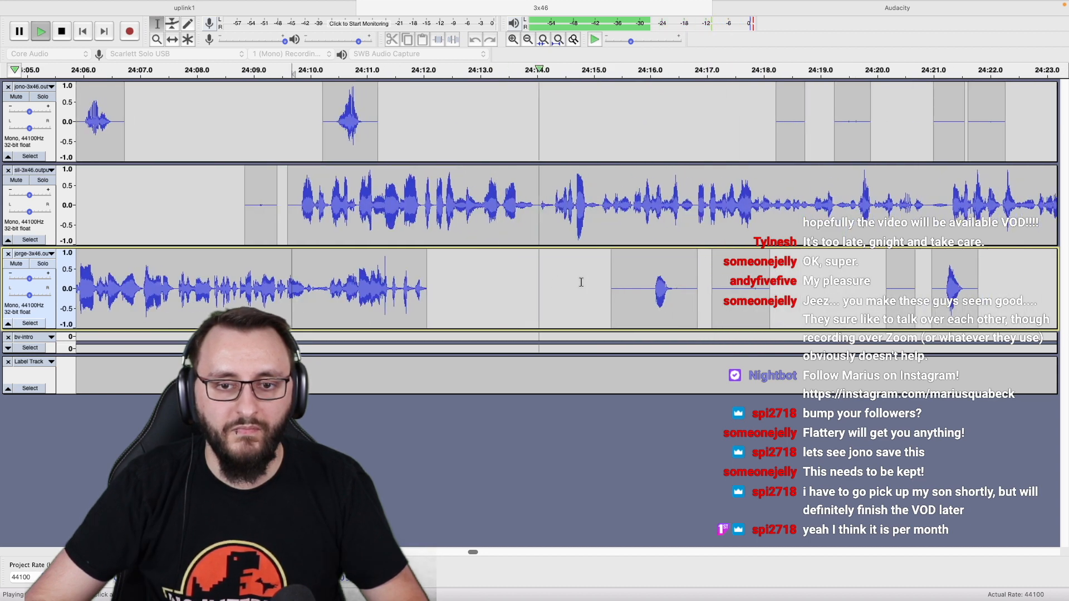
{"action": "scroll", "coordinate": [581, 283], "scroll_direction": "right", "scroll_amount": 3}
{"action": "scroll", "coordinate": [583, 283], "scroll_direction": "down", "scroll_amount": 2}
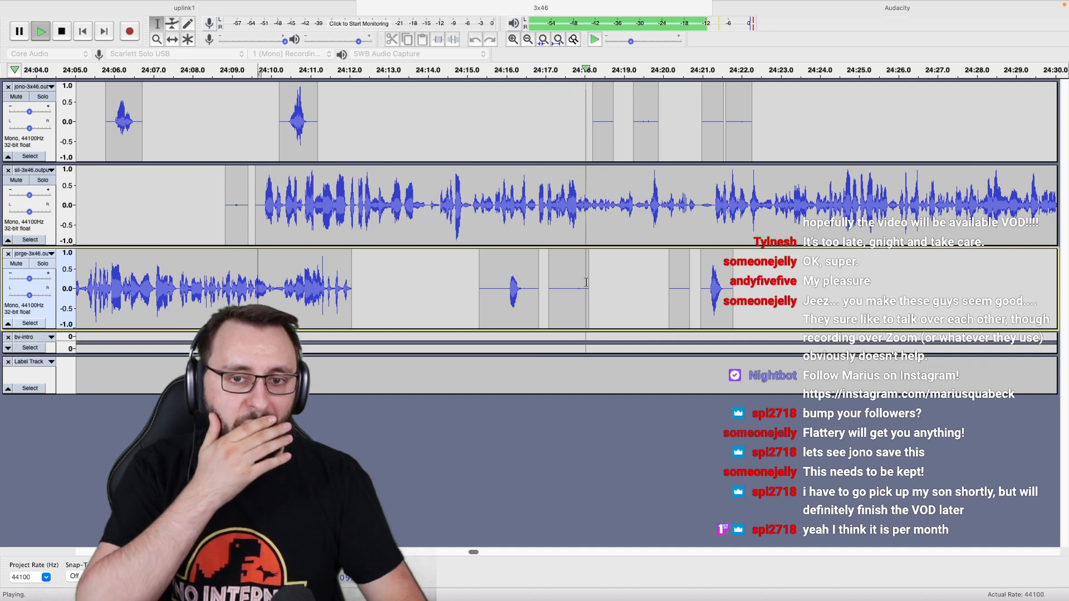
{"action": "scroll", "coordinate": [586, 282], "scroll_direction": "down", "scroll_amount": 2}
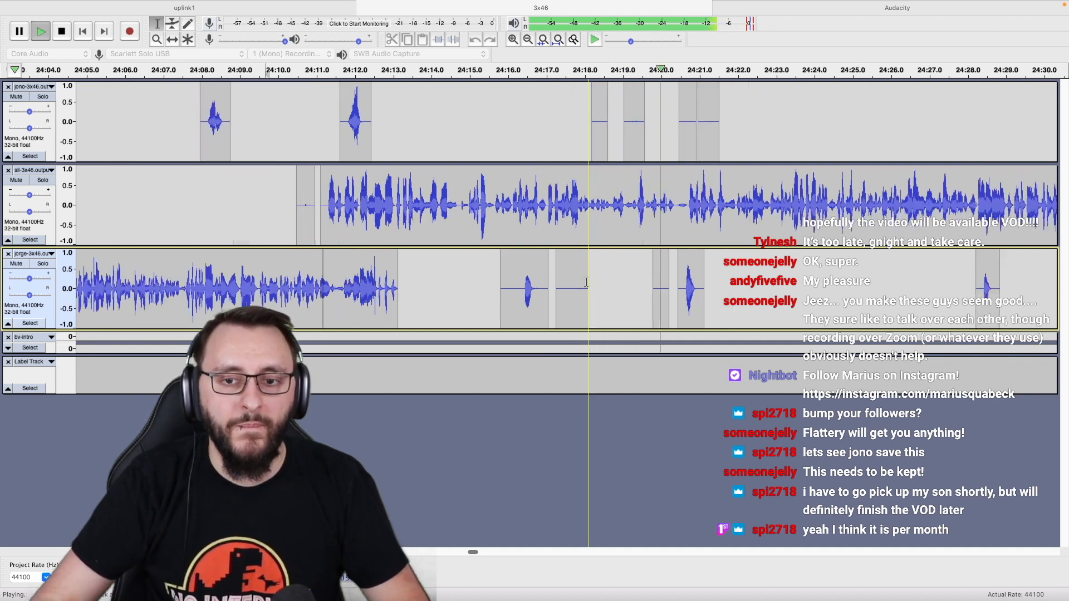
{"action": "scroll", "coordinate": [586, 282], "scroll_direction": "right", "scroll_amount": 5}
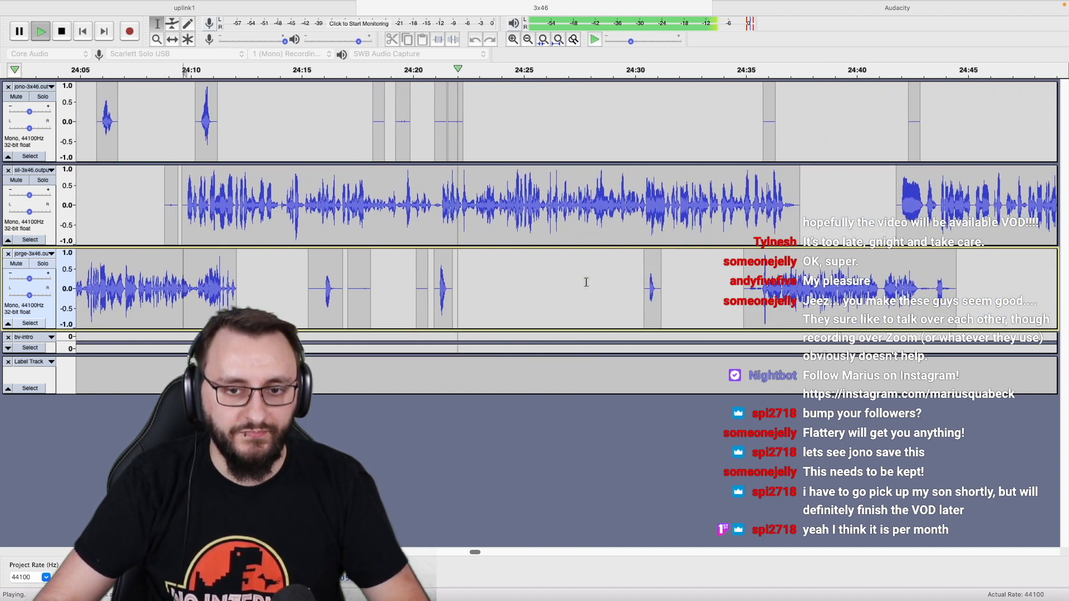
{"action": "scroll", "coordinate": [586, 282], "scroll_direction": "left", "scroll_amount": 2}
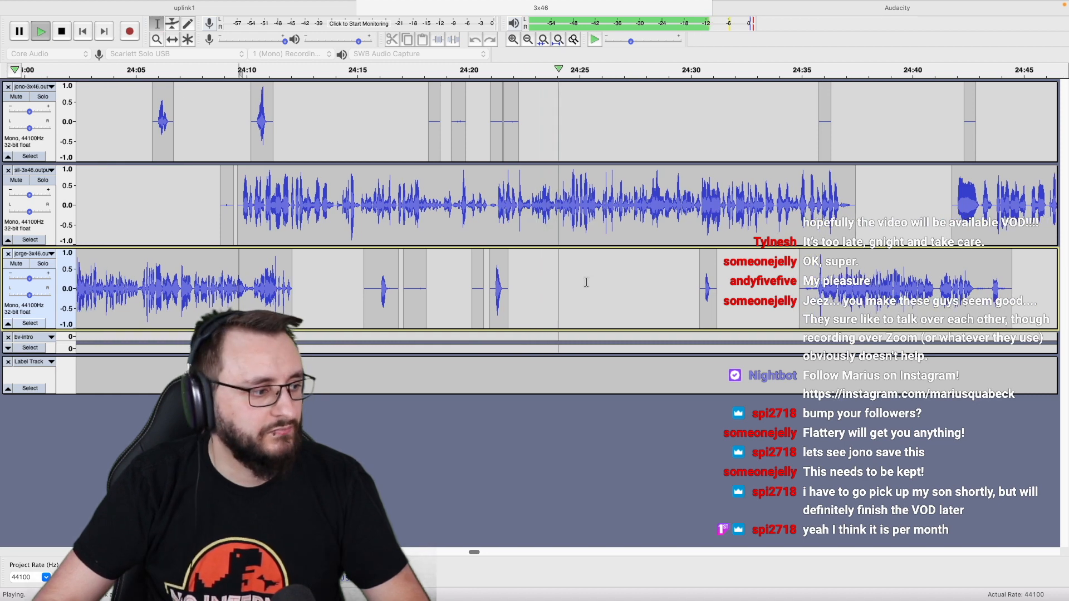
{"action": "scroll", "coordinate": [586, 282], "scroll_direction": "up", "scroll_amount": 2}
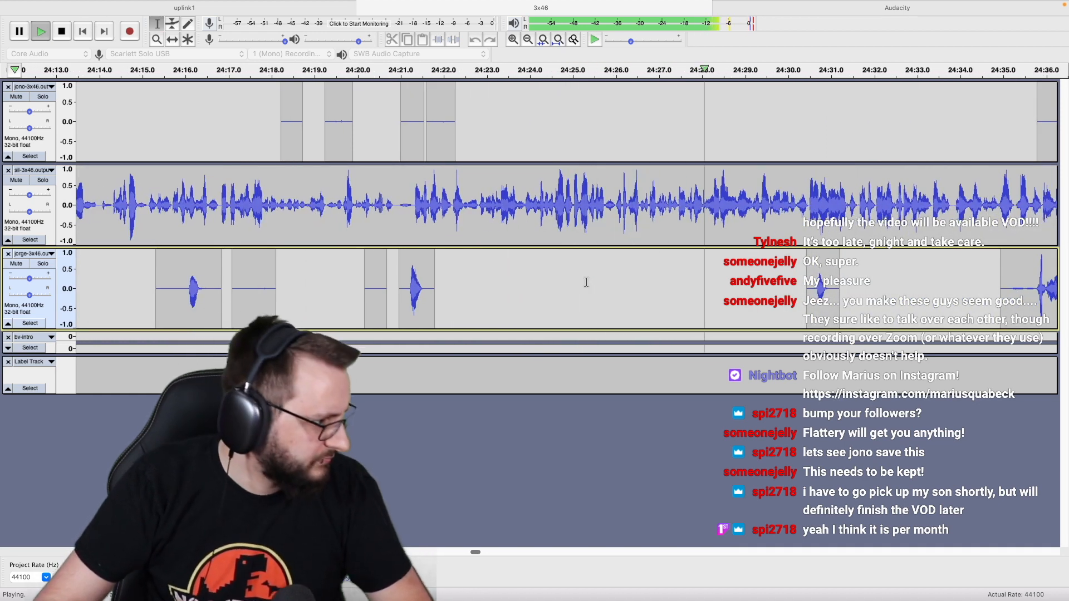
{"action": "scroll", "coordinate": [586, 282], "scroll_direction": "down", "scroll_amount": 3}
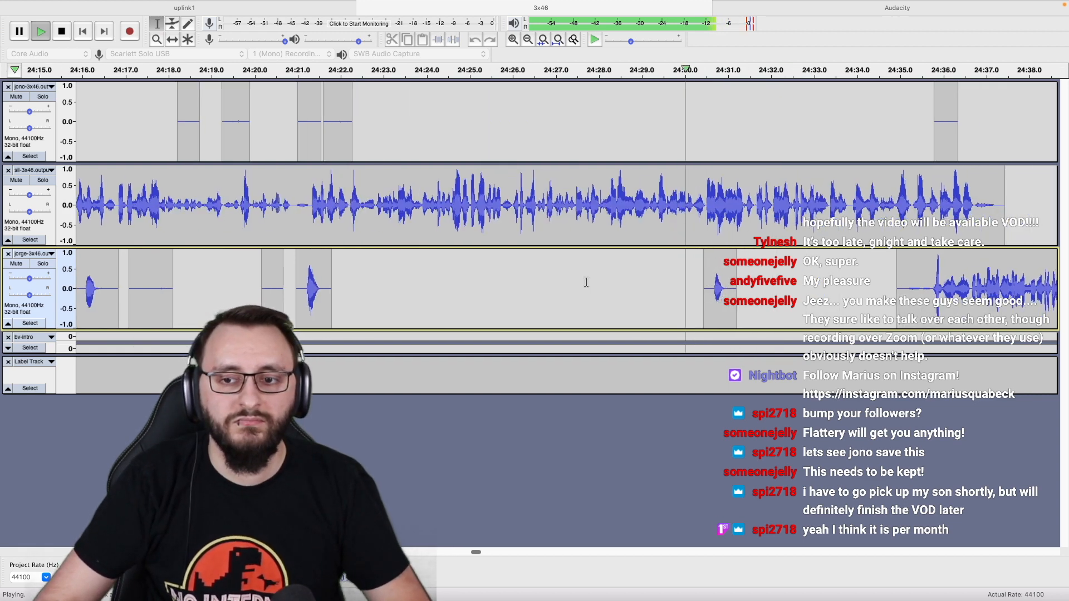
{"action": "scroll", "coordinate": [586, 283], "scroll_direction": "right", "scroll_amount": 5}
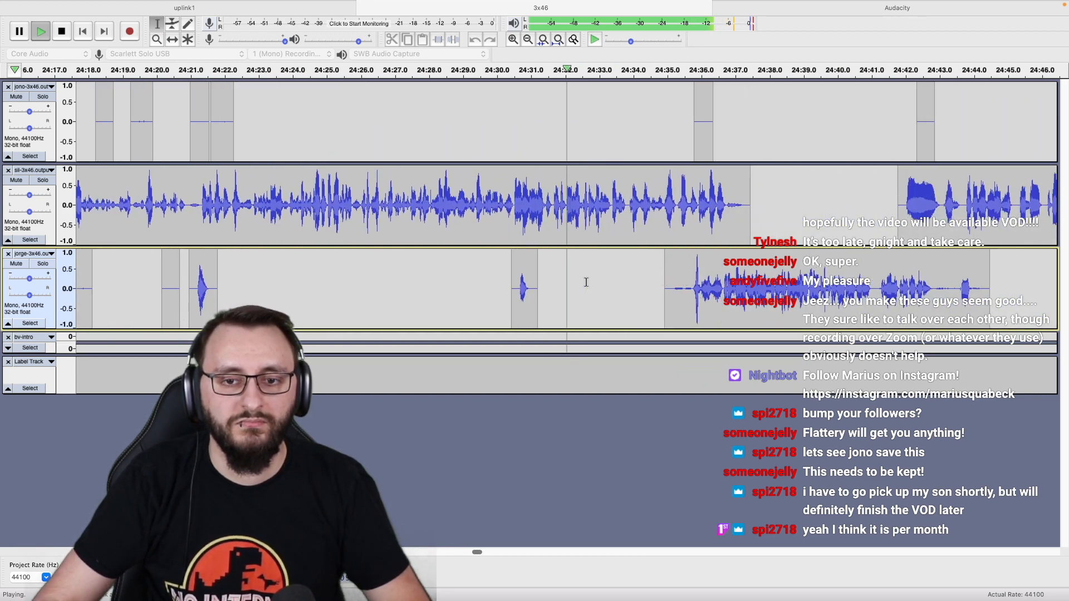
{"action": "scroll", "coordinate": [586, 283], "scroll_direction": "down", "scroll_amount": 2}
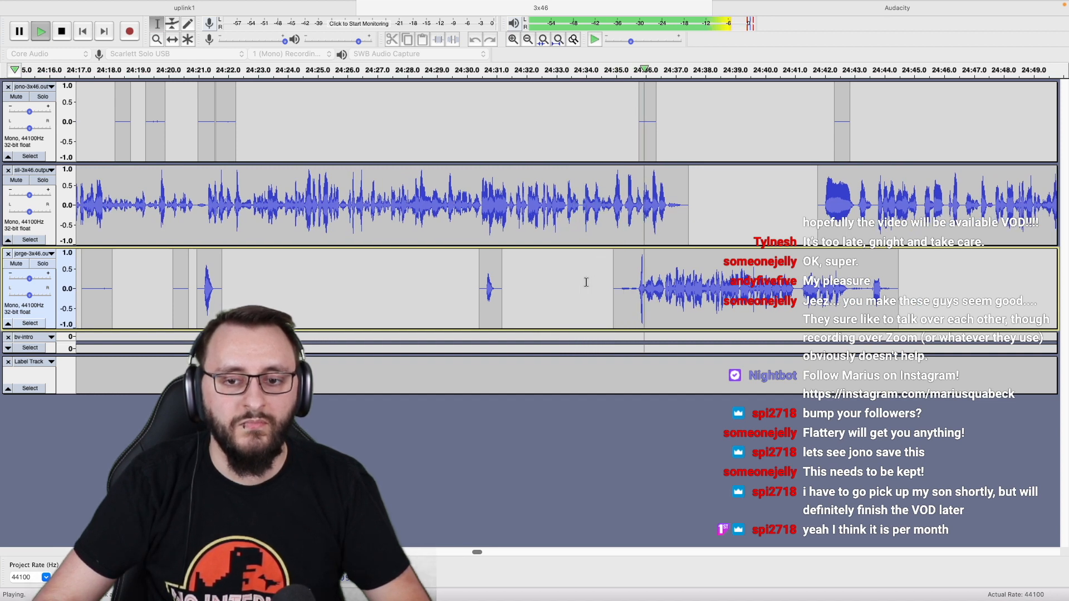
{"action": "left_click", "coordinate": [705, 234]}
{"action": "key", "text": "space"}
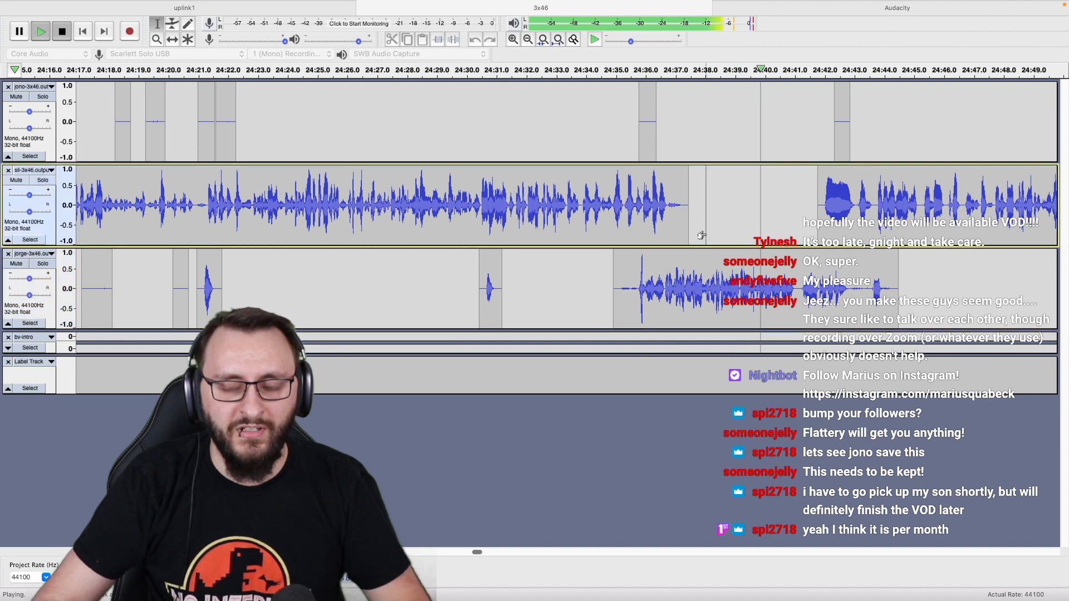
Replay the overlapping speech from about 24:34 and listen on to about 24:49.
{"action": "left_click", "coordinate": [580, 225]}
{"action": "scroll", "coordinate": [583, 225], "scroll_direction": "right", "scroll_amount": 8}
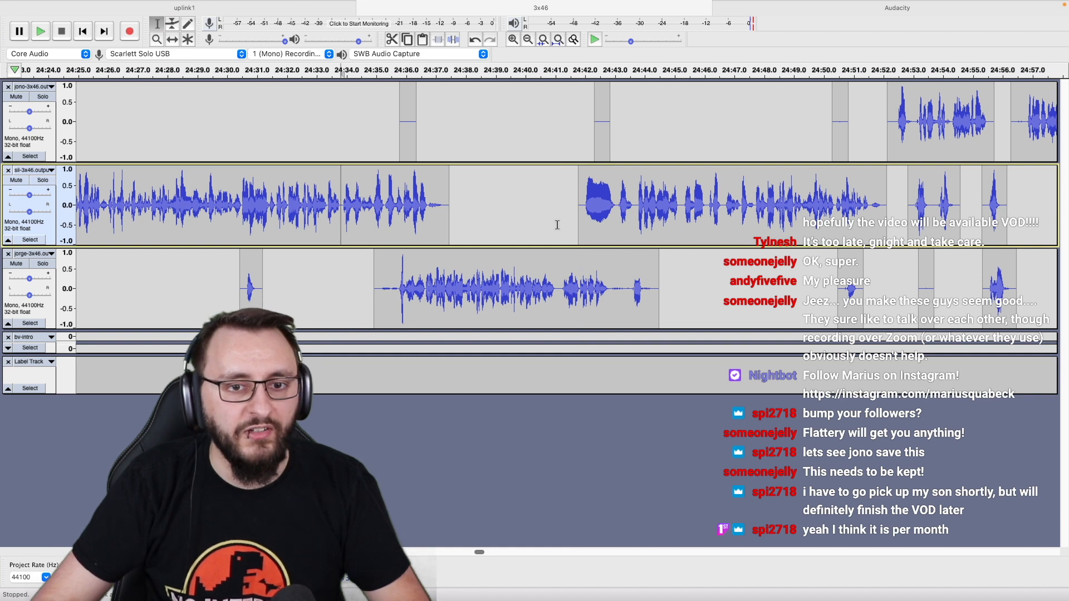
{"action": "key", "text": "space"}
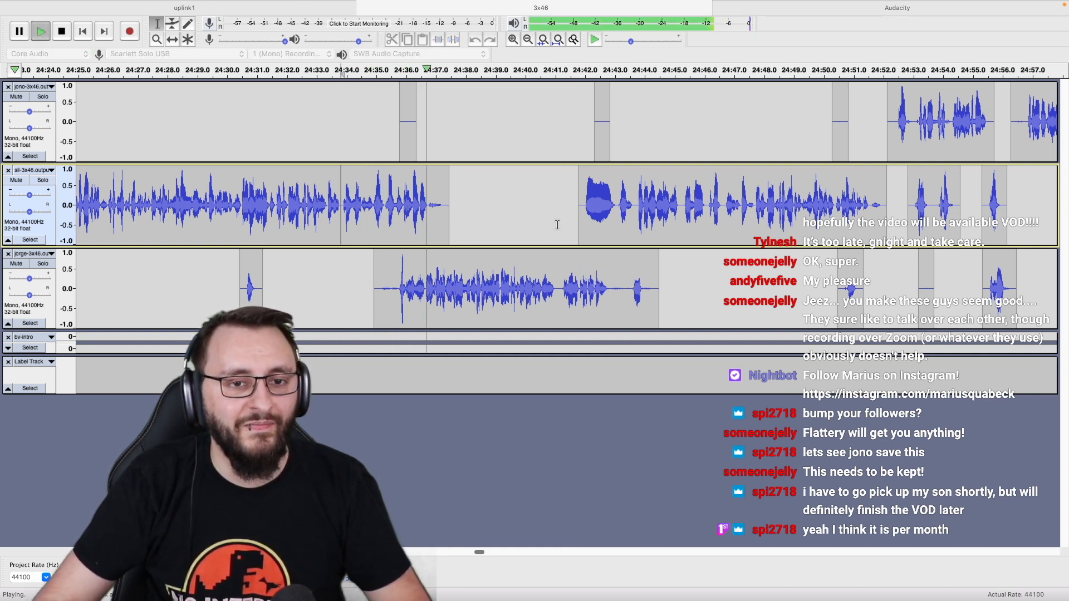
{"action": "scroll", "coordinate": [557, 225], "scroll_direction": "right", "scroll_amount": 4}
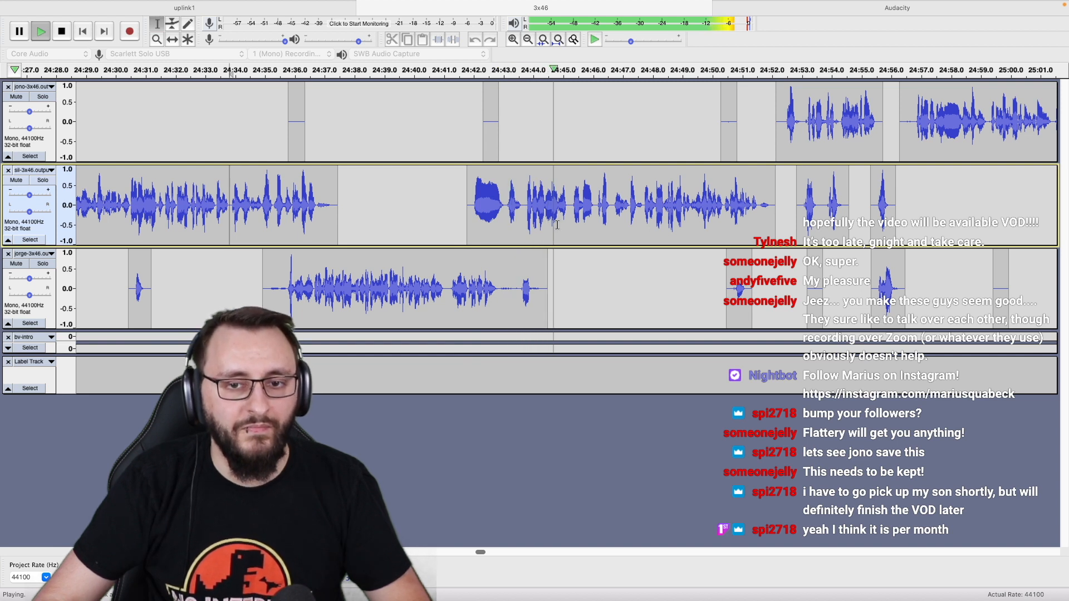
{"action": "scroll", "coordinate": [557, 225], "scroll_direction": "right", "scroll_amount": 4}
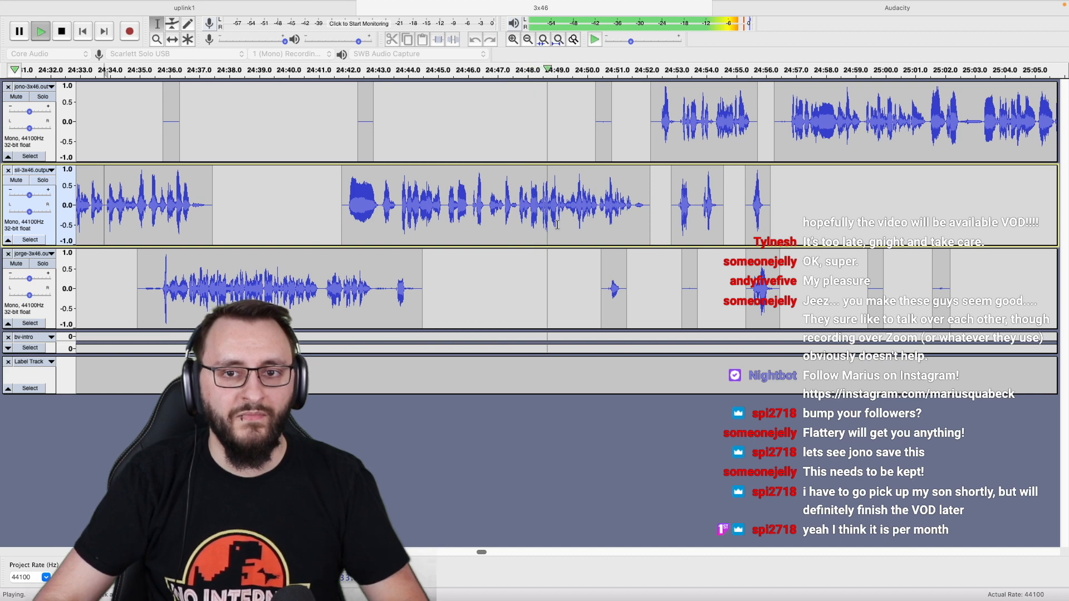
Listen on to about 24:59, replay from about 24:52.3, and place the cursor at about 24:54.3 where the new topic begins.
{"action": "scroll", "coordinate": [558, 225], "scroll_direction": "right", "scroll_amount": 5}
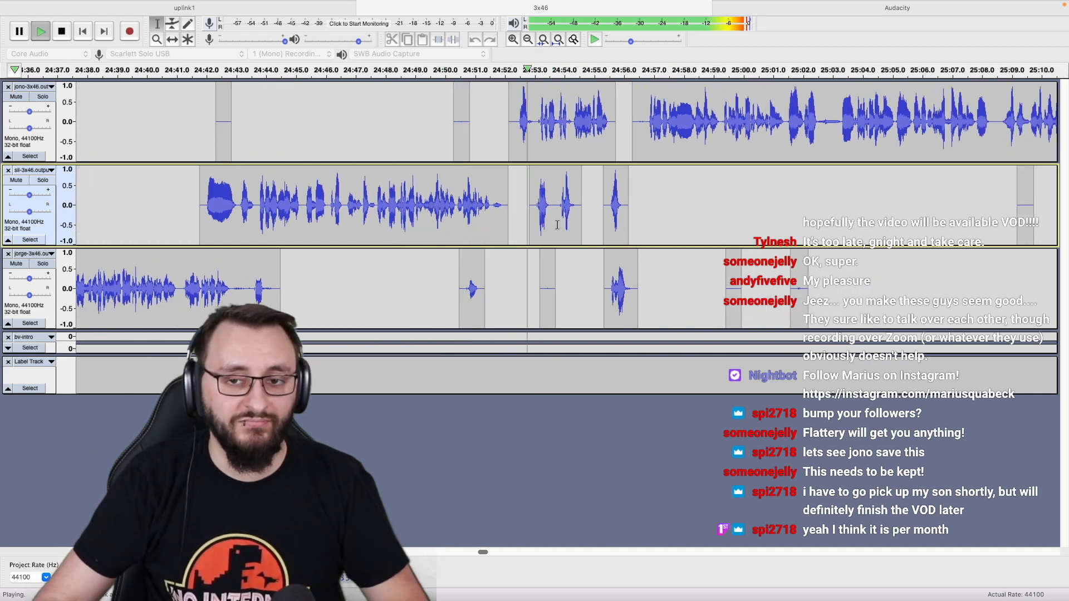
{"action": "scroll", "coordinate": [558, 225], "scroll_direction": "right", "scroll_amount": 1}
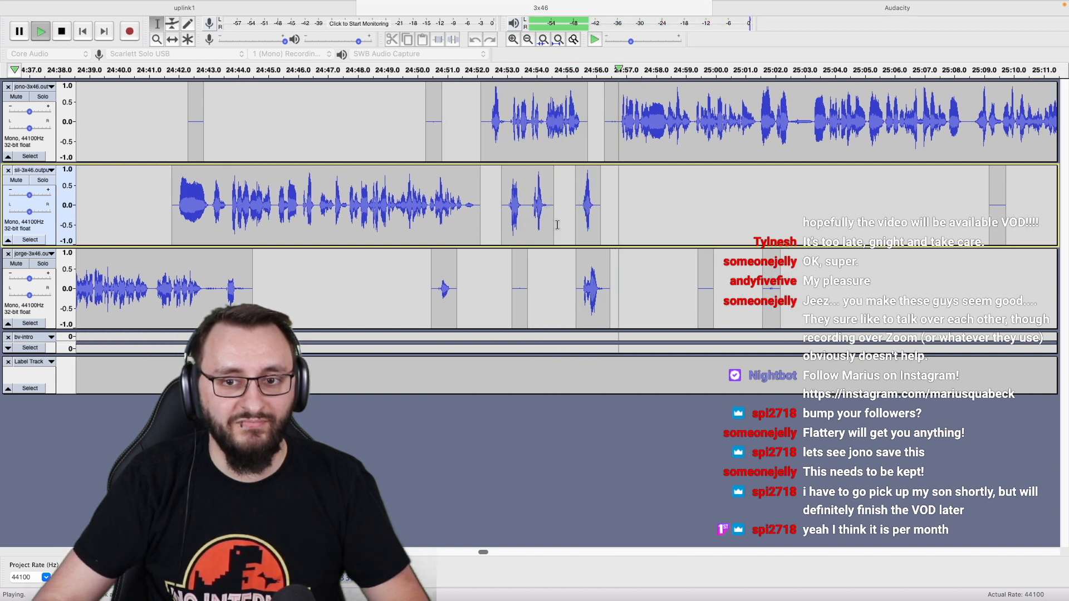
{"action": "left_click", "coordinate": [539, 149]}
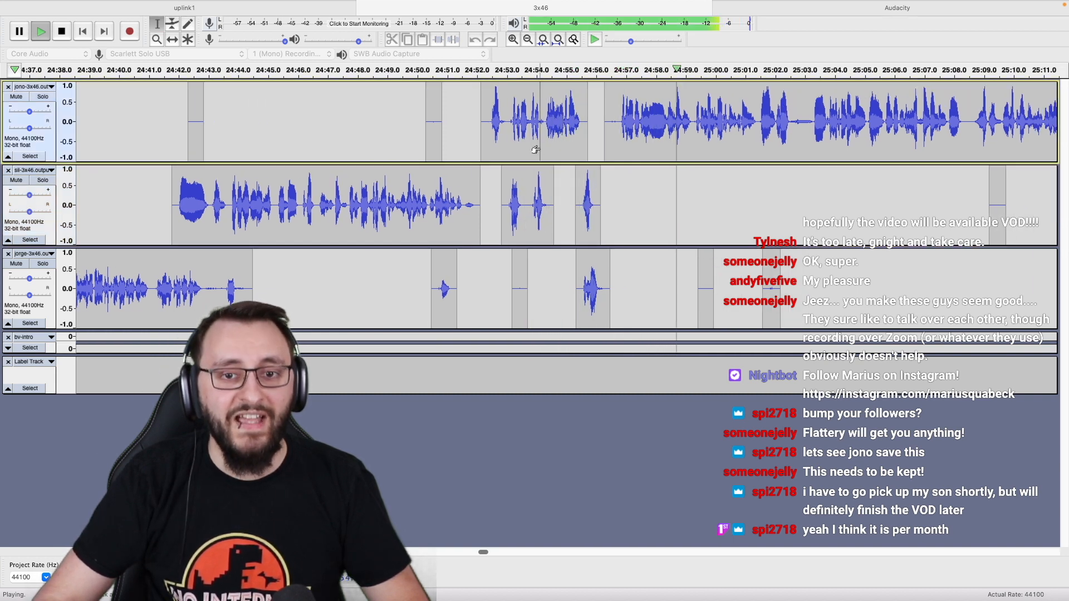
{"action": "key", "text": "space"}
{"action": "scroll", "coordinate": [529, 143], "scroll_direction": "up", "scroll_amount": 2}
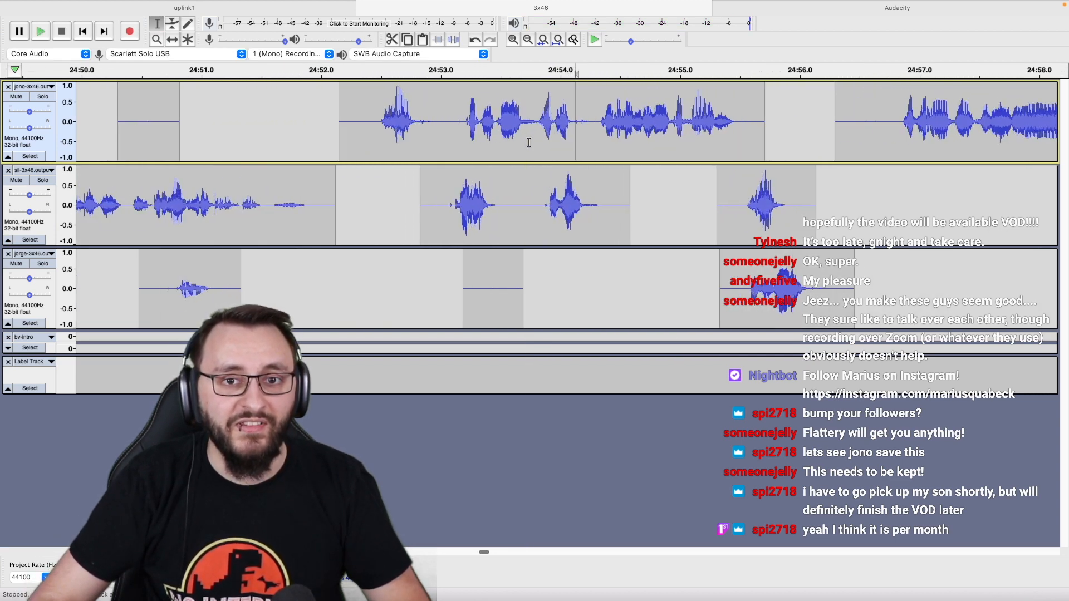
{"action": "scroll", "coordinate": [530, 143], "scroll_direction": "up", "scroll_amount": 1}
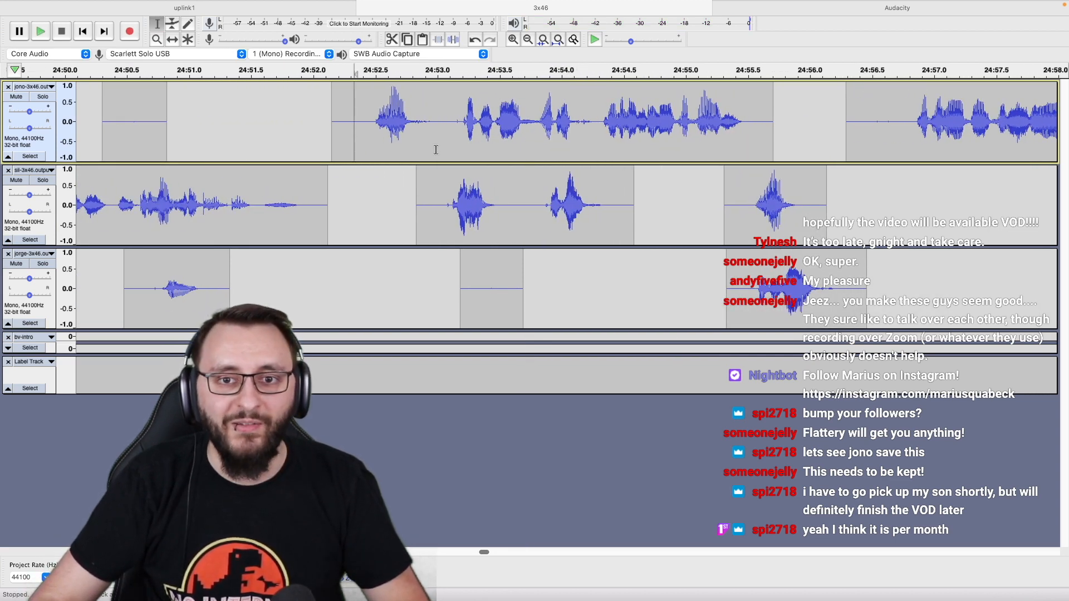
{"action": "key", "text": "space"}
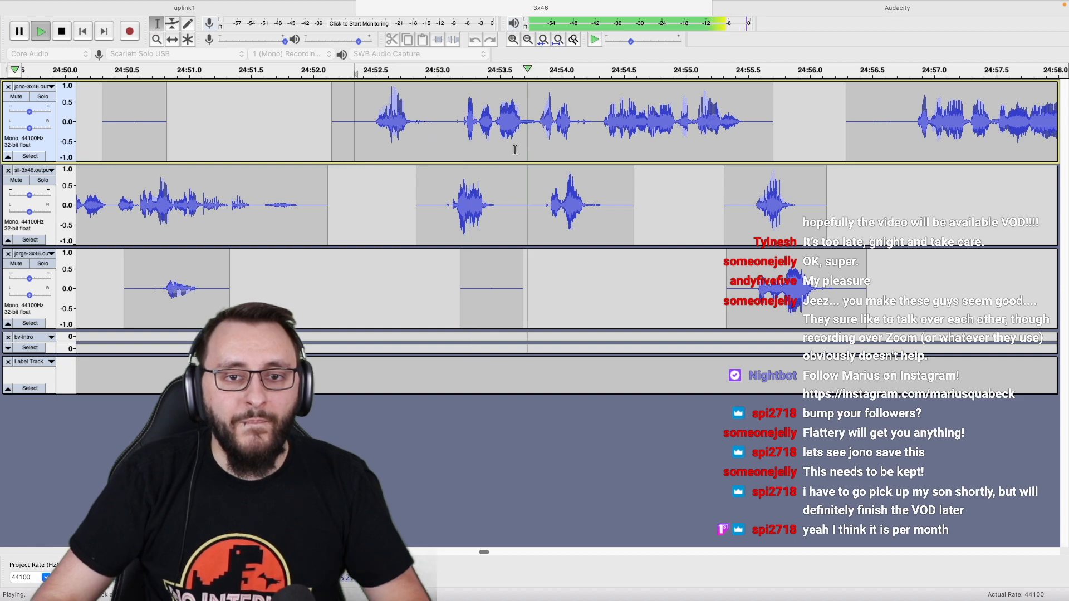
{"action": "key", "text": "space"}
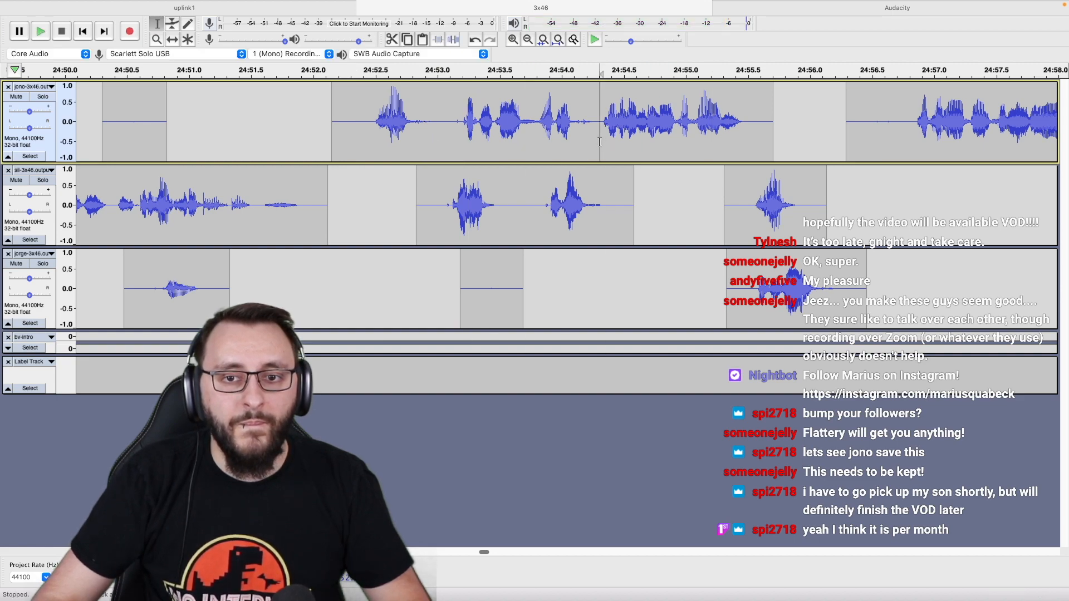
Switch to the show notes in the browser and copy the topic title "Software Supply Chain Security Mobilization Plan".
{"action": "key", "text": "ctrl+Right"}
{"action": "key", "text": "ctrl+Left"}
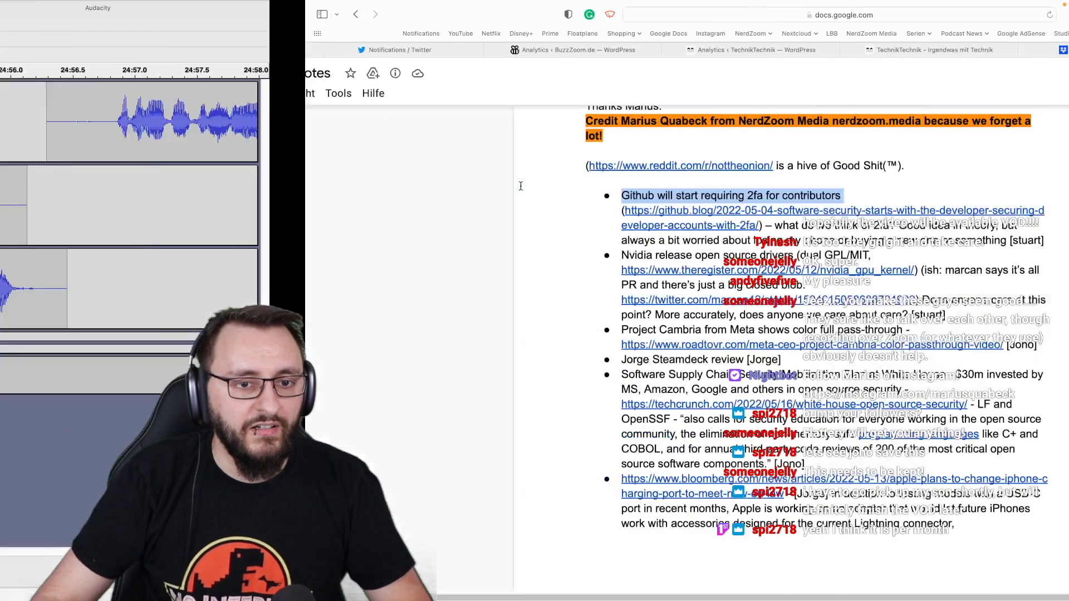
{"action": "scroll", "coordinate": [520, 186], "scroll_direction": "down", "scroll_amount": 4}
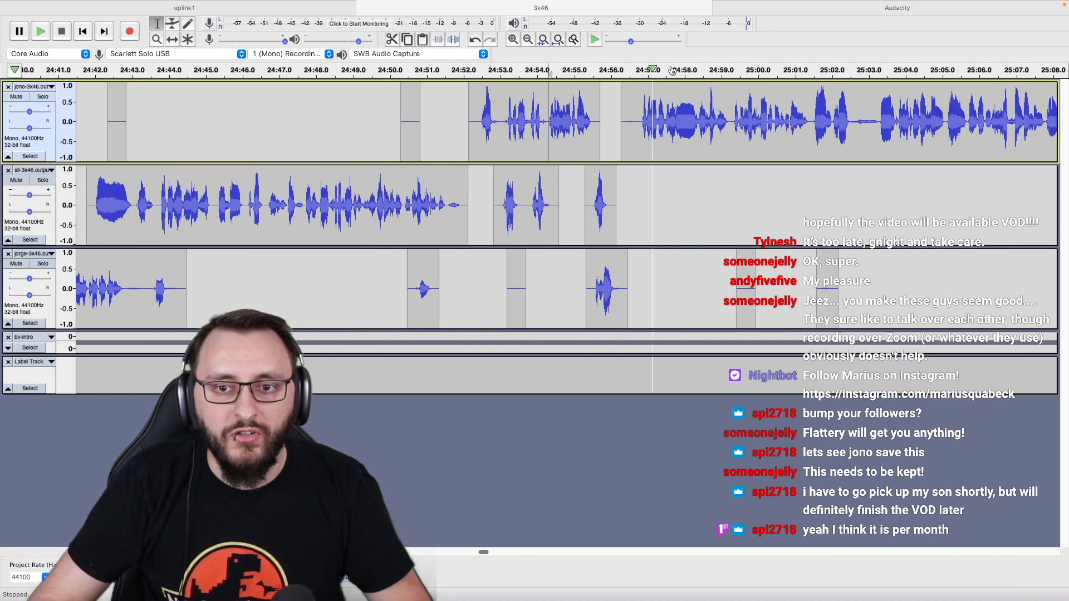
{"action": "left_click", "coordinate": [685, 68]}
{"action": "scroll", "coordinate": [633, 137], "scroll_direction": "down", "scroll_amount": 1}
{"action": "key", "text": "ctrl+Right"}
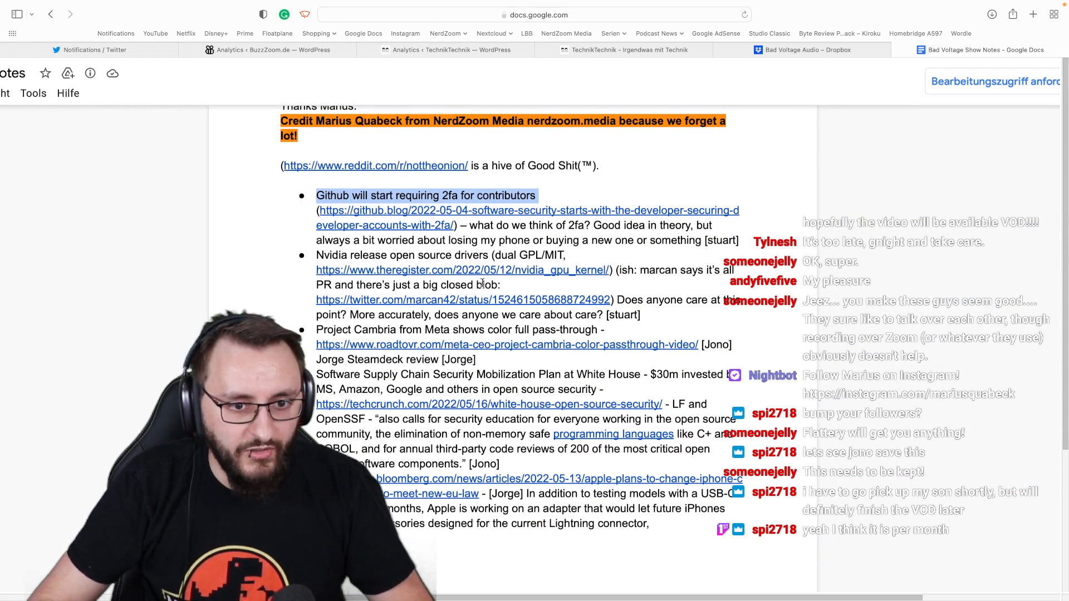
{"action": "scroll", "coordinate": [483, 307], "scroll_direction": "down", "scroll_amount": 3}
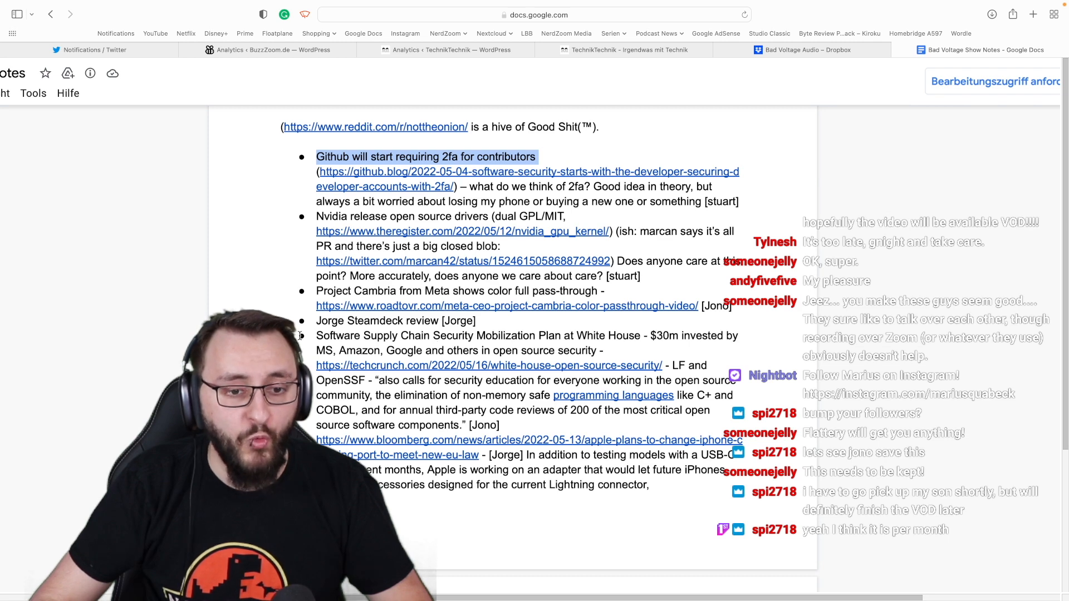
{"action": "left_click", "coordinate": [319, 337]}
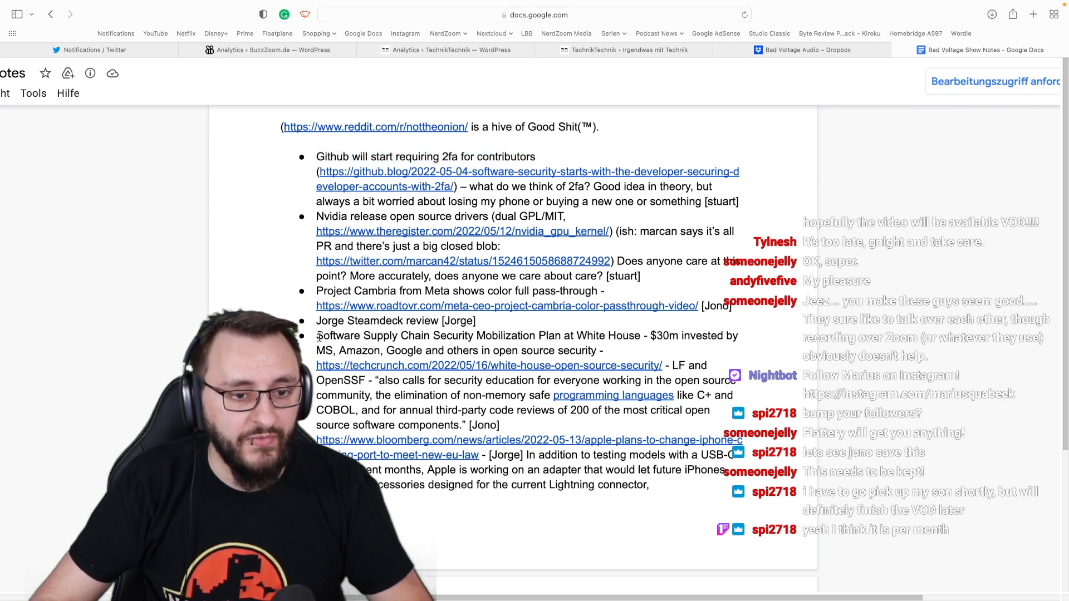
{"action": "left_click_drag", "start_coordinate": [343, 337], "coordinate": [508, 337]}
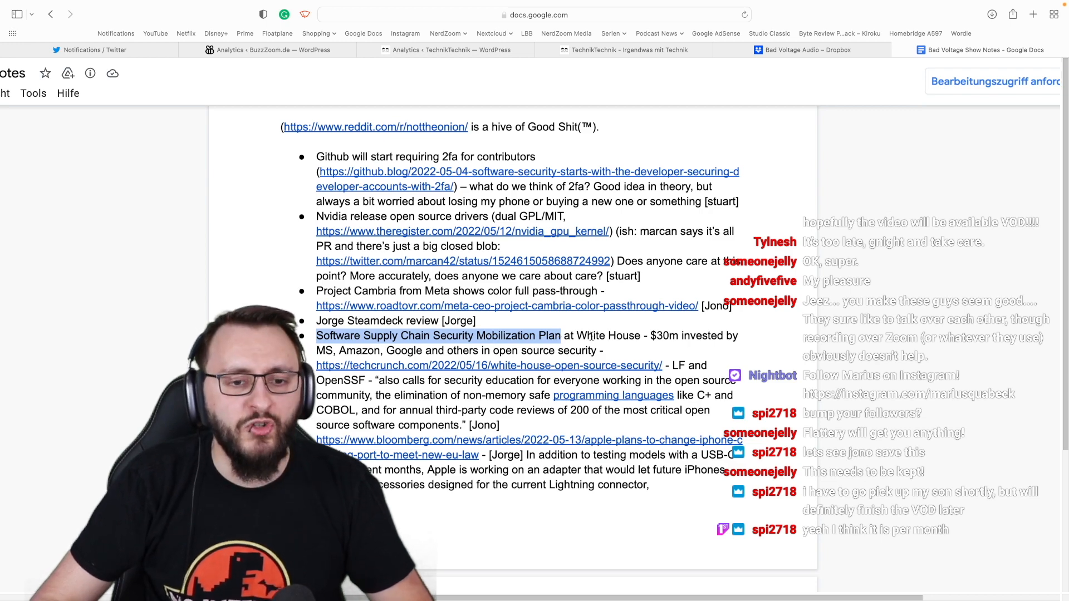
Return to Audacity and add a label at about 24:54.3 reading "Software Supply Chain Security Mobilization Plan".
{"action": "key", "text": "ctrl+Left"}
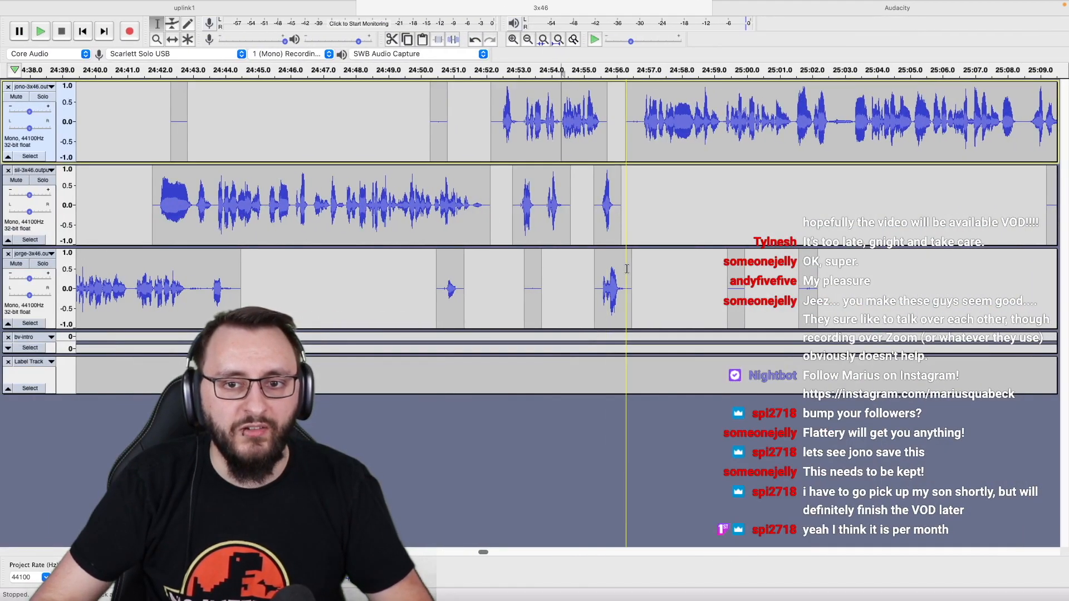
{"action": "key", "text": "super+b"}
{"action": "type", "text": "Software Supply Chain Security Mobilization Plan"}
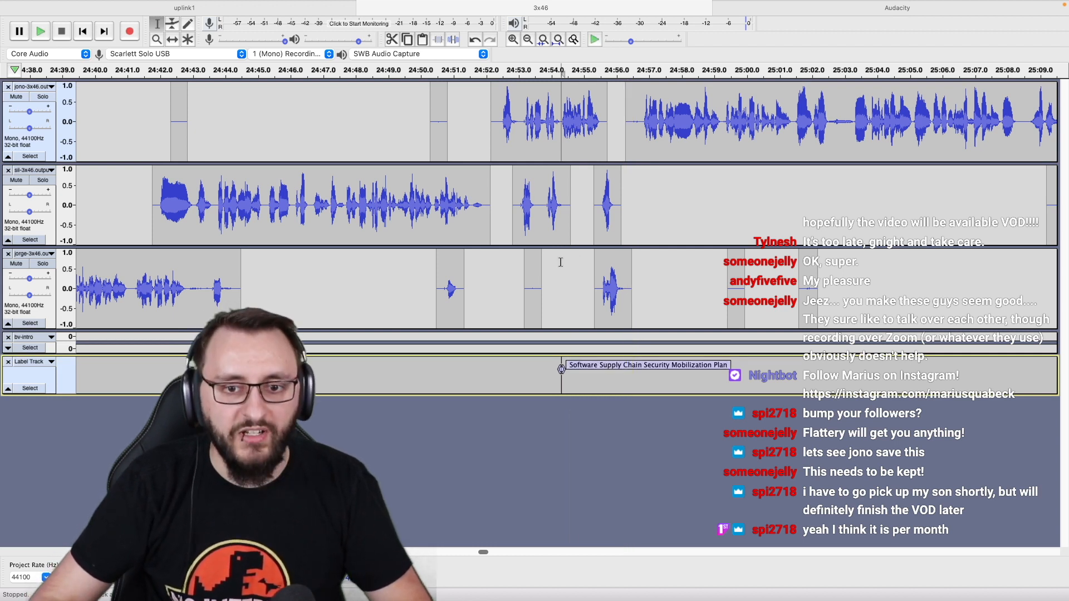
{"action": "left_click", "coordinate": [388, 264]}
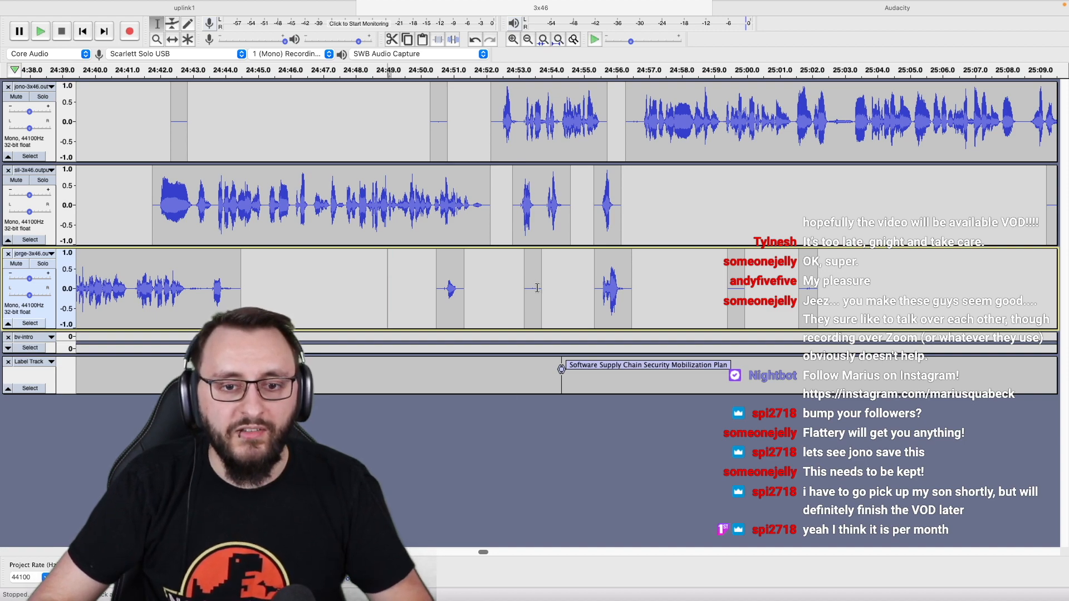
Rename the label at about 16:10 to "What is Twitch?".
{"action": "scroll", "coordinate": [494, 288], "scroll_direction": "down", "scroll_amount": 5}
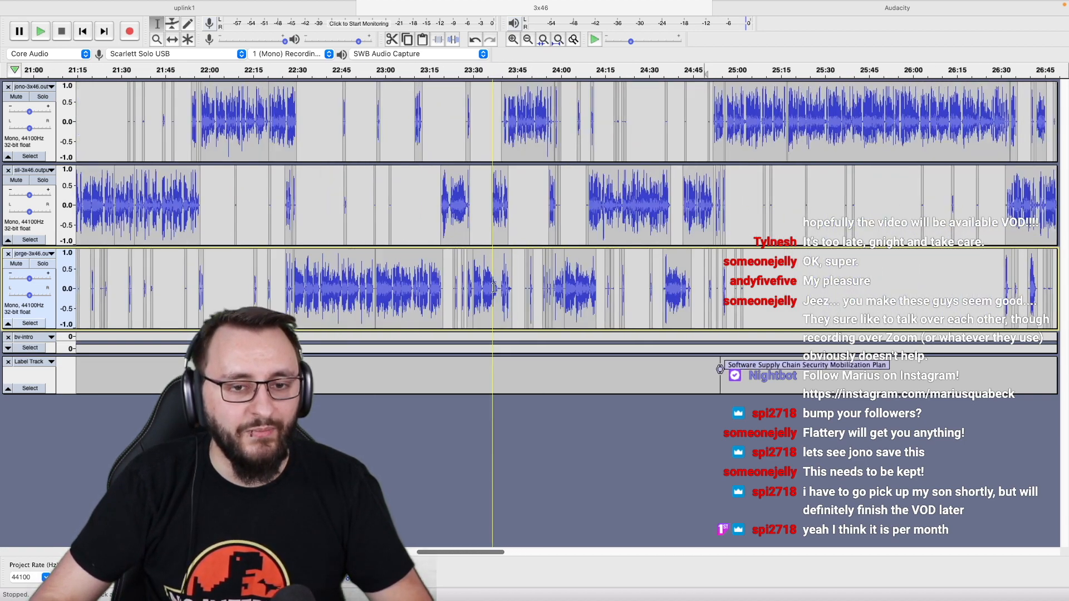
{"action": "scroll", "coordinate": [493, 288], "scroll_direction": "left", "scroll_amount": 10}
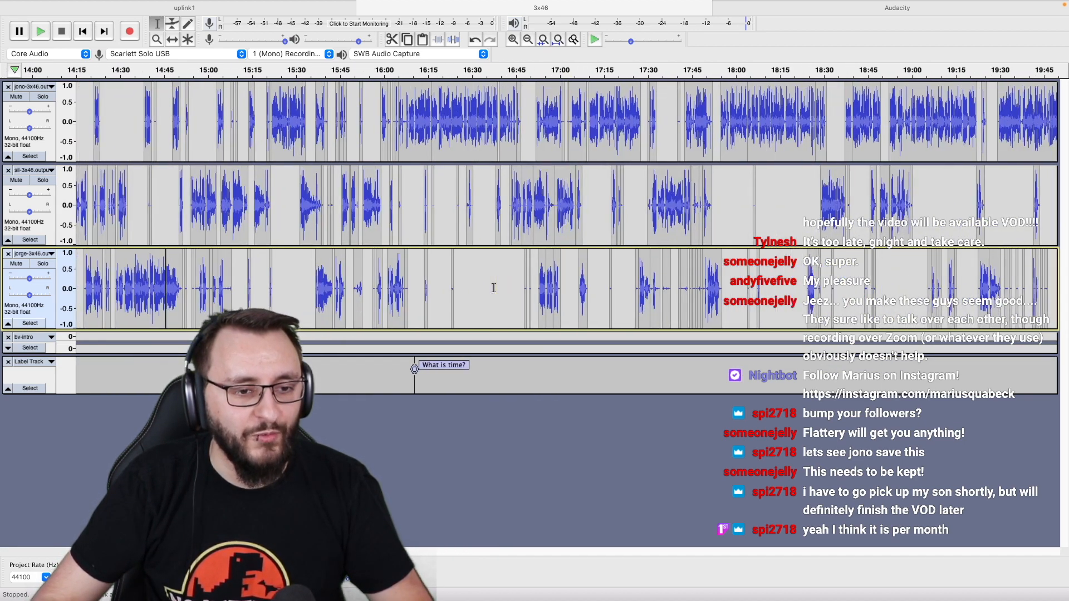
{"action": "left_click", "coordinate": [448, 363]}
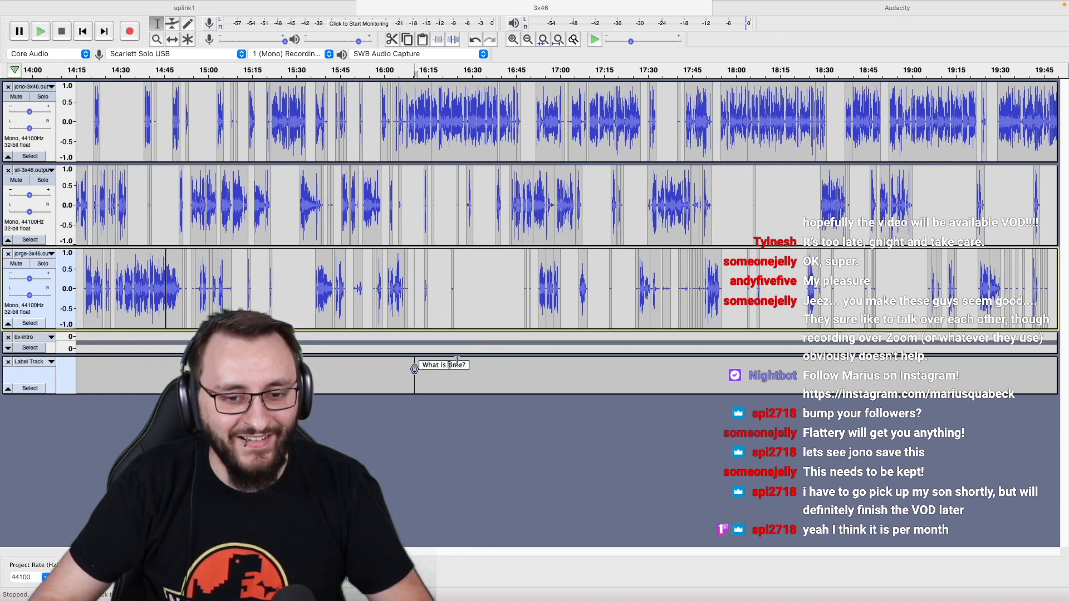
{"action": "left_click_drag", "start_coordinate": [479, 366], "coordinate": [479, 366]}
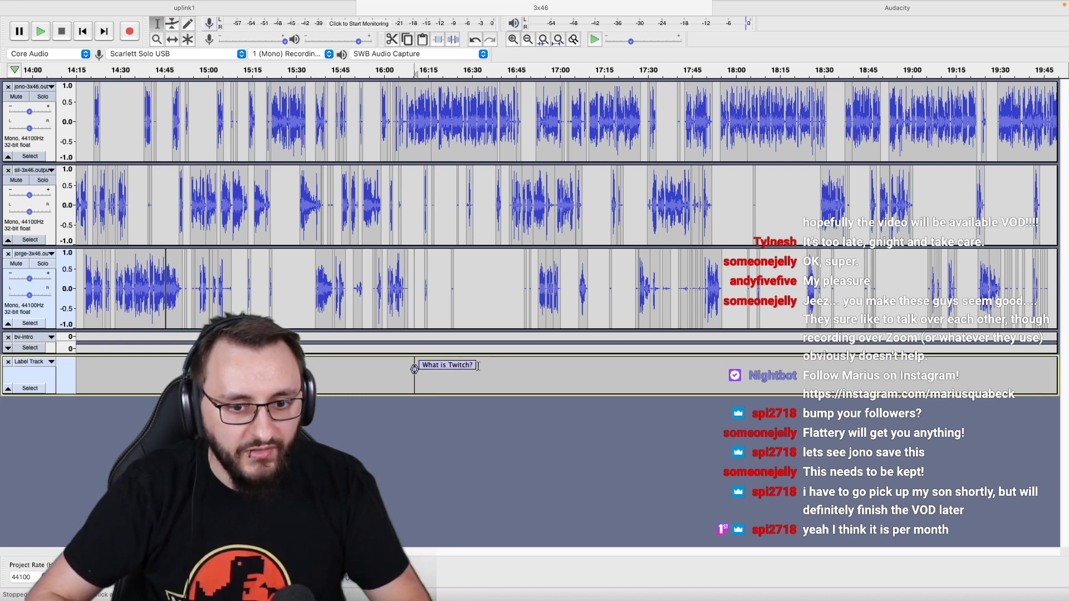
Look over the labels along the whole recording and play from about 24:53.7 to check the passage around the newest label.
{"action": "scroll", "coordinate": [478, 366], "scroll_direction": "down", "scroll_amount": 2}
{"action": "scroll", "coordinate": [745, 363], "scroll_direction": "right", "scroll_amount": 8}
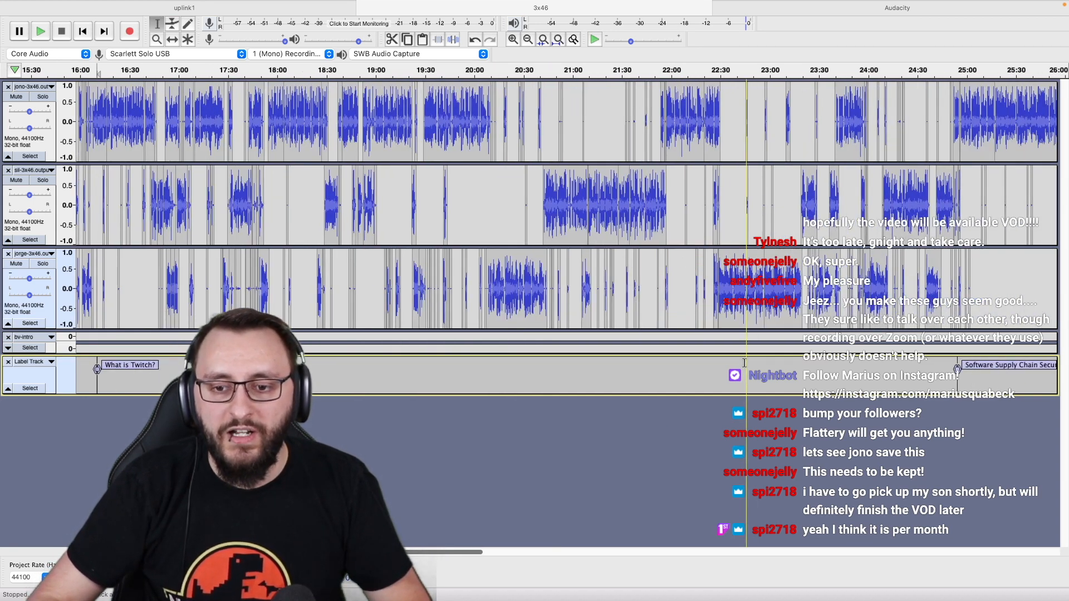
{"action": "scroll", "coordinate": [959, 378], "scroll_direction": "down", "scroll_amount": 3}
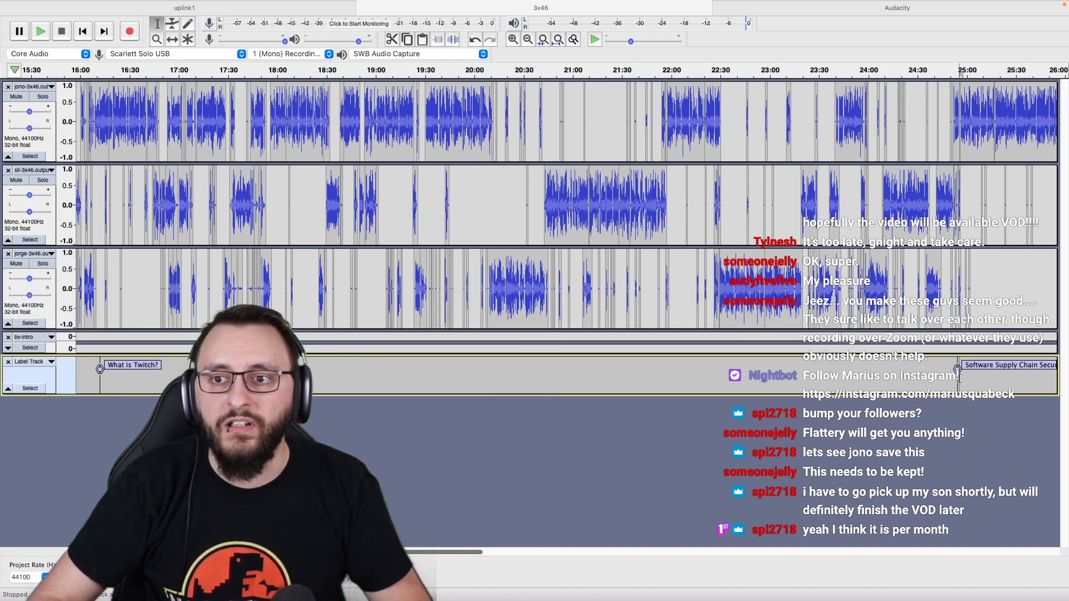
{"action": "scroll", "coordinate": [960, 377], "scroll_direction": "down", "scroll_amount": 2}
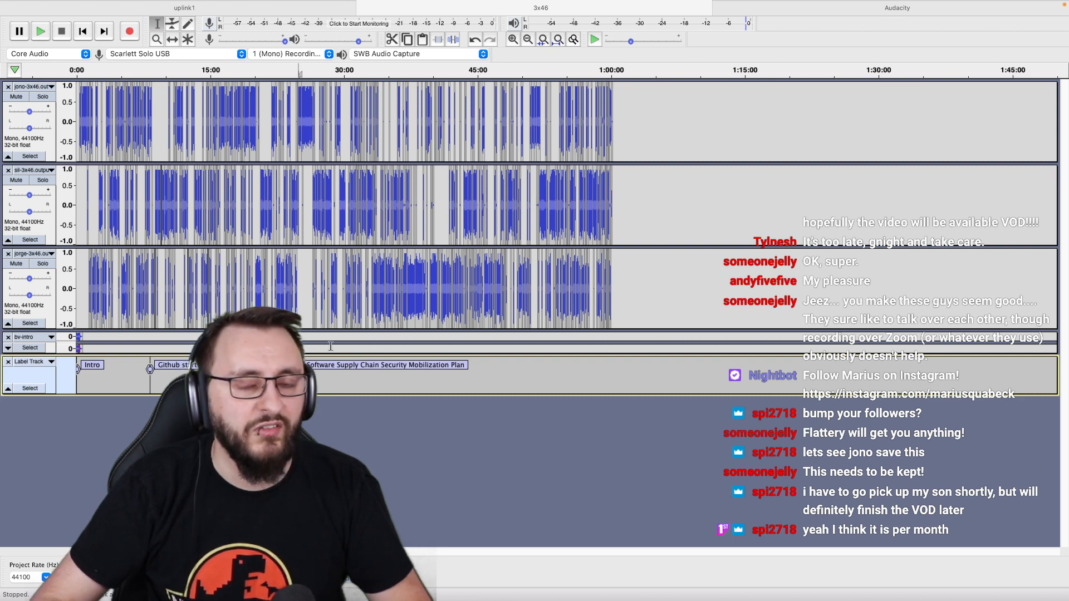
{"action": "scroll", "coordinate": [331, 346], "scroll_direction": "up", "scroll_amount": 3}
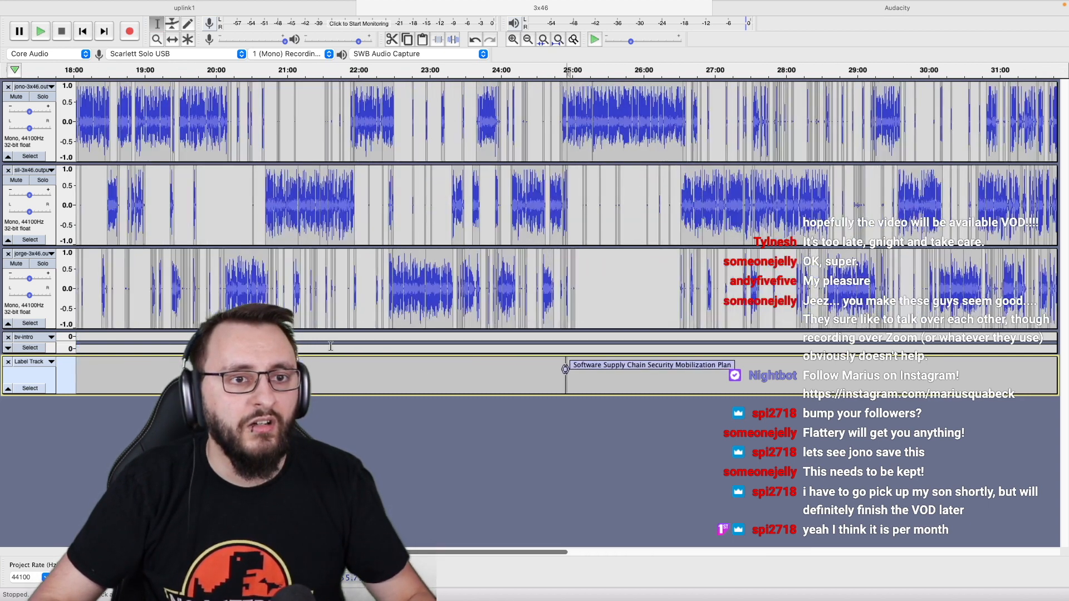
{"action": "scroll", "coordinate": [565, 254], "scroll_direction": "up", "scroll_amount": 3}
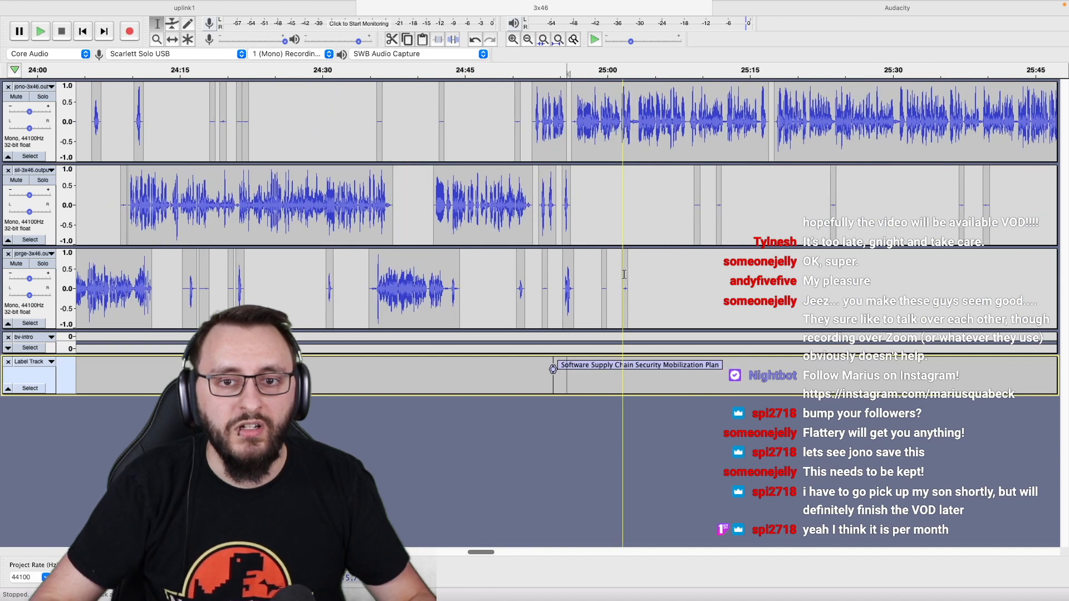
{"action": "left_click", "coordinate": [547, 272]}
{"action": "key", "text": "space"}
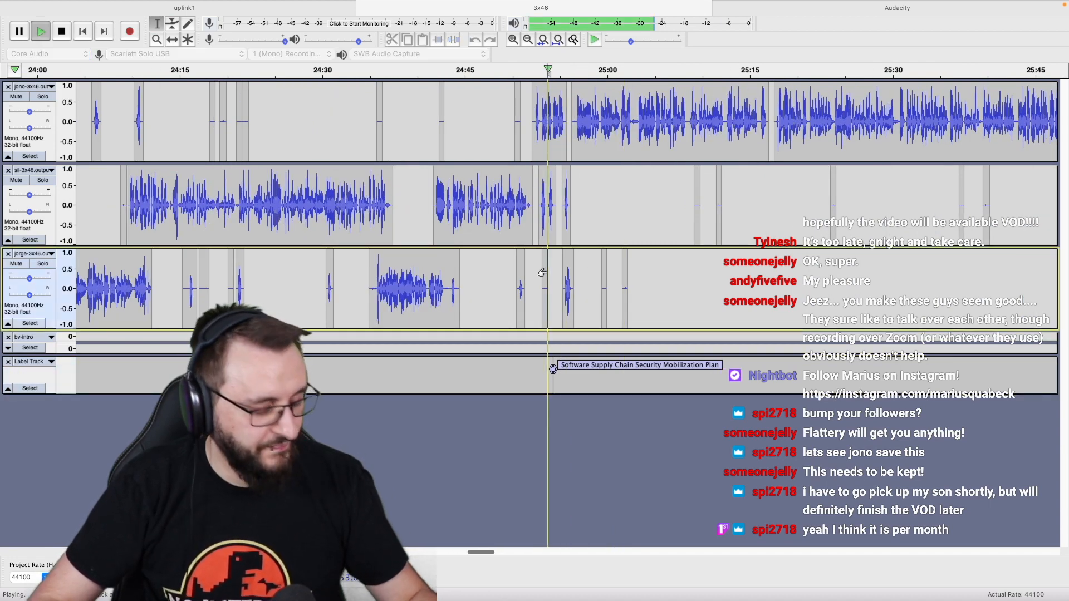
{"action": "scroll", "coordinate": [548, 273], "scroll_direction": "up", "scroll_amount": 2}
{"action": "scroll", "coordinate": [549, 273], "scroll_direction": "right", "scroll_amount": 2}
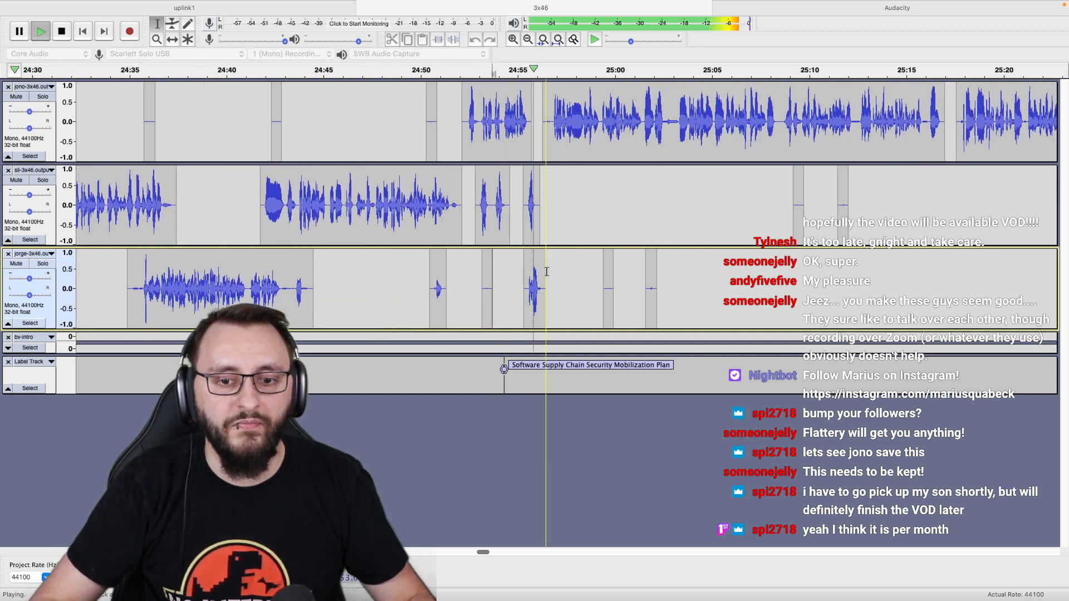
Clear the near-silent clips from the second and third voice tracks between about 24:58.4 and 26:08 without shifting later clips.
{"action": "left_click", "coordinate": [581, 235]}
{"action": "scroll", "coordinate": [584, 234], "scroll_direction": "right", "scroll_amount": 3}
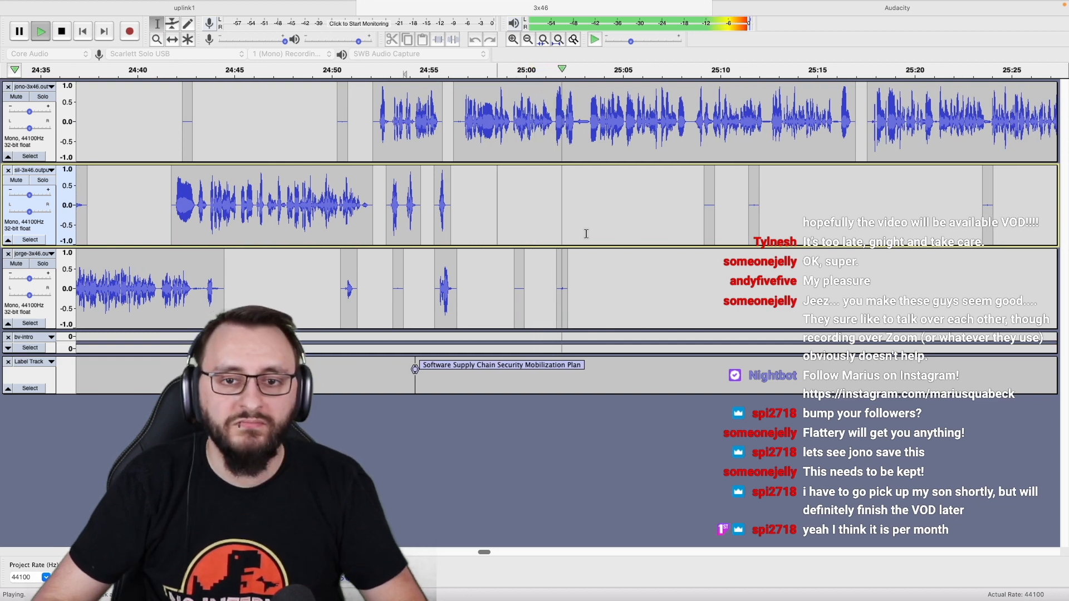
{"action": "scroll", "coordinate": [587, 233], "scroll_direction": "down", "scroll_amount": 2}
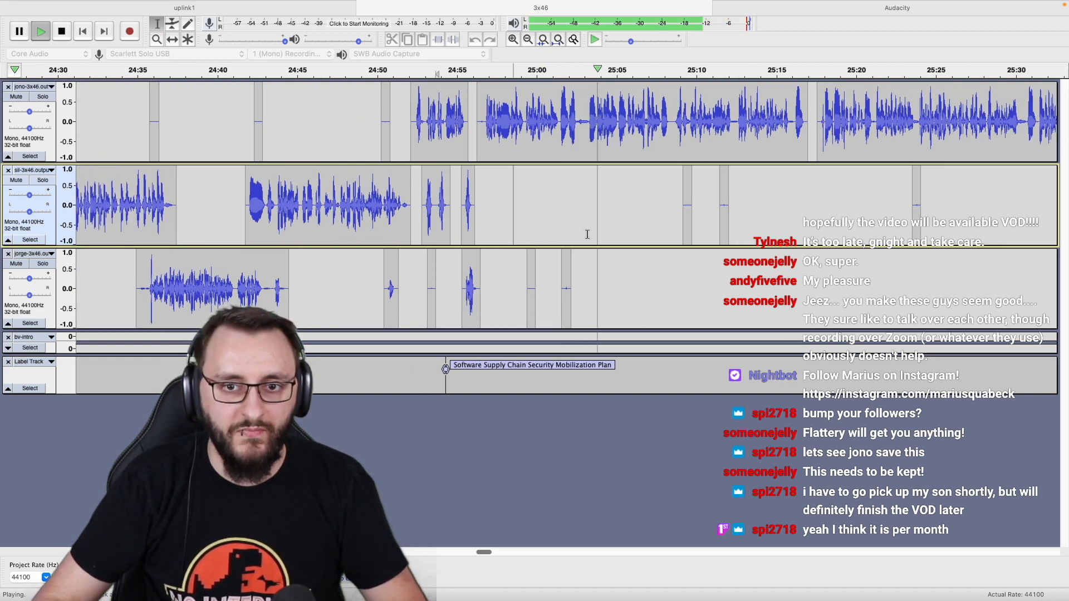
{"action": "scroll", "coordinate": [587, 234], "scroll_direction": "down", "scroll_amount": 1}
{"action": "scroll", "coordinate": [587, 235], "scroll_direction": "down", "scroll_amount": 8}
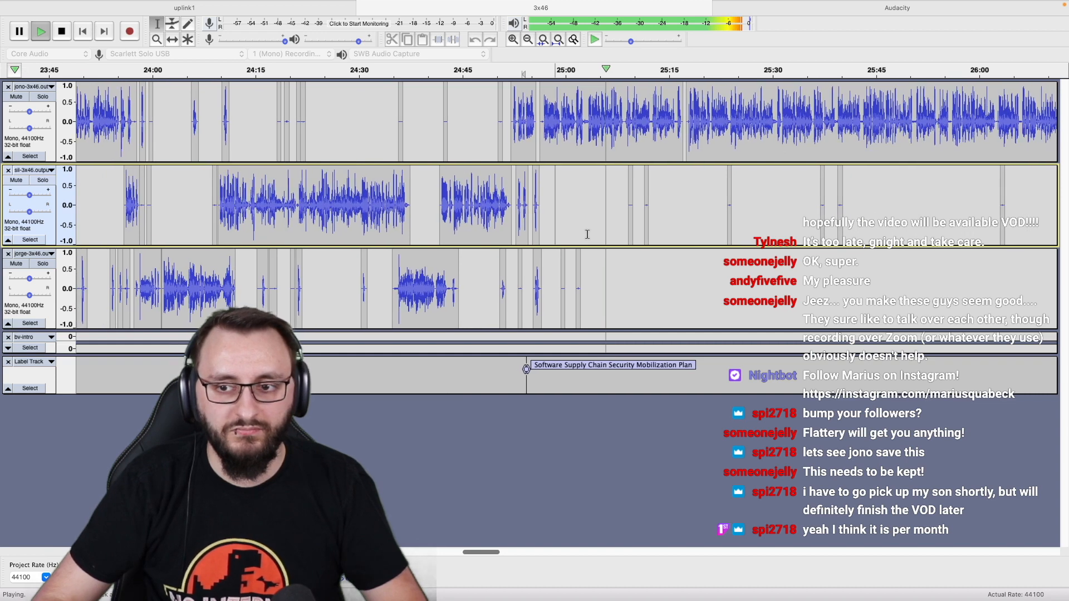
{"action": "scroll", "coordinate": [587, 235], "scroll_direction": "down", "scroll_amount": 2}
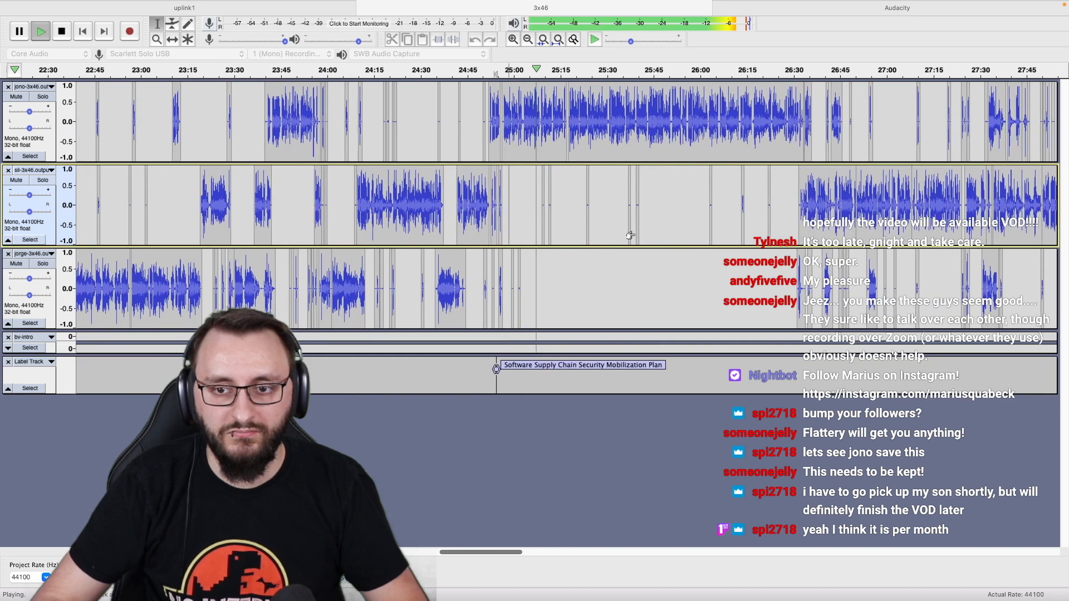
{"action": "left_click", "coordinate": [725, 260], "text": "shift"}
{"action": "scroll", "coordinate": [556, 251], "scroll_direction": "up", "scroll_amount": 9}
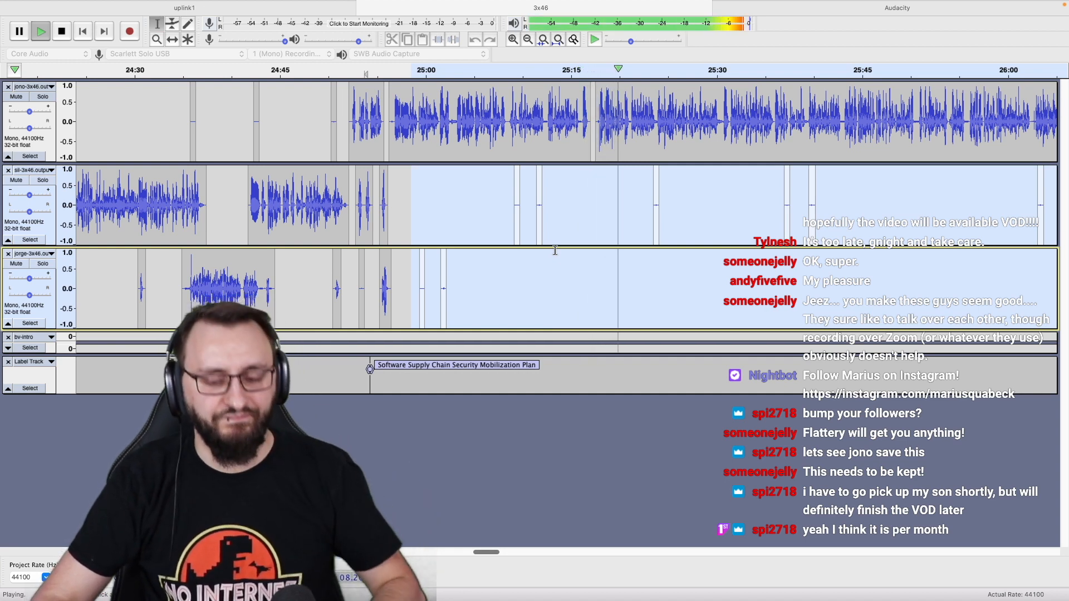
{"action": "key", "text": "space"}
Delete about 25:15.8 to 25:18.6 across the three voice tracks and play the cut back from about 25:12.4.
{"action": "left_click", "coordinate": [571, 170]}
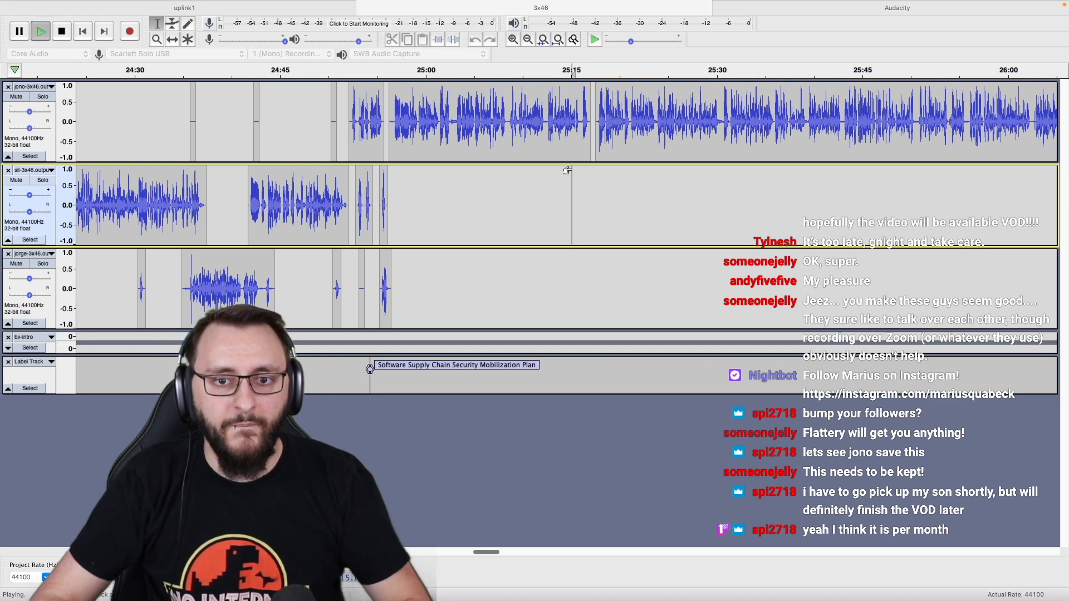
{"action": "key", "text": "space"}
{"action": "scroll", "coordinate": [569, 171], "scroll_direction": "up", "scroll_amount": 3}
{"action": "scroll", "coordinate": [570, 171], "scroll_direction": "right", "scroll_amount": 4}
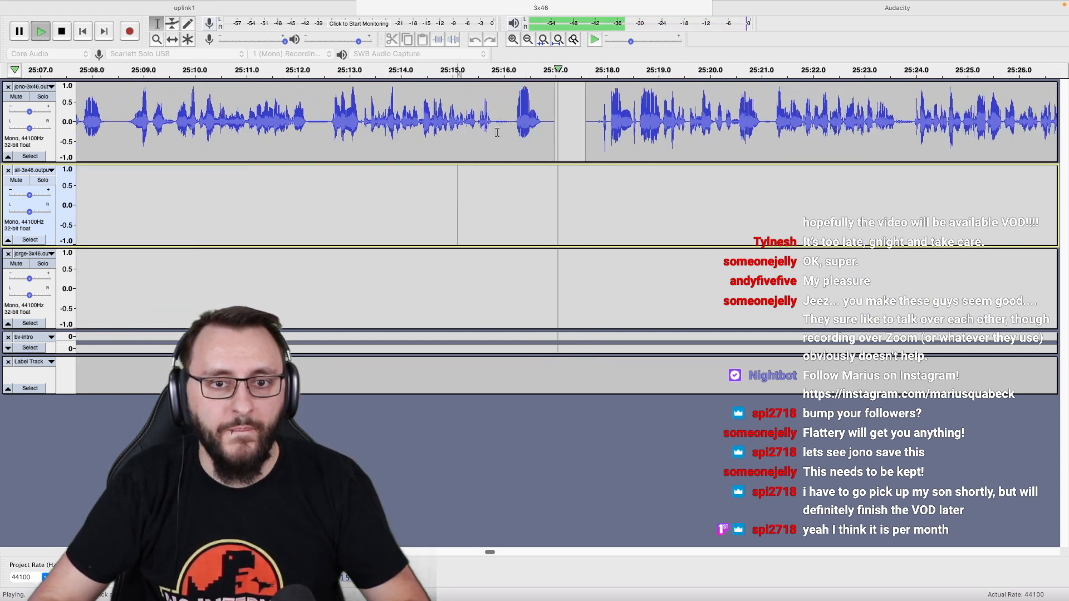
{"action": "left_click_drag", "start_coordinate": [496, 131], "coordinate": [637, 270]}
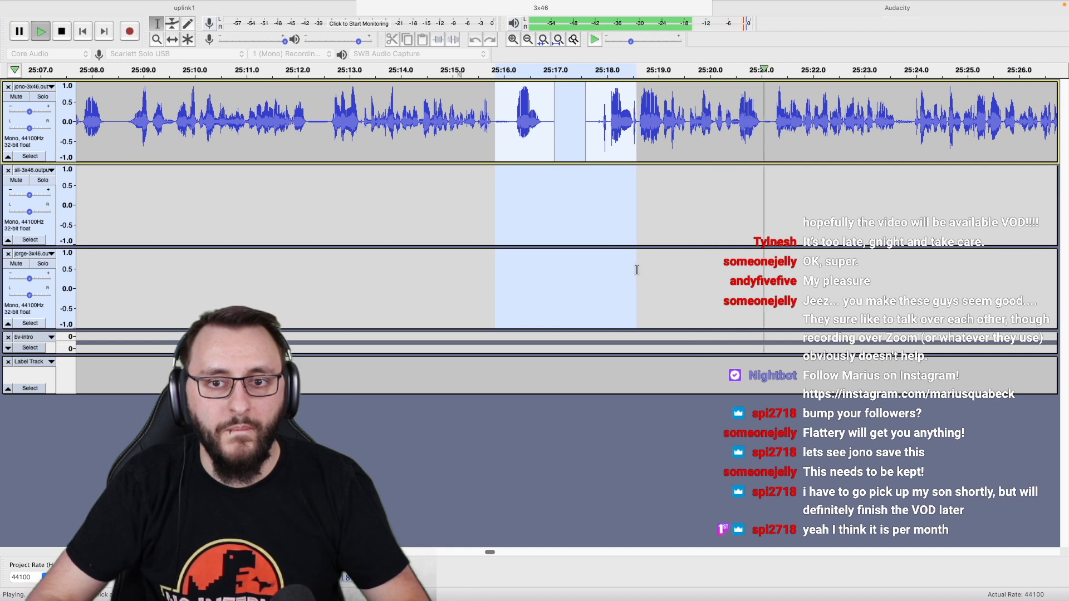
{"action": "key", "text": "space"}
{"action": "key", "text": "Delete"}
{"action": "left_click", "coordinate": [321, 290]}
{"action": "key", "text": "space"}
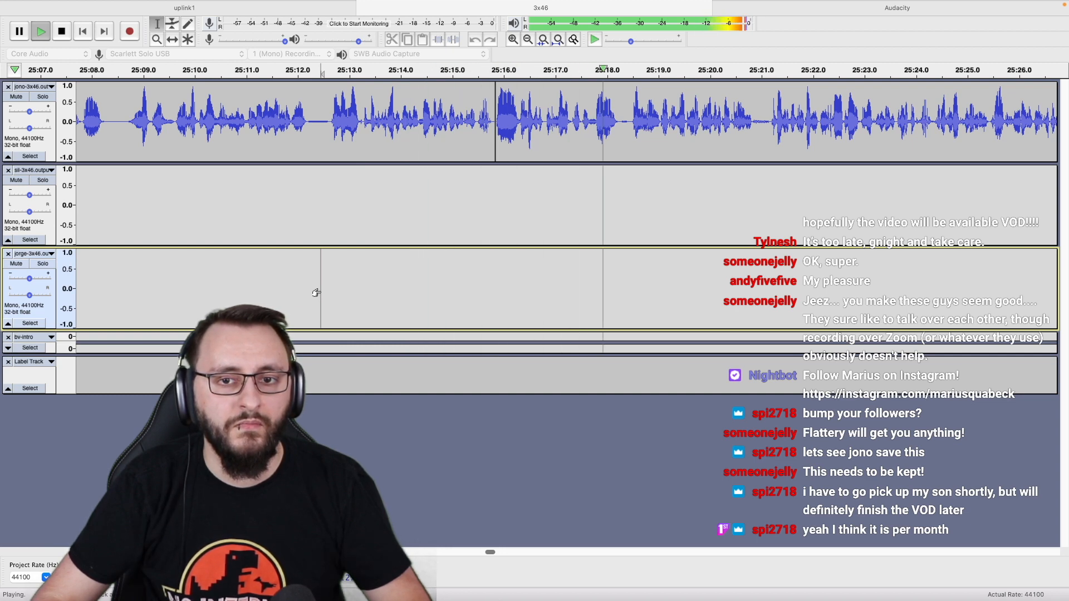
Listen on to about 25:42 while looking over the voice tracks up to about 26:45 for passages to cut.
{"action": "scroll", "coordinate": [316, 293], "scroll_direction": "down", "scroll_amount": 1}
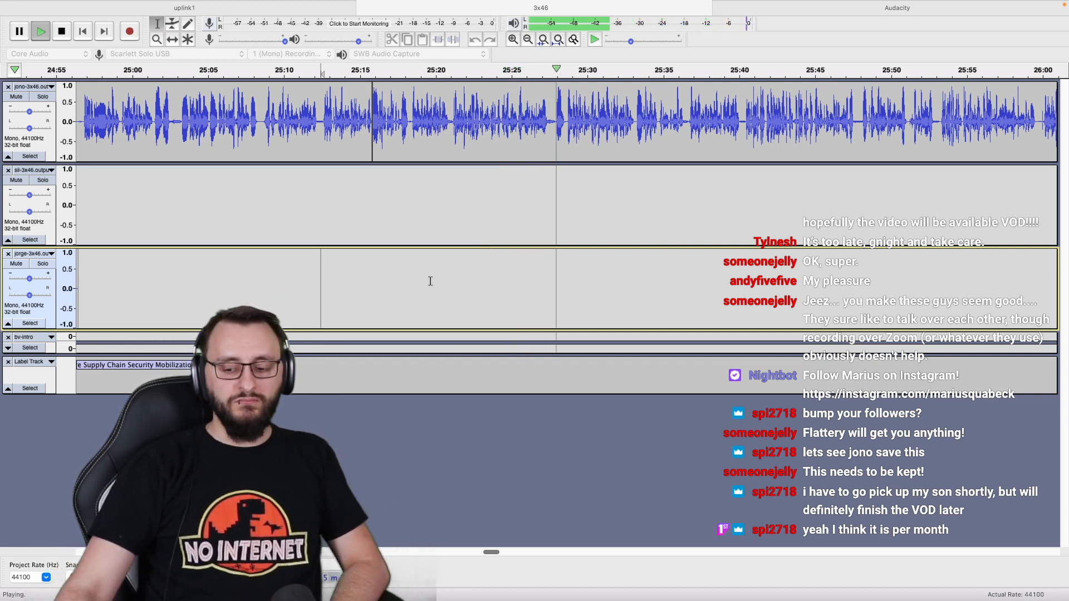
{"action": "scroll", "coordinate": [492, 283], "scroll_direction": "down", "scroll_amount": 1}
{"action": "scroll", "coordinate": [492, 283], "scroll_direction": "right", "scroll_amount": 3}
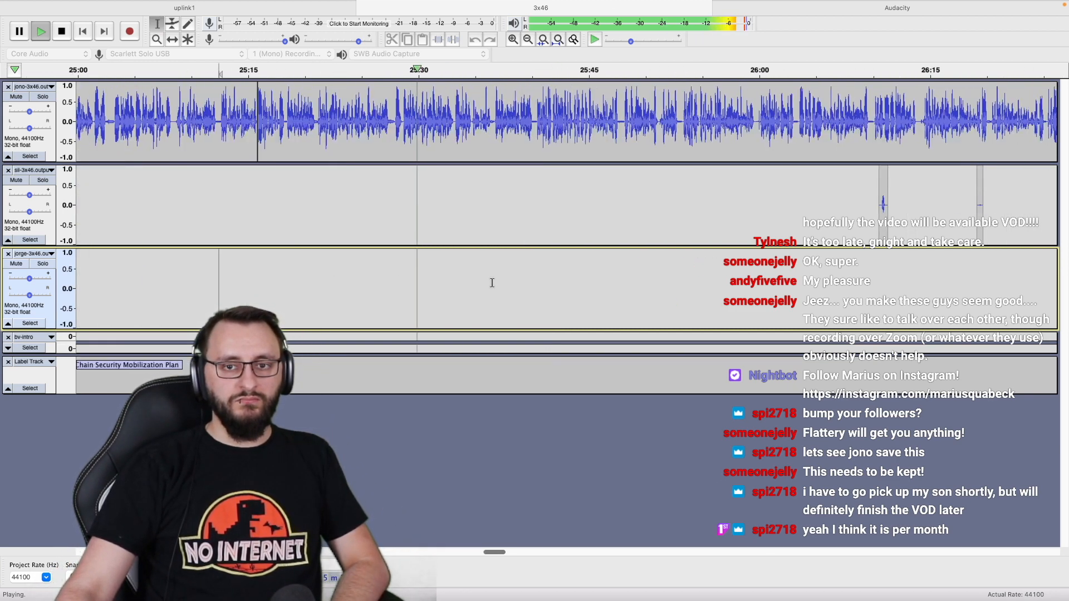
{"action": "scroll", "coordinate": [492, 282], "scroll_direction": "down", "scroll_amount": 2}
{"action": "scroll", "coordinate": [492, 283], "scroll_direction": "up", "scroll_amount": 3}
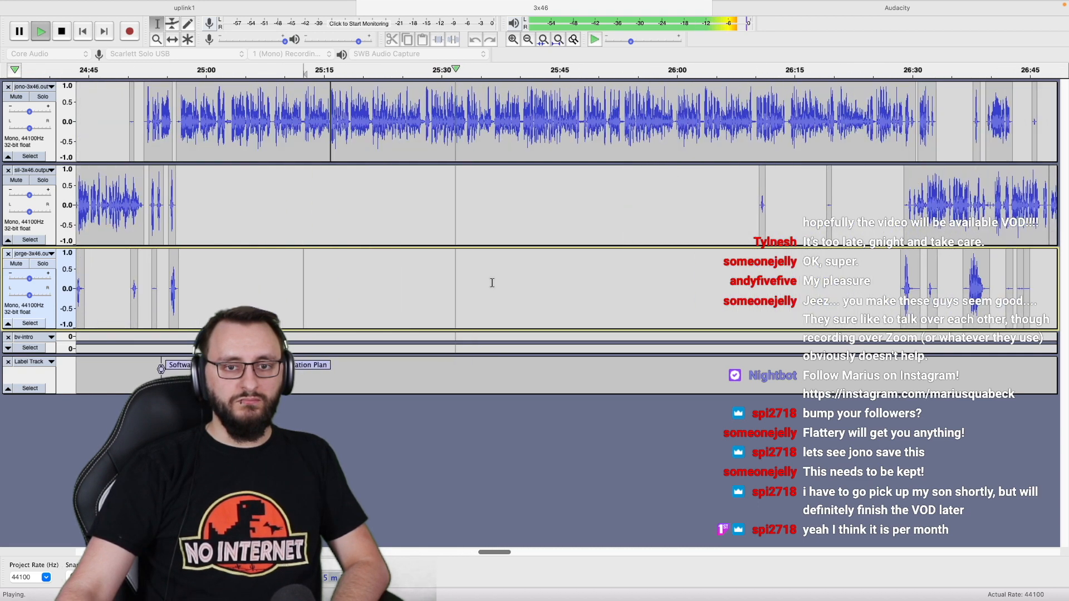
{"action": "scroll", "coordinate": [492, 282], "scroll_direction": "left", "scroll_amount": 1}
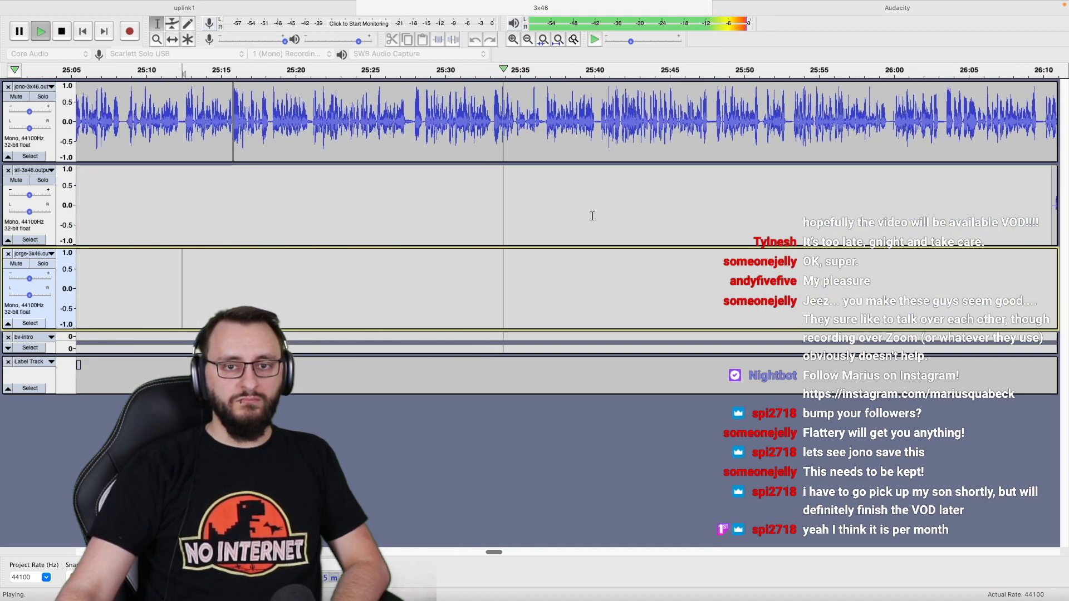
{"action": "scroll", "coordinate": [593, 216], "scroll_direction": "up", "scroll_amount": 1}
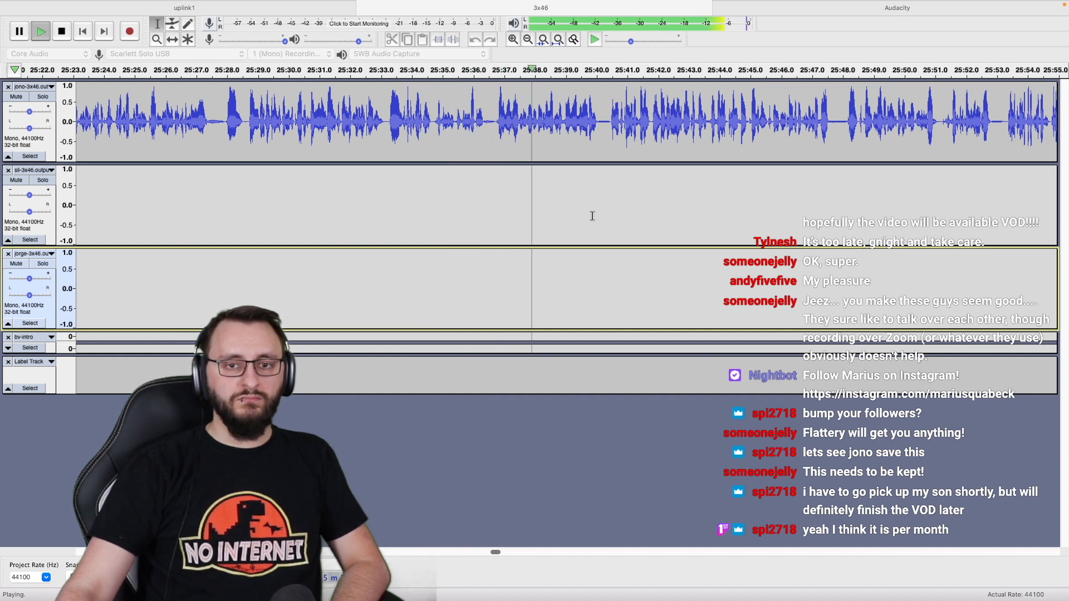
{"action": "scroll", "coordinate": [592, 217], "scroll_direction": "right", "scroll_amount": 1}
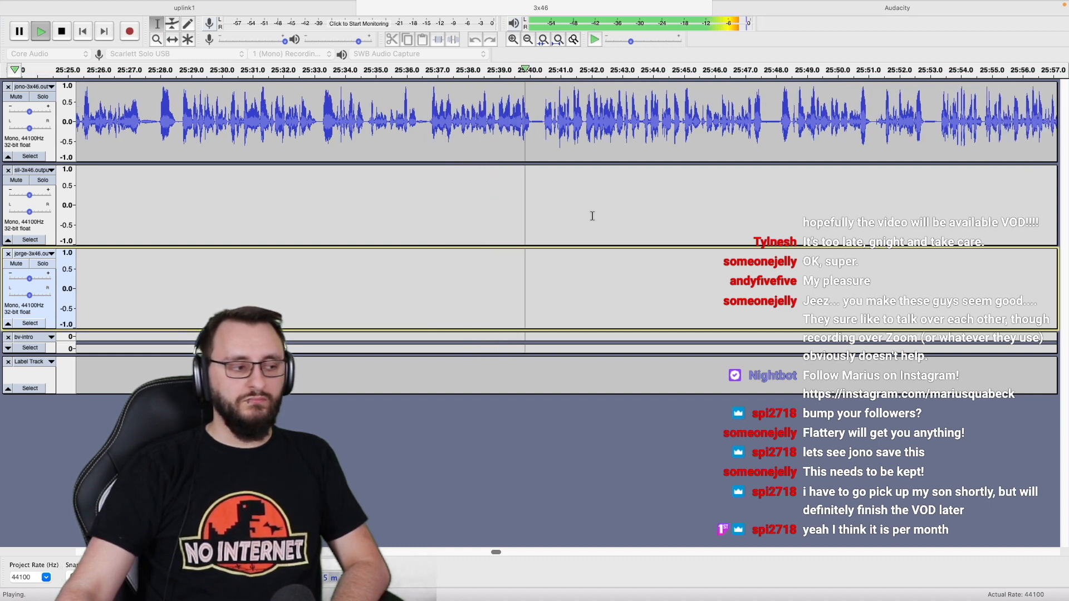
{"action": "scroll", "coordinate": [592, 217], "scroll_direction": "right", "scroll_amount": 1}
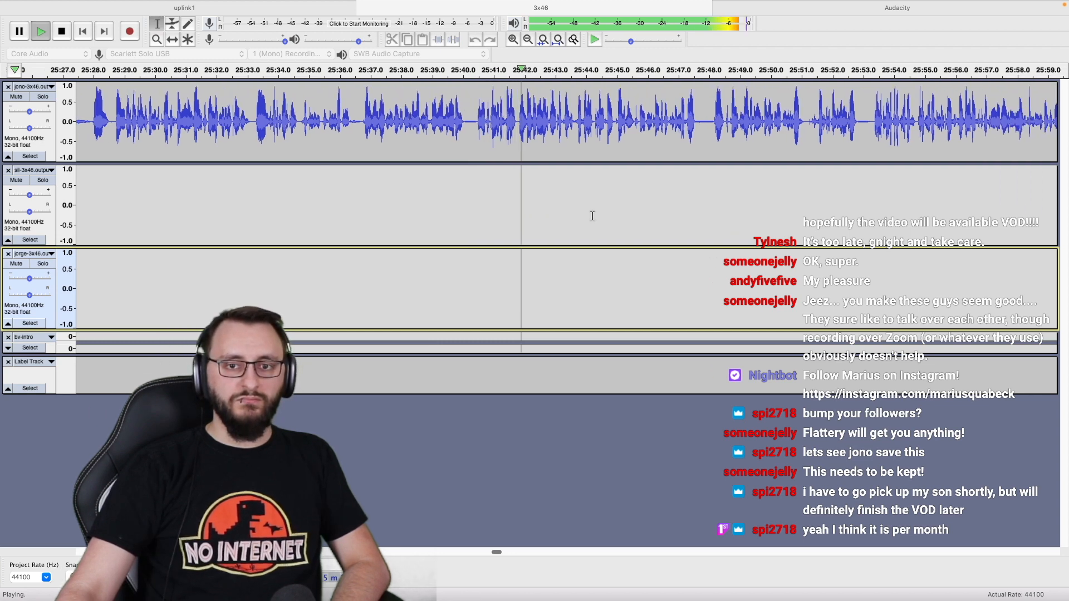
Delete the short sound between about 25:41.8 and 25:42.1 across the three voice tracks and play back from about 25:41.2.
{"action": "left_click", "coordinate": [484, 123]}
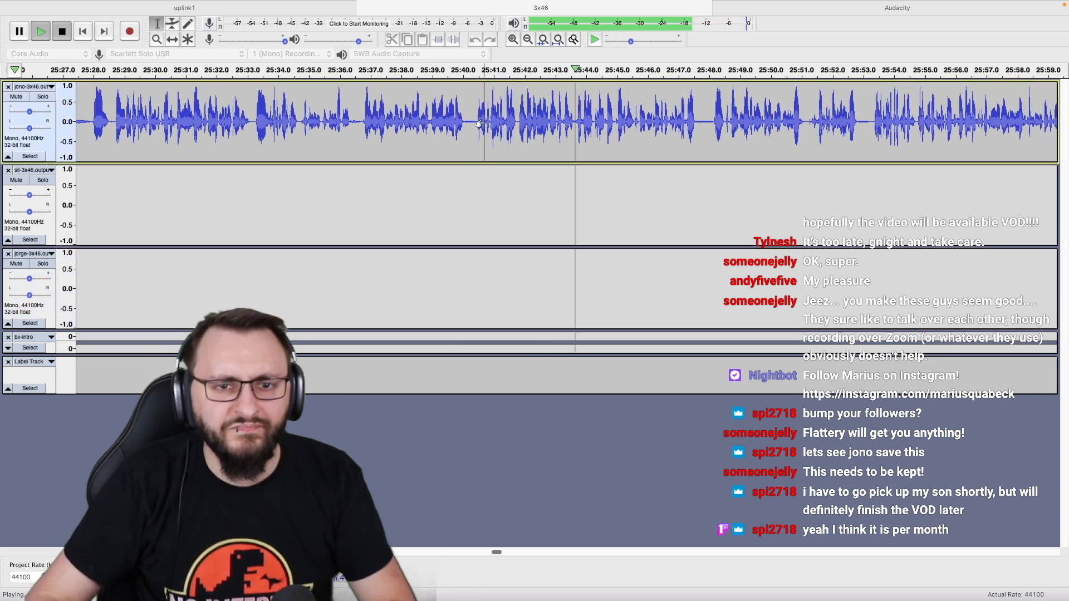
{"action": "scroll", "coordinate": [480, 124], "scroll_direction": "up", "scroll_amount": 2}
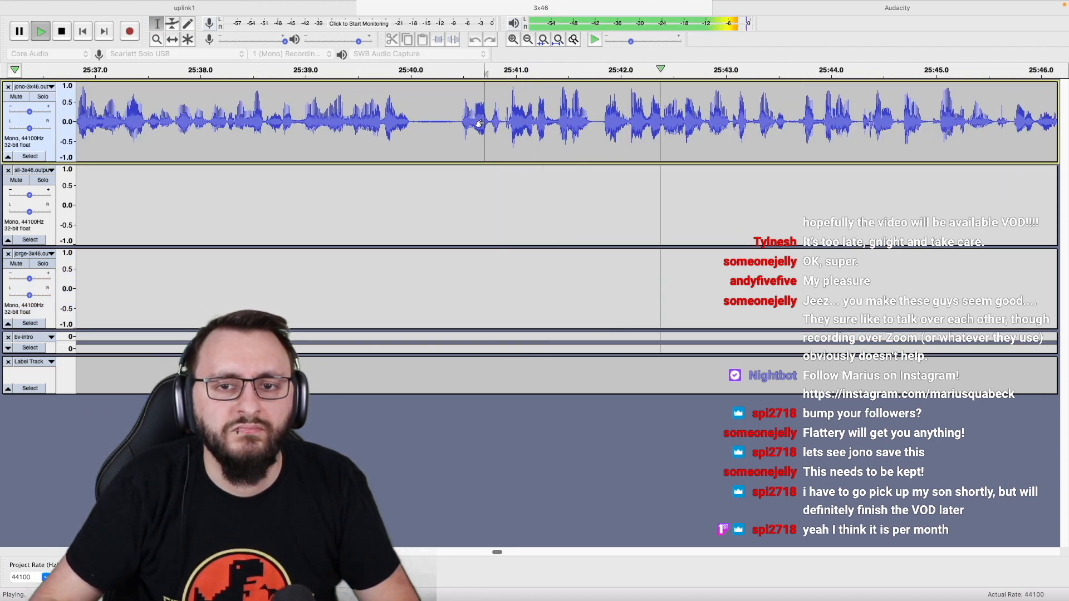
{"action": "key", "text": "space"}
{"action": "left_click", "coordinate": [626, 132]}
{"action": "scroll", "coordinate": [627, 132], "scroll_direction": "up", "scroll_amount": 3}
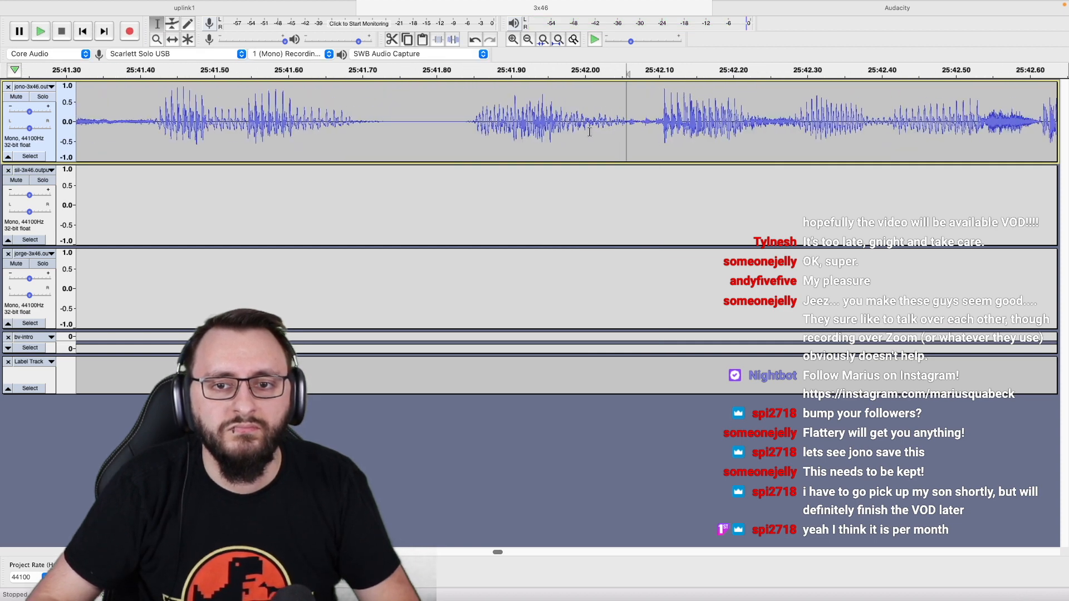
{"action": "left_click_drag", "start_coordinate": [465, 128], "coordinate": [658, 166]}
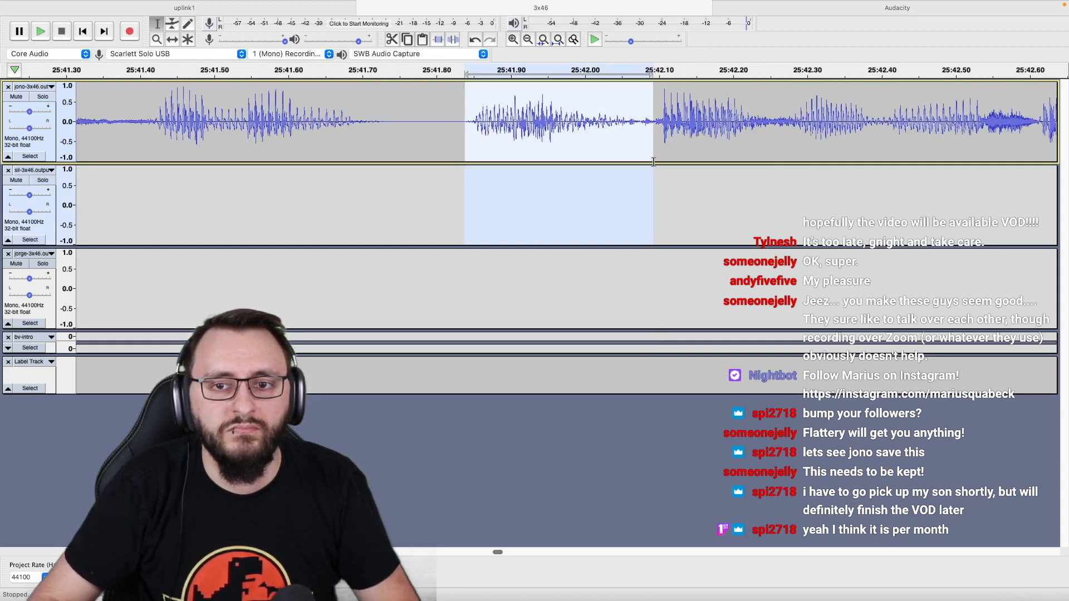
{"action": "left_click_drag", "start_coordinate": [652, 186], "coordinate": [640, 194]}
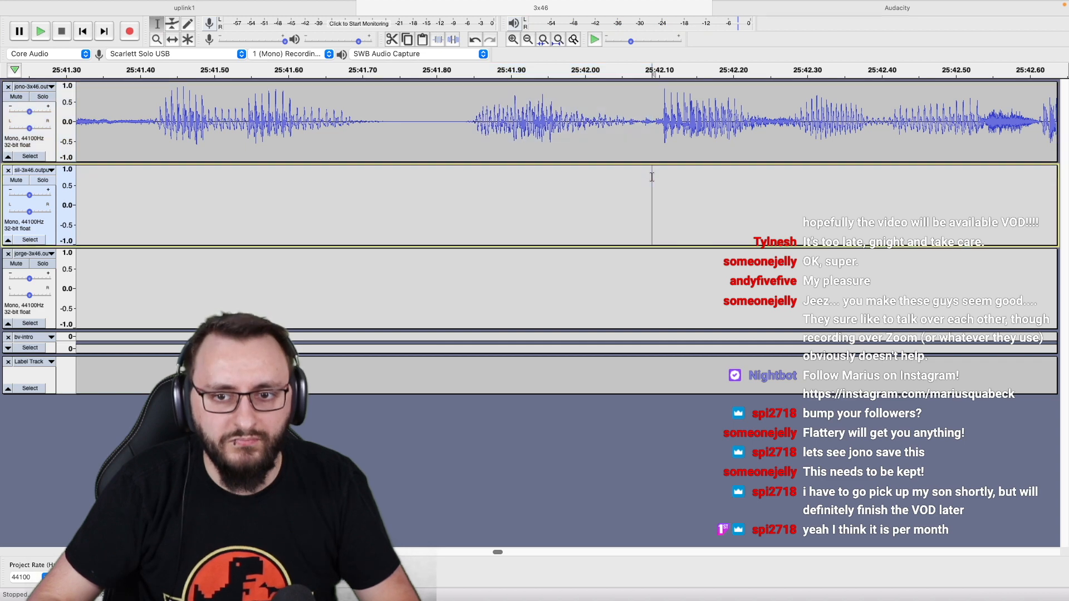
{"action": "left_click_drag", "start_coordinate": [452, 127], "coordinate": [639, 255]}
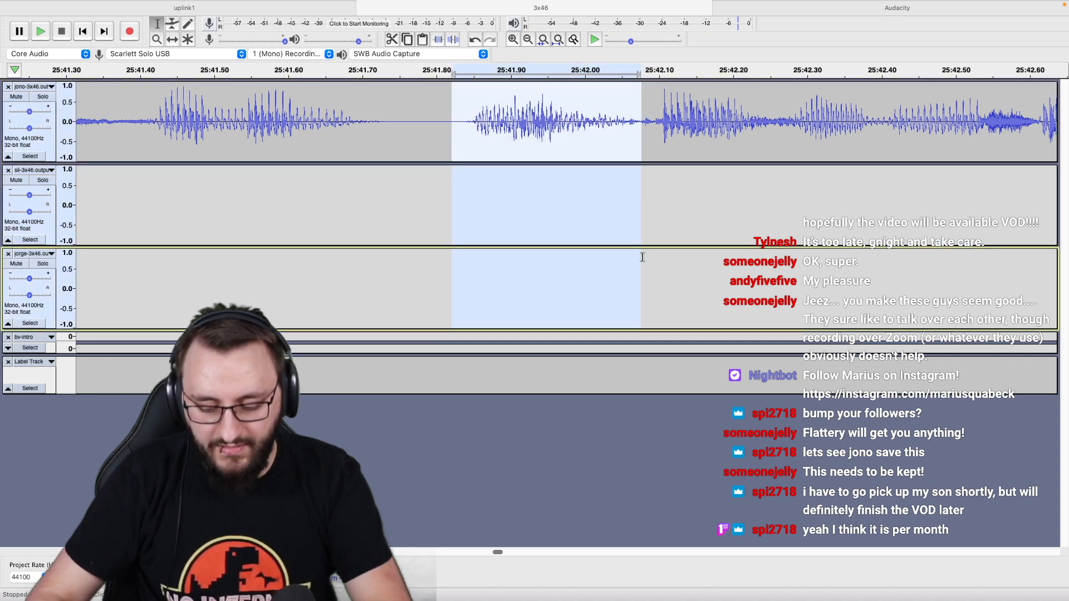
{"action": "key", "text": "Delete"}
{"action": "scroll", "coordinate": [589, 250], "scroll_direction": "down", "scroll_amount": 3}
{"action": "left_click", "coordinate": [413, 207]}
{"action": "key", "text": "space"}
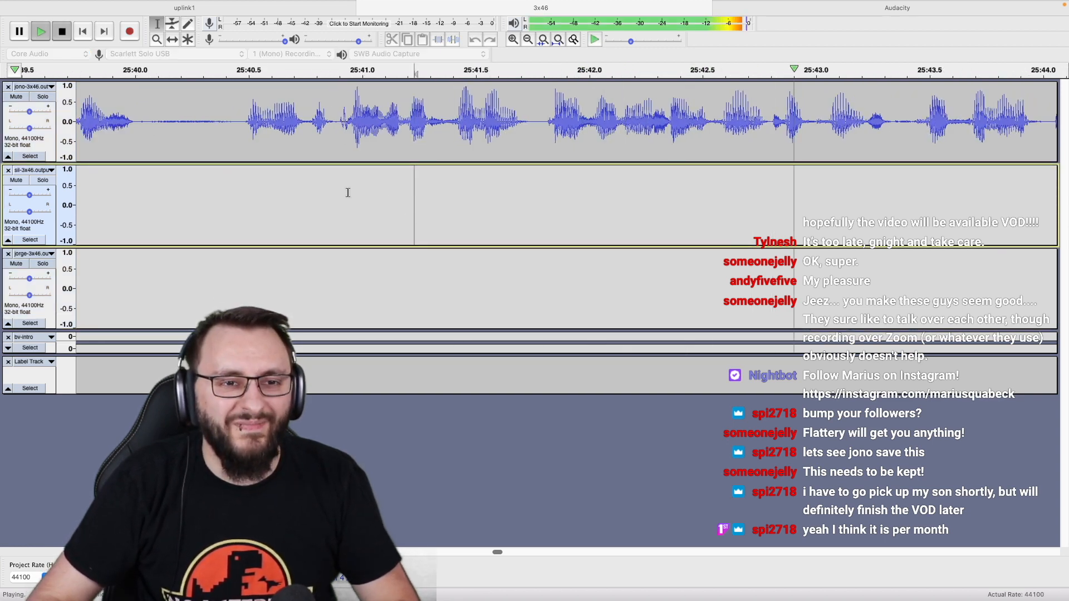
Split-delete the first voice track's speech from about 25:40.5 to 25:41.75, then shorten the gap by deleting about one second across the three voice tracks.
{"action": "key", "text": "space"}
{"action": "left_click", "coordinate": [185, 183]}
{"action": "key", "text": "space"}
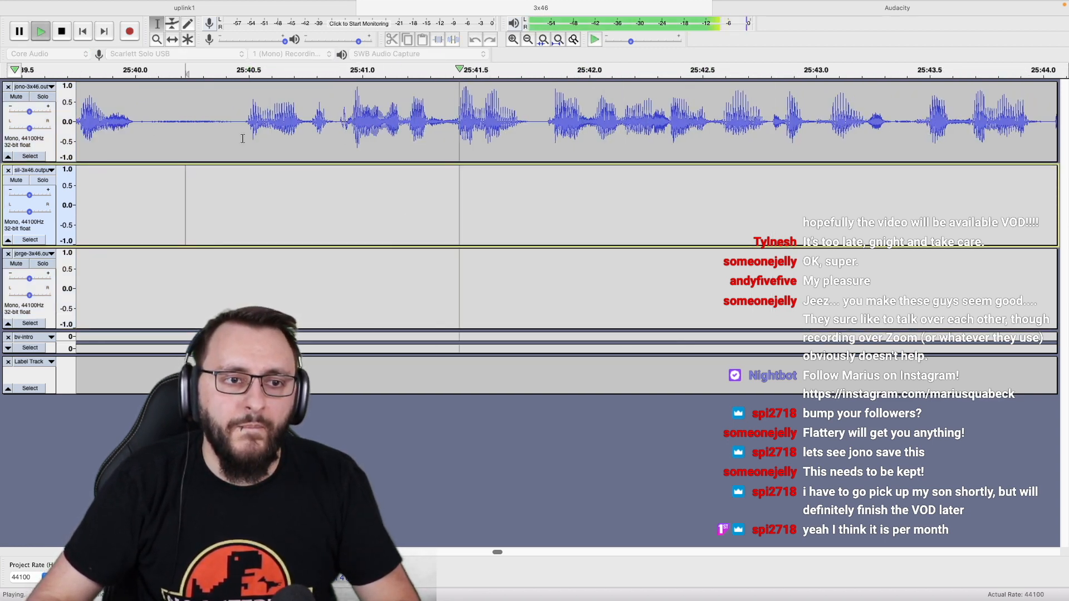
{"action": "left_click_drag", "start_coordinate": [242, 139], "coordinate": [463, 263]}
{"action": "key", "text": "space"}
{"action": "key", "text": "super+alt+k"}
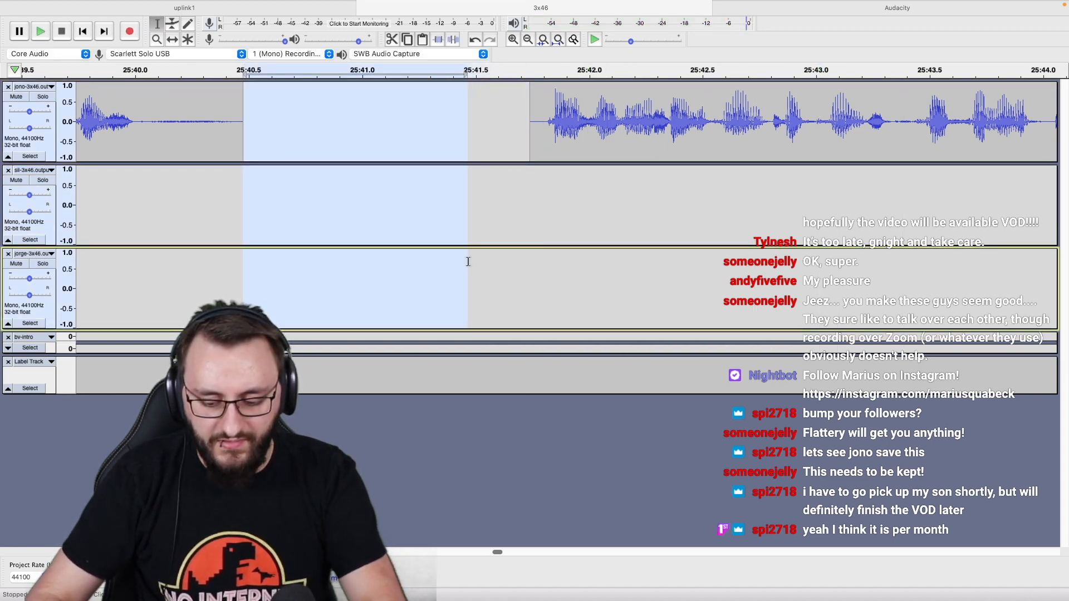
{"action": "key", "text": "Delete"}
{"action": "scroll", "coordinate": [468, 262], "scroll_direction": "down", "scroll_amount": 2}
{"action": "left_click", "coordinate": [246, 276]}
{"action": "key", "text": "space"}
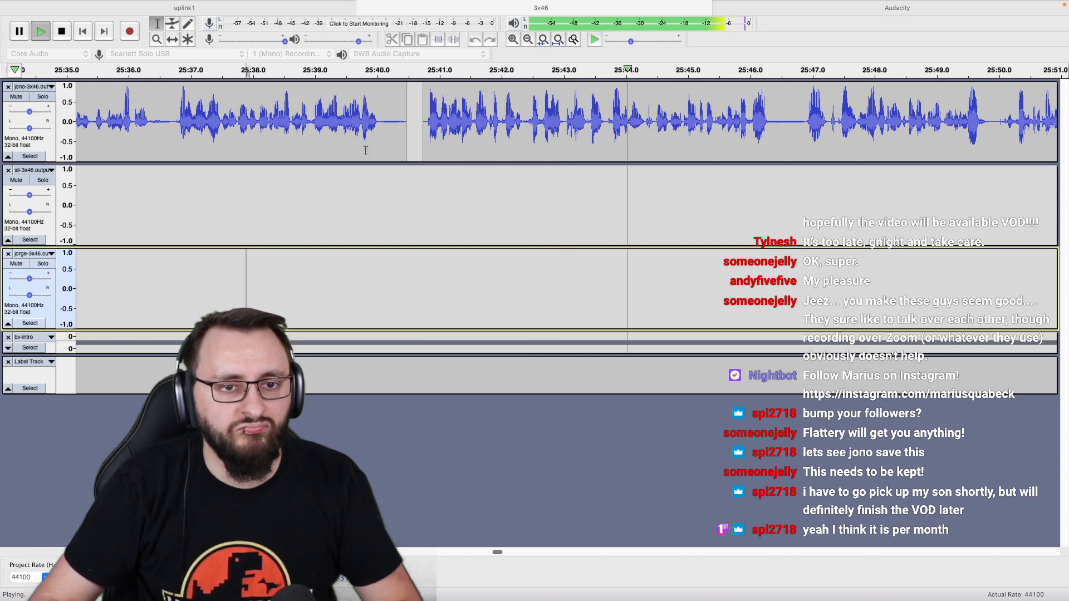
Clear the first voice track's near-silent tail from about 25:40.0 and shorten the gap by deleting about 0.3 seconds across the three voice tracks.
{"action": "left_click", "coordinate": [377, 139]}
{"action": "key", "text": "space"}
{"action": "scroll", "coordinate": [377, 139], "scroll_direction": "up", "scroll_amount": 3}
{"action": "left_click_drag", "start_coordinate": [376, 152], "coordinate": [464, 259]}
{"action": "key", "text": "alt+super+k"}
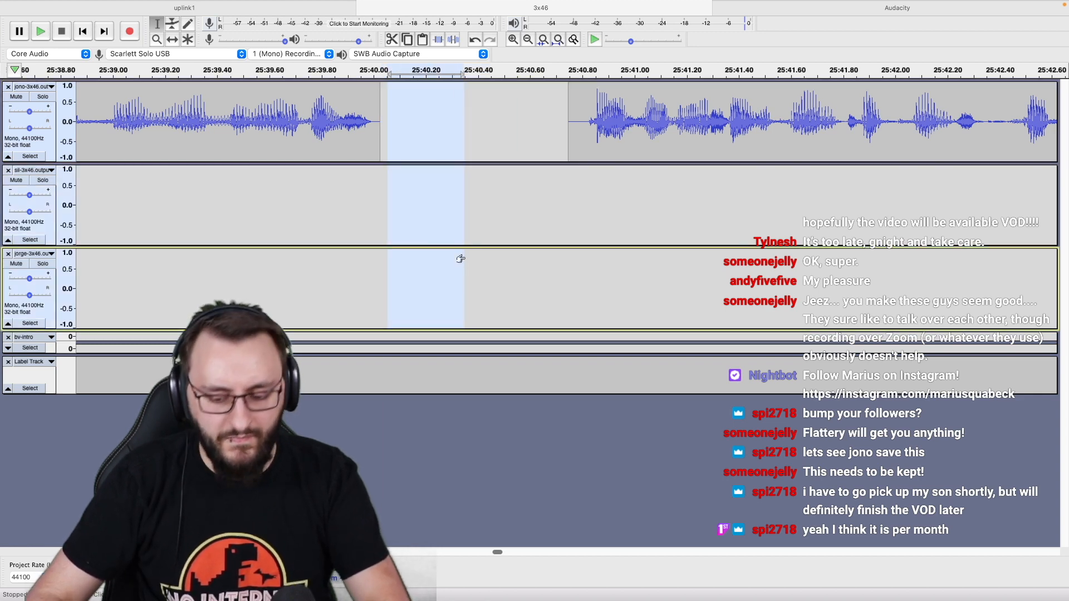
{"action": "key", "text": "Delete"}
{"action": "scroll", "coordinate": [460, 257], "scroll_direction": "down", "scroll_amount": 3}
{"action": "left_click", "coordinate": [353, 276]}
{"action": "key", "text": "space"}
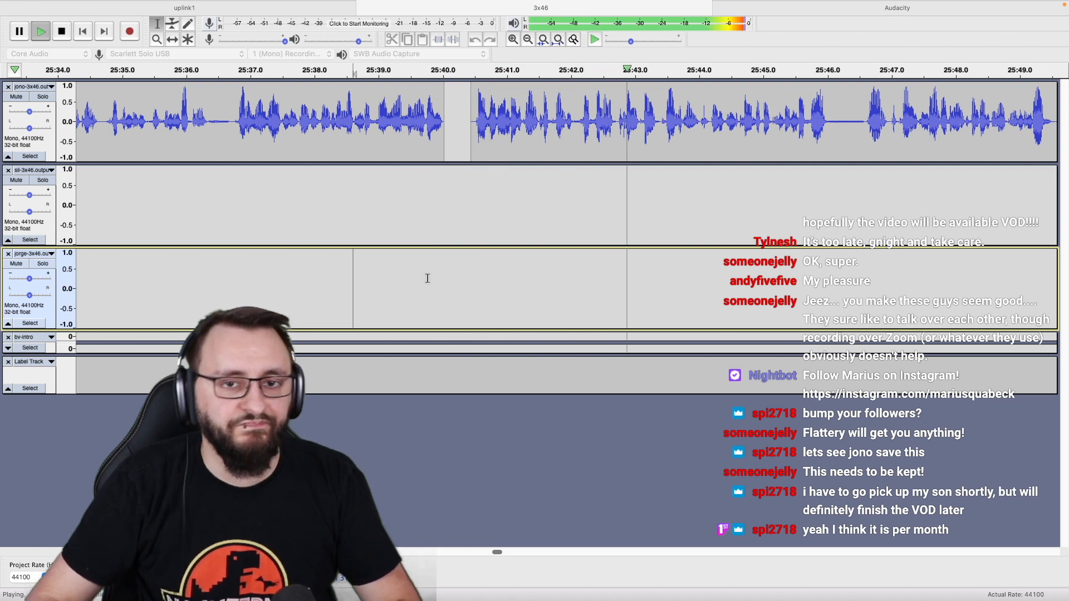
{"action": "scroll", "coordinate": [427, 278], "scroll_direction": "down", "scroll_amount": 1}
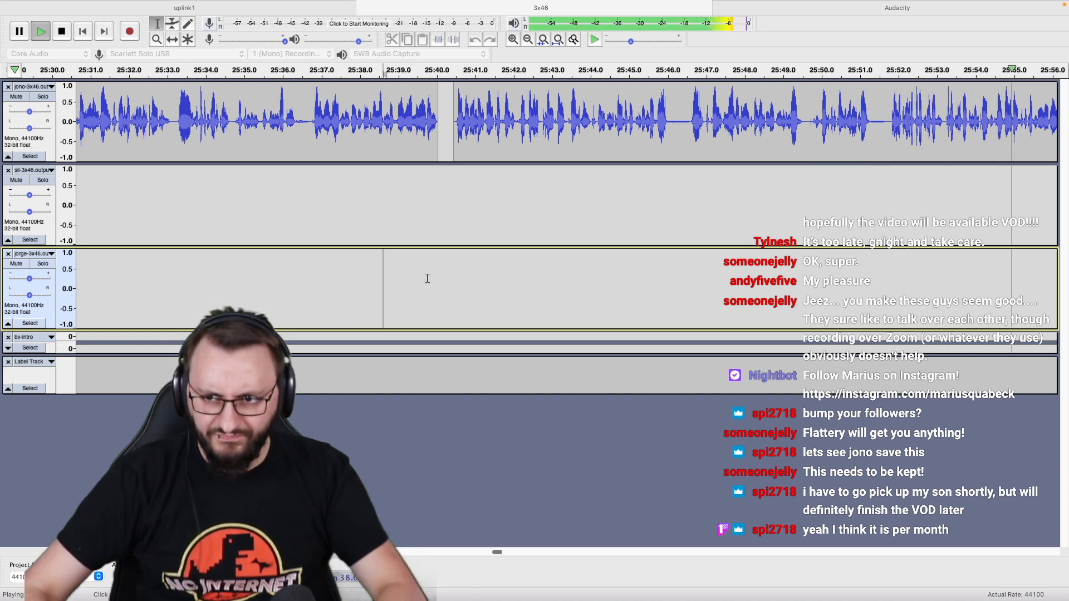
Audition the passage from about 25:51.8, delete about 25:52.4 to 25:53.2 across the three voice tracks, and play back the cut.
{"action": "key", "text": "space"}
{"action": "left_click", "coordinate": [886, 143]}
{"action": "scroll", "coordinate": [886, 143], "scroll_direction": "up", "scroll_amount": 1}
{"action": "scroll", "coordinate": [889, 143], "scroll_direction": "right", "scroll_amount": 5}
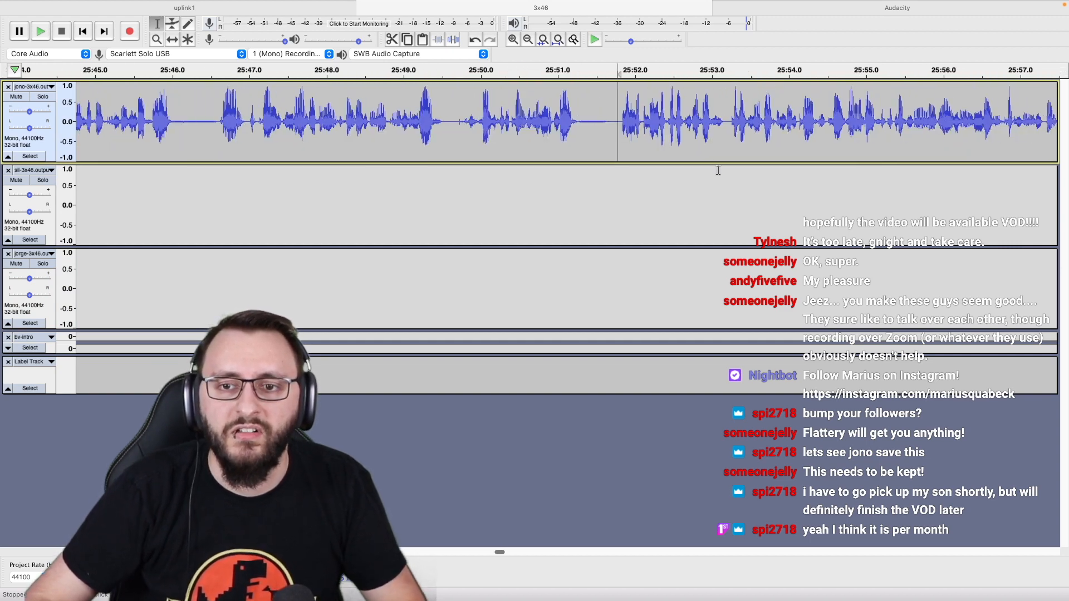
{"action": "key", "text": "space"}
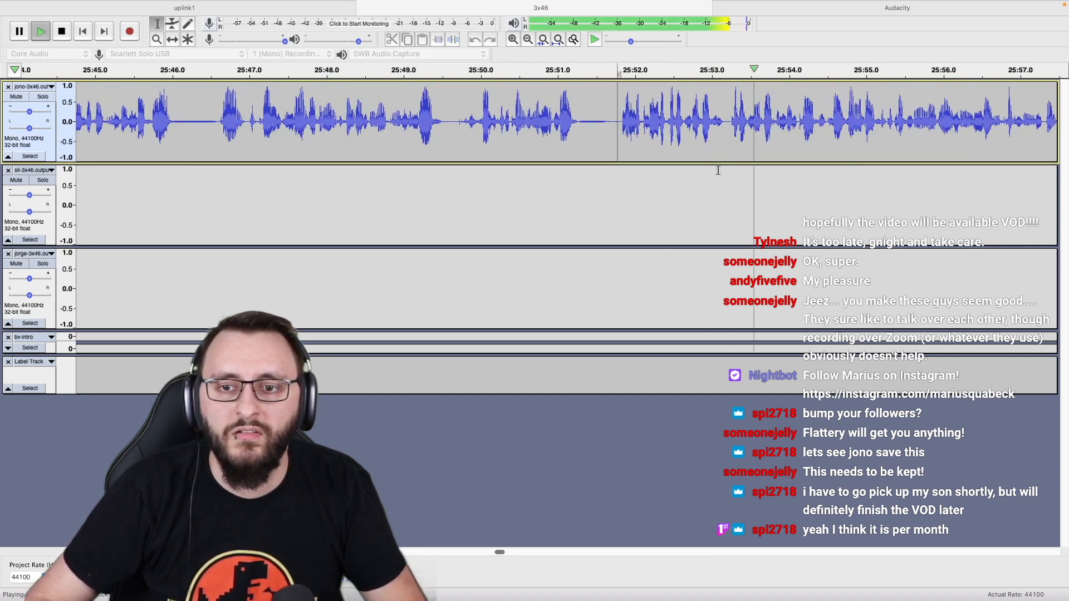
{"action": "key", "text": "space"}
{"action": "scroll", "coordinate": [675, 144], "scroll_direction": "up", "scroll_amount": 2}
{"action": "key", "text": "space"}
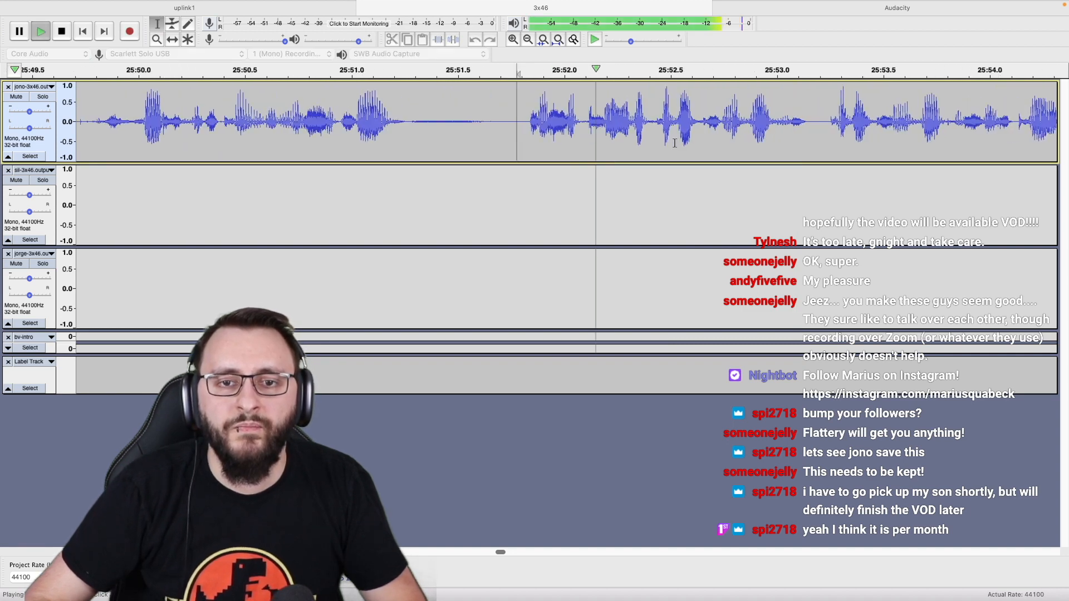
{"action": "key", "text": "space"}
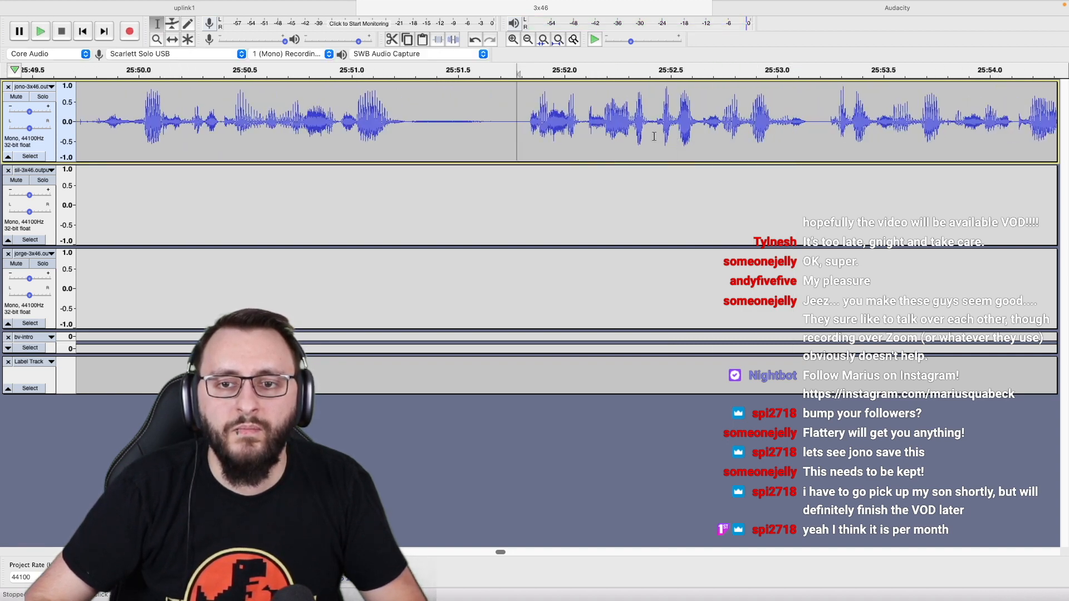
{"action": "key", "text": "space"}
{"action": "key", "text": "space"}
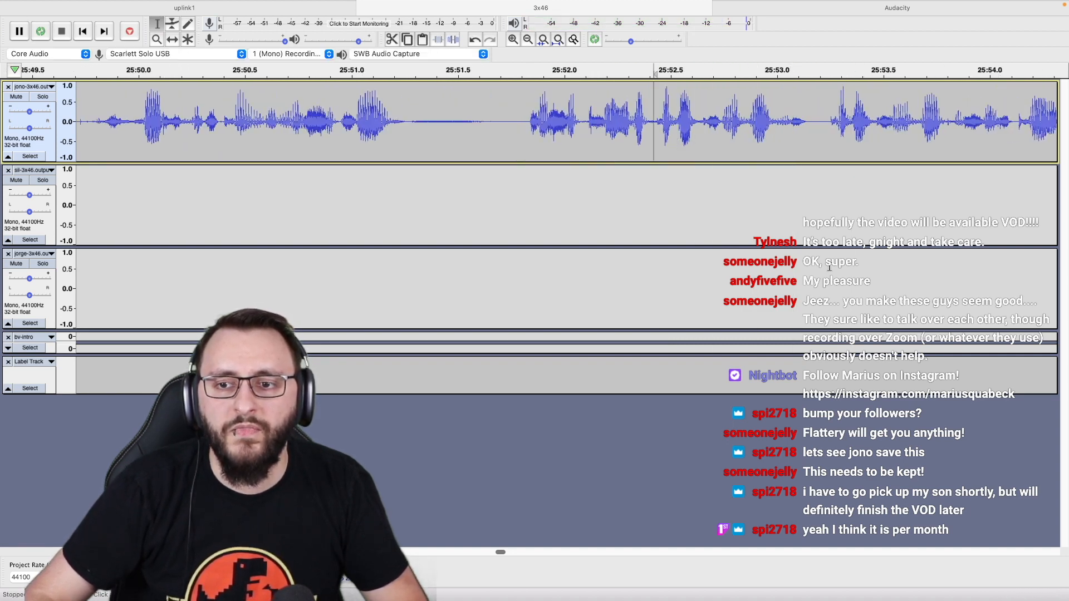
{"action": "left_click", "coordinate": [828, 273], "text": "shift"}
{"action": "key", "text": "Delete"}
{"action": "left_click", "coordinate": [442, 272]}
{"action": "key", "text": "space"}
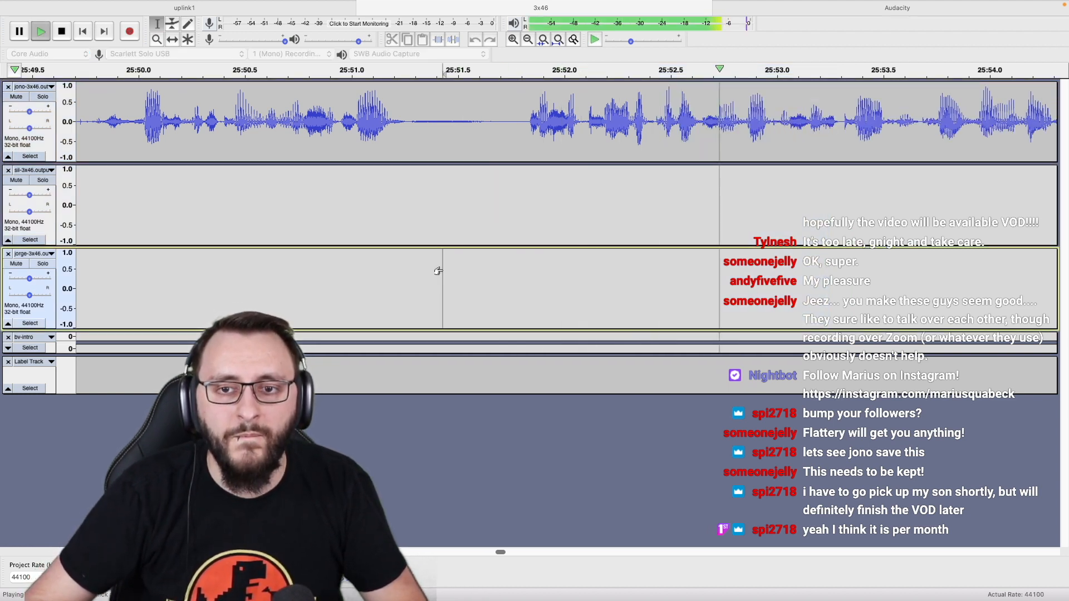
Clear the small noise at about 25:57.4 to 25:57.75 on the first voice track and shorten the pause by about 0.2 seconds across the voice tracks.
{"action": "scroll", "coordinate": [443, 270], "scroll_direction": "down", "scroll_amount": 3}
{"action": "scroll", "coordinate": [442, 270], "scroll_direction": "down", "scroll_amount": 1}
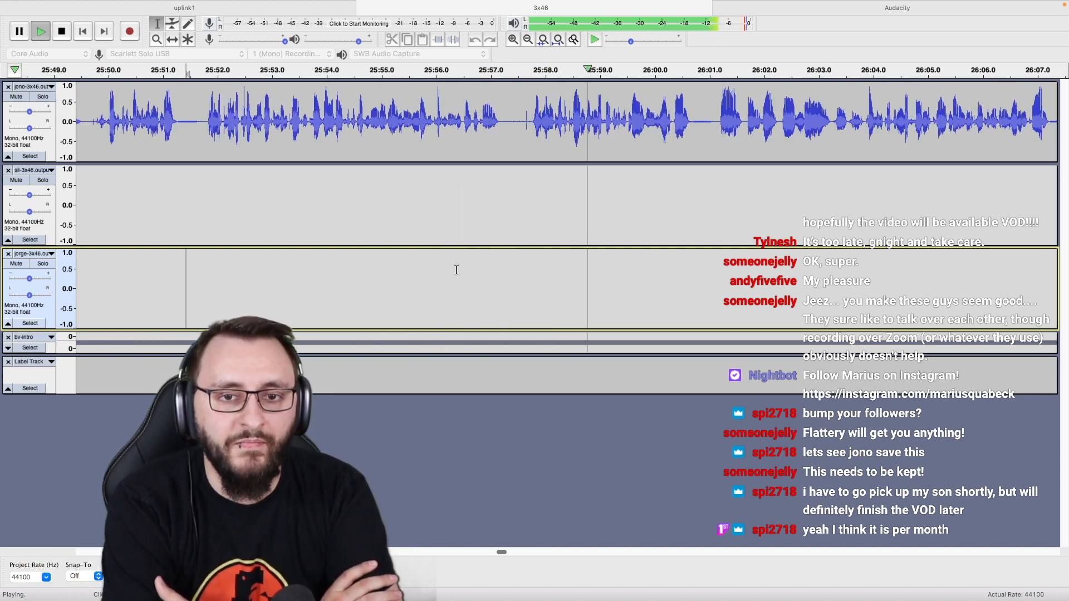
{"action": "key", "text": "space"}
{"action": "left_click", "coordinate": [536, 136]}
{"action": "scroll", "coordinate": [535, 137], "scroll_direction": "up", "scroll_amount": 5}
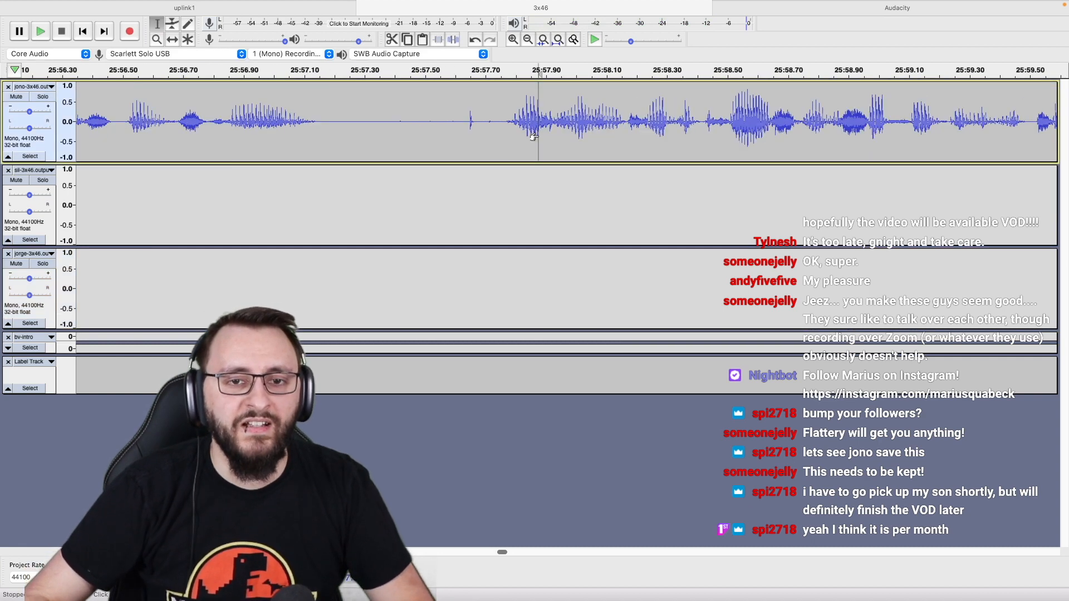
{"action": "left_click_drag", "start_coordinate": [388, 128], "coordinate": [504, 138]}
{"action": "scroll", "coordinate": [496, 135], "scroll_direction": "down", "scroll_amount": 1}
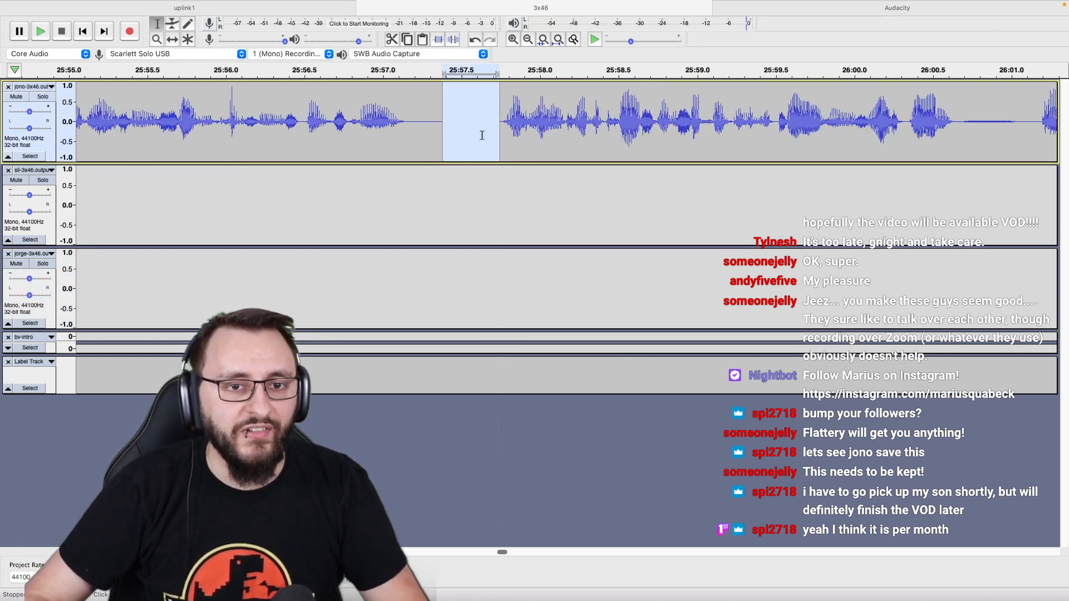
{"action": "left_click_drag", "start_coordinate": [430, 151], "coordinate": [456, 260]}
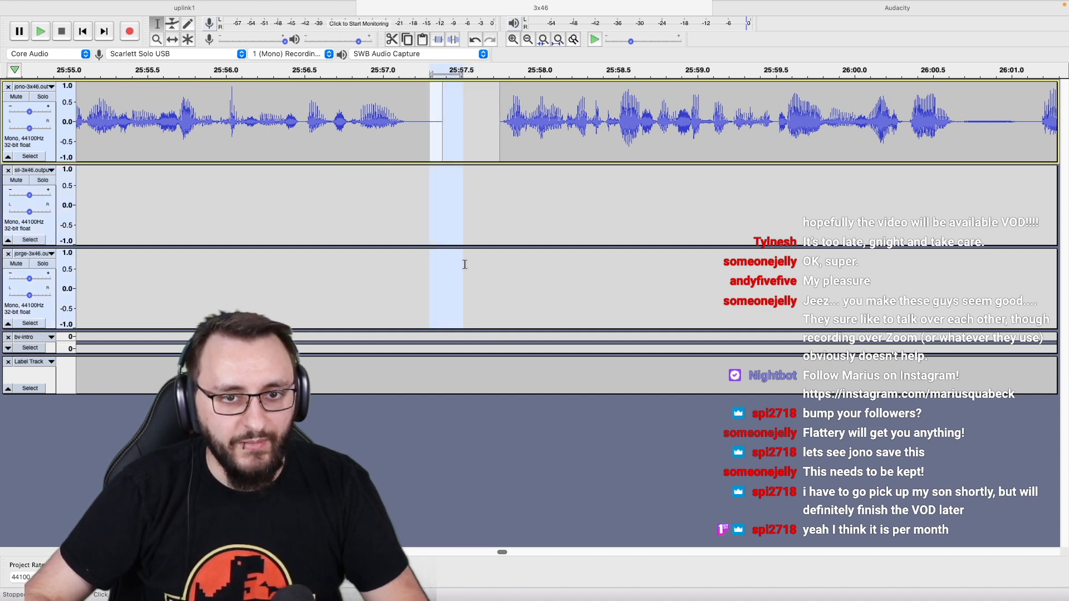
{"action": "key", "text": "Delete"}
{"action": "scroll", "coordinate": [463, 259], "scroll_direction": "down", "scroll_amount": 2}
{"action": "left_click", "coordinate": [285, 269]}
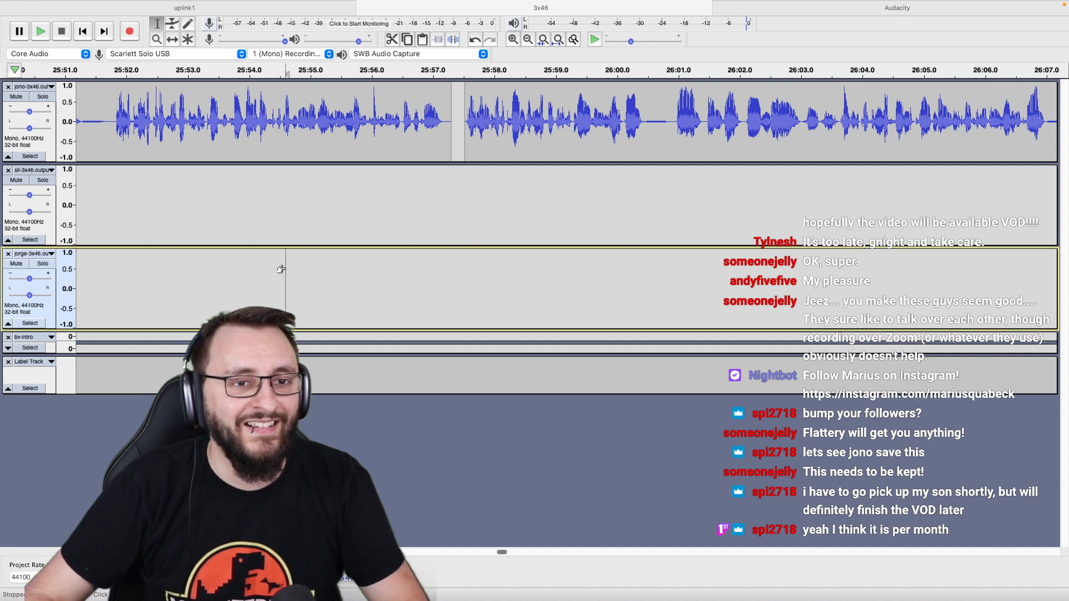
Listen on from about 25:54.6 and clear the second voice track's speech from about 26:37 to 26:40.
{"action": "key", "text": "space"}
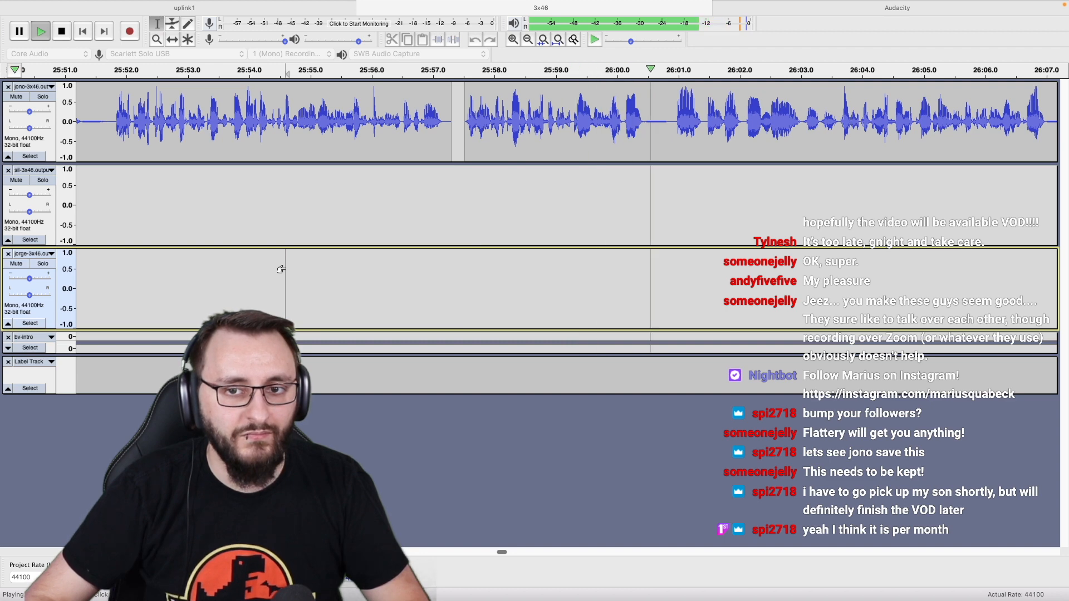
{"action": "scroll", "coordinate": [281, 270], "scroll_direction": "down", "scroll_amount": 2}
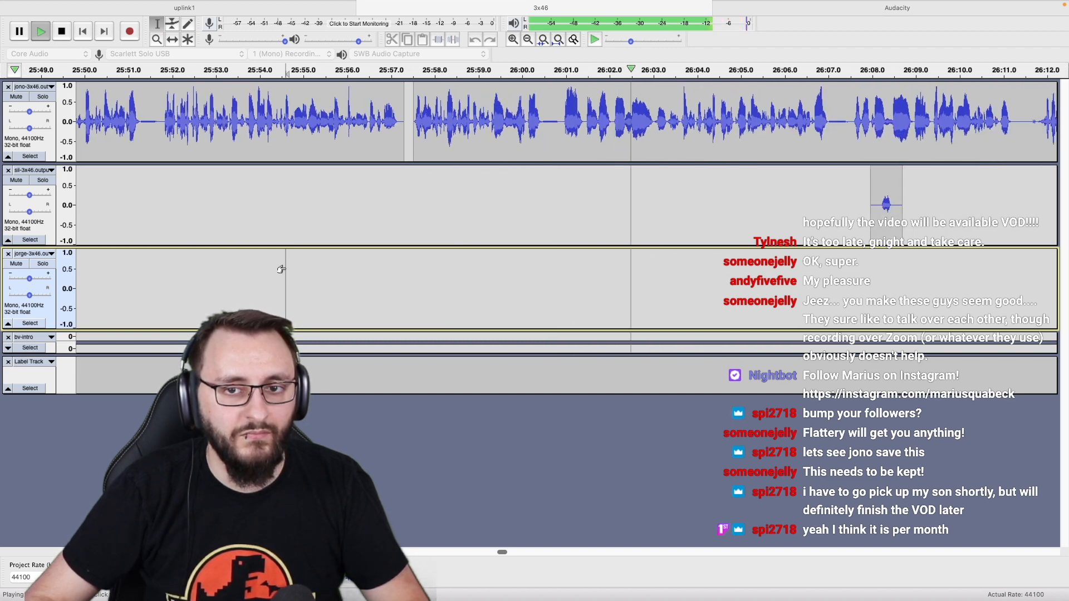
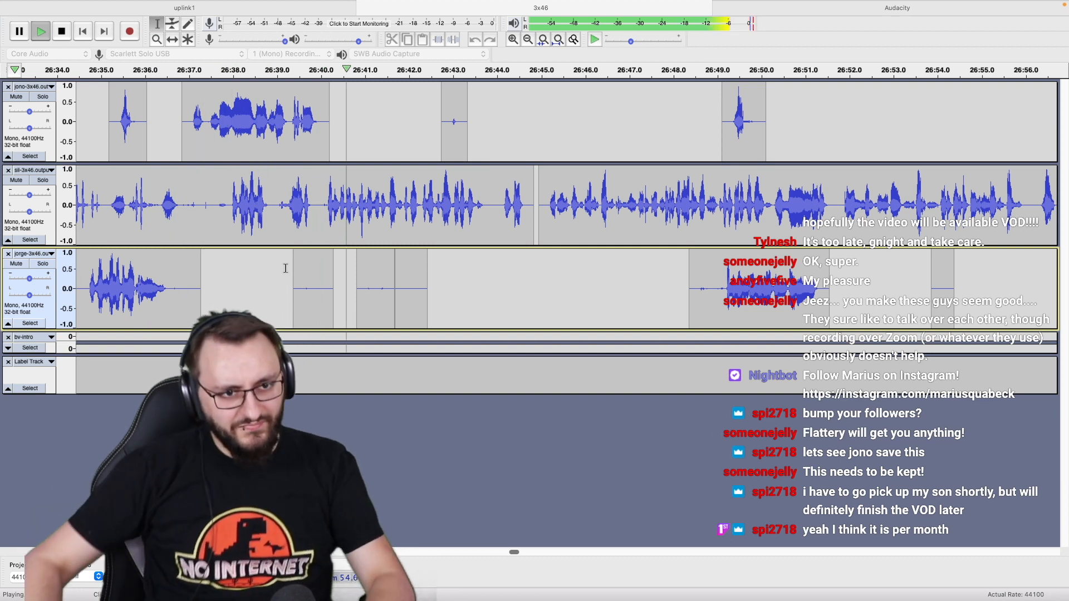
{"action": "key", "text": "space"}
{"action": "left_click", "coordinate": [187, 227]}
{"action": "left_click_drag", "start_coordinate": [187, 227], "coordinate": [325, 246]}
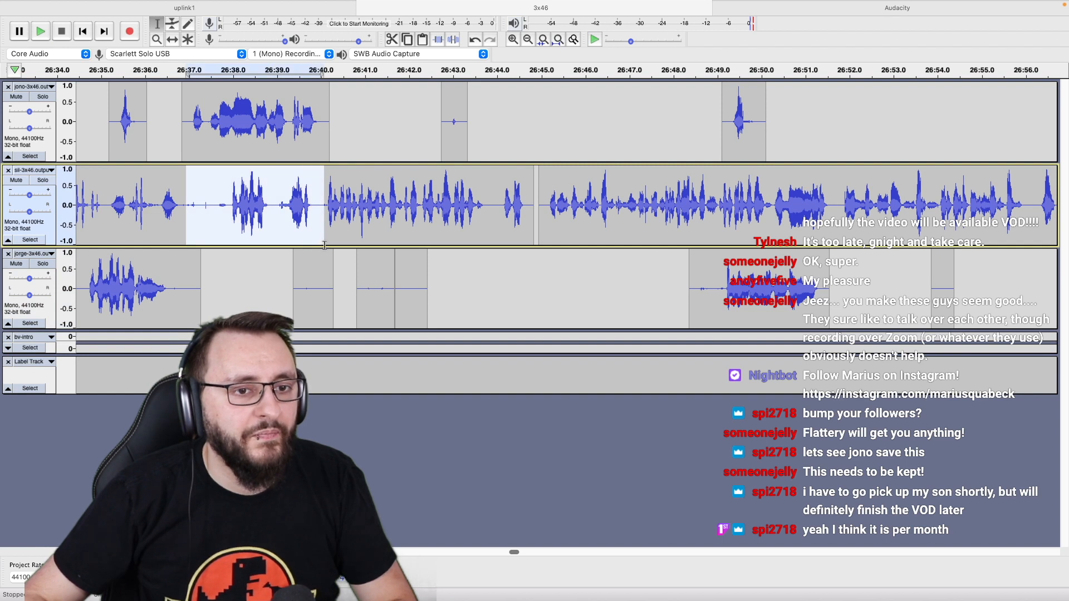
{"action": "key", "text": "super+l"}
Clear the third voice track's near-silent clips between about 26:39.3 and 26:45, and play back from about 26:36.
{"action": "left_click_drag", "start_coordinate": [289, 284], "coordinate": [546, 287]}
{"action": "key", "text": "super+l"}
{"action": "left_click", "coordinate": [141, 259]}
{"action": "key", "text": "space"}
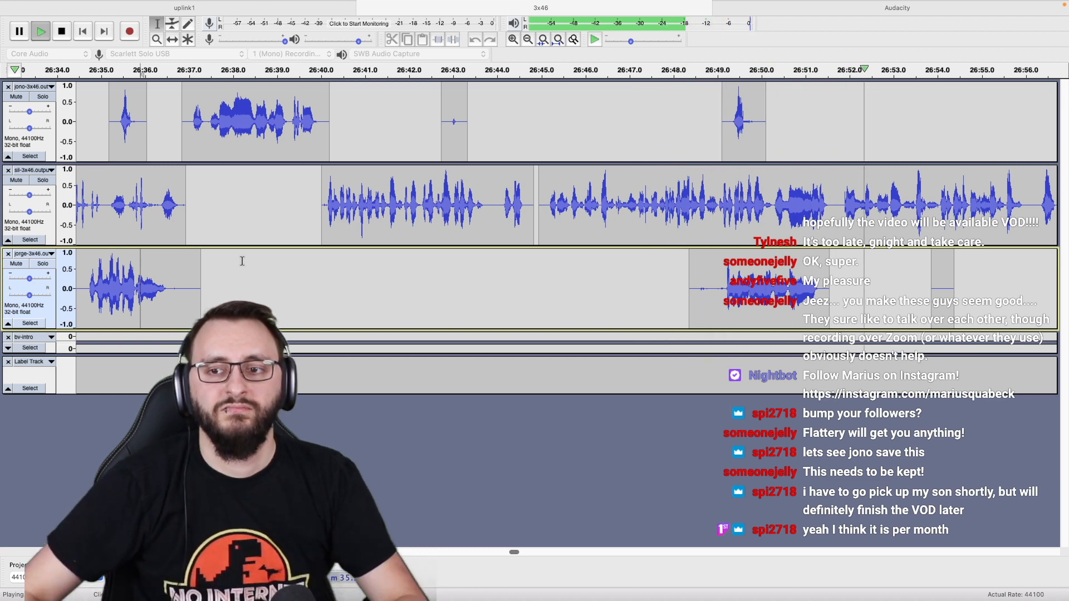
Remove the third voice track's clip at about 26:48.4 to 26:51.5 and the first track's interjection at about 26:49 to 26:50, leaving gaps.
{"action": "scroll", "coordinate": [242, 261], "scroll_direction": "right", "scroll_amount": 5}
{"action": "key", "text": "space"}
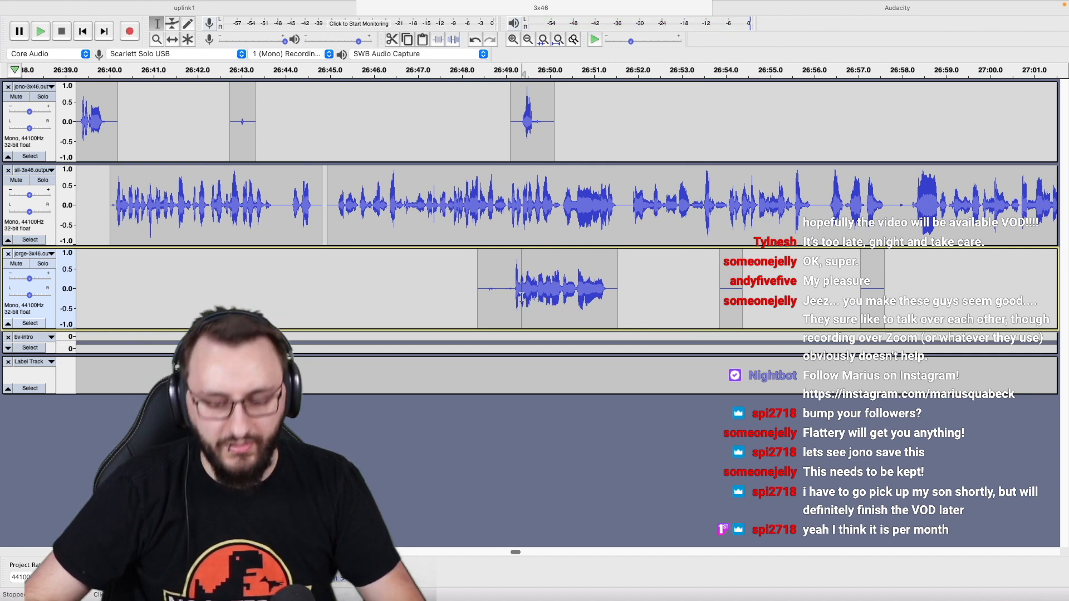
{"action": "double_click", "coordinate": [520, 294]}
{"action": "double_click", "coordinate": [516, 112]}
{"action": "key", "text": "Delete"}
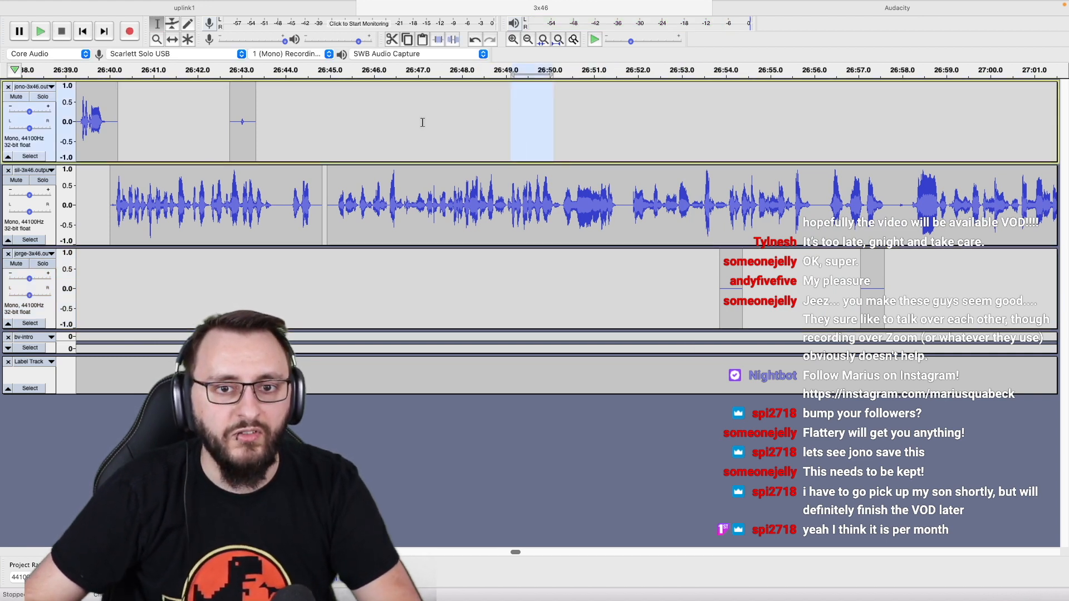
Listen on from about 26:46 and examine the upcoming clips and overlaps across the three voice tracks.
{"action": "left_click", "coordinate": [416, 123]}
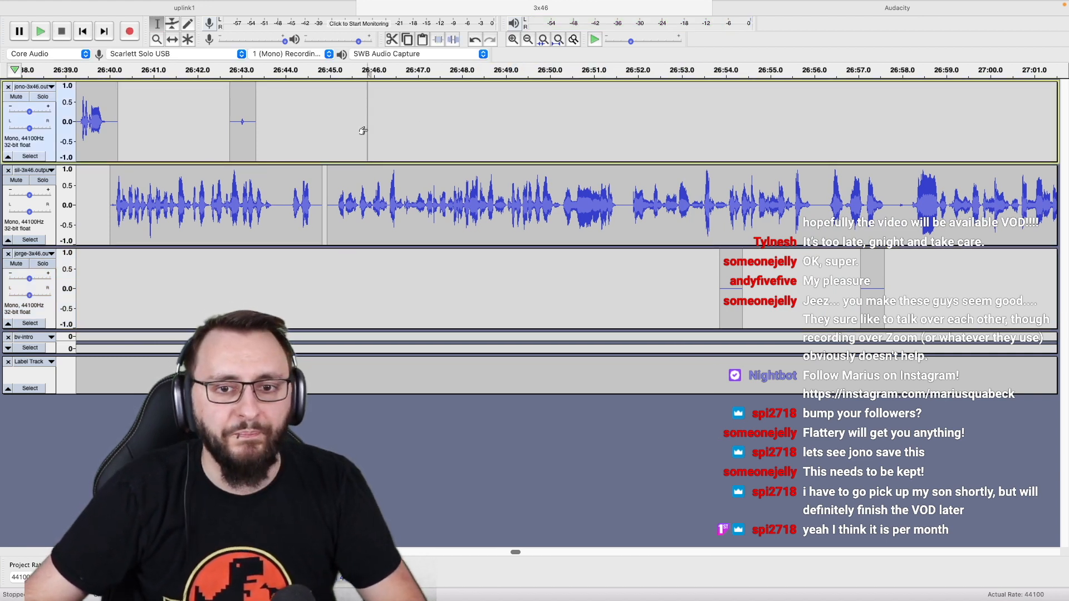
{"action": "key", "text": "space"}
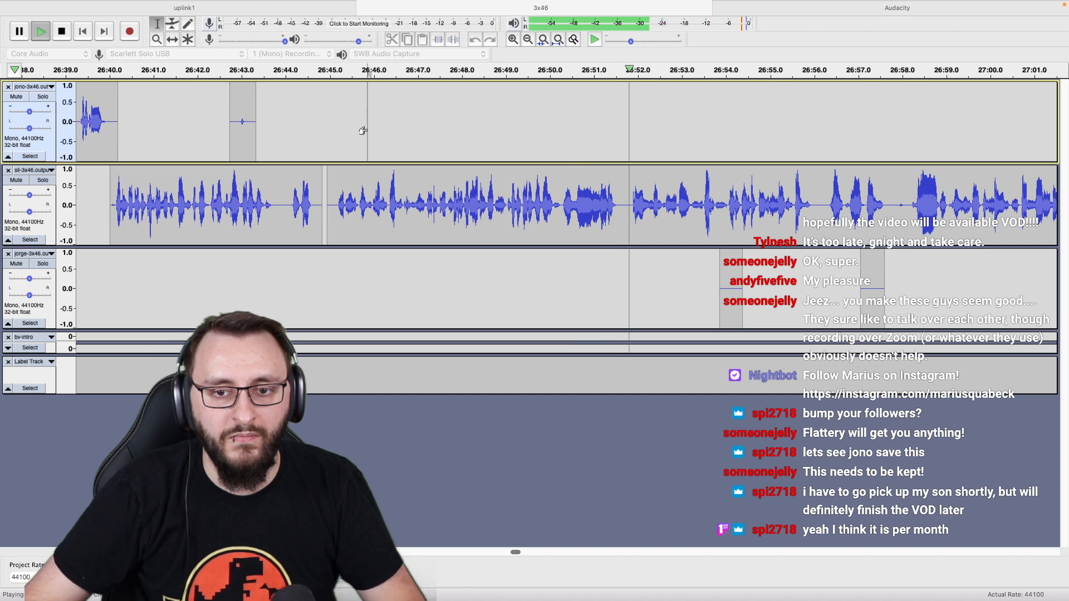
{"action": "scroll", "coordinate": [366, 130], "scroll_direction": "right", "scroll_amount": 3}
{"action": "scroll", "coordinate": [368, 130], "scroll_direction": "right", "scroll_amount": 2}
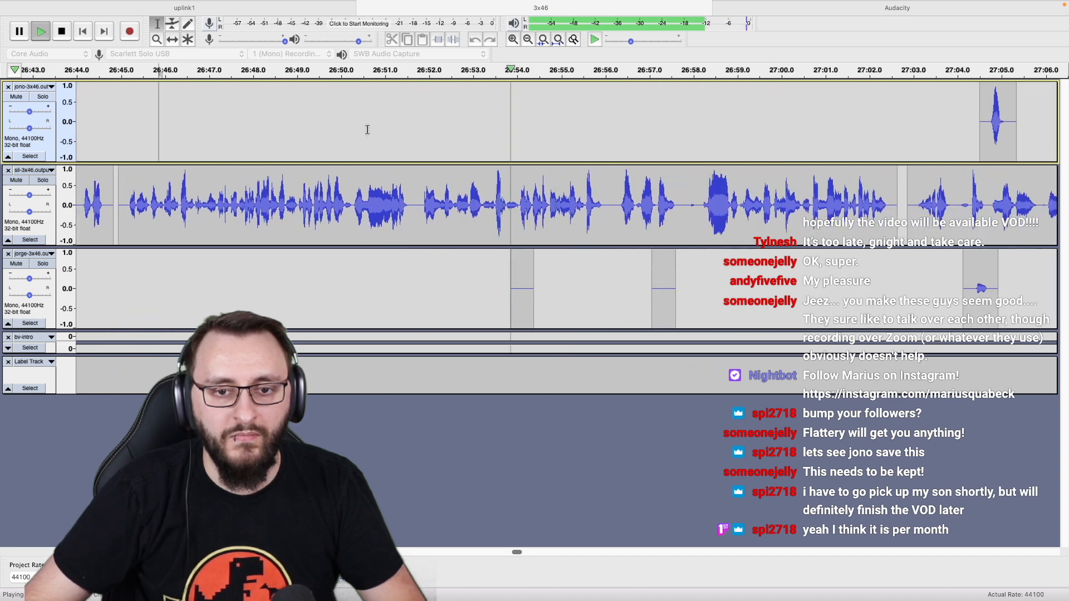
{"action": "scroll", "coordinate": [367, 130], "scroll_direction": "down", "scroll_amount": 1}
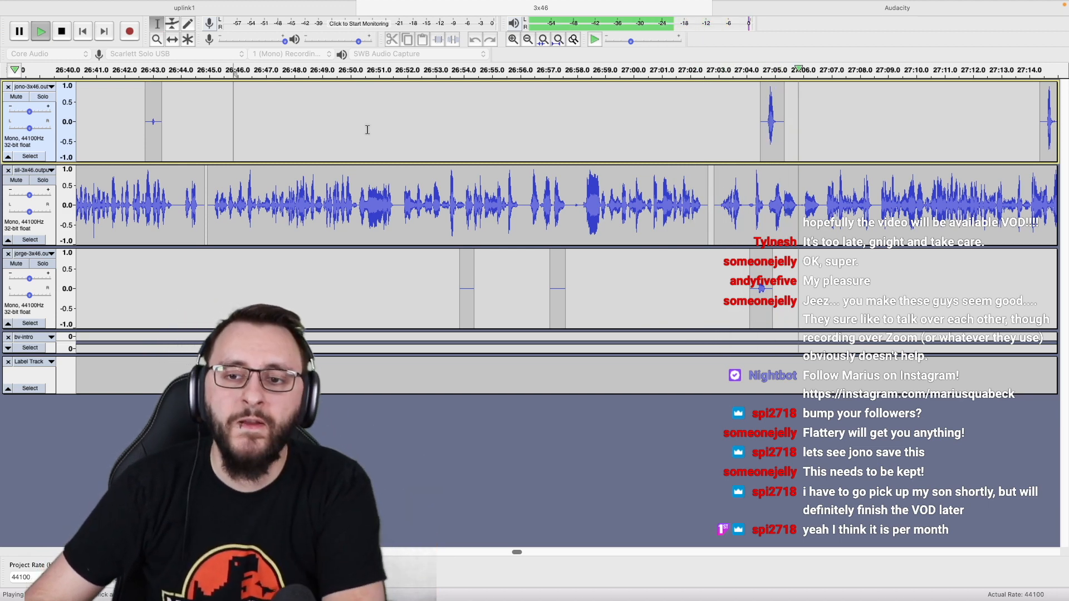
{"action": "scroll", "coordinate": [367, 130], "scroll_direction": "right", "scroll_amount": 3}
{"action": "scroll", "coordinate": [368, 129], "scroll_direction": "right", "scroll_amount": 3}
{"action": "scroll", "coordinate": [367, 129], "scroll_direction": "down", "scroll_amount": 3}
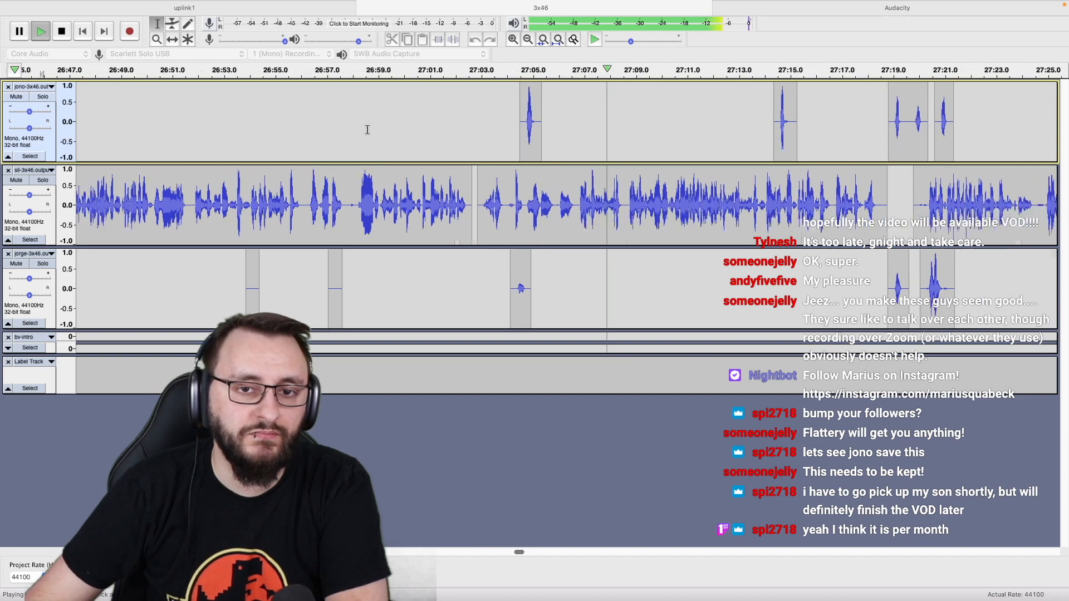
{"action": "scroll", "coordinate": [368, 129], "scroll_direction": "down", "scroll_amount": 5}
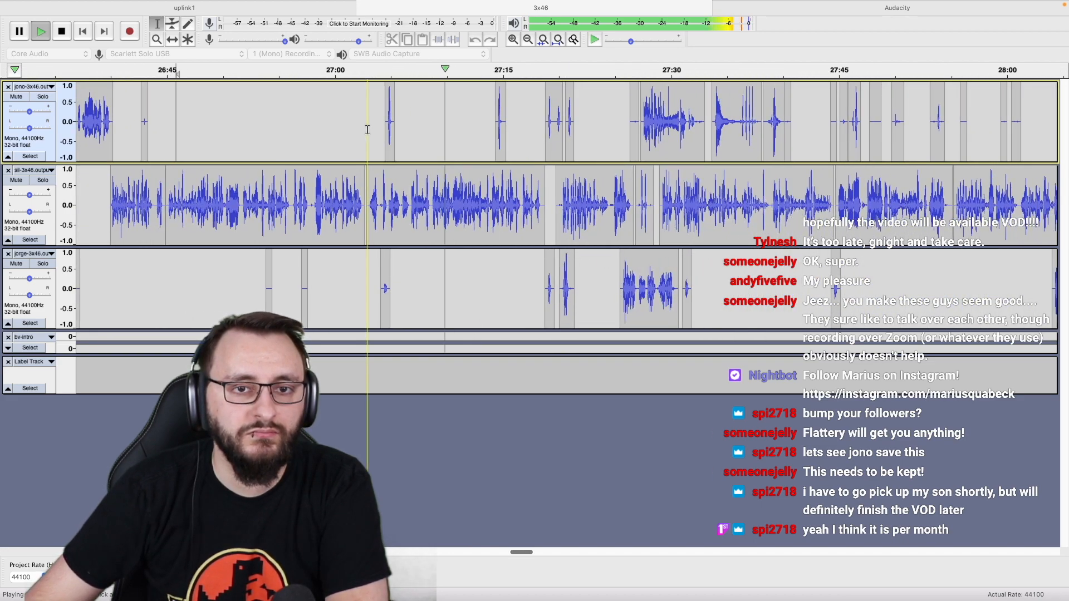
{"action": "scroll", "coordinate": [367, 129], "scroll_direction": "down", "scroll_amount": 5}
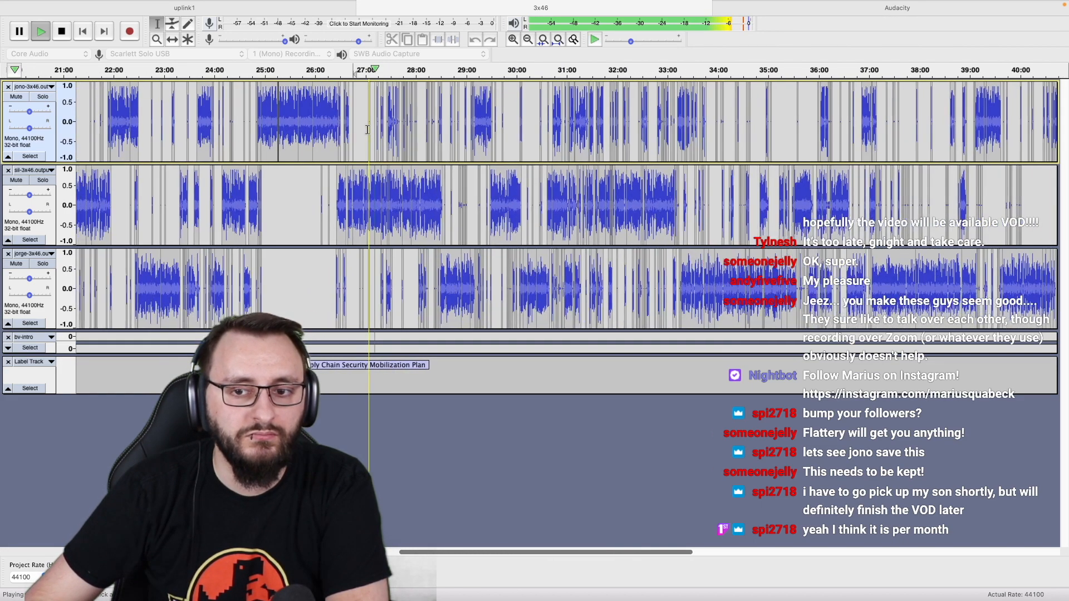
{"action": "scroll", "coordinate": [368, 129], "scroll_direction": "up", "scroll_amount": 7}
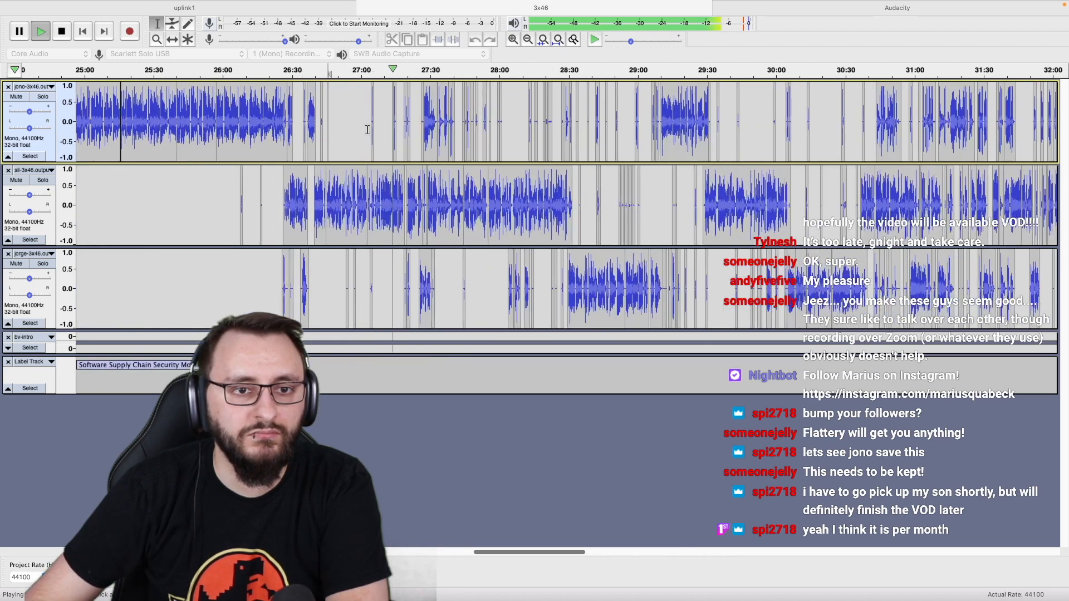
{"action": "scroll", "coordinate": [367, 129], "scroll_direction": "up", "scroll_amount": 4}
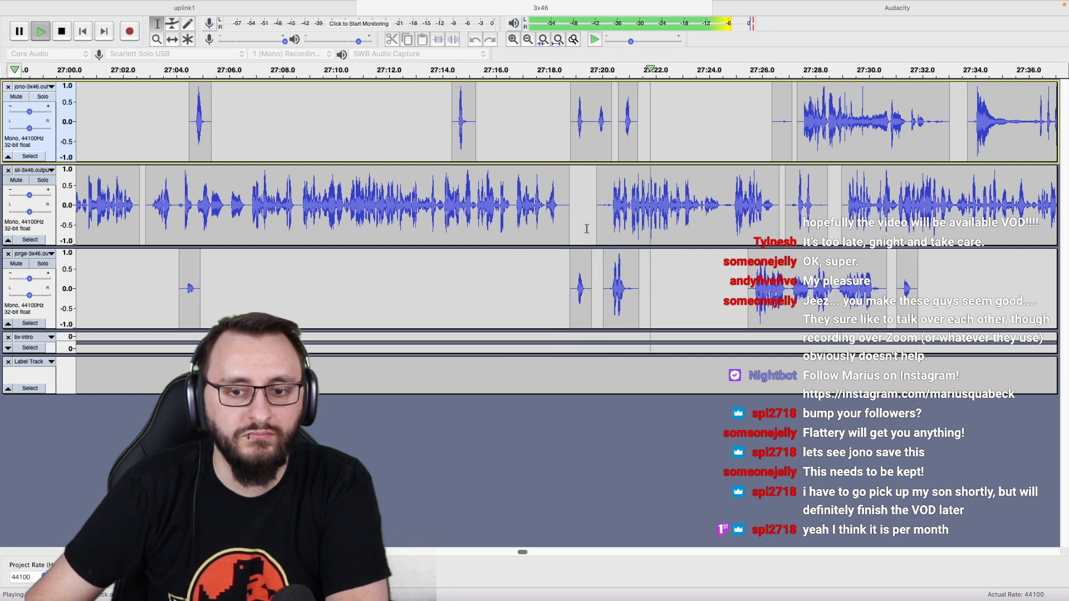
Remove the third voice track's interjection at about 27:20 to 27:21.4 and play back from about 27:19.6.
{"action": "double_click", "coordinate": [619, 279]}
{"action": "key", "text": "space"}
{"action": "key", "text": "Delete"}
{"action": "left_click", "coordinate": [590, 281]}
{"action": "key", "text": "space"}
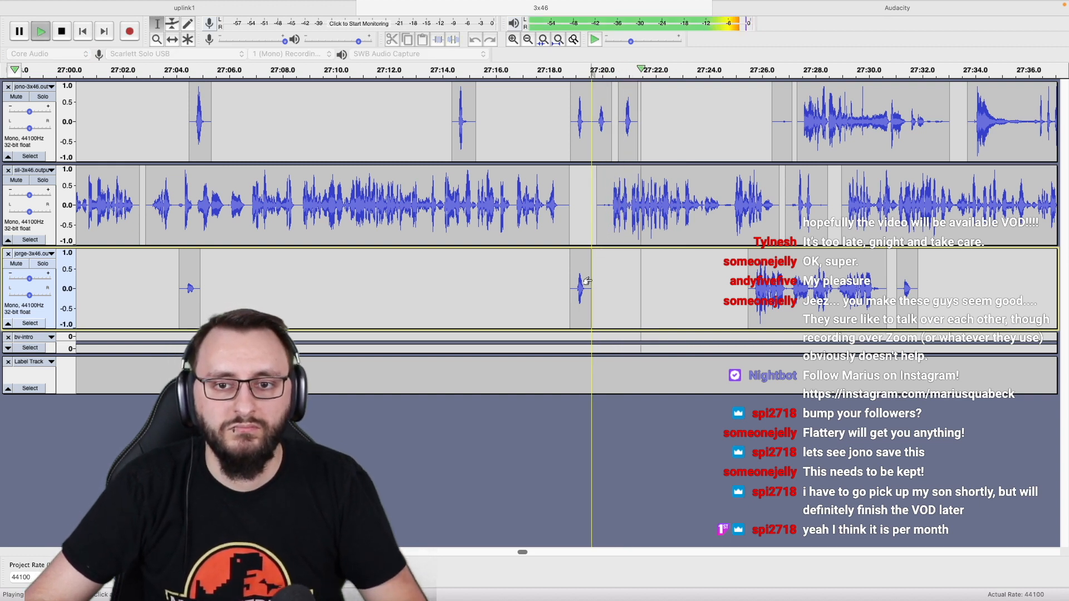
{"action": "key", "text": "space"}
{"action": "key", "text": "space"}
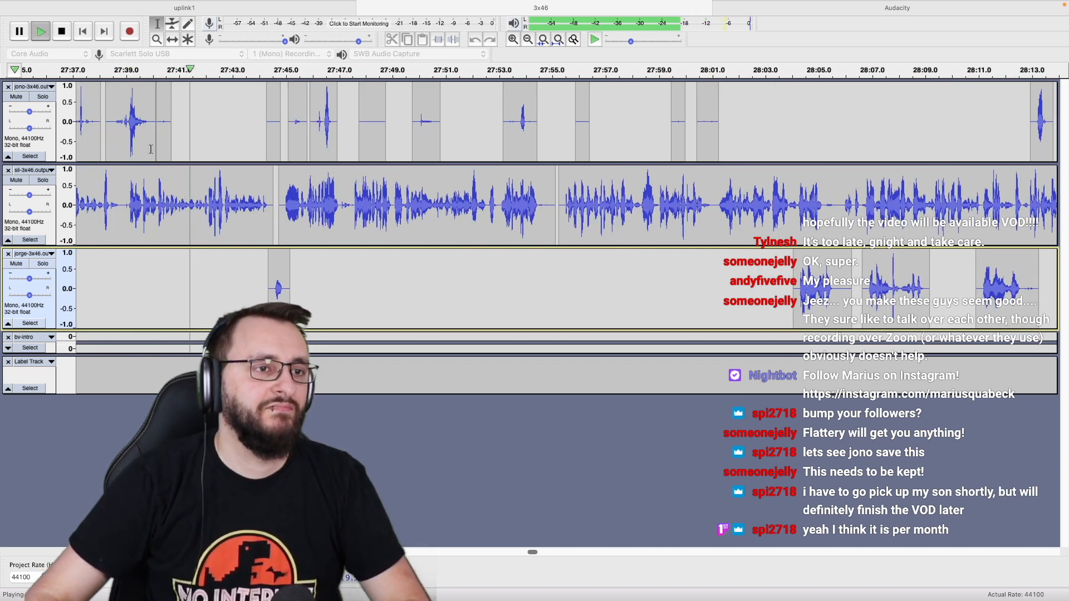
Split-delete all interjections and near-silent clips on the first voice track from about 27:38 to 28:04, and resume playback from about 27:49.6.
{"action": "left_click", "coordinate": [101, 145]}
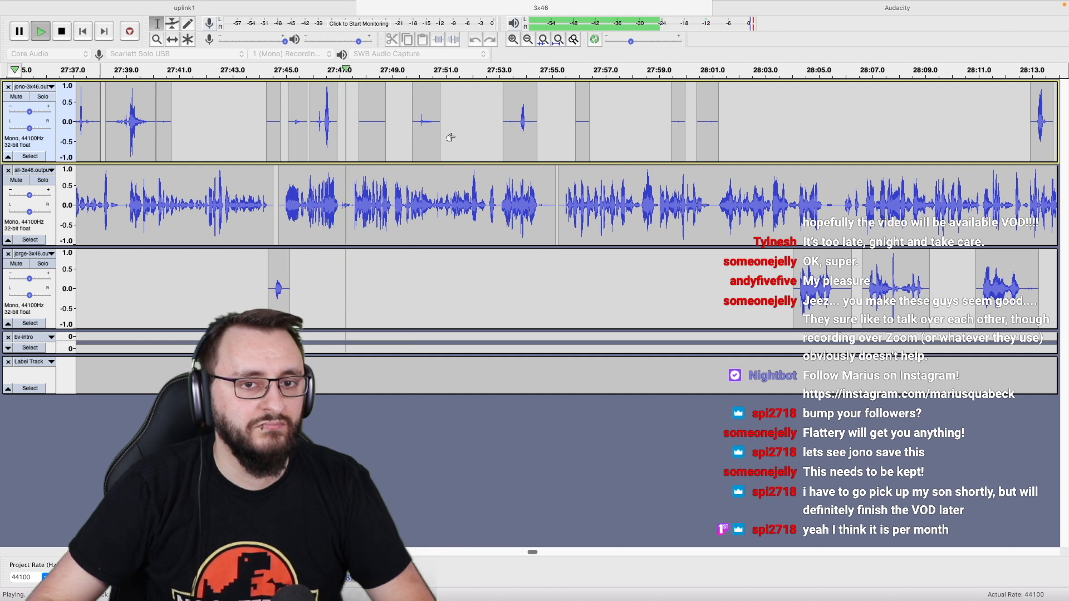
{"action": "left_click", "coordinate": [793, 131], "text": "shift"}
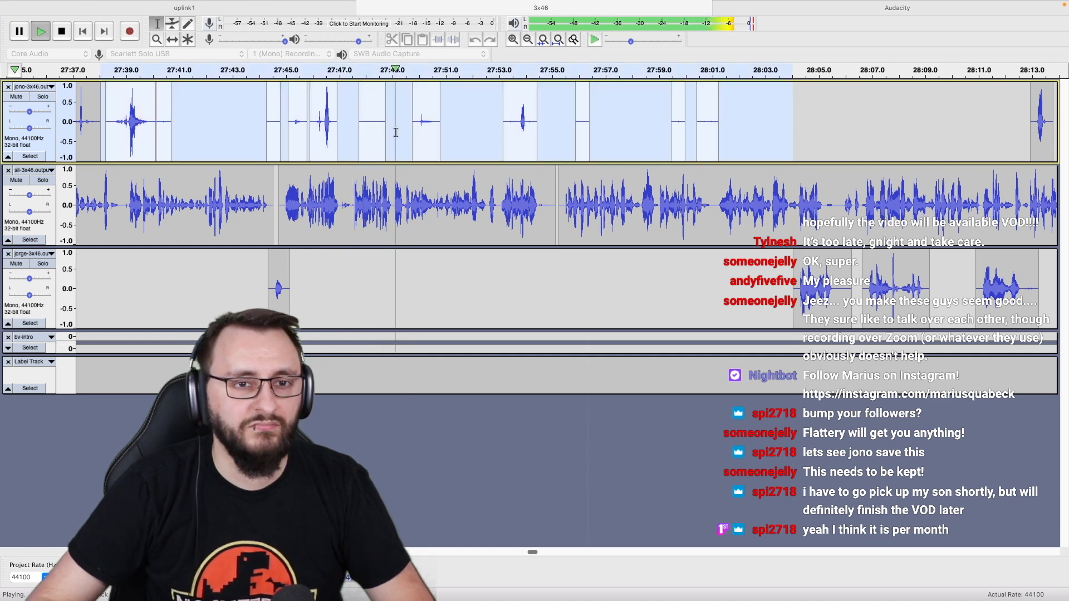
{"action": "key", "text": "space"}
{"action": "key", "text": "alt+super+k"}
{"action": "left_click", "coordinate": [409, 134]}
{"action": "key", "text": "space"}
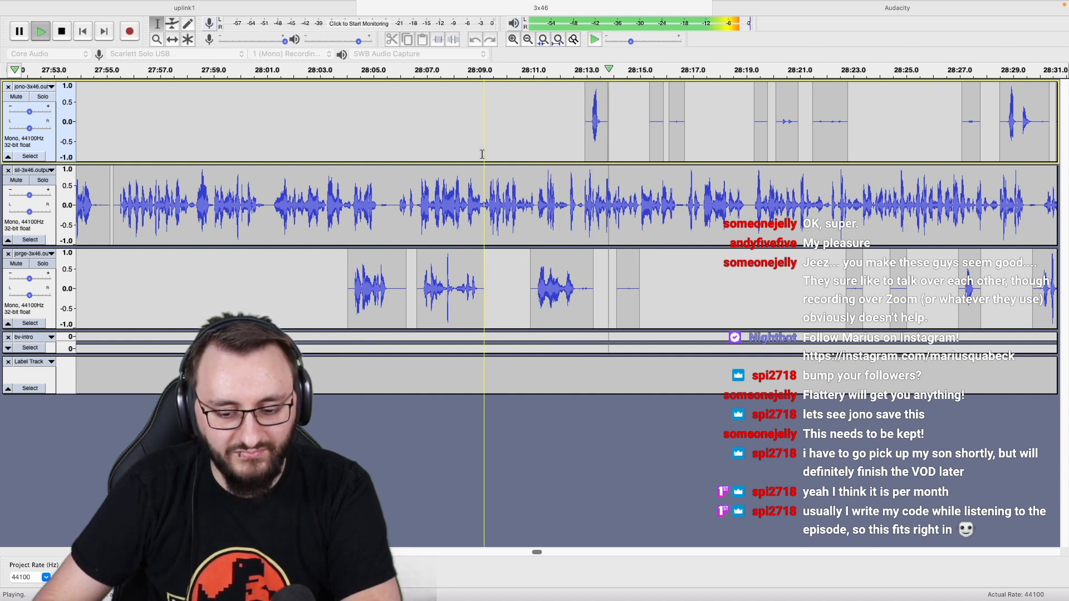
Replay the passage from about 28:02 and listen for overlaps between the second and third voice tracks.
{"action": "left_click", "coordinate": [528, 126]}
{"action": "key", "text": "space"}
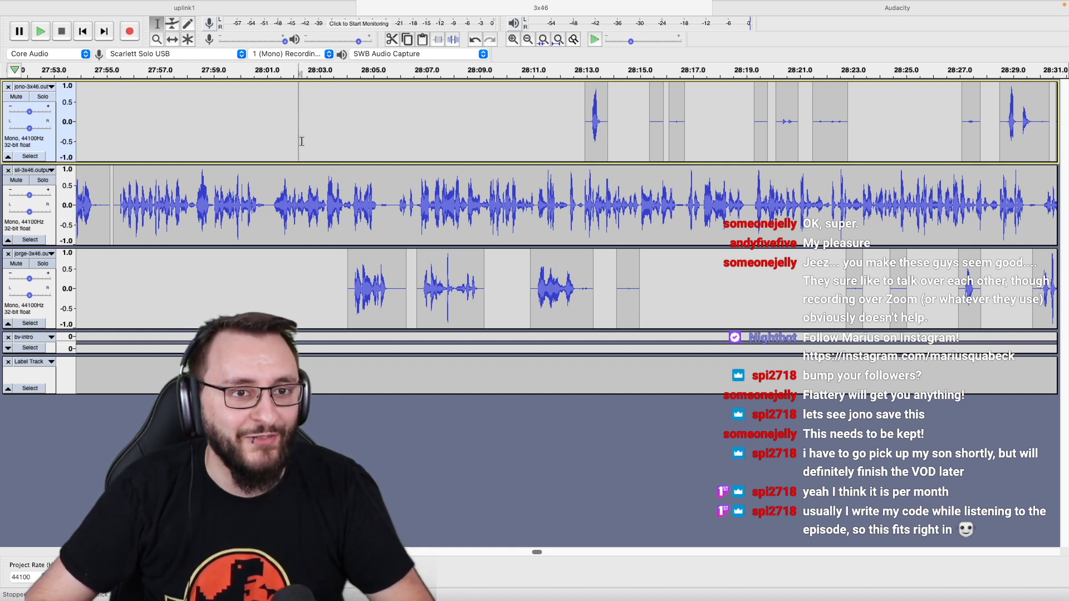
{"action": "key", "text": "space"}
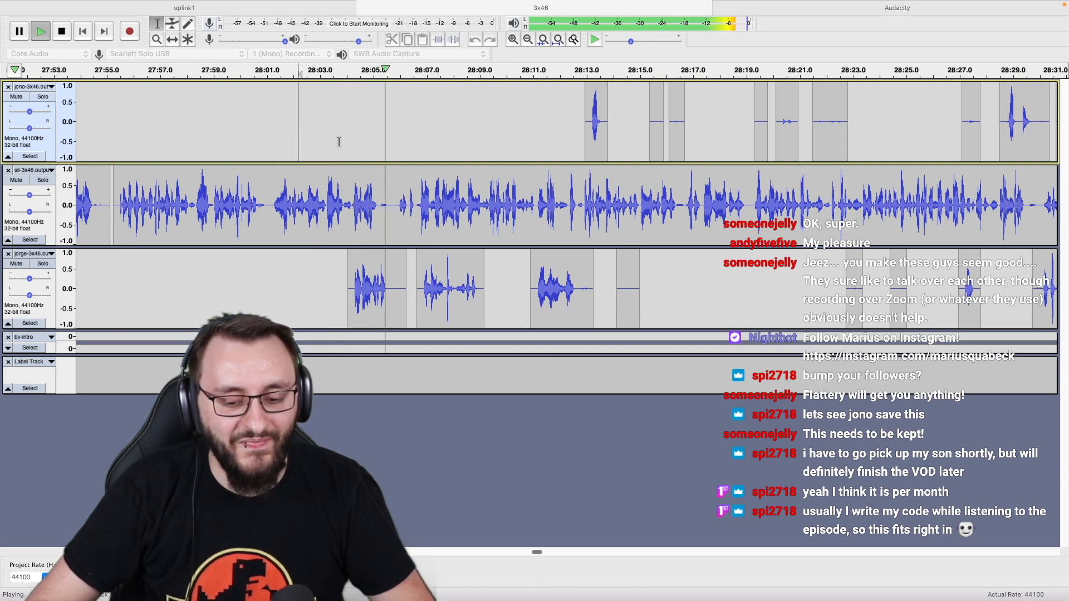
{"action": "scroll", "coordinate": [428, 147], "scroll_direction": "right", "scroll_amount": 3}
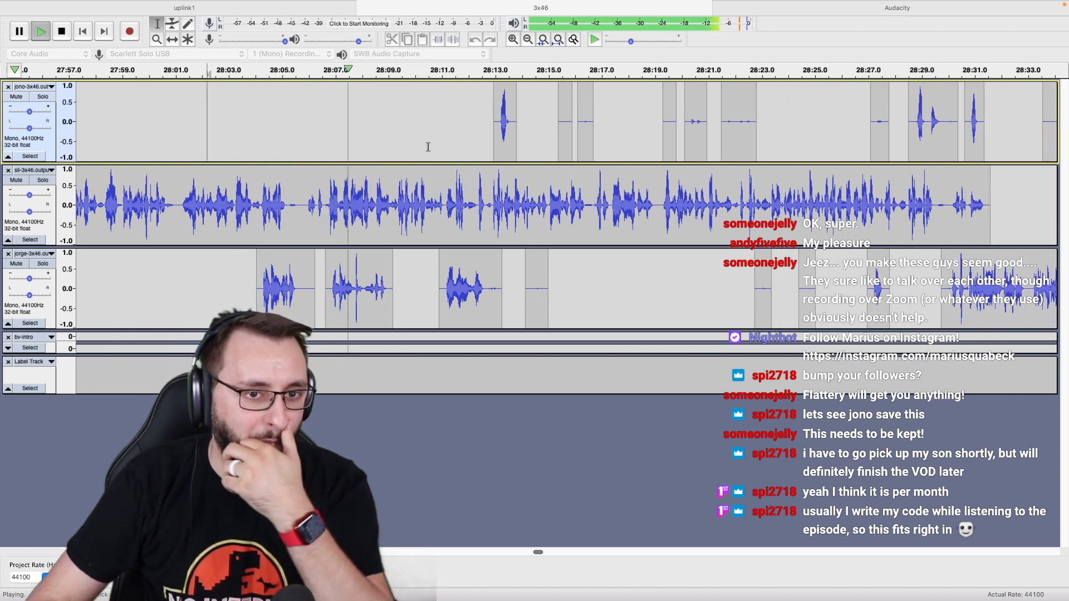
{"action": "scroll", "coordinate": [428, 147], "scroll_direction": "left", "scroll_amount": 2}
{"action": "scroll", "coordinate": [428, 147], "scroll_direction": "left", "scroll_amount": 1}
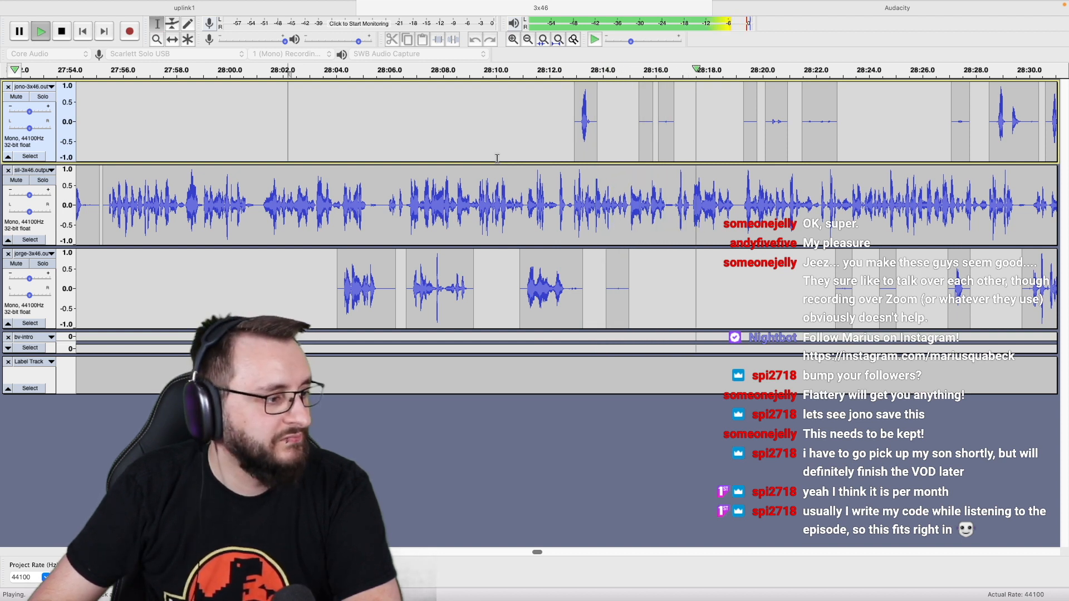
{"action": "scroll", "coordinate": [497, 159], "scroll_direction": "right", "scroll_amount": 5}
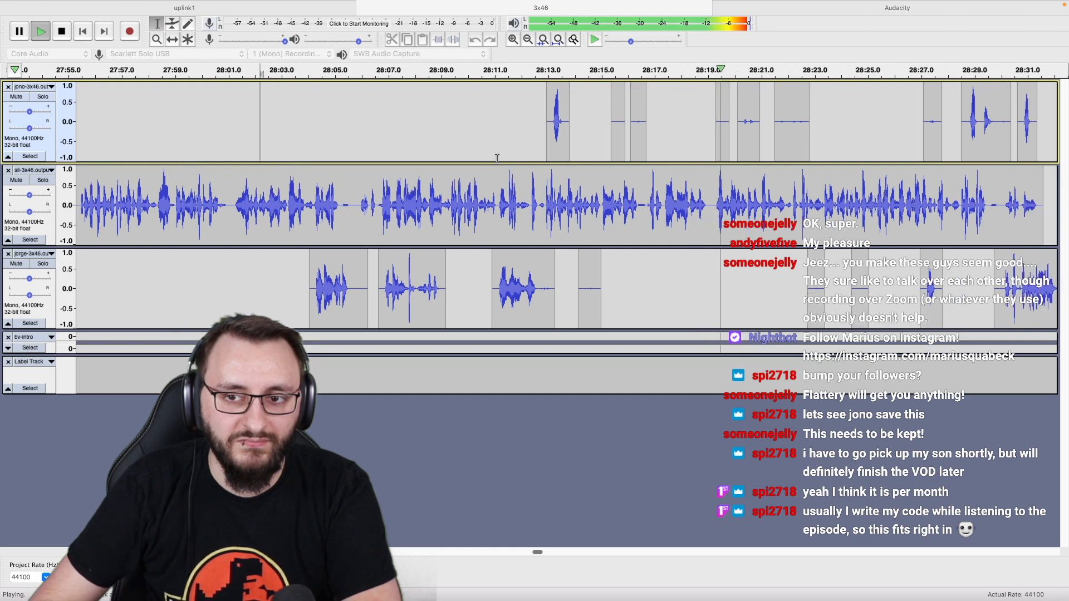
Split-delete the first voice track's near-silent clips from about 28:15 to 28:28.
{"action": "scroll", "coordinate": [497, 158], "scroll_direction": "right", "scroll_amount": 1}
{"action": "left_click_drag", "start_coordinate": [446, 134], "coordinate": [793, 136]}
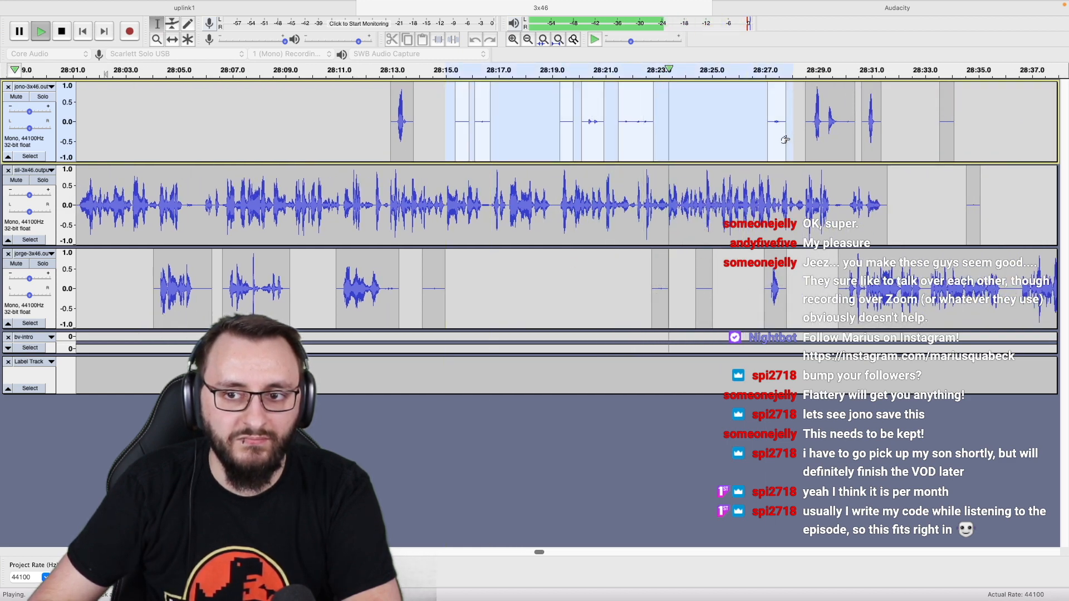
{"action": "scroll", "coordinate": [712, 147], "scroll_direction": "right", "scroll_amount": 5}
{"action": "scroll", "coordinate": [712, 147], "scroll_direction": "right", "scroll_amount": 1}
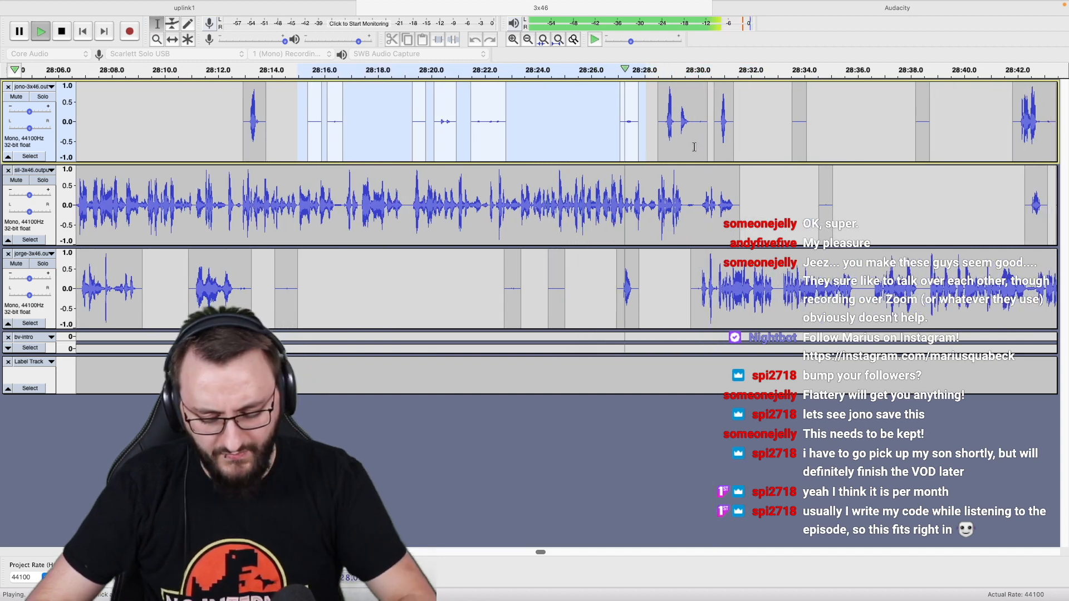
{"action": "key", "text": "space"}
{"action": "key", "text": "alt+super+k"}
Solo the second voice track to audition it from about 28:22.5, and turn solo off while listening on.
{"action": "left_click", "coordinate": [500, 198]}
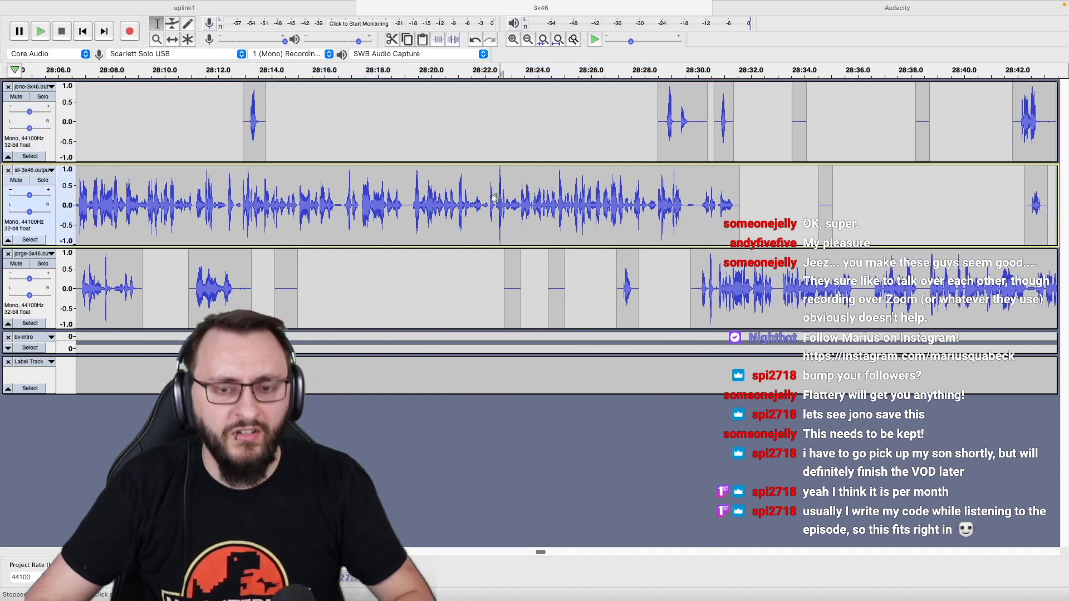
{"action": "key", "text": "shift+s"}
{"action": "key", "text": "space"}
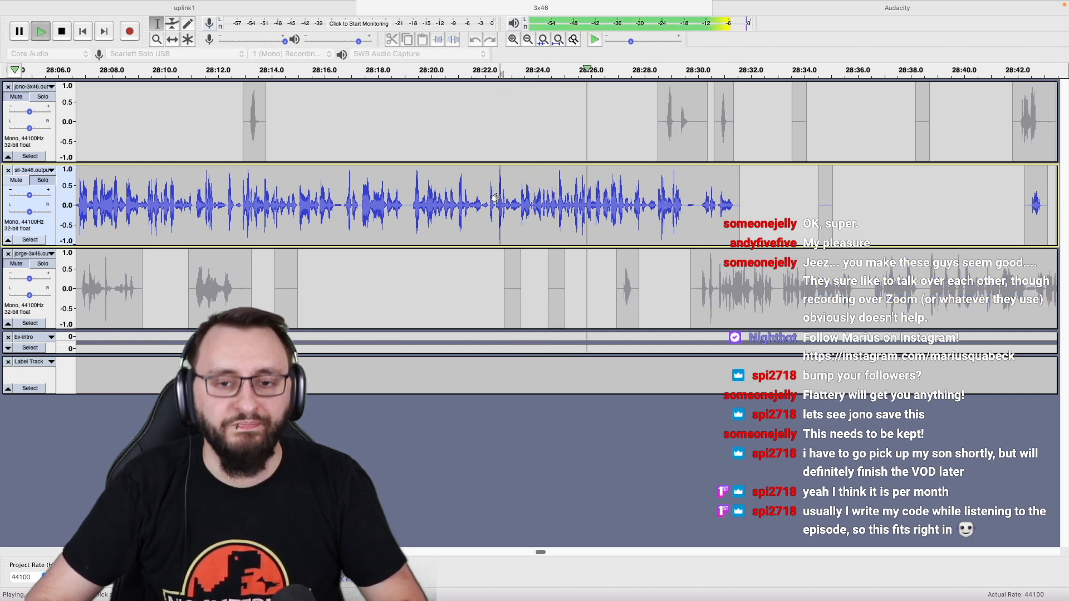
{"action": "key", "text": "shift+s"}
{"action": "scroll", "coordinate": [593, 203], "scroll_direction": "down", "scroll_amount": 1}
{"action": "scroll", "coordinate": [593, 202], "scroll_direction": "right", "scroll_amount": 5}
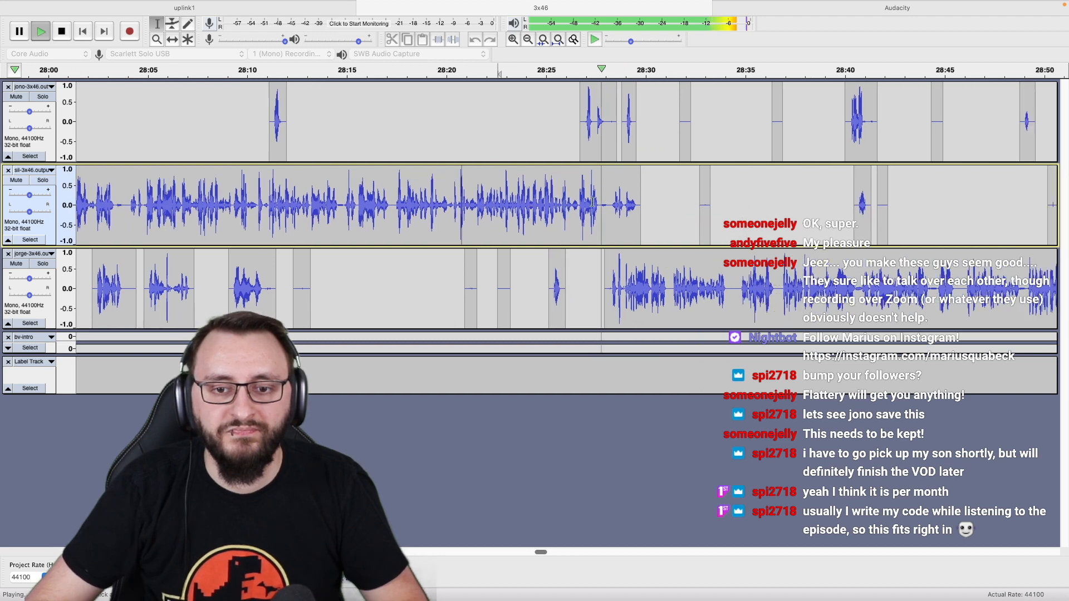
{"action": "scroll", "coordinate": [592, 202], "scroll_direction": "right", "scroll_amount": 2}
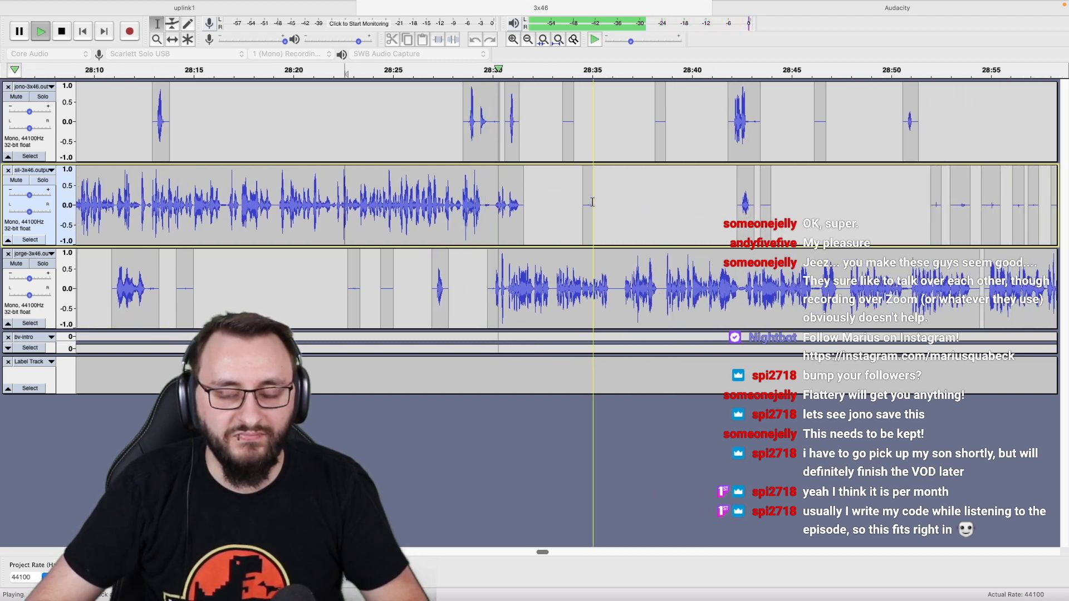
Clear the first voice track from about 28:28 to 28:39 and the third voice track's near-silent parts from about 28:13 to 28:26.
{"action": "left_click_drag", "start_coordinate": [452, 139], "coordinate": [668, 137]}
{"action": "key", "text": "space"}
{"action": "key", "text": "super+l"}
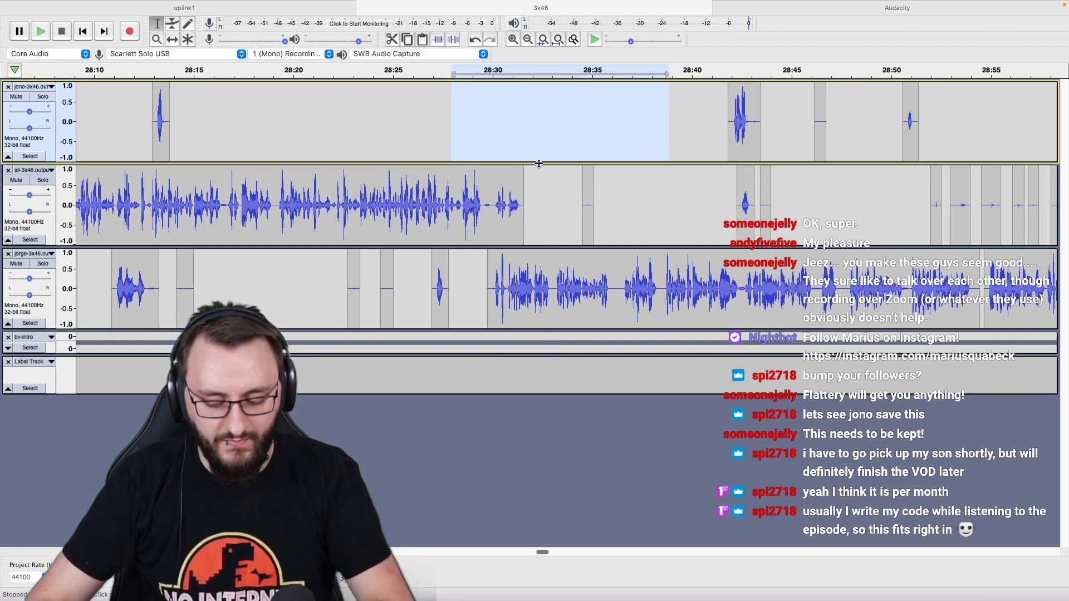
{"action": "left_click_drag", "start_coordinate": [150, 281], "coordinate": [420, 271]}
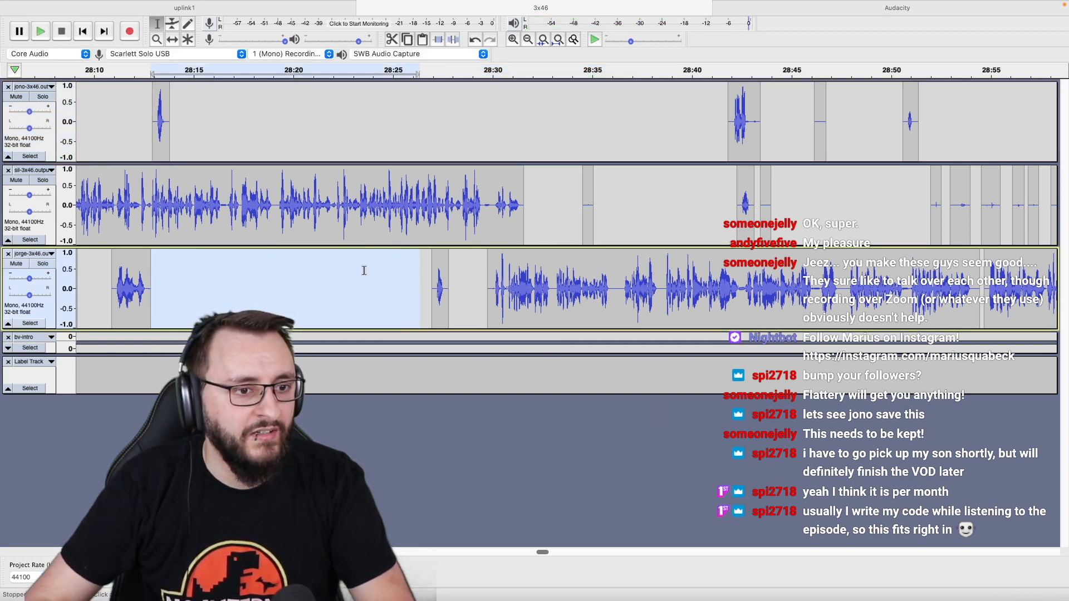
{"action": "left_click", "coordinate": [417, 286]}
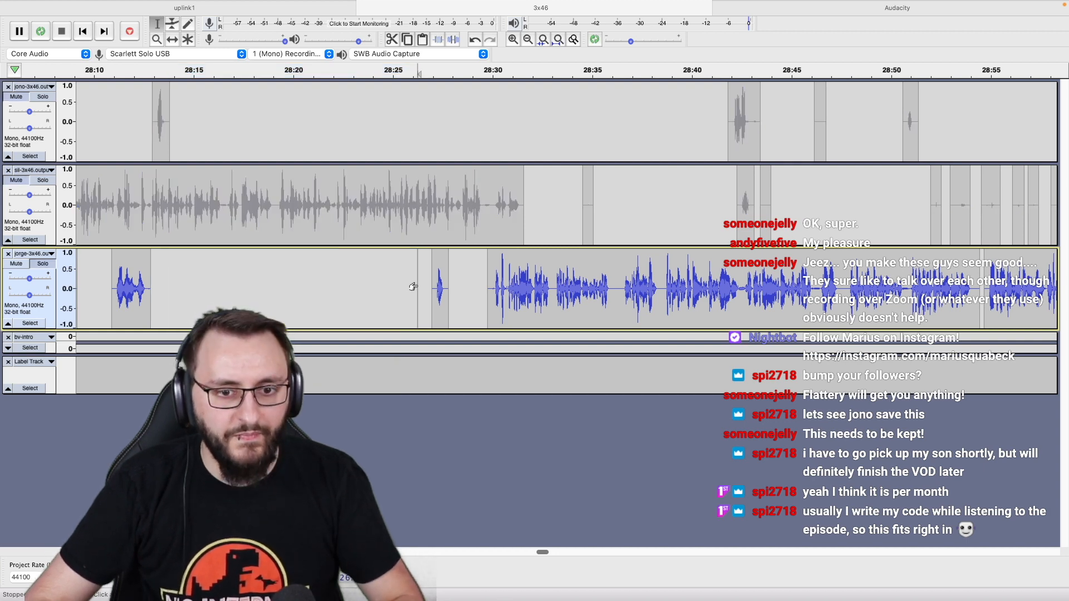
Listen on from about 28:26 and split-delete the second voice track's audio from about 28:29.5 to 28:36.7.
{"action": "key", "text": "space"}
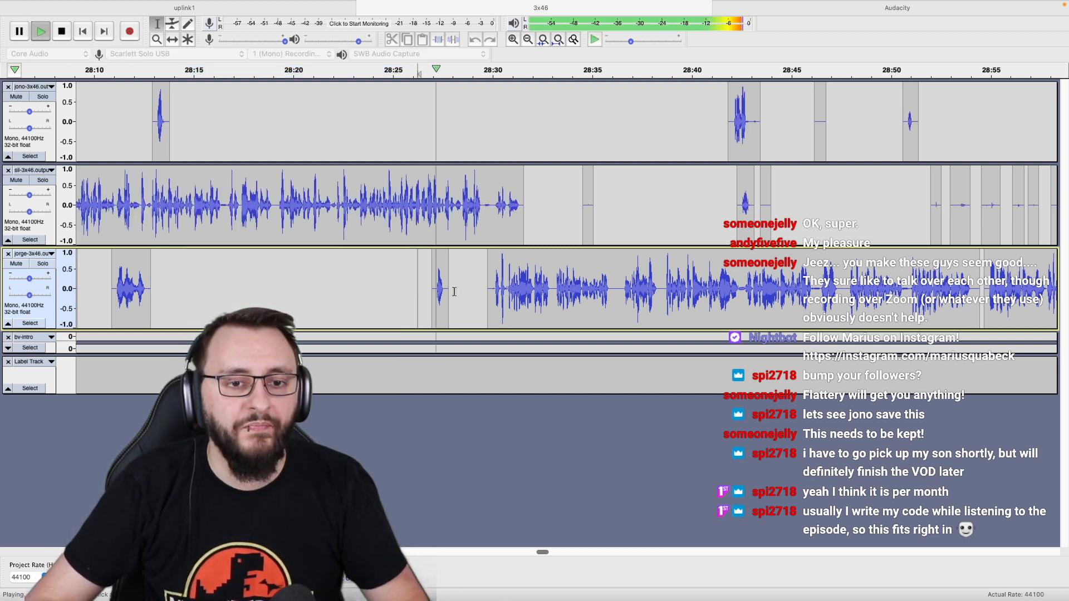
{"action": "scroll", "coordinate": [454, 291], "scroll_direction": "up", "scroll_amount": 2}
{"action": "scroll", "coordinate": [455, 292], "scroll_direction": "up", "scroll_amount": 1}
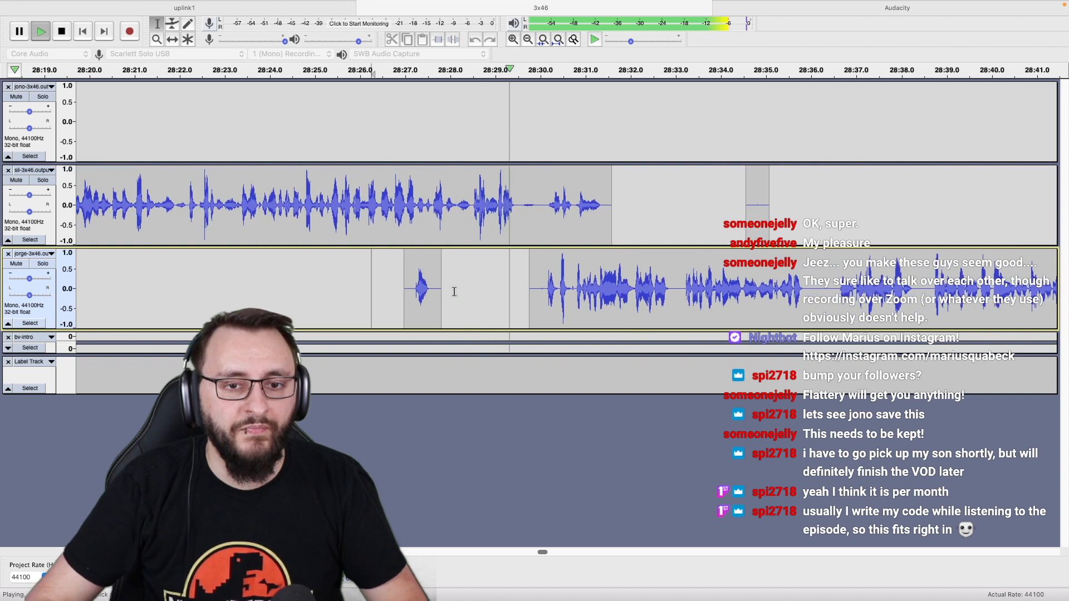
{"action": "scroll", "coordinate": [454, 292], "scroll_direction": "right", "scroll_amount": 3}
{"action": "scroll", "coordinate": [455, 292], "scroll_direction": "right", "scroll_amount": 3}
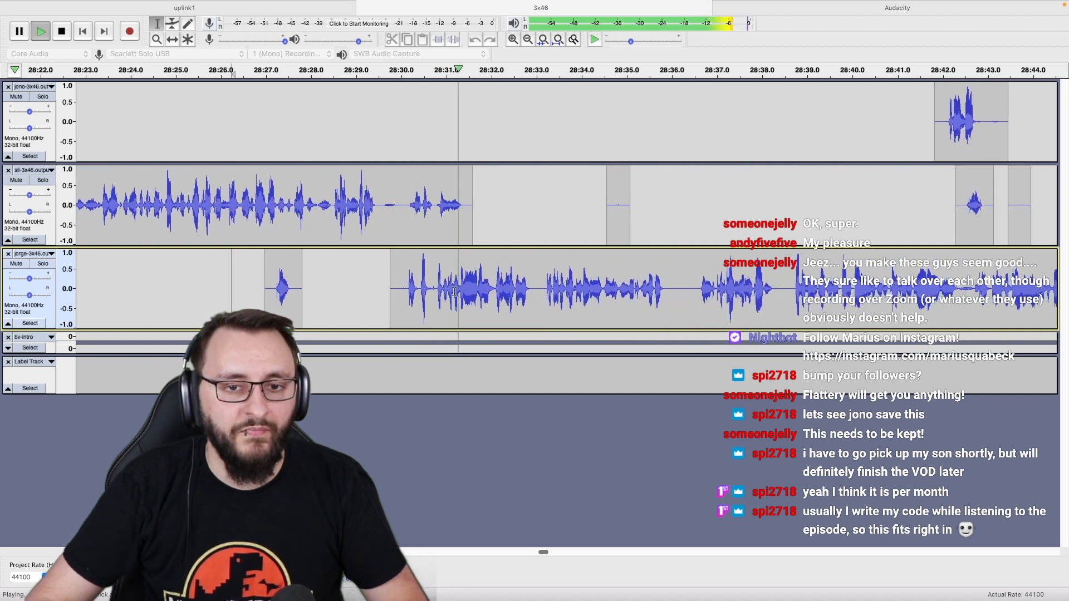
{"action": "key", "text": "space"}
{"action": "left_click_drag", "start_coordinate": [381, 222], "coordinate": [703, 230]}
{"action": "key", "text": "Delete"}
Replay the handover between the second and third voice tracks, restarting from about 28:24.
{"action": "left_click", "coordinate": [305, 220]}
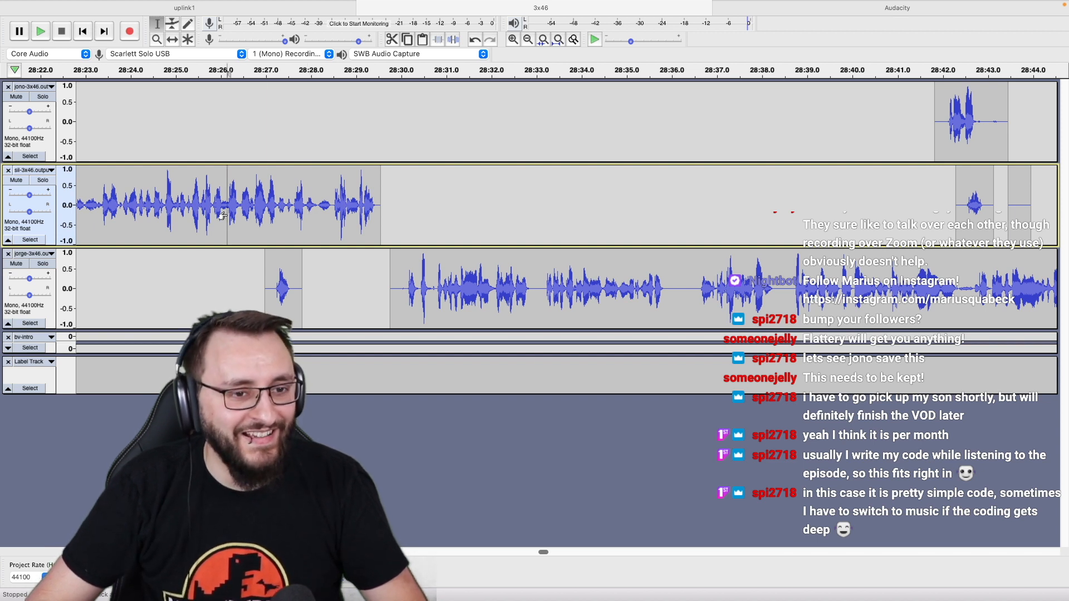
{"action": "key", "text": "space"}
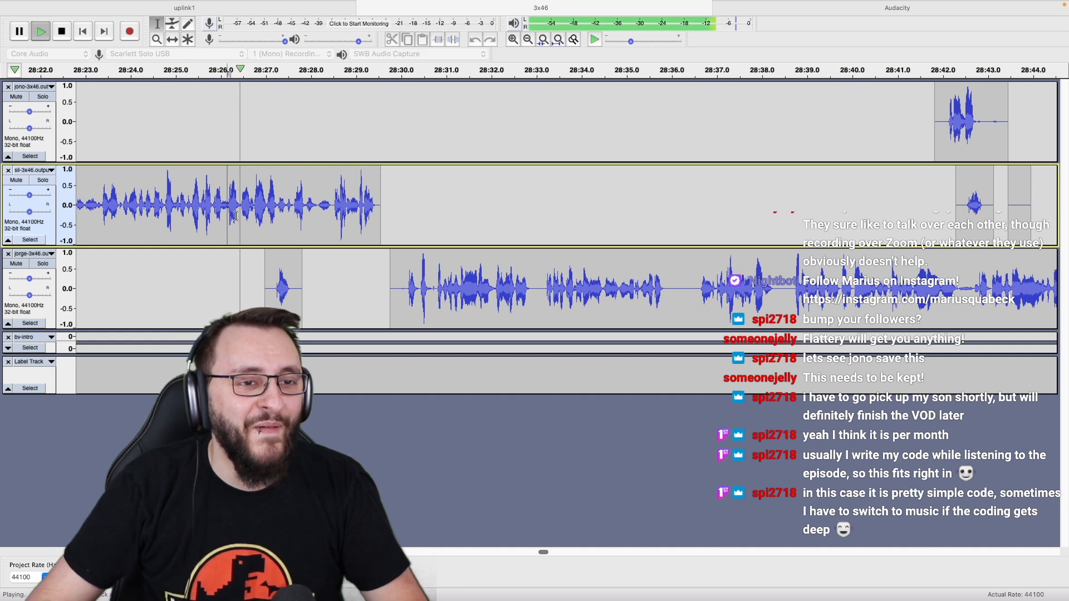
{"action": "key", "text": "space"}
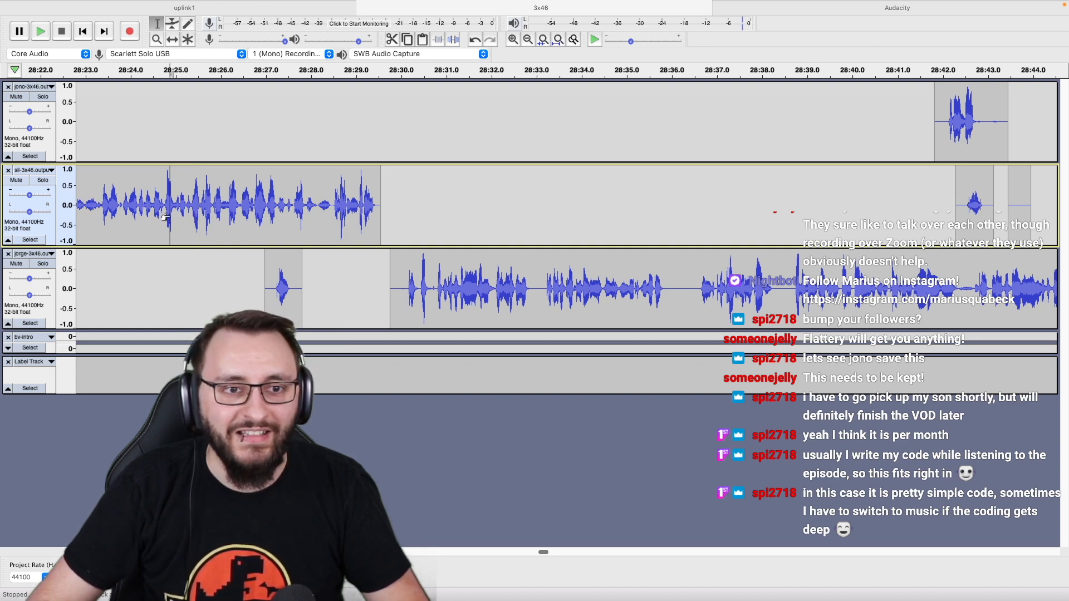
{"action": "scroll", "coordinate": [485, 205], "scroll_direction": "left", "scroll_amount": 4}
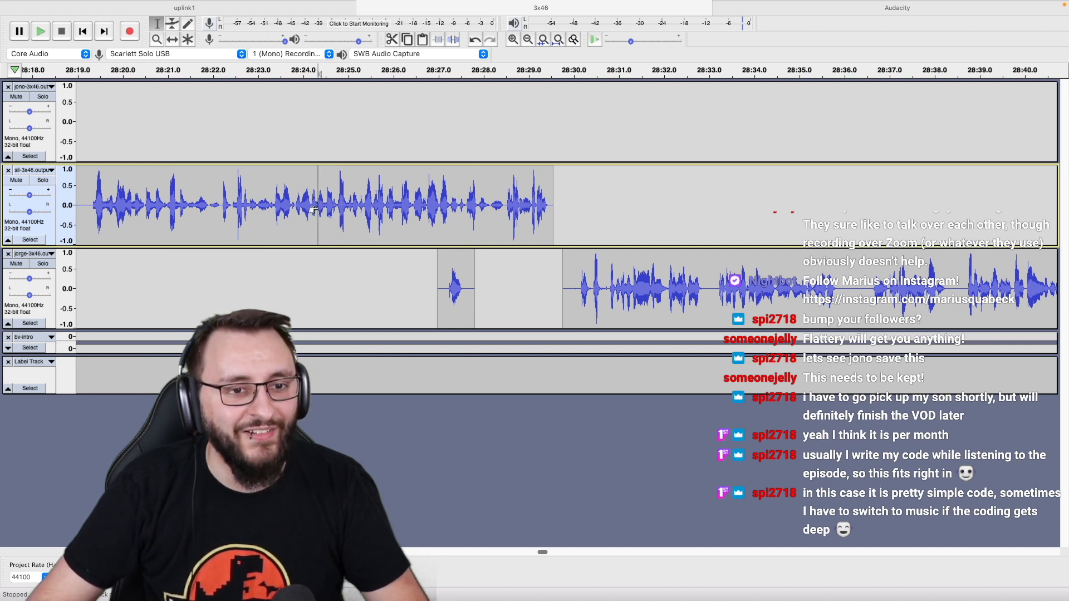
{"action": "key", "text": "space"}
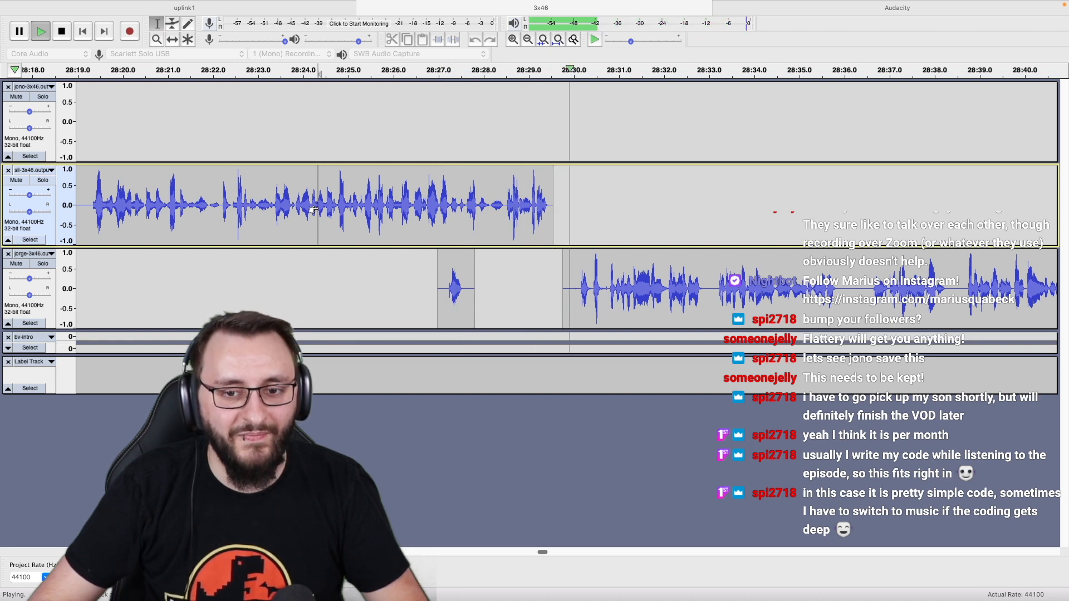
{"action": "scroll", "coordinate": [315, 209], "scroll_direction": "right", "scroll_amount": 3}
Delete the stretch from about 28:30 to 28:30.8 across all three voice tracks and replay the cut.
{"action": "key", "text": "space"}
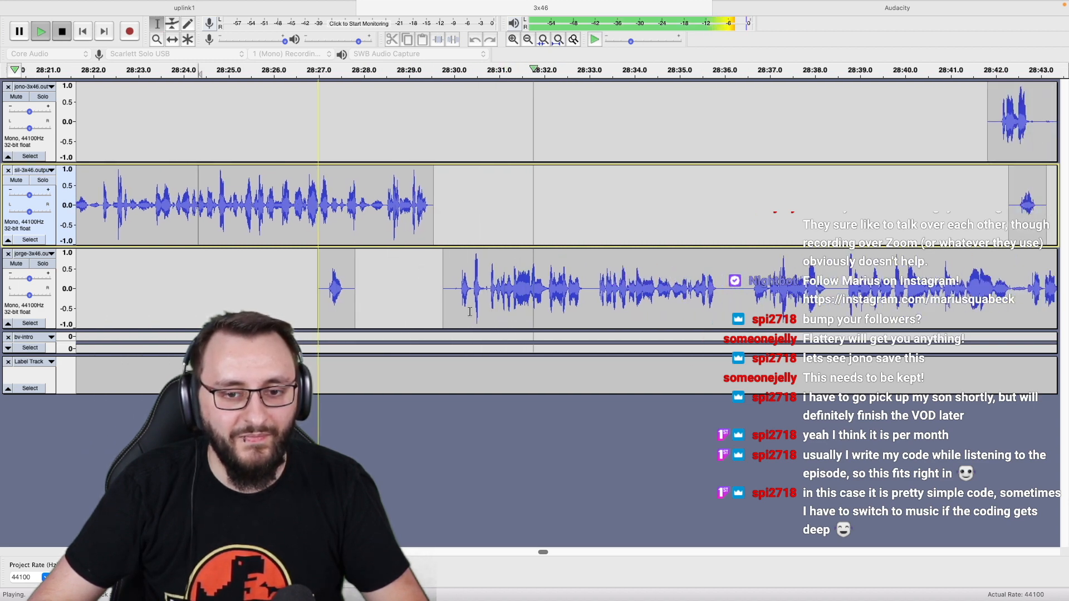
{"action": "scroll", "coordinate": [490, 308], "scroll_direction": "up", "scroll_amount": 2}
{"action": "left_click", "coordinate": [517, 302]}
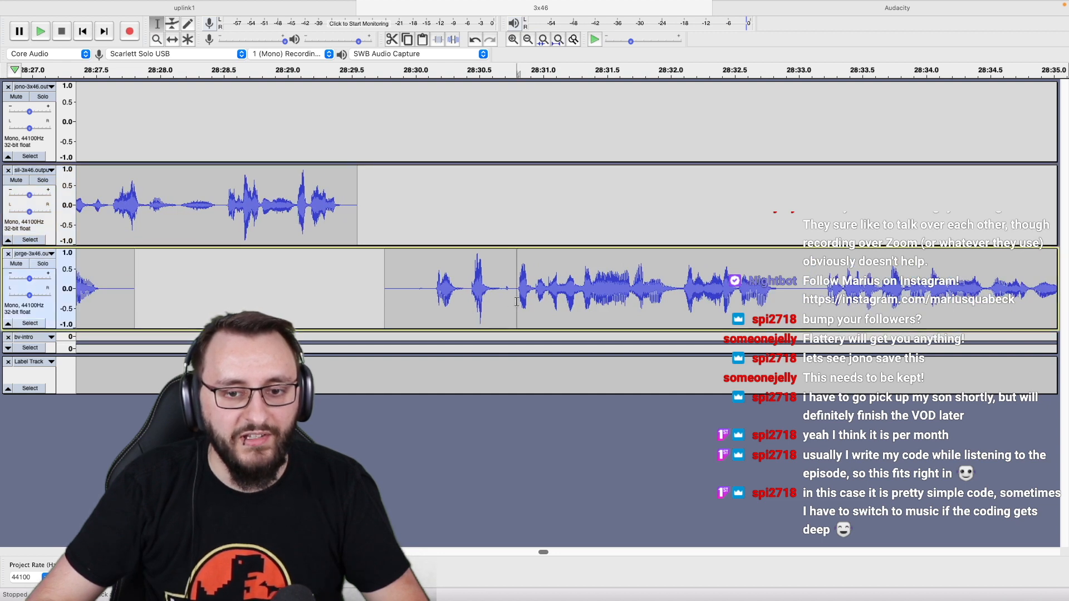
{"action": "key", "text": "space"}
{"action": "key", "text": "space"}
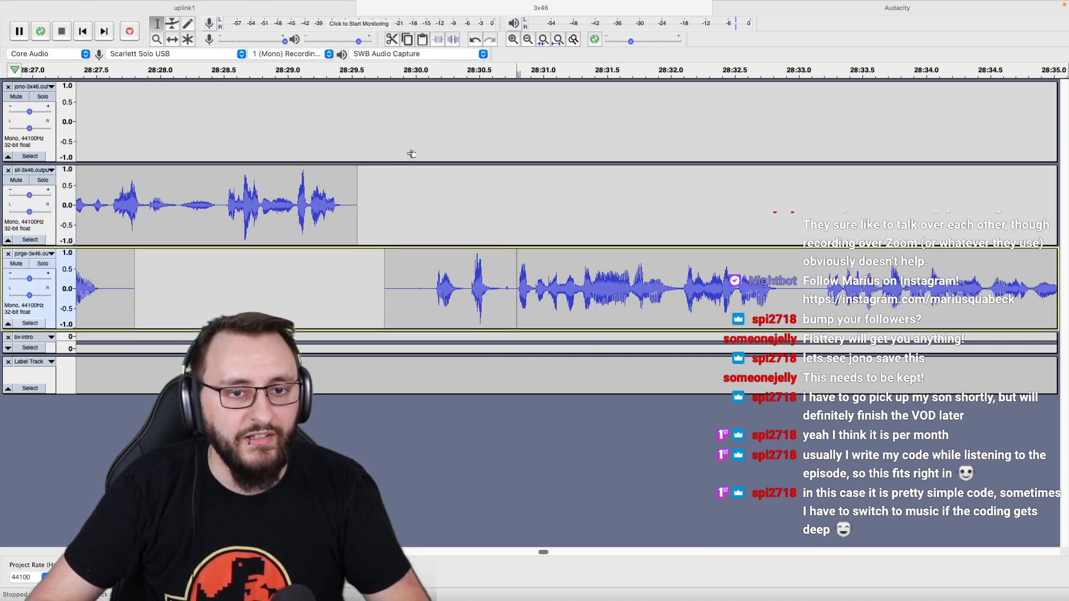
{"action": "left_click", "coordinate": [409, 154], "text": "shift"}
{"action": "key", "text": "Delete"}
{"action": "left_click", "coordinate": [242, 142]}
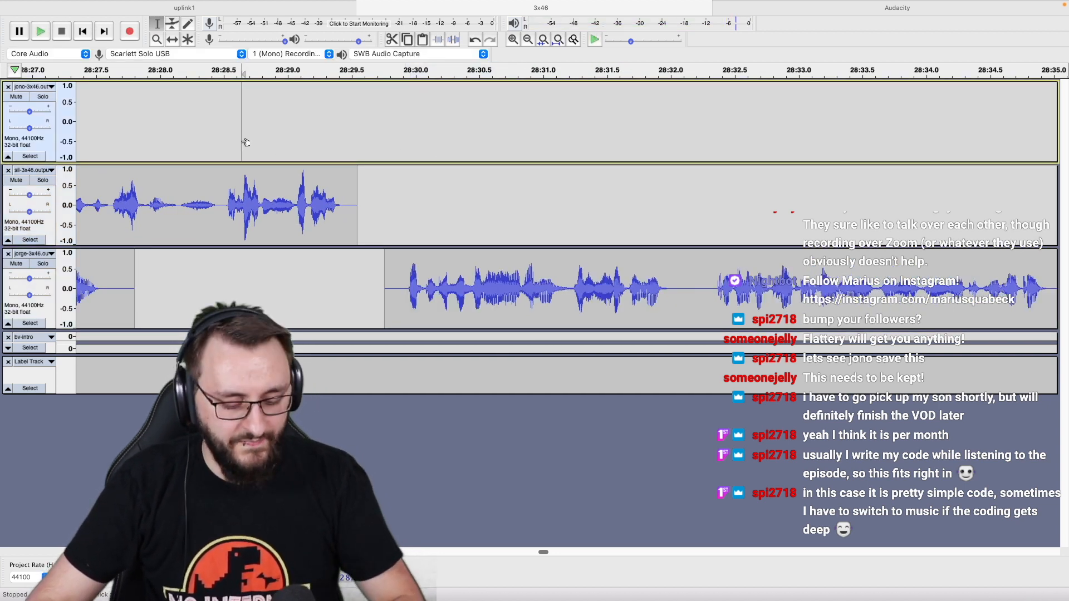
{"action": "key", "text": "space"}
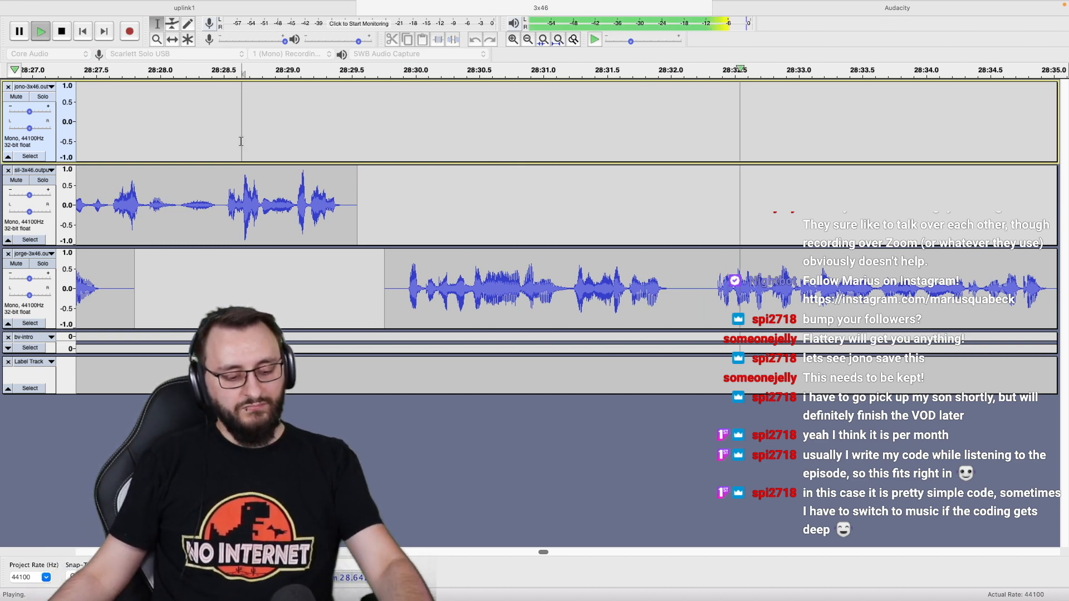
Listen on and split-delete the first and second voice tracks' clips from about 28:42.4 to 29:09.
{"action": "key", "text": "super+3"}
{"action": "key", "text": "super+3"}
{"action": "key", "text": "super+3"}
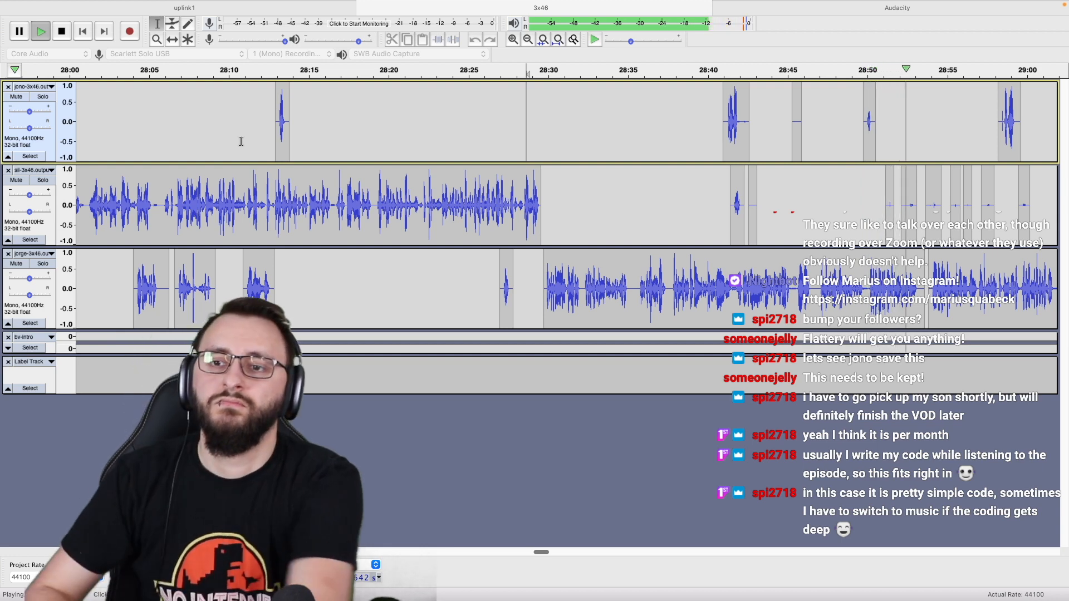
{"action": "left_click", "coordinate": [743, 173]}
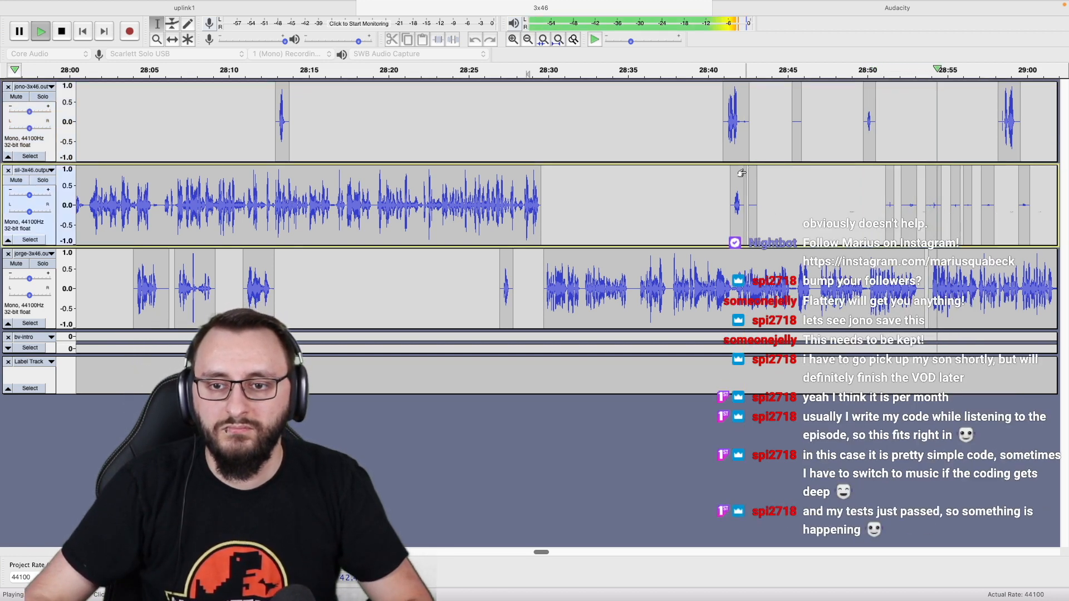
{"action": "scroll", "coordinate": [743, 173], "scroll_direction": "right", "scroll_amount": 10}
{"action": "scroll", "coordinate": [747, 172], "scroll_direction": "right", "scroll_amount": 3}
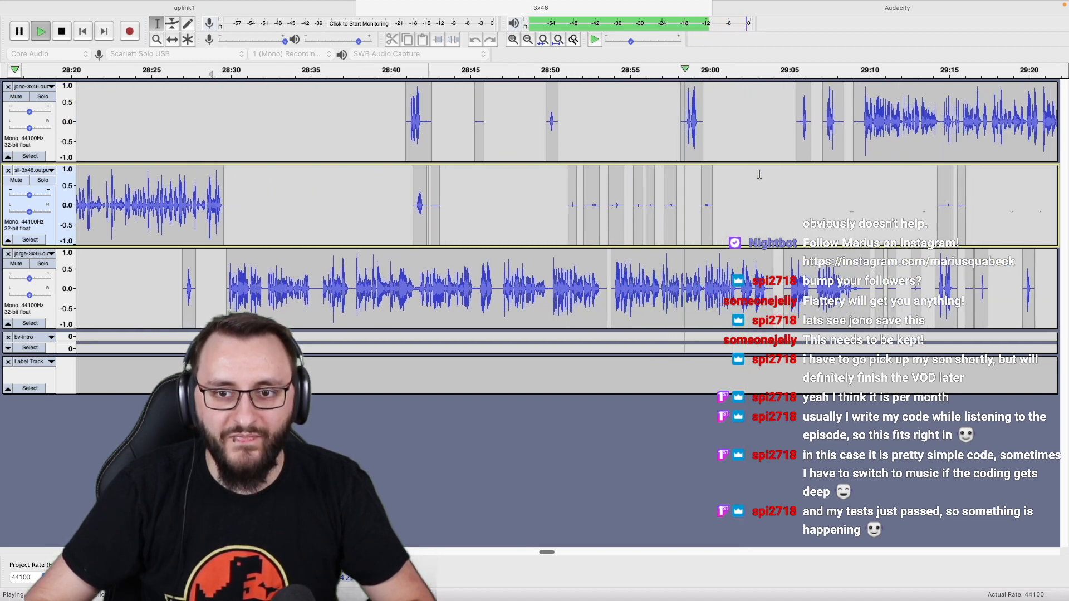
{"action": "scroll", "coordinate": [745, 167], "scroll_direction": "right", "scroll_amount": 3}
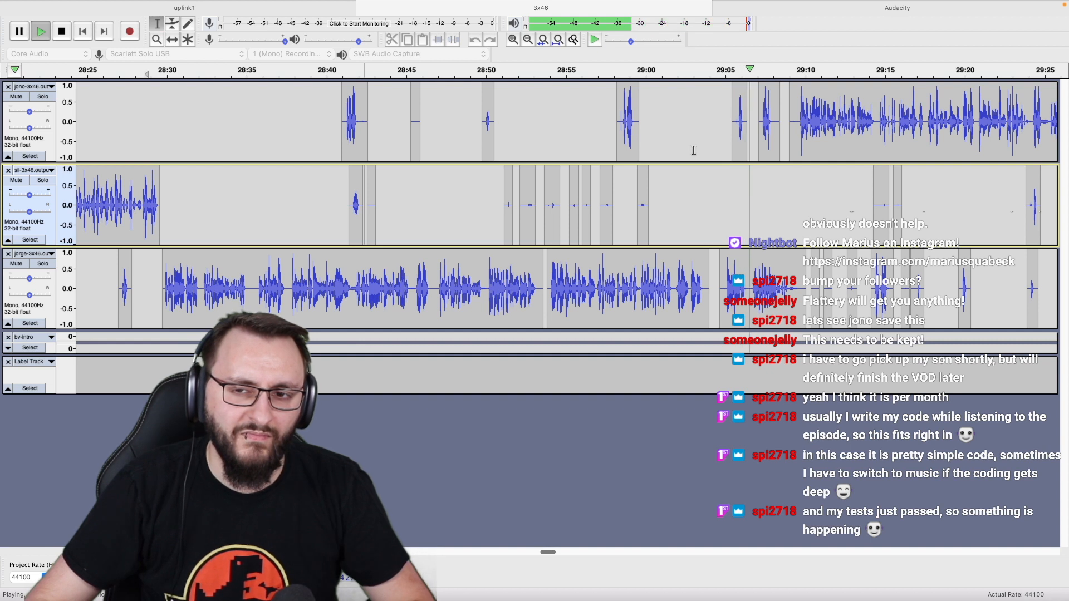
{"action": "left_click", "coordinate": [787, 151], "text": "shift"}
{"action": "key", "text": "space"}
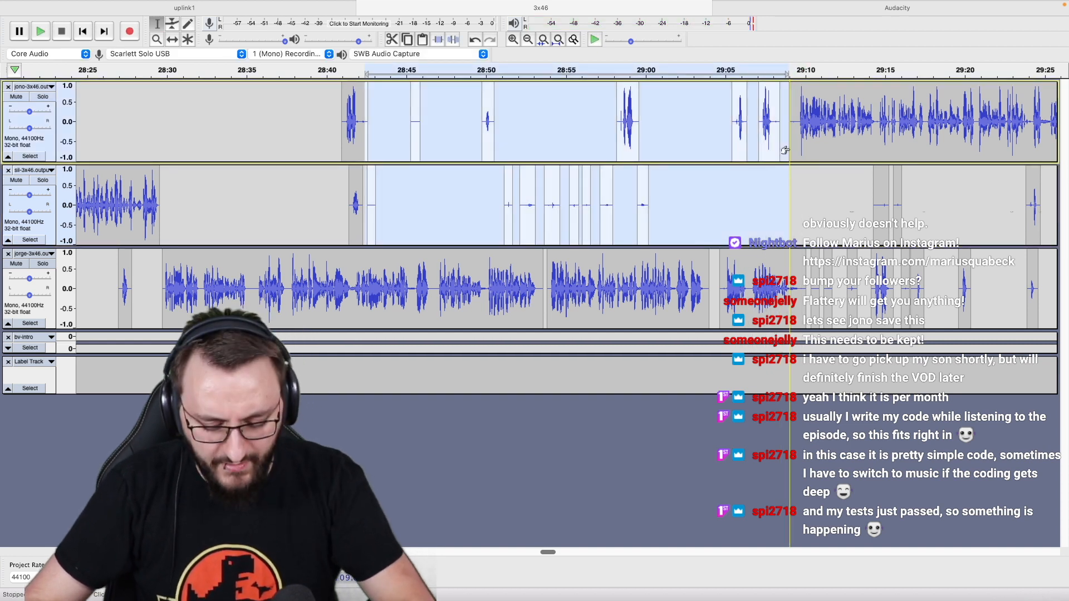
{"action": "key", "text": "ctrl+l"}
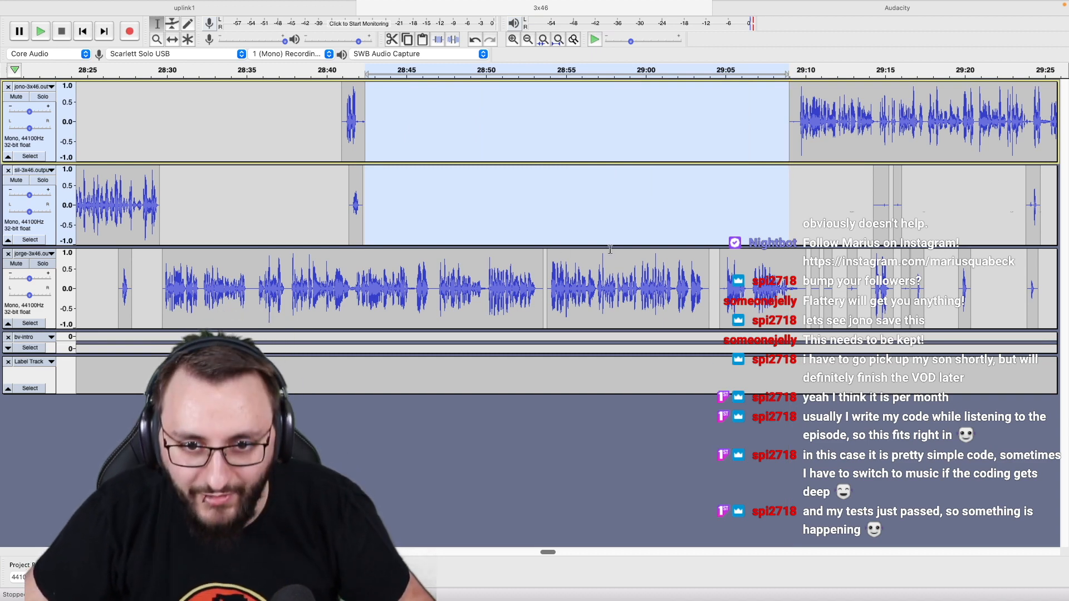
Replay from about 28:59.7 and delete the stretch from about 29:03.5 to 29:06.4 across all three voice tracks.
{"action": "left_click", "coordinate": [662, 232]}
{"action": "scroll", "coordinate": [654, 232], "scroll_direction": "up", "scroll_amount": 2}
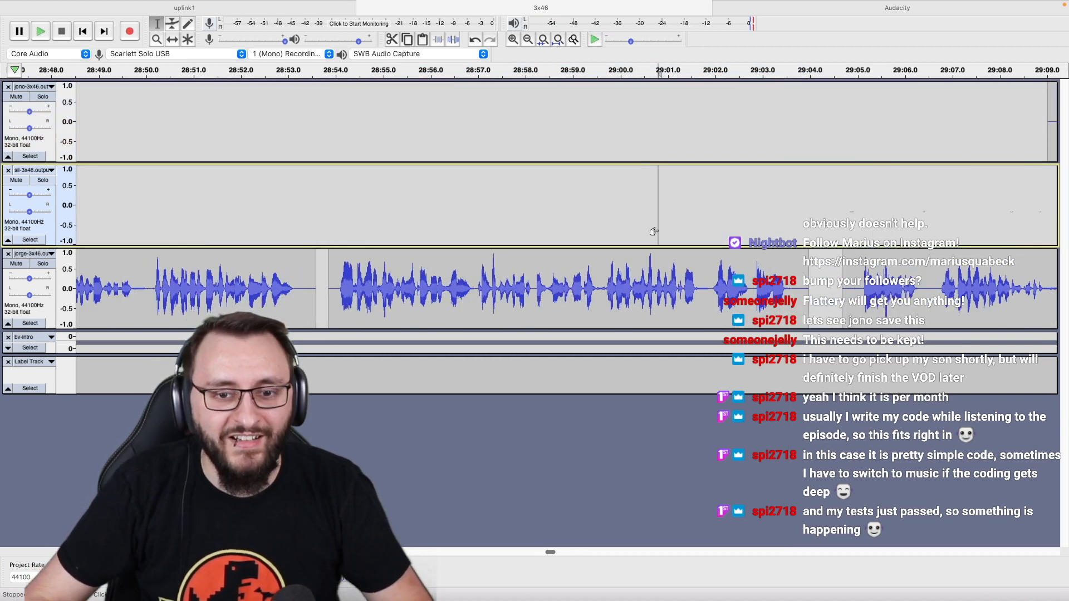
{"action": "scroll", "coordinate": [656, 231], "scroll_direction": "right", "scroll_amount": 3}
{"action": "scroll", "coordinate": [652, 230], "scroll_direction": "right", "scroll_amount": 2}
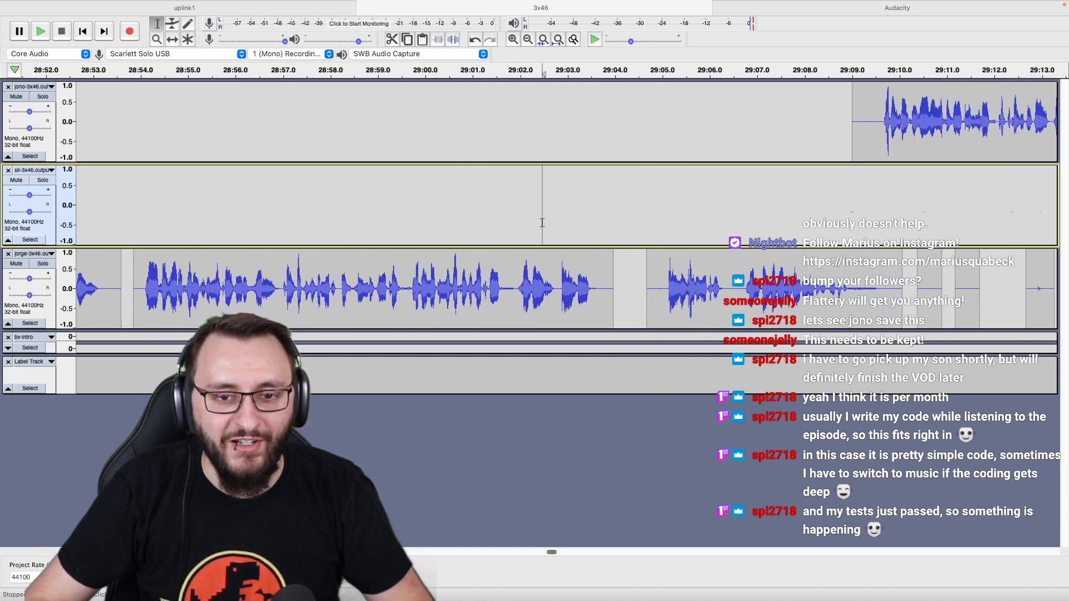
{"action": "left_click", "coordinate": [520, 224]}
{"action": "left_click", "coordinate": [411, 223]}
{"action": "key", "text": "space"}
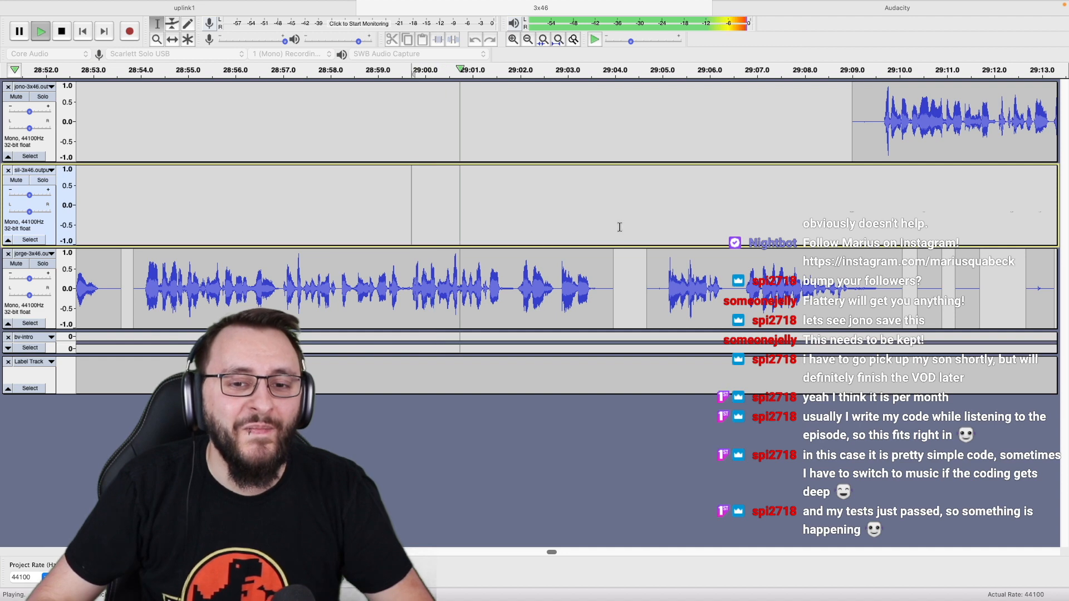
{"action": "scroll", "coordinate": [620, 227], "scroll_direction": "up", "scroll_amount": 2}
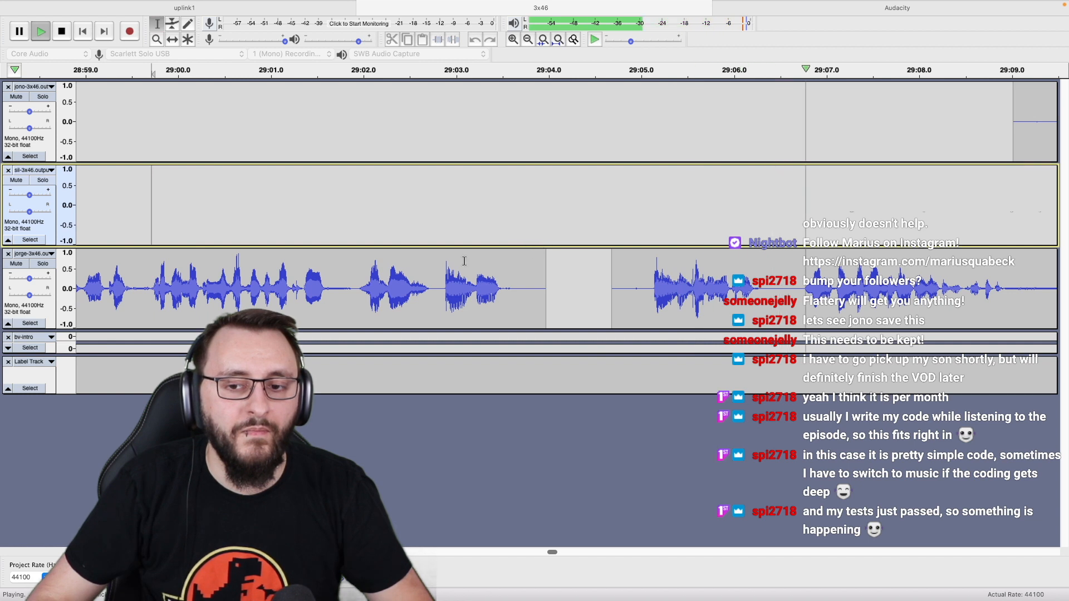
{"action": "key", "text": "space"}
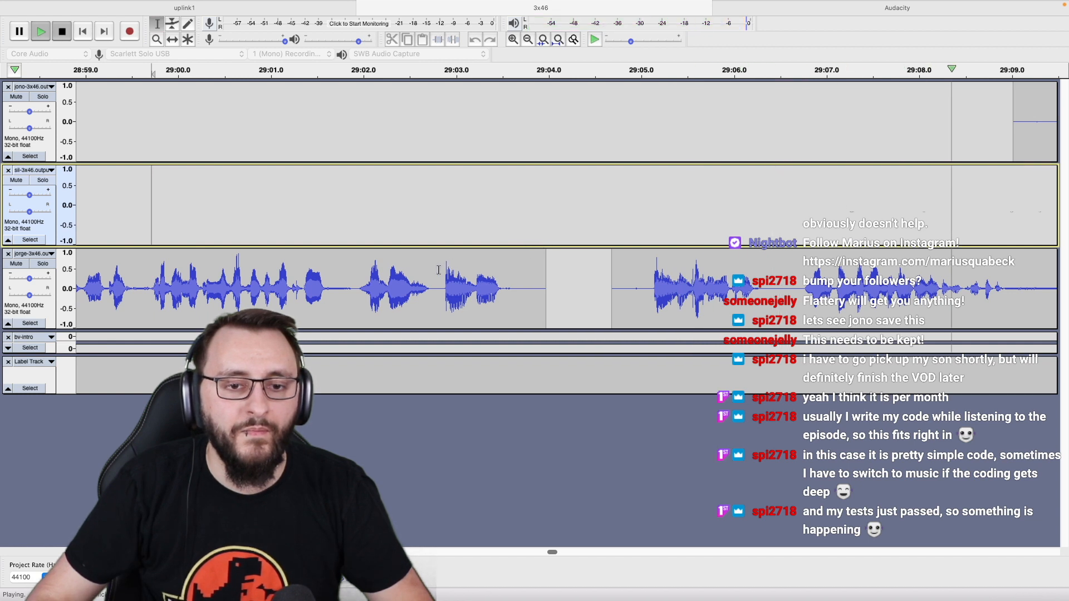
{"action": "left_click_drag", "start_coordinate": [504, 274], "coordinate": [776, 155]}
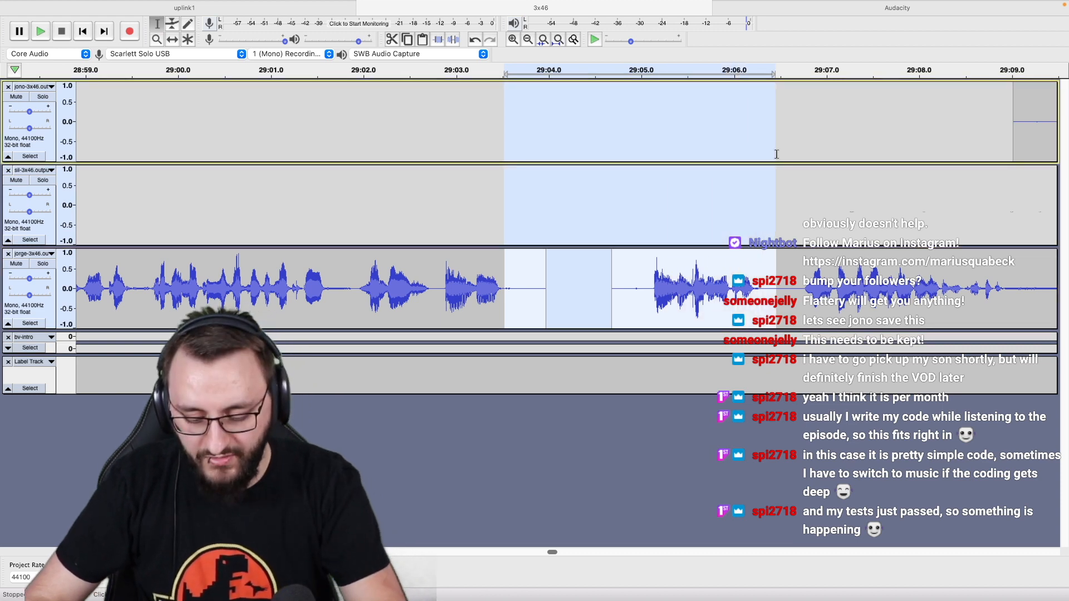
{"action": "key", "text": "Delete"}
{"action": "left_click", "coordinate": [309, 225]}
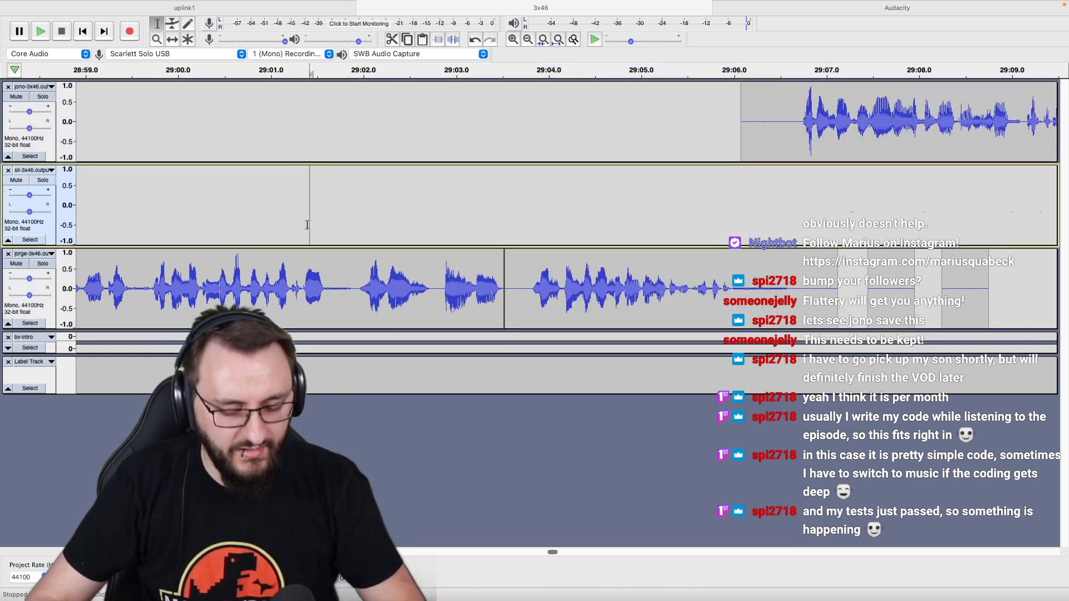
Replay the latest cut across the voice tracks from about 29:01.4 and listen on to about 29:15.
{"action": "key", "text": "space"}
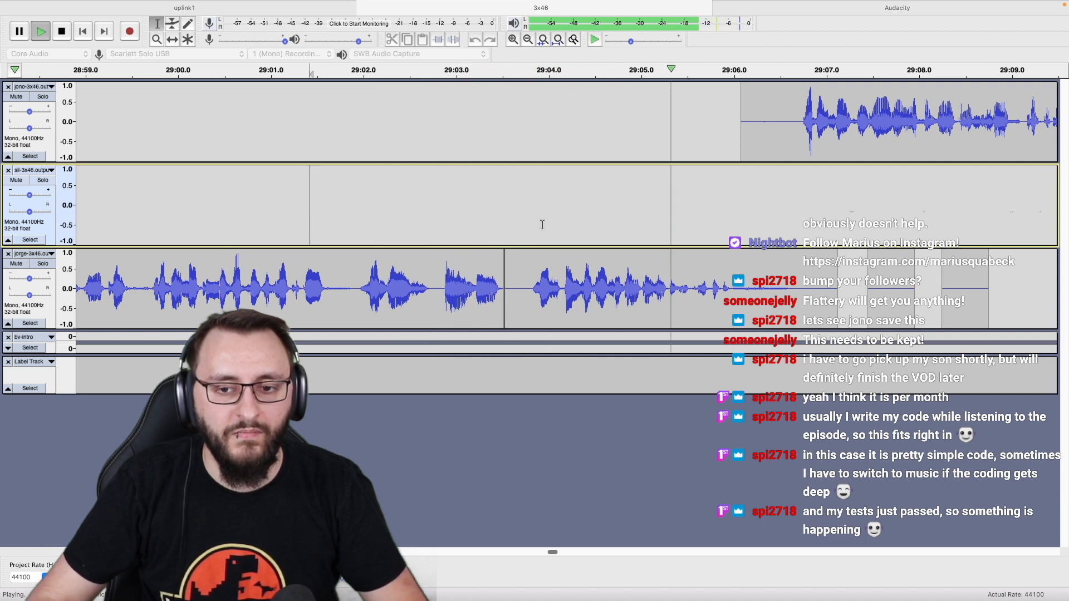
{"action": "scroll", "coordinate": [633, 223], "scroll_direction": "right", "scroll_amount": 3}
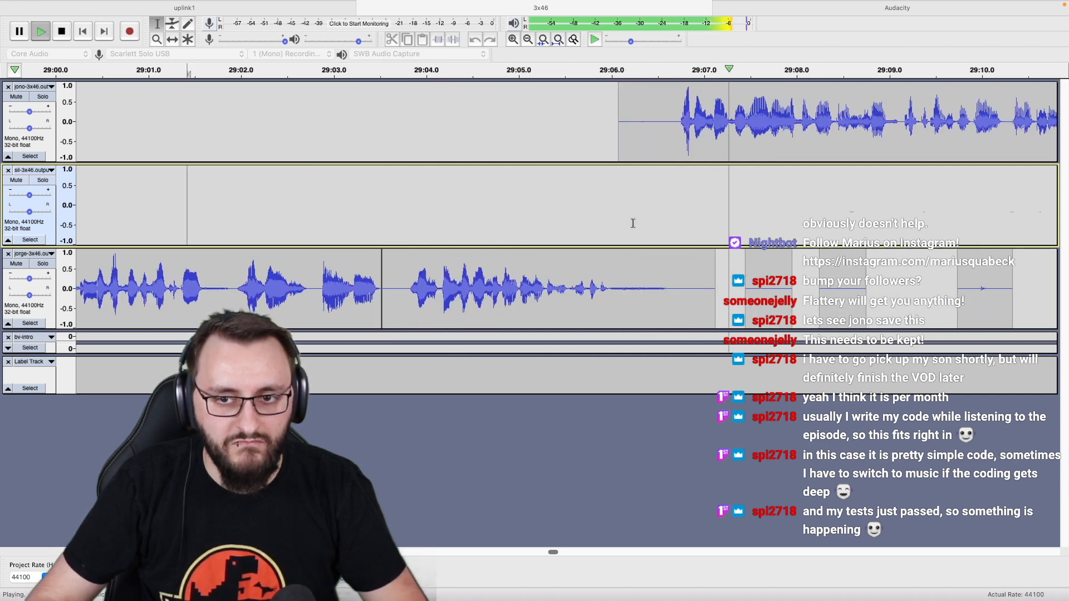
{"action": "scroll", "coordinate": [633, 223], "scroll_direction": "down", "scroll_amount": 3}
{"action": "scroll", "coordinate": [633, 223], "scroll_direction": "right", "scroll_amount": 4}
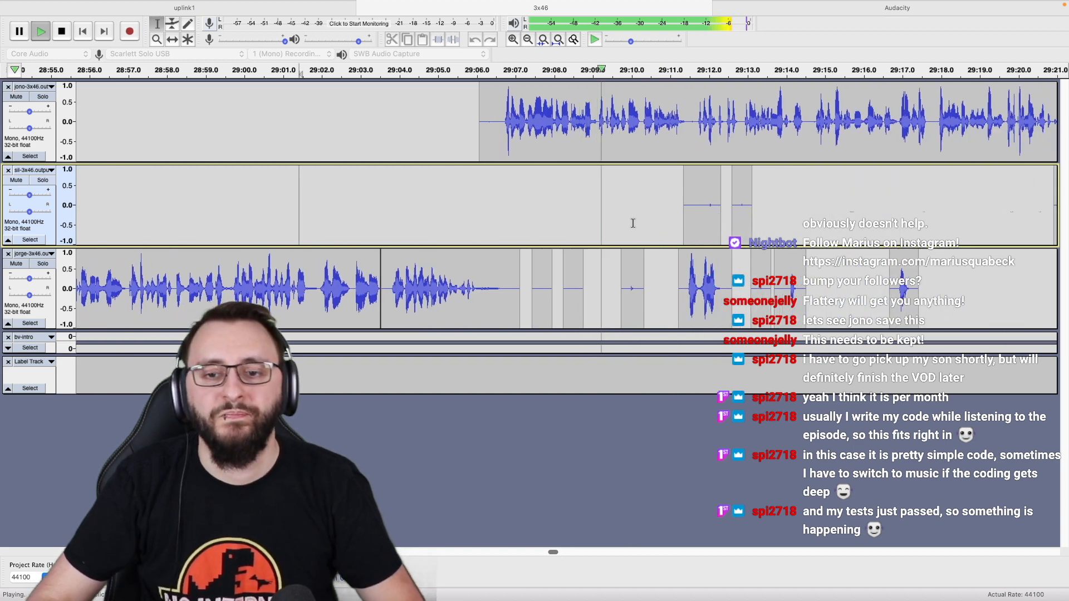
{"action": "scroll", "coordinate": [633, 223], "scroll_direction": "right", "scroll_amount": 3}
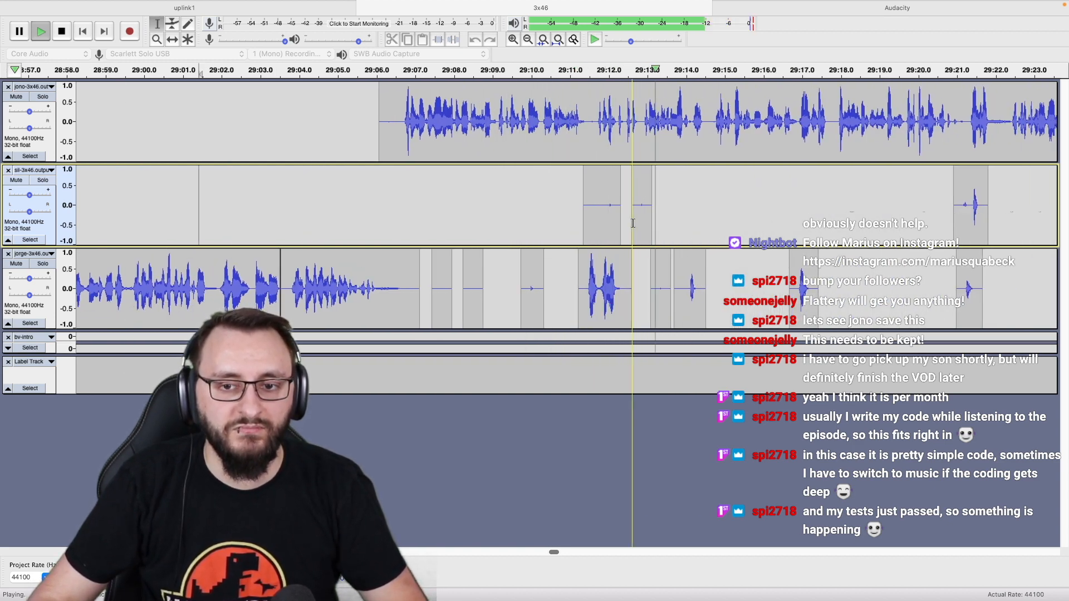
{"action": "scroll", "coordinate": [633, 223], "scroll_direction": "right", "scroll_amount": 4}
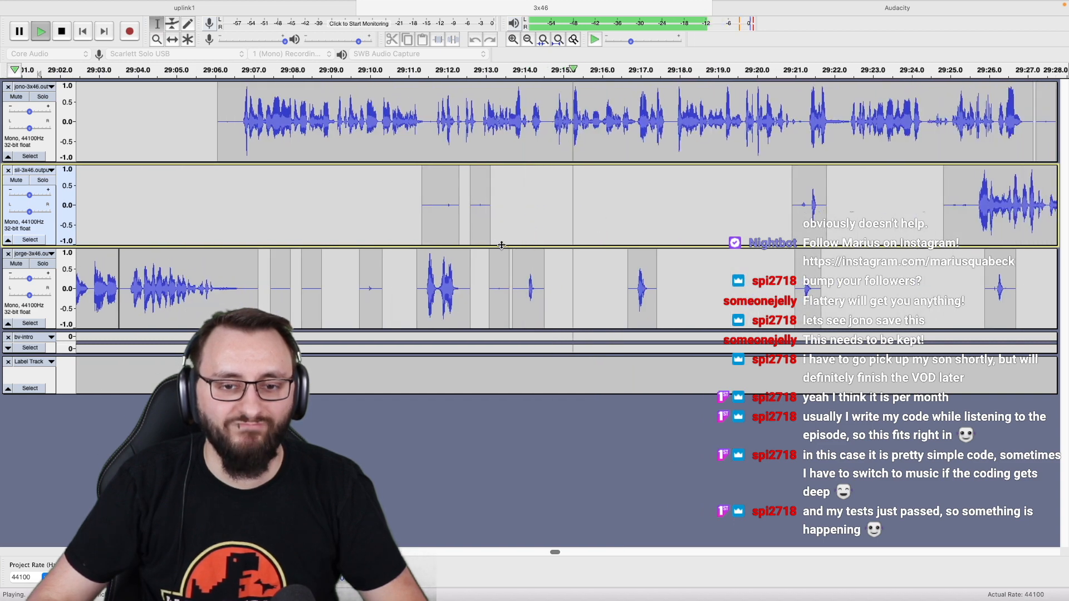
Split-delete the second and third voice tracks' clips from about 29:12.6 to 29:23.9.
{"action": "left_click", "coordinate": [471, 253]}
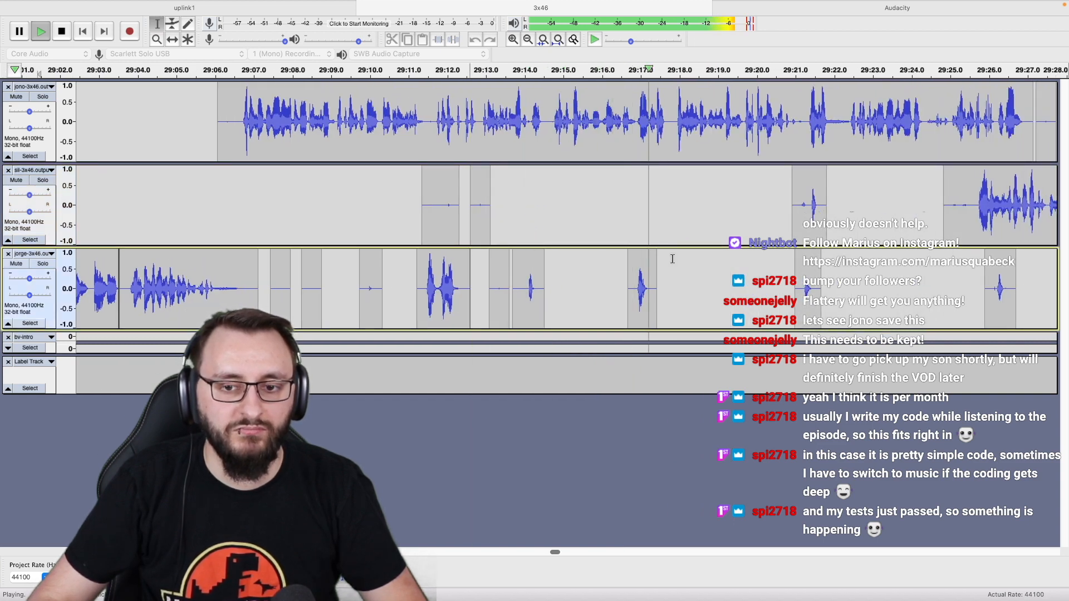
{"action": "scroll", "coordinate": [668, 257], "scroll_direction": "right", "scroll_amount": 3}
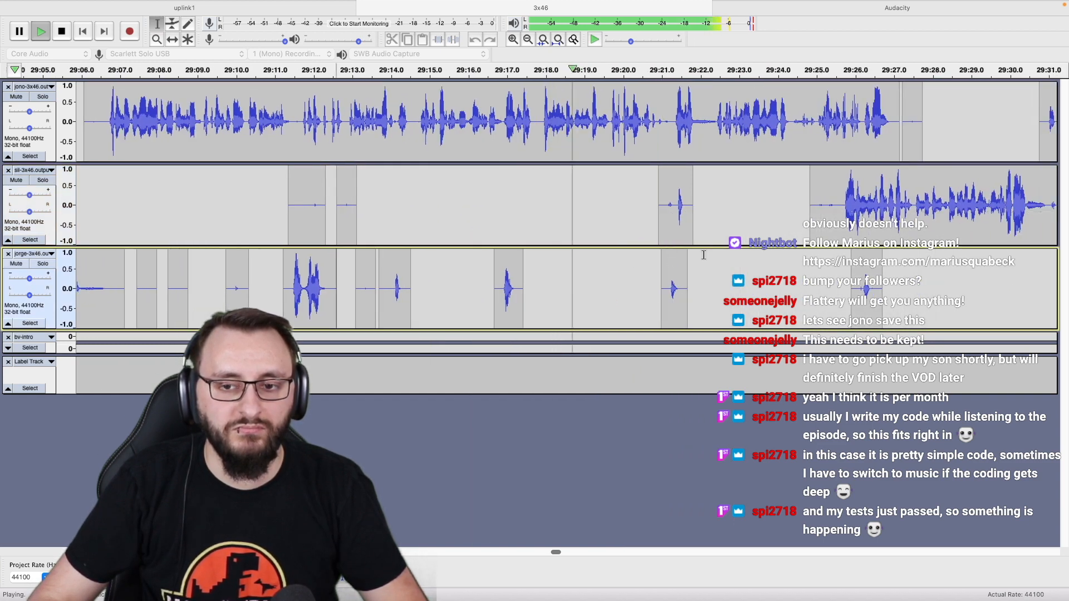
{"action": "left_click", "coordinate": [631, 231], "text": "shift"}
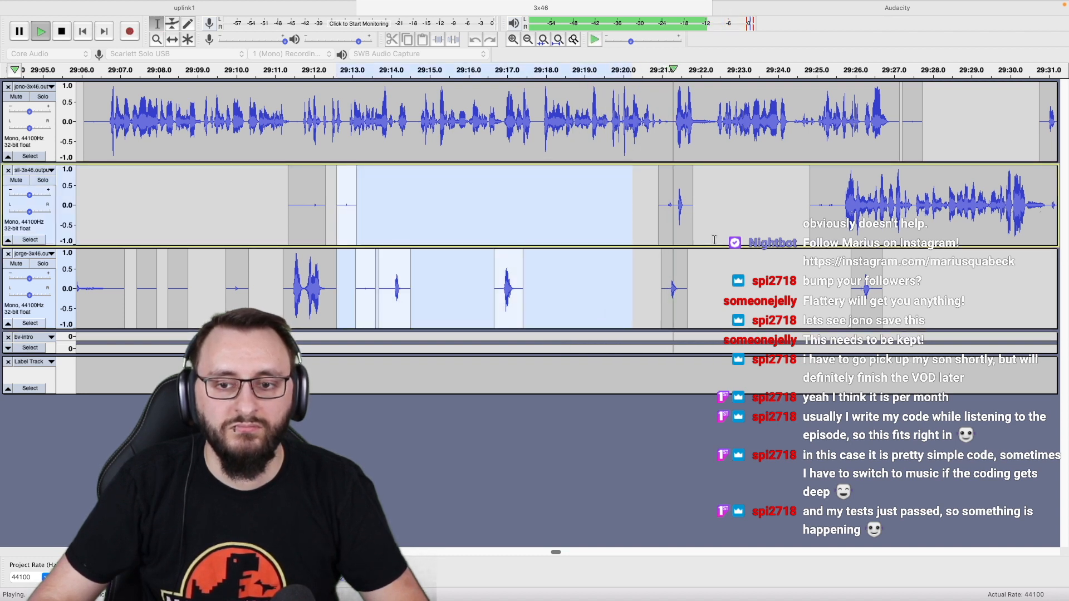
{"action": "scroll", "coordinate": [714, 240], "scroll_direction": "right", "scroll_amount": 1}
{"action": "left_click", "coordinate": [712, 222], "text": "shift"}
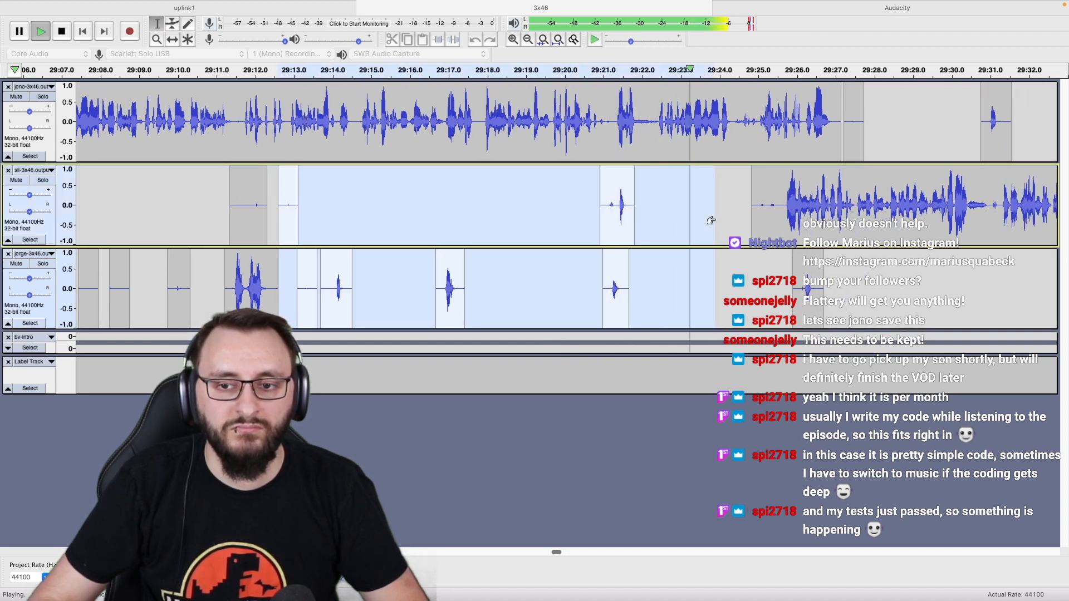
{"action": "key", "text": "space"}
{"action": "key", "text": "super+alt+k"}
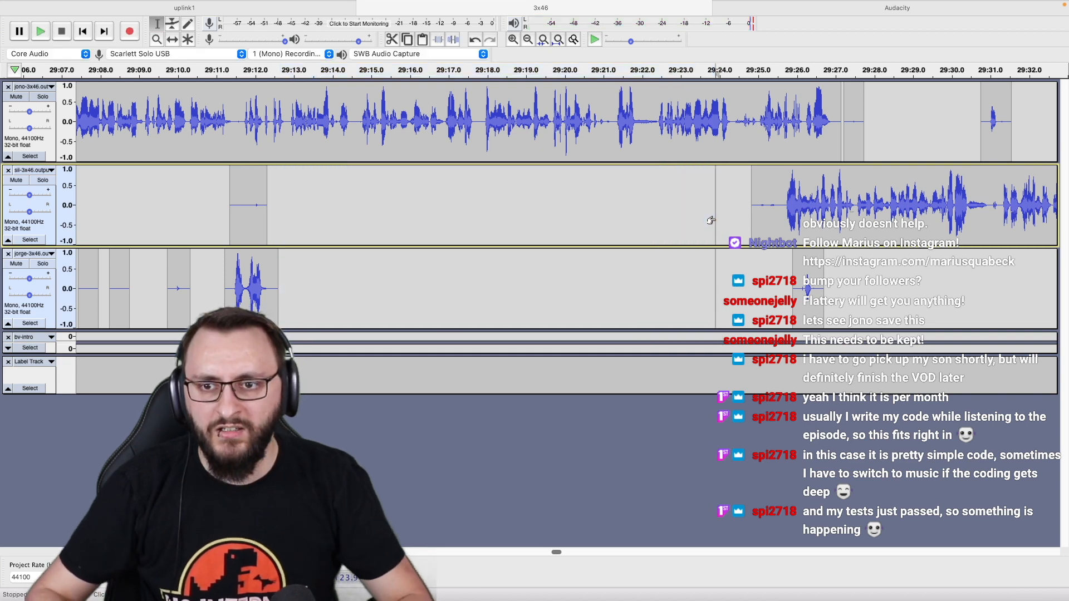
Listen on from about 29:24 and check the third voice track's clips between about 29:45 and 29:54 against the second track's speech.
{"action": "key", "text": "space"}
{"action": "scroll", "coordinate": [715, 220], "scroll_direction": "up", "scroll_amount": 2}
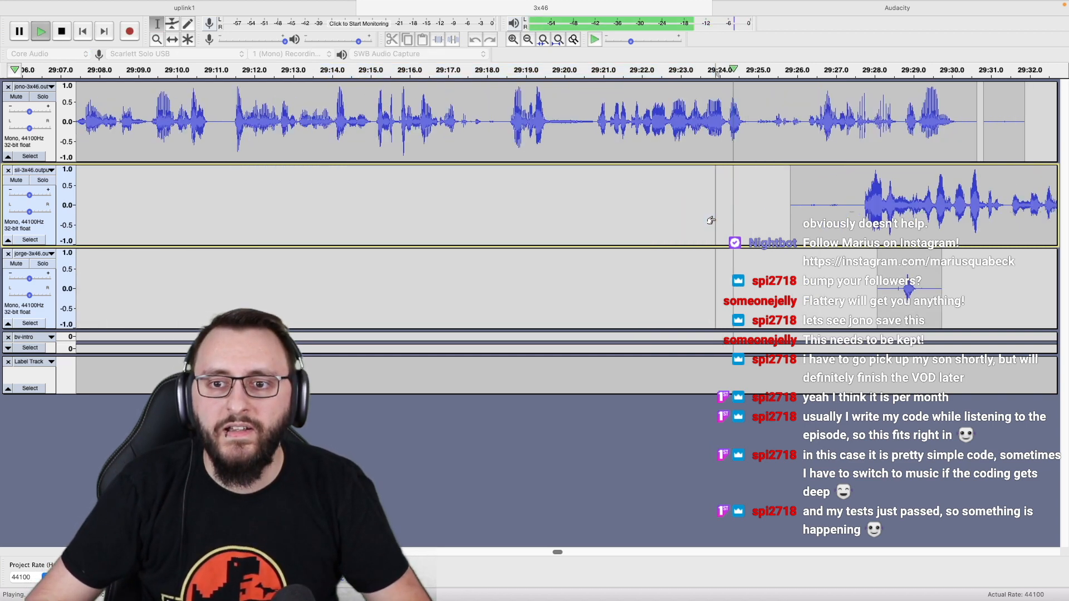
{"action": "scroll", "coordinate": [715, 220], "scroll_direction": "right", "scroll_amount": 5}
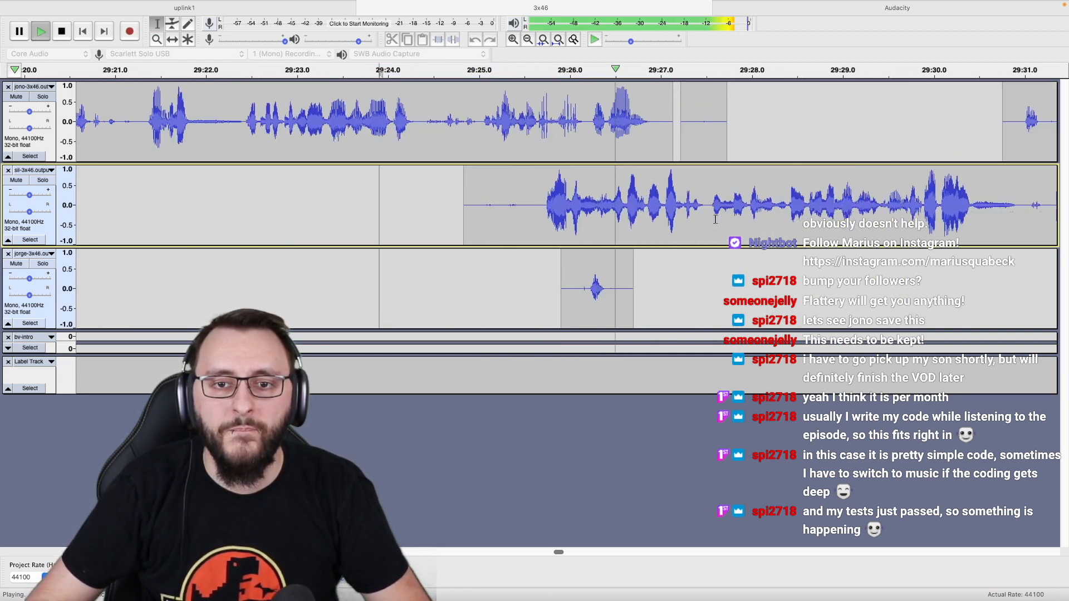
{"action": "scroll", "coordinate": [715, 219], "scroll_direction": "right", "scroll_amount": 3}
{"action": "scroll", "coordinate": [715, 219], "scroll_direction": "down", "scroll_amount": 4}
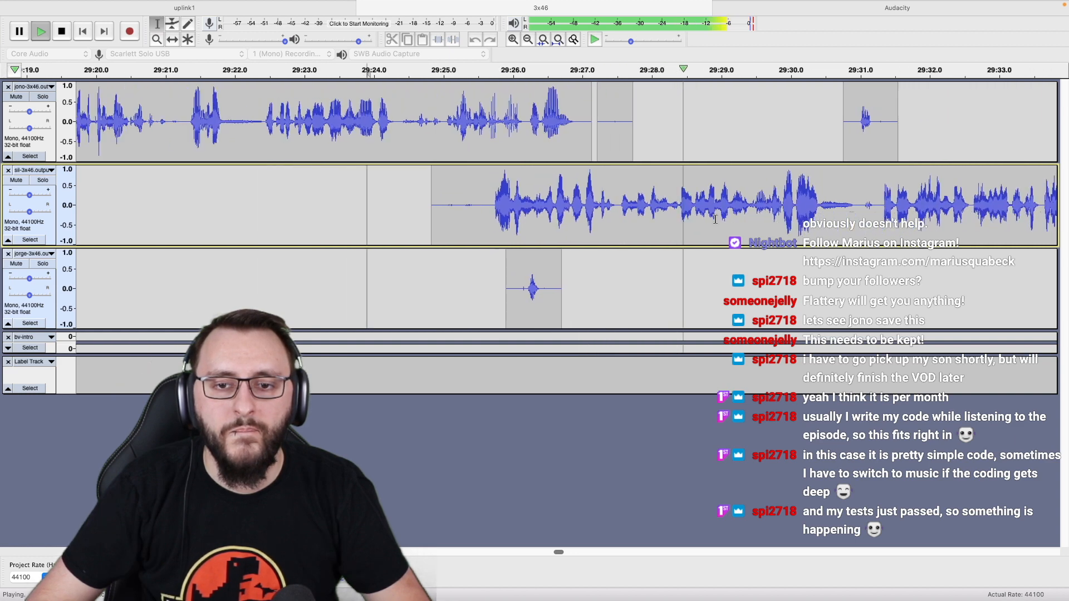
{"action": "scroll", "coordinate": [715, 219], "scroll_direction": "right", "scroll_amount": 8}
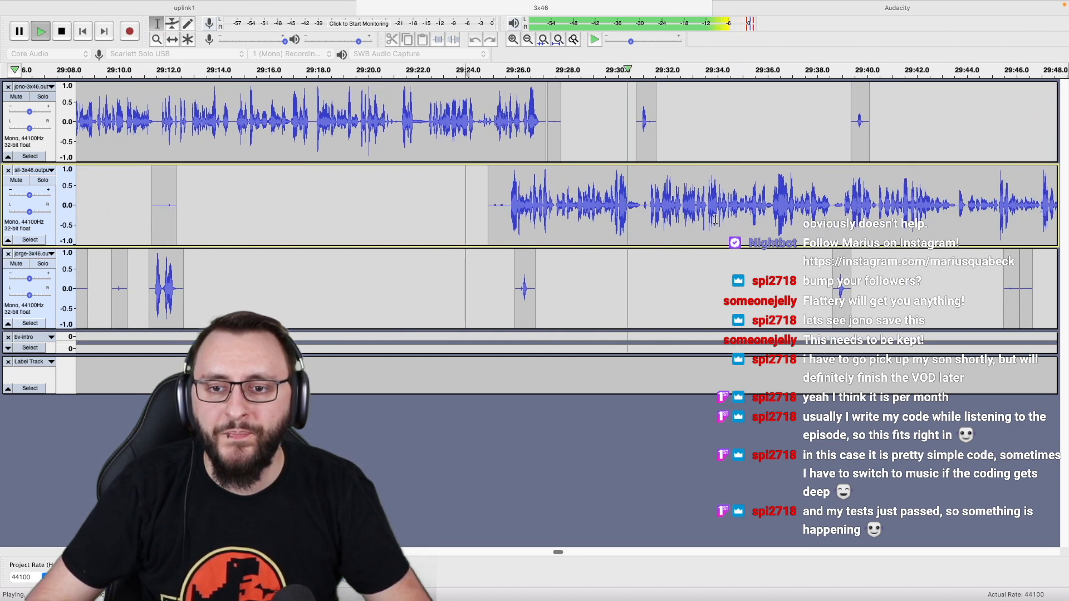
{"action": "scroll", "coordinate": [715, 219], "scroll_direction": "right", "scroll_amount": 2}
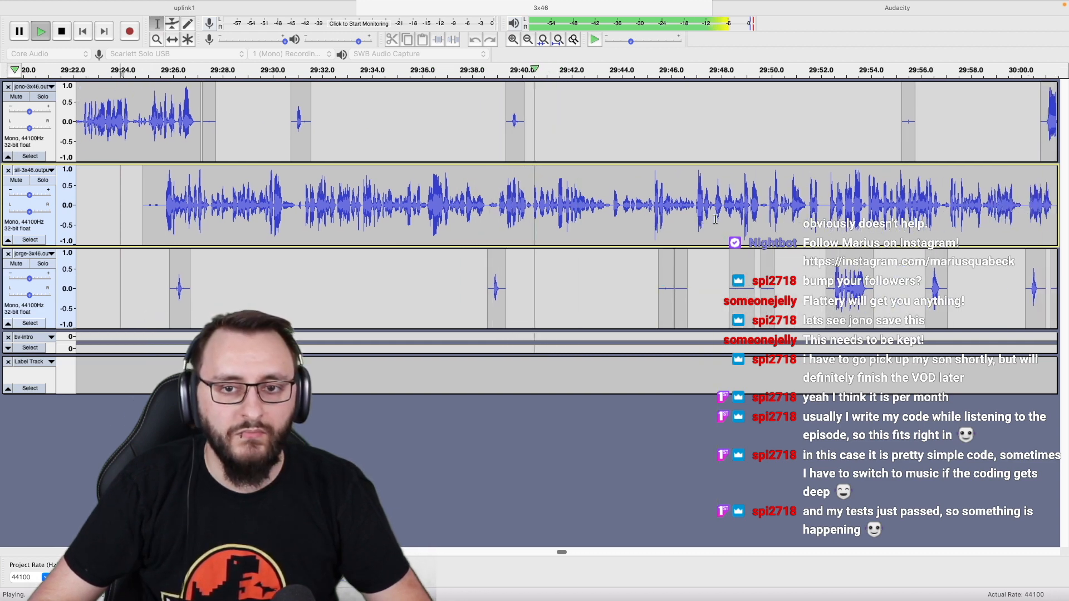
{"action": "scroll", "coordinate": [571, 217], "scroll_direction": "down", "scroll_amount": 1}
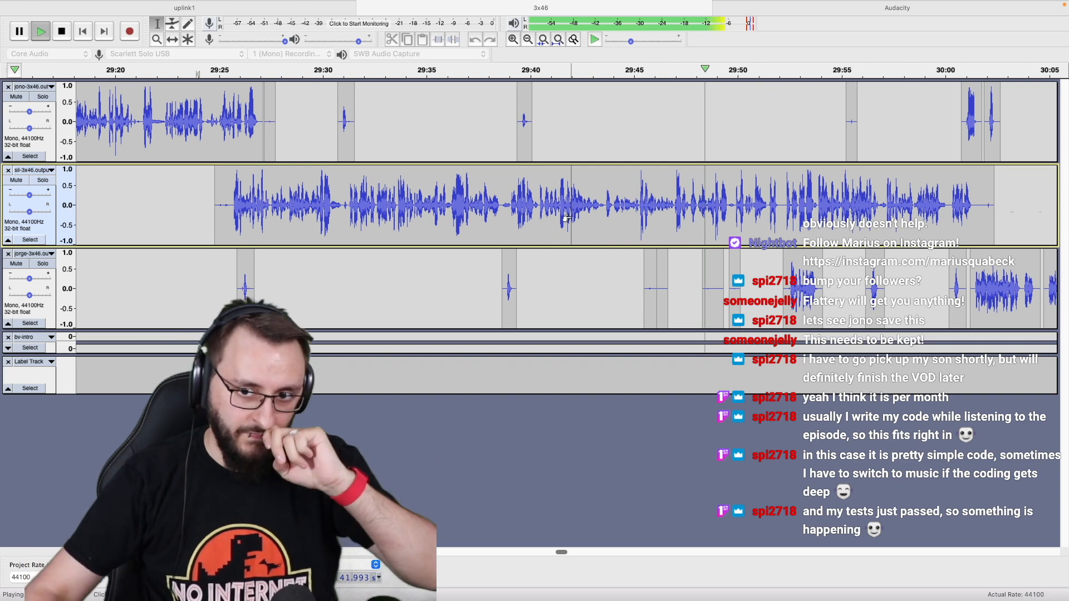
{"action": "scroll", "coordinate": [571, 217], "scroll_direction": "right", "scroll_amount": 1}
{"action": "scroll", "coordinate": [571, 217], "scroll_direction": "right", "scroll_amount": 10}
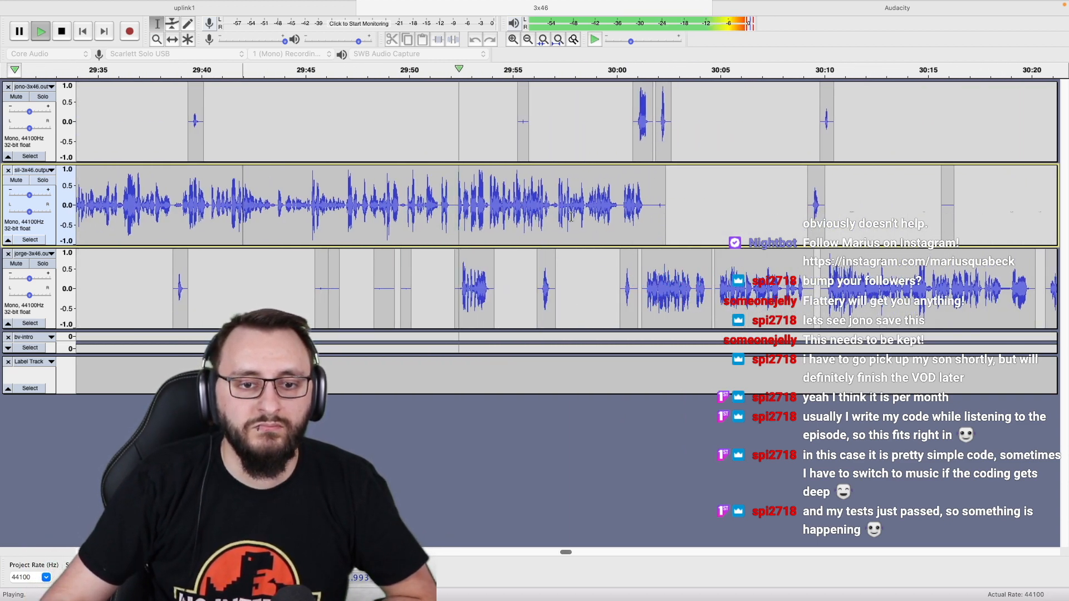
{"action": "scroll", "coordinate": [571, 217], "scroll_direction": "right", "scroll_amount": 2}
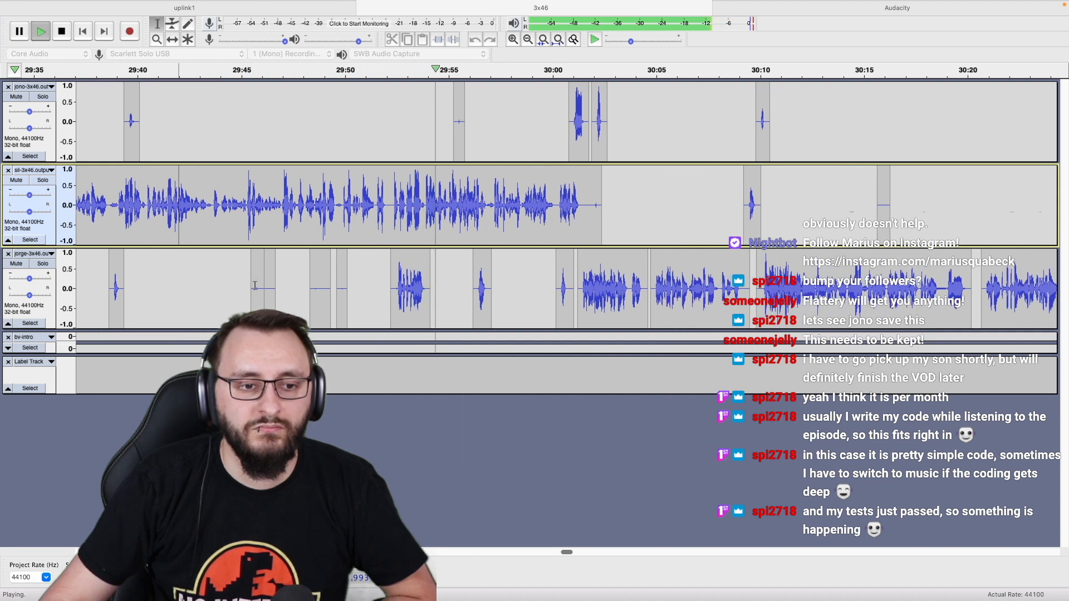
{"action": "left_click_drag", "start_coordinate": [237, 286], "coordinate": [438, 289]}
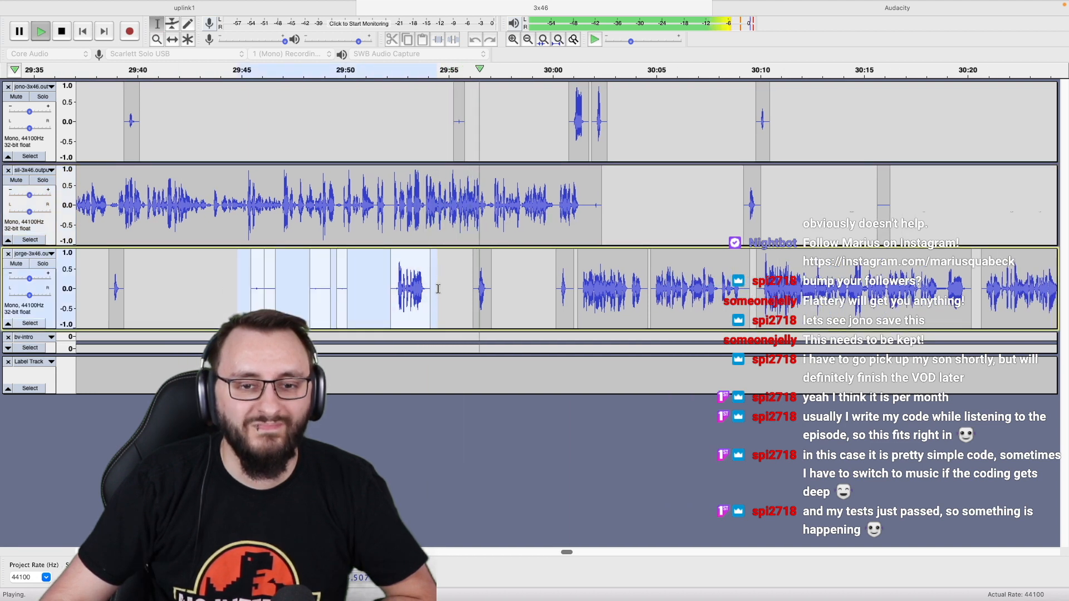
{"action": "left_click", "coordinate": [552, 284]}
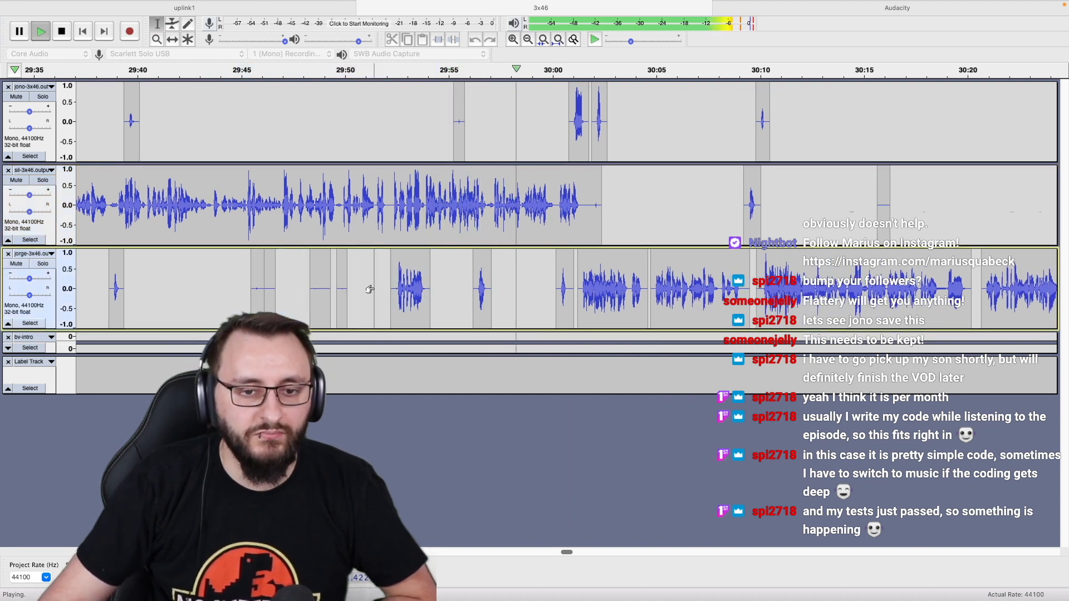
Listen to the handover to the third voice track around 30:00 and its speech on to about 30:26.
{"action": "scroll", "coordinate": [551, 284], "scroll_direction": "right", "scroll_amount": 2}
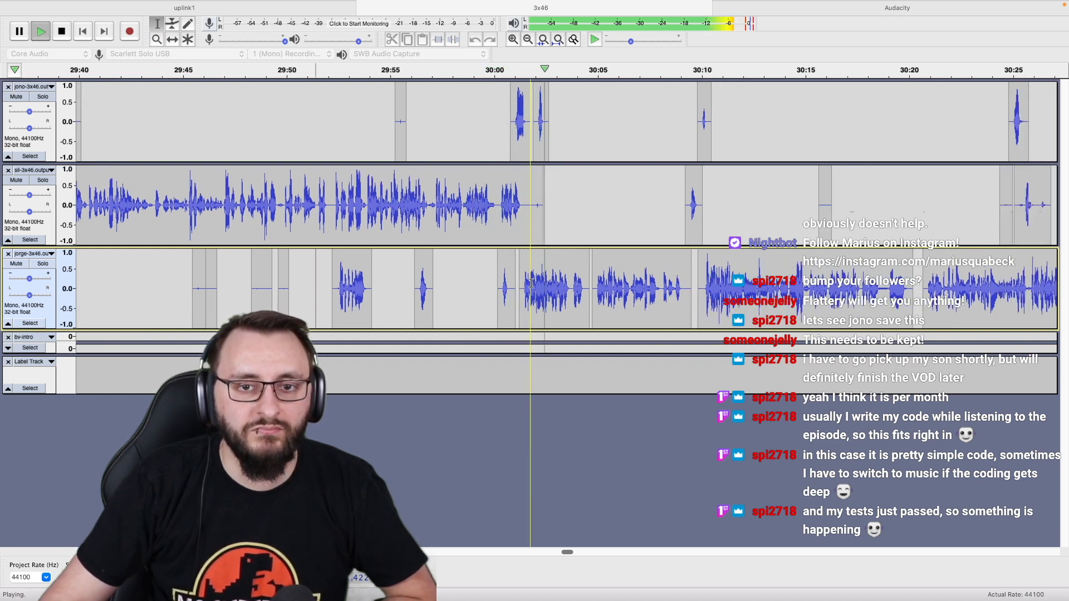
{"action": "scroll", "coordinate": [532, 284], "scroll_direction": "right", "scroll_amount": 3}
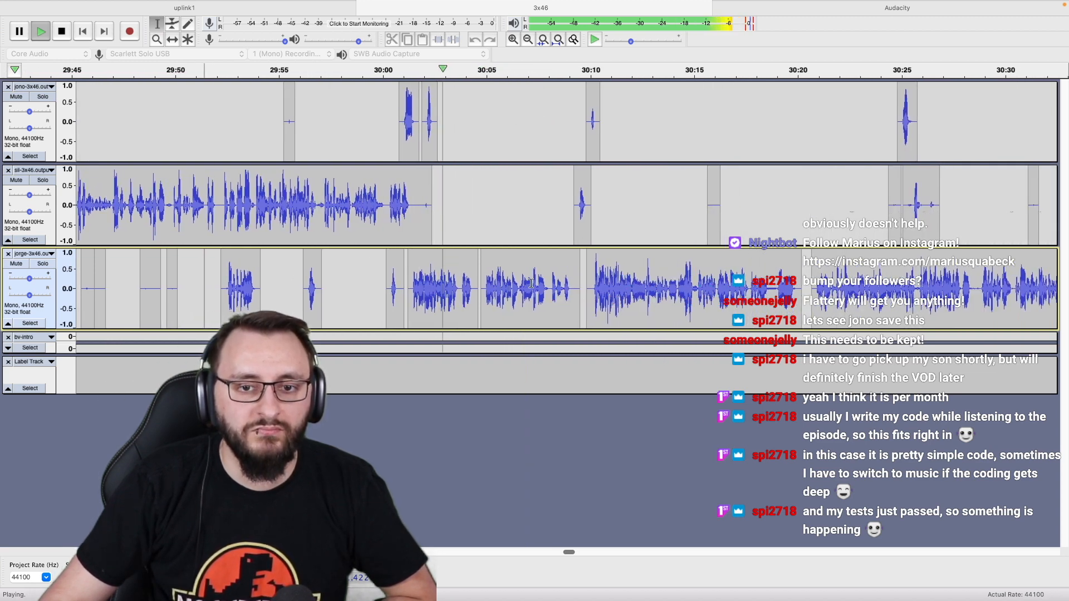
{"action": "left_click", "coordinate": [425, 127]}
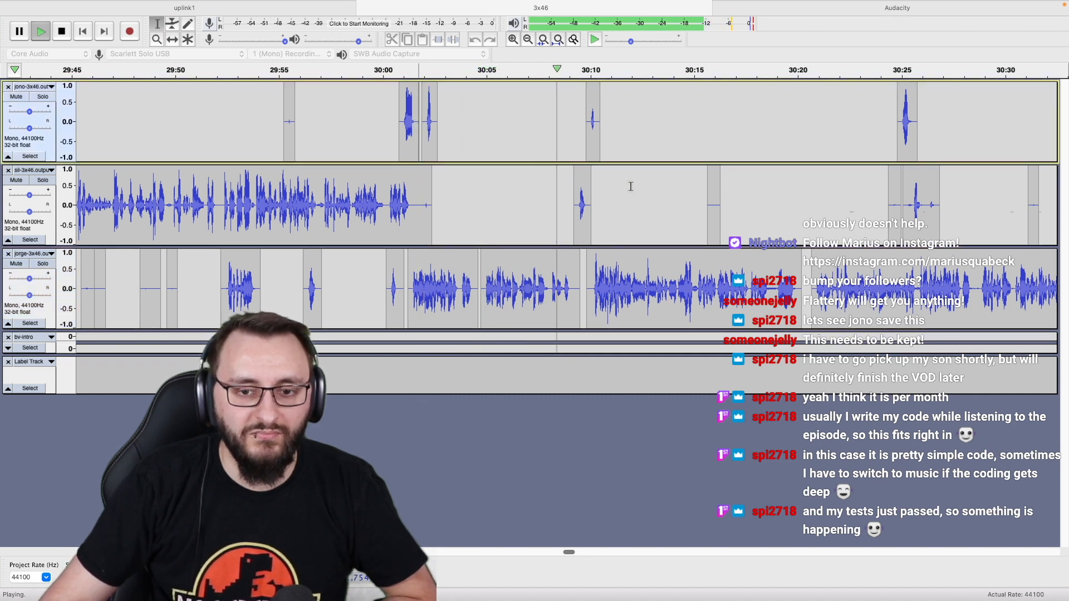
{"action": "scroll", "coordinate": [630, 186], "scroll_direction": "right", "scroll_amount": 2}
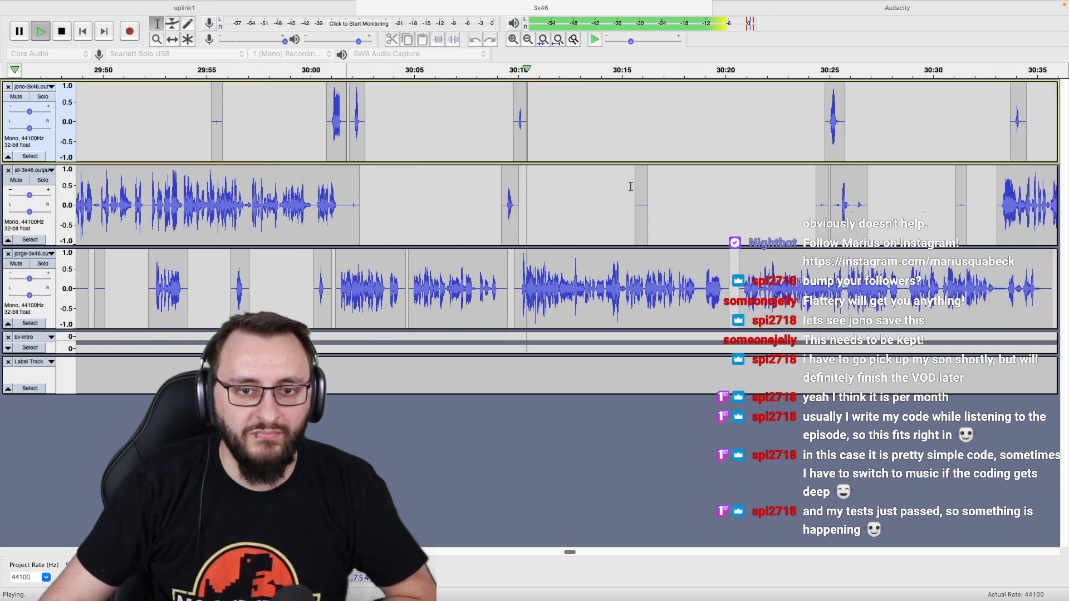
{"action": "scroll", "coordinate": [631, 187], "scroll_direction": "right", "scroll_amount": 4}
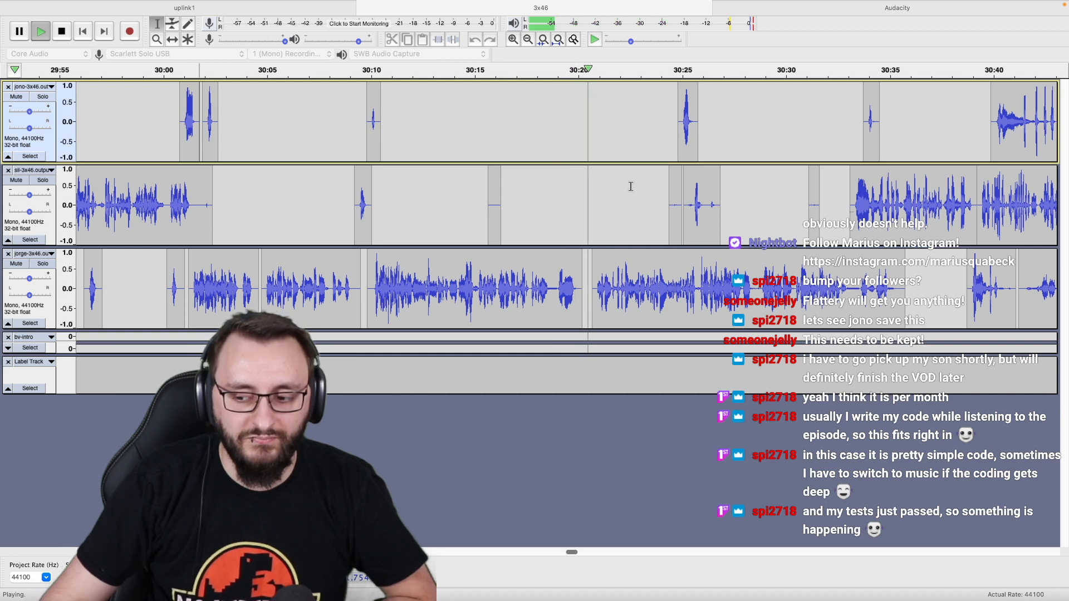
{"action": "scroll", "coordinate": [631, 187], "scroll_direction": "right", "scroll_amount": 4}
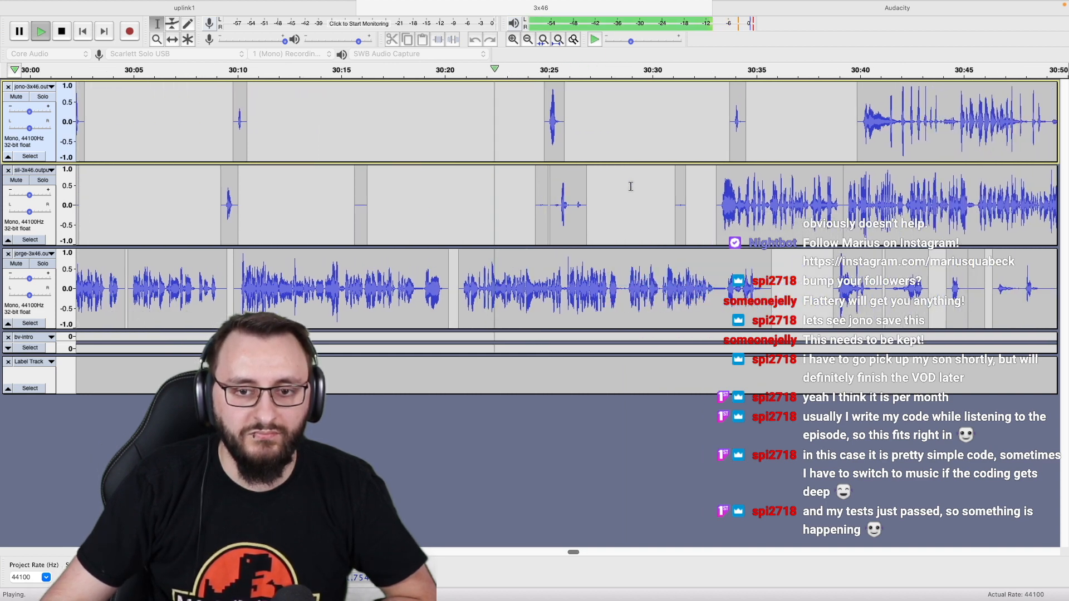
{"action": "scroll", "coordinate": [631, 187], "scroll_direction": "right", "scroll_amount": 2}
{"action": "scroll", "coordinate": [631, 187], "scroll_direction": "right", "scroll_amount": 1}
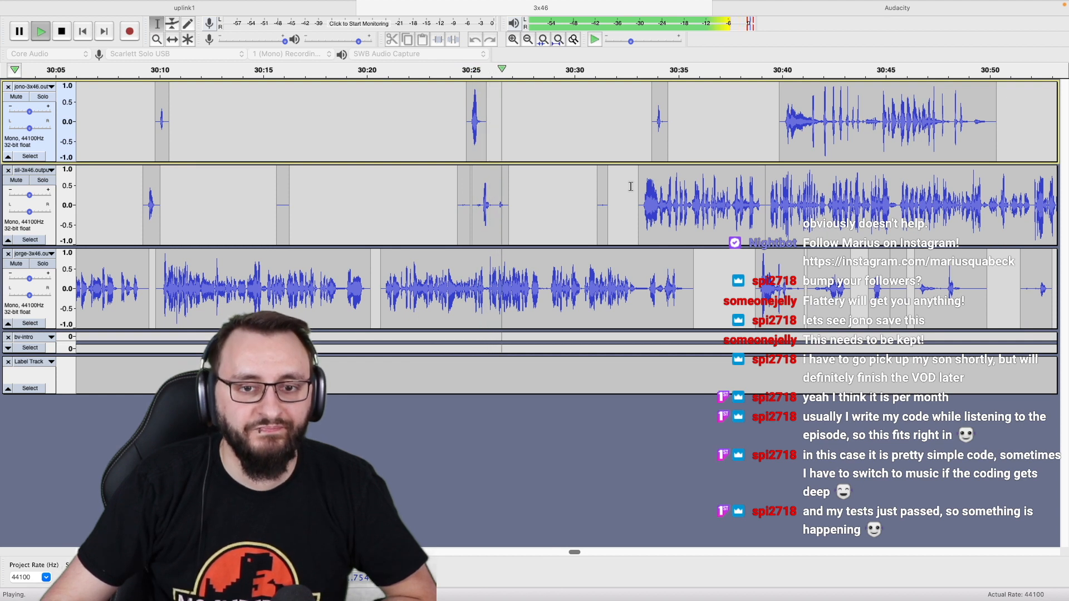
Split-delete the second voice track's clips from about 30:15 to 30:32 and resume playback from the end of that stretch.
{"action": "left_click_drag", "start_coordinate": [266, 221], "coordinate": [616, 218]}
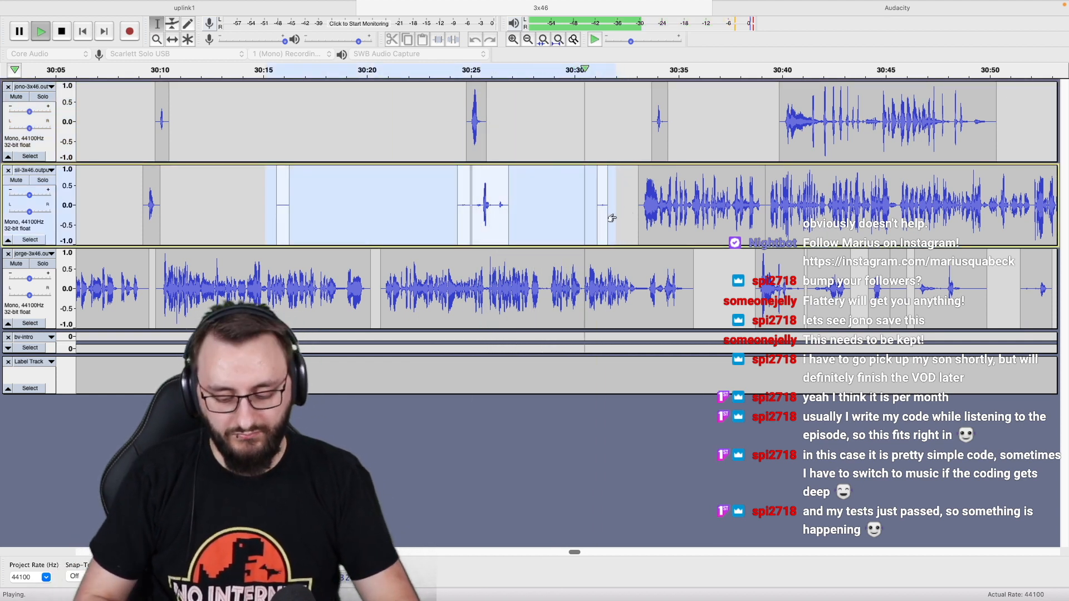
{"action": "key", "text": "space"}
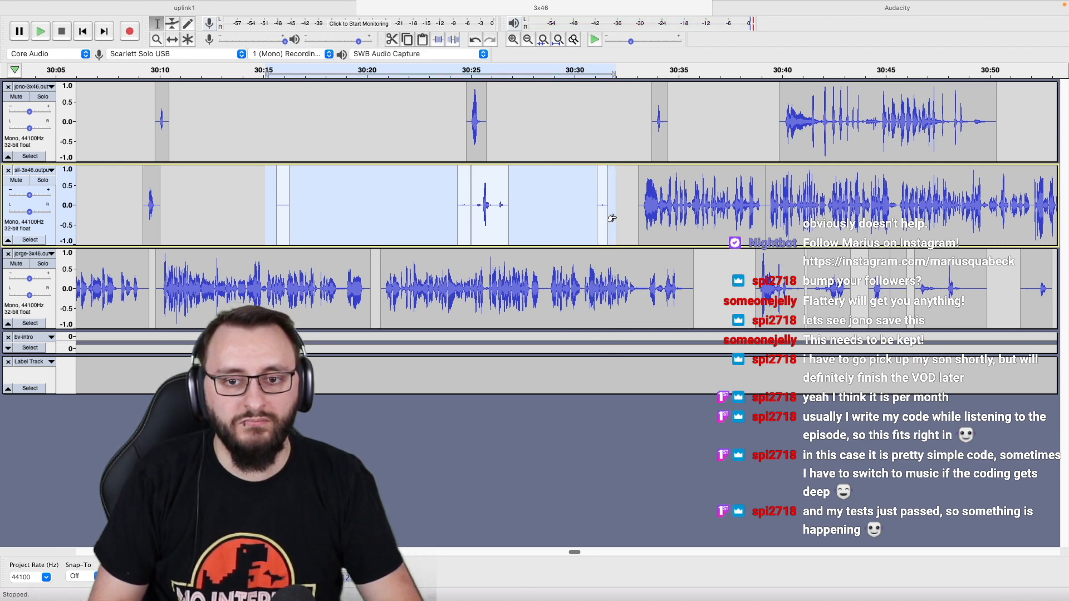
{"action": "key", "text": "super+alt+k"}
{"action": "key", "text": "Right"}
{"action": "key", "text": "space"}
Listen on from about 30:32 to 31:07, following the second voice track's speech and the other tracks' interjections.
{"action": "scroll", "coordinate": [616, 217], "scroll_direction": "right", "scroll_amount": 1}
{"action": "scroll", "coordinate": [616, 217], "scroll_direction": "right", "scroll_amount": 2}
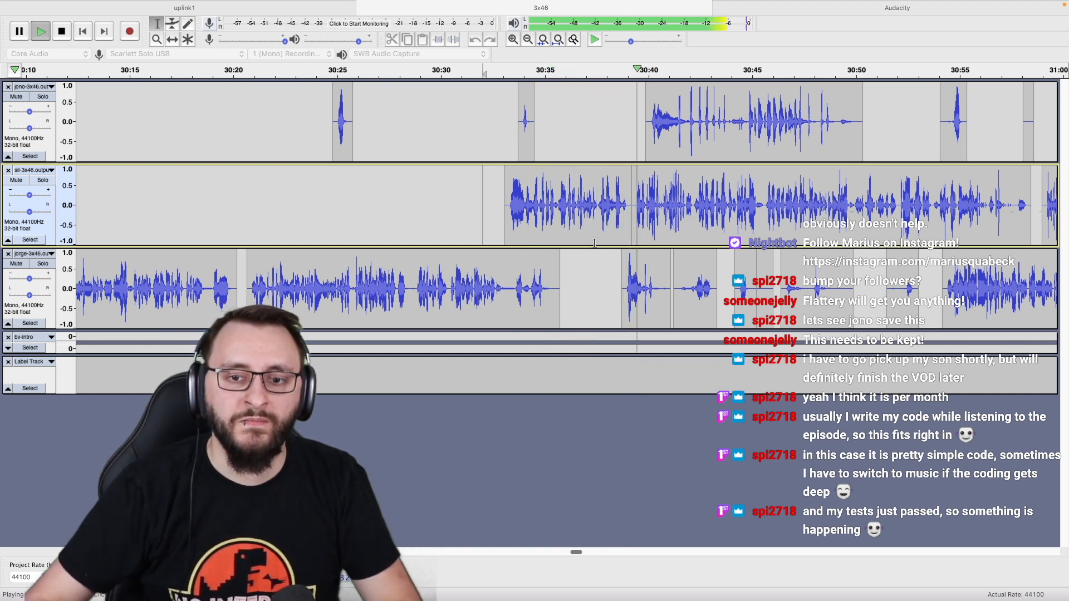
{"action": "scroll", "coordinate": [594, 244], "scroll_direction": "right", "scroll_amount": 3}
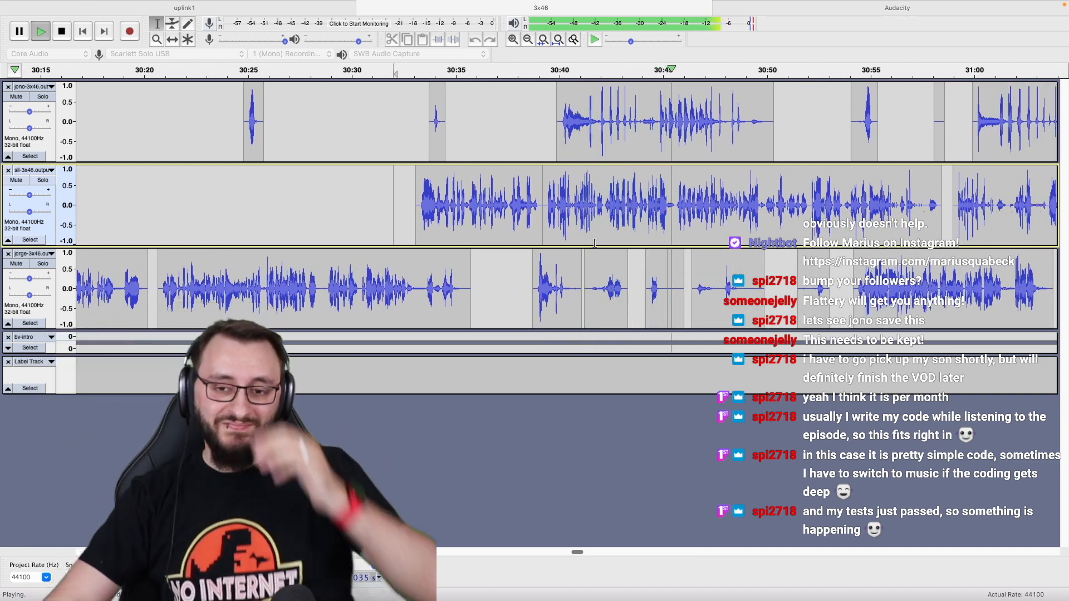
{"action": "scroll", "coordinate": [594, 243], "scroll_direction": "right", "scroll_amount": 6}
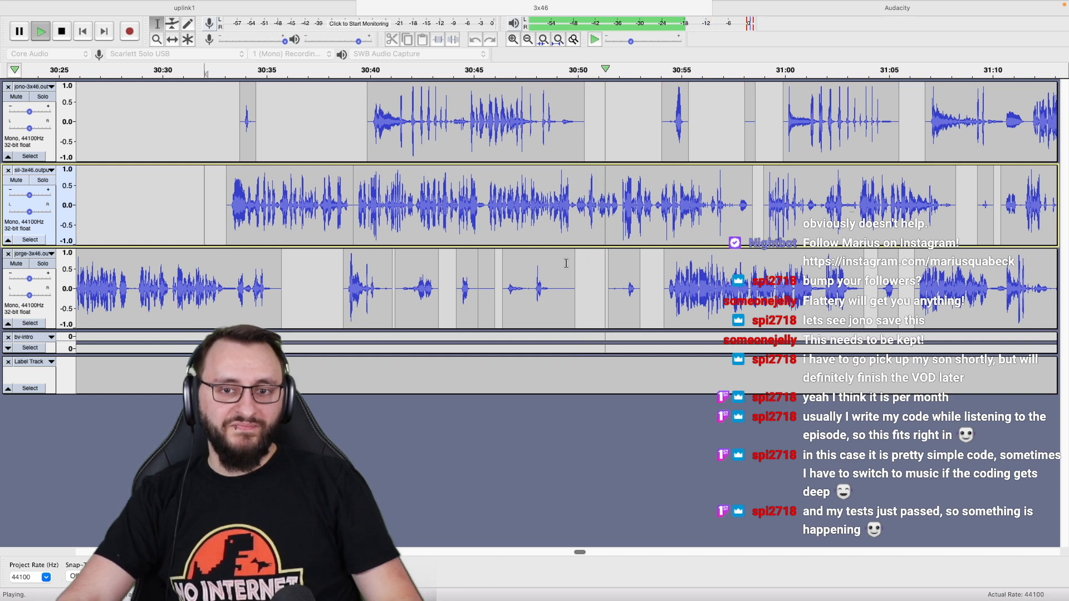
{"action": "scroll", "coordinate": [590, 263], "scroll_direction": "right", "scroll_amount": 3}
{"action": "left_click", "coordinate": [568, 271]}
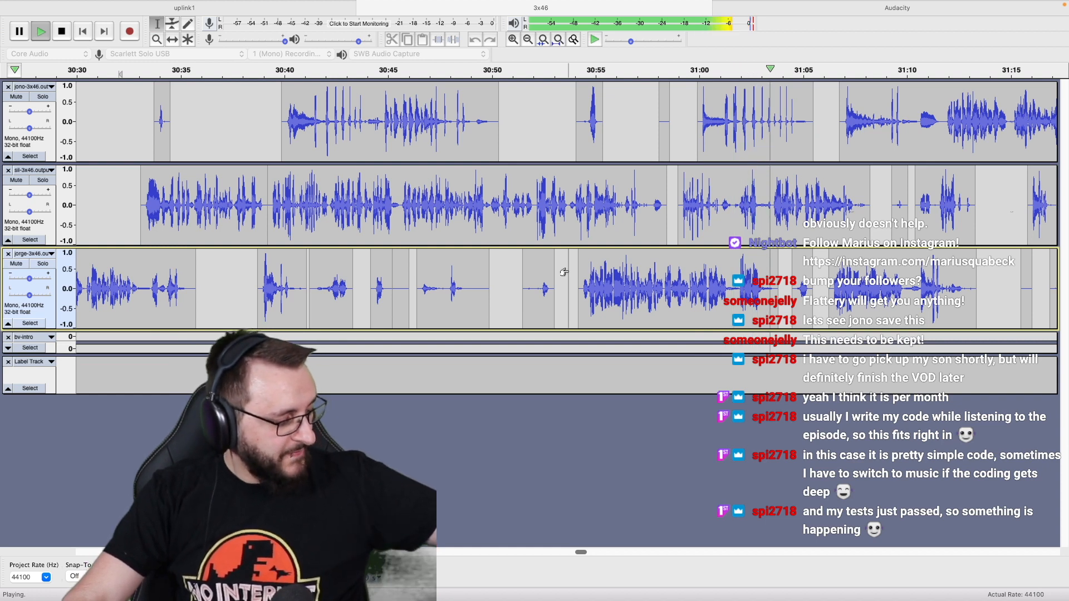
{"action": "scroll", "coordinate": [564, 272], "scroll_direction": "right", "scroll_amount": 5}
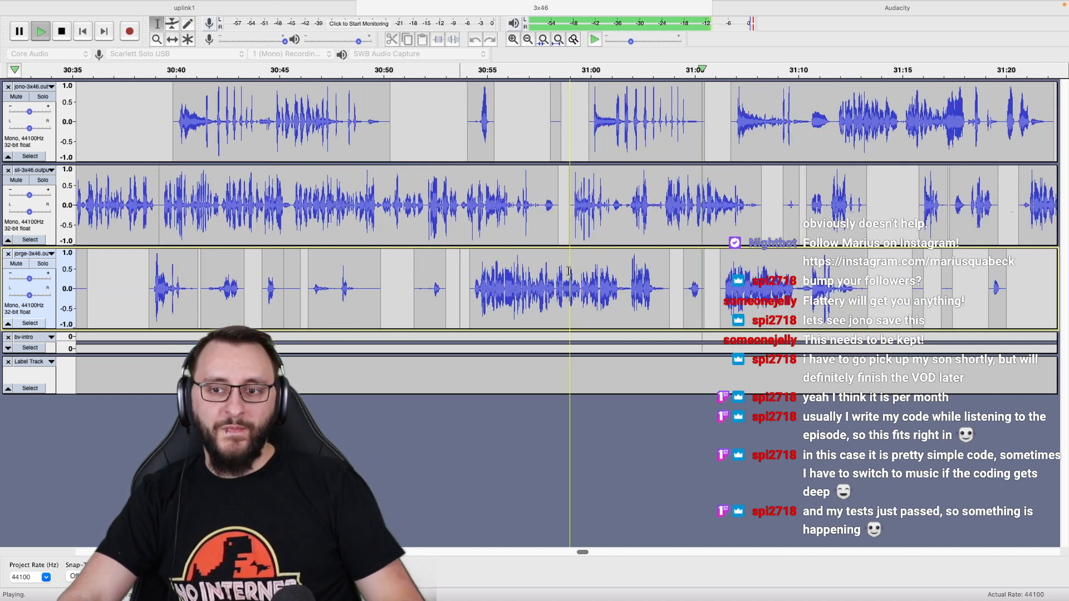
{"action": "scroll", "coordinate": [568, 271], "scroll_direction": "right", "scroll_amount": 2}
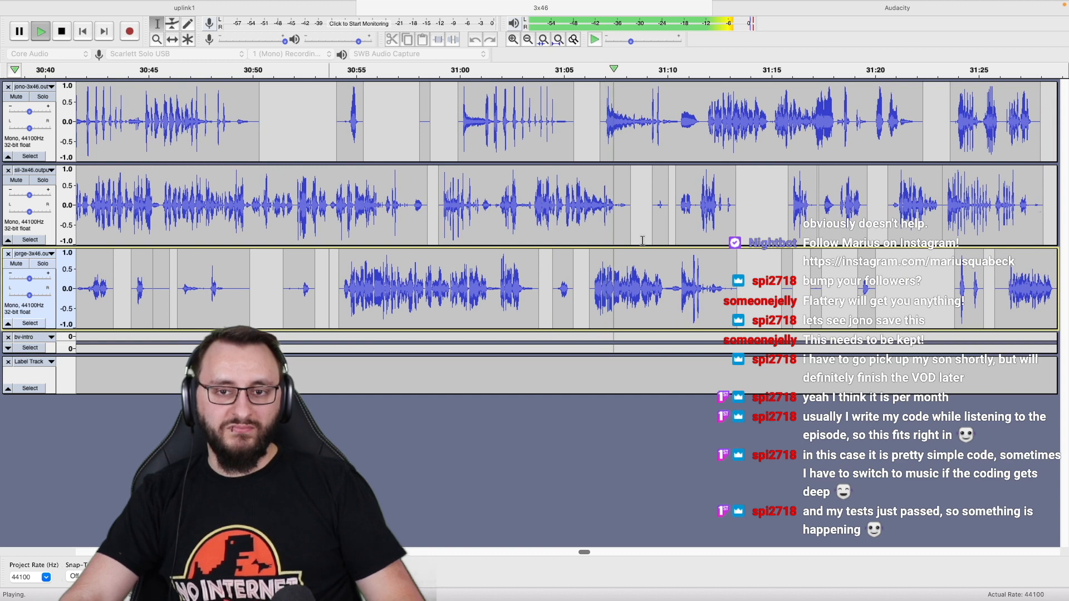
Examine the overlapping speech on the three voice tracks more closely from about 31:07 to 31:17 while listening.
{"action": "scroll", "coordinate": [643, 240], "scroll_direction": "up", "scroll_amount": 3}
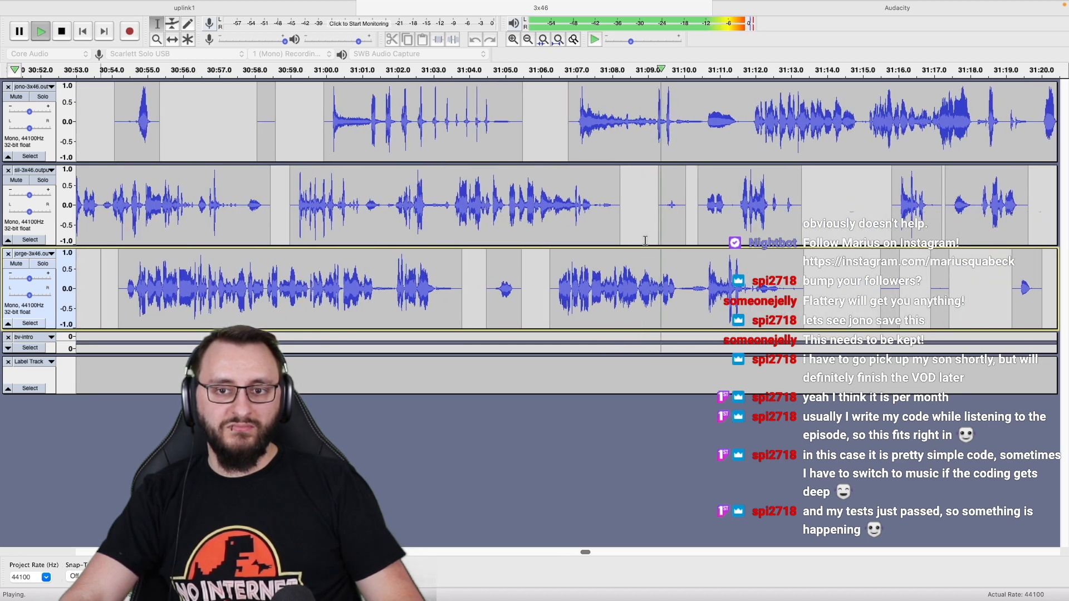
{"action": "scroll", "coordinate": [645, 241], "scroll_direction": "right", "scroll_amount": 3}
{"action": "scroll", "coordinate": [645, 240], "scroll_direction": "right", "scroll_amount": 1}
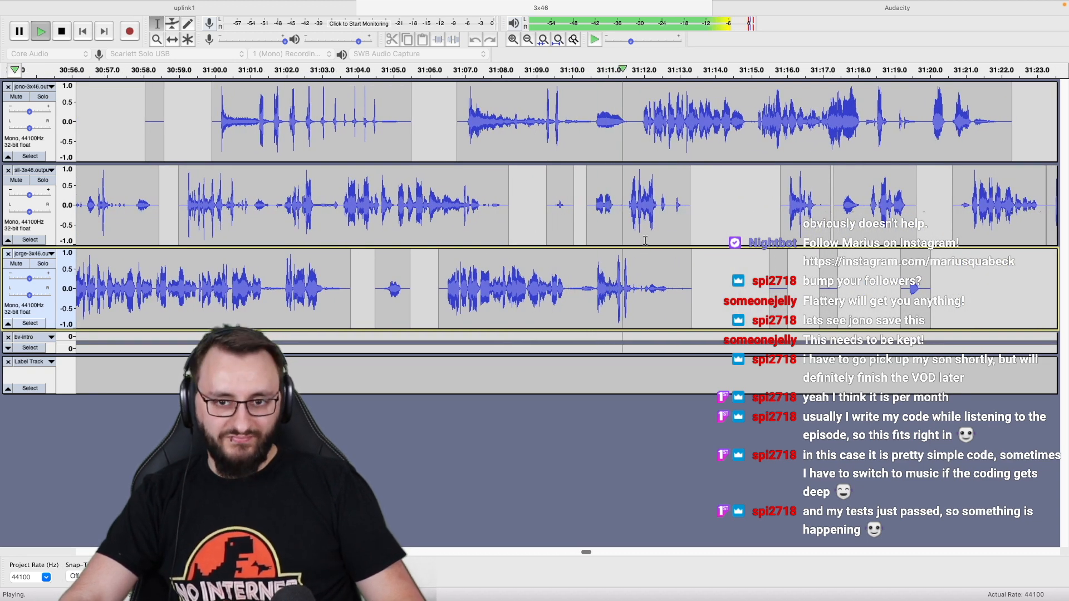
{"action": "scroll", "coordinate": [645, 241], "scroll_direction": "right", "scroll_amount": 2}
{"action": "scroll", "coordinate": [644, 239], "scroll_direction": "right", "scroll_amount": 2}
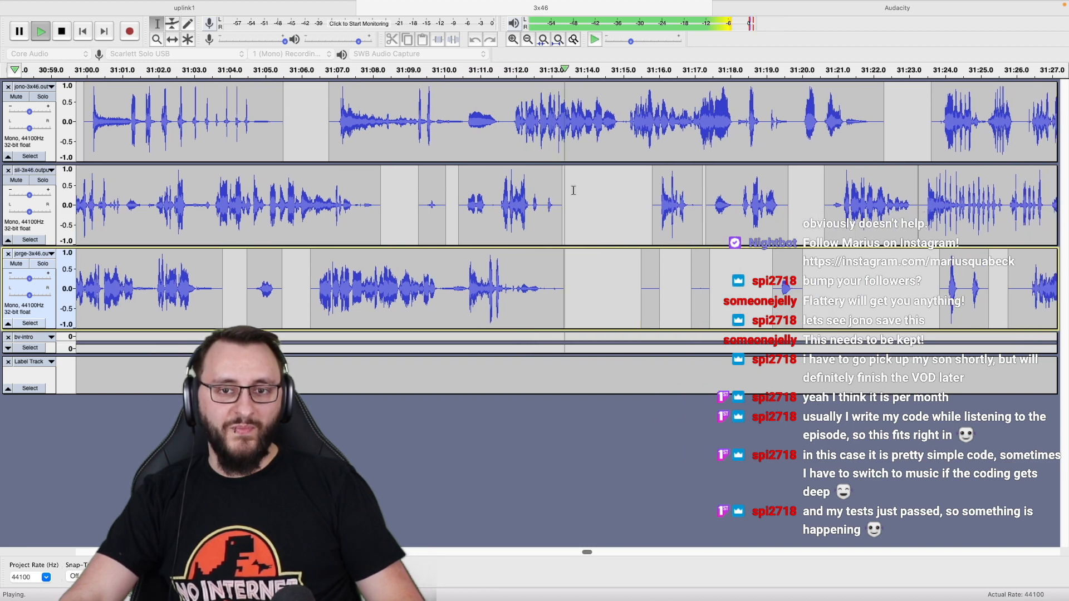
{"action": "left_click", "coordinate": [618, 189]}
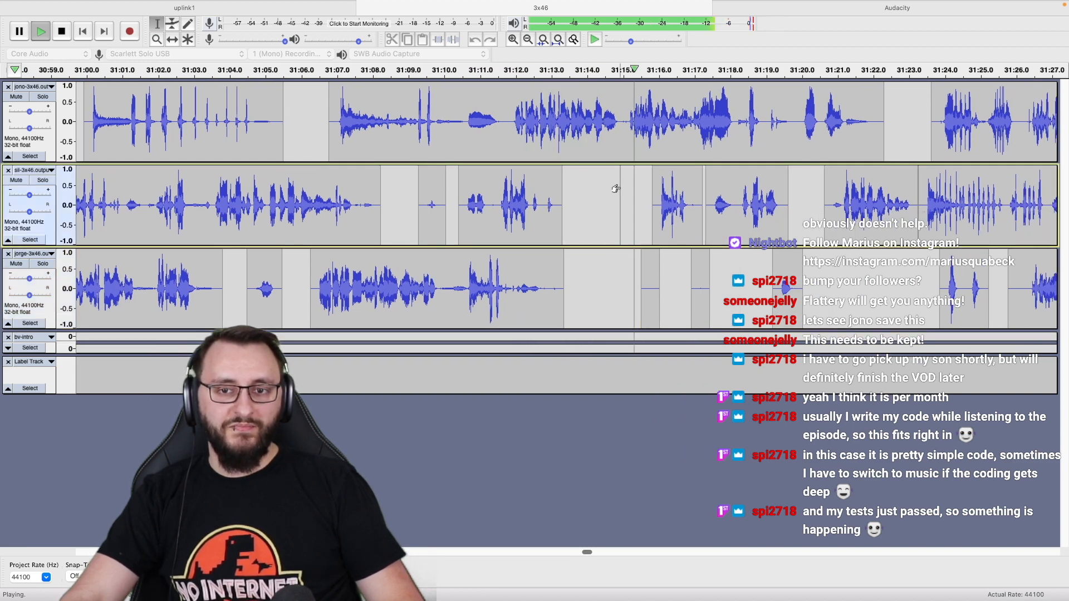
{"action": "scroll", "coordinate": [618, 189], "scroll_direction": "down", "scroll_amount": 3}
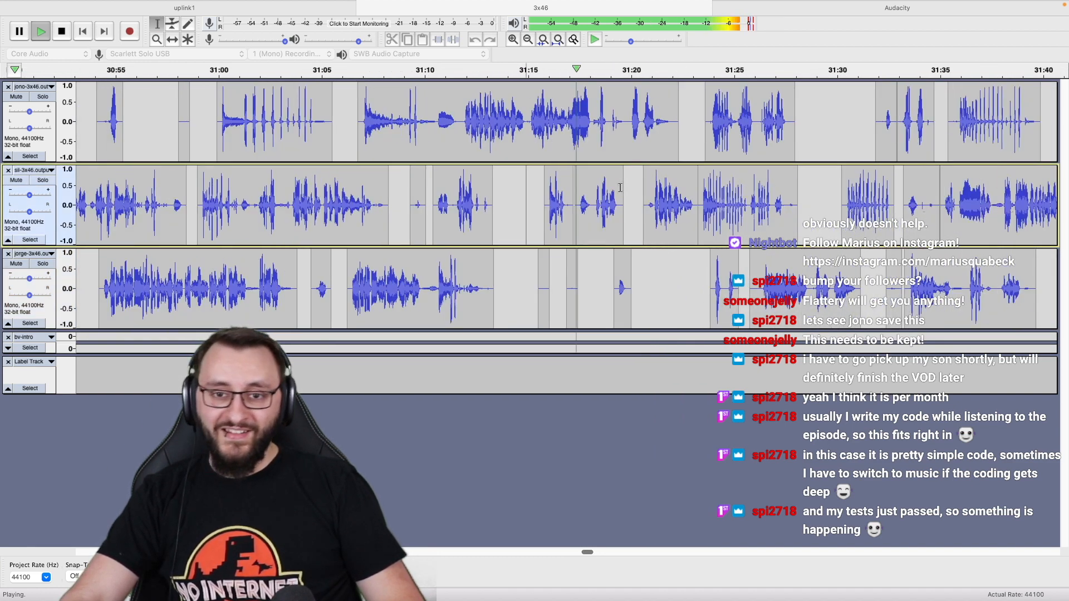
Copy about 0.8 s of blank audio from the first voice track's gap after 31:28 and paste it into all three voice tracks' nearby gaps.
{"action": "scroll", "coordinate": [596, 188], "scroll_direction": "right", "scroll_amount": 5}
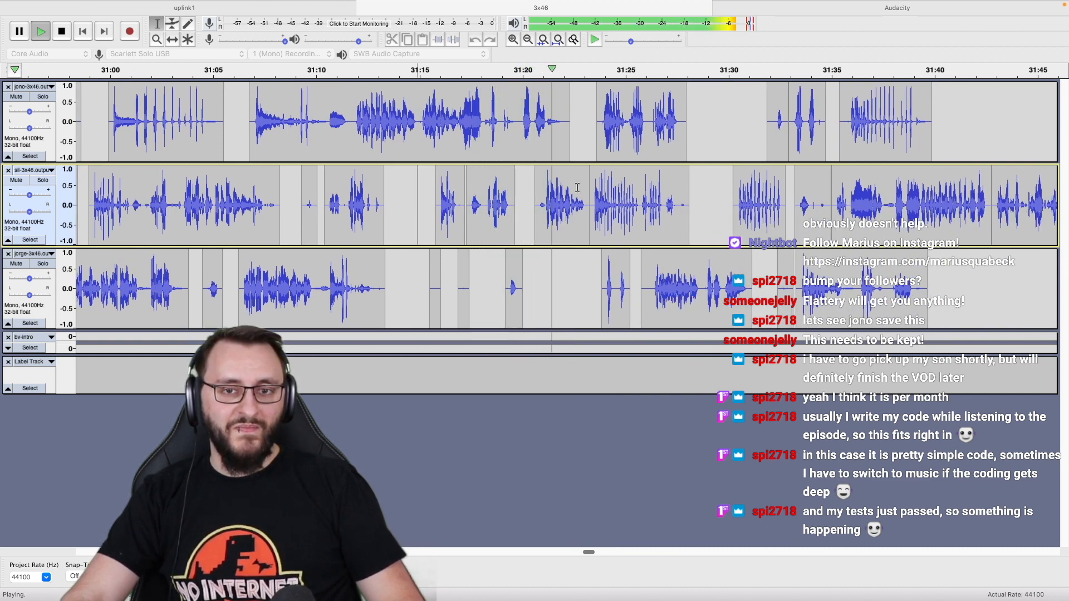
{"action": "scroll", "coordinate": [577, 187], "scroll_direction": "right", "scroll_amount": 3}
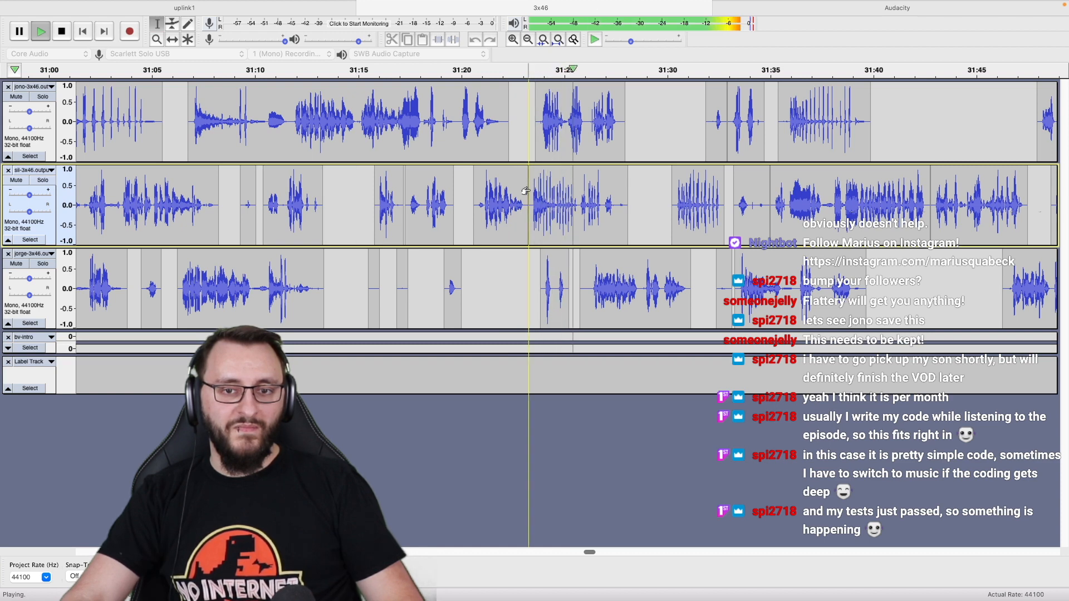
{"action": "scroll", "coordinate": [531, 189], "scroll_direction": "right", "scroll_amount": 3}
{"action": "scroll", "coordinate": [530, 190], "scroll_direction": "right", "scroll_amount": 1}
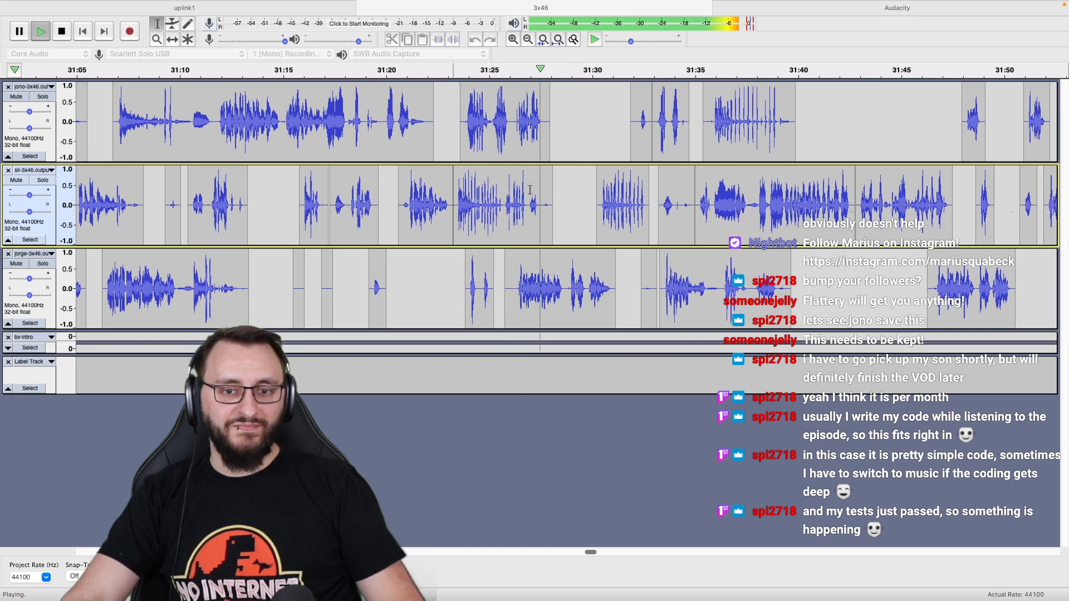
{"action": "key", "text": "space"}
{"action": "scroll", "coordinate": [510, 235], "scroll_direction": "up", "scroll_amount": 4}
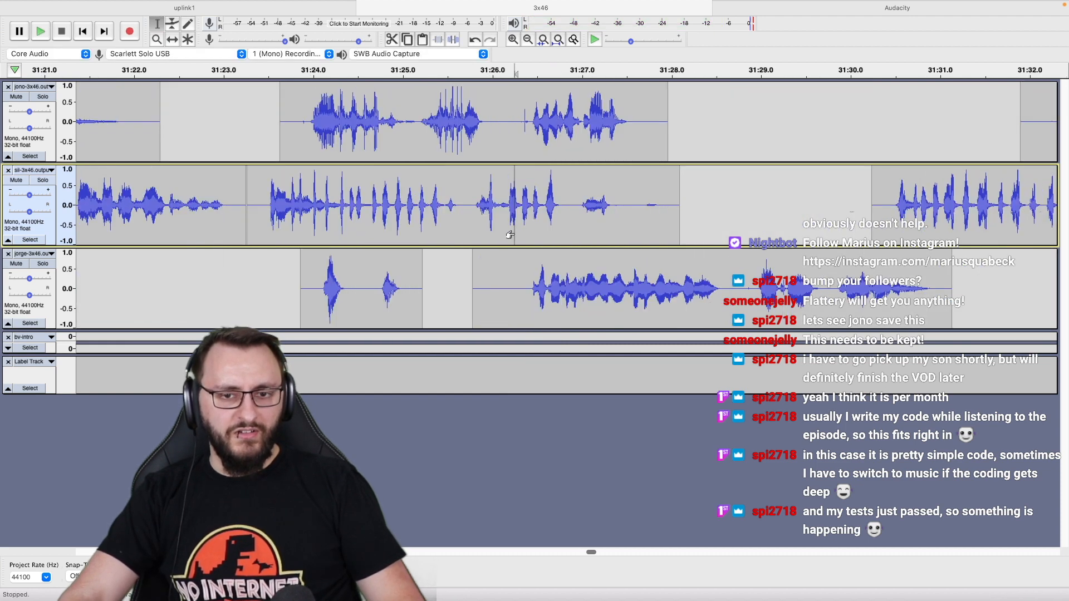
{"action": "scroll", "coordinate": [473, 242], "scroll_direction": "right", "scroll_amount": 1}
{"action": "left_click_drag", "start_coordinate": [800, 124], "coordinate": [969, 123]}
{"action": "left_click", "coordinate": [941, 123]}
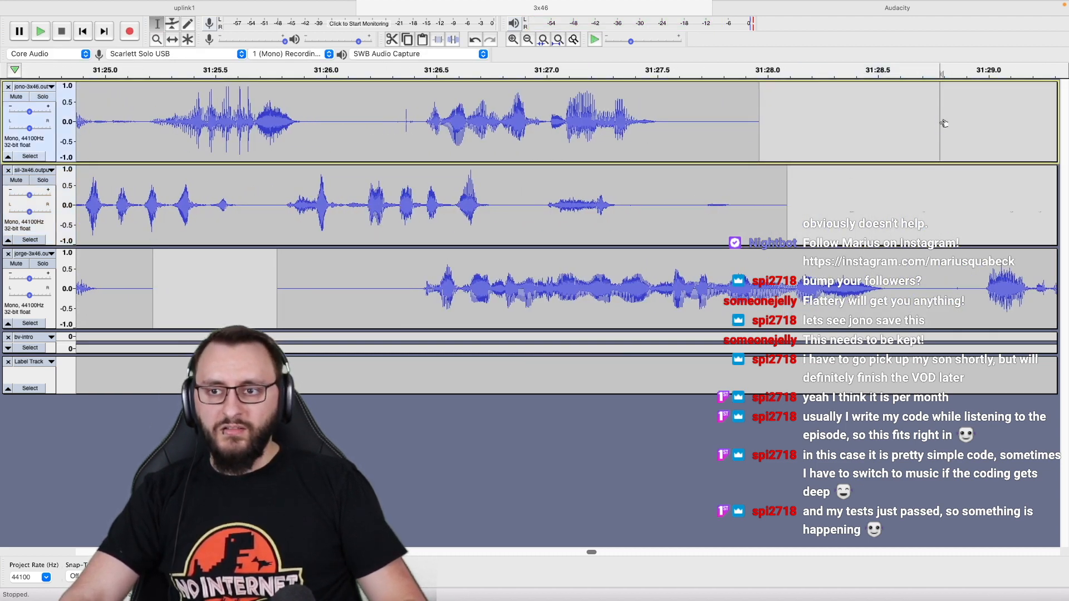
{"action": "left_click", "coordinate": [250, 287]}
{"action": "key", "text": "super+v"}
Review the widened passage from about 31:24.8, then remove the first voice track's audio from about 31:26.3 to 31:28, leaving a gap.
{"action": "scroll", "coordinate": [250, 286], "scroll_direction": "down", "scroll_amount": 3}
{"action": "left_click", "coordinate": [178, 286]}
{"action": "key", "text": "space"}
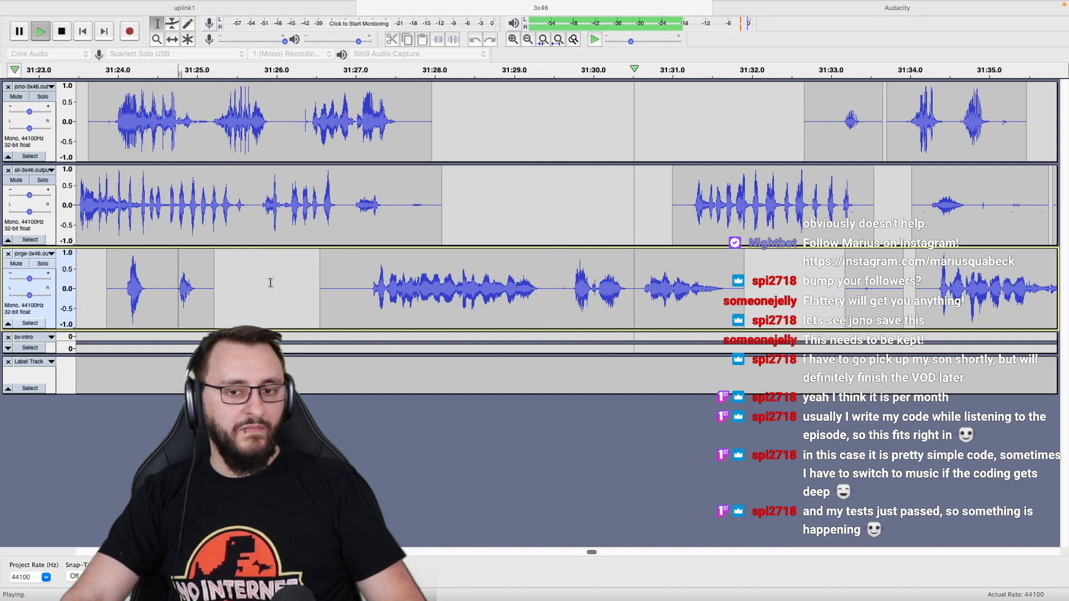
{"action": "scroll", "coordinate": [271, 283], "scroll_direction": "down", "scroll_amount": 1}
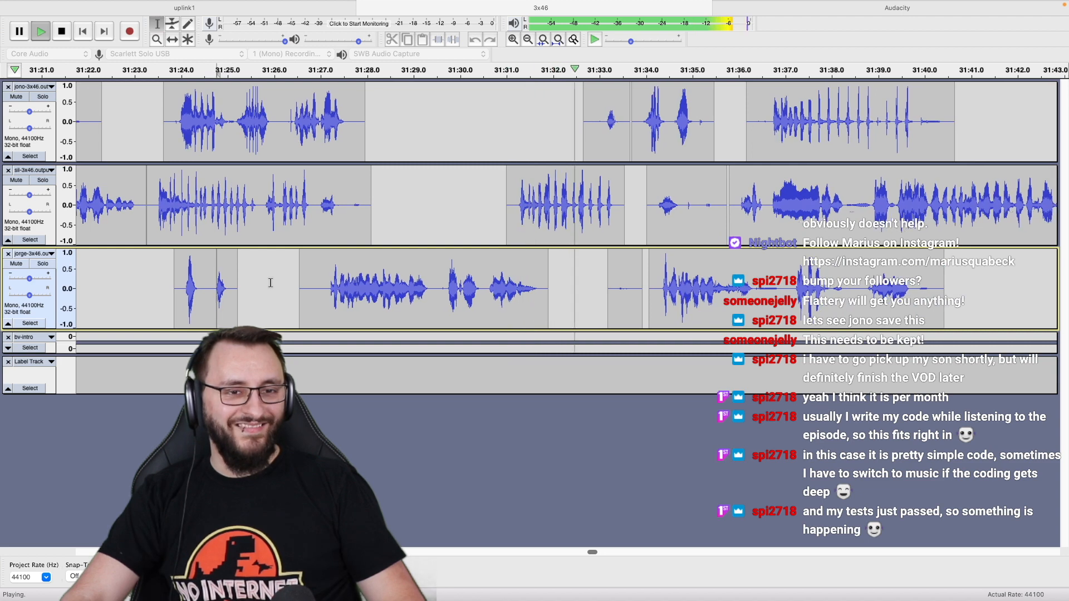
{"action": "key", "text": "space"}
{"action": "left_click_drag", "start_coordinate": [289, 125], "coordinate": [344, 131]}
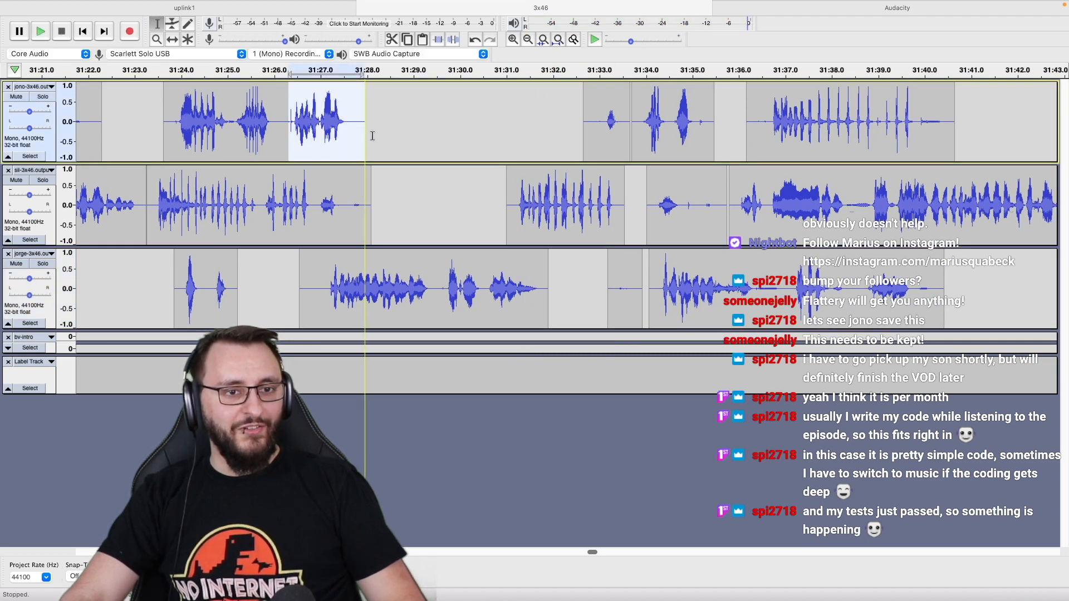
{"action": "key", "text": "Delete"}
Play the edited passage from about 31:22.6 and follow the playback through all three voice tracks.
{"action": "left_click", "coordinate": [118, 139]}
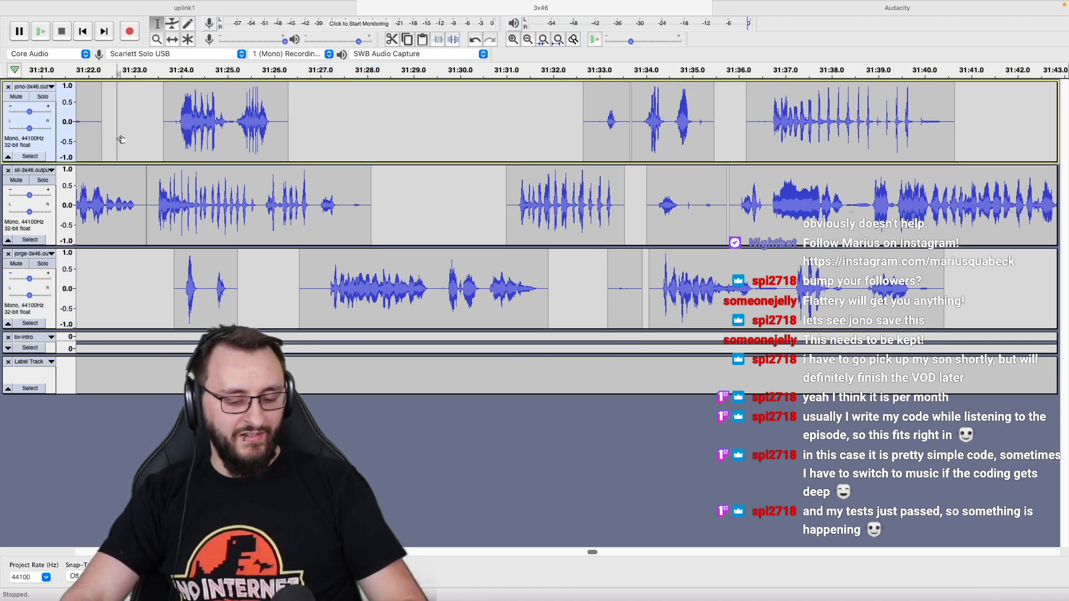
{"action": "key", "text": "space"}
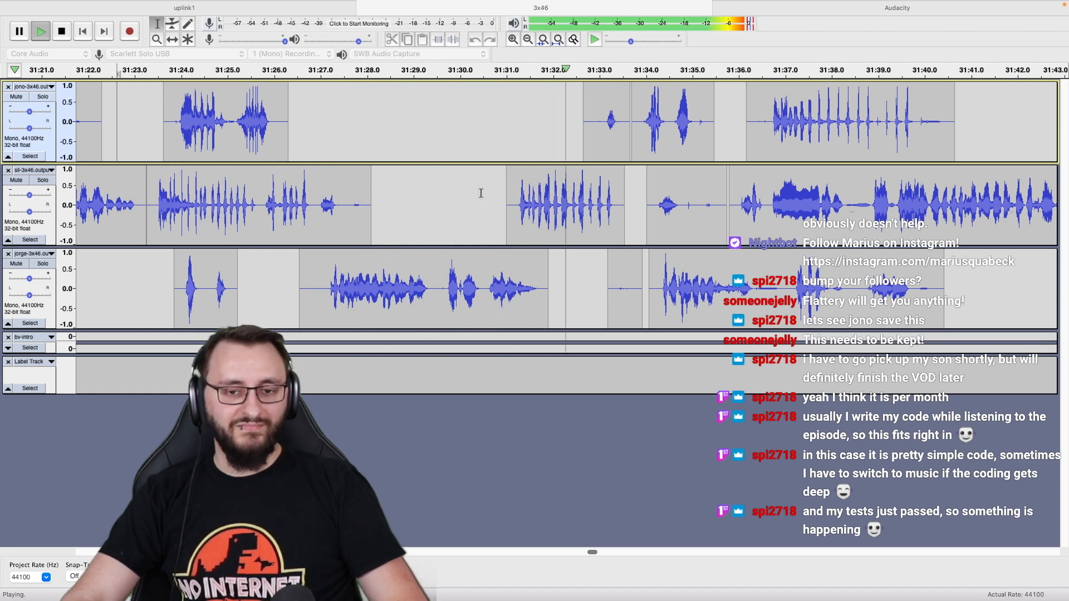
{"action": "scroll", "coordinate": [481, 193], "scroll_direction": "right", "scroll_amount": 3}
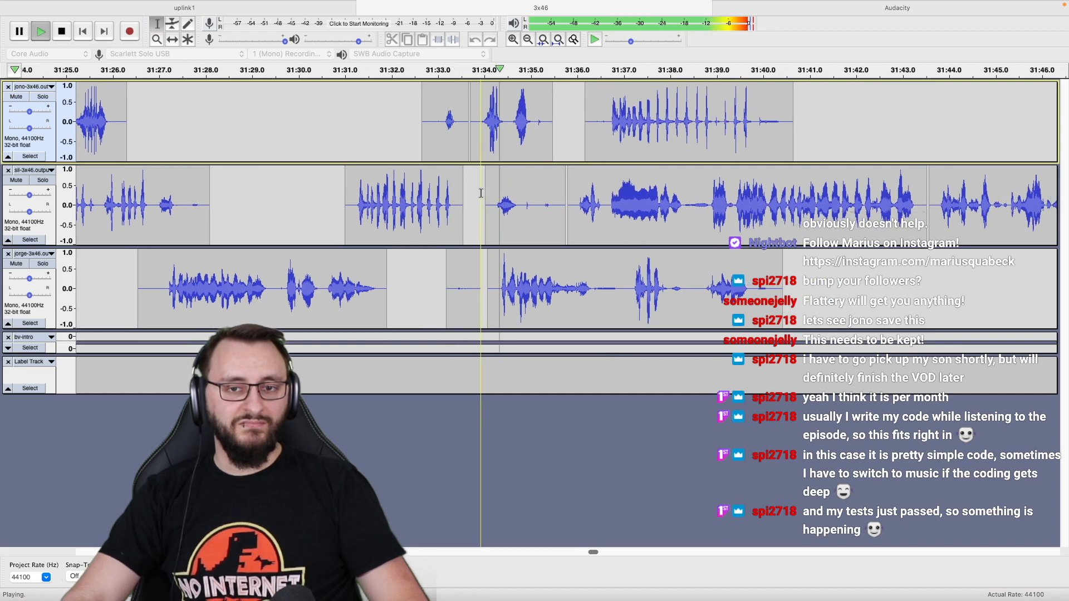
{"action": "scroll", "coordinate": [481, 193], "scroll_direction": "left", "scroll_amount": 1}
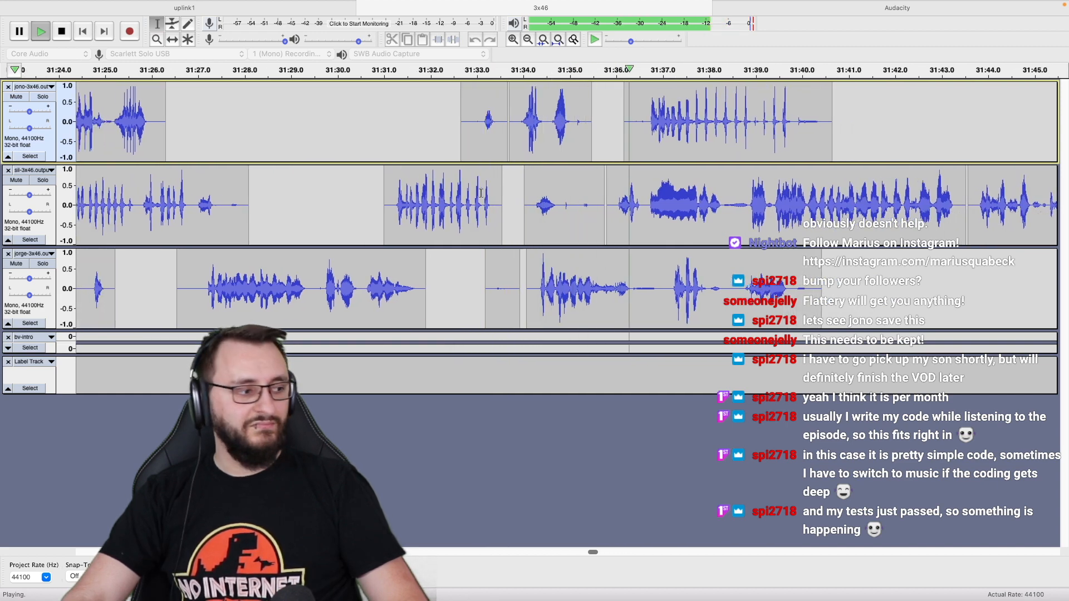
{"action": "scroll", "coordinate": [481, 193], "scroll_direction": "down", "scroll_amount": 1}
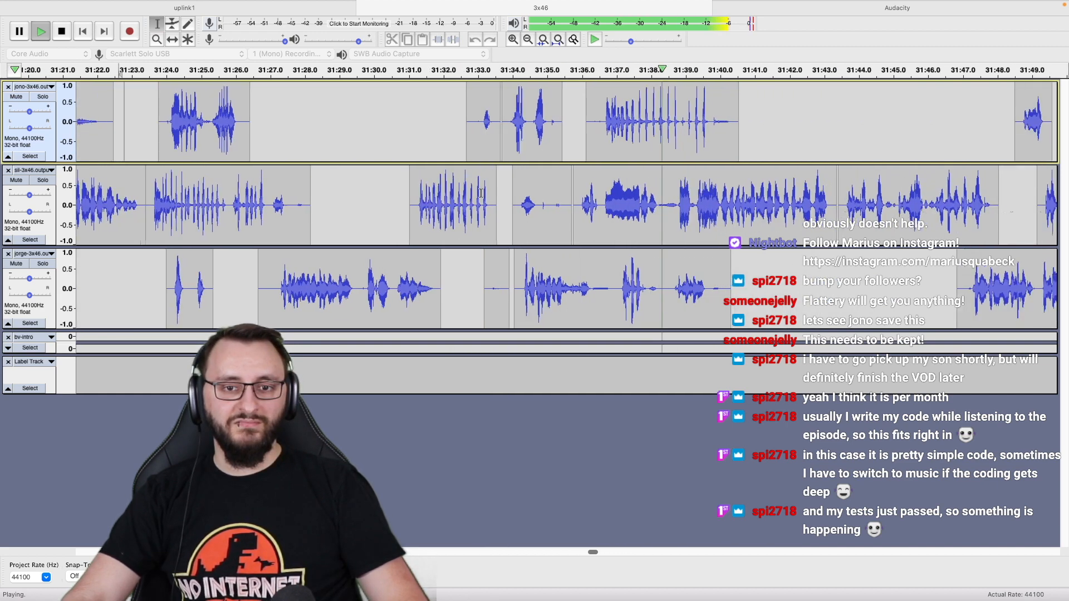
{"action": "scroll", "coordinate": [482, 194], "scroll_direction": "right", "scroll_amount": 4}
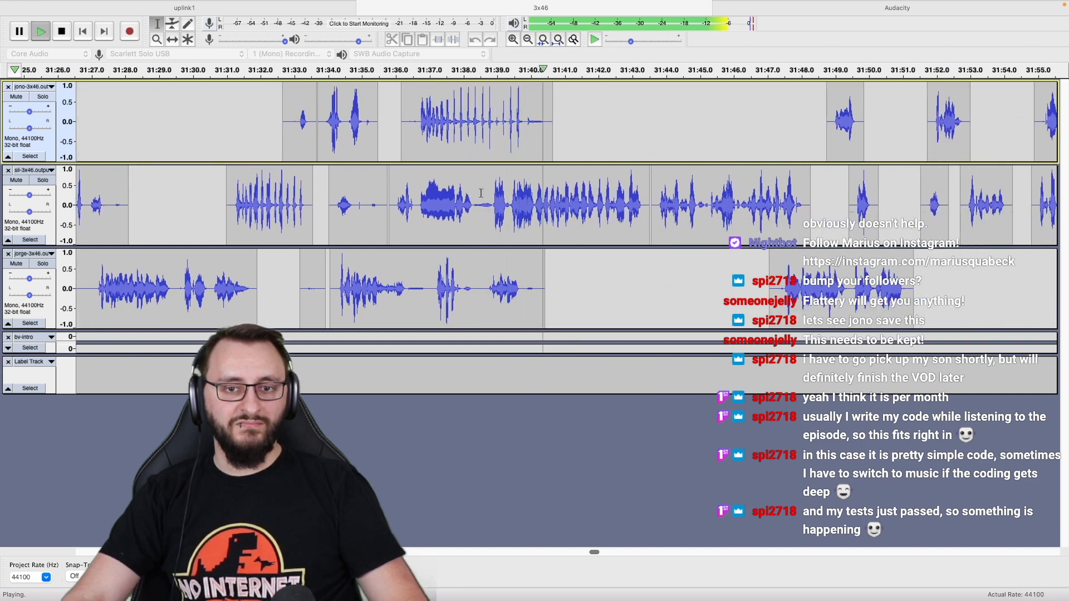
{"action": "scroll", "coordinate": [481, 193], "scroll_direction": "right", "scroll_amount": 3}
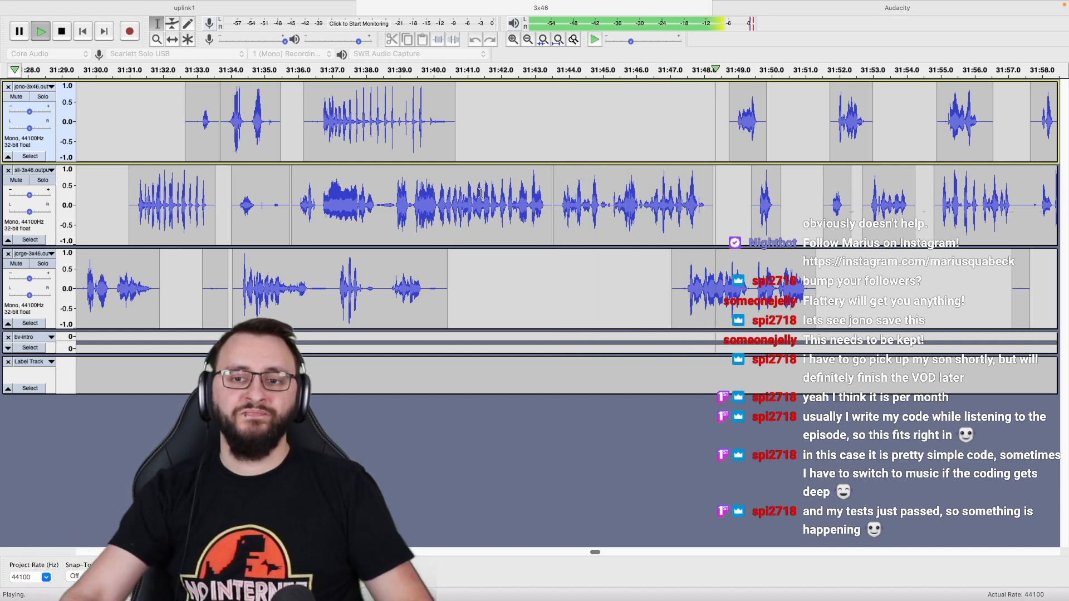
{"action": "scroll", "coordinate": [481, 193], "scroll_direction": "right", "scroll_amount": 10}
{"action": "scroll", "coordinate": [480, 193], "scroll_direction": "right", "scroll_amount": 3}
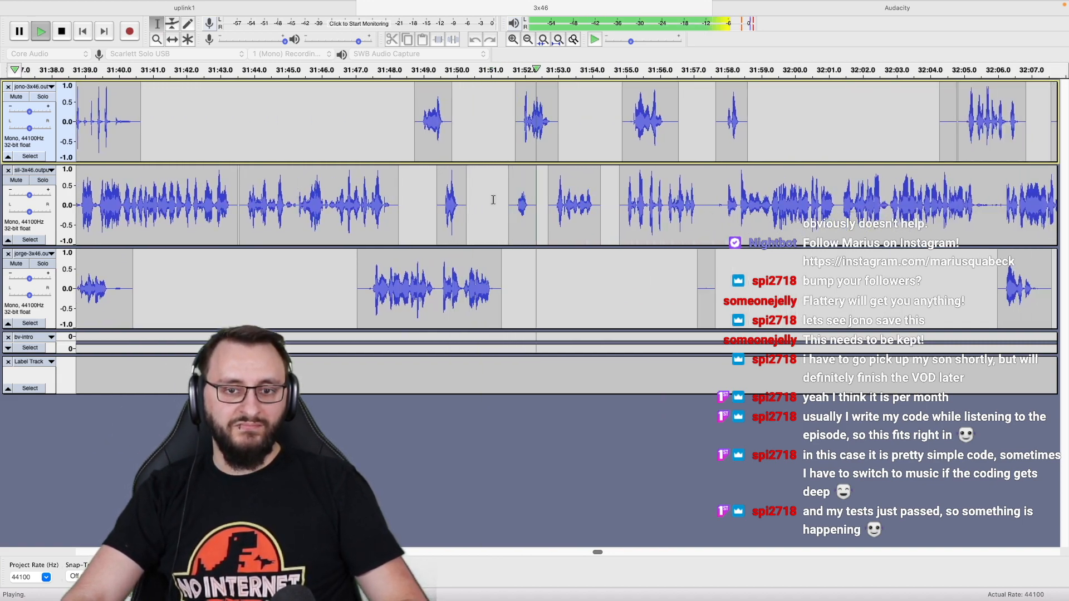
{"action": "scroll", "coordinate": [485, 200], "scroll_direction": "right", "scroll_amount": 5}
Switch to the Bad Voltage show notes in Google Docs, check the topic list, and return to the Audacity project.
{"action": "key", "text": "super+Tab"}
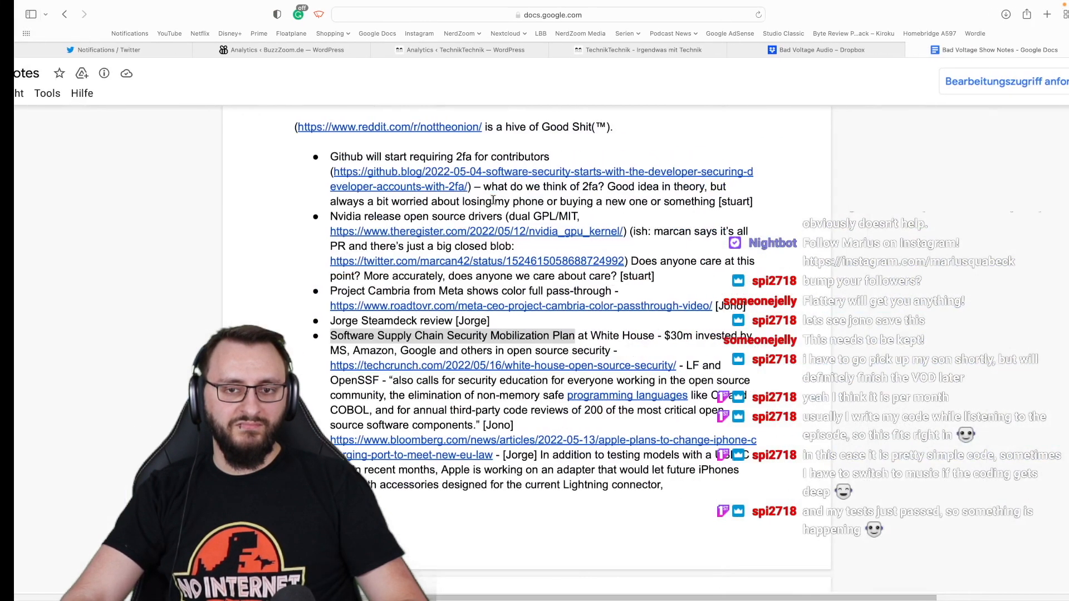
{"action": "scroll", "coordinate": [516, 245], "scroll_direction": "down", "scroll_amount": 4}
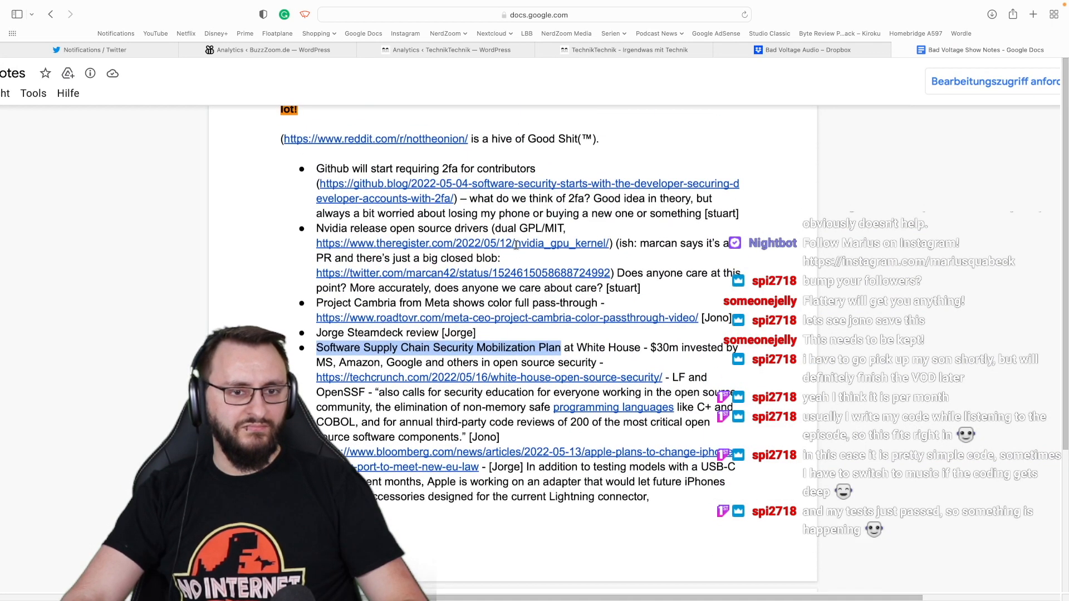
{"action": "key", "text": "super+Tab"}
Follow the ongoing playback across the three voice tracks from about 31:58 to check the conversation's timing.
{"action": "scroll", "coordinate": [657, 223], "scroll_direction": "right", "scroll_amount": 3}
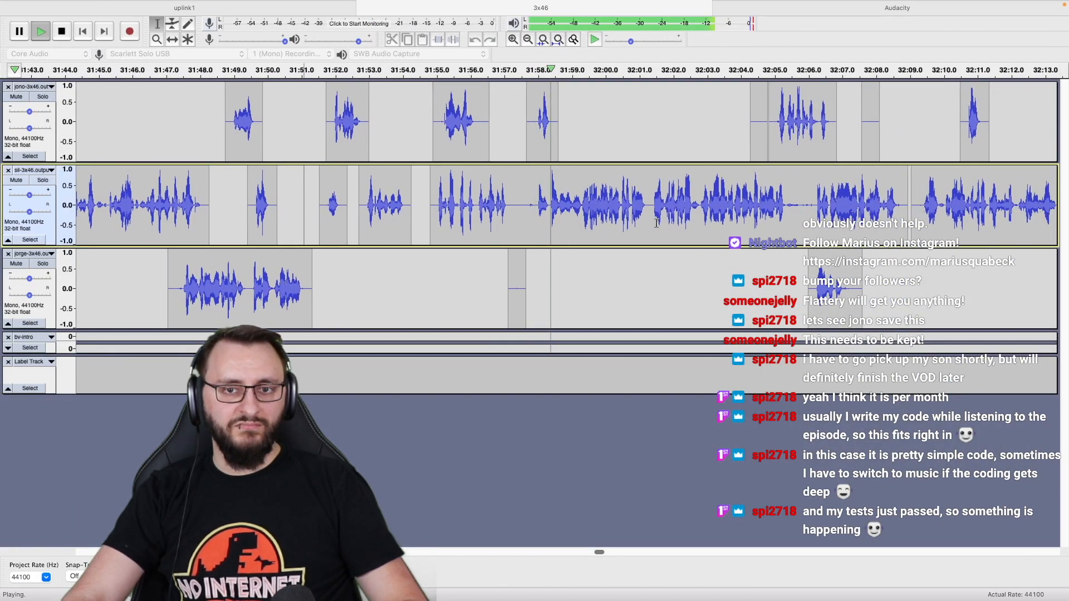
{"action": "scroll", "coordinate": [657, 223], "scroll_direction": "right", "scroll_amount": 4}
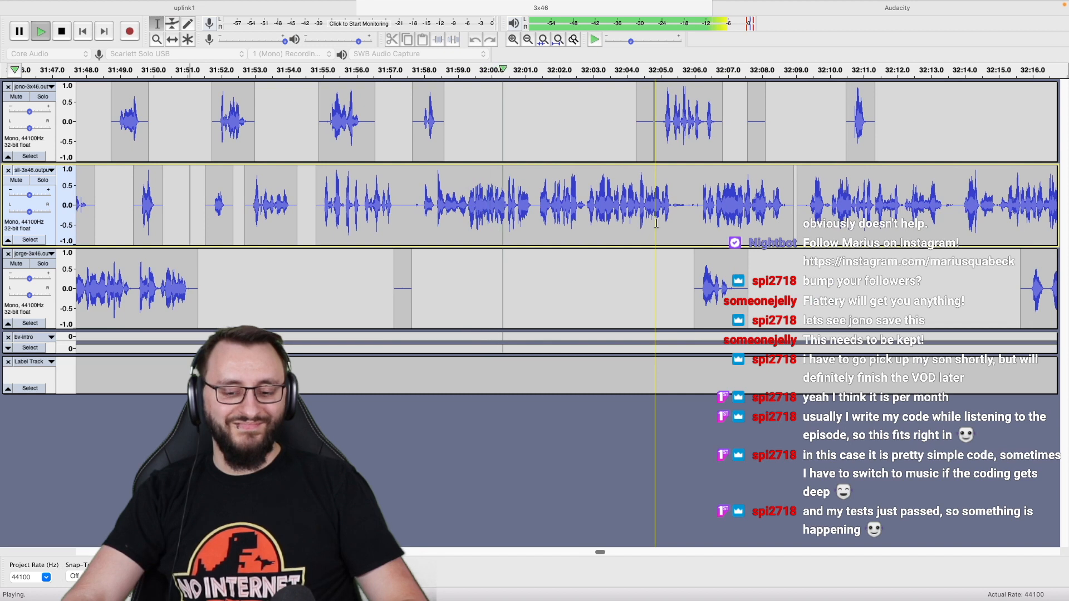
{"action": "scroll", "coordinate": [657, 223], "scroll_direction": "right", "scroll_amount": 3}
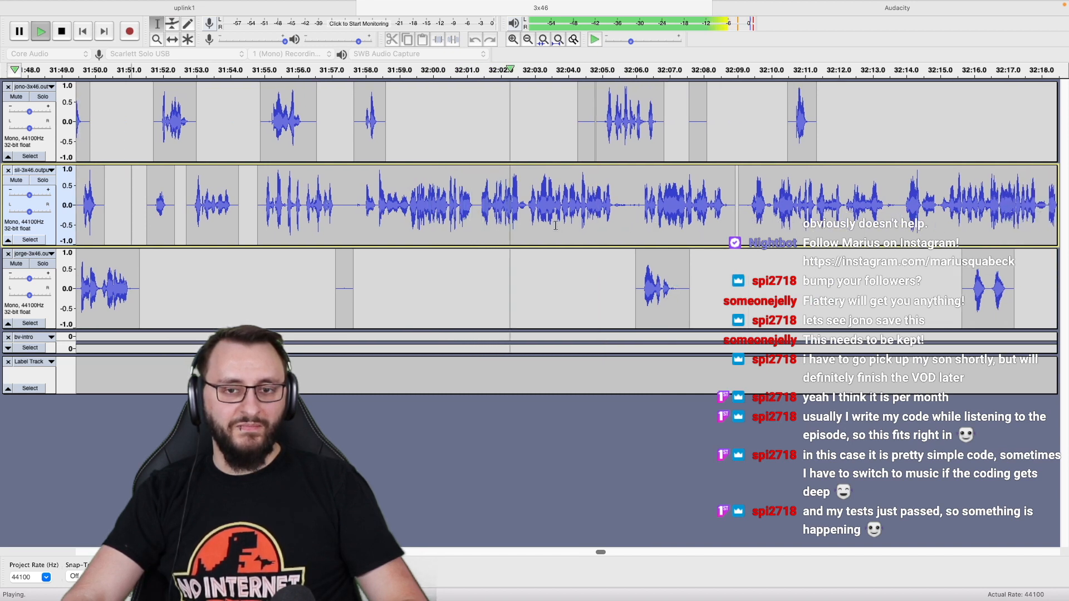
{"action": "scroll", "coordinate": [539, 231], "scroll_direction": "right", "scroll_amount": 4}
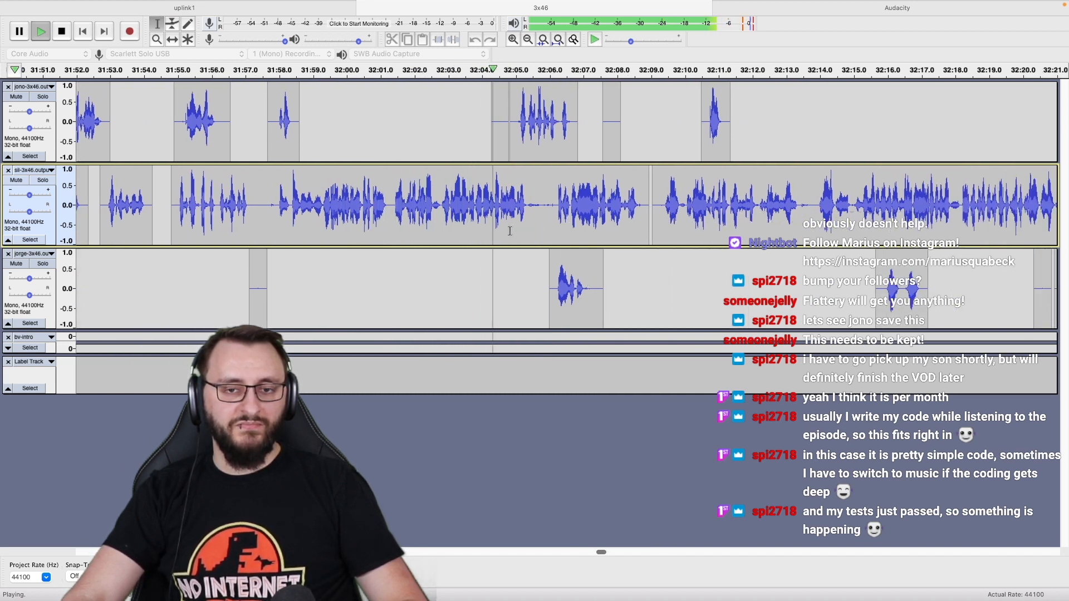
{"action": "scroll", "coordinate": [510, 231], "scroll_direction": "right", "scroll_amount": 5}
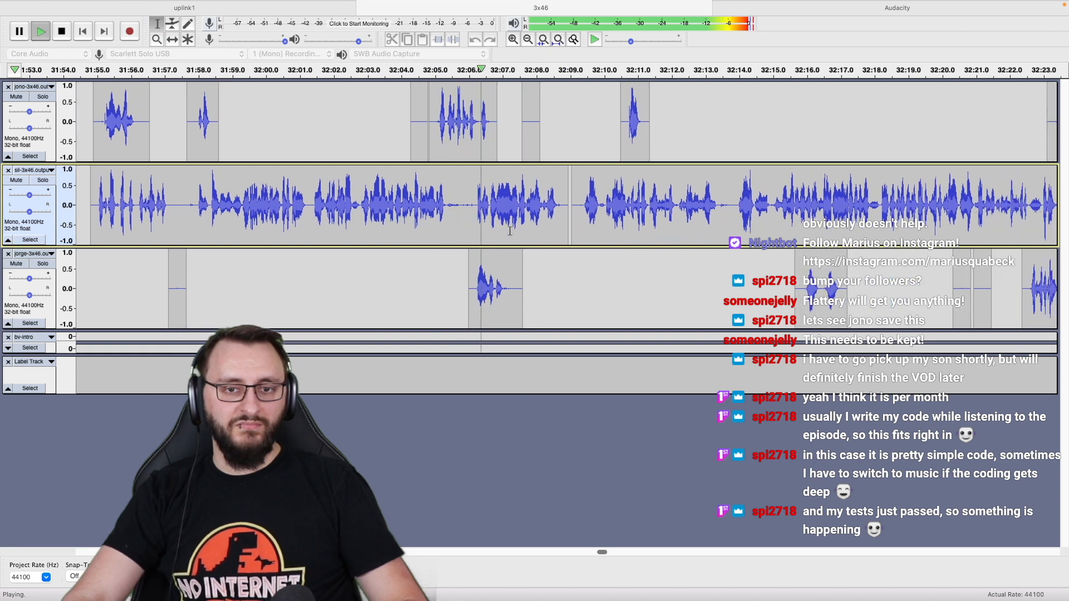
{"action": "scroll", "coordinate": [510, 231], "scroll_direction": "right", "scroll_amount": 3}
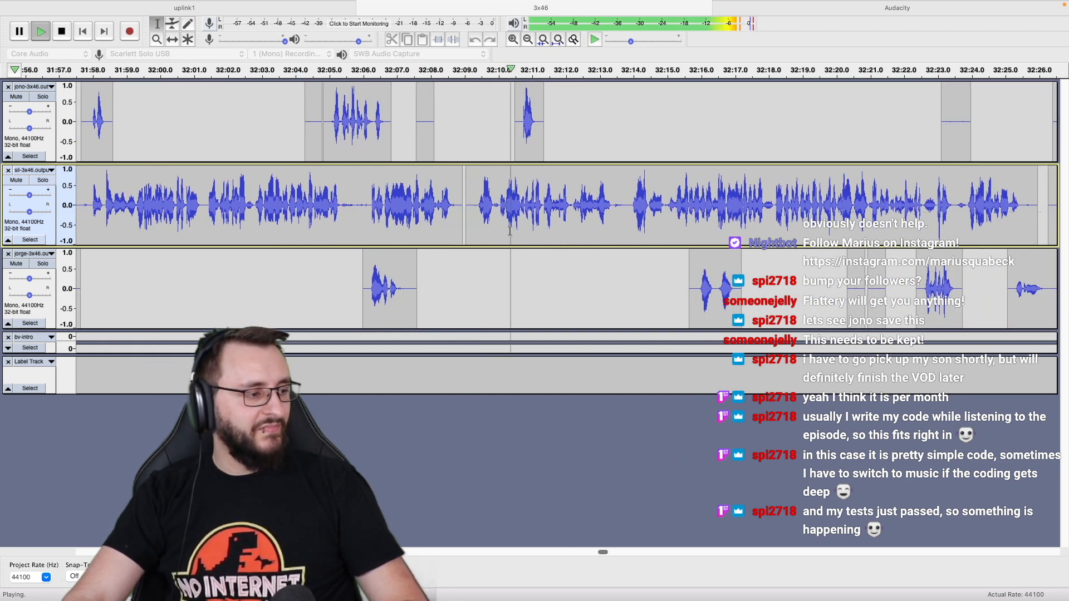
{"action": "scroll", "coordinate": [510, 231], "scroll_direction": "right", "scroll_amount": 5}
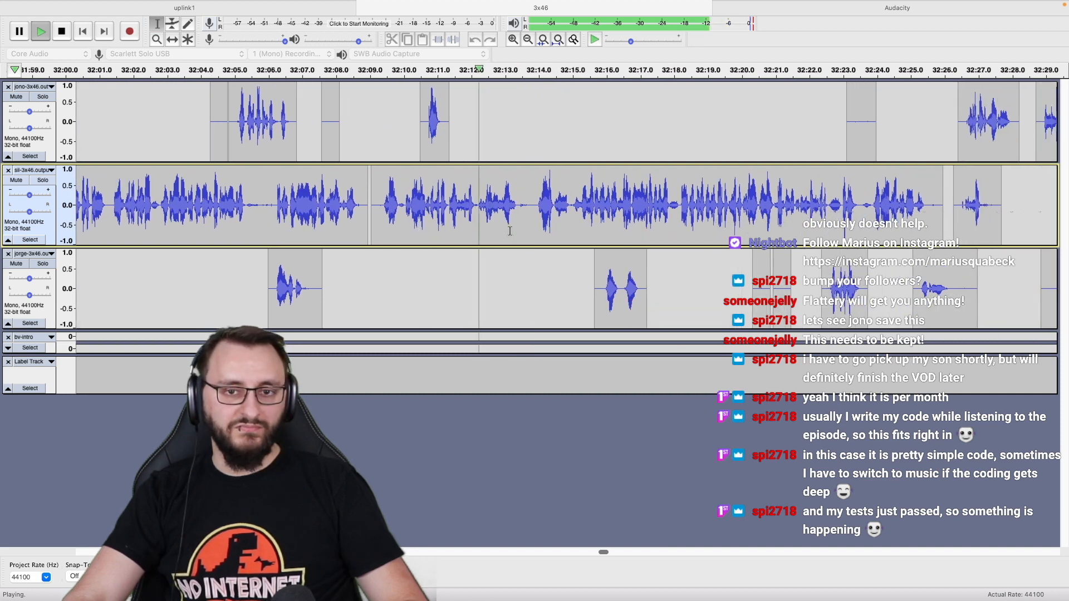
{"action": "scroll", "coordinate": [510, 231], "scroll_direction": "right", "scroll_amount": 3}
{"action": "scroll", "coordinate": [510, 231], "scroll_direction": "down", "scroll_amount": 1}
{"action": "scroll", "coordinate": [509, 232], "scroll_direction": "down", "scroll_amount": 1}
{"action": "left_click", "coordinate": [486, 224]}
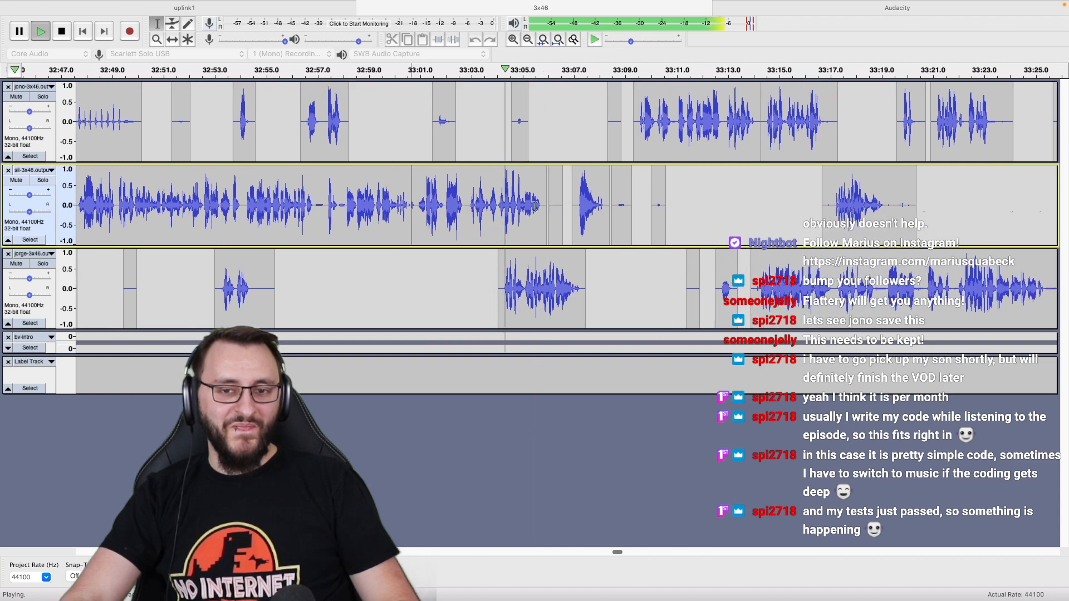
Remove the near-silent fragments between about 33:08.4 and 33:12.3 in the lower two voice tracks, plus the first track's fragment near 33:08.5.
{"action": "scroll", "coordinate": [535, 206], "scroll_direction": "up", "scroll_amount": 3}
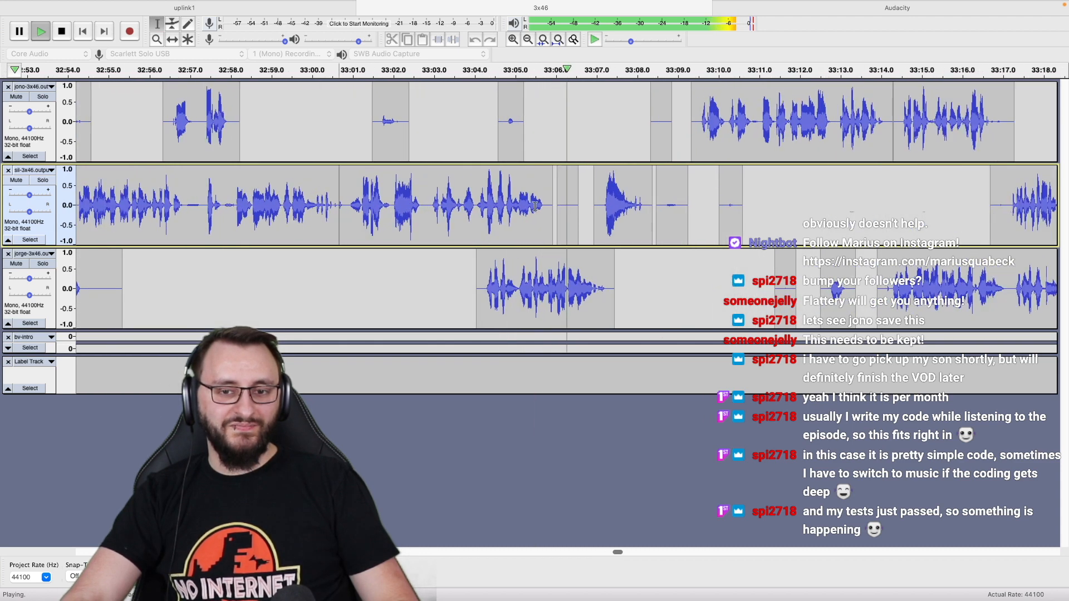
{"action": "scroll", "coordinate": [545, 202], "scroll_direction": "down", "scroll_amount": 1}
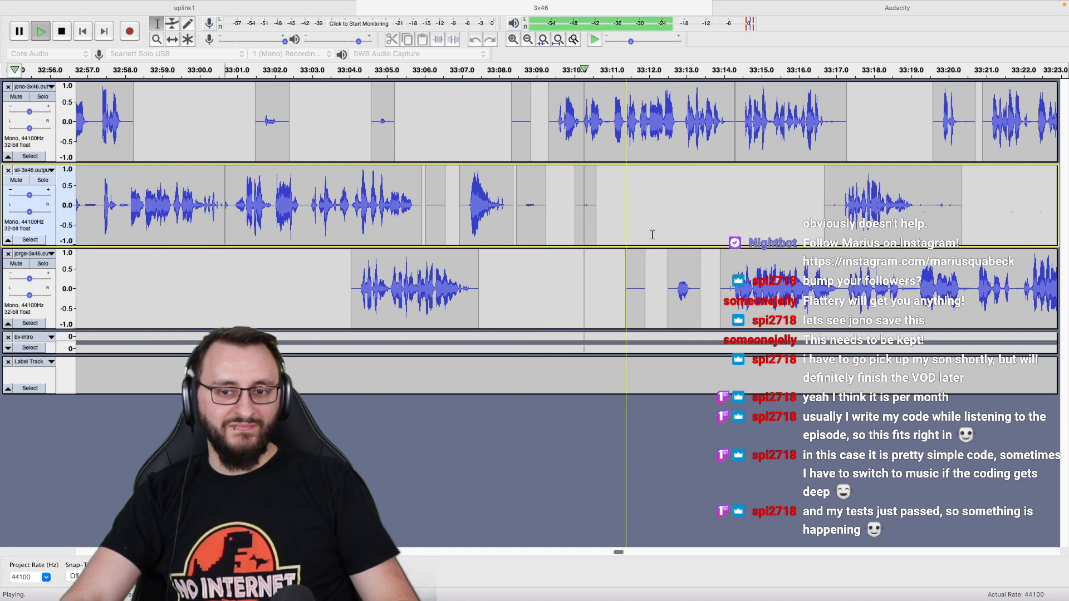
{"action": "left_click_drag", "start_coordinate": [514, 217], "coordinate": [661, 295]}
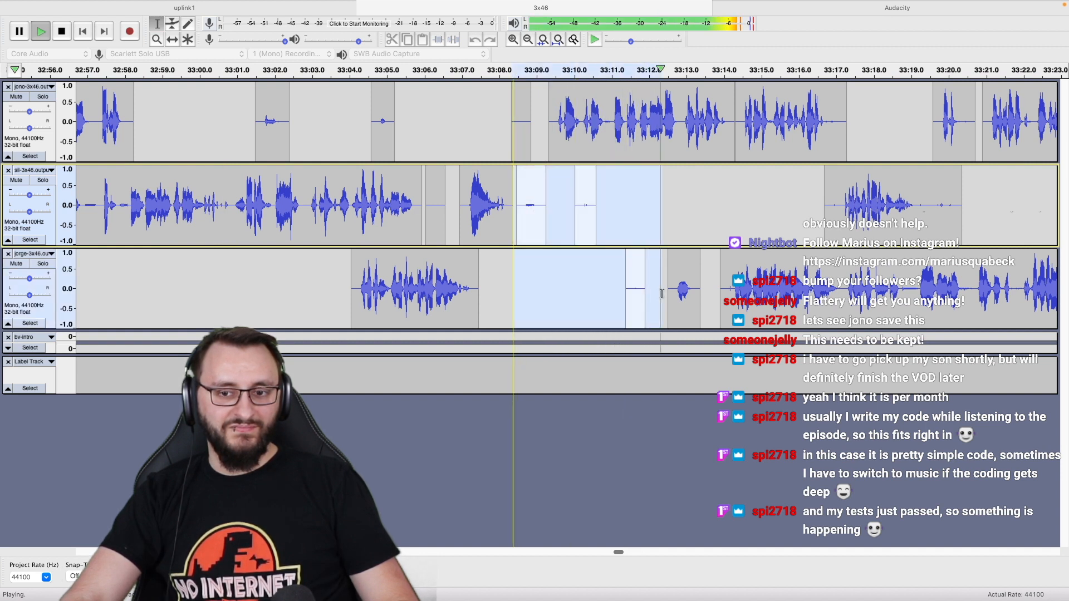
{"action": "key", "text": "space"}
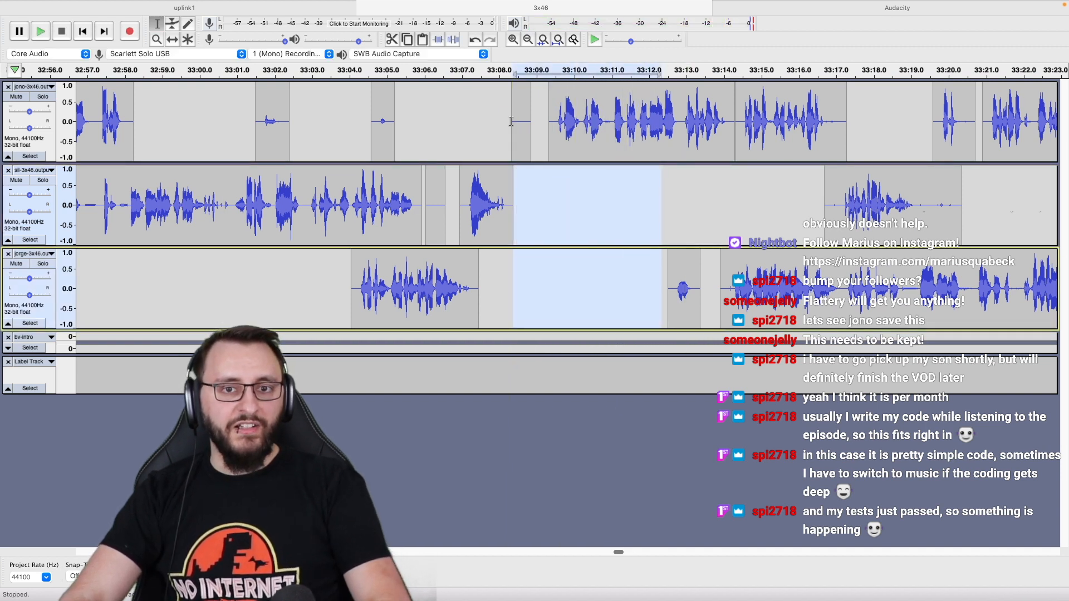
{"action": "double_click", "coordinate": [521, 132]}
{"action": "left_click", "coordinate": [534, 141]}
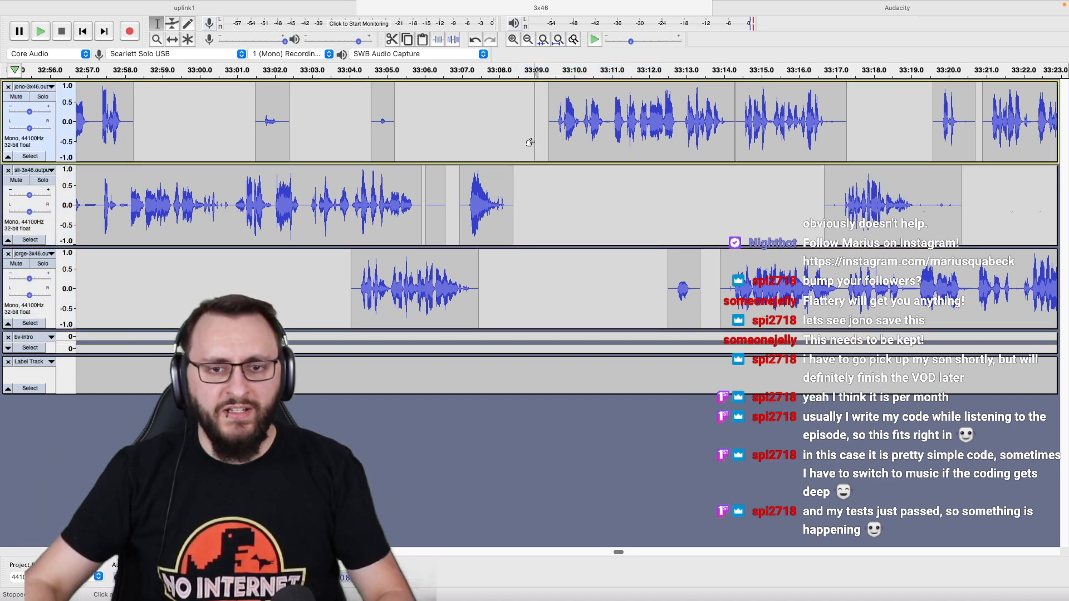
Shorten the pause by deleting the blank stretch from about 33:08.7 to 33:09.3 across all three voice tracks.
{"action": "key", "text": "space"}
{"action": "key", "text": "space"}
{"action": "key", "text": "super+1"}
{"action": "key", "text": "super+1"}
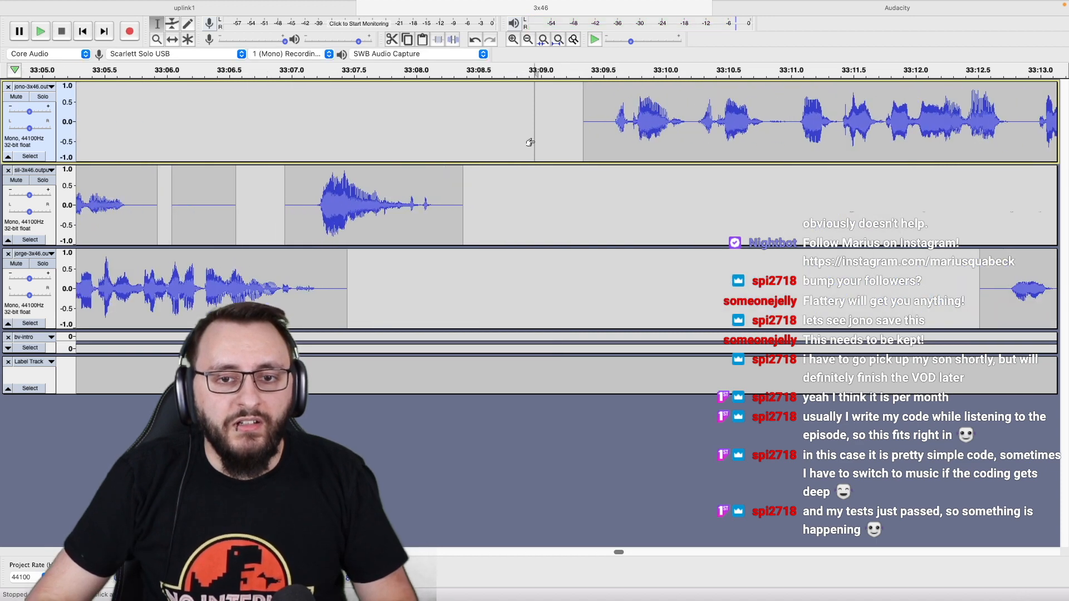
{"action": "left_click_drag", "start_coordinate": [501, 146], "coordinate": [591, 272]}
{"action": "key", "text": "Delete"}
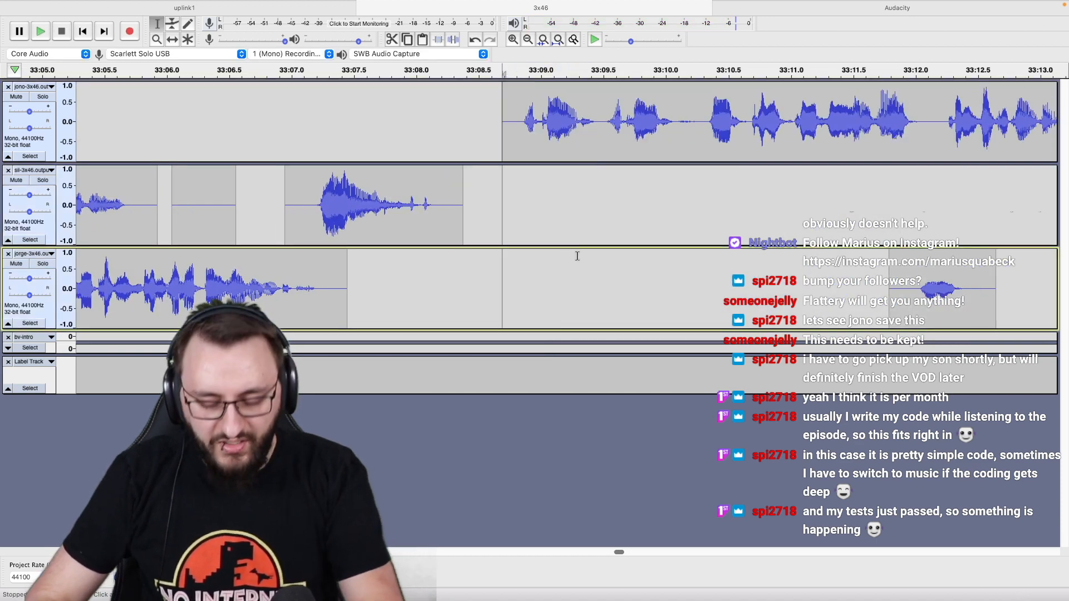
Play the shortened transition from about 33:08.7 and place the cursor in the first voice track near 33:10.6.
{"action": "key", "text": "space"}
{"action": "key", "text": "super+3"}
{"action": "key", "text": "super+3"}
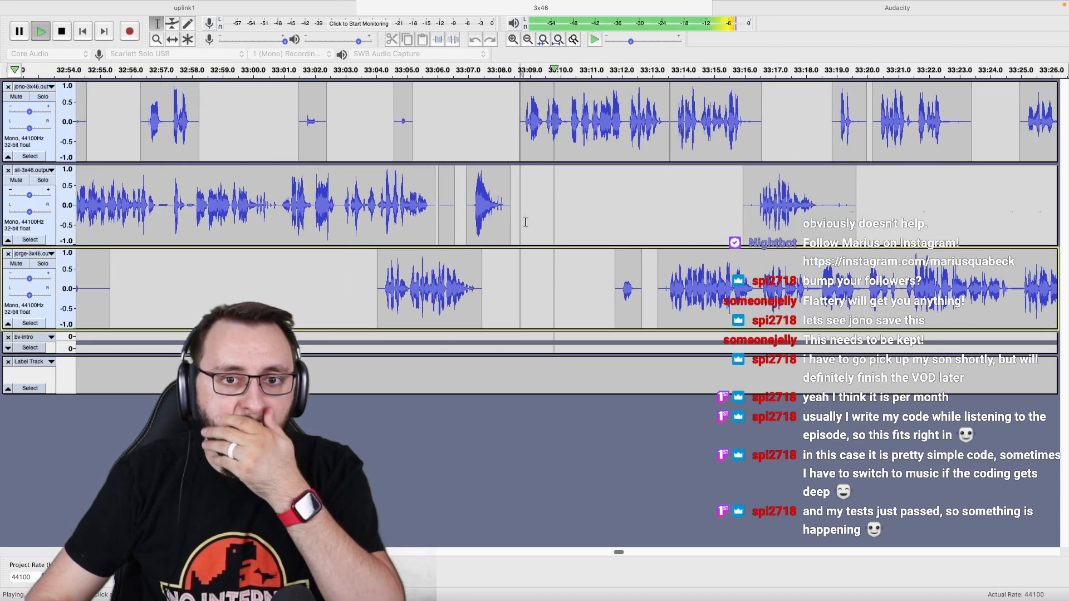
{"action": "left_click", "coordinate": [579, 137]}
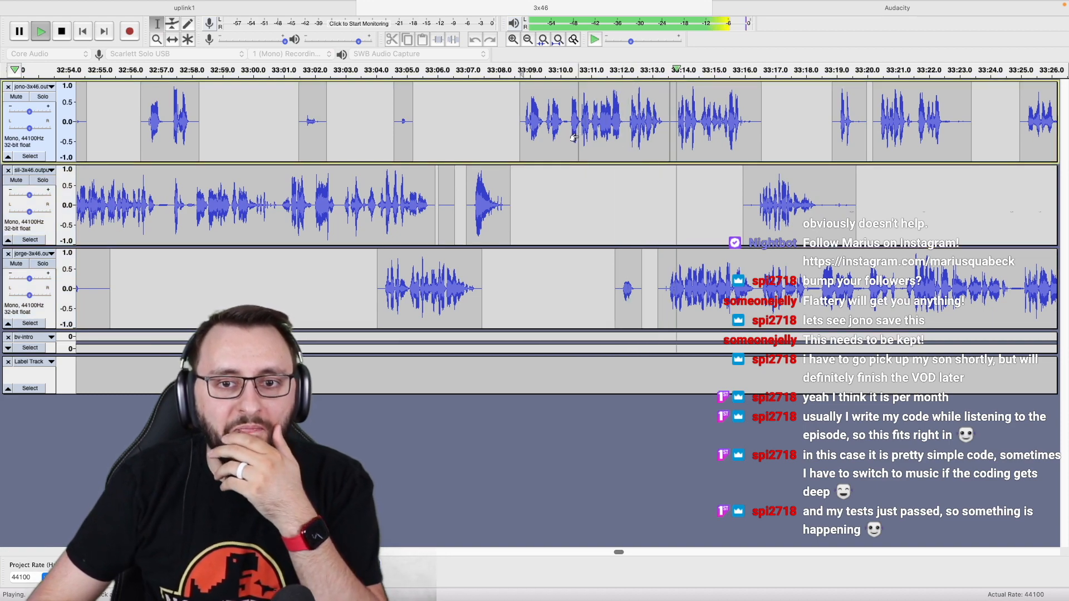
{"action": "key", "text": "super+Tab"}
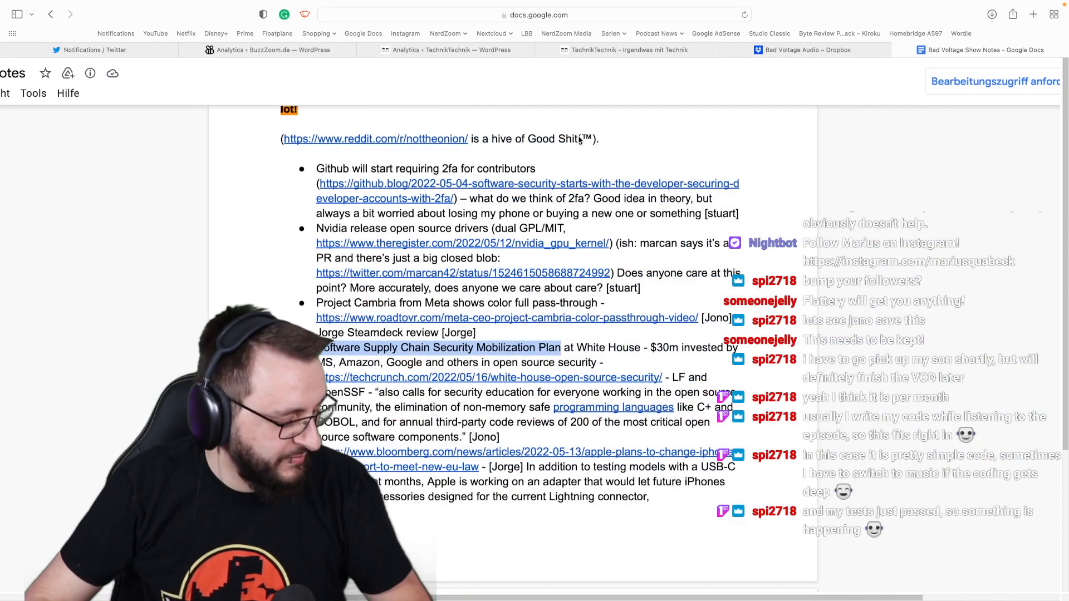
{"action": "key", "text": "super+t"}
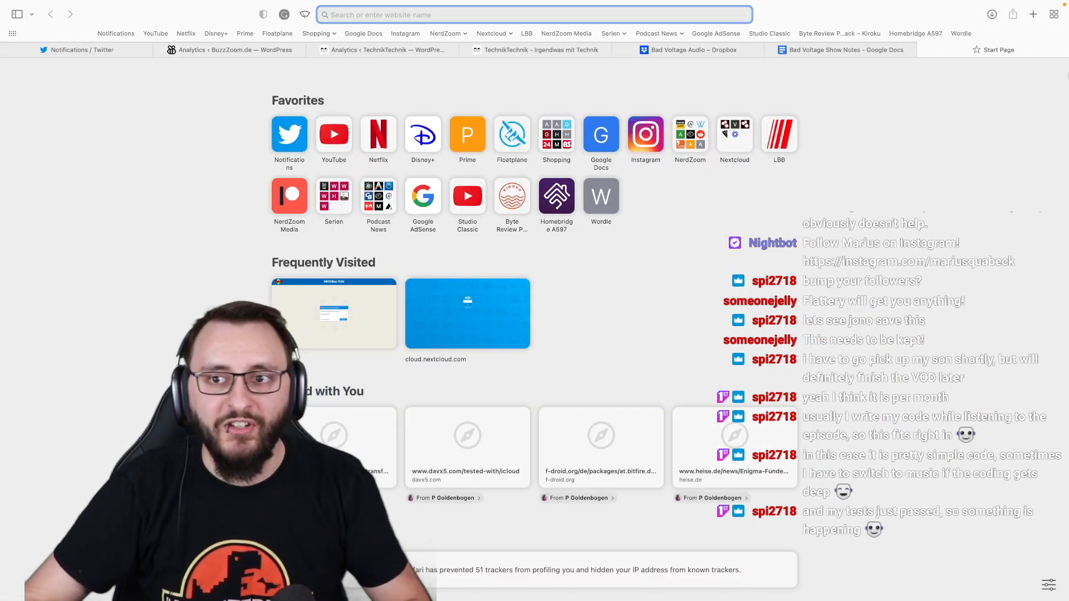
{"action": "left_click", "coordinate": [923, 51]}
{"action": "key", "text": "super+Tab"}
{"action": "left_click", "coordinate": [467, 232]}
Switch to the show notes in Safari and look up the copied topic word "Steamdeck" on Google to check its spelling.
{"action": "key", "text": "super+Tab"}
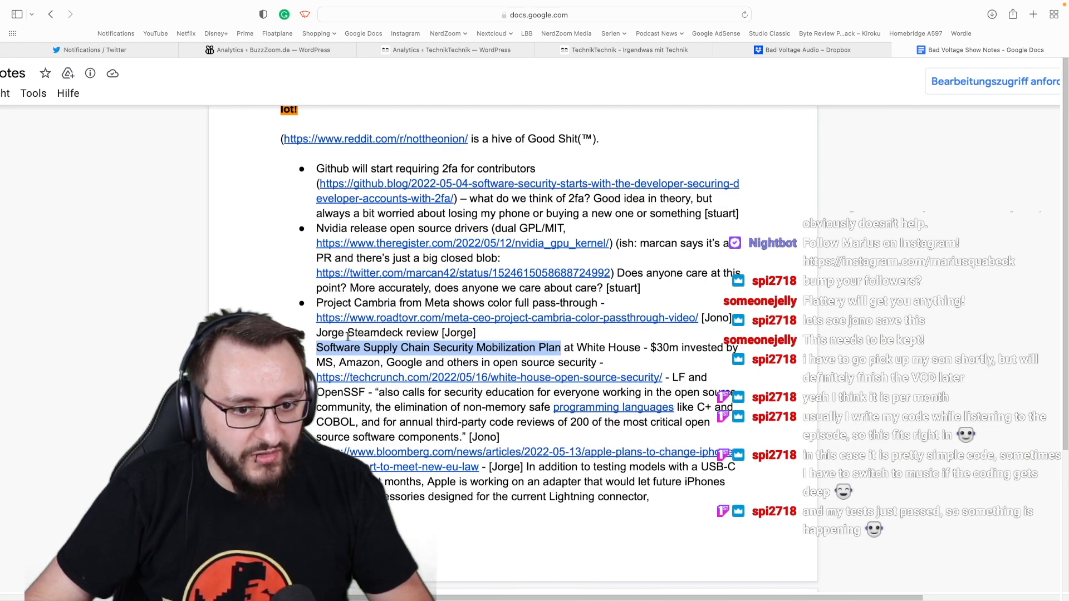
{"action": "double_click", "coordinate": [355, 333]}
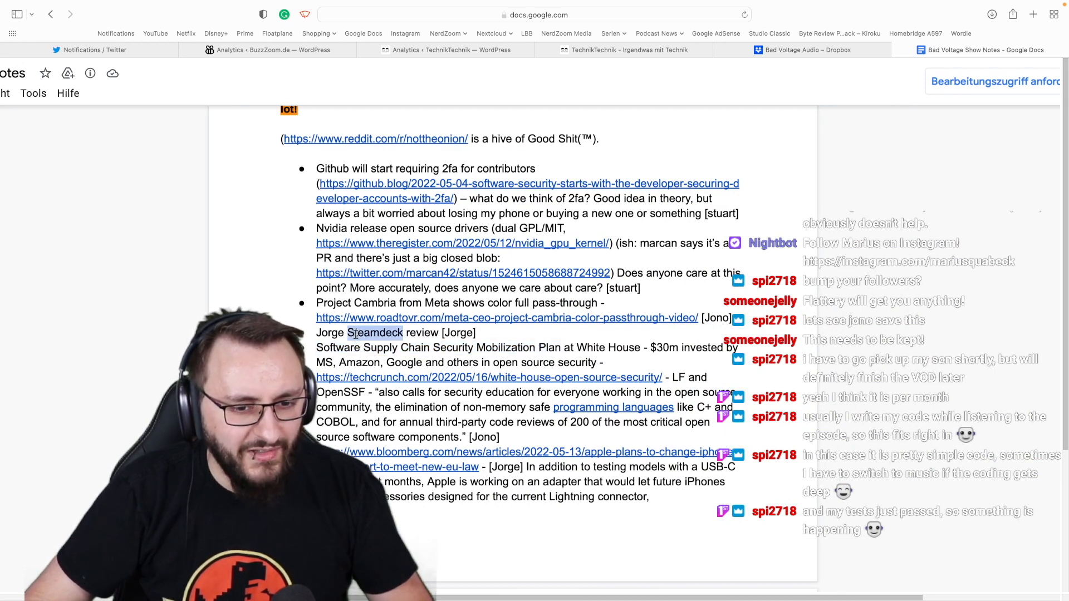
{"action": "key", "text": "super+c"}
{"action": "key", "text": "super+t"}
{"action": "key", "text": "super+v"}
{"action": "key", "text": "Return"}
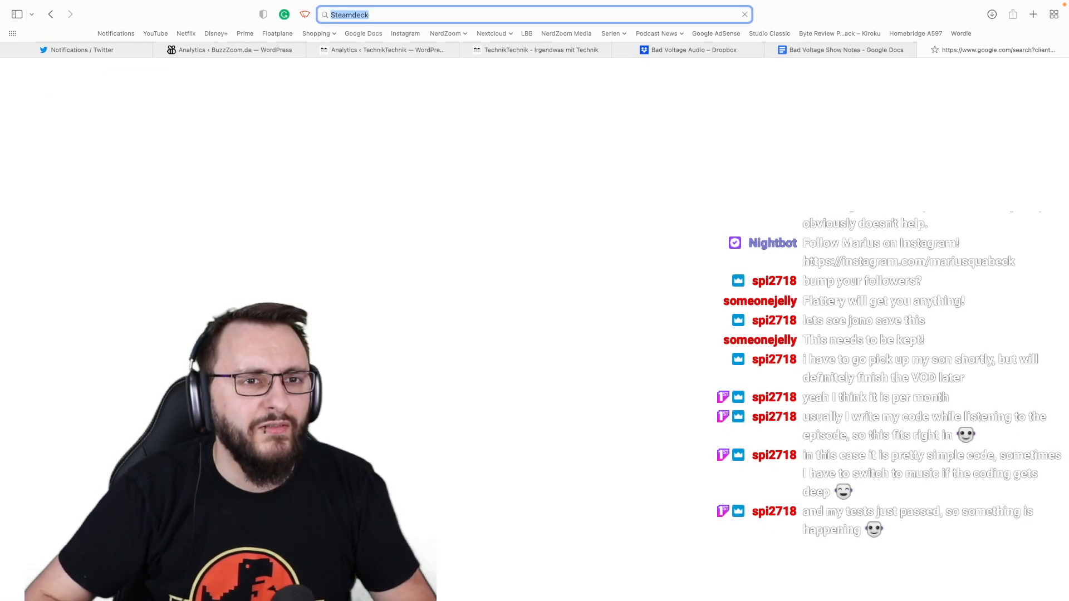
{"action": "left_click", "coordinate": [483, 270]}
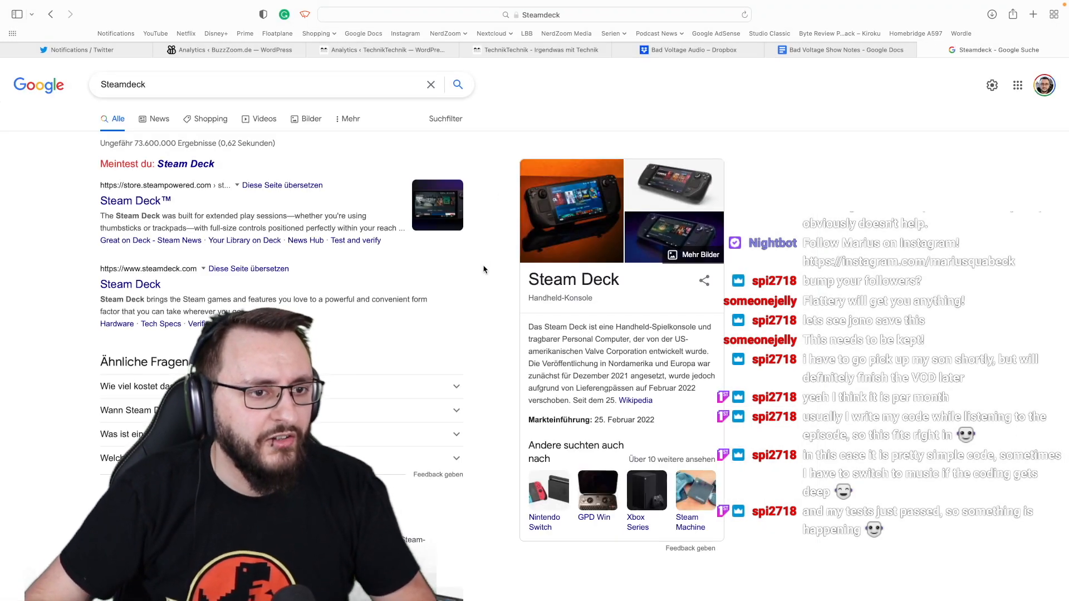
{"action": "key", "text": "super+w"}
Switch back to Audacity, add the label "Steam Deck review" at the cursor near 33:10.6, and start playback from there.
{"action": "key", "text": "ctrl+Left"}
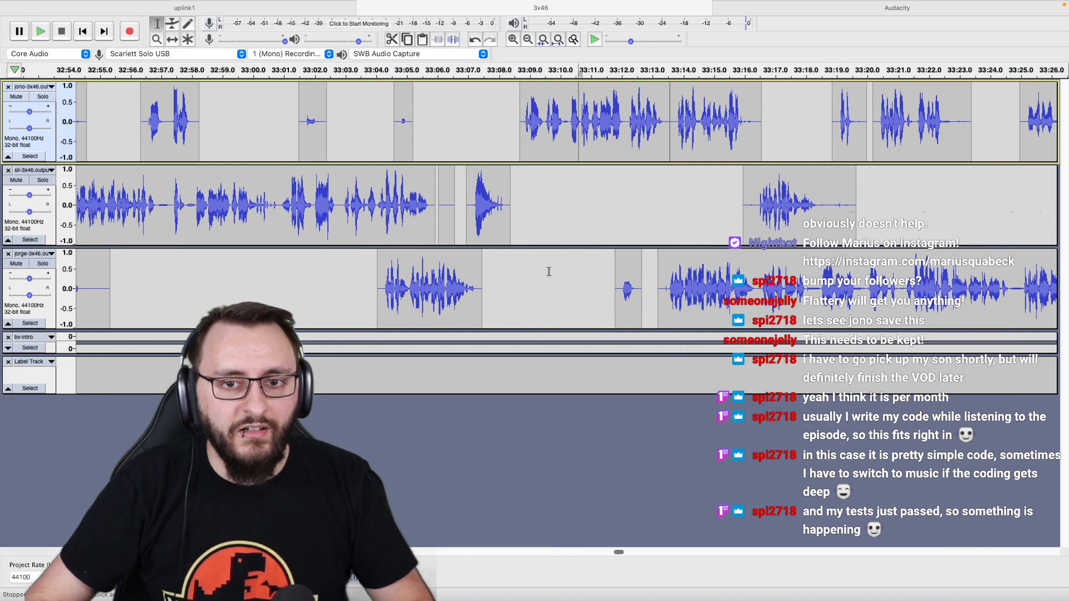
{"action": "key", "text": "super+b"}
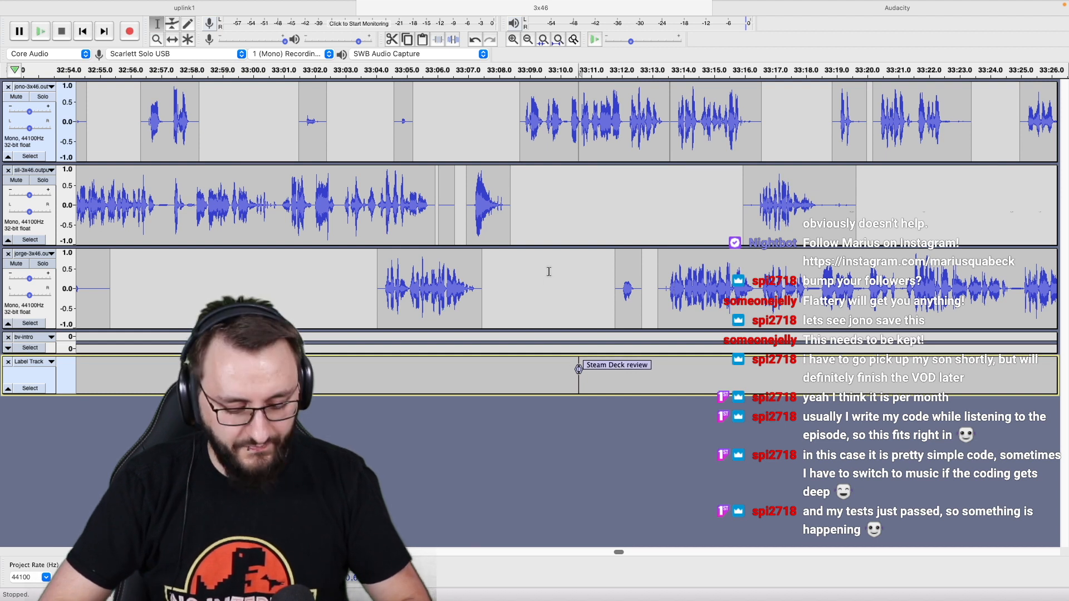
{"action": "key", "text": "space"}
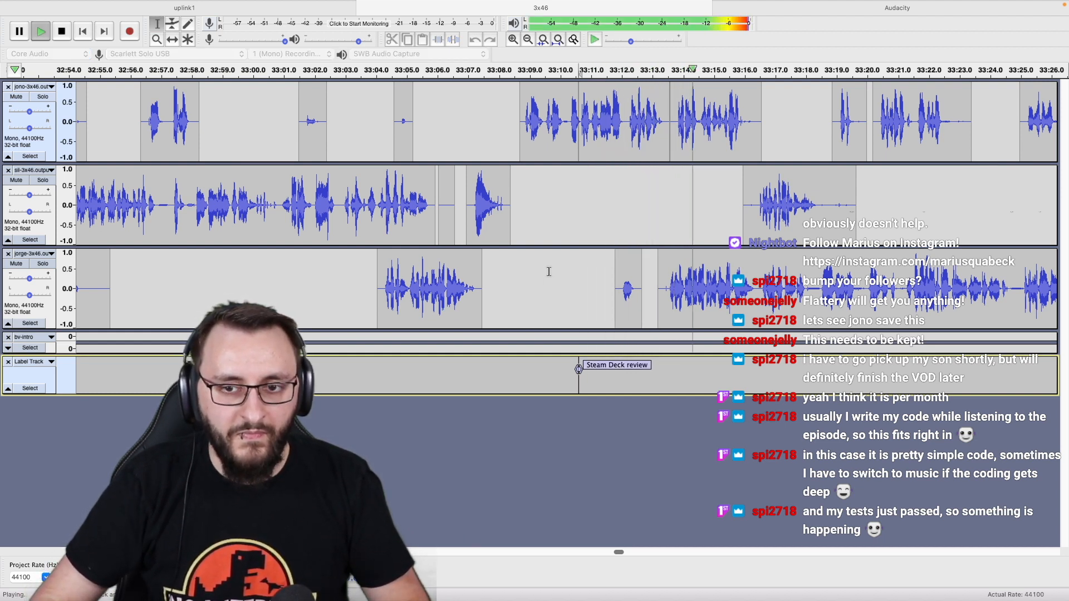
Follow the playback of the Steam Deck discussion across the three voice tracks from about 33:28 to 34:32, checking for interruptions.
{"action": "scroll", "coordinate": [549, 271], "scroll_direction": "right", "scroll_amount": 3}
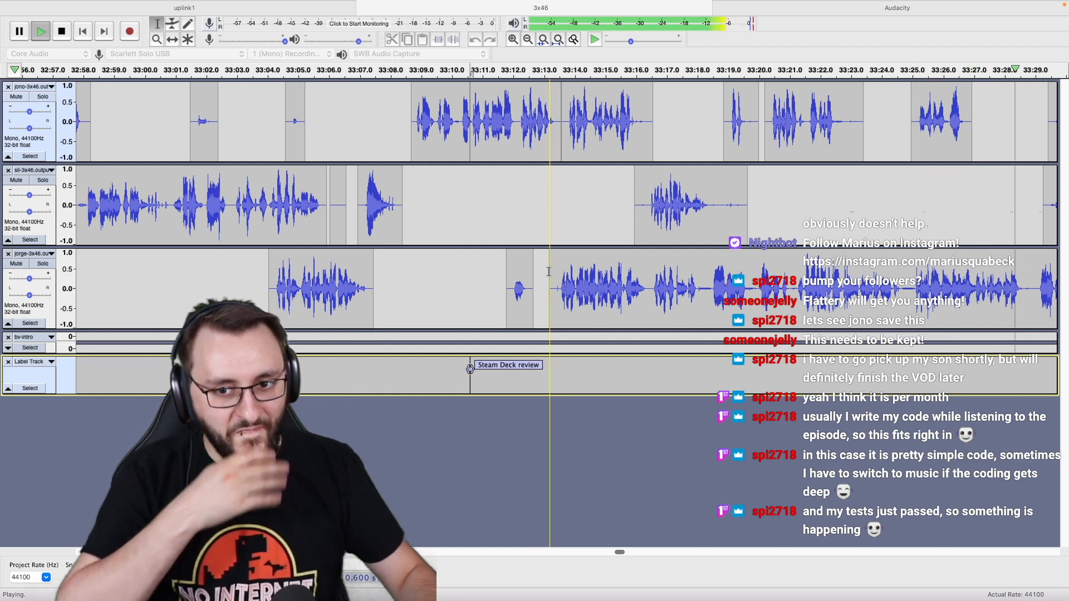
{"action": "scroll", "coordinate": [548, 271], "scroll_direction": "right", "scroll_amount": 5}
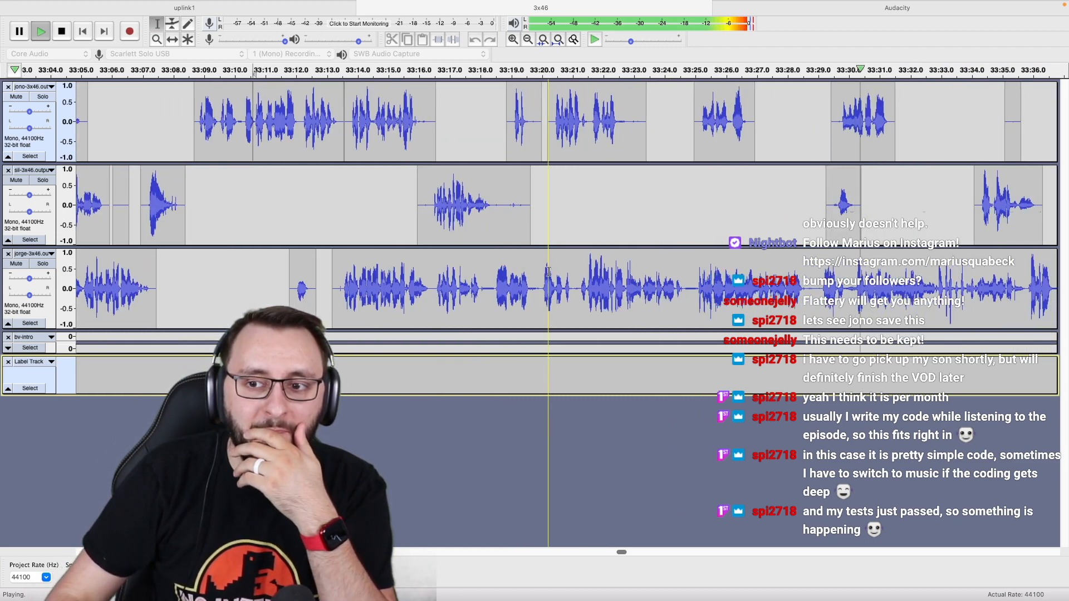
{"action": "scroll", "coordinate": [549, 271], "scroll_direction": "right", "scroll_amount": 3}
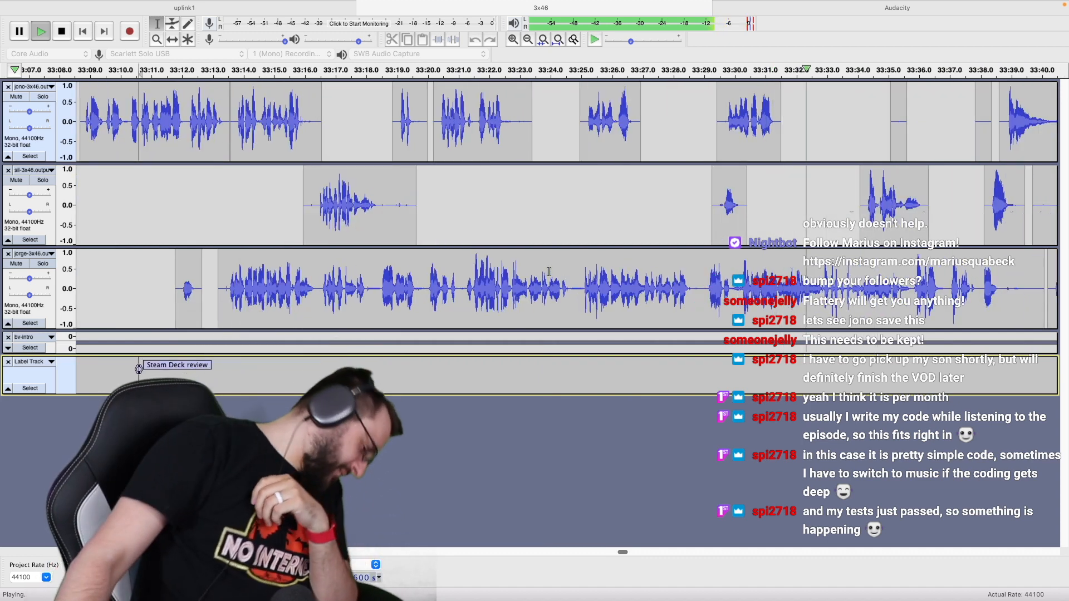
{"action": "scroll", "coordinate": [549, 272], "scroll_direction": "down", "scroll_amount": 3}
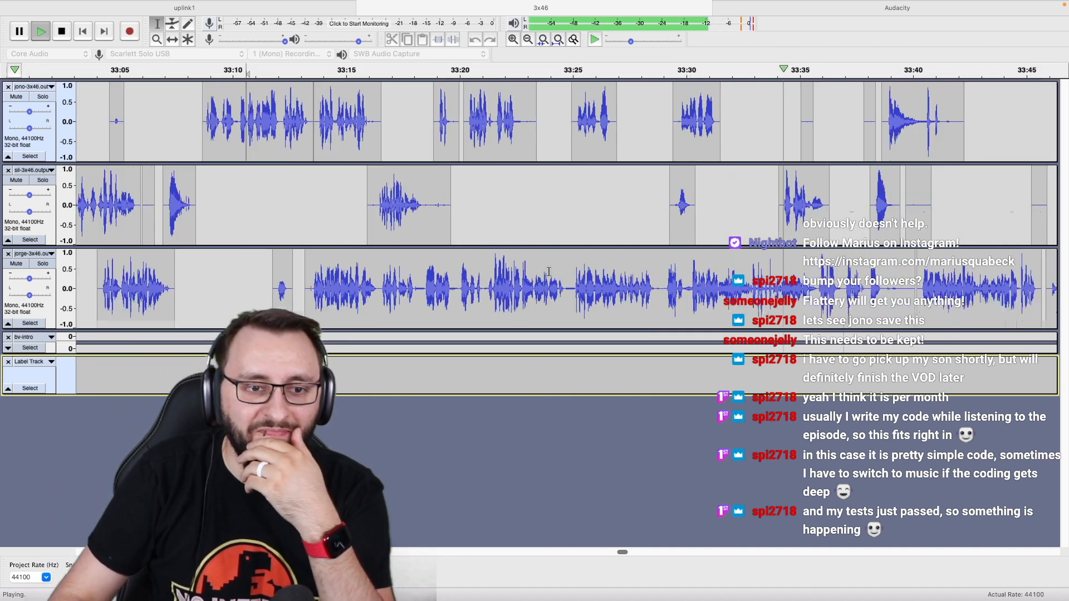
{"action": "scroll", "coordinate": [829, 255], "scroll_direction": "right", "scroll_amount": 2}
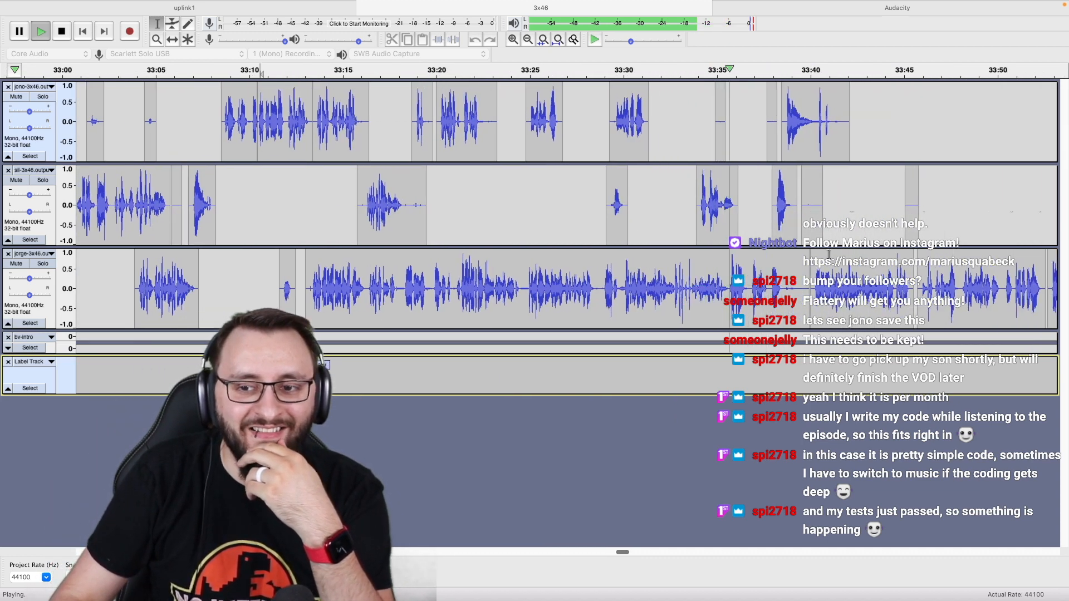
{"action": "left_click", "coordinate": [753, 230]}
{"action": "scroll", "coordinate": [752, 230], "scroll_direction": "right", "scroll_amount": 2}
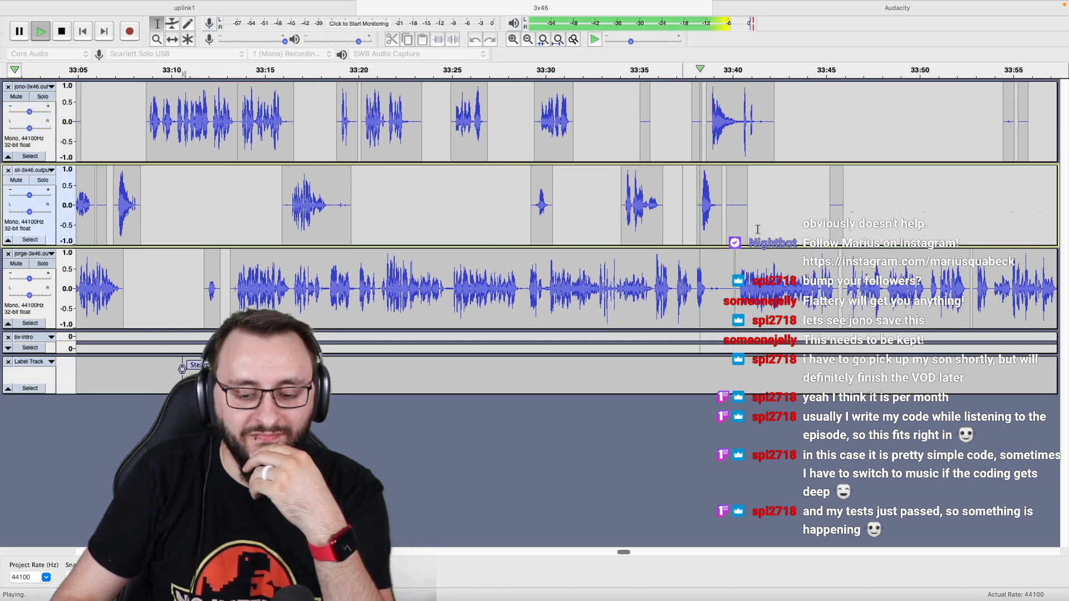
{"action": "scroll", "coordinate": [757, 229], "scroll_direction": "right", "scroll_amount": 3}
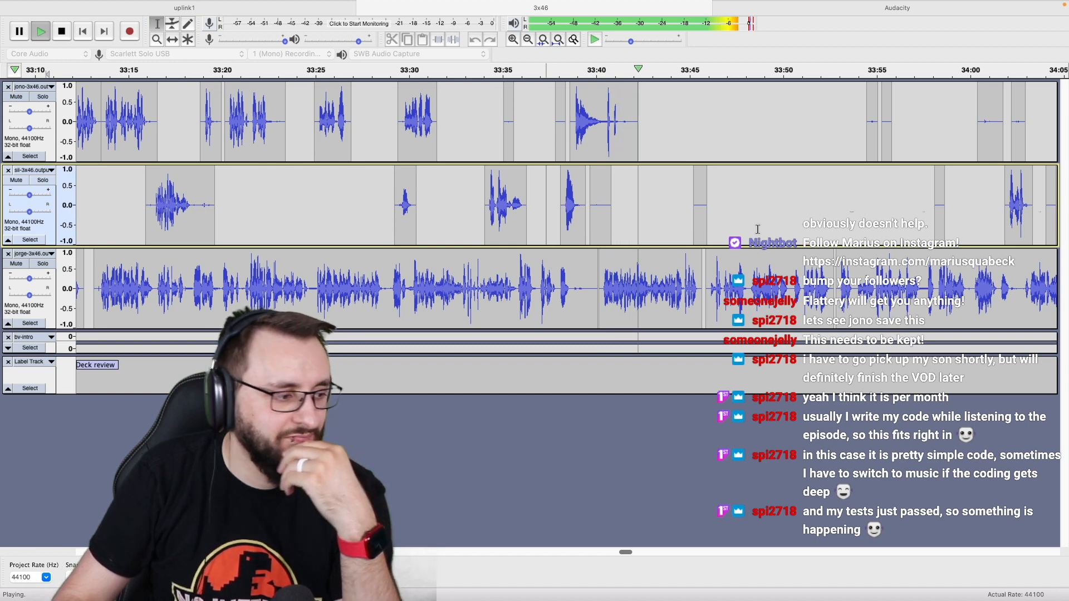
{"action": "scroll", "coordinate": [758, 229], "scroll_direction": "right", "scroll_amount": 3}
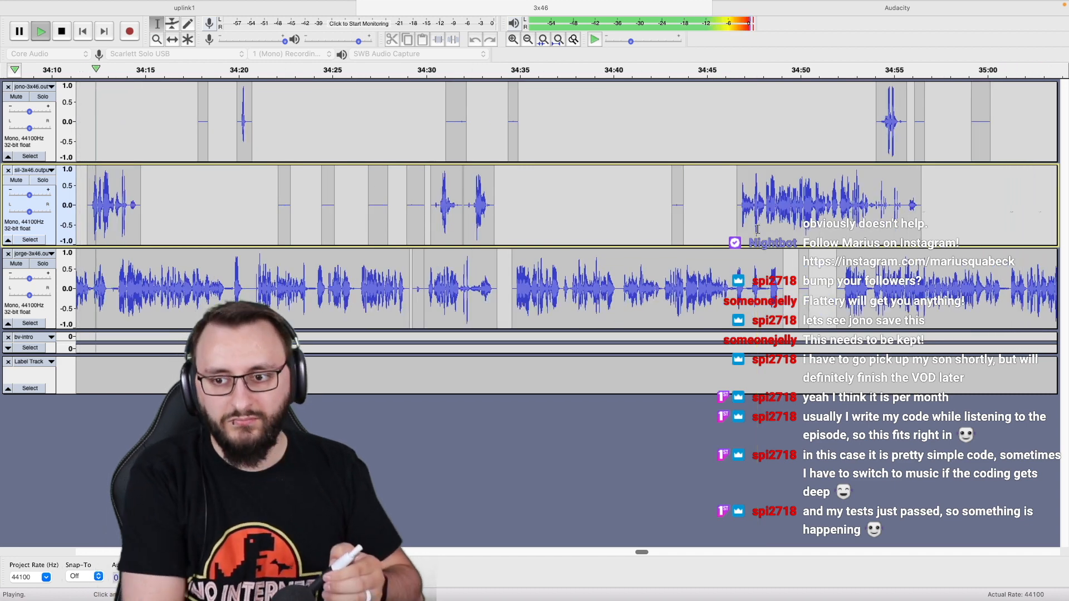
{"action": "scroll", "coordinate": [296, 252], "scroll_direction": "left", "scroll_amount": 5}
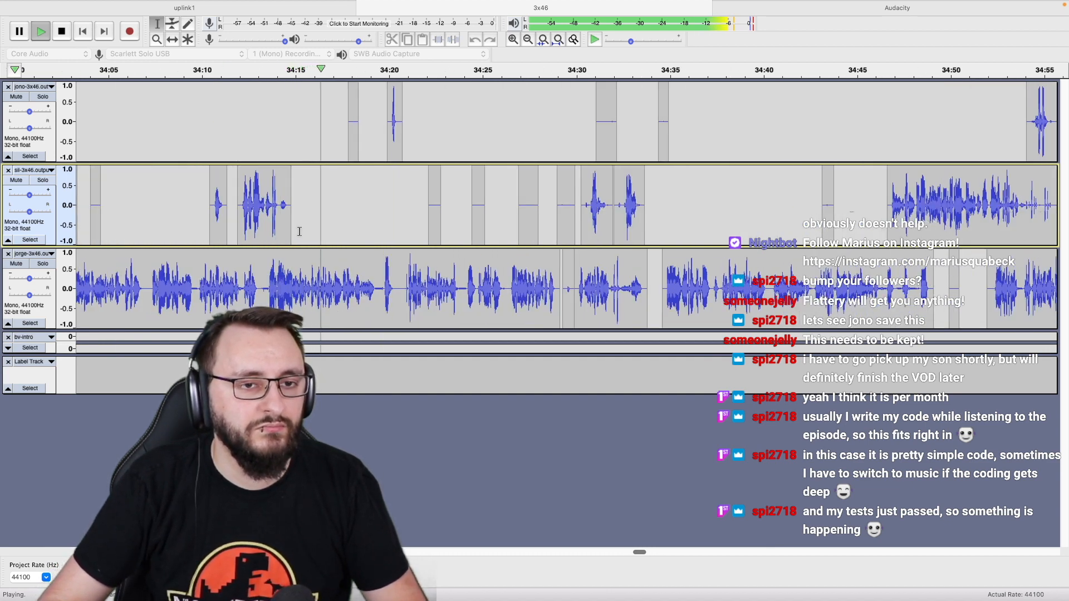
{"action": "scroll", "coordinate": [297, 232], "scroll_direction": "up", "scroll_amount": 1}
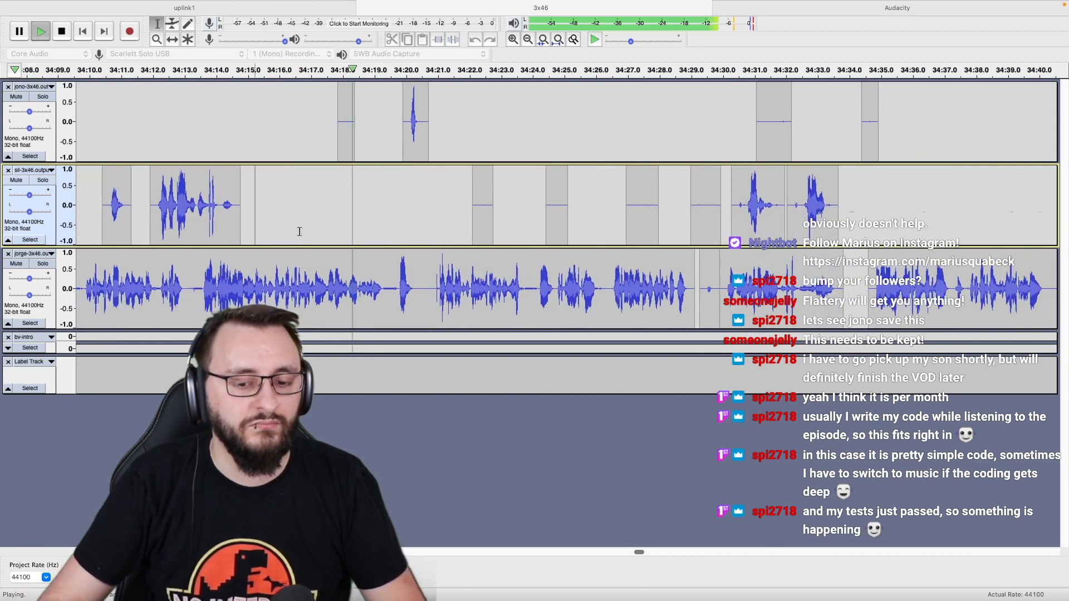
{"action": "scroll", "coordinate": [297, 231], "scroll_direction": "right", "scroll_amount": 1}
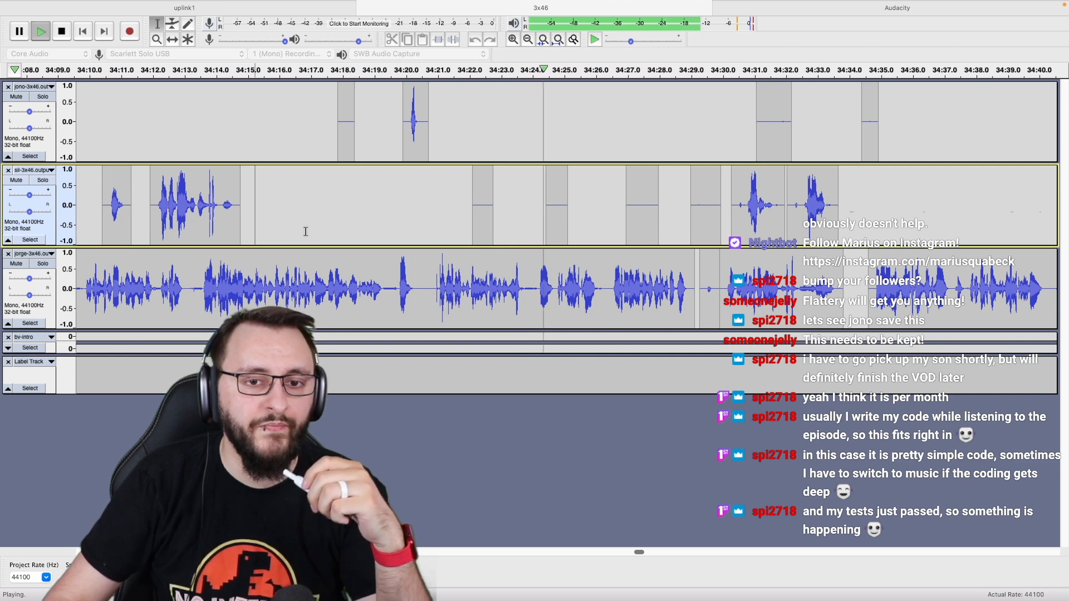
{"action": "scroll", "coordinate": [422, 228], "scroll_direction": "right", "scroll_amount": 2}
{"action": "scroll", "coordinate": [421, 227], "scroll_direction": "right", "scroll_amount": 1}
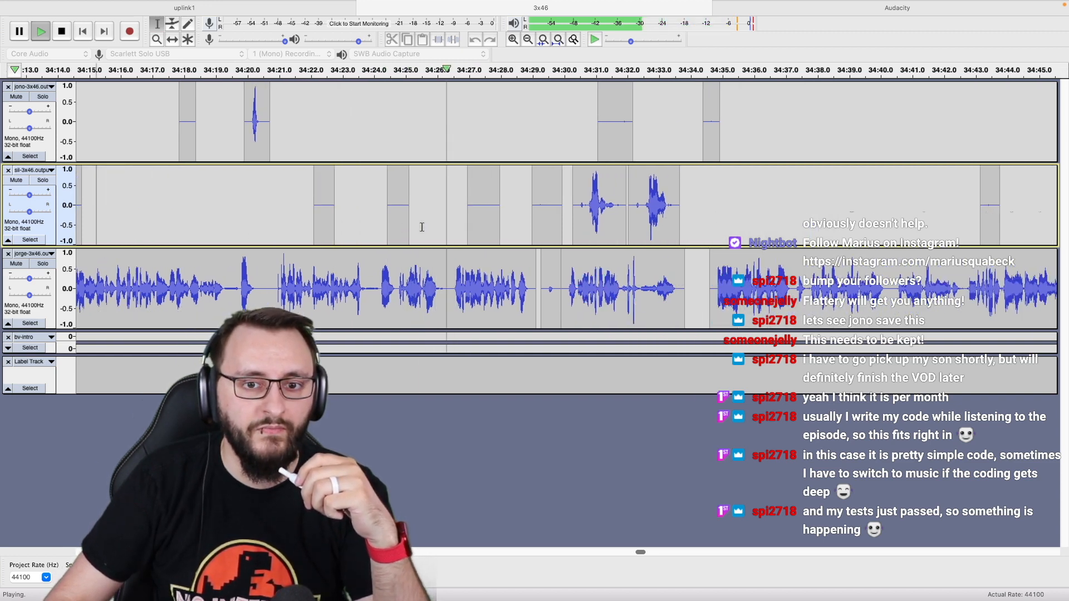
{"action": "scroll", "coordinate": [422, 227], "scroll_direction": "right", "scroll_amount": 3}
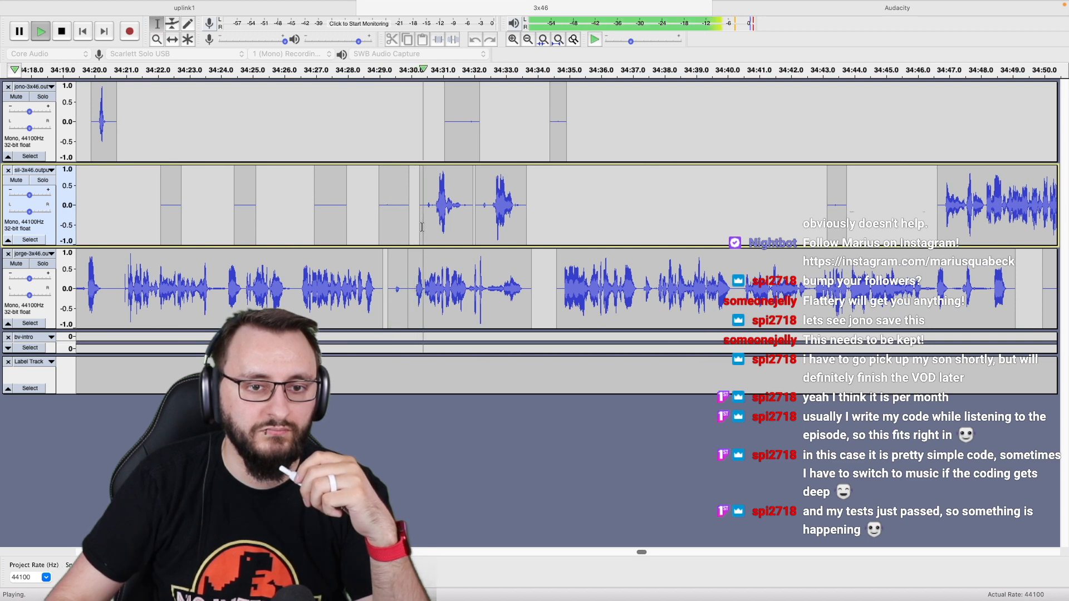
{"action": "scroll", "coordinate": [422, 227], "scroll_direction": "right", "scroll_amount": 2}
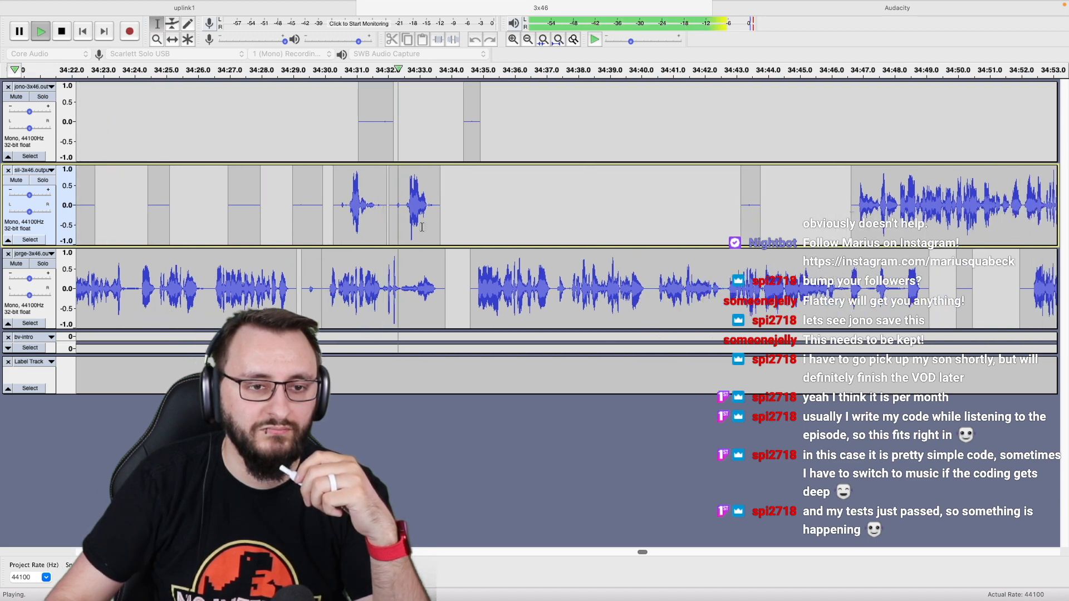
Remove the first two voice tracks' audio from about 34:20.9 to 34:32.3 without closing the gap.
{"action": "scroll", "coordinate": [357, 223], "scroll_direction": "down", "scroll_amount": 2}
{"action": "scroll", "coordinate": [357, 223], "scroll_direction": "down", "scroll_amount": 1}
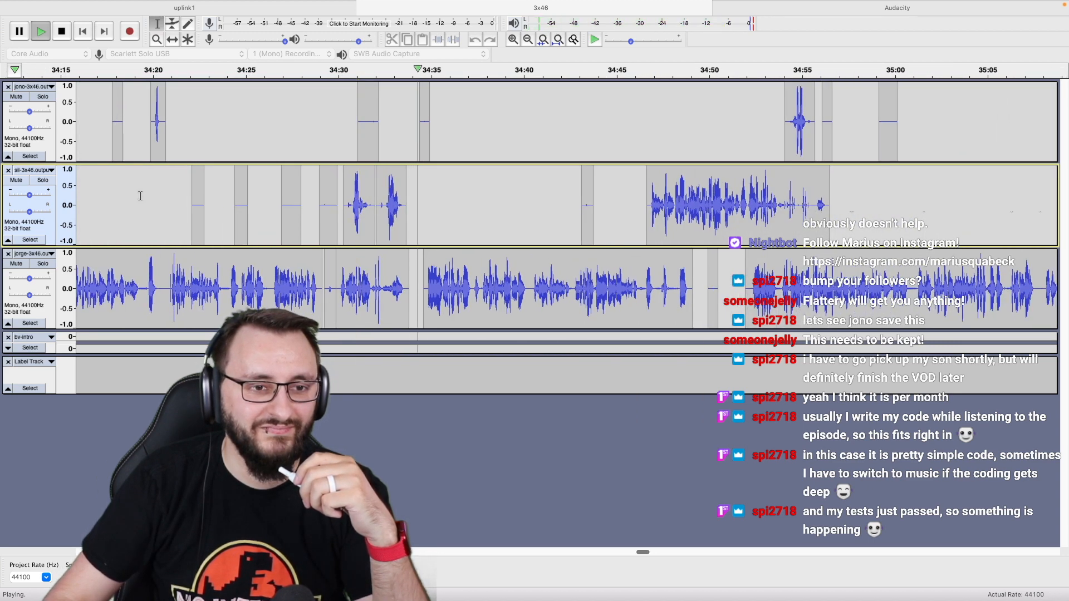
{"action": "left_click_drag", "start_coordinate": [170, 199], "coordinate": [189, 199]}
{"action": "left_click_drag", "start_coordinate": [302, 160], "coordinate": [378, 148]}
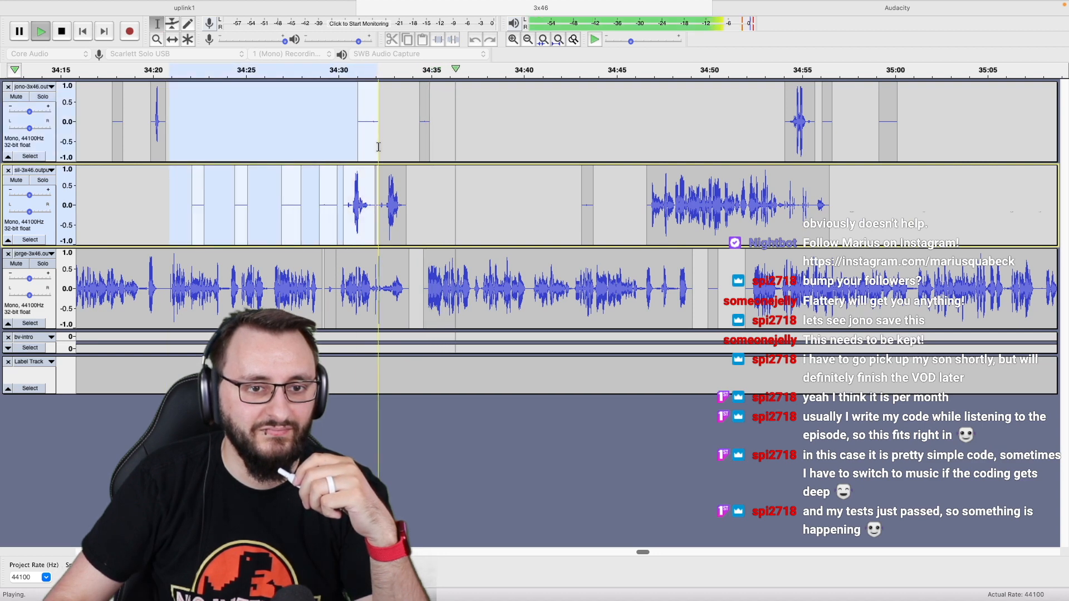
{"action": "key", "text": "space"}
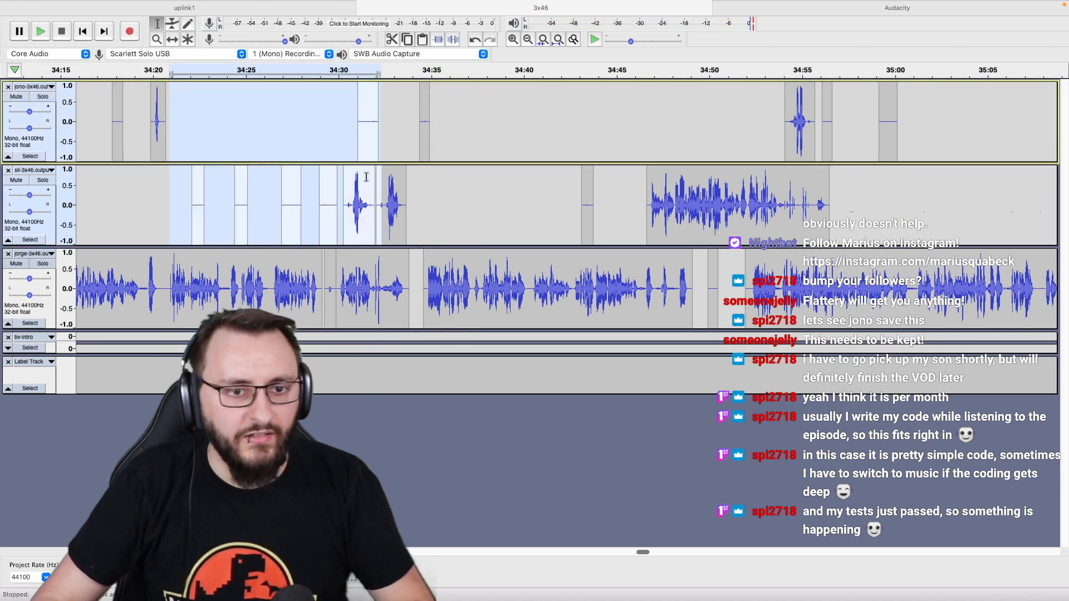
{"action": "key", "text": "super+alt+k"}
Remove the end of the third voice track's clip from about 34:32.4 to 34:33.8, leaving blank space in its place.
{"action": "scroll", "coordinate": [371, 180], "scroll_direction": "up", "scroll_amount": 4}
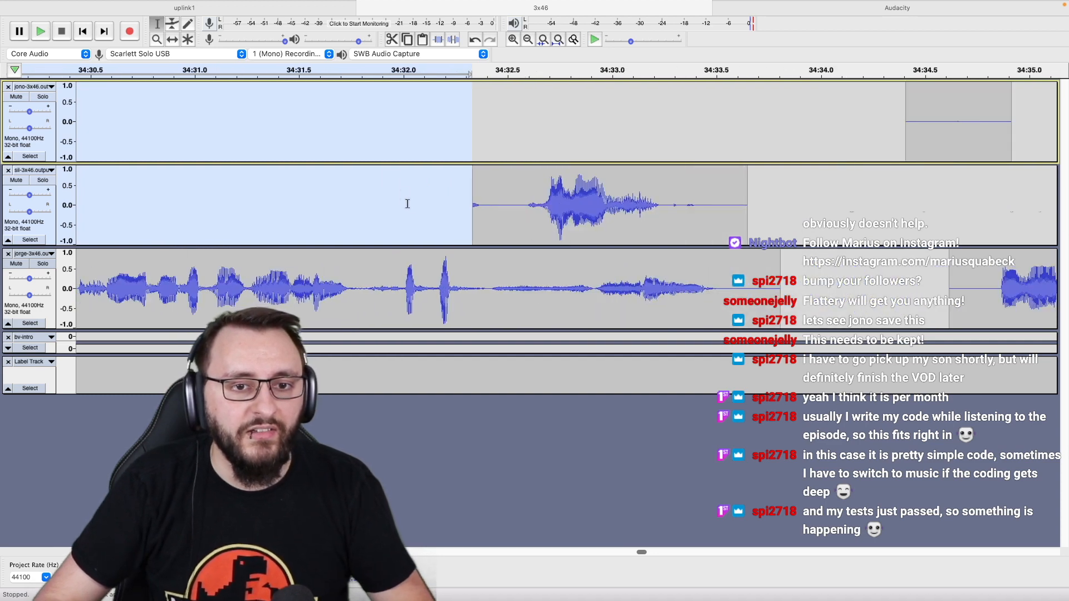
{"action": "left_click", "coordinate": [413, 206]}
{"action": "left_click_drag", "start_coordinate": [485, 286], "coordinate": [802, 290]}
{"action": "key", "text": "super+alt+k"}
Trim the near-silent edges of the second track's remark so the clip spans about 34:32.5 to 34:33.3.
{"action": "left_click_drag", "start_coordinate": [465, 197], "coordinate": [506, 204]}
{"action": "key", "text": "super+alt+k"}
{"action": "left_click_drag", "start_coordinate": [669, 209], "coordinate": [795, 207]}
{"action": "key", "text": "super+alt+k"}
Shorten the pause by deleting about 34:33.5 to 34:34.7 across all three voice tracks, and play the edit from about 34:30.9.
{"action": "left_click_drag", "start_coordinate": [715, 138], "coordinate": [979, 267]}
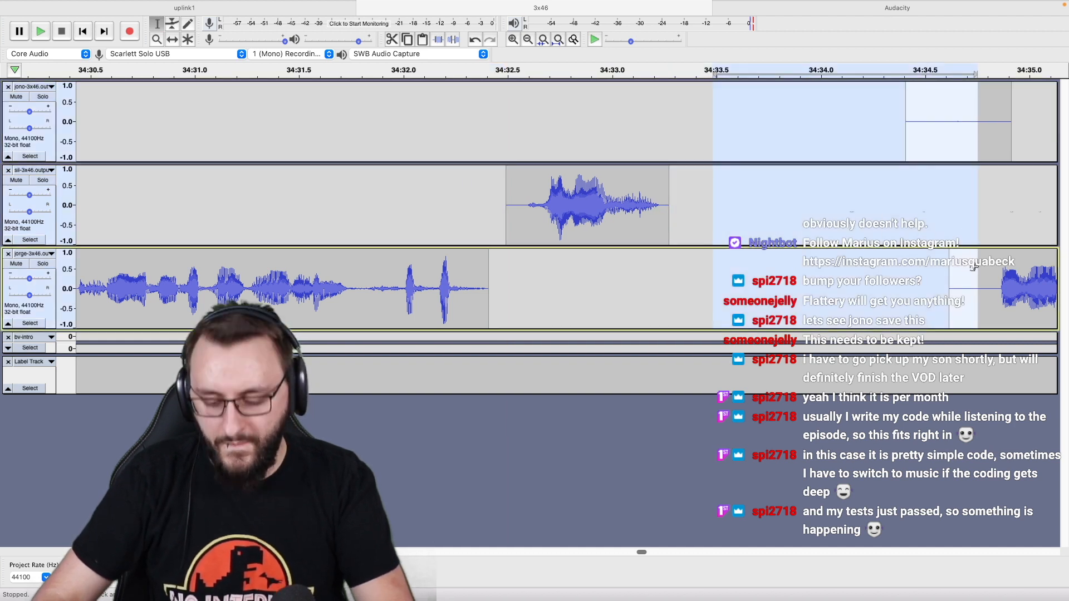
{"action": "key", "text": "BackSpace"}
{"action": "left_click", "coordinate": [174, 222]}
{"action": "key", "text": "space"}
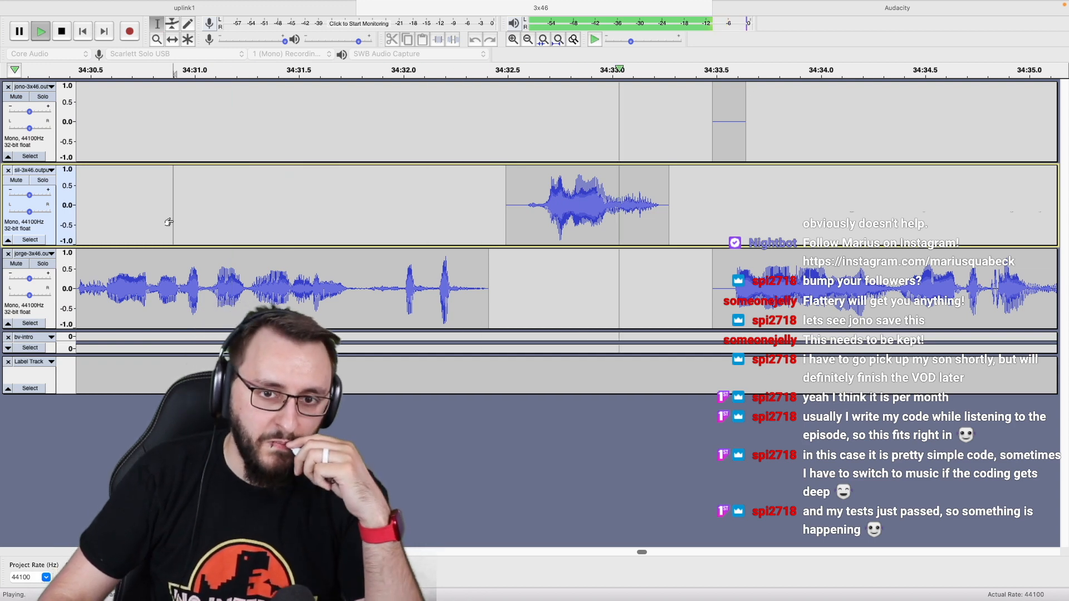
Follow the continuing playback past the shortened pause, from about 34:33 to 34:47, to check the conversation's flow.
{"action": "scroll", "coordinate": [172, 222], "scroll_direction": "right", "scroll_amount": 4}
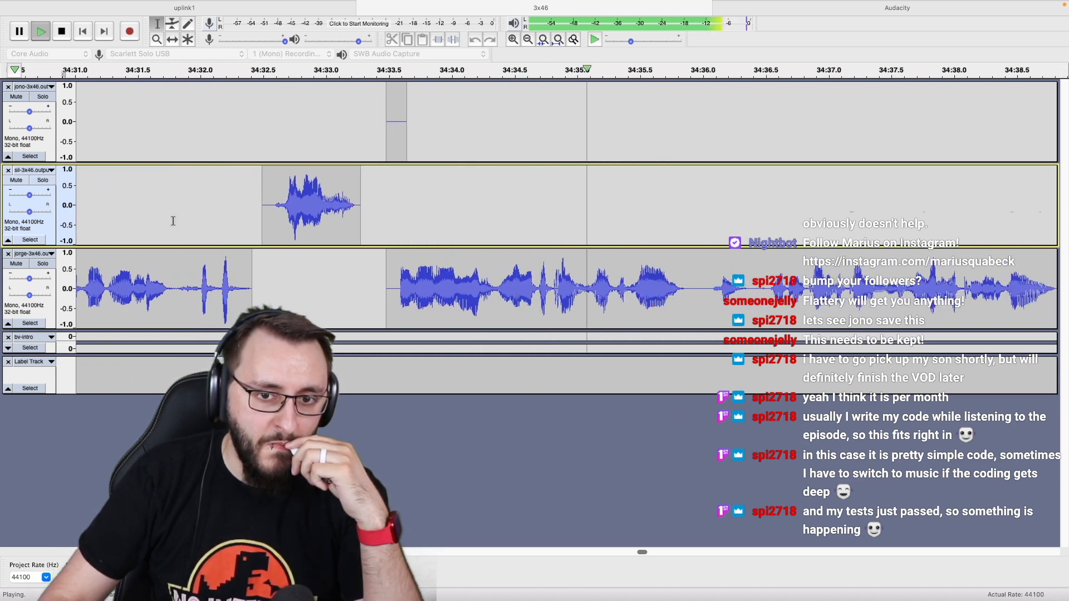
{"action": "scroll", "coordinate": [175, 221], "scroll_direction": "down", "scroll_amount": 2}
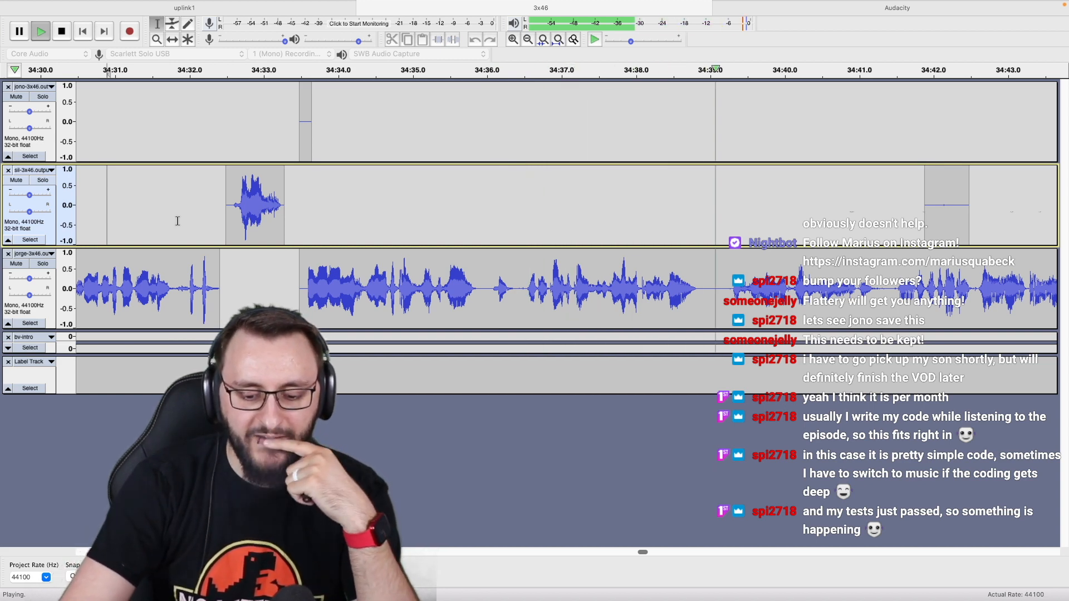
{"action": "scroll", "coordinate": [178, 222], "scroll_direction": "down", "scroll_amount": 1}
{"action": "scroll", "coordinate": [178, 221], "scroll_direction": "down", "scroll_amount": 3}
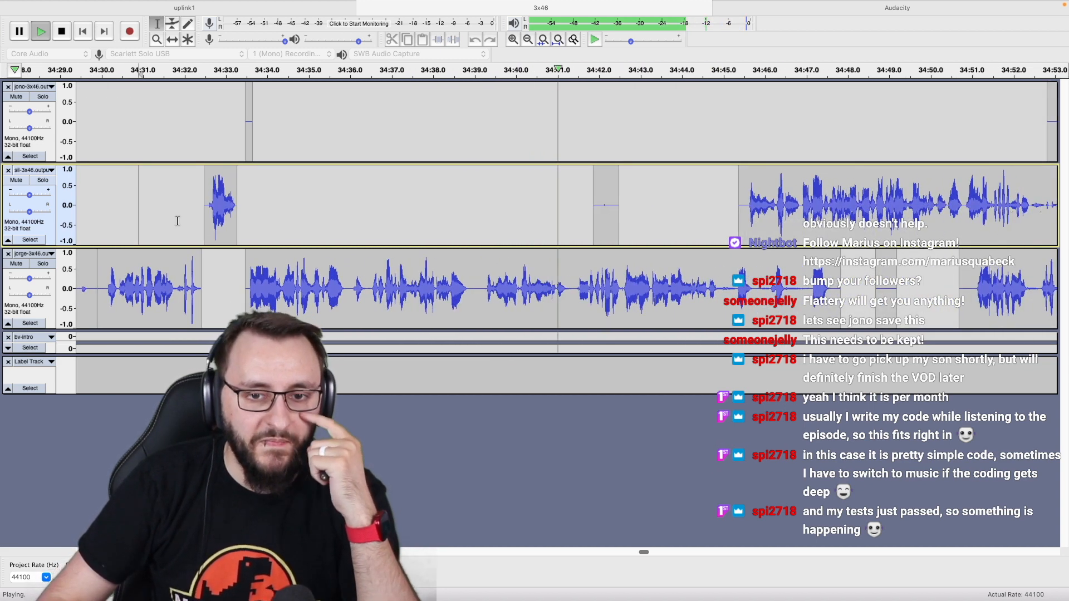
{"action": "scroll", "coordinate": [178, 221], "scroll_direction": "right", "scroll_amount": 5}
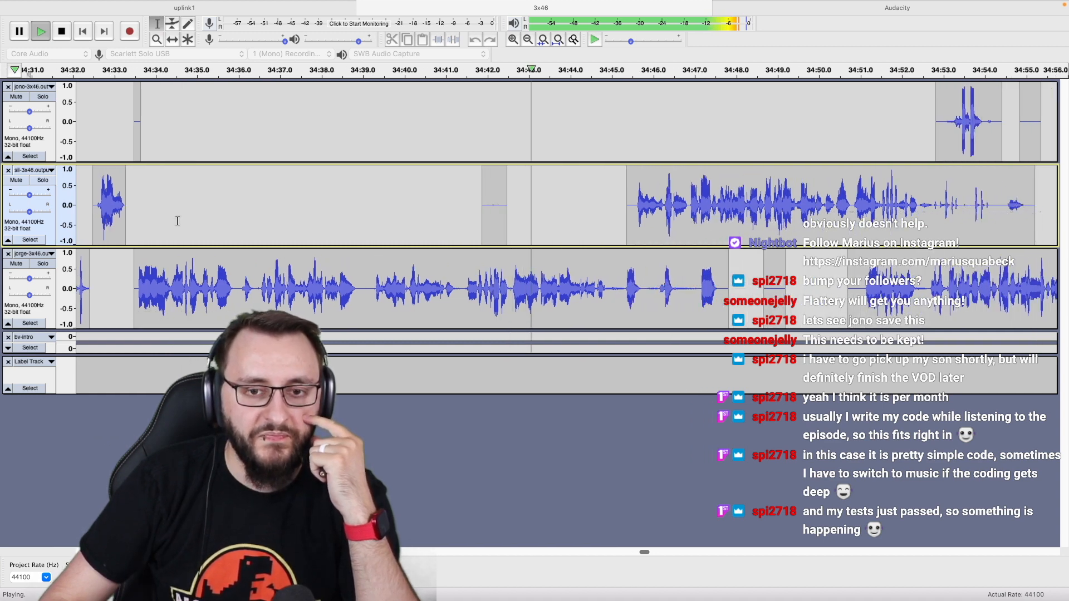
{"action": "scroll", "coordinate": [178, 221], "scroll_direction": "right", "scroll_amount": 4}
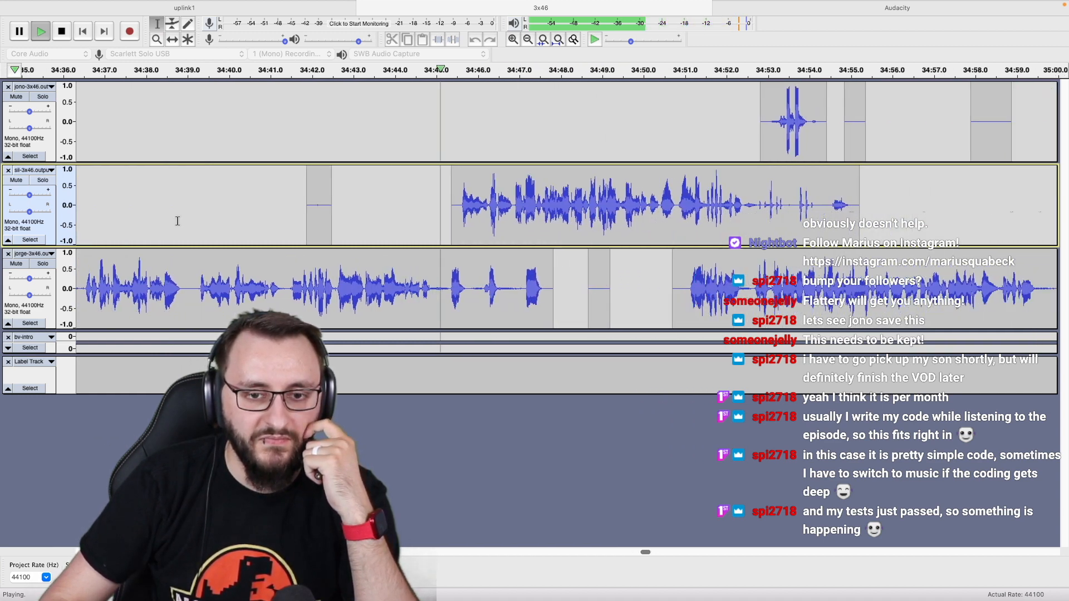
{"action": "scroll", "coordinate": [178, 221], "scroll_direction": "right", "scroll_amount": 1}
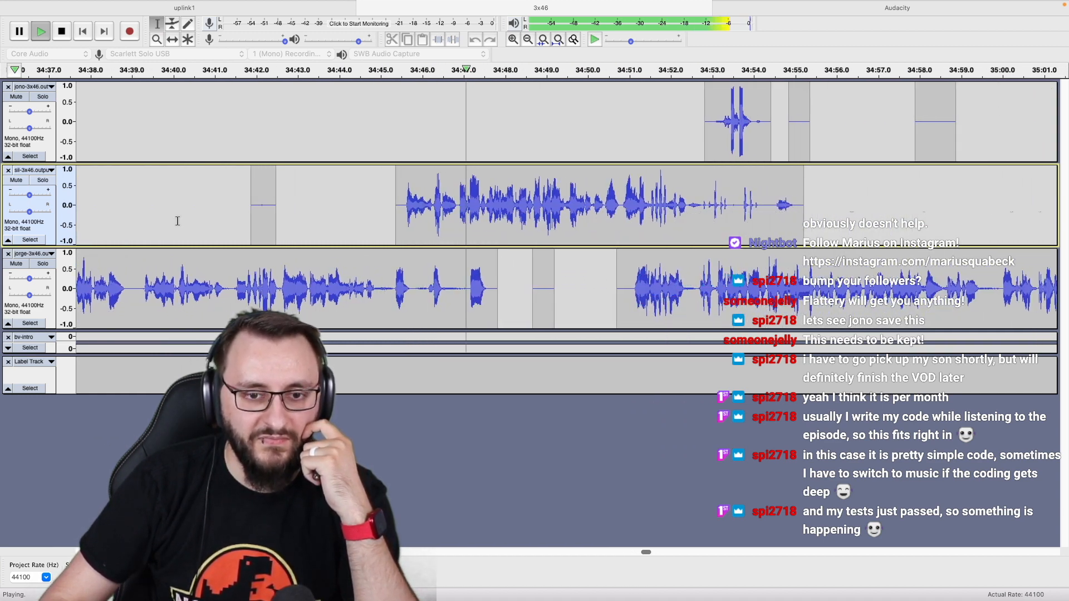
Follow the playback from about 34:47 to 35:01 to check how the three voices overlap.
{"action": "scroll", "coordinate": [178, 221], "scroll_direction": "right", "scroll_amount": 5}
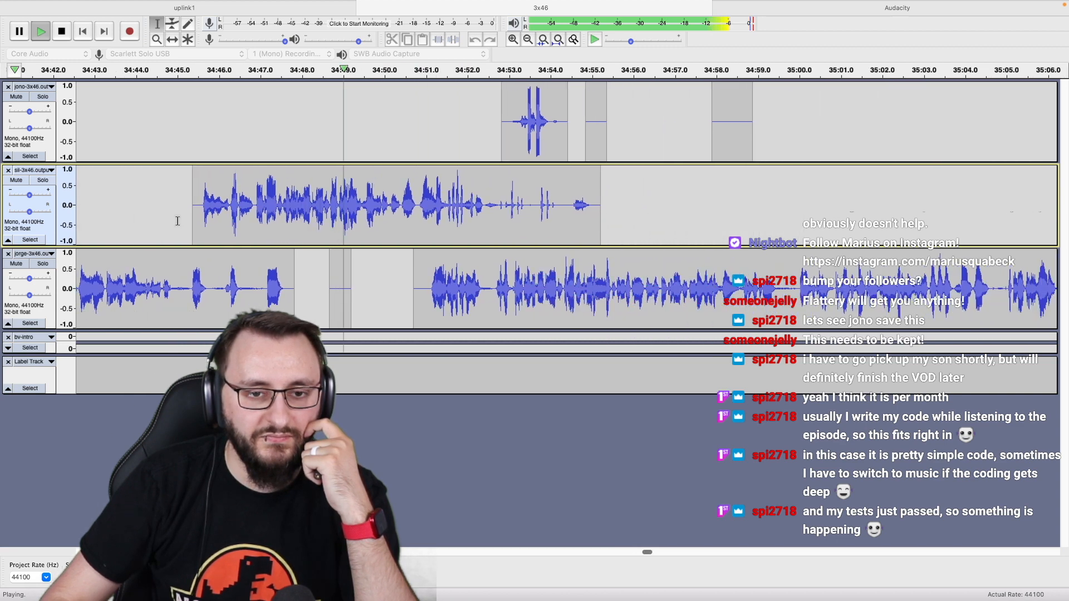
{"action": "scroll", "coordinate": [177, 221], "scroll_direction": "right", "scroll_amount": 2}
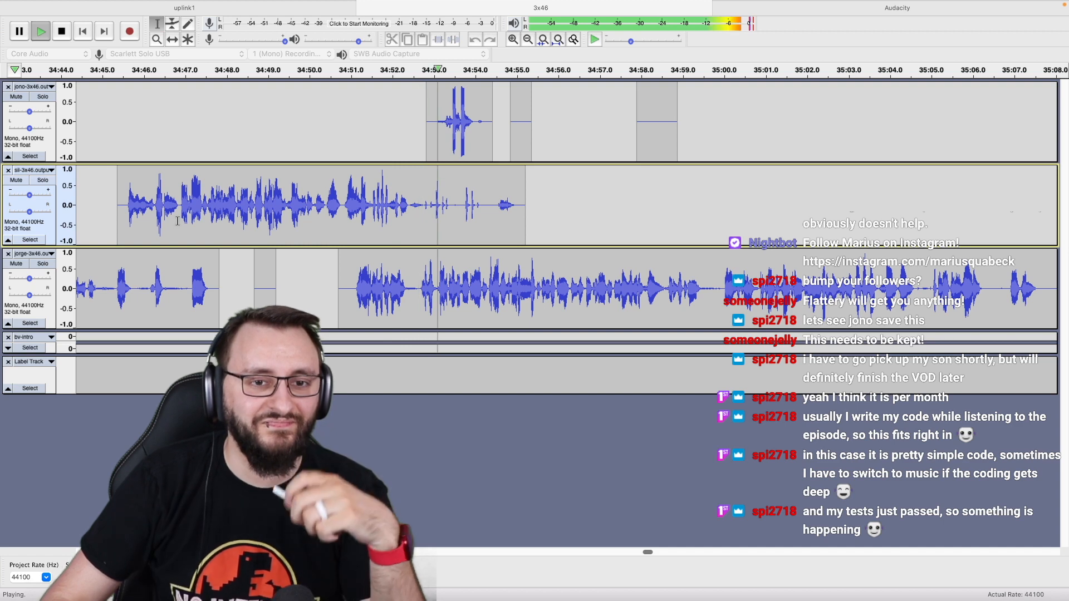
{"action": "scroll", "coordinate": [177, 221], "scroll_direction": "down", "scroll_amount": 3}
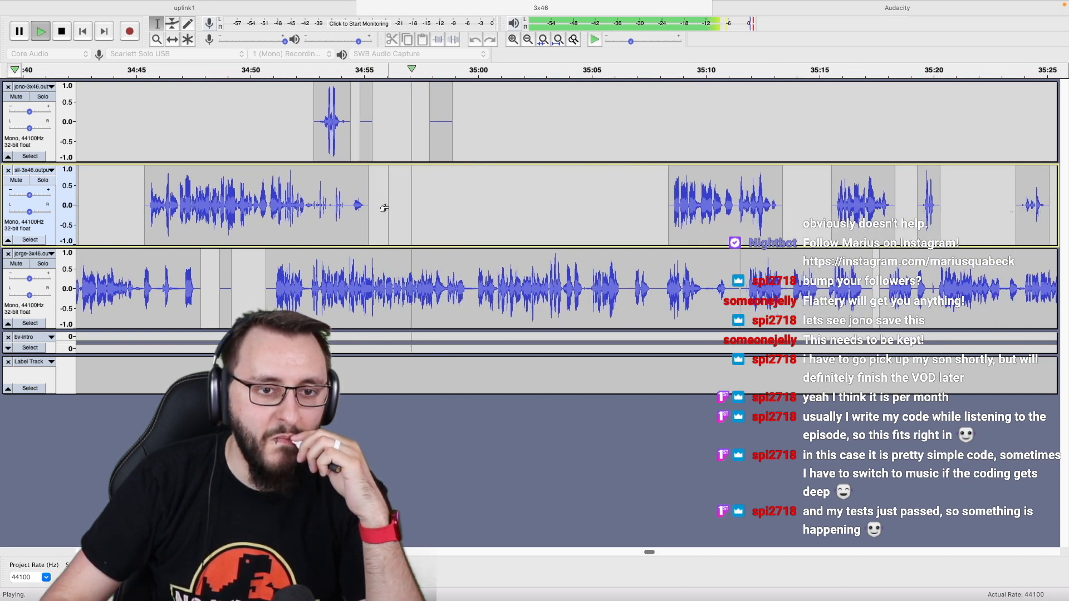
{"action": "scroll", "coordinate": [384, 207], "scroll_direction": "right", "scroll_amount": 3}
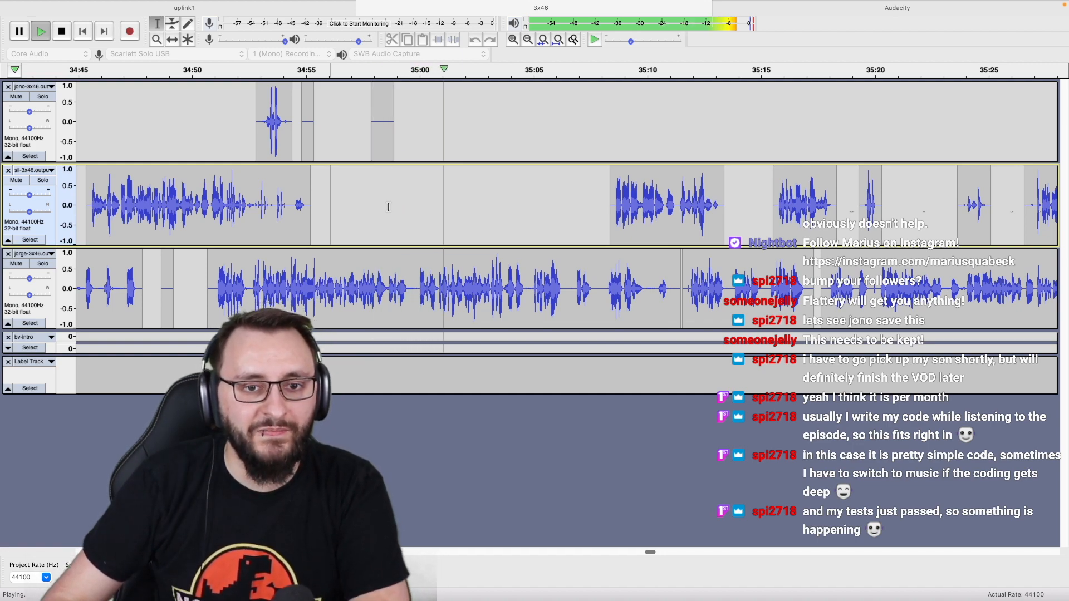
Switch to the Bad Voltage show notes in the browser, review the topics around the Steamdeck entry, and return to the 3x46 project.
{"action": "key", "text": "ctrl+Right"}
{"action": "scroll", "coordinate": [429, 321], "scroll_direction": "down", "scroll_amount": 2}
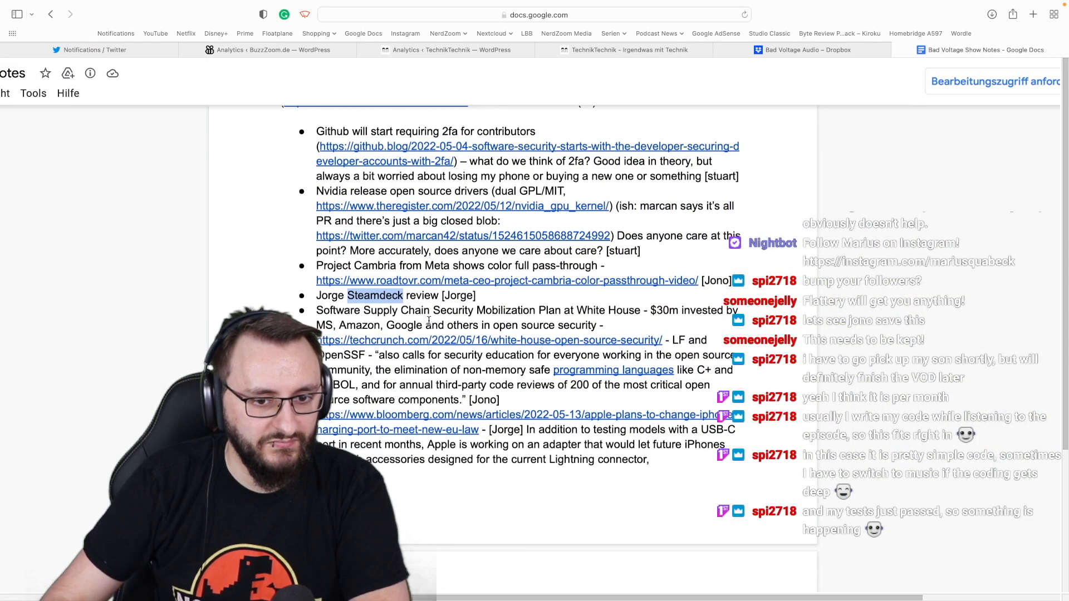
{"action": "scroll", "coordinate": [429, 321], "scroll_direction": "up", "scroll_amount": 1}
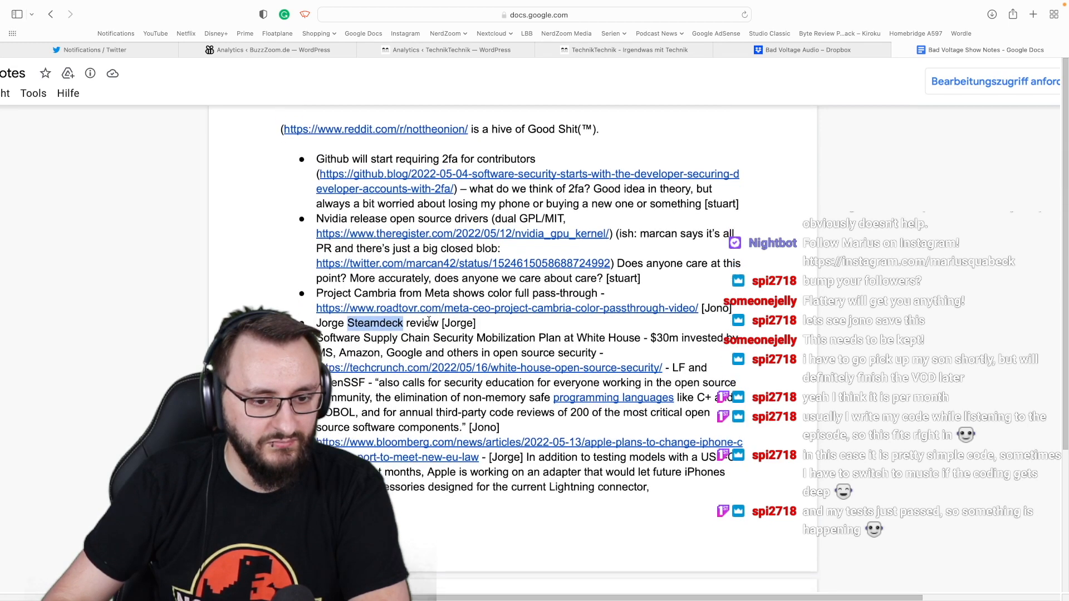
{"action": "scroll", "coordinate": [429, 322], "scroll_direction": "up", "scroll_amount": 1}
{"action": "key", "text": "ctrl+Left"}
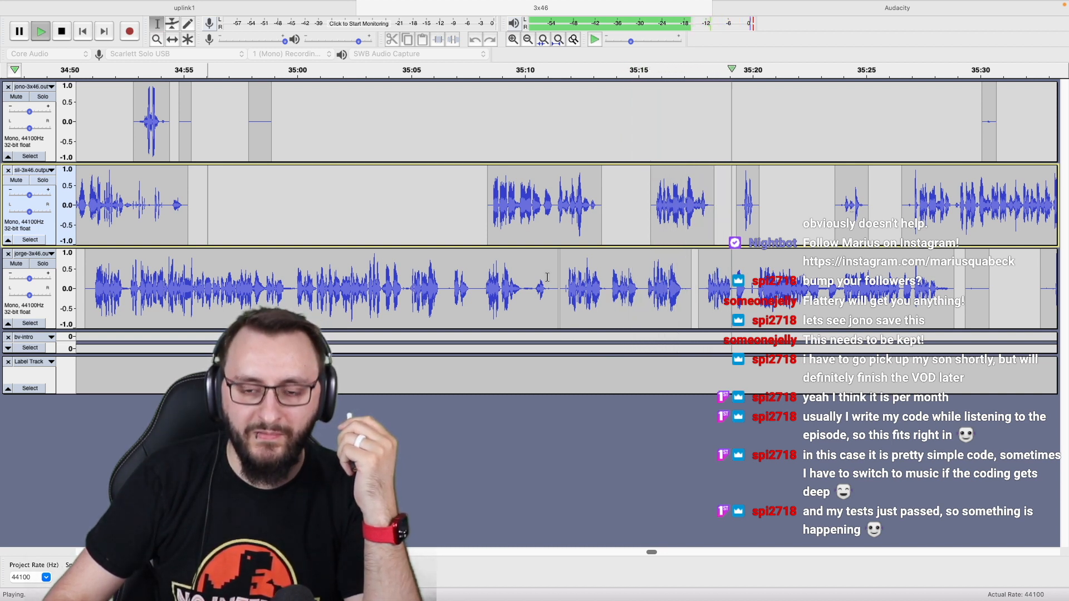
Examine the topic labels across the wider episode timeline, returning to the passage playing around 35:30.
{"action": "scroll", "coordinate": [547, 277], "scroll_direction": "right", "scroll_amount": 5}
{"action": "scroll", "coordinate": [548, 277], "scroll_direction": "right", "scroll_amount": 2}
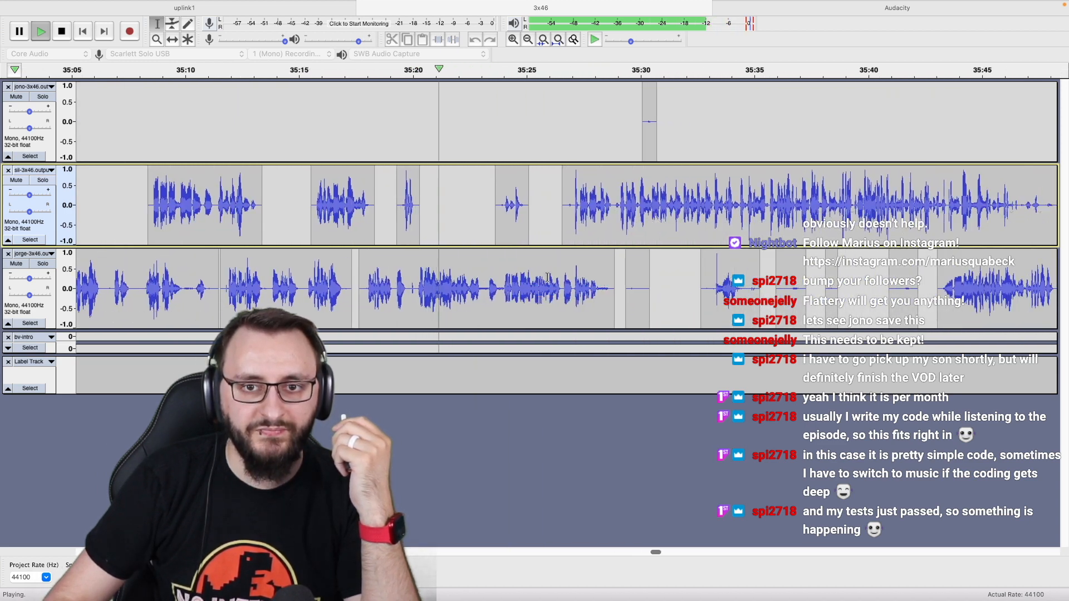
{"action": "scroll", "coordinate": [547, 277], "scroll_direction": "down", "scroll_amount": 5}
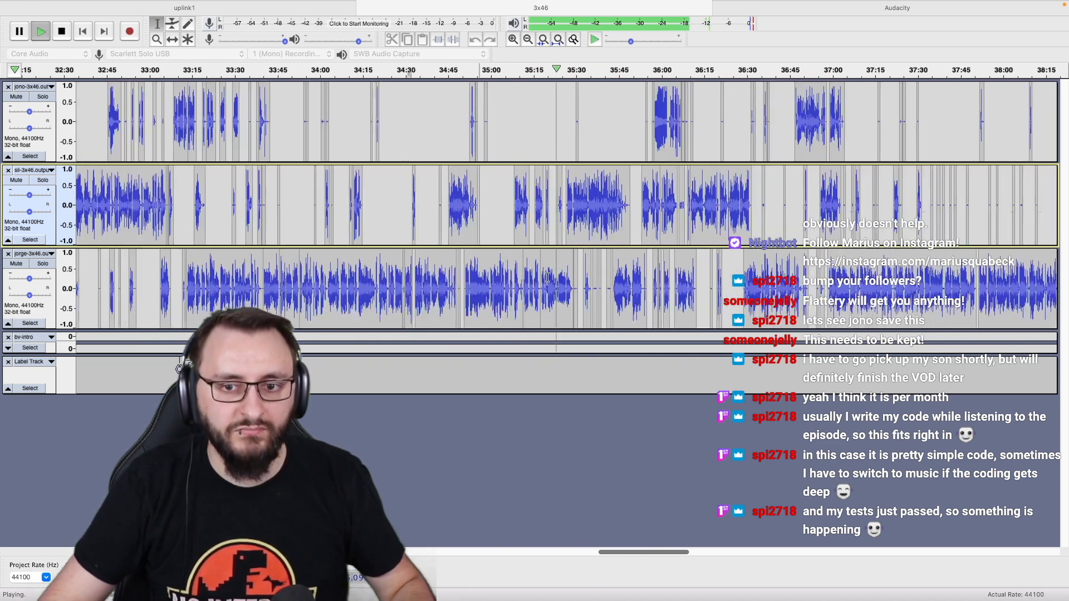
{"action": "scroll", "coordinate": [547, 276], "scroll_direction": "down", "scroll_amount": 3}
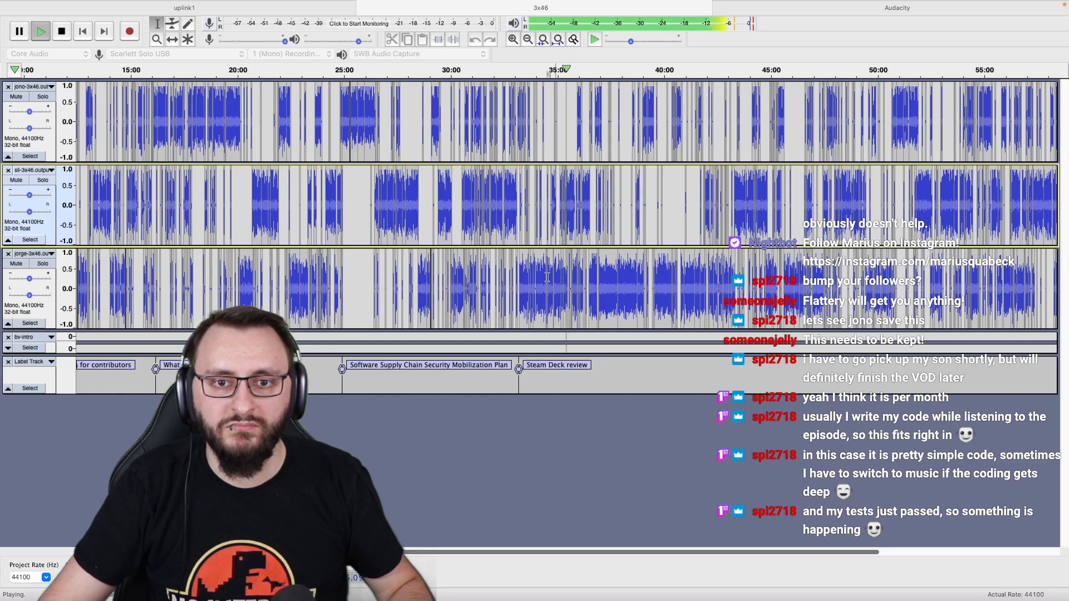
{"action": "scroll", "coordinate": [548, 277], "scroll_direction": "down", "scroll_amount": 3}
{"action": "scroll", "coordinate": [548, 277], "scroll_direction": "up", "scroll_amount": 8}
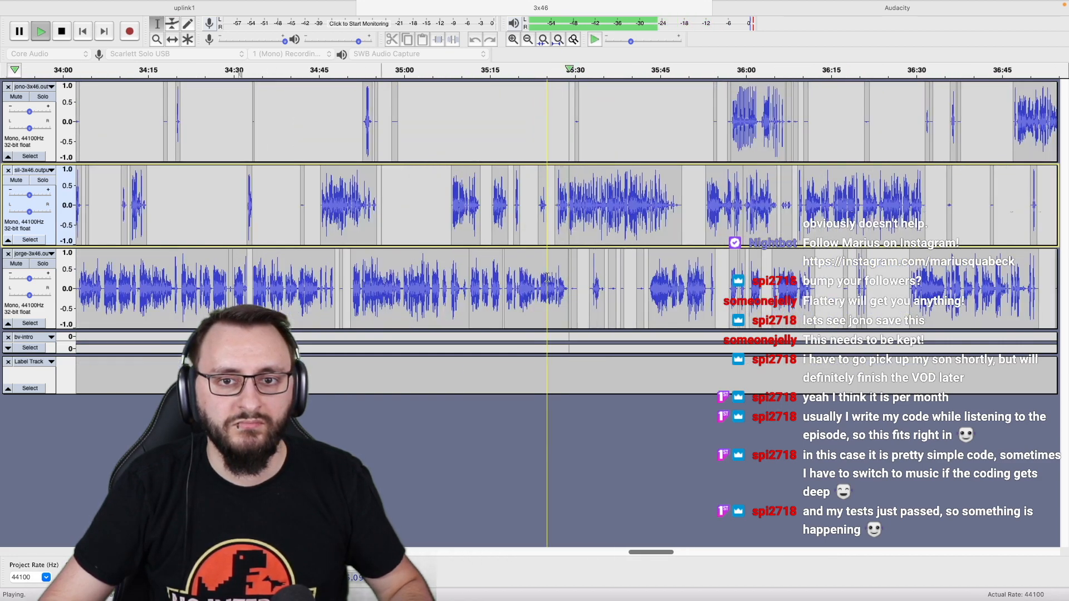
{"action": "scroll", "coordinate": [547, 277], "scroll_direction": "up", "scroll_amount": 1}
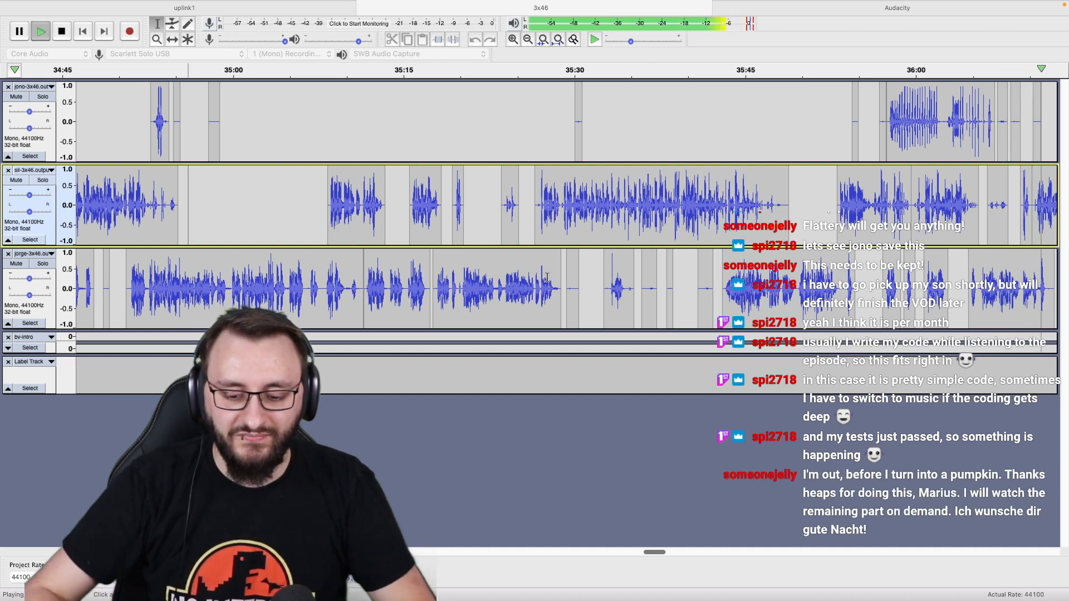
Stop playback and replay the conversation from about 36:06.
{"action": "scroll", "coordinate": [547, 277], "scroll_direction": "right", "scroll_amount": 5}
{"action": "left_click", "coordinate": [734, 210]}
{"action": "key", "text": "space"}
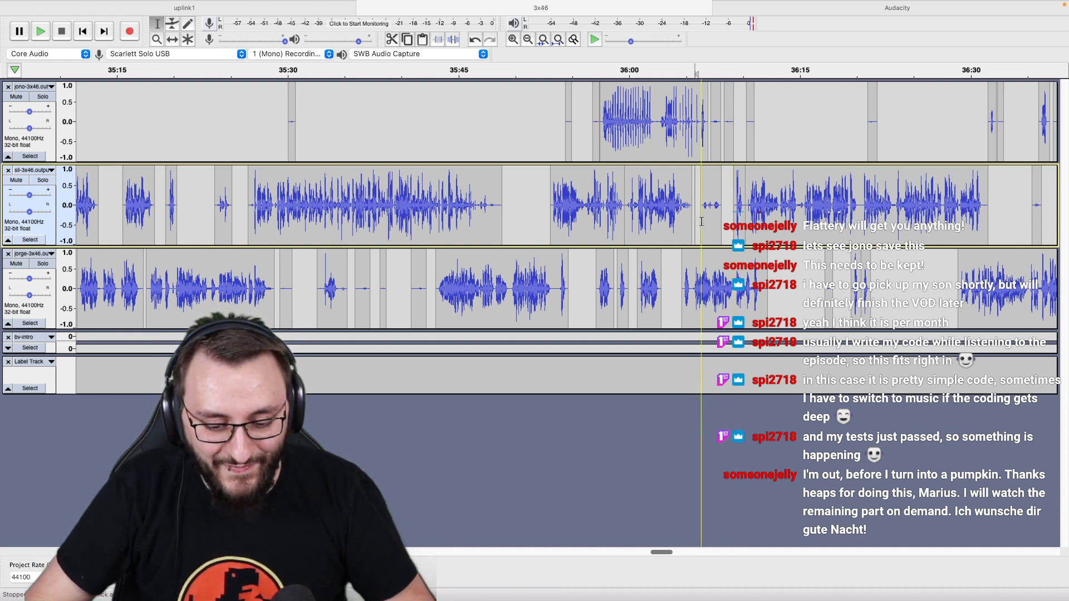
{"action": "scroll", "coordinate": [702, 221], "scroll_direction": "down", "scroll_amount": 1}
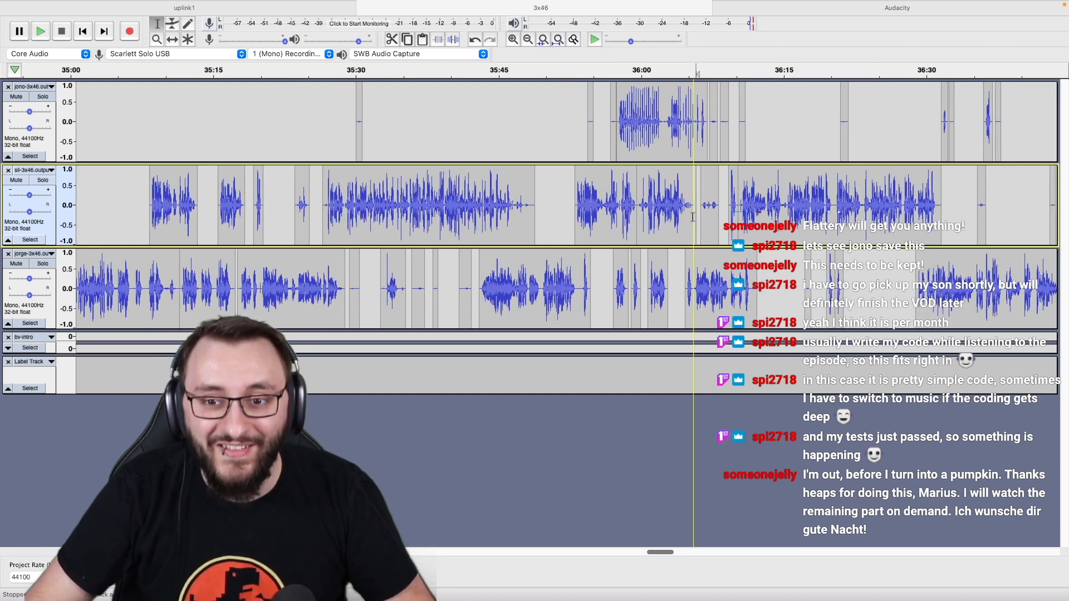
{"action": "key", "text": "space"}
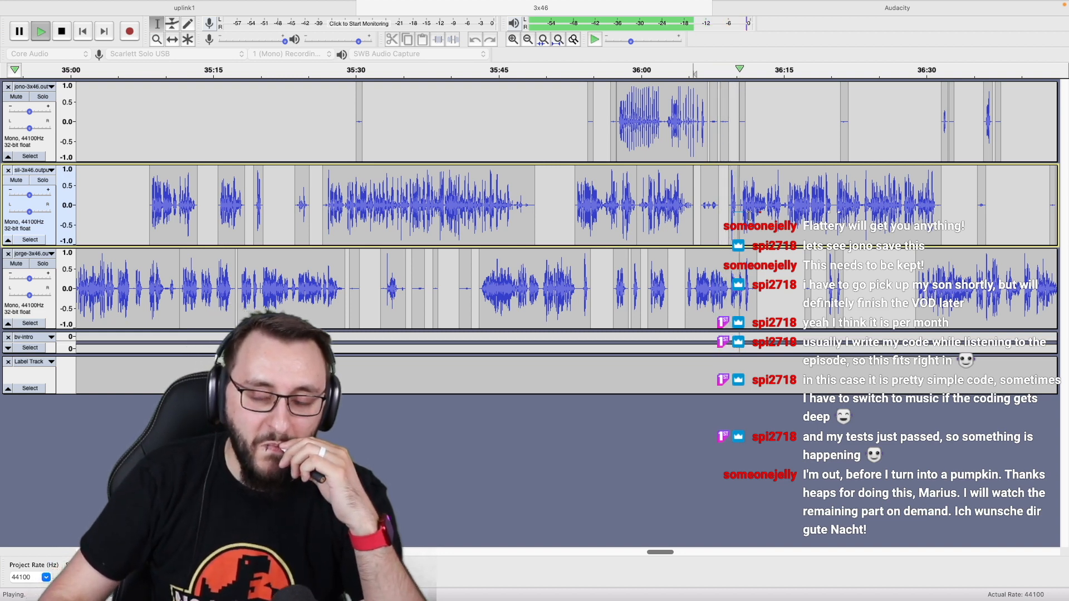
Follow the playback from about 36:10 to 36:37 to check the remarks on all three voice tracks.
{"action": "scroll", "coordinate": [749, 216], "scroll_direction": "up", "scroll_amount": 1}
{"action": "scroll", "coordinate": [749, 216], "scroll_direction": "right", "scroll_amount": 10}
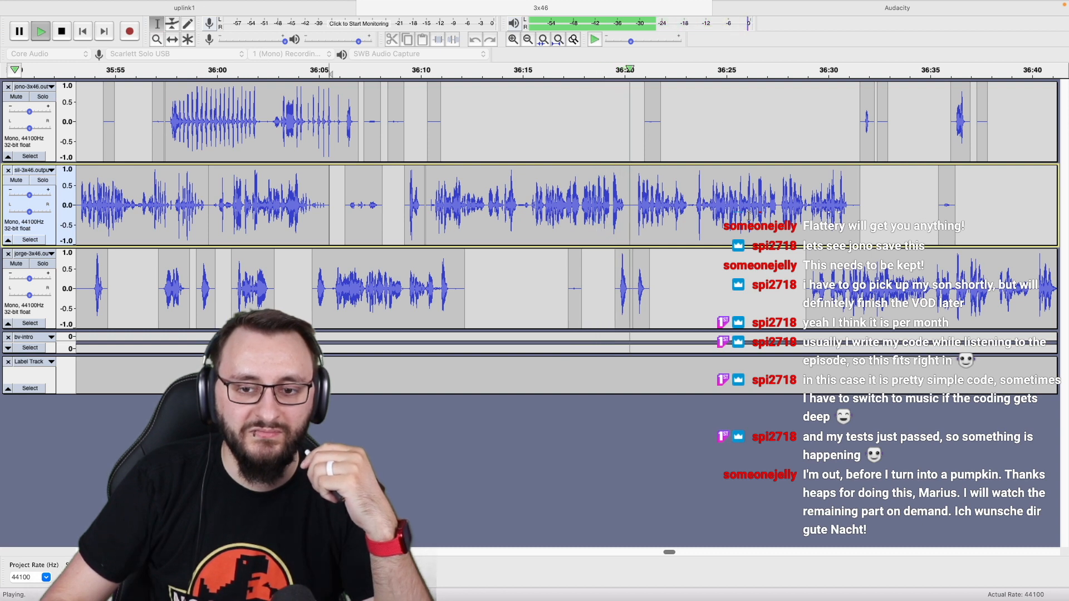
{"action": "scroll", "coordinate": [749, 216], "scroll_direction": "right", "scroll_amount": 10}
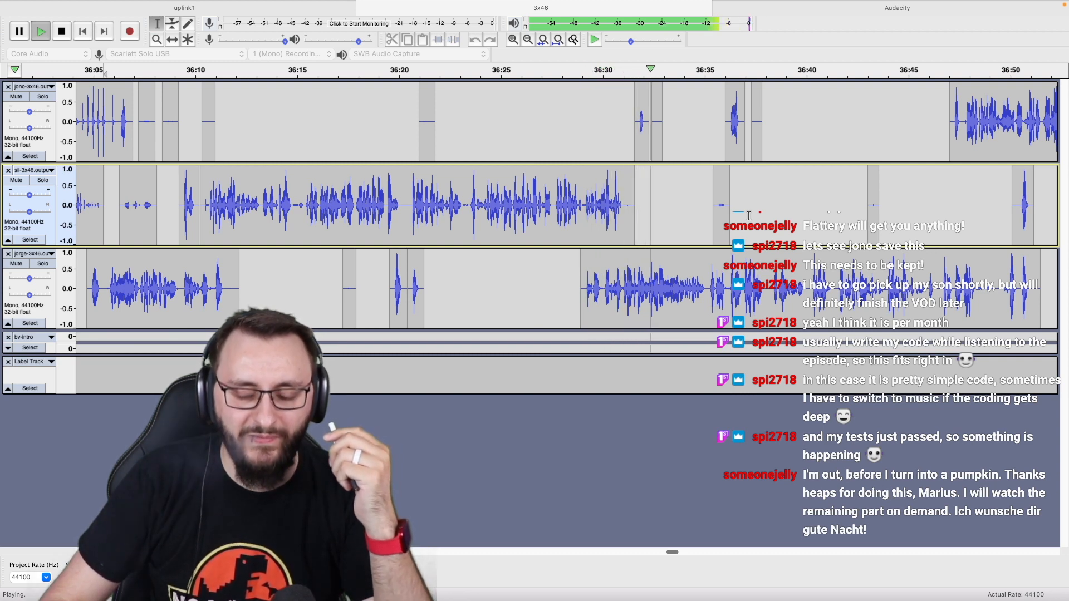
{"action": "scroll", "coordinate": [749, 216], "scroll_direction": "right", "scroll_amount": 3}
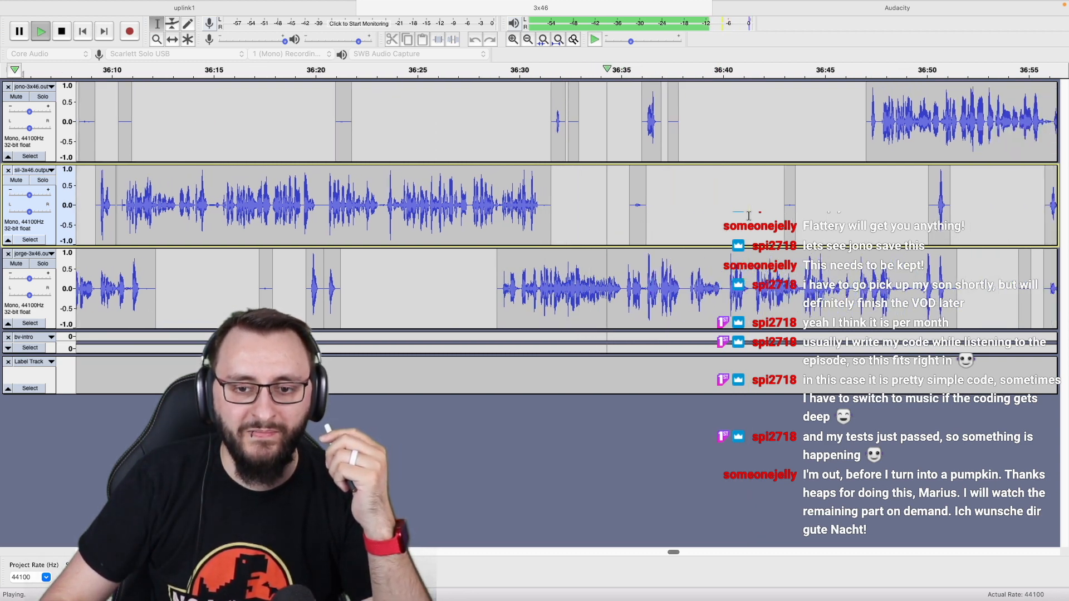
{"action": "scroll", "coordinate": [749, 216], "scroll_direction": "right", "scroll_amount": 3}
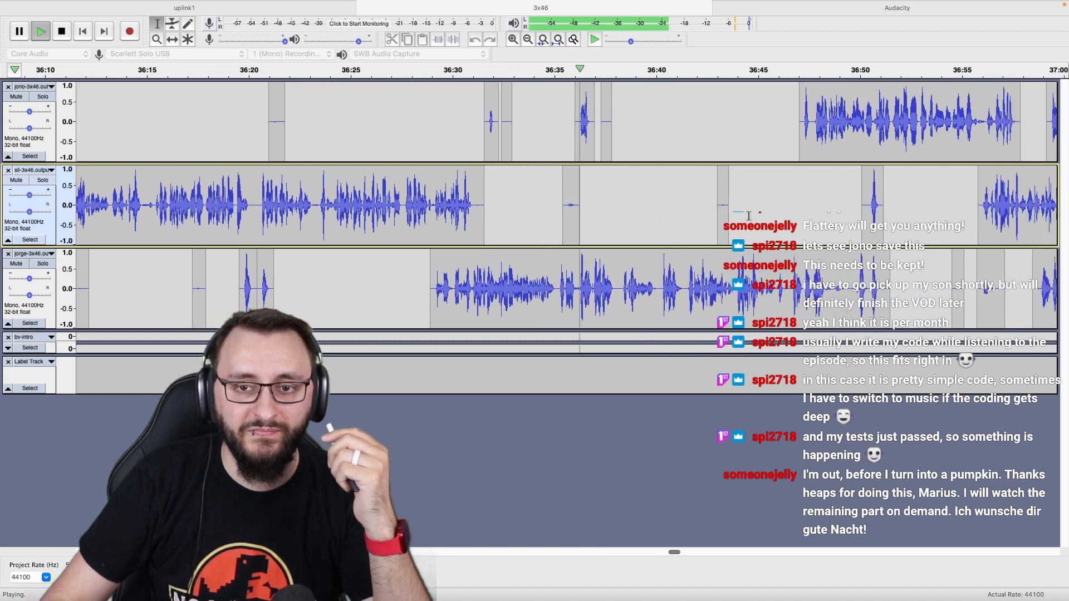
Remove the first two voice tracks' short clips between about 36:35 and 36:40, leaving blank space, and play from about 36:33.
{"action": "left_click_drag", "start_coordinate": [515, 206], "coordinate": [615, 143]}
{"action": "key", "text": "space"}
{"action": "key", "text": "super+l"}
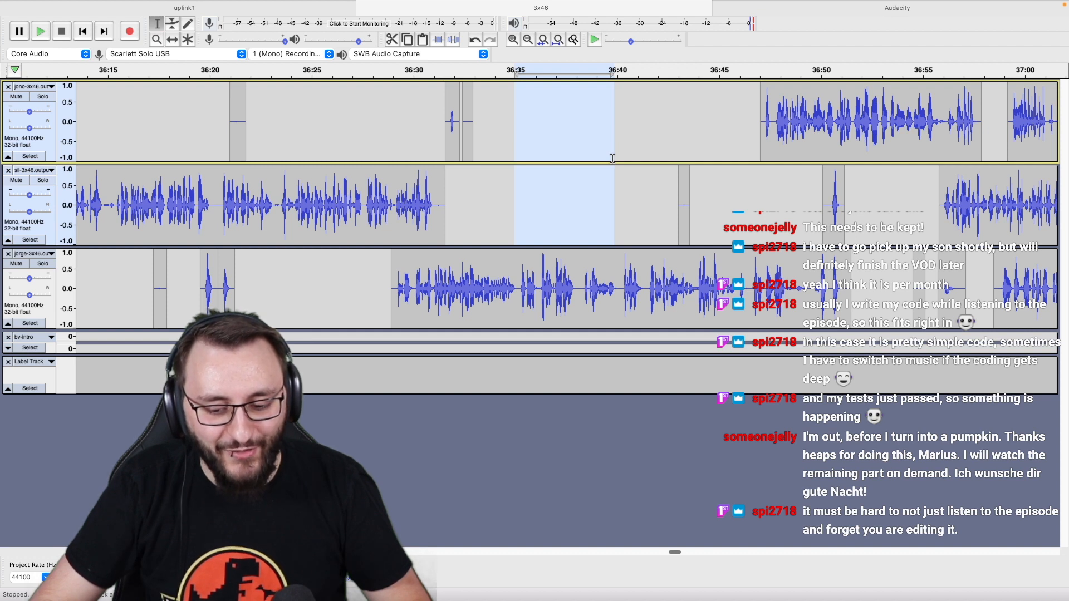
{"action": "left_click", "coordinate": [500, 191]}
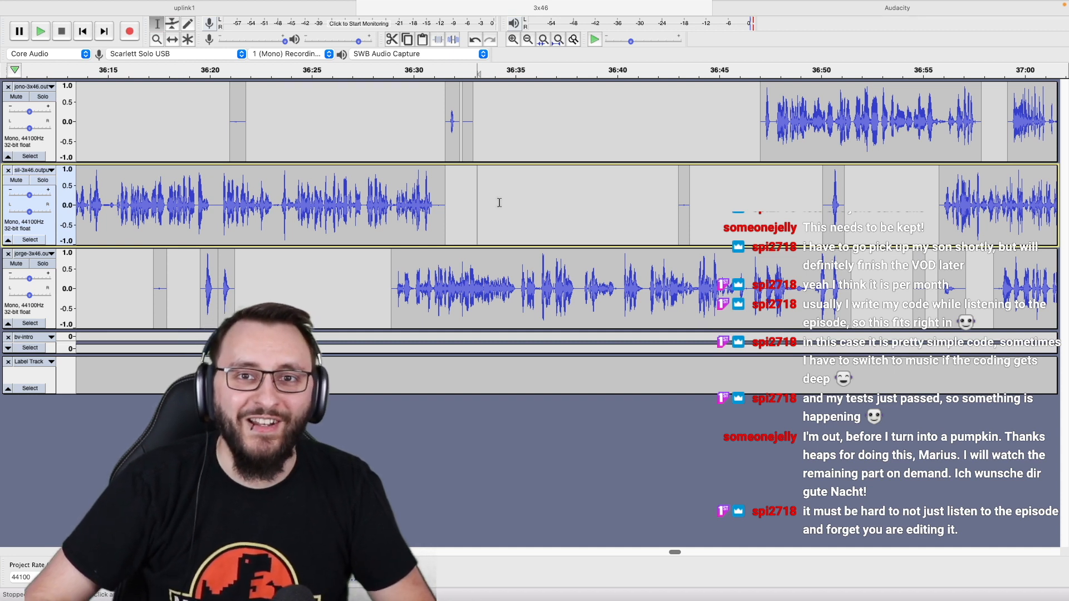
{"action": "key", "text": "space"}
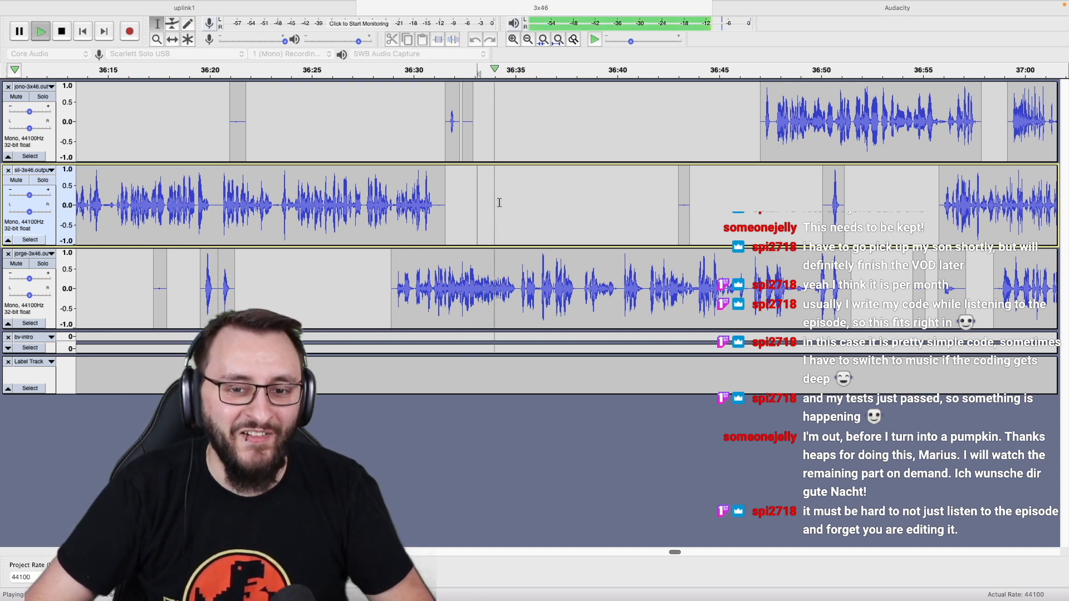
{"action": "key", "text": "space"}
{"action": "key", "text": "space"}
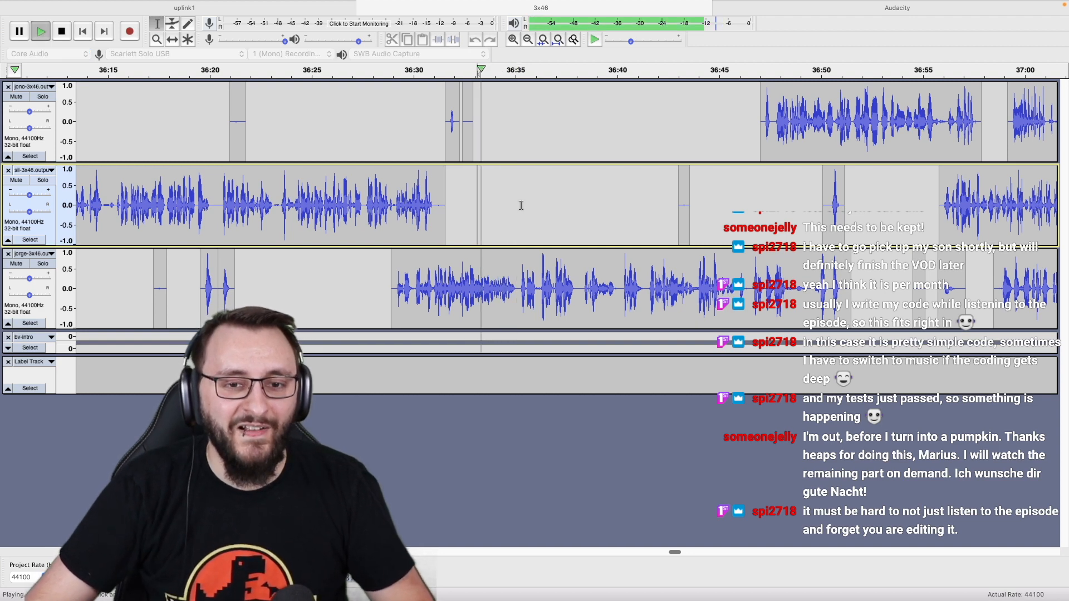
Listen through the conversation from about 36:38 to 37:53, checking for interjections and near-silent fragments on the first two voice tracks.
{"action": "scroll", "coordinate": [583, 207], "scroll_direction": "right", "scroll_amount": 2}
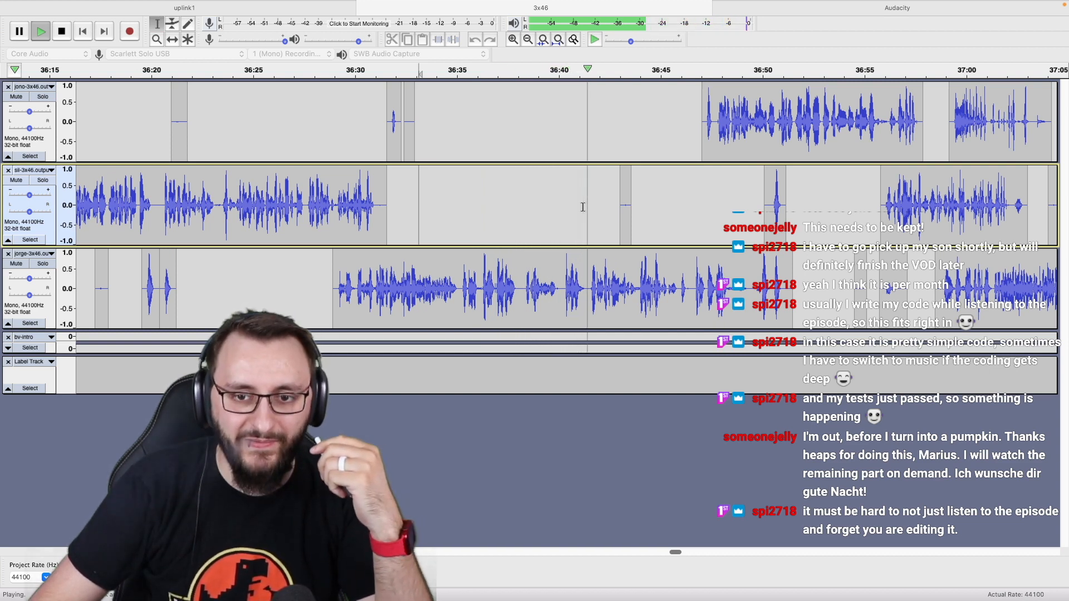
{"action": "scroll", "coordinate": [583, 207], "scroll_direction": "right", "scroll_amount": 5}
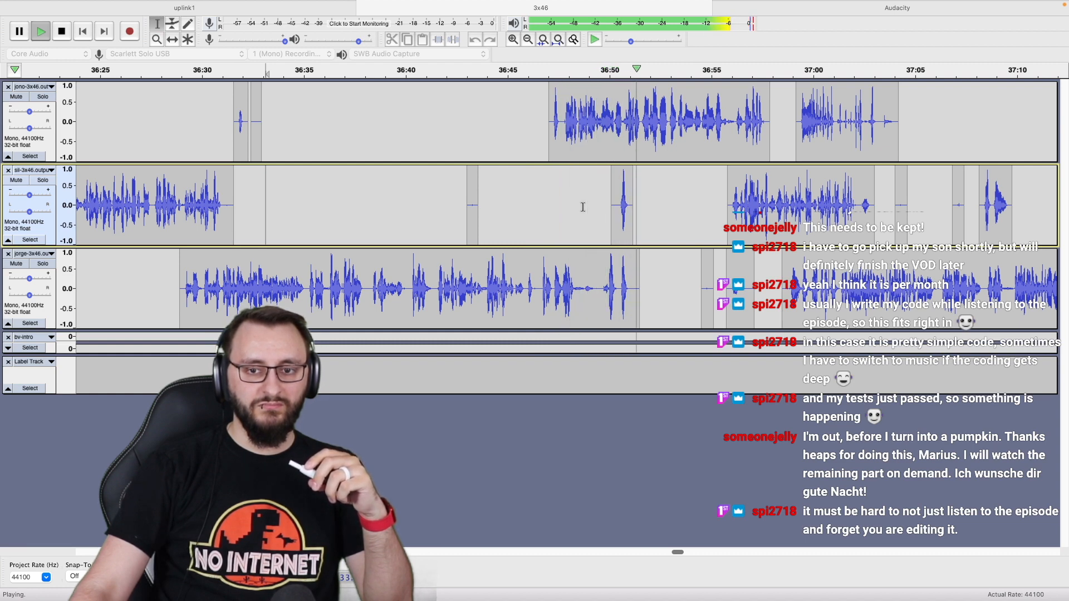
{"action": "scroll", "coordinate": [583, 206], "scroll_direction": "right", "scroll_amount": 5}
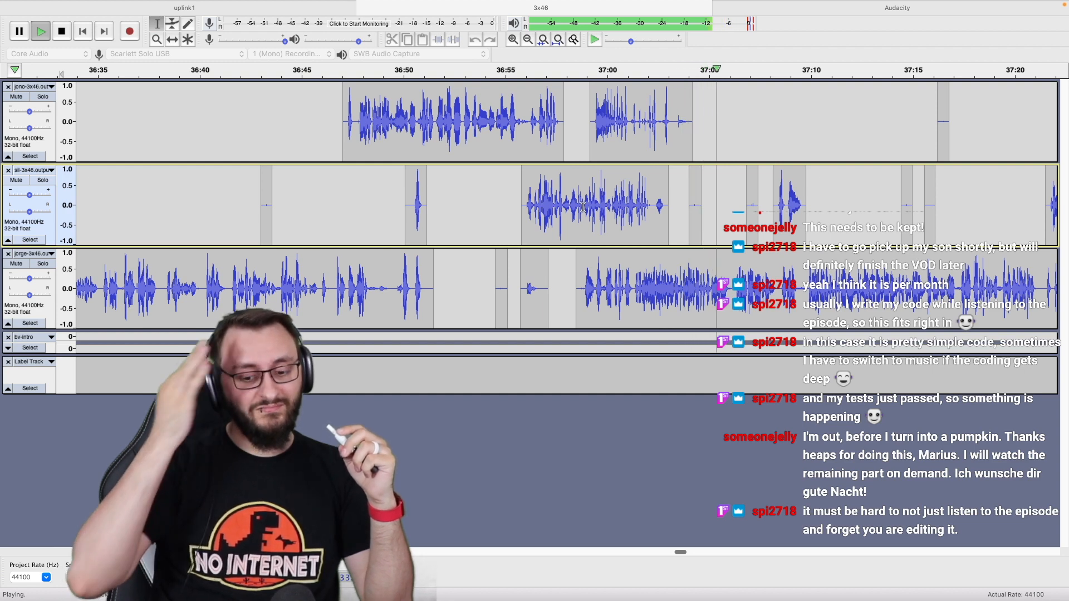
{"action": "scroll", "coordinate": [583, 207], "scroll_direction": "right", "scroll_amount": 5}
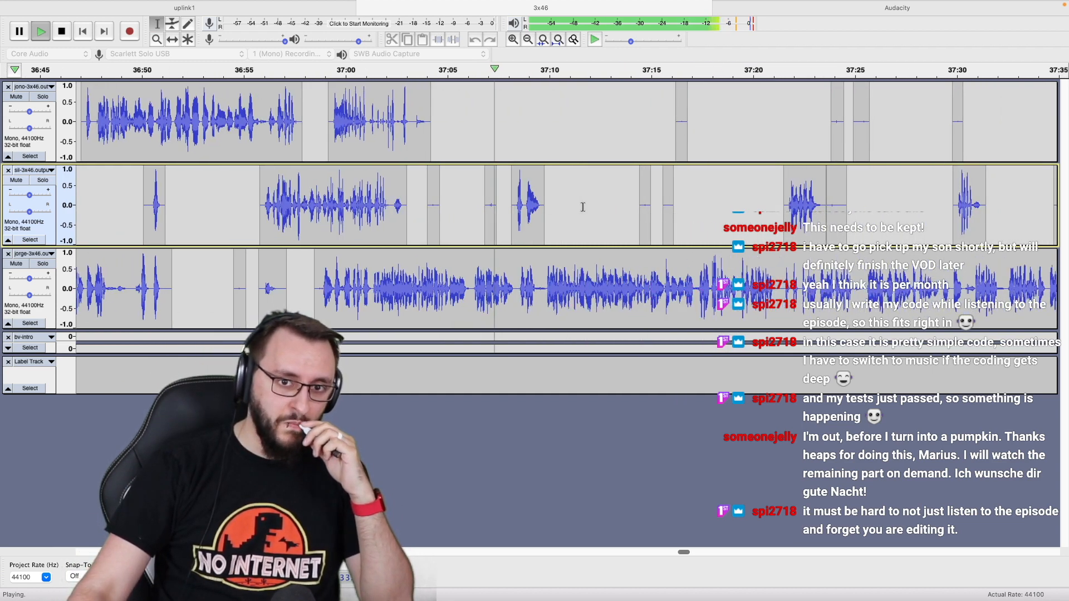
{"action": "scroll", "coordinate": [583, 207], "scroll_direction": "right", "scroll_amount": 2}
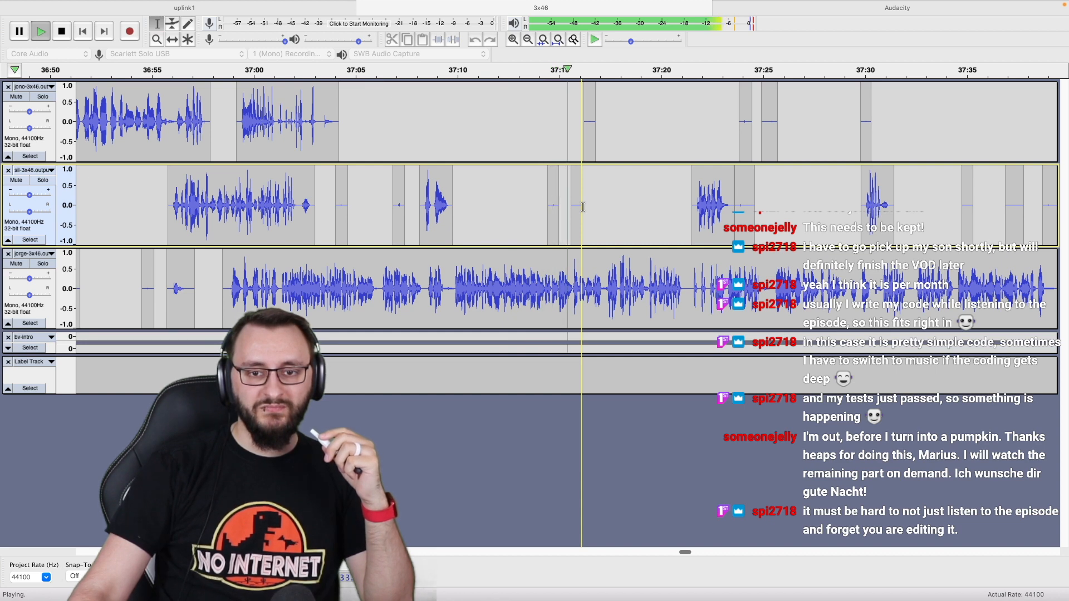
{"action": "scroll", "coordinate": [583, 207], "scroll_direction": "right", "scroll_amount": 2}
{"action": "scroll", "coordinate": [583, 207], "scroll_direction": "right", "scroll_amount": 2}
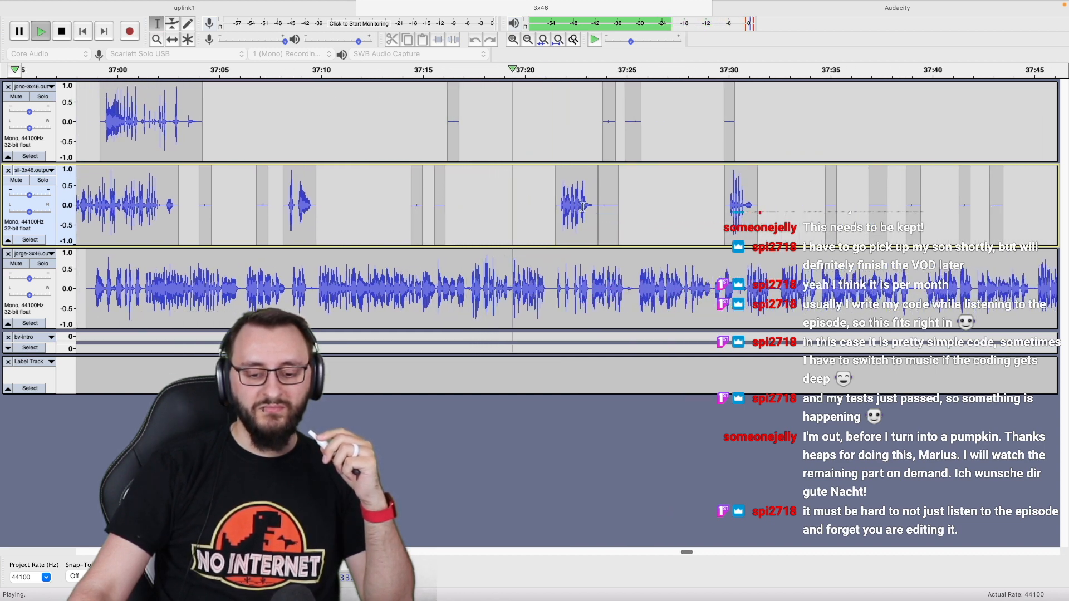
{"action": "scroll", "coordinate": [583, 208], "scroll_direction": "right", "scroll_amount": 1}
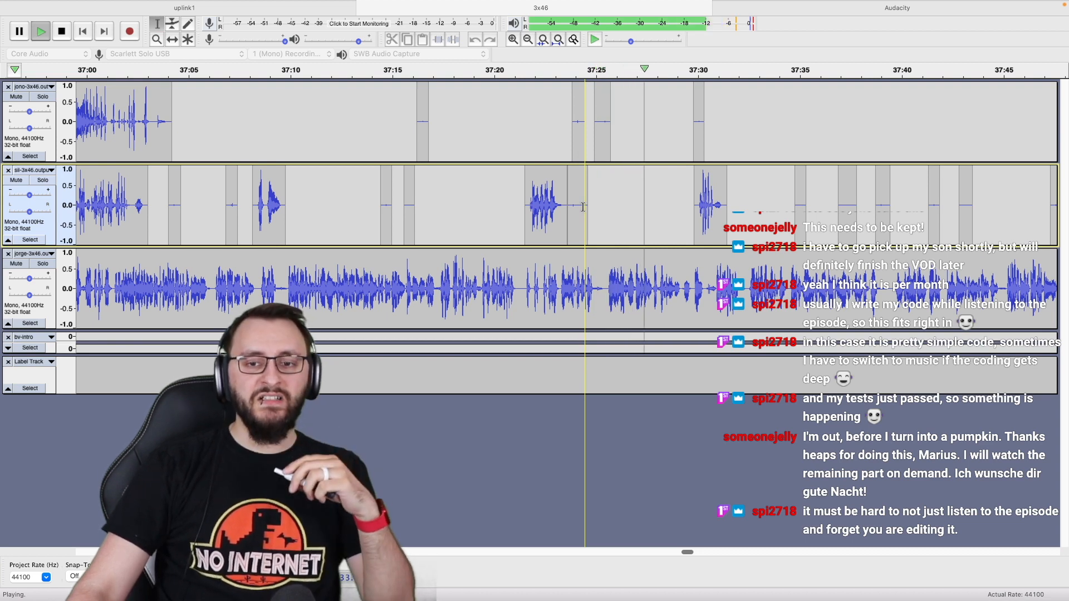
{"action": "scroll", "coordinate": [583, 207], "scroll_direction": "right", "scroll_amount": 5}
{"action": "scroll", "coordinate": [583, 207], "scroll_direction": "right", "scroll_amount": 5}
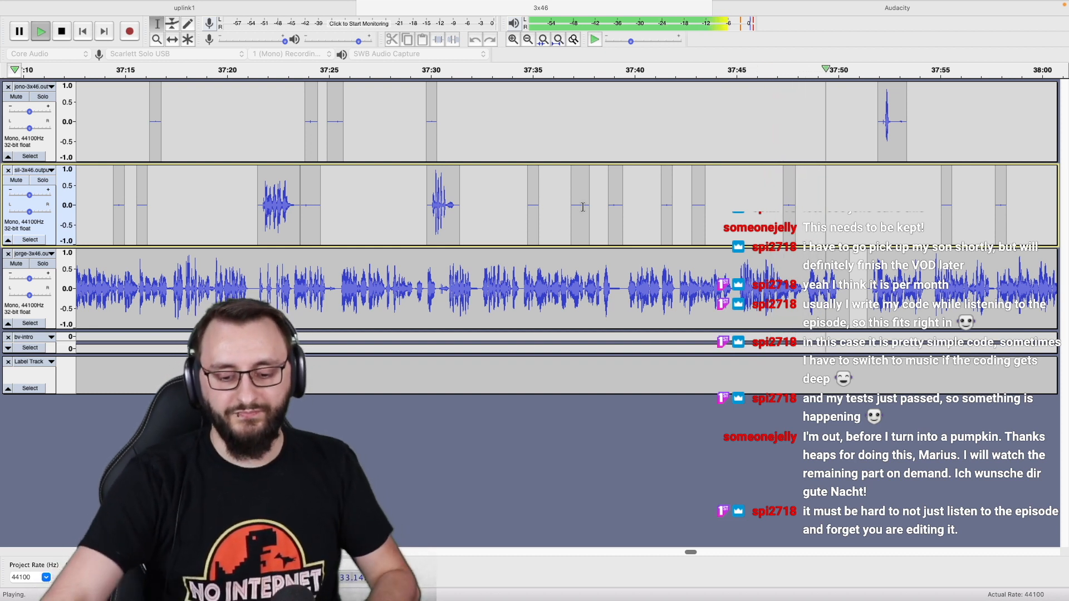
{"action": "scroll", "coordinate": [583, 206], "scroll_direction": "right", "scroll_amount": 5}
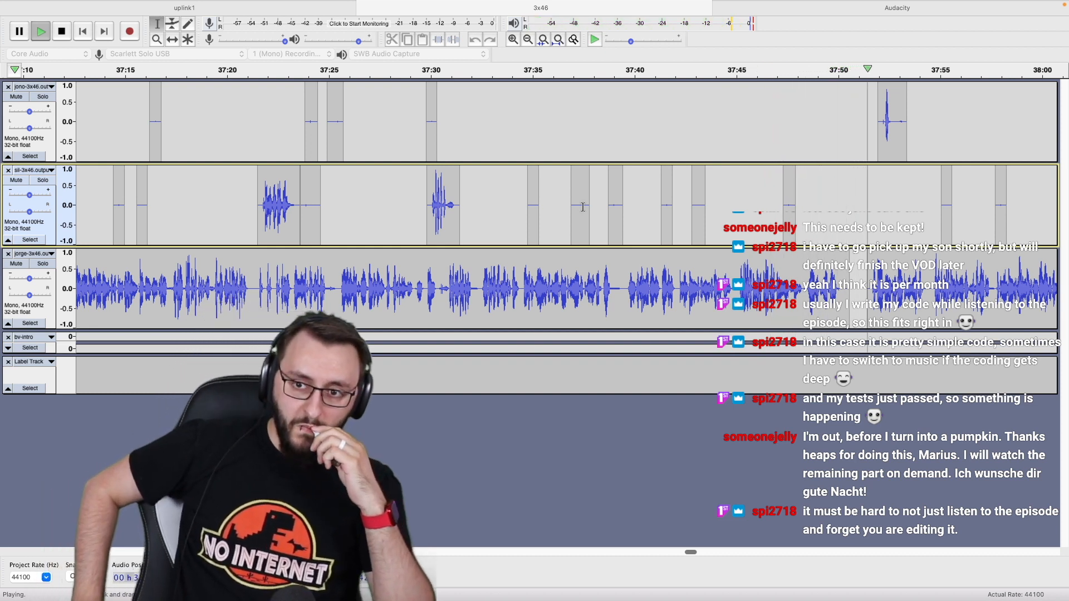
{"action": "scroll", "coordinate": [583, 207], "scroll_direction": "right", "scroll_amount": 5}
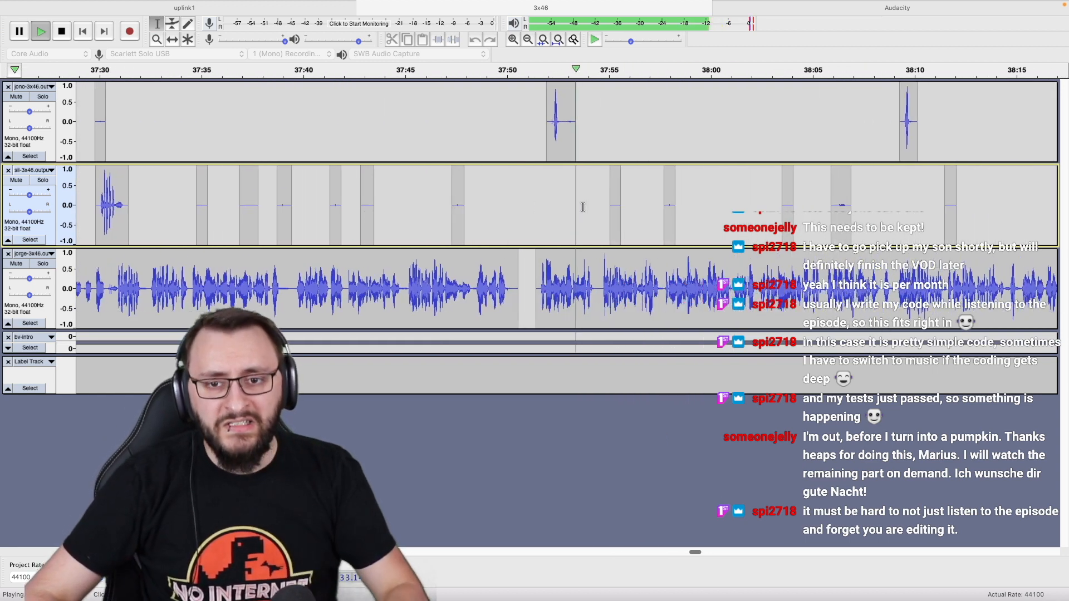
Clear the first two voice tracks from about 37:33.6 to 38:07.8, leaving blank space, and place the cursor at about 37:50.5.
{"action": "left_click_drag", "start_coordinate": [172, 206], "coordinate": [471, 104]}
{"action": "left_click_drag", "start_coordinate": [566, 101], "coordinate": [871, 142]}
{"action": "key", "text": "space"}
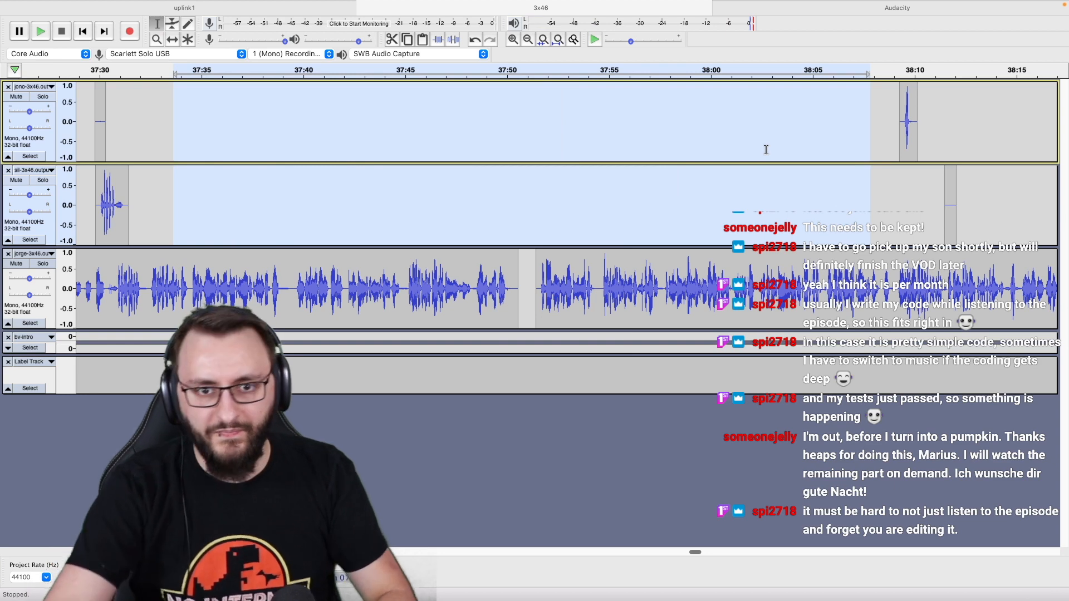
{"action": "left_click", "coordinate": [519, 190]}
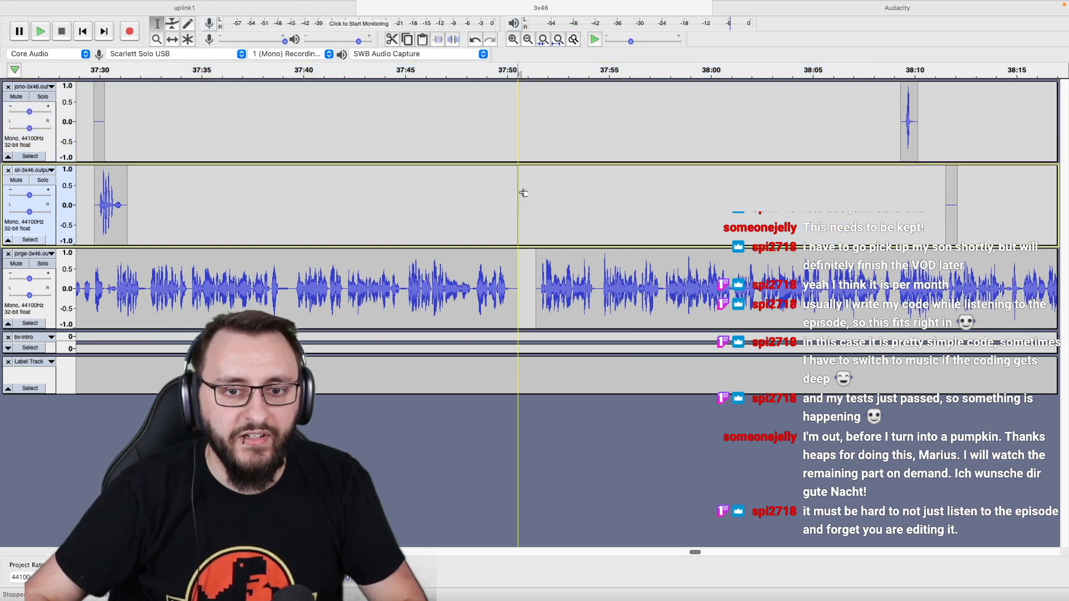
Cut about 1.2 seconds of the pause near 37:50 across the three voice tracks, and play from about 37:48.3.
{"action": "scroll", "coordinate": [519, 191], "scroll_direction": "up", "scroll_amount": 2}
{"action": "left_click_drag", "start_coordinate": [478, 256], "coordinate": [581, 111]}
{"action": "key", "text": "Delete"}
{"action": "left_click", "coordinate": [316, 126]}
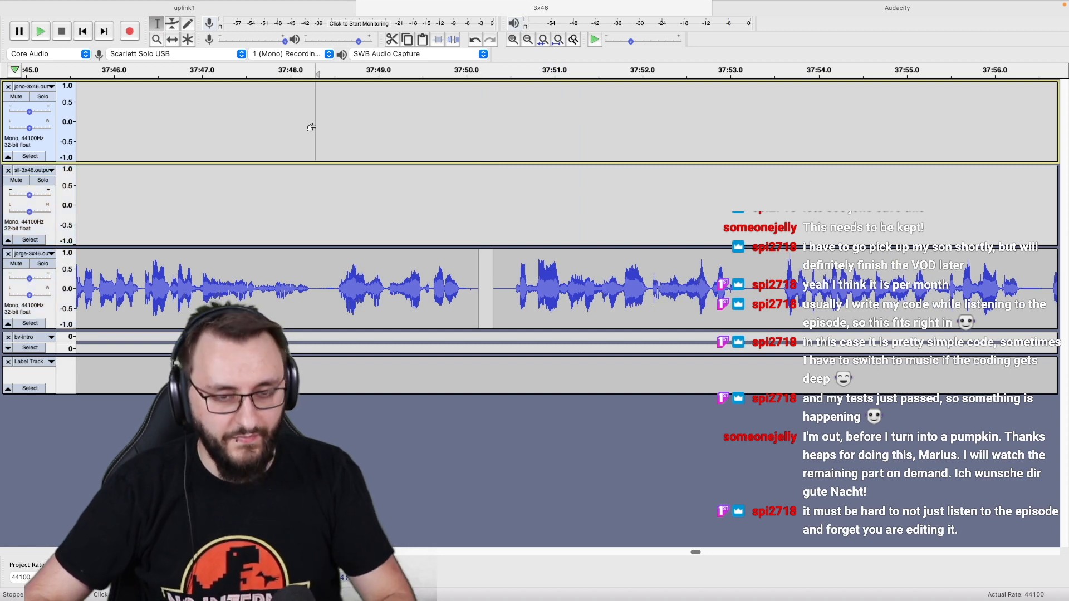
{"action": "key", "text": "space"}
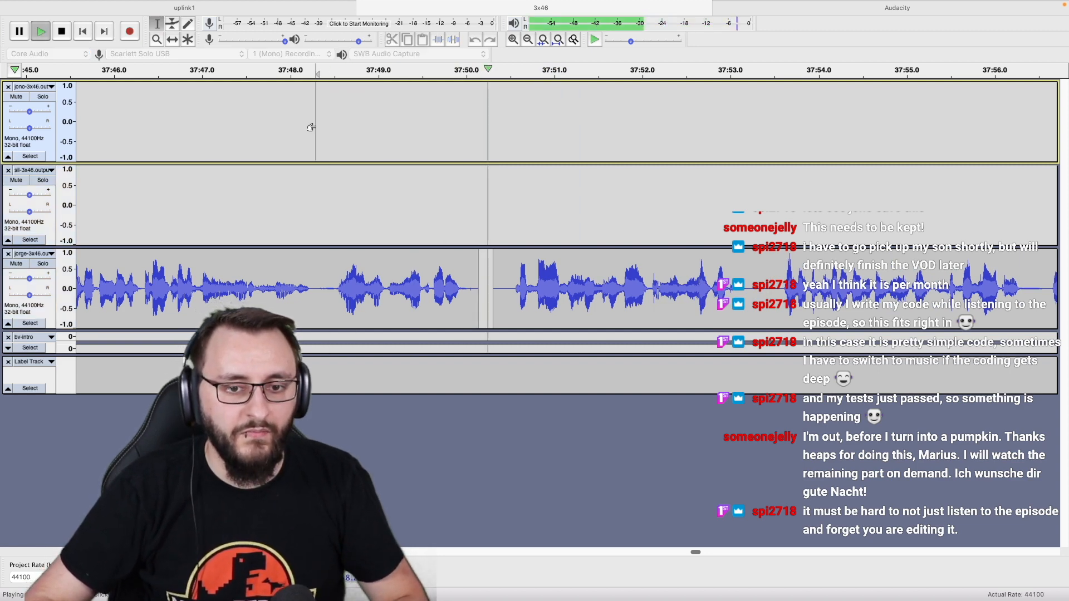
Clear the first two voice tracks from about 38:25 to 38:37.4, leaving blank space, and place the cursor at about 38:31.8.
{"action": "scroll", "coordinate": [311, 128], "scroll_direction": "down", "scroll_amount": 1}
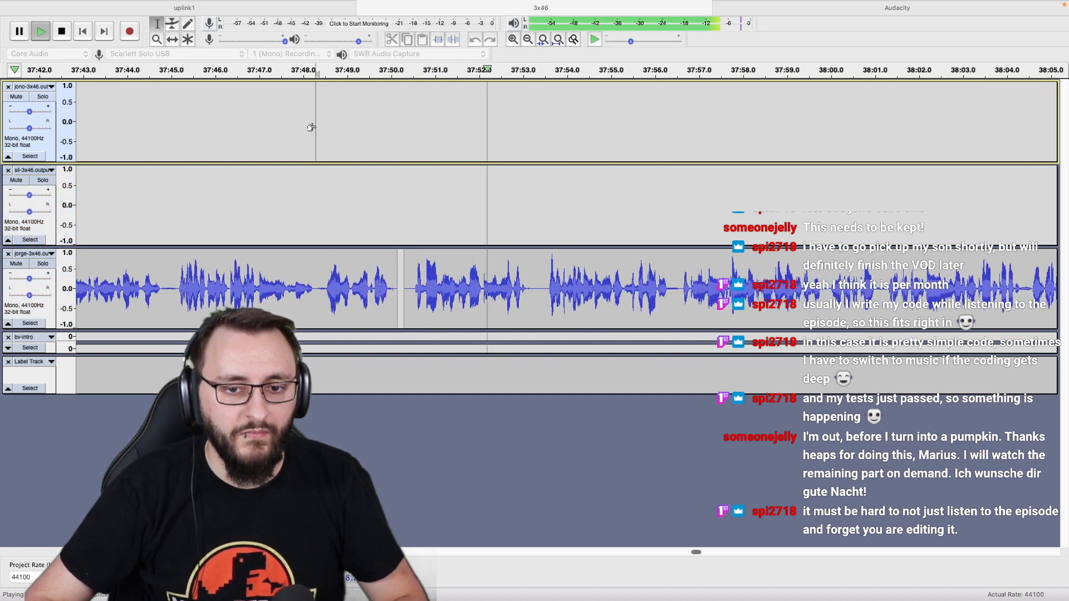
{"action": "scroll", "coordinate": [311, 127], "scroll_direction": "down", "scroll_amount": 2}
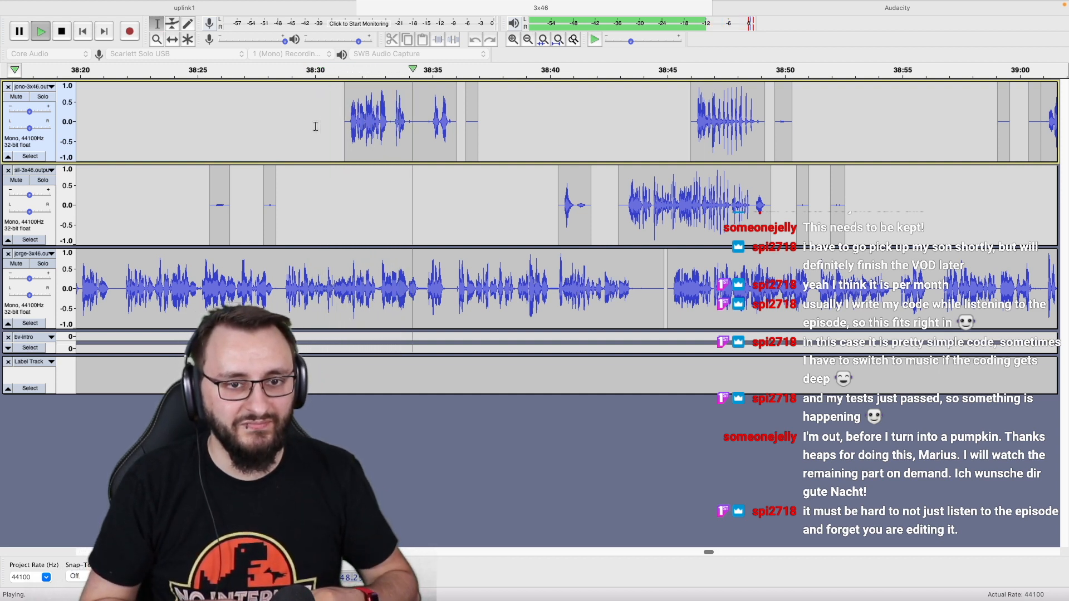
{"action": "left_click_drag", "start_coordinate": [201, 186], "coordinate": [490, 134]}
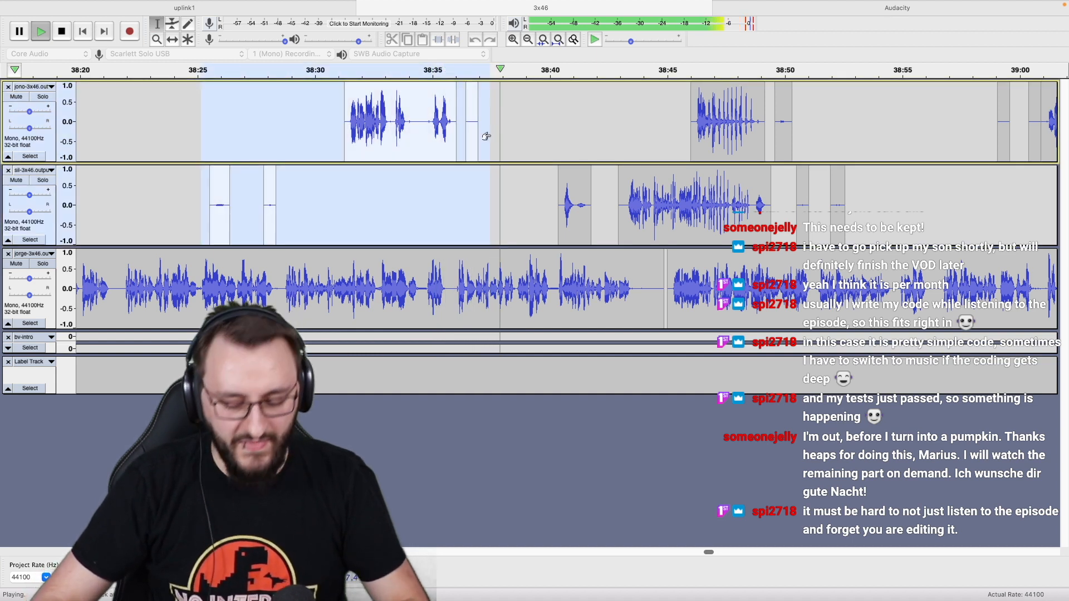
{"action": "key", "text": "space"}
{"action": "key", "text": "ctrl+l"}
{"action": "left_click", "coordinate": [357, 228]}
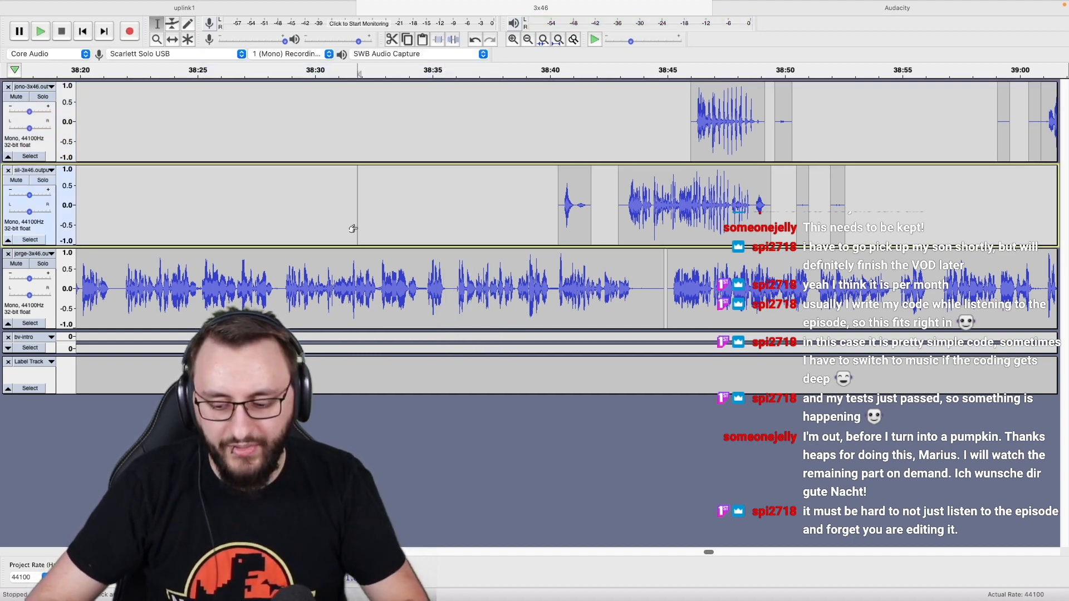
Cut the pause from about 38:35.7 to 38:36.1 across the three voice tracks, and play from about 38:33.5.
{"action": "key", "text": "space"}
{"action": "key", "text": "ctrl+1"}
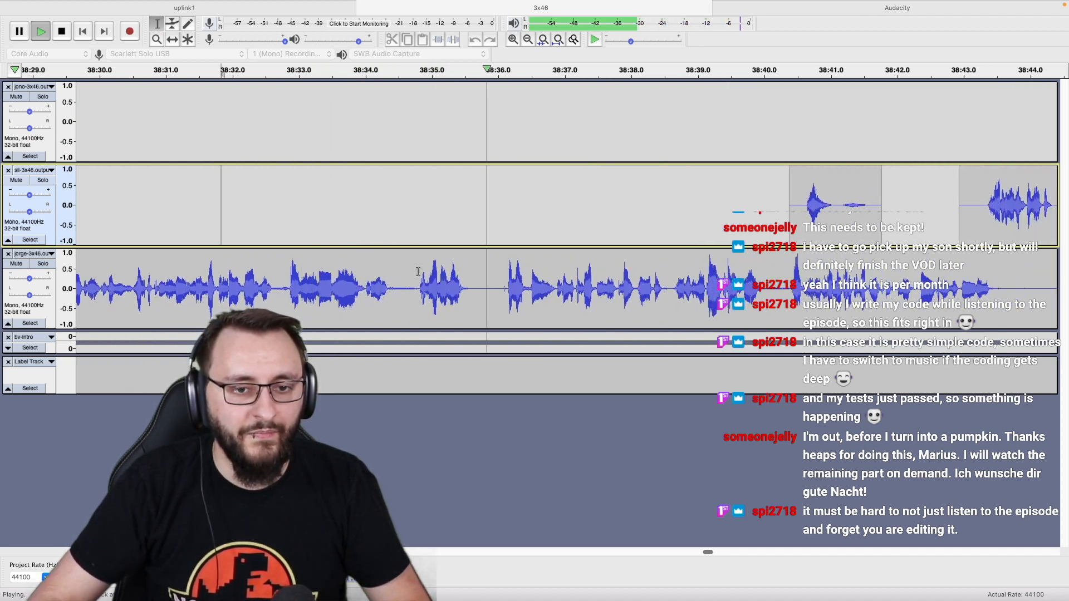
{"action": "key", "text": "space"}
{"action": "left_click_drag", "start_coordinate": [475, 272], "coordinate": [507, 106]}
{"action": "key", "text": "Delete"}
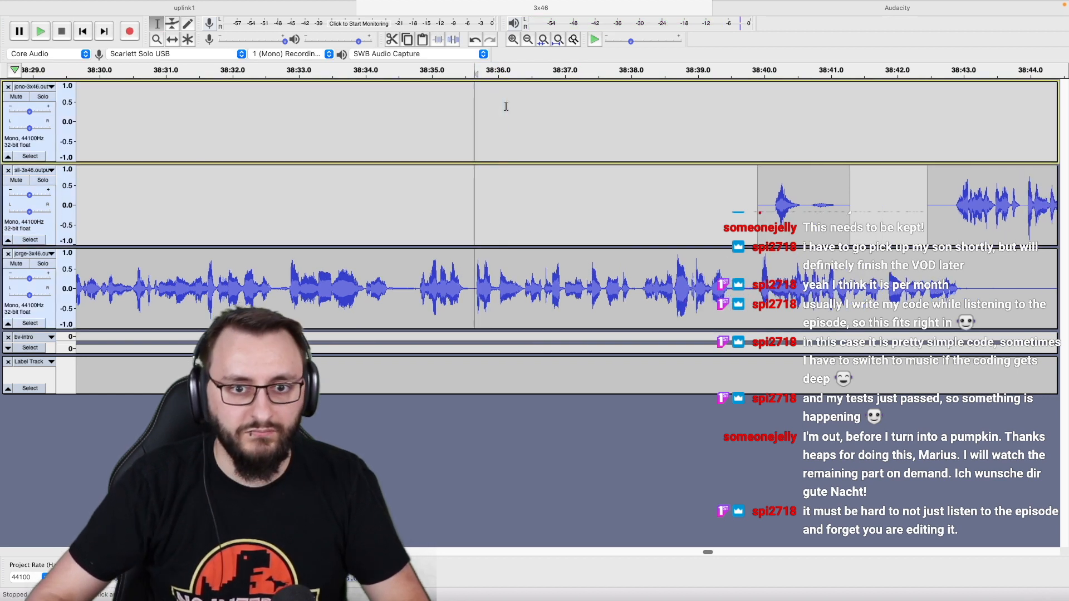
{"action": "left_click", "coordinate": [334, 132]}
{"action": "key", "text": "space"}
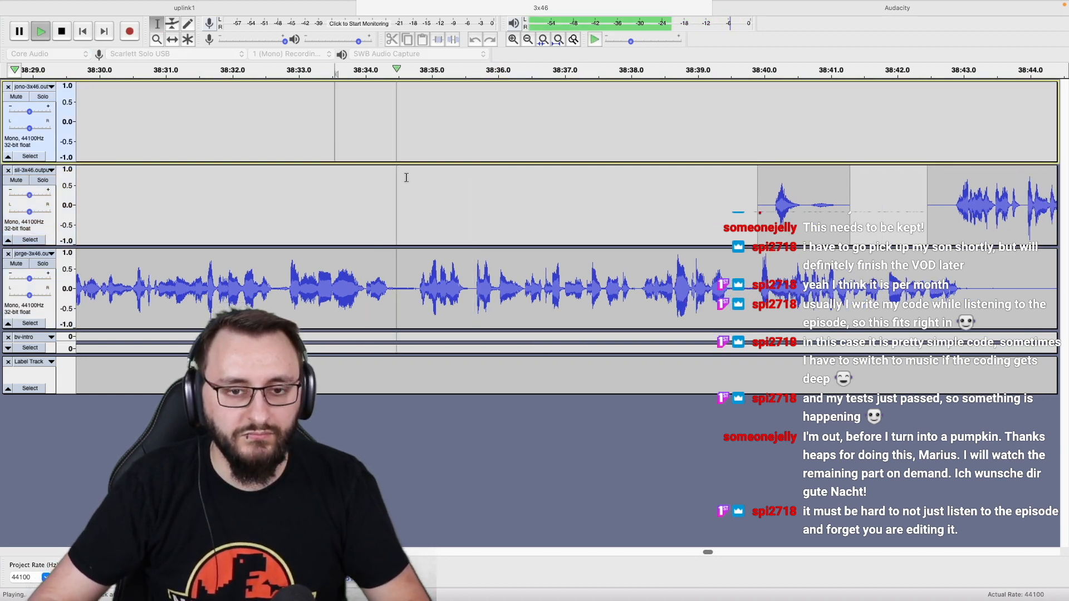
Clear the second and third voice tracks from about 39:00.5 to 39:10.5, leaving blank space, and play from about 38:58.8.
{"action": "scroll", "coordinate": [421, 180], "scroll_direction": "down", "scroll_amount": 1}
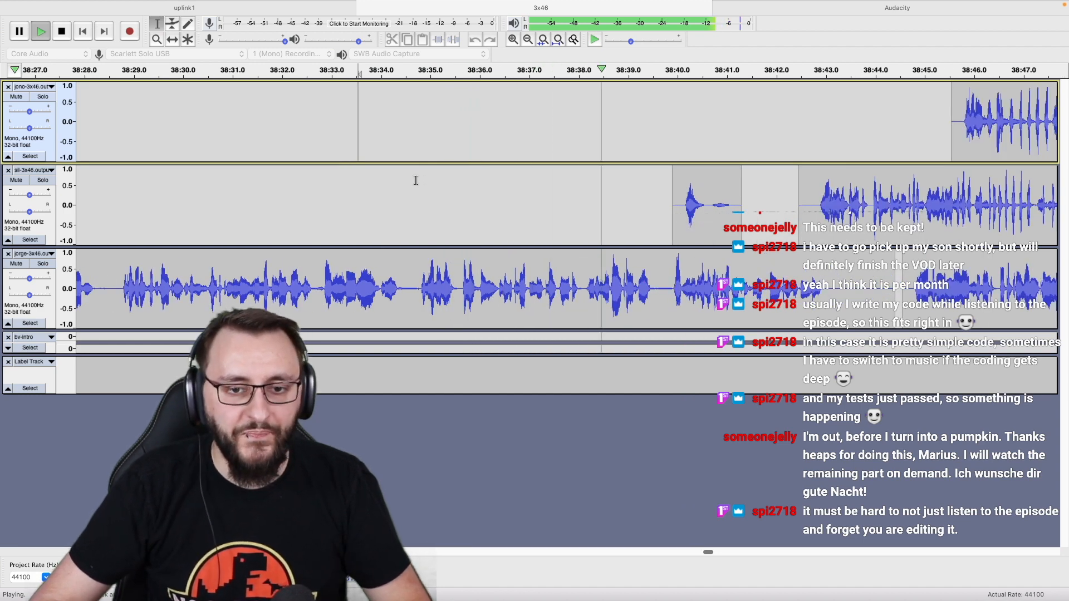
{"action": "scroll", "coordinate": [416, 180], "scroll_direction": "down", "scroll_amount": 1}
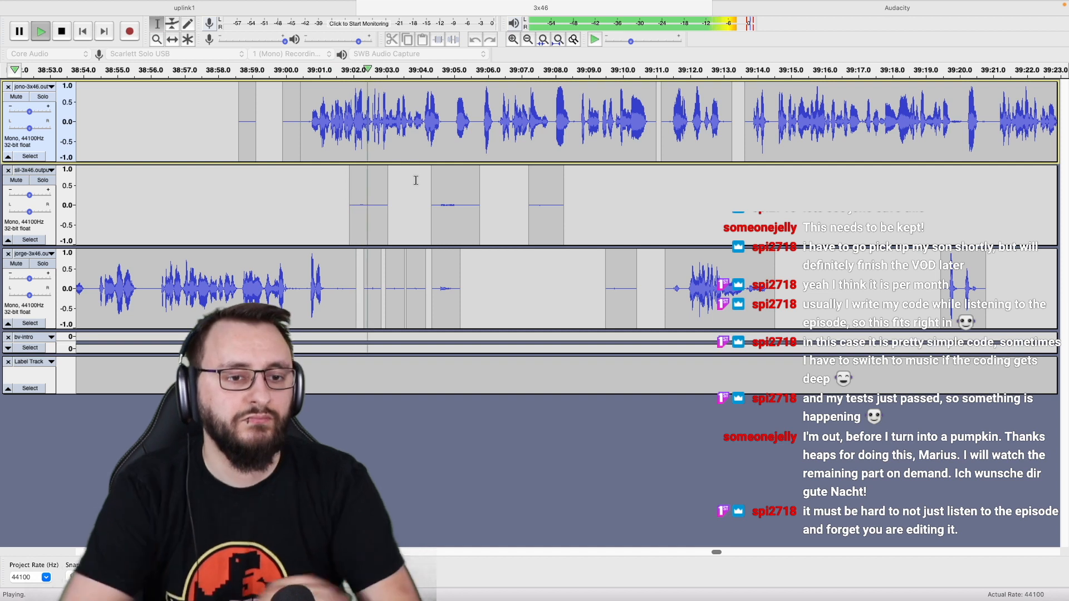
{"action": "left_click_drag", "start_coordinate": [303, 276], "coordinate": [638, 219]}
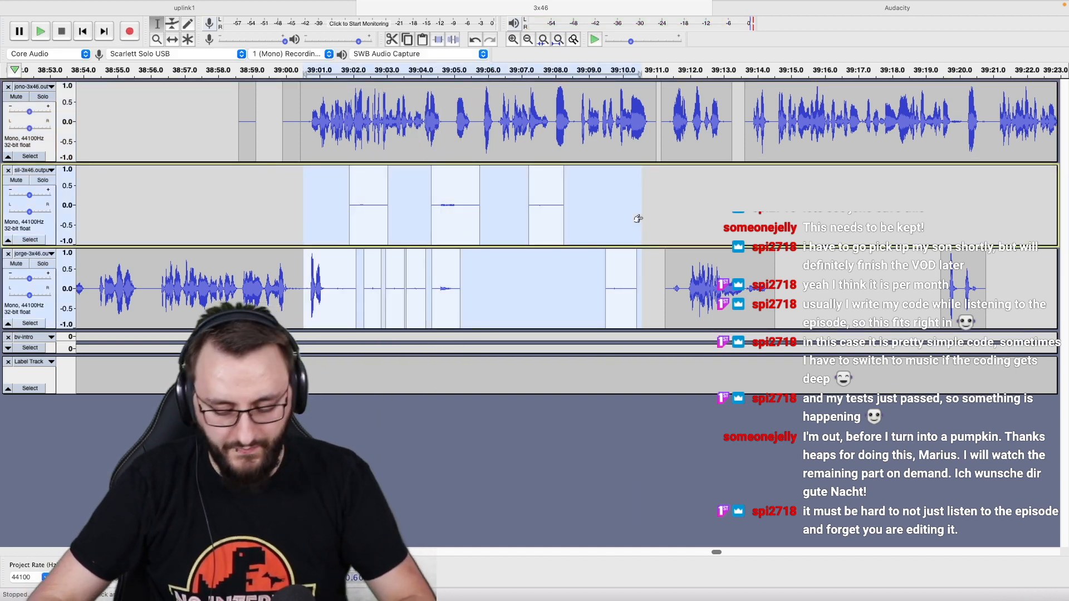
{"action": "key", "text": "super+alt+k"}
{"action": "left_click", "coordinate": [249, 220]}
{"action": "scroll", "coordinate": [245, 219], "scroll_direction": "up", "scroll_amount": 2}
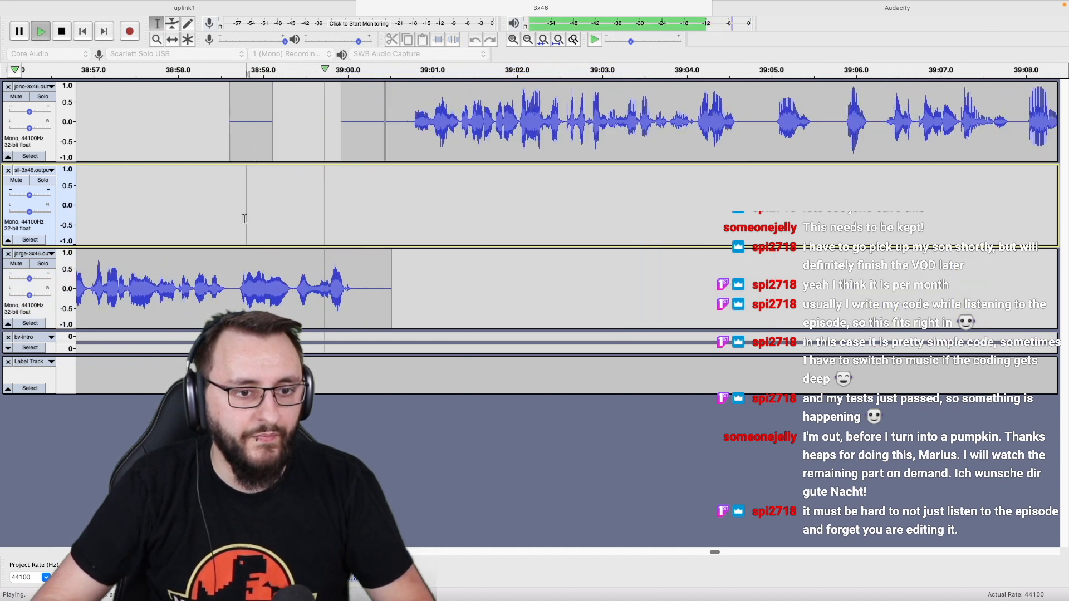
Recheck the speaker change near 39:00, cut about 38:59.4 to 39:00.7 across the three voice tracks, and play from about 38:57.3.
{"action": "scroll", "coordinate": [245, 218], "scroll_direction": "down", "scroll_amount": 1}
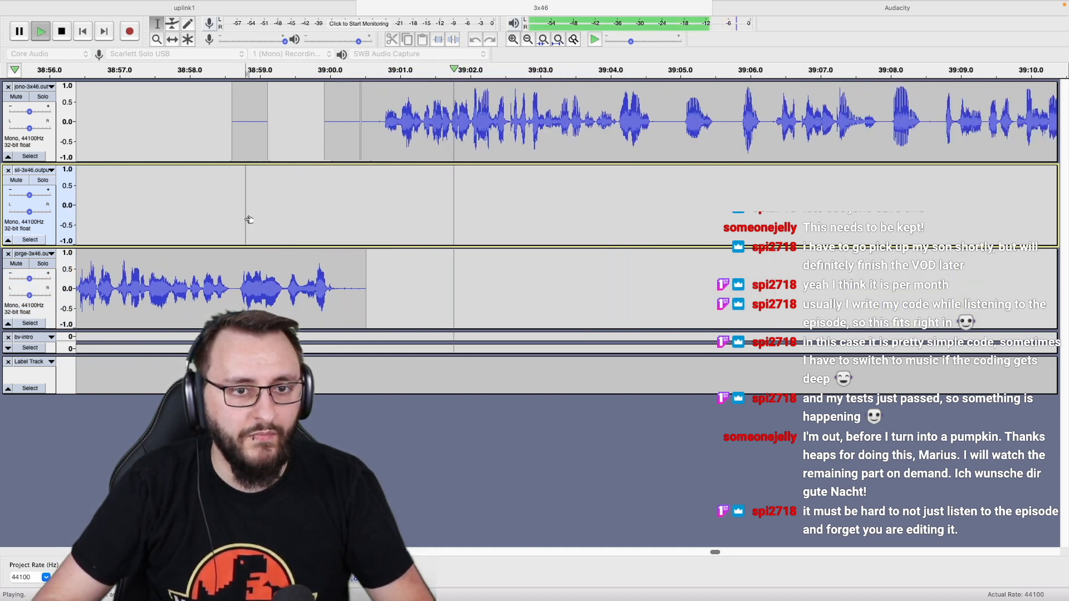
{"action": "key", "text": "space"}
{"action": "scroll", "coordinate": [150, 227], "scroll_direction": "up", "scroll_amount": 2}
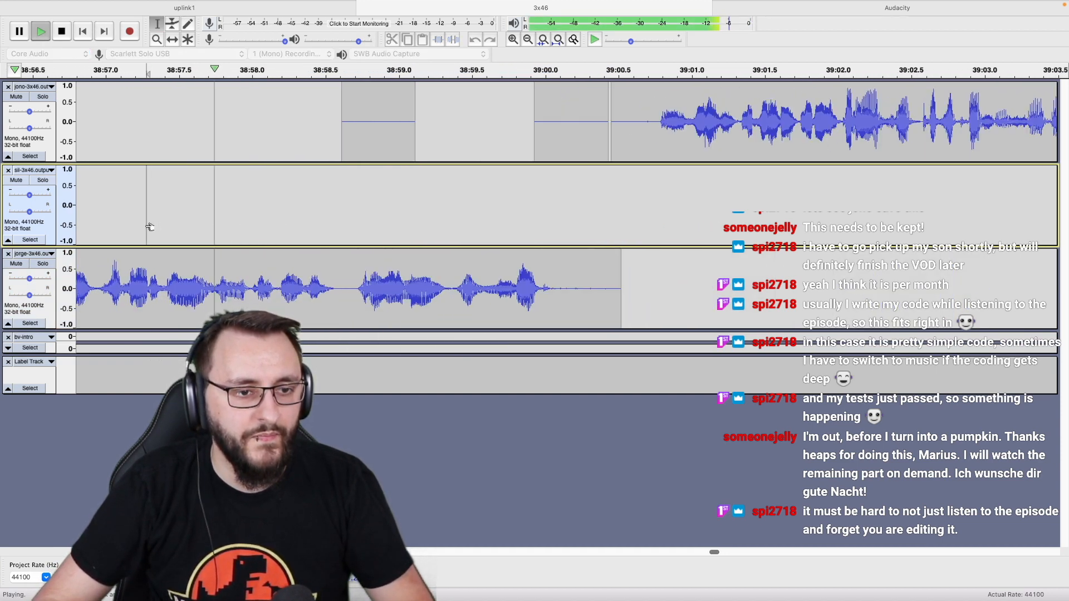
{"action": "key", "text": "space"}
{"action": "key", "text": "space"}
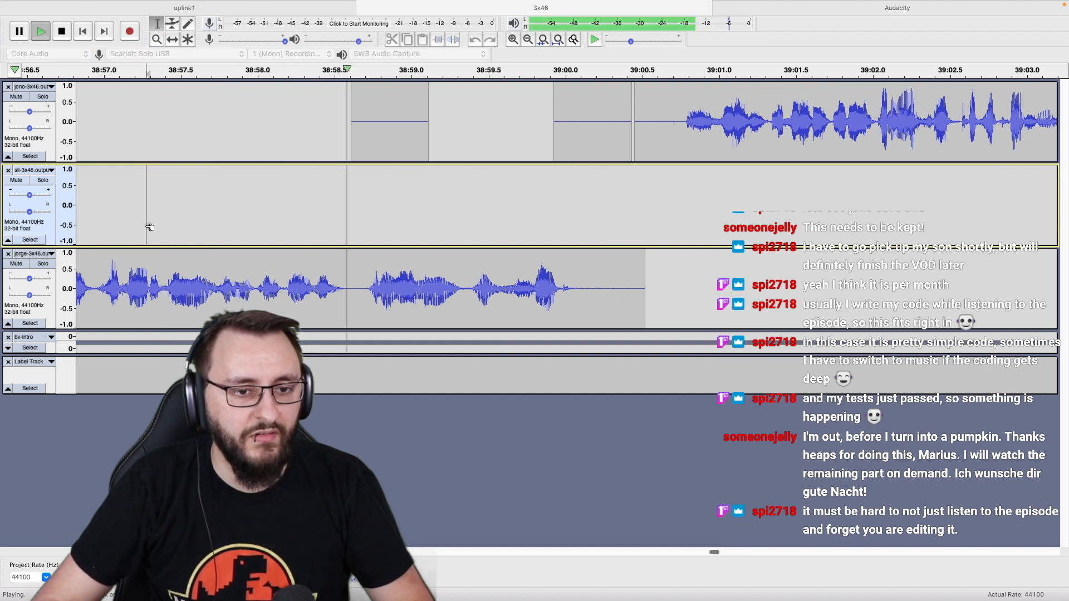
{"action": "key", "text": "space"}
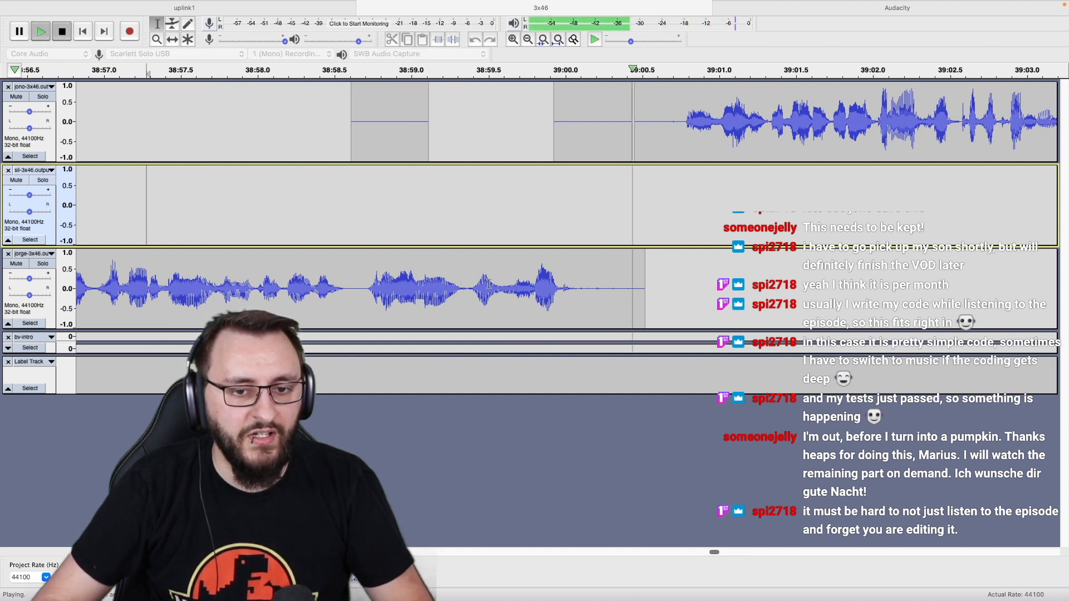
{"action": "left_click_drag", "start_coordinate": [469, 277], "coordinate": [673, 160]}
{"action": "key", "text": "BackSpace"}
{"action": "left_click", "coordinate": [152, 208]}
{"action": "key", "text": "space"}
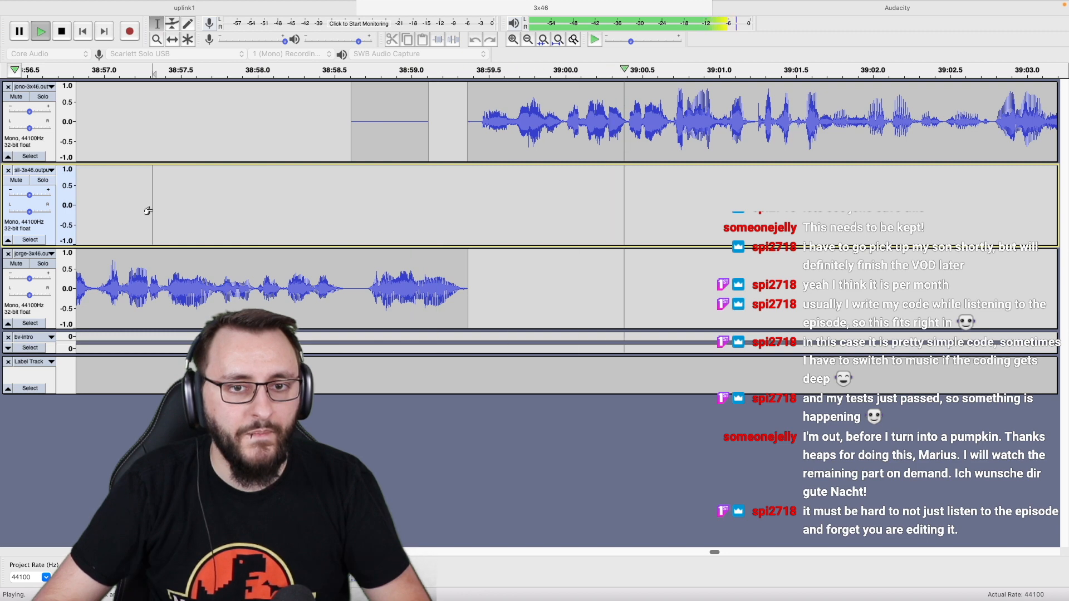
Listen through the conversation from about 39:00 to 39:41, checking the voice tracks for interjections and near-silent fragments.
{"action": "scroll", "coordinate": [148, 211], "scroll_direction": "down", "scroll_amount": 5}
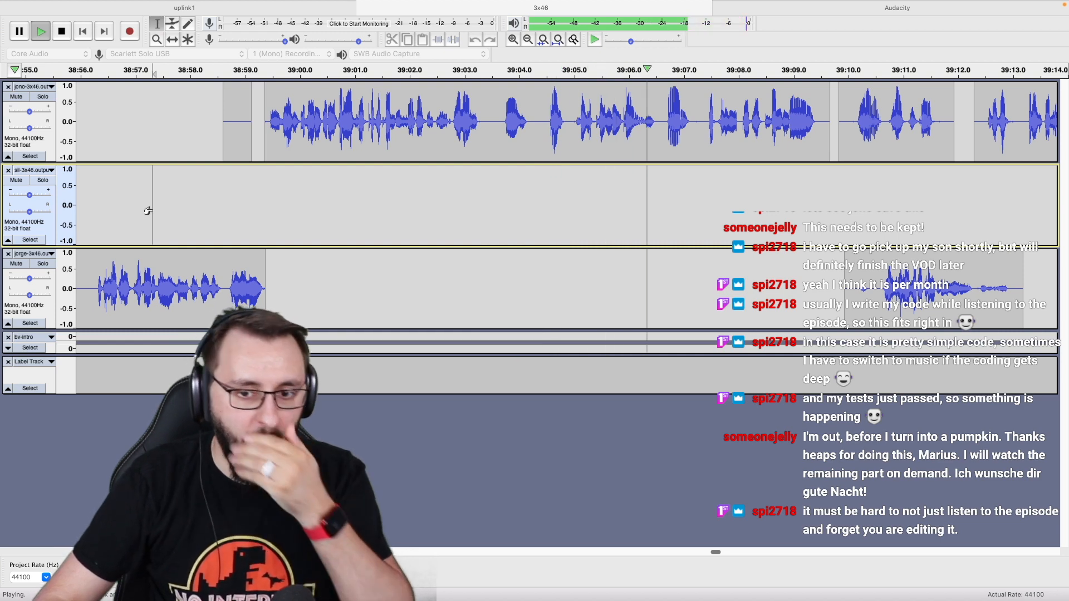
{"action": "scroll", "coordinate": [148, 210], "scroll_direction": "down", "scroll_amount": 4}
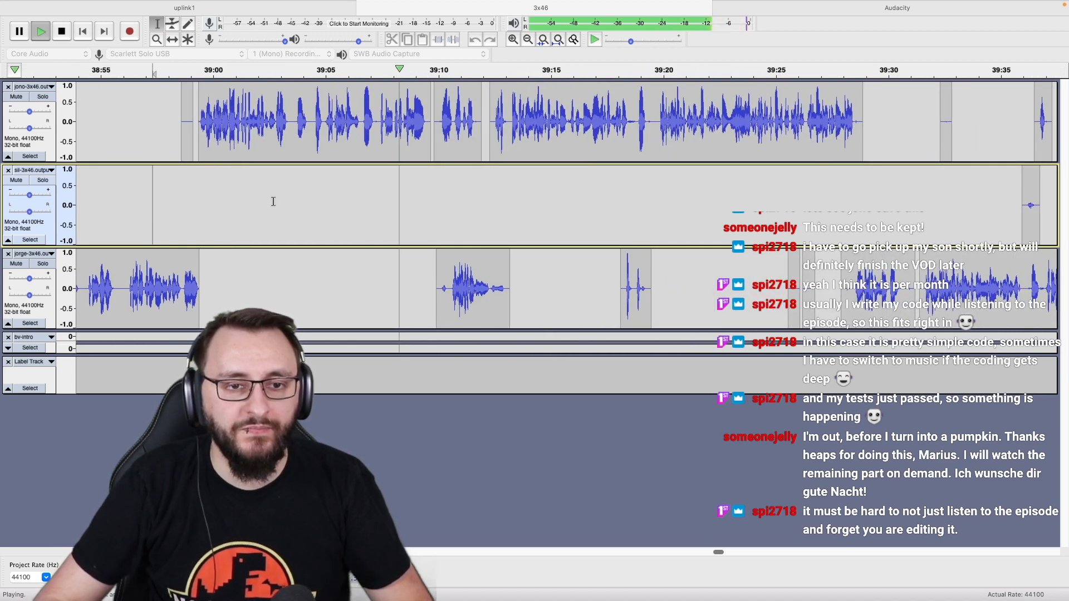
{"action": "left_click", "coordinate": [405, 204]}
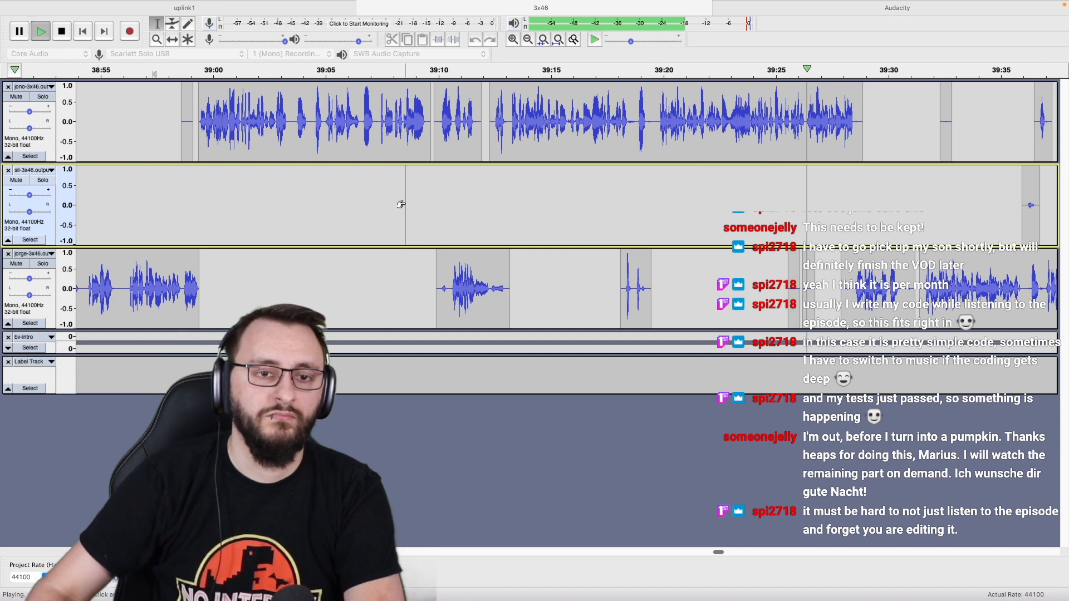
{"action": "scroll", "coordinate": [401, 204], "scroll_direction": "down", "scroll_amount": 5}
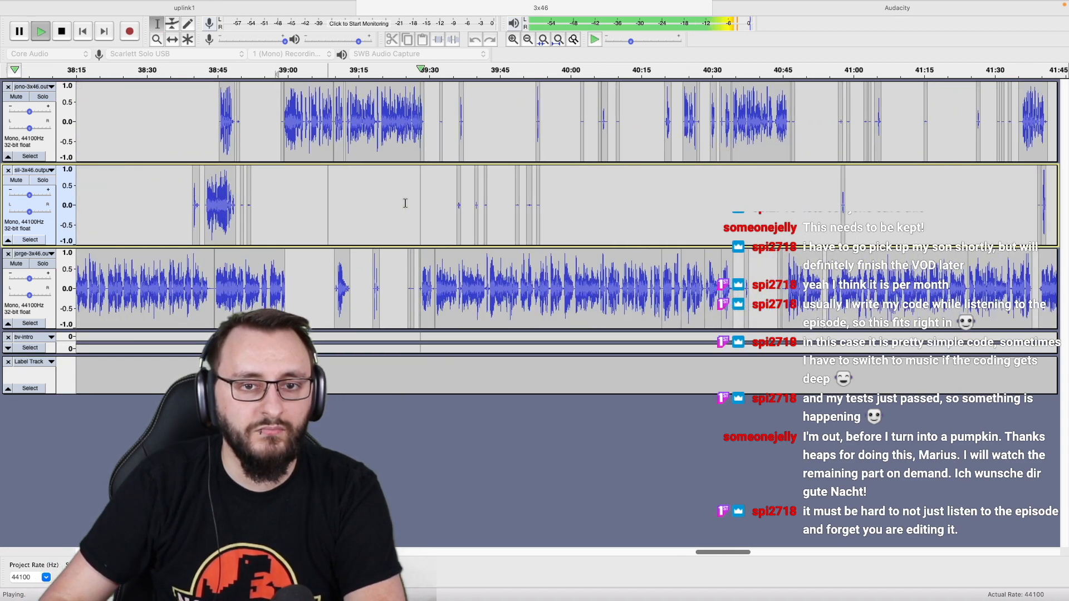
{"action": "scroll", "coordinate": [406, 204], "scroll_direction": "down", "scroll_amount": 6}
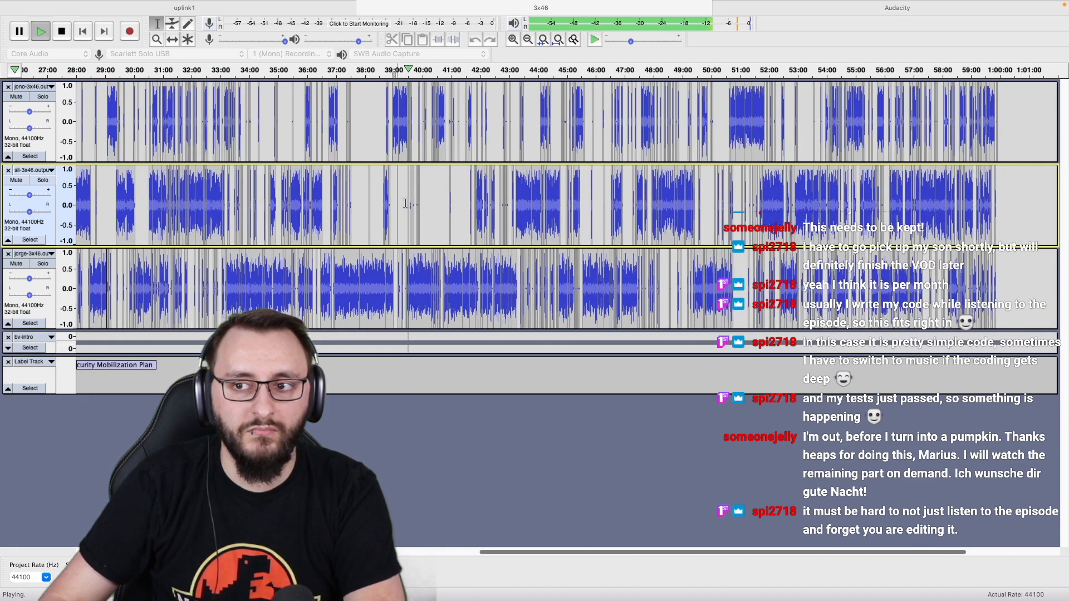
{"action": "scroll", "coordinate": [405, 203], "scroll_direction": "up", "scroll_amount": 8}
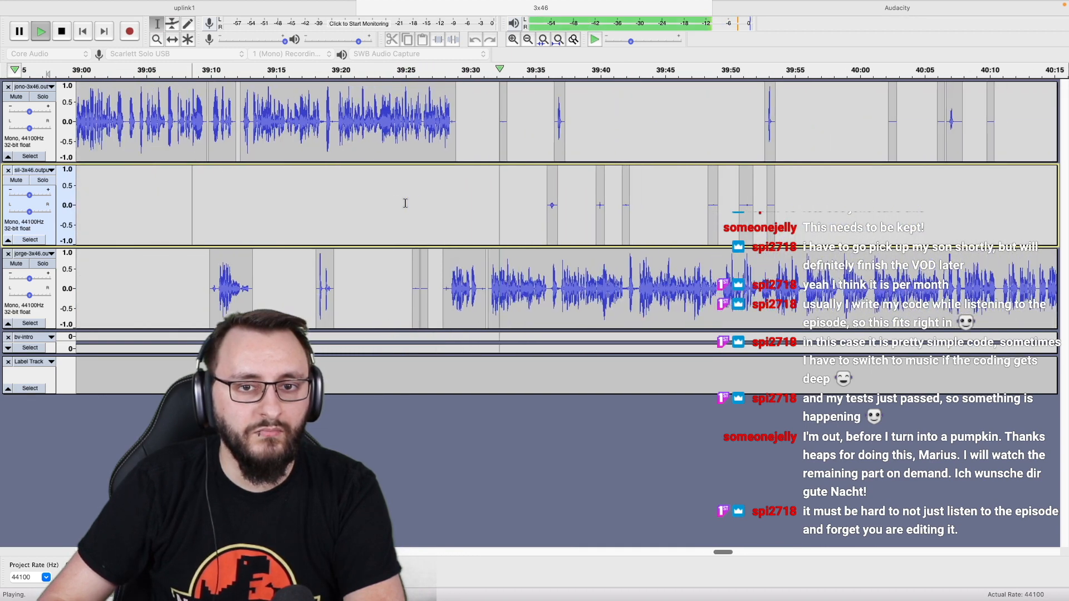
{"action": "scroll", "coordinate": [406, 203], "scroll_direction": "right", "scroll_amount": 3}
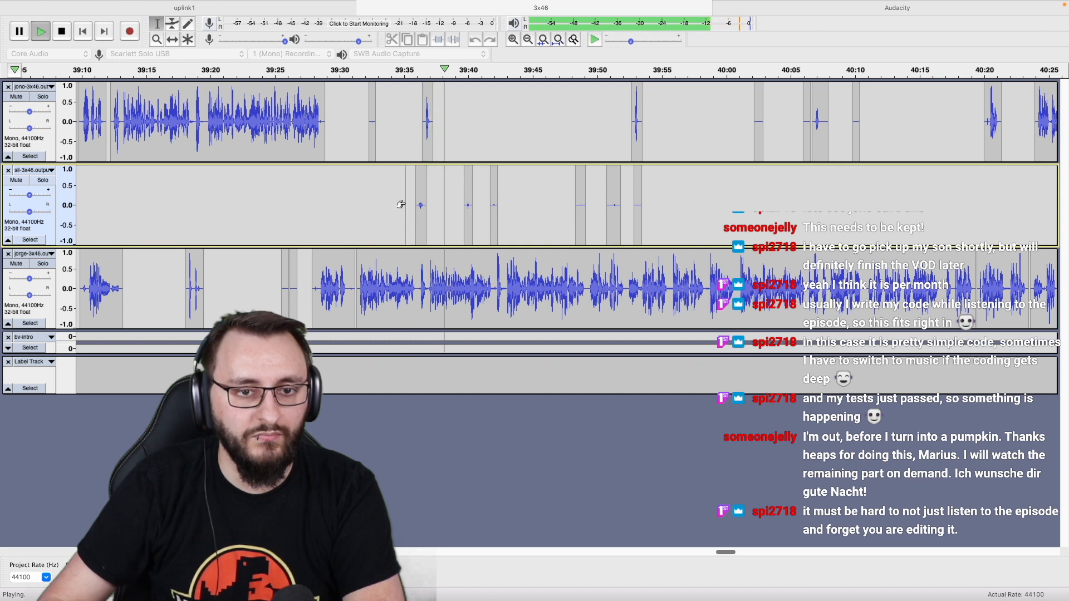
{"action": "scroll", "coordinate": [456, 204], "scroll_direction": "down", "scroll_amount": 3}
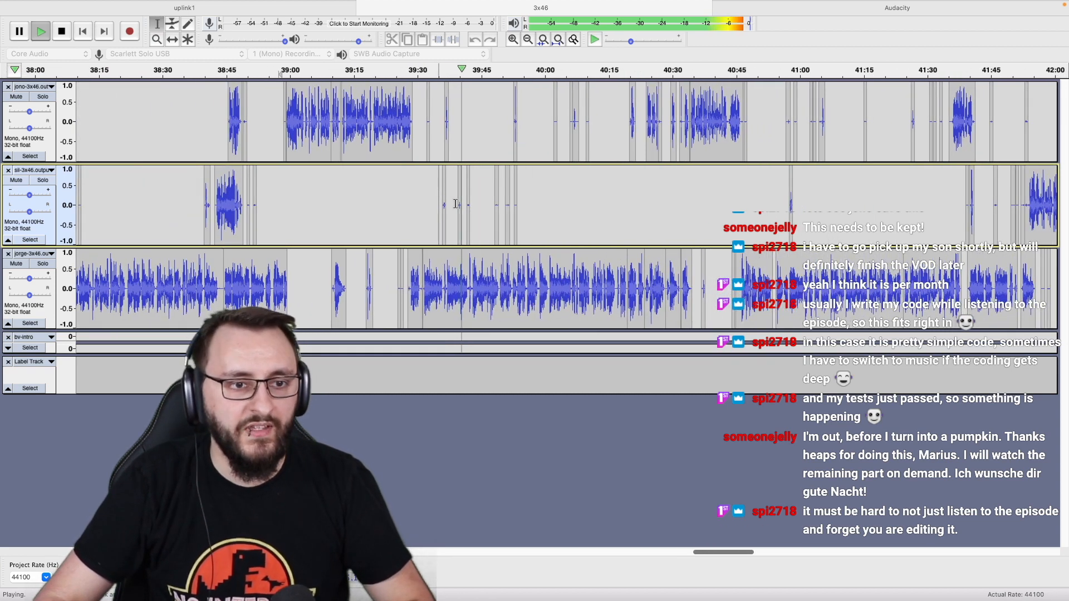
Clear the second voice track's short fragments from about 38:50 to 39:53, leaving blank space, and play from about 39:51.4.
{"action": "left_click_drag", "start_coordinate": [248, 216], "coordinate": [514, 206]}
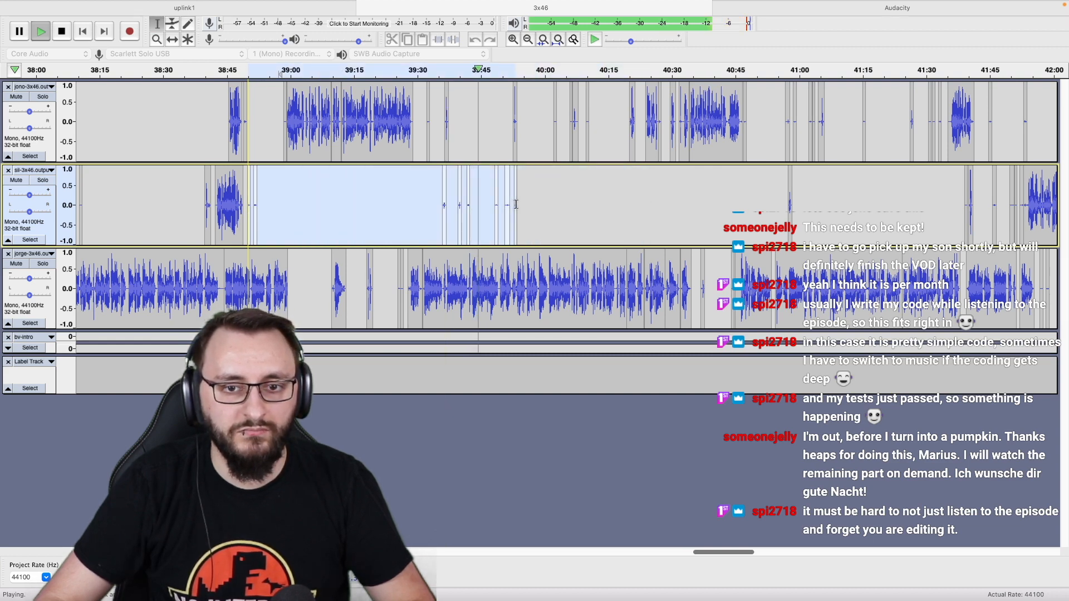
{"action": "scroll", "coordinate": [514, 207], "scroll_direction": "up", "scroll_amount": 3}
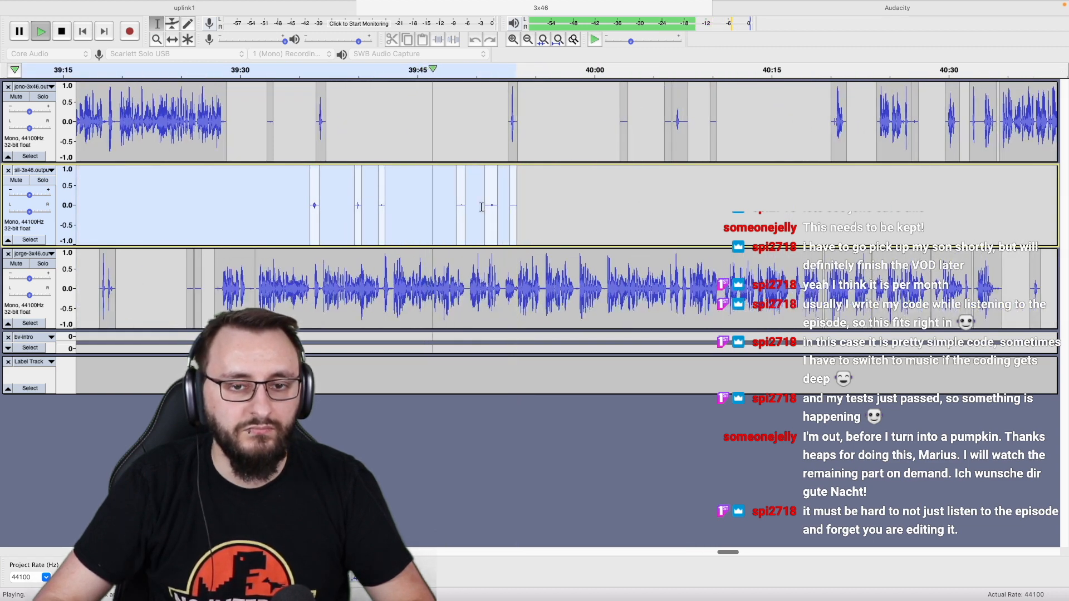
{"action": "scroll", "coordinate": [483, 207], "scroll_direction": "up", "scroll_amount": 2}
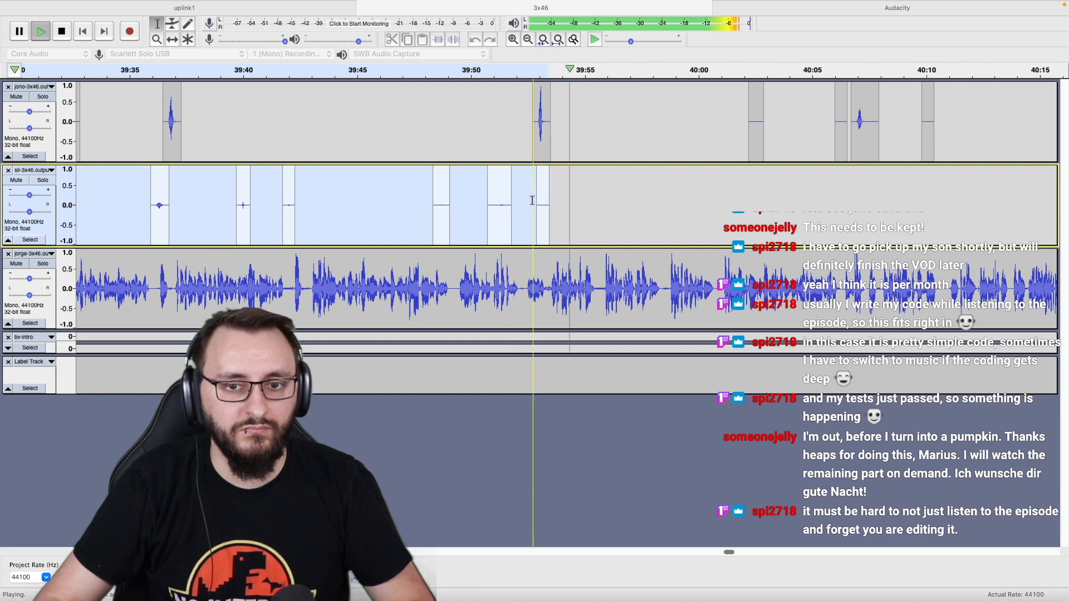
{"action": "key", "text": "space"}
{"action": "key", "text": "super+alt+k"}
{"action": "left_click", "coordinate": [504, 206]}
{"action": "key", "text": "space"}
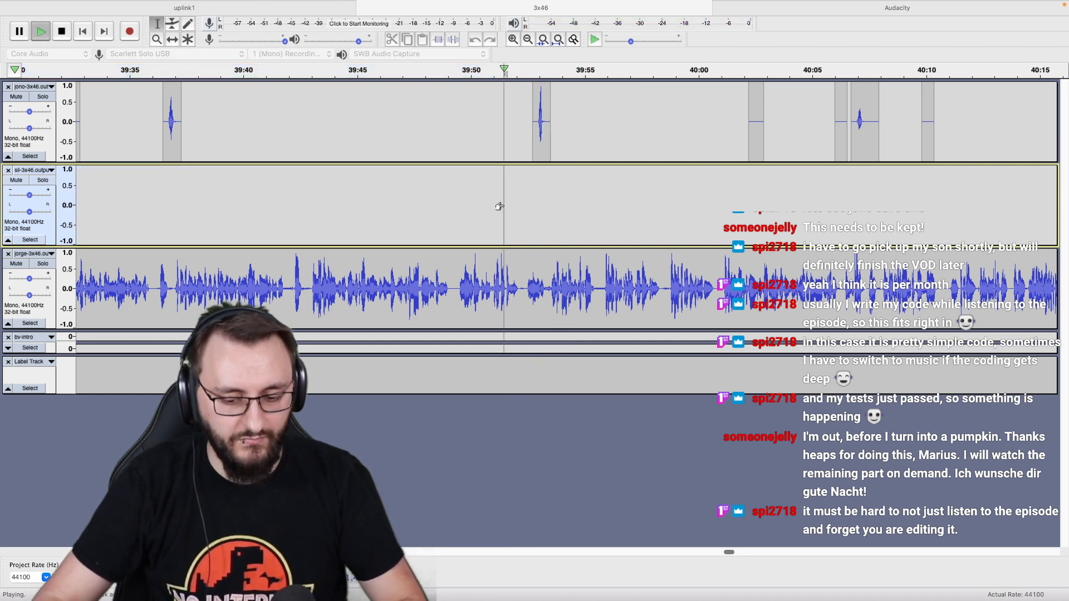
Solo the third voice track to check its speech from about 39:51.4, turn solo off again, and place the cursor at about 39:52.
{"action": "scroll", "coordinate": [547, 205], "scroll_direction": "down", "scroll_amount": 1}
{"action": "scroll", "coordinate": [547, 205], "scroll_direction": "down", "scroll_amount": 1}
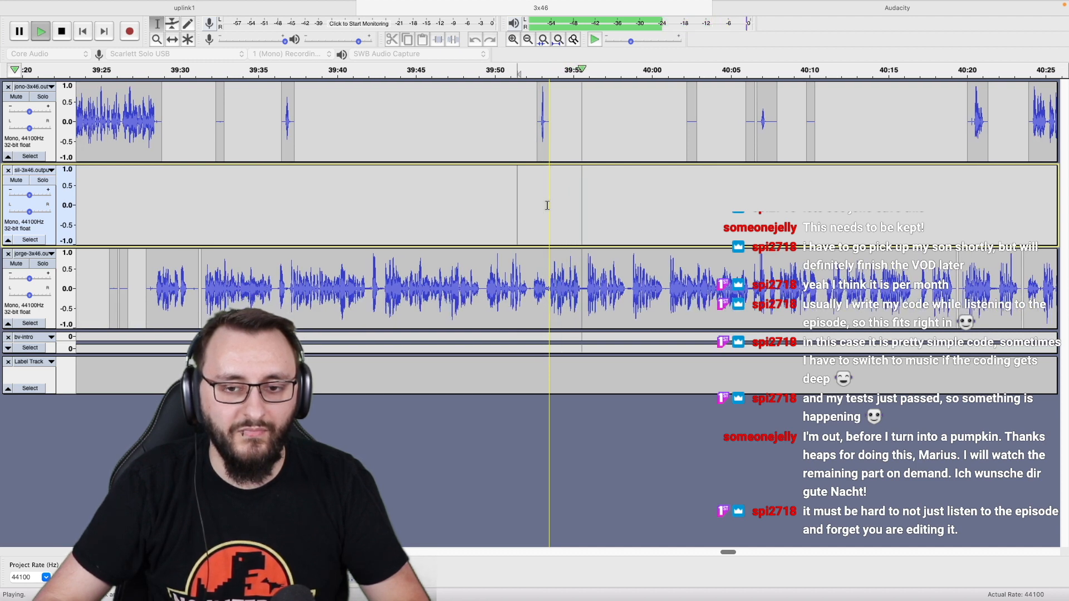
{"action": "left_click", "coordinate": [517, 262]}
{"action": "key", "text": "space"}
{"action": "key", "text": "shift+s"}
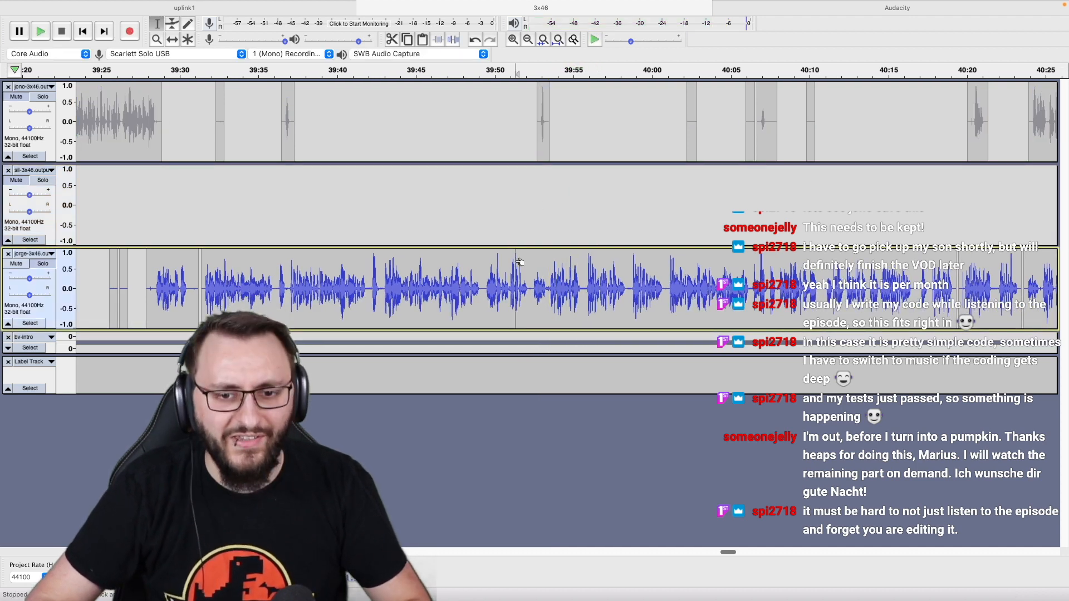
{"action": "key", "text": "space"}
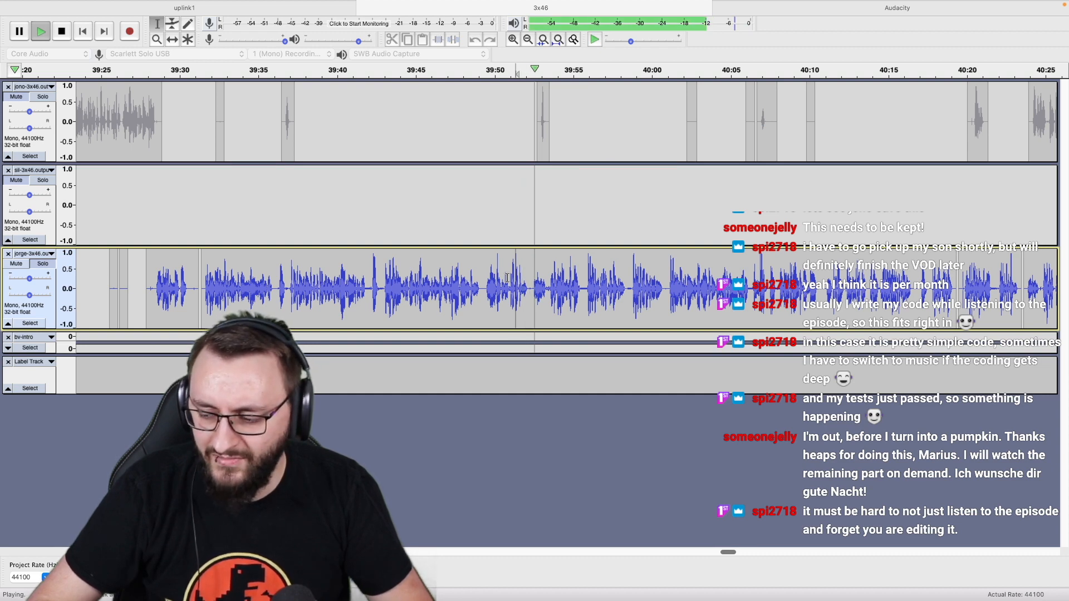
{"action": "key", "text": "space"}
{"action": "left_click", "coordinate": [529, 231]}
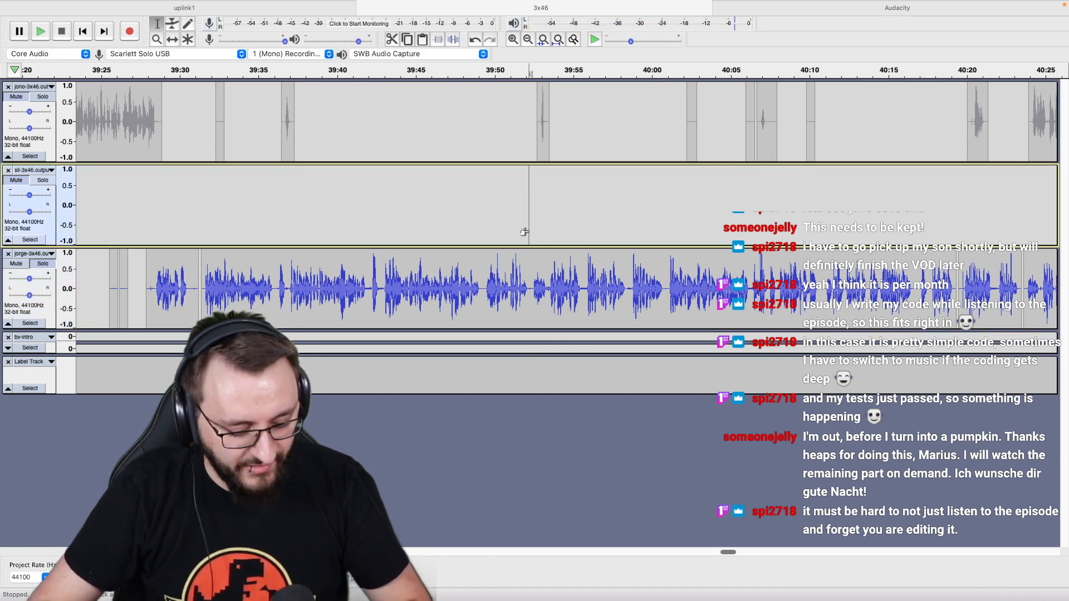
{"action": "key", "text": "shift+s"}
{"action": "key", "text": "shift+s"}
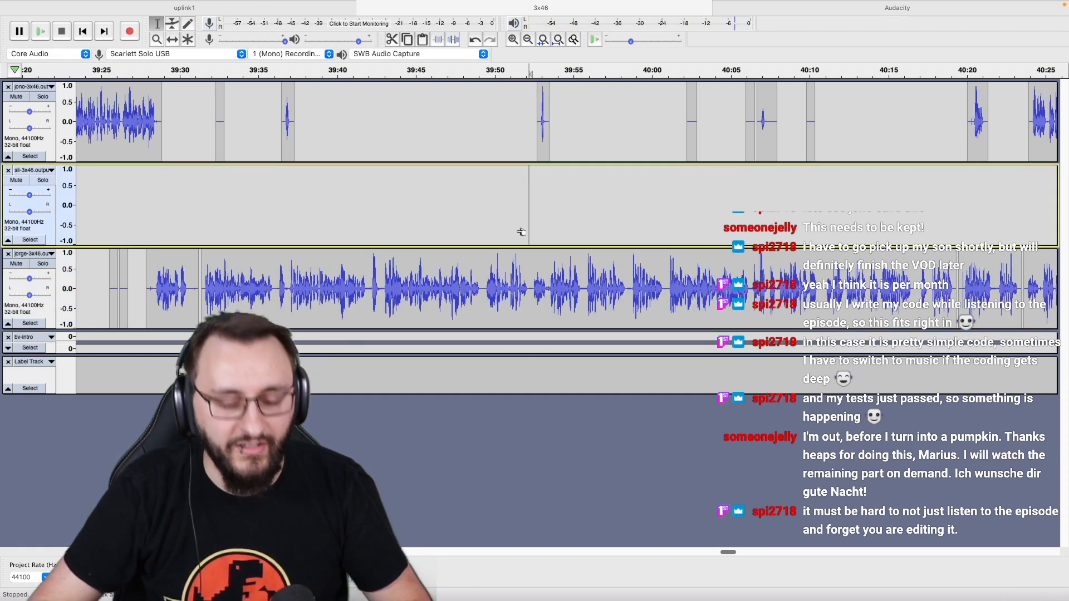
Listen through the conversation from about 39:52 to 40:21, checking the first voice track for interjections.
{"action": "key", "text": "space"}
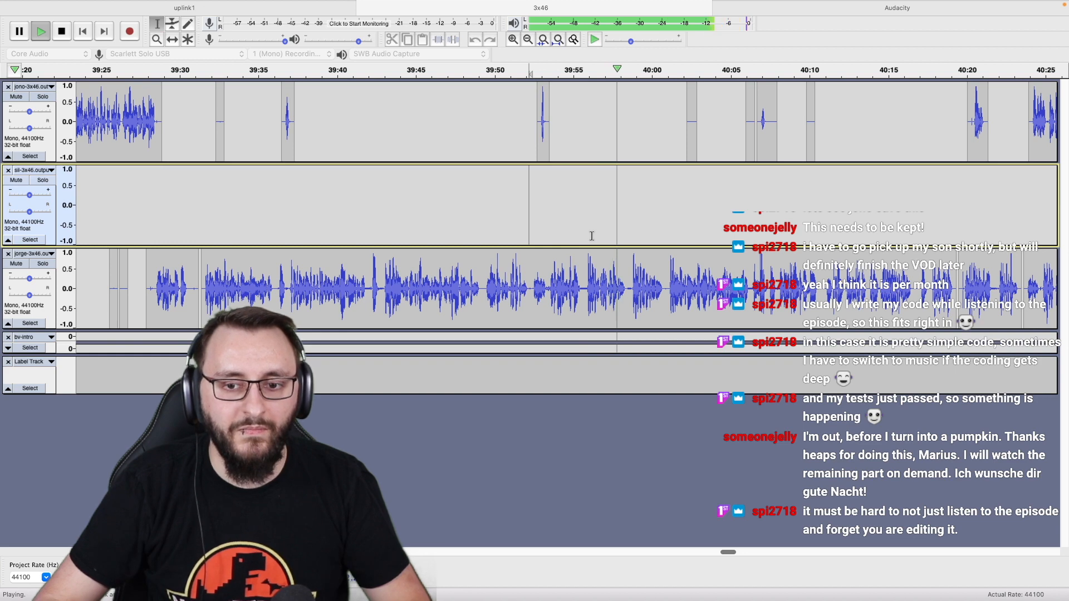
{"action": "scroll", "coordinate": [592, 236], "scroll_direction": "right", "scroll_amount": 5}
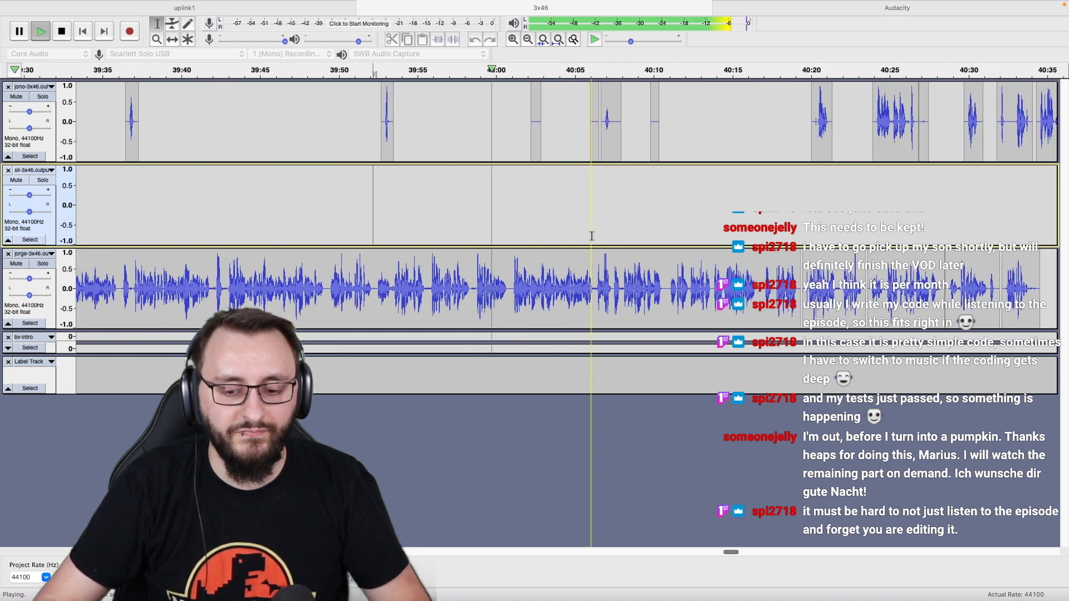
{"action": "scroll", "coordinate": [592, 236], "scroll_direction": "right", "scroll_amount": 4}
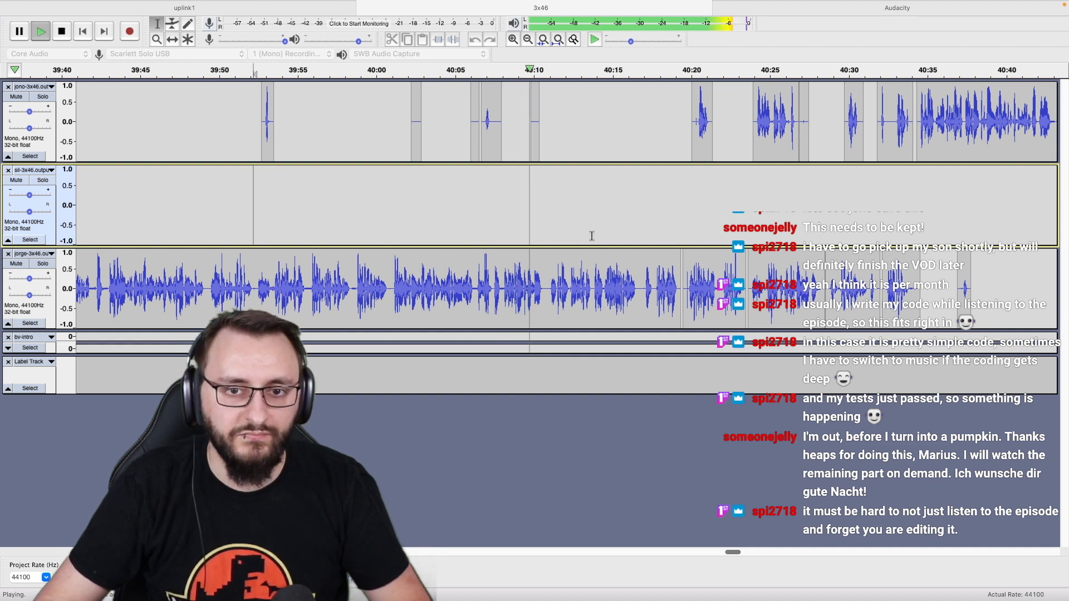
{"action": "scroll", "coordinate": [592, 237], "scroll_direction": "right", "scroll_amount": 2}
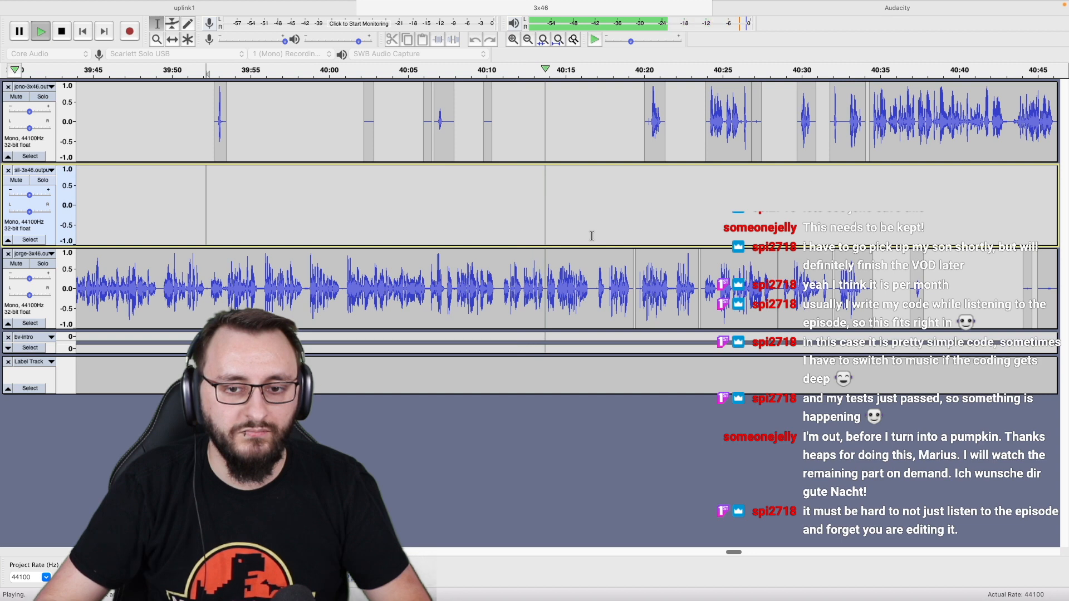
{"action": "scroll", "coordinate": [592, 236], "scroll_direction": "right", "scroll_amount": 4}
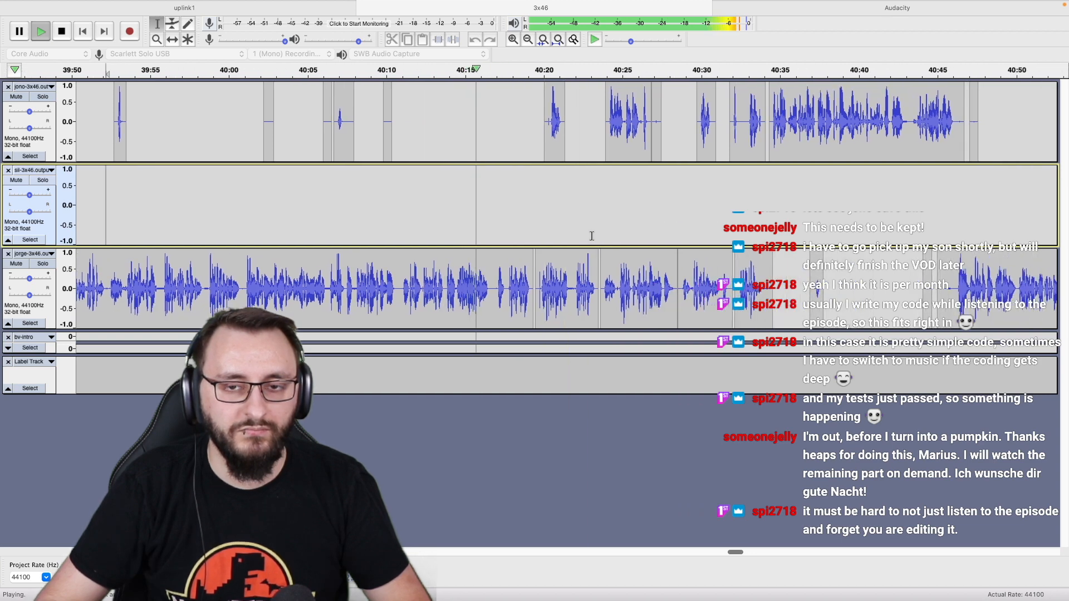
{"action": "scroll", "coordinate": [562, 228], "scroll_direction": "right", "scroll_amount": 4}
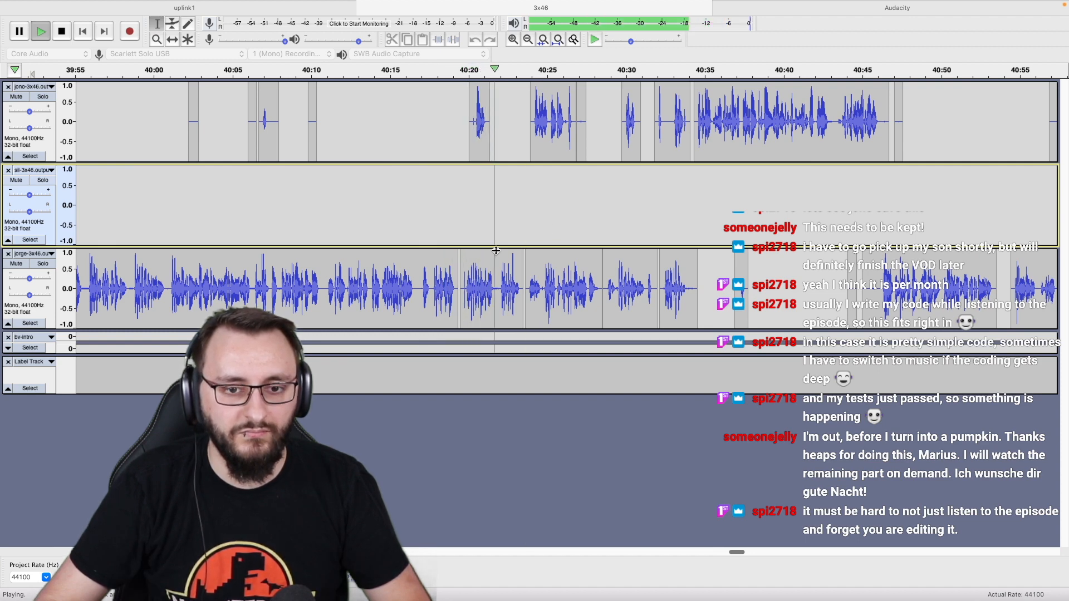
Remove the first voice track's interjection near 40:20, cut about 40:19.6 to 40:19.9 across the three voice tracks, and place the cursor at about 40:18.3.
{"action": "key", "text": "space"}
{"action": "scroll", "coordinate": [475, 271], "scroll_direction": "up", "scroll_amount": 2}
{"action": "double_click", "coordinate": [508, 139]}
{"action": "key", "text": "Delete"}
{"action": "scroll", "coordinate": [448, 287], "scroll_direction": "up", "scroll_amount": 2}
{"action": "left_click_drag", "start_coordinate": [429, 281], "coordinate": [383, 114]}
{"action": "key", "text": "Delete"}
{"action": "left_click", "coordinate": [195, 134]}
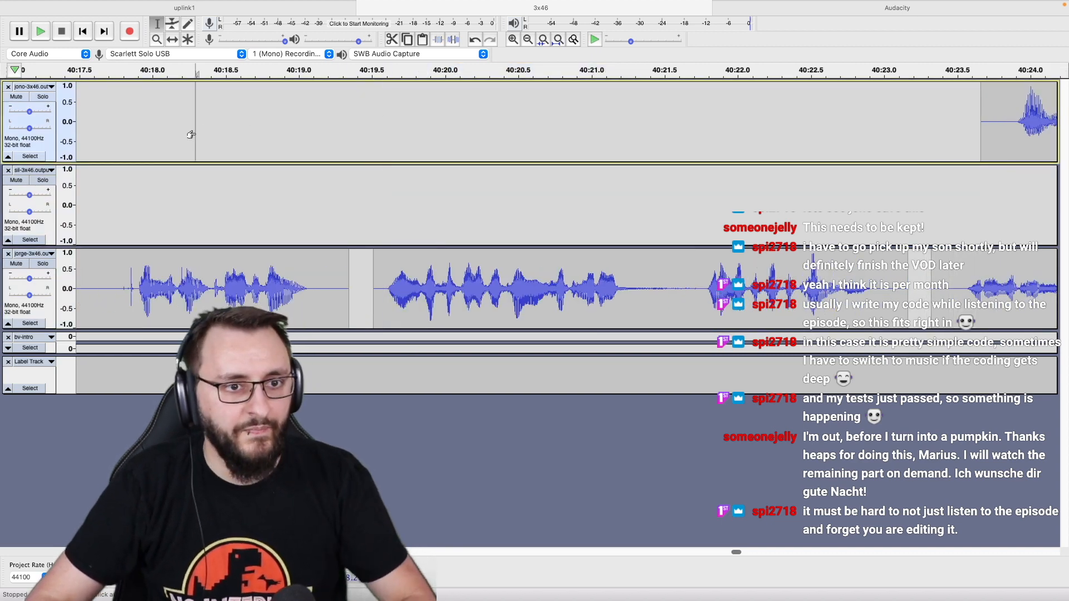
Undo and redo the cut near 40:19.6 to compare it, and listen from about 40:18.5 to 40:26.
{"action": "key", "text": "super+z"}
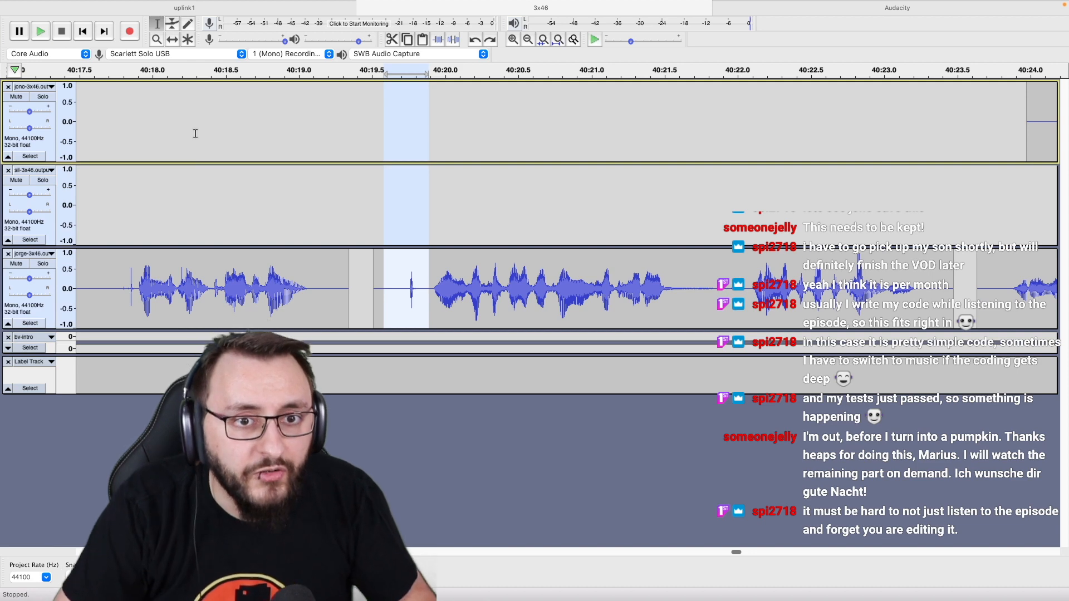
{"action": "key", "text": "super+shift+z"}
{"action": "key", "text": "space"}
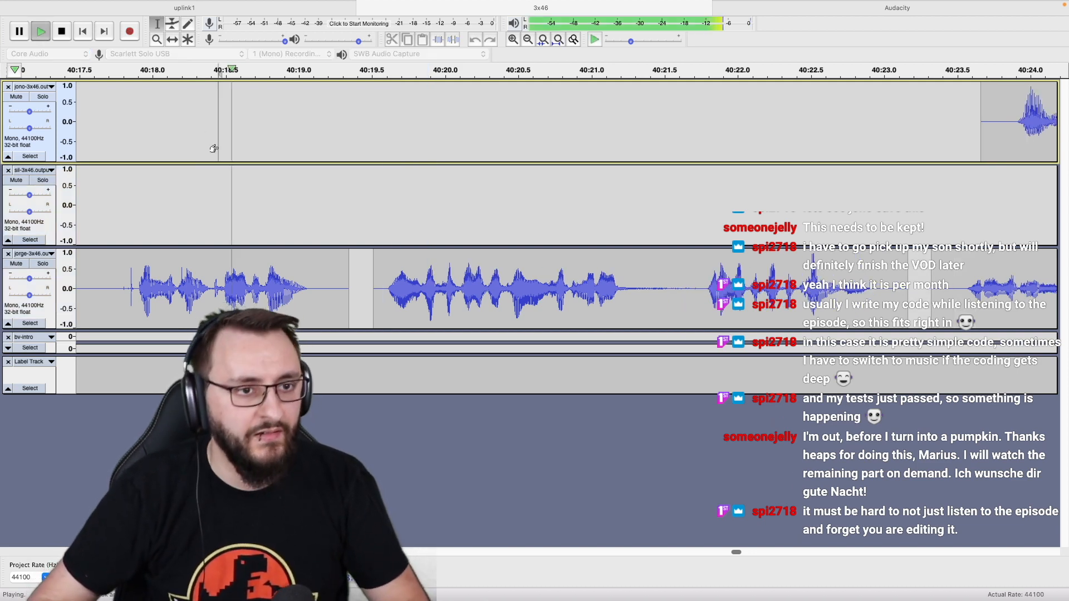
{"action": "scroll", "coordinate": [311, 178], "scroll_direction": "down", "scroll_amount": 2}
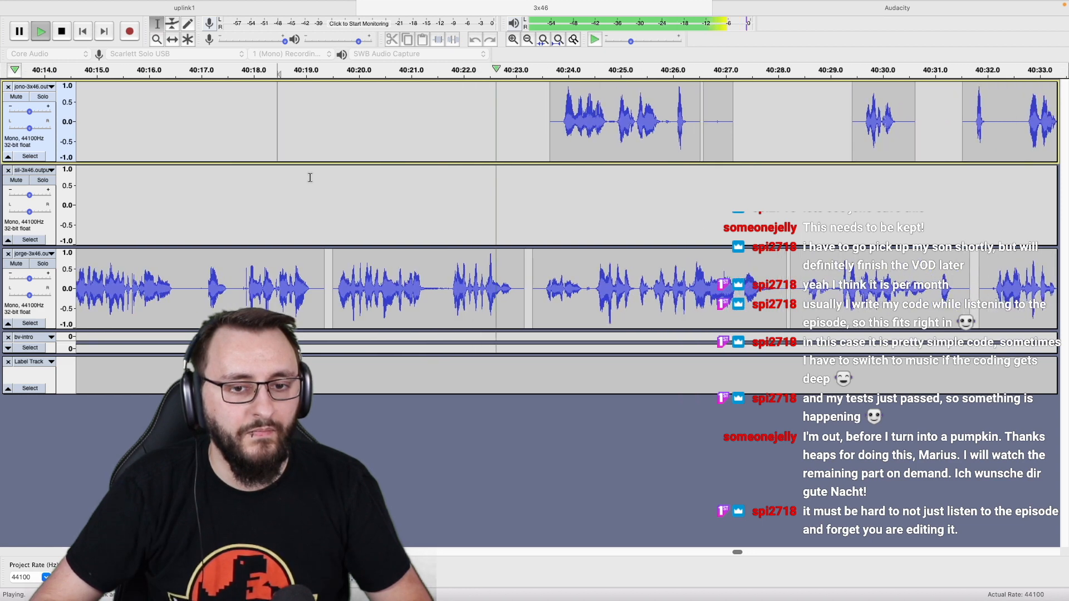
{"action": "scroll", "coordinate": [310, 177], "scroll_direction": "right", "scroll_amount": 5}
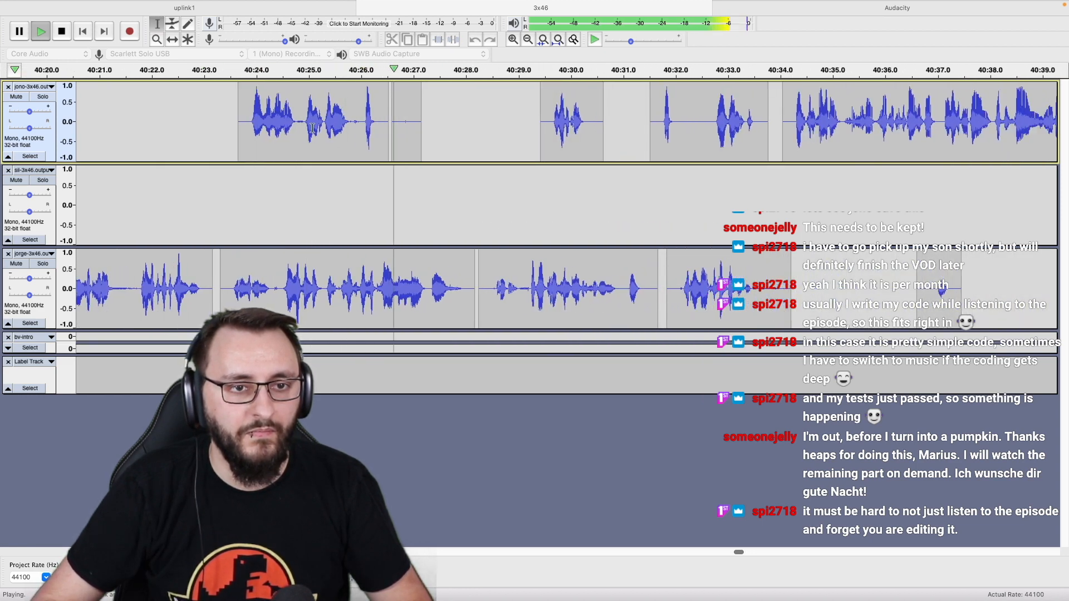
Clear the first voice track's speech from about 40:23 to 40:34, leaving blank space, and play from about 40:27.
{"action": "left_click_drag", "start_coordinate": [212, 144], "coordinate": [631, 147]}
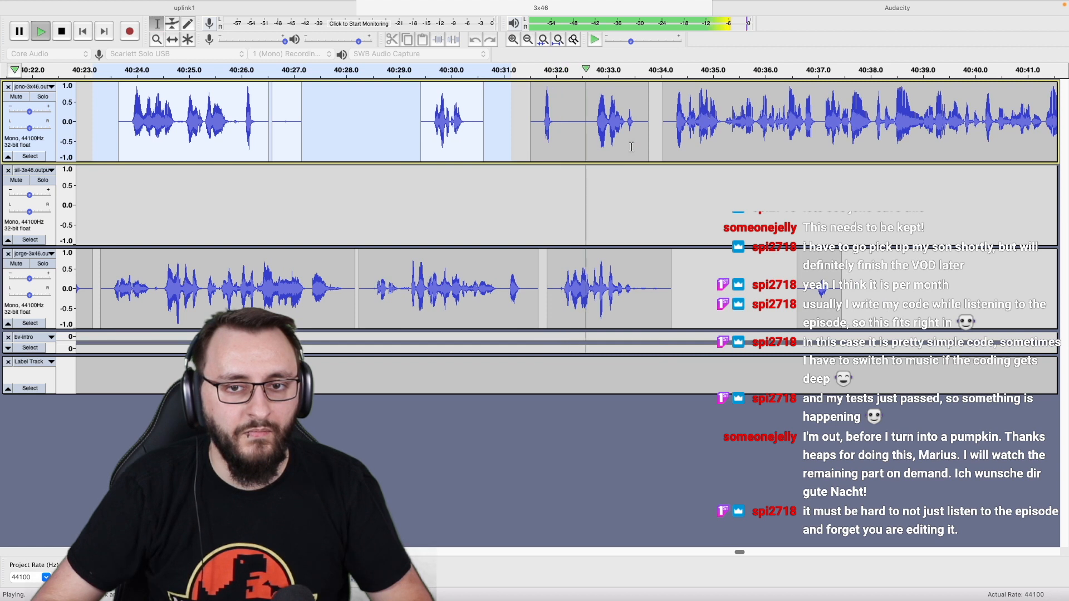
{"action": "left_click", "coordinate": [656, 142], "text": "shift"}
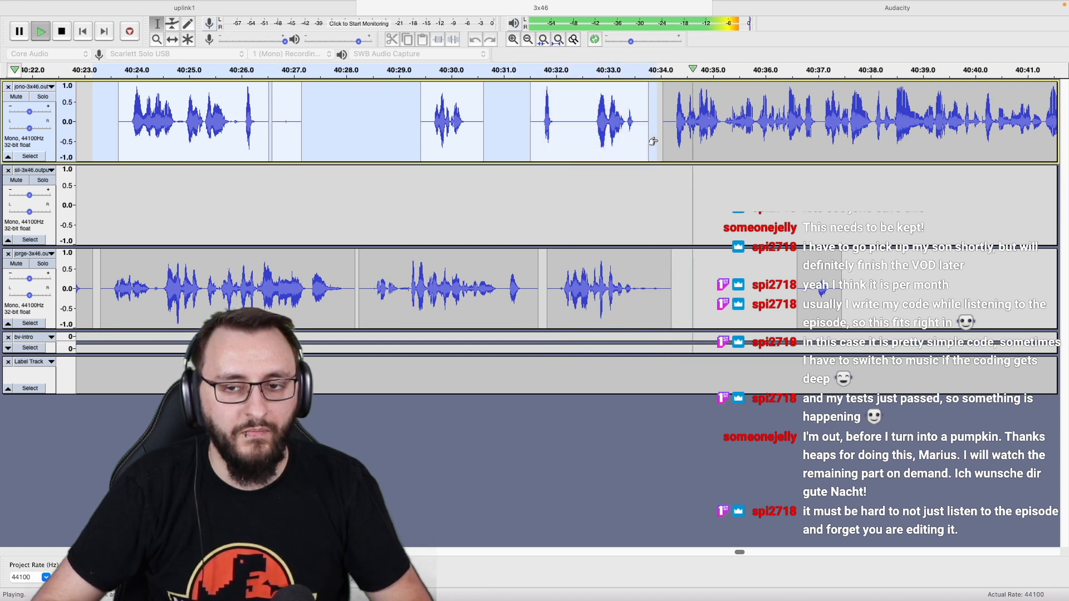
{"action": "key", "text": "space"}
{"action": "key", "text": "super+alt+k"}
{"action": "left_click", "coordinate": [286, 140]}
{"action": "key", "text": "space"}
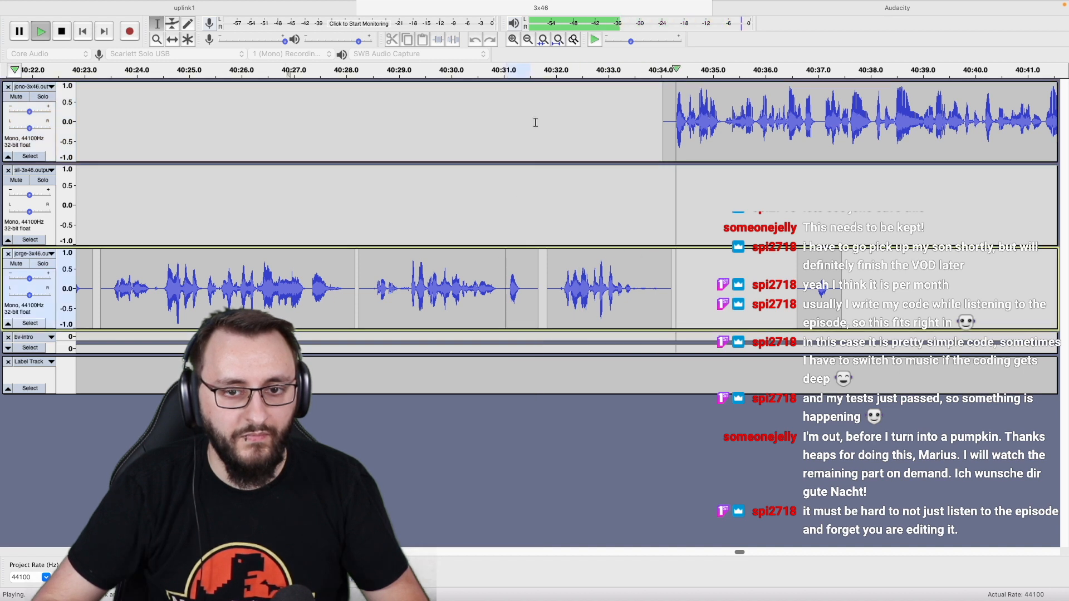
Cut about 40:31 to 40:32 across the three voice tracks and play from about 40:28.7.
{"action": "left_click_drag", "start_coordinate": [506, 132], "coordinate": [545, 124]}
{"action": "key", "text": "Delete"}
{"action": "left_click", "coordinate": [385, 126]}
{"action": "key", "text": "space"}
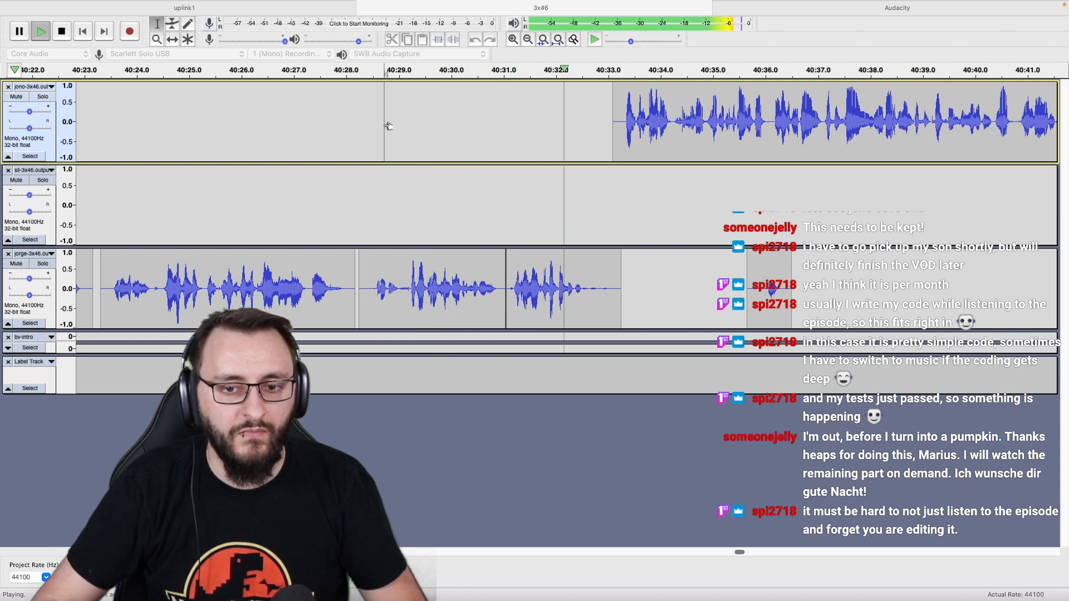
Listen through the conversation from about 40:32 to 40:48, checking the voice tracks for interjections and near-silent fragments.
{"action": "scroll", "coordinate": [383, 127], "scroll_direction": "right", "scroll_amount": 2}
{"action": "scroll", "coordinate": [383, 126], "scroll_direction": "down", "scroll_amount": 2}
{"action": "scroll", "coordinate": [406, 136], "scroll_direction": "down", "scroll_amount": 2}
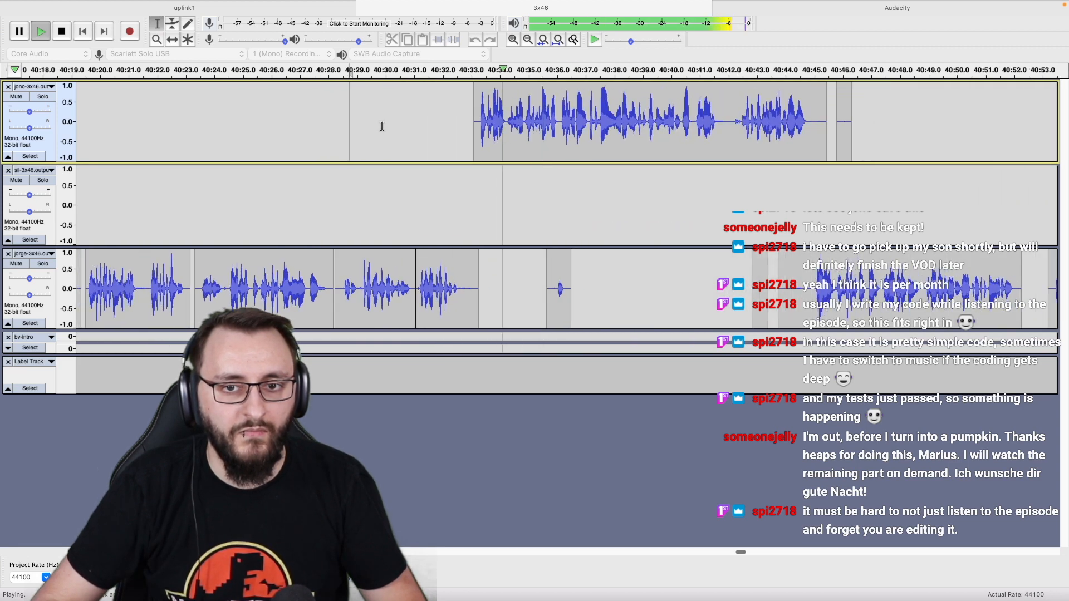
{"action": "left_click", "coordinate": [515, 198]}
{"action": "scroll", "coordinate": [514, 199], "scroll_direction": "down", "scroll_amount": 2}
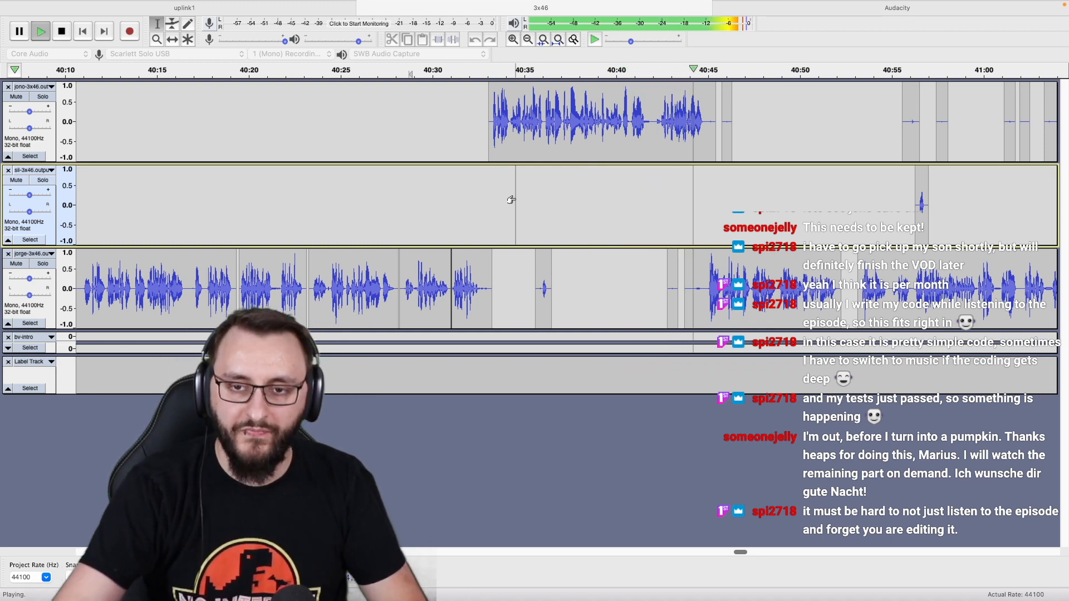
{"action": "scroll", "coordinate": [511, 199], "scroll_direction": "right", "scroll_amount": 5}
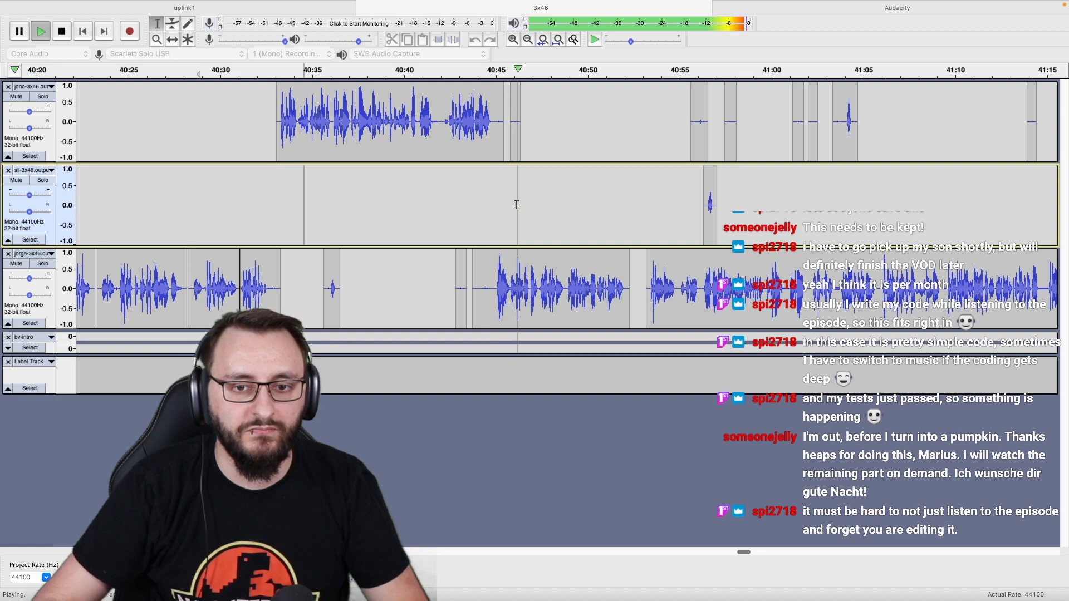
{"action": "scroll", "coordinate": [504, 209], "scroll_direction": "down", "scroll_amount": 2}
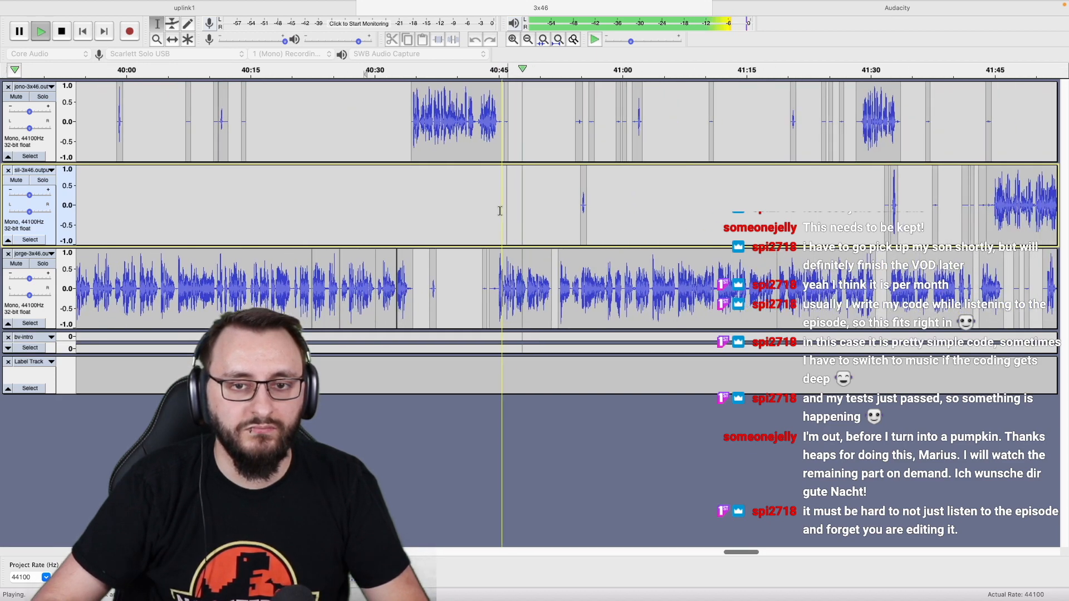
Survey the remaining recording up to its end near 1:00:00 during playback and return to the passage around 41:00.
{"action": "scroll", "coordinate": [500, 210], "scroll_direction": "down", "scroll_amount": 3}
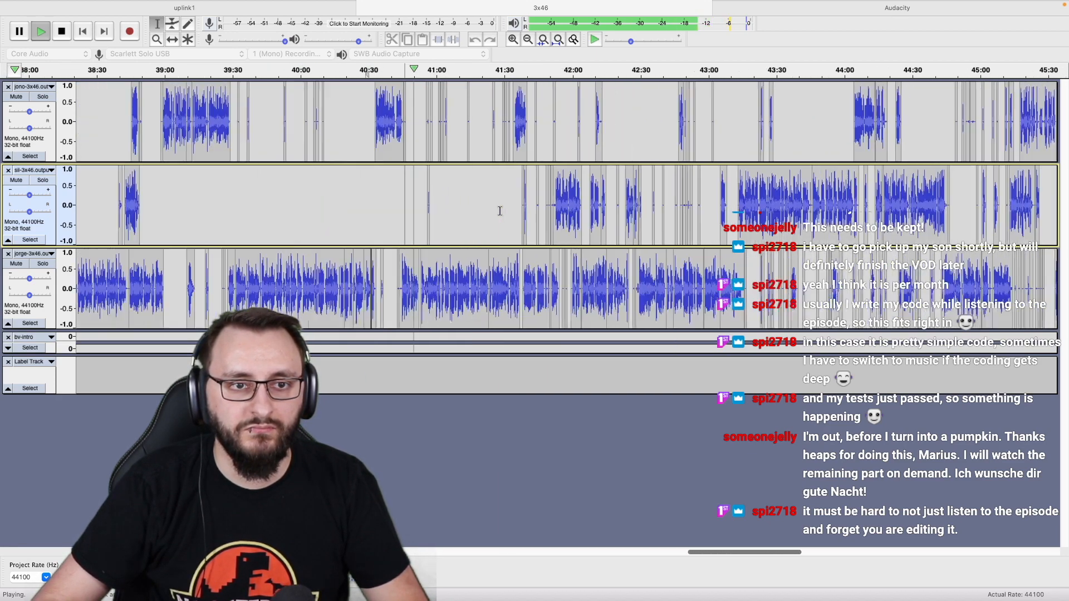
{"action": "scroll", "coordinate": [500, 211], "scroll_direction": "down", "scroll_amount": 4}
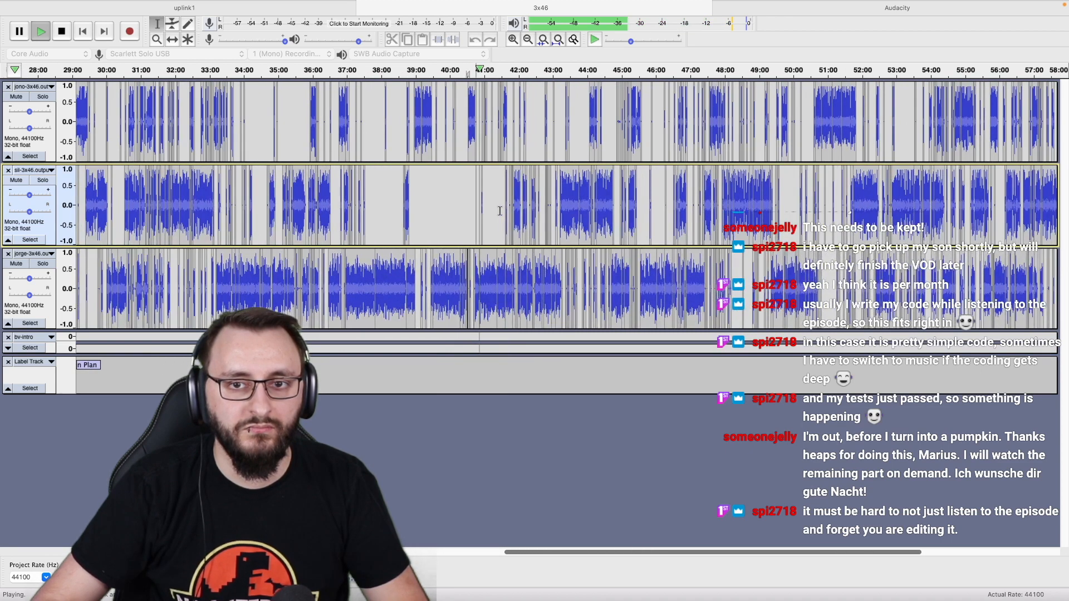
{"action": "scroll", "coordinate": [500, 210], "scroll_direction": "right", "scroll_amount": 5}
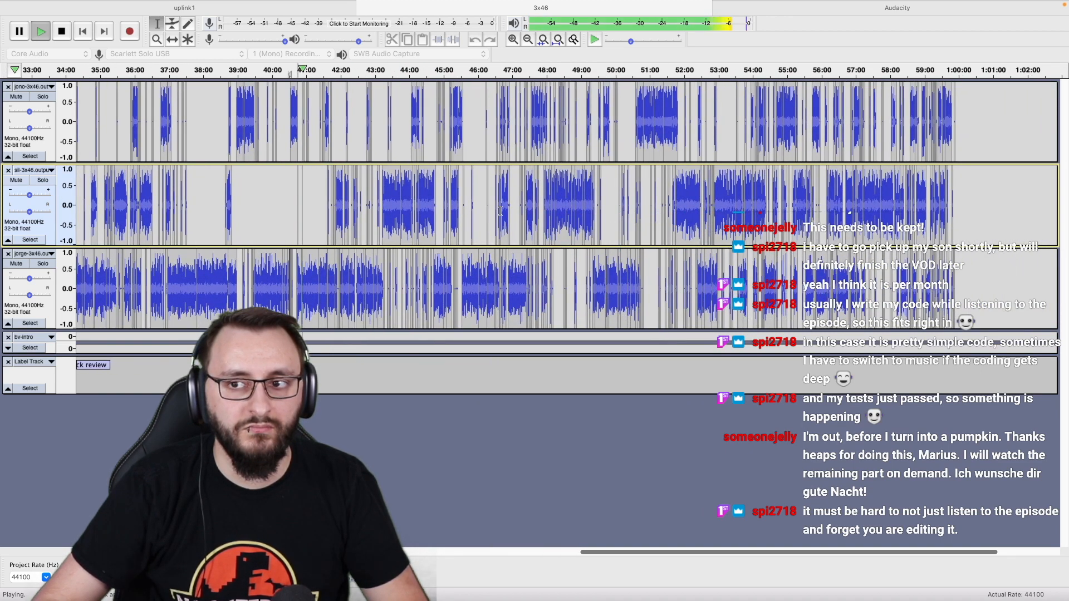
{"action": "scroll", "coordinate": [500, 210], "scroll_direction": "left", "scroll_amount": 5}
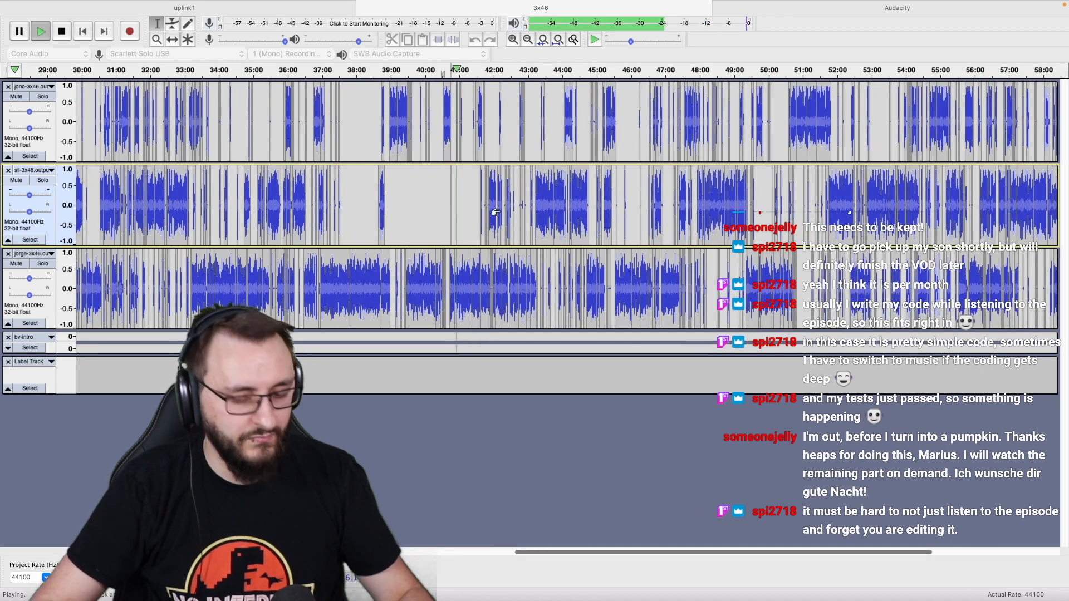
{"action": "scroll", "coordinate": [500, 210], "scroll_direction": "up", "scroll_amount": 4}
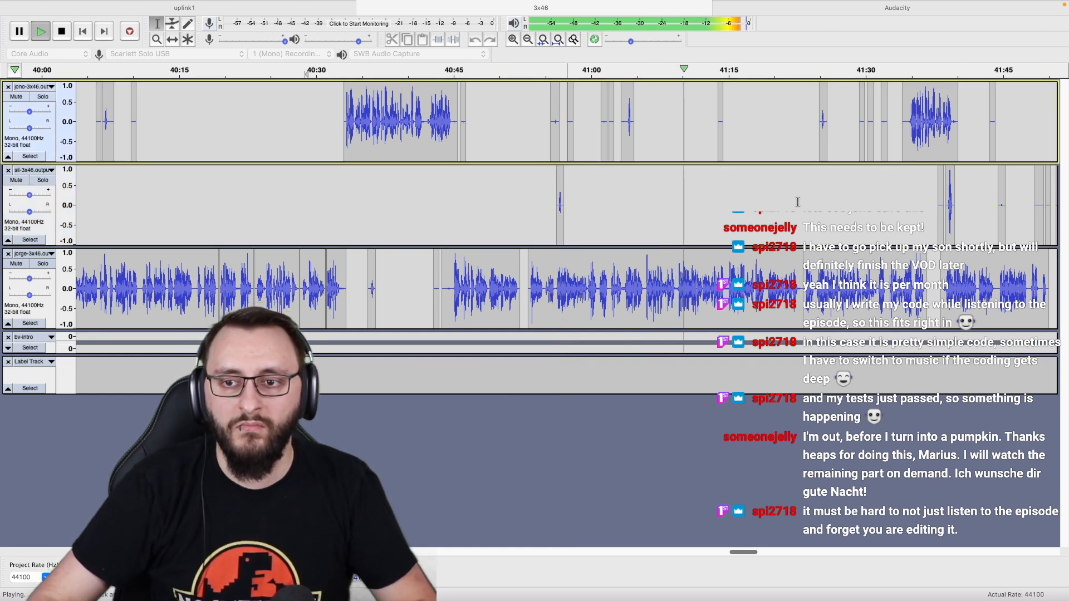
Clear the first and second voice tracks from about 40:57 to 41:22, leaving blank space, and resume playback from there.
{"action": "left_click_drag", "start_coordinate": [567, 155], "coordinate": [794, 203]}
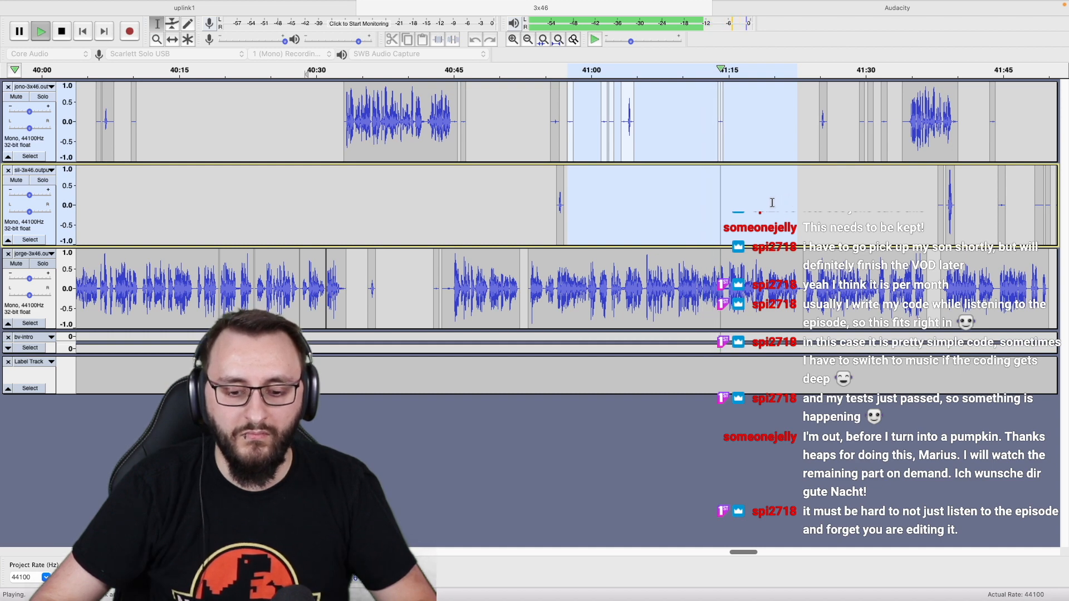
{"action": "scroll", "coordinate": [772, 202], "scroll_direction": "right", "scroll_amount": 5}
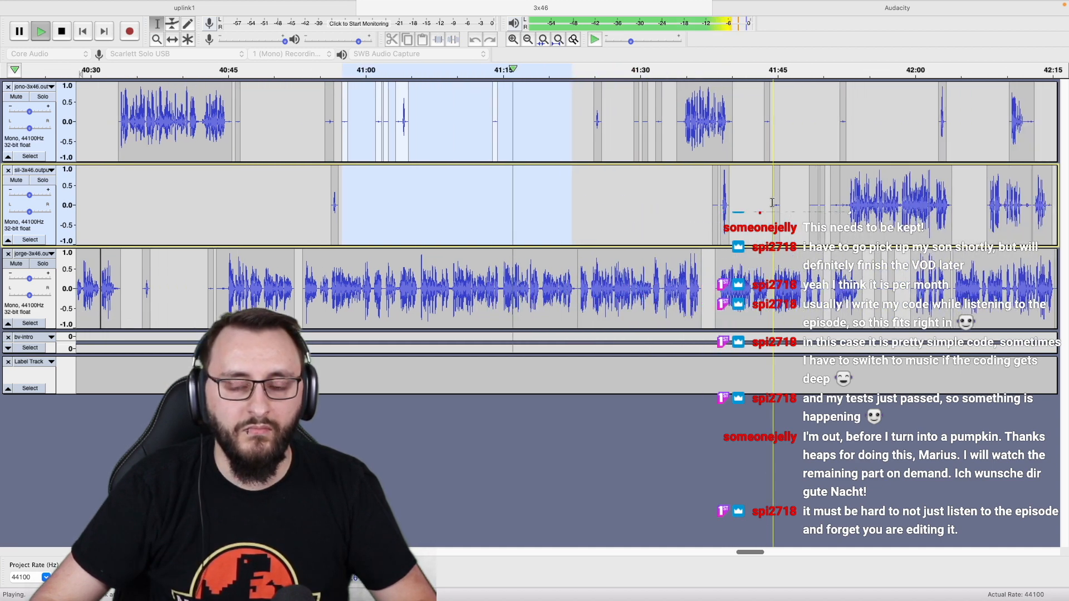
{"action": "scroll", "coordinate": [773, 203], "scroll_direction": "right", "scroll_amount": 1}
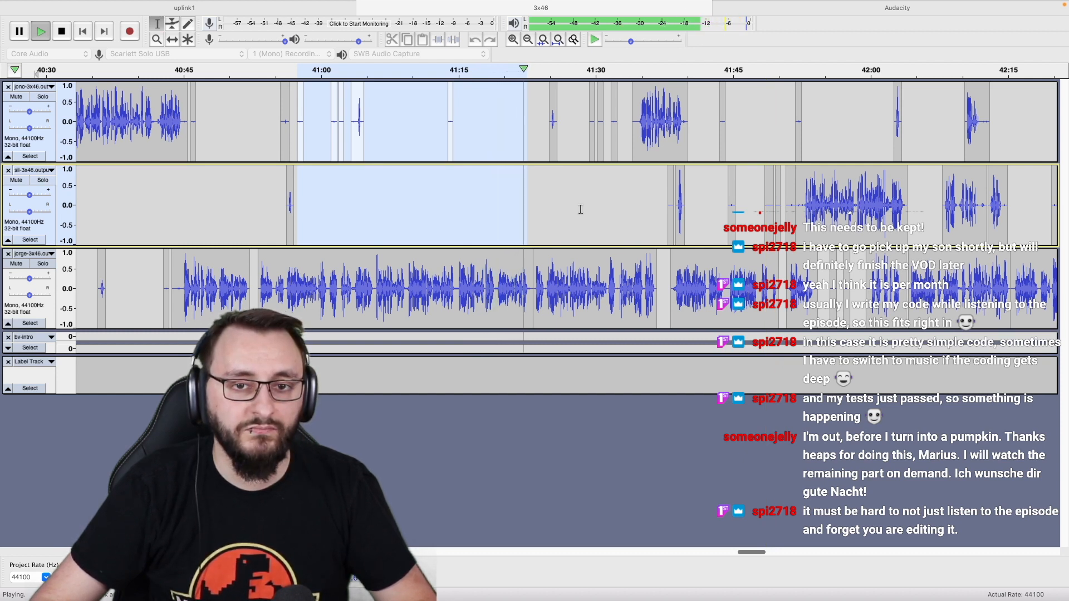
{"action": "key", "text": "Right"}
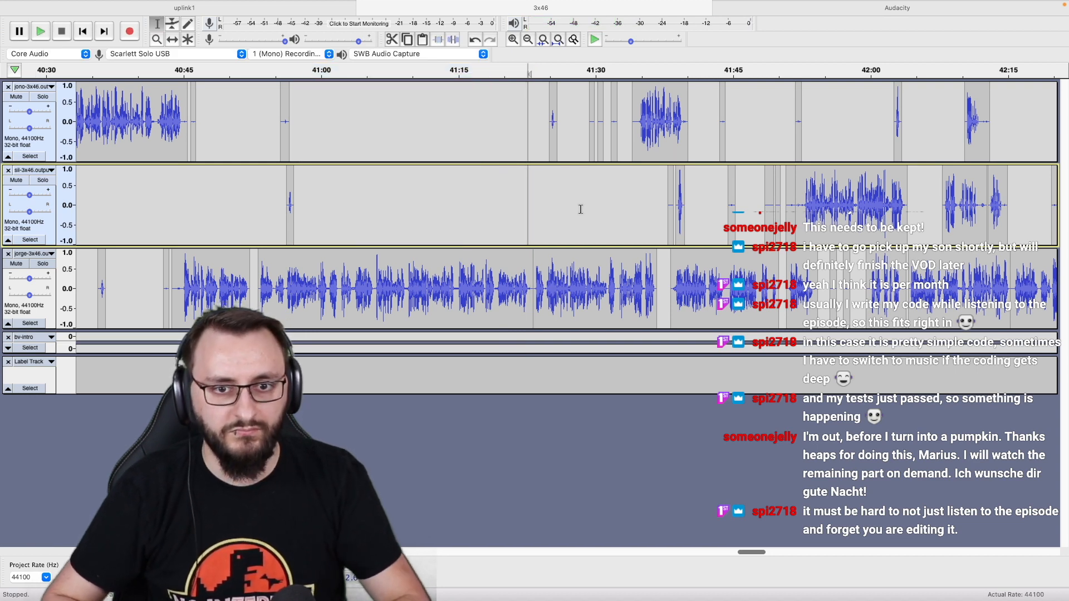
{"action": "key", "text": "space"}
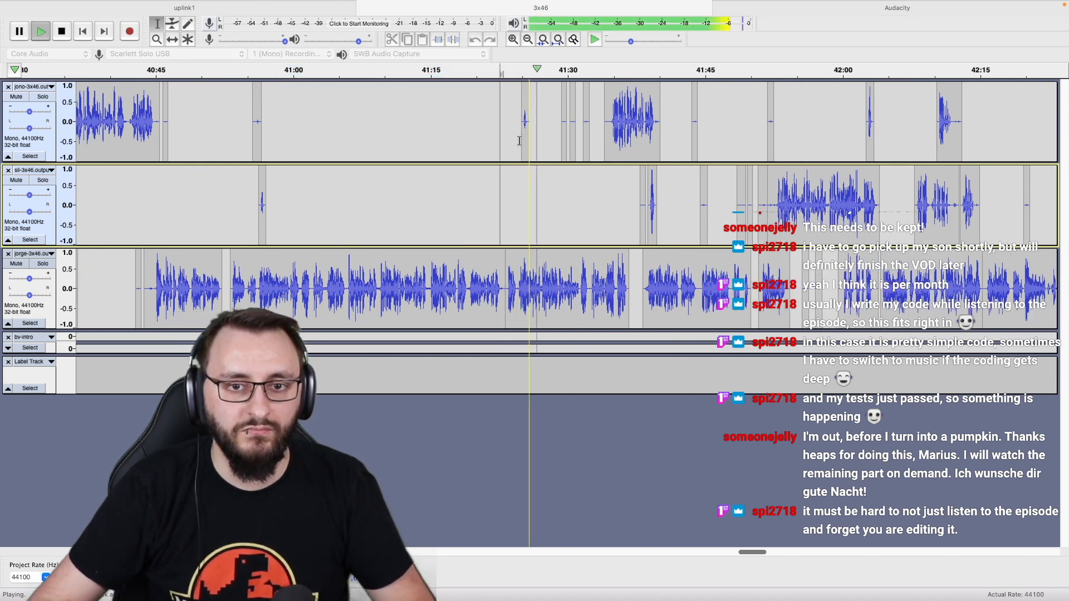
Clear the first voice track's short fragments from about 41:24 to 41:33, with the second voice track included, and play from about 41:33.
{"action": "left_click_drag", "start_coordinate": [515, 139], "coordinate": [597, 183]}
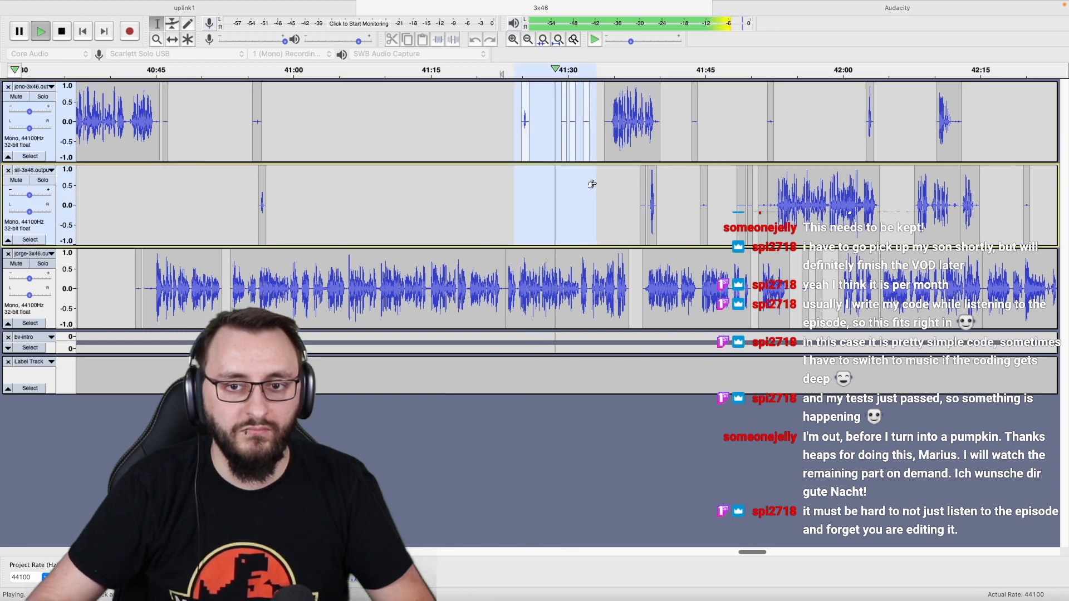
{"action": "scroll", "coordinate": [605, 194], "scroll_direction": "left", "scroll_amount": 2}
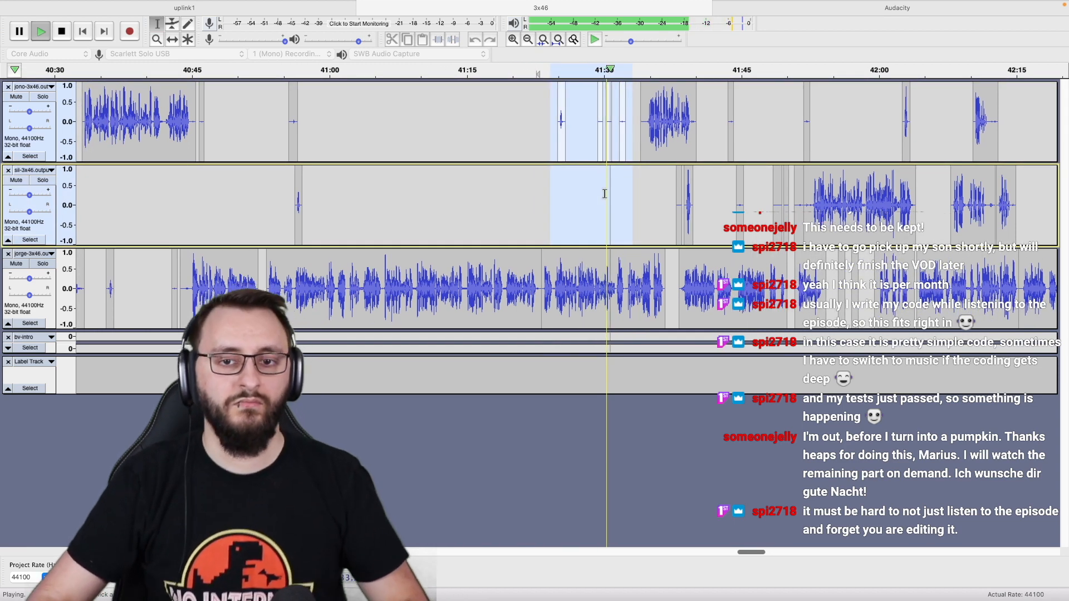
{"action": "scroll", "coordinate": [604, 194], "scroll_direction": "up", "scroll_amount": 2}
{"action": "scroll", "coordinate": [604, 193], "scroll_direction": "right", "scroll_amount": 5}
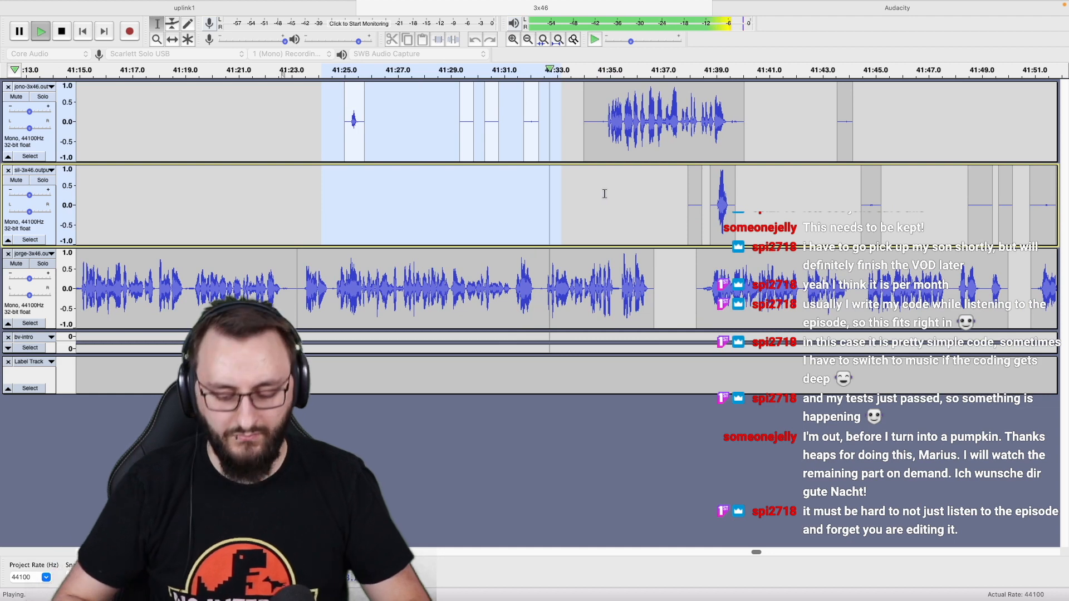
{"action": "key", "text": "Right"}
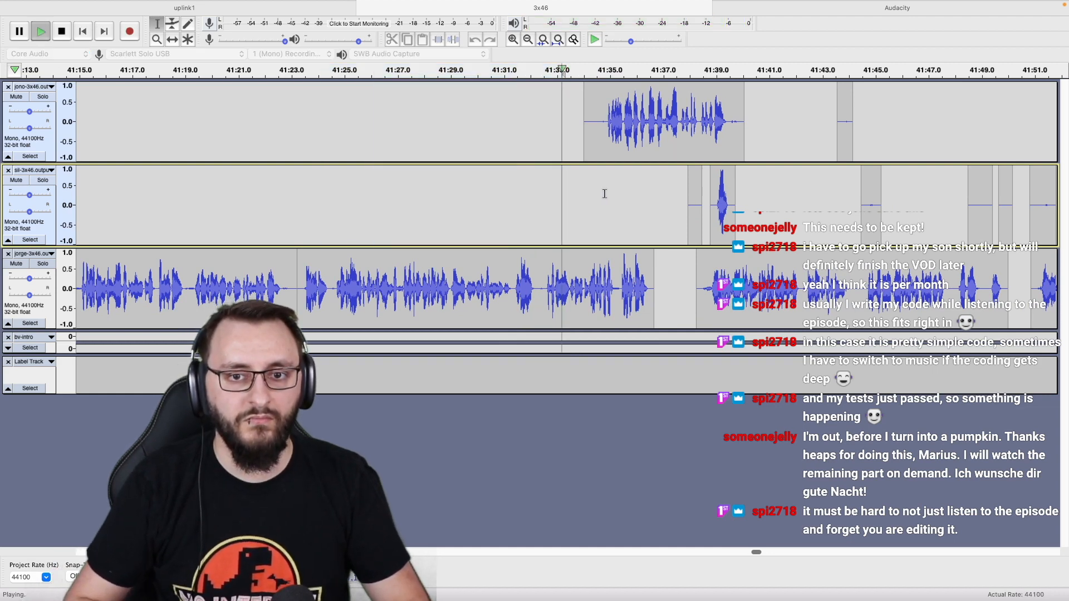
Clear the near-silent fragments on the first and second voice tracks from about 41:41 to 41:53, leaving blank space.
{"action": "scroll", "coordinate": [605, 194], "scroll_direction": "right", "scroll_amount": 5}
{"action": "scroll", "coordinate": [604, 194], "scroll_direction": "up", "scroll_amount": 2, "text": "ctrl"}
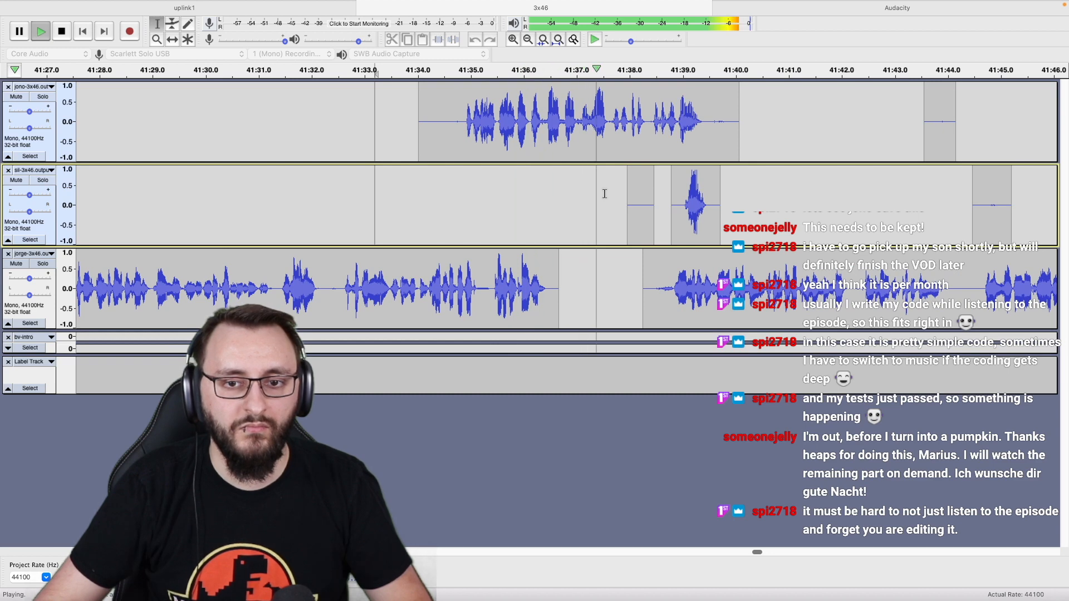
{"action": "scroll", "coordinate": [605, 194], "scroll_direction": "down", "scroll_amount": 1, "text": "ctrl"}
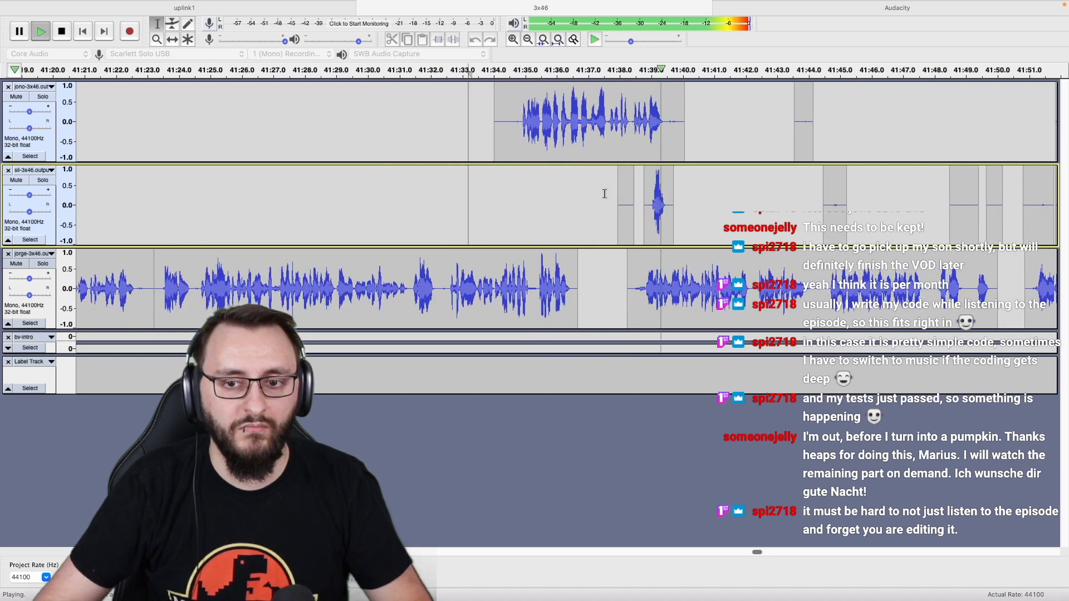
{"action": "scroll", "coordinate": [605, 194], "scroll_direction": "down", "scroll_amount": 1, "text": "ctrl"}
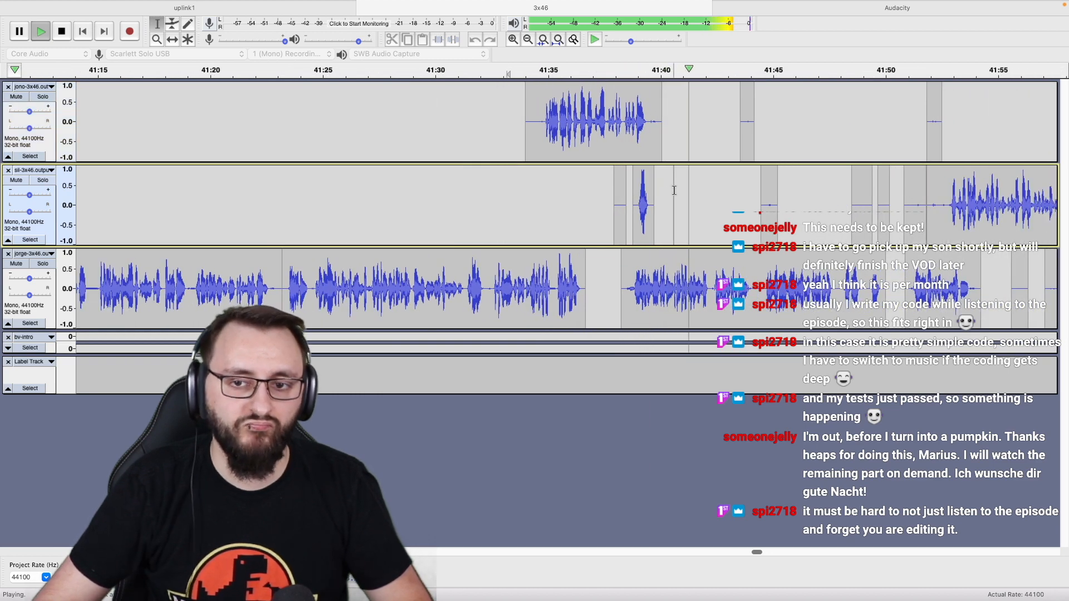
{"action": "scroll", "coordinate": [674, 191], "scroll_direction": "down", "scroll_amount": 1, "text": "ctrl"}
{"action": "scroll", "coordinate": [674, 191], "scroll_direction": "right", "scroll_amount": 3}
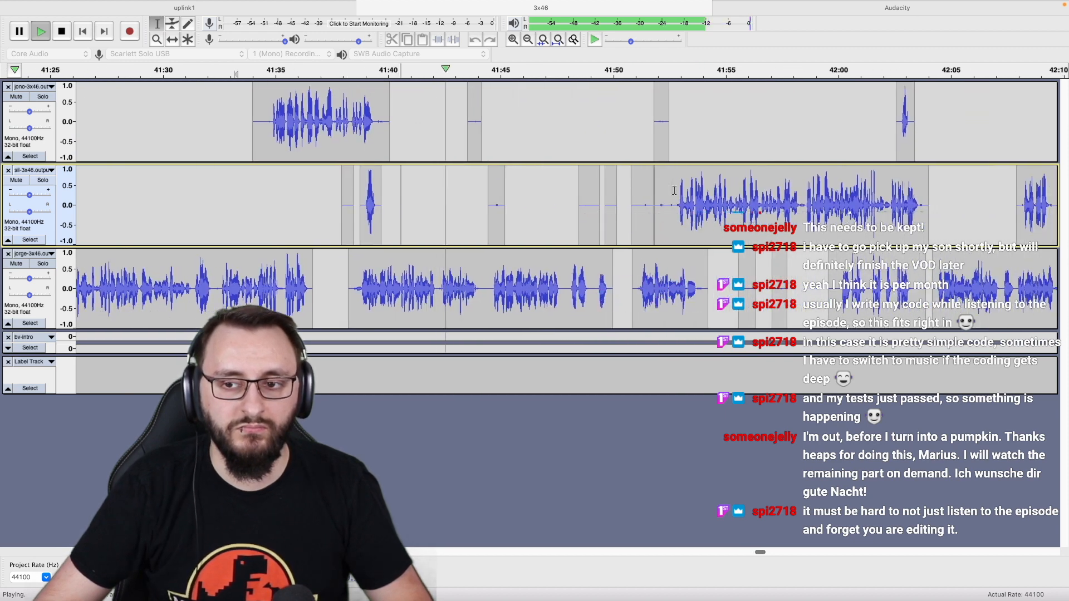
{"action": "left_click", "coordinate": [674, 151], "text": "shift"}
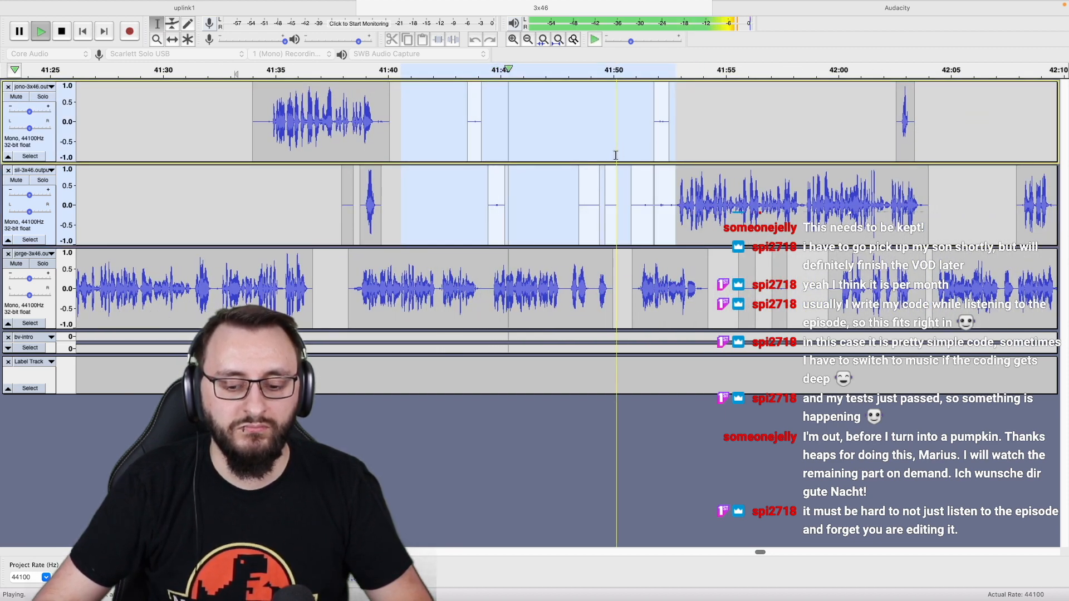
{"action": "scroll", "coordinate": [584, 194], "scroll_direction": "right", "scroll_amount": 2}
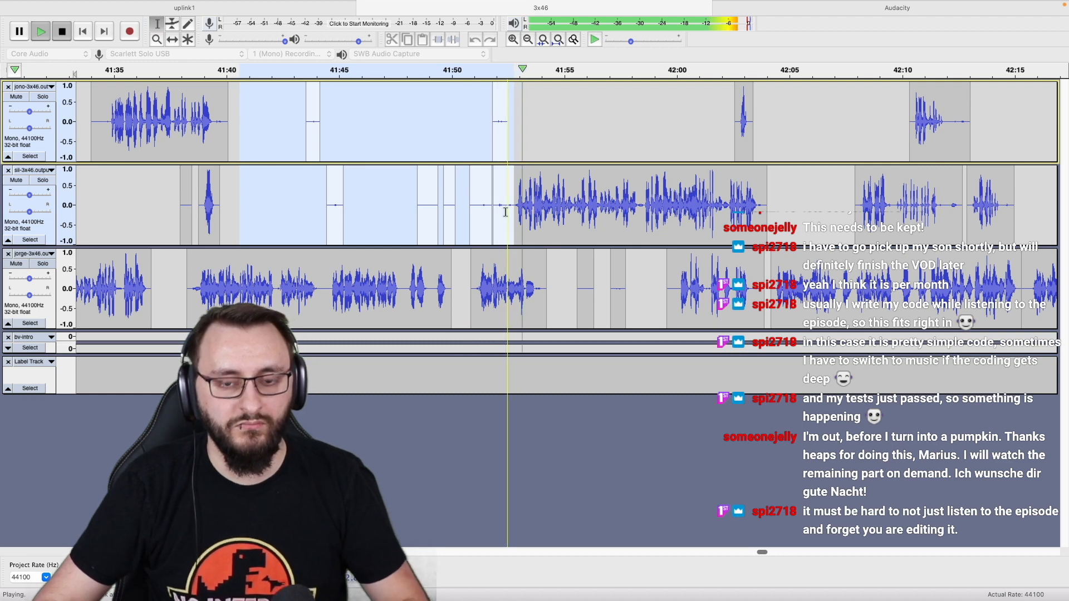
{"action": "key", "text": "space"}
Delete the pause across all three voice tracks from about 41:50 to 41:51, closing the gap, and play from about 41:47.
{"action": "scroll", "coordinate": [506, 212], "scroll_direction": "up", "scroll_amount": 2}
{"action": "left_click_drag", "start_coordinate": [359, 284], "coordinate": [415, 134]}
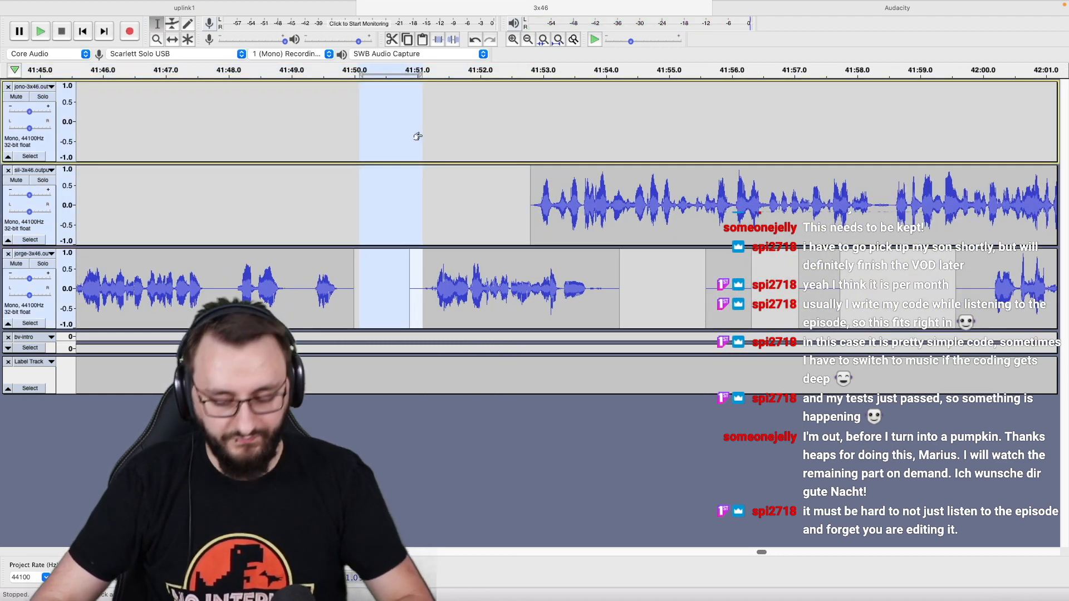
{"action": "key", "text": "Delete"}
{"action": "left_click", "coordinate": [155, 132]}
{"action": "key", "text": "space"}
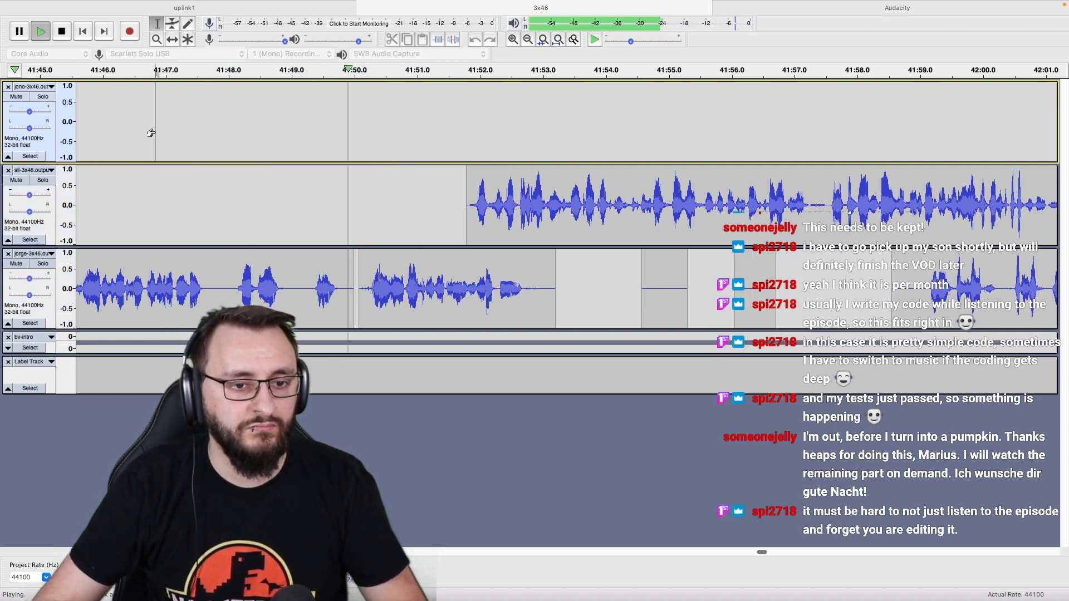
Replay the overlapping speech around 42:01 and clear the third voice track's interjection from about 42:01.1 to 42:02.6, leaving blank space.
{"action": "scroll", "coordinate": [151, 133], "scroll_direction": "down", "scroll_amount": 1}
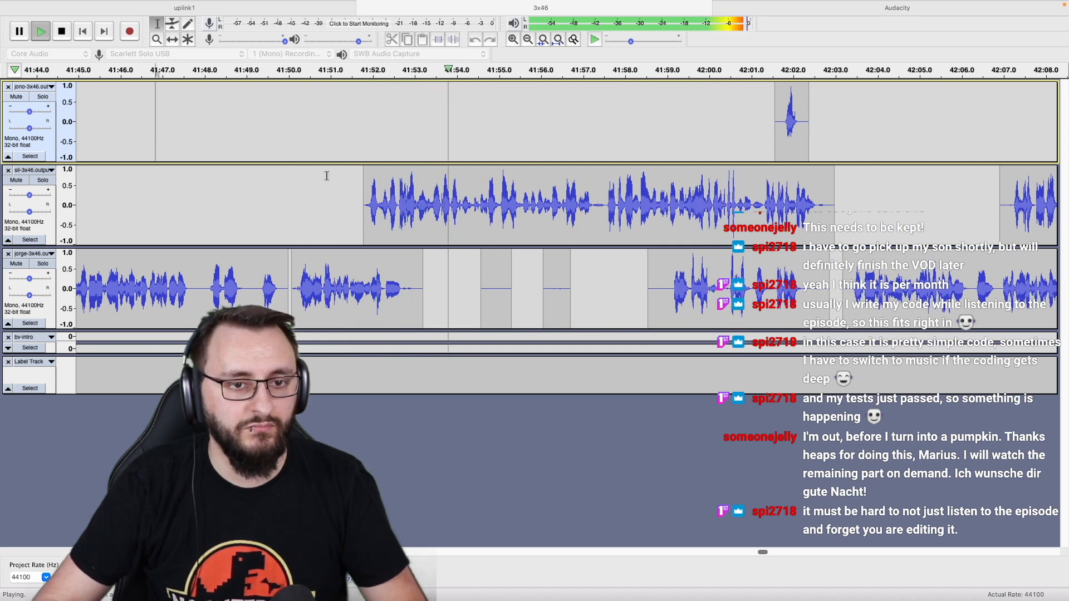
{"action": "scroll", "coordinate": [325, 175], "scroll_direction": "down", "scroll_amount": 2}
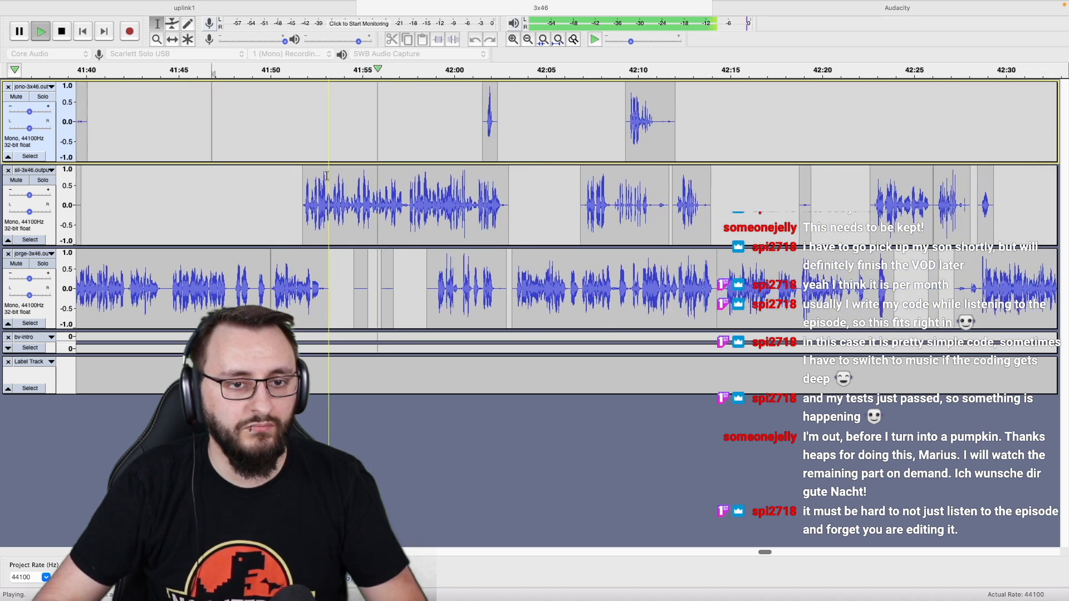
{"action": "left_click", "coordinate": [381, 194]}
{"action": "scroll", "coordinate": [413, 195], "scroll_direction": "right", "scroll_amount": 1}
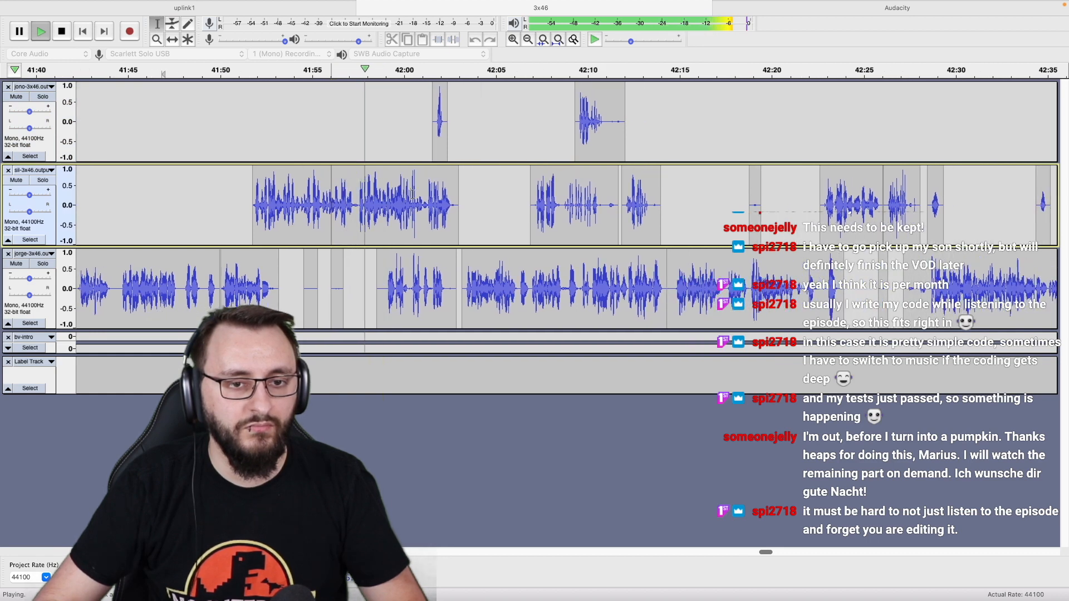
{"action": "scroll", "coordinate": [413, 194], "scroll_direction": "right", "scroll_amount": 1}
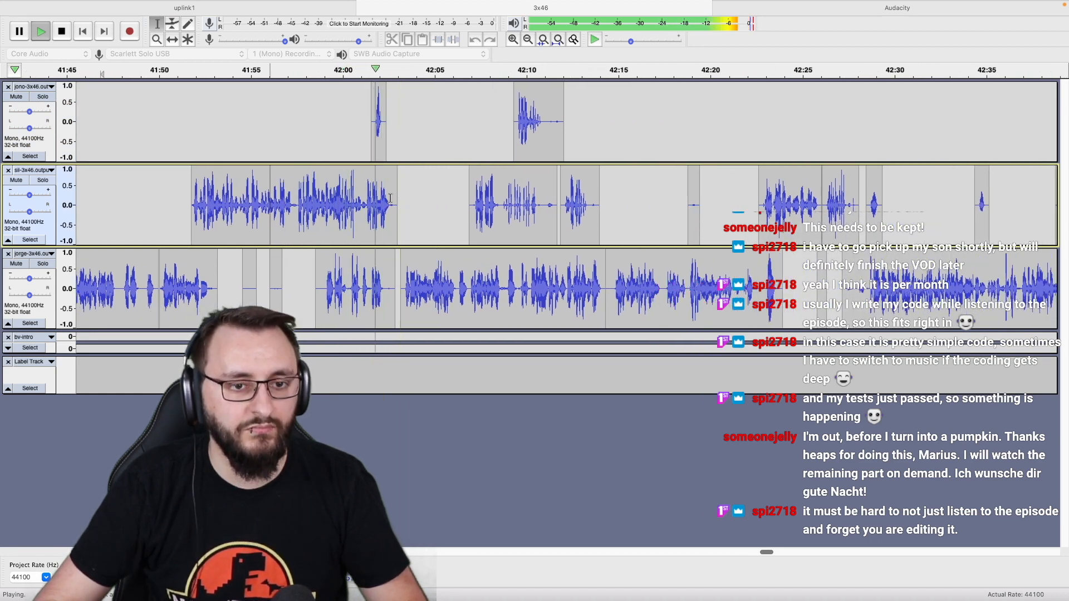
{"action": "scroll", "coordinate": [391, 197], "scroll_direction": "up", "scroll_amount": 1}
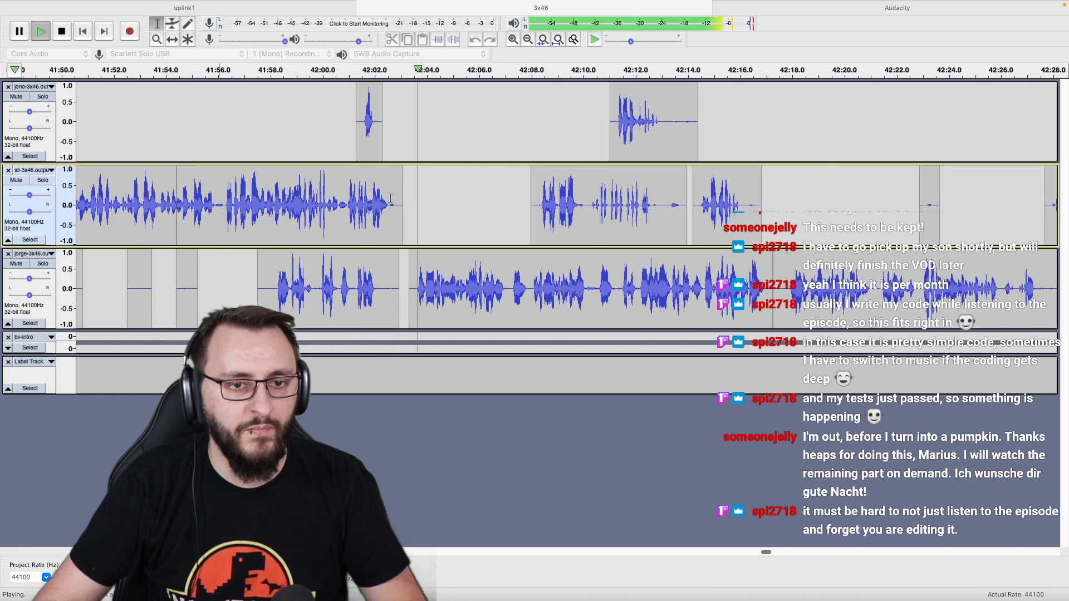
{"action": "left_click", "coordinate": [319, 275]}
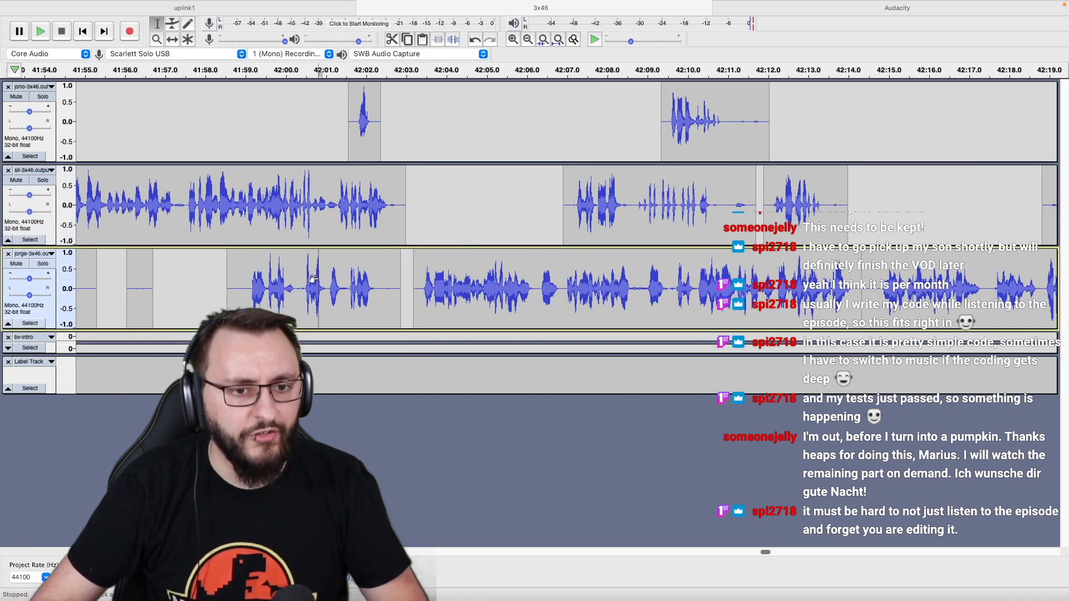
{"action": "scroll", "coordinate": [313, 279], "scroll_direction": "up", "scroll_amount": 1}
{"action": "key", "text": "space"}
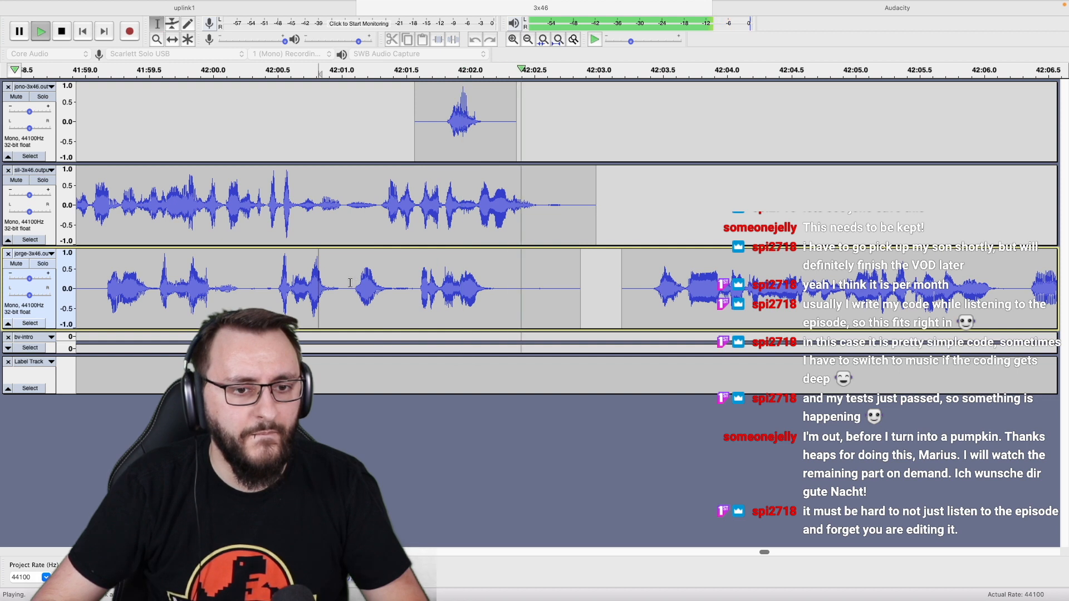
{"action": "left_click_drag", "start_coordinate": [350, 282], "coordinate": [551, 295]}
{"action": "key", "text": "space"}
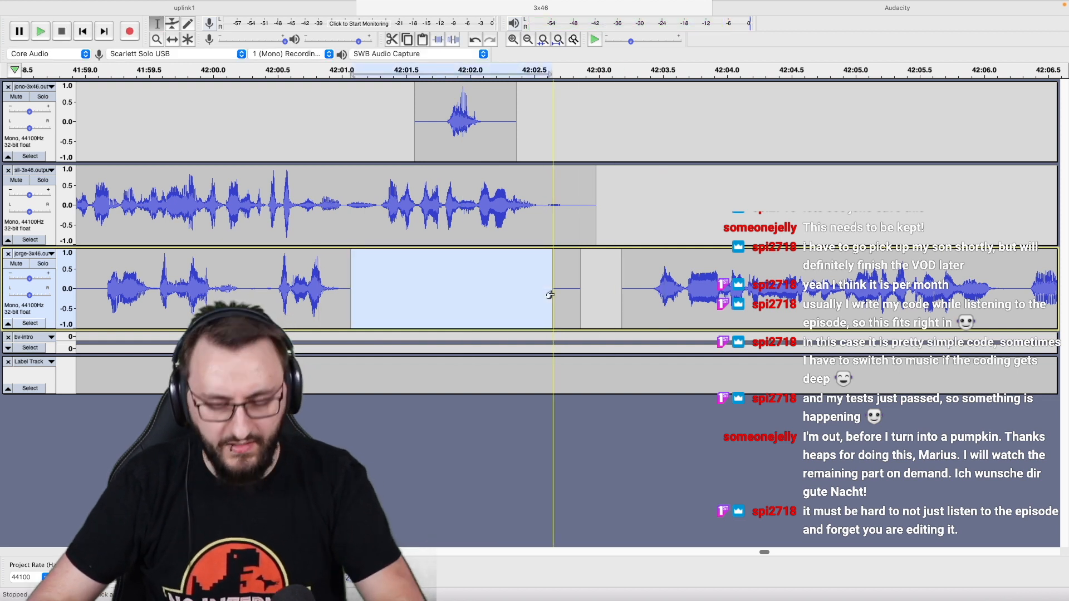
Clear the first voice track's short interjection near 42:02, leaving blank space, and play from about 41:59.8.
{"action": "double_click", "coordinate": [445, 127]}
{"action": "key", "text": "super+alt+k"}
{"action": "left_click", "coordinate": [186, 133]}
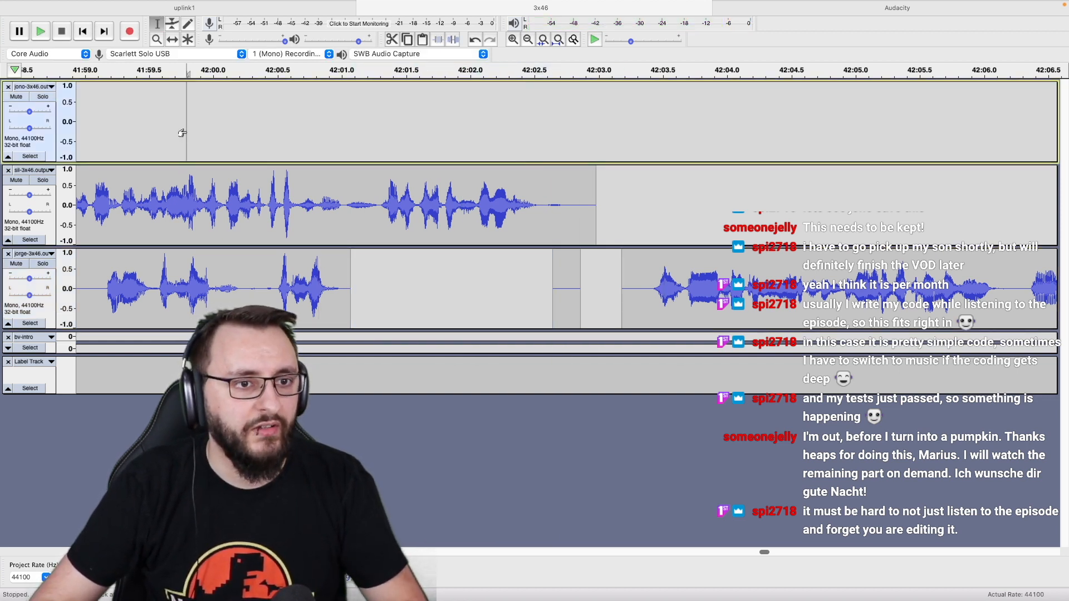
{"action": "key", "text": "space"}
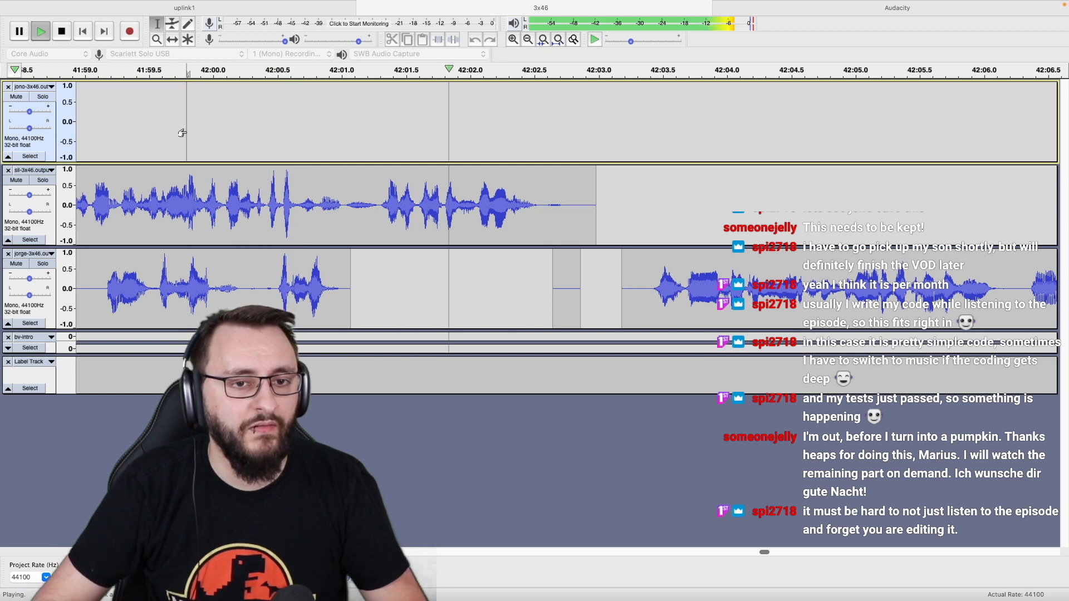
Listen through the conversation from about 42:02 to 43:10, checking the first and second voice tracks for interjections and near-silent fragments.
{"action": "scroll", "coordinate": [182, 132], "scroll_direction": "down", "scroll_amount": 3}
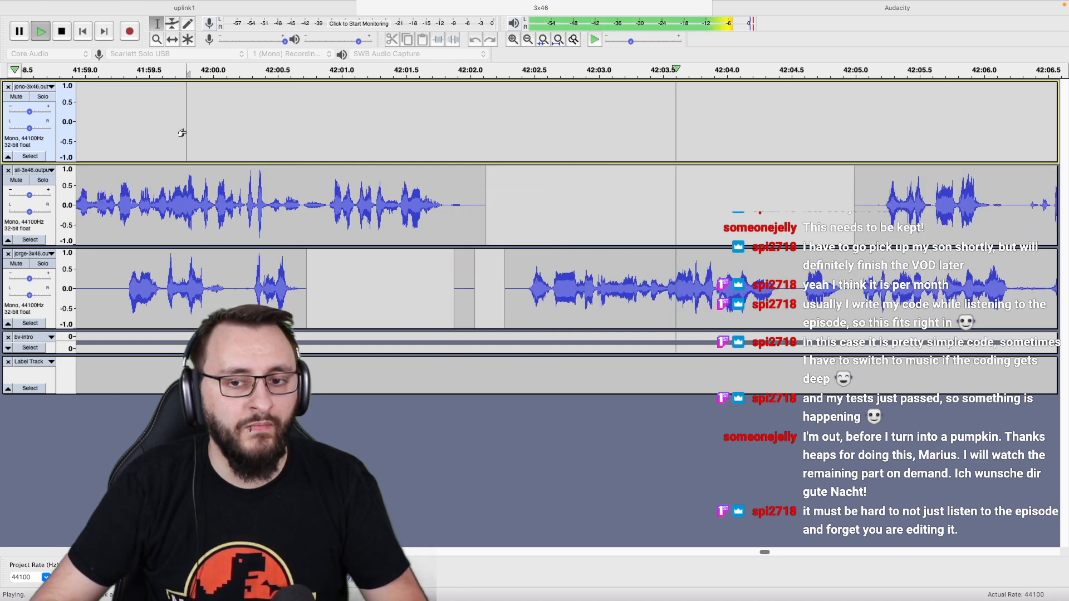
{"action": "scroll", "coordinate": [182, 132], "scroll_direction": "down", "scroll_amount": 2}
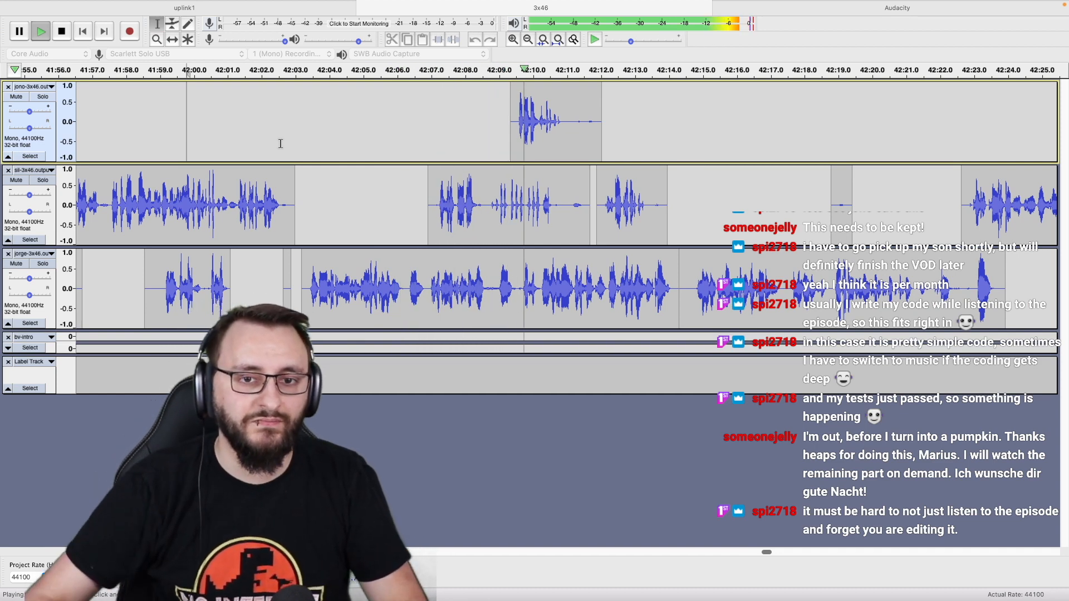
{"action": "scroll", "coordinate": [280, 144], "scroll_direction": "right", "scroll_amount": 5}
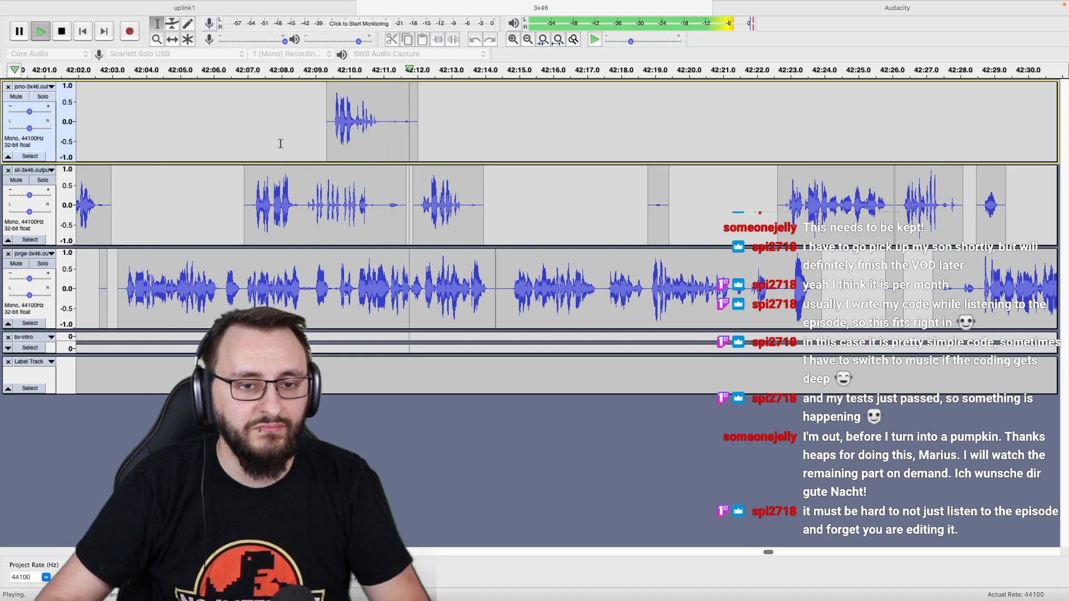
{"action": "scroll", "coordinate": [280, 144], "scroll_direction": "right", "scroll_amount": 1}
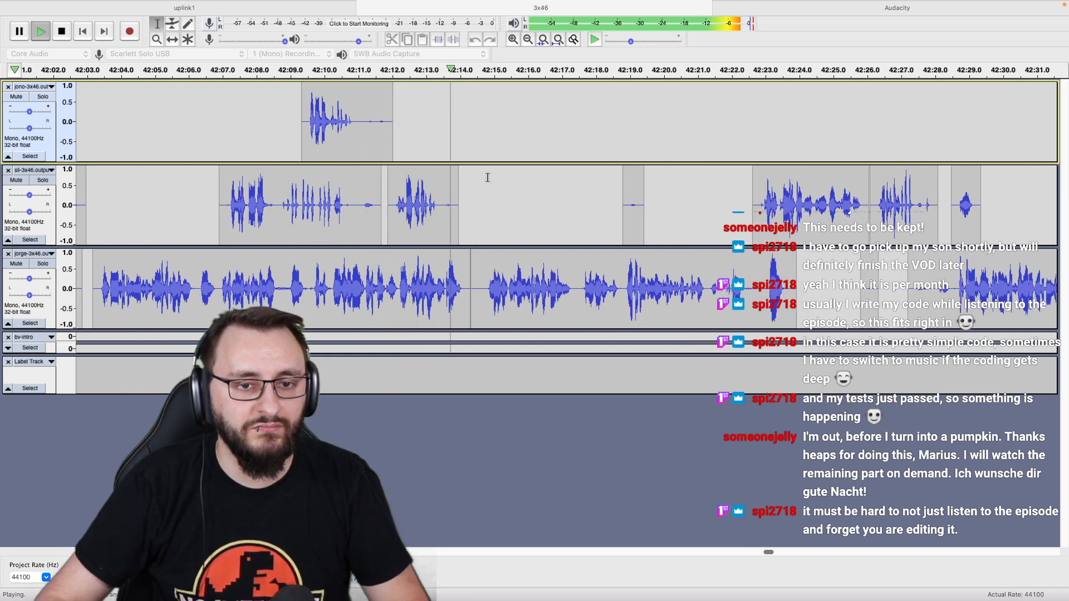
{"action": "scroll", "coordinate": [484, 205], "scroll_direction": "down", "scroll_amount": 2}
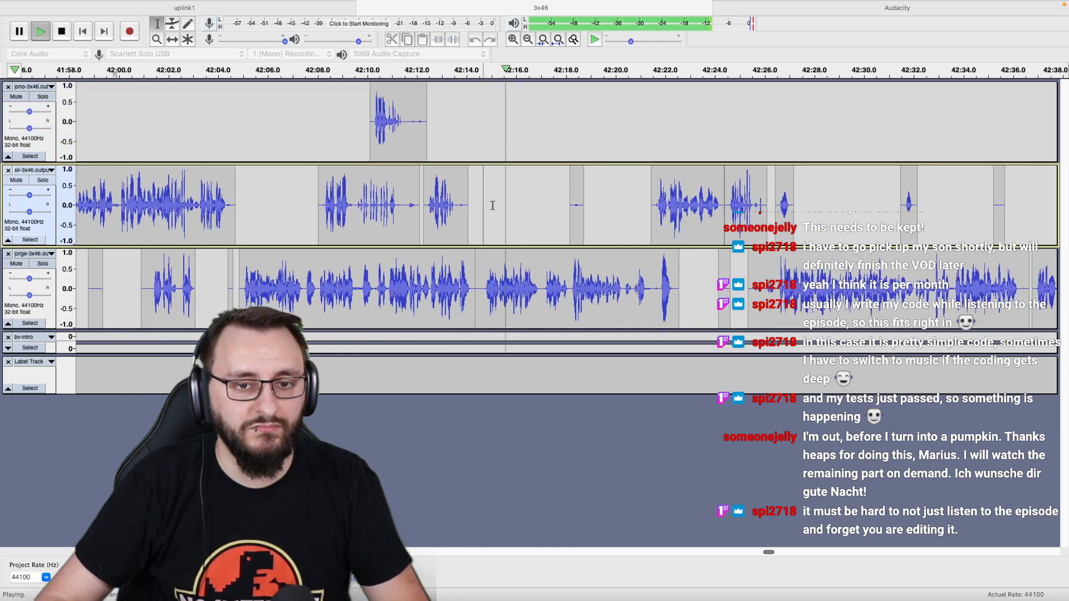
{"action": "scroll", "coordinate": [494, 206], "scroll_direction": "right", "scroll_amount": 1}
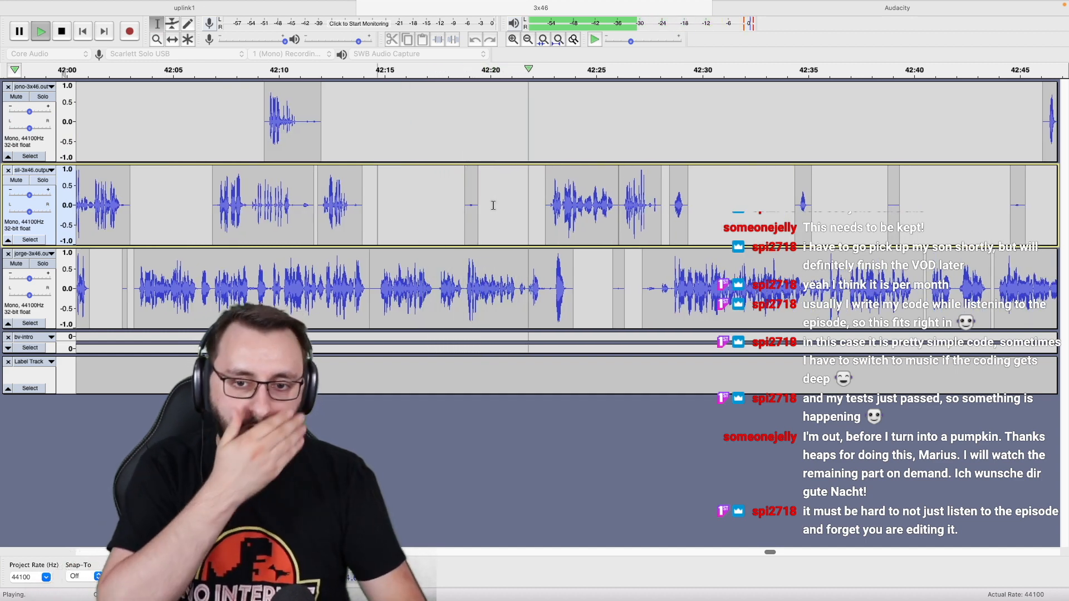
{"action": "scroll", "coordinate": [494, 205], "scroll_direction": "right", "scroll_amount": 5}
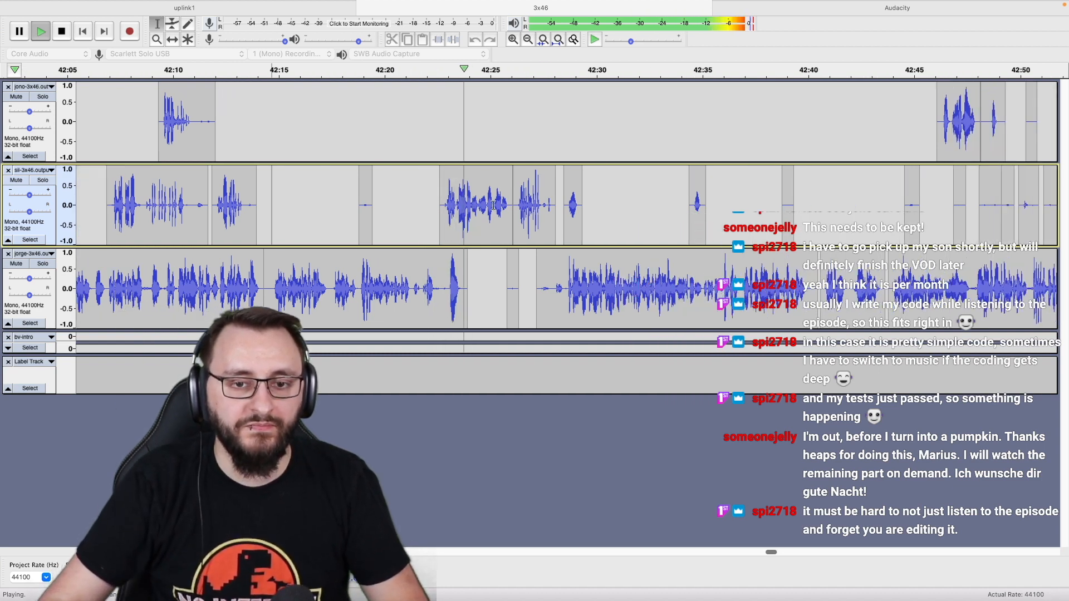
{"action": "scroll", "coordinate": [485, 244], "scroll_direction": "right", "scroll_amount": 5}
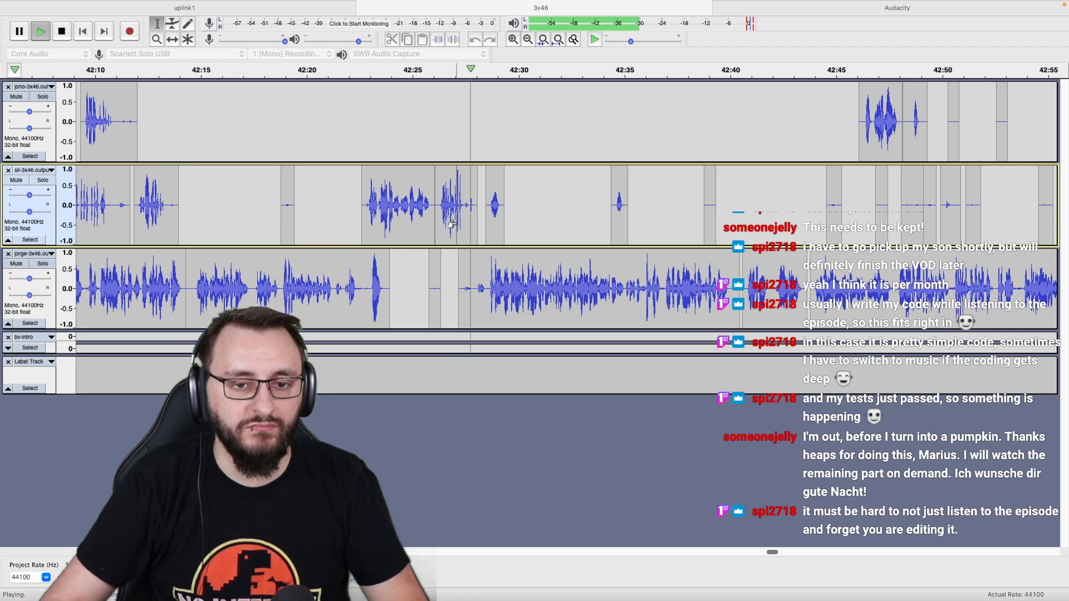
{"action": "scroll", "coordinate": [452, 224], "scroll_direction": "down", "scroll_amount": 3, "text": "ctrl"}
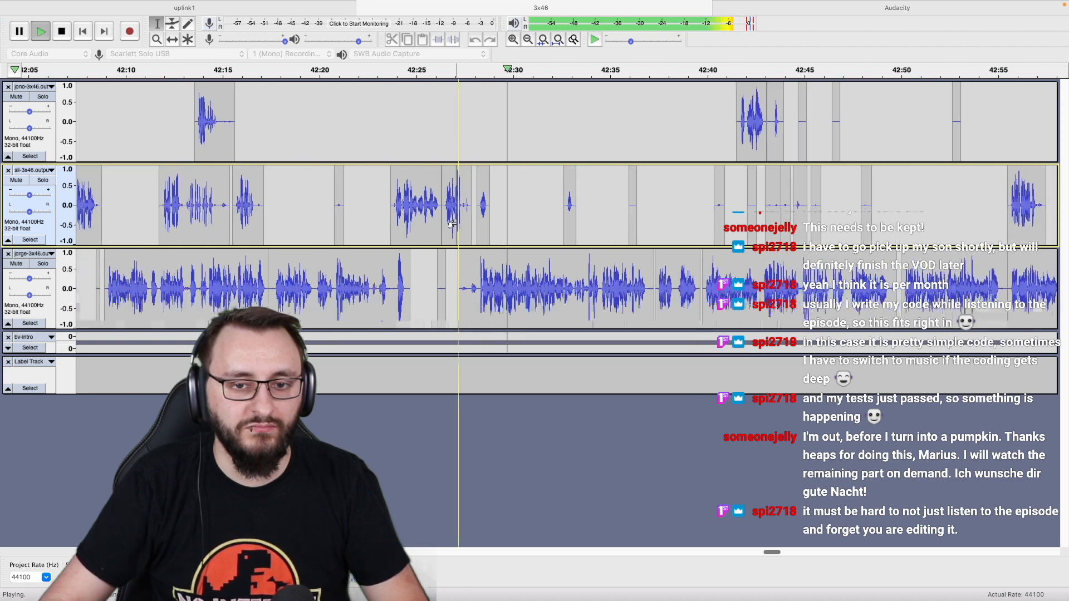
{"action": "scroll", "coordinate": [456, 222], "scroll_direction": "right", "scroll_amount": 5}
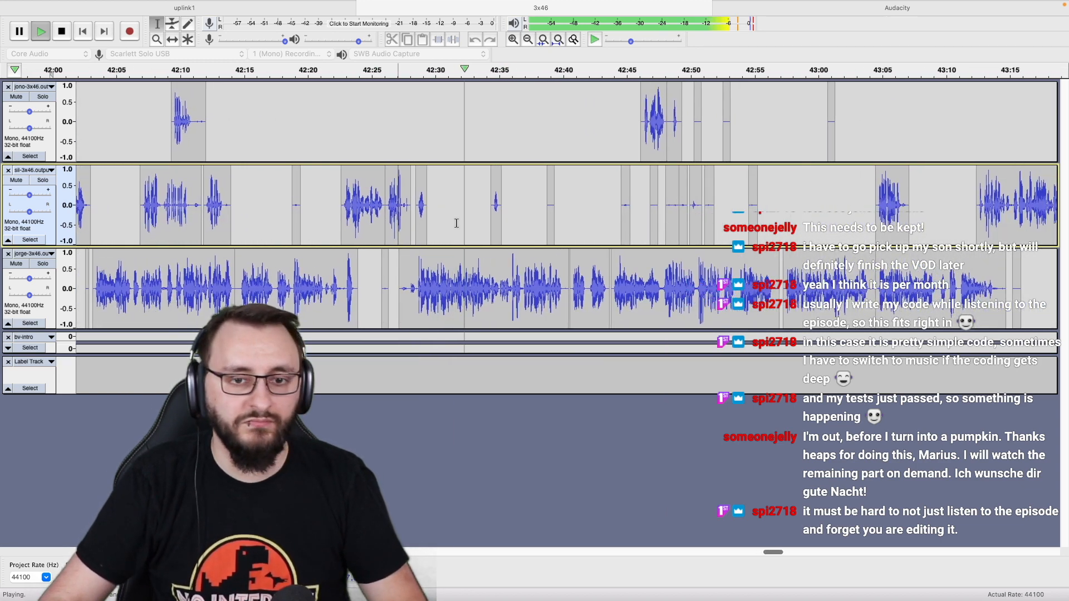
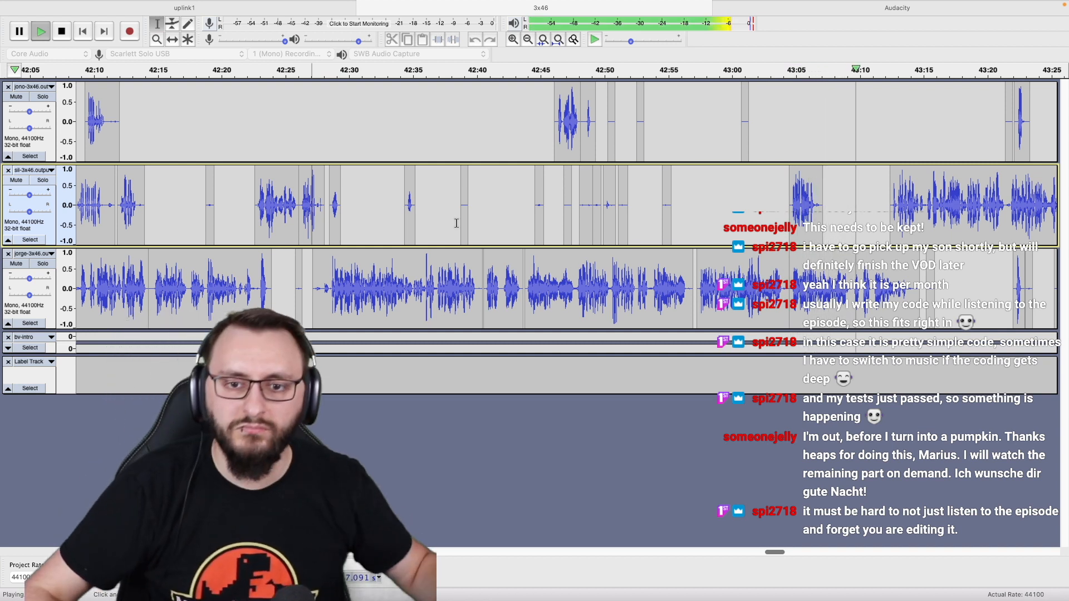
Clear the second voice track from about 42:37 to 43:09 and the first from about 42:50 to 43:07, and replay from about 43:04.
{"action": "left_click_drag", "start_coordinate": [443, 215], "coordinate": [637, 206]}
{"action": "left_click_drag", "start_coordinate": [750, 201], "coordinate": [852, 202]}
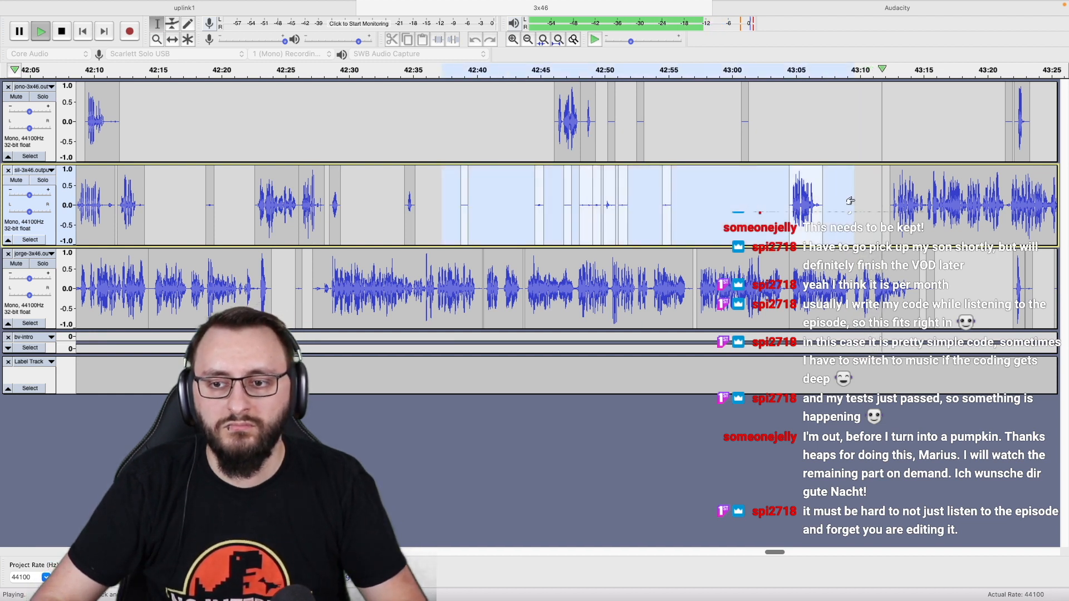
{"action": "key", "text": "space"}
{"action": "left_click_drag", "start_coordinate": [604, 145], "coordinate": [827, 145]}
{"action": "key", "text": "super+alt+k"}
{"action": "left_click", "coordinate": [781, 201]}
{"action": "key", "text": "space"}
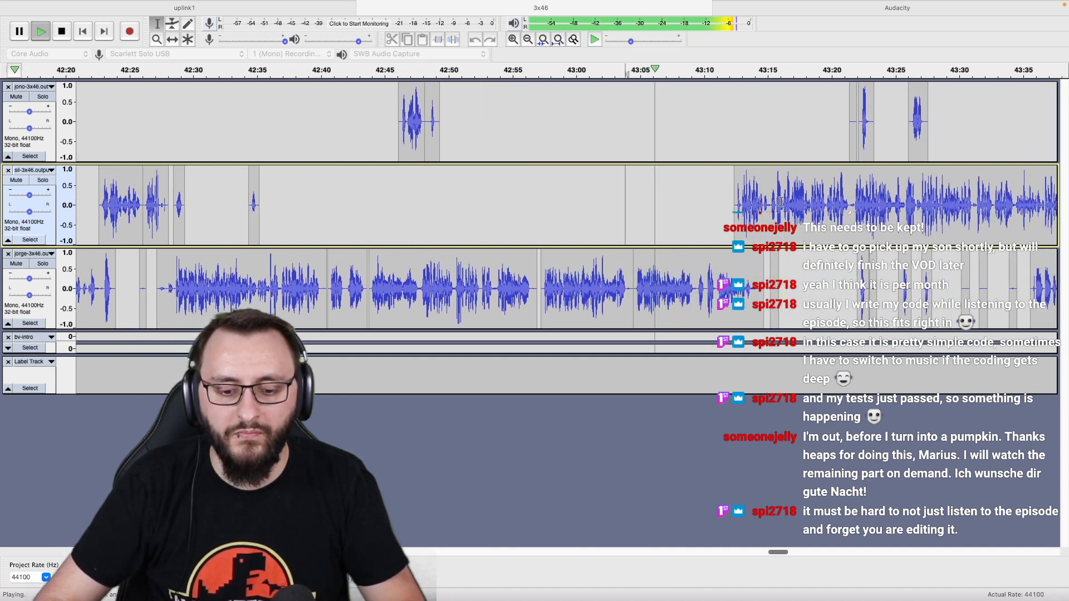
Listen through the conversation from about 43:05 to 44:04, checking the three voice tracks for interjections and near-silent fragments.
{"action": "scroll", "coordinate": [723, 211], "scroll_direction": "up", "scroll_amount": 1}
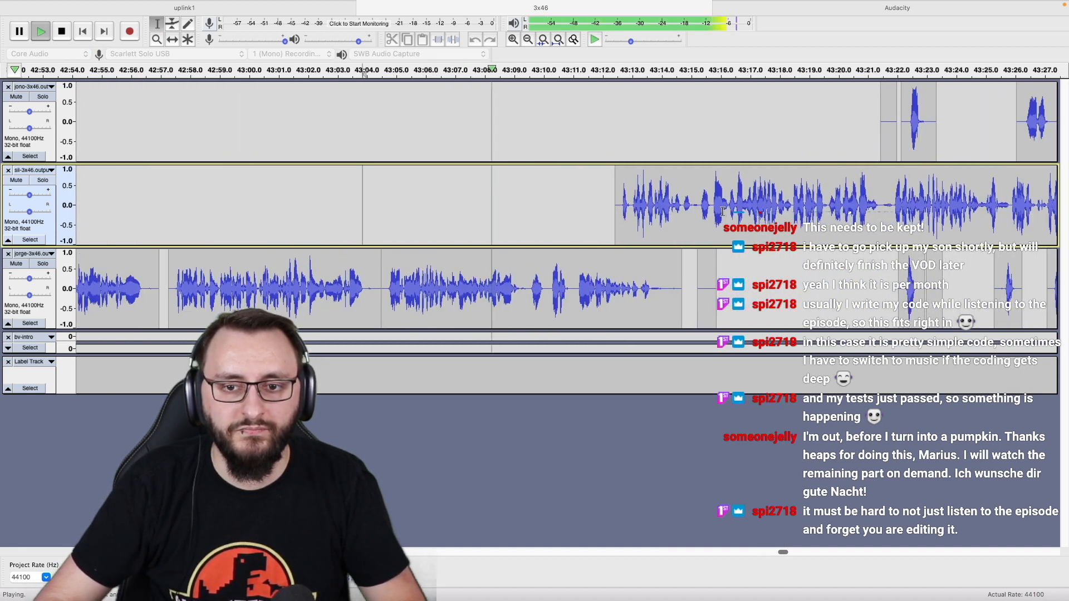
{"action": "scroll", "coordinate": [641, 211], "scroll_direction": "right", "scroll_amount": 3}
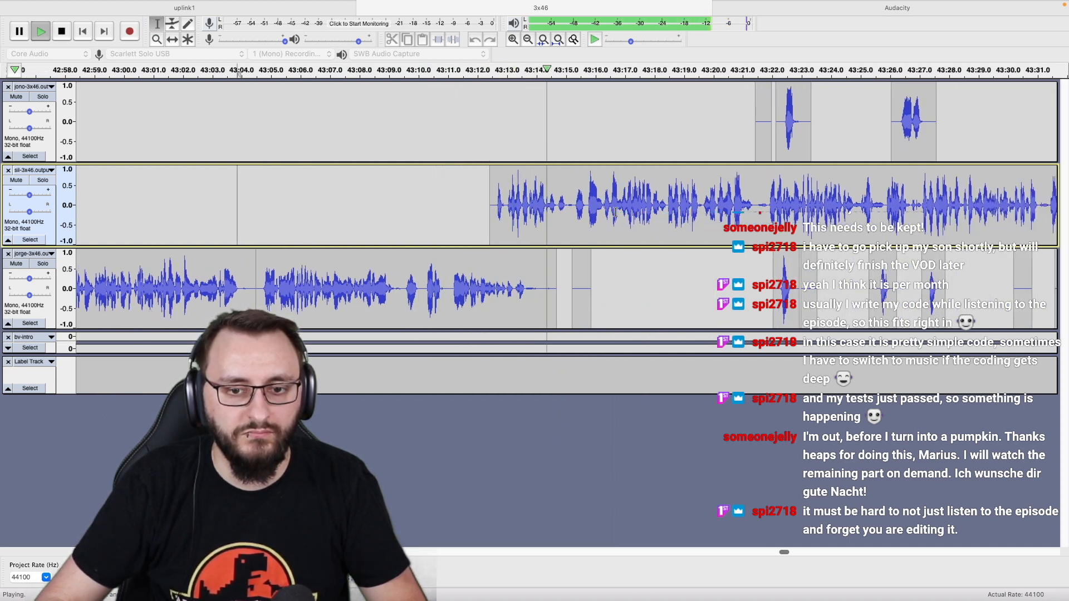
{"action": "scroll", "coordinate": [615, 212], "scroll_direction": "down", "scroll_amount": 2}
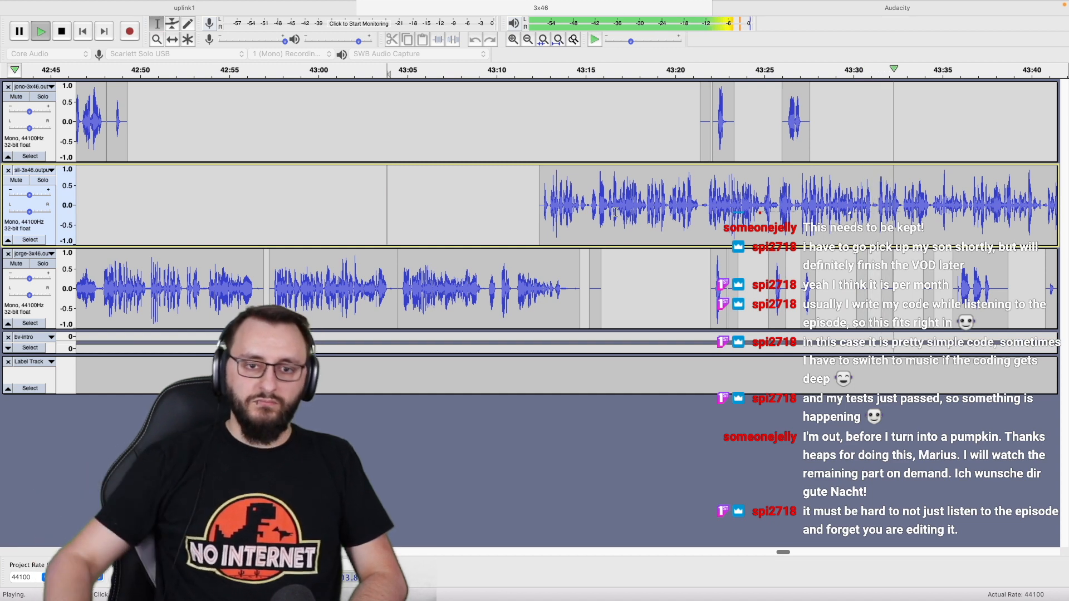
{"action": "scroll", "coordinate": [615, 211], "scroll_direction": "right", "scroll_amount": 10}
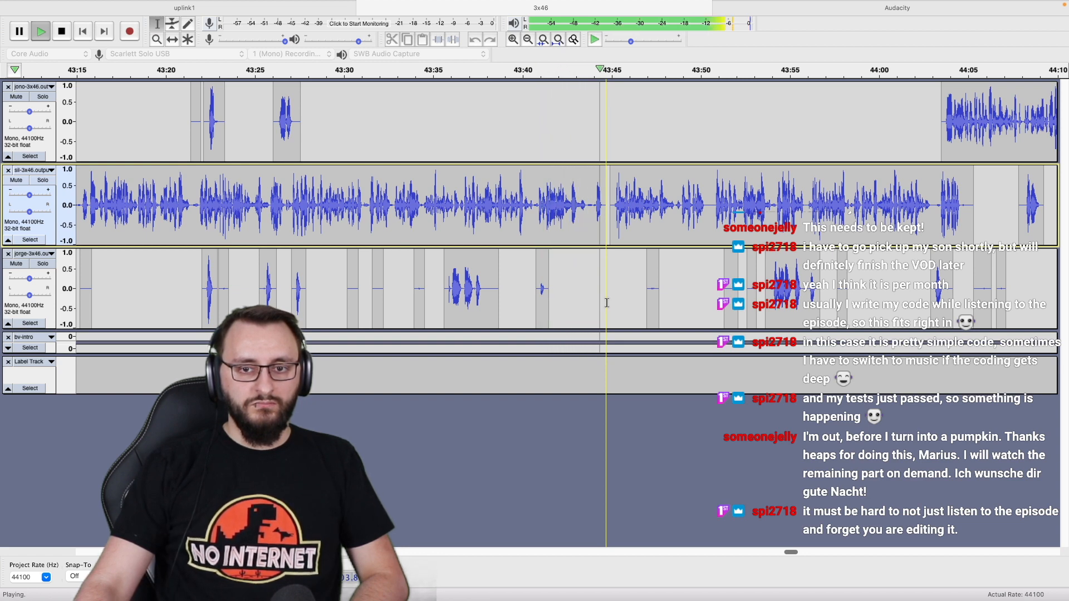
{"action": "scroll", "coordinate": [607, 302], "scroll_direction": "right", "scroll_amount": 5}
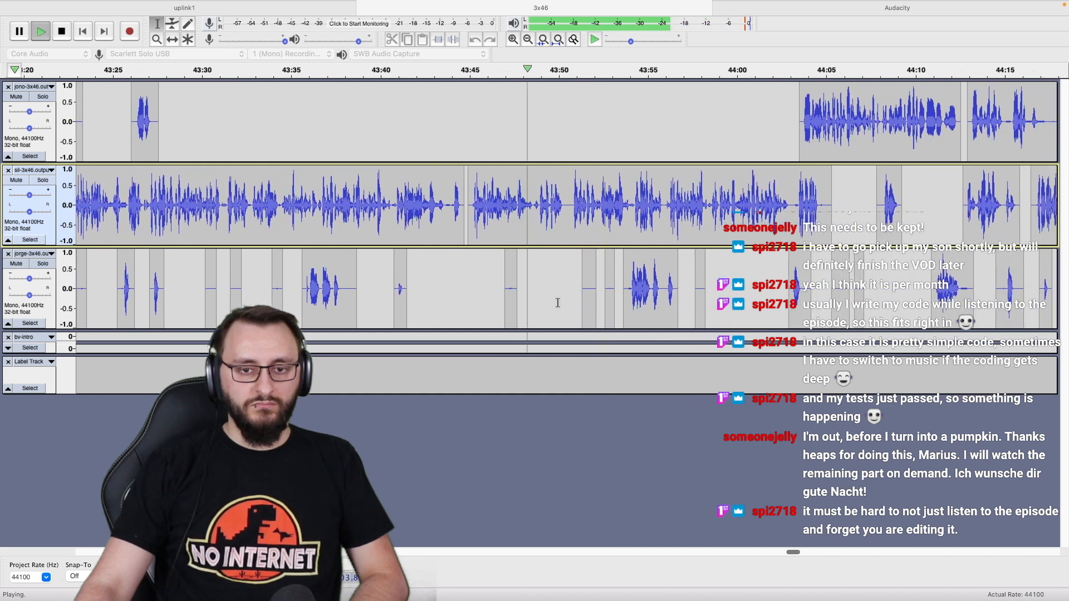
{"action": "scroll", "coordinate": [557, 302], "scroll_direction": "right", "scroll_amount": 5}
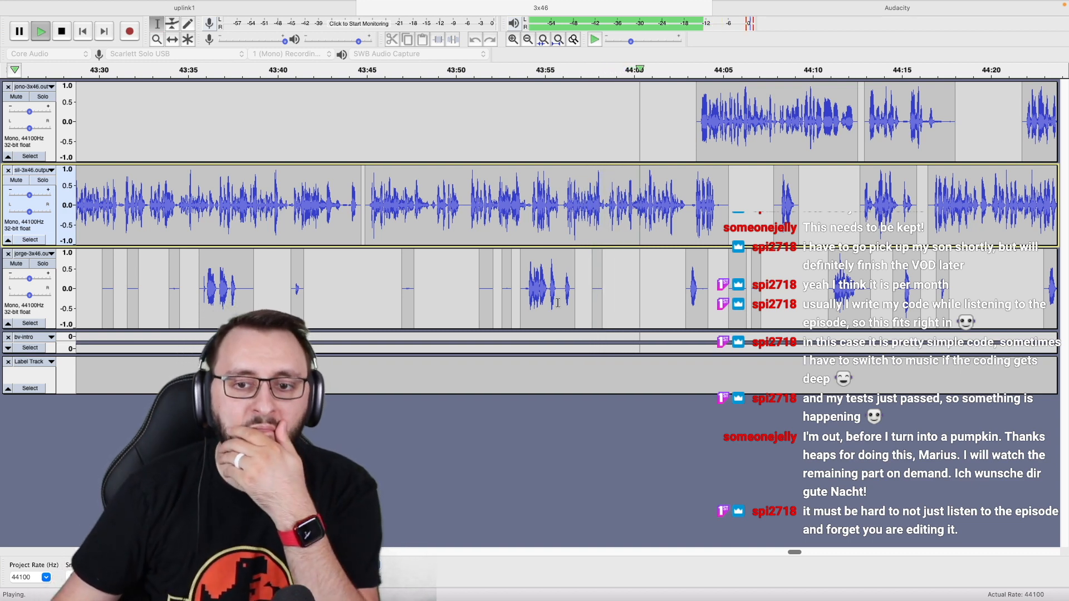
{"action": "scroll", "coordinate": [558, 303], "scroll_direction": "right", "scroll_amount": 3}
{"action": "scroll", "coordinate": [557, 303], "scroll_direction": "right", "scroll_amount": 5}
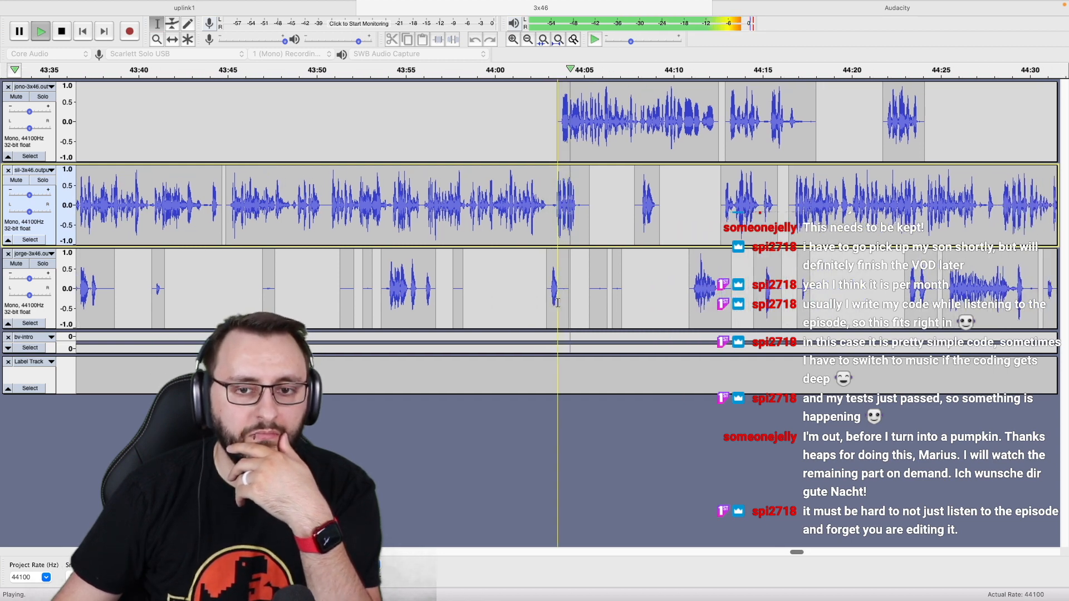
{"action": "scroll", "coordinate": [557, 303], "scroll_direction": "right", "scroll_amount": 3}
Clear the second voice track from about 44:03 to 44:05.5, leaving blank space, and replay from about 44:01.6.
{"action": "scroll", "coordinate": [539, 236], "scroll_direction": "up", "scroll_amount": 2}
{"action": "key", "text": "space"}
{"action": "key", "text": "space"}
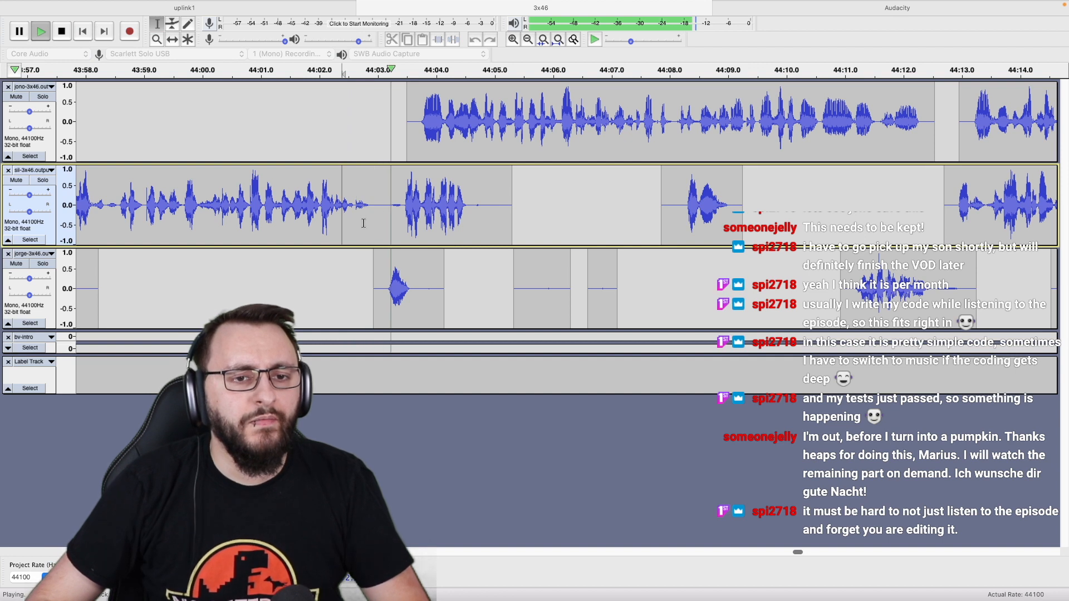
{"action": "left_click_drag", "start_coordinate": [379, 210], "coordinate": [523, 210]}
{"action": "key", "text": "space"}
{"action": "key", "text": "super+alt+k"}
{"action": "left_click", "coordinate": [295, 212]}
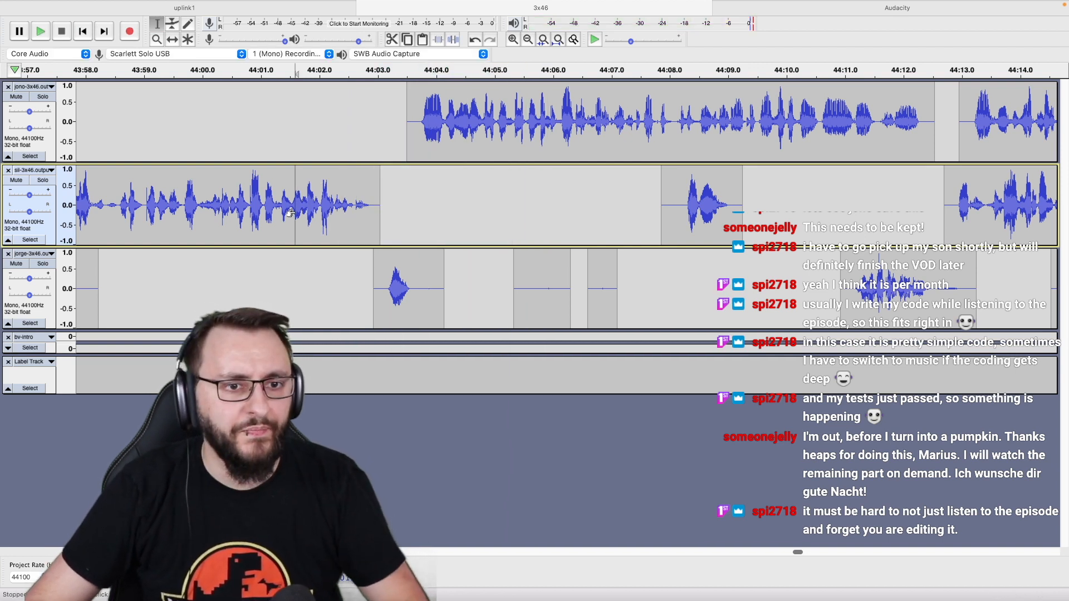
{"action": "key", "text": "space"}
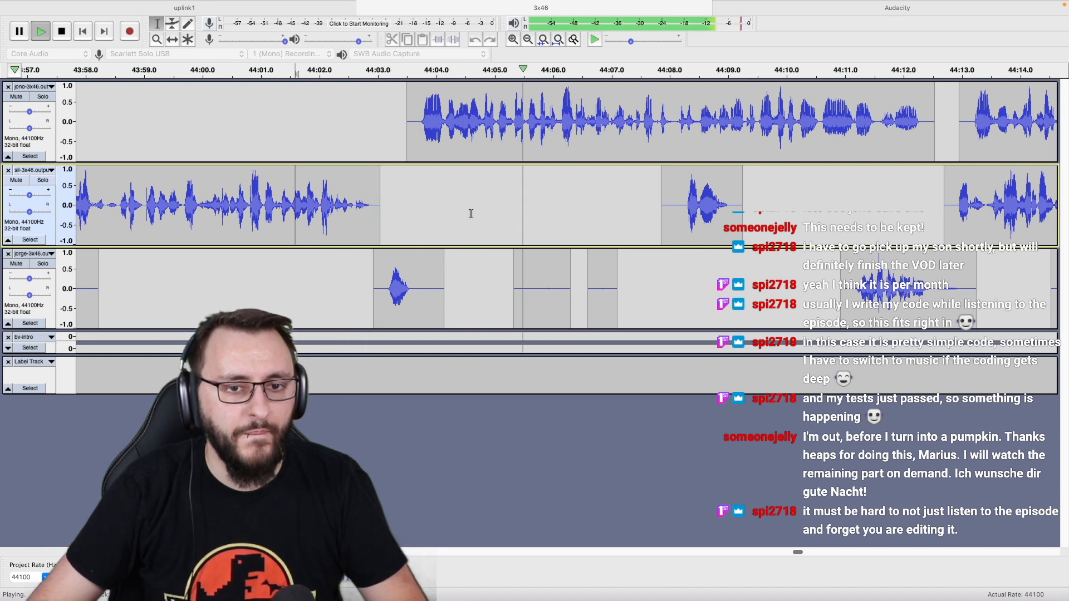
Clear the third voice track's short clip from about 44:37 to 44:39, leaving blank space, and replay from about 44:40.
{"action": "key", "text": "super+3"}
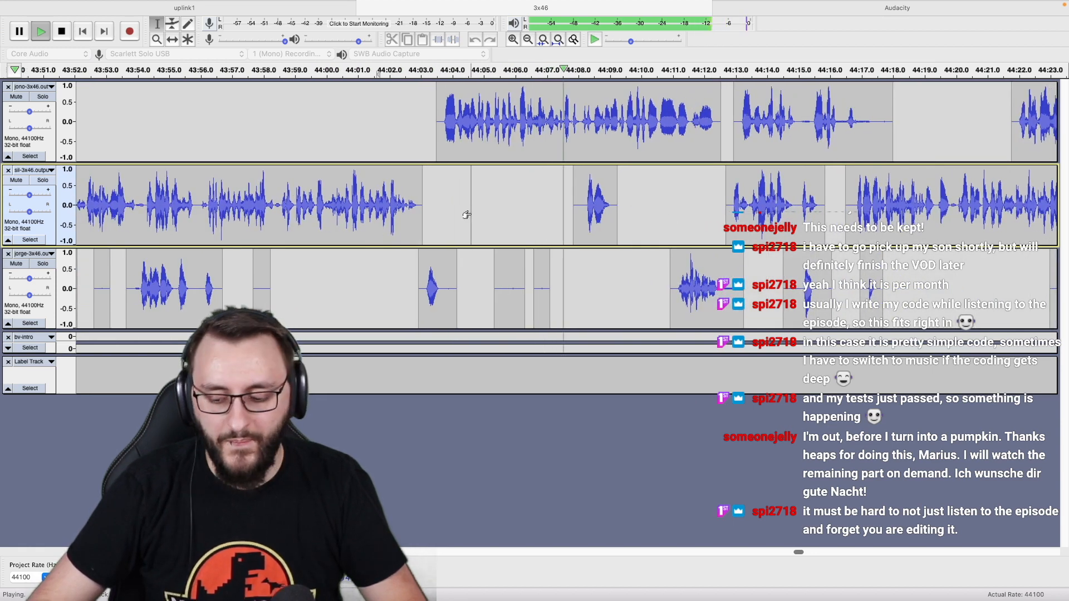
{"action": "scroll", "coordinate": [467, 215], "scroll_direction": "right", "scroll_amount": 6}
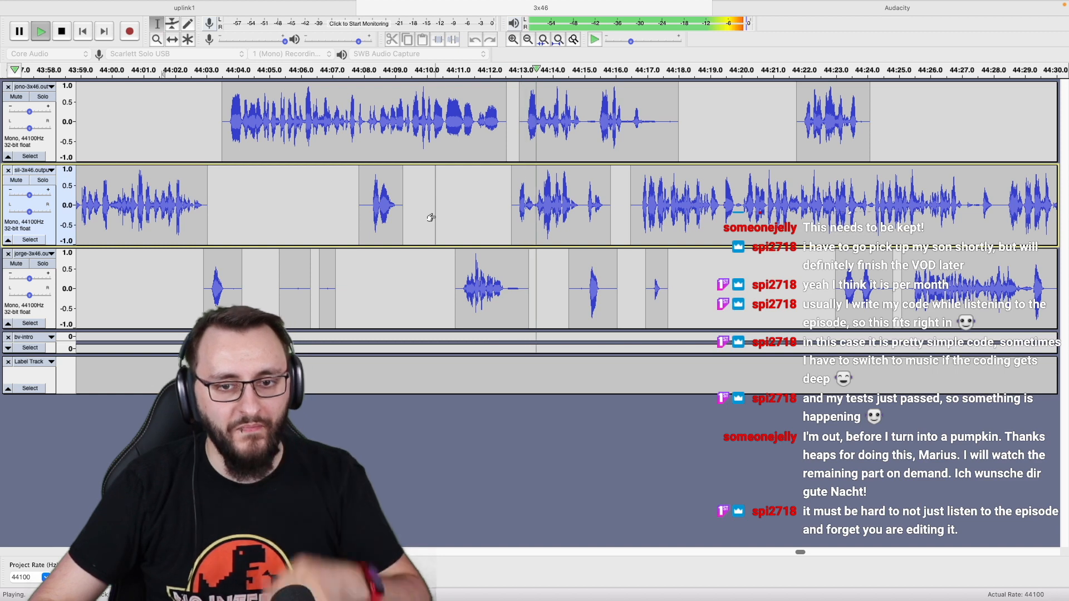
{"action": "scroll", "coordinate": [435, 216], "scroll_direction": "right", "scroll_amount": 4}
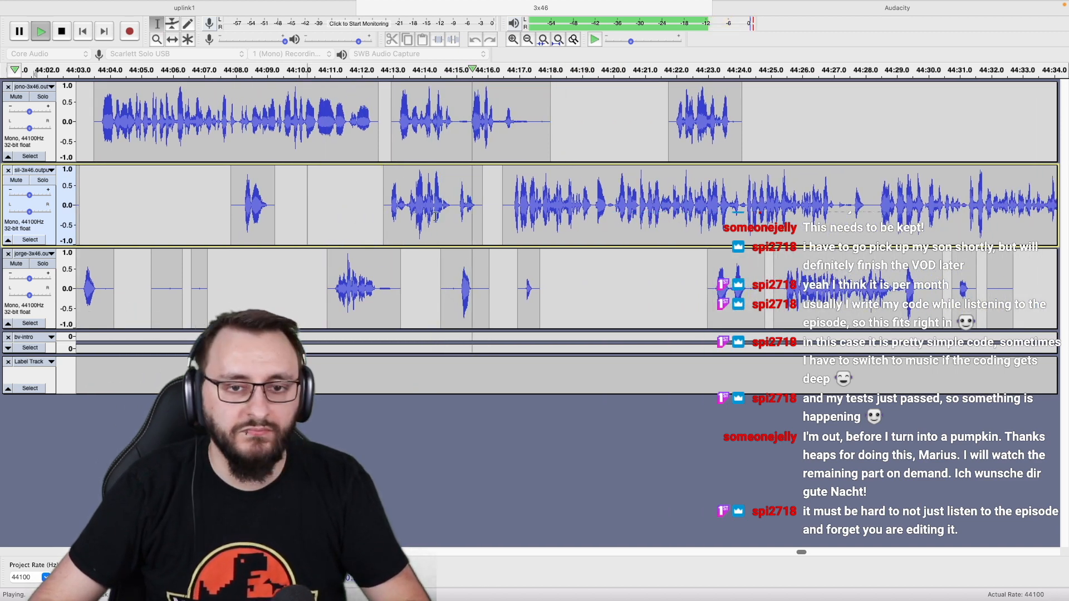
{"action": "scroll", "coordinate": [435, 217], "scroll_direction": "right", "scroll_amount": 3}
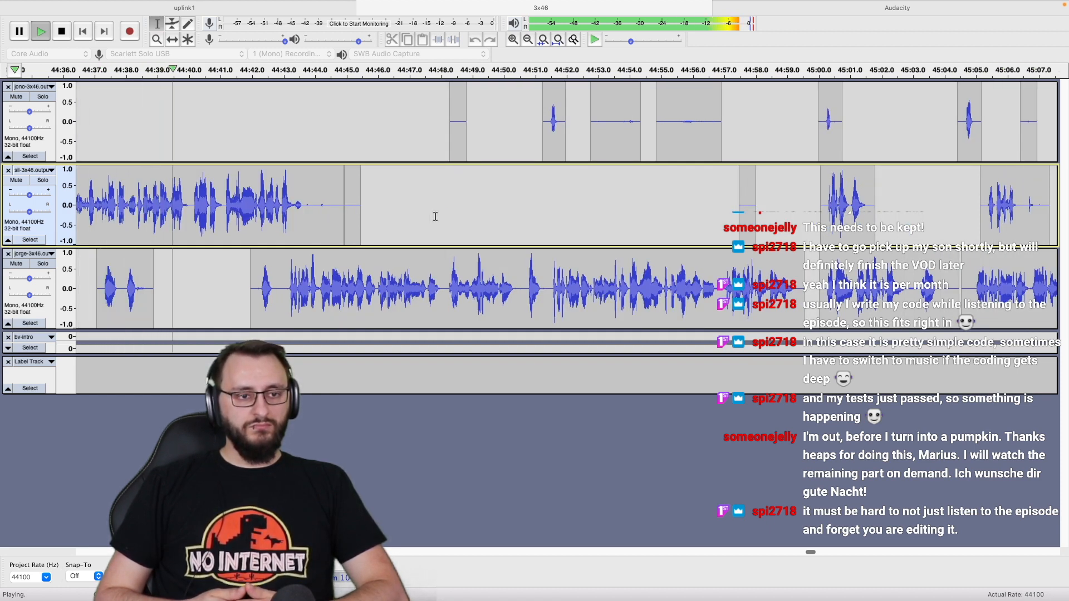
{"action": "scroll", "coordinate": [435, 217], "scroll_direction": "left", "scroll_amount": 5}
{"action": "double_click", "coordinate": [241, 288]}
{"action": "key", "text": "space"}
{"action": "key", "text": "Delete"}
{"action": "left_click", "coordinate": [299, 296]}
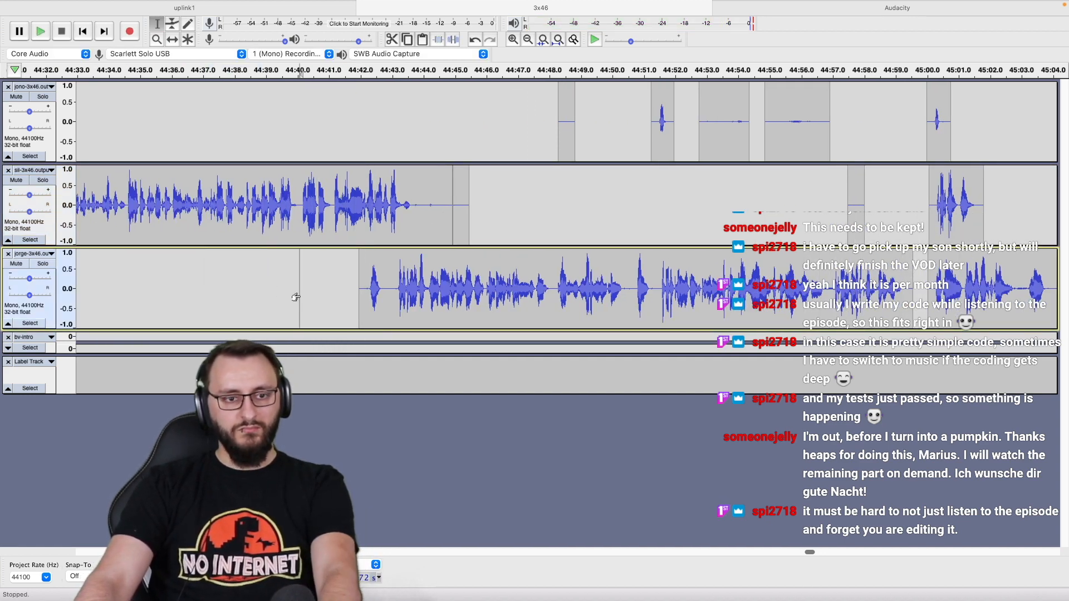
{"action": "key", "text": "space"}
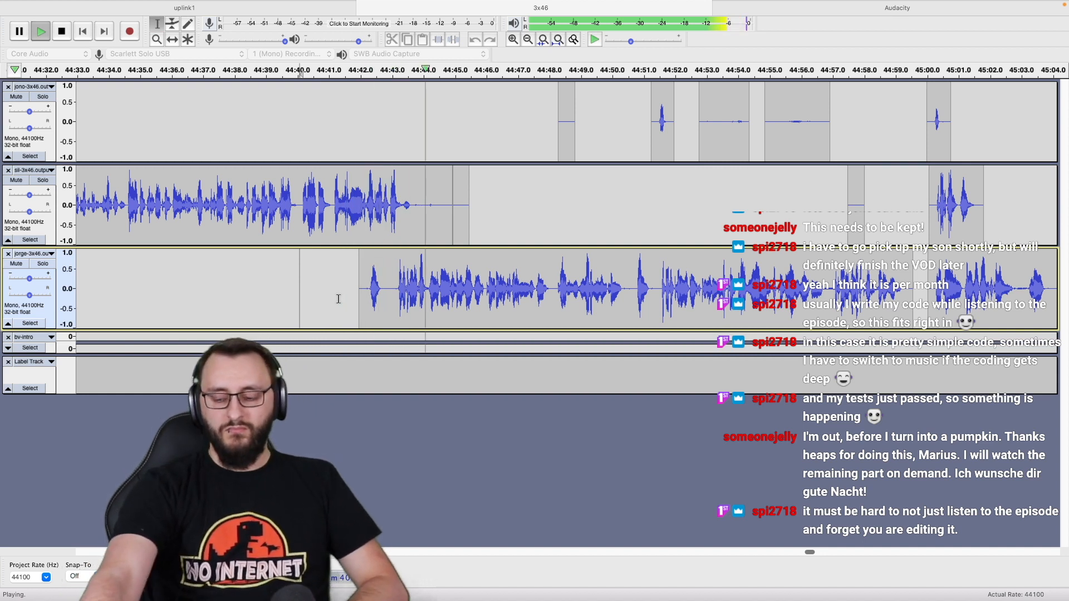
Clear the first and second voice tracks from about 44:43.6 to 44:58.5, leaving blank space.
{"action": "left_click", "coordinate": [414, 223]}
{"action": "scroll", "coordinate": [413, 222], "scroll_direction": "down", "scroll_amount": 1}
{"action": "scroll", "coordinate": [414, 222], "scroll_direction": "right", "scroll_amount": 4}
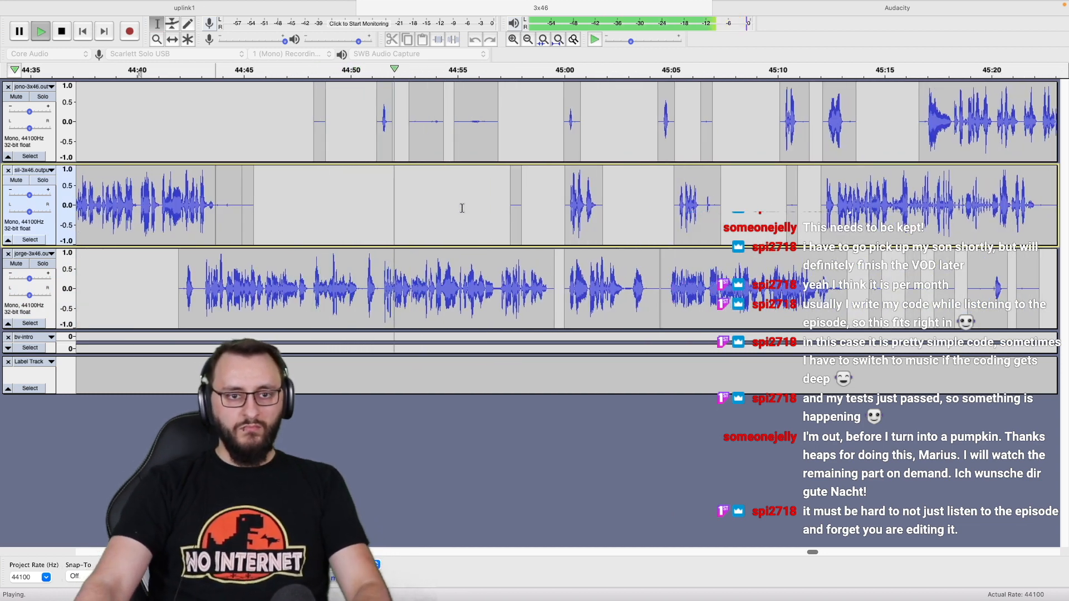
{"action": "scroll", "coordinate": [463, 208], "scroll_direction": "right", "scroll_amount": 3}
{"action": "left_click", "coordinate": [437, 144], "text": "shift"}
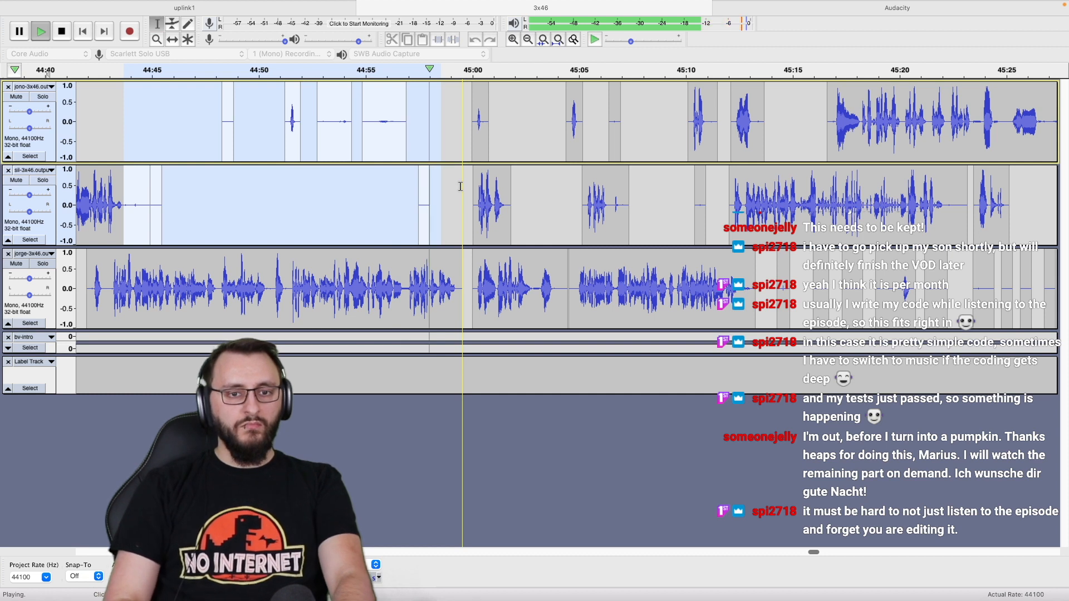
{"action": "key", "text": "Delete"}
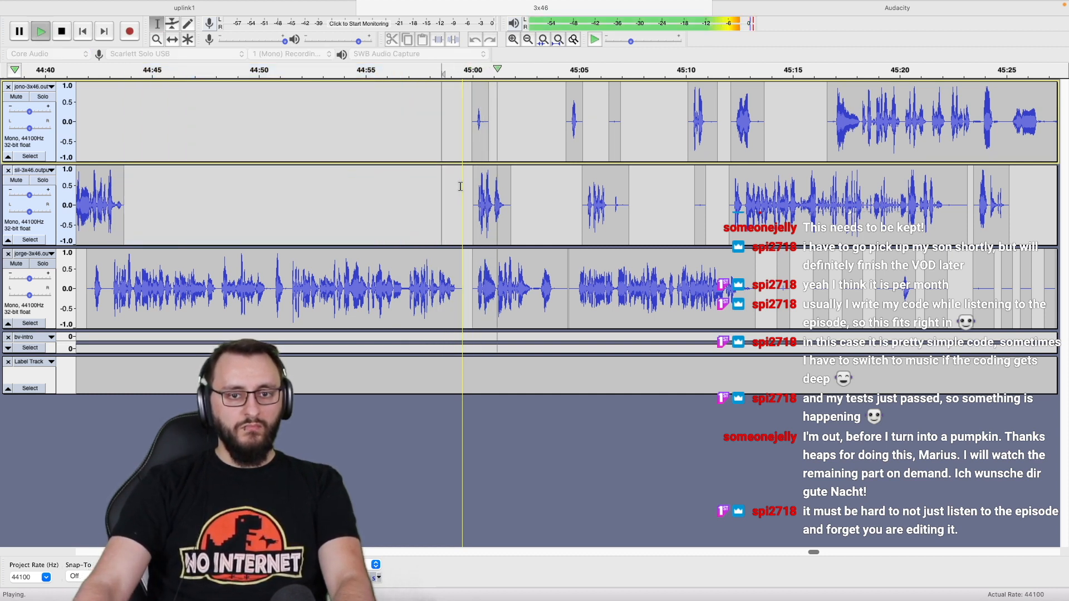
Clear the interjections on the first and second voice tracks from about 44:59.7 to 45:02.3, leaving blank space.
{"action": "left_click_drag", "start_coordinate": [522, 207], "coordinate": [470, 142]}
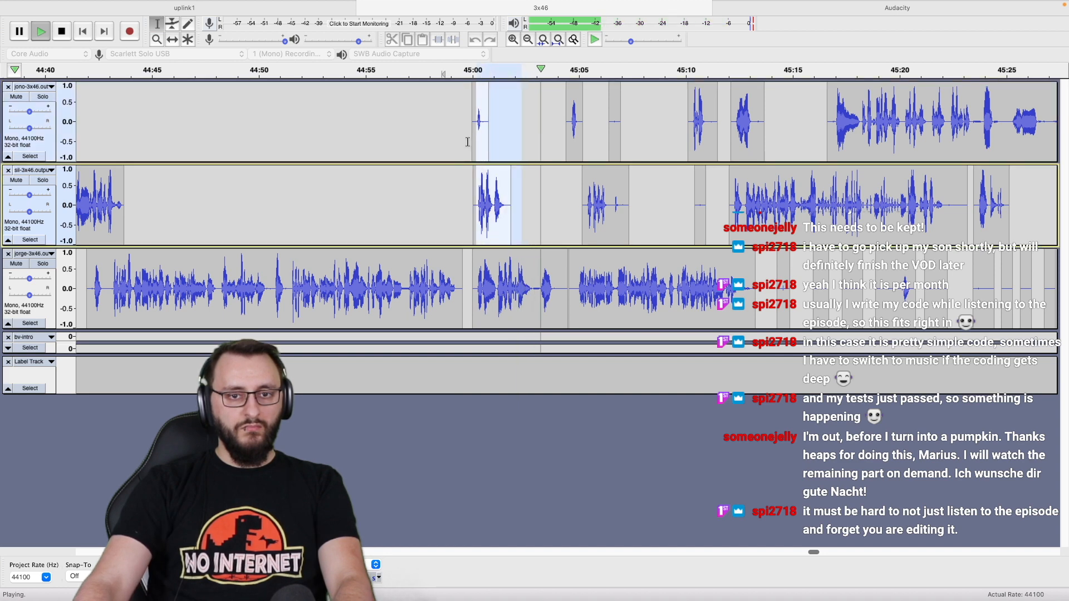
{"action": "key", "text": "space"}
{"action": "scroll", "coordinate": [465, 212], "scroll_direction": "up", "scroll_amount": 3}
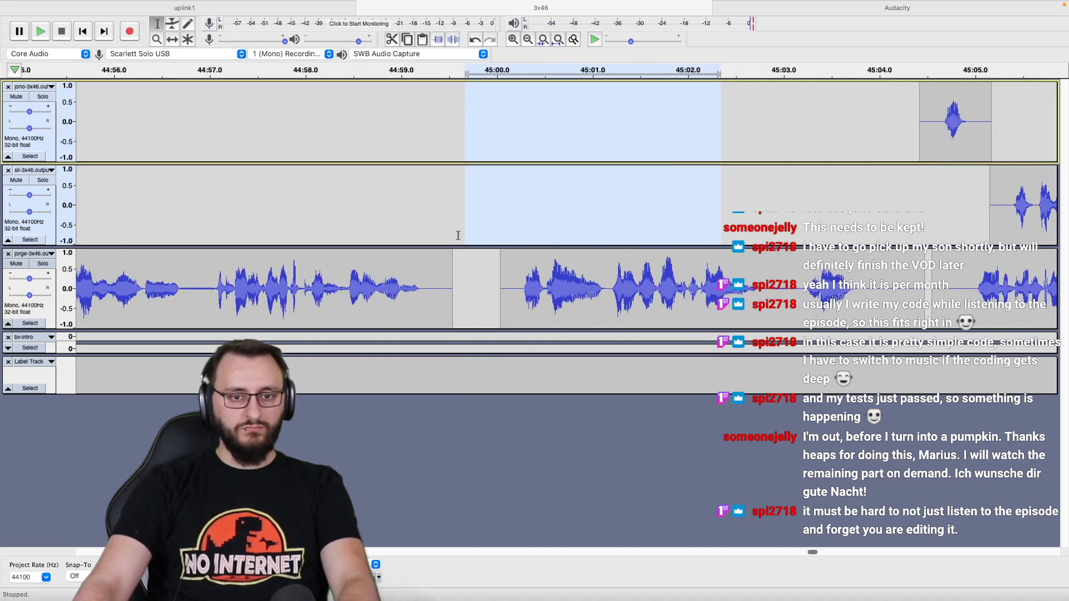
Cut the pause from about 44:59.4 to 45:00.2 out of all three voice tracks, closing the gap, and replay from about 44:57.5.
{"action": "left_click_drag", "start_coordinate": [441, 261], "coordinate": [514, 148]}
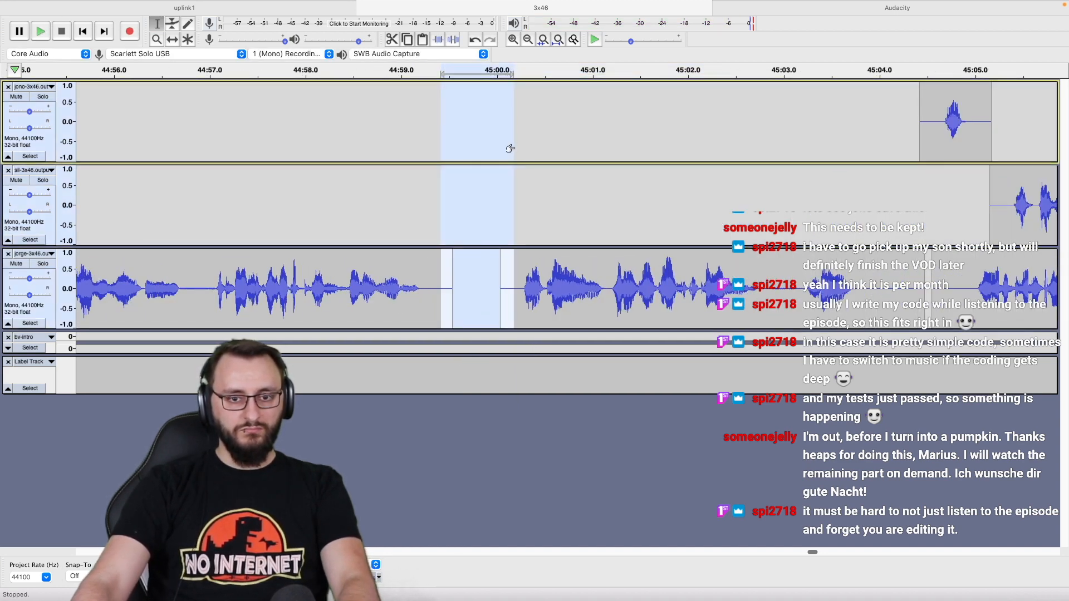
{"action": "key", "text": "Delete"}
{"action": "left_click", "coordinate": [254, 222]}
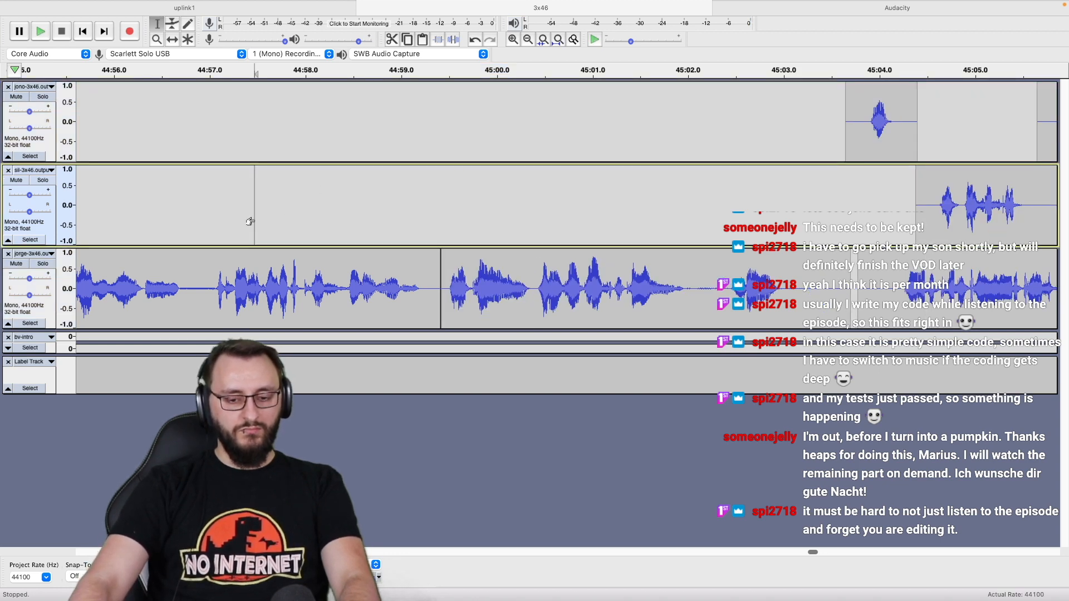
{"action": "key", "text": "space"}
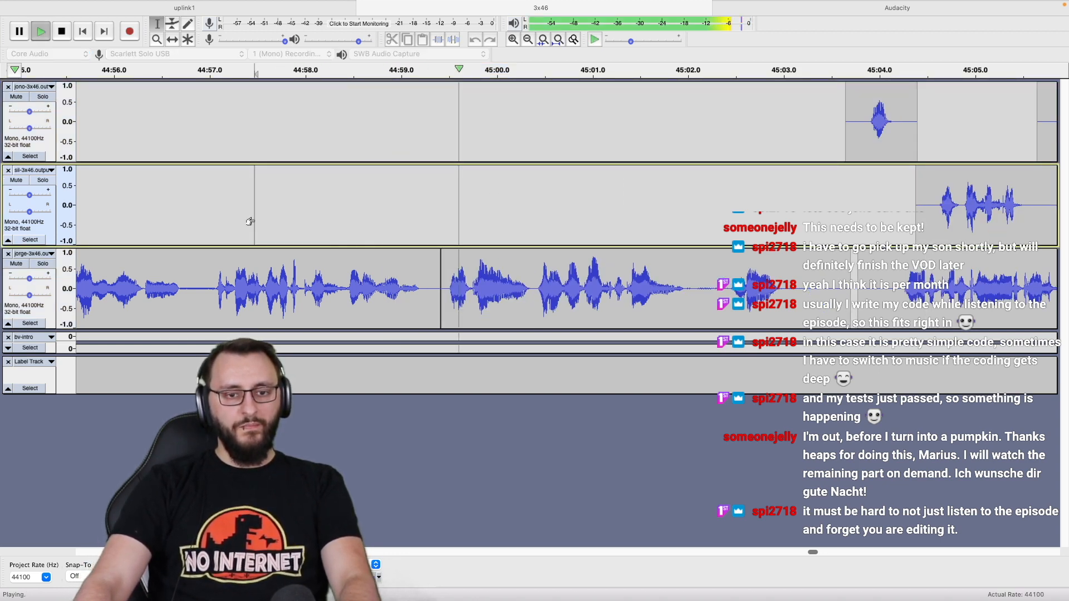
Listen through the conversation from about 45:00 to 45:31, checking the three voice tracks for interjections and near-silent fragments.
{"action": "key", "text": "ctrl+3"}
{"action": "scroll", "coordinate": [254, 220], "scroll_direction": "right", "scroll_amount": 3}
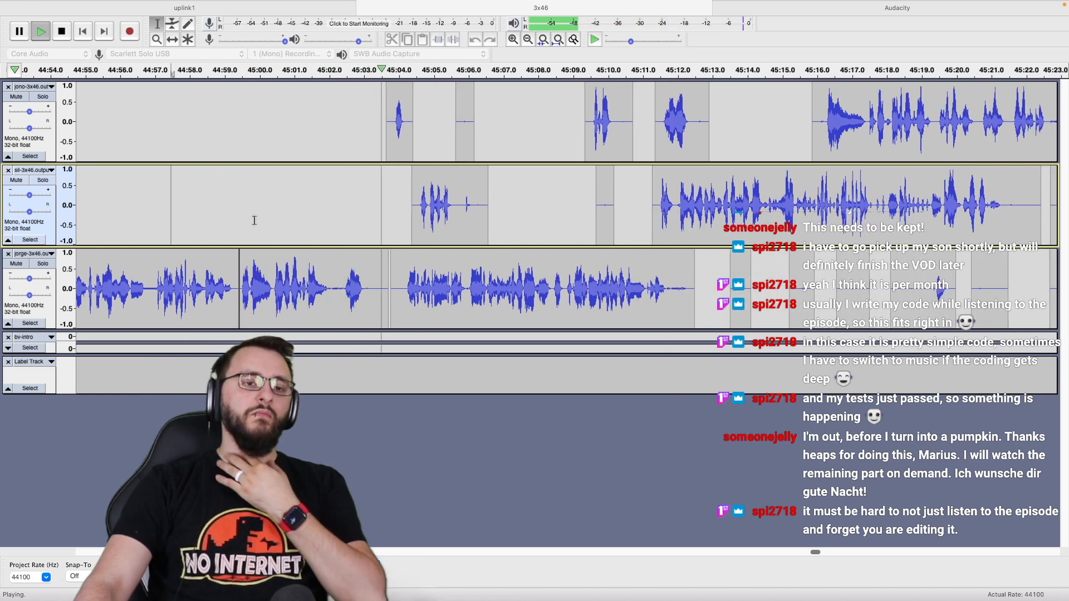
{"action": "scroll", "coordinate": [254, 221], "scroll_direction": "right", "scroll_amount": 1}
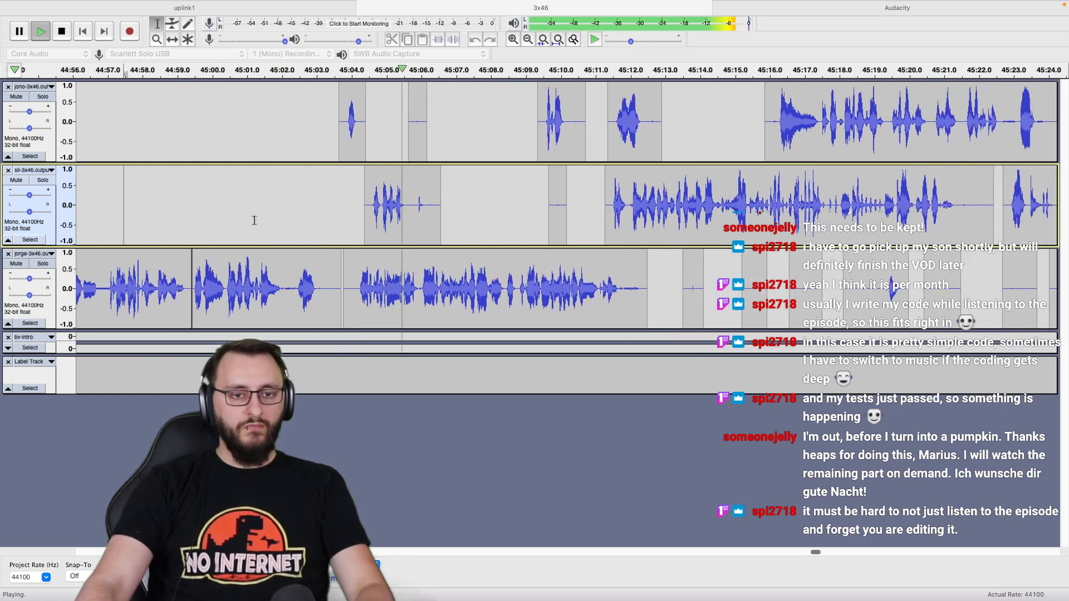
{"action": "scroll", "coordinate": [255, 220], "scroll_direction": "right", "scroll_amount": 3}
{"action": "scroll", "coordinate": [254, 221], "scroll_direction": "right", "scroll_amount": 2}
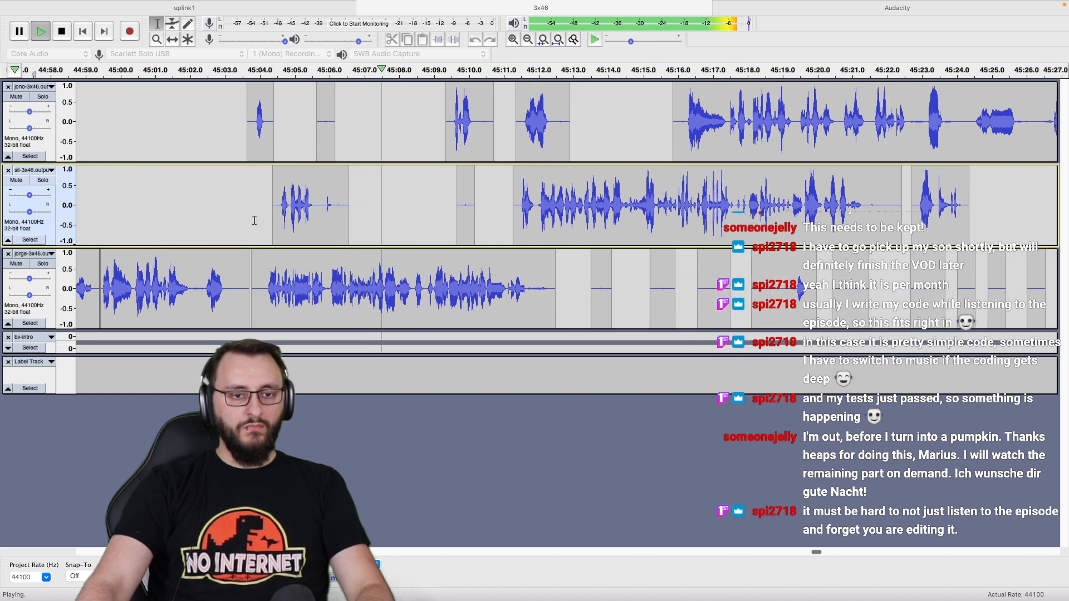
{"action": "scroll", "coordinate": [254, 220], "scroll_direction": "right", "scroll_amount": 2}
{"action": "scroll", "coordinate": [254, 221], "scroll_direction": "right", "scroll_amount": 2}
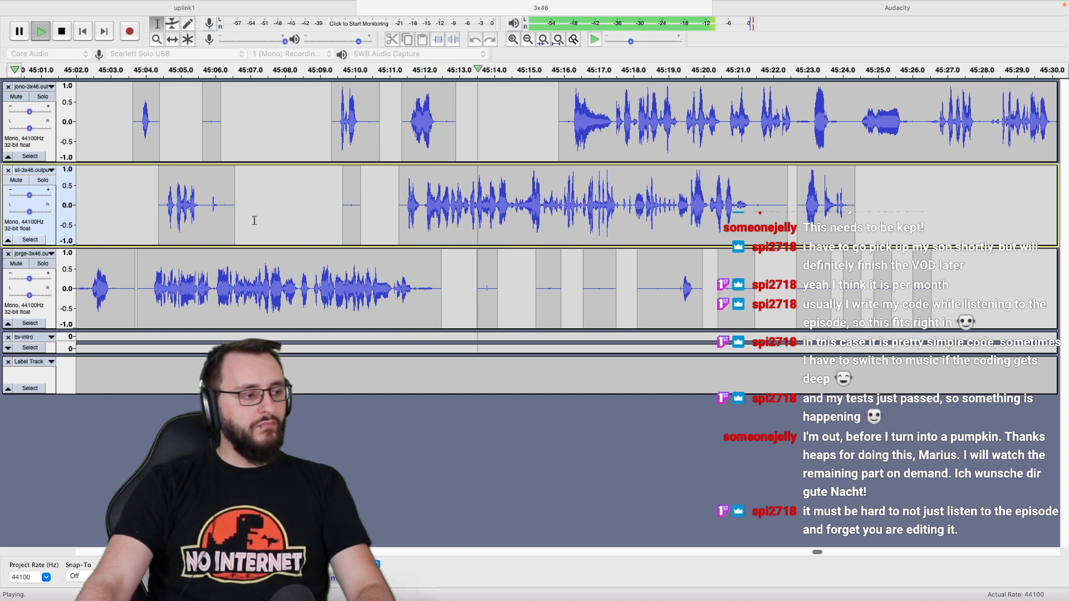
{"action": "scroll", "coordinate": [255, 220], "scroll_direction": "right", "scroll_amount": 7}
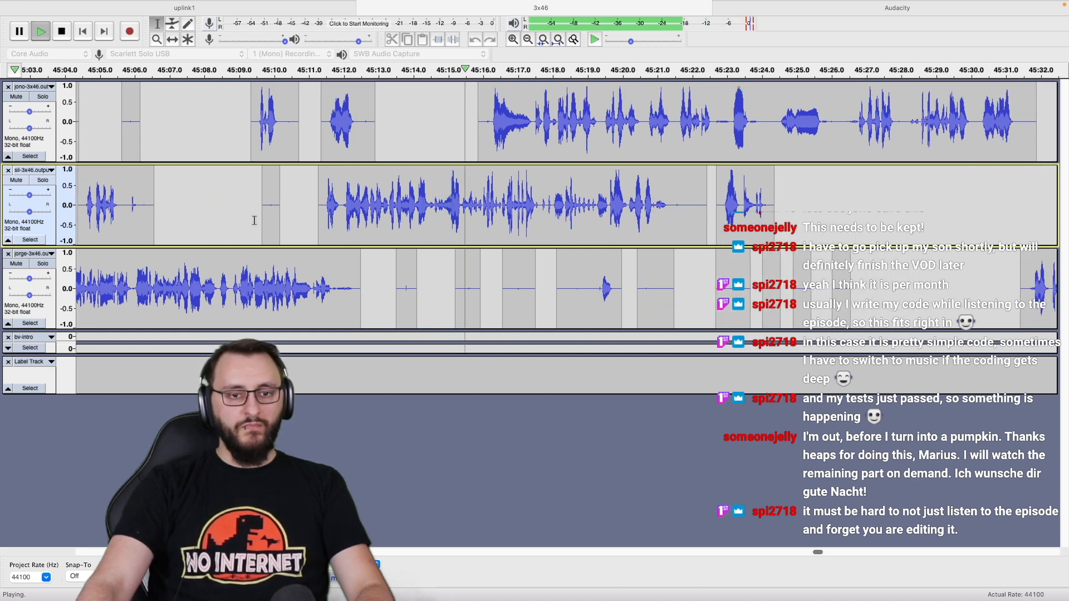
{"action": "scroll", "coordinate": [255, 221], "scroll_direction": "right", "scroll_amount": 2}
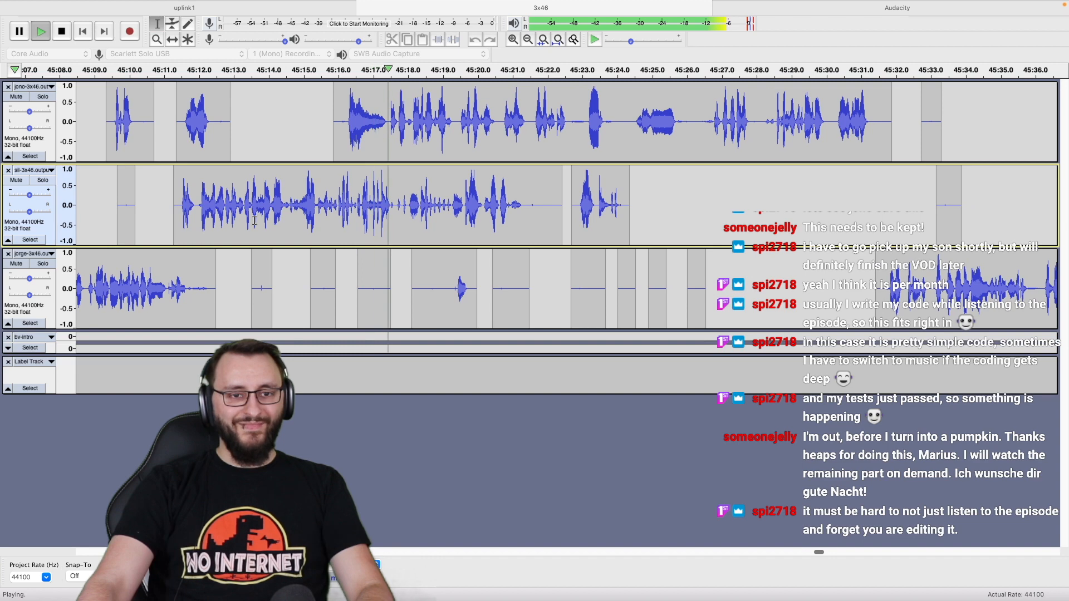
{"action": "scroll", "coordinate": [254, 220], "scroll_direction": "right", "scroll_amount": 3}
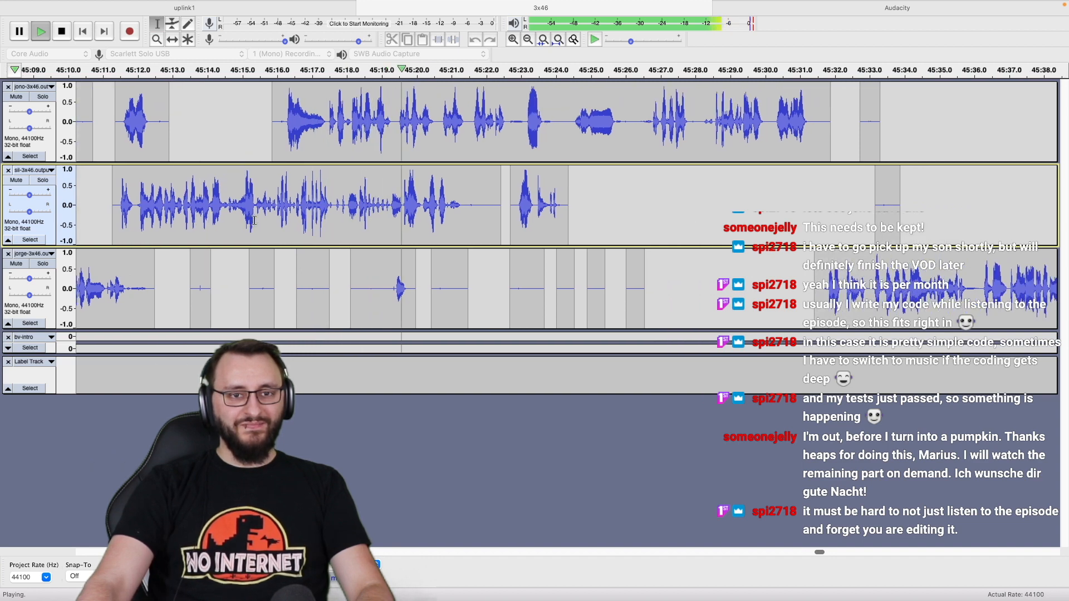
{"action": "scroll", "coordinate": [255, 220], "scroll_direction": "right", "scroll_amount": 3}
{"action": "scroll", "coordinate": [255, 220], "scroll_direction": "right", "scroll_amount": 2}
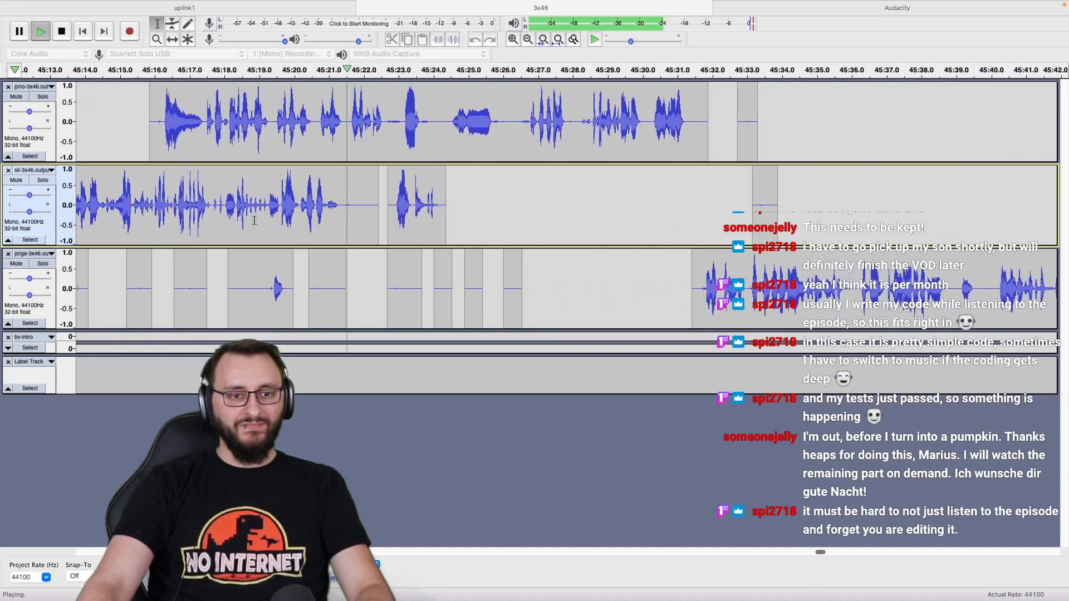
{"action": "scroll", "coordinate": [254, 220], "scroll_direction": "left", "scroll_amount": 2}
{"action": "scroll", "coordinate": [255, 220], "scroll_direction": "right", "scroll_amount": 3}
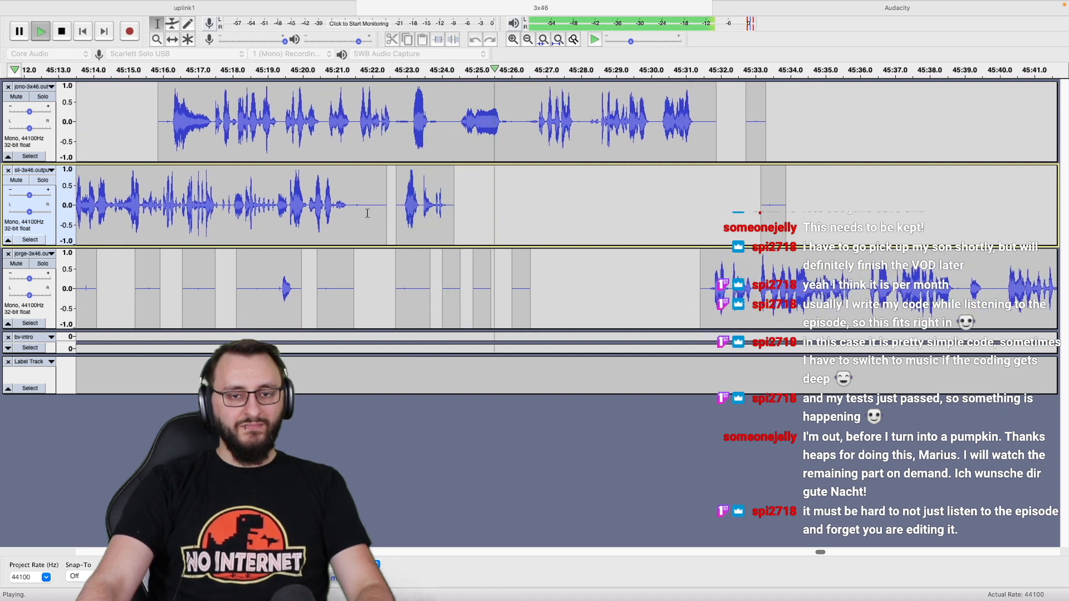
{"action": "scroll", "coordinate": [368, 214], "scroll_direction": "right", "scroll_amount": 3}
{"action": "scroll", "coordinate": [367, 214], "scroll_direction": "right", "scroll_amount": 2}
{"action": "scroll", "coordinate": [368, 213], "scroll_direction": "down", "scroll_amount": 1}
{"action": "scroll", "coordinate": [367, 213], "scroll_direction": "down", "scroll_amount": 1}
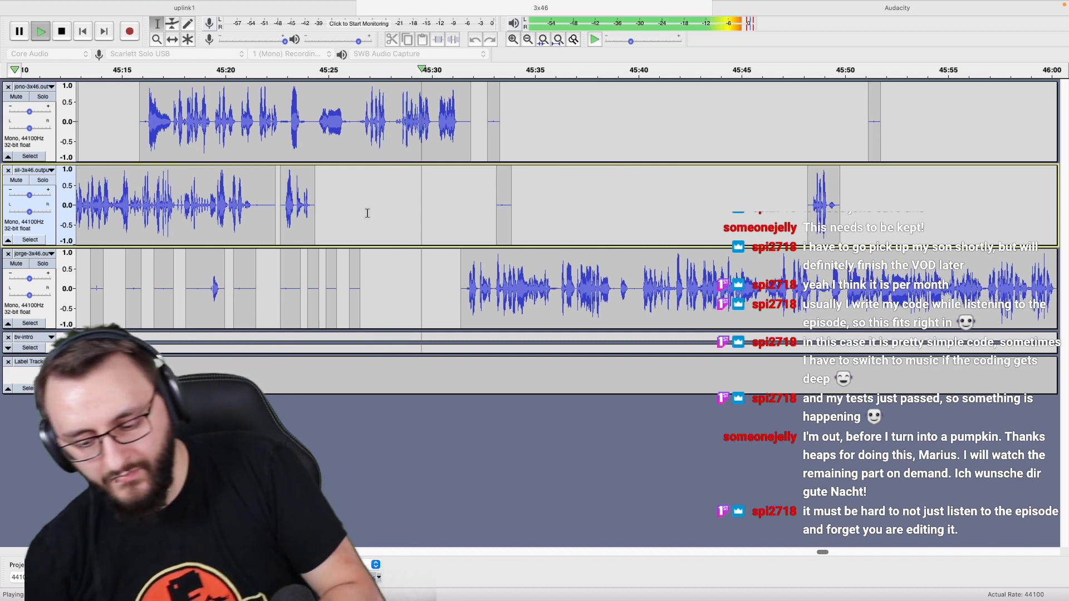
{"action": "scroll", "coordinate": [368, 213], "scroll_direction": "right", "scroll_amount": 3}
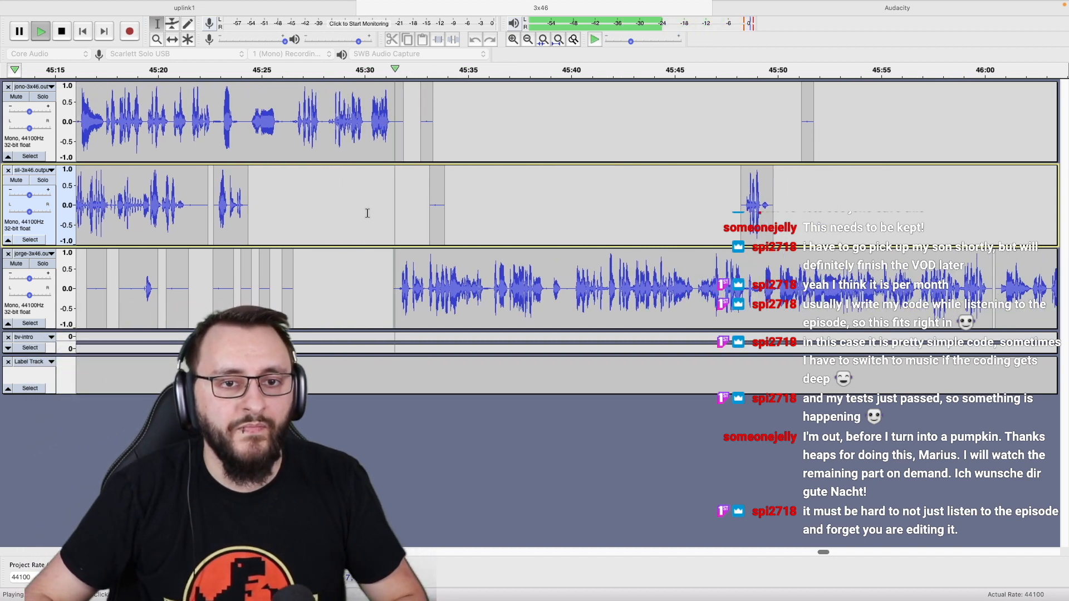
Listen through the conversation from about 45:31 to 46:31, checking the first two voice tracks for interjections and near-silent fragments.
{"action": "scroll", "coordinate": [428, 223], "scroll_direction": "up", "scroll_amount": 2}
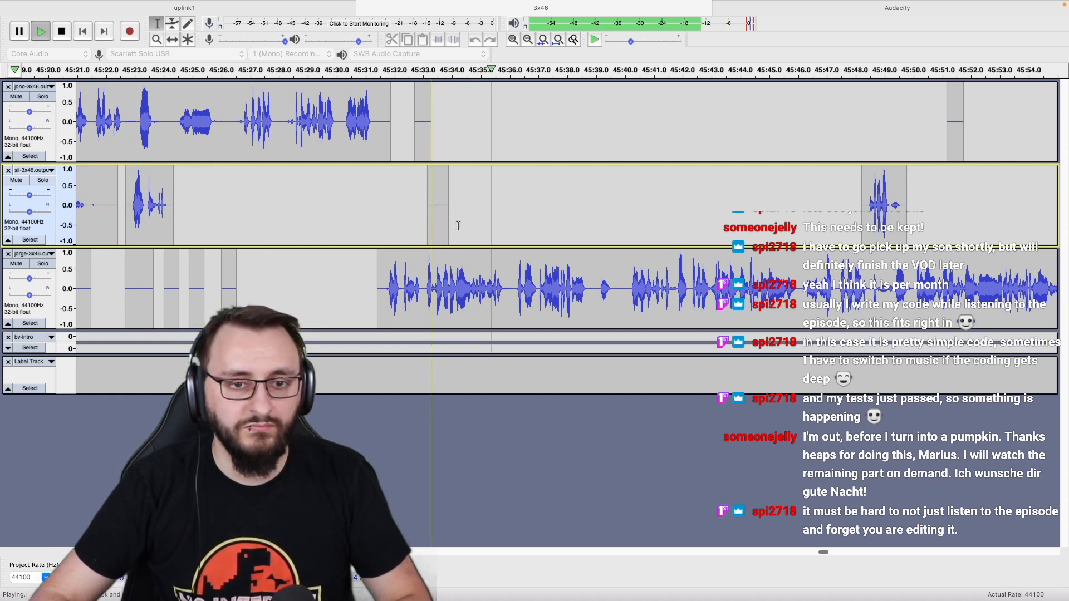
{"action": "scroll", "coordinate": [493, 227], "scroll_direction": "right", "scroll_amount": 4}
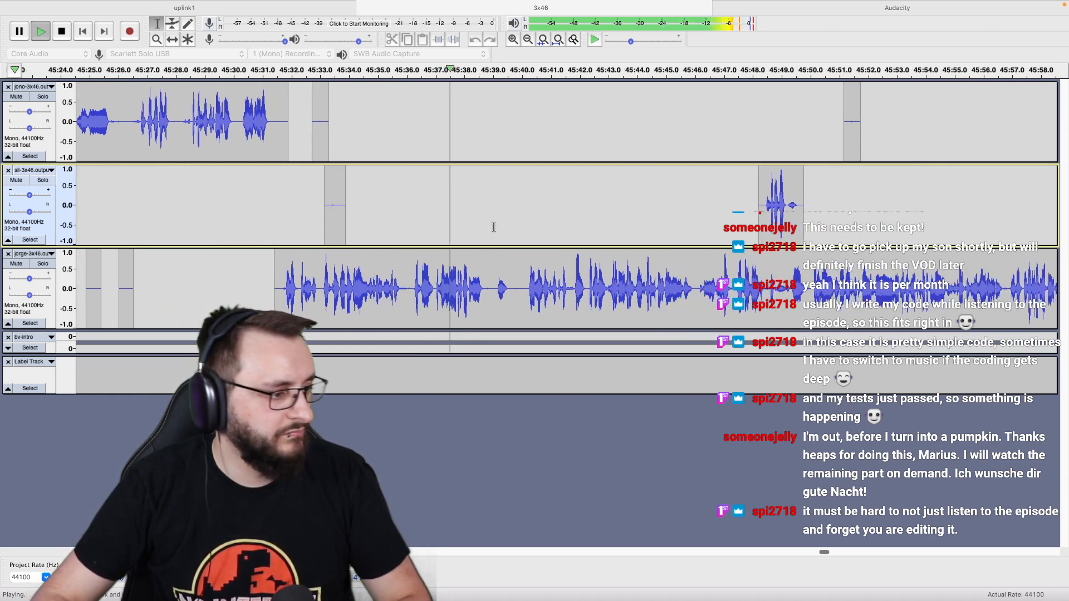
{"action": "scroll", "coordinate": [494, 227], "scroll_direction": "down", "scroll_amount": 1}
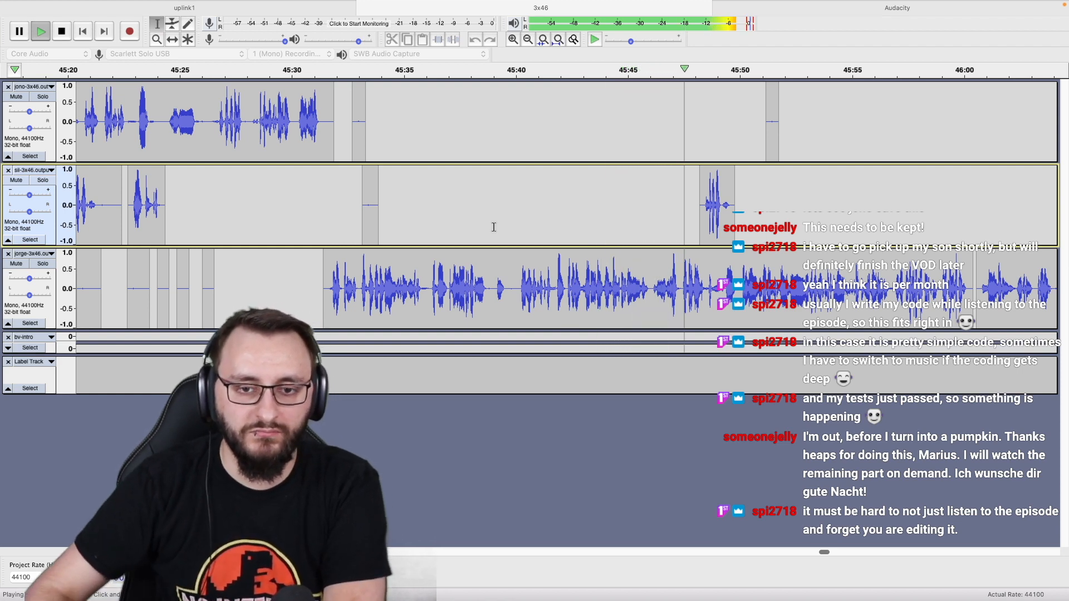
{"action": "scroll", "coordinate": [494, 228], "scroll_direction": "right", "scroll_amount": 3}
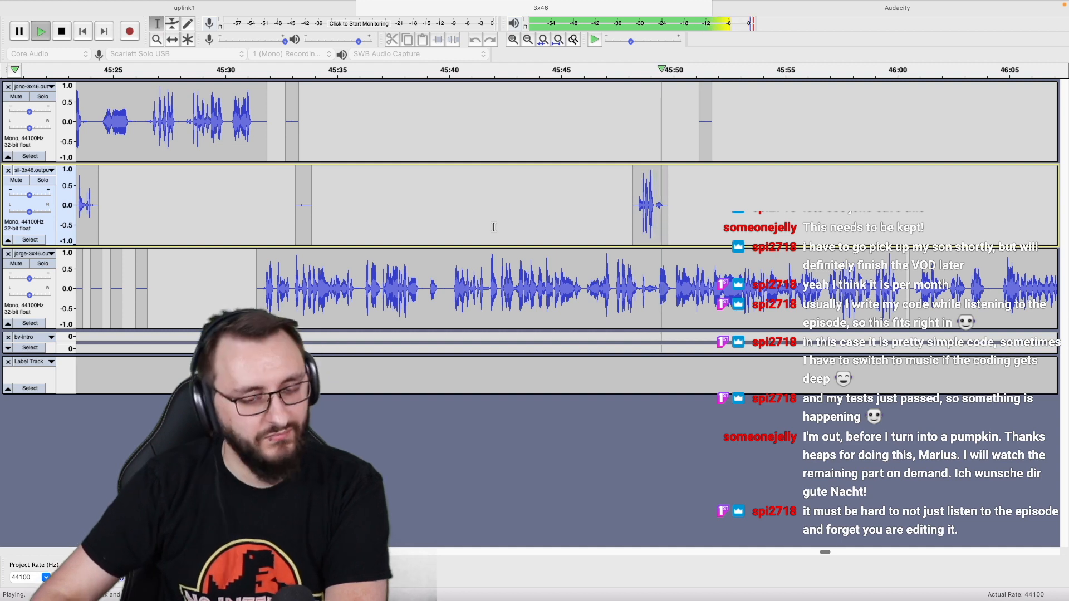
{"action": "scroll", "coordinate": [494, 227], "scroll_direction": "right", "scroll_amount": 8}
{"action": "scroll", "coordinate": [507, 234], "scroll_direction": "down", "scroll_amount": 2}
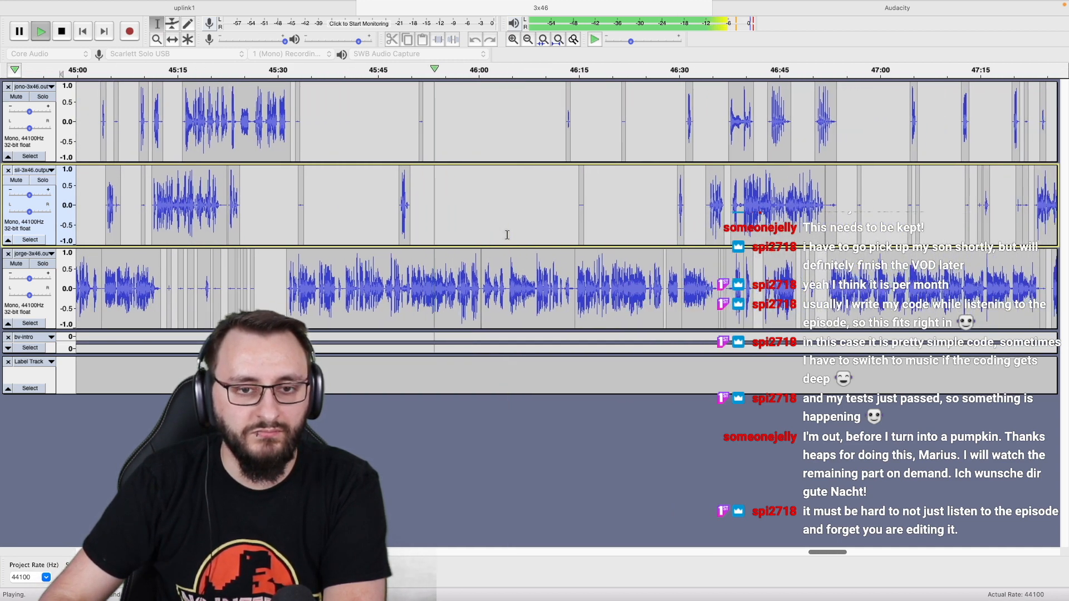
{"action": "scroll", "coordinate": [507, 234], "scroll_direction": "right", "scroll_amount": 4}
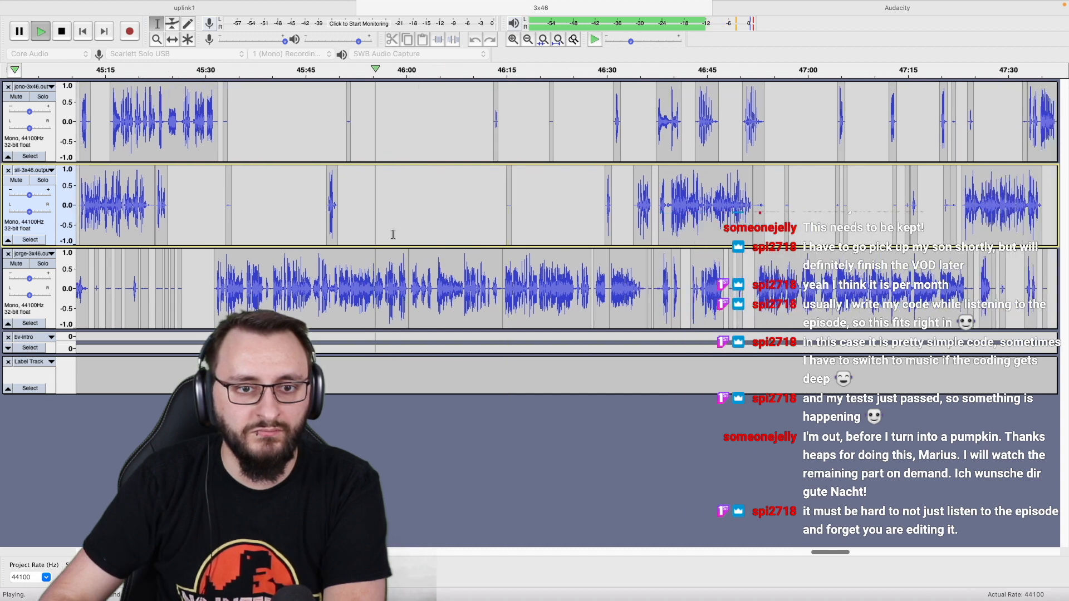
{"action": "scroll", "coordinate": [376, 235], "scroll_direction": "up", "scroll_amount": 2}
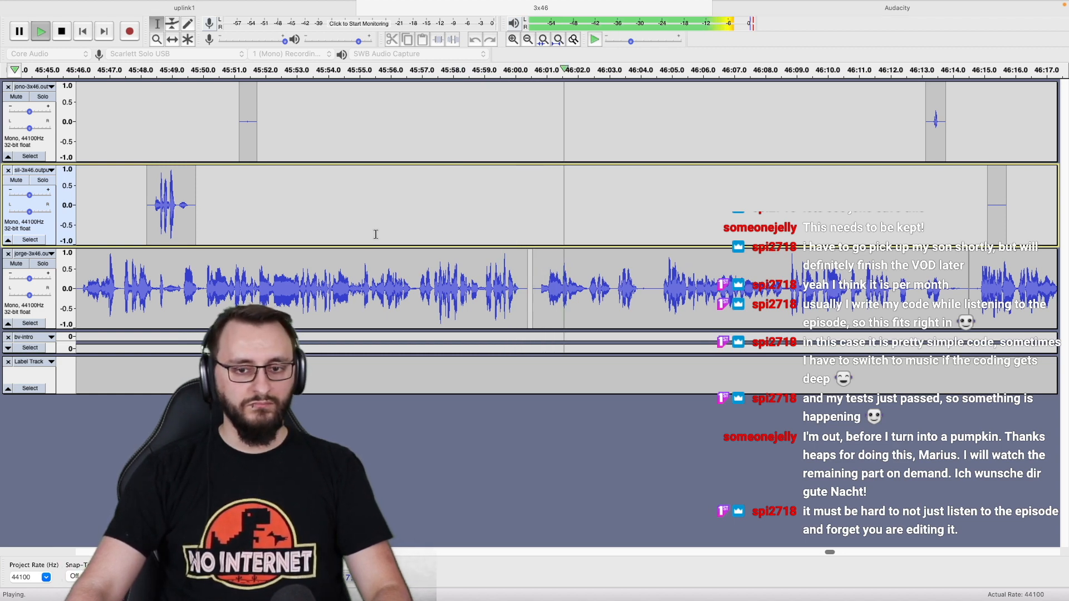
{"action": "scroll", "coordinate": [375, 234], "scroll_direction": "right", "scroll_amount": 5}
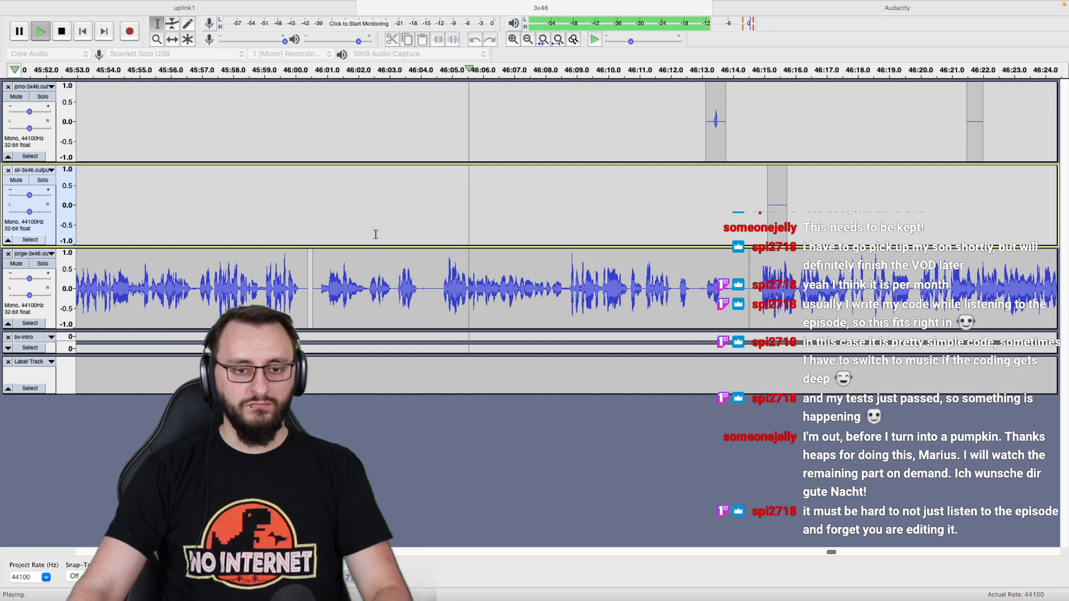
{"action": "scroll", "coordinate": [375, 234], "scroll_direction": "right", "scroll_amount": 2}
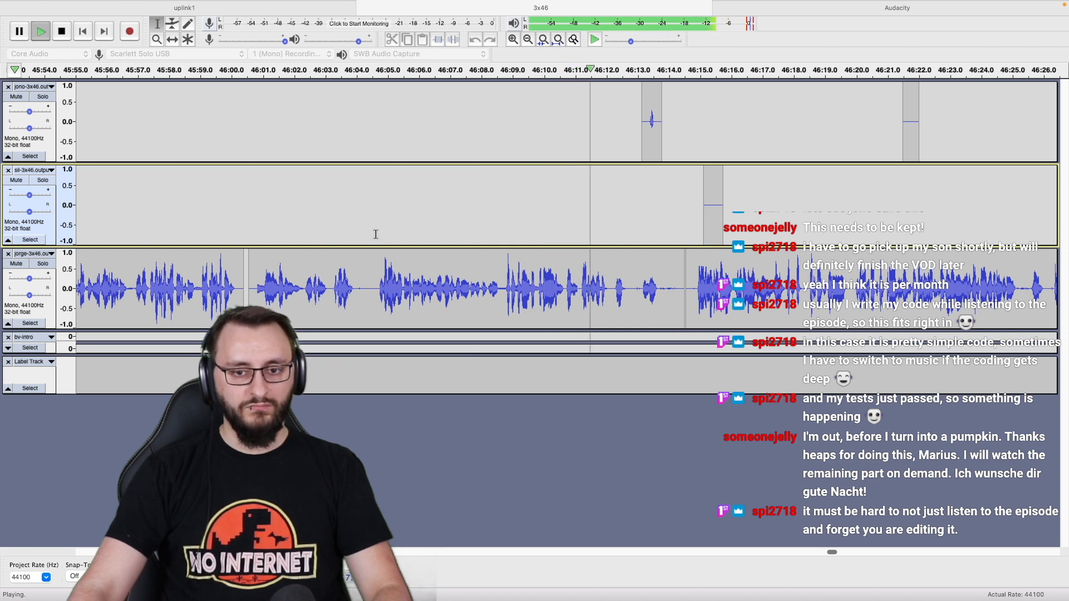
{"action": "scroll", "coordinate": [376, 234], "scroll_direction": "right", "scroll_amount": 4}
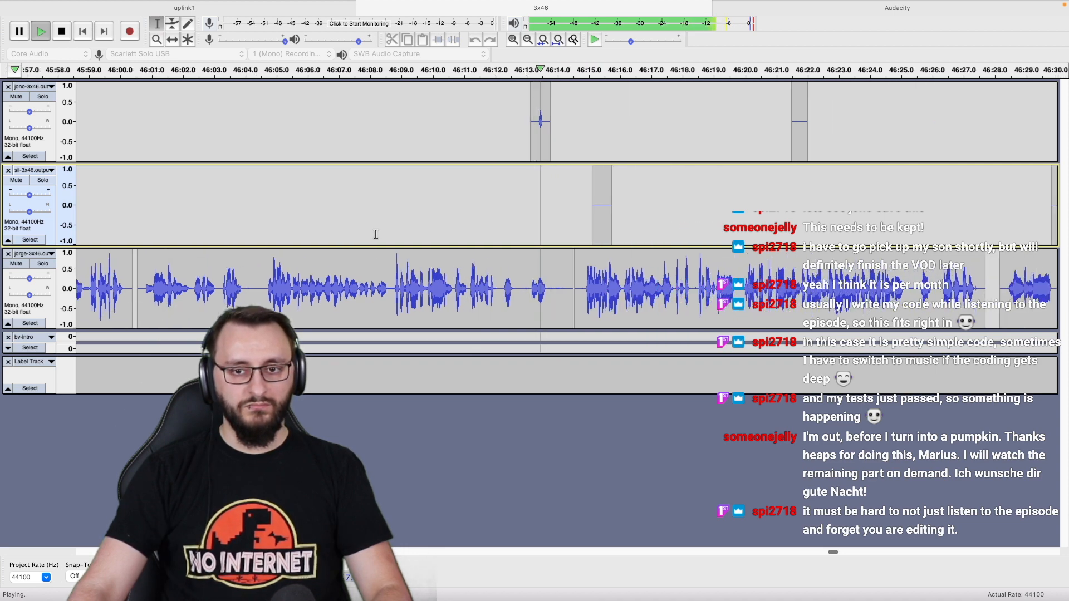
{"action": "scroll", "coordinate": [376, 235], "scroll_direction": "right", "scroll_amount": 3}
{"action": "scroll", "coordinate": [376, 235], "scroll_direction": "down", "scroll_amount": 3}
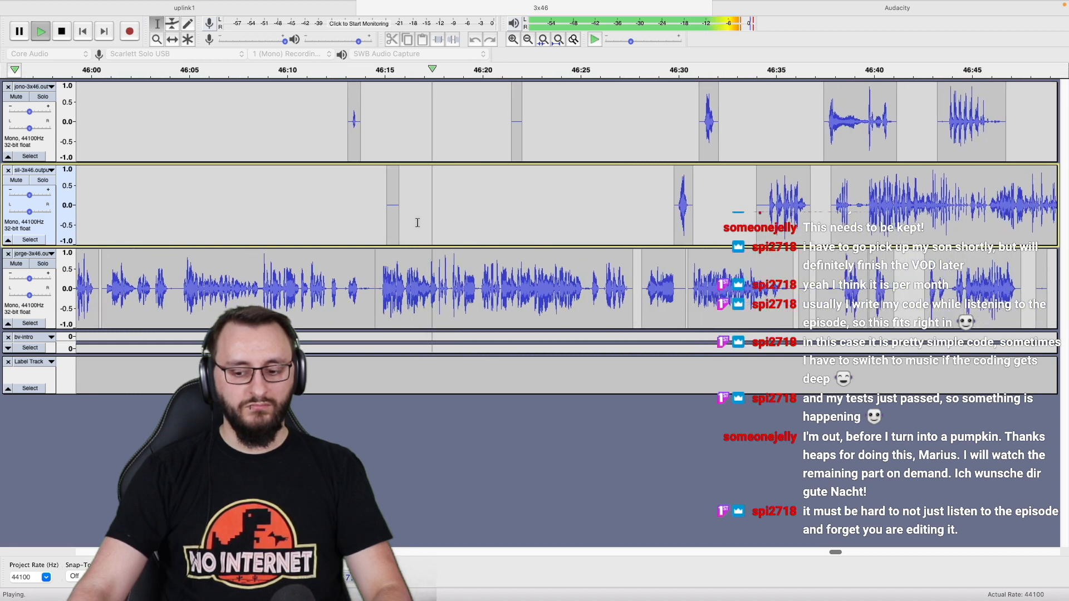
{"action": "scroll", "coordinate": [437, 222], "scroll_direction": "right", "scroll_amount": 3}
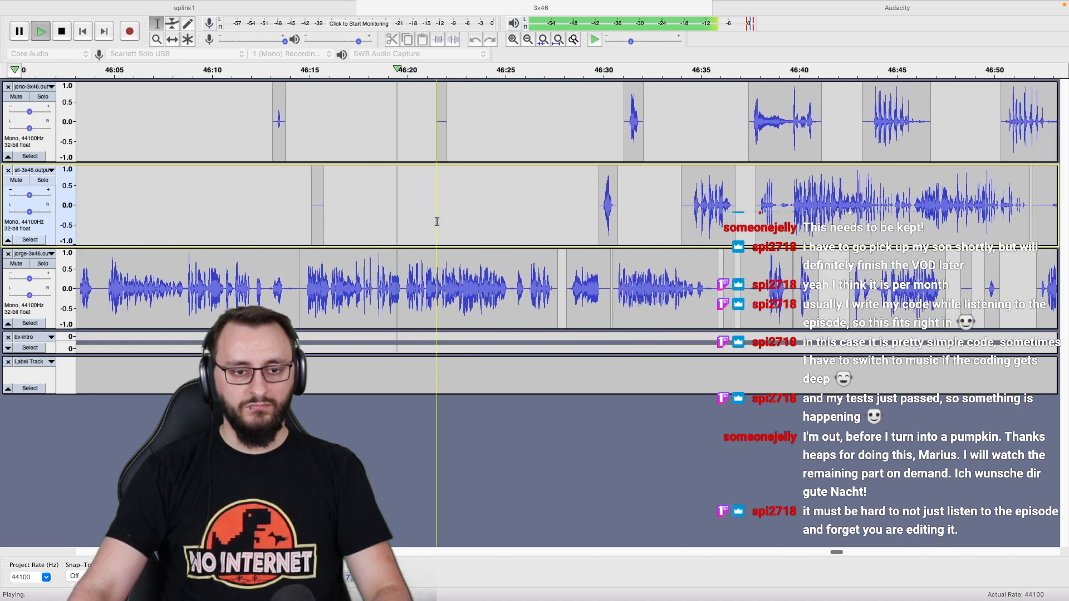
{"action": "scroll", "coordinate": [411, 229], "scroll_direction": "right", "scroll_amount": 3}
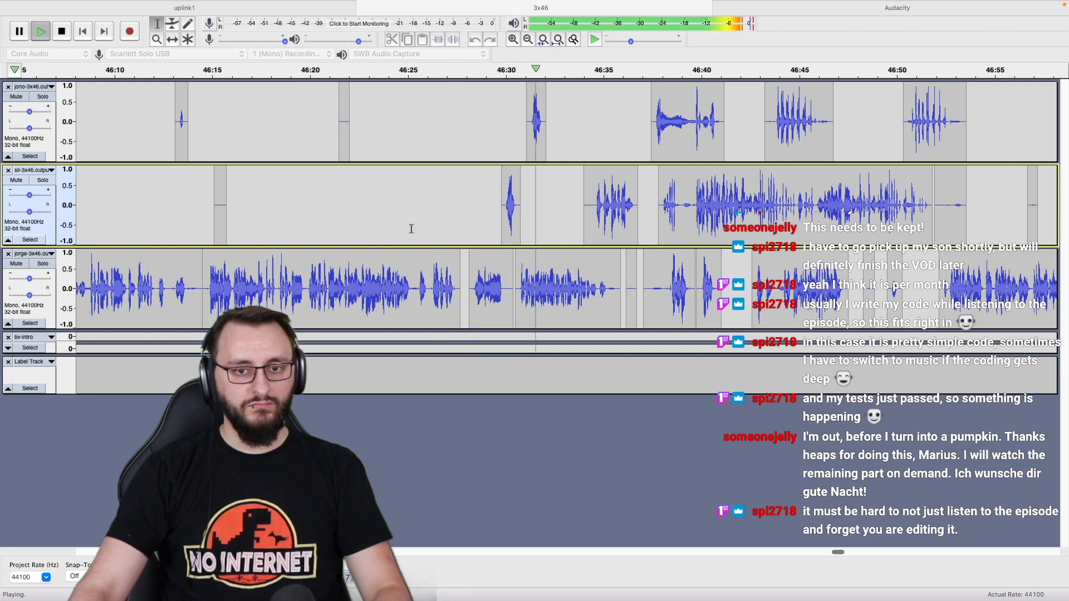
Listen through the overlapping speech from about 46:31 to 46:55, comparing the clips on all three voice tracks.
{"action": "scroll", "coordinate": [595, 211], "scroll_direction": "up", "scroll_amount": 2}
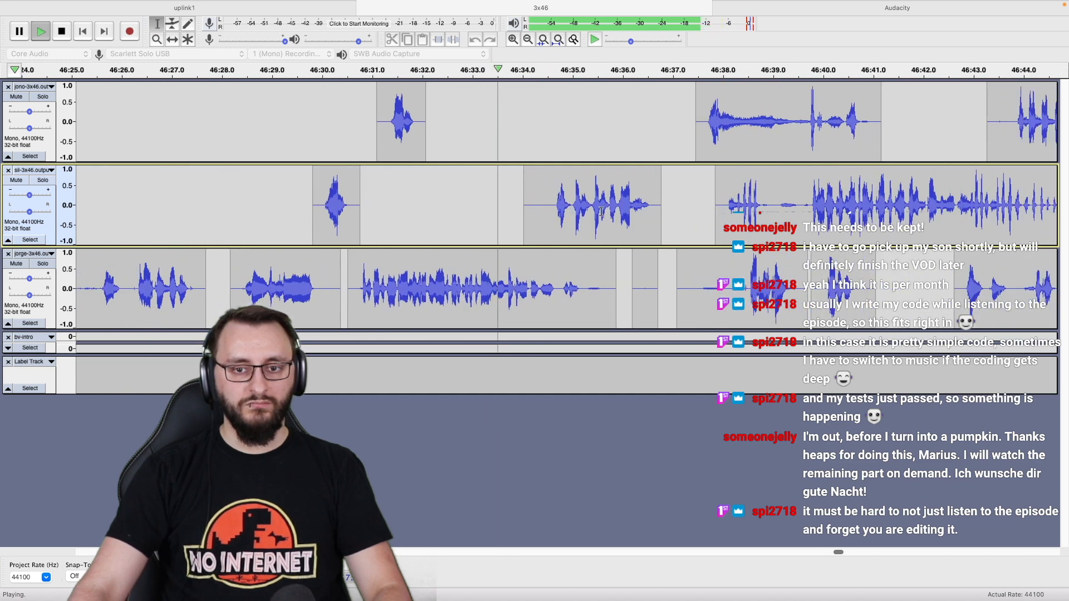
{"action": "scroll", "coordinate": [600, 211], "scroll_direction": "right", "scroll_amount": 3}
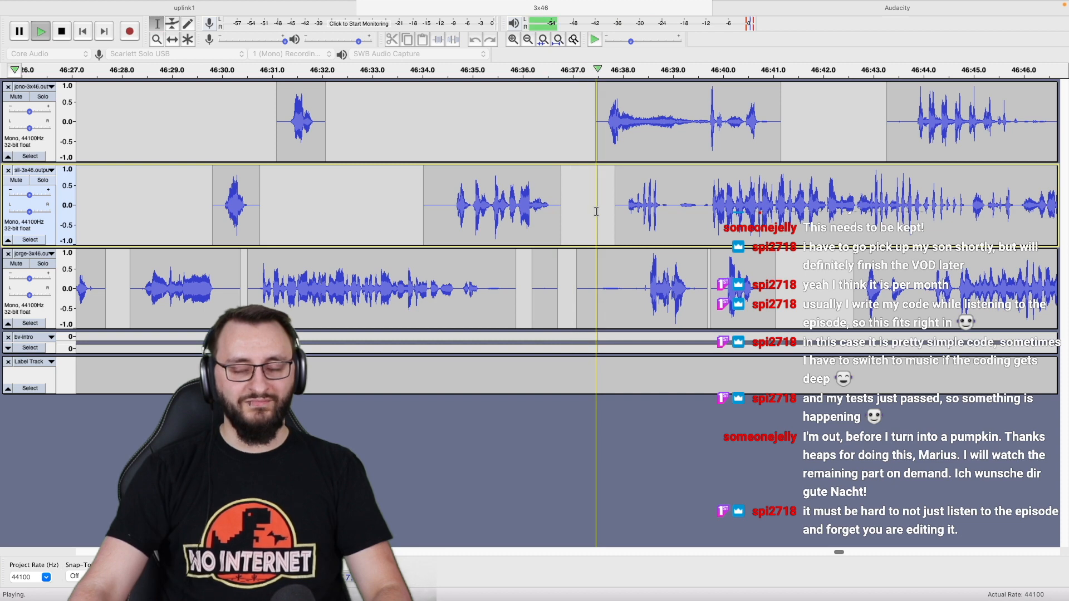
{"action": "scroll", "coordinate": [632, 211], "scroll_direction": "right", "scroll_amount": 5}
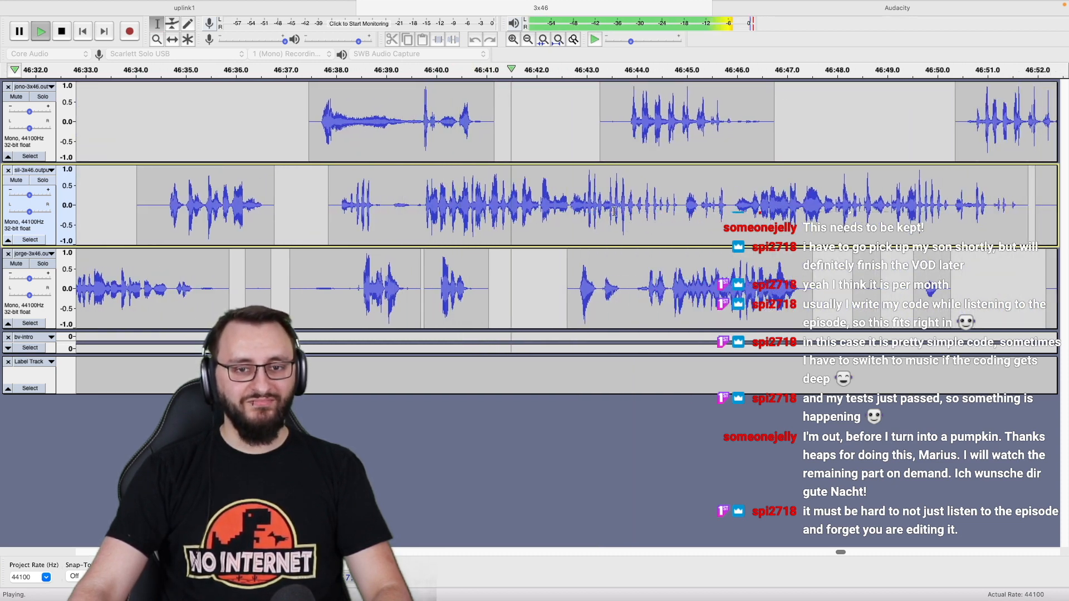
{"action": "scroll", "coordinate": [573, 215], "scroll_direction": "down", "scroll_amount": 2}
{"action": "scroll", "coordinate": [573, 214], "scroll_direction": "right", "scroll_amount": 3}
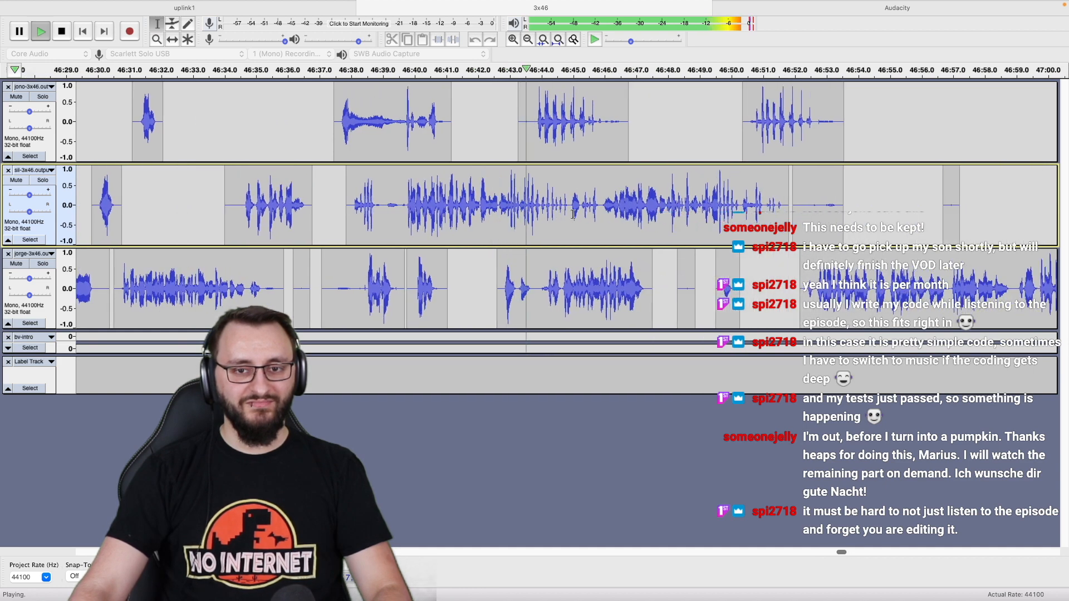
{"action": "scroll", "coordinate": [573, 215], "scroll_direction": "right", "scroll_amount": 2}
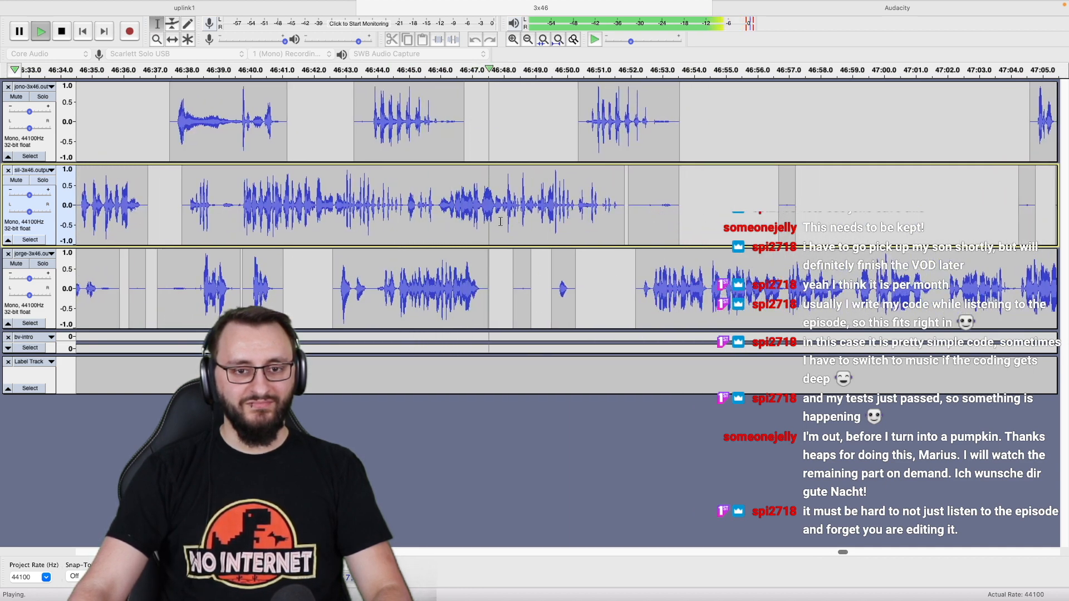
{"action": "scroll", "coordinate": [500, 221], "scroll_direction": "right", "scroll_amount": 2}
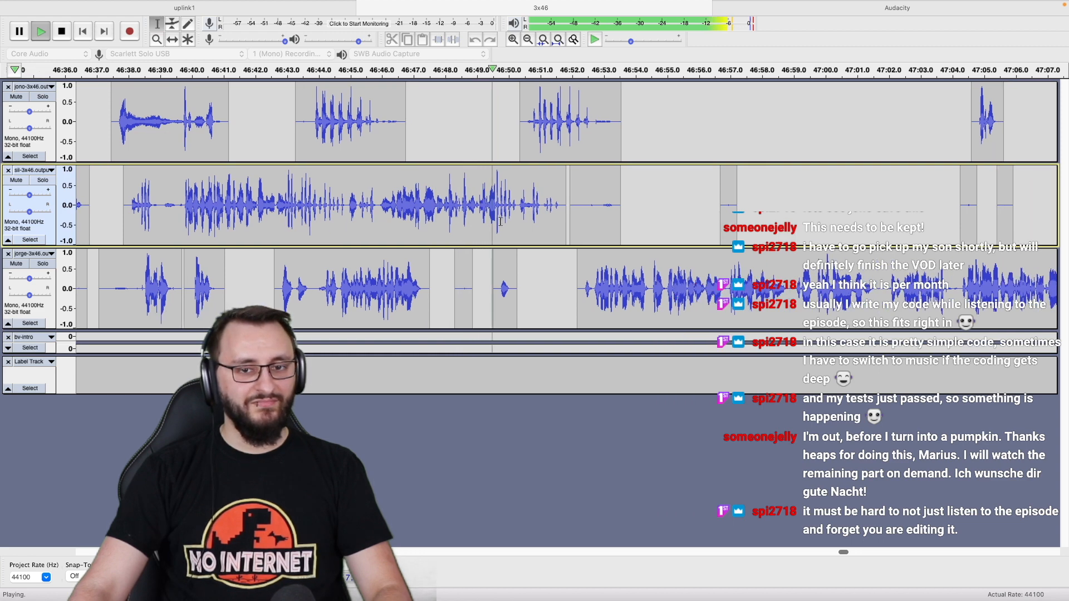
{"action": "scroll", "coordinate": [513, 219], "scroll_direction": "right", "scroll_amount": 3}
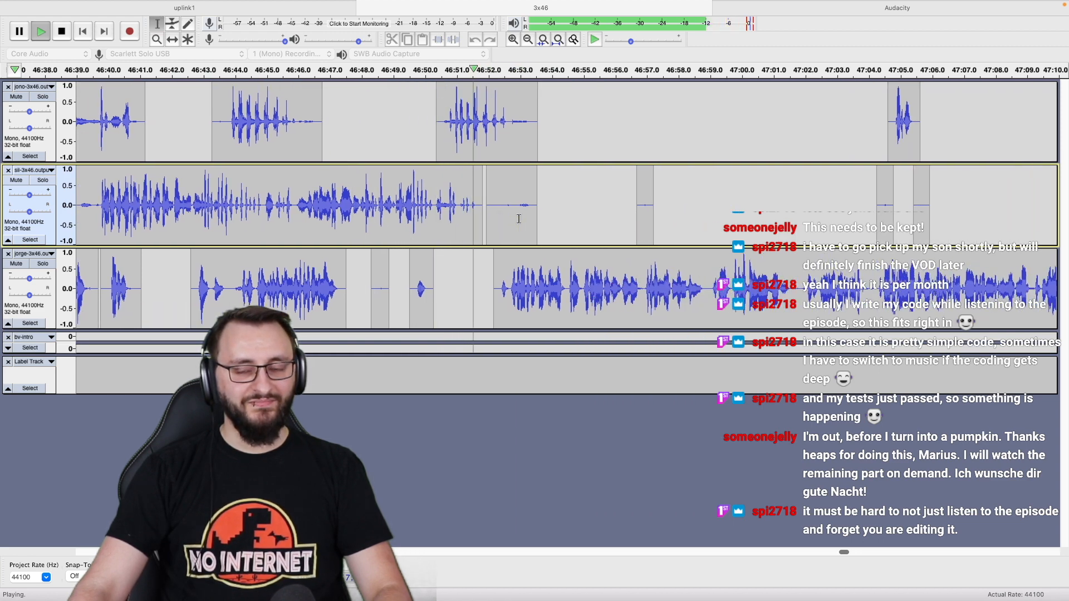
{"action": "scroll", "coordinate": [519, 218], "scroll_direction": "right", "scroll_amount": 2}
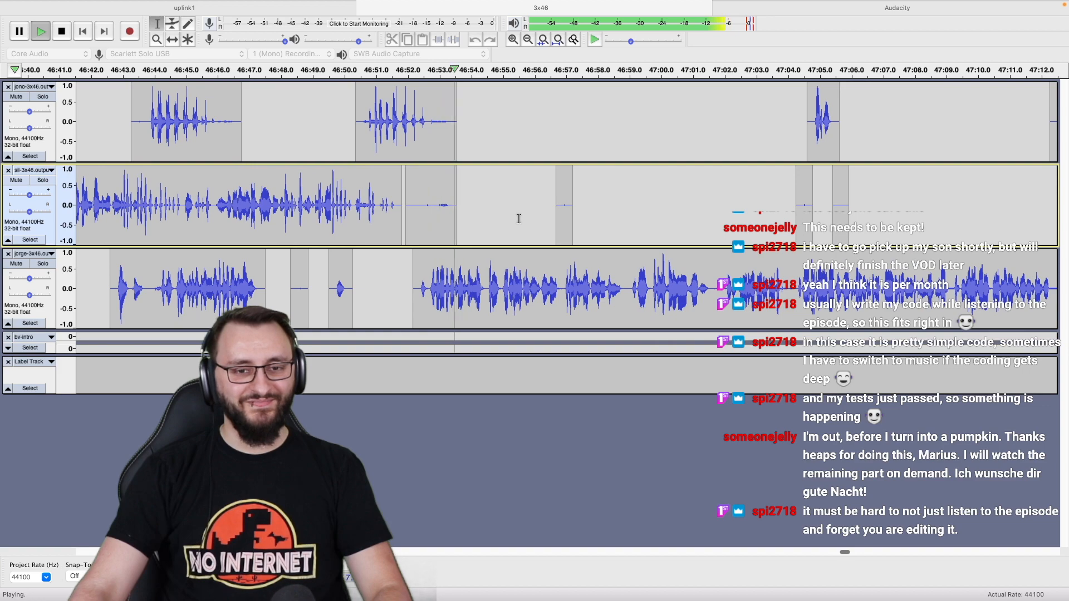
{"action": "scroll", "coordinate": [499, 224], "scroll_direction": "down", "scroll_amount": 2}
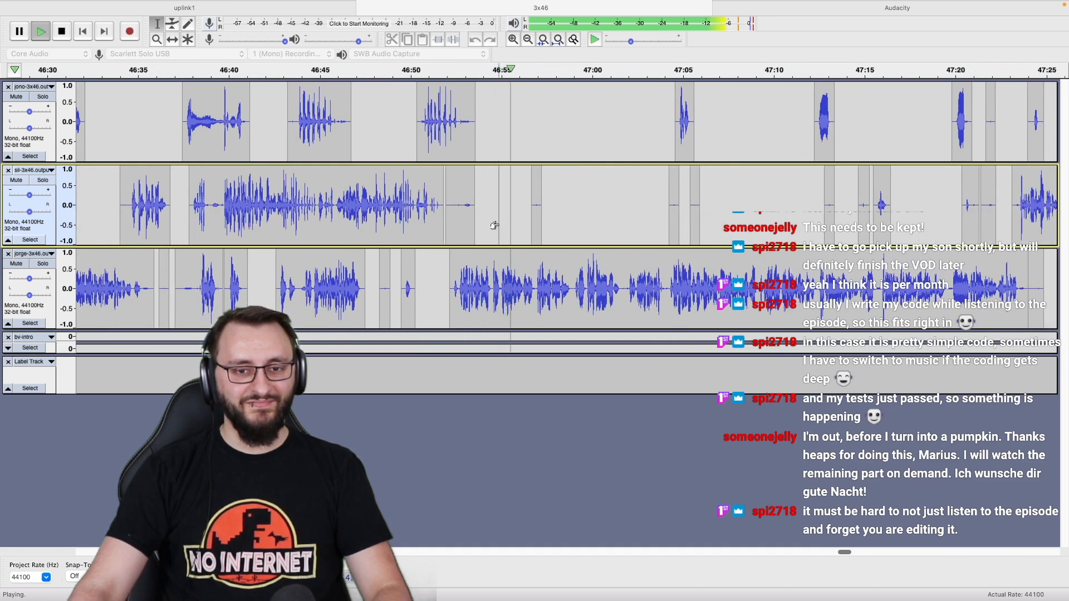
Check the topic list around the Steamdeck review in the Google Docs show notes, and return to the Audacity project.
{"action": "key", "text": "ctrl+Right"}
{"action": "scroll", "coordinate": [524, 291], "scroll_direction": "down", "scroll_amount": 3}
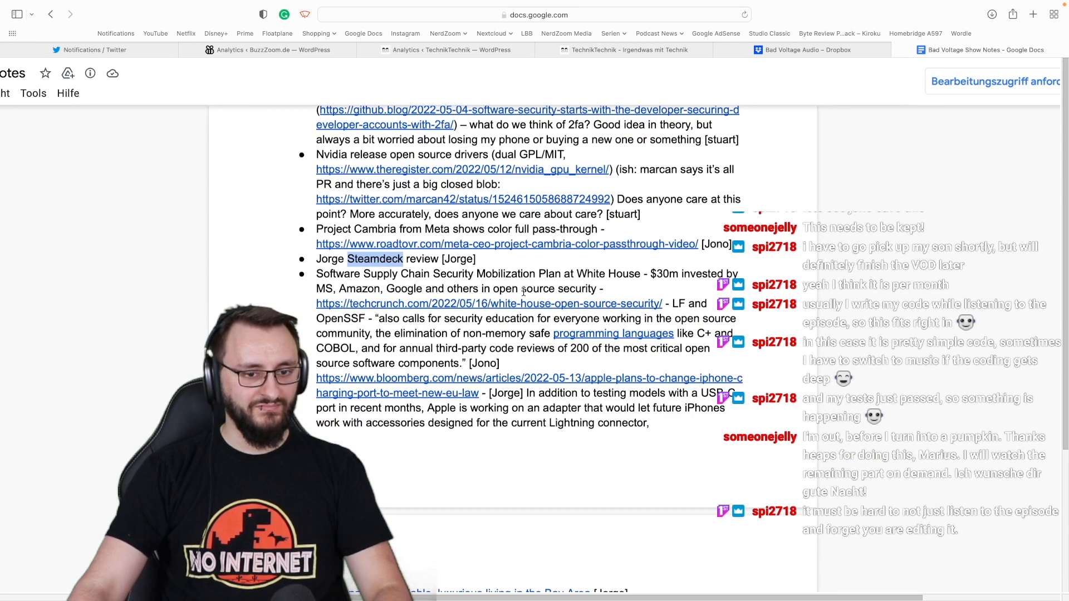
{"action": "scroll", "coordinate": [524, 292], "scroll_direction": "up", "scroll_amount": 1}
{"action": "scroll", "coordinate": [524, 292], "scroll_direction": "down", "scroll_amount": 1}
{"action": "scroll", "coordinate": [523, 292], "scroll_direction": "up", "scroll_amount": 1}
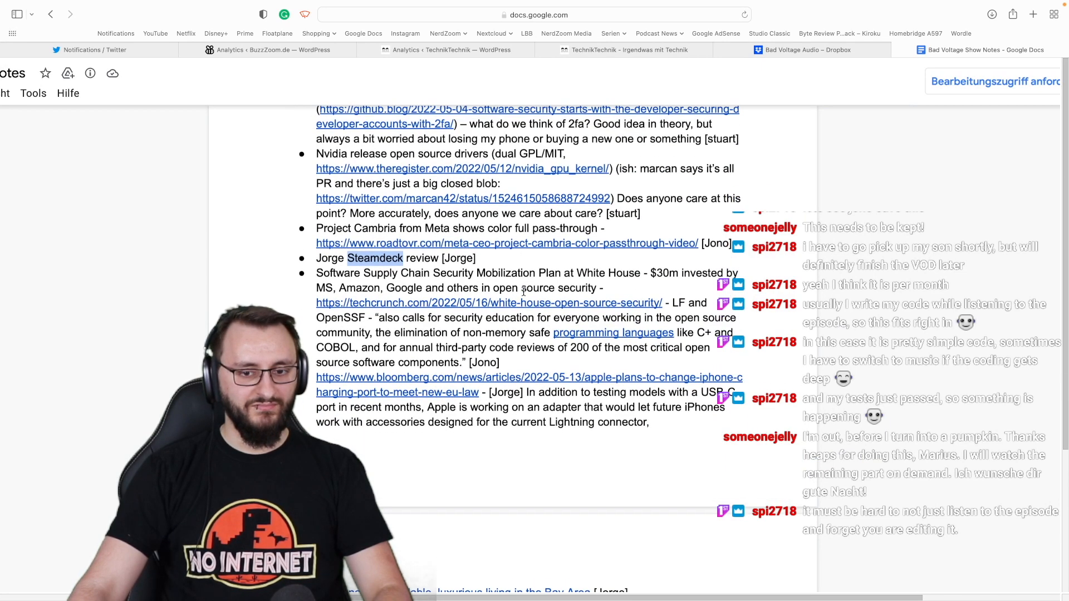
{"action": "scroll", "coordinate": [524, 292], "scroll_direction": "down", "scroll_amount": 1}
{"action": "key", "text": "ctrl+Left"}
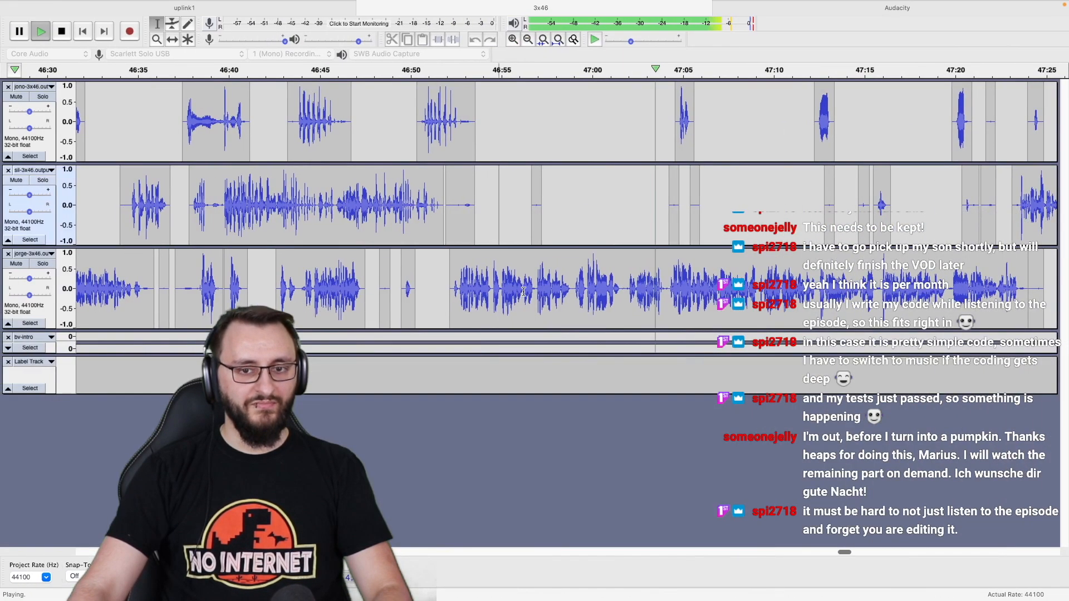
Listen through the conversation from about 47:03 to 47:35, checking the three voice tracks for unwanted overlapping speech.
{"action": "scroll", "coordinate": [587, 206], "scroll_direction": "right", "scroll_amount": 3}
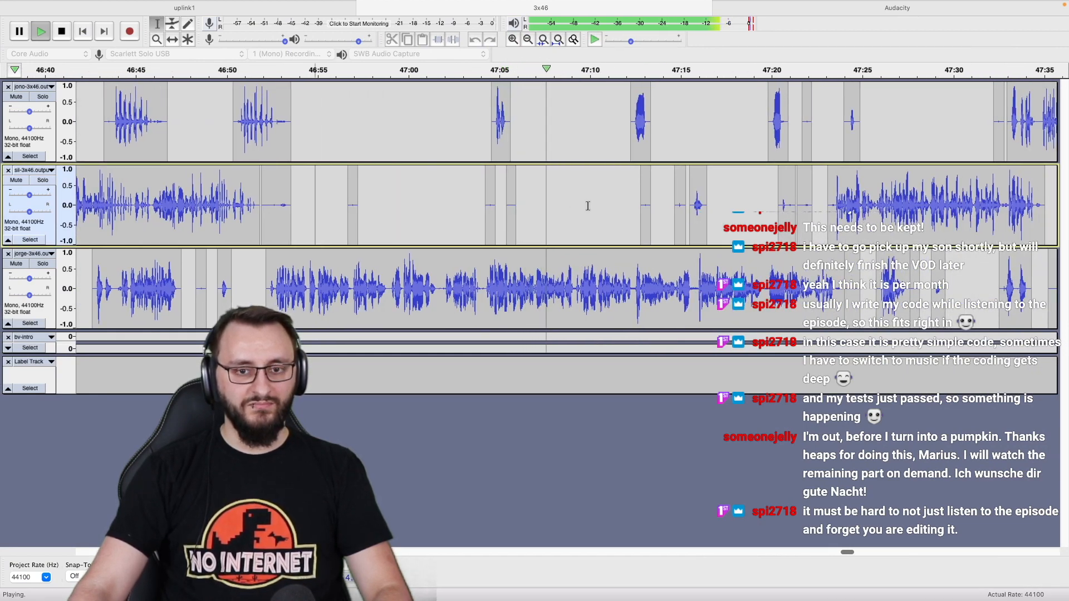
{"action": "scroll", "coordinate": [588, 206], "scroll_direction": "right", "scroll_amount": 2}
{"action": "scroll", "coordinate": [587, 206], "scroll_direction": "right", "scroll_amount": 2}
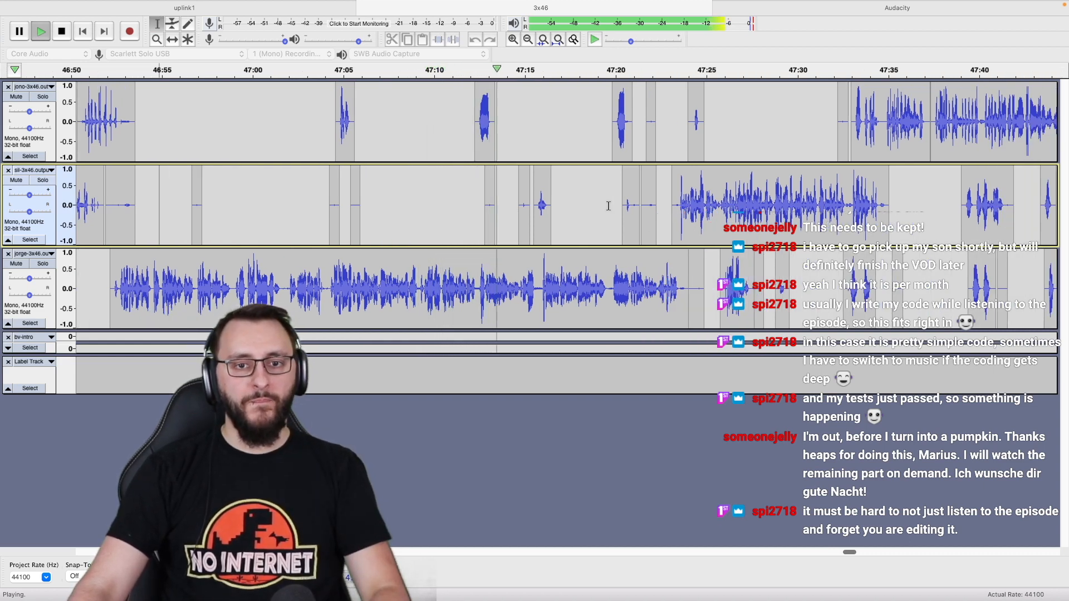
{"action": "scroll", "coordinate": [608, 207], "scroll_direction": "right", "scroll_amount": 2}
{"action": "scroll", "coordinate": [608, 206], "scroll_direction": "right", "scroll_amount": 2}
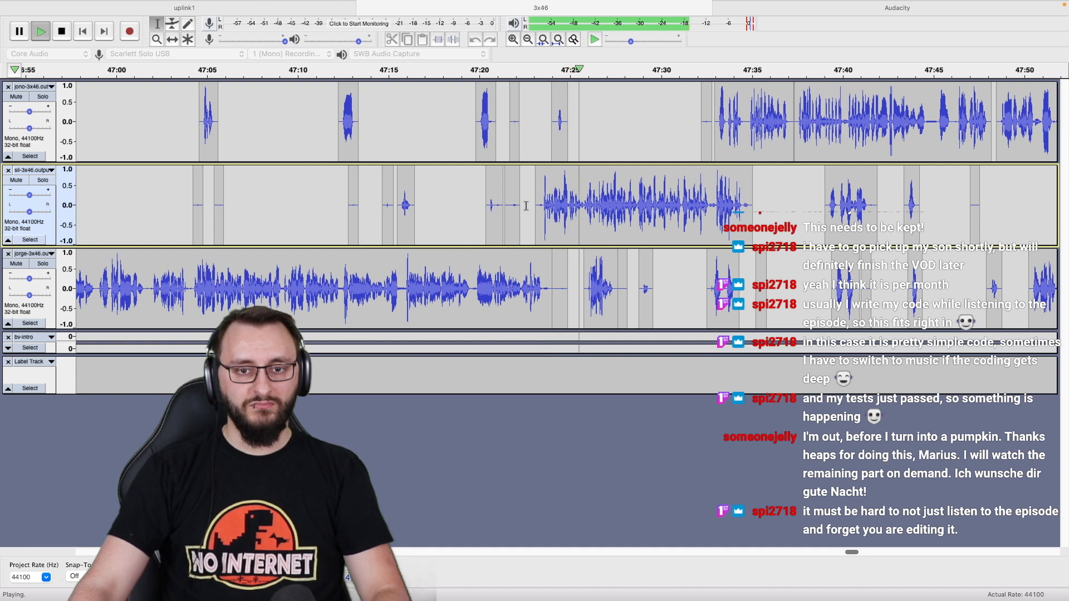
{"action": "scroll", "coordinate": [526, 206], "scroll_direction": "right", "scroll_amount": 4}
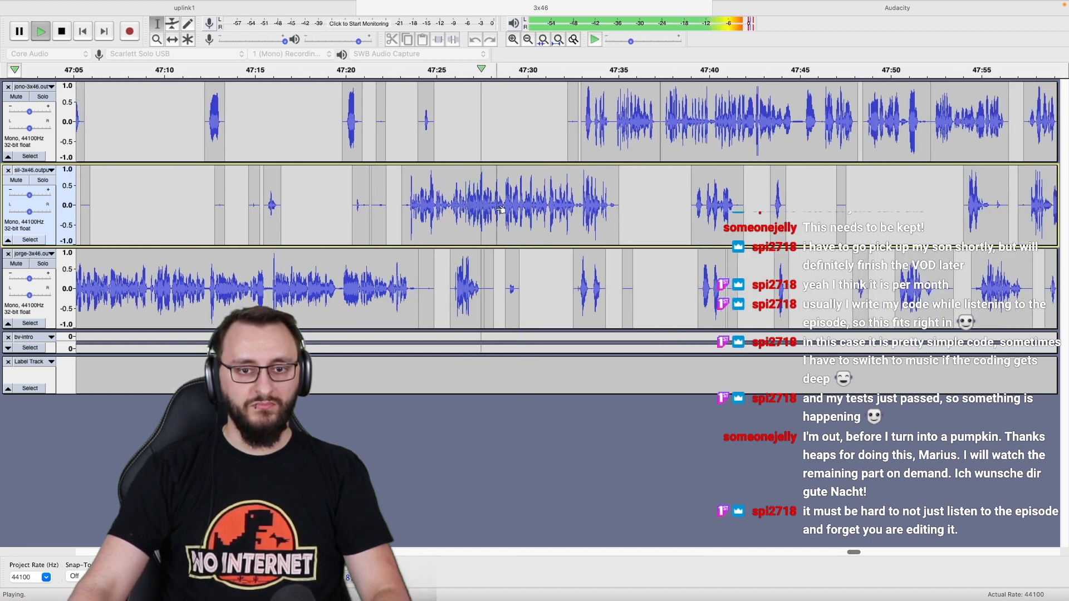
{"action": "scroll", "coordinate": [497, 209], "scroll_direction": "right", "scroll_amount": 2}
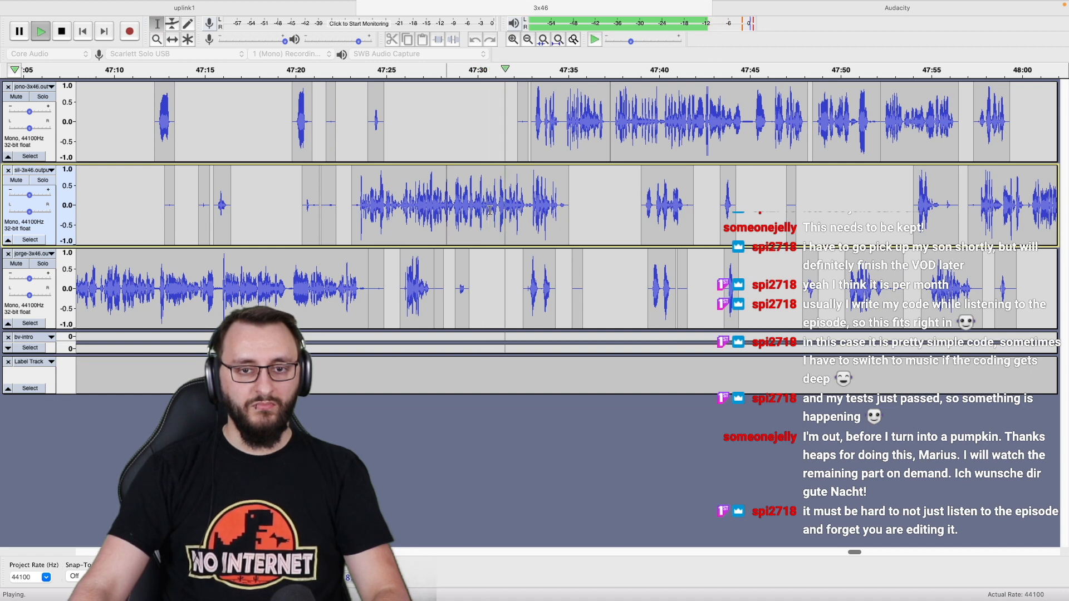
{"action": "scroll", "coordinate": [490, 210], "scroll_direction": "right", "scroll_amount": 2}
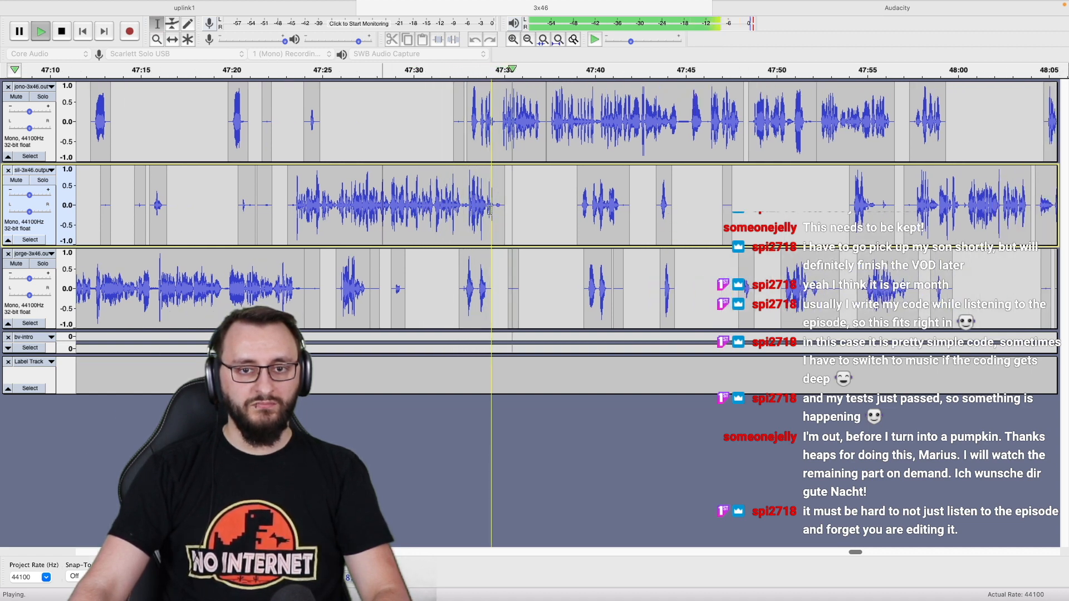
Clear the first voice track from about 47:32 to 47:35, leaving blank space, and replay from about 47:33.
{"action": "key", "text": "space"}
{"action": "left_click_drag", "start_coordinate": [450, 141], "coordinate": [503, 141]}
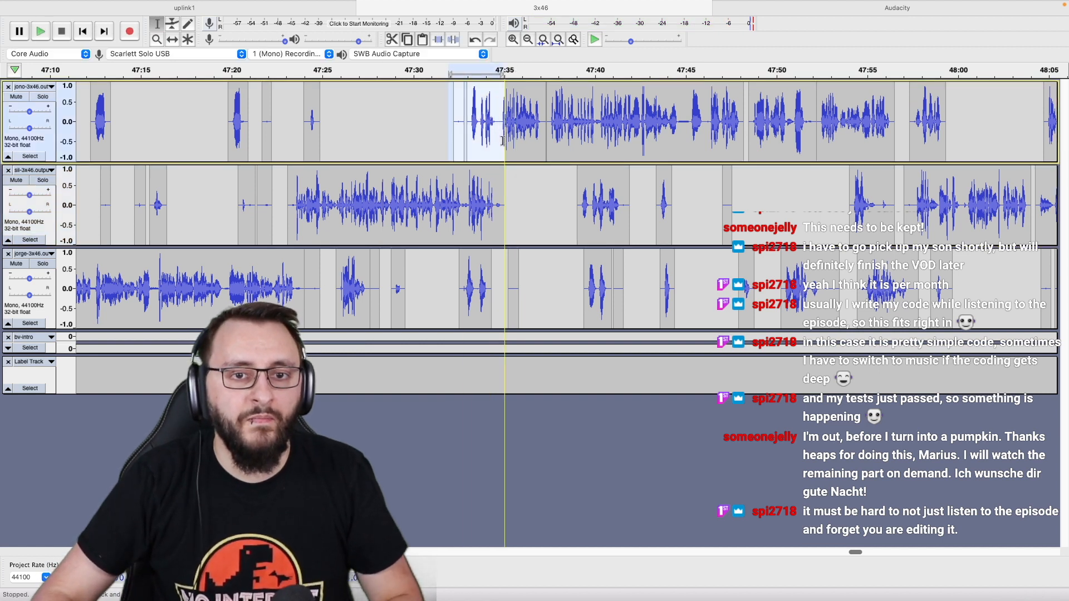
{"action": "key", "text": "super+l"}
{"action": "left_click", "coordinate": [466, 139]}
{"action": "key", "text": "space"}
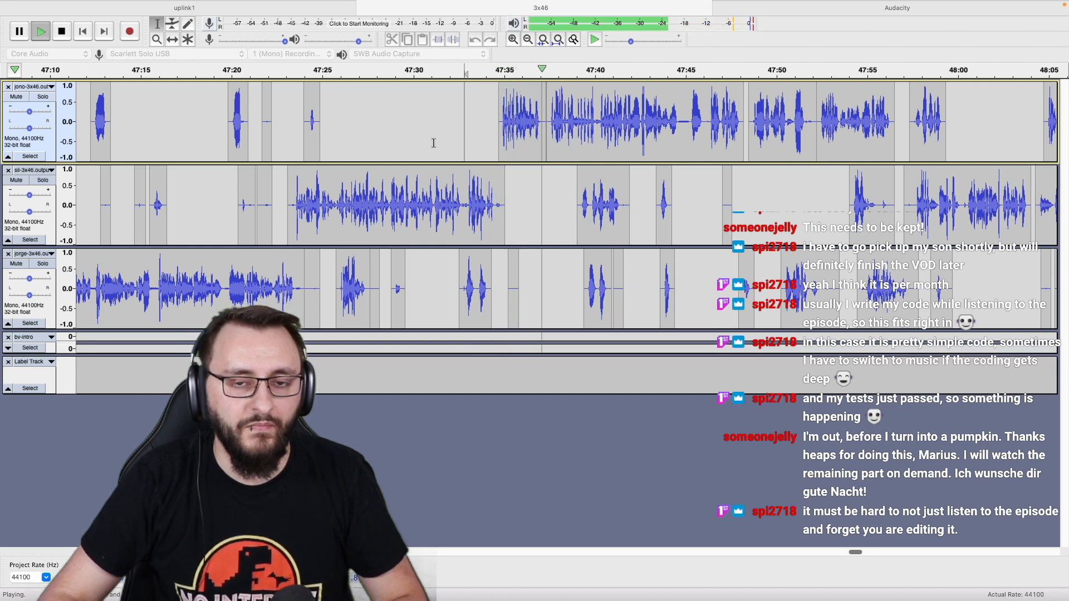
{"action": "scroll", "coordinate": [434, 142], "scroll_direction": "right", "scroll_amount": 5}
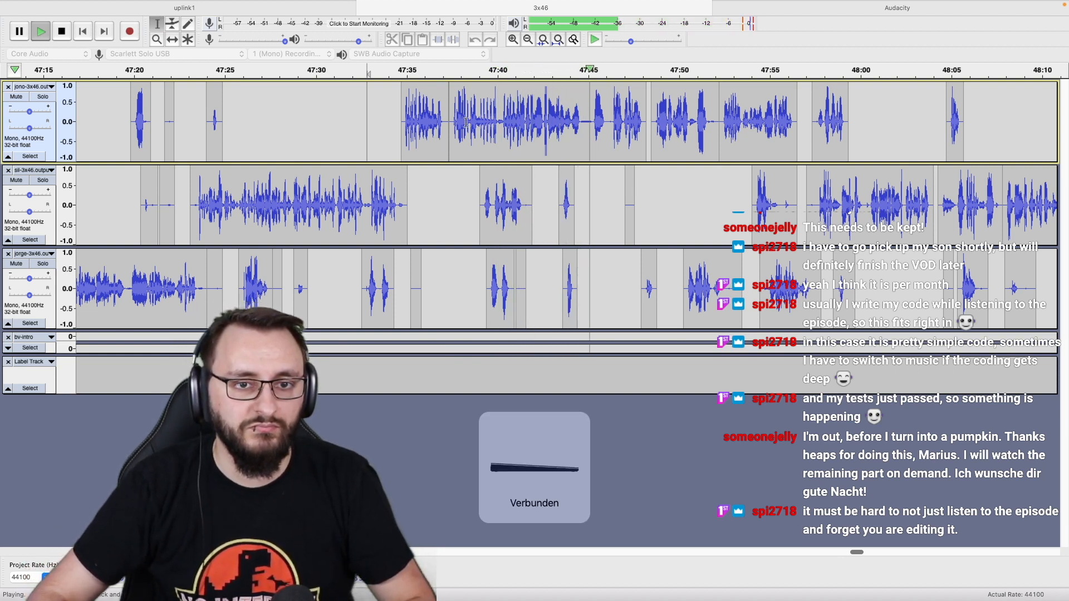
{"action": "scroll", "coordinate": [523, 155], "scroll_direction": "up", "scroll_amount": 1}
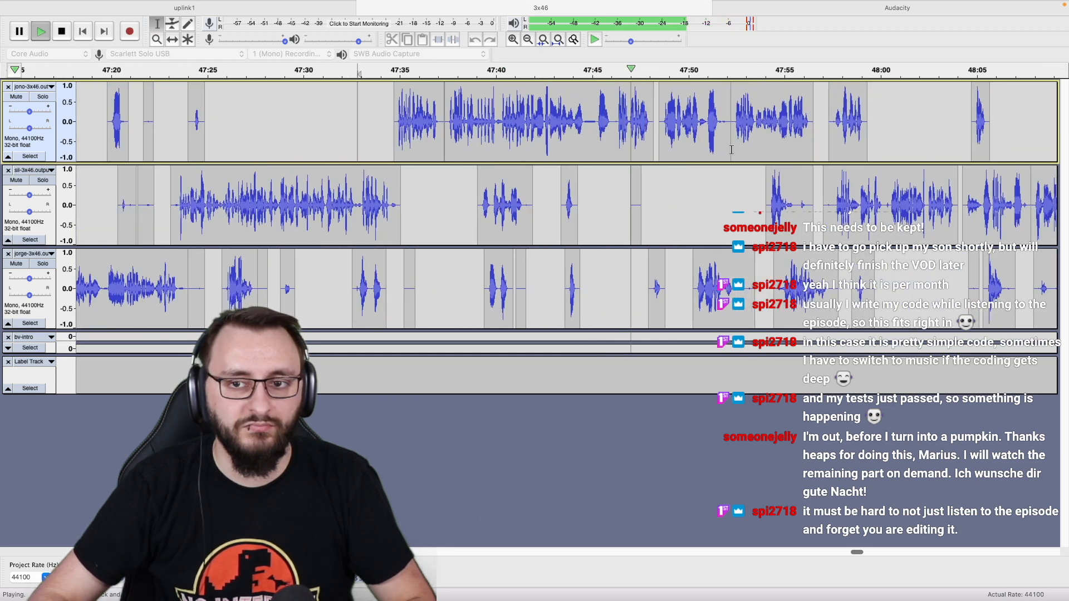
Listen through the conversation from about 47:47 to 48:02, stopping and replaying from about 47:54 to check the overlapping speech.
{"action": "scroll", "coordinate": [731, 150], "scroll_direction": "right", "scroll_amount": 3}
{"action": "left_click", "coordinate": [573, 146]}
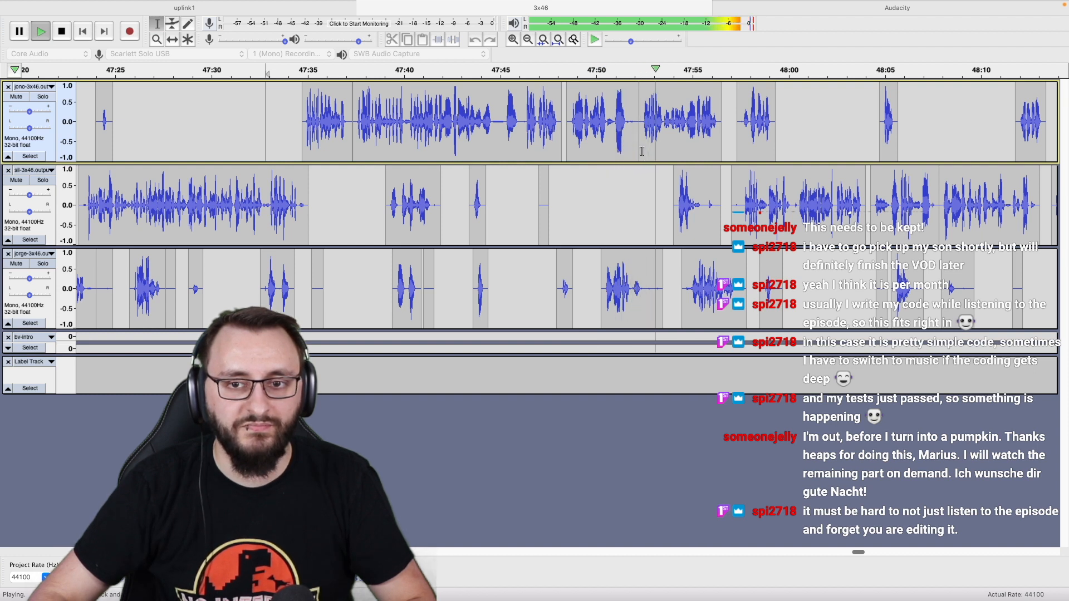
{"action": "left_click", "coordinate": [682, 153]}
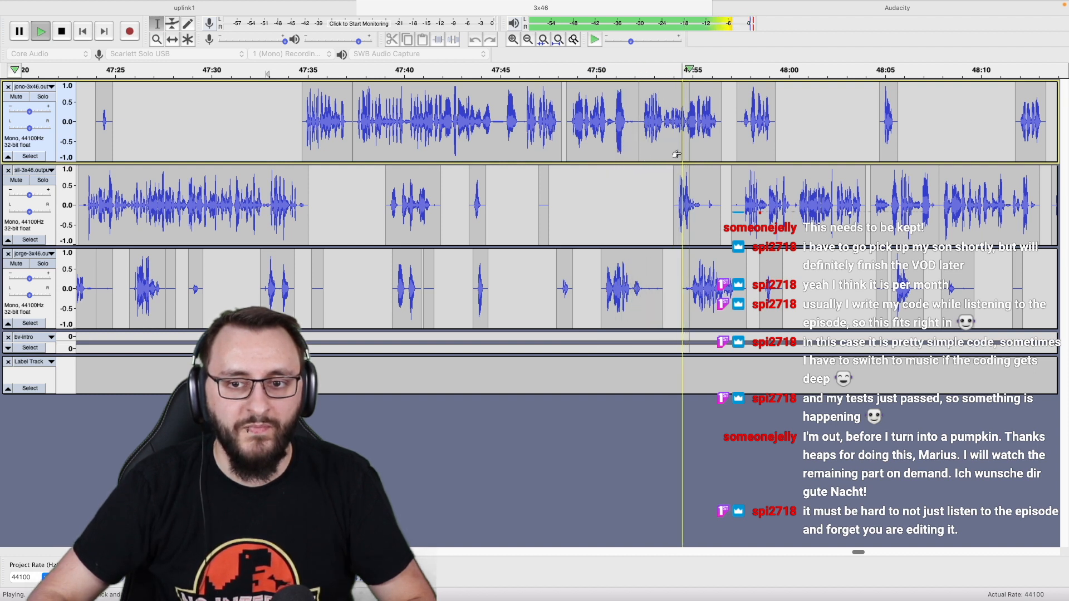
{"action": "key", "text": "space"}
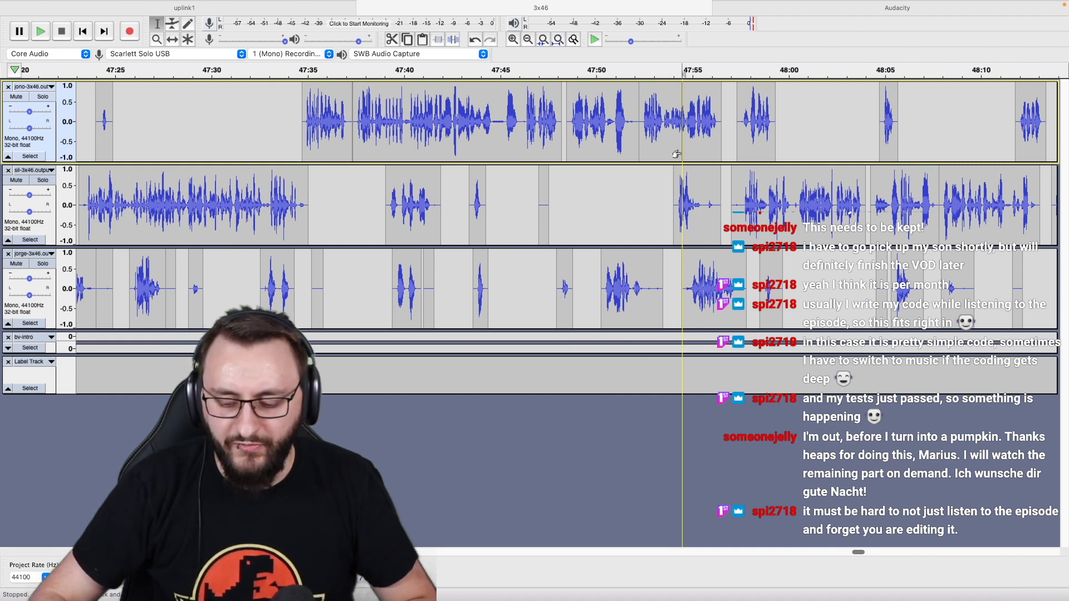
{"action": "scroll", "coordinate": [679, 153], "scroll_direction": "right", "scroll_amount": 3}
{"action": "scroll", "coordinate": [590, 153], "scroll_direction": "up", "scroll_amount": 3}
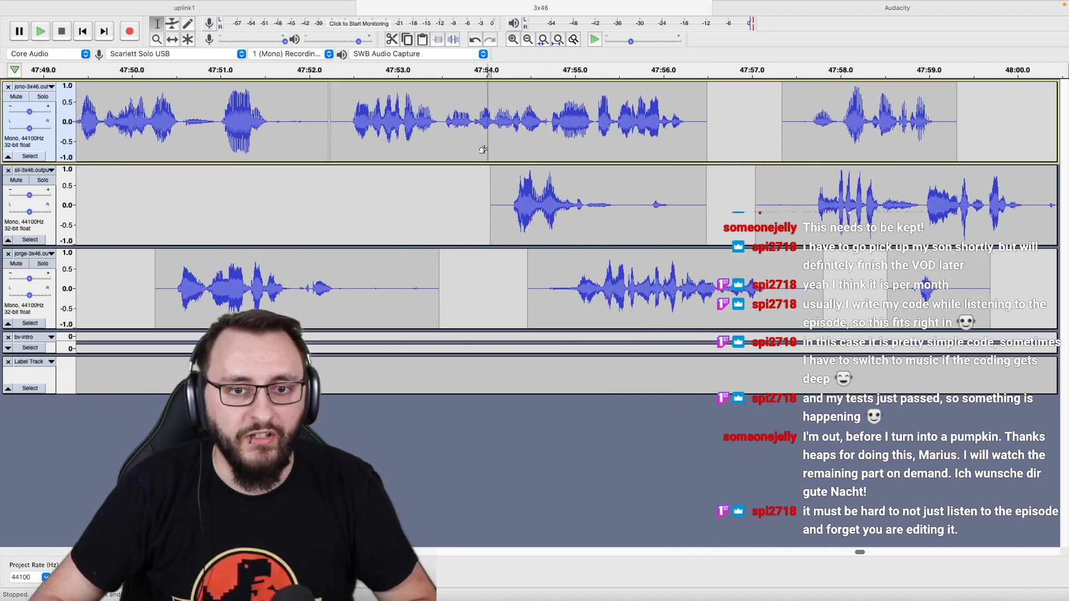
{"action": "key", "text": "space"}
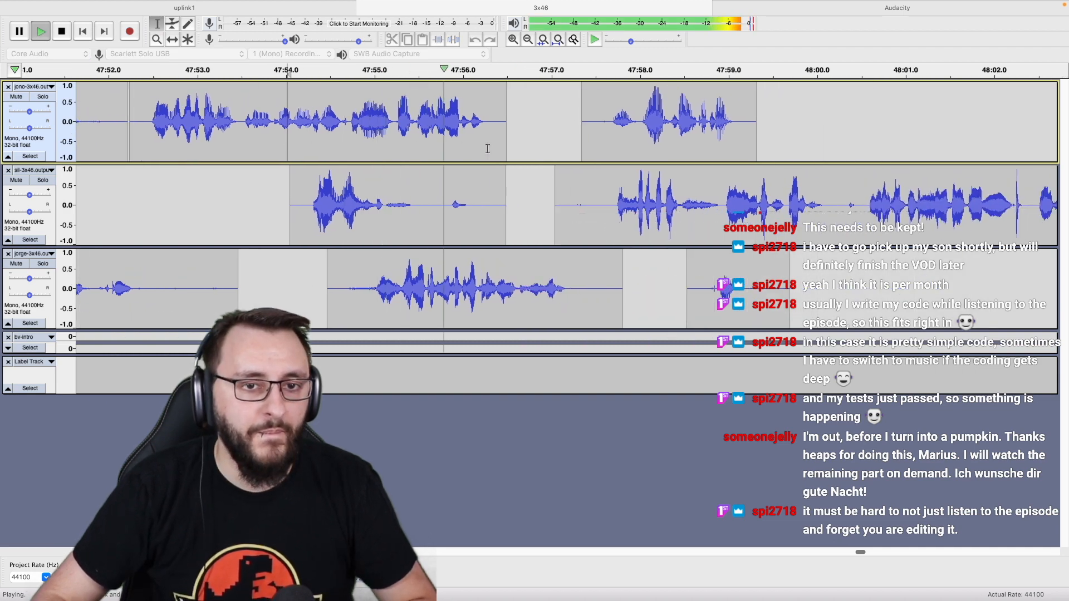
{"action": "scroll", "coordinate": [489, 149], "scroll_direction": "right", "scroll_amount": 2}
{"action": "scroll", "coordinate": [485, 149], "scroll_direction": "down", "scroll_amount": 1}
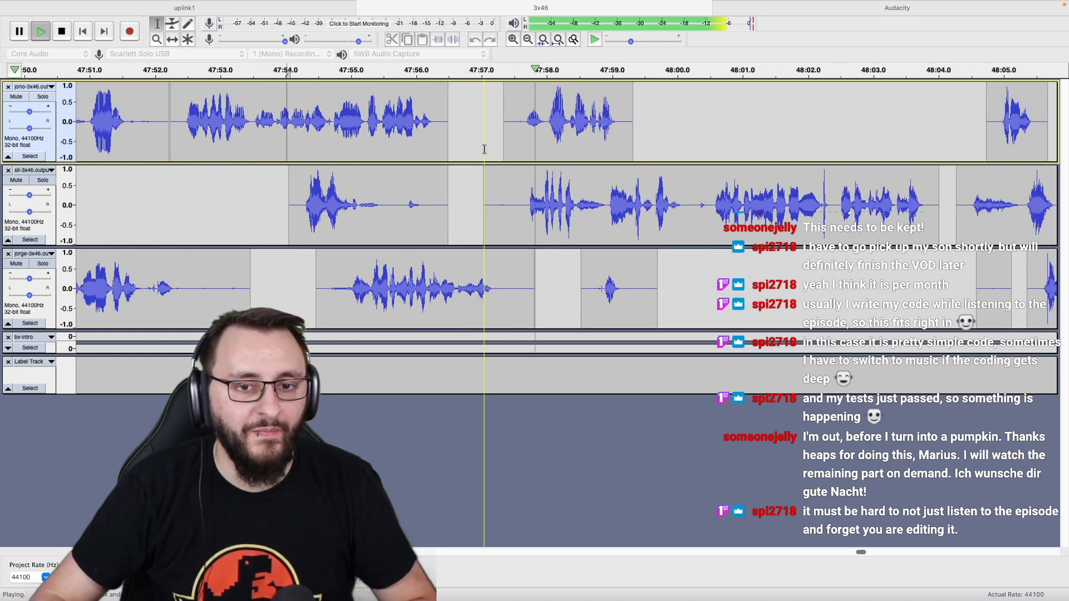
{"action": "scroll", "coordinate": [484, 149], "scroll_direction": "down", "scroll_amount": 2}
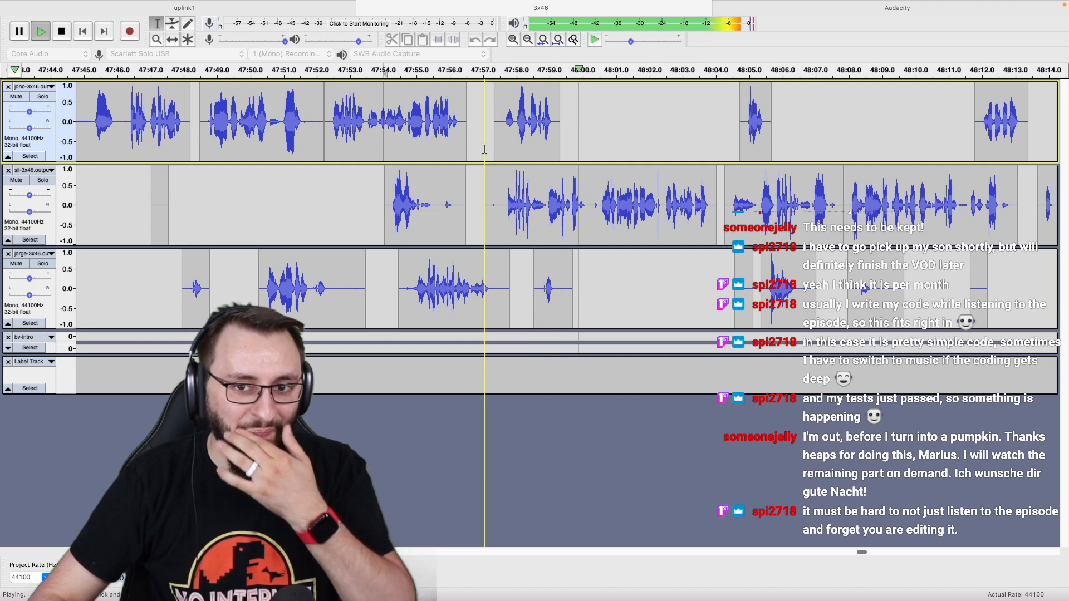
{"action": "scroll", "coordinate": [485, 149], "scroll_direction": "right", "scroll_amount": 4}
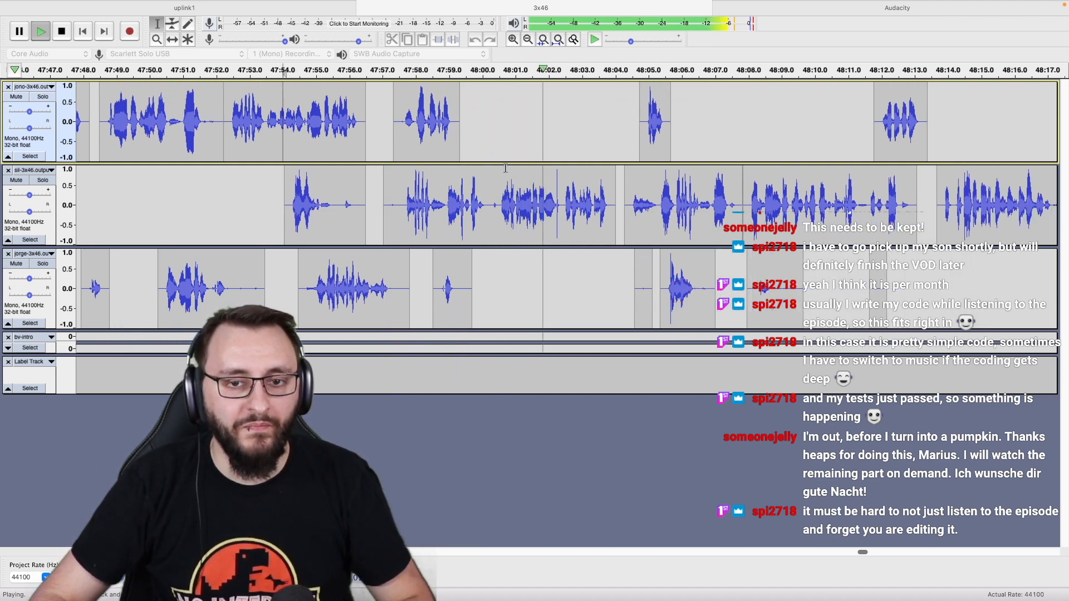
Label the topic start at about 48:00.5 as "USB-C iPhones" and check the matching entry in the Google Docs show notes.
{"action": "left_click", "coordinate": [499, 199]}
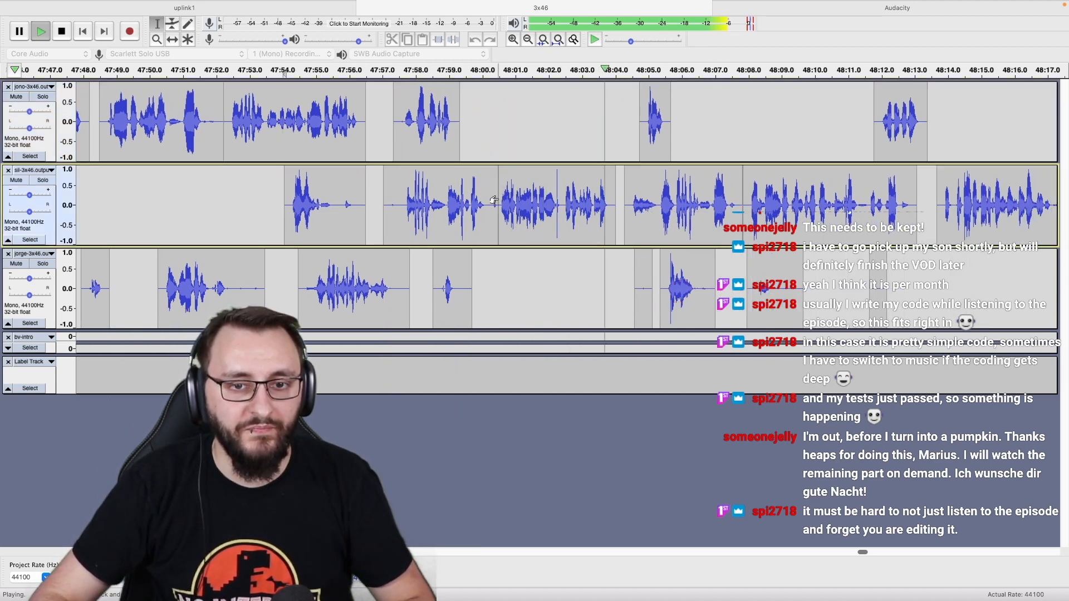
{"action": "key", "text": "space"}
{"action": "left_click", "coordinate": [499, 369], "text": "shift"}
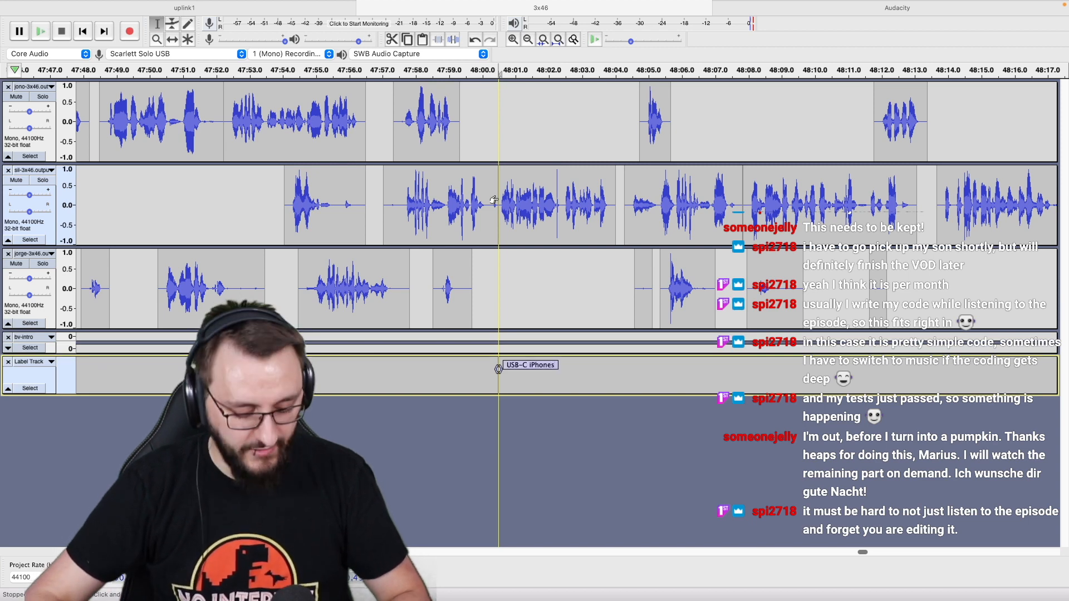
{"action": "key", "text": "space"}
{"action": "key", "text": "super+Tab"}
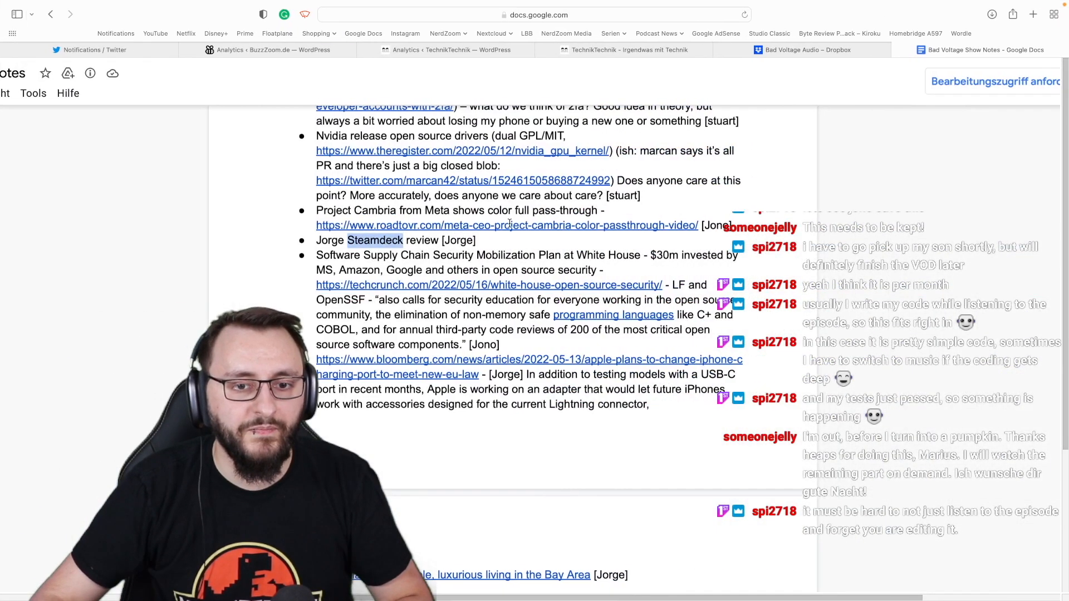
{"action": "key", "text": "super+Tab"}
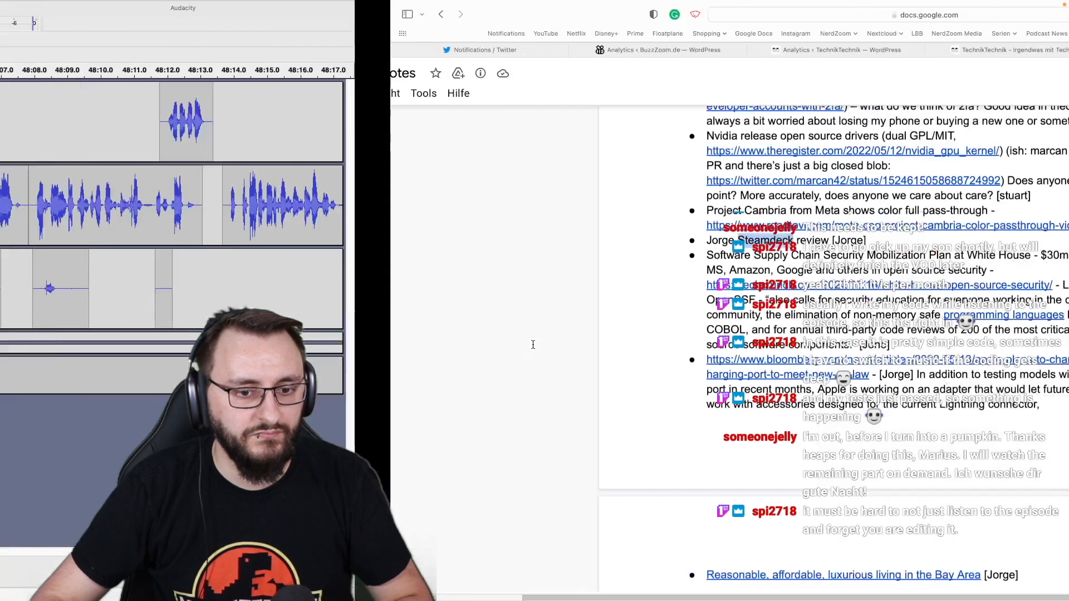
{"action": "key", "text": "space"}
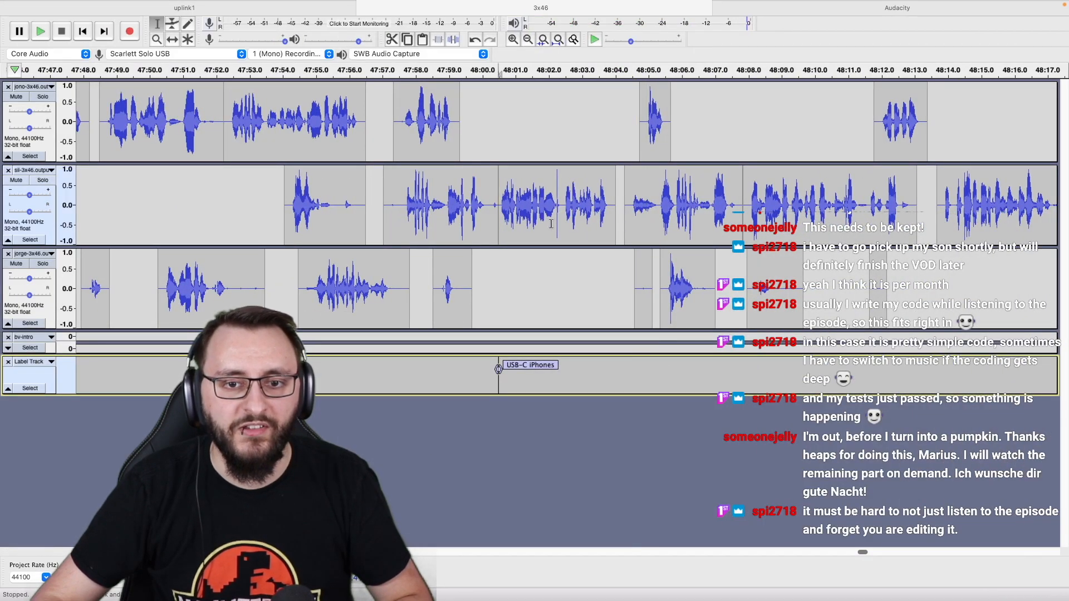
Clear the short noise spike on the second voice track from about 48:02.2 to 48:02.4, leaving a gap, and replay from about 48:01.3.
{"action": "left_click", "coordinate": [554, 223]}
{"action": "scroll", "coordinate": [553, 224], "scroll_direction": "up", "scroll_amount": 5}
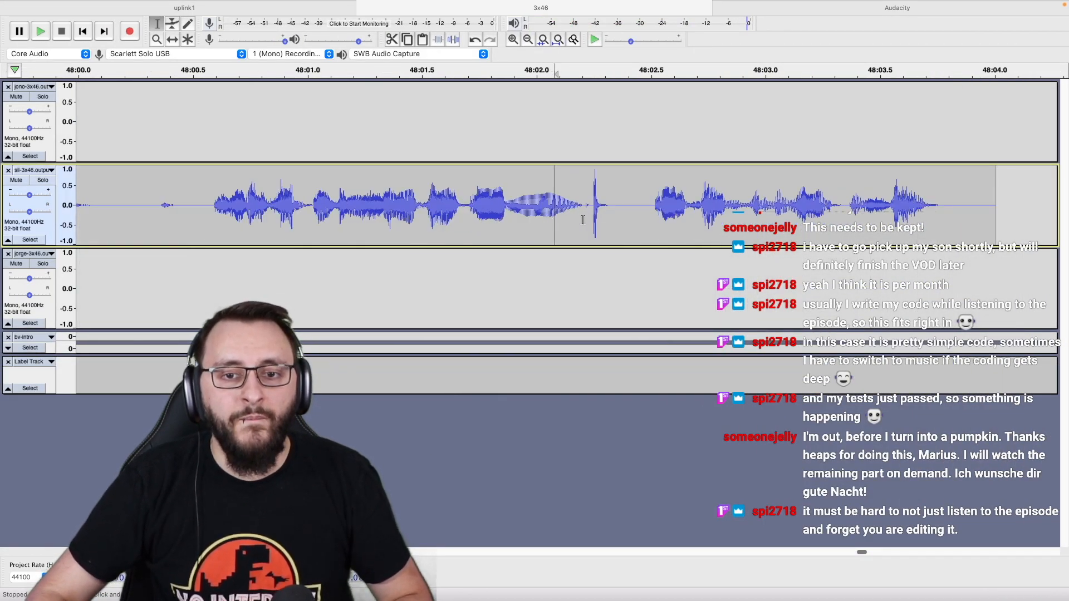
{"action": "left_click_drag", "start_coordinate": [613, 222], "coordinate": [623, 226]}
{"action": "key", "text": "super+alt+k"}
{"action": "left_click", "coordinate": [378, 227]}
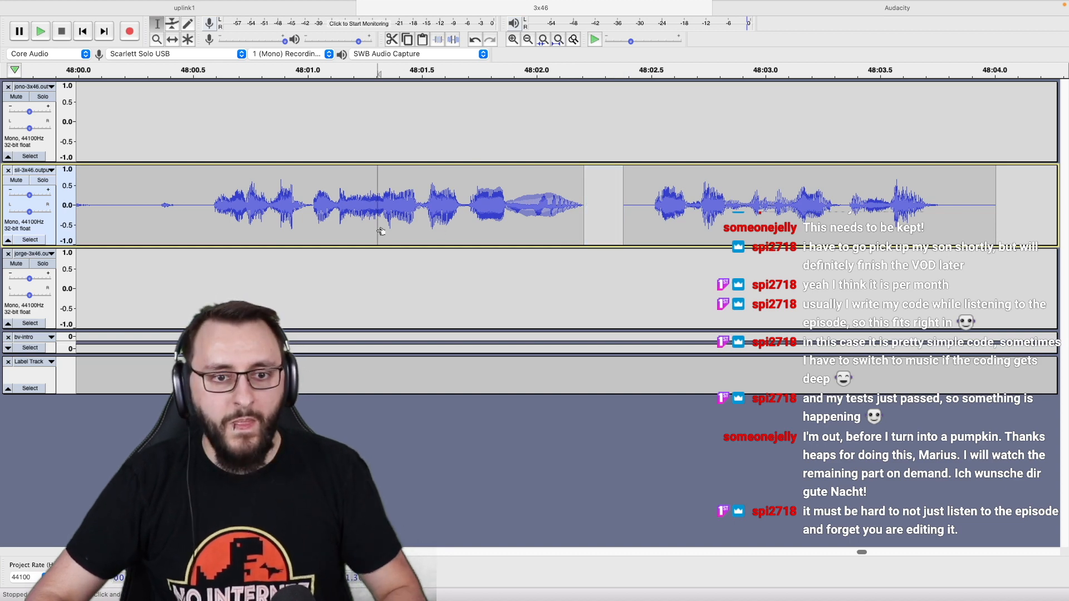
{"action": "key", "text": "space"}
Listen through the second voice track's long passage from about 48:01 to 48:41, watching the other voice tracks for interruptions.
{"action": "scroll", "coordinate": [381, 230], "scroll_direction": "down", "scroll_amount": 2}
{"action": "scroll", "coordinate": [381, 231], "scroll_direction": "down", "scroll_amount": 1}
{"action": "scroll", "coordinate": [381, 231], "scroll_direction": "down", "scroll_amount": 1}
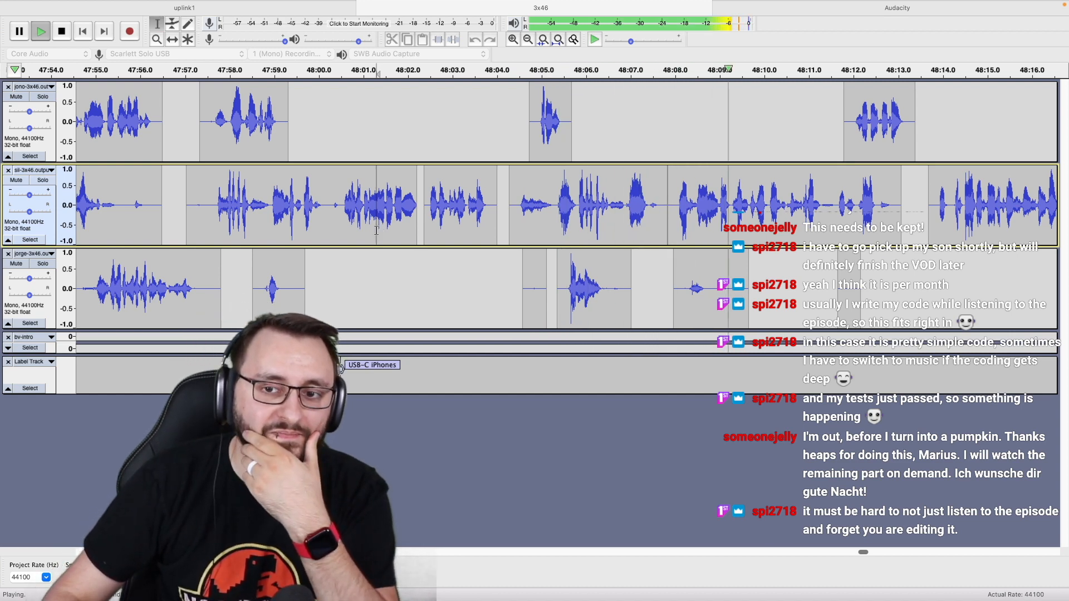
{"action": "scroll", "coordinate": [381, 231], "scroll_direction": "right", "scroll_amount": 10}
{"action": "scroll", "coordinate": [376, 231], "scroll_direction": "down", "scroll_amount": 1}
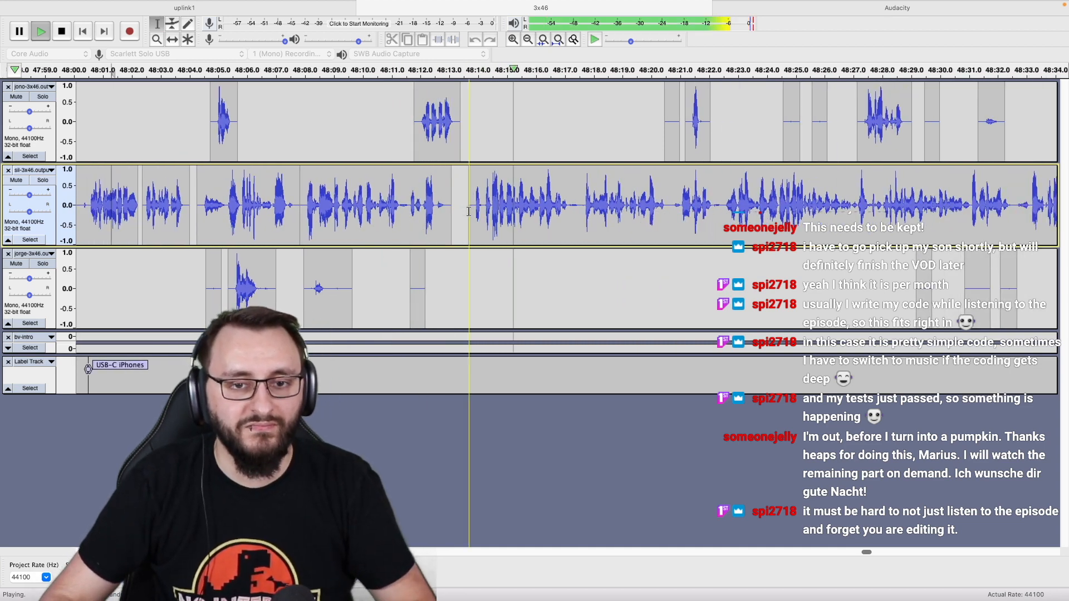
{"action": "scroll", "coordinate": [472, 212], "scroll_direction": "right", "scroll_amount": 1}
{"action": "scroll", "coordinate": [472, 212], "scroll_direction": "right", "scroll_amount": 3}
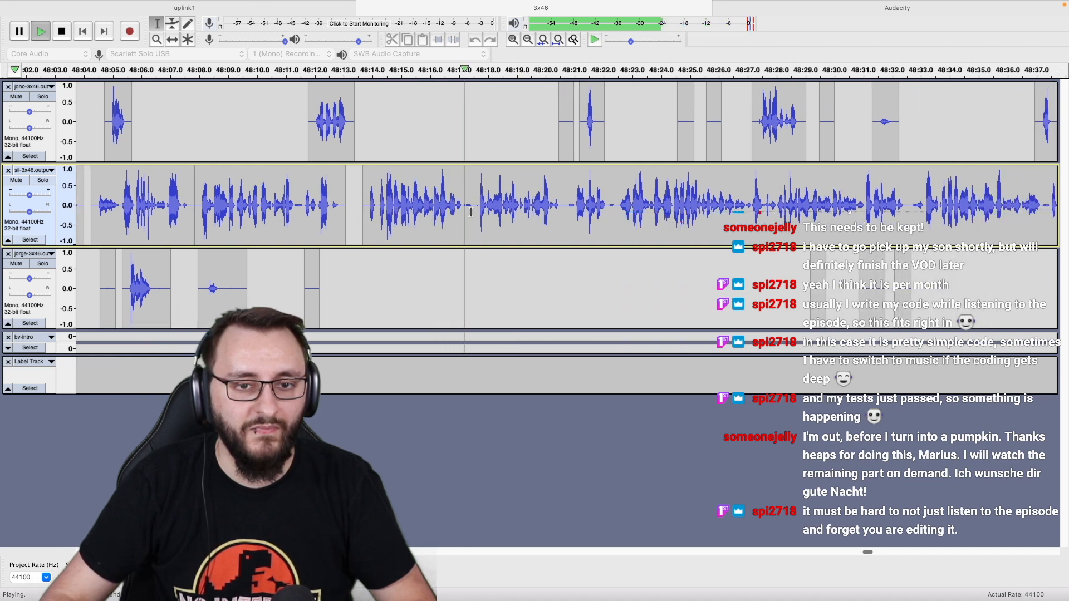
{"action": "scroll", "coordinate": [472, 212], "scroll_direction": "right", "scroll_amount": 1}
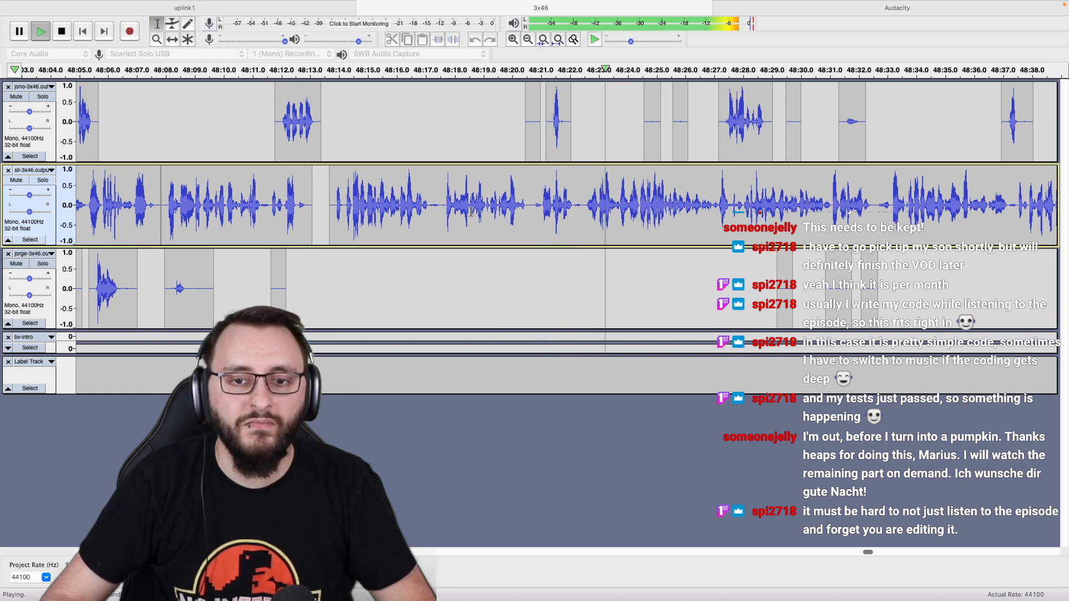
{"action": "scroll", "coordinate": [471, 213], "scroll_direction": "right", "scroll_amount": 8}
{"action": "scroll", "coordinate": [472, 212], "scroll_direction": "right", "scroll_amount": 2}
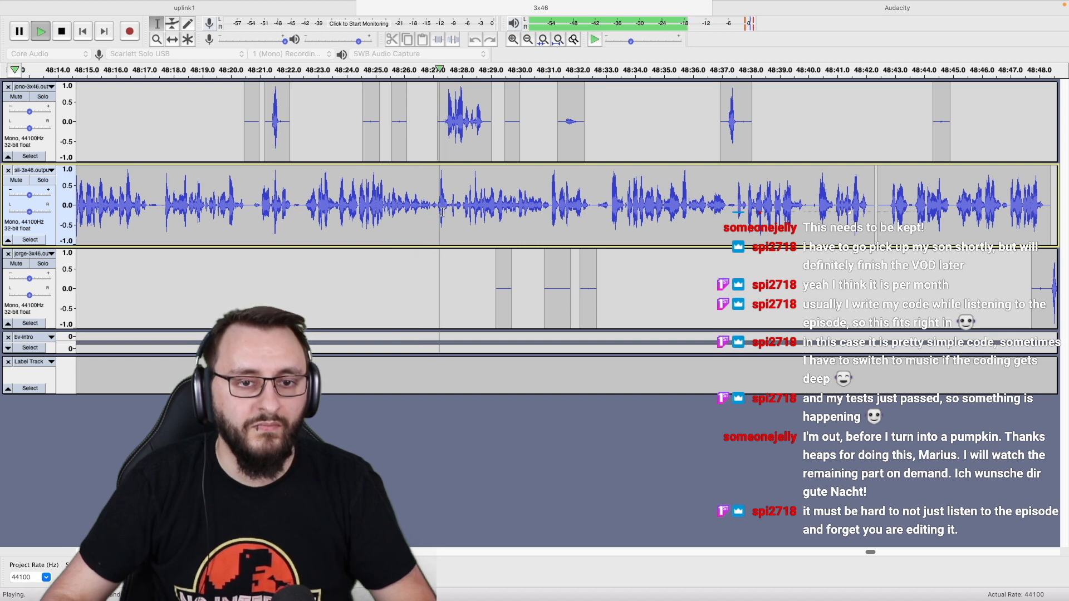
{"action": "scroll", "coordinate": [442, 212], "scroll_direction": "right", "scroll_amount": 3}
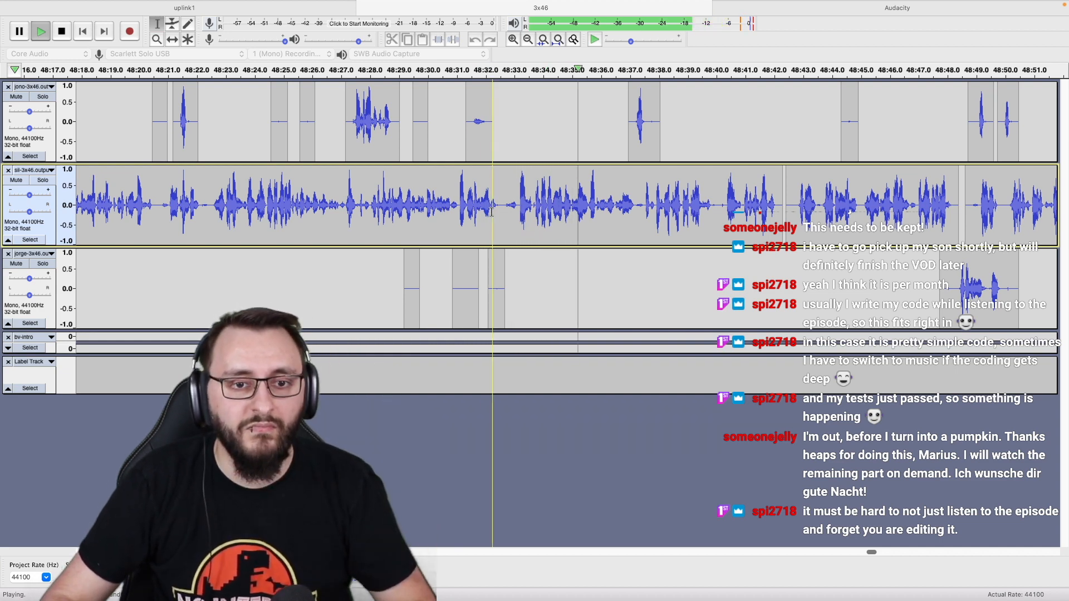
{"action": "scroll", "coordinate": [495, 212], "scroll_direction": "right", "scroll_amount": 5}
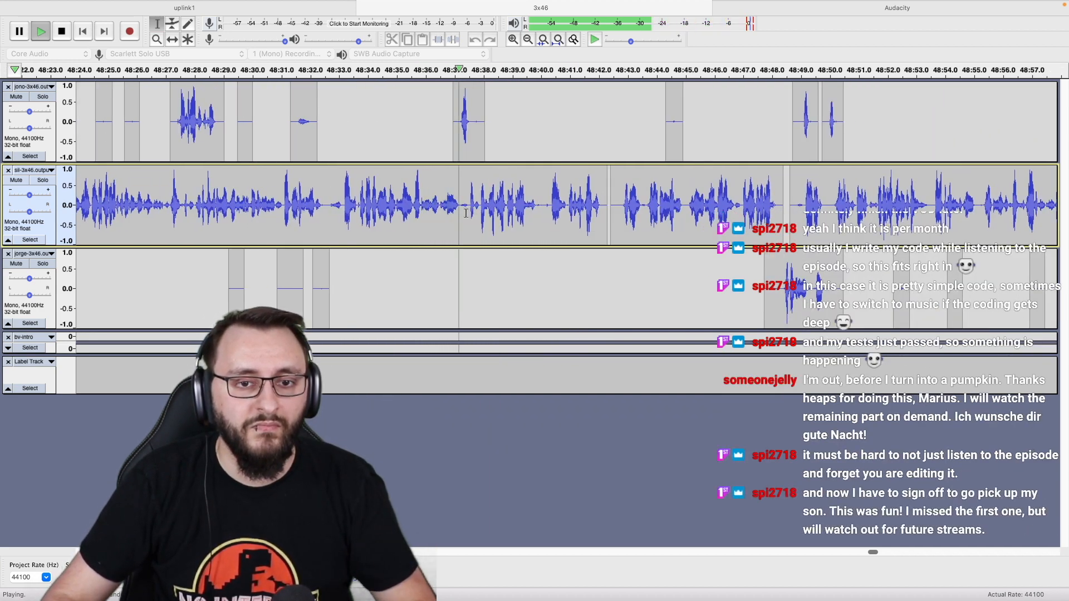
{"action": "scroll", "coordinate": [465, 213], "scroll_direction": "right", "scroll_amount": 2}
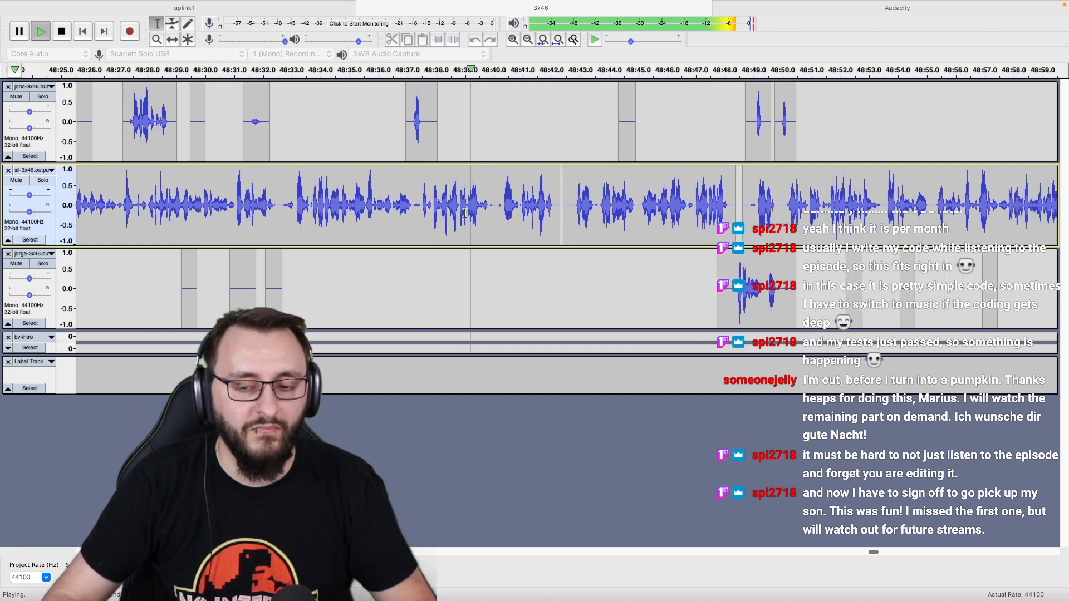
{"action": "scroll", "coordinate": [513, 211], "scroll_direction": "right", "scroll_amount": 3}
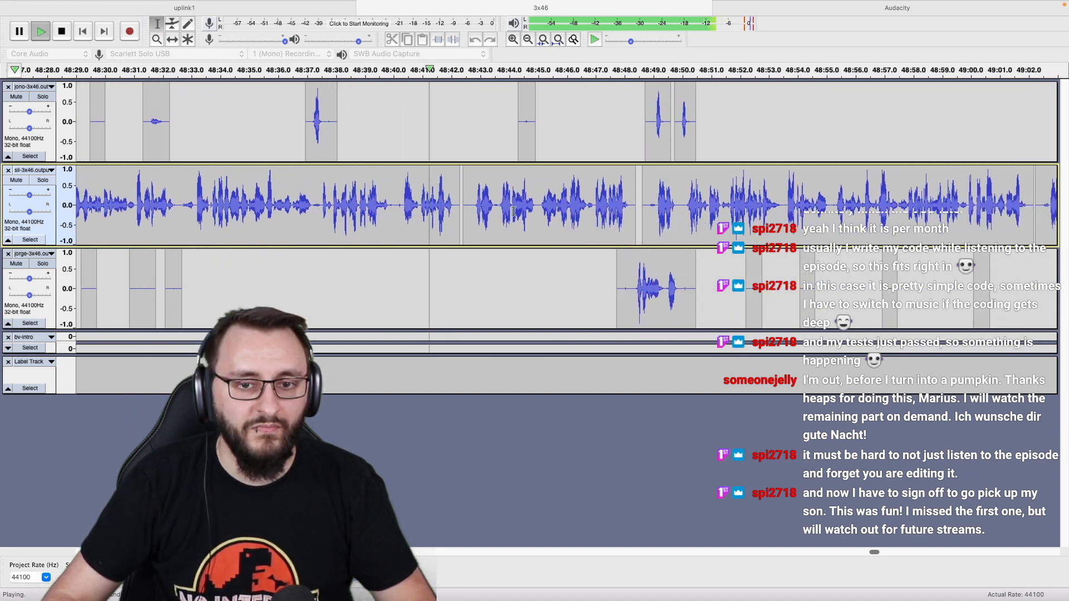
Review the remaining timeline, listen on from about 48:41 to 49:31, and replay the conversation from about 49:25.
{"action": "left_click", "coordinate": [435, 218]}
{"action": "scroll", "coordinate": [434, 218], "scroll_direction": "down", "scroll_amount": 2}
{"action": "scroll", "coordinate": [455, 218], "scroll_direction": "down", "scroll_amount": 4}
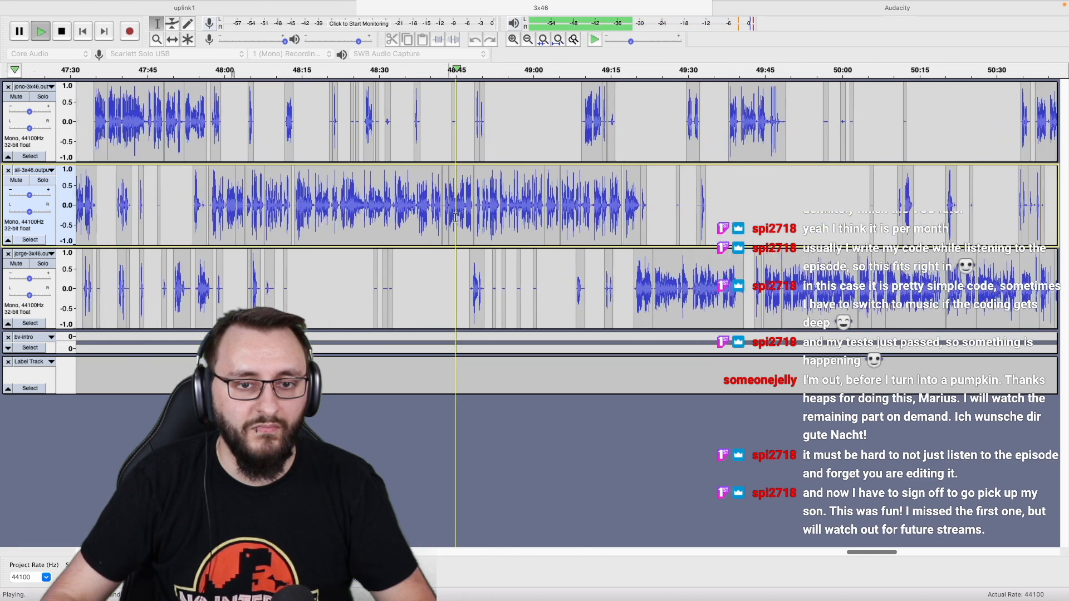
{"action": "scroll", "coordinate": [451, 218], "scroll_direction": "down", "scroll_amount": 3}
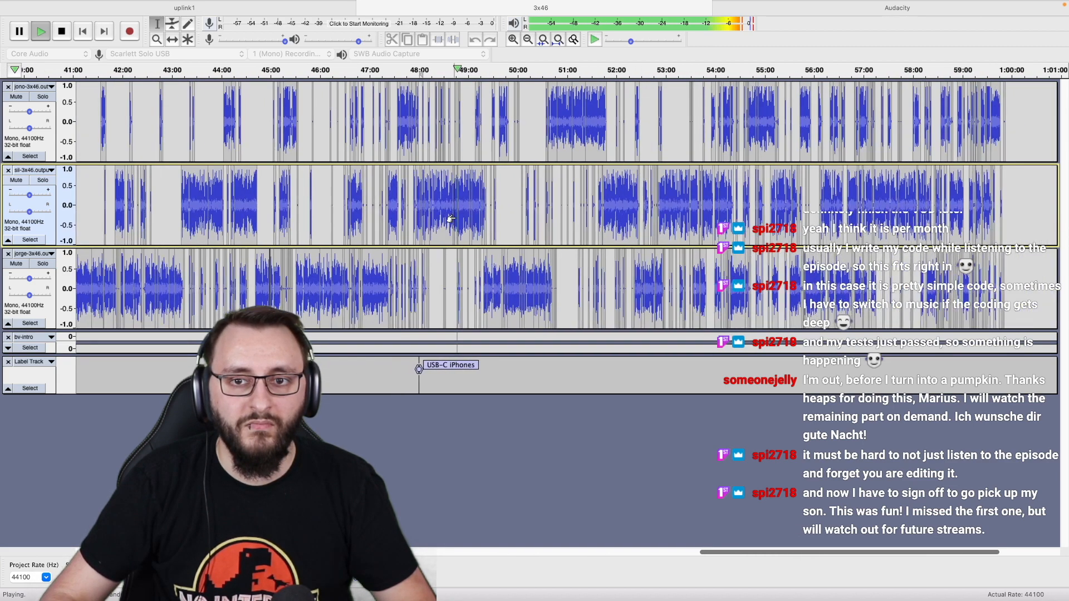
{"action": "scroll", "coordinate": [455, 218], "scroll_direction": "up", "scroll_amount": 6}
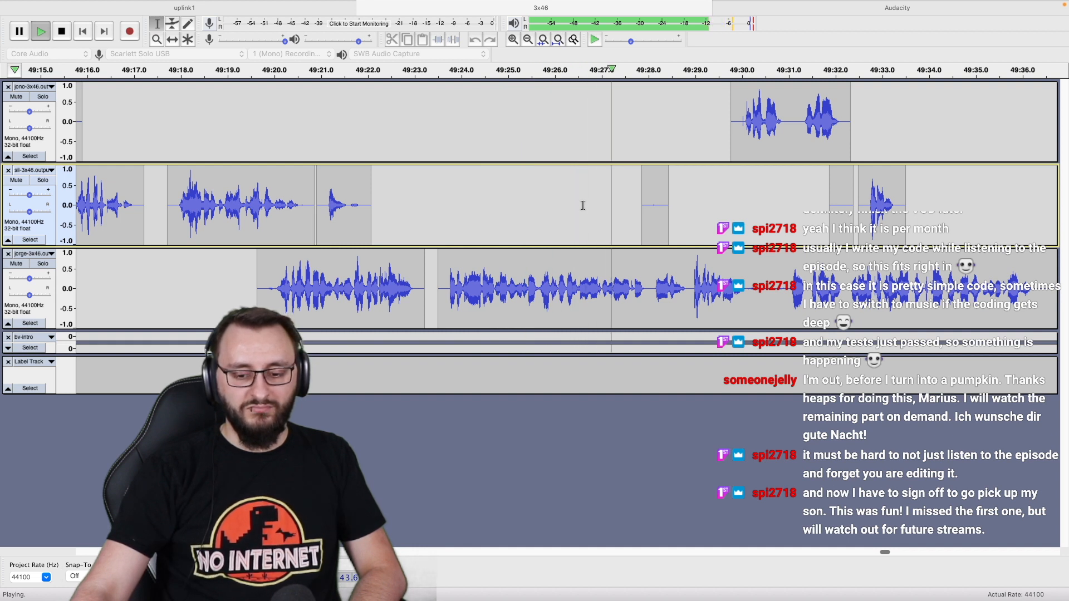
{"action": "left_click", "coordinate": [612, 207]}
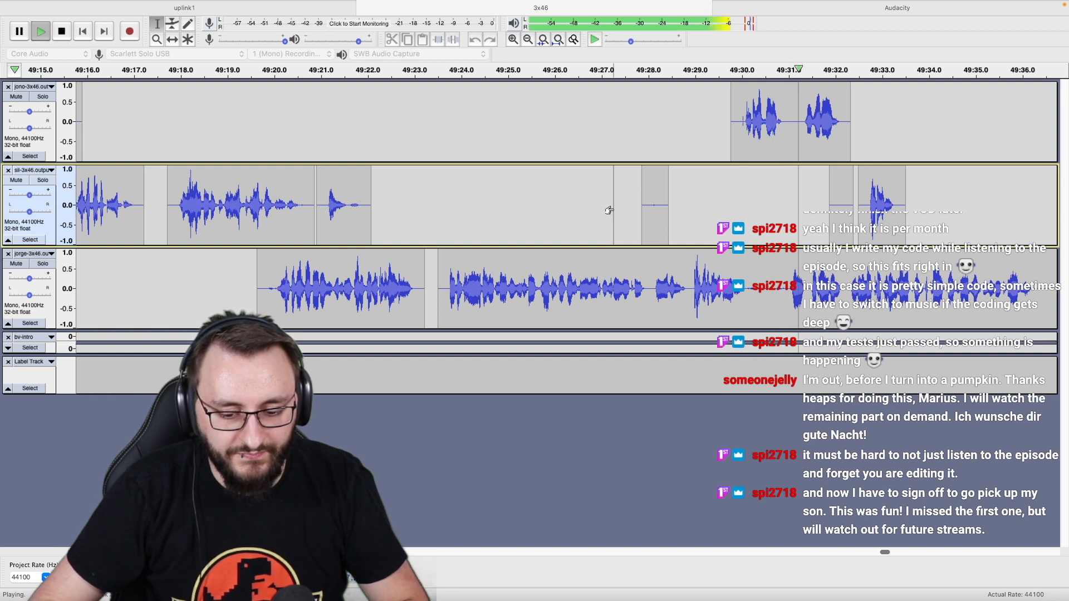
{"action": "key", "text": "space"}
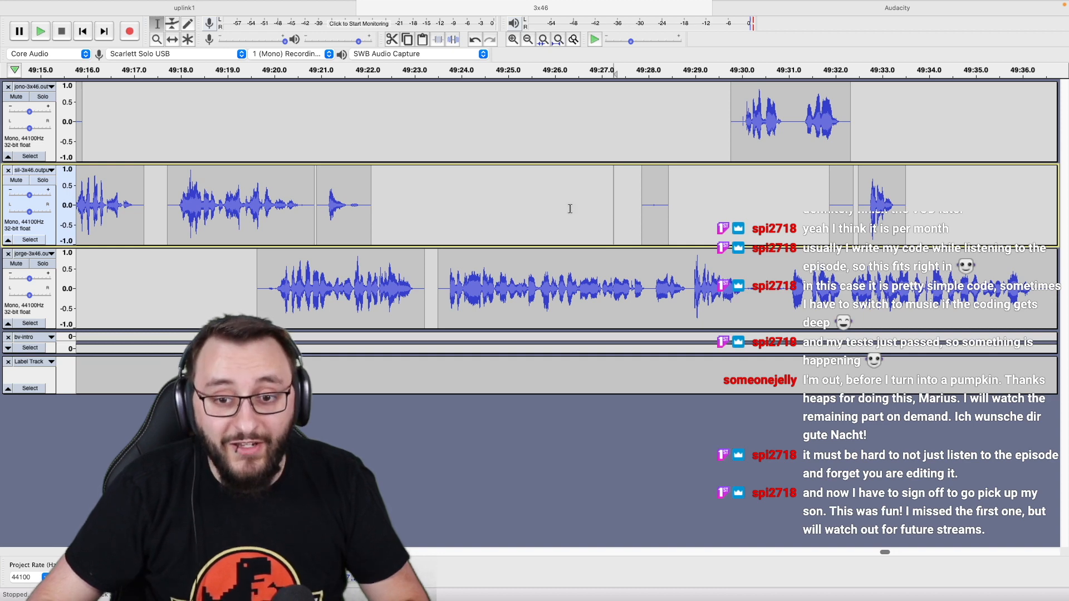
{"action": "scroll", "coordinate": [557, 214], "scroll_direction": "down", "scroll_amount": 1}
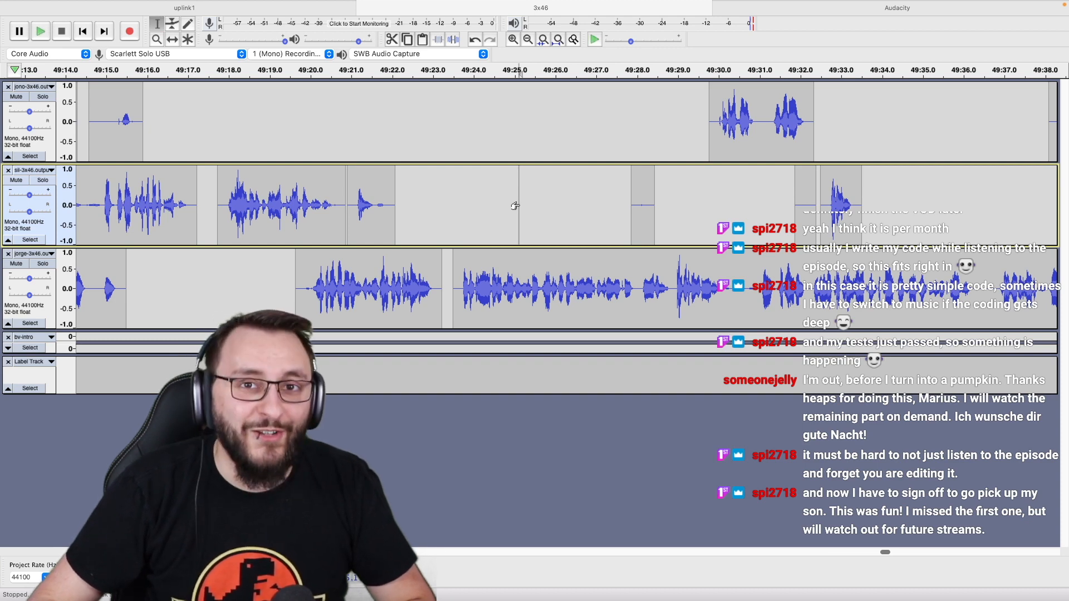
{"action": "key", "text": "space"}
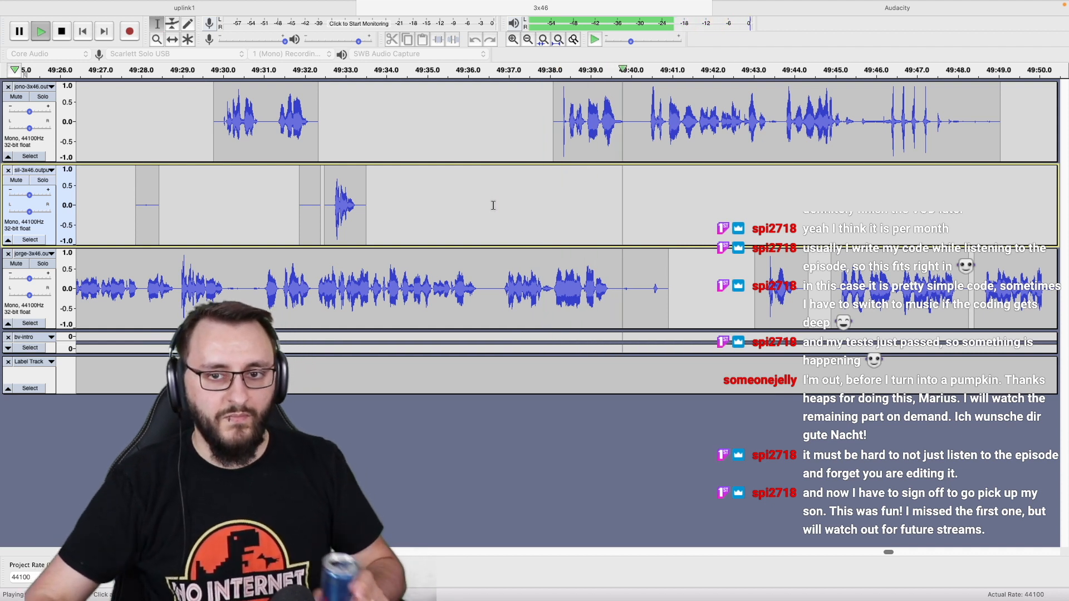
Clear the overlapping speech on the first voice track from about 49:38 to 49:40, leaving blank space, and replay from about 49:37.
{"action": "left_click_drag", "start_coordinate": [548, 132], "coordinate": [633, 134]}
{"action": "key", "text": "space"}
{"action": "left_click", "coordinate": [521, 186]}
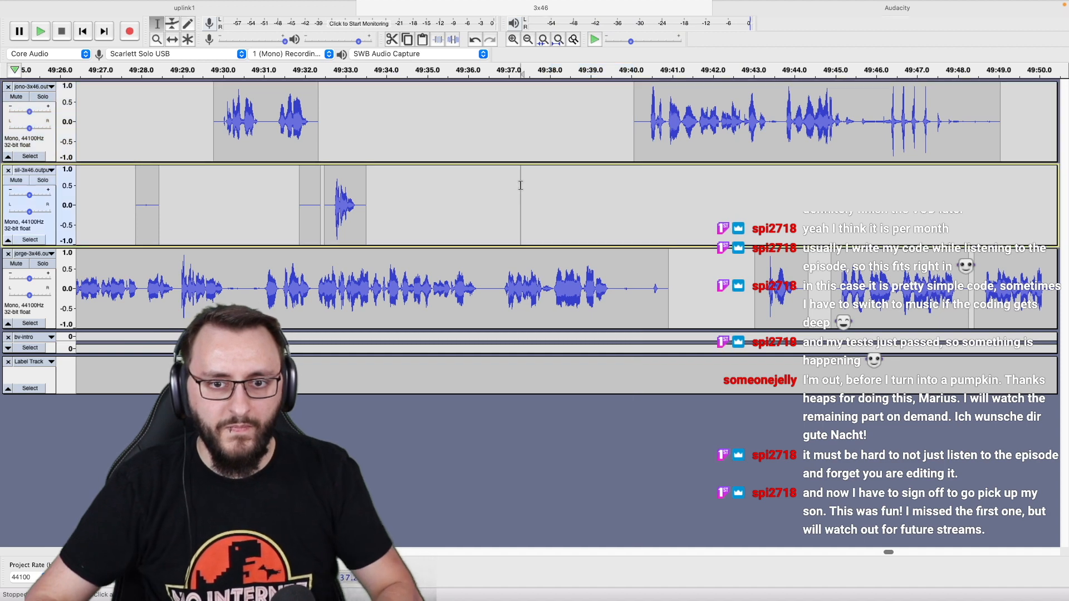
{"action": "key", "text": "space"}
{"action": "scroll", "coordinate": [521, 185], "scroll_direction": "up", "scroll_amount": 3}
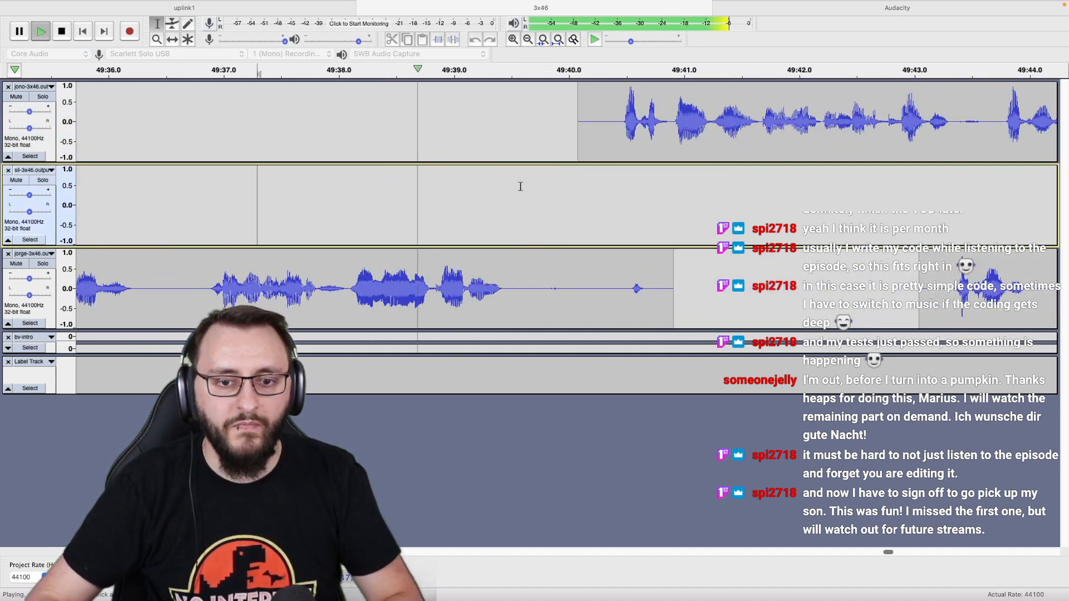
Tighten the pause by deleting about 0.8 seconds across all three voice tracks from about 49:39.6 to 49:40.4.
{"action": "left_click_drag", "start_coordinate": [522, 267], "coordinate": [603, 158]}
{"action": "key", "text": "space"}
{"action": "key", "text": "Delete"}
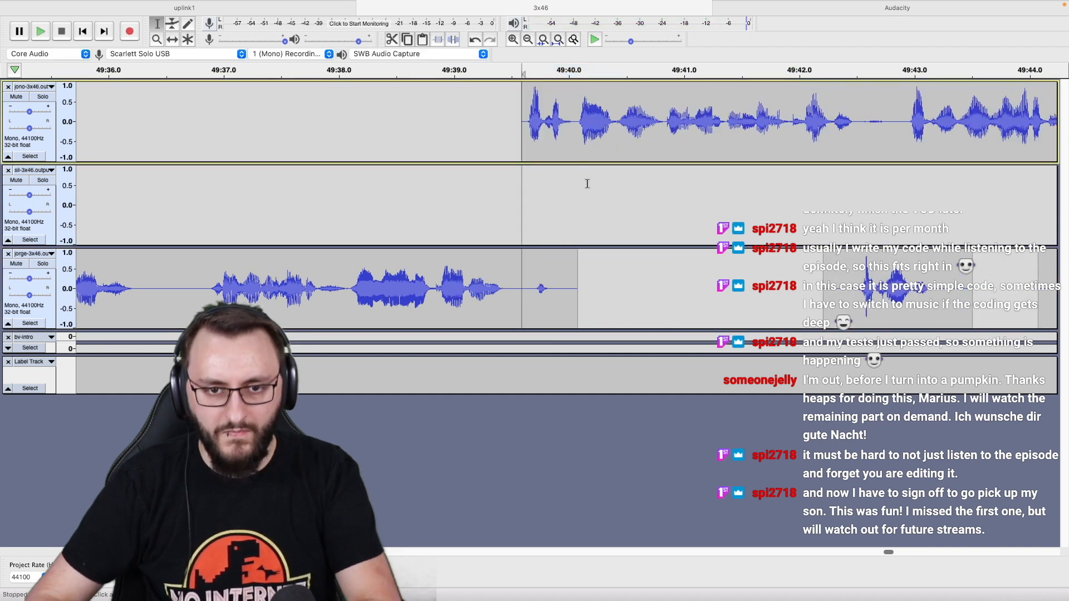
Clear the short noise on the third voice track from about 49:39.5 to 49:40.6, leaving blank space, and replay from about 49:37.6.
{"action": "left_click_drag", "start_coordinate": [516, 285], "coordinate": [563, 287]}
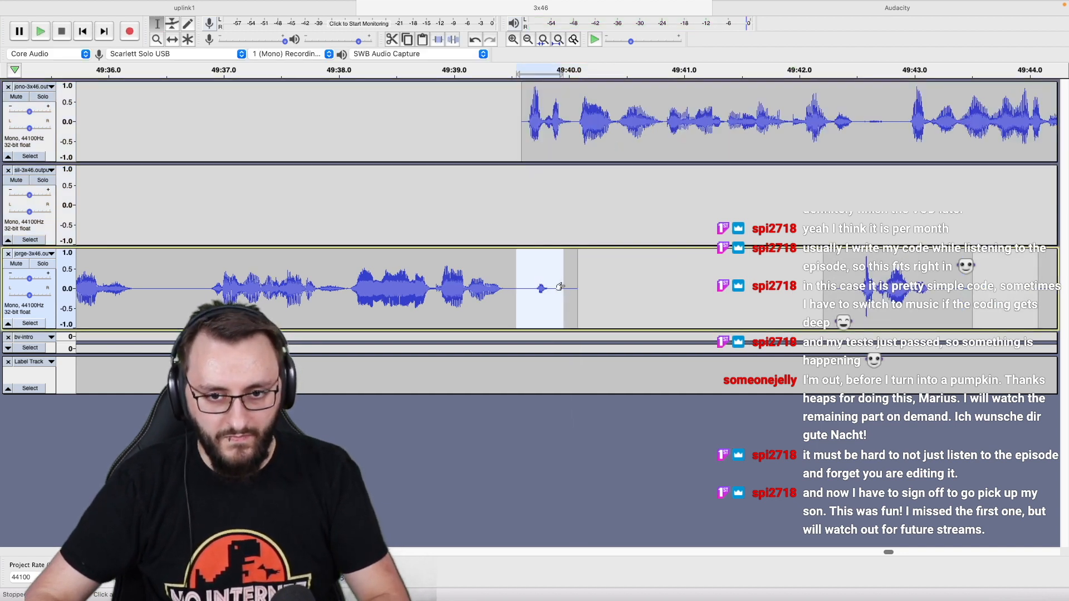
{"action": "left_click", "coordinate": [634, 286], "text": "shift"}
{"action": "key", "text": "alt+super+k"}
{"action": "left_click", "coordinate": [295, 297]}
{"action": "key", "text": "space"}
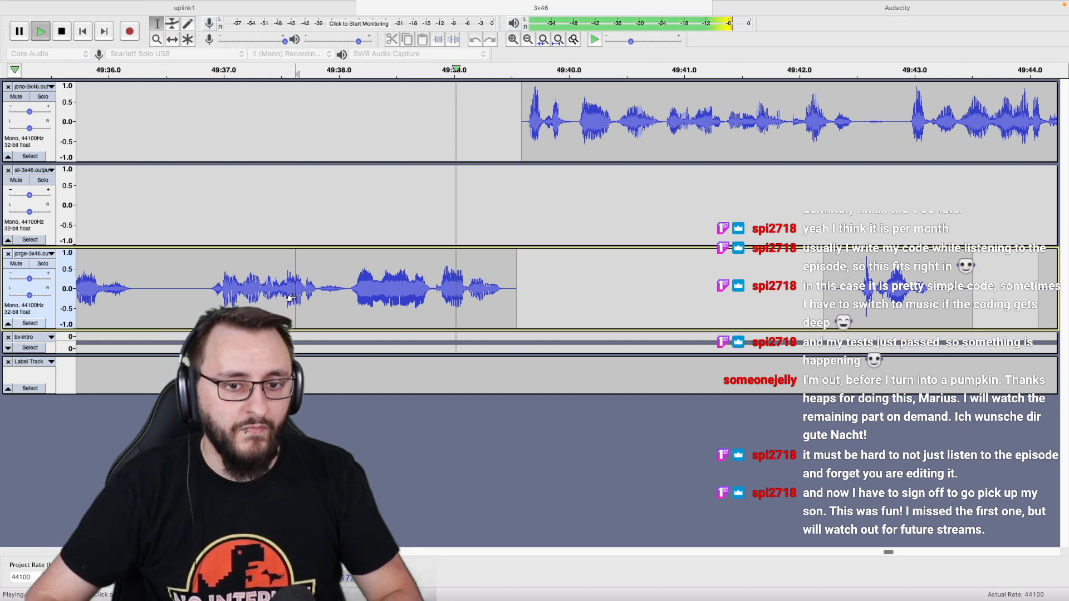
Listen on from about 49:39 to 50:21, watching the first two voice tracks for interruptions of the third speaker.
{"action": "scroll", "coordinate": [291, 297], "scroll_direction": "down", "scroll_amount": 3}
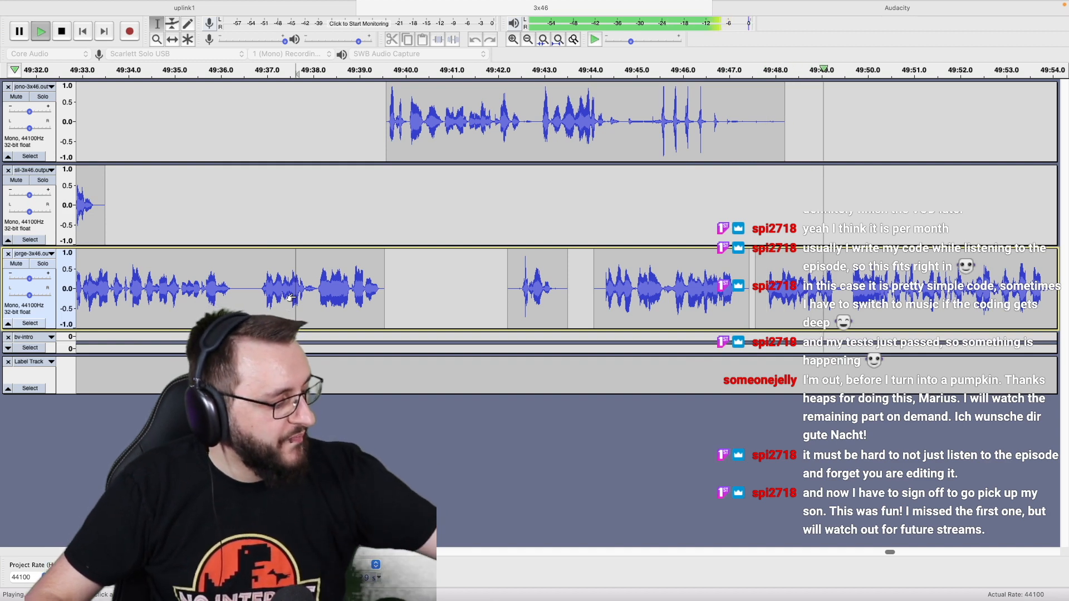
{"action": "scroll", "coordinate": [293, 297], "scroll_direction": "right", "scroll_amount": 4}
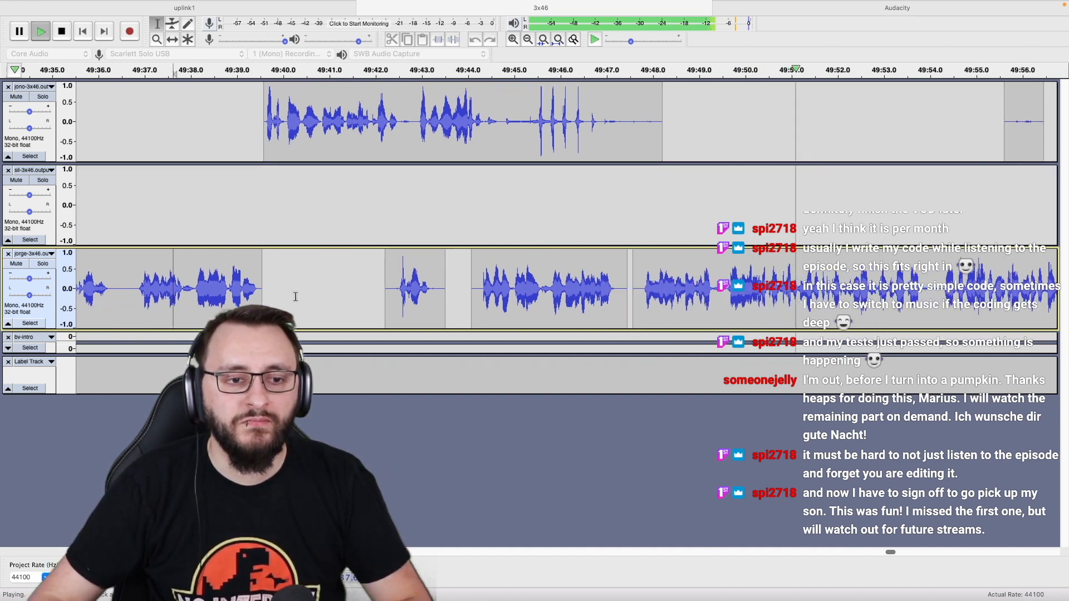
{"action": "scroll", "coordinate": [296, 297], "scroll_direction": "down", "scroll_amount": 3}
{"action": "scroll", "coordinate": [296, 297], "scroll_direction": "right", "scroll_amount": 4}
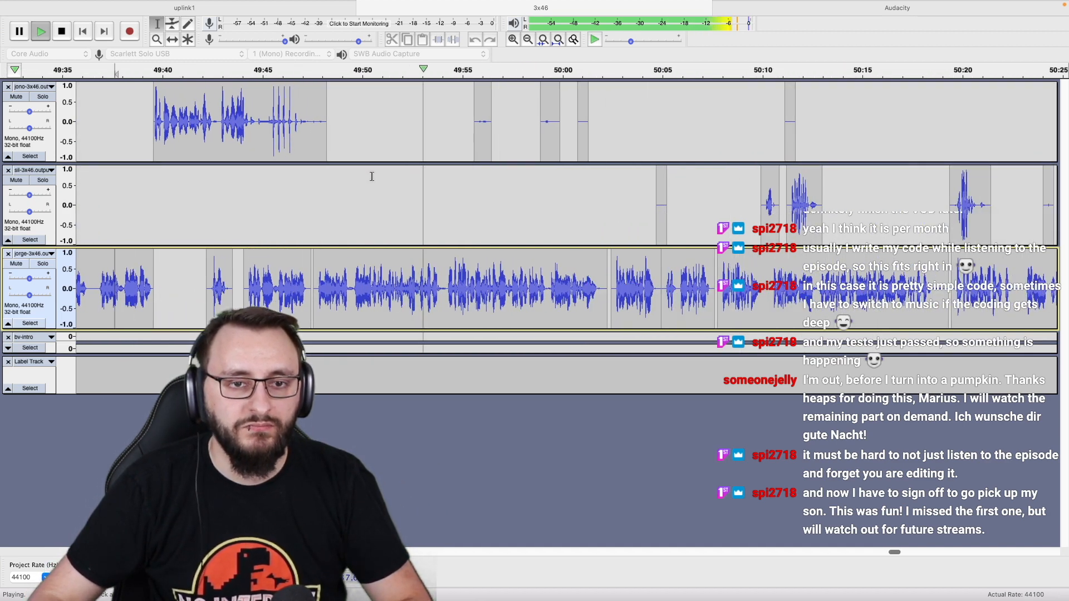
{"action": "scroll", "coordinate": [406, 143], "scroll_direction": "down", "scroll_amount": 3}
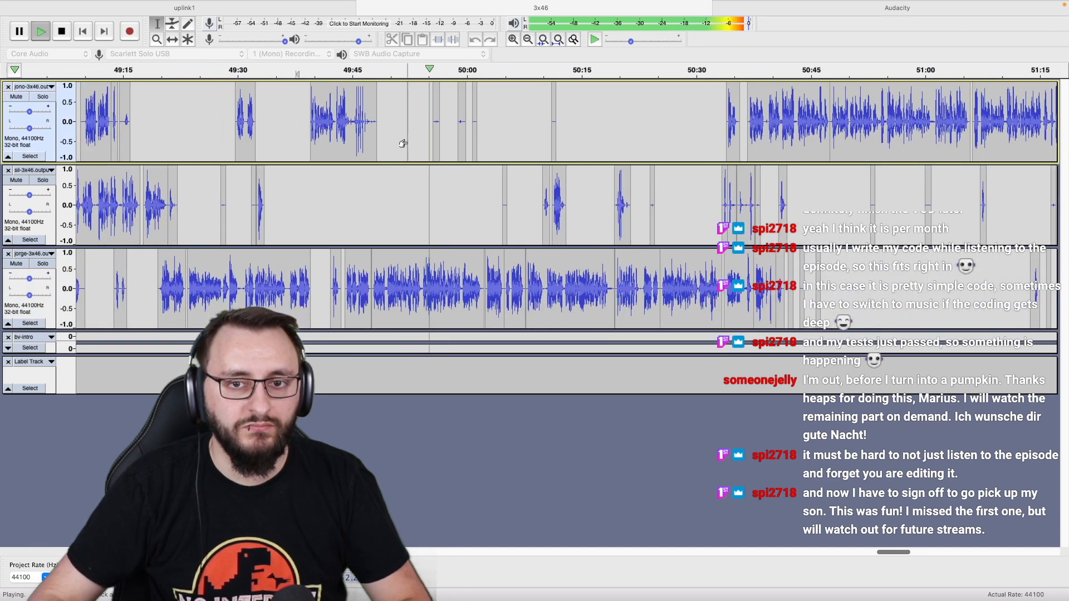
{"action": "scroll", "coordinate": [407, 142], "scroll_direction": "right", "scroll_amount": 2}
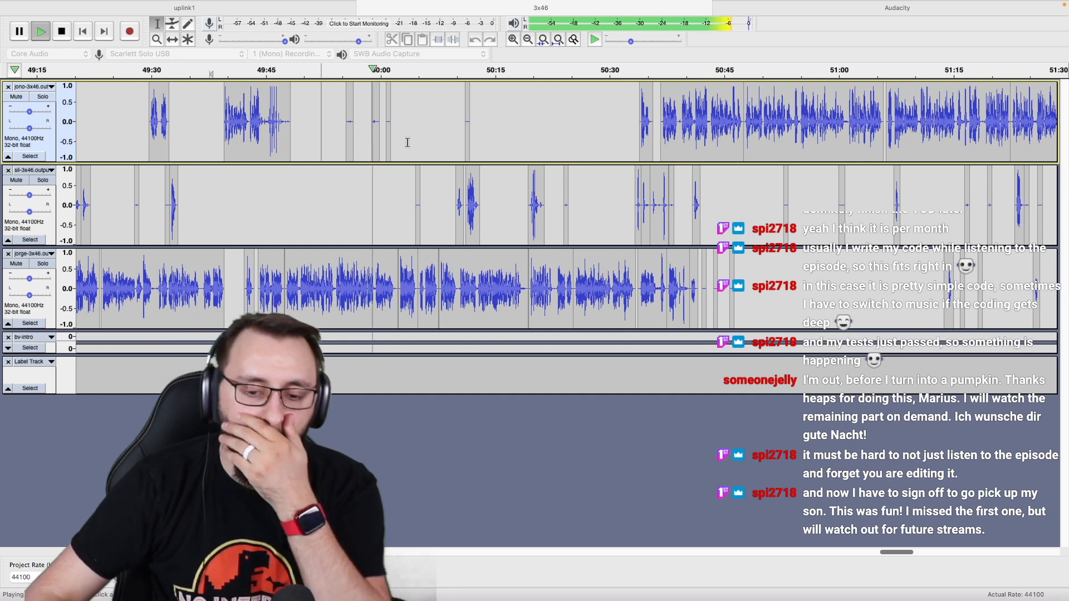
{"action": "scroll", "coordinate": [408, 142], "scroll_direction": "right", "scroll_amount": 2}
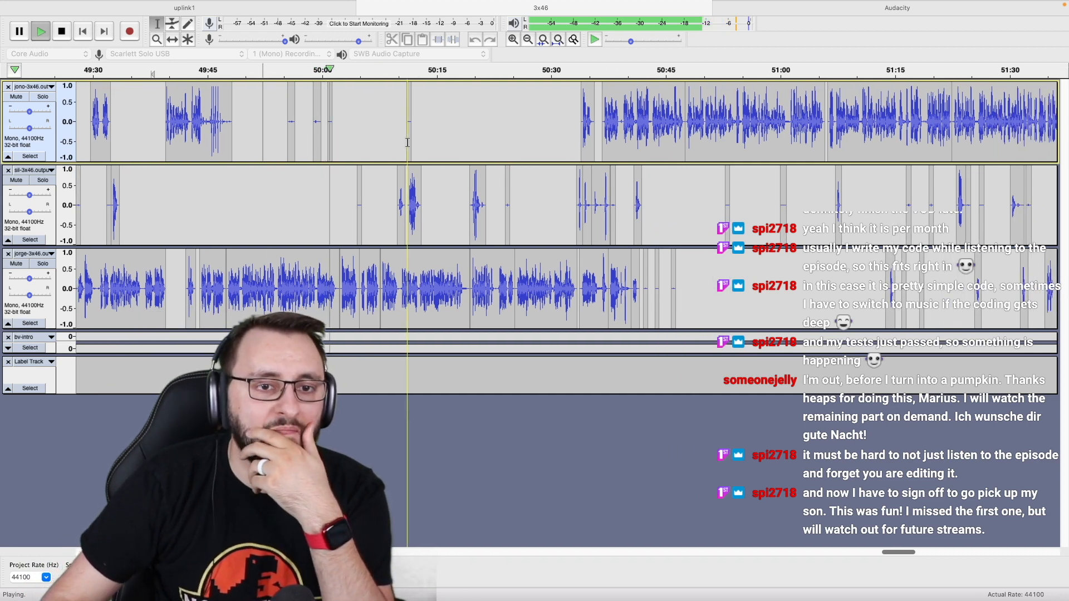
{"action": "scroll", "coordinate": [391, 197], "scroll_direction": "up", "scroll_amount": 3}
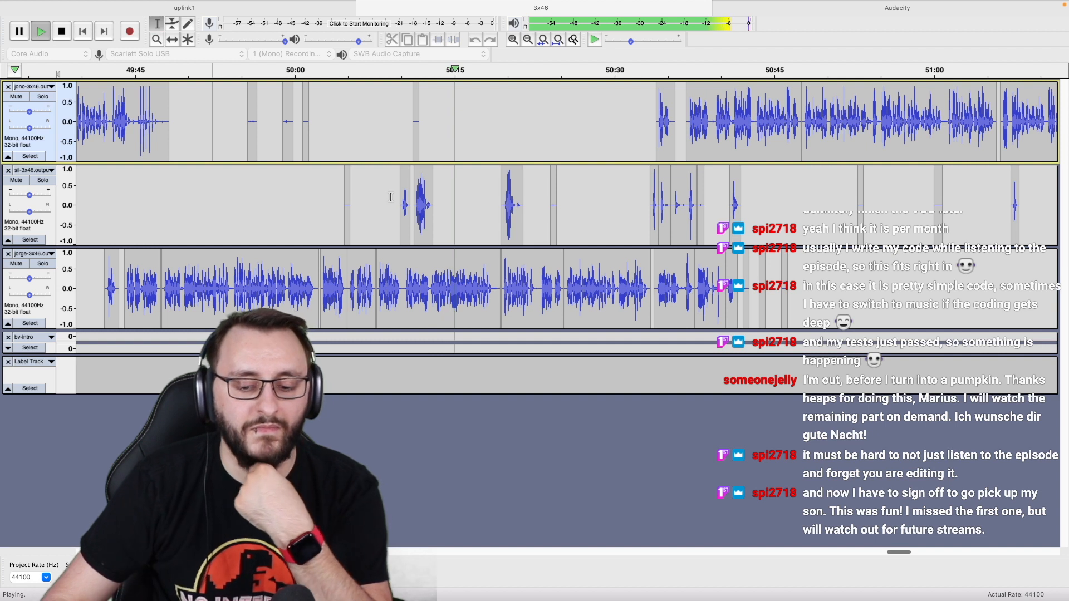
{"action": "scroll", "coordinate": [468, 190], "scroll_direction": "right", "scroll_amount": 3}
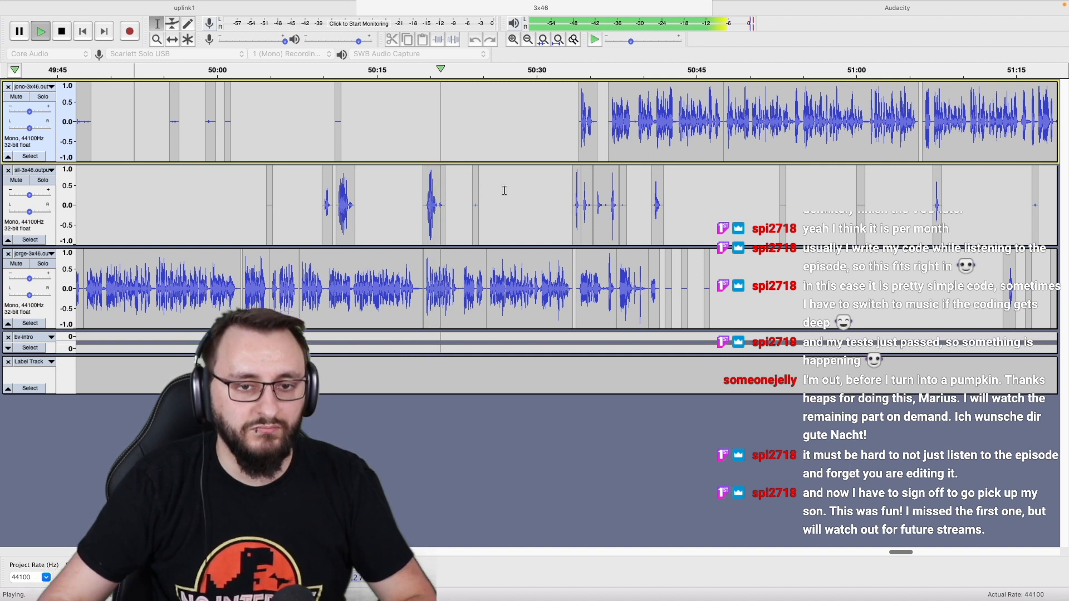
Clear the interjections and near-silent fragments on the first two voice tracks from about 49:52 to 50:26, leaving blank space, and resume playback there.
{"action": "left_click", "coordinate": [490, 195], "text": "shift"}
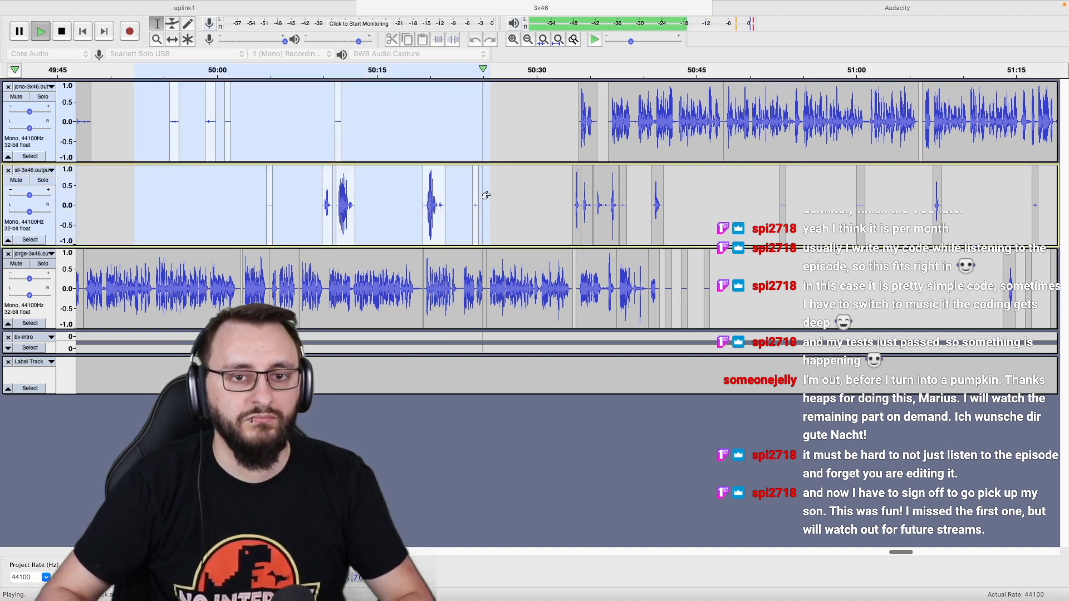
{"action": "key", "text": "space"}
{"action": "key", "text": "super+alt+k"}
{"action": "key", "text": "Right"}
{"action": "key", "text": "space"}
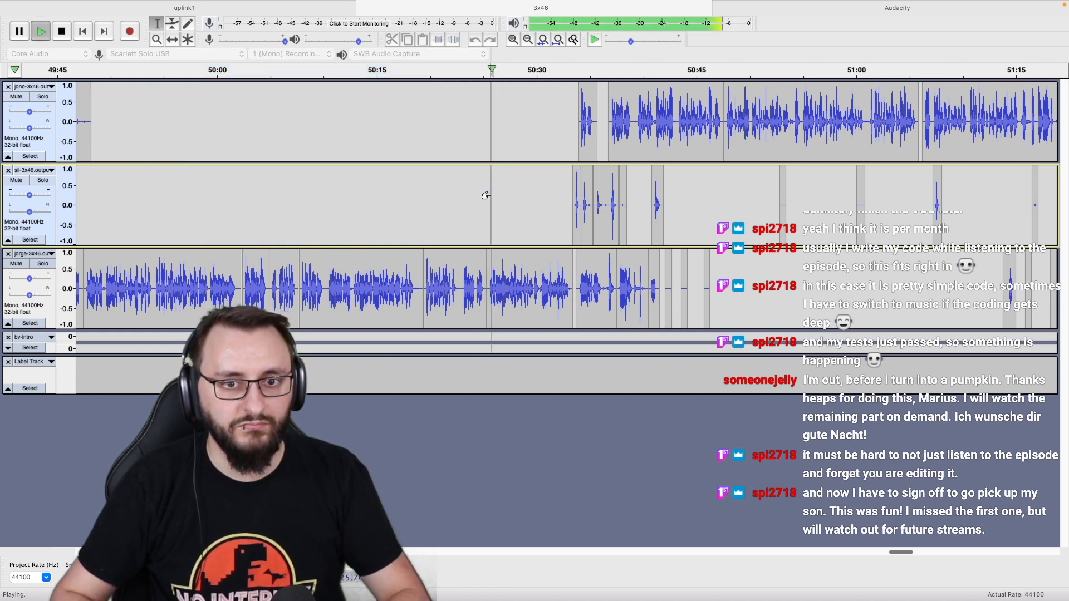
Listen on from about 50:26 to 50:38 and clear the short clip on the first voice track at about 50:34, leaving blank space.
{"action": "scroll", "coordinate": [489, 194], "scroll_direction": "right", "scroll_amount": 3}
{"action": "key", "text": "super+1"}
{"action": "key", "text": "super+1"}
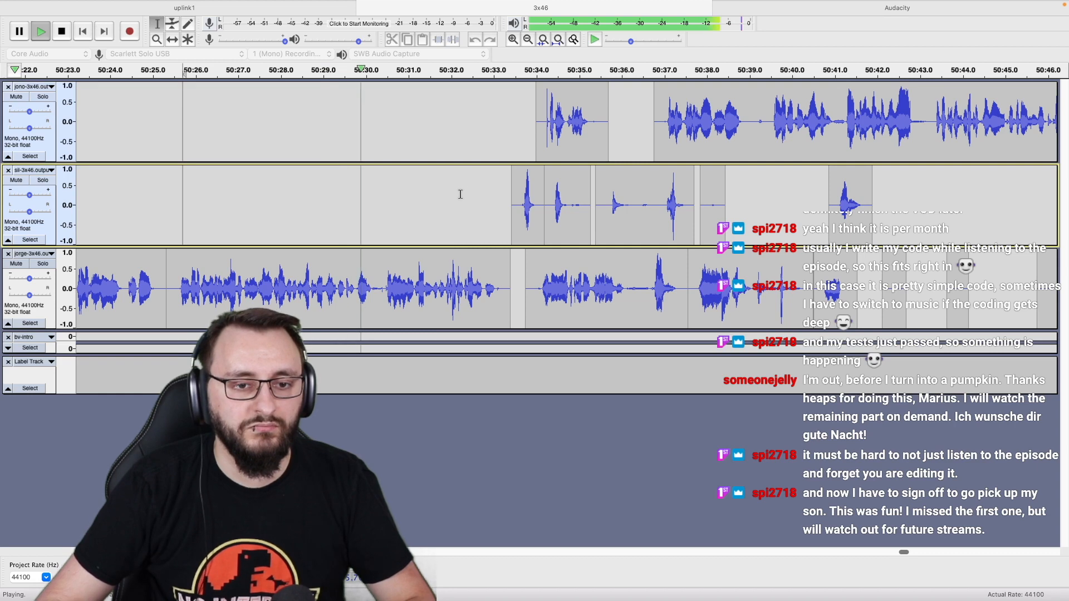
{"action": "scroll", "coordinate": [460, 194], "scroll_direction": "right", "scroll_amount": 3}
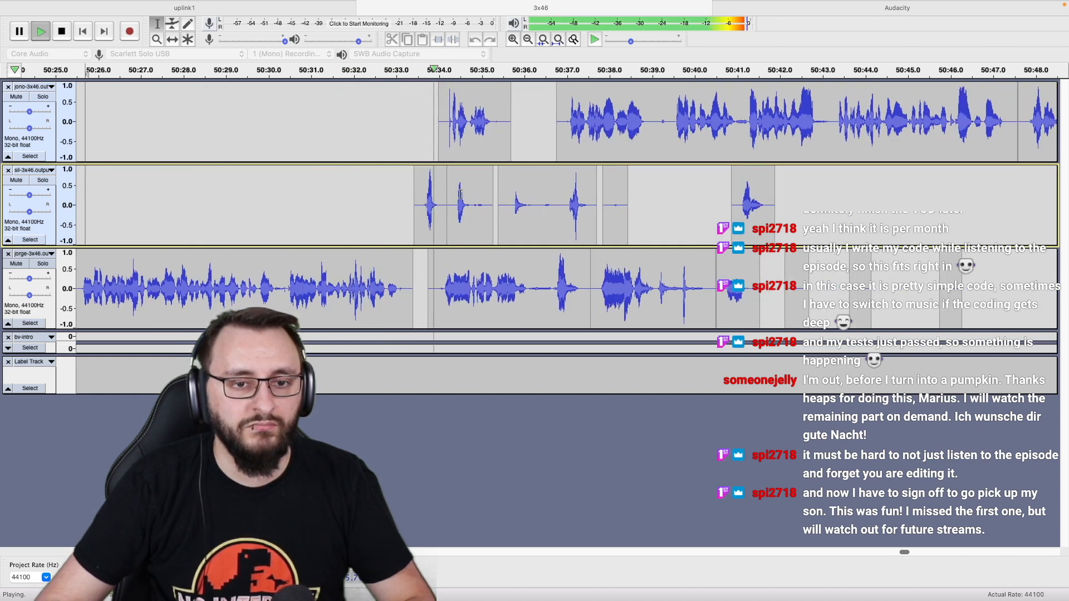
{"action": "scroll", "coordinate": [460, 194], "scroll_direction": "down", "scroll_amount": 2}
{"action": "scroll", "coordinate": [460, 194], "scroll_direction": "right", "scroll_amount": 2}
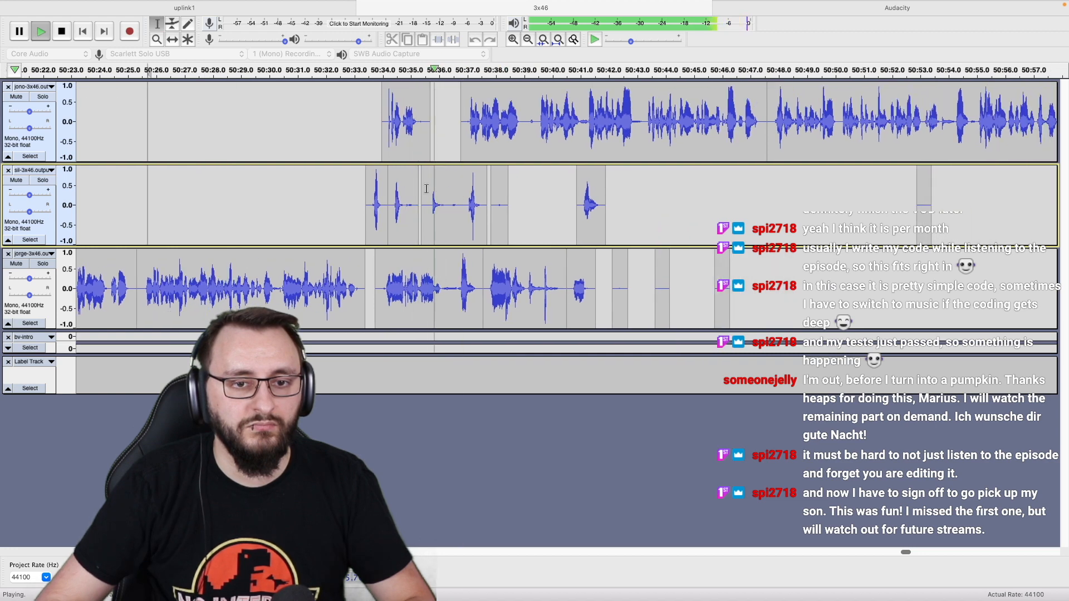
{"action": "double_click", "coordinate": [406, 130]}
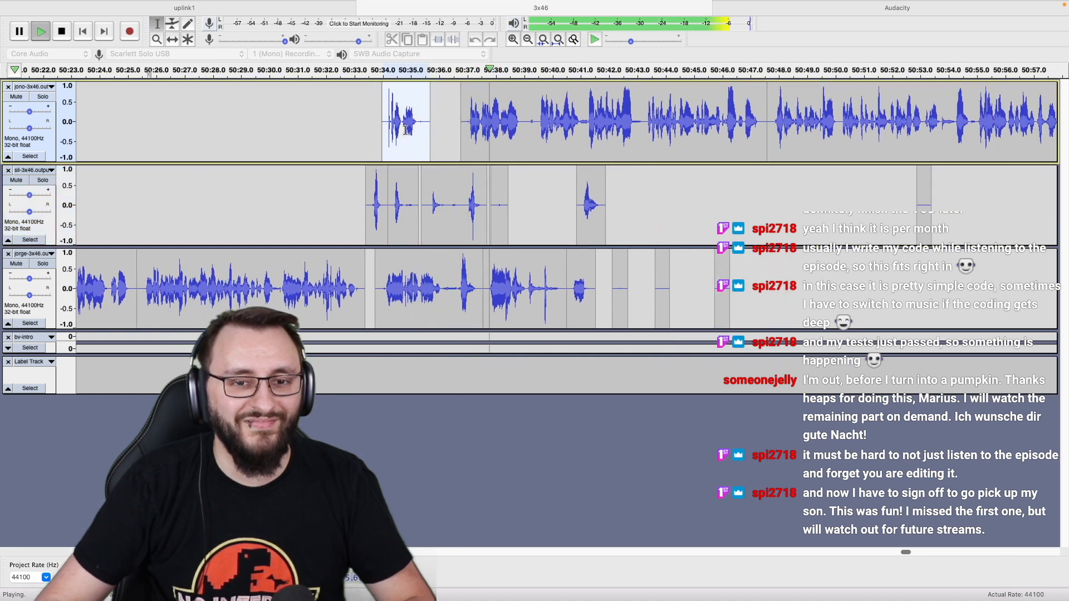
{"action": "key", "text": "space"}
{"action": "key", "text": "alt+super+k"}
Clear the overlapping sounds on the second voice track from about 50:34.3 to 50:38.8, leaving blank space, and replay from about 50:30.
{"action": "left_click_drag", "start_coordinate": [391, 185], "coordinate": [518, 191]}
{"action": "key", "text": "alt+super+k"}
{"action": "left_click", "coordinate": [313, 193]}
{"action": "left_click", "coordinate": [271, 200]}
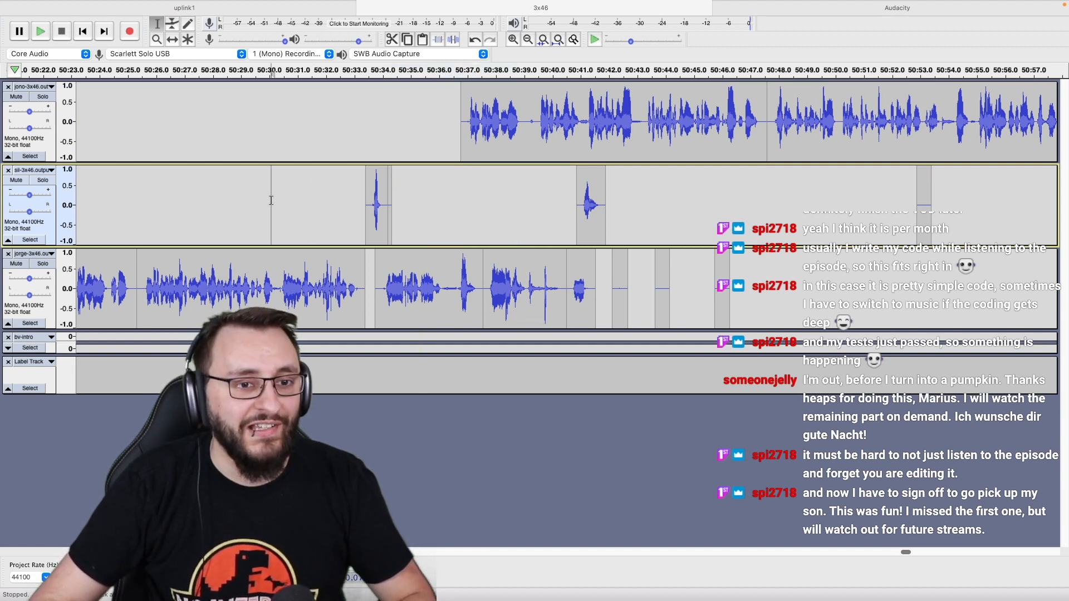
{"action": "key", "text": "space"}
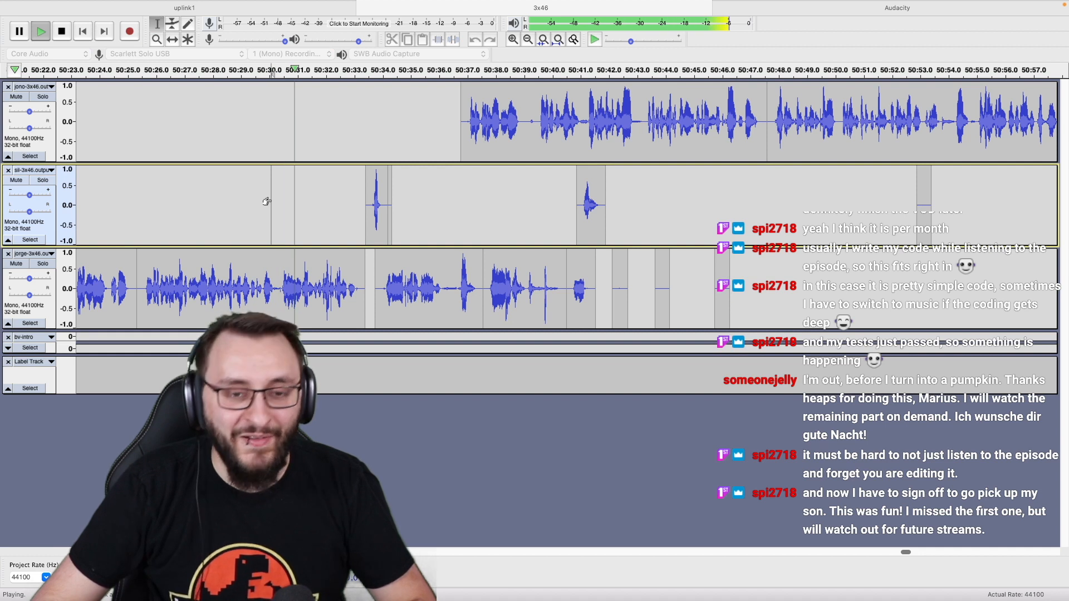
Listen on to about 51:01 and clear the near-silent fragments on the second and third voice tracks from about 50:42 to 51:02.
{"action": "scroll", "coordinate": [352, 201], "scroll_direction": "right", "scroll_amount": 3}
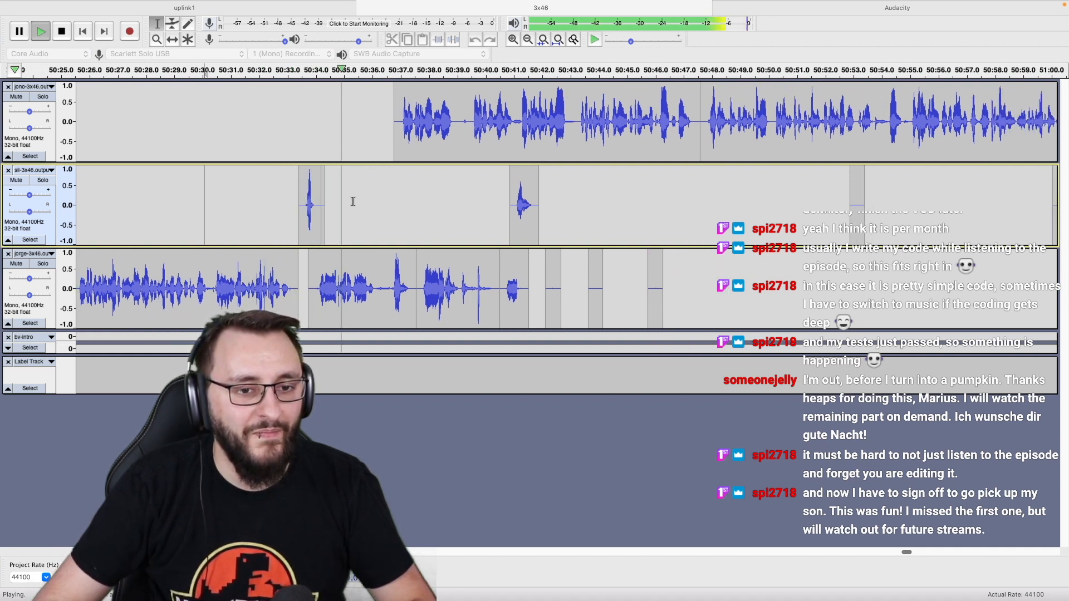
{"action": "scroll", "coordinate": [353, 202], "scroll_direction": "right", "scroll_amount": 2}
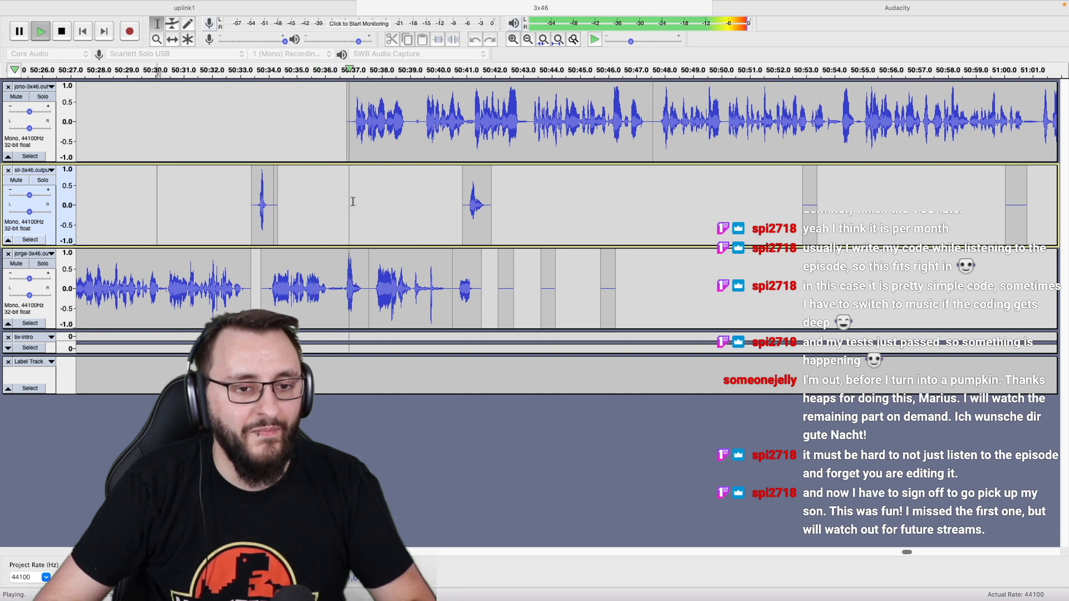
{"action": "scroll", "coordinate": [352, 202], "scroll_direction": "right", "scroll_amount": 5}
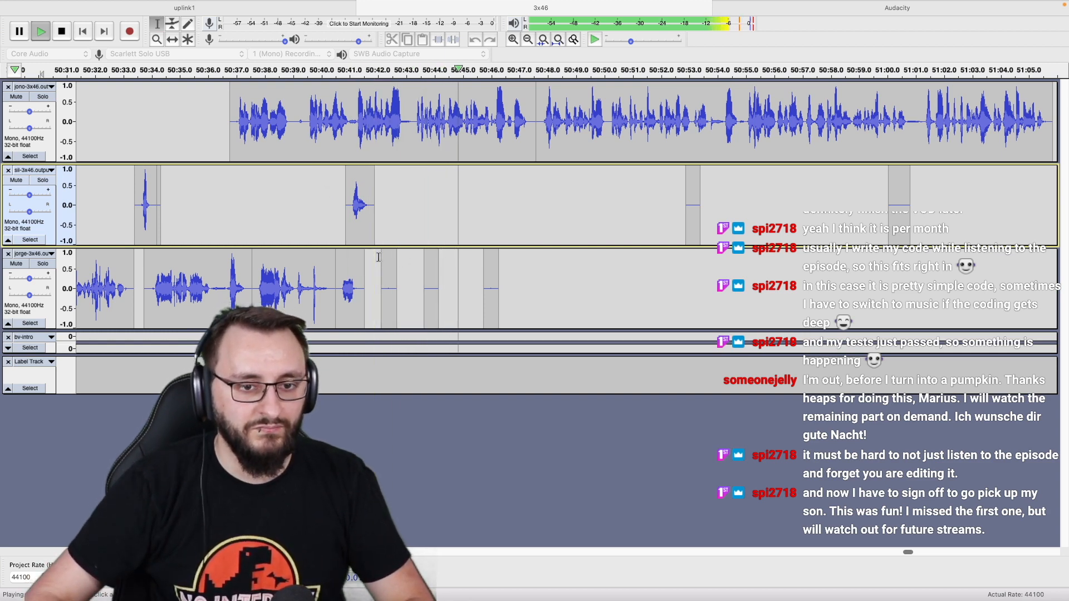
{"action": "scroll", "coordinate": [378, 257], "scroll_direction": "down", "scroll_amount": 2, "text": "ctrl"}
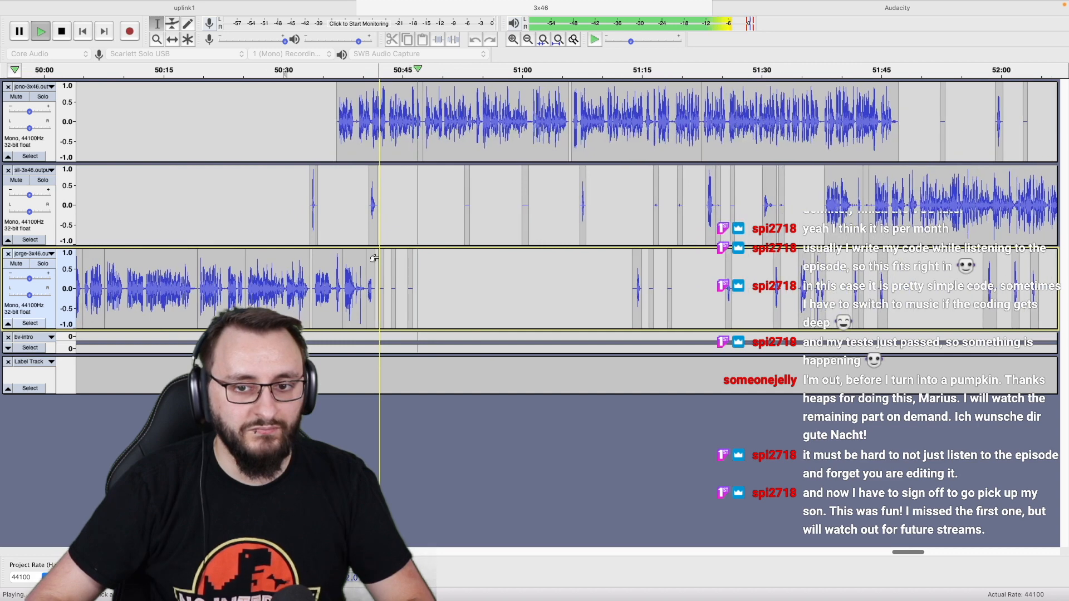
{"action": "scroll", "coordinate": [378, 258], "scroll_direction": "right", "scroll_amount": 2}
{"action": "left_click", "coordinate": [479, 229], "text": "shift"}
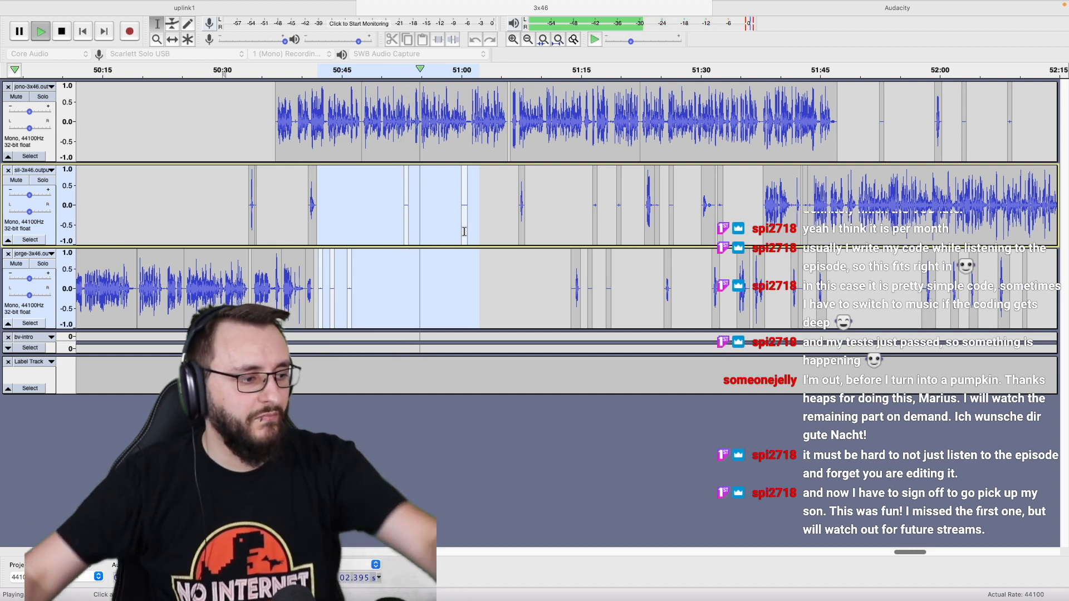
{"action": "scroll", "coordinate": [513, 228], "scroll_direction": "up", "scroll_amount": 2}
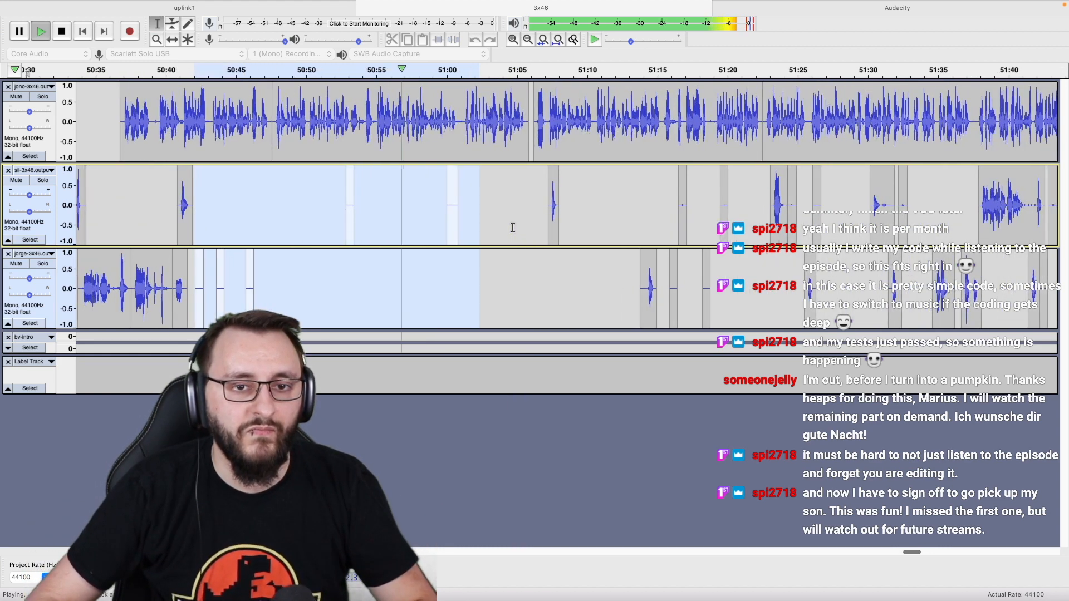
{"action": "scroll", "coordinate": [501, 227], "scroll_direction": "up", "scroll_amount": 1}
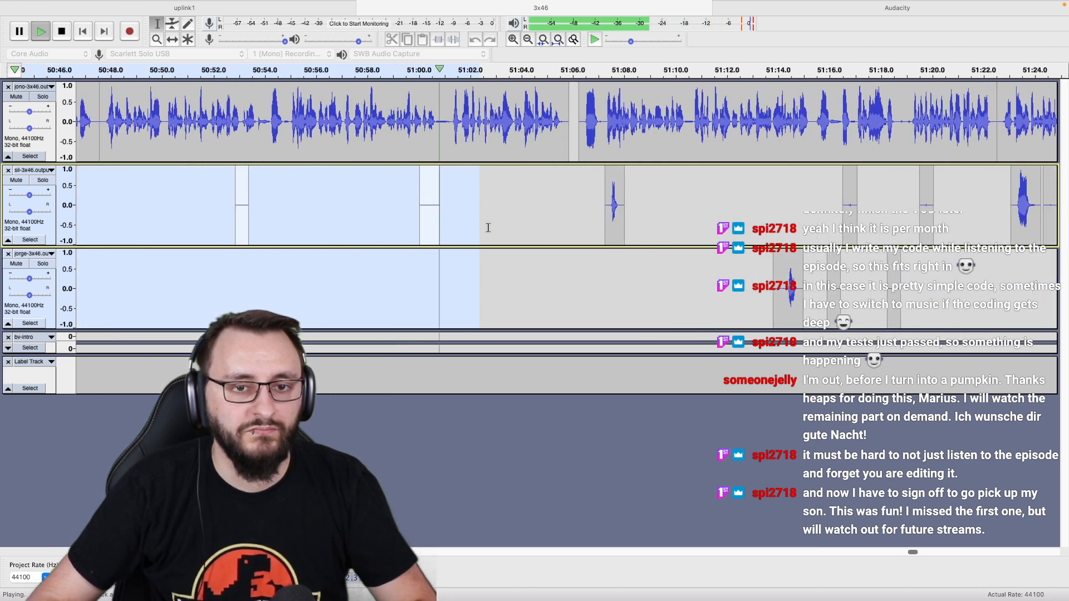
{"action": "key", "text": "space"}
Listen on from about 51:02 to 51:10, watching the second and third voice tracks for interruptions.
{"action": "left_click", "coordinate": [468, 224]}
{"action": "key", "text": "space"}
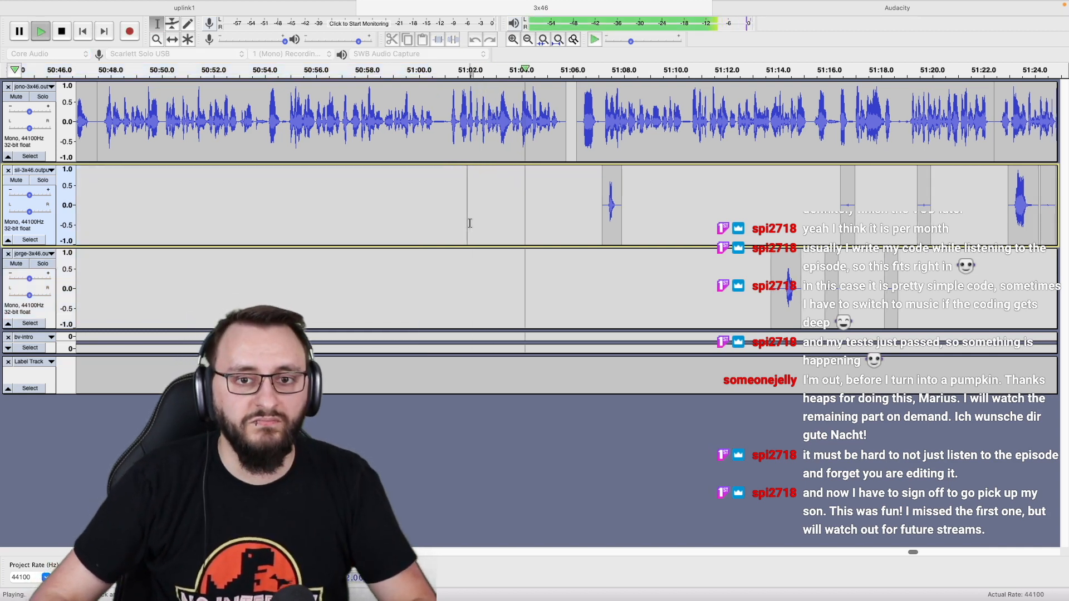
{"action": "scroll", "coordinate": [468, 224], "scroll_direction": "right", "scroll_amount": 3}
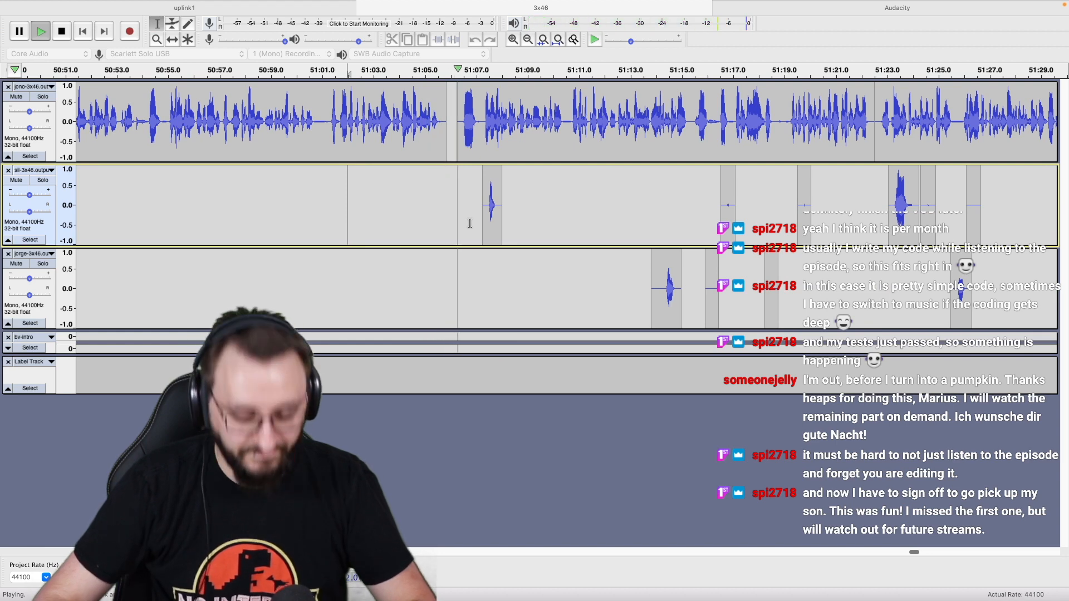
{"action": "scroll", "coordinate": [470, 224], "scroll_direction": "right", "scroll_amount": 4}
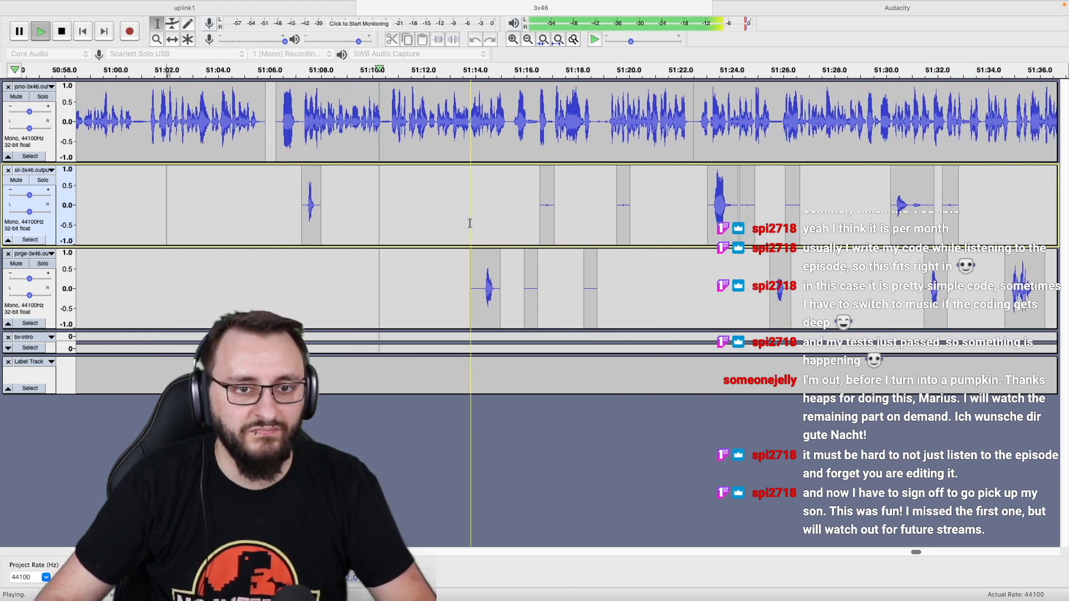
Split-delete the short interjection clips between about 51:13 and 51:22.6 on the second and third voice tracks, leaving the timing intact.
{"action": "scroll", "coordinate": [470, 223], "scroll_direction": "right", "scroll_amount": 2}
{"action": "left_click", "coordinate": [388, 223]}
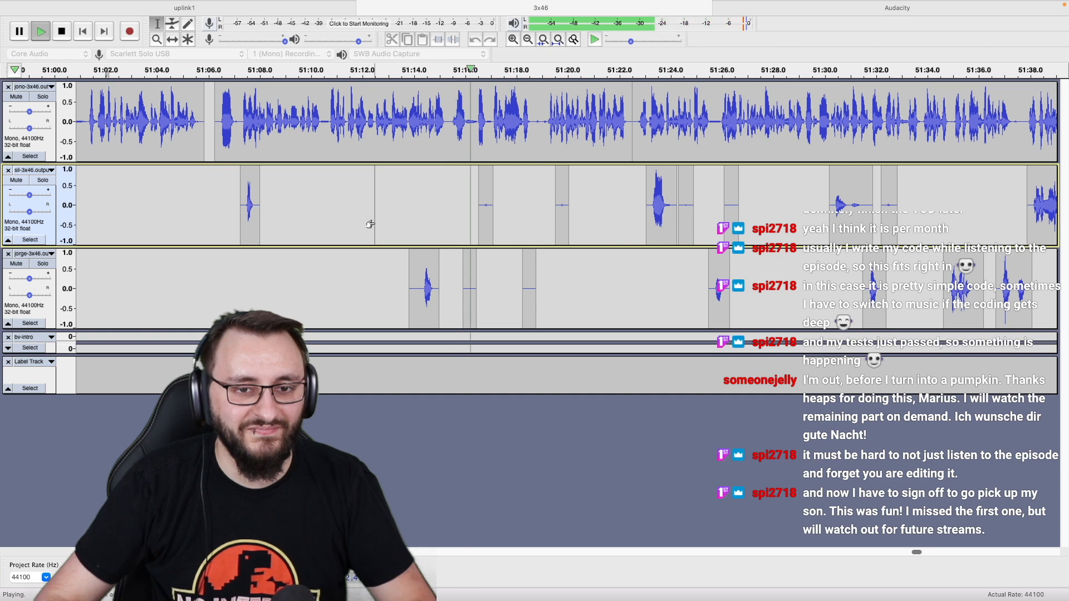
{"action": "scroll", "coordinate": [375, 223], "scroll_direction": "right", "scroll_amount": 1}
{"action": "scroll", "coordinate": [384, 223], "scroll_direction": "right", "scroll_amount": 1}
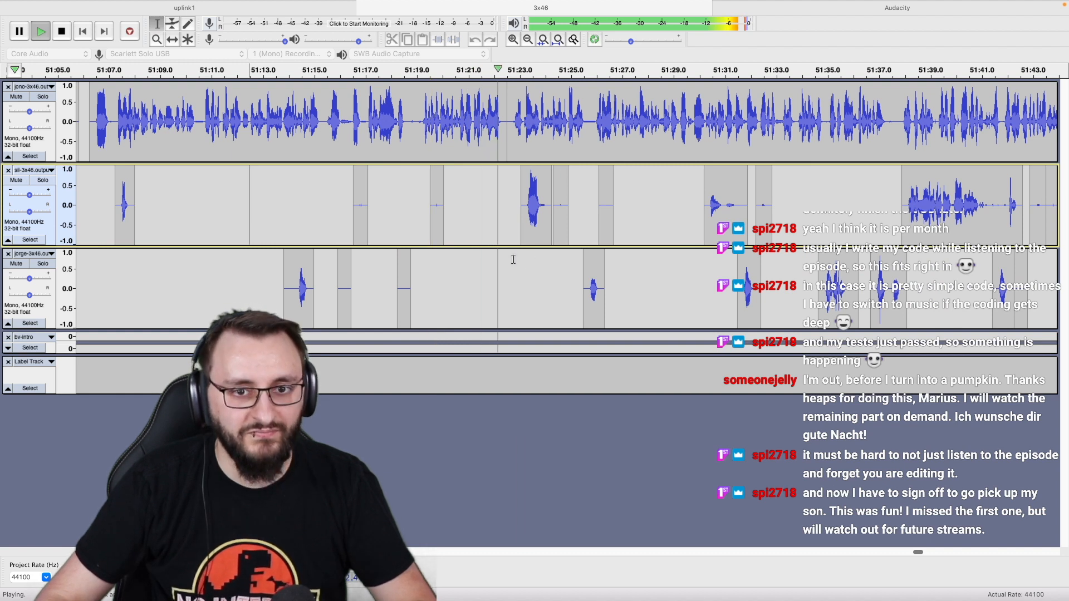
{"action": "left_click", "coordinate": [510, 258], "text": "shift"}
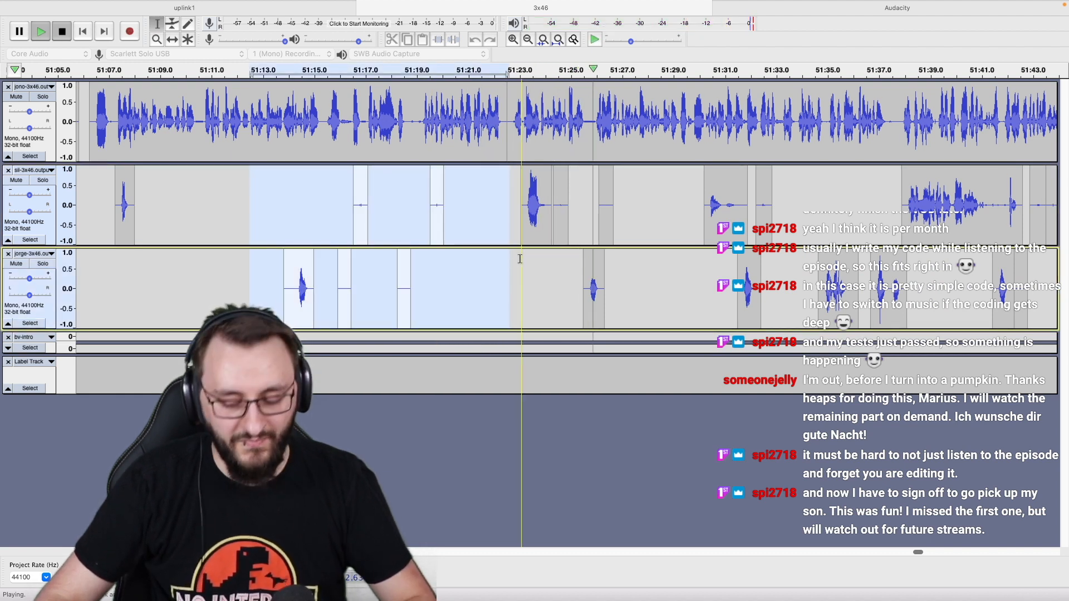
{"action": "left_click", "coordinate": [519, 259]}
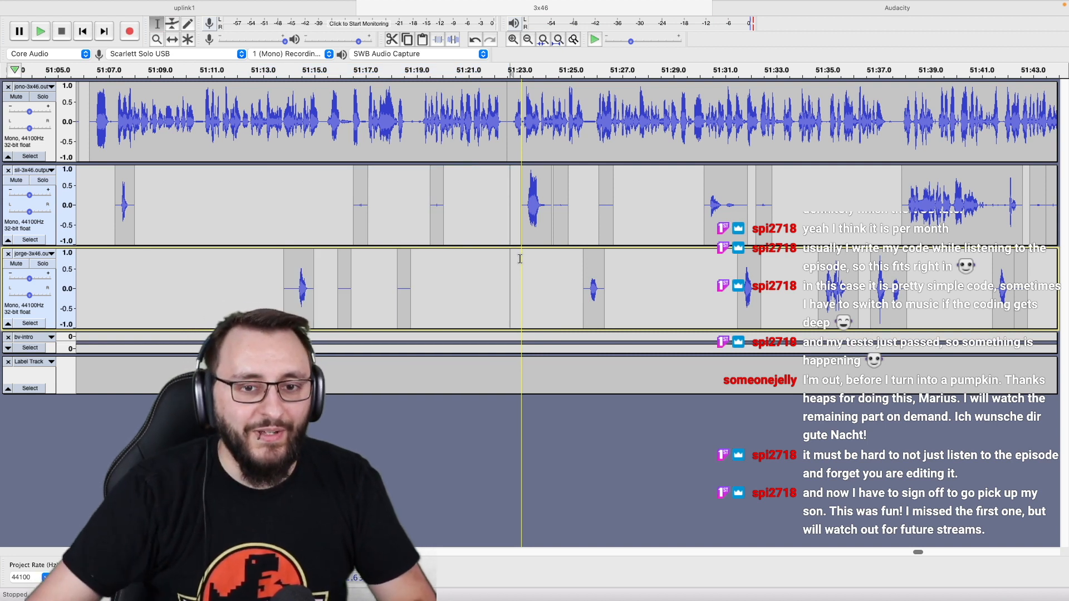
{"action": "left_click", "coordinate": [259, 218], "text": "shift"}
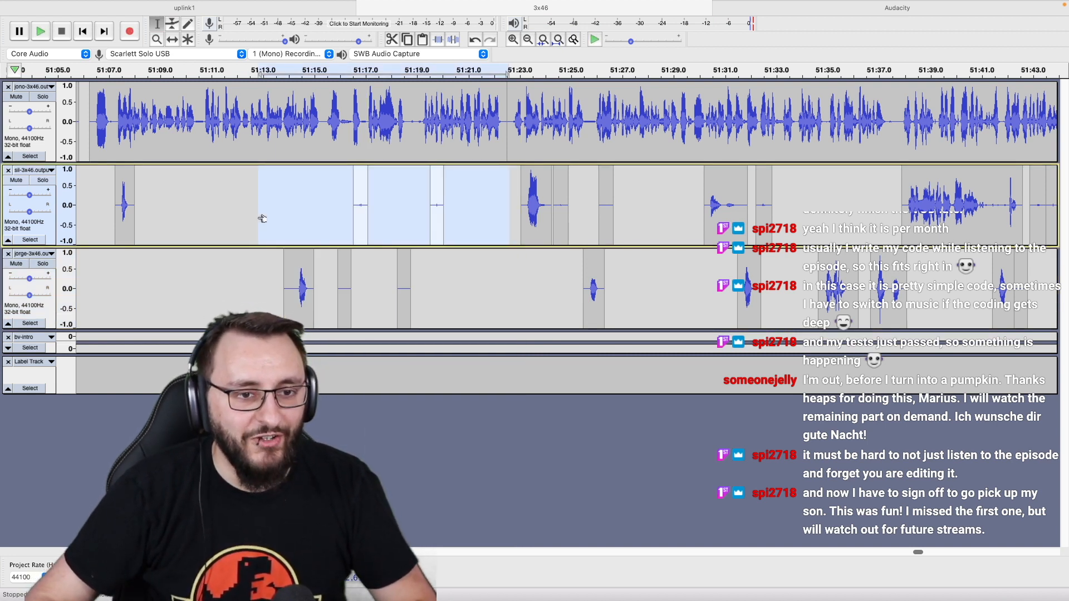
{"action": "left_click", "coordinate": [266, 260], "text": "shift"}
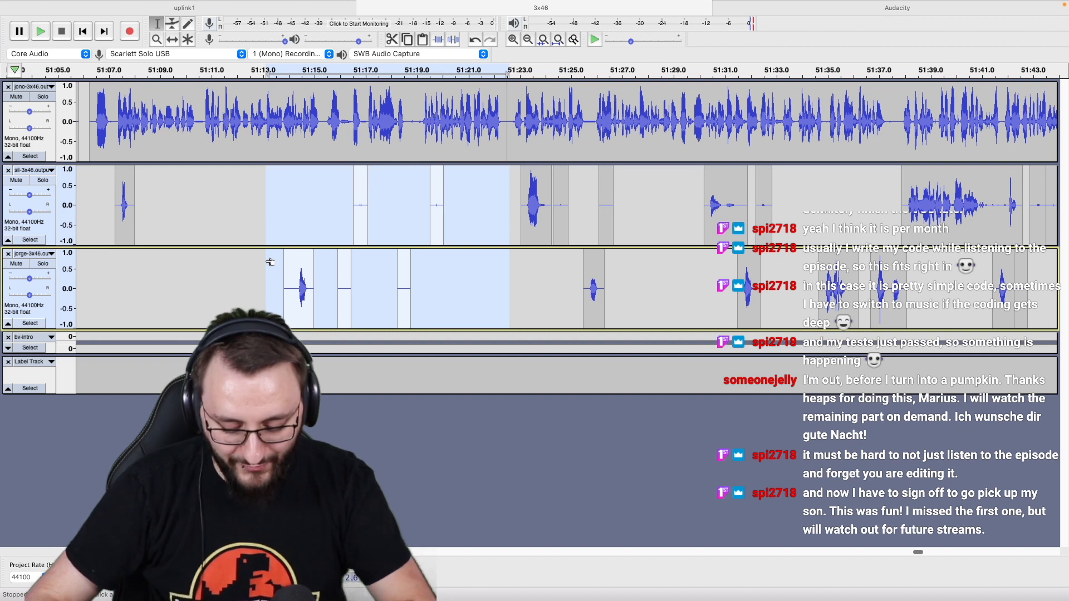
{"action": "key", "text": "super+alt+k"}
Play the episode from about 51:19 and follow the three voice tracks, checking the overlapping interjections up to about 52:11.
{"action": "left_click", "coordinate": [486, 202]}
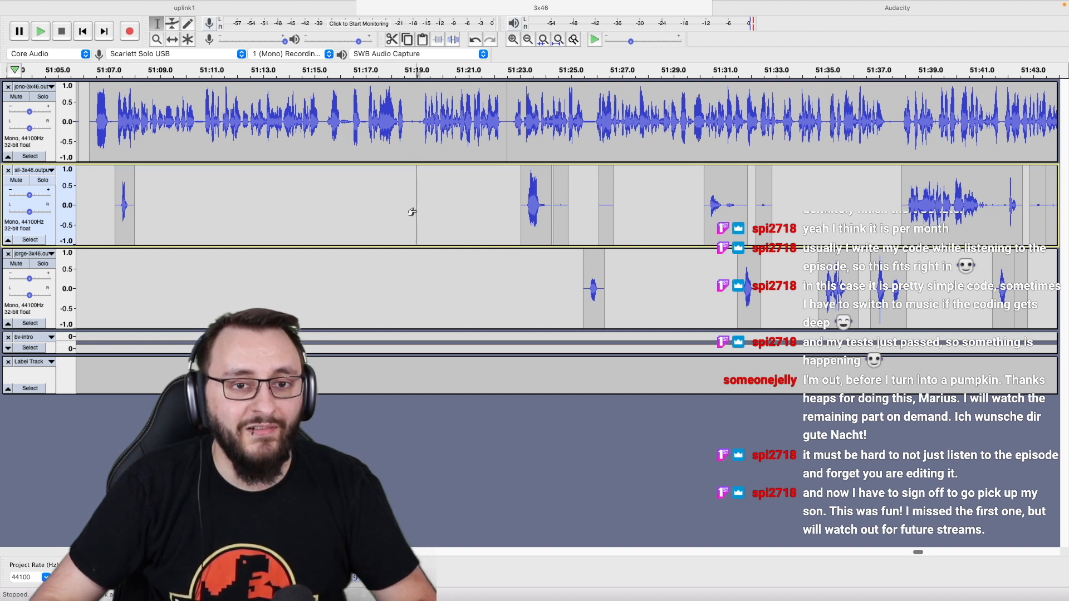
{"action": "key", "text": "space"}
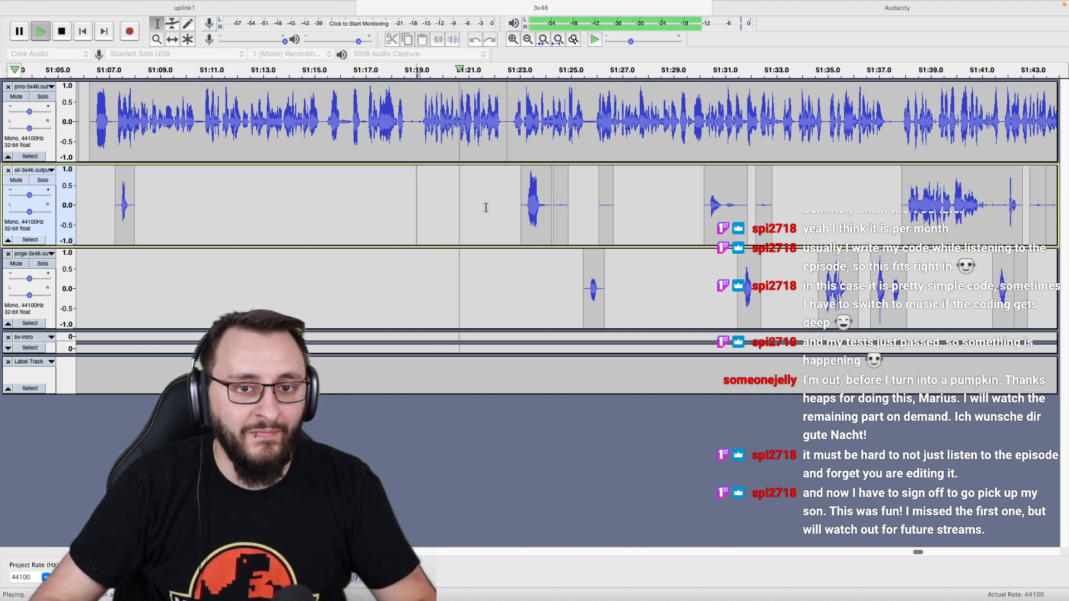
{"action": "scroll", "coordinate": [490, 208], "scroll_direction": "right", "scroll_amount": 3}
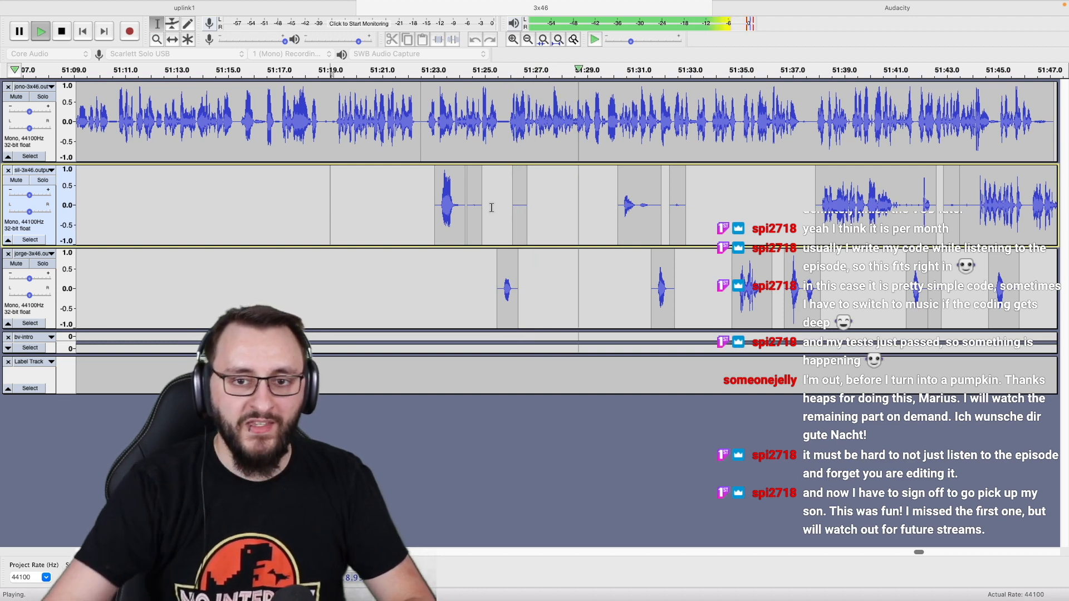
{"action": "scroll", "coordinate": [492, 207], "scroll_direction": "right", "scroll_amount": 5}
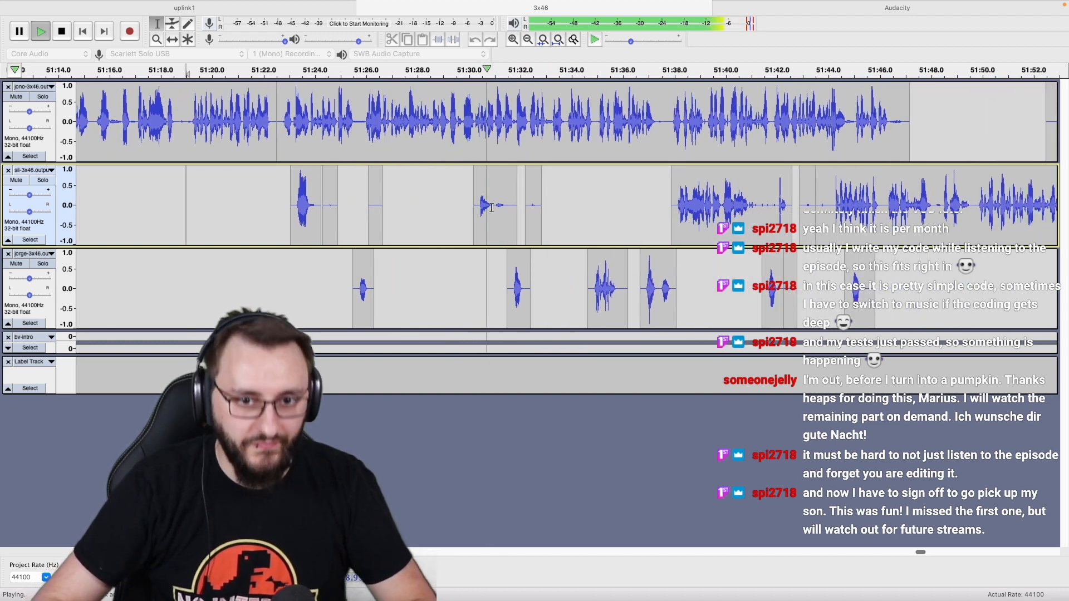
{"action": "scroll", "coordinate": [492, 207], "scroll_direction": "right", "scroll_amount": 3}
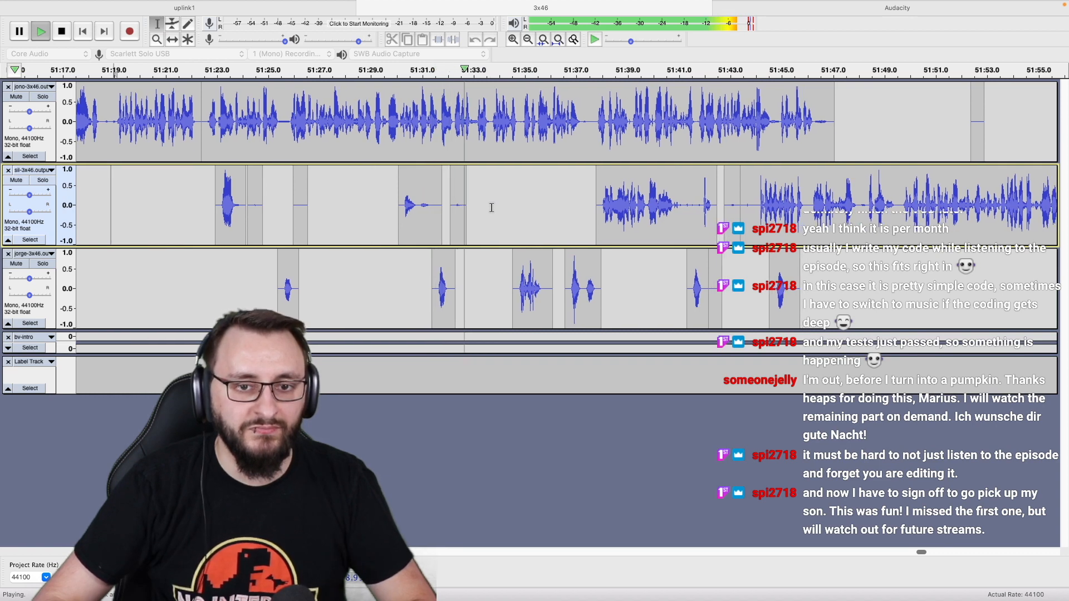
{"action": "scroll", "coordinate": [492, 207], "scroll_direction": "right", "scroll_amount": 3}
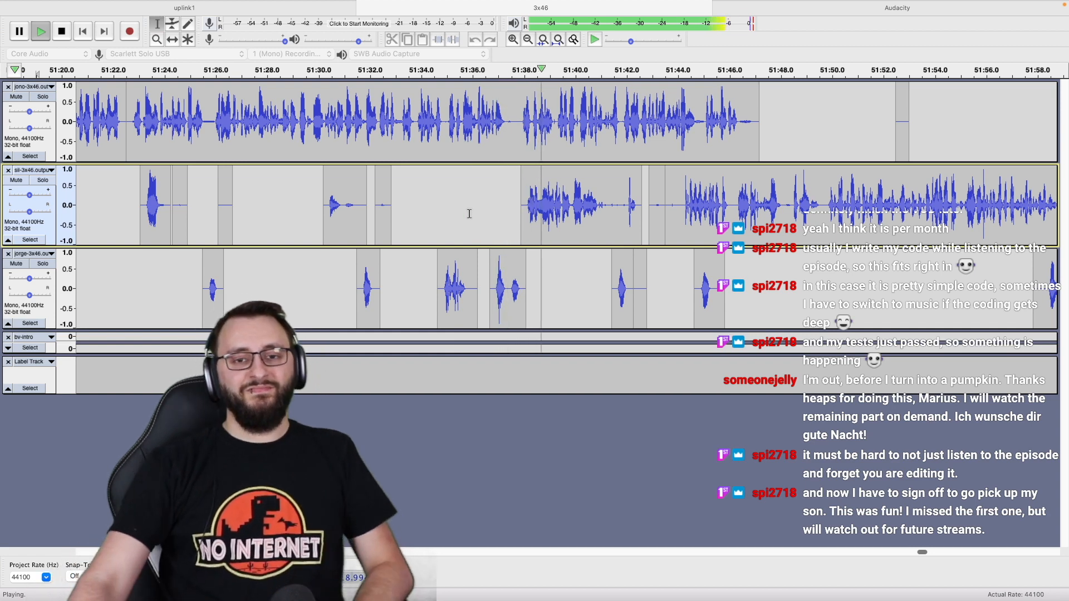
{"action": "scroll", "coordinate": [470, 214], "scroll_direction": "right", "scroll_amount": 5}
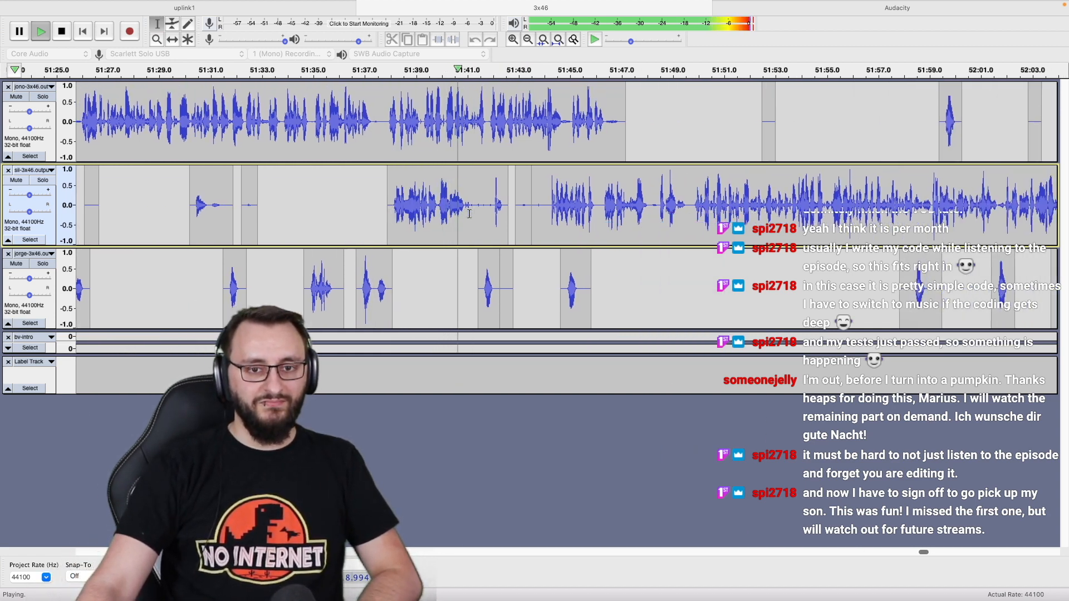
{"action": "scroll", "coordinate": [525, 214], "scroll_direction": "right", "scroll_amount": 3}
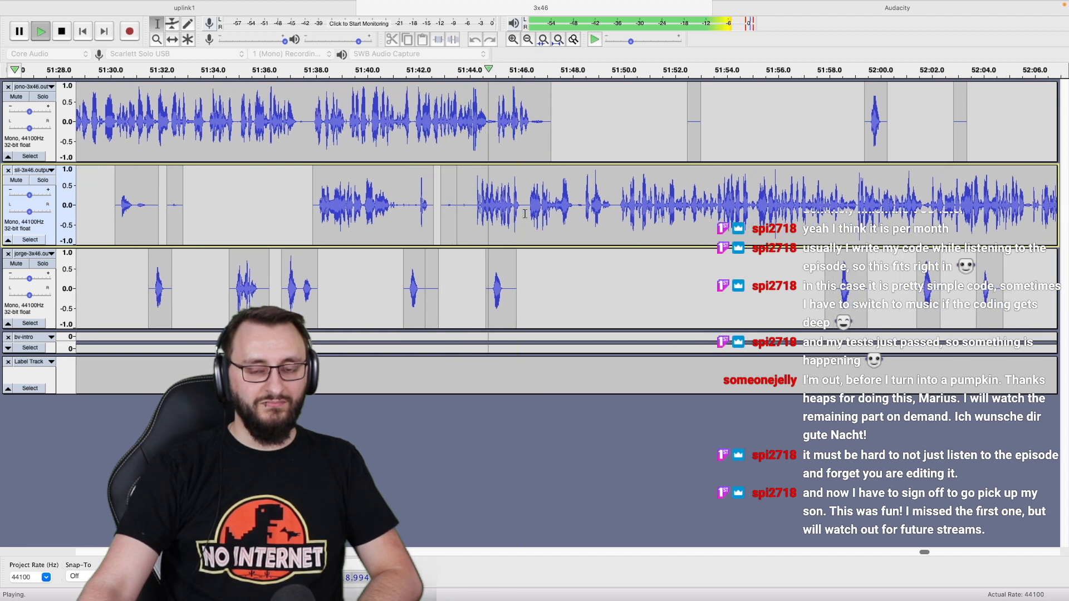
{"action": "scroll", "coordinate": [524, 214], "scroll_direction": "right", "scroll_amount": 2}
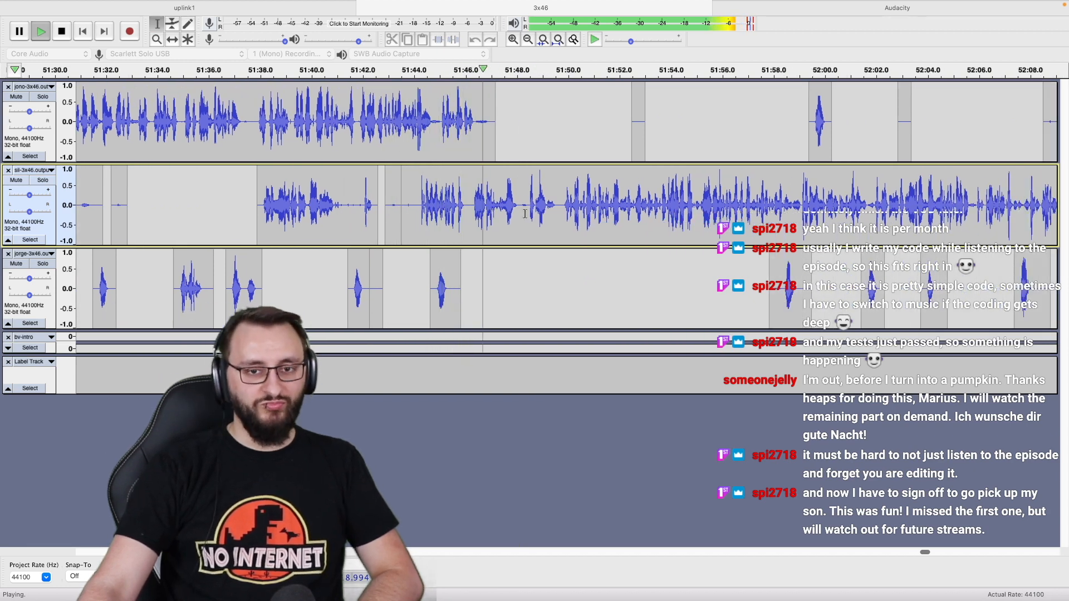
{"action": "scroll", "coordinate": [525, 214], "scroll_direction": "right", "scroll_amount": 2}
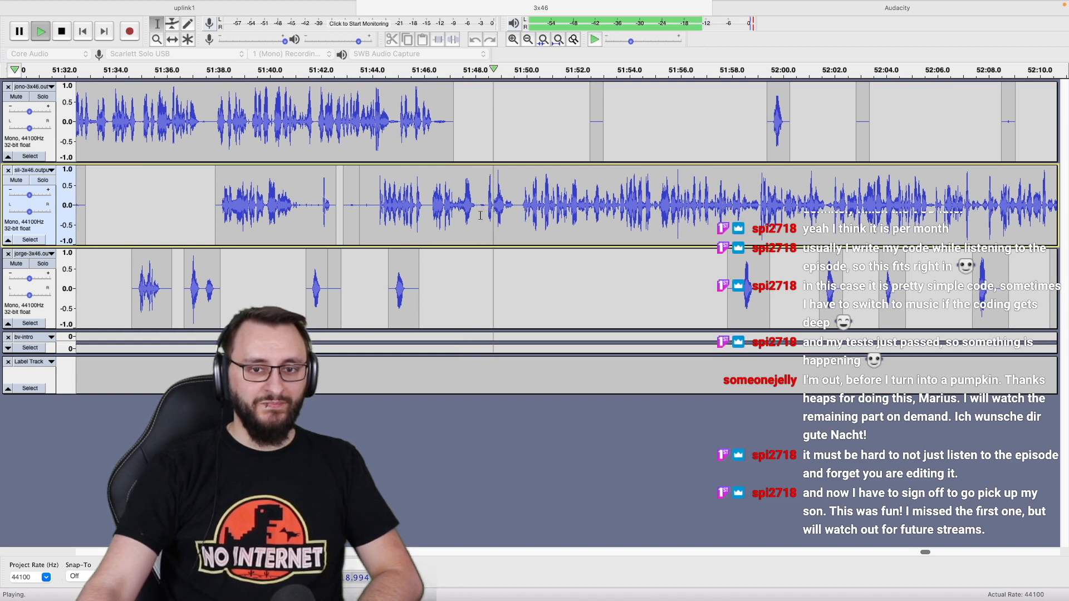
{"action": "scroll", "coordinate": [480, 216], "scroll_direction": "right", "scroll_amount": 3}
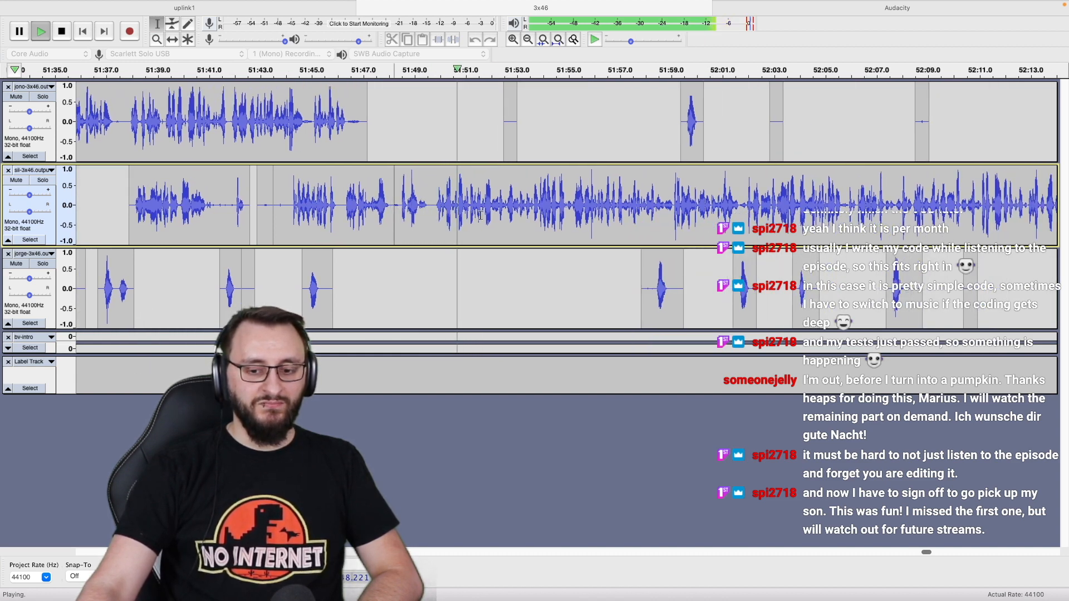
{"action": "scroll", "coordinate": [480, 216], "scroll_direction": "right", "scroll_amount": 3}
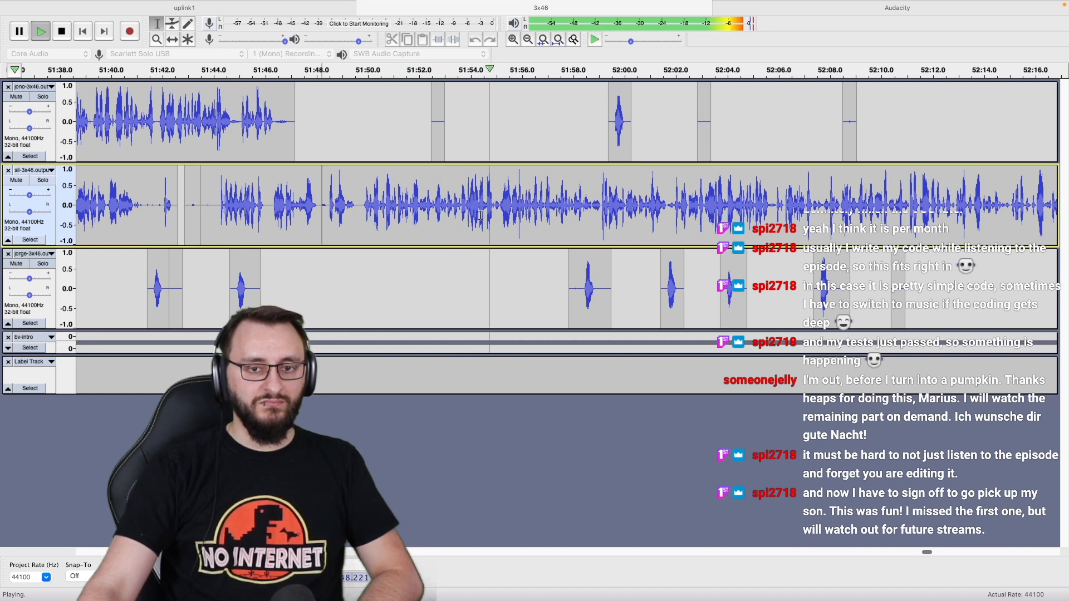
{"action": "scroll", "coordinate": [480, 216], "scroll_direction": "right", "scroll_amount": 2}
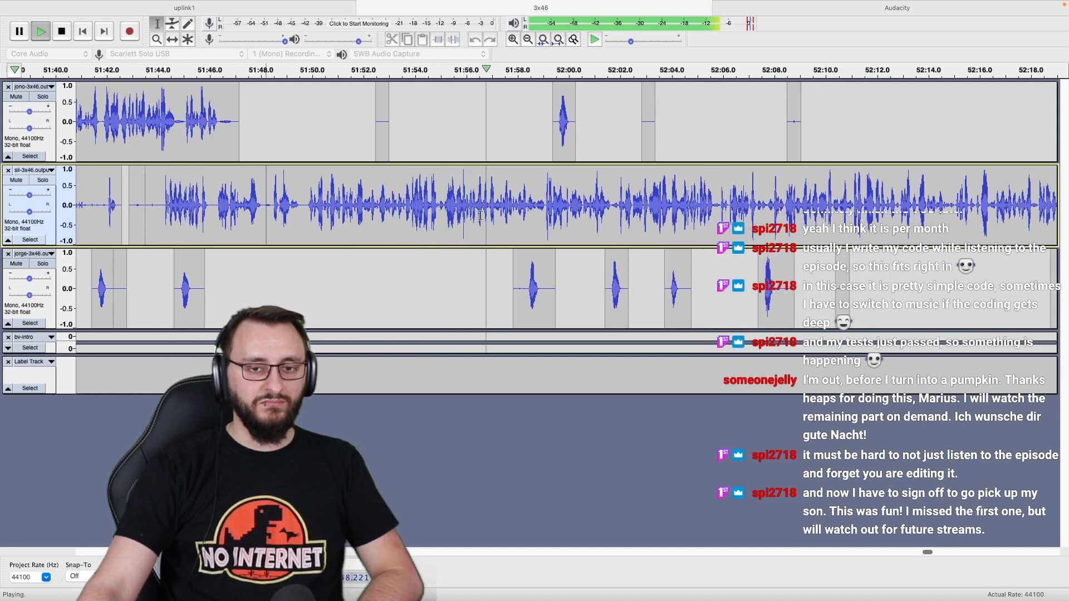
{"action": "scroll", "coordinate": [480, 215], "scroll_direction": "right", "scroll_amount": 4}
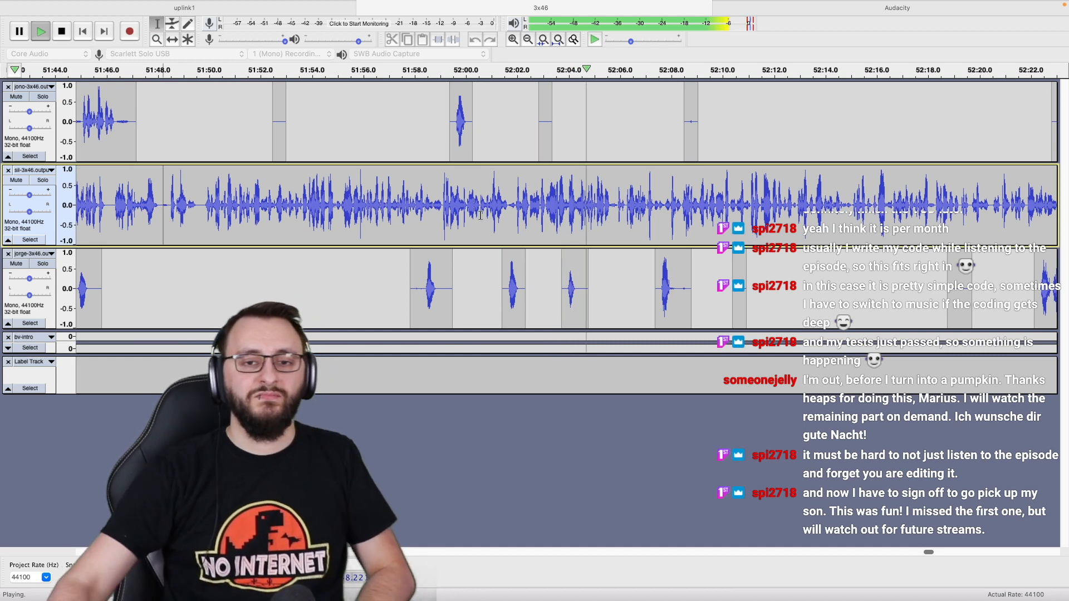
{"action": "scroll", "coordinate": [481, 215], "scroll_direction": "right", "scroll_amount": 5}
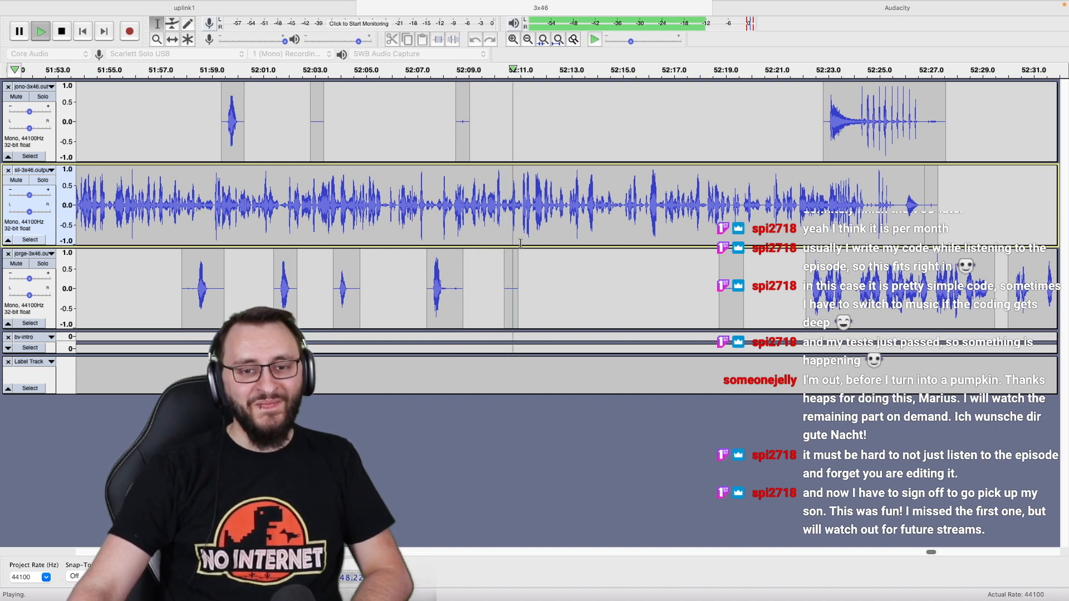
Place the edit cursor on the third voice track at about 52:11 and examine the conversation from there to about 52:45 during playback.
{"action": "left_click", "coordinate": [522, 262]}
{"action": "scroll", "coordinate": [524, 262], "scroll_direction": "right", "scroll_amount": 5}
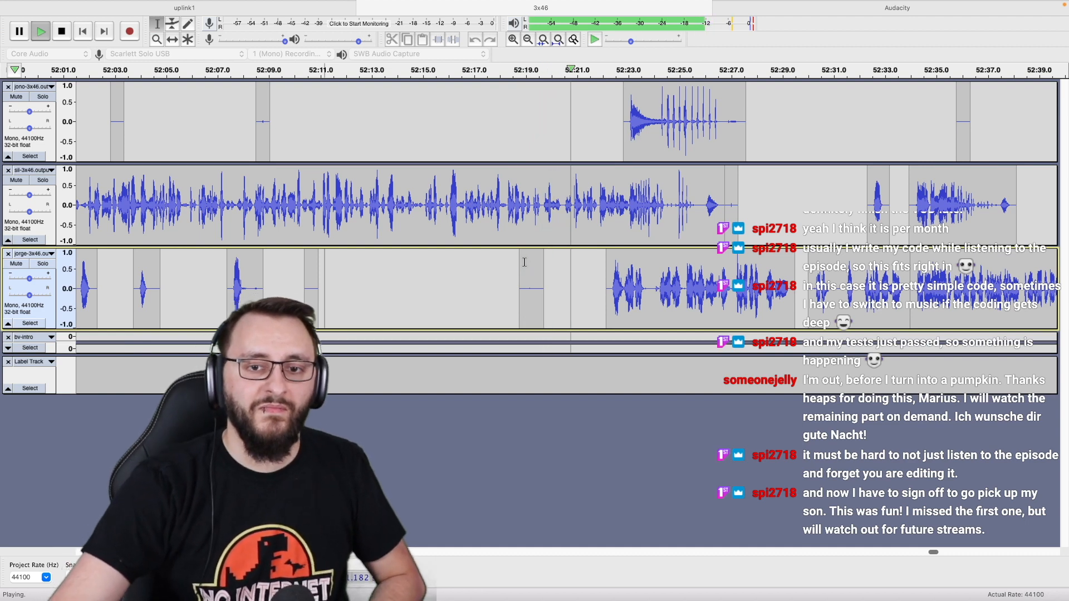
{"action": "scroll", "coordinate": [525, 262], "scroll_direction": "right", "scroll_amount": 5}
{"action": "scroll", "coordinate": [525, 262], "scroll_direction": "right", "scroll_amount": 2}
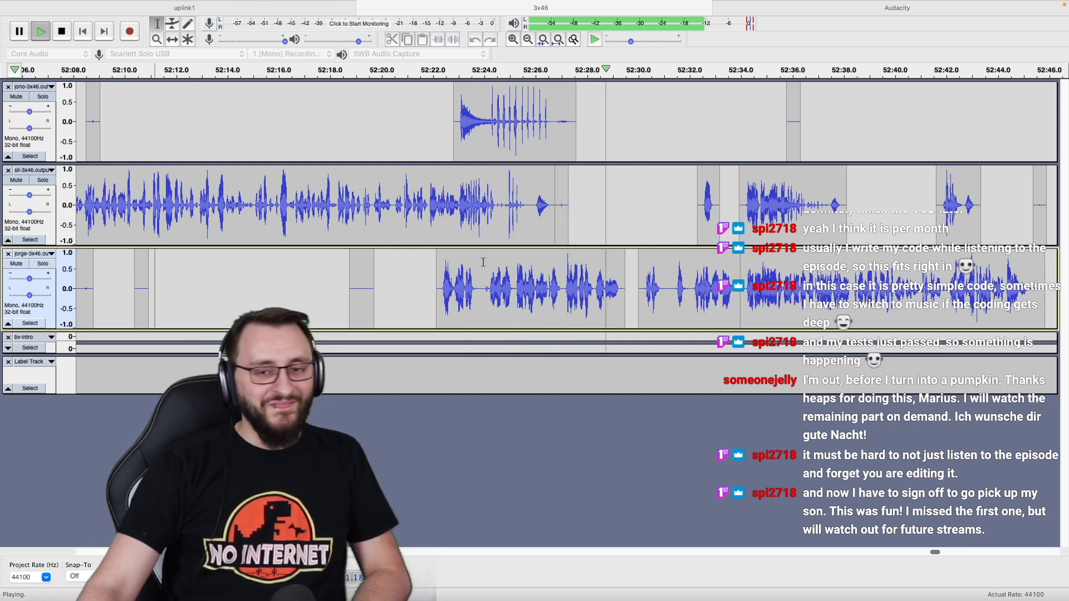
{"action": "scroll", "coordinate": [483, 263], "scroll_direction": "right", "scroll_amount": 10}
{"action": "scroll", "coordinate": [482, 263], "scroll_direction": "right", "scroll_amount": 5}
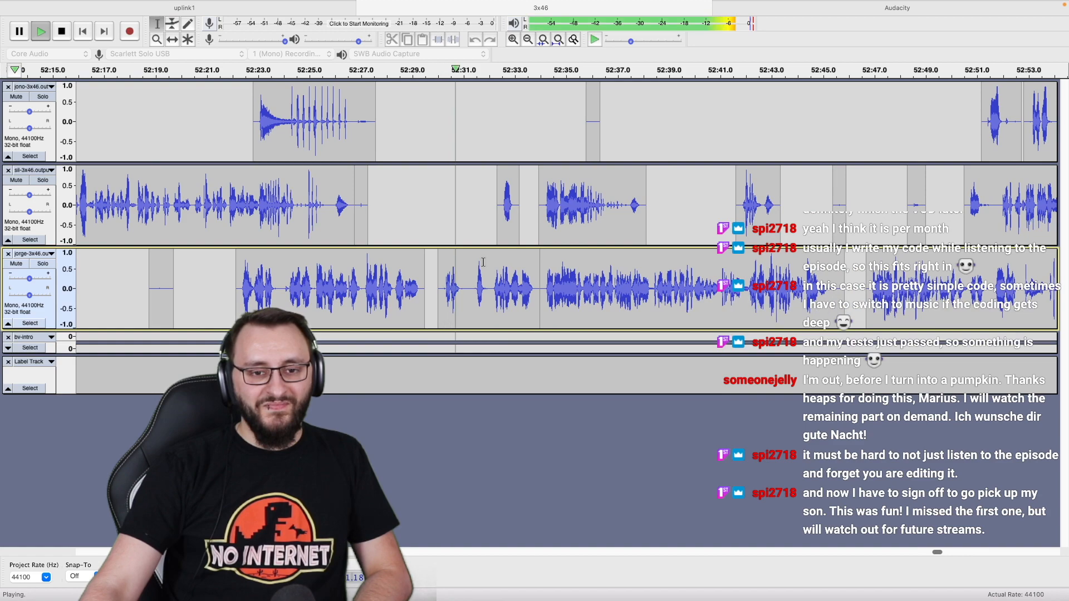
{"action": "scroll", "coordinate": [467, 272], "scroll_direction": "right", "scroll_amount": 15}
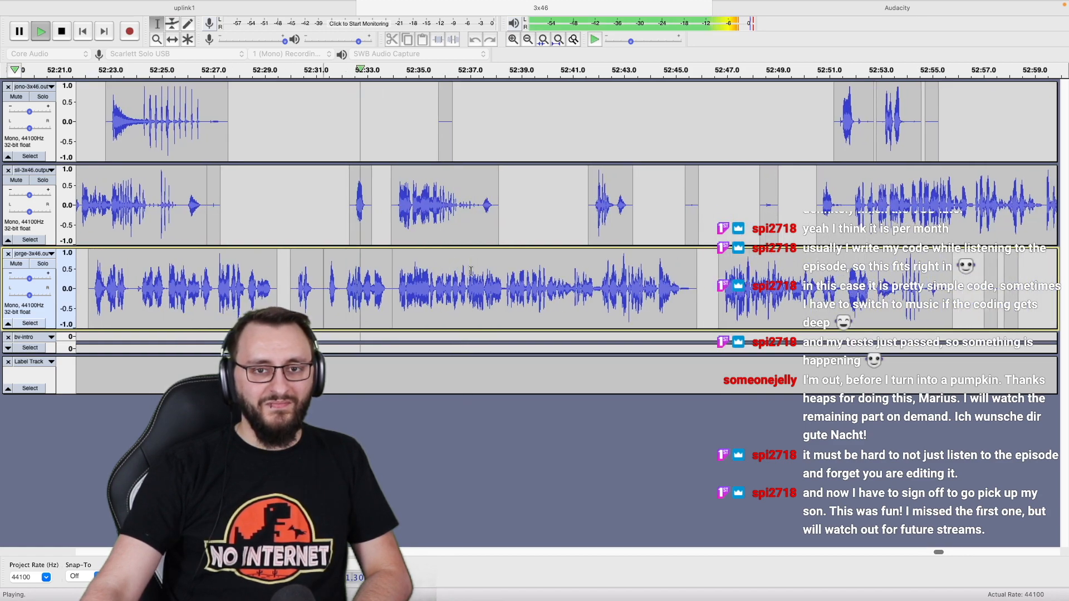
{"action": "scroll", "coordinate": [472, 271], "scroll_direction": "down", "scroll_amount": 5}
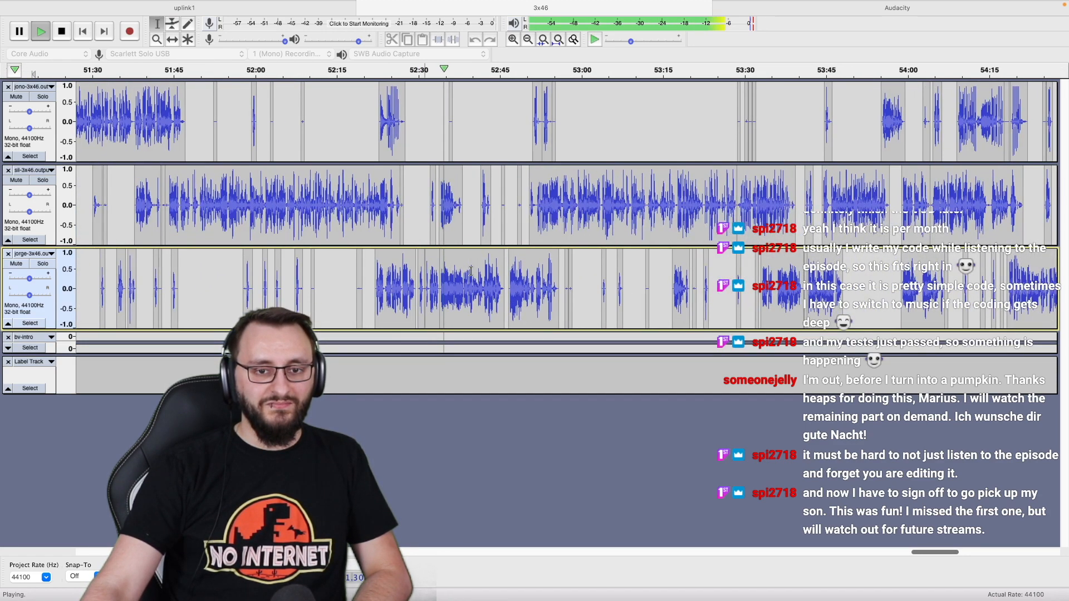
{"action": "scroll", "coordinate": [471, 271], "scroll_direction": "right", "scroll_amount": 15}
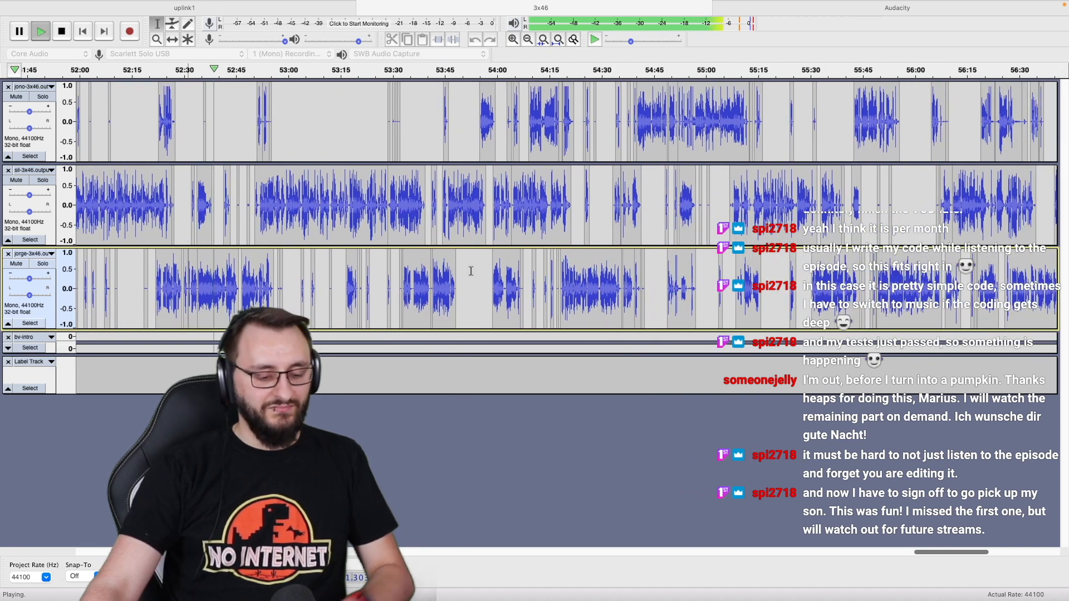
{"action": "scroll", "coordinate": [471, 271], "scroll_direction": "up", "scroll_amount": 2}
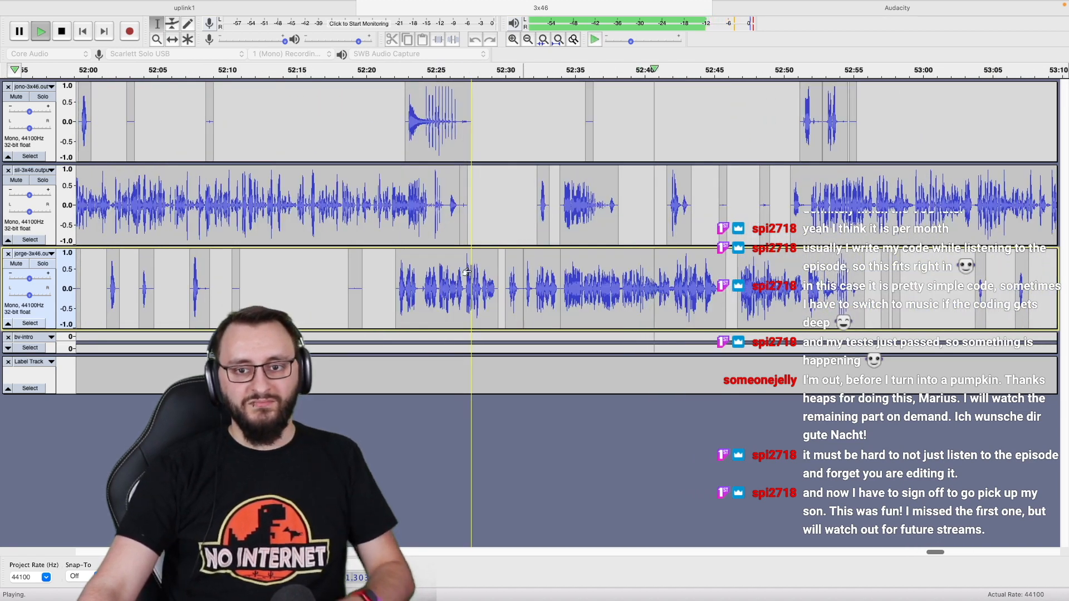
{"action": "scroll", "coordinate": [470, 271], "scroll_direction": "right", "scroll_amount": 5}
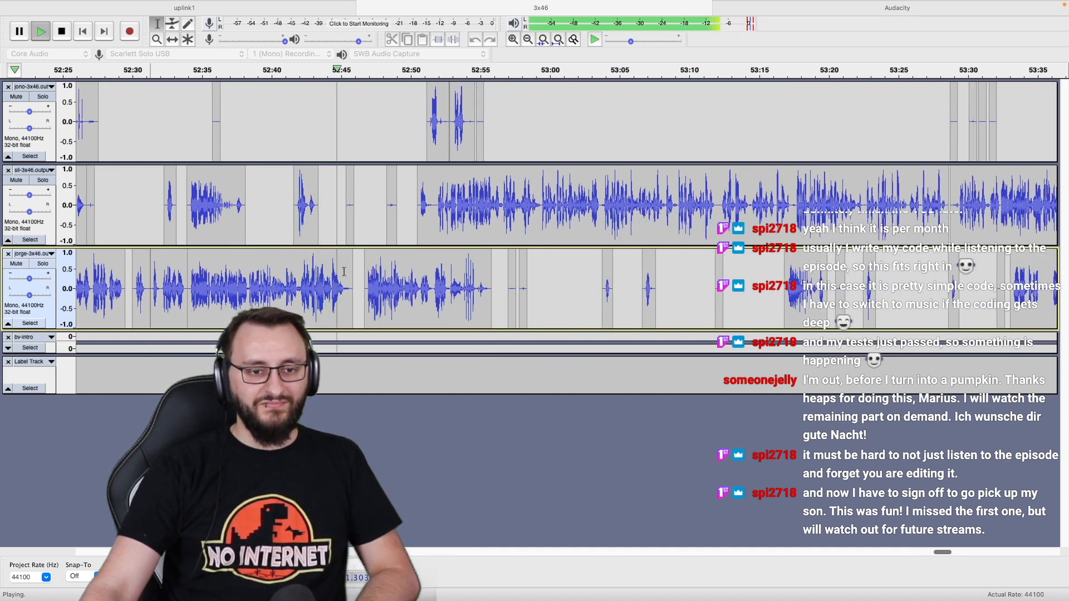
Stop playback and delete the silent pause from about 52:45.2 to 52:46.5 across all three voice tracks.
{"action": "scroll", "coordinate": [344, 271], "scroll_direction": "up", "scroll_amount": 1}
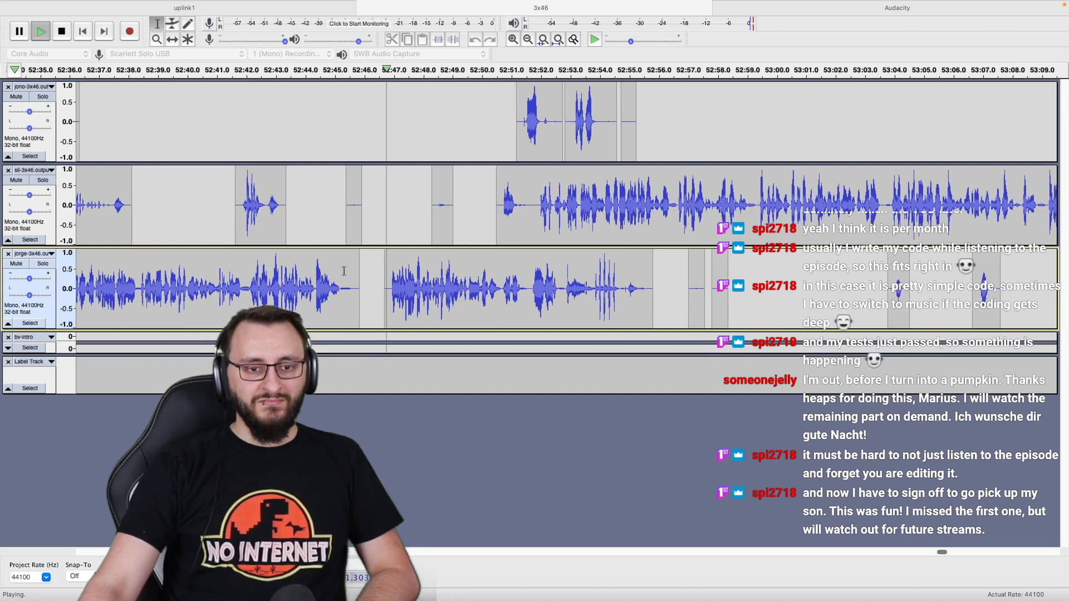
{"action": "scroll", "coordinate": [344, 271], "scroll_direction": "up", "scroll_amount": 1}
{"action": "key", "text": "space"}
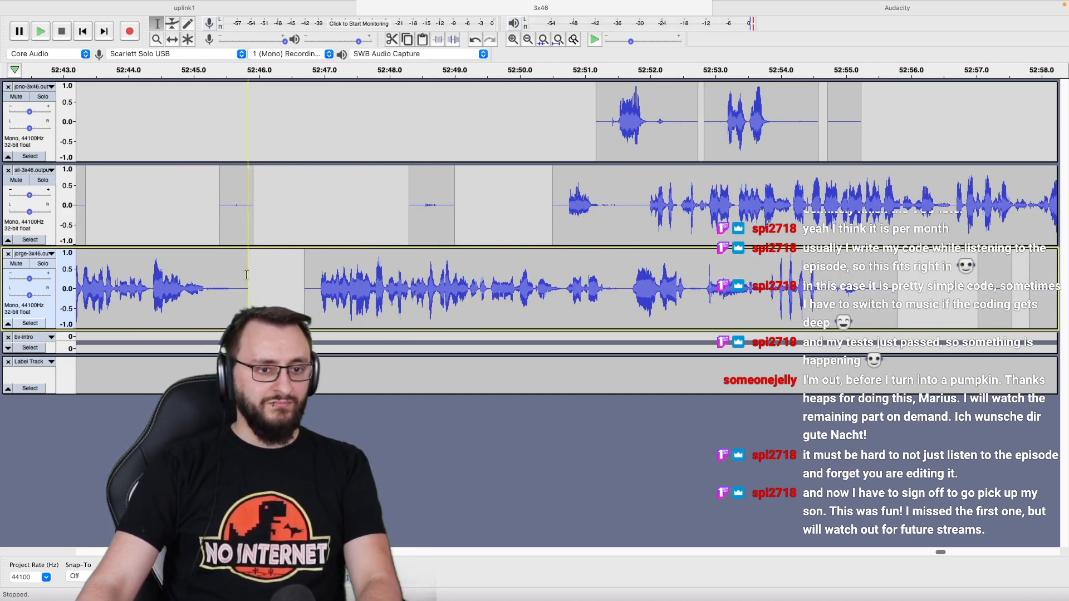
{"action": "left_click_drag", "start_coordinate": [207, 279], "coordinate": [293, 156]}
{"action": "key", "text": "Delete"}
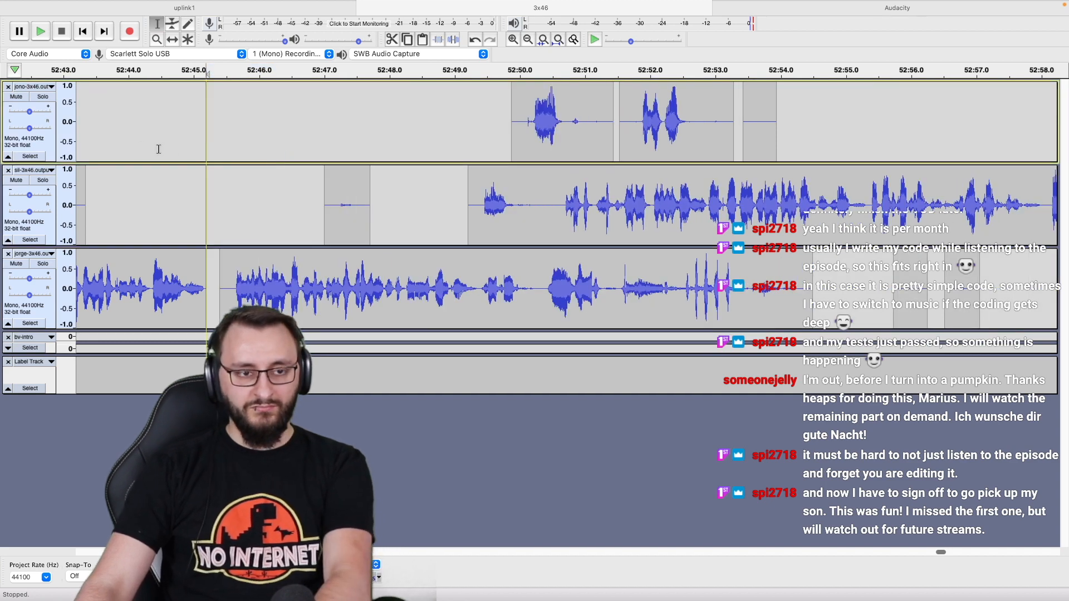
Play back from about 52:43.6 to check the shortened pause, marking the start of the second track's clip at about 52:49.
{"action": "left_click", "coordinate": [104, 136]}
{"action": "key", "text": "space"}
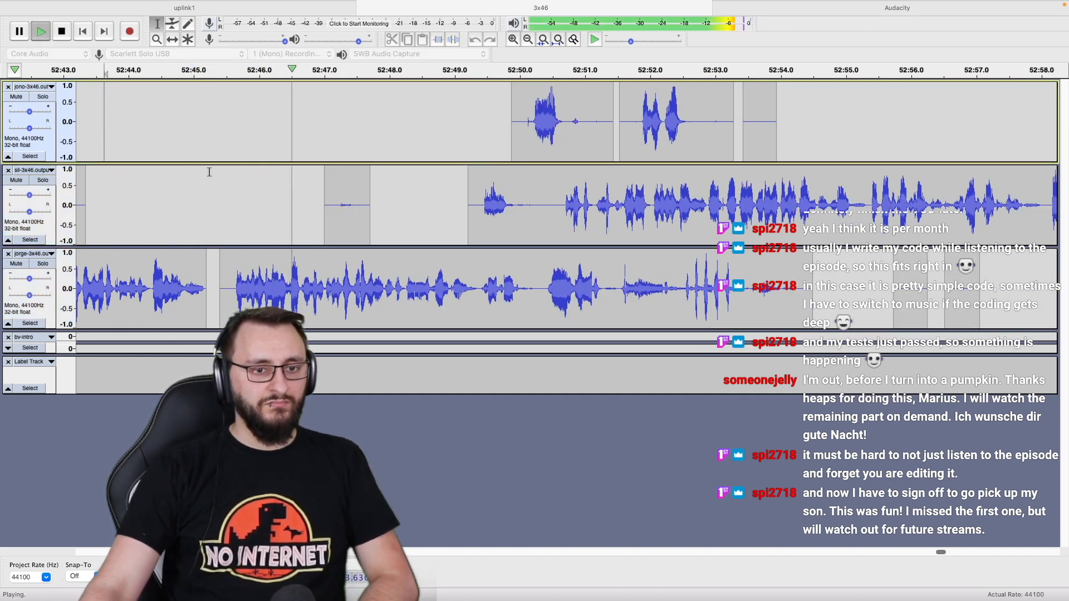
{"action": "scroll", "coordinate": [209, 172], "scroll_direction": "down", "scroll_amount": 2}
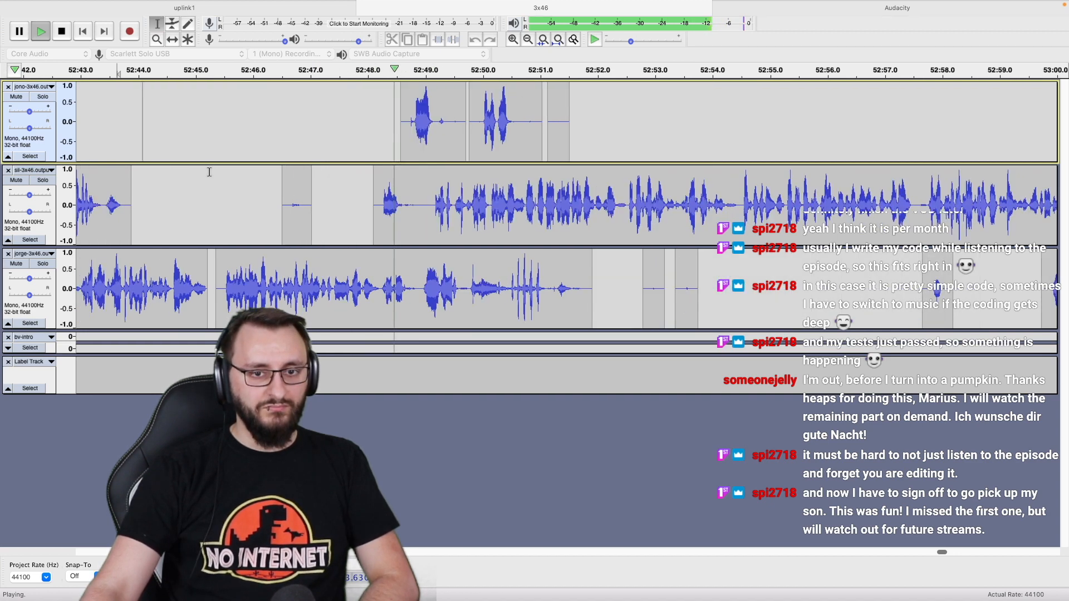
{"action": "left_click", "coordinate": [371, 197]}
{"action": "scroll", "coordinate": [373, 197], "scroll_direction": "right", "scroll_amount": 5}
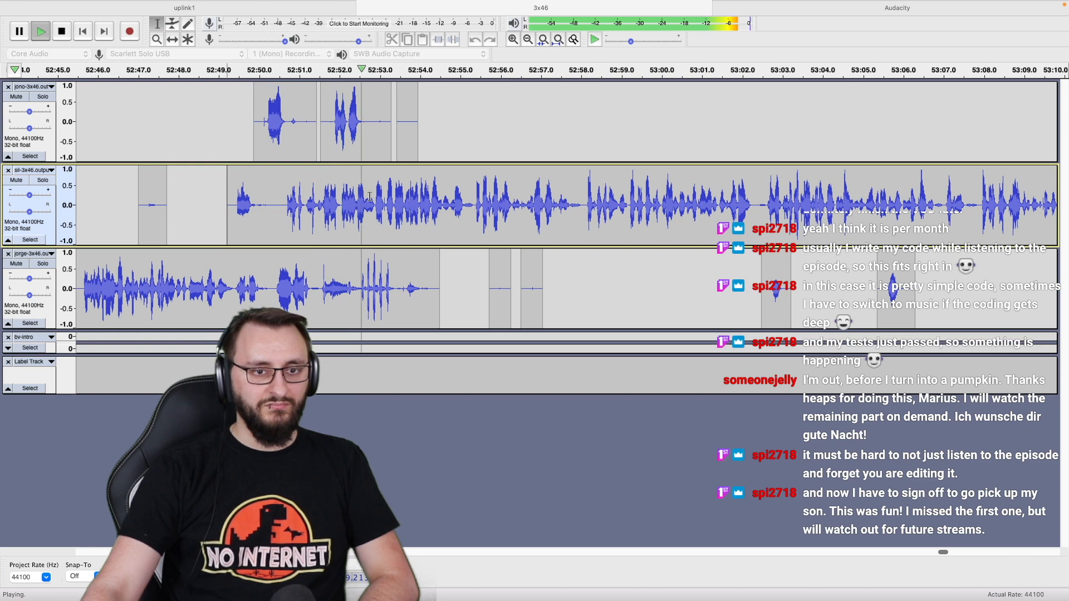
Delete the first voice track's interjections from about 52:50.7 to 52:55.3 and resume playback from about 52:54.7.
{"action": "left_click_drag", "start_coordinate": [289, 131], "coordinate": [474, 135]}
{"action": "key", "text": "Delete"}
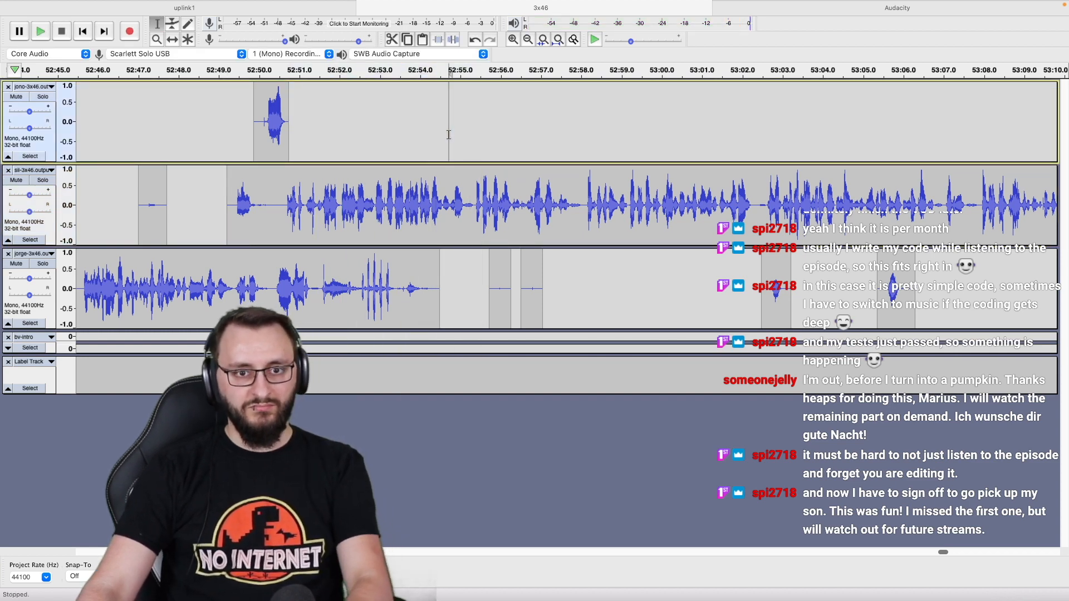
{"action": "scroll", "coordinate": [445, 136], "scroll_direction": "down", "scroll_amount": 1}
{"action": "scroll", "coordinate": [451, 141], "scroll_direction": "down", "scroll_amount": 1}
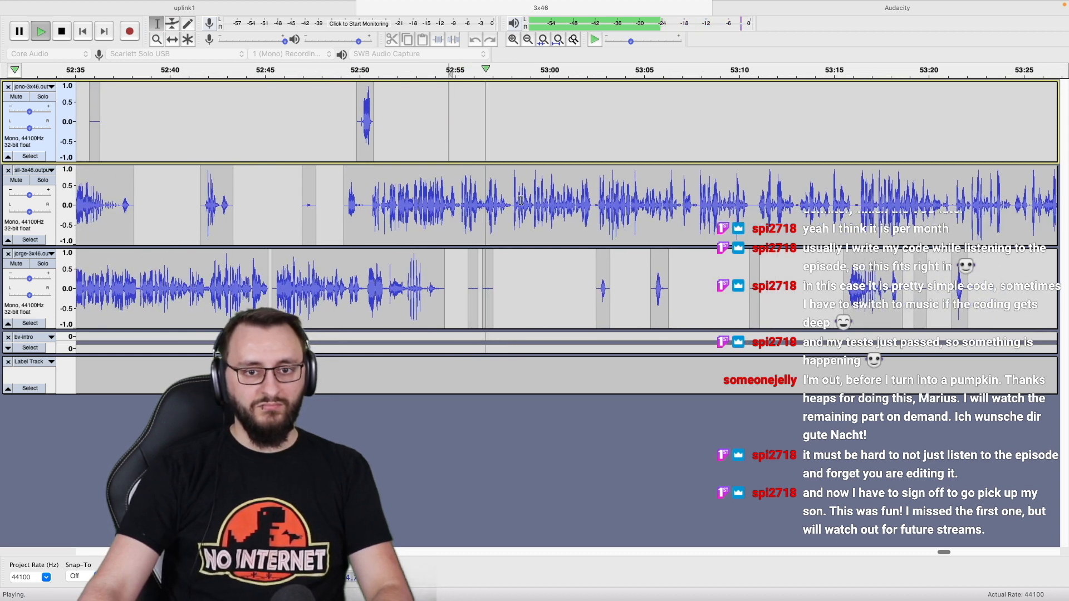
Follow playback of the three voice tracks from about 52:57 to 53:34, checking the third track's short interjections against the second track's speech.
{"action": "scroll", "coordinate": [520, 201], "scroll_direction": "right", "scroll_amount": 3}
{"action": "scroll", "coordinate": [521, 201], "scroll_direction": "right", "scroll_amount": 2}
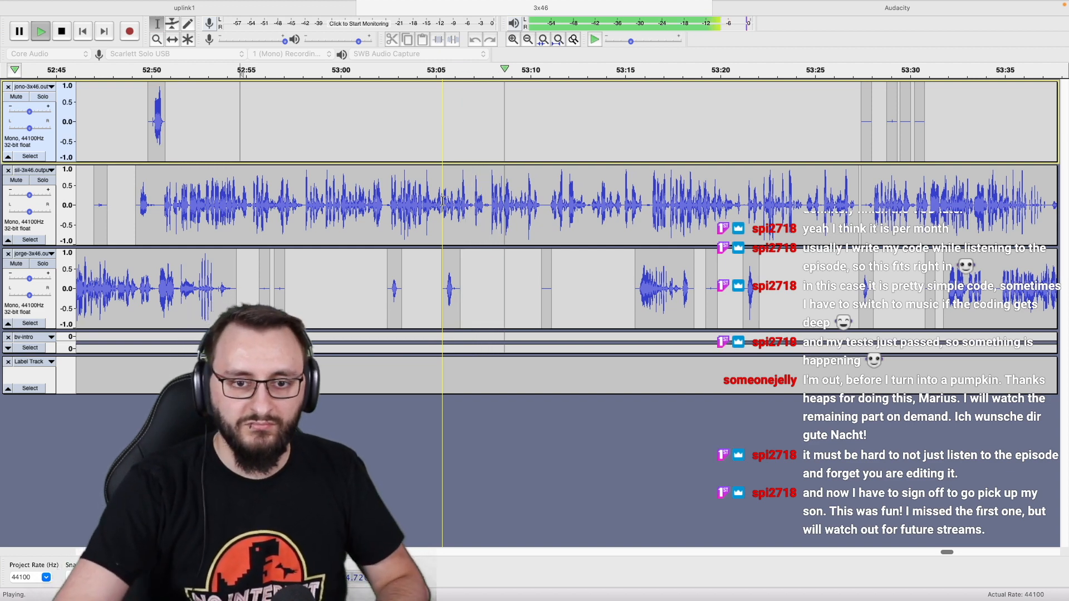
{"action": "scroll", "coordinate": [549, 216], "scroll_direction": "right", "scroll_amount": 3}
{"action": "scroll", "coordinate": [334, 230], "scroll_direction": "right", "scroll_amount": 5}
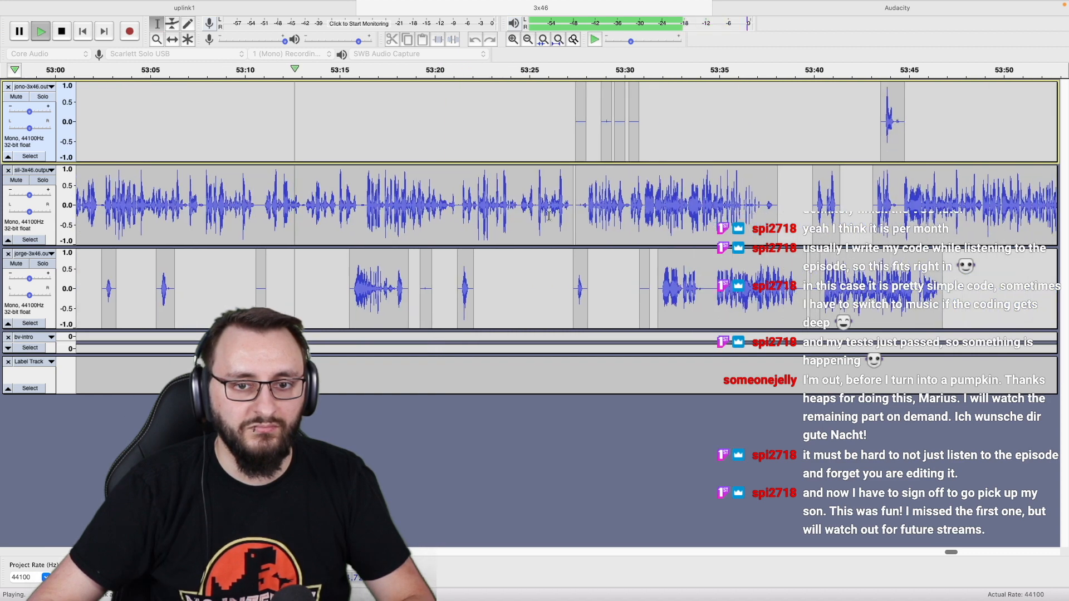
{"action": "scroll", "coordinate": [333, 230], "scroll_direction": "up", "scroll_amount": 1}
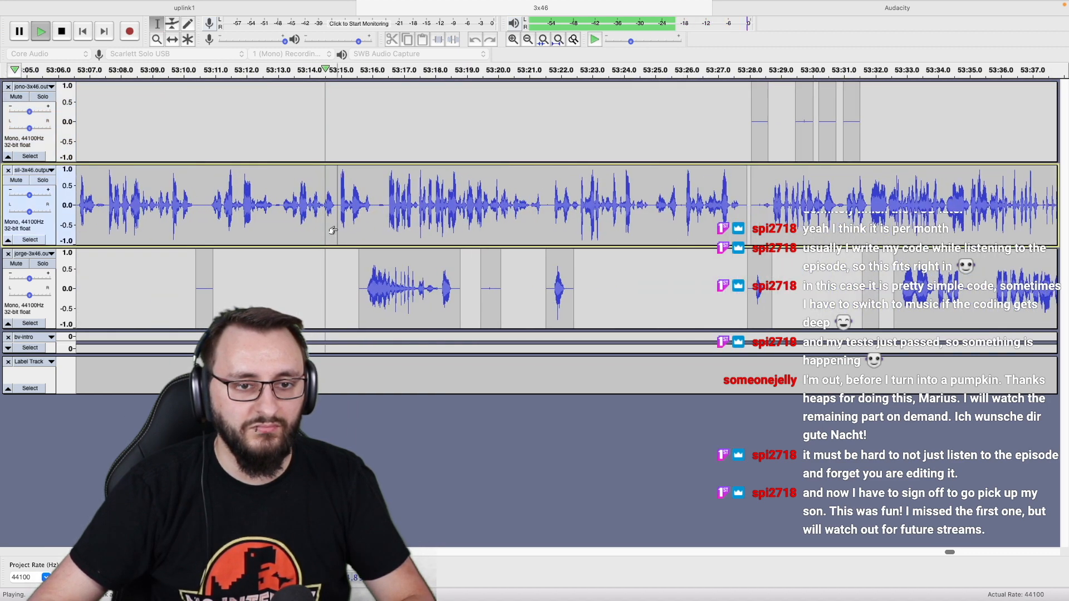
{"action": "scroll", "coordinate": [334, 230], "scroll_direction": "right", "scroll_amount": 2}
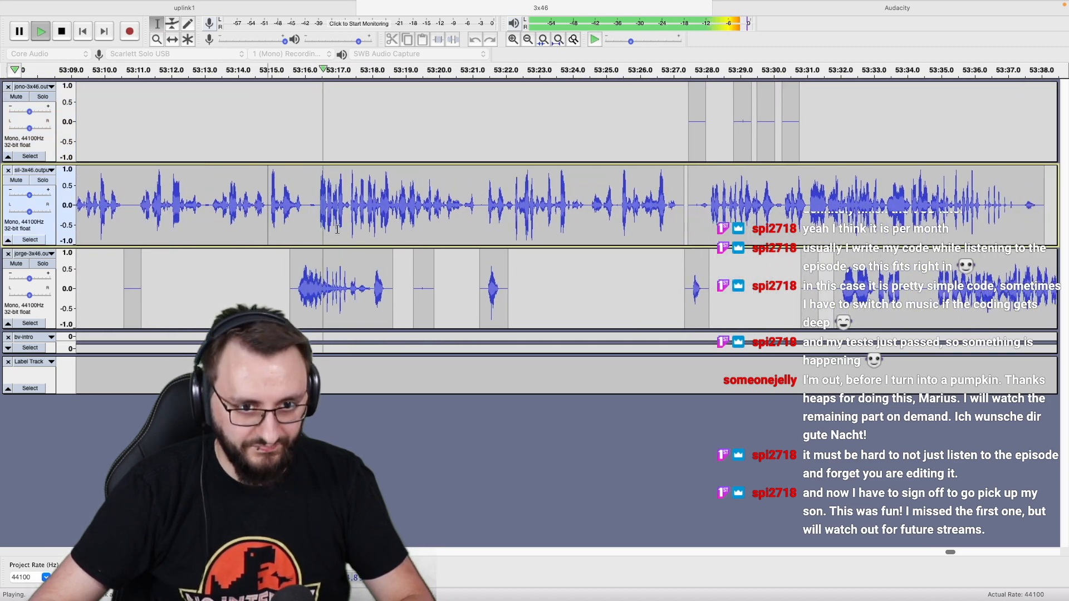
{"action": "scroll", "coordinate": [337, 230], "scroll_direction": "right", "scroll_amount": 2}
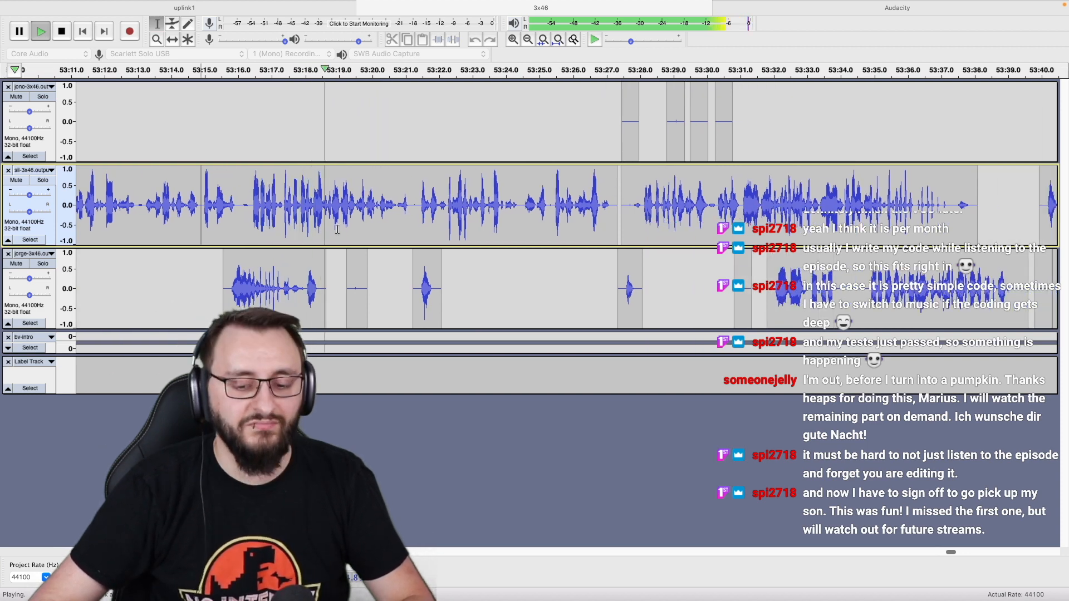
{"action": "scroll", "coordinate": [337, 229], "scroll_direction": "right", "scroll_amount": 2}
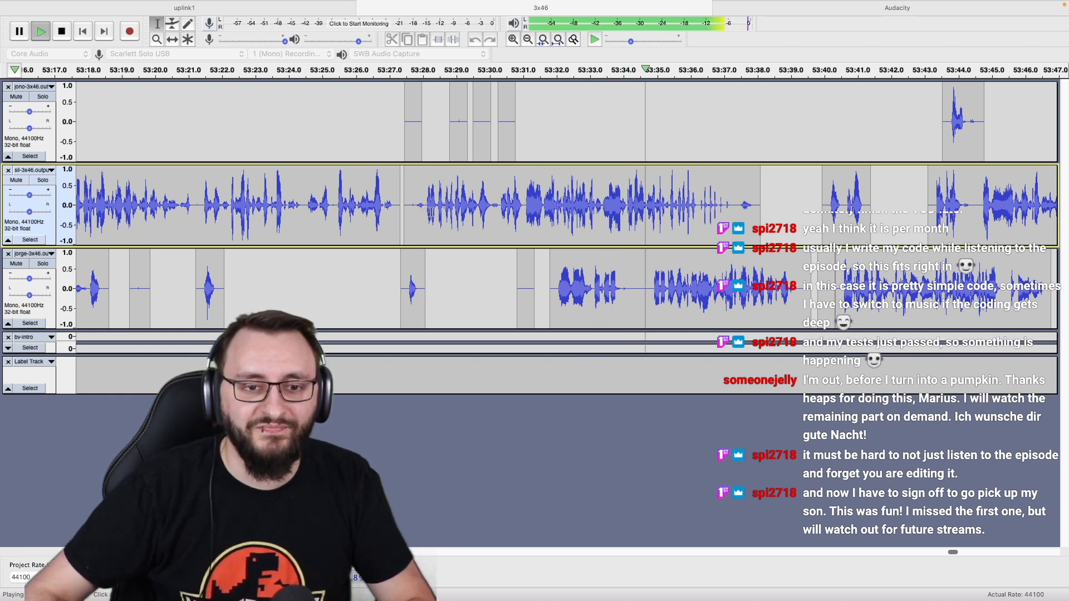
Examine the crosstalk between the three voice tracks from about 53:34 to 54:02 during playback.
{"action": "scroll", "coordinate": [432, 212], "scroll_direction": "right", "scroll_amount": 6}
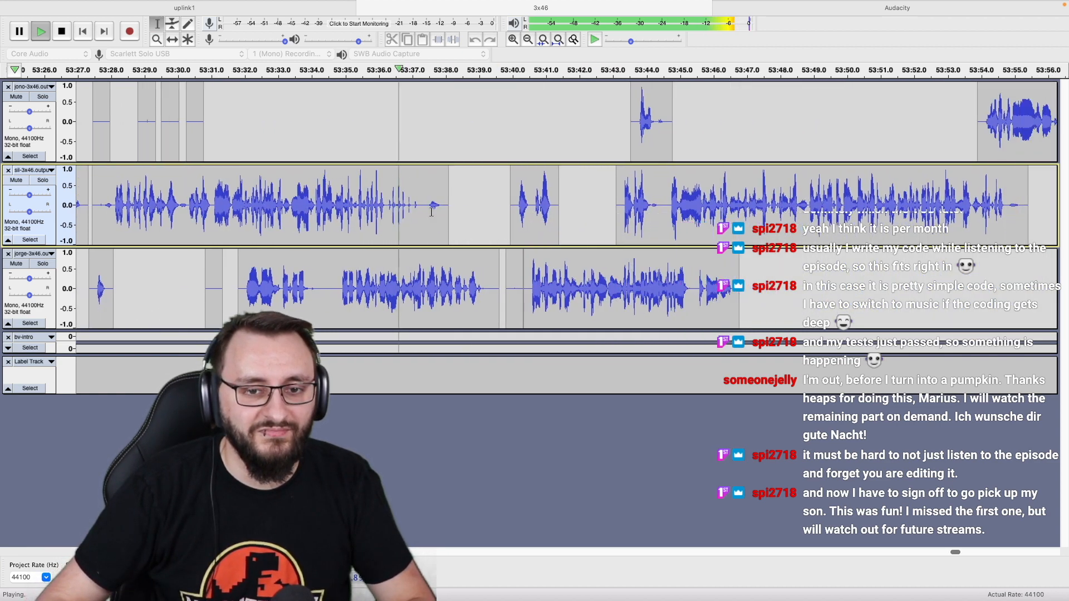
{"action": "scroll", "coordinate": [432, 212], "scroll_direction": "right", "scroll_amount": 1}
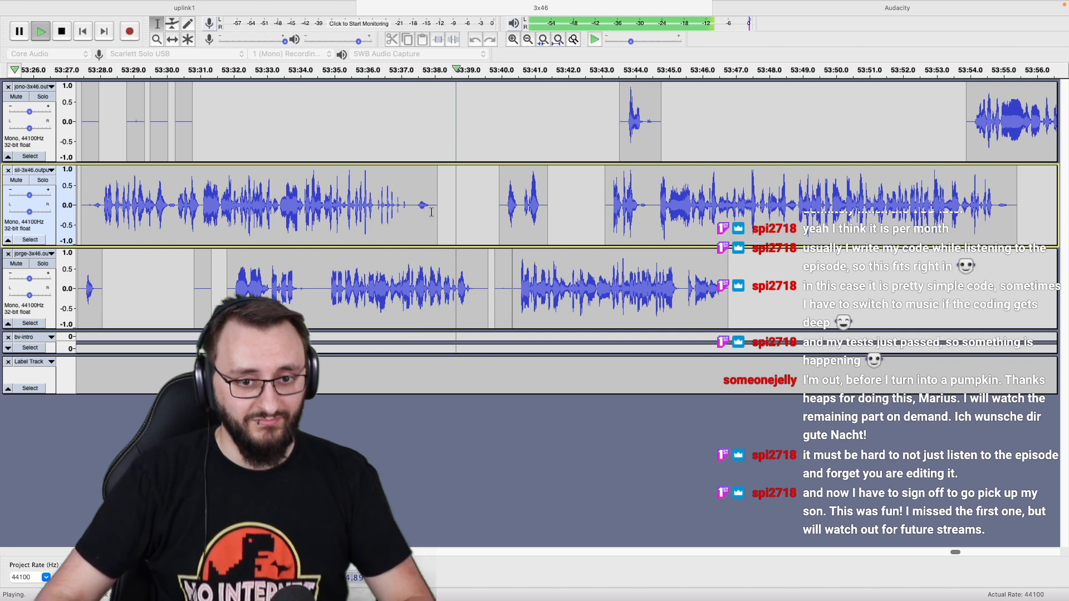
{"action": "scroll", "coordinate": [461, 213], "scroll_direction": "right", "scroll_amount": 3}
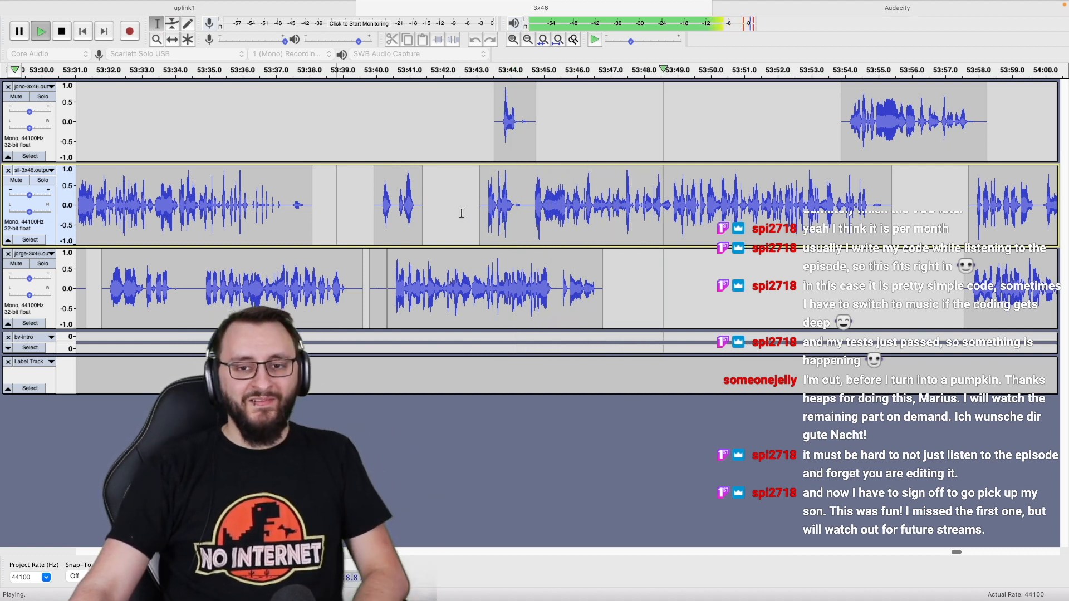
{"action": "scroll", "coordinate": [490, 211], "scroll_direction": "right", "scroll_amount": 5}
{"action": "scroll", "coordinate": [524, 208], "scroll_direction": "right", "scroll_amount": 6}
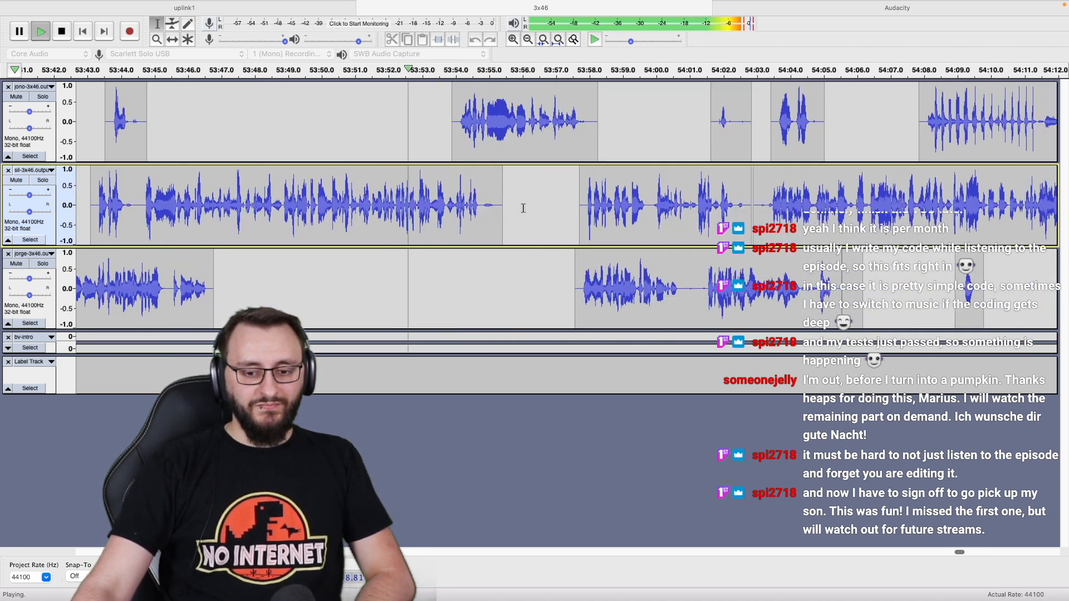
{"action": "scroll", "coordinate": [524, 208], "scroll_direction": "right", "scroll_amount": 2}
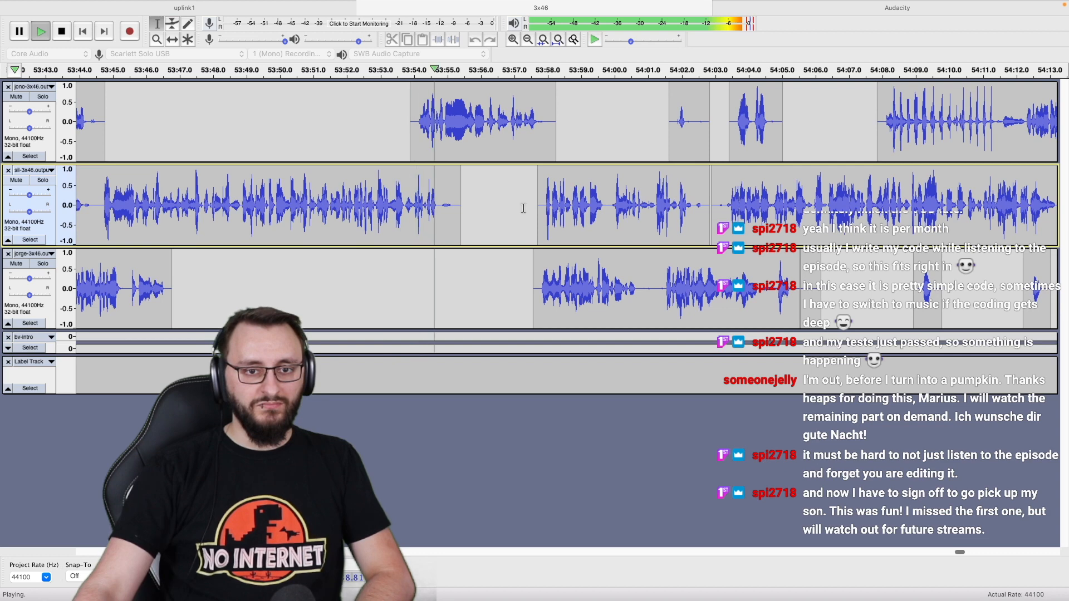
{"action": "scroll", "coordinate": [524, 208], "scroll_direction": "right", "scroll_amount": 2}
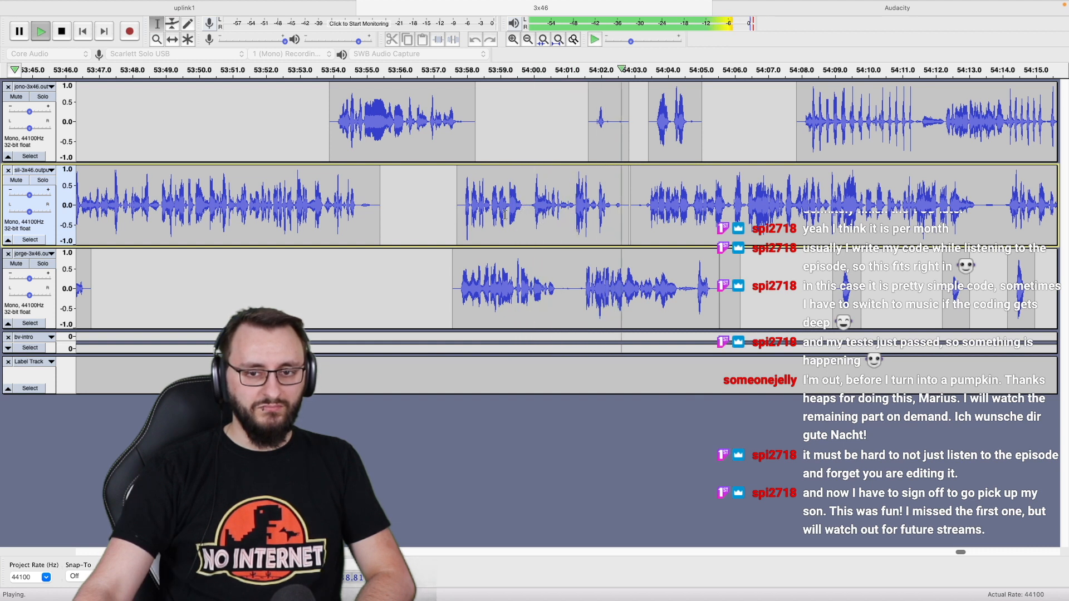
Delete the second voice track's overlapping clip from about 53:57.7 to 54:02.8 and play back from about 53:55.8.
{"action": "double_click", "coordinate": [502, 213]}
{"action": "key", "text": "space"}
{"action": "key", "text": "Delete"}
{"action": "left_click", "coordinate": [396, 216]}
{"action": "key", "text": "space"}
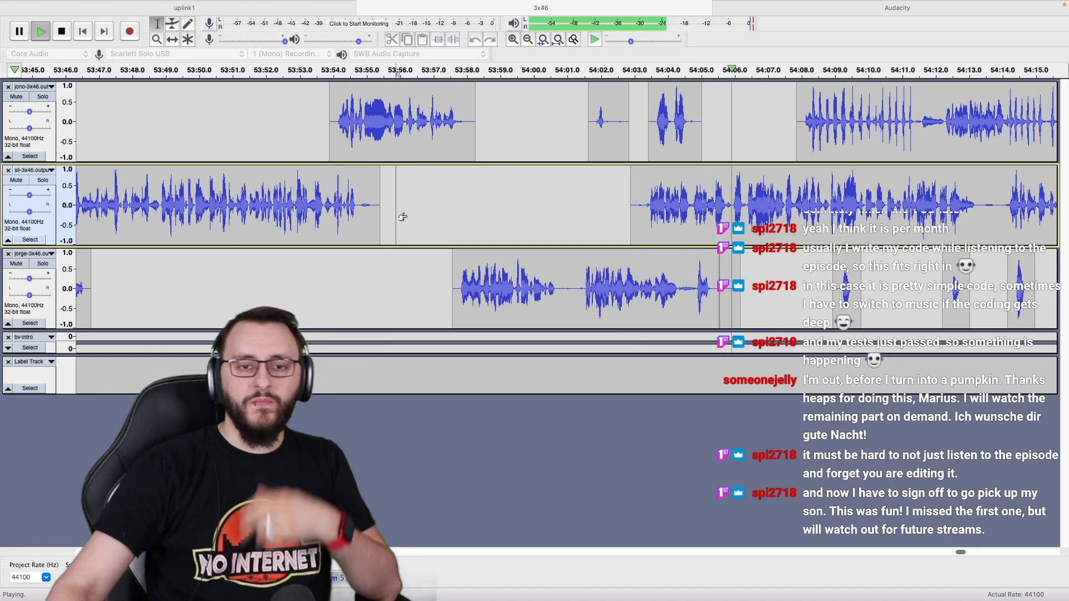
Listen on from about 54:06 to 54:34, checking the overlapping laughter and short interjection clips on the three voice tracks.
{"action": "scroll", "coordinate": [542, 215], "scroll_direction": "right", "scroll_amount": 5}
{"action": "scroll", "coordinate": [543, 214], "scroll_direction": "right", "scroll_amount": 3}
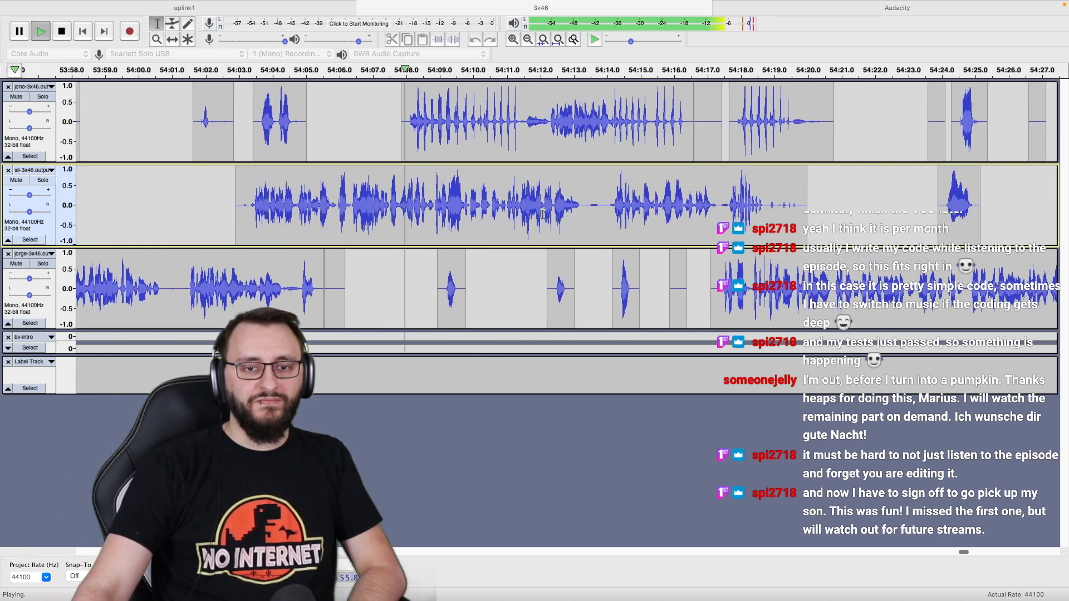
{"action": "scroll", "coordinate": [543, 214], "scroll_direction": "right", "scroll_amount": 2}
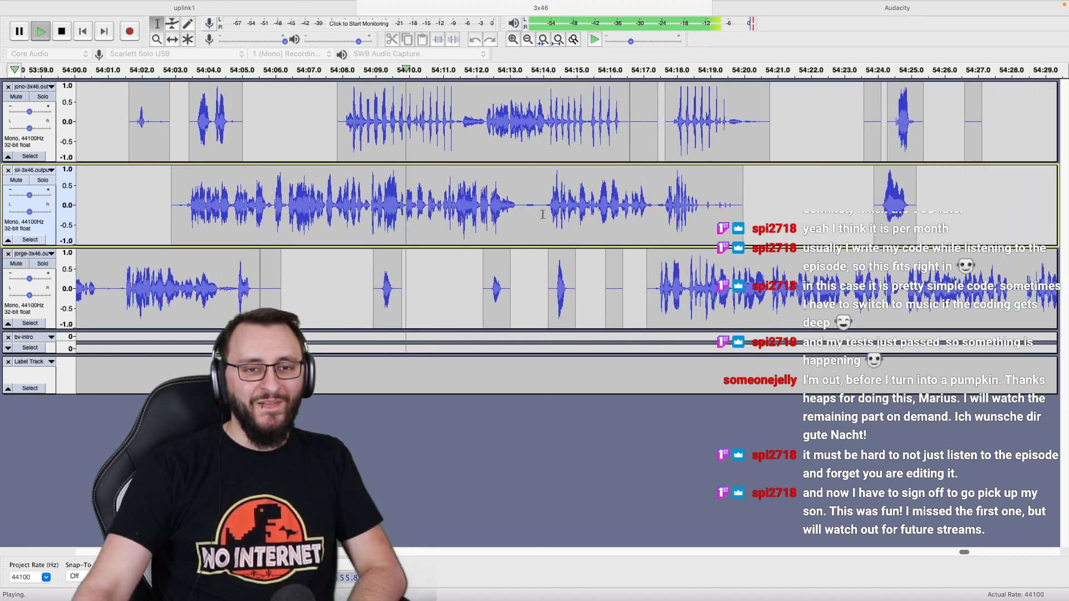
{"action": "scroll", "coordinate": [543, 214], "scroll_direction": "right", "scroll_amount": 2}
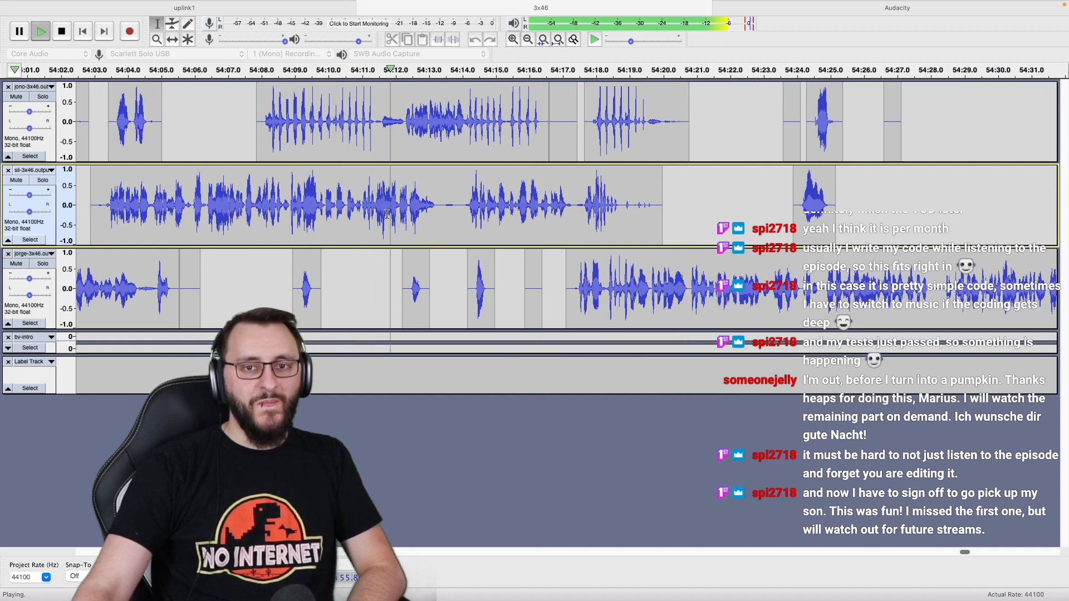
{"action": "scroll", "coordinate": [409, 205], "scroll_direction": "right", "scroll_amount": 3}
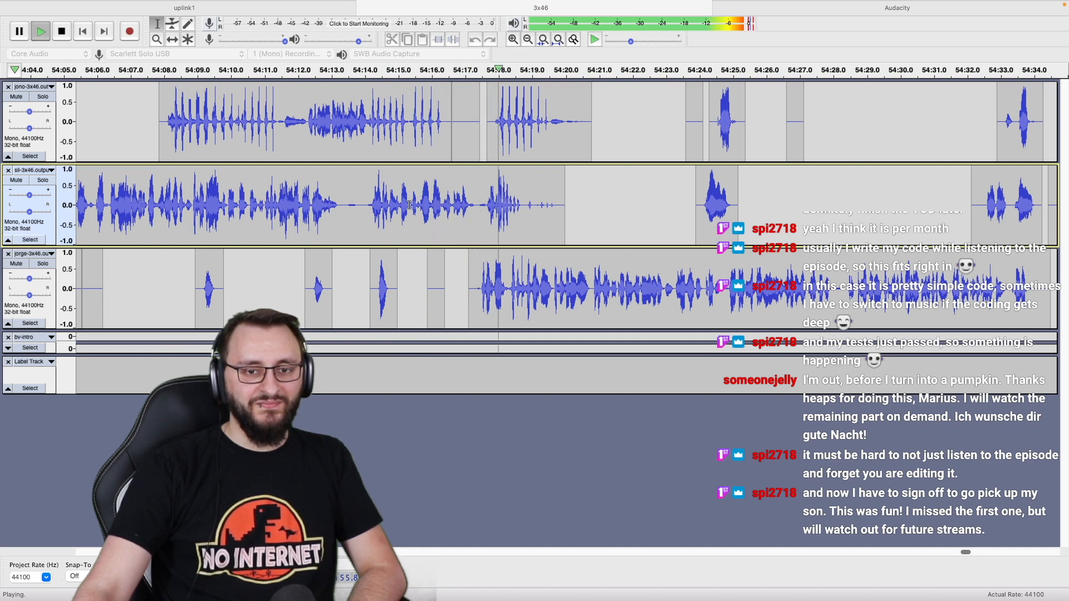
{"action": "scroll", "coordinate": [410, 205], "scroll_direction": "right", "scroll_amount": 3}
{"action": "scroll", "coordinate": [409, 205], "scroll_direction": "right", "scroll_amount": 3}
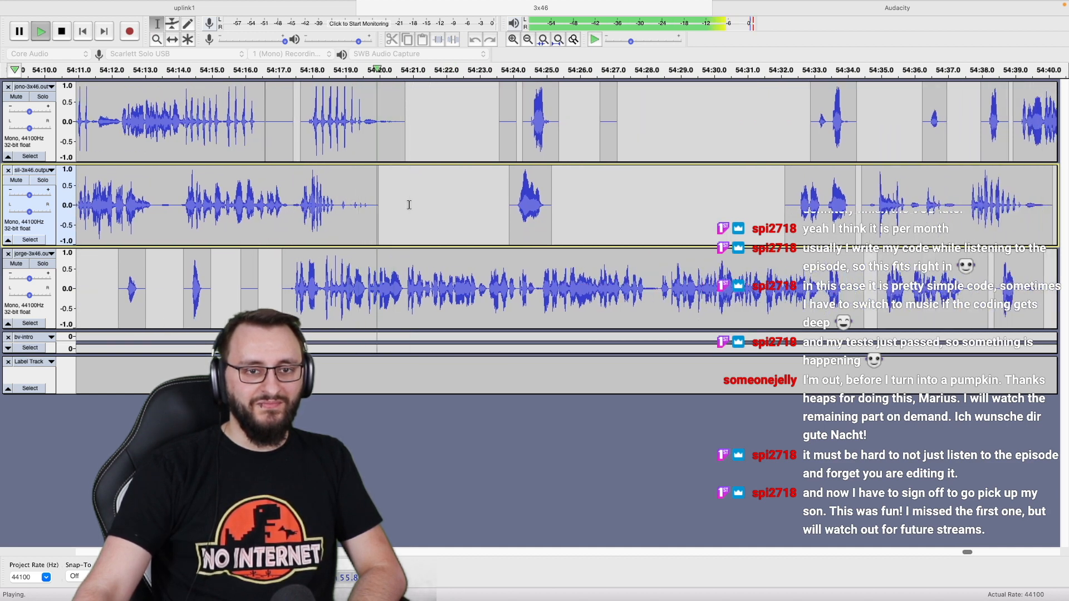
{"action": "scroll", "coordinate": [409, 205], "scroll_direction": "right", "scroll_amount": 2}
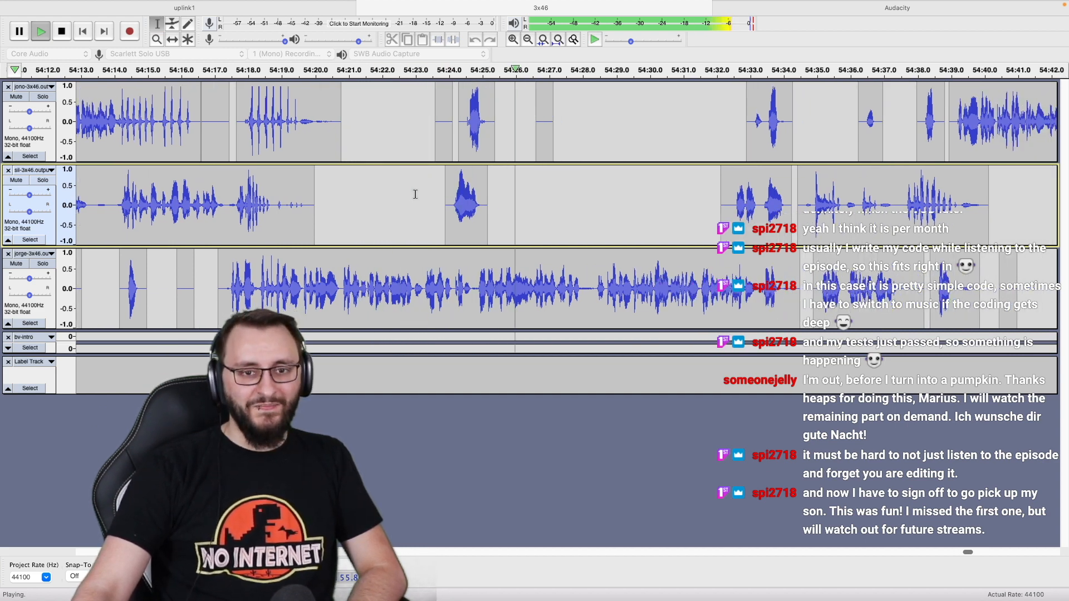
{"action": "scroll", "coordinate": [417, 96], "scroll_direction": "right", "scroll_amount": 4}
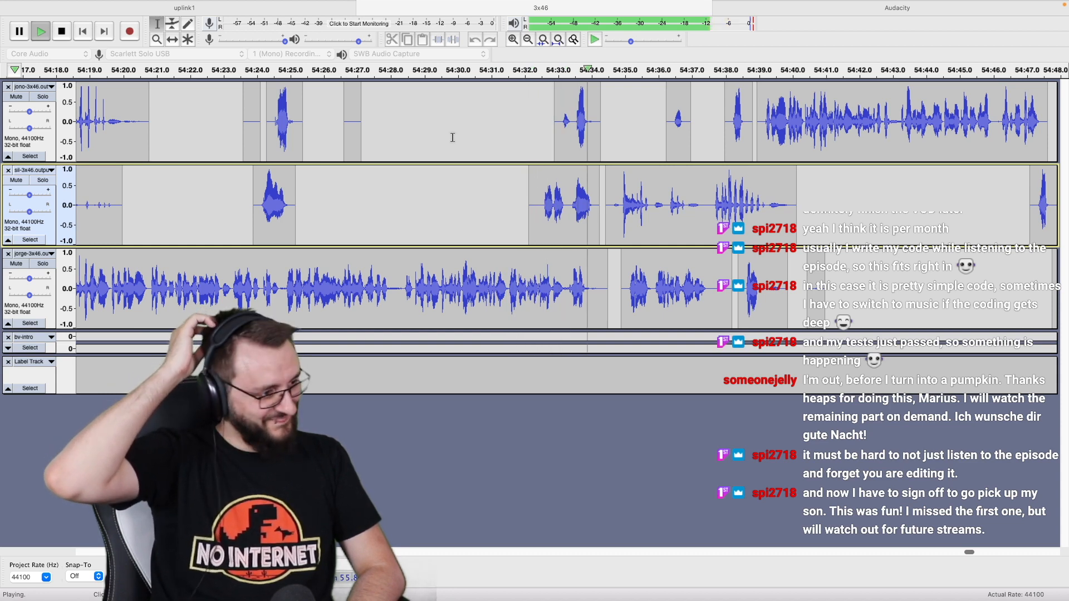
Review the voice clips from about 54:34 to 54:54 during playback, checking the overlaps around the first track's long passage.
{"action": "scroll", "coordinate": [453, 137], "scroll_direction": "right", "scroll_amount": 5}
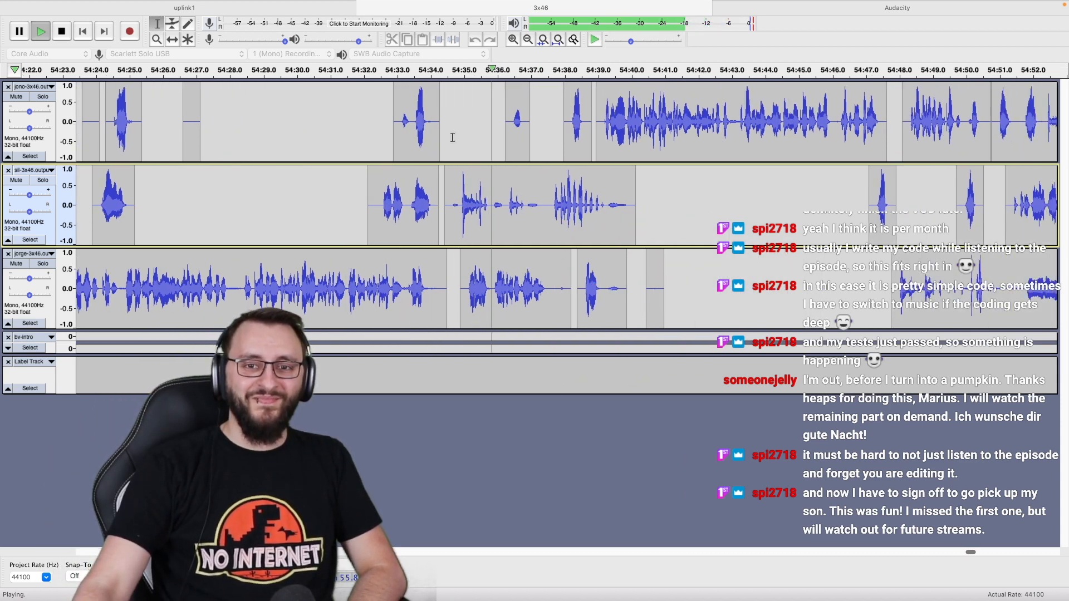
{"action": "scroll", "coordinate": [453, 138], "scroll_direction": "right", "scroll_amount": 3}
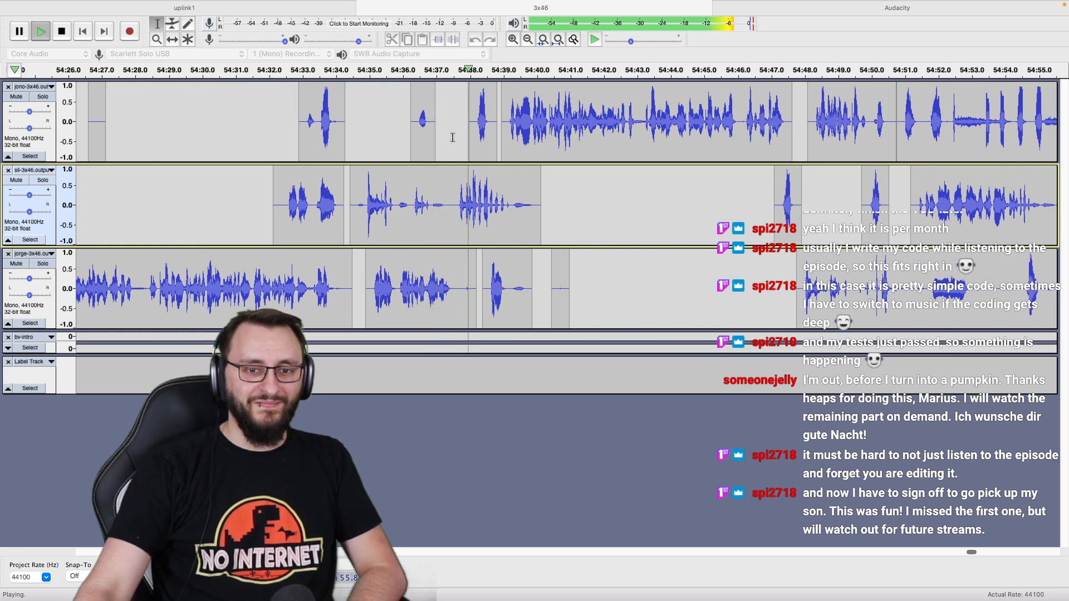
{"action": "scroll", "coordinate": [452, 137], "scroll_direction": "right", "scroll_amount": 2}
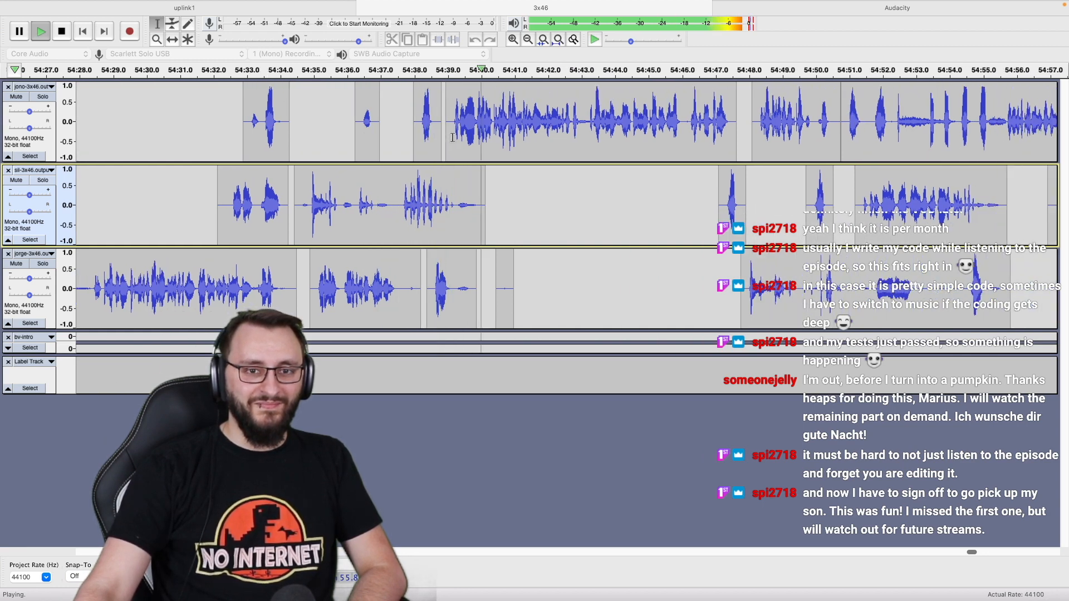
{"action": "scroll", "coordinate": [453, 137], "scroll_direction": "right", "scroll_amount": 3}
{"action": "scroll", "coordinate": [453, 137], "scroll_direction": "right", "scroll_amount": 2}
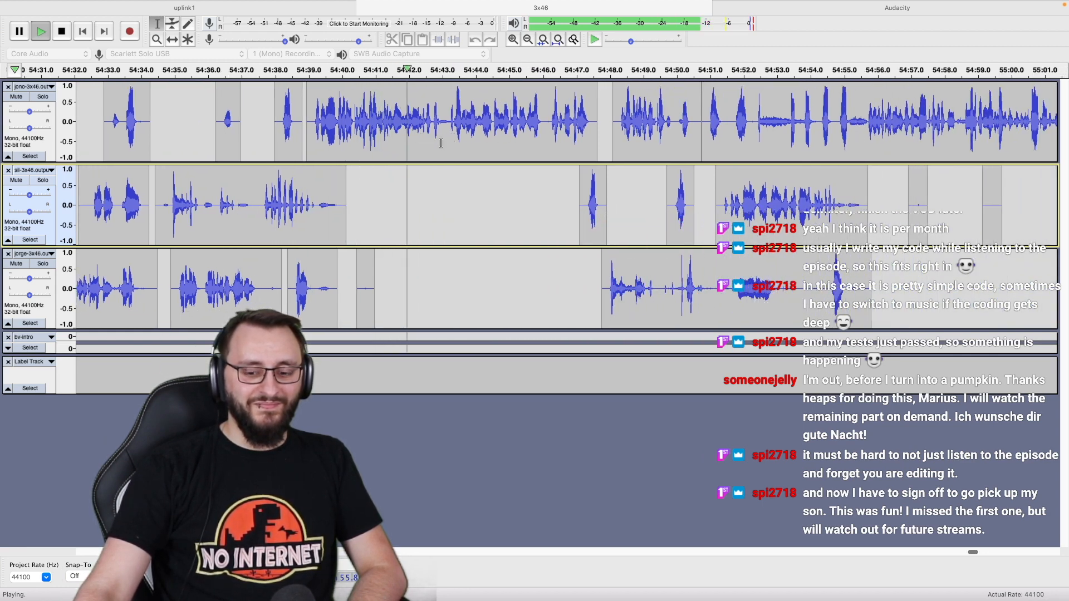
{"action": "scroll", "coordinate": [441, 143], "scroll_direction": "right", "scroll_amount": 2}
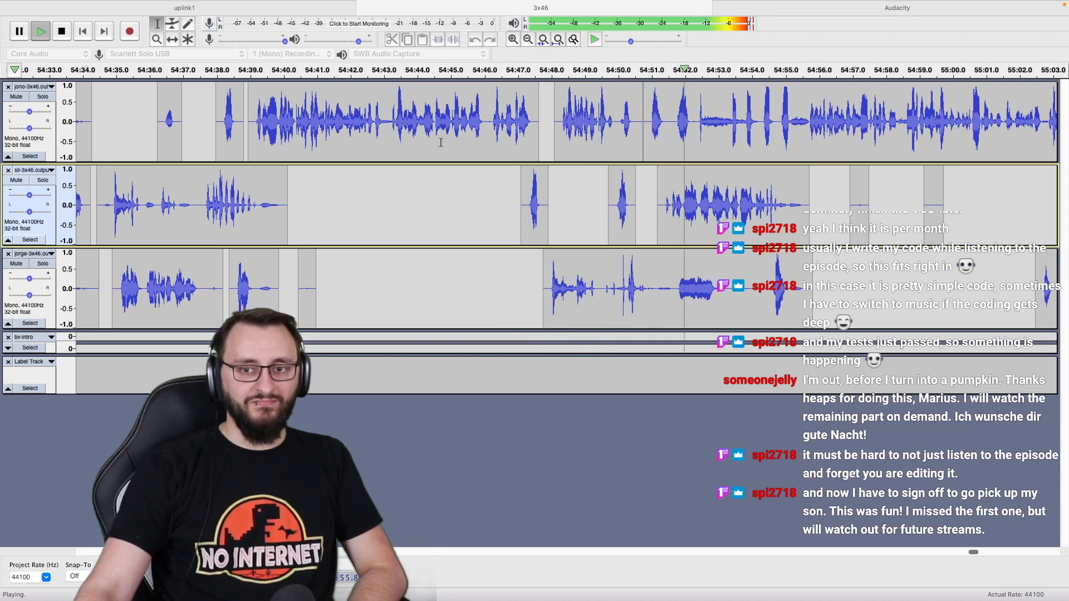
{"action": "scroll", "coordinate": [440, 142], "scroll_direction": "right", "scroll_amount": 10}
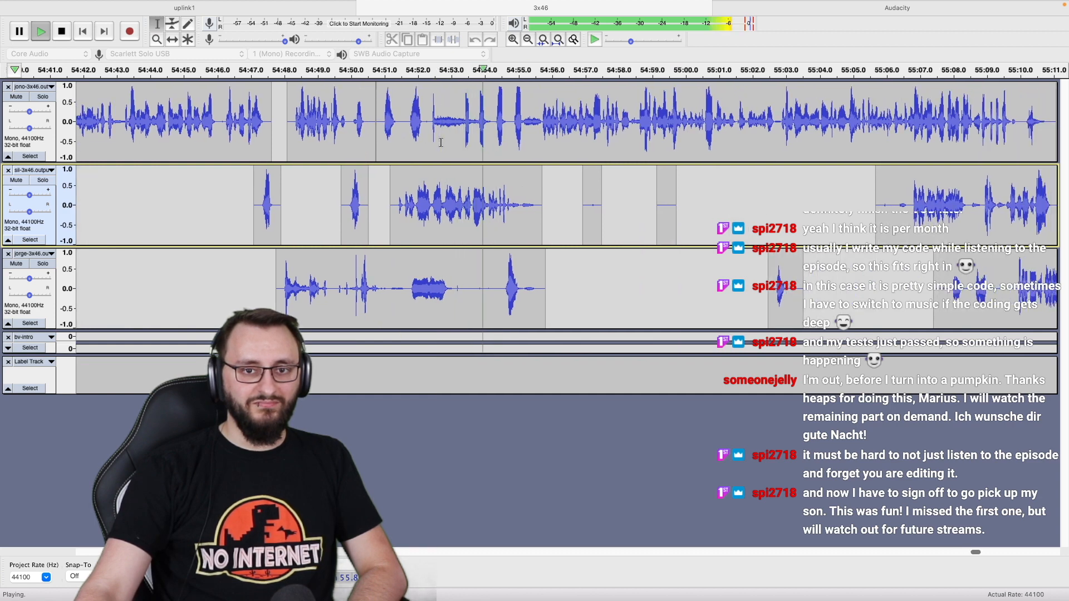
Follow playback from about 54:54 to 55:12, checking the quiet clips and overlapping speech on the second and third voice tracks.
{"action": "scroll", "coordinate": [441, 142], "scroll_direction": "right", "scroll_amount": 6}
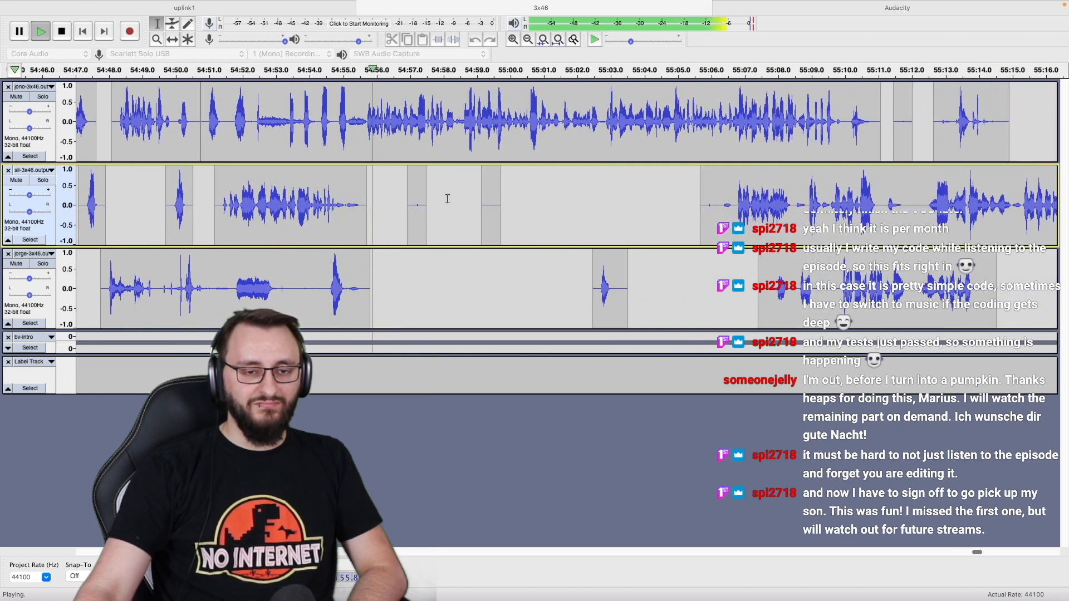
{"action": "scroll", "coordinate": [448, 211], "scroll_direction": "right", "scroll_amount": 2}
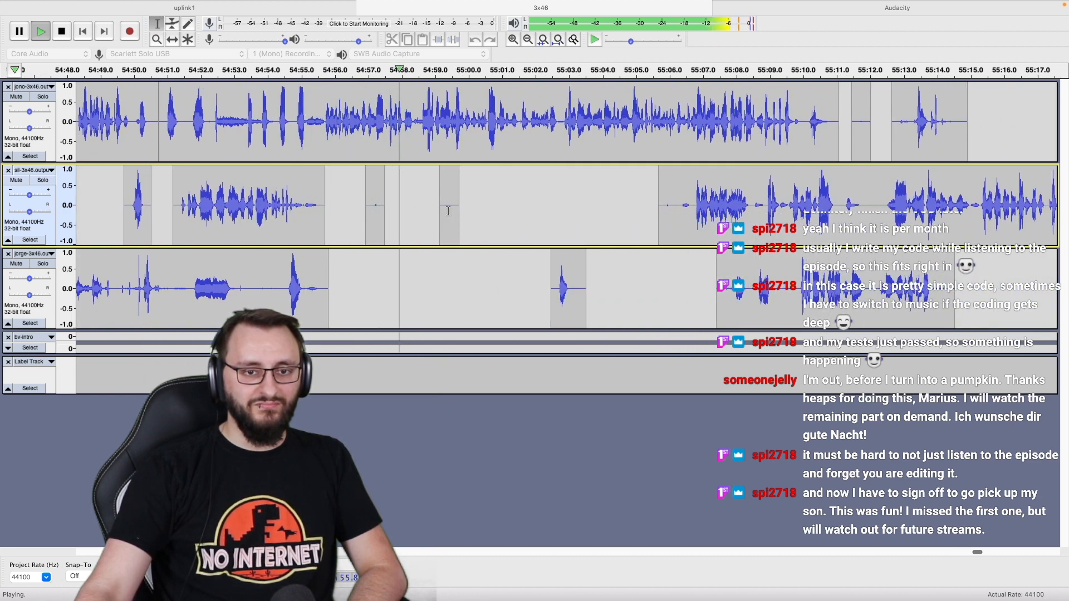
{"action": "scroll", "coordinate": [448, 211], "scroll_direction": "right", "scroll_amount": 4}
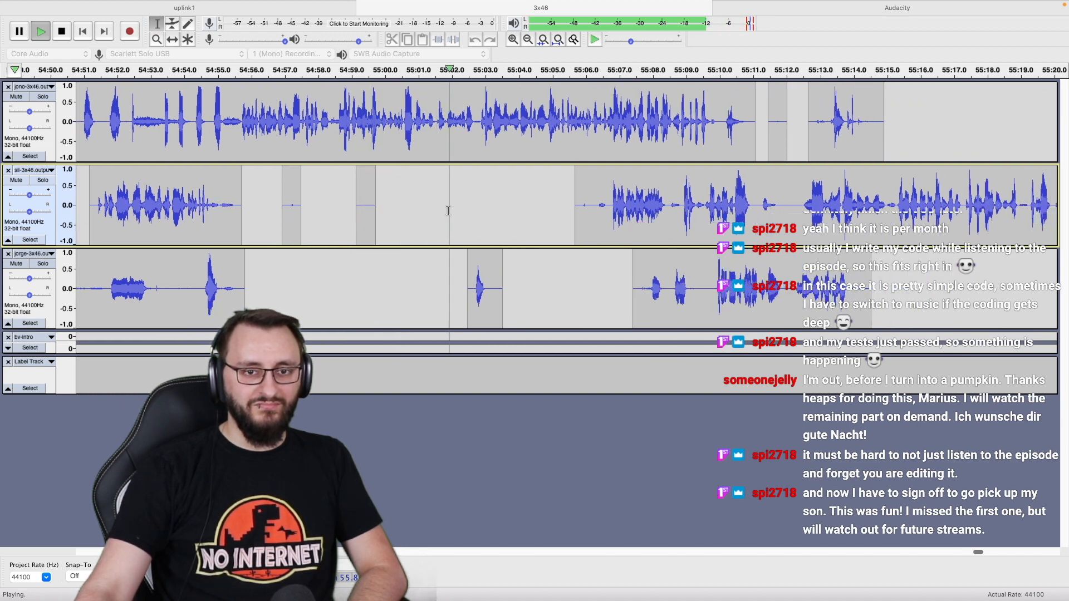
{"action": "scroll", "coordinate": [448, 211], "scroll_direction": "right", "scroll_amount": 6}
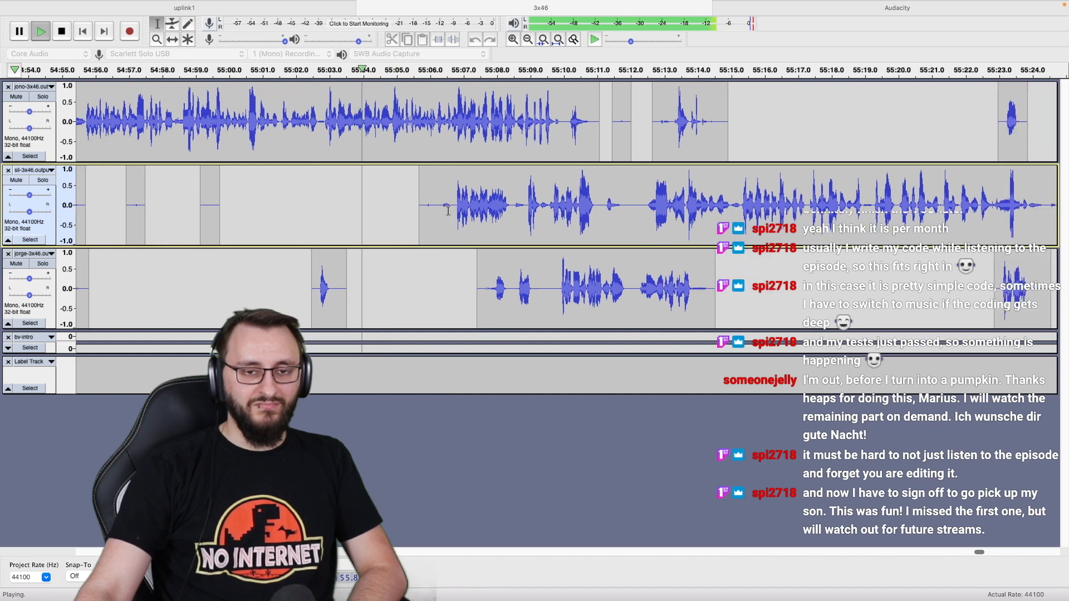
{"action": "scroll", "coordinate": [396, 219], "scroll_direction": "right", "scroll_amount": 4}
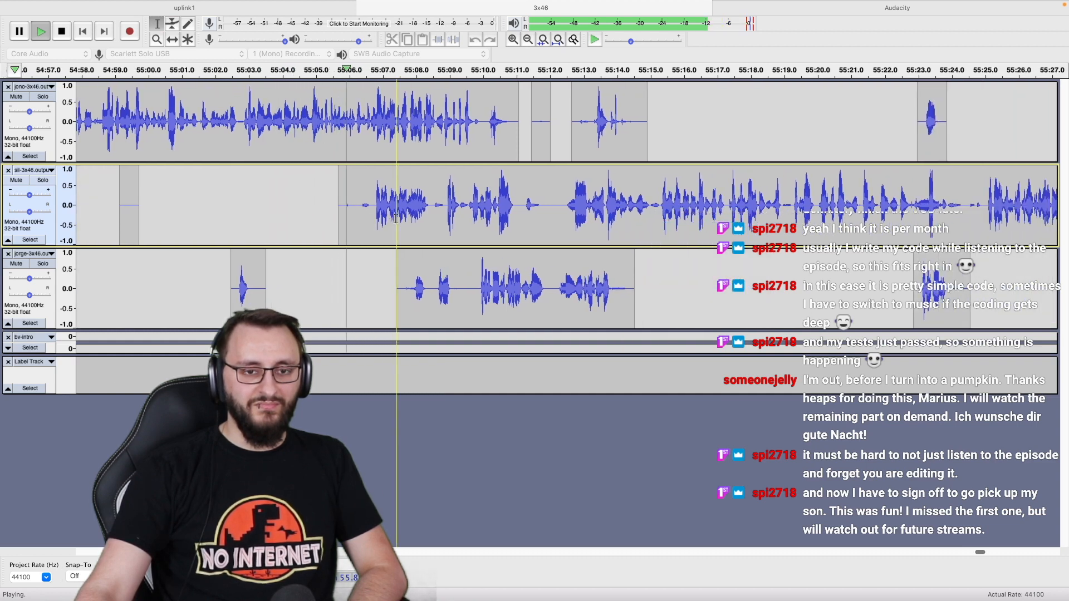
{"action": "scroll", "coordinate": [344, 225], "scroll_direction": "right", "scroll_amount": 3}
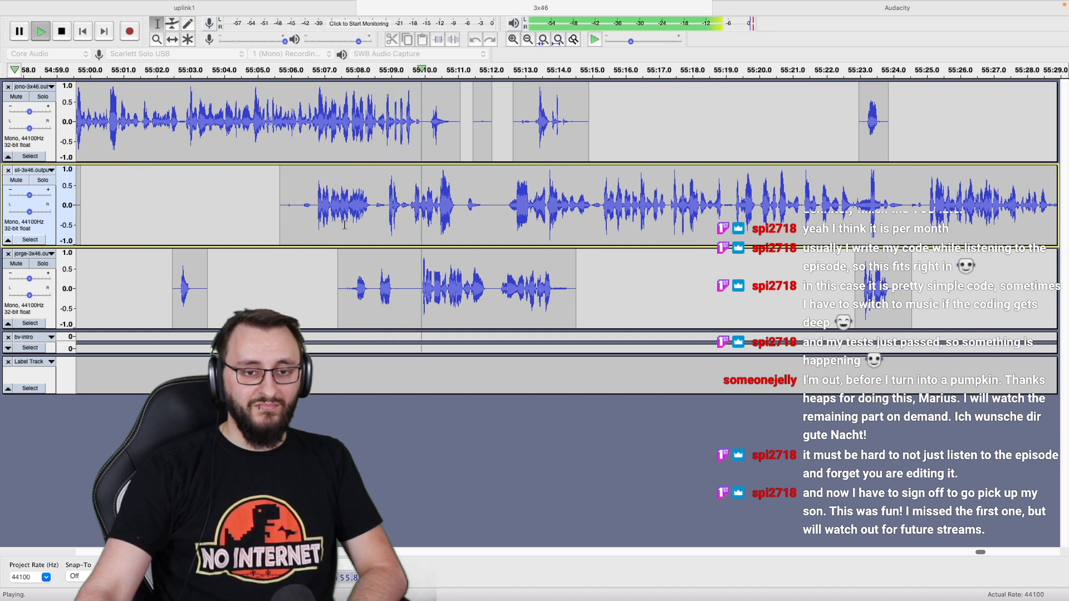
{"action": "scroll", "coordinate": [344, 225], "scroll_direction": "right", "scroll_amount": 2}
{"action": "scroll", "coordinate": [344, 225], "scroll_direction": "right", "scroll_amount": 2}
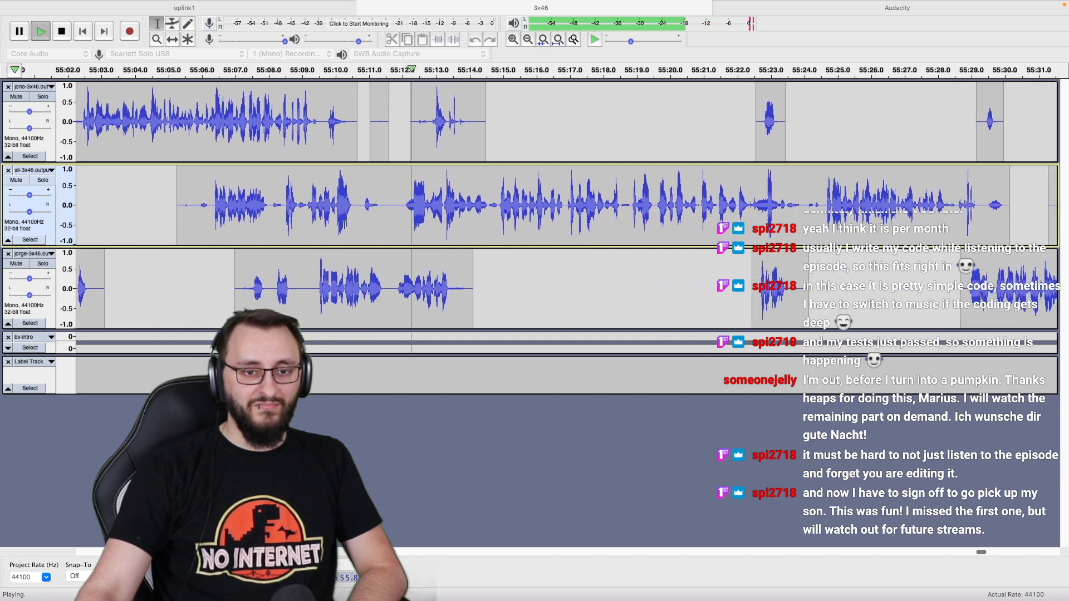
Delete the second voice track's overlapping audio from about 55:08.4 to 55:12.0 and play back from about 55:04.6.
{"action": "key", "text": "space"}
{"action": "left_click", "coordinate": [265, 218]}
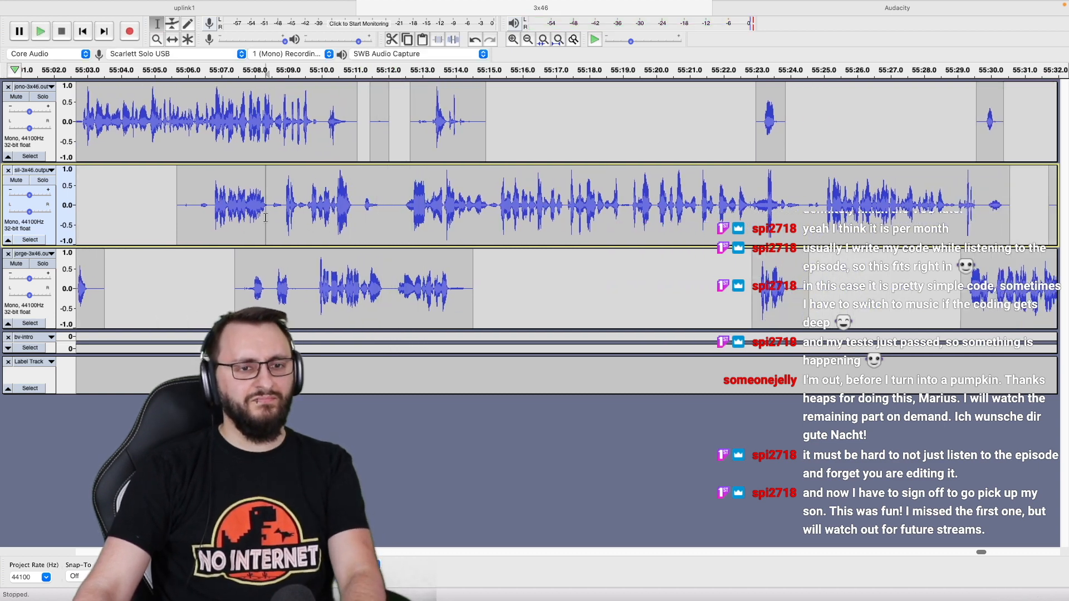
{"action": "left_click_drag", "start_coordinate": [273, 218], "coordinate": [388, 218]}
{"action": "key", "text": "super+l"}
{"action": "left_click", "coordinate": [138, 207]}
{"action": "key", "text": "space"}
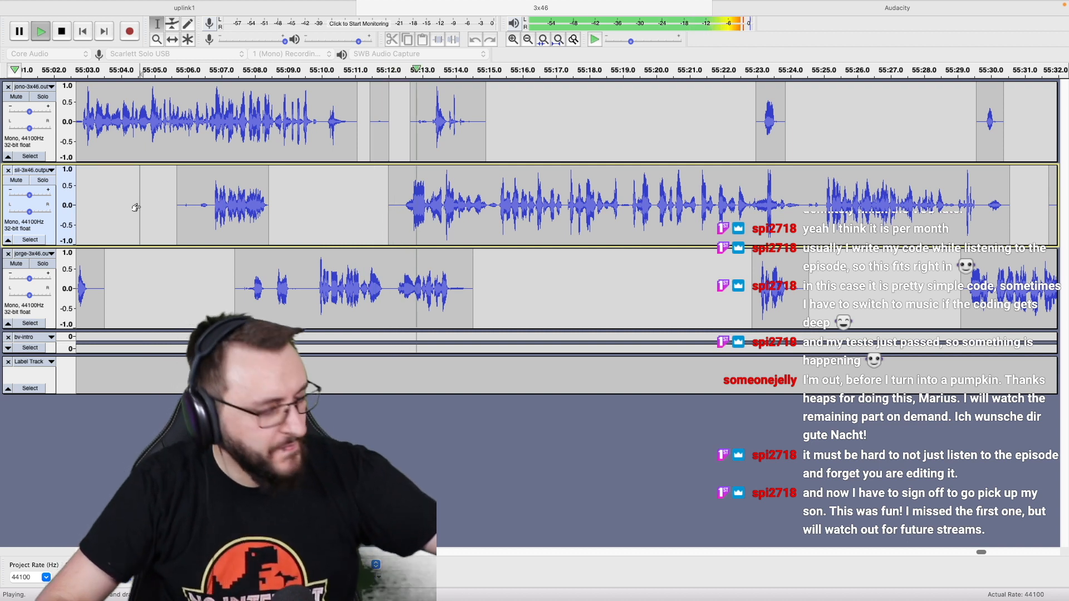
Delete the first voice track's audio from about 55:10.0 to 55:12.4, leaving the gap, and resume playback from about 55:15.0.
{"action": "left_click_drag", "start_coordinate": [322, 122], "coordinate": [401, 133]}
{"action": "key", "text": "space"}
{"action": "key", "text": "super+alt+k"}
{"action": "left_click", "coordinate": [488, 129]}
{"action": "key", "text": "space"}
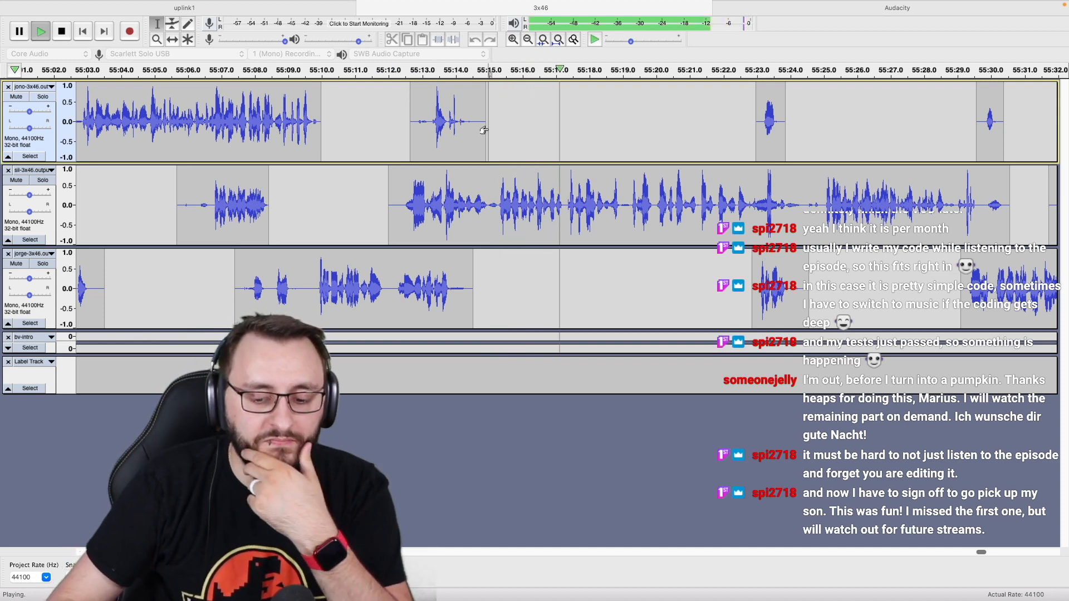
Listen on and delete the second voice track's overlapping clip from about 55:31.7 to 55:37.6, then play back from about 55:31.2.
{"action": "scroll", "coordinate": [485, 130], "scroll_direction": "right", "scroll_amount": 5}
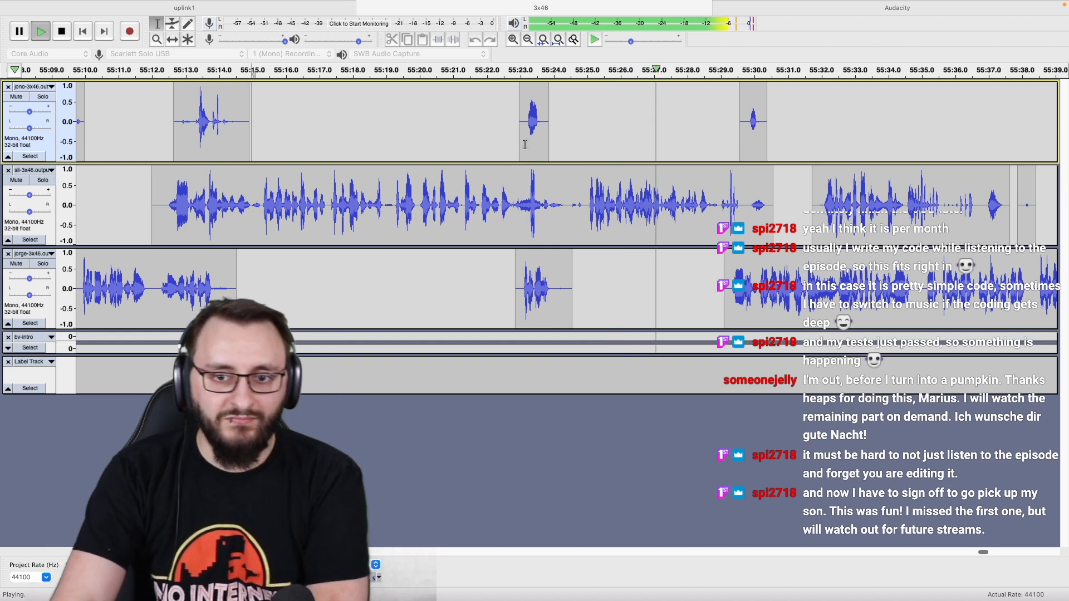
{"action": "scroll", "coordinate": [525, 144], "scroll_direction": "right", "scroll_amount": 5}
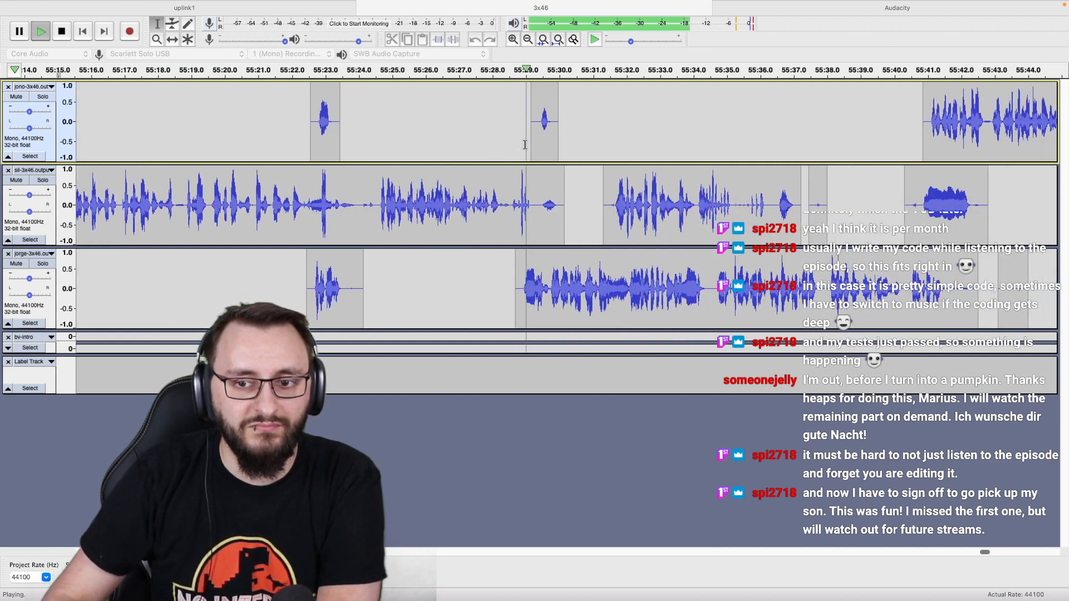
{"action": "scroll", "coordinate": [525, 145], "scroll_direction": "right", "scroll_amount": 4}
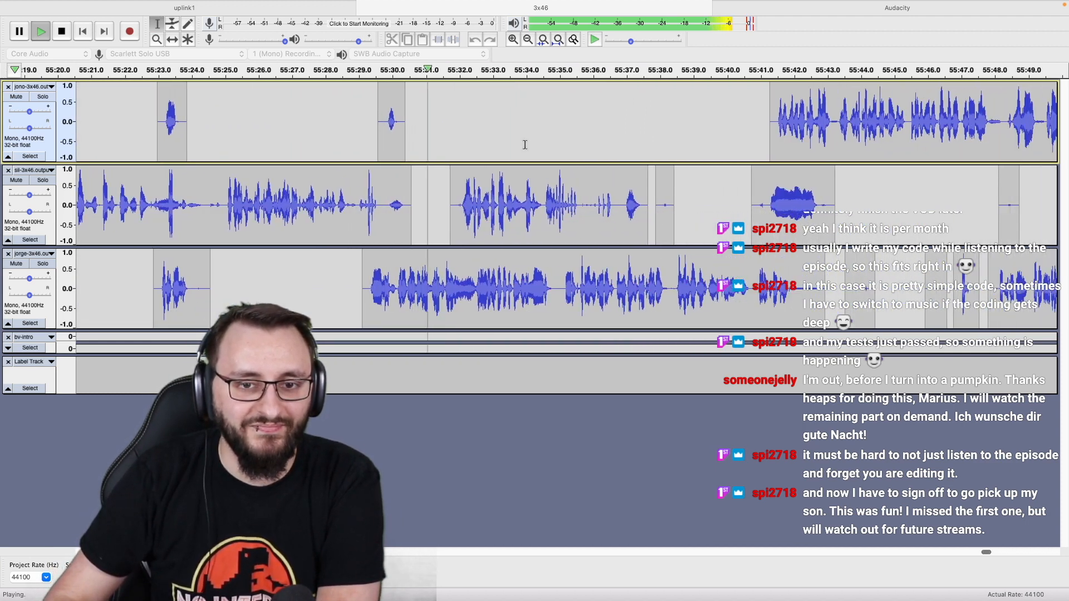
{"action": "scroll", "coordinate": [444, 184], "scroll_direction": "down", "scroll_amount": 1}
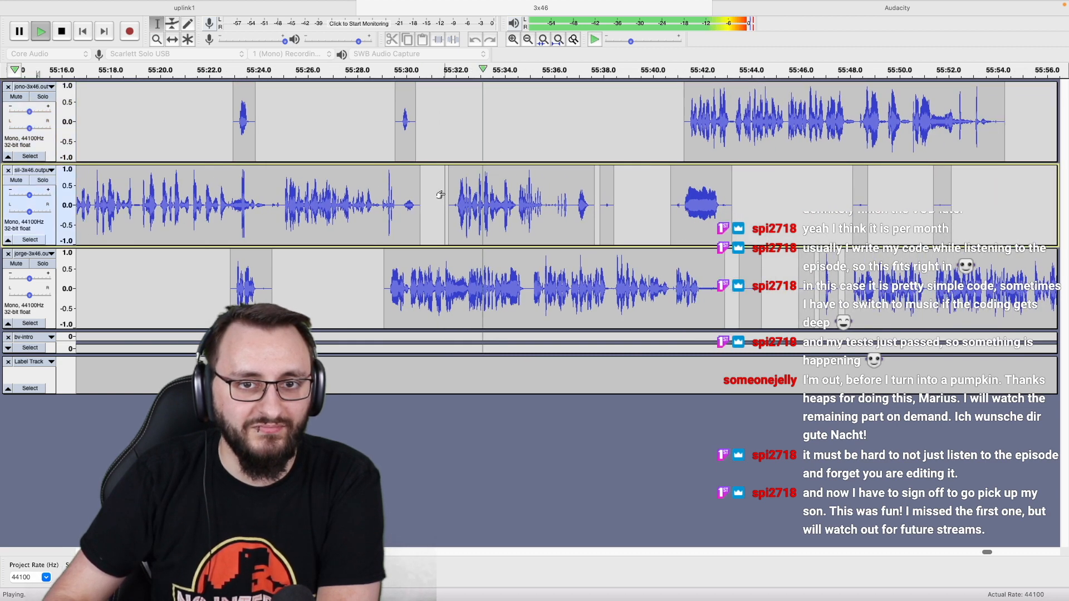
{"action": "scroll", "coordinate": [440, 195], "scroll_direction": "right", "scroll_amount": 3}
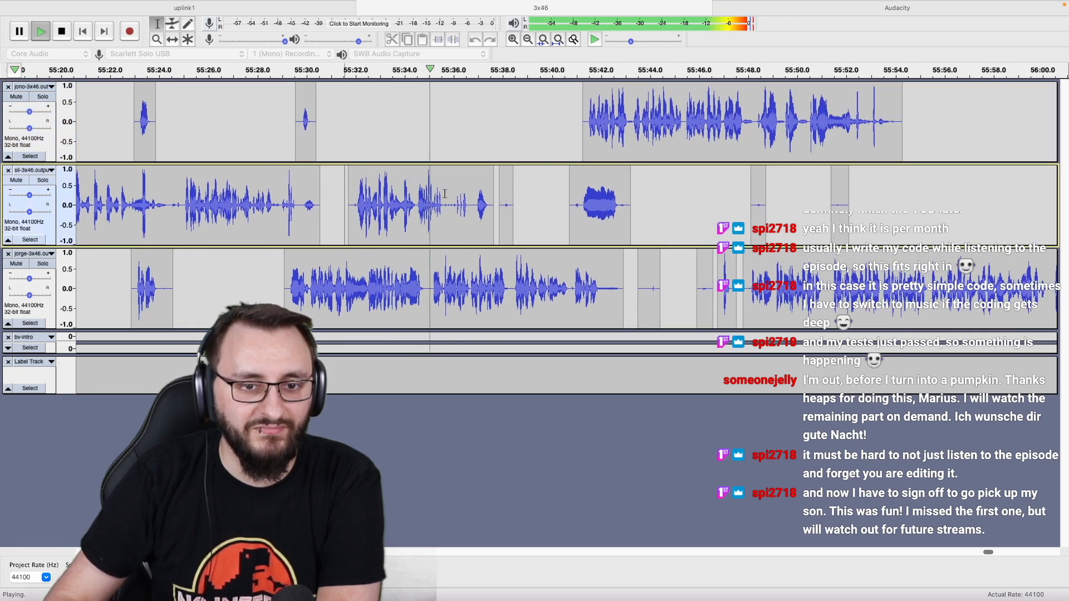
{"action": "scroll", "coordinate": [433, 207], "scroll_direction": "up", "scroll_amount": 2}
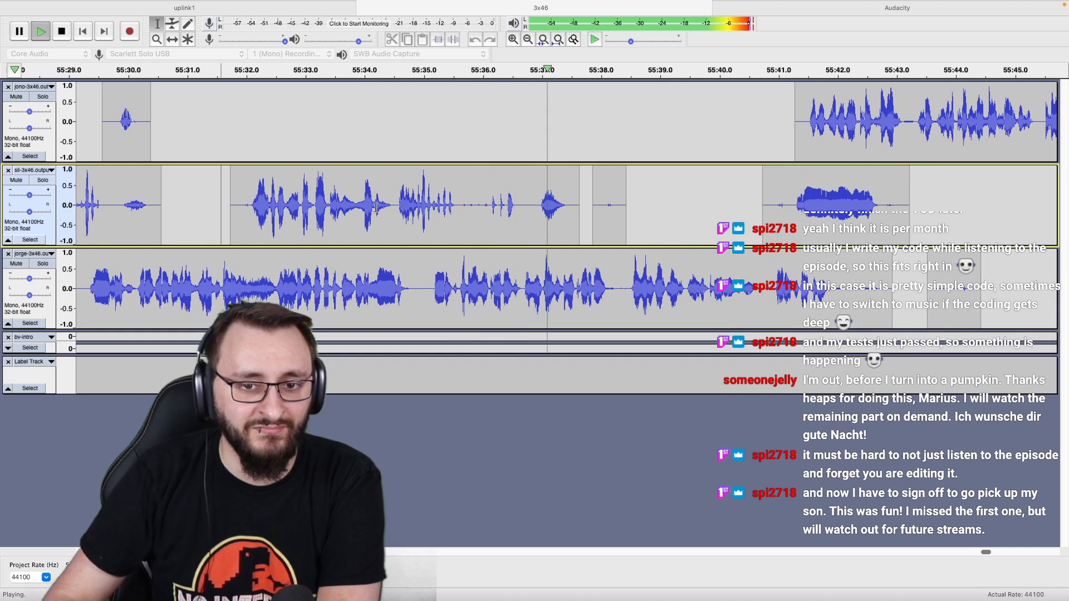
{"action": "double_click", "coordinate": [377, 207]}
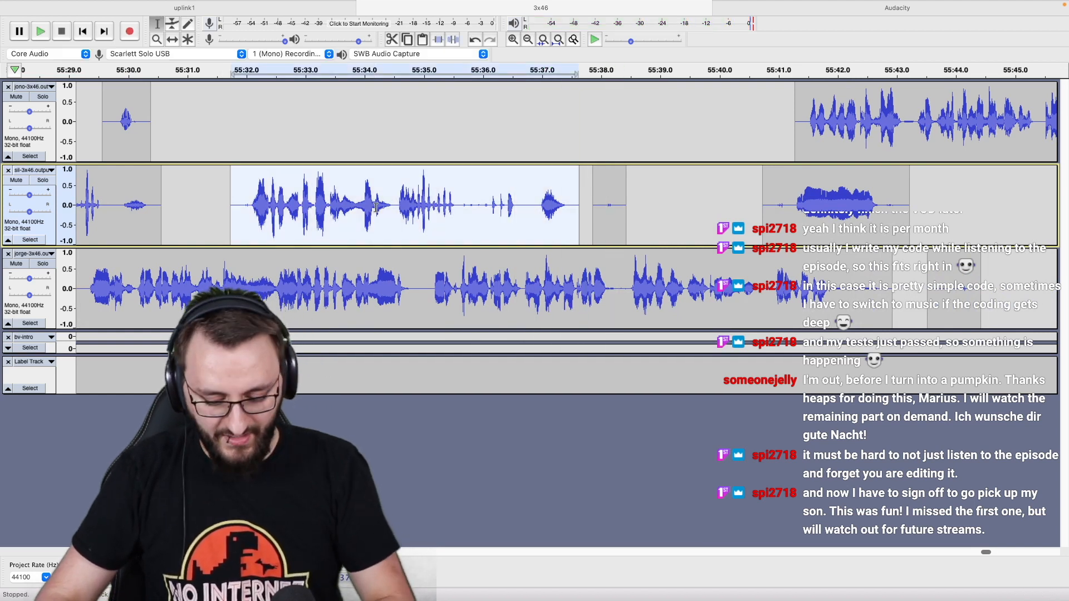
{"action": "key", "text": "Delete"}
{"action": "left_click", "coordinate": [201, 201]}
{"action": "key", "text": "space"}
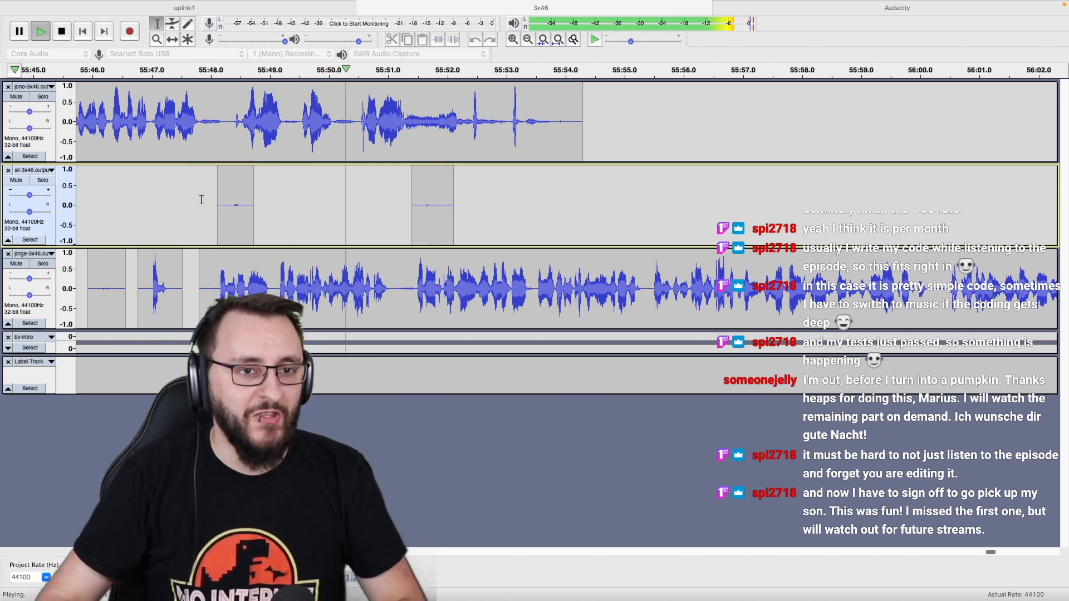
Listen on from about 55:50 to 56:10, checking the third track's long passage and the overlaps with the other two voice tracks.
{"action": "scroll", "coordinate": [202, 200], "scroll_direction": "down", "scroll_amount": 2}
{"action": "scroll", "coordinate": [202, 200], "scroll_direction": "right", "scroll_amount": 3}
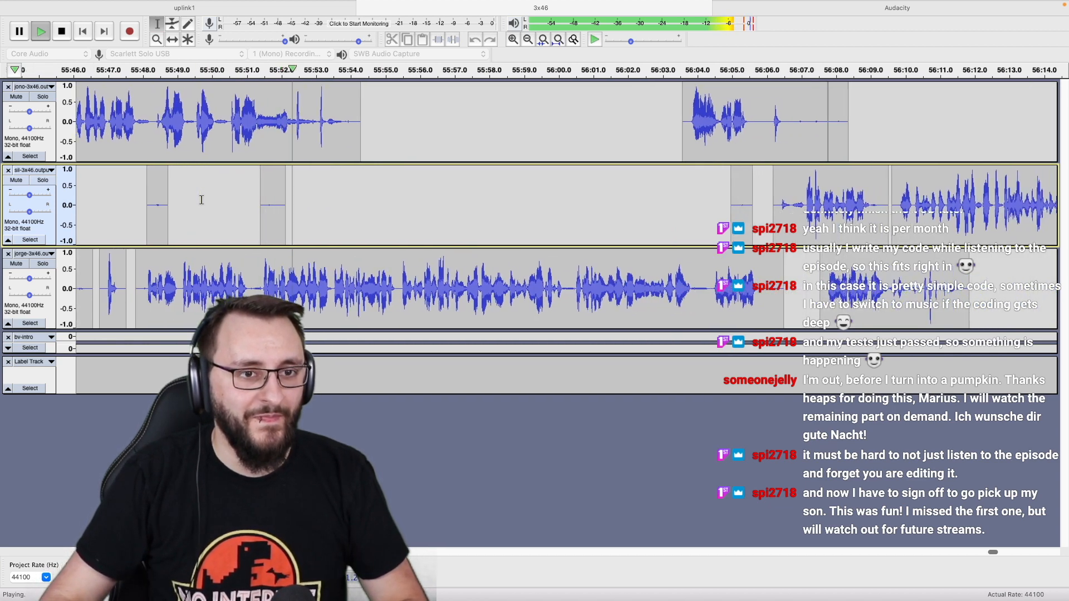
{"action": "scroll", "coordinate": [201, 200], "scroll_direction": "right", "scroll_amount": 3}
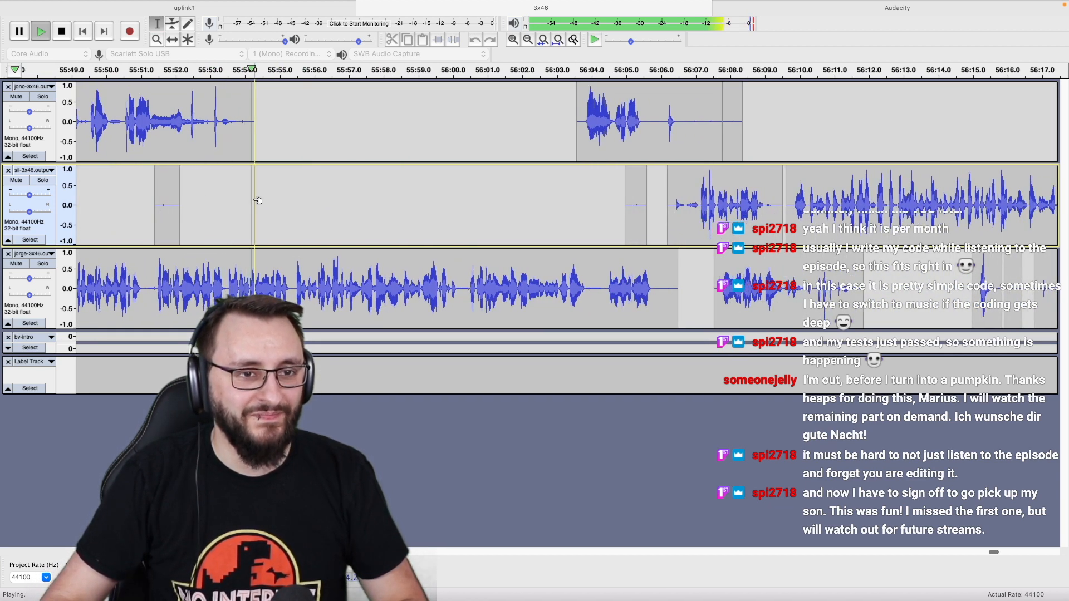
{"action": "scroll", "coordinate": [258, 200], "scroll_direction": "down", "scroll_amount": 4}
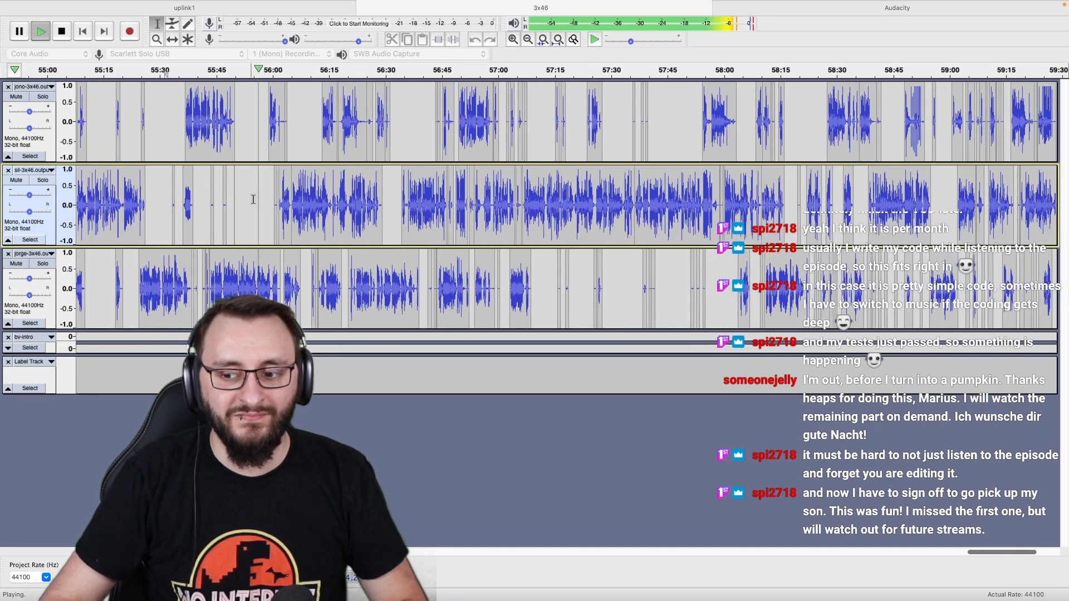
{"action": "scroll", "coordinate": [253, 200], "scroll_direction": "right", "scroll_amount": 4}
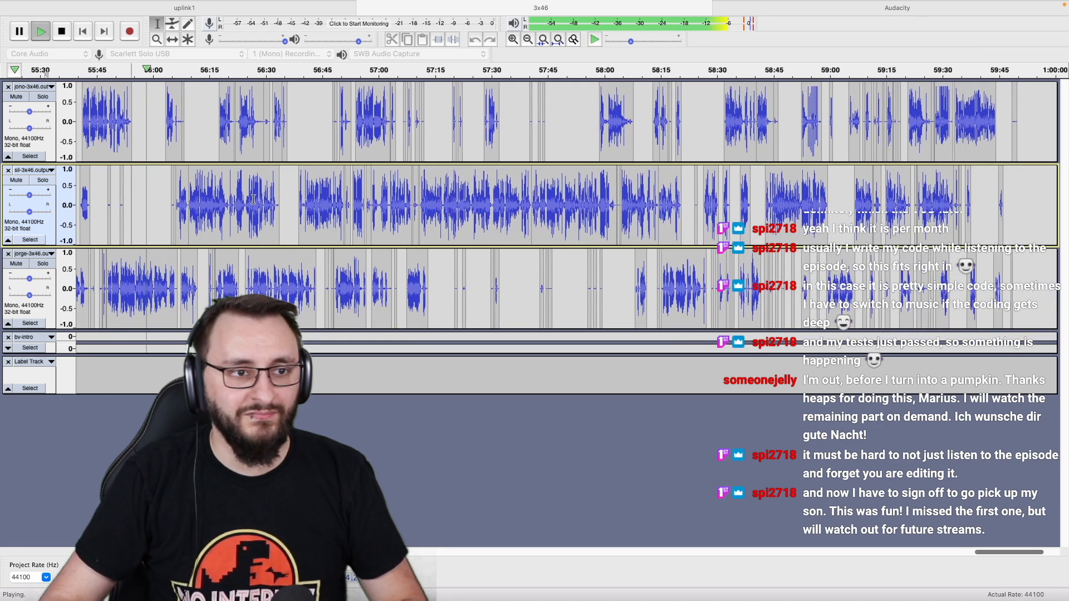
{"action": "scroll", "coordinate": [253, 200], "scroll_direction": "left", "scroll_amount": 4}
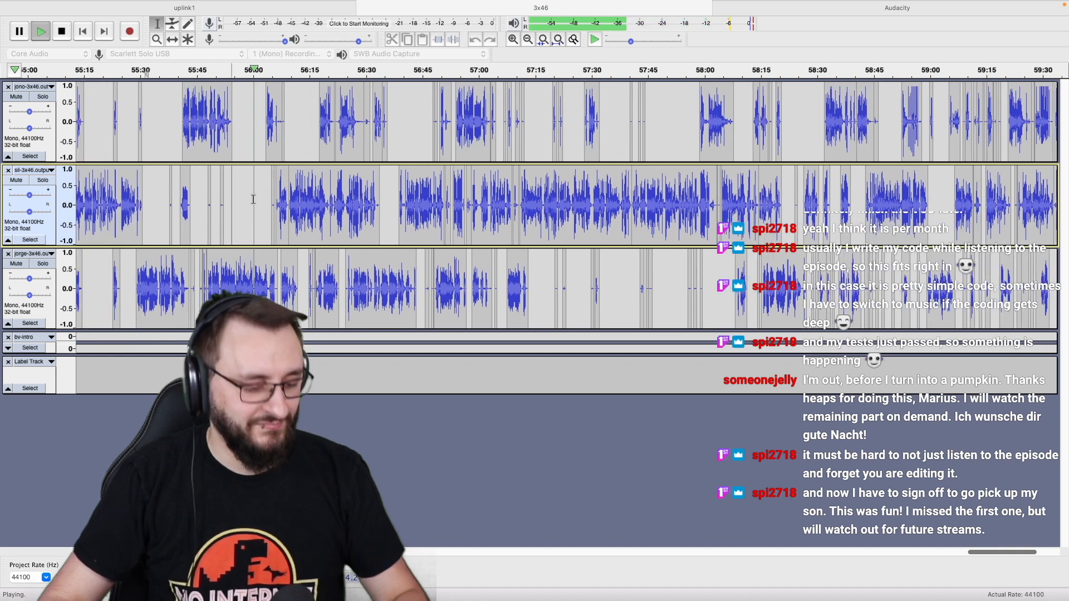
{"action": "scroll", "coordinate": [253, 199], "scroll_direction": "up", "scroll_amount": 4}
{"action": "scroll", "coordinate": [253, 199], "scroll_direction": "up", "scroll_amount": 1}
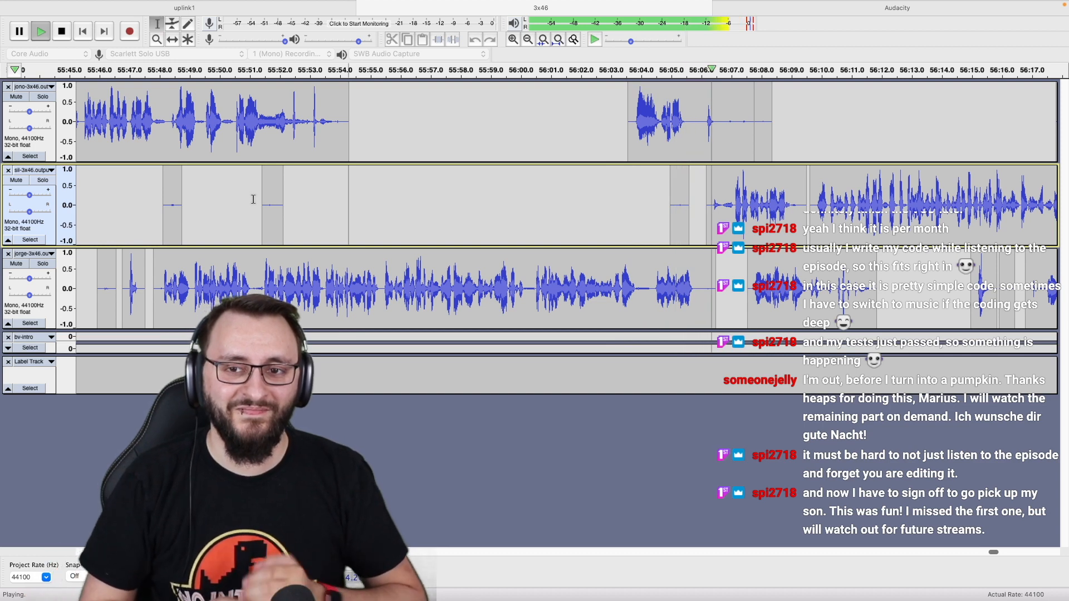
{"action": "scroll", "coordinate": [253, 199], "scroll_direction": "right", "scroll_amount": 2}
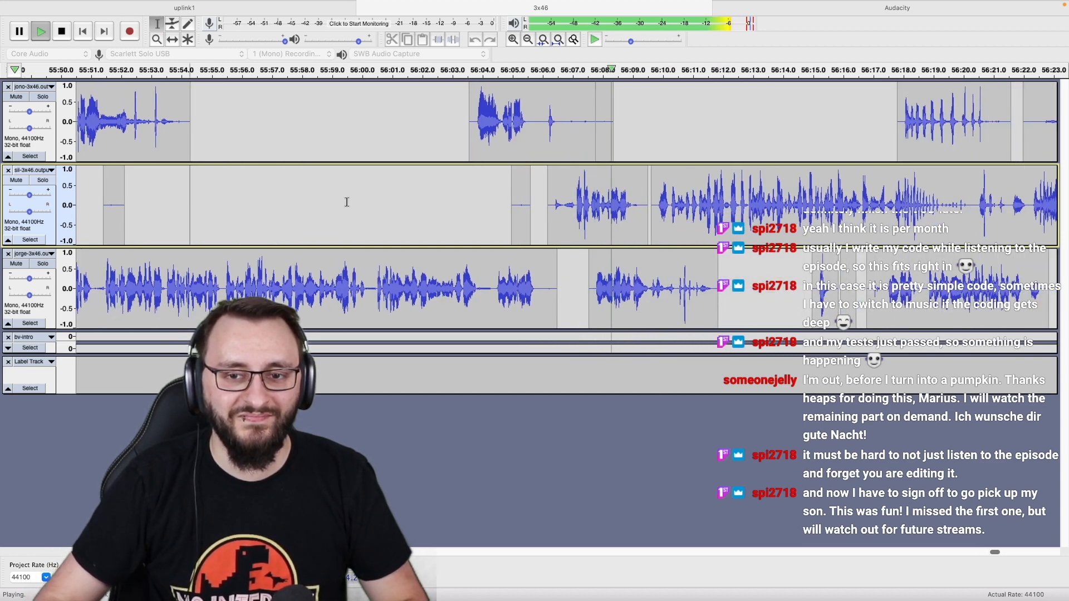
{"action": "scroll", "coordinate": [346, 202], "scroll_direction": "right", "scroll_amount": 5}
{"action": "scroll", "coordinate": [346, 202], "scroll_direction": "right", "scroll_amount": 3}
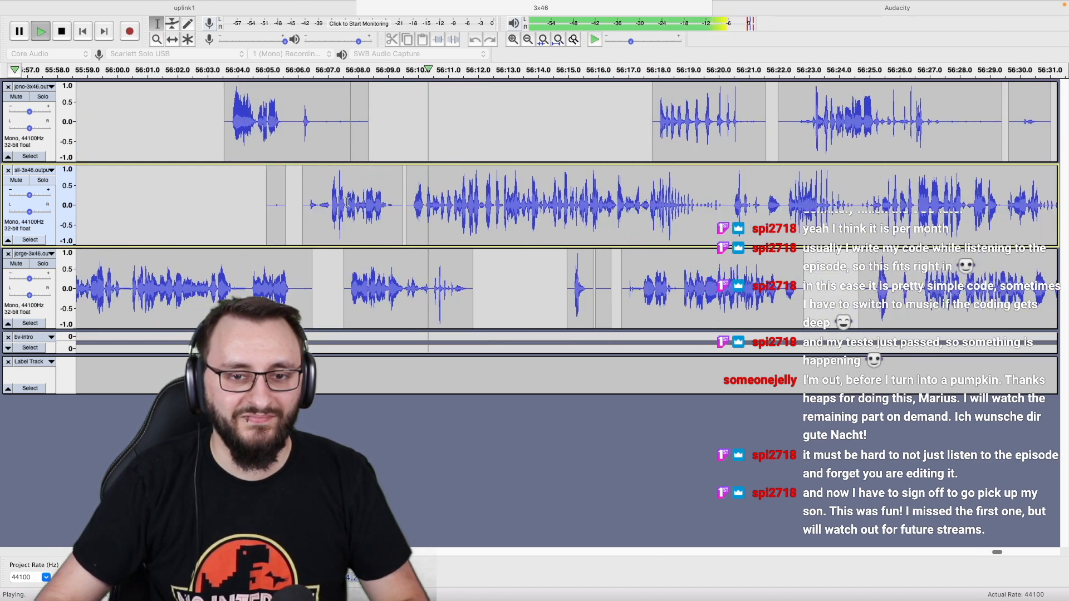
Remove the second voice track's overlapping audio from about 56:04.3 to 56:09.6, leaving the gap.
{"action": "left_click_drag", "start_coordinate": [246, 202], "coordinate": [407, 211]}
{"action": "key", "text": "space"}
{"action": "key", "text": "ctrl+l"}
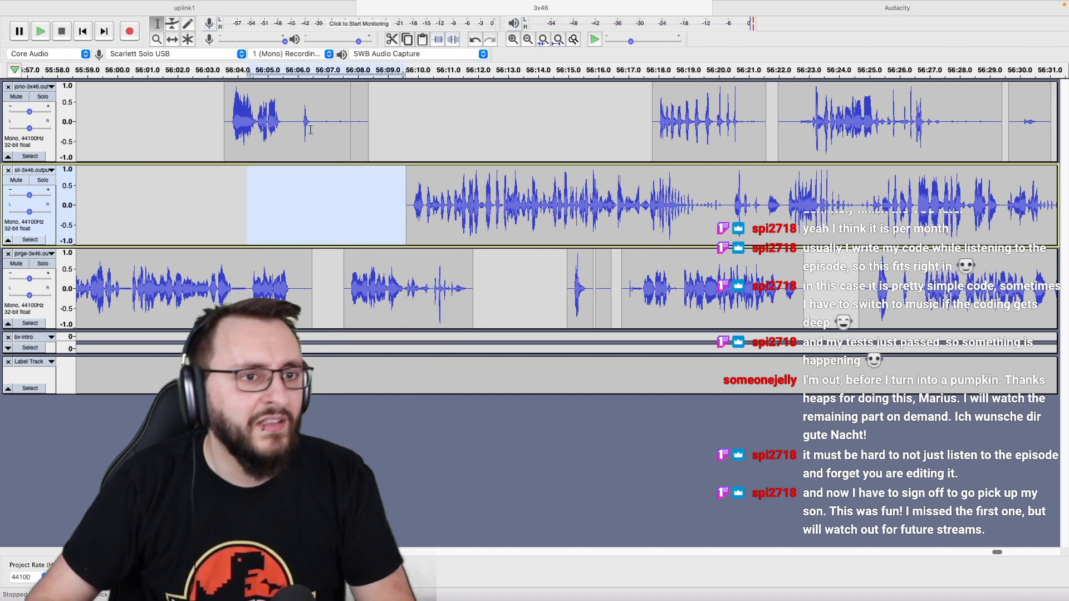
Remove the tail of the first voice track's clip from about 56:06.1, leaving the gap, and play back from about 56:02.3.
{"action": "left_click_drag", "start_coordinate": [299, 126], "coordinate": [387, 134]}
{"action": "key", "text": "super+alt+k"}
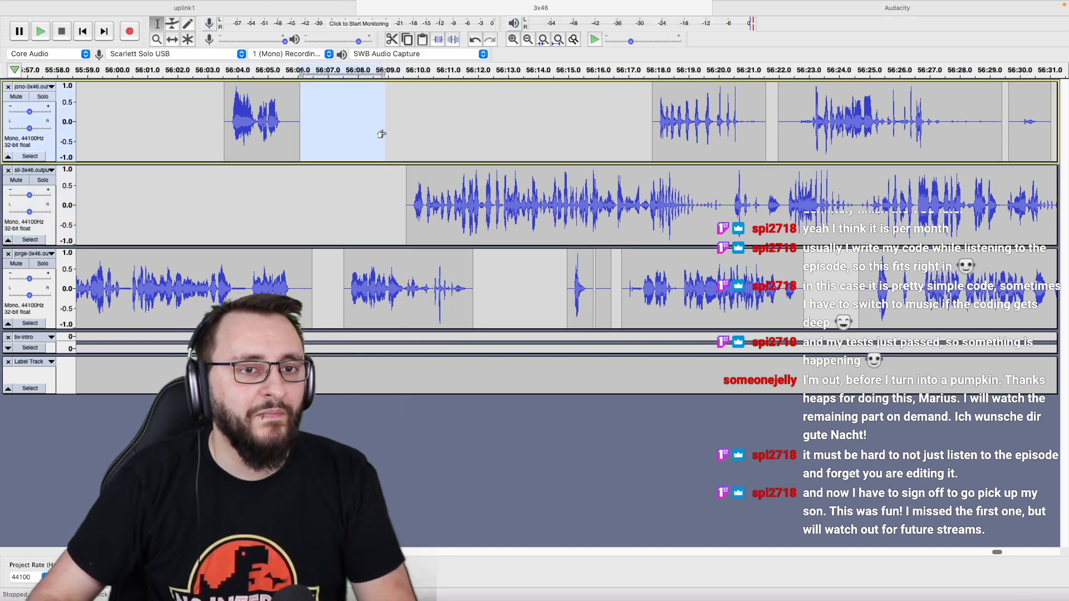
{"action": "left_click", "coordinate": [186, 199]}
{"action": "key", "text": "space"}
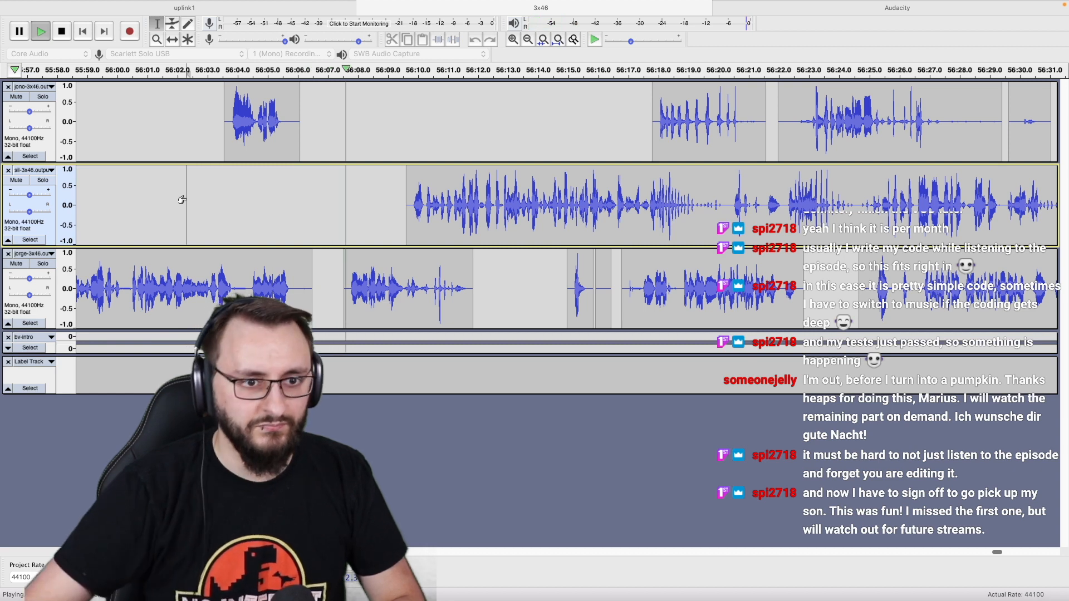
Cut the pause from about 56:06.0 to 56:07.4 out of all three voice tracks and play back from about 56:03.3.
{"action": "scroll", "coordinate": [276, 212], "scroll_direction": "up", "scroll_amount": 1}
{"action": "key", "text": "space"}
{"action": "left_click_drag", "start_coordinate": [329, 259], "coordinate": [433, 136]}
{"action": "key", "text": "Delete"}
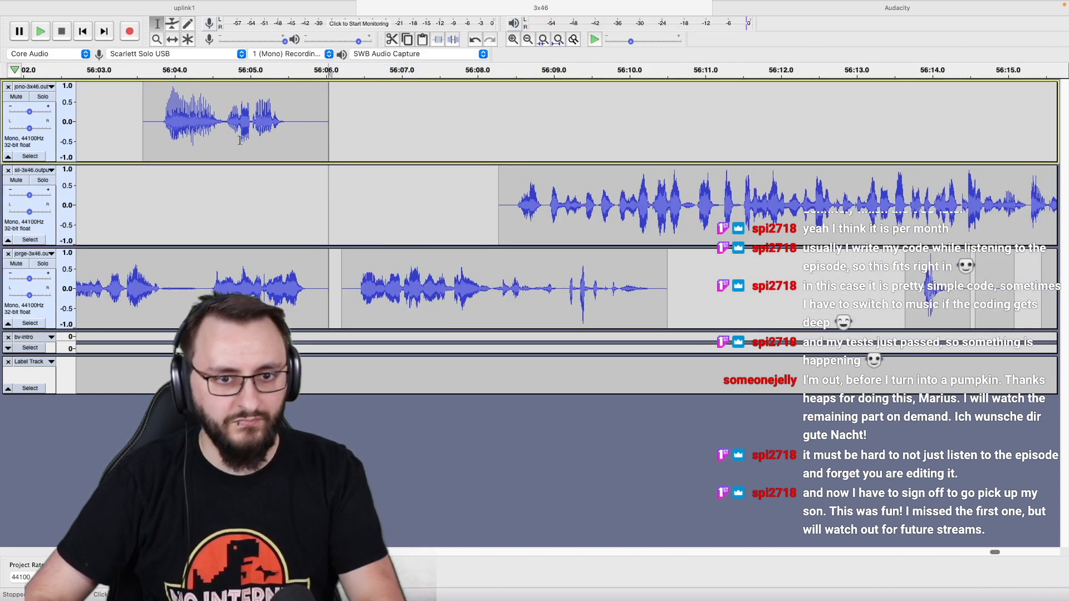
{"action": "left_click", "coordinate": [120, 177]}
{"action": "key", "text": "space"}
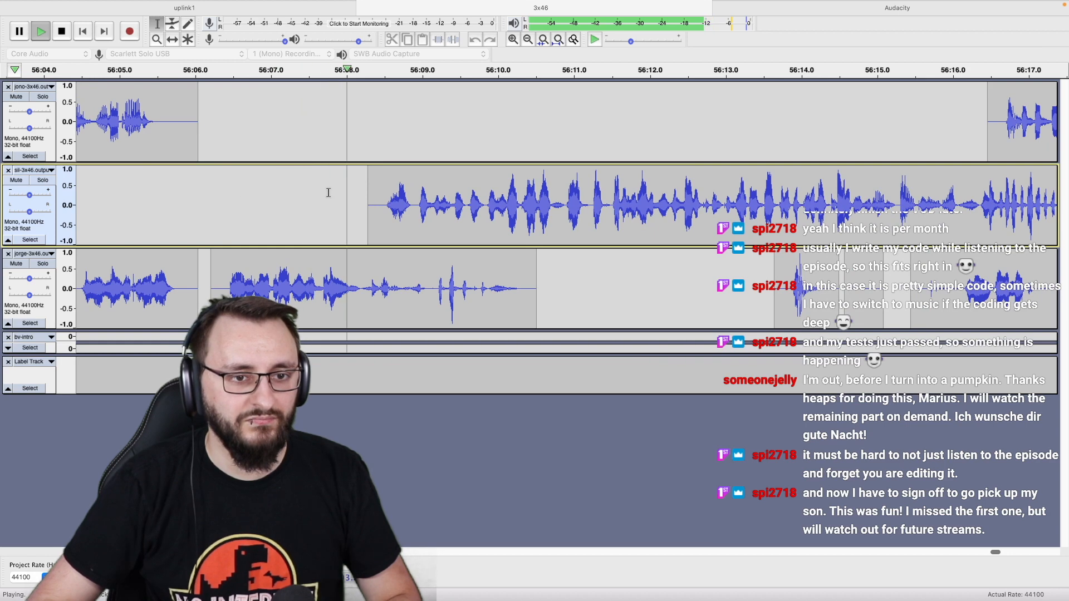
Listen on from about 56:08 to 56:30, checking the simultaneous speech on the three voice tracks.
{"action": "scroll", "coordinate": [325, 193], "scroll_direction": "down", "scroll_amount": 1}
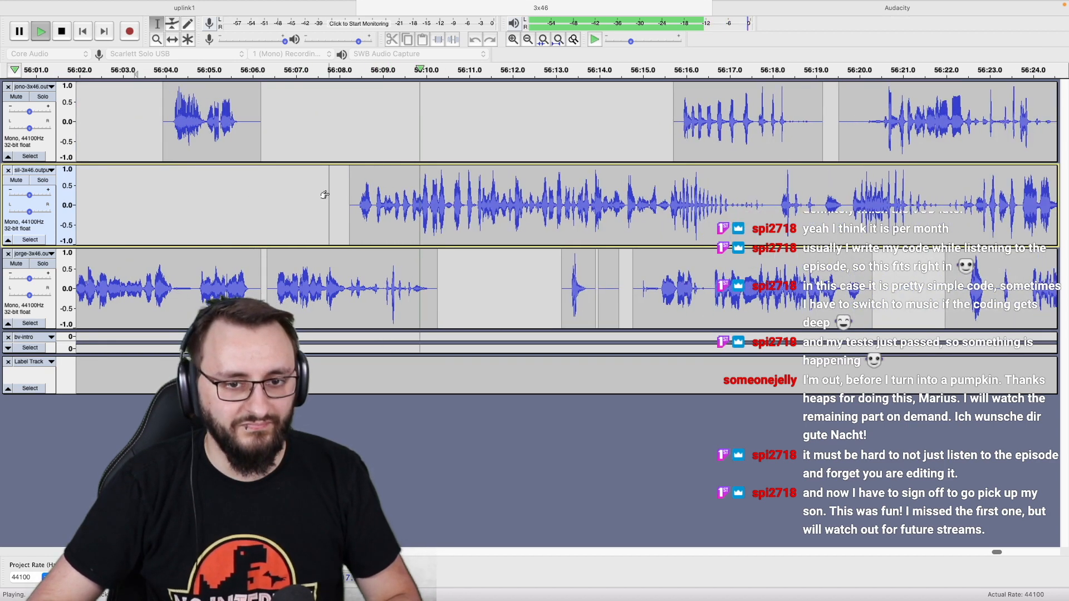
{"action": "scroll", "coordinate": [325, 194], "scroll_direction": "down", "scroll_amount": 2}
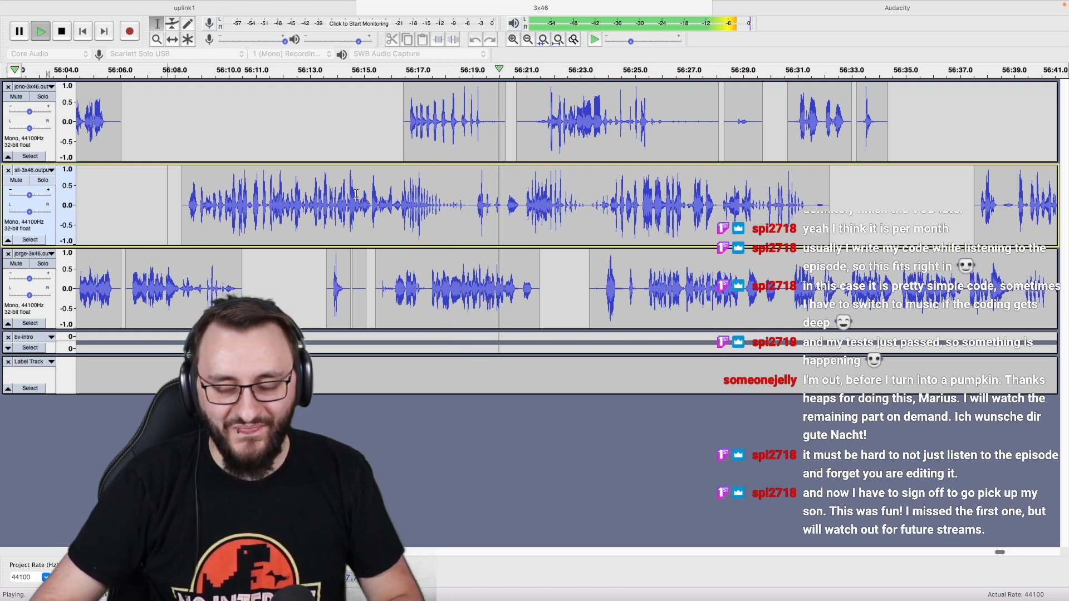
{"action": "scroll", "coordinate": [357, 194], "scroll_direction": "right", "scroll_amount": 5}
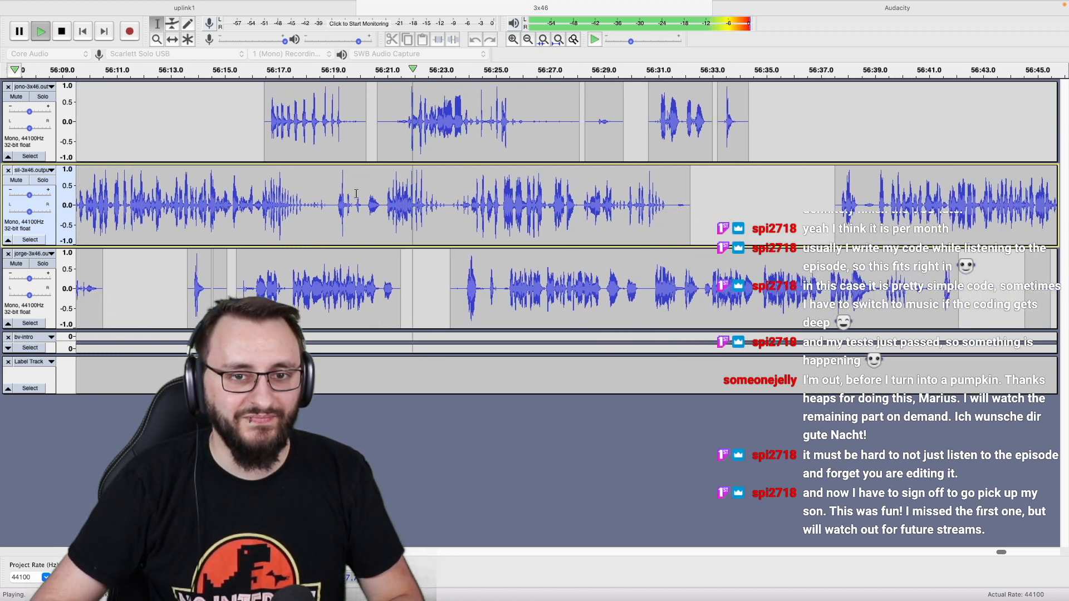
{"action": "scroll", "coordinate": [356, 194], "scroll_direction": "right", "scroll_amount": 3}
{"action": "scroll", "coordinate": [356, 194], "scroll_direction": "right", "scroll_amount": 2}
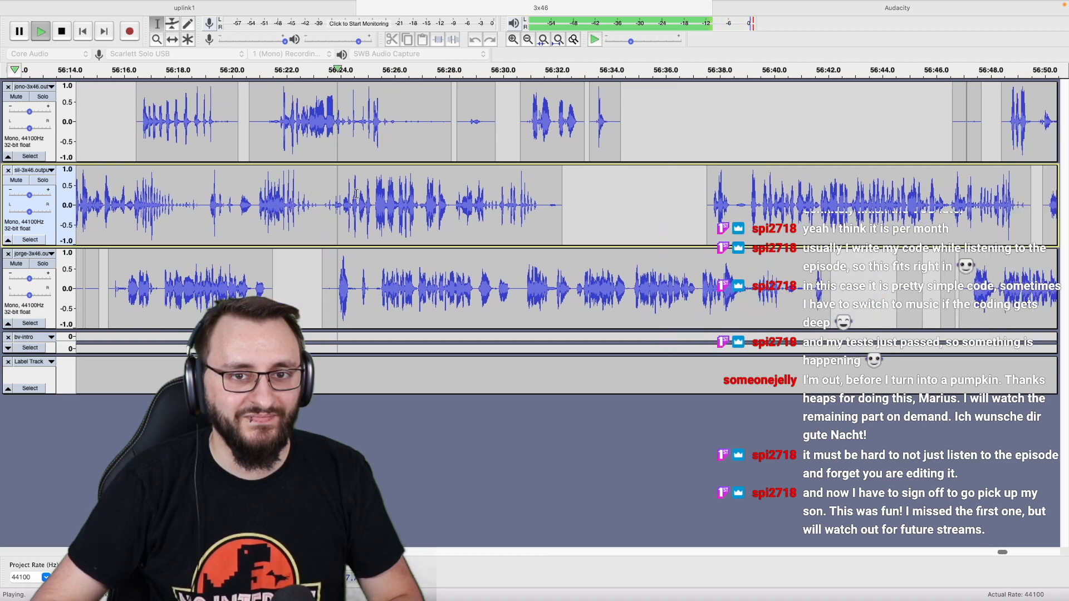
{"action": "scroll", "coordinate": [357, 194], "scroll_direction": "right", "scroll_amount": 2}
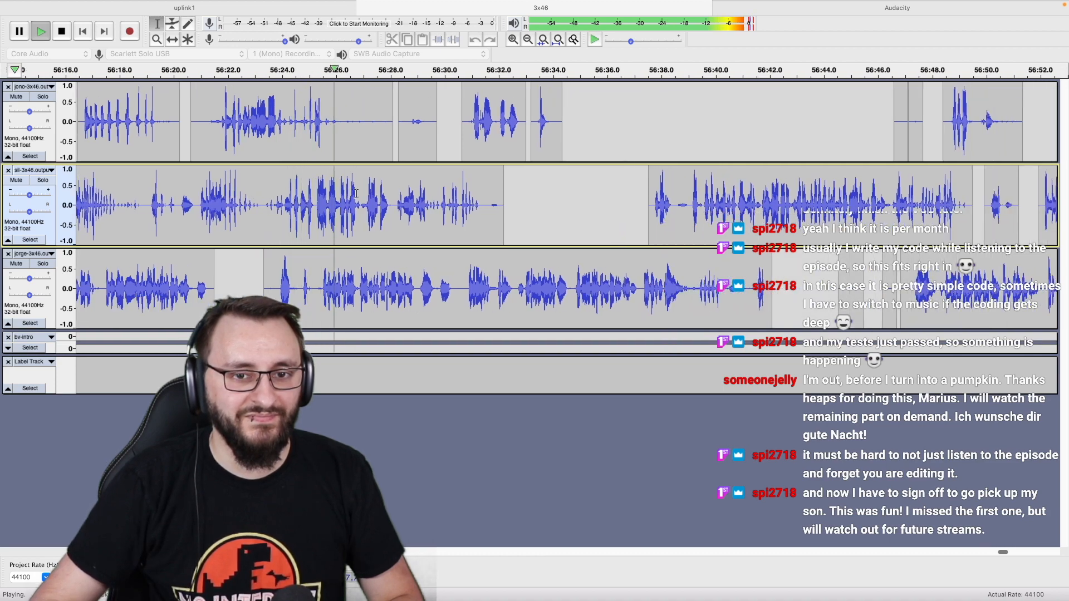
{"action": "scroll", "coordinate": [357, 194], "scroll_direction": "down", "scroll_amount": 3}
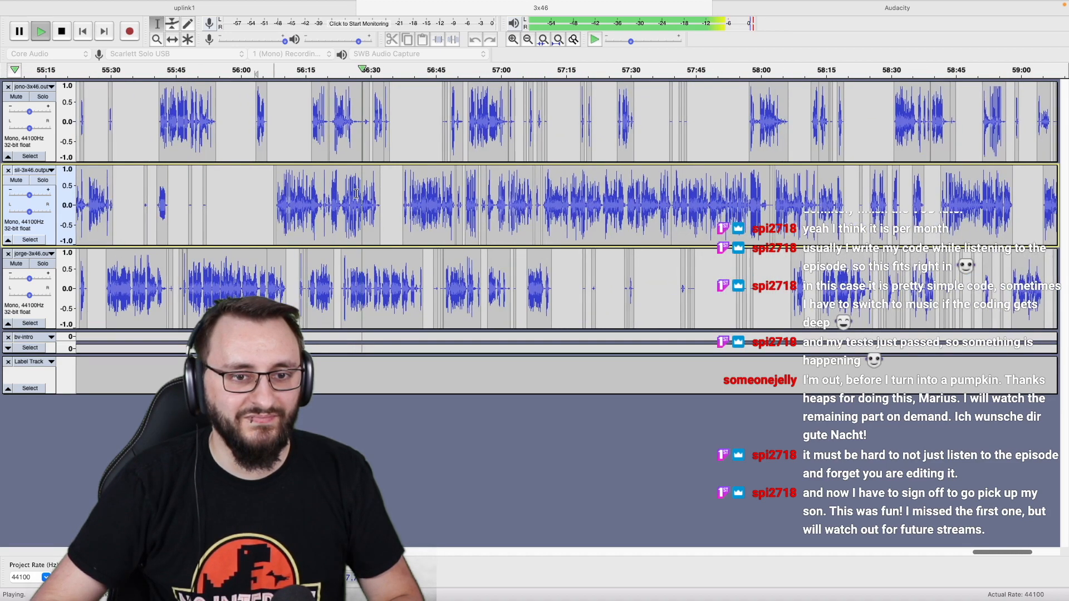
{"action": "scroll", "coordinate": [356, 193], "scroll_direction": "up", "scroll_amount": 2}
{"action": "scroll", "coordinate": [357, 194], "scroll_direction": "up", "scroll_amount": 2}
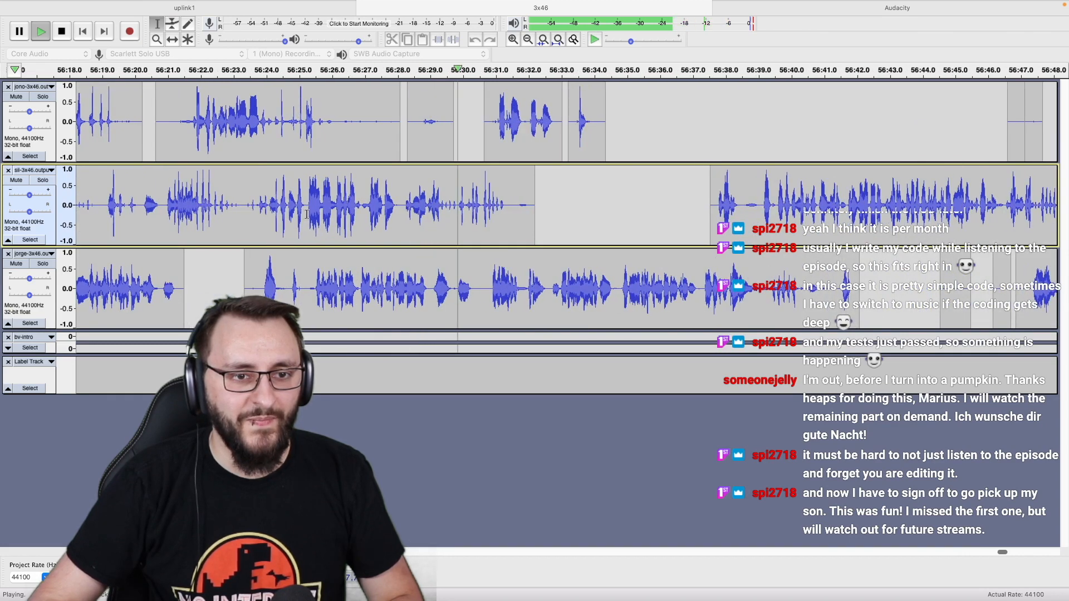
Solo the second voice track and listen to its passage from about 56:23.3.
{"action": "key", "text": "shift+s"}
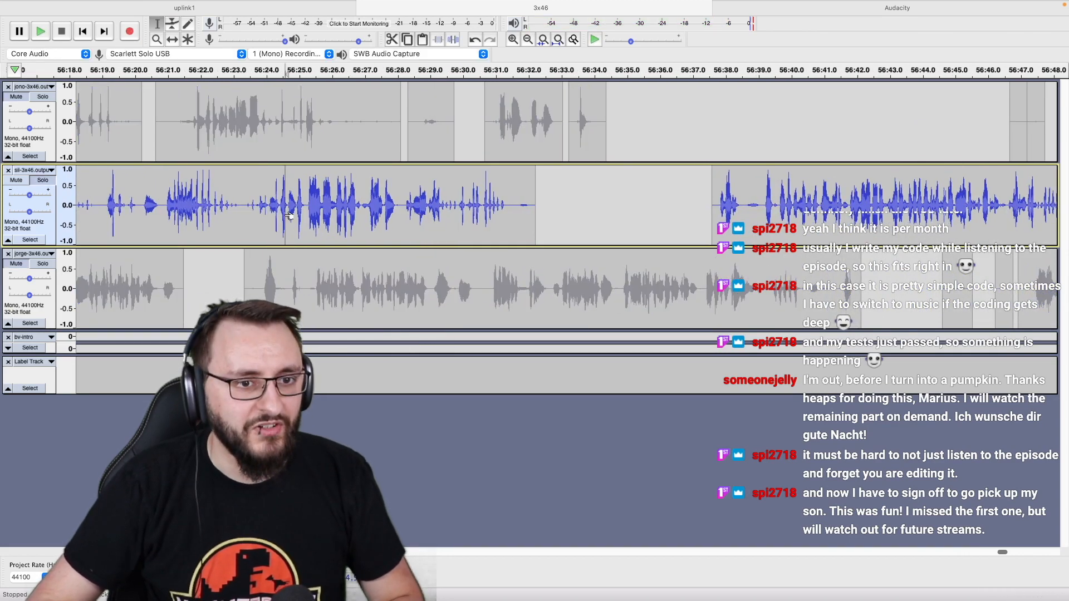
{"action": "scroll", "coordinate": [263, 215], "scroll_direction": "up", "scroll_amount": 2}
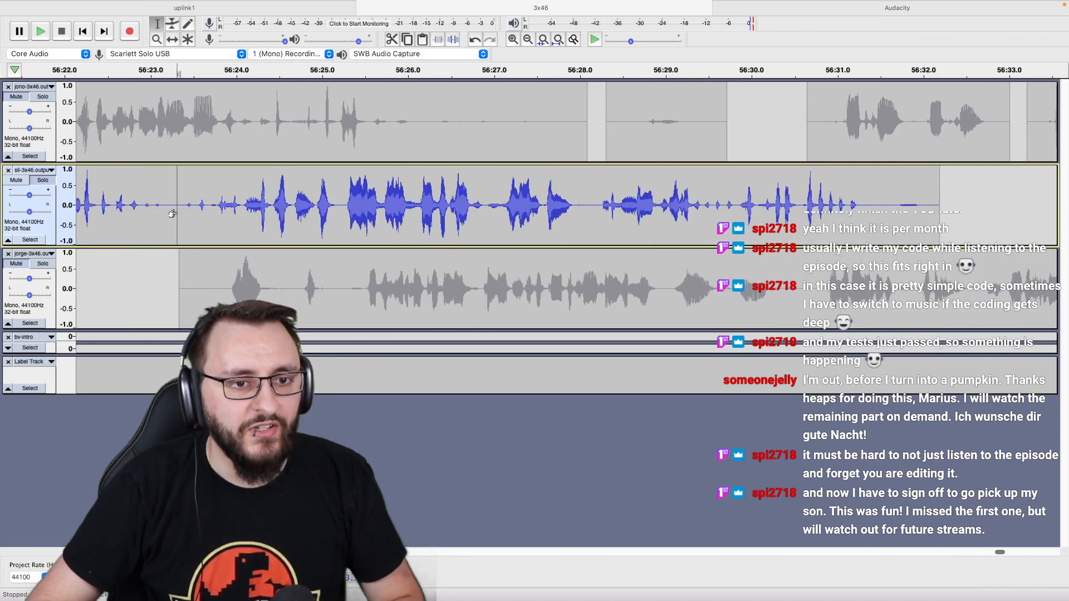
{"action": "key", "text": "space"}
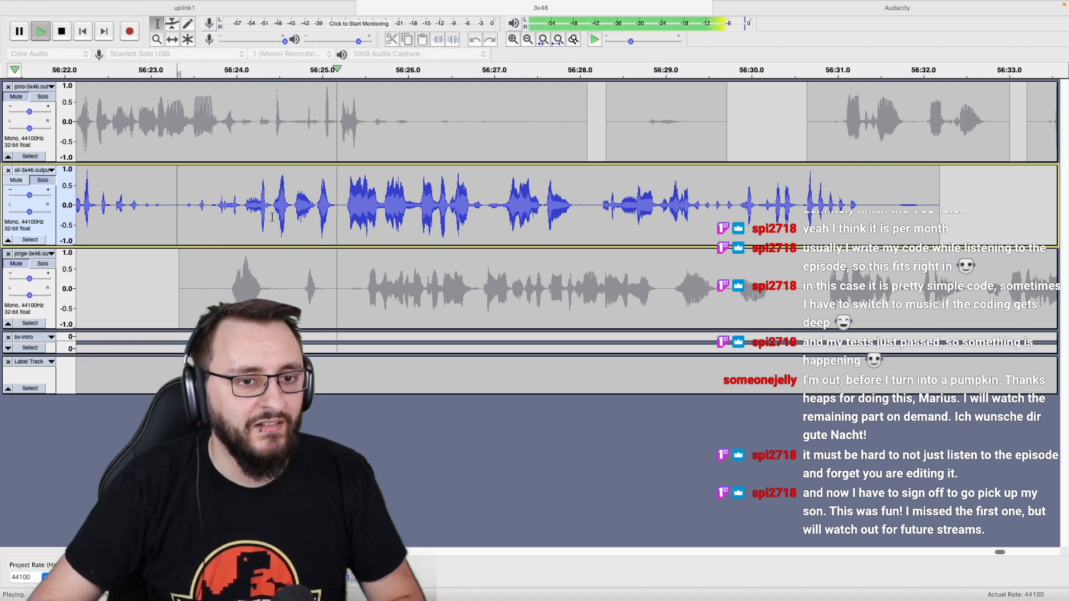
{"action": "key", "text": "space"}
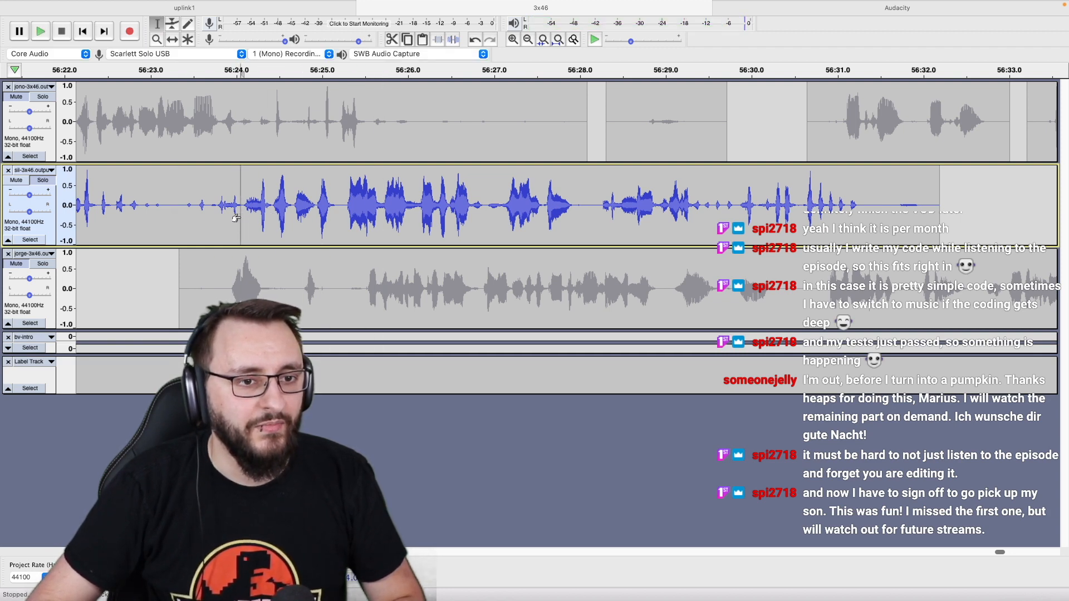
Unsolo the second voice track, delete its audio from about 56:24.0 to 56:29.8 leaving the gap, and play back from about 56:22.
{"action": "key", "text": "shift+s"}
{"action": "key", "text": "space"}
{"action": "scroll", "coordinate": [236, 219], "scroll_direction": "down", "scroll_amount": 1}
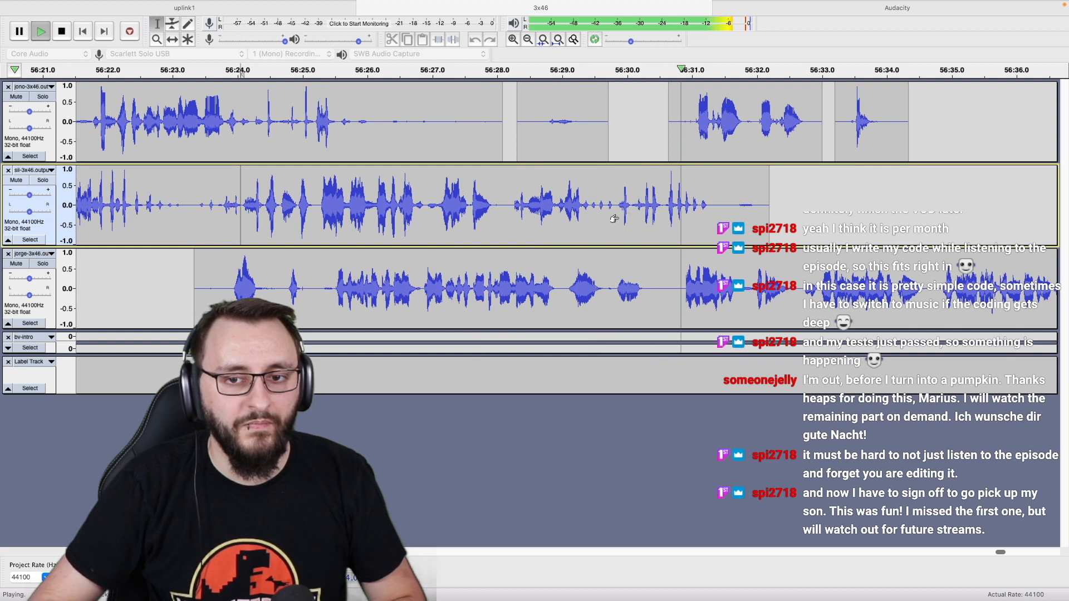
{"action": "left_click", "coordinate": [614, 219], "text": "shift"}
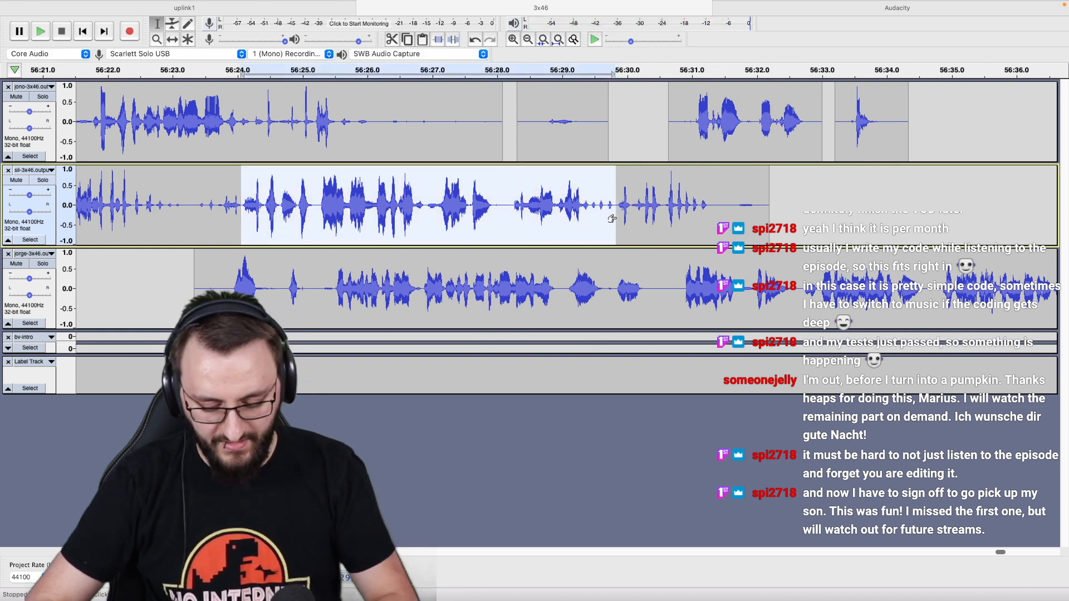
{"action": "key", "text": "space"}
{"action": "key", "text": "super+alt+k"}
{"action": "left_click", "coordinate": [111, 216]}
{"action": "key", "text": "space"}
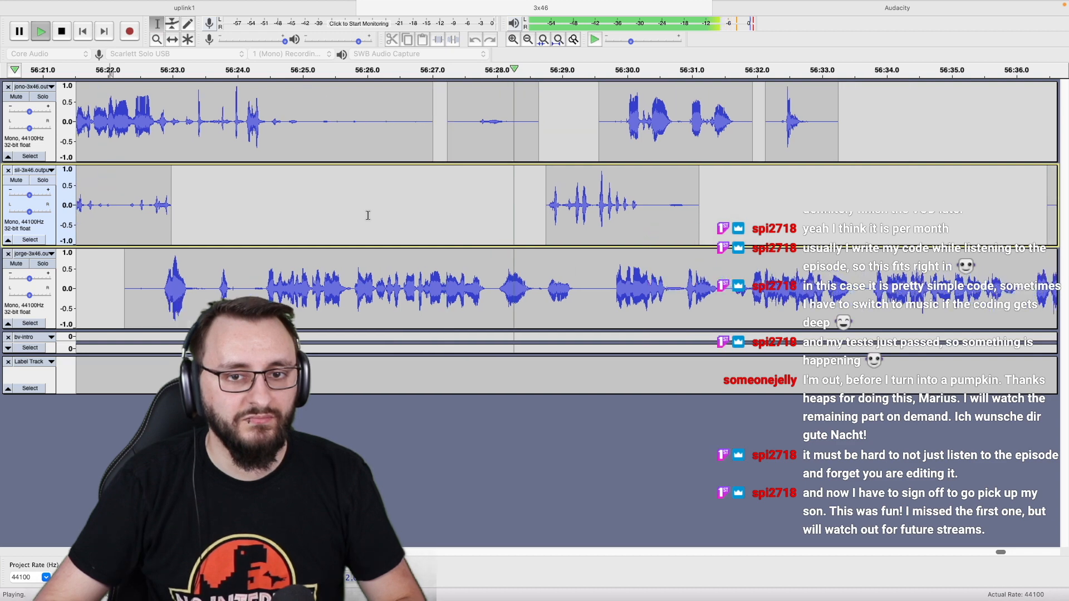
Listen on from about 56:28 to 57:06, checking how the speech on the three voice tracks overlaps.
{"action": "scroll", "coordinate": [456, 217], "scroll_direction": "down", "scroll_amount": 1}
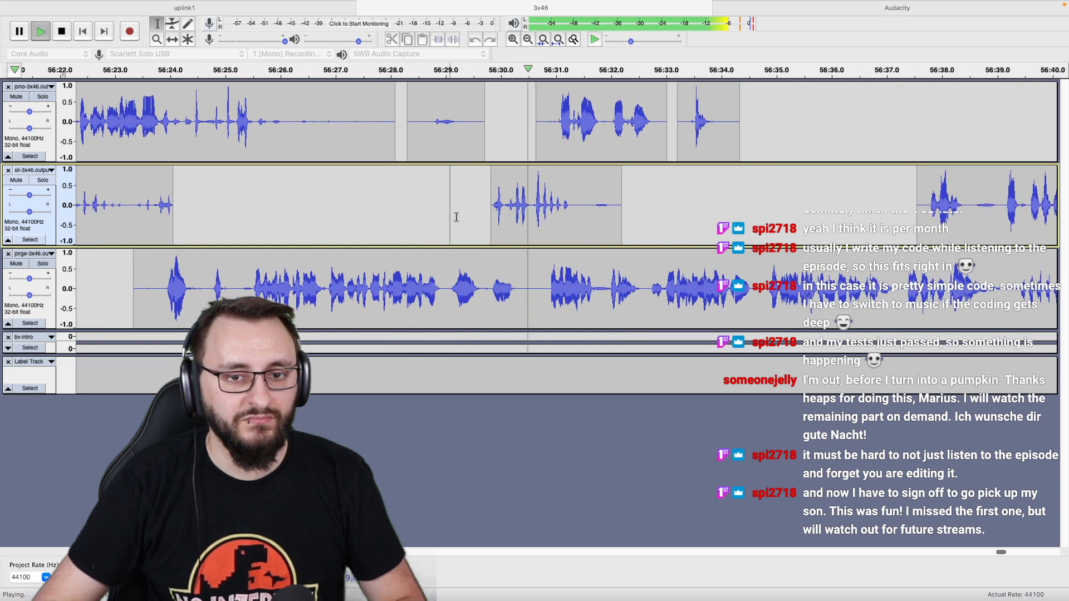
{"action": "scroll", "coordinate": [456, 218], "scroll_direction": "right", "scroll_amount": 2}
{"action": "scroll", "coordinate": [456, 217], "scroll_direction": "right", "scroll_amount": 2}
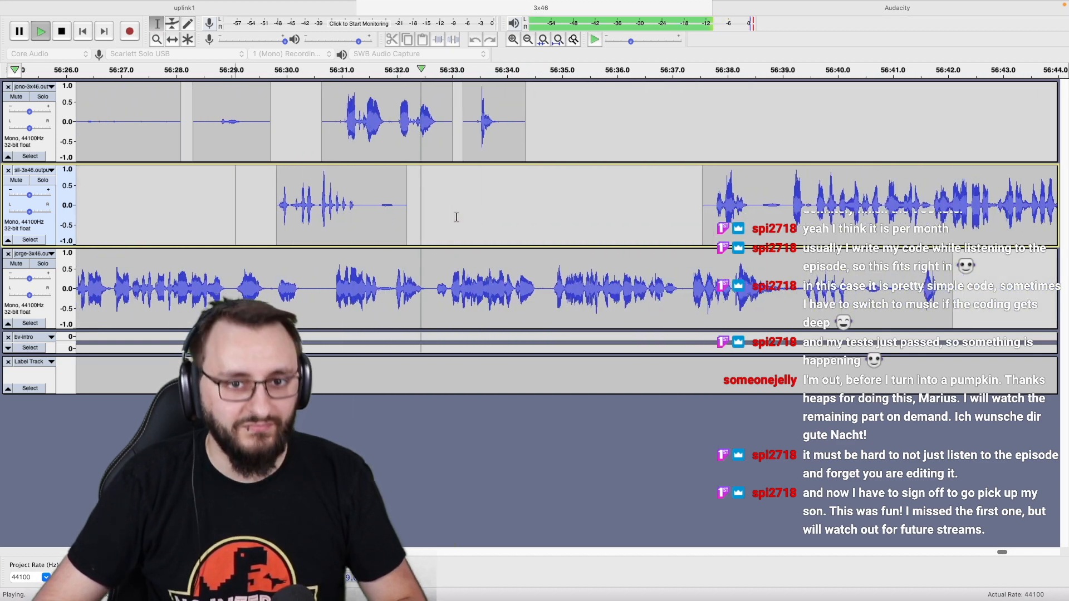
{"action": "scroll", "coordinate": [457, 217], "scroll_direction": "right", "scroll_amount": 2}
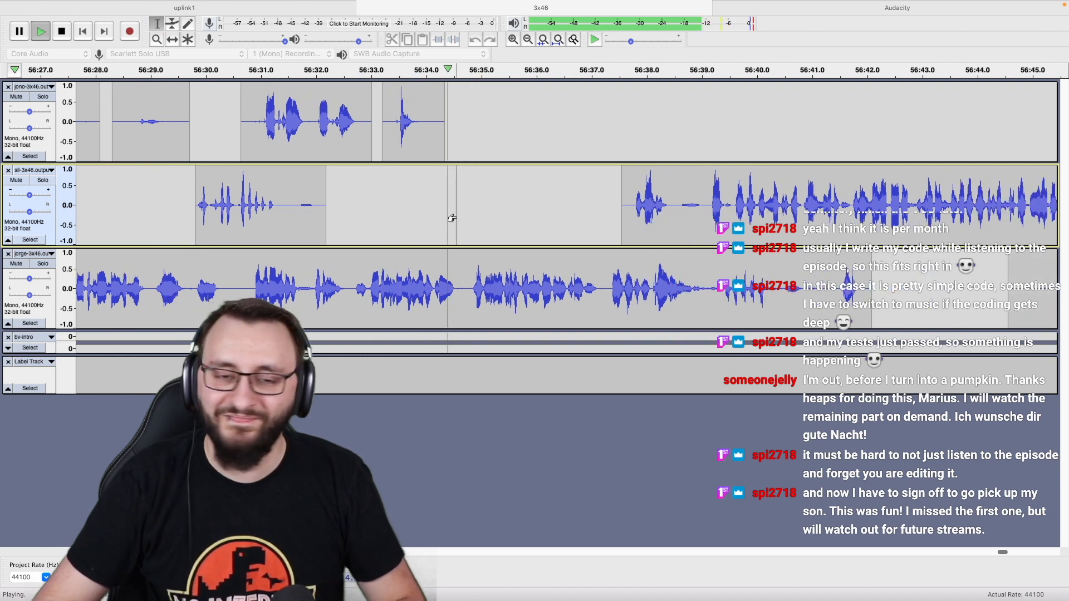
{"action": "scroll", "coordinate": [457, 217], "scroll_direction": "right", "scroll_amount": 2}
{"action": "scroll", "coordinate": [456, 217], "scroll_direction": "down", "scroll_amount": 1}
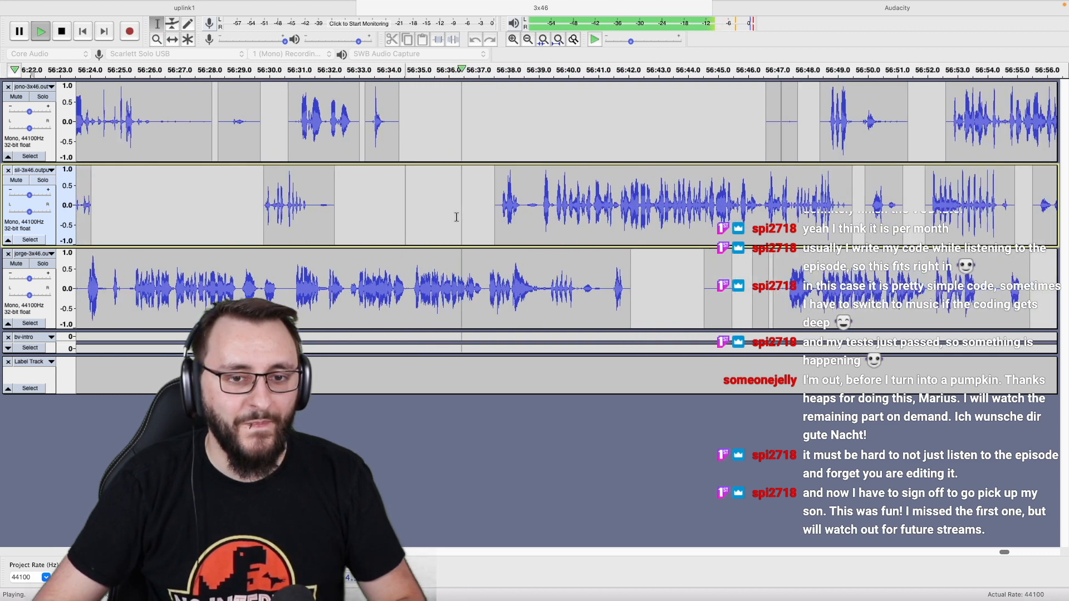
{"action": "scroll", "coordinate": [456, 217], "scroll_direction": "right", "scroll_amount": 2}
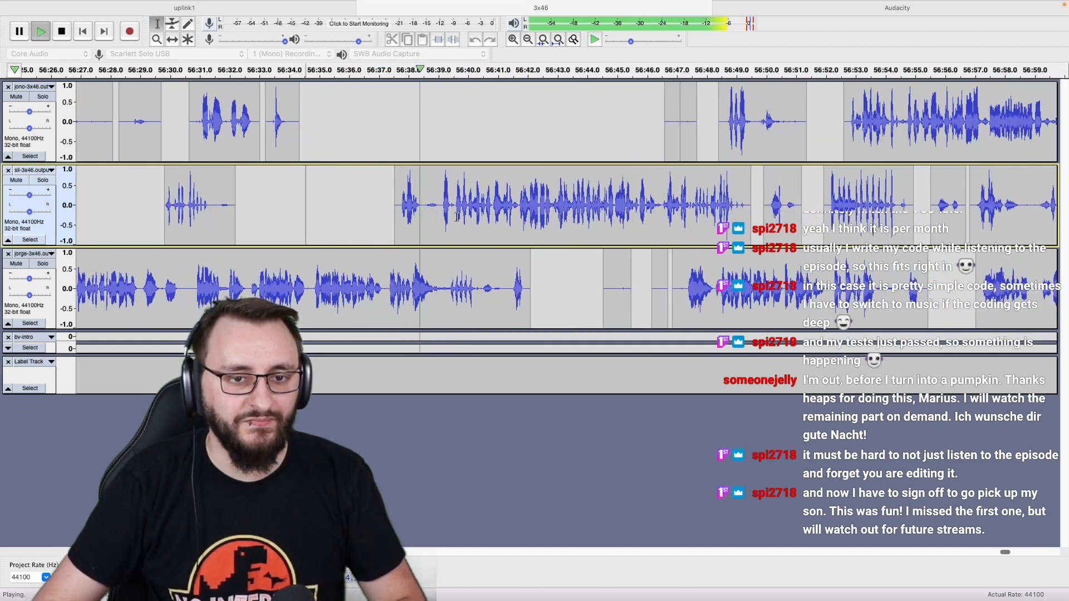
{"action": "scroll", "coordinate": [457, 217], "scroll_direction": "down", "scroll_amount": 1}
{"action": "scroll", "coordinate": [461, 218], "scroll_direction": "right", "scroll_amount": 2}
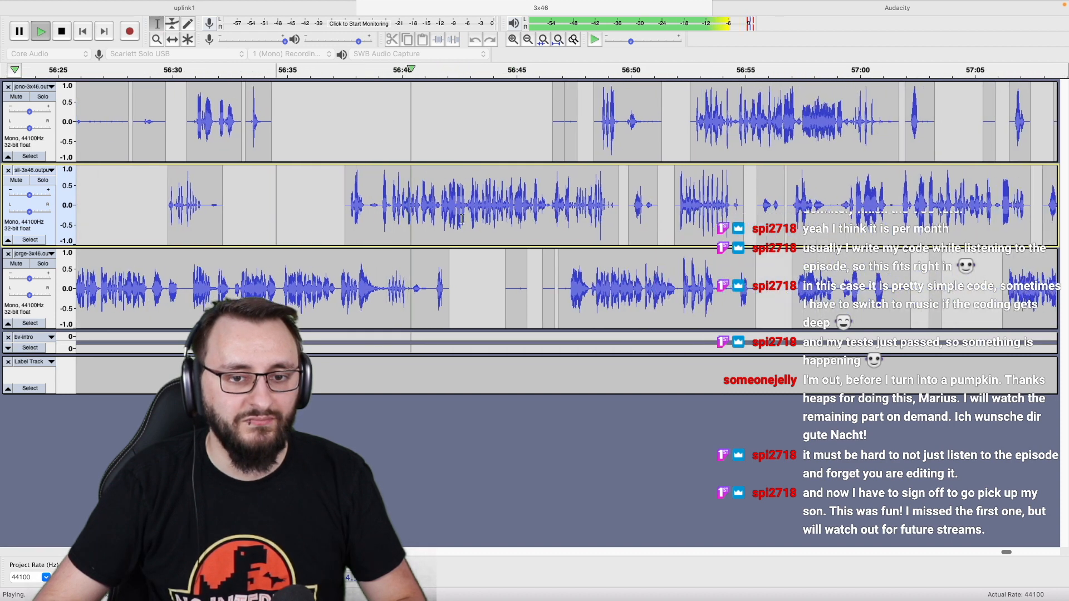
{"action": "scroll", "coordinate": [439, 218], "scroll_direction": "up", "scroll_amount": 1}
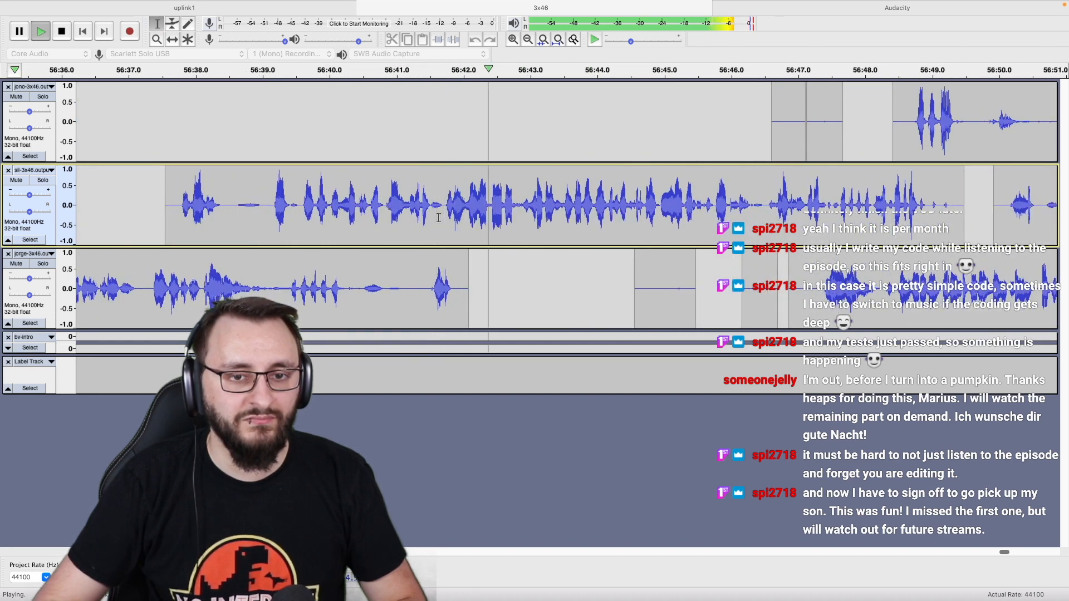
{"action": "scroll", "coordinate": [438, 218], "scroll_direction": "right", "scroll_amount": 1}
{"action": "scroll", "coordinate": [439, 218], "scroll_direction": "down", "scroll_amount": 1}
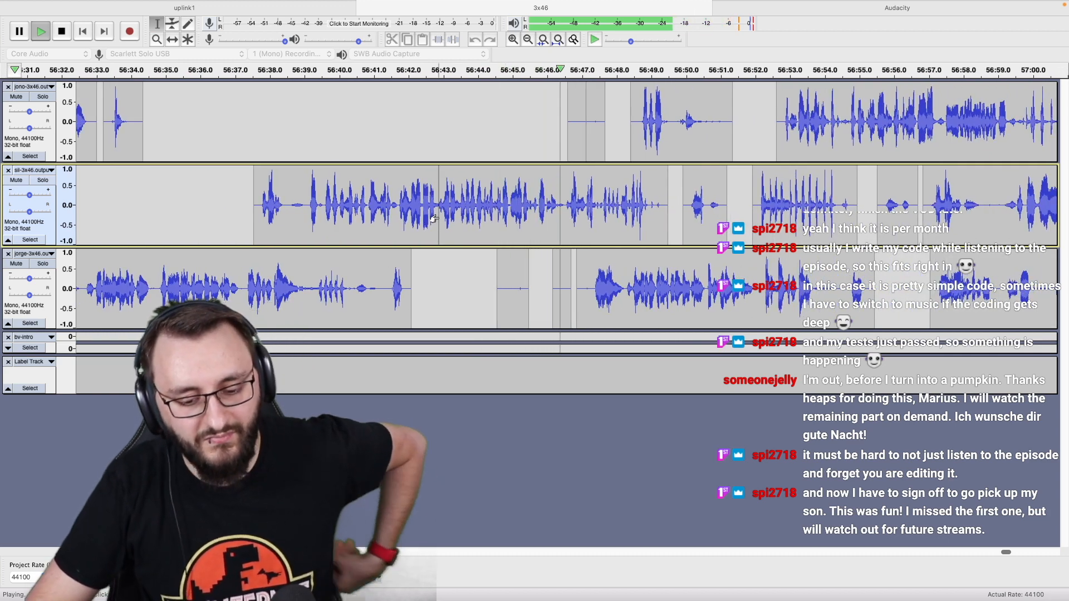
{"action": "scroll", "coordinate": [437, 218], "scroll_direction": "right", "scroll_amount": 2}
{"action": "scroll", "coordinate": [438, 217], "scroll_direction": "right", "scroll_amount": 1}
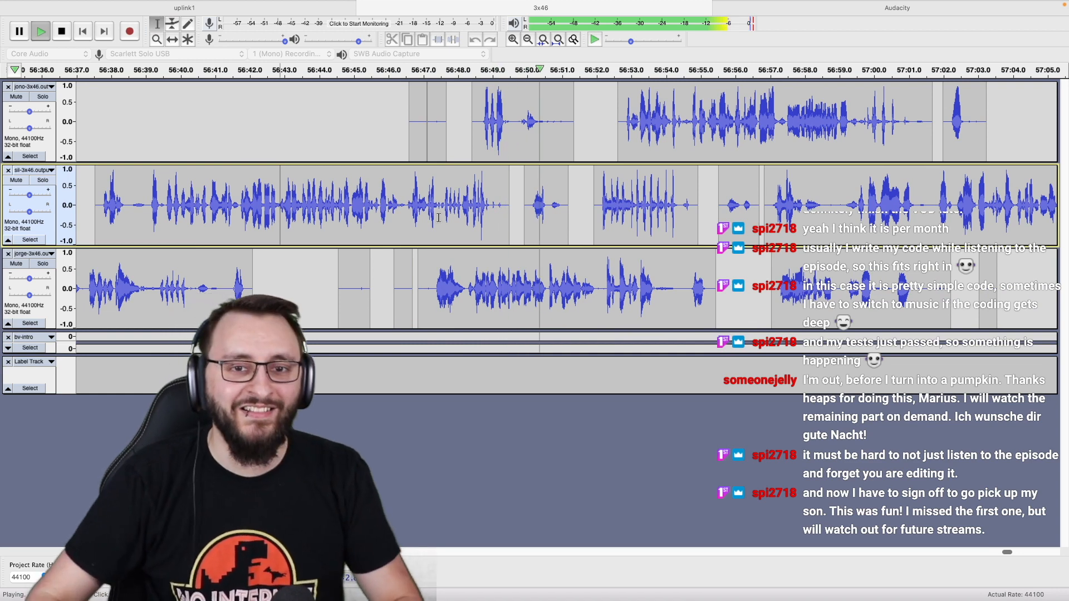
{"action": "scroll", "coordinate": [438, 218], "scroll_direction": "right", "scroll_amount": 2}
{"action": "scroll", "coordinate": [438, 218], "scroll_direction": "right", "scroll_amount": 3}
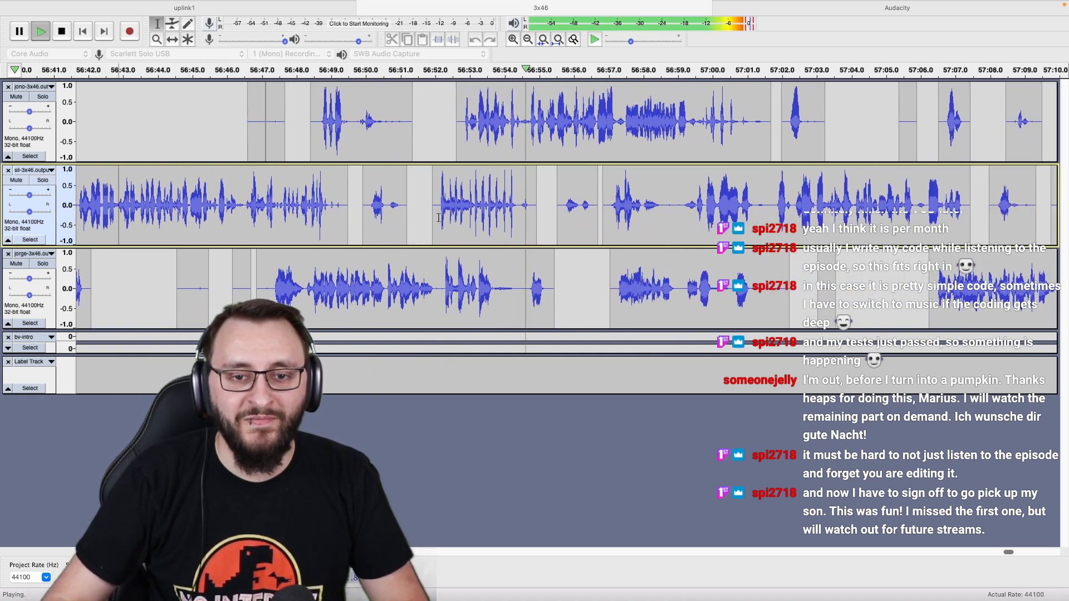
{"action": "scroll", "coordinate": [438, 217], "scroll_direction": "right", "scroll_amount": 3}
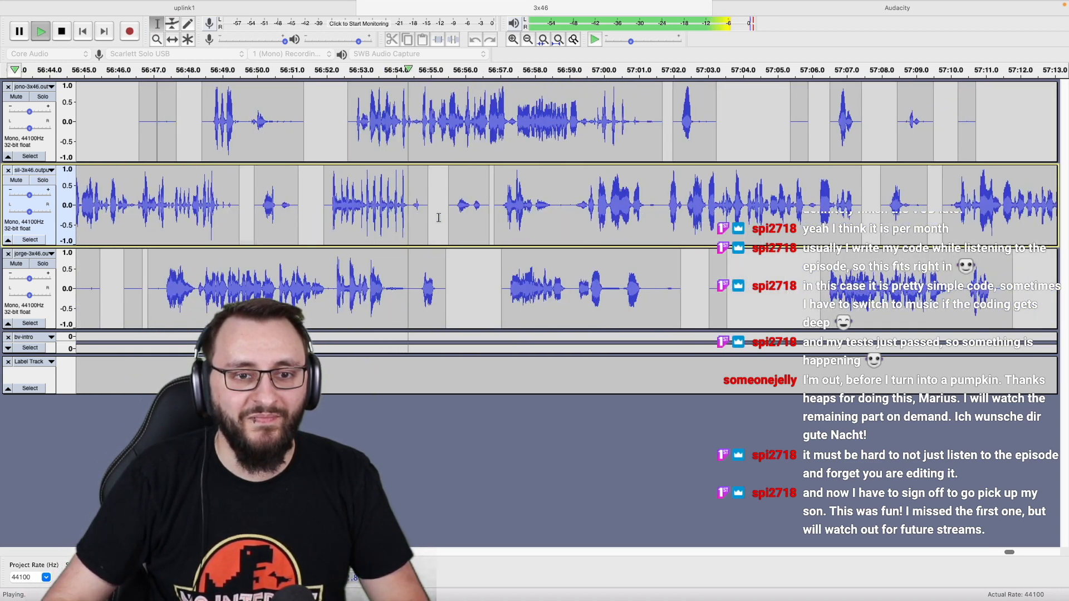
{"action": "scroll", "coordinate": [438, 218], "scroll_direction": "down", "scroll_amount": 3}
{"action": "scroll", "coordinate": [438, 218], "scroll_direction": "right", "scroll_amount": 3}
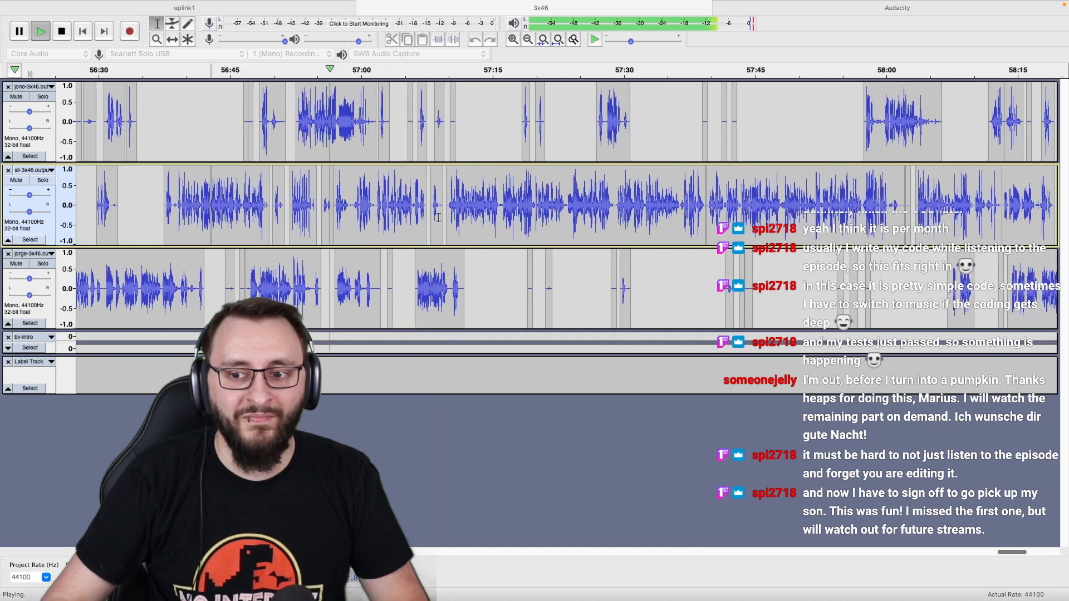
{"action": "scroll", "coordinate": [438, 217], "scroll_direction": "up", "scroll_amount": 3}
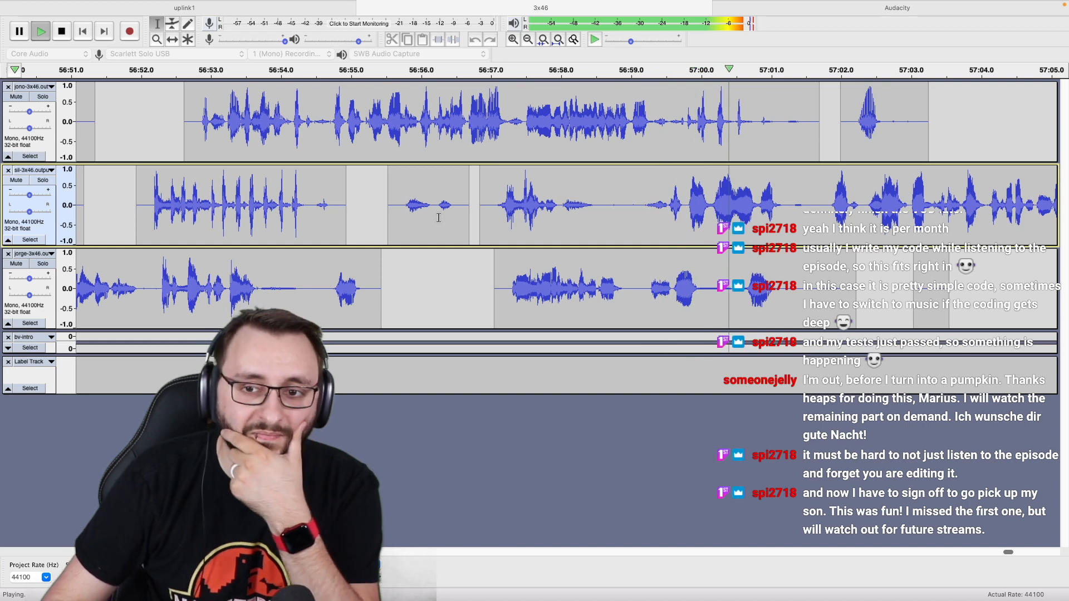
{"action": "scroll", "coordinate": [438, 218], "scroll_direction": "right", "scroll_amount": 5}
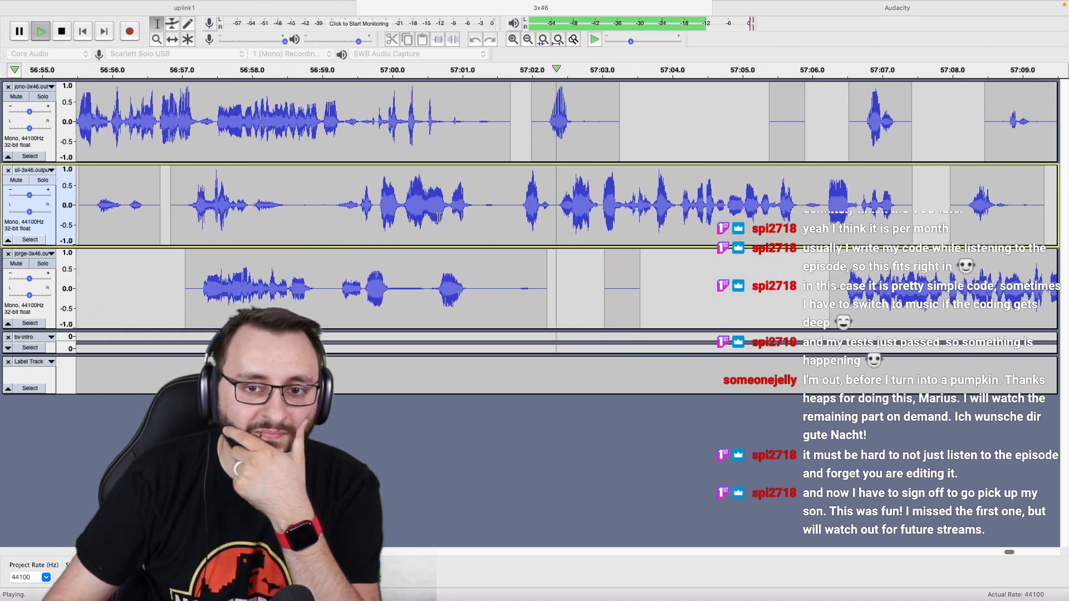
{"action": "scroll", "coordinate": [438, 218], "scroll_direction": "down", "scroll_amount": 1}
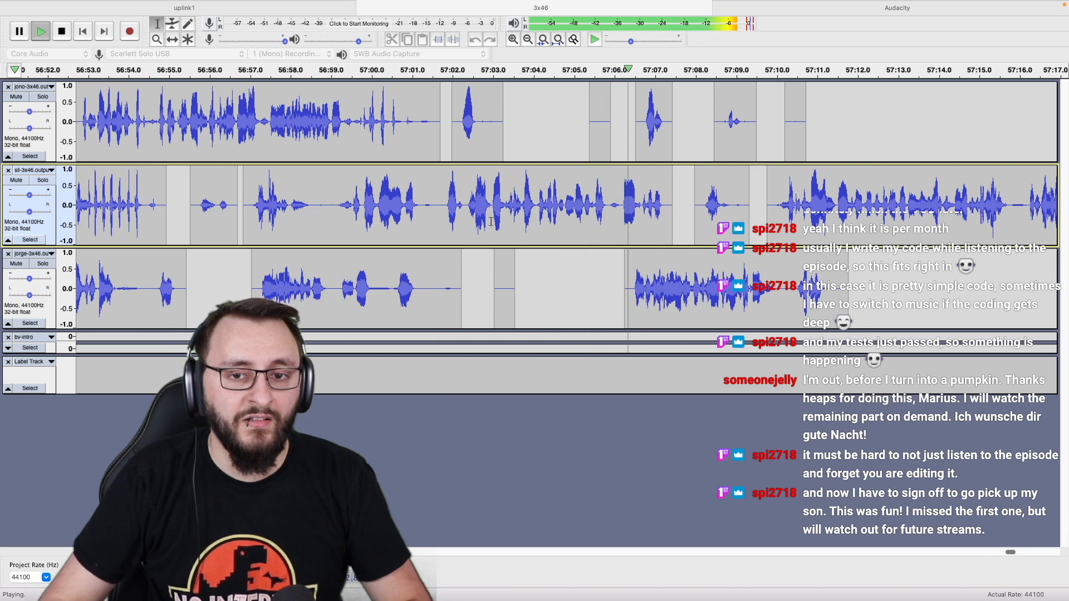
Add a label named Outro at about 57:01.5 on the label track and listen on to about 57:12.
{"action": "left_click", "coordinate": [466, 223]}
{"action": "scroll", "coordinate": [462, 223], "scroll_direction": "up", "scroll_amount": 3}
{"action": "scroll", "coordinate": [461, 222], "scroll_direction": "up", "scroll_amount": 1}
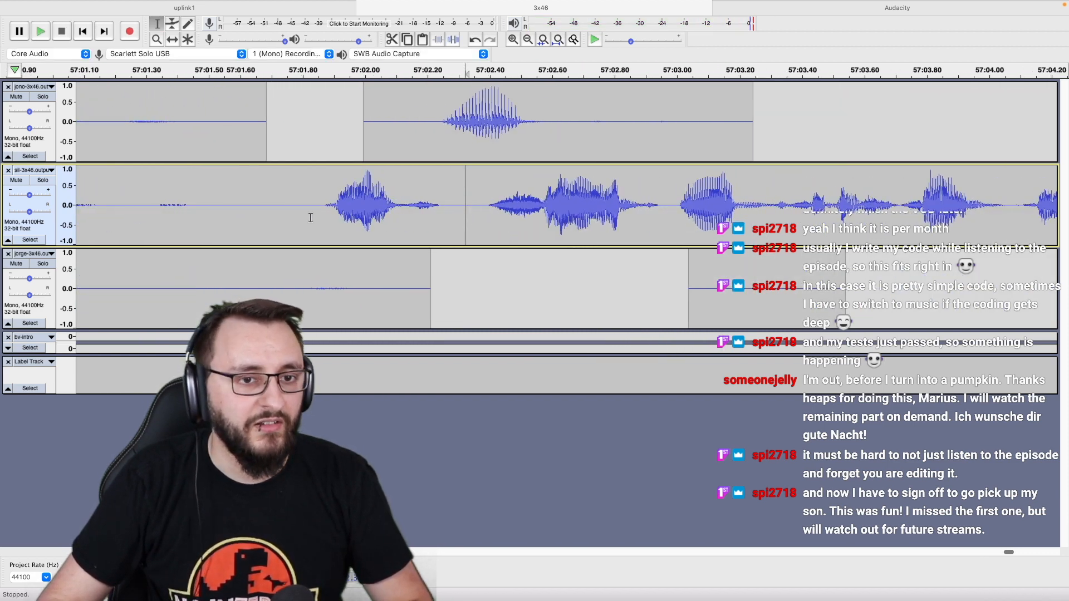
{"action": "key", "text": "space"}
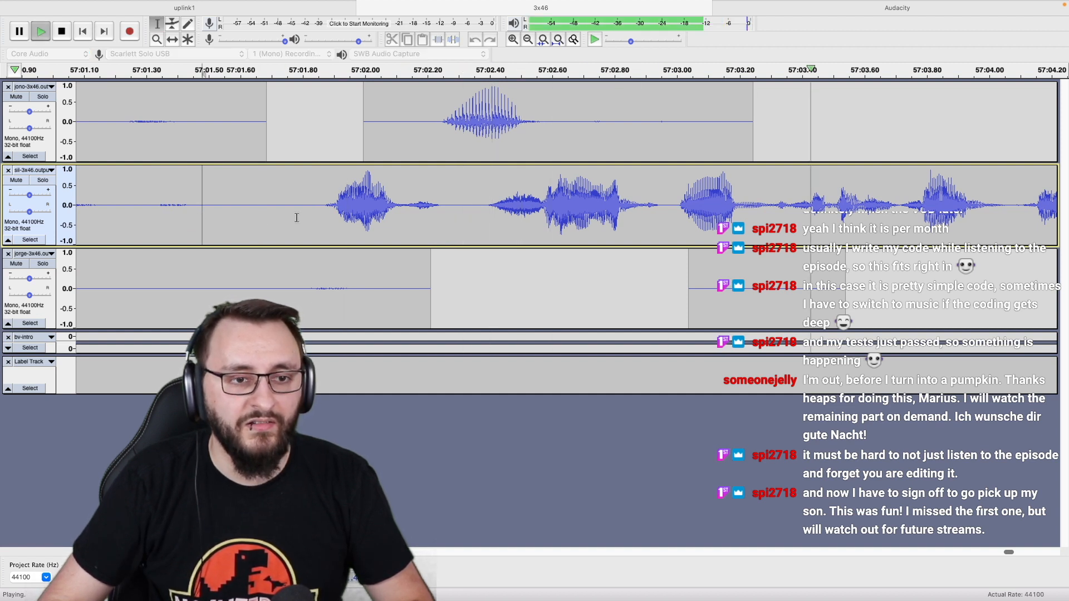
{"action": "key", "text": "space"}
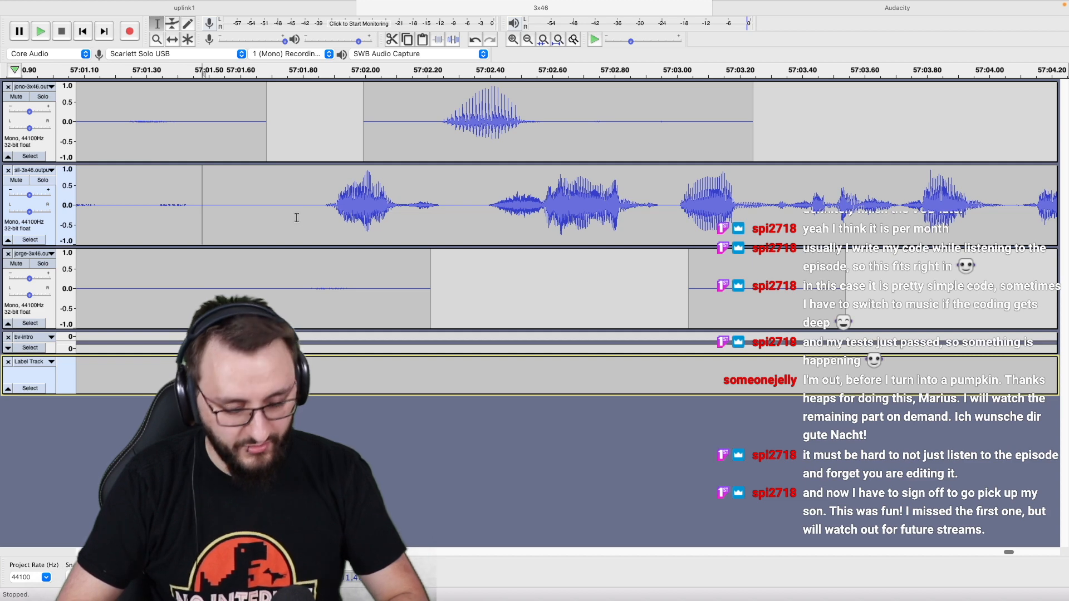
{"action": "key", "text": "space"}
{"action": "scroll", "coordinate": [297, 218], "scroll_direction": "down", "scroll_amount": 2}
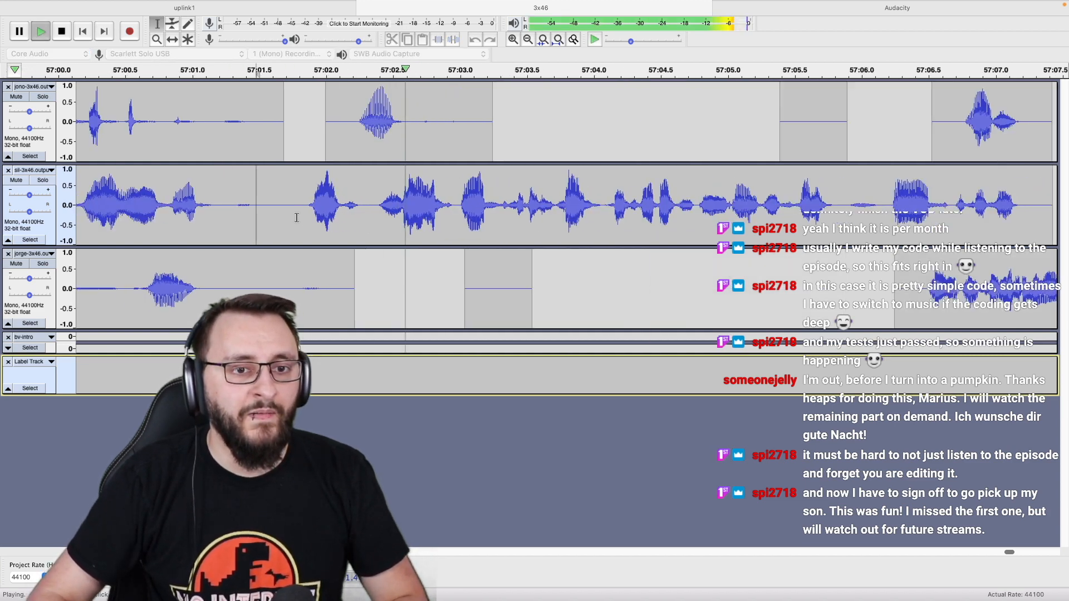
{"action": "scroll", "coordinate": [296, 218], "scroll_direction": "down", "scroll_amount": 2}
{"action": "scroll", "coordinate": [297, 218], "scroll_direction": "down", "scroll_amount": 1}
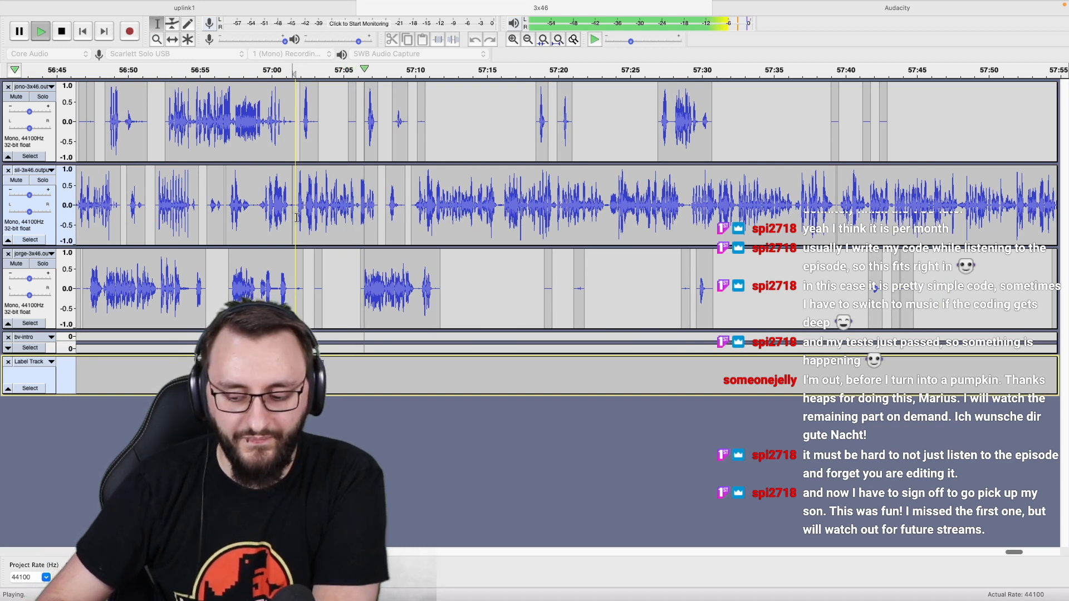
{"action": "scroll", "coordinate": [297, 218], "scroll_direction": "up", "scroll_amount": 2}
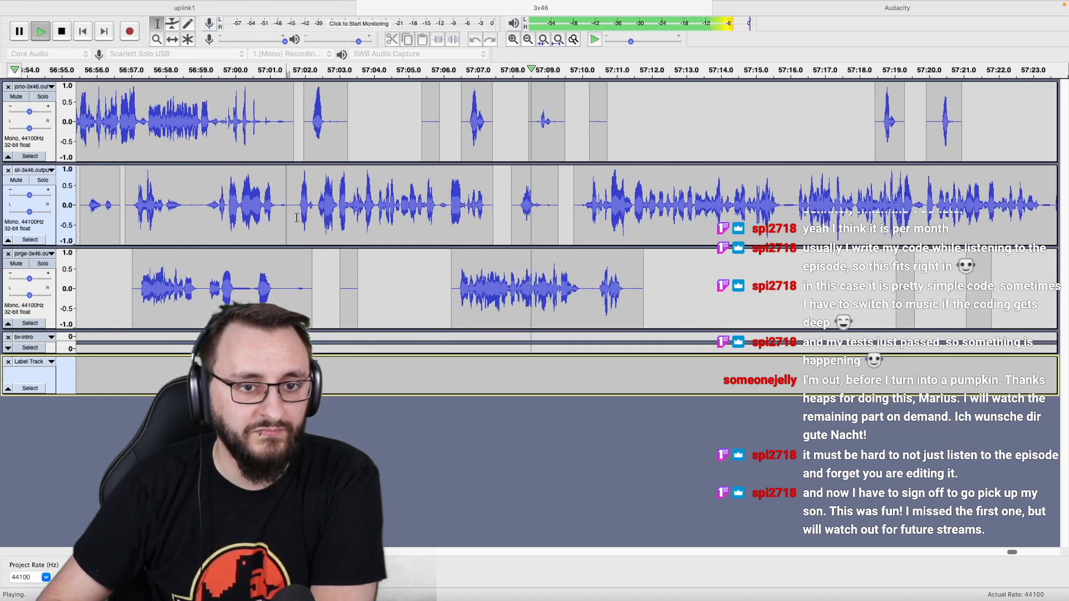
{"action": "scroll", "coordinate": [303, 218], "scroll_direction": "right", "scroll_amount": 2}
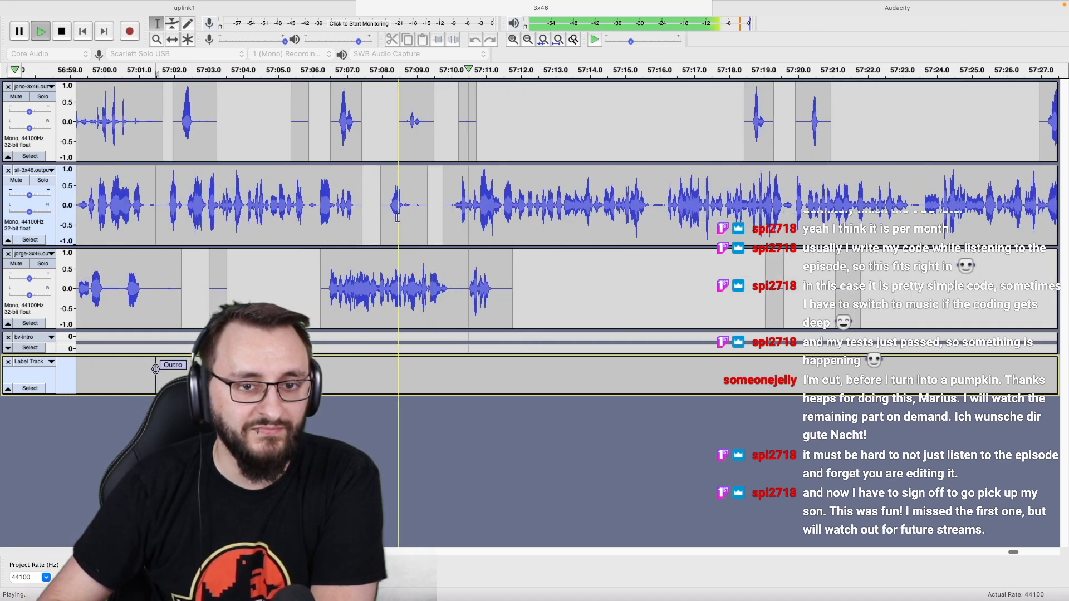
{"action": "scroll", "coordinate": [362, 217], "scroll_direction": "right", "scroll_amount": 3}
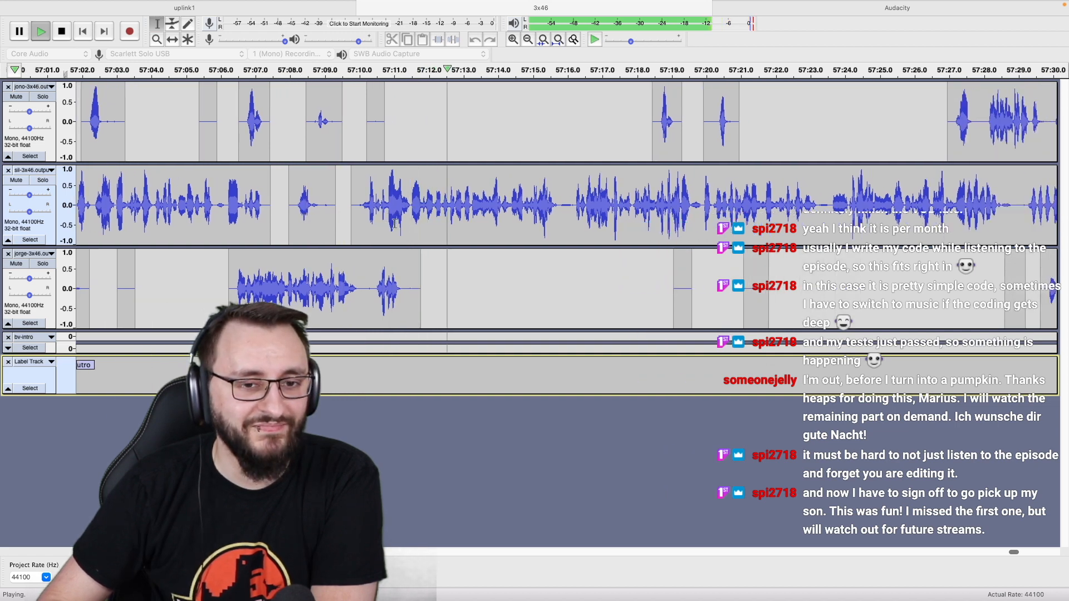
Solo the third voice track to remove its clip's tail from about 57:10.1, leaving the gap, unsolo it, and play back from about 57:07.
{"action": "left_click", "coordinate": [364, 281]}
{"action": "key", "text": "space"}
{"action": "key", "text": "shift+s"}
{"action": "key", "text": "space"}
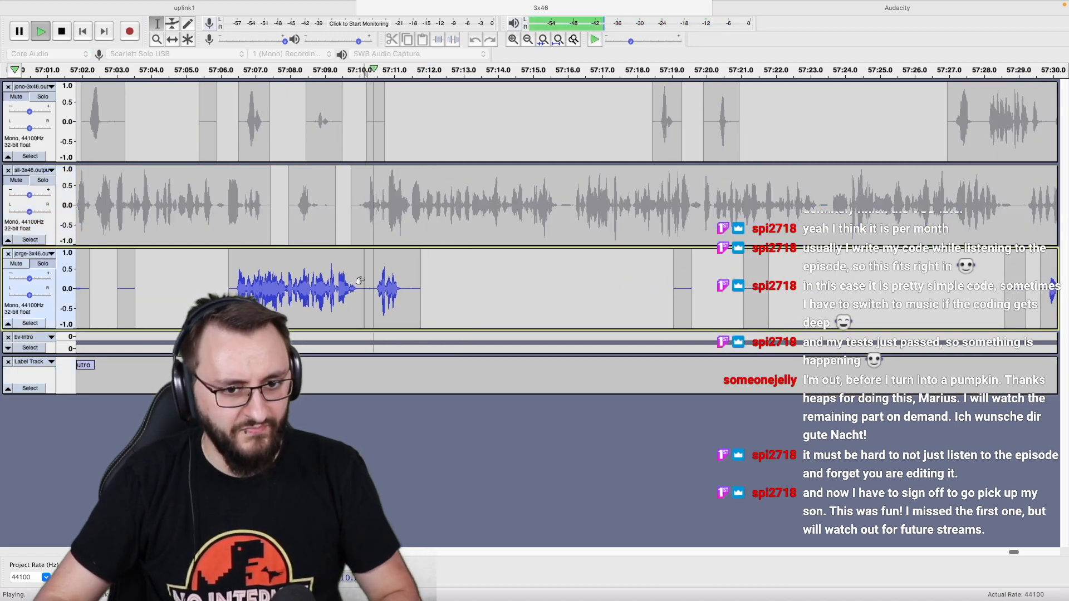
{"action": "left_click", "coordinate": [424, 289], "text": "shift"}
{"action": "key", "text": "space"}
{"action": "key", "text": "Delete"}
{"action": "key", "text": "shift+s"}
{"action": "left_click", "coordinate": [254, 287]}
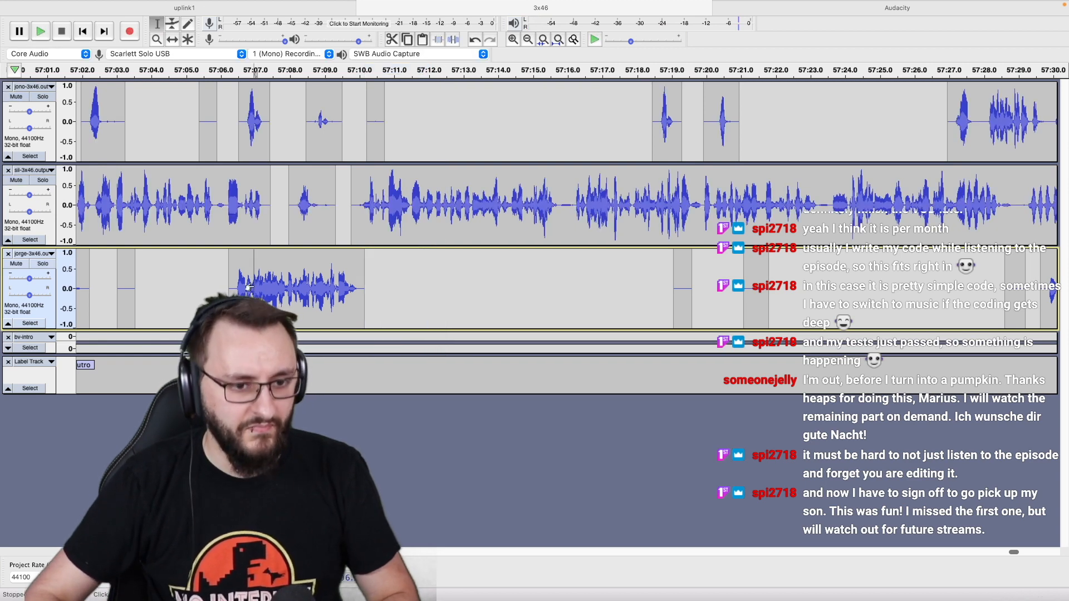
{"action": "key", "text": "space"}
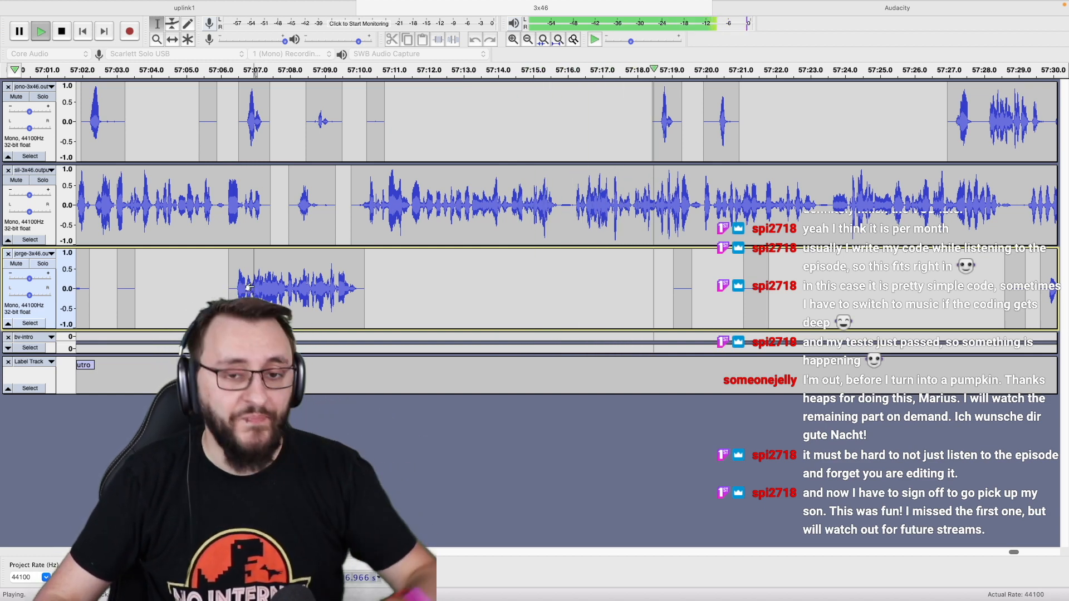
Listen on from about 57:18 to 58:34, following how the speech on the three voice tracks overlaps.
{"action": "scroll", "coordinate": [527, 244], "scroll_direction": "right", "scroll_amount": 5}
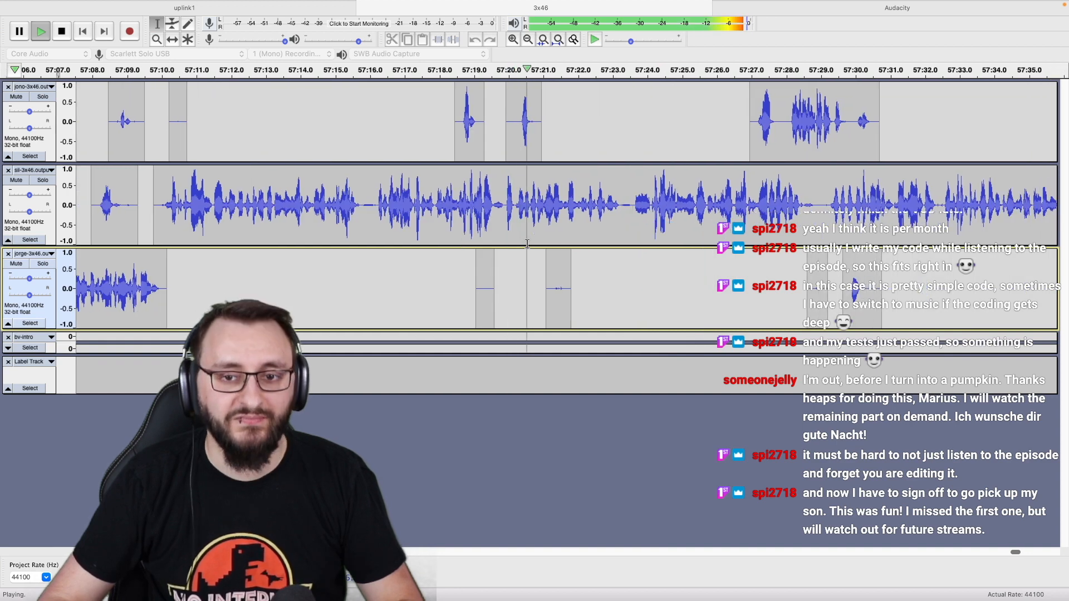
{"action": "scroll", "coordinate": [527, 244], "scroll_direction": "right", "scroll_amount": 3}
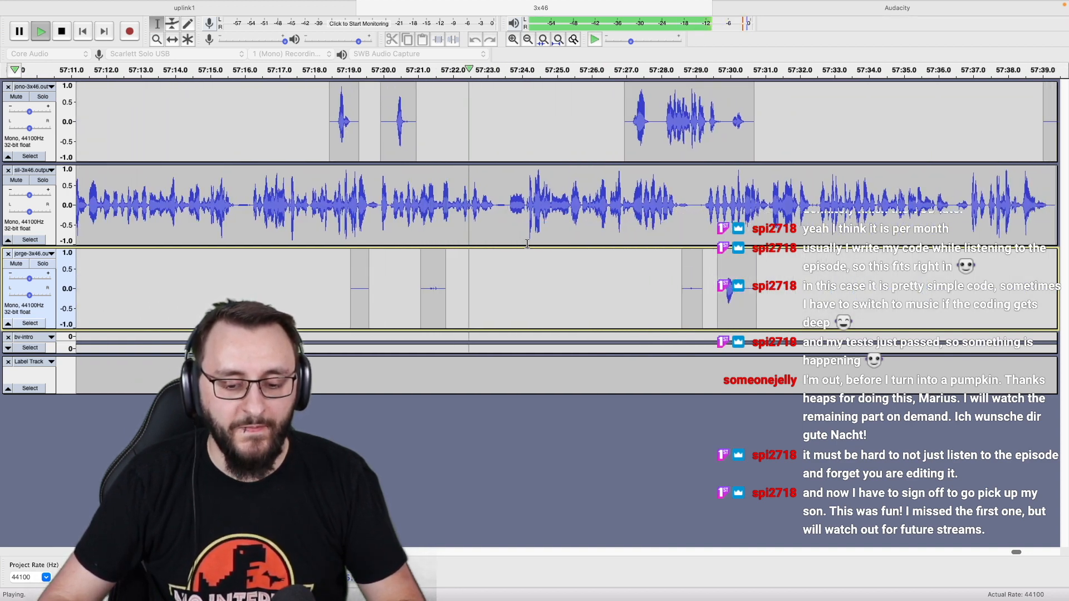
{"action": "scroll", "coordinate": [527, 244], "scroll_direction": "down", "scroll_amount": 1}
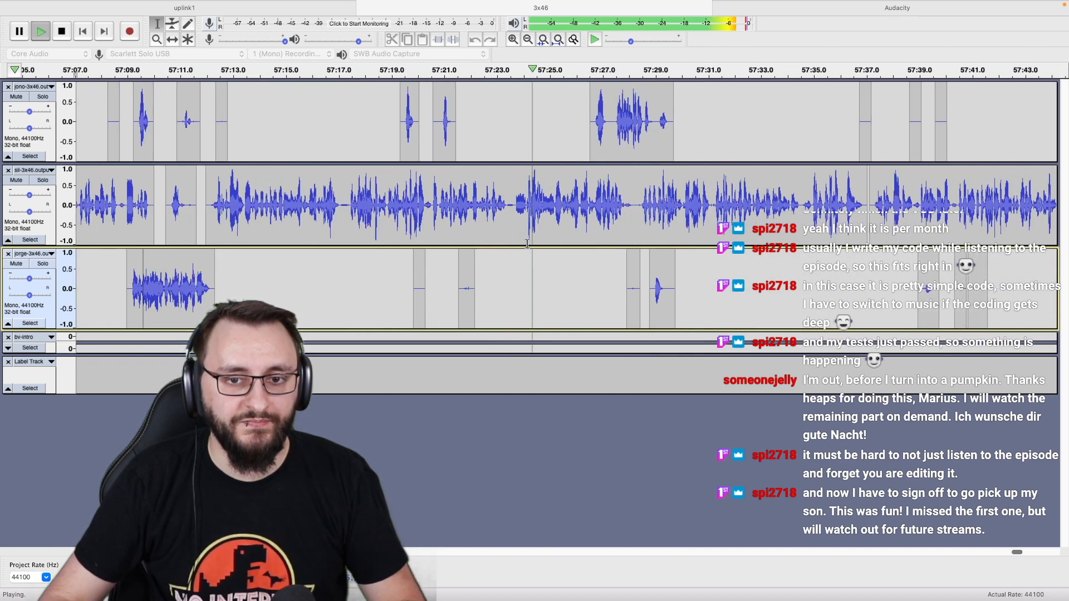
{"action": "scroll", "coordinate": [527, 244], "scroll_direction": "right", "scroll_amount": 3}
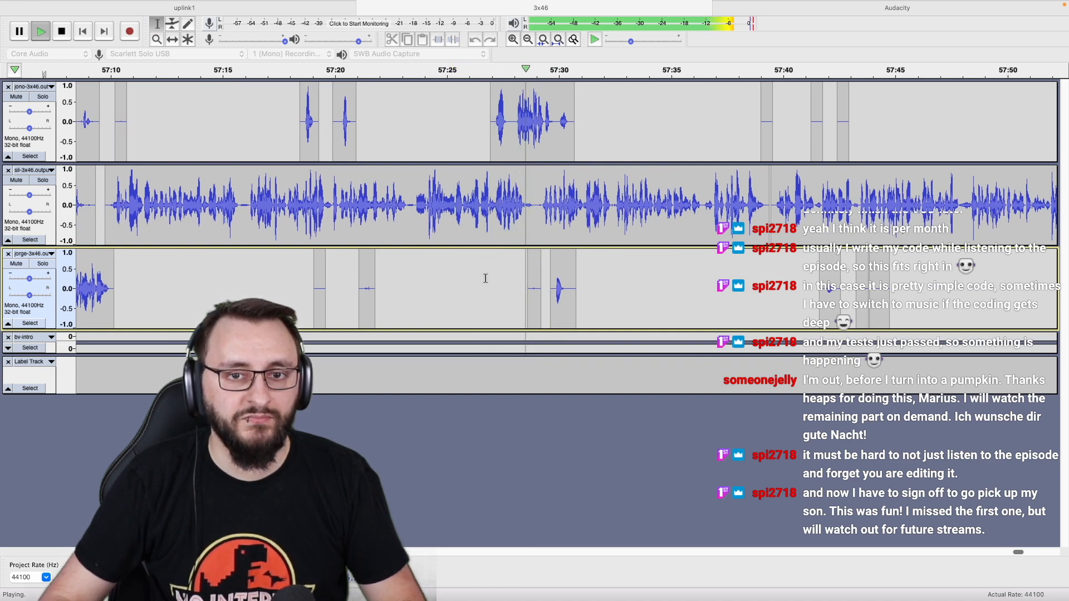
{"action": "scroll", "coordinate": [485, 278], "scroll_direction": "right", "scroll_amount": 3}
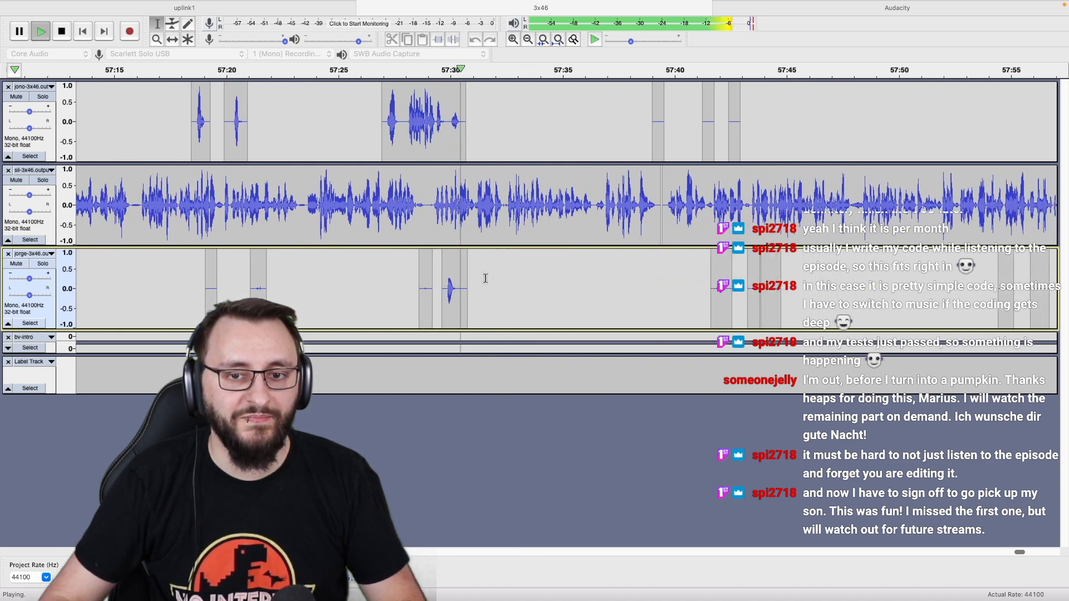
{"action": "scroll", "coordinate": [485, 279], "scroll_direction": "right", "scroll_amount": 2}
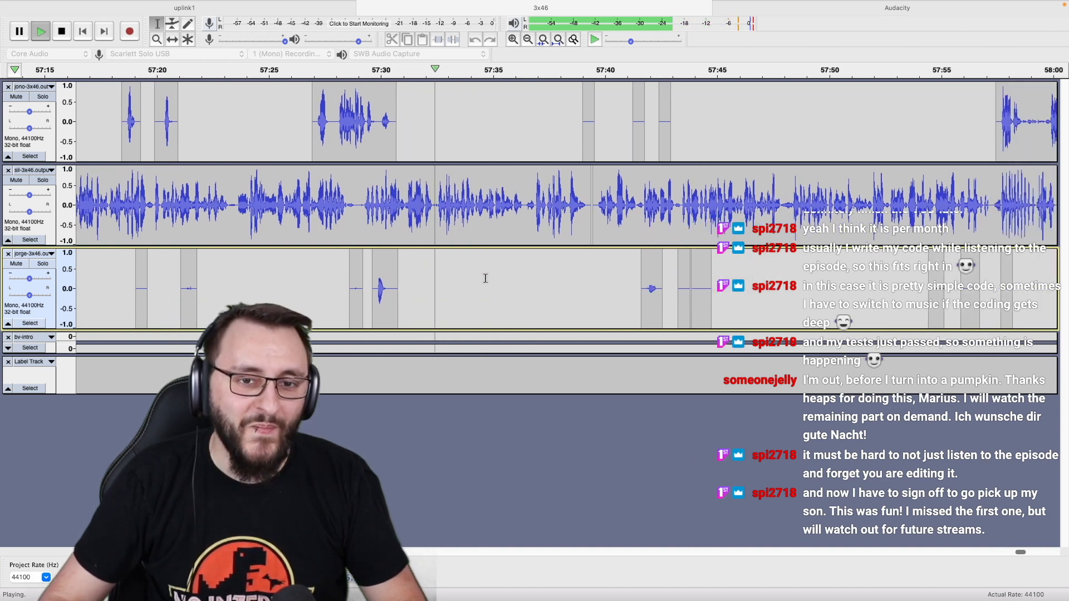
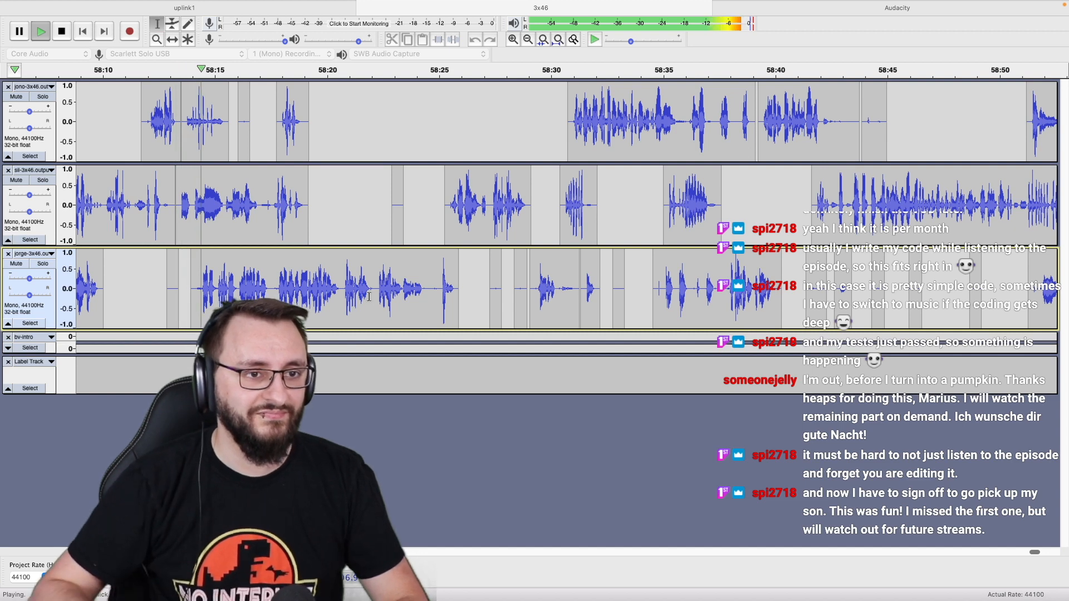
{"action": "scroll", "coordinate": [553, 260], "scroll_direction": "left", "scroll_amount": 5}
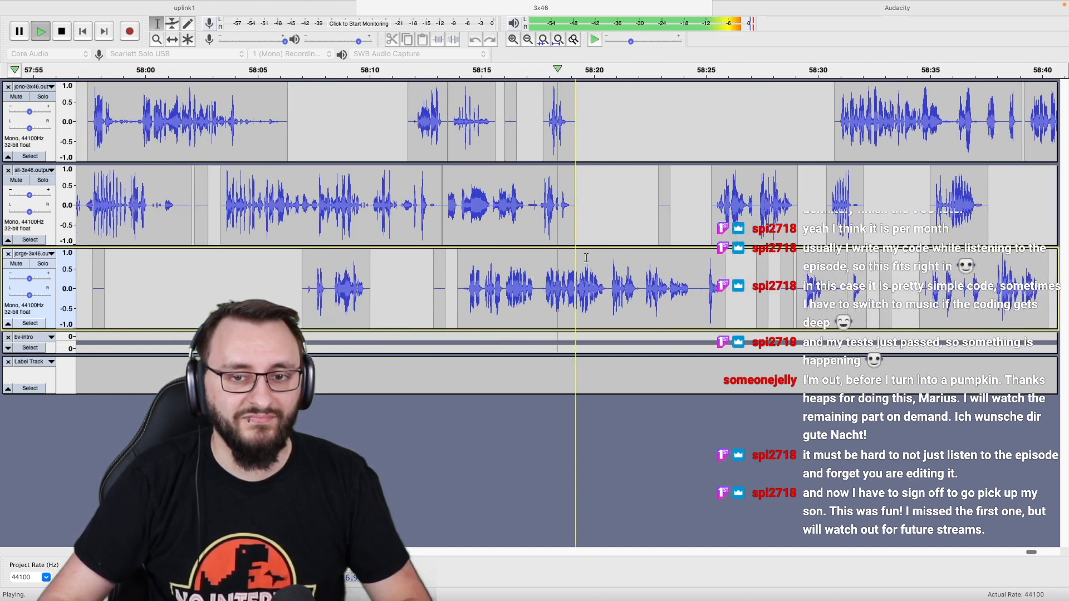
{"action": "scroll", "coordinate": [589, 258], "scroll_direction": "right", "scroll_amount": 2}
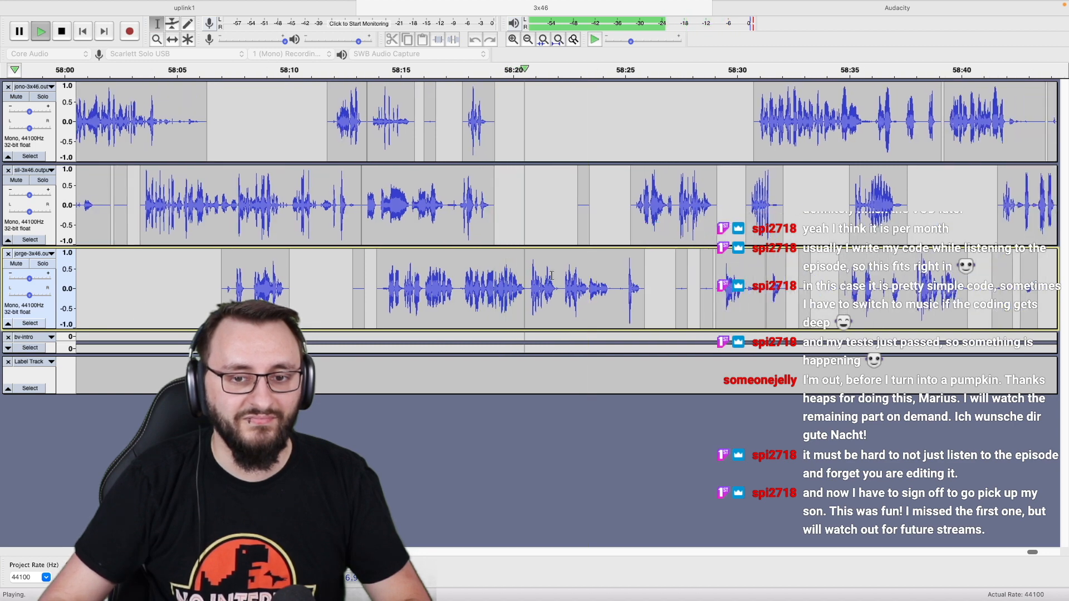
{"action": "scroll", "coordinate": [529, 264], "scroll_direction": "right", "scroll_amount": 3}
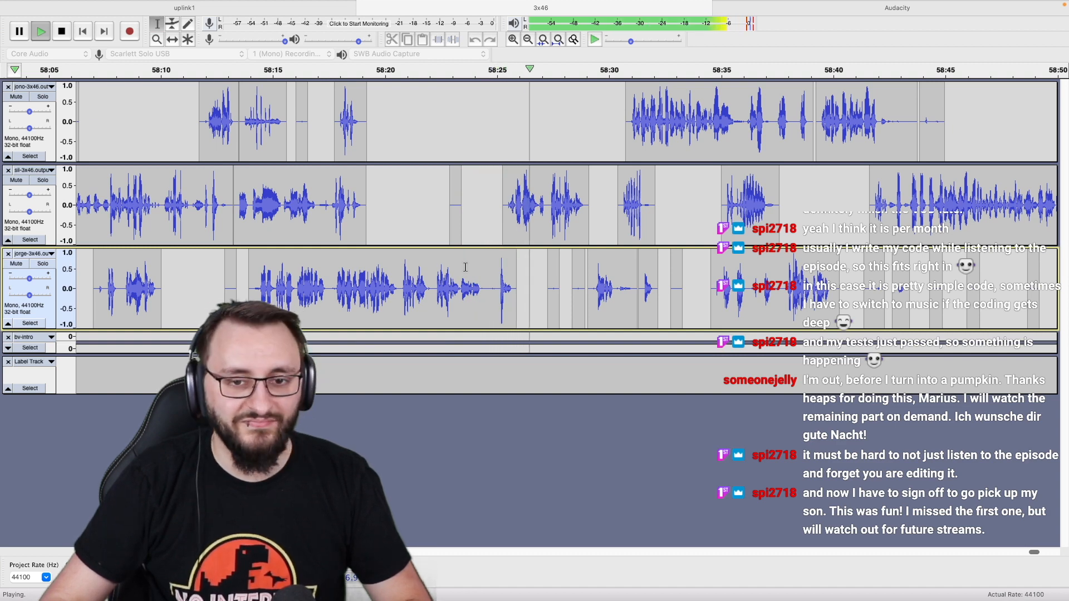
{"action": "scroll", "coordinate": [465, 267], "scroll_direction": "right", "scroll_amount": 3}
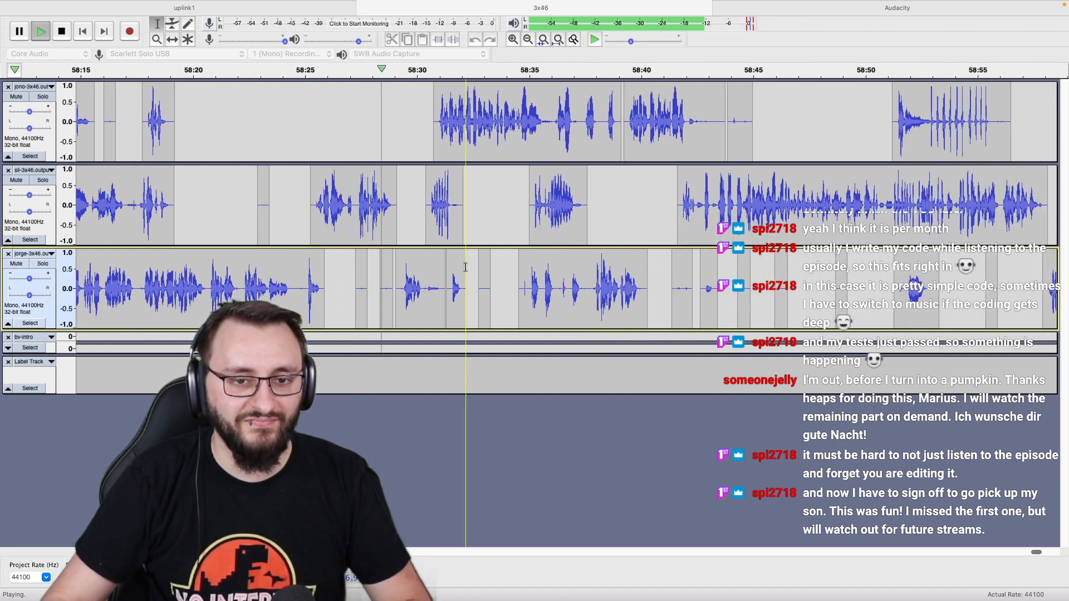
{"action": "scroll", "coordinate": [466, 267], "scroll_direction": "down", "scroll_amount": 3}
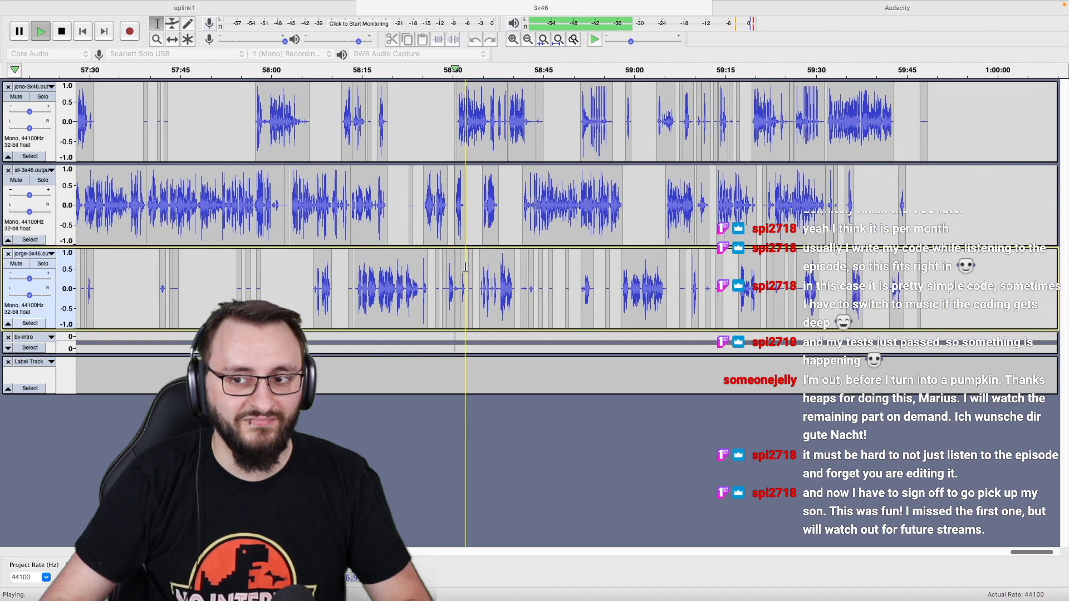
{"action": "scroll", "coordinate": [465, 267], "scroll_direction": "up", "scroll_amount": 5}
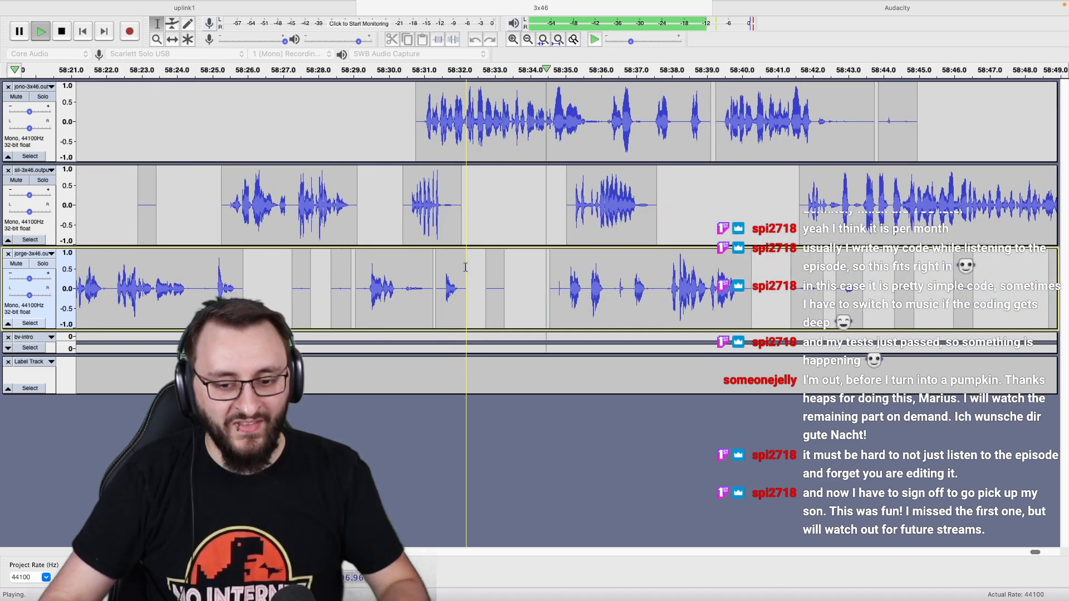
Keep listening from about 58:34 to 59:10, checking the three voice tracks for distracting interjections and pauses.
{"action": "scroll", "coordinate": [465, 267], "scroll_direction": "right", "scroll_amount": 5}
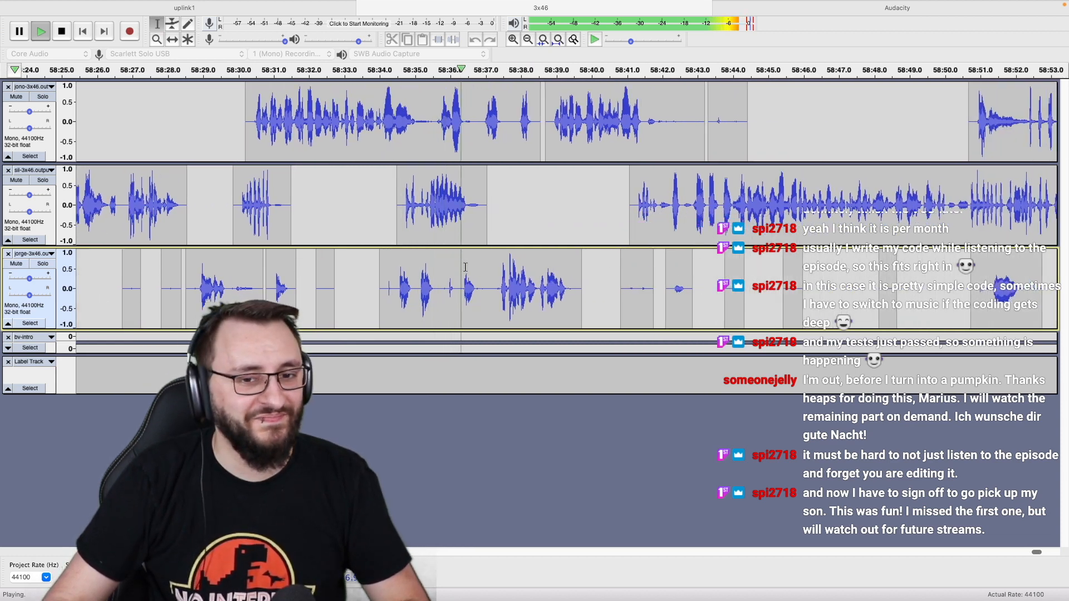
{"action": "scroll", "coordinate": [466, 267], "scroll_direction": "right", "scroll_amount": 3}
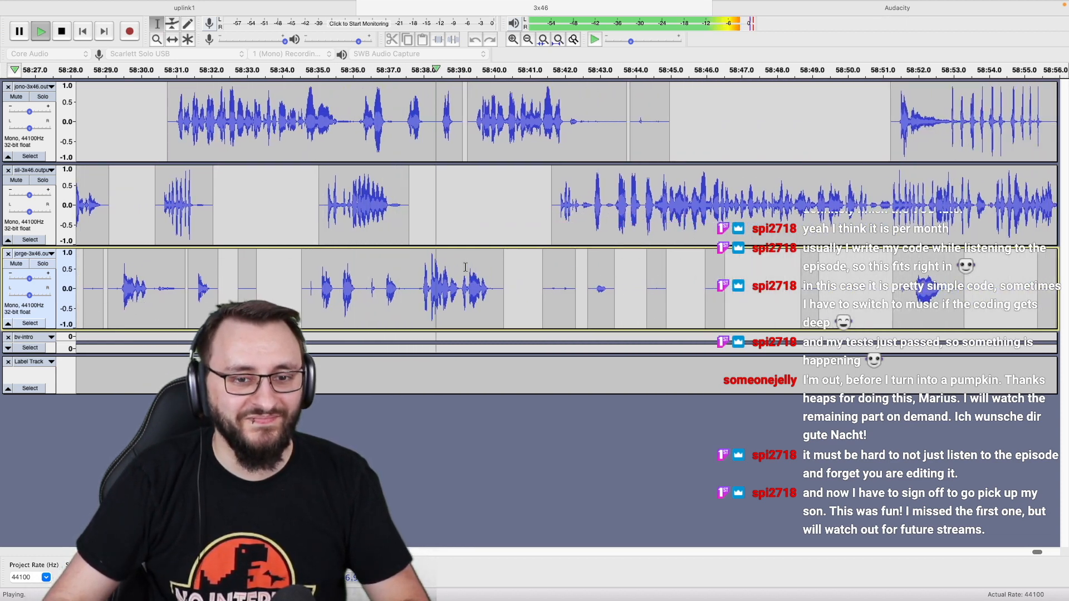
{"action": "scroll", "coordinate": [466, 268], "scroll_direction": "right", "scroll_amount": 2}
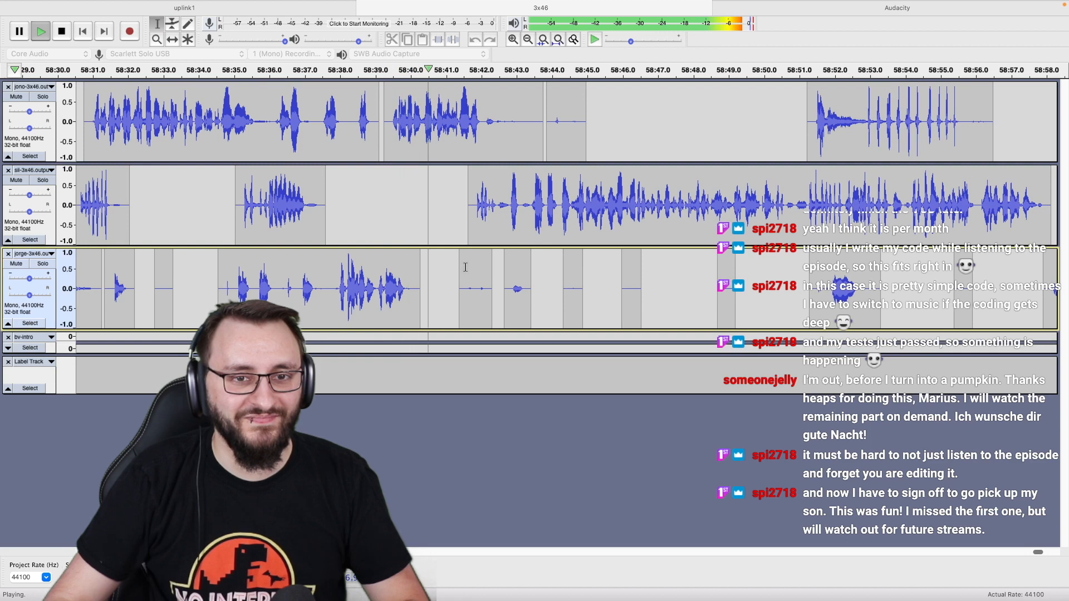
{"action": "scroll", "coordinate": [465, 267], "scroll_direction": "right", "scroll_amount": 2}
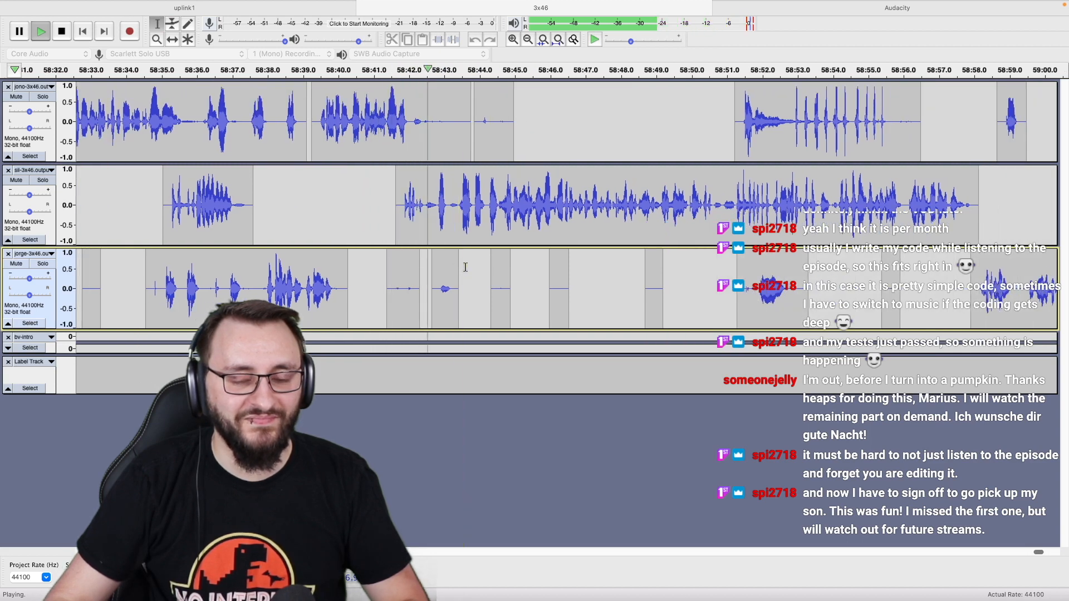
{"action": "scroll", "coordinate": [466, 267], "scroll_direction": "down", "scroll_amount": 2}
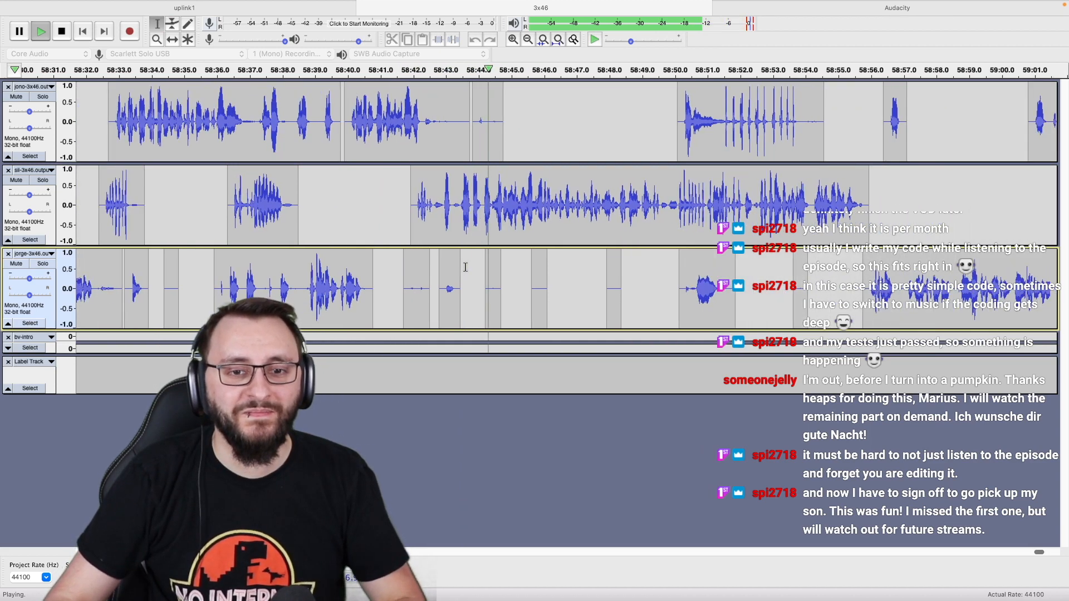
{"action": "scroll", "coordinate": [506, 222], "scroll_direction": "right", "scroll_amount": 3}
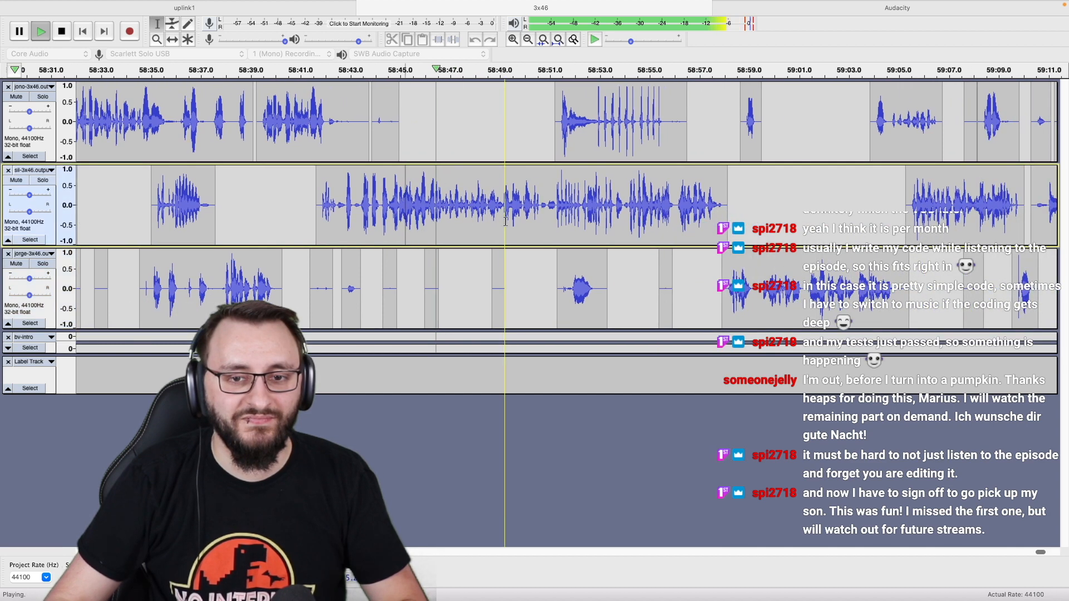
{"action": "scroll", "coordinate": [505, 222], "scroll_direction": "right", "scroll_amount": 1}
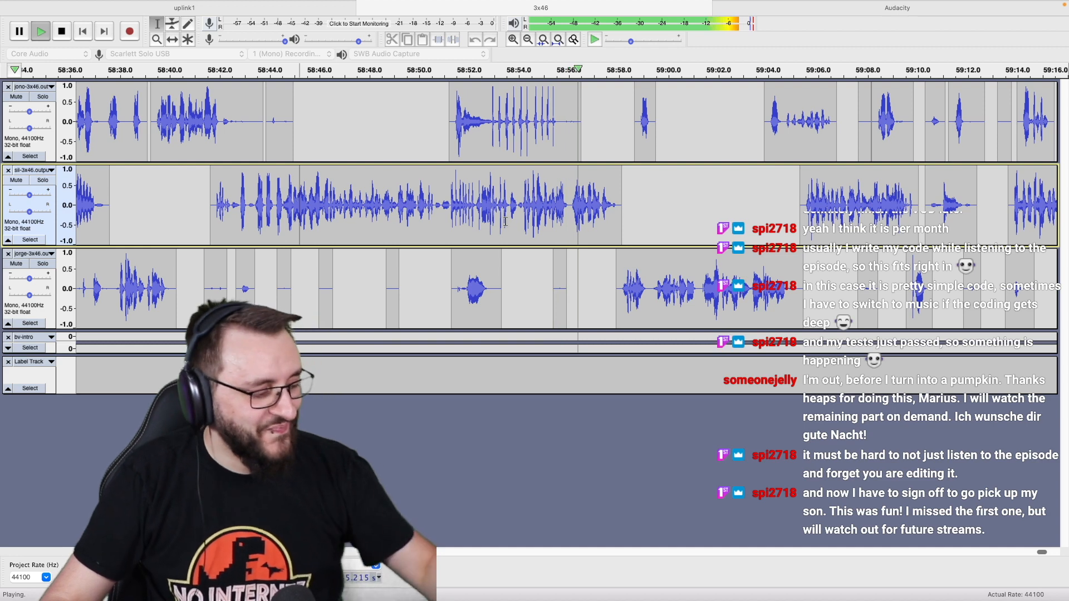
{"action": "scroll", "coordinate": [506, 222], "scroll_direction": "right", "scroll_amount": 5}
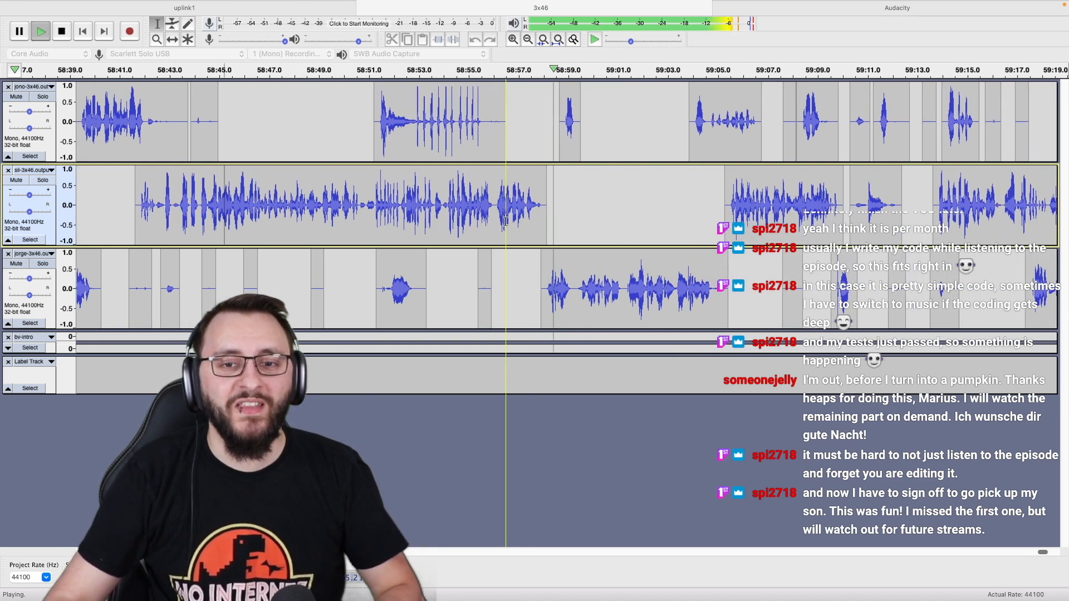
{"action": "scroll", "coordinate": [505, 221], "scroll_direction": "right", "scroll_amount": 2}
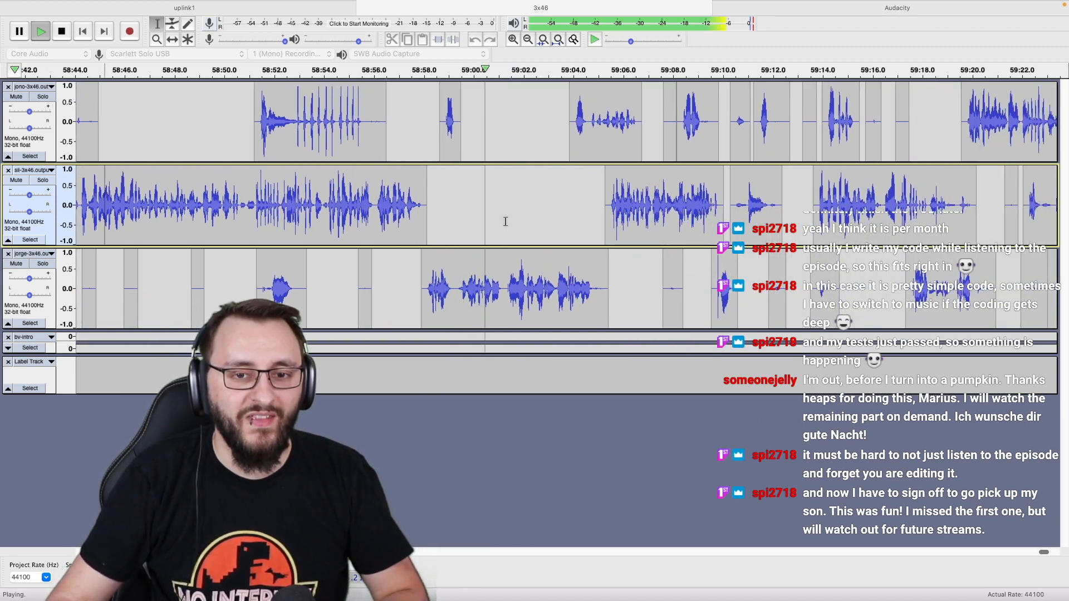
{"action": "scroll", "coordinate": [506, 221], "scroll_direction": "right", "scroll_amount": 4}
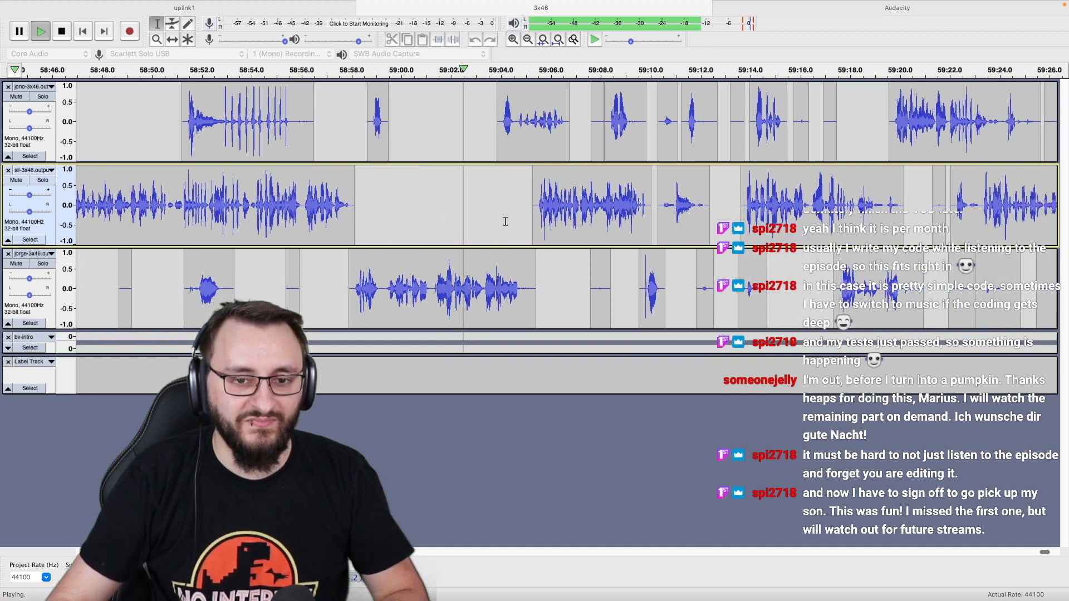
{"action": "scroll", "coordinate": [506, 221], "scroll_direction": "up", "scroll_amount": 2}
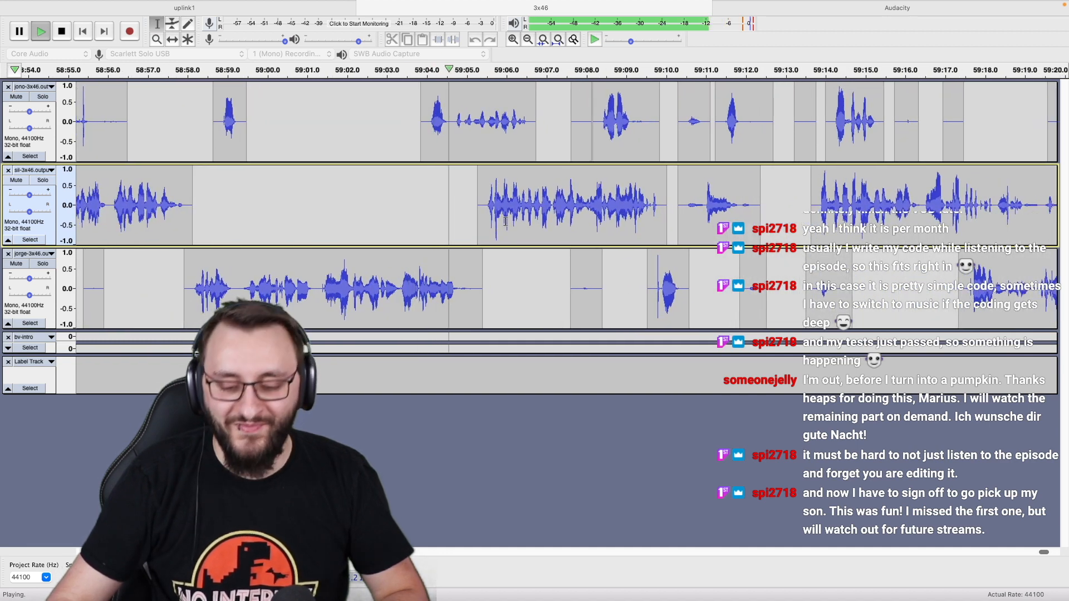
{"action": "scroll", "coordinate": [506, 222], "scroll_direction": "right", "scroll_amount": 2}
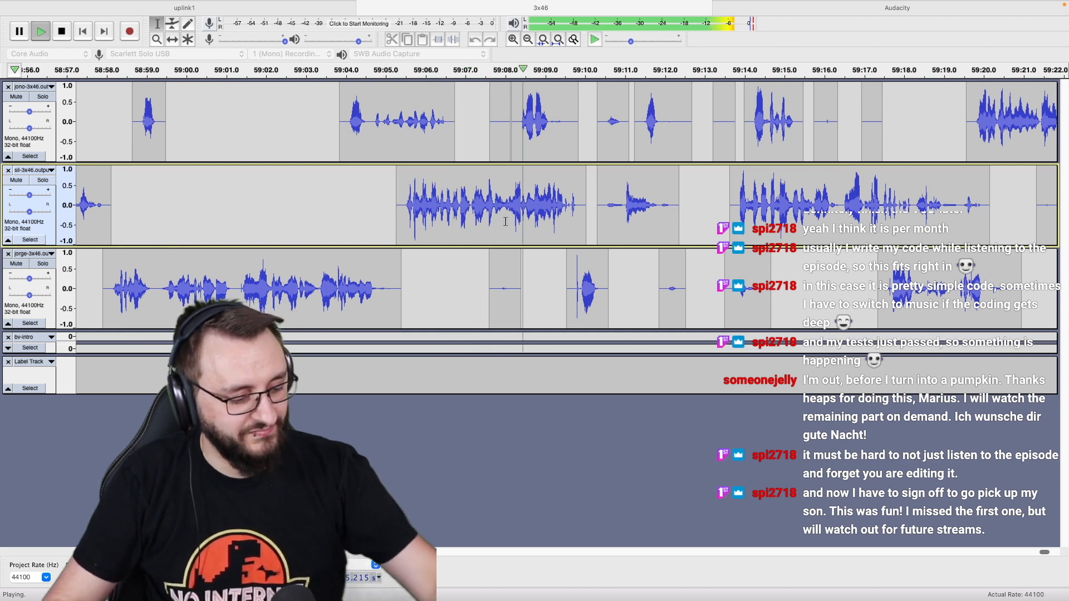
{"action": "scroll", "coordinate": [506, 221], "scroll_direction": "right", "scroll_amount": 2}
{"action": "scroll", "coordinate": [466, 237], "scroll_direction": "right", "scroll_amount": 2}
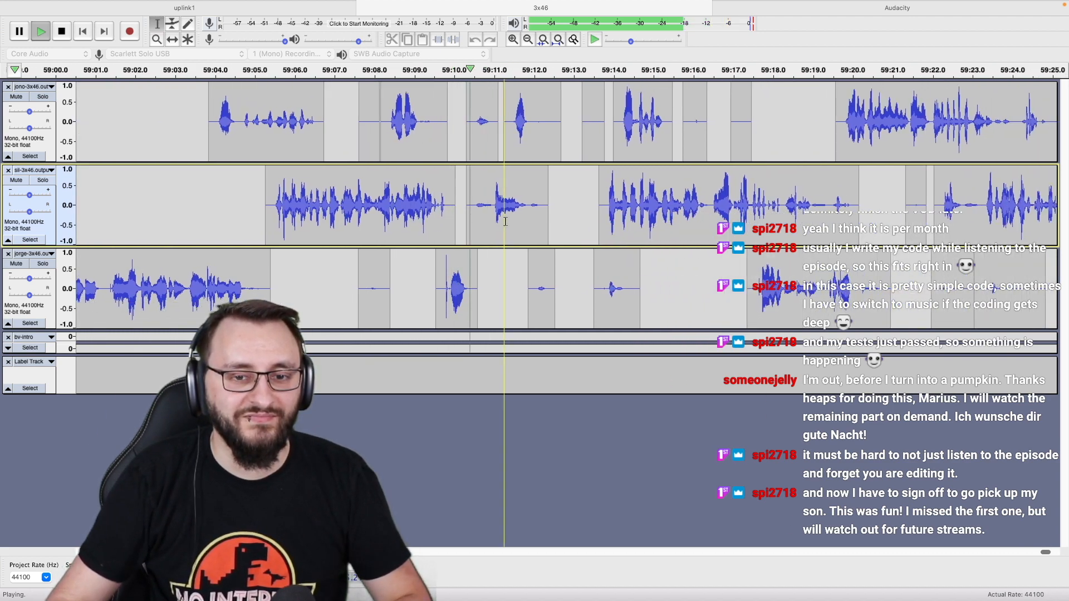
Delete the third voice track's audio from about 59:07.4 to 59:09.9, leaving the gap, and play back from about 59:09.2.
{"action": "left_click", "coordinate": [431, 296]}
{"action": "scroll", "coordinate": [430, 296], "scroll_direction": "up", "scroll_amount": 3}
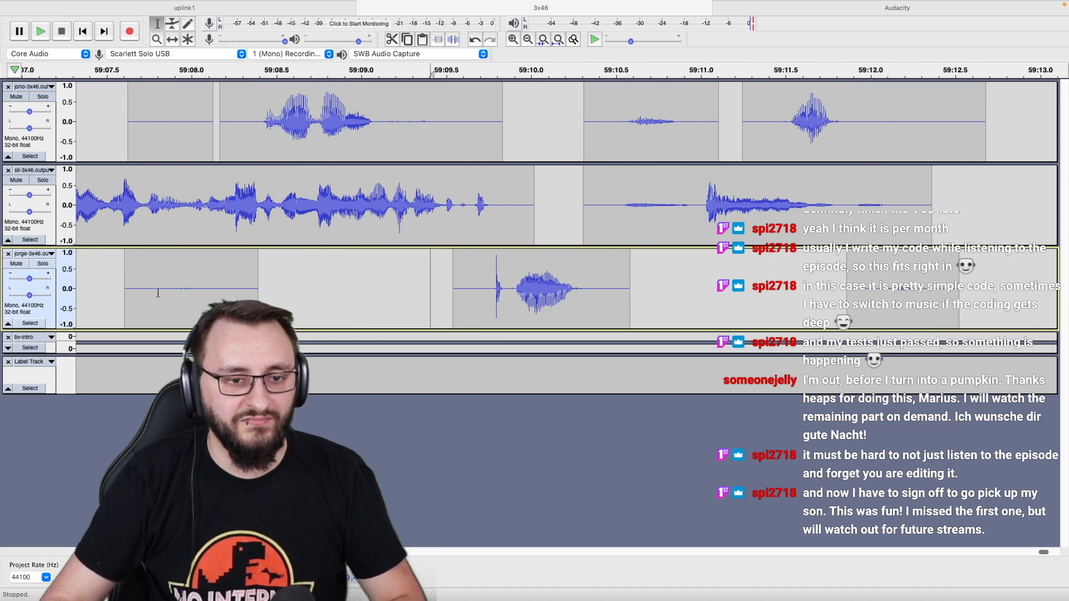
{"action": "left_click_drag", "start_coordinate": [98, 295], "coordinate": [512, 292]}
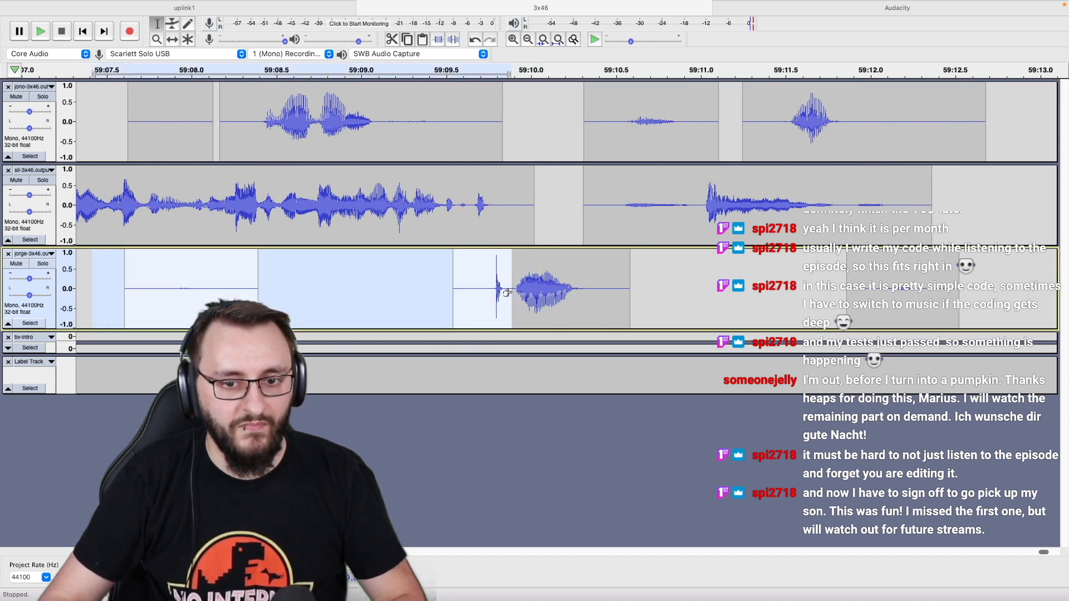
{"action": "left_click", "coordinate": [394, 294]}
{"action": "key", "text": "space"}
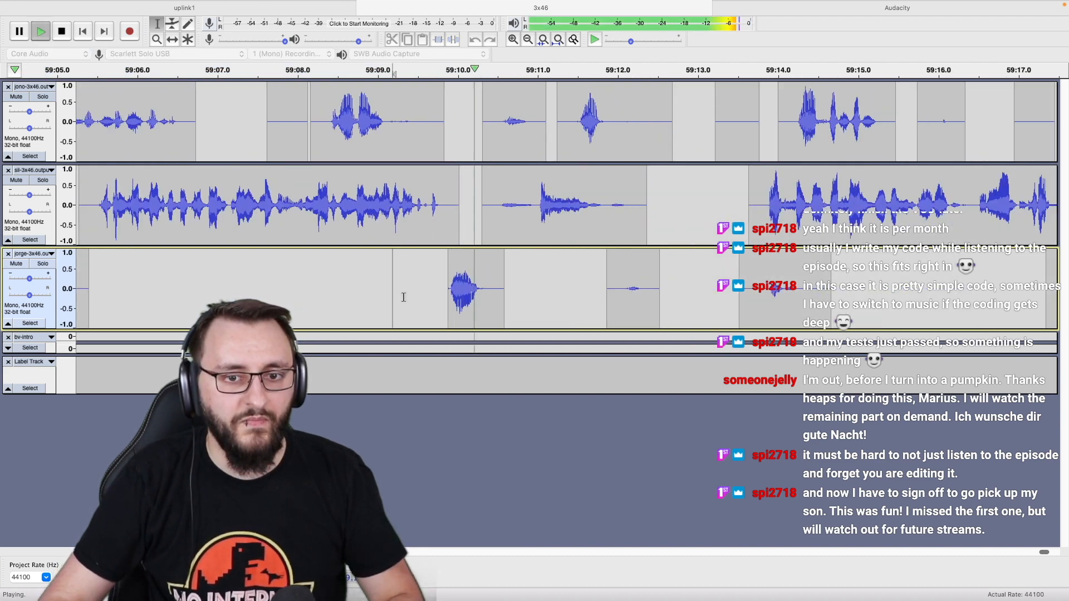
Cut the pause from about 59:12.2 to 59:13.5 across all three voice tracks, closing the gap, and play back from about 59:11.2.
{"action": "scroll", "coordinate": [527, 297], "scroll_direction": "right", "scroll_amount": 2}
{"action": "scroll", "coordinate": [527, 296], "scroll_direction": "down", "scroll_amount": 1}
{"action": "scroll", "coordinate": [529, 295], "scroll_direction": "right", "scroll_amount": 2}
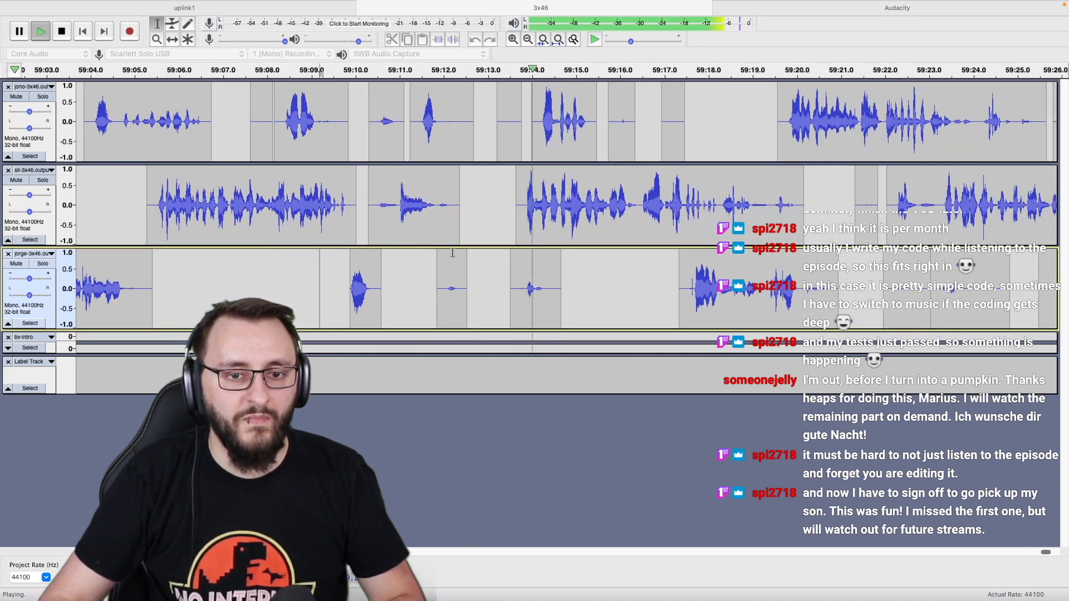
{"action": "left_click_drag", "start_coordinate": [452, 260], "coordinate": [508, 149]}
{"action": "key", "text": "space"}
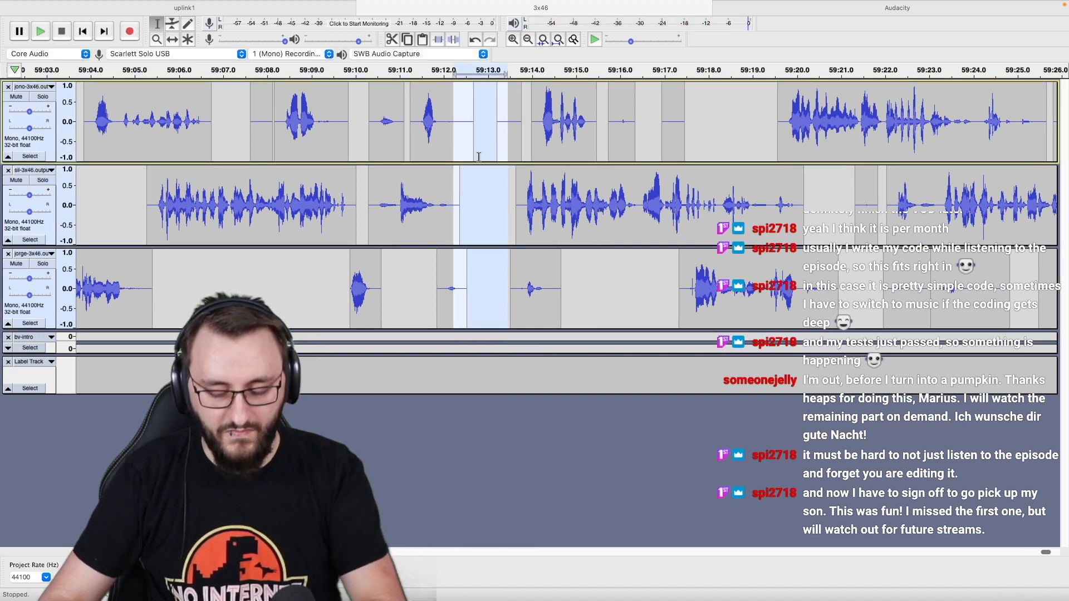
{"action": "key", "text": "Delete"}
{"action": "left_click", "coordinate": [410, 254]}
{"action": "key", "text": "space"}
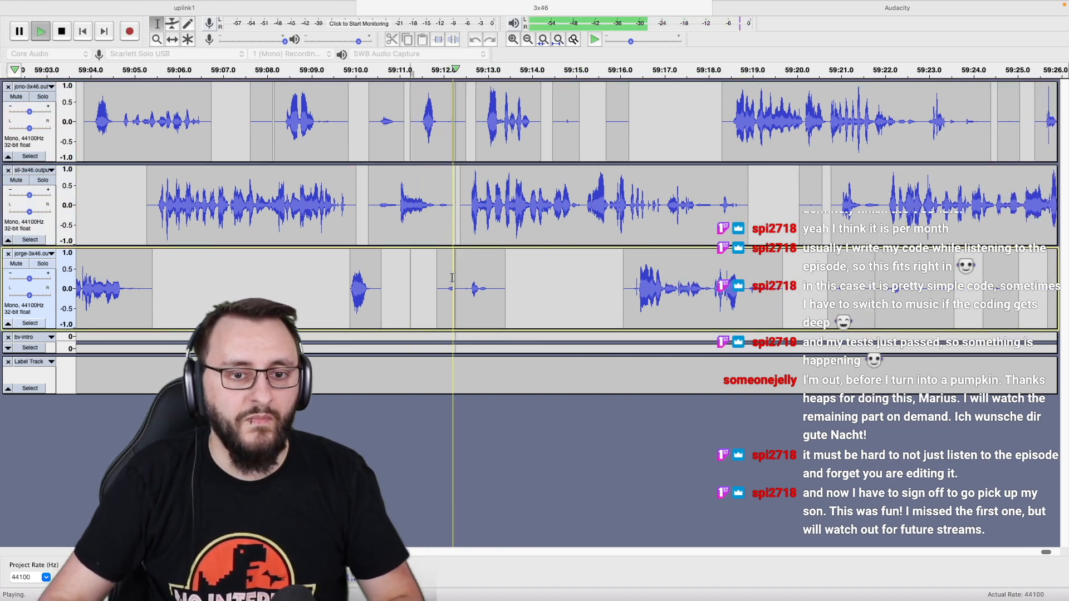
Stop playback and delete the third voice track's audio from about 59:11.5 to 59:13.8, leaving the gap.
{"action": "left_click_drag", "start_coordinate": [422, 289], "coordinate": [524, 299]}
{"action": "key", "text": "space"}
{"action": "key", "text": "alt+super+k"}
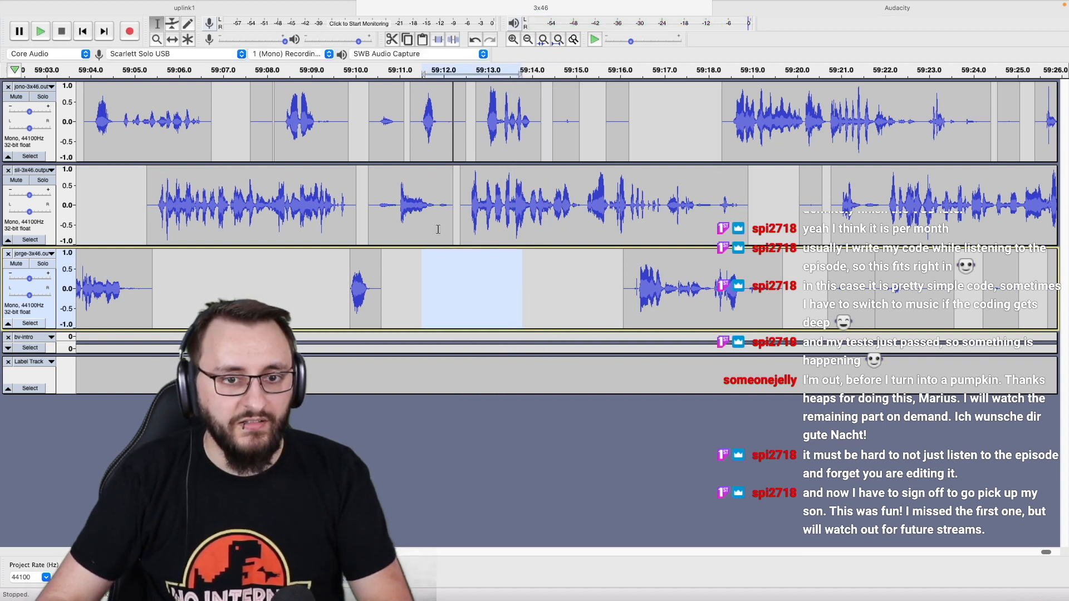
Remove the second voice track's clip tail from about 59:11.9 to 59:12.4, leaving the gap, and play back from about 59:10.6.
{"action": "left_click_drag", "start_coordinate": [439, 230], "coordinate": [464, 234]}
{"action": "key", "text": "alt+super+k"}
{"action": "left_click", "coordinate": [384, 225]}
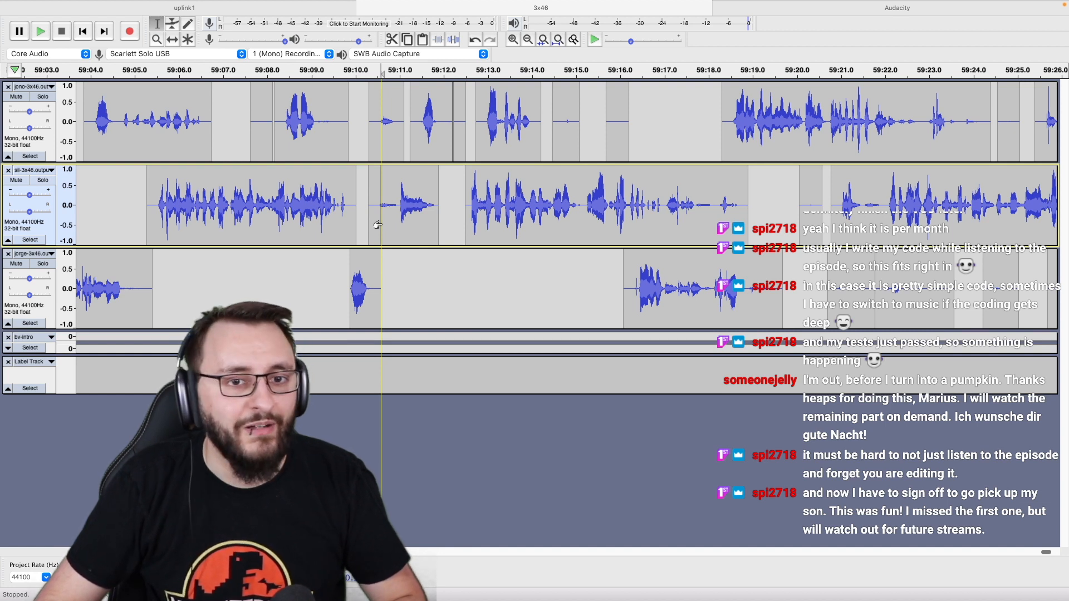
{"action": "key", "text": "space"}
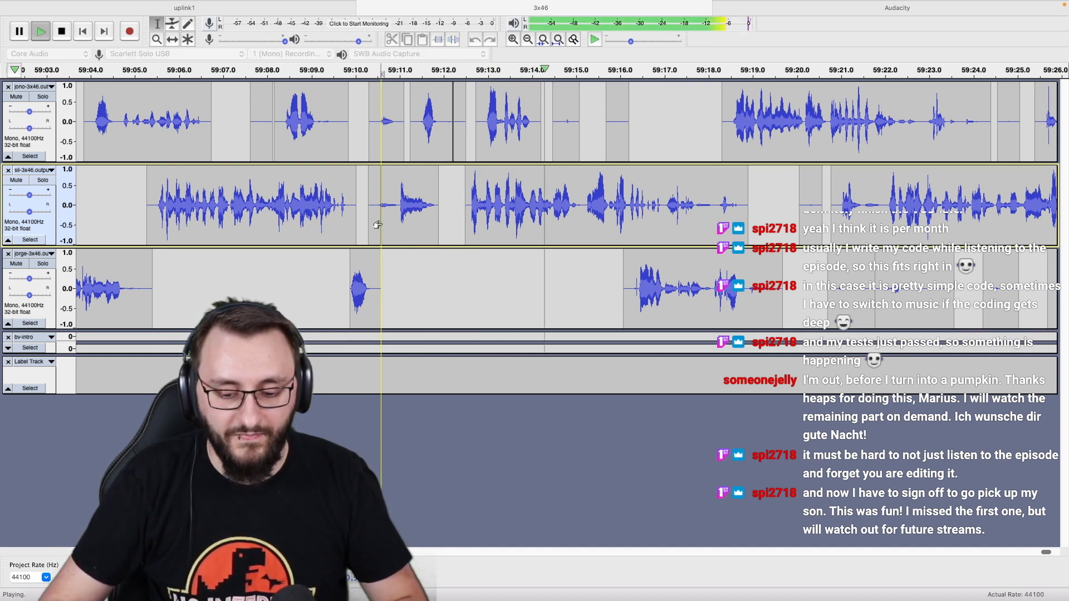
Listen on to about 59:44, stop, and delete the stray clips across the three voice tracks up to about 59:48, leaving the gap.
{"action": "scroll", "coordinate": [382, 224], "scroll_direction": "right", "scroll_amount": 5}
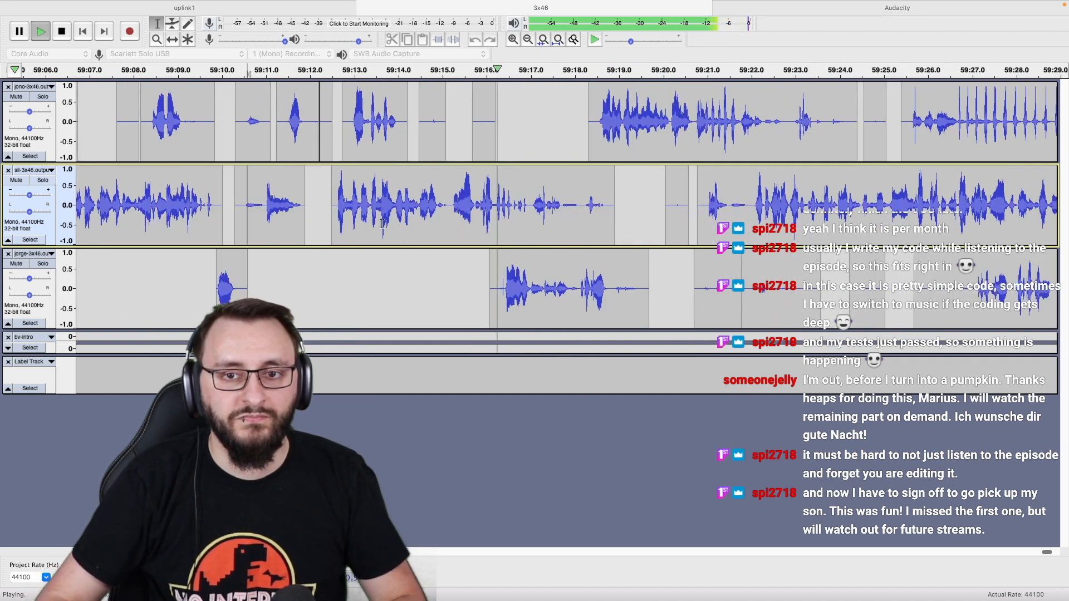
{"action": "scroll", "coordinate": [382, 224], "scroll_direction": "right", "scroll_amount": 6}
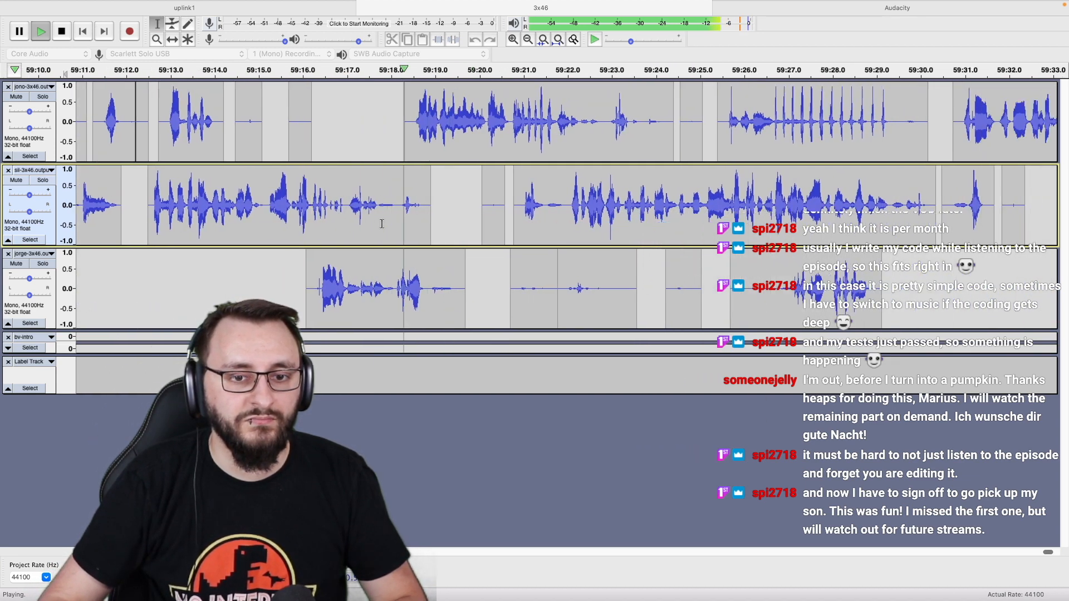
{"action": "scroll", "coordinate": [382, 224], "scroll_direction": "right", "scroll_amount": 2}
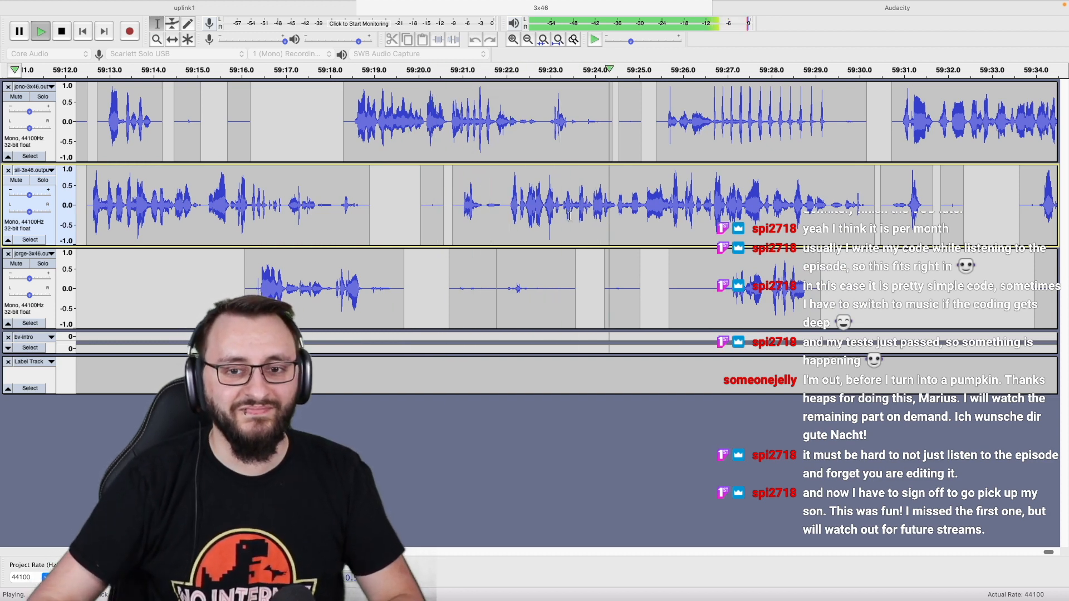
{"action": "scroll", "coordinate": [569, 216], "scroll_direction": "right", "scroll_amount": 4}
{"action": "scroll", "coordinate": [568, 216], "scroll_direction": "right", "scroll_amount": 3}
{"action": "scroll", "coordinate": [566, 216], "scroll_direction": "down", "scroll_amount": 1}
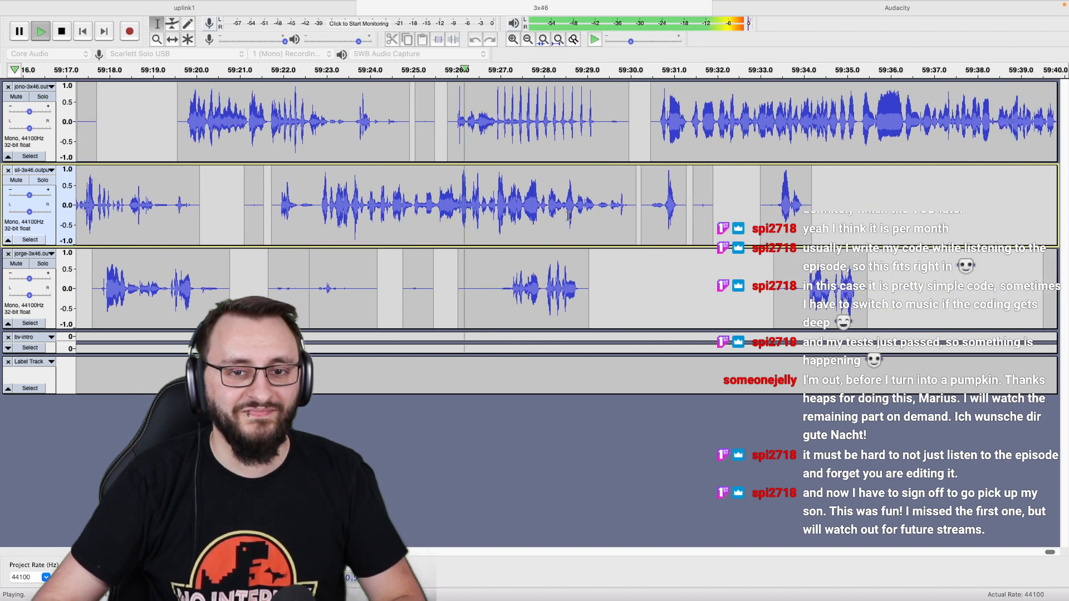
{"action": "scroll", "coordinate": [566, 216], "scroll_direction": "right", "scroll_amount": 8}
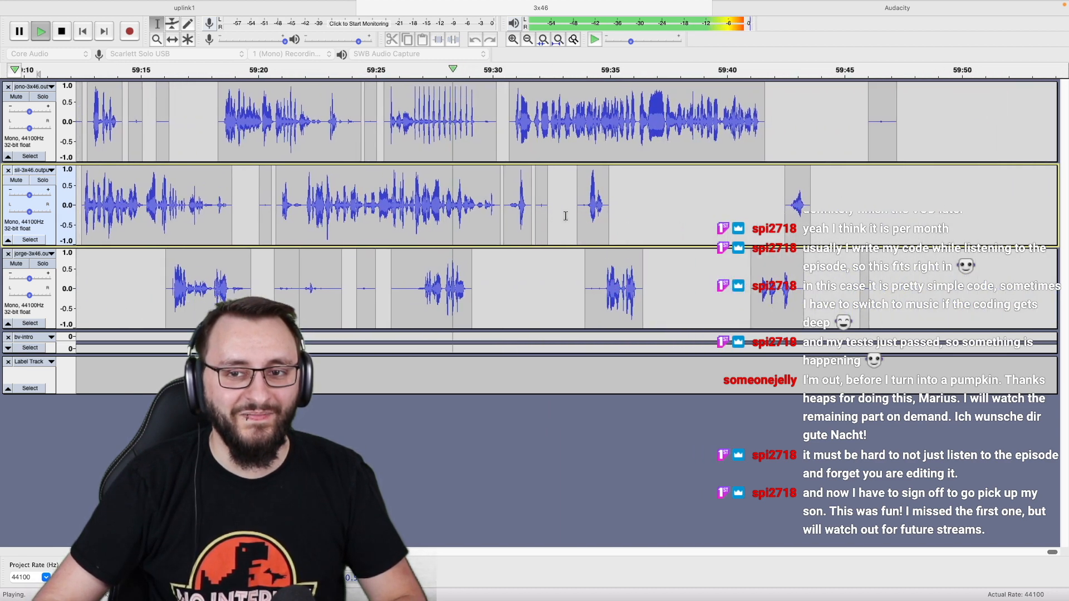
{"action": "scroll", "coordinate": [484, 213], "scroll_direction": "down", "scroll_amount": 2}
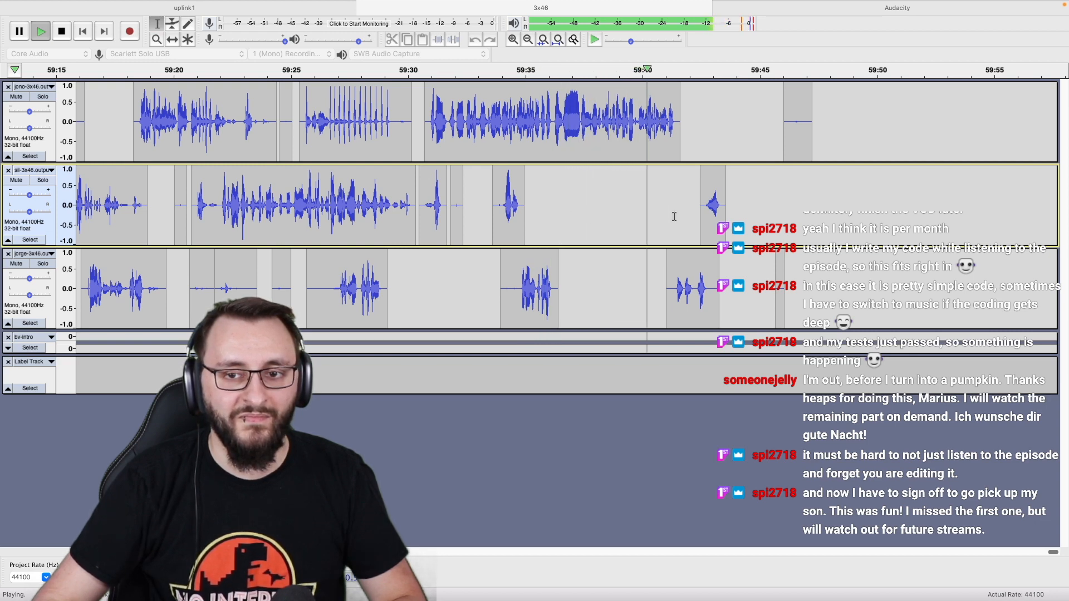
{"action": "scroll", "coordinate": [673, 217], "scroll_direction": "up", "scroll_amount": 1}
{"action": "scroll", "coordinate": [675, 217], "scroll_direction": "right", "scroll_amount": 2}
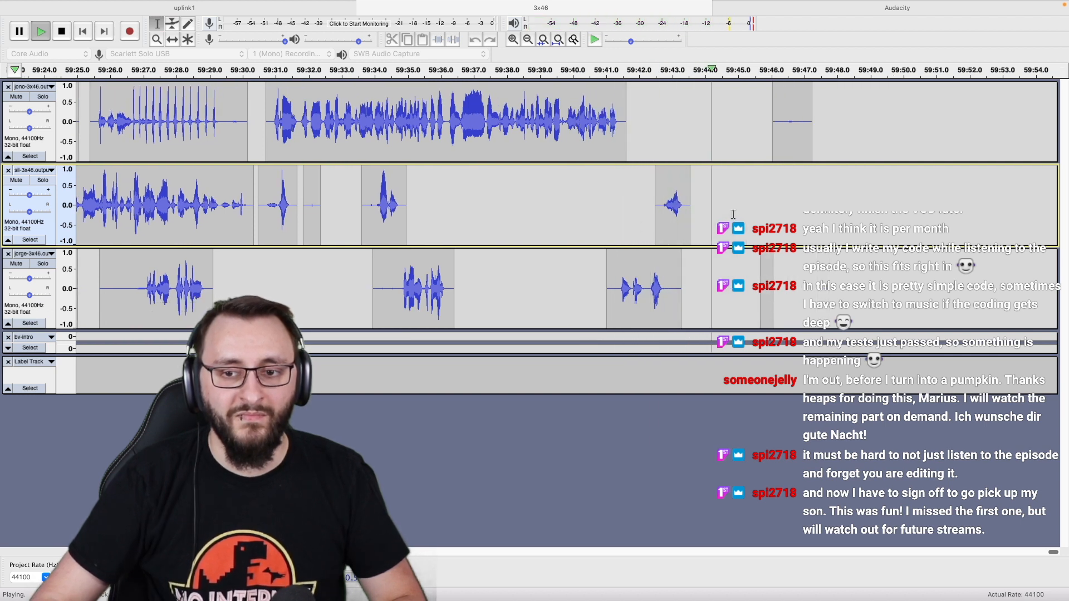
{"action": "key", "text": "space"}
{"action": "left_click_drag", "start_coordinate": [702, 290], "coordinate": [853, 136]}
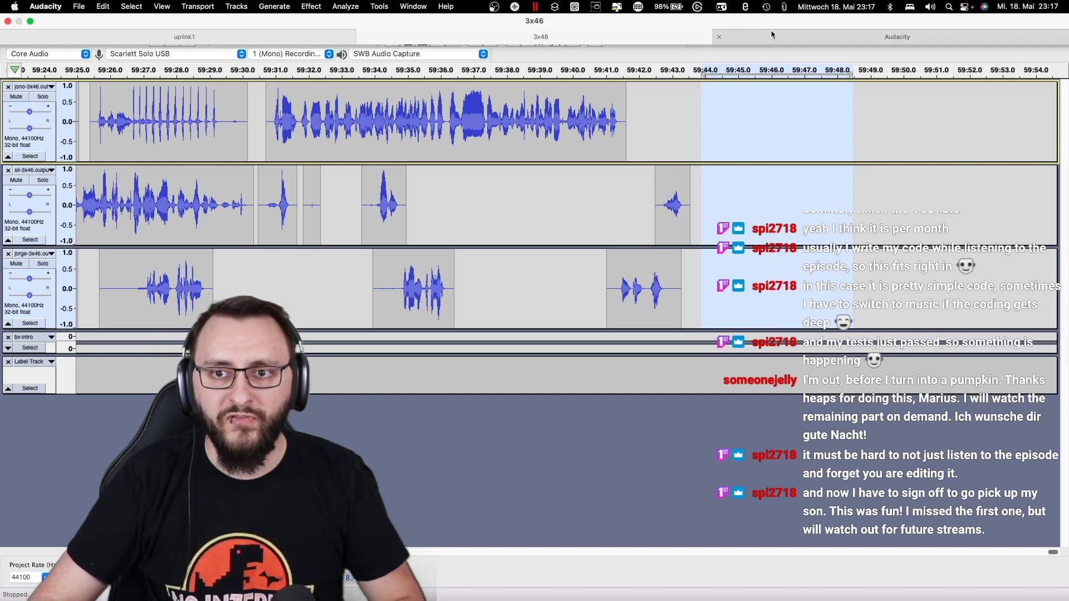
Switch to the untitled project holding the short excerpt and play it back.
{"action": "left_click", "coordinate": [772, 34]}
{"action": "left_click", "coordinate": [469, 116]}
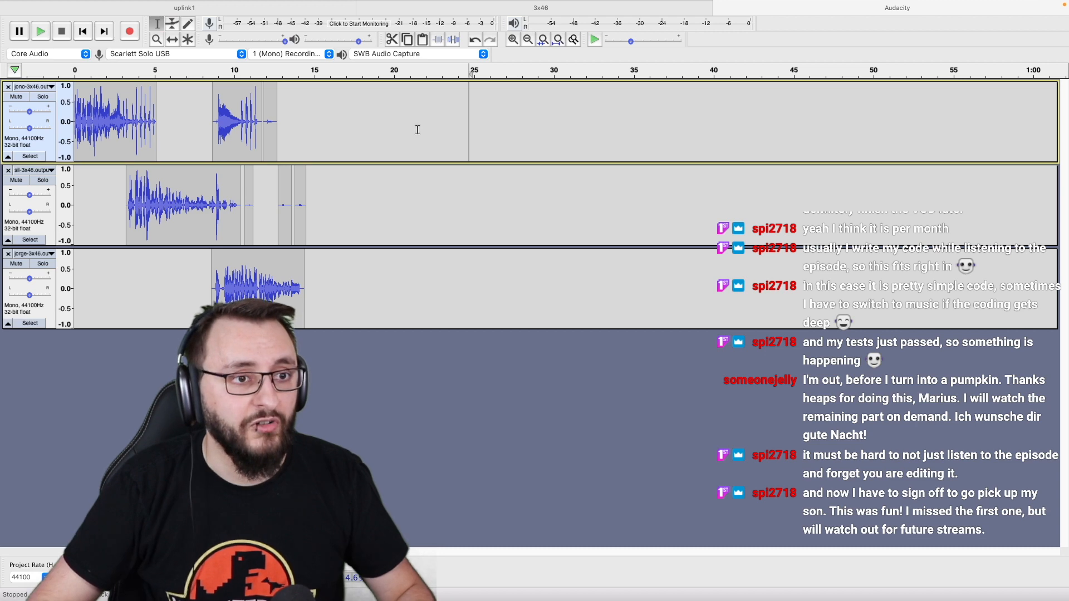
{"action": "key", "text": "super+1"}
{"action": "key", "text": "super+1"}
{"action": "key", "text": "space"}
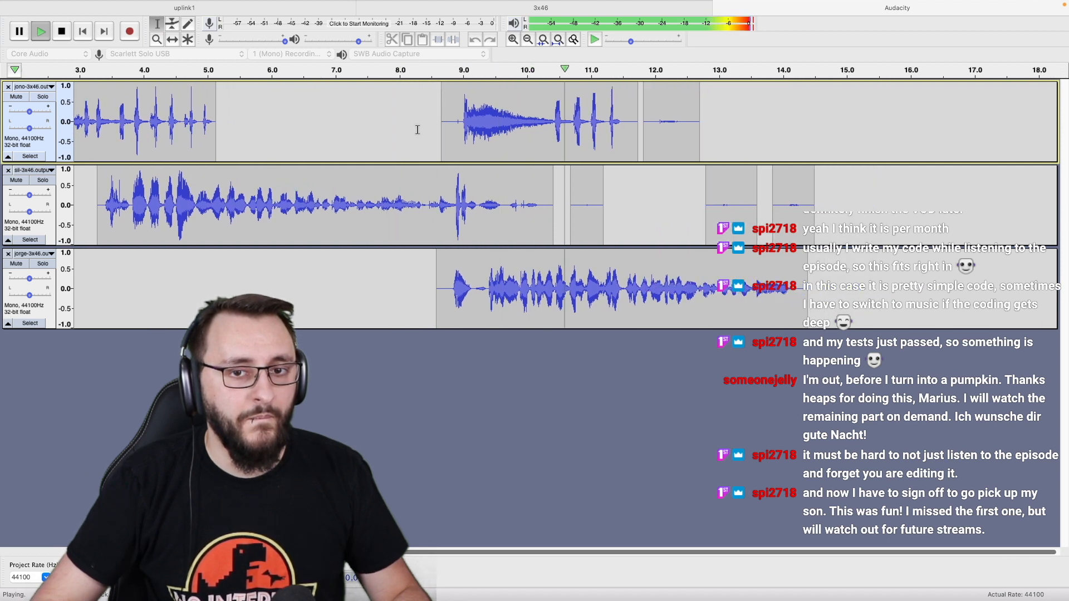
Stop playback and delete the second voice track's stray clips from about 10.6 to 15.1 s and the third voice track's only clip, leaving gaps.
{"action": "key", "text": "space"}
{"action": "left_click_drag", "start_coordinate": [410, 130], "coordinate": [796, 130]}
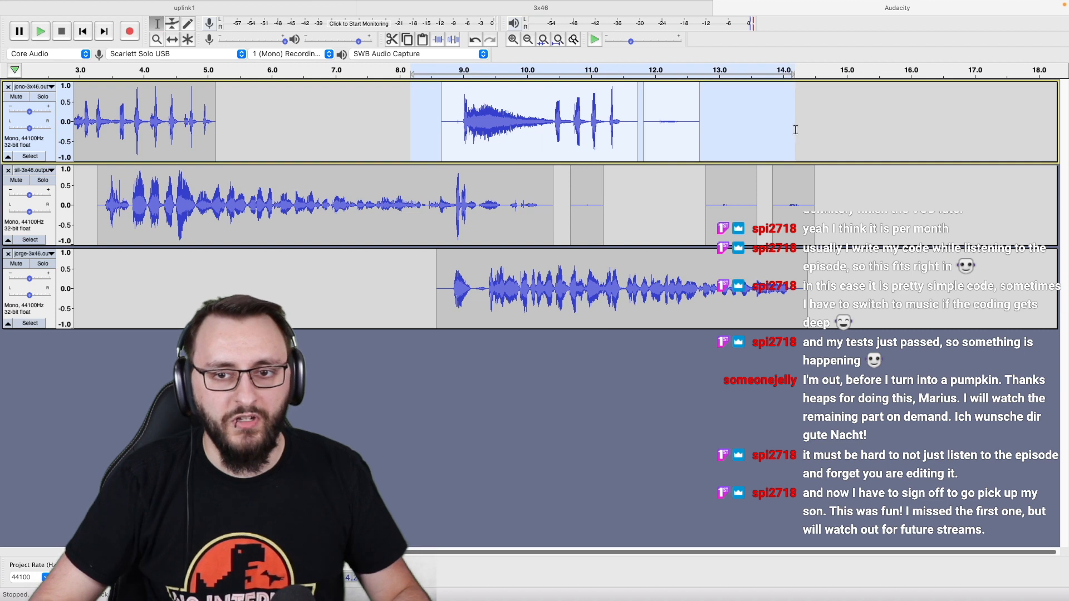
{"action": "left_click_drag", "start_coordinate": [568, 207], "coordinate": [847, 207]}
{"action": "key", "text": "super+l"}
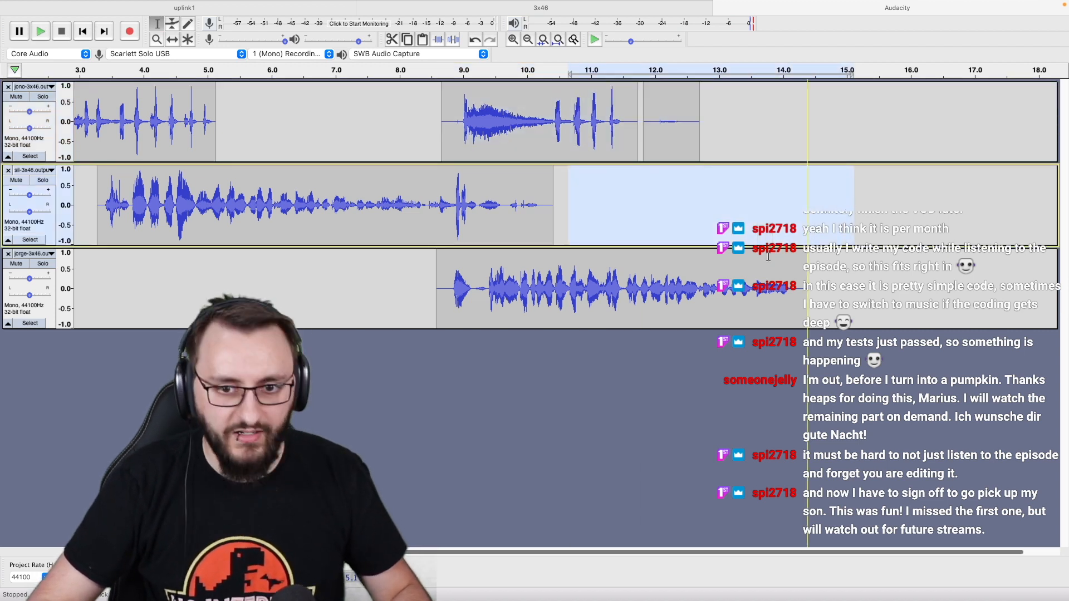
{"action": "double_click", "coordinate": [758, 285]}
{"action": "key", "text": "super+l"}
Play the excerpt from about 7.7 s, stop, and delete the first voice track's trailing clip from about 11.8 to 12.7 s.
{"action": "left_click", "coordinate": [380, 273]}
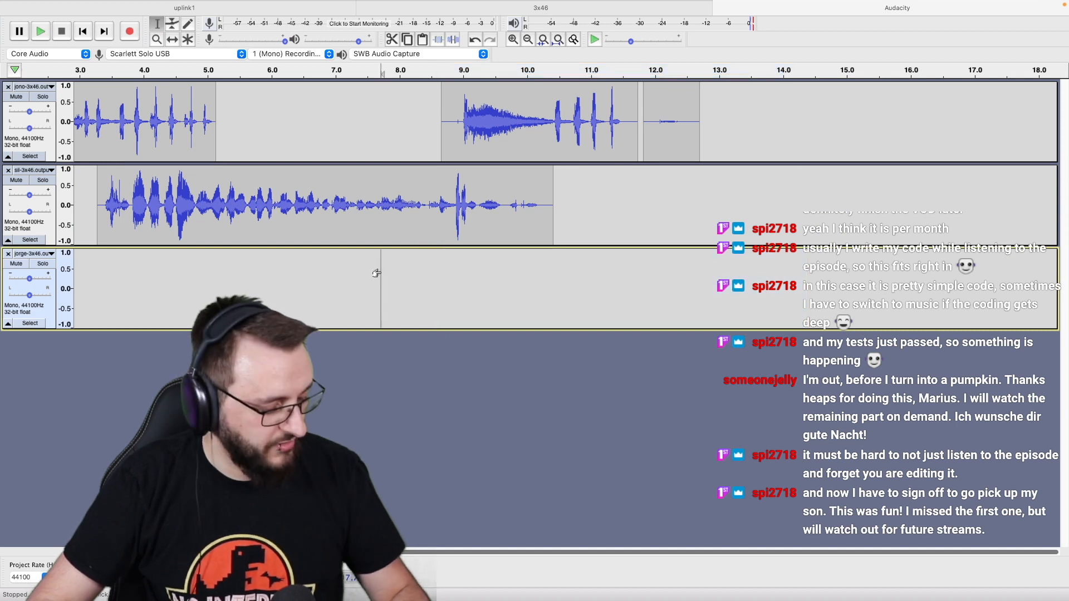
{"action": "key", "text": "space"}
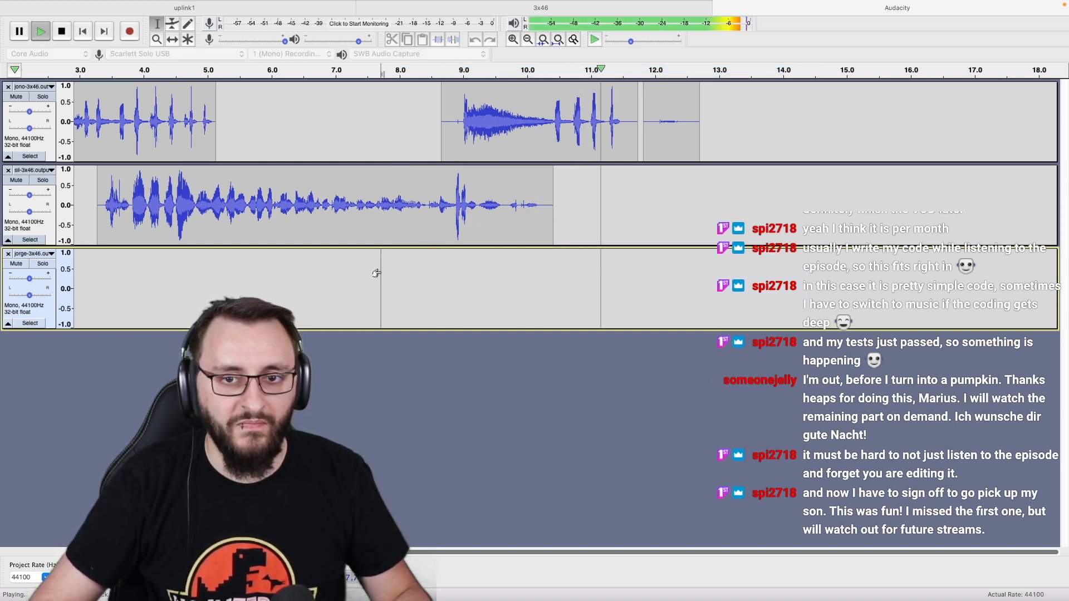
{"action": "key", "text": "space"}
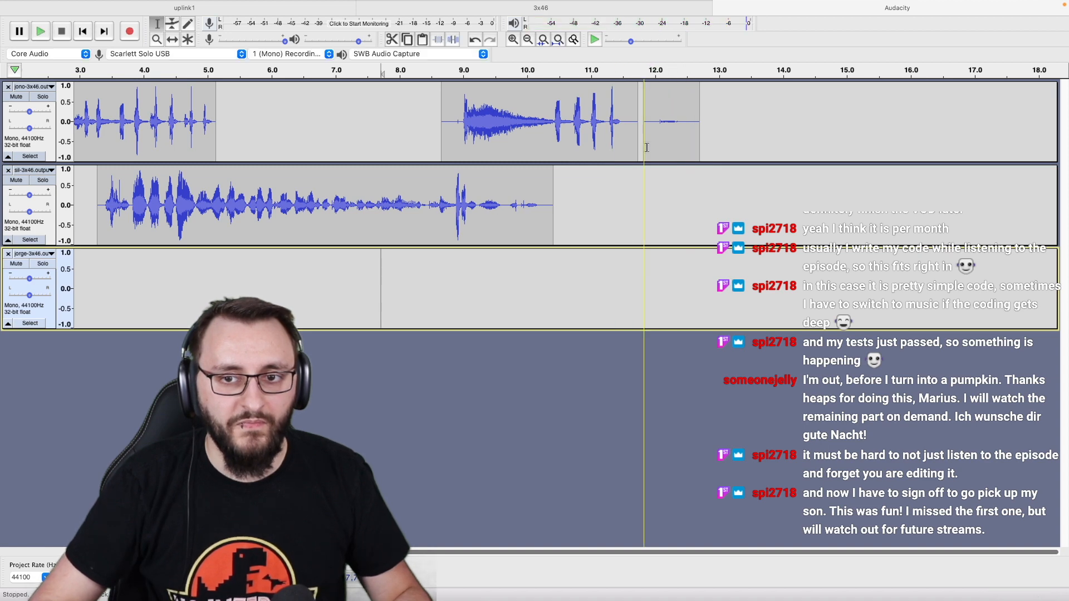
{"action": "double_click", "coordinate": [659, 143]}
{"action": "key", "text": "Delete"}
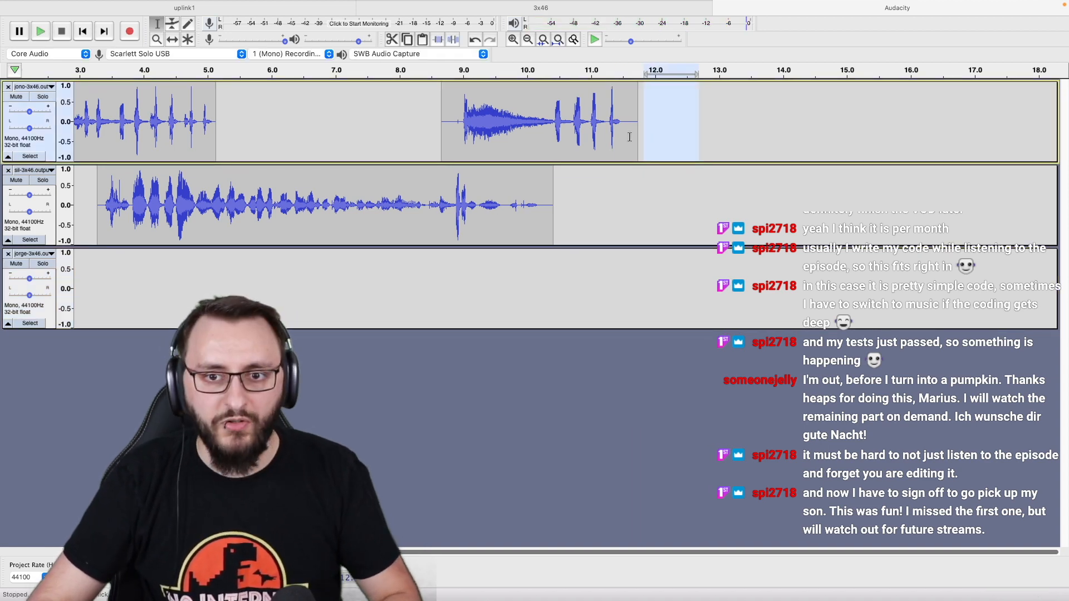
Copy the whole excerpt from the untitled project and paste it at the very beginning of the 3x46 project.
{"action": "key", "text": "ctrl+f"}
{"action": "key", "text": "ctrl+a"}
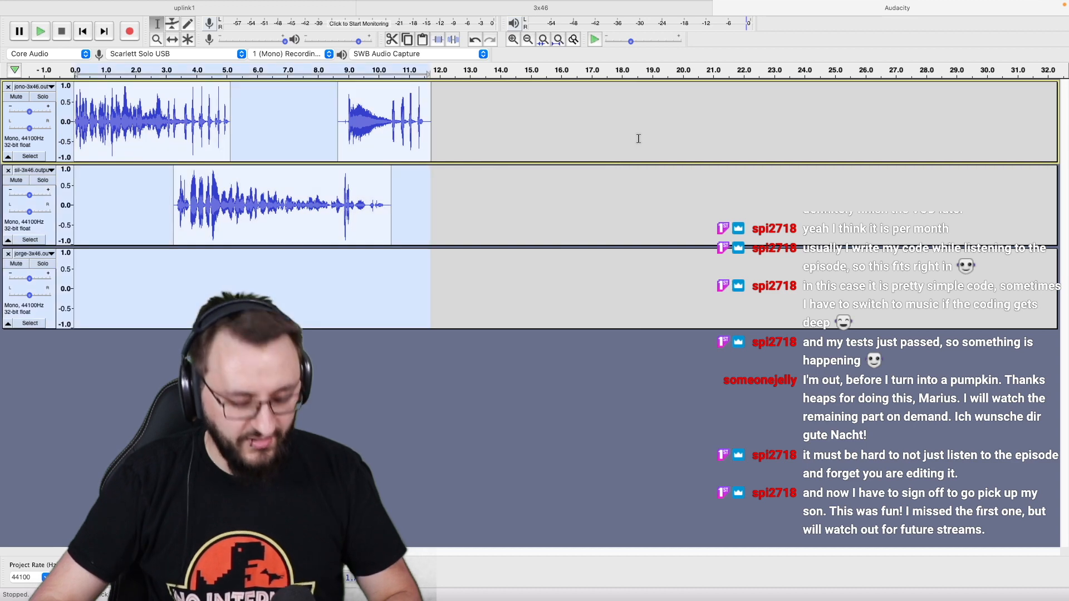
{"action": "mouse_move", "coordinate": [404, 12]}
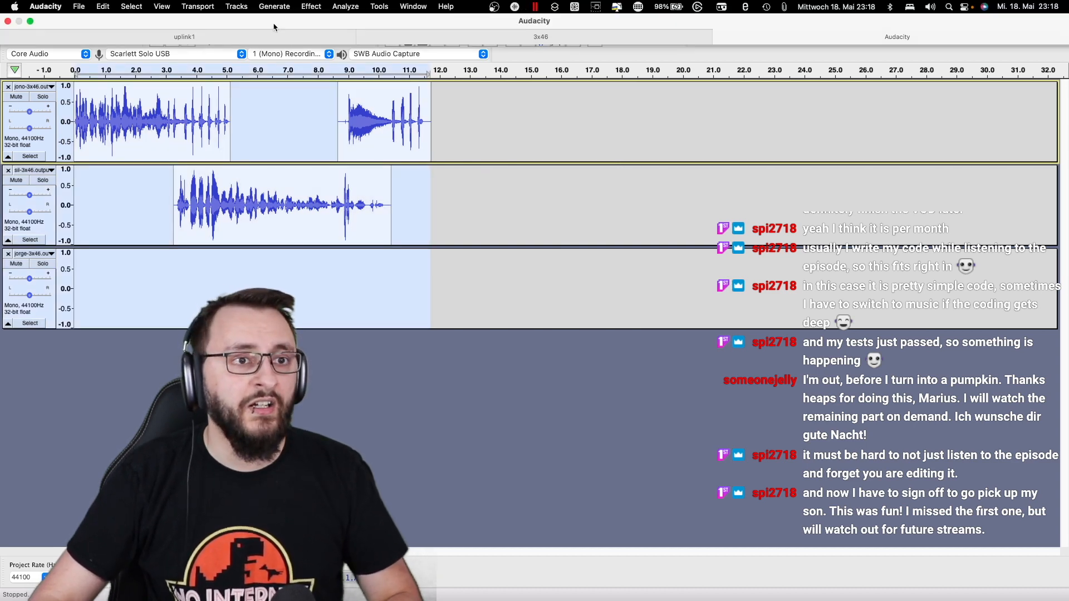
{"action": "left_click", "coordinate": [541, 37]}
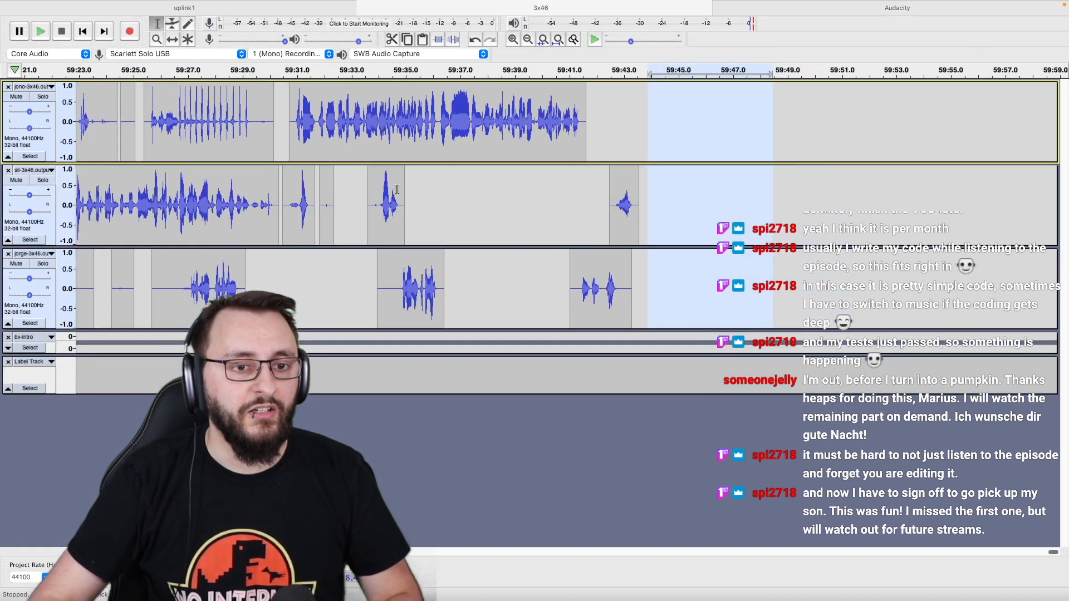
{"action": "scroll", "coordinate": [397, 189], "scroll_direction": "down", "scroll_amount": 5}
{"action": "left_click_drag", "start_coordinate": [419, 156], "coordinate": [372, 374]}
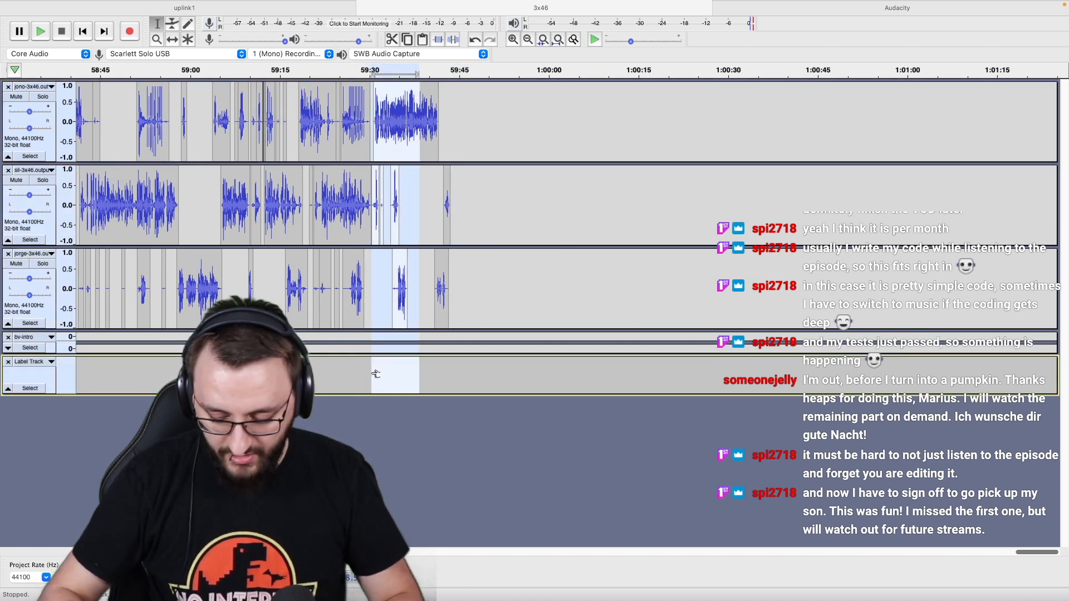
{"action": "key", "text": "Home"}
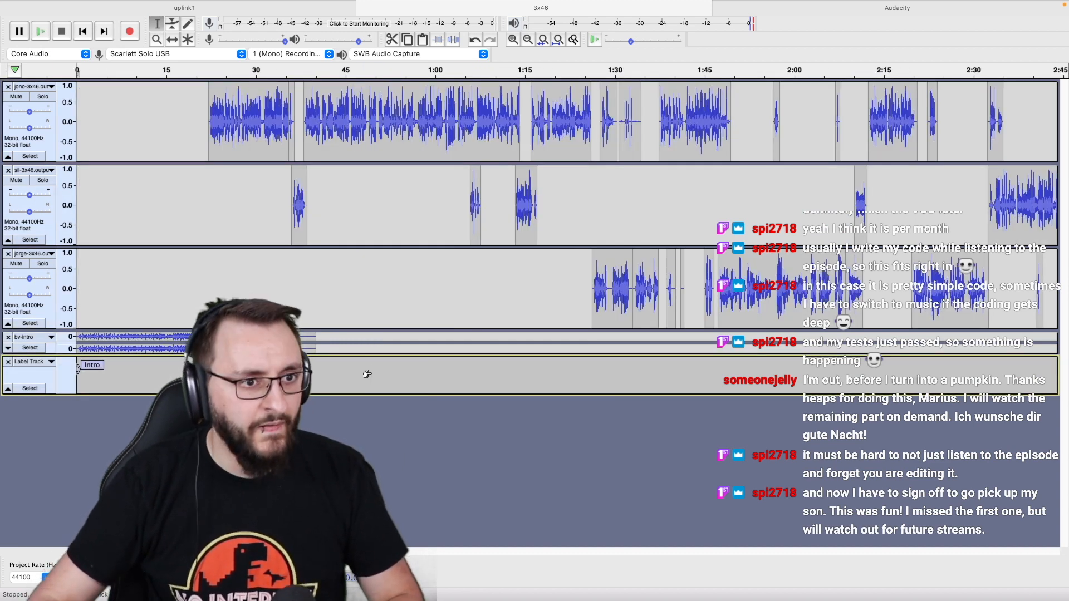
{"action": "key", "text": "super+v"}
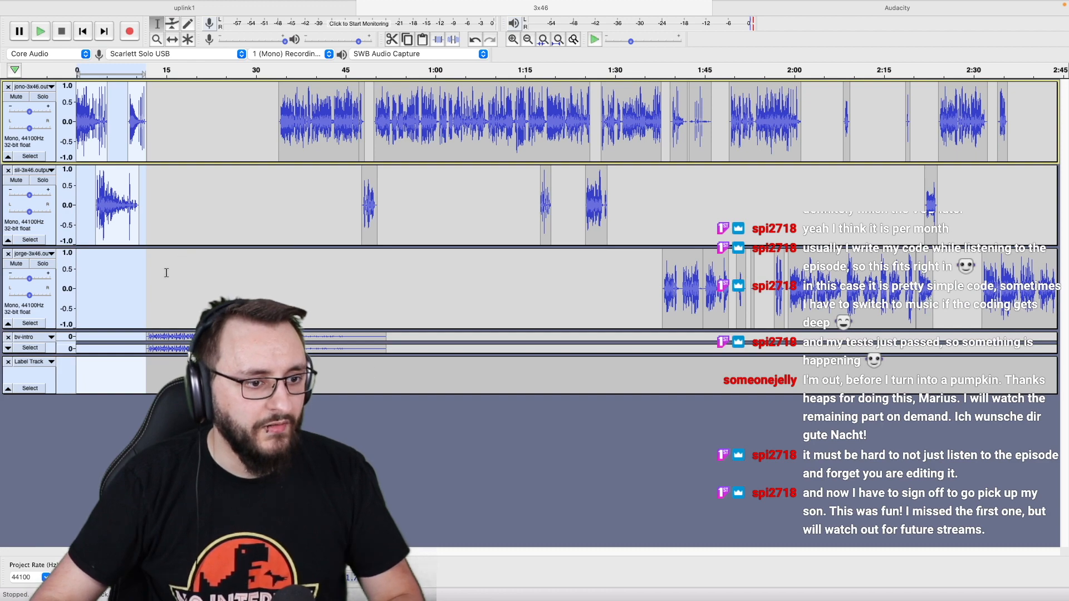
Play from the "Github start requiring 2fa for contributors" label to check its timing, stop, and undo the excerpt's paste.
{"action": "scroll", "coordinate": [166, 273], "scroll_direction": "down", "scroll_amount": 5}
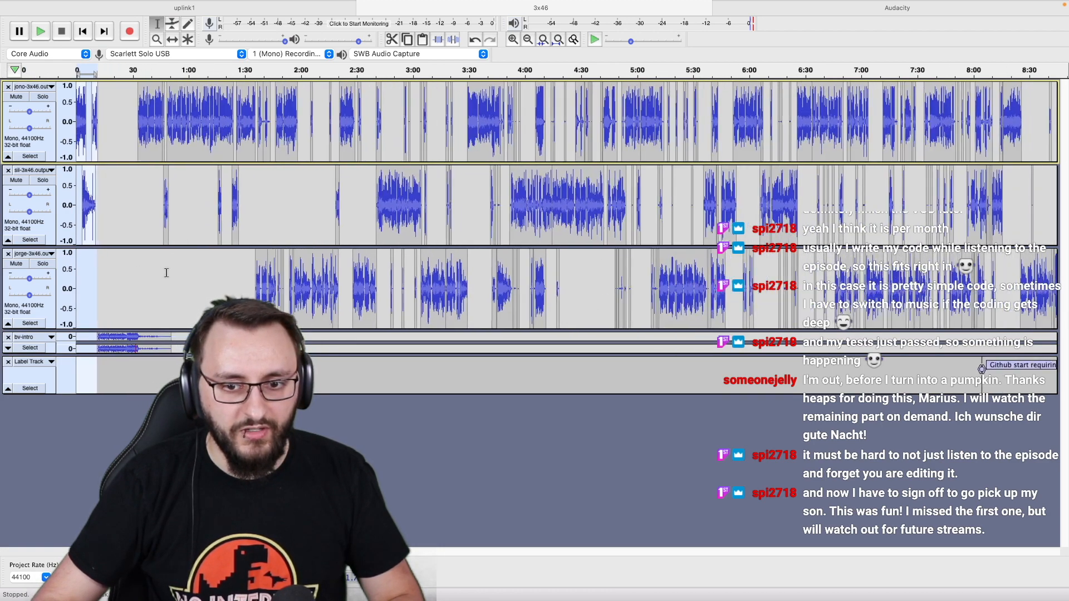
{"action": "scroll", "coordinate": [166, 273], "scroll_direction": "down", "scroll_amount": 1}
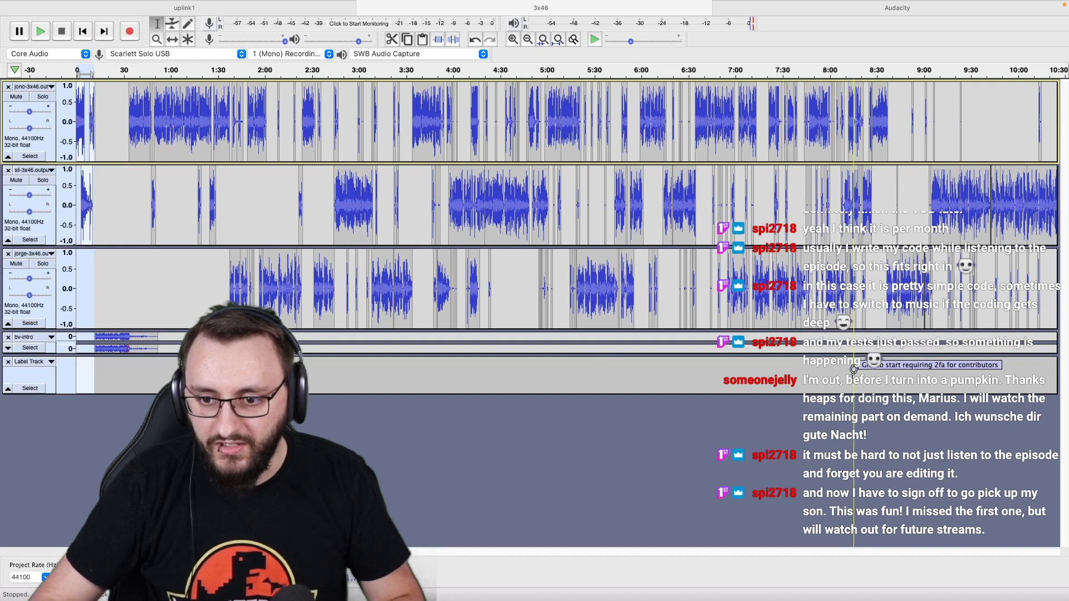
{"action": "left_click", "coordinate": [854, 370]}
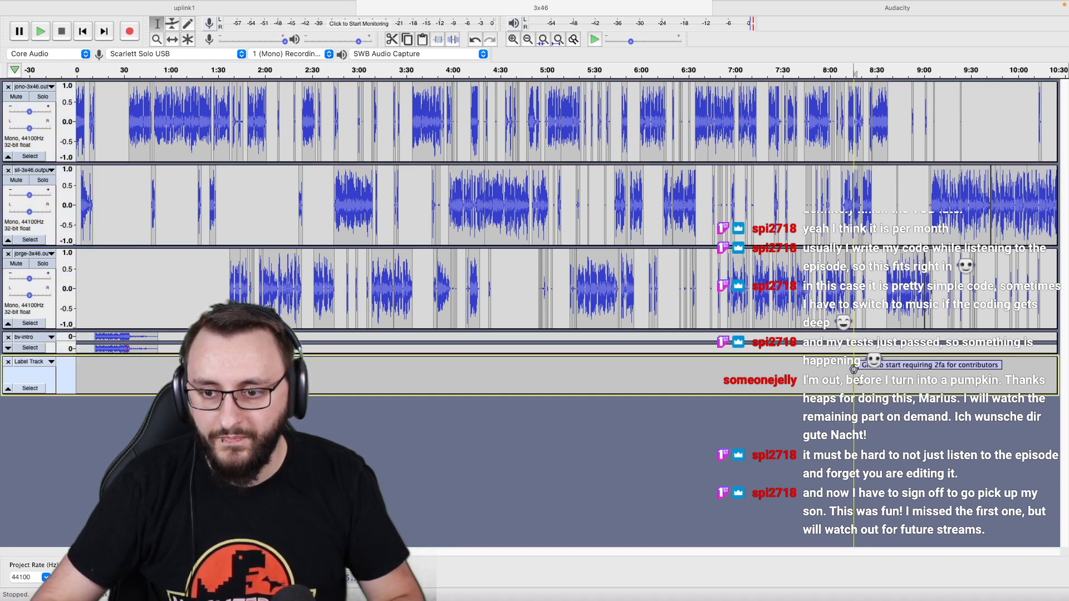
{"action": "key", "text": "space"}
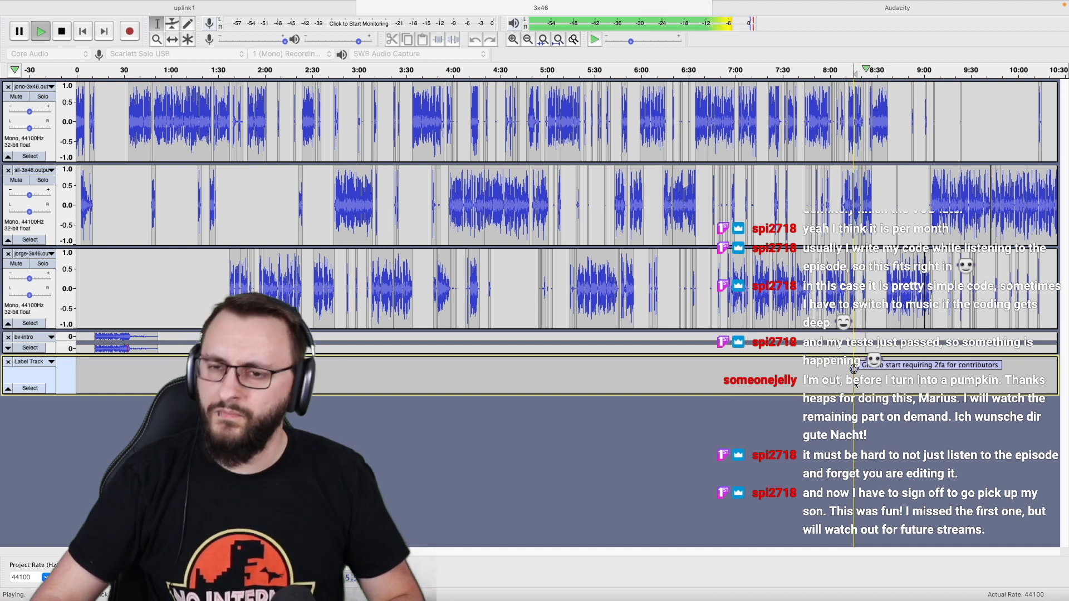
{"action": "key", "text": "space"}
{"action": "key", "text": "super+z"}
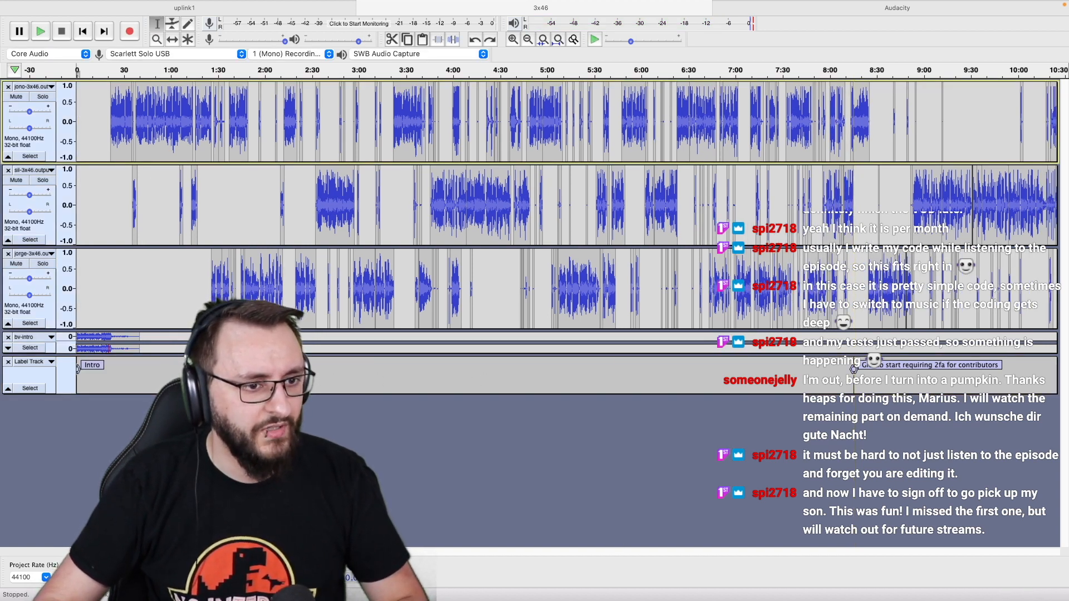
In the untitled project, add an empty label spanning the full excerpt to about 11.7 s, and select all tracks including the label track.
{"action": "left_click", "coordinate": [874, 8]}
{"action": "left_click", "coordinate": [267, 434]}
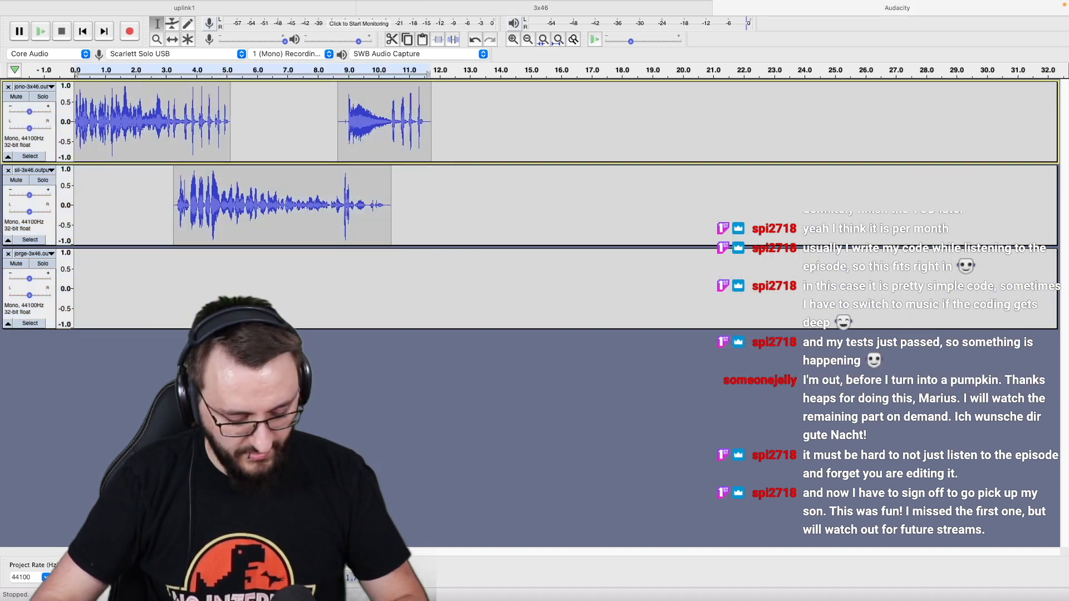
{"action": "key", "text": "super+b"}
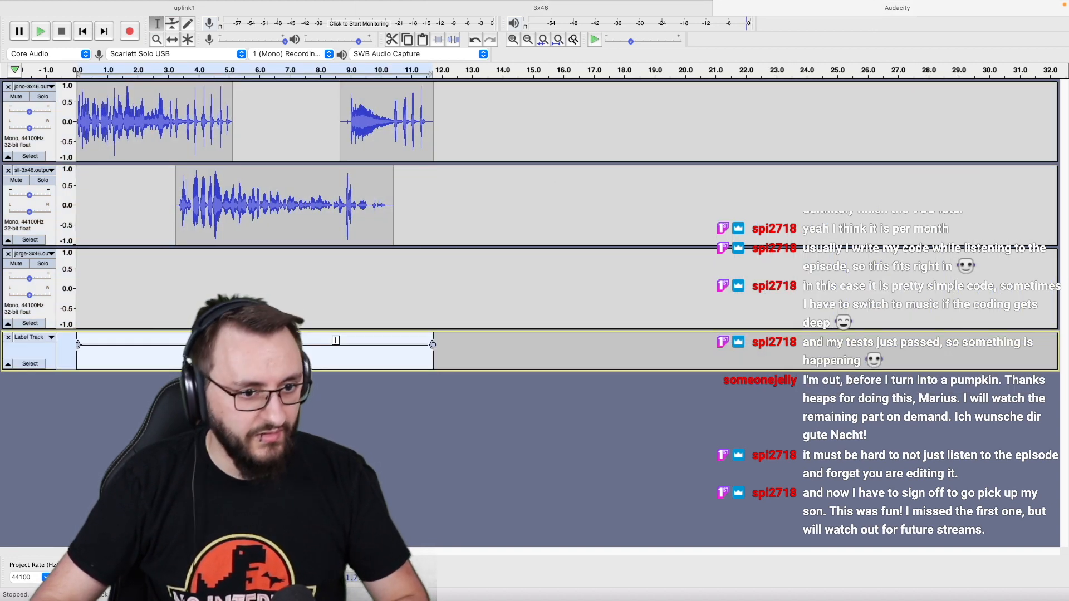
{"action": "left_click", "coordinate": [392, 395]}
{"action": "key", "text": "super+a"}
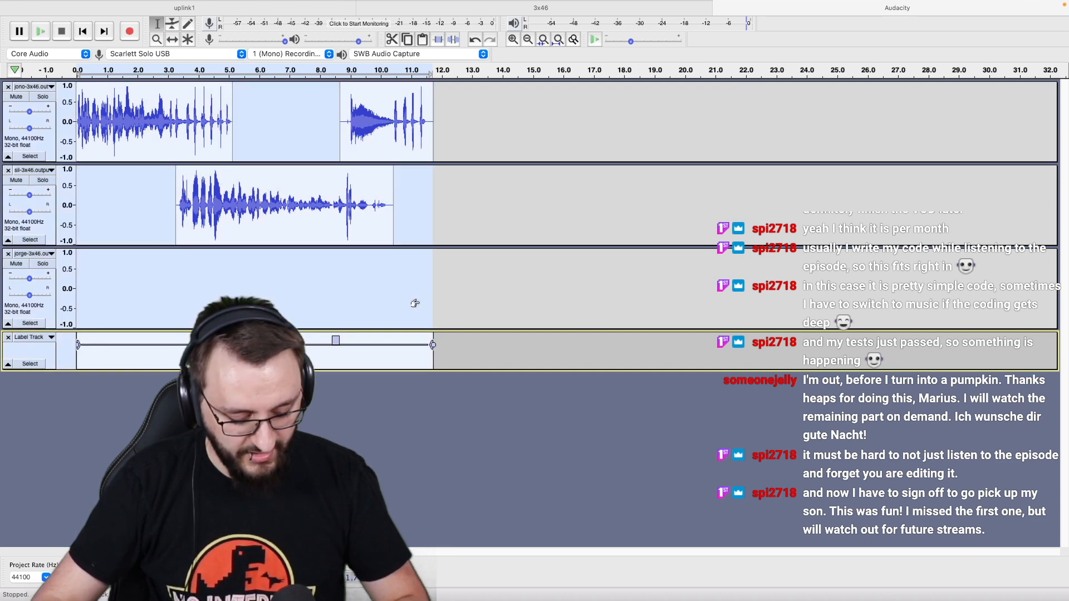
Copy the selected excerpt with its label track and paste it at the very beginning of the 3x46 project.
{"action": "left_click", "coordinate": [427, 12]}
{"action": "left_click_drag", "start_coordinate": [418, 128], "coordinate": [359, 361]}
{"action": "left_click", "coordinate": [362, 370]}
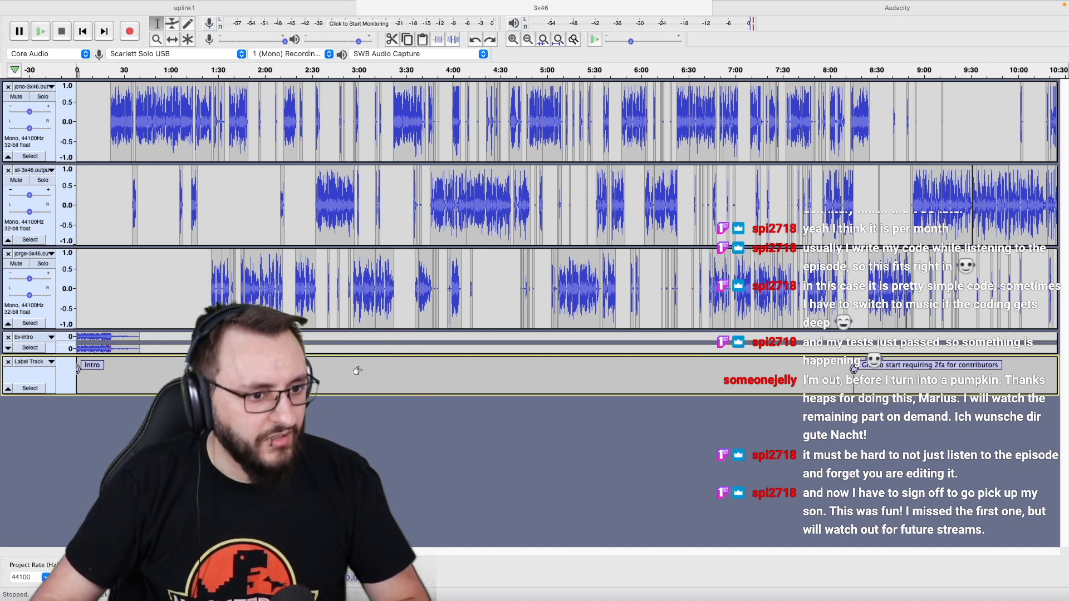
{"action": "key", "text": "super+v"}
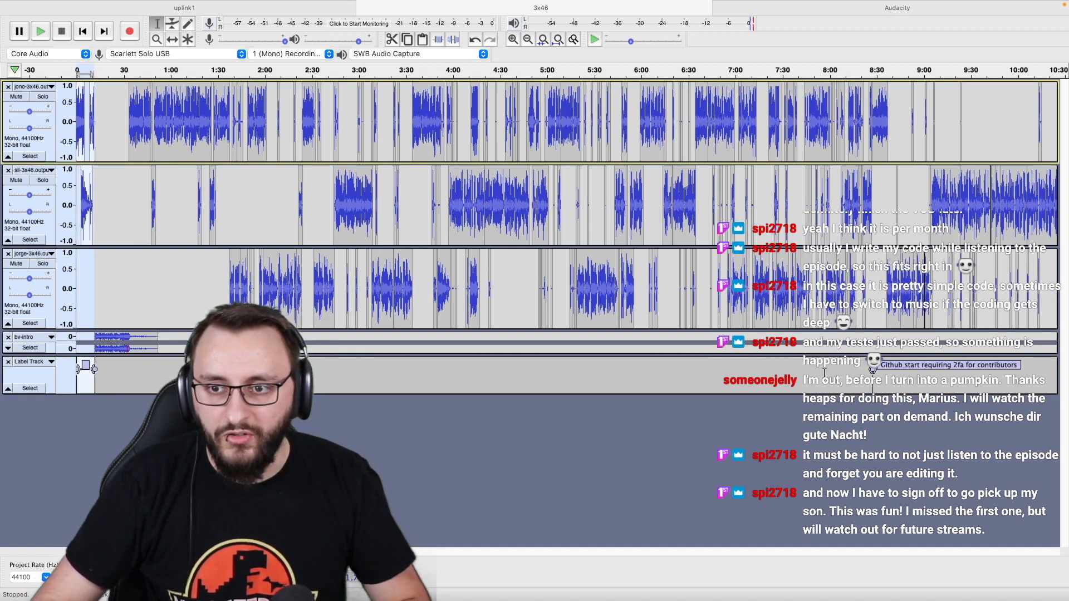
Play from the "Github start requiring 2fa for contributors" label and inspect its alignment with the voice tracks.
{"action": "left_click", "coordinate": [872, 381]}
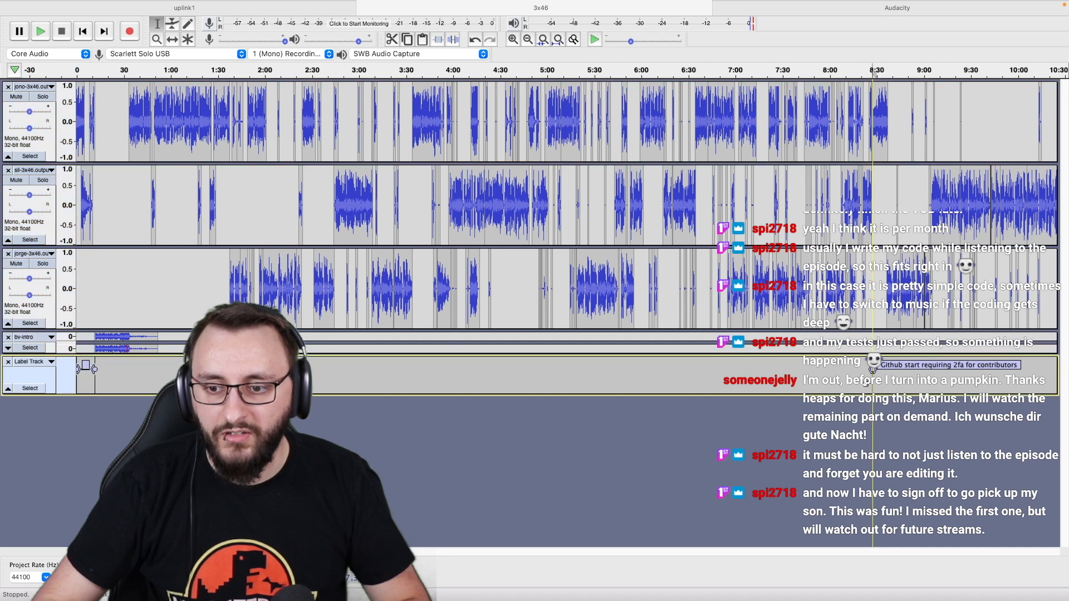
{"action": "key", "text": "space"}
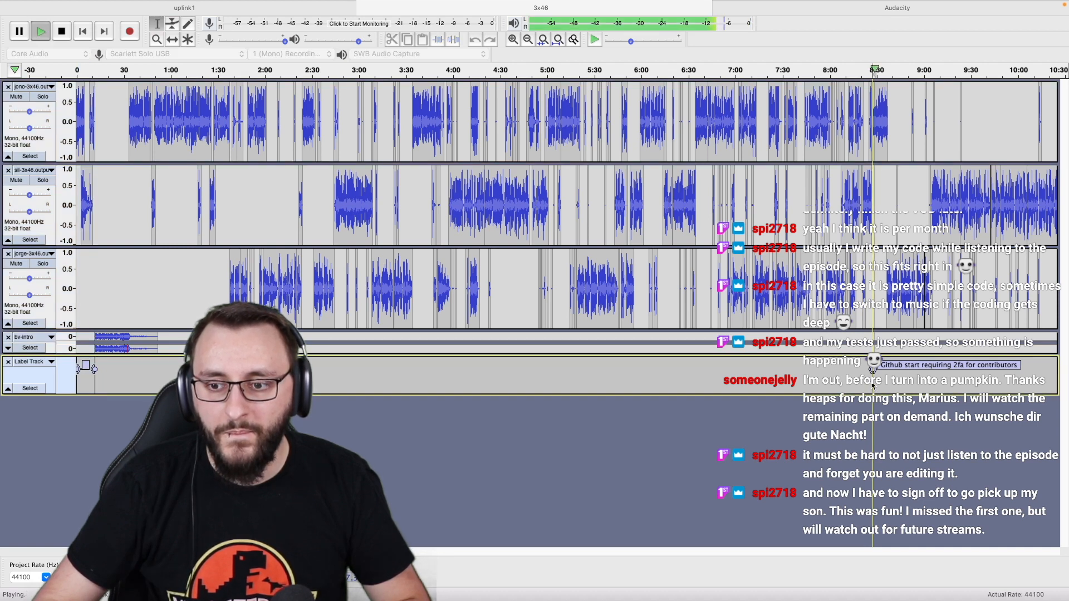
{"action": "key", "text": "space"}
{"action": "key", "text": "ctrl+1"}
{"action": "key", "text": "ctrl+1"}
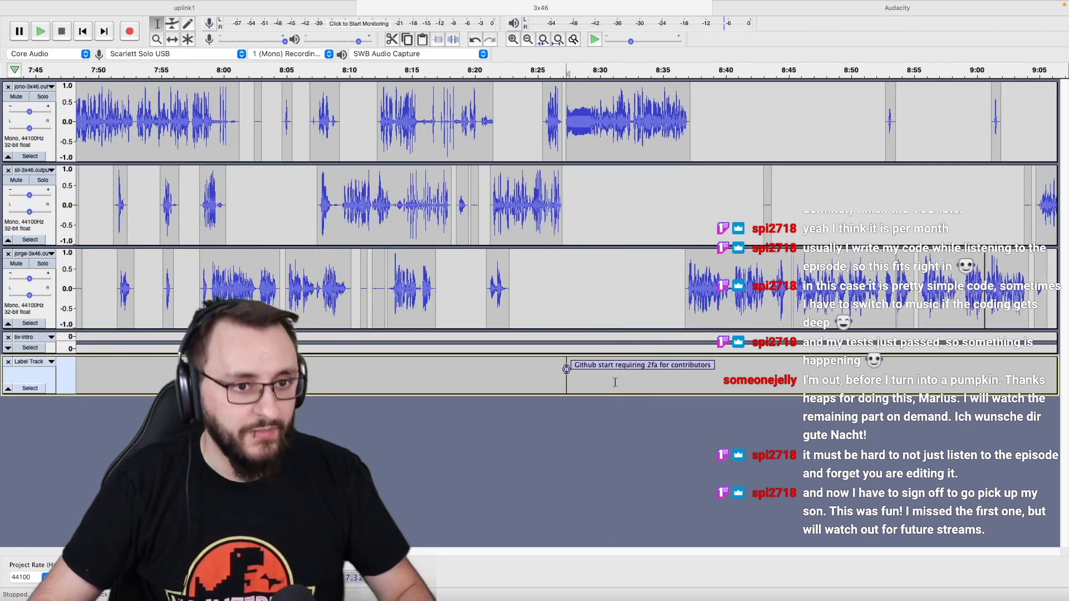
Try to delete the empty label spanning the excerpt at the project's start, and undo the deletion.
{"action": "key", "text": "Home"}
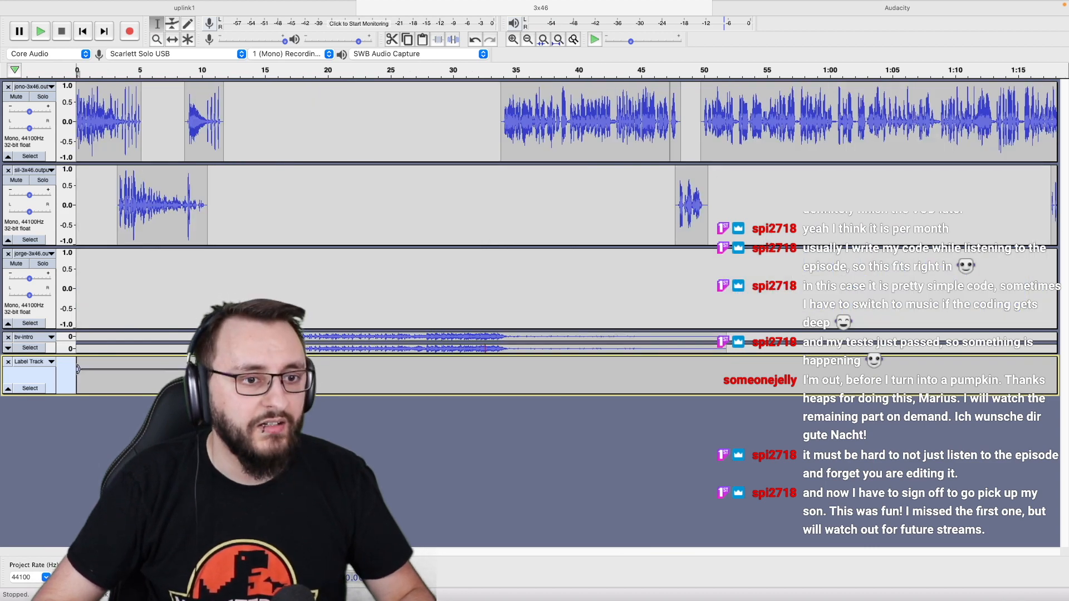
{"action": "scroll", "coordinate": [253, 369], "scroll_direction": "up", "scroll_amount": 3}
{"action": "scroll", "coordinate": [253, 370], "scroll_direction": "left", "scroll_amount": 5}
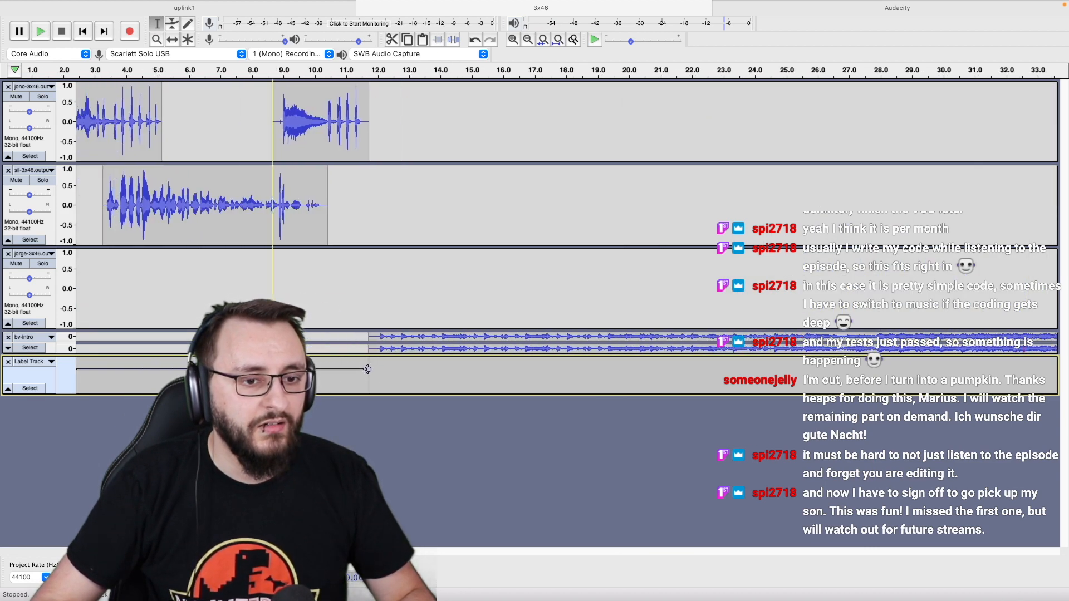
{"action": "left_click", "coordinate": [368, 369]}
{"action": "key", "text": "BackSpace"}
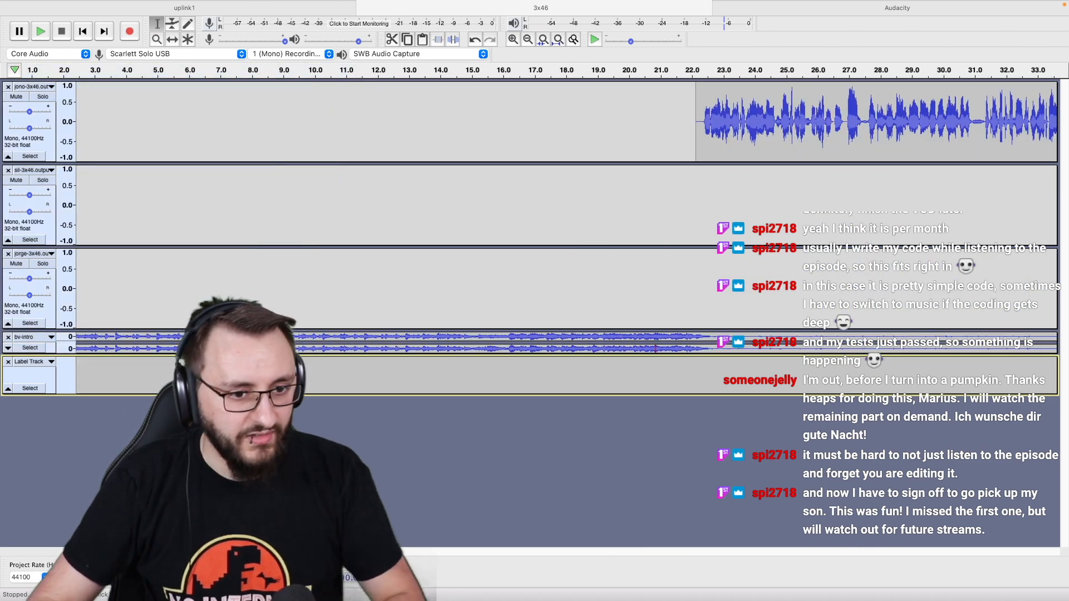
{"action": "scroll", "coordinate": [369, 369], "scroll_direction": "down", "scroll_amount": 3}
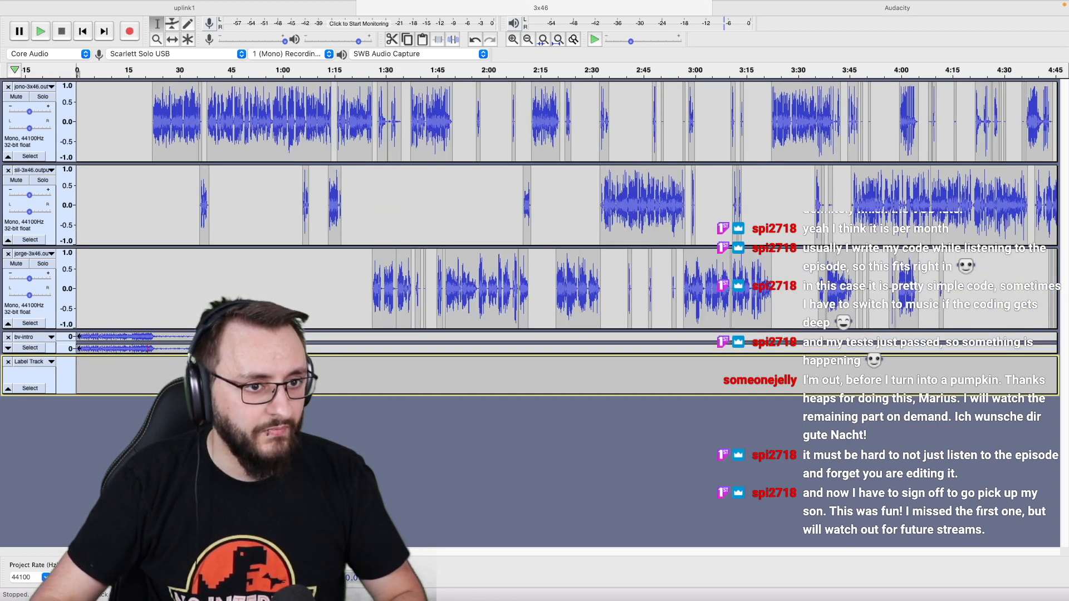
{"action": "key", "text": "super+z"}
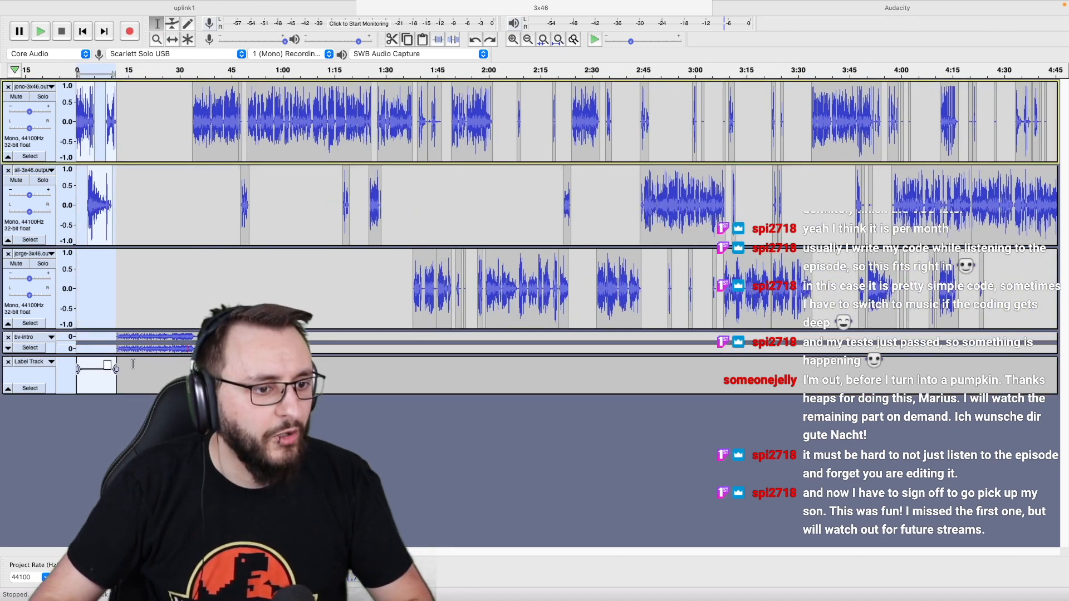
Remove the empty label spanning the opening excerpt from the label track, keeping the audio in place.
{"action": "left_click", "coordinate": [132, 381]}
{"action": "left_click", "coordinate": [106, 368]}
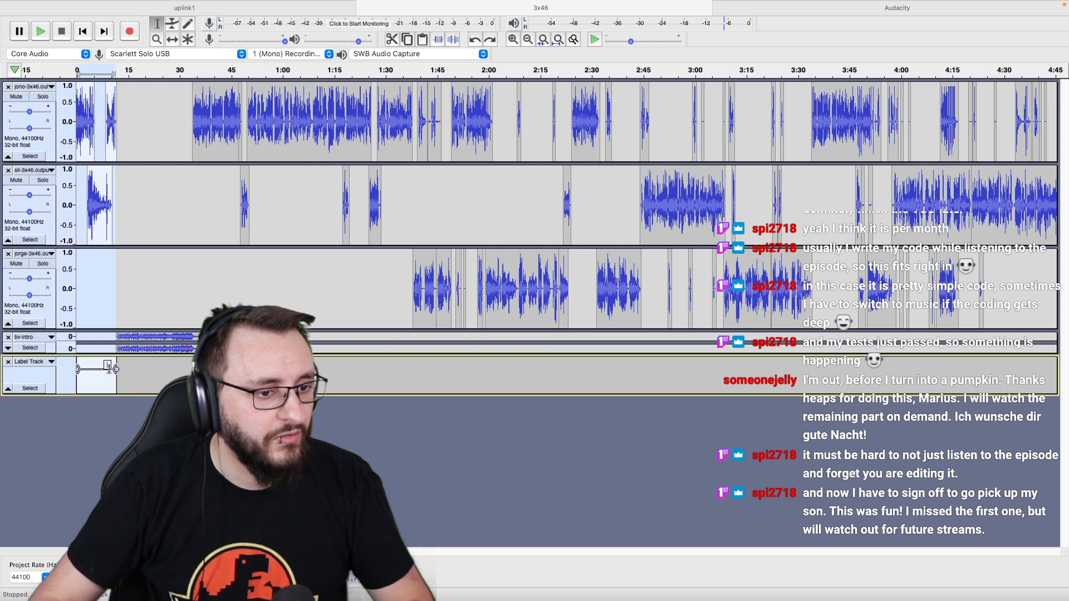
{"action": "left_click", "coordinate": [100, 370]}
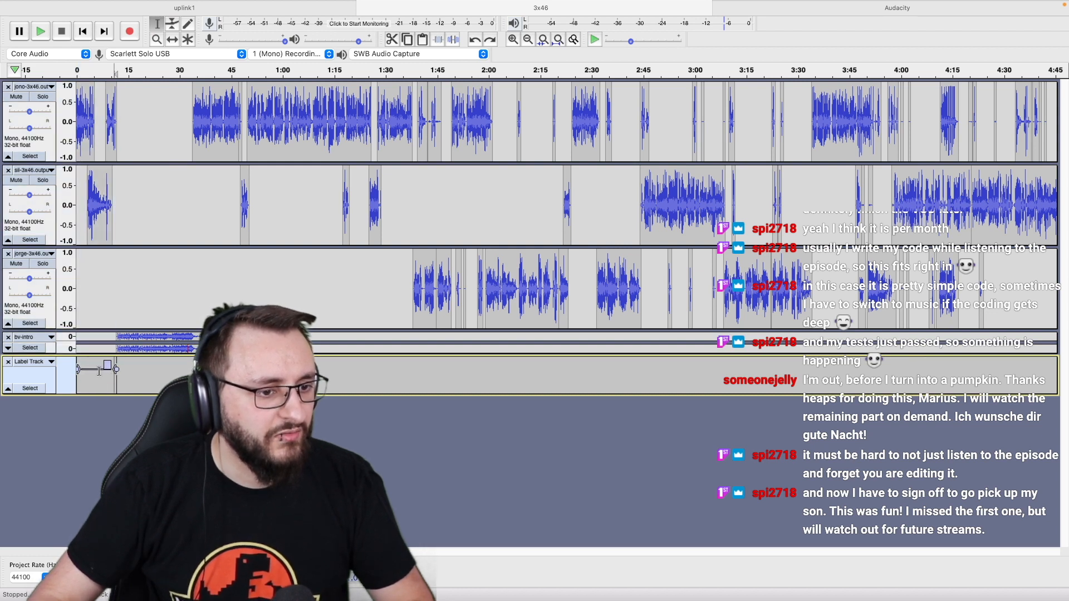
{"action": "left_click_drag", "start_coordinate": [149, 369], "coordinate": [41, 369]}
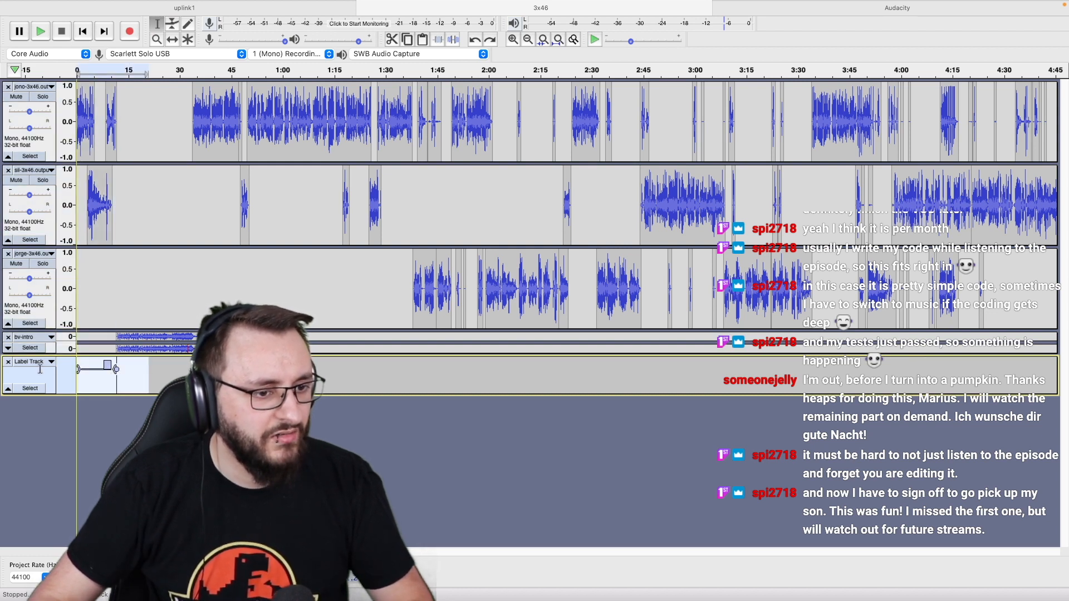
{"action": "left_click", "coordinate": [137, 377]}
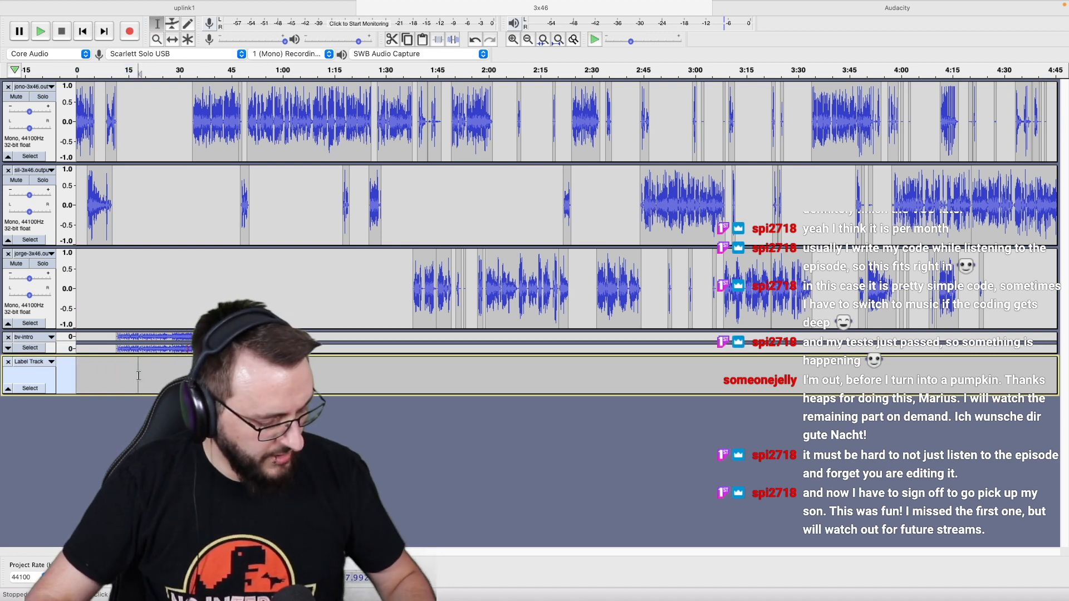
Add a new empty point label at the very start of the episode on the label track.
{"action": "key", "text": "shift+r"}
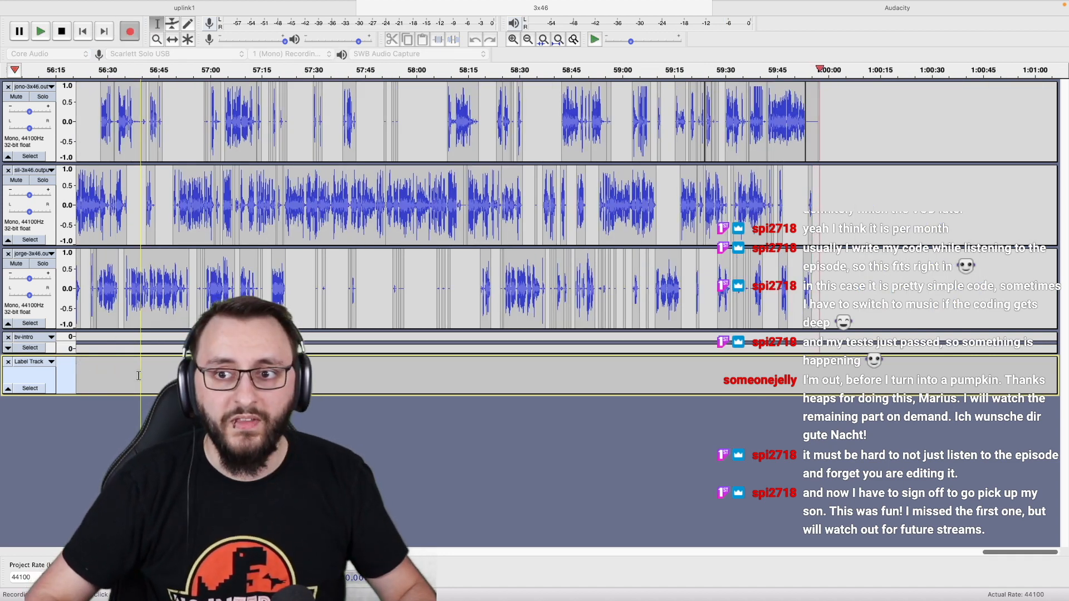
{"action": "key", "text": "super+b"}
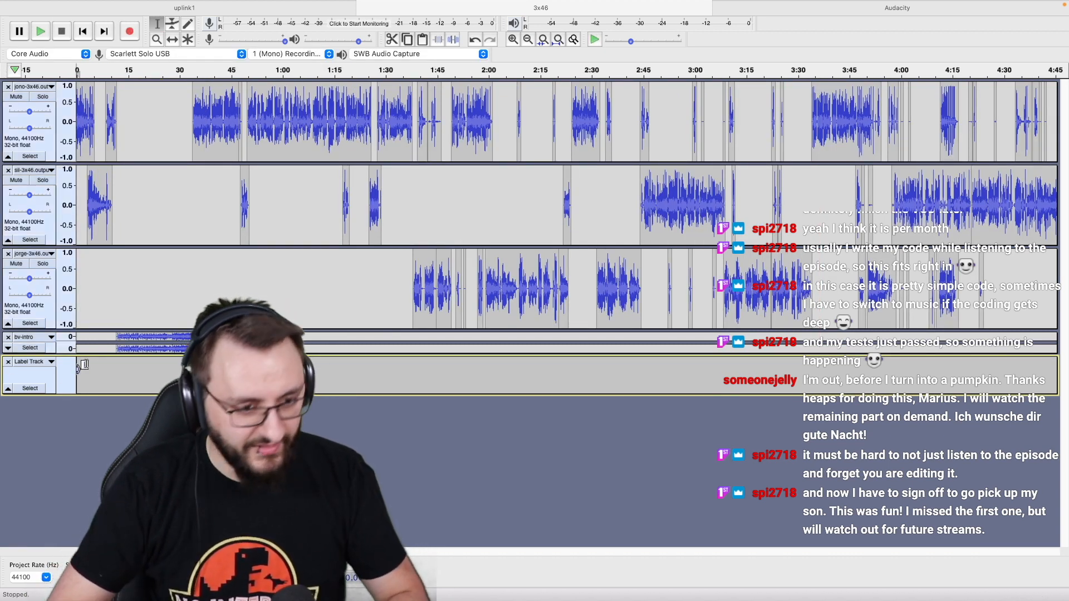
{"action": "left_click", "coordinate": [95, 377]}
{"action": "scroll", "coordinate": [95, 377], "scroll_direction": "up", "scroll_amount": 3}
{"action": "scroll", "coordinate": [96, 377], "scroll_direction": "left", "scroll_amount": 3}
{"action": "key", "text": "Home"}
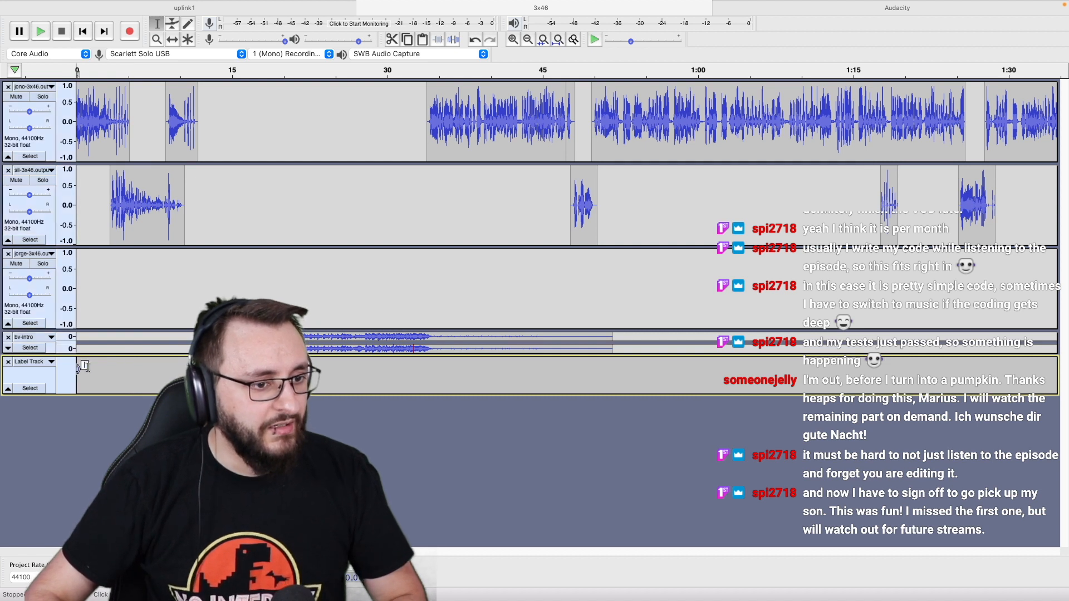
{"action": "left_click", "coordinate": [101, 369]}
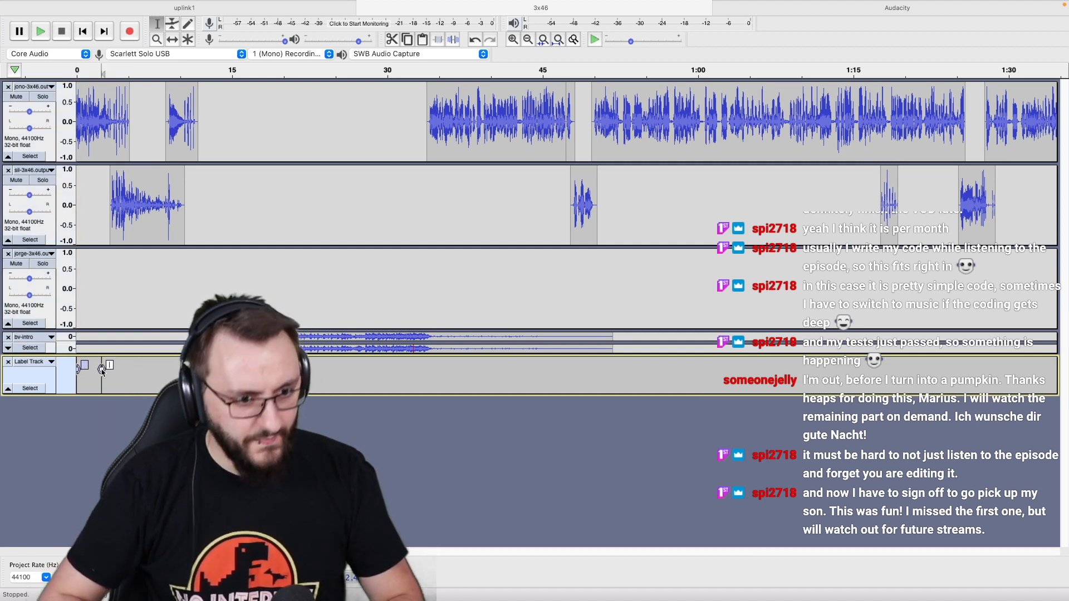
{"action": "key", "text": "BackSpace"}
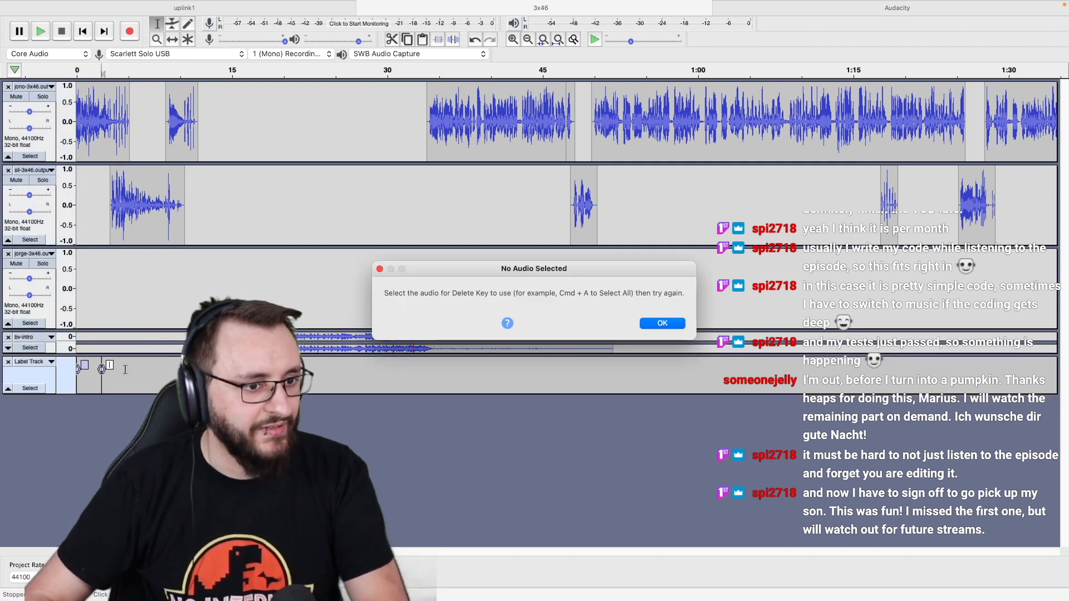
{"action": "left_click", "coordinate": [663, 323]}
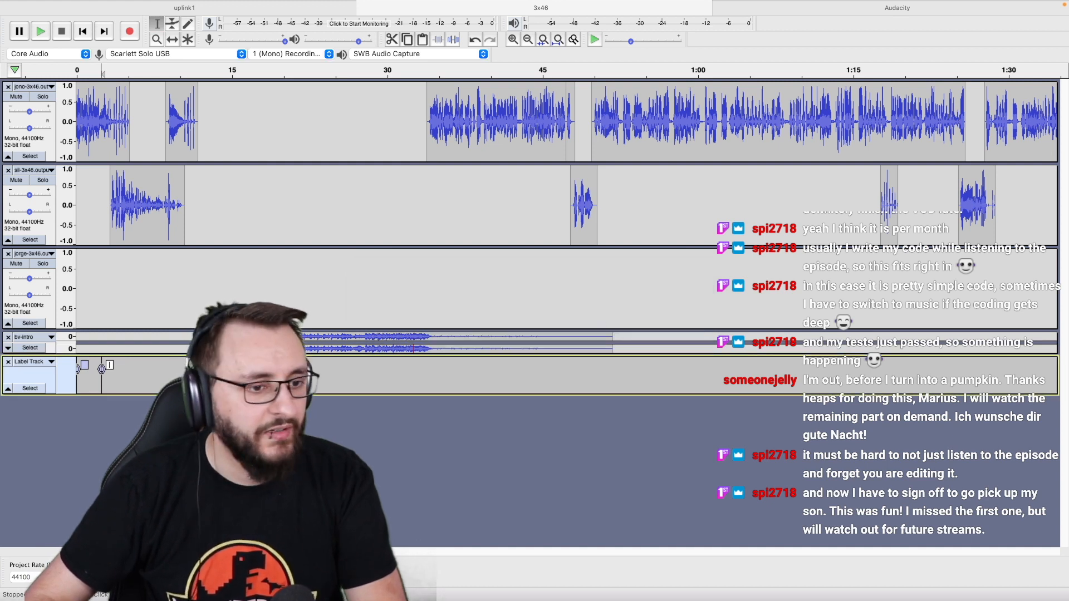
{"action": "left_click", "coordinate": [111, 368]}
{"action": "key", "text": "BackSpace"}
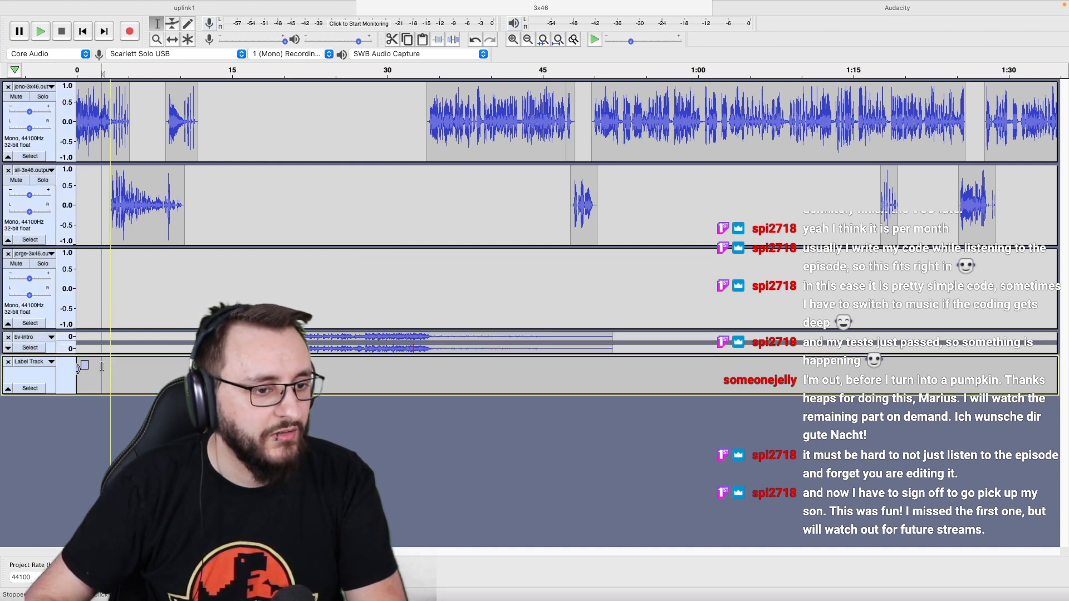
Name the label at the very start of the episode "Intro".
{"action": "left_click", "coordinate": [83, 366]}
{"action": "right_click", "coordinate": [84, 368]}
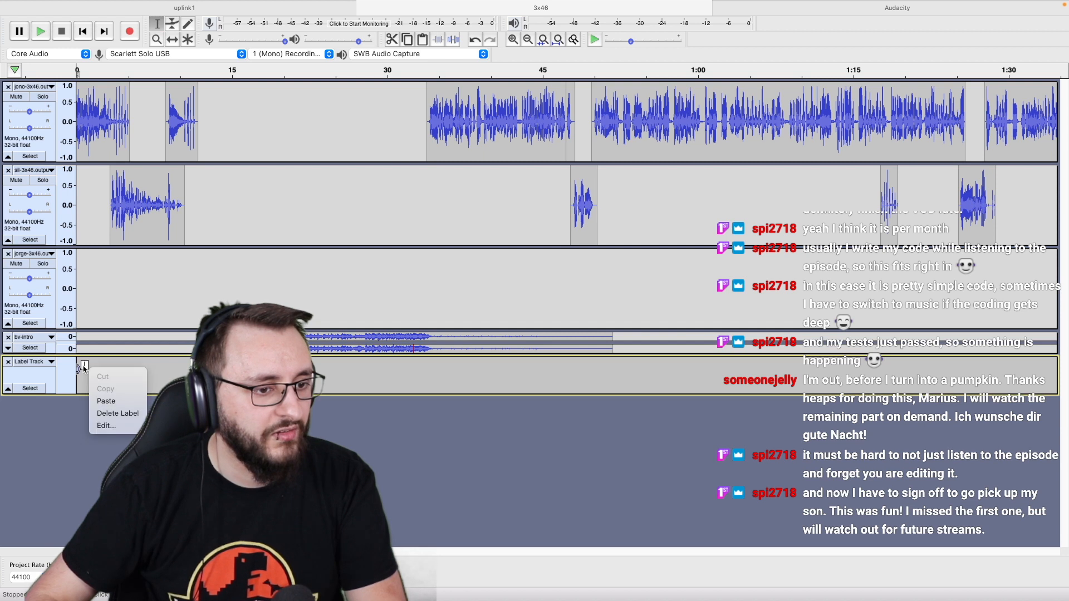
{"action": "left_click", "coordinate": [111, 400]}
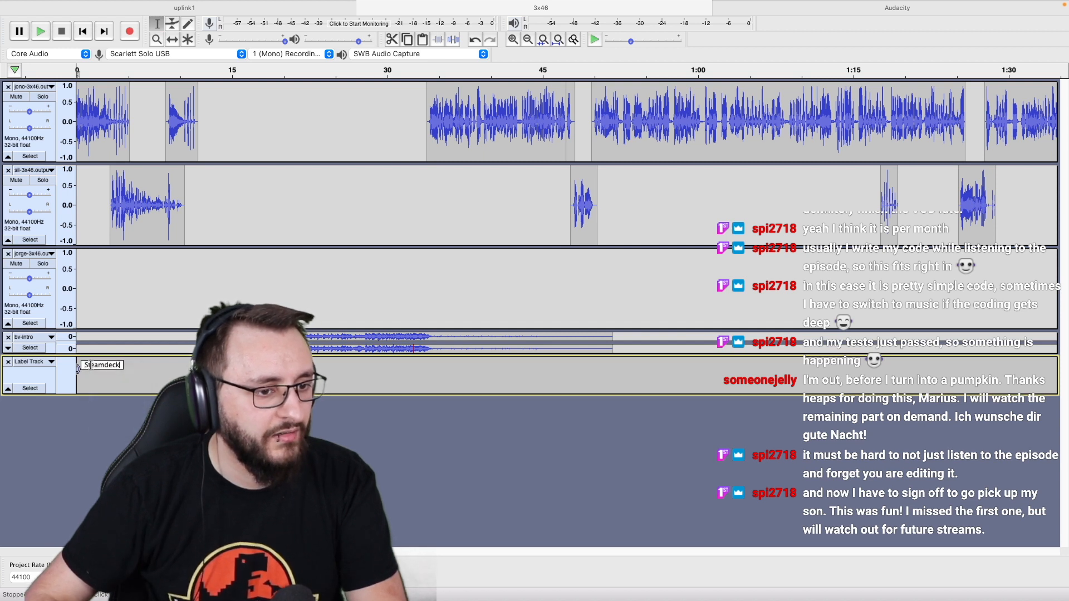
{"action": "key", "text": "Left"}
{"action": "type", "text": "r"}
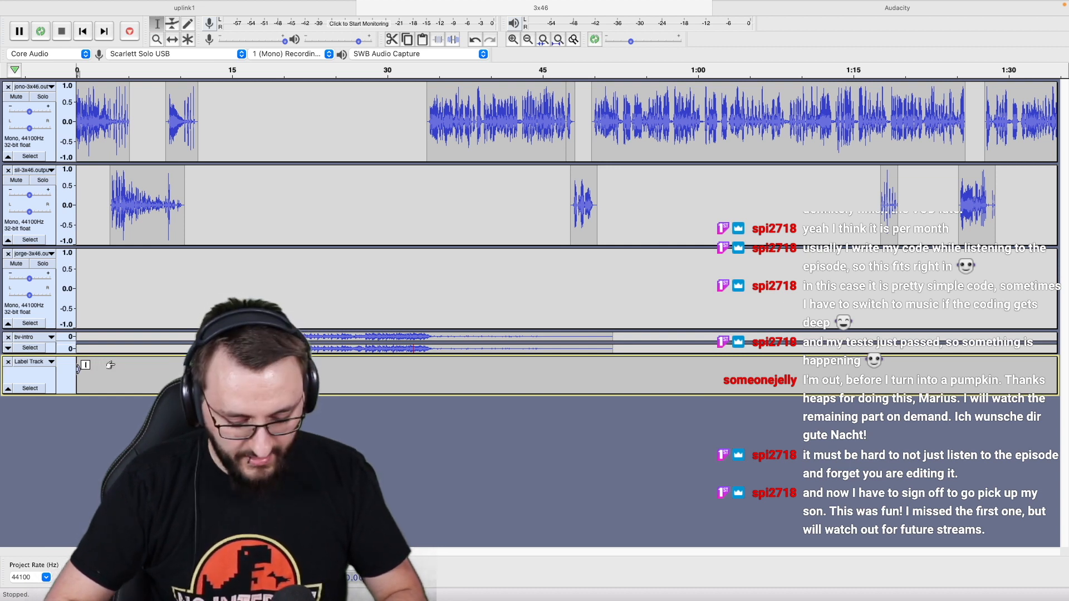
{"action": "type", "text": "o"}
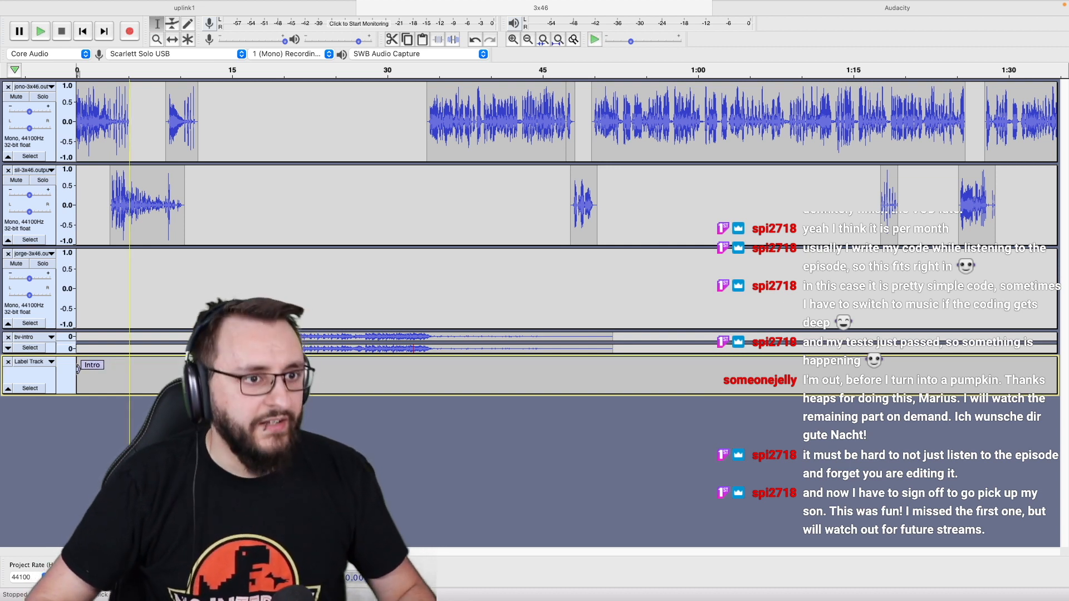
Play the opening excerpt from the beginning through to the start of the intro music.
{"action": "scroll", "coordinate": [193, 354], "scroll_direction": "up", "scroll_amount": 2}
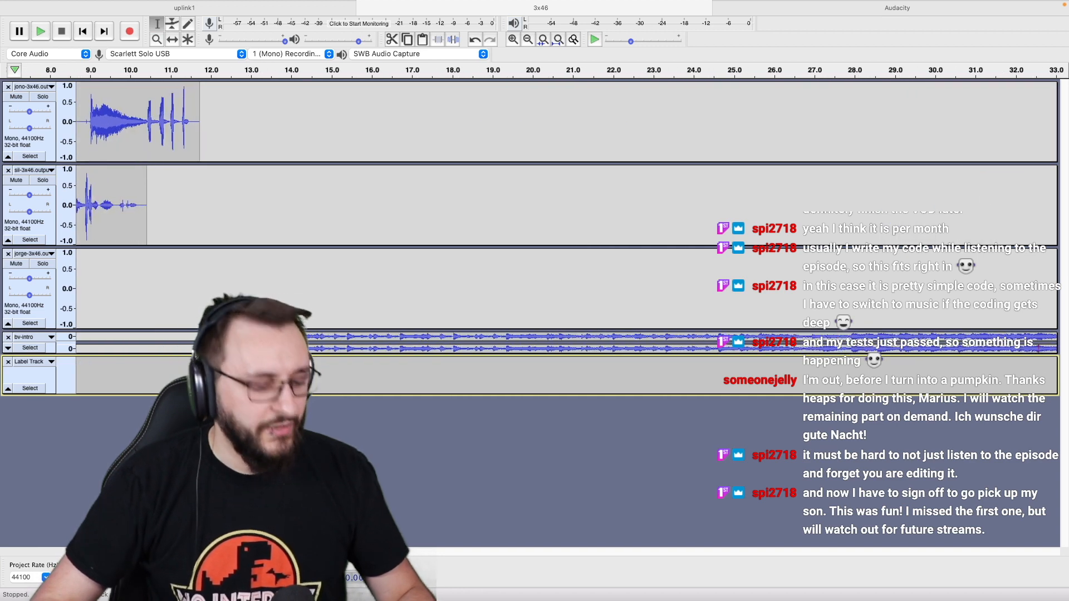
{"action": "key", "text": "space"}
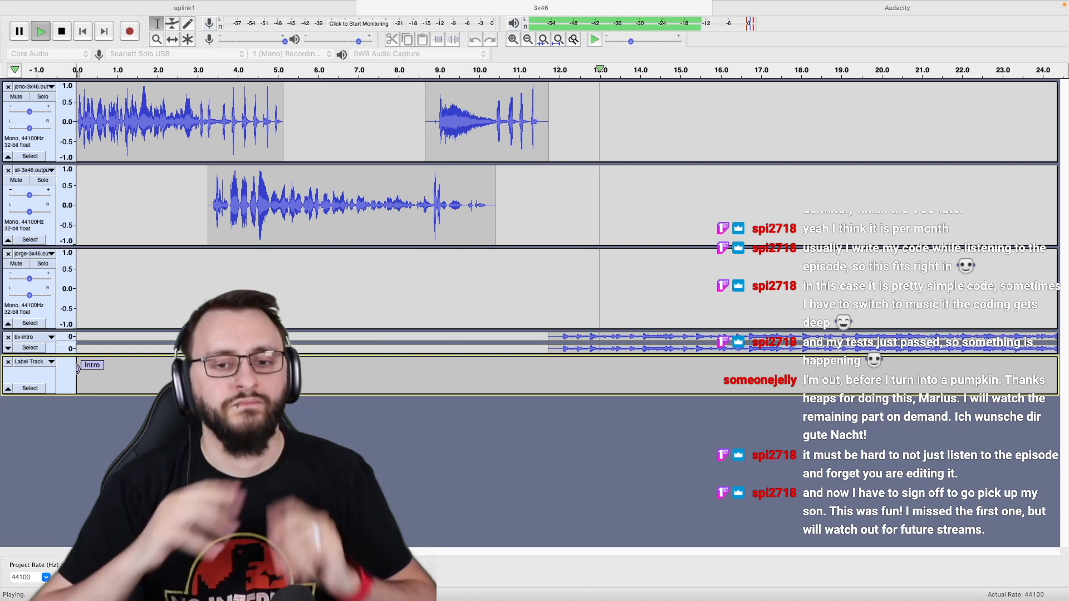
{"action": "key", "text": "space"}
Delete the pause from about 11.53 s to 11.95 s across all tracks, including the label track, closing the gap before the intro music.
{"action": "scroll", "coordinate": [486, 280], "scroll_direction": "up", "scroll_amount": 3}
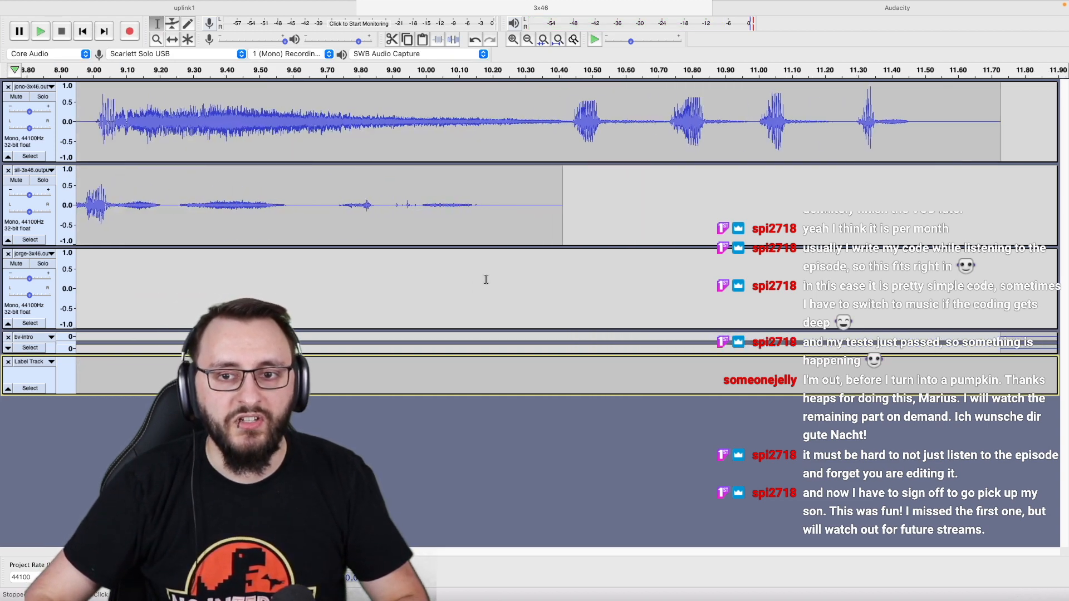
{"action": "scroll", "coordinate": [486, 279], "scroll_direction": "right", "scroll_amount": 10}
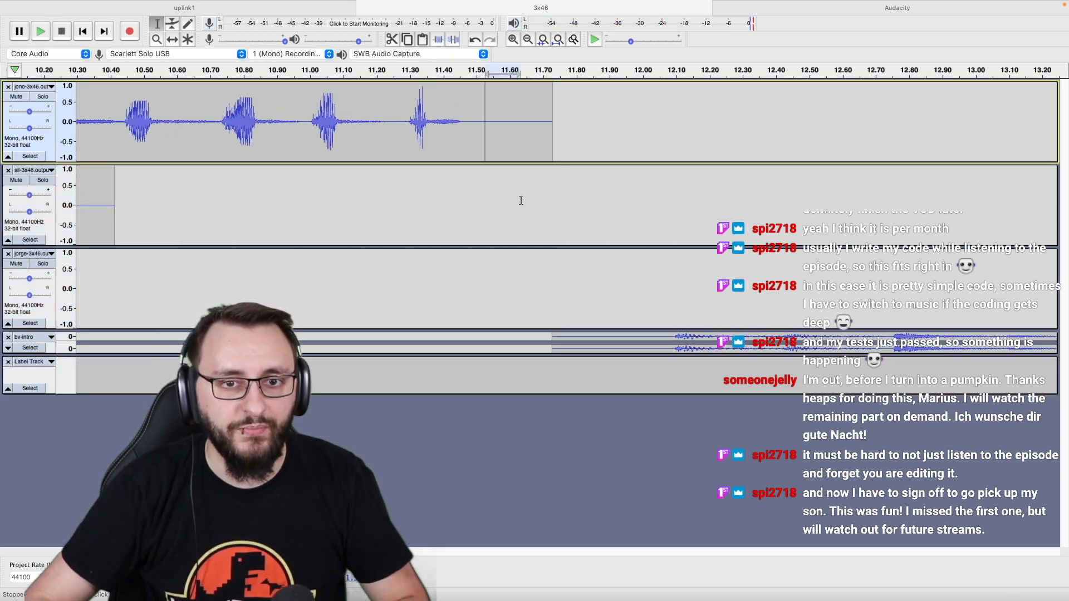
{"action": "left_click_drag", "start_coordinate": [486, 119], "coordinate": [614, 390]}
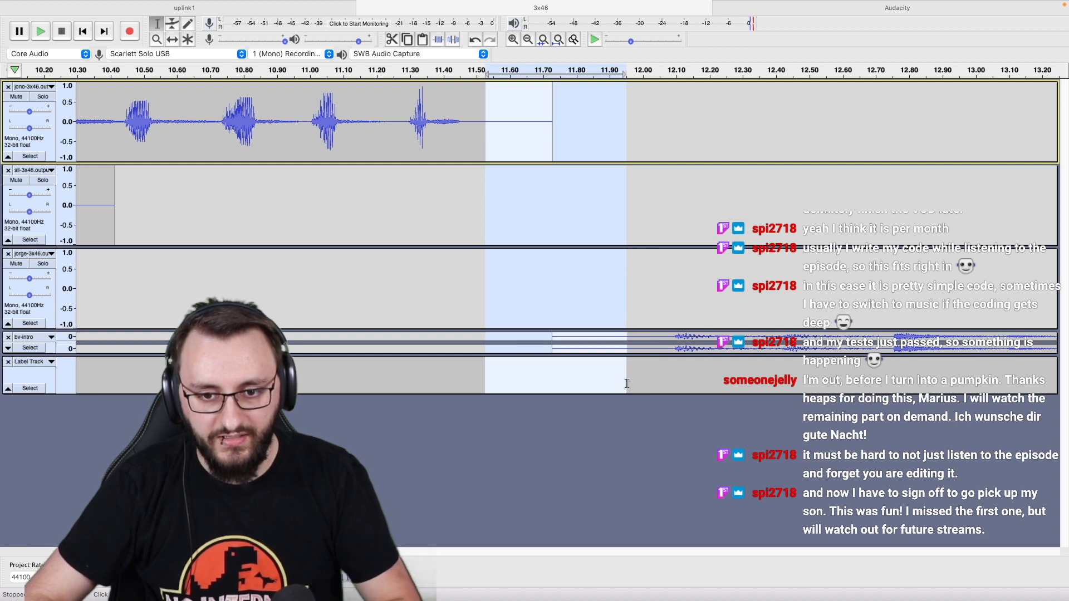
{"action": "key", "text": "Delete"}
Play from shortly before the excerpt's end to check its transition into the intro music.
{"action": "left_click", "coordinate": [262, 292]}
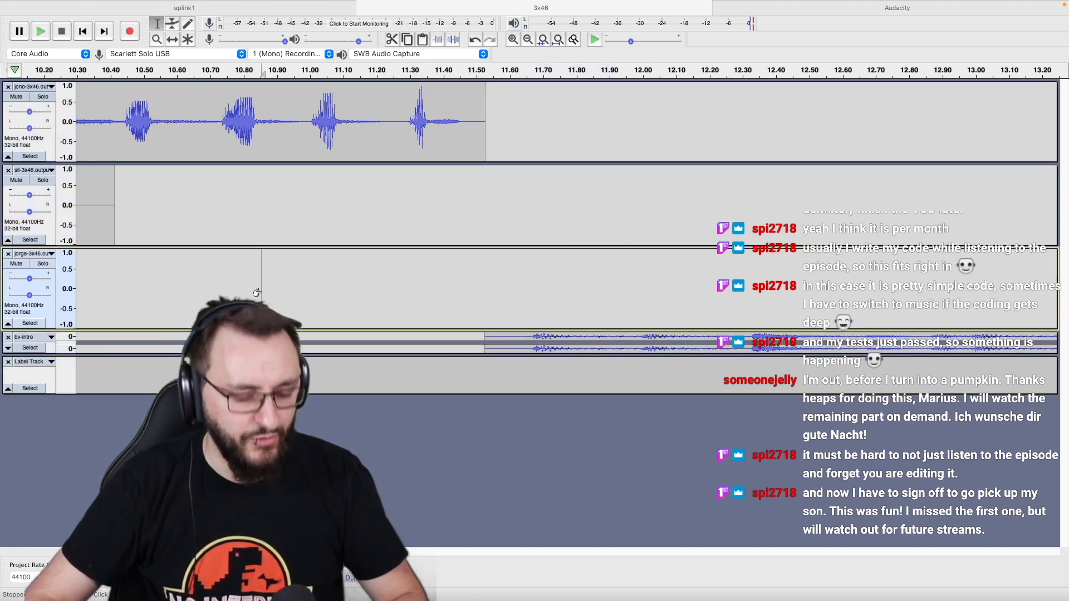
{"action": "left_click", "coordinate": [231, 287]}
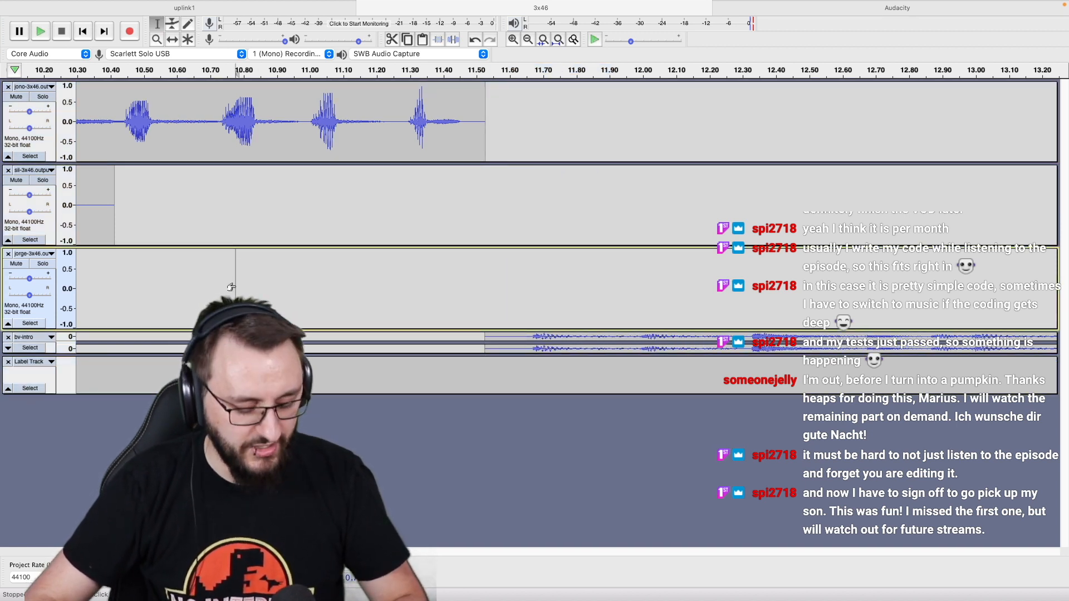
{"action": "key", "text": "space"}
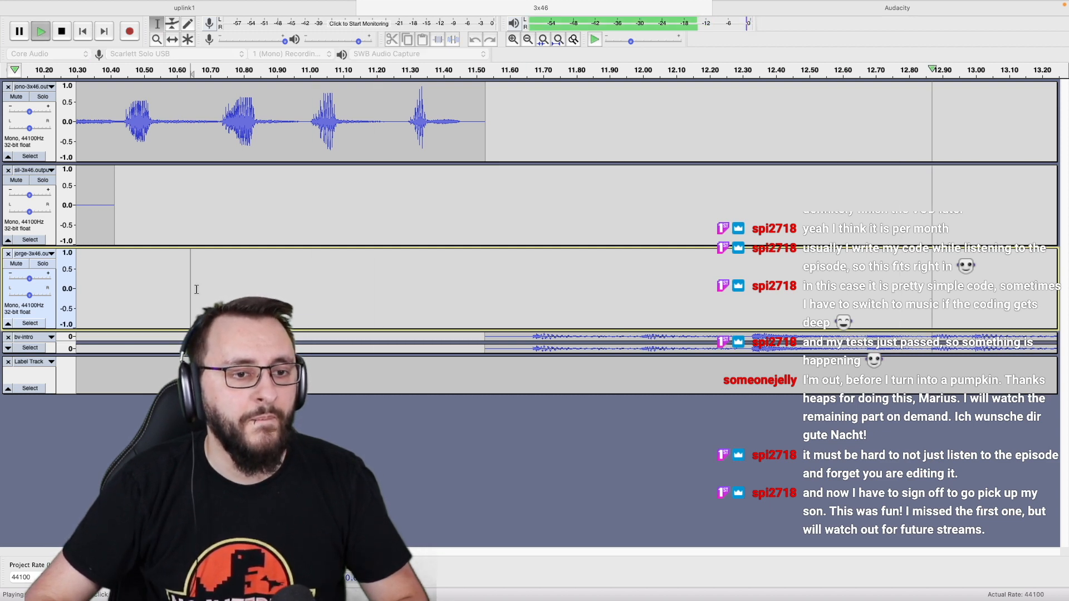
{"action": "scroll", "coordinate": [198, 289], "scroll_direction": "down", "scroll_amount": 5}
{"action": "key", "text": "space"}
Play from the "Github start requiring 2fa for contributors" label to check its alignment with the topic's start.
{"action": "scroll", "coordinate": [196, 289], "scroll_direction": "down", "scroll_amount": 4}
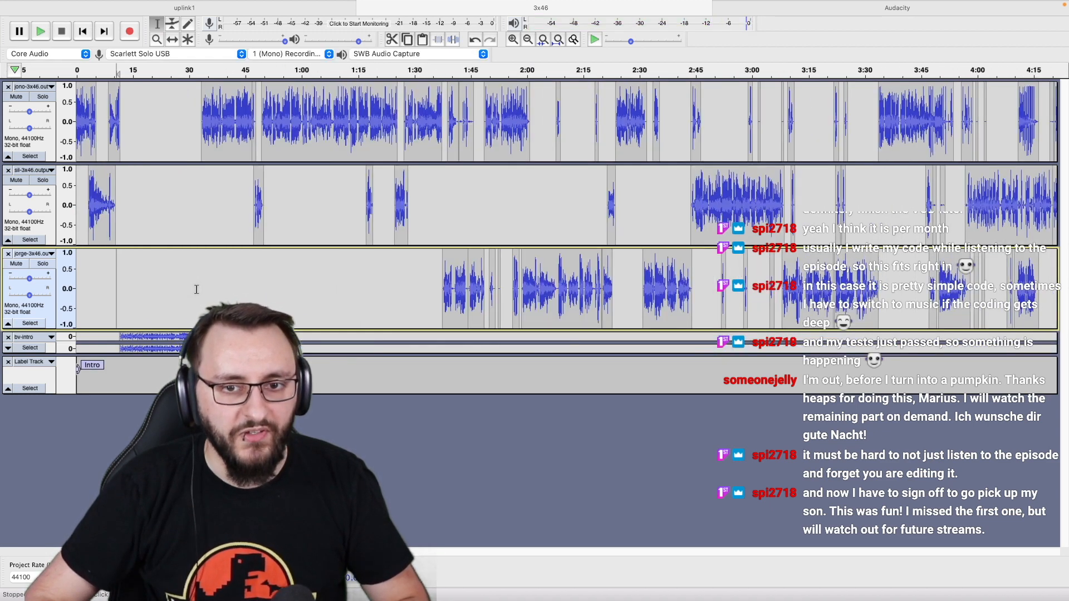
{"action": "scroll", "coordinate": [197, 289], "scroll_direction": "down", "scroll_amount": 1}
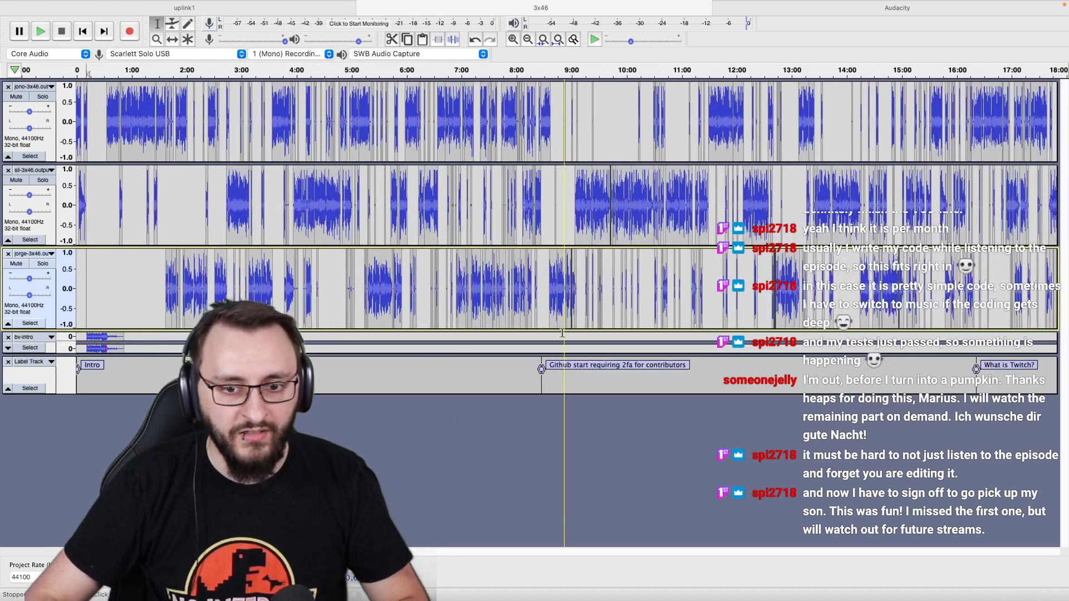
{"action": "left_click", "coordinate": [542, 384]}
{"action": "key", "text": "space"}
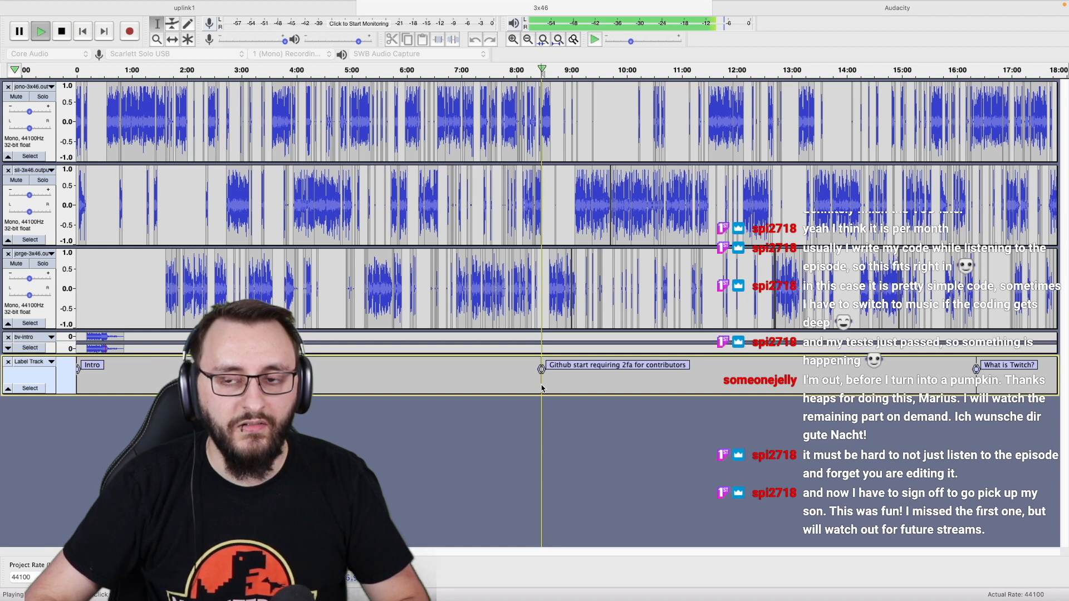
{"action": "key", "text": "space"}
Play from the "What is Twitch?" label to check its alignment with the topic's start.
{"action": "scroll", "coordinate": [613, 384], "scroll_direction": "right", "scroll_amount": 5}
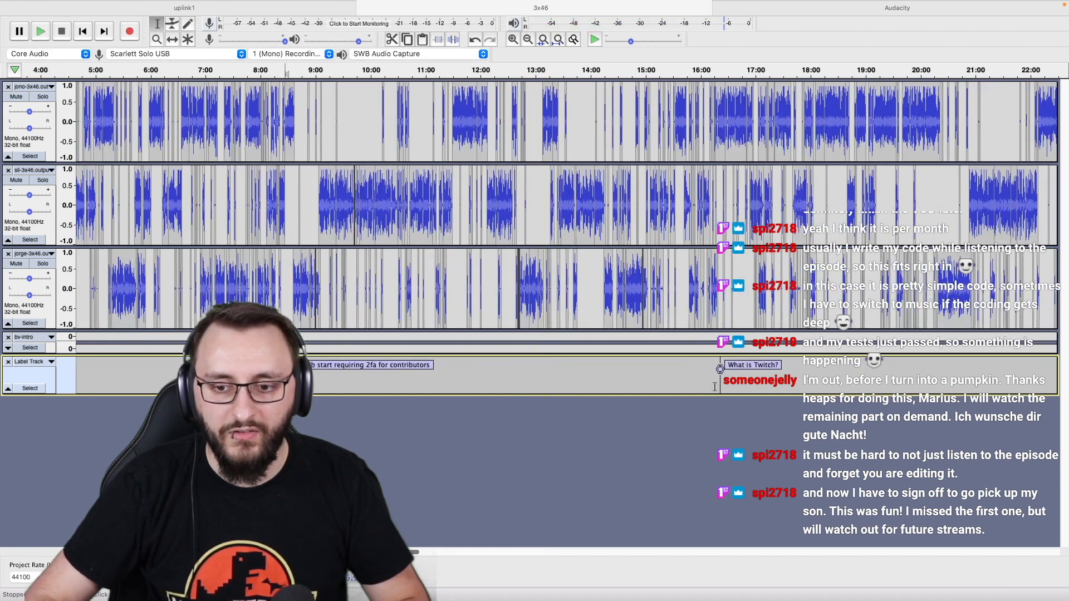
{"action": "key", "text": "space"}
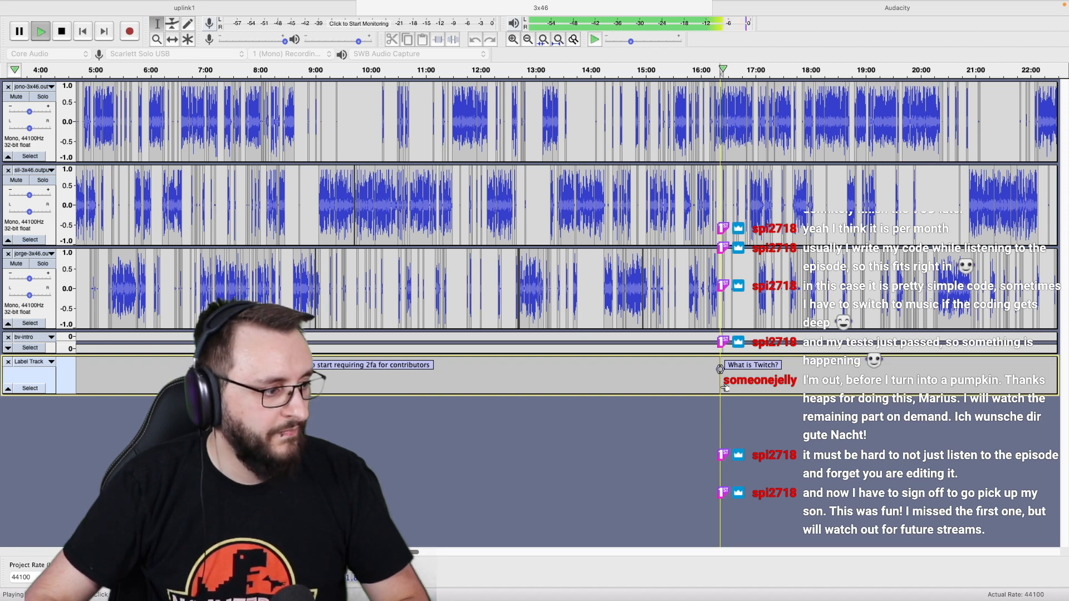
{"action": "scroll", "coordinate": [723, 384], "scroll_direction": "right", "scroll_amount": 3}
{"action": "key", "text": "space"}
Play from the "Software Supply Chain Security Mobilization Plan" and "Steam Deck review" labels to check their alignment with the topic starts.
{"action": "scroll", "coordinate": [720, 386], "scroll_direction": "right", "scroll_amount": 5}
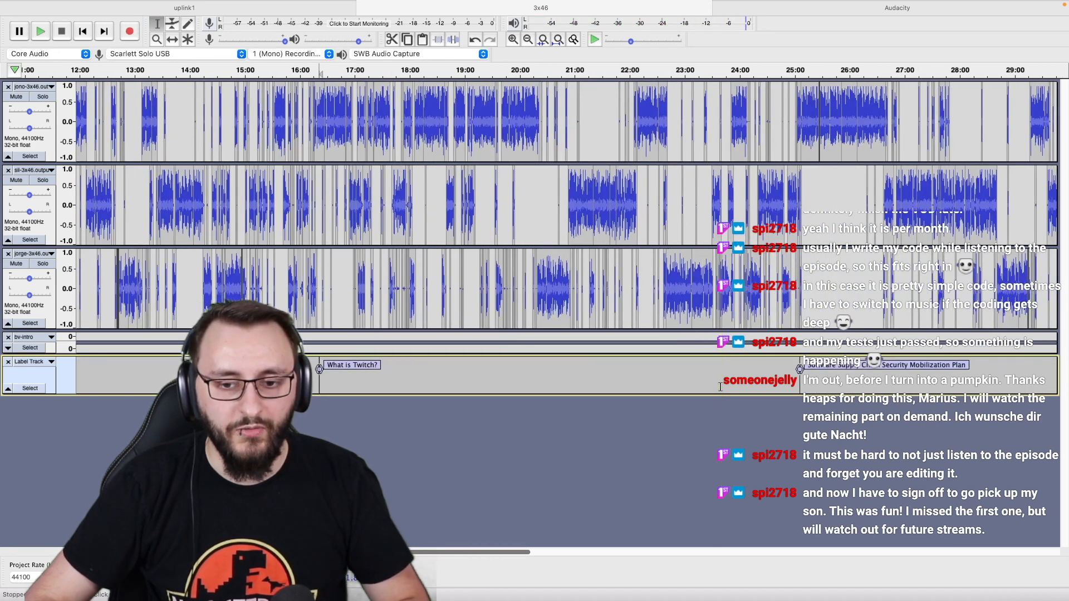
{"action": "scroll", "coordinate": [720, 386], "scroll_direction": "right", "scroll_amount": 8}
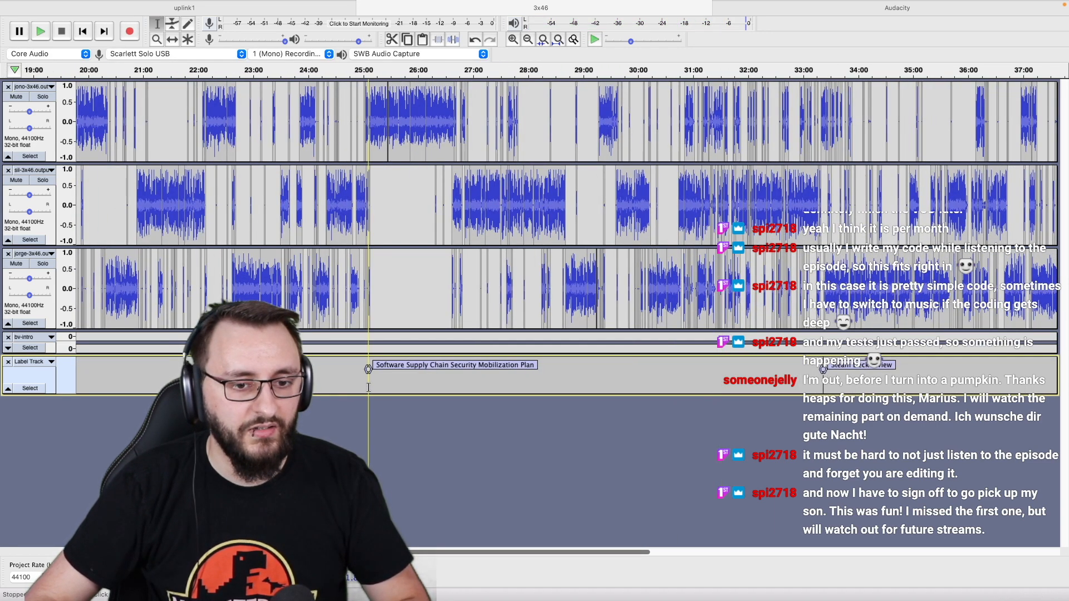
{"action": "key", "text": "space"}
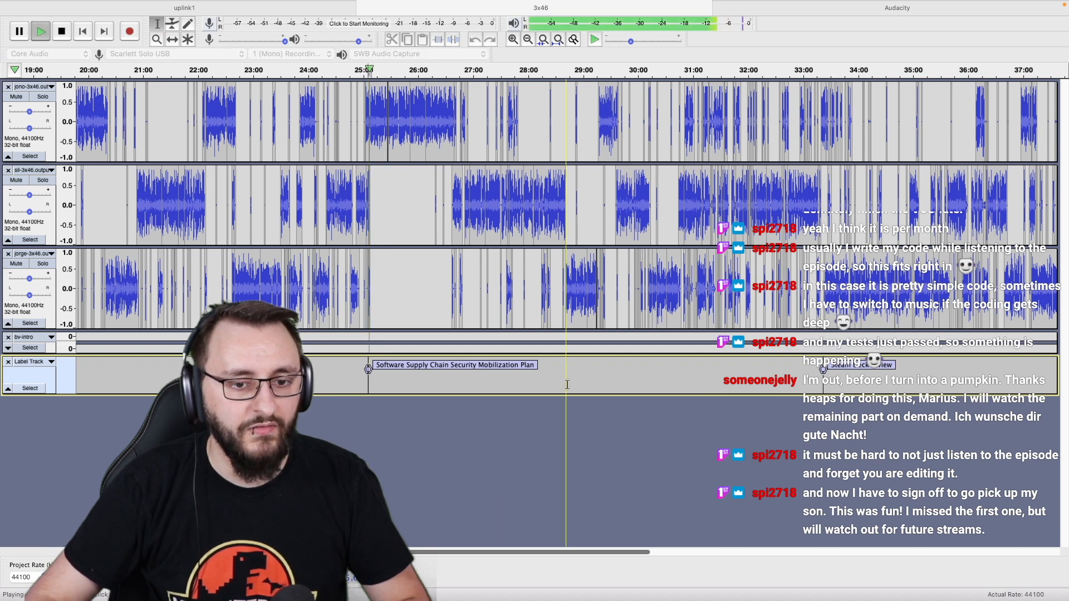
{"action": "key", "text": "space"}
{"action": "key", "text": "space"}
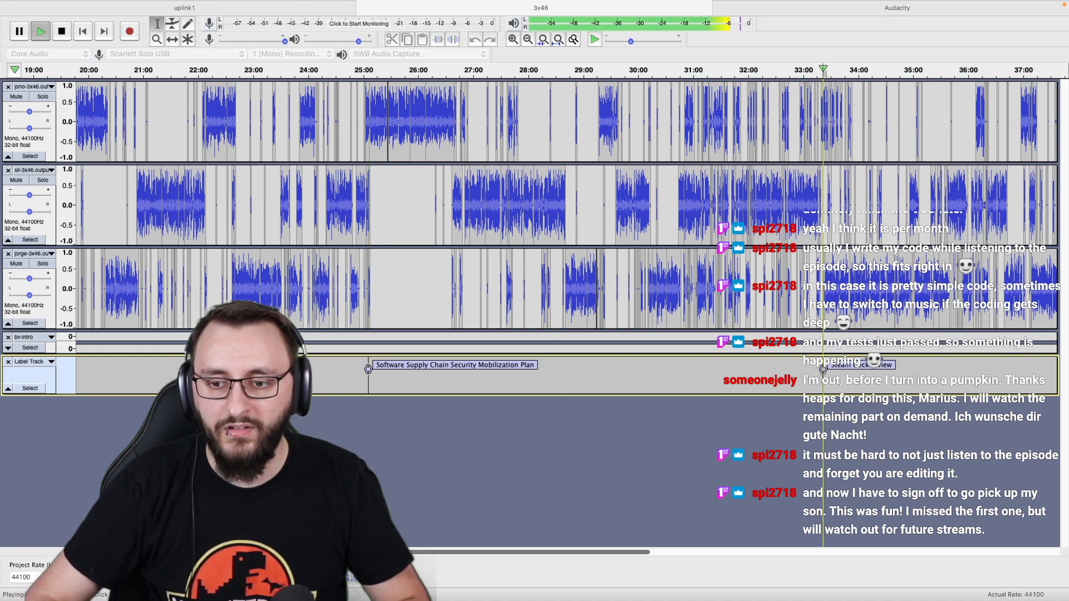
{"action": "scroll", "coordinate": [823, 373], "scroll_direction": "right", "scroll_amount": 13}
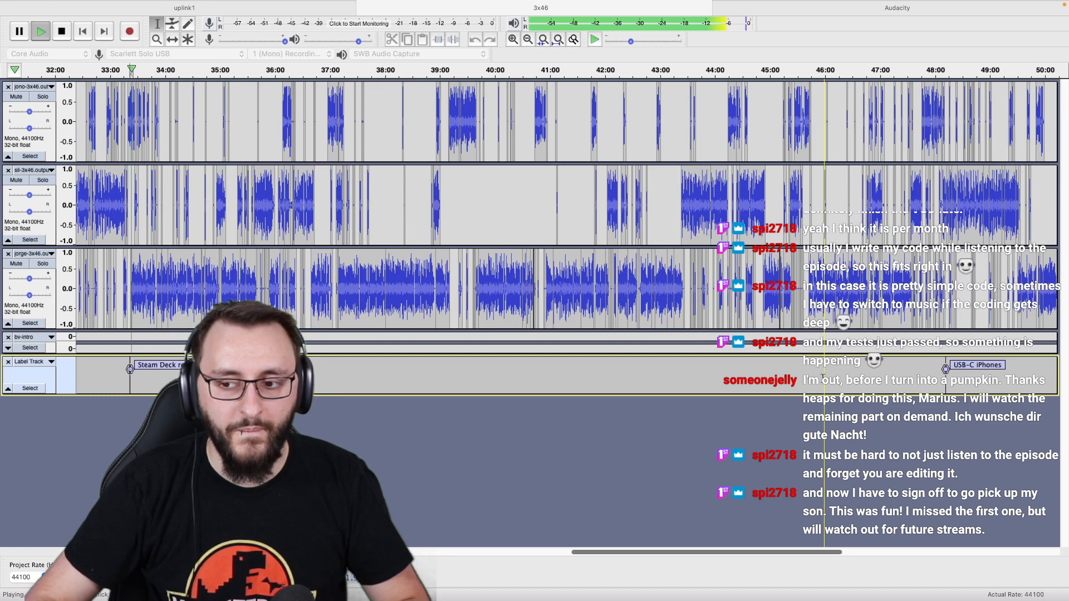
{"action": "key", "text": "space"}
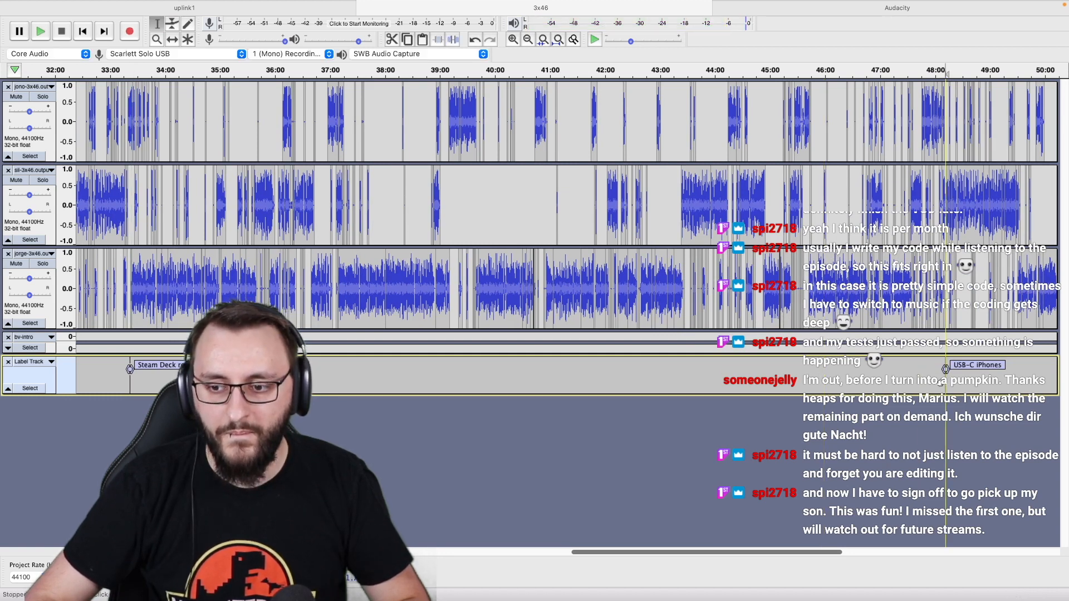
Play from the "USB-C iPhones" and "Outro" labels to check their alignment with the section starts.
{"action": "key", "text": "space"}
{"action": "scroll", "coordinate": [941, 382], "scroll_direction": "right", "scroll_amount": 9}
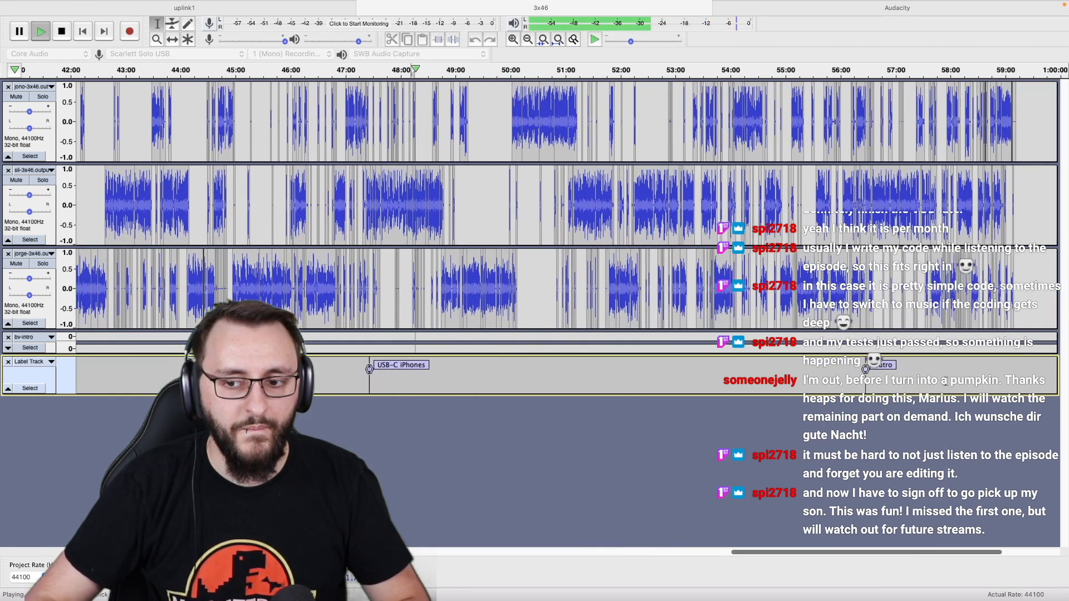
{"action": "key", "text": "space"}
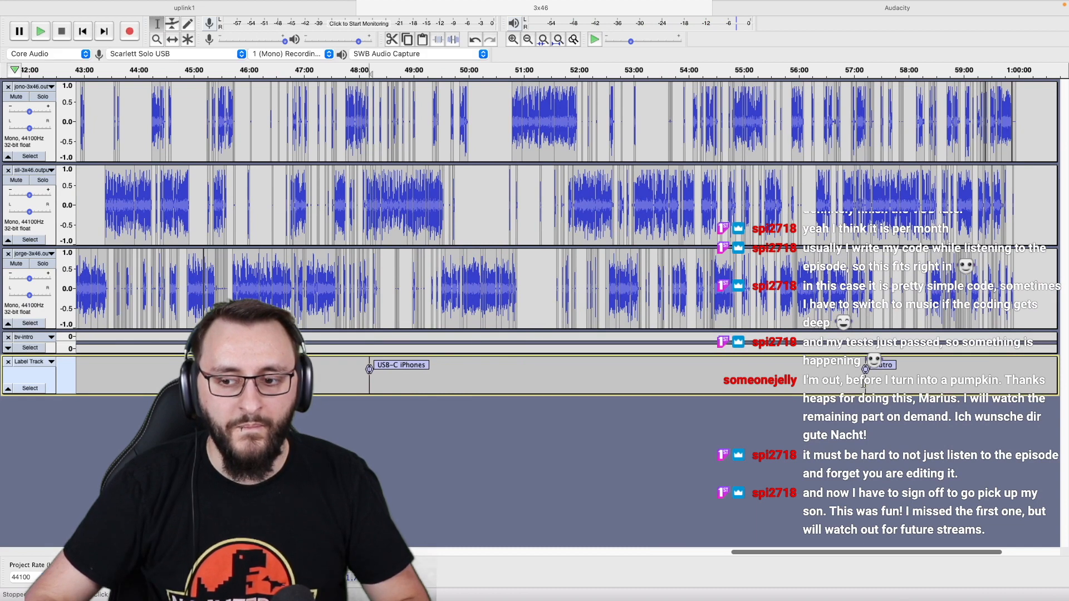
{"action": "key", "text": "space"}
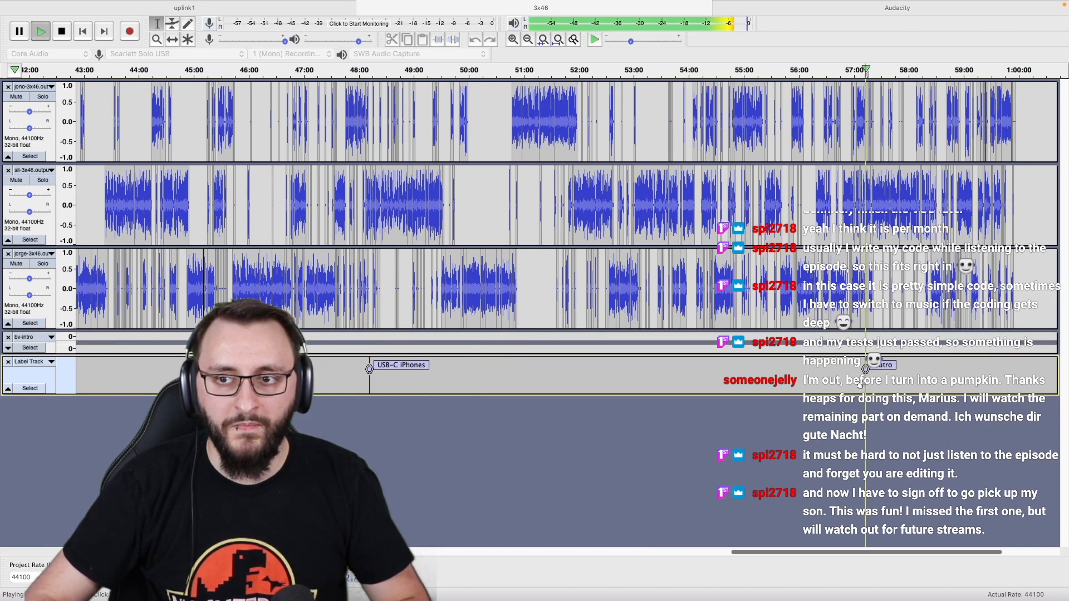
{"action": "key", "text": "space"}
Import bv-outro.wav from the assets folder into the 3x46 project as a new track.
{"action": "scroll", "coordinate": [866, 386], "scroll_direction": "right", "scroll_amount": 3}
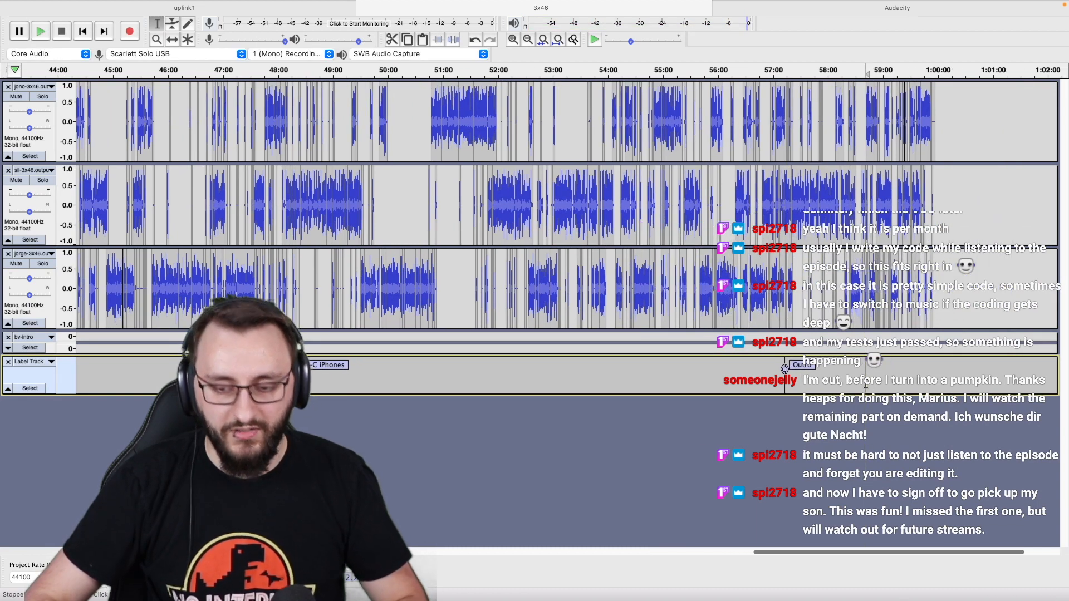
{"action": "key", "text": "ctrl+Left"}
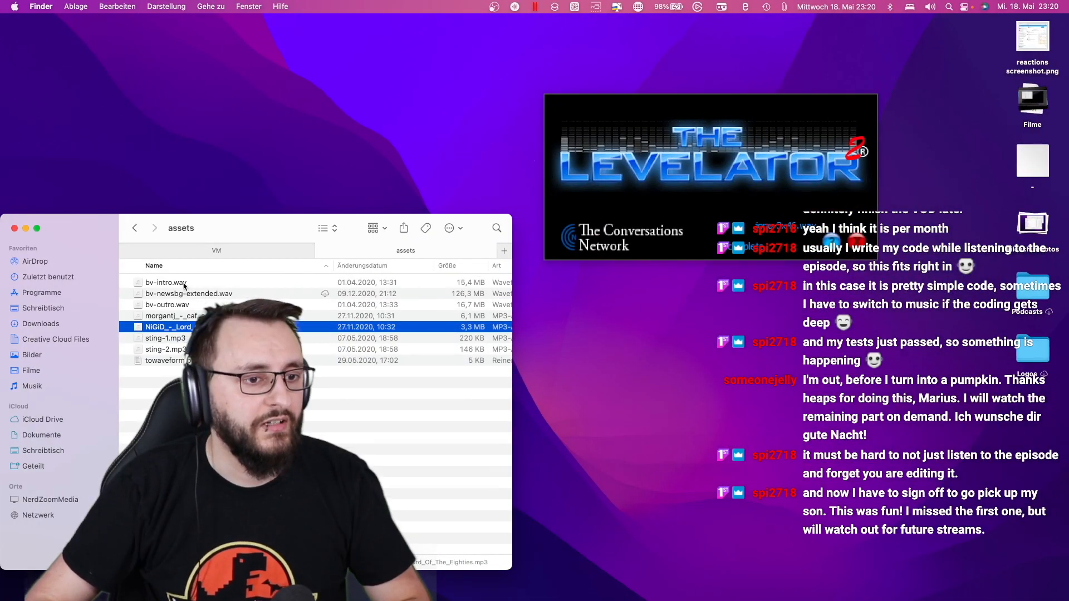
{"action": "left_click", "coordinate": [191, 306]}
{"action": "key", "text": "ctrl+Right"}
{"action": "left_click_drag", "start_coordinate": [212, 372], "coordinate": [784, 369]}
Shift the bv-outro clip along the timeline to the episode's end, starting at about 59:40.
{"action": "key", "text": "F5"}
{"action": "left_click_drag", "start_coordinate": [87, 432], "coordinate": [1043, 422]}
{"action": "scroll", "coordinate": [1044, 422], "scroll_direction": "down", "scroll_amount": 1}
{"action": "scroll", "coordinate": [1044, 422], "scroll_direction": "up", "scroll_amount": 4}
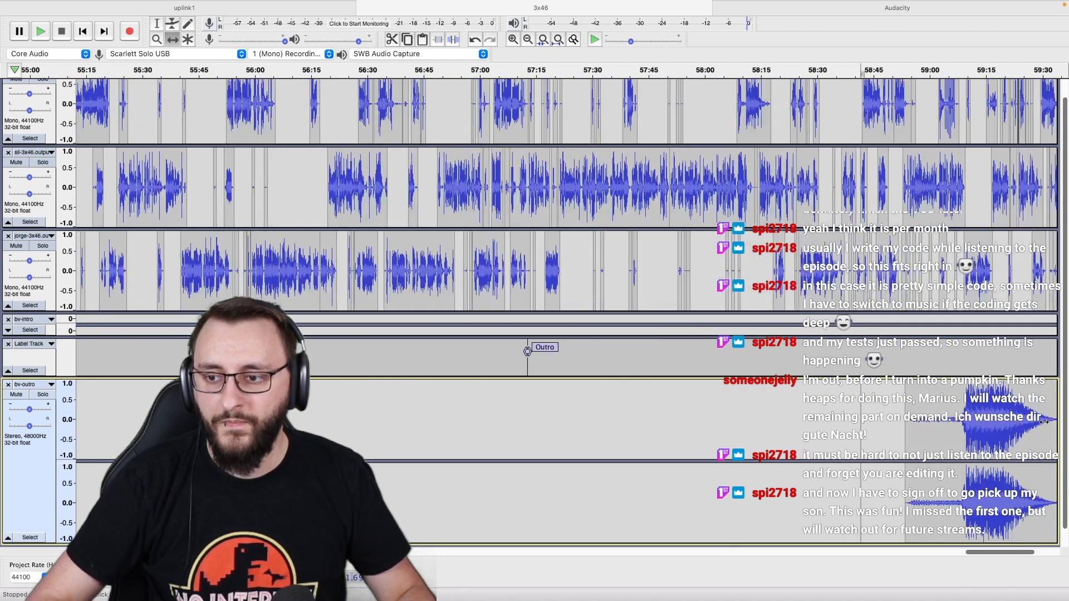
{"action": "scroll", "coordinate": [1044, 423], "scroll_direction": "right", "scroll_amount": 5}
{"action": "left_click_drag", "start_coordinate": [674, 433], "coordinate": [851, 432]}
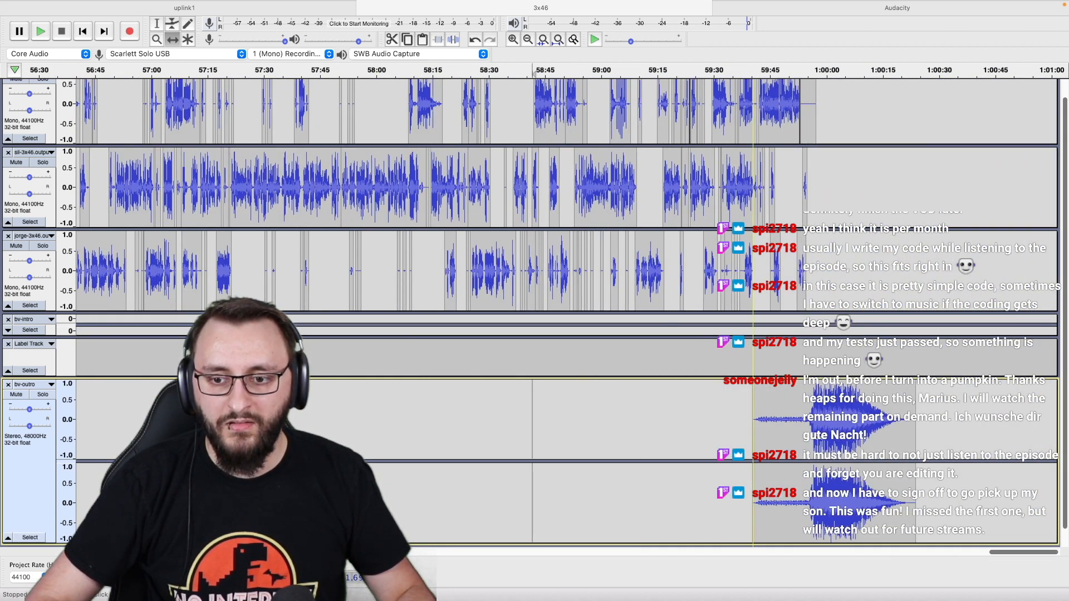
Move the bv-outro track above all other tracks and fine-tune its clip to start at about 59:39, with the music rising after the last words.
{"action": "left_click", "coordinate": [50, 385]}
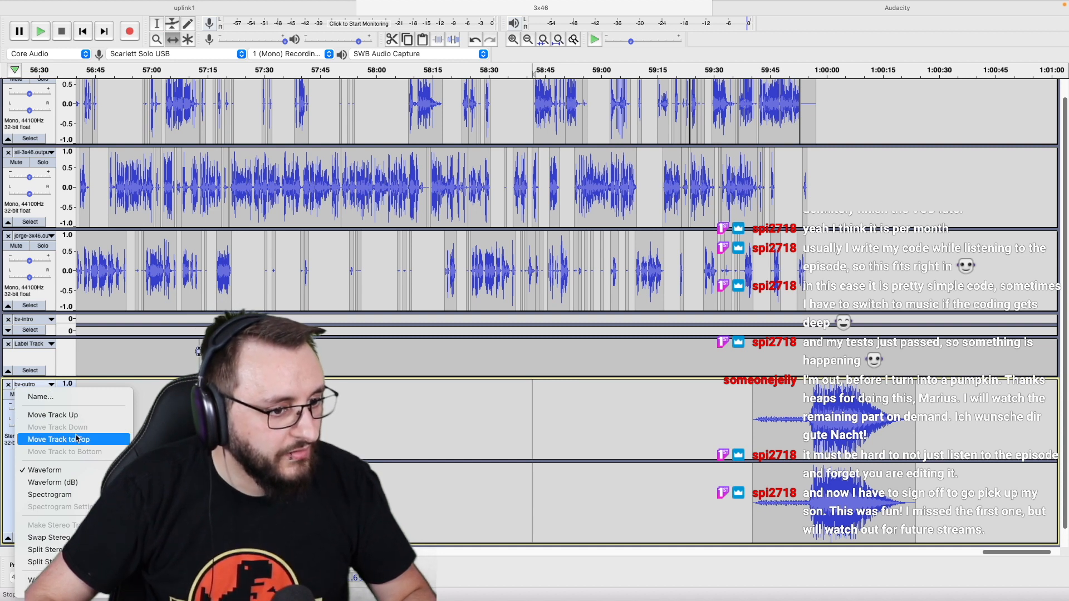
{"action": "left_click", "coordinate": [58, 439]}
{"action": "left_click_drag", "start_coordinate": [814, 208], "coordinate": [952, 211]}
{"action": "scroll", "coordinate": [802, 210], "scroll_direction": "up", "scroll_amount": 4}
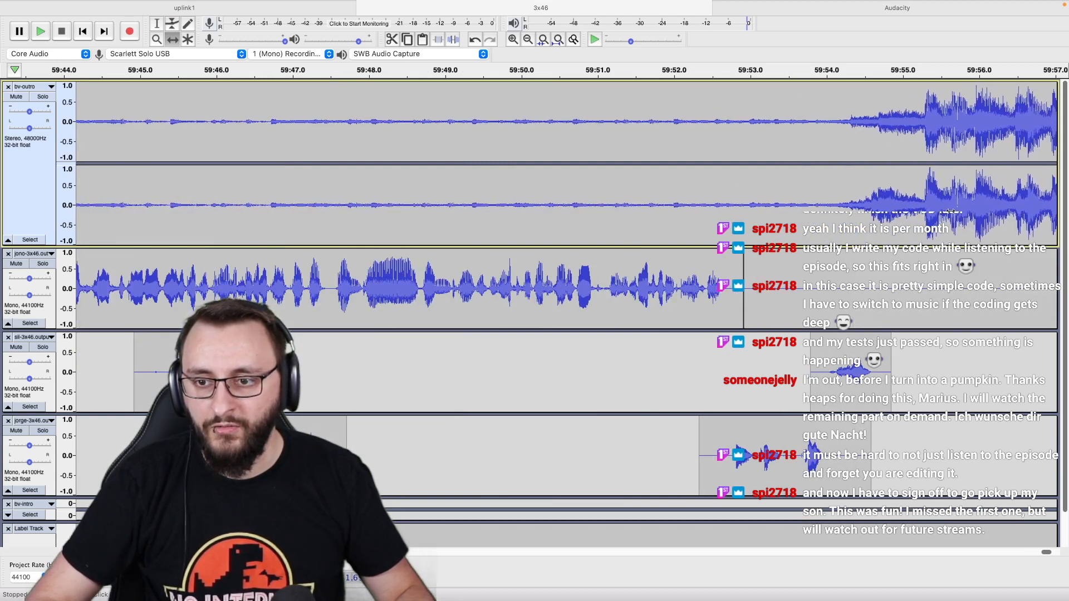
Lower the bv-outro track's gain to -1.0 dB and play from about 59:37 to check the transition into the outro music.
{"action": "scroll", "coordinate": [953, 211], "scroll_direction": "down", "scroll_amount": 3}
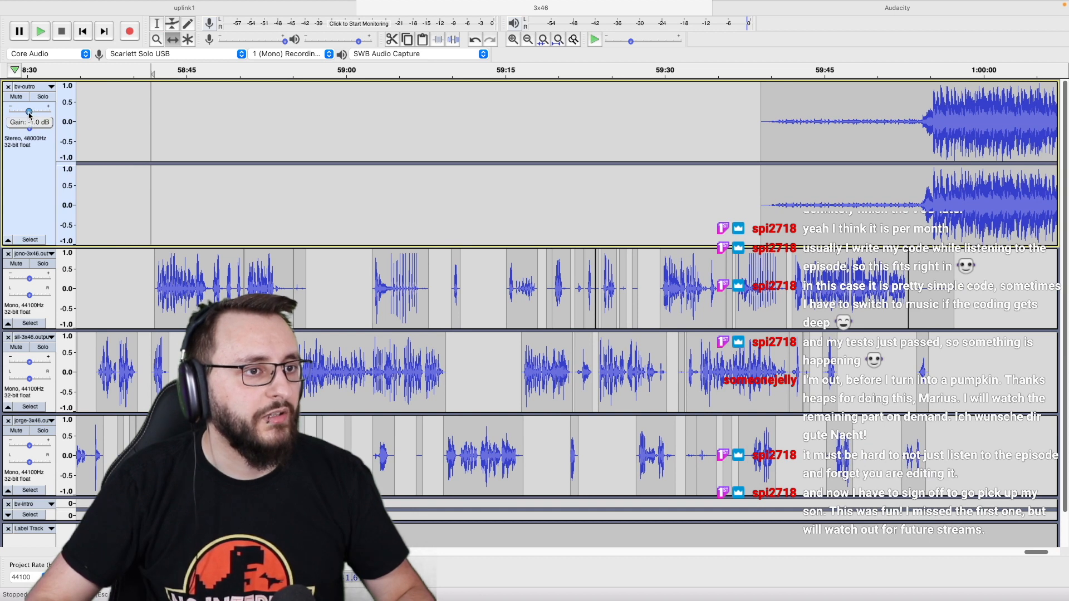
{"action": "left_click", "coordinate": [744, 69]}
{"action": "scroll", "coordinate": [811, 171], "scroll_direction": "up", "scroll_amount": 4}
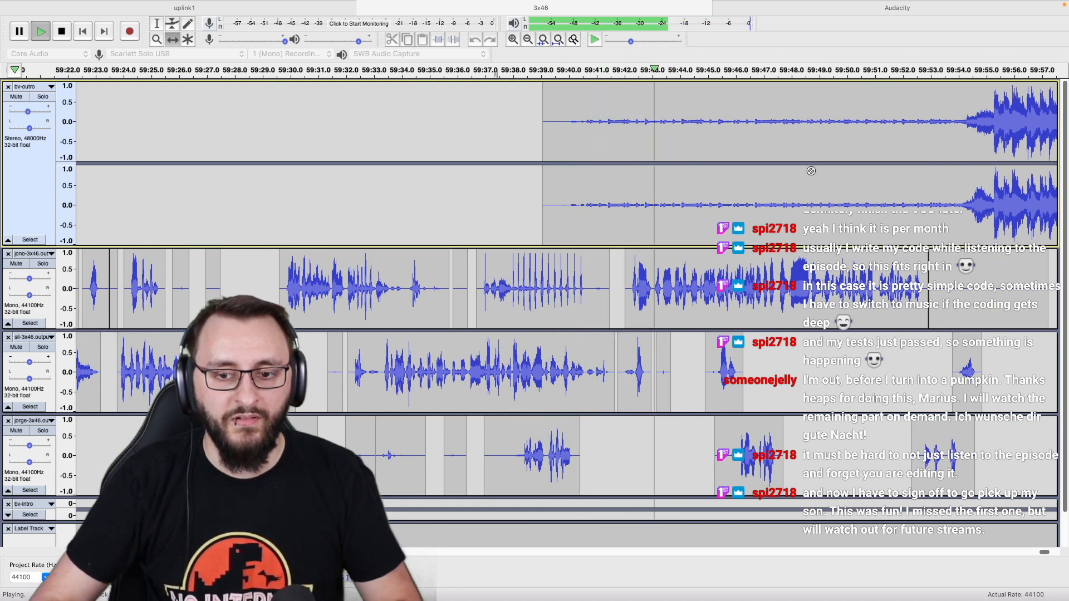
{"action": "scroll", "coordinate": [811, 171], "scroll_direction": "down", "scroll_amount": 1}
{"action": "scroll", "coordinate": [810, 171], "scroll_direction": "right", "scroll_amount": 5}
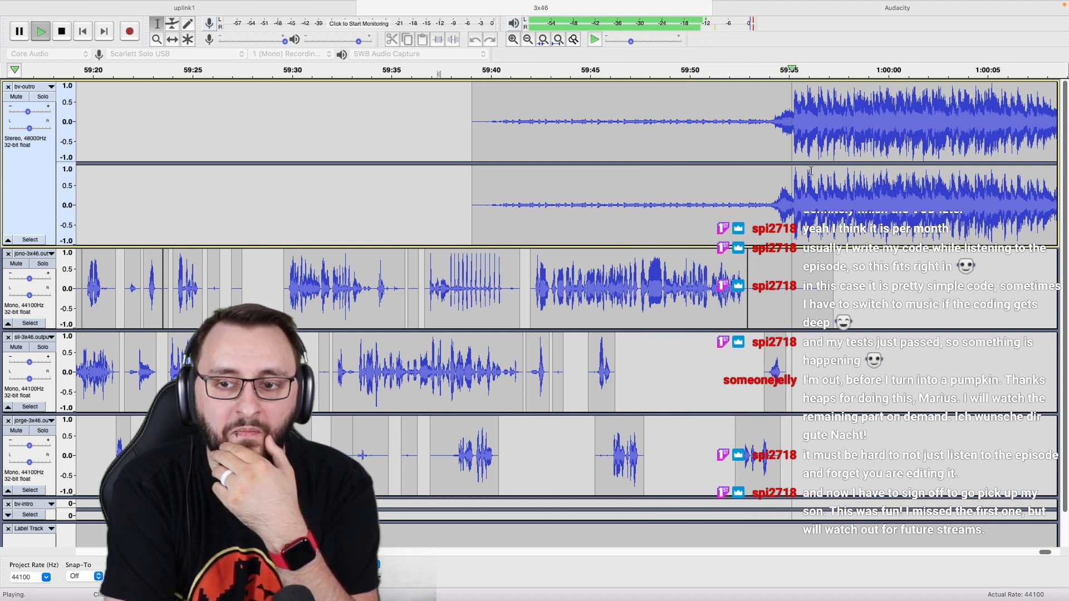
{"action": "key", "text": "space"}
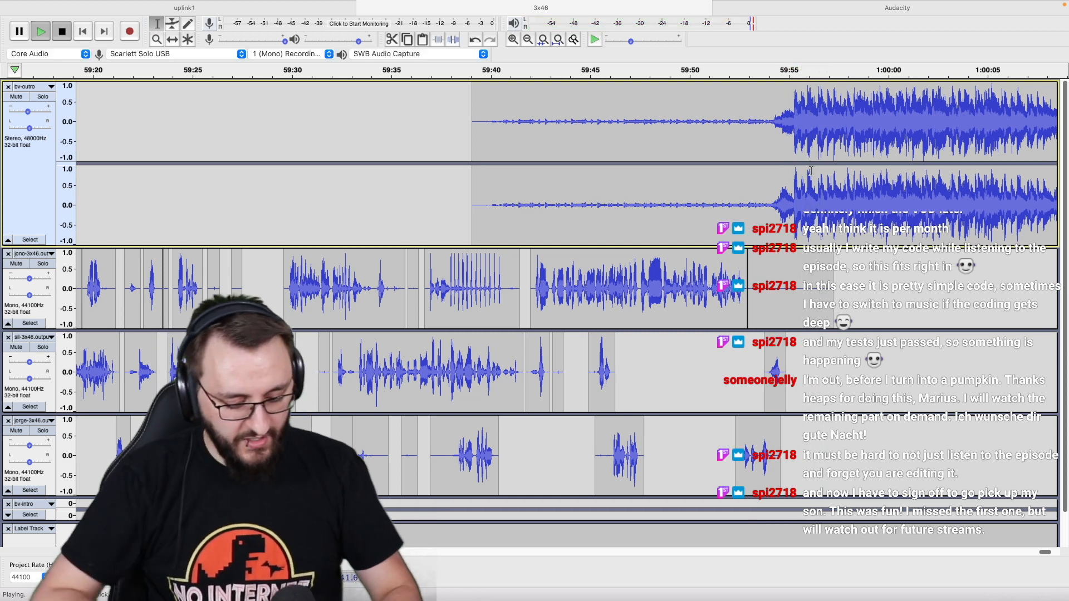
{"action": "left_click", "coordinate": [493, 167]}
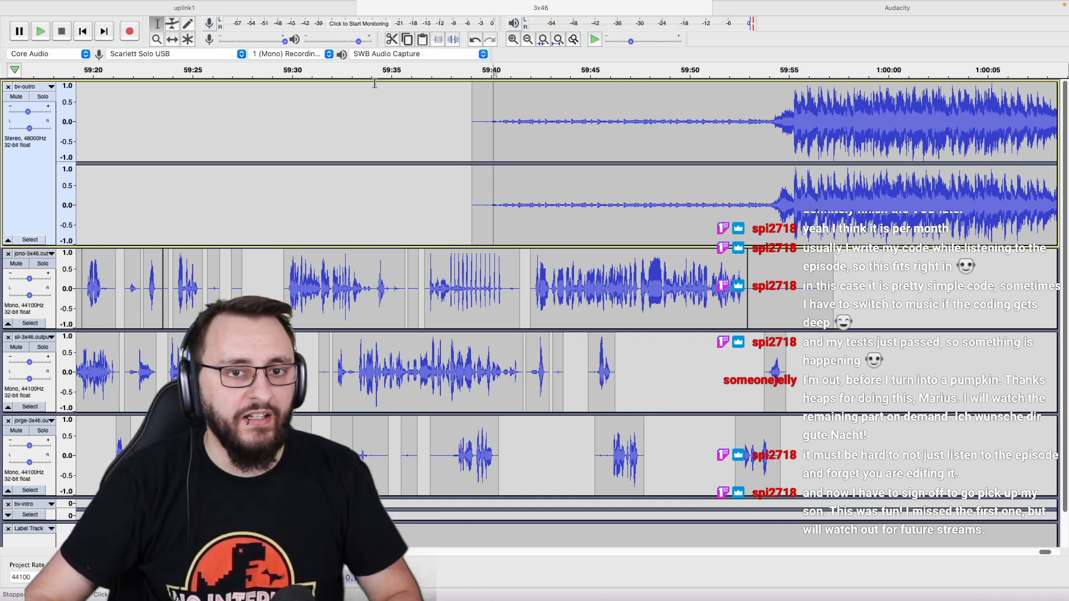
Export the section labels as a .txt file named 3x46 in the Bad Voltage Audio folder.
{"action": "mouse_move", "coordinate": [167, 4]}
{"action": "left_click", "coordinate": [81, 6]}
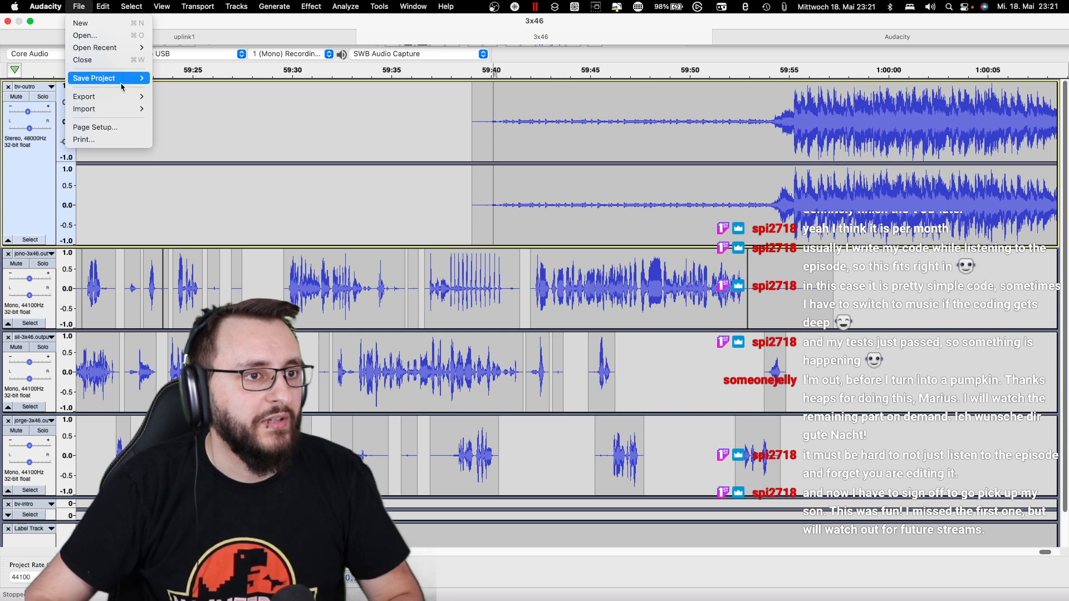
{"action": "mouse_move", "coordinate": [124, 96]}
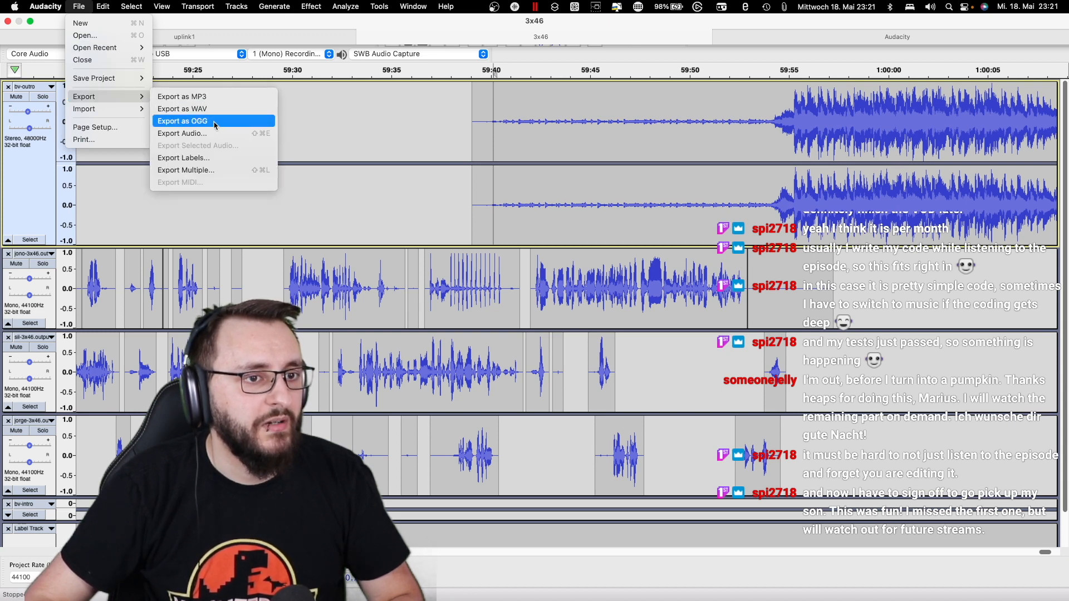
{"action": "left_click", "coordinate": [228, 156]}
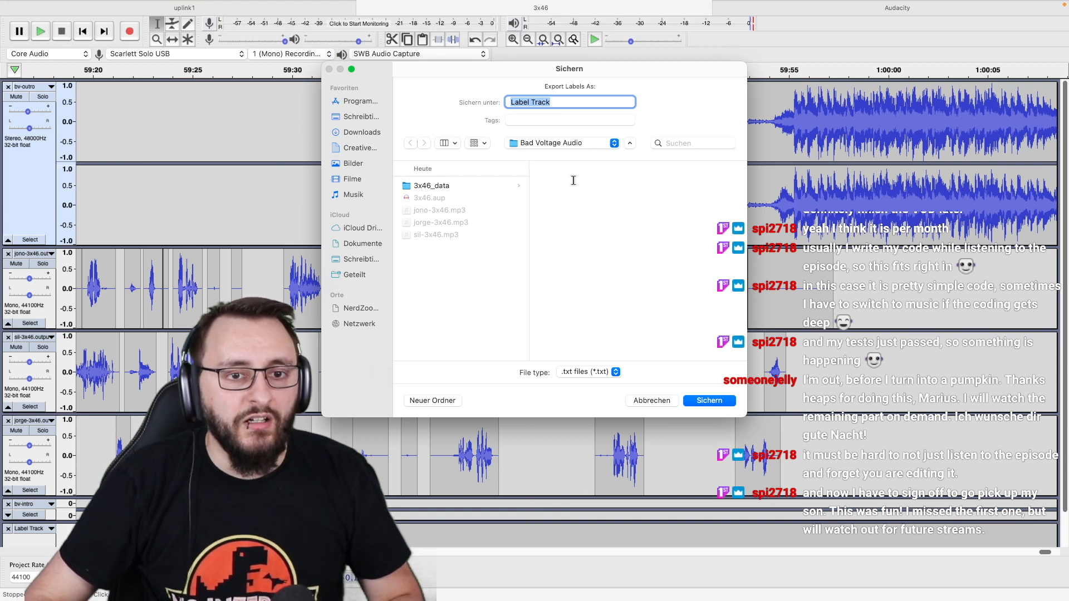
{"action": "type", "text": "3x46"}
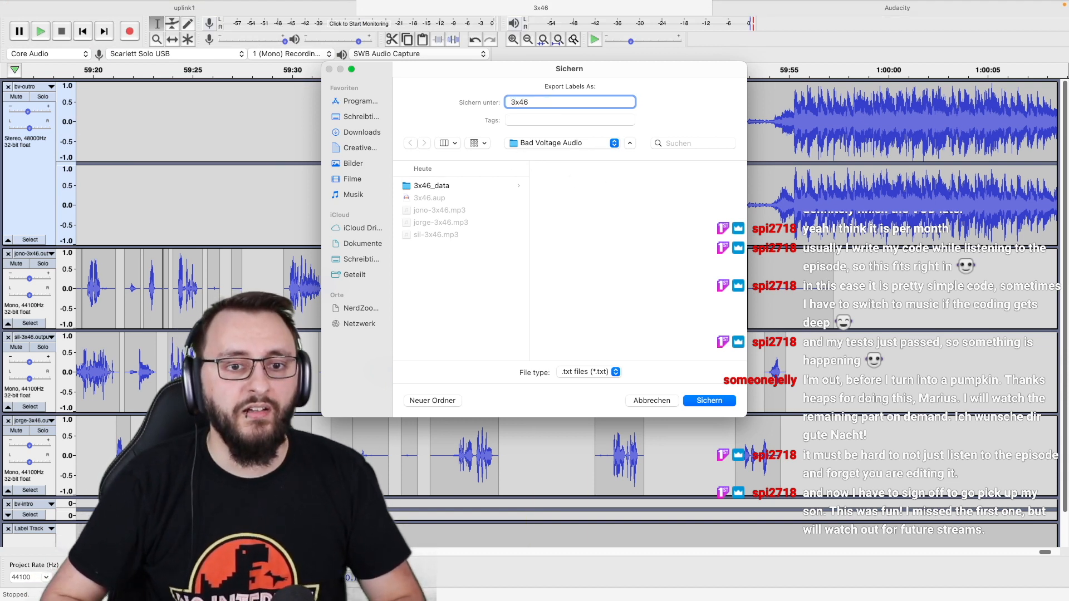
{"action": "key", "text": "Return"}
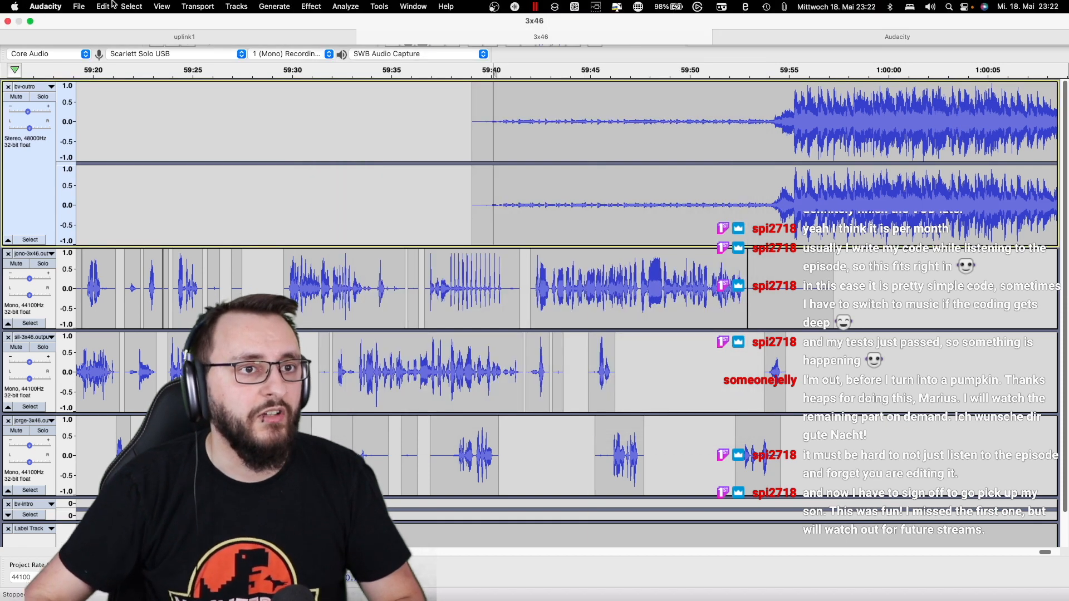
Export the episode as 3x46 in WAV (Microsoft) signed 16-bit PCM to the Bad Voltage Audio folder, accepting the stereo mixdown.
{"action": "left_click", "coordinate": [78, 5]}
{"action": "mouse_move", "coordinate": [128, 97]}
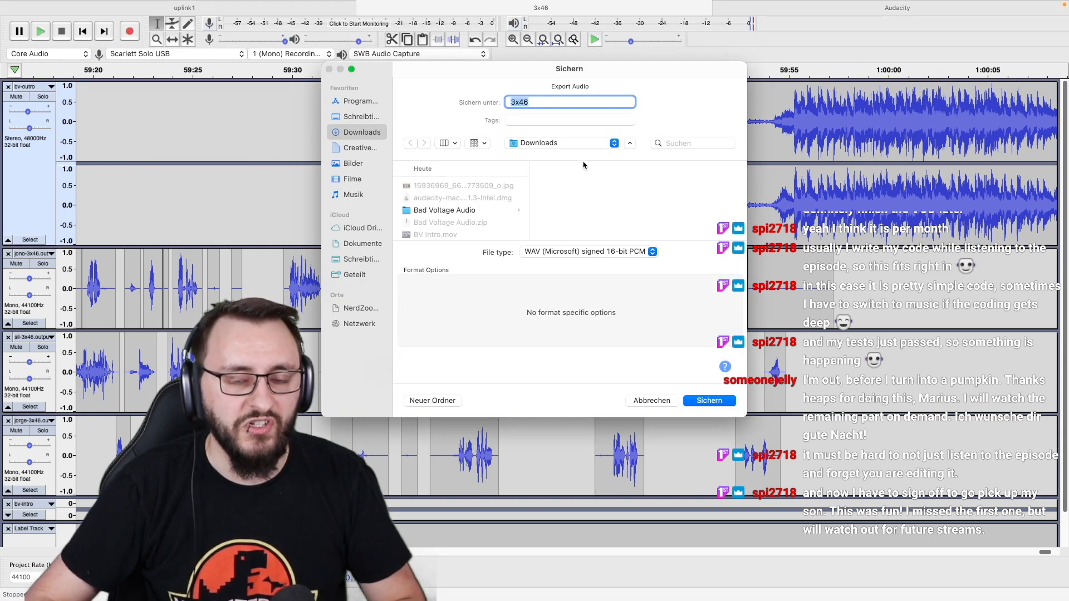
{"action": "left_click", "coordinate": [503, 213]}
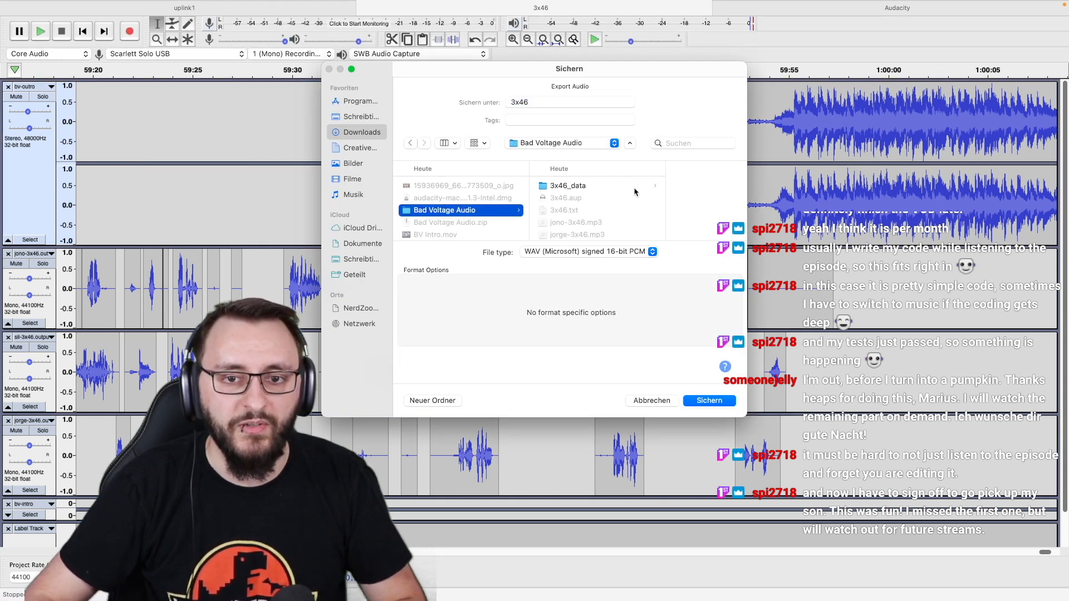
{"action": "left_click", "coordinate": [713, 401]}
{"action": "left_click", "coordinate": [623, 338]}
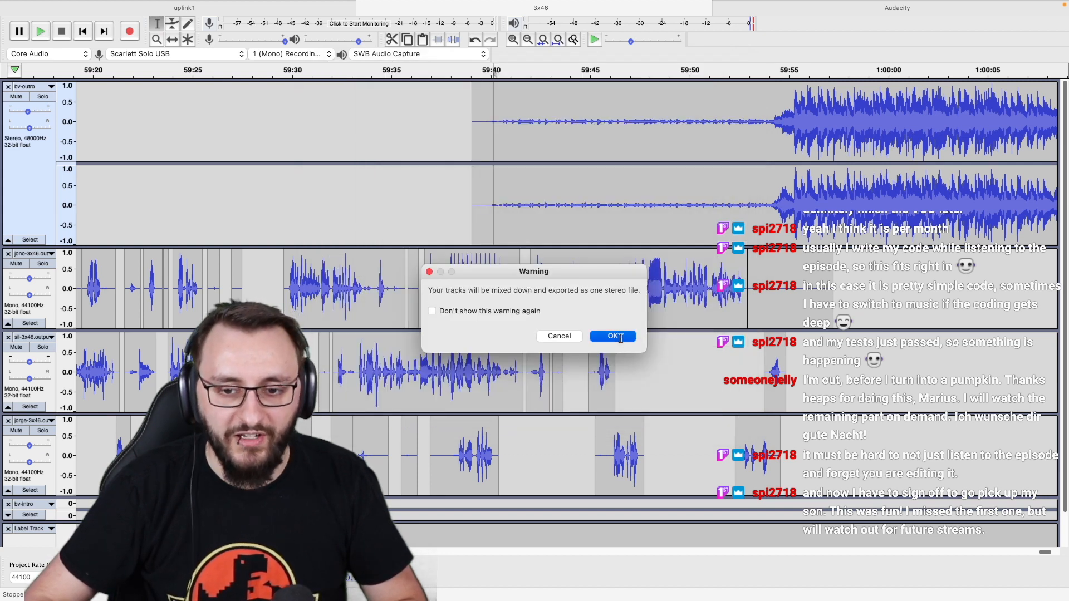
{"action": "left_click", "coordinate": [383, 270]}
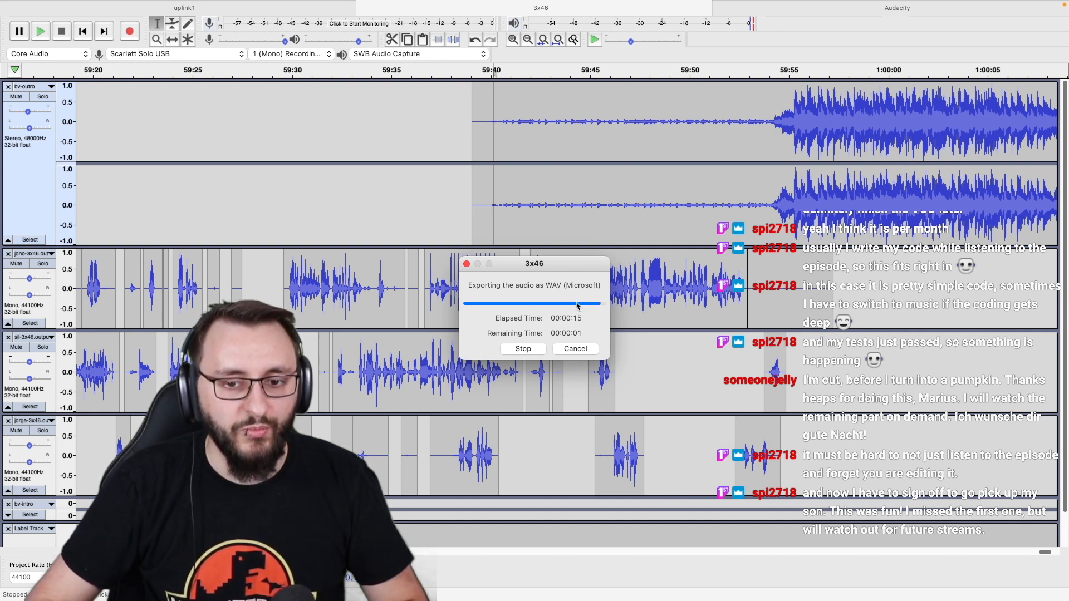
{"action": "left_click", "coordinate": [362, 217]}
Export the episode as an Ogg Vorbis file named Bad Voltage 3x46, accepting the stereo mixdown and leaving the metadata tags empty.
{"action": "left_click", "coordinate": [78, 6]}
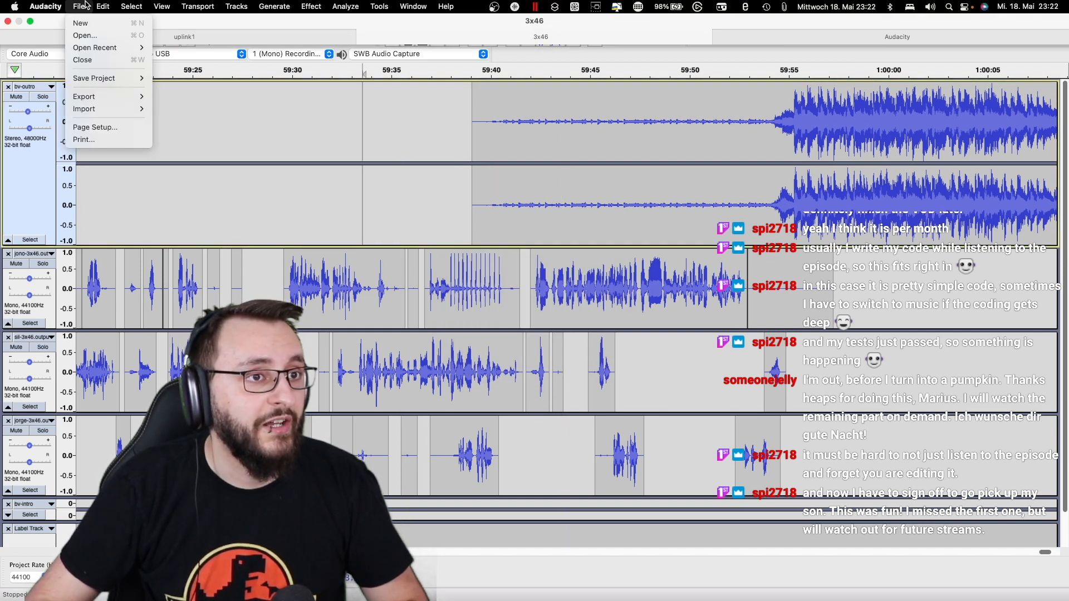
{"action": "mouse_move", "coordinate": [107, 95]}
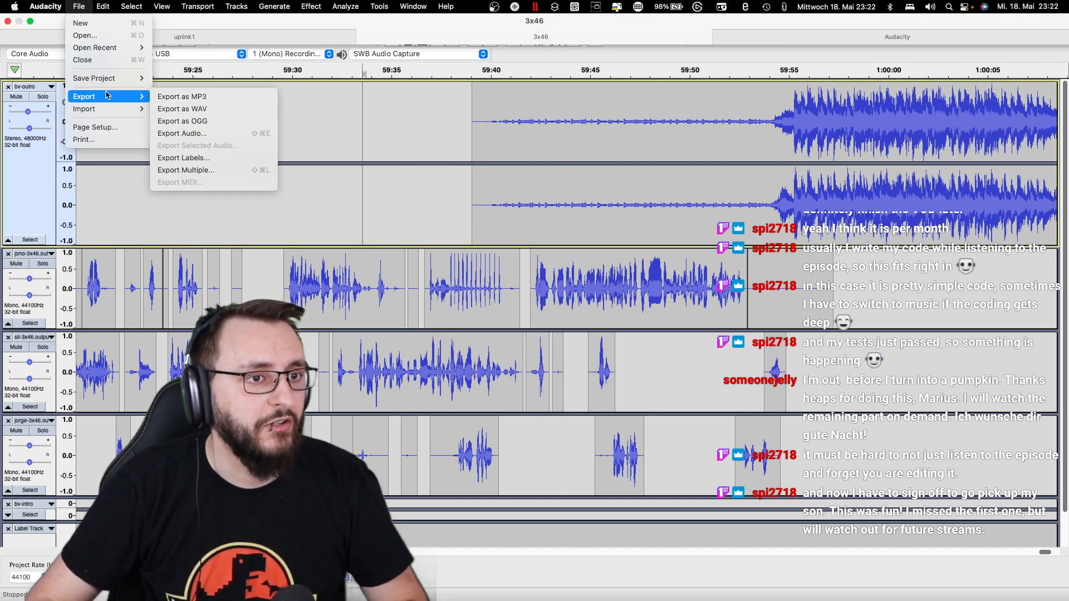
{"action": "left_click", "coordinate": [222, 121]}
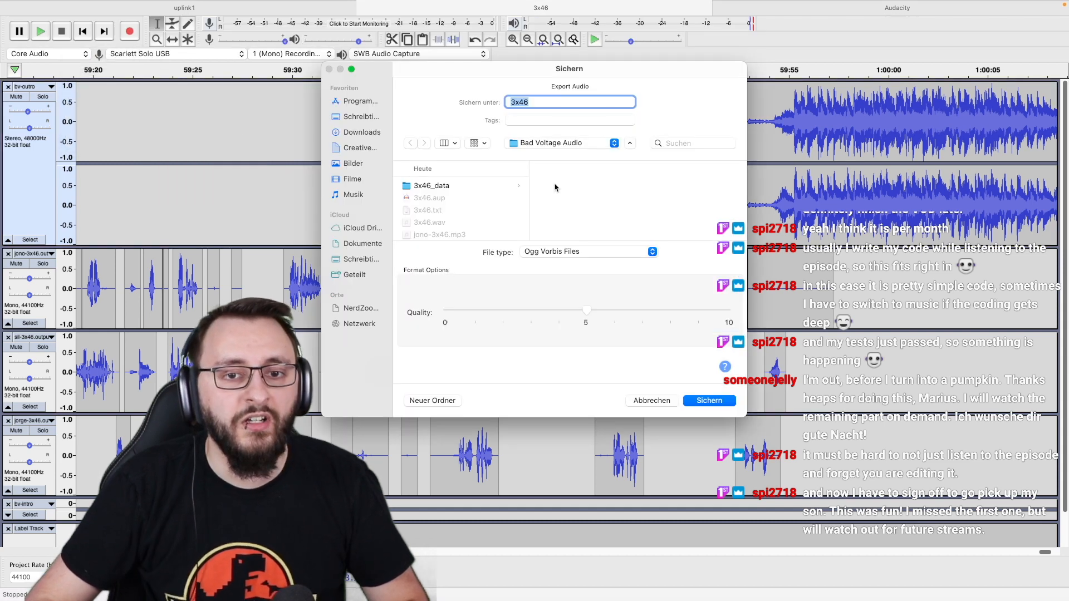
{"action": "type", "text": "Bad Vol"}
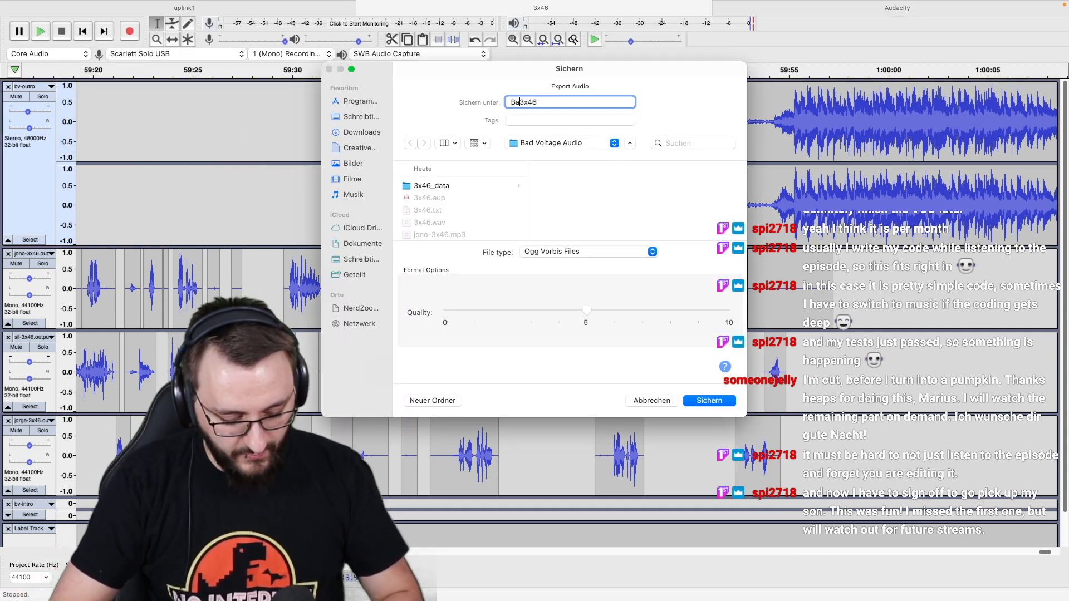
{"action": "type", "text": "tage"}
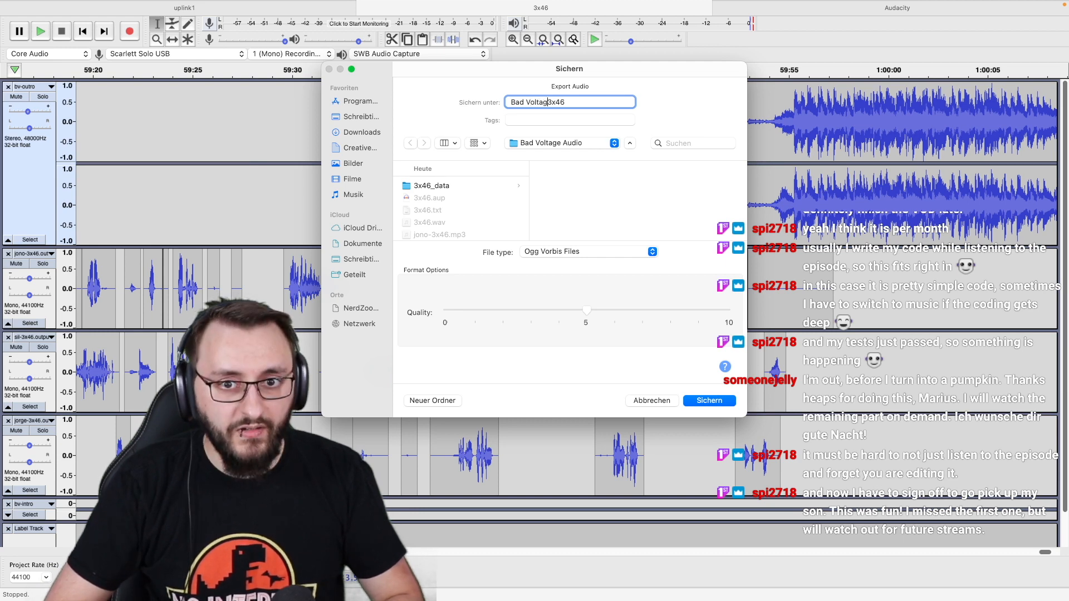
{"action": "key", "text": "Return"}
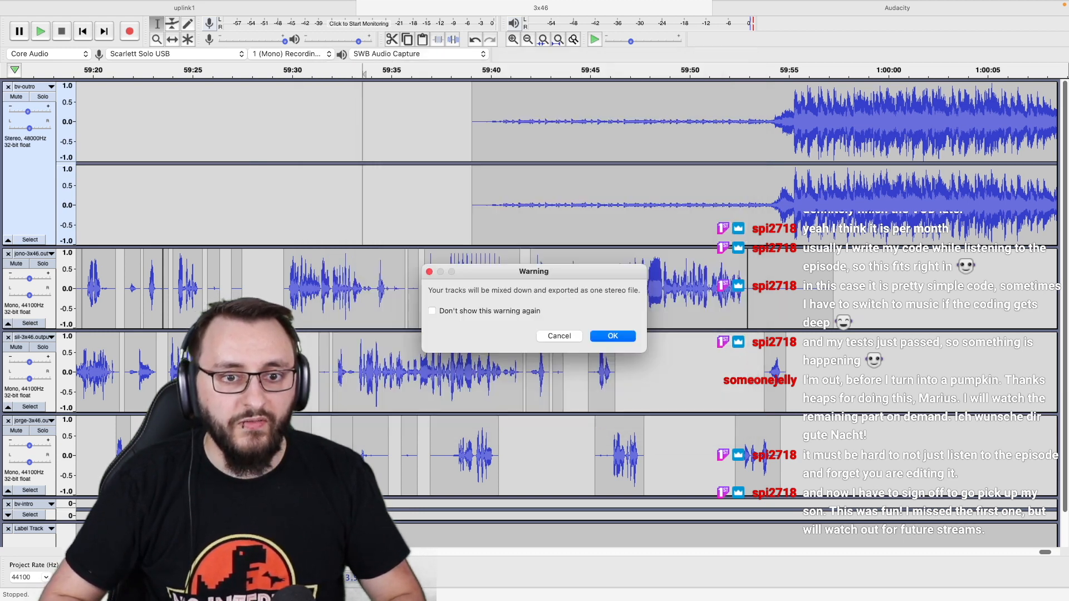
{"action": "key", "text": "Return"}
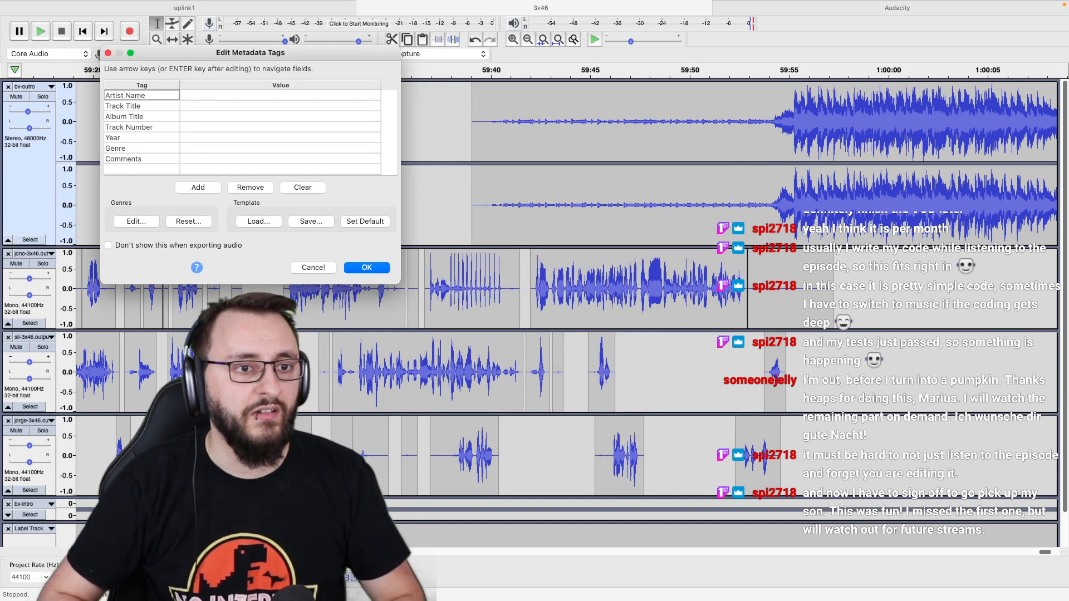
{"action": "key", "text": "Return"}
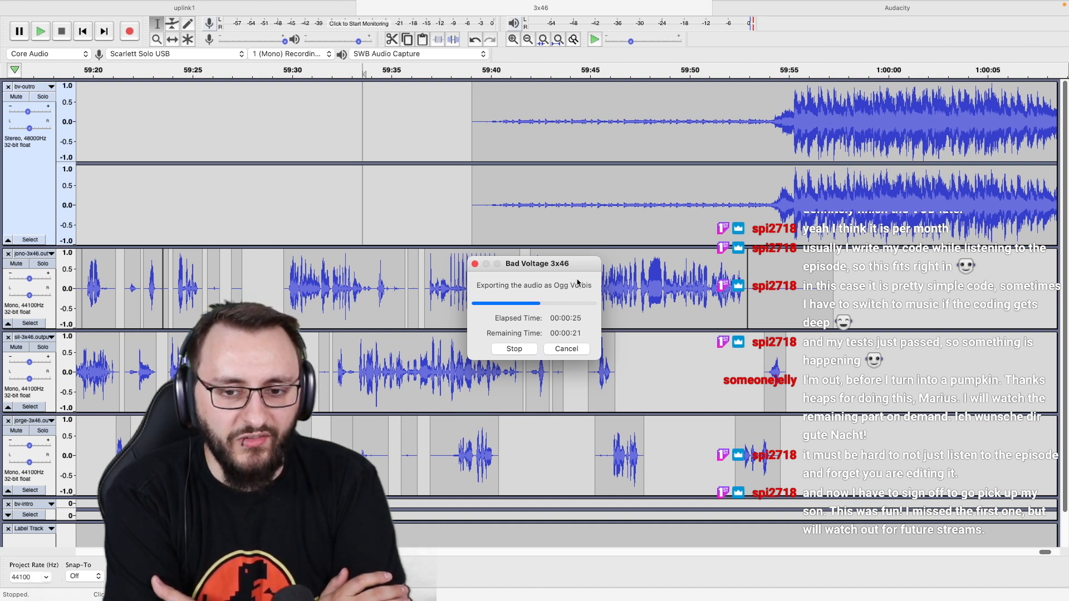
Switch to Forecast, import 3x46.wav from the Bad Voltage Audio folder and clear the prefilled episode title.
{"action": "key", "text": "ctrl+Left"}
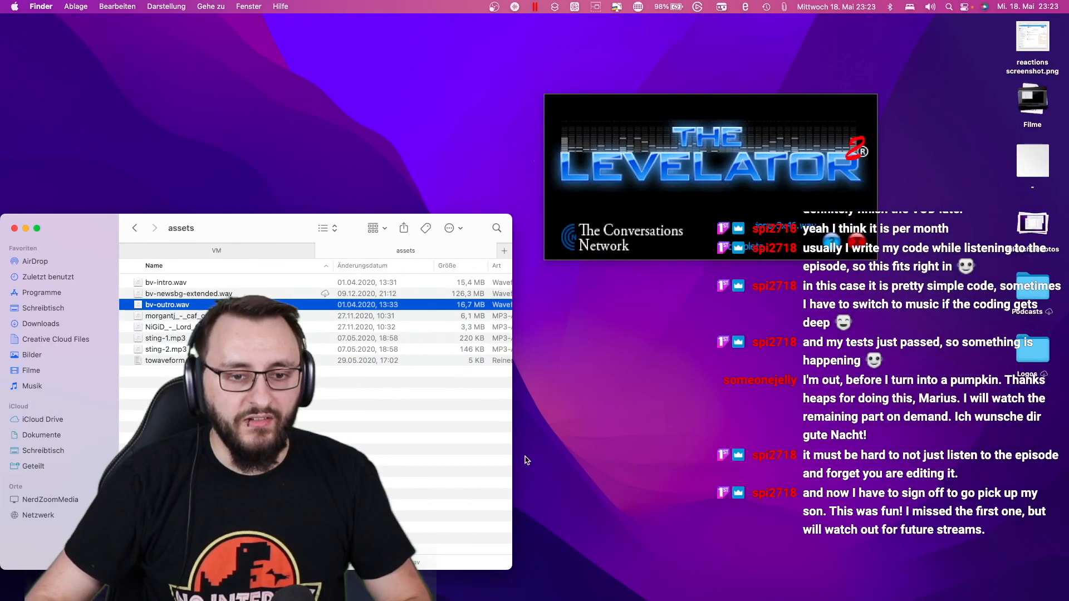
{"action": "mouse_move", "coordinate": [649, 595]}
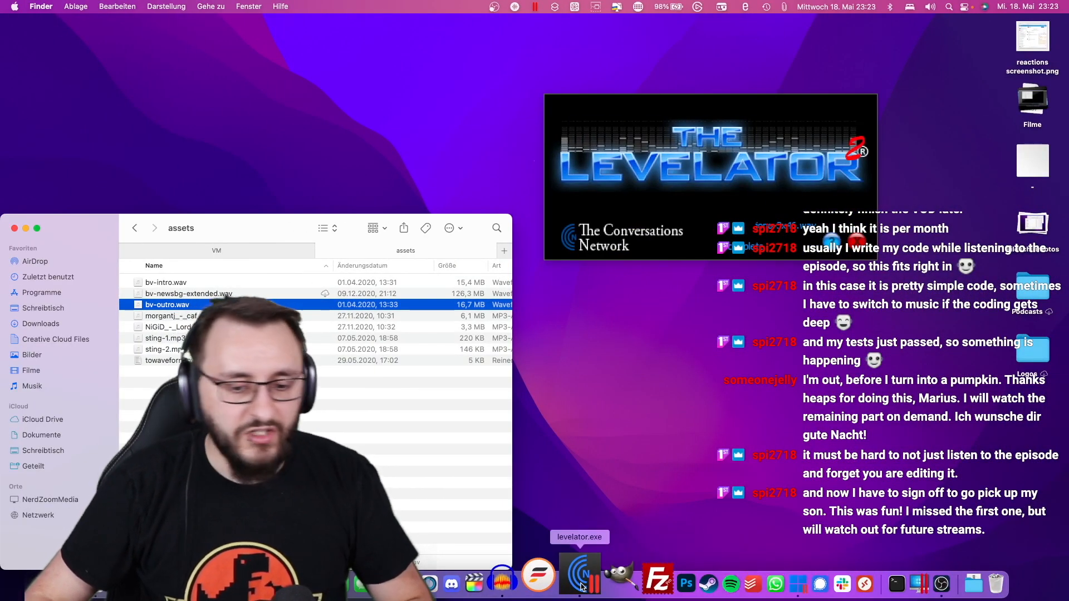
{"action": "left_click", "coordinate": [567, 586]}
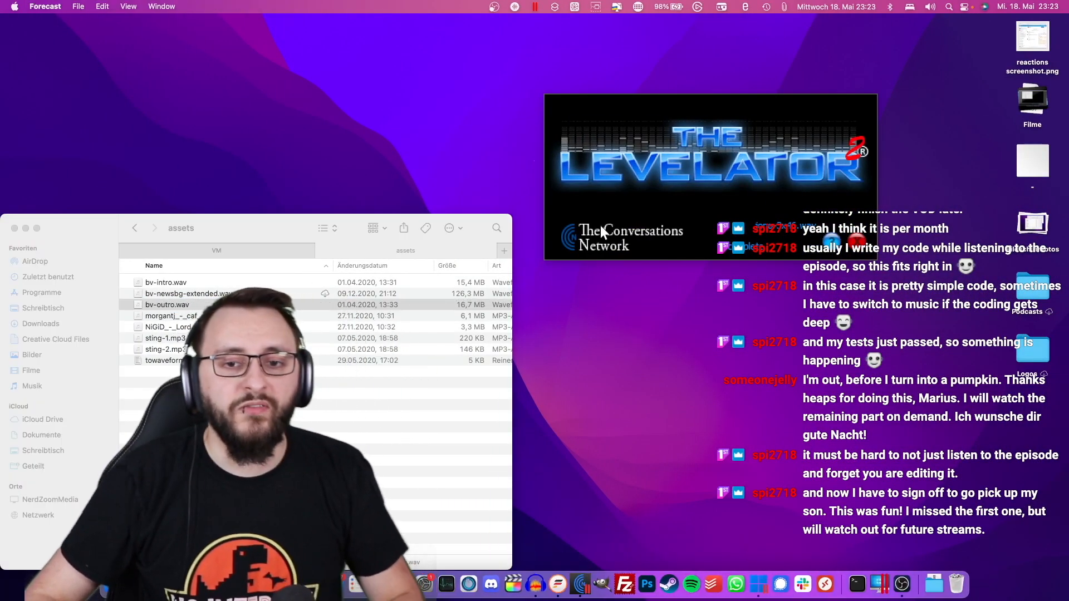
{"action": "left_click", "coordinate": [457, 44]}
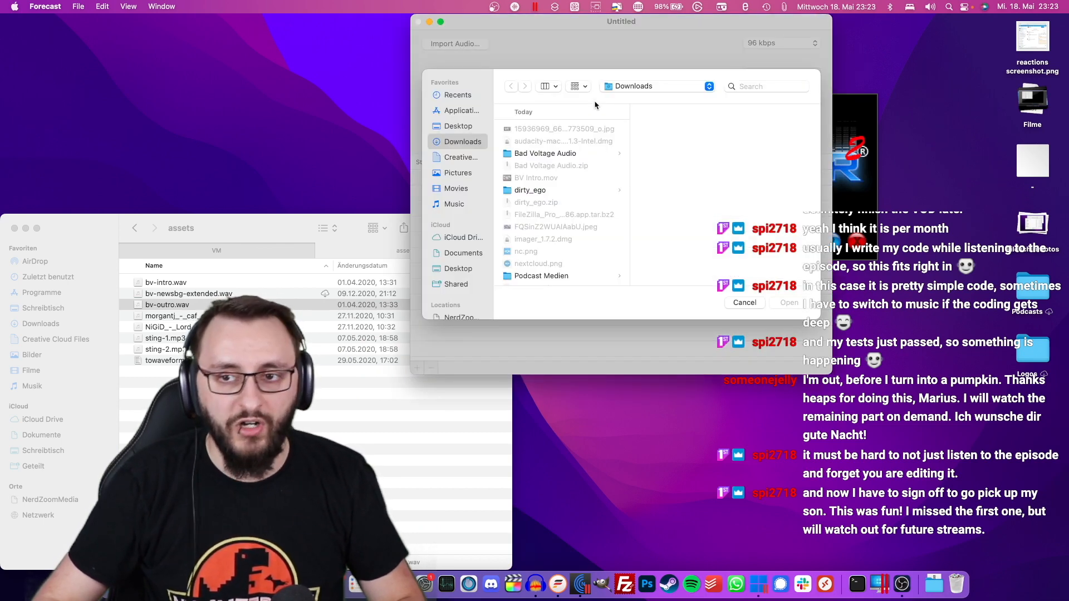
{"action": "left_click", "coordinate": [598, 153]}
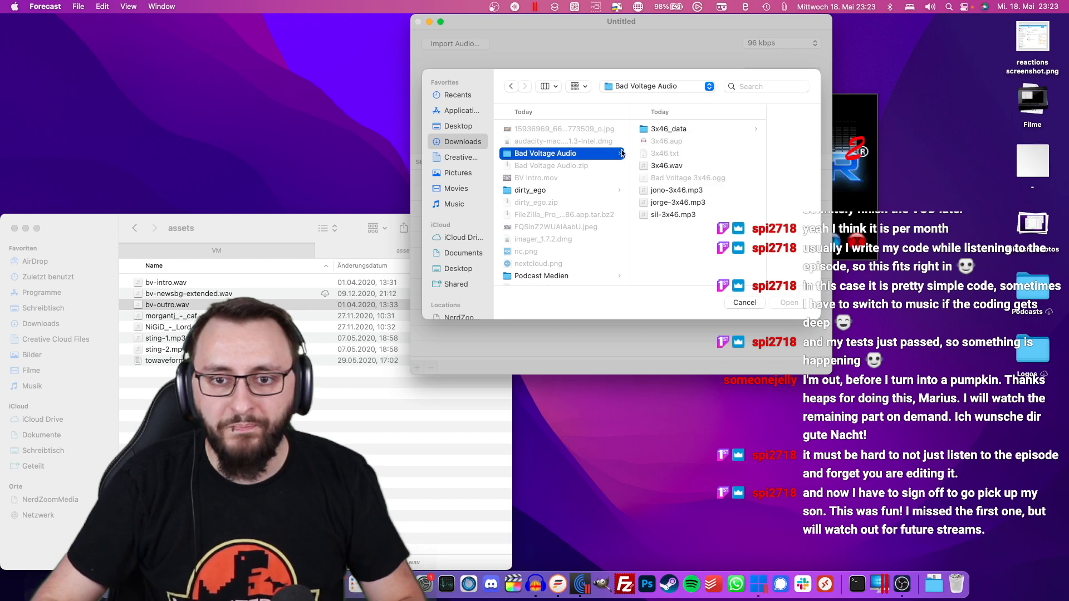
{"action": "left_click", "coordinate": [677, 165]}
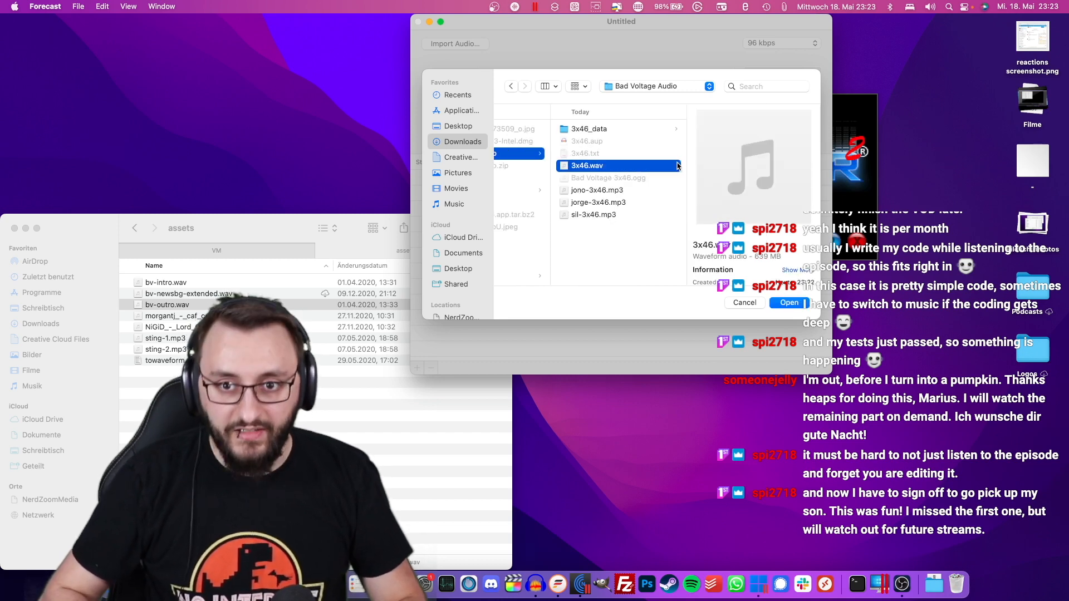
{"action": "key", "text": "Return"}
{"action": "left_click", "coordinate": [580, 90]}
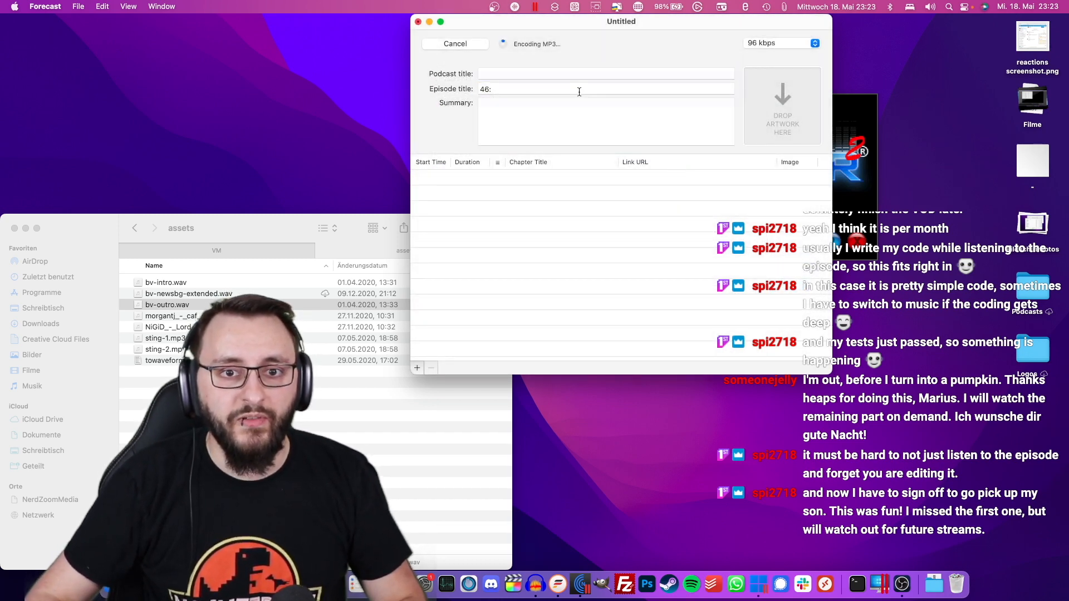
{"action": "key", "text": "BackSpace"}
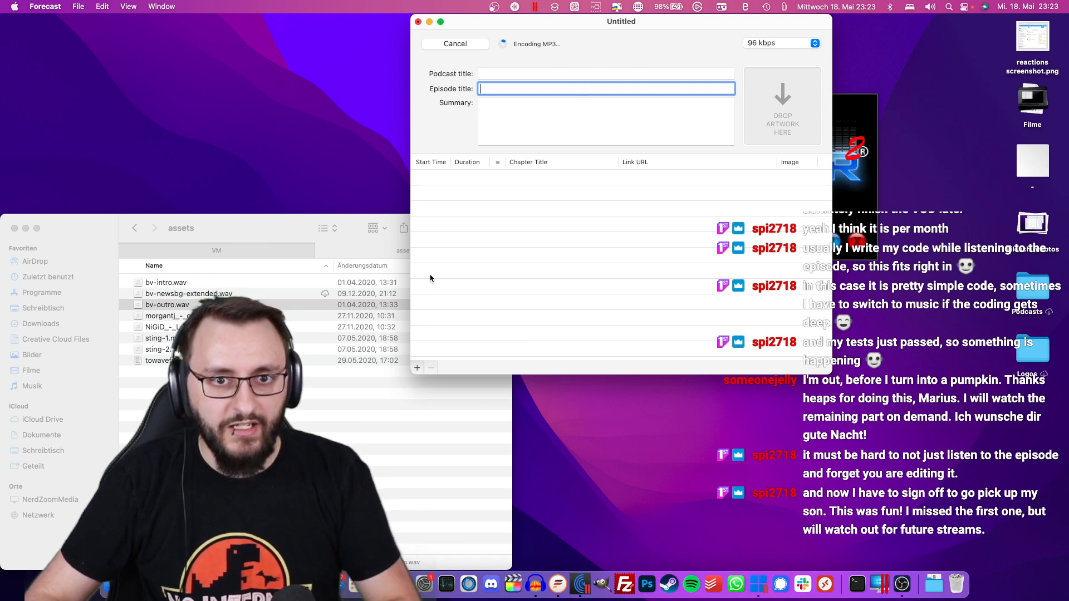
Add a first chapter titled Intro at 00:00:00.
{"action": "left_click", "coordinate": [417, 368]}
{"action": "left_click", "coordinate": [540, 177]}
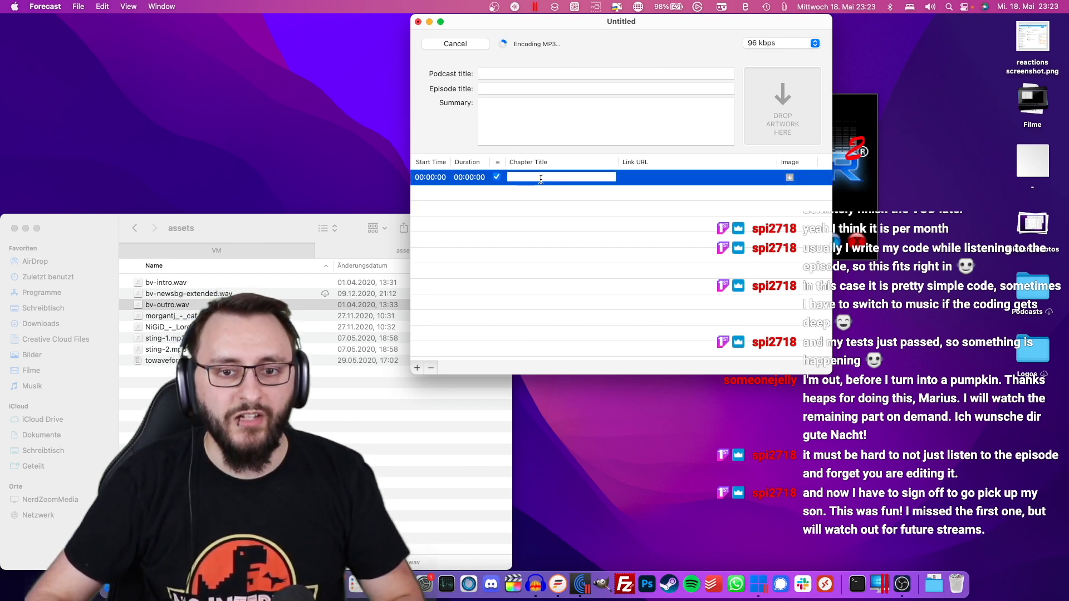
{"action": "type", "text": "Intro"}
{"action": "key", "text": "Return"}
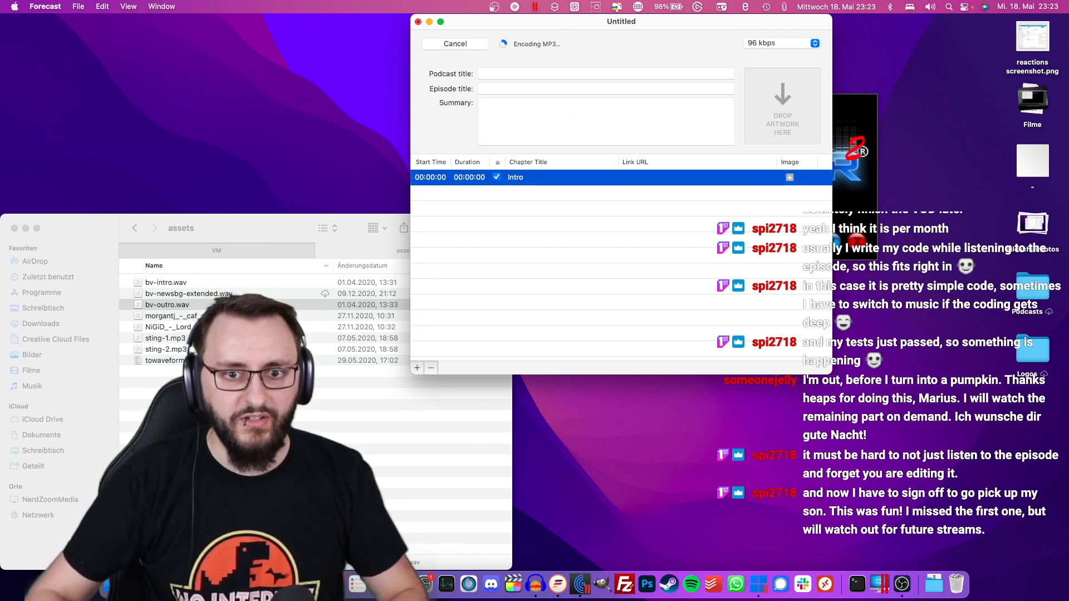
{"action": "left_click", "coordinate": [608, 217]}
Switch to the browser and create a new podcast episode (Folge) on the TechnikTechnik WordPress site, going to its chapter marks section.
{"action": "key", "text": "ctrl+Right"}
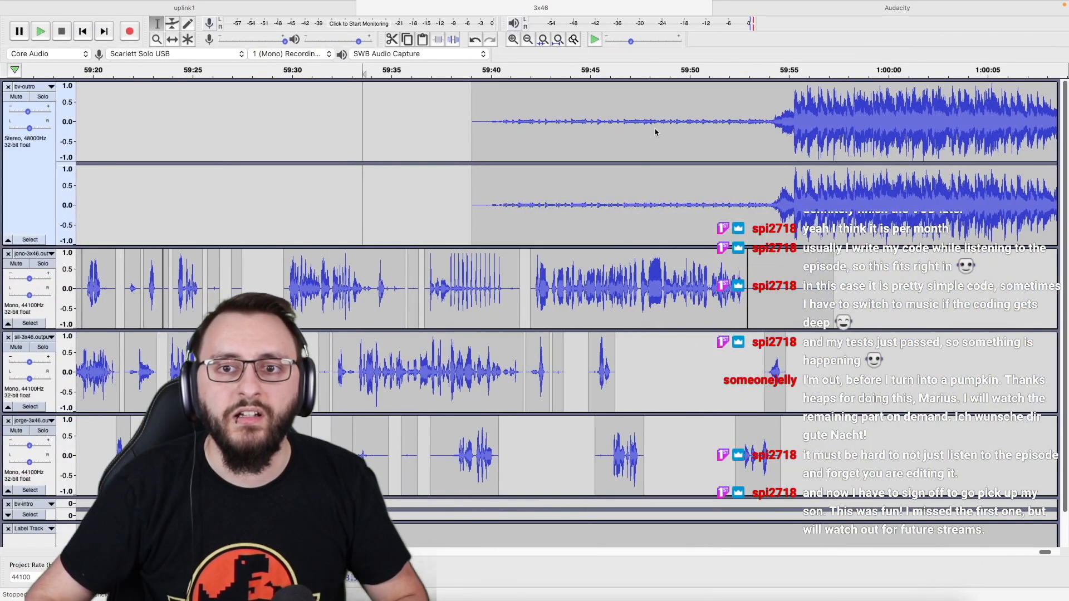
{"action": "key", "text": "ctrl+Right"}
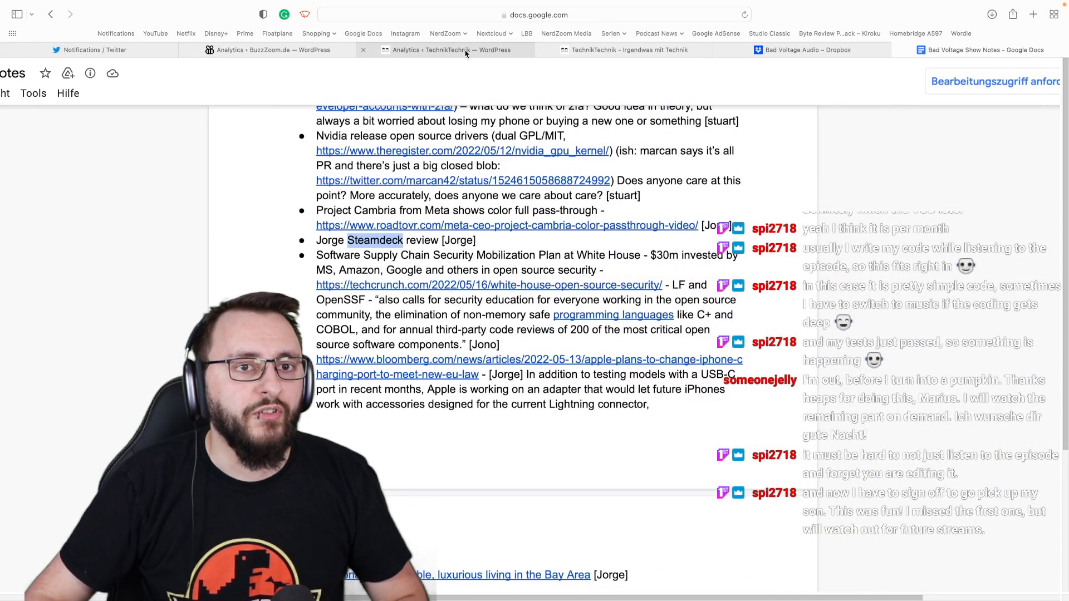
{"action": "left_click", "coordinate": [643, 54]}
{"action": "mouse_move", "coordinate": [228, 67]}
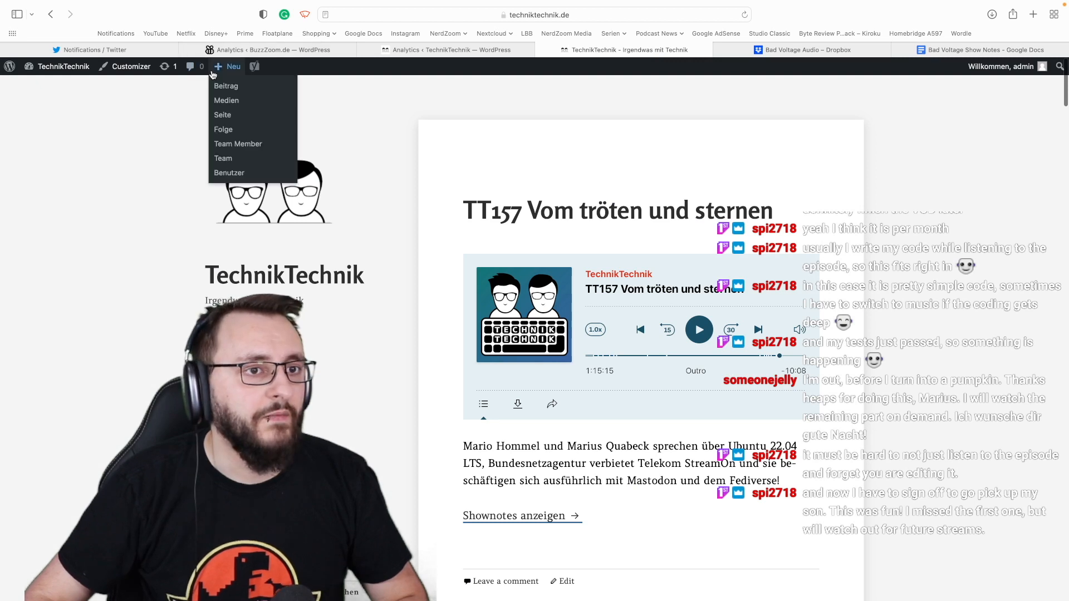
{"action": "left_click", "coordinate": [228, 133]}
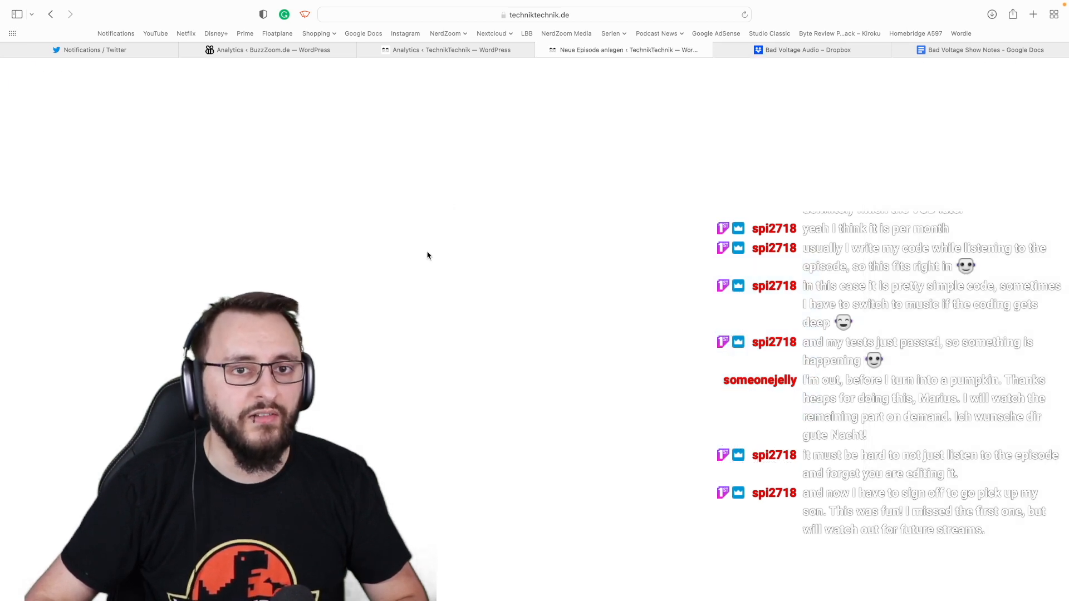
{"action": "scroll", "coordinate": [376, 399], "scroll_direction": "down", "scroll_amount": 15}
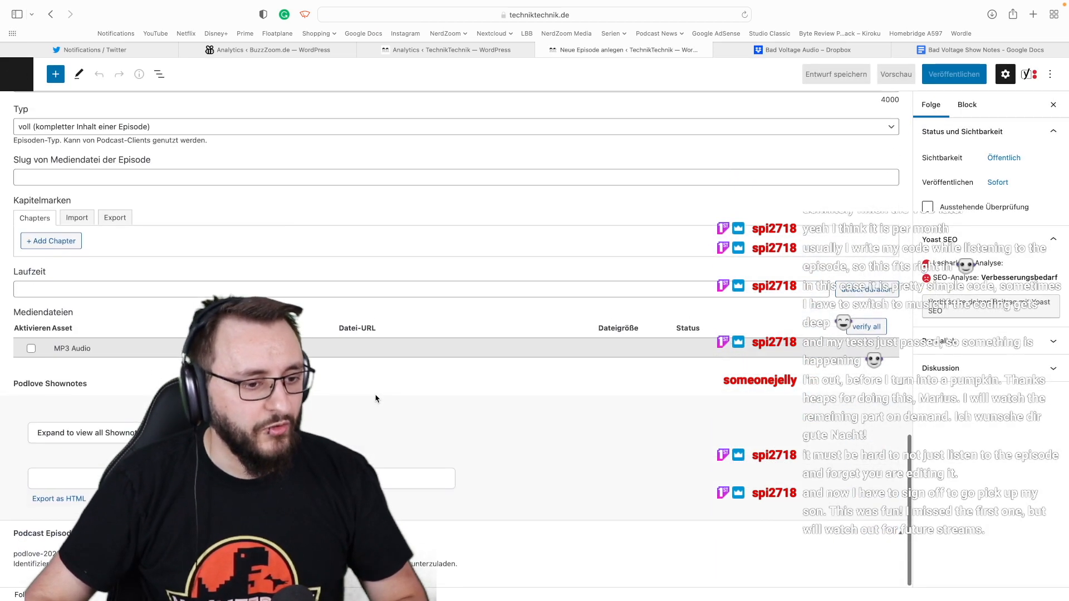
Import the chapter marks from 3x46.txt in the Bad Voltage Audio folder.
{"action": "left_click", "coordinate": [78, 223]}
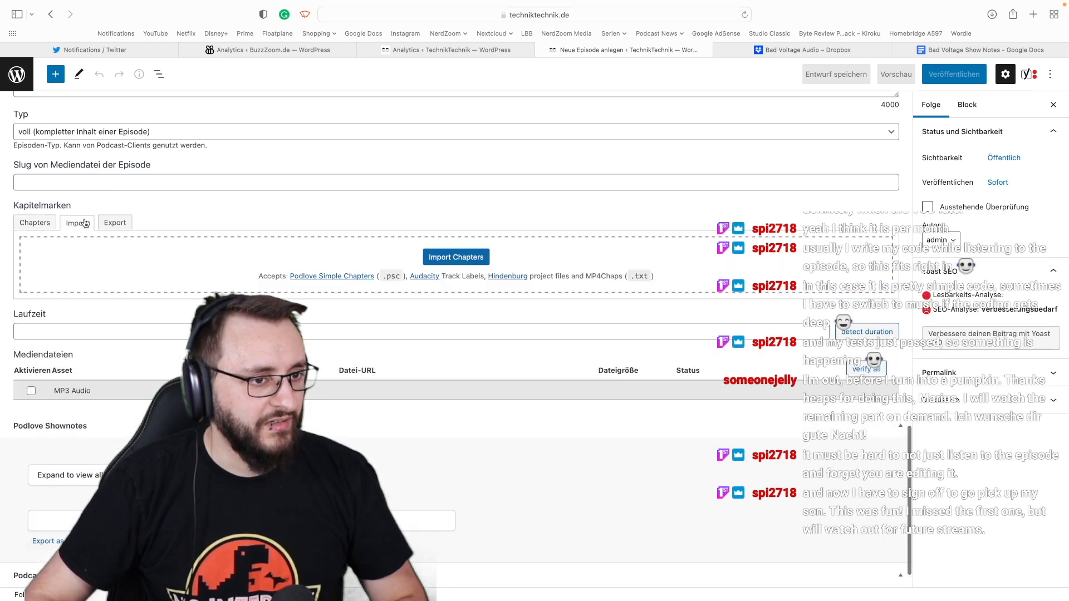
{"action": "left_click", "coordinate": [456, 257]}
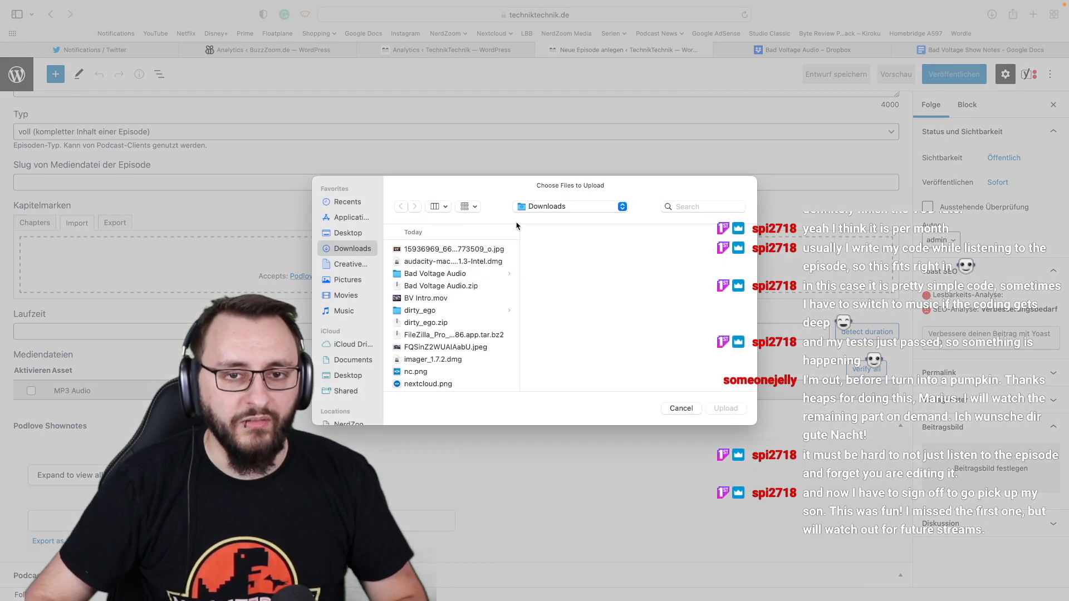
{"action": "left_click", "coordinate": [434, 274]}
{"action": "left_click", "coordinate": [563, 275]}
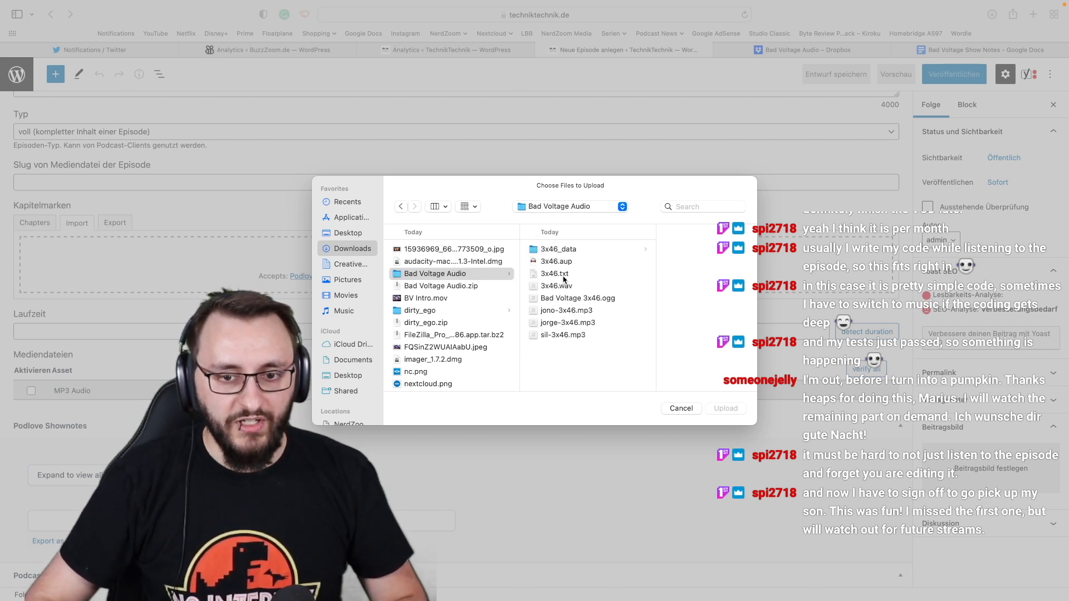
{"action": "double_click", "coordinate": [564, 275]}
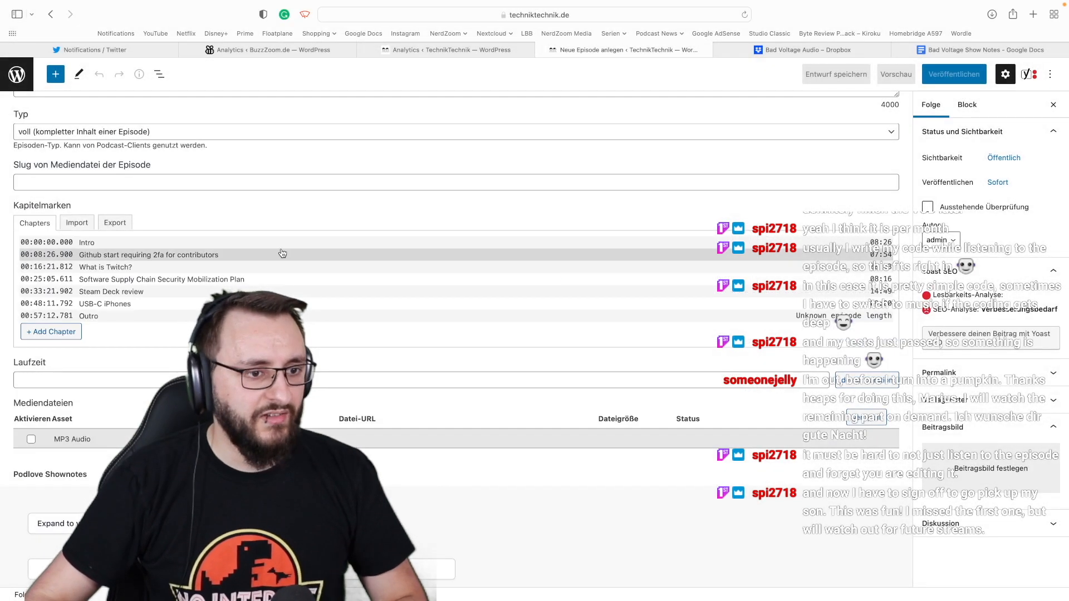
Copy the title "Github start requiring 2fa for contributors" from the imported chapters and add it in Forecast as a chapter starting at 00:08:26.
{"action": "left_click", "coordinate": [504, 255]}
{"action": "key", "text": "super+a"}
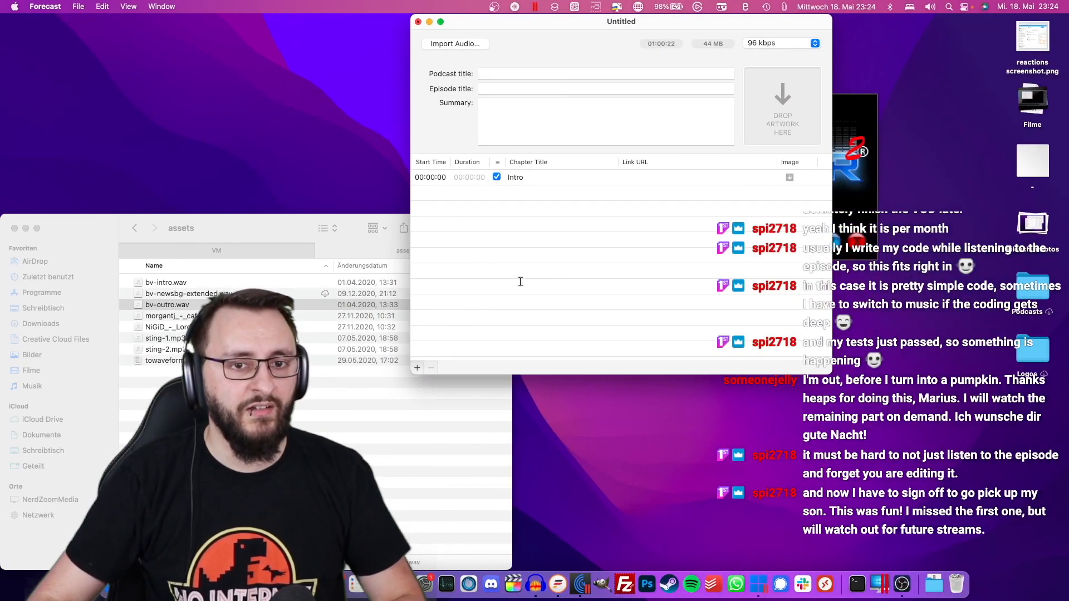
{"action": "left_click", "coordinate": [417, 368]}
{"action": "type", "text": "00:0"}
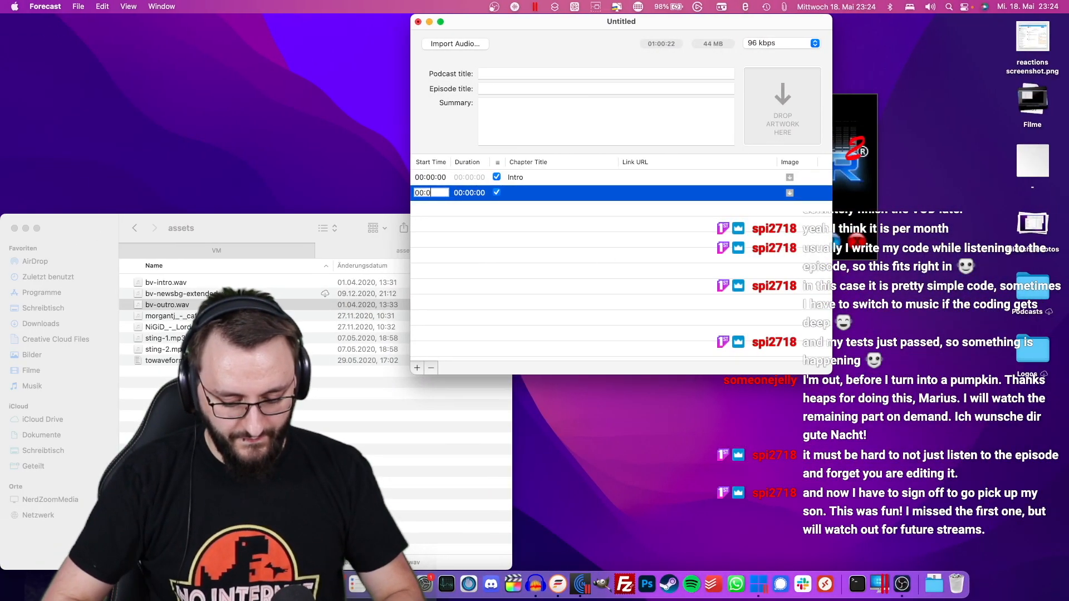
{"action": "type", "text": "8:26"}
{"action": "key", "text": "Return"}
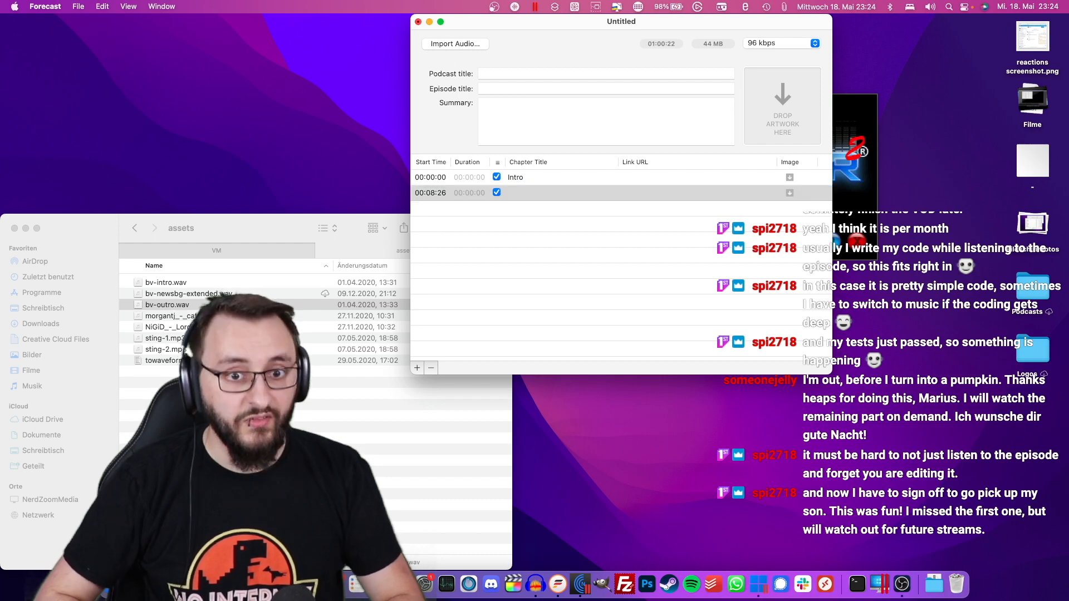
{"action": "double_click", "coordinate": [538, 194]}
{"action": "key", "text": "super+v"}
{"action": "key", "text": "Return"}
Copy the next imported chapter's title, "What is Twitch?", and add it in Forecast as a chapter starting at 00:16:21.
{"action": "key", "text": "ctrl+Right"}
{"action": "key", "text": "ctrl+Right"}
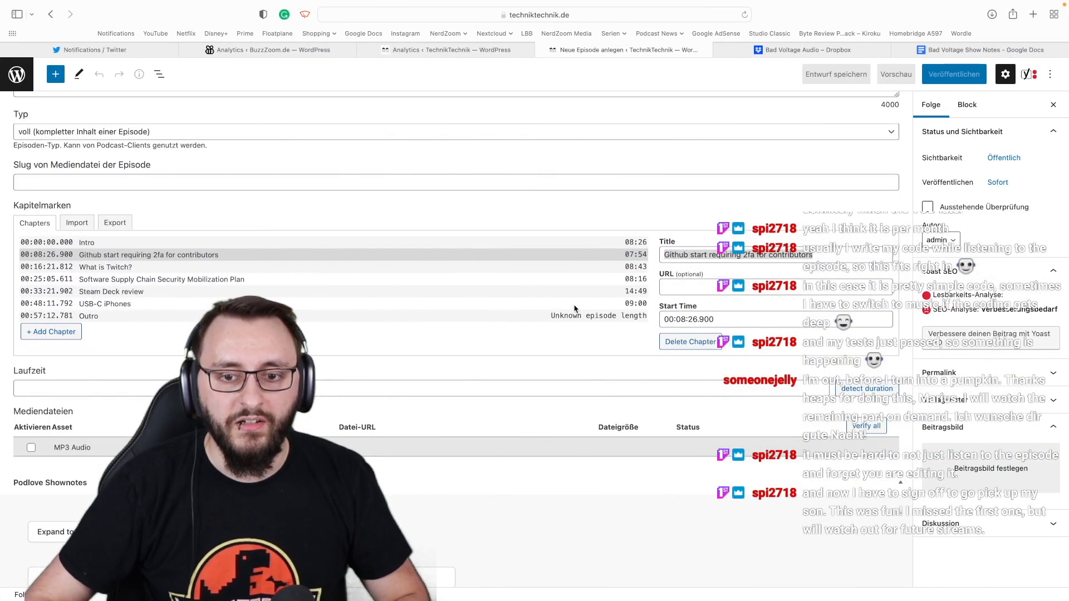
{"action": "left_click", "coordinate": [487, 267]}
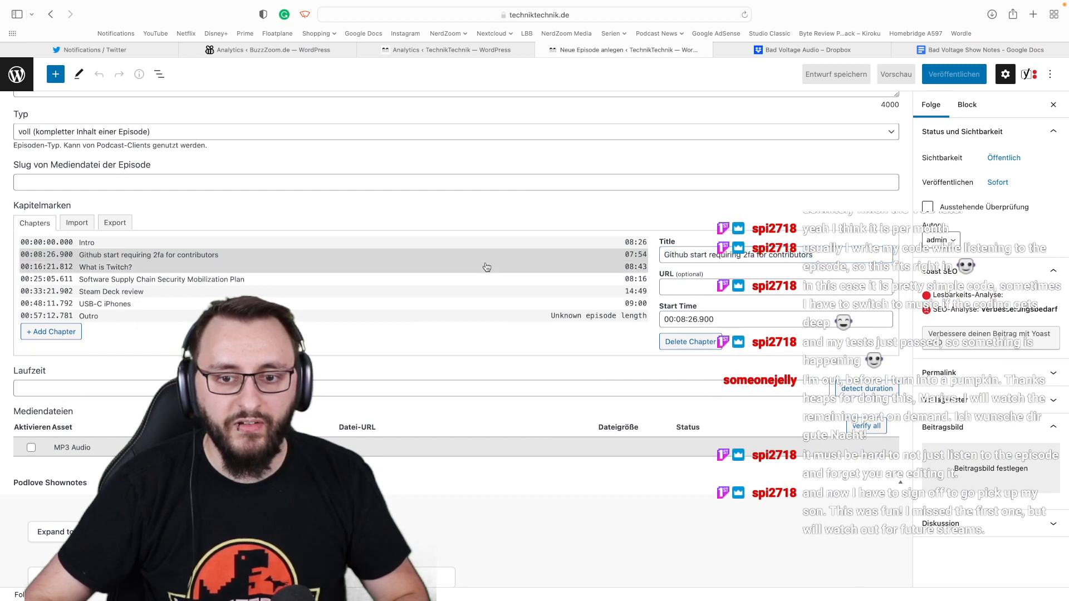
{"action": "key", "text": "super+a"}
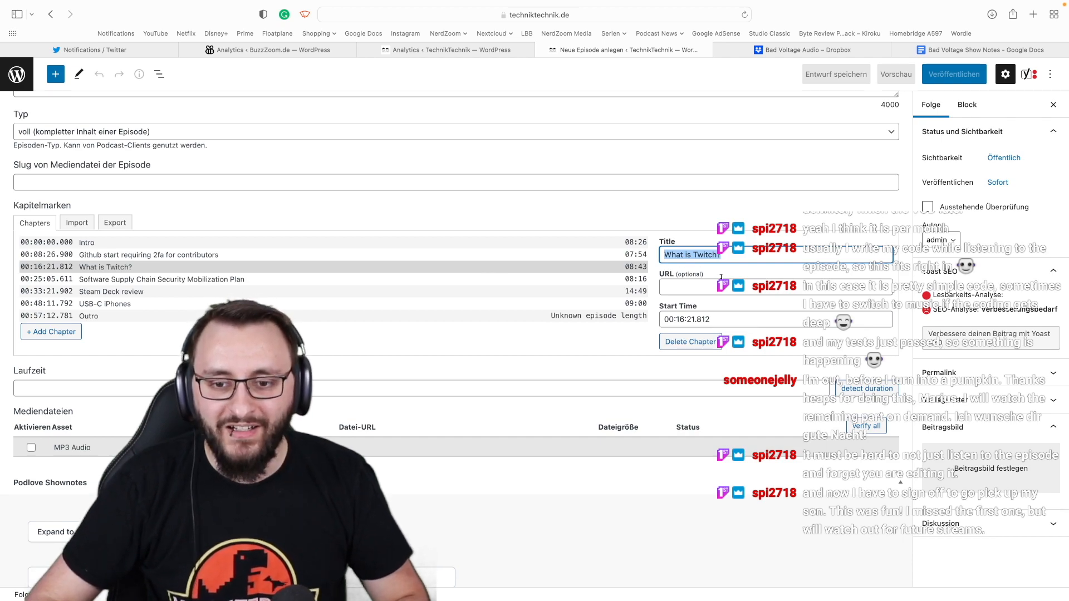
{"action": "key", "text": "ctrl+Left"}
{"action": "key", "text": "ctrl+Left"}
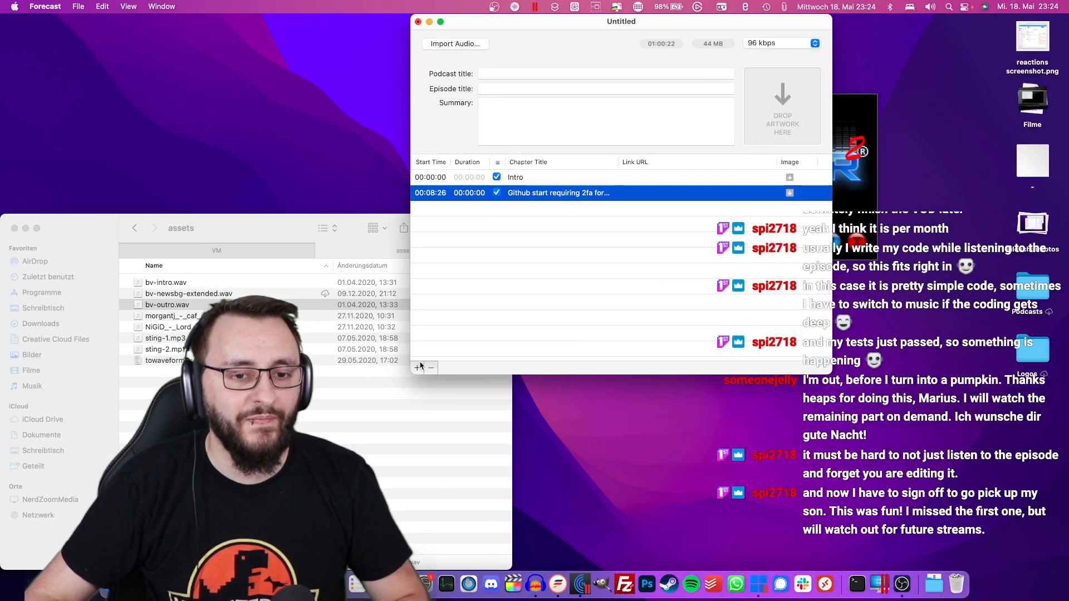
{"action": "left_click", "coordinate": [417, 368]}
{"action": "type", "text": "00:16:21"}
{"action": "key", "text": "Return"}
{"action": "left_click", "coordinate": [574, 209]}
{"action": "left_click", "coordinate": [574, 208]}
{"action": "type", "text": "What is Twitch?"}
{"action": "key", "text": "Return"}
Copy the title "Software Supply Chain Security Mobilization Plan" from the imported chapters and add it in Forecast as a chapter starting at 00:25:05.
{"action": "key", "text": "ctrl+Right"}
{"action": "key", "text": "ctrl+Right"}
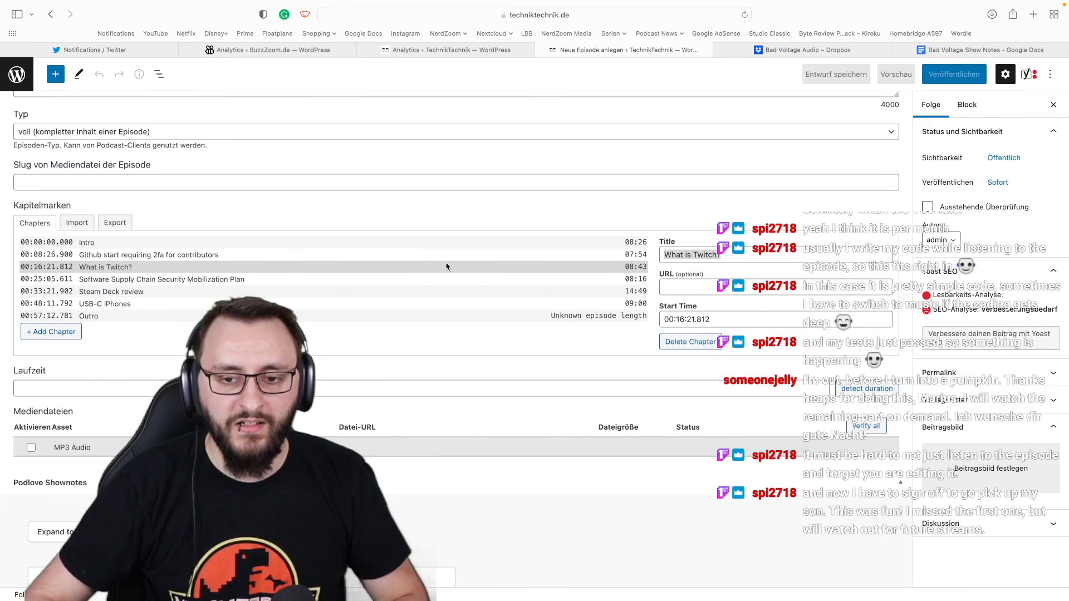
{"action": "left_click", "coordinate": [352, 284]}
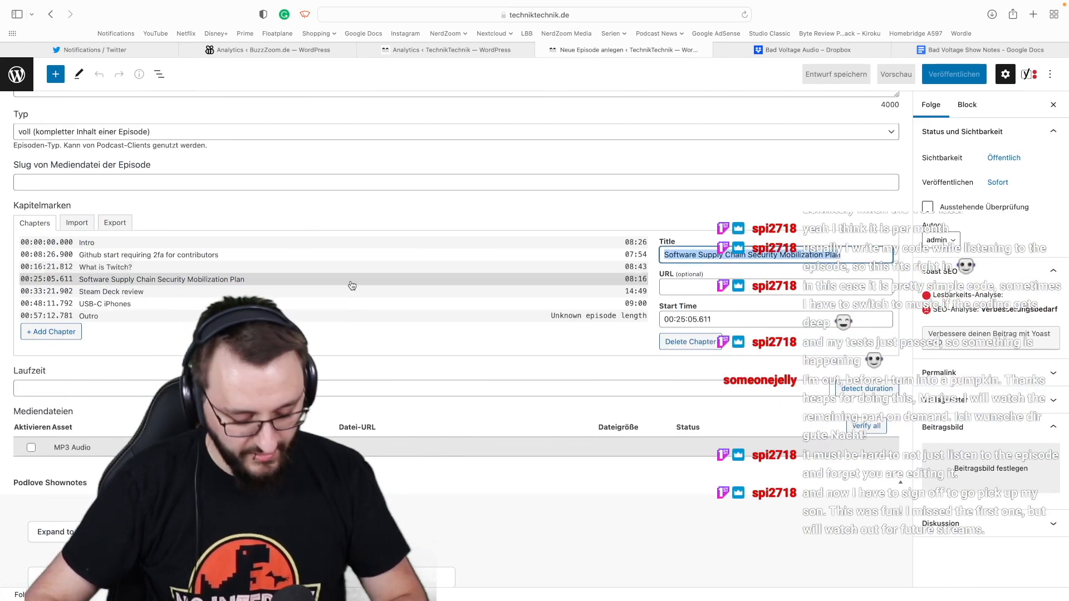
{"action": "key", "text": "ctrl+Left"}
{"action": "key", "text": "ctrl+Left"}
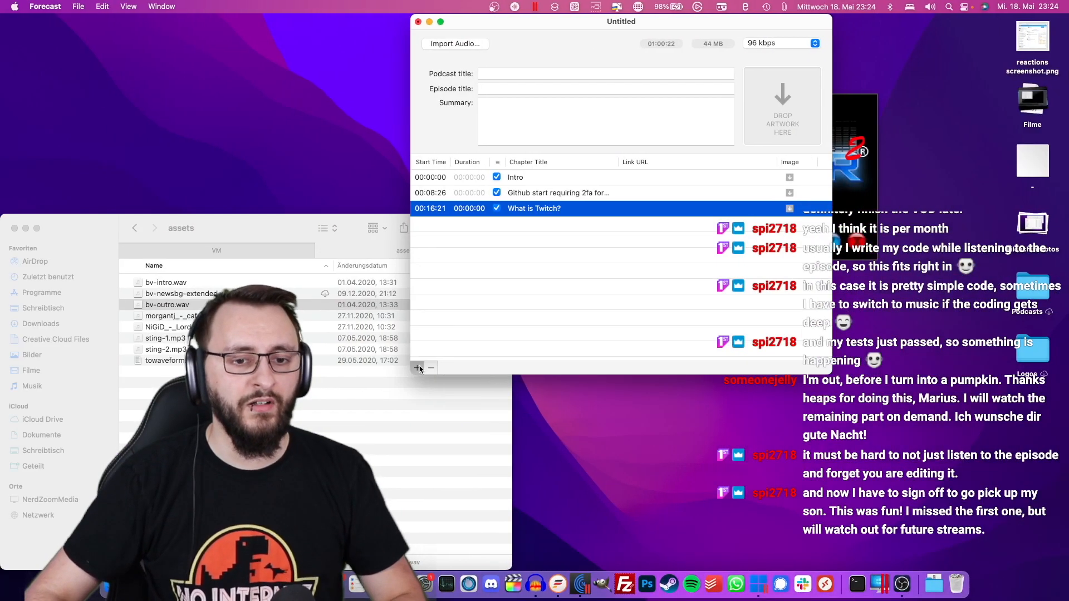
{"action": "left_click", "coordinate": [418, 368]}
{"action": "type", "text": "00:25:"}
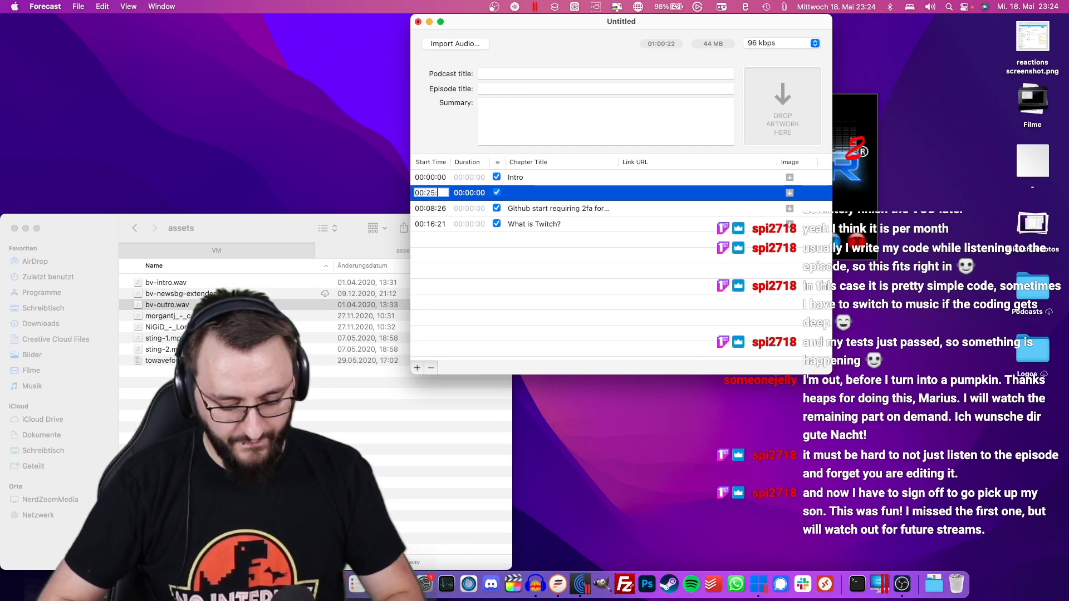
{"action": "type", "text": "05"}
{"action": "key", "text": "Return"}
{"action": "left_click", "coordinate": [598, 222]}
{"action": "key", "text": "super+v"}
{"action": "key", "text": "Return"}
Copy the imported chapter title "Steam Deck review" and add it in Forecast as a chapter starting at 00:33:21.
{"action": "key", "text": "ctrl+Right"}
{"action": "key", "text": "ctrl+Right"}
{"action": "left_click", "coordinate": [148, 279]}
{"action": "left_click", "coordinate": [137, 293]}
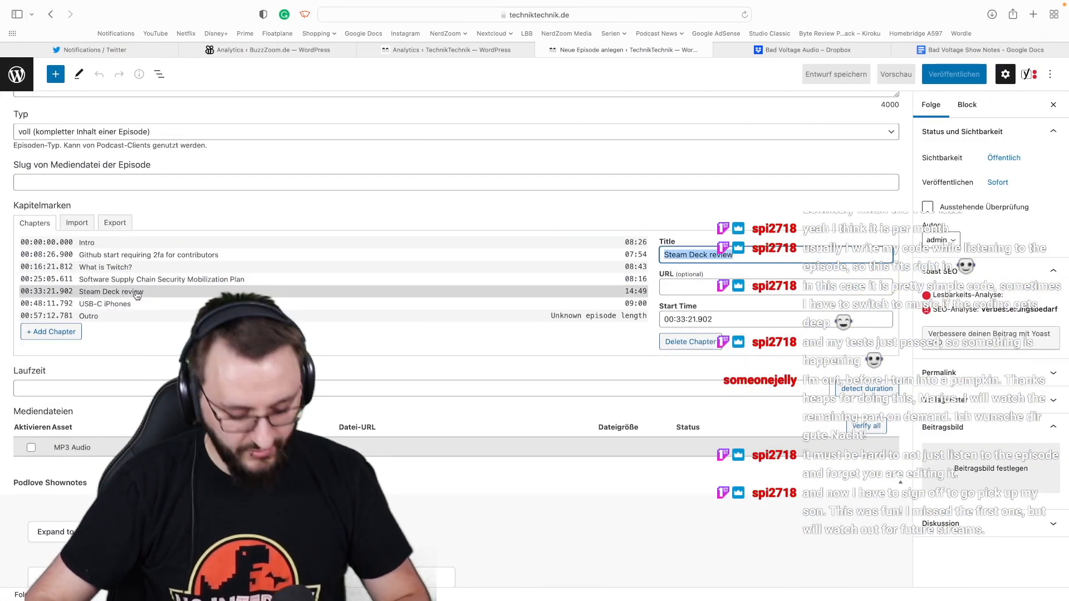
{"action": "key", "text": "ctrl+Left"}
{"action": "key", "text": "ctrl+Left"}
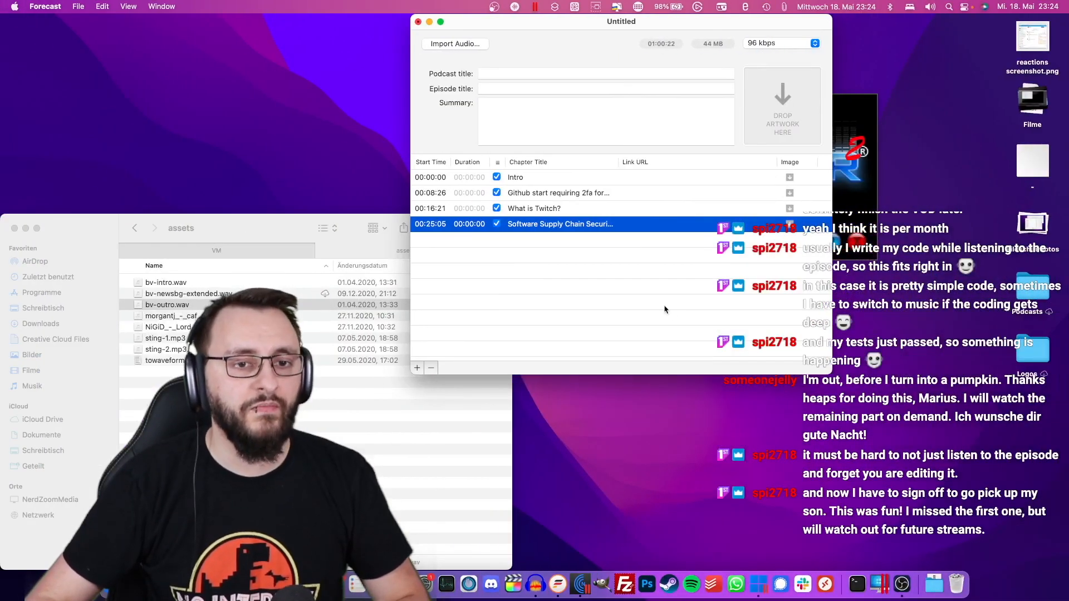
{"action": "left_click", "coordinate": [418, 368]}
{"action": "type", "text": "00:33:21"}
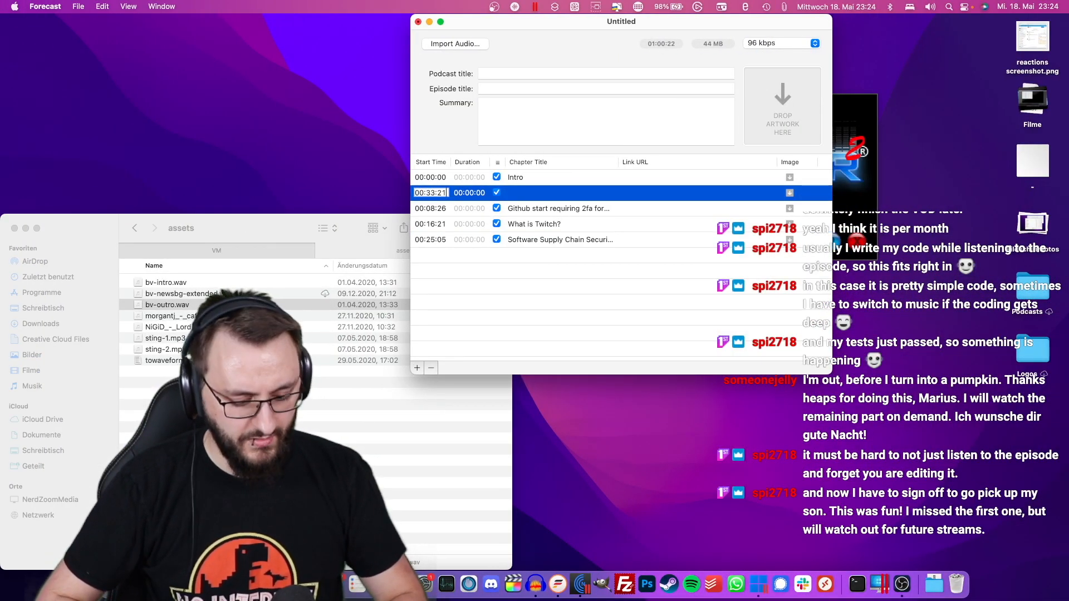
{"action": "key", "text": "Return"}
{"action": "double_click", "coordinate": [572, 238]}
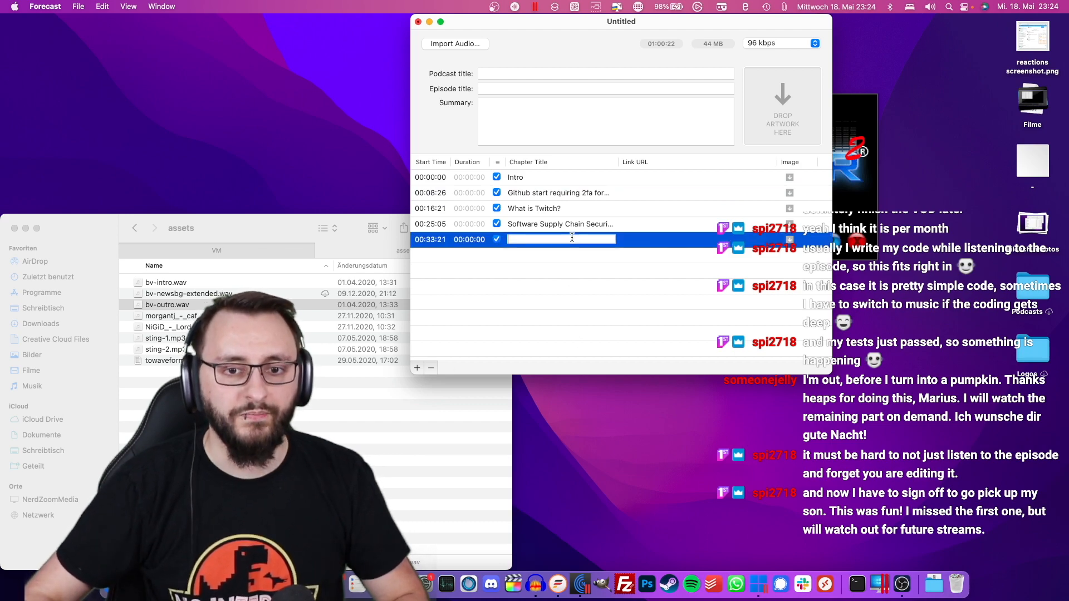
{"action": "key", "text": "super+v"}
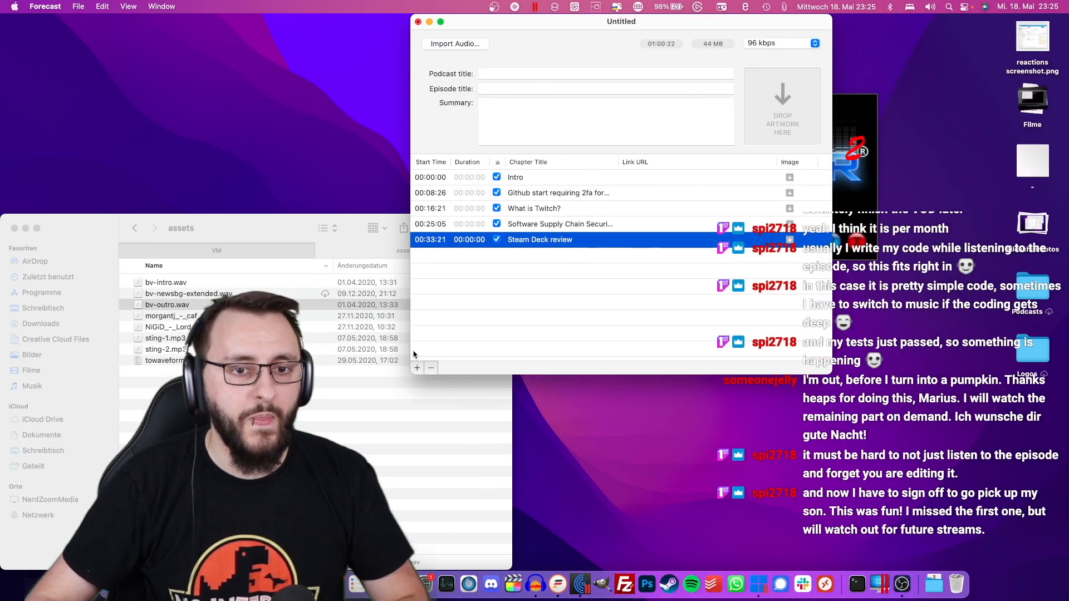
Add a chapter starting at 00:48:11 titled "USB-C iPhones".
{"action": "left_click", "coordinate": [417, 368]}
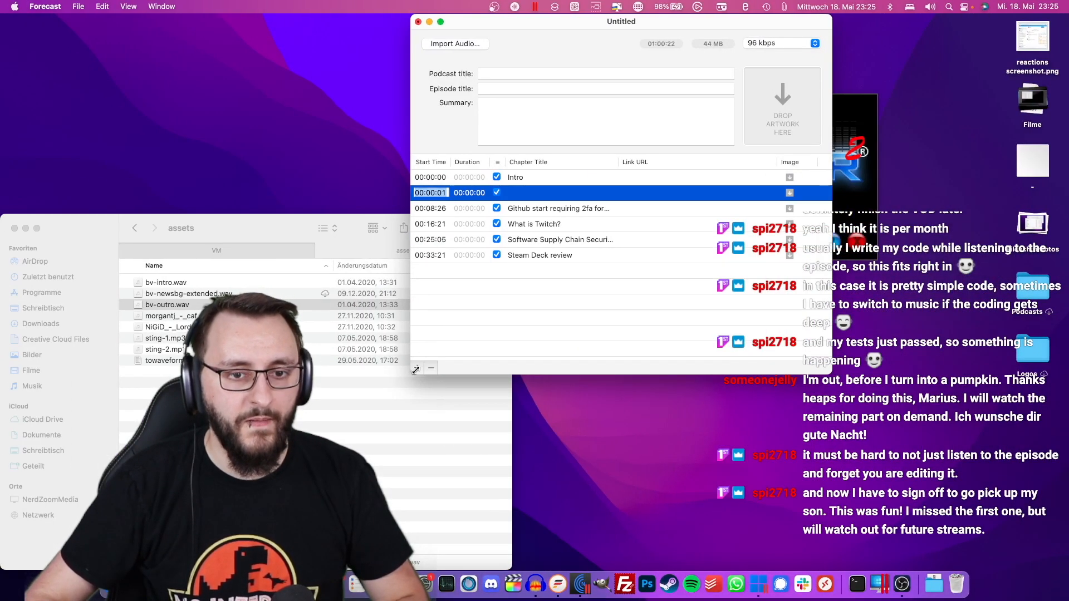
{"action": "type", "text": "00:48:11"}
{"action": "key", "text": "Return"}
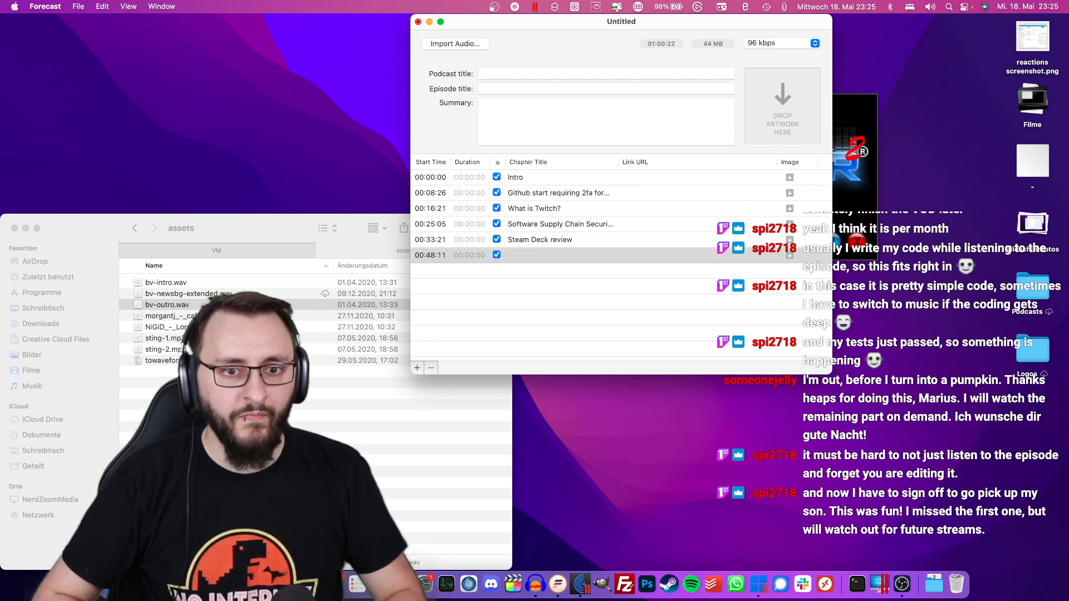
{"action": "double_click", "coordinate": [534, 255]}
{"action": "type", "text": "USB-C iPhones"}
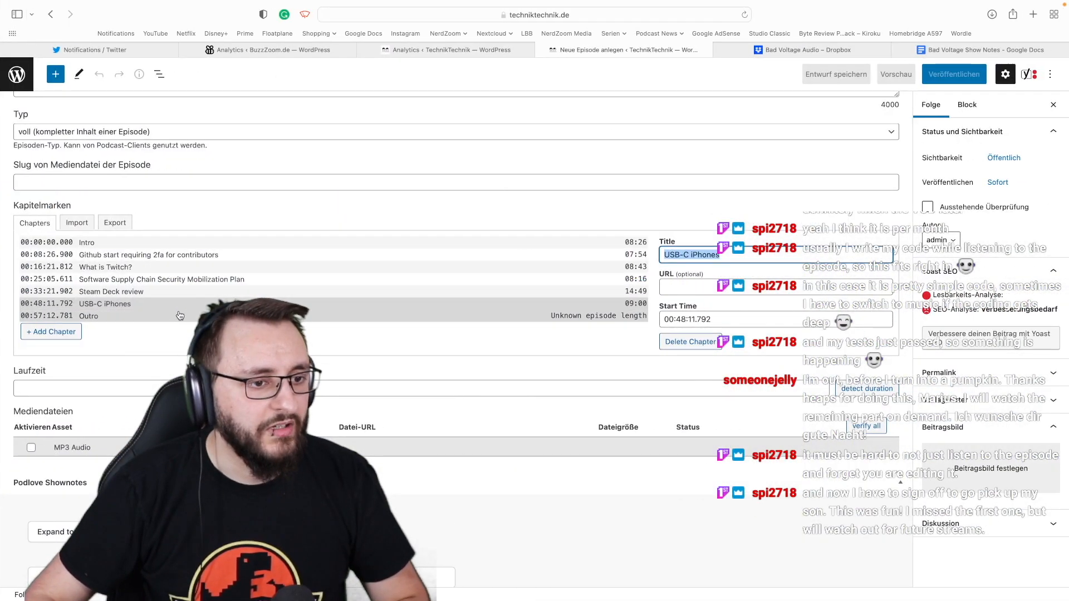
Look up the last imported chapter in the browser and add it in Forecast as "Outro" starting at 00:57:12.
{"action": "left_click", "coordinate": [180, 316]}
{"action": "key", "text": "super+a"}
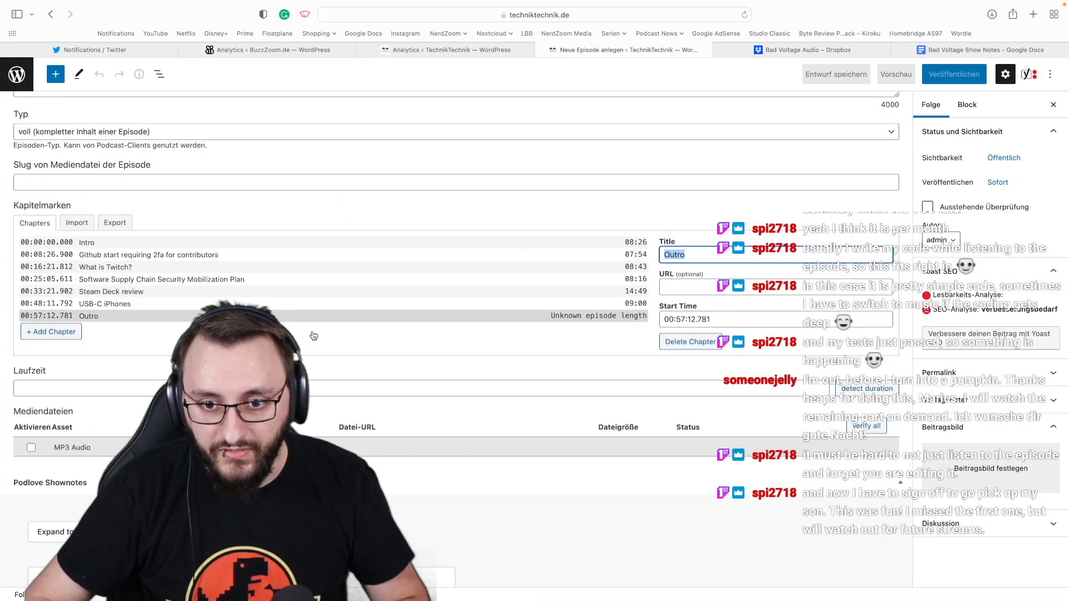
{"action": "key", "text": "ctrl+Left"}
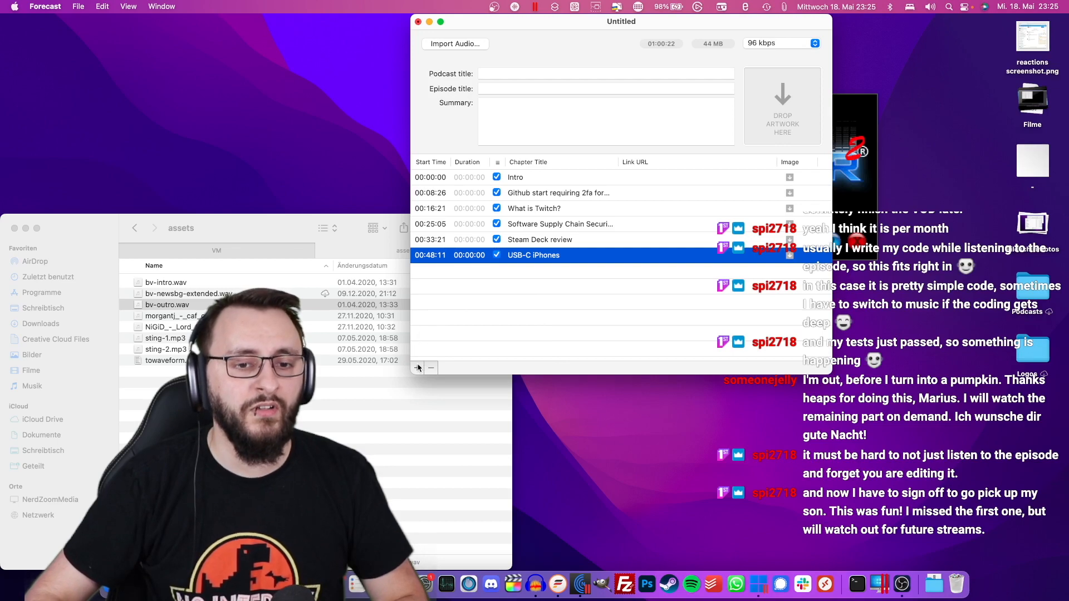
{"action": "left_click", "coordinate": [419, 368]}
{"action": "type", "text": "00:57:12"}
{"action": "key", "text": "Return"}
{"action": "key", "text": "ctrl+Right"}
{"action": "key", "text": "ctrl+Right"}
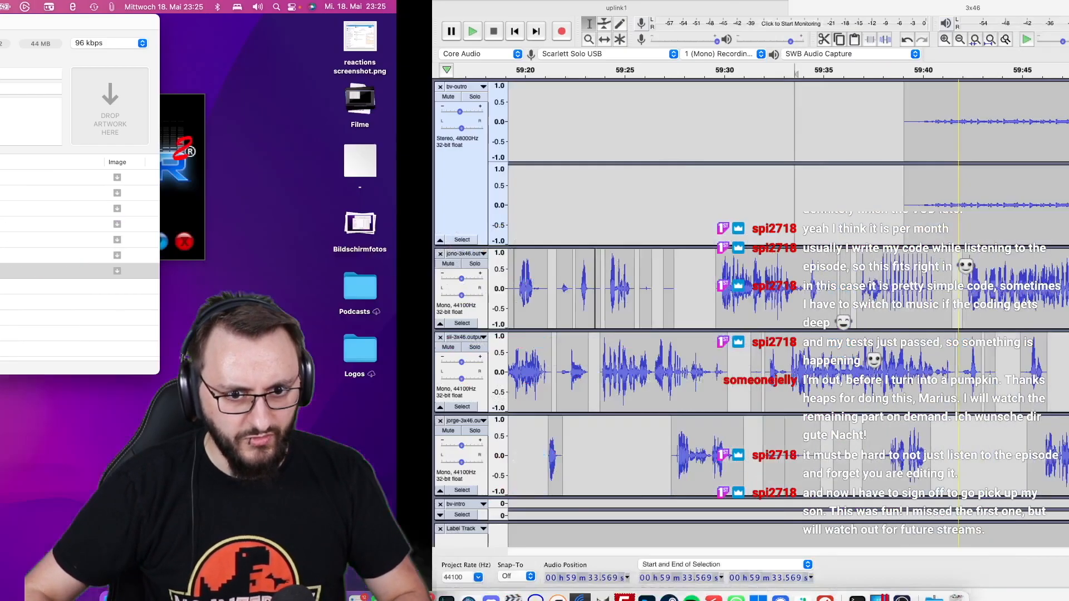
{"action": "key", "text": "ctrl+Left"}
{"action": "key", "text": "ctrl+Left"}
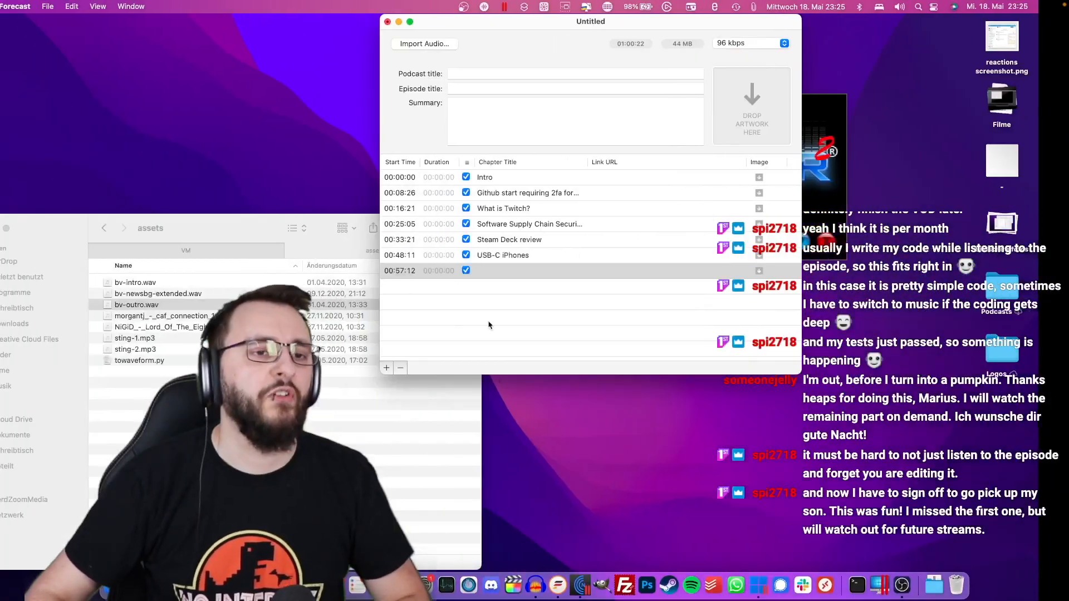
{"action": "double_click", "coordinate": [573, 271]}
{"action": "type", "text": "Outro"}
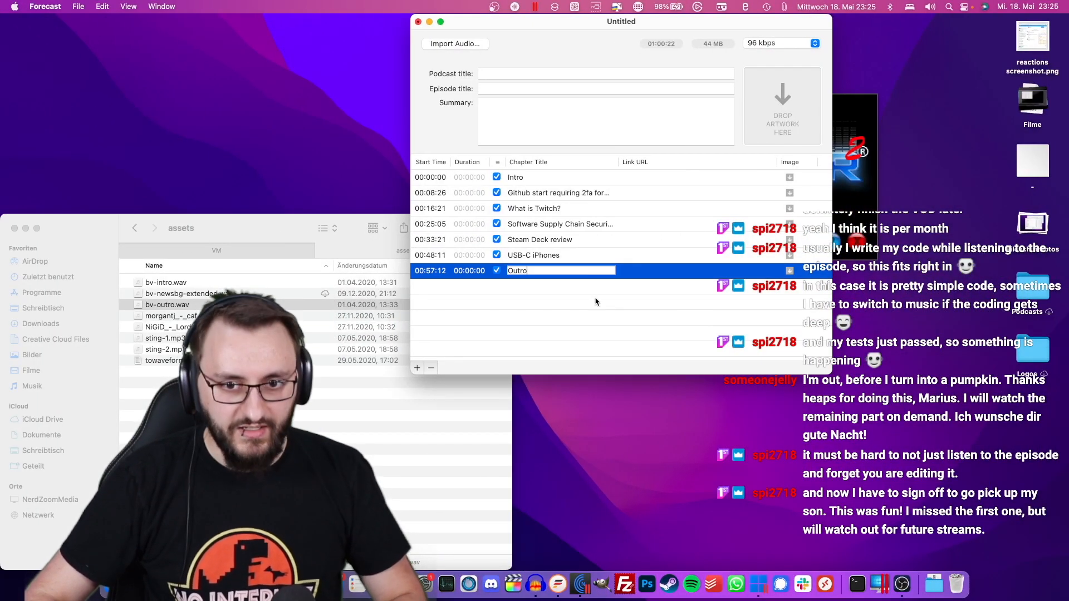
{"action": "key", "text": "Return"}
Keep the bitrate at 96 kbps and save the encoded episode as Bad Voltage 3x46.mp3 in the Bad Voltage Audio folder.
{"action": "left_click", "coordinate": [771, 45]}
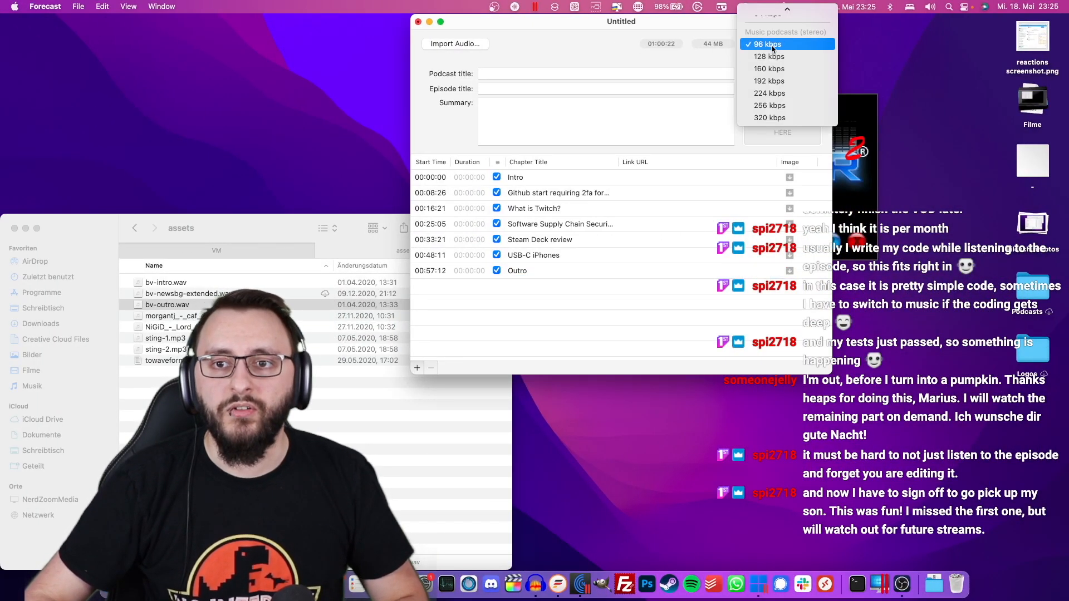
{"action": "left_click", "coordinate": [769, 45]}
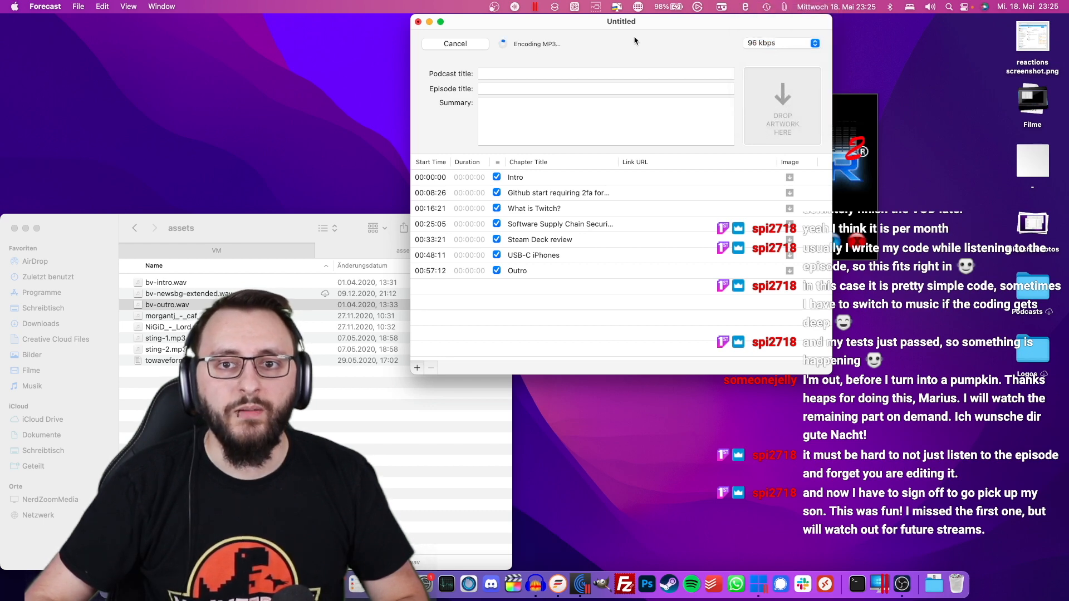
{"action": "left_click_drag", "start_coordinate": [655, 25], "coordinate": [703, 65]}
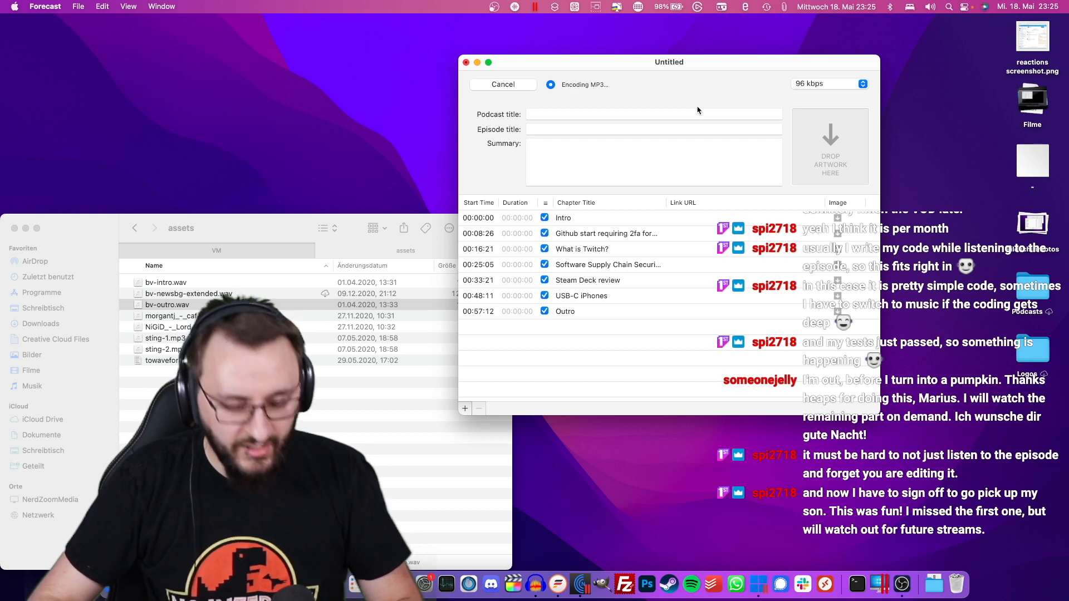
{"action": "key", "text": "super+s"}
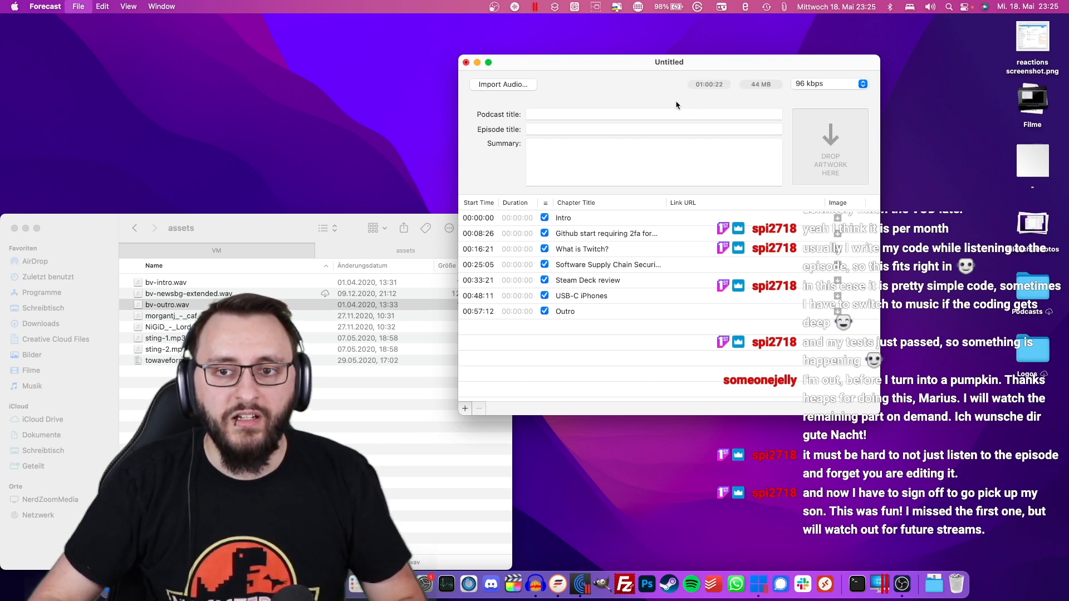
{"action": "key", "text": "Left"}
{"action": "type", "text": "Bad Voltage"}
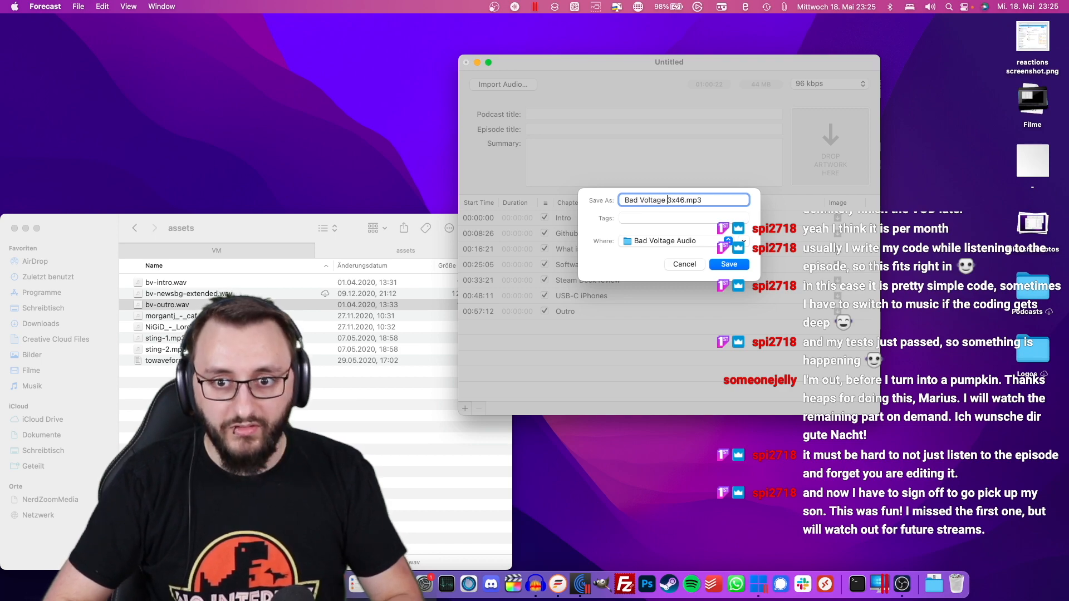
{"action": "key", "text": "Return"}
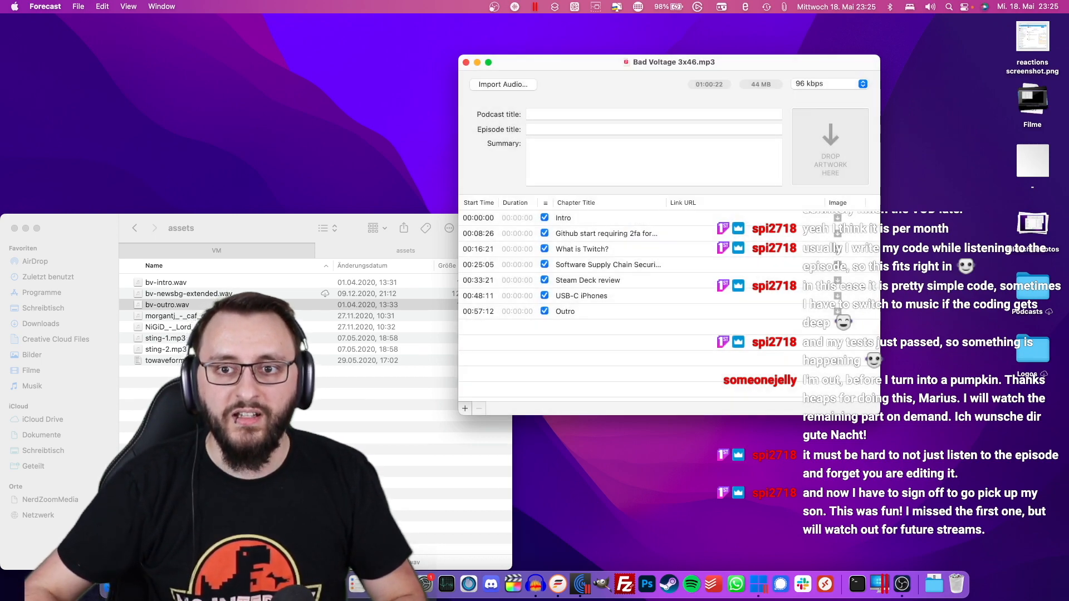
Switch to Dropbox in the browser and open the badvoltageshows folder.
{"action": "key", "text": "ctrl+Right"}
{"action": "key", "text": "ctrl+Right"}
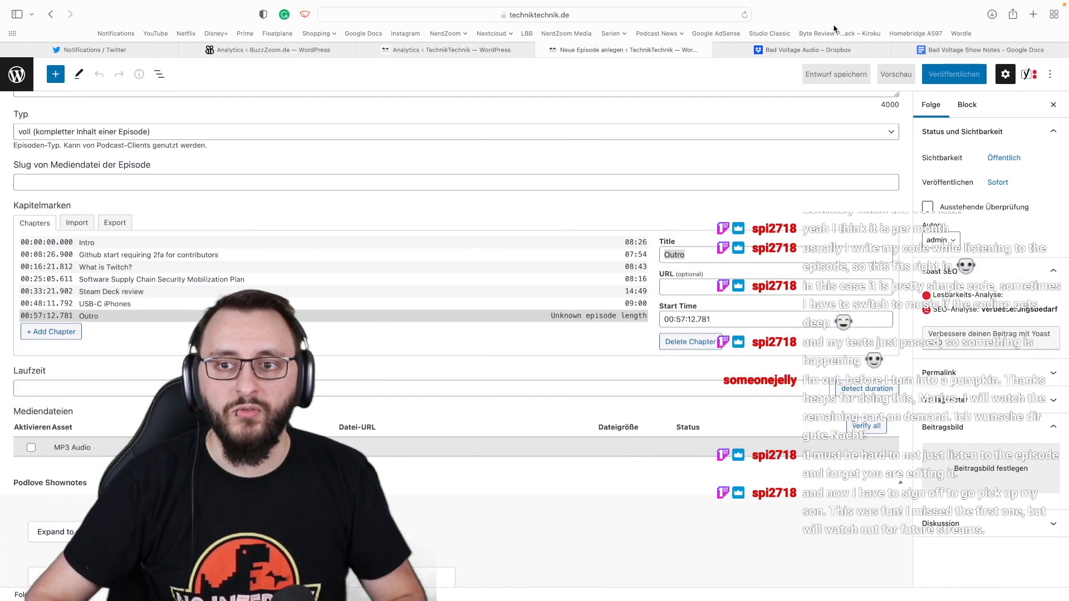
{"action": "left_click", "coordinate": [825, 50]}
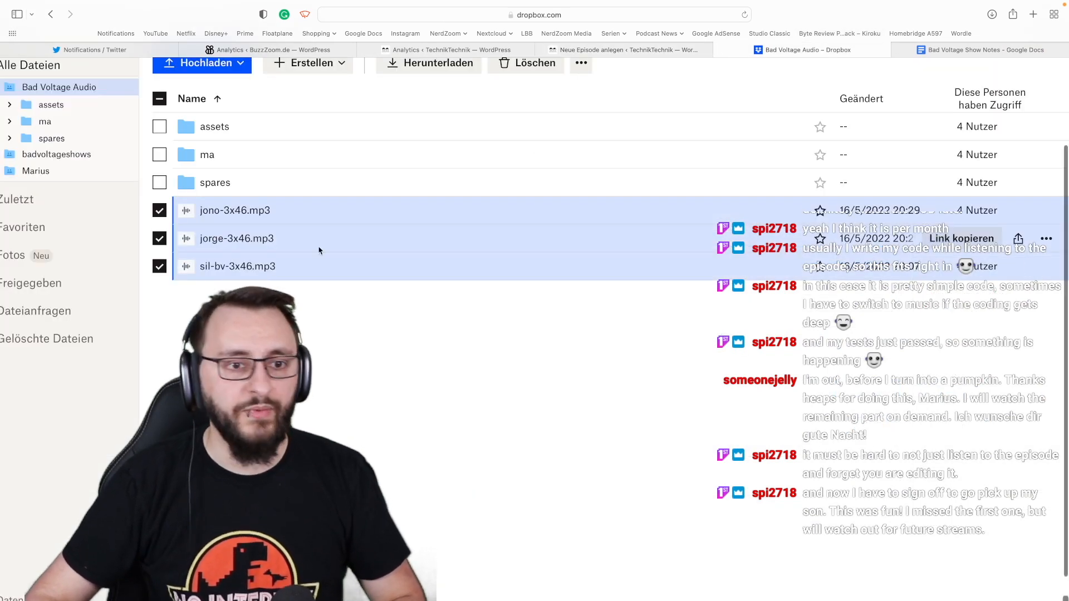
{"action": "left_click", "coordinate": [501, 345]}
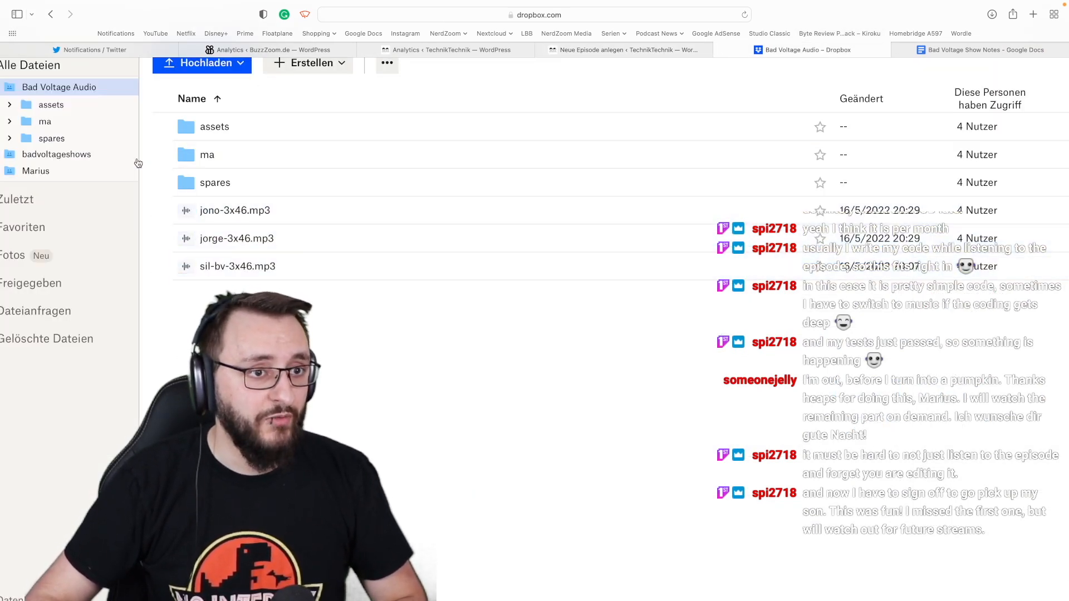
{"action": "left_click", "coordinate": [64, 158]}
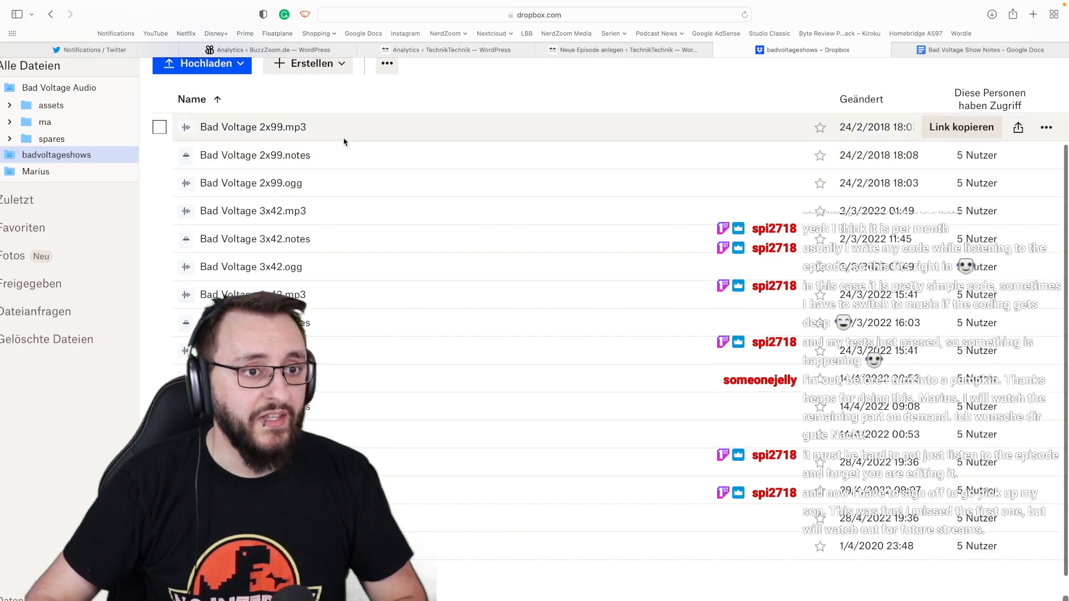
Upload Bad Voltage 3x46.mp3 and Bad Voltage 3x46.ogg from the local Bad Voltage Audio folder to badvoltageshows.
{"action": "left_click", "coordinate": [243, 97]}
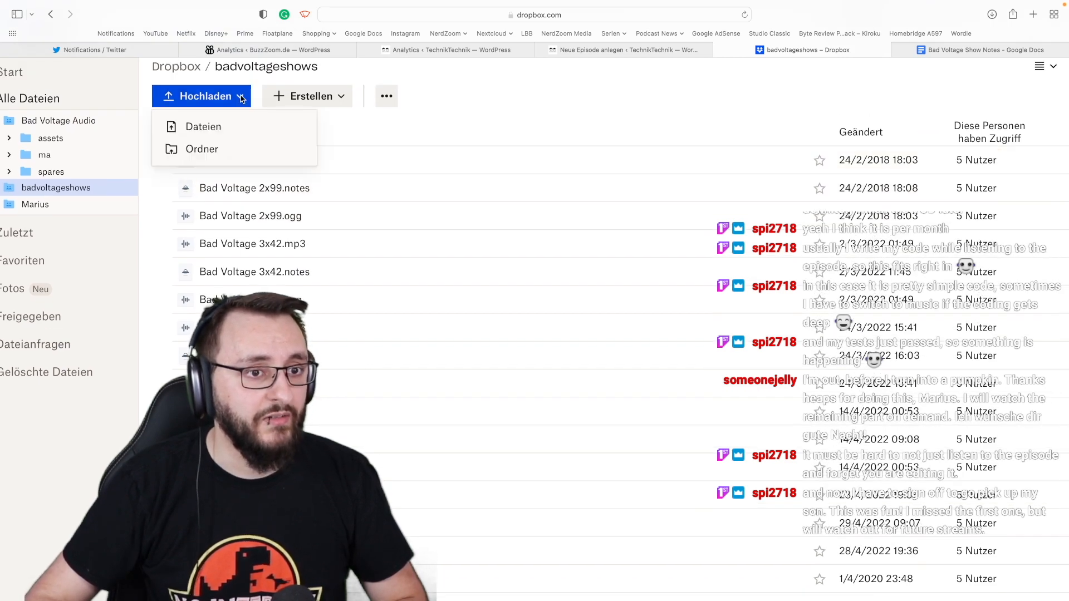
{"action": "left_click", "coordinate": [241, 125]}
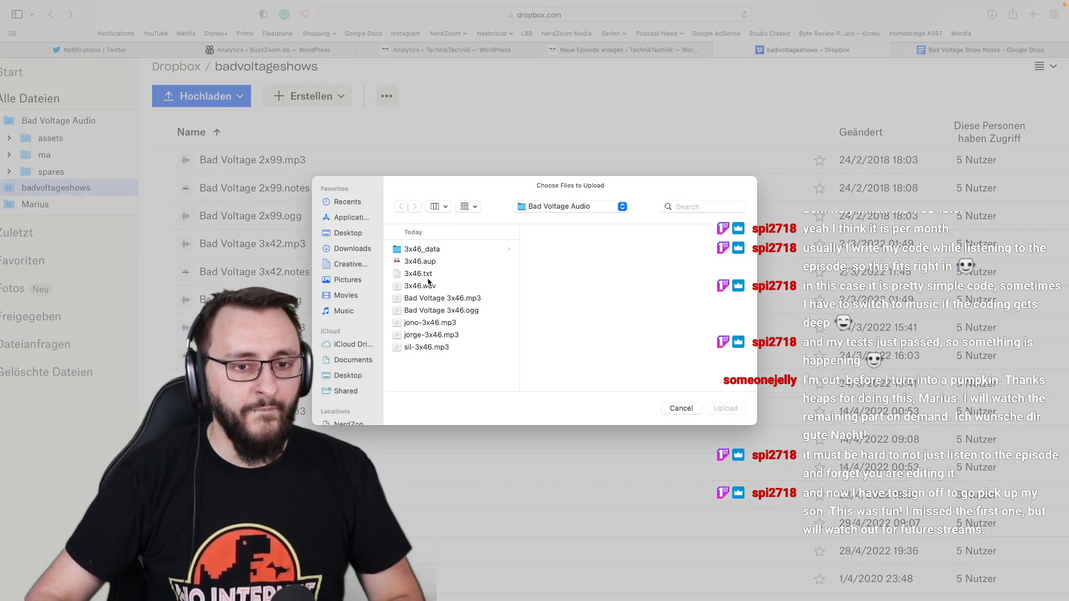
{"action": "left_click", "coordinate": [449, 298]}
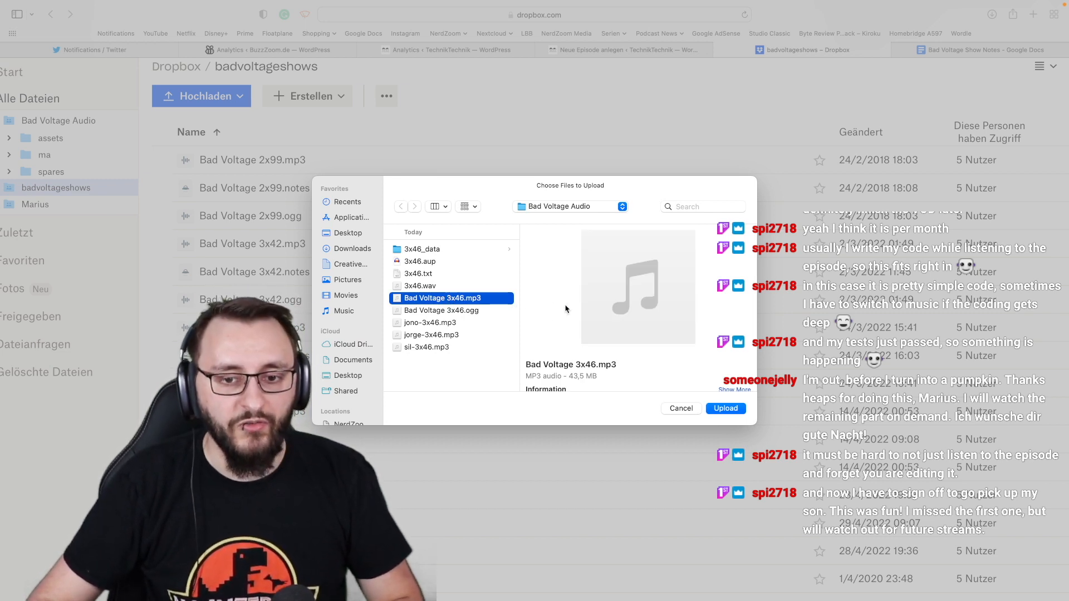
{"action": "key", "text": "space"}
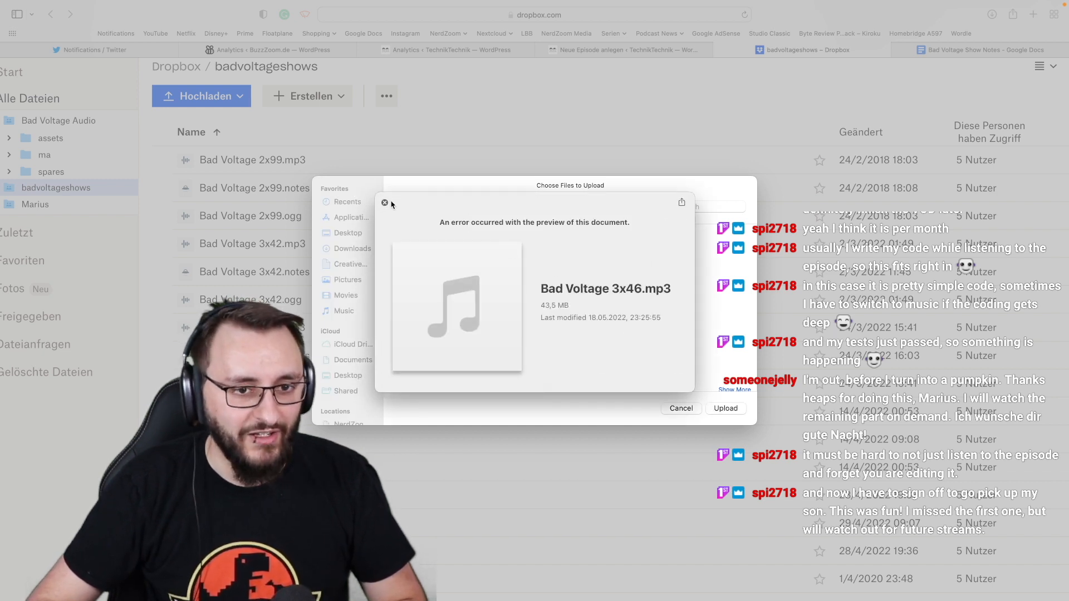
{"action": "left_click", "coordinate": [386, 204]}
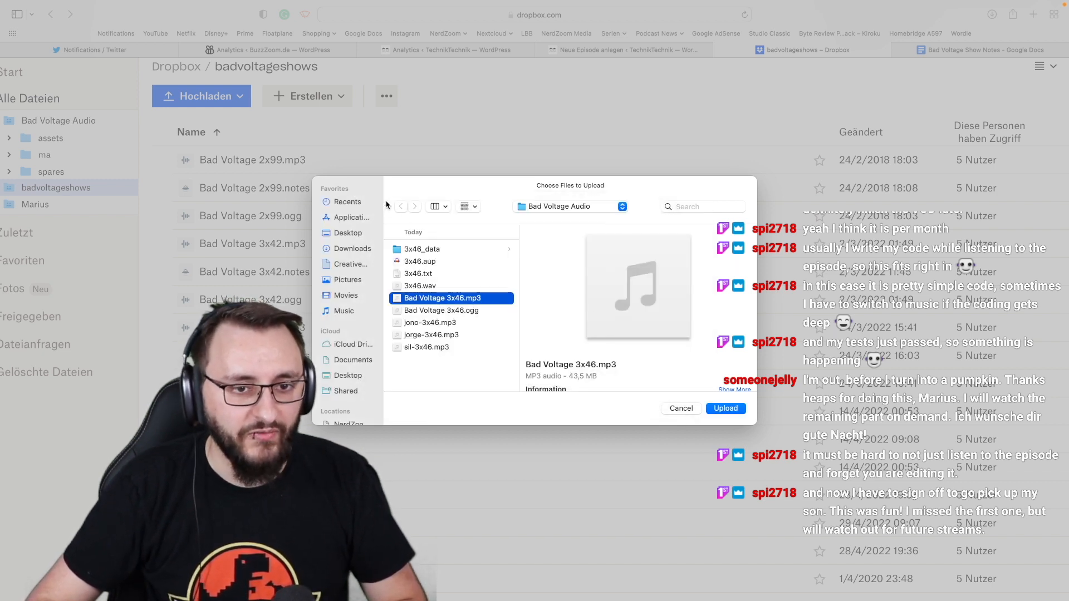
{"action": "left_click", "coordinate": [474, 310], "text": "shift"}
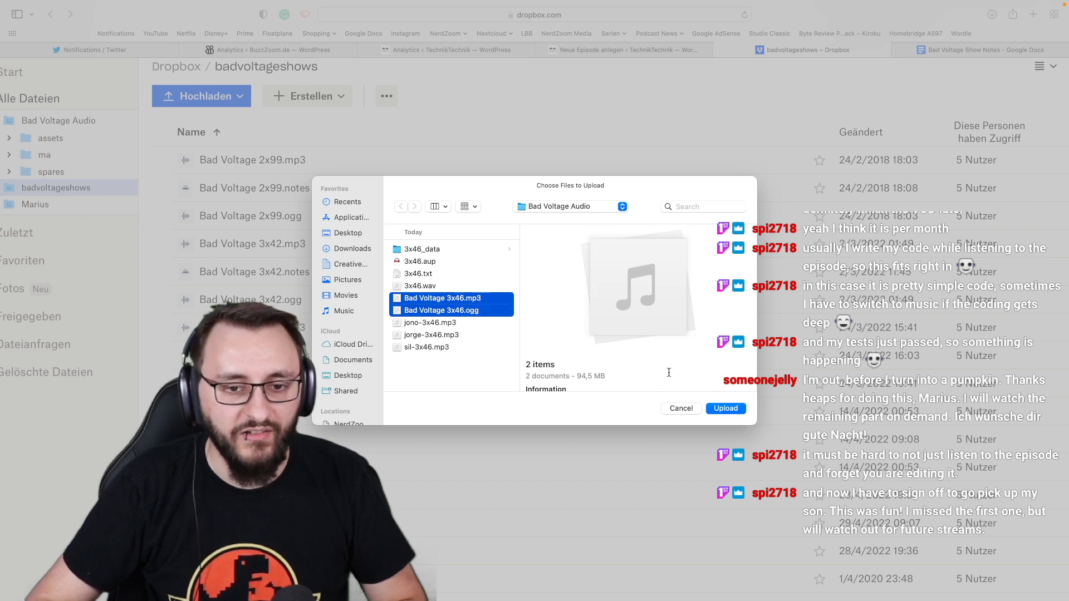
{"action": "left_click", "coordinate": [726, 409]}
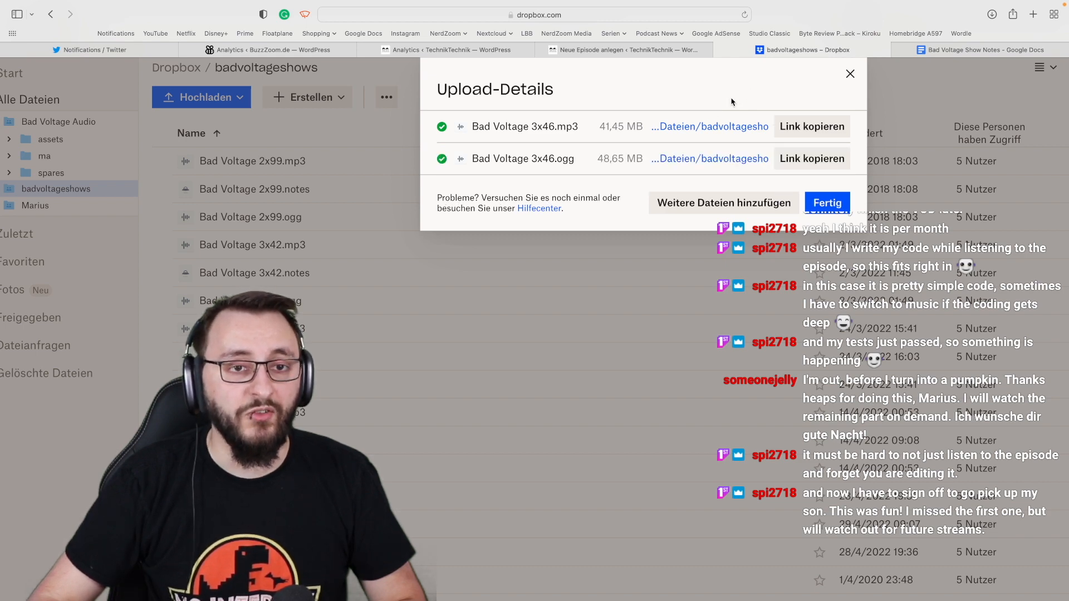
Switch to the 3x46 project in Audacity.
{"action": "key", "text": "ctrl+Left"}
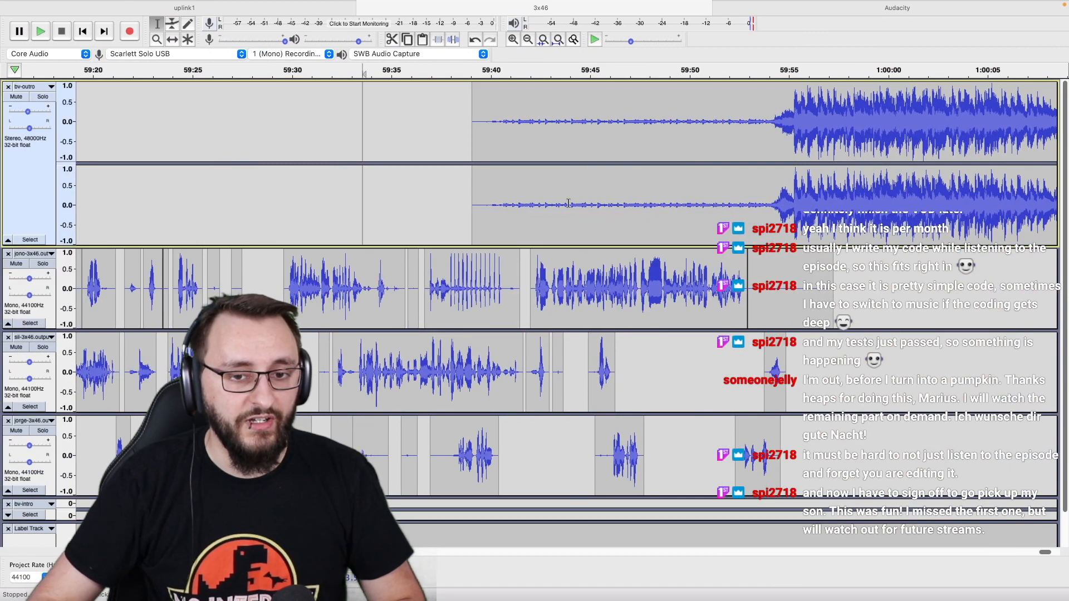